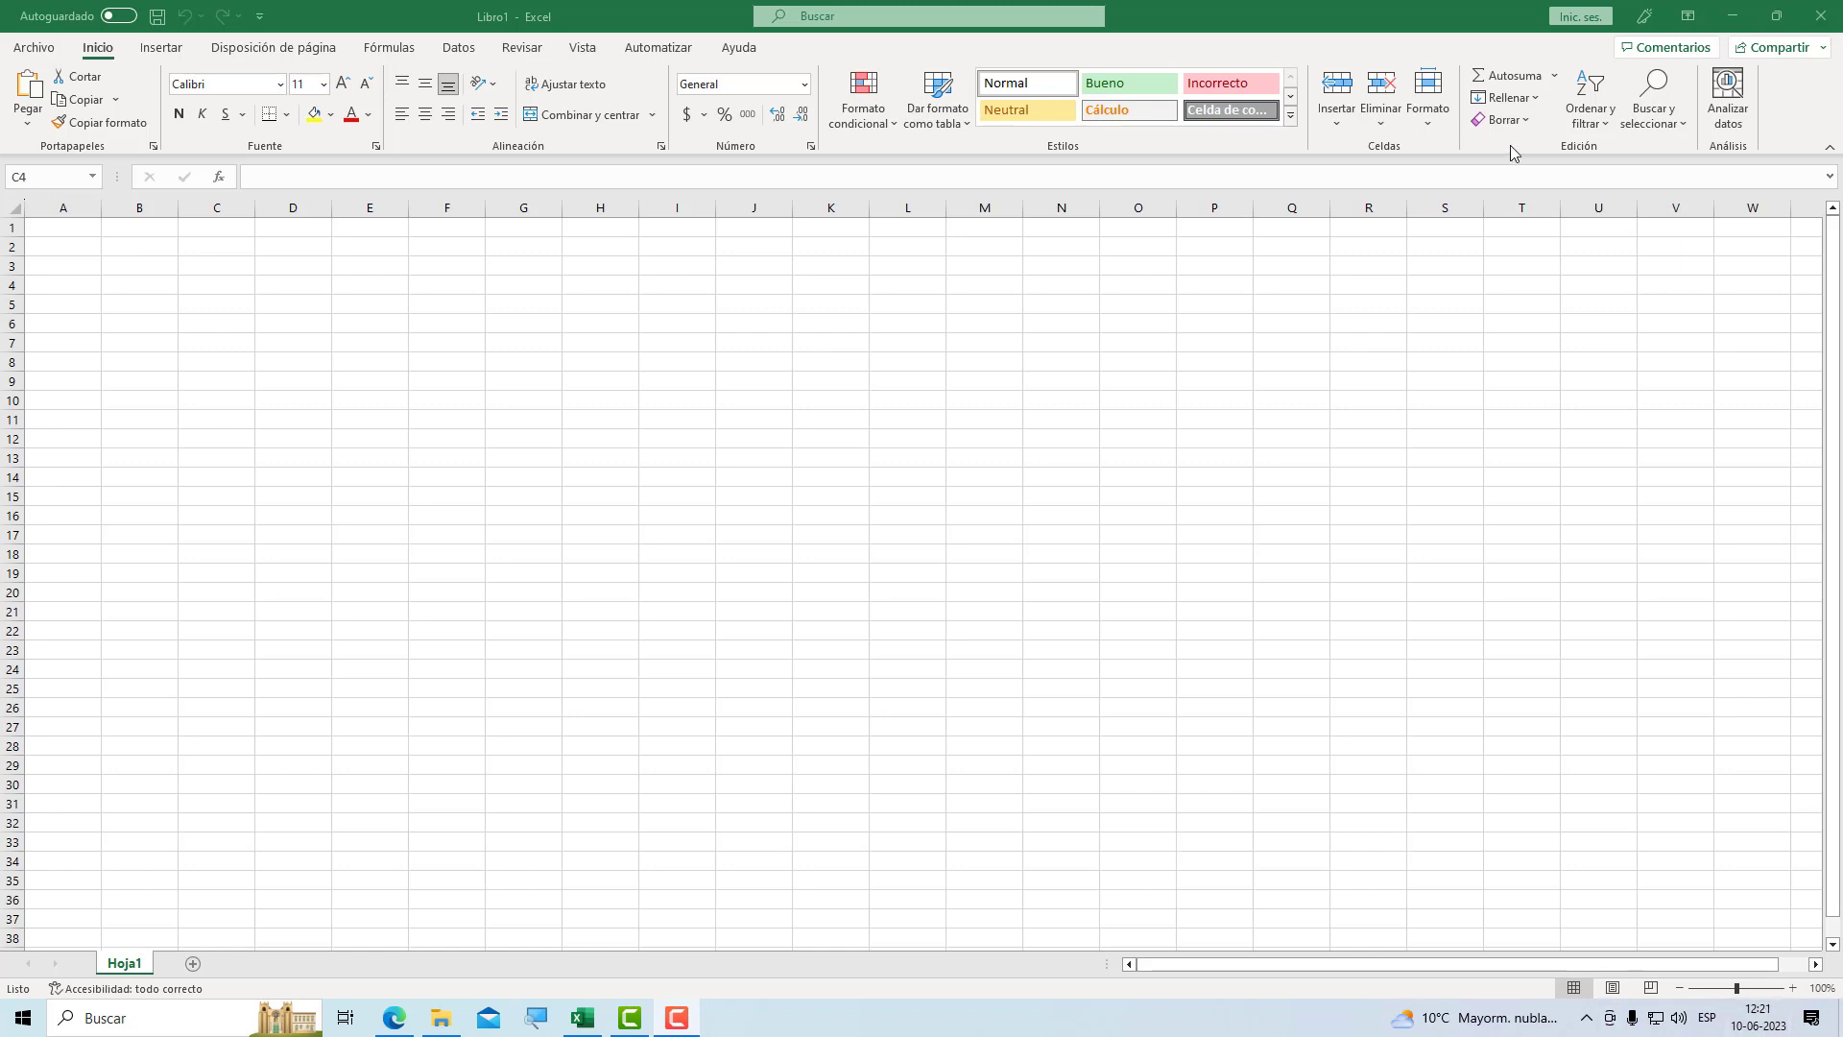
Magnify the screen and move the active cell along row 4 from C4 to F4 and back to B4
{"action": "left_click", "coordinate": [536, 1019]}
{"action": "left_click", "coordinate": [1389, 98]}
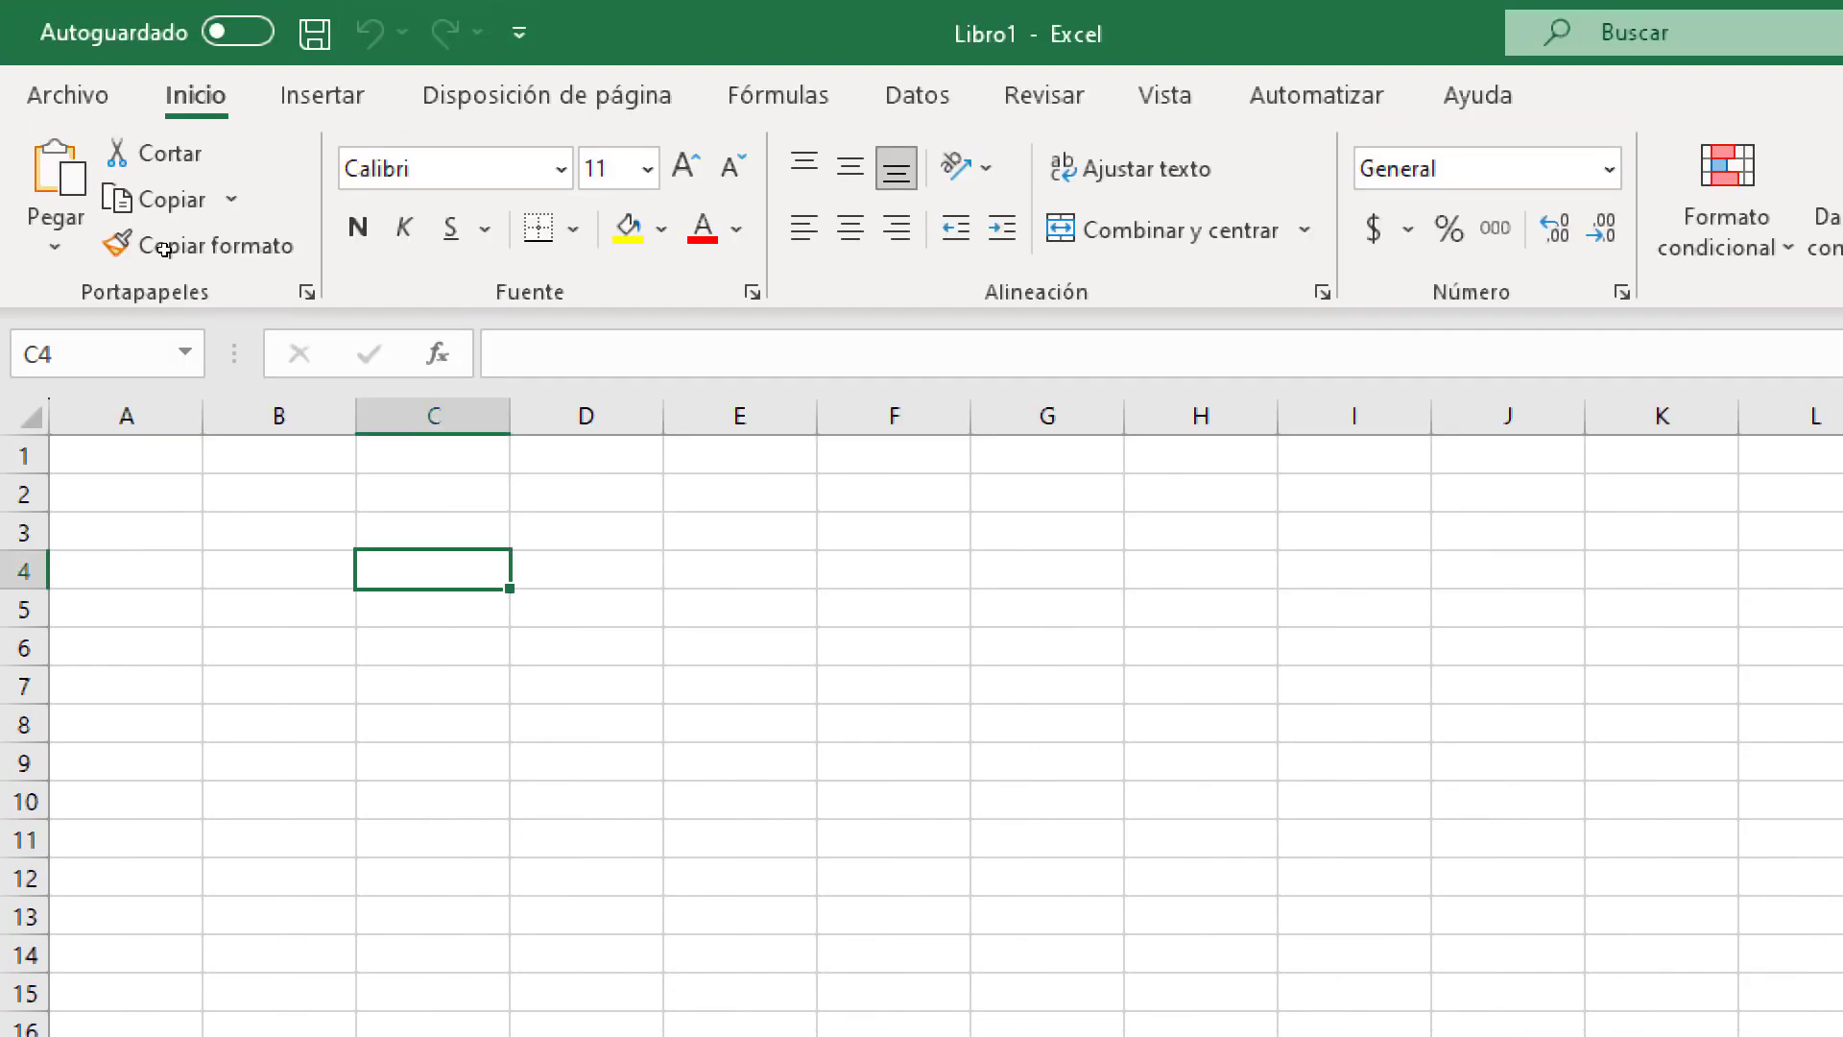
{"action": "key", "text": "Right"}
{"action": "key", "text": "Right"}
{"action": "key", "text": "Right"}
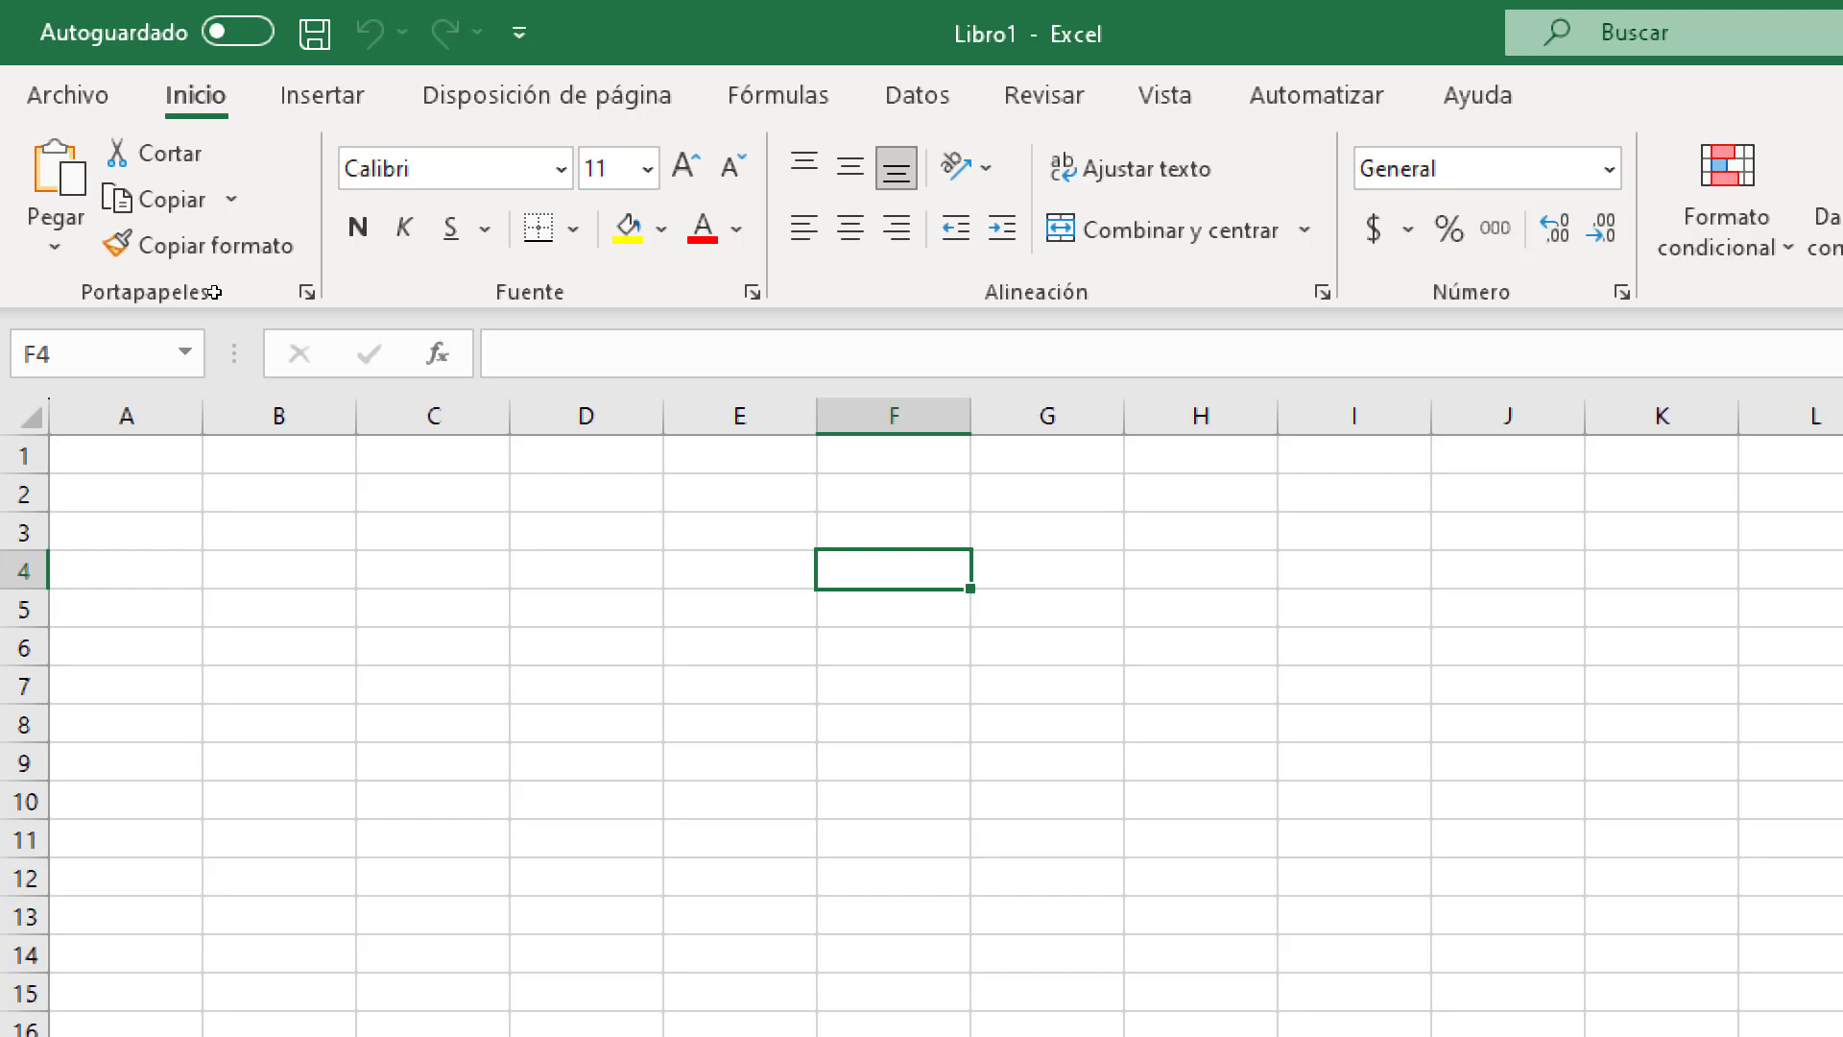
{"action": "key", "text": "Left"}
{"action": "key", "text": "Left"}
{"action": "key", "text": "Left"}
{"action": "key", "text": "Left"}
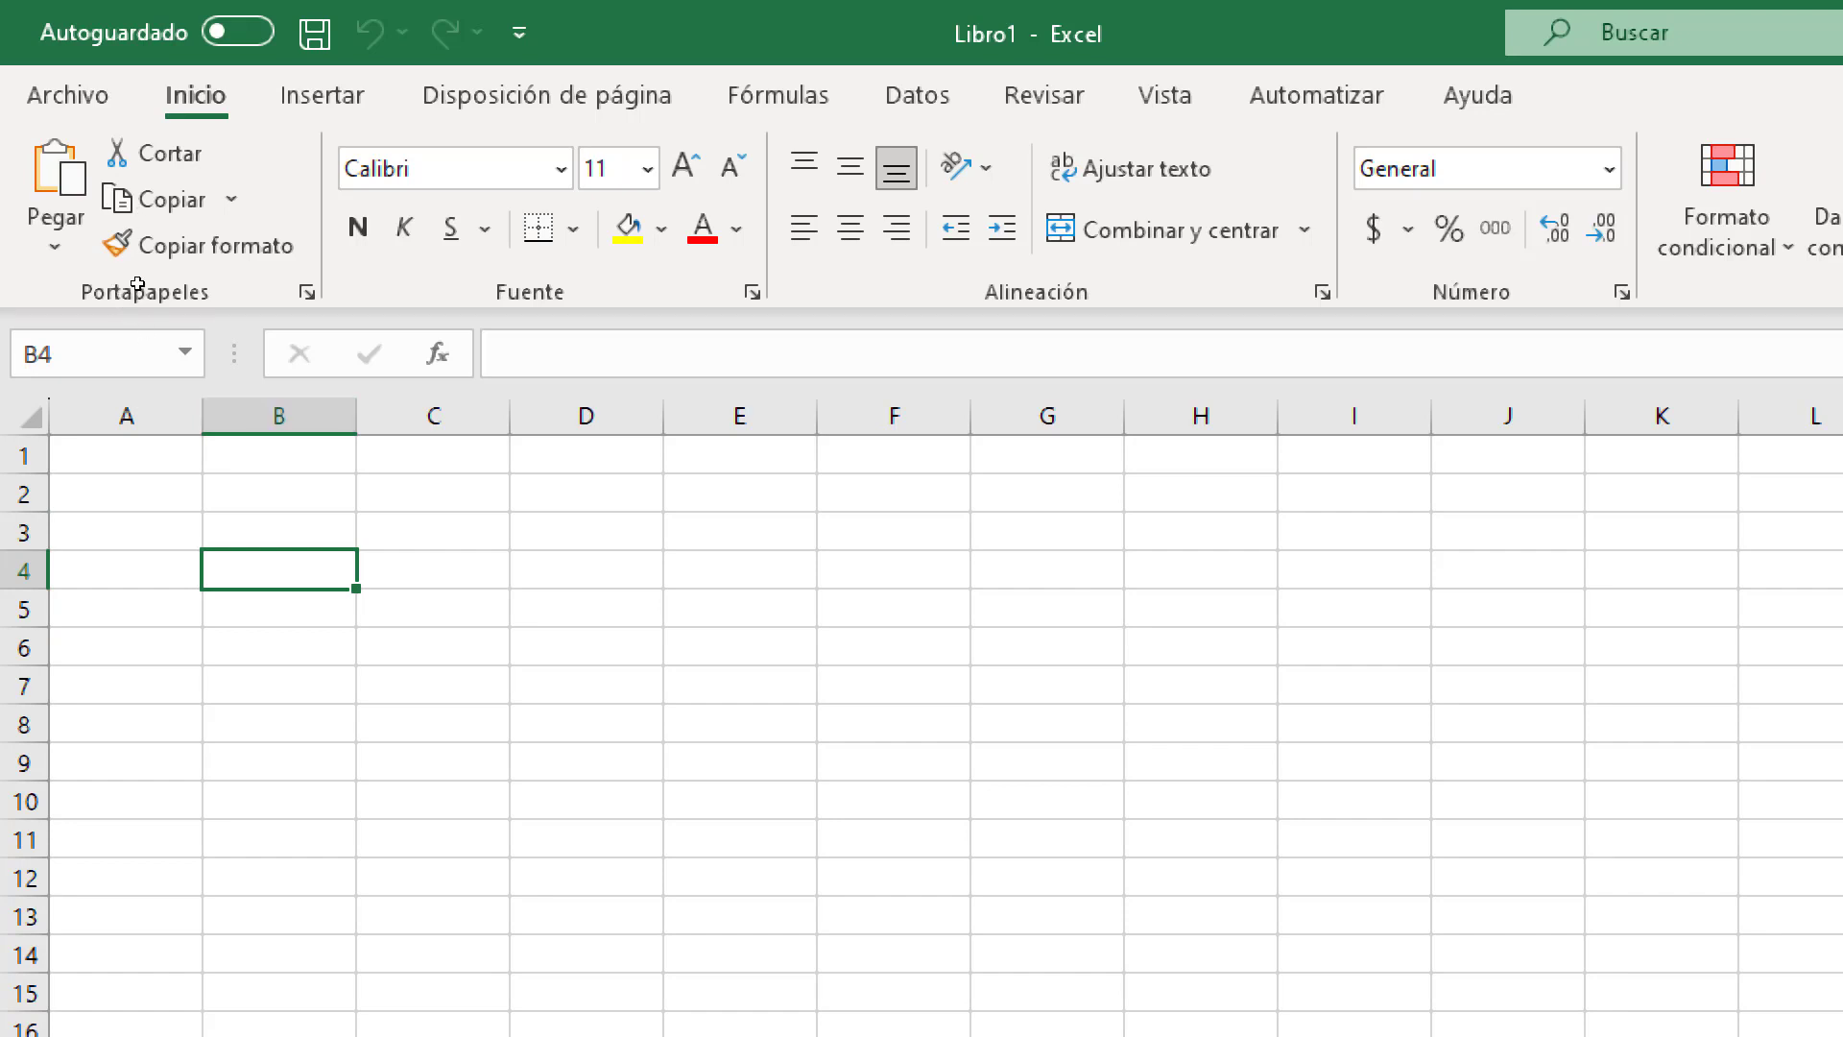
Extend the selection from B4 to cover B4:E11, and collapse it to the single active cell B4
{"action": "key", "text": "shift+Right"}
{"action": "key", "text": "shift+Right"}
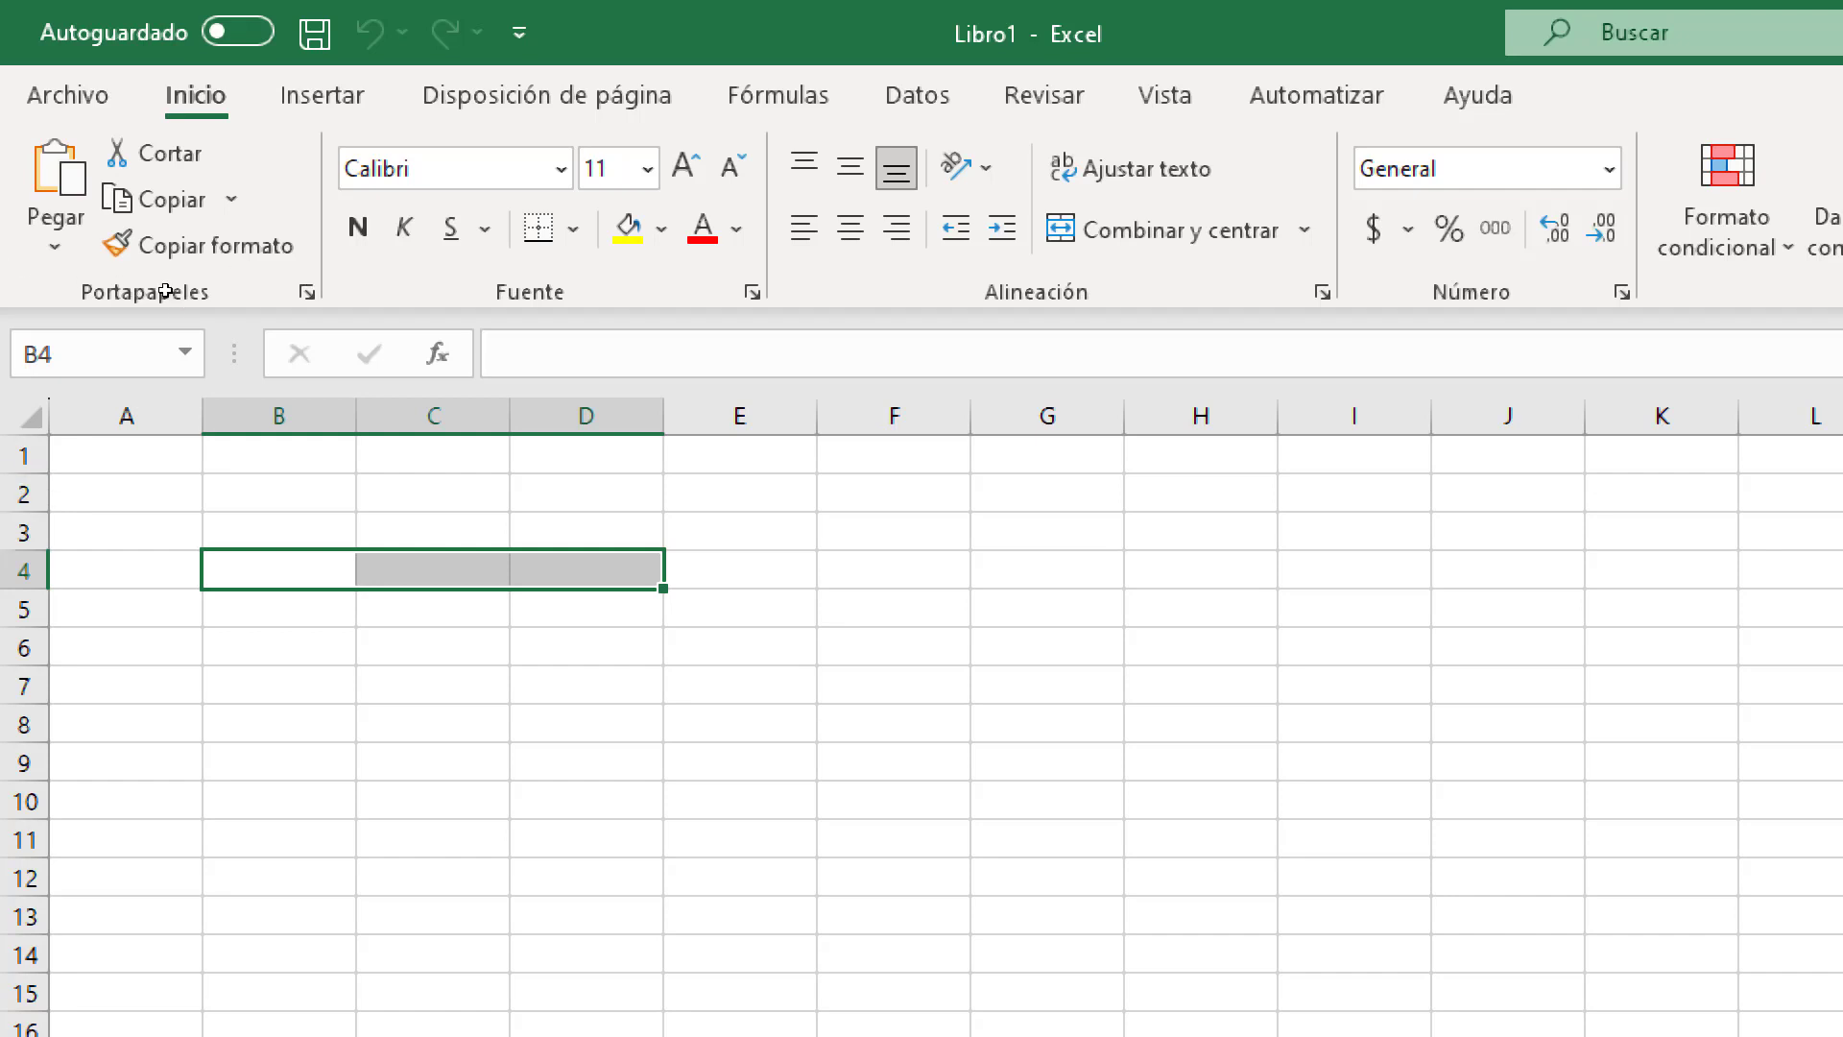
{"action": "key", "text": "shift+Down"}
{"action": "key", "text": "shift+Down"}
{"action": "key", "text": "shift+Down"}
{"action": "key", "text": "shift+Down"}
{"action": "key", "text": "shift+Down"}
{"action": "key", "text": "shift+Right"}
{"action": "key", "text": "shift+Down"}
{"action": "key", "text": "shift+Down"}
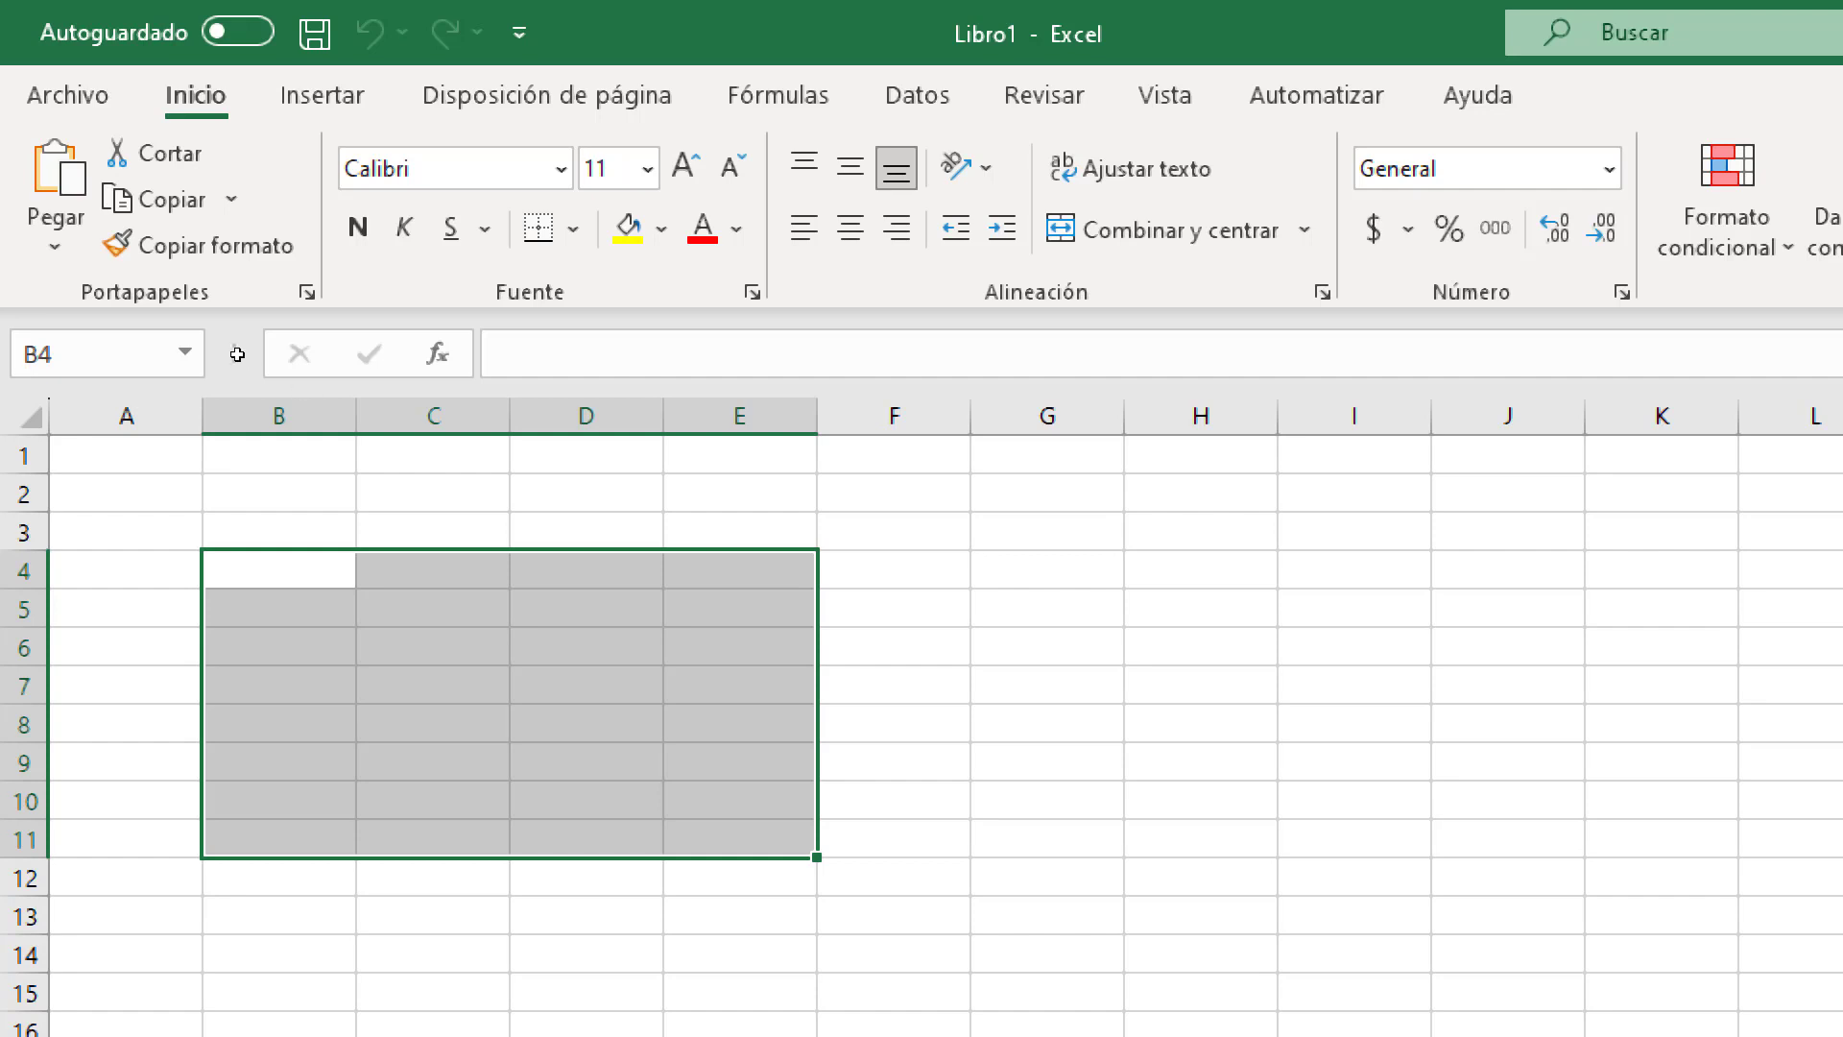
{"action": "key", "text": "shift+BackSpace"}
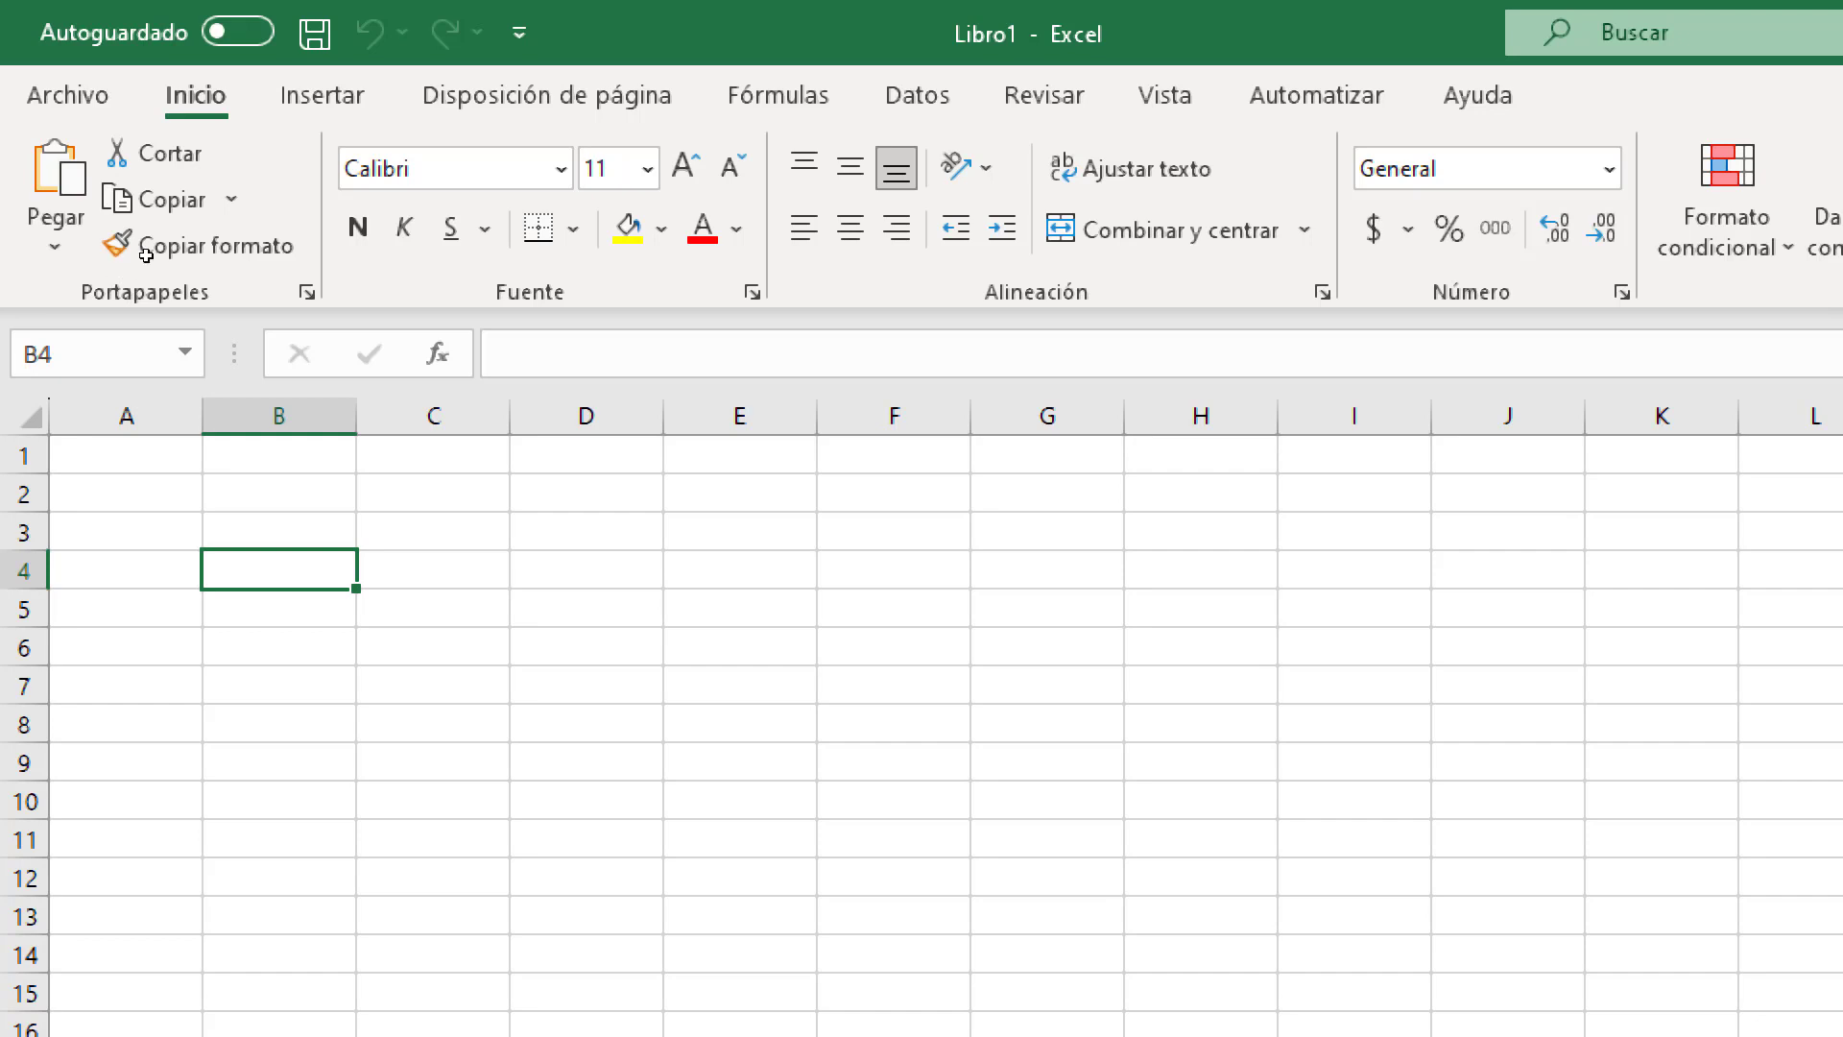
Select single cells one after another around B4, C4, C3 and D3, ending on D4
{"action": "left_click_drag", "start_coordinate": [292, 503], "coordinate": [290, 520]}
{"action": "left_click", "coordinate": [278, 570]}
{"action": "left_click", "coordinate": [438, 570]}
{"action": "left_click", "coordinate": [432, 528]}
{"action": "left_click", "coordinate": [576, 530]}
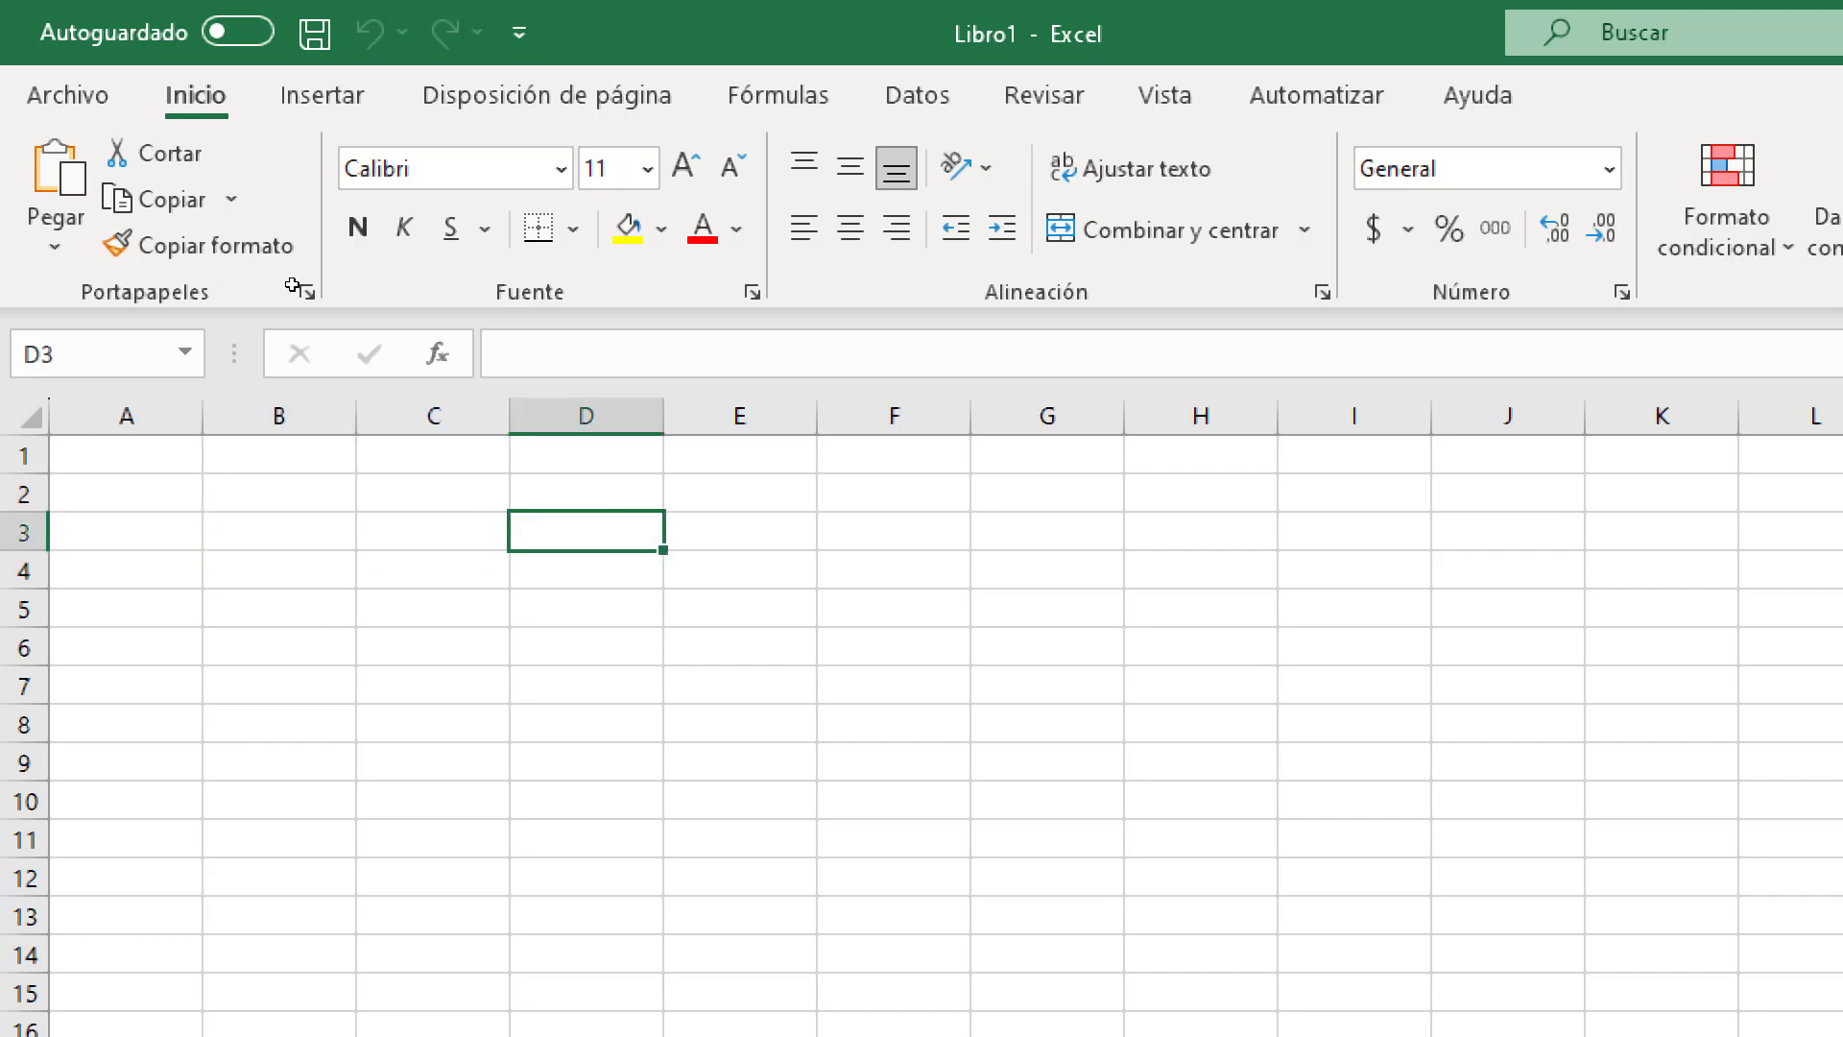
{"action": "left_click", "coordinate": [584, 566]}
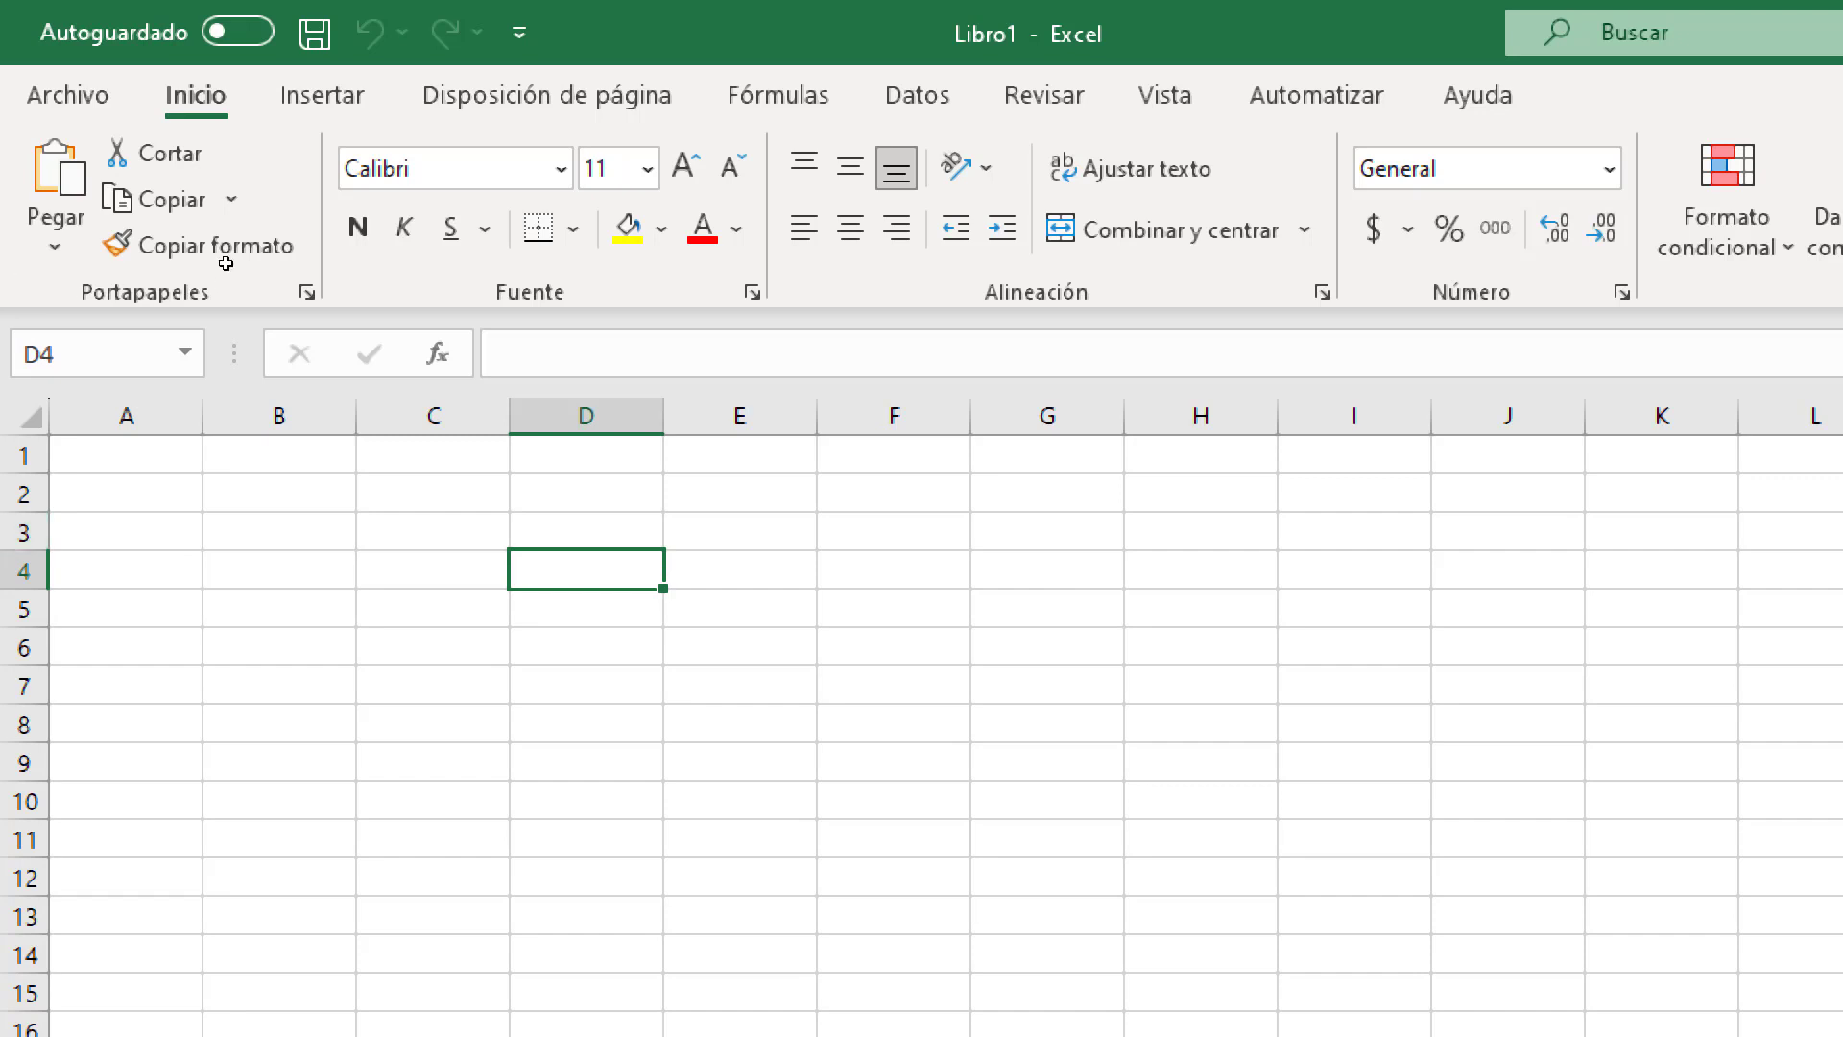
Select a block of cells starting at C4, the single cell E8, and the column range D3:D10
{"action": "left_click_drag", "start_coordinate": [432, 570], "coordinate": [989, 758]}
{"action": "left_click", "coordinate": [806, 727]}
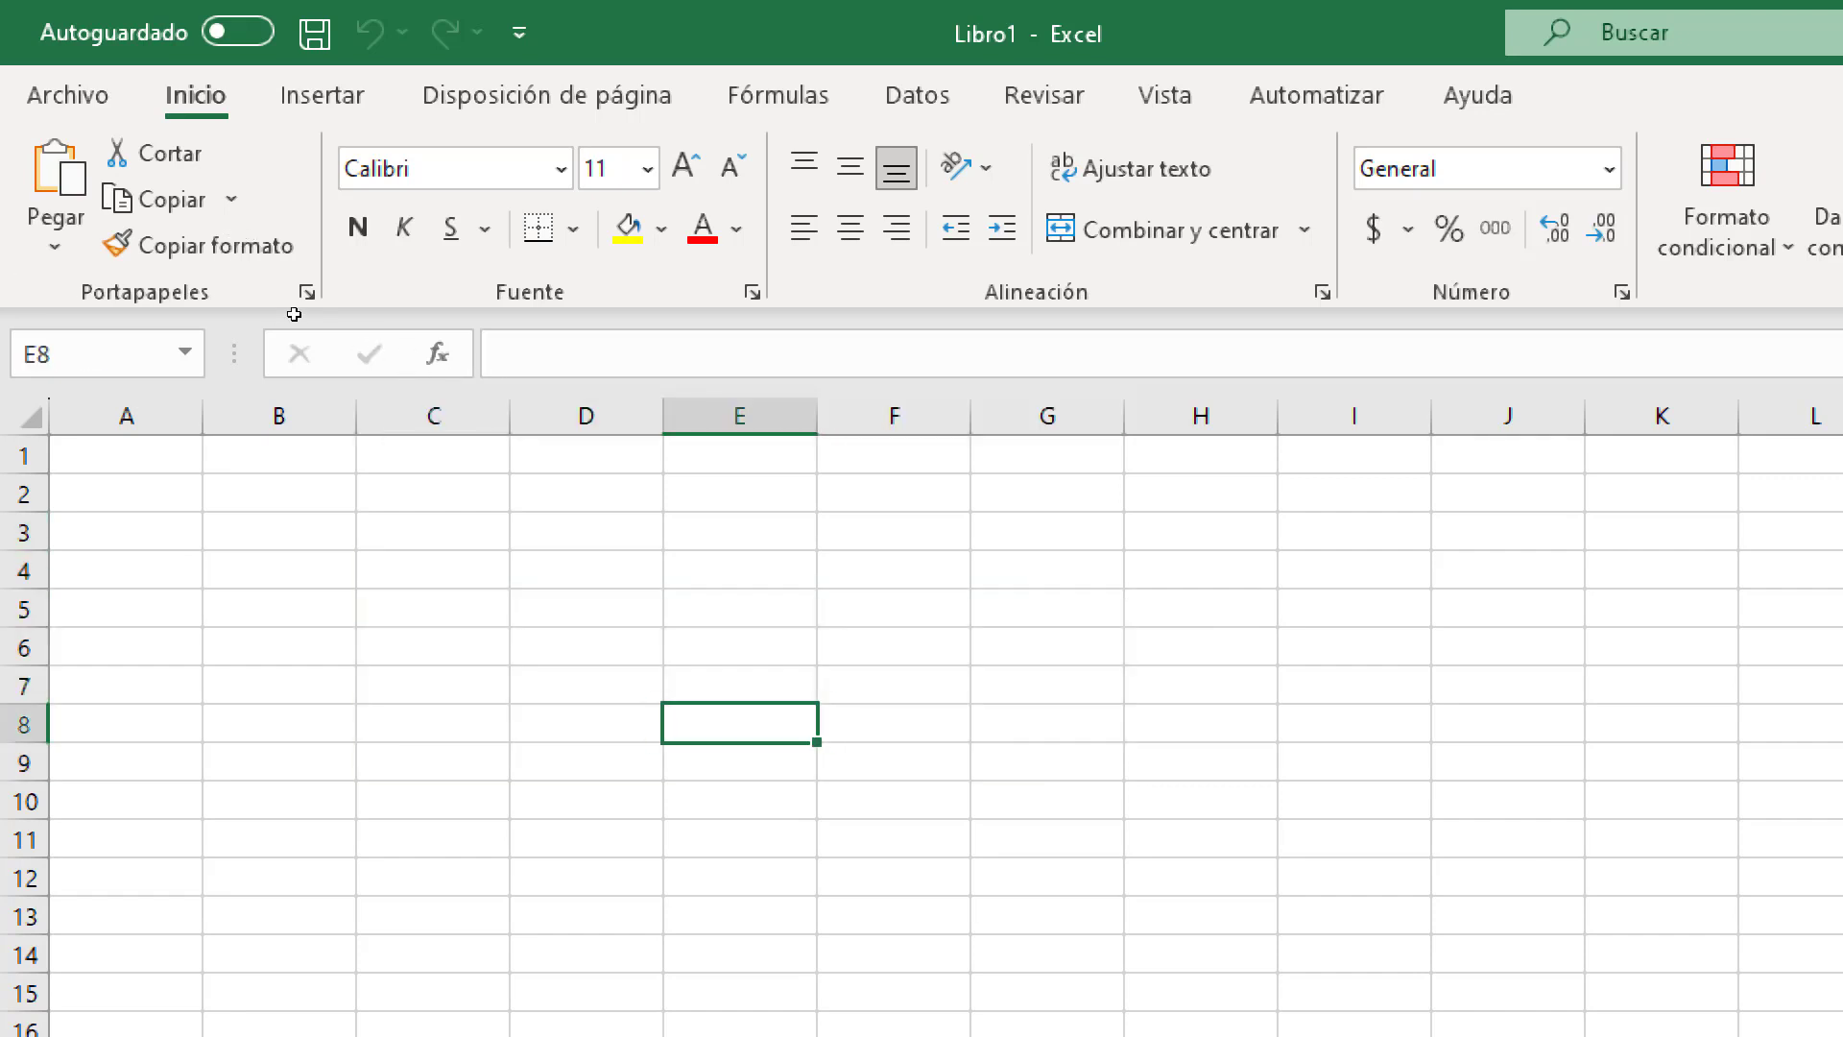
{"action": "mouse_move", "coordinate": [588, 528]}
{"action": "left_mouse_down"}
{"action": "mouse_move", "coordinate": [634, 571]}
{"action": "mouse_move", "coordinate": [739, 796]}
{"action": "mouse_move", "coordinate": [616, 796]}
{"action": "left_mouse_up"}
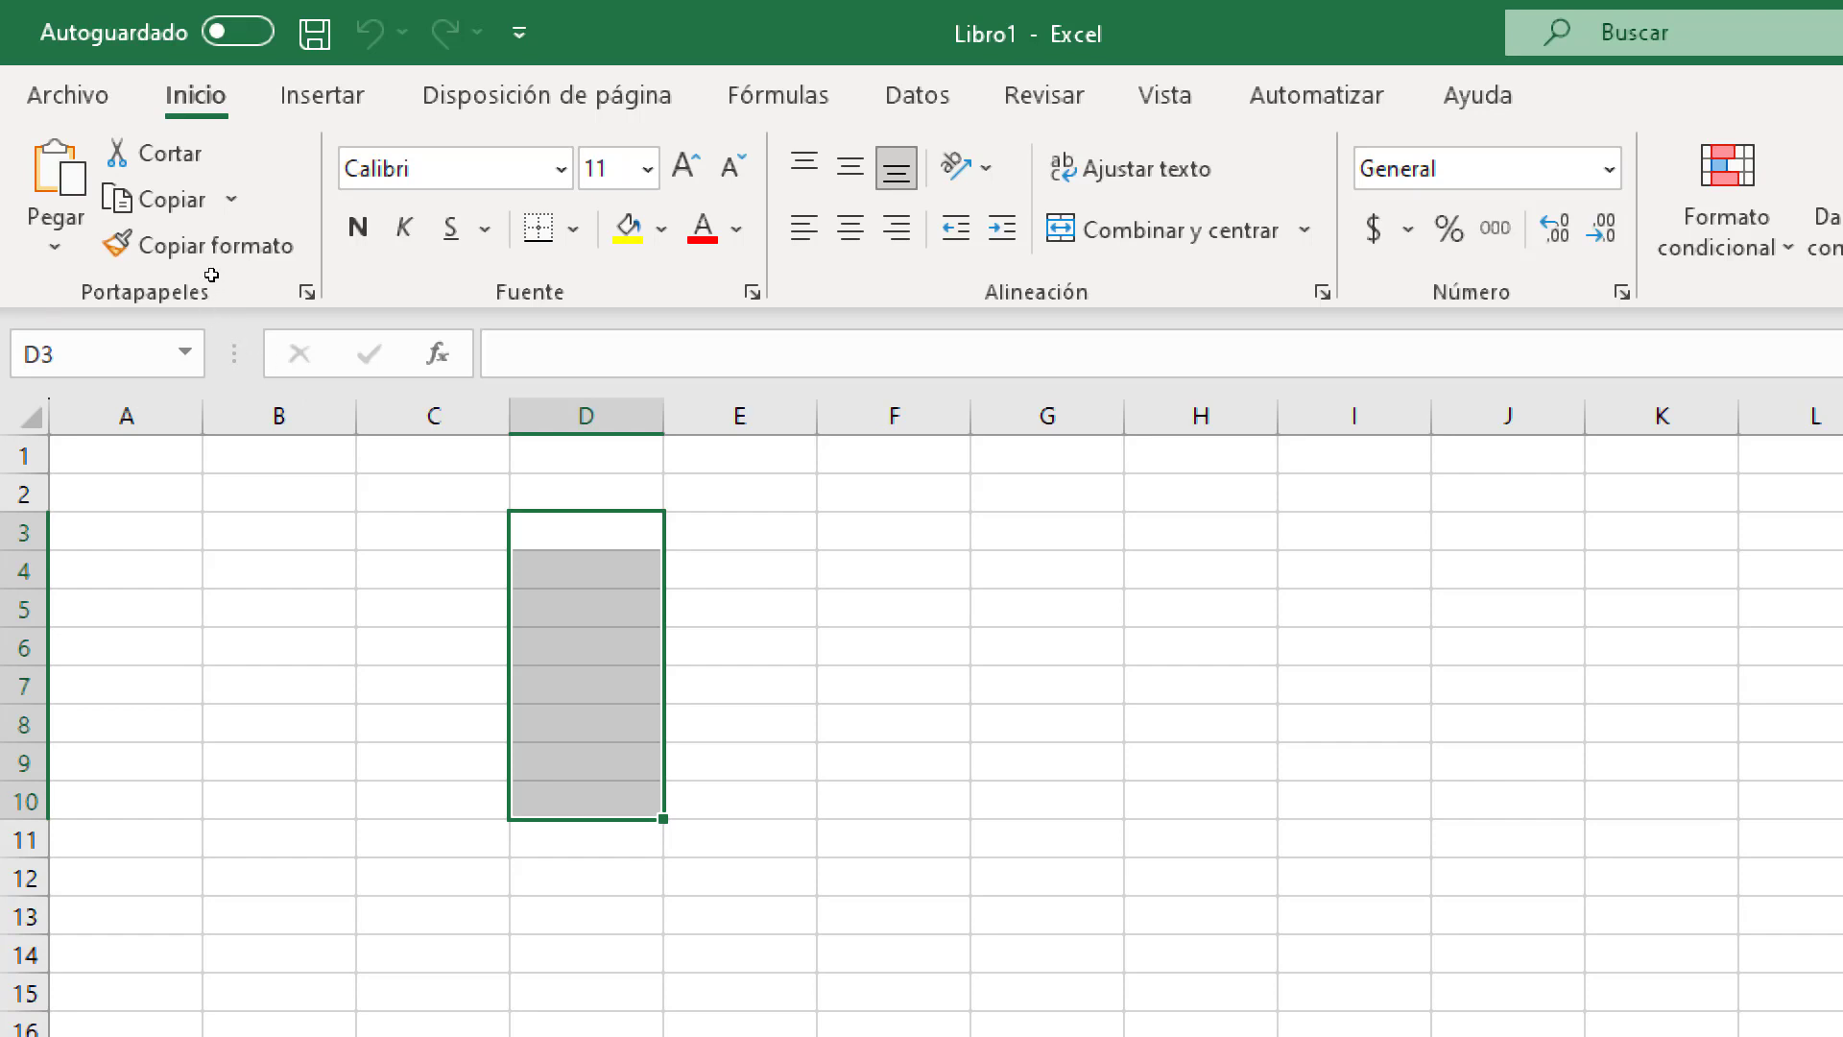
Enter the table headers Nombre in cell B3 and Nota1 in cell C3
{"action": "key", "text": "Left"}
{"action": "key", "text": "Left"}
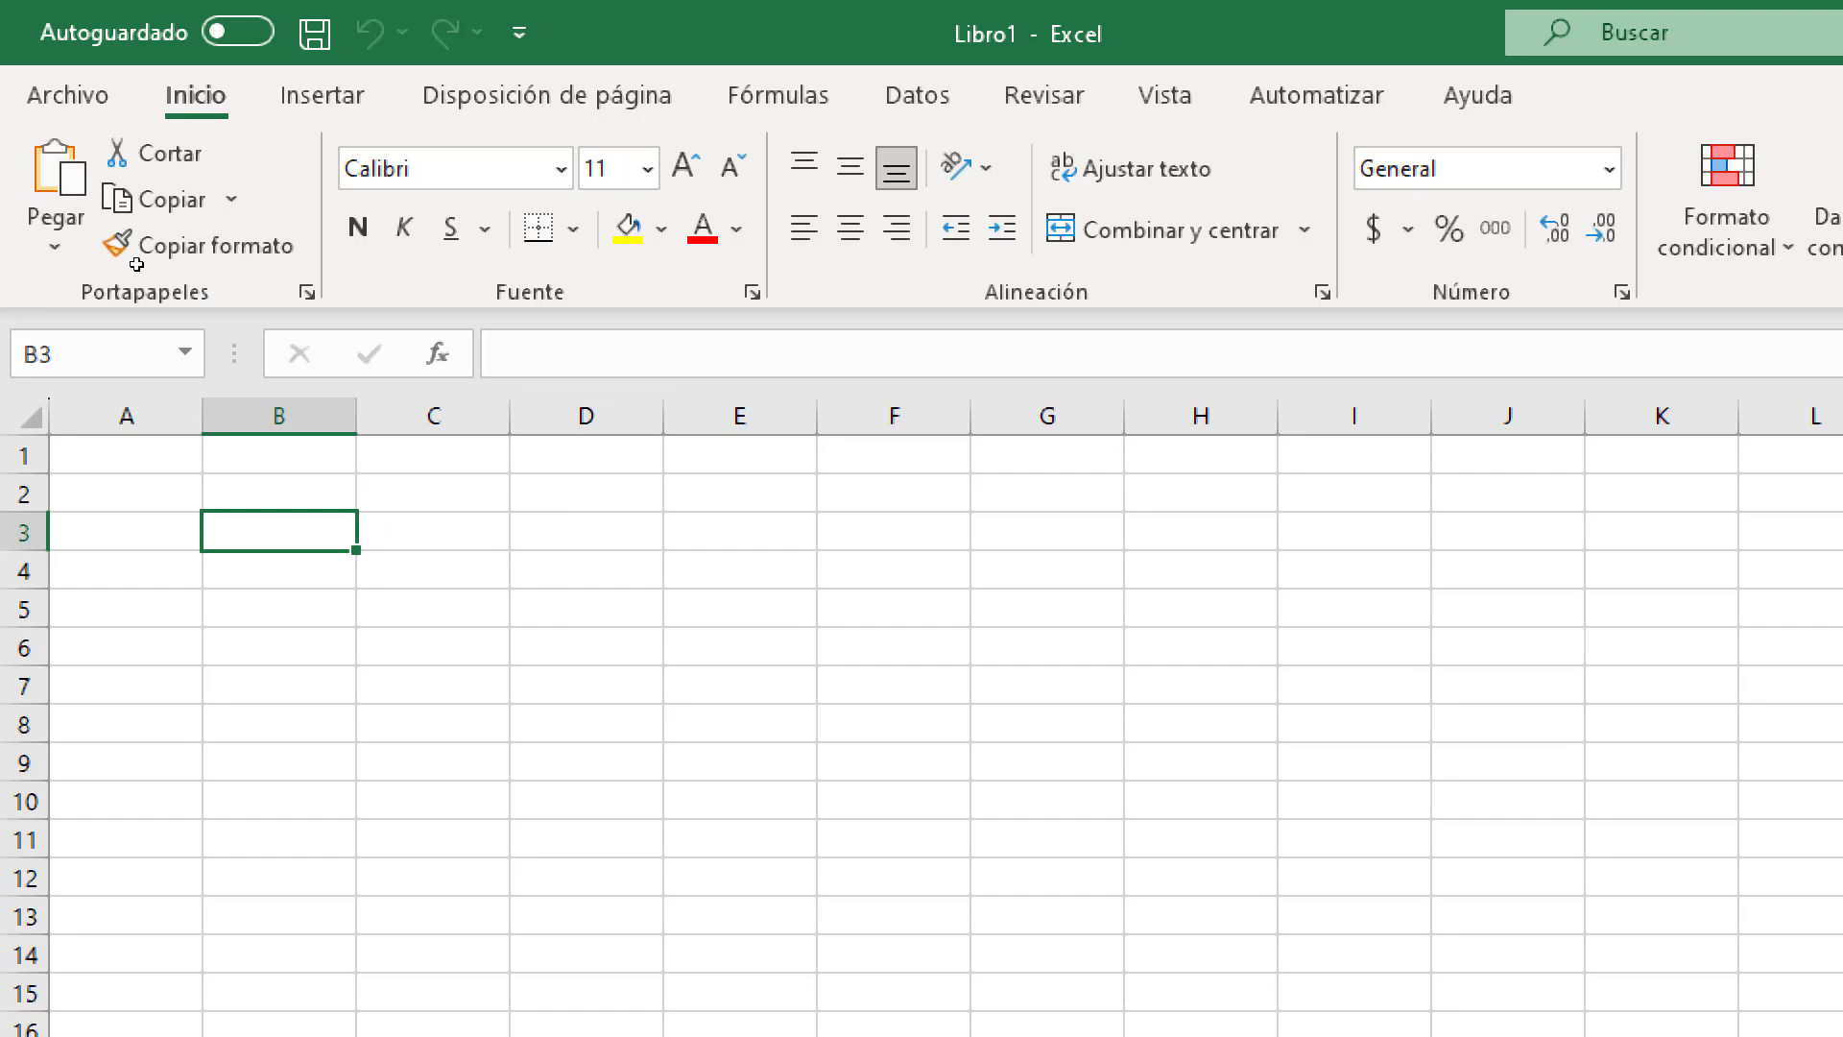
{"action": "key", "text": "shift+F10"}
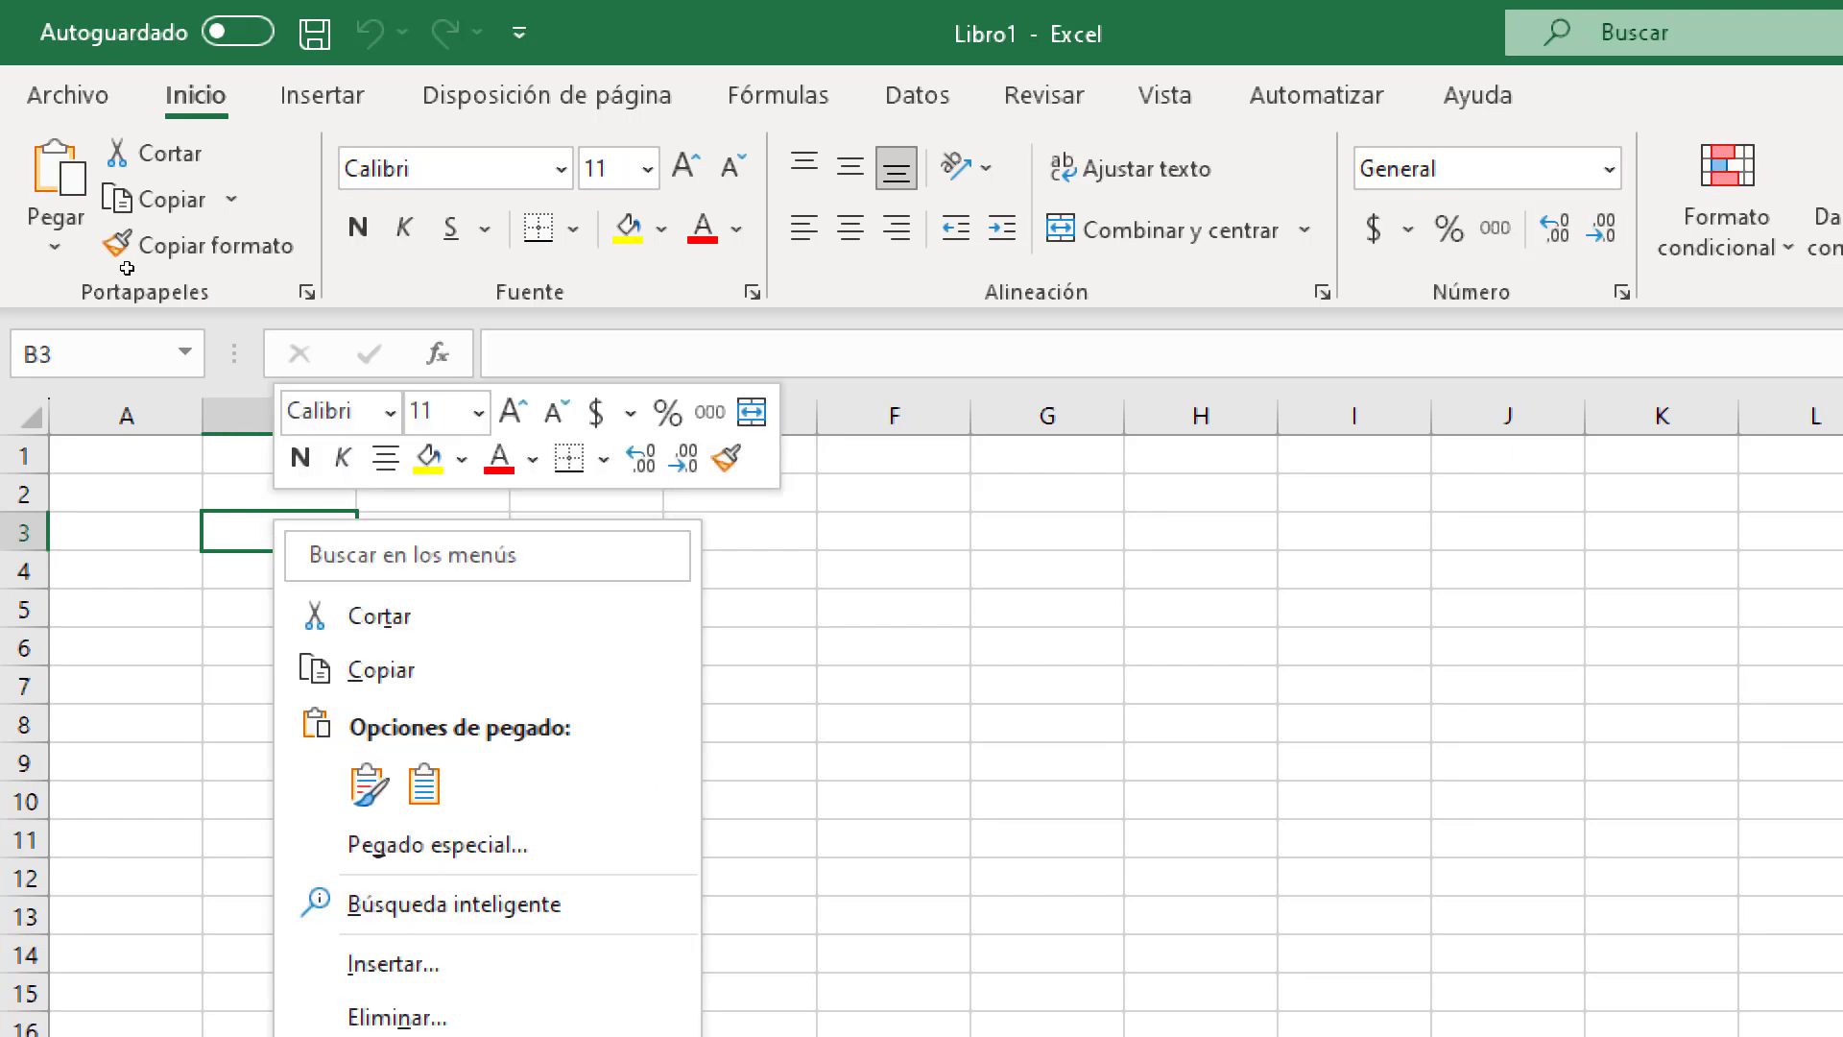
{"action": "key", "text": "Escape"}
{"action": "type", "text": "Nombre"}
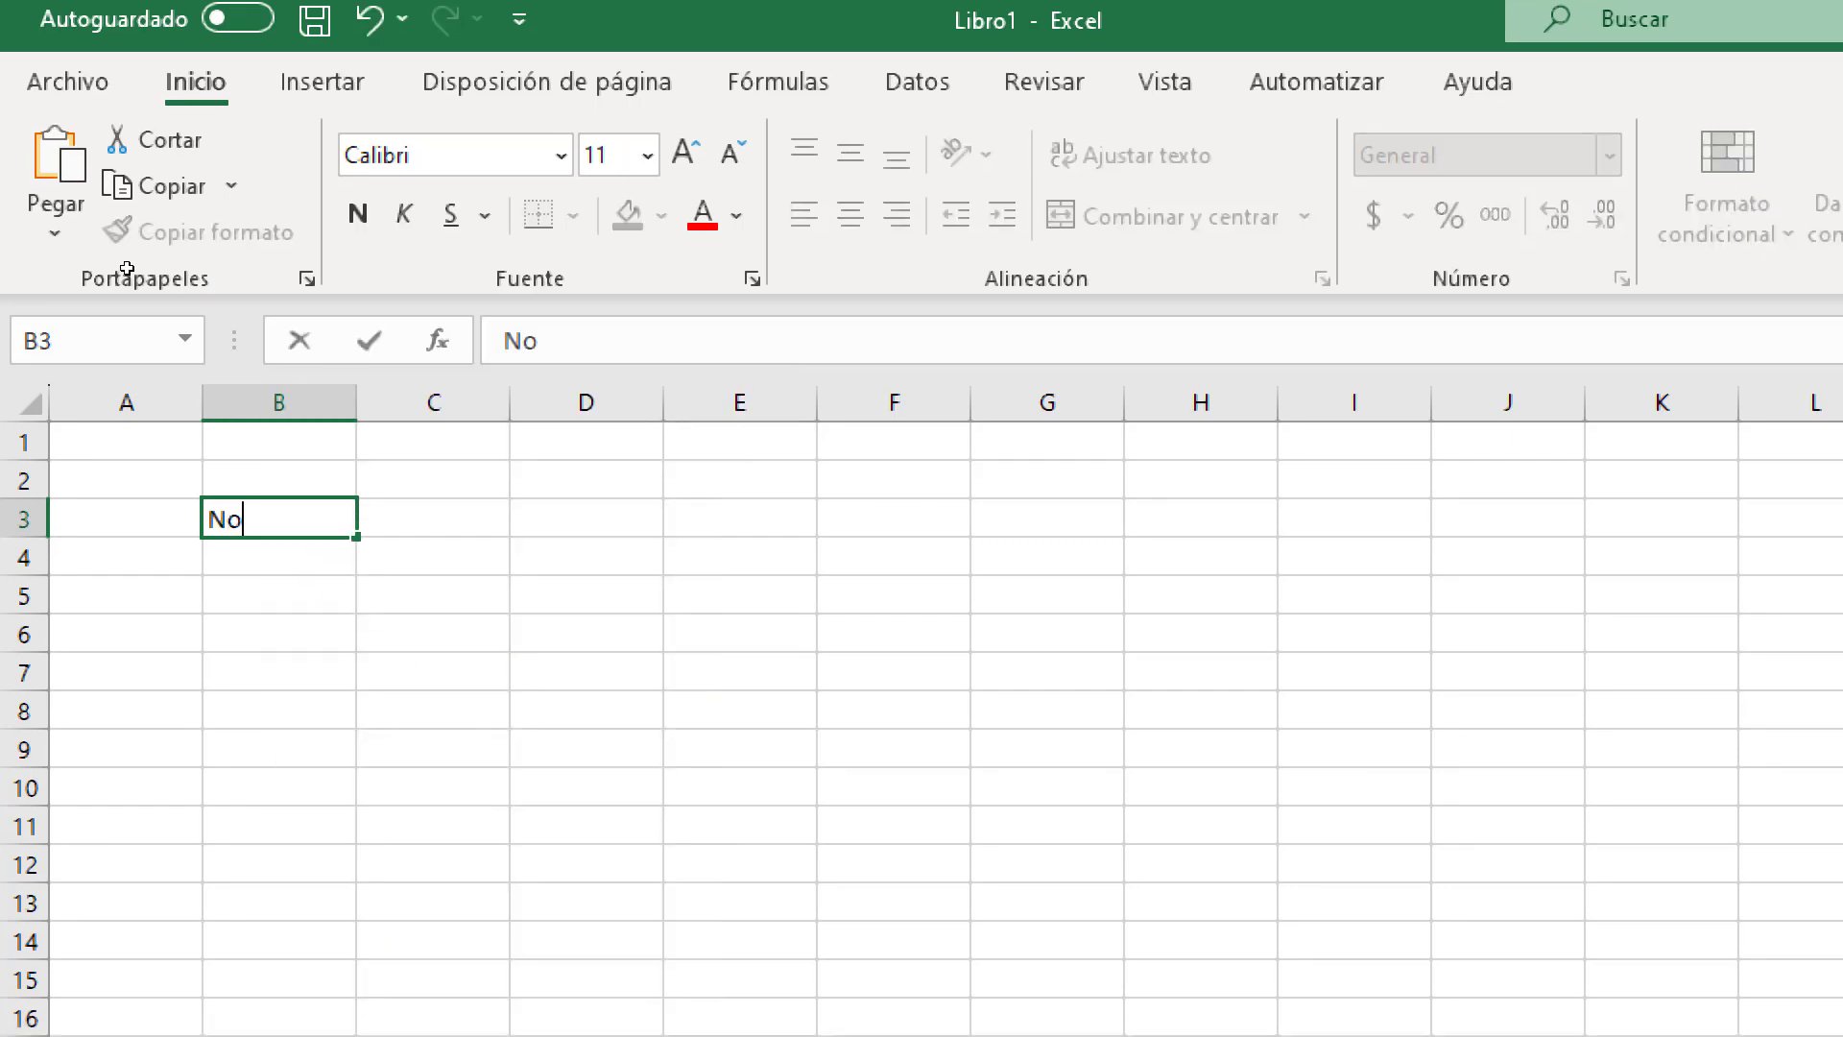
{"action": "key", "text": "Tab"}
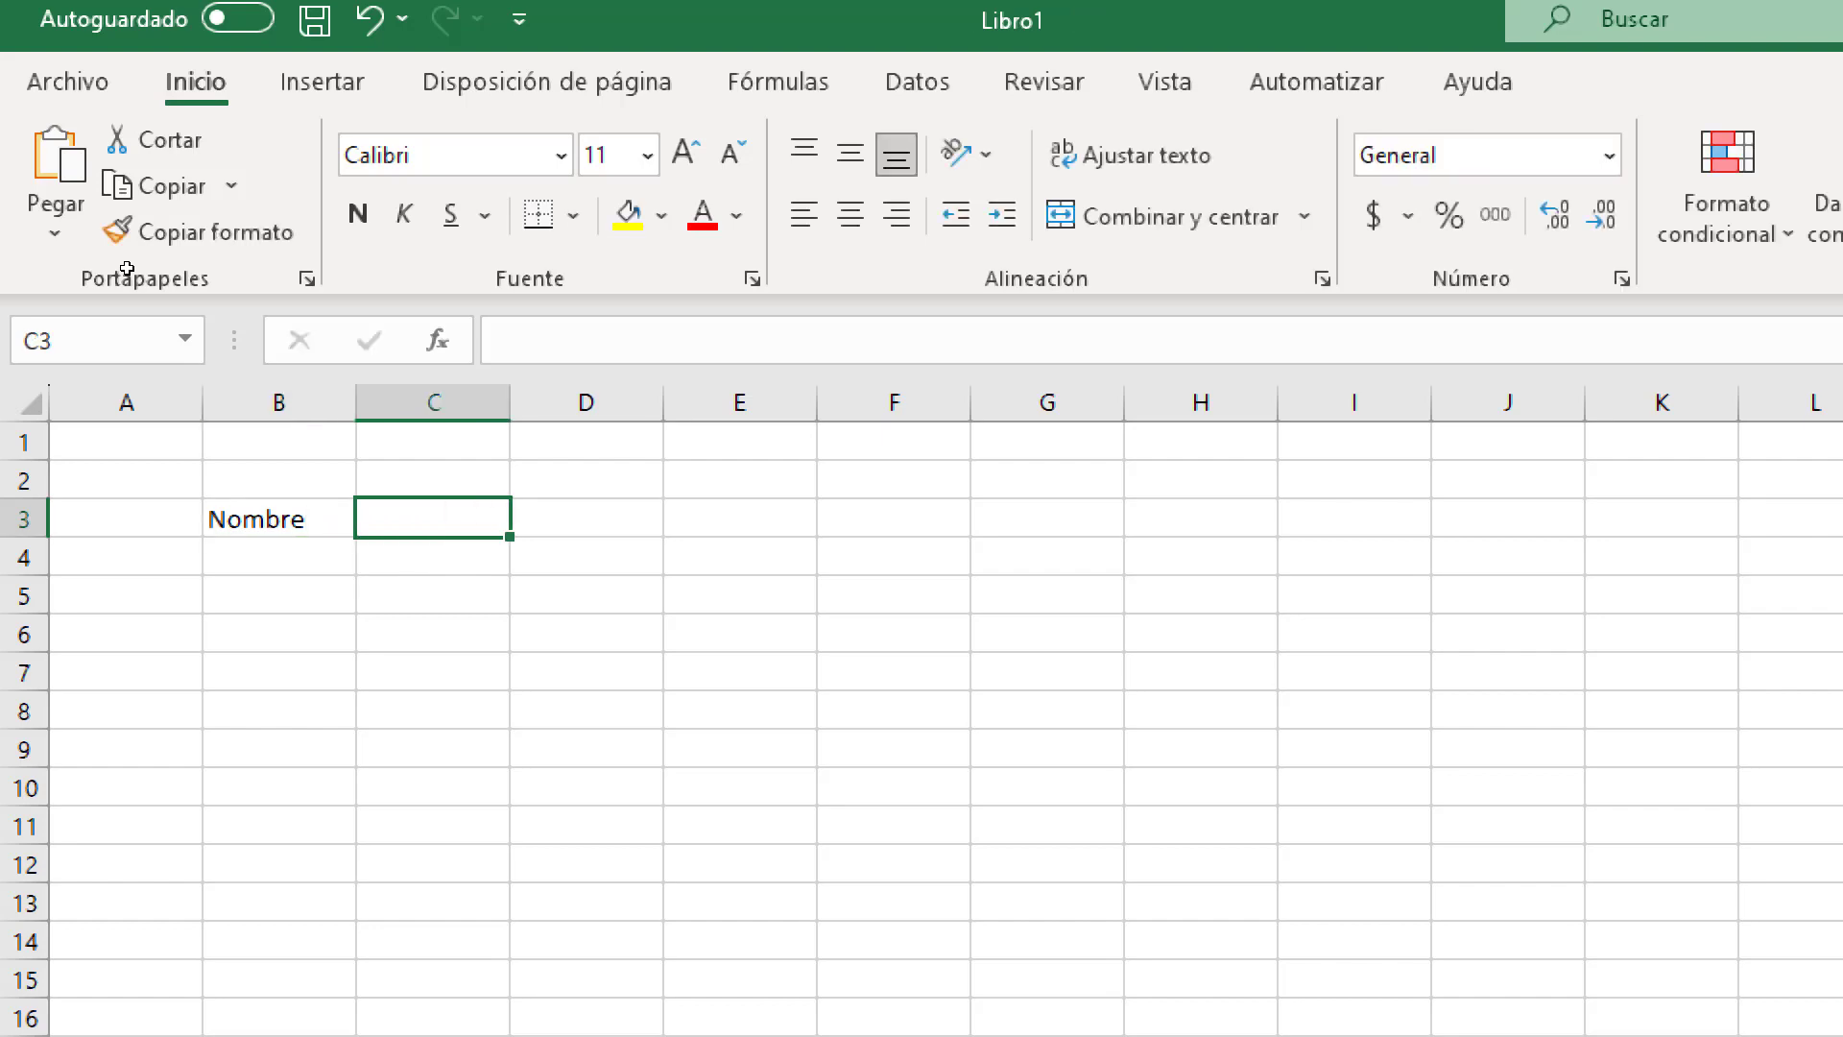
{"action": "type", "text": "Nota"}
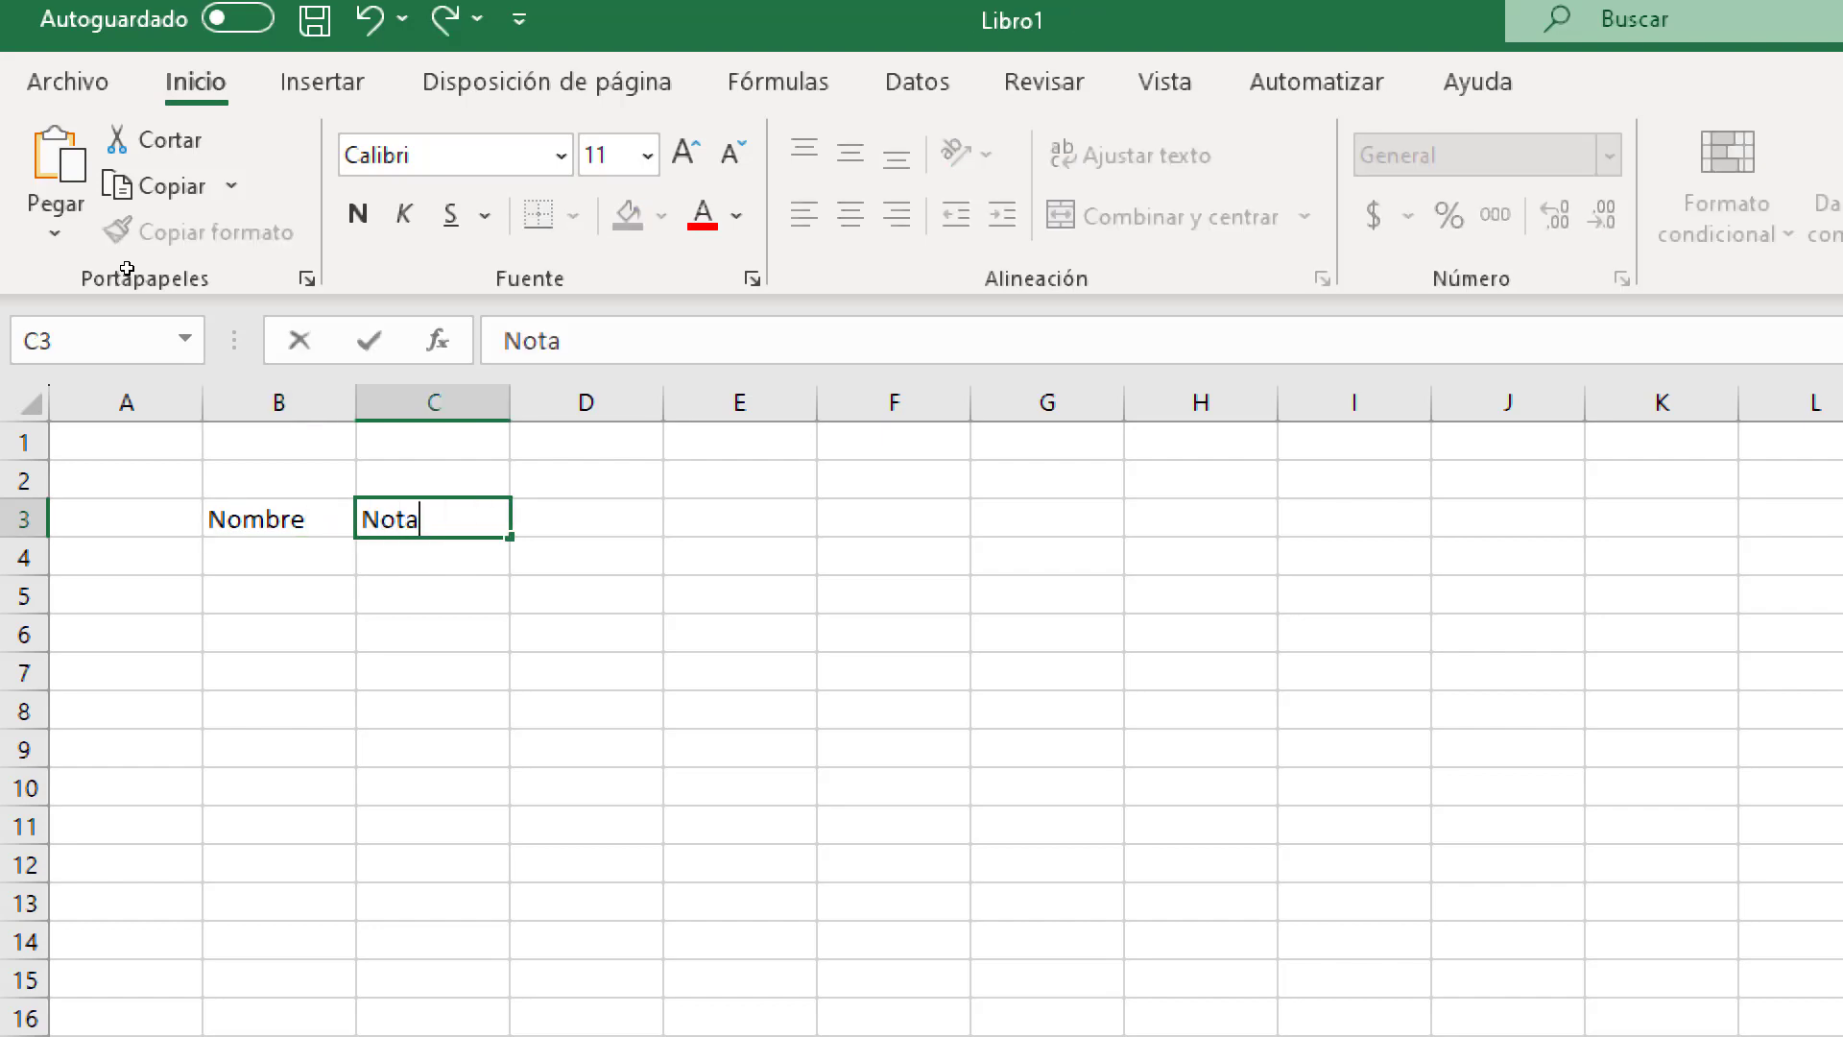
{"action": "type", "text": "1"}
{"action": "key", "text": "Tab"}
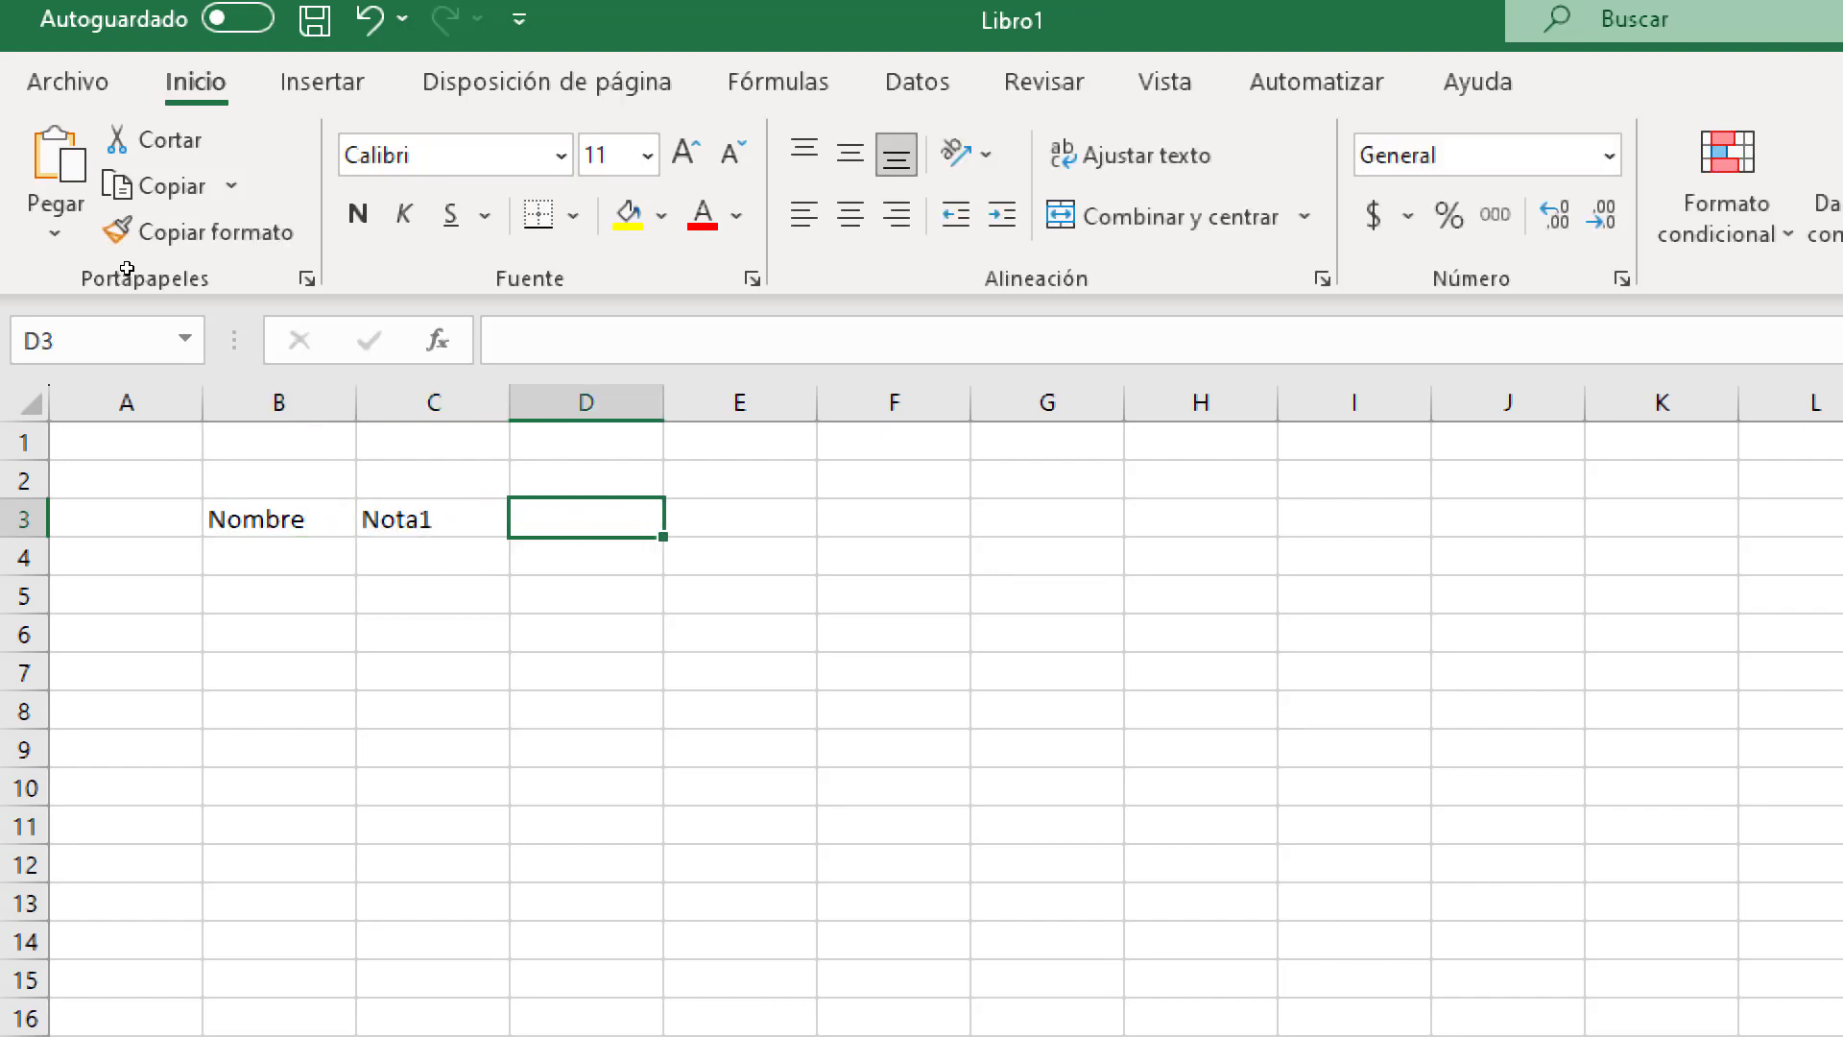
Continue the header row with Nota2 in D3, Nota3 in E3 and Promedio in F3
{"action": "type", "text": "Nota2"}
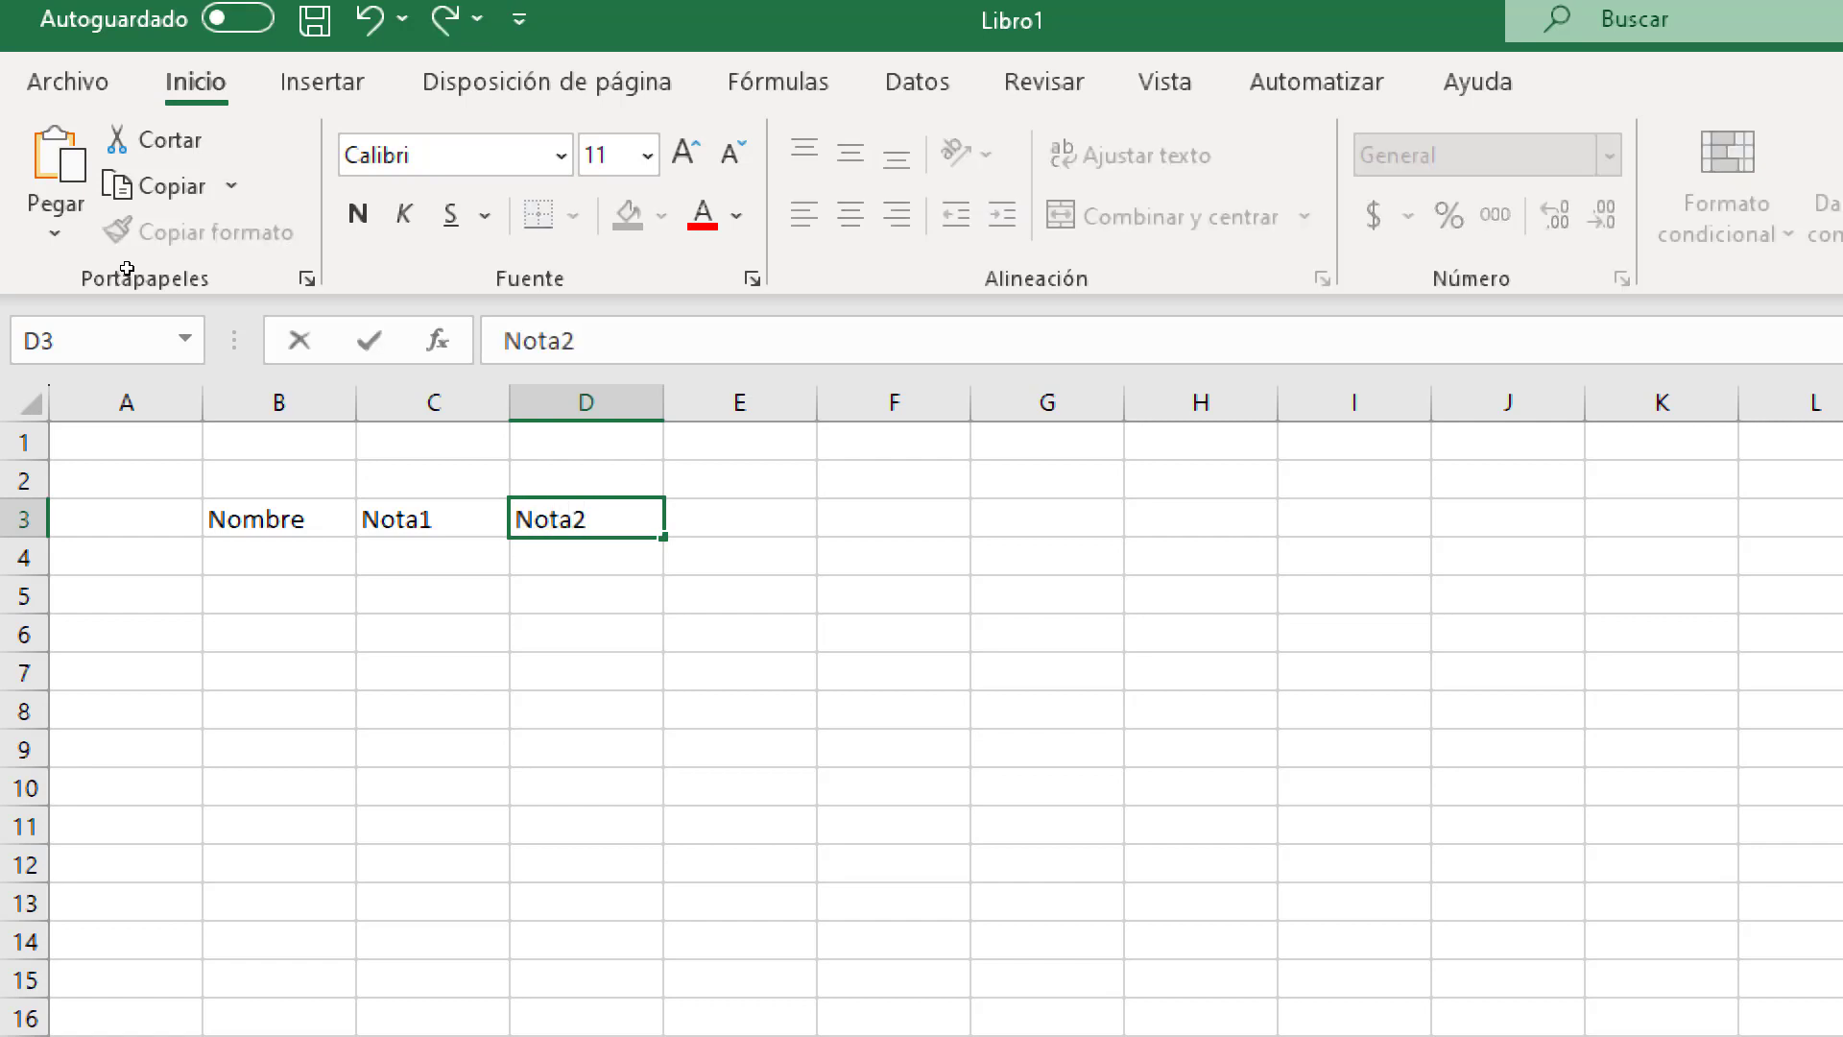
{"action": "key", "text": "Tab"}
{"action": "type", "text": "Nota "}
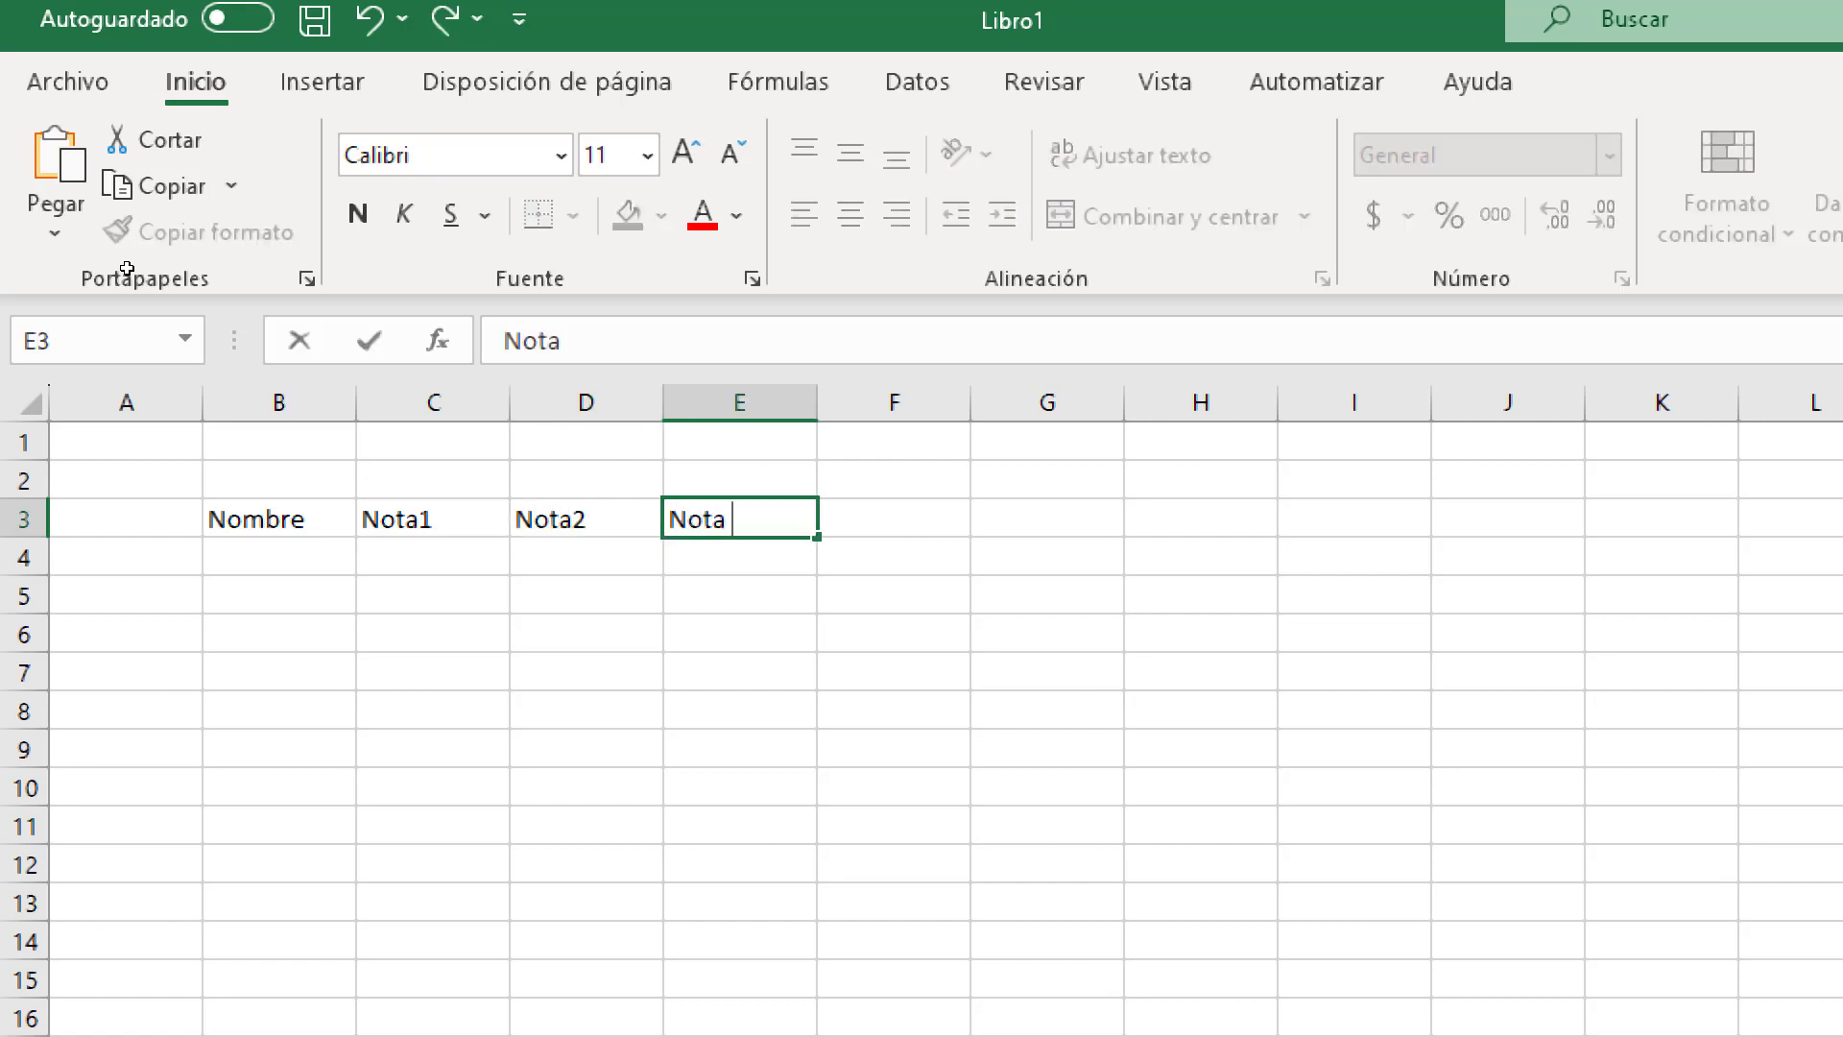
{"action": "type", "text": "3"}
{"action": "key", "text": "Tab"}
{"action": "type", "text": "Promedio"}
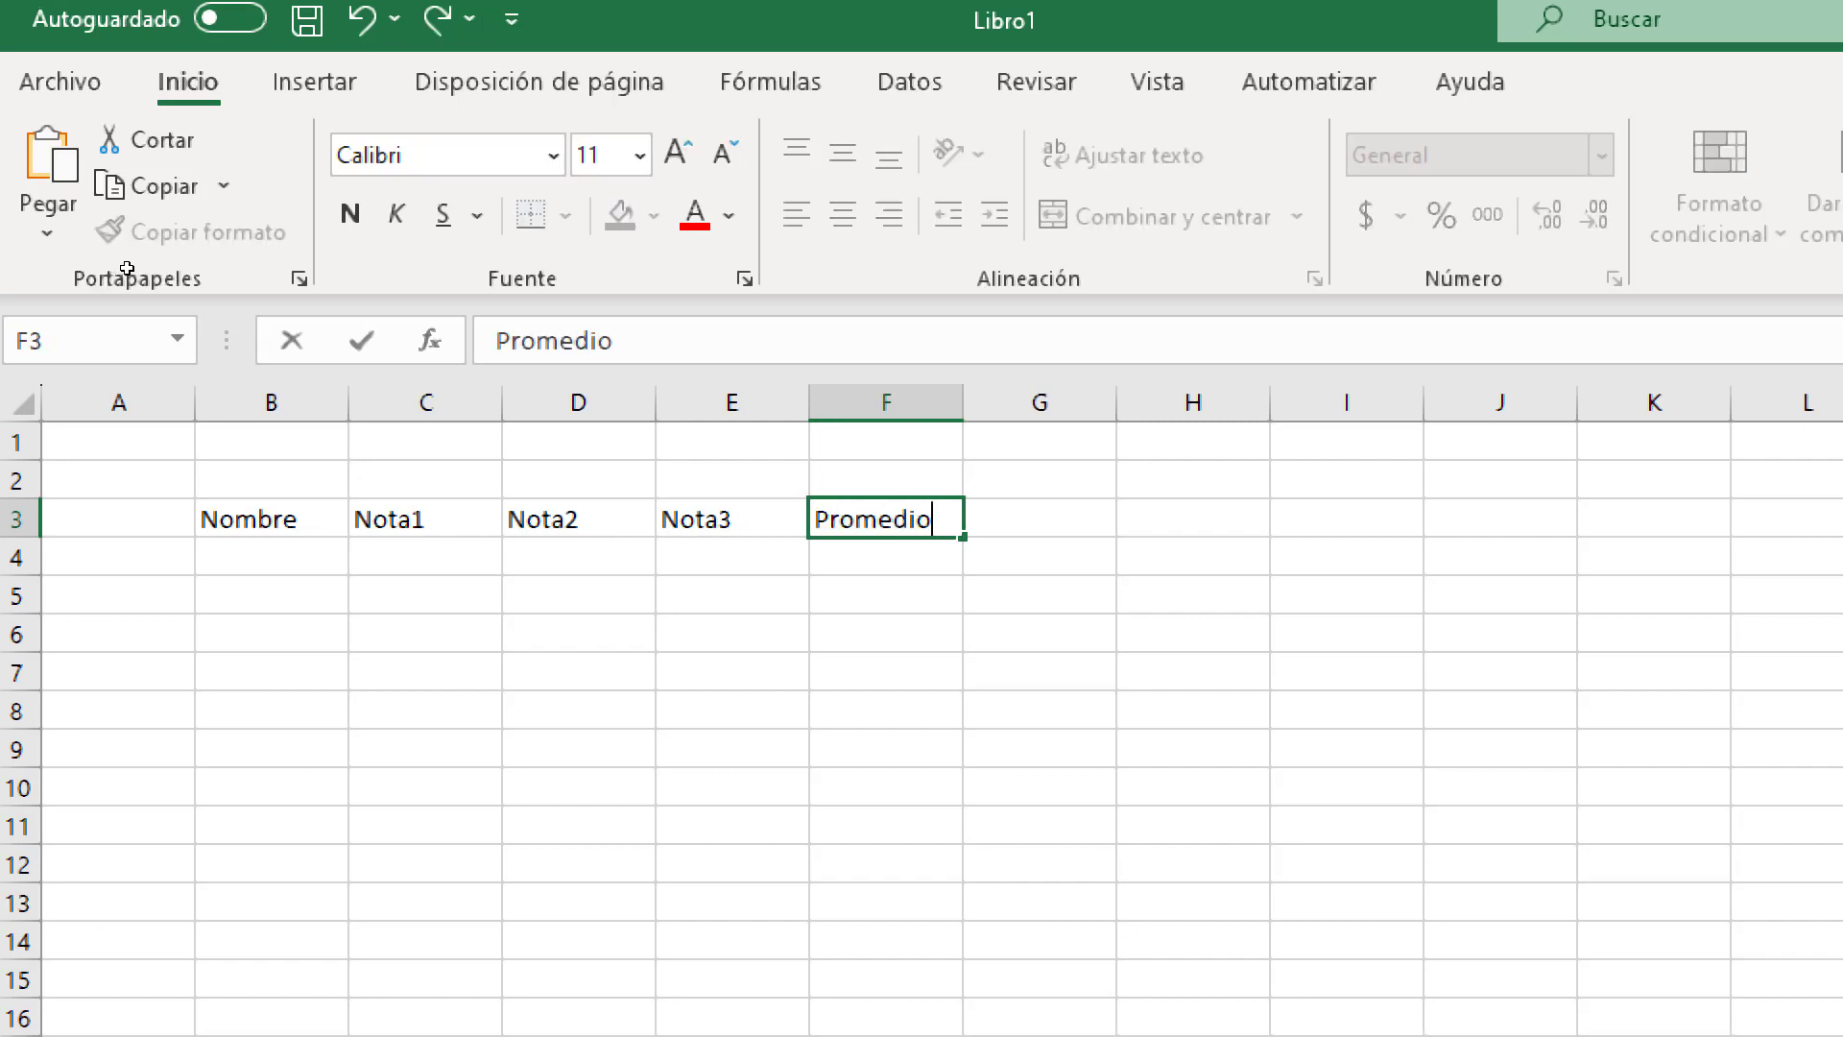
{"action": "key", "text": "Return"}
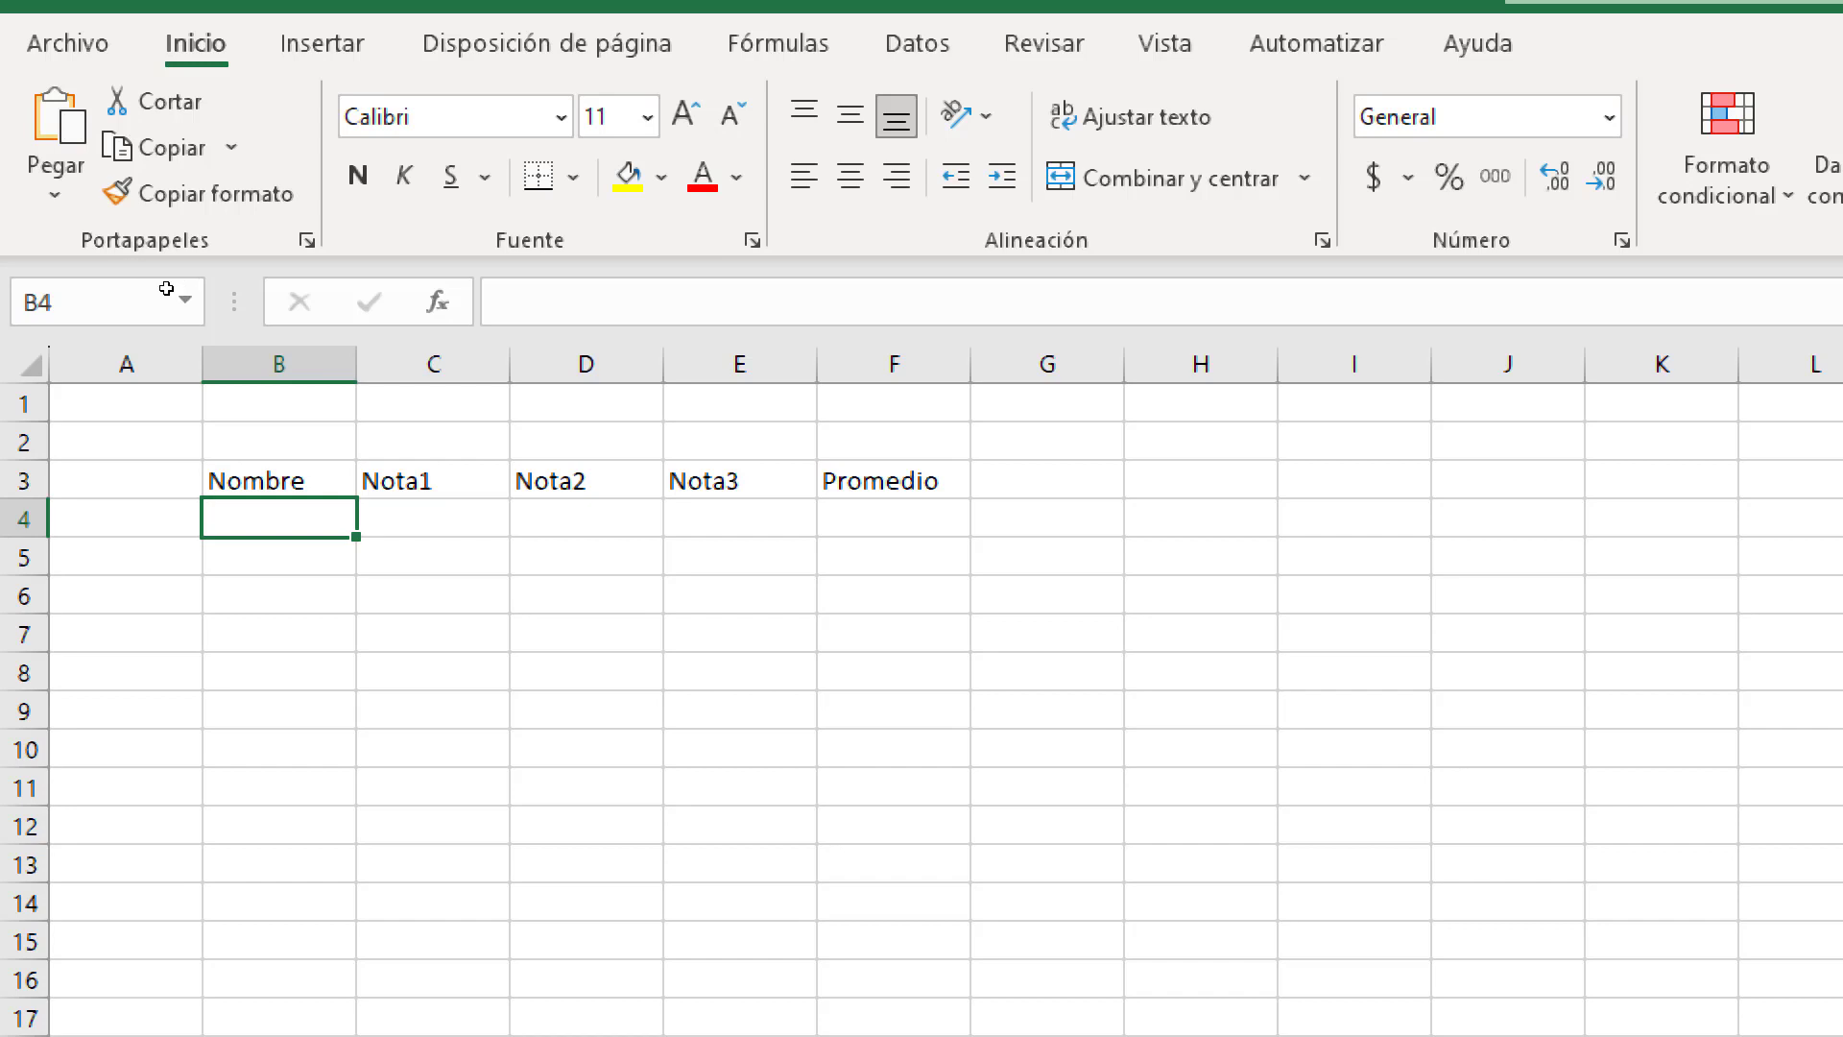
Add the header Nº in cell A3, beside the Nombre header
{"action": "key", "text": "Left"}
{"action": "key", "text": "Up"}
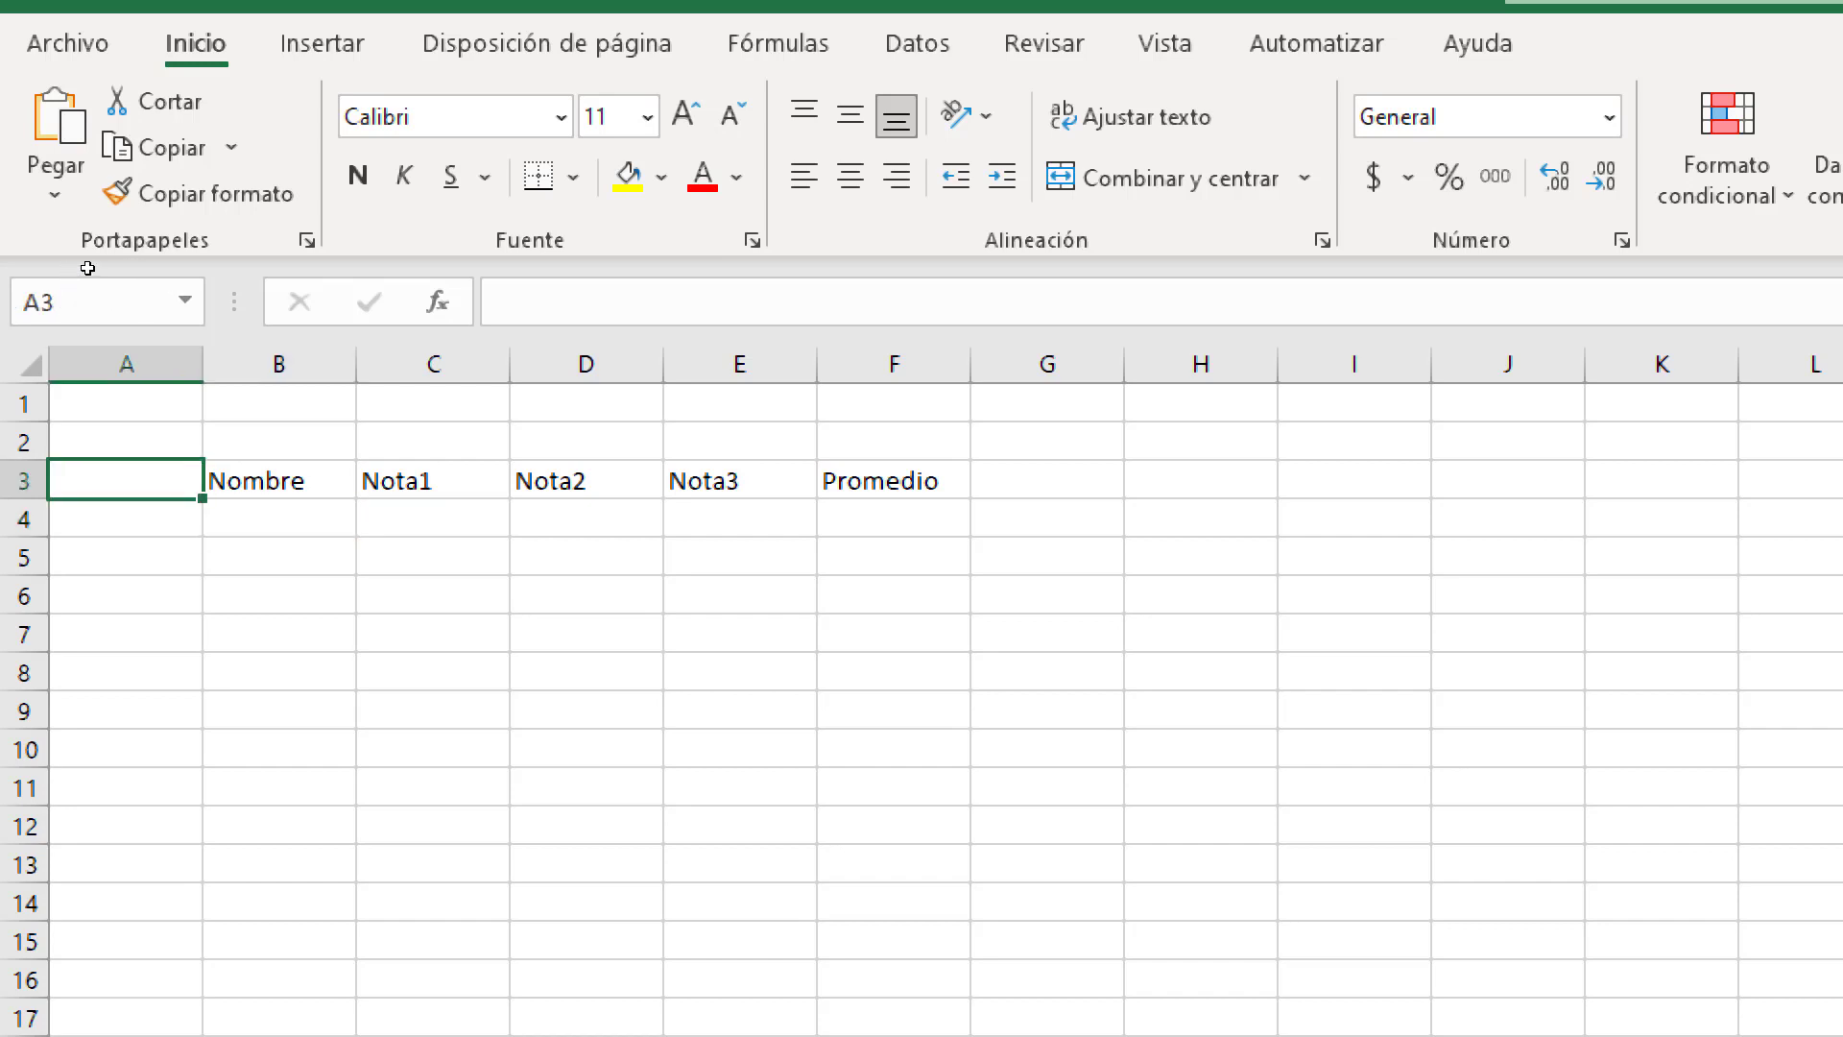
{"action": "type", "text": "N"}
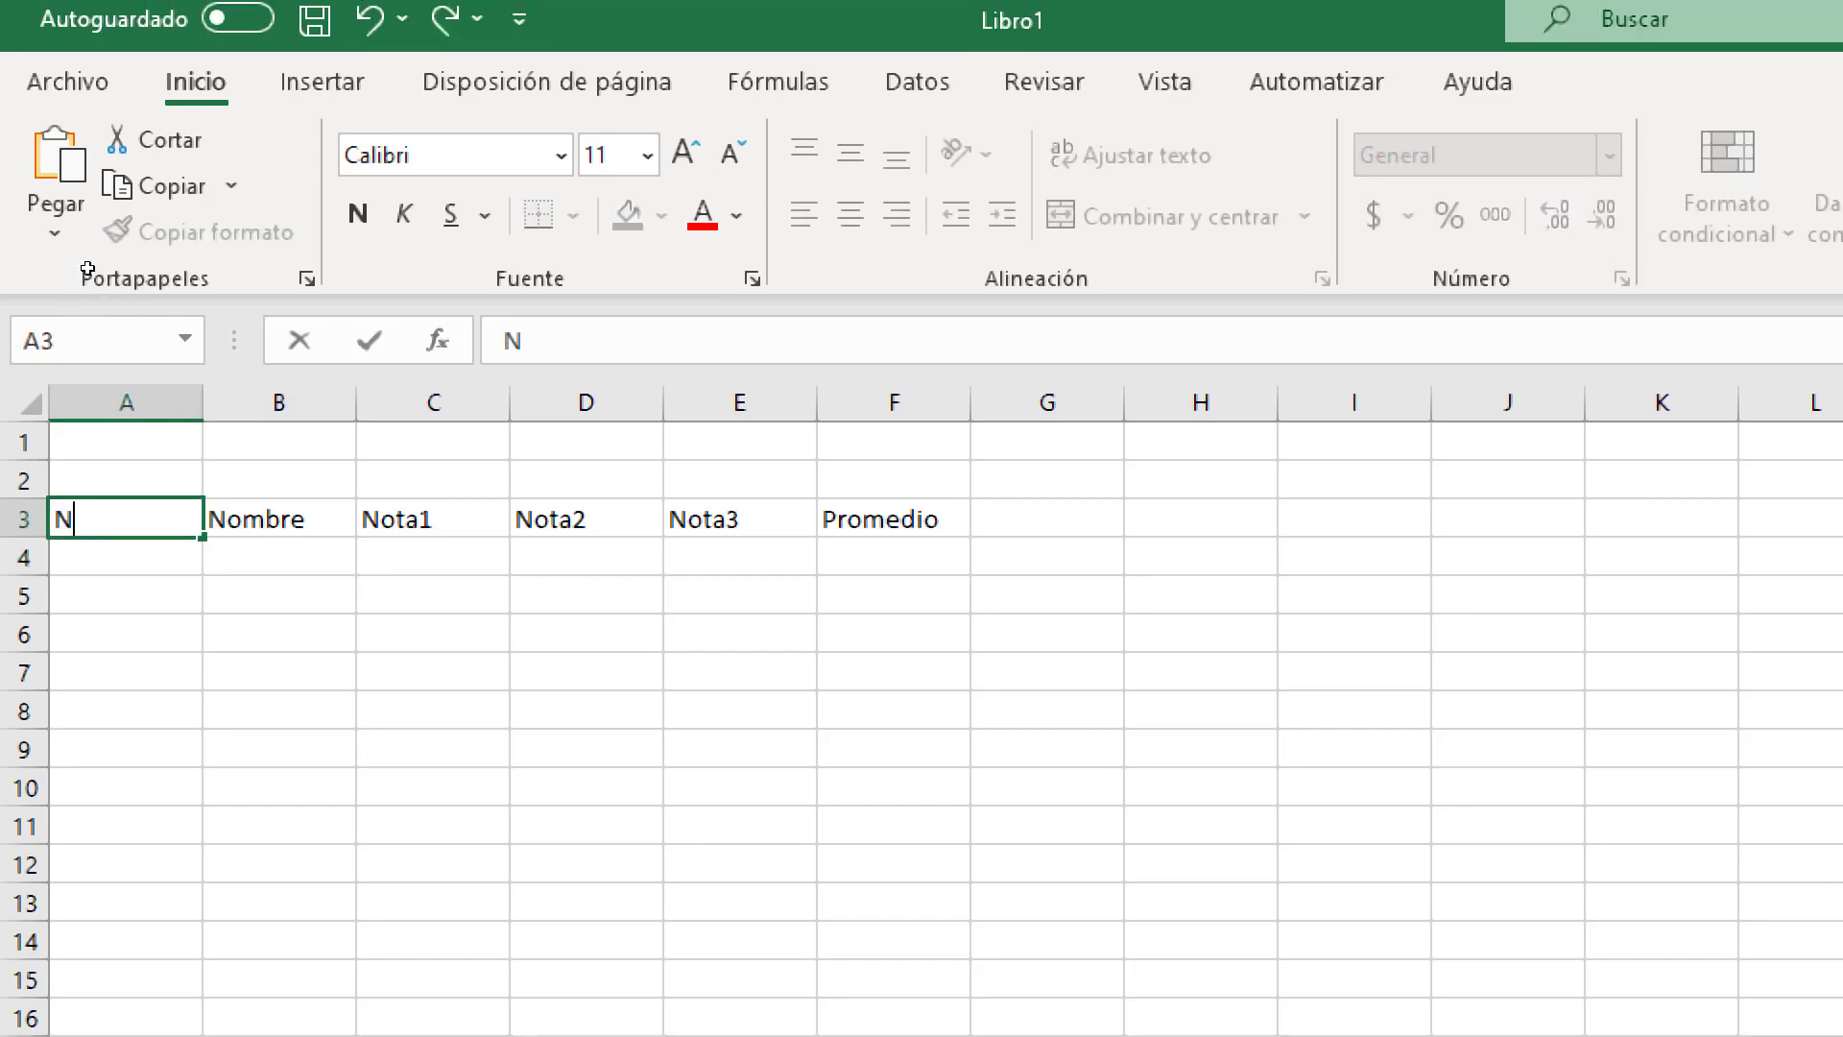
{"action": "type", "text": "º"}
{"action": "key", "text": "Return"}
Number the rows under the Nº header with 1, 2 and 3 in cells A4 to A6
{"action": "type", "text": "1"}
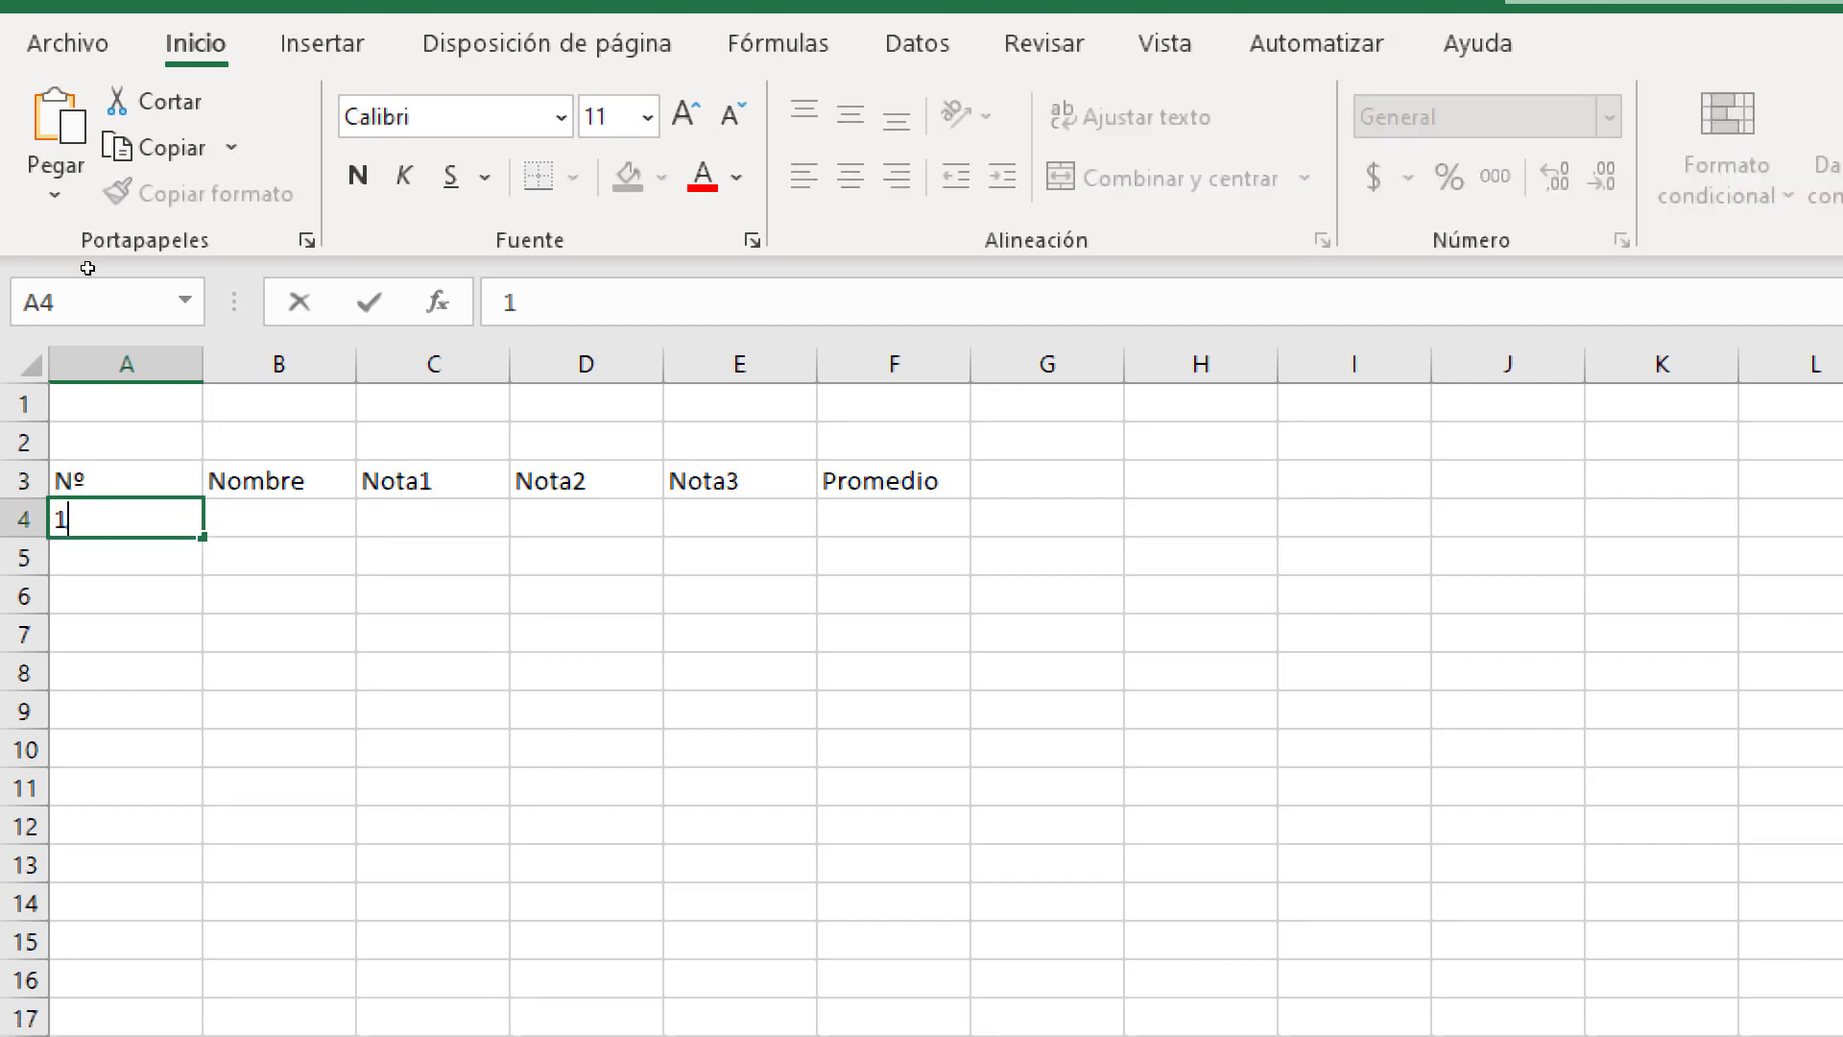
{"action": "key", "text": "Return"}
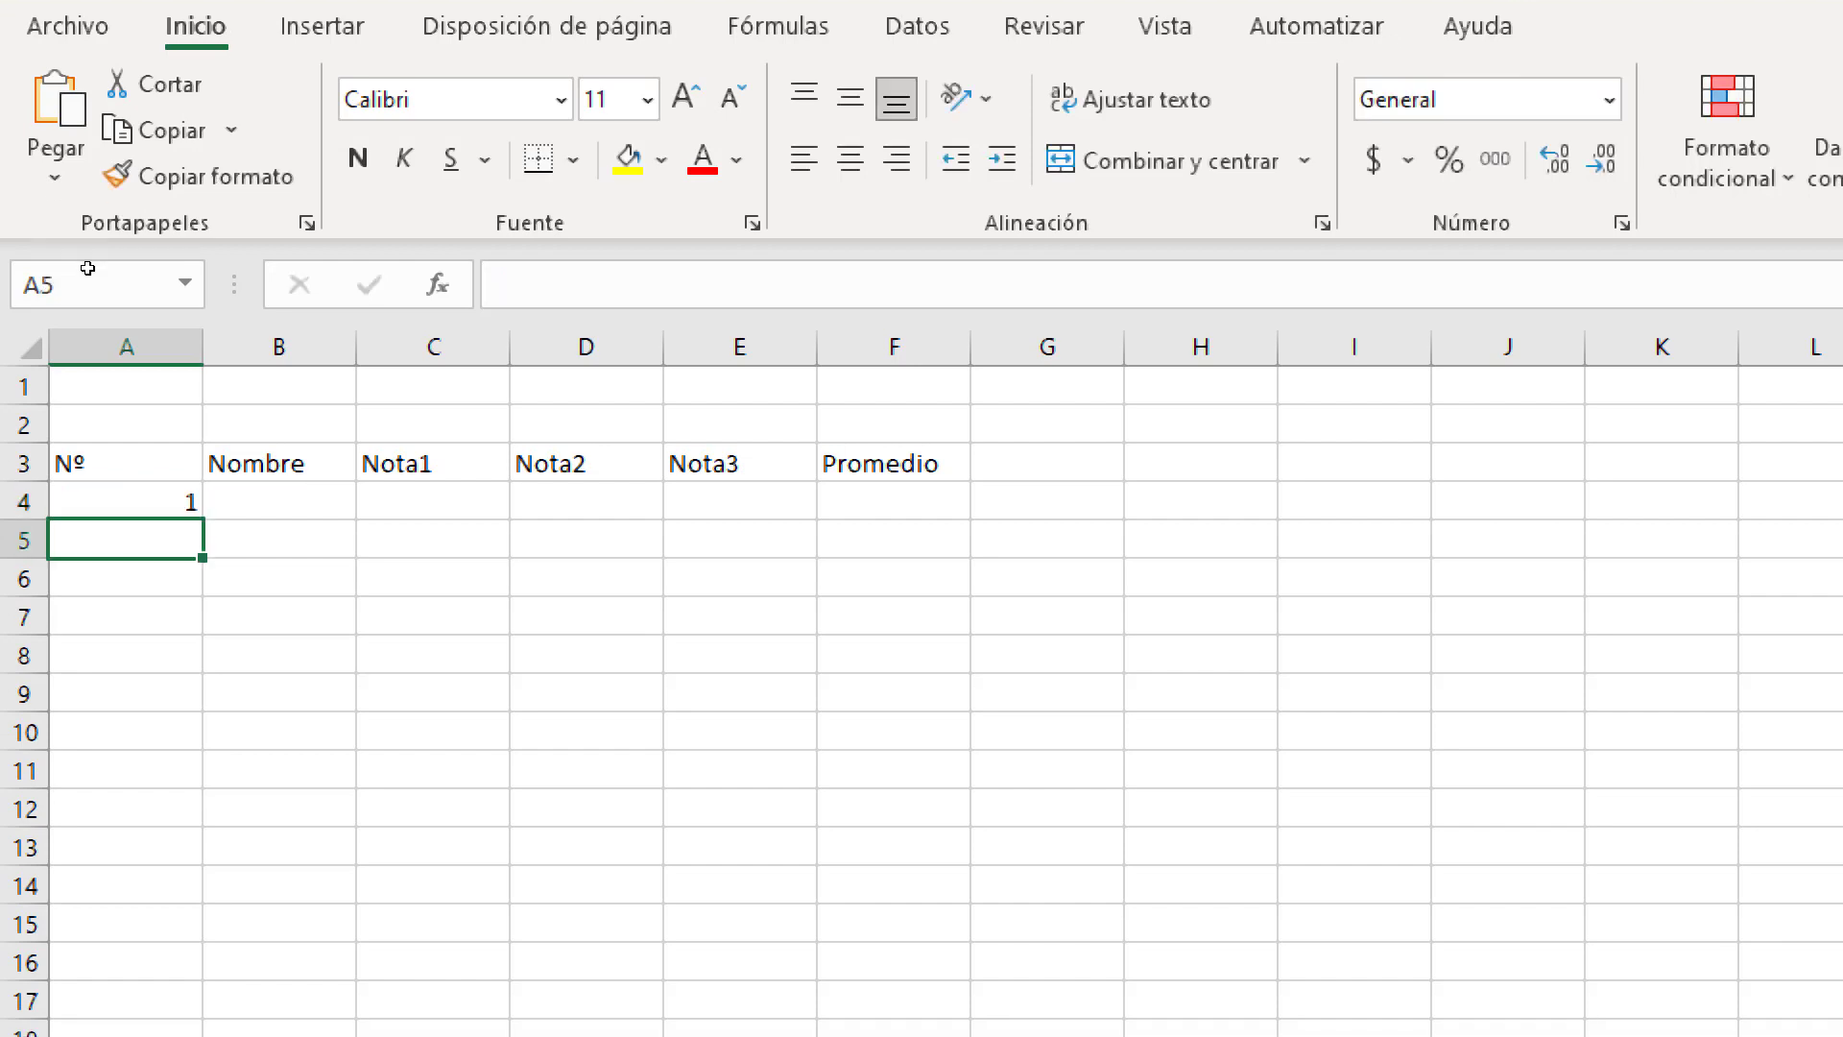
{"action": "type", "text": "2"}
{"action": "key", "text": "Return"}
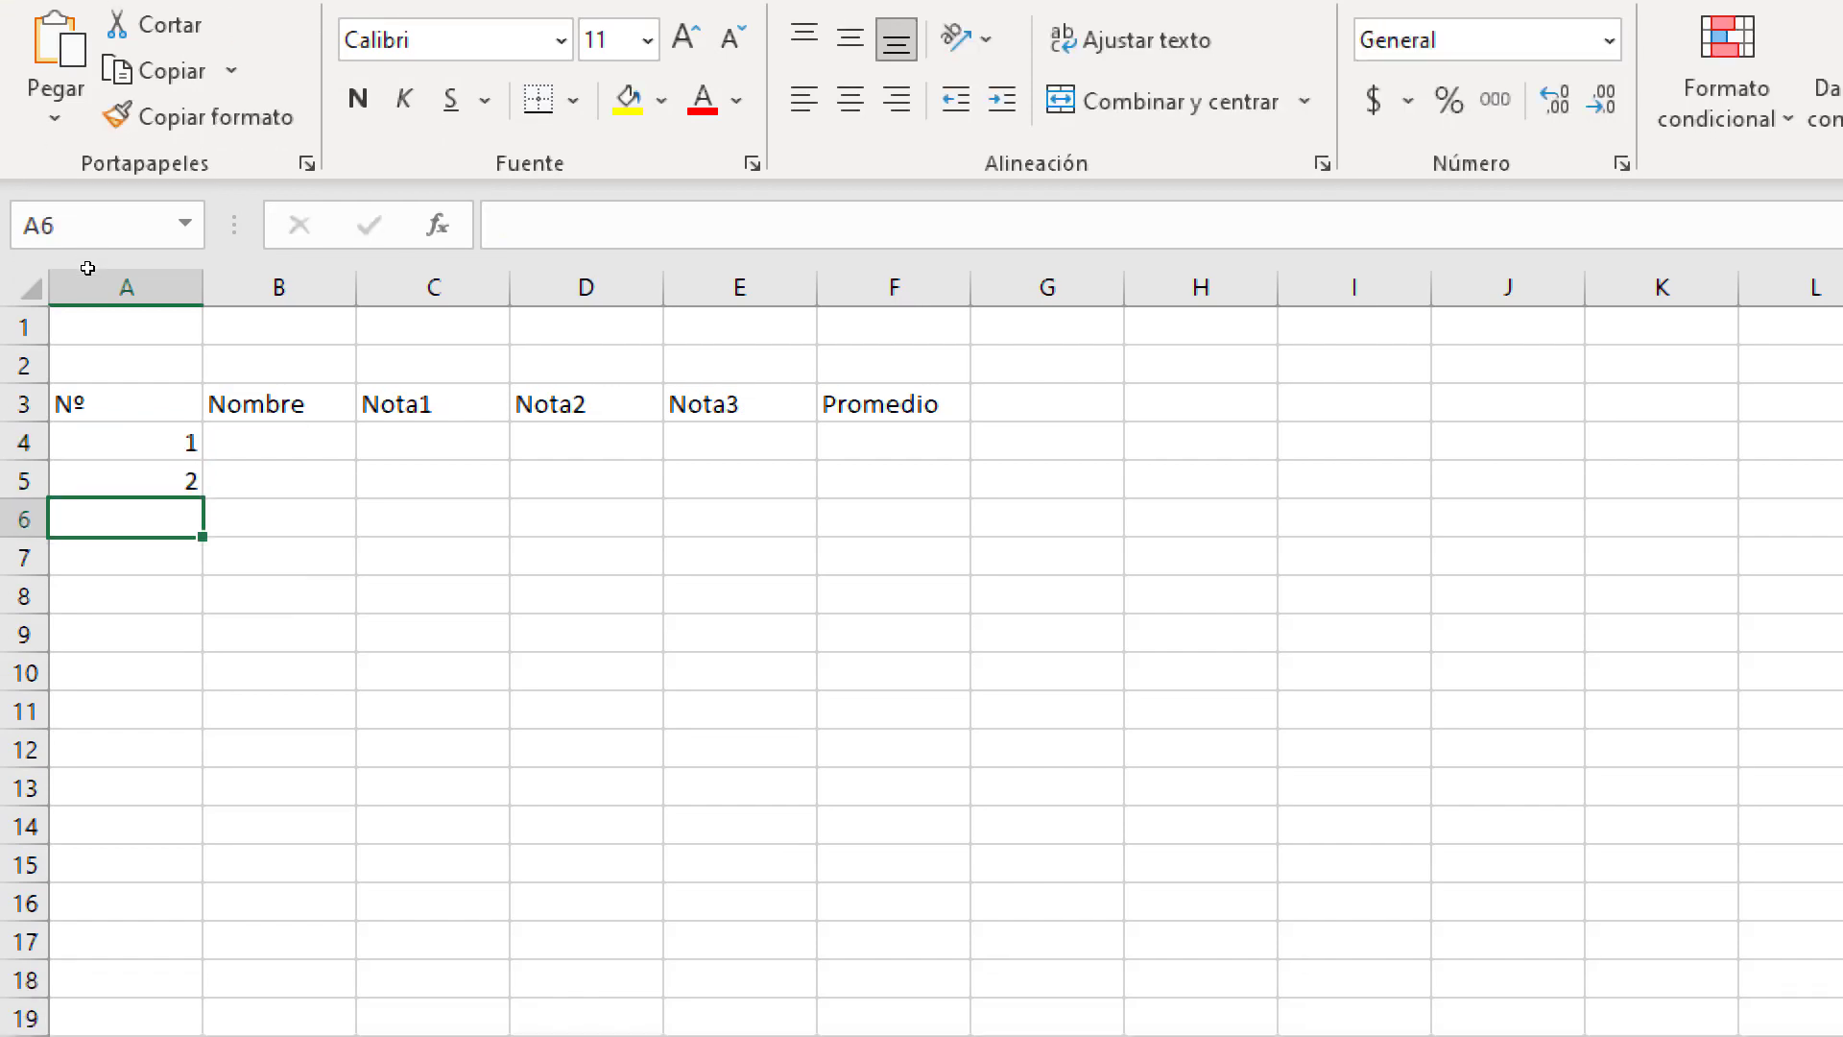
{"action": "type", "text": "3"}
{"action": "key", "text": "Return"}
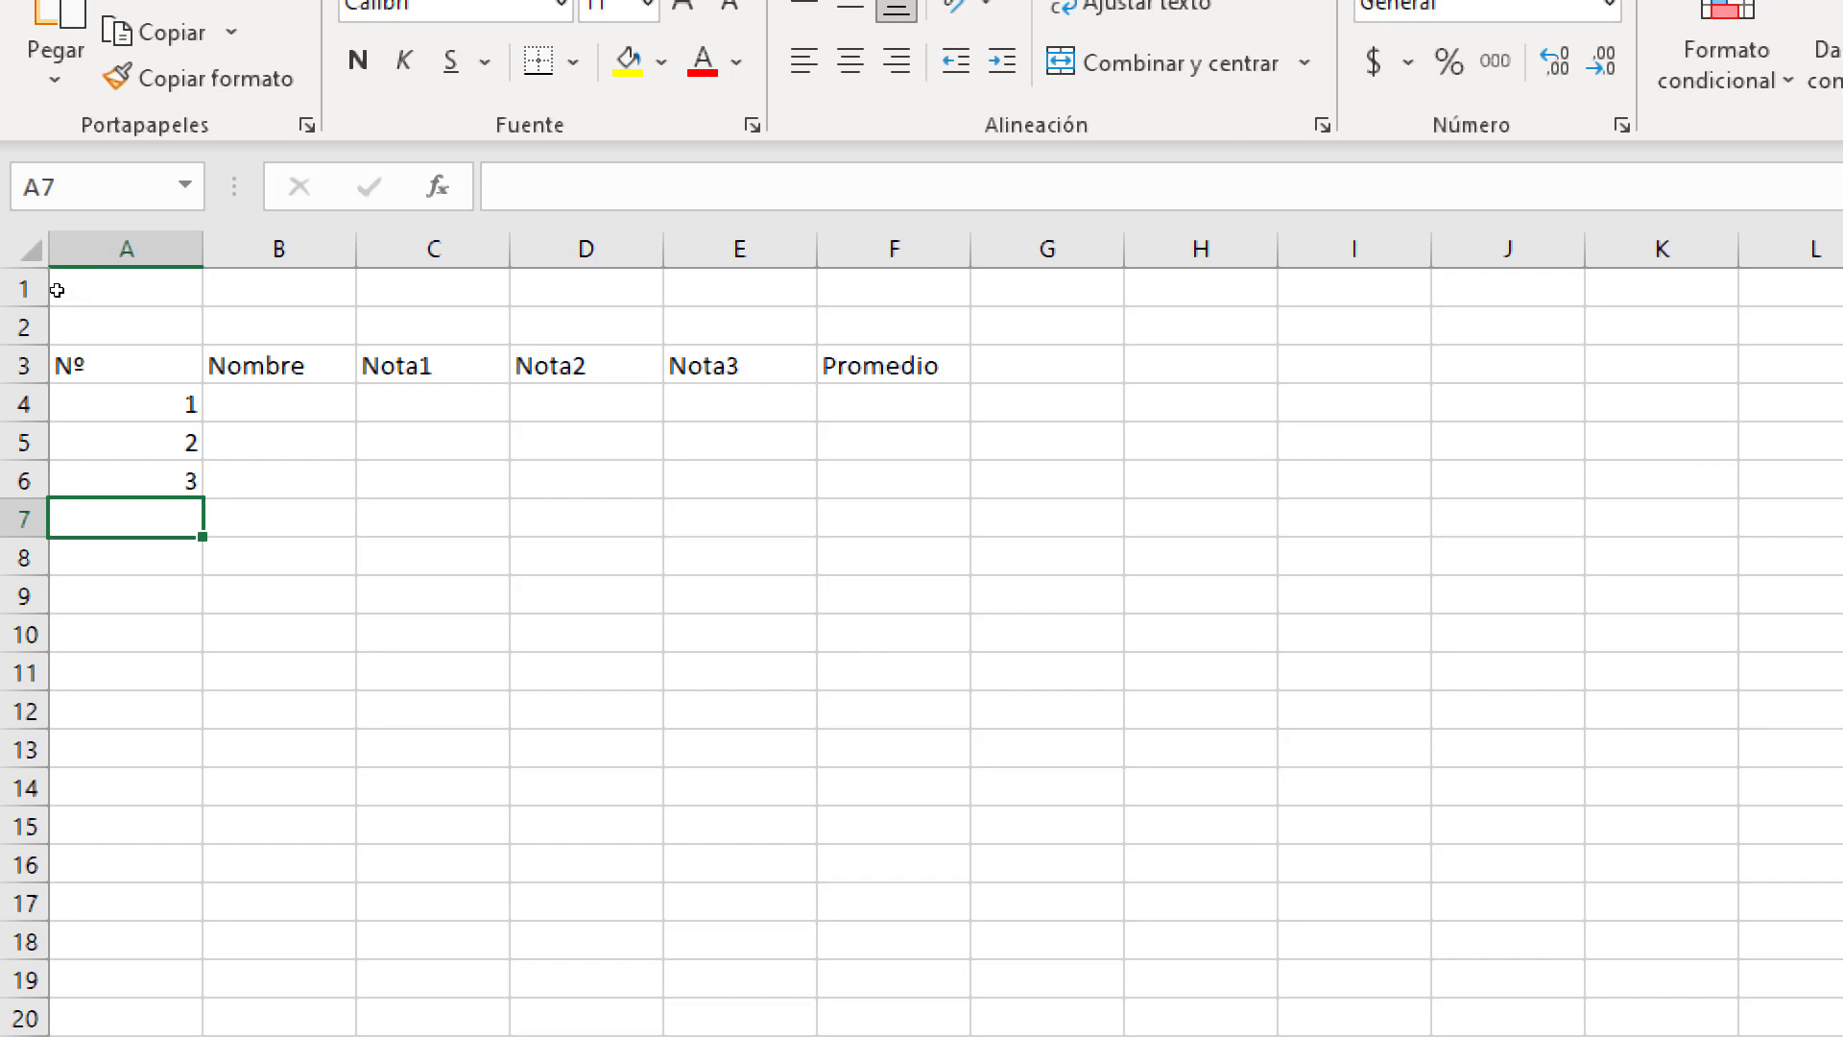
Select the row numbers in A4:A6
{"action": "left_click_drag", "start_coordinate": [115, 404], "coordinate": [118, 480]}
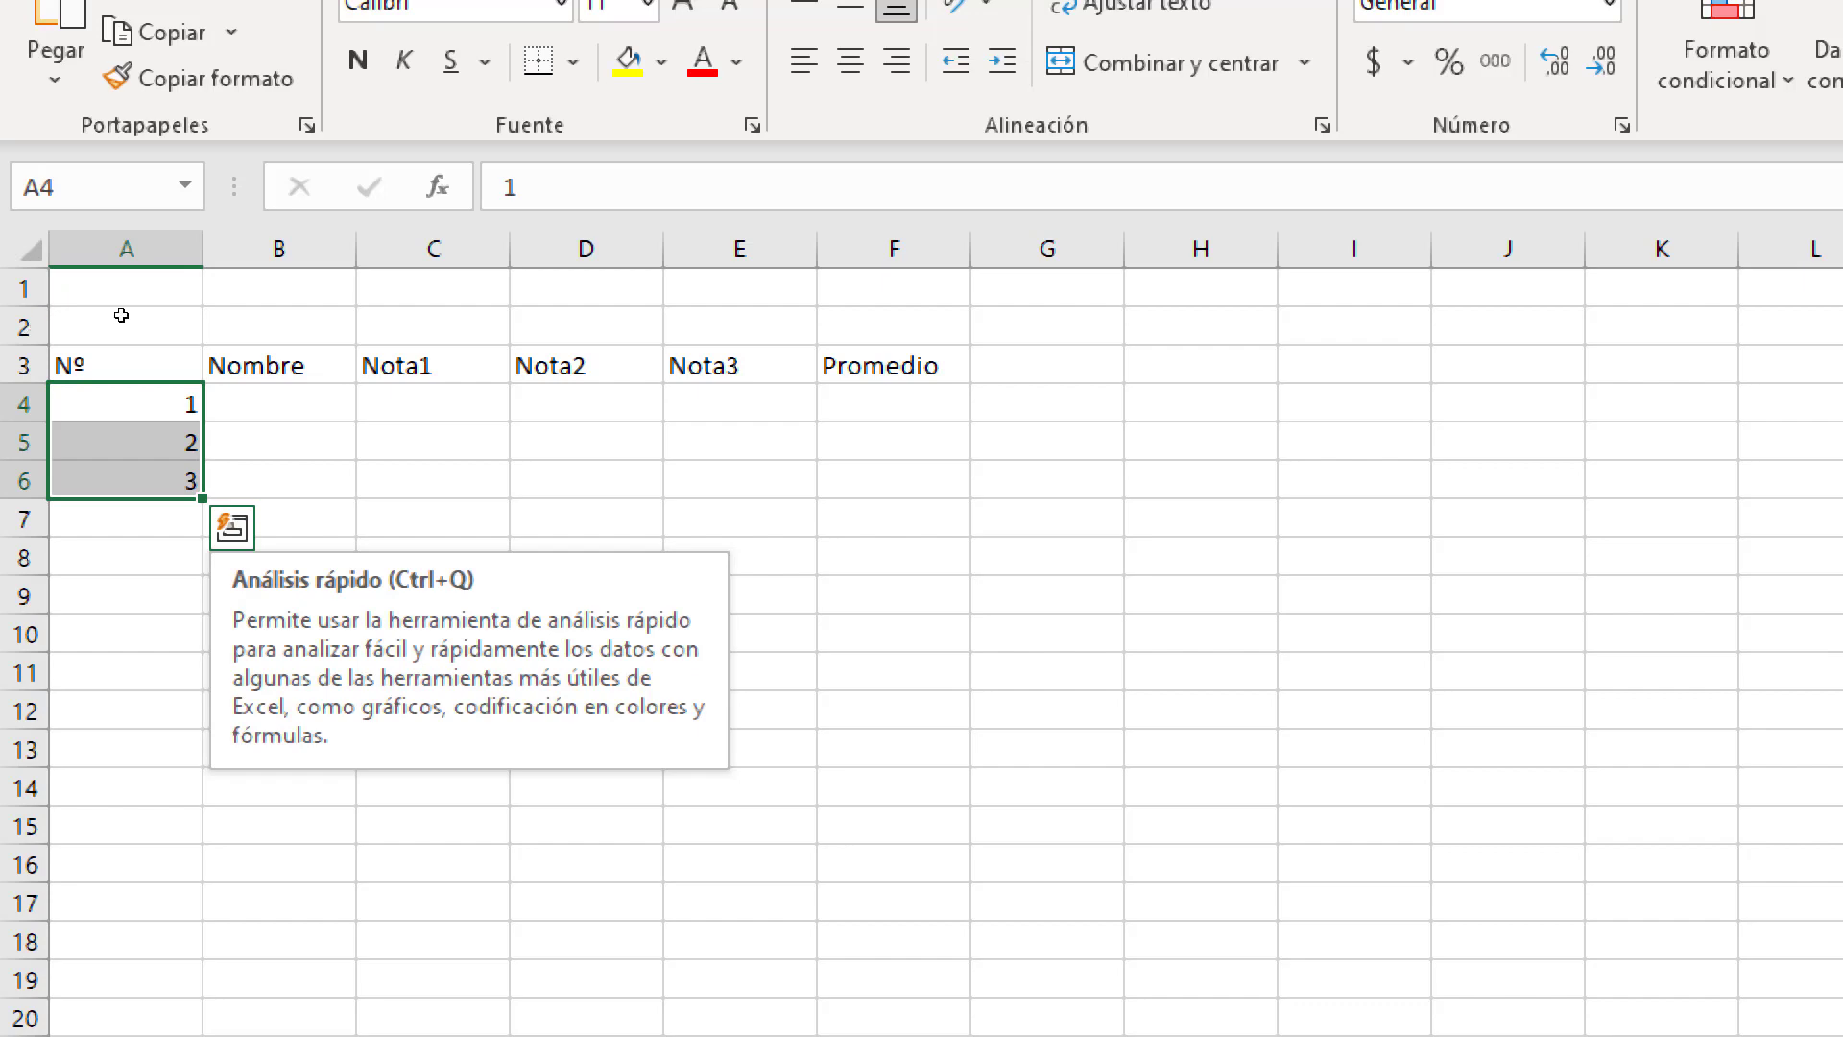
{"action": "left_click", "coordinate": [278, 481]}
{"action": "left_click_drag", "start_coordinate": [125, 404], "coordinate": [125, 480]}
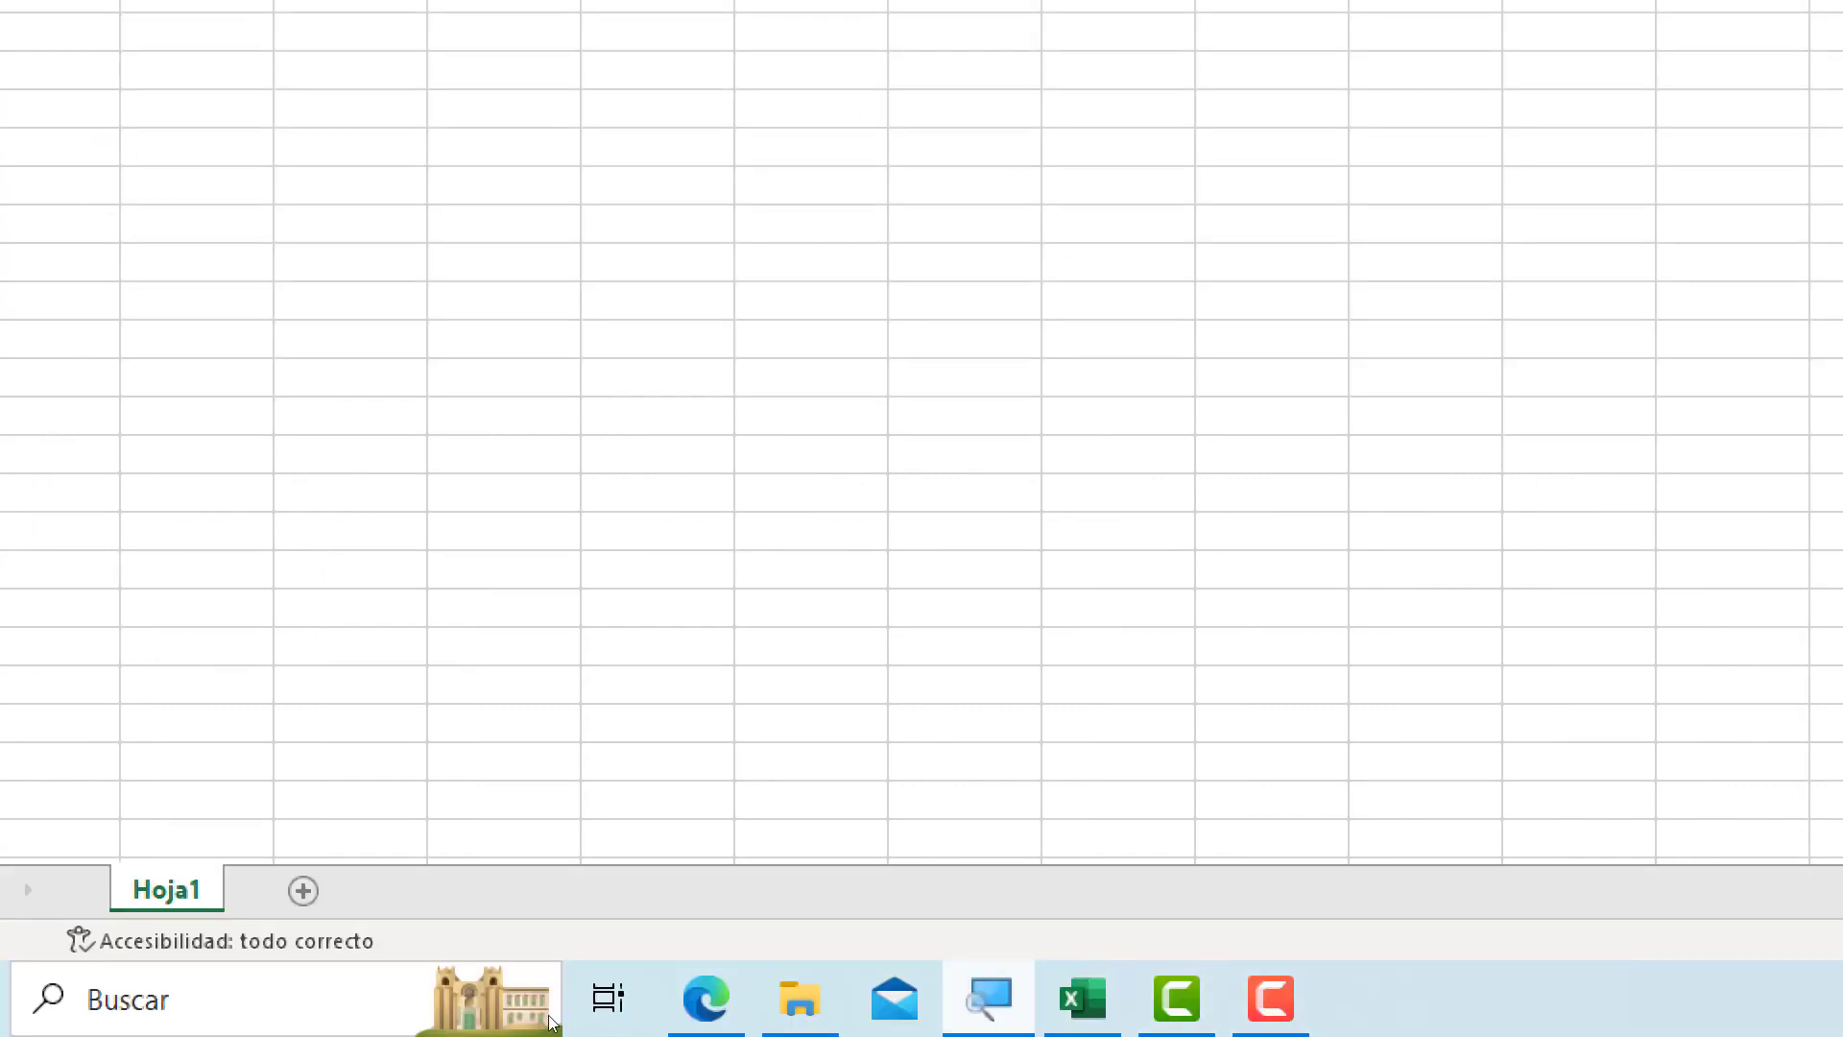
Increase the screen magnification so the grade table appears larger
{"action": "left_click", "coordinate": [547, 1016]}
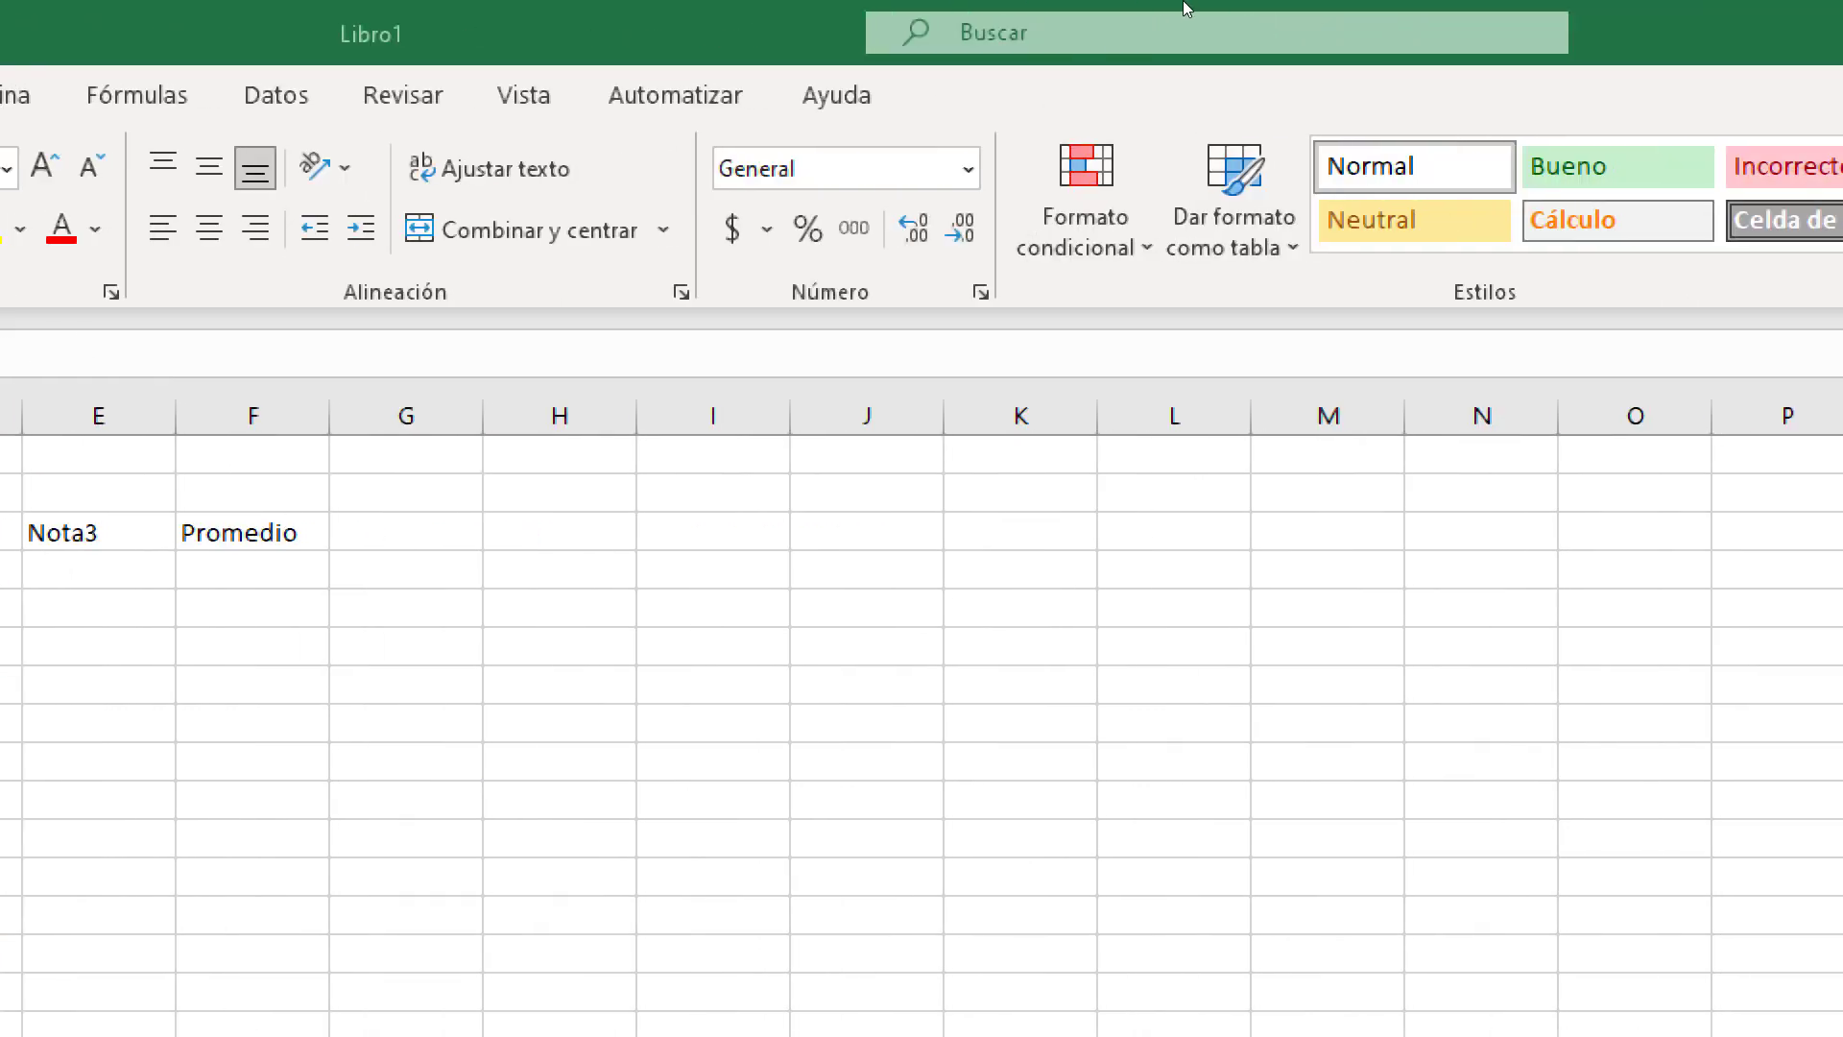
{"action": "left_click_drag", "start_coordinate": [1317, 59], "coordinate": [1, 1]}
{"action": "left_click", "coordinate": [154, 105]}
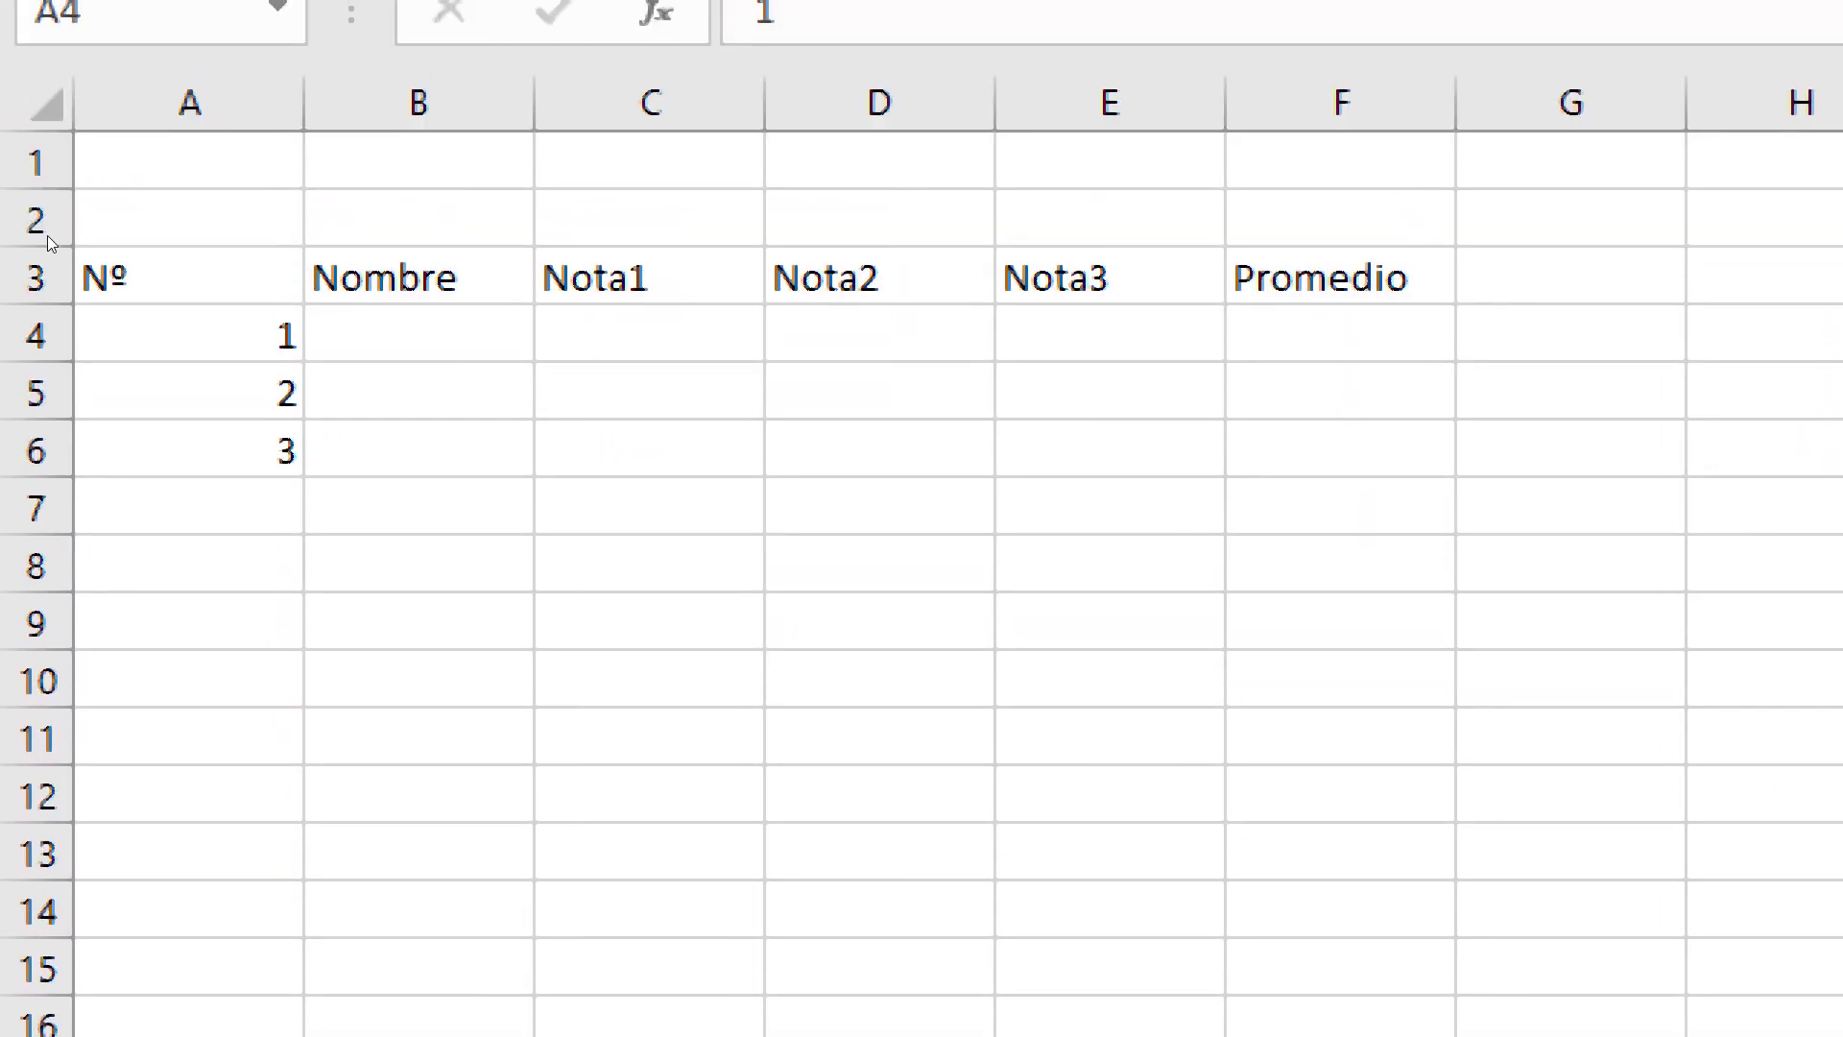
{"action": "left_click", "coordinate": [60, 291]}
{"action": "left_click", "coordinate": [59, 290]}
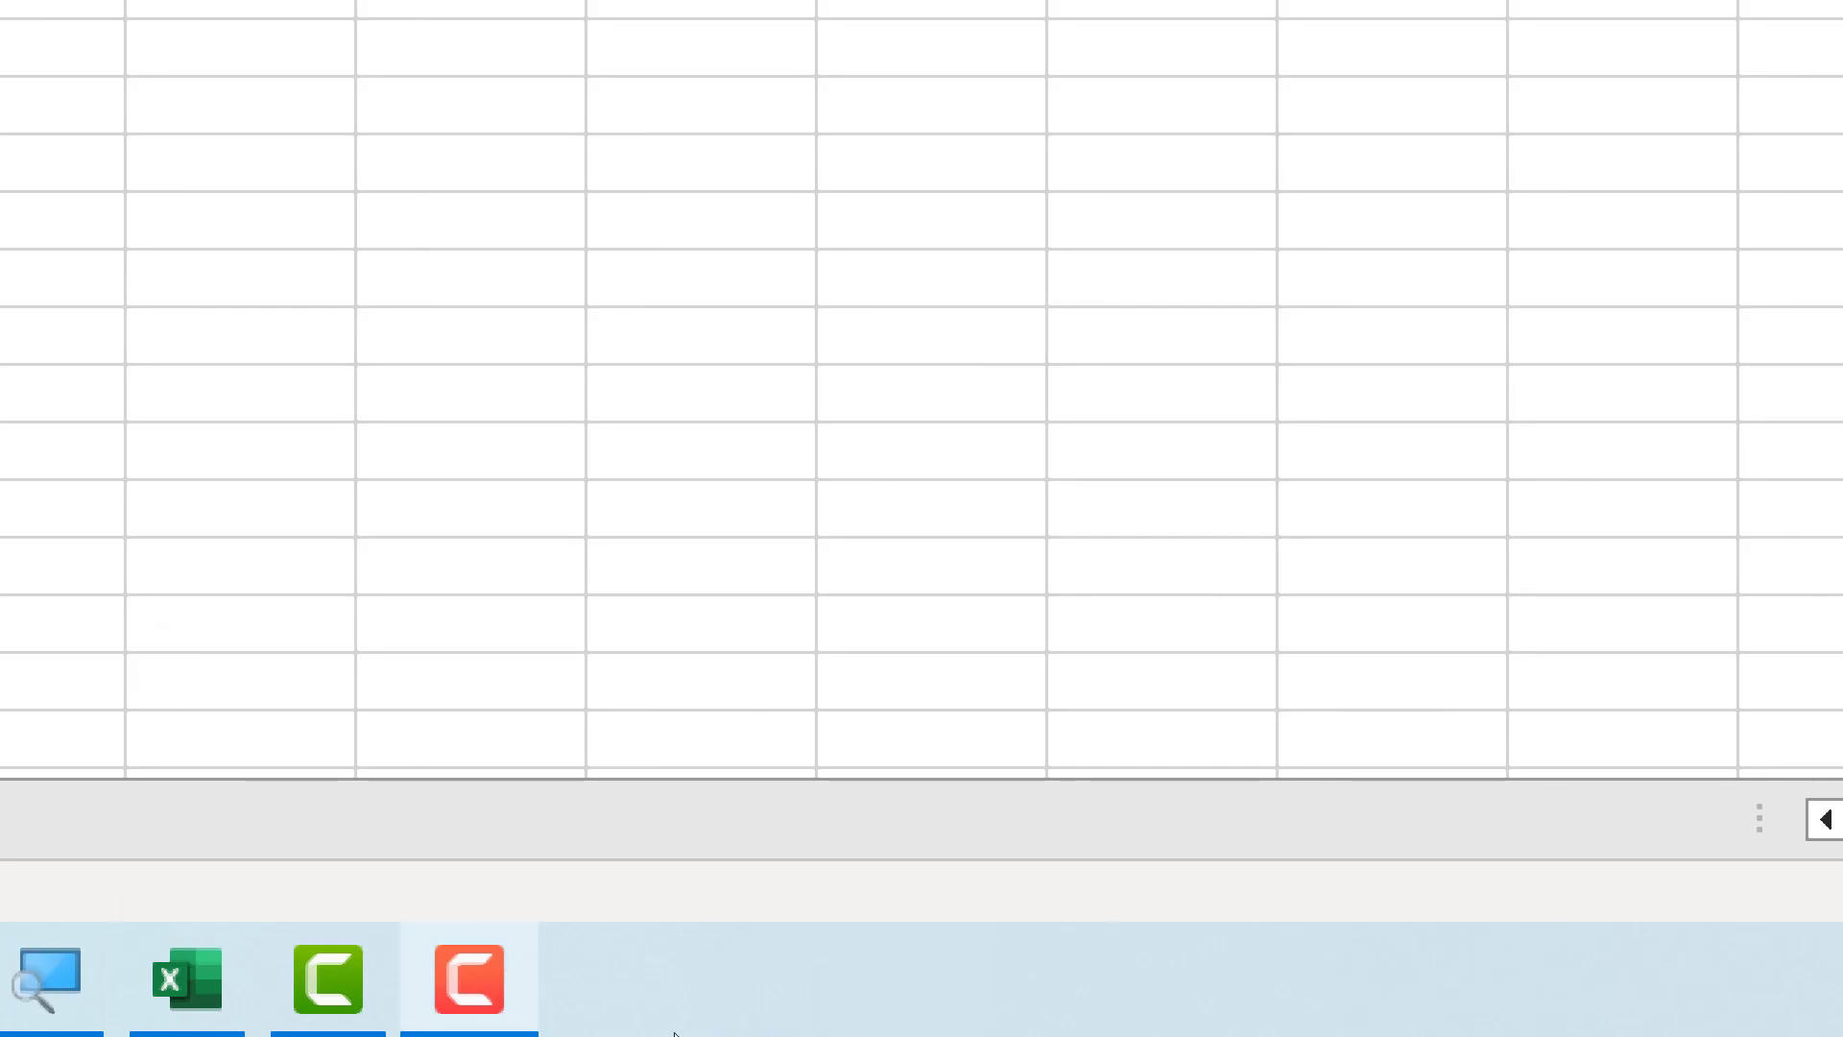
{"action": "mouse_move", "coordinate": [470, 979]}
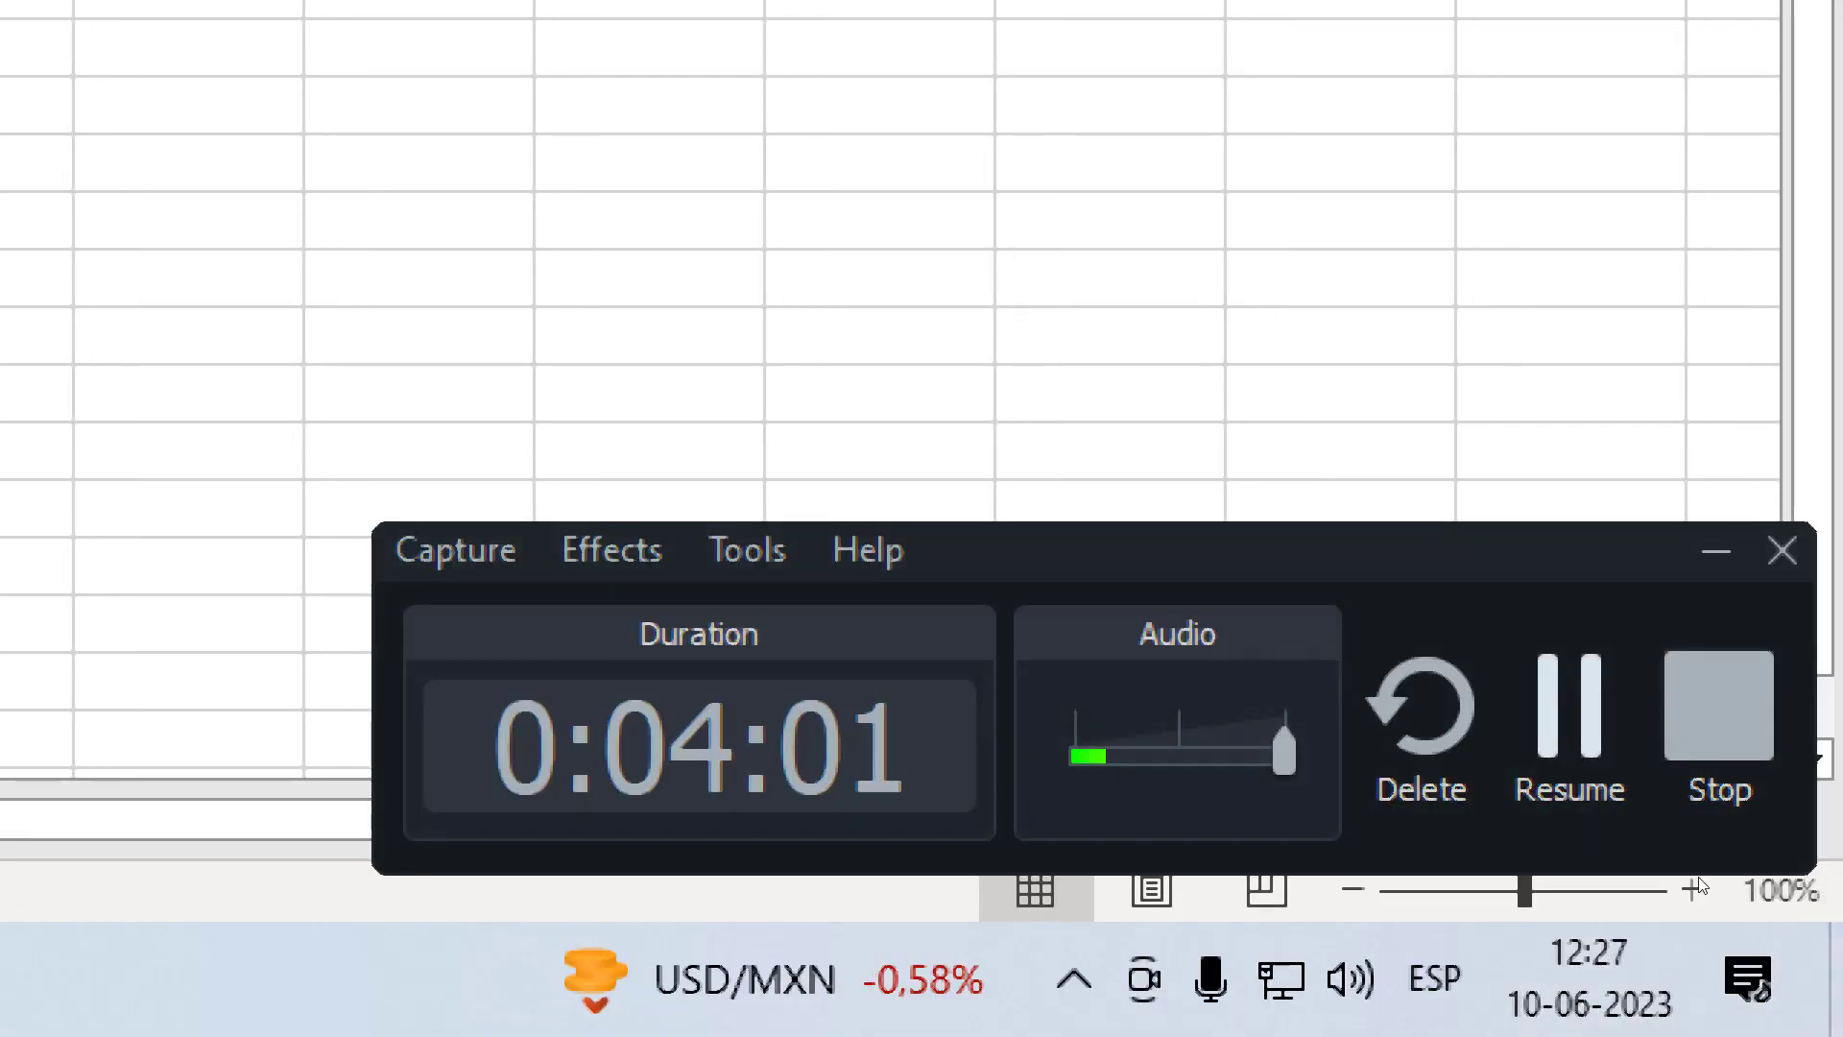
{"action": "key", "text": "super+plus"}
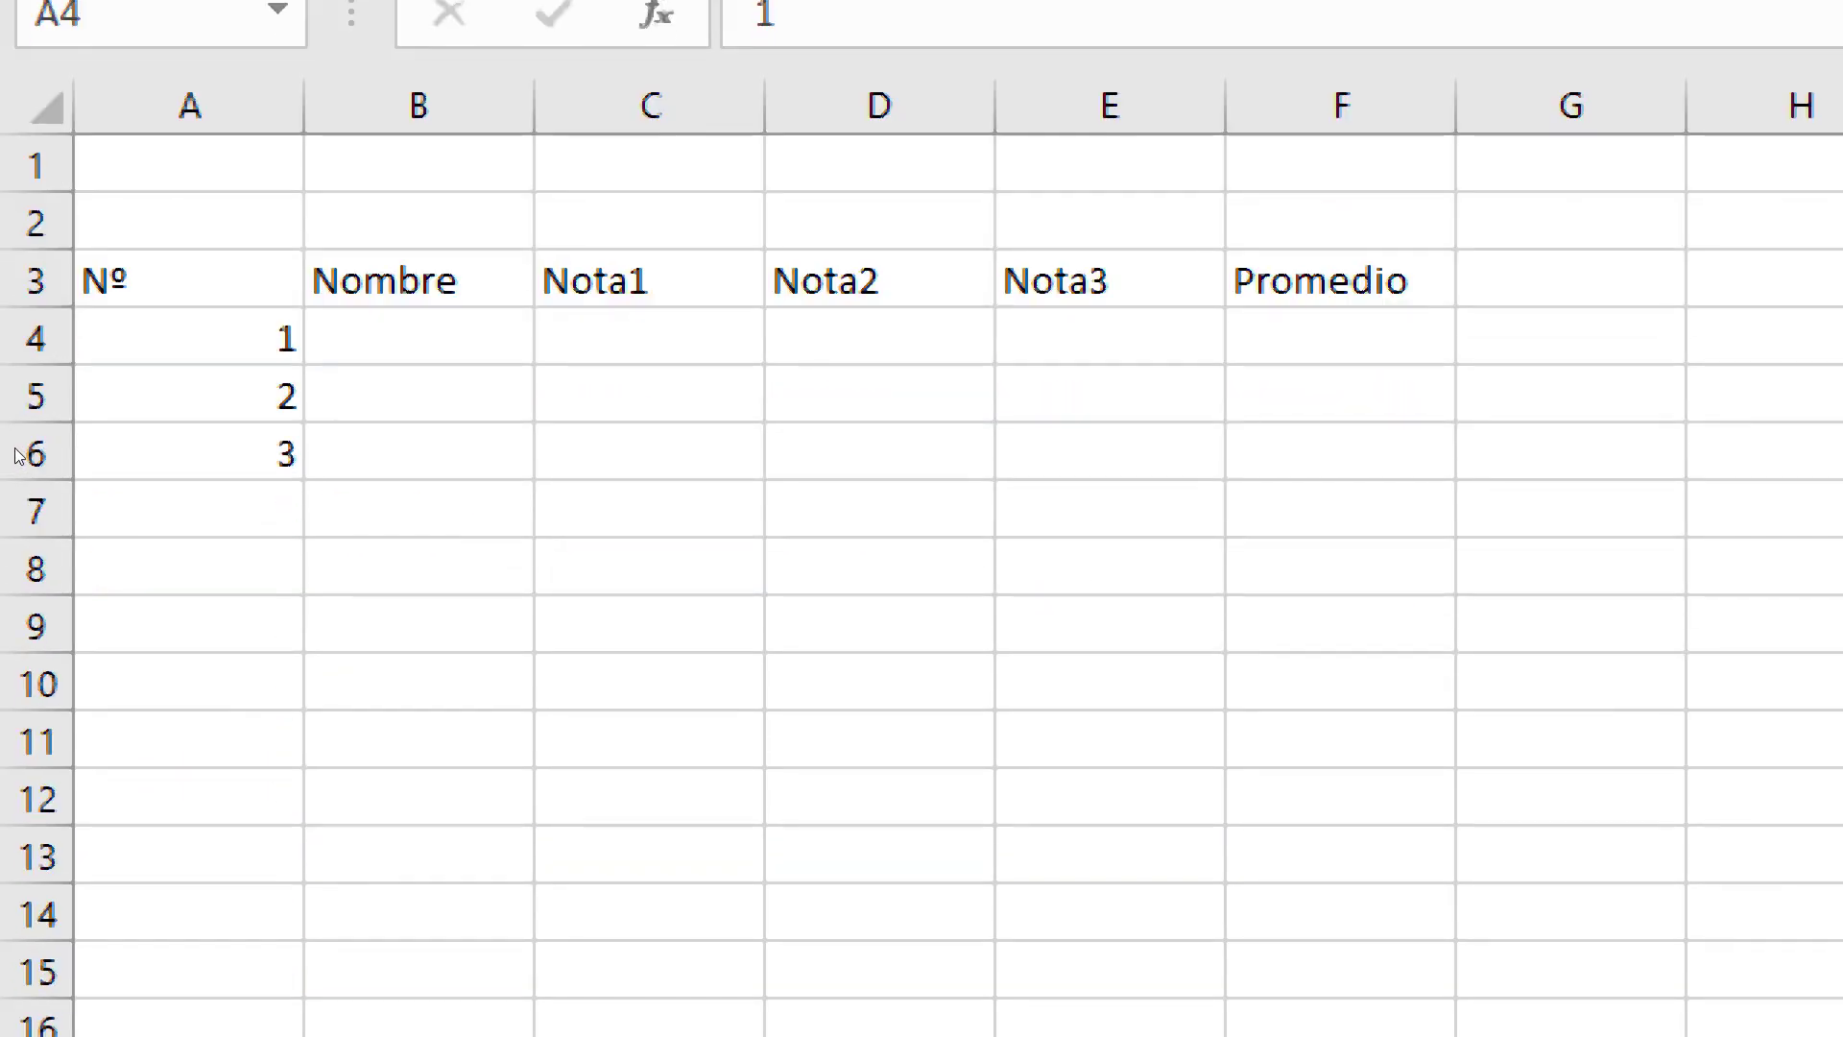
Select the Nº header cell A3 and the empty range E8:E9 below the table
{"action": "left_click", "coordinate": [76, 272]}
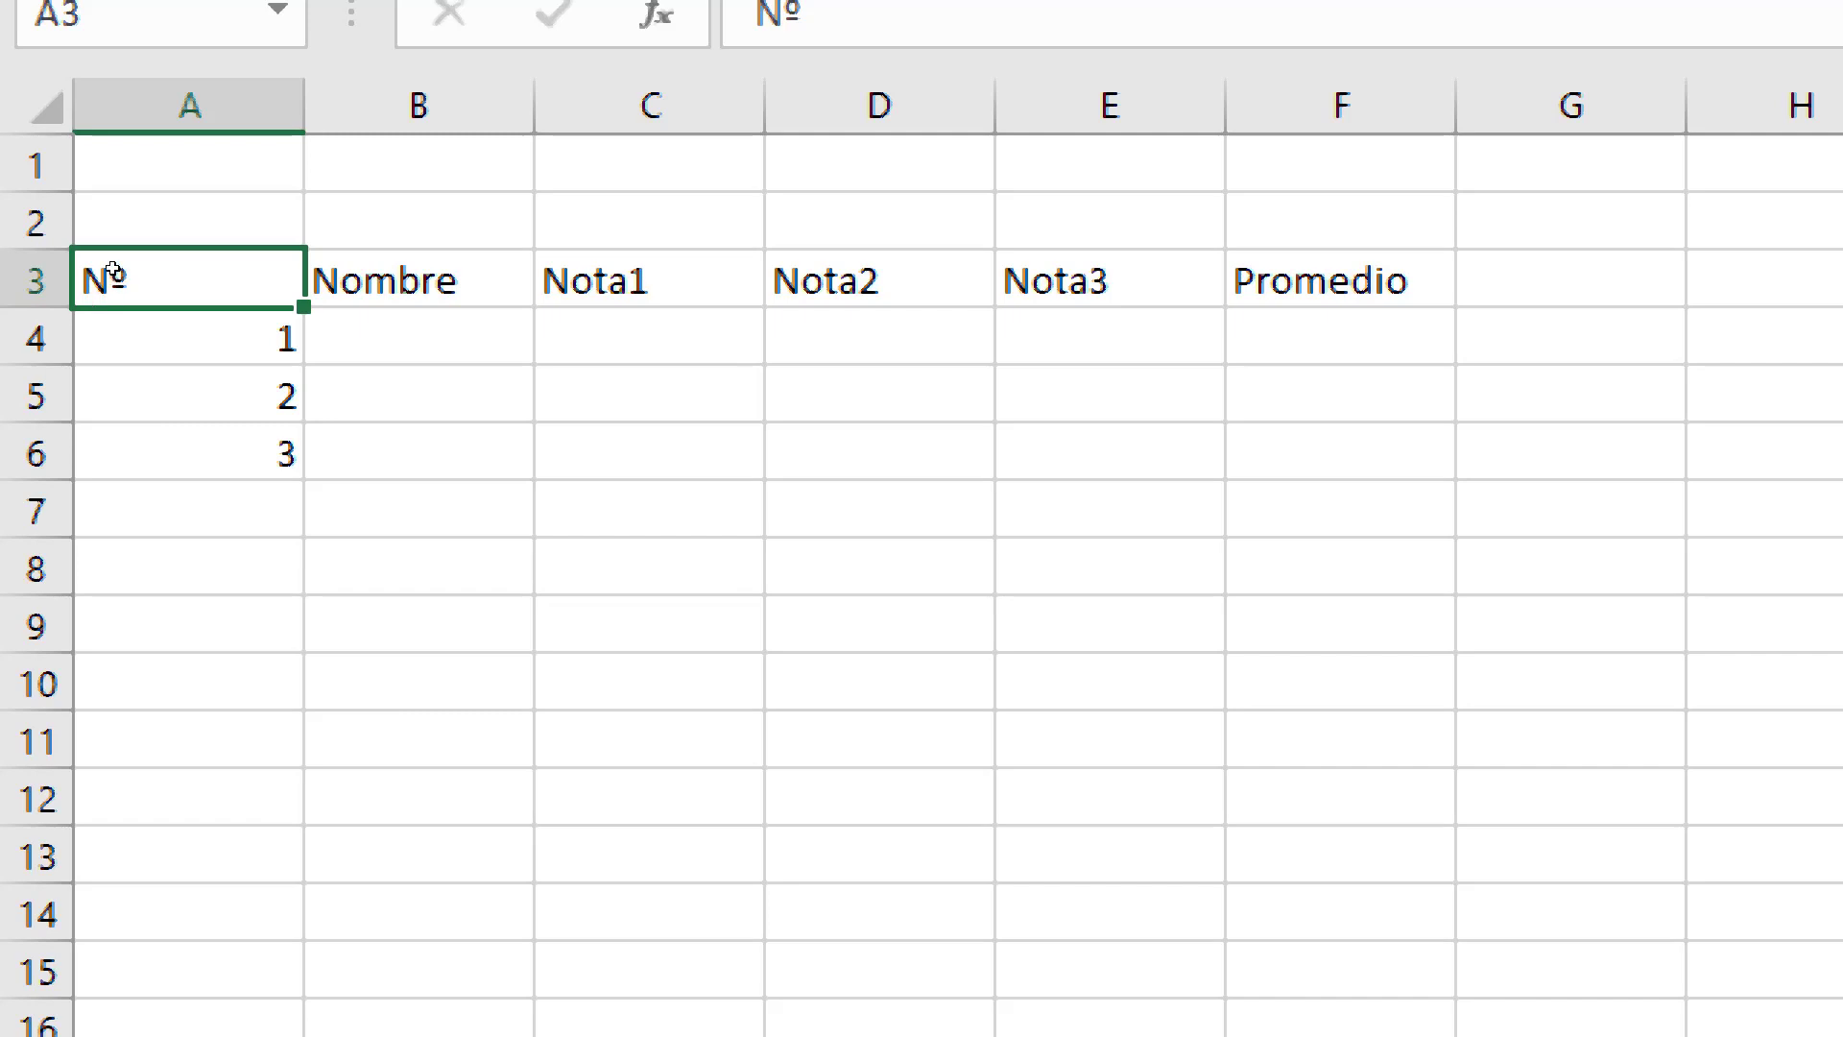
{"action": "key", "text": "ctrl+z"}
{"action": "key", "text": "ctrl+z"}
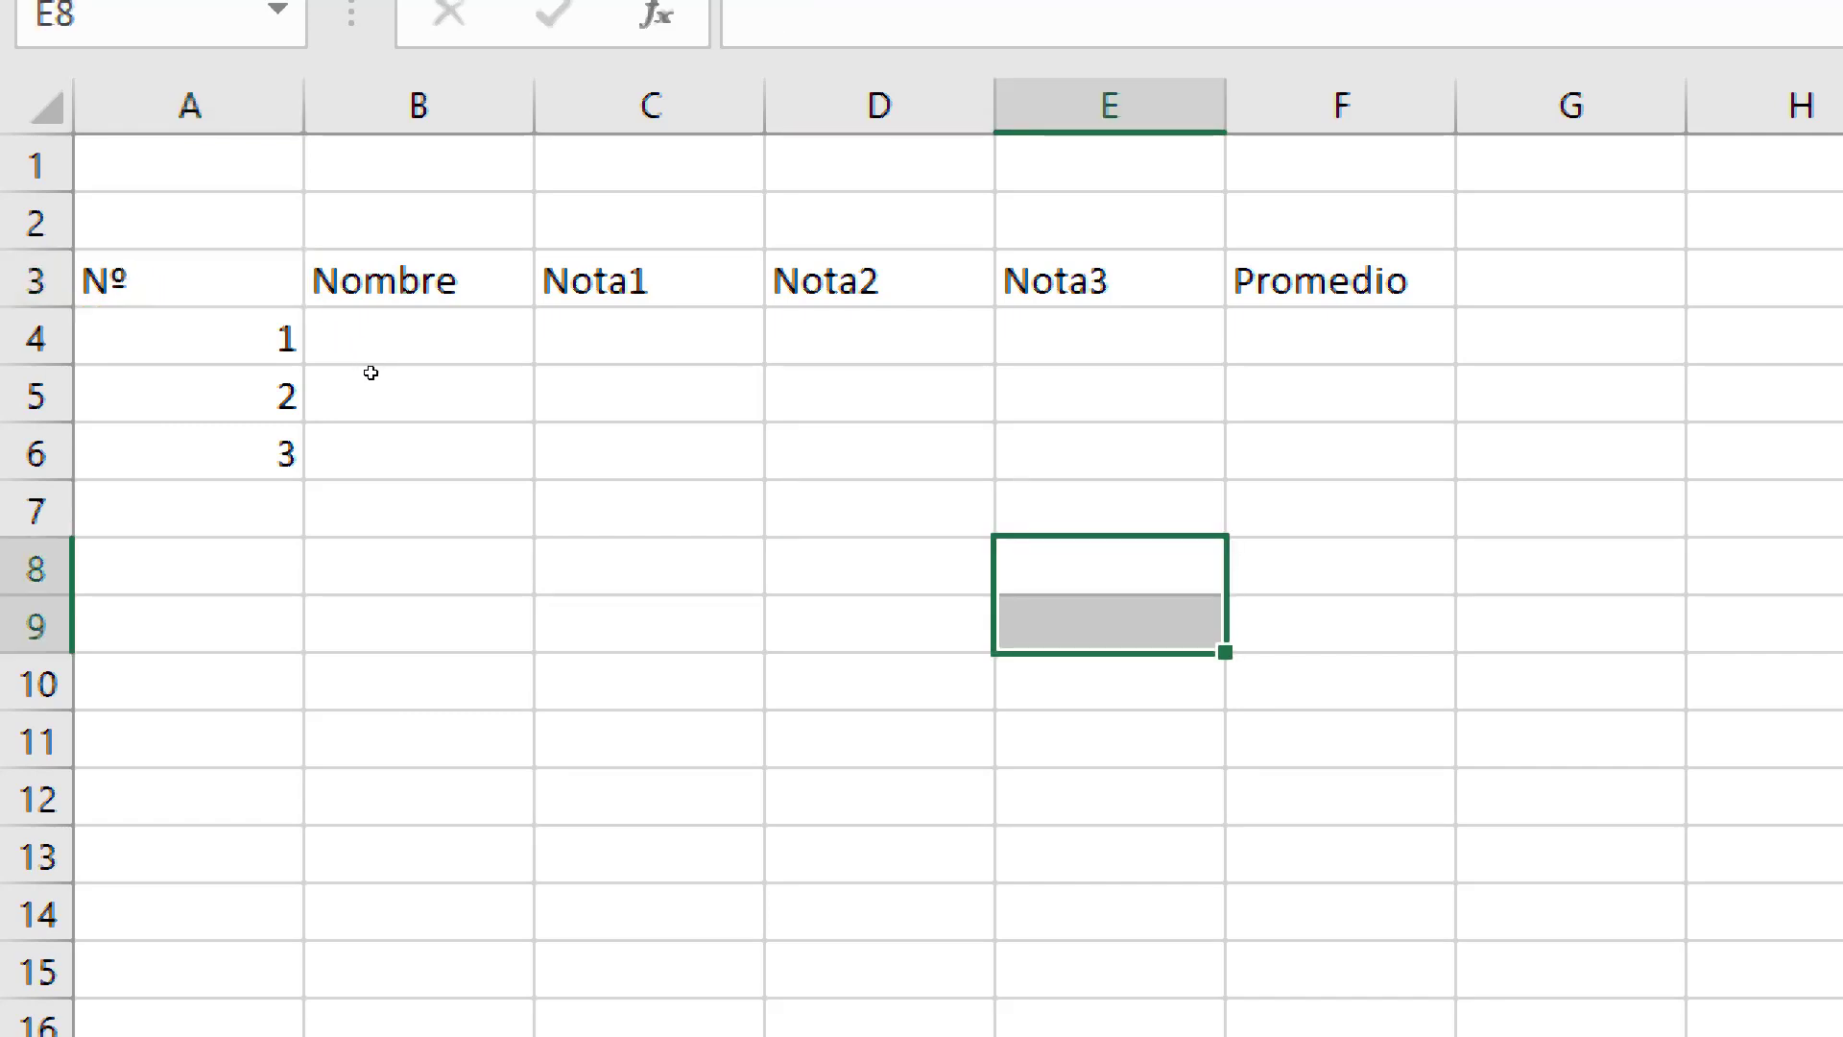
Enter the letter a in cell E8 and move that cell's content to F10
{"action": "type", "text": "a"}
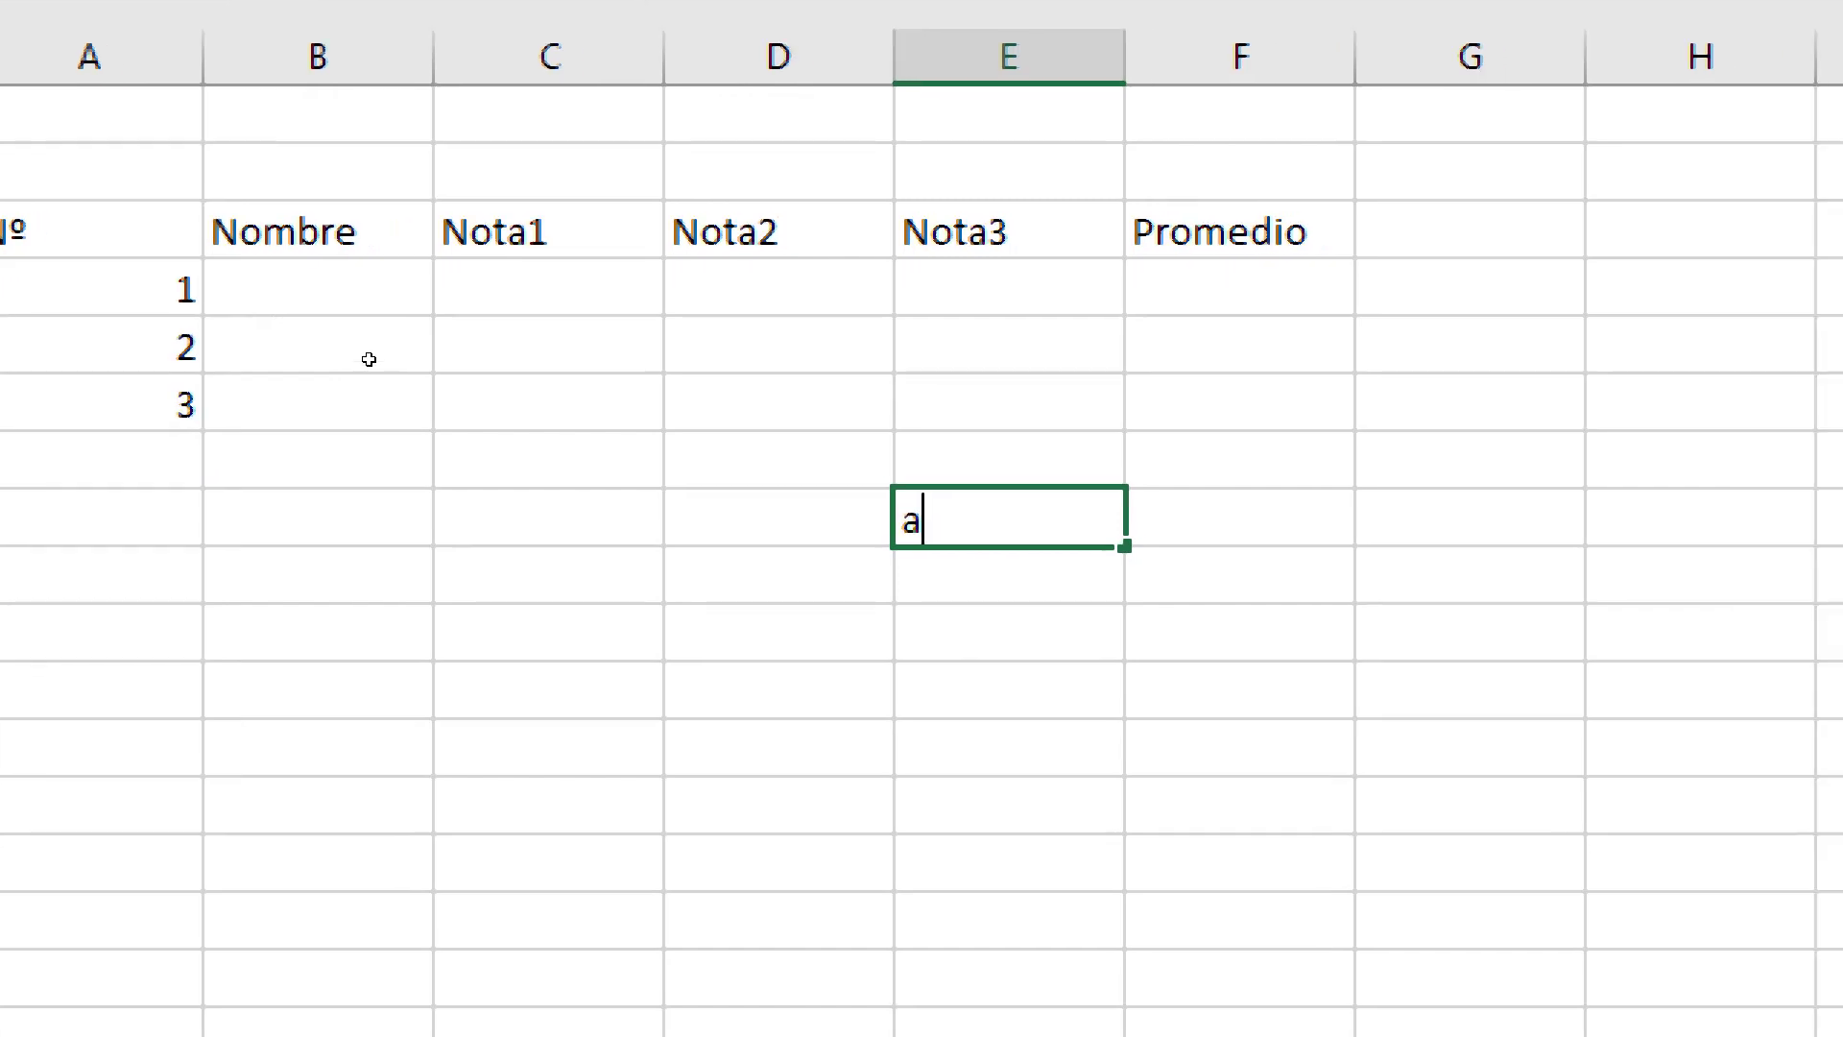
{"action": "key", "text": "Return"}
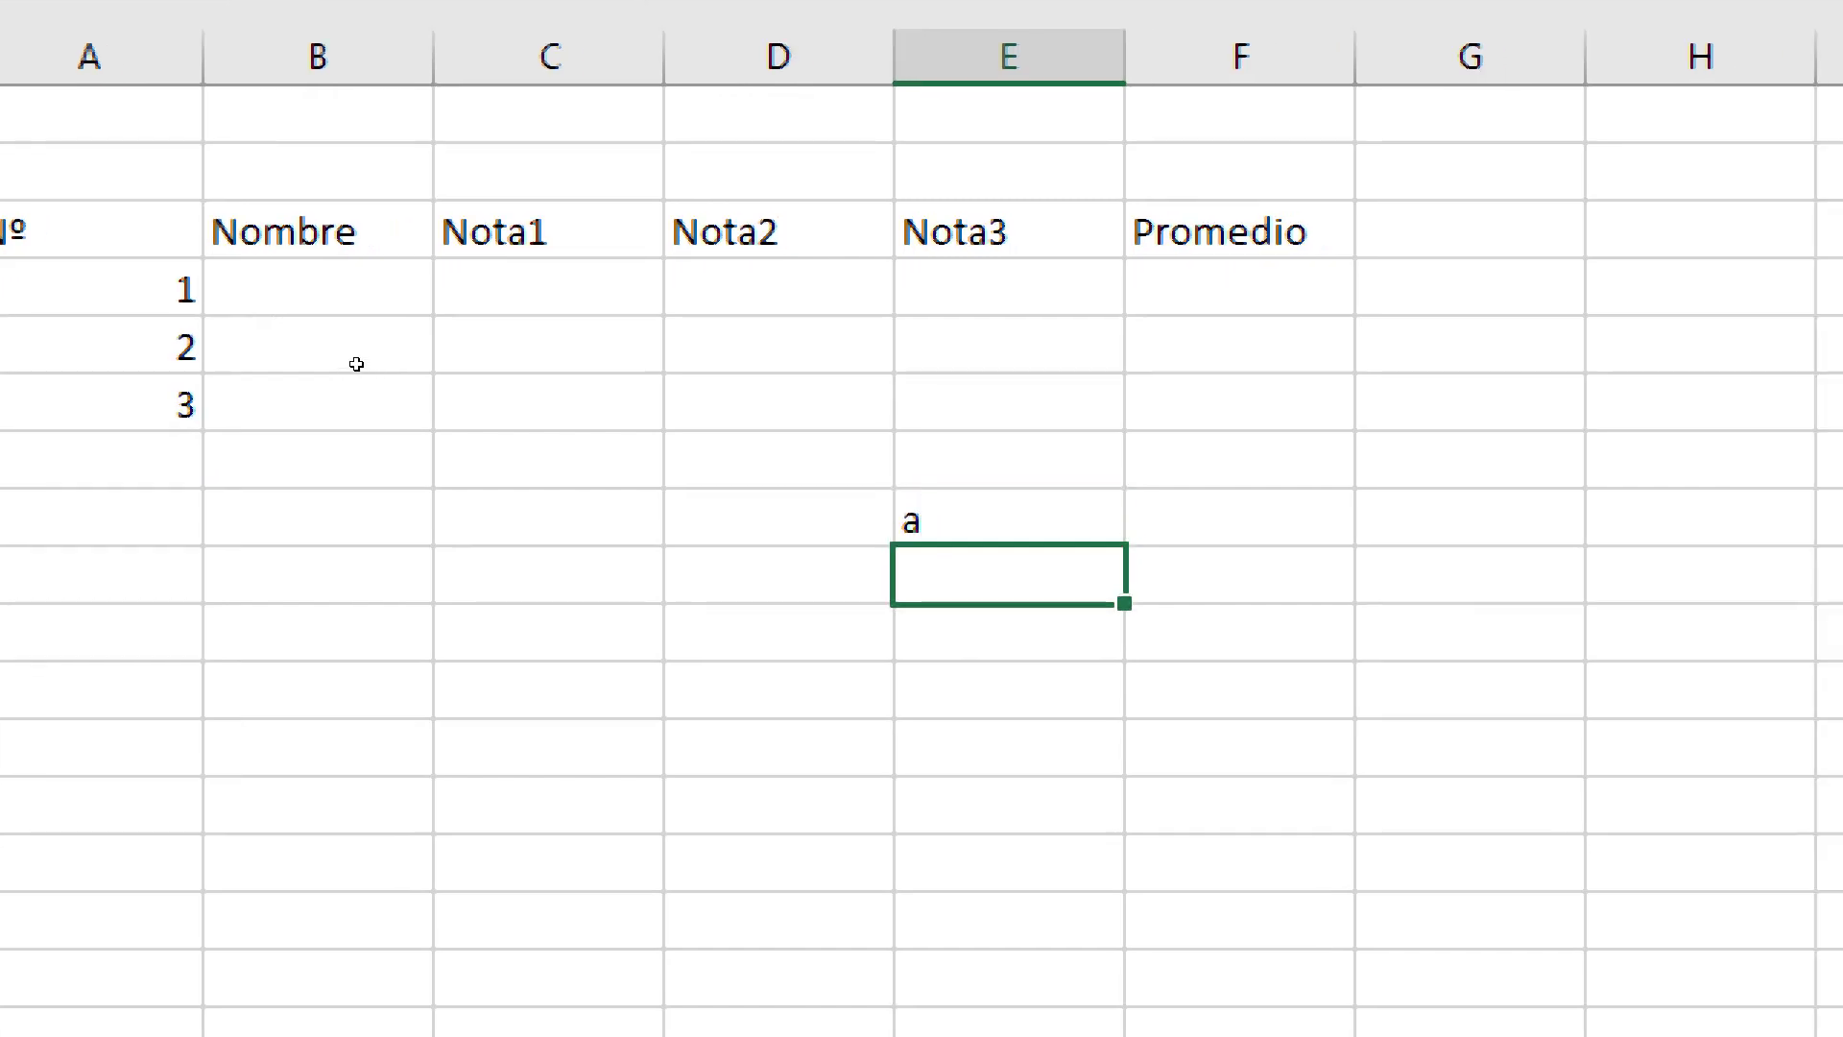
{"action": "key", "text": "Up"}
{"action": "key", "text": "shift+Right"}
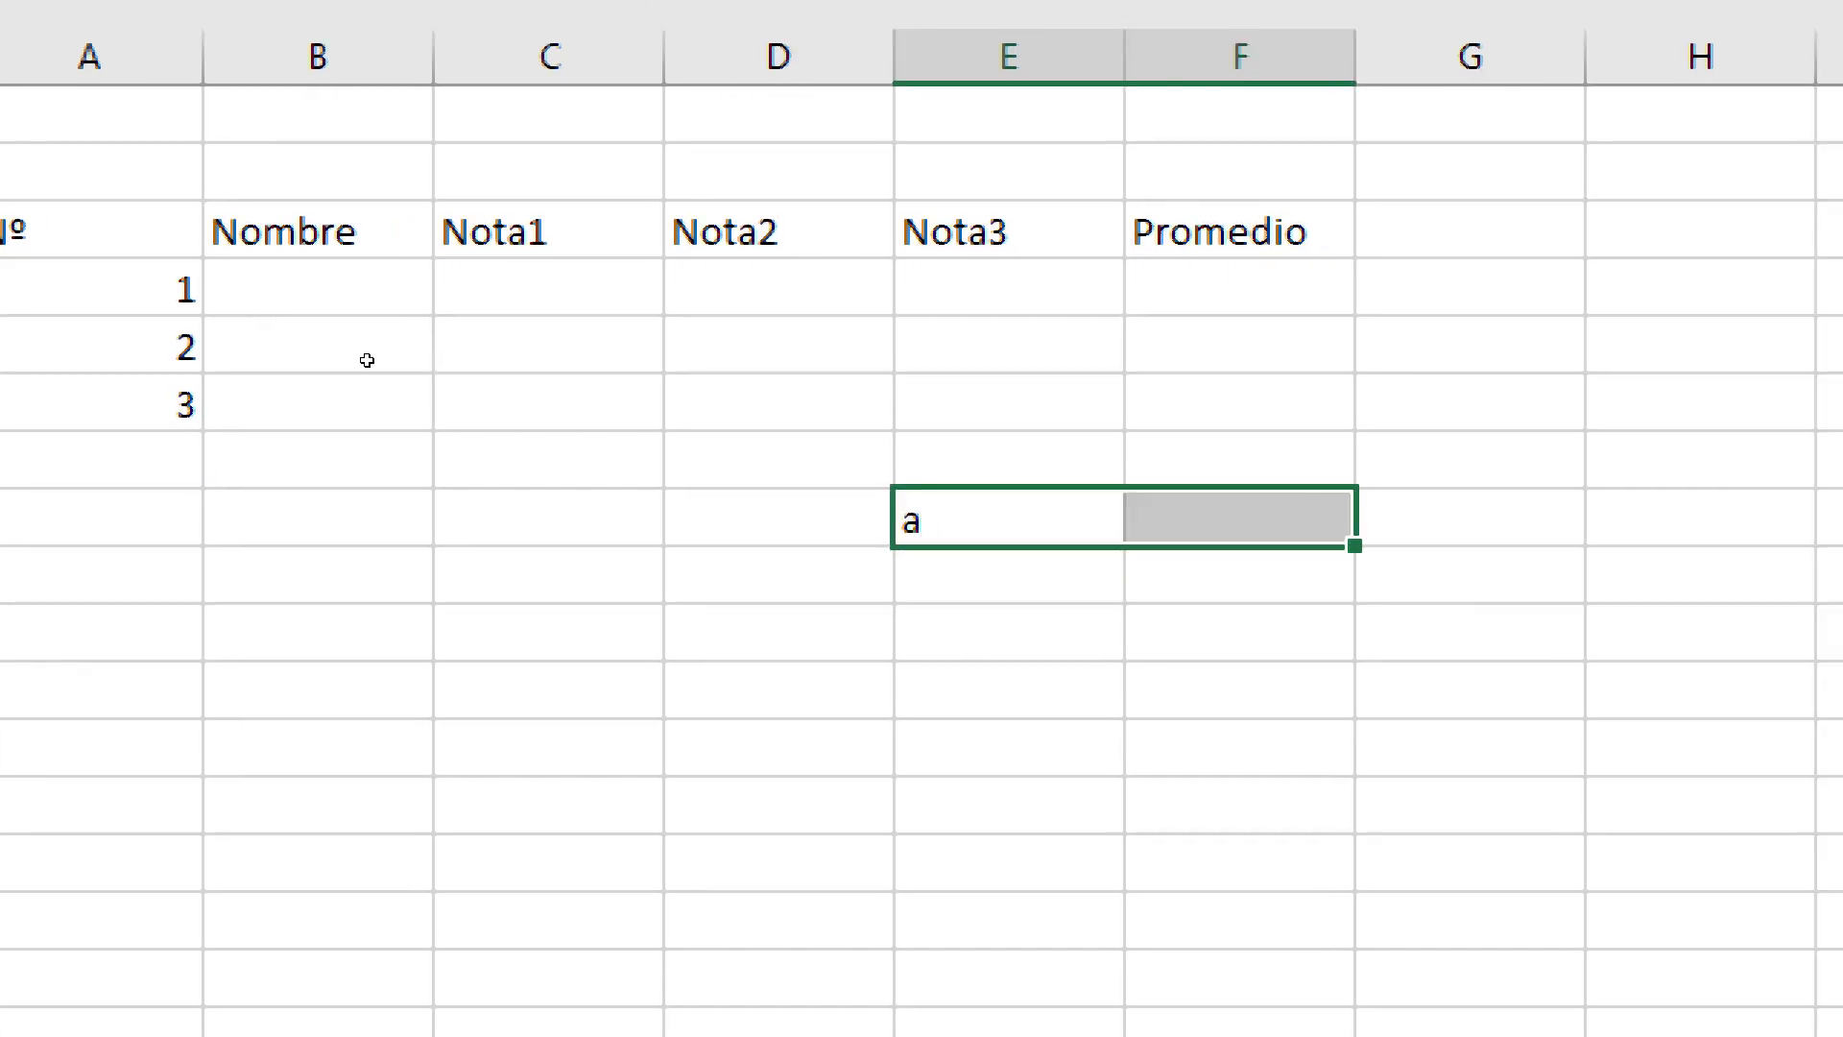
{"action": "key", "text": "shift+Left"}
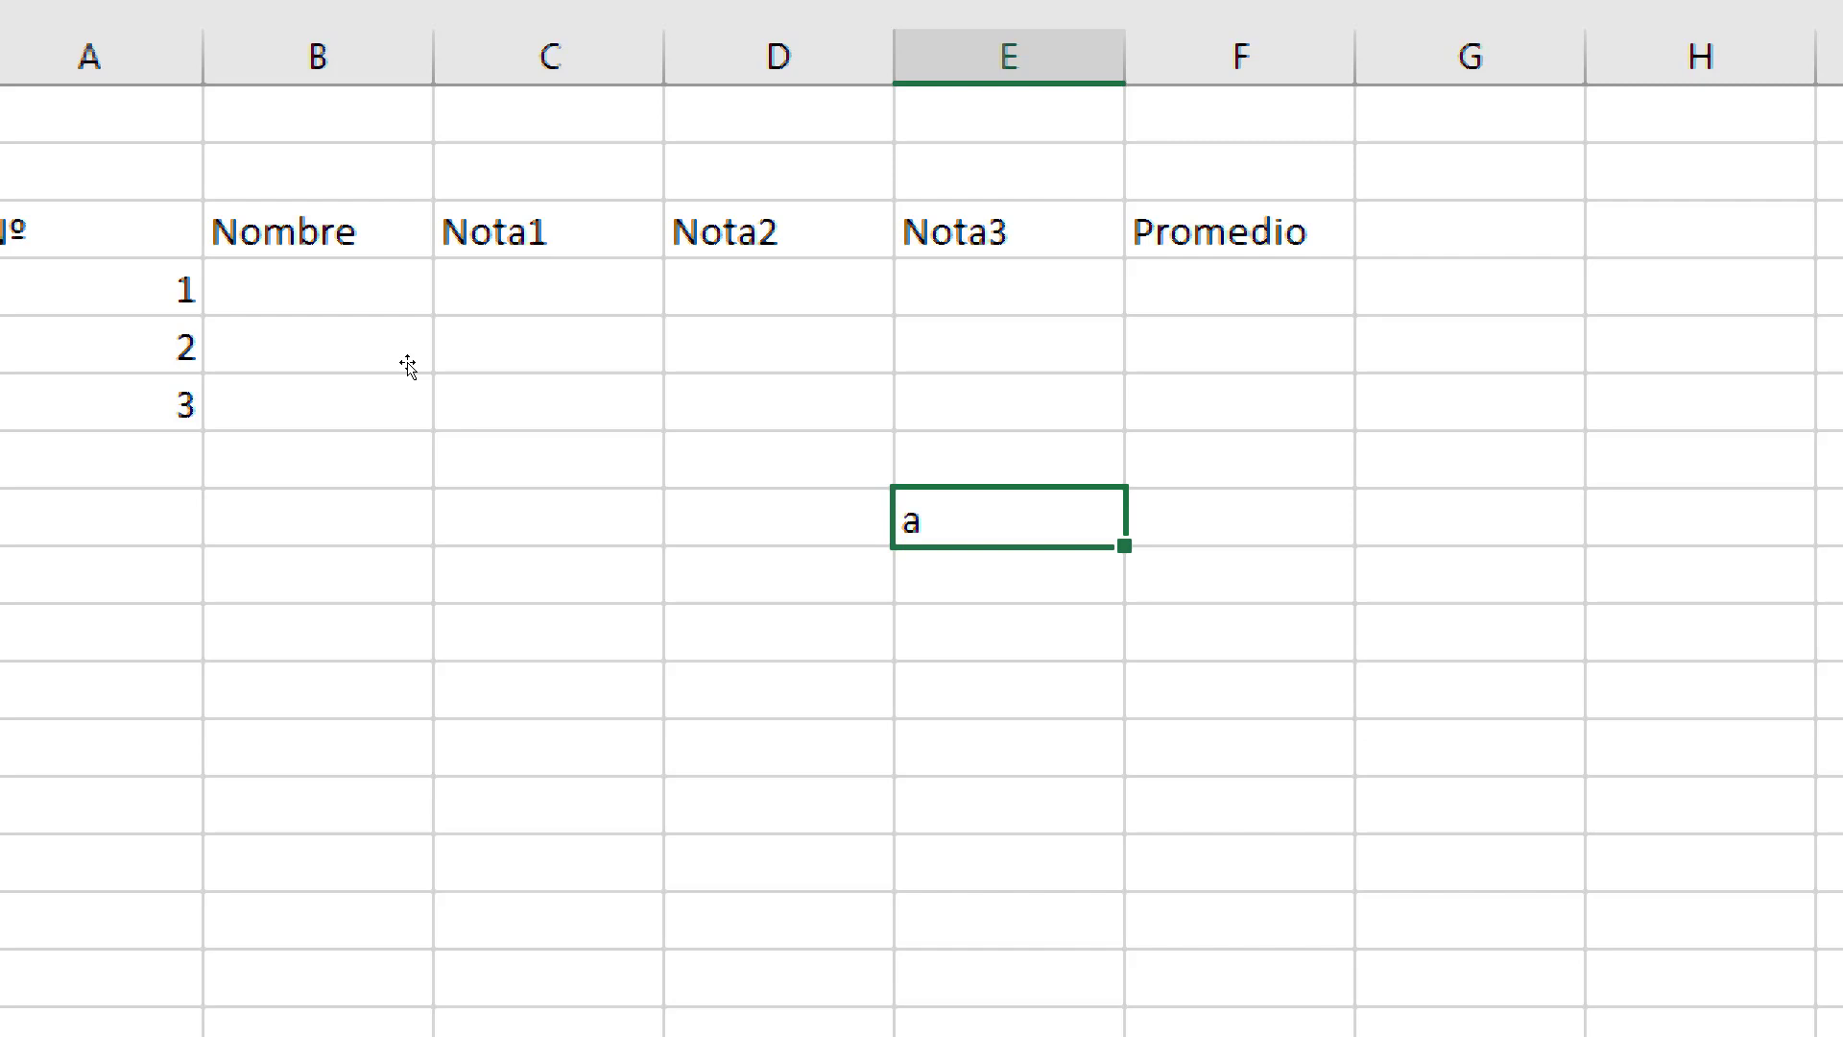
{"action": "left_click_drag", "start_coordinate": [408, 365], "coordinate": [456, 394]}
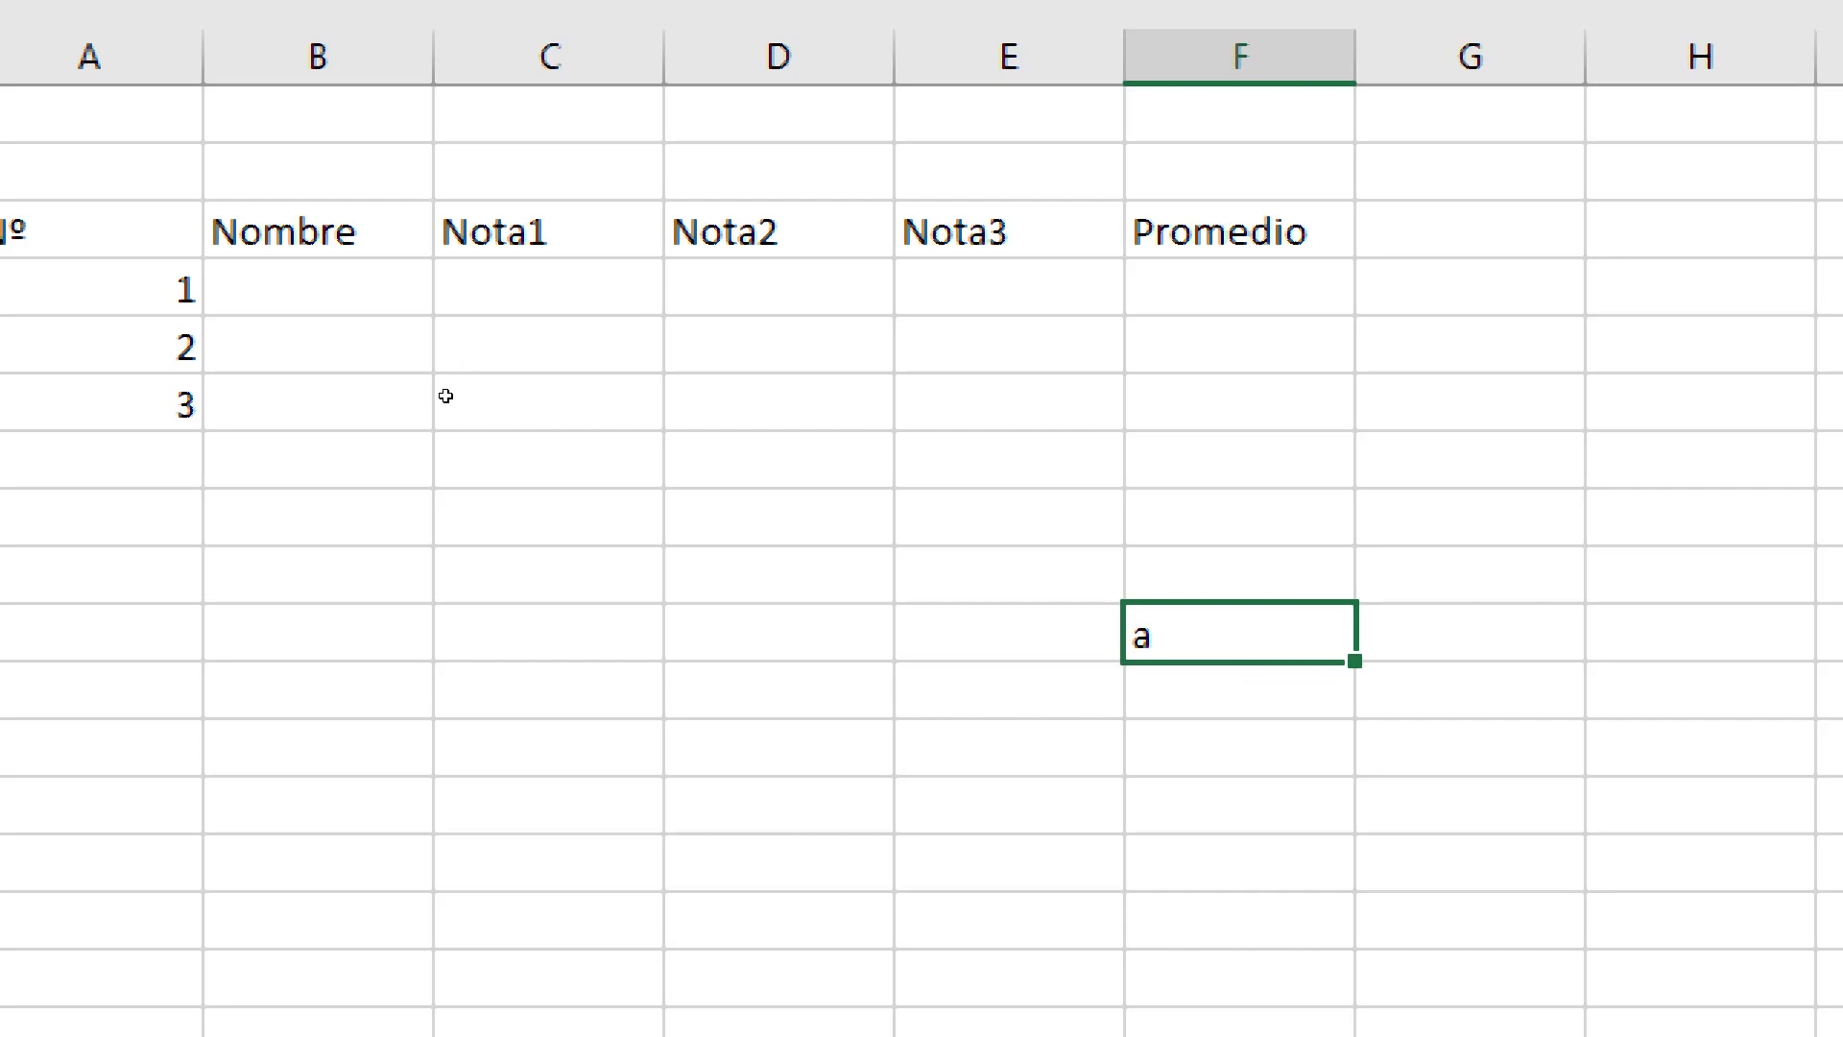
Practise extending and shrinking the selection downward from F10, and fill its letter a down to F14
{"action": "key", "text": "shift+Down"}
{"action": "key", "text": "shift+Down"}
{"action": "key", "text": "shift+Down"}
{"action": "key", "text": "shift+Down"}
{"action": "key", "text": "shift+Up"}
{"action": "key", "text": "shift+Up"}
{"action": "key", "text": "shift+Up"}
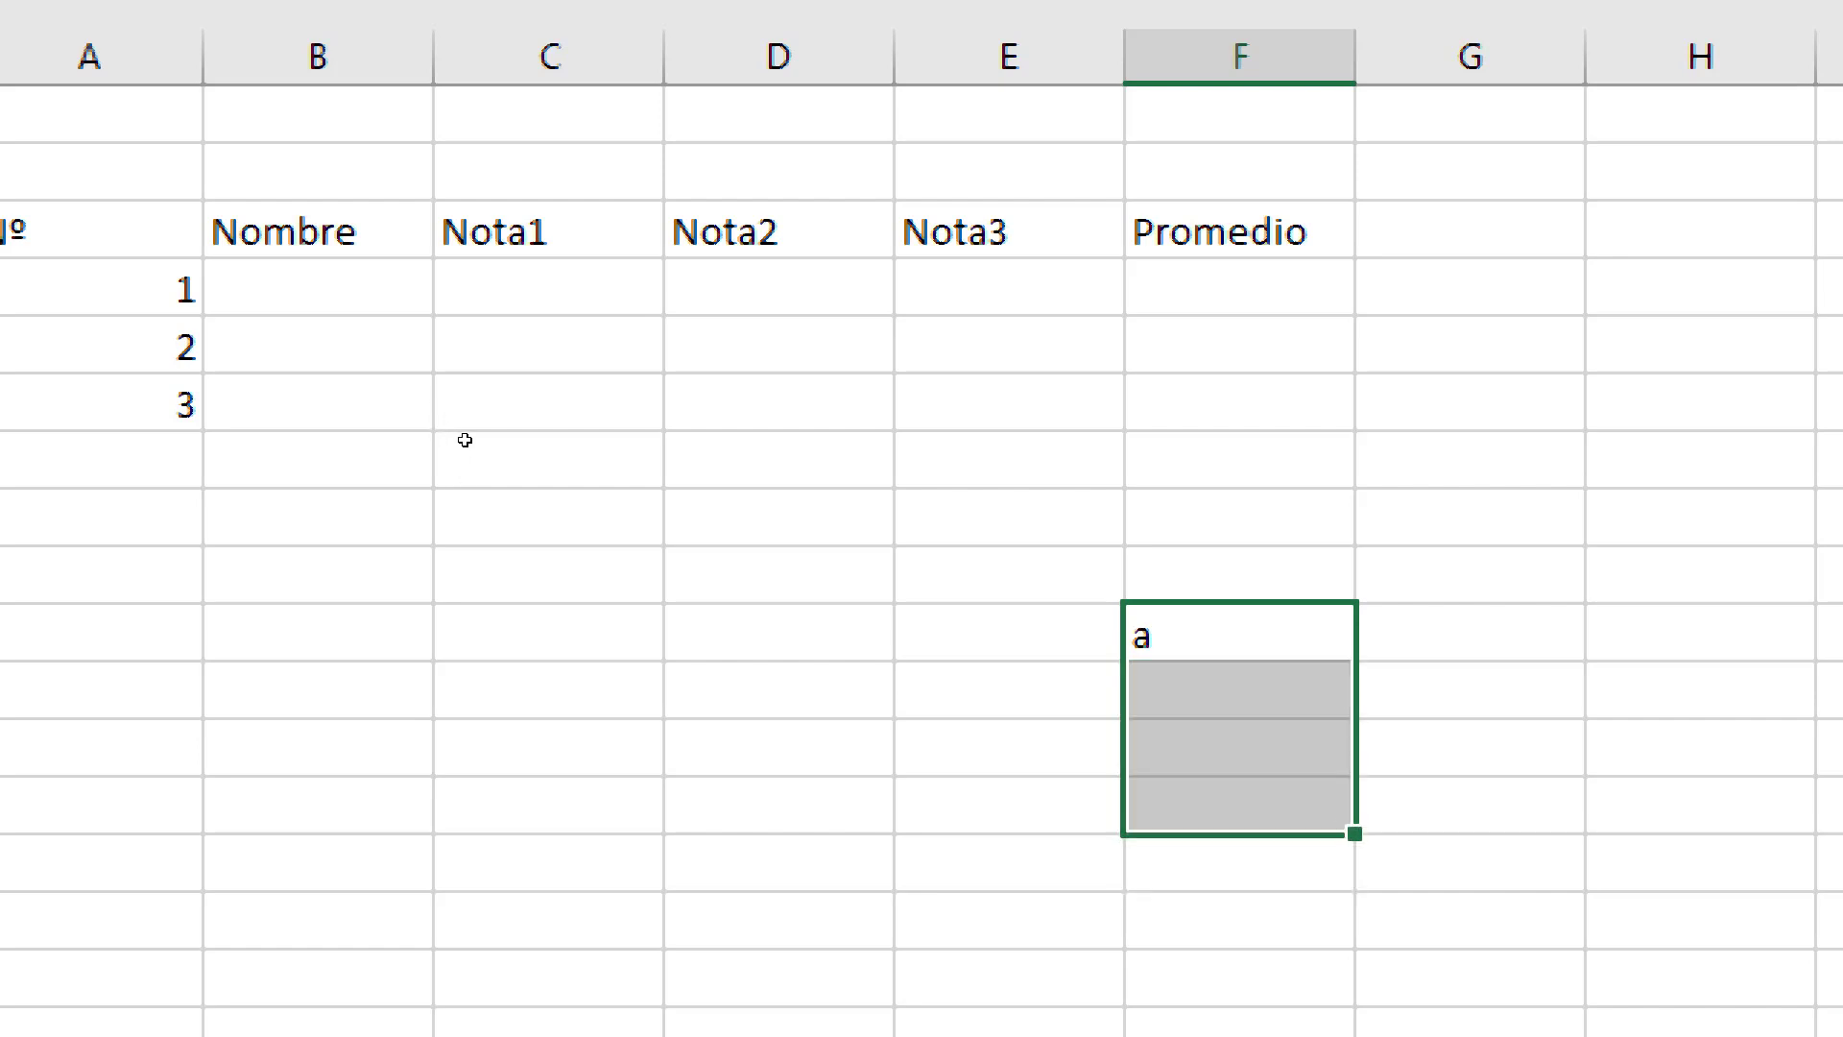
{"action": "key", "text": "shift+Down"}
{"action": "key", "text": "shift+Down"}
{"action": "key", "text": "shift+Up"}
{"action": "key", "text": "shift+Up"}
{"action": "key", "text": "shift+Up"}
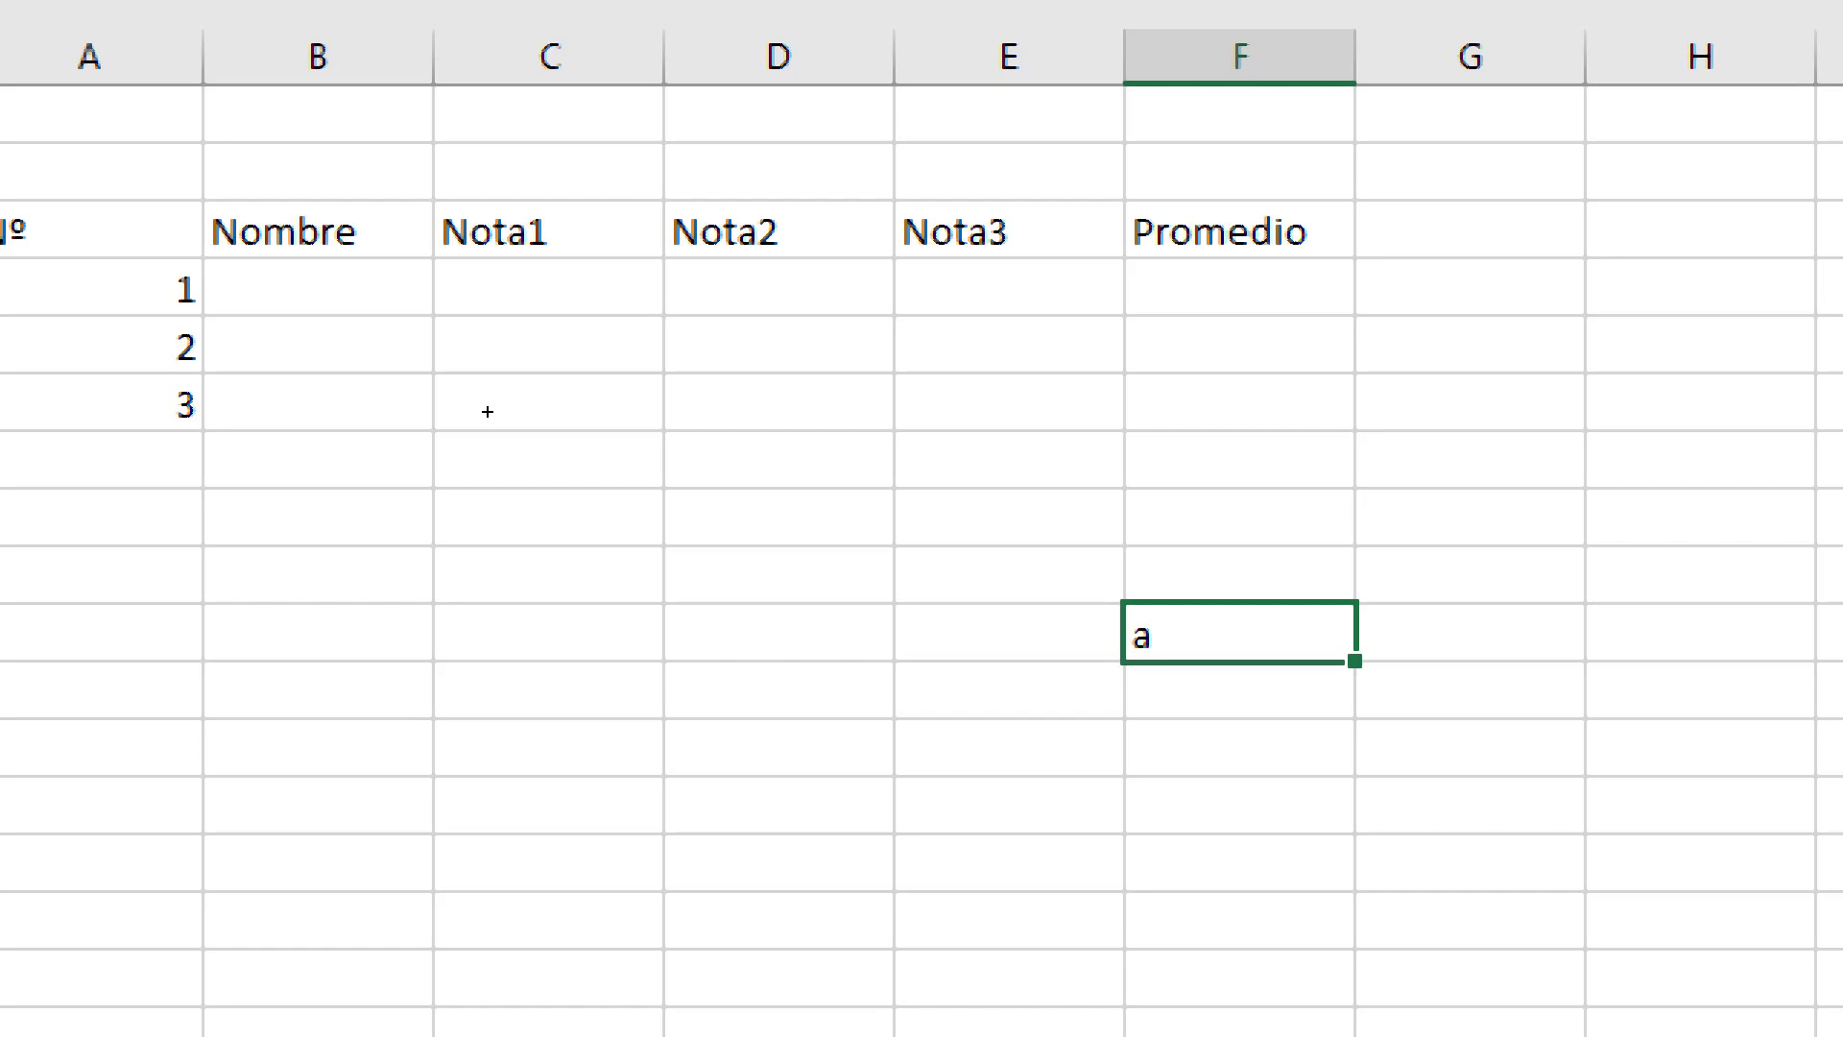
{"action": "left_click_drag", "start_coordinate": [1354, 661], "coordinate": [1372, 889]}
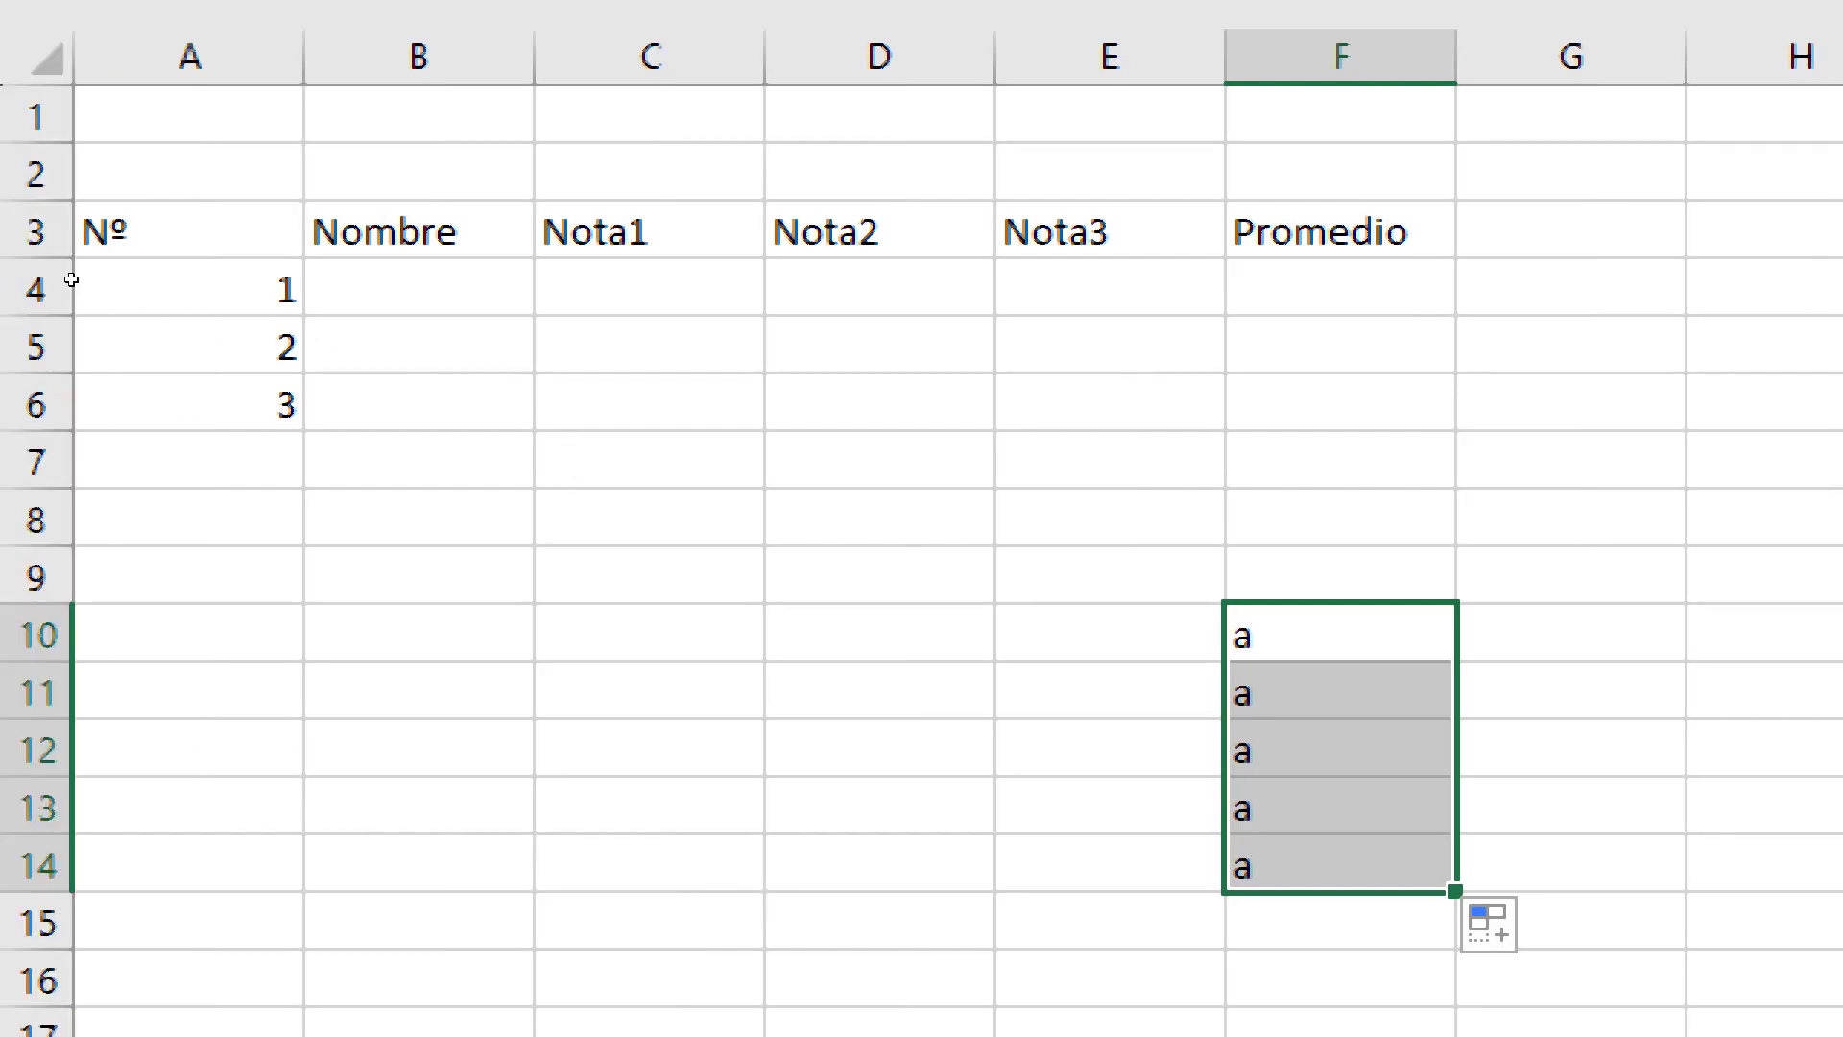
Continue the row numbering in column A up to 10 at A13, and clear the letters from F10:F14
{"action": "left_click_drag", "start_coordinate": [71, 279], "coordinate": [115, 460]}
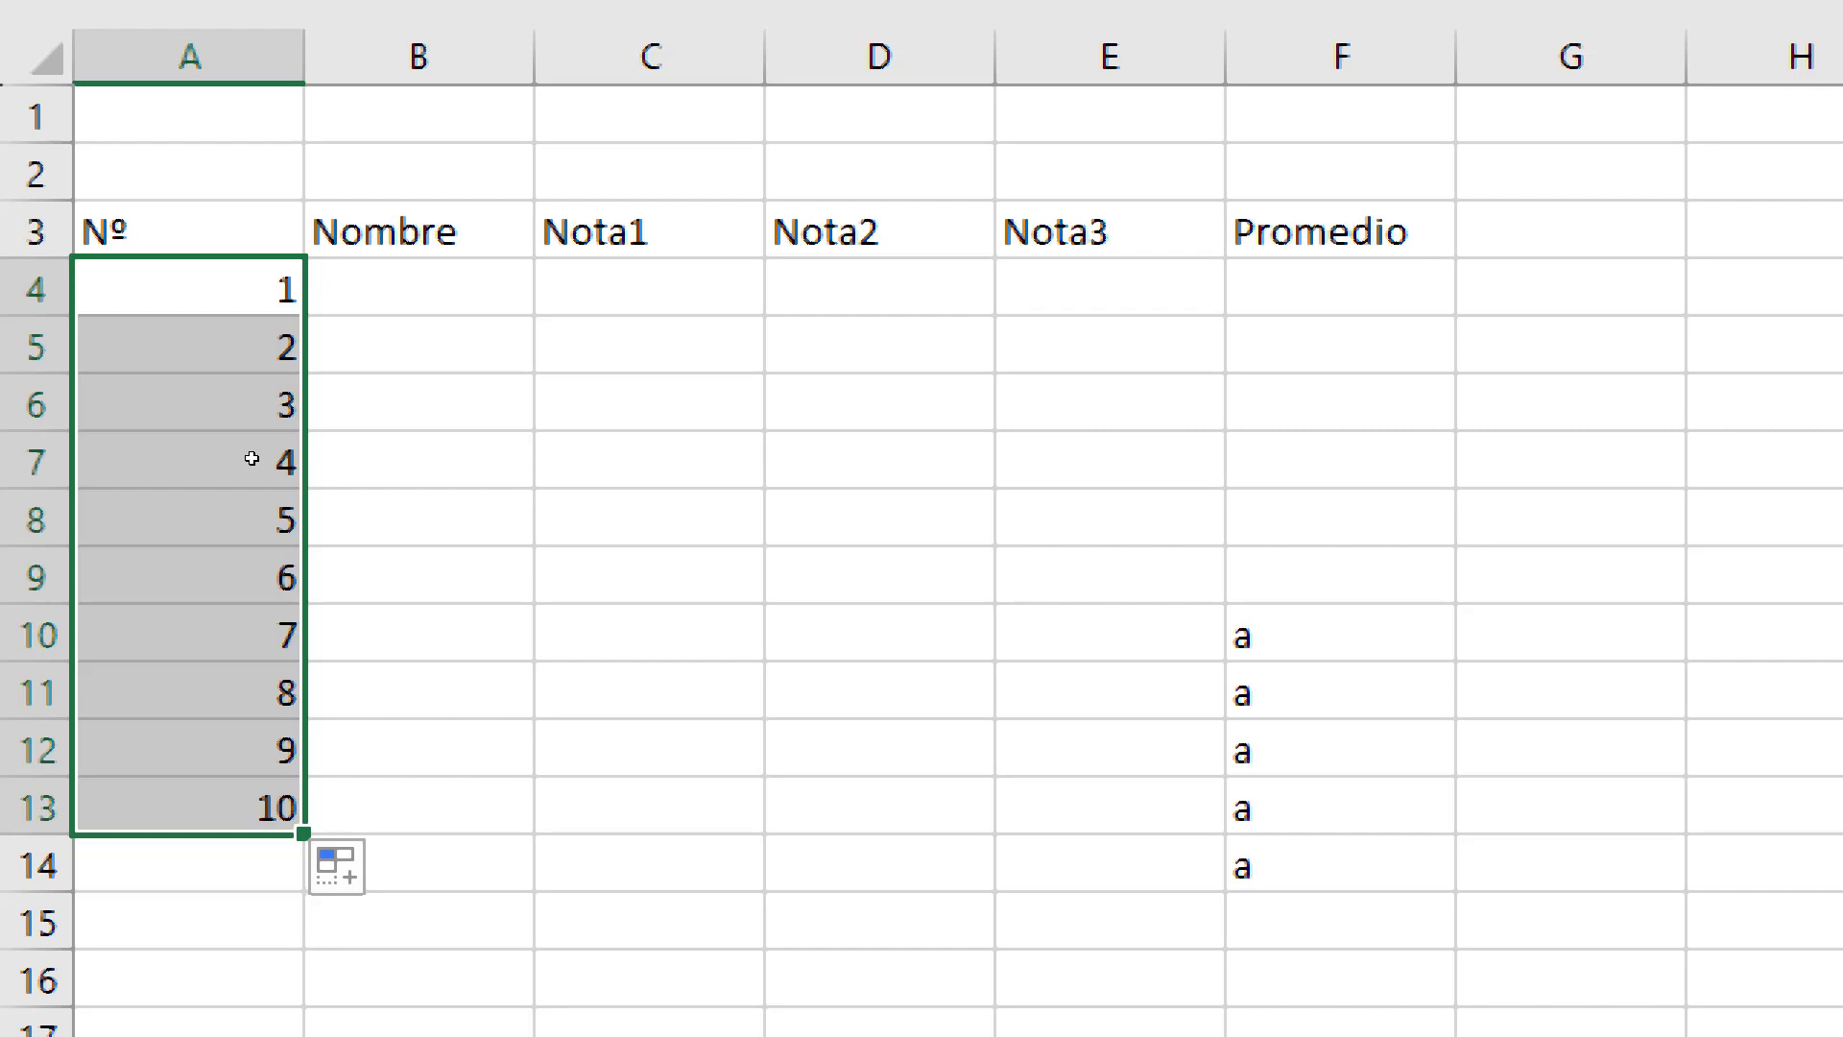
{"action": "left_click_drag", "start_coordinate": [421, 403], "coordinate": [450, 486]}
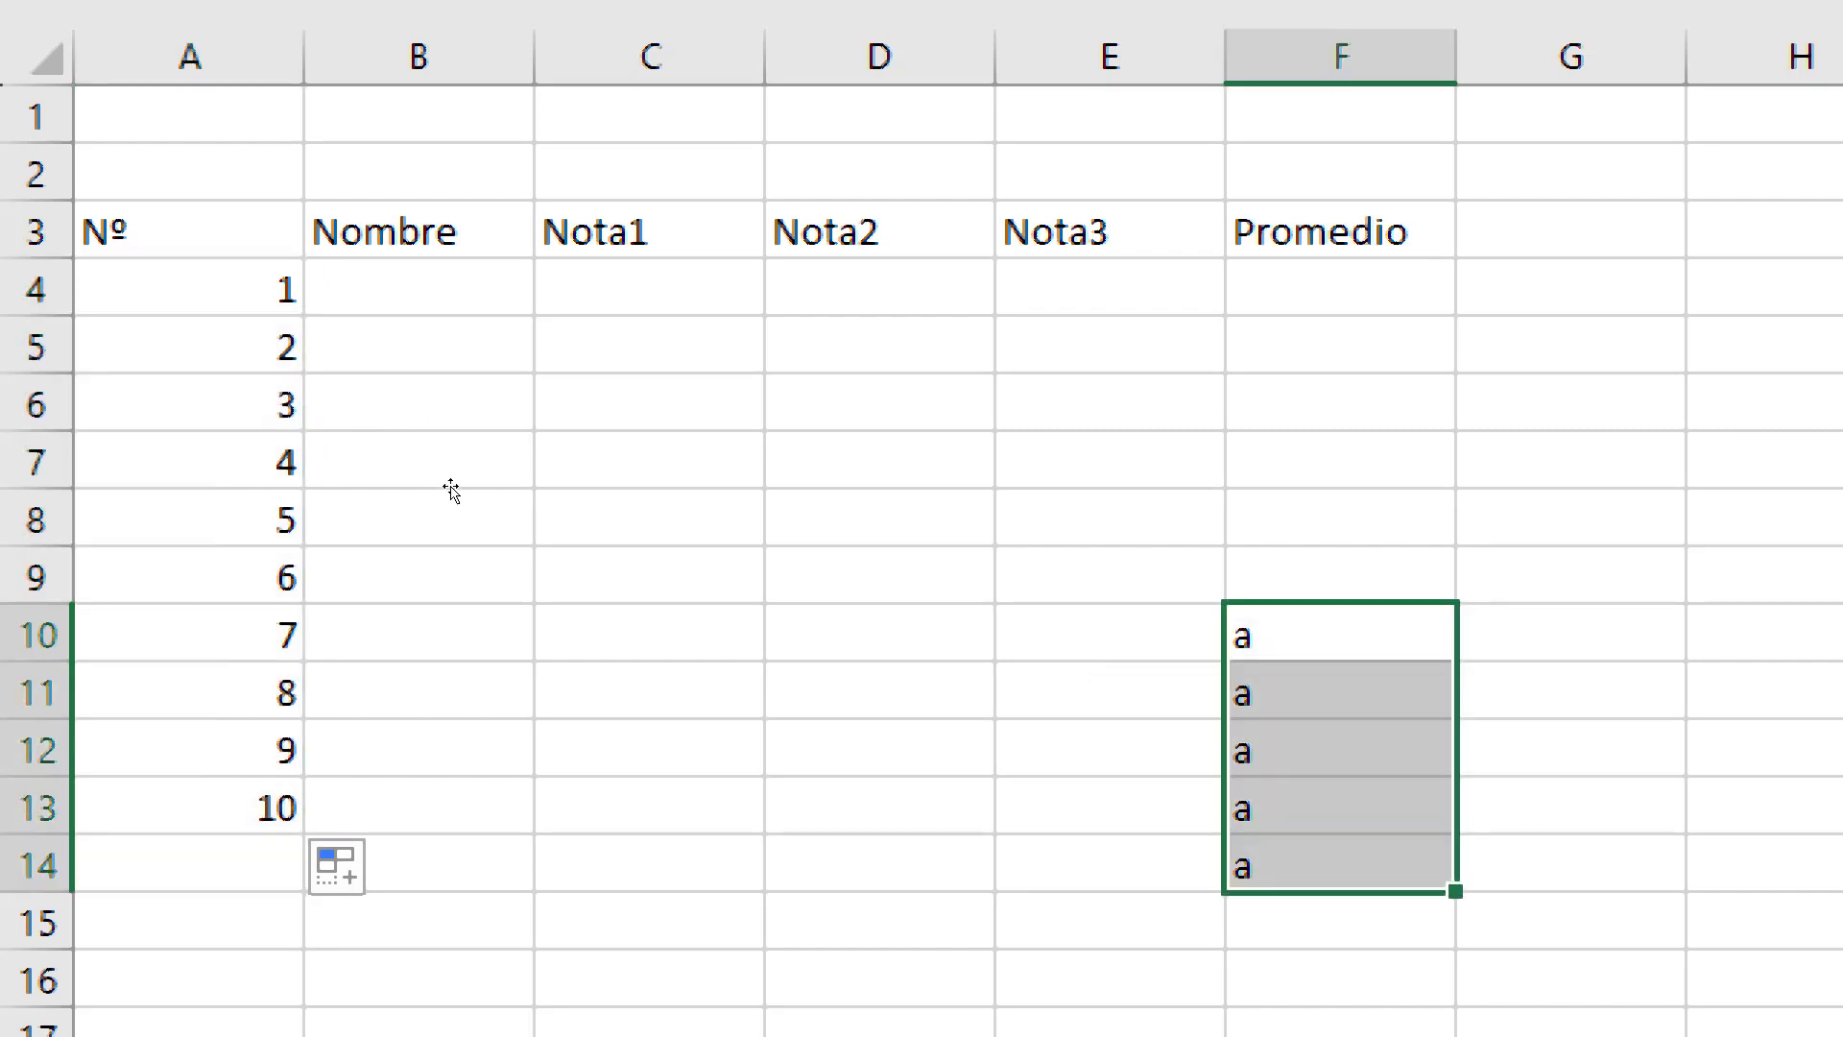
{"action": "key", "text": "Delete"}
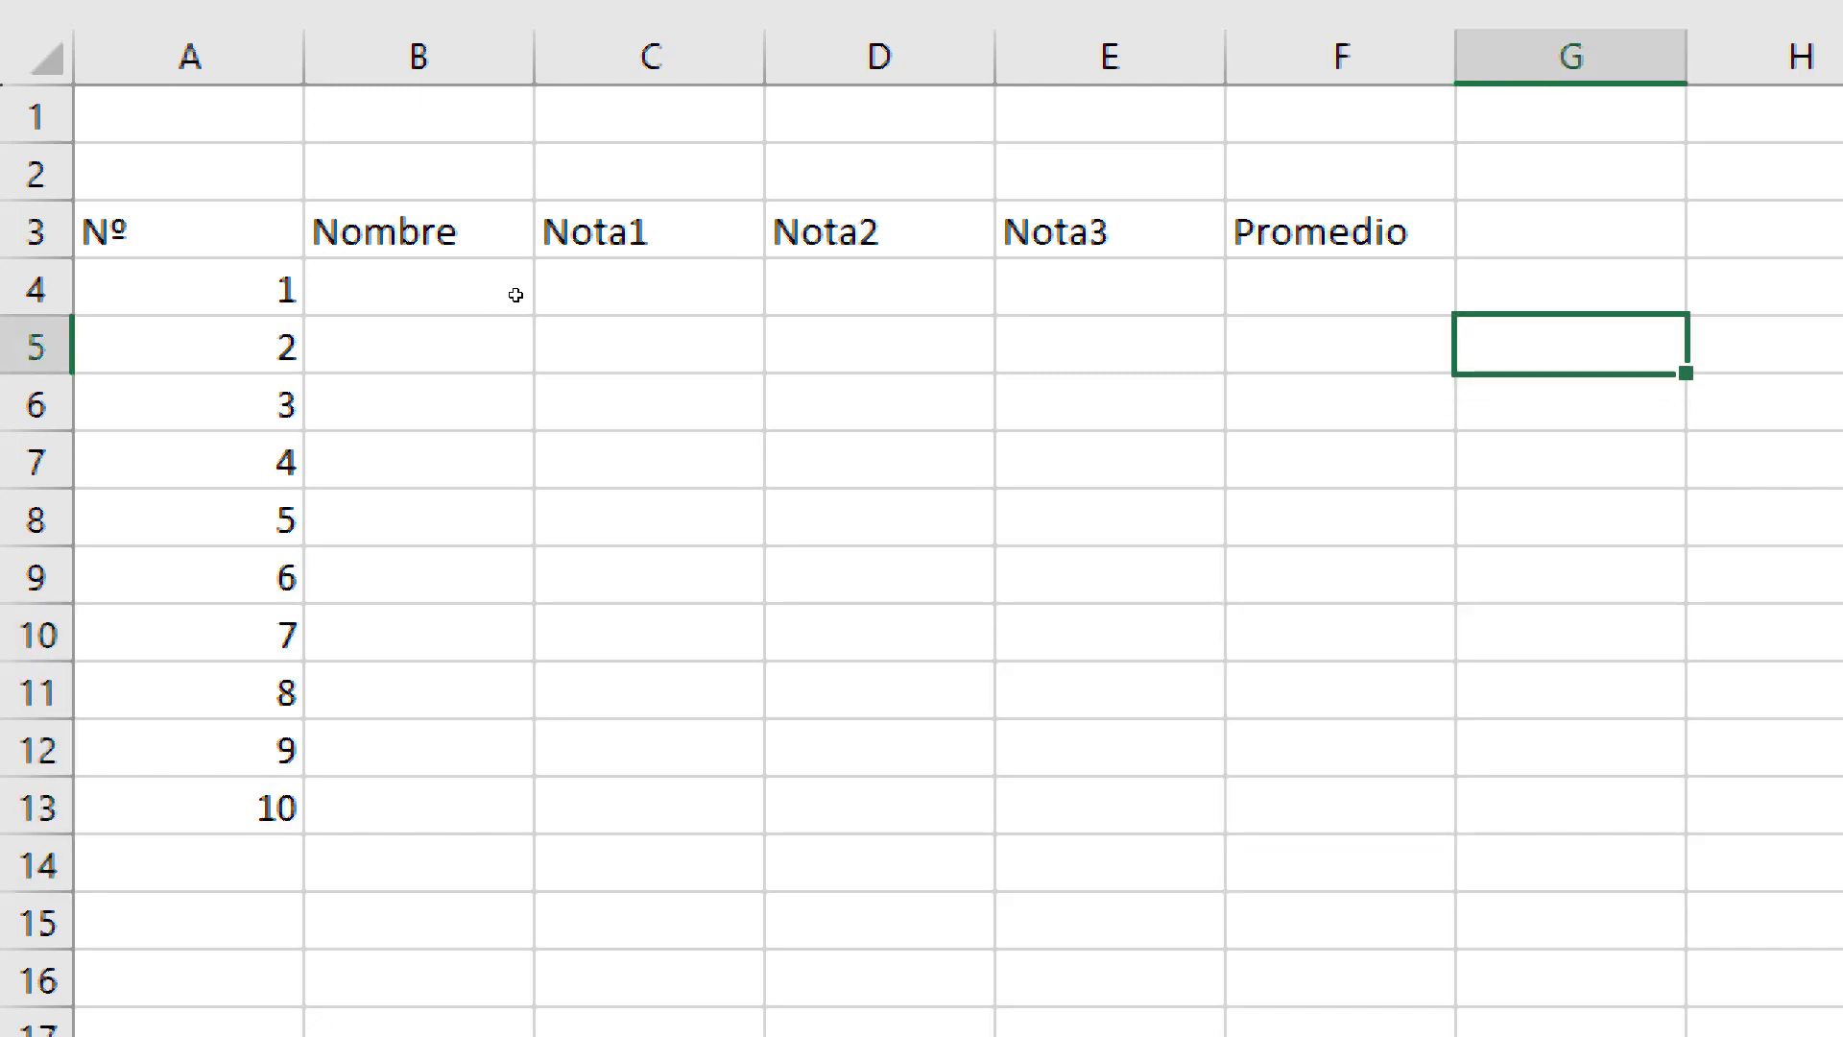
Enter 1 and 2 in G5 and G6 and fill the number series down to 6 in G10
{"action": "type", "text": "1"}
{"action": "type", "text": "2"}
{"action": "key", "text": "BackSpace"}
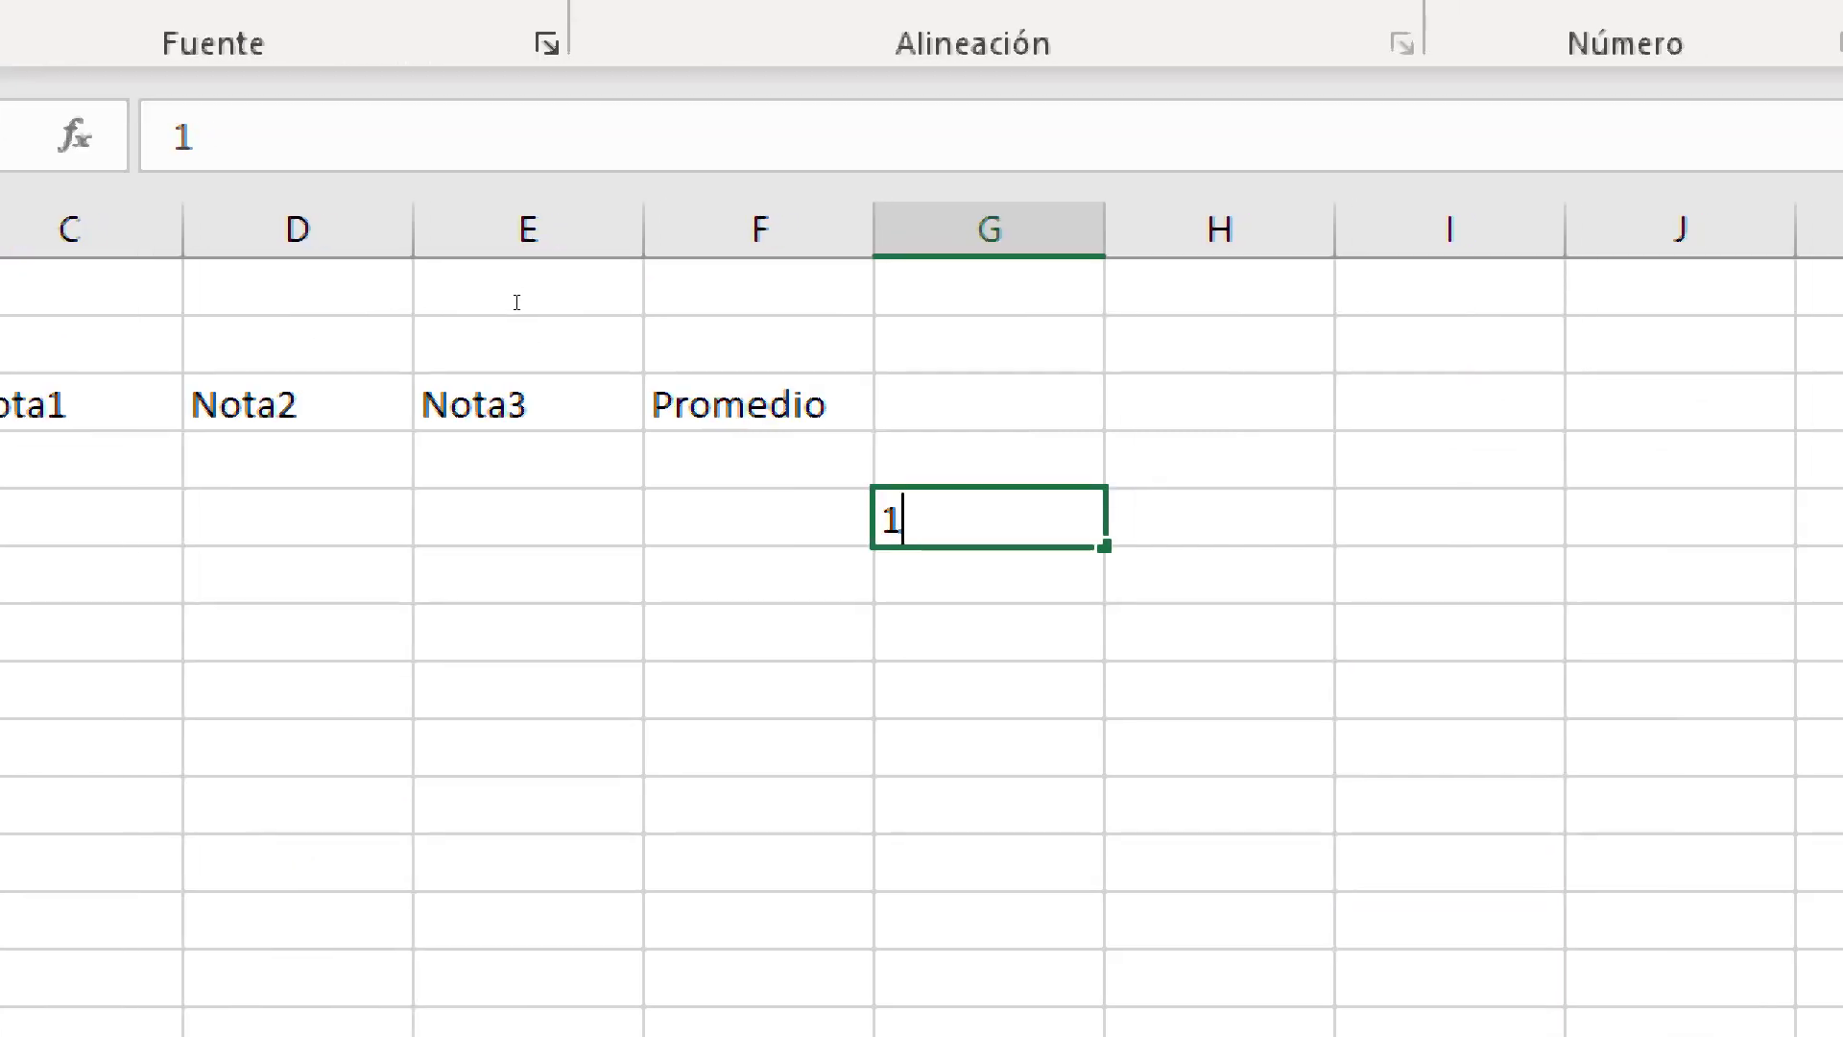
{"action": "key", "text": "Return"}
{"action": "type", "text": "2"}
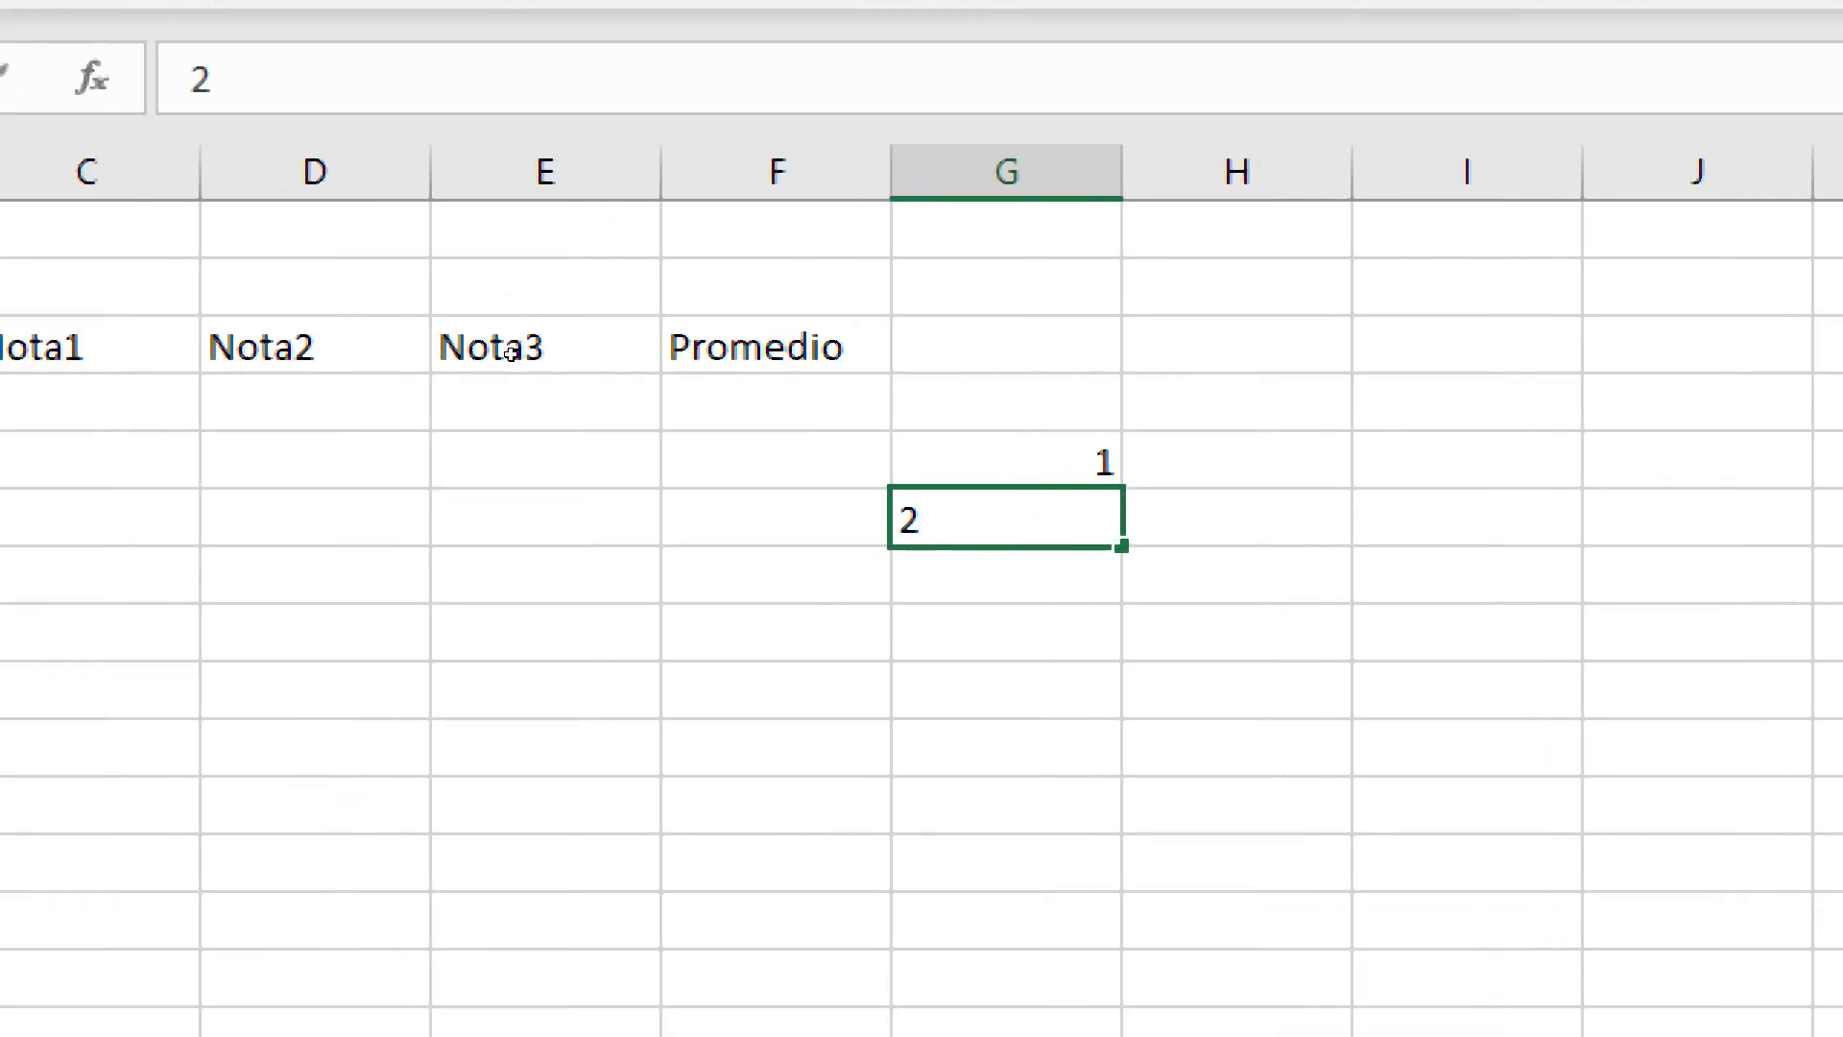
{"action": "key", "text": "Return"}
{"action": "key", "text": "Up"}
{"action": "key", "text": "Up"}
{"action": "key", "text": "shift+Down"}
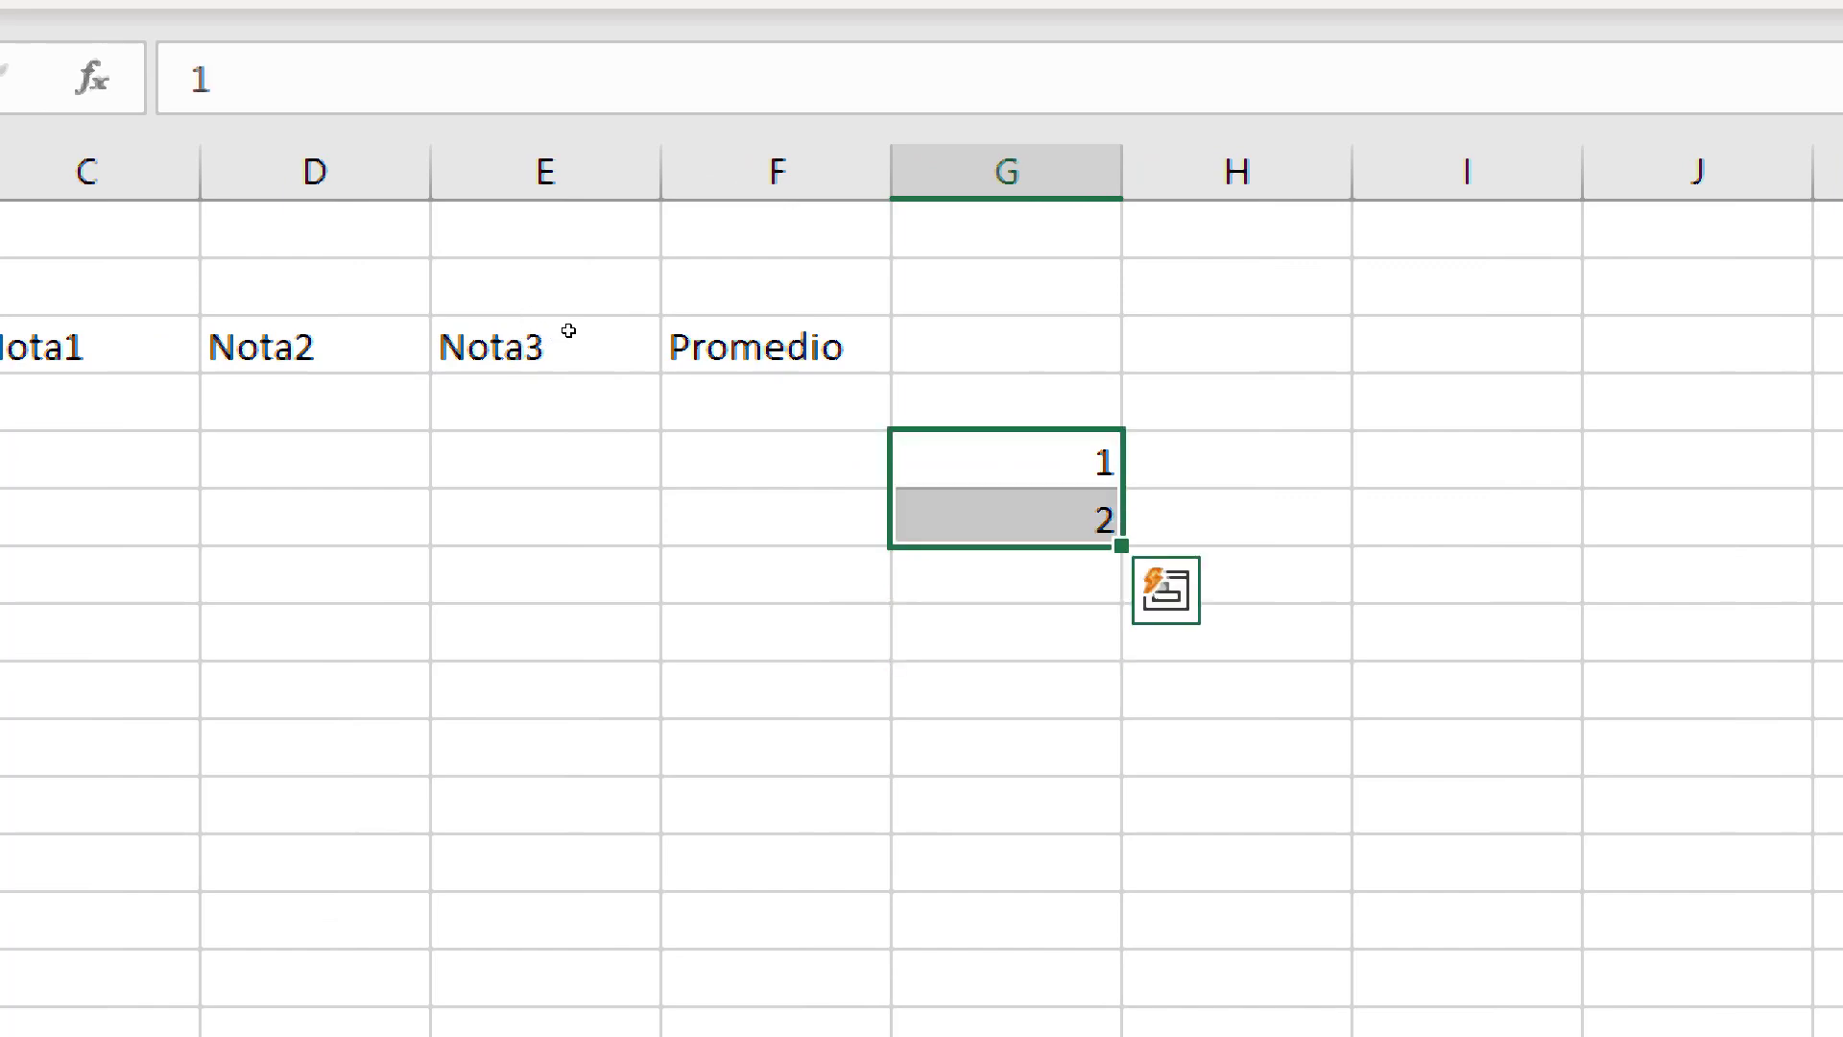
{"action": "left_click_drag", "start_coordinate": [1121, 545], "coordinate": [1121, 727]}
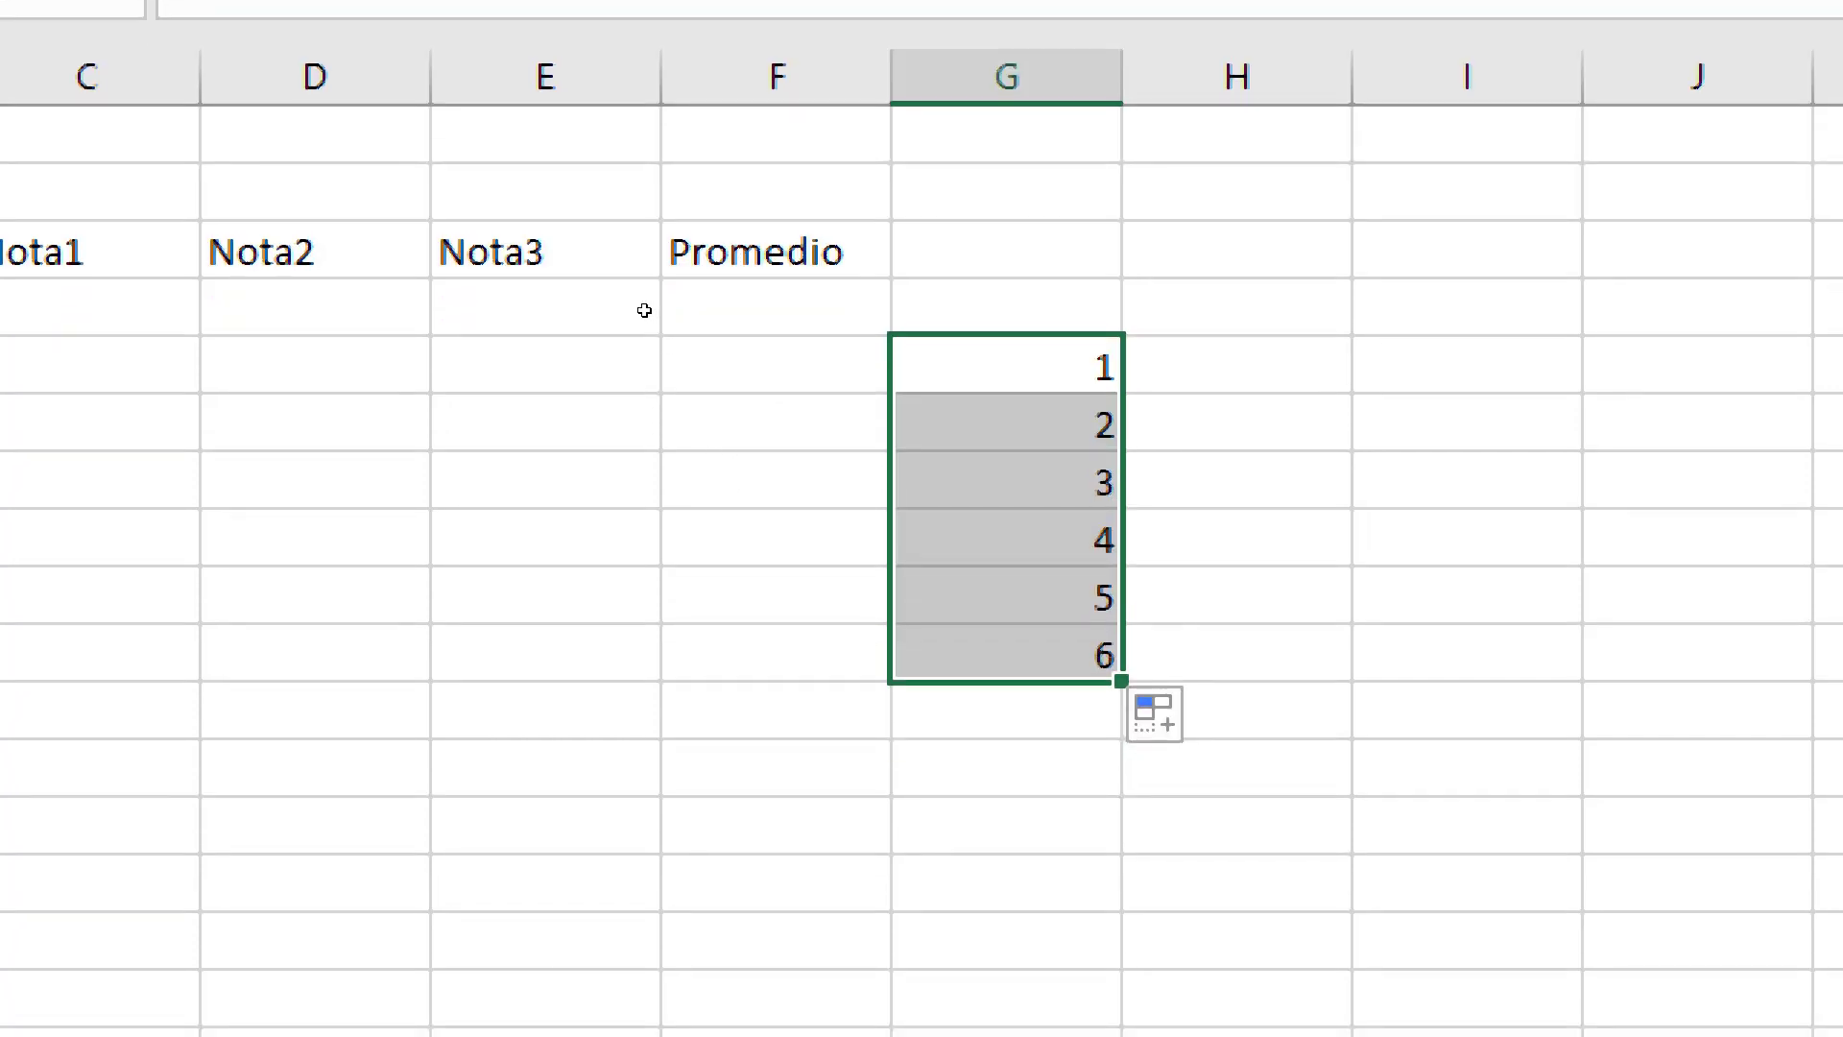
Enter A1 and A2 in H5 and H6 and fill the series down to A6 in H10
{"action": "key", "text": "Right"}
{"action": "type", "text": "A1"}
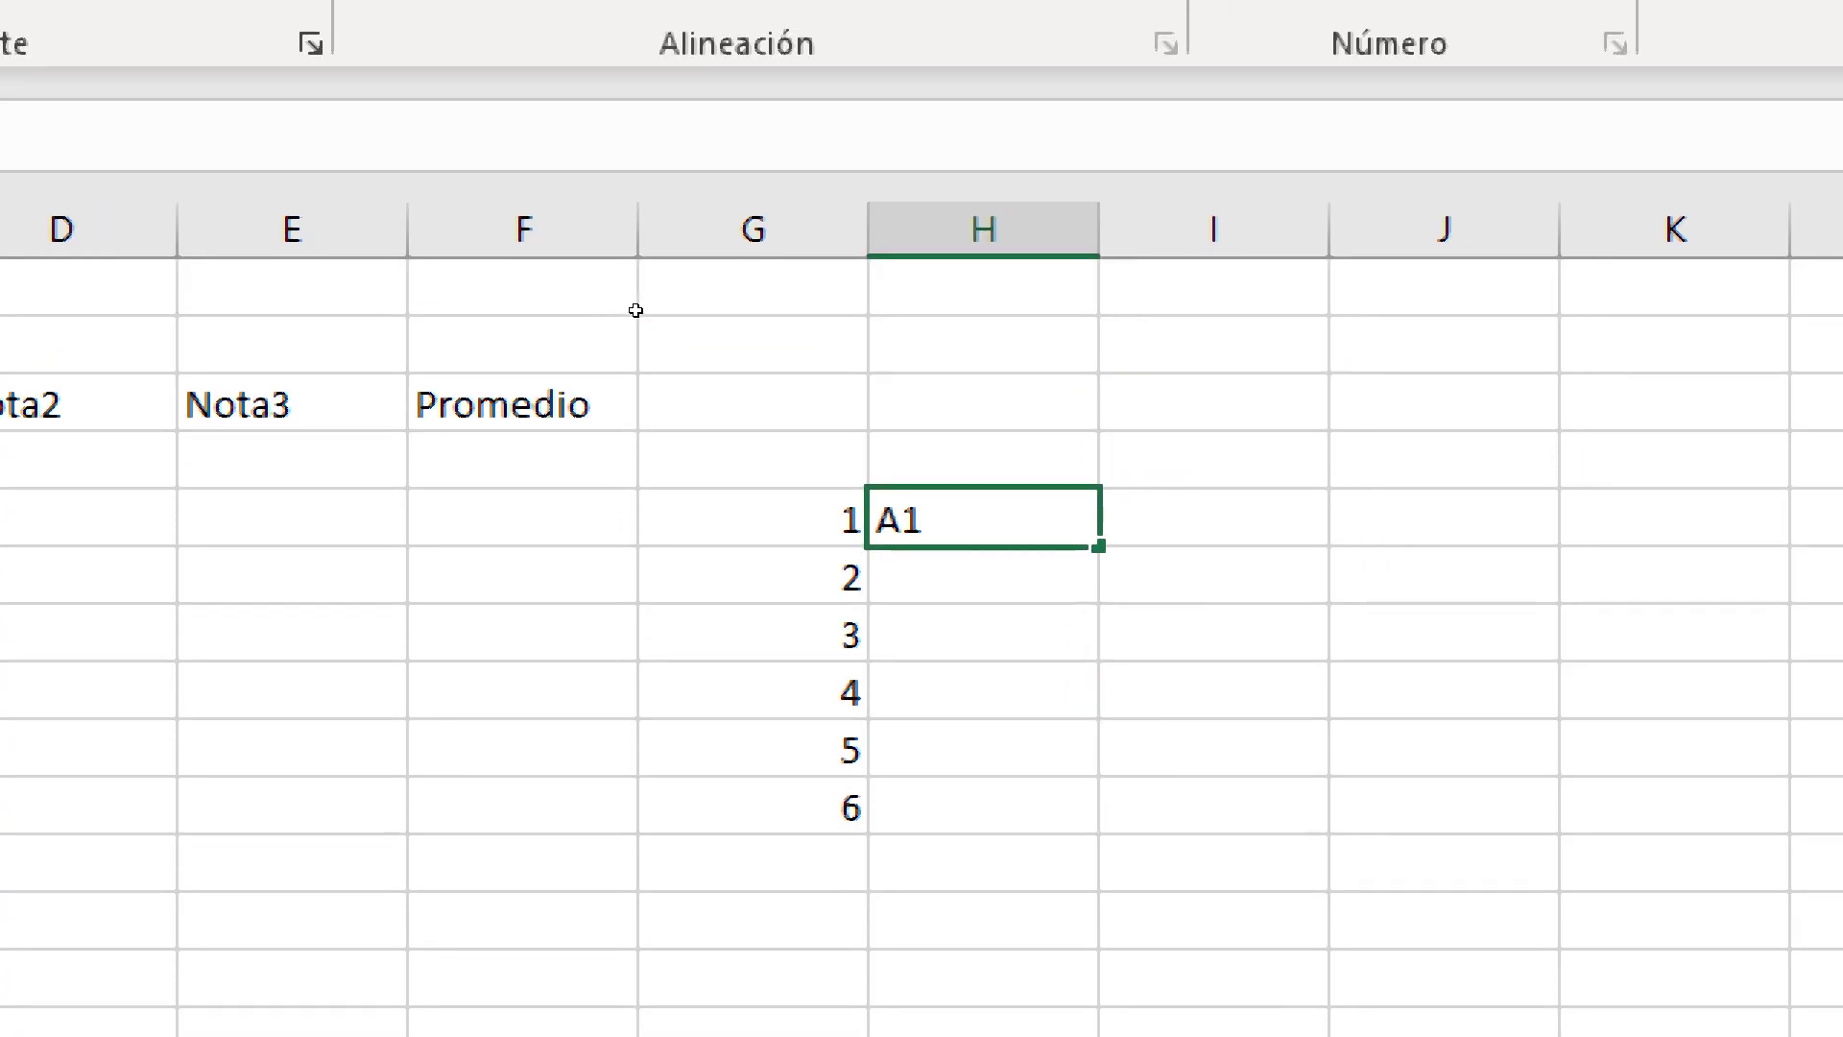
{"action": "key", "text": "Return"}
{"action": "type", "text": "A2"}
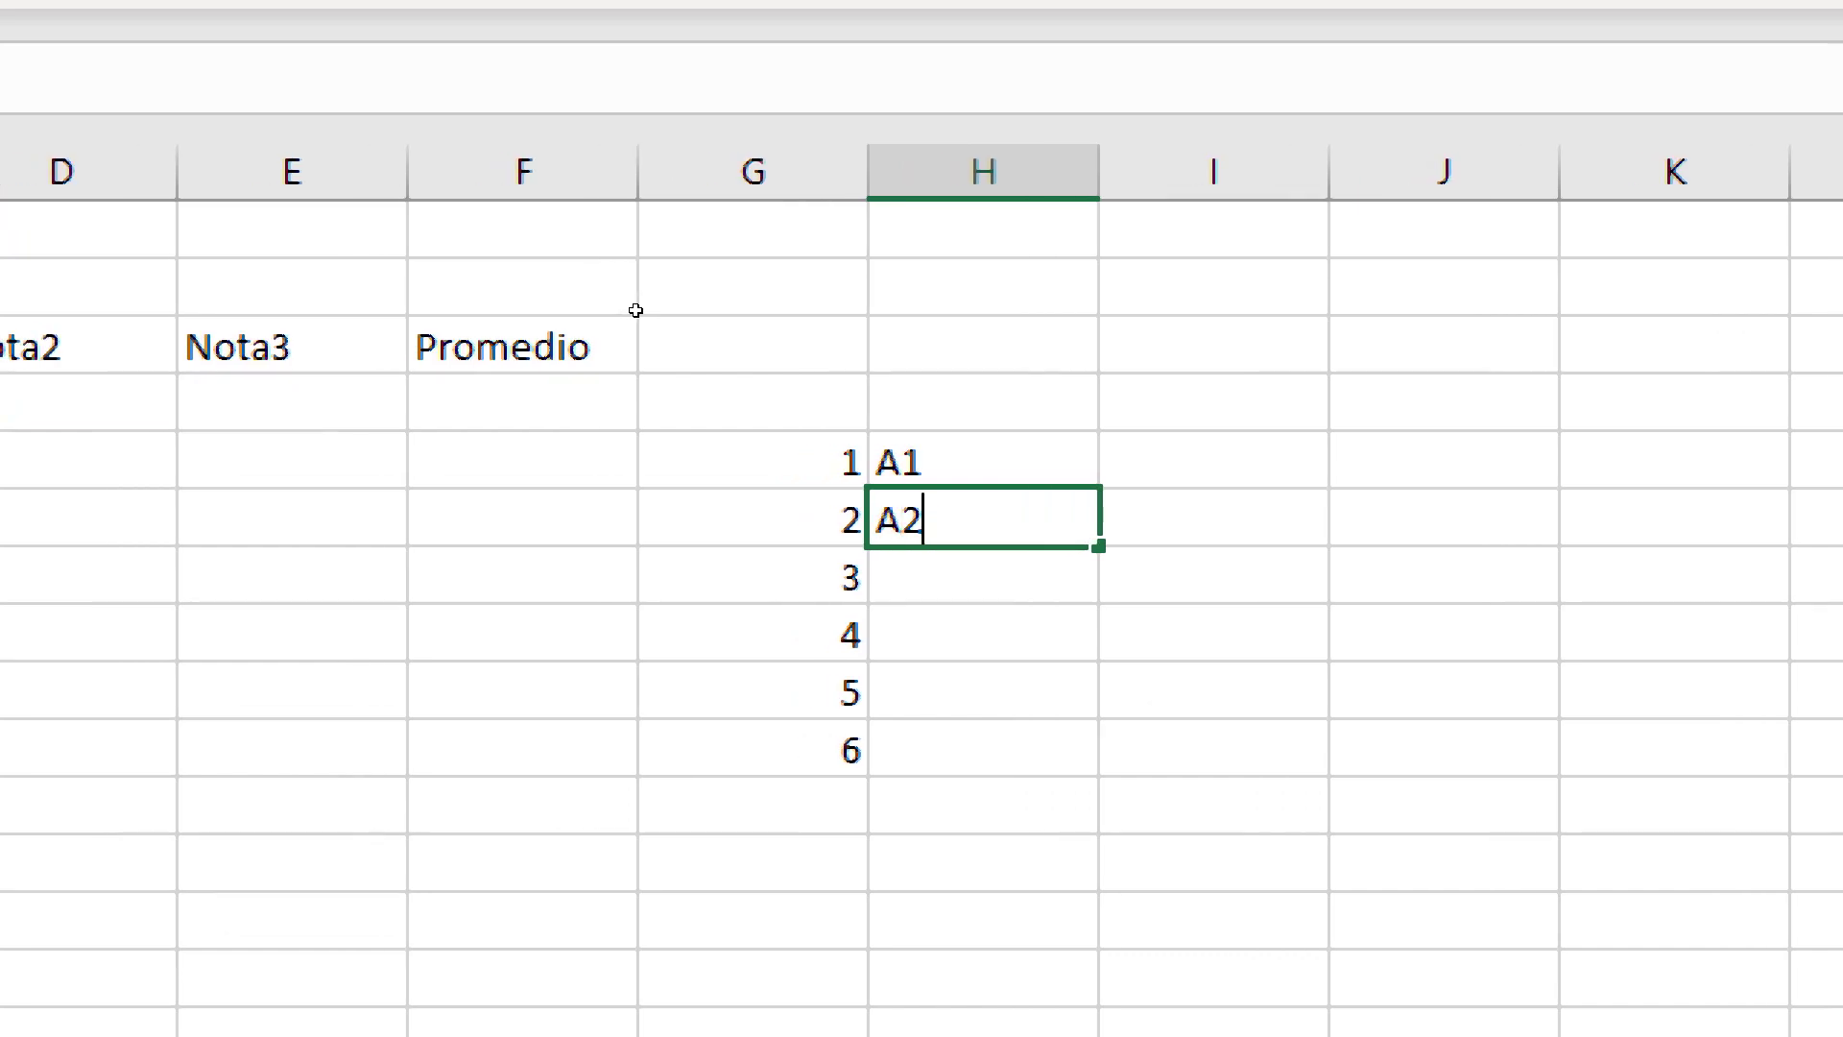
{"action": "key", "text": "Return"}
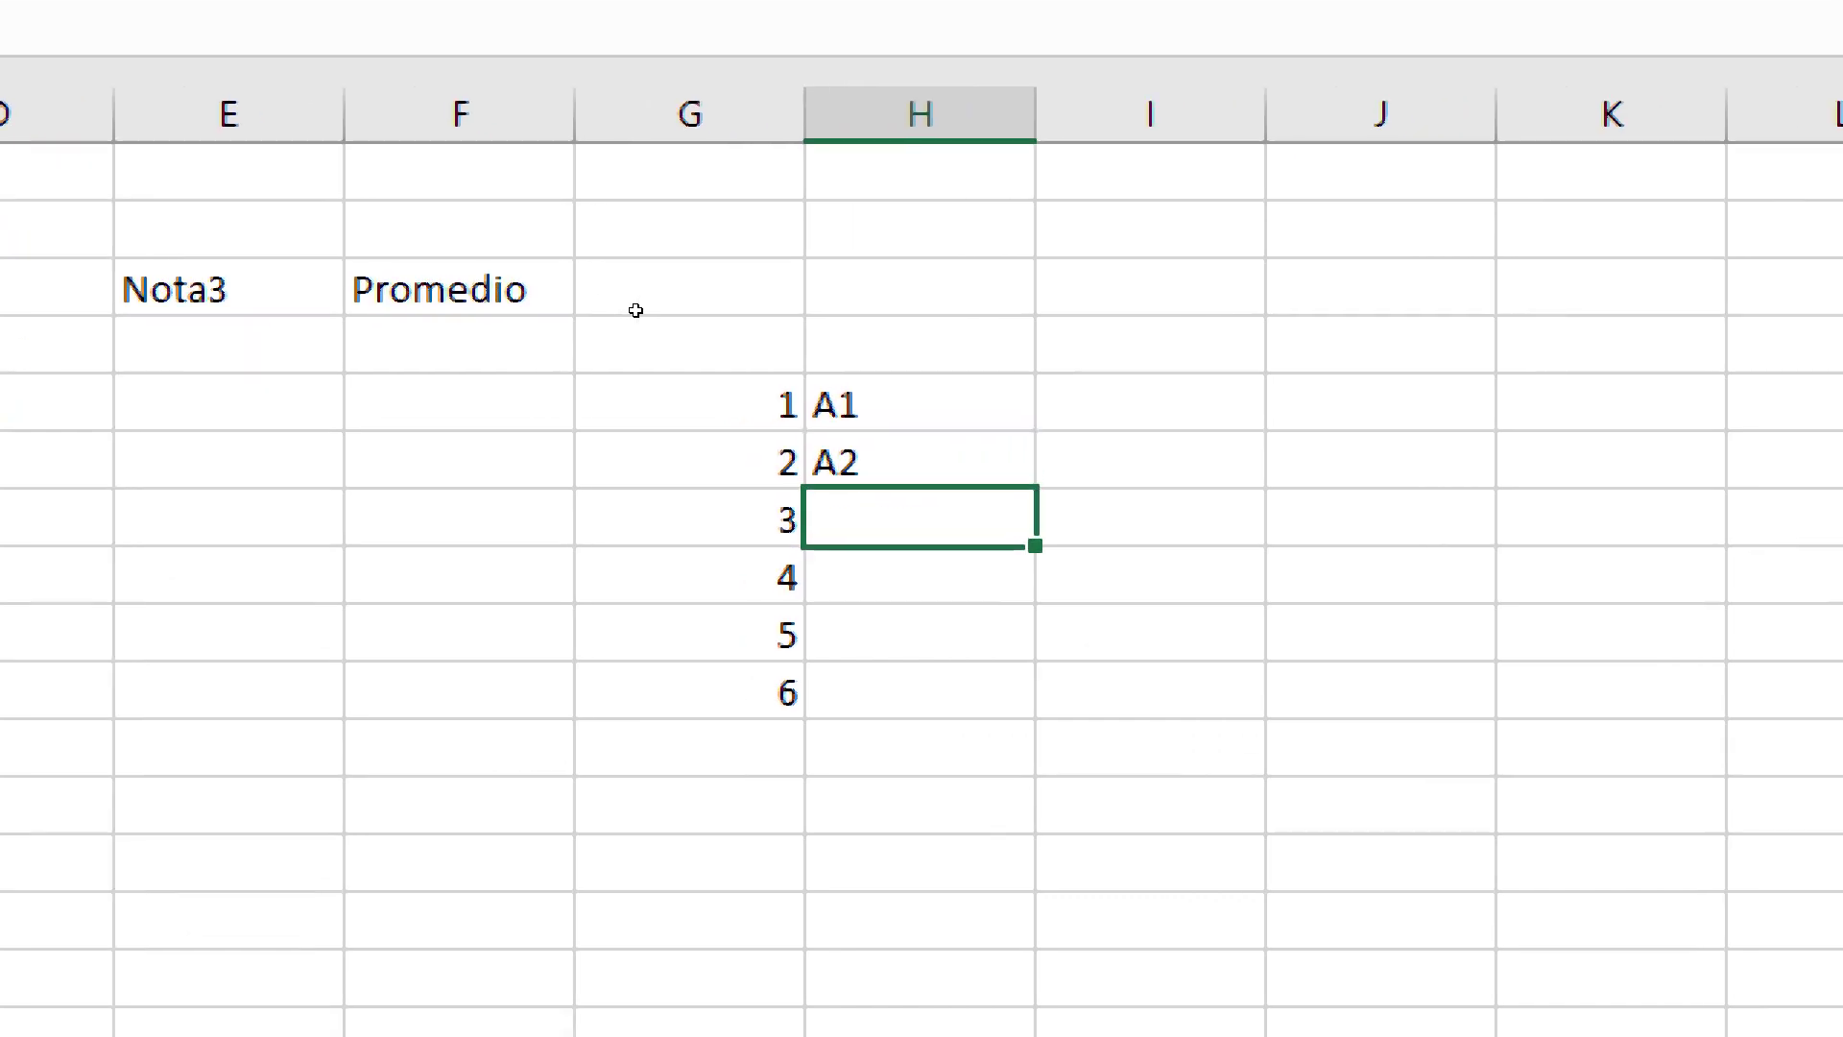
{"action": "key", "text": "Up"}
{"action": "key", "text": "Up"}
{"action": "key", "text": "shift+Down"}
{"action": "key", "text": "shift+Right"}
{"action": "key", "text": "shift+Left"}
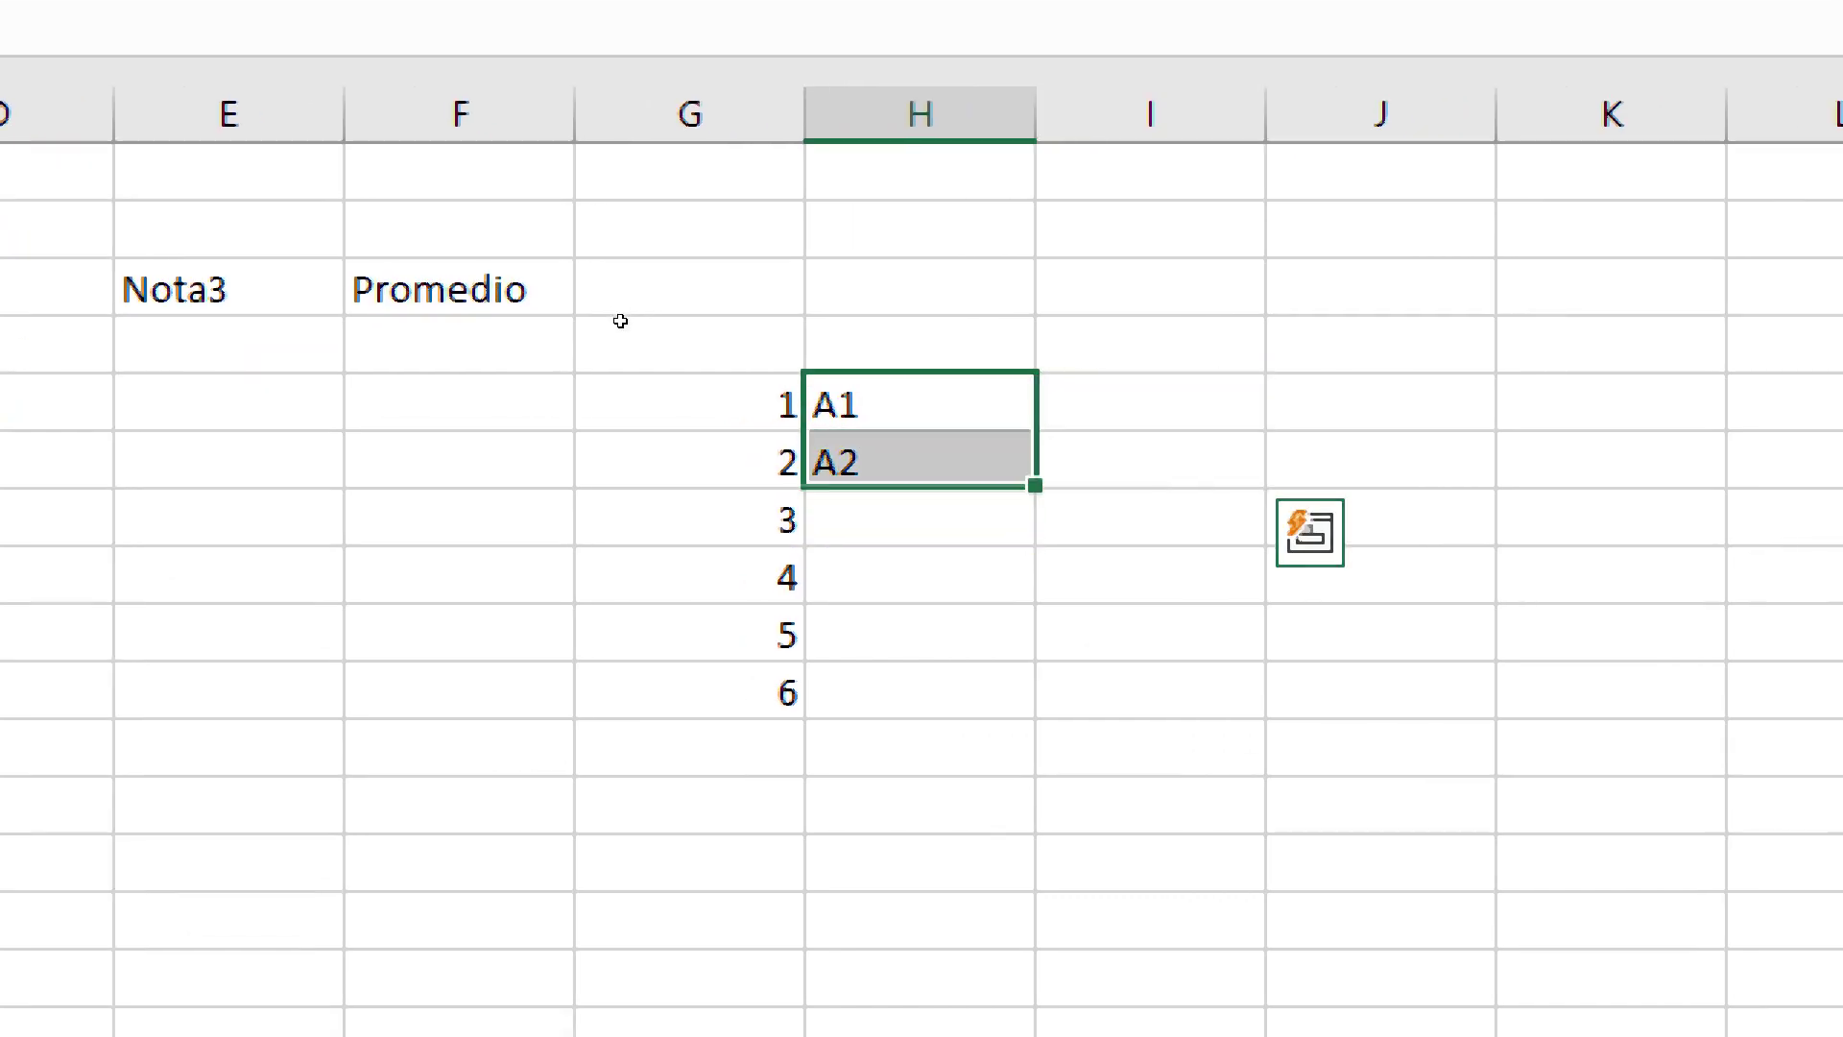
{"action": "left_click_drag", "start_coordinate": [1035, 486], "coordinate": [1037, 511]}
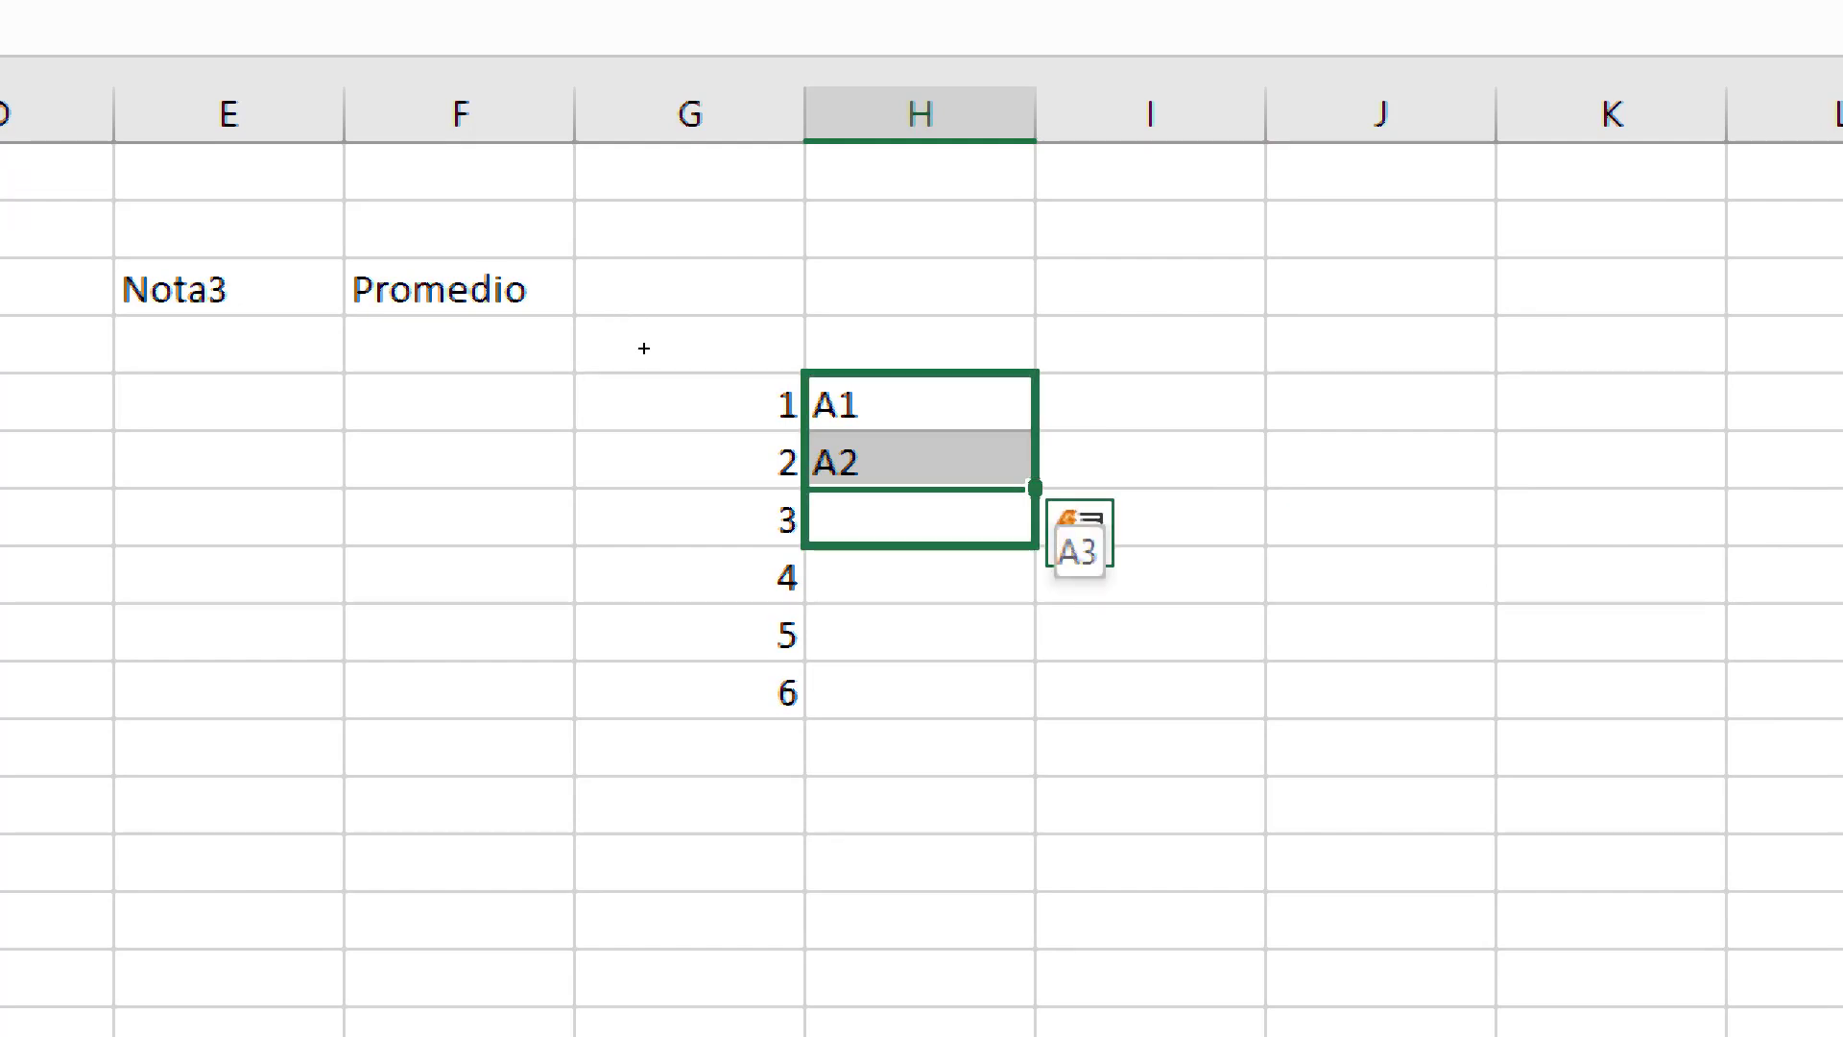
{"action": "left_click_drag", "start_coordinate": [643, 348], "coordinate": [638, 407]}
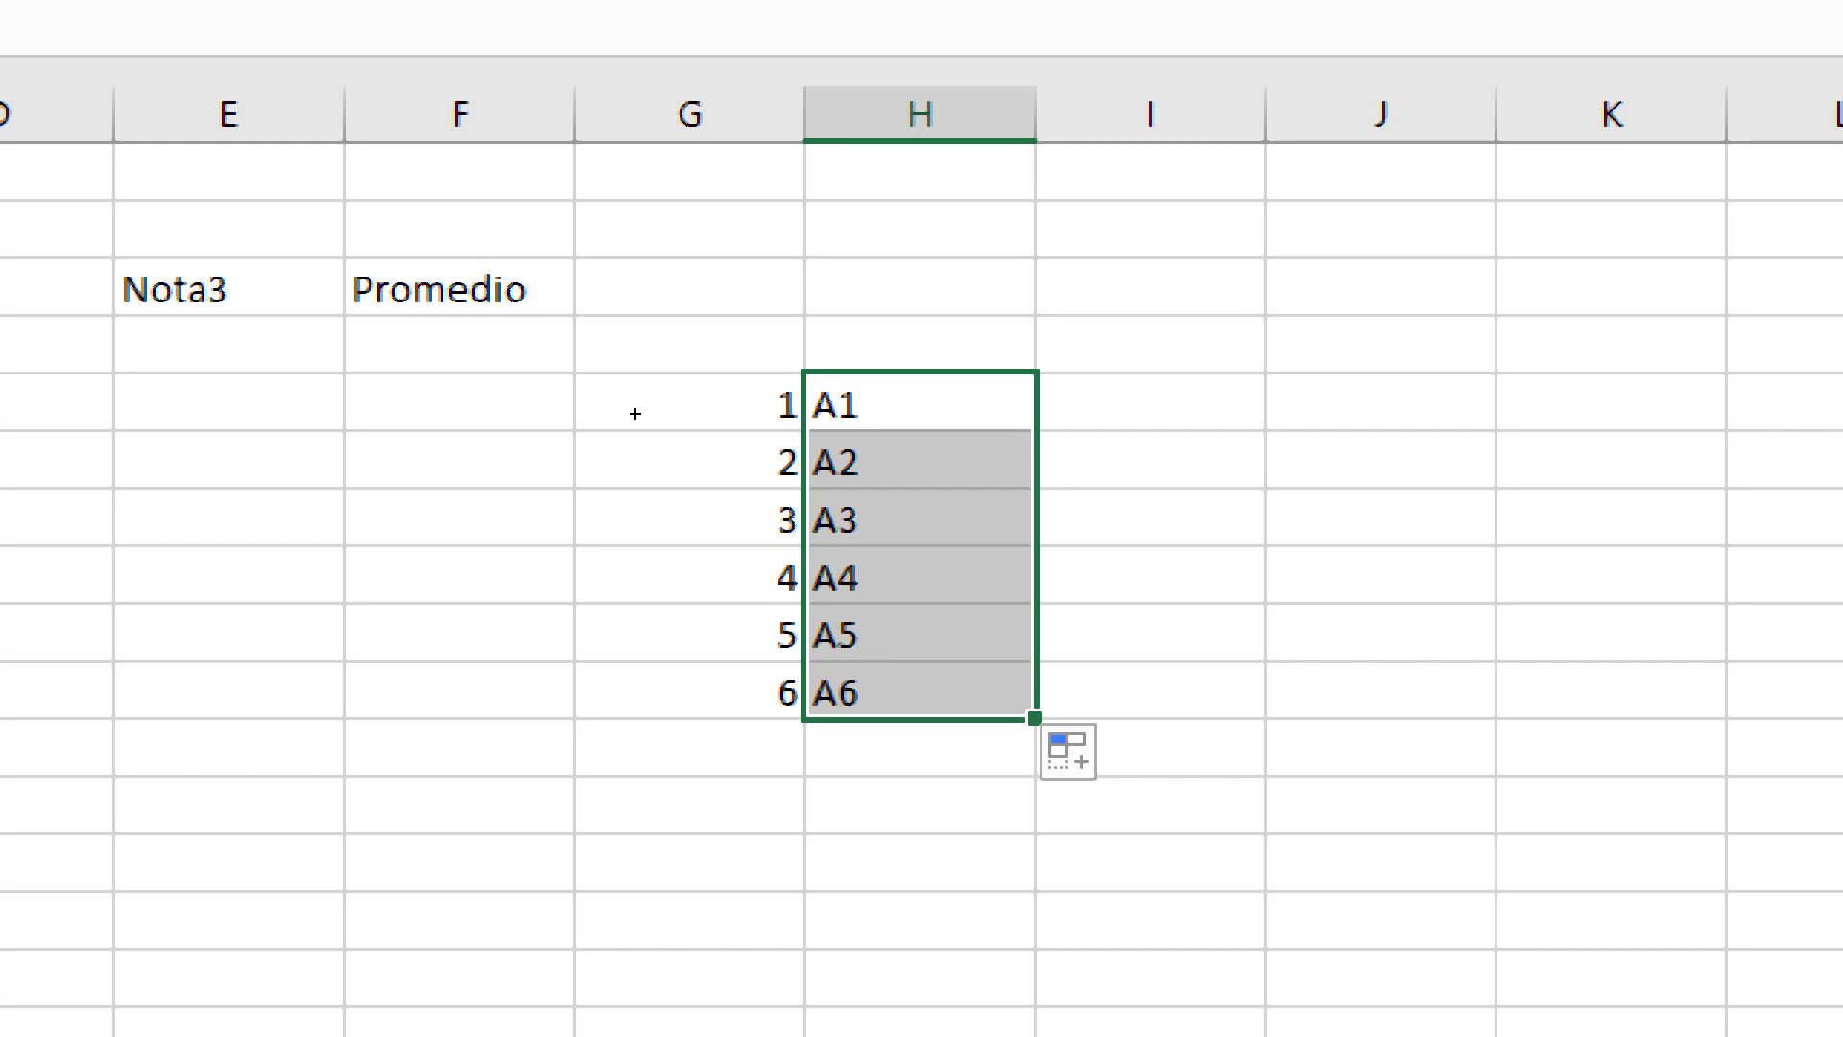
Enter an asterisk (*) in I5 and fill it down to I10
{"action": "key", "text": "Right"}
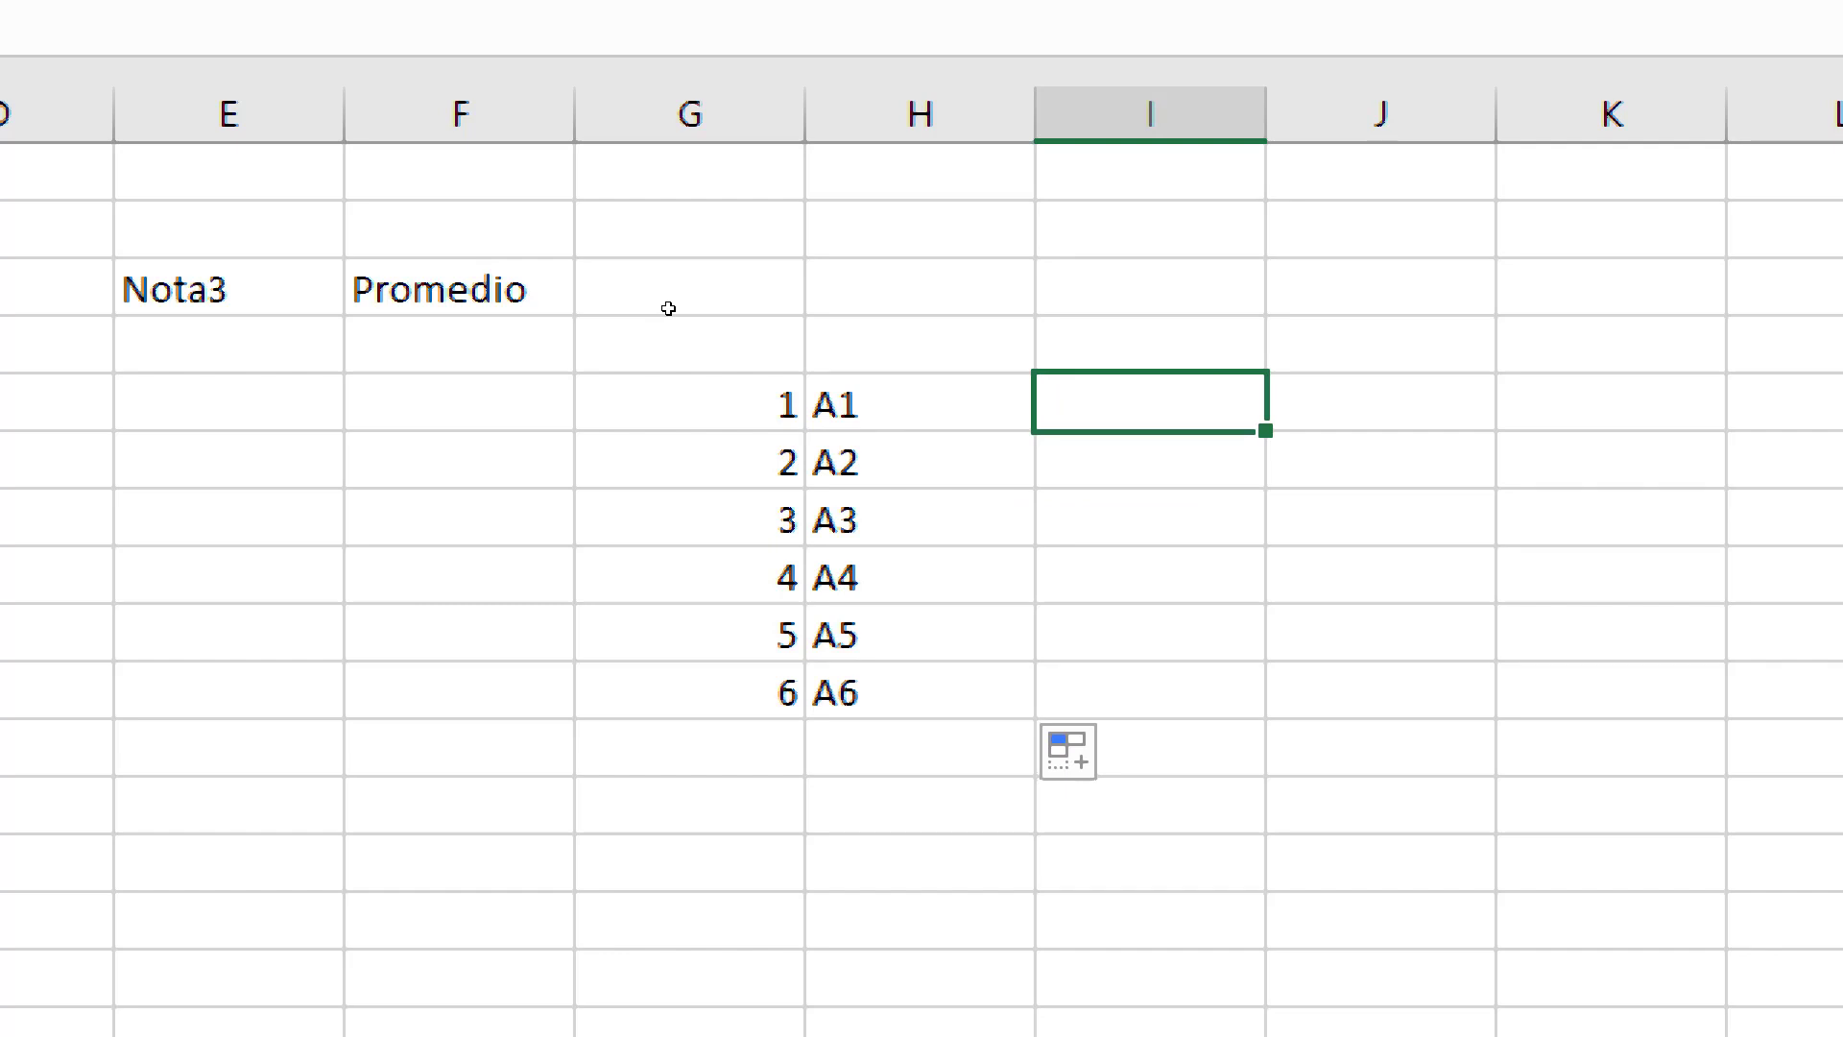
{"action": "type", "text": "*"}
{"action": "key", "text": "Return"}
{"action": "key", "text": "Up"}
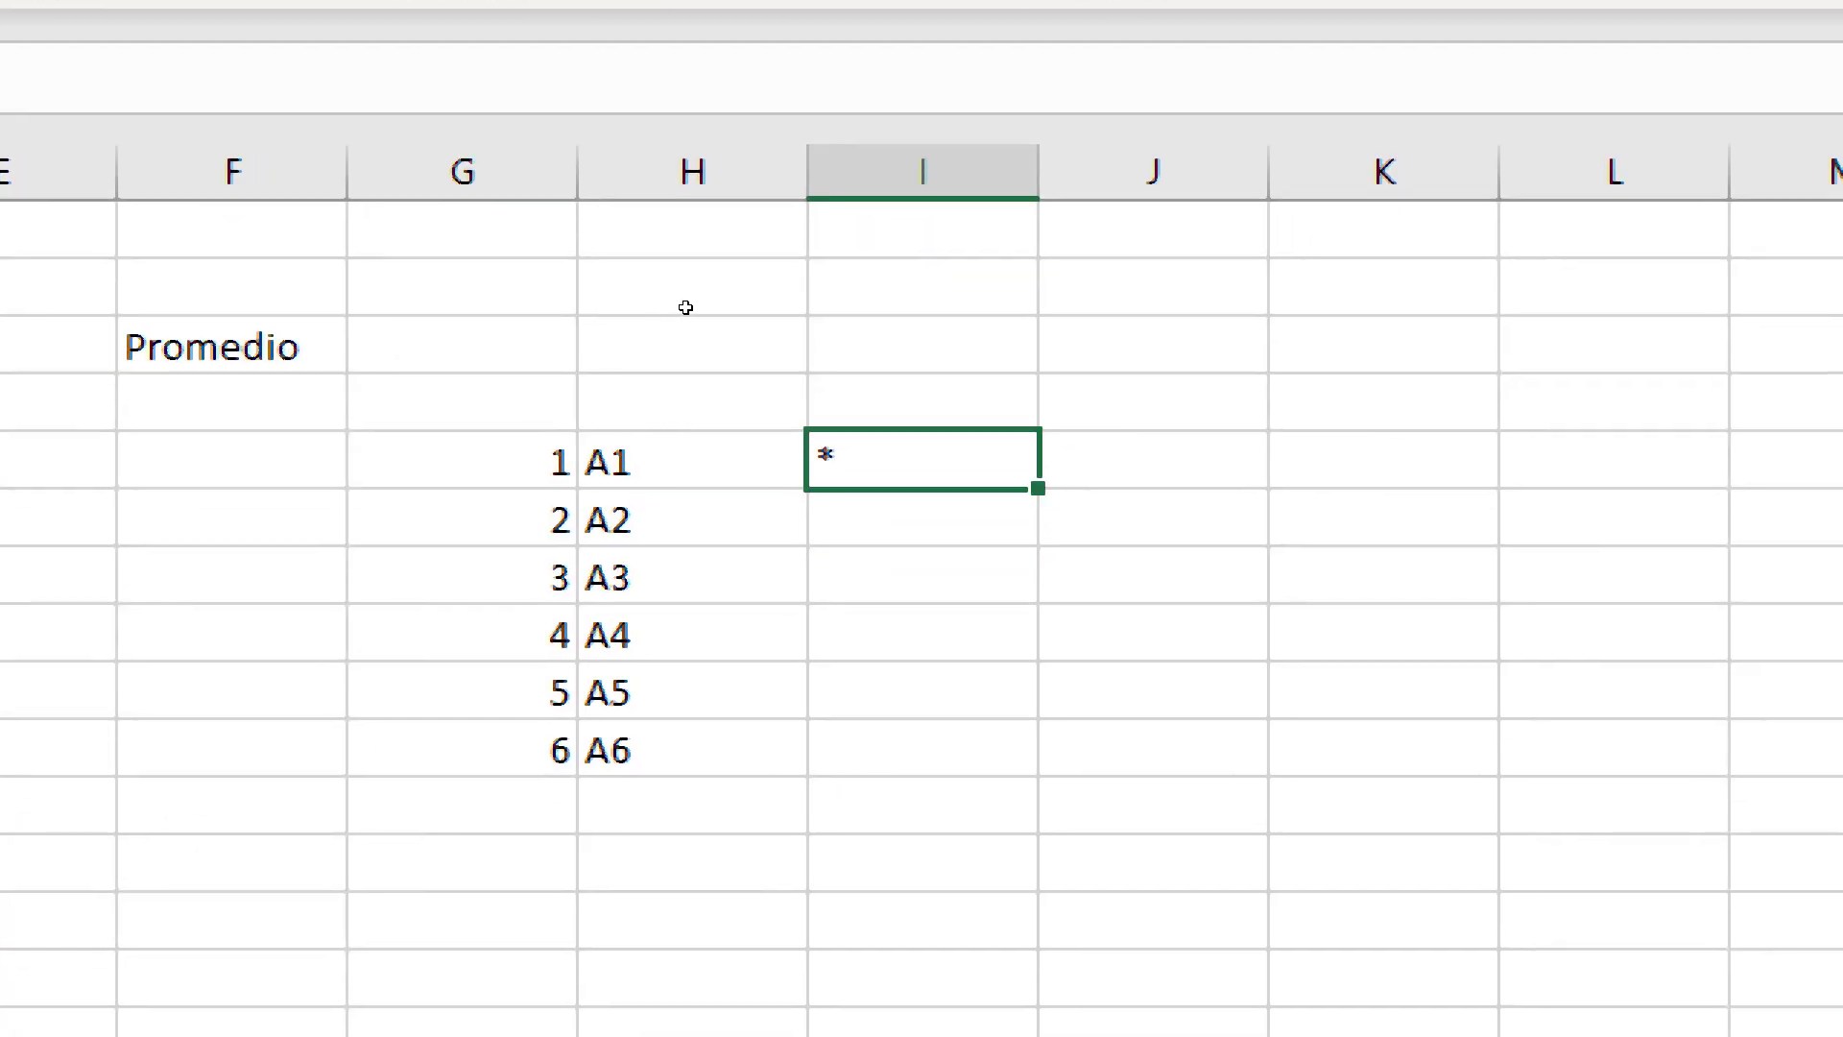
{"action": "left_click_drag", "start_coordinate": [1038, 487], "coordinate": [1038, 775]}
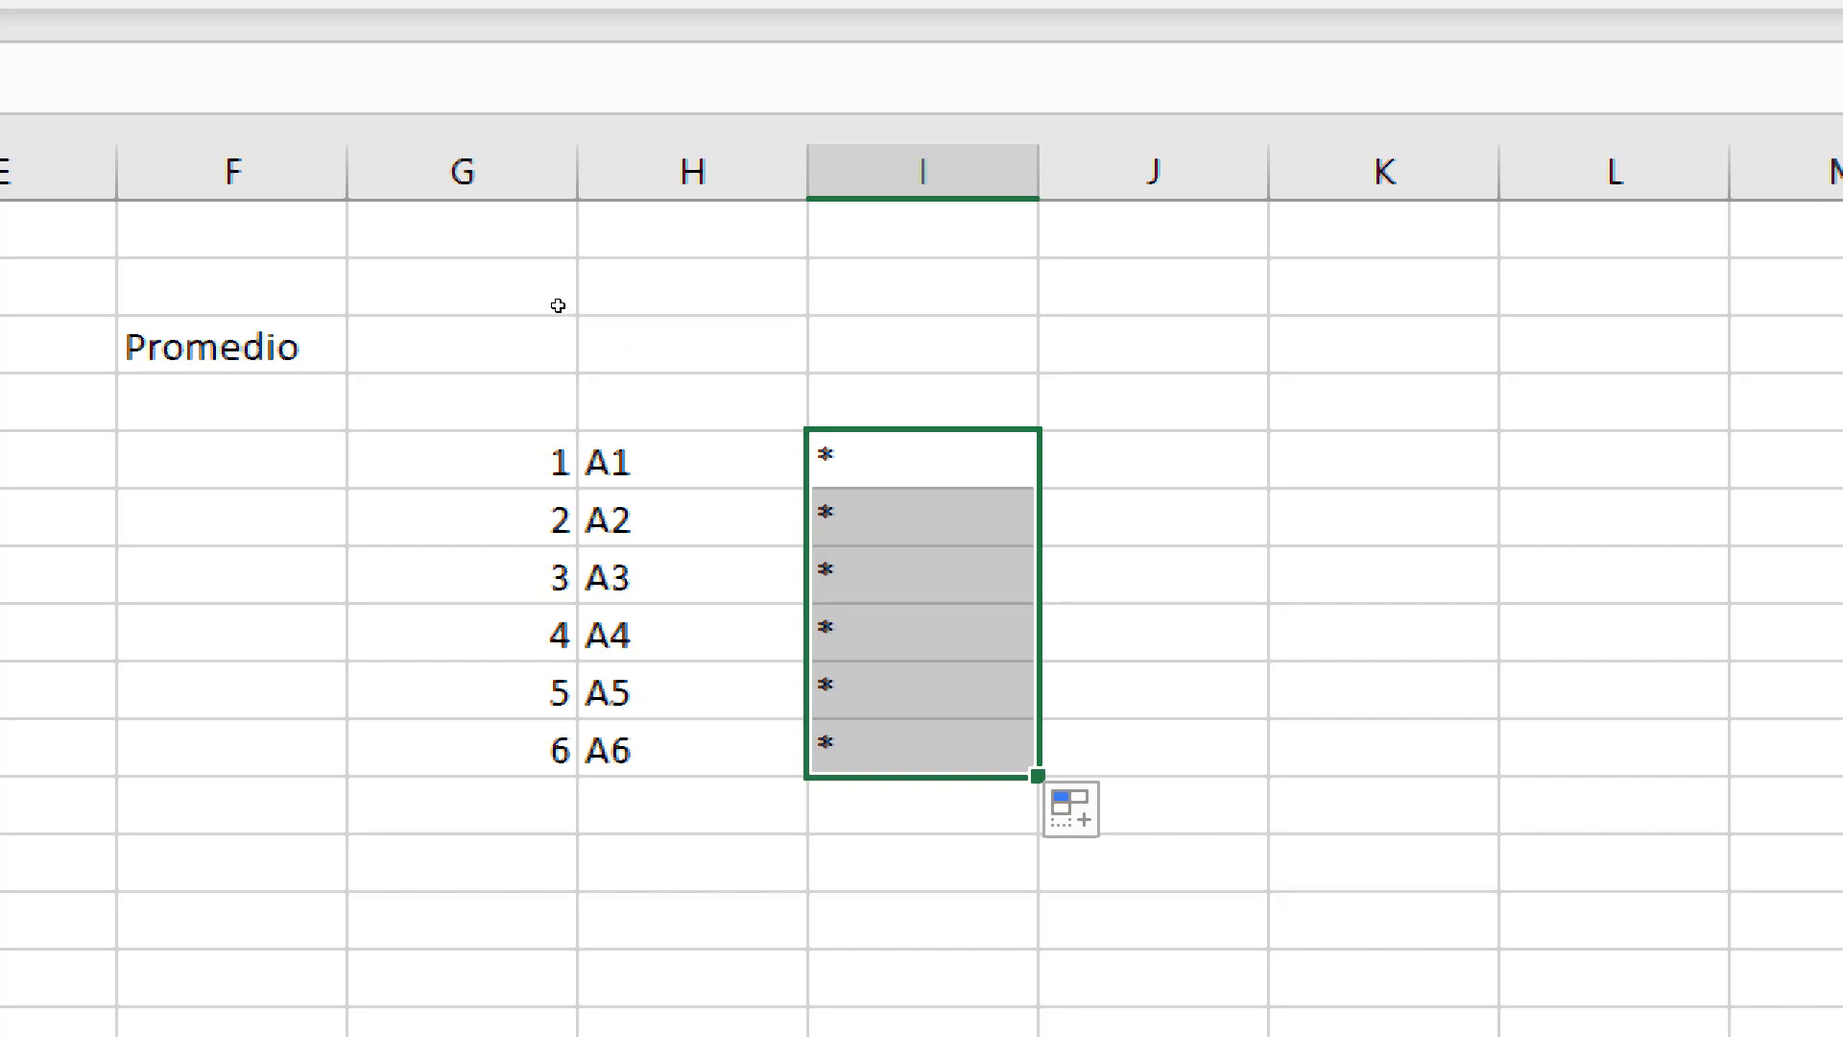
Clear the practice series from G5:I10 and go to cell B4 under the Nombre header
{"action": "left_click_drag", "start_coordinate": [538, 461], "coordinate": [969, 753]}
{"action": "key", "text": "Delete"}
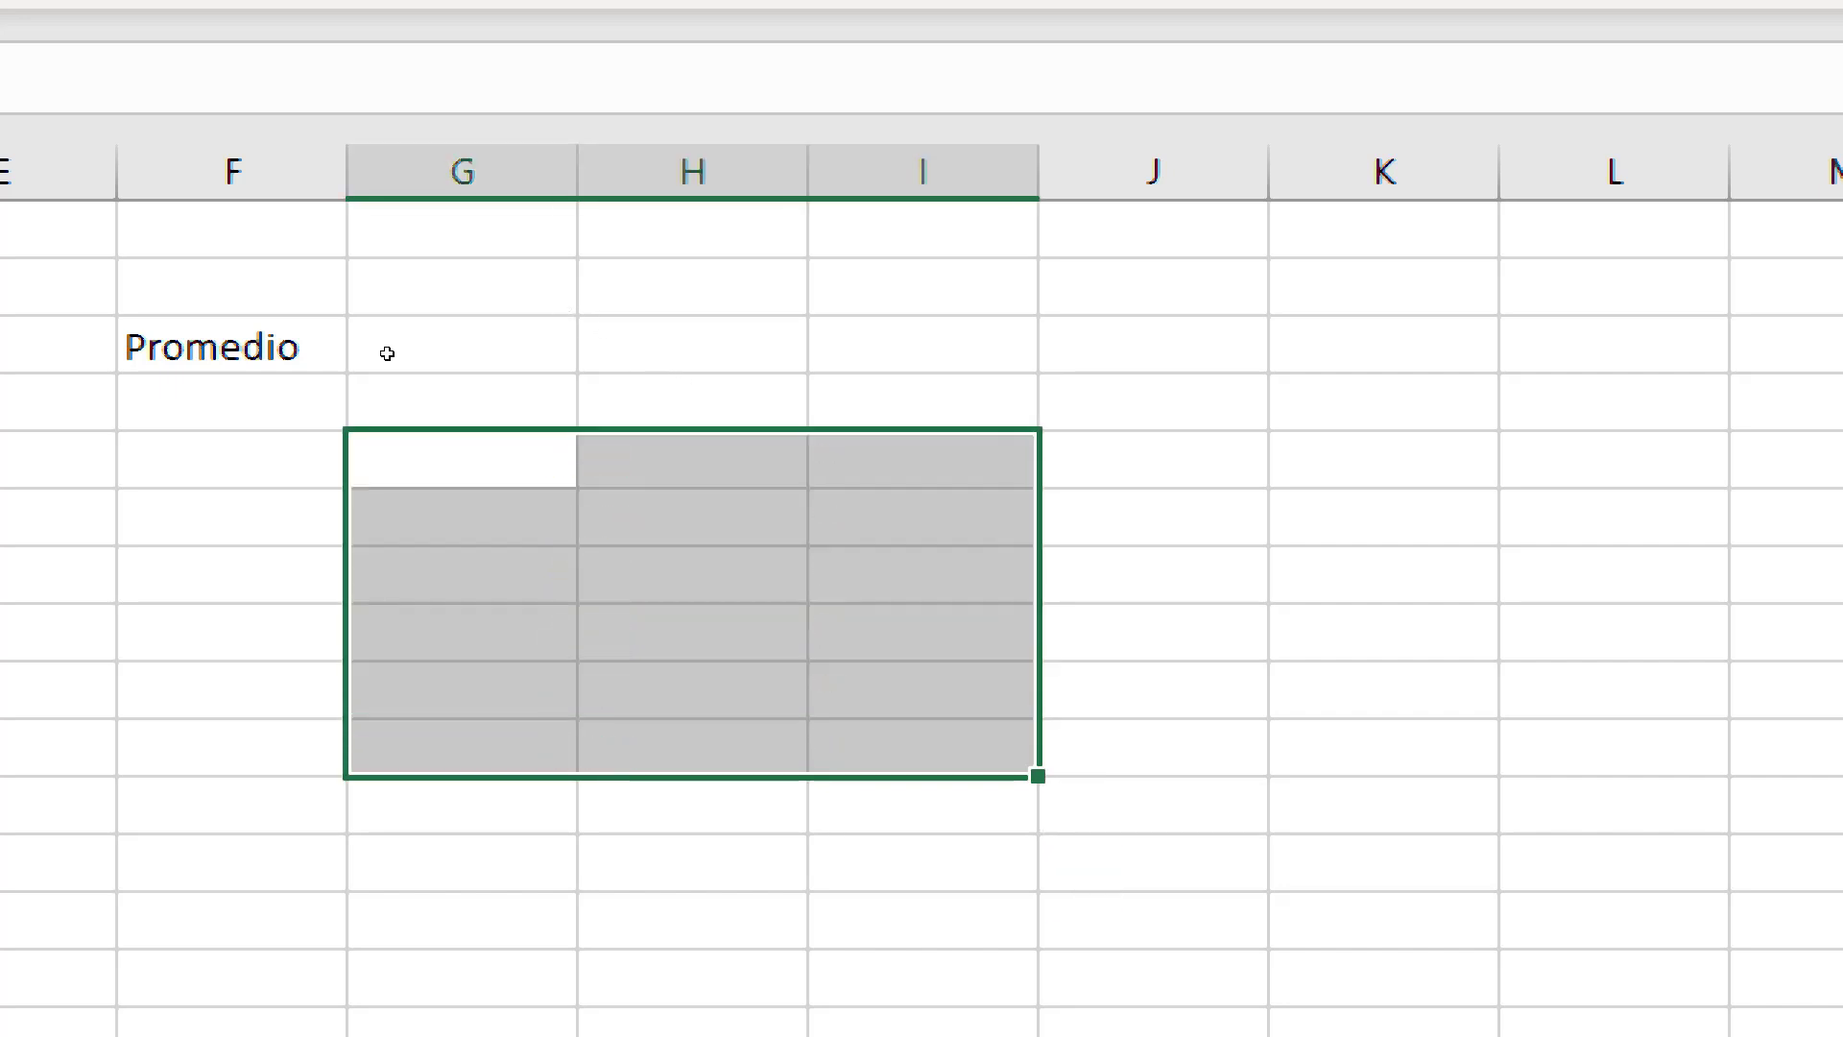
{"action": "key", "text": "Left"}
{"action": "key", "text": "Left"}
{"action": "key", "text": "Left"}
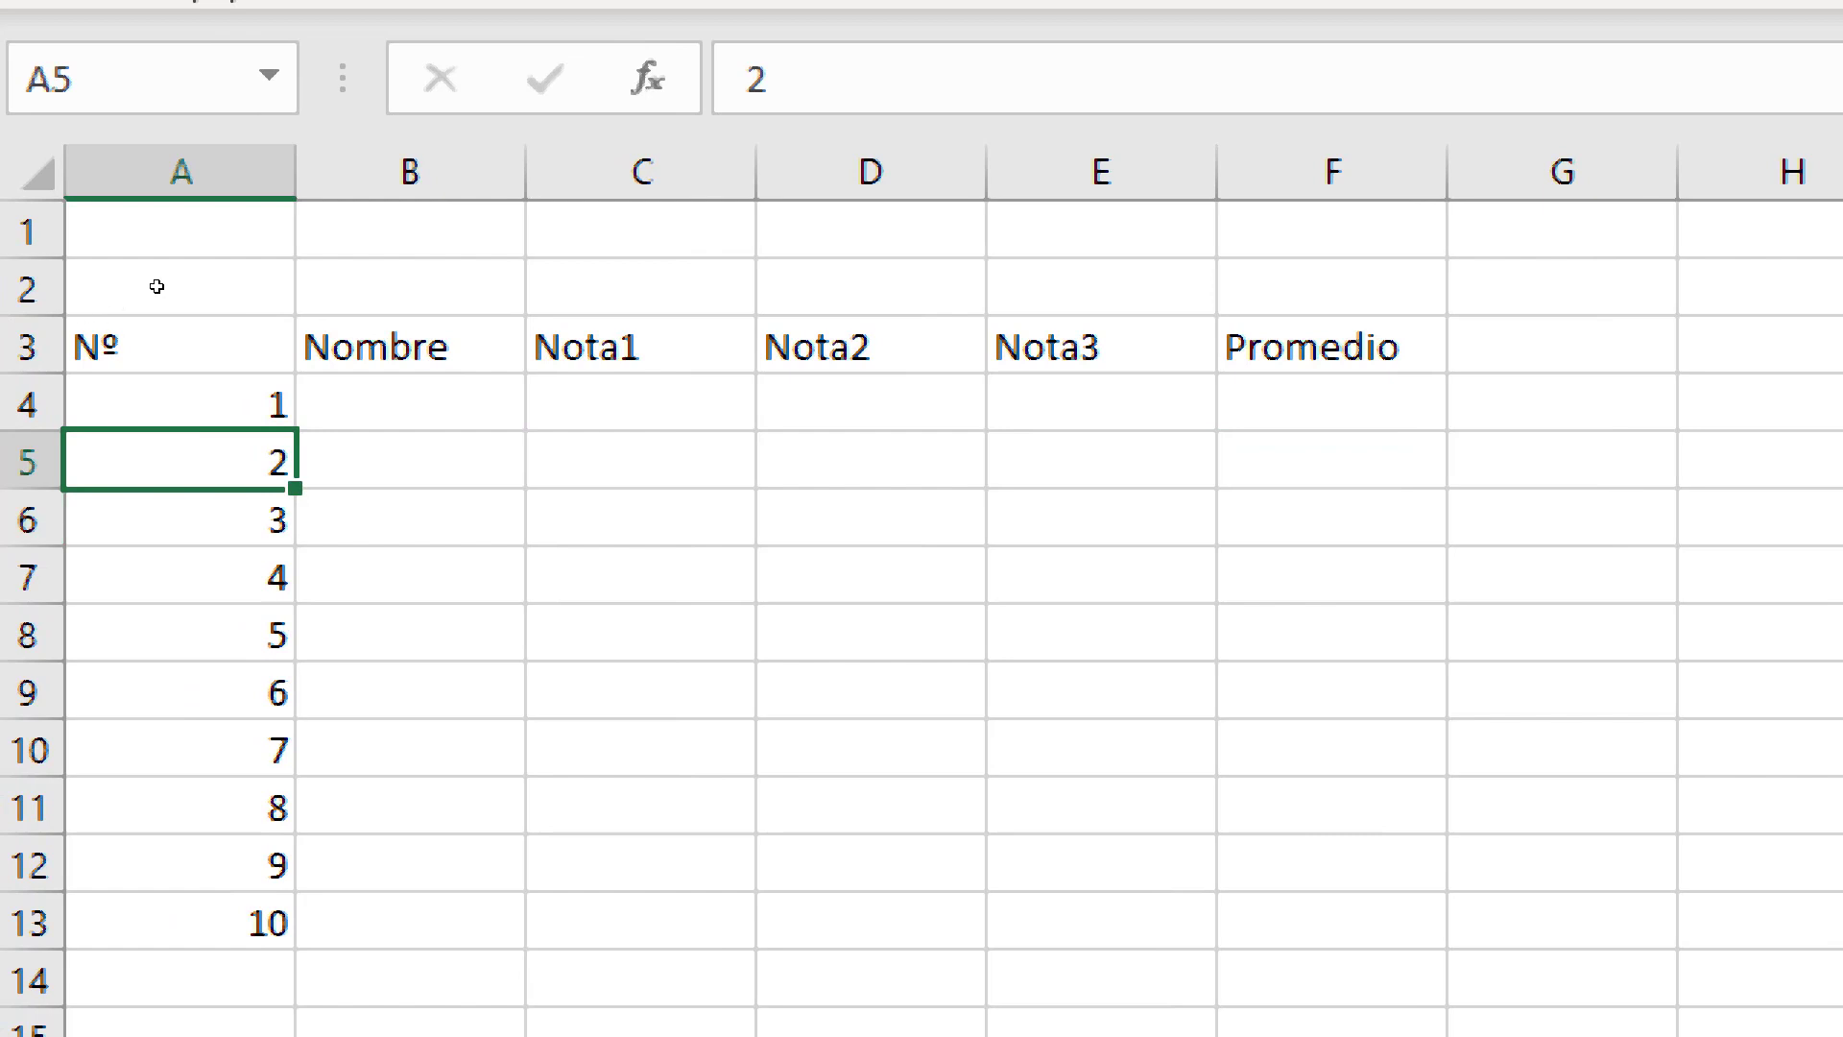
{"action": "key", "text": "Right"}
{"action": "key", "text": "Up"}
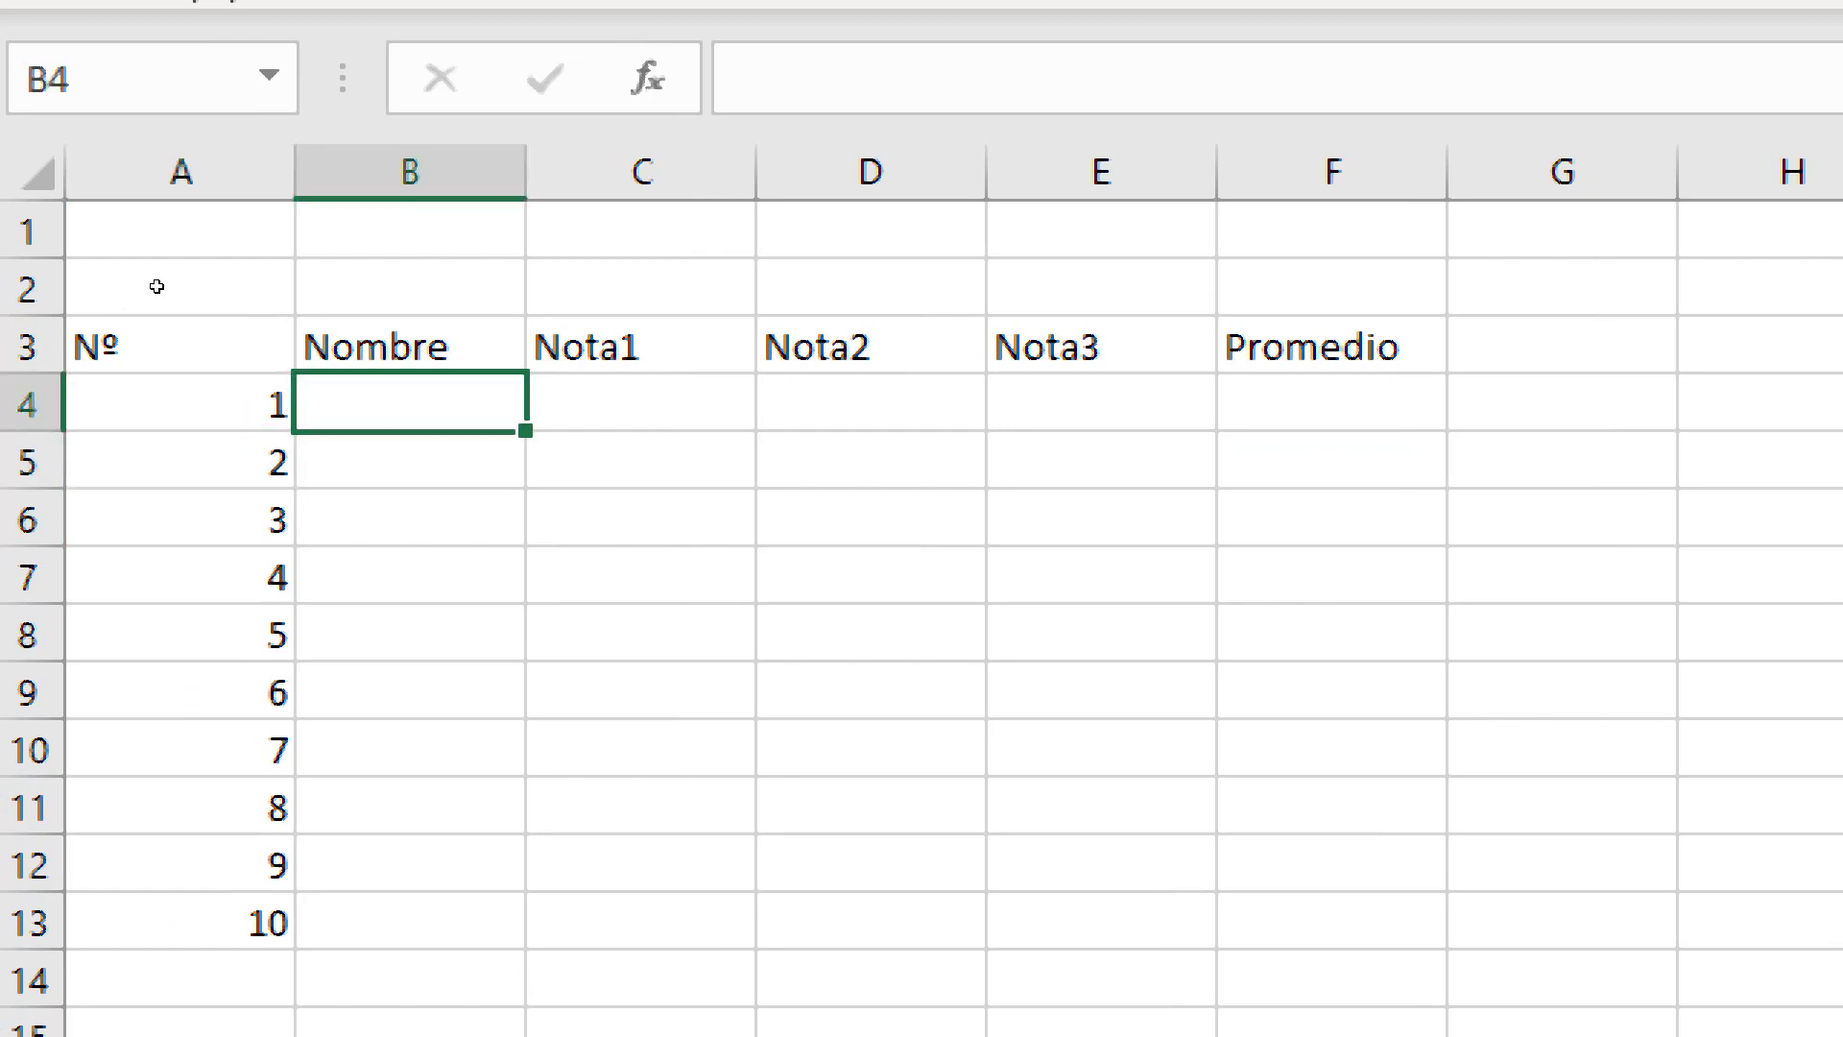
Enter the names Alumno1 in B4 and Alumna2 in B5
{"action": "type", "text": "A"}
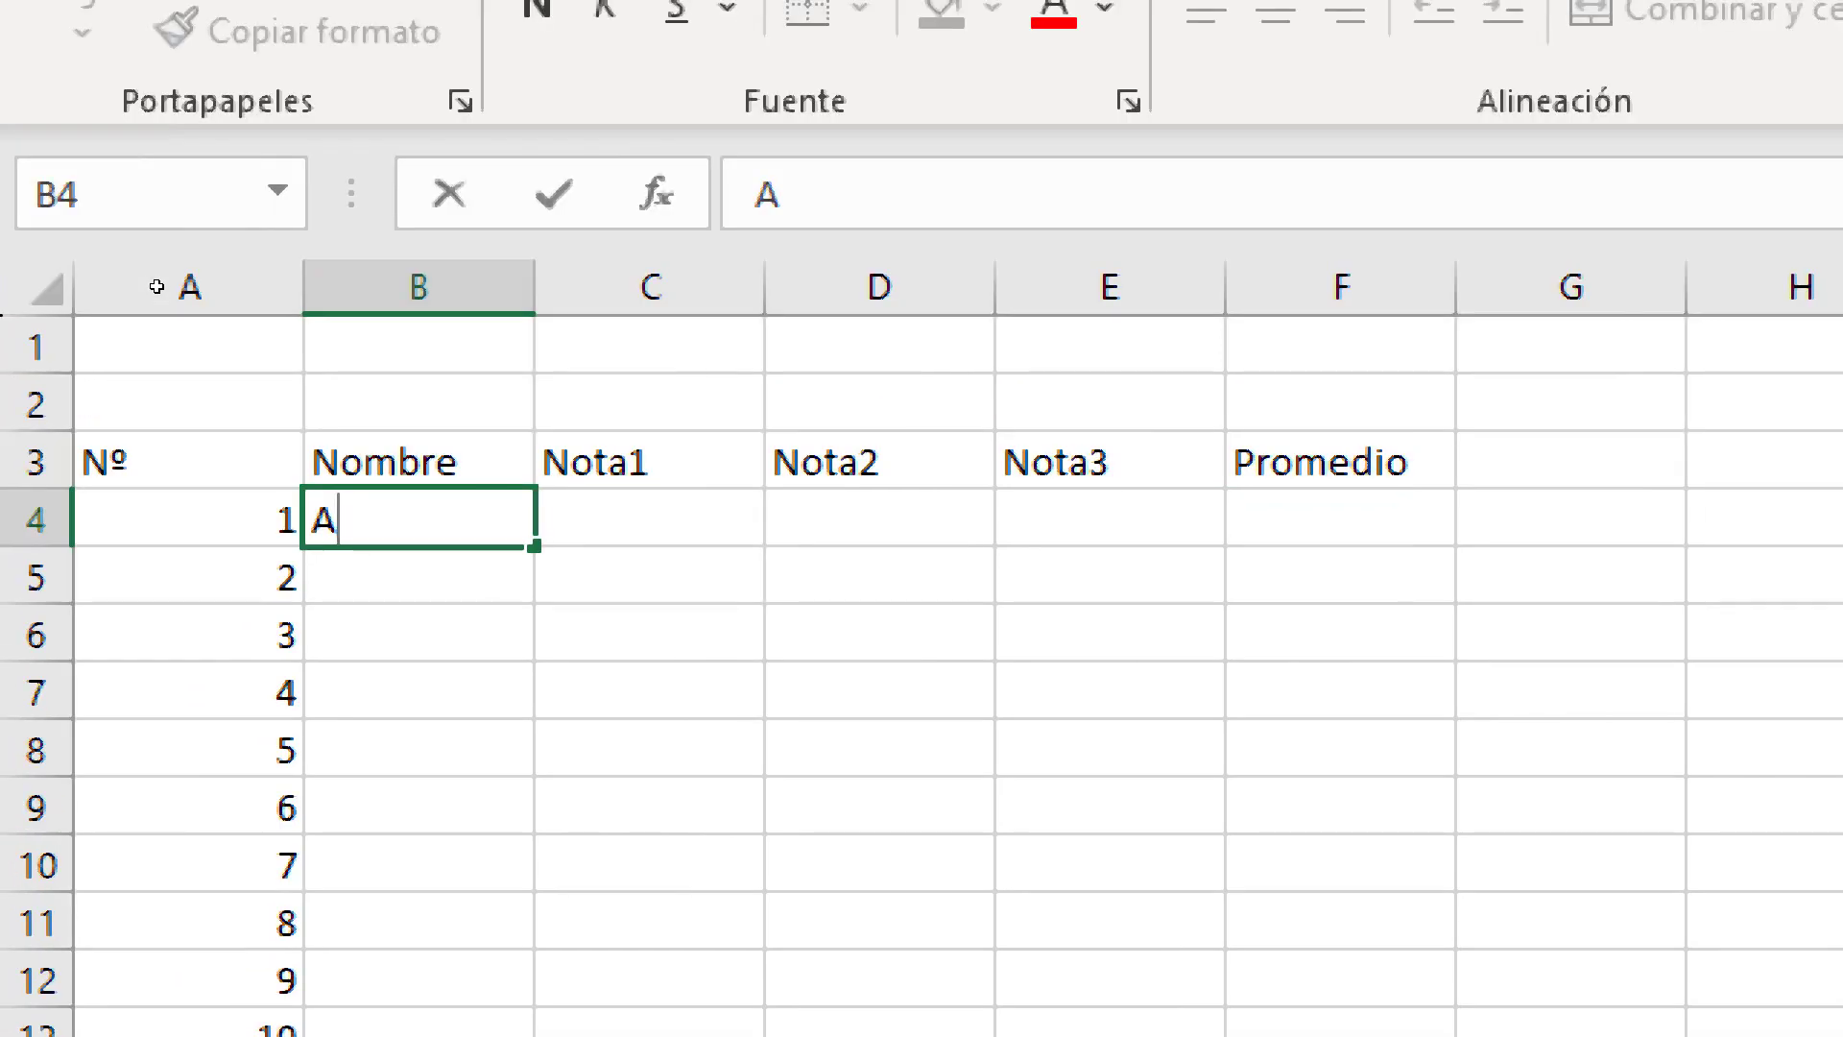
{"action": "type", "text": "lumni"}
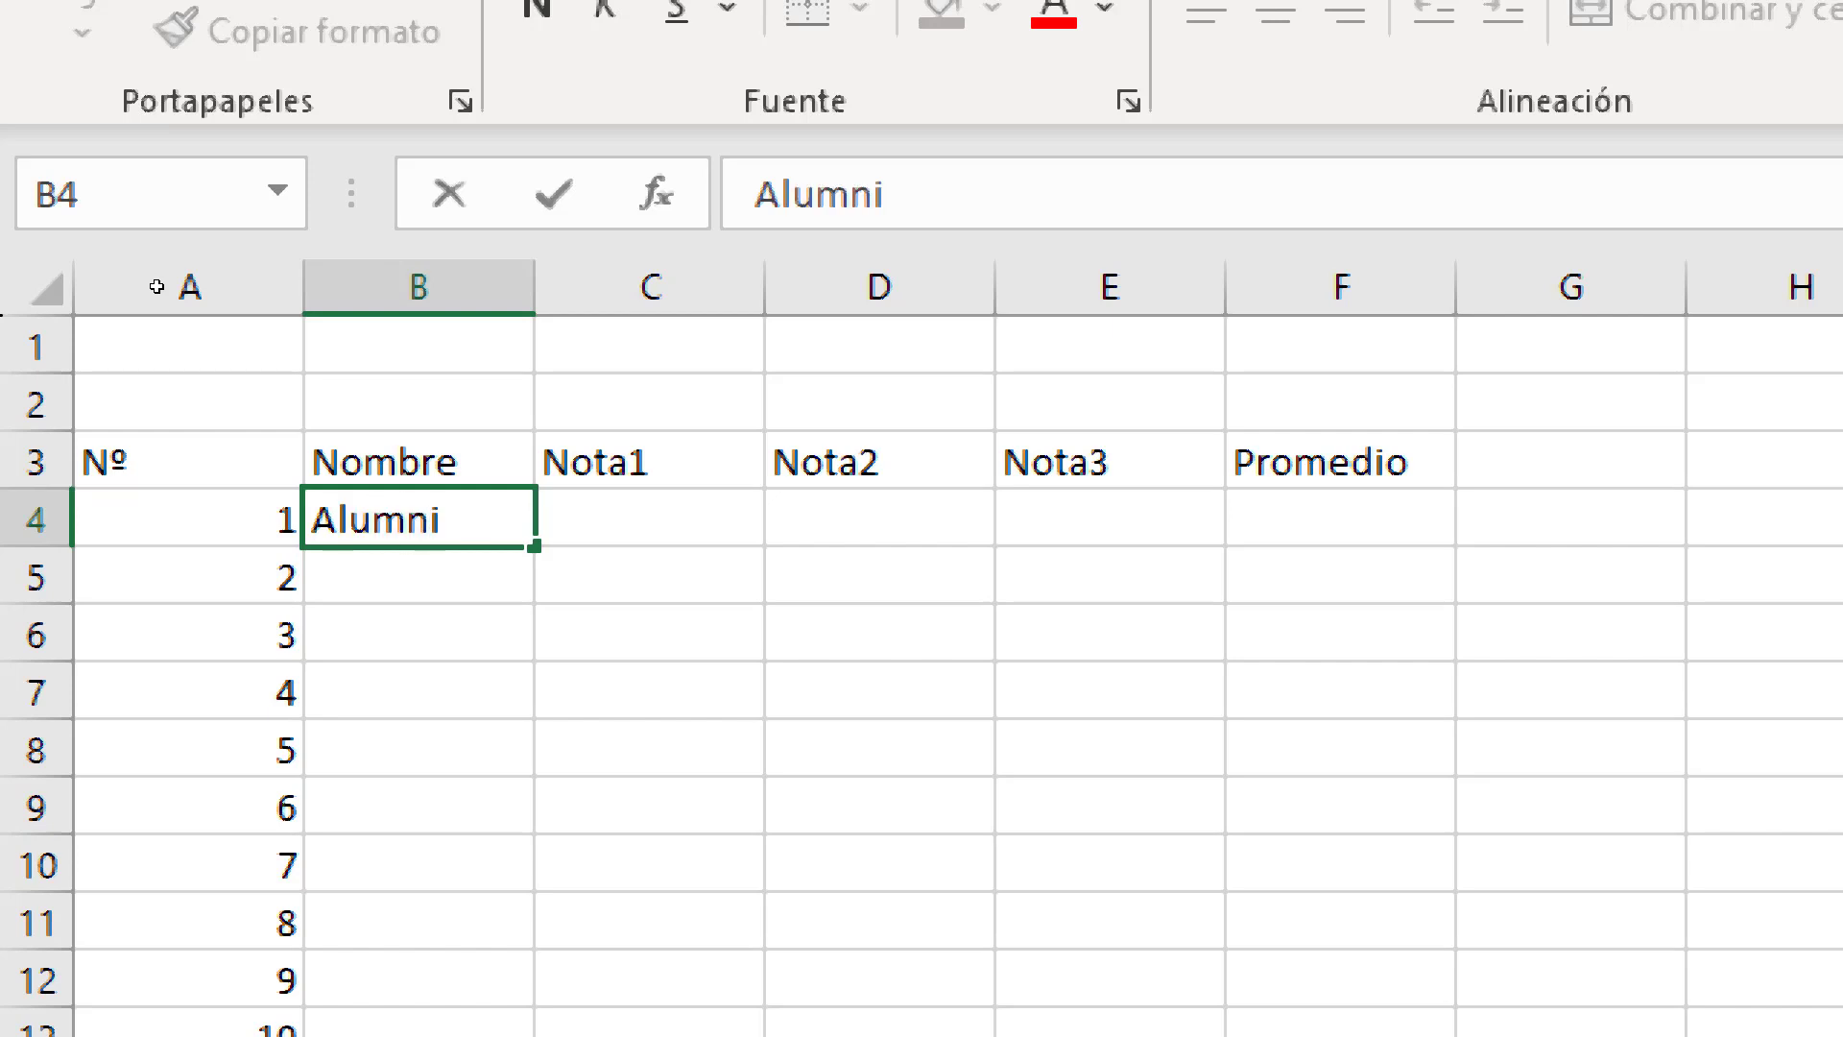
{"action": "key", "text": "BackSpace"}
{"action": "type", "text": "o1"}
{"action": "key", "text": "Return"}
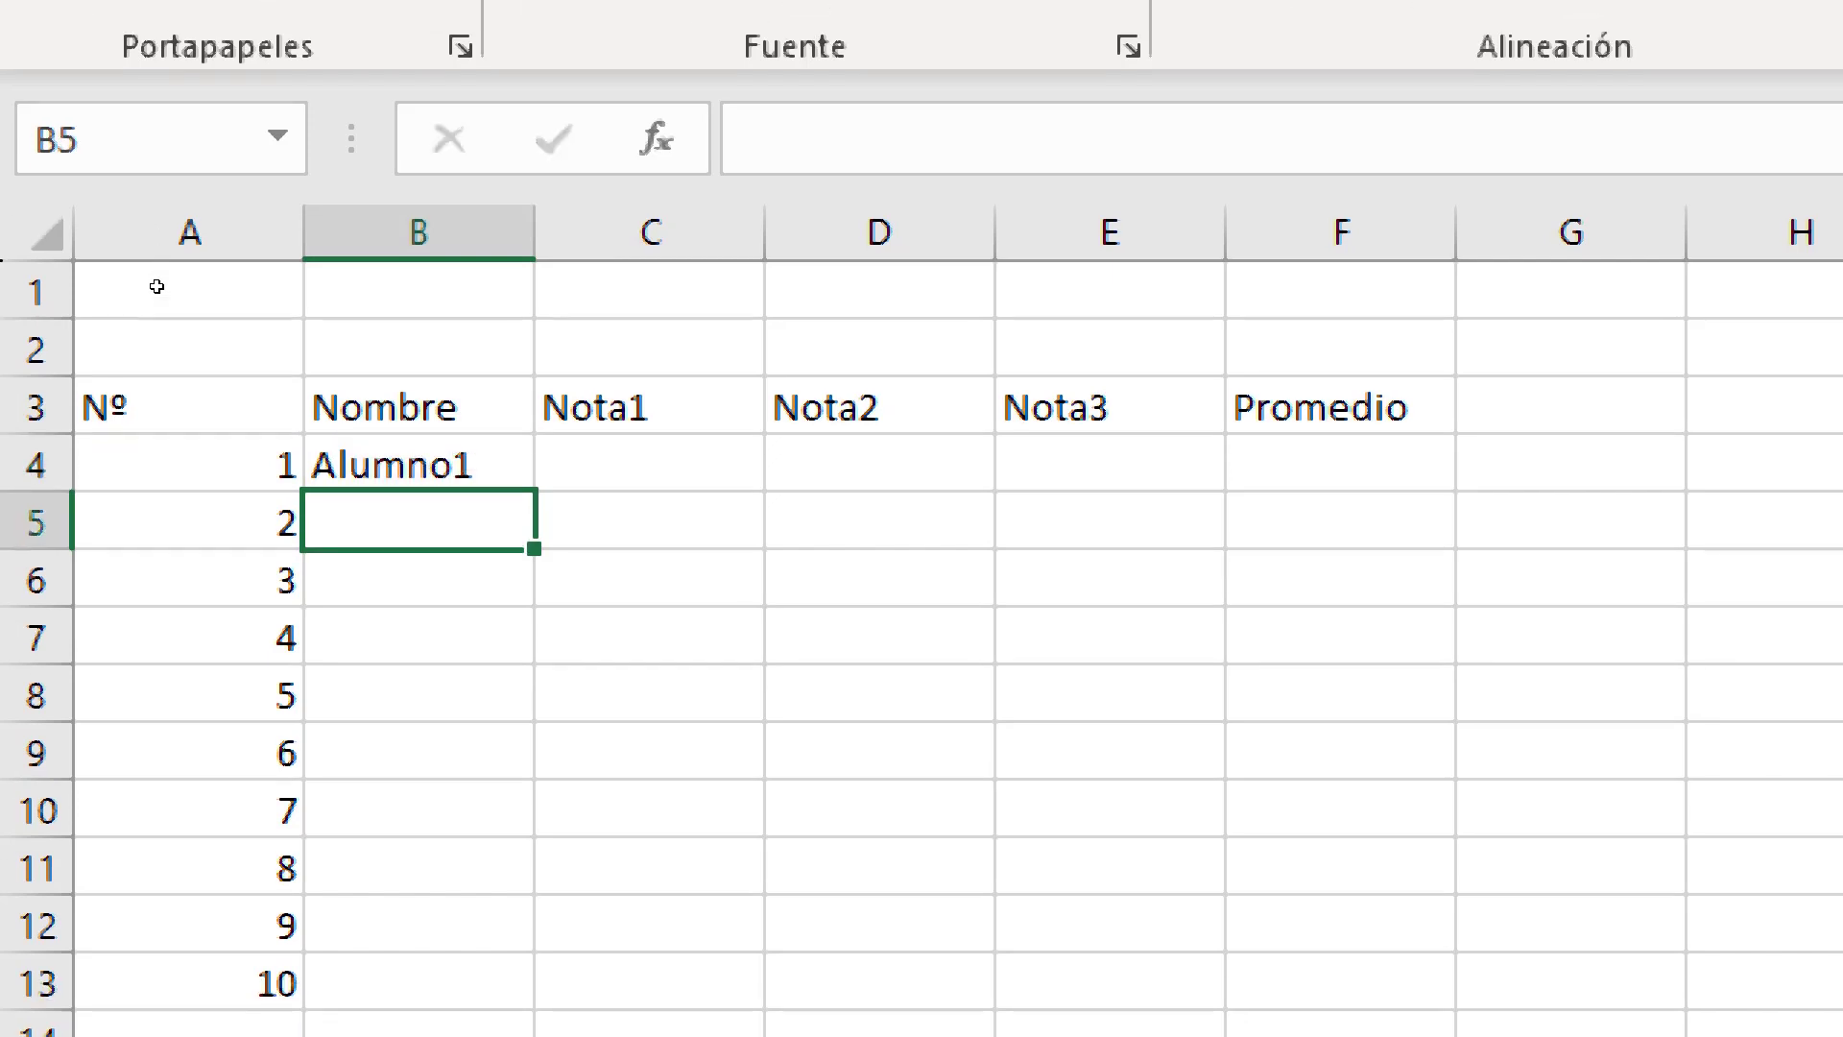
{"action": "type", "text": "Alumna"}
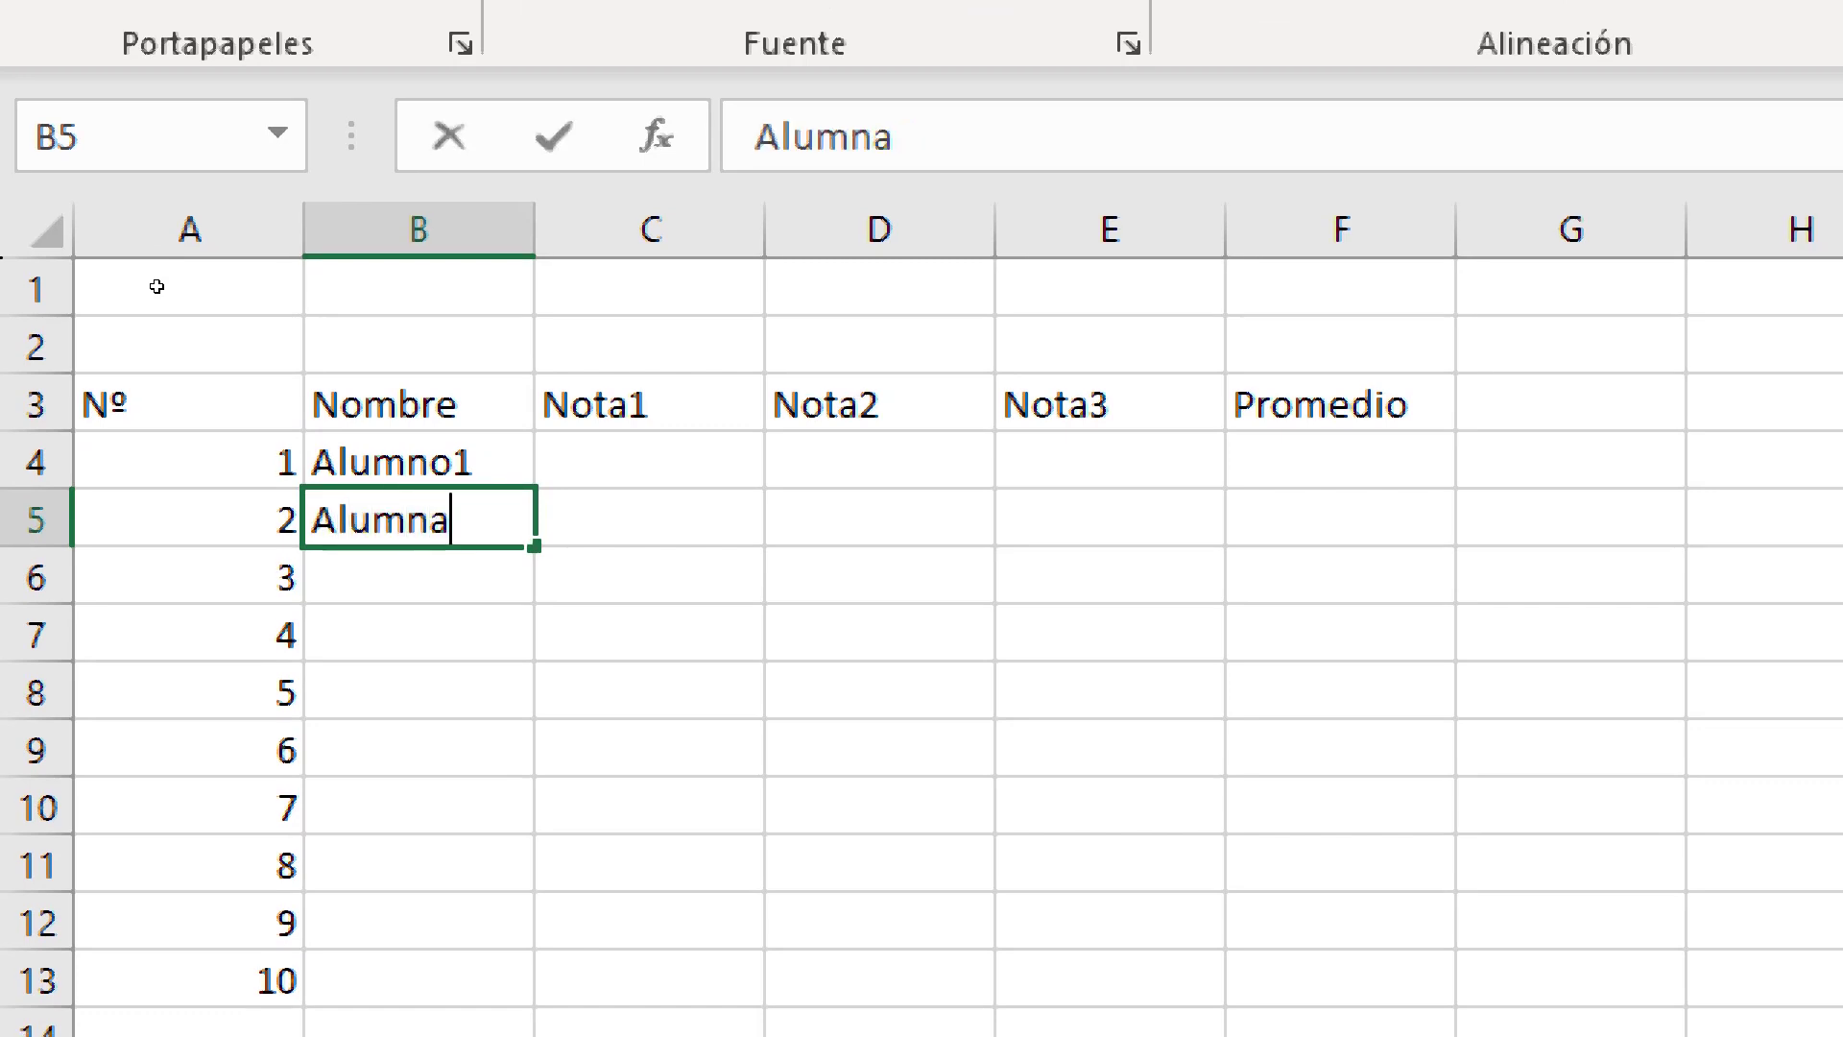
{"action": "type", "text": "2"}
{"action": "key", "text": "Return"}
Fill the alternating Alumno and Alumna names from B4:B5 down to B13
{"action": "key", "text": "Up"}
{"action": "key", "text": "Up"}
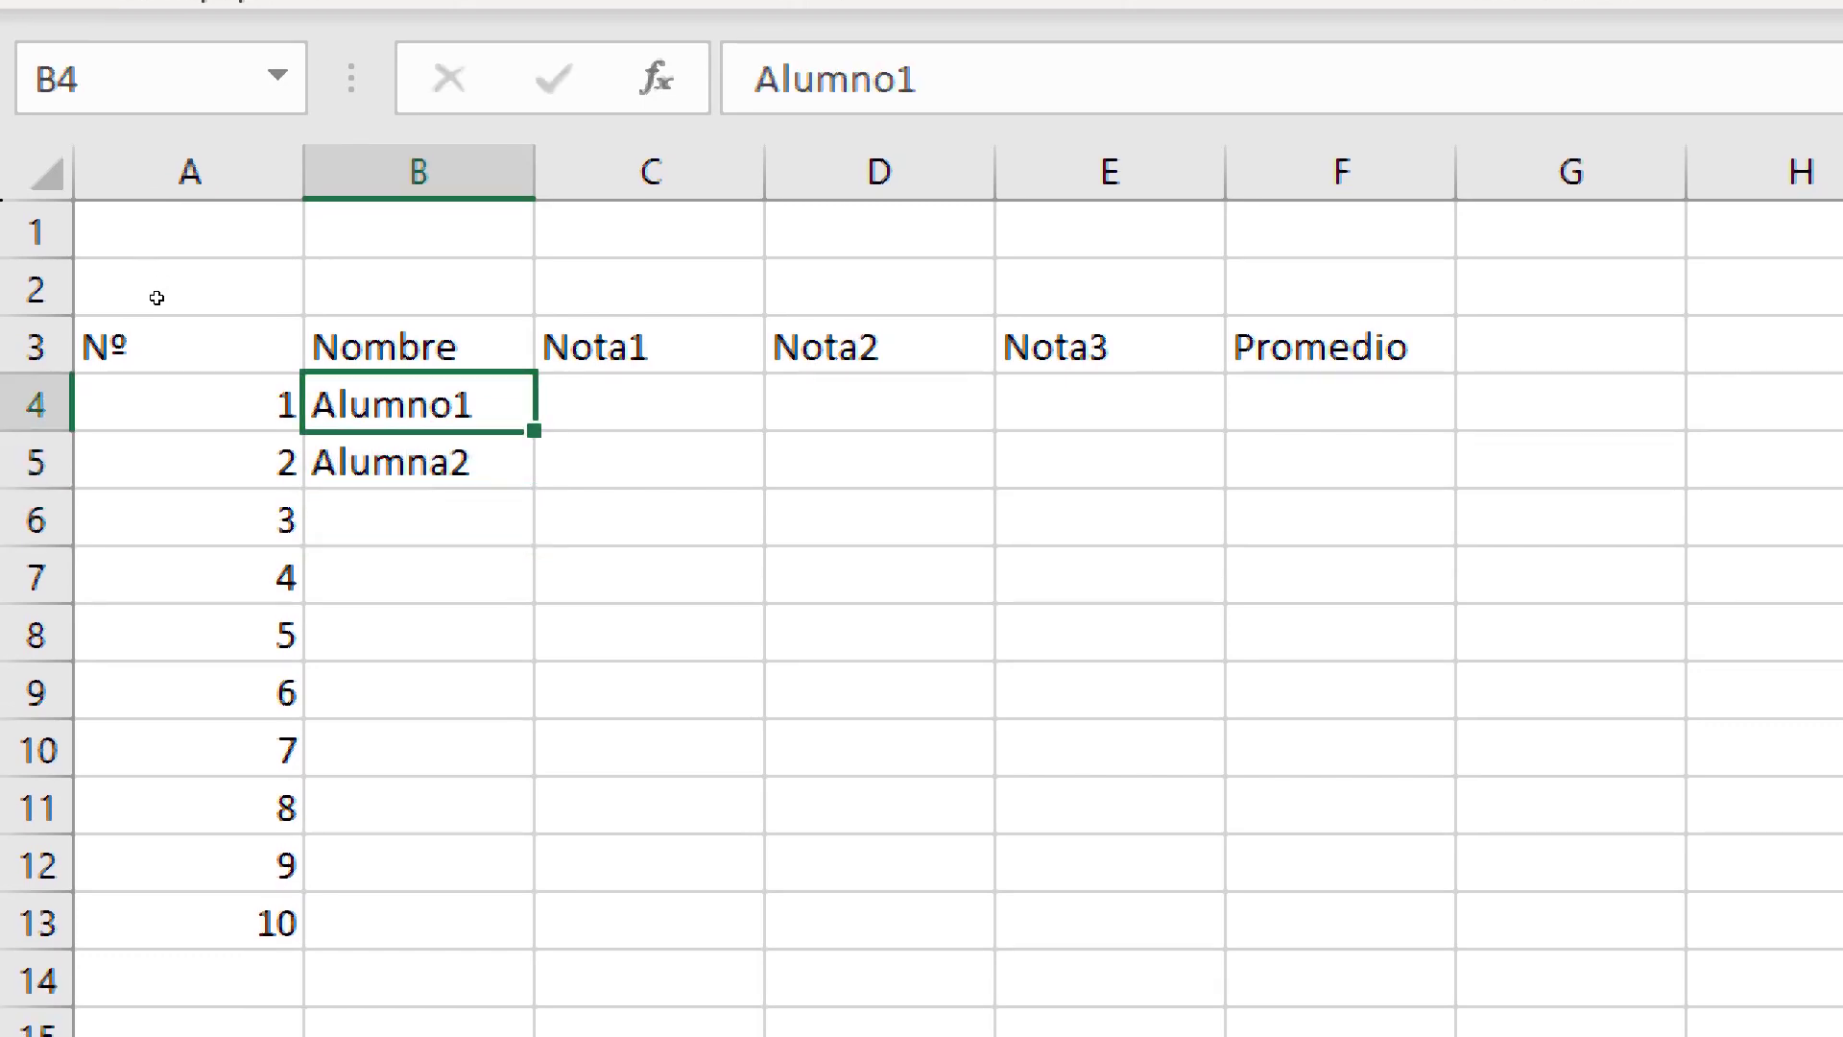
{"action": "key", "text": "shift+Down"}
{"action": "left_click_drag", "start_coordinate": [533, 488], "coordinate": [533, 912]}
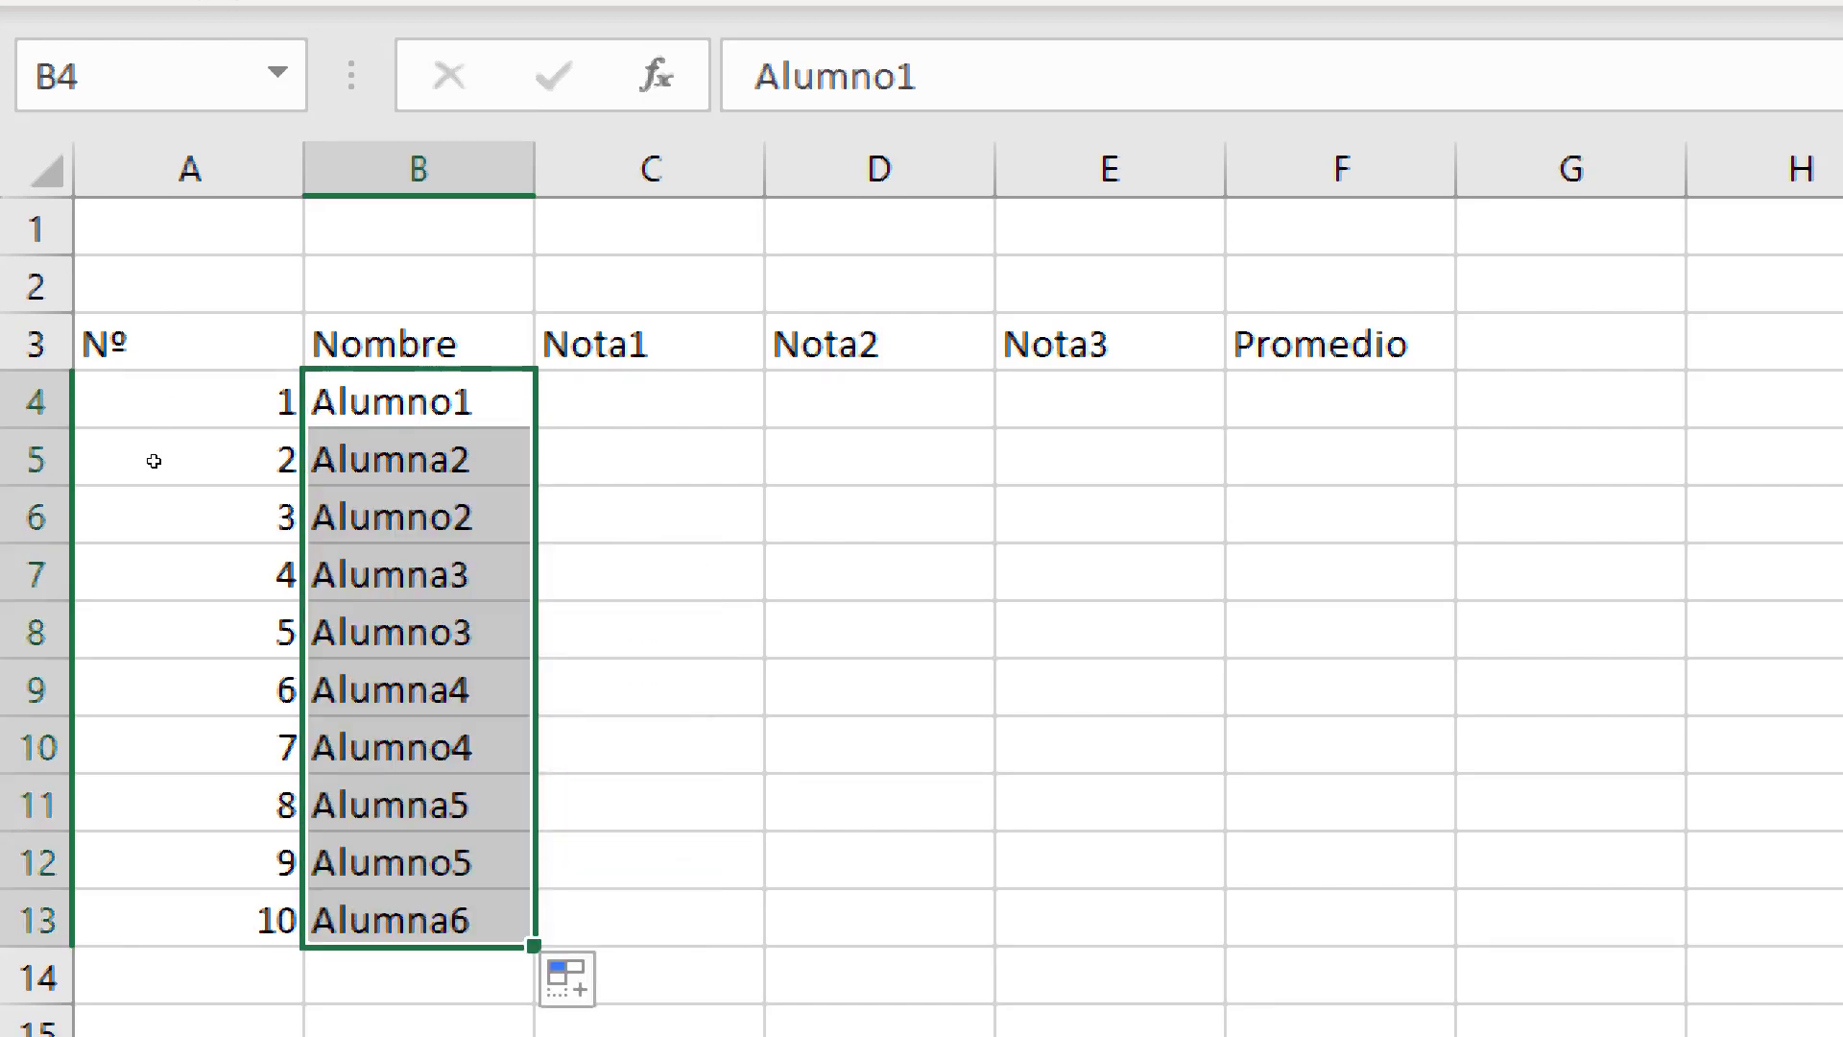
Select the first two student names in B4:B5
{"action": "left_click", "coordinate": [649, 860]}
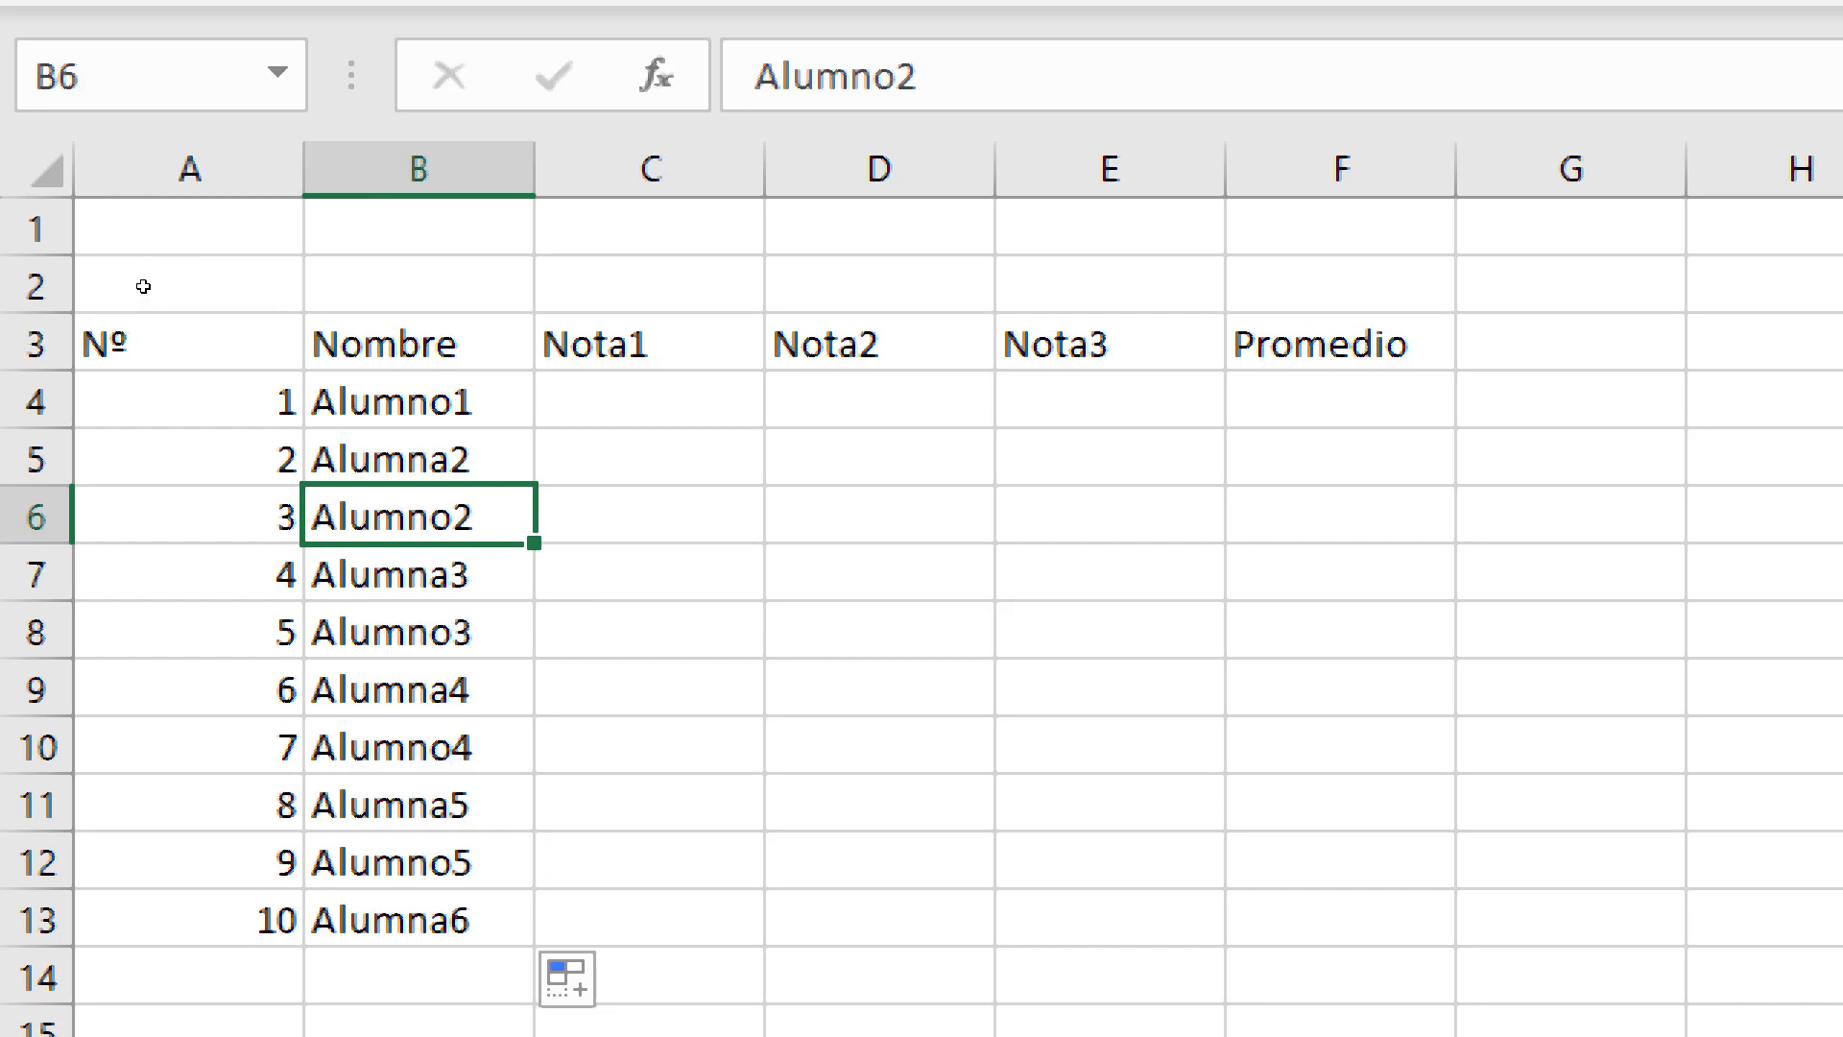
{"action": "key", "text": "Up"}
{"action": "key", "text": "Up"}
{"action": "key", "text": "shift+Down"}
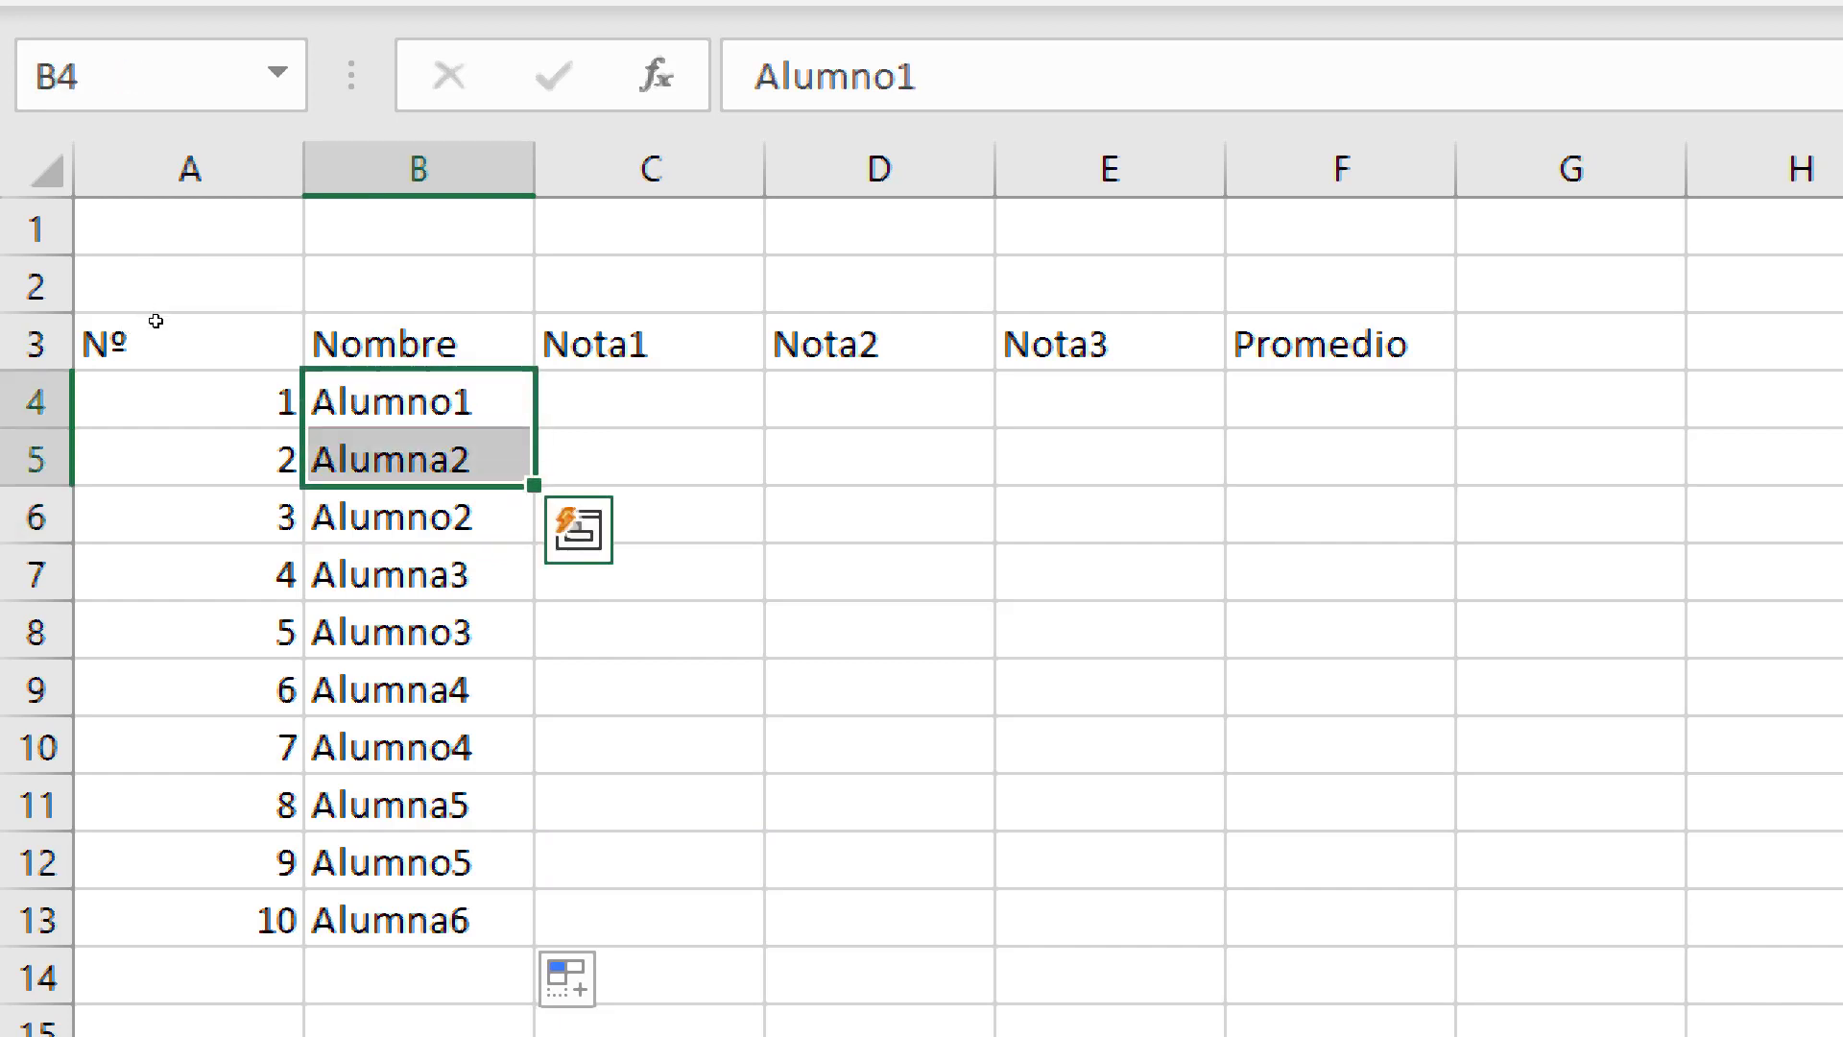
Refill the names from B4:B5 down to B13 and clear the cells B6:B13
{"action": "left_click_drag", "start_coordinate": [534, 485], "coordinate": [534, 921]}
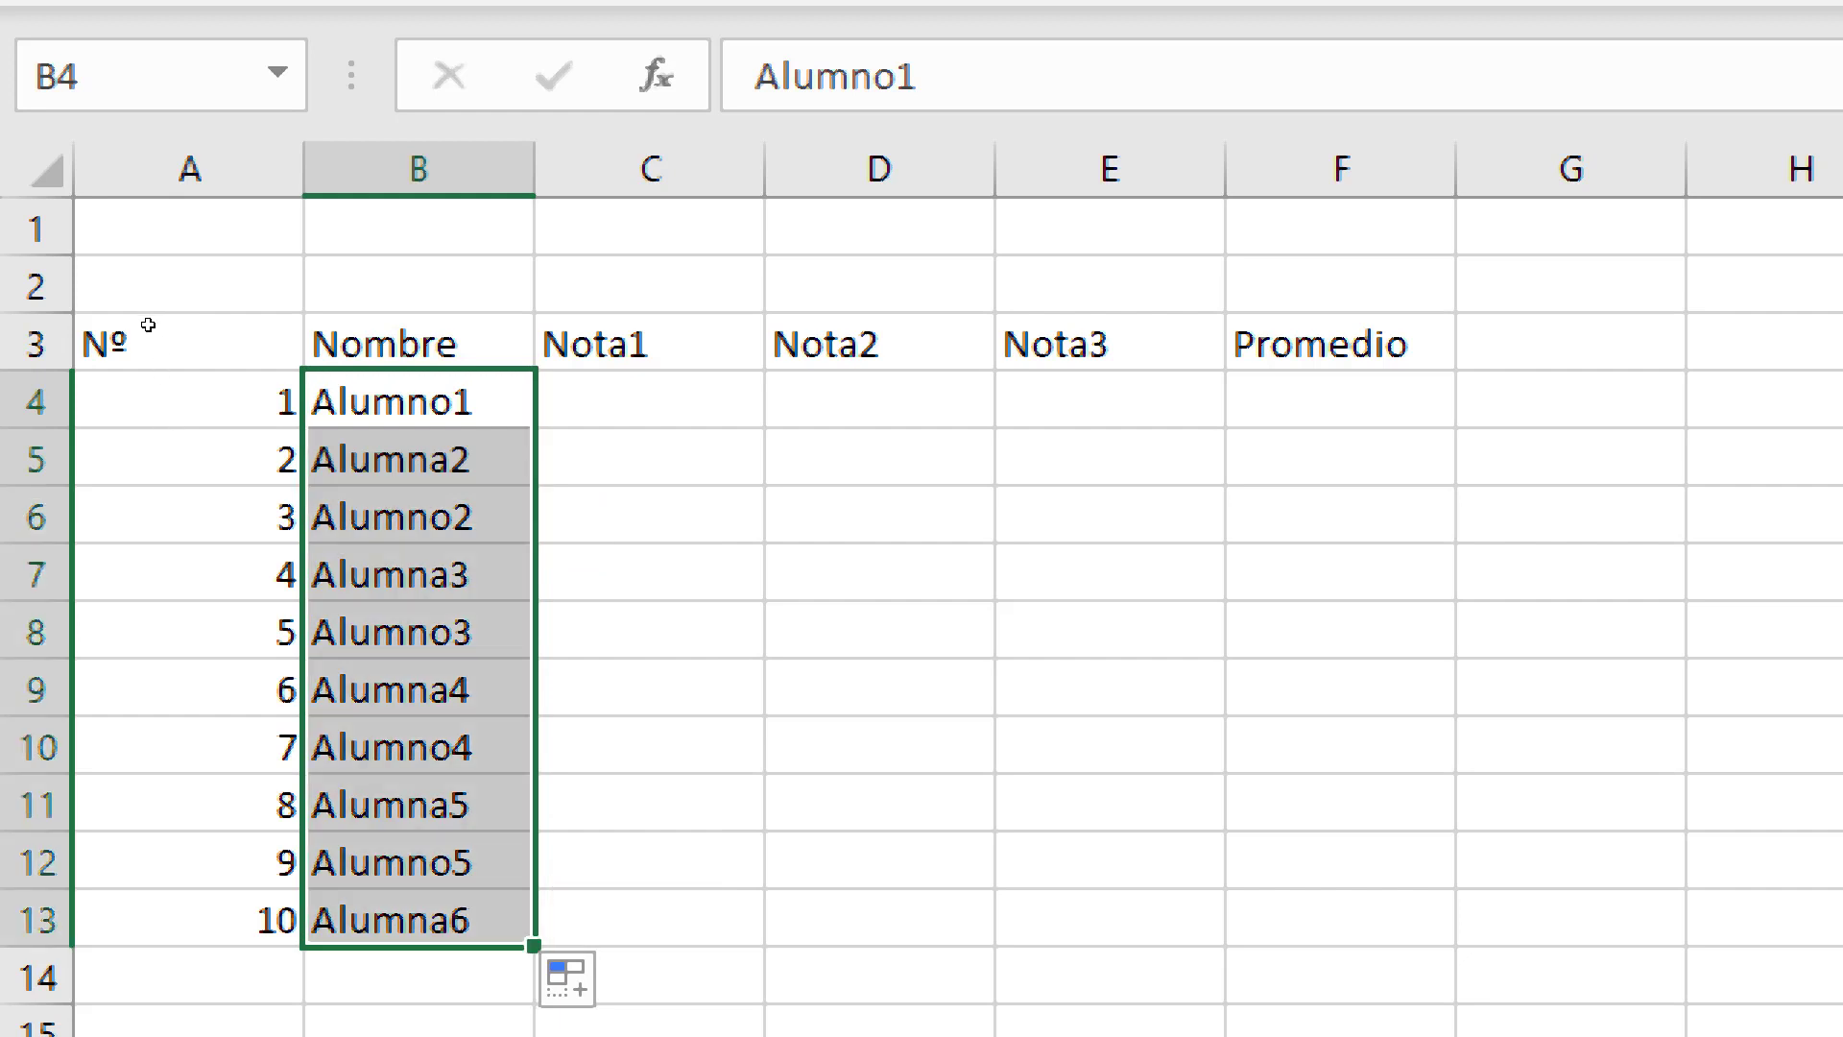
{"action": "key", "text": "Down"}
{"action": "key", "text": "Down"}
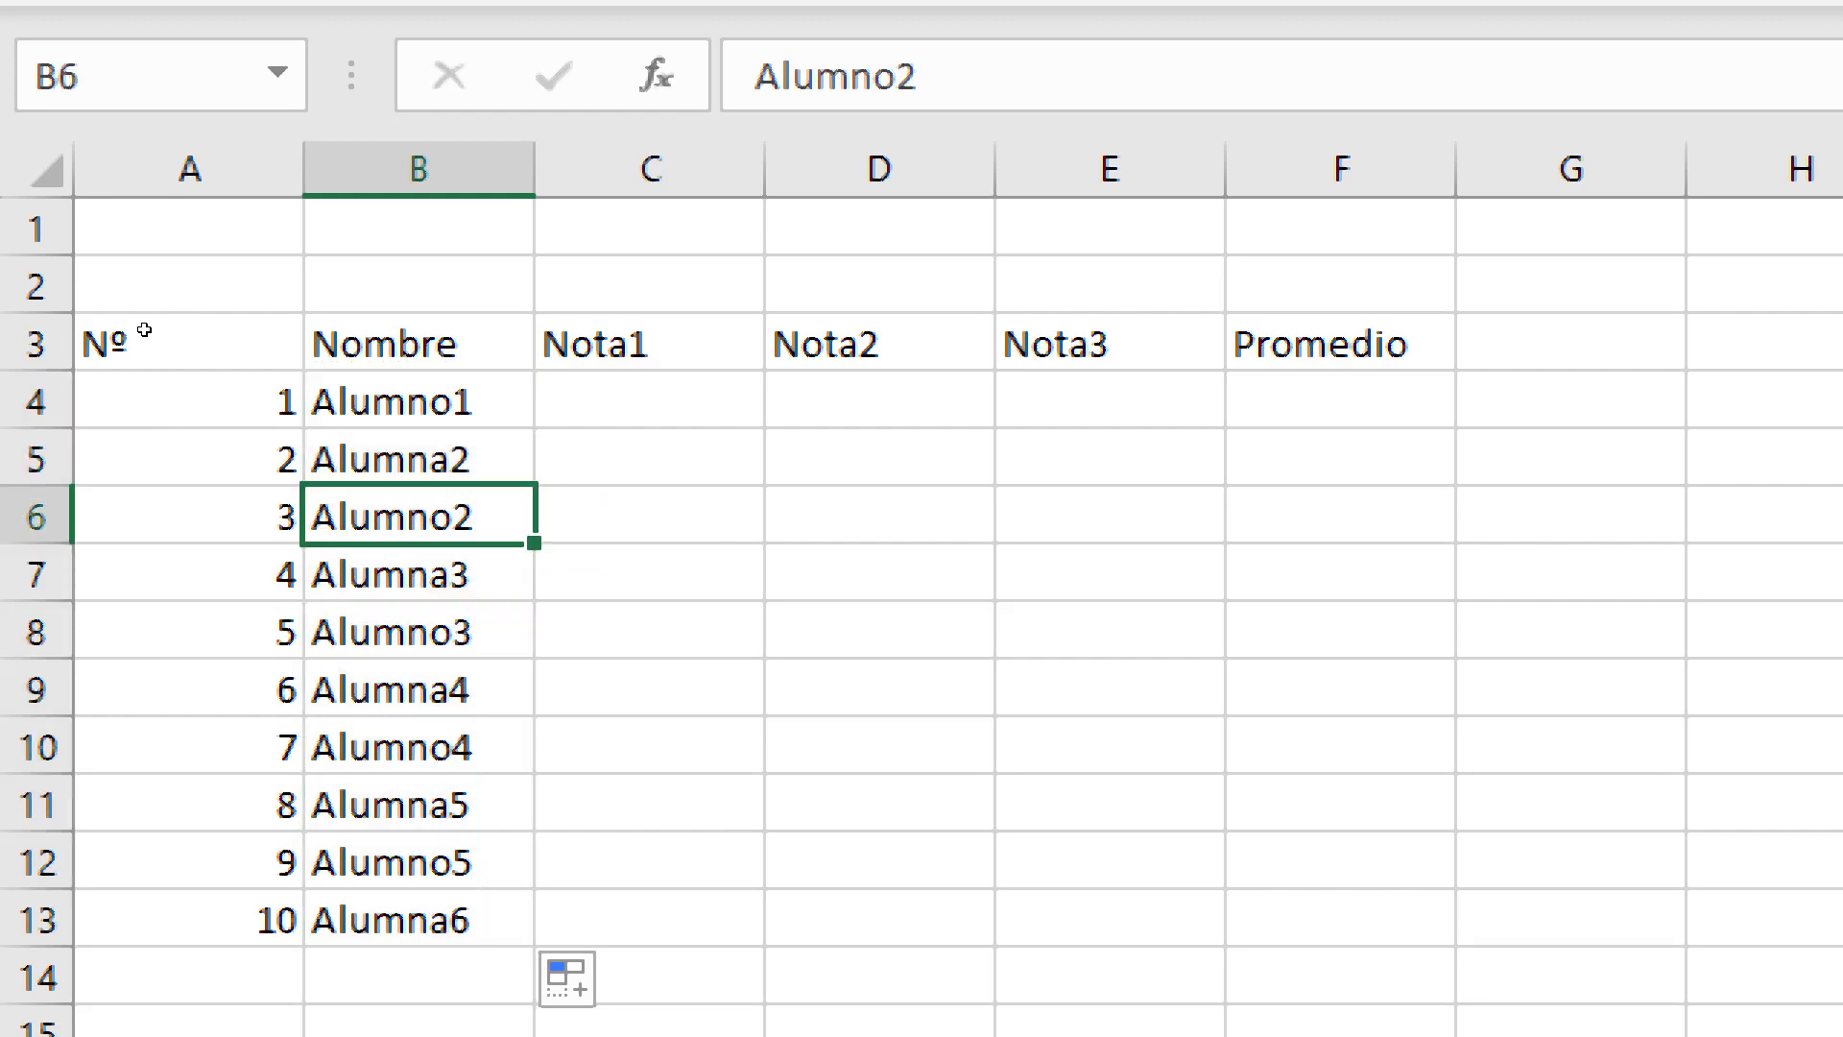
{"action": "key", "text": "shift+Down"}
{"action": "key", "text": "shift+Down"}
{"action": "key", "text": "shift+Down"}
{"action": "key", "text": "shift+Down"}
{"action": "key", "text": "shift+Down"}
{"action": "key", "text": "shift+Down"}
{"action": "key", "text": "shift+Down"}
{"action": "key", "text": "Delete"}
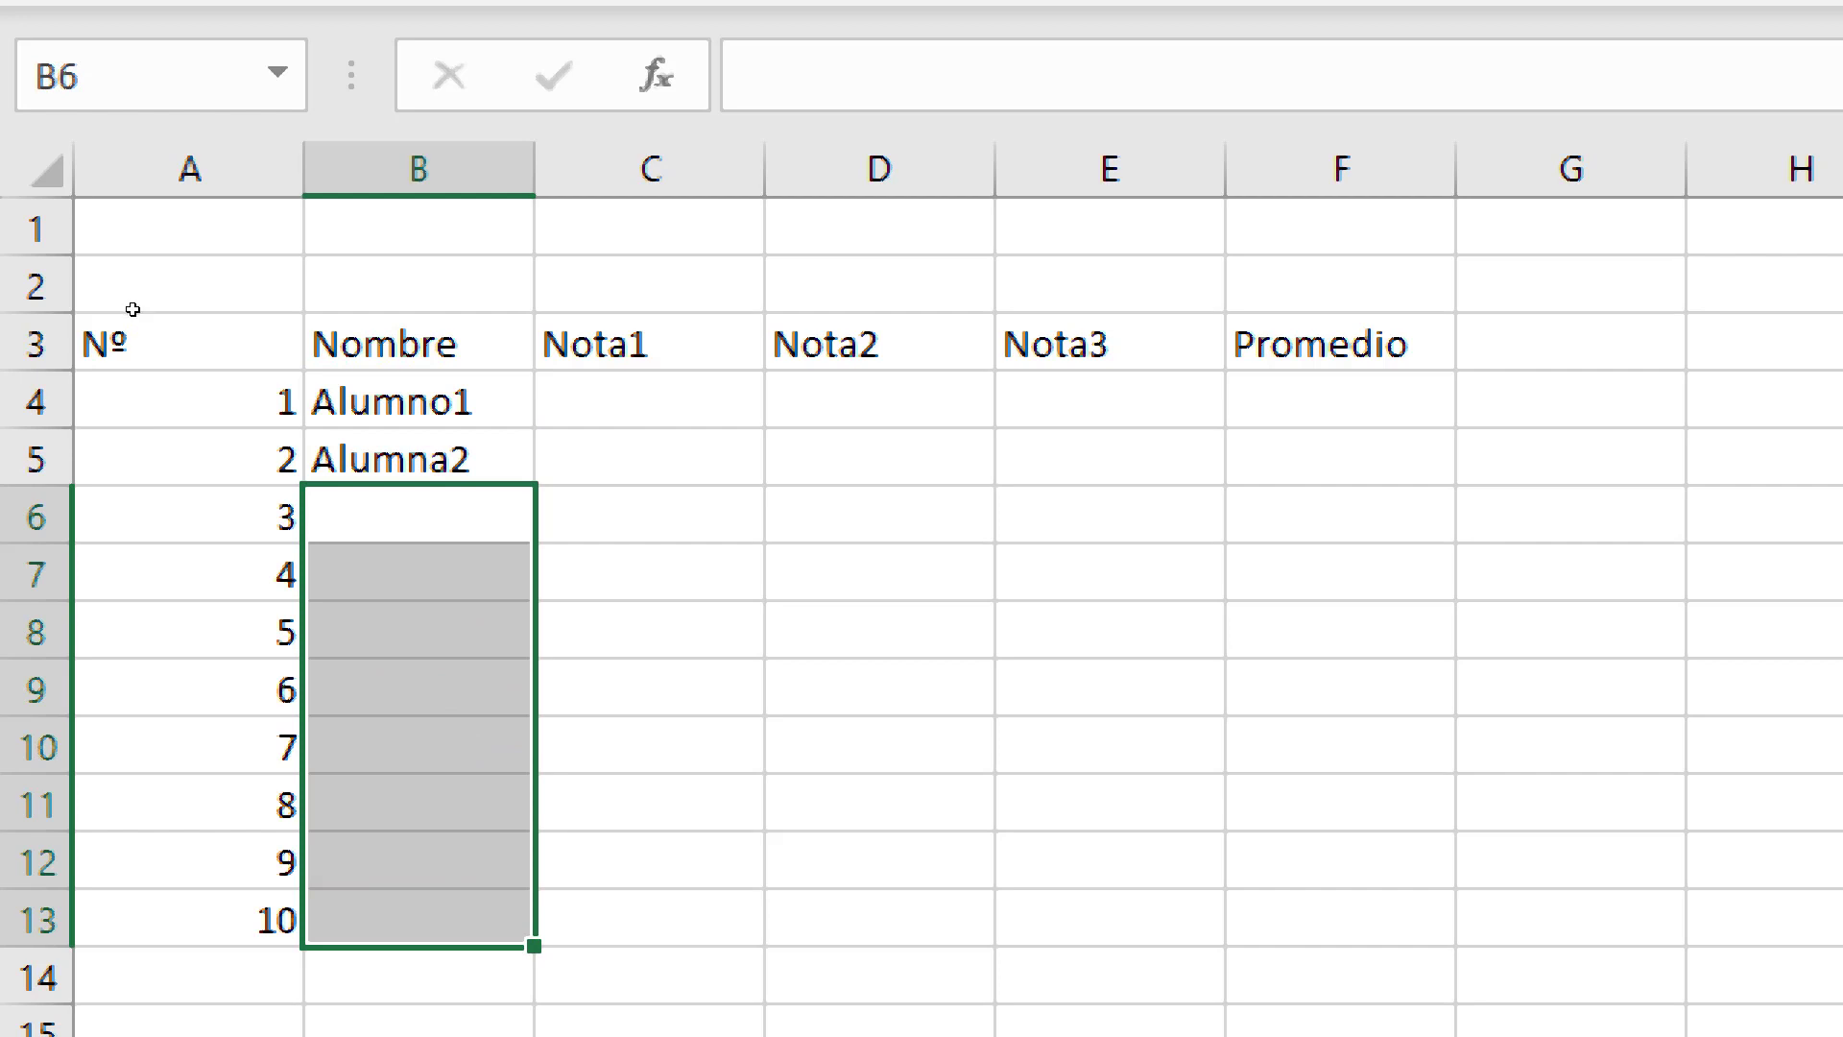
Enter Alumno3 in B6 and fill the pattern of B4:B6 down to B13
{"action": "type", "text": "S"}
{"action": "key", "text": "BackSpace"}
{"action": "type", "text": "Alum"}
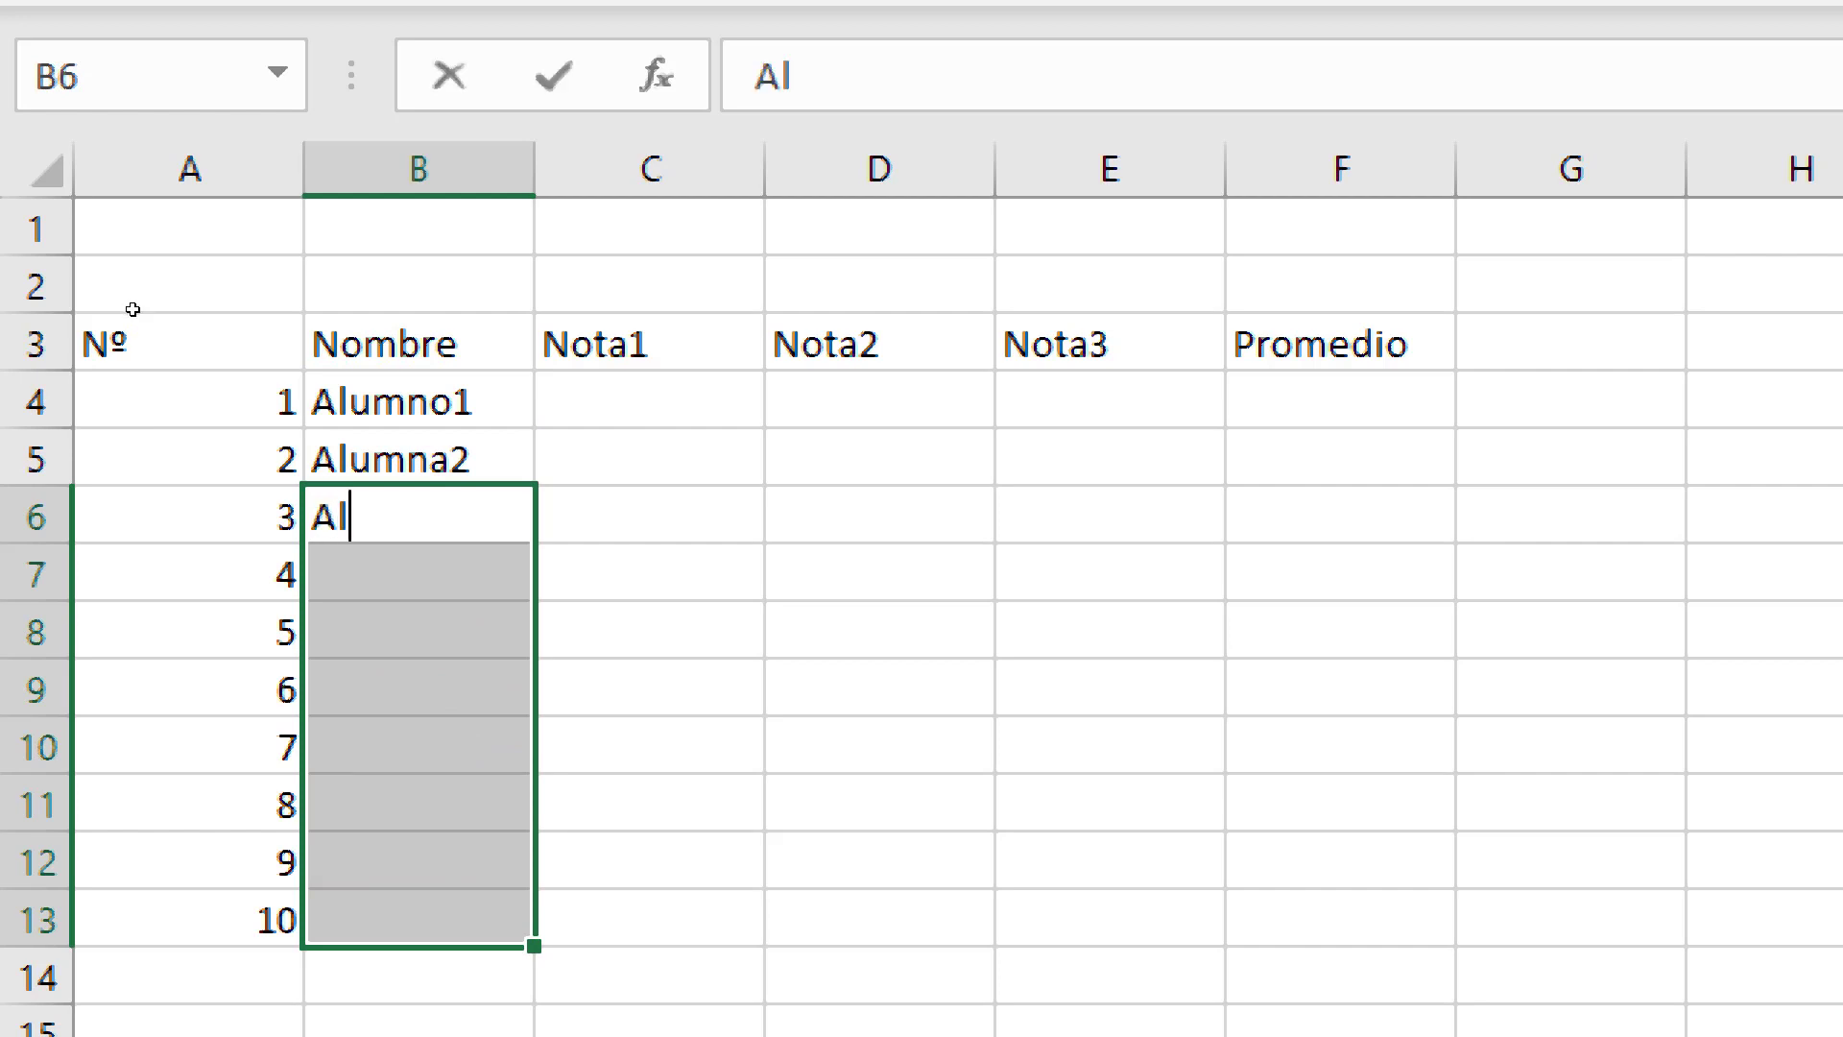
{"action": "type", "text": "no3"}
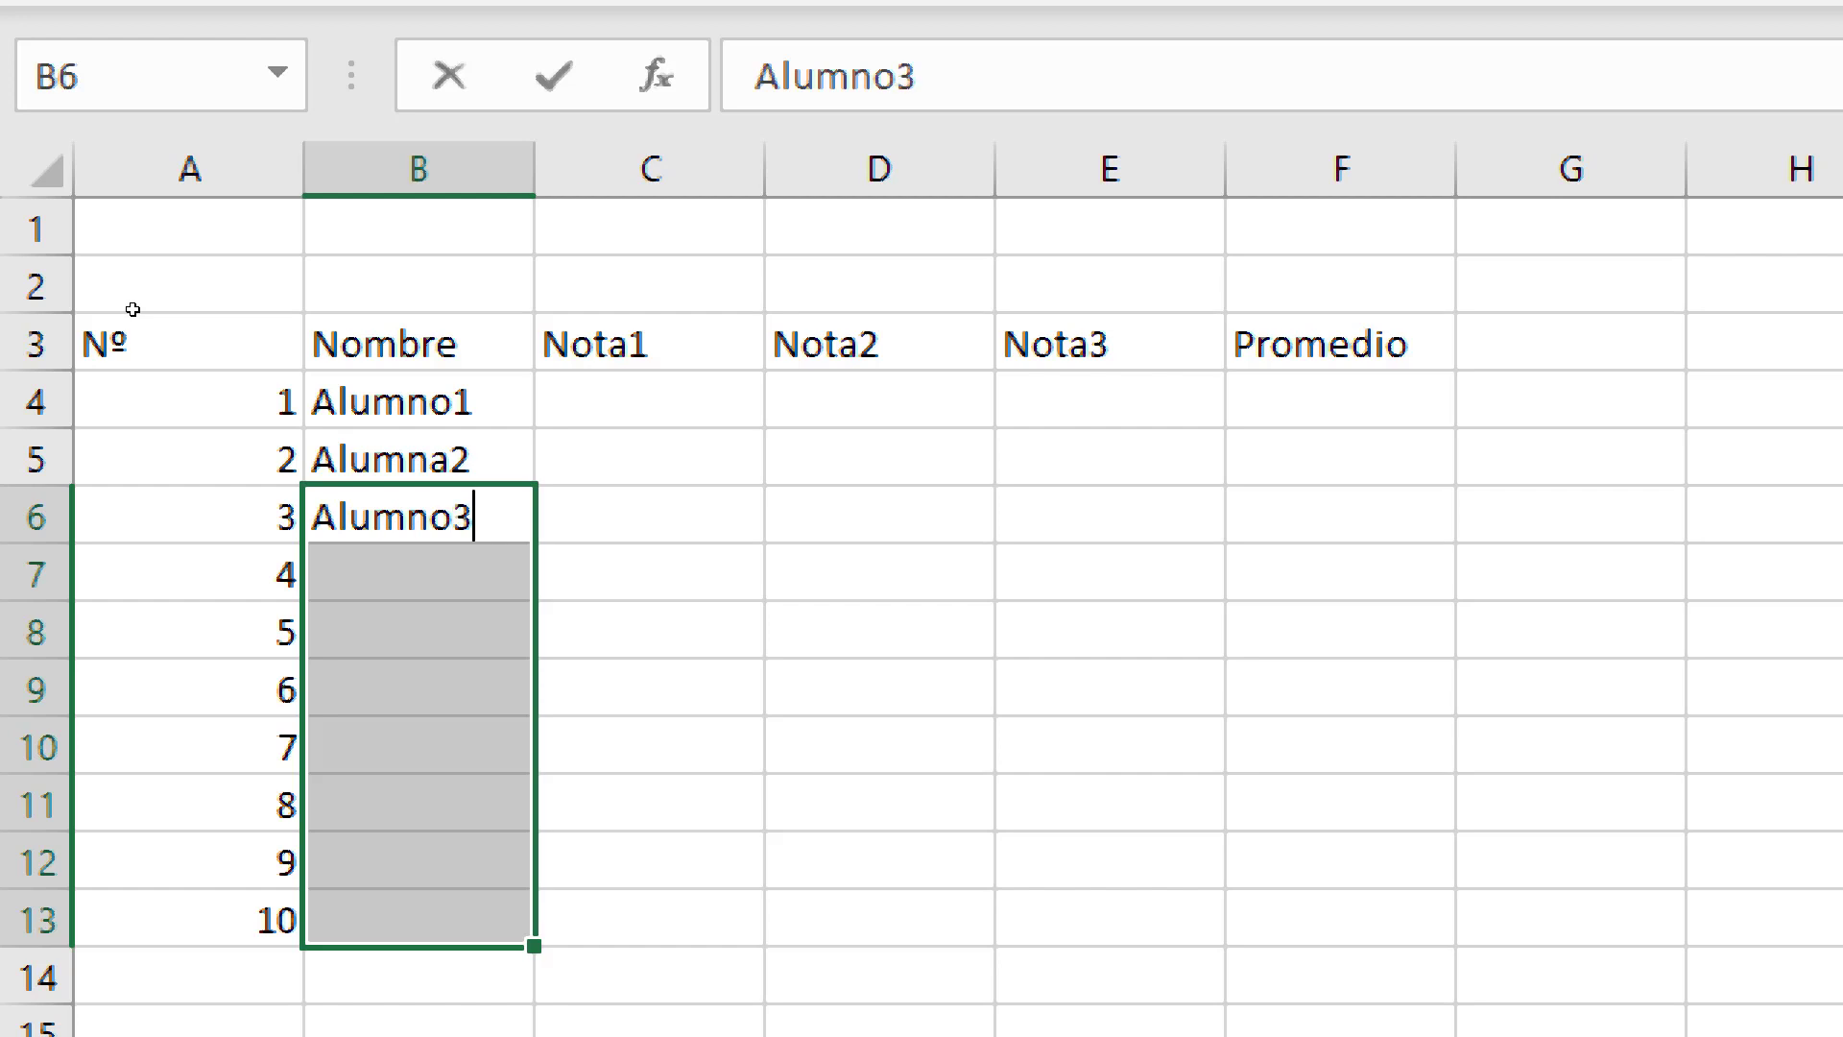
{"action": "key", "text": "Return"}
{"action": "left_click_drag", "start_coordinate": [384, 346], "coordinate": [534, 864]}
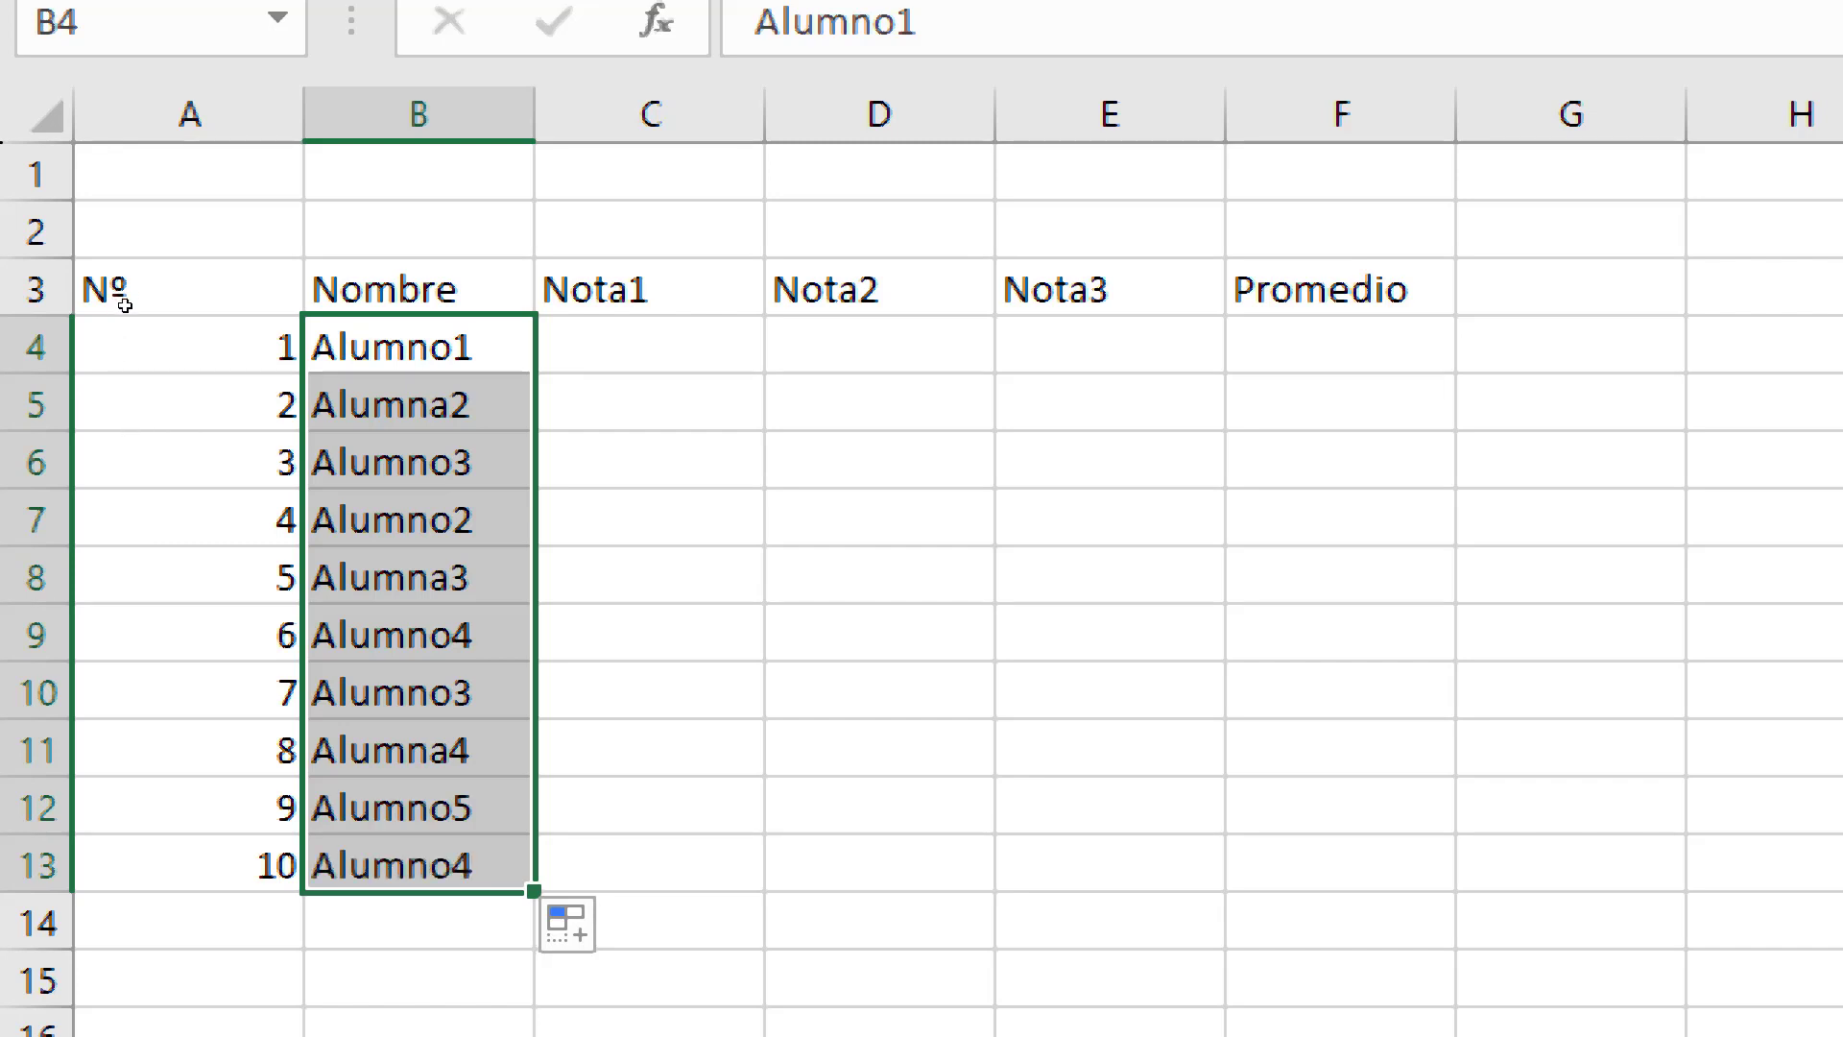
Change the name in B7 to Alumno5 and the name in B8 to Alumna6
{"action": "key", "text": "Down"}
{"action": "key", "text": "Down"}
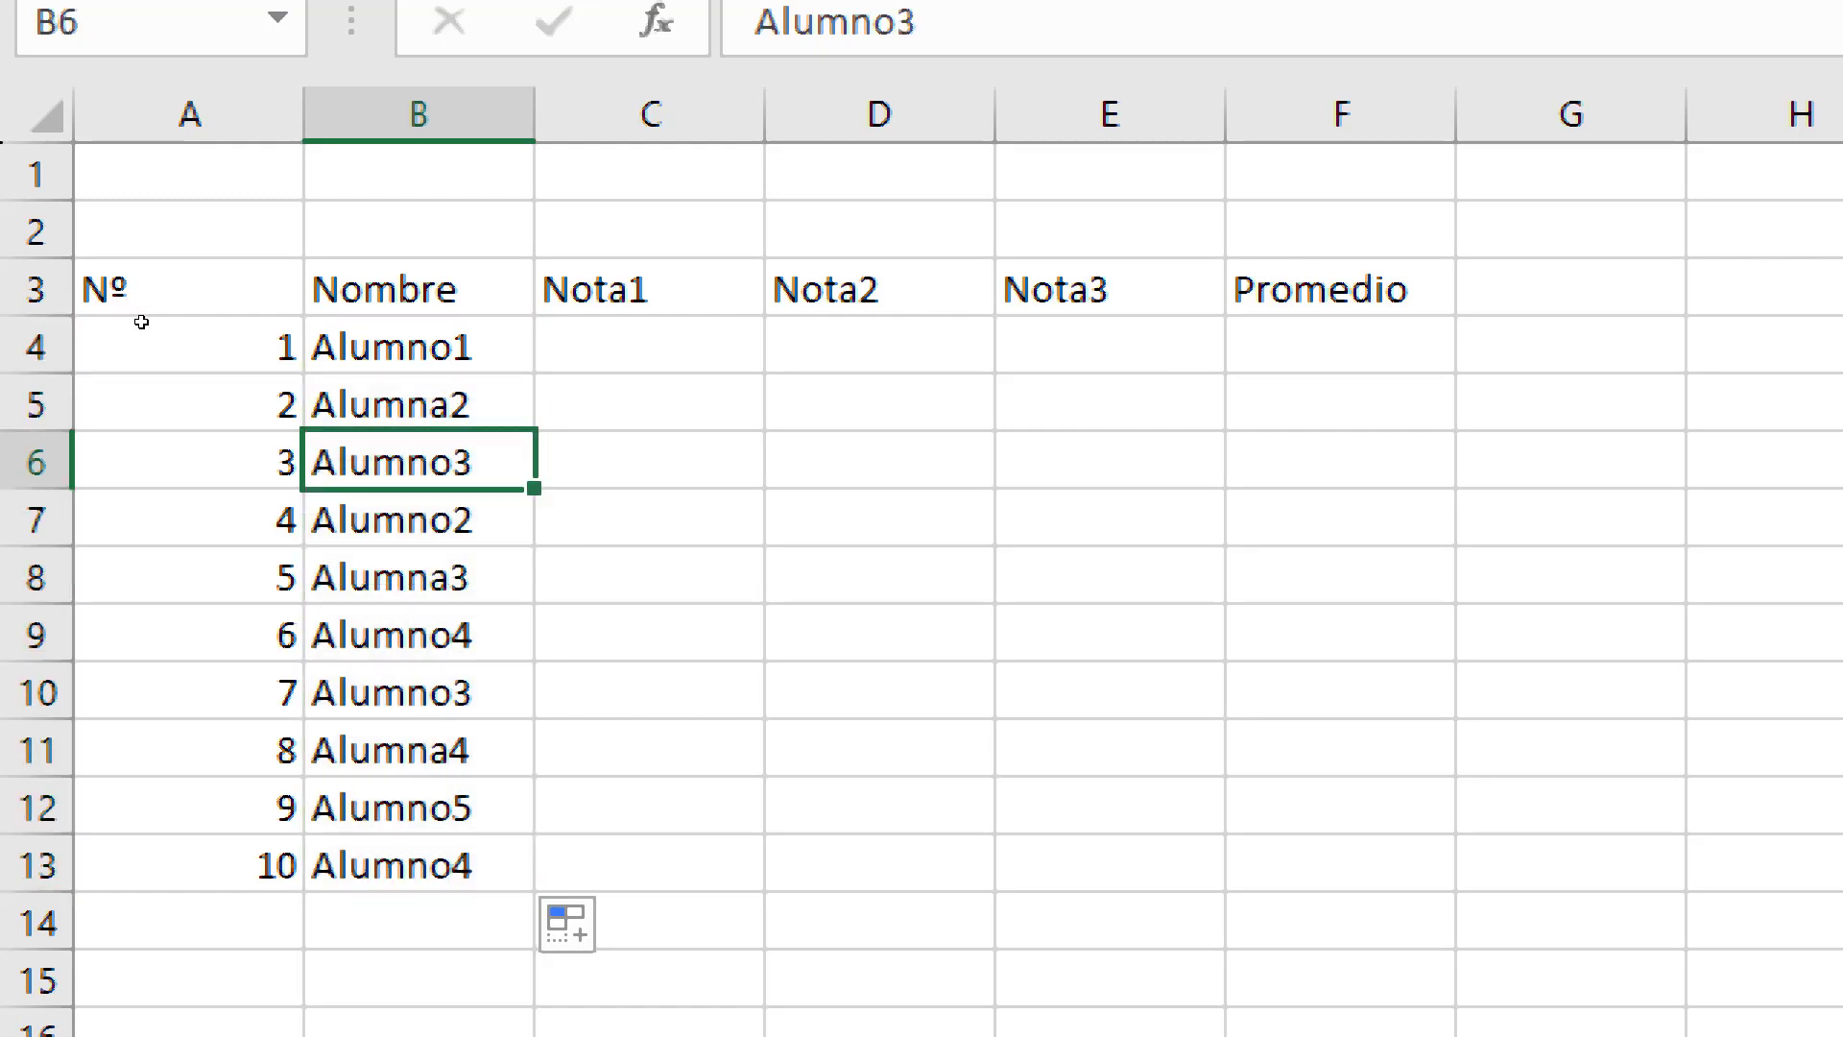
{"action": "key", "text": "Down"}
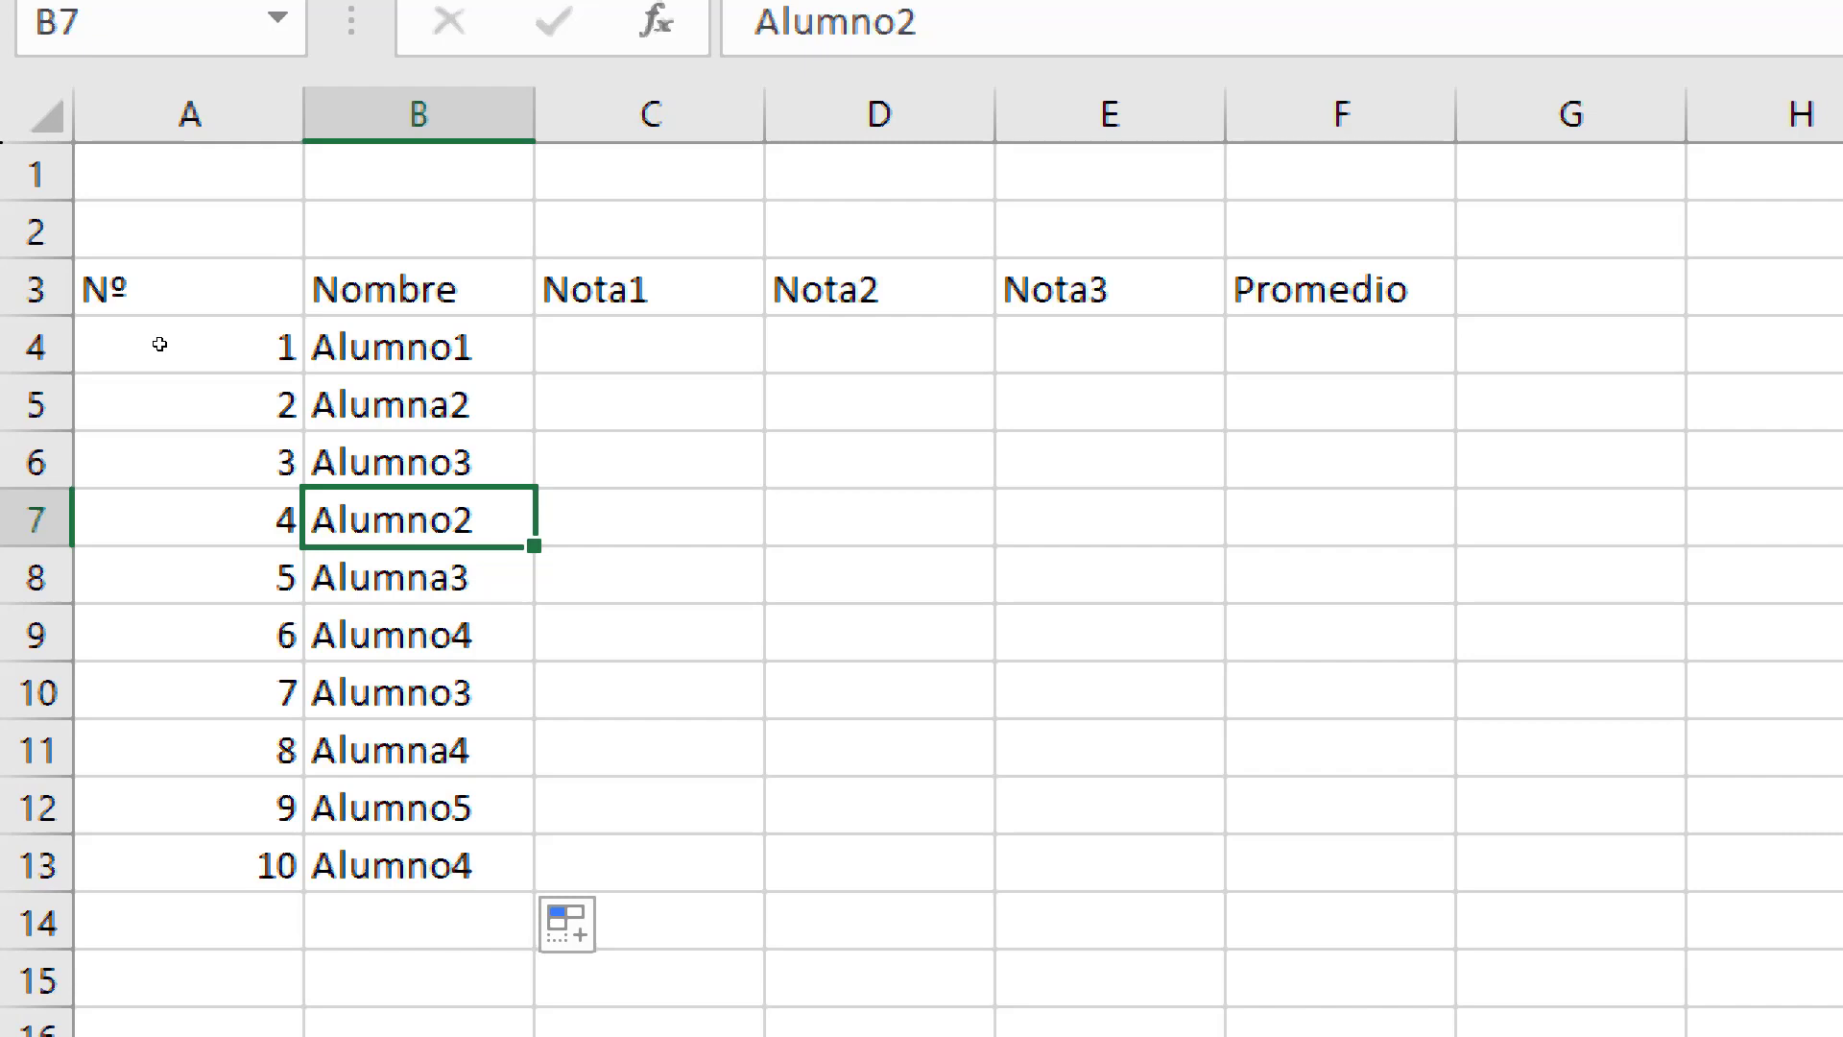
{"action": "key", "text": "F2"}
{"action": "key", "text": "BackSpace"}
{"action": "type", "text": "5"}
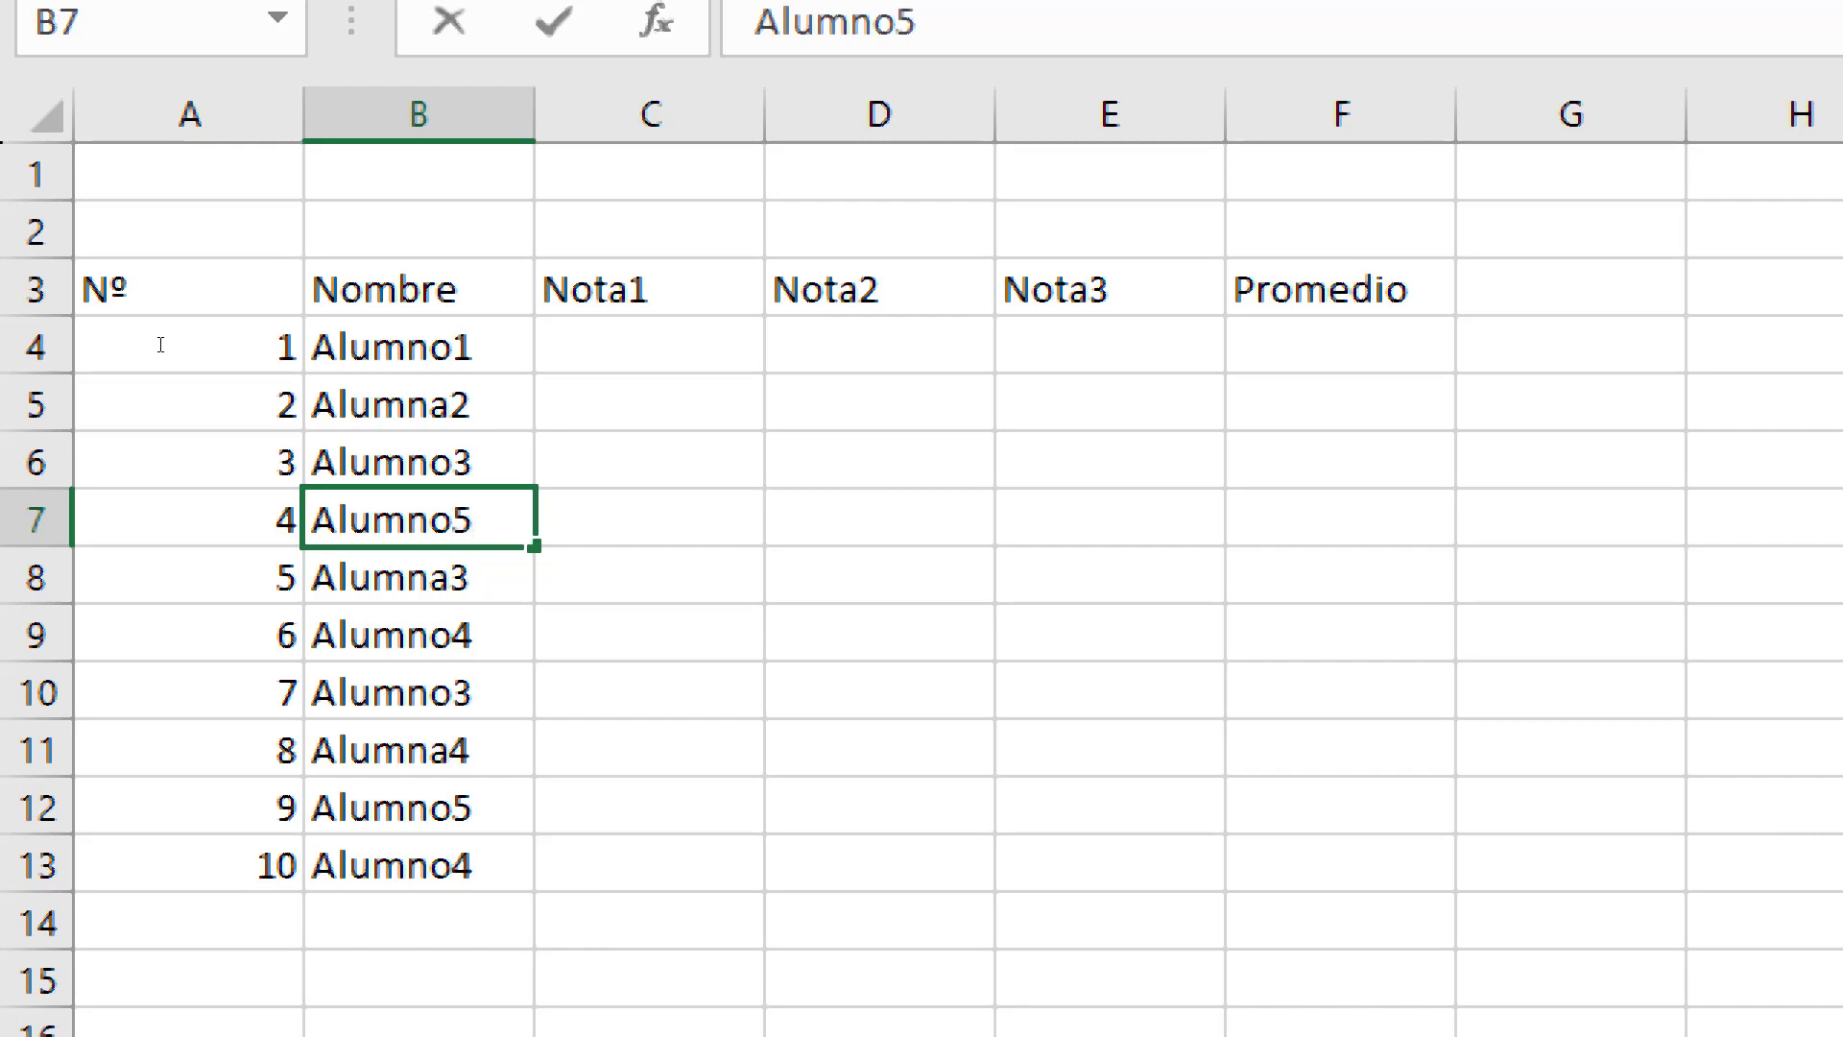
{"action": "key", "text": "Return"}
{"action": "key", "text": "F2"}
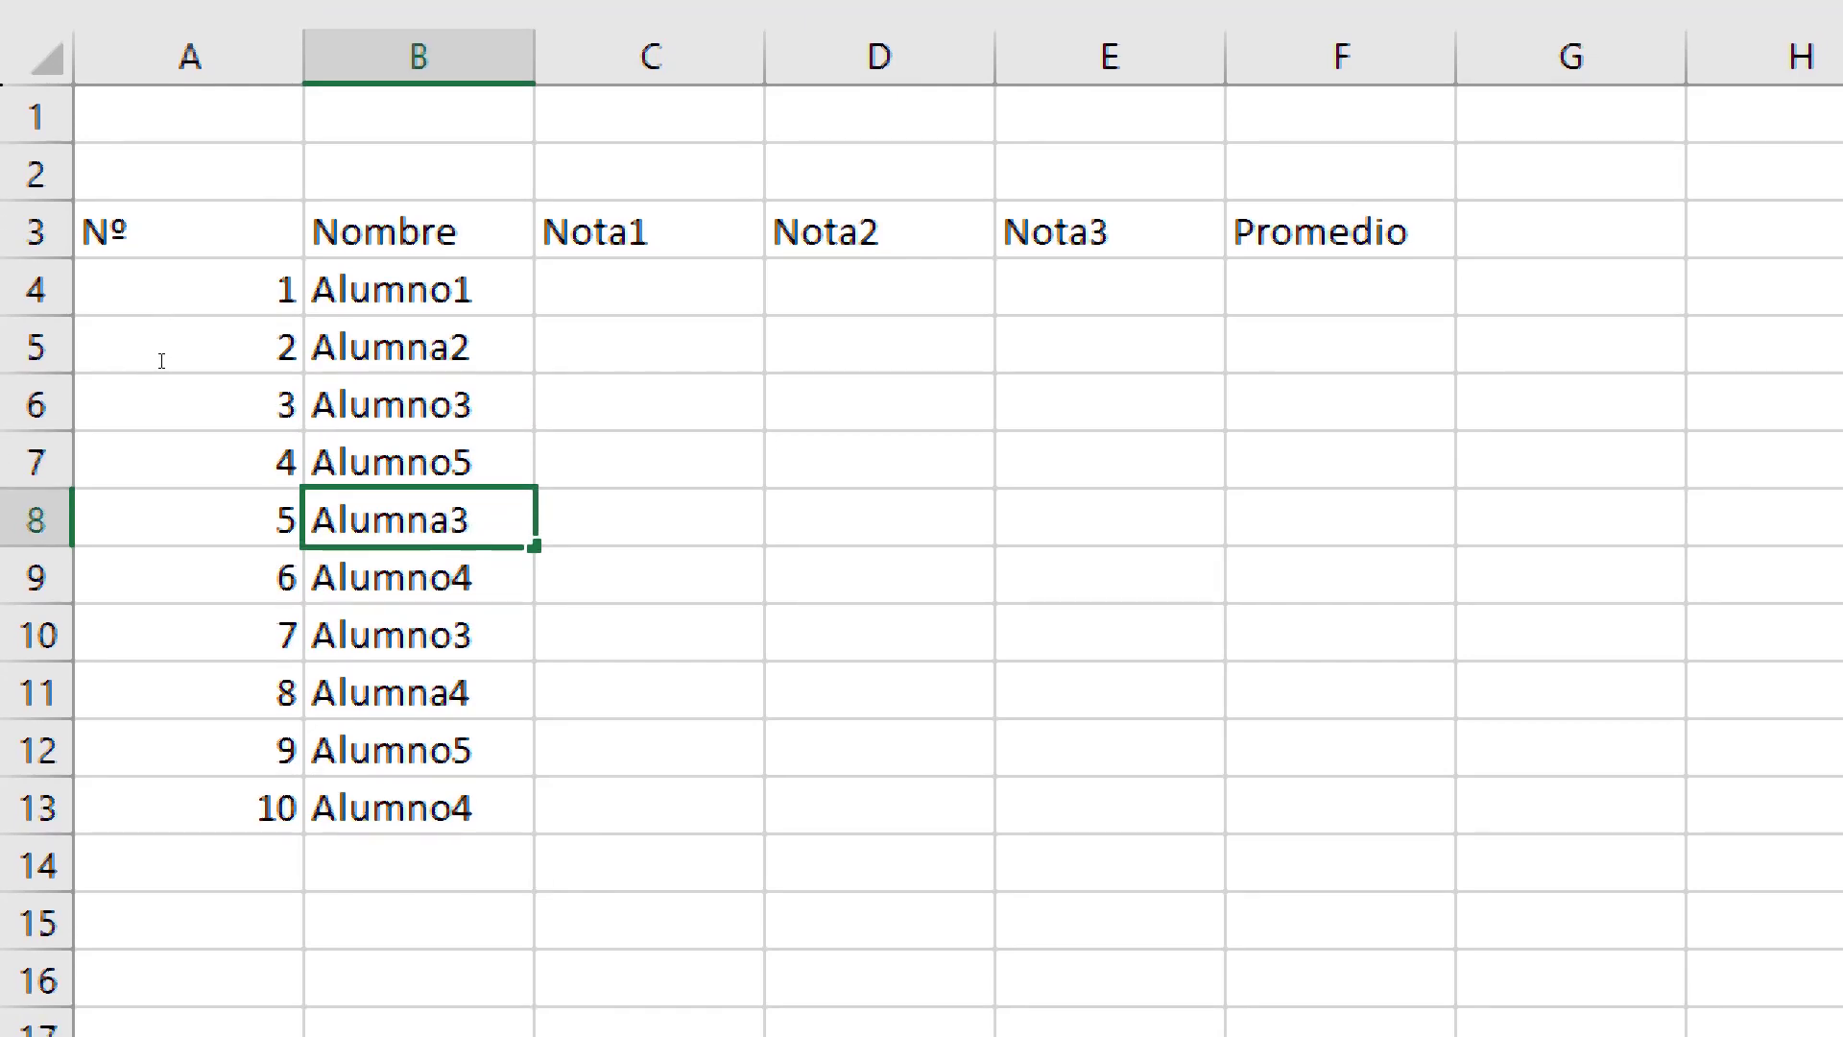
{"action": "key", "text": "BackSpace"}
{"action": "type", "text": "6"}
{"action": "key", "text": "Return"}
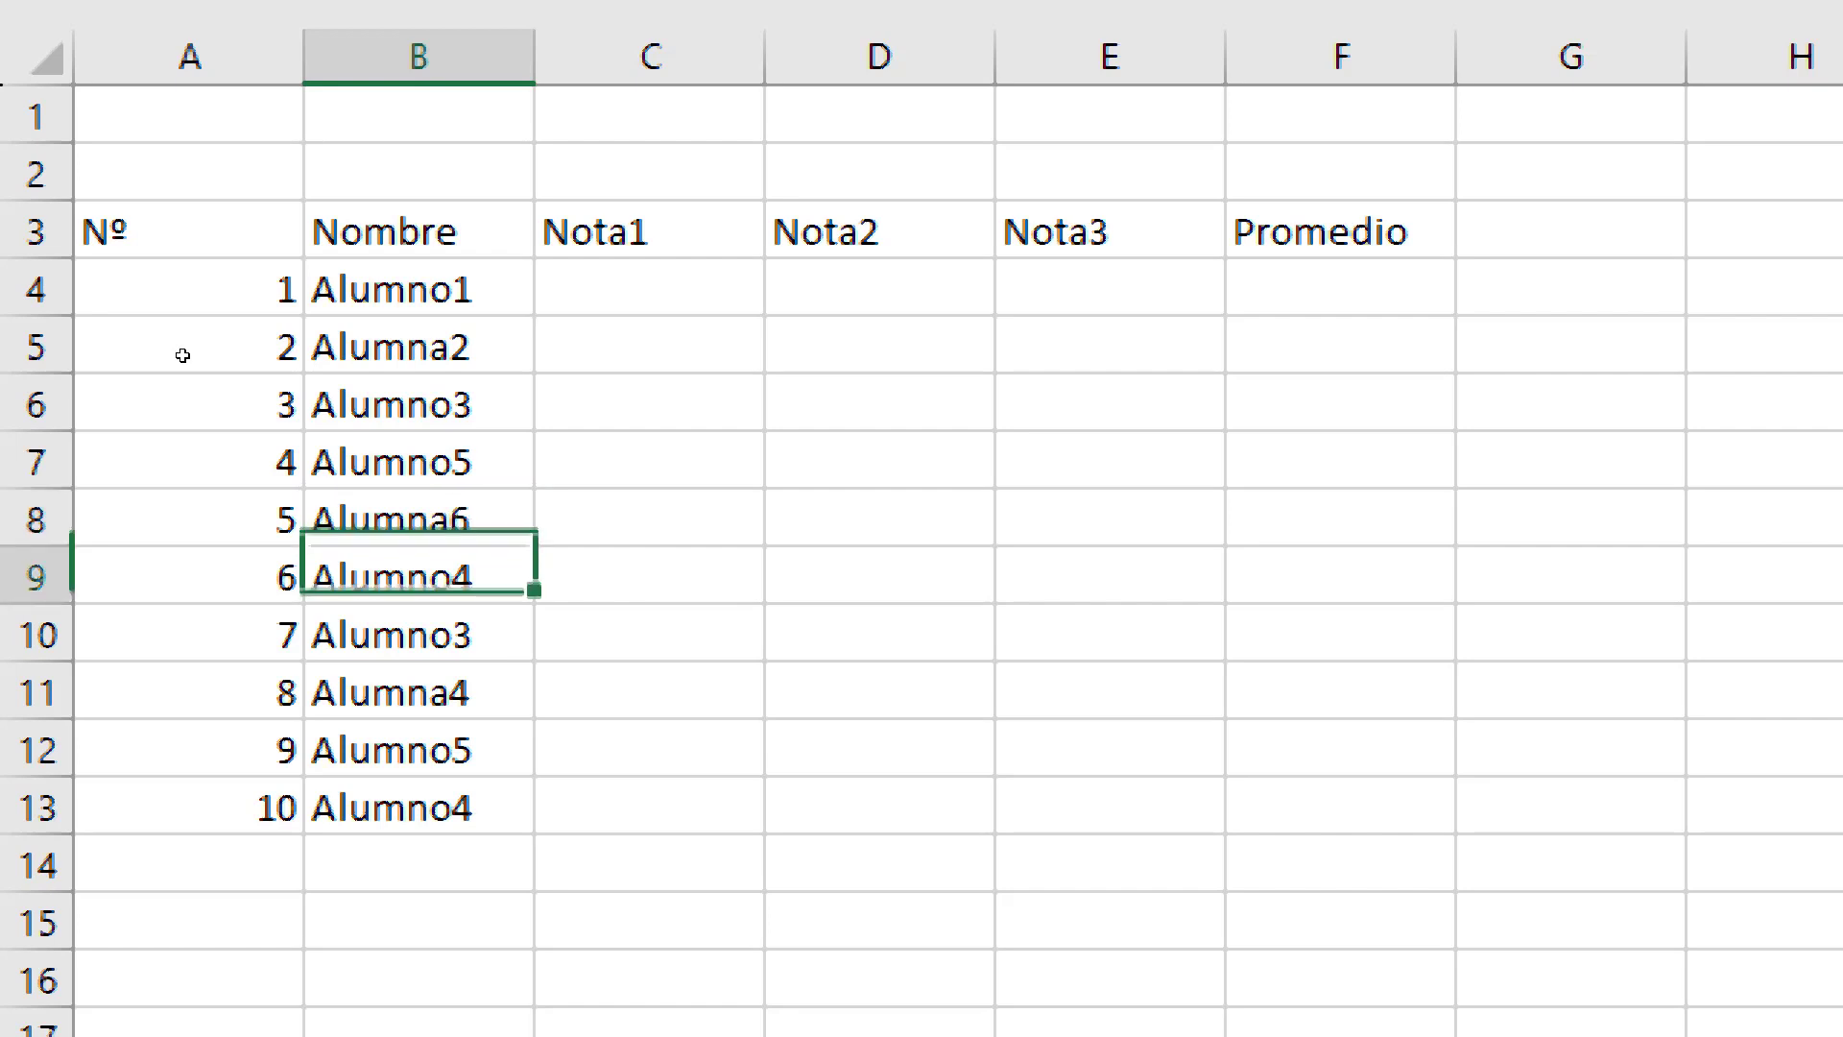
Fill the five-name pattern of B4:B8 down to B13
{"action": "key", "text": "Up"}
{"action": "key", "text": "Up"}
{"action": "key", "text": "Up"}
{"action": "key", "text": "Up"}
{"action": "key", "text": "Up"}
{"action": "key", "text": "shift+Down"}
{"action": "key", "text": "shift+Down"}
{"action": "key", "text": "shift+Down"}
{"action": "key", "text": "shift+Down"}
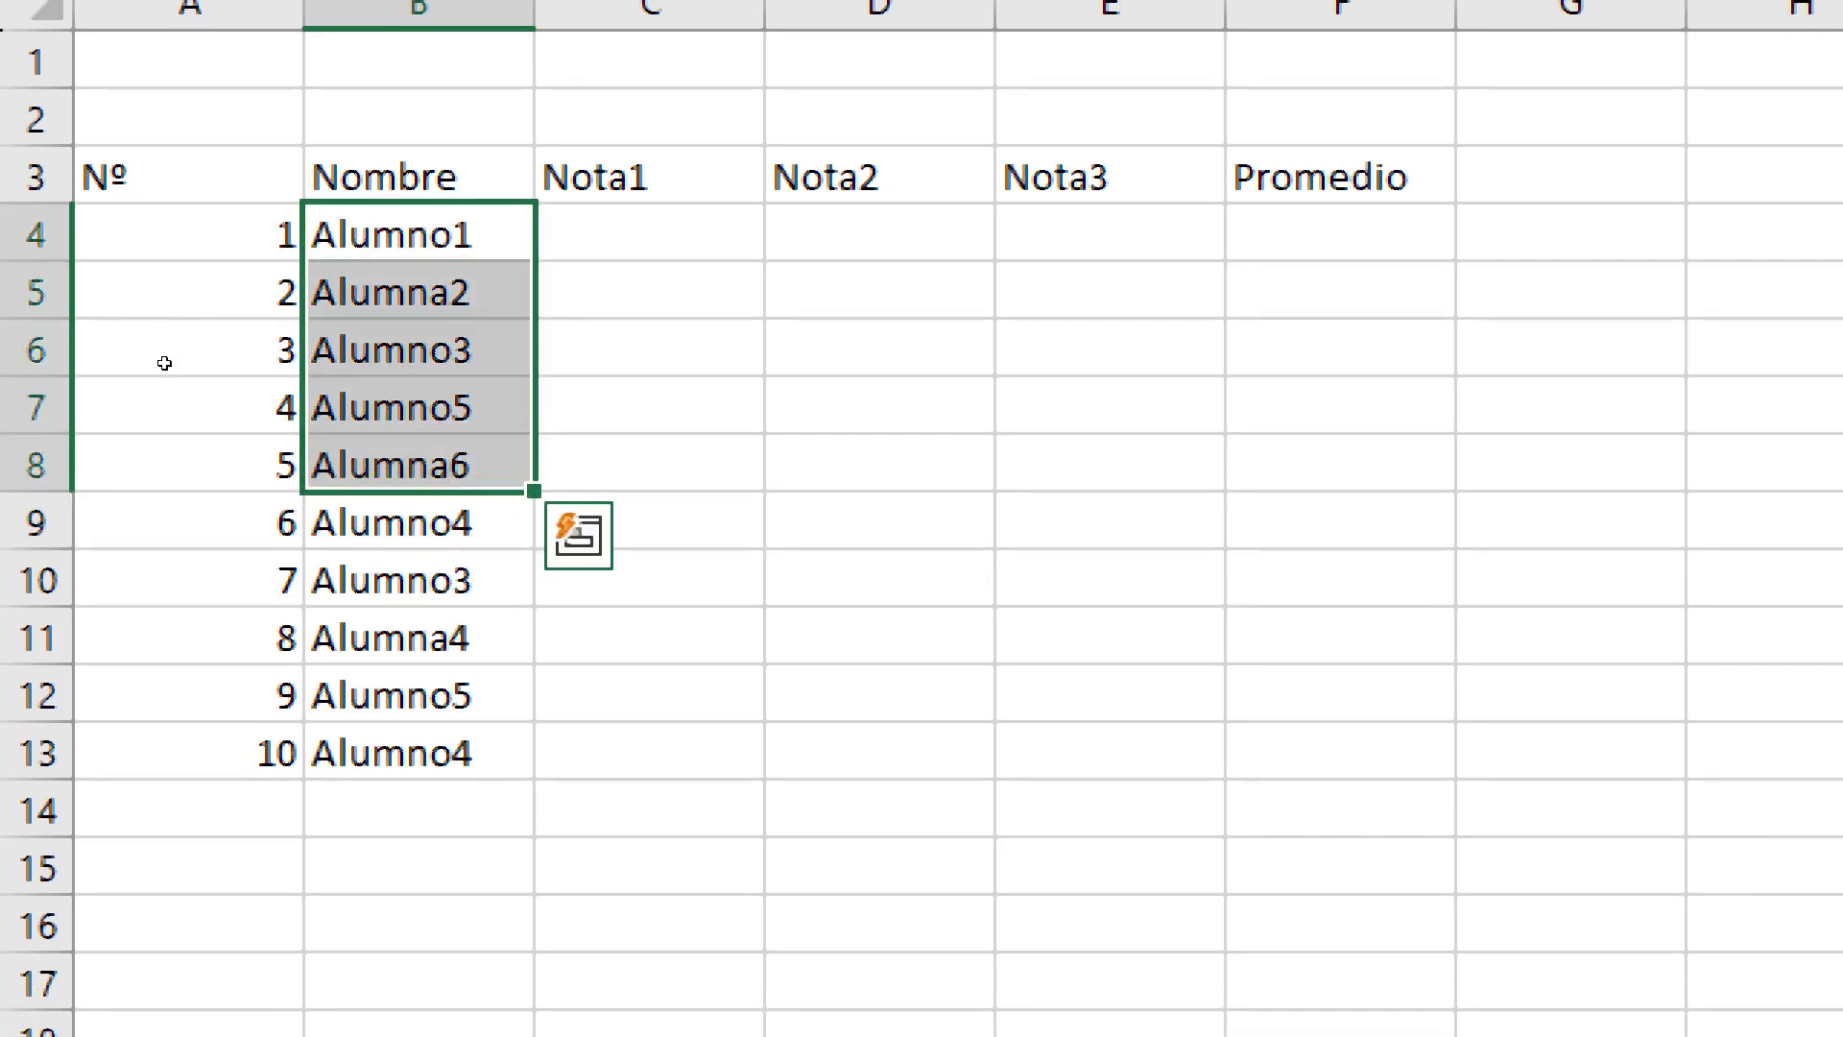
{"action": "left_click_drag", "start_coordinate": [534, 490], "coordinate": [534, 778]}
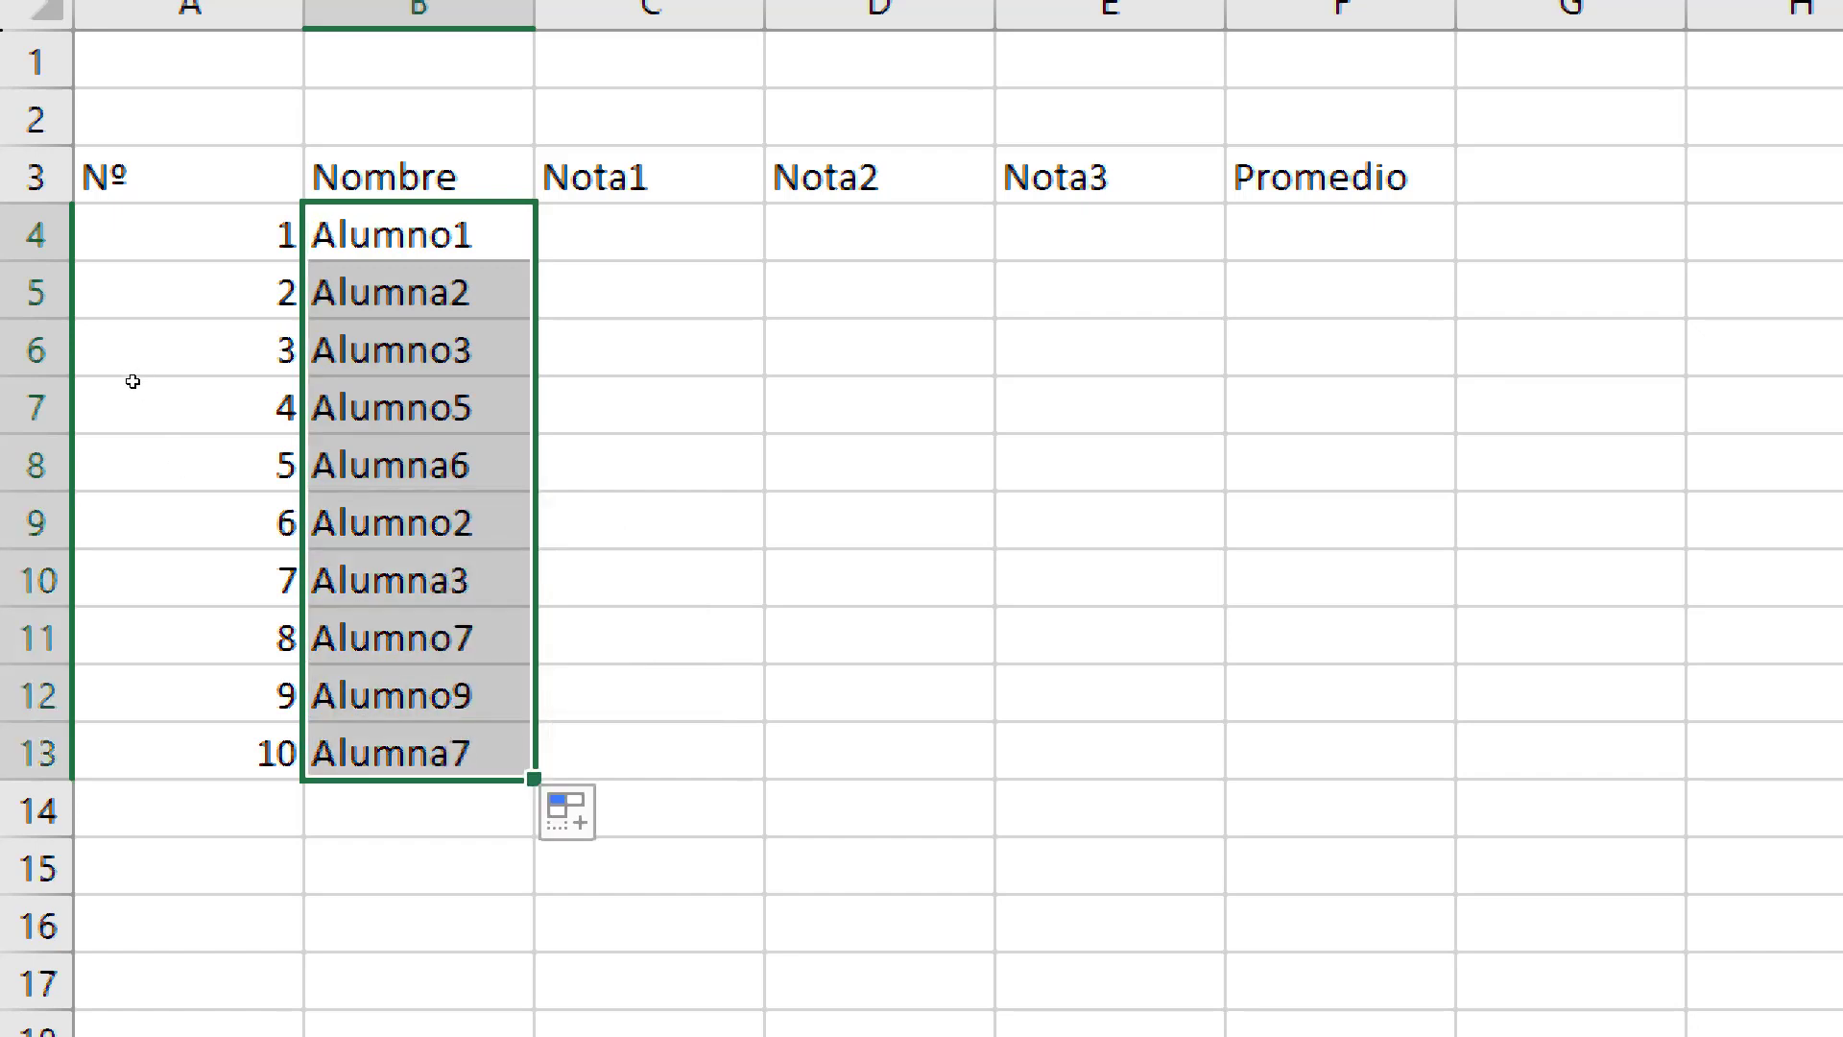
Change the name in B9 to Alumno7
{"action": "left_click", "coordinate": [419, 523]}
{"action": "left_click_drag", "start_coordinate": [408, 291], "coordinate": [419, 357]}
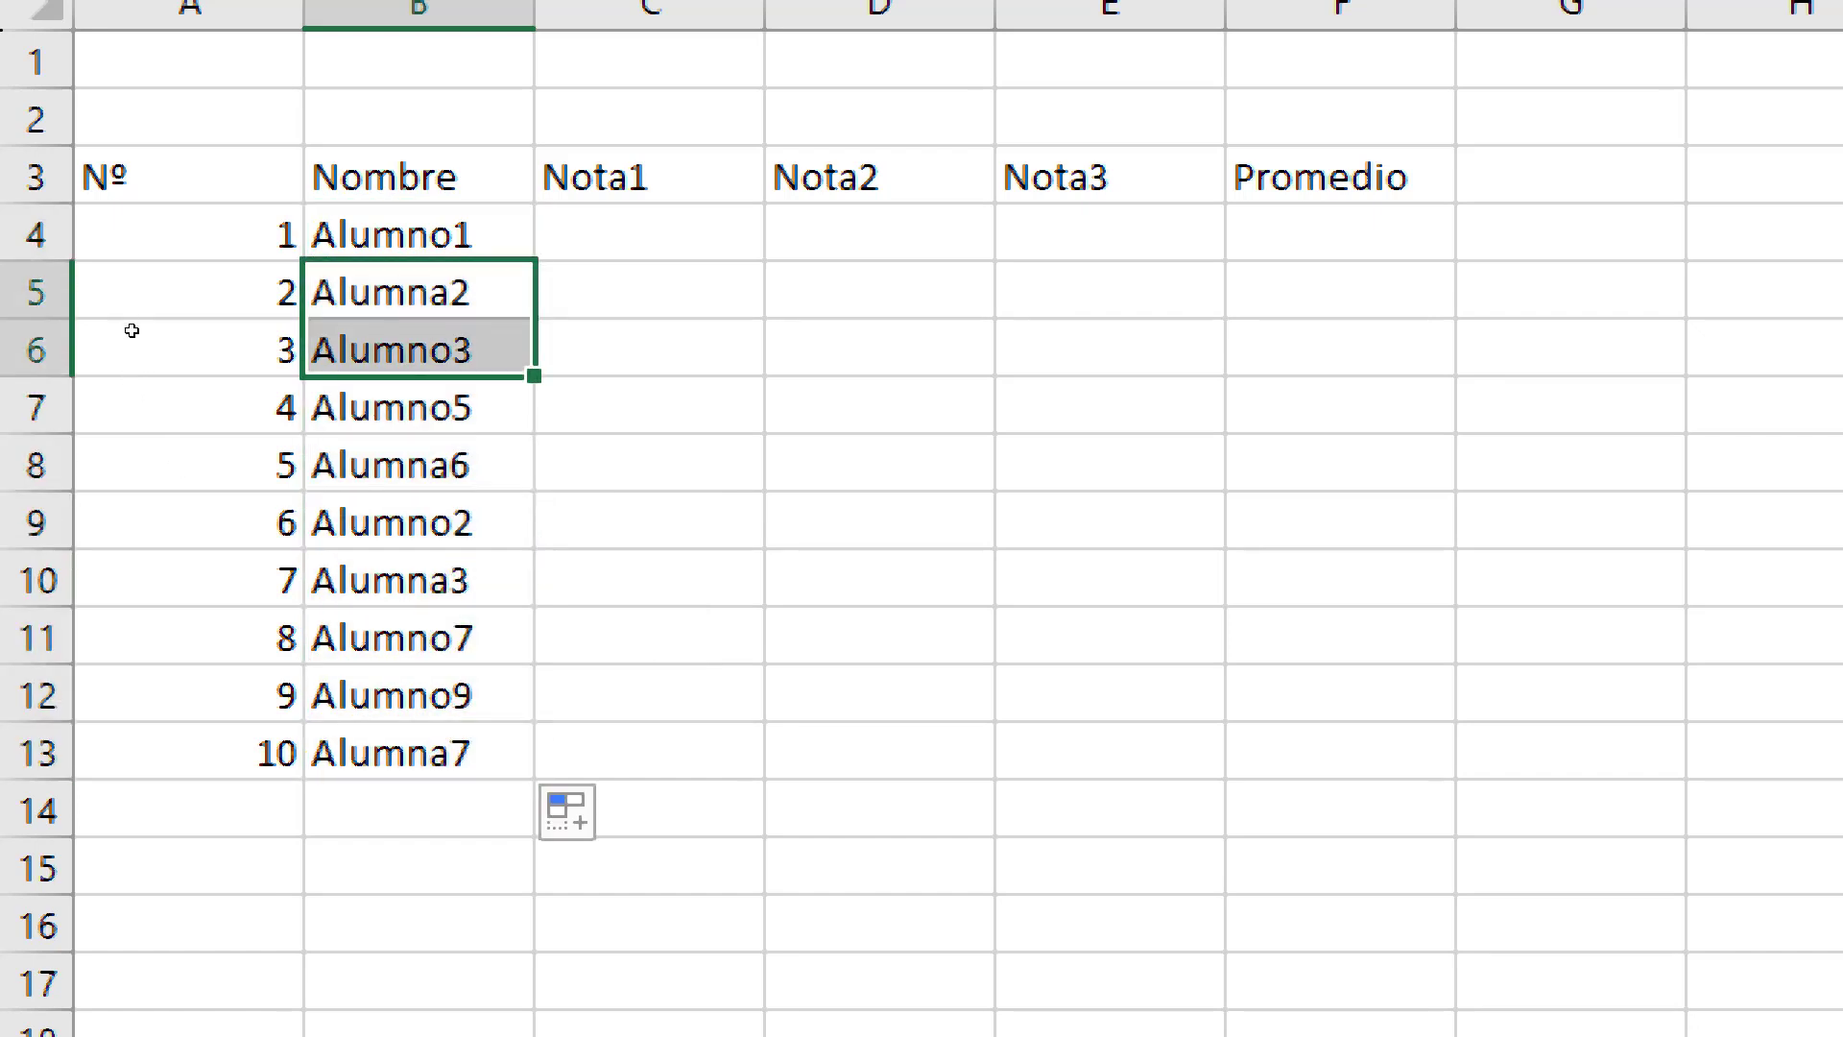
{"action": "left_click", "coordinate": [418, 523]}
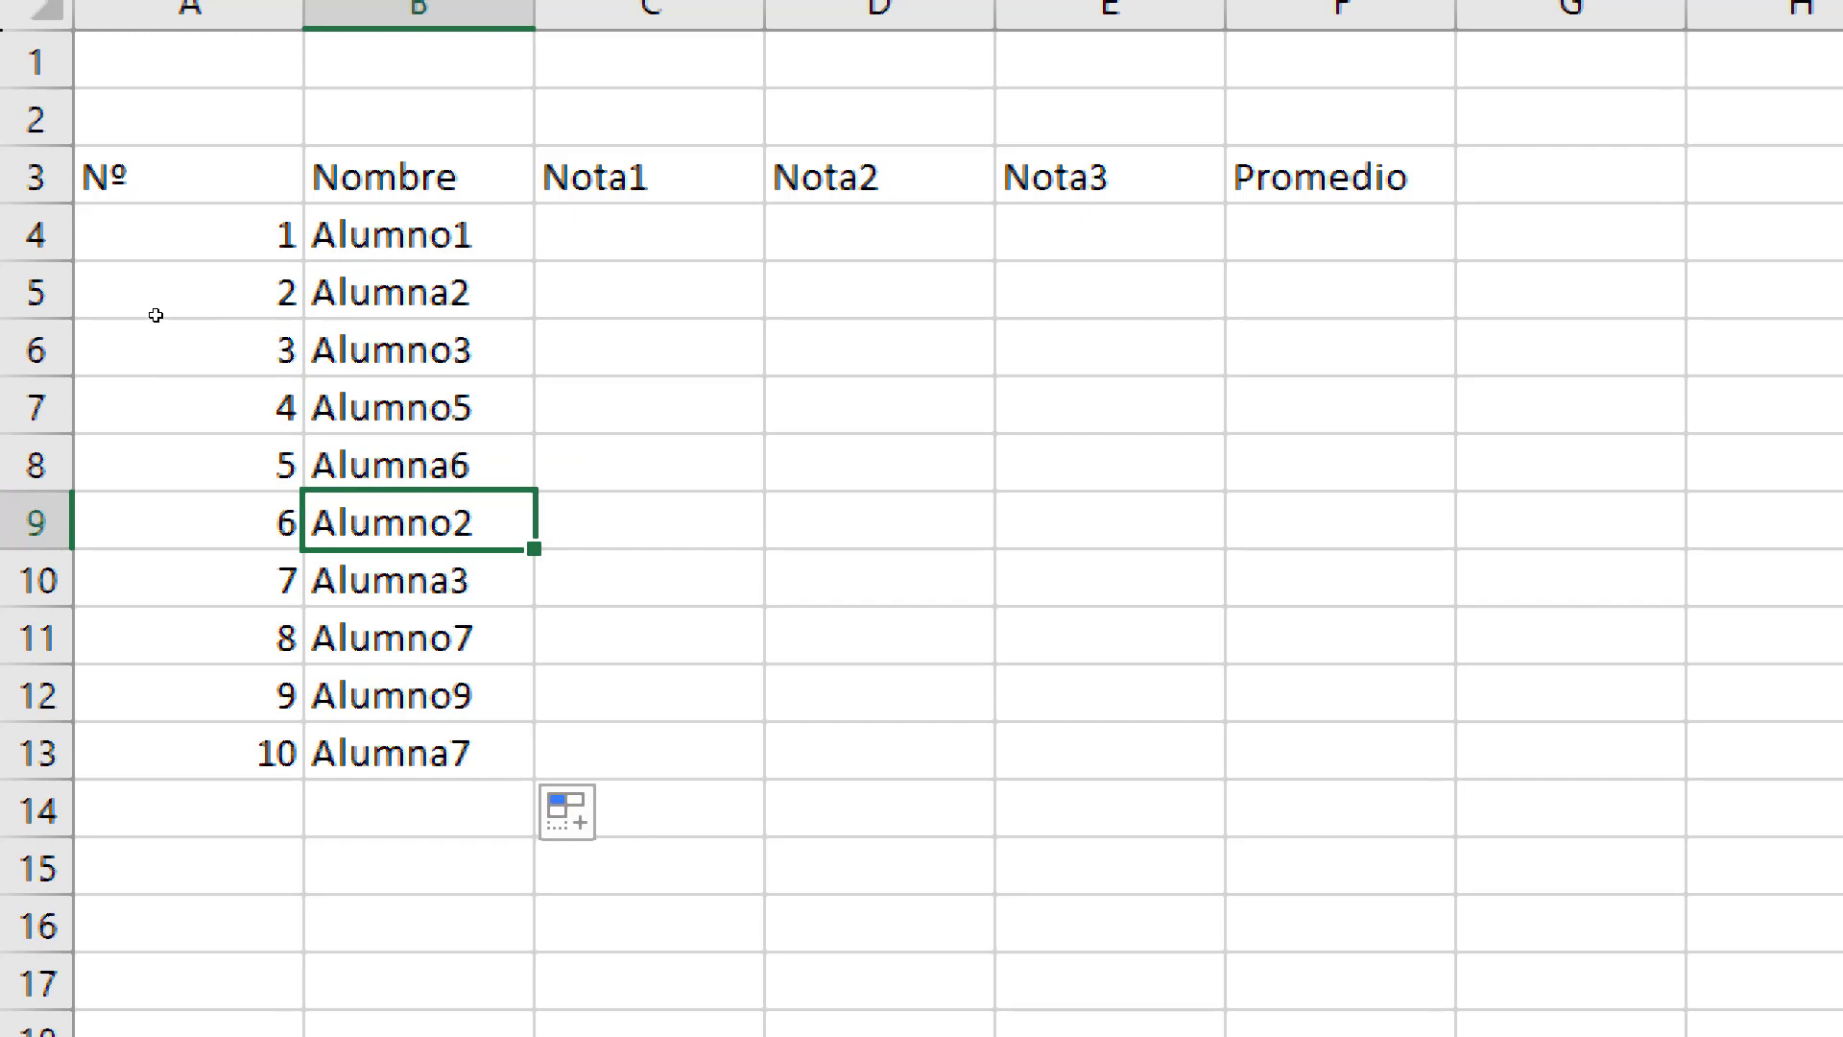
{"action": "key", "text": "Right"}
{"action": "key", "text": "Left"}
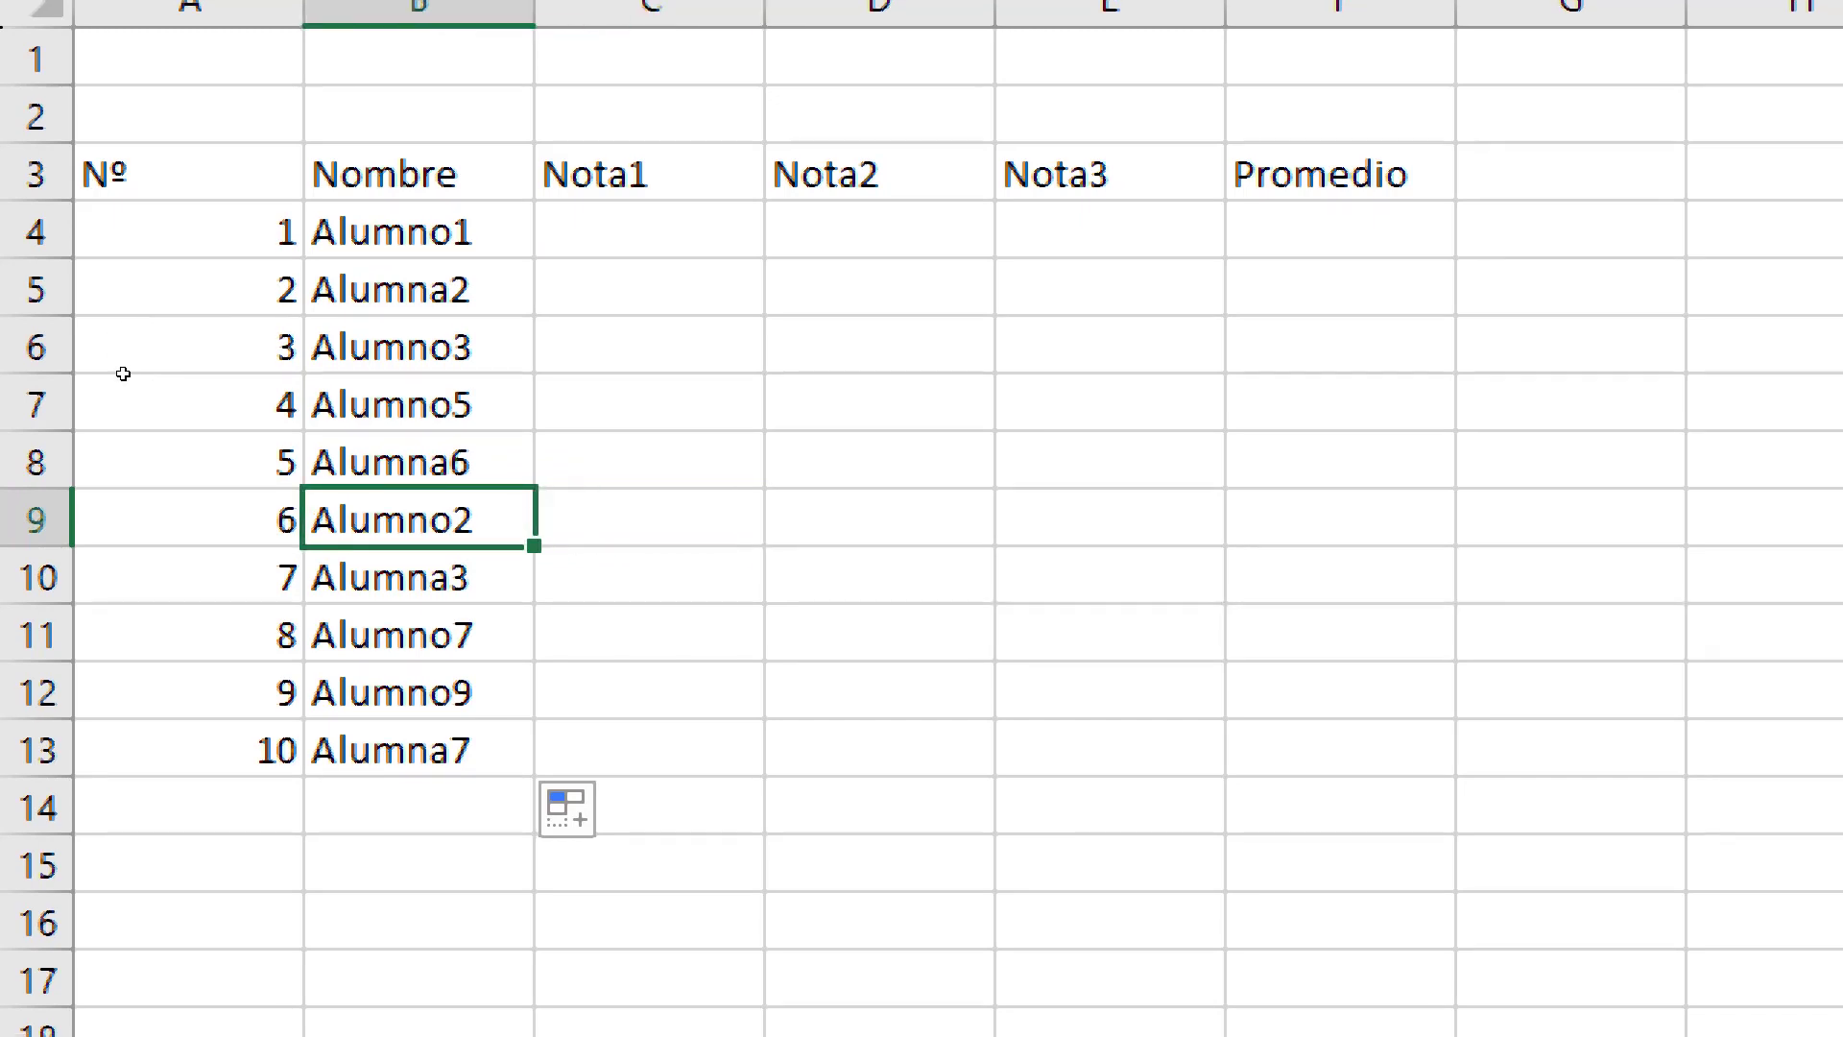
{"action": "double_click", "coordinate": [373, 519]}
{"action": "key", "text": "BackSpace"}
{"action": "type", "text": "7"}
{"action": "key", "text": "Return"}
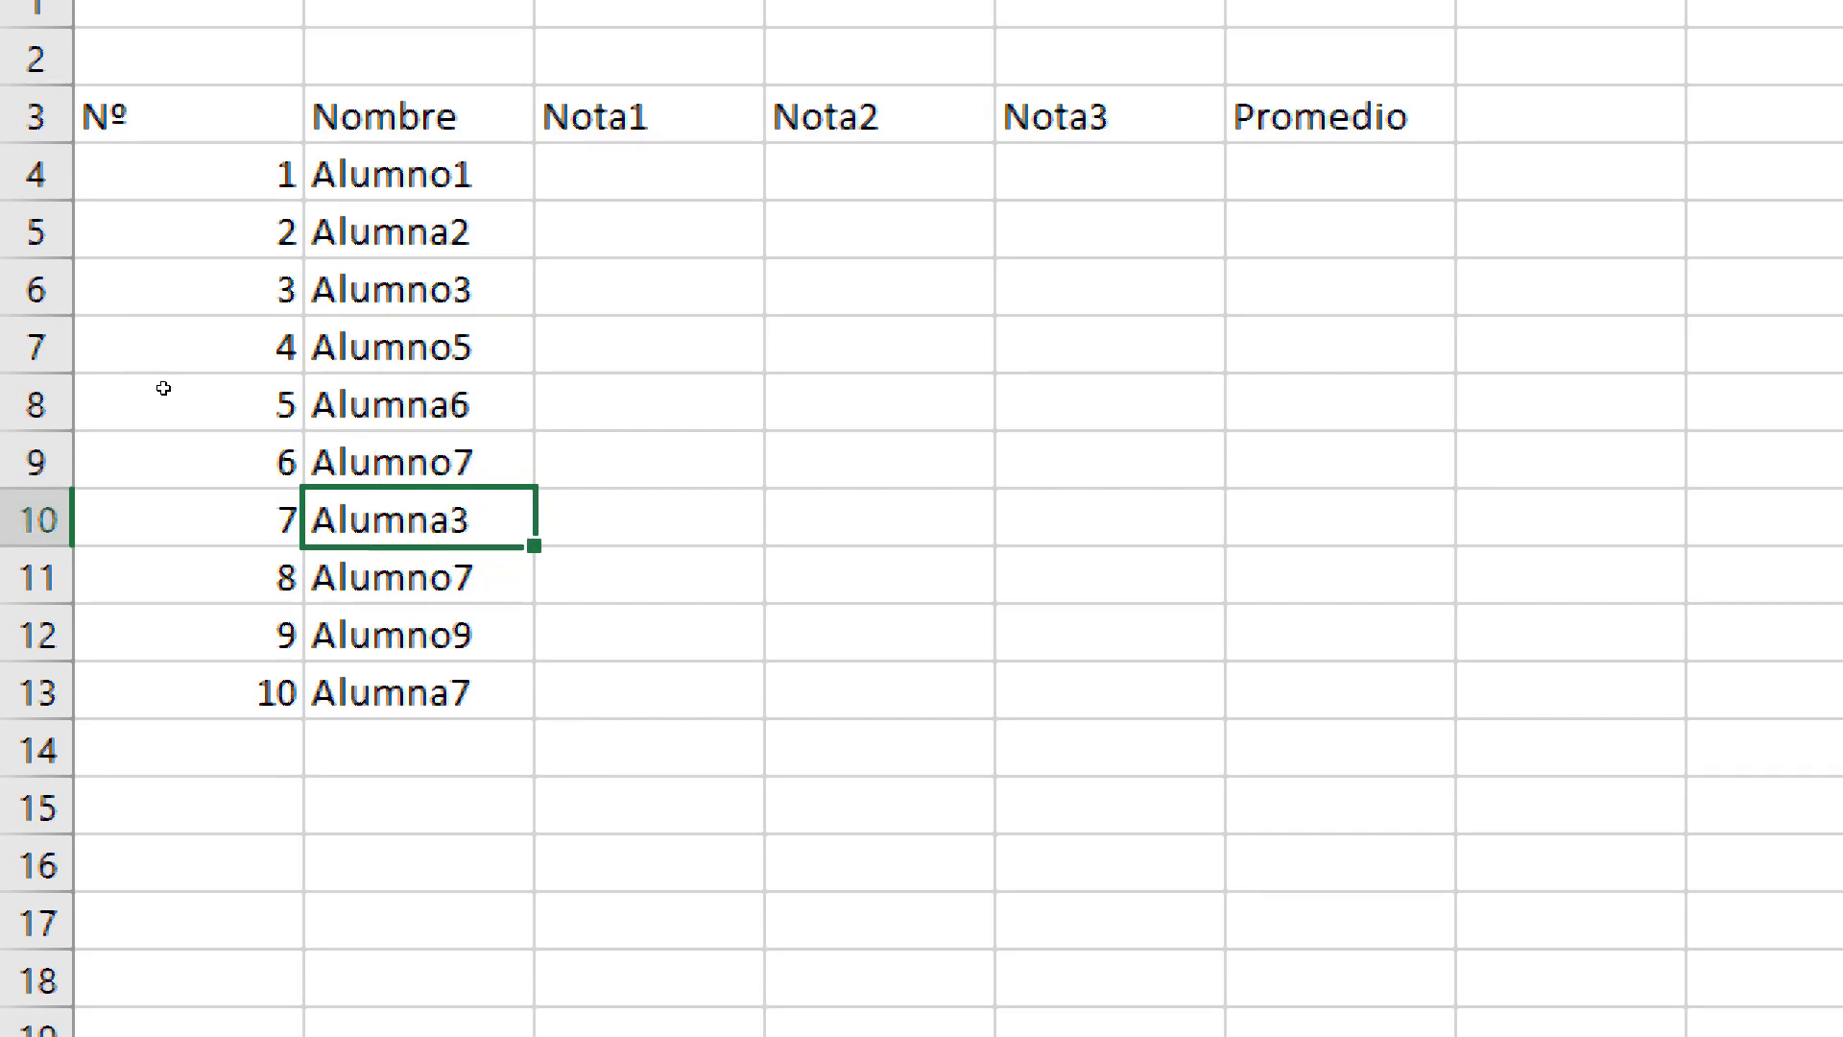
Change the name in B10 to Alumna8 and the name in B11 to Alumno9
{"action": "key", "text": "F2"}
{"action": "key", "text": "BackSpace"}
{"action": "type", "text": "8"}
{"action": "key", "text": "Return"}
{"action": "key", "text": "F2"}
{"action": "key", "text": "BackSpace"}
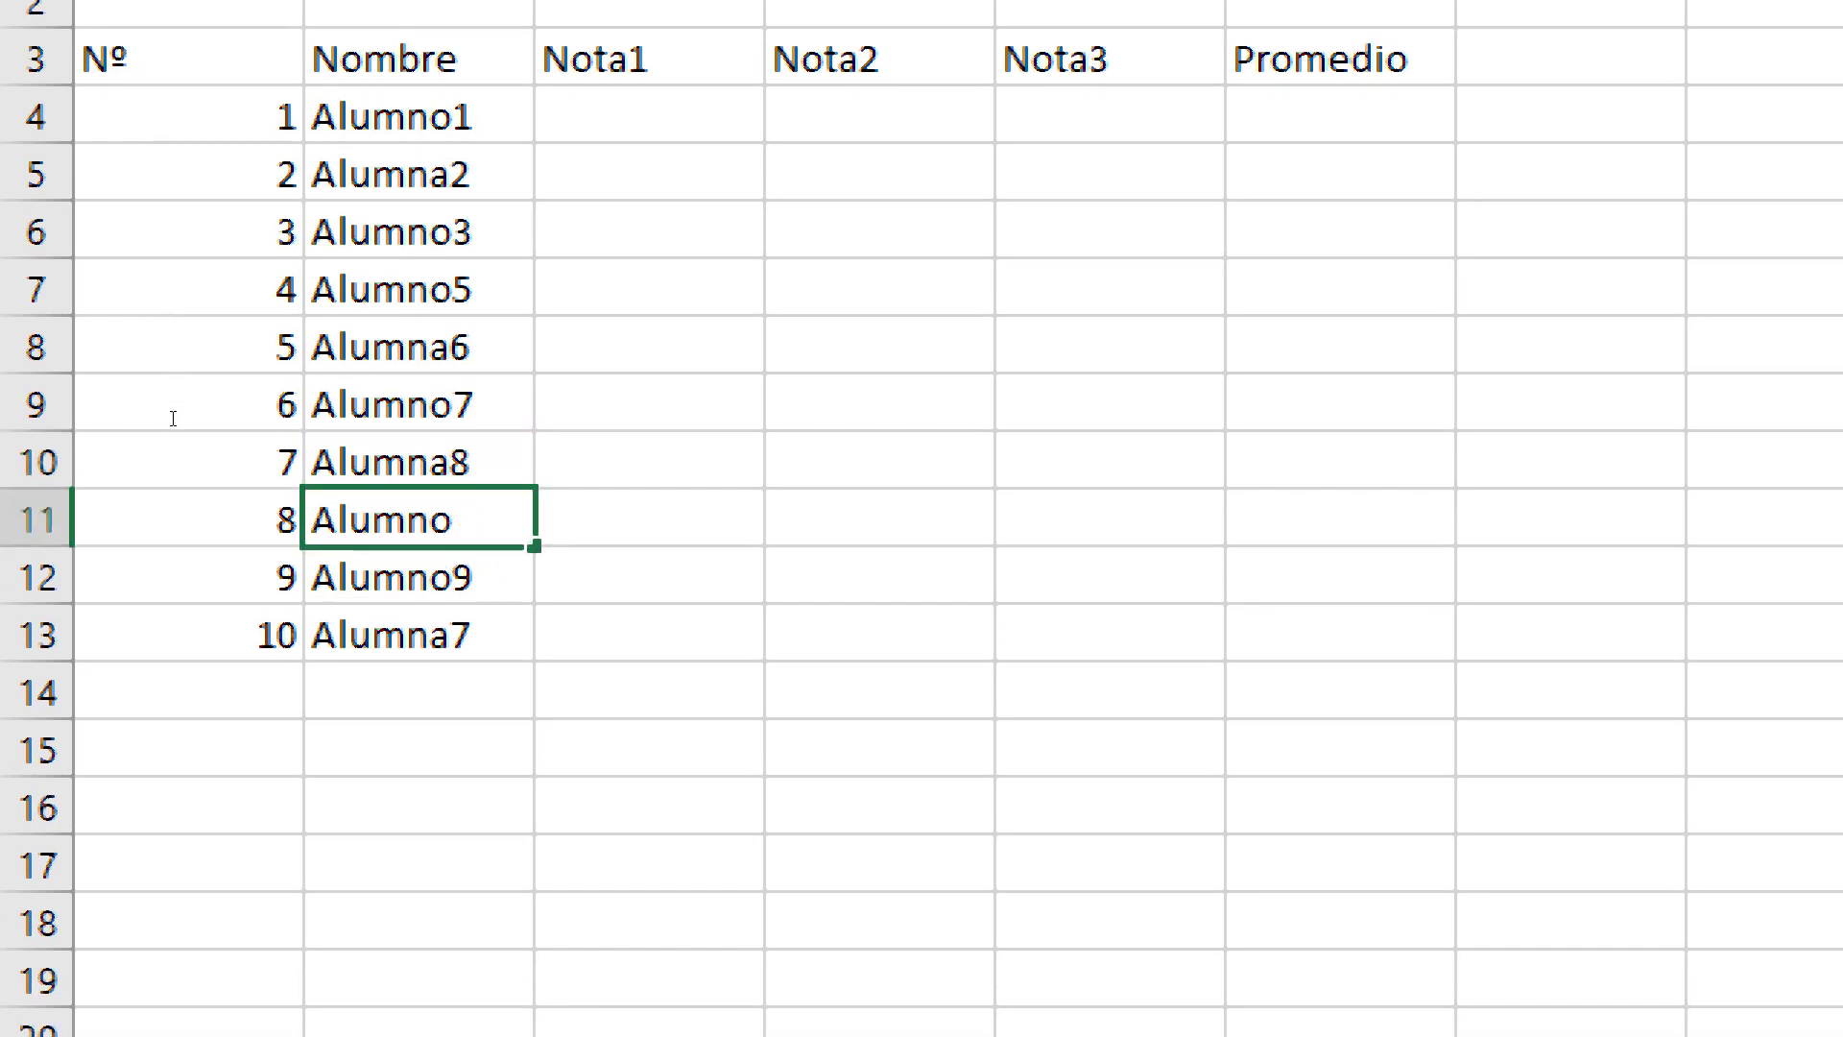
{"action": "type", "text": "9"}
{"action": "key", "text": "Return"}
Change the name in B12 to Alumno4 and the name in B13 to Alumna10
{"action": "key", "text": "F2"}
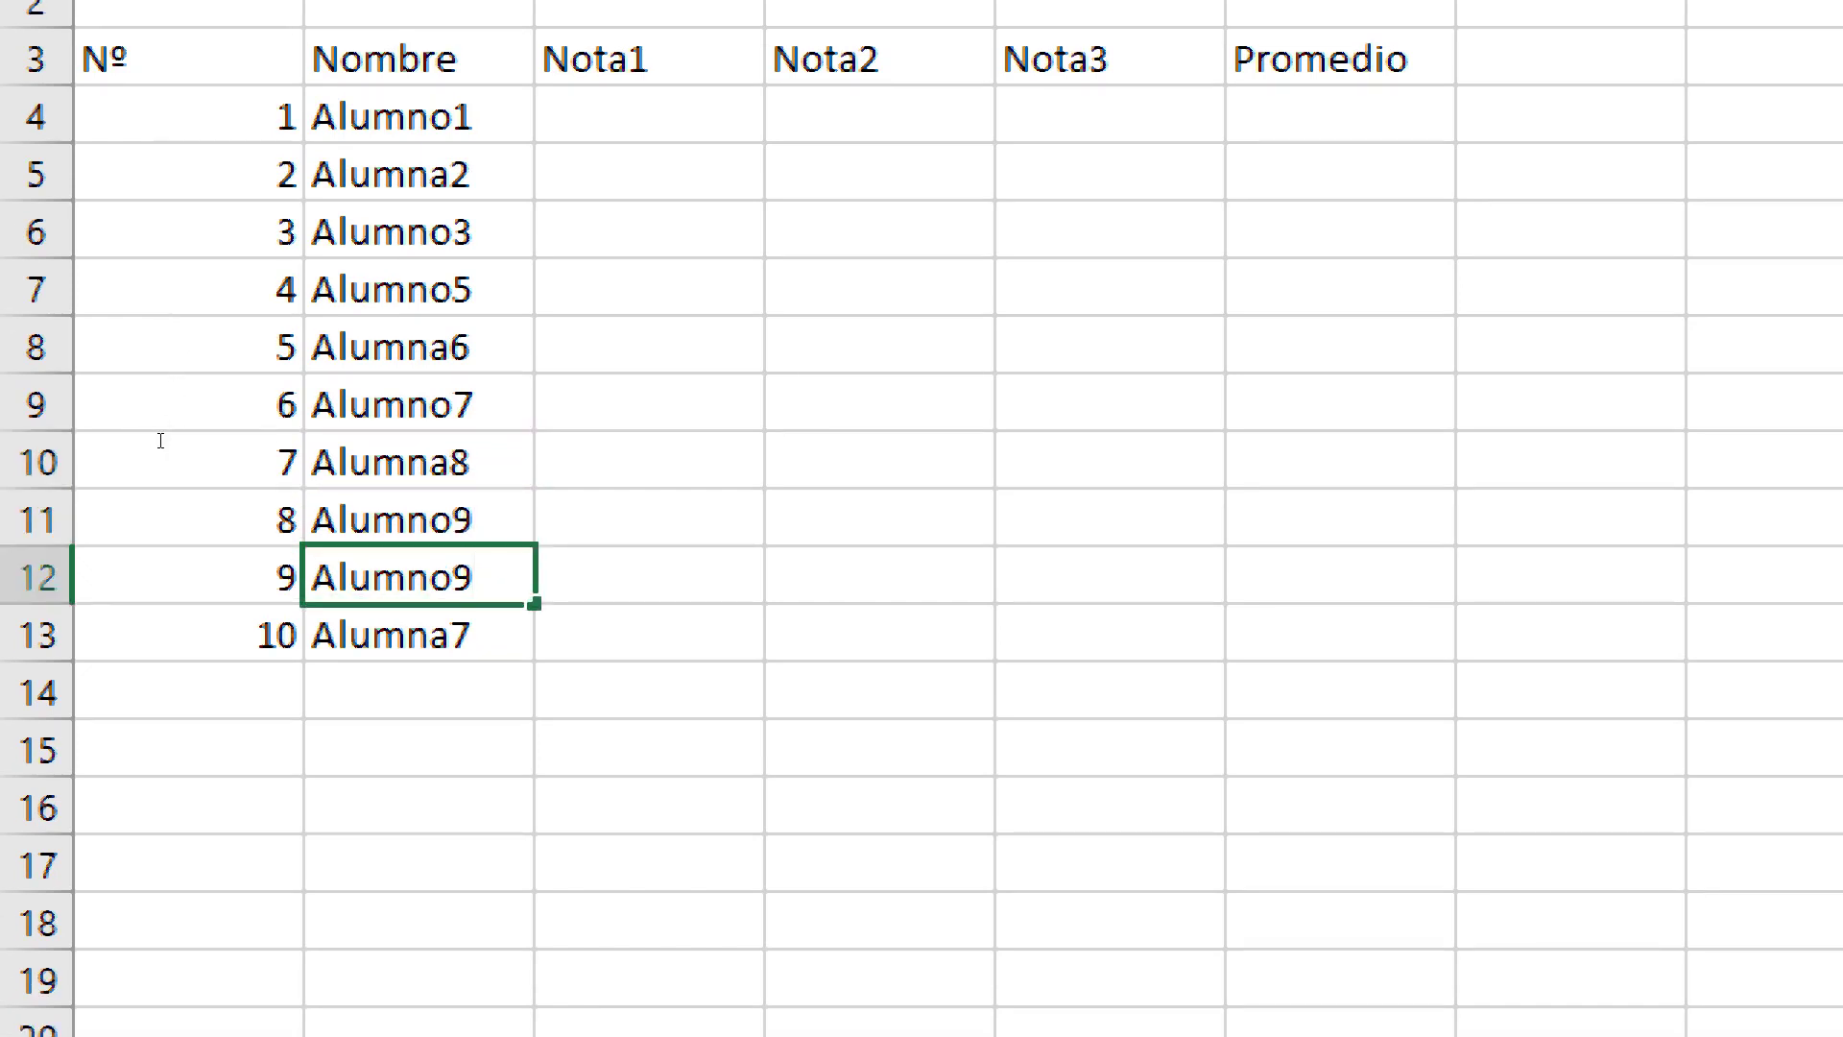
{"action": "key", "text": "BackSpace"}
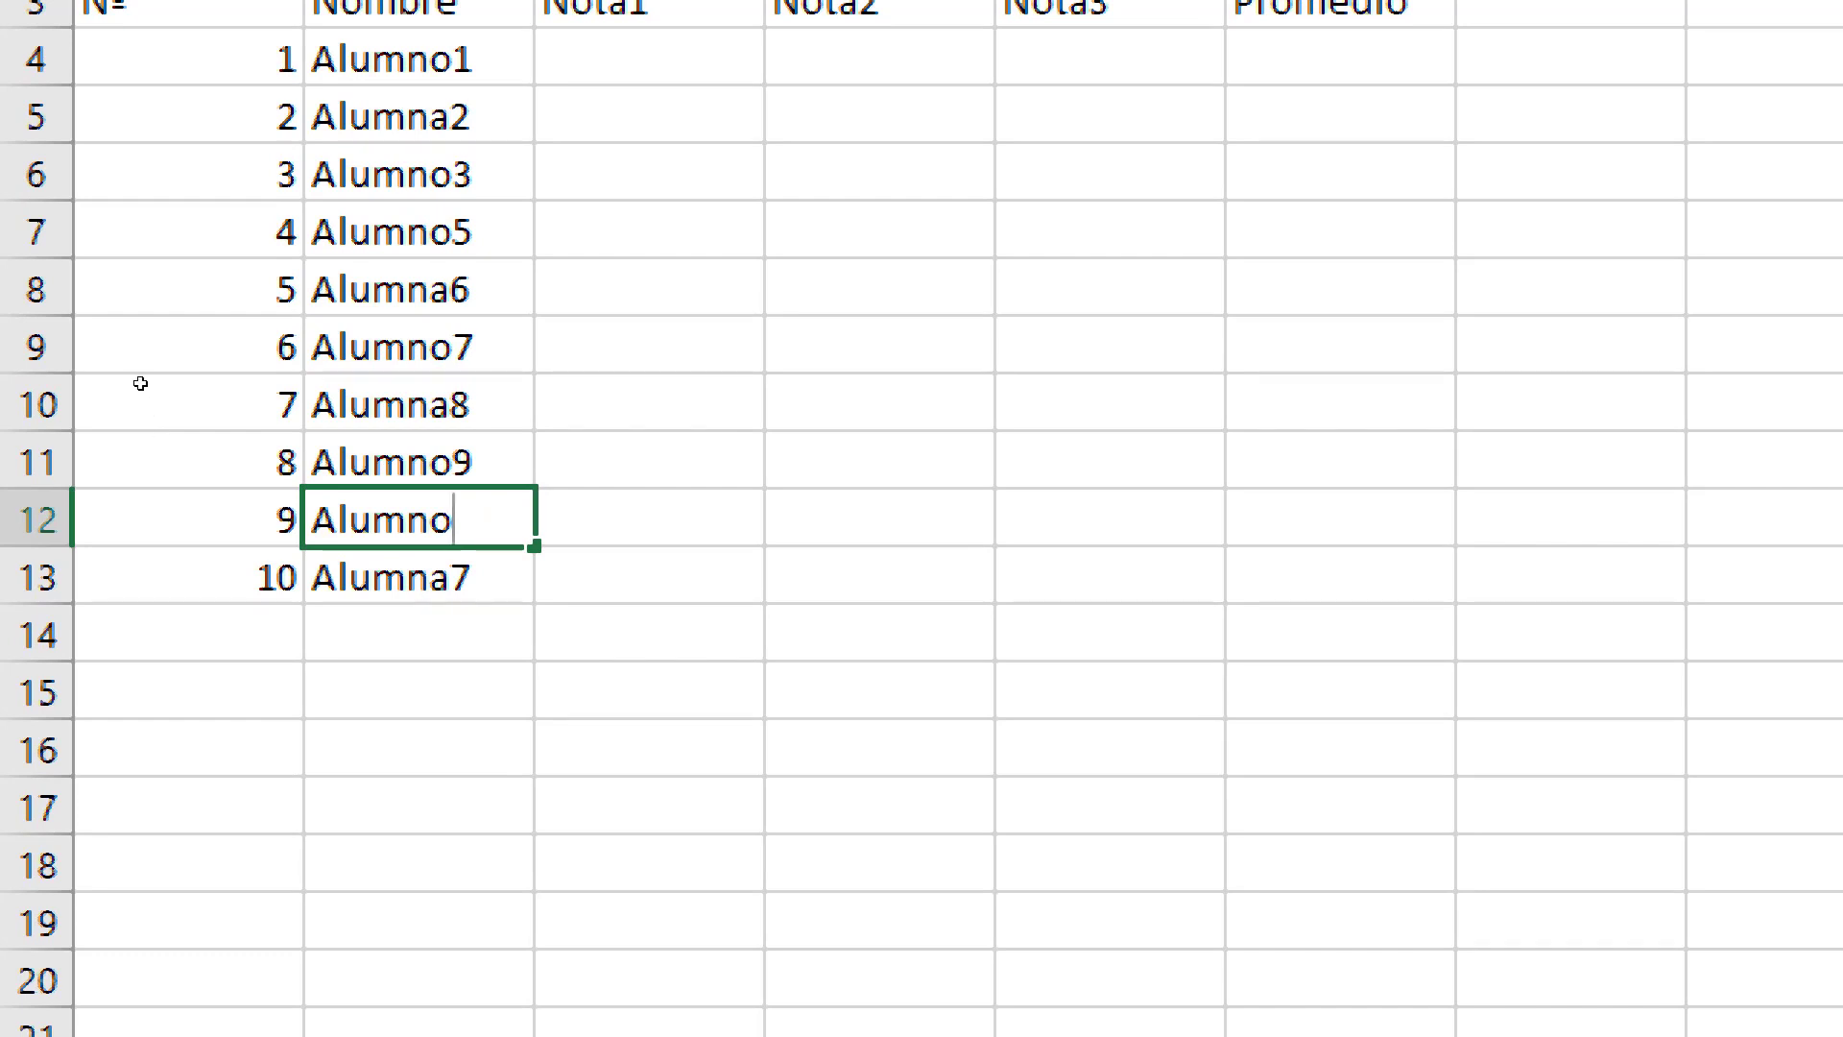
{"action": "type", "text": "4"}
{"action": "key", "text": "Return"}
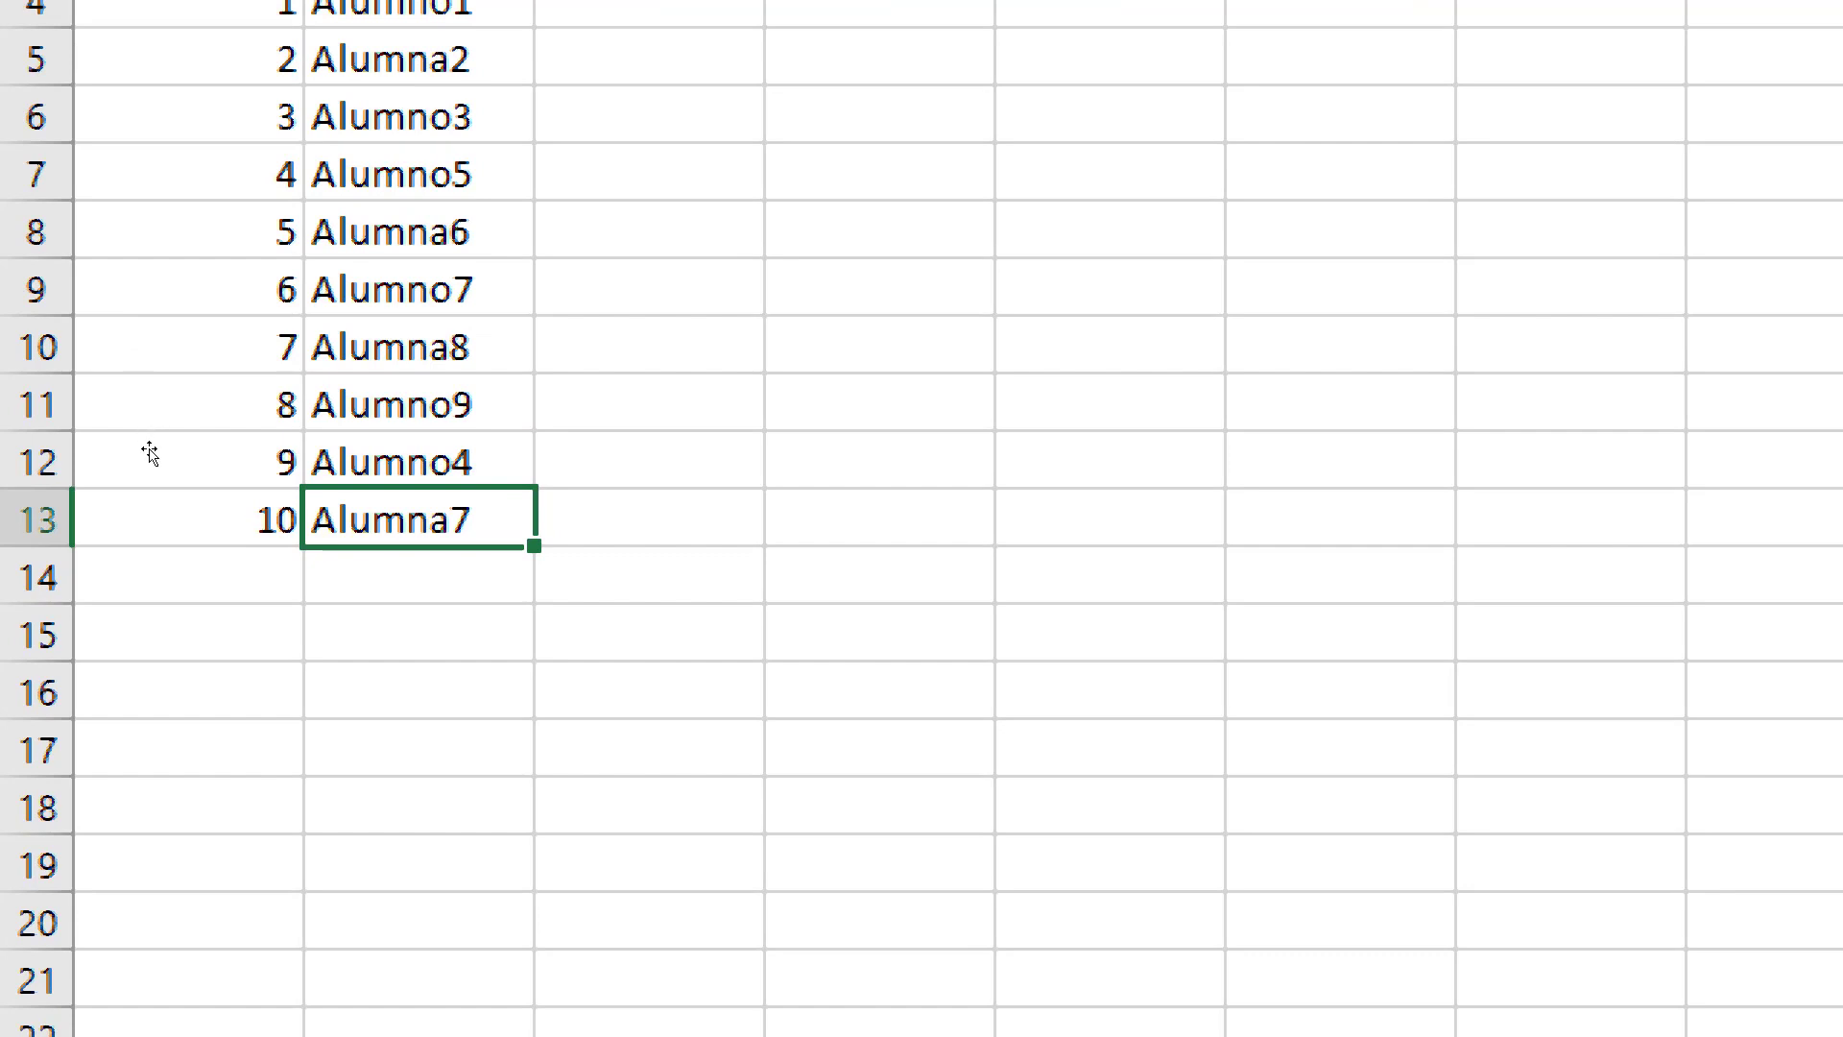
{"action": "key", "text": "F2"}
{"action": "key", "text": "BackSpace"}
{"action": "type", "text": "10"}
{"action": "key", "text": "Return"}
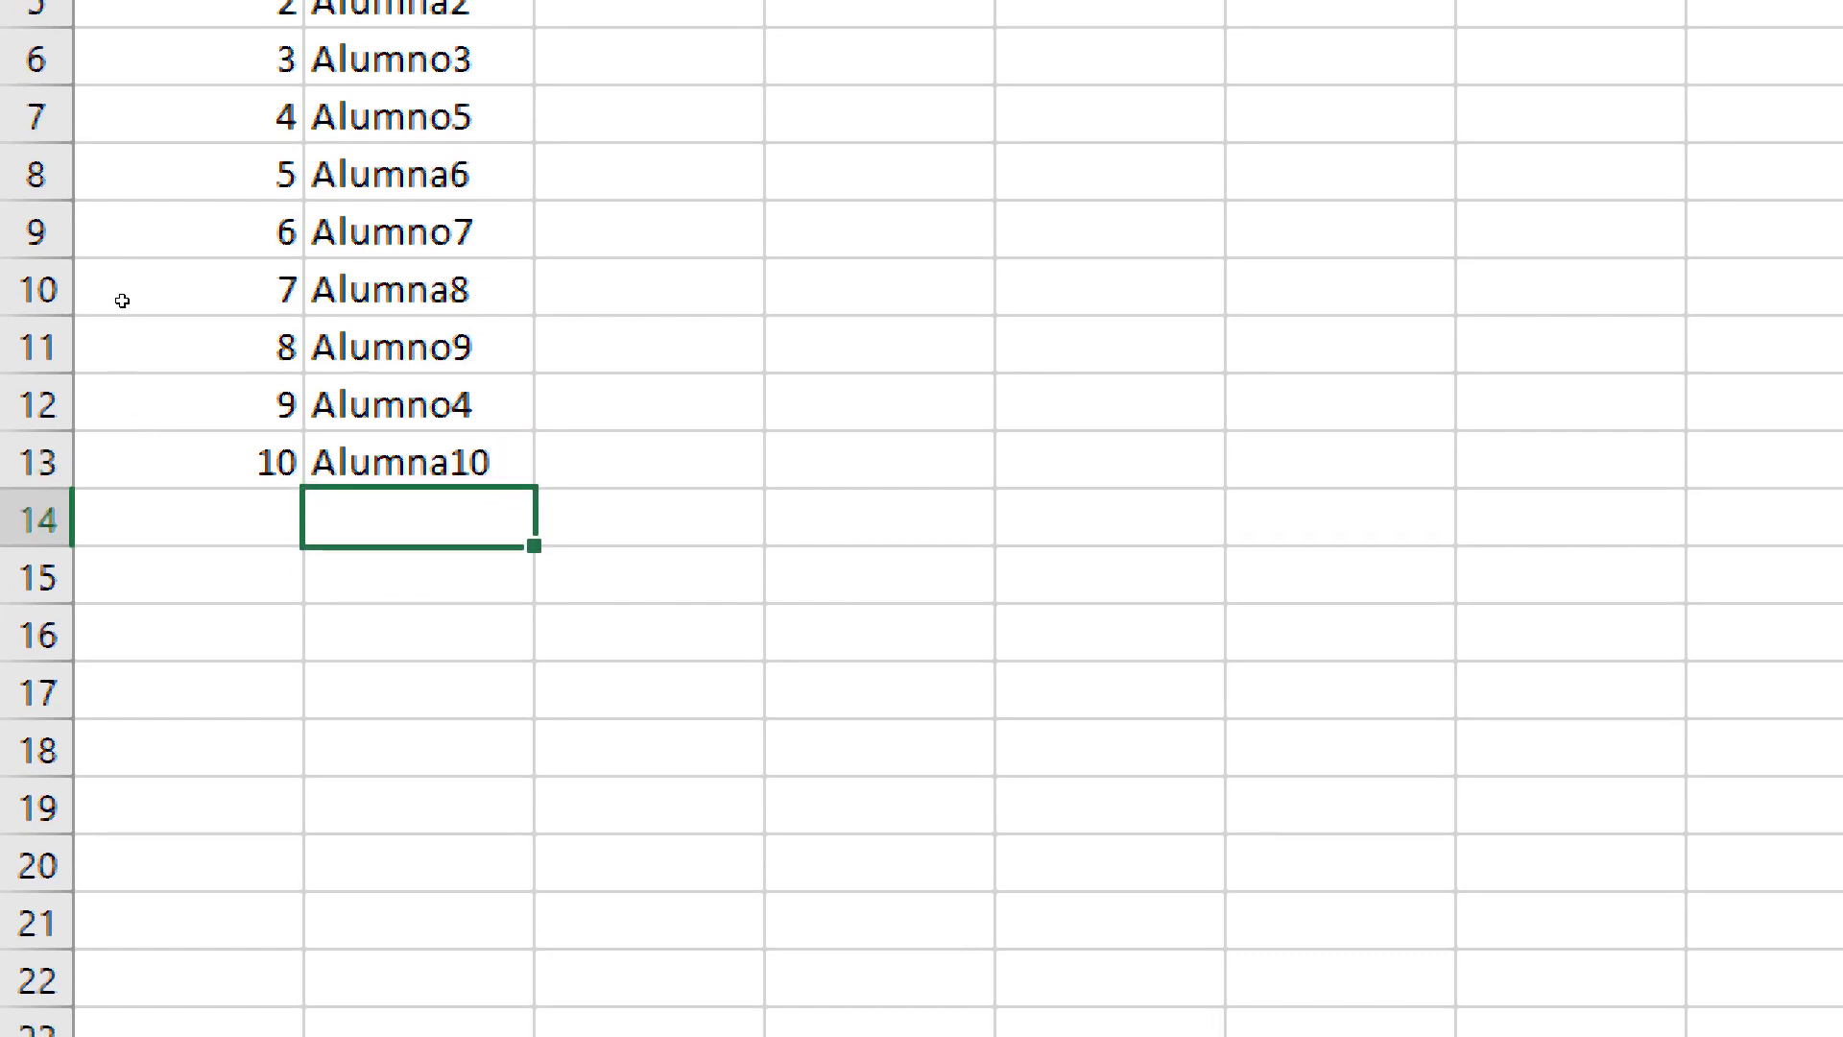
Replace the names in B4:B13 with an autofilled series running from Alumno1 to Alumno10
{"action": "mouse_move", "coordinate": [384, 102]}
{"action": "left_mouse_down"}
{"action": "mouse_move", "coordinate": [439, 383]}
{"action": "mouse_move", "coordinate": [448, 620]}
{"action": "left_mouse_up"}
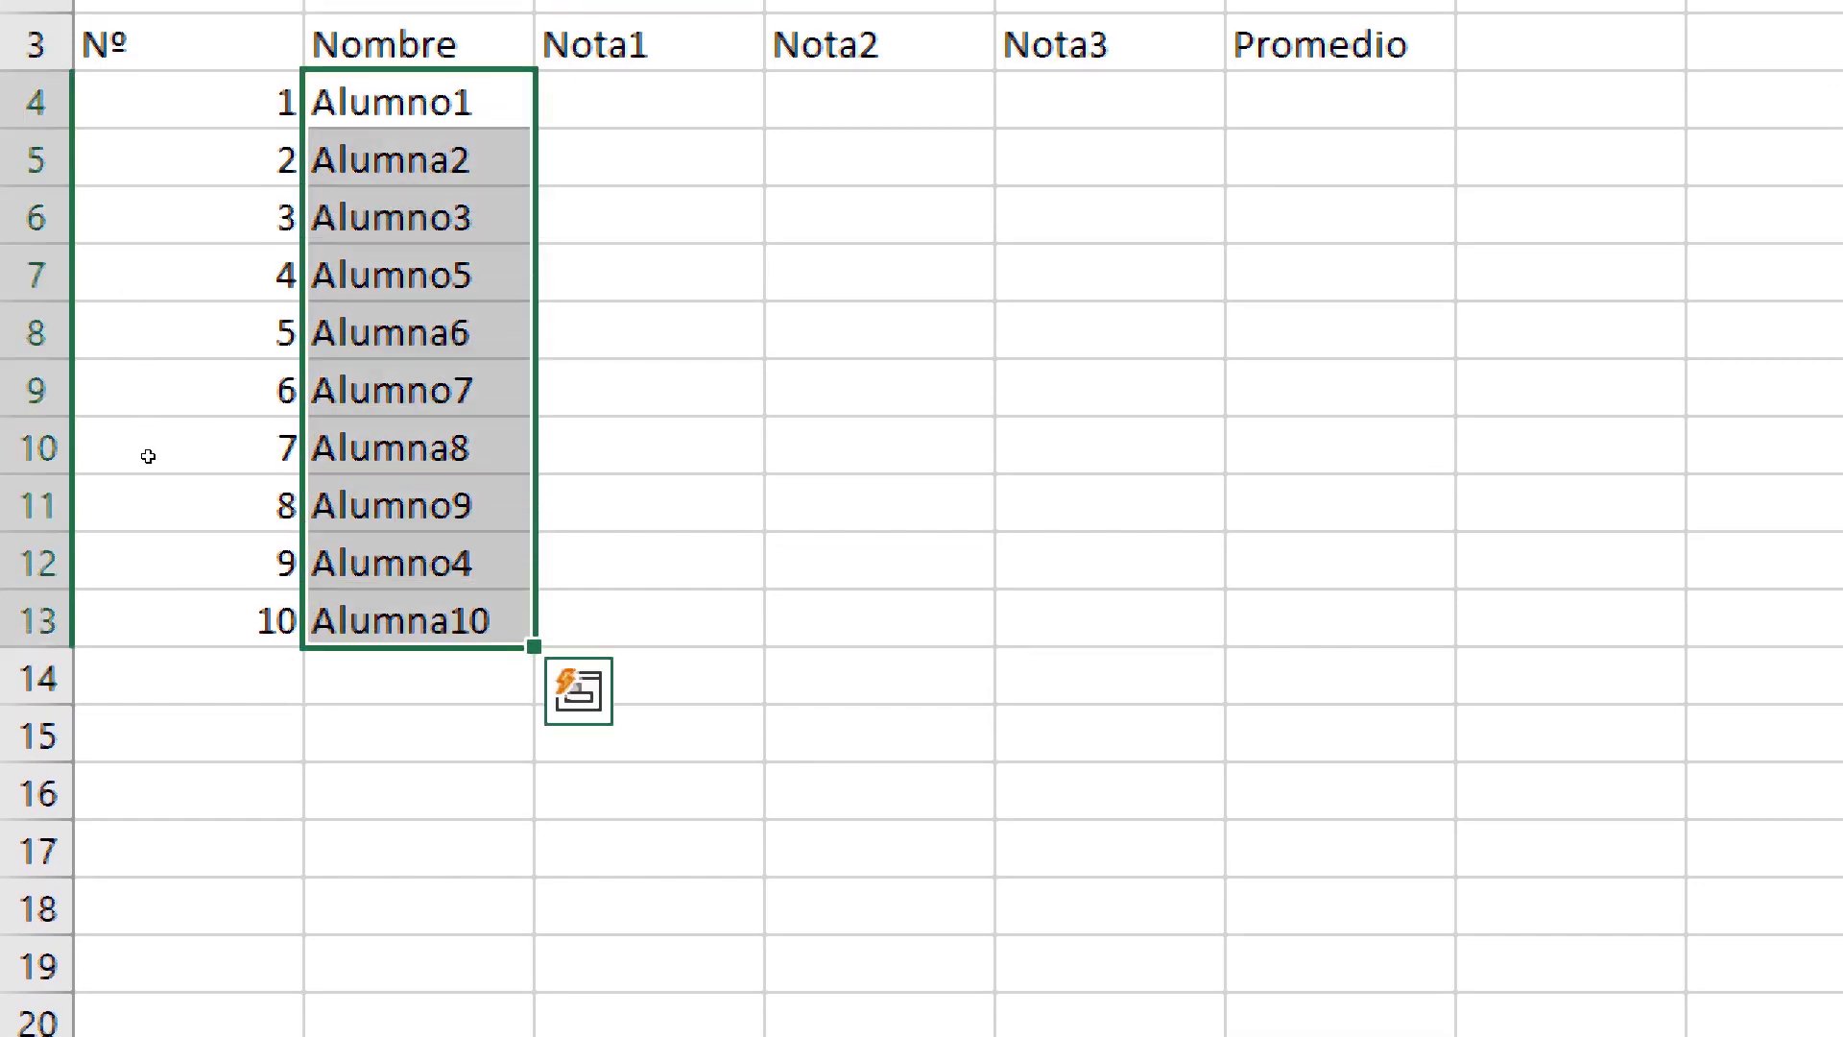
{"action": "right_click", "coordinate": [119, 291]}
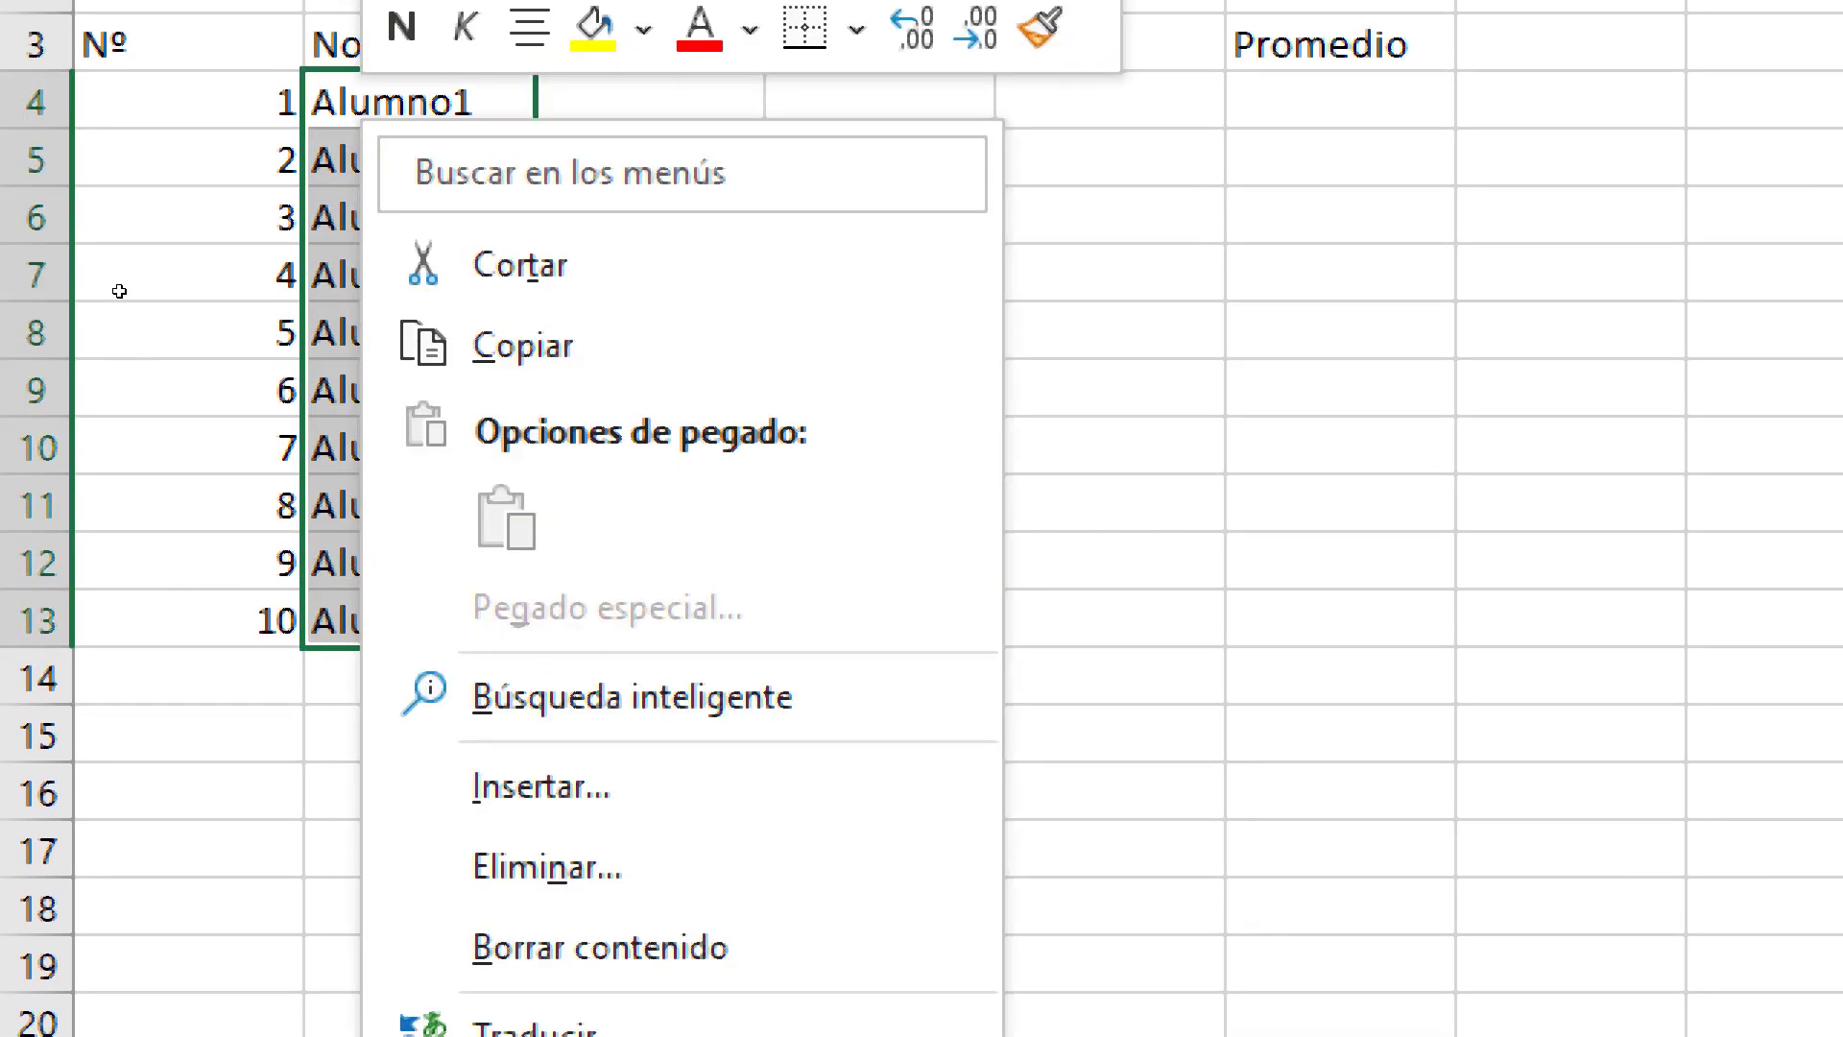
{"action": "left_click", "coordinate": [317, 101]}
{"action": "left_click", "coordinate": [384, 101]}
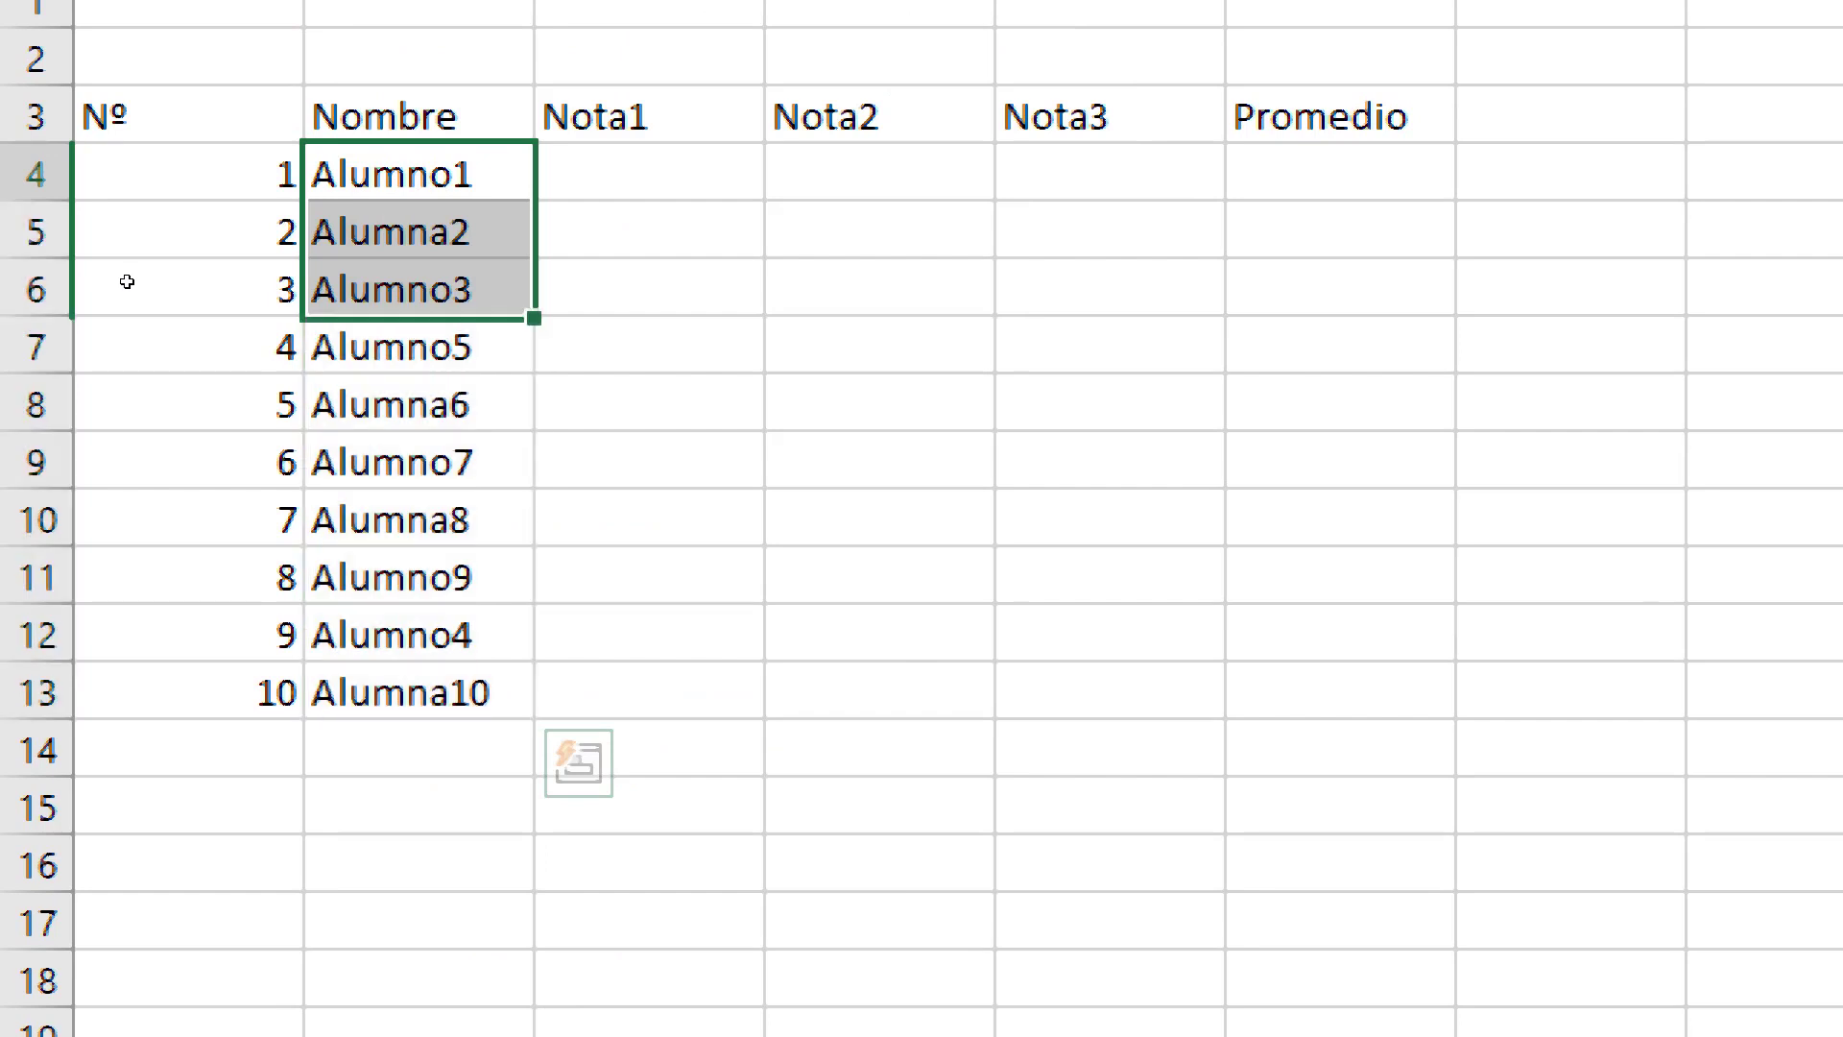
{"action": "left_click_drag", "start_coordinate": [183, 292], "coordinate": [200, 452]}
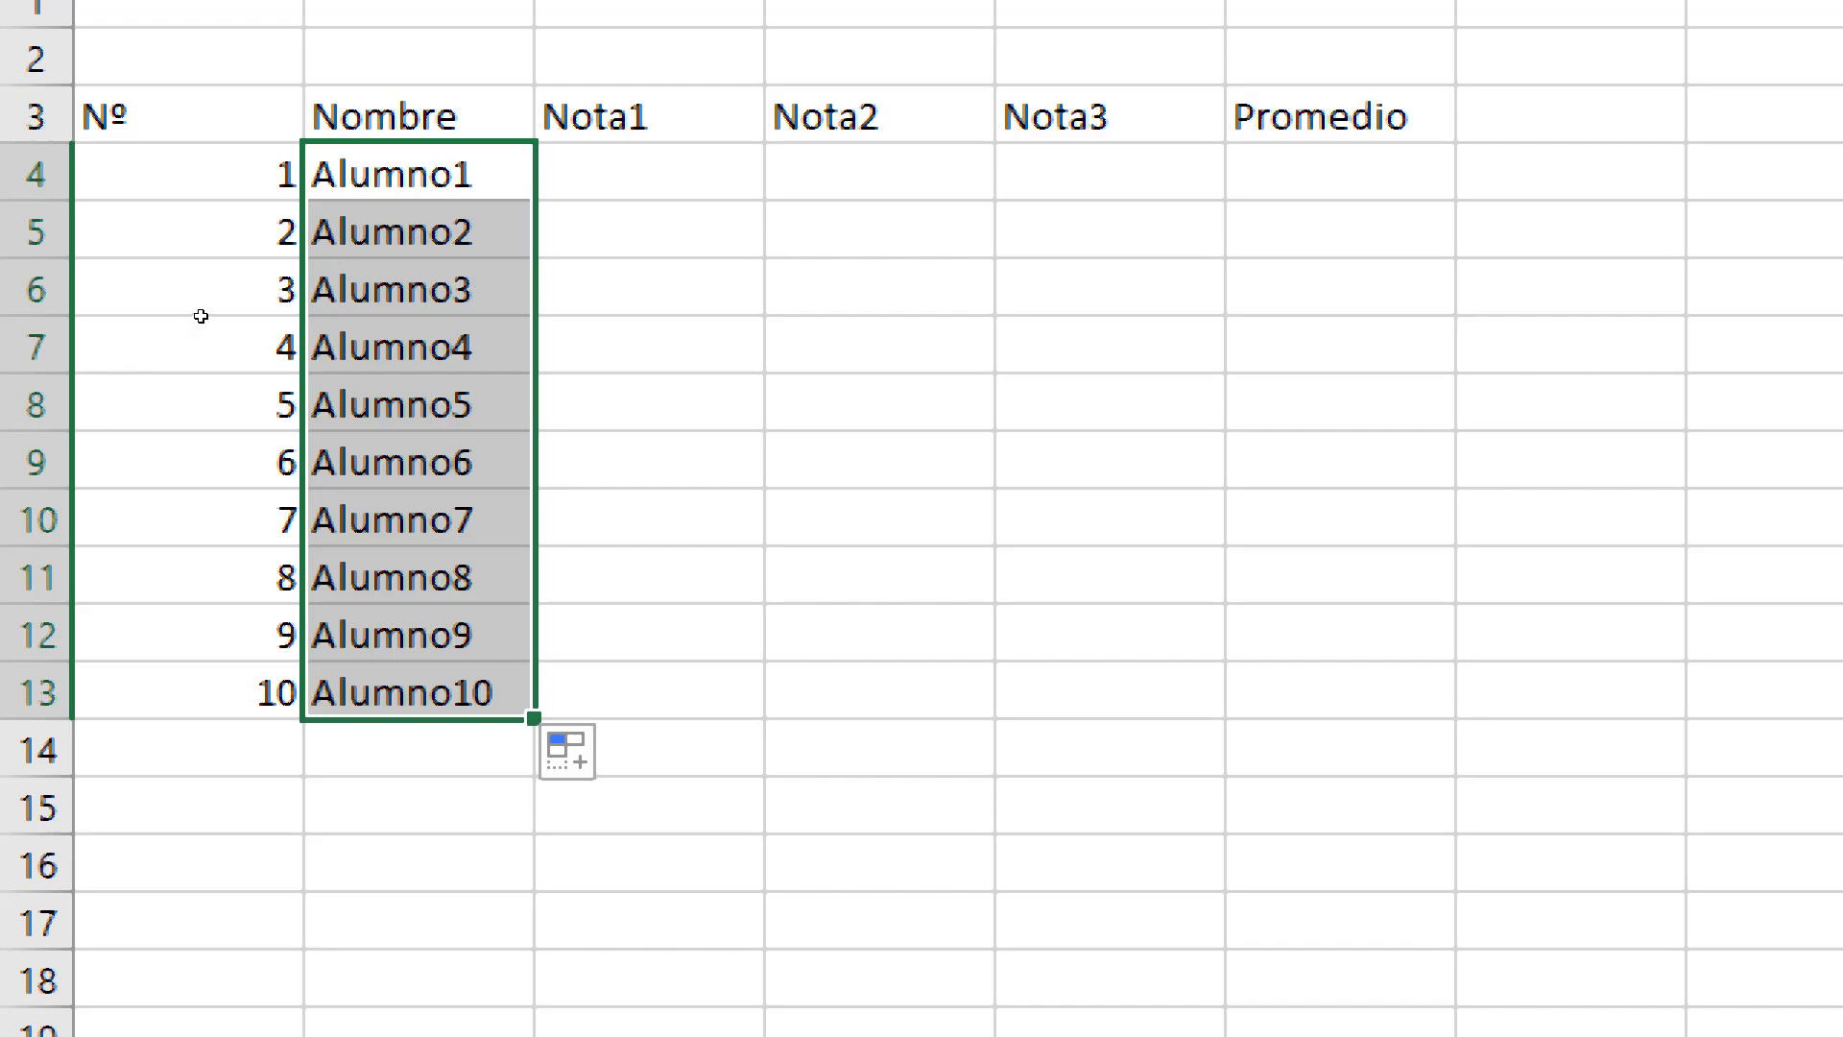
Select the block C4:F13 from C4, extending down the rows before going across the columns
{"action": "key", "text": "Right"}
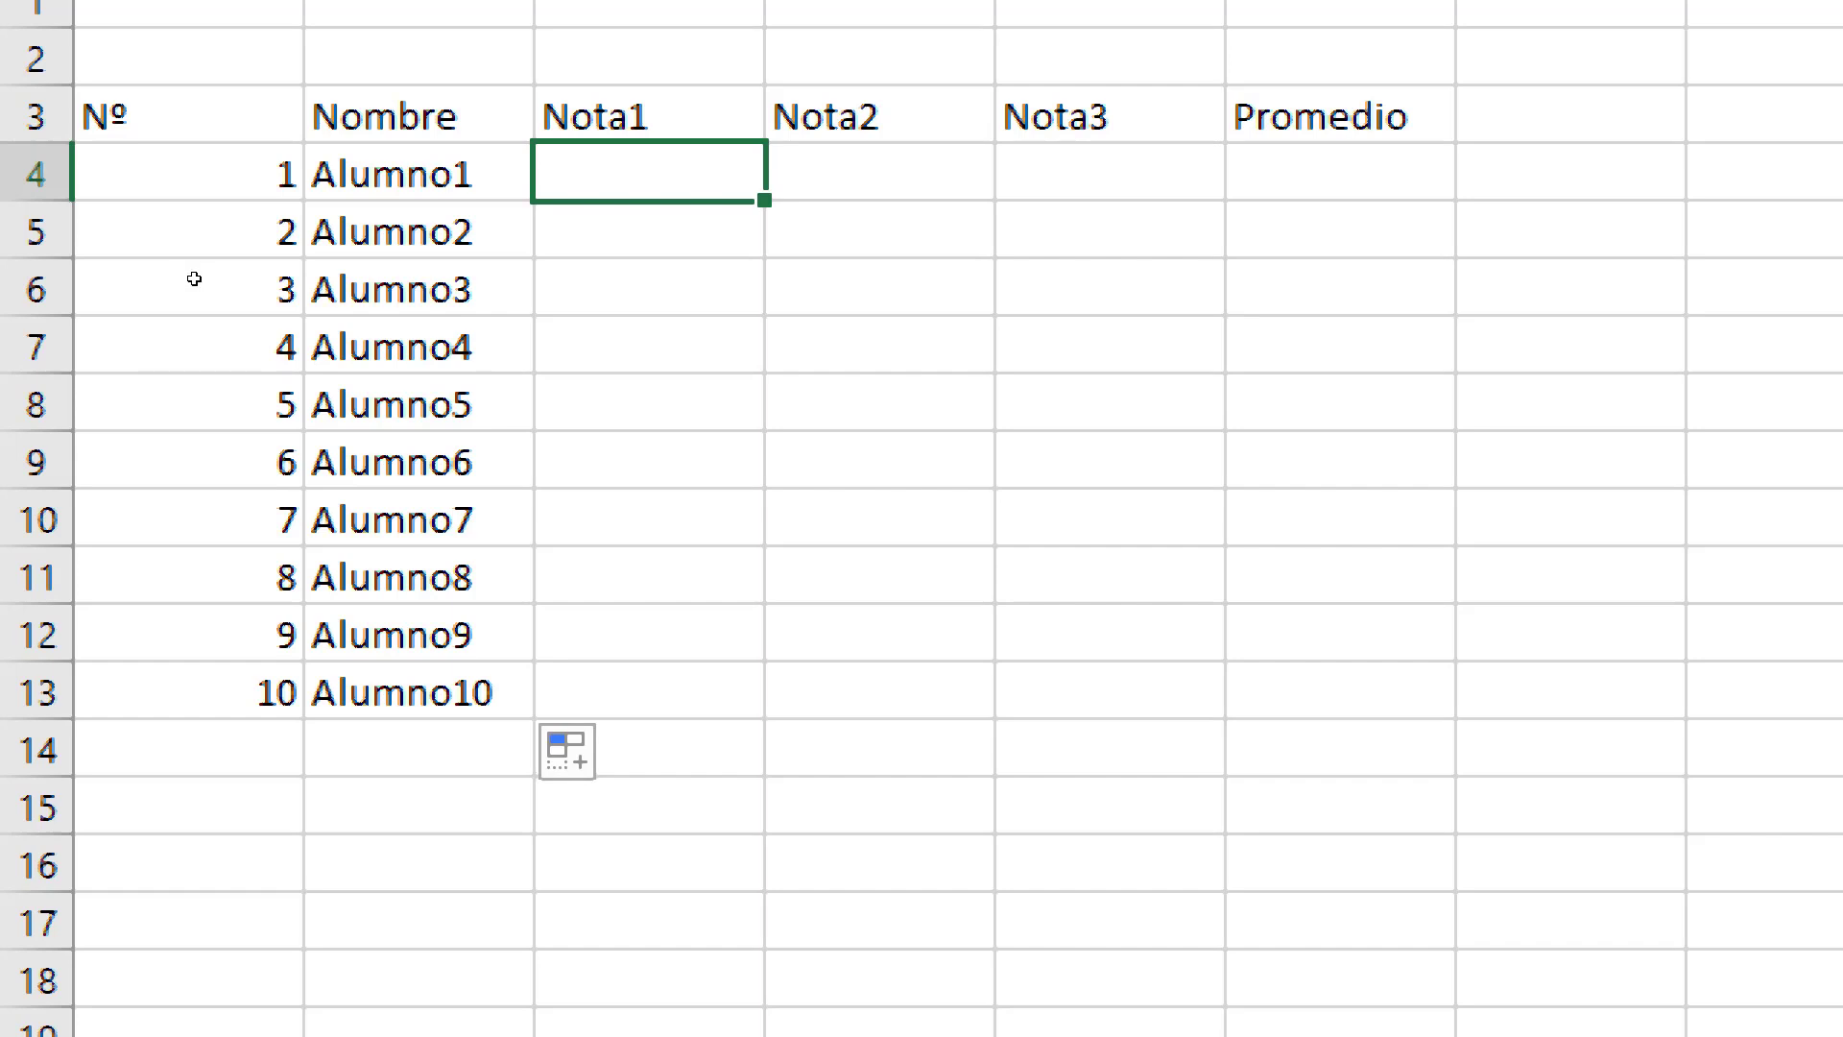
{"action": "key", "text": "shift+Down"}
{"action": "key", "text": "shift+Down"}
{"action": "key", "text": "shift+Down"}
{"action": "key", "text": "shift+Down"}
{"action": "key", "text": "shift+Down"}
{"action": "key", "text": "shift+Down"}
{"action": "key", "text": "shift+Down"}
{"action": "key", "text": "shift+Down"}
{"action": "key", "text": "shift+Down"}
{"action": "key", "text": "shift+Down"}
{"action": "key", "text": "shift+Right"}
{"action": "key", "text": "shift+Up"}
{"action": "key", "text": "shift+Right"}
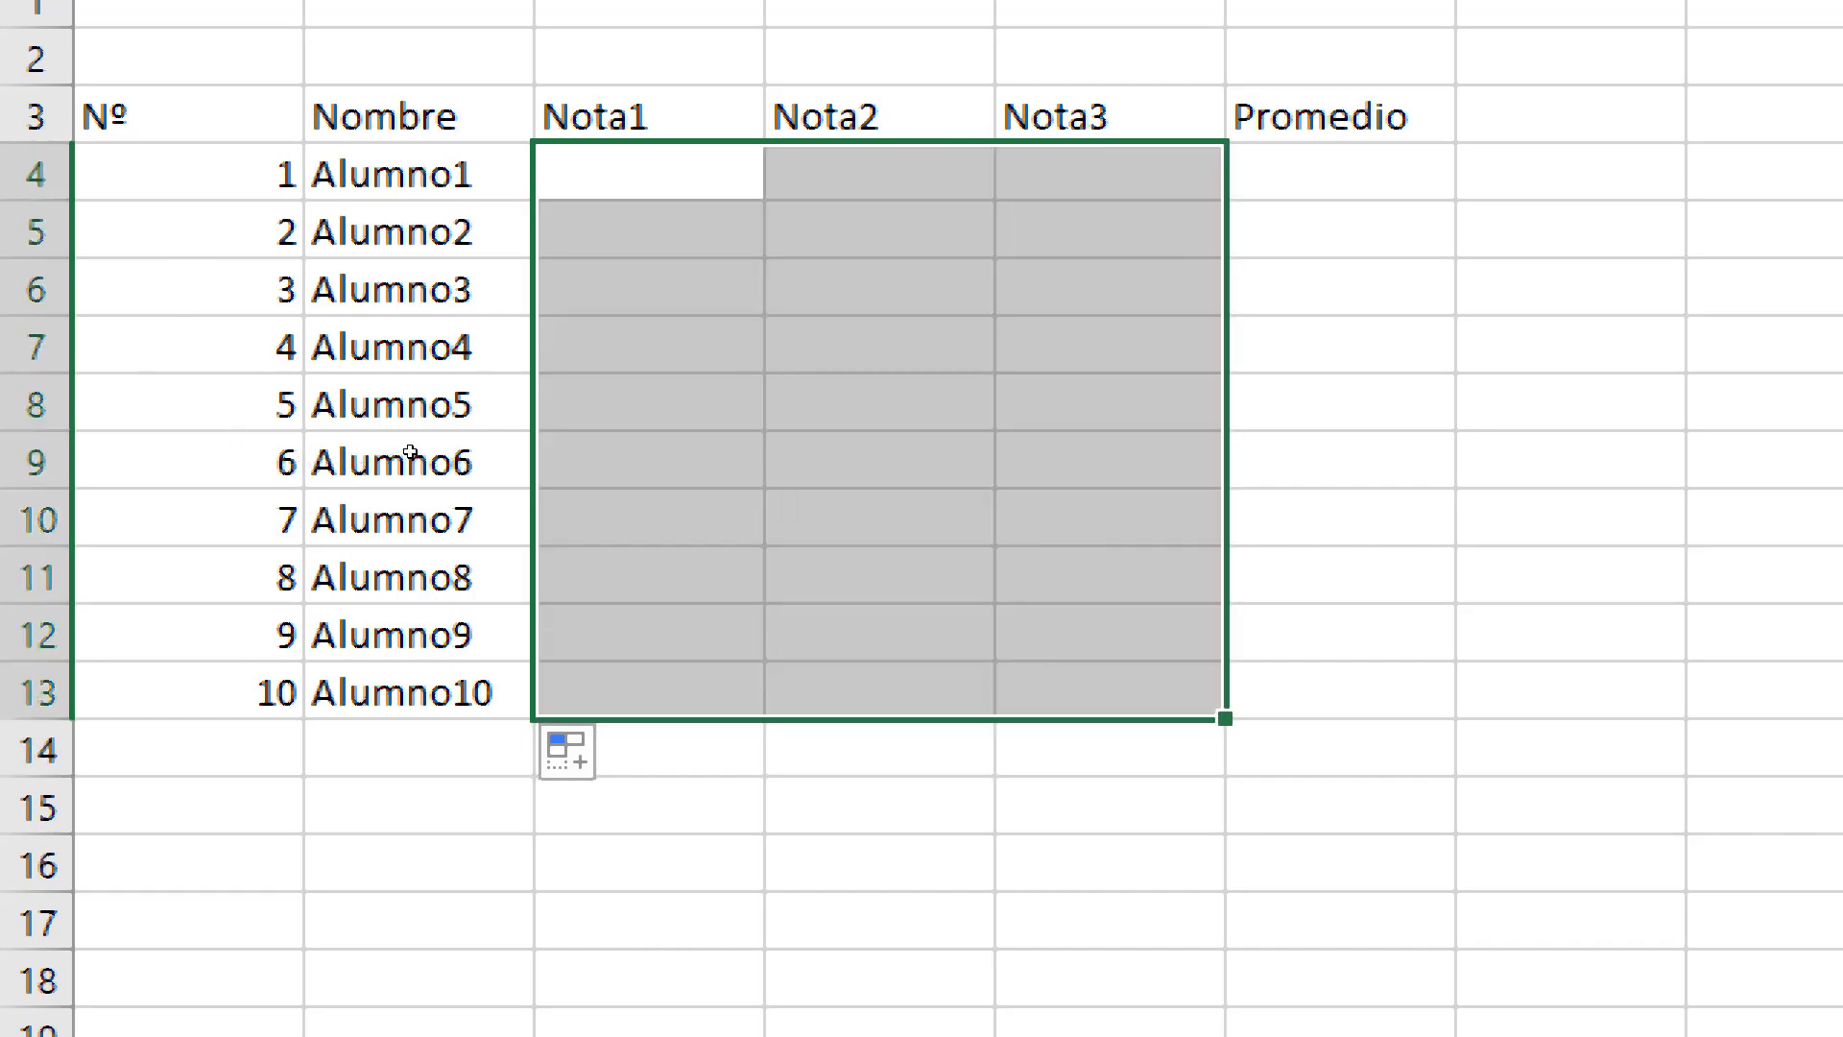
{"action": "key", "text": "shift+Right"}
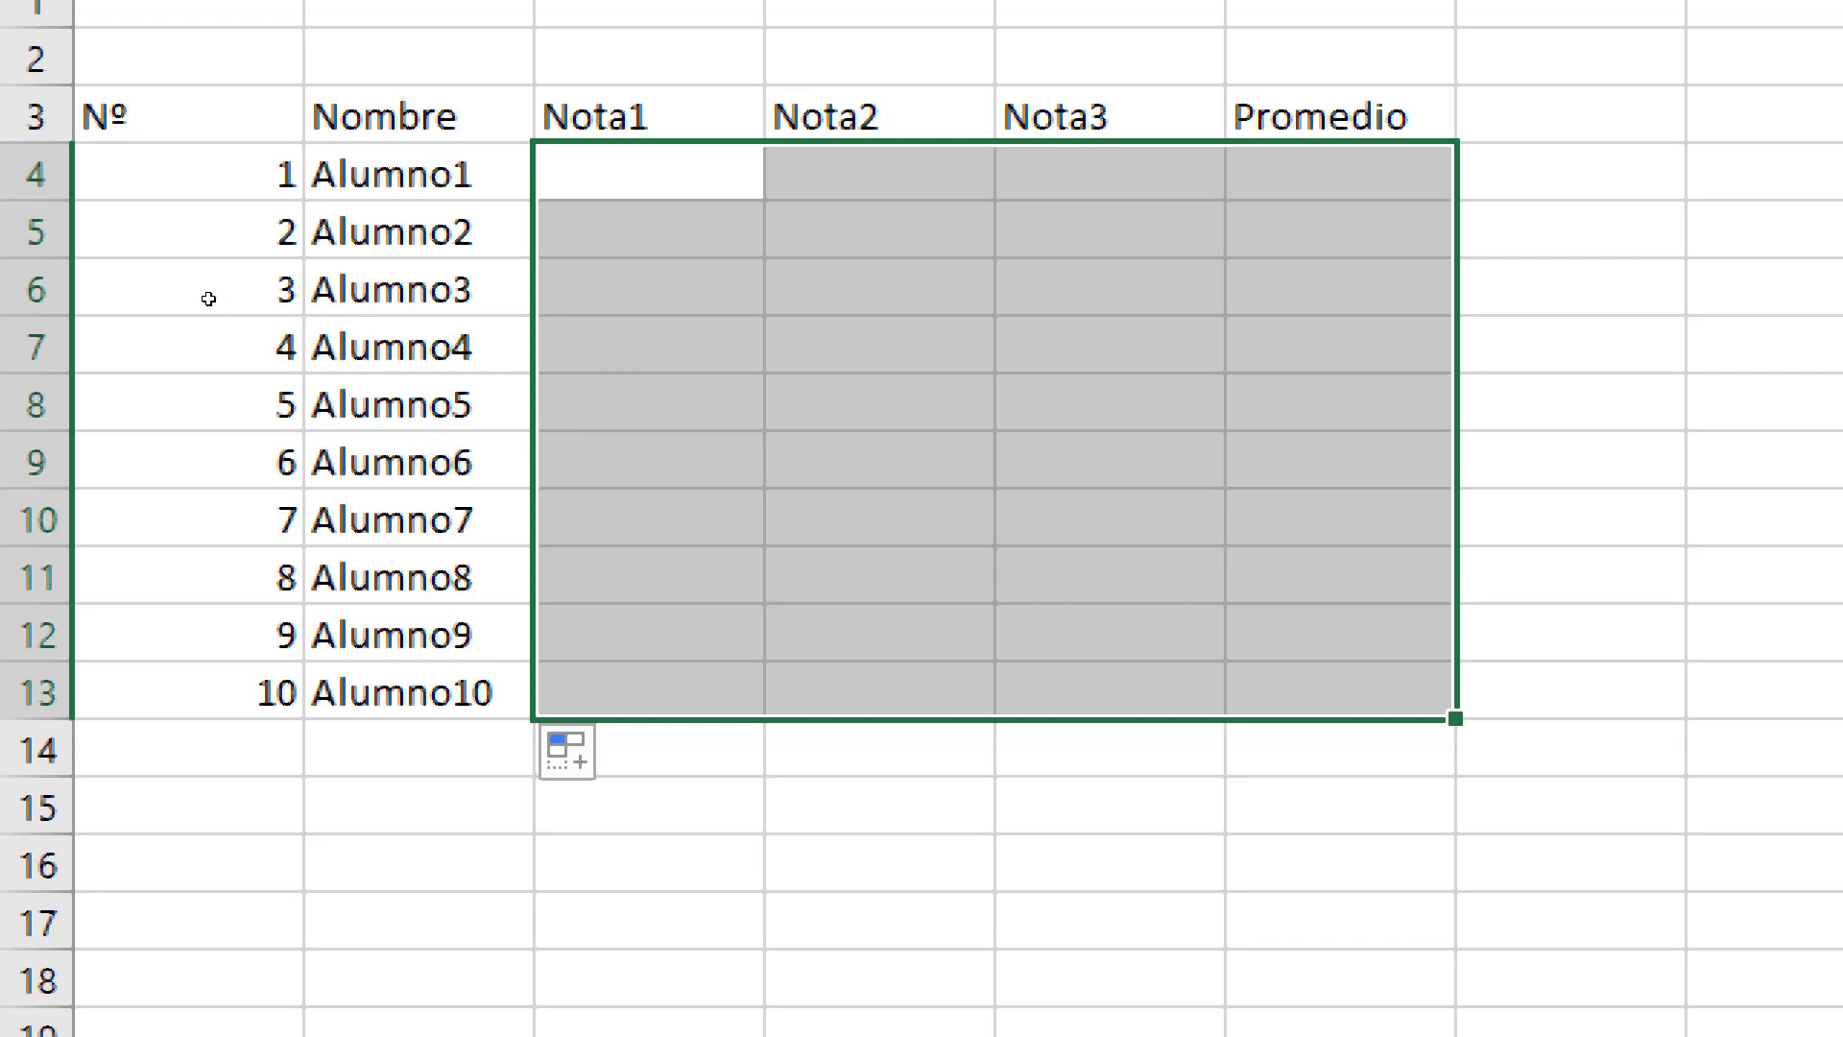
Collapse the selection to C4 and reselect C4:F13, extending across the columns before going down the rows
{"action": "key", "text": "shift+BackSpace"}
{"action": "key", "text": "shift+Right"}
{"action": "key", "text": "shift+Right"}
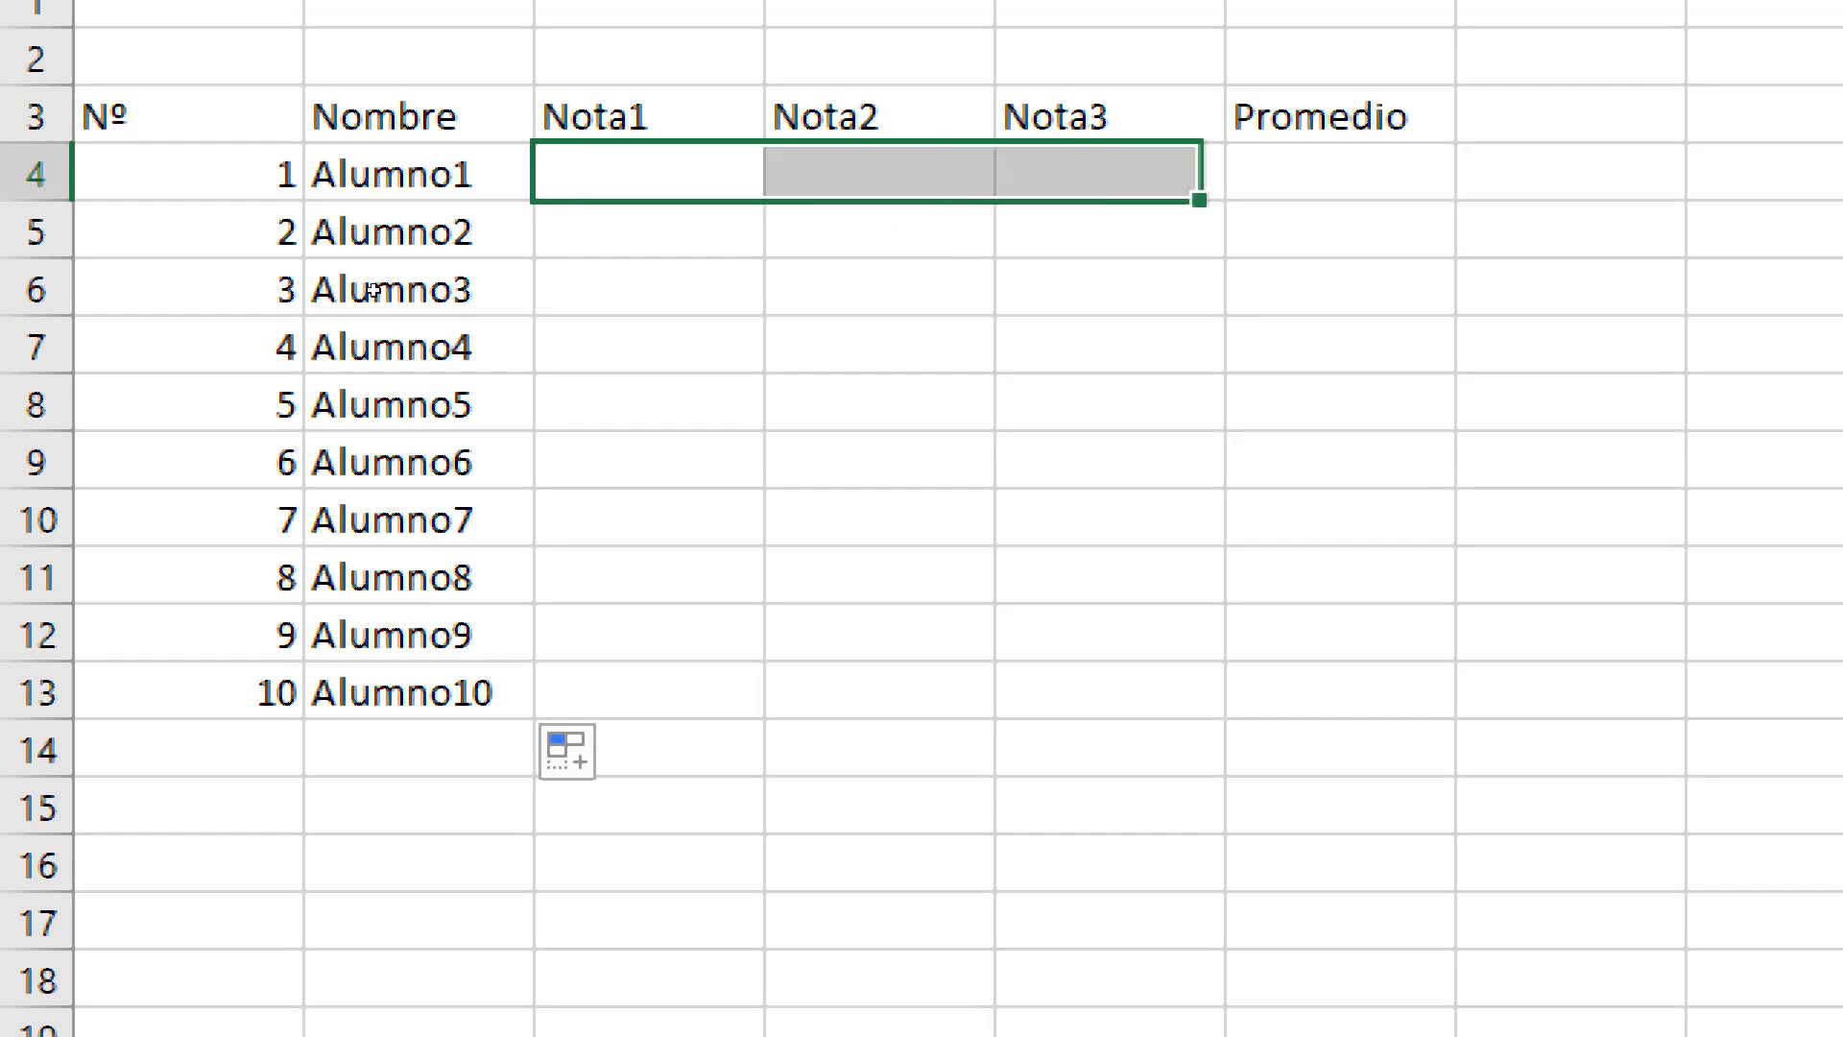
{"action": "key", "text": "shift+Right"}
{"action": "key", "text": "shift+Down"}
{"action": "key", "text": "shift+Down"}
{"action": "key", "text": "shift+Down"}
{"action": "key", "text": "shift+Down"}
{"action": "key", "text": "shift+Down"}
{"action": "key", "text": "shift+Down"}
{"action": "key", "text": "shift+Down"}
{"action": "key", "text": "shift+Down"}
{"action": "key", "text": "shift+Down"}
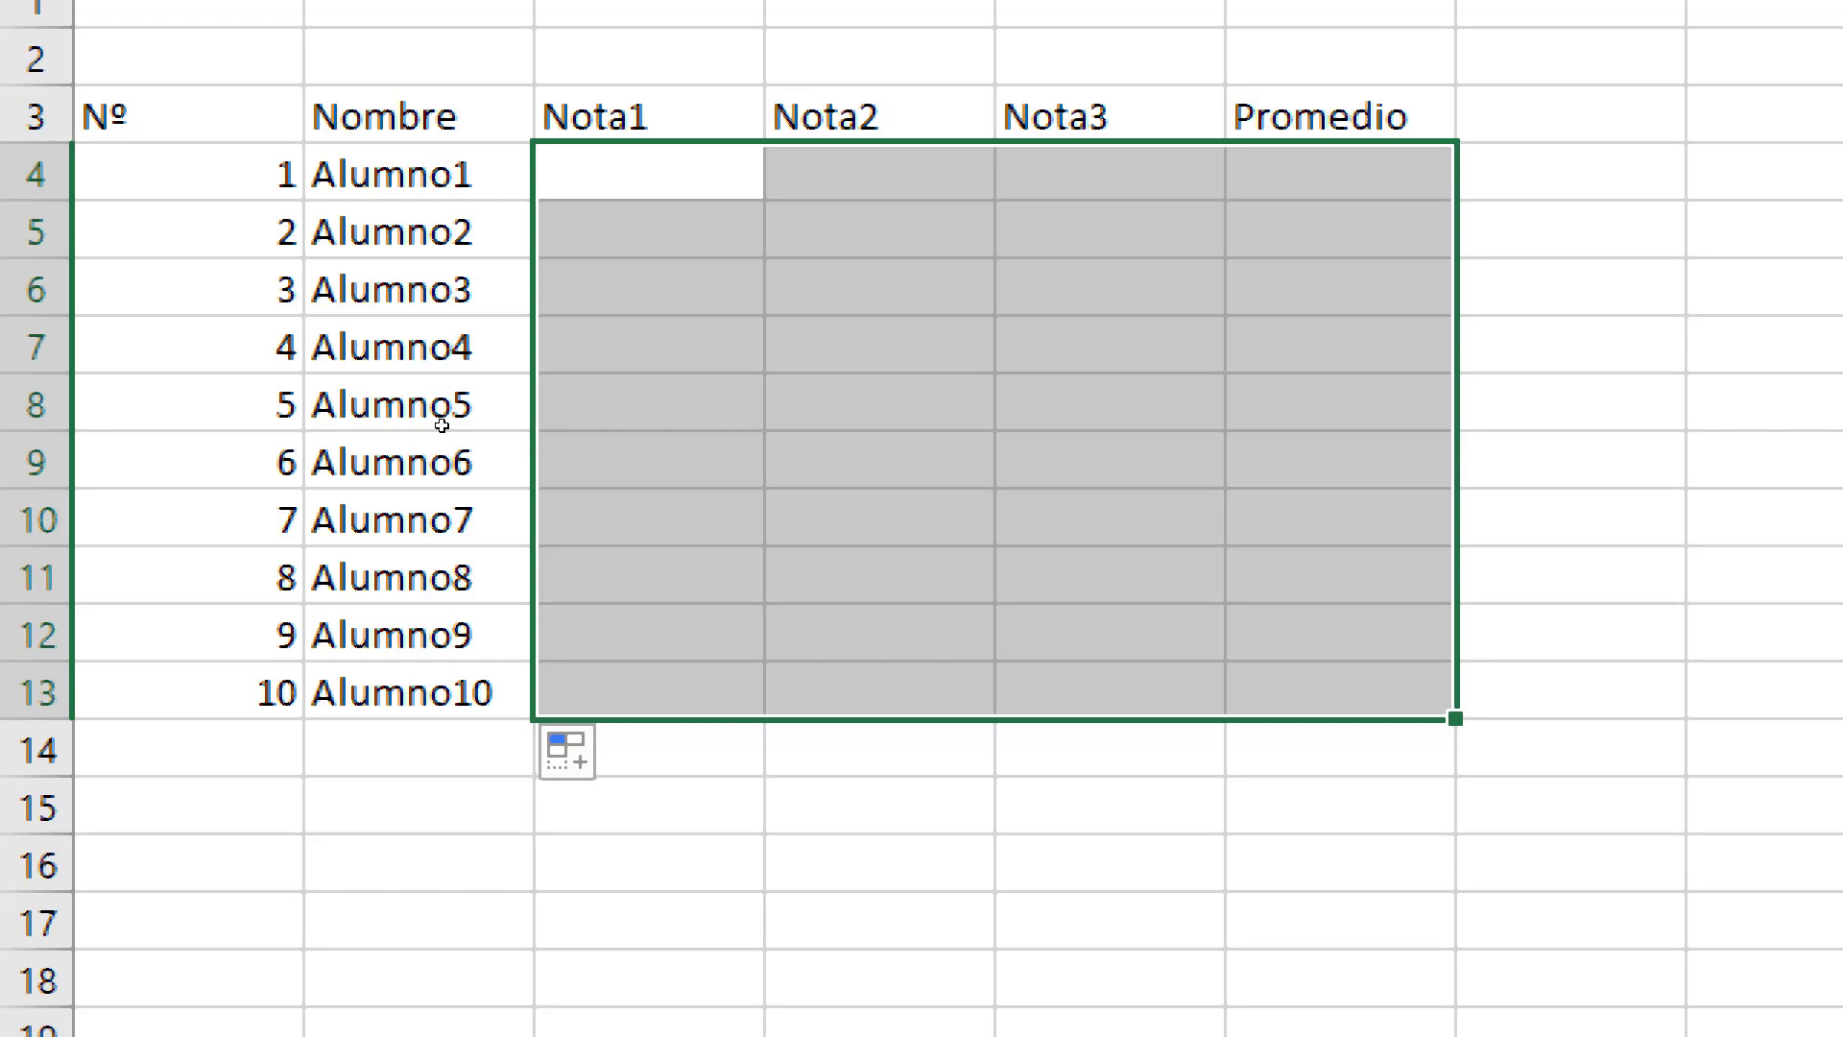
Collapse the selection and select the empty block C4:F13 again, across to Promedio and down to the Alumno10 row
{"action": "key", "text": "Down"}
{"action": "key", "text": "Down"}
{"action": "key", "text": "Down"}
{"action": "key", "text": "Up"}
{"action": "key", "text": "Up"}
{"action": "key", "text": "Up"}
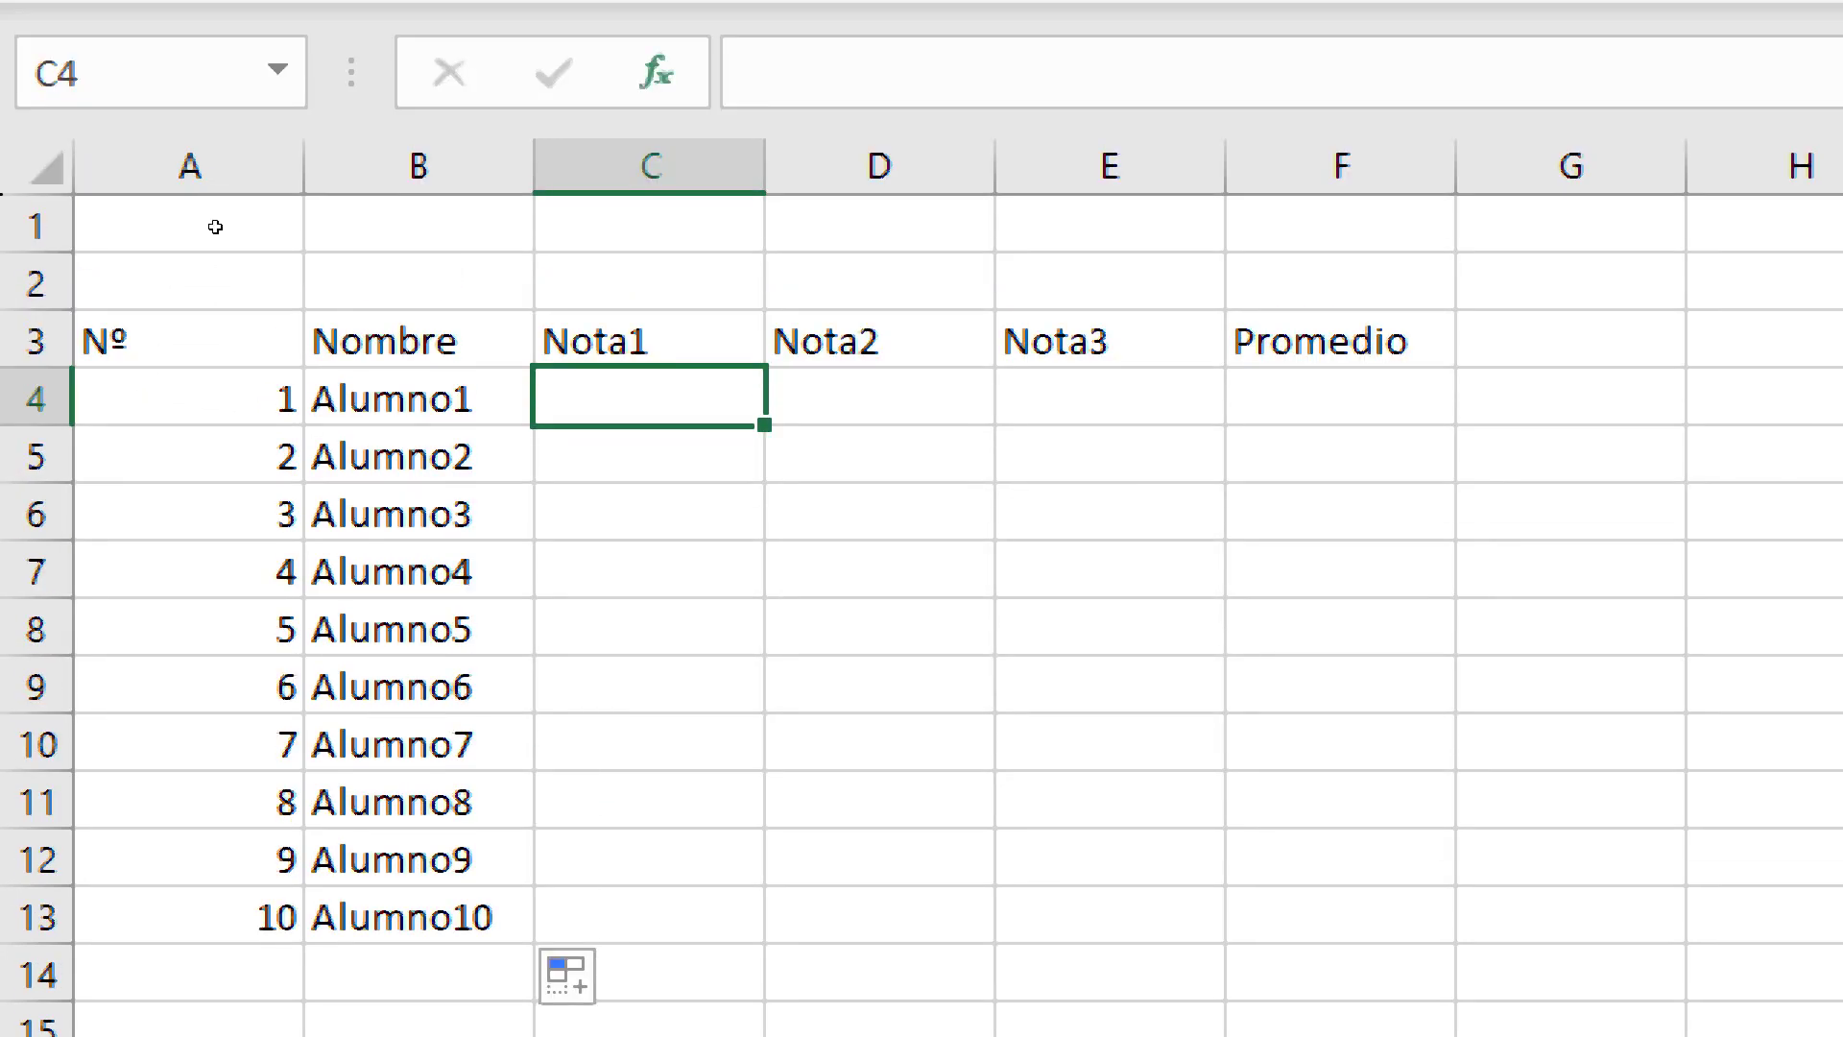
{"action": "key", "text": "shift+Right"}
{"action": "key", "text": "shift+Right"}
{"action": "key", "text": "shift+Right"}
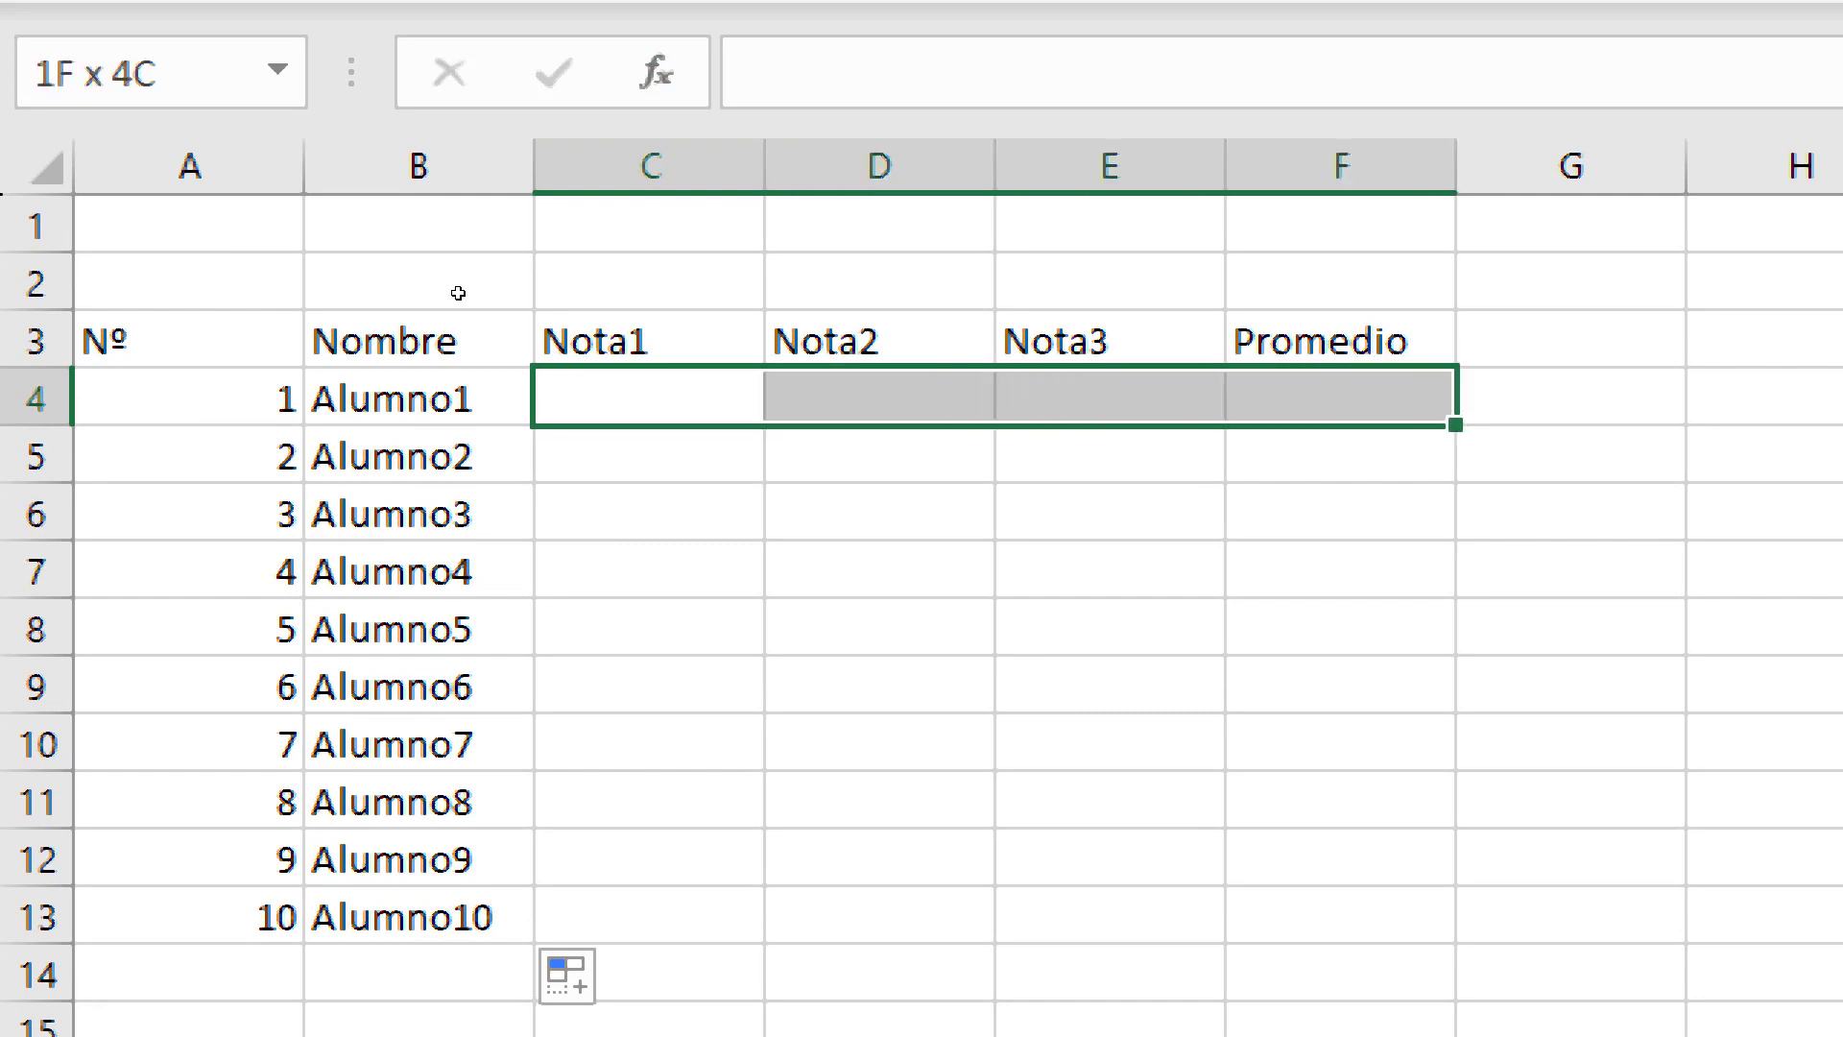
{"action": "key", "text": "shift+Down"}
{"action": "key", "text": "shift+Down"}
{"action": "key", "text": "shift+Down"}
{"action": "key", "text": "shift+Down"}
{"action": "key", "text": "shift+Down"}
{"action": "key", "text": "shift+Down"}
{"action": "key", "text": "shift+Down"}
{"action": "key", "text": "shift+Down"}
{"action": "key", "text": "shift+Down"}
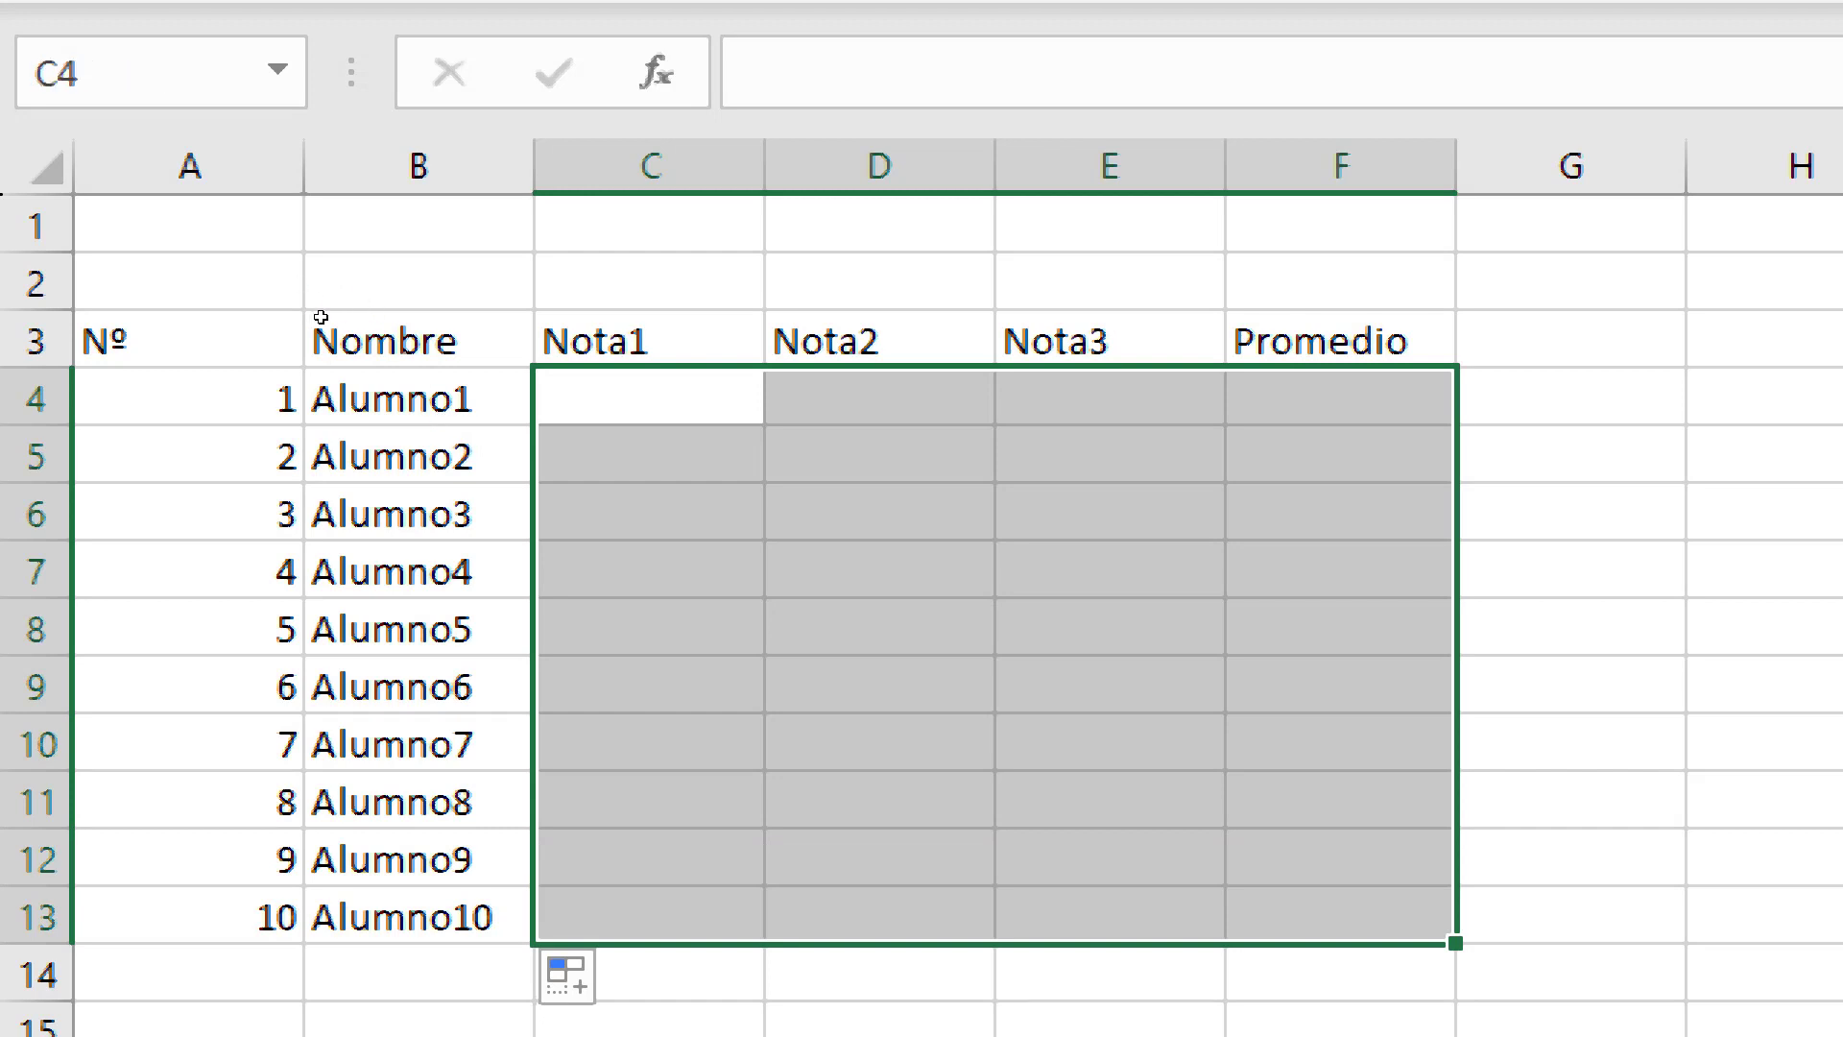
Open the cell format settings (Formato de celdas) for the selected block C4:F13
{"action": "key", "text": "shift+F10"}
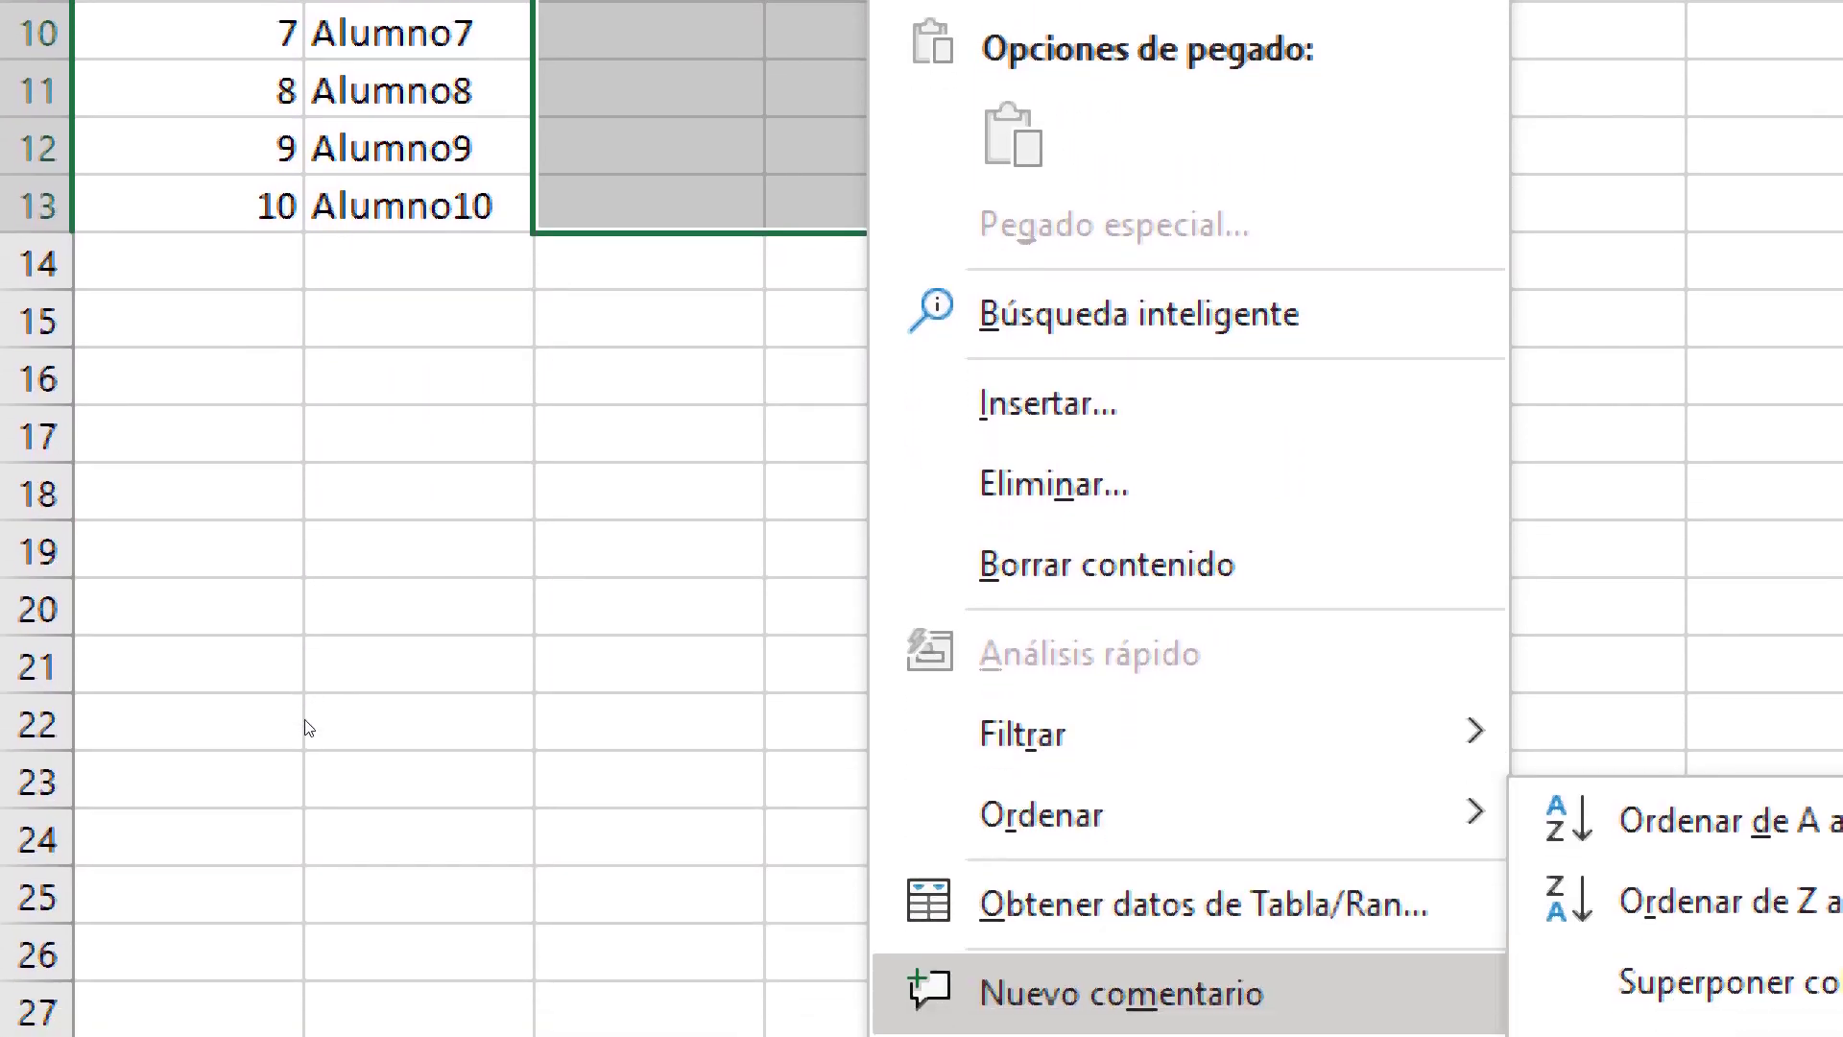
{"action": "key", "text": "Up"}
{"action": "key", "text": "Up"}
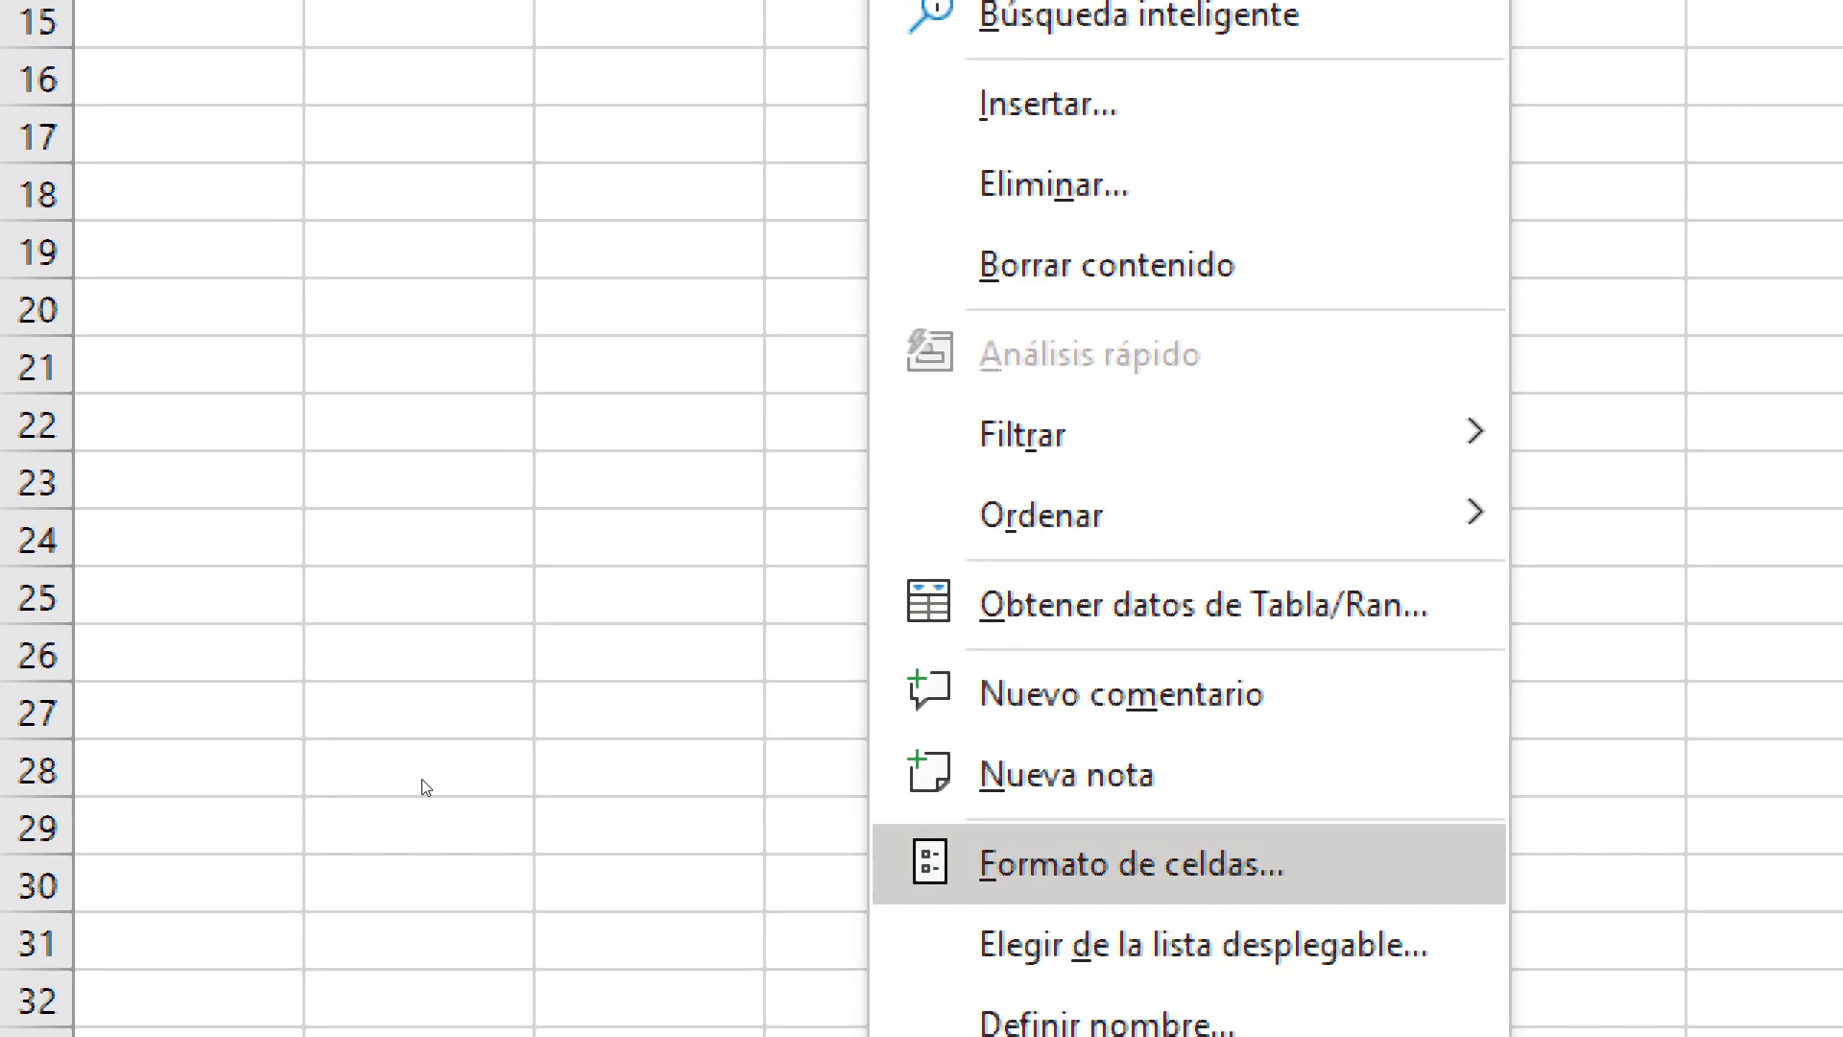
{"action": "key", "text": "Return"}
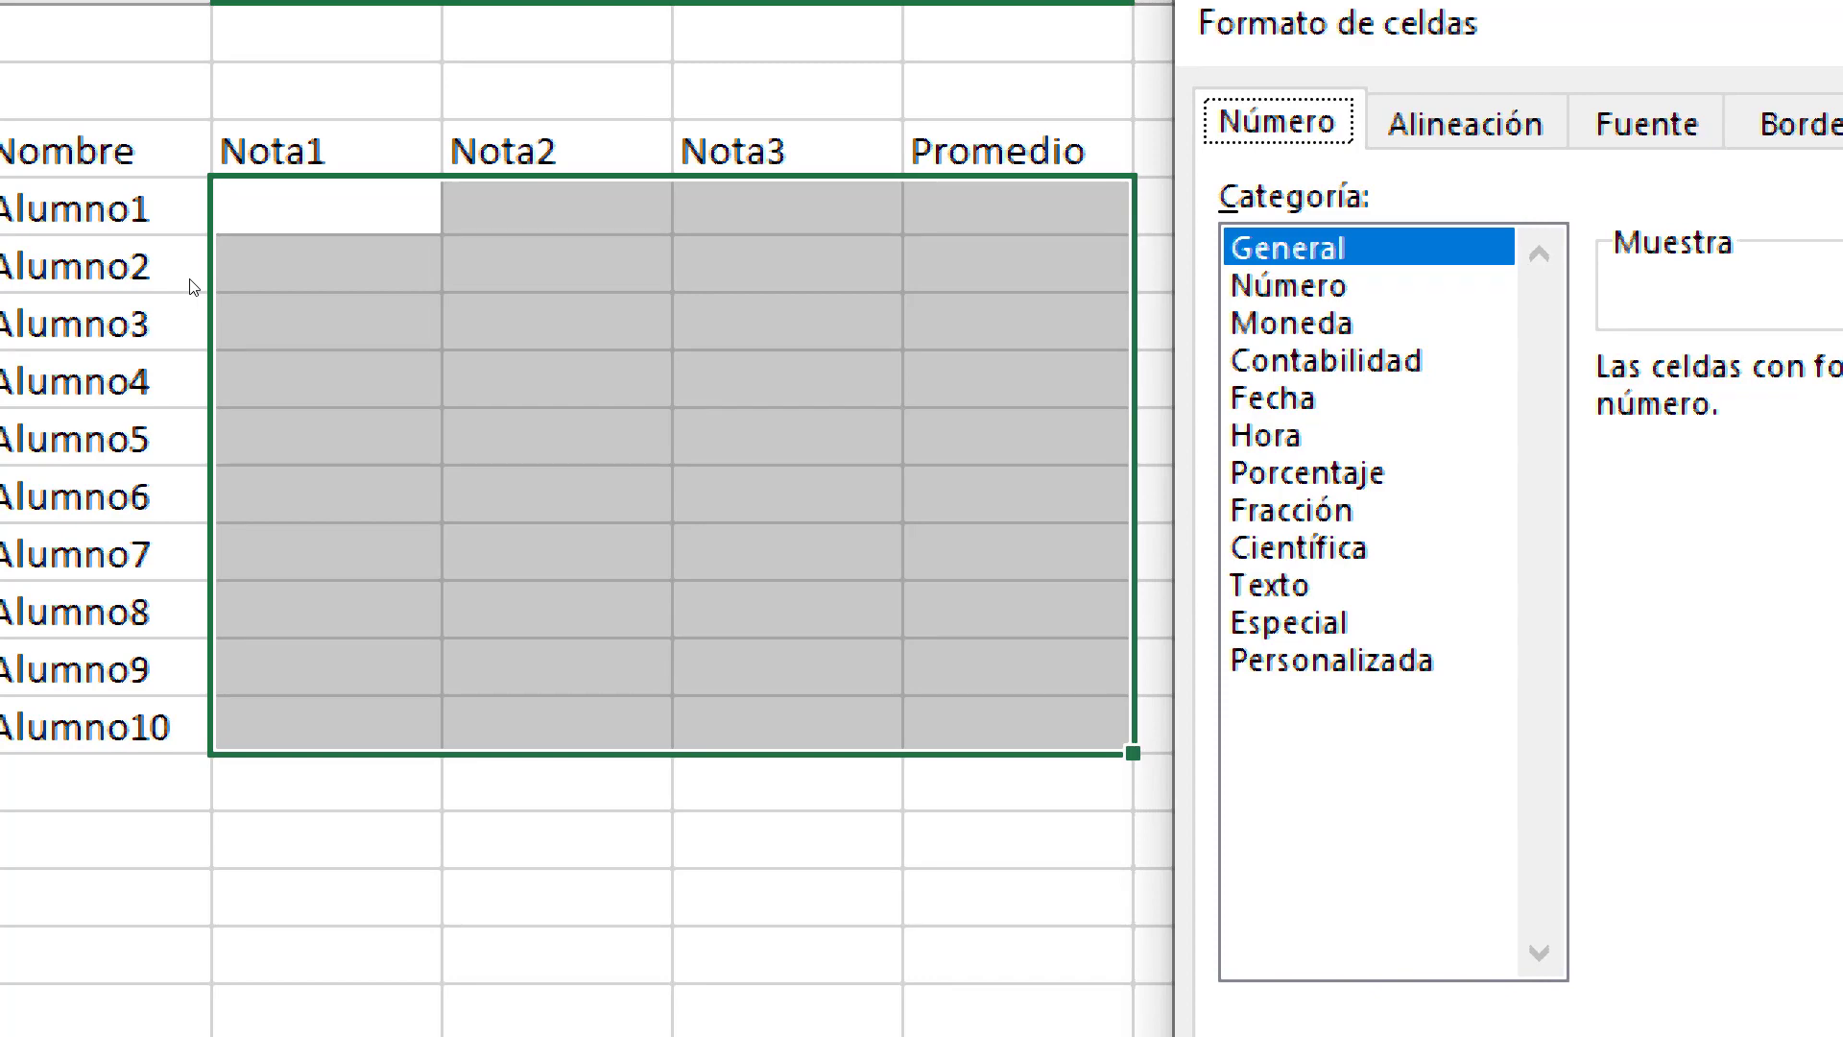
Examine the number format categories from Moneda and its currency symbols through Contabilidad, Fecha and Porcentaje to Texto
{"action": "left_click", "coordinate": [1291, 360]}
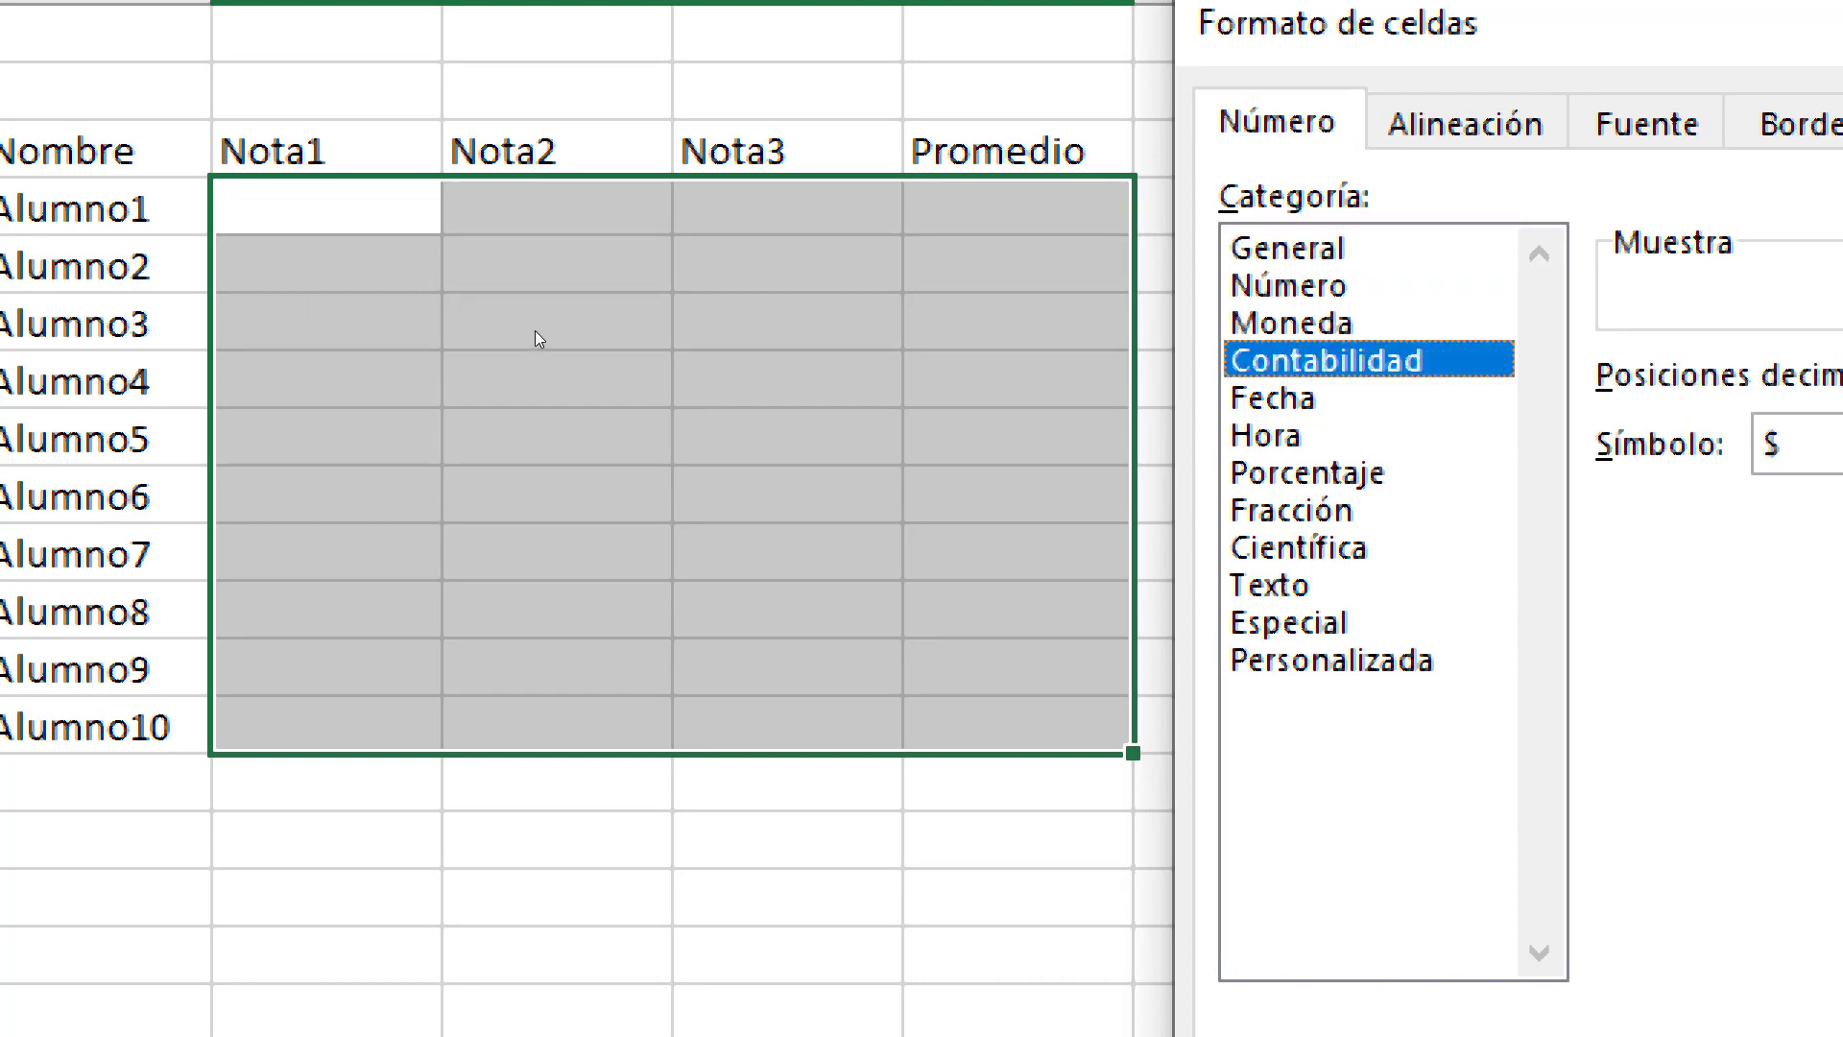
{"action": "left_click", "coordinate": [1291, 323]}
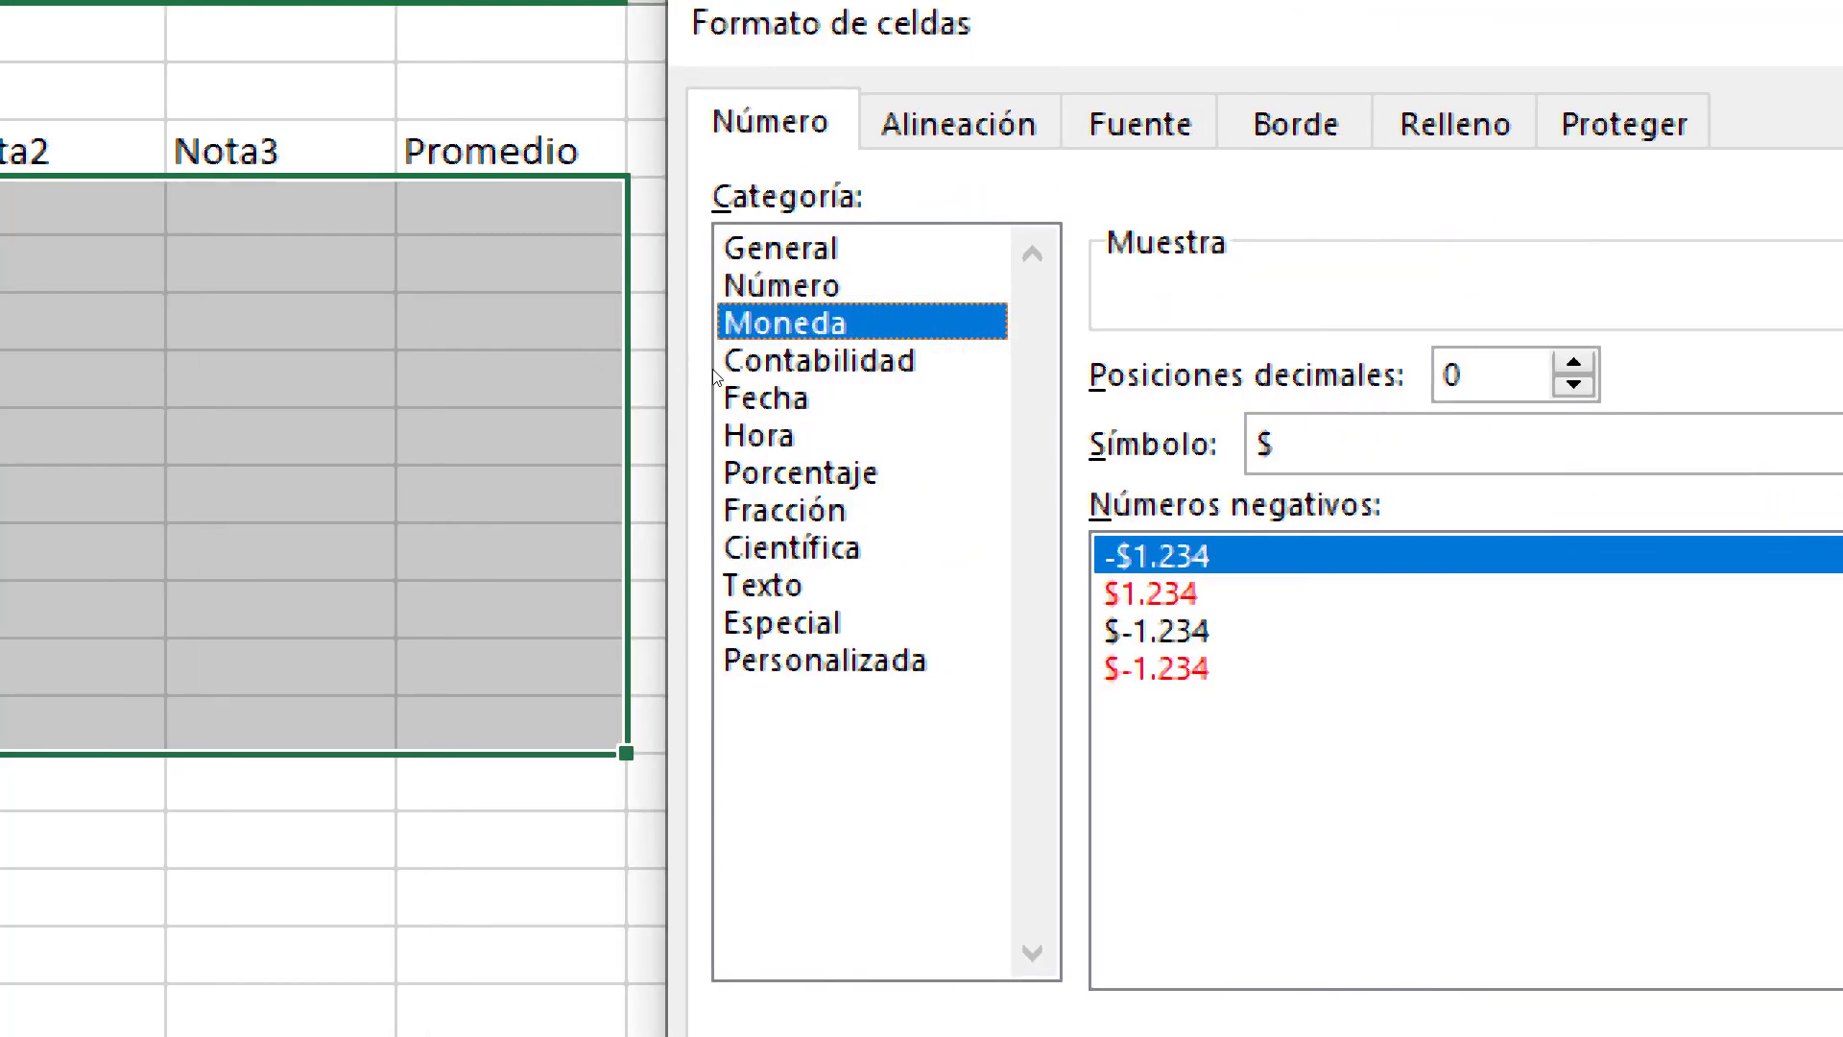
{"action": "left_click", "coordinate": [1534, 443]}
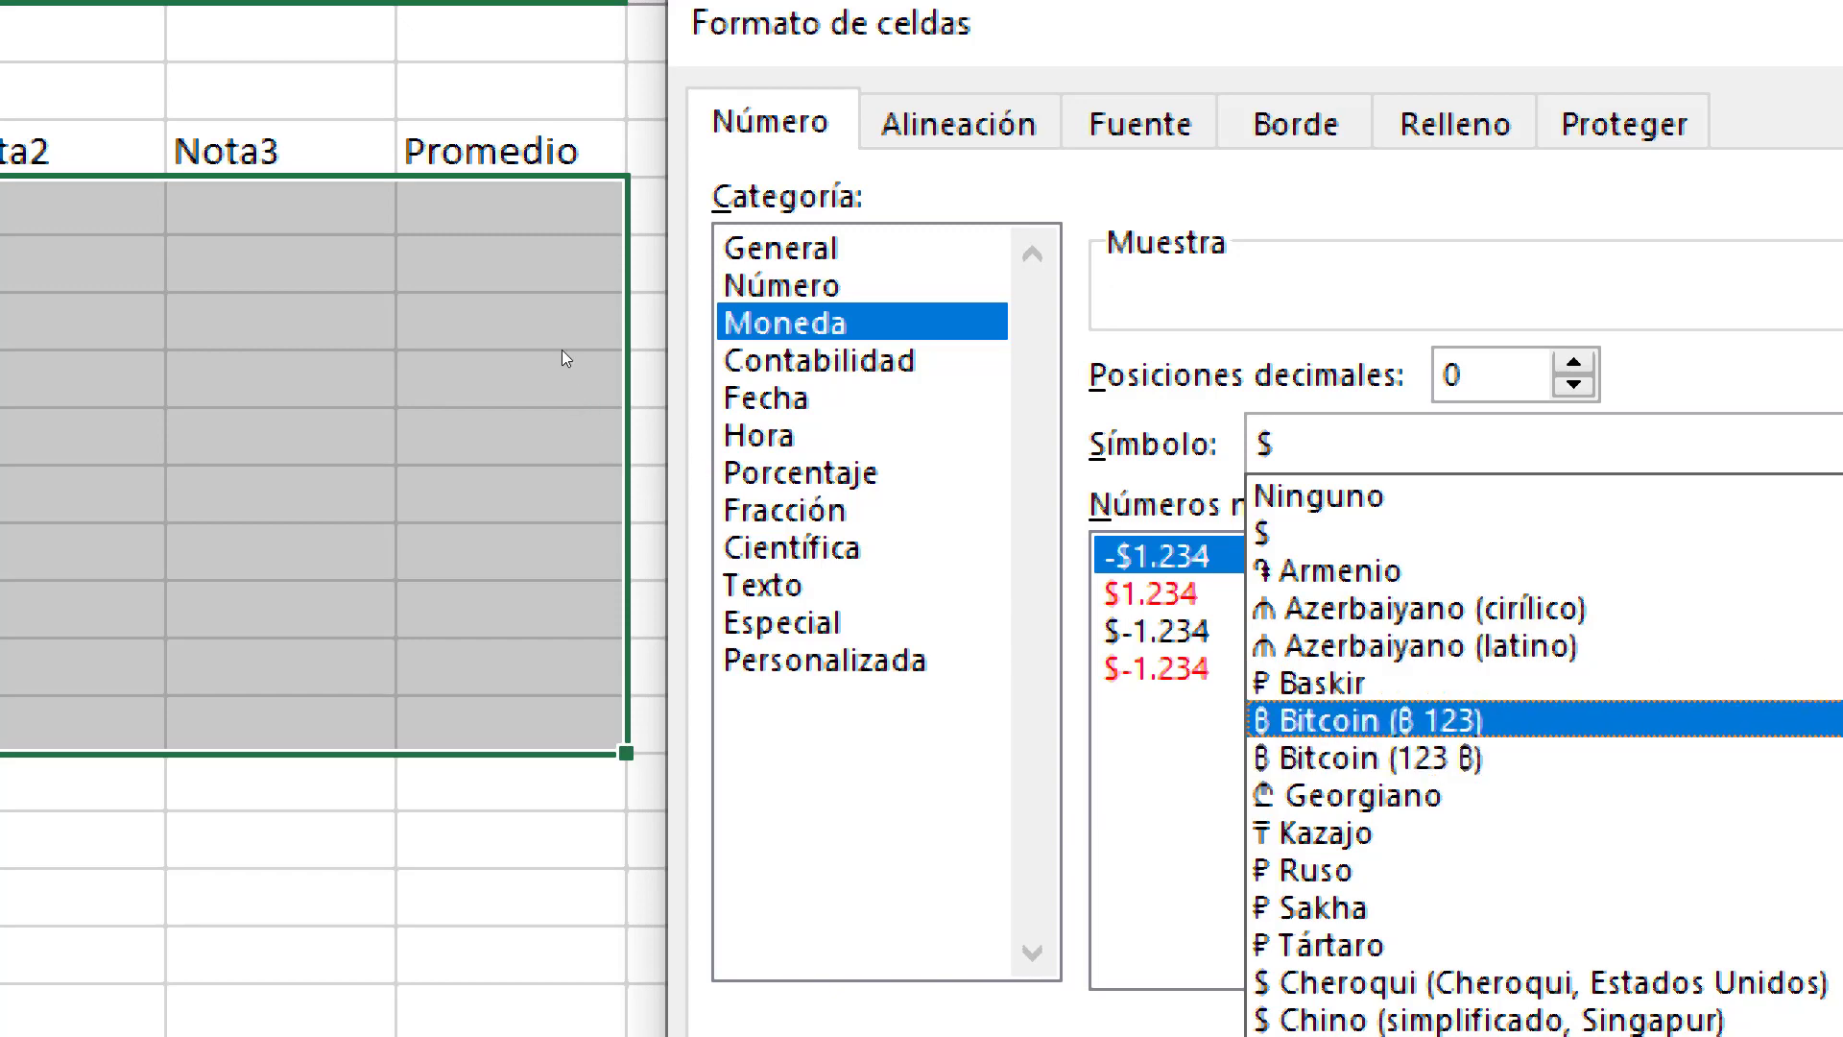
{"action": "left_click", "coordinate": [826, 361]}
{"action": "left_click", "coordinate": [768, 397]}
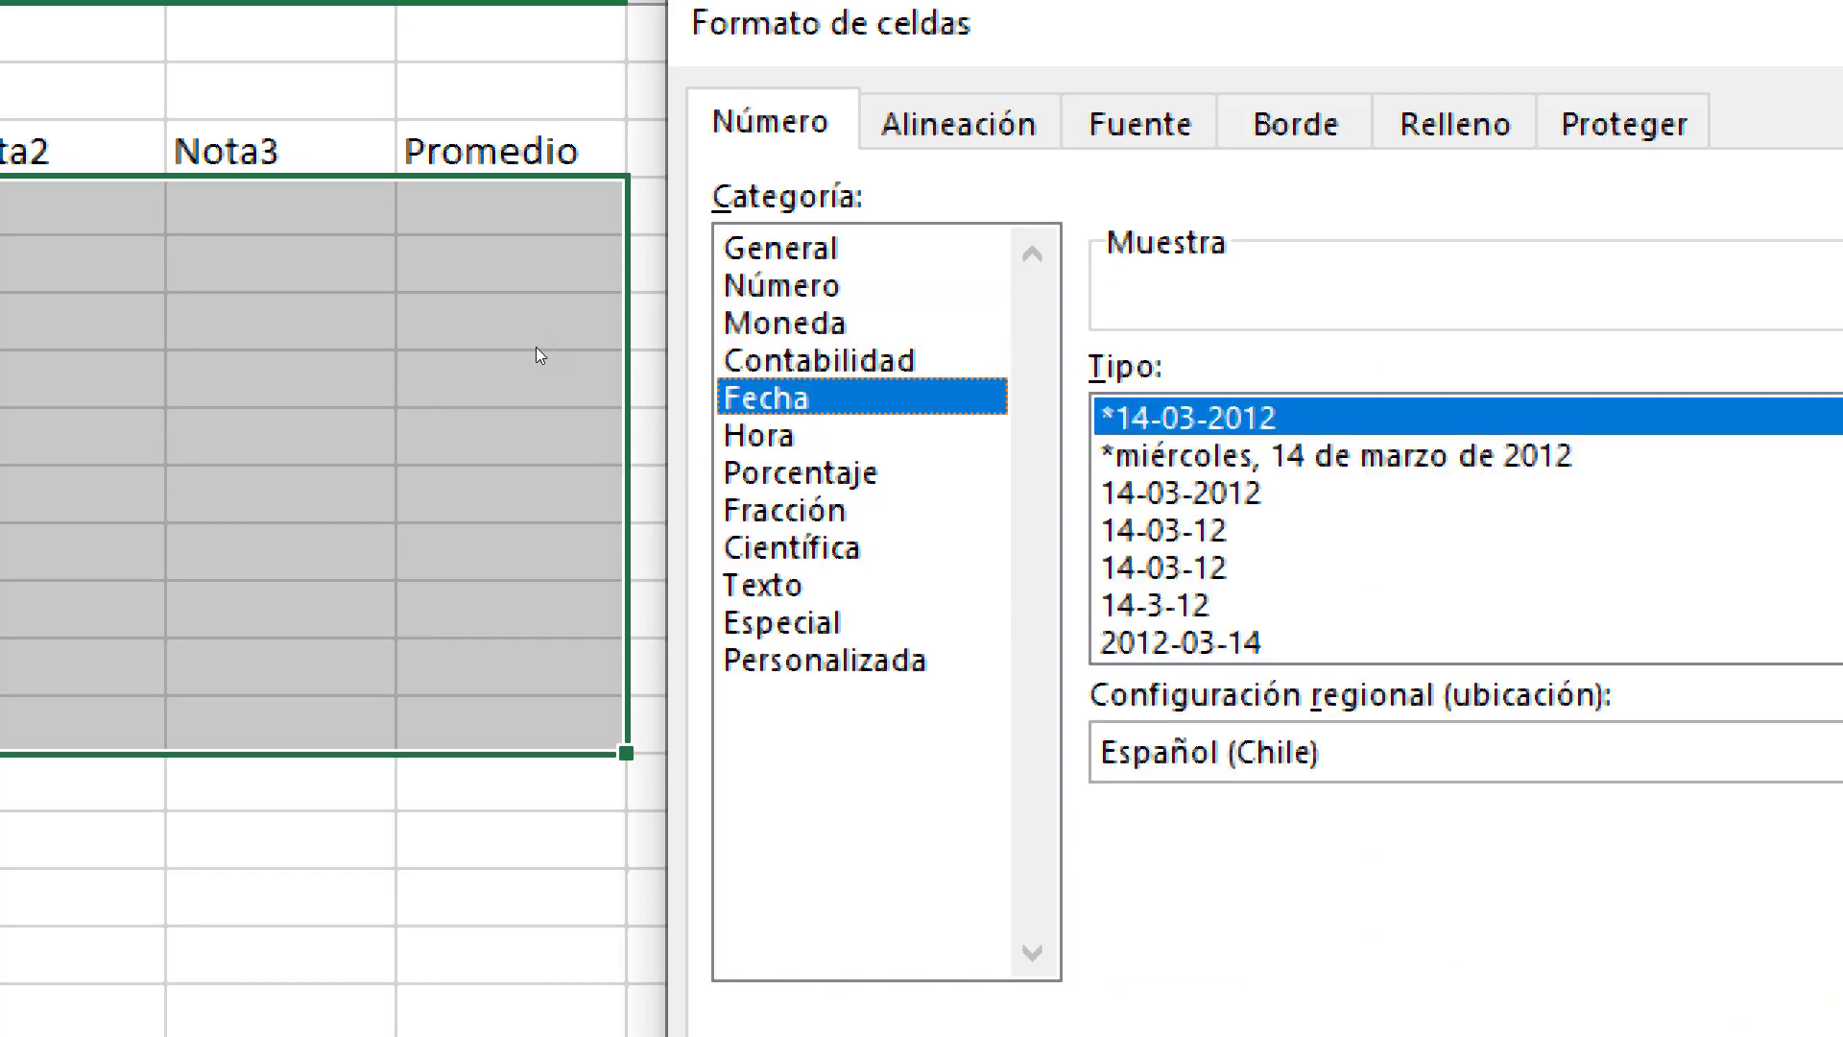
{"action": "key", "text": "Down"}
{"action": "key", "text": "Down"}
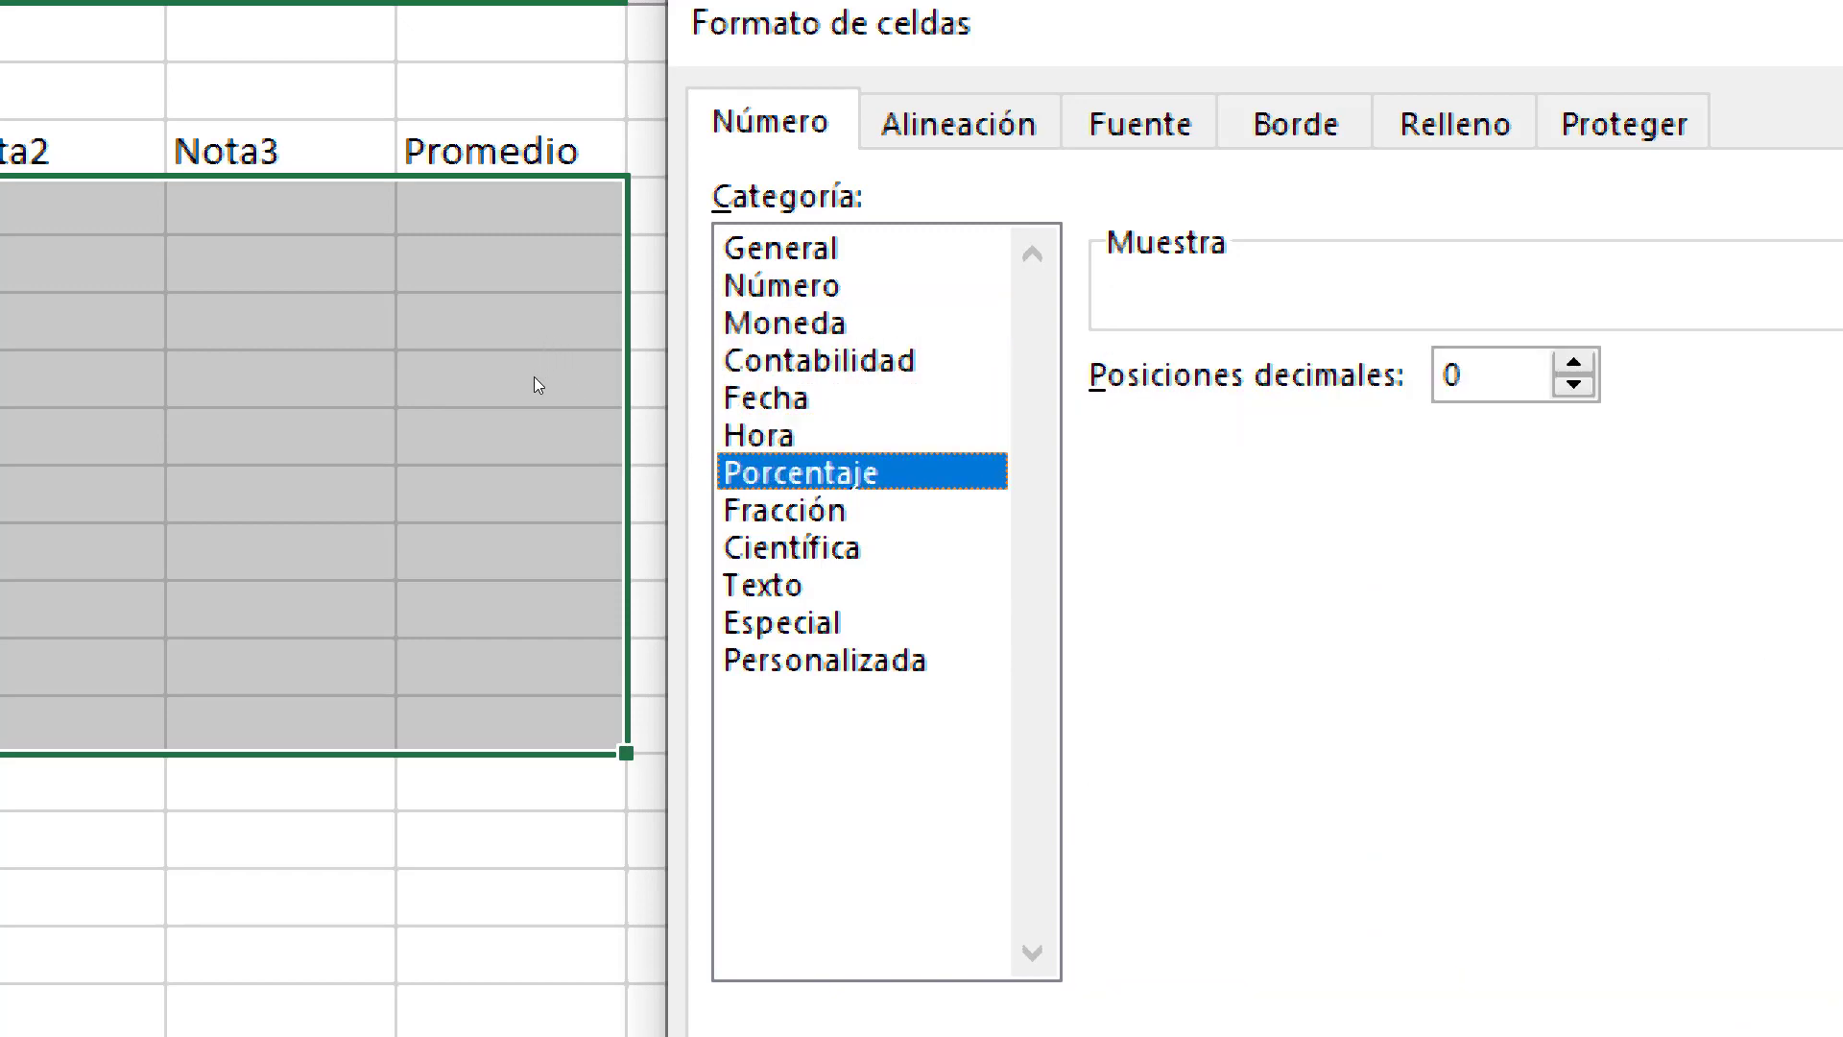
{"action": "key", "text": "Down"}
{"action": "key", "text": "Down"}
{"action": "key", "text": "Down"}
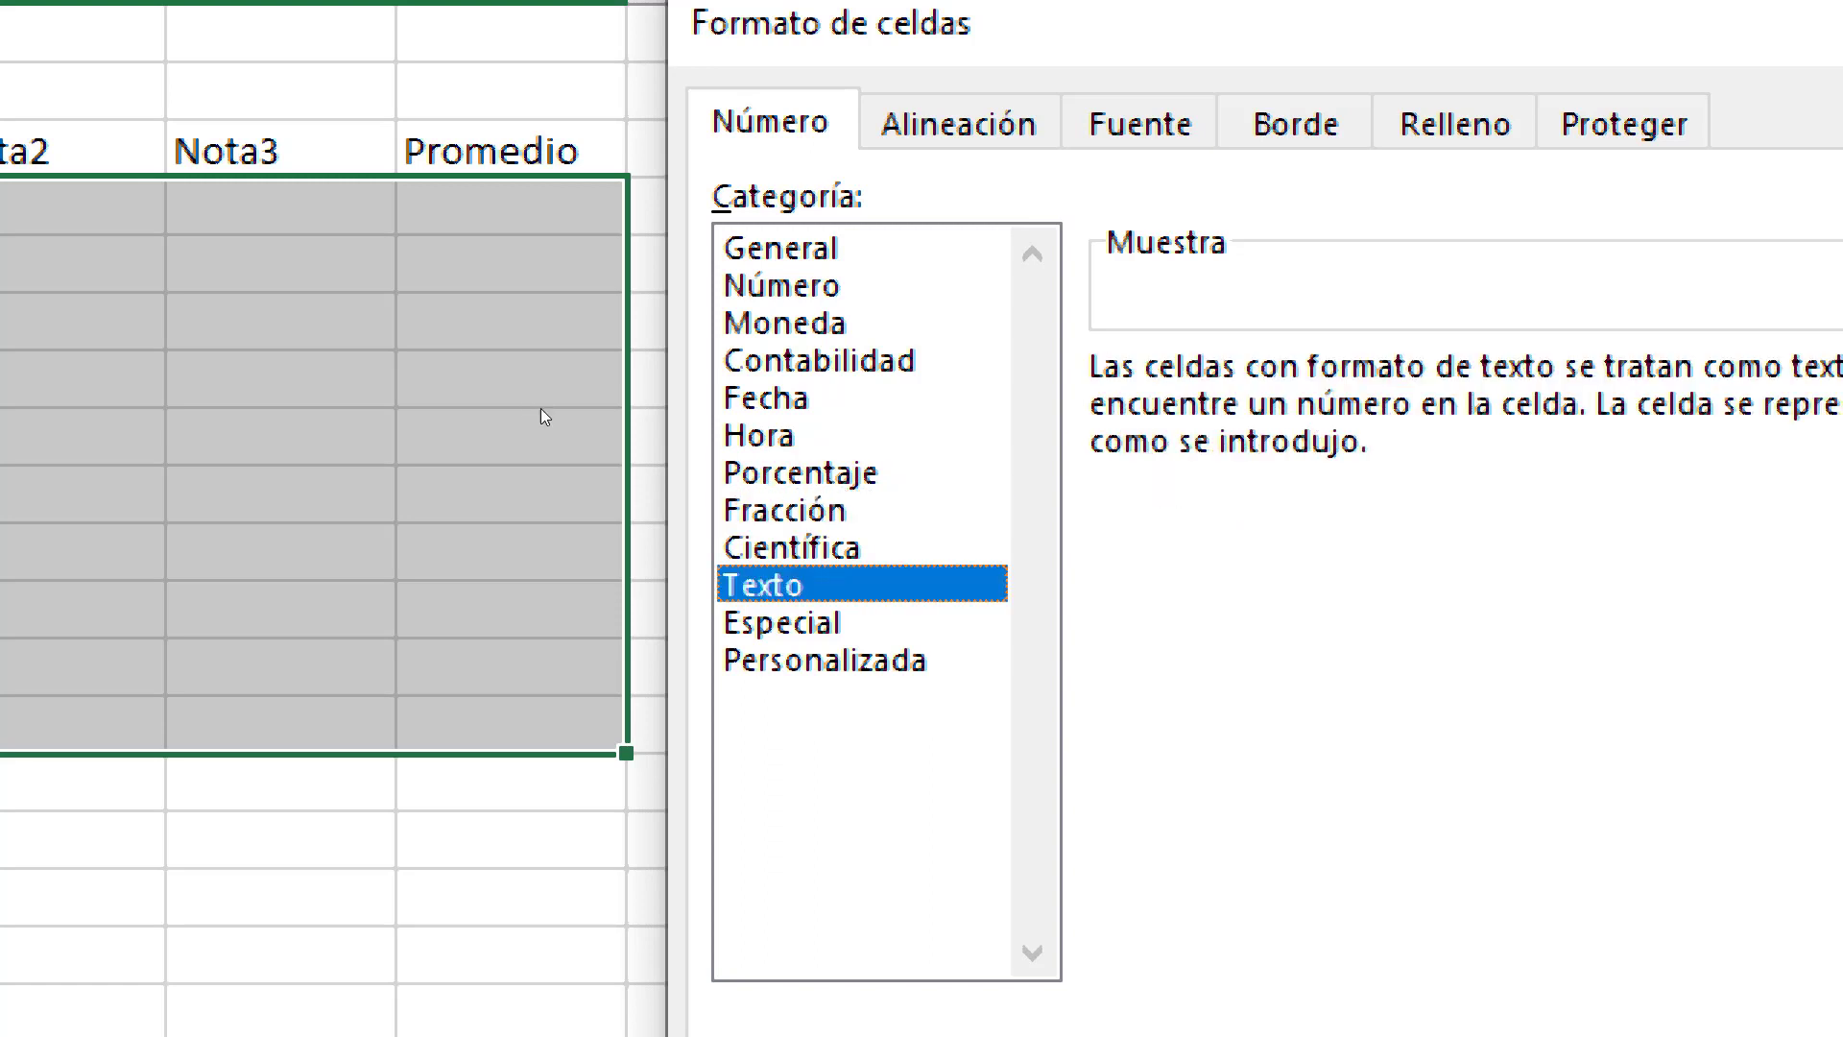
Apply the custom (Personalizada) number format 0,00 to C4:F13
{"action": "key", "text": "Home"}
{"action": "key", "text": "Down"}
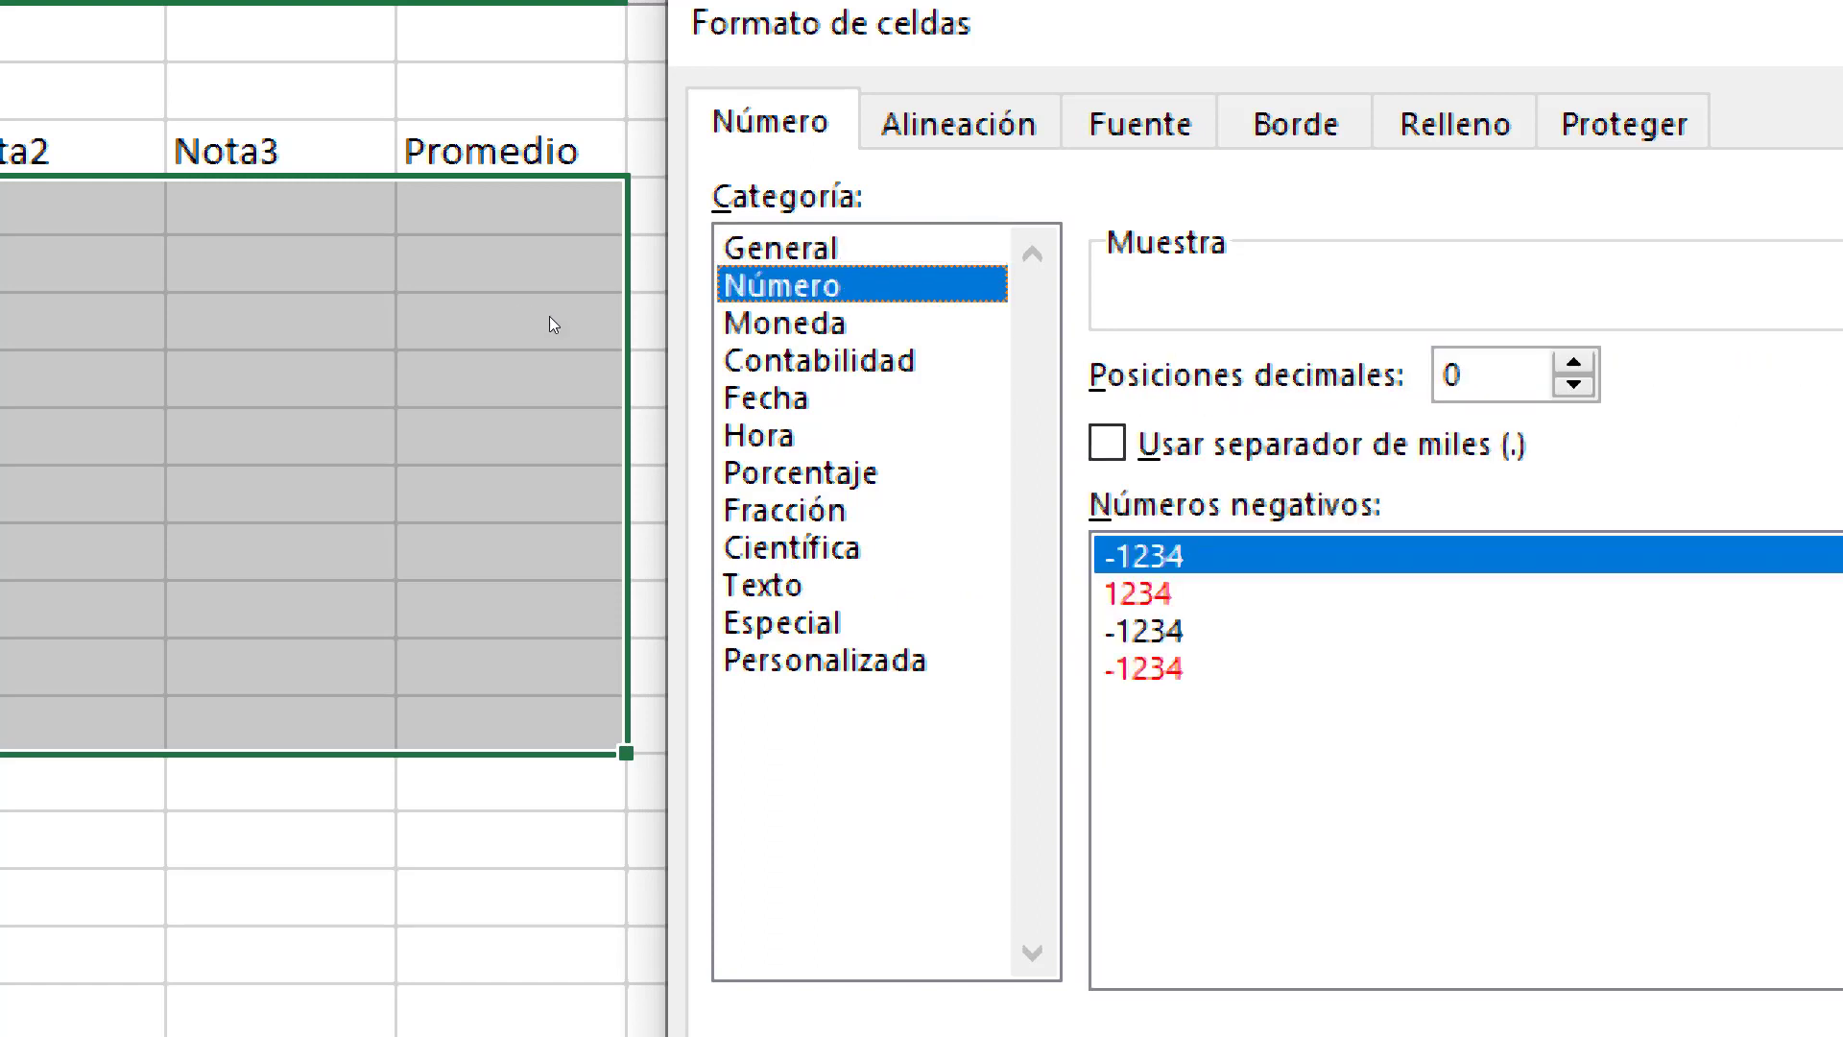
{"action": "key", "text": "End"}
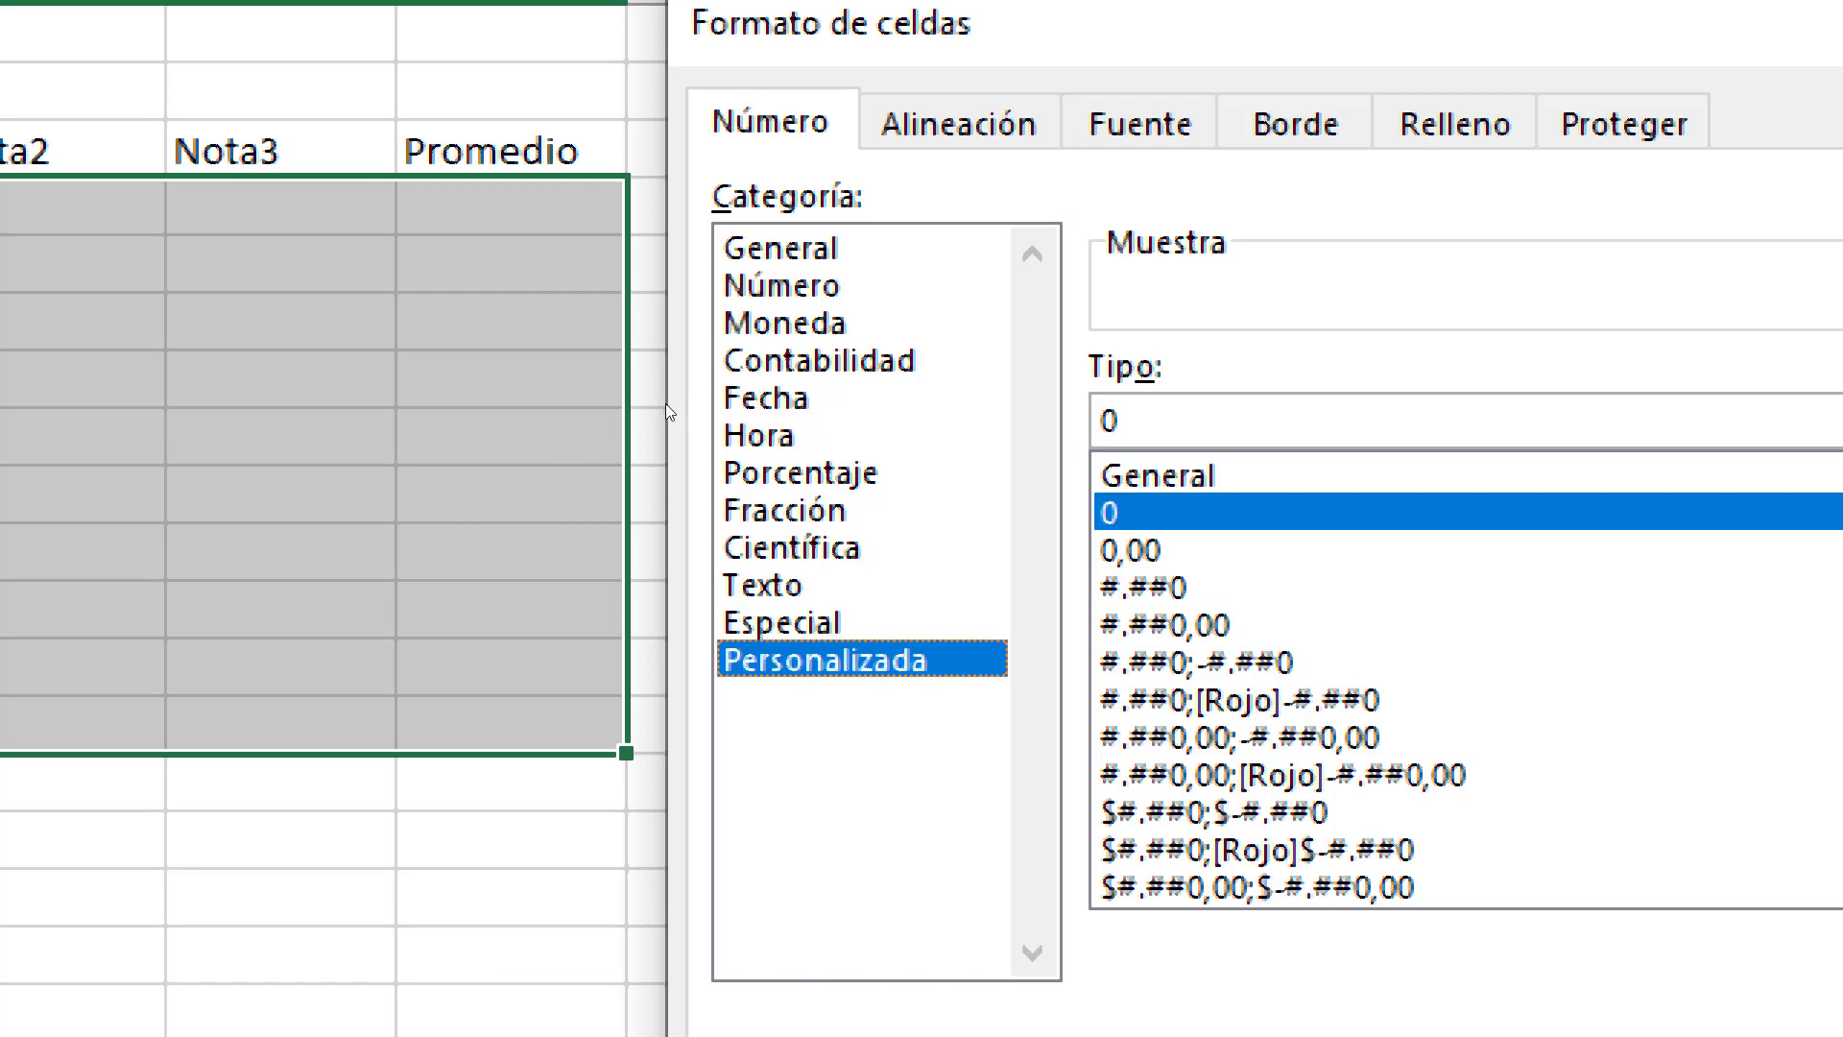
{"action": "left_click", "coordinate": [1134, 550]}
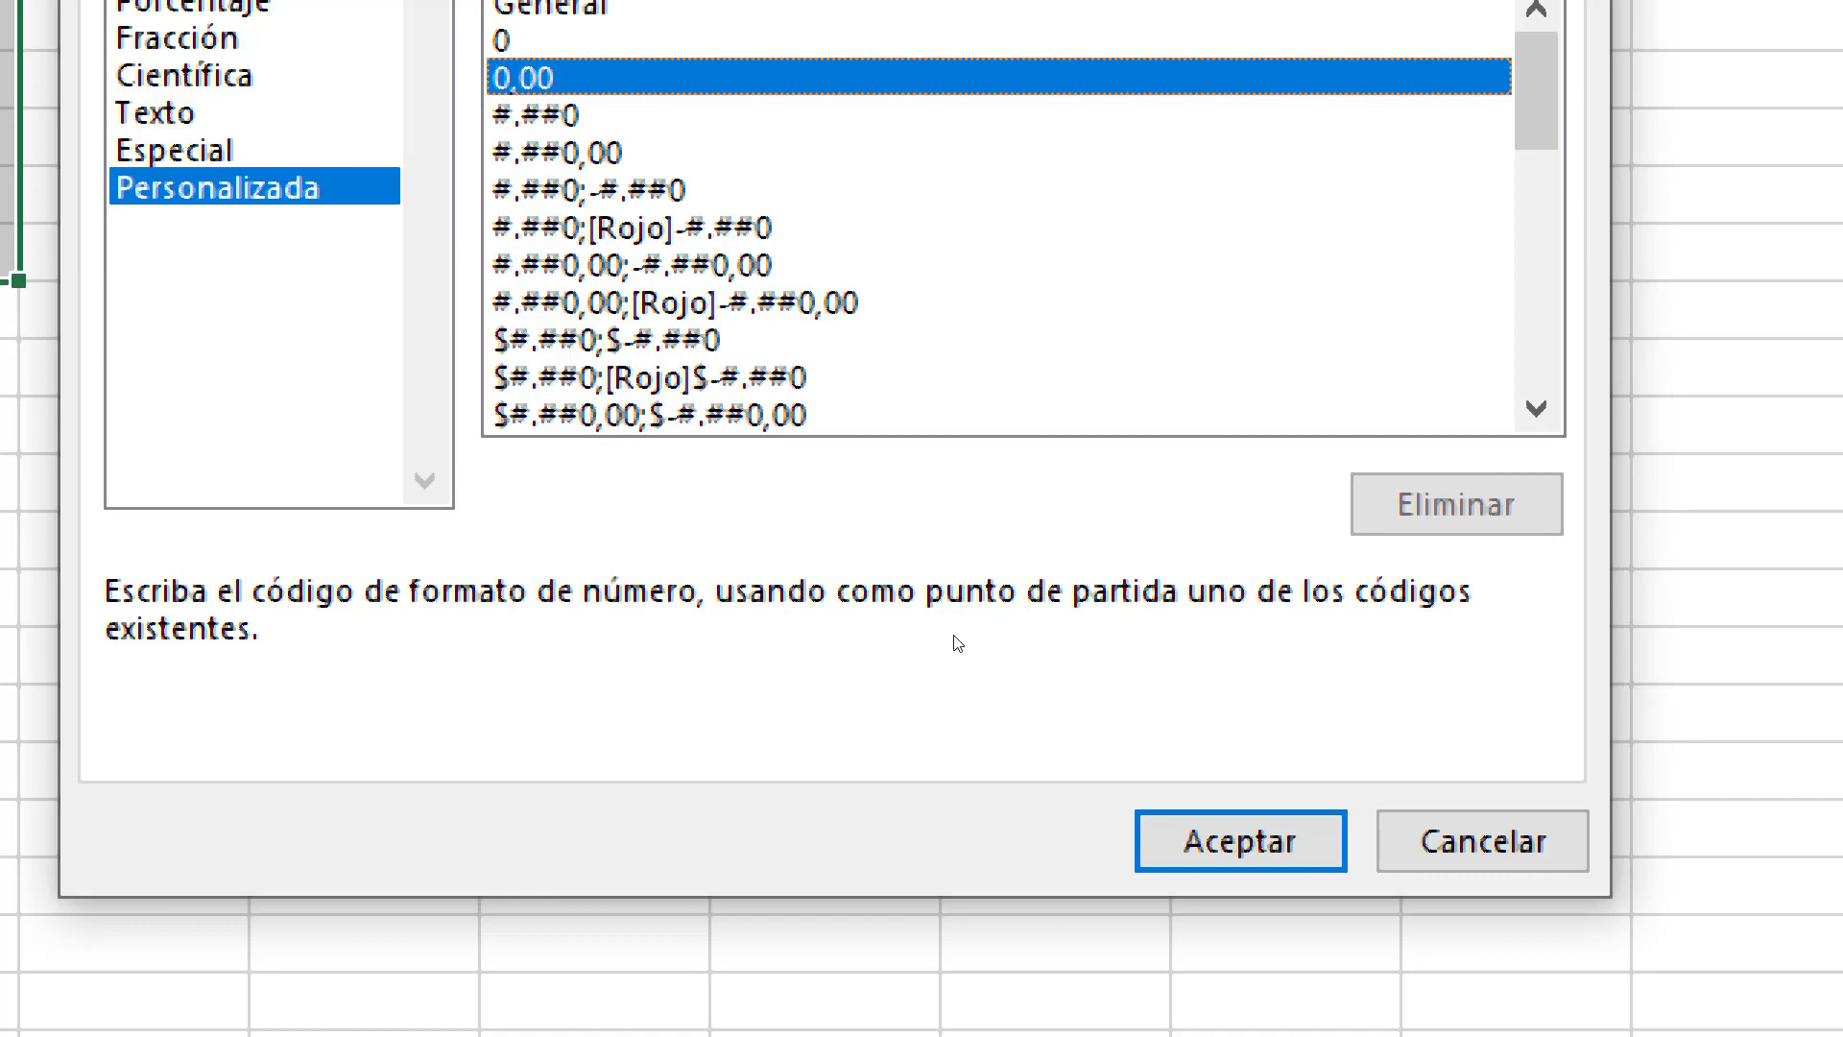
{"action": "left_click", "coordinate": [1239, 839]}
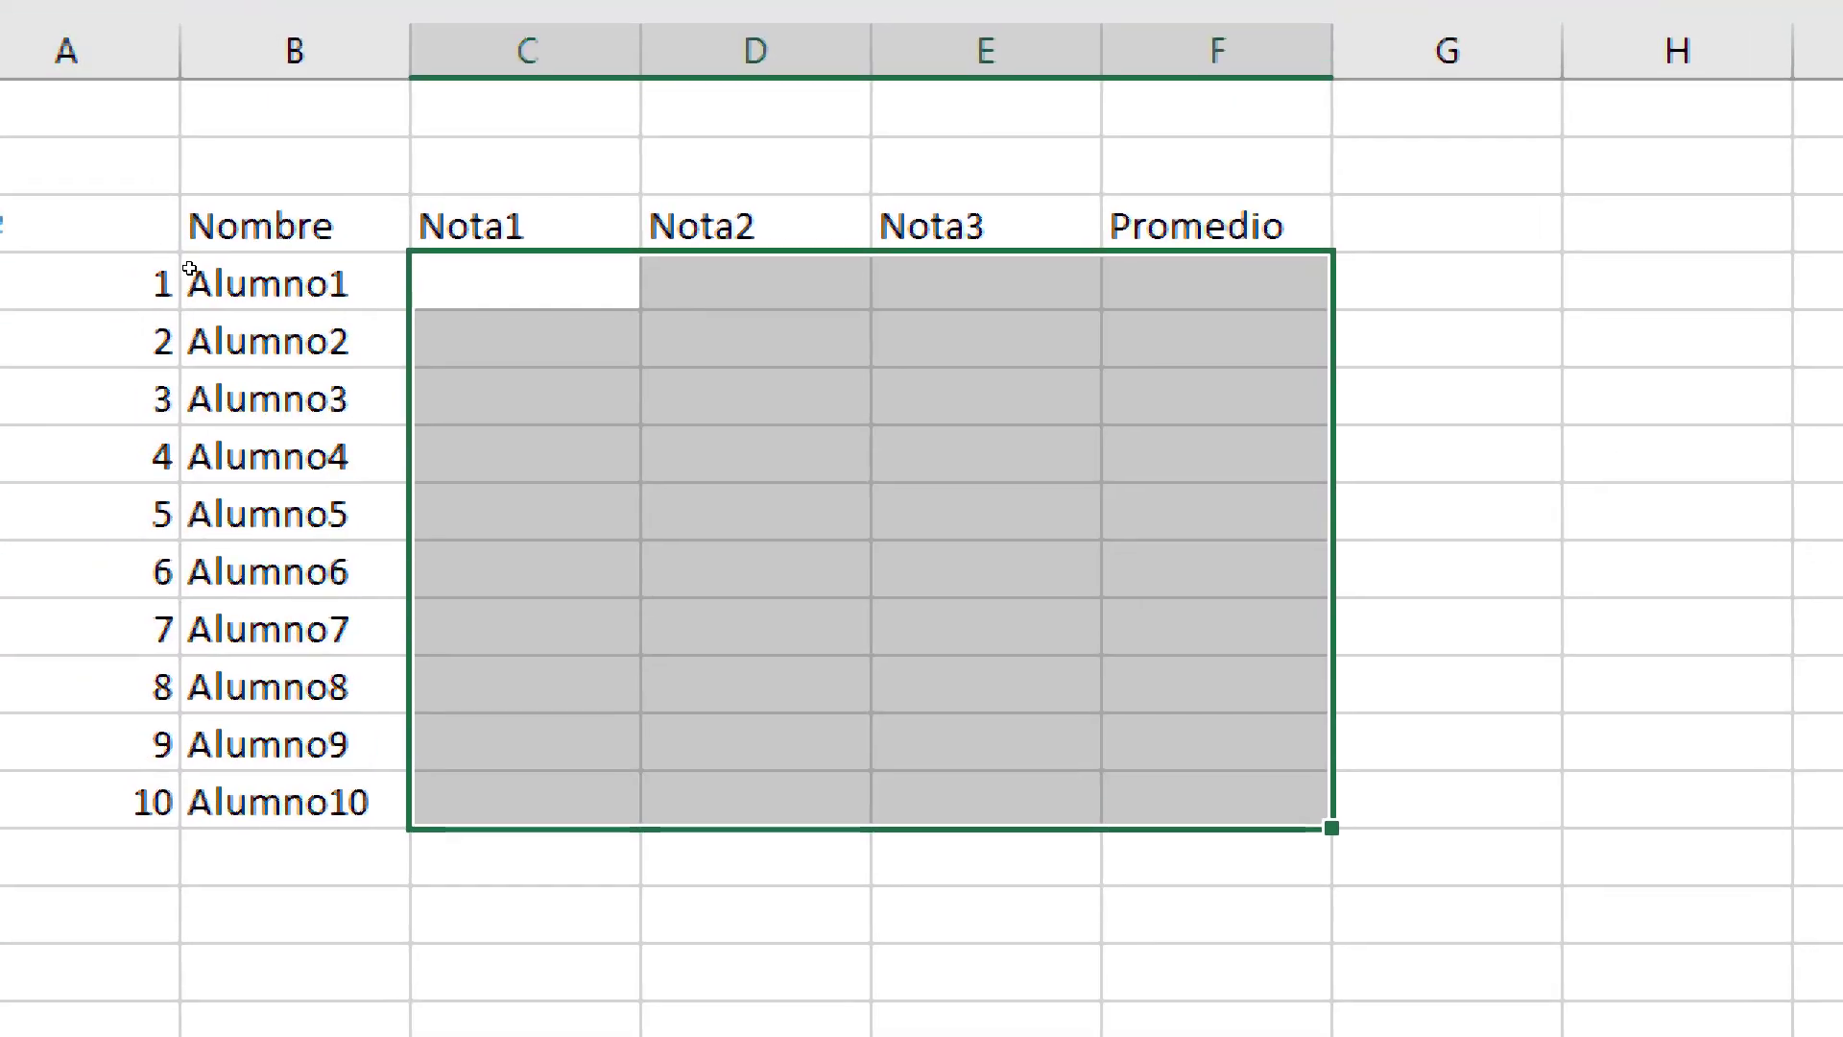
Enter 45 as Nota1 of Alumno1 in C4 to test the number format
{"action": "left_click", "coordinate": [480, 281]}
{"action": "type", "text": "45"}
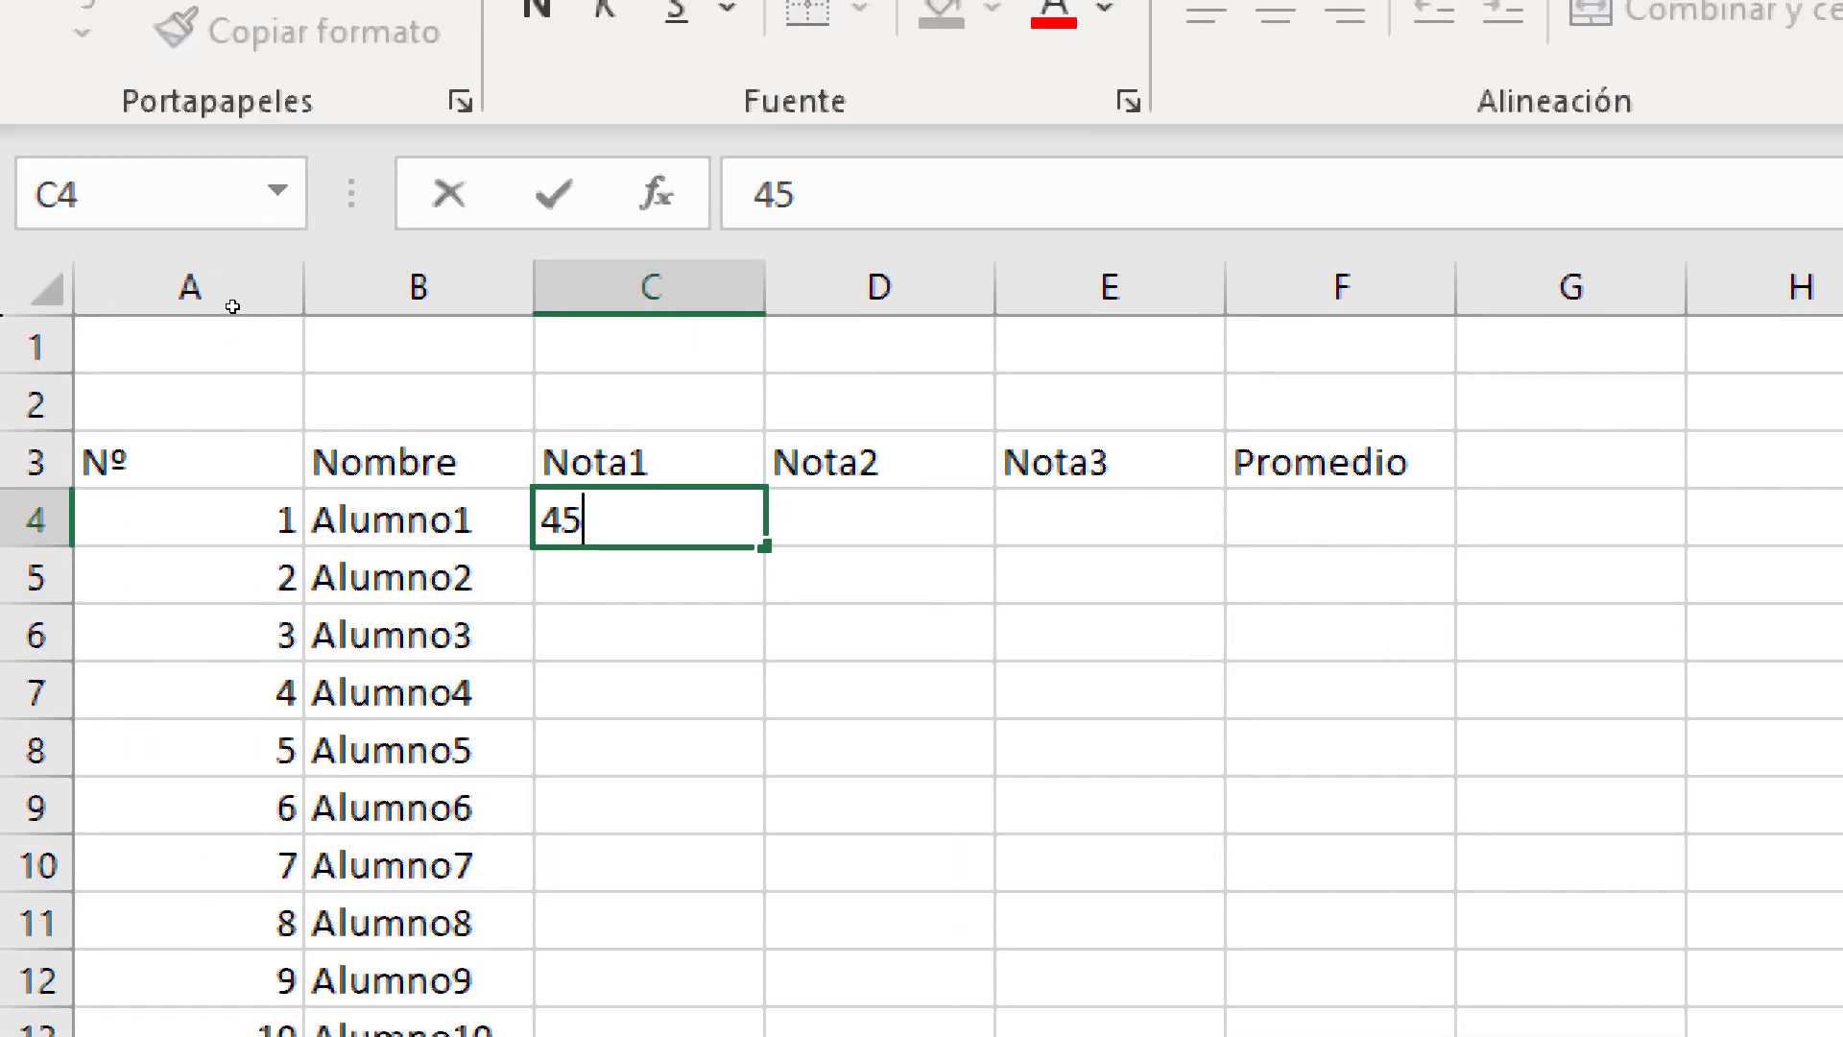
{"action": "key", "text": "Return"}
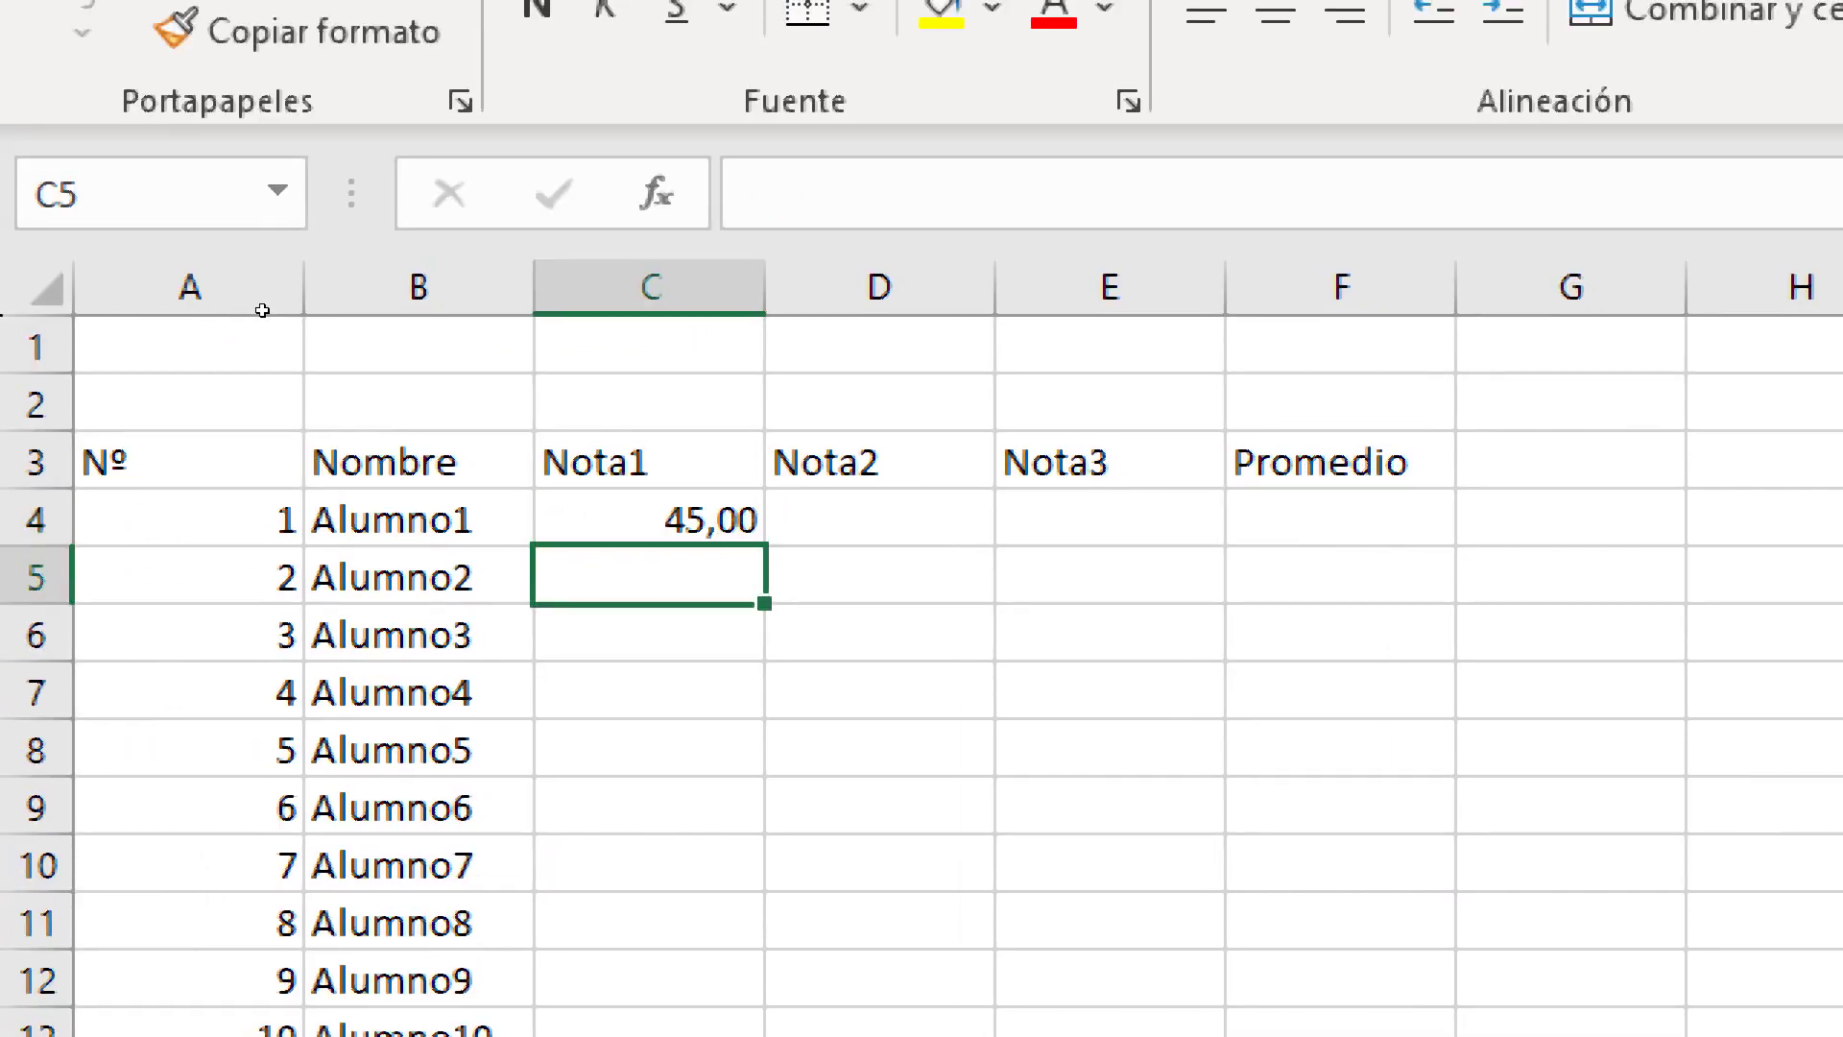
Enter the marks 4,5, 7,0 and 6,5 for Alumno1 in C4:E4, overwriting the content of C4
{"action": "key", "text": "Up"}
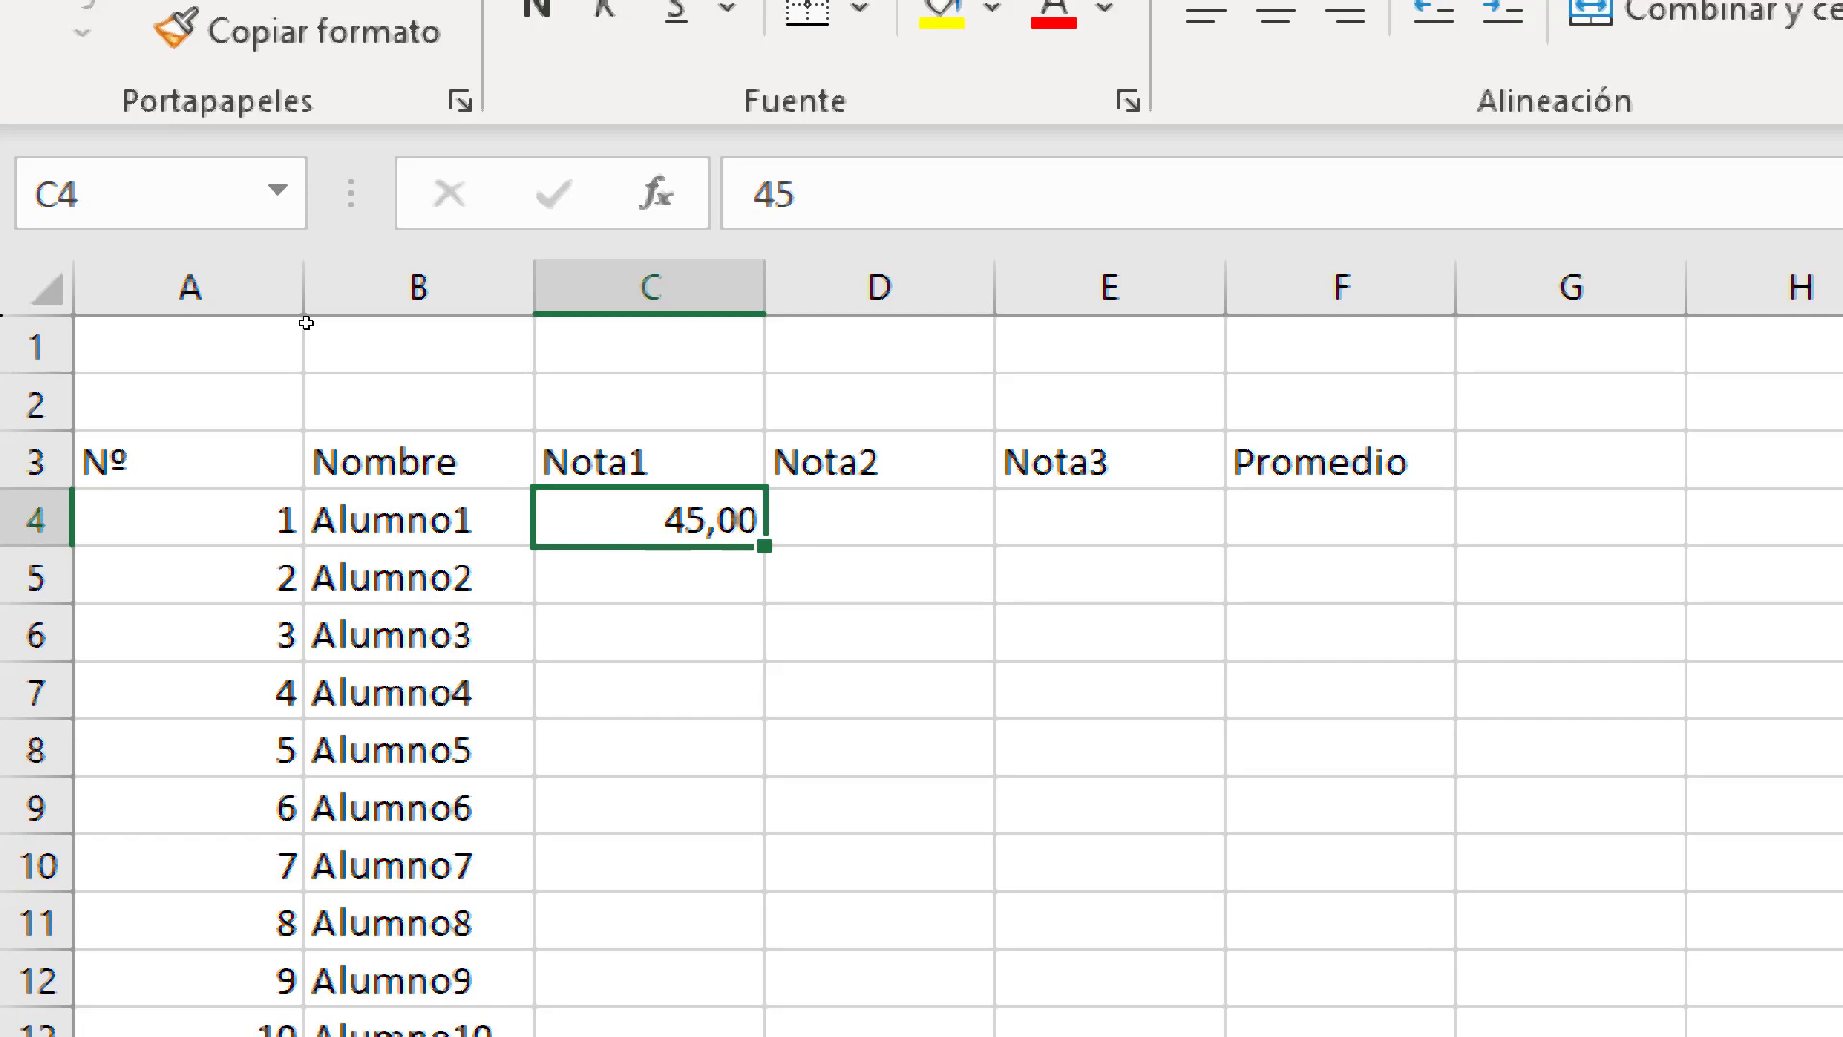
{"action": "type", "text": "4,5"}
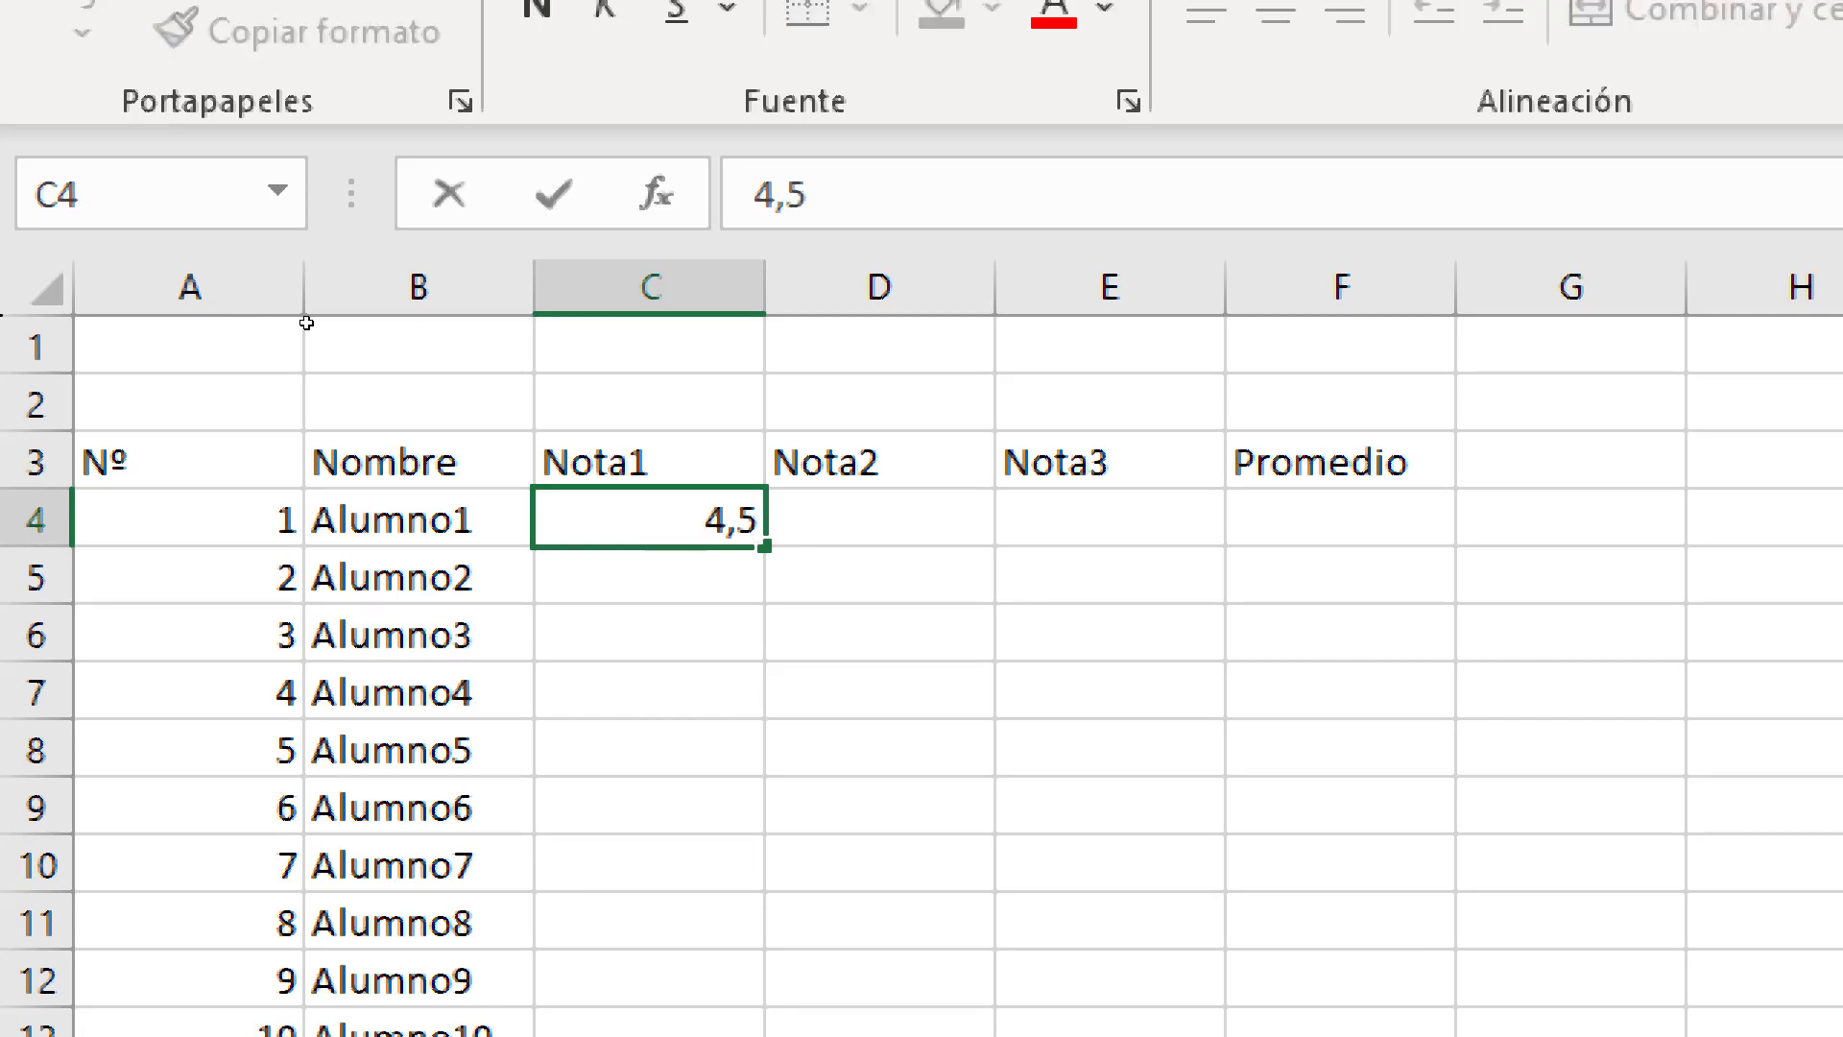
{"action": "key", "text": "Return"}
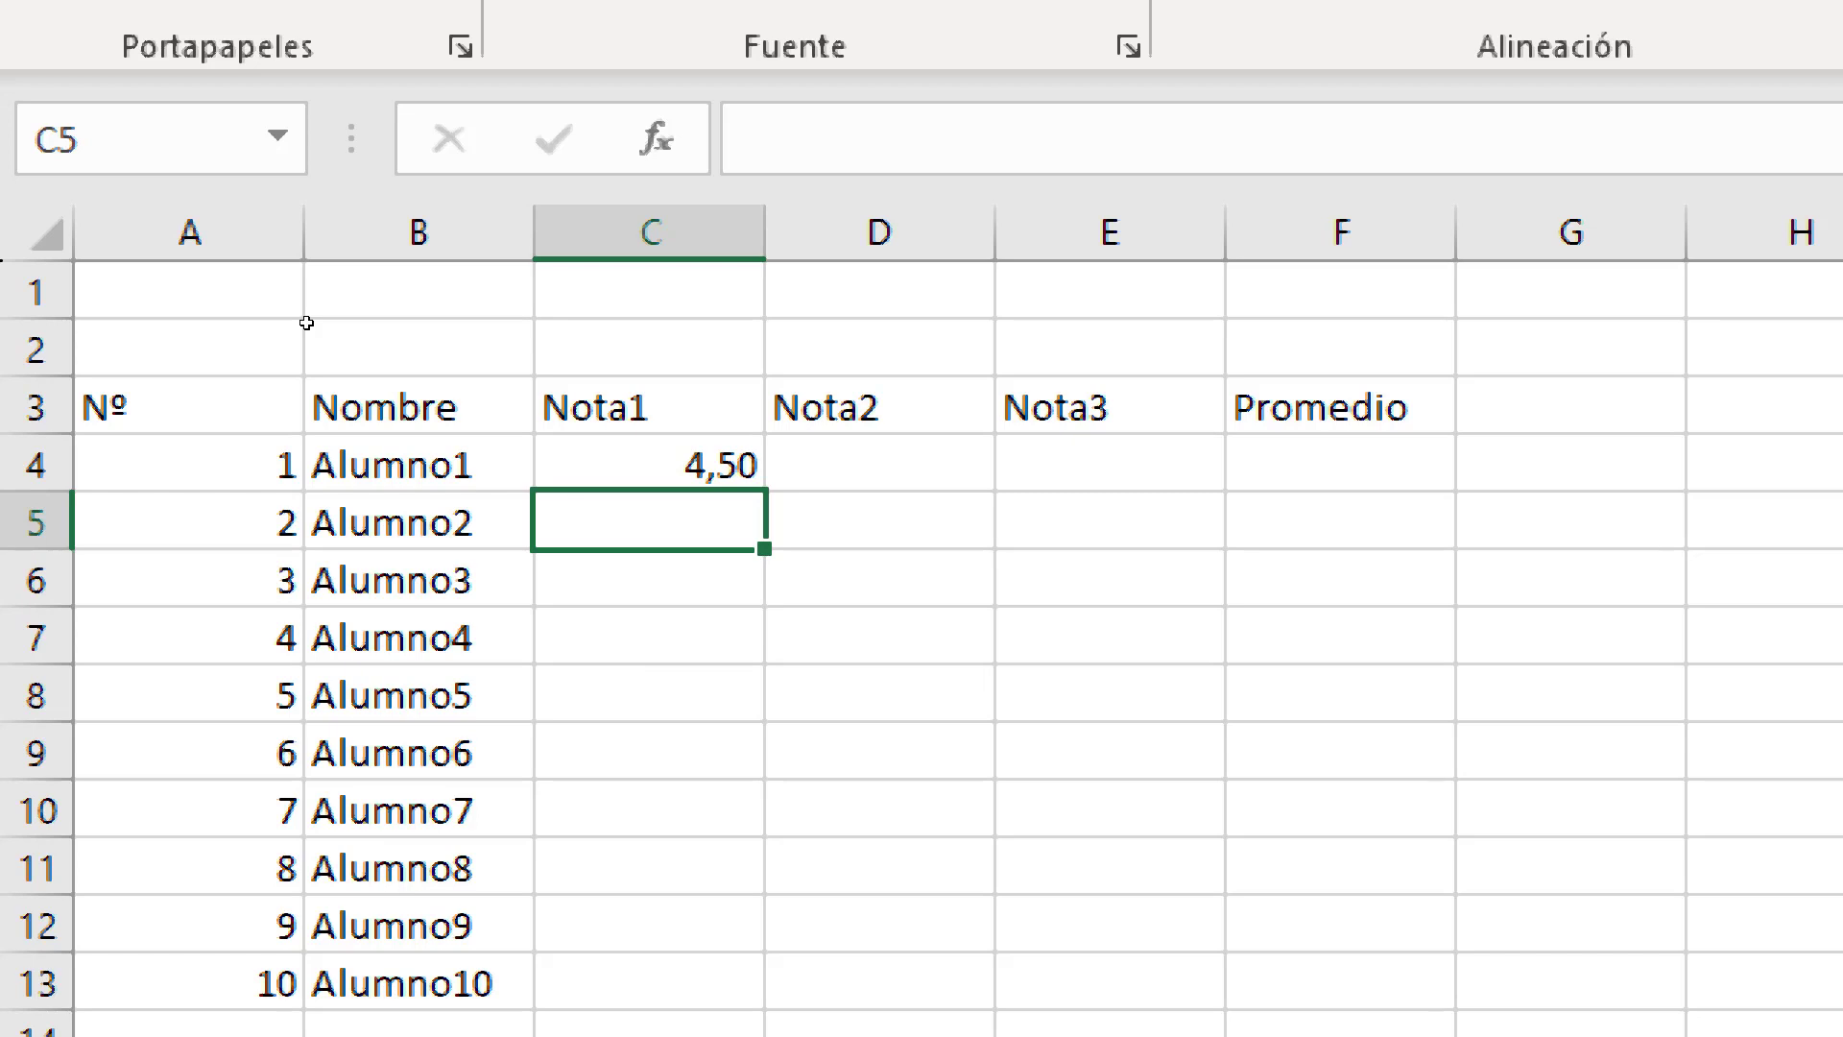
{"action": "key", "text": "Up"}
{"action": "key", "text": "Right"}
{"action": "type", "text": "7"}
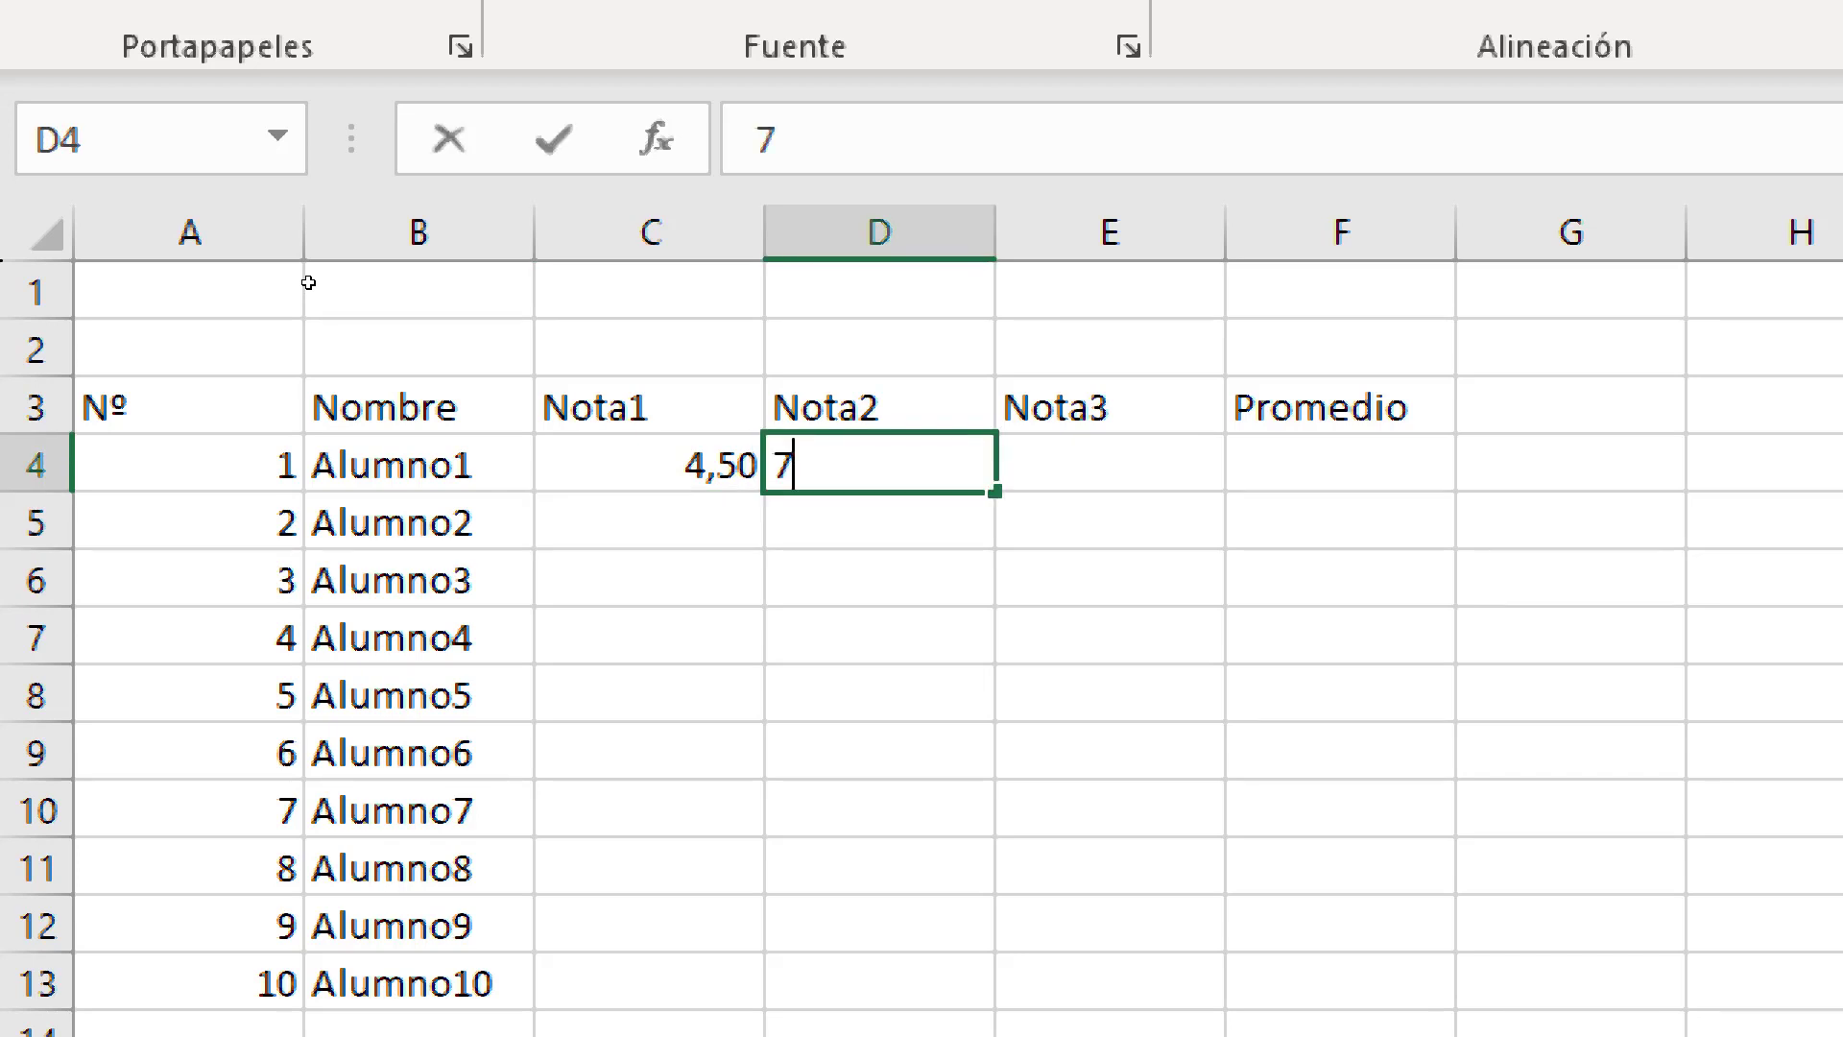
{"action": "type", "text": ",0"}
{"action": "key", "text": "Right"}
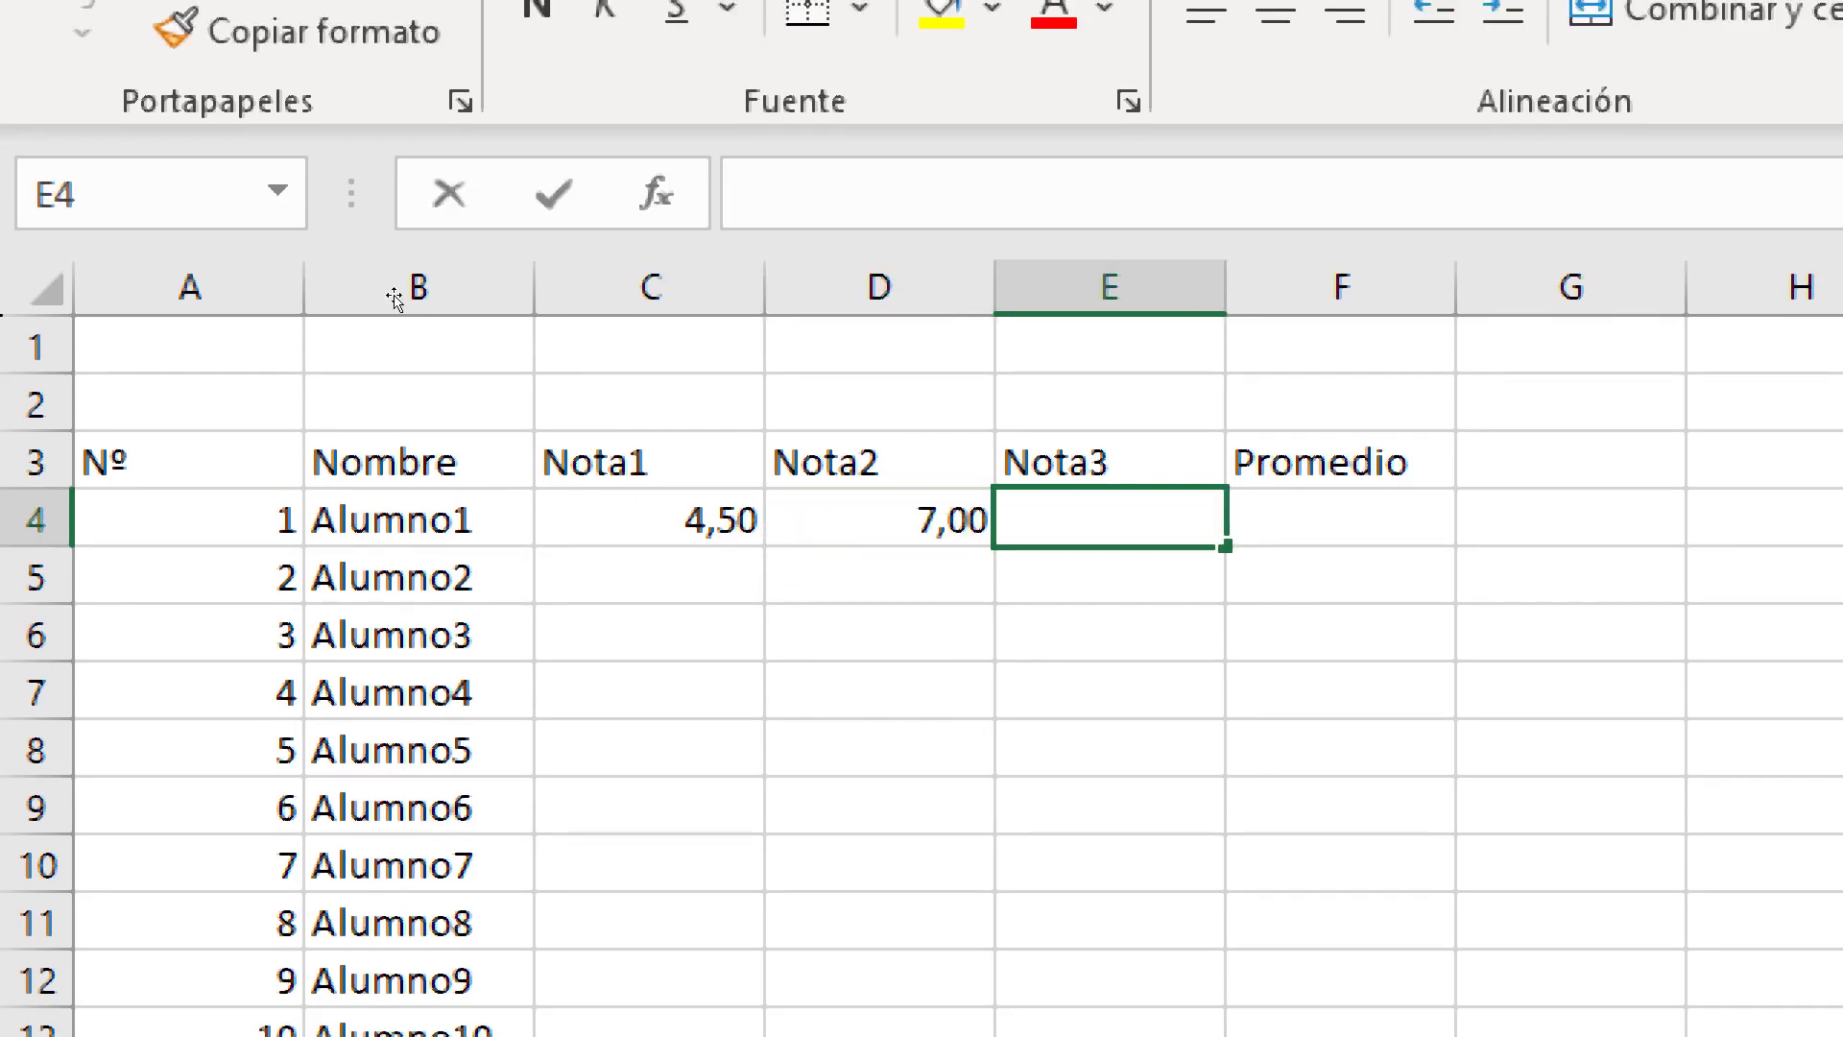
{"action": "type", "text": "6,5"}
{"action": "key", "text": "Return"}
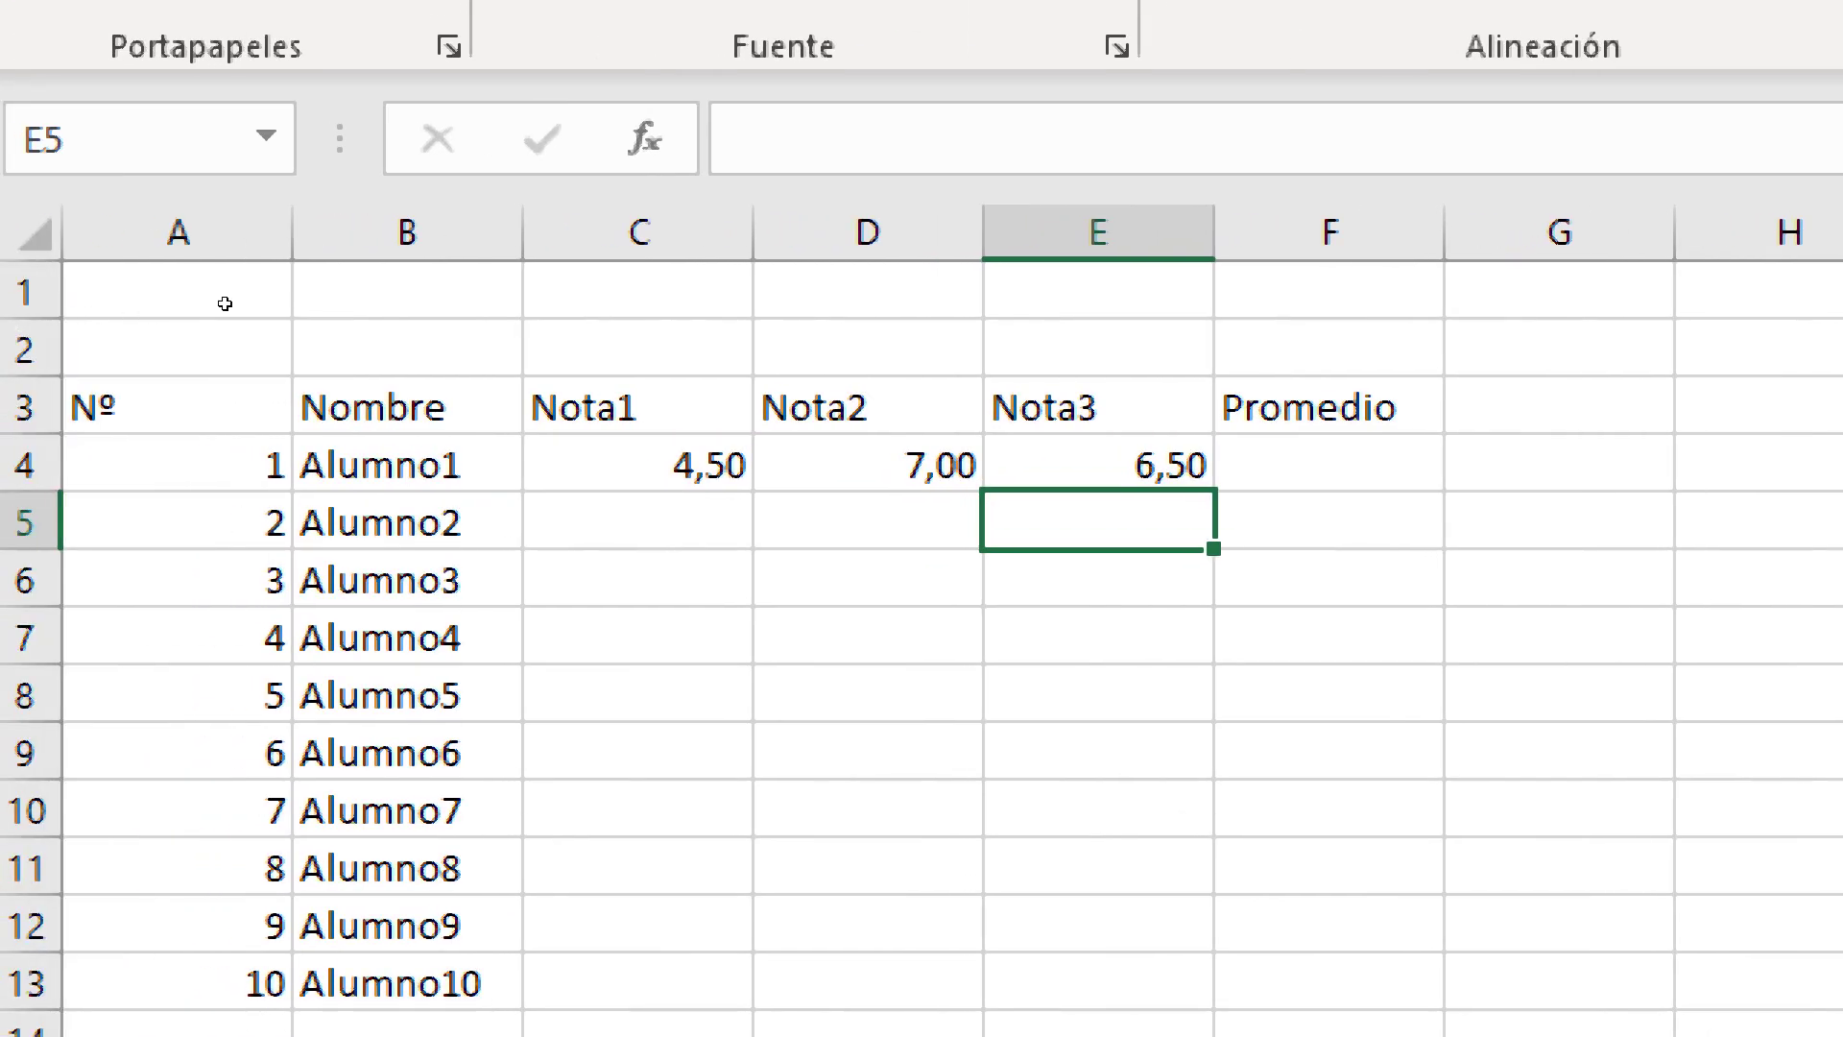
Enter the marks 3,2, 3,1 and 3,5 for Alumno2 in C5:E5
{"action": "key", "text": "Left"}
{"action": "key", "text": "Left"}
{"action": "type", "text": "3,2"}
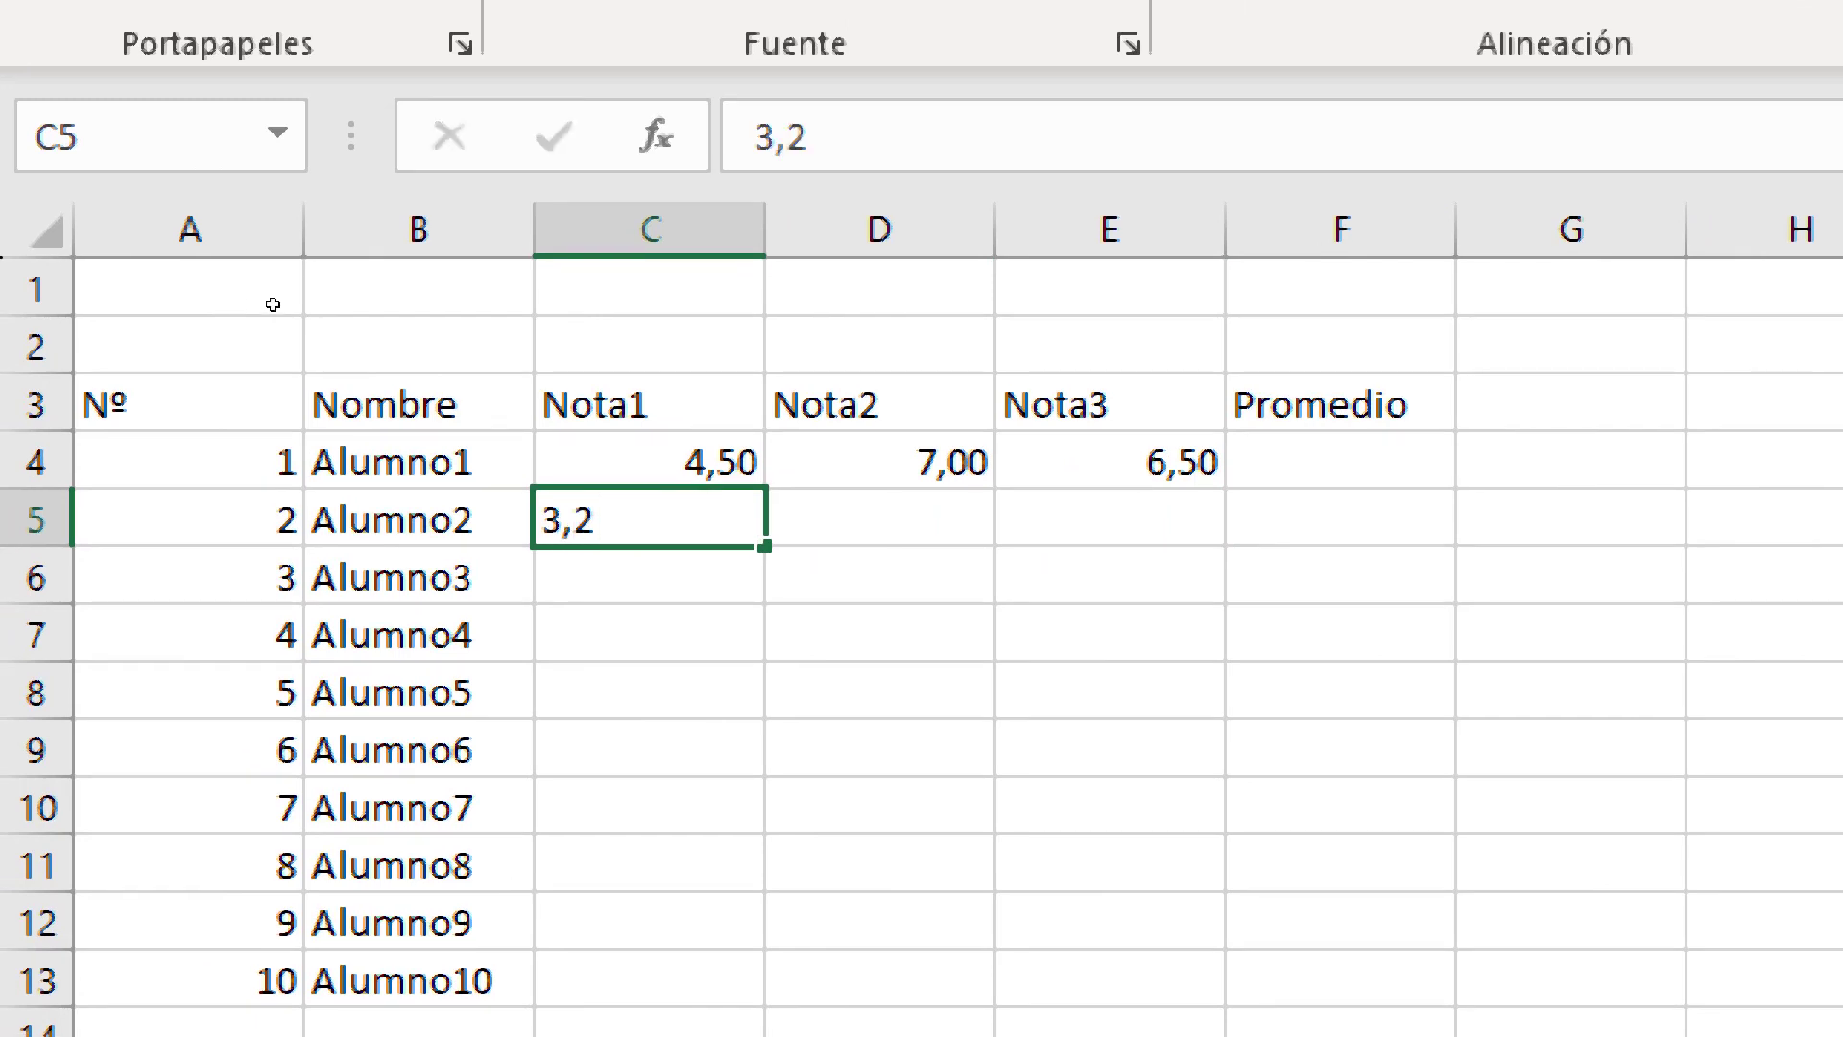
{"action": "key", "text": "Tab"}
{"action": "type", "text": ","}
{"action": "key", "text": "BackSpace"}
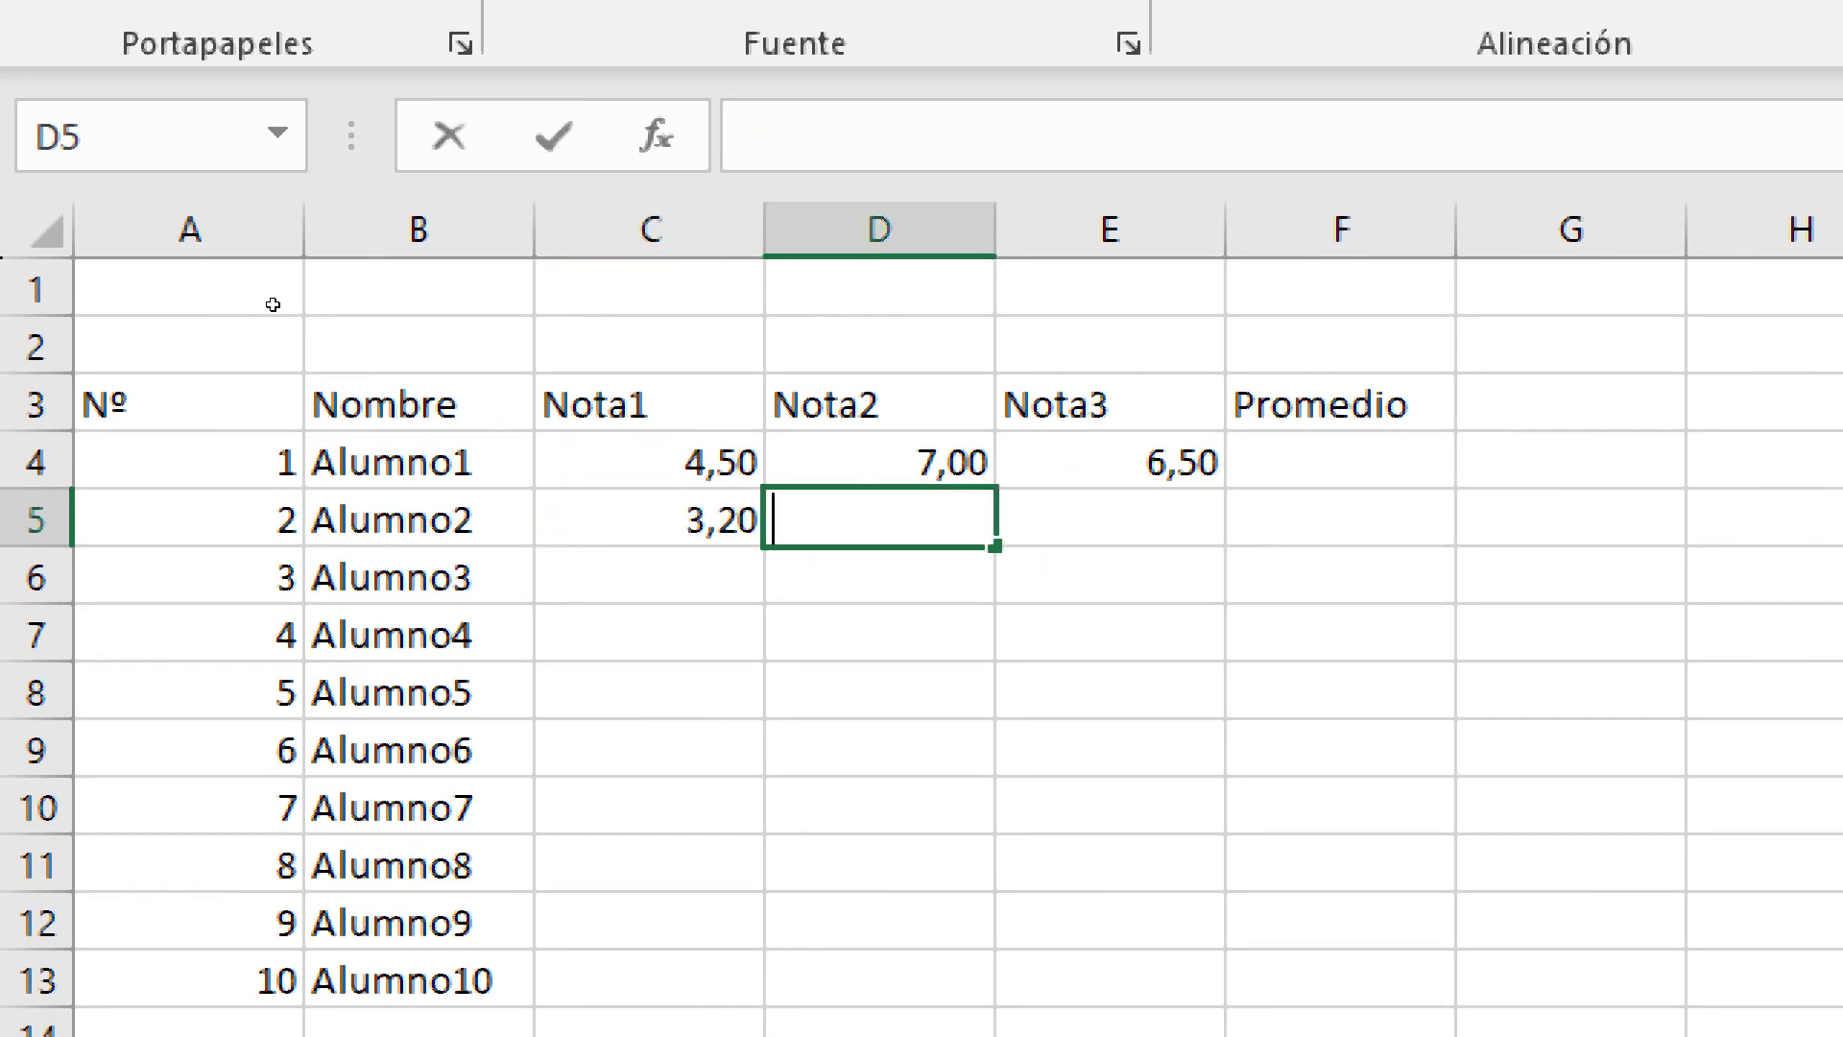
{"action": "type", "text": "3,1"}
{"action": "key", "text": "Tab"}
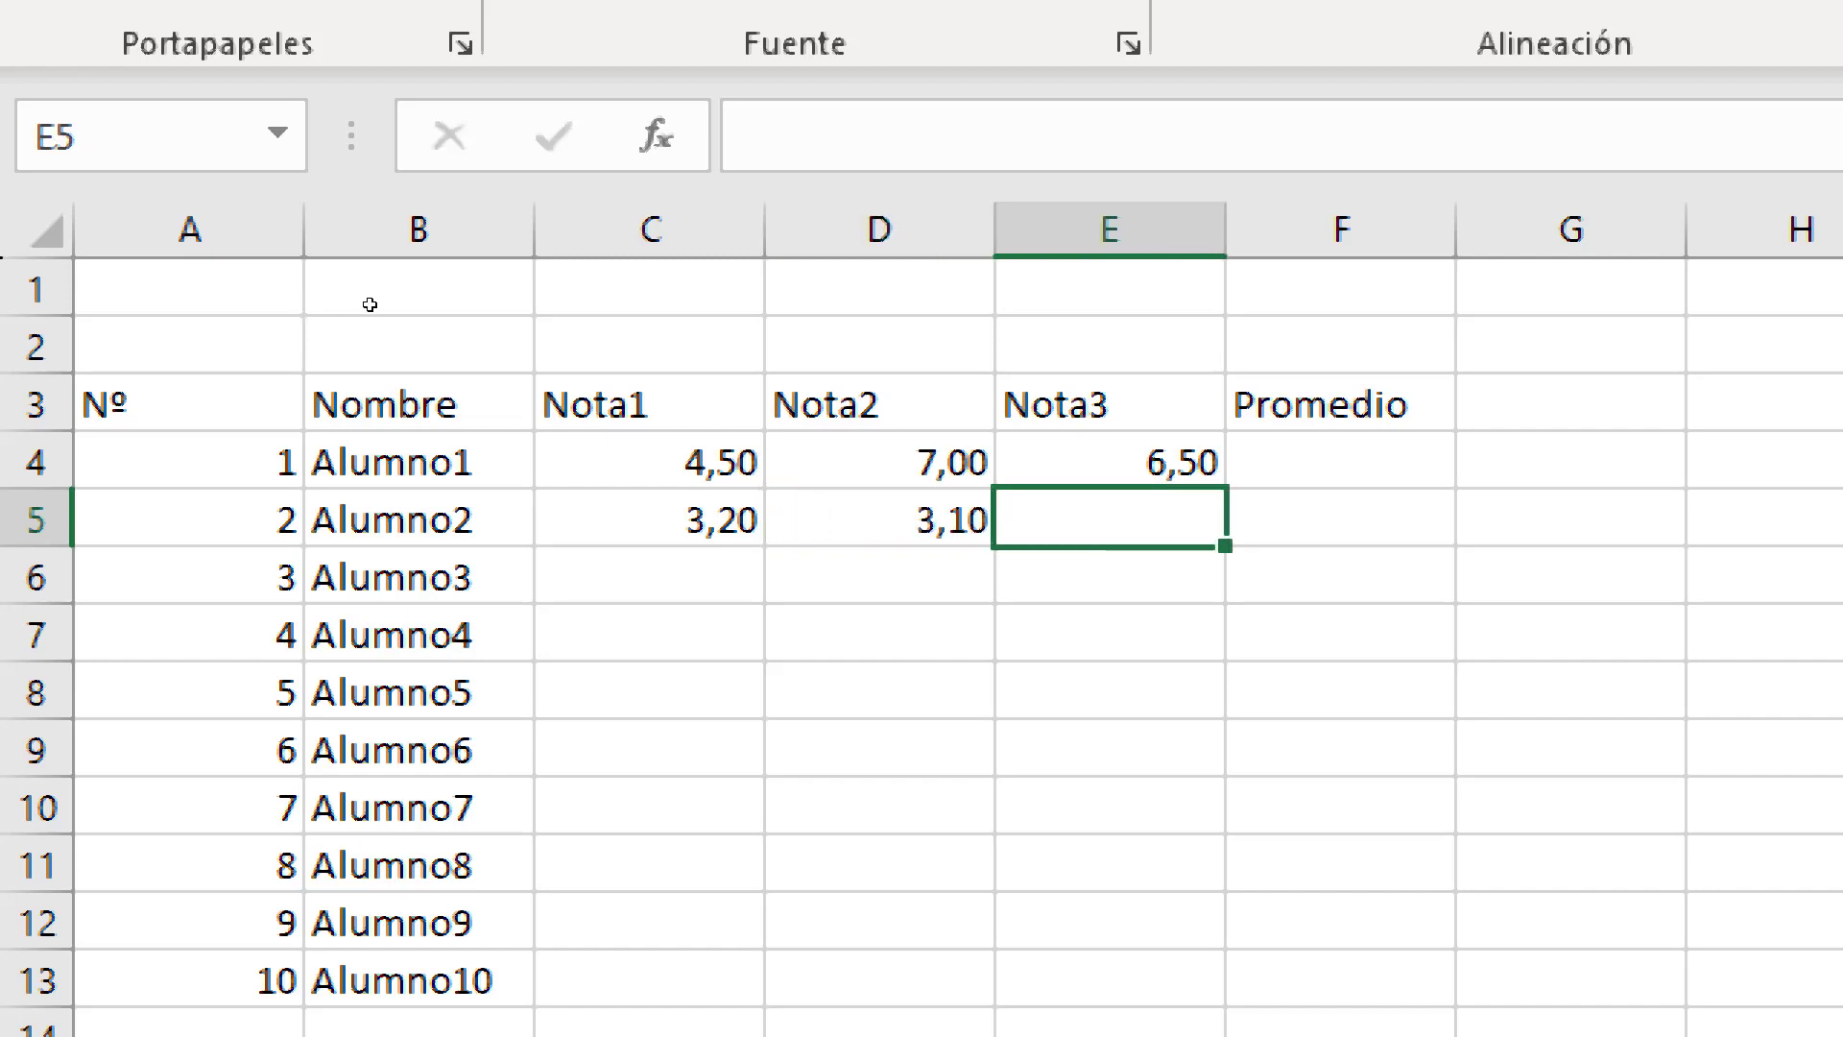
{"action": "type", "text": "3,5"}
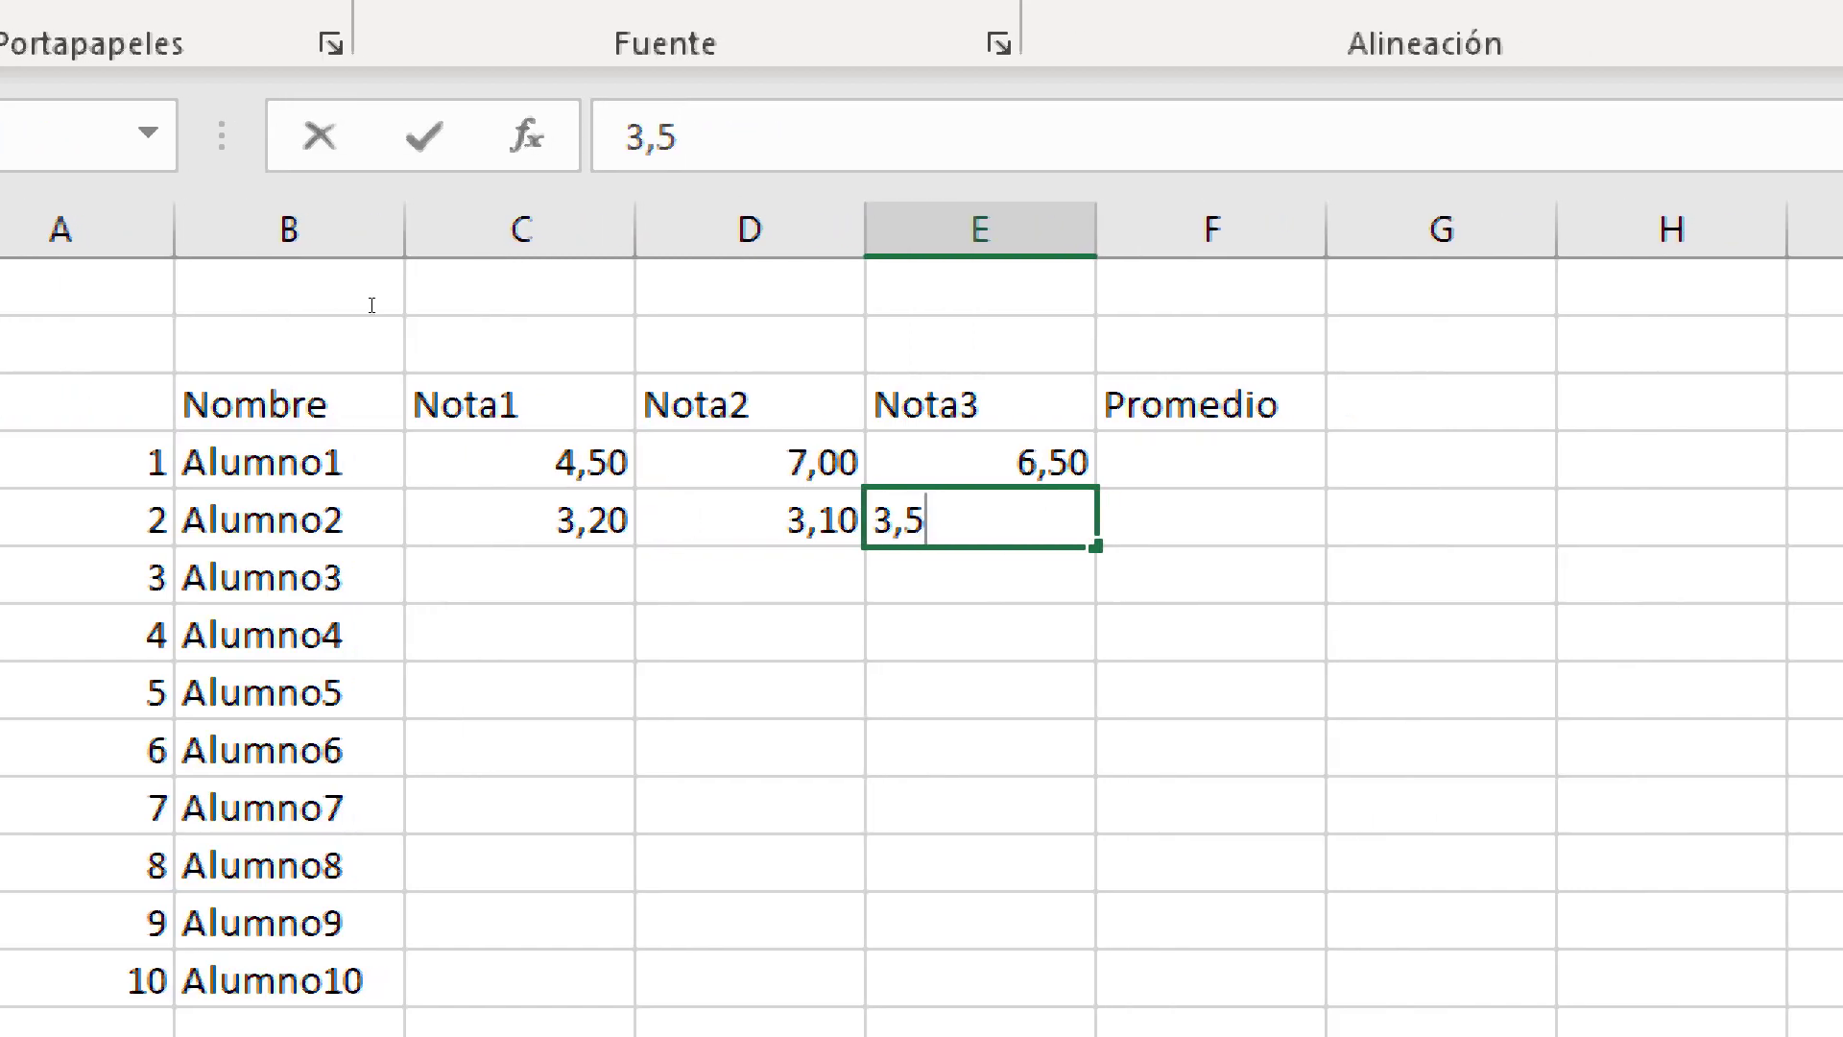
{"action": "key", "text": "Return"}
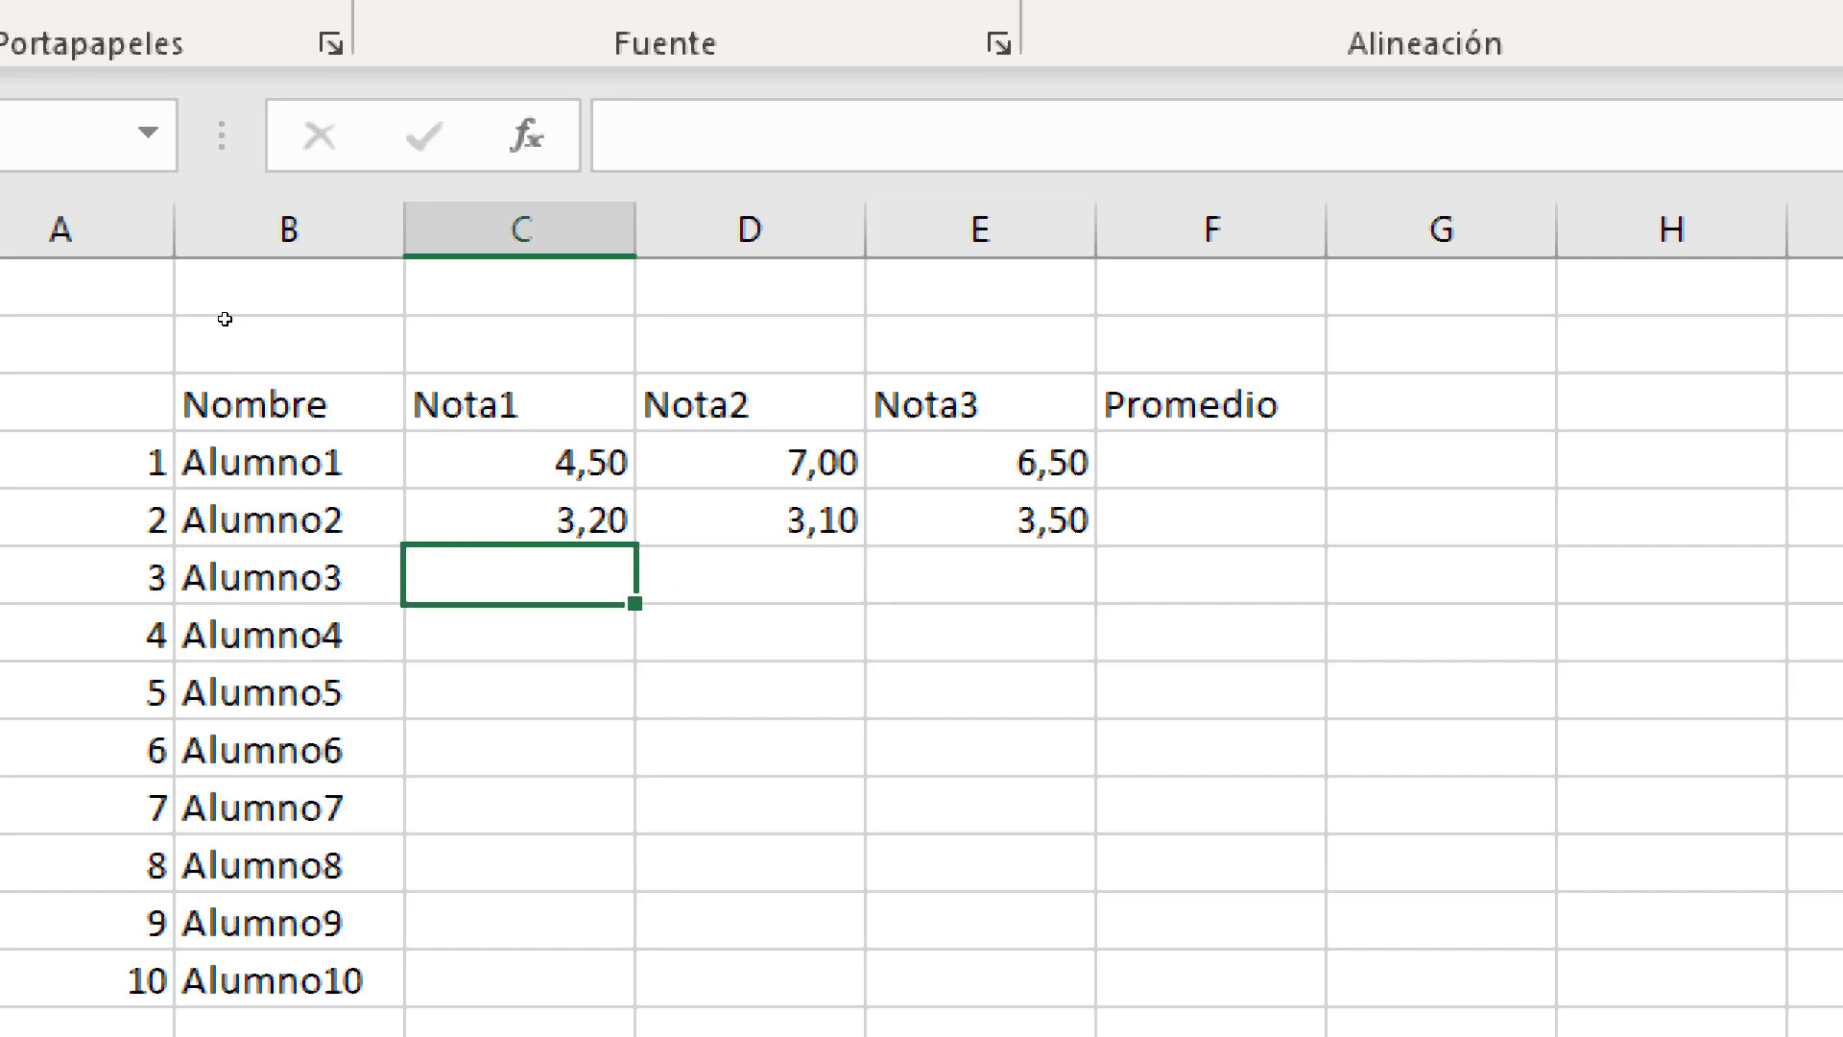
Enter the mark 7 for Alumno3 in each of the cells C6:E6
{"action": "type", "text": "7"}
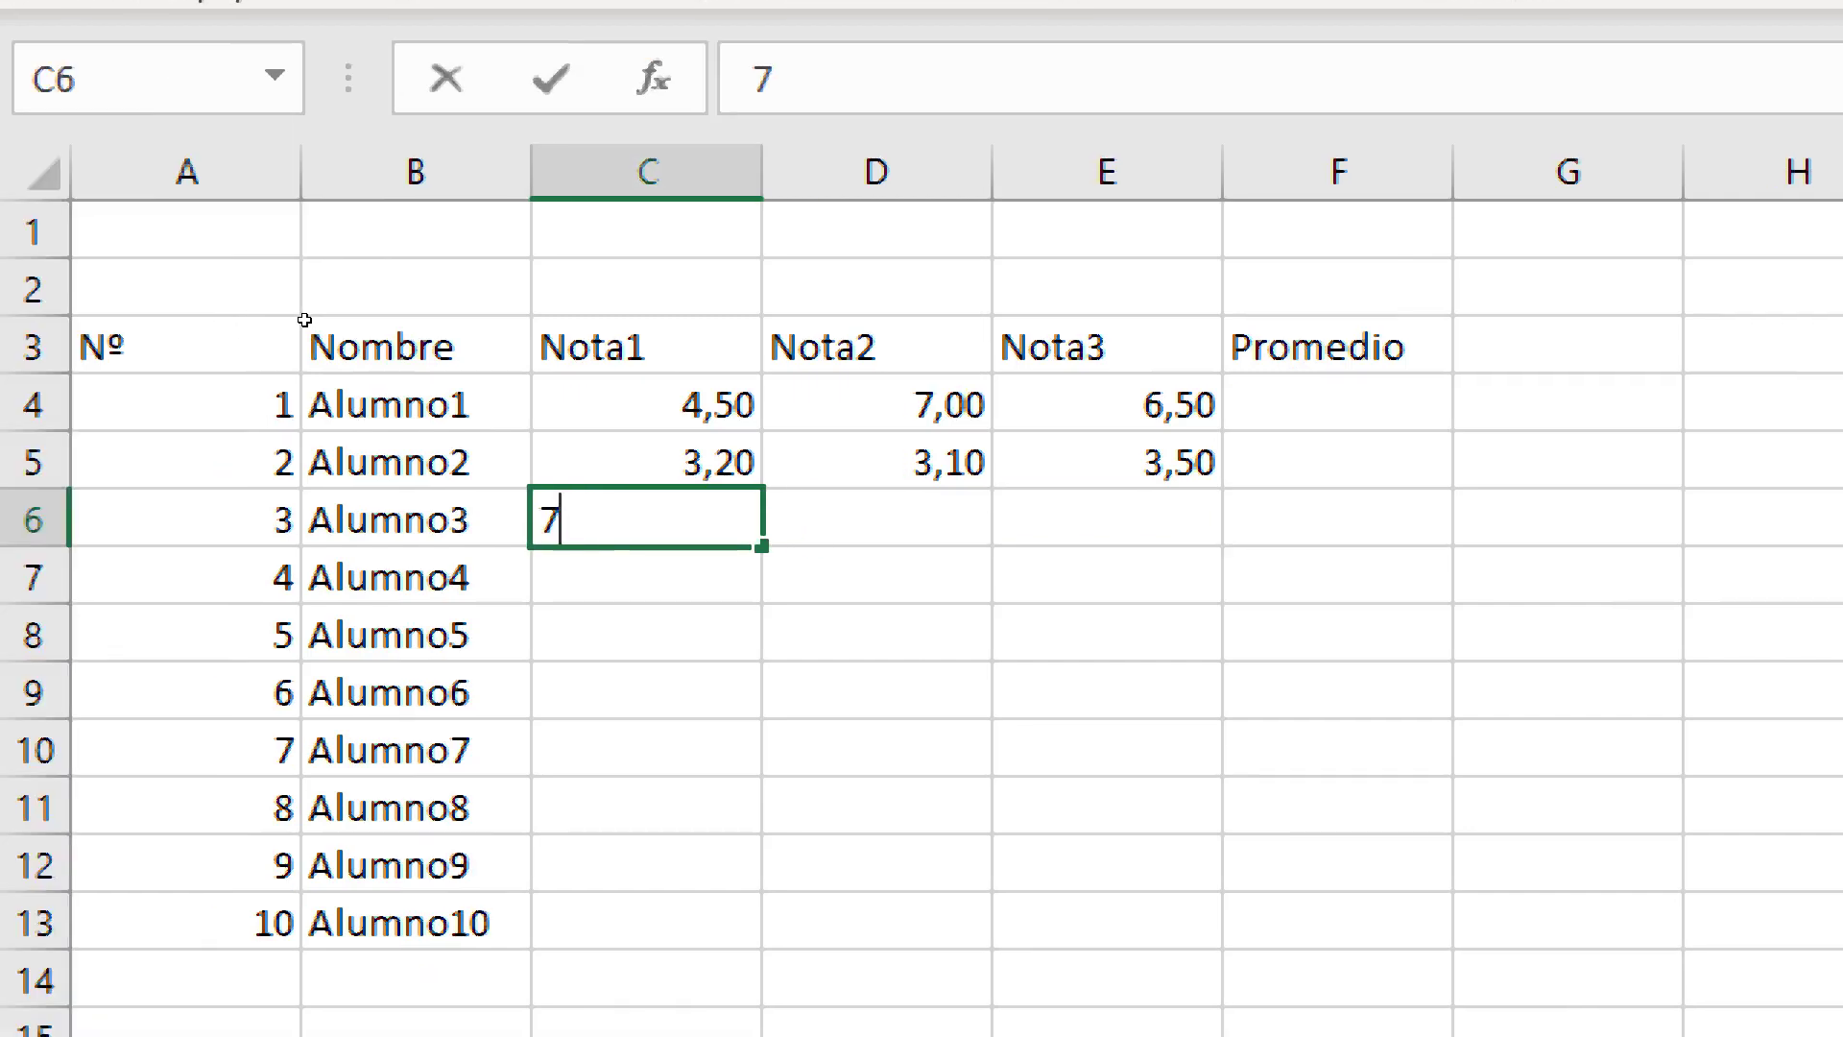
{"action": "key", "text": "Tab"}
{"action": "type", "text": "7"}
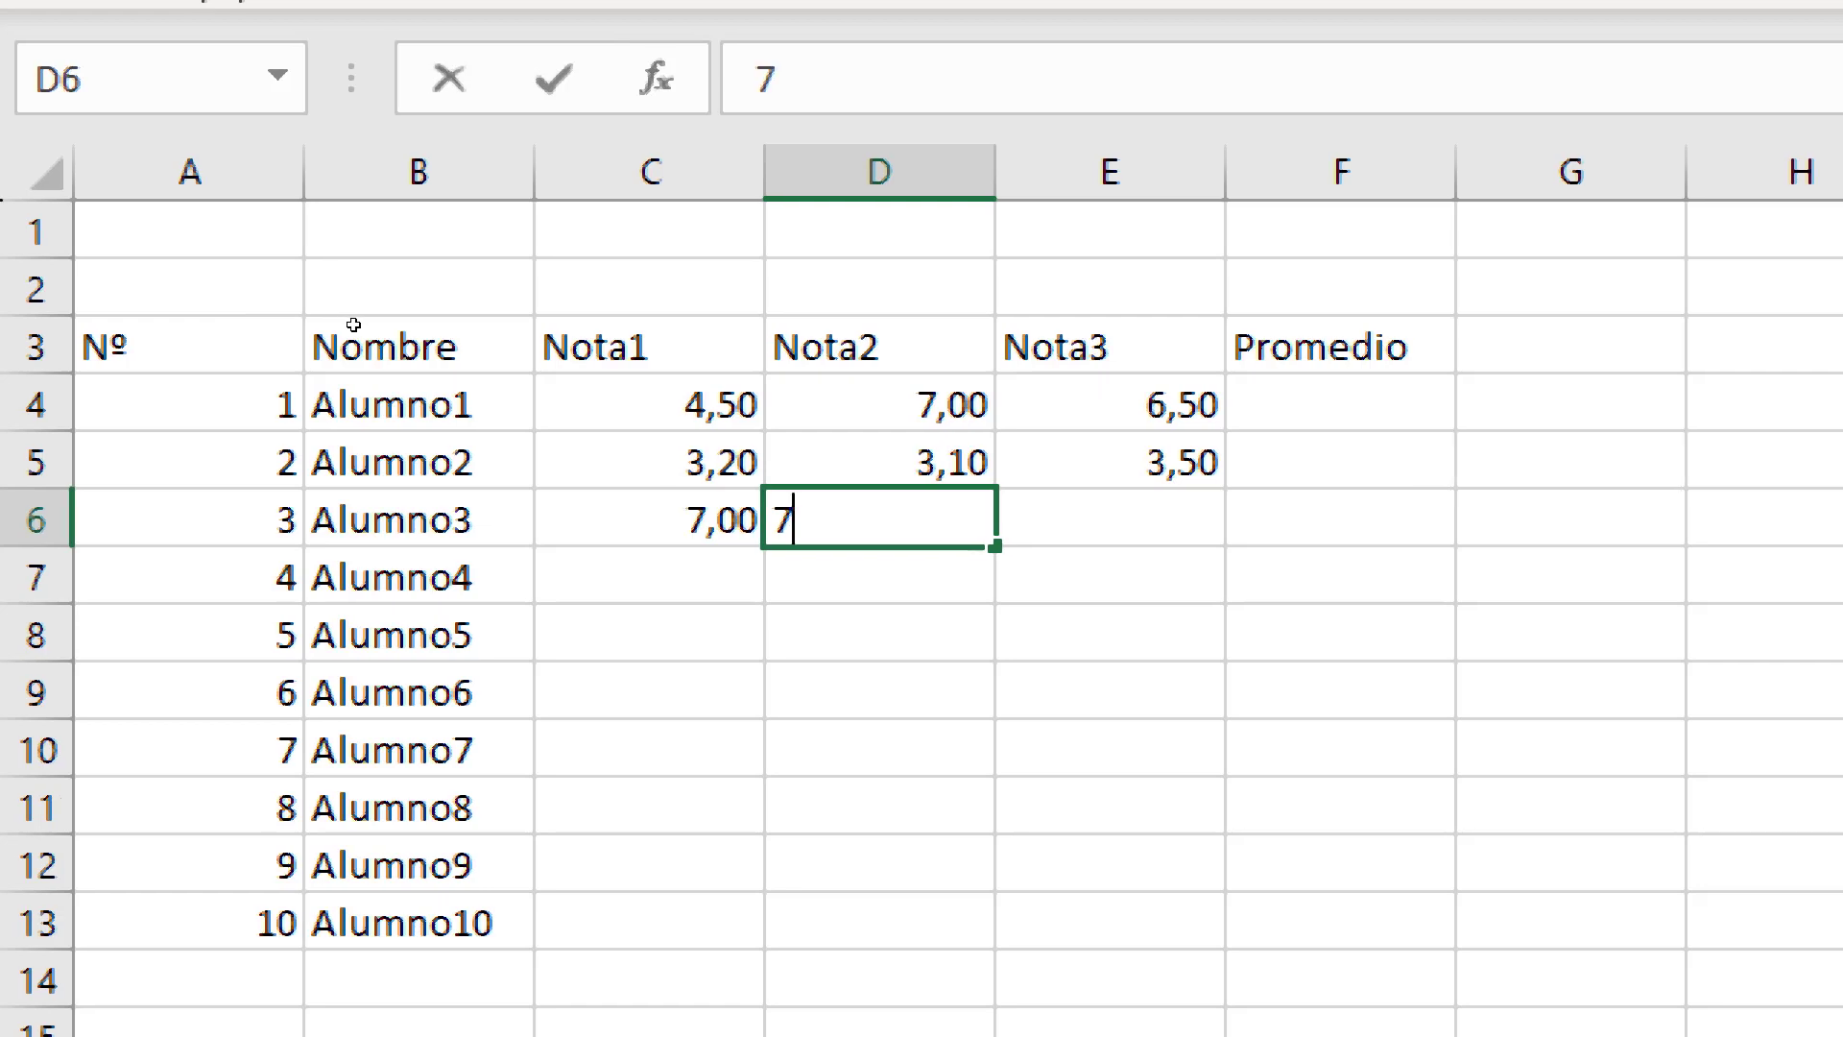
{"action": "key", "text": "Tab"}
{"action": "type", "text": "7"}
{"action": "key", "text": "Return"}
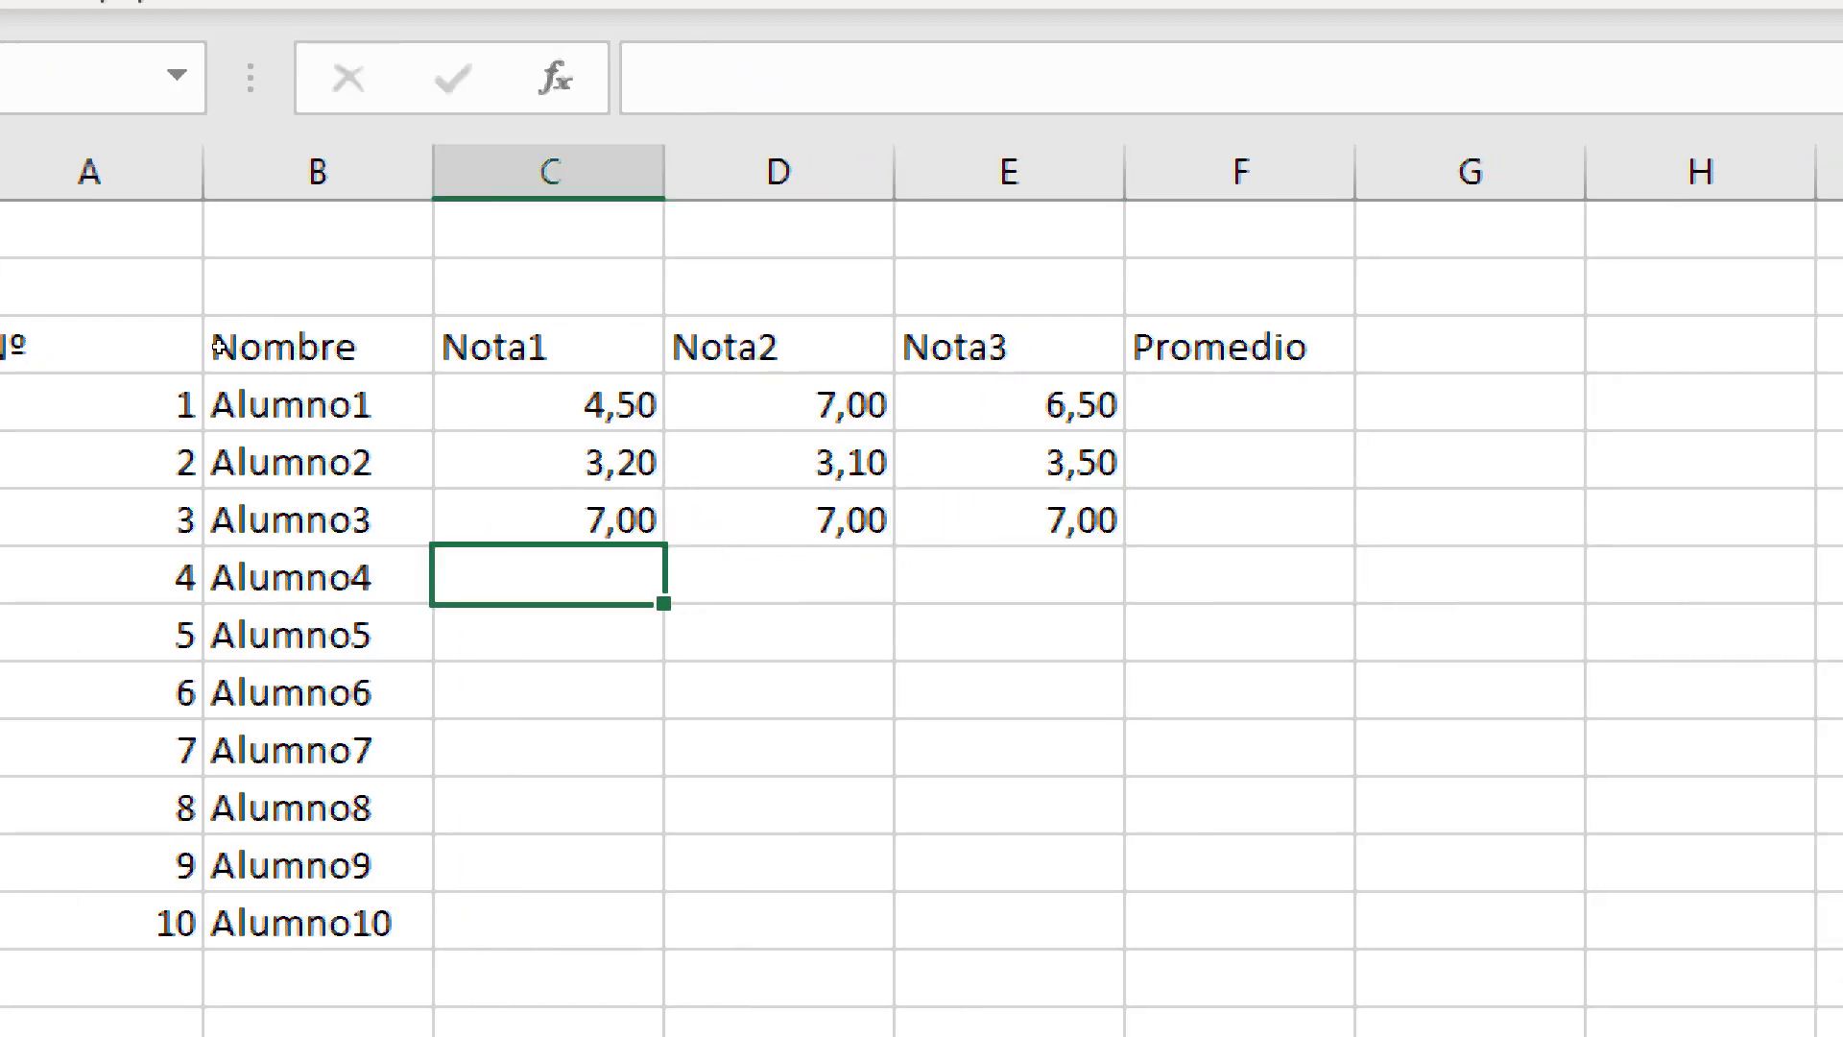
Enter the marks 5,7, 6,2 and 6,3 for Alumno4 in C7:E7
{"action": "type", "text": "5,7"}
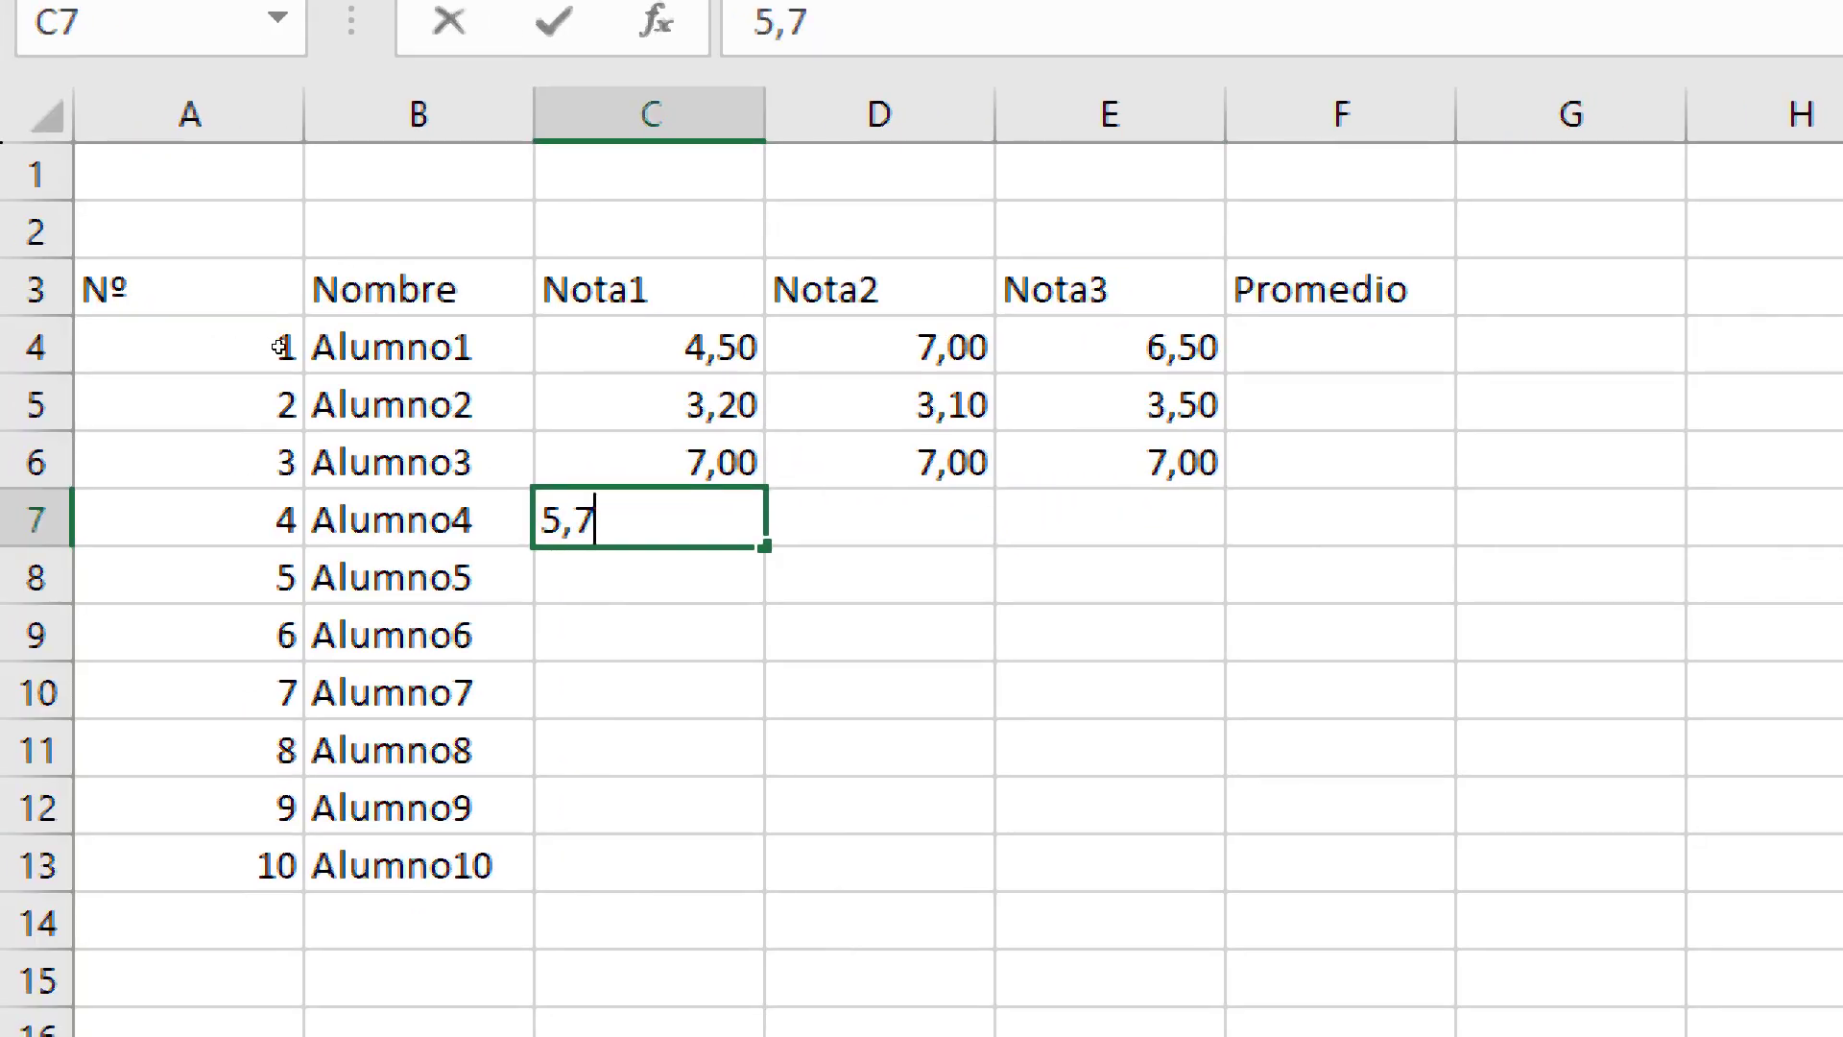
{"action": "key", "text": "Tab"}
{"action": "type", "text": "6,2"}
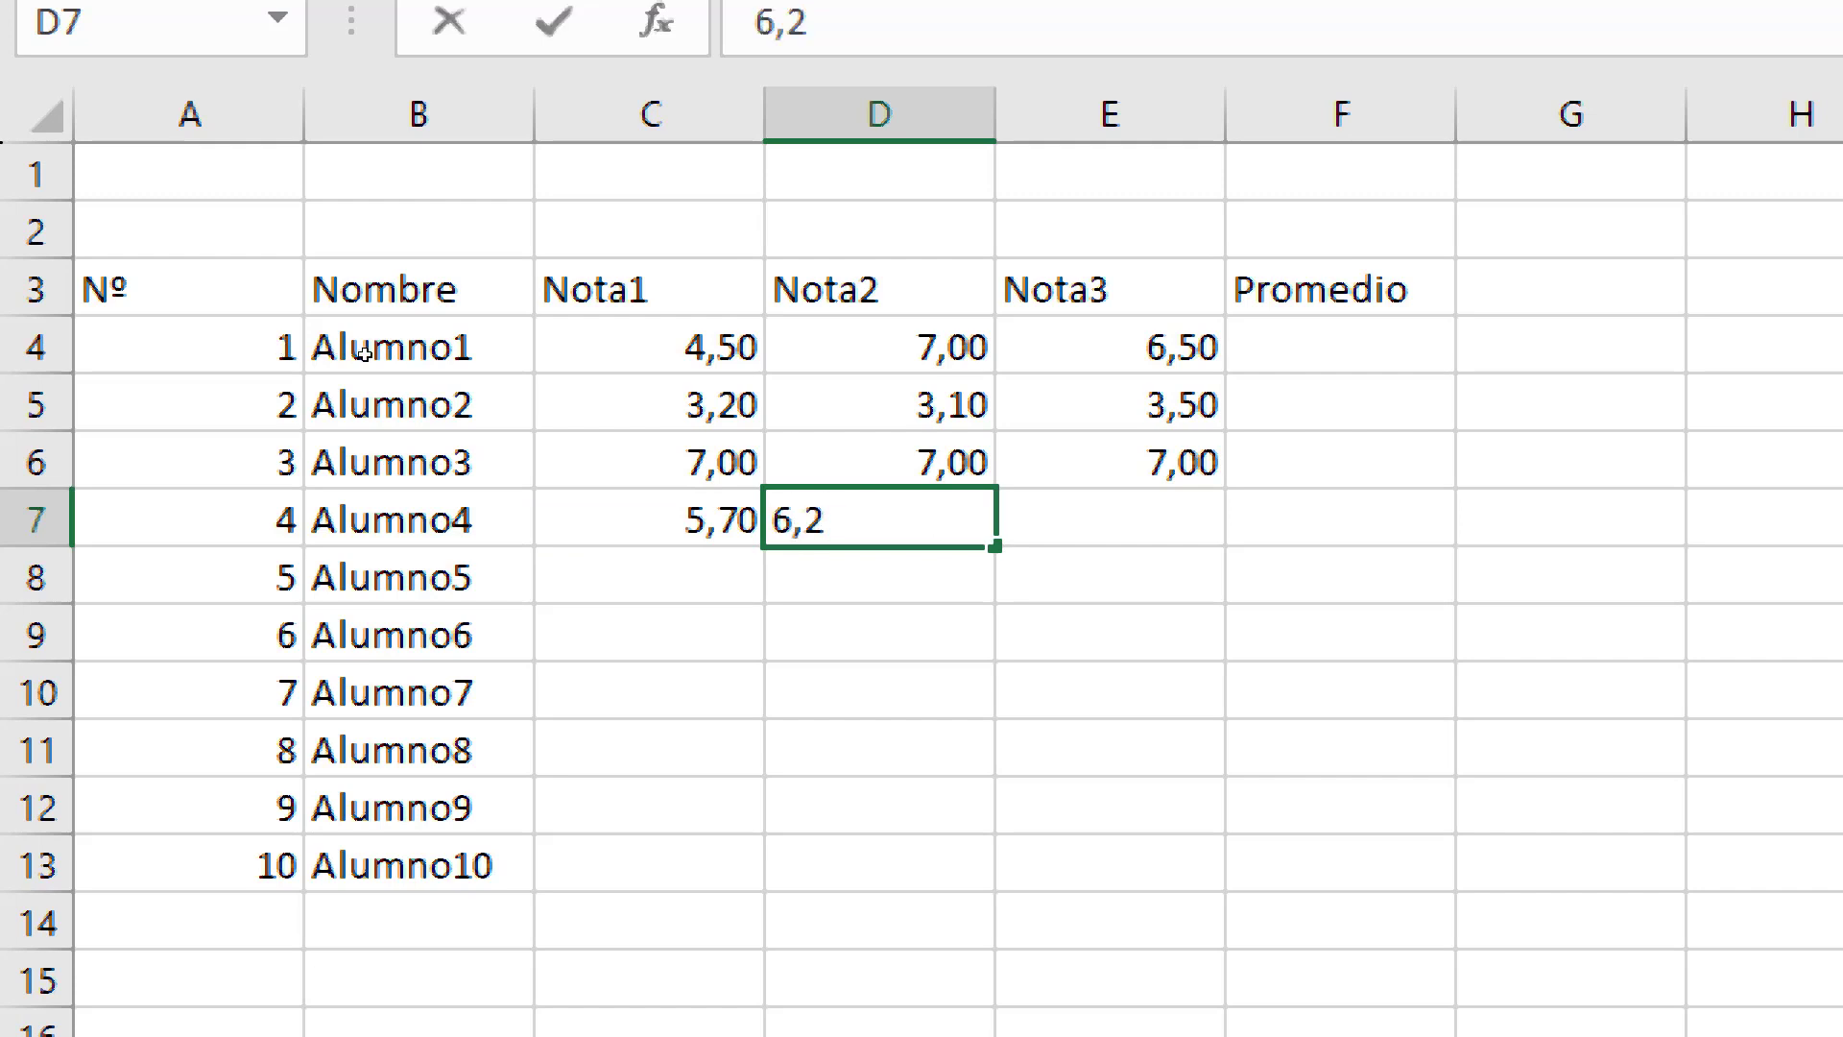
{"action": "key", "text": "Tab"}
{"action": "key", "text": "Return"}
{"action": "key", "text": "Up"}
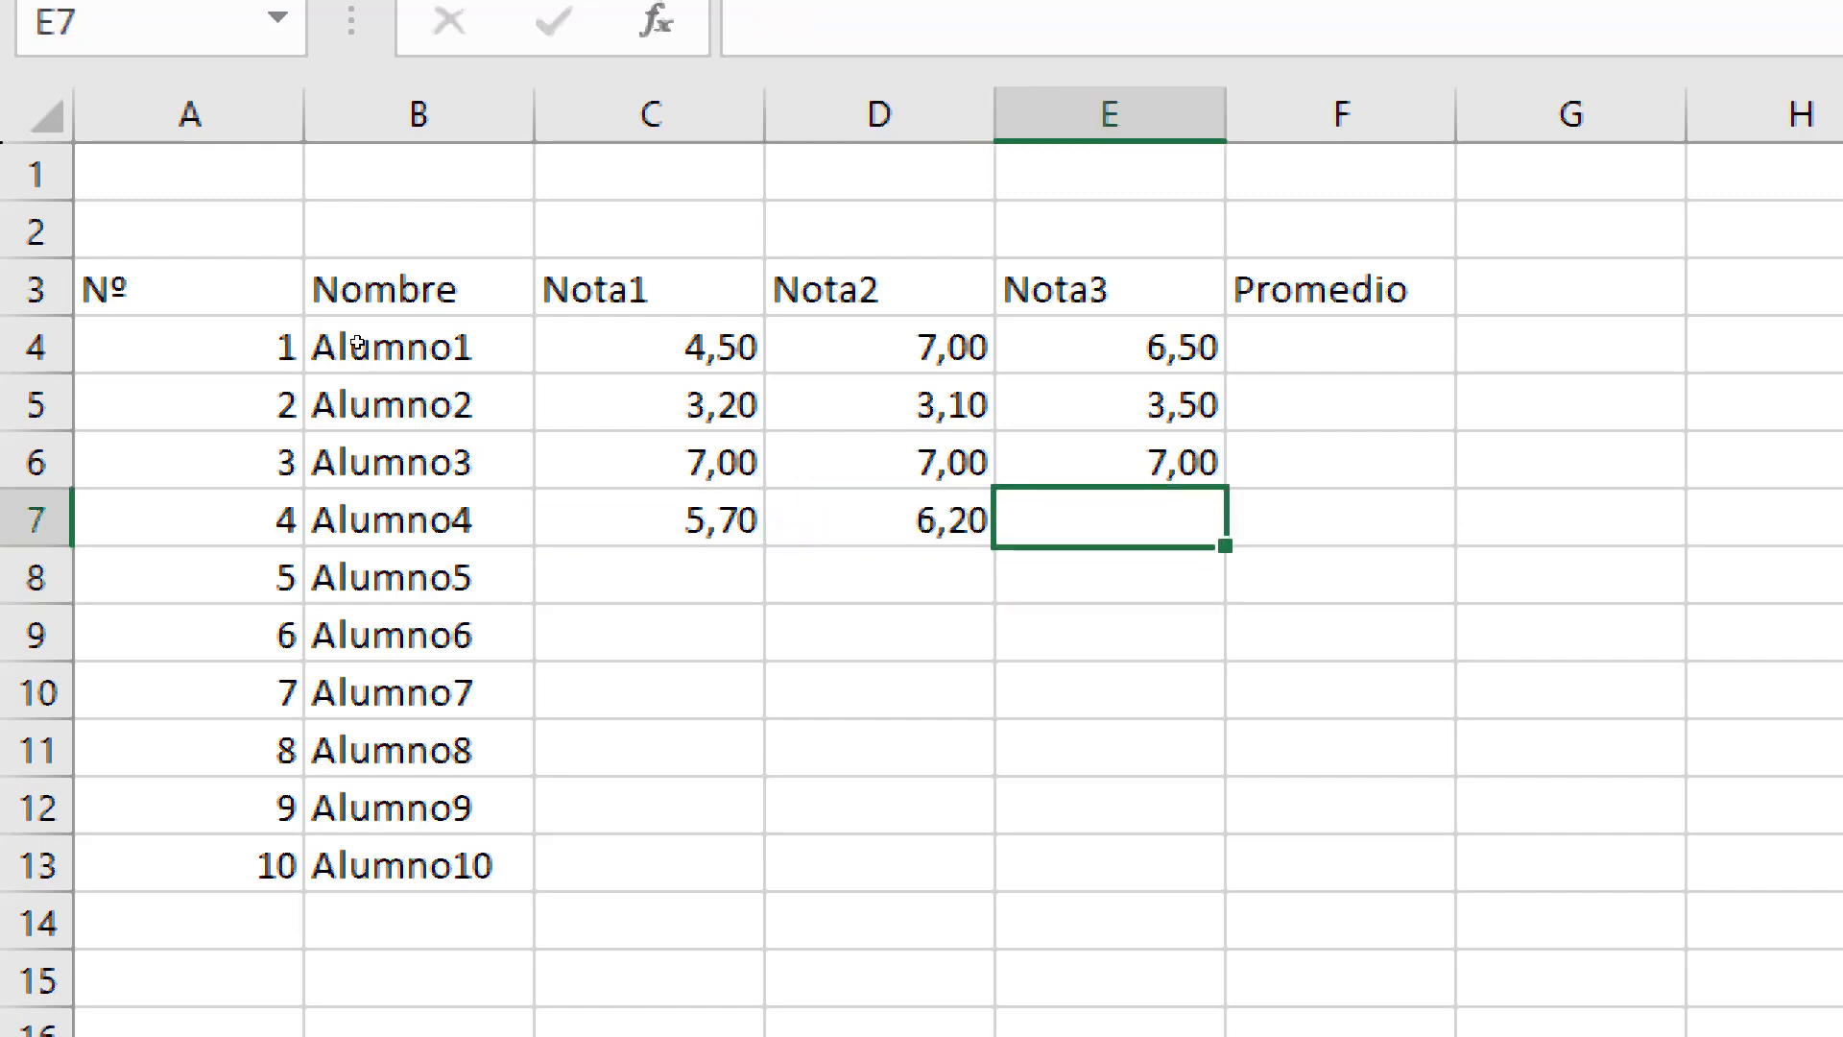
{"action": "type", "text": "6,3"}
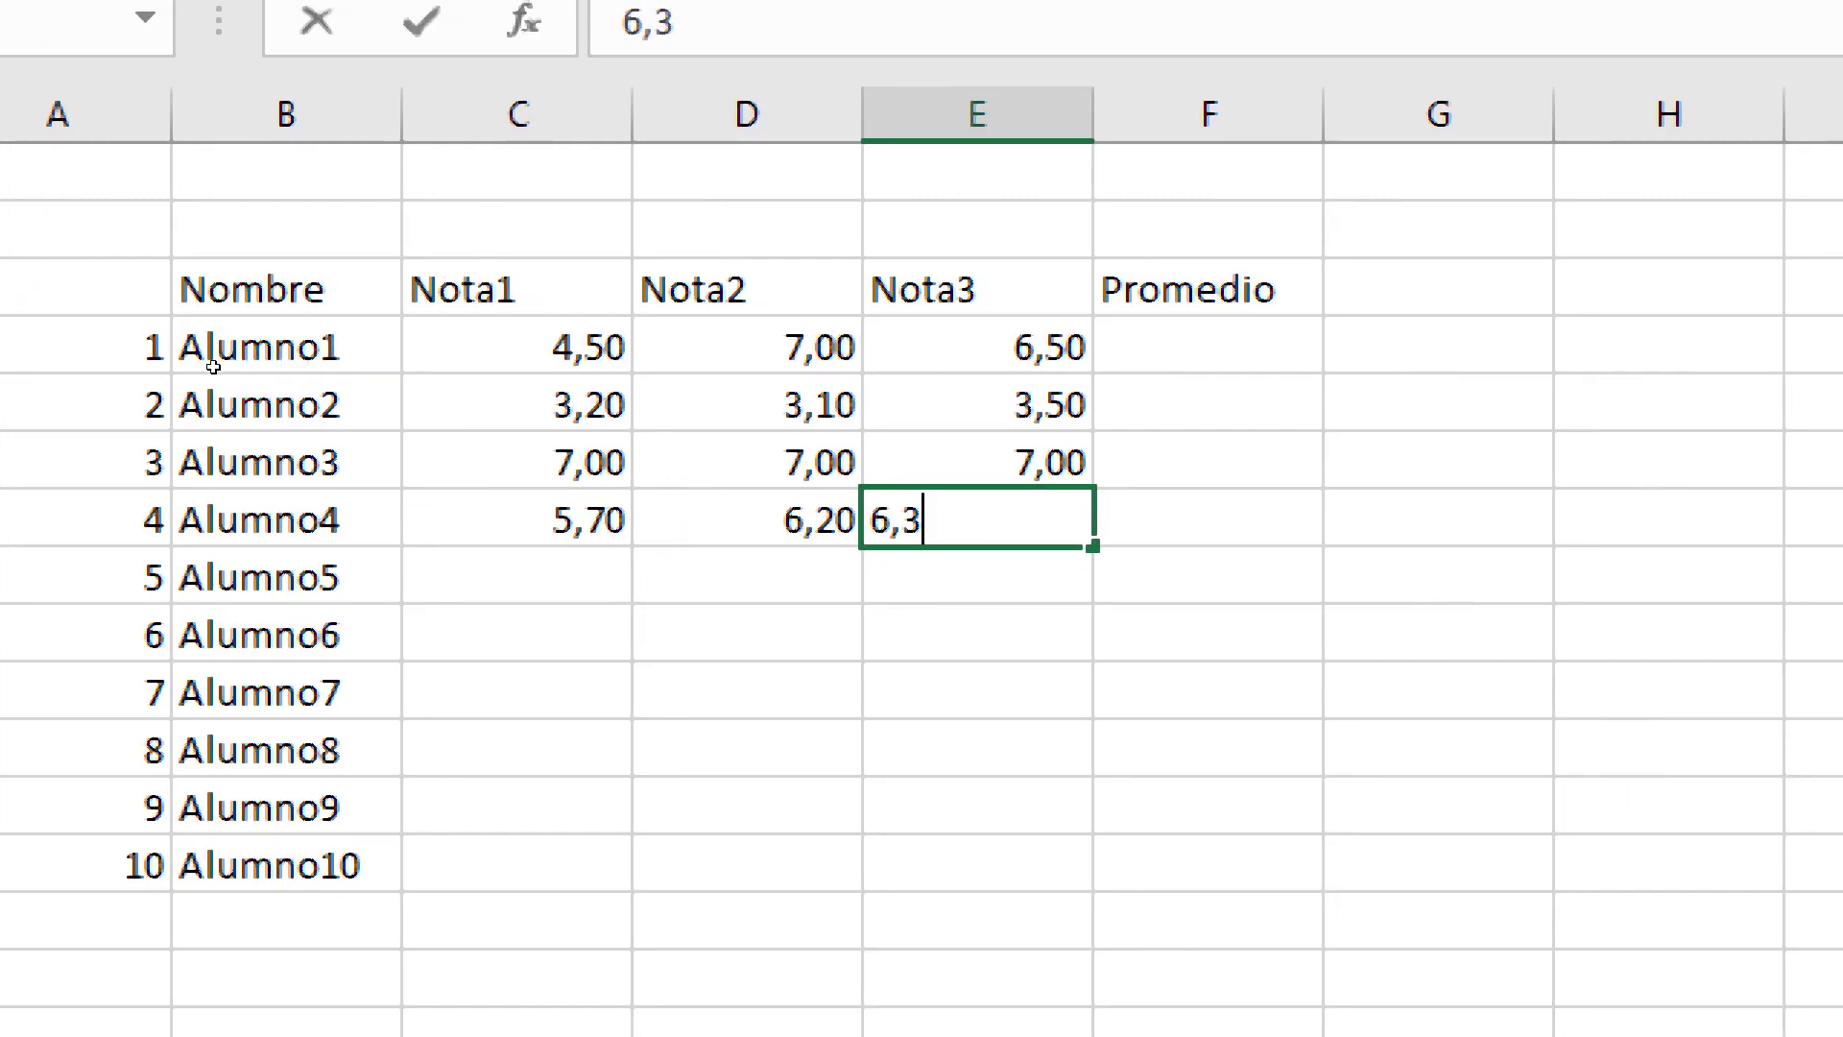
{"action": "key", "text": "Return"}
Enter the marks 4,8, 5,8 and 5,3 for Alumno5 in C8:E8
{"action": "type", "text": "4,8"}
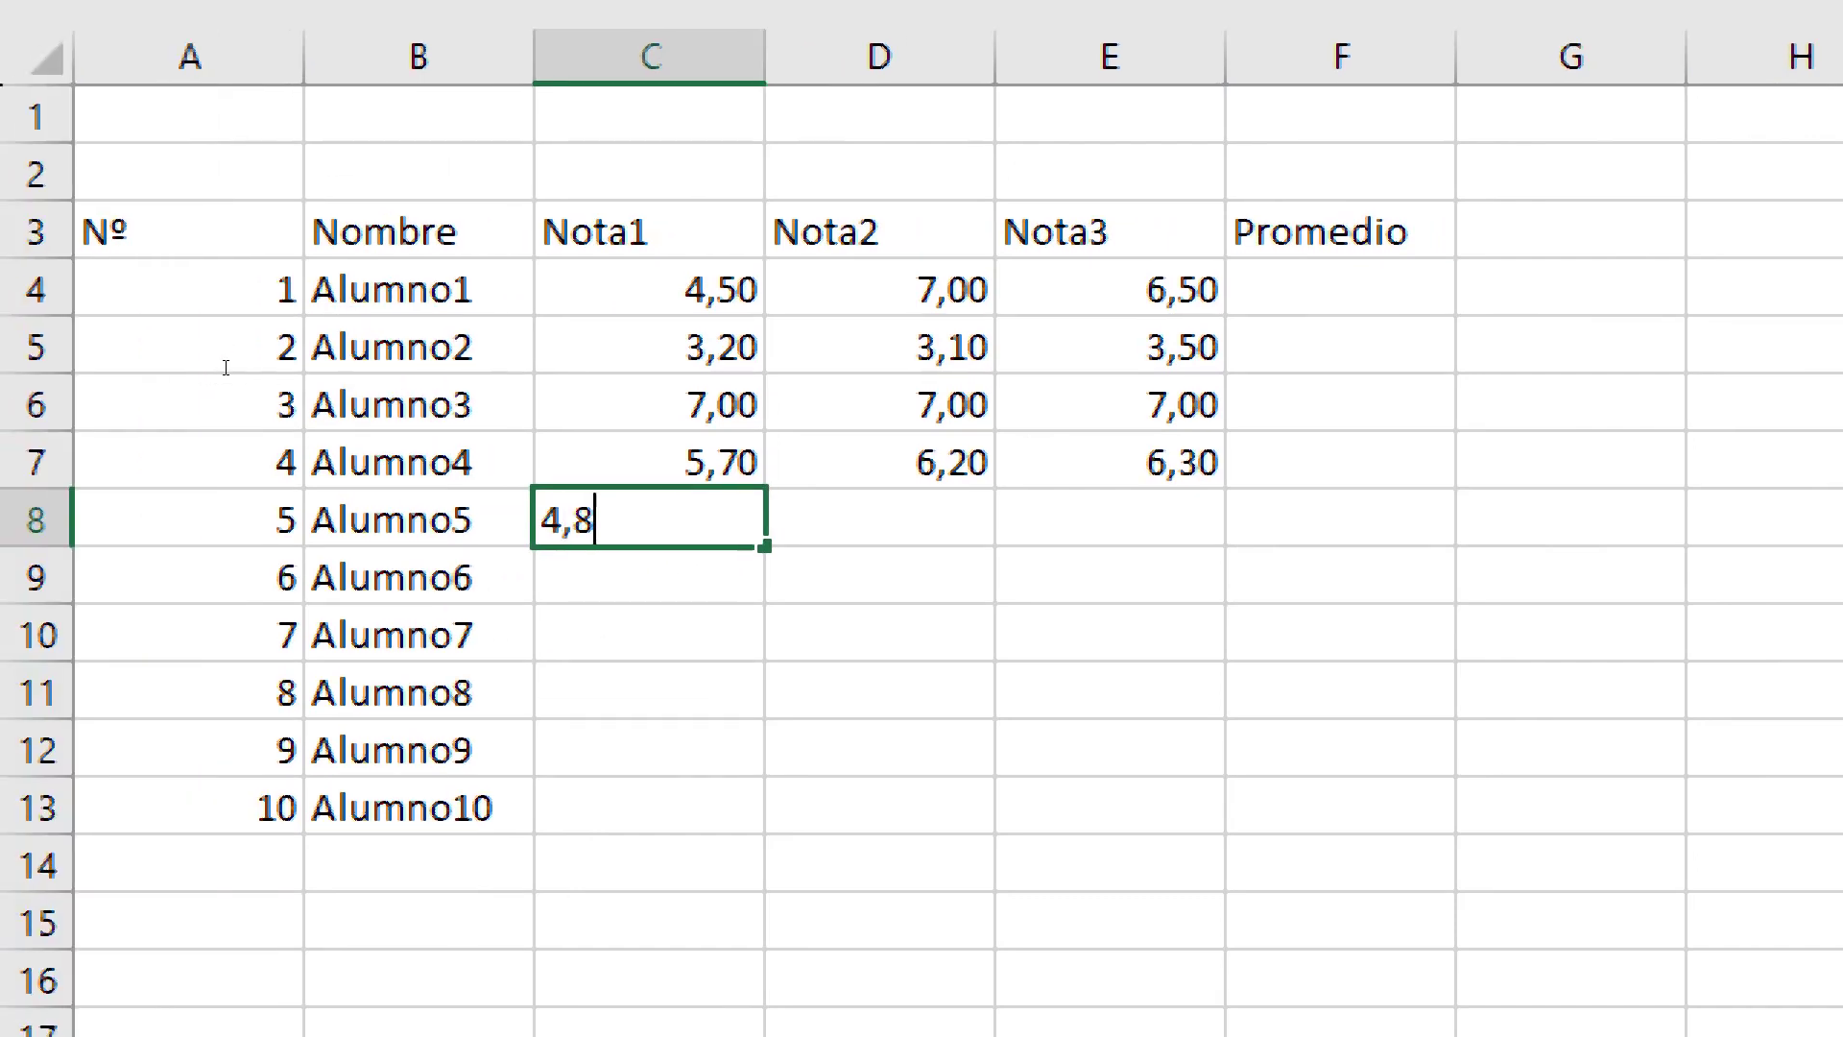
{"action": "key", "text": "Tab"}
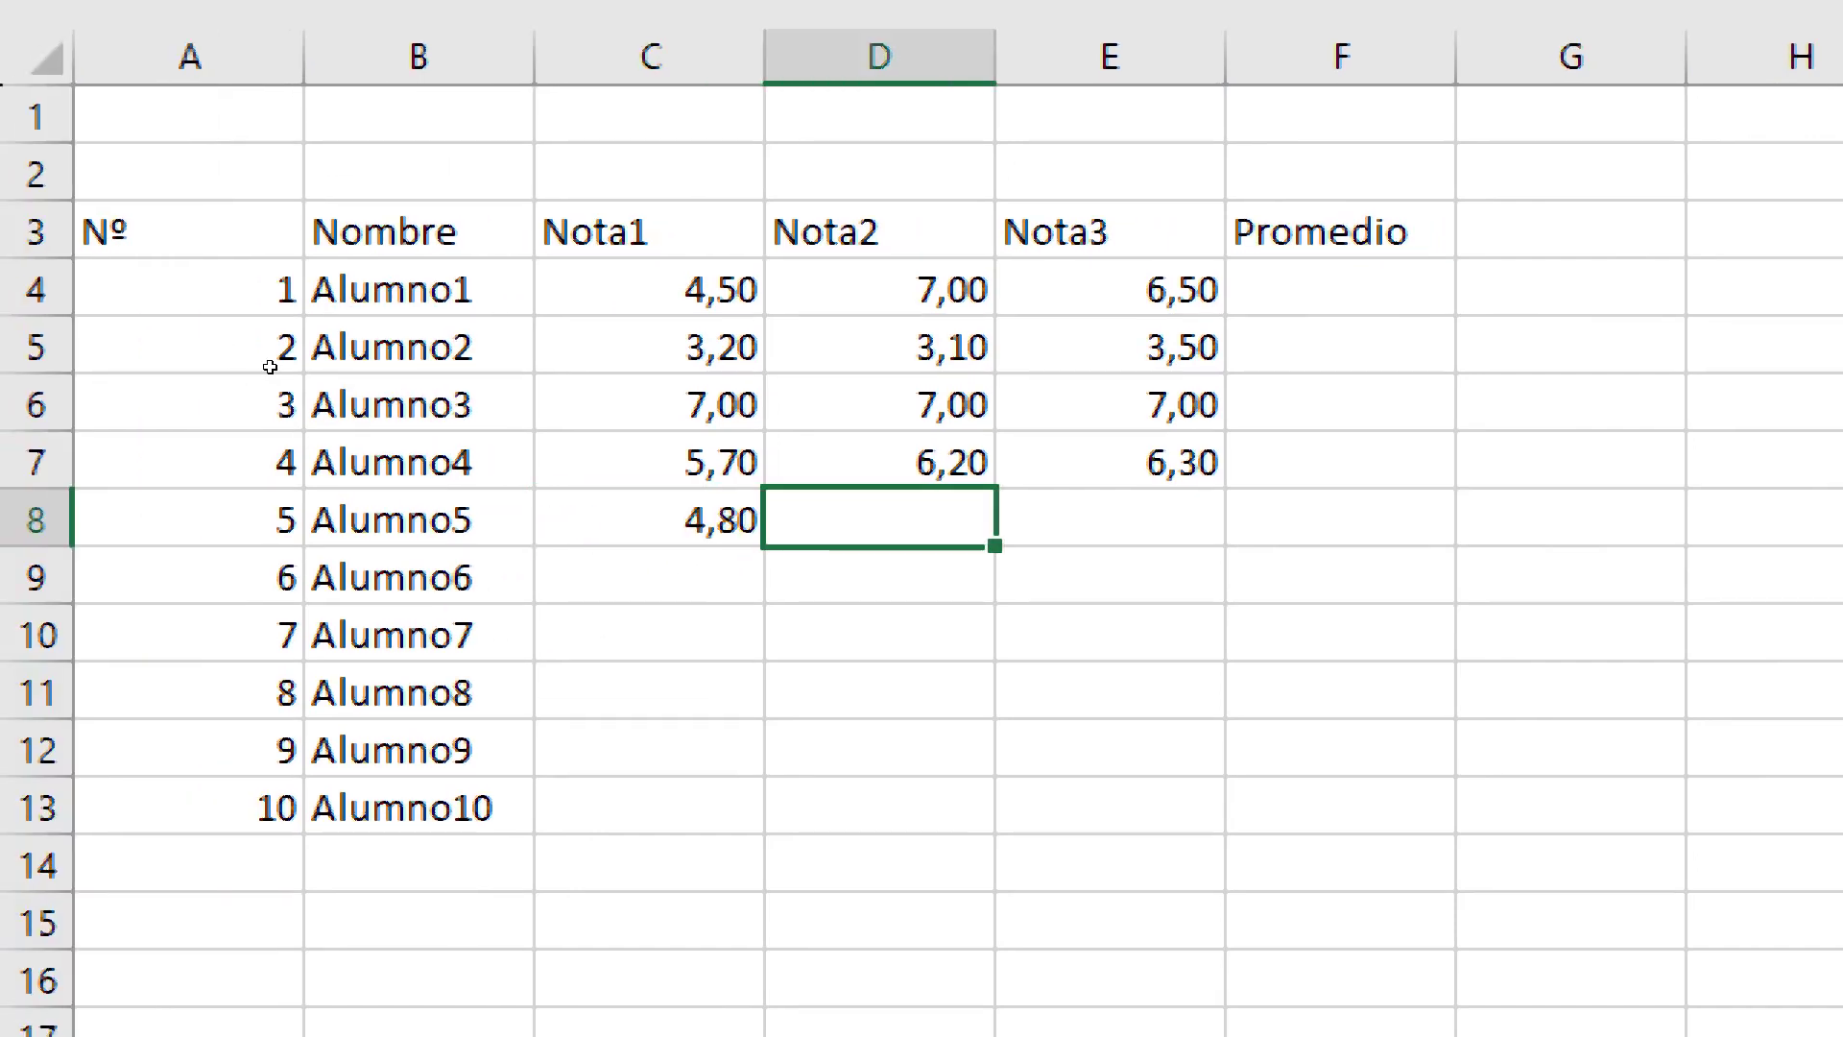
{"action": "type", "text": "5,8"}
{"action": "key", "text": "Tab"}
{"action": "type", "text": "5,3"}
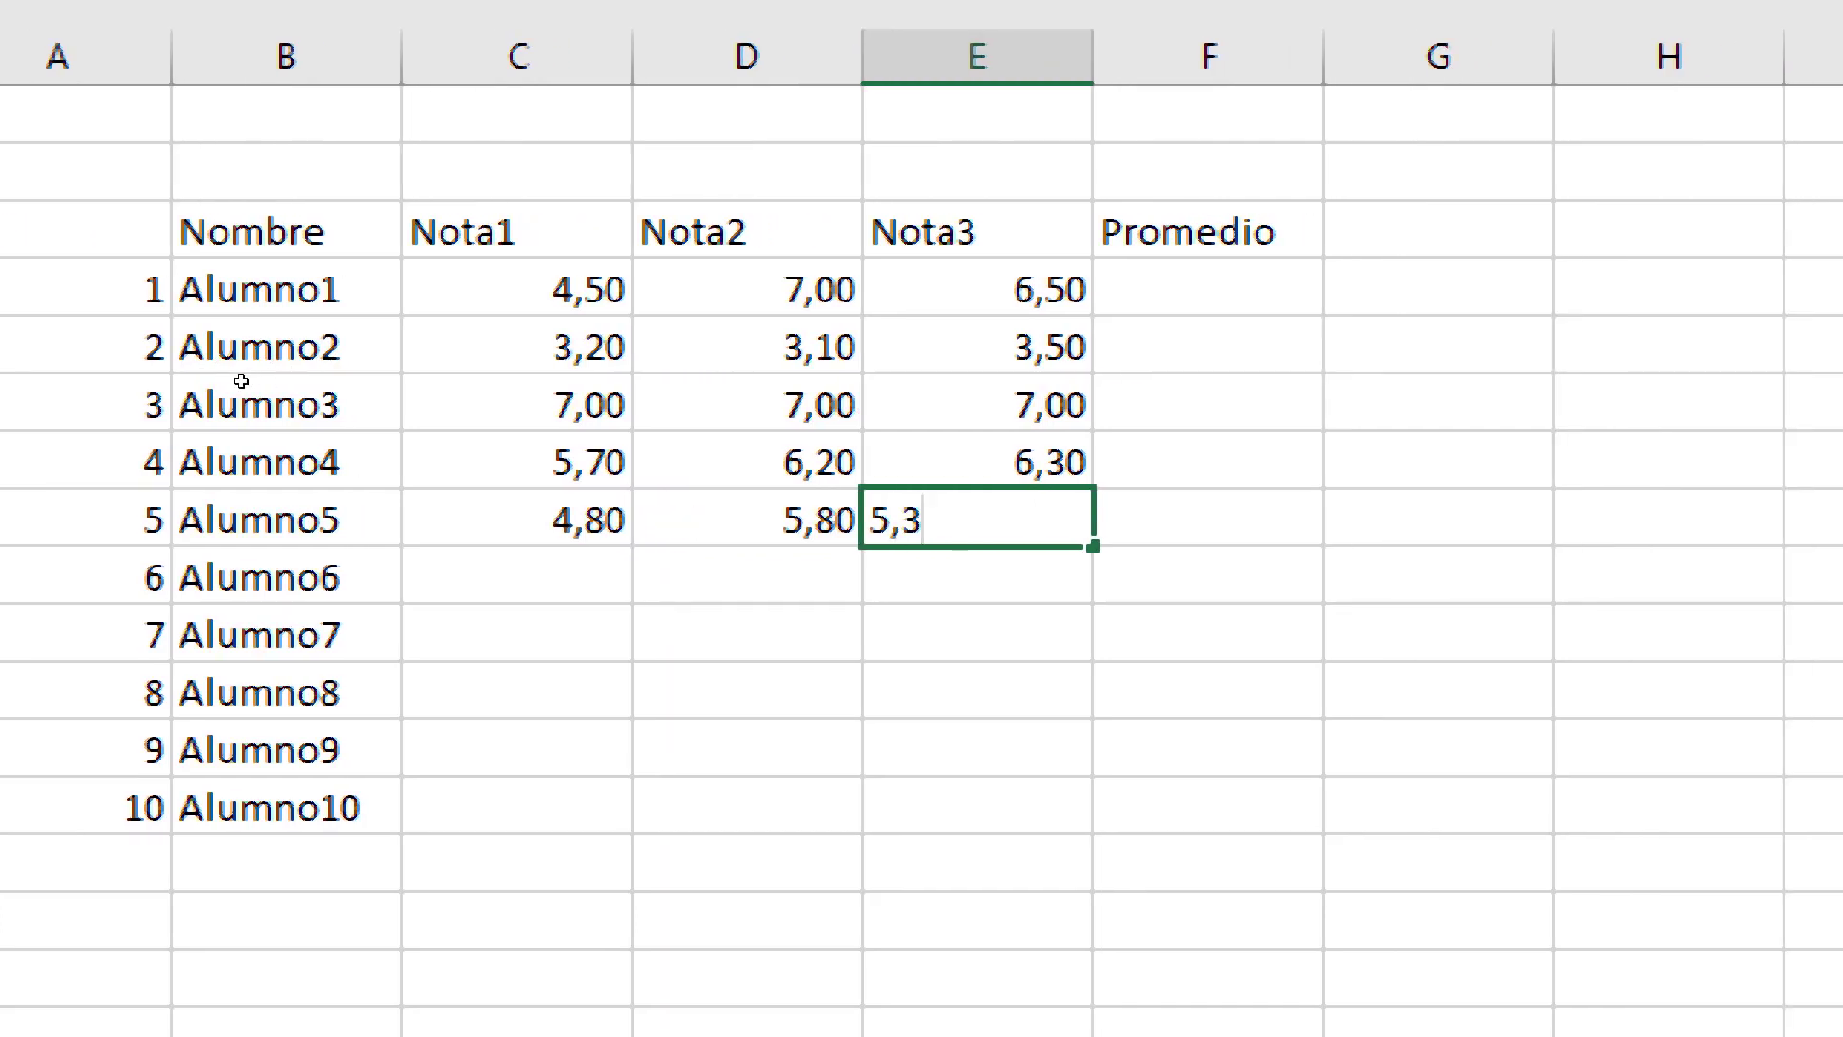
{"action": "key", "text": "Return"}
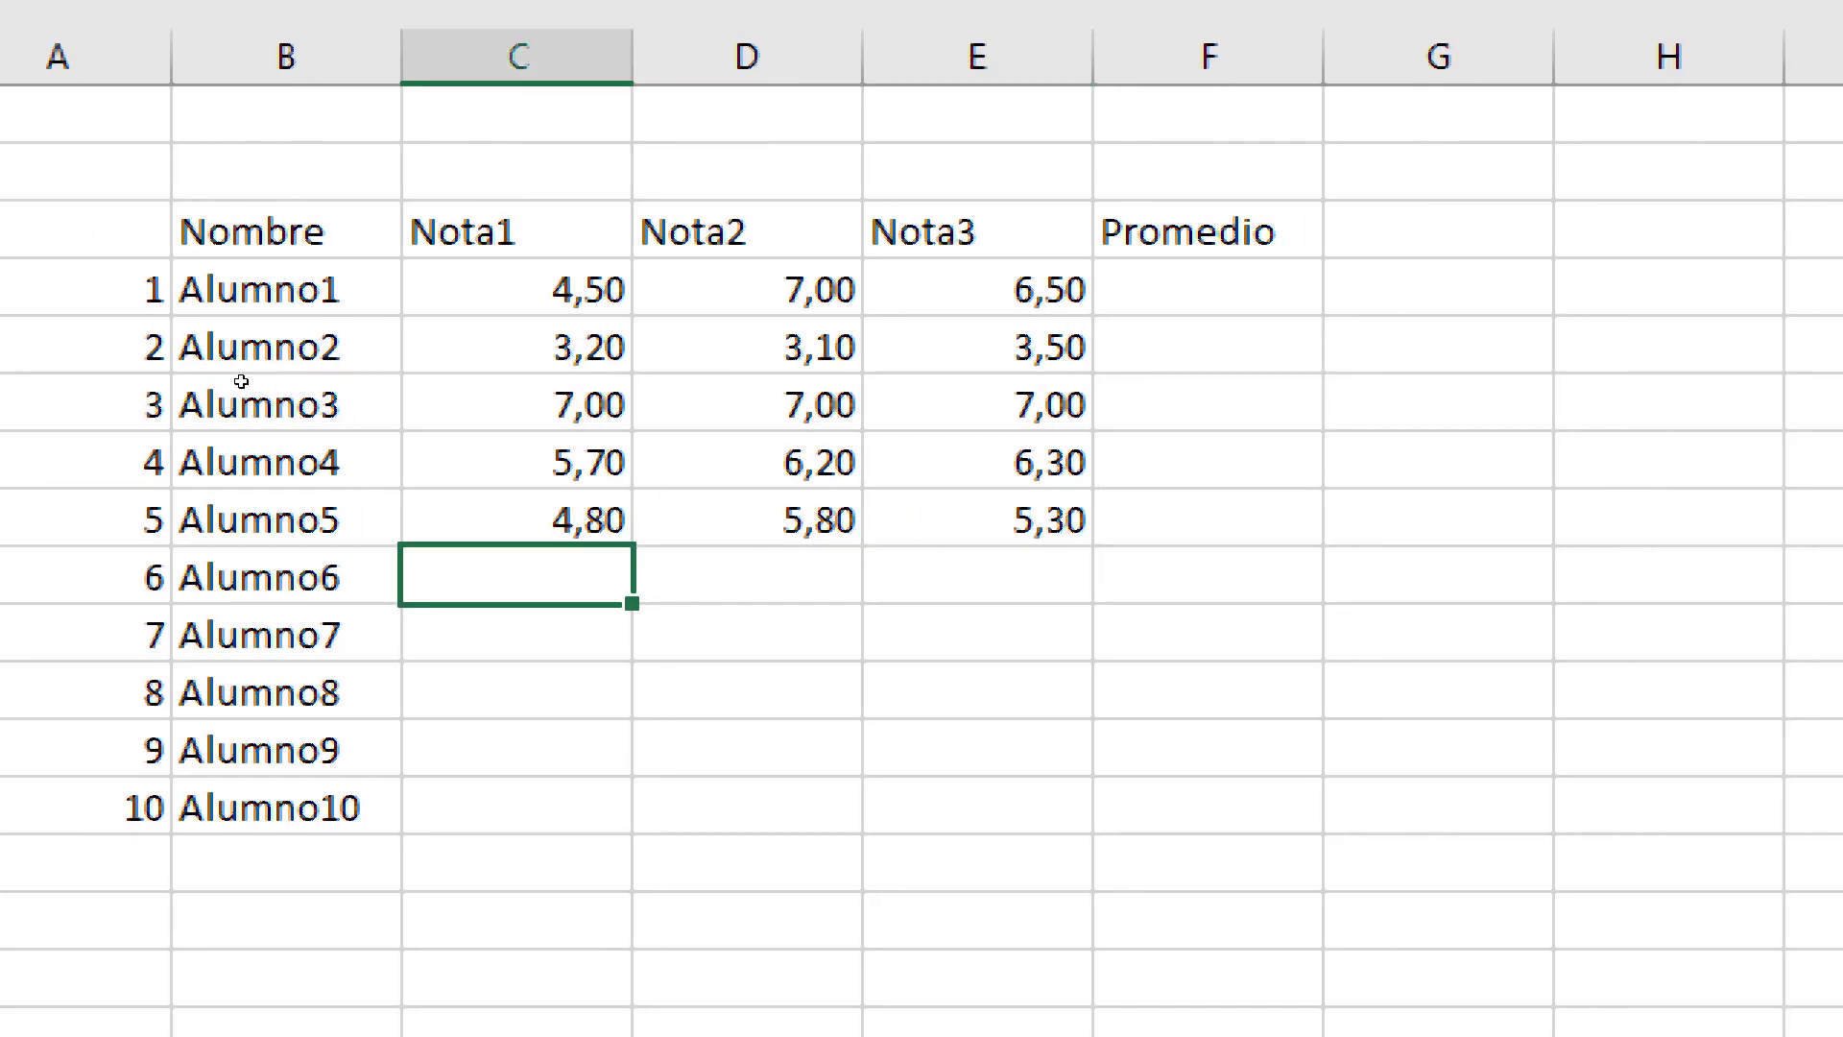
Enter the mark 7 for Alumno6 in each of the cells C9:E9
{"action": "type", "text": "7"}
{"action": "key", "text": "Tab"}
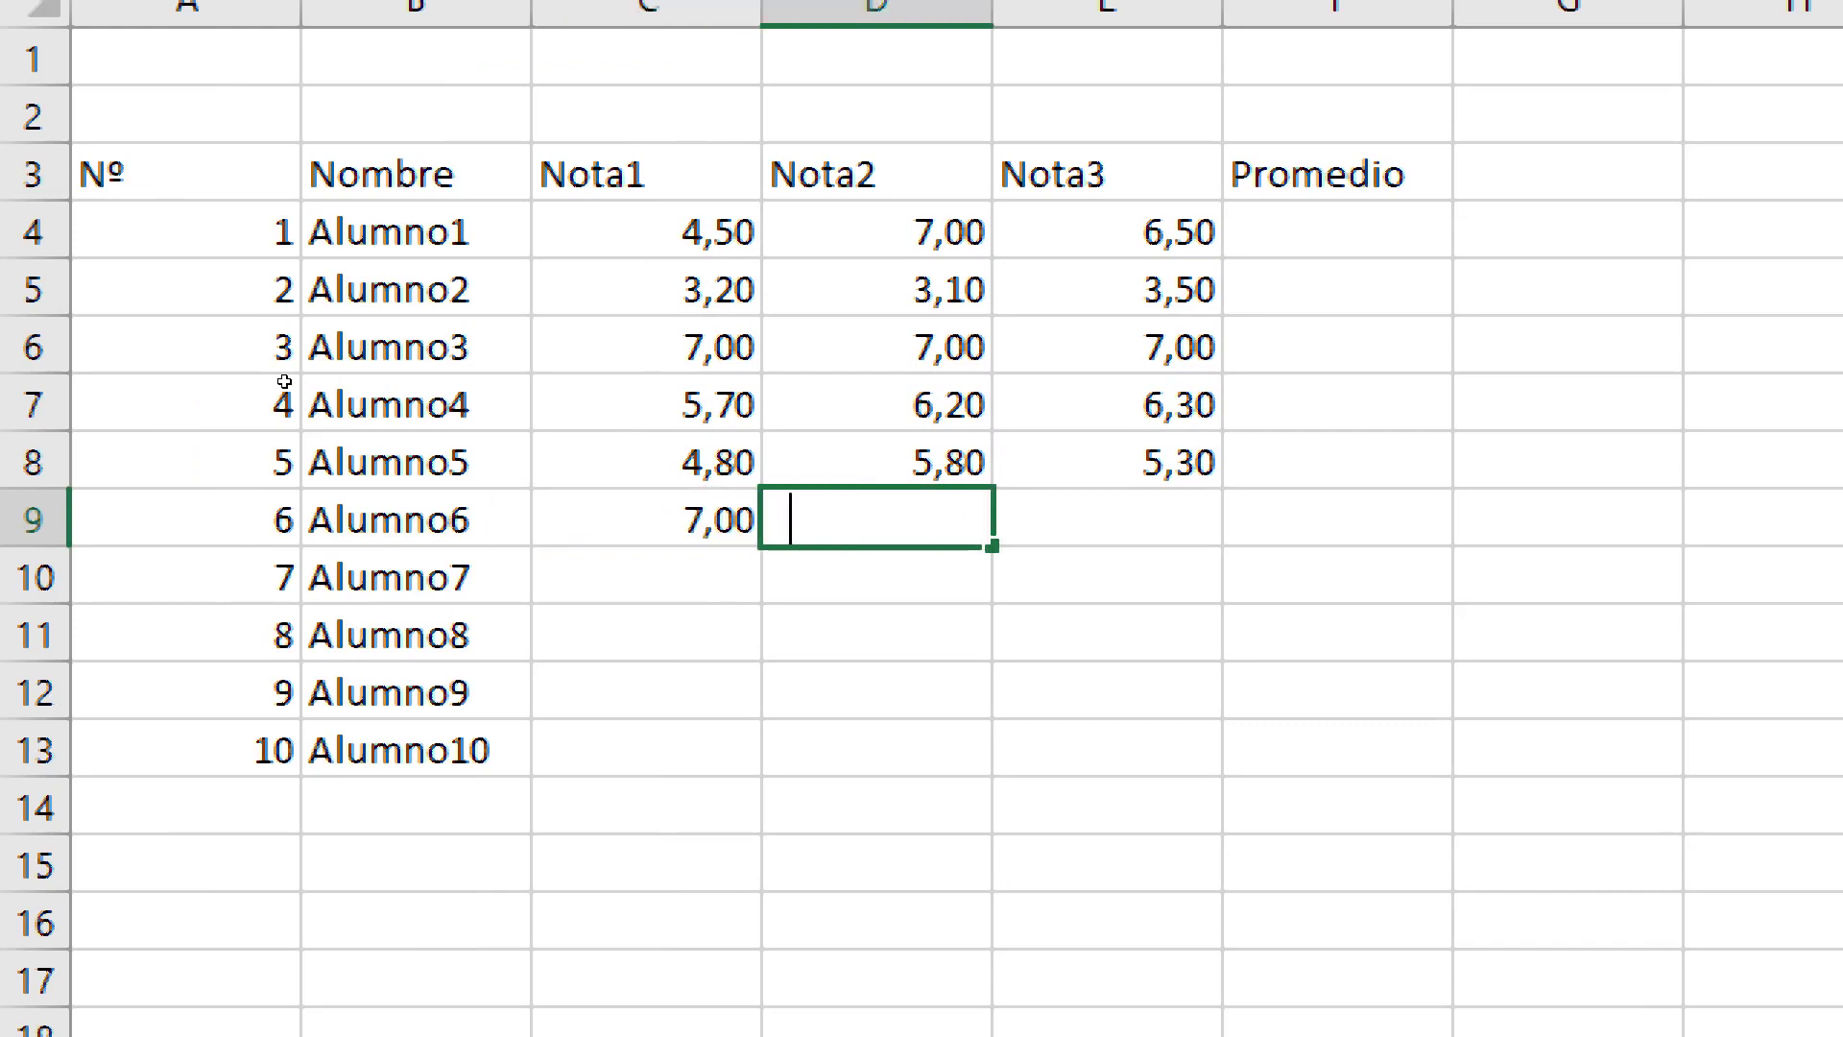
{"action": "type", "text": "7"}
{"action": "key", "text": "Tab"}
{"action": "type", "text": "7"}
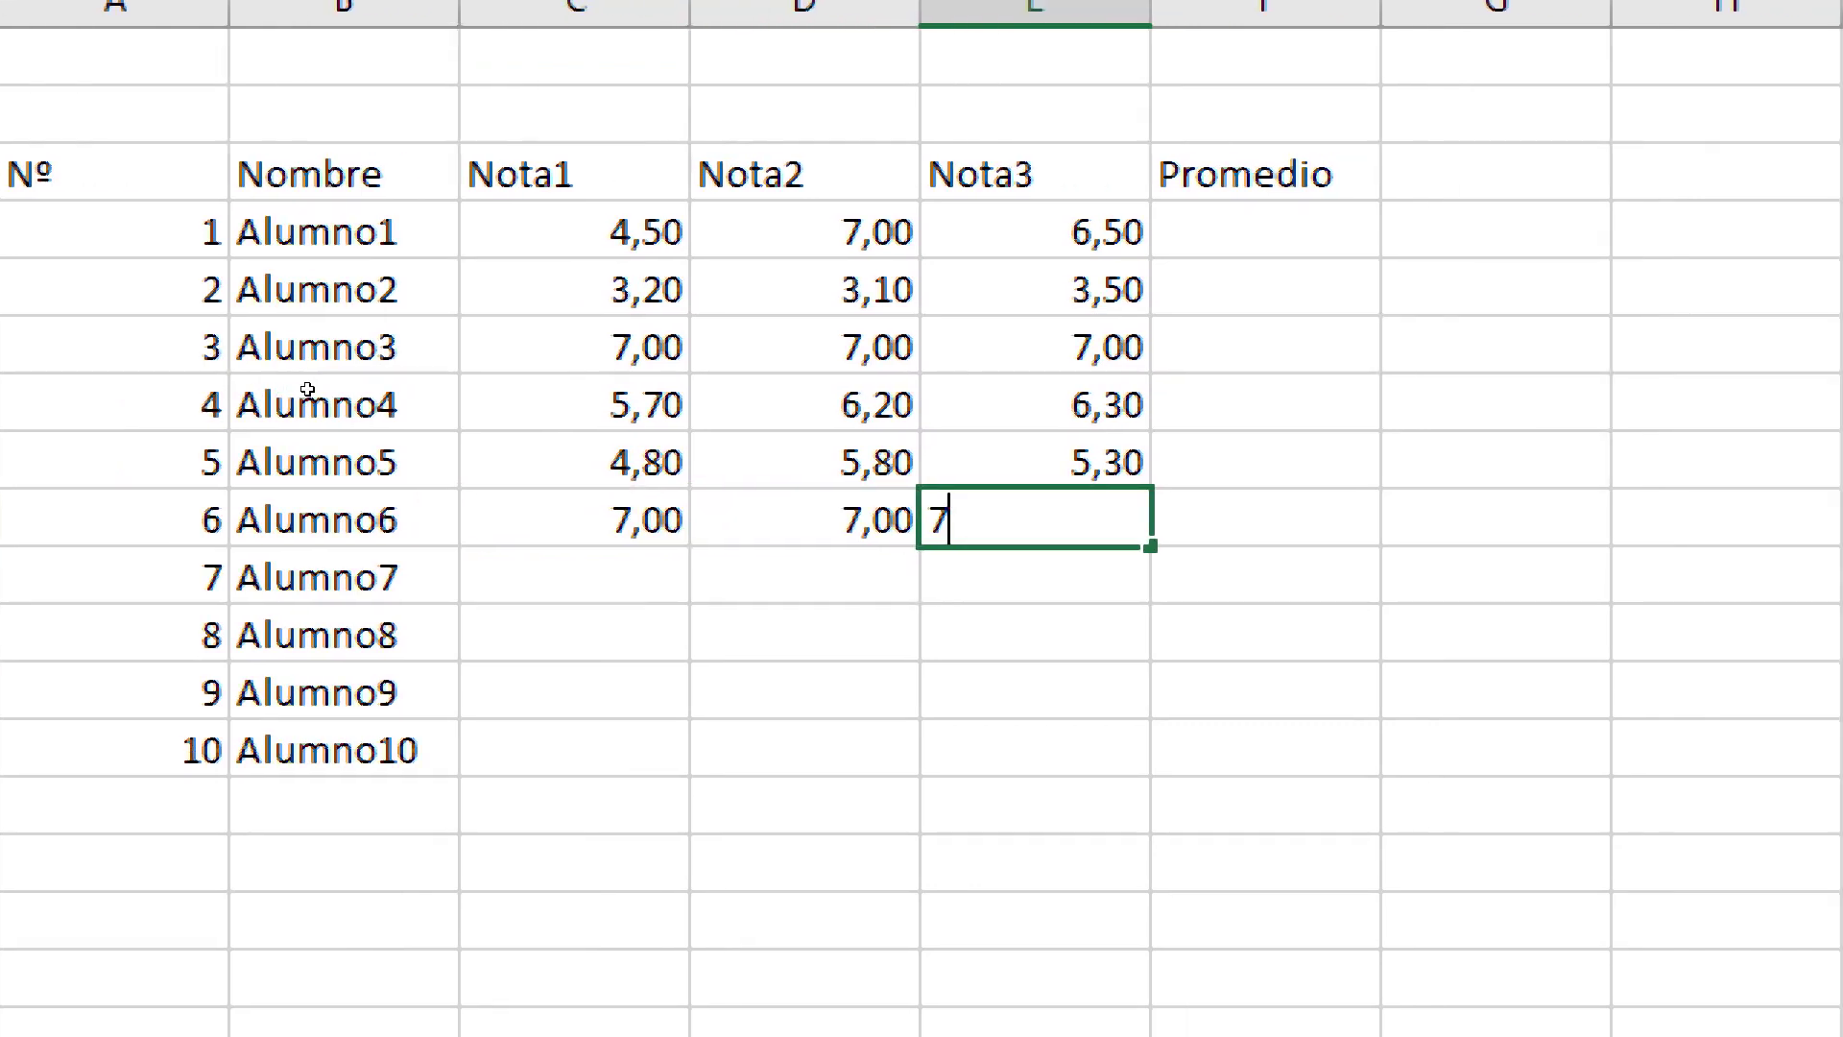
{"action": "key", "text": "Return"}
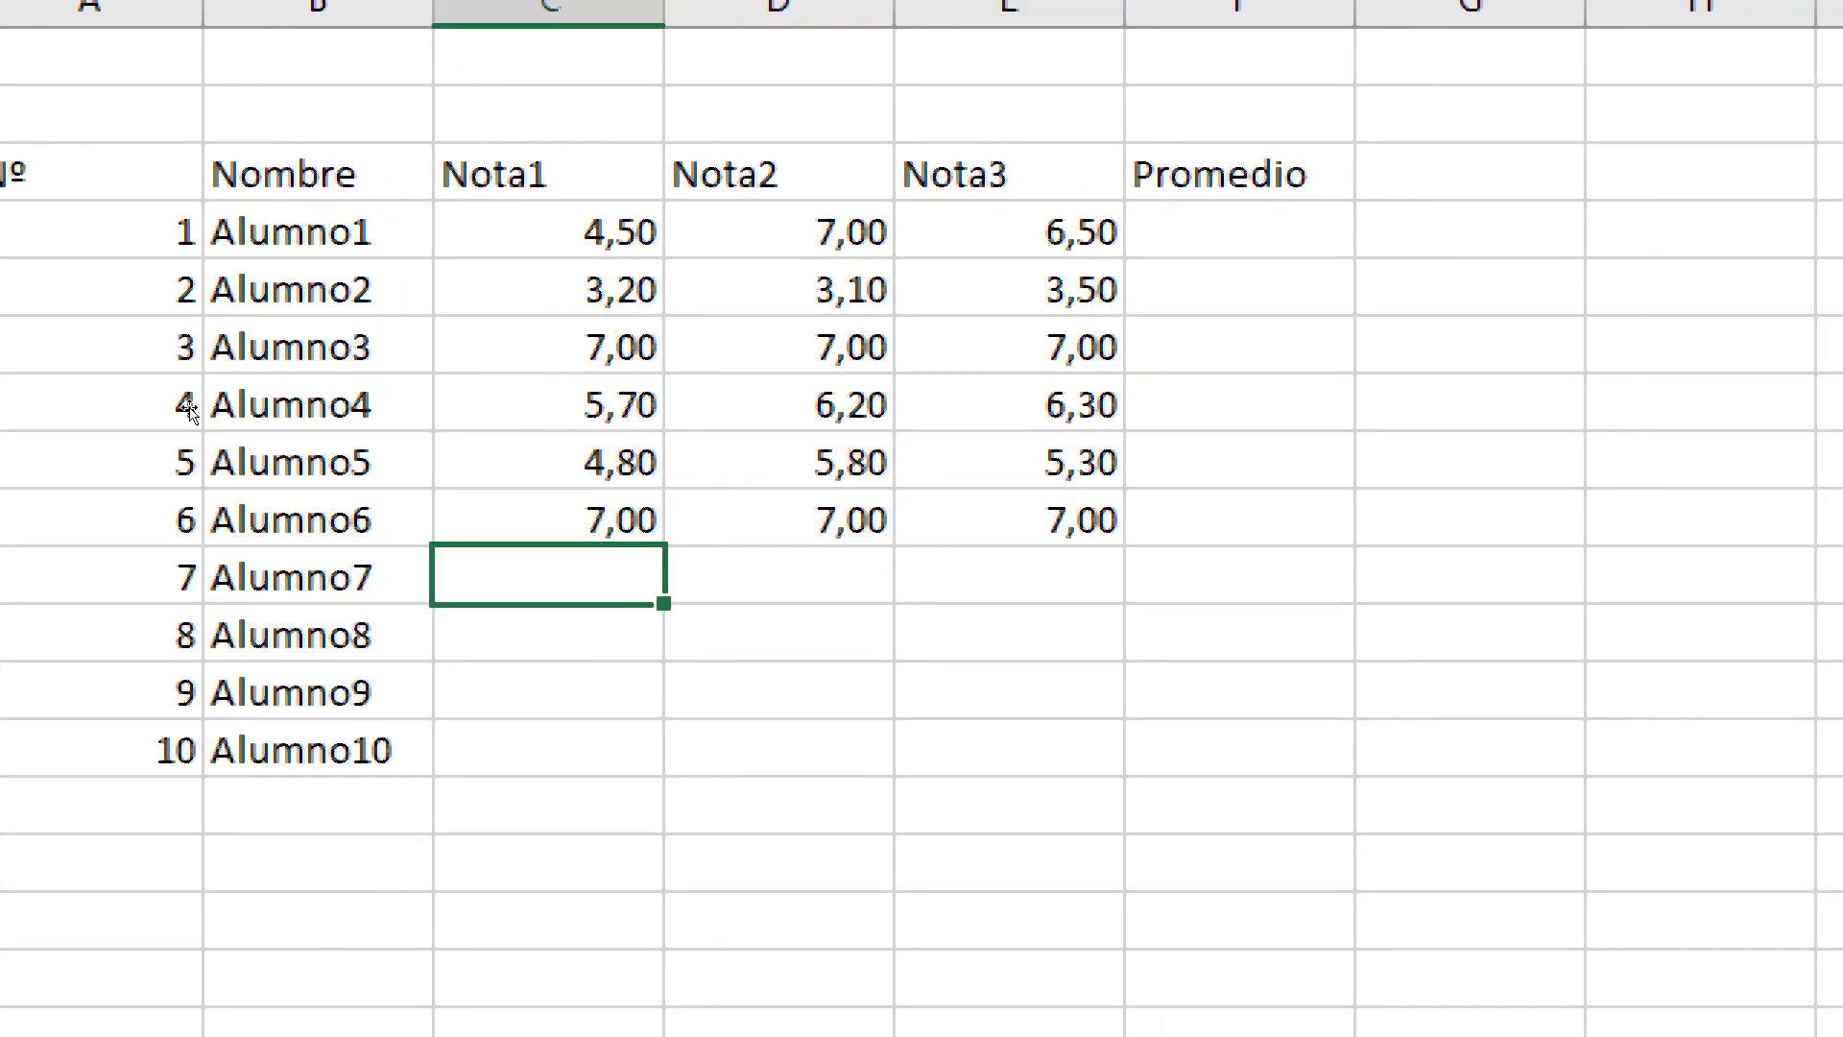
Enter the marks 4,1, 5,9 and 6,3 for Alumno7 in C10:E10
{"action": "type", "text": "4,1"}
{"action": "key", "text": "Tab"}
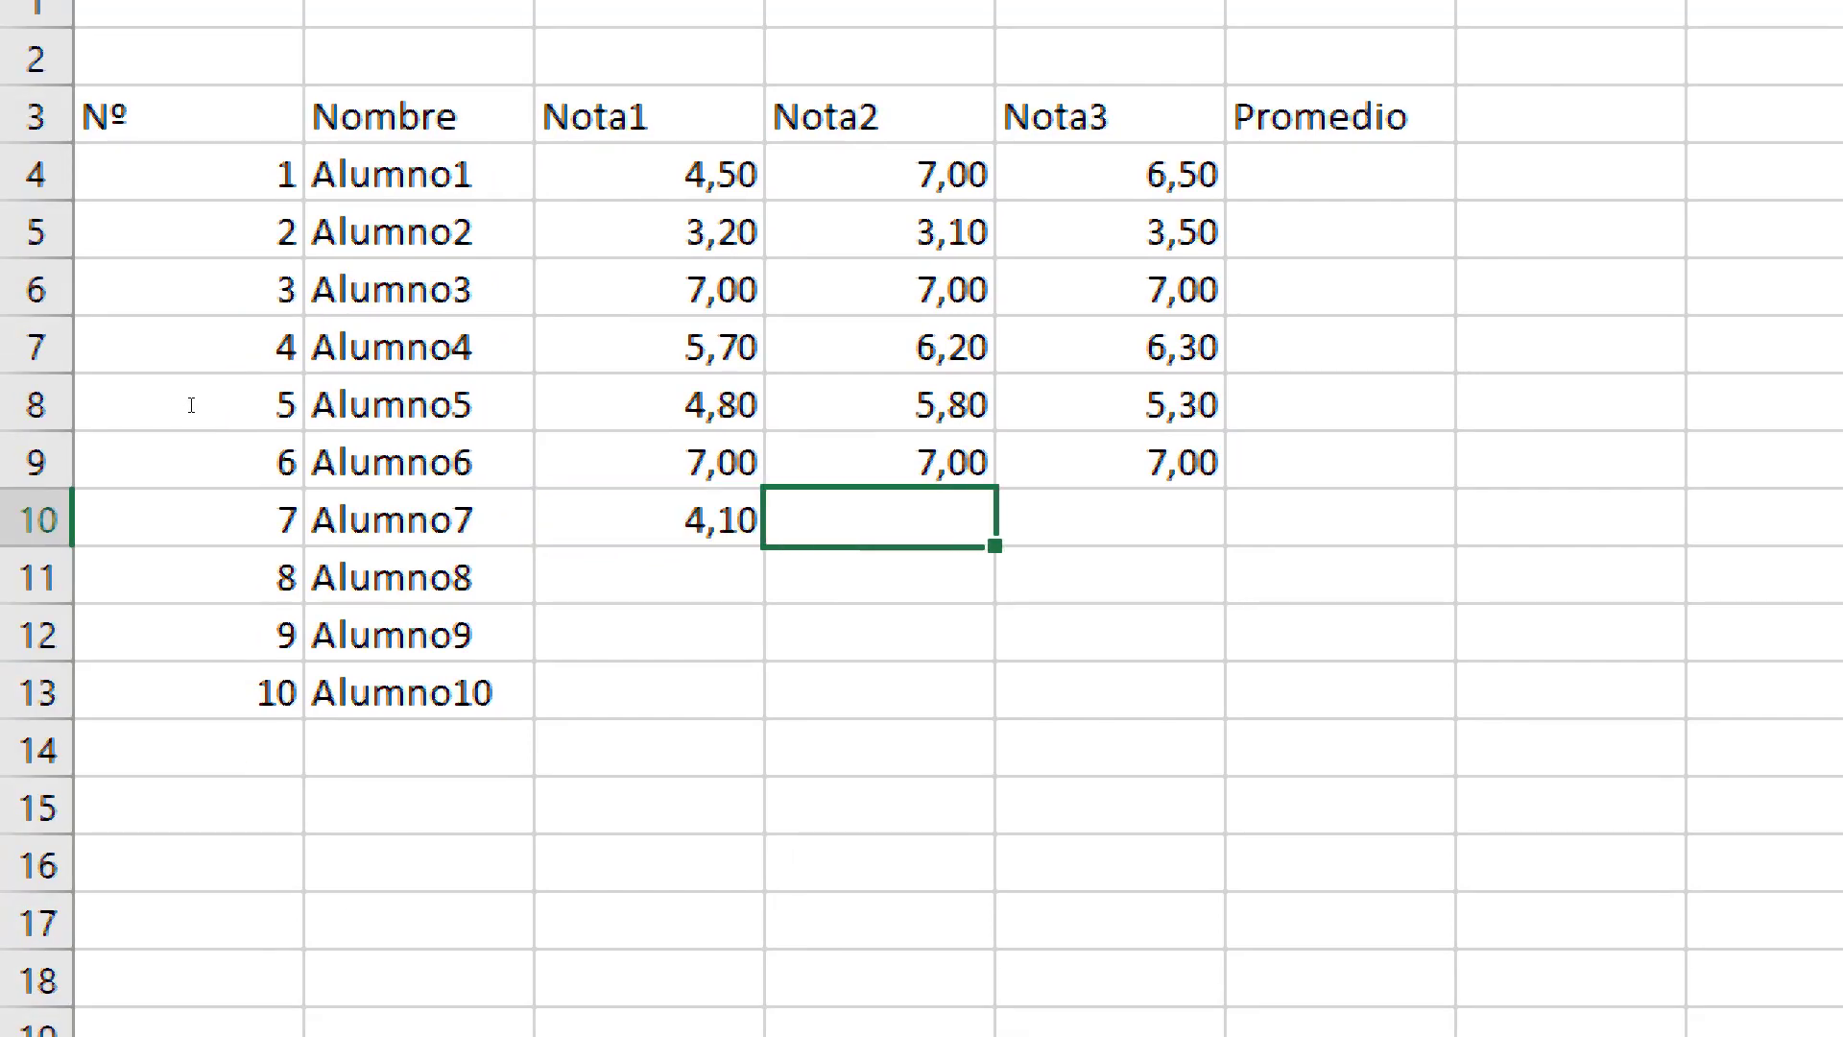
{"action": "type", "text": "5,9"}
{"action": "key", "text": "Tab"}
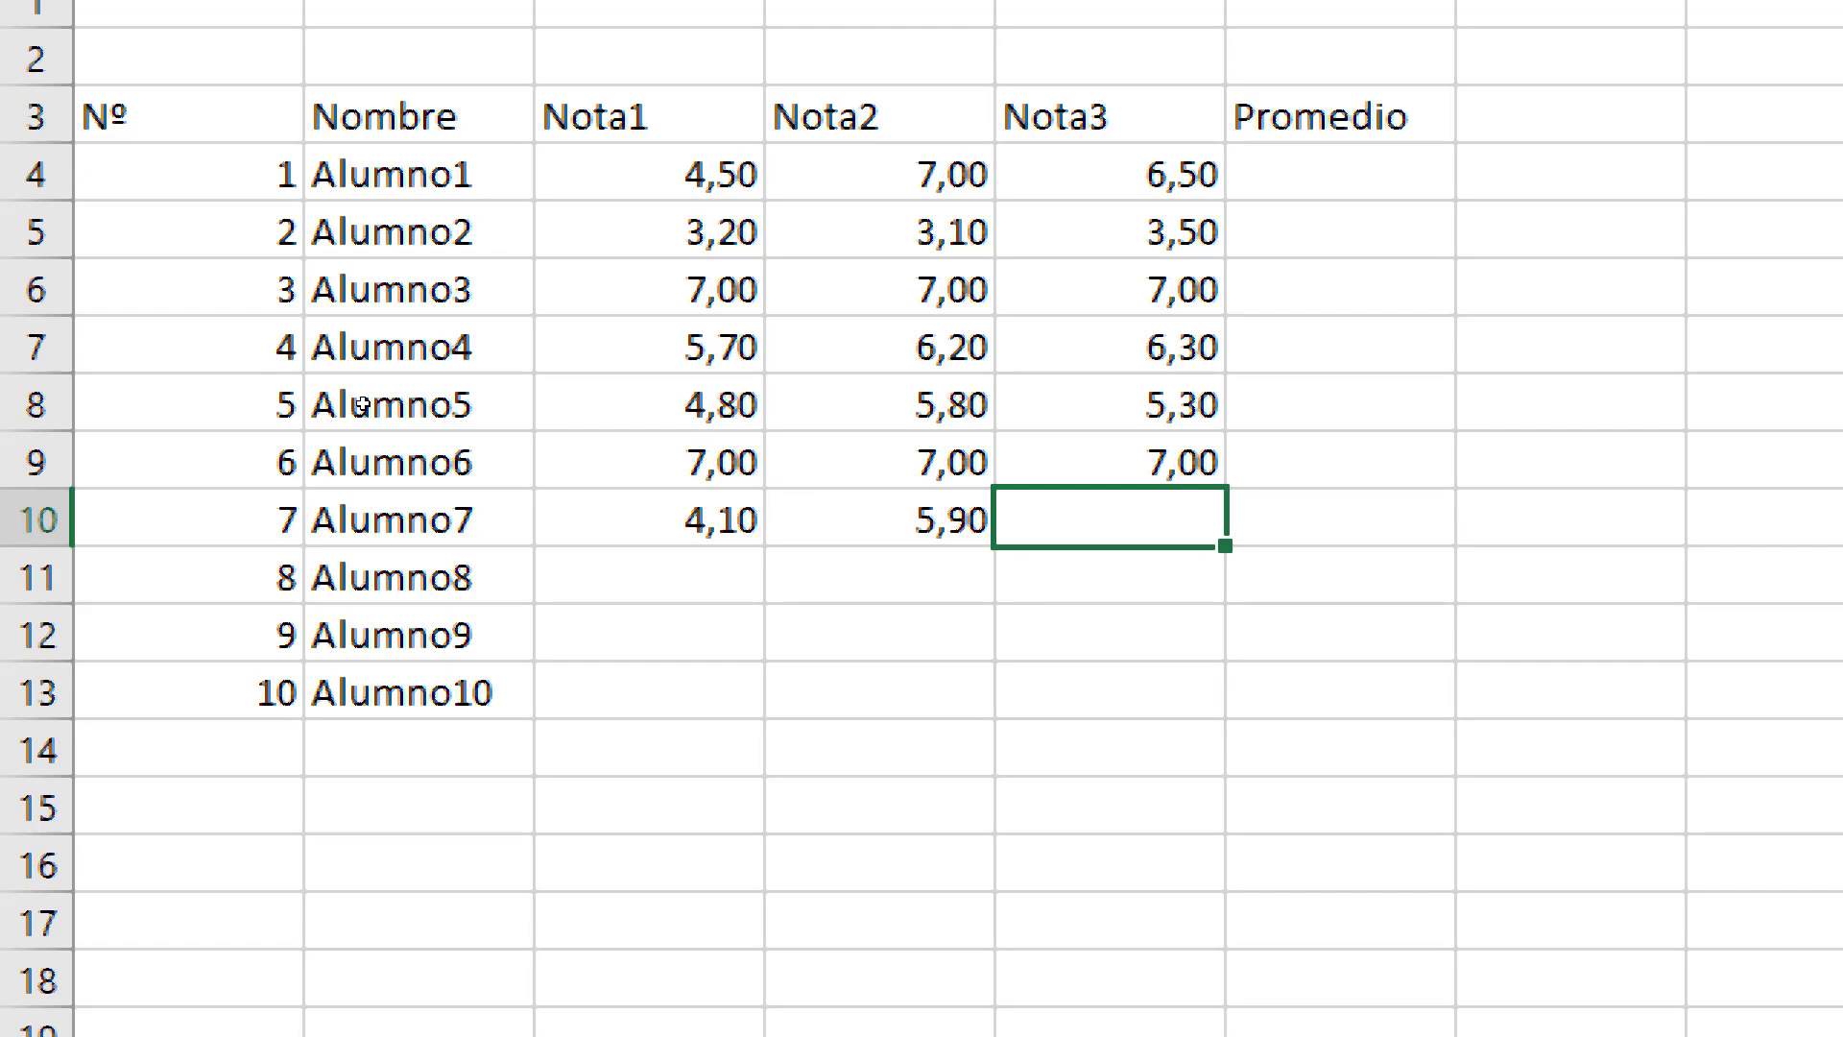
{"action": "type", "text": "6,3"}
{"action": "key", "text": "Return"}
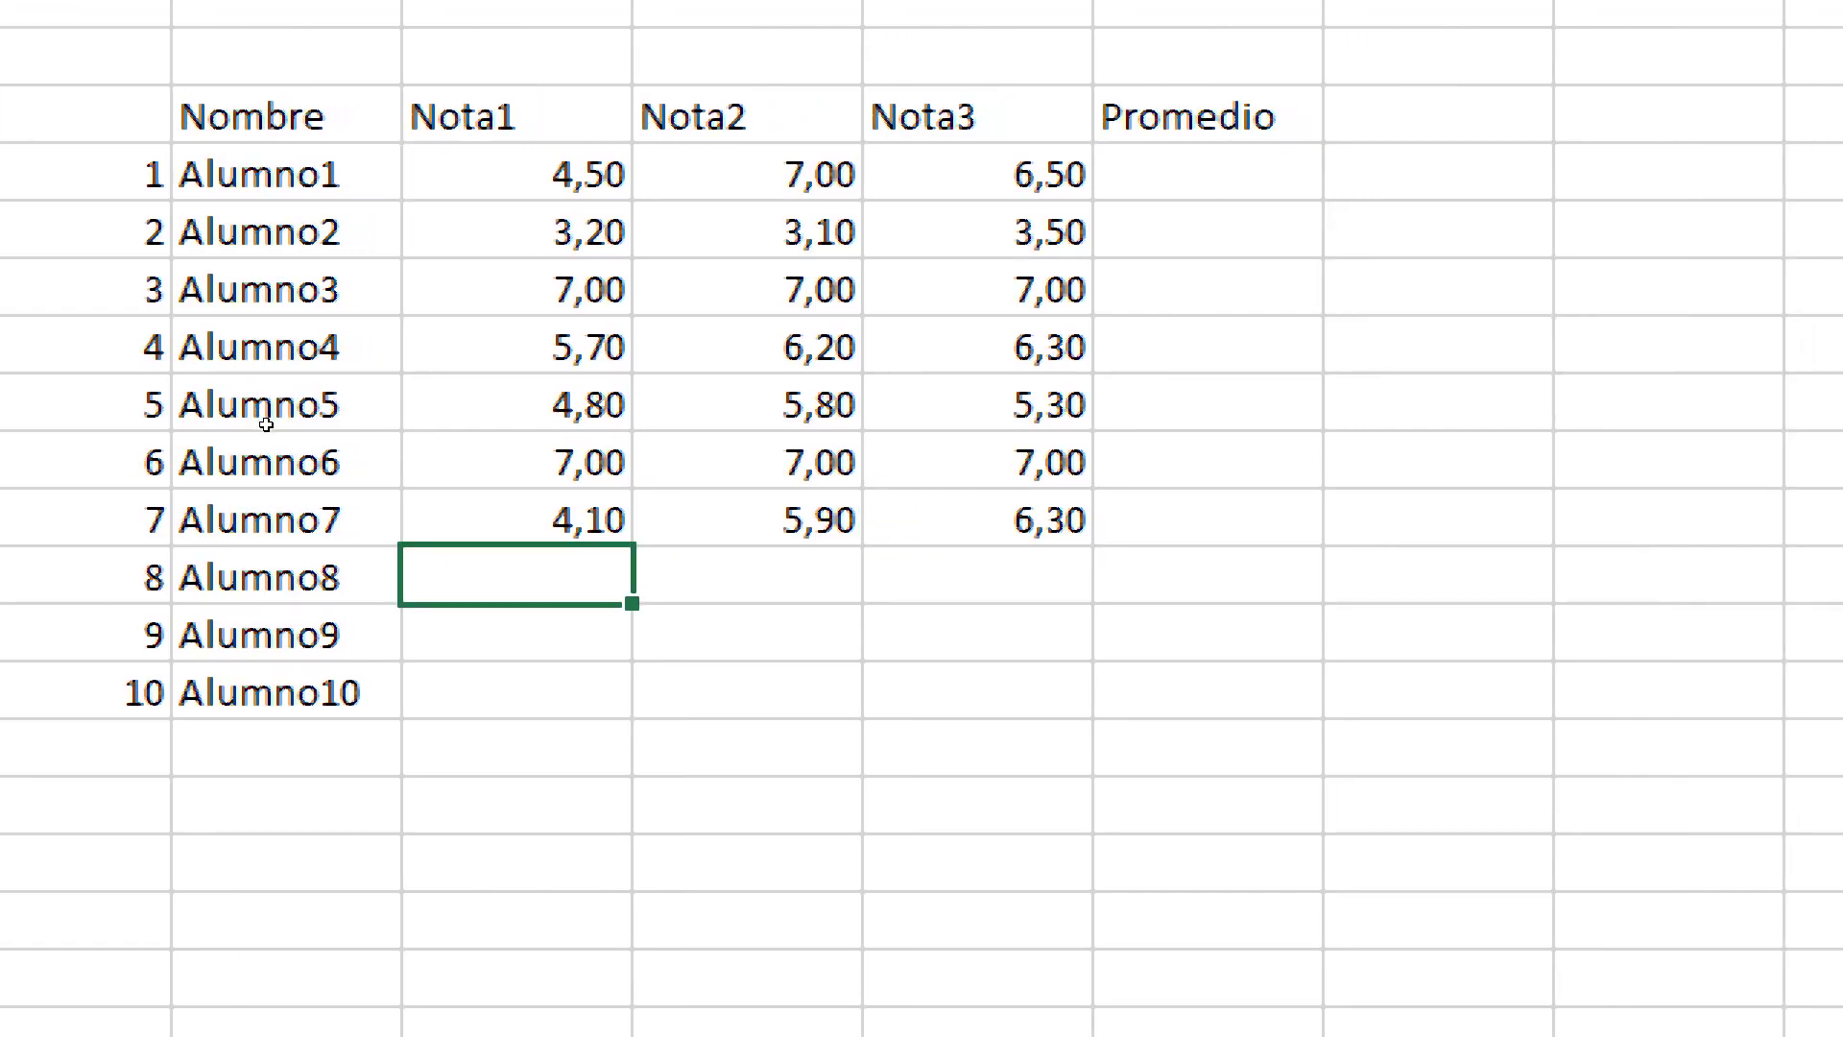
Enter the marks 5,0, 5,6 and 5,6 for Alumno8 in C11:E11
{"action": "type", "text": "5,0"}
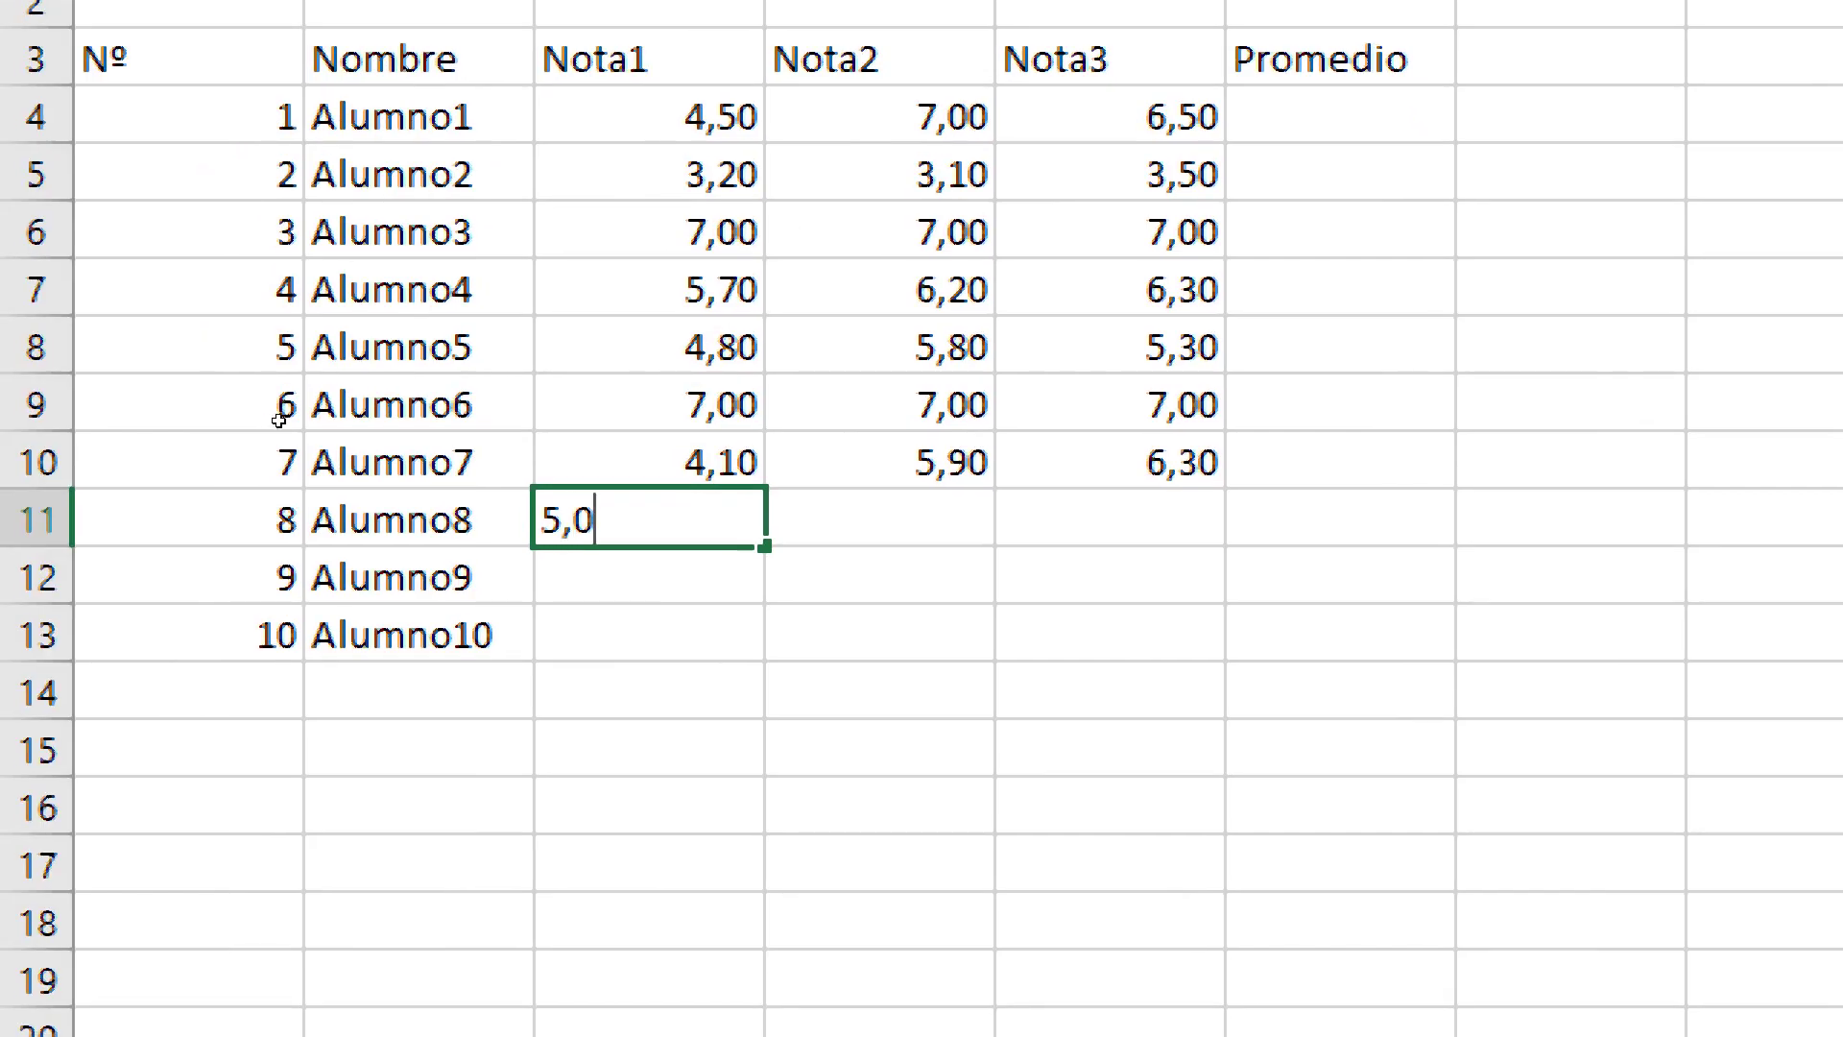
{"action": "key", "text": "Tab"}
{"action": "type", "text": "5,6"}
{"action": "key", "text": "Tab"}
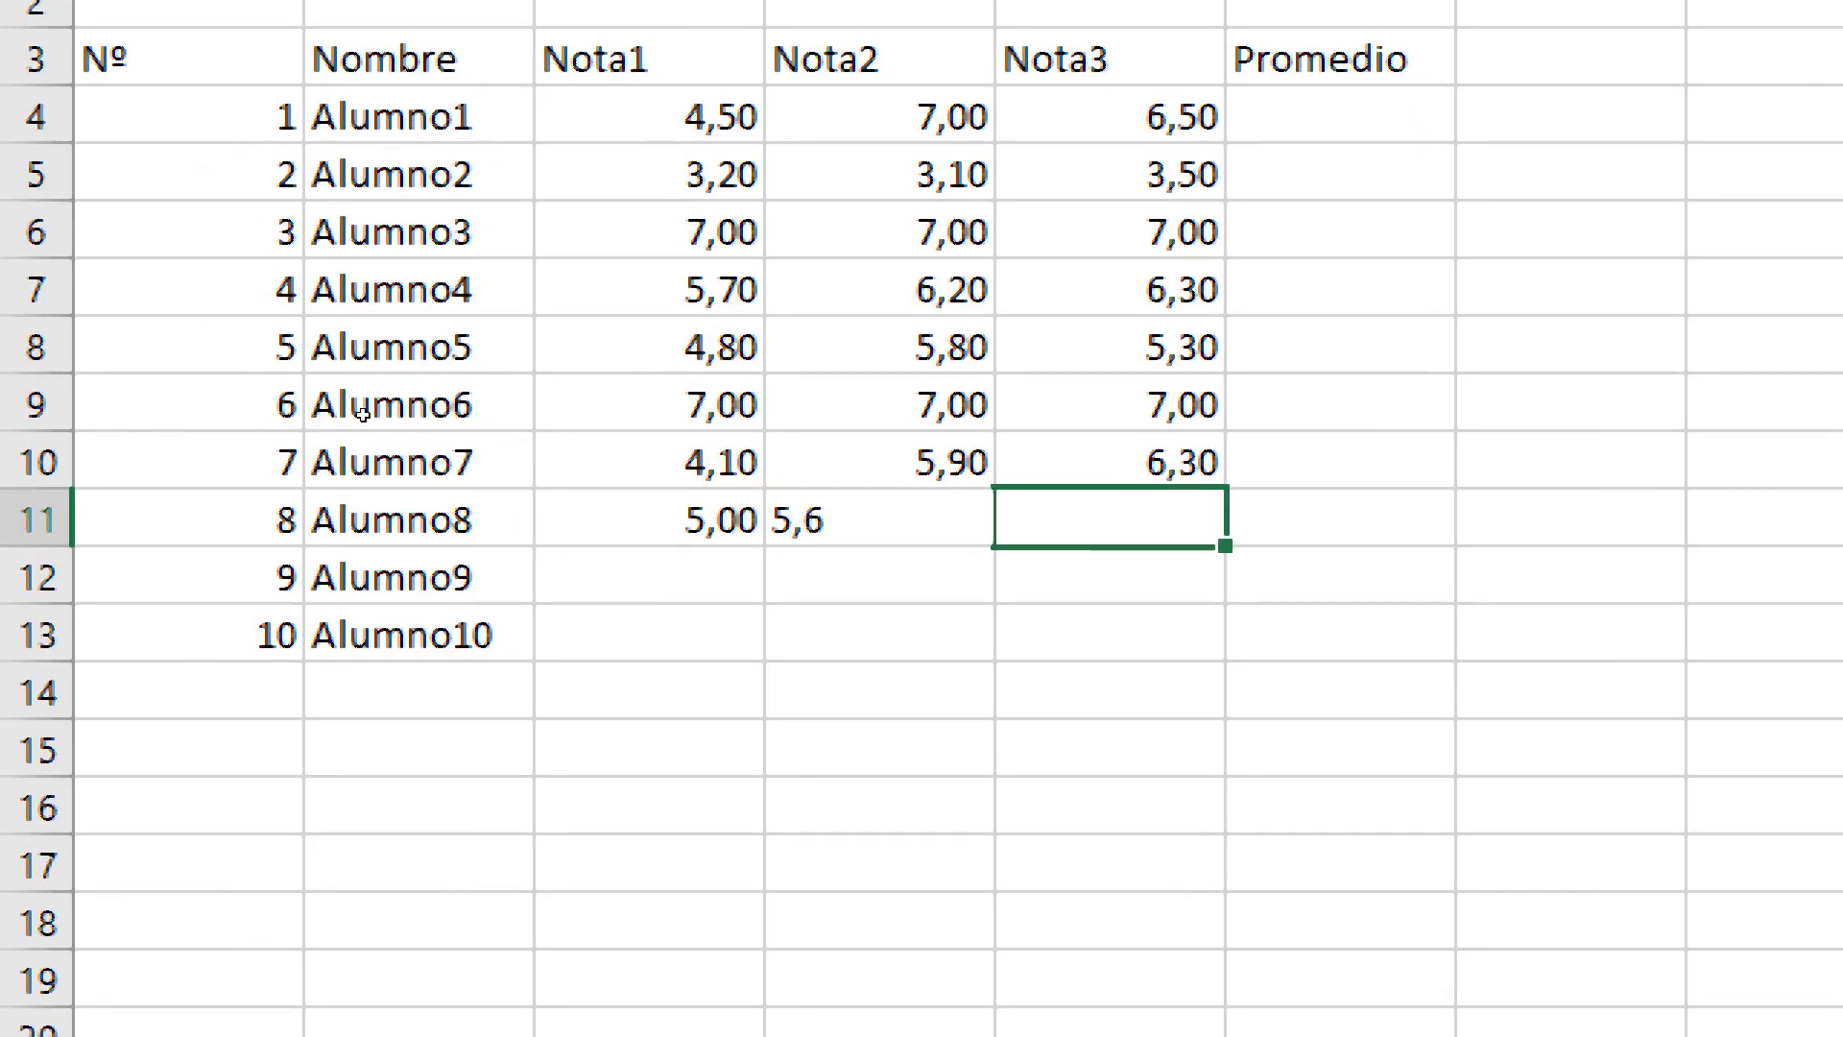
{"action": "type", "text": "5,6"}
{"action": "key", "text": "Return"}
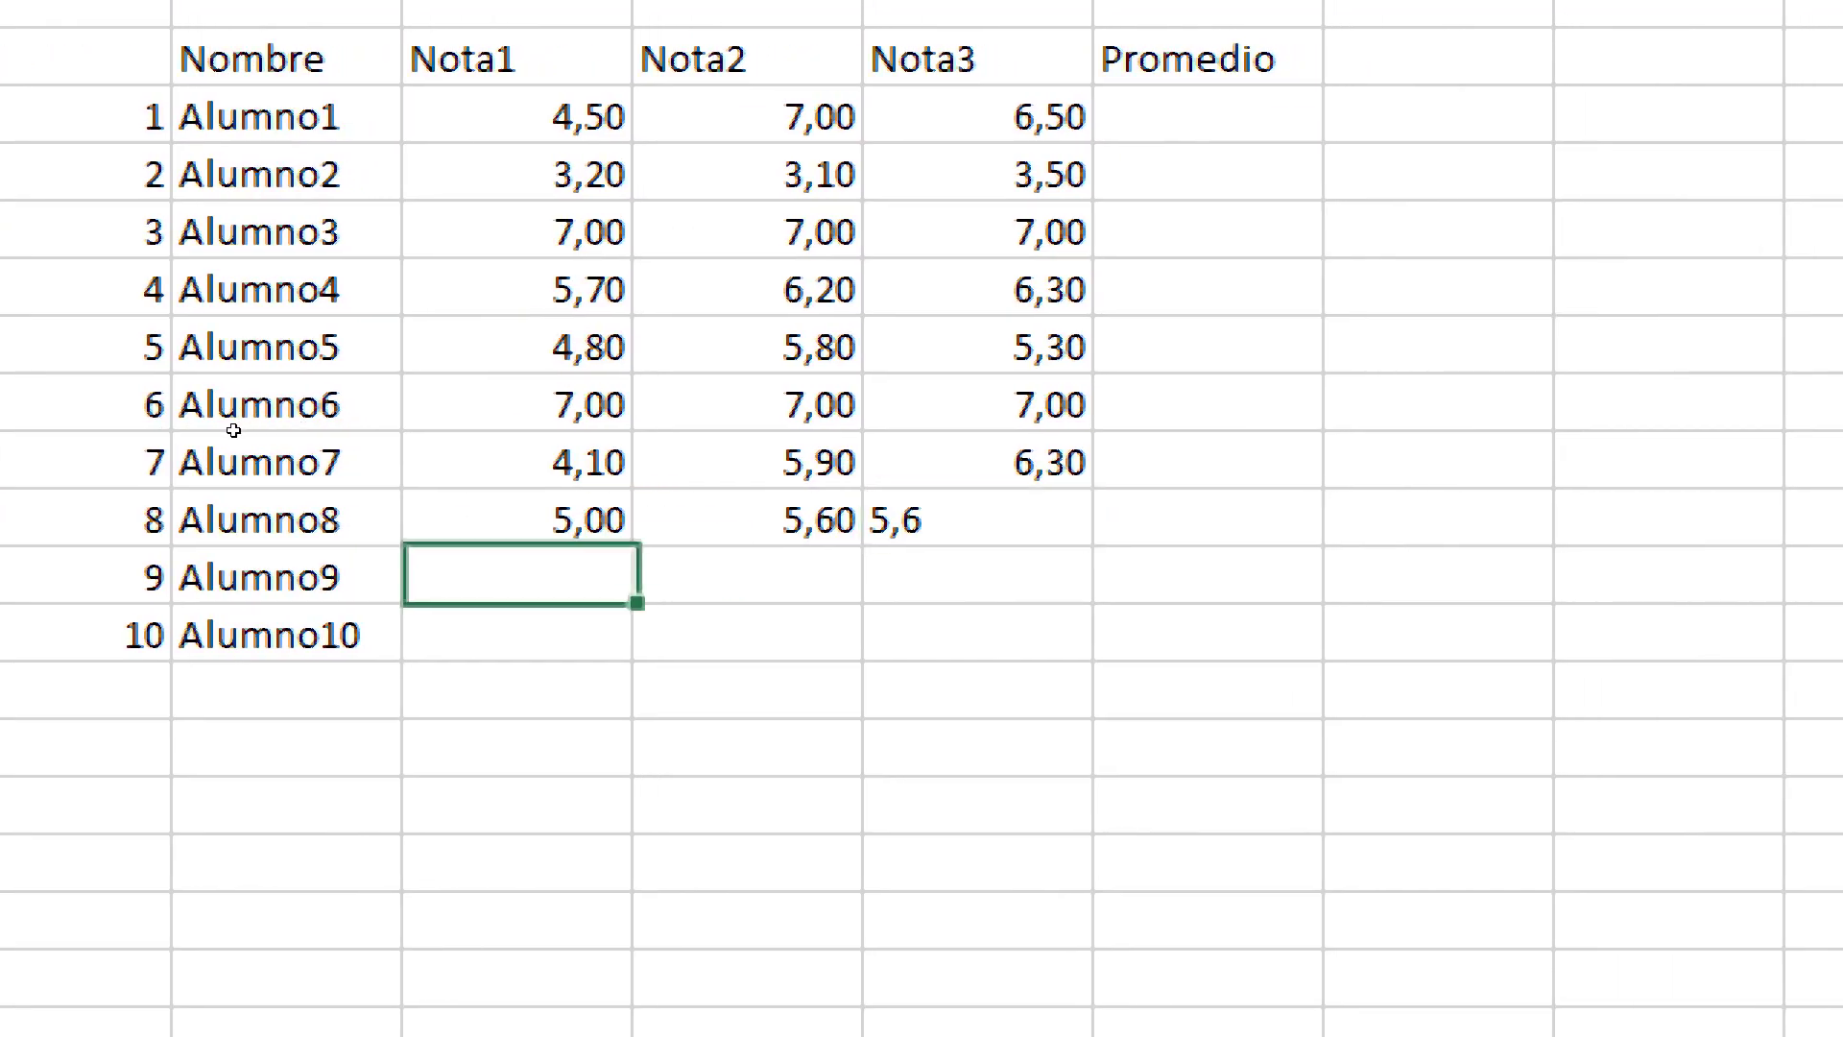
Enter the marks 2, 3 and 4,5 for Alumno9 in C12:E12
{"action": "type", "text": "20"}
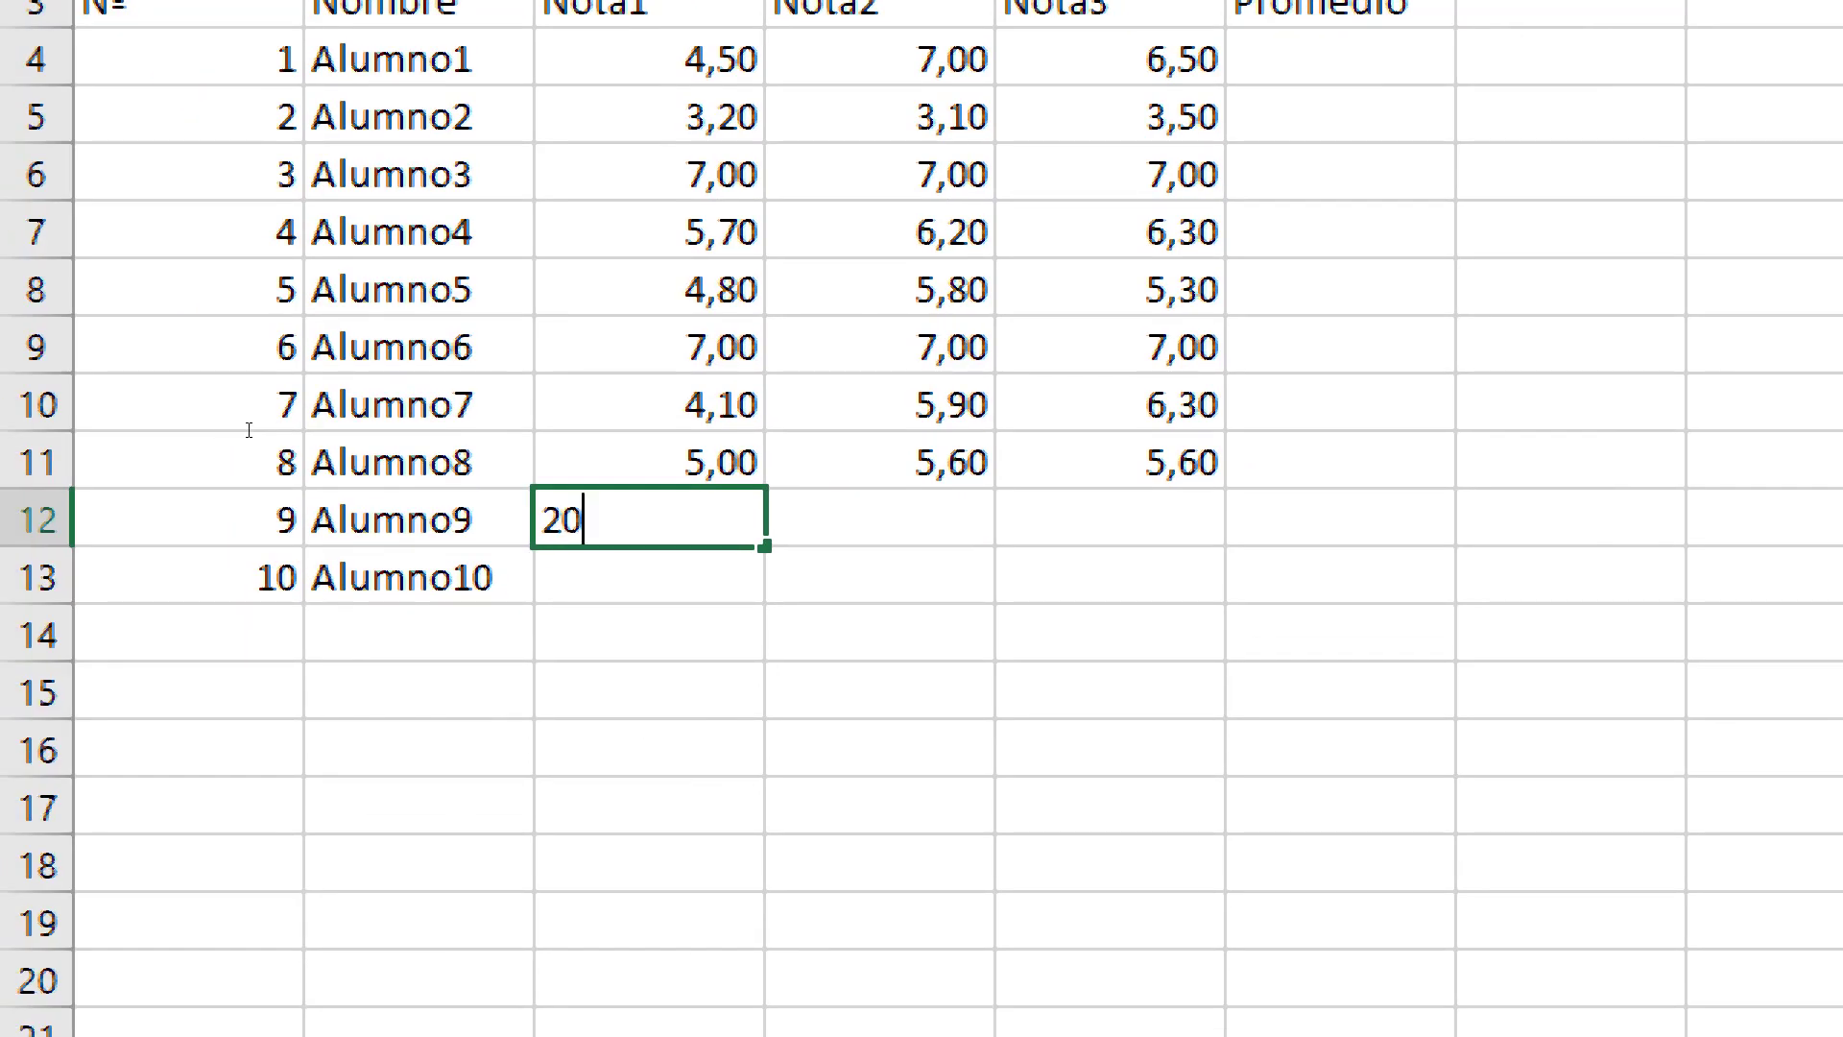
{"action": "key", "text": "BackSpace"}
{"action": "key", "text": "Tab"}
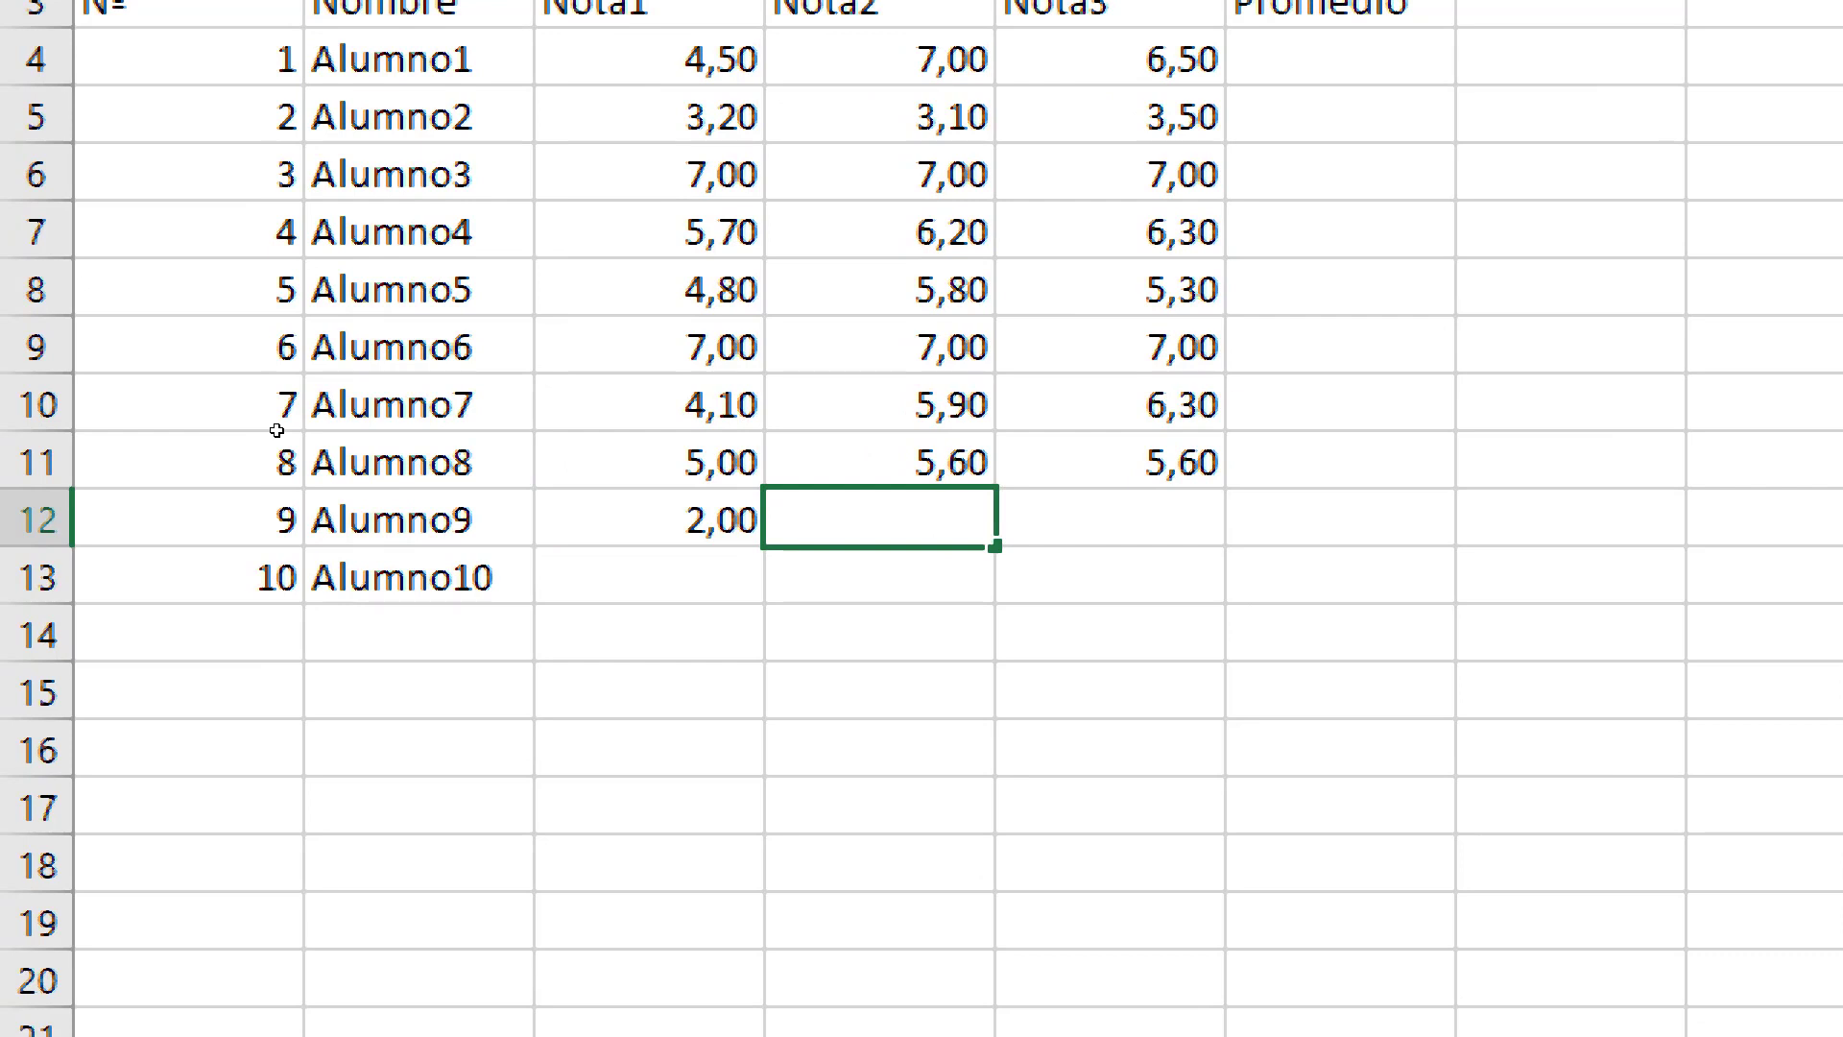
{"action": "type", "text": "3"}
{"action": "key", "text": "Tab"}
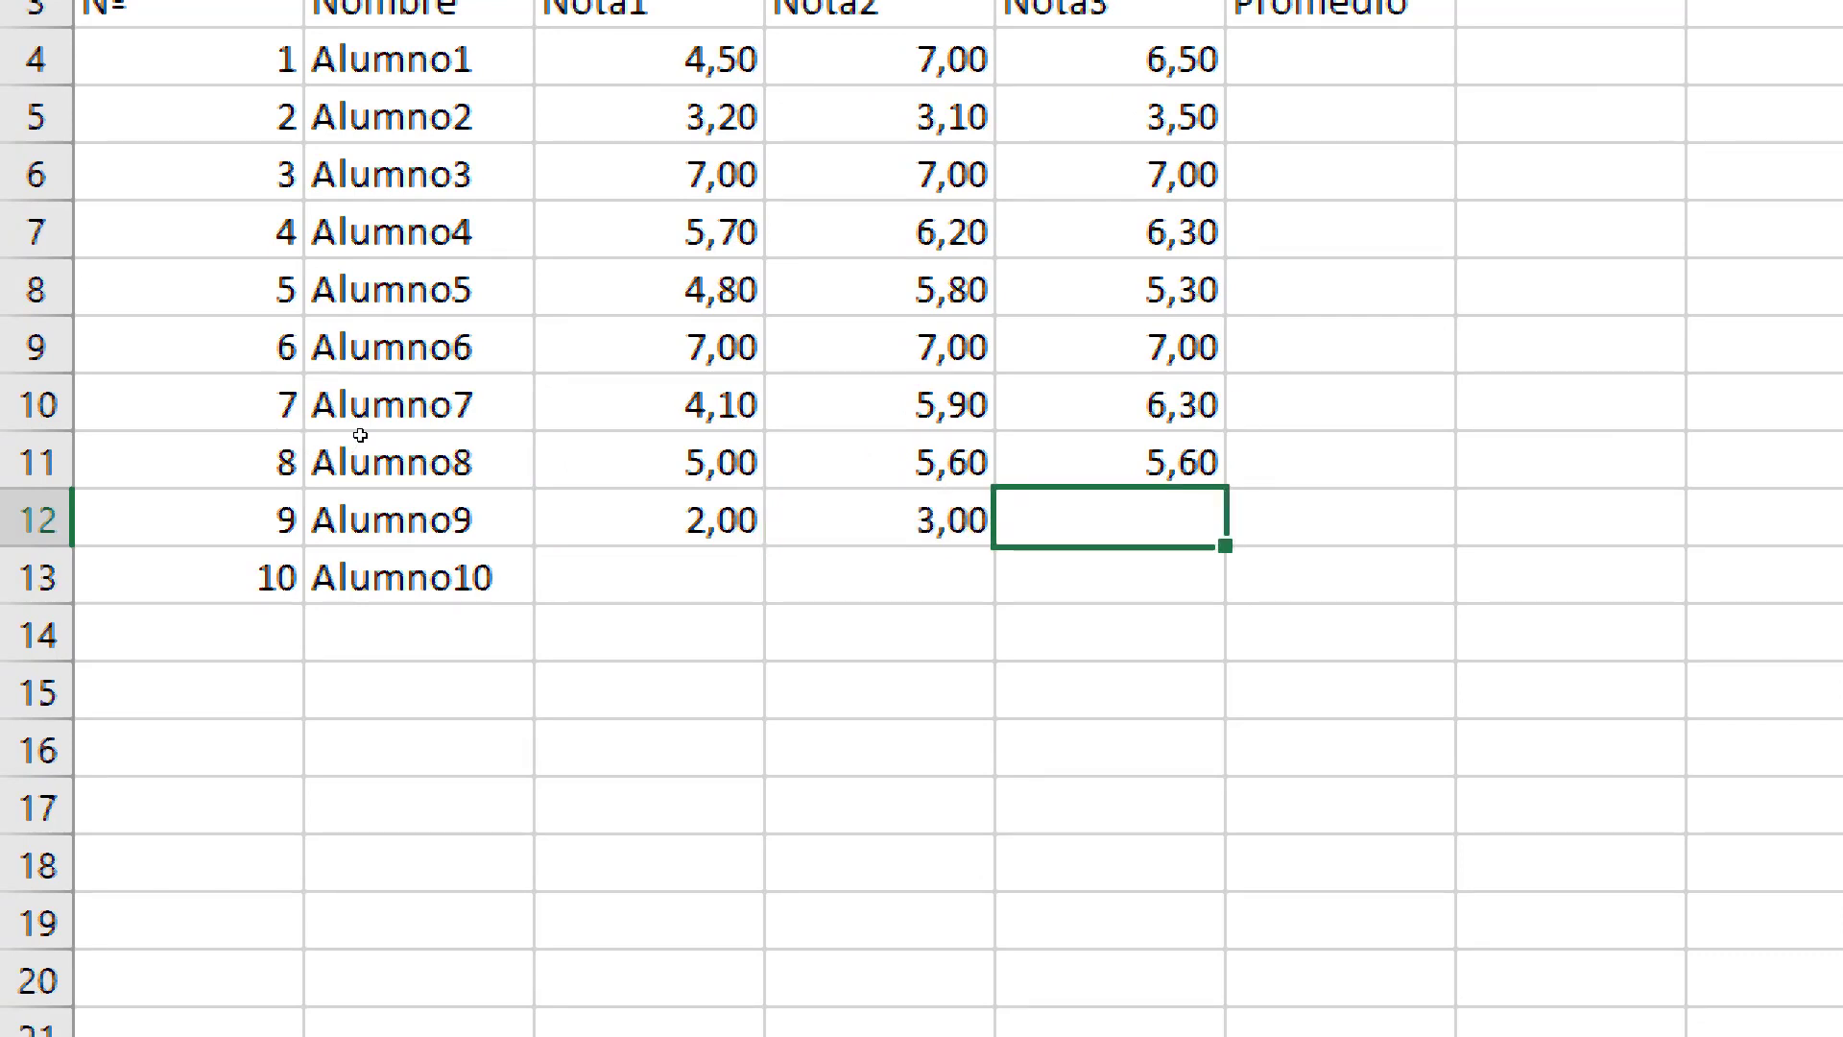
{"action": "type", "text": "4,5"}
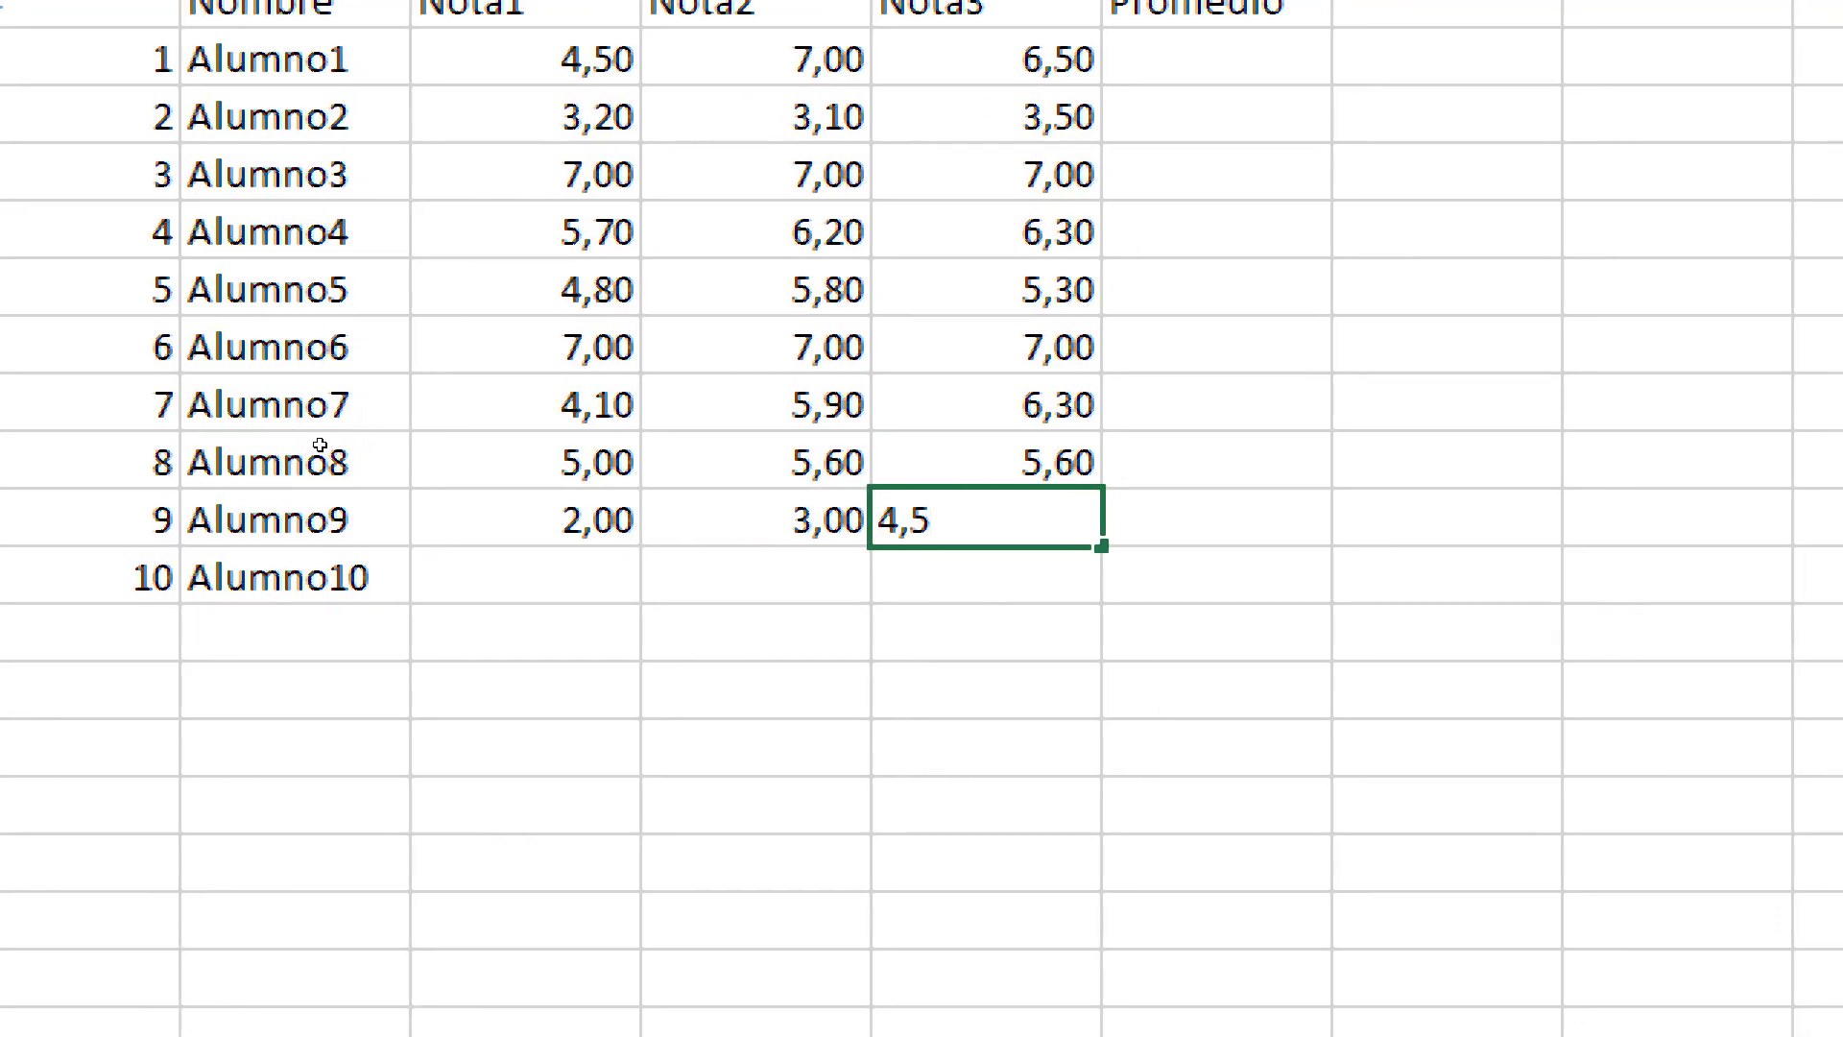
{"action": "key", "text": "Return"}
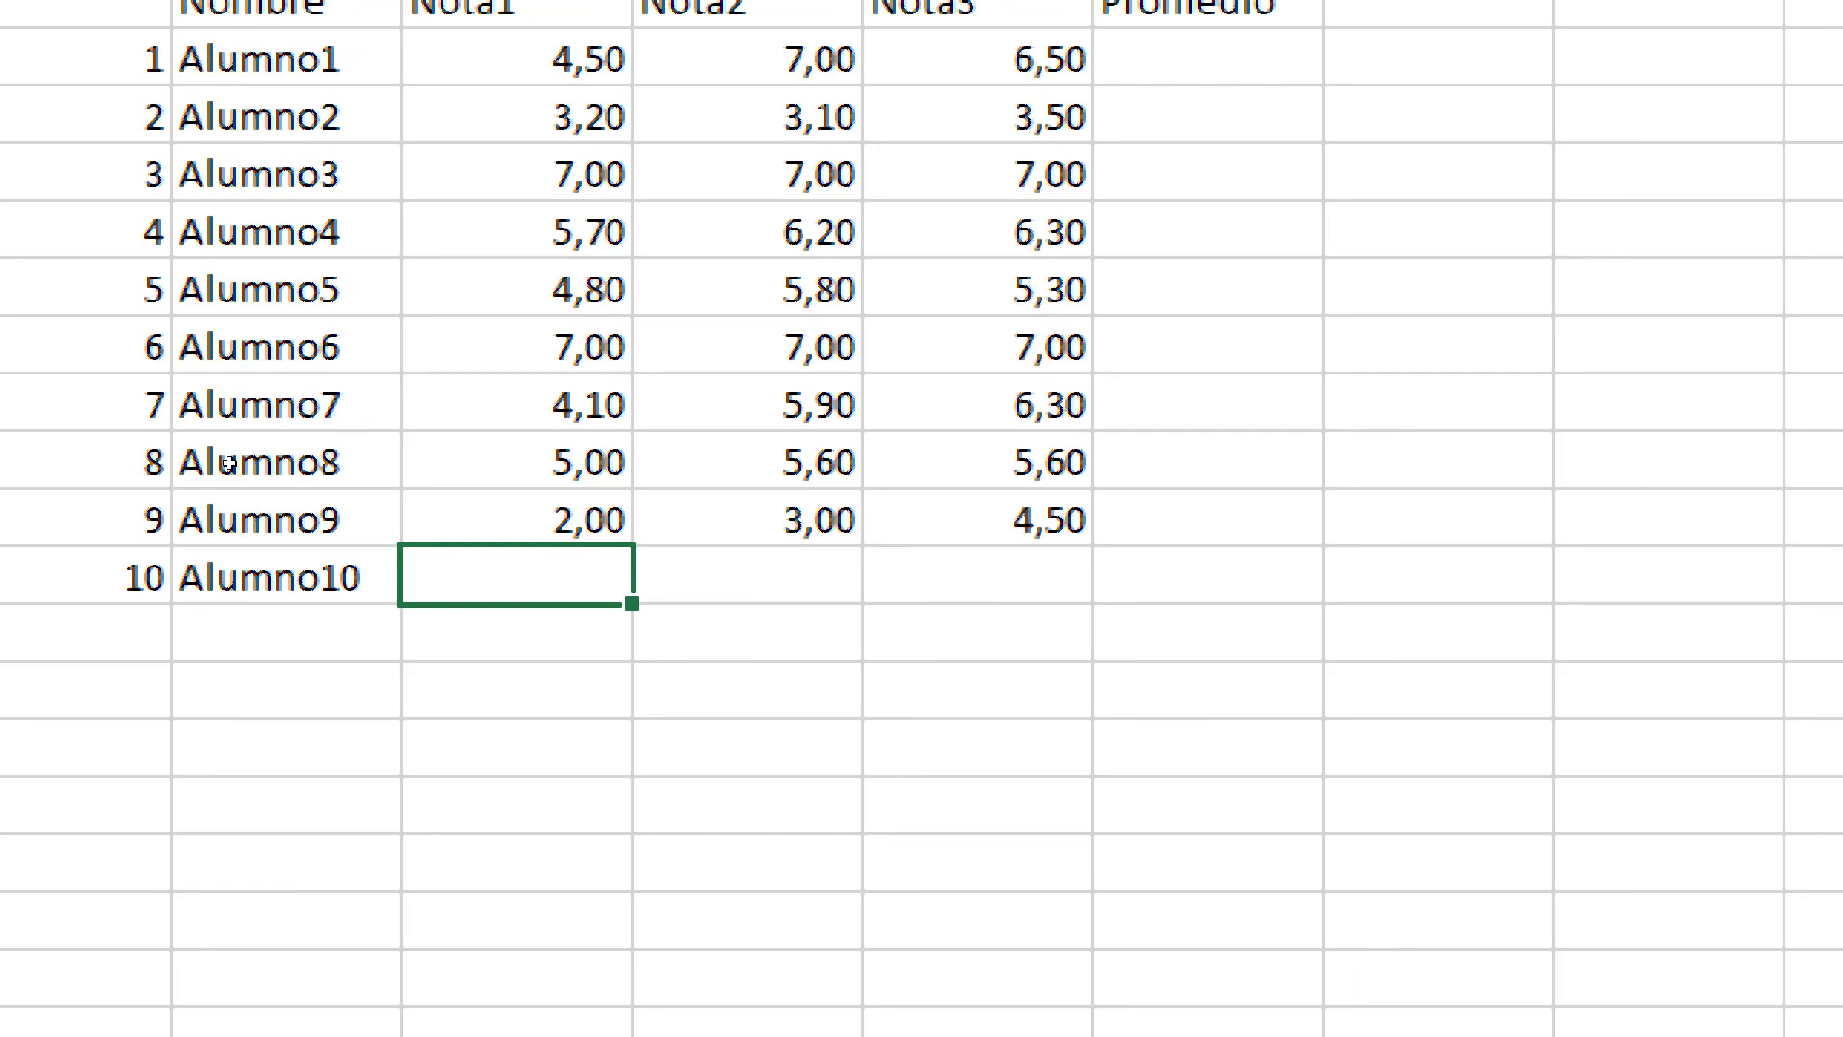
Enter the marks 1, 1 and 3,7 for Alumno10 in C13:E13
{"action": "type", "text": "1"}
{"action": "key", "text": "Tab"}
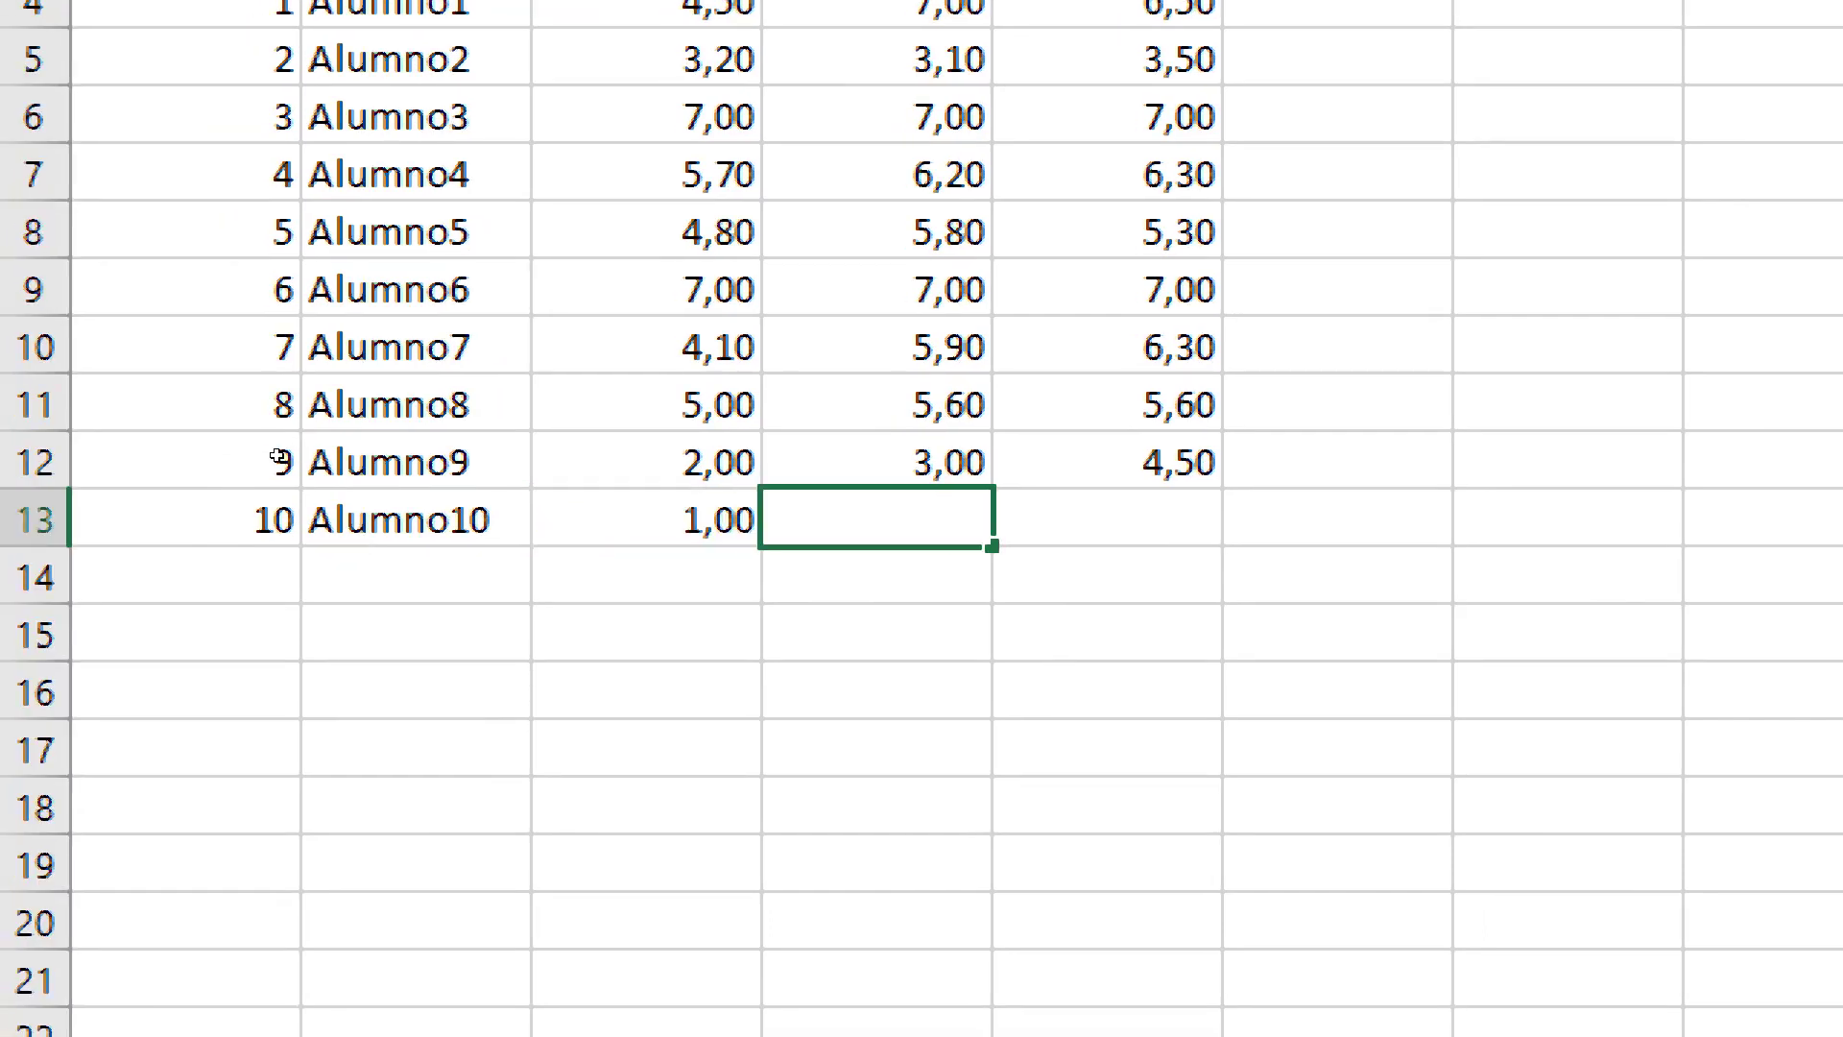
{"action": "type", "text": "1"}
{"action": "key", "text": "Tab"}
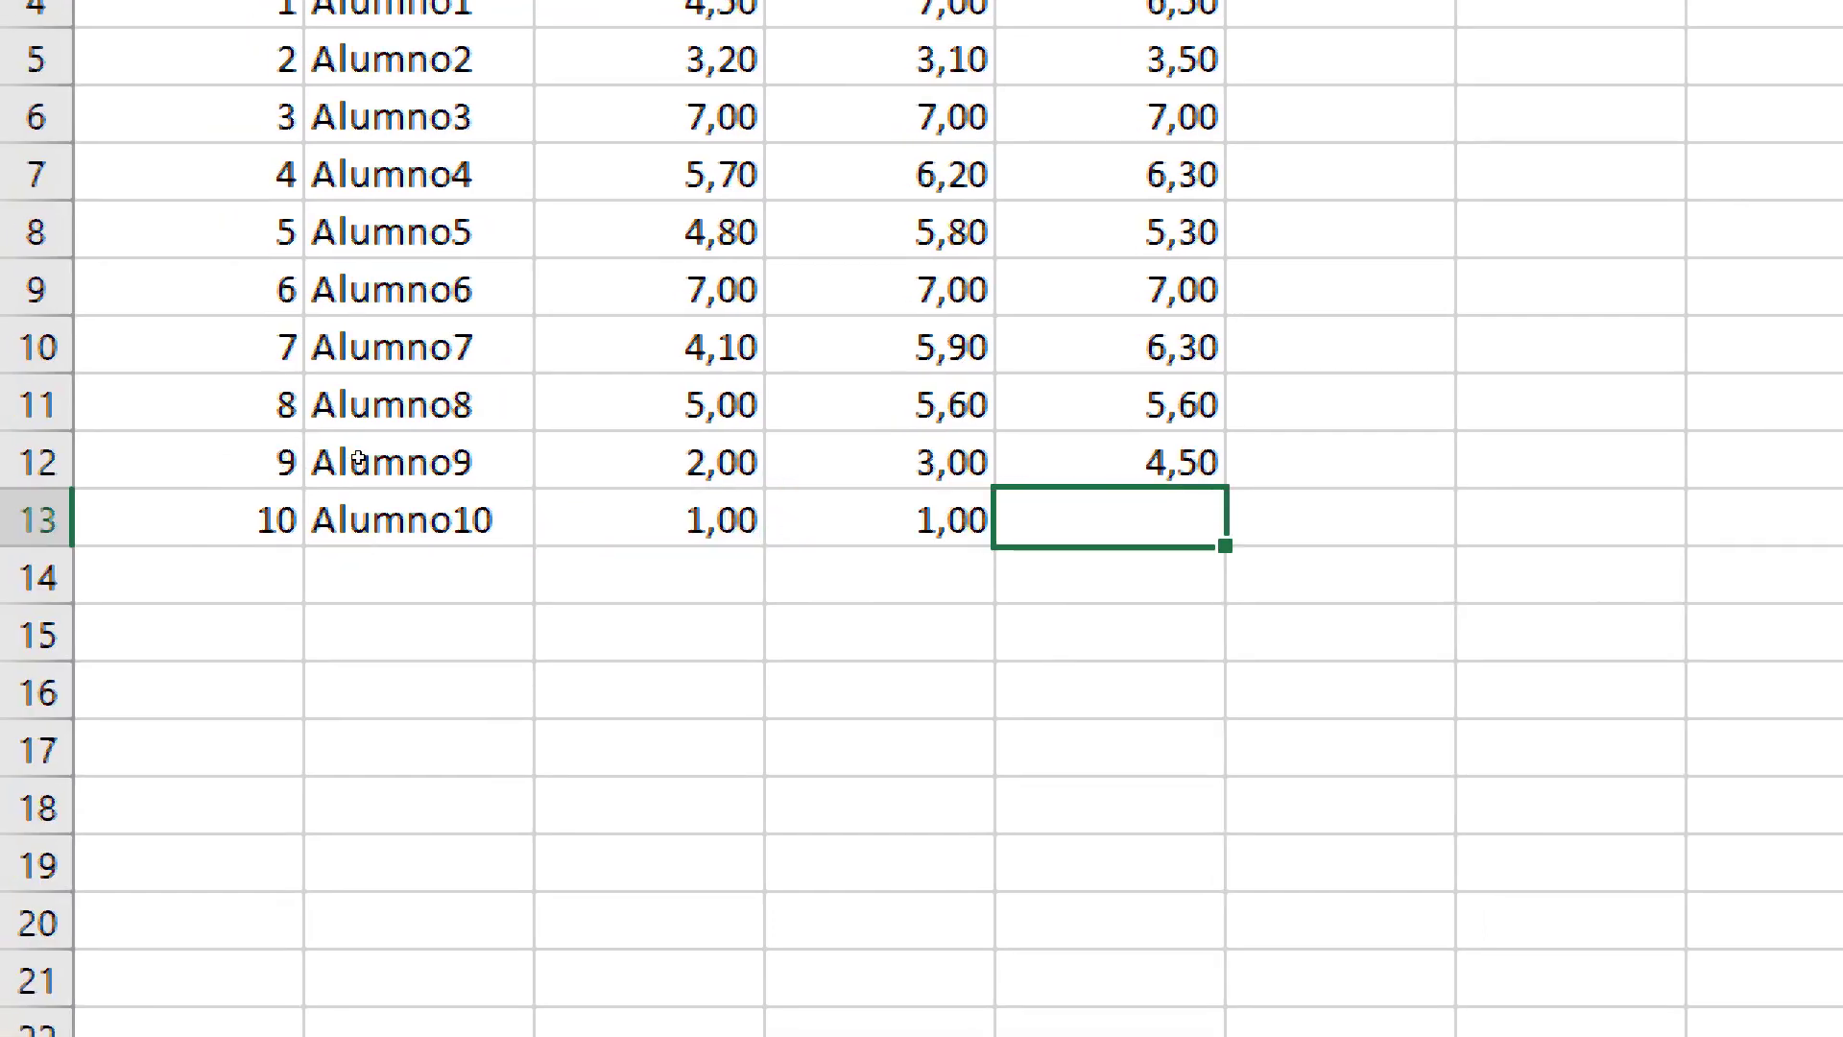
{"action": "type", "text": "3,"}
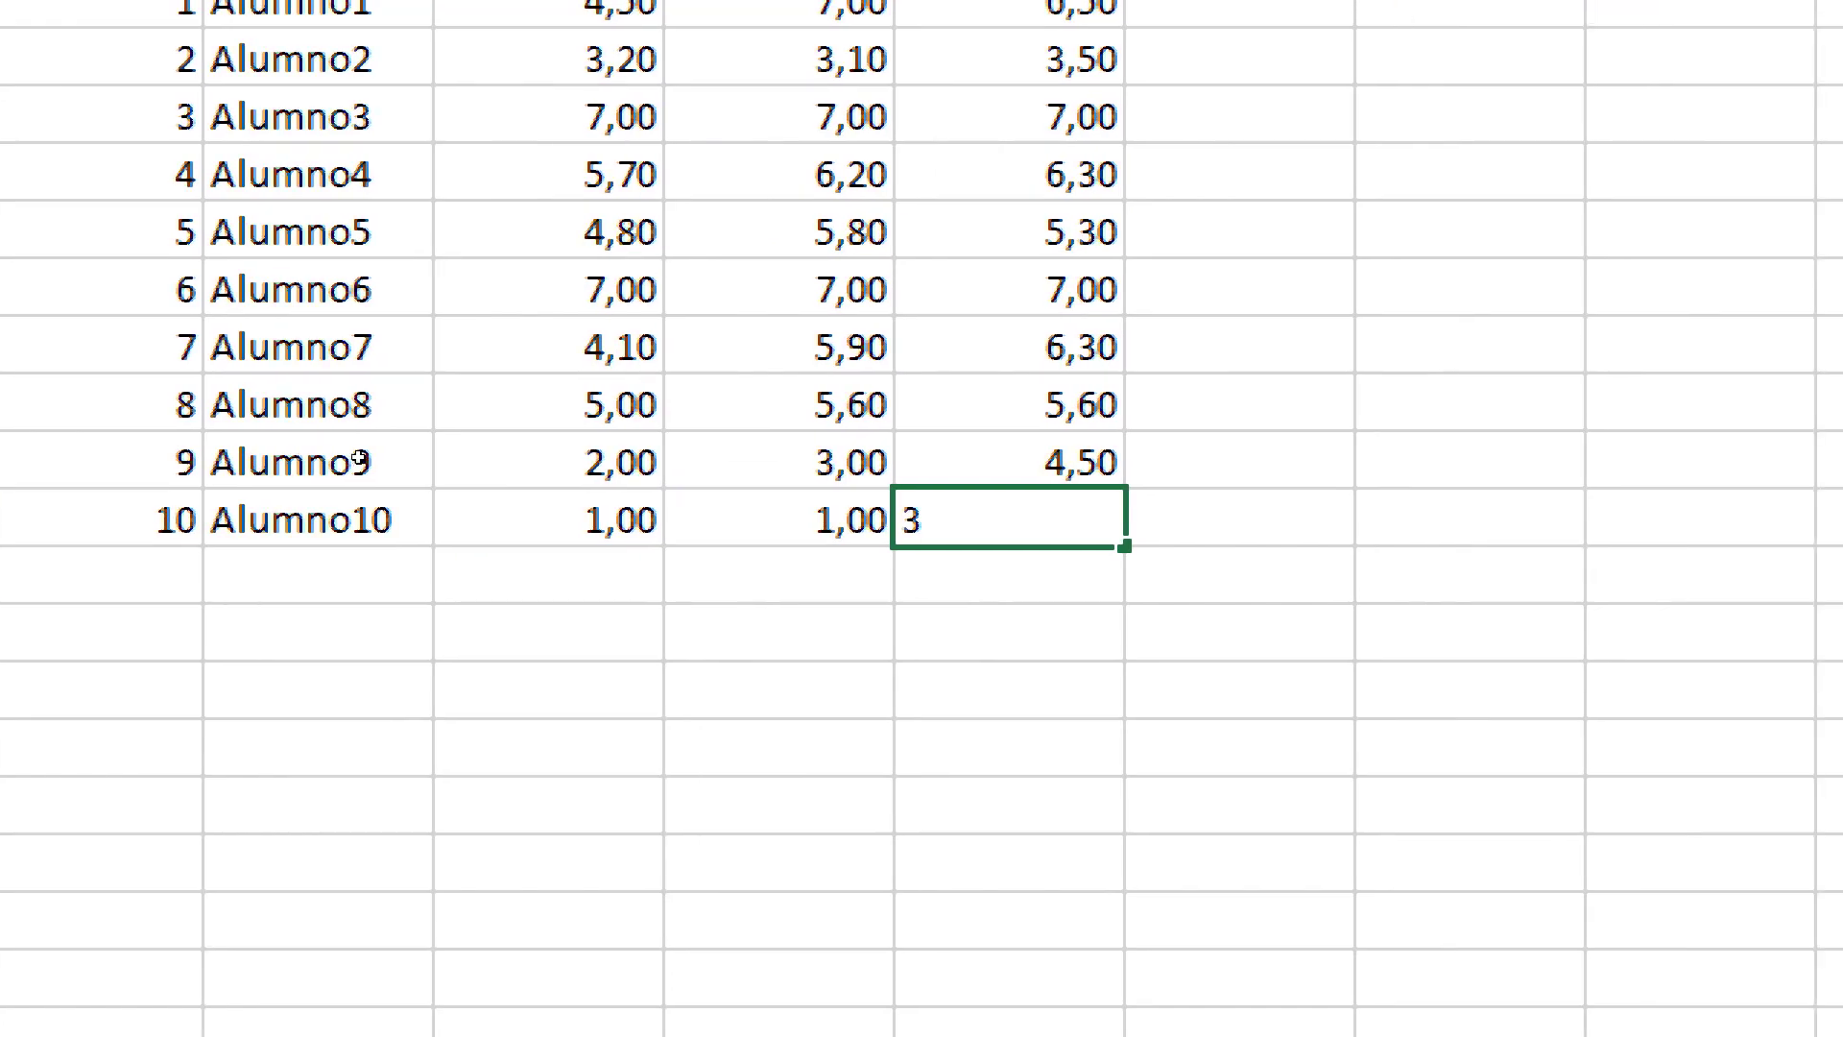
{"action": "type", "text": "7"}
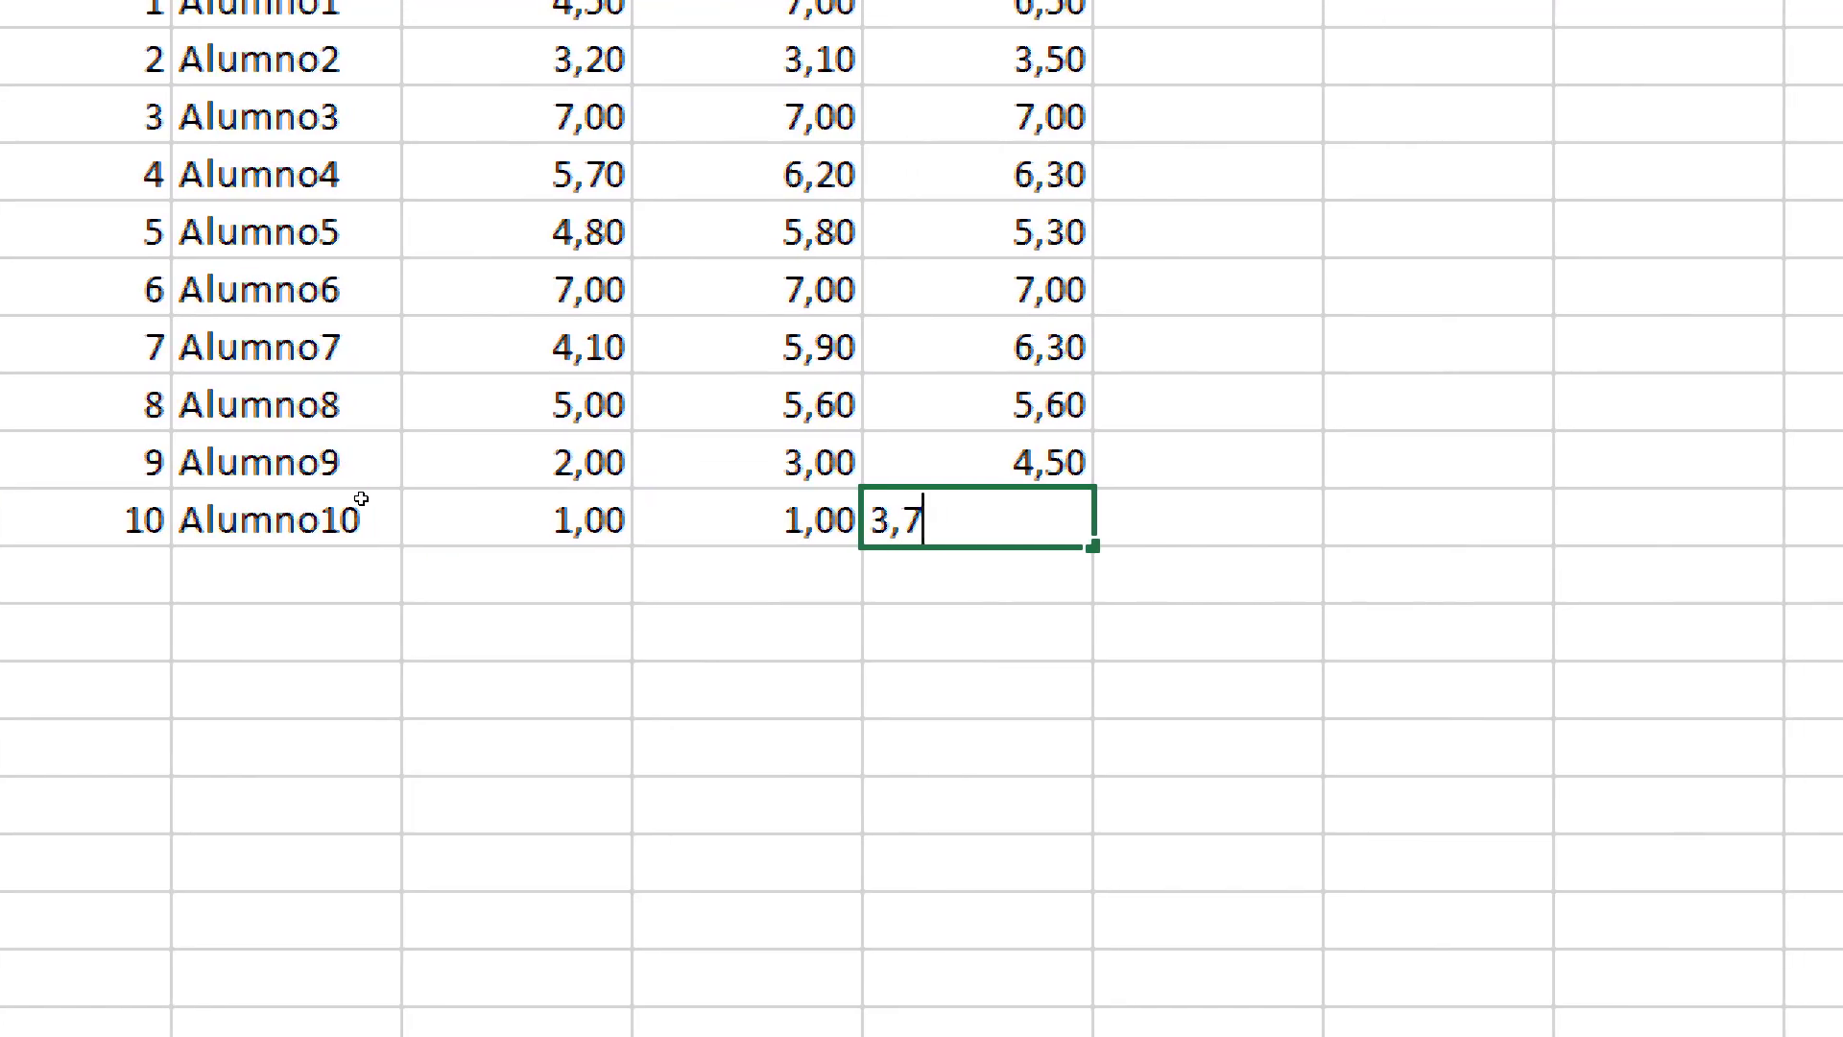
{"action": "key", "text": "Down"}
{"action": "key", "text": "Down"}
{"action": "key", "text": "Down"}
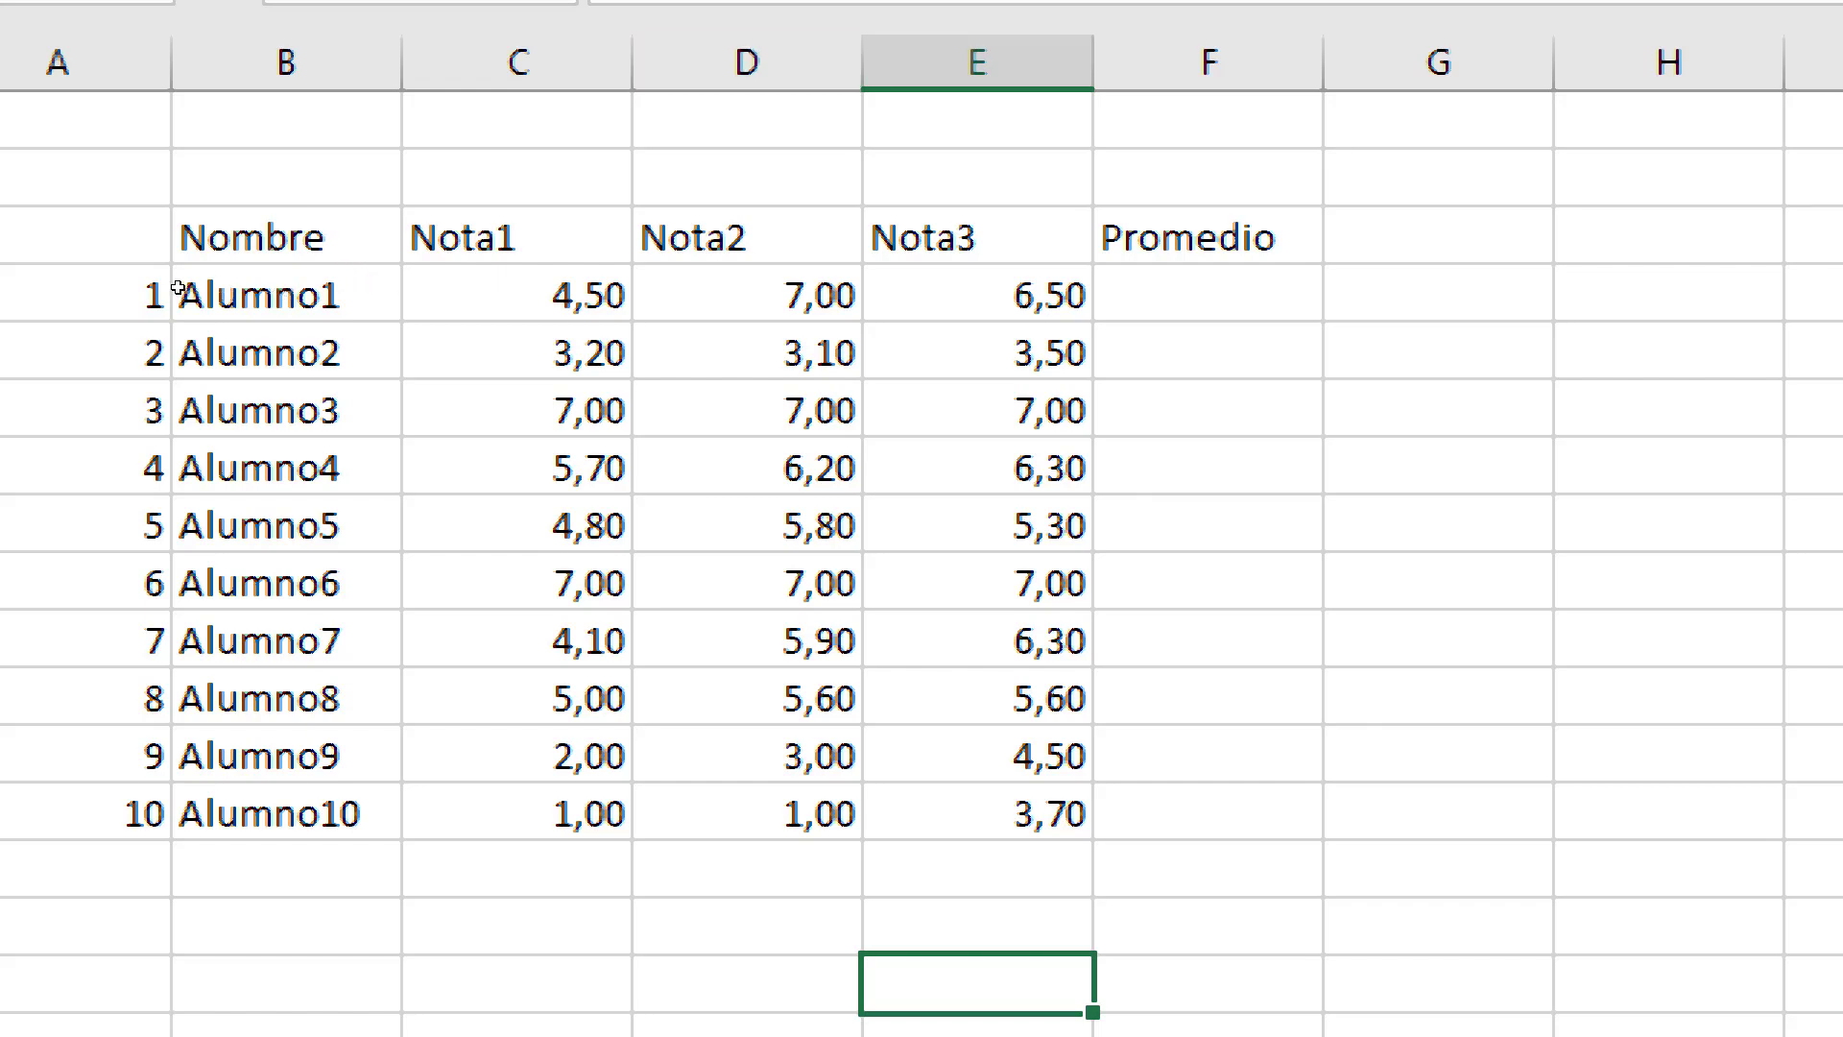
Highlight all the marks in C4:E13, and select F4, the Promedio cell of Alumno1
{"action": "left_click_drag", "start_coordinate": [518, 294], "coordinate": [977, 697]}
{"action": "left_click_drag", "start_coordinate": [1074, 749], "coordinate": [1075, 806]}
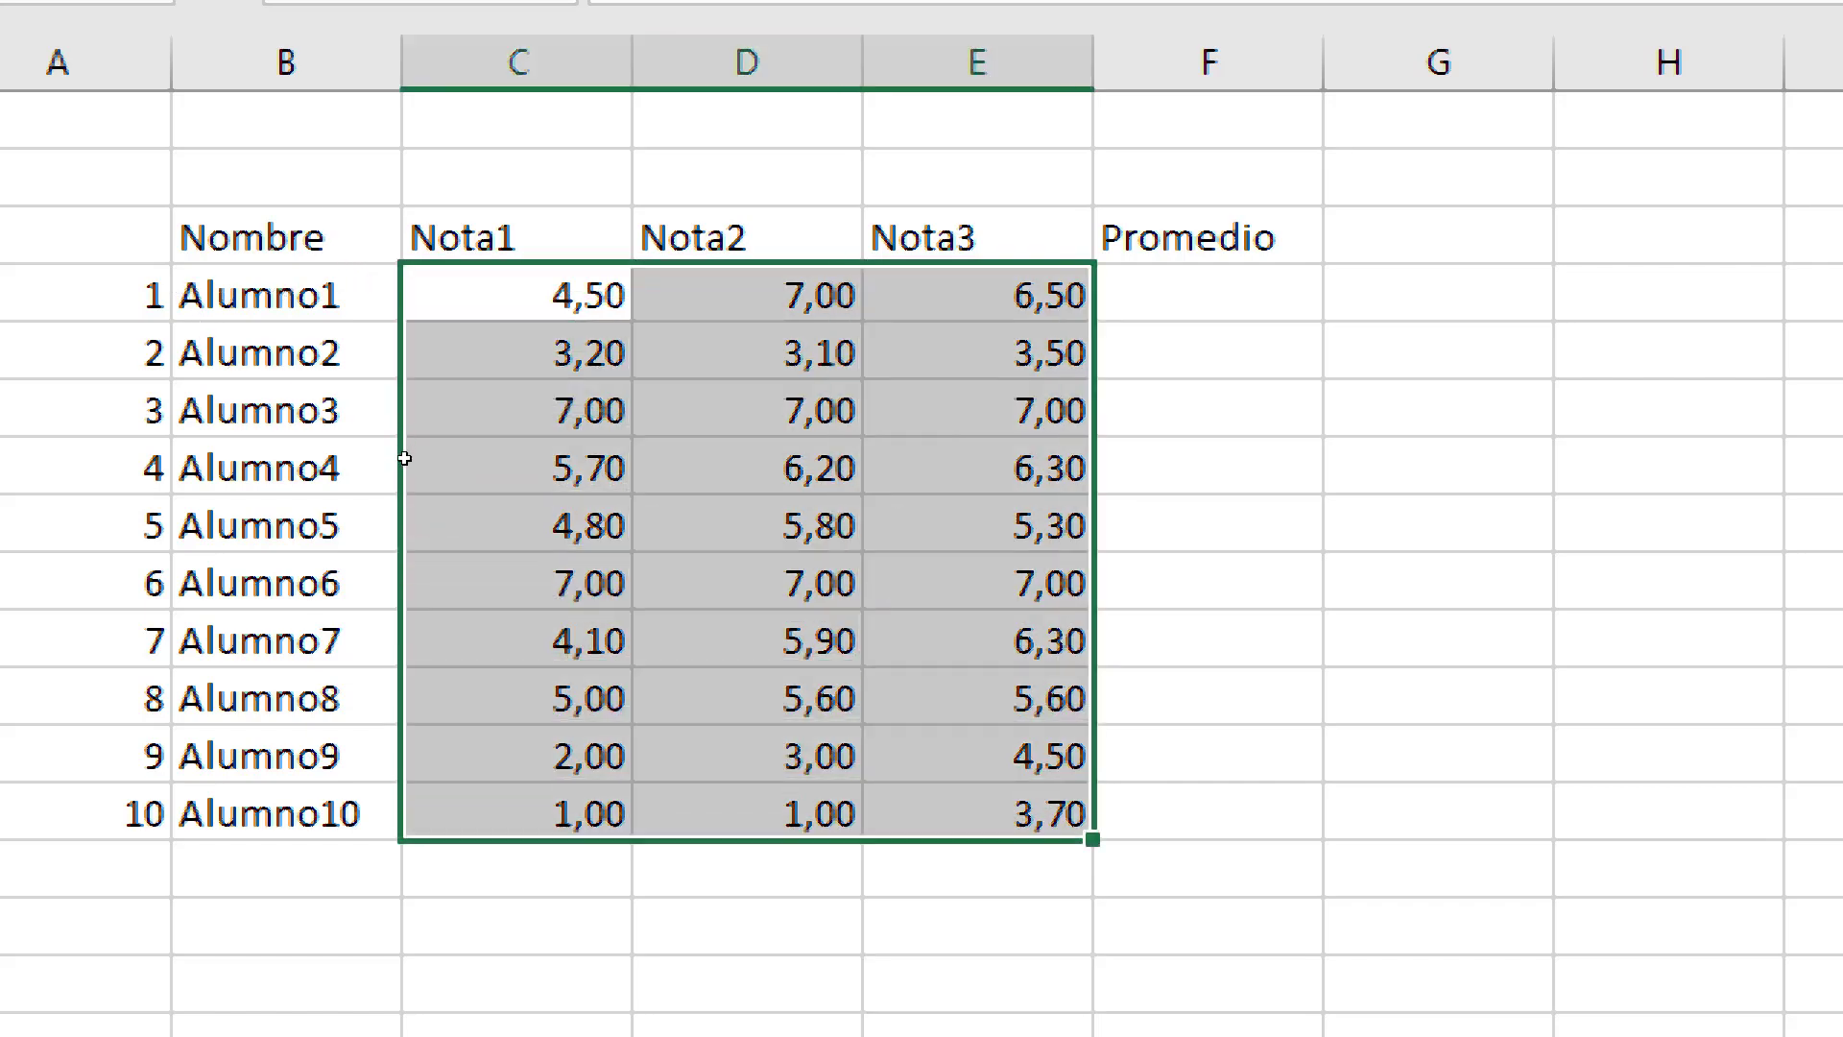
{"action": "left_click", "coordinate": [1201, 294]}
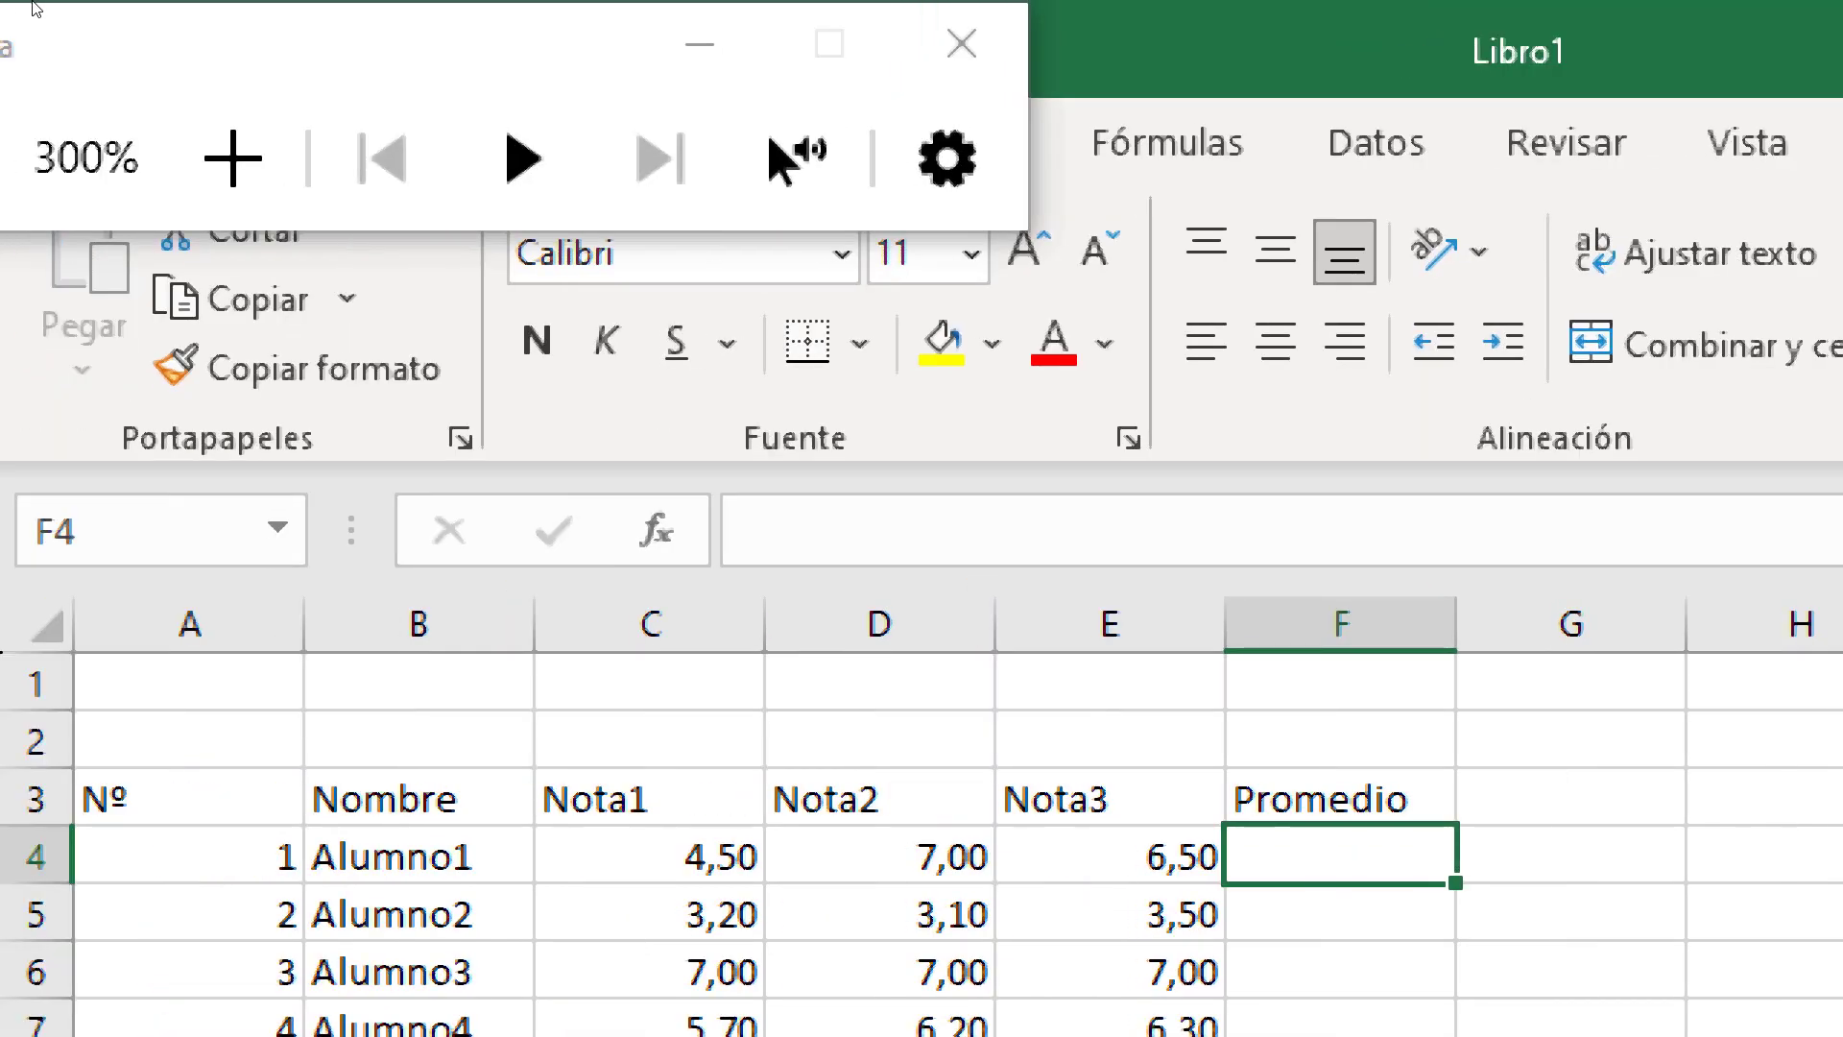
Look over the insertion and formula commands, keeping the Magnifier window out of the way, and raise the magnification to 400%
{"action": "left_click_drag", "start_coordinate": [40, 13], "coordinate": [104, 190]}
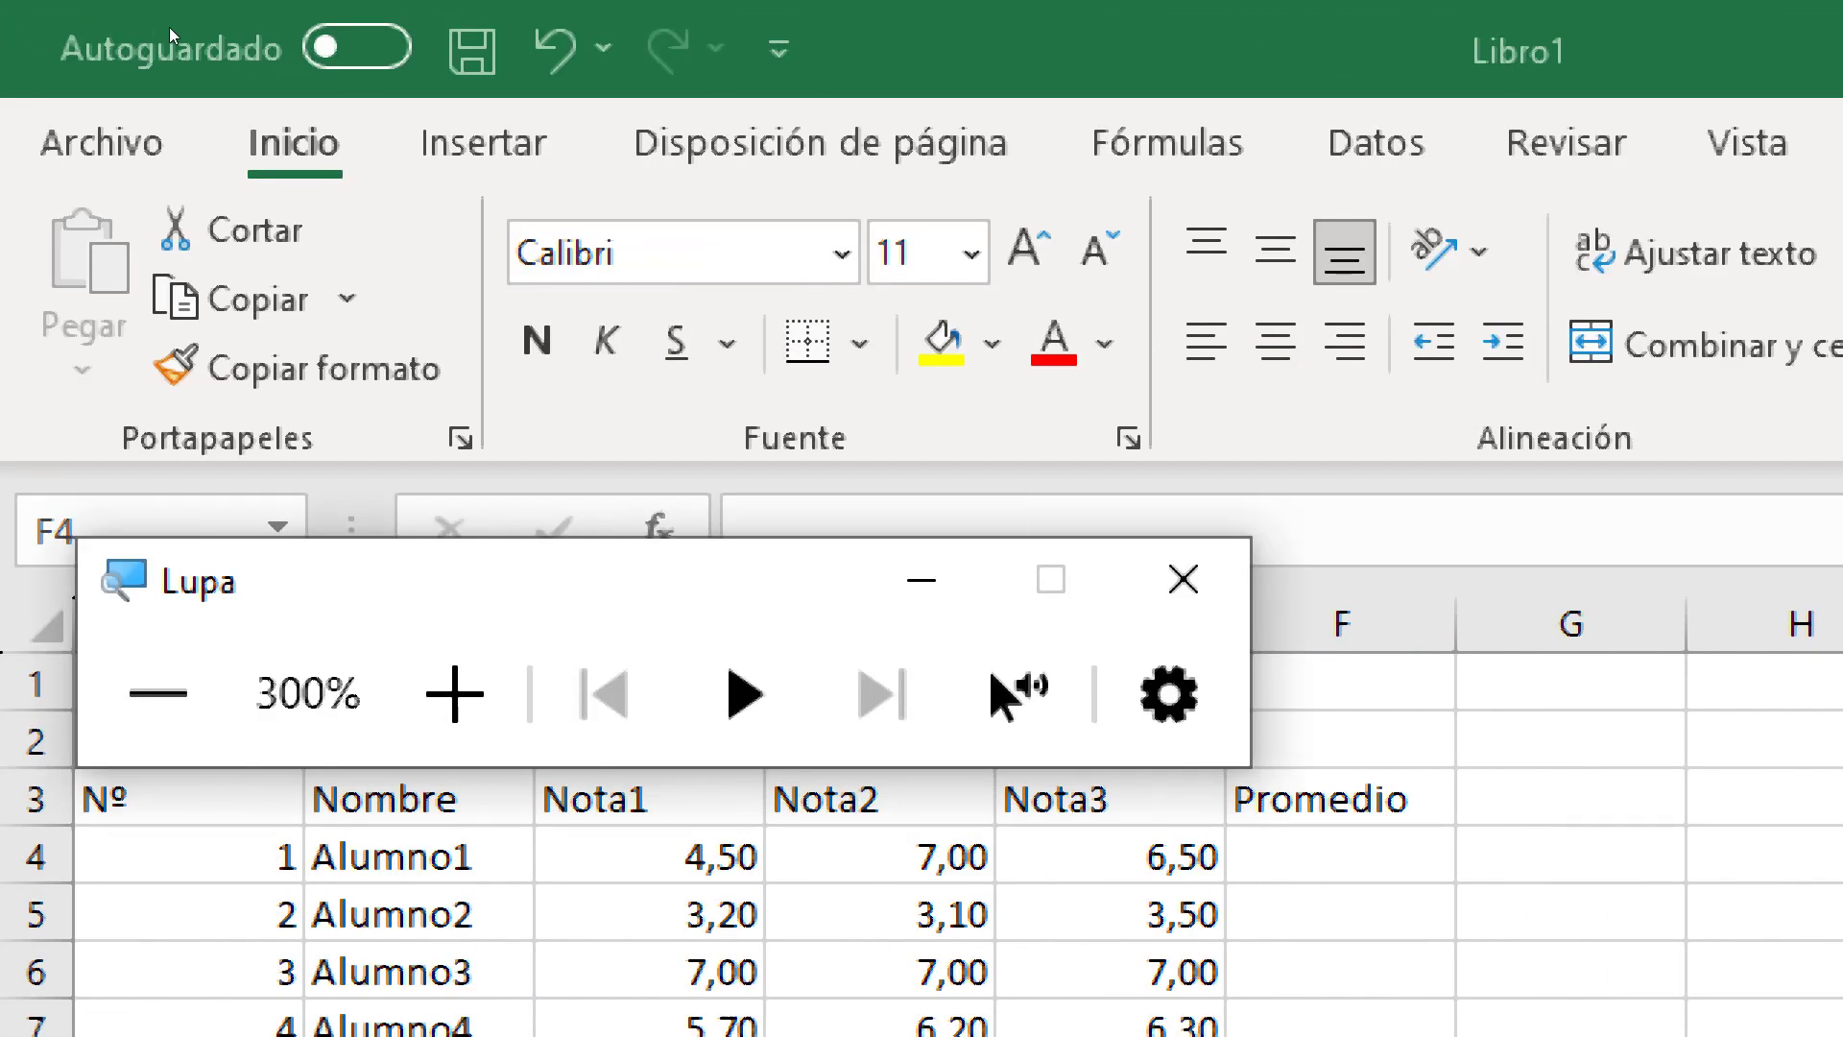
{"action": "left_click", "coordinate": [169, 45]}
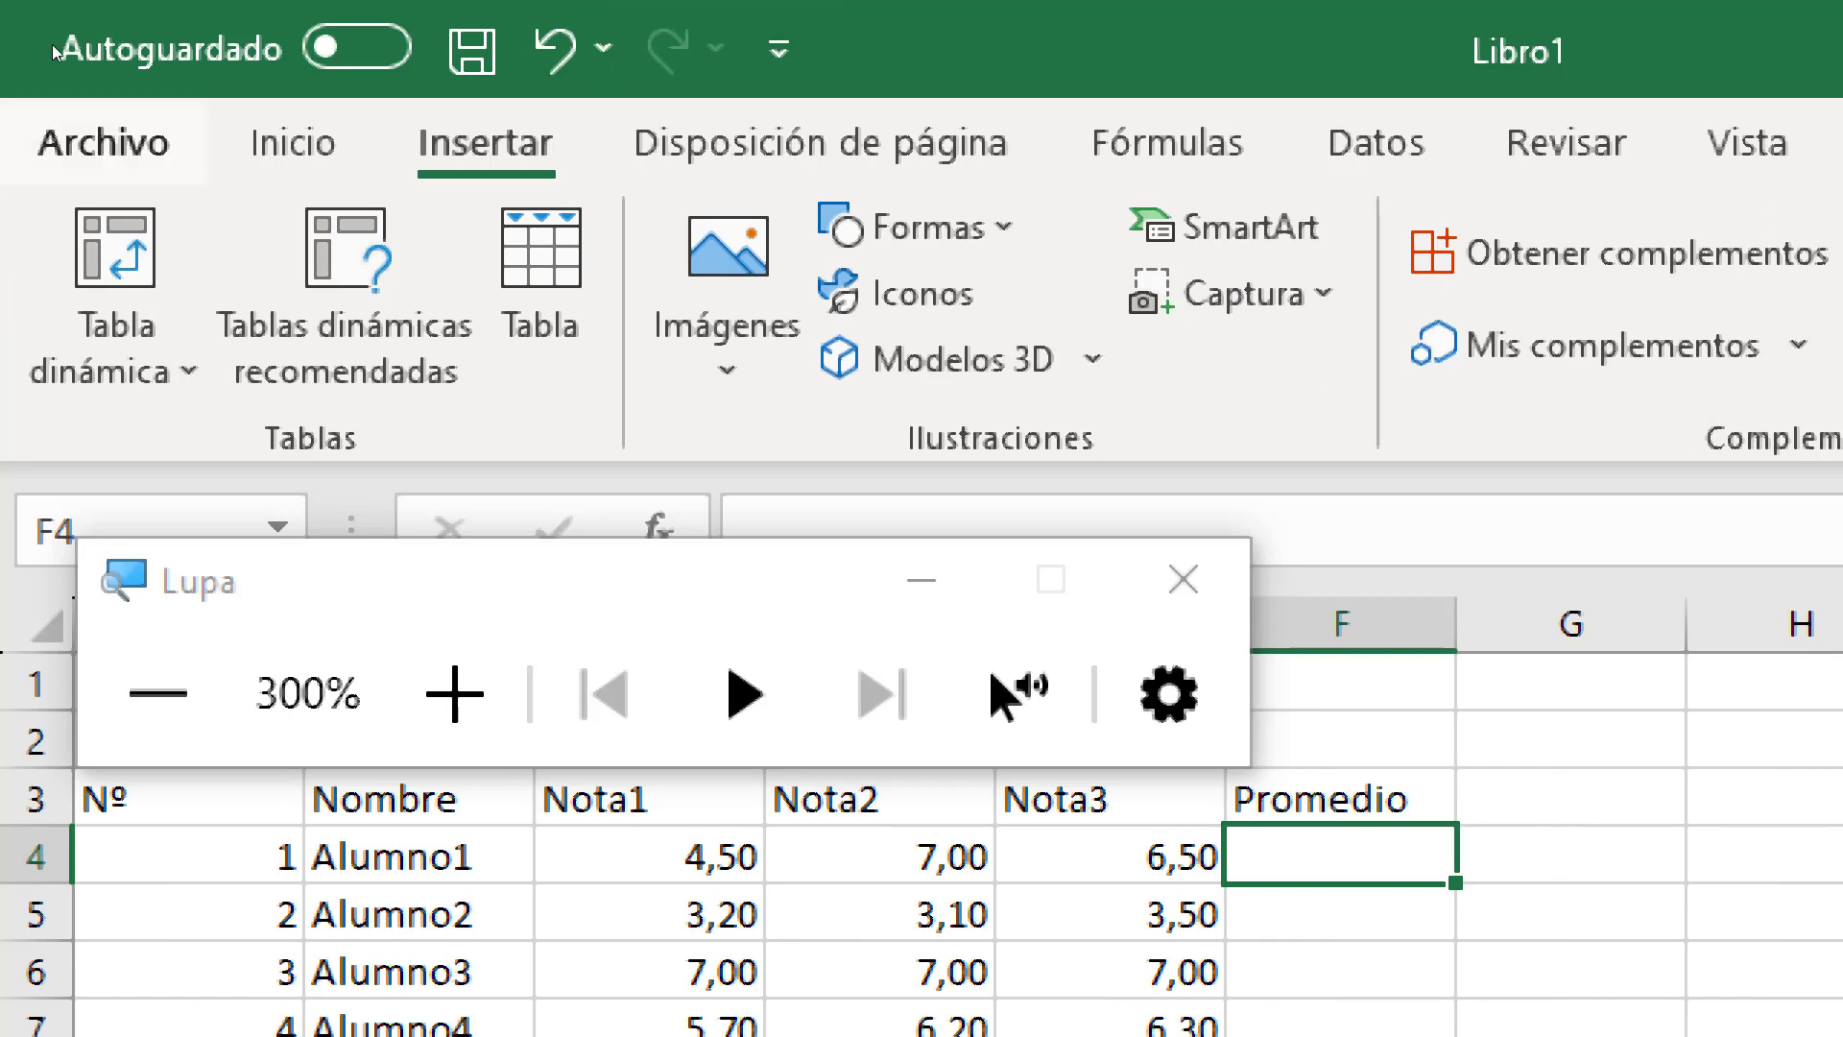
{"action": "left_click", "coordinate": [414, 41]}
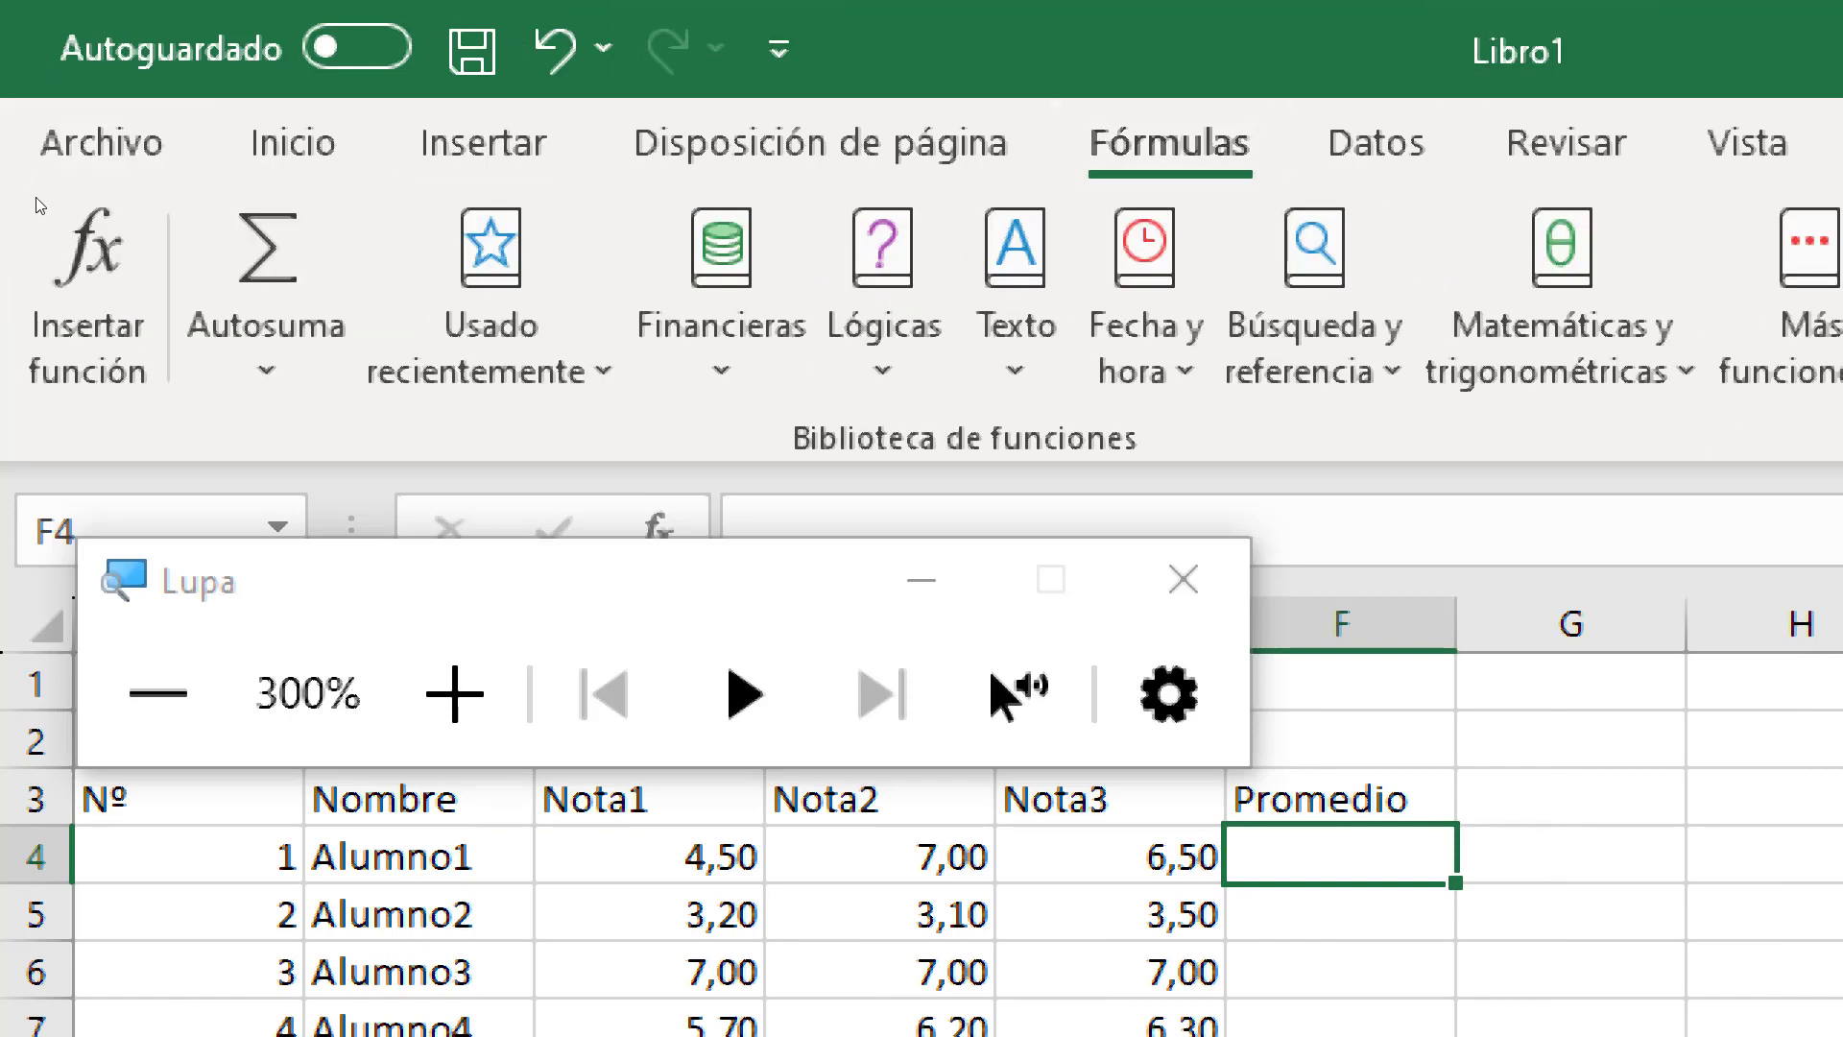
{"action": "left_click", "coordinate": [80, 50]}
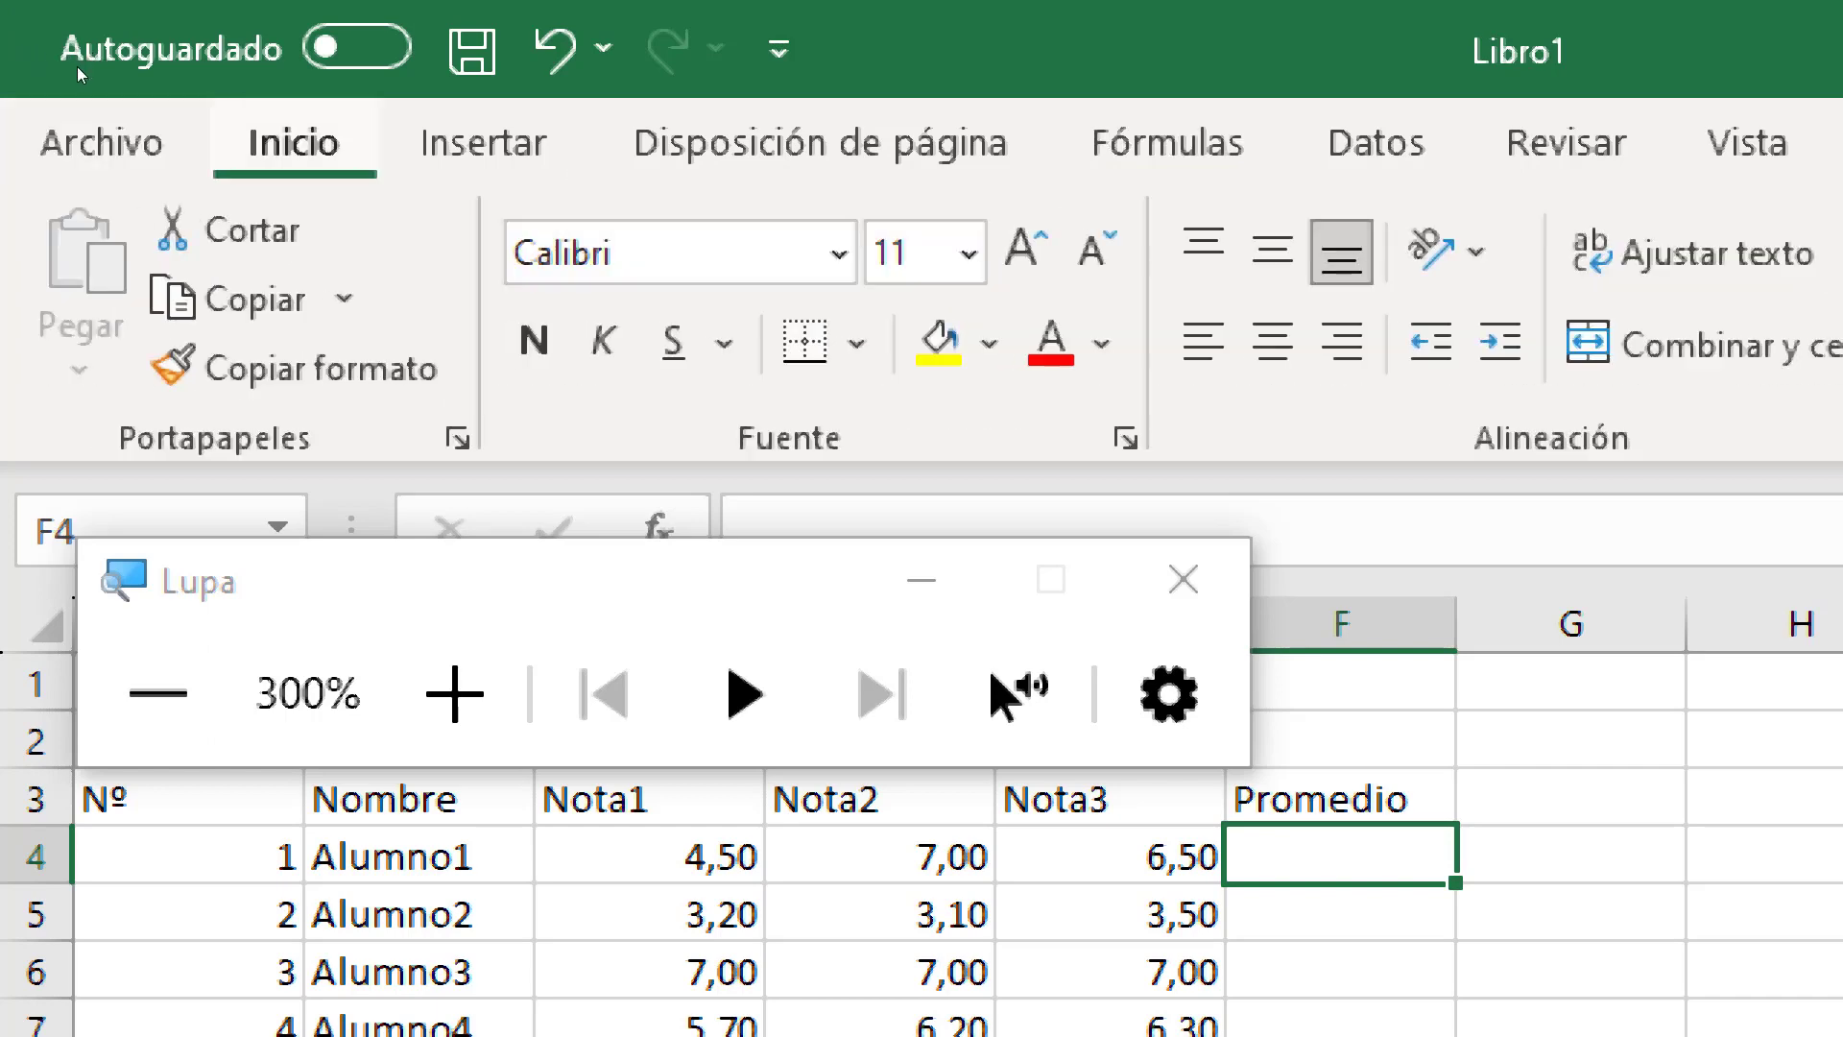
{"action": "left_click_drag", "start_coordinate": [148, 188], "coordinate": [338, 54]}
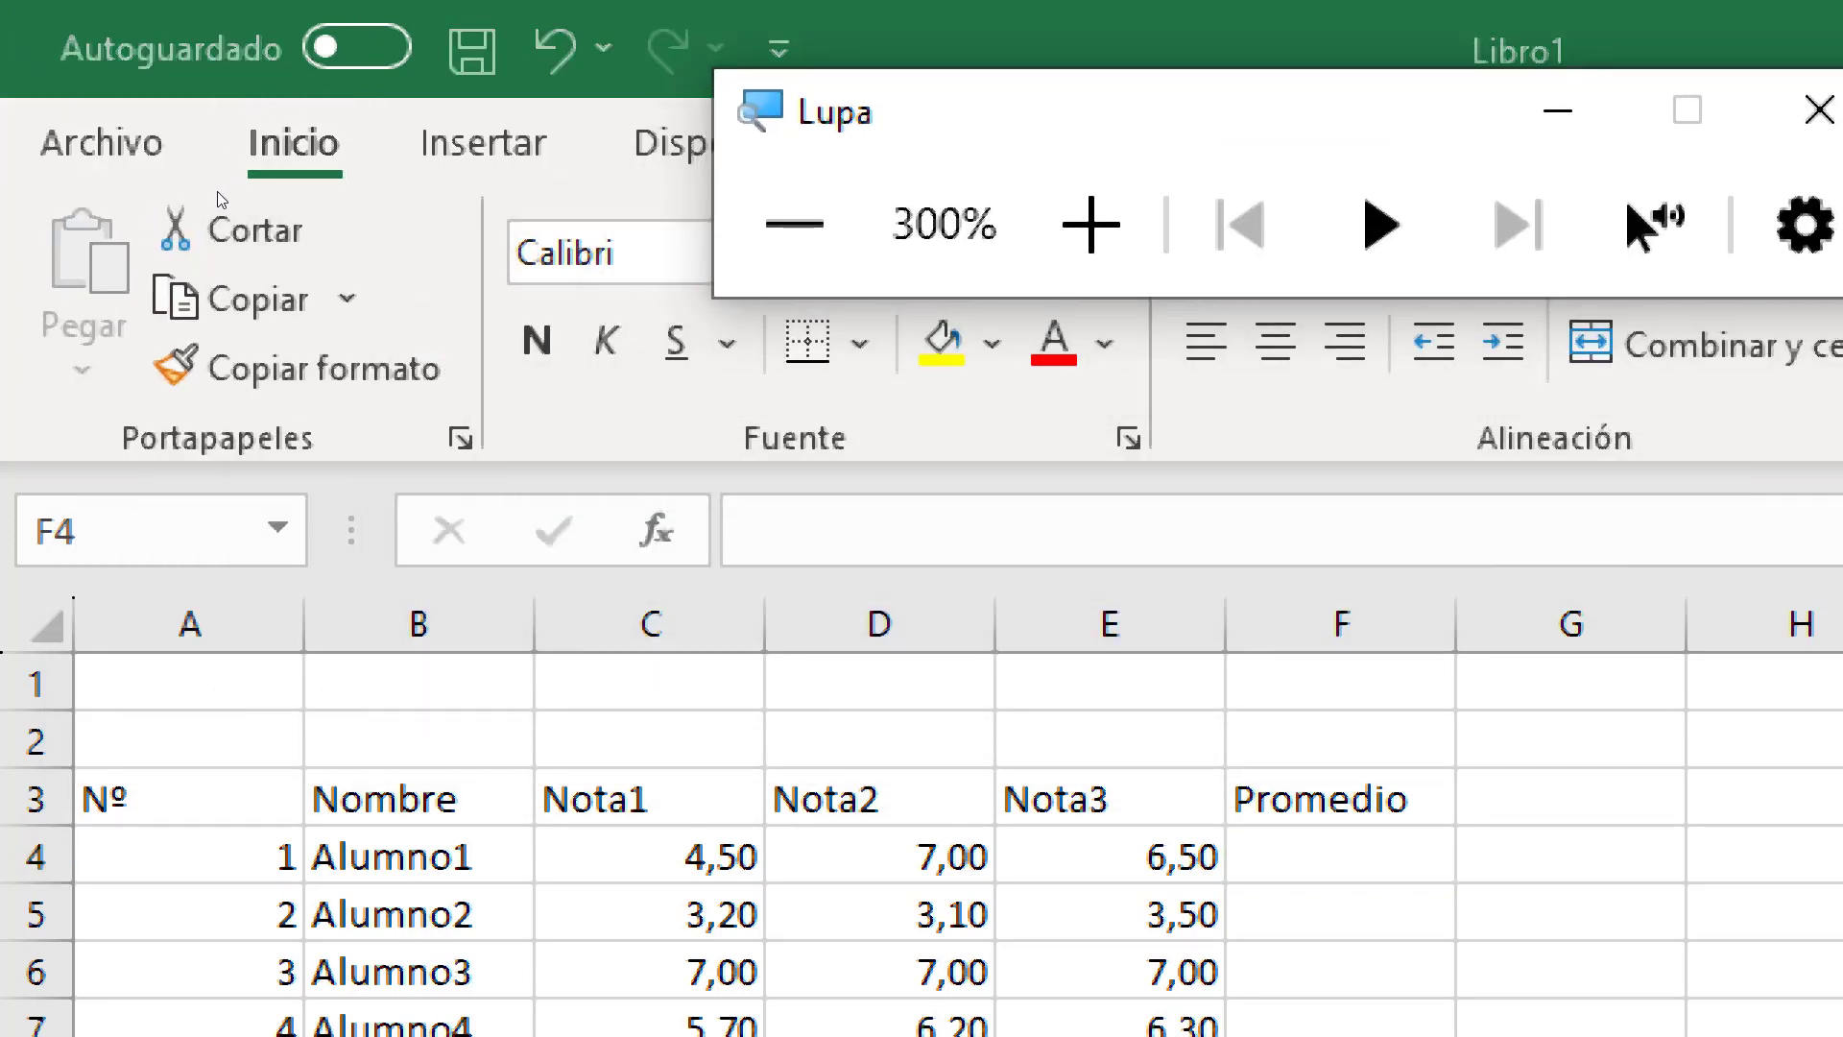
{"action": "key", "text": "super+plus"}
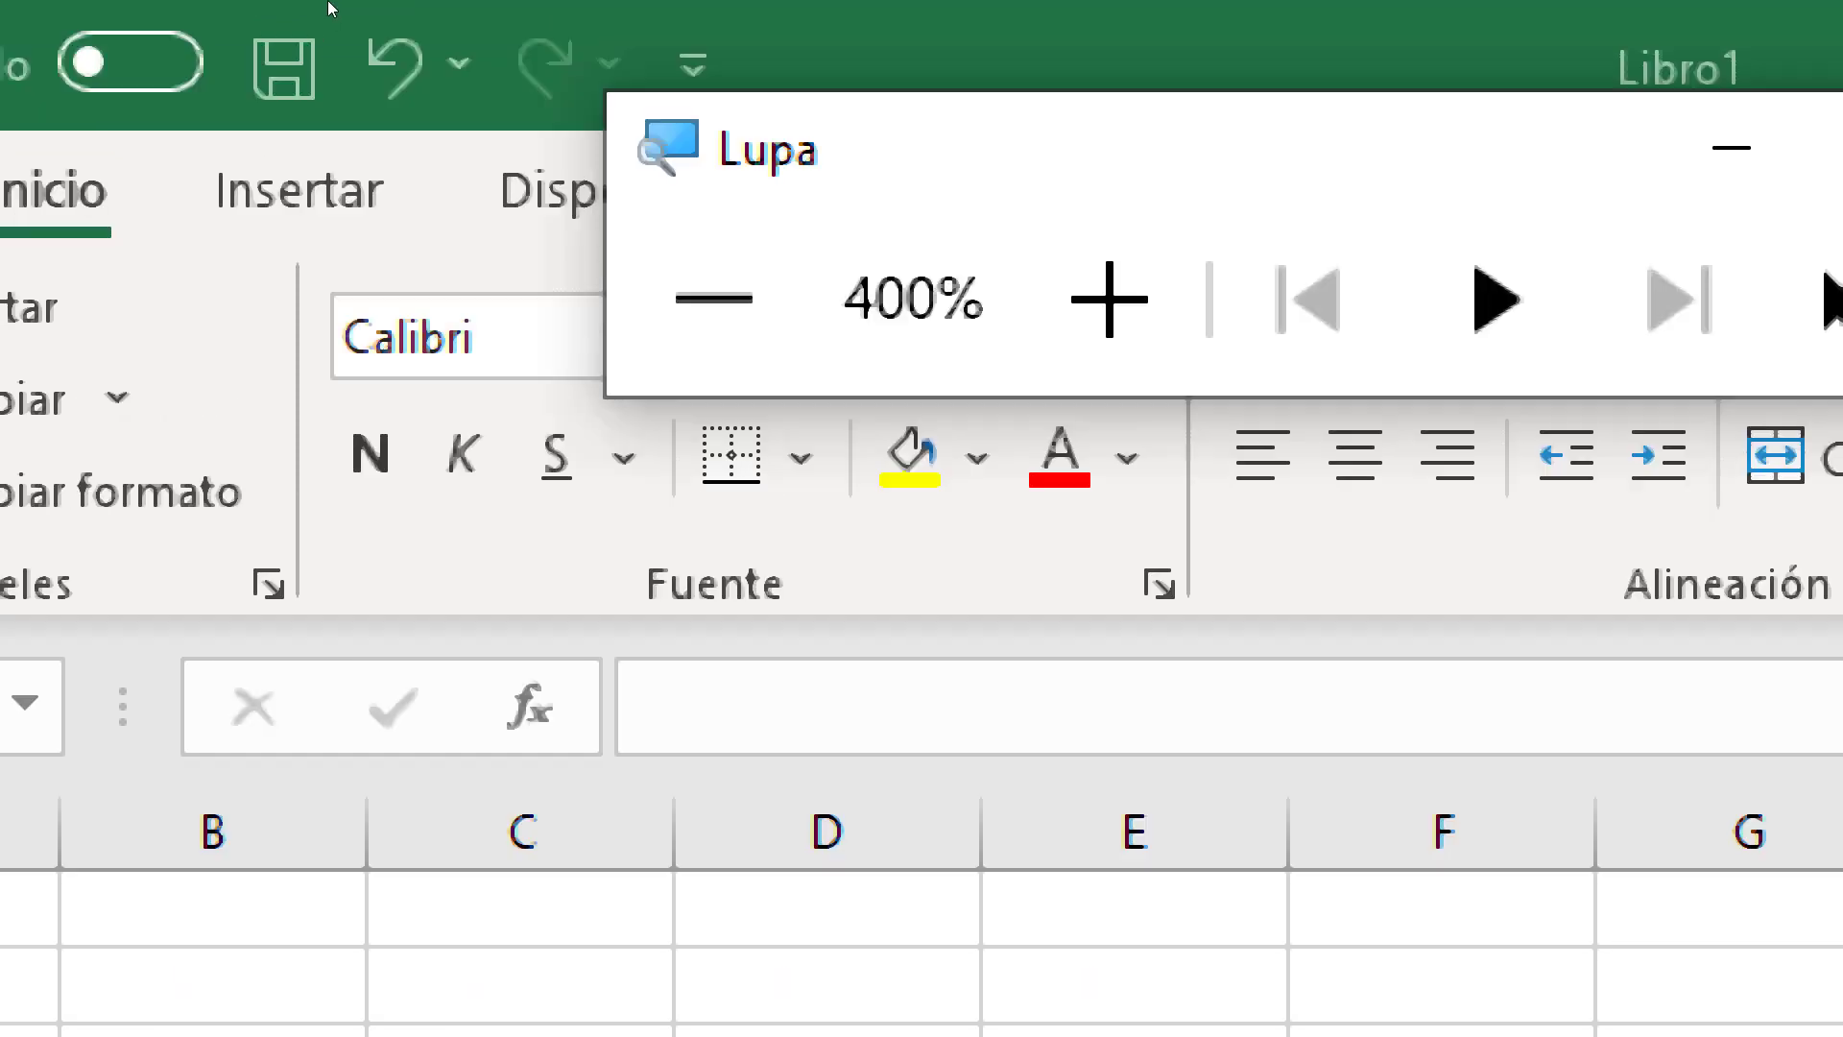
Look over the function library in the formula commands, with the Magnifier window moved lower, and return to the Home commands
{"action": "left_click_drag", "start_coordinate": [338, 31], "coordinate": [269, 163]}
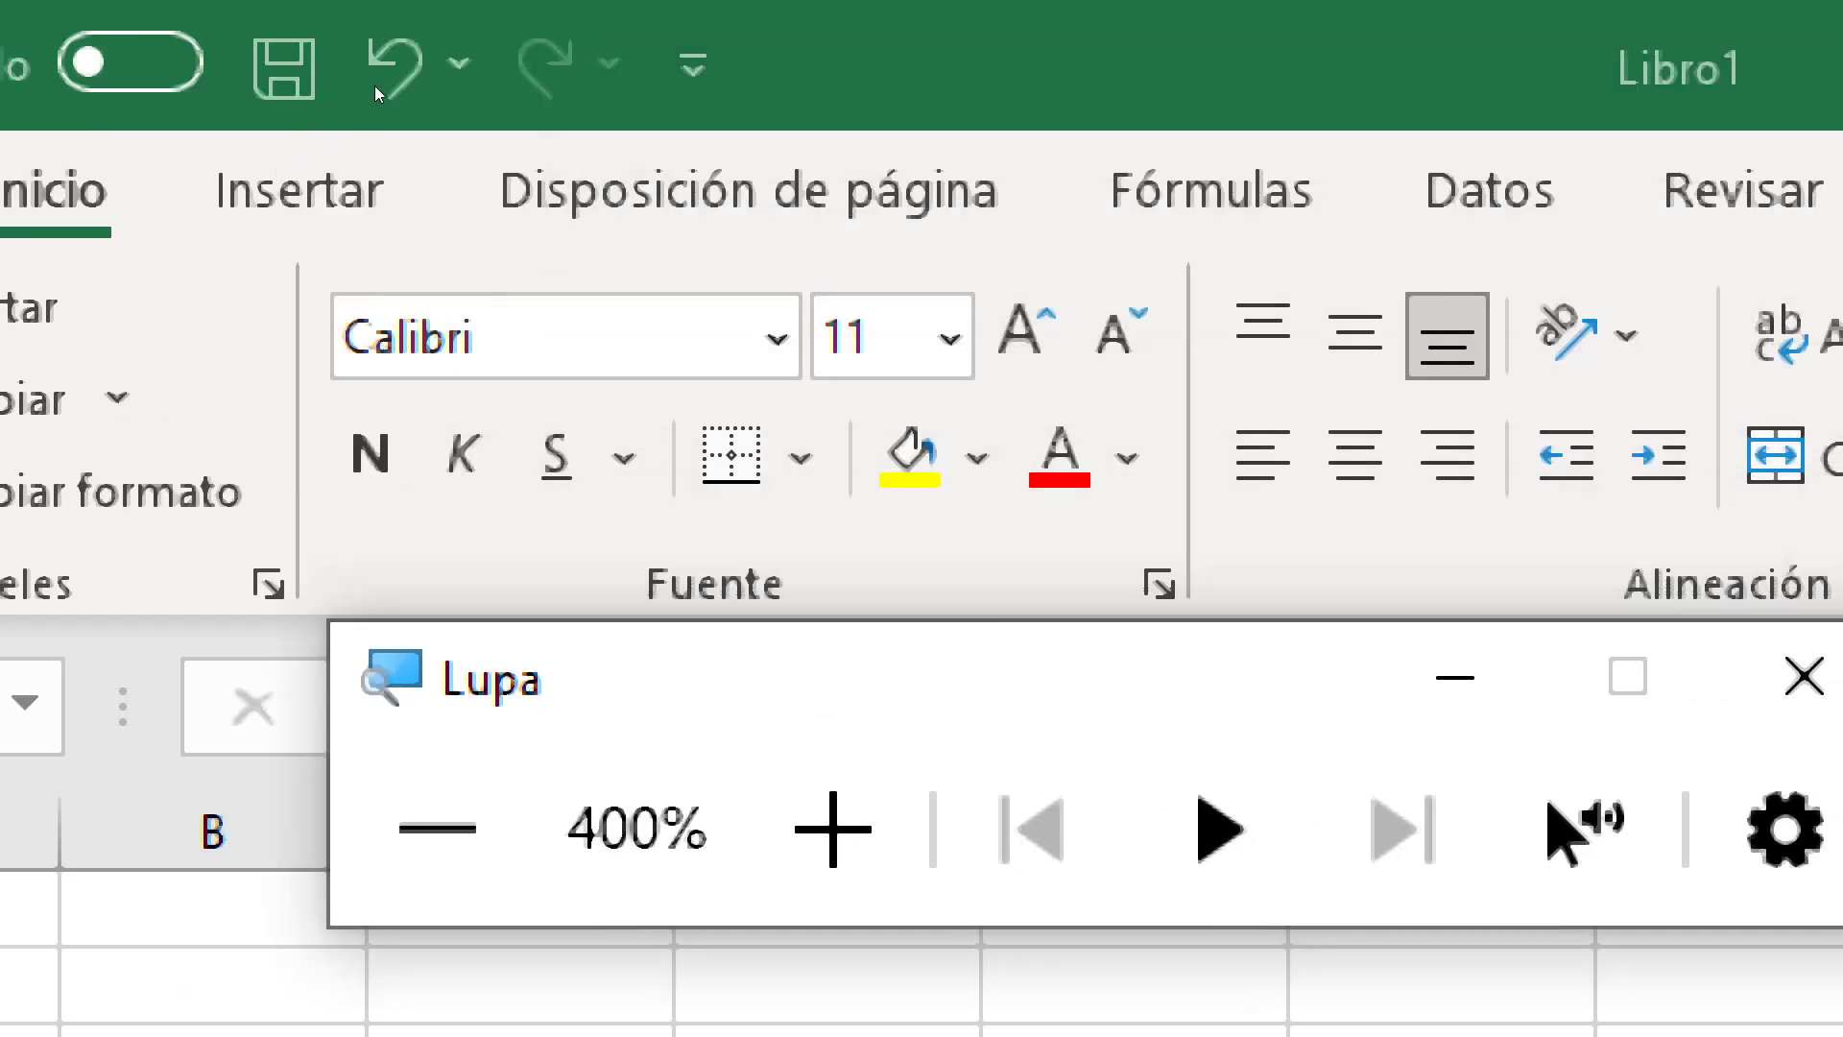
{"action": "left_click", "coordinate": [375, 50]}
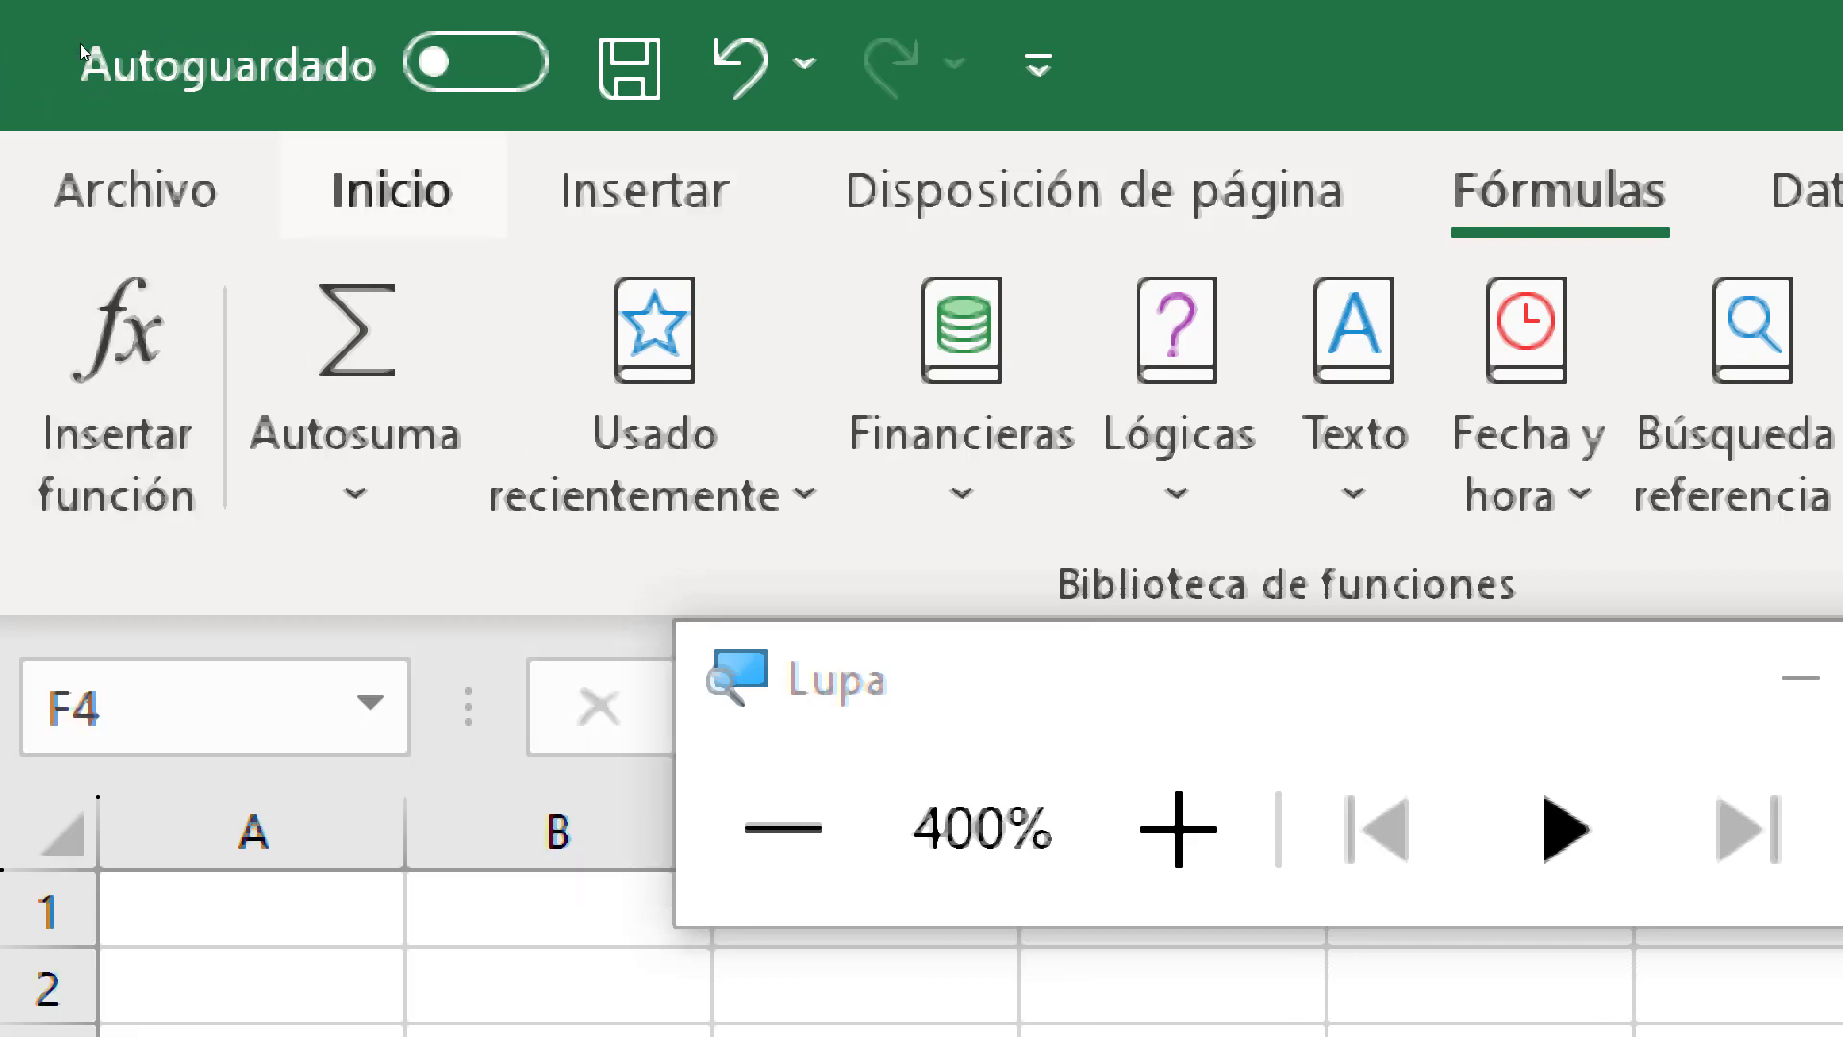
{"action": "left_click", "coordinate": [391, 190]}
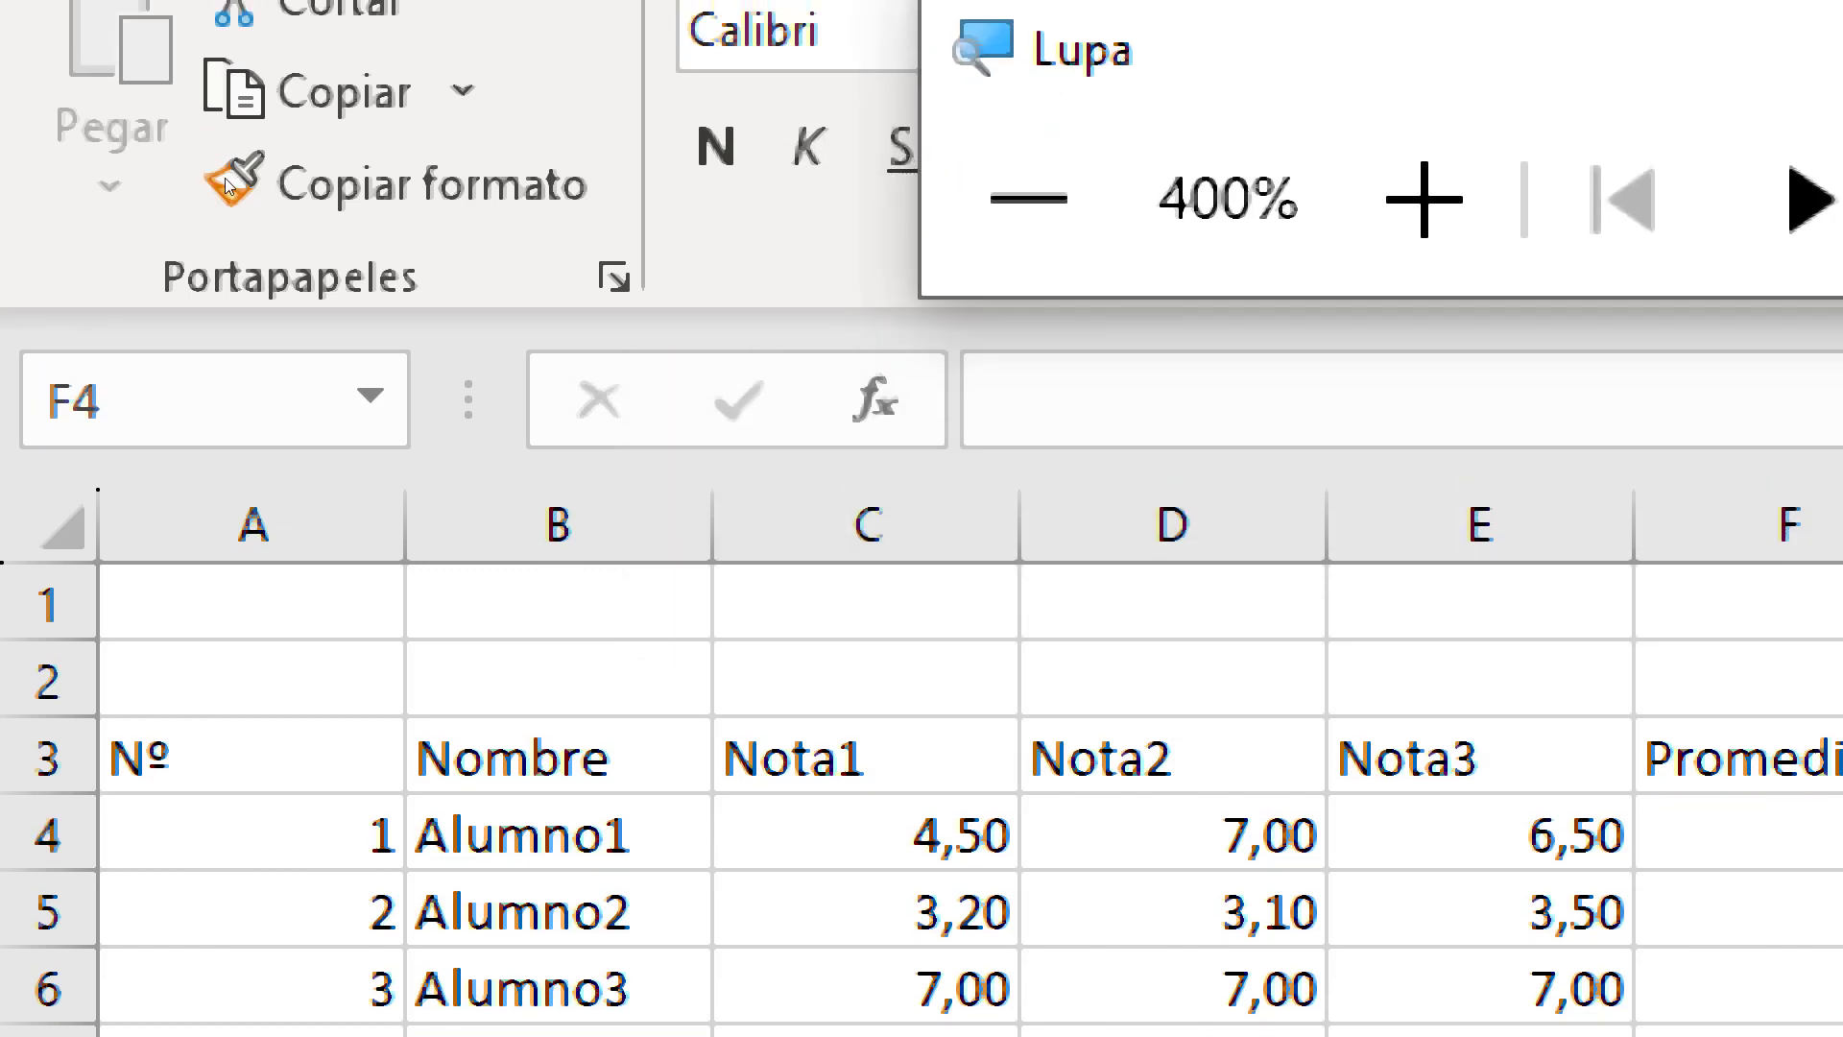
Start inserting a function in F4, the Promedio cell of Alumno1, and lower the magnification to 100%
{"action": "key", "text": "super+minus"}
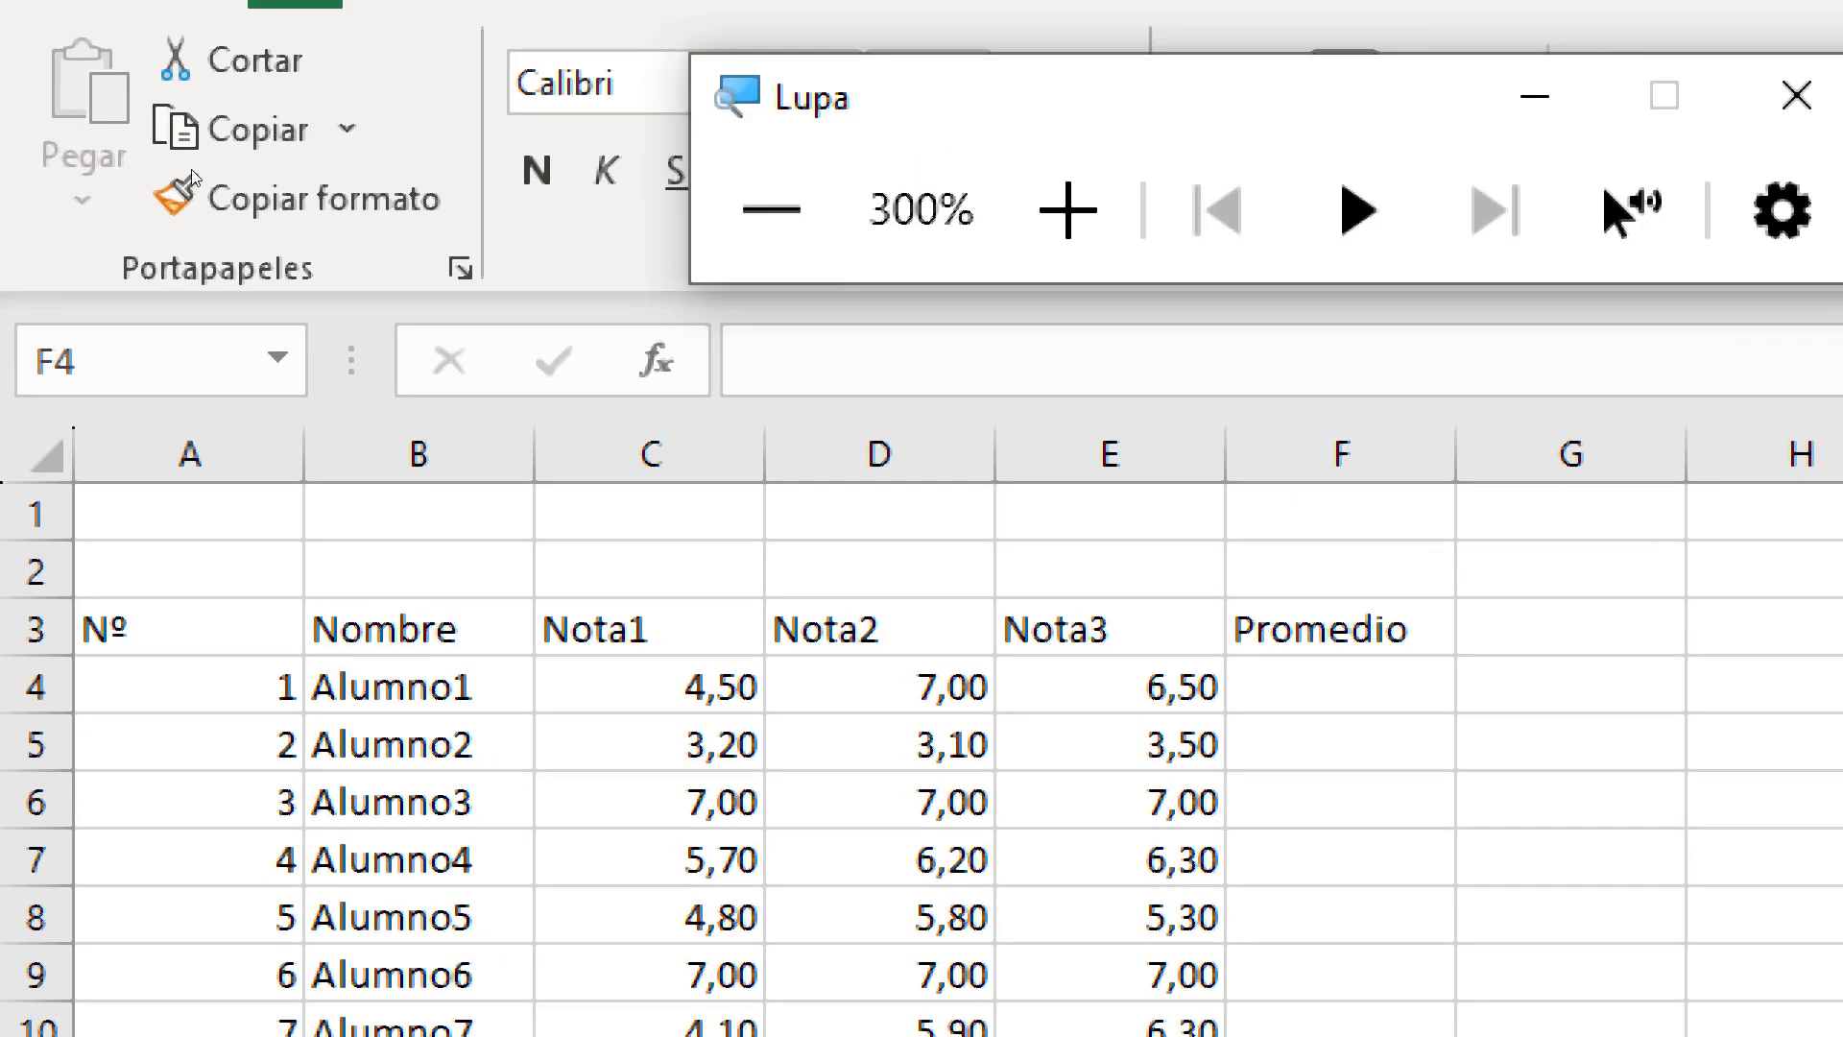
{"action": "type", "text": "="}
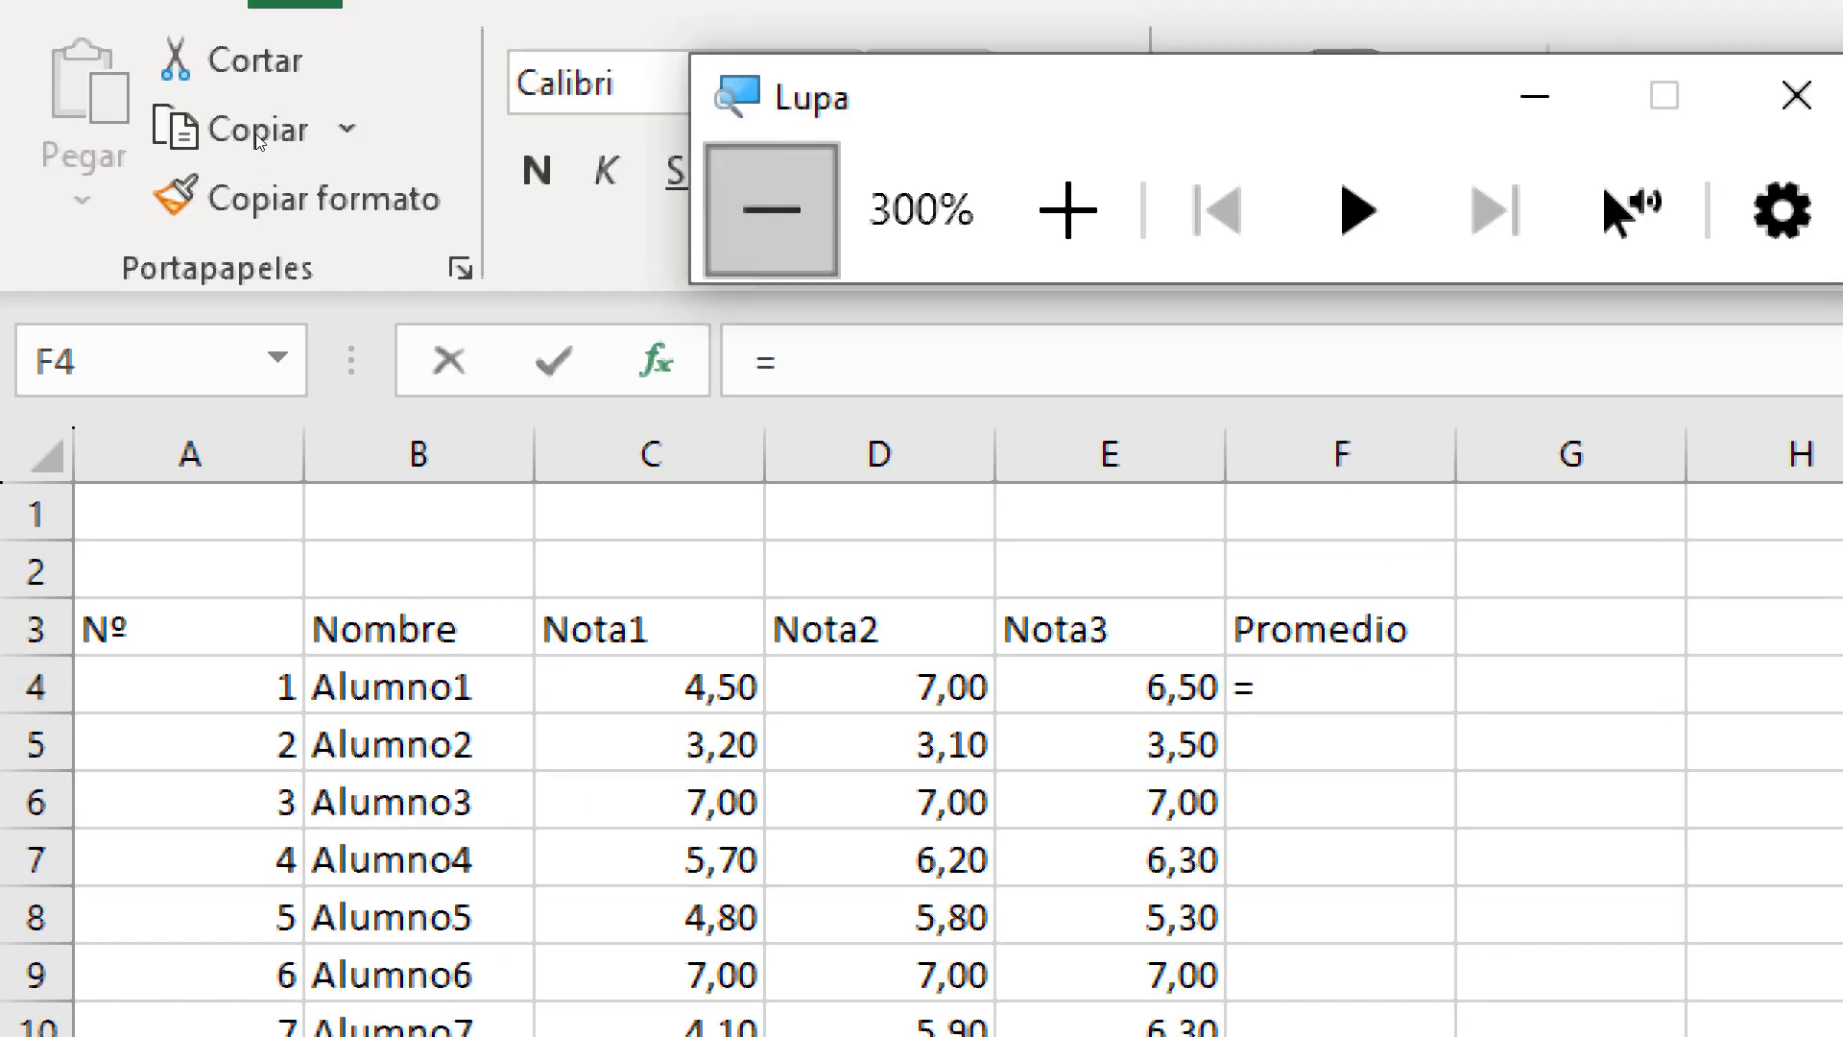
{"action": "left_click", "coordinate": [770, 209]}
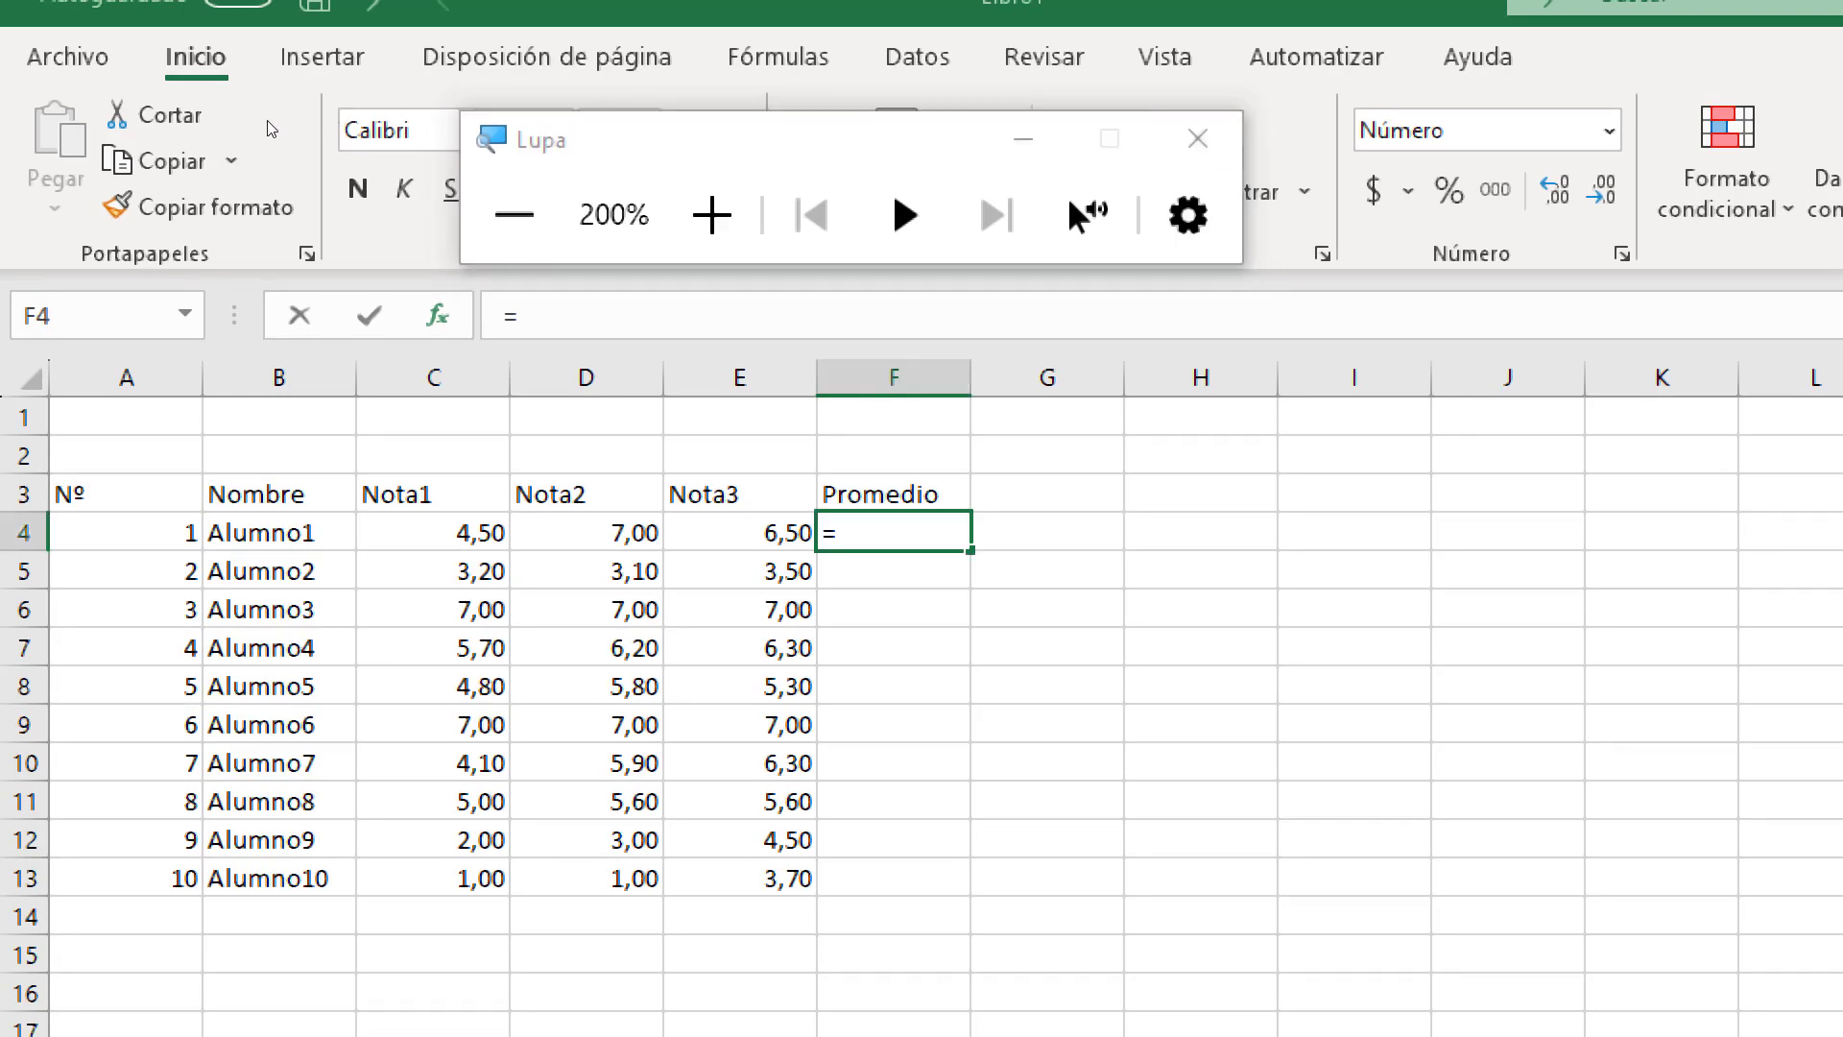
{"action": "left_click", "coordinate": [515, 214]}
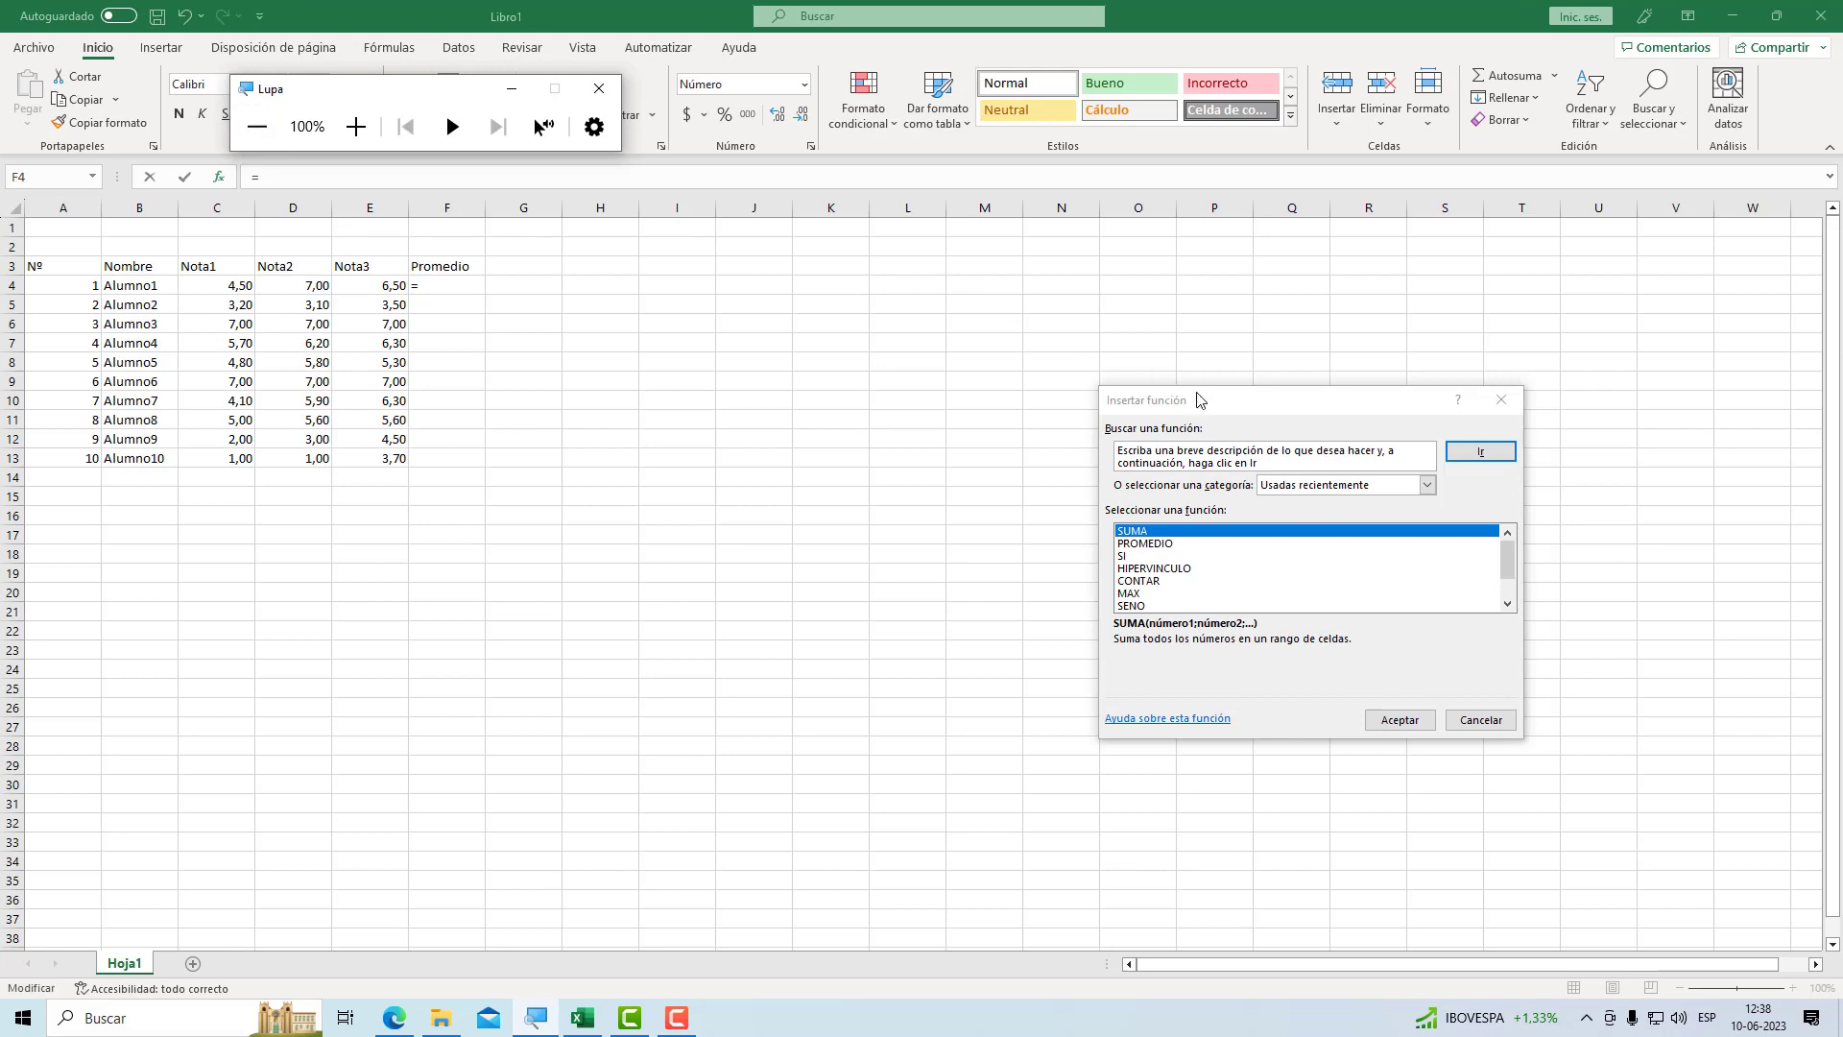
Place the Insert Function dialog beside the first columns, move the Magnifier window aside and raise the magnification to 300%
{"action": "left_click_drag", "start_coordinate": [1190, 393], "coordinate": [474, 218]}
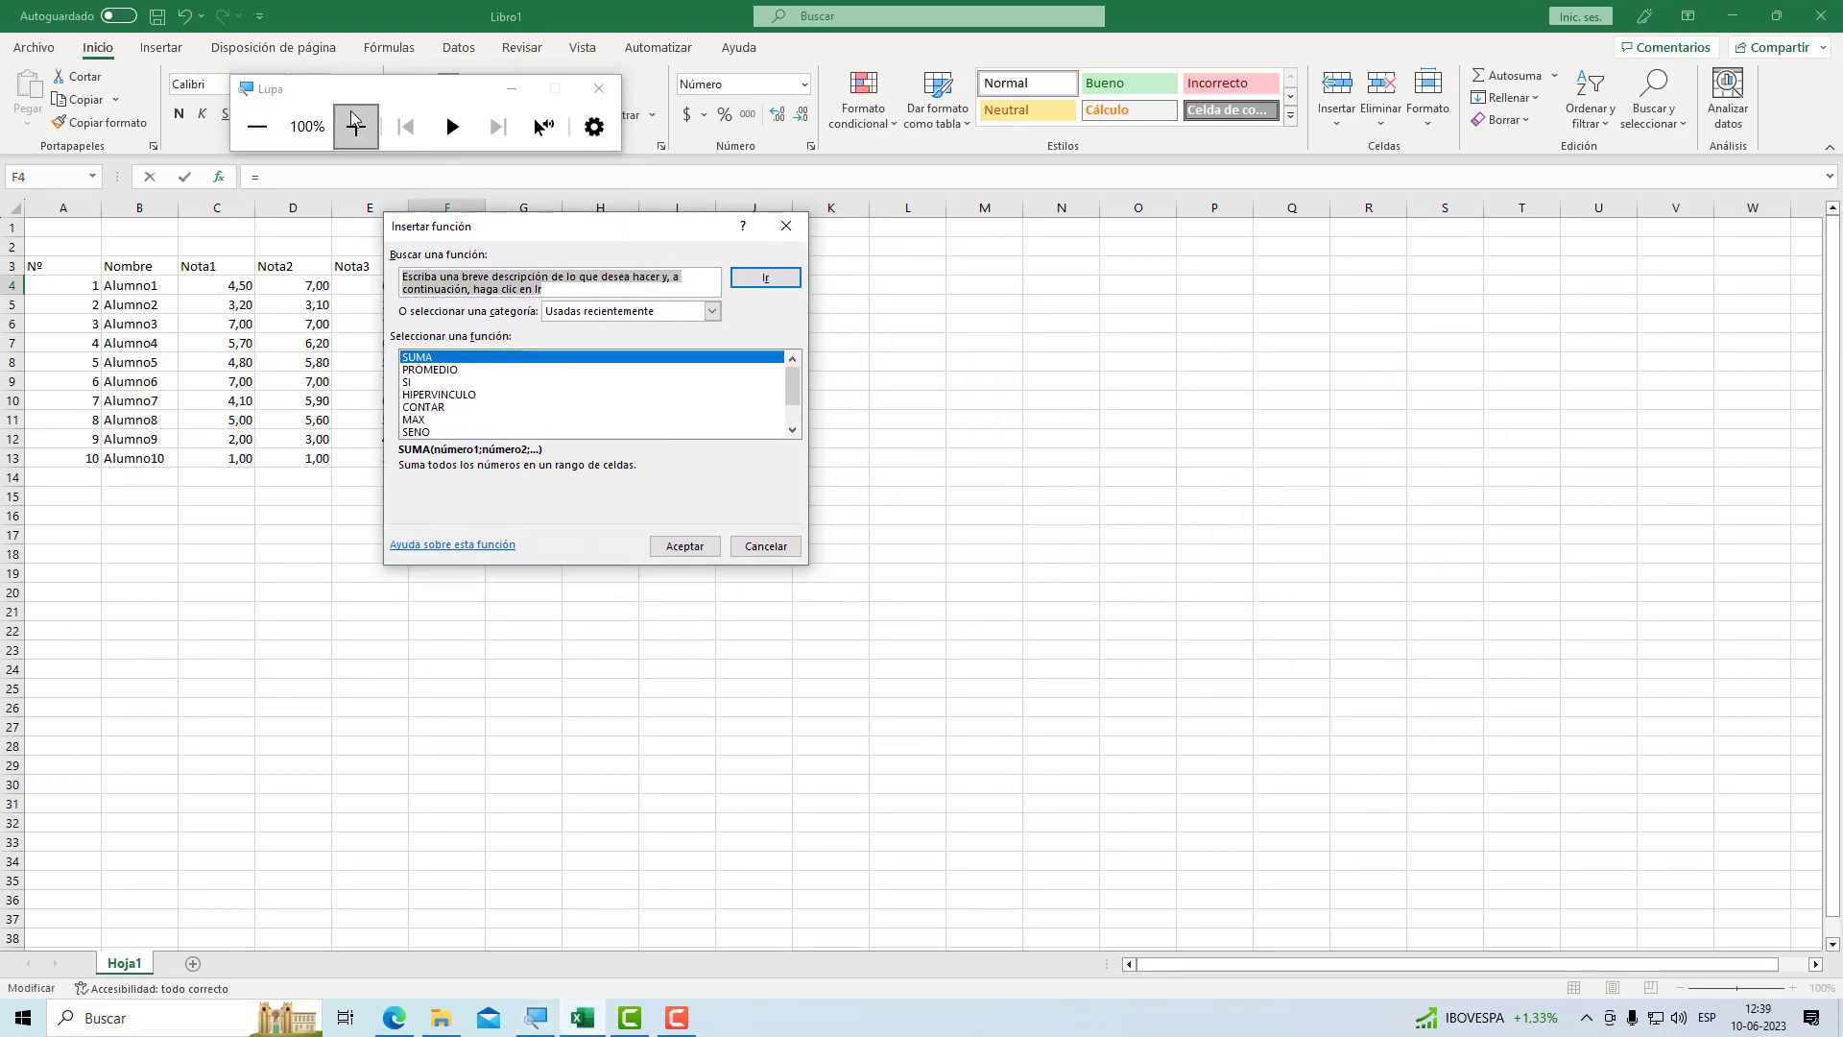
{"action": "left_click_drag", "start_coordinate": [329, 124], "coordinate": [753, 137]}
{"action": "left_click", "coordinate": [781, 141]}
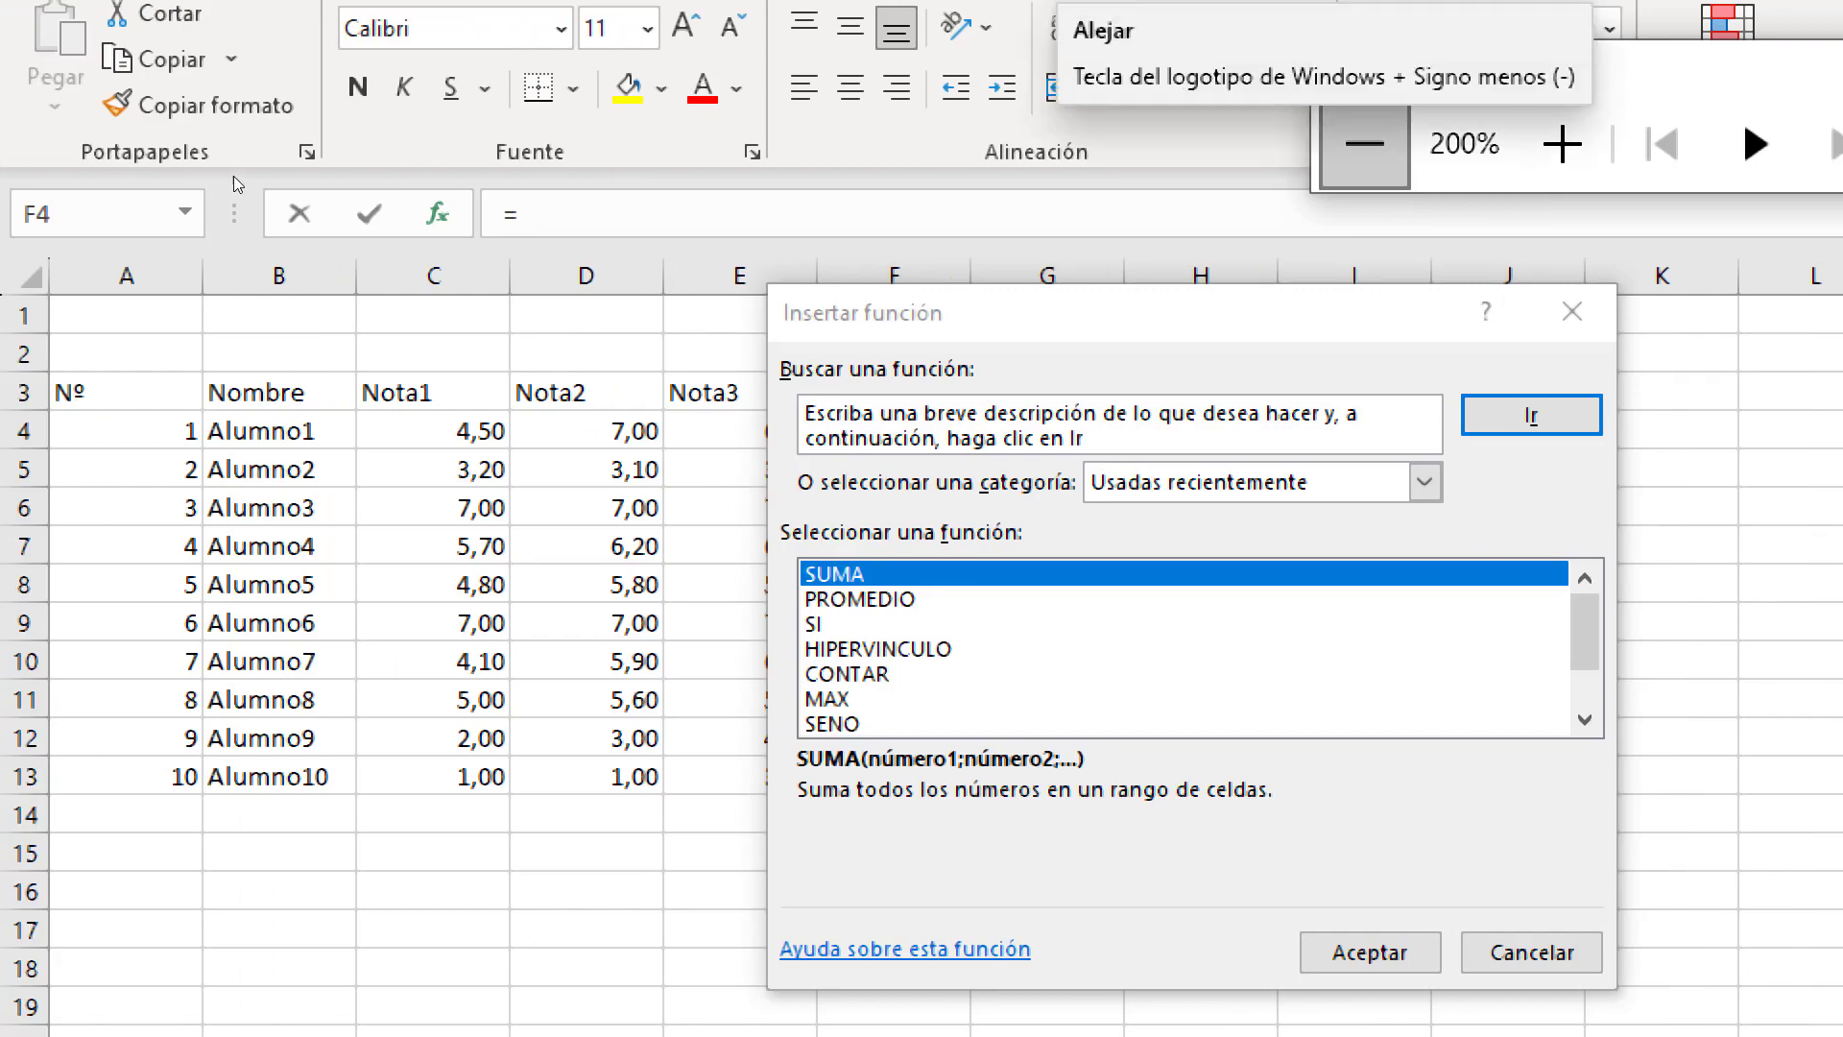
{"action": "left_click", "coordinate": [770, 135]}
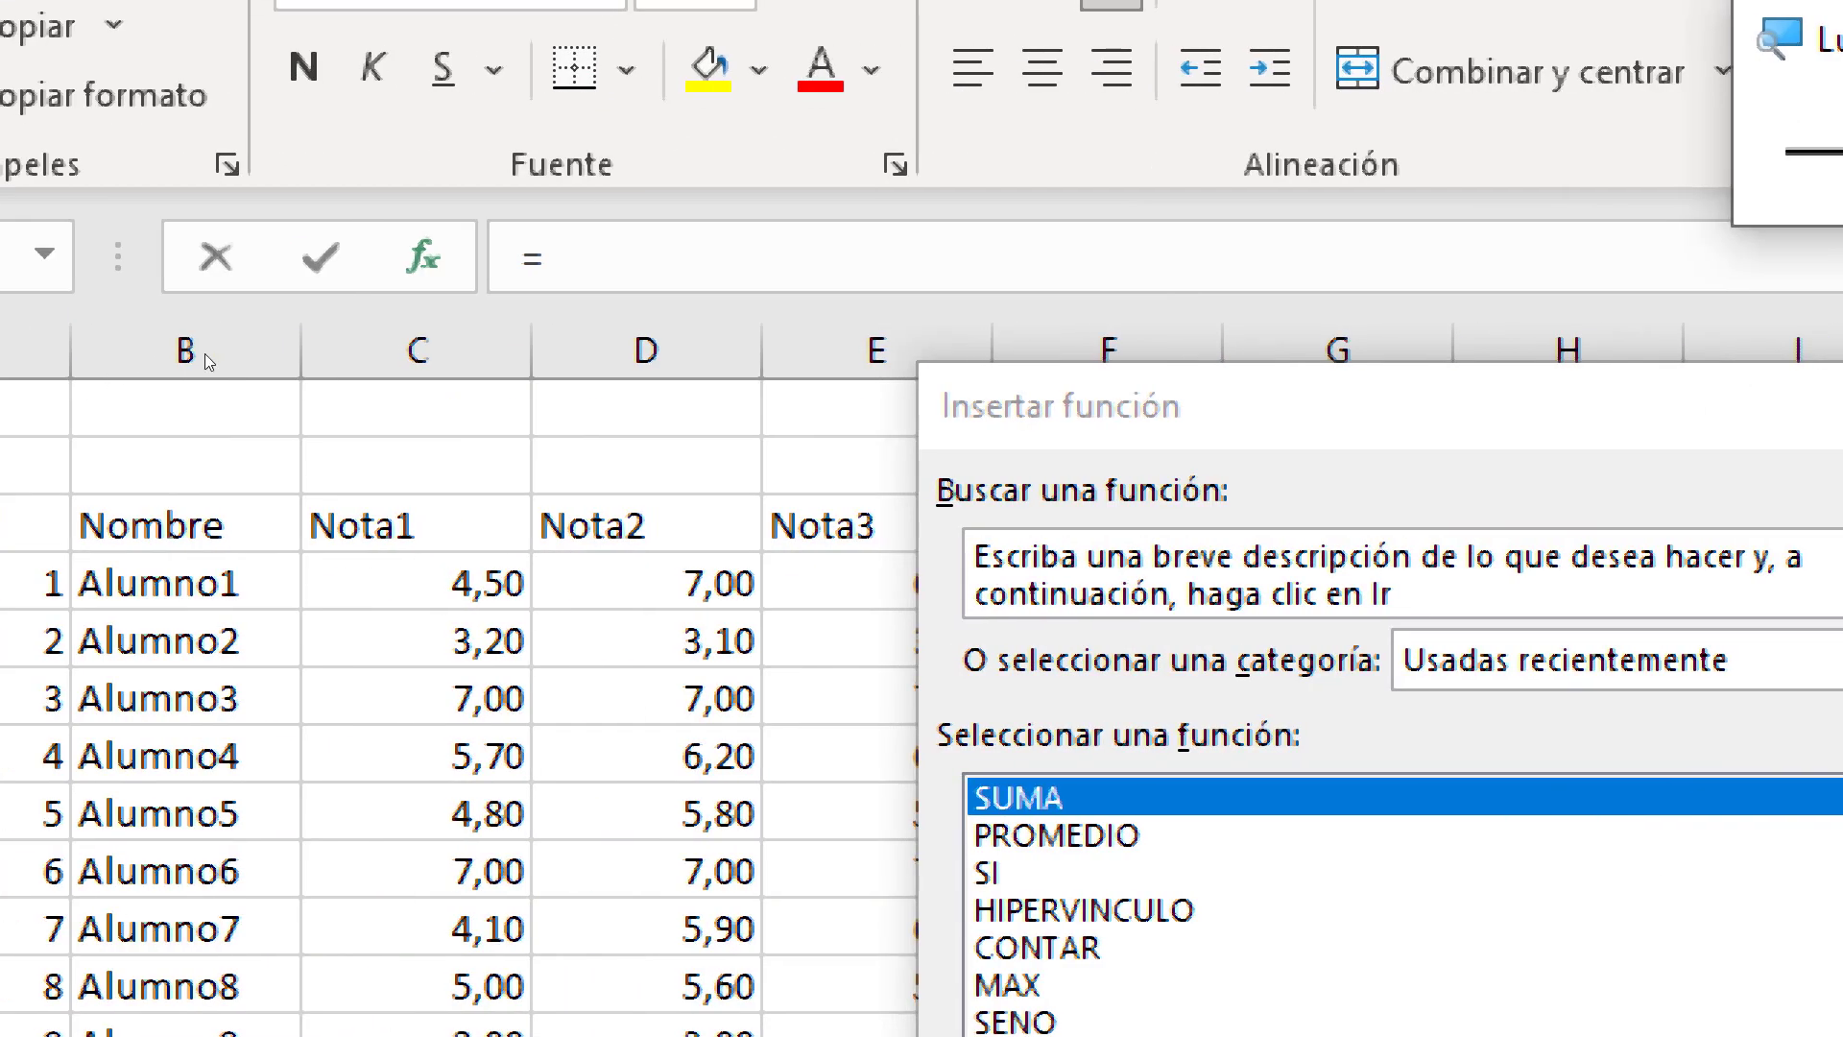
{"action": "left_click_drag", "start_coordinate": [462, 228], "coordinate": [365, 125]}
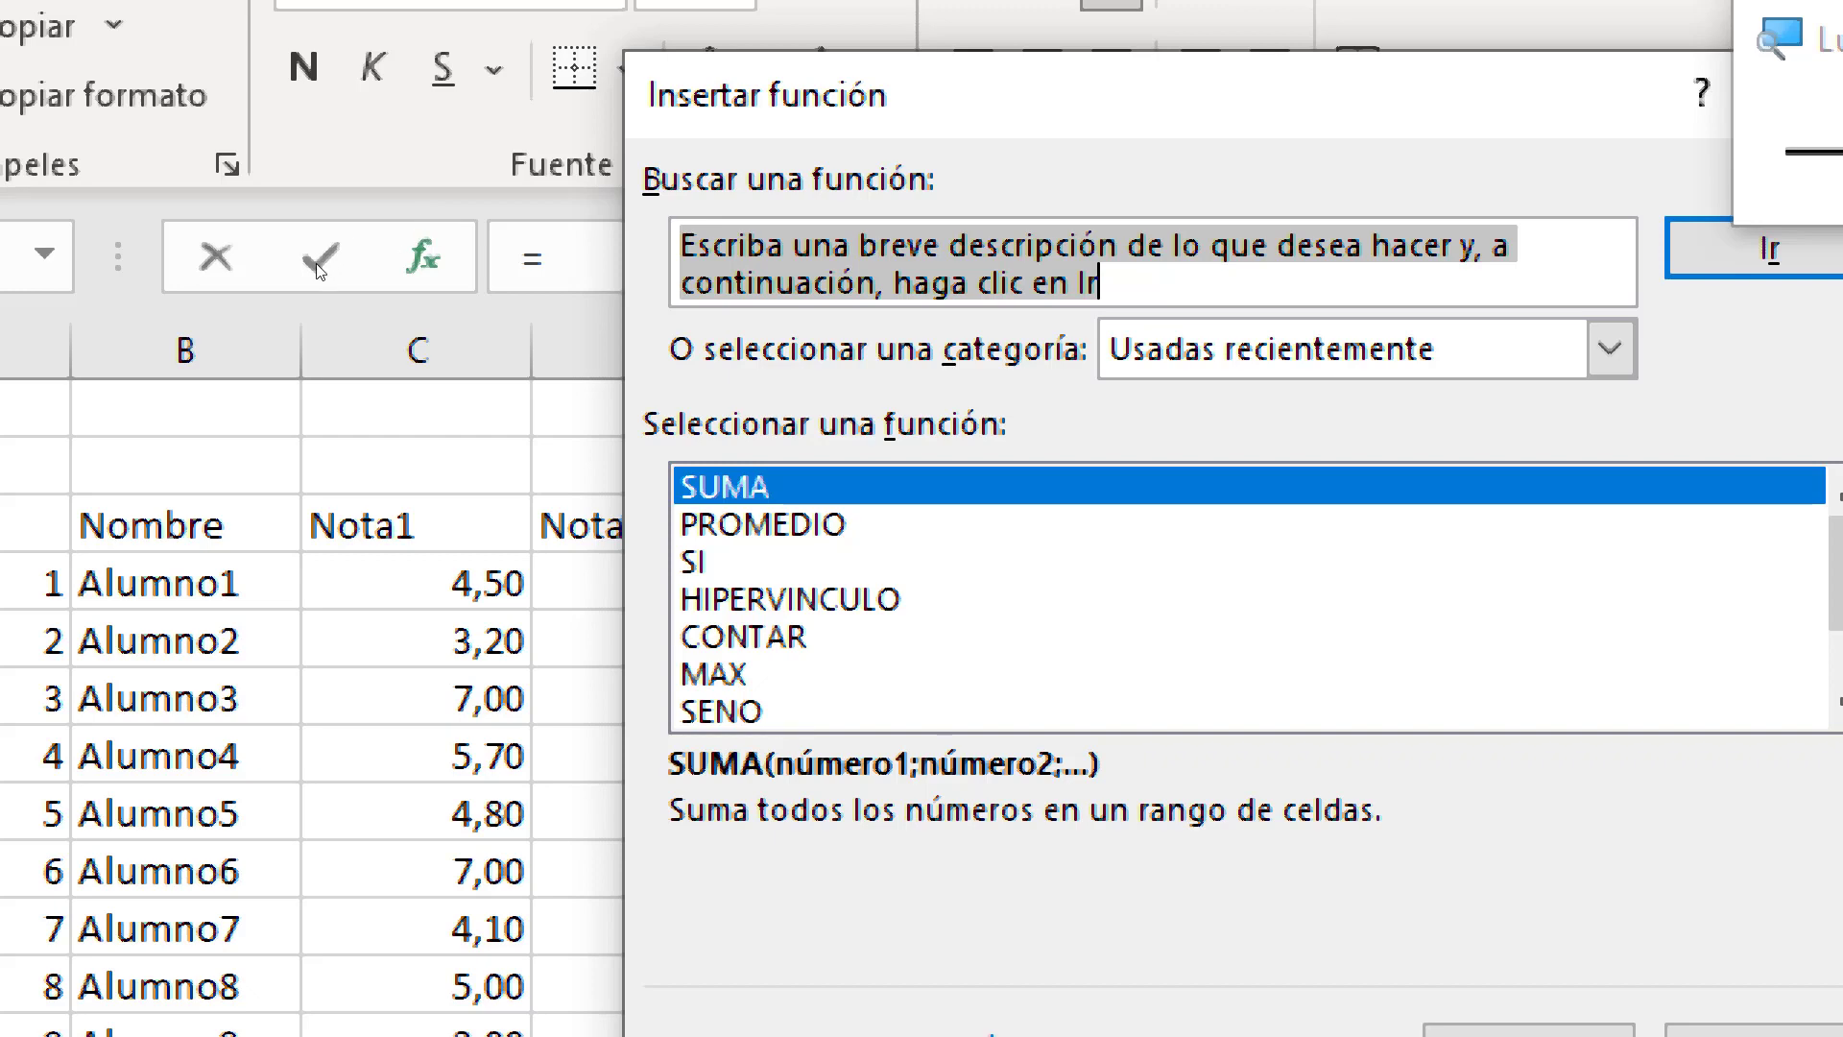
Look through the recently used functions from SUMA down the list and return to SUMA
{"action": "key", "text": "Tab"}
{"action": "key", "text": "Tab"}
{"action": "key", "text": "Tab"}
{"action": "key", "text": "Down"}
{"action": "key", "text": "Down"}
{"action": "key", "text": "Down"}
{"action": "key", "text": "Down"}
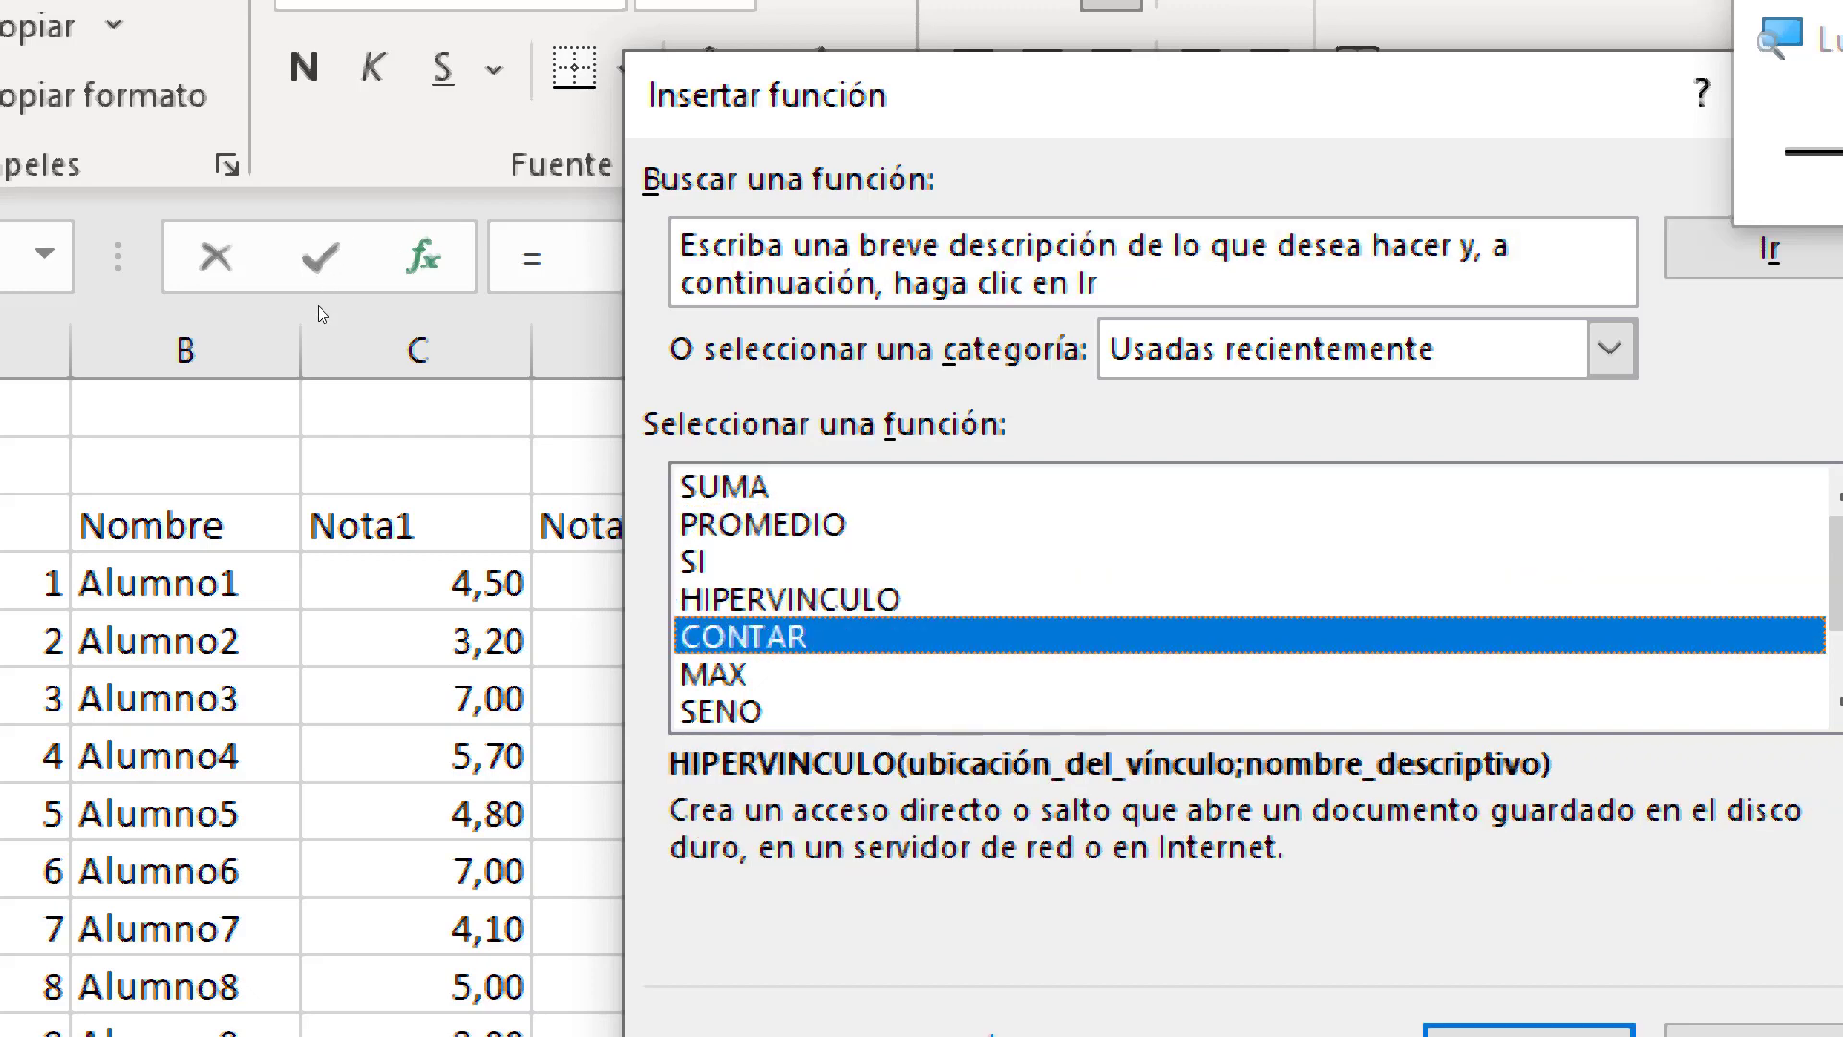
{"action": "key", "text": "Down"}
{"action": "key", "text": "Down"}
{"action": "key", "text": "Up"}
{"action": "key", "text": "Up"}
{"action": "key", "text": "Up"}
{"action": "key", "text": "Up"}
{"action": "key", "text": "Up"}
{"action": "key", "text": "Up"}
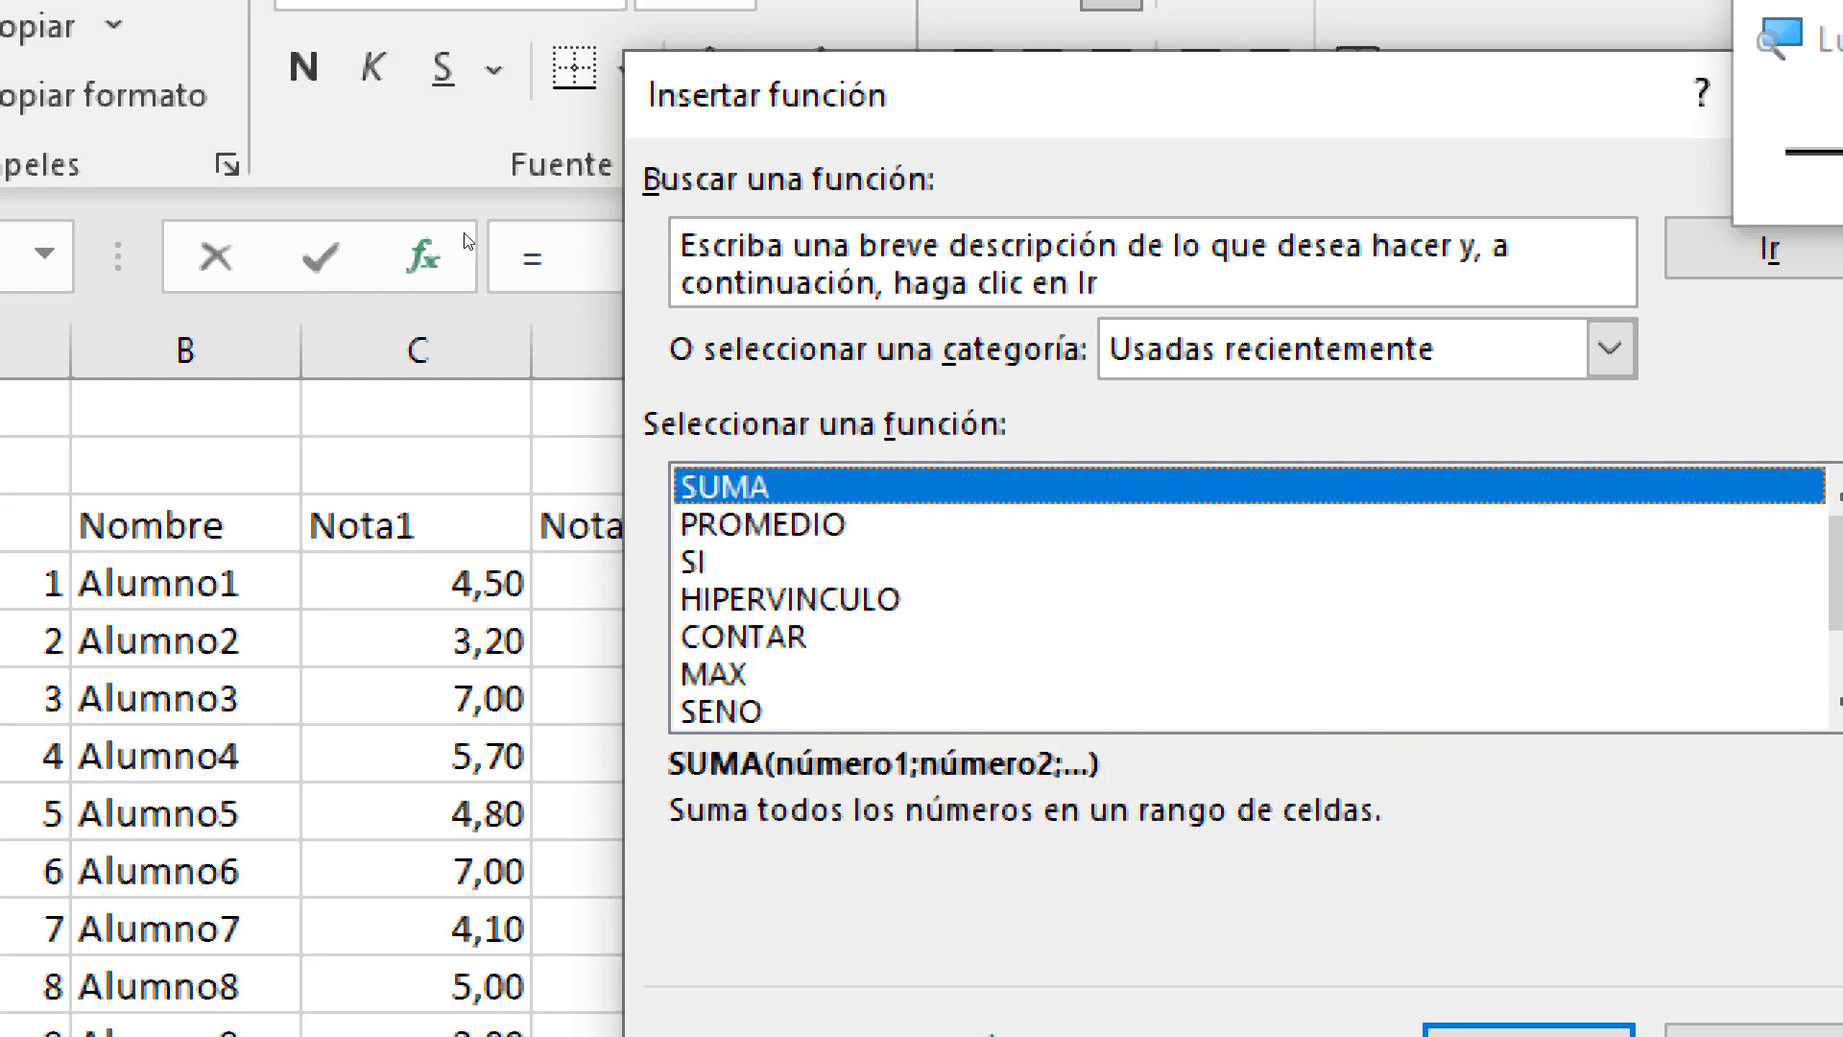
Examine the functions in the Financiera and Fecha y hora categories
{"action": "key", "text": "shift+Tab"}
{"action": "key", "text": "alt+Down"}
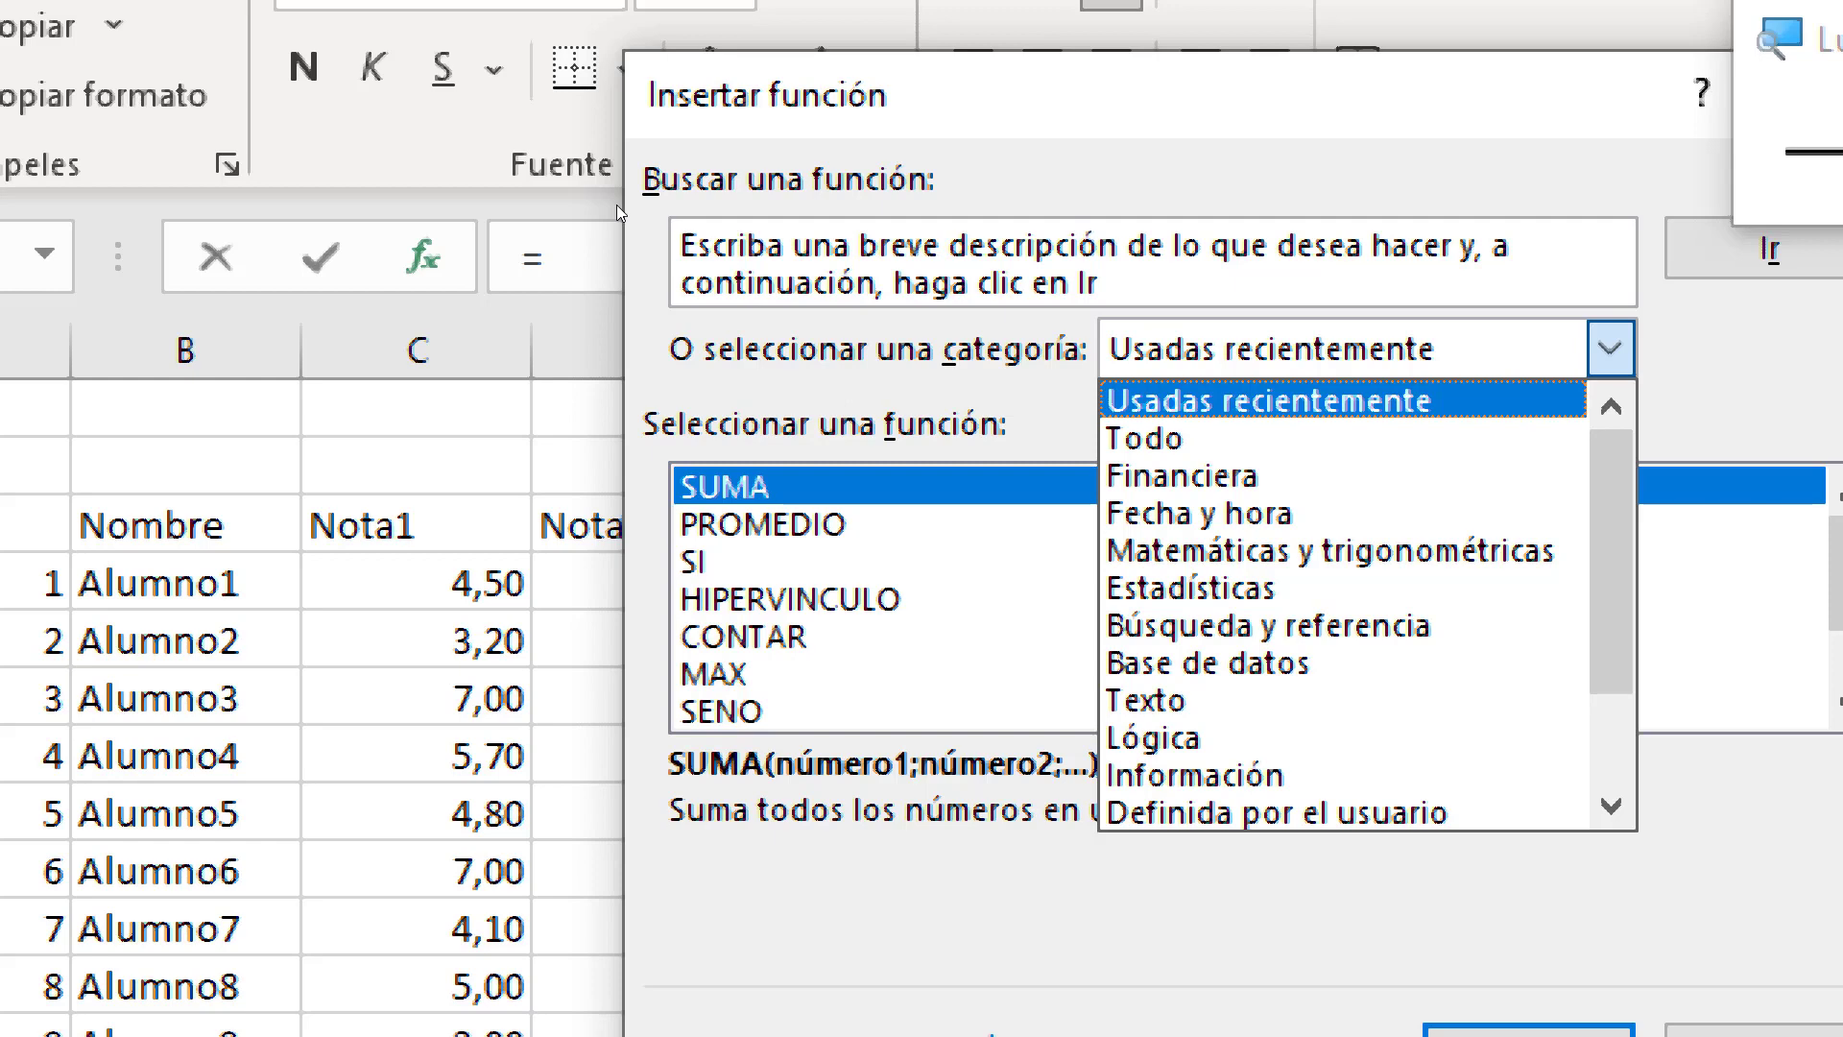
{"action": "key", "text": "Down"}
{"action": "key", "text": "Down"}
{"action": "key", "text": "Return"}
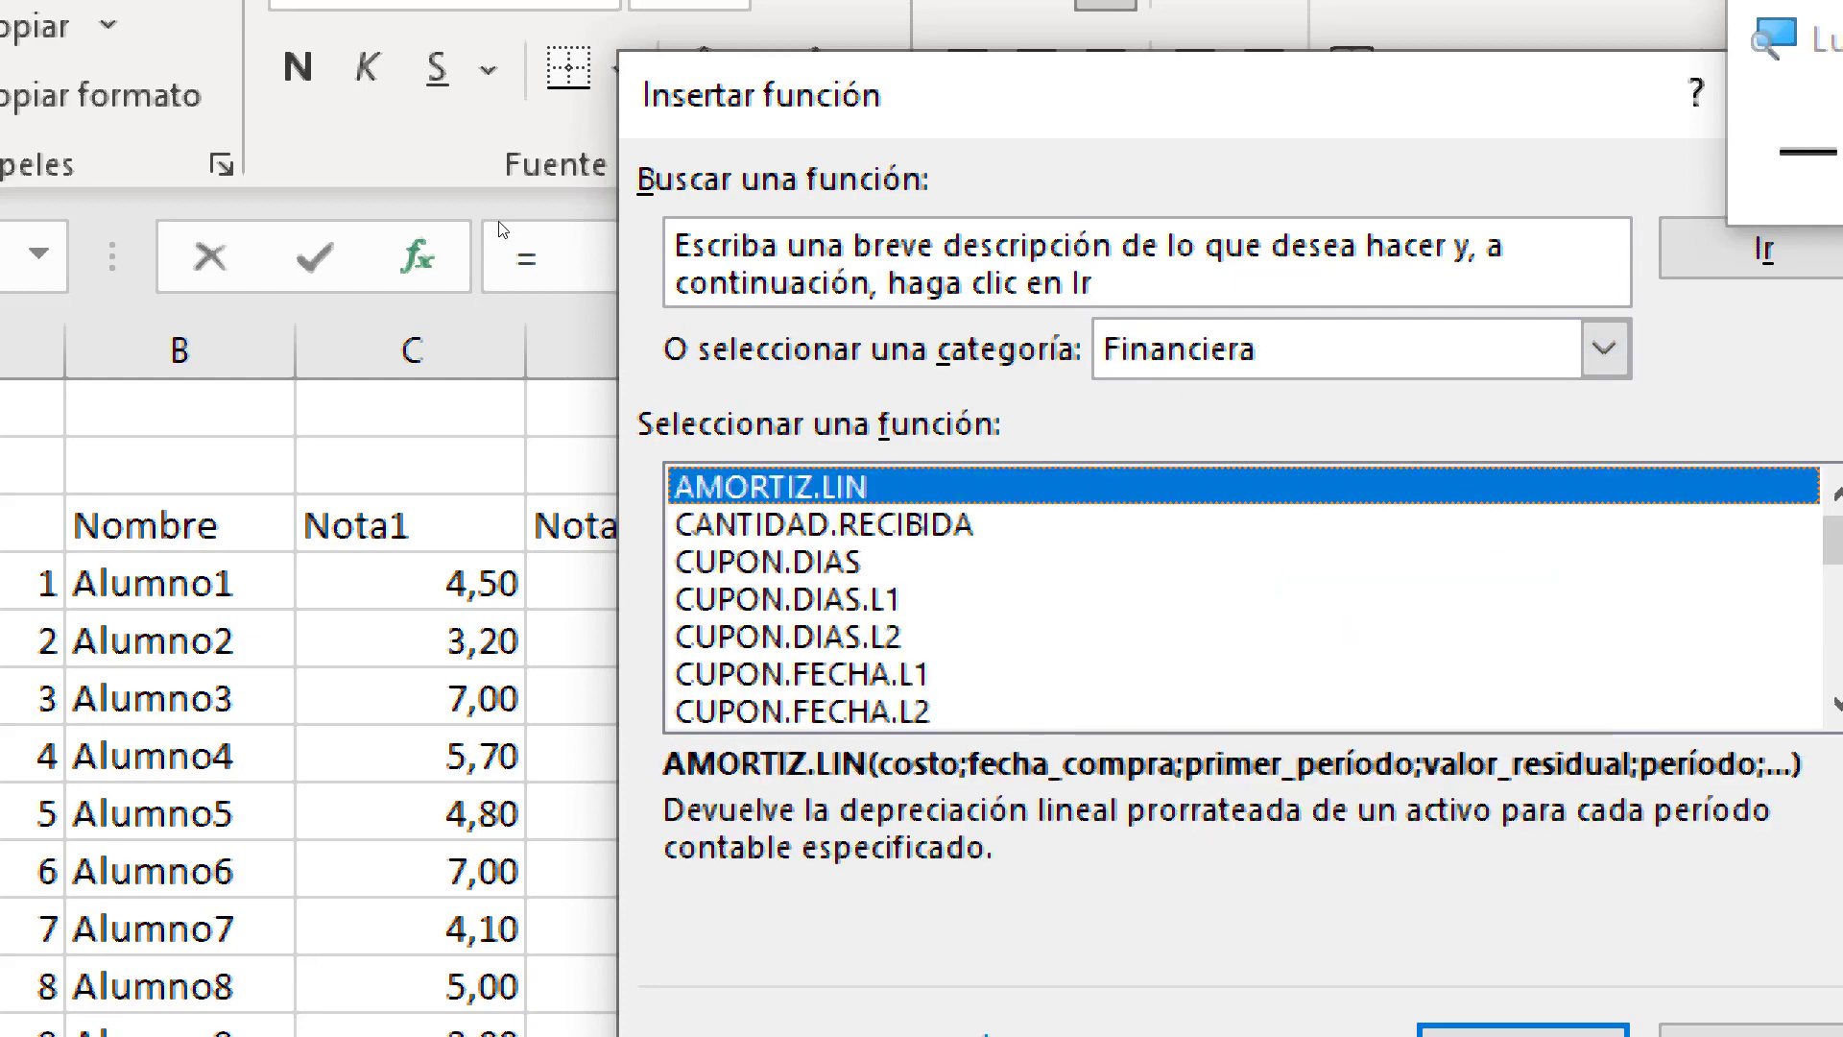
{"action": "key", "text": "alt+Down"}
{"action": "key", "text": "Up"}
{"action": "key", "text": "Down"}
{"action": "key", "text": "Down"}
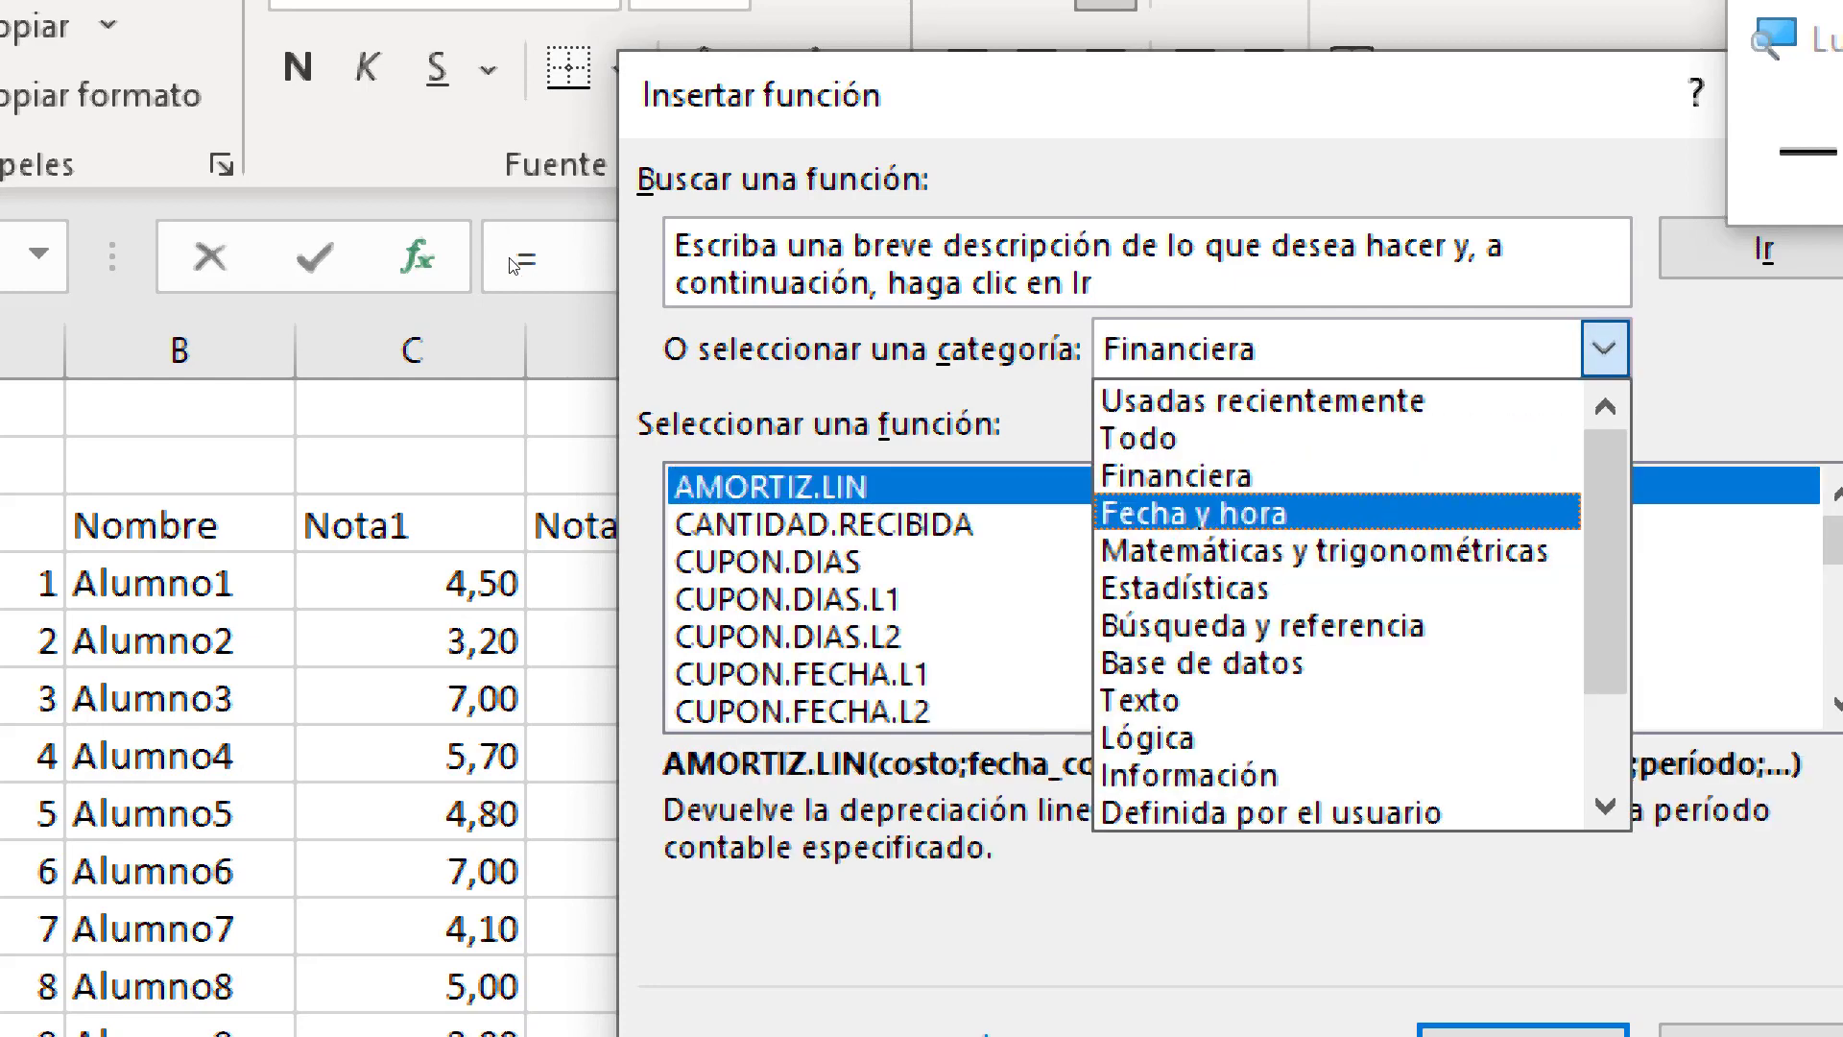
{"action": "key", "text": "Return"}
Examine the functions in the Matemáticas y trigonométricas and Estadísticas categories
{"action": "key", "text": "alt+Down"}
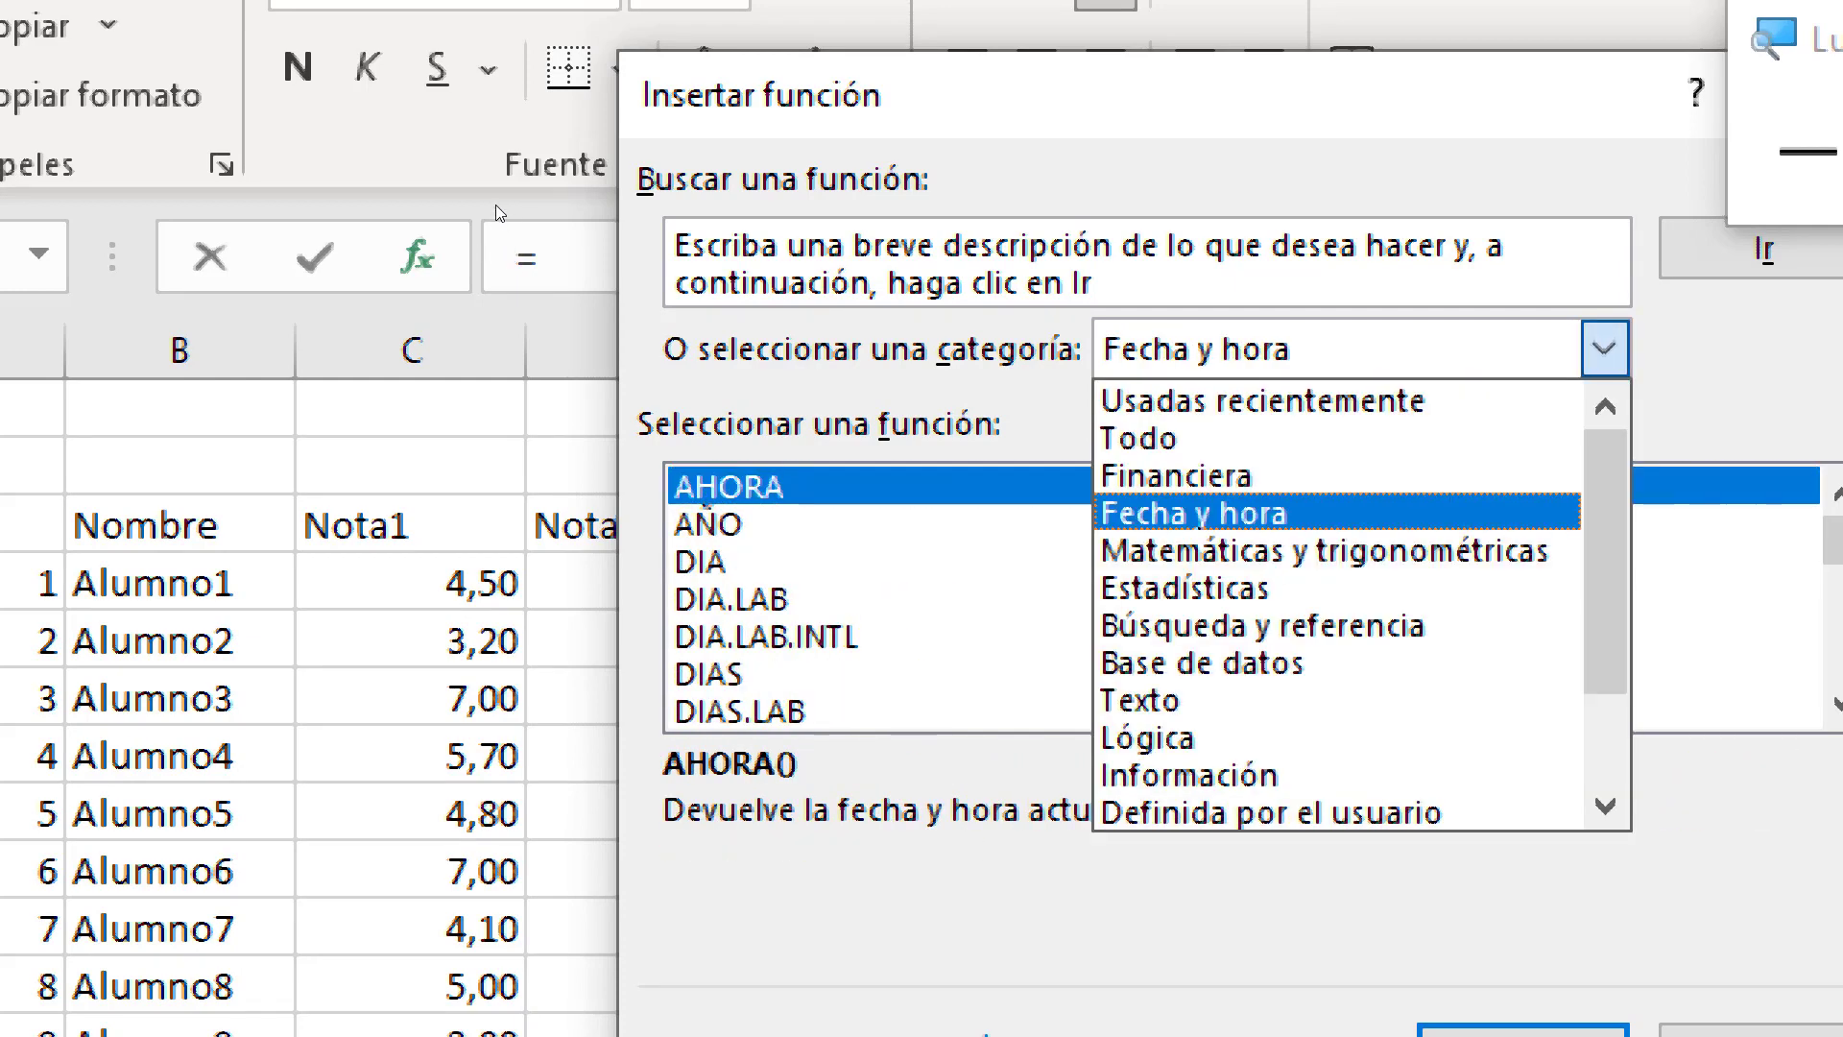
{"action": "key", "text": "Up"}
{"action": "key", "text": "Down"}
{"action": "key", "text": "Down"}
{"action": "key", "text": "Return"}
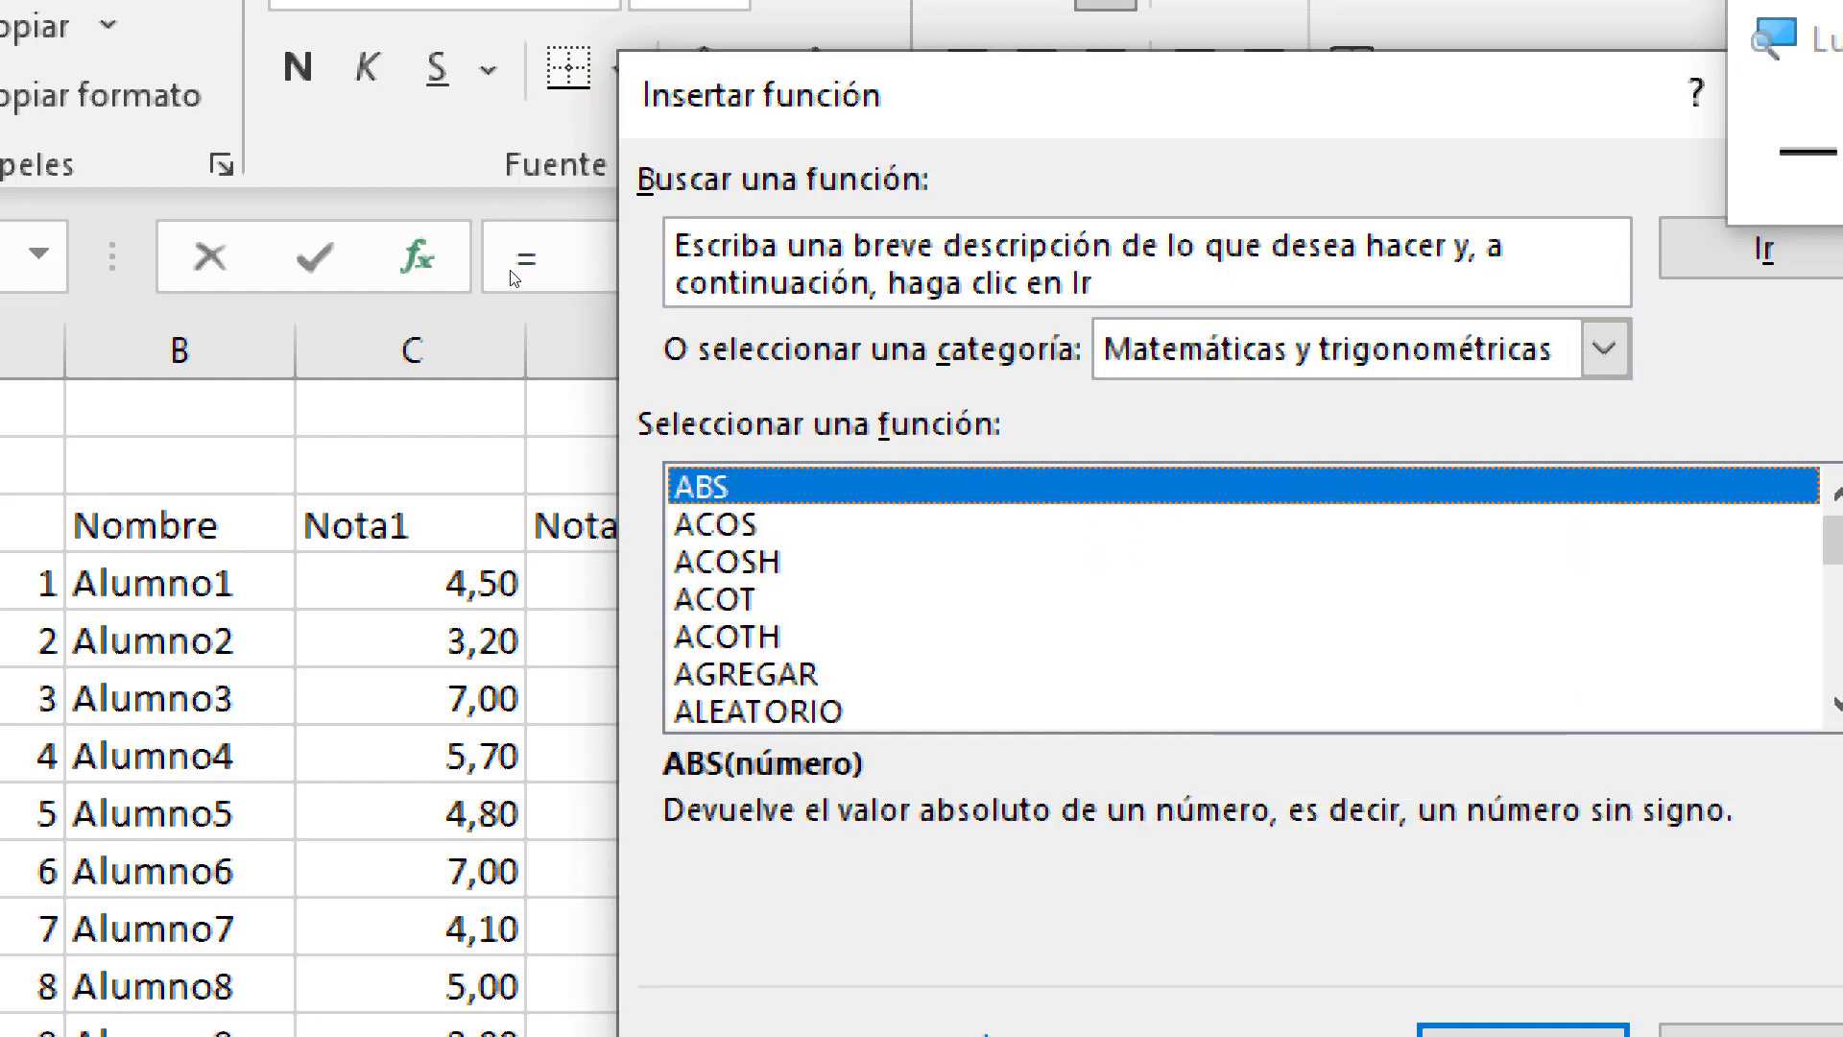
{"action": "key", "text": "alt+Down"}
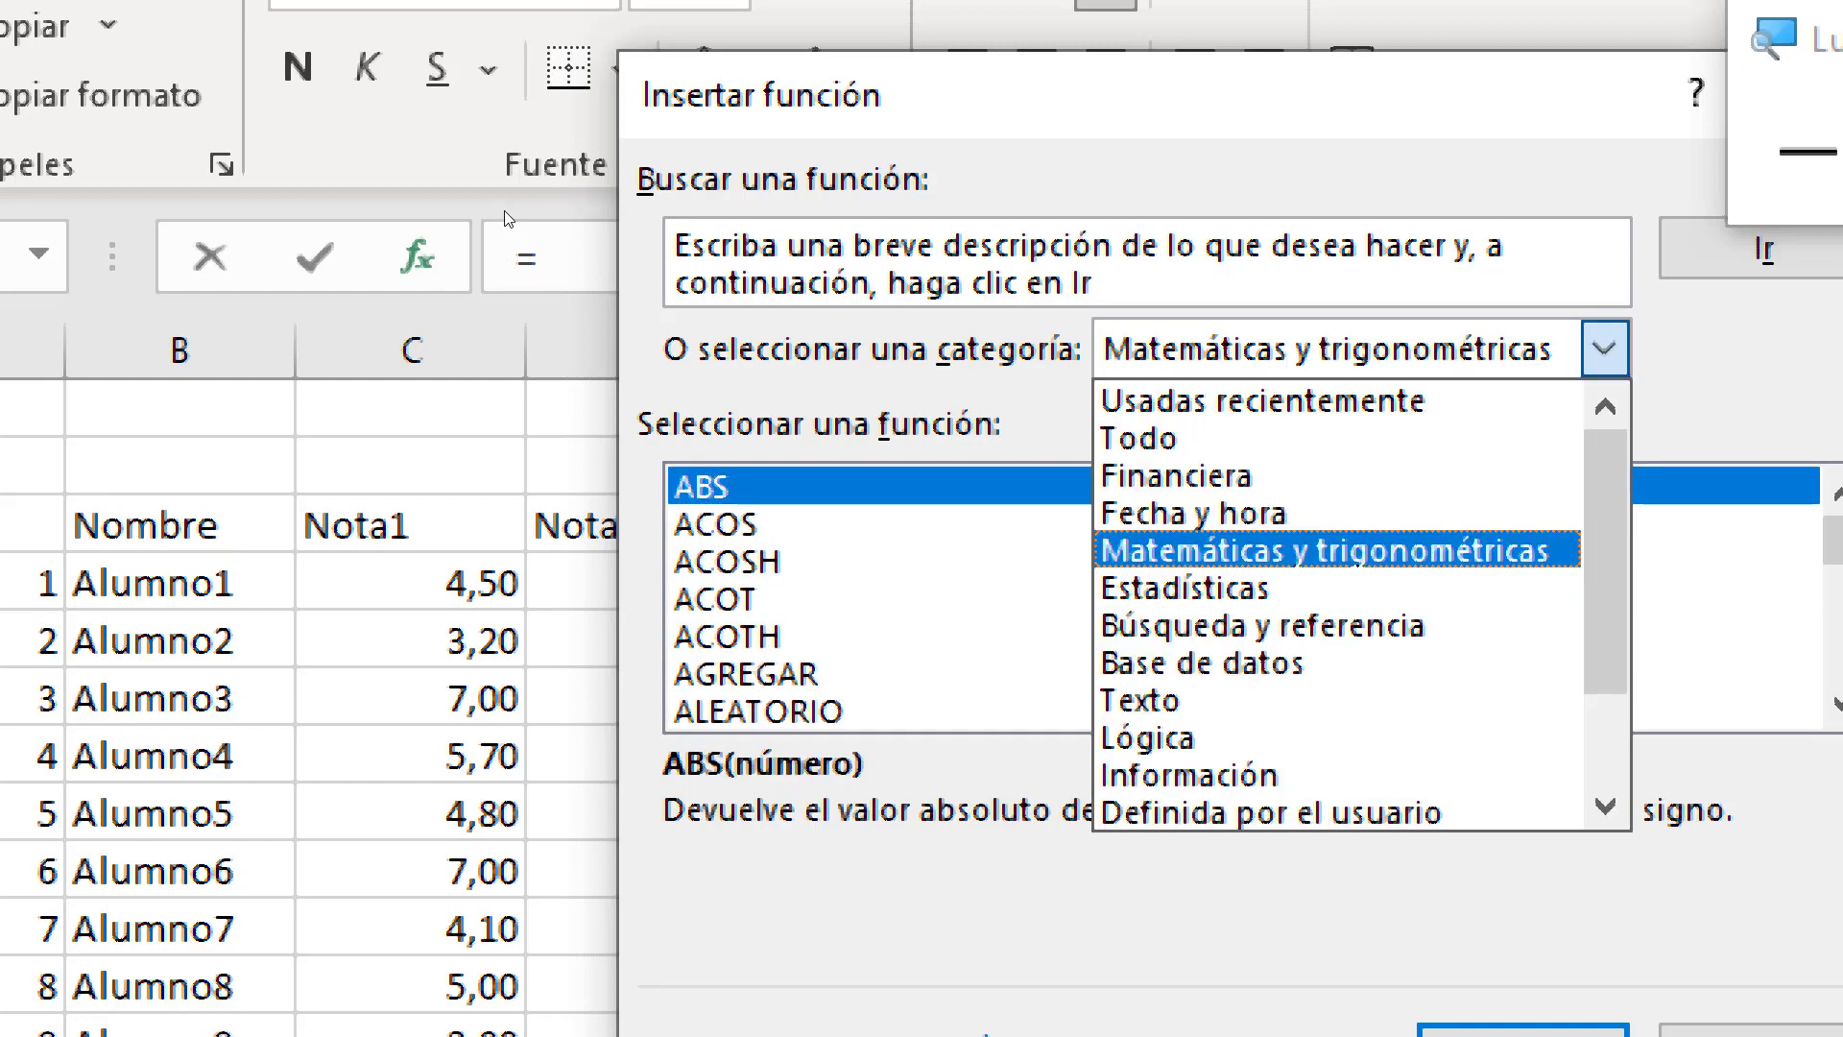
{"action": "key", "text": "Up"}
{"action": "key", "text": "Down"}
{"action": "key", "text": "Down"}
{"action": "key", "text": "Return"}
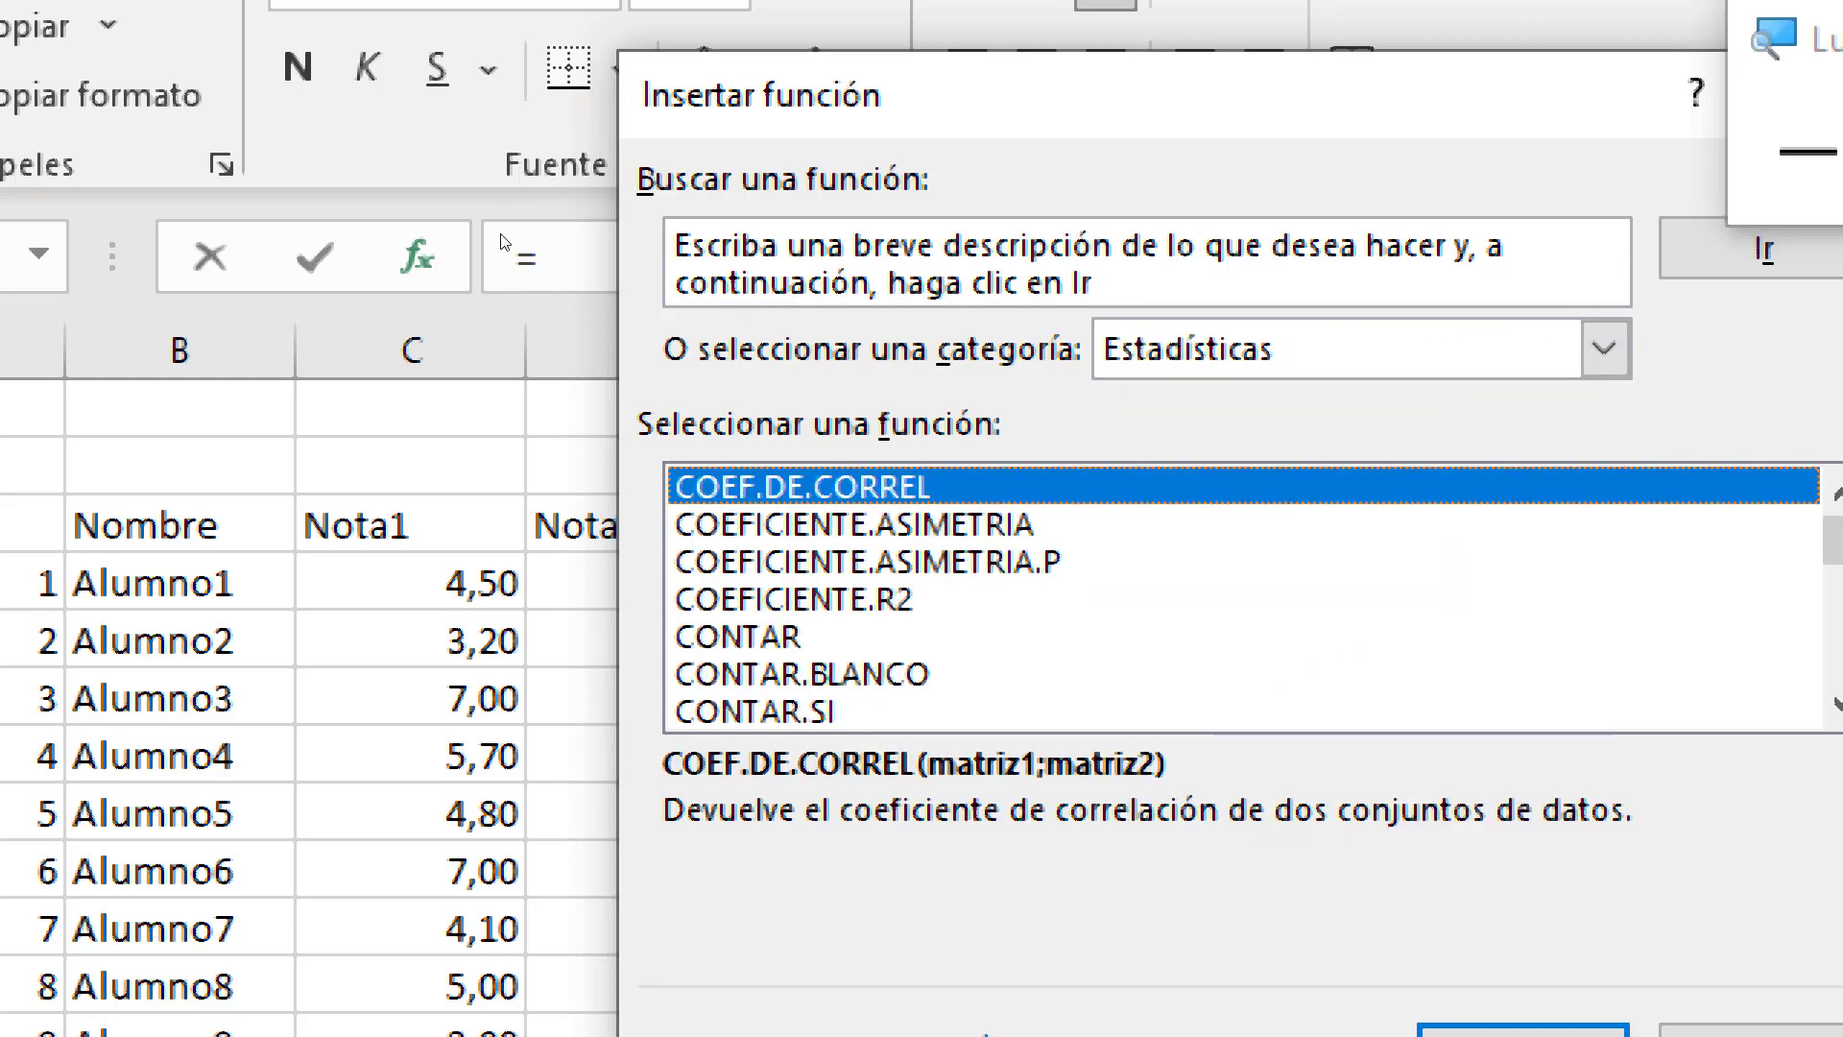
Examine the functions in the Búsqueda y referencia and Base de datos categories
{"action": "key", "text": "alt+Down"}
{"action": "key", "text": "Up"}
{"action": "key", "text": "Down"}
{"action": "key", "text": "Down"}
{"action": "key", "text": "Return"}
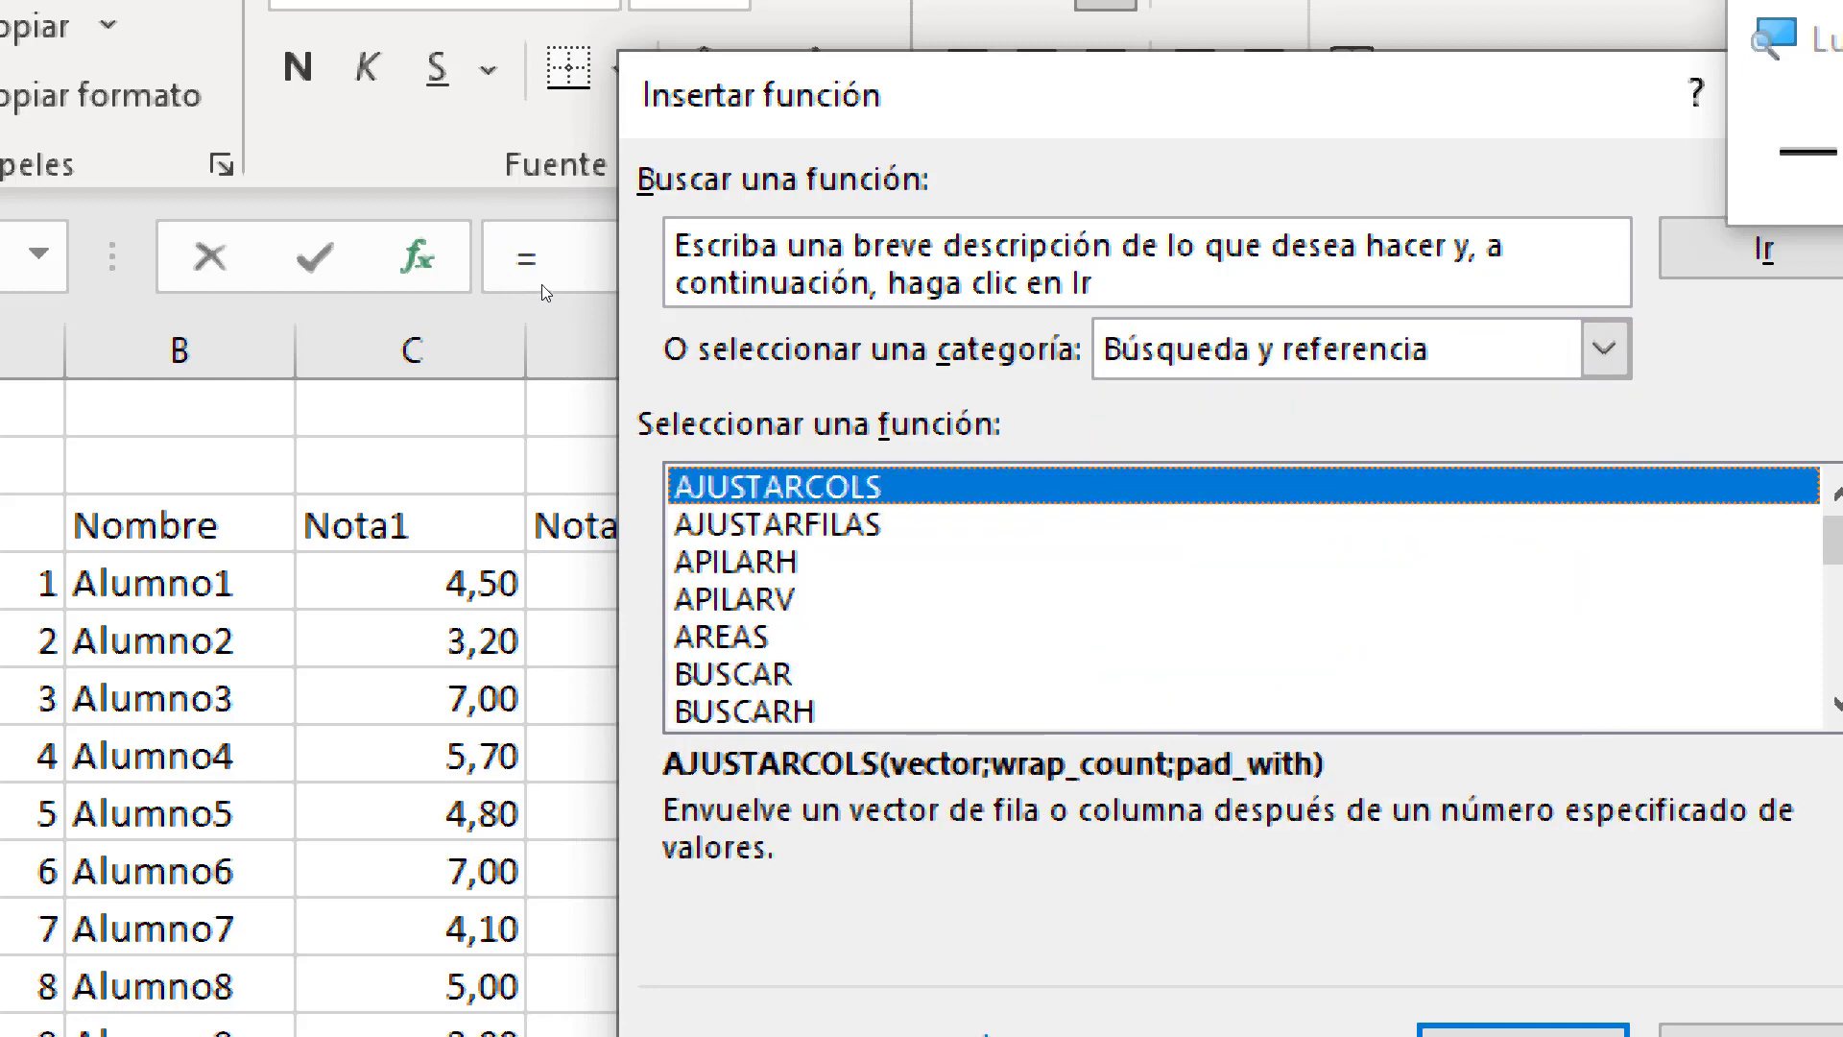
{"action": "left_click", "coordinate": [1604, 348]}
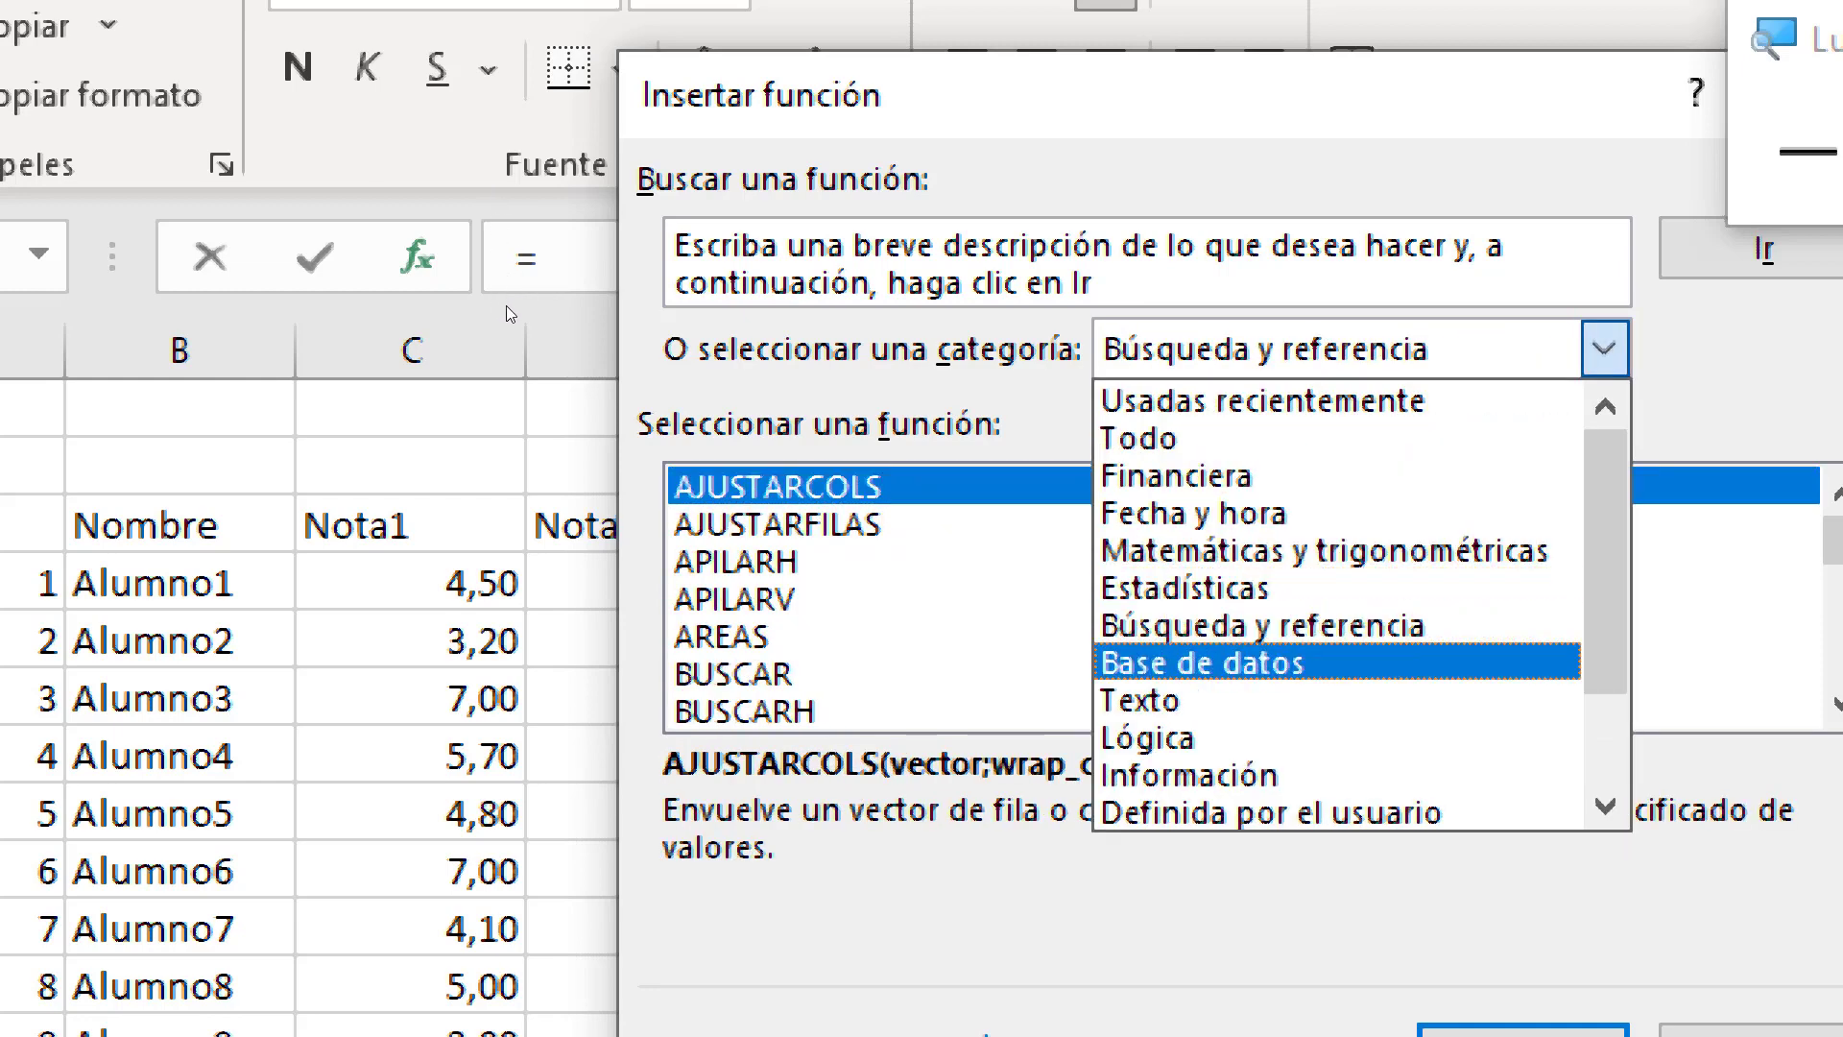
{"action": "left_click", "coordinate": [1344, 660]}
{"action": "key", "text": "shift+Tab"}
Switch the function category to Texto and examine its functions
{"action": "key", "text": "alt+Down"}
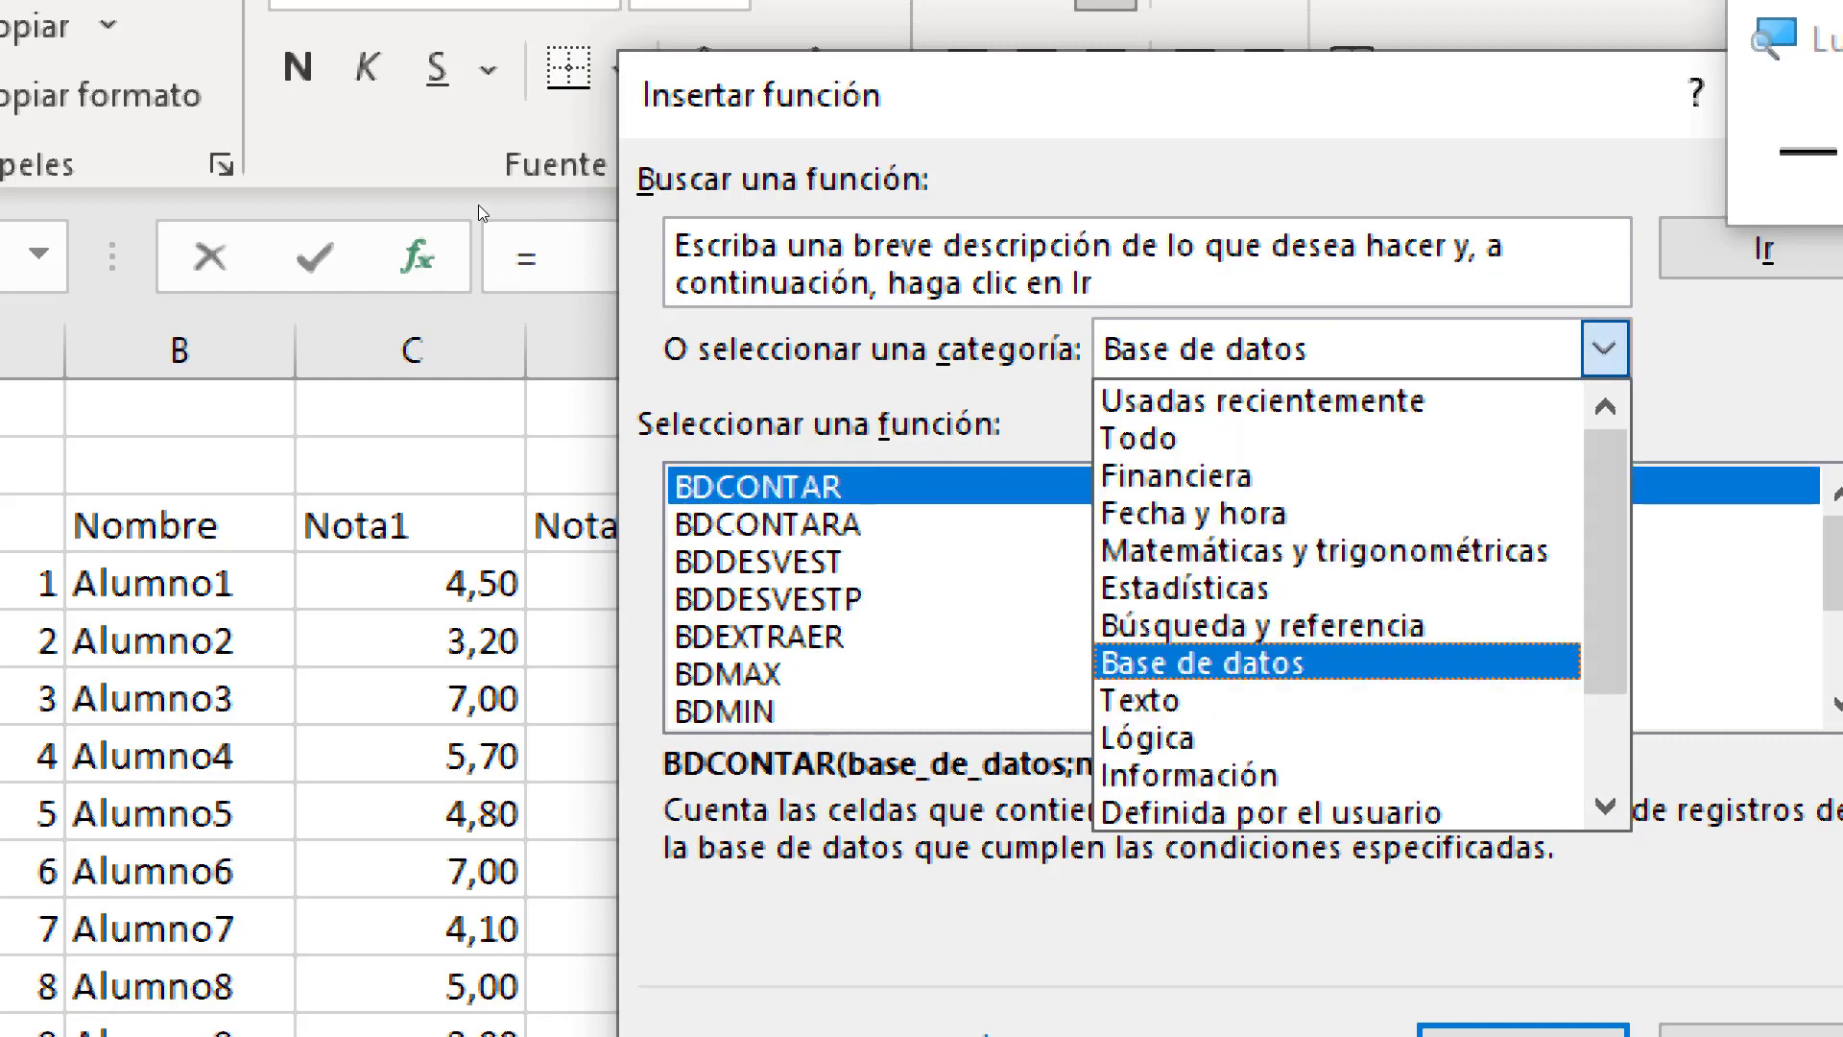
{"action": "key", "text": "Up"}
{"action": "key", "text": "Up"}
{"action": "key", "text": "Down"}
{"action": "key", "text": "Down"}
{"action": "key", "text": "Down"}
{"action": "key", "text": "Return"}
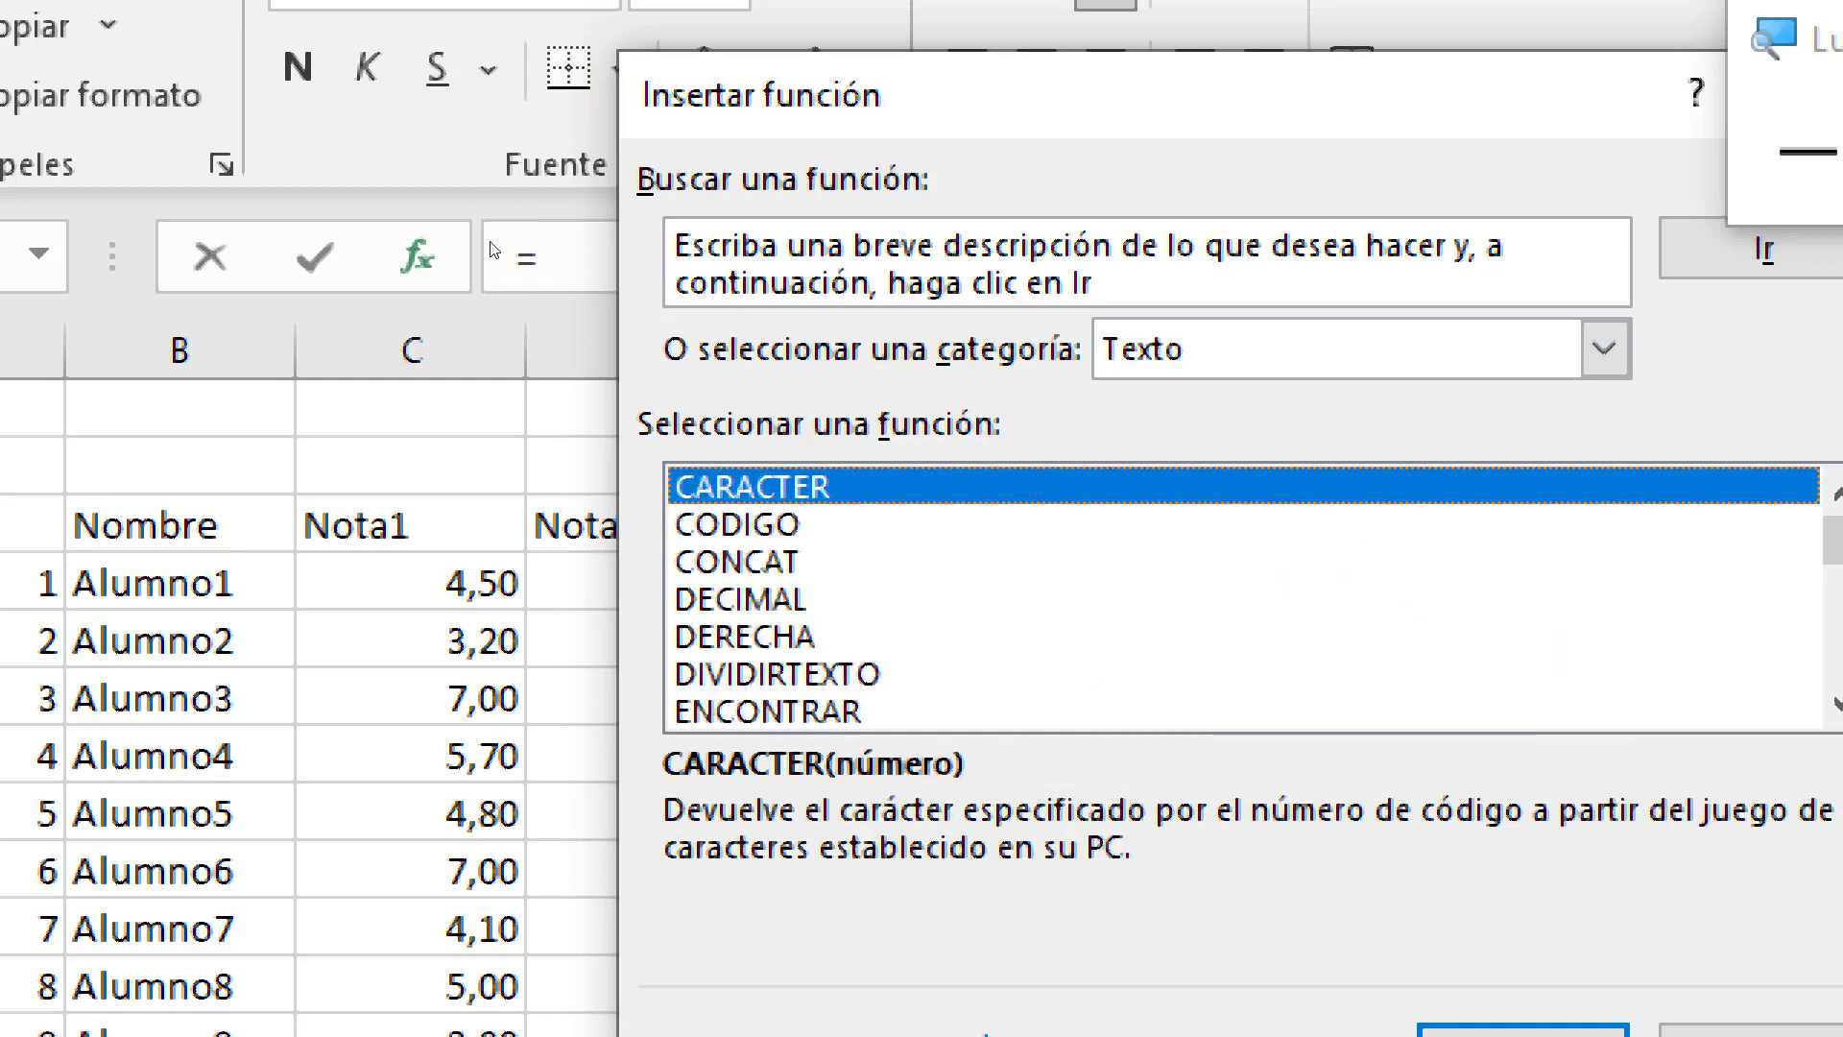
Switch the function category to Lógica and examine its functions
{"action": "key", "text": "alt+Down"}
{"action": "key", "text": "Up"}
{"action": "key", "text": "Up"}
{"action": "key", "text": "Up"}
{"action": "key", "text": "Up"}
{"action": "key", "text": "Up"}
{"action": "key", "text": "Down"}
{"action": "key", "text": "Down"}
{"action": "key", "text": "Down"}
{"action": "key", "text": "Down"}
{"action": "key", "text": "Down"}
{"action": "key", "text": "Down"}
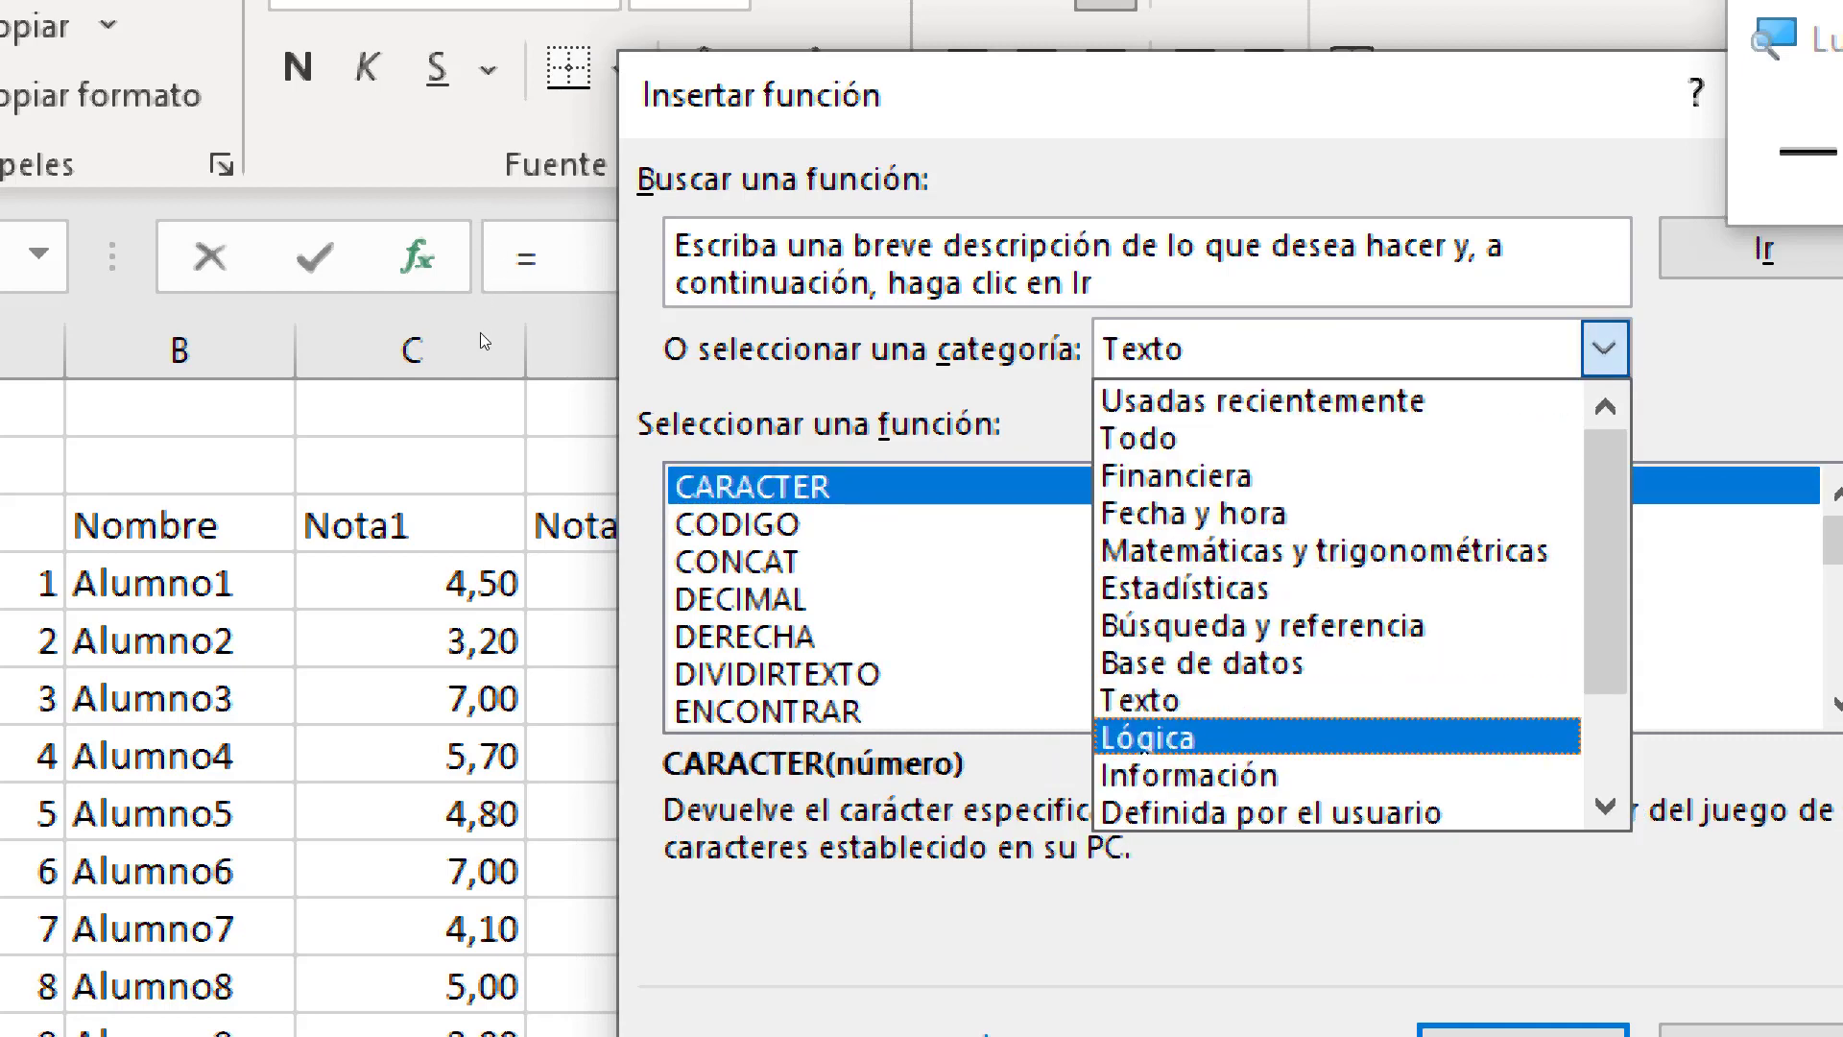
{"action": "key", "text": "Return"}
Switch the function category to Información and examine its functions
{"action": "key", "text": "shift+Tab"}
{"action": "key", "text": "alt+Down"}
{"action": "key", "text": "Up"}
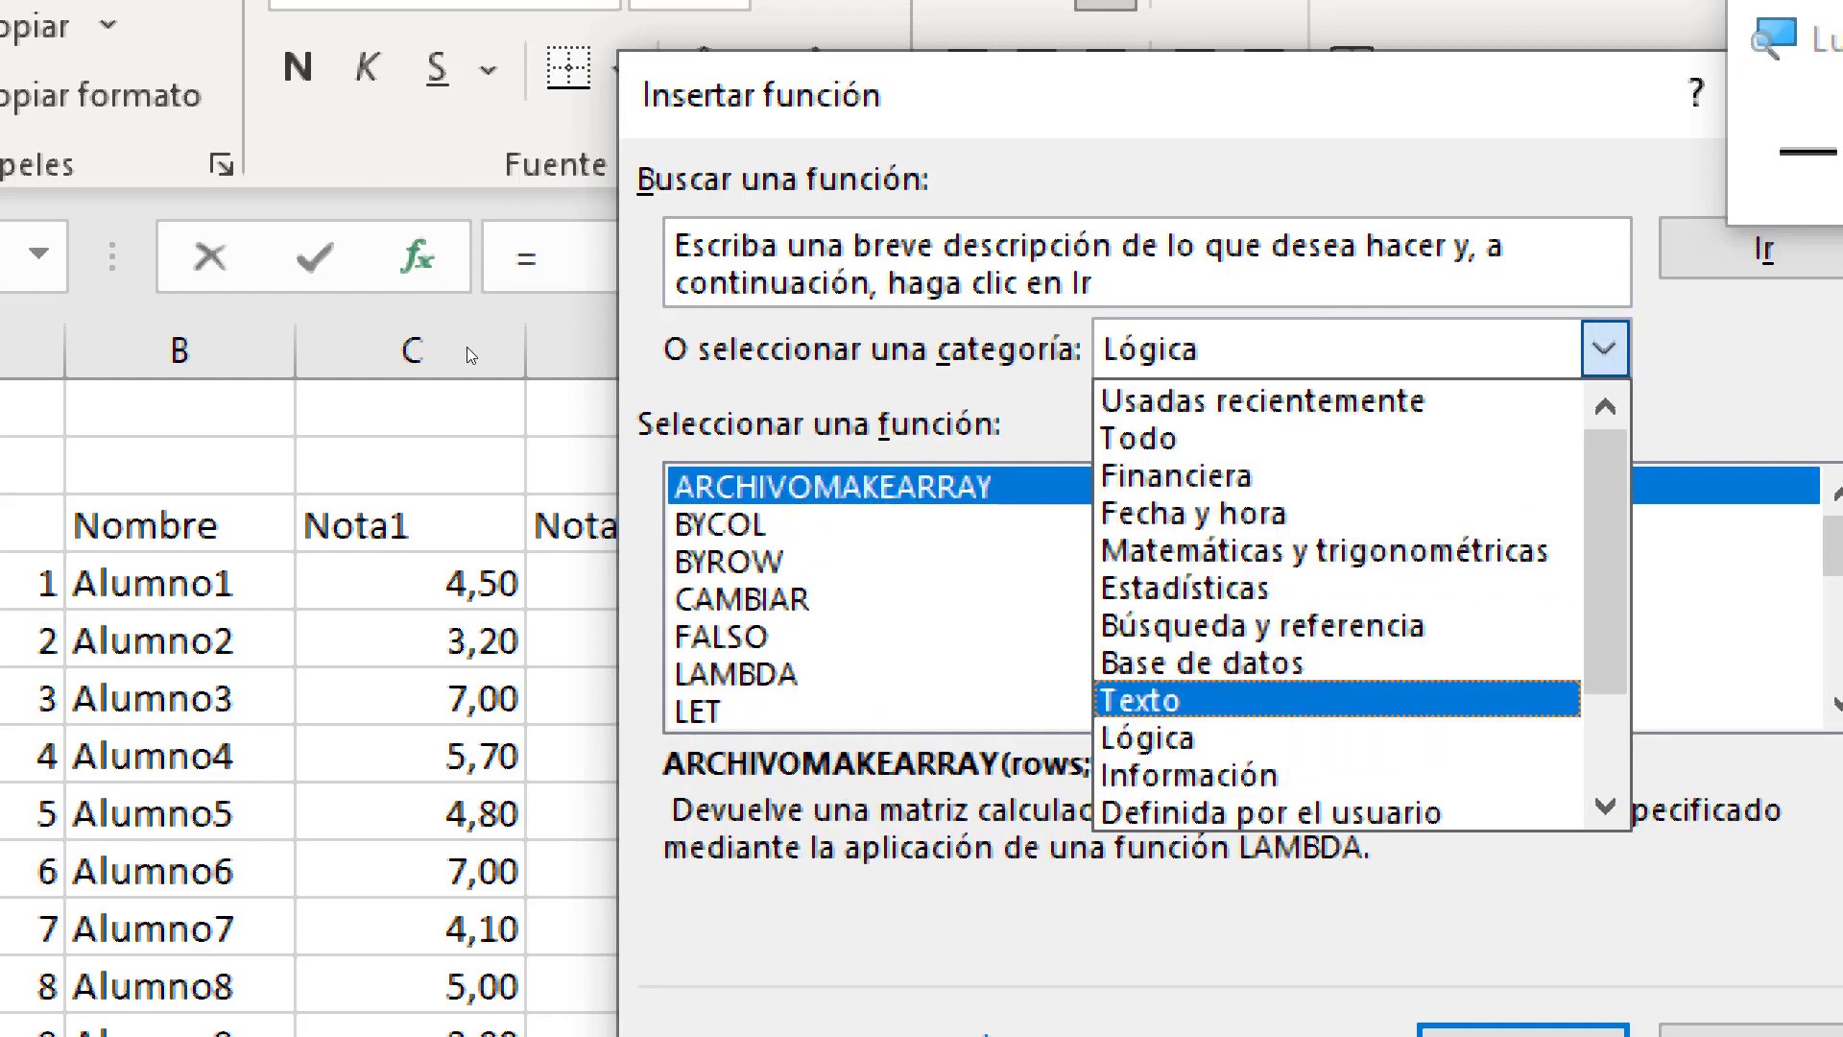
{"action": "key", "text": "Down"}
{"action": "key", "text": "Down"}
{"action": "key", "text": "Down"}
{"action": "key", "text": "Up"}
{"action": "left_click", "coordinate": [1531, 775]}
Look through the remaining function categories and list the functions of Definida por el usuario
{"action": "left_click", "coordinate": [1598, 348]}
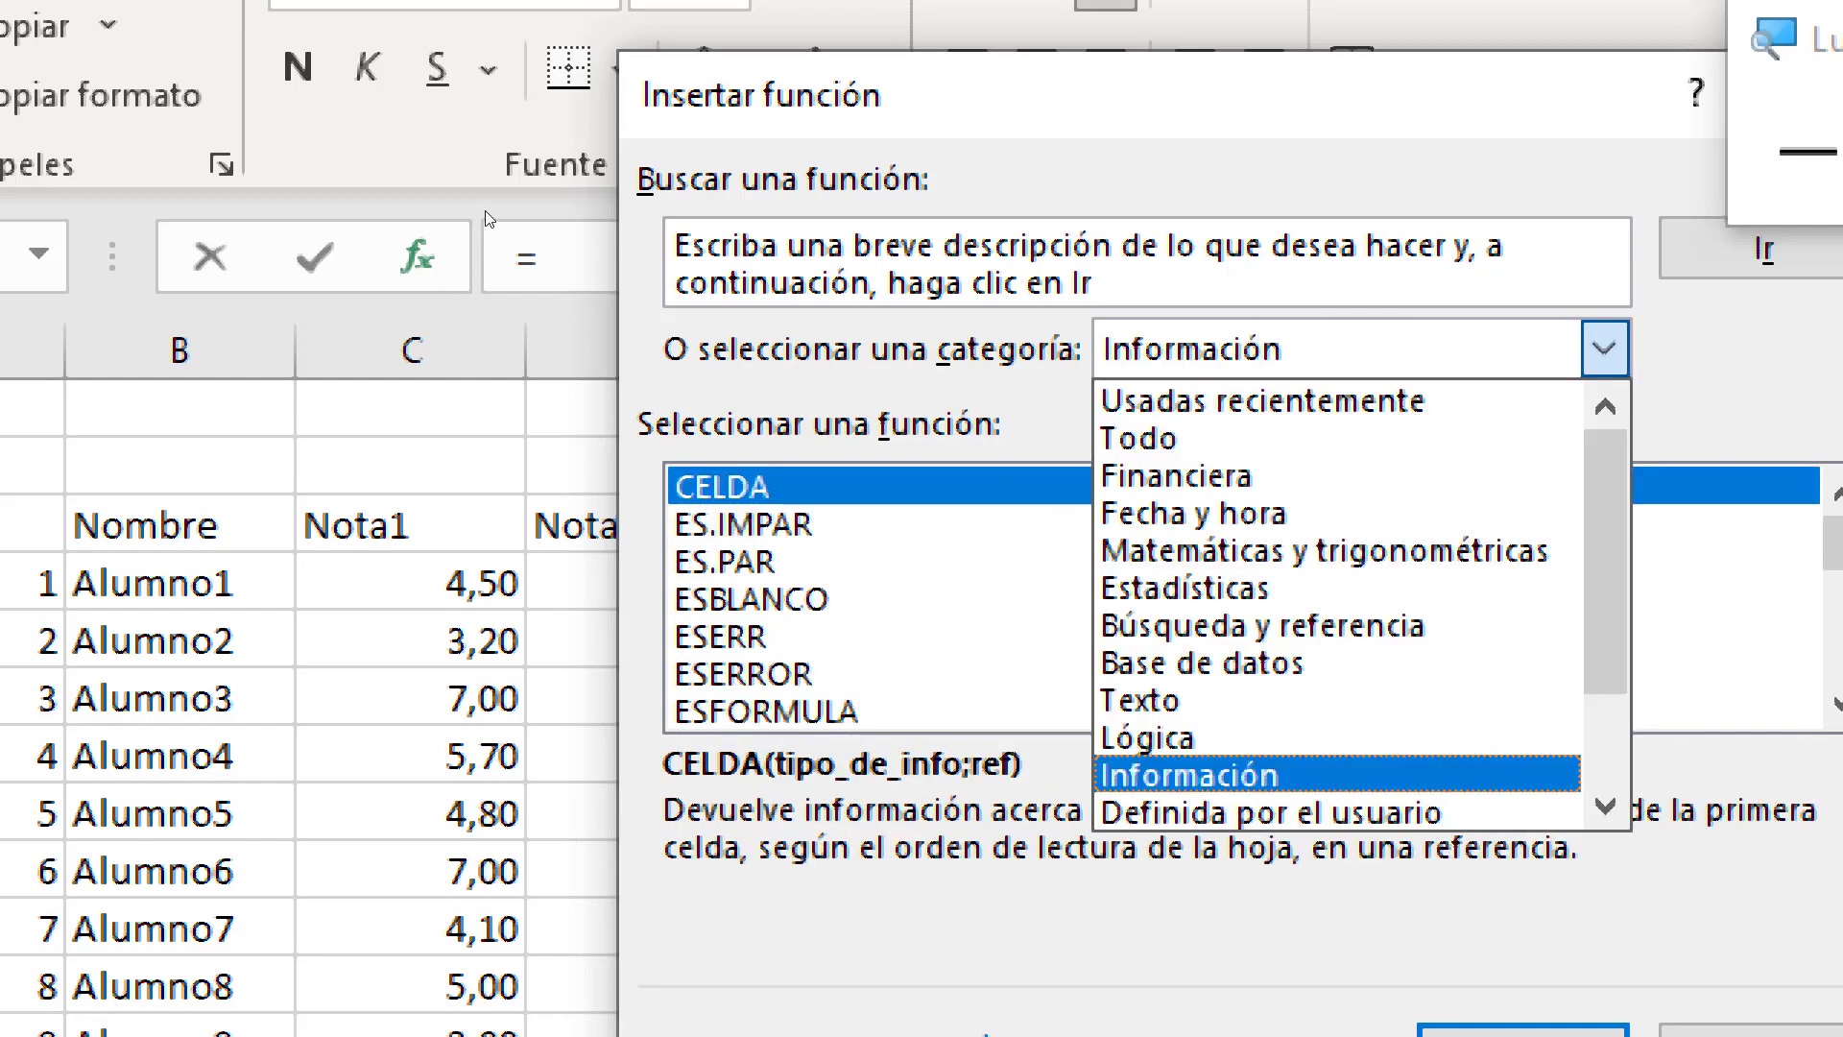
{"action": "scroll", "coordinate": [1569, 537], "scroll_direction": "down", "scroll_amount": 1}
{"action": "key", "text": "Down"}
{"action": "key", "text": "Down"}
{"action": "key", "text": "Down"}
{"action": "key", "text": "Down"}
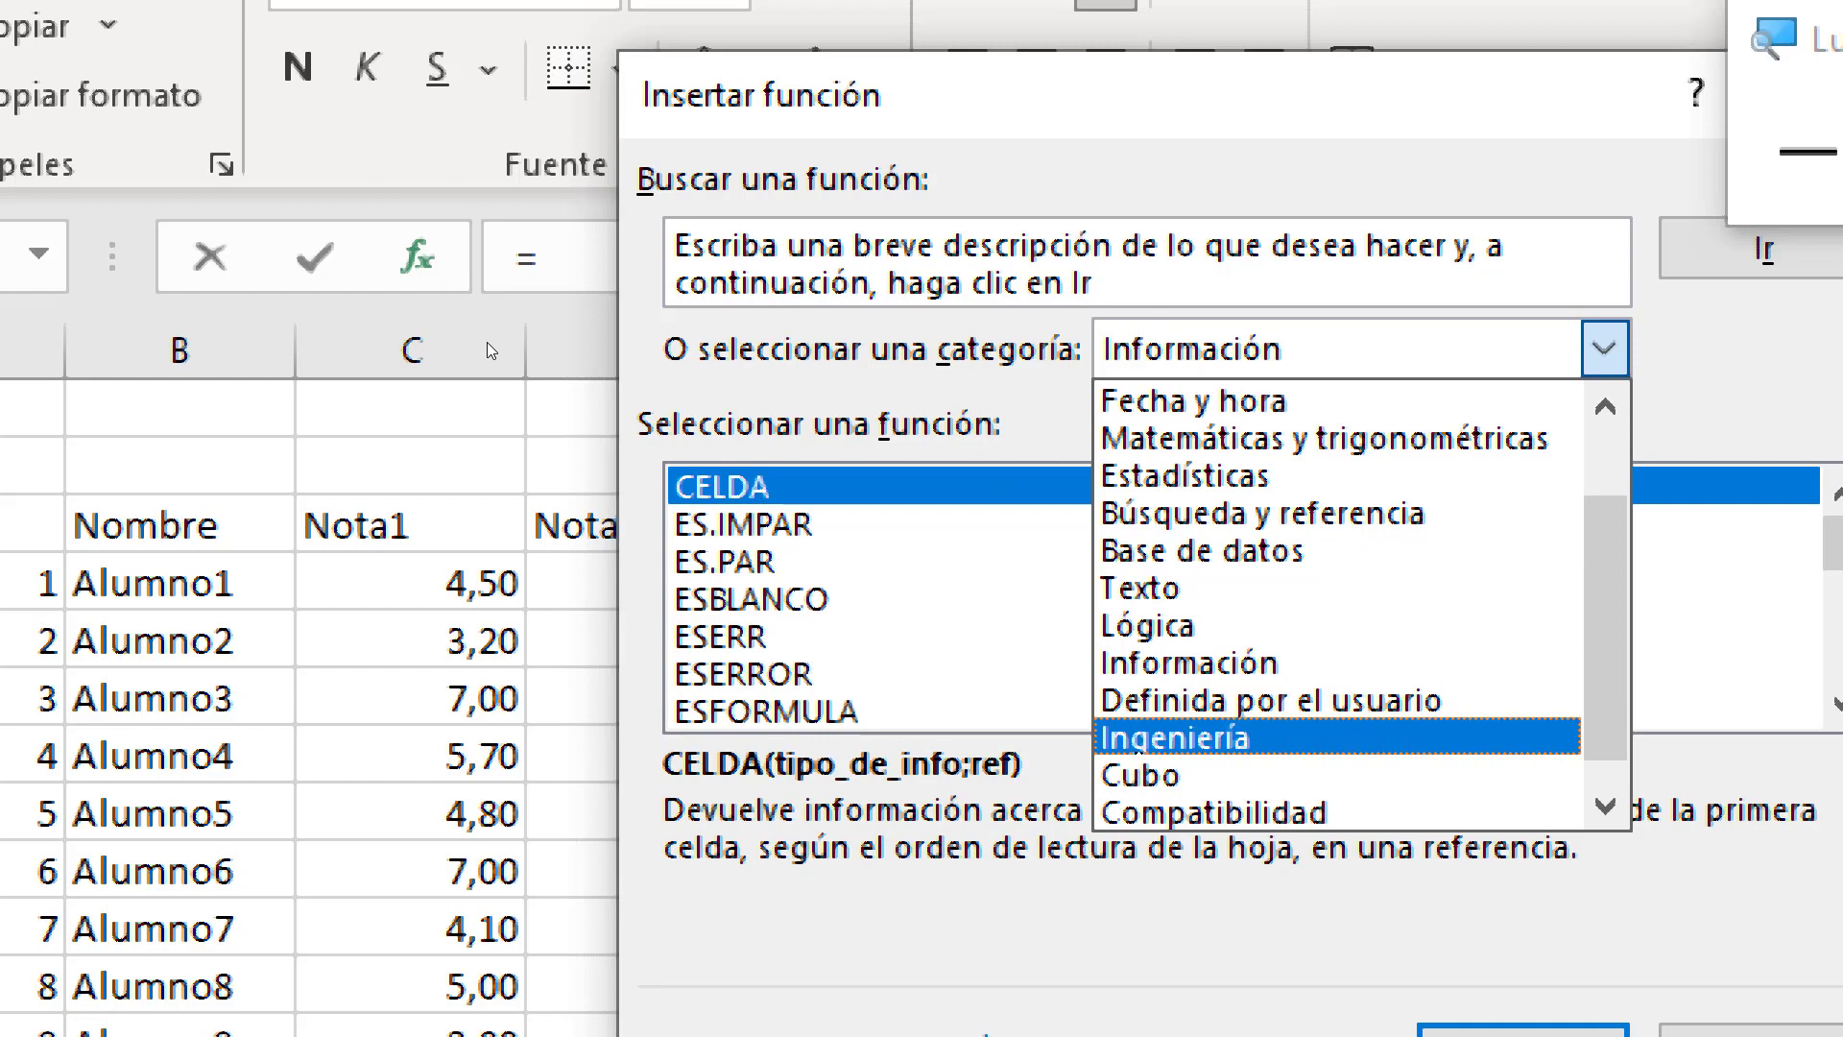
{"action": "key", "text": "Up"}
{"action": "key", "text": "Return"}
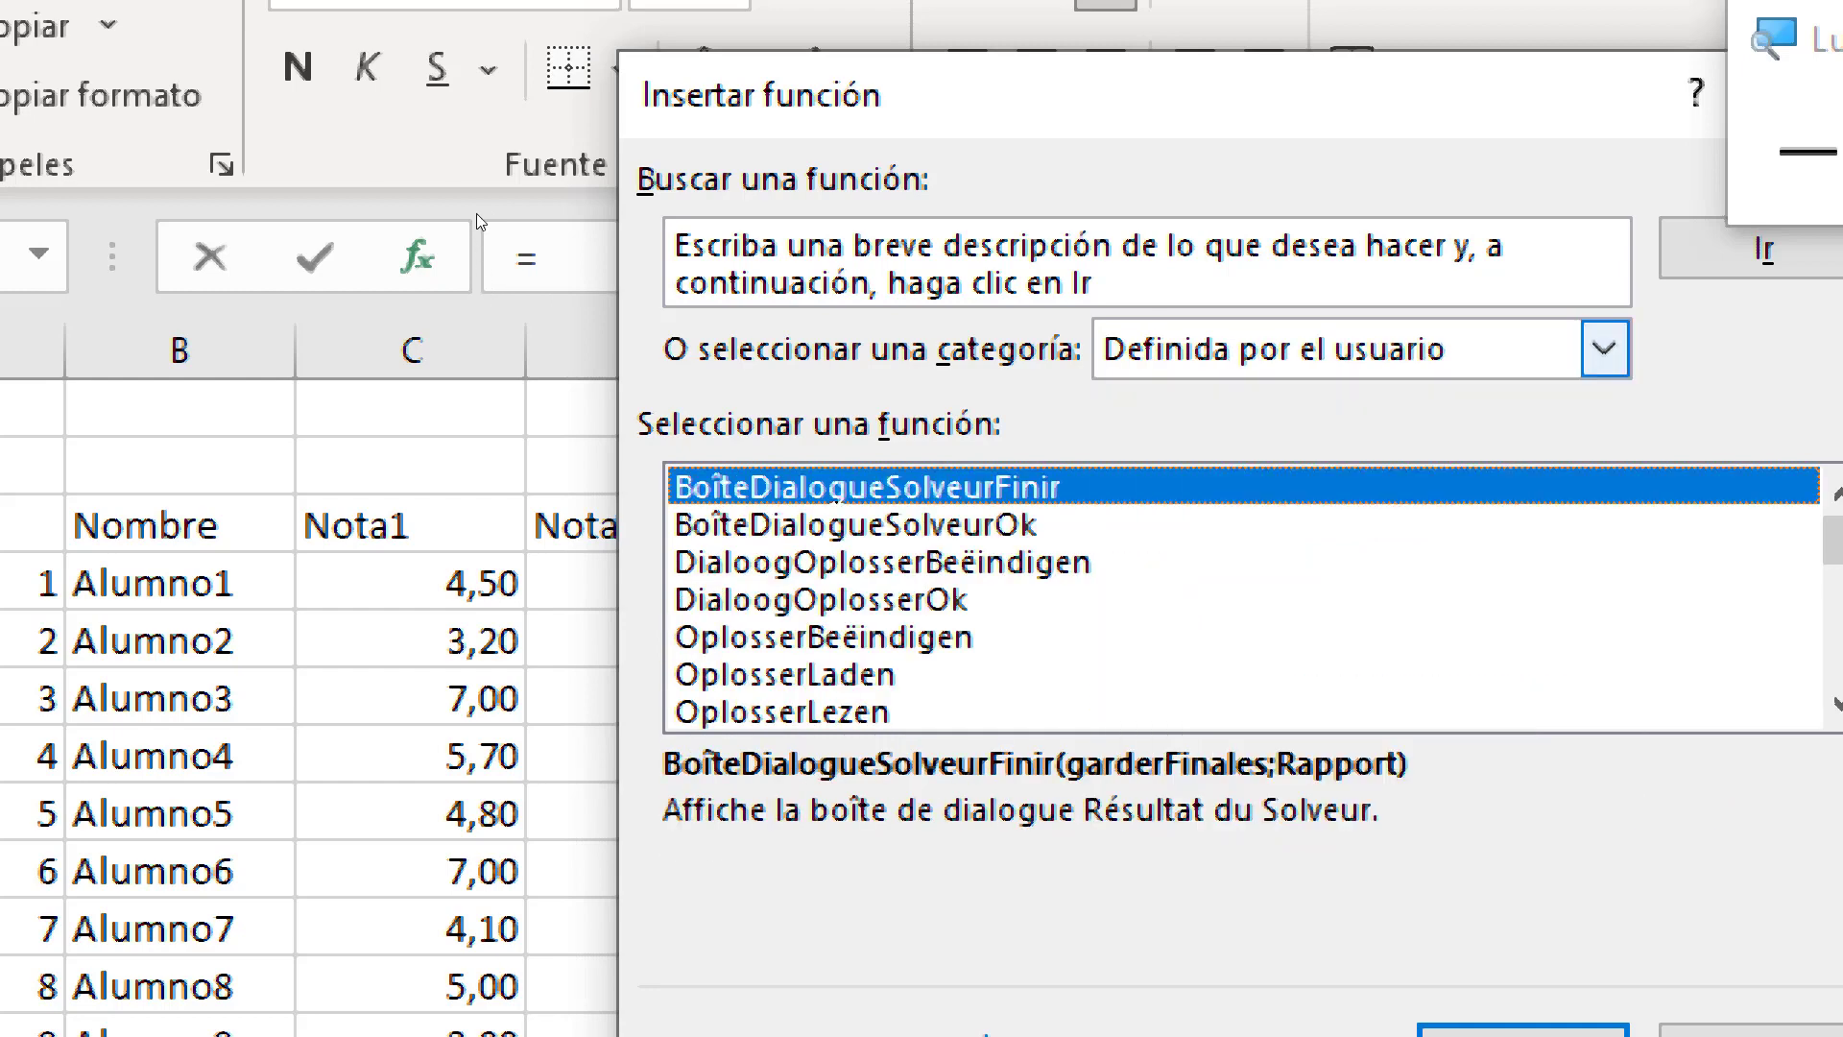
Switch the function category to Ingeniería and look through its list of functions
{"action": "key", "text": "alt+Down"}
{"action": "key", "text": "Down"}
{"action": "key", "text": "Return"}
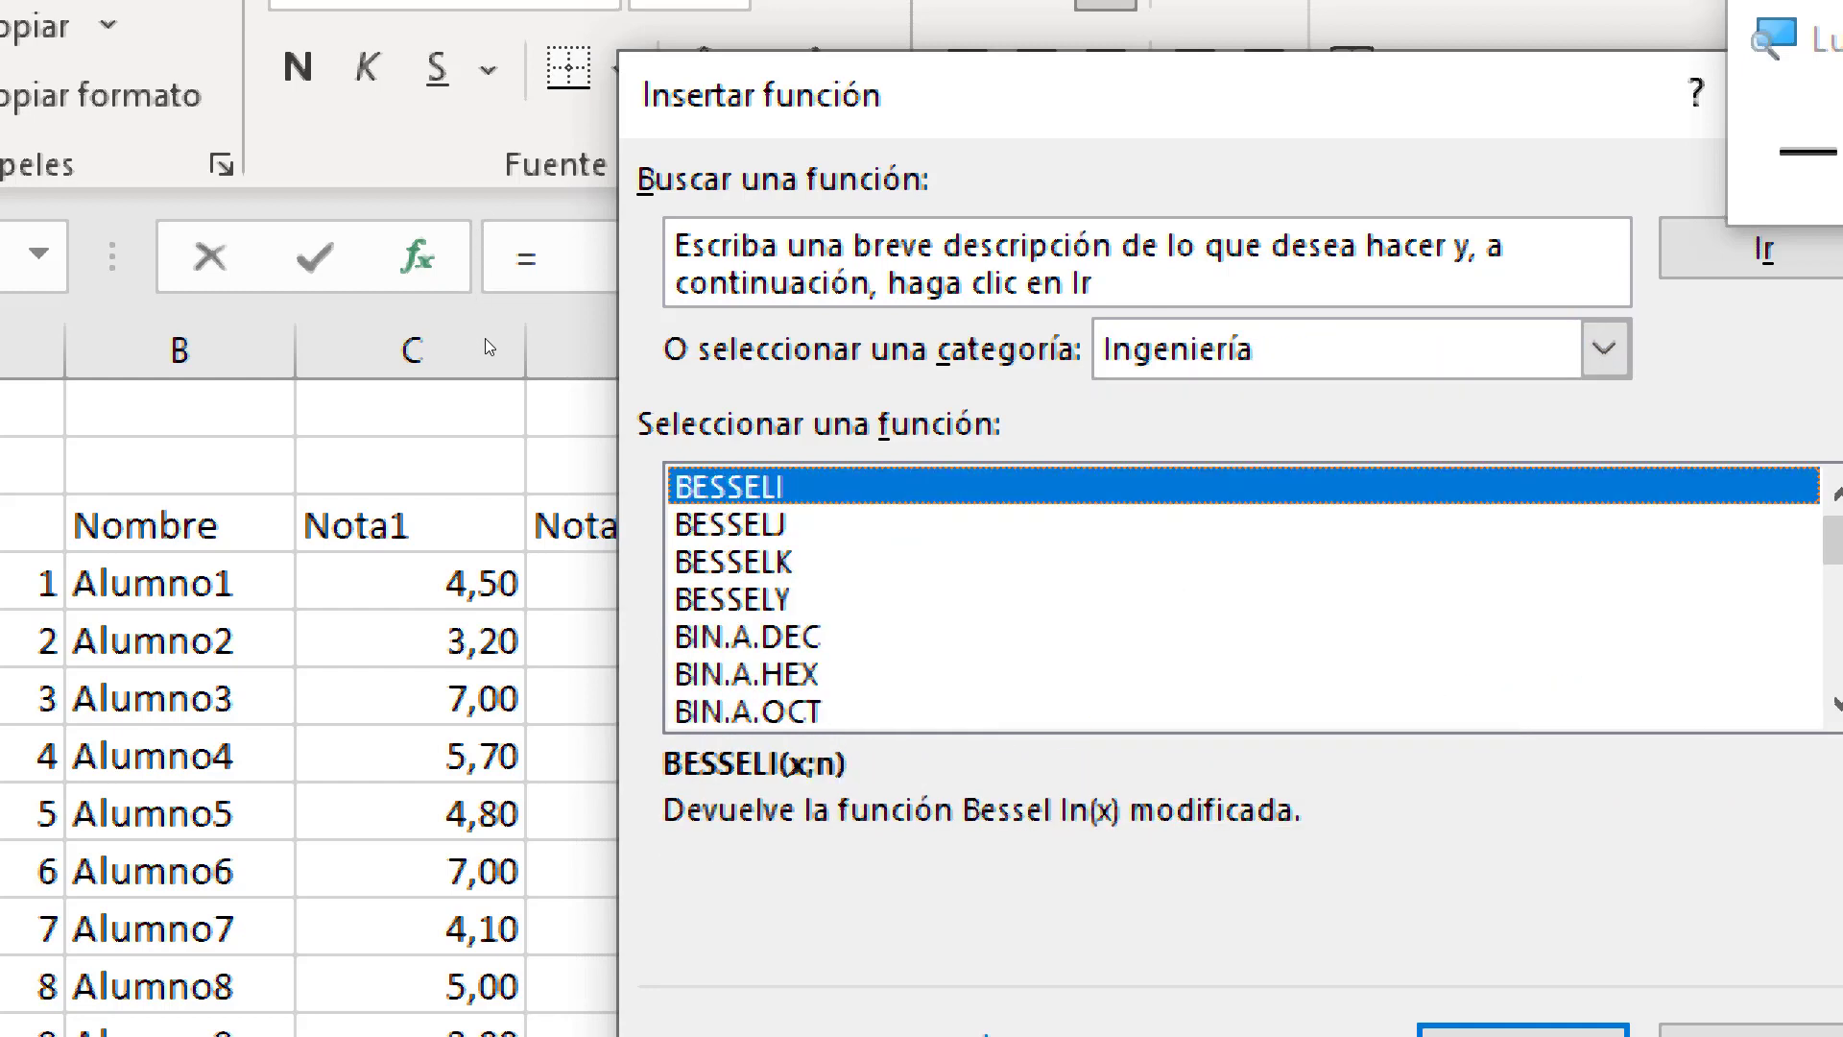
{"action": "scroll", "coordinate": [486, 338], "scroll_direction": "down", "scroll_amount": 5}
{"action": "scroll", "coordinate": [455, 279], "scroll_direction": "down", "scroll_amount": 10}
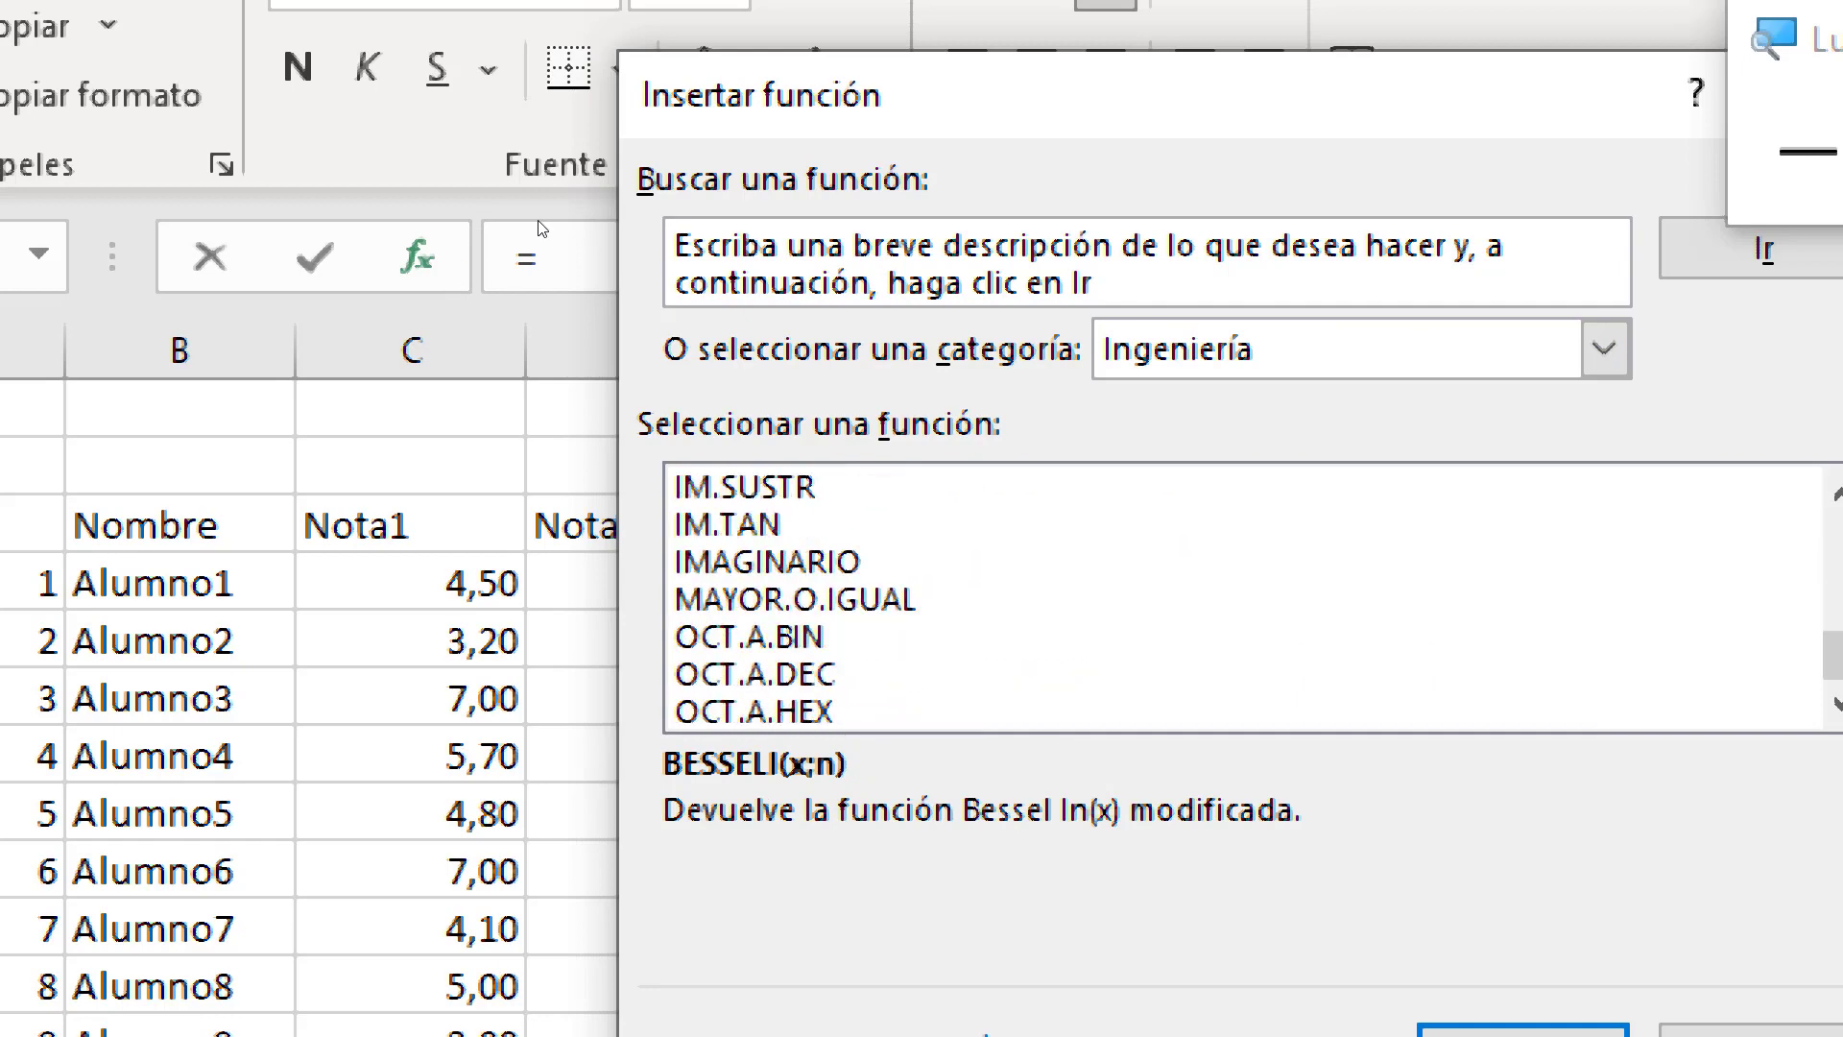
Examine the functions in the Cubo and Compatibilidad categories
{"action": "left_click", "coordinate": [1605, 349]}
{"action": "key", "text": "Up"}
{"action": "key", "text": "Return"}
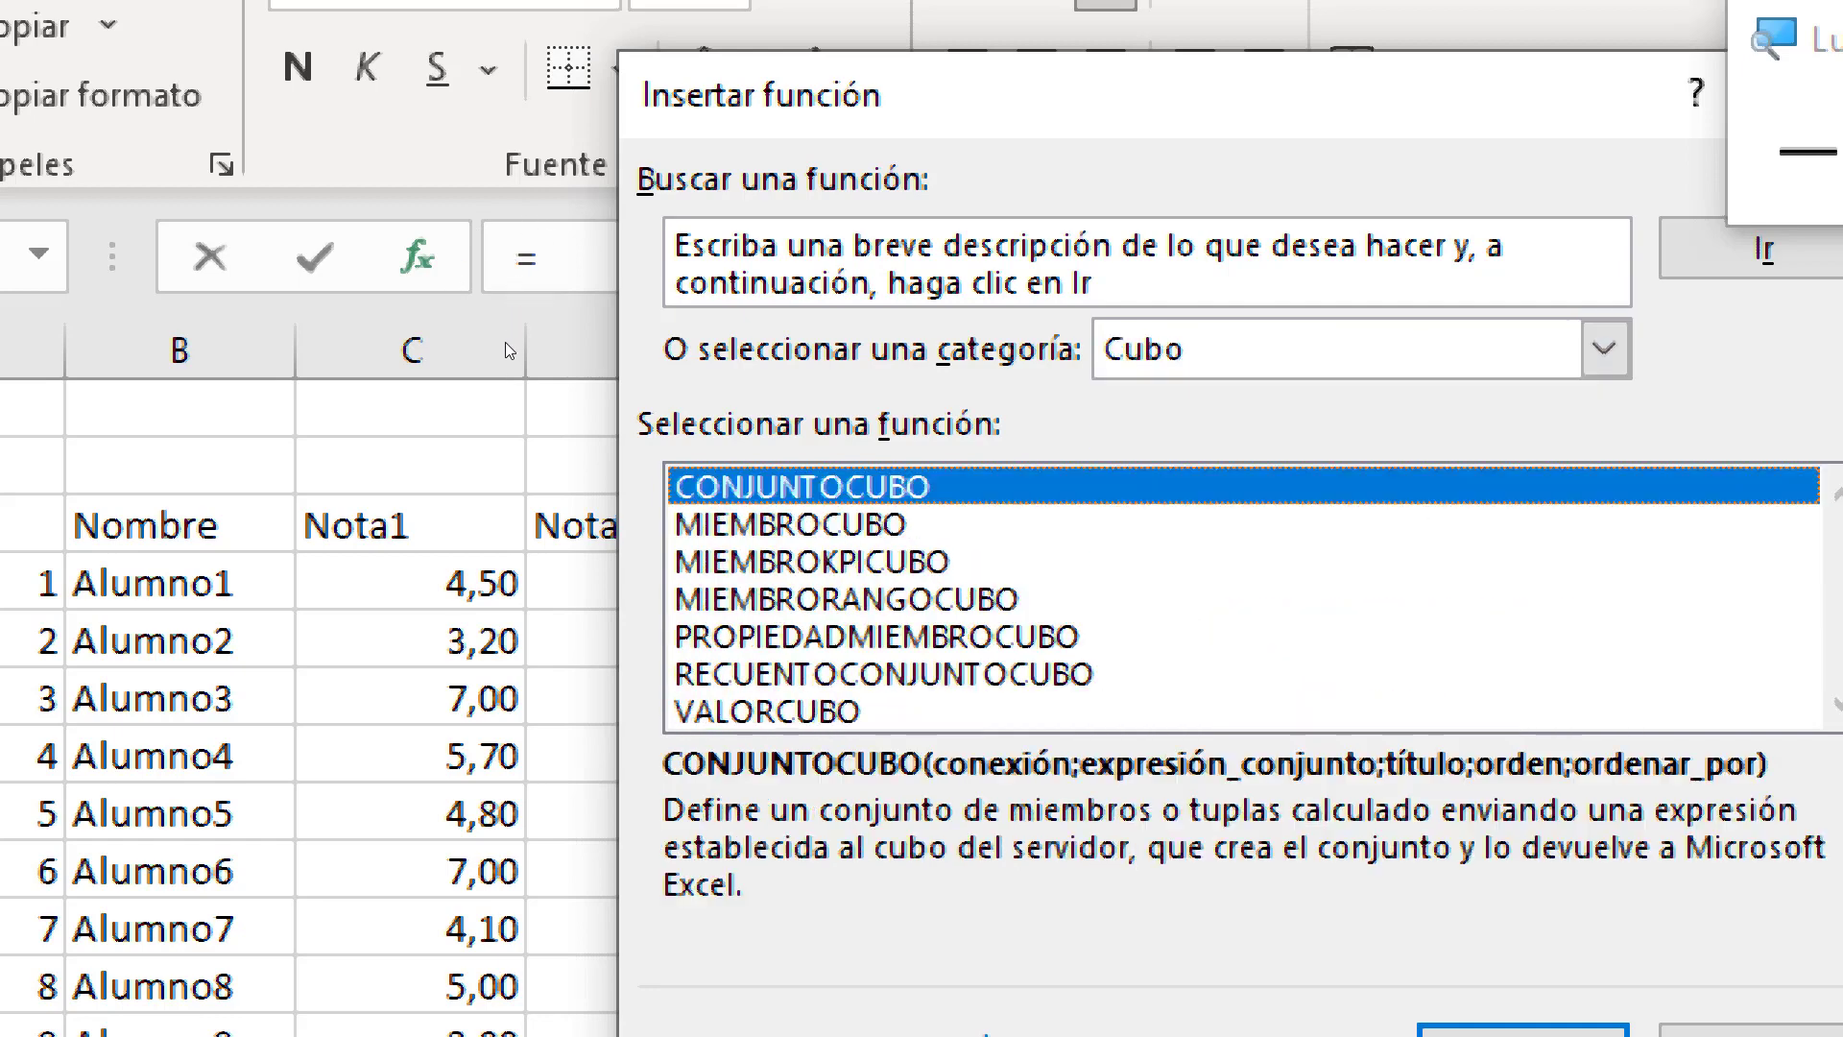
{"action": "left_click", "coordinate": [1605, 349]}
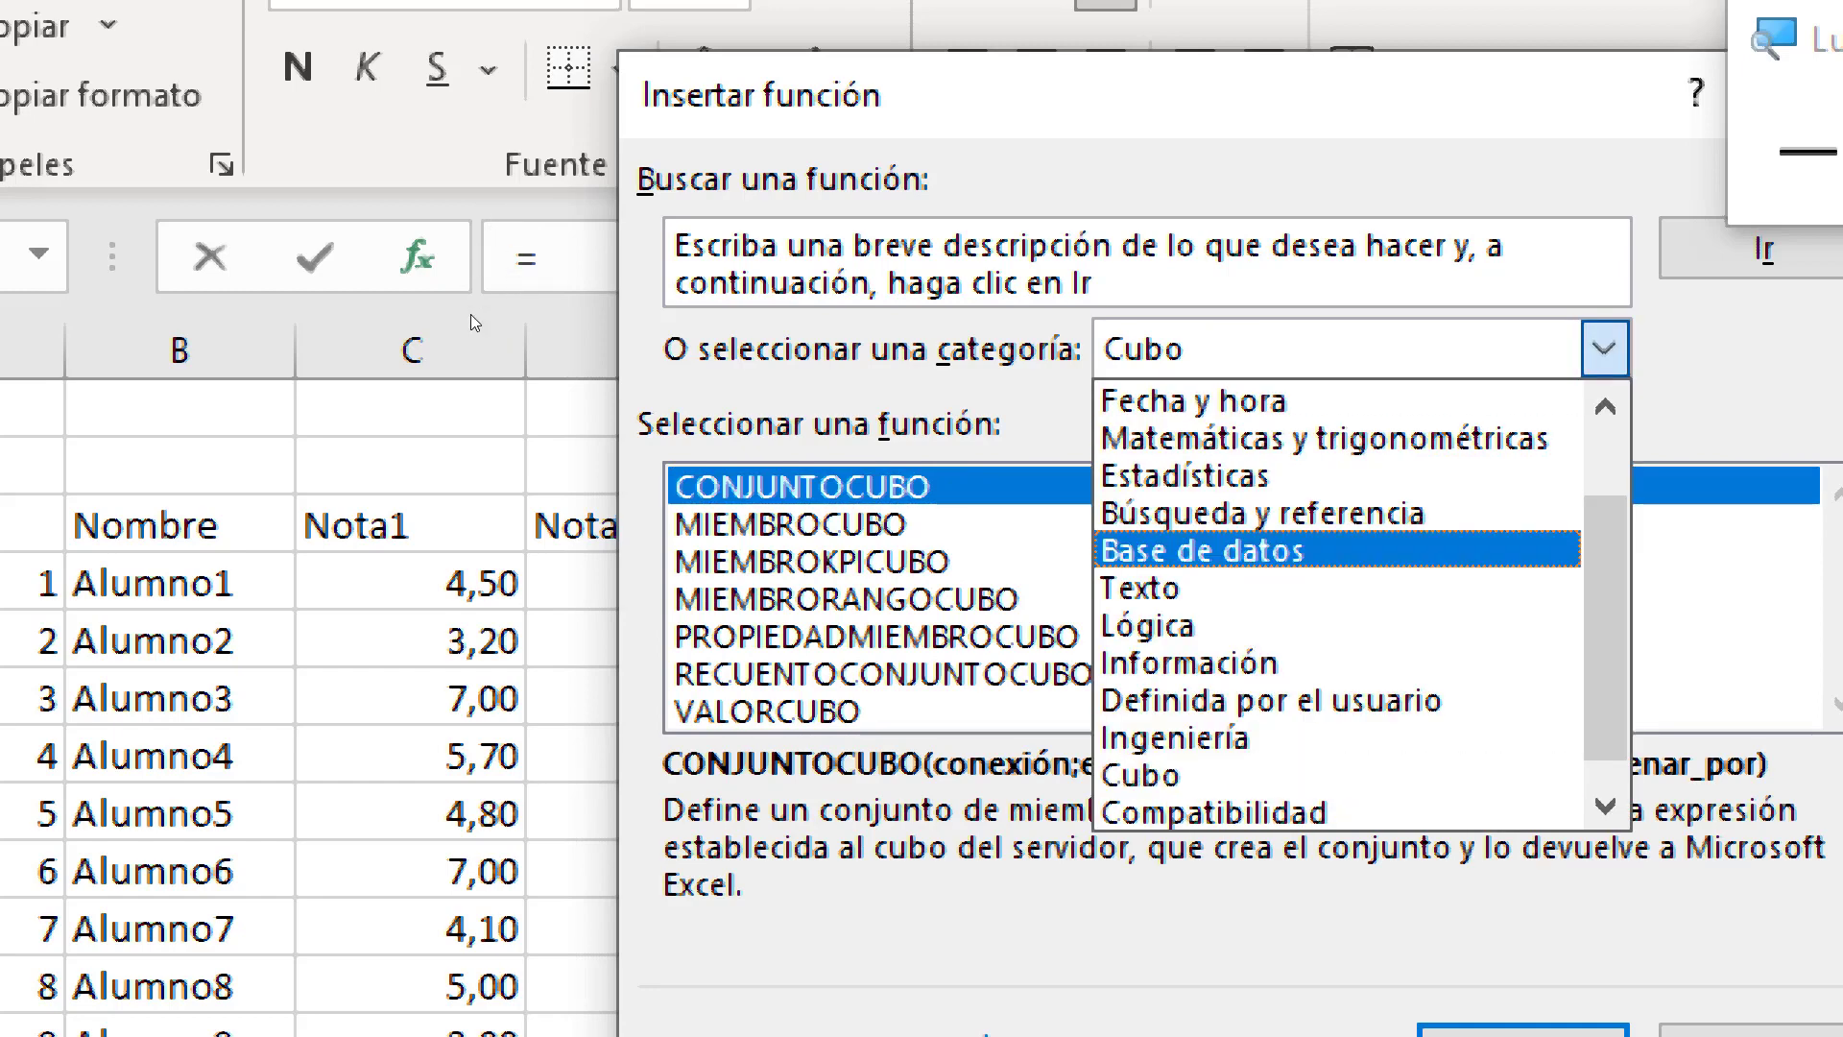
{"action": "scroll", "coordinate": [1190, 812], "scroll_direction": "down", "scroll_amount": 1}
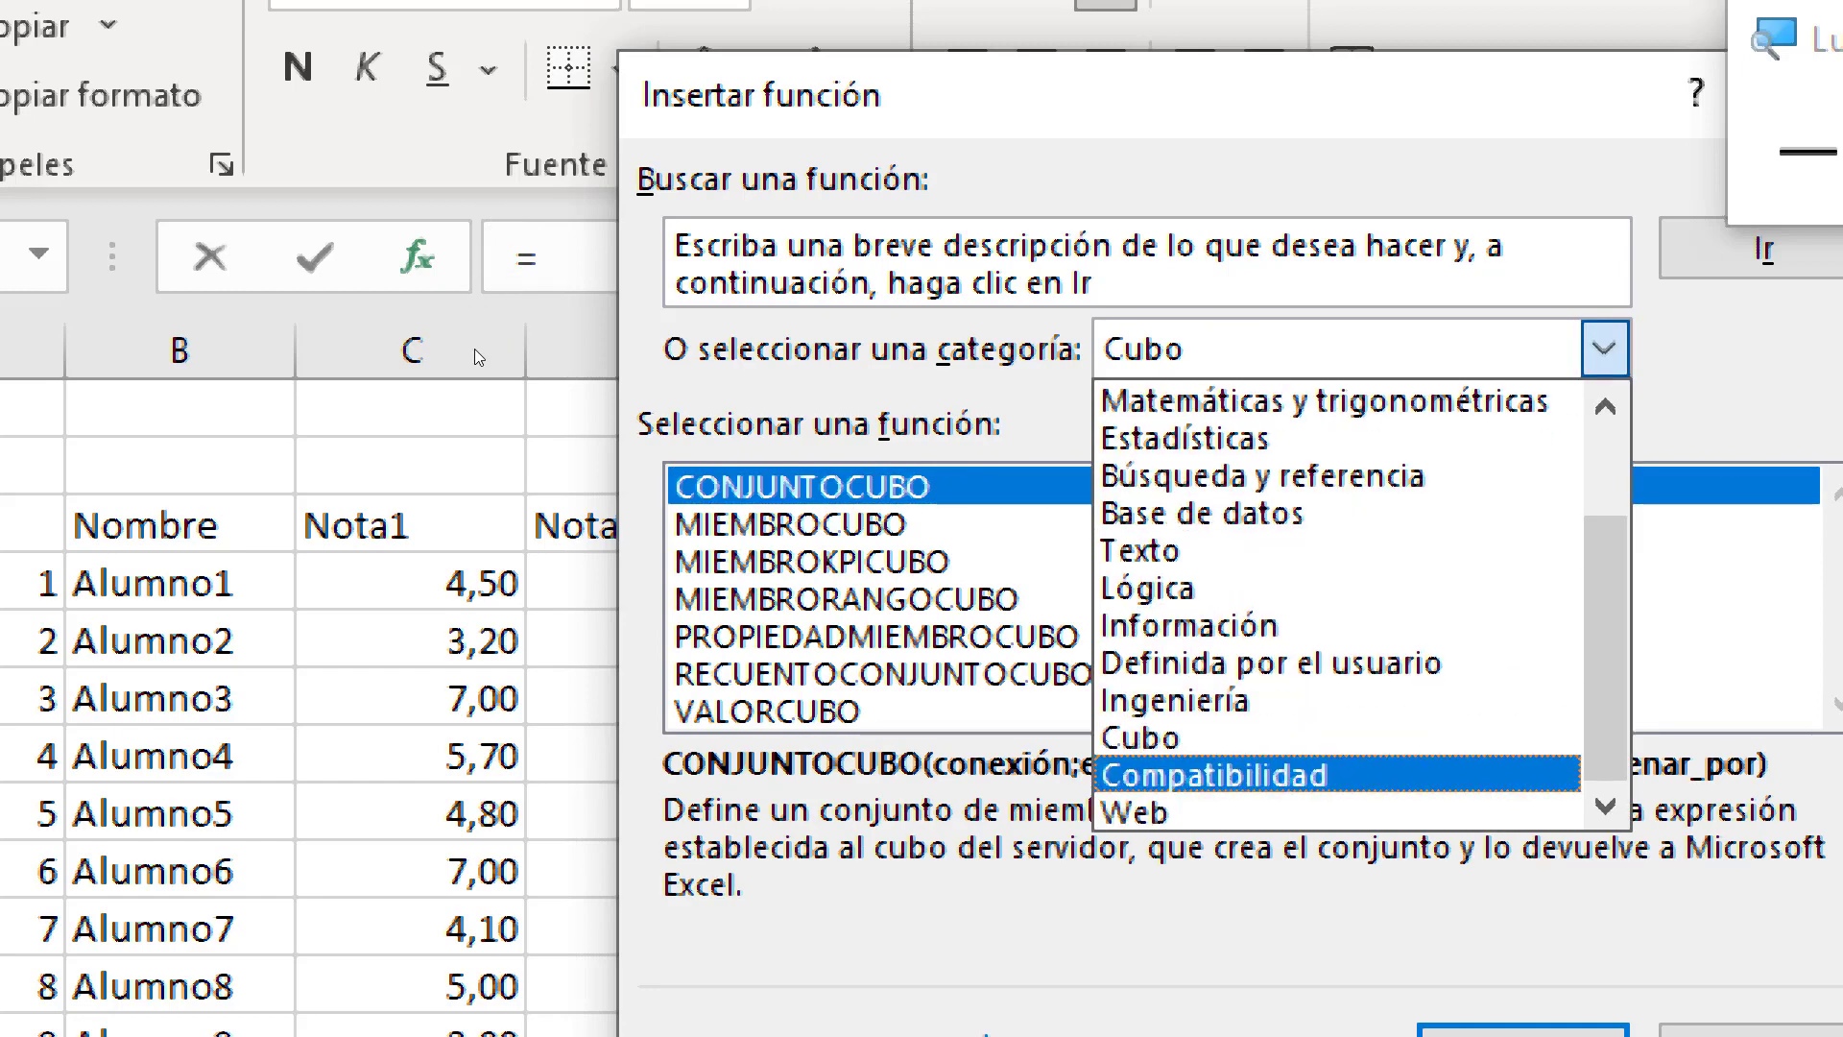
{"action": "left_click", "coordinate": [1190, 776]}
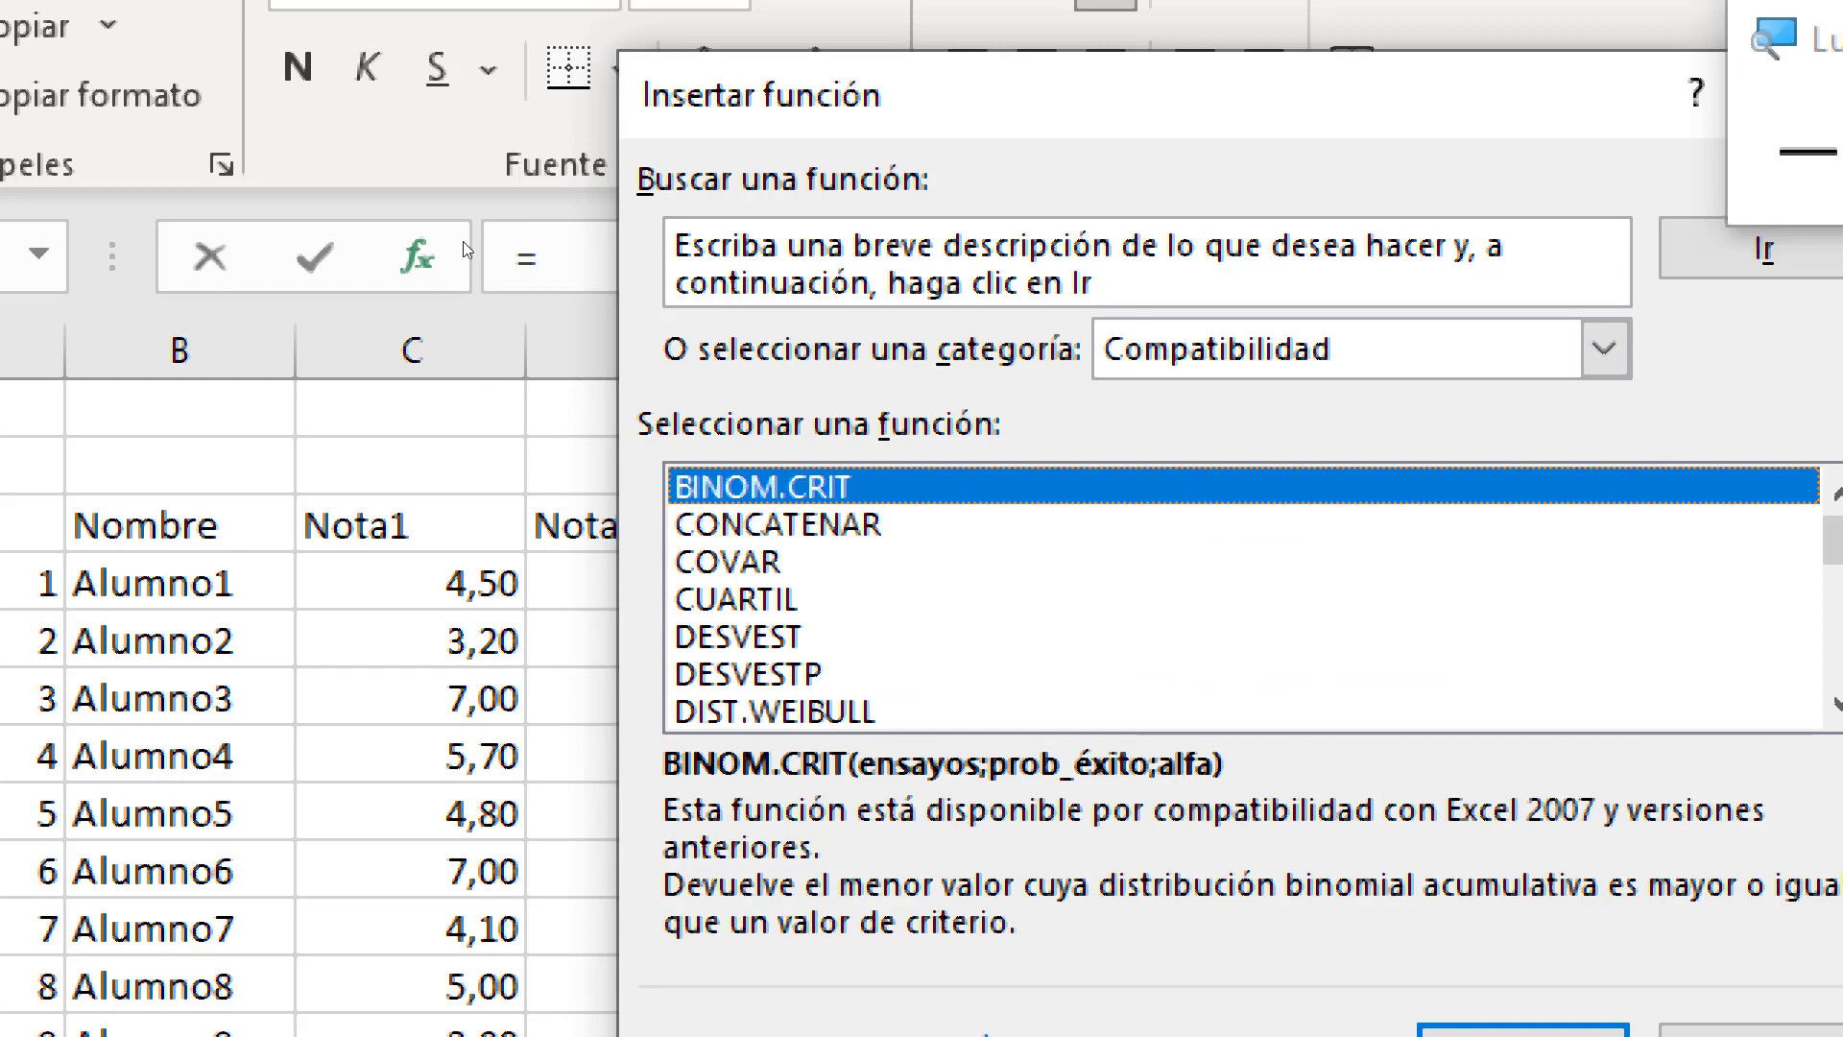
Switch the function category to Web and examine its functions
{"action": "key", "text": "alt+Down"}
{"action": "key", "text": "Down"}
{"action": "key", "text": "Return"}
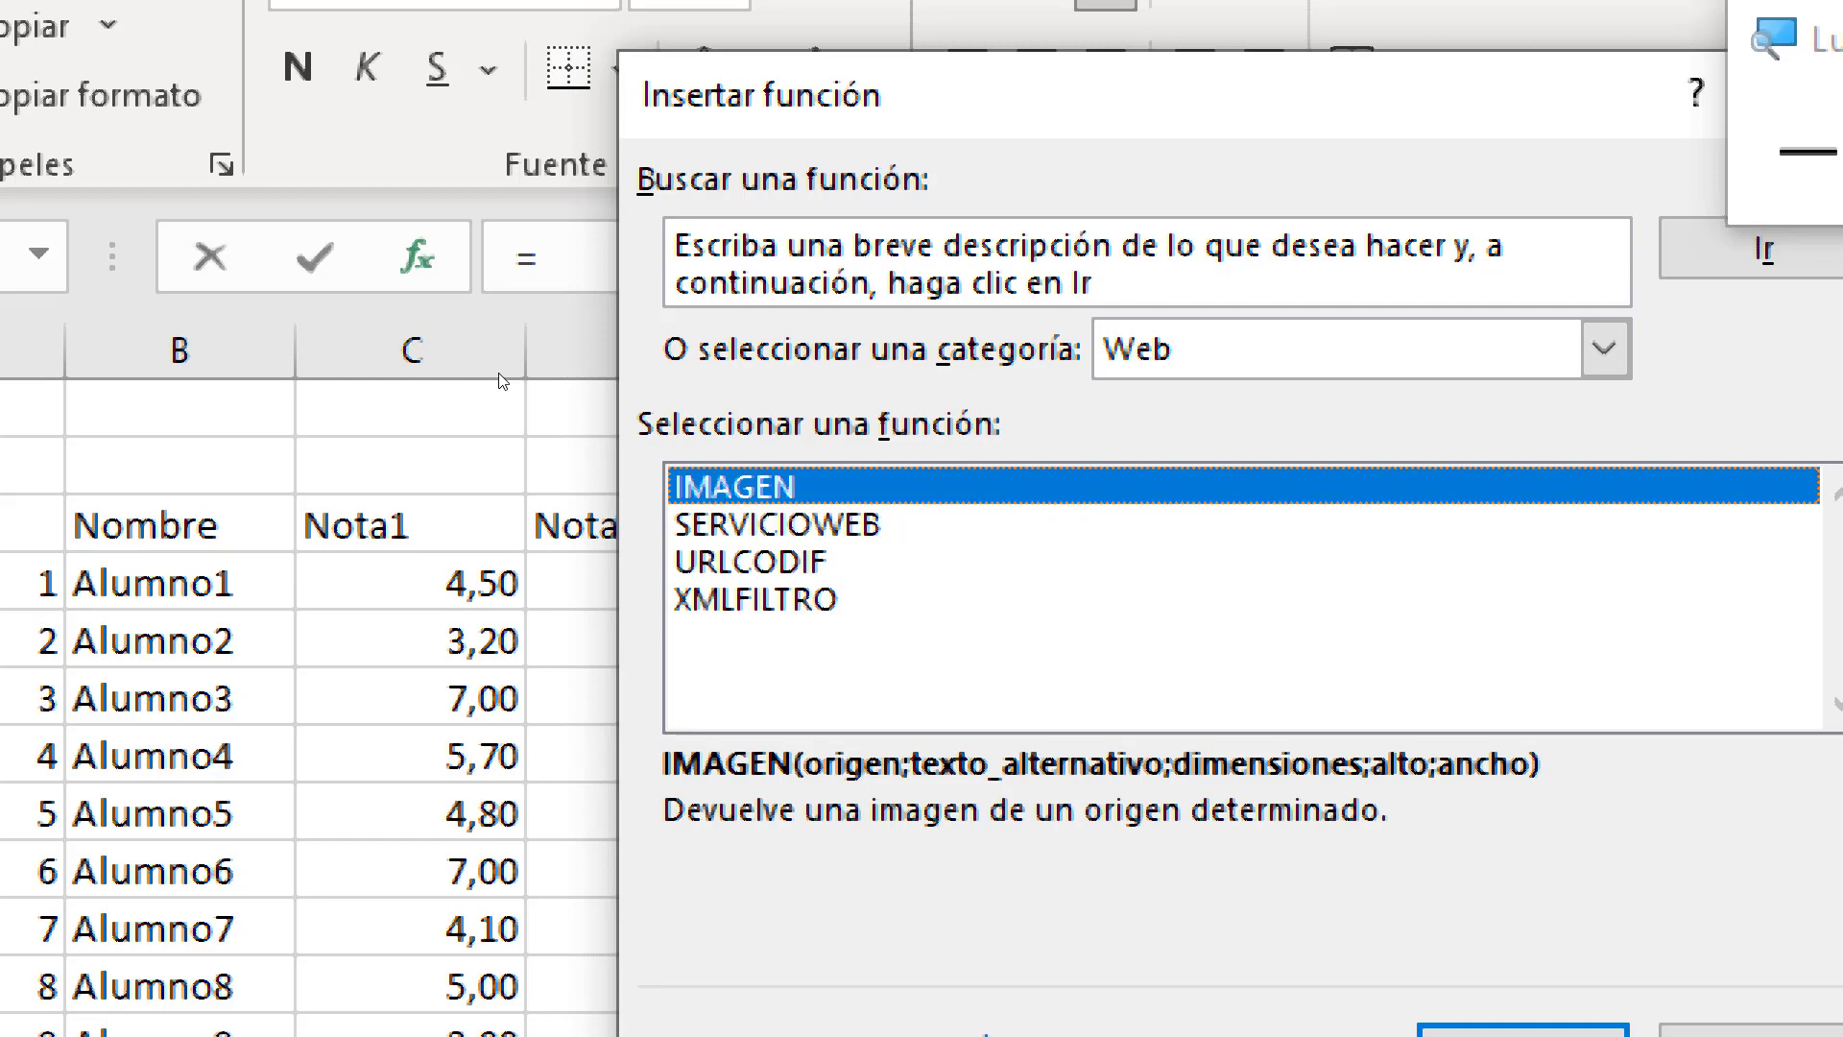
Choose the PROMEDIO function from the Usadas recientemente category and open its arguments
{"action": "left_click", "coordinate": [1604, 348]}
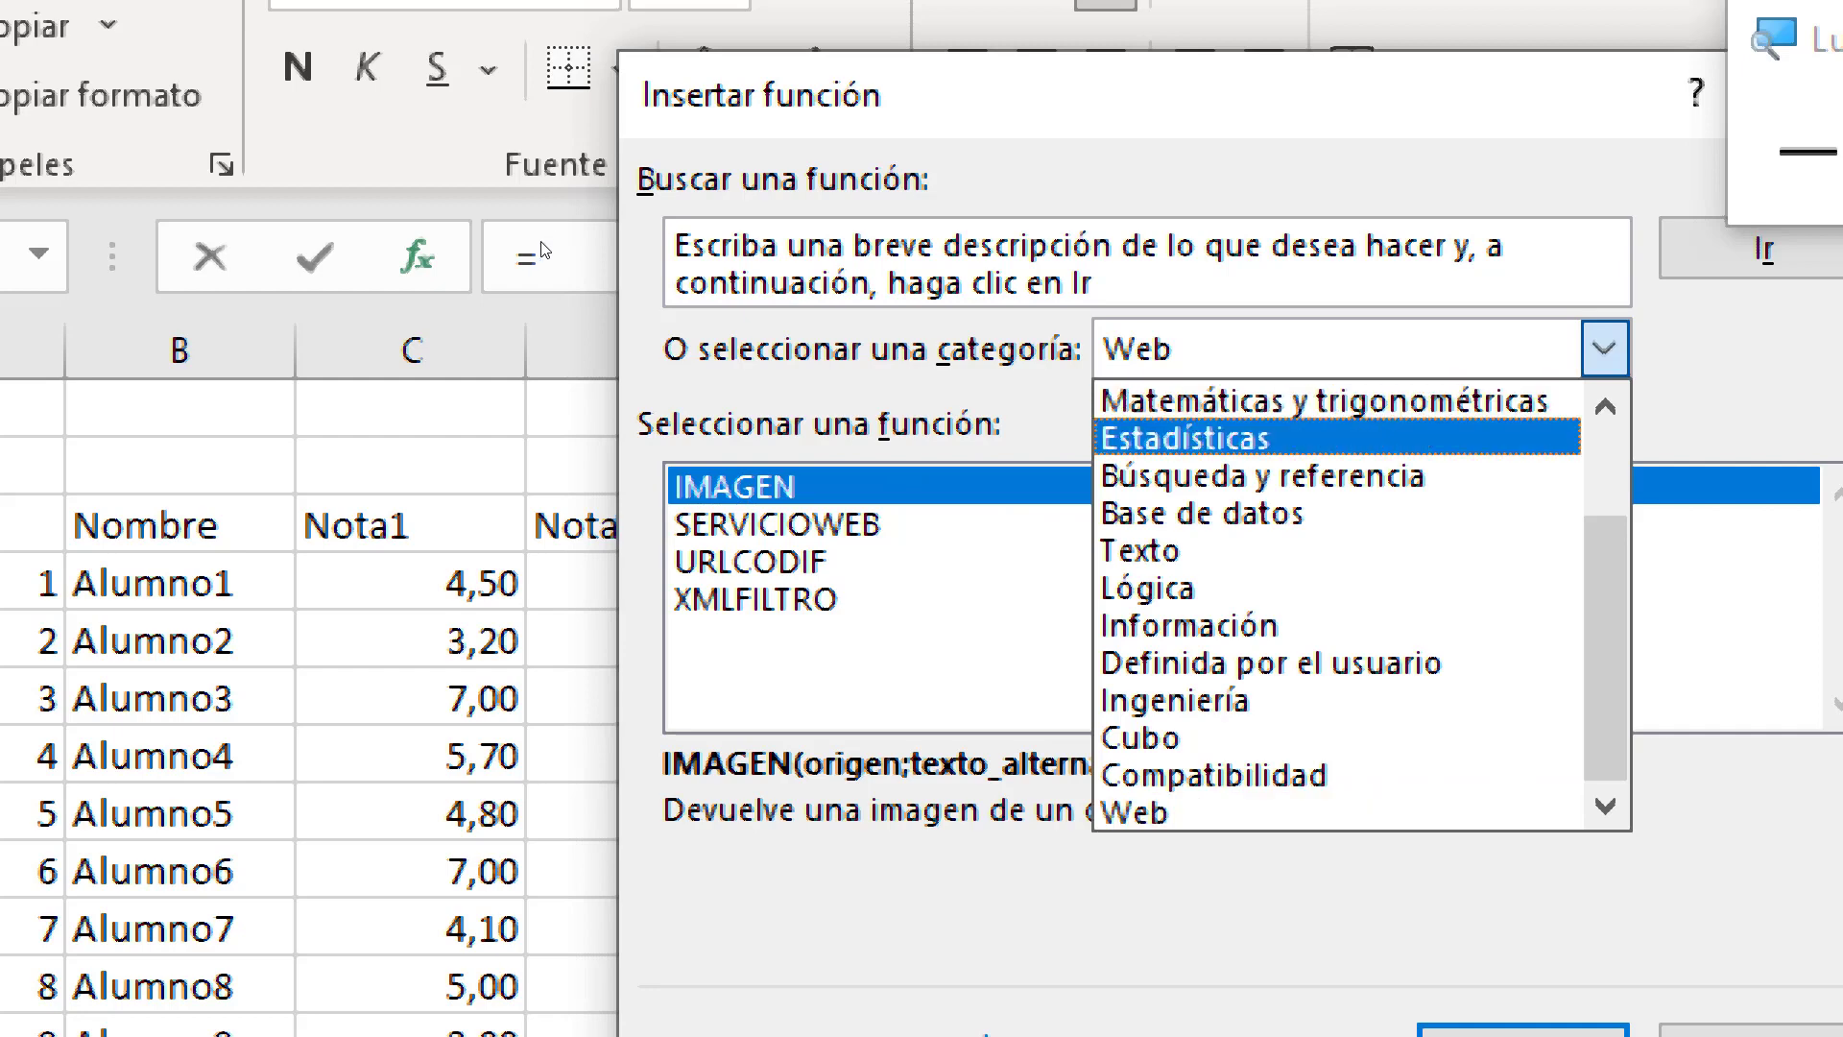
{"action": "scroll", "coordinate": [1565, 437], "scroll_direction": "up", "scroll_amount": 2}
{"action": "key", "text": "Up"}
{"action": "key", "text": "Up"}
{"action": "key", "text": "Up"}
{"action": "key", "text": "Up"}
{"action": "key", "text": "Up"}
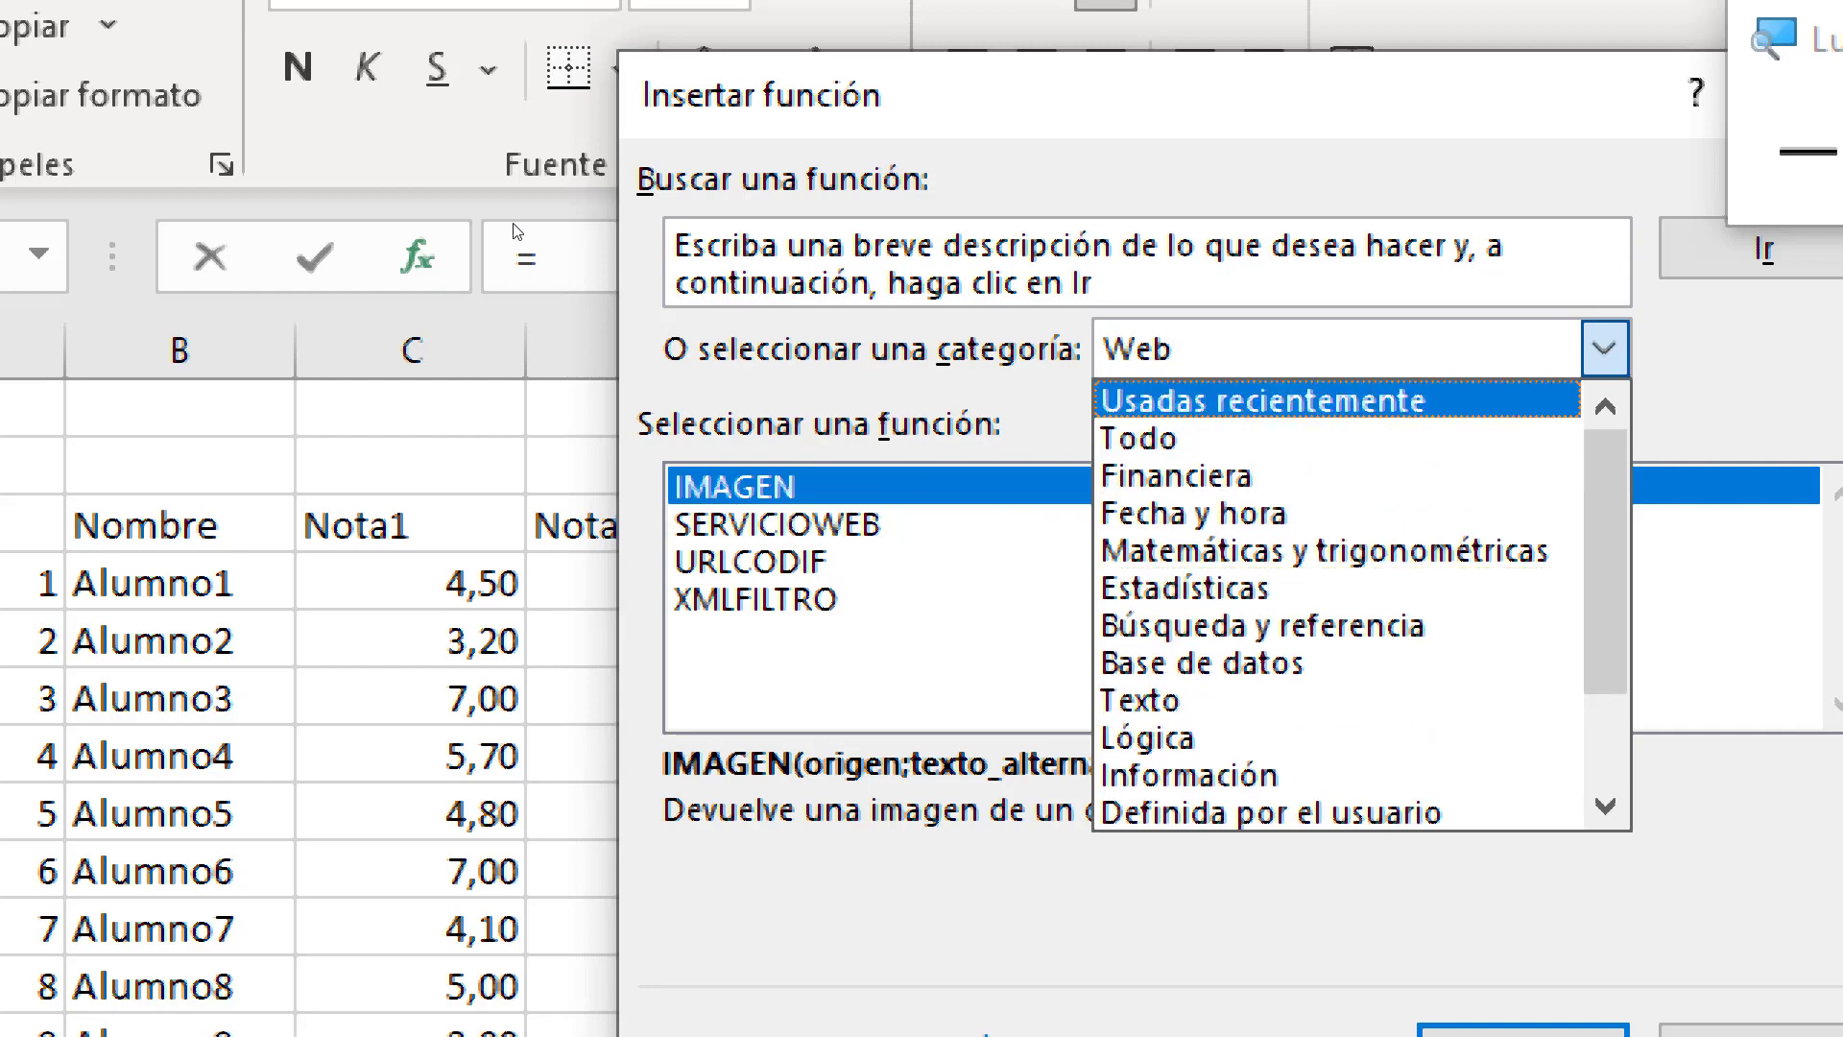
{"action": "key", "text": "Return"}
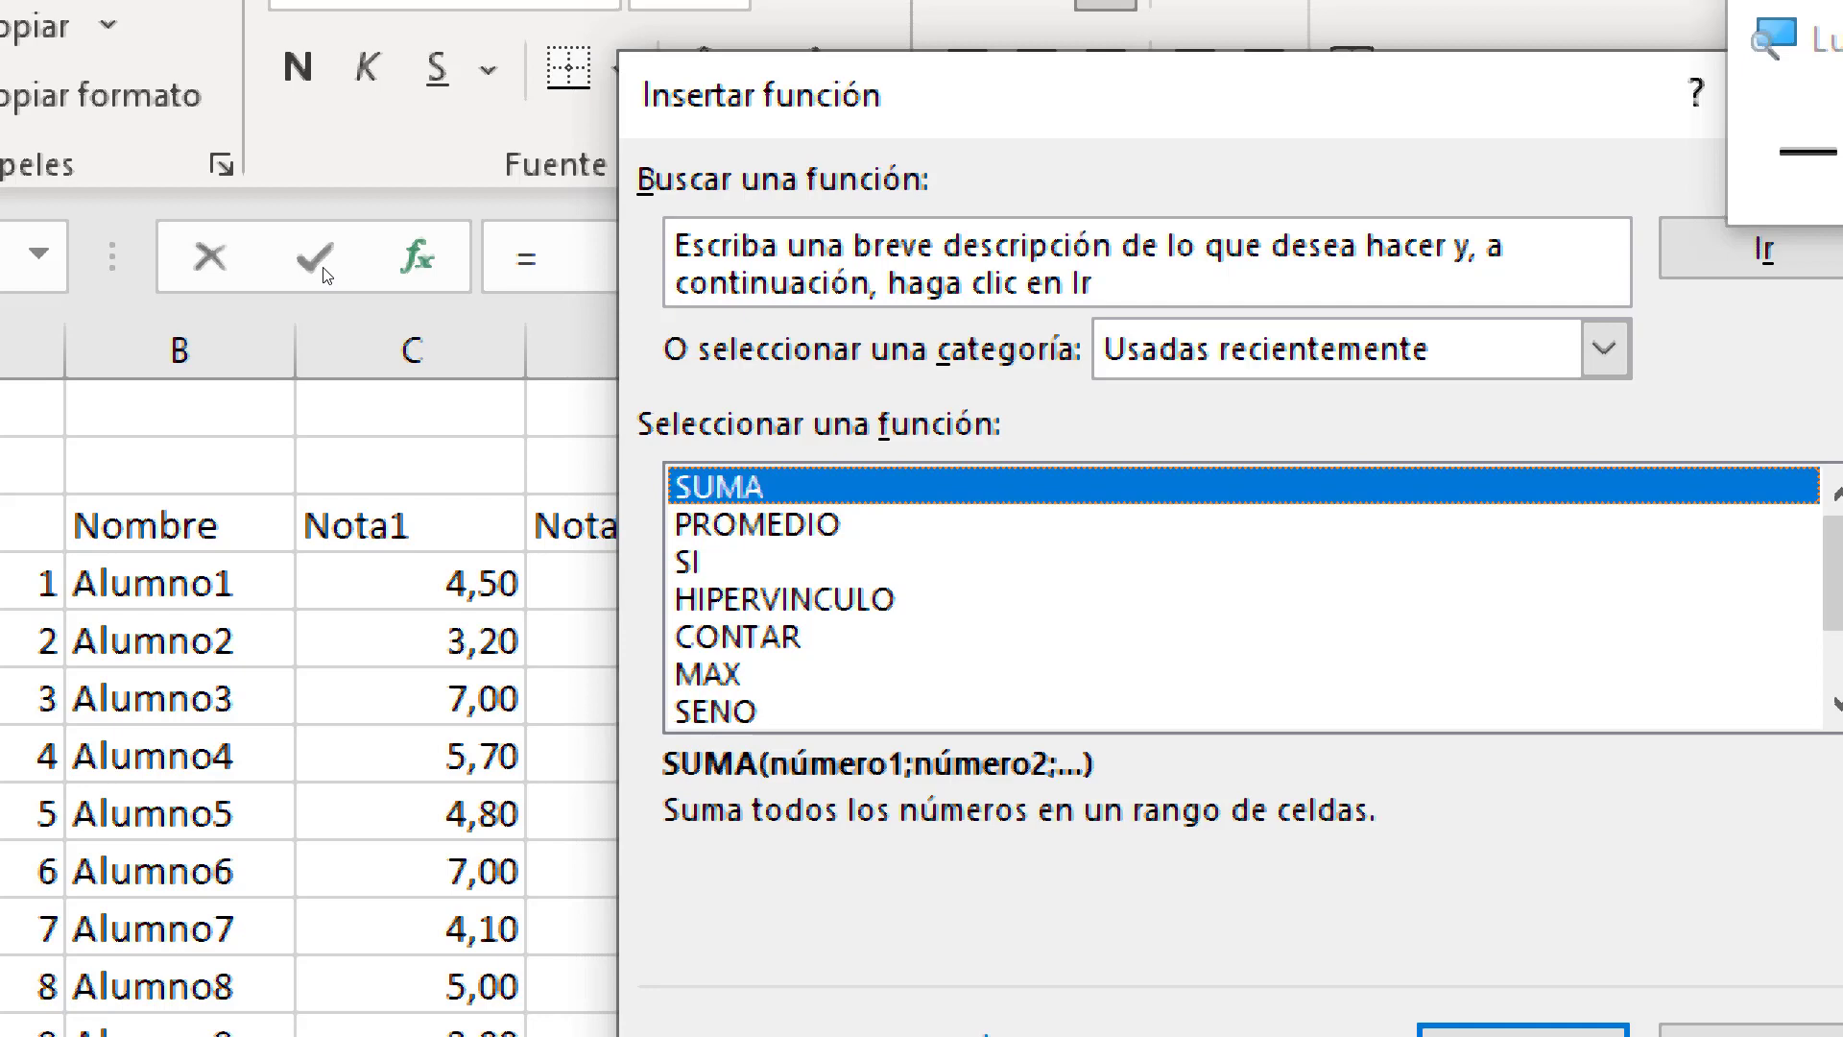
{"action": "key", "text": "Down"}
{"action": "key", "text": "Return"}
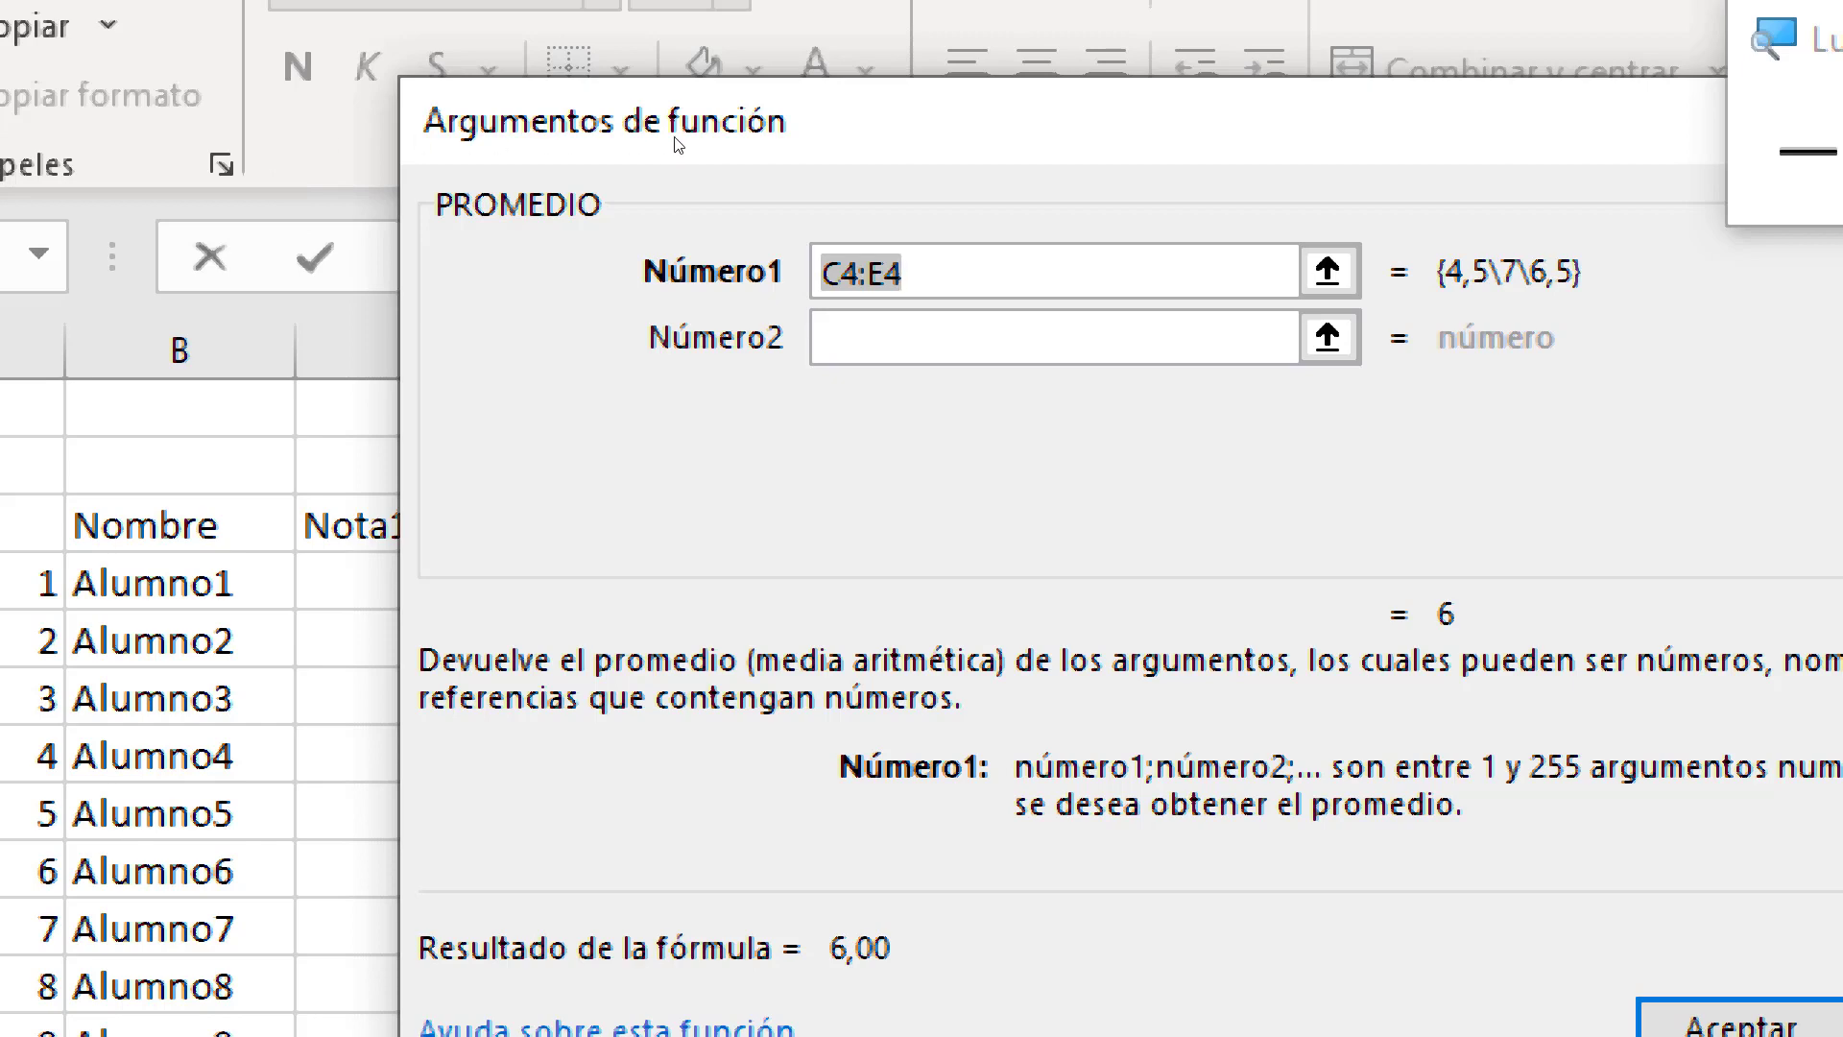
Move the function arguments dialog off the grade table so that the marks and cell F4 are uncovered
{"action": "key", "text": "super+minus"}
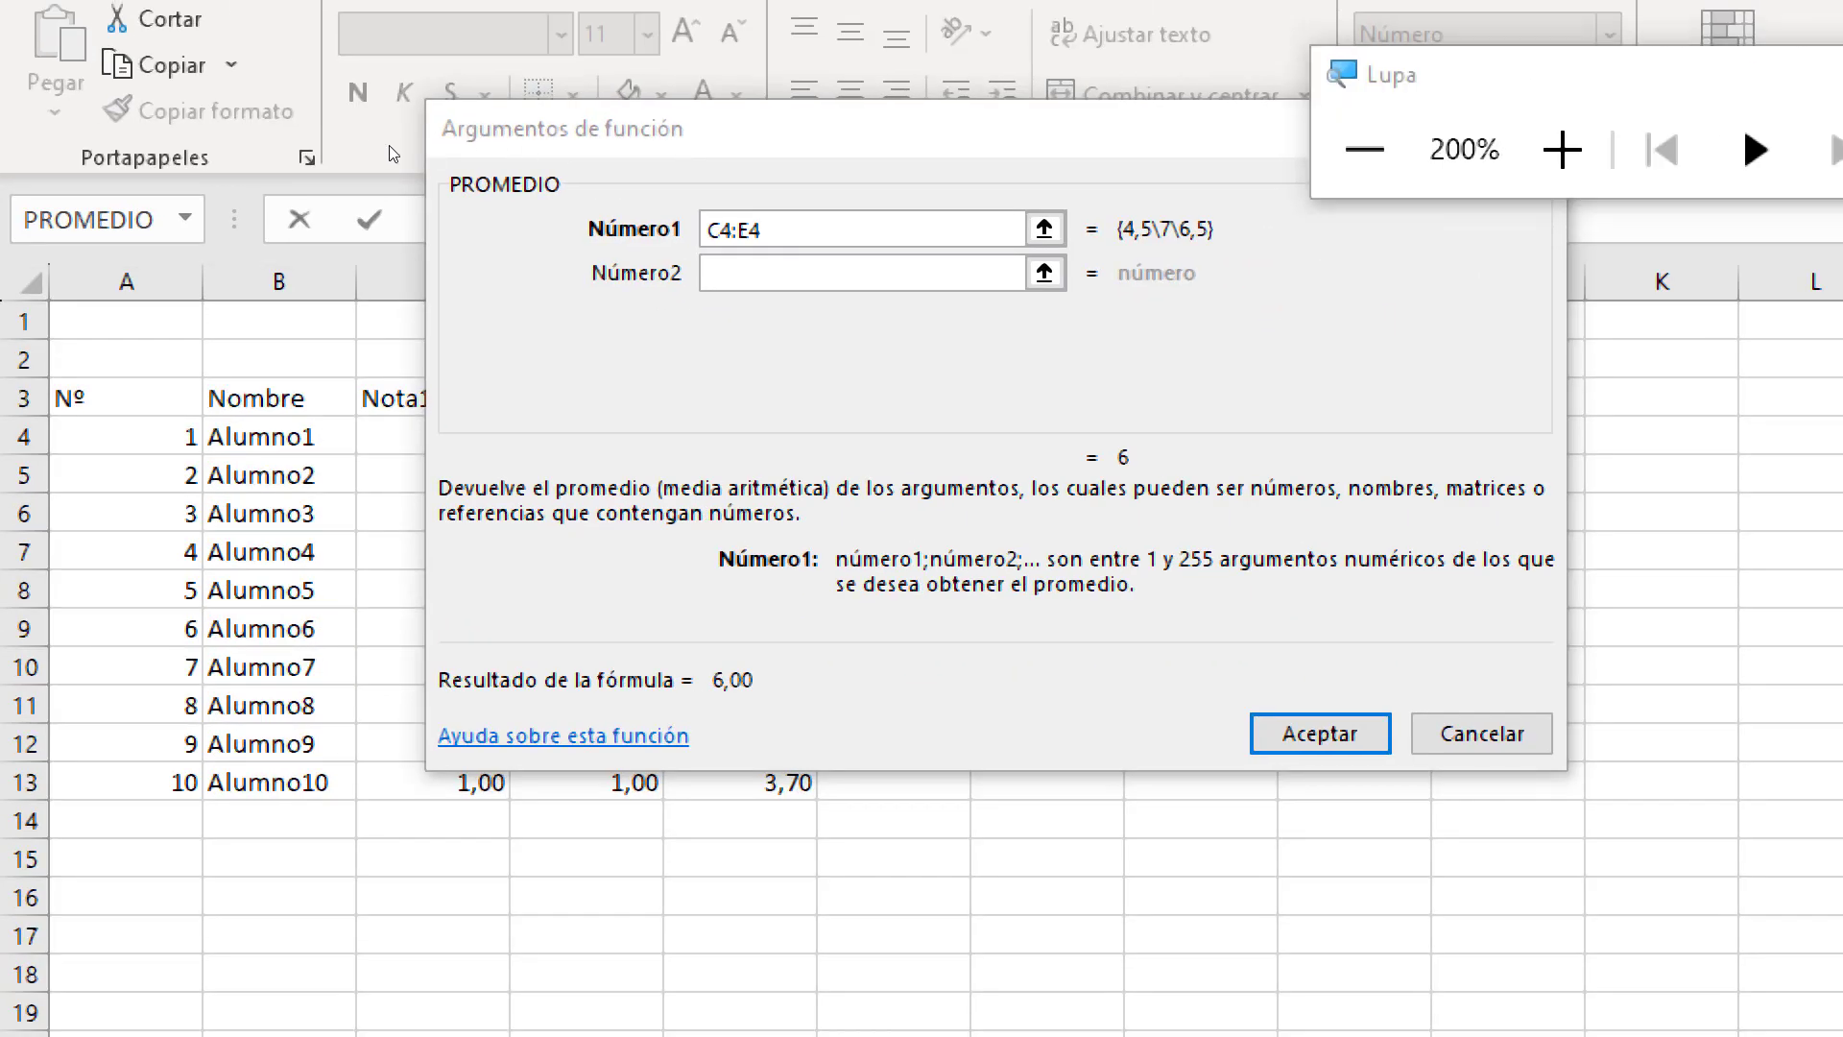
{"action": "left_click_drag", "start_coordinate": [389, 146], "coordinate": [587, 236]}
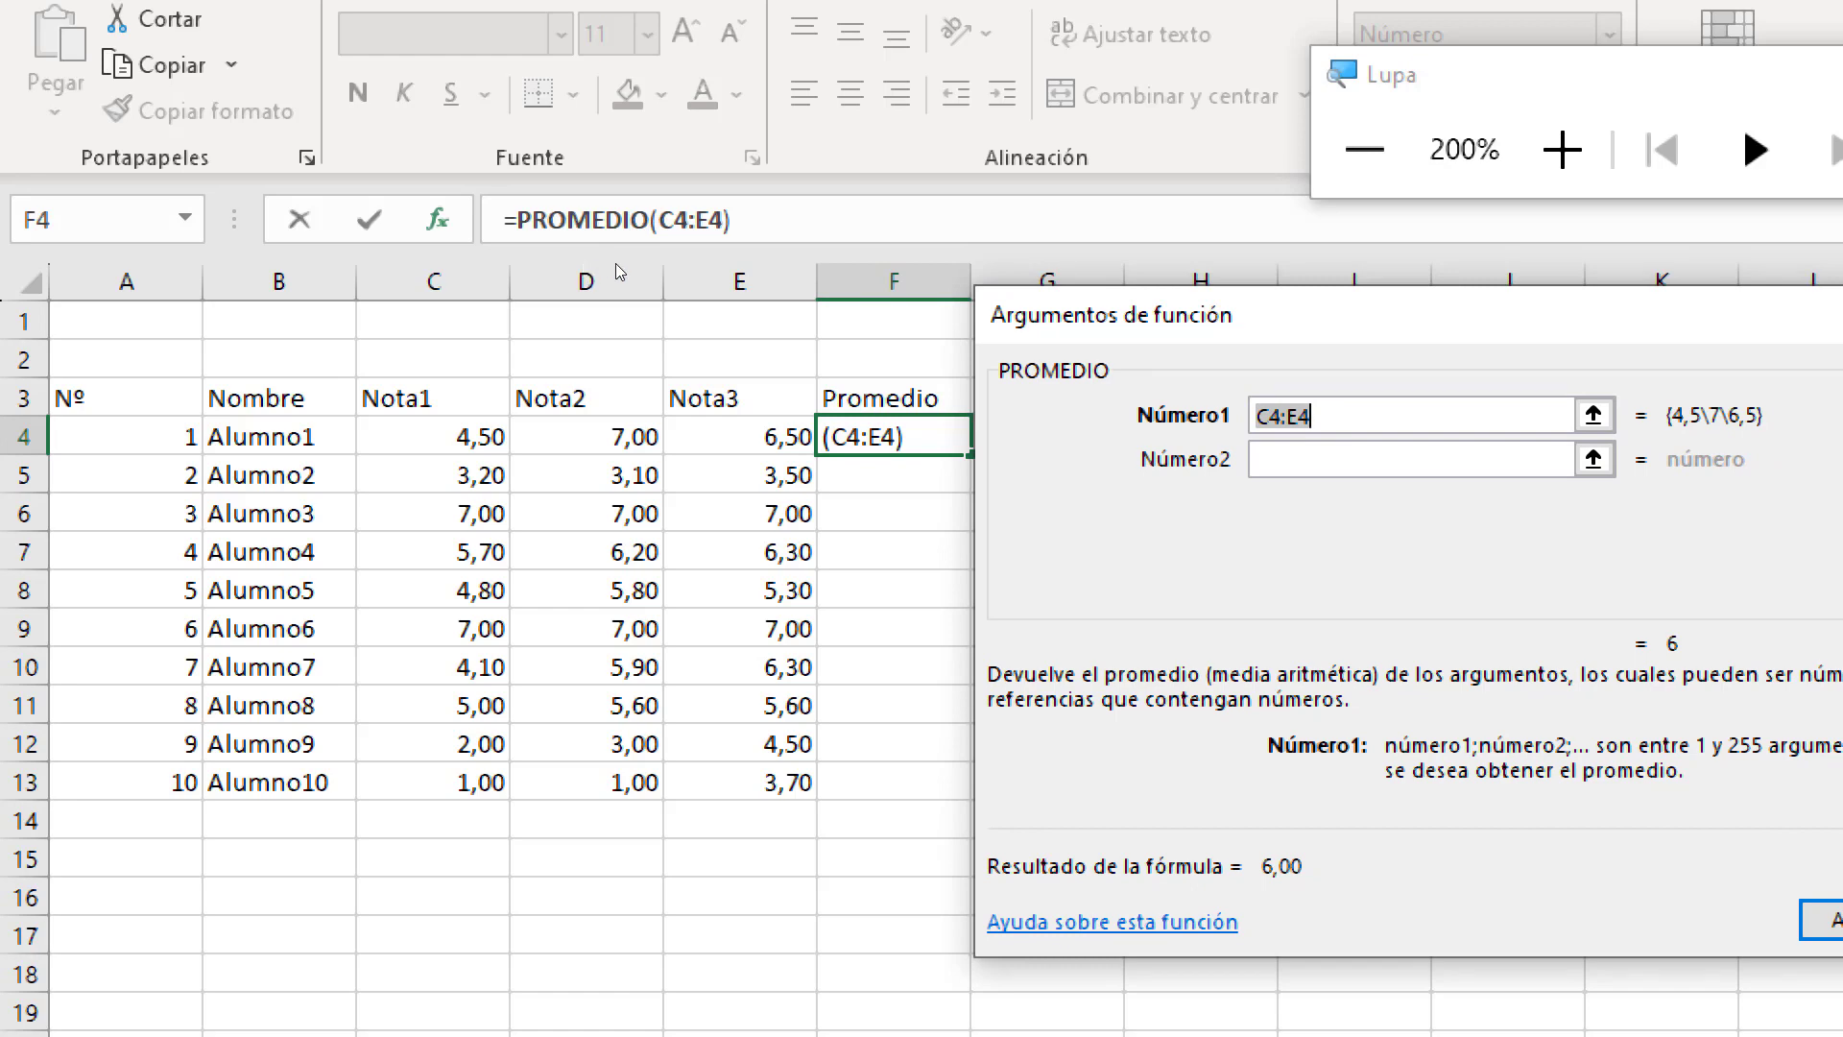
{"action": "key", "text": "super+plus"}
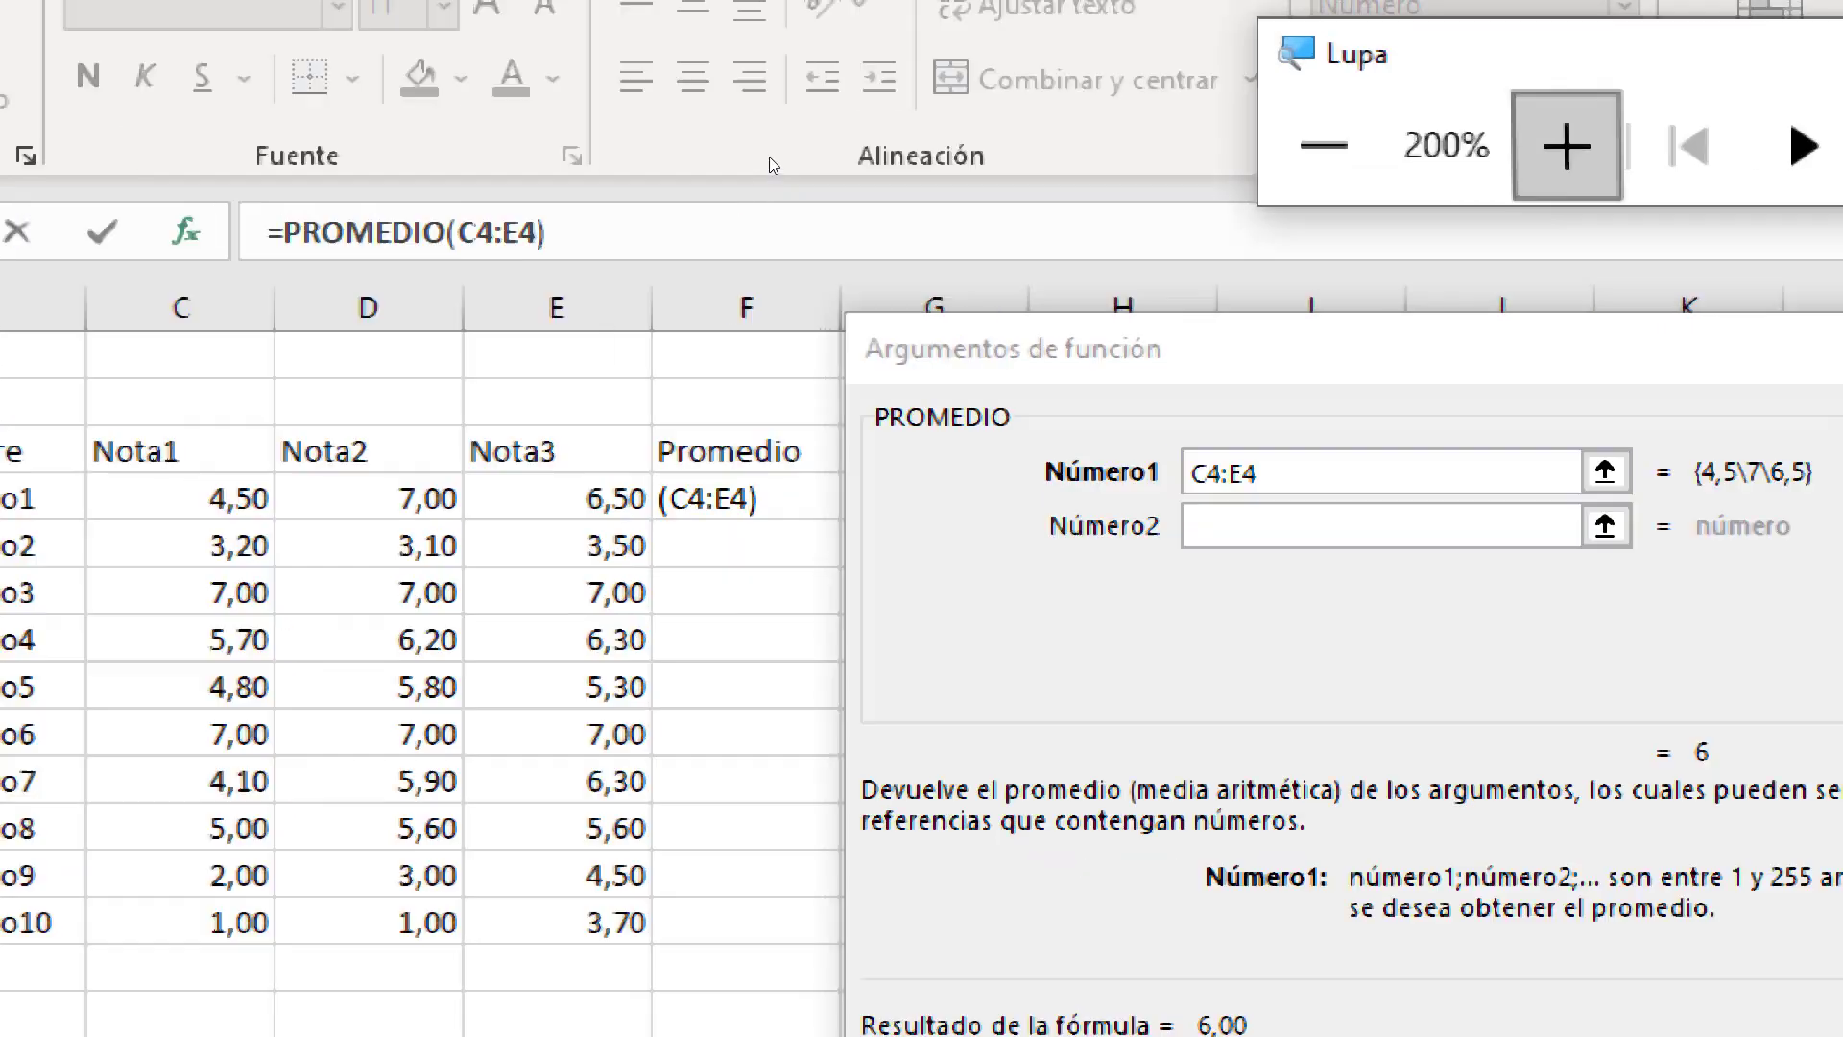
{"action": "key", "text": "super+plus"}
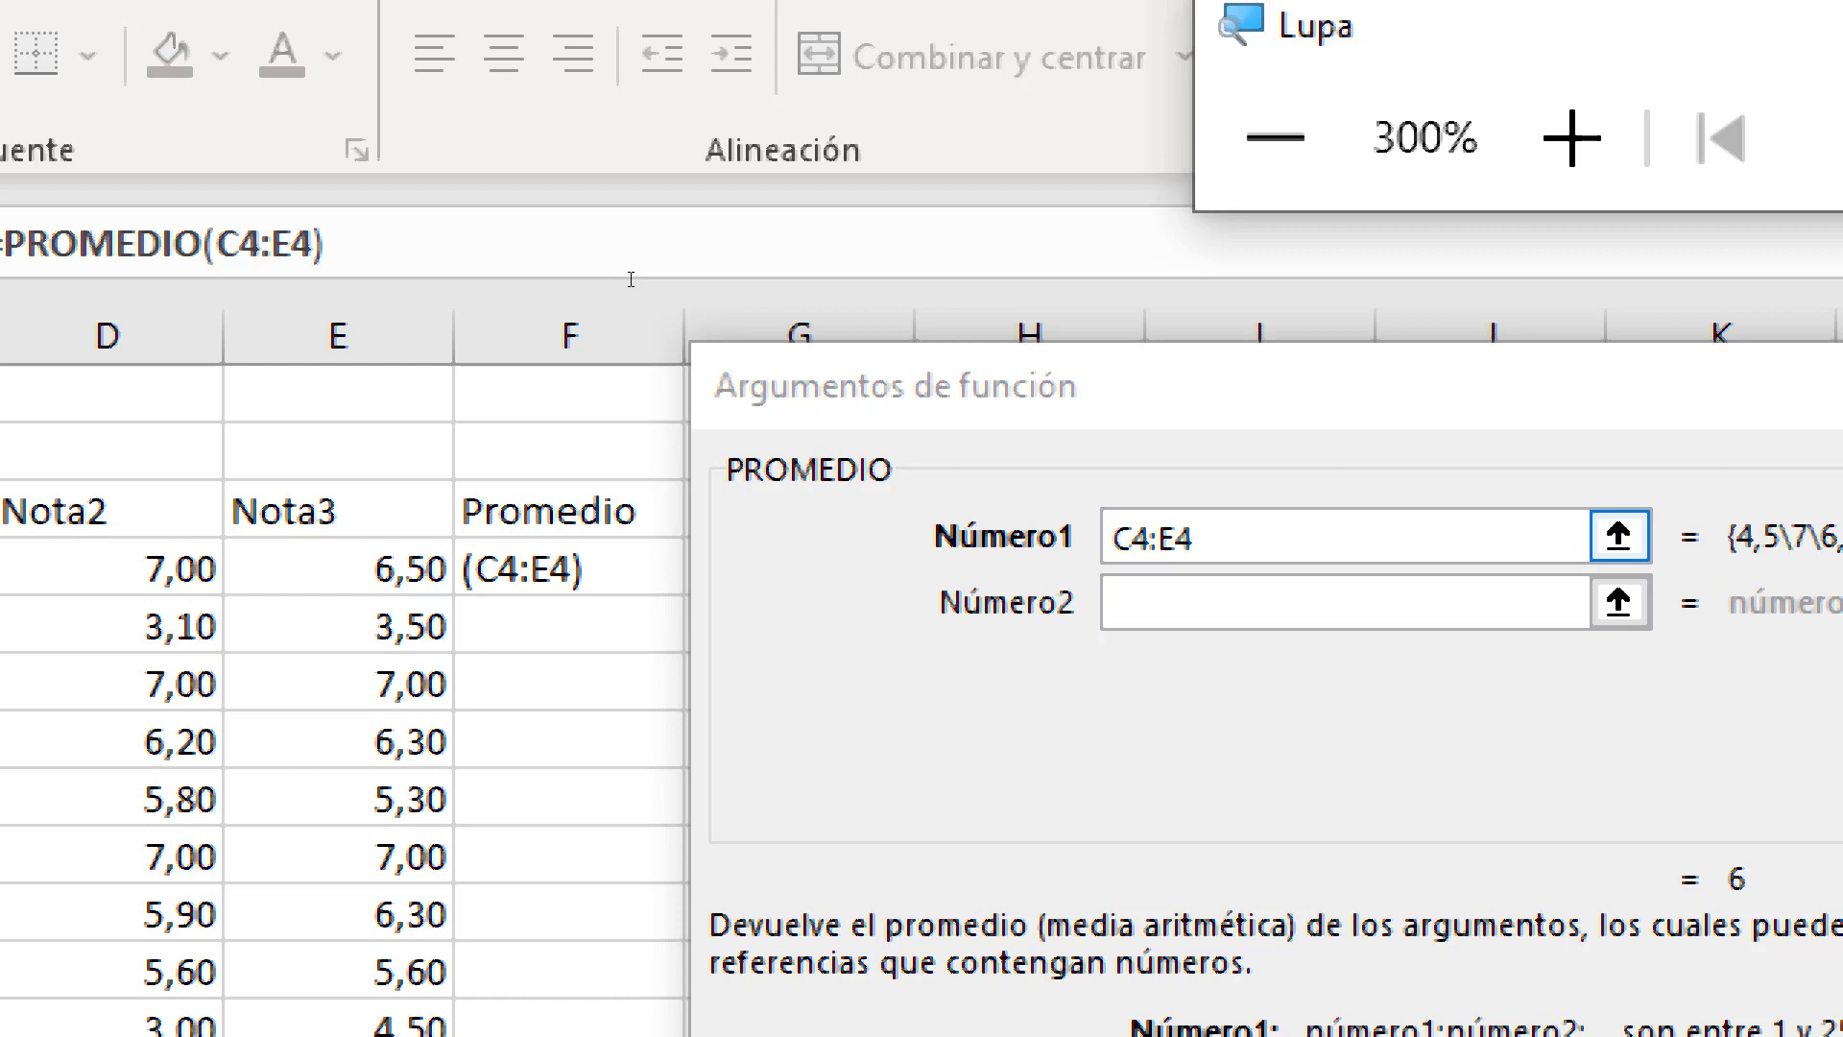
{"action": "left_click", "coordinate": [628, 280]}
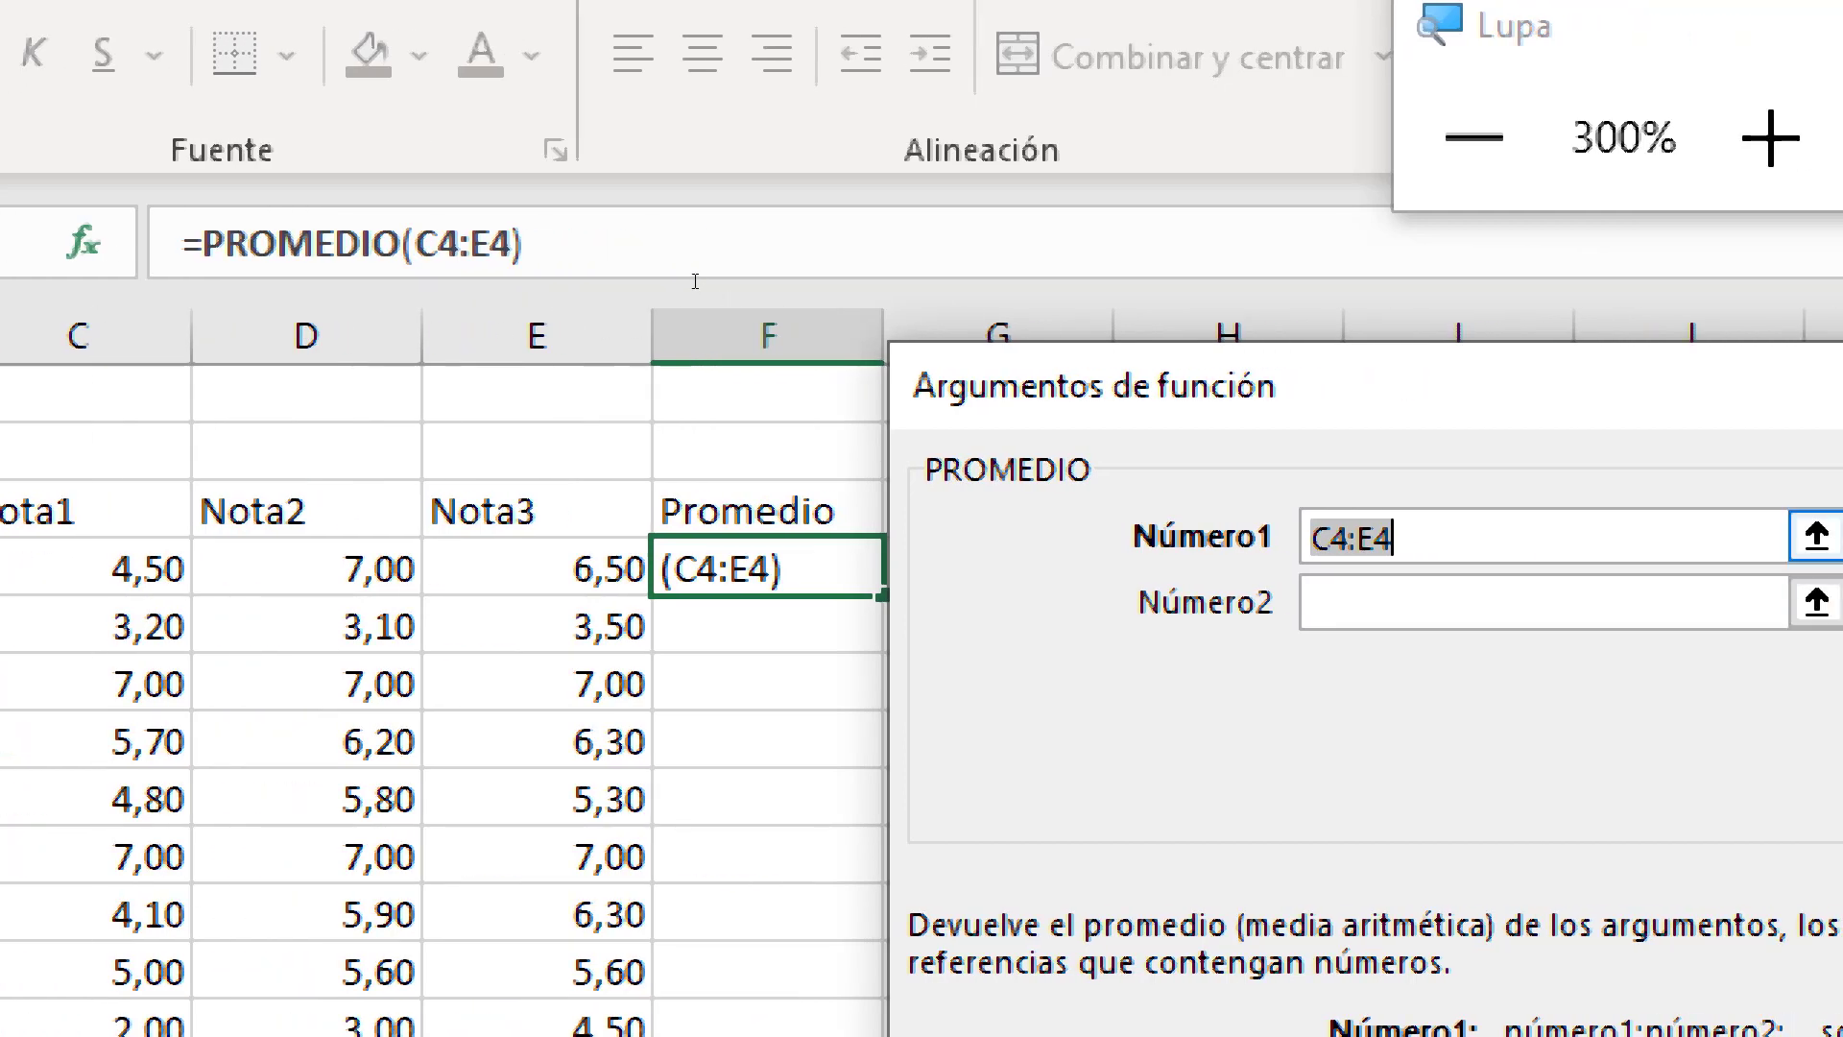
Clear the Número1 argument and fill it by selecting Alumno1's marks in C4:E4 on the sheet
{"action": "key", "text": "BackSpace"}
{"action": "key", "text": "BackSpace"}
{"action": "key", "text": "BackSpace"}
{"action": "key", "text": "BackSpace"}
{"action": "key", "text": "BackSpace"}
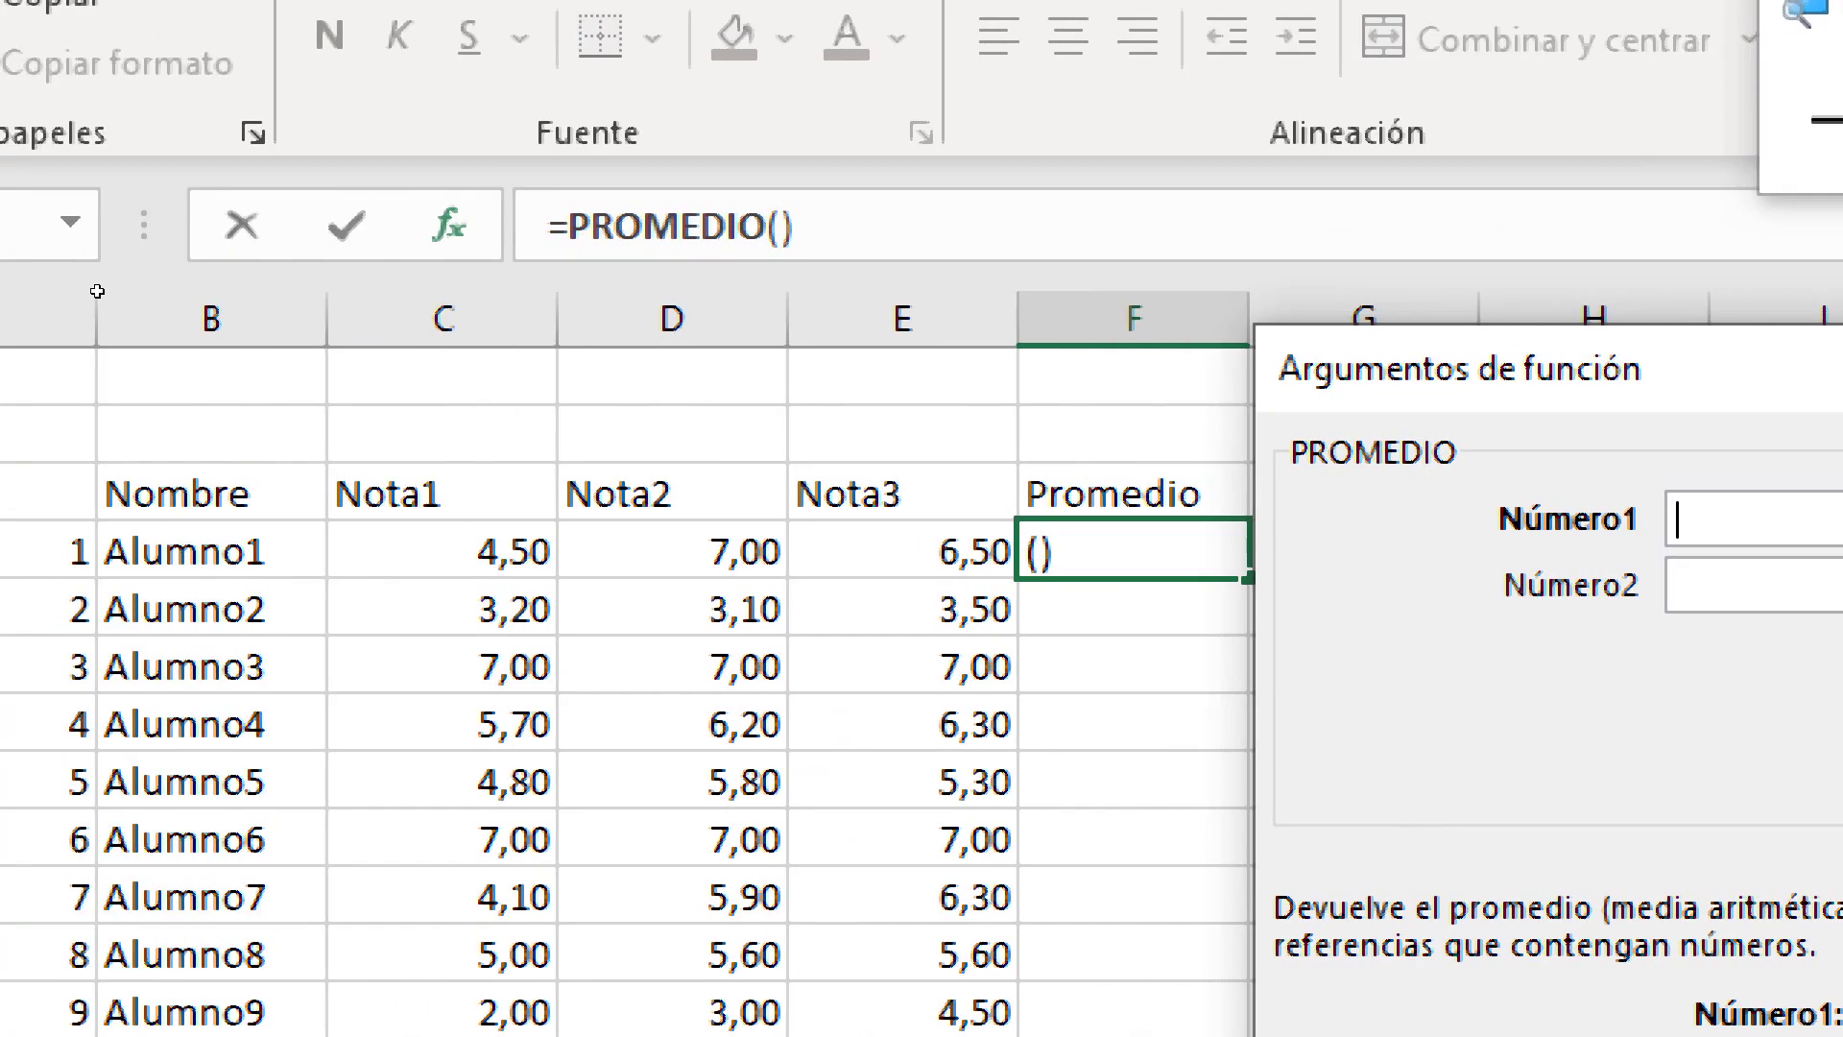
{"action": "left_click_drag", "start_coordinate": [446, 551], "coordinate": [907, 551]}
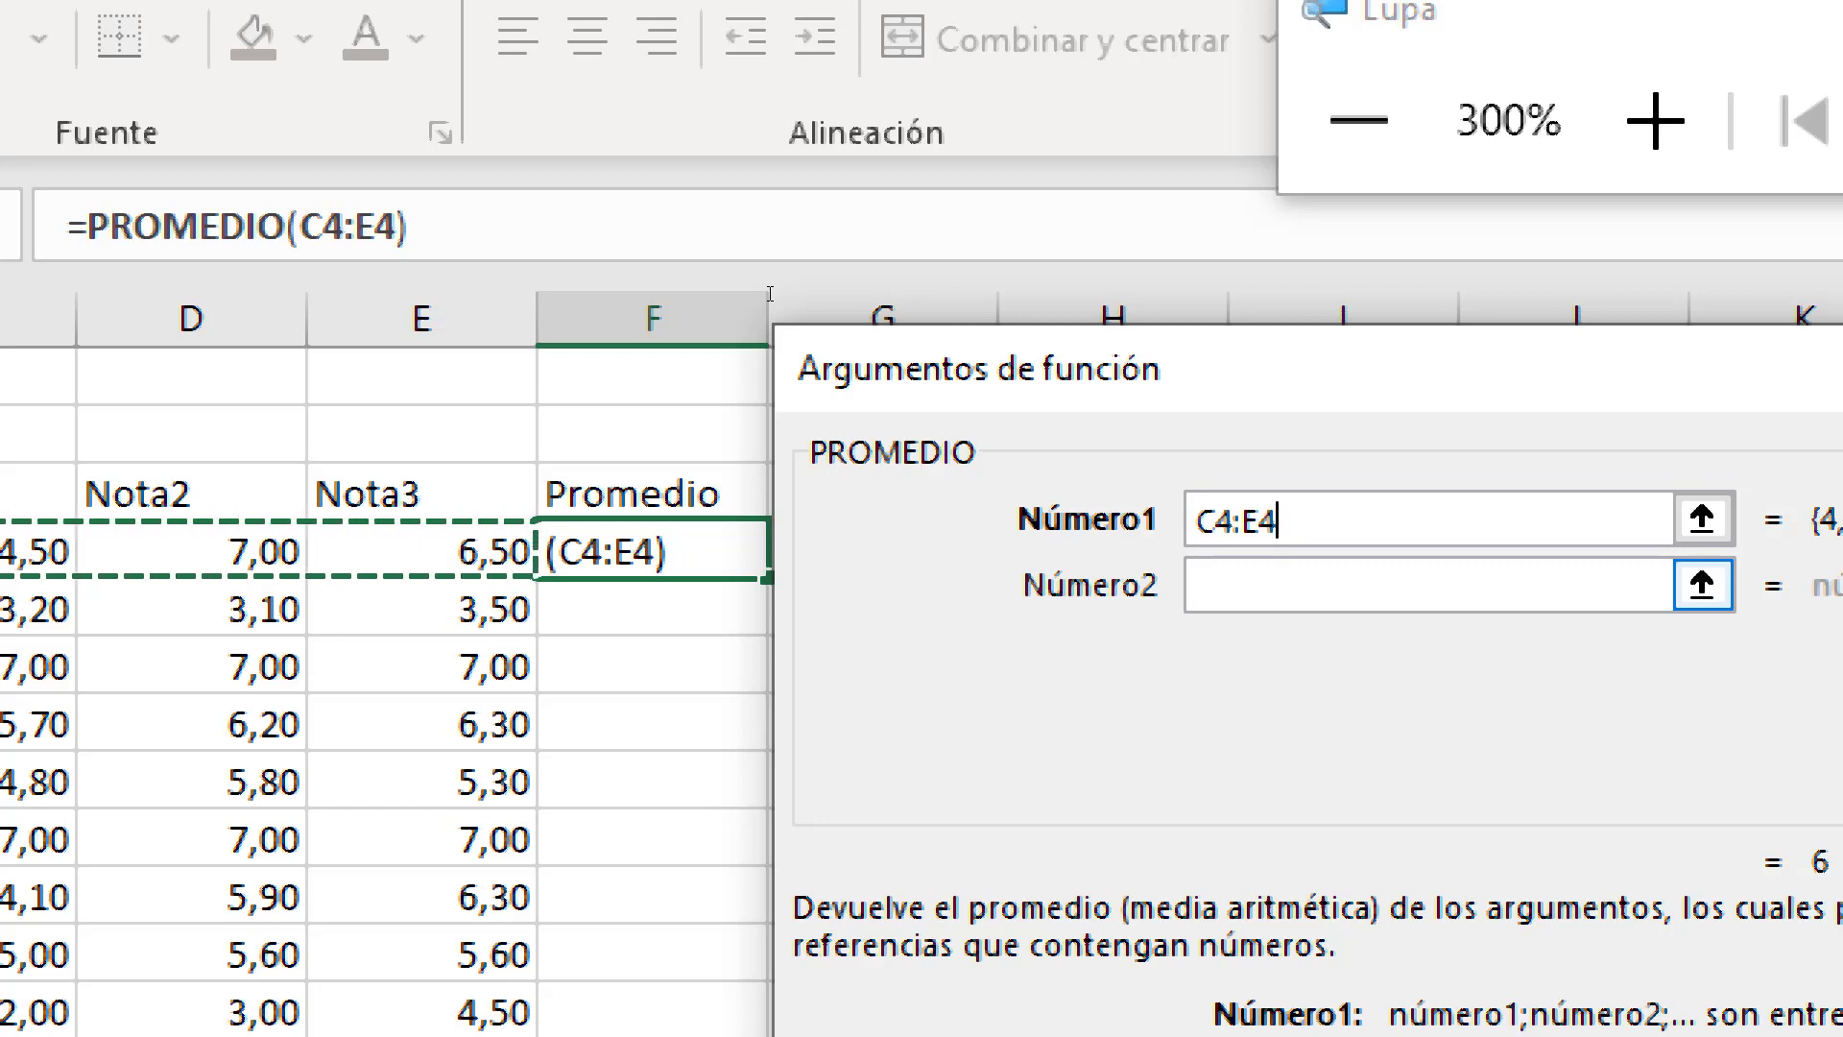
Replace the Número1 argument with the individual cell references C4;E4
{"action": "key", "text": "BackSpace"}
{"action": "key", "text": "BackSpace"}
{"action": "key", "text": "BackSpace"}
{"action": "key", "text": "BackSpace"}
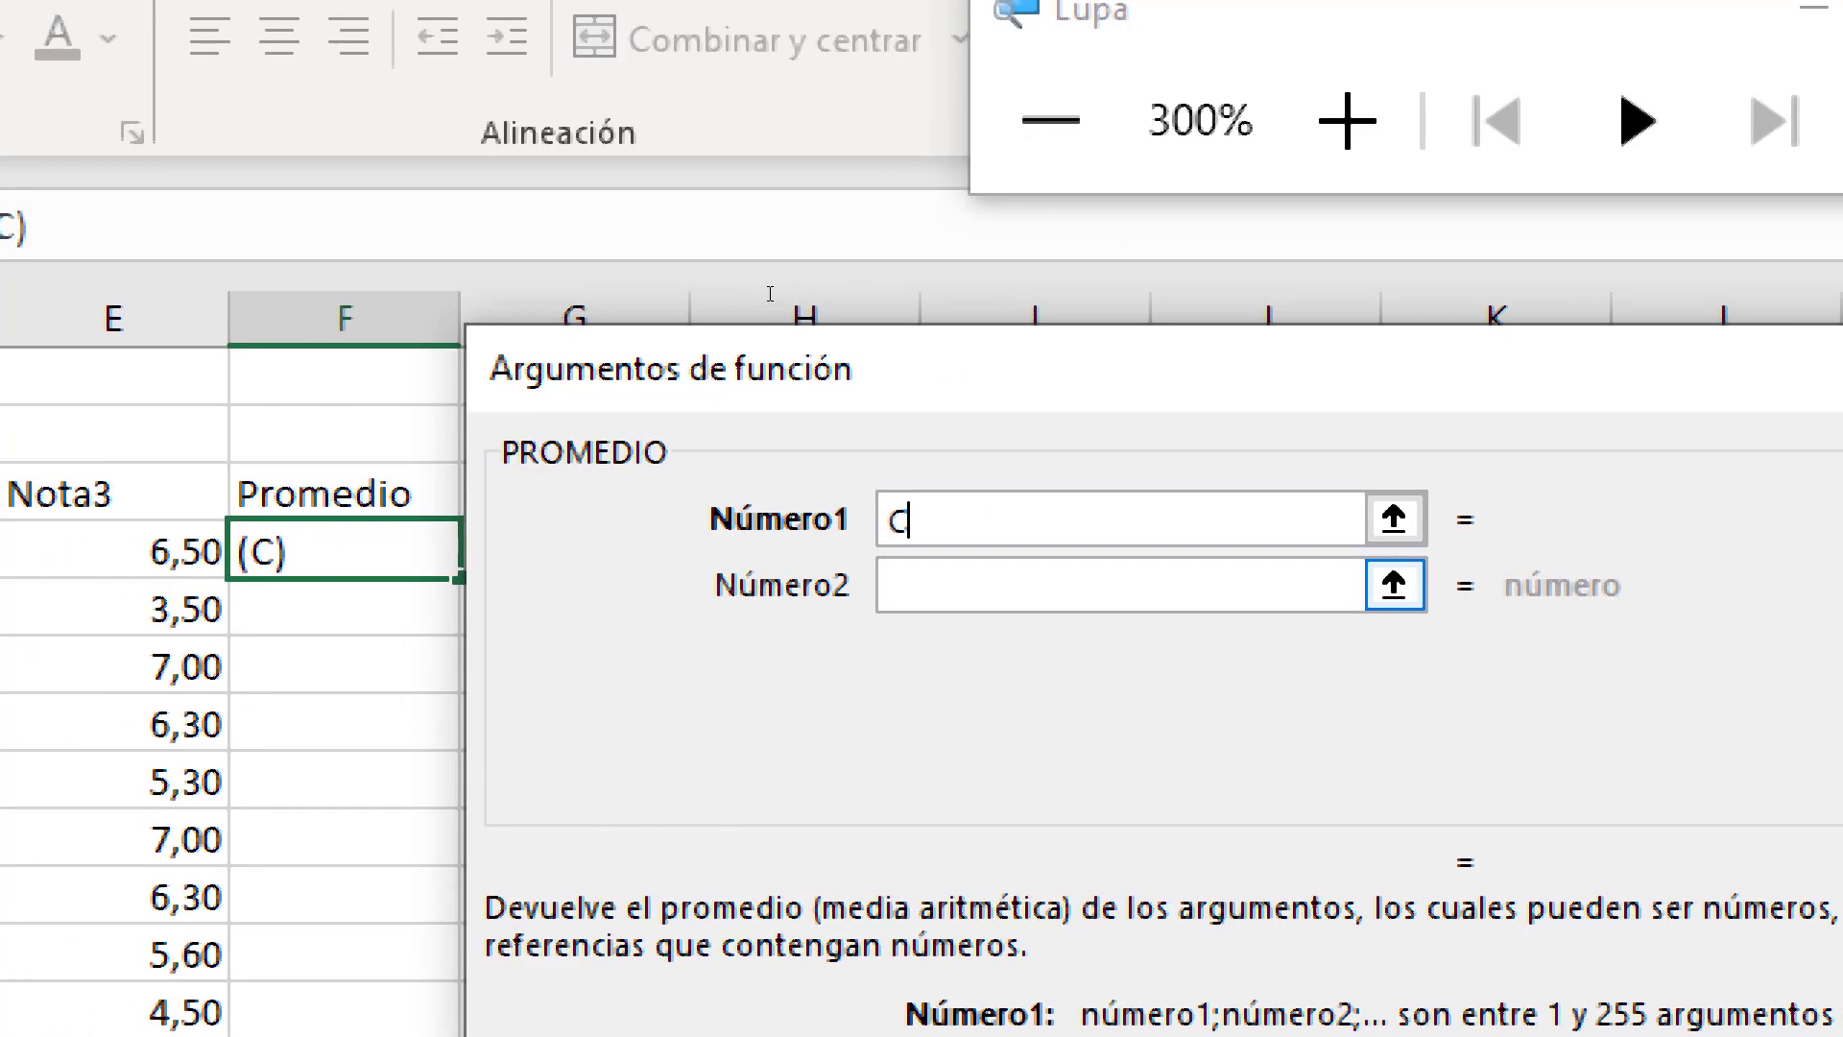
{"action": "key", "text": "BackSpace"}
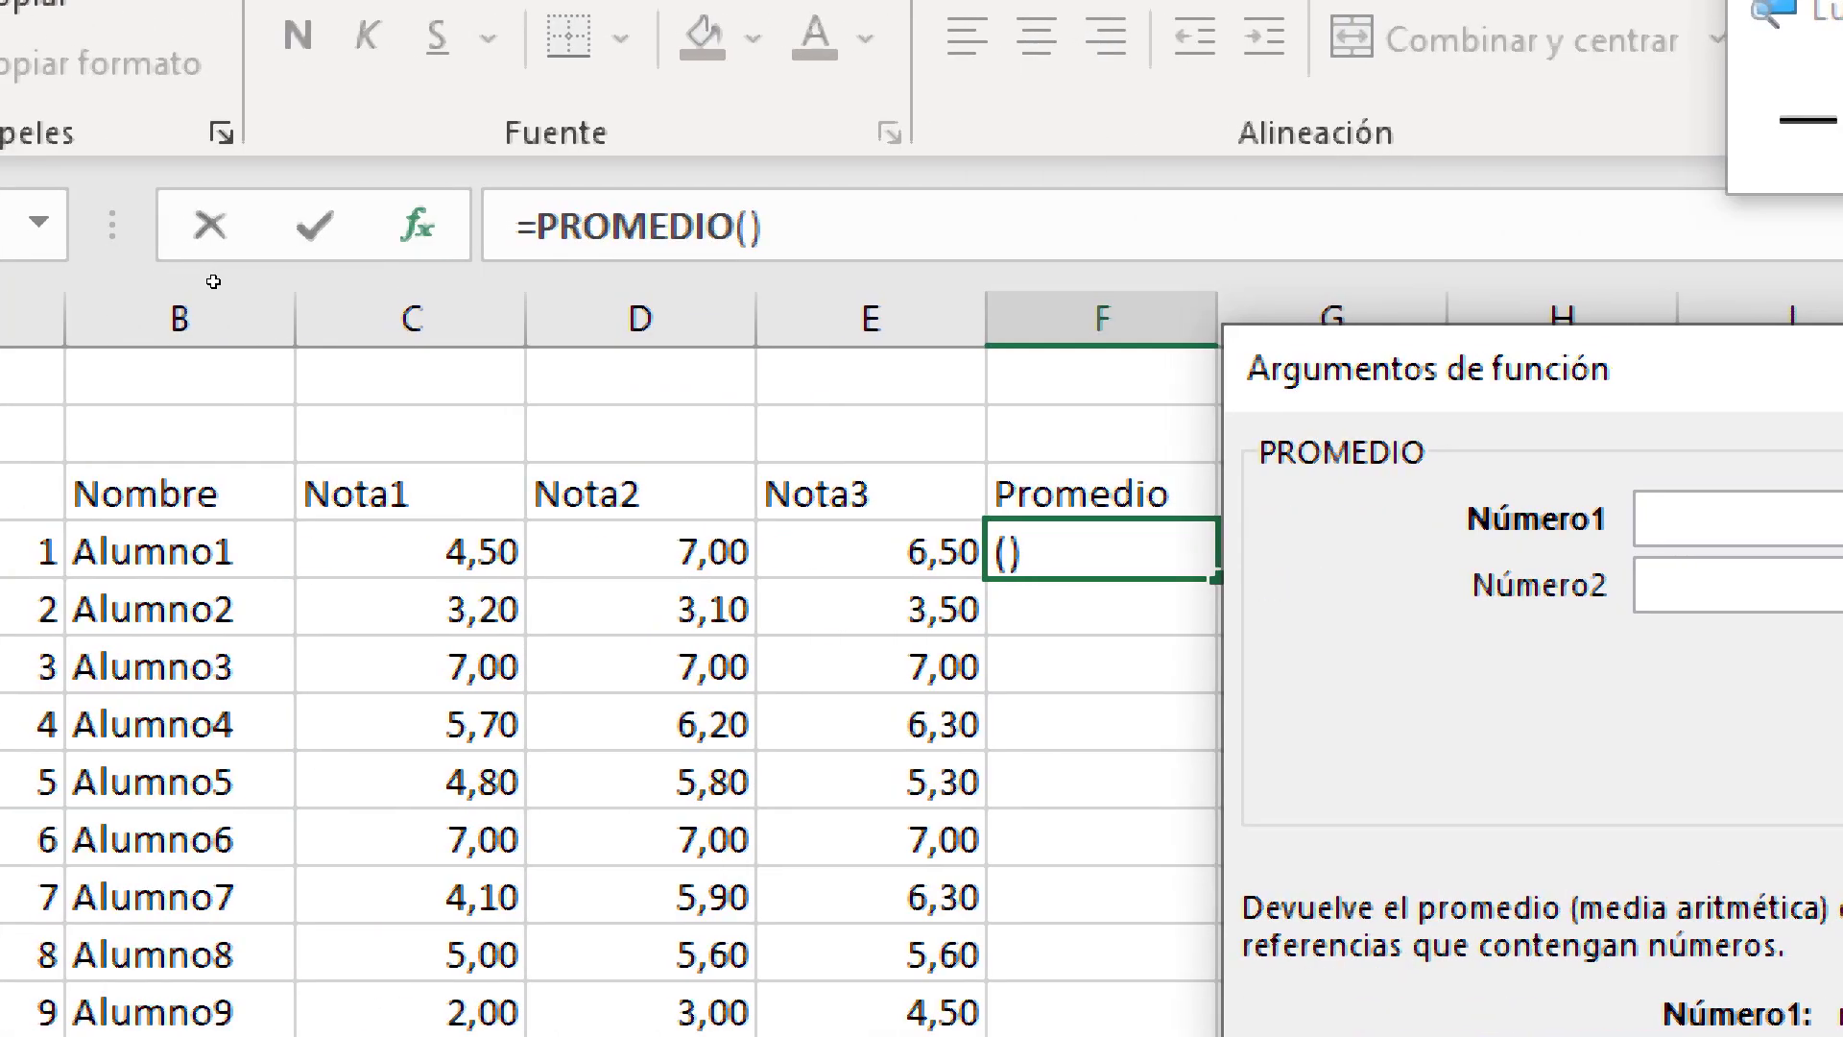
{"action": "type", "text": "C4"}
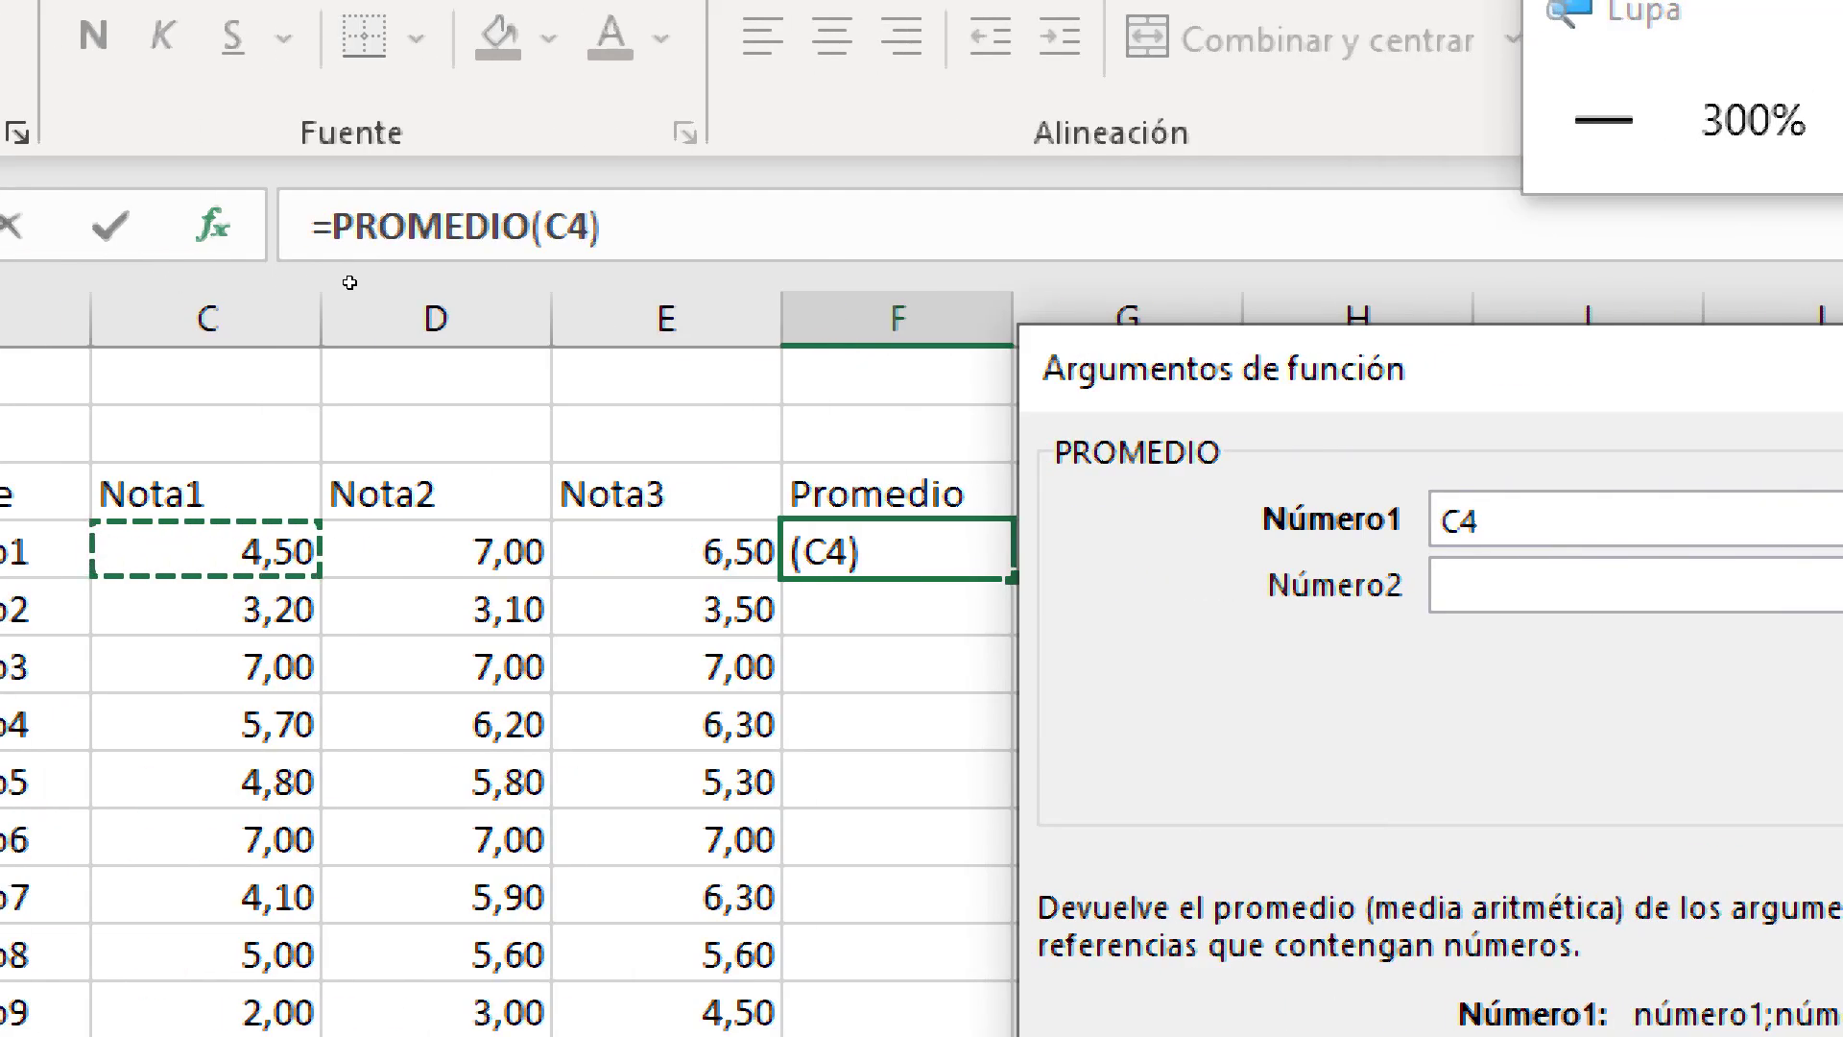
{"action": "type", "text": ";E4"}
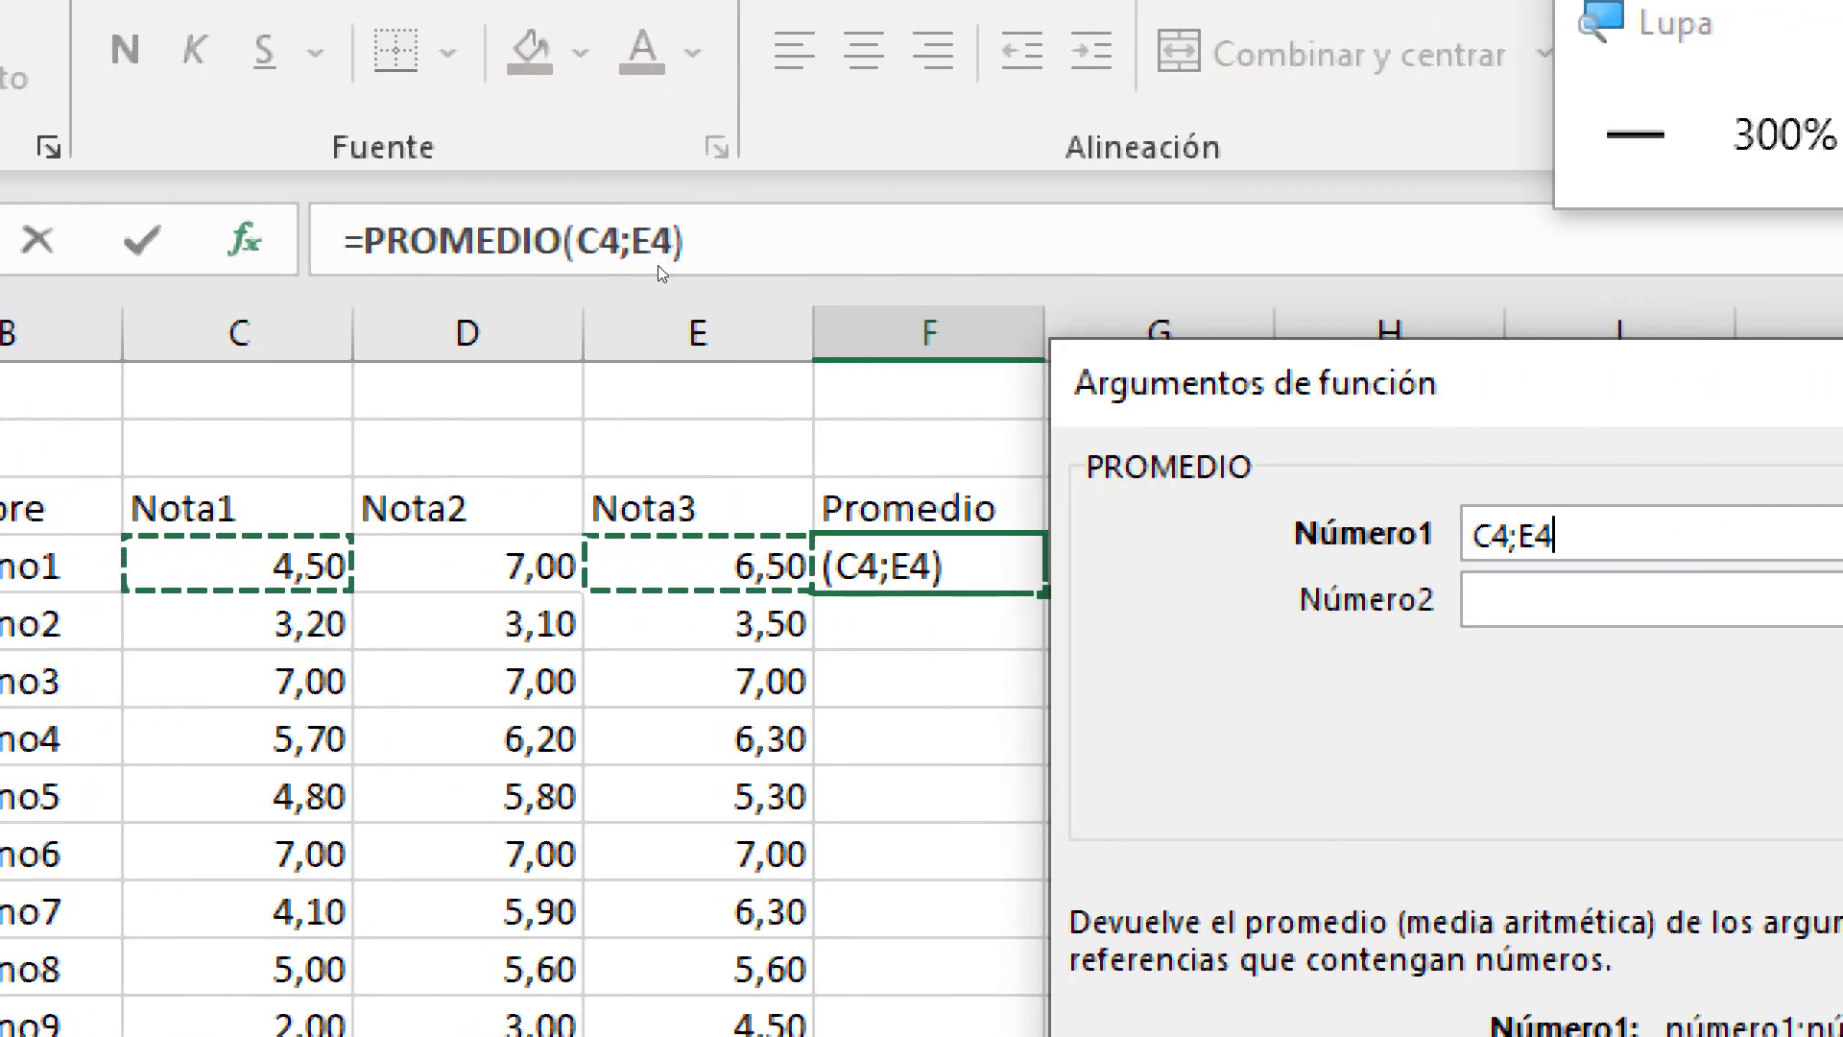
Replace the Número1 argument with the selected range C4:E4 and insert the PROMEDIO formula in F4
{"action": "key", "text": "shift+Home"}
{"action": "key", "text": "BackSpace"}
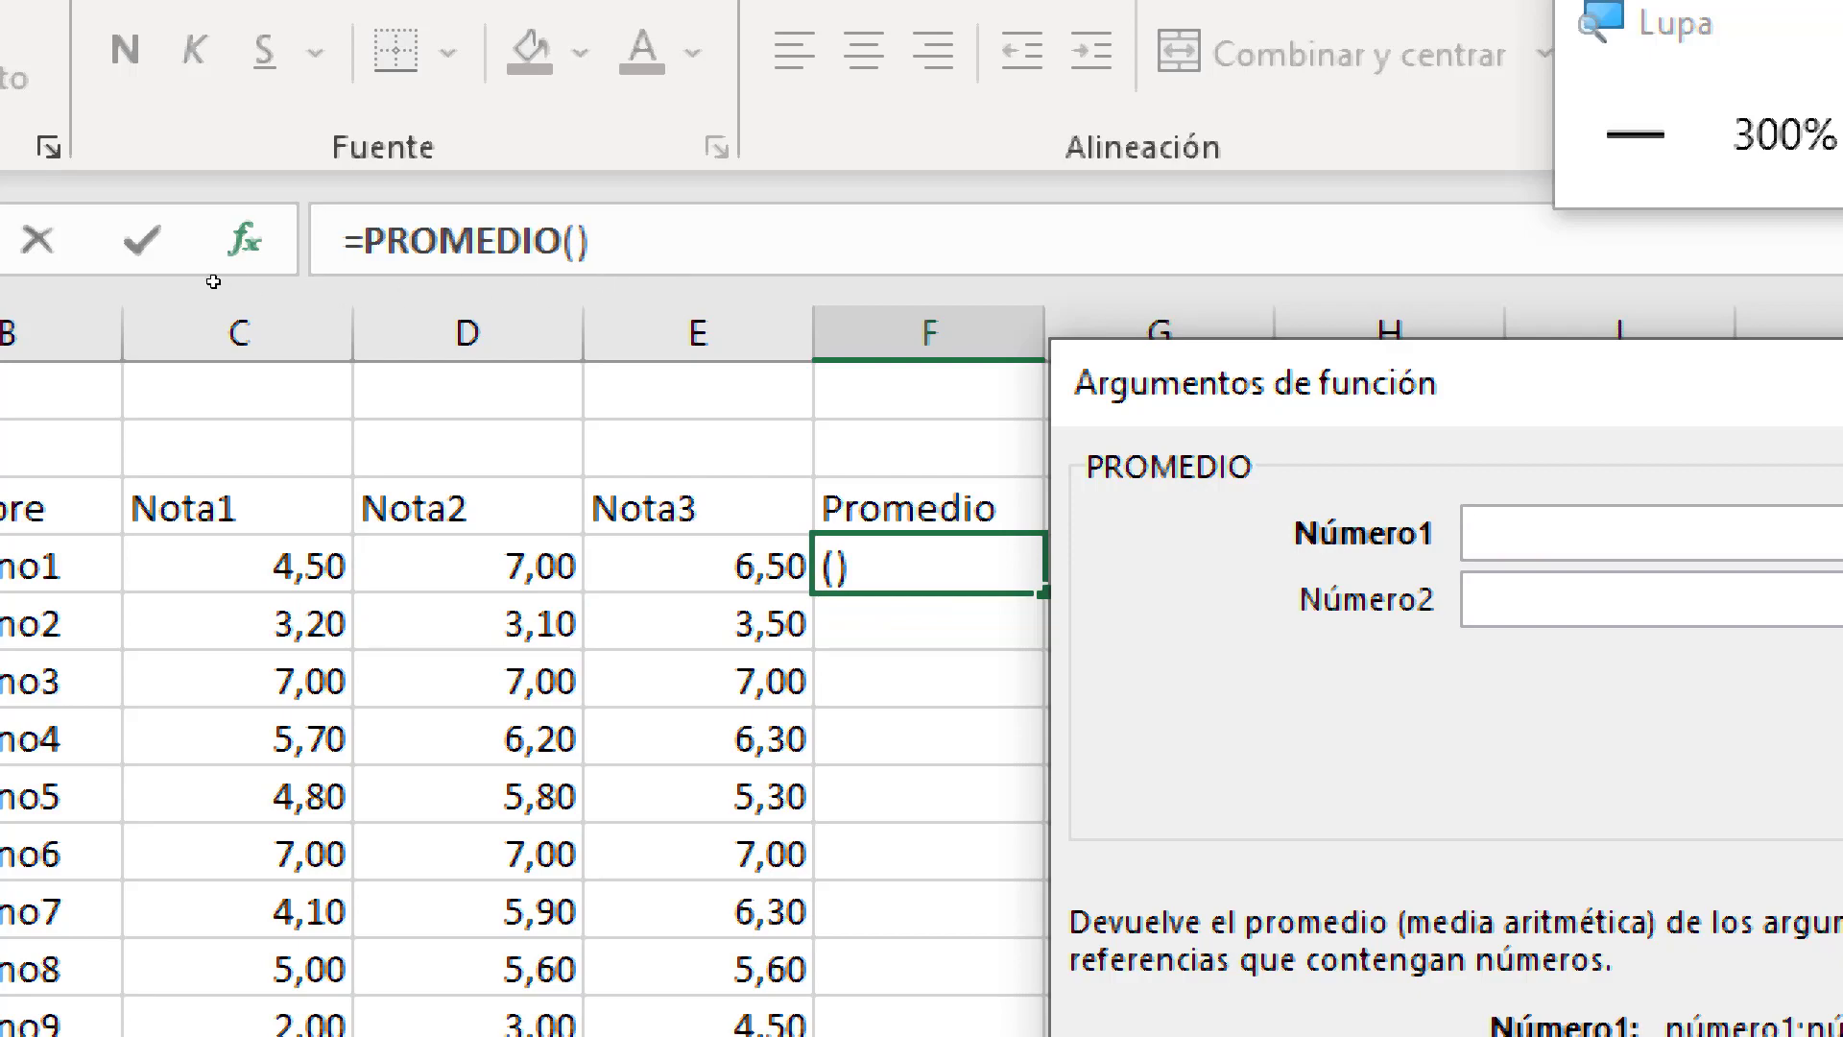
{"action": "left_click_drag", "start_coordinate": [240, 566], "coordinate": [768, 572]}
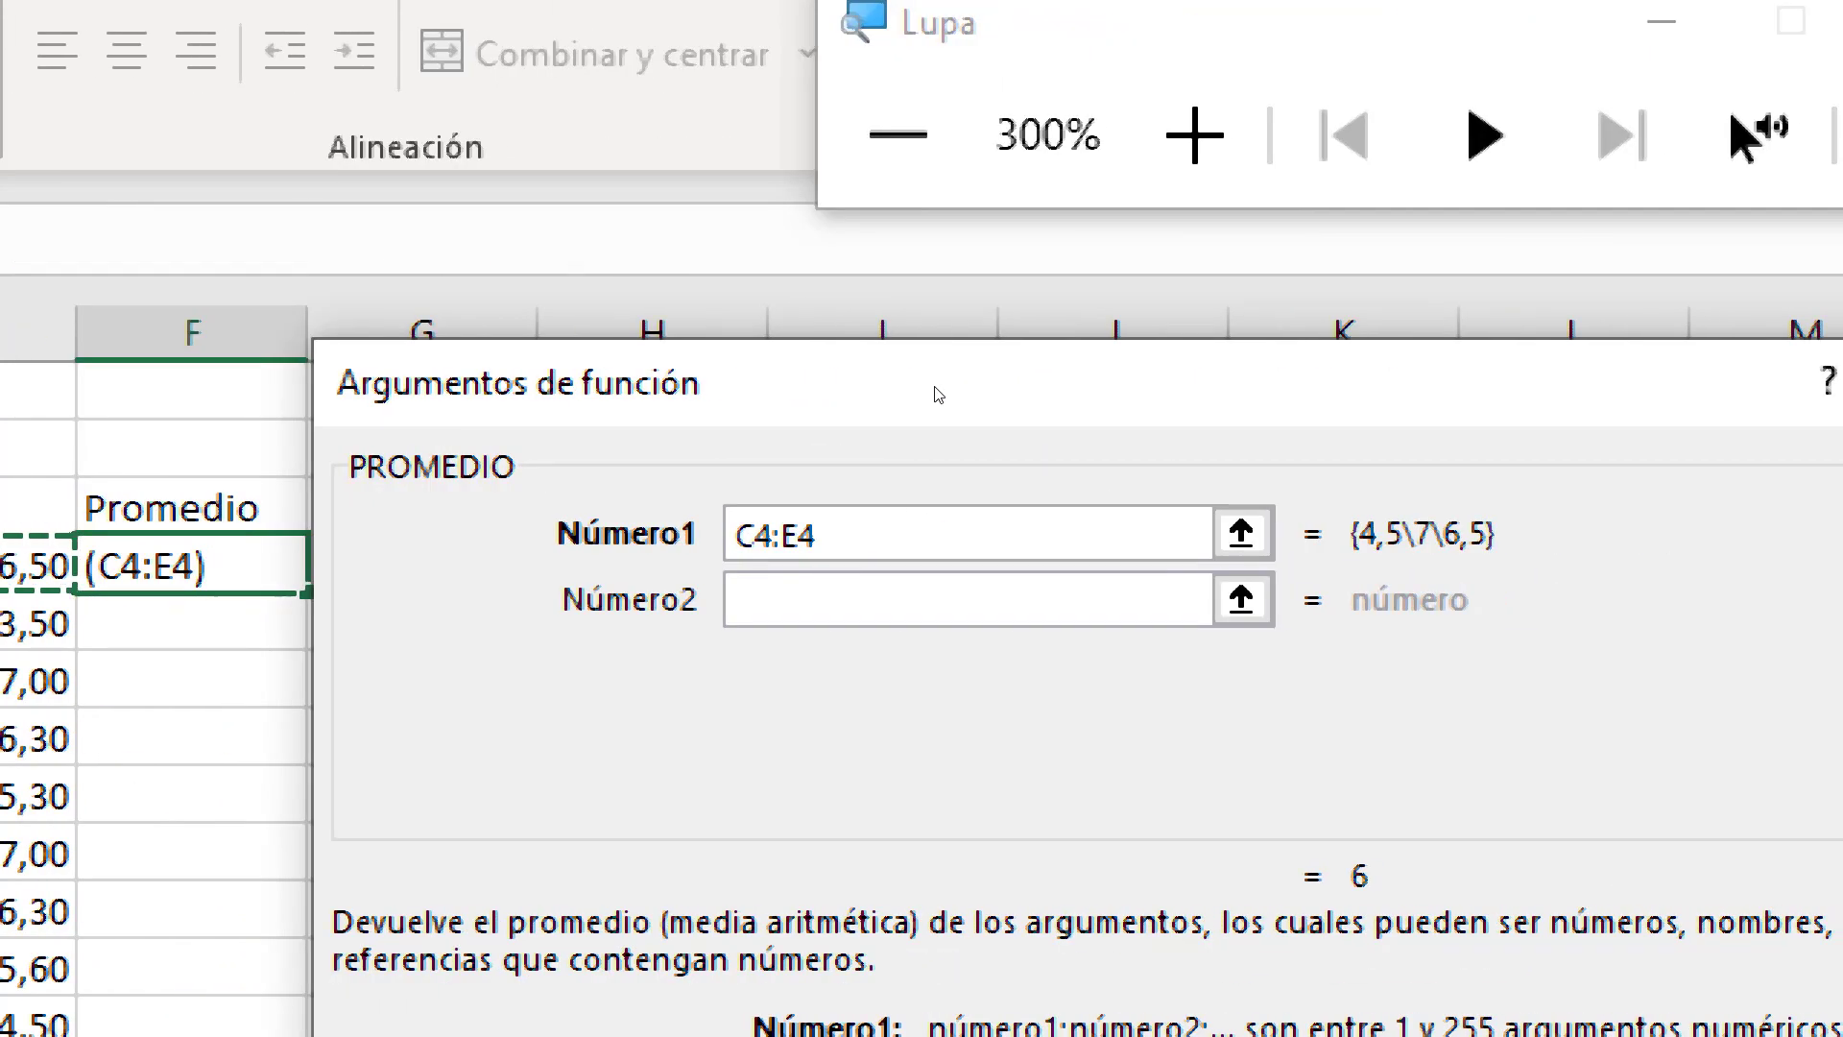
{"action": "left_click", "coordinate": [897, 134]}
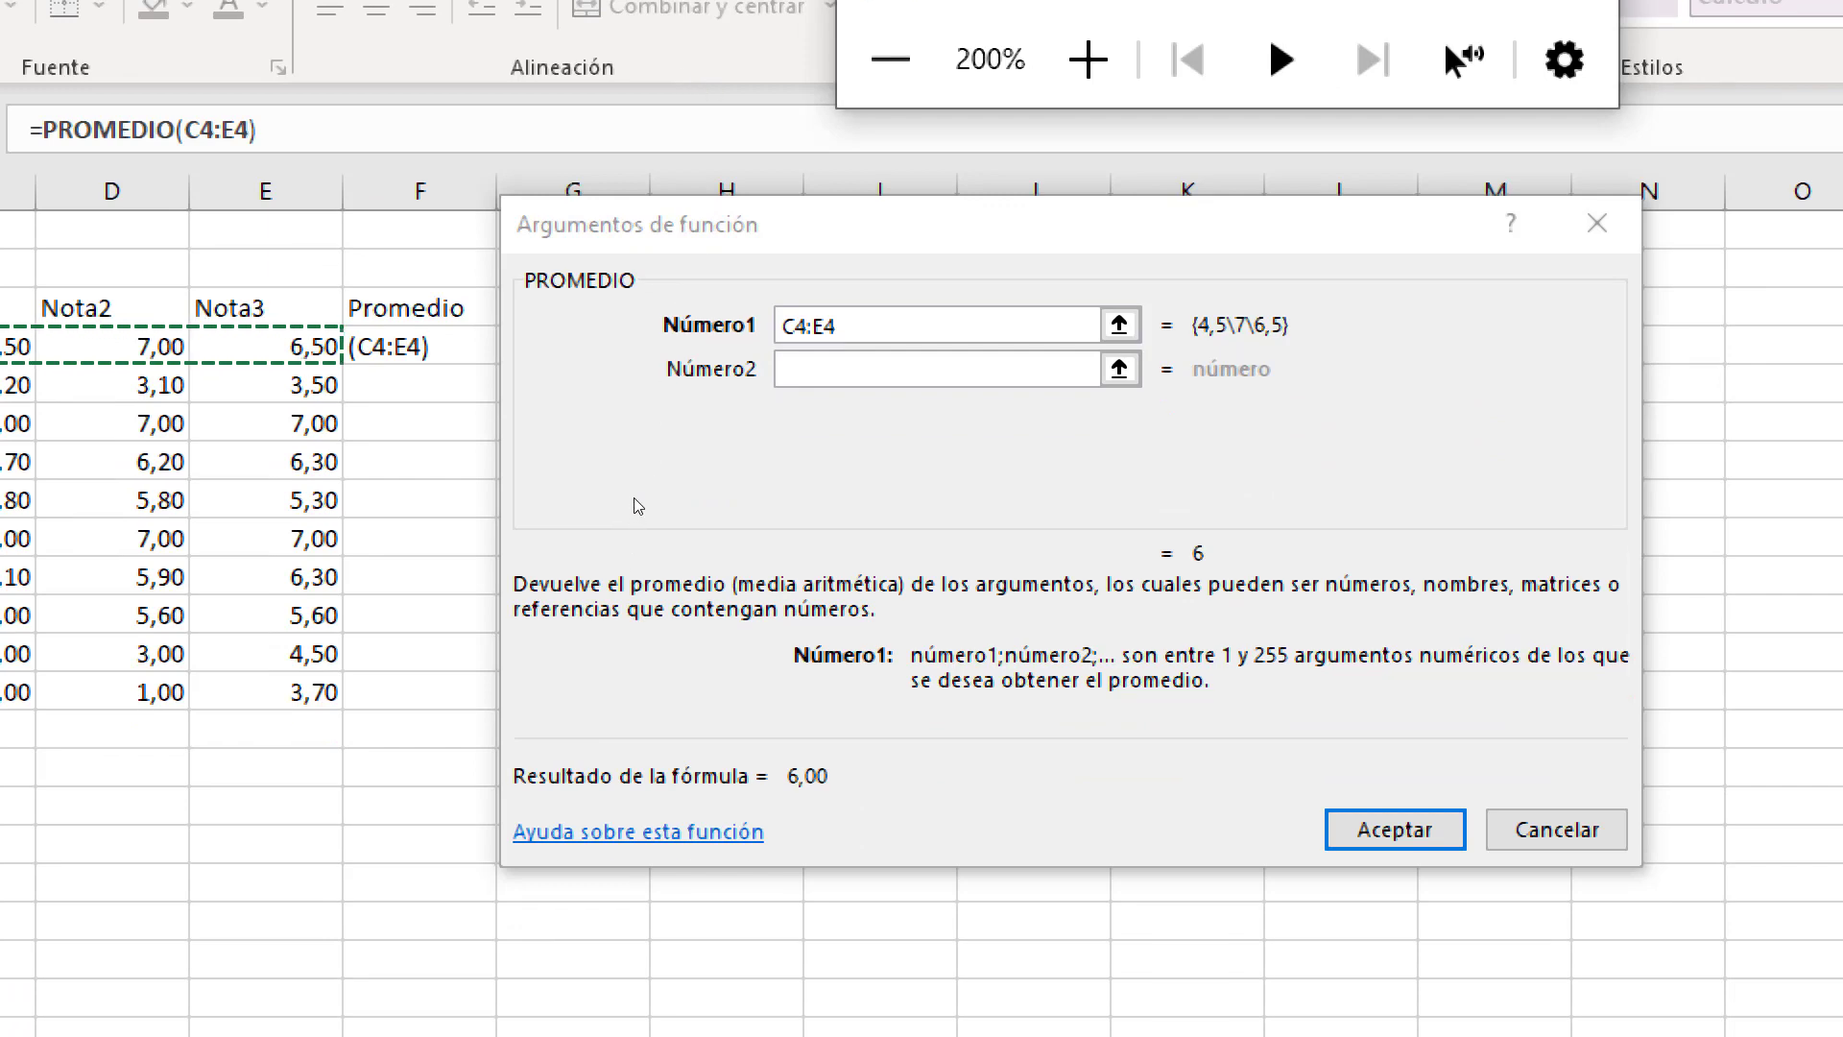
{"action": "left_click_drag", "start_coordinate": [630, 497], "coordinate": [699, 498]}
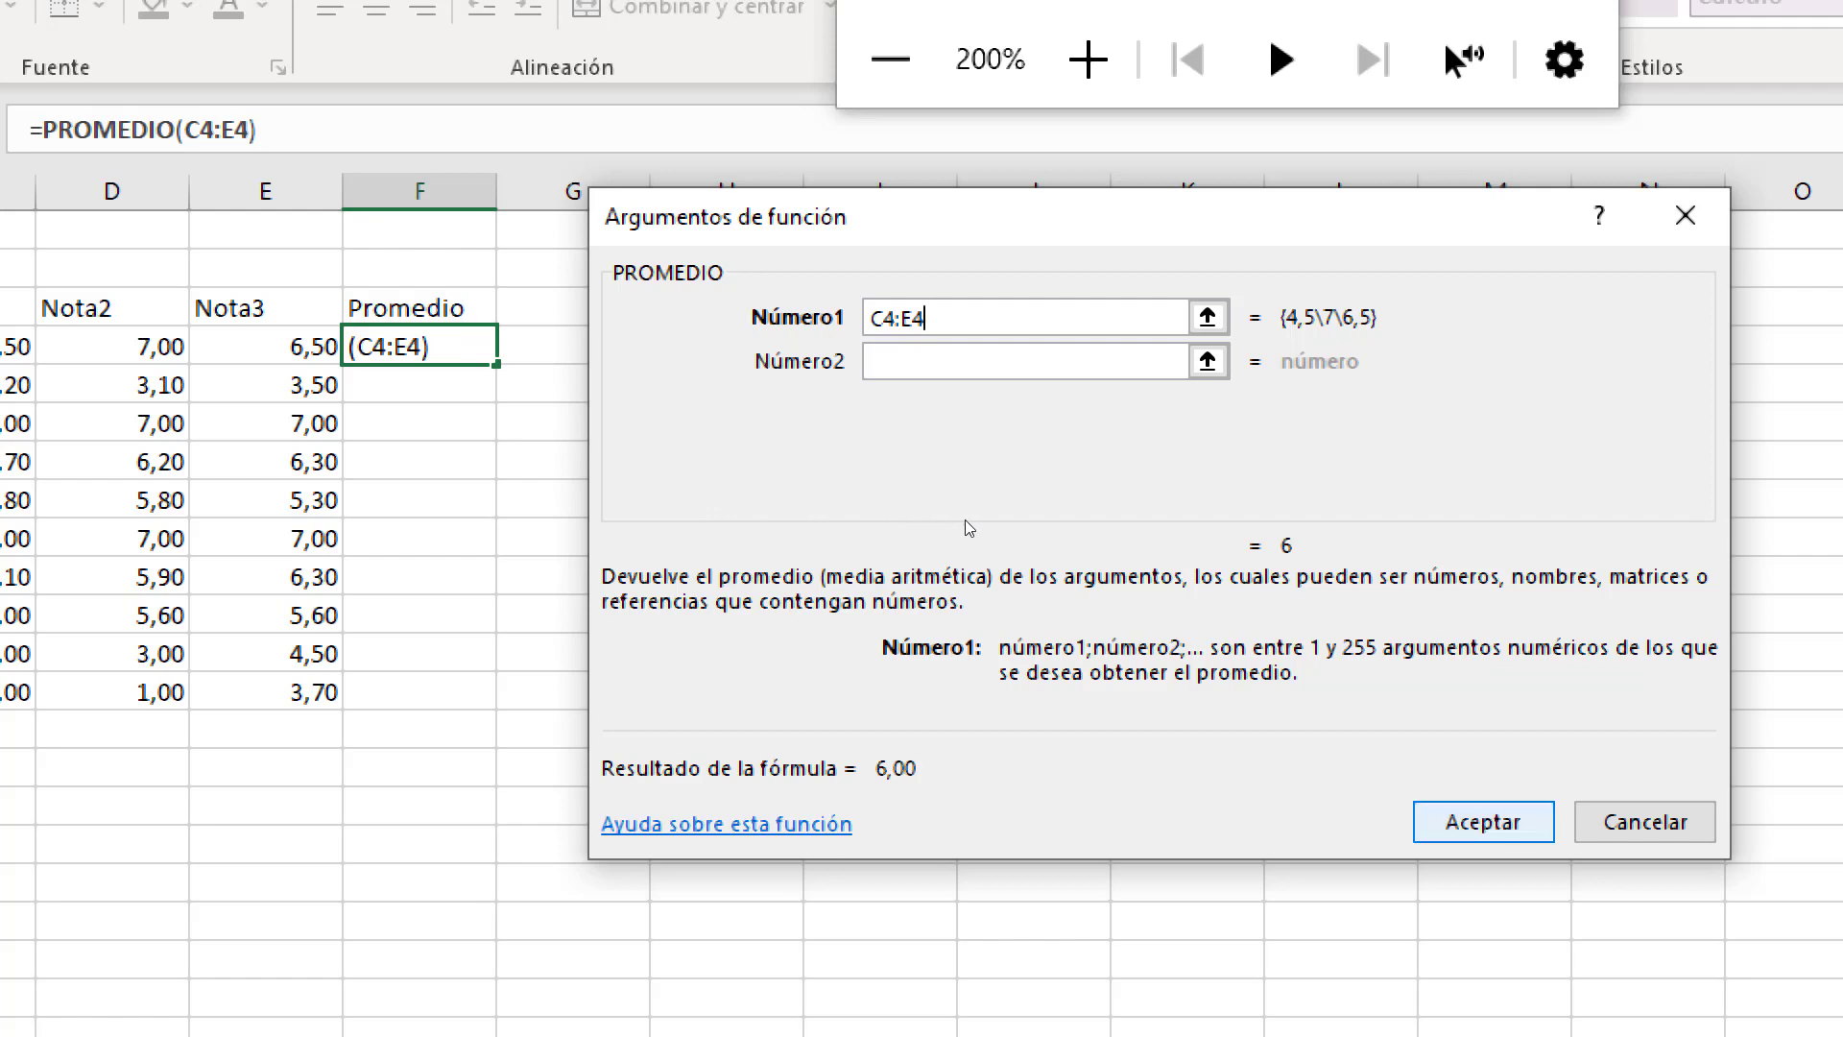
{"action": "key", "text": "Return"}
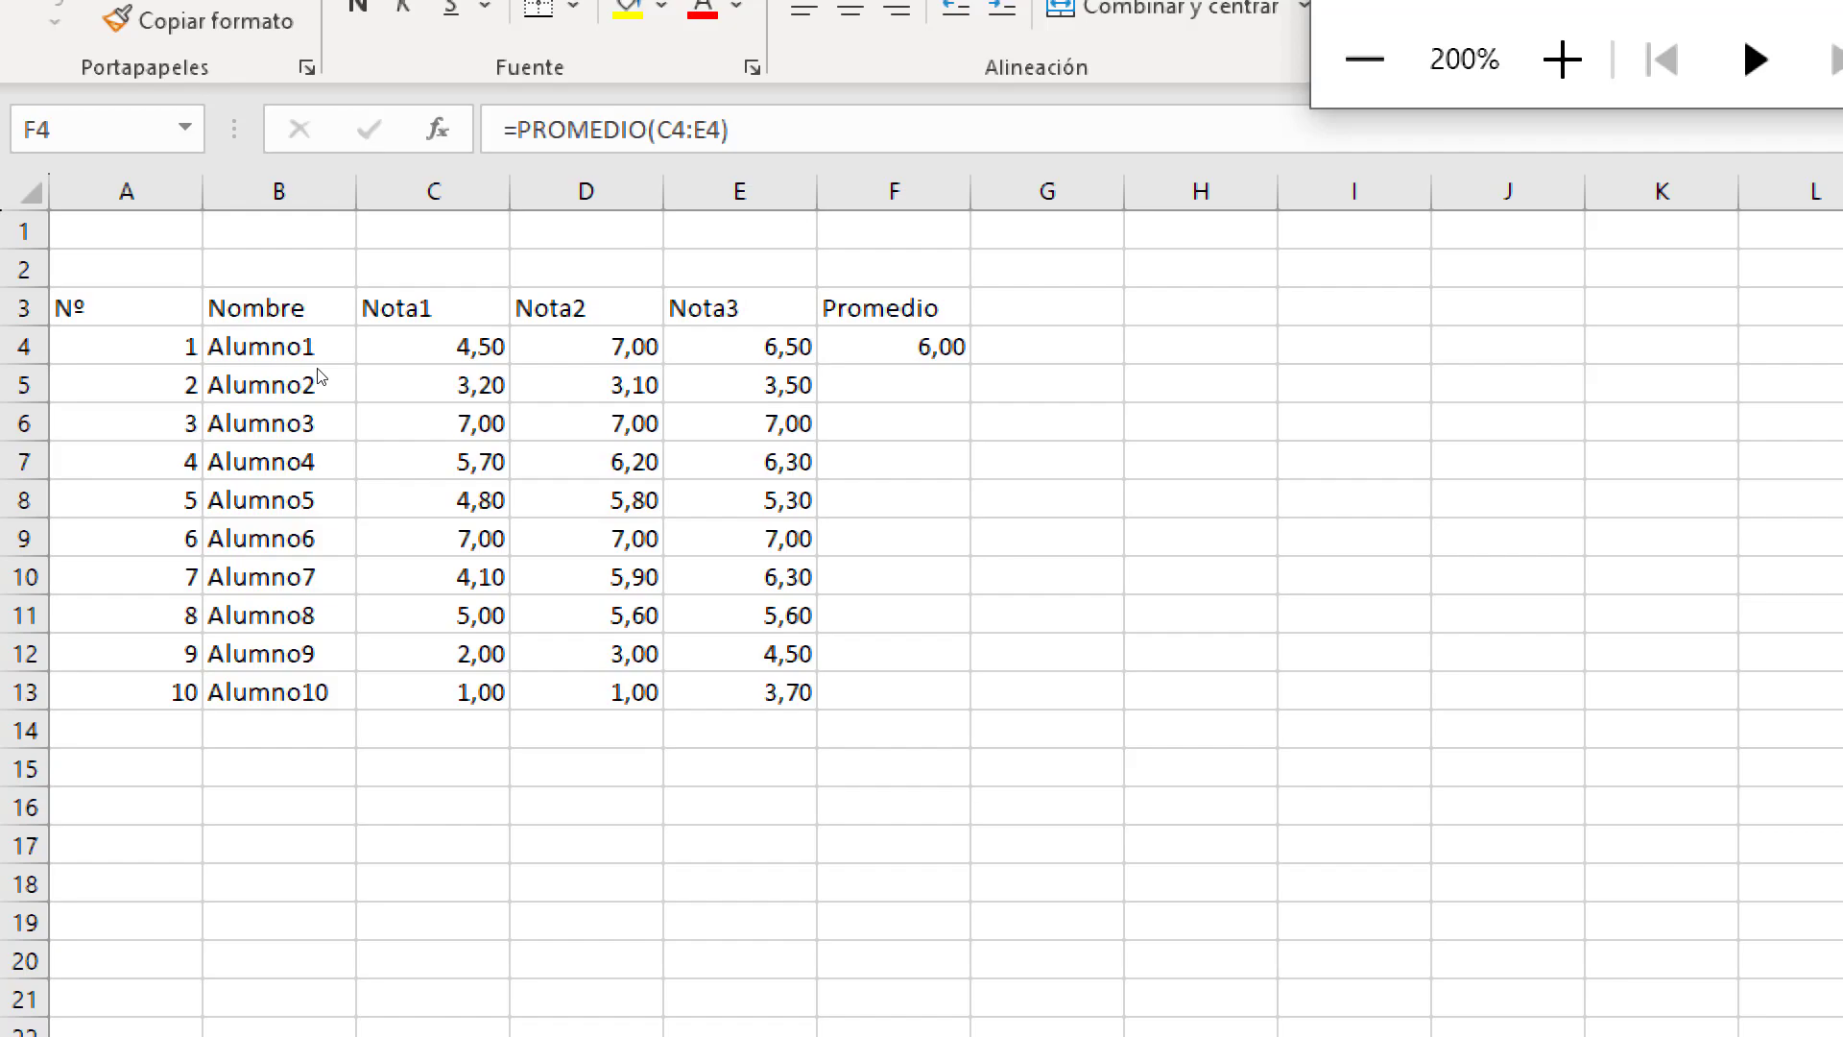
{"action": "left_click", "coordinate": [1364, 60]}
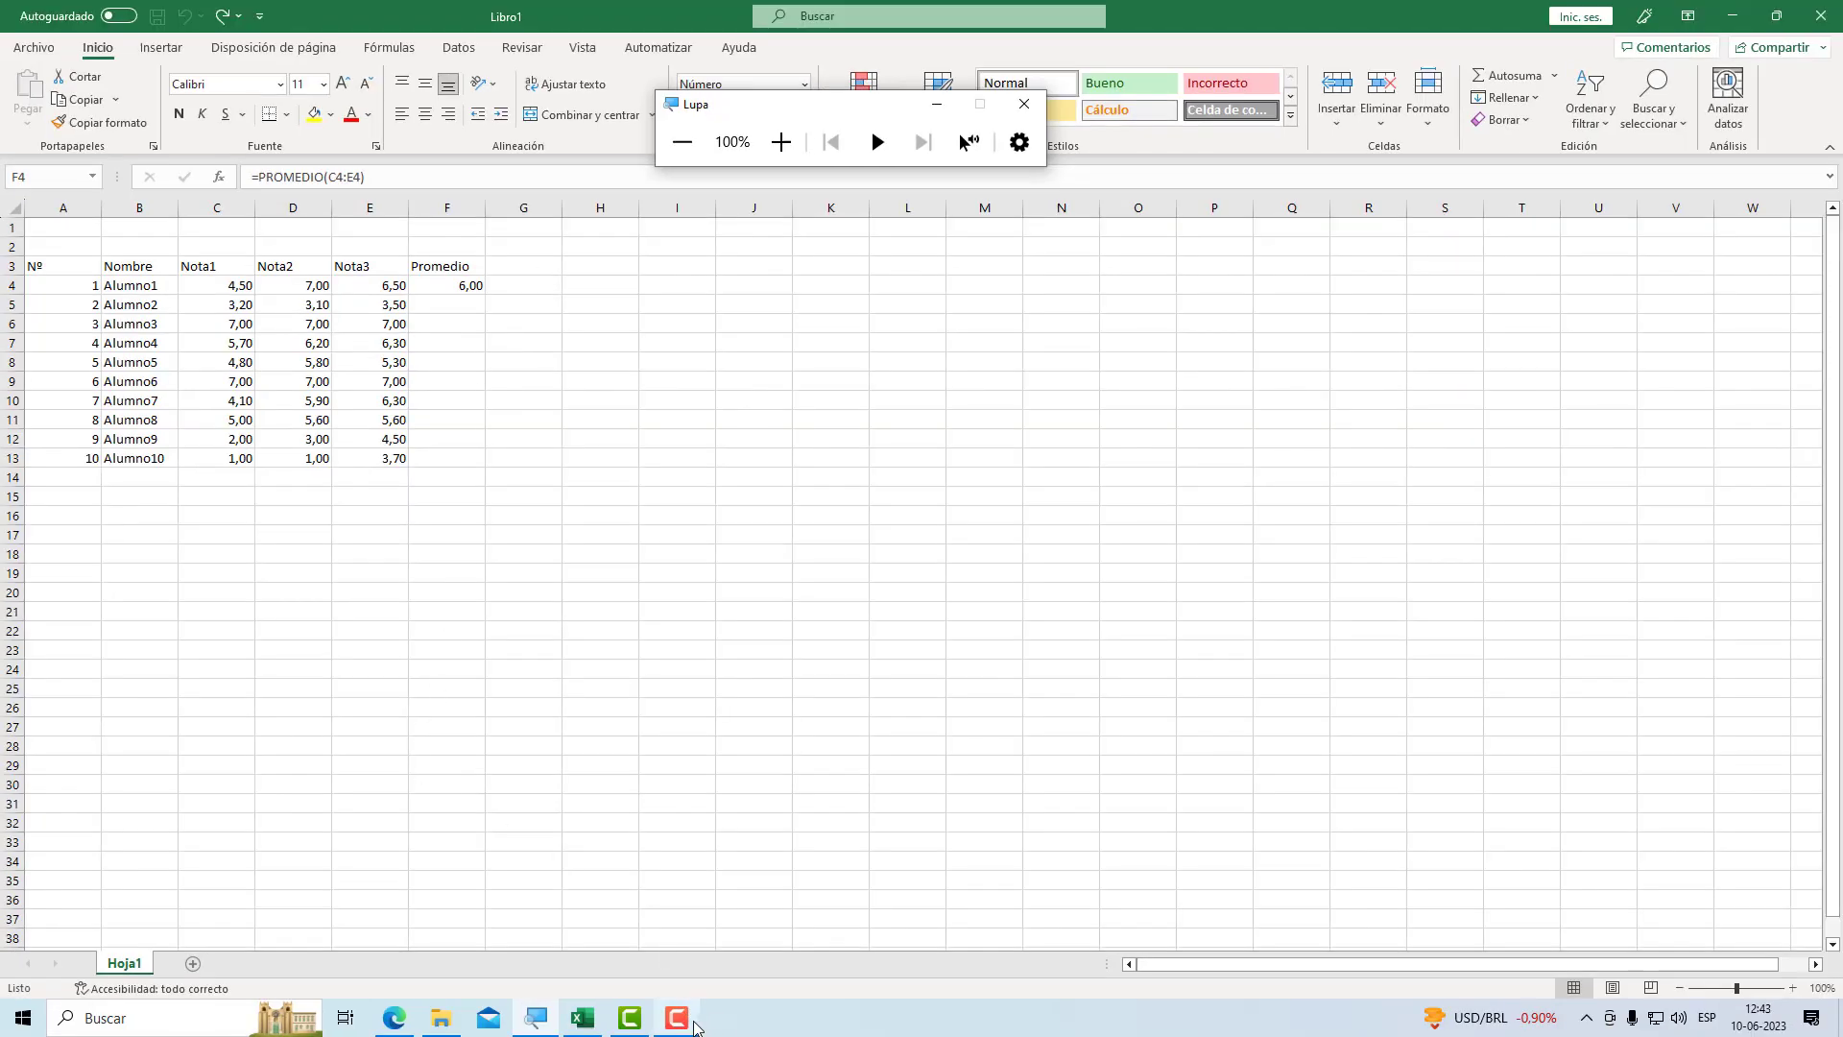
{"action": "left_click", "coordinate": [828, 1035]}
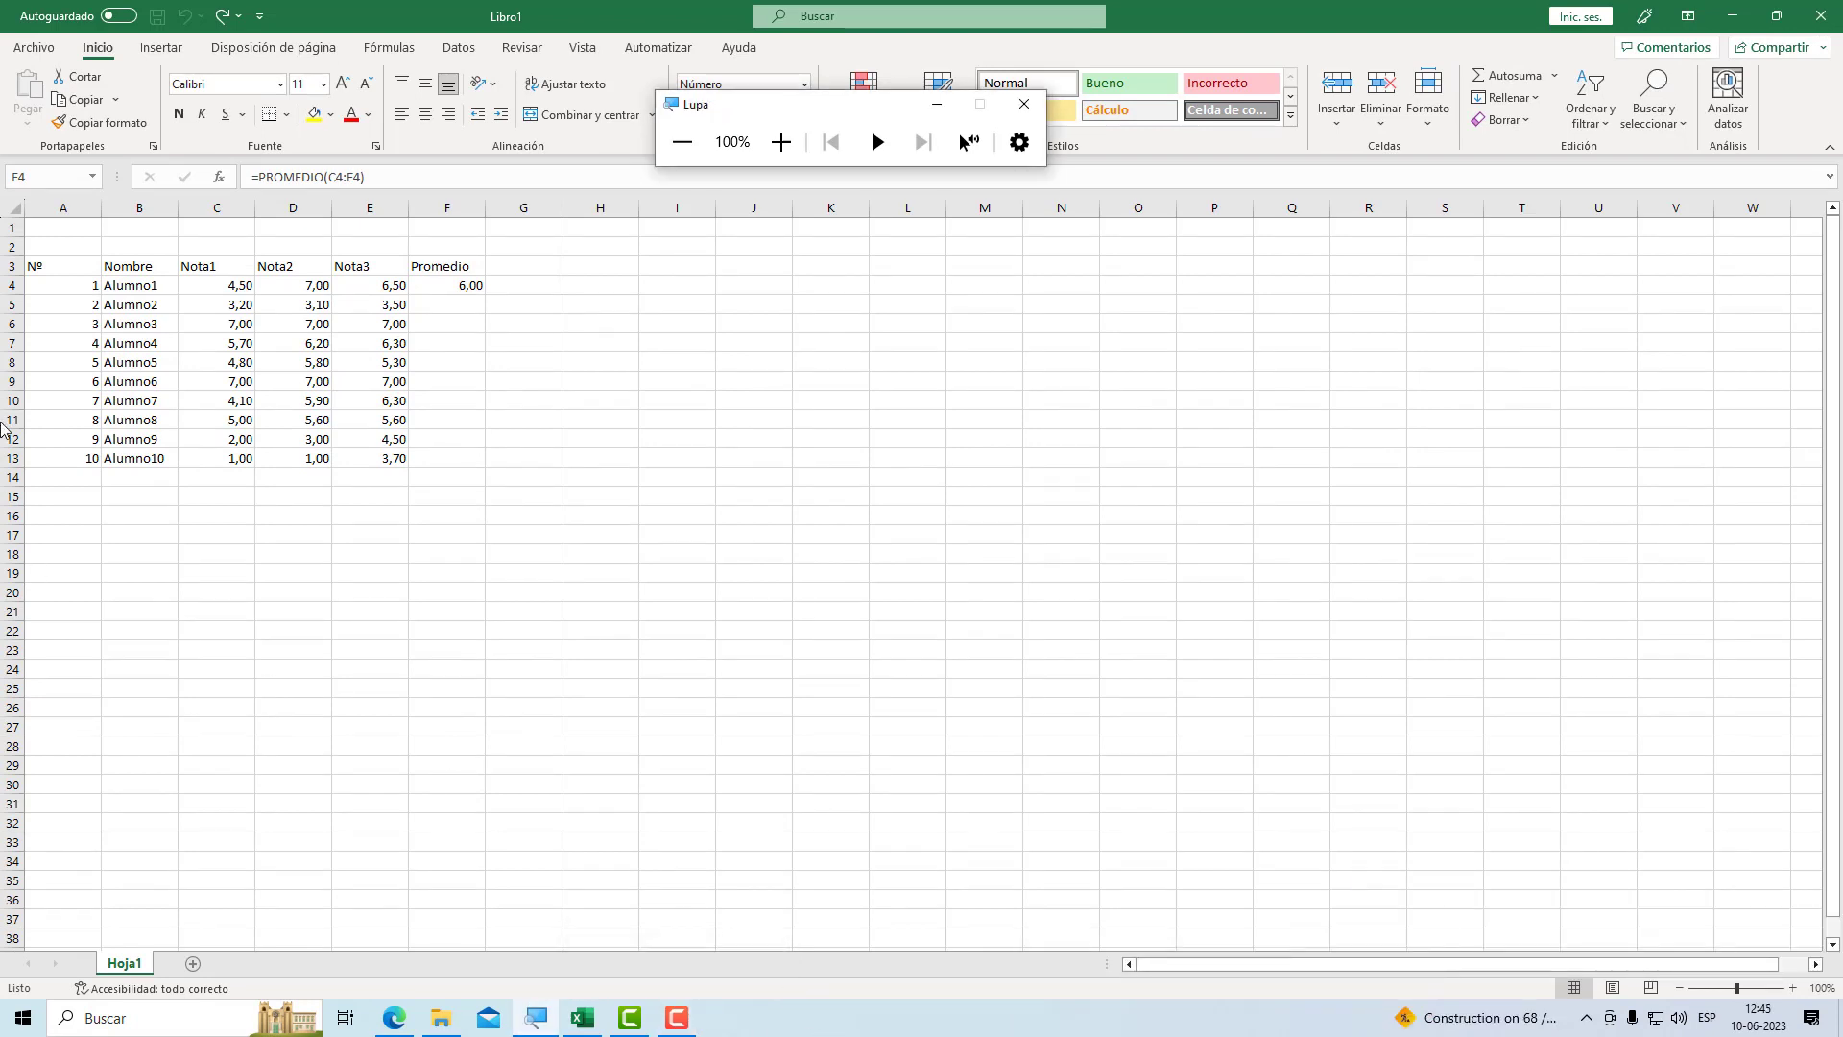
Clear F4 and start a new formula in it with the suggested PROMEDIO function
{"action": "left_click", "coordinate": [779, 142]}
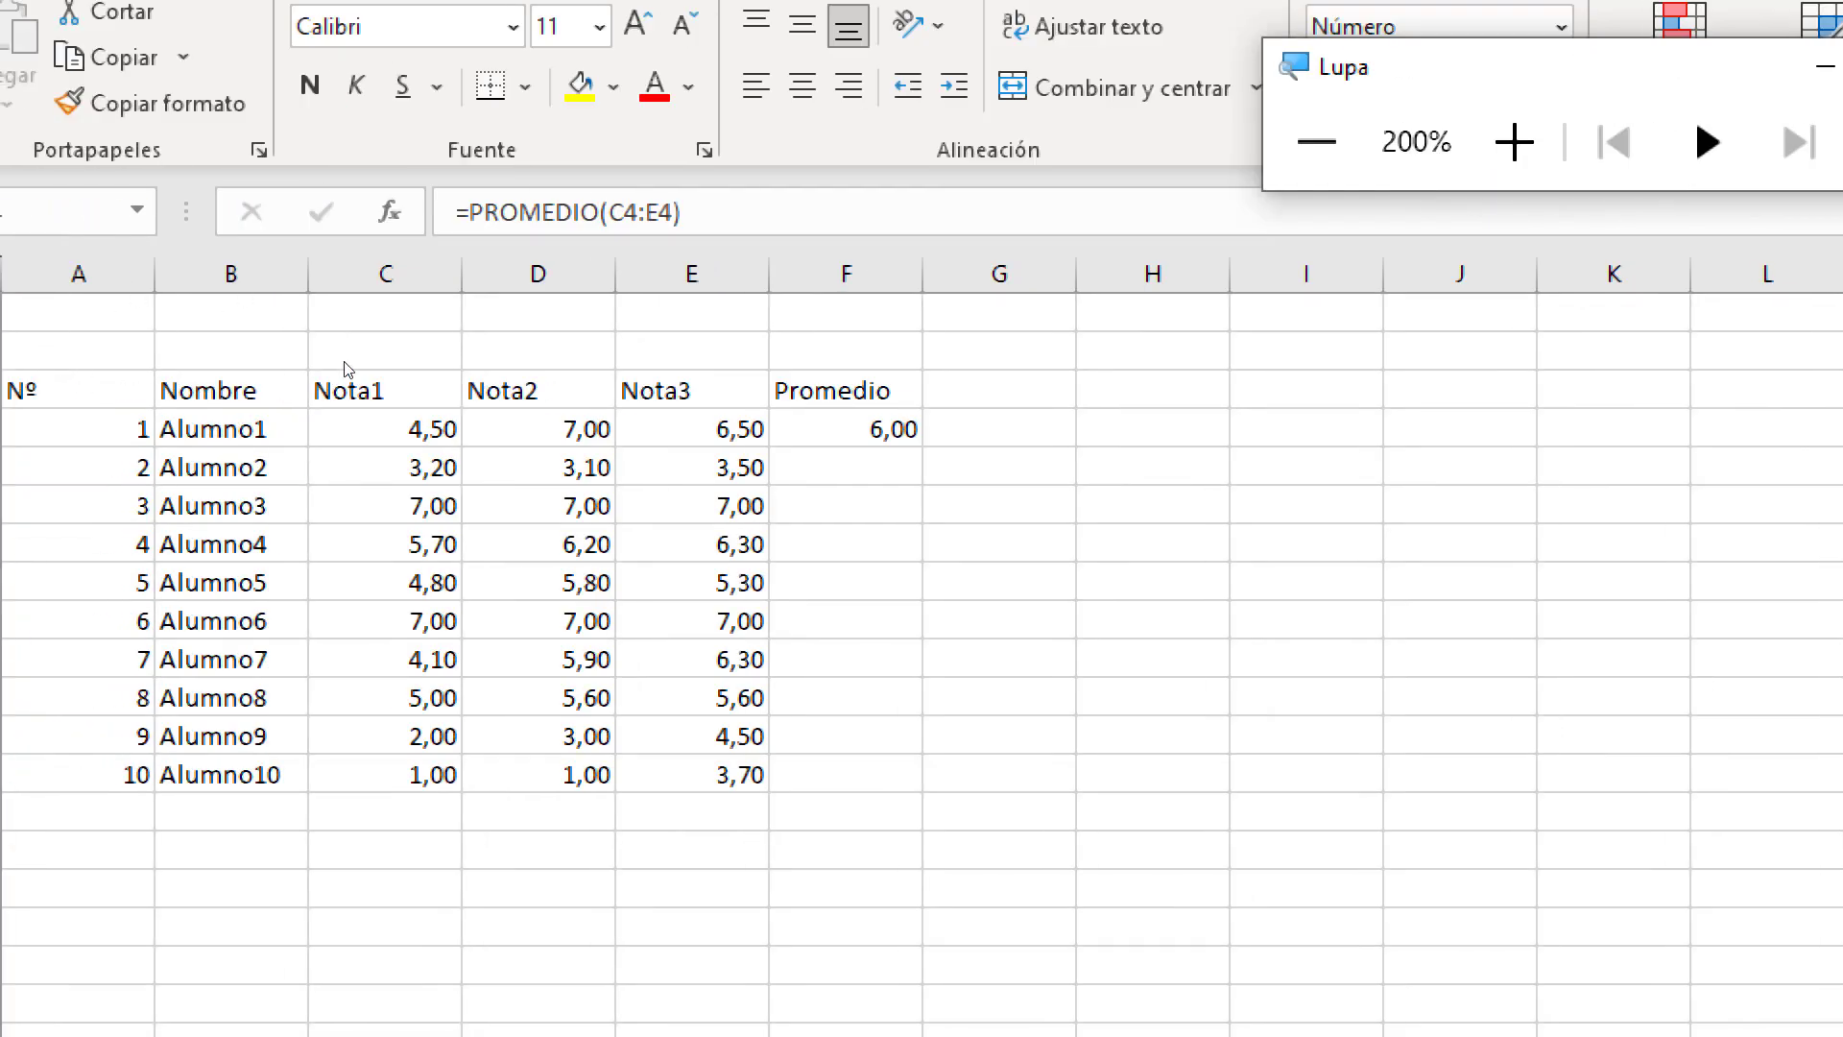
{"action": "left_click", "coordinate": [446, 291]}
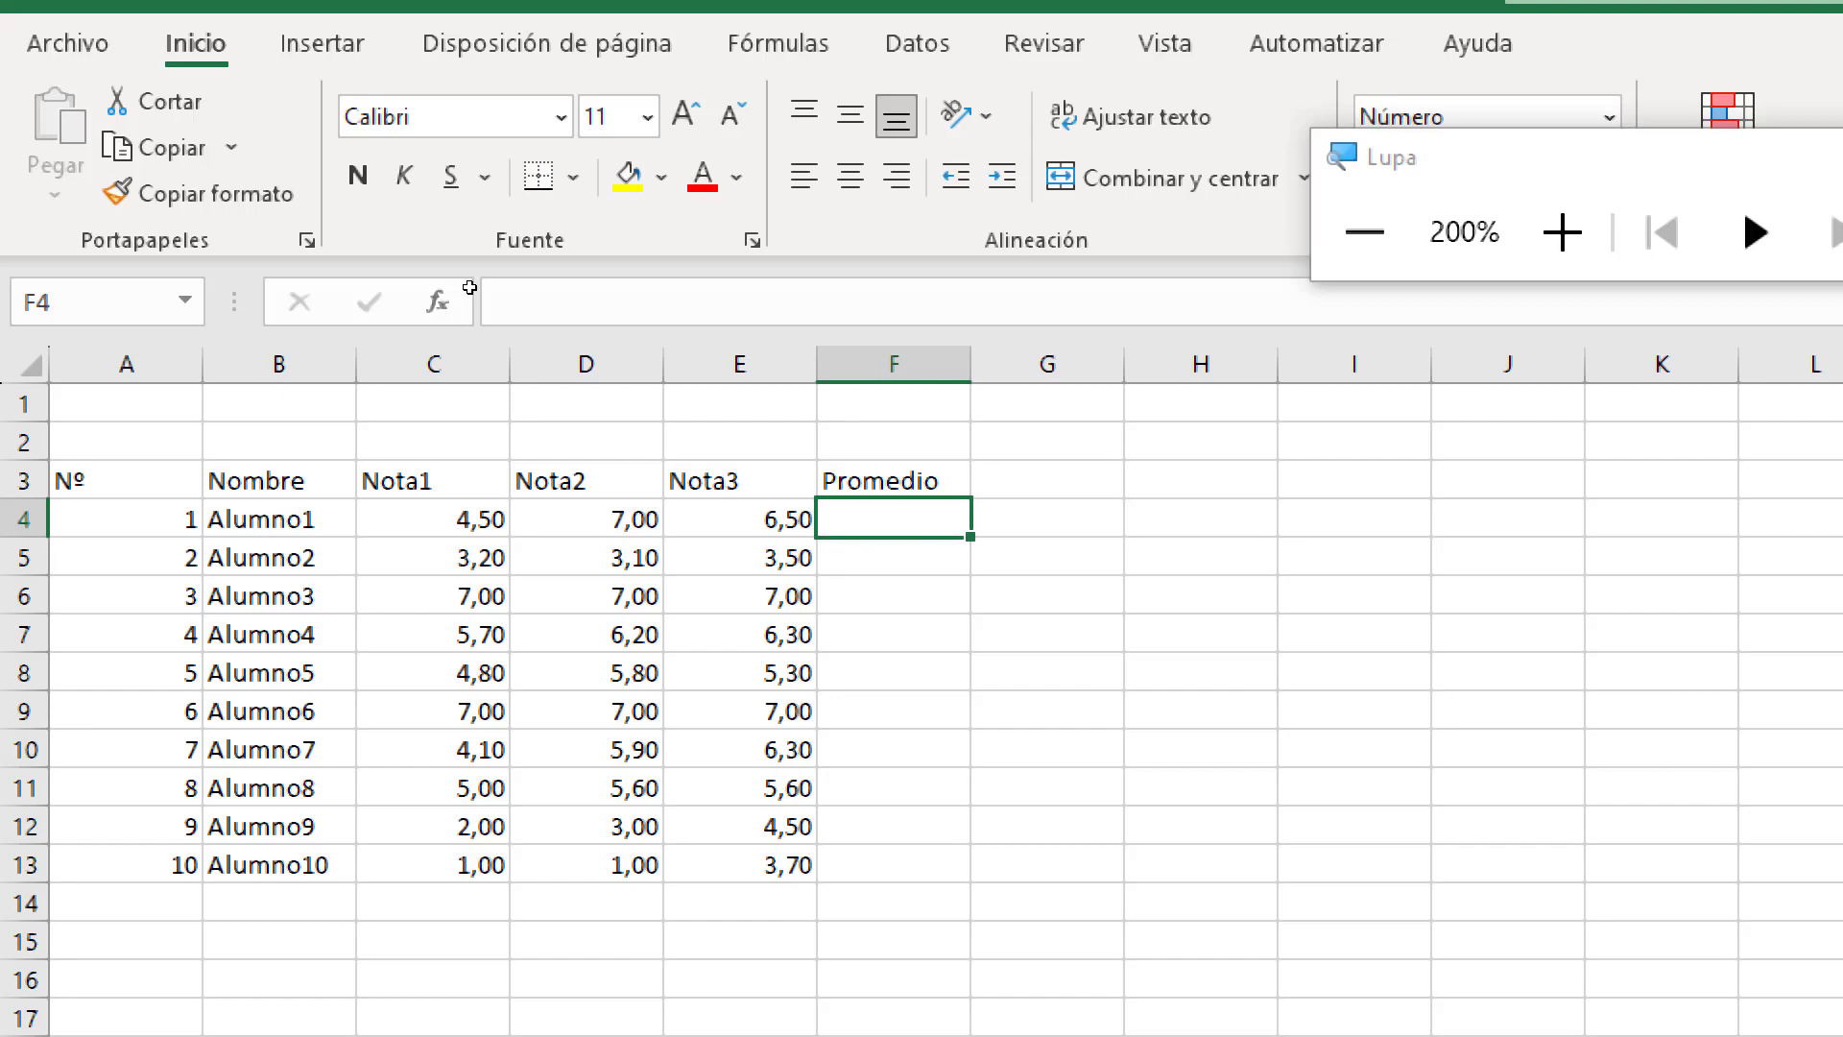
{"action": "type", "text": "="}
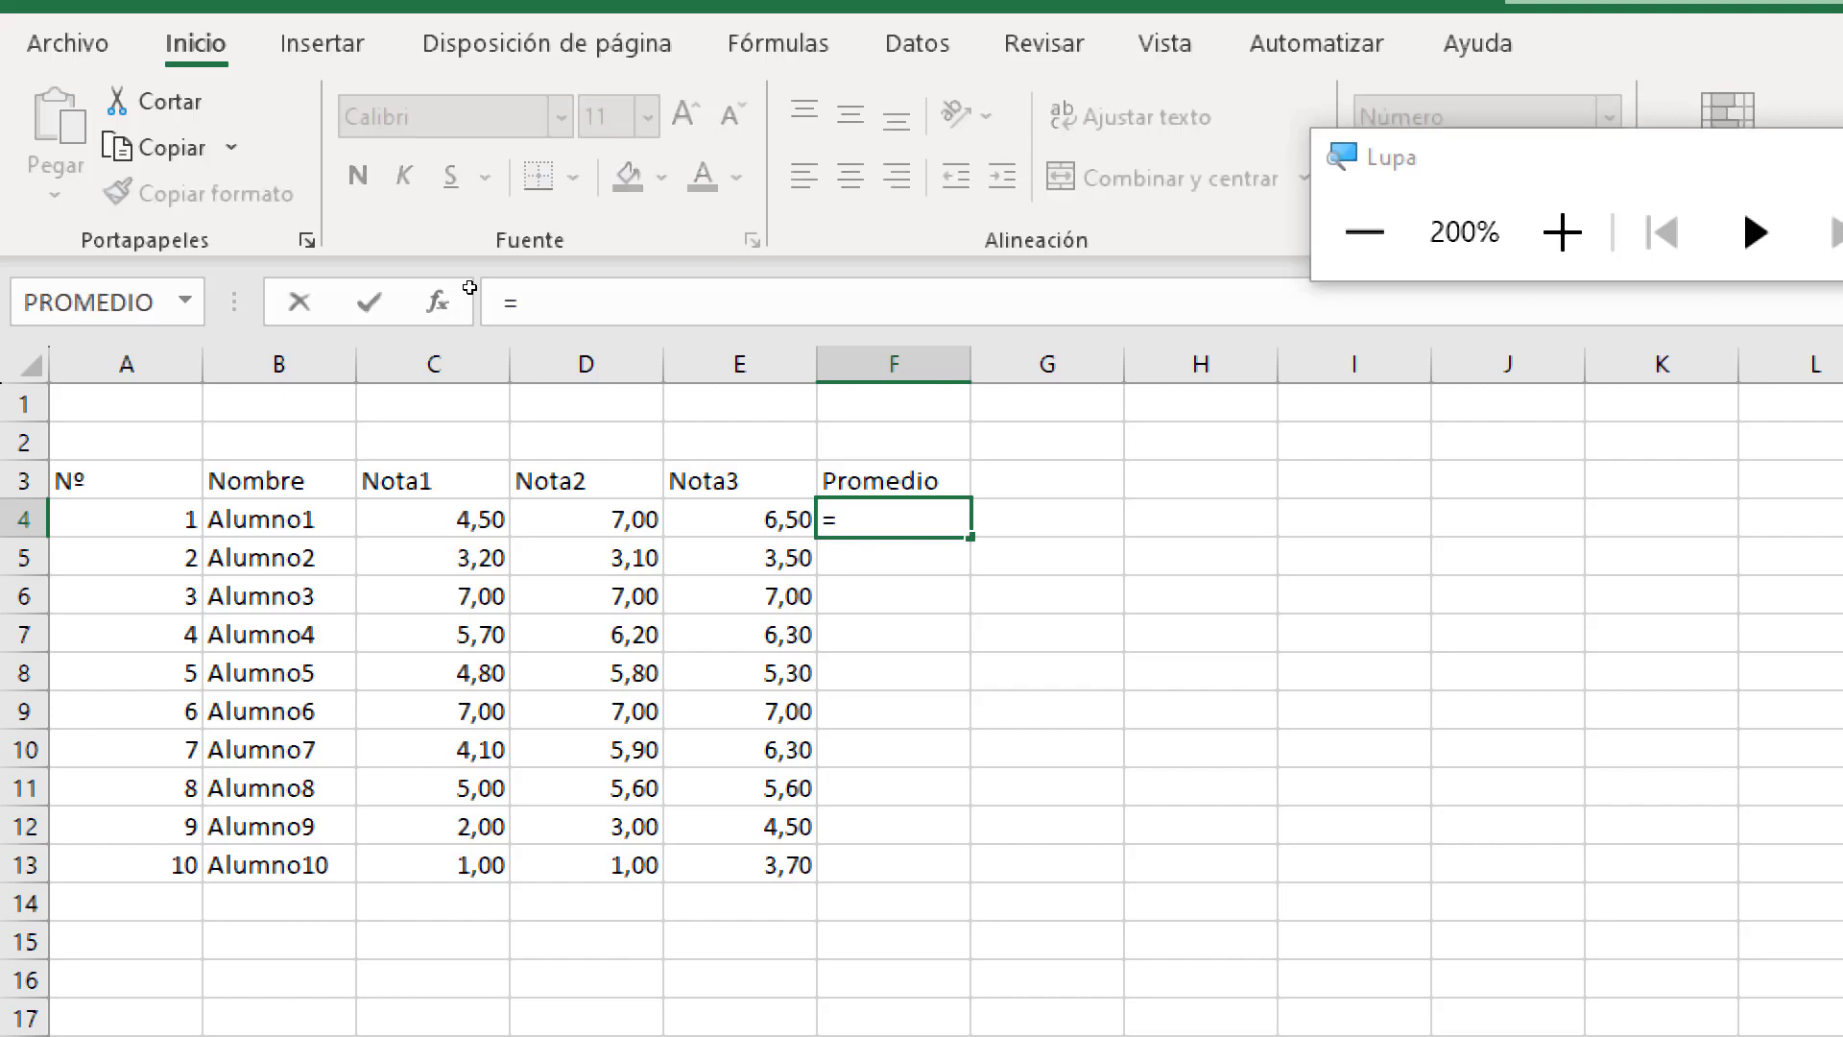
{"action": "key", "text": "super+plus"}
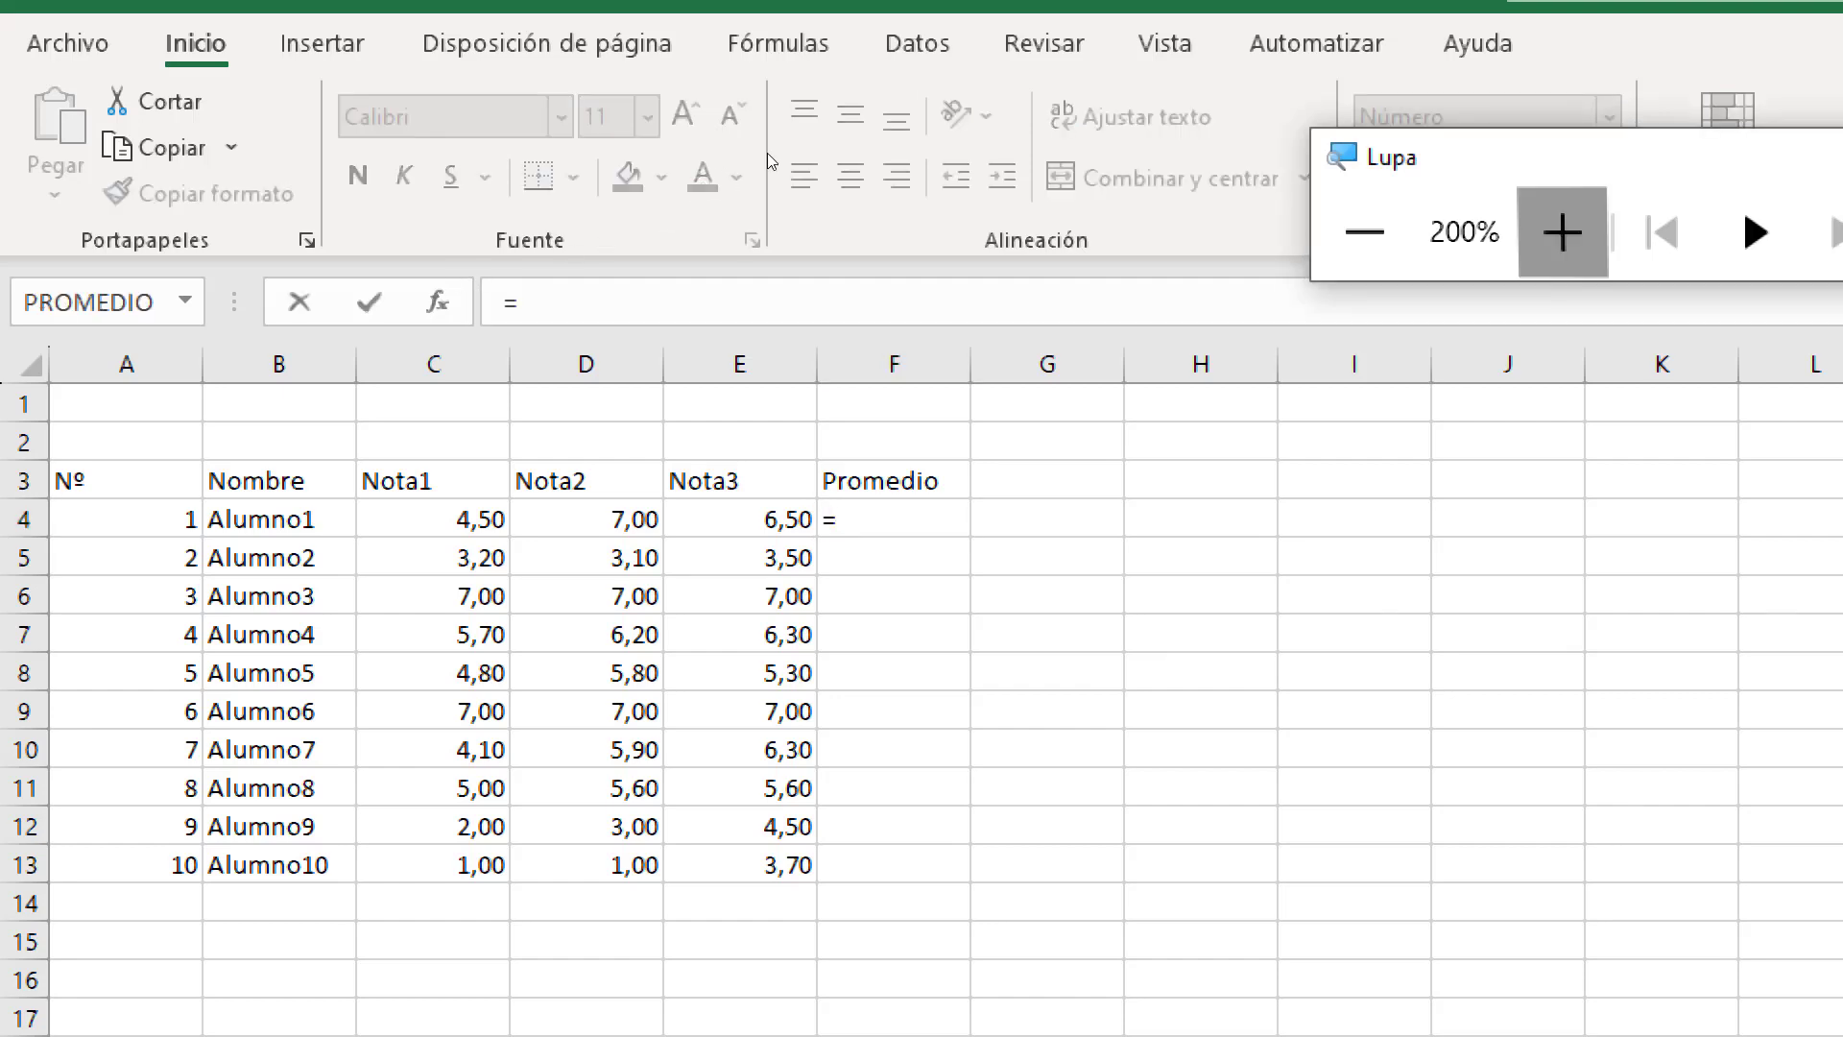
{"action": "key", "text": "super+plus"}
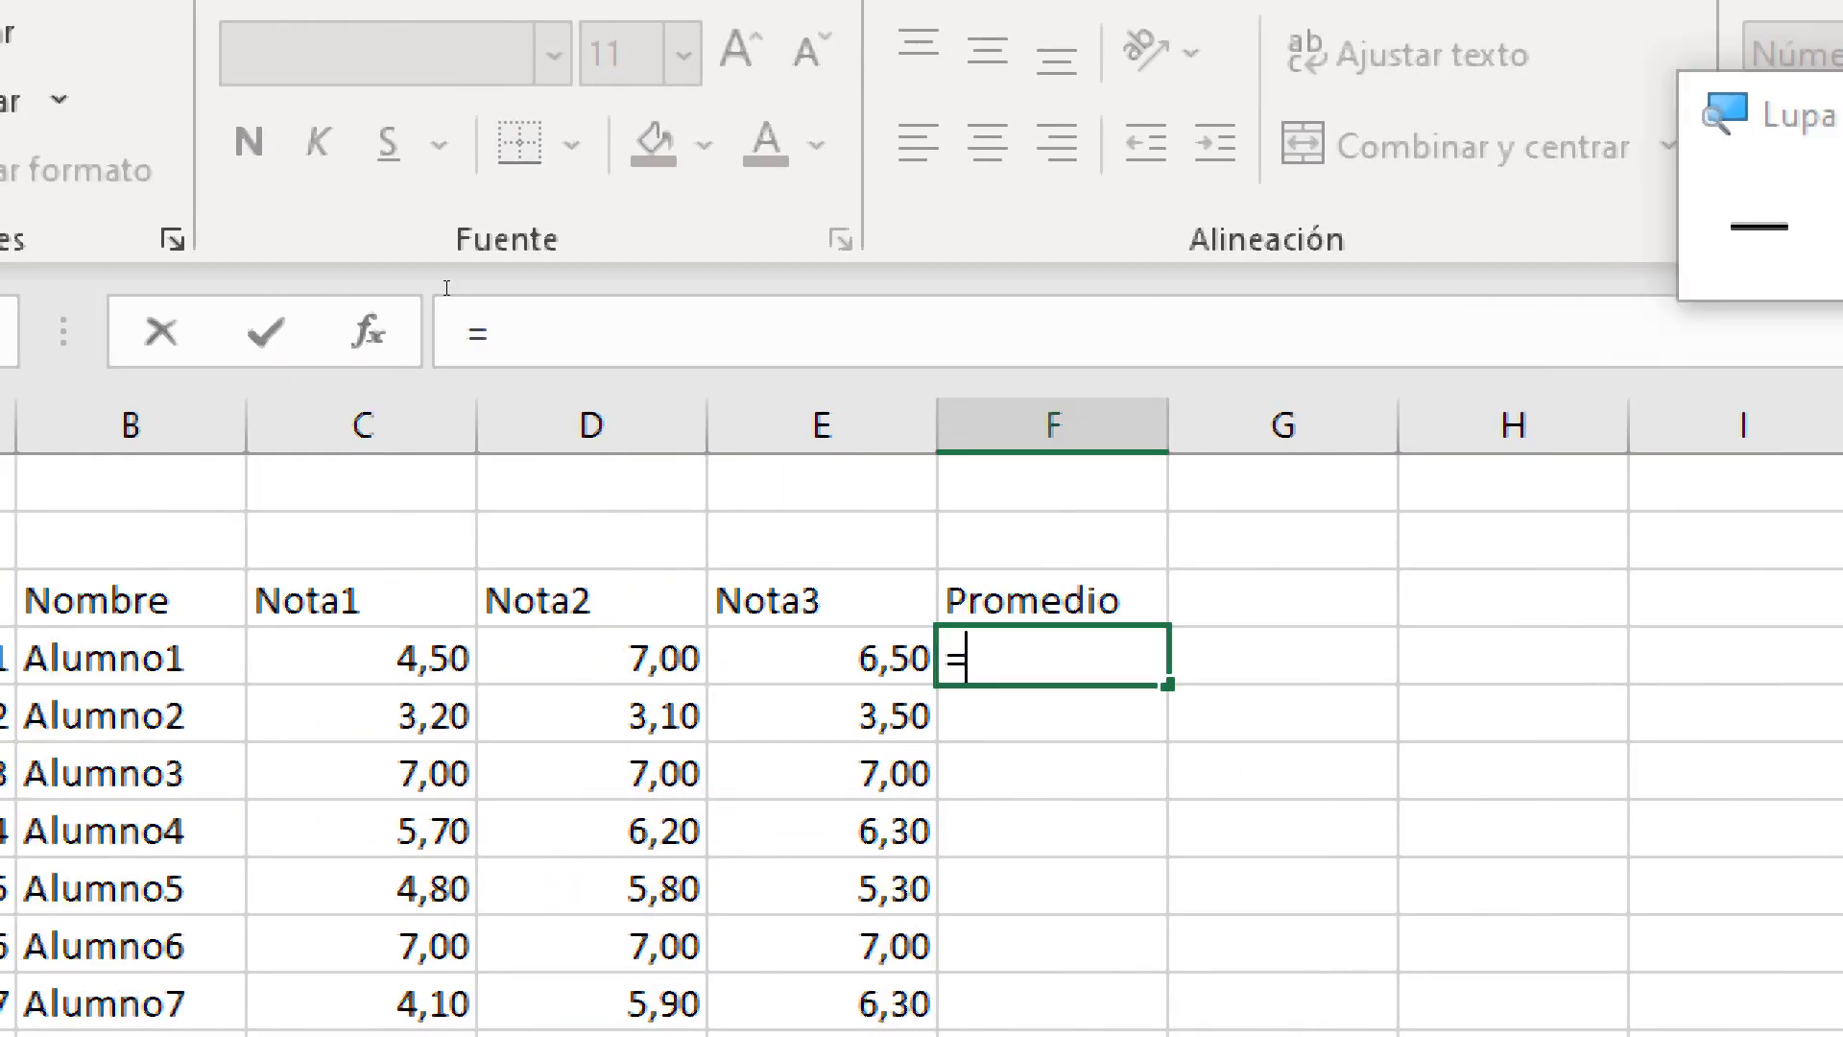
{"action": "type", "text": "pro"}
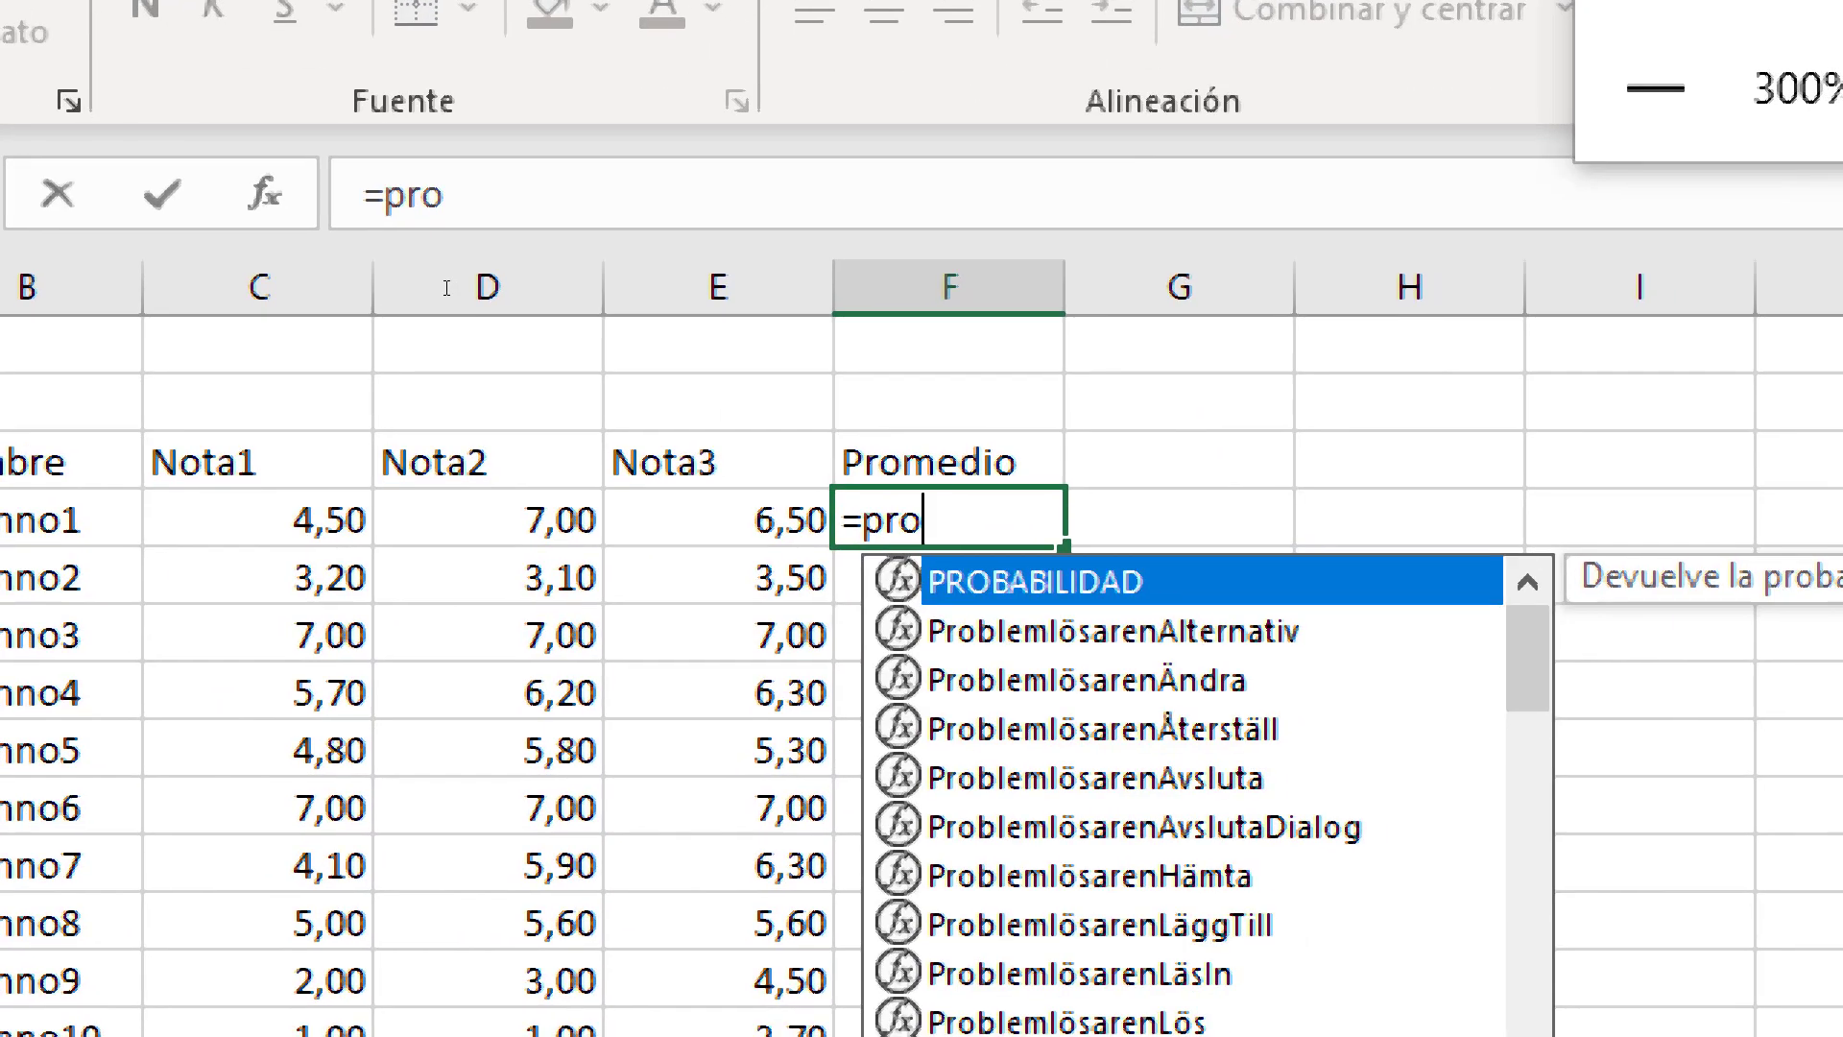
{"action": "scroll", "coordinate": [486, 319], "scroll_direction": "down", "scroll_amount": 4}
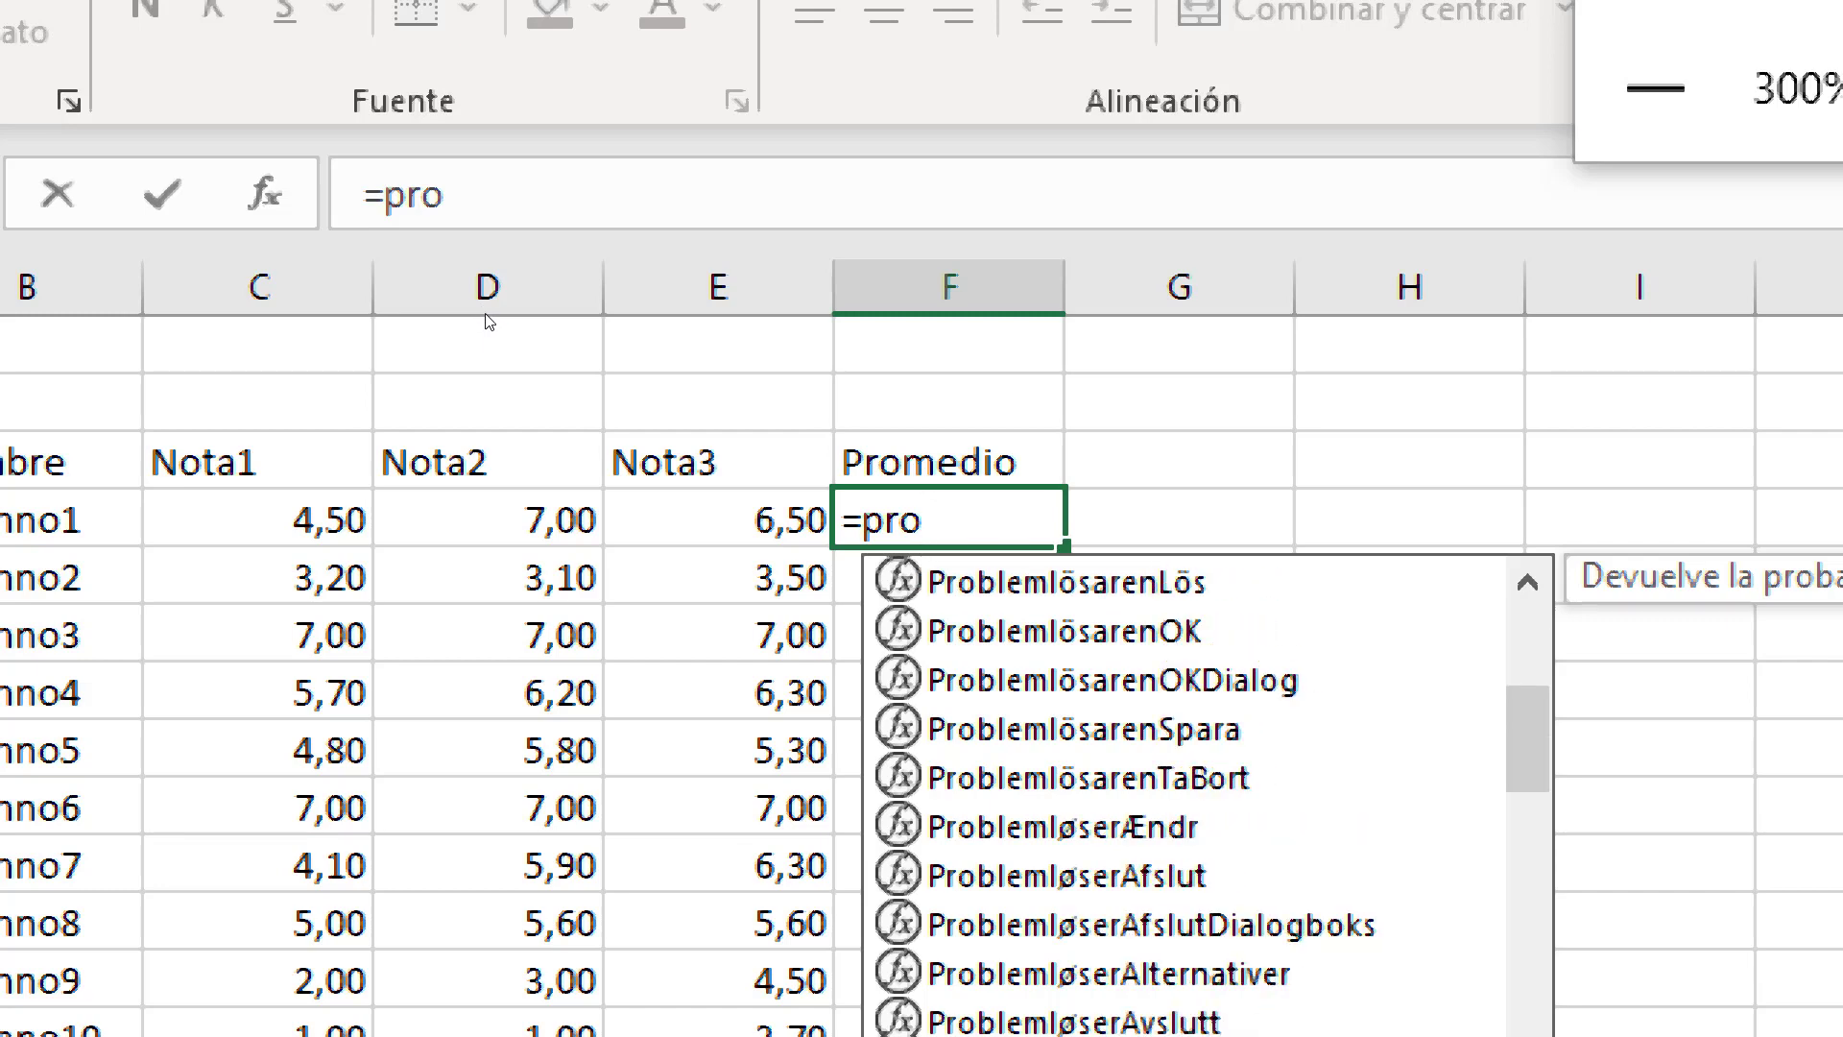
{"action": "type", "text": "m"}
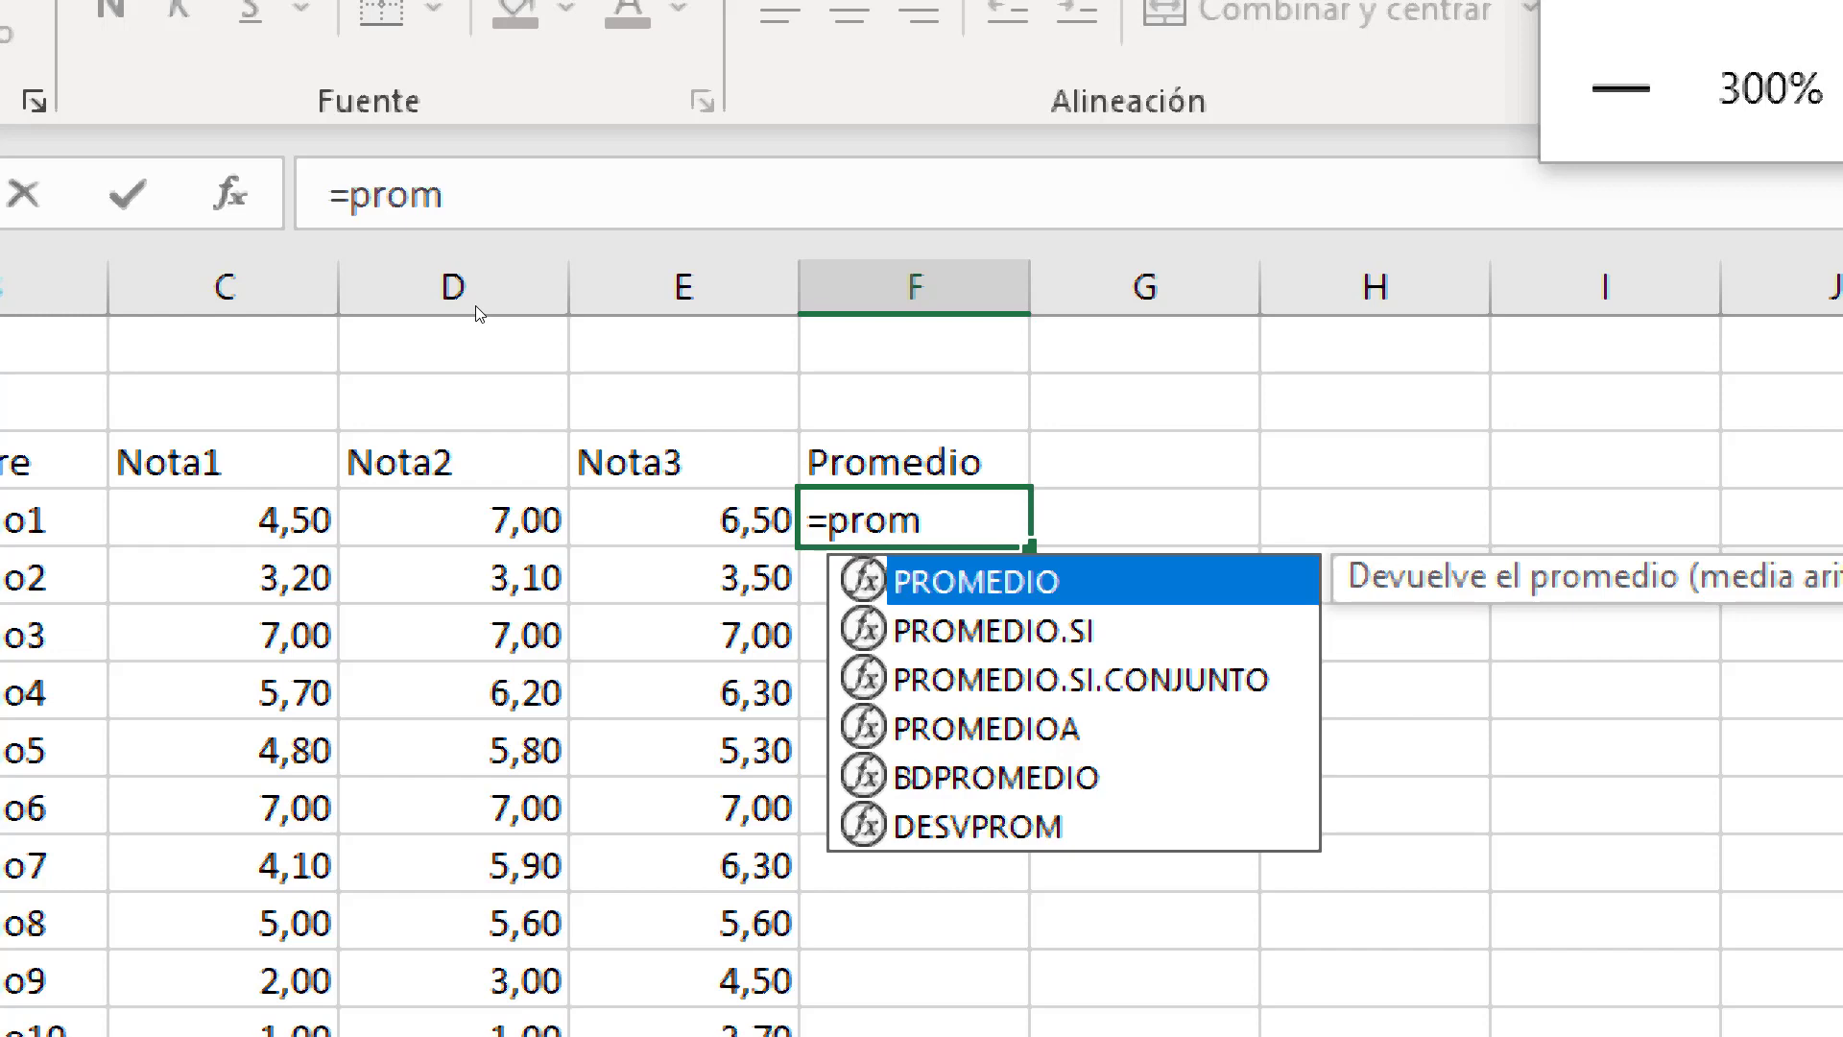
{"action": "key", "text": "Tab"}
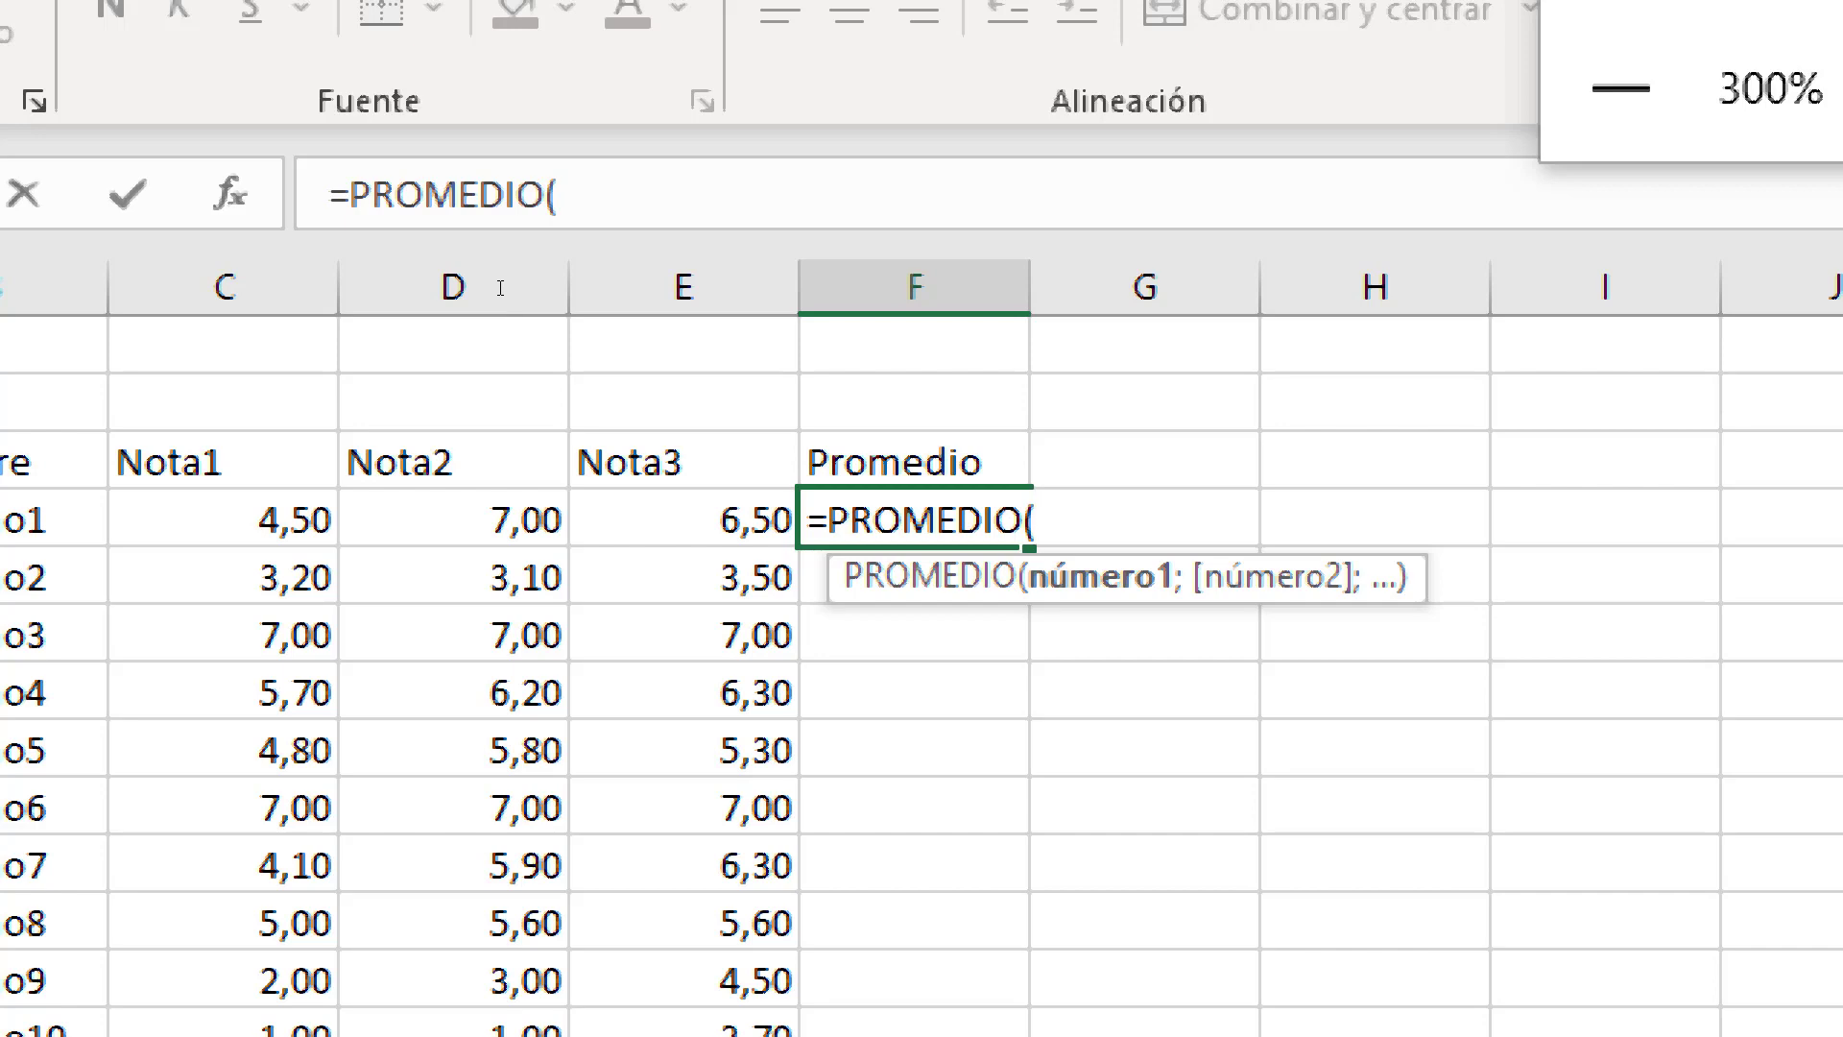
{"action": "left_click_drag", "start_coordinate": [192, 520], "coordinate": [455, 521]}
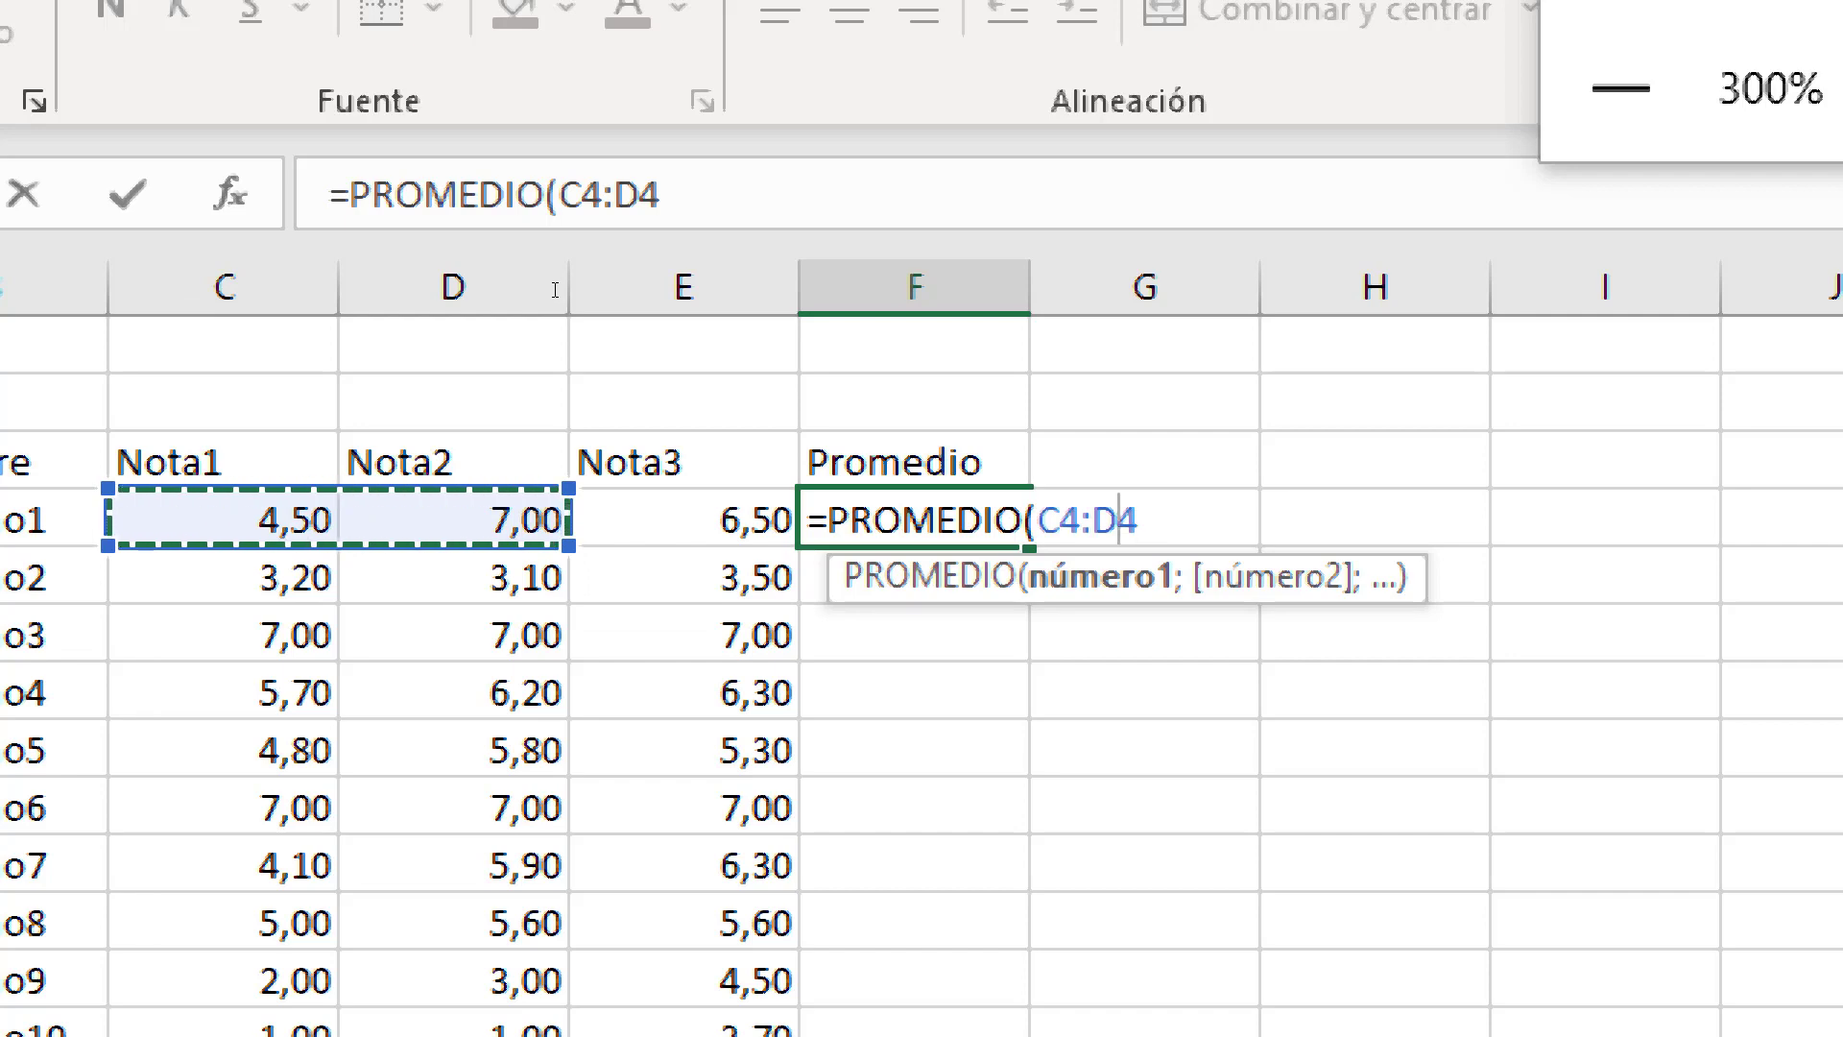
{"action": "key", "text": "BackSpace"}
{"action": "key", "text": "BackSpace"}
{"action": "key", "text": "BackSpace"}
{"action": "key", "text": "BackSpace"}
{"action": "key", "text": "BackSpace"}
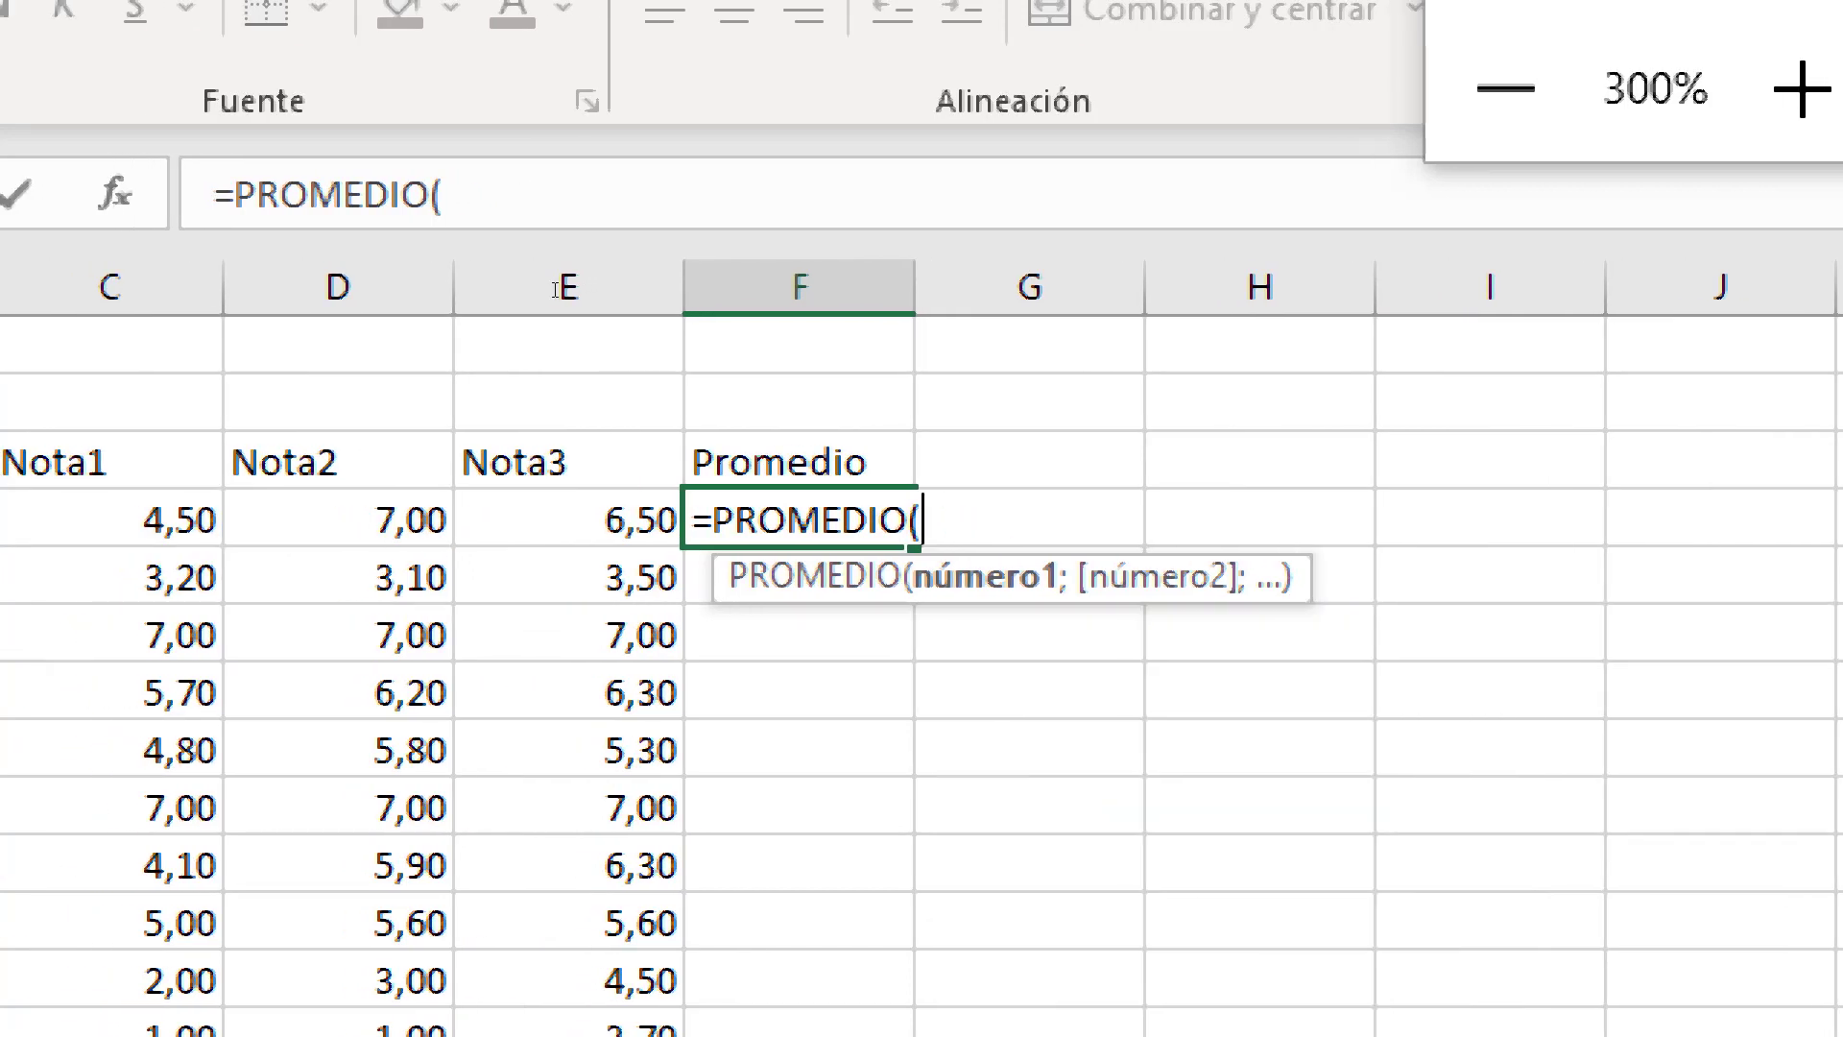
Enter the range c4:e4 as the PROMEDIO argument in F4, and replace it with d4:e4
{"action": "type", "text": "c4:"}
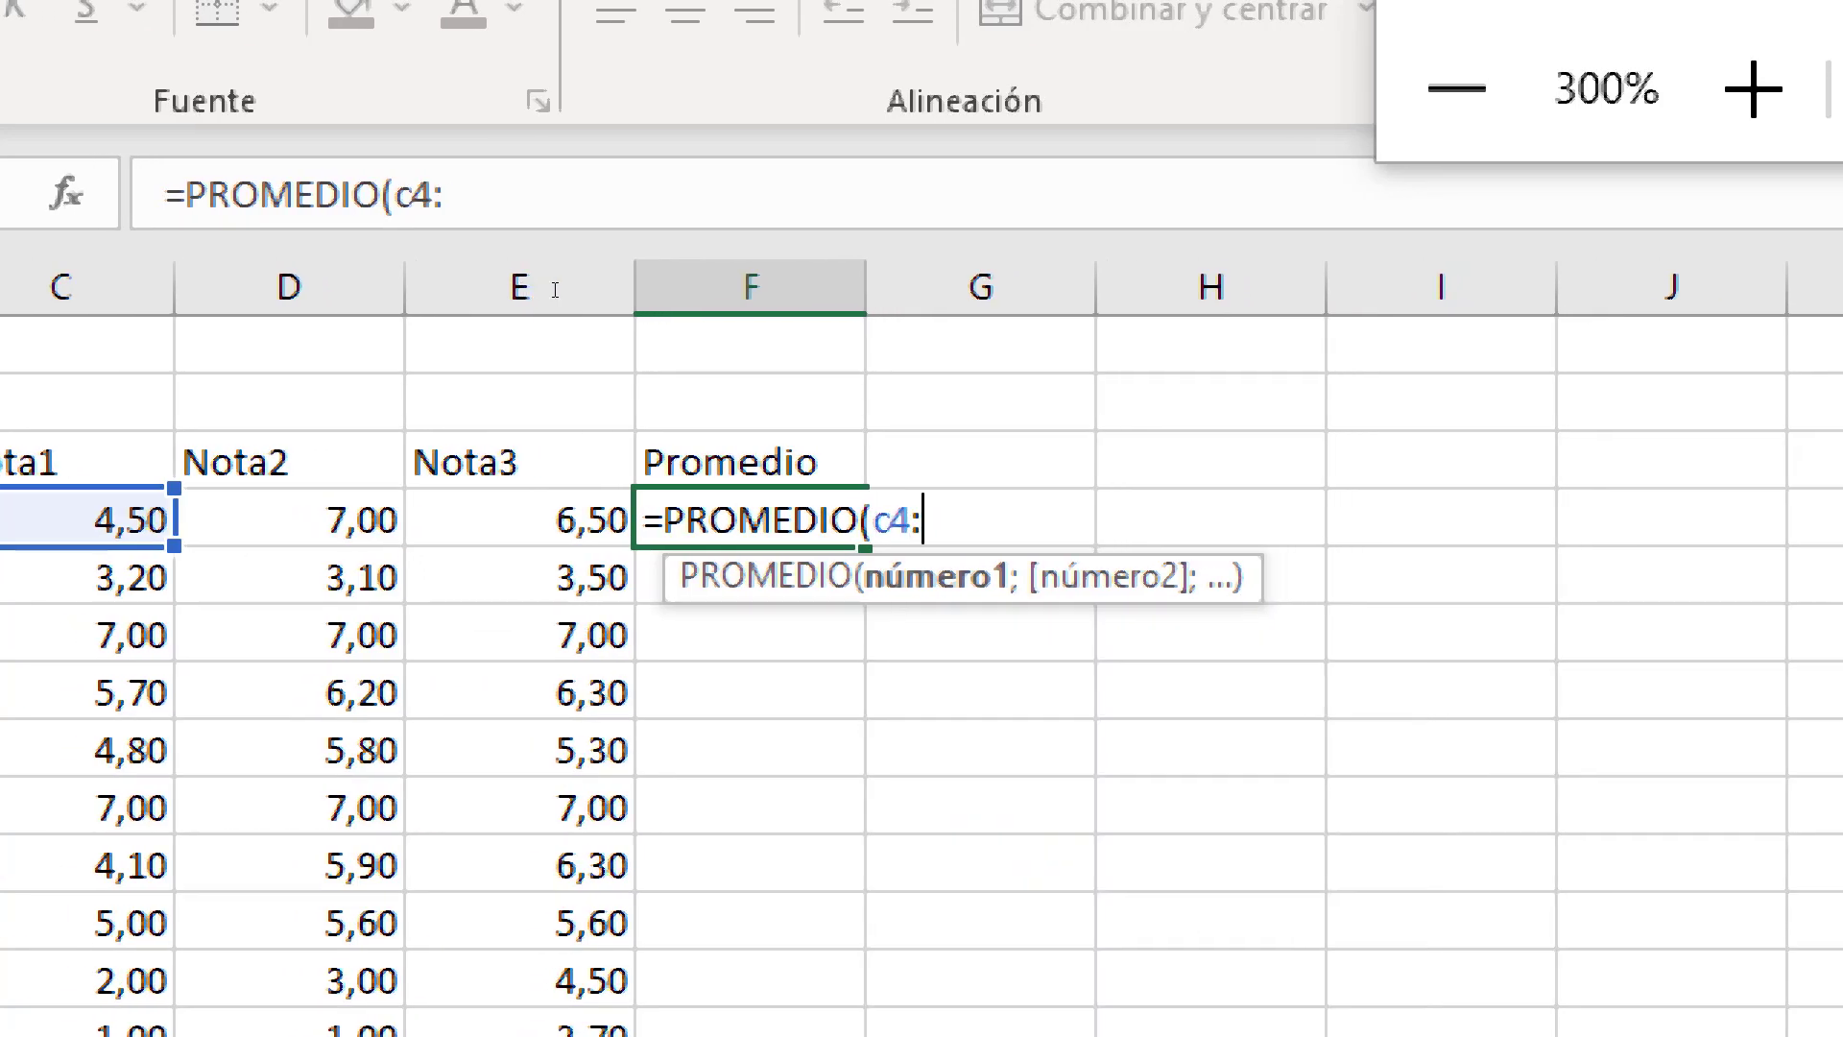
{"action": "type", "text": "e4"}
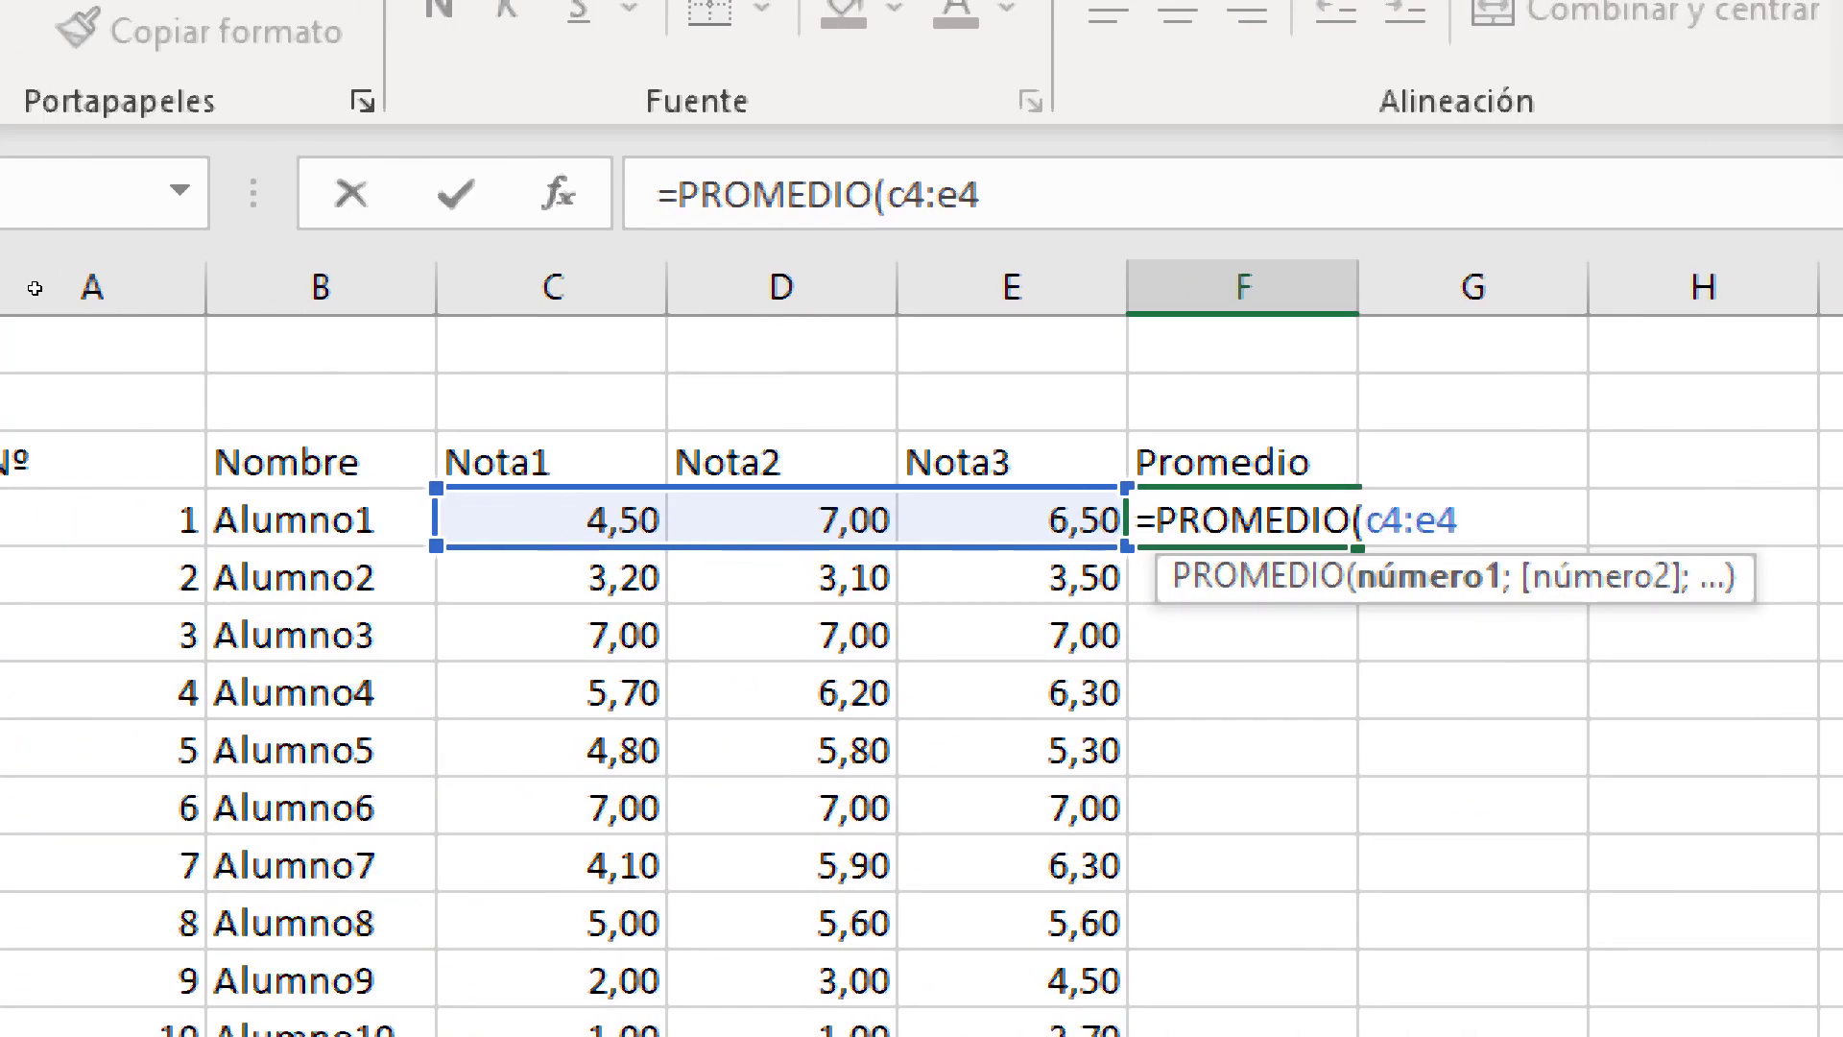
{"action": "key", "text": "BackSpace"}
{"action": "key", "text": "BackSpace"}
{"action": "key", "text": "BackSpace"}
{"action": "key", "text": "BackSpace"}
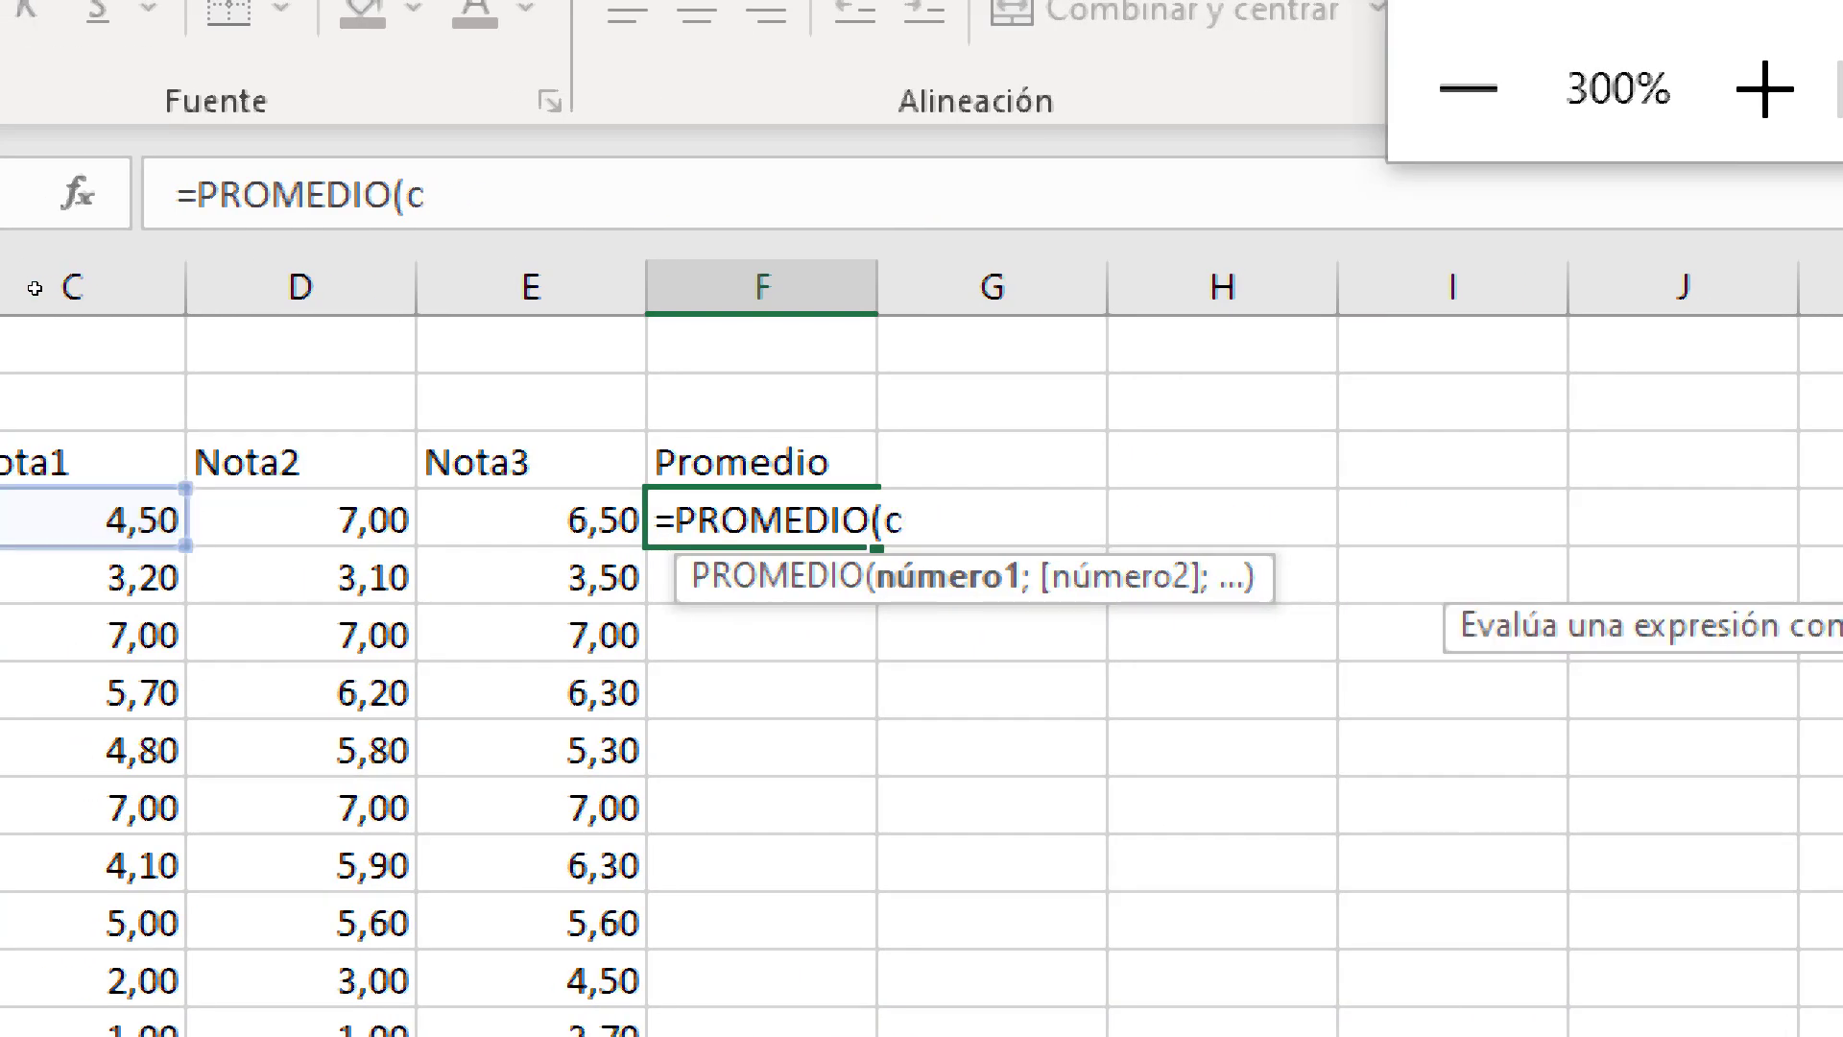
{"action": "key", "text": "BackSpace"}
{"action": "type", "text": "d"}
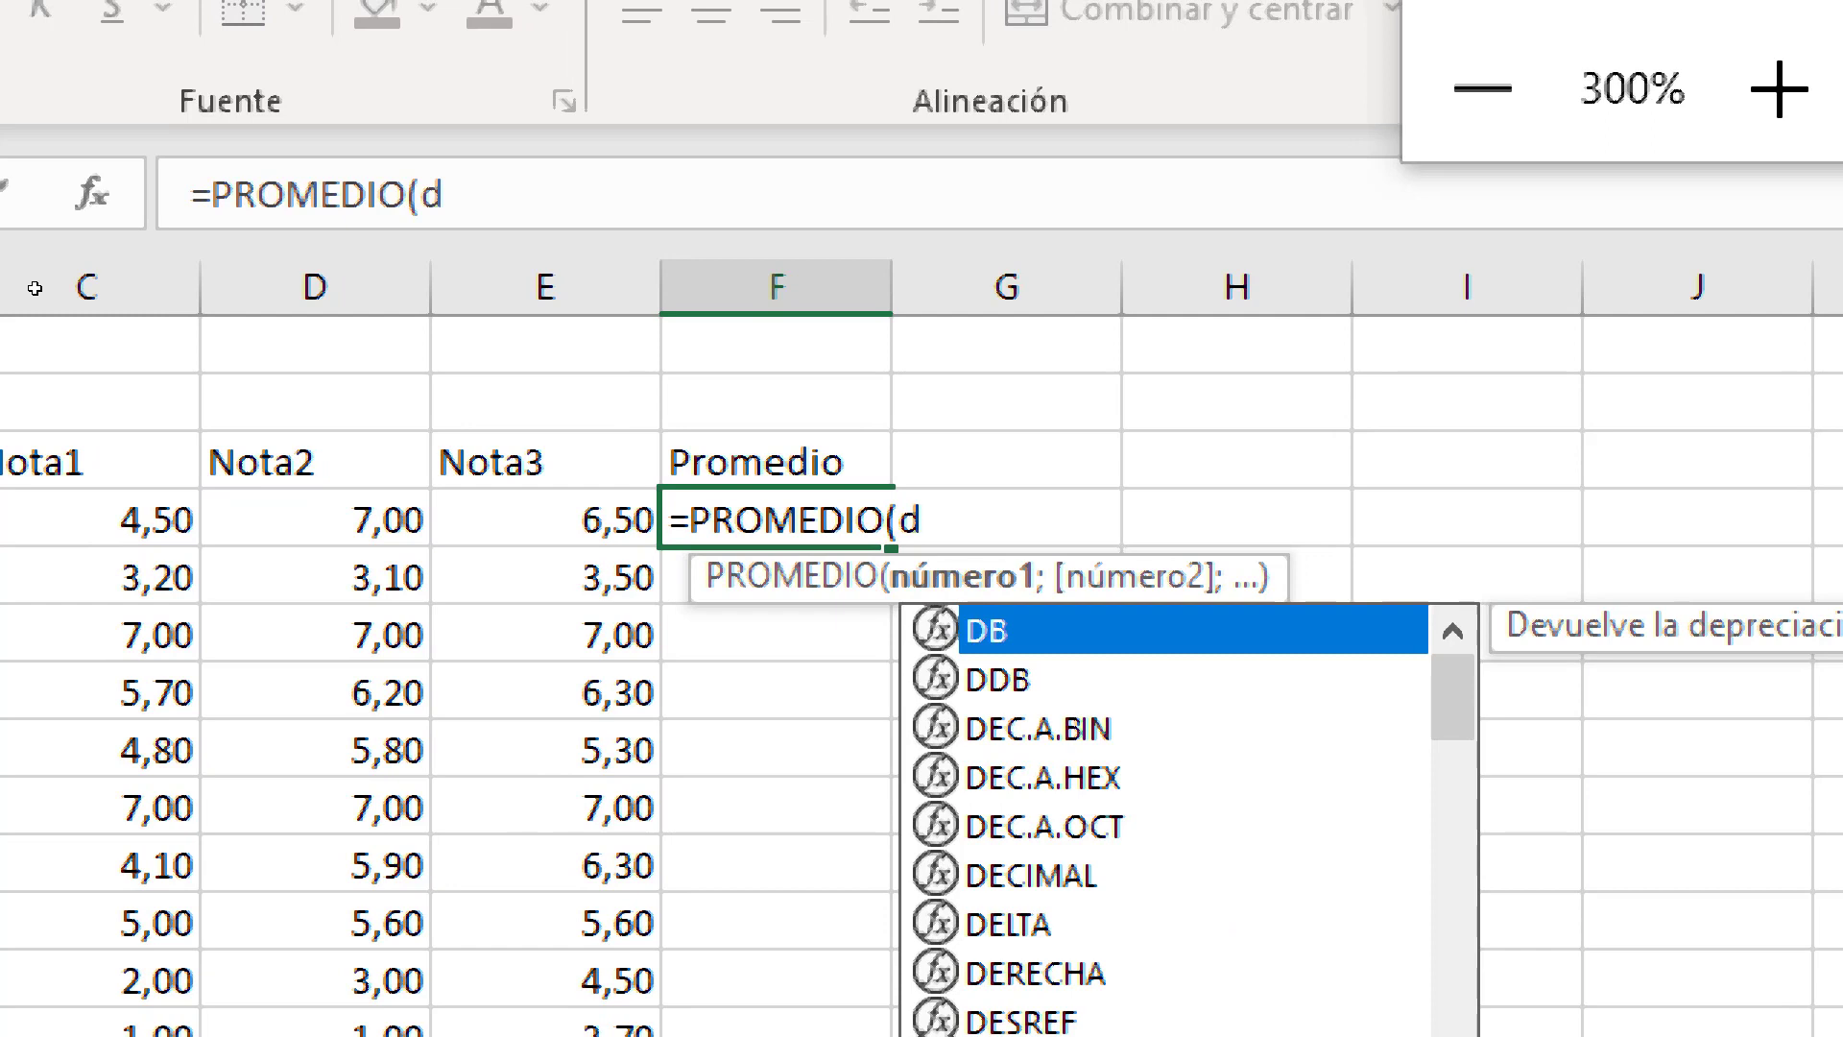
{"action": "type", "text": "4:"}
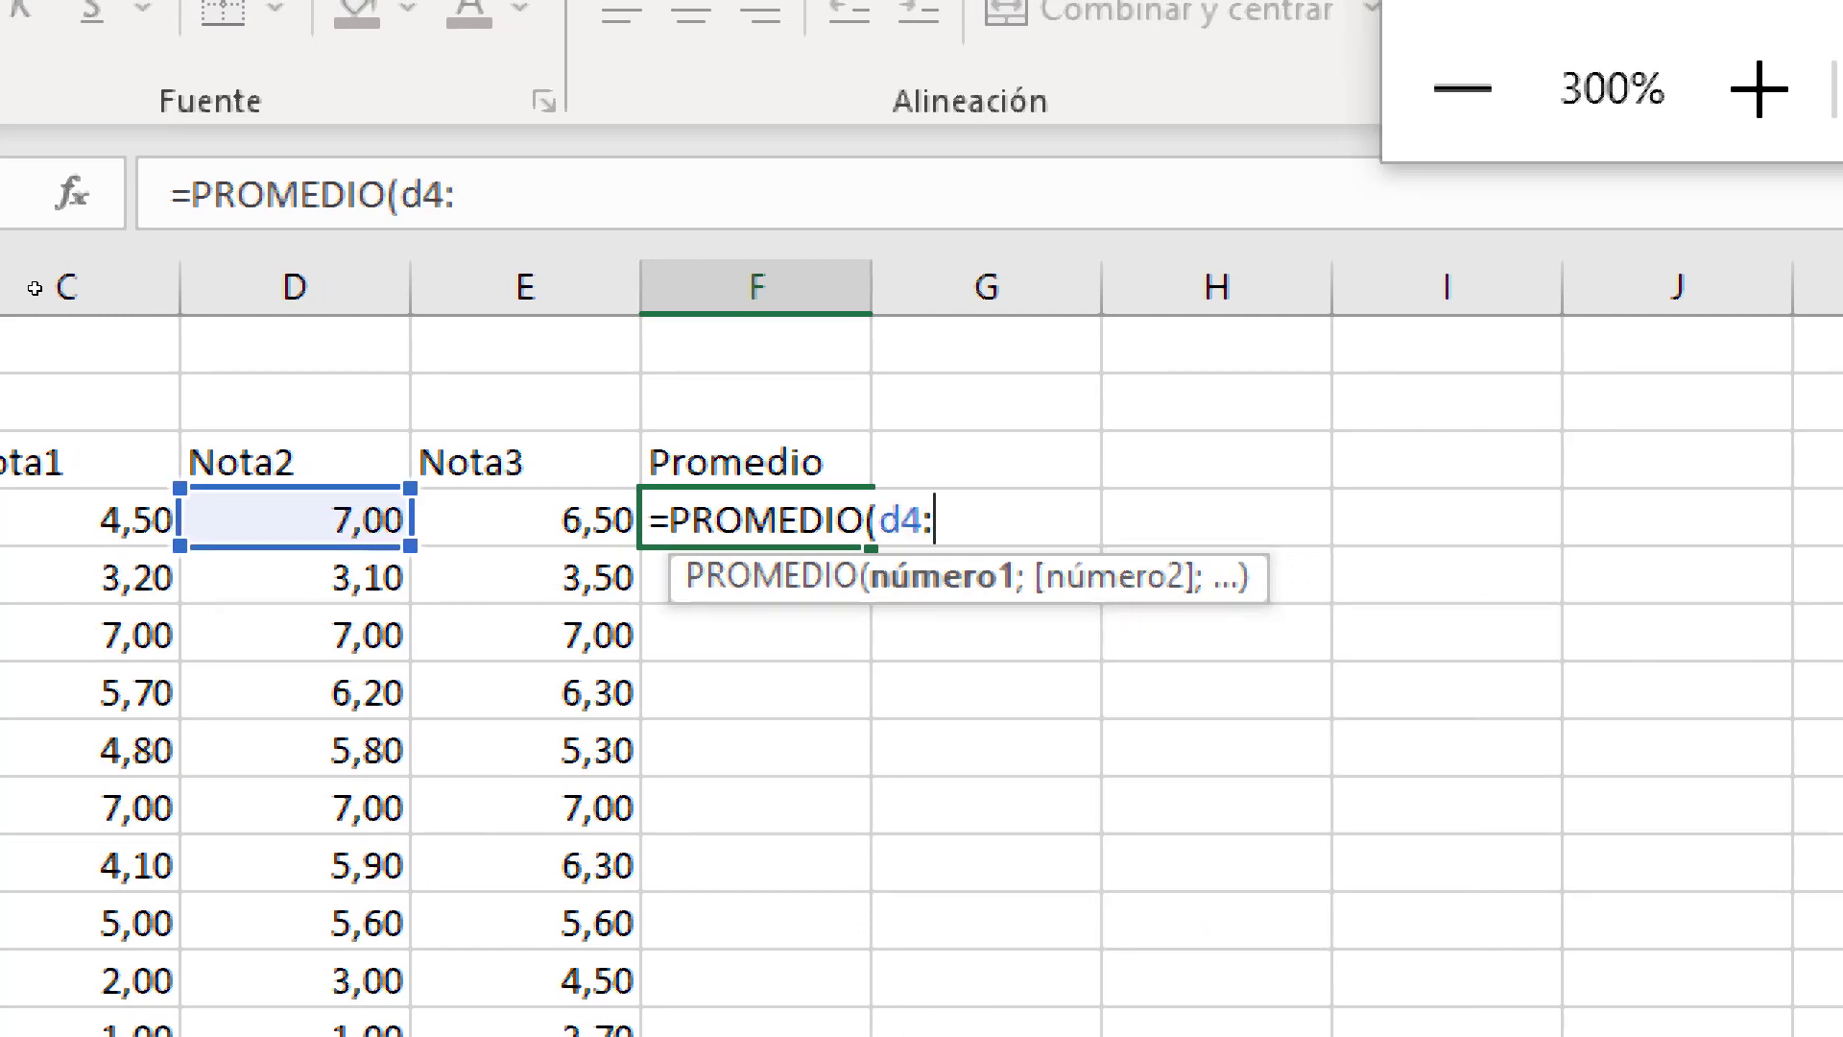
{"action": "type", "text": "e4"}
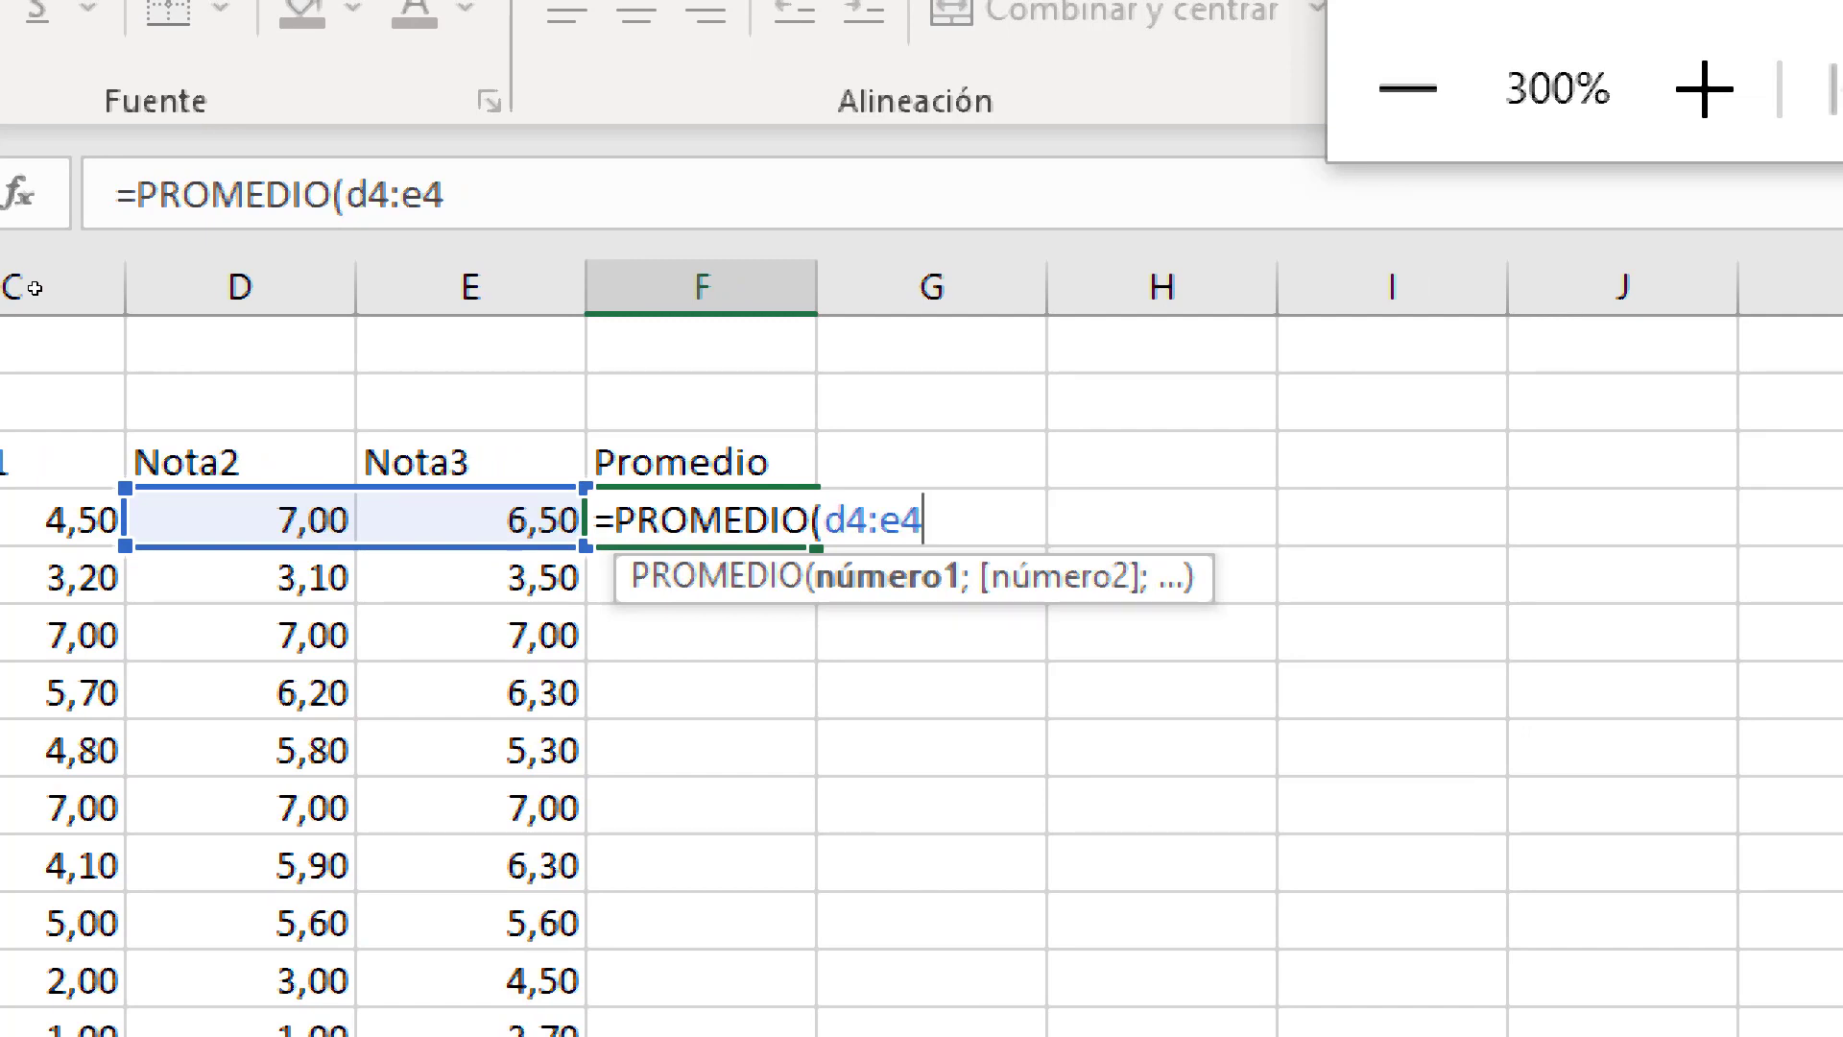
Replace the PROMEDIO argument in F4 with the range c4:e4 and enter the formula
{"action": "key", "text": "BackSpace"}
{"action": "key", "text": "BackSpace"}
{"action": "key", "text": "BackSpace"}
{"action": "key", "text": "BackSpace"}
{"action": "key", "text": "BackSpace"}
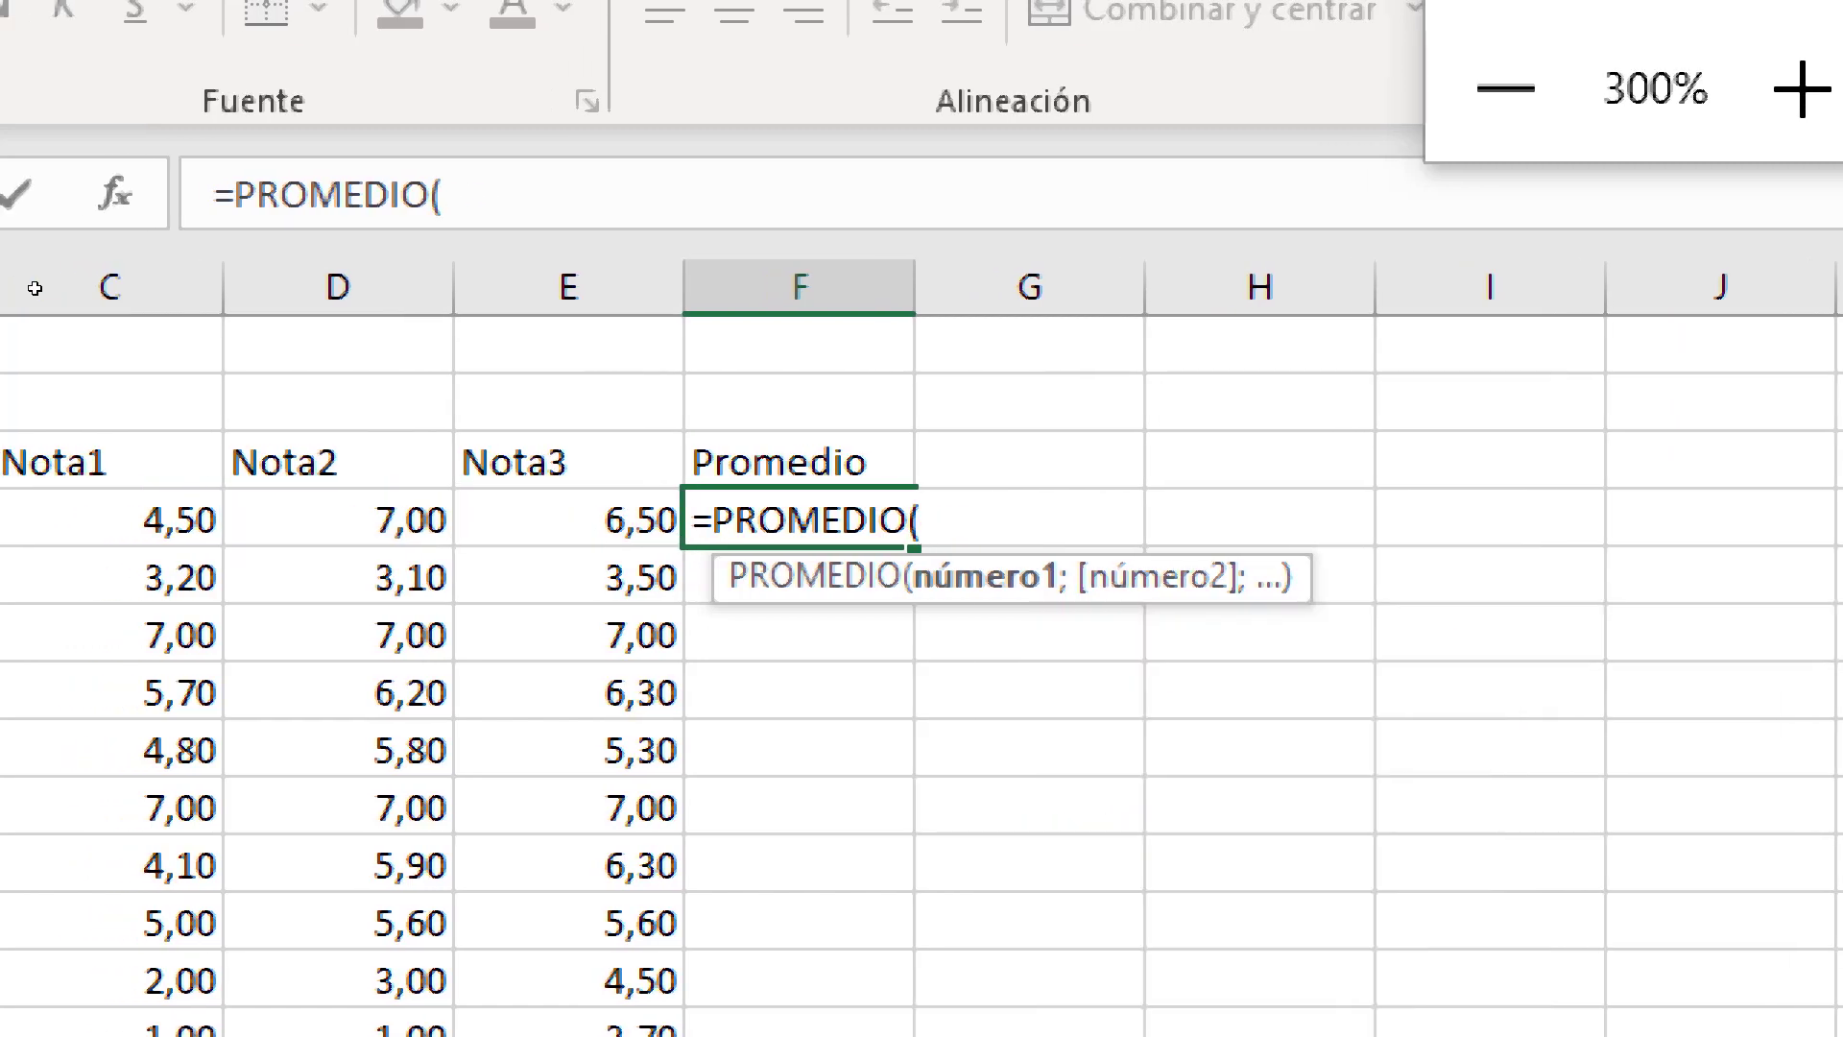
{"action": "type", "text": "de"}
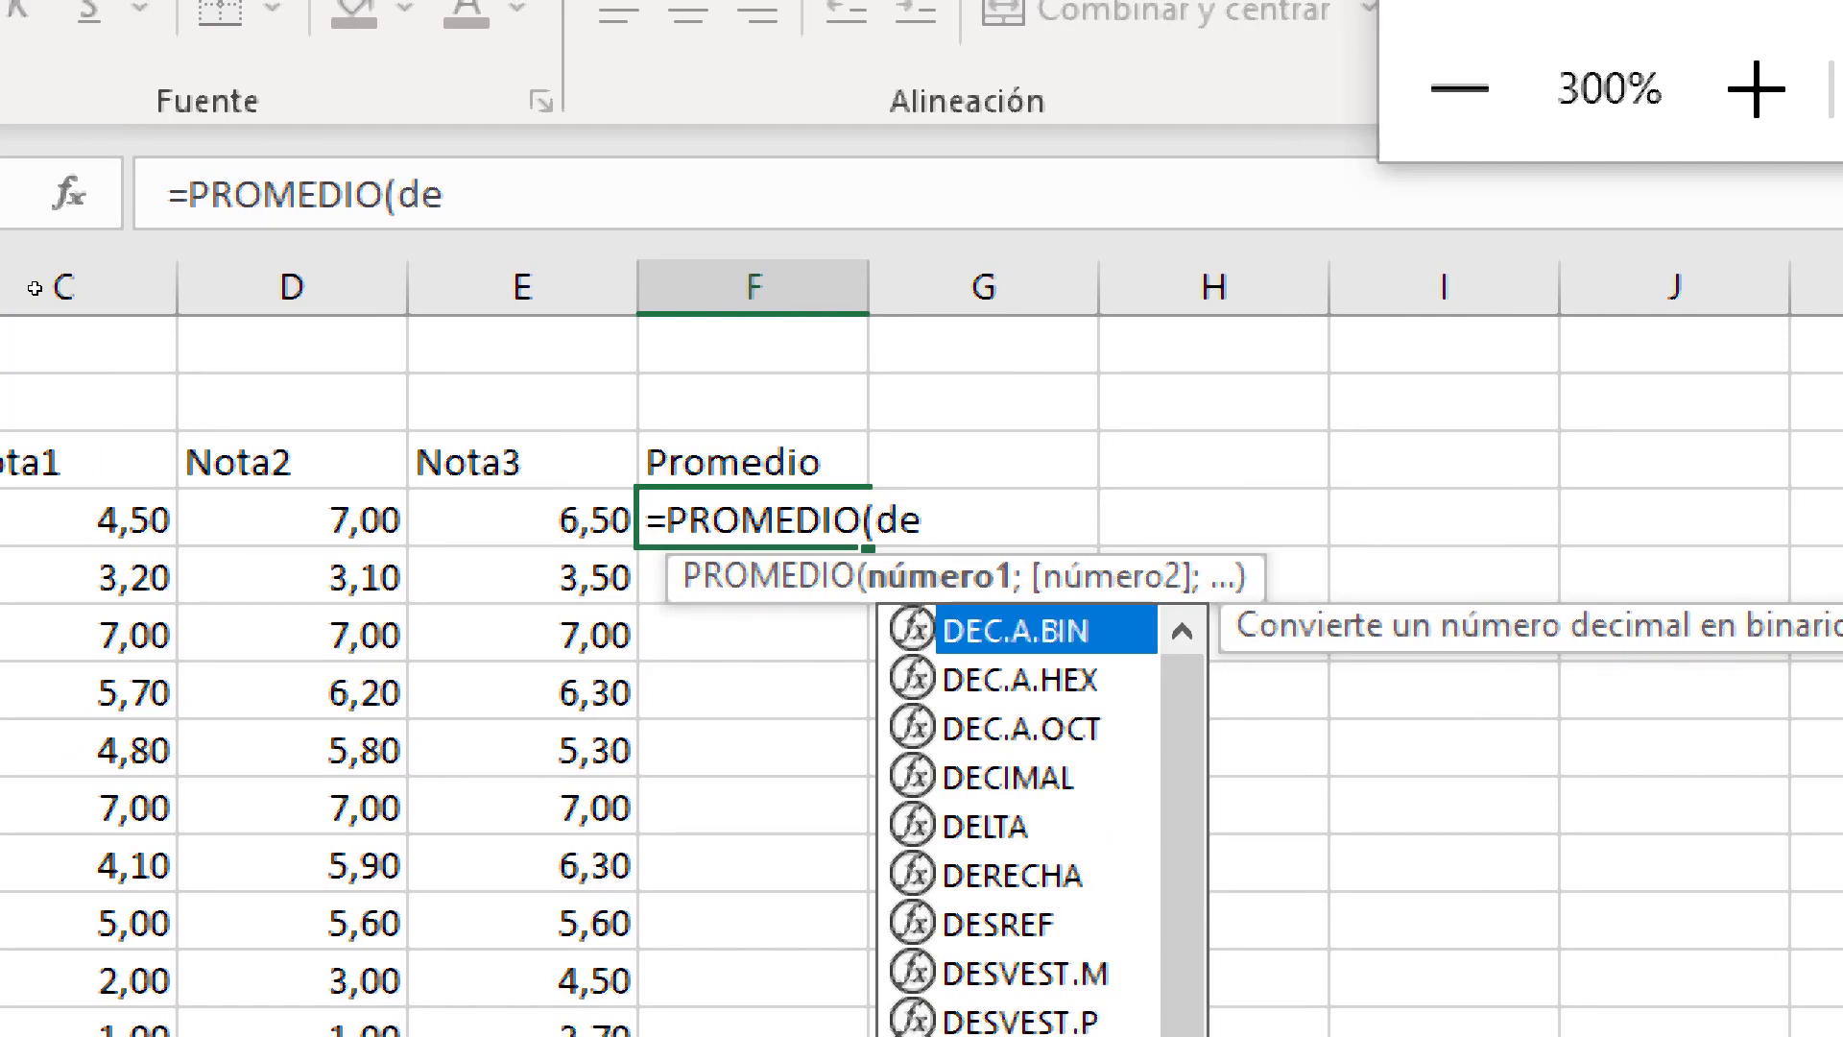
{"action": "key", "text": "BackSpace"}
{"action": "type", "text": "4"}
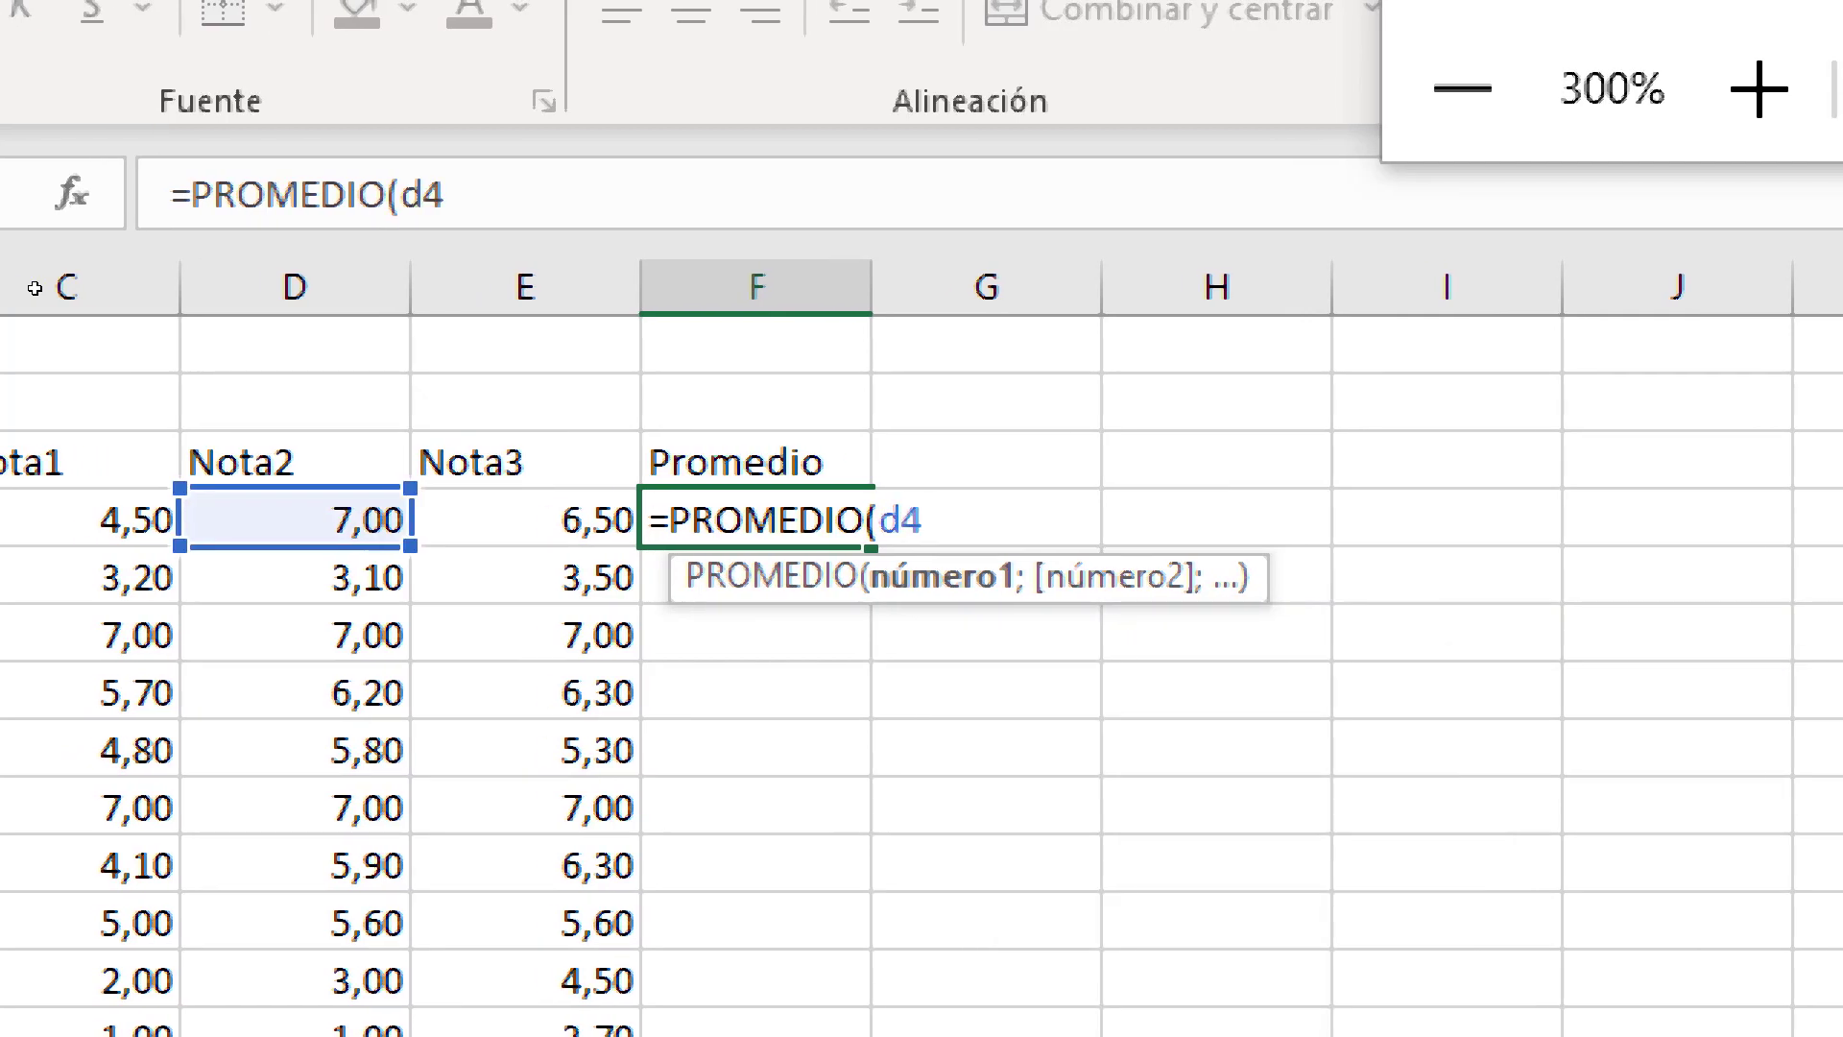
{"action": "key", "text": "BackSpace"}
{"action": "key", "text": "BackSpace"}
{"action": "type", "text": "c4"}
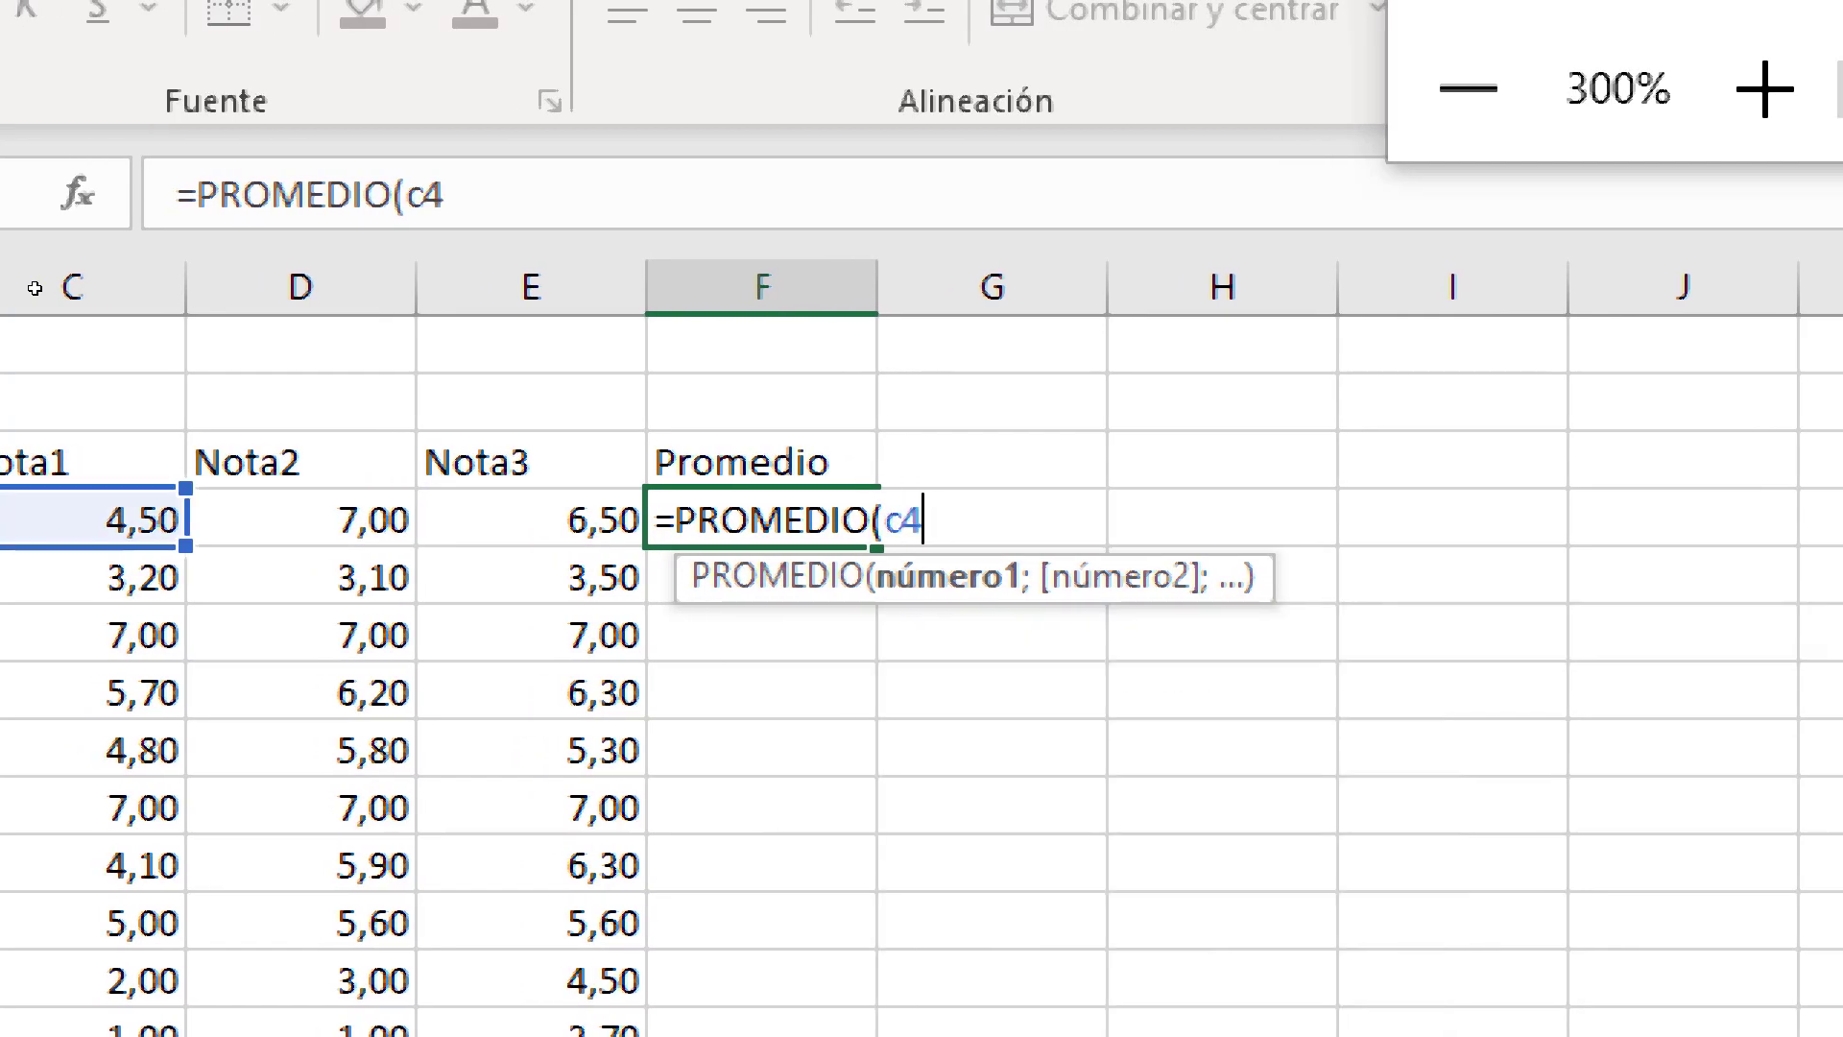
{"action": "type", "text": ":"}
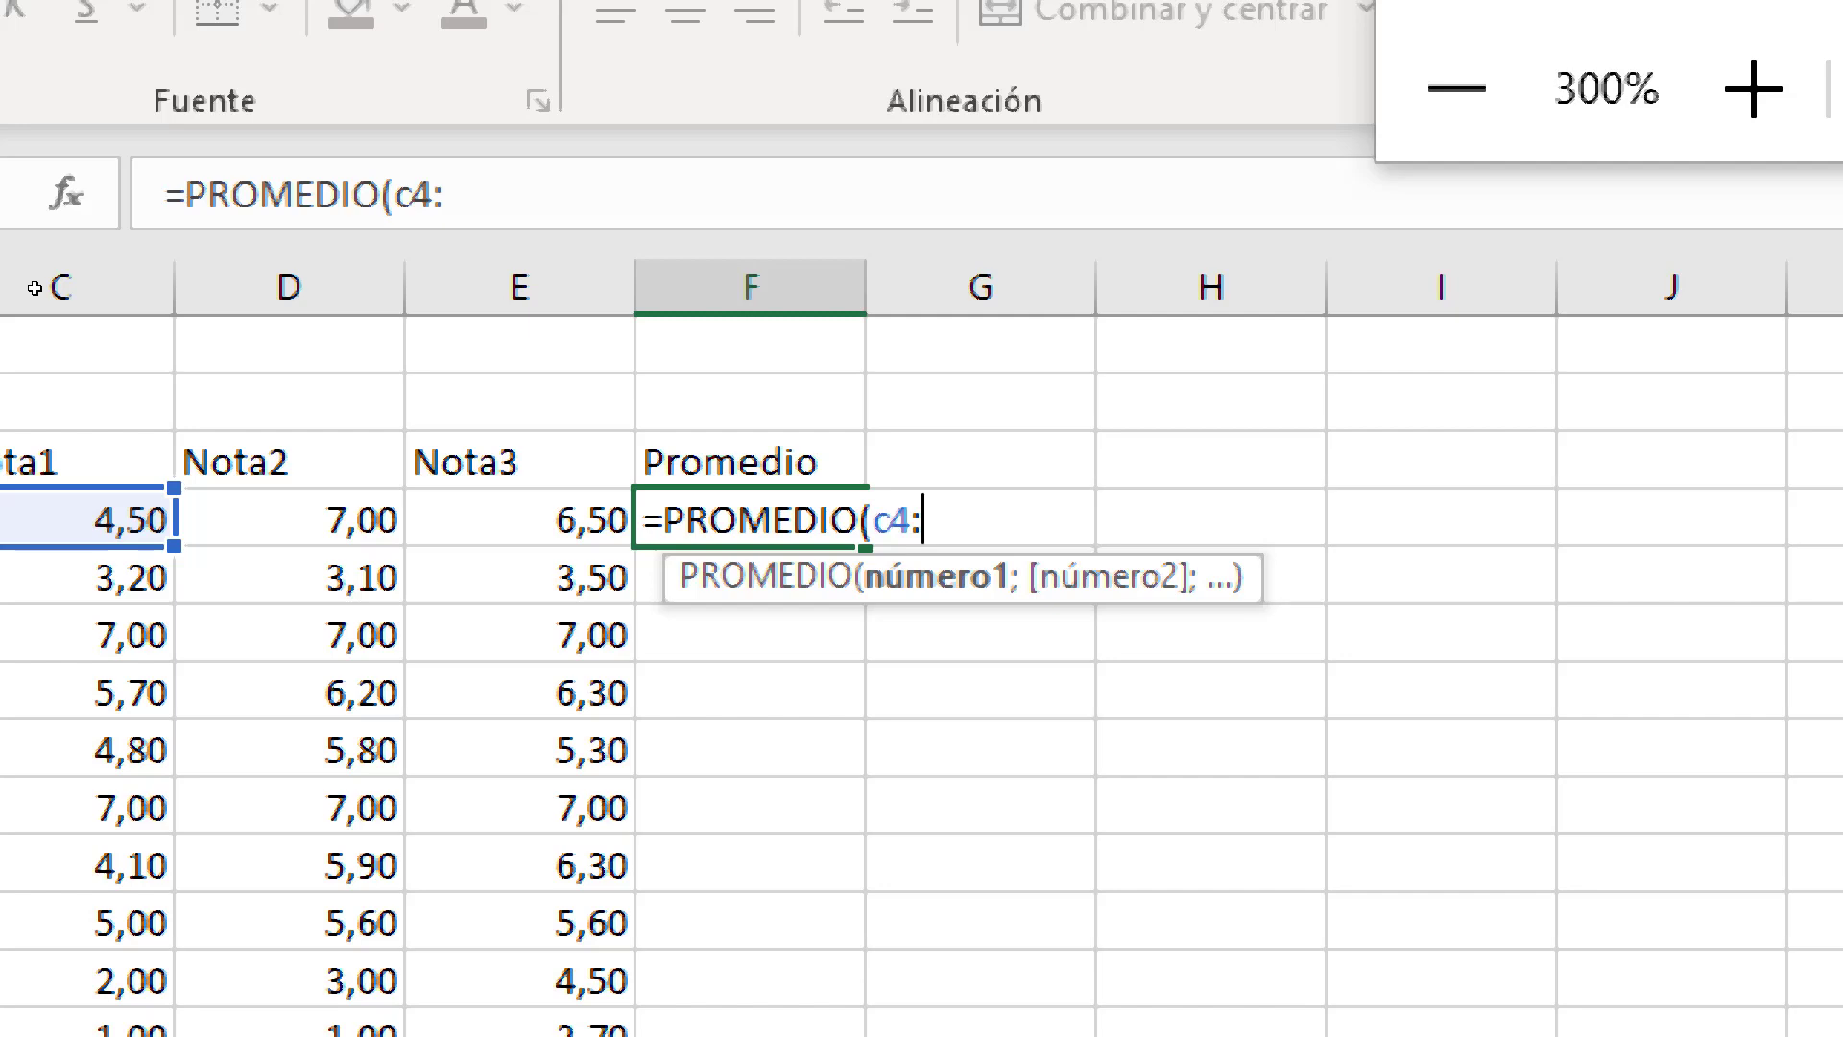
{"action": "type", "text": "e4"}
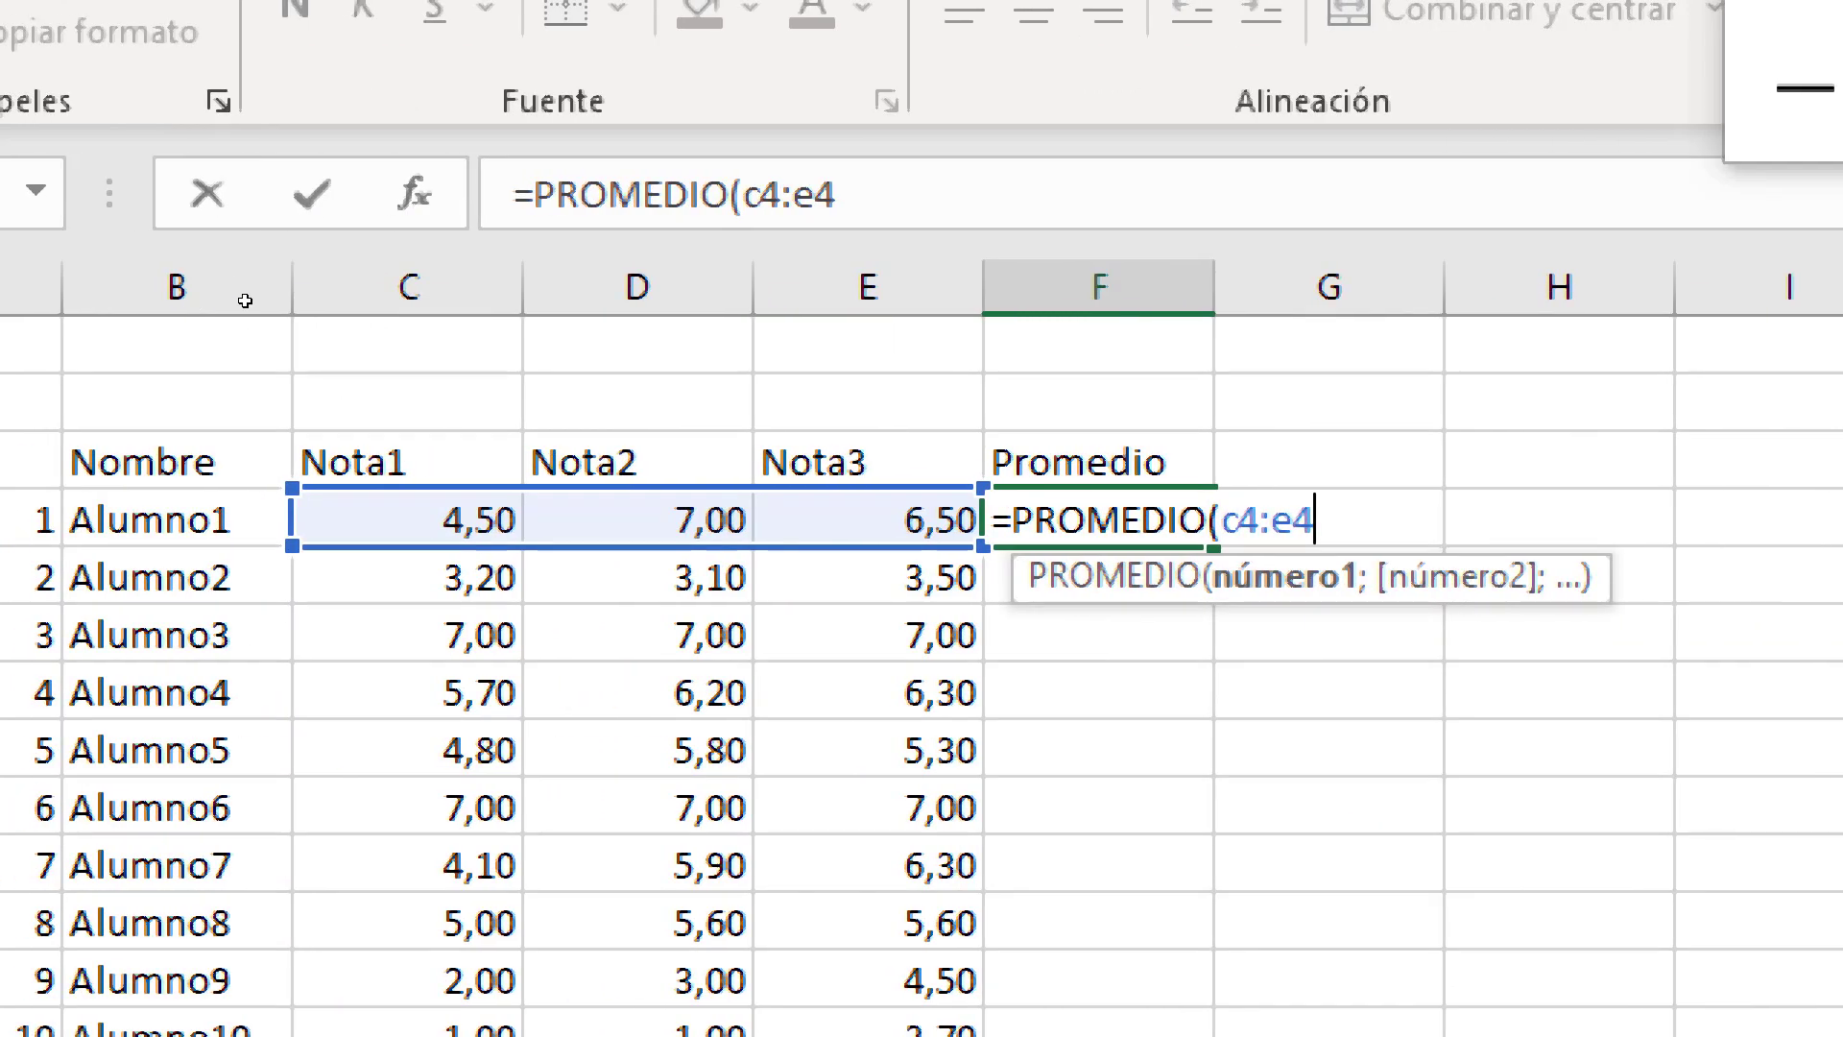
{"action": "key", "text": "Return"}
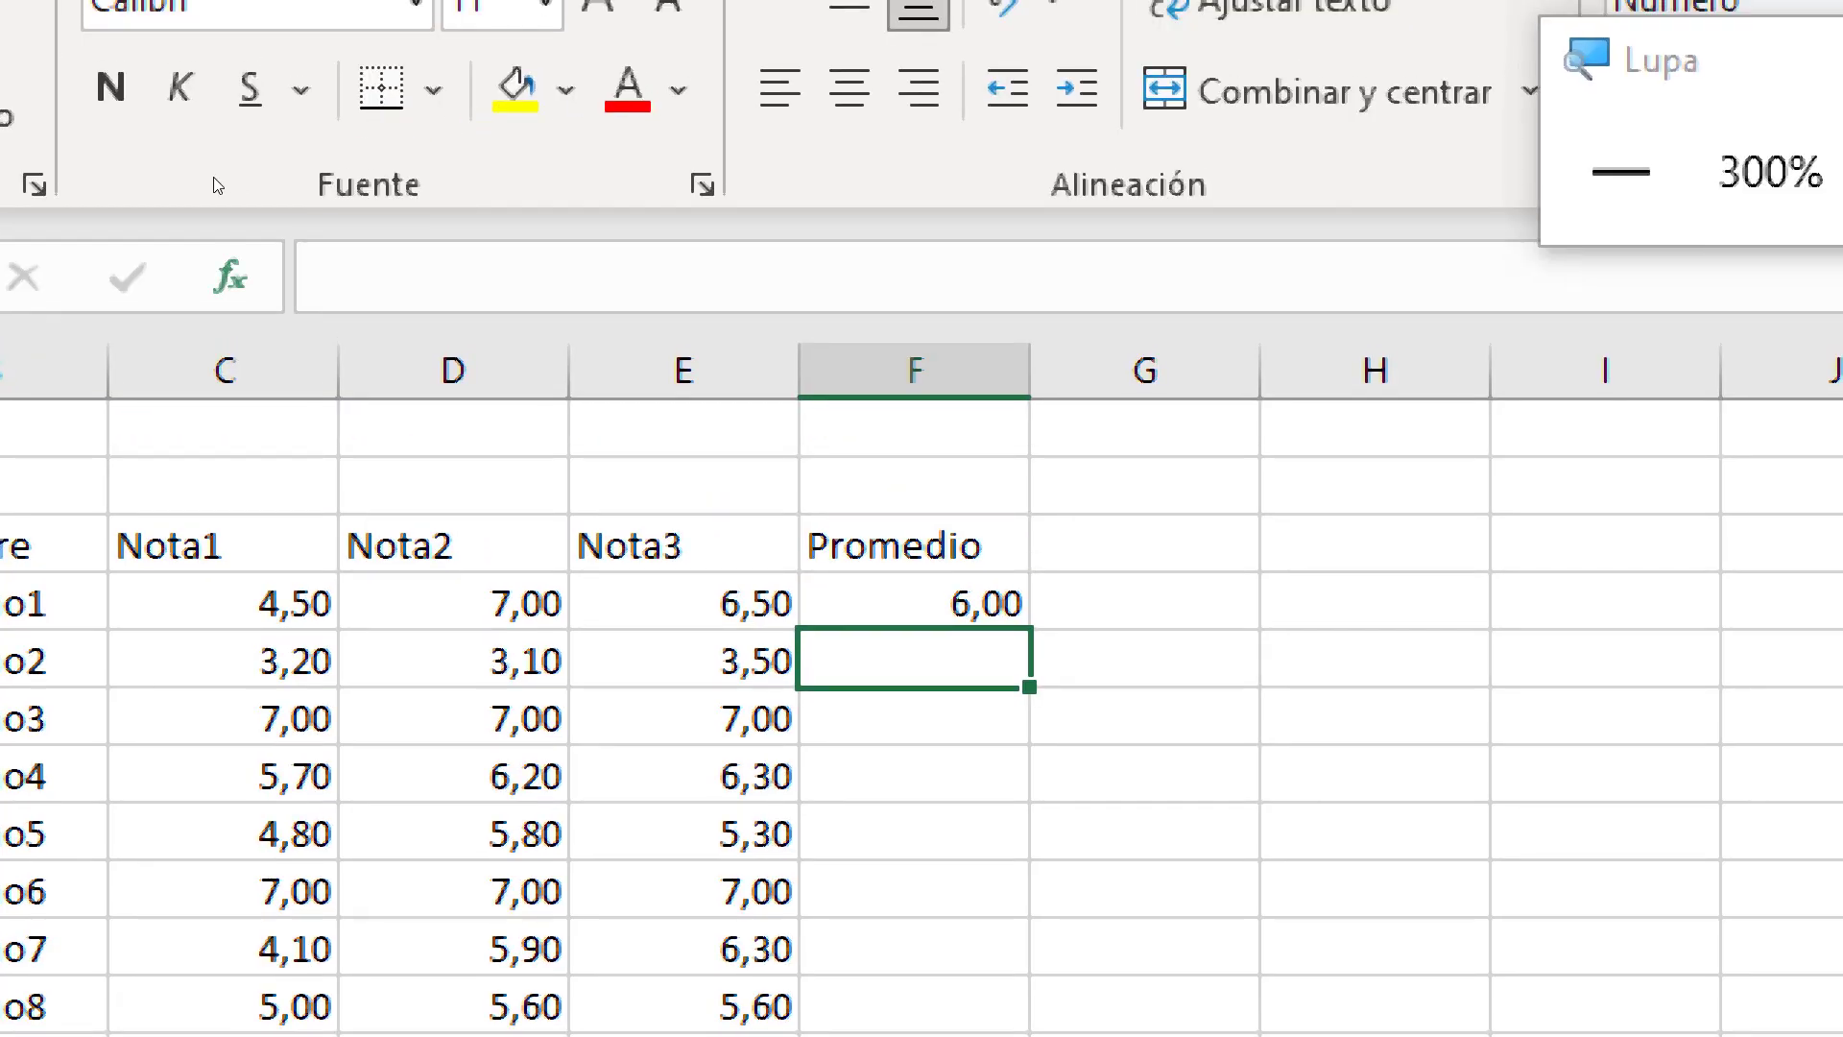
{"action": "left_click", "coordinate": [230, 279]}
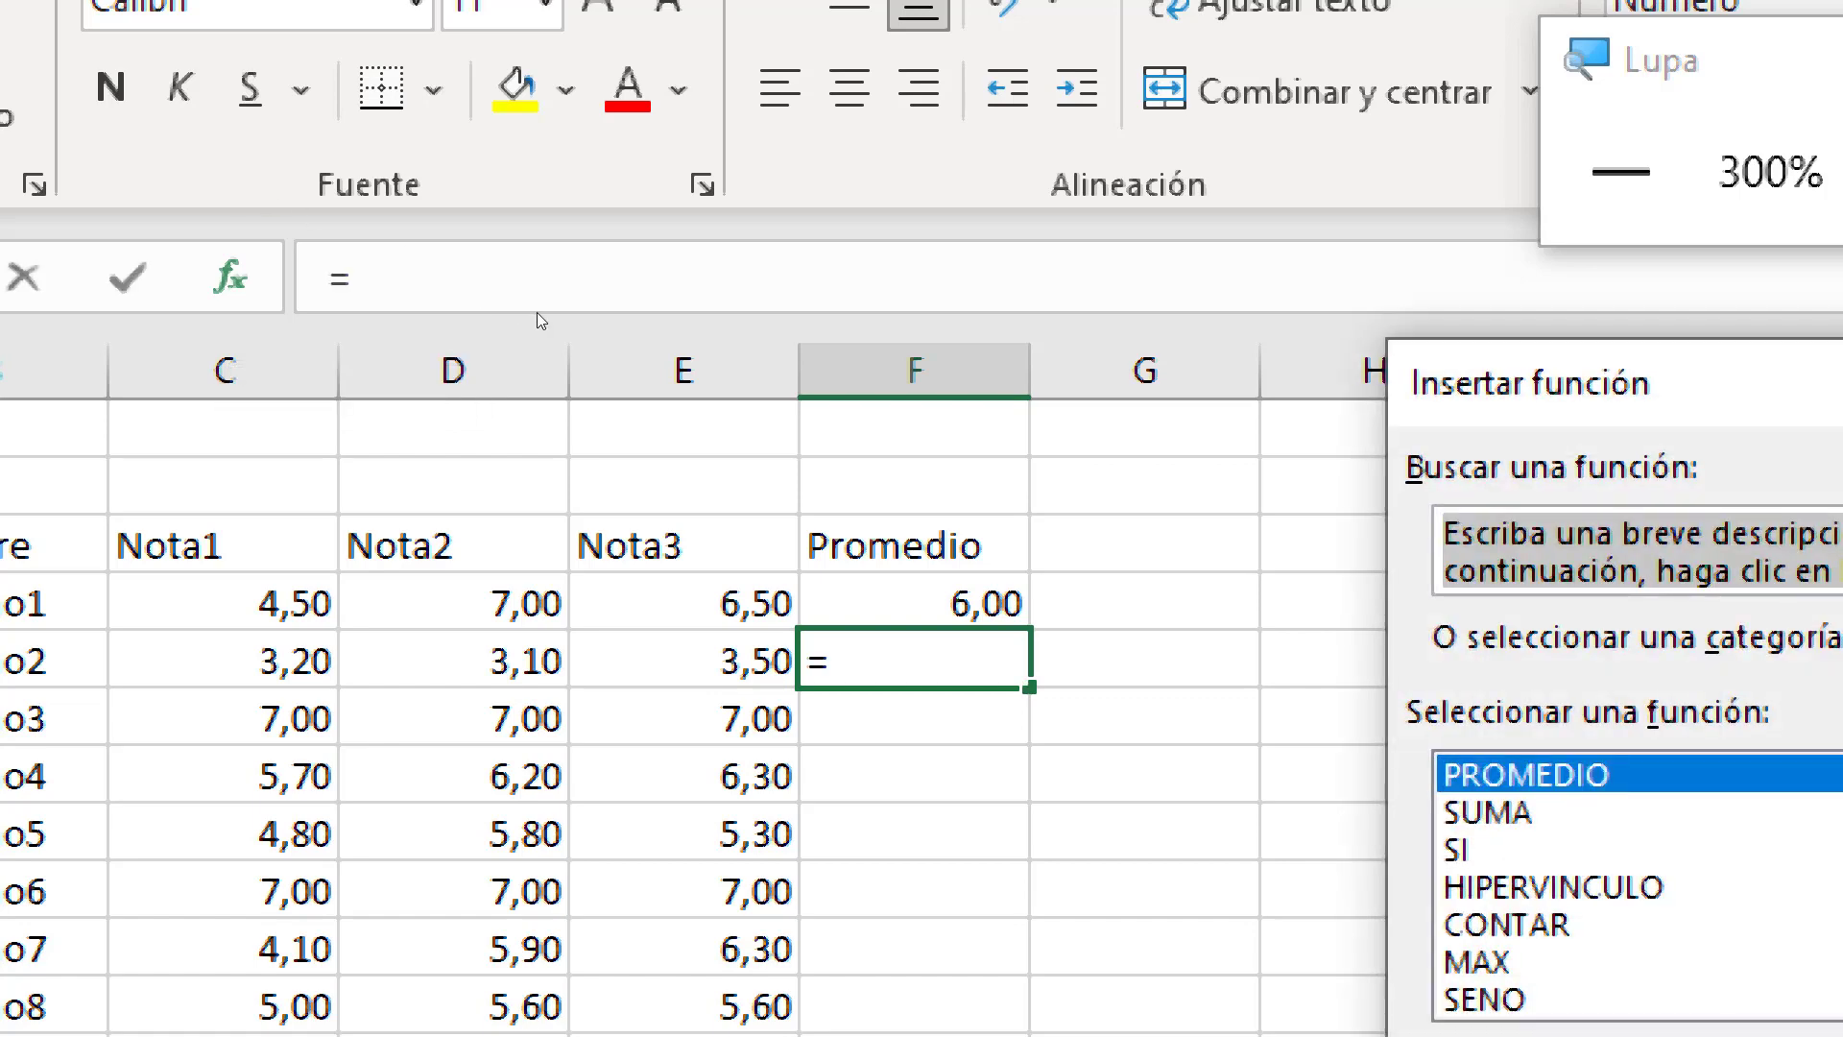
{"action": "key", "text": "Return"}
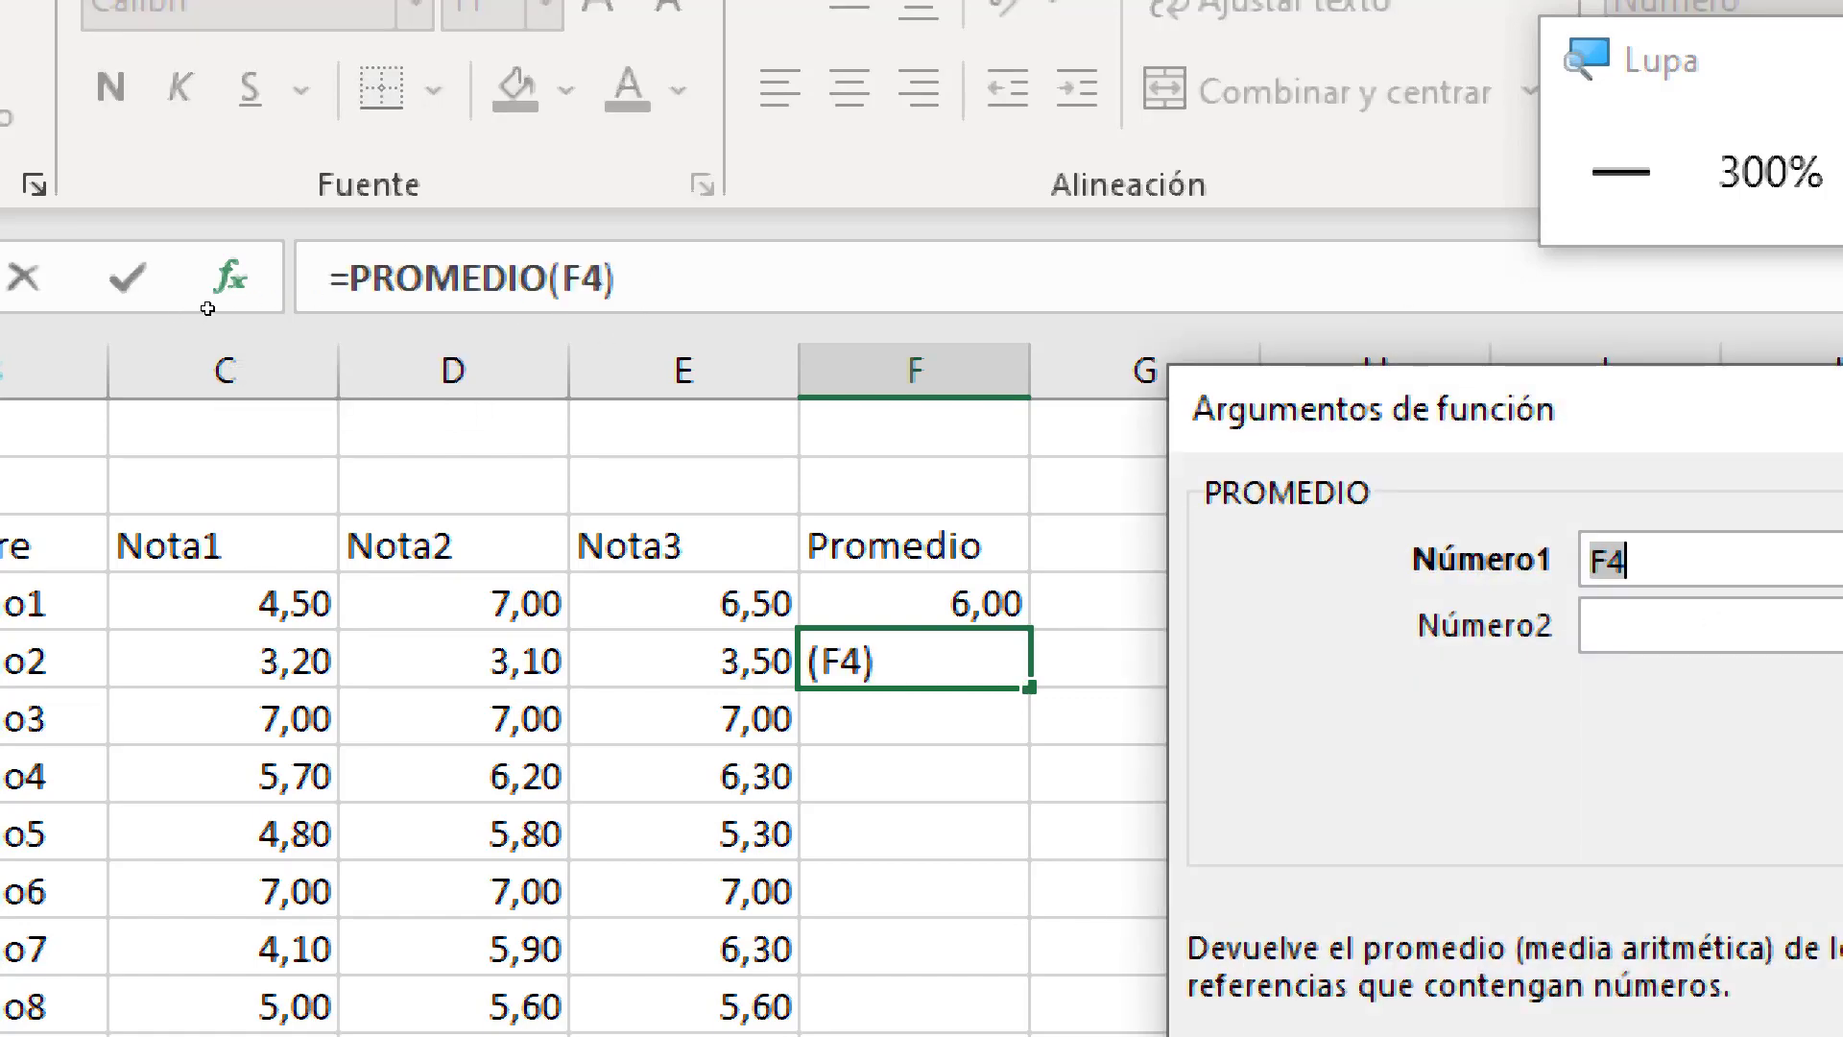
{"action": "left_click_drag", "start_coordinate": [288, 660], "coordinate": [547, 662]}
{"action": "left_click_drag", "start_coordinate": [293, 308], "coordinate": [372, 309]}
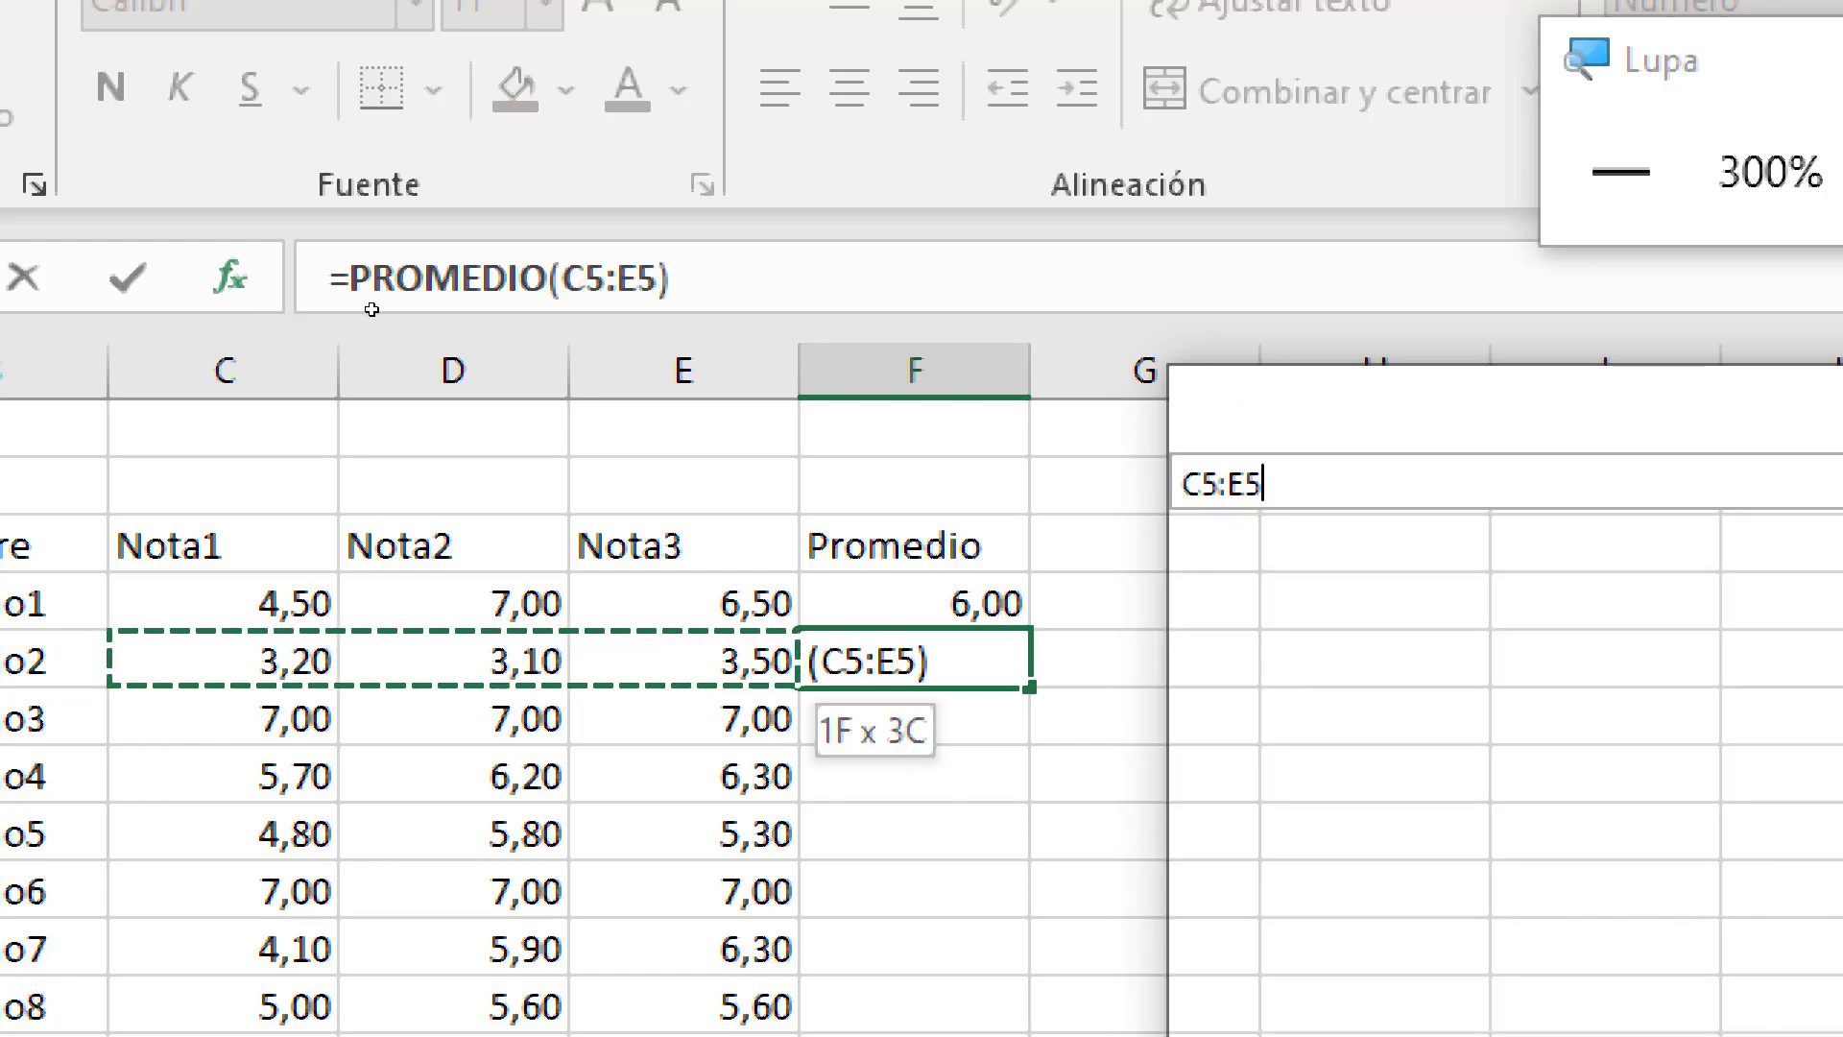
{"action": "key", "text": "Escape"}
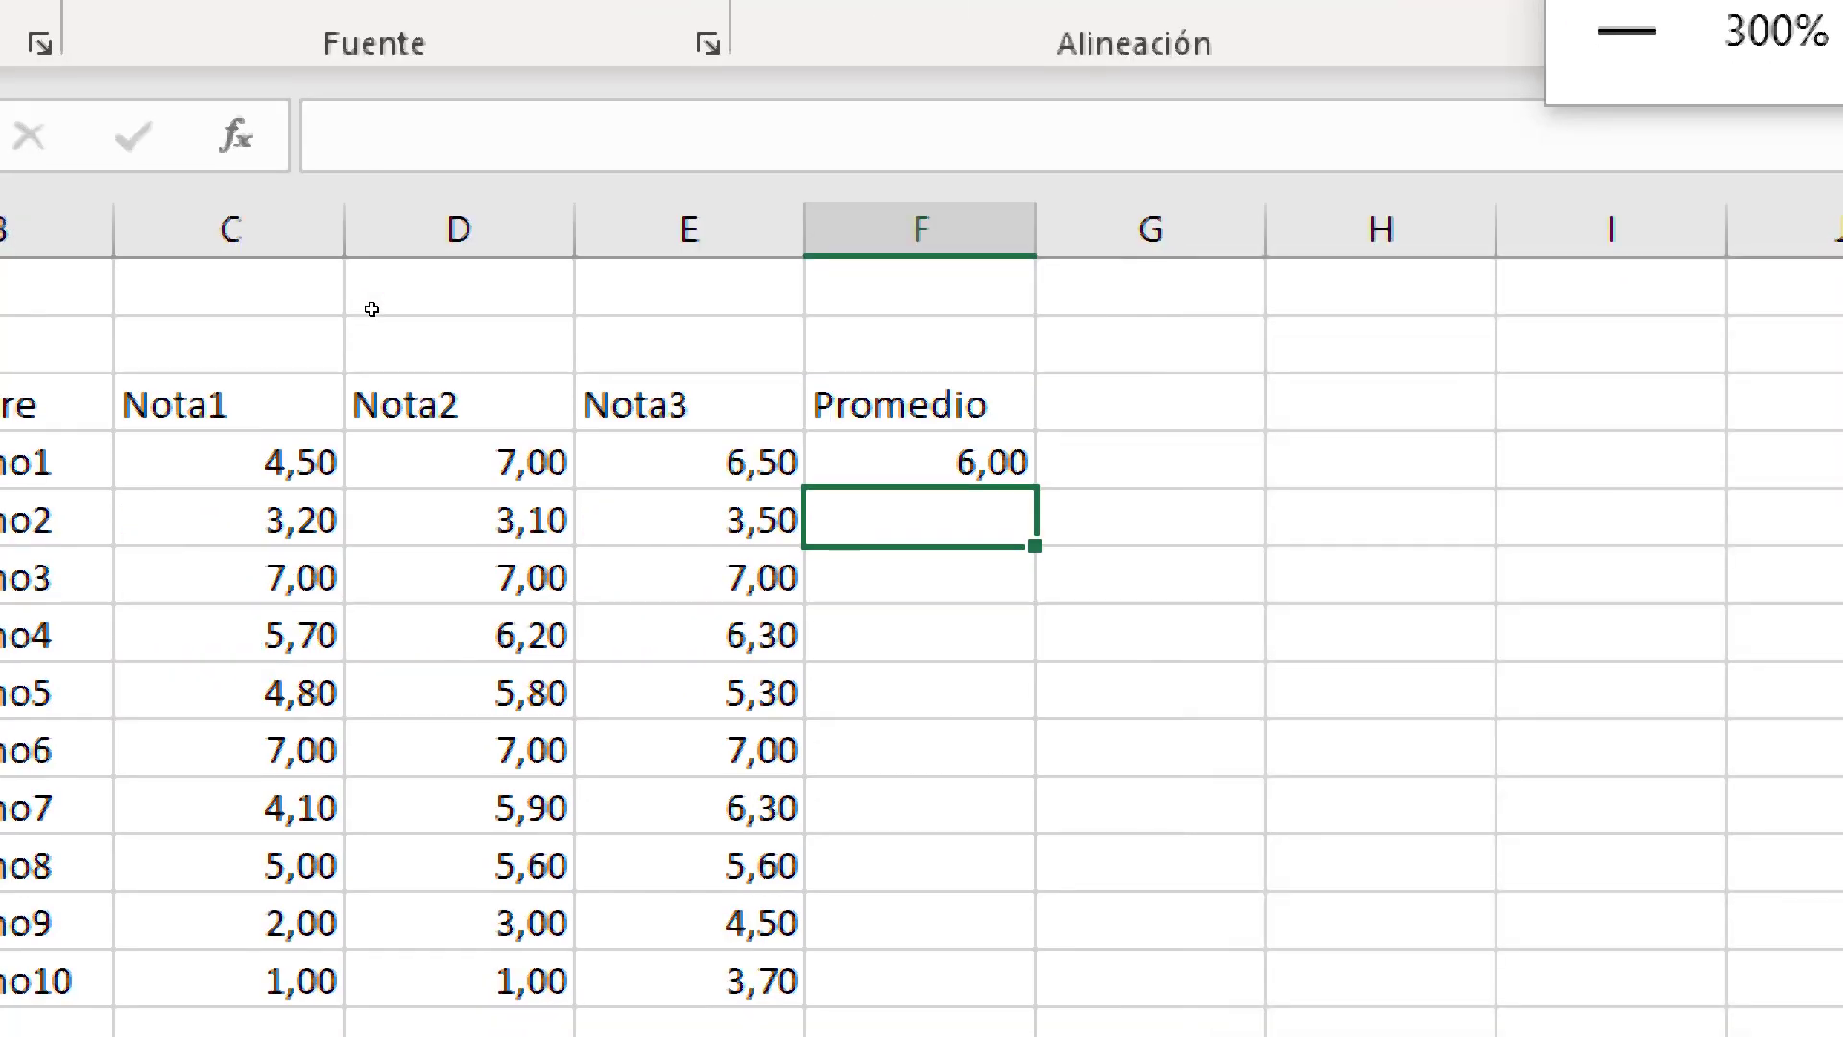
Overwrite F4 with the suggested PROMEDIO function, selecting Alumno1's marks in C4:E4 on the sheet as its argument
{"action": "key", "text": "Up"}
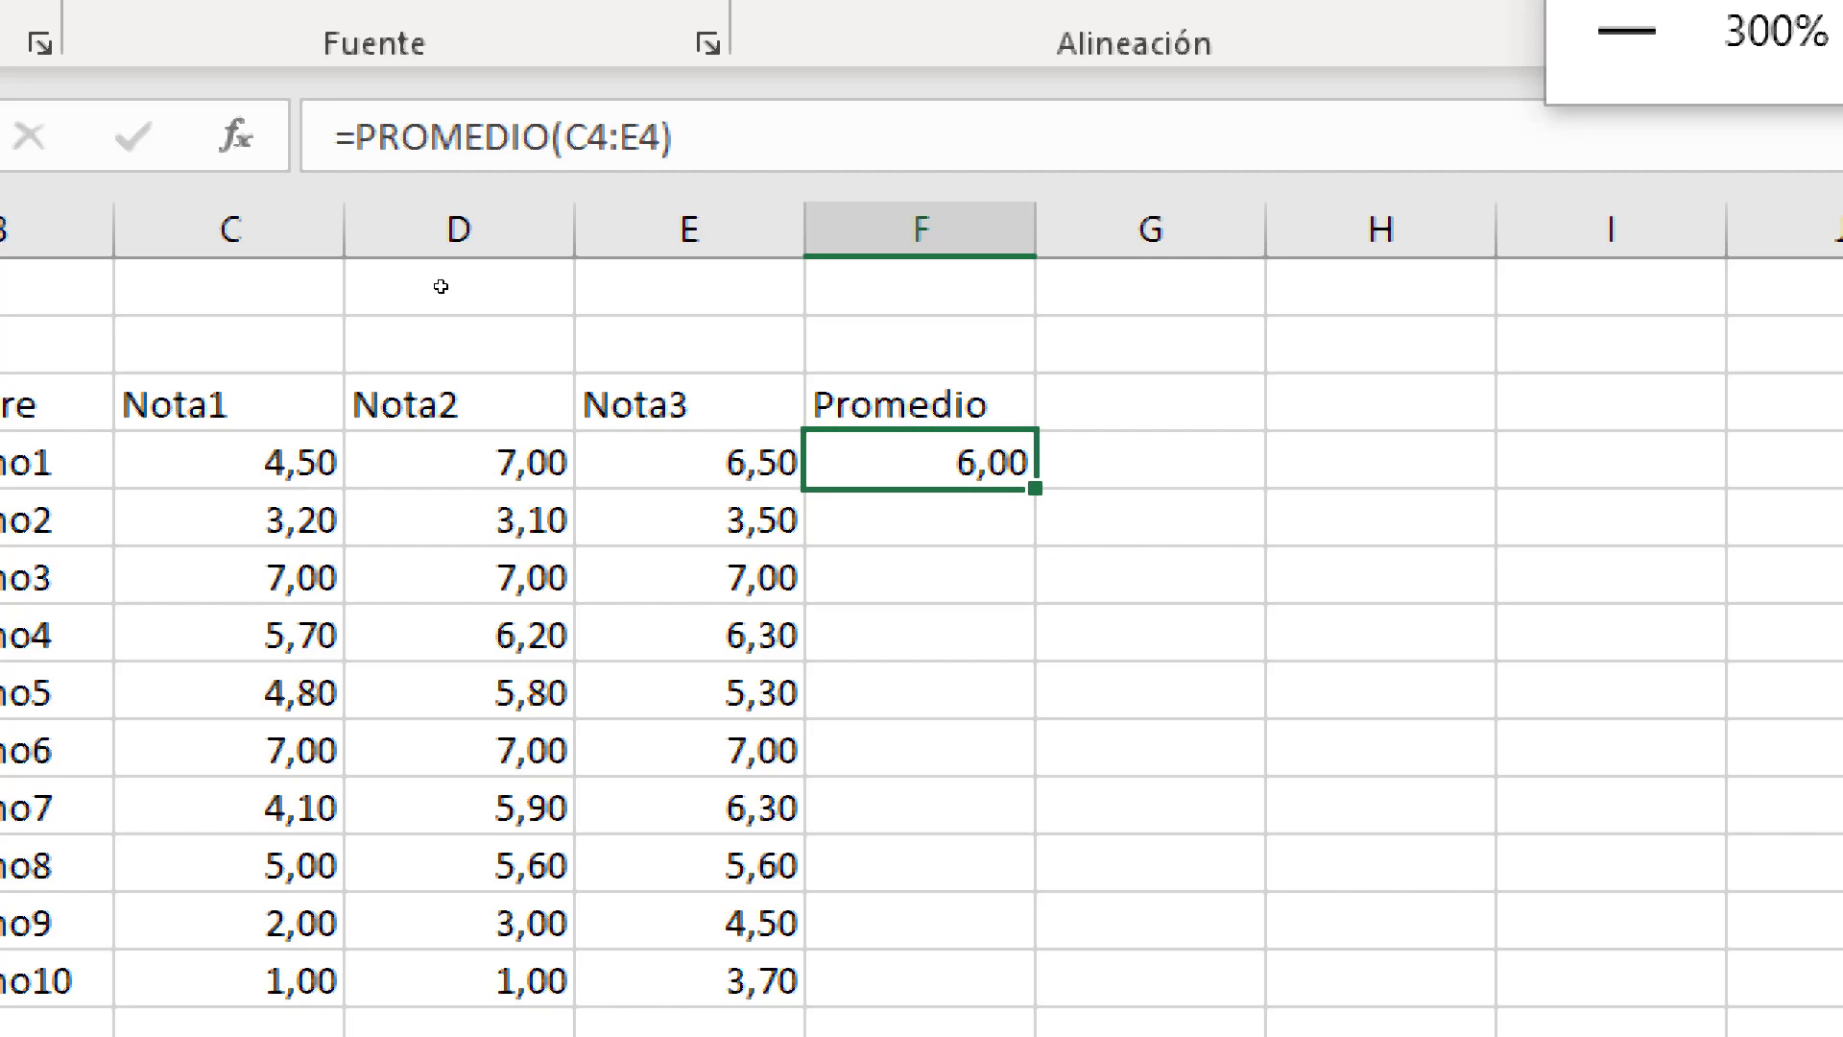
{"action": "type", "text": "=pr"}
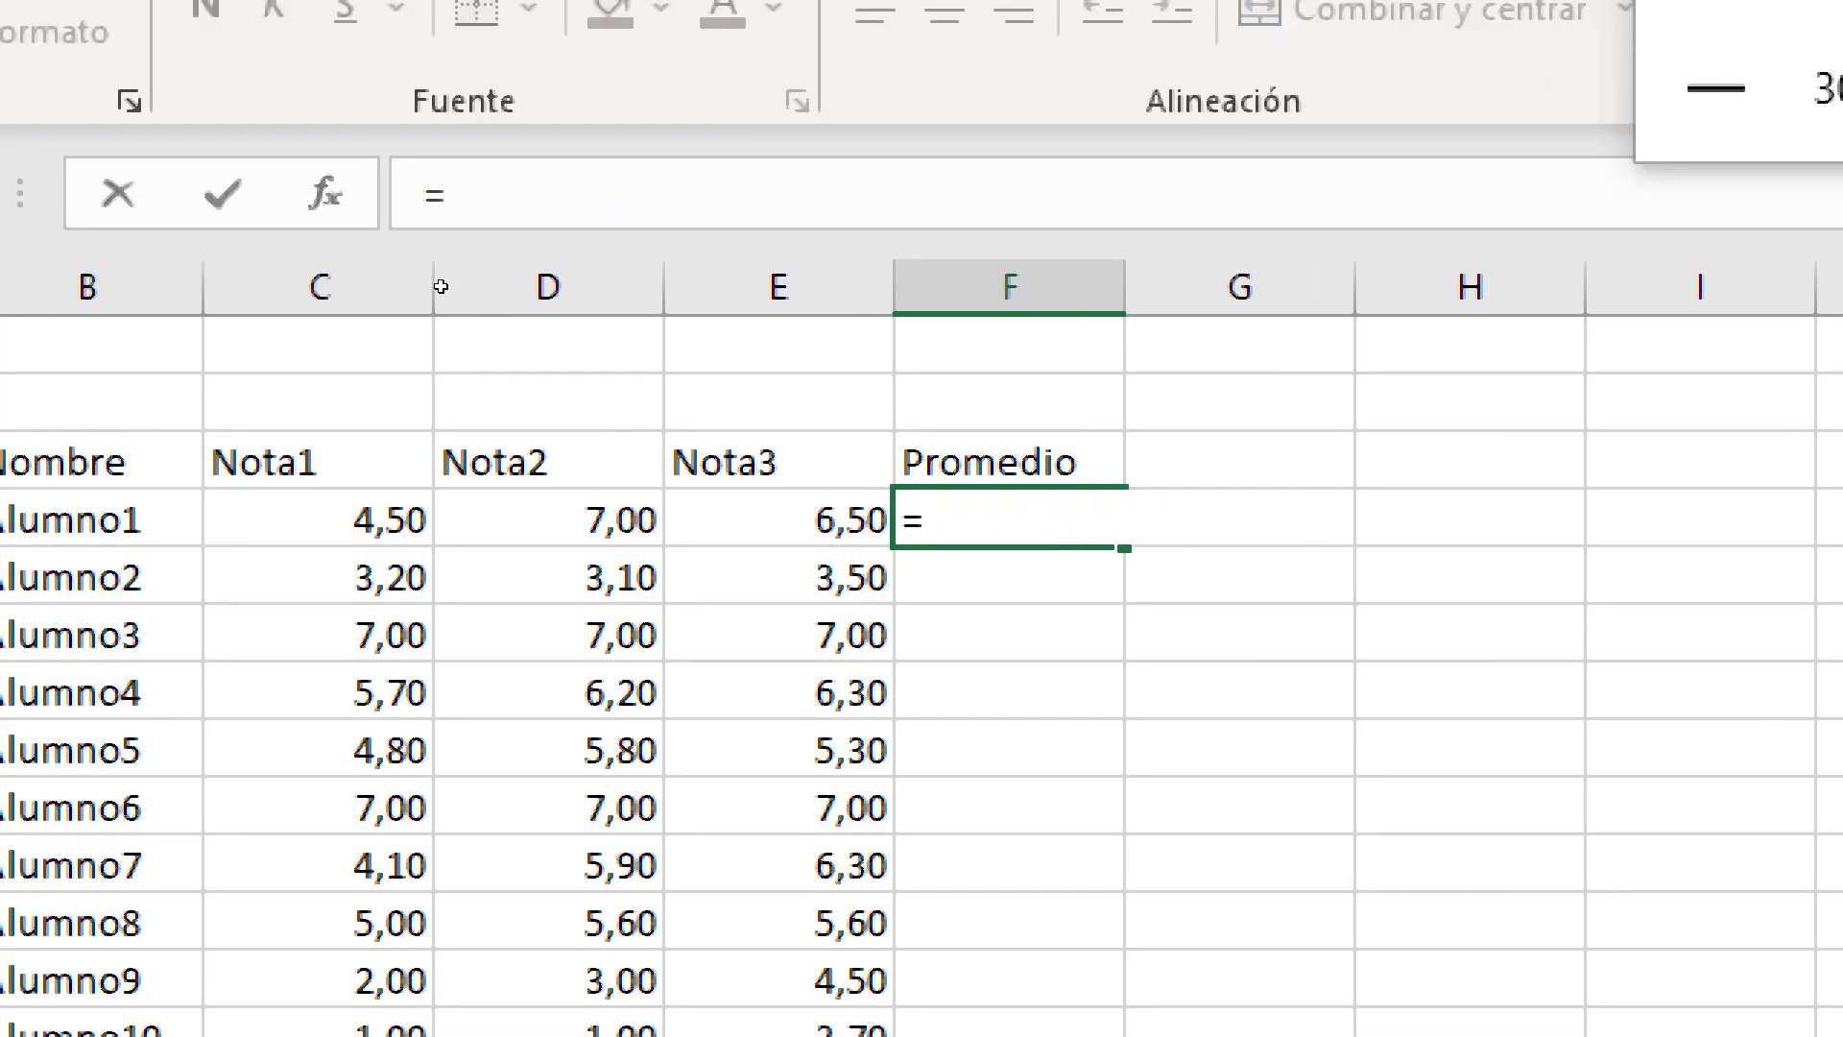
{"action": "type", "text": "ome"}
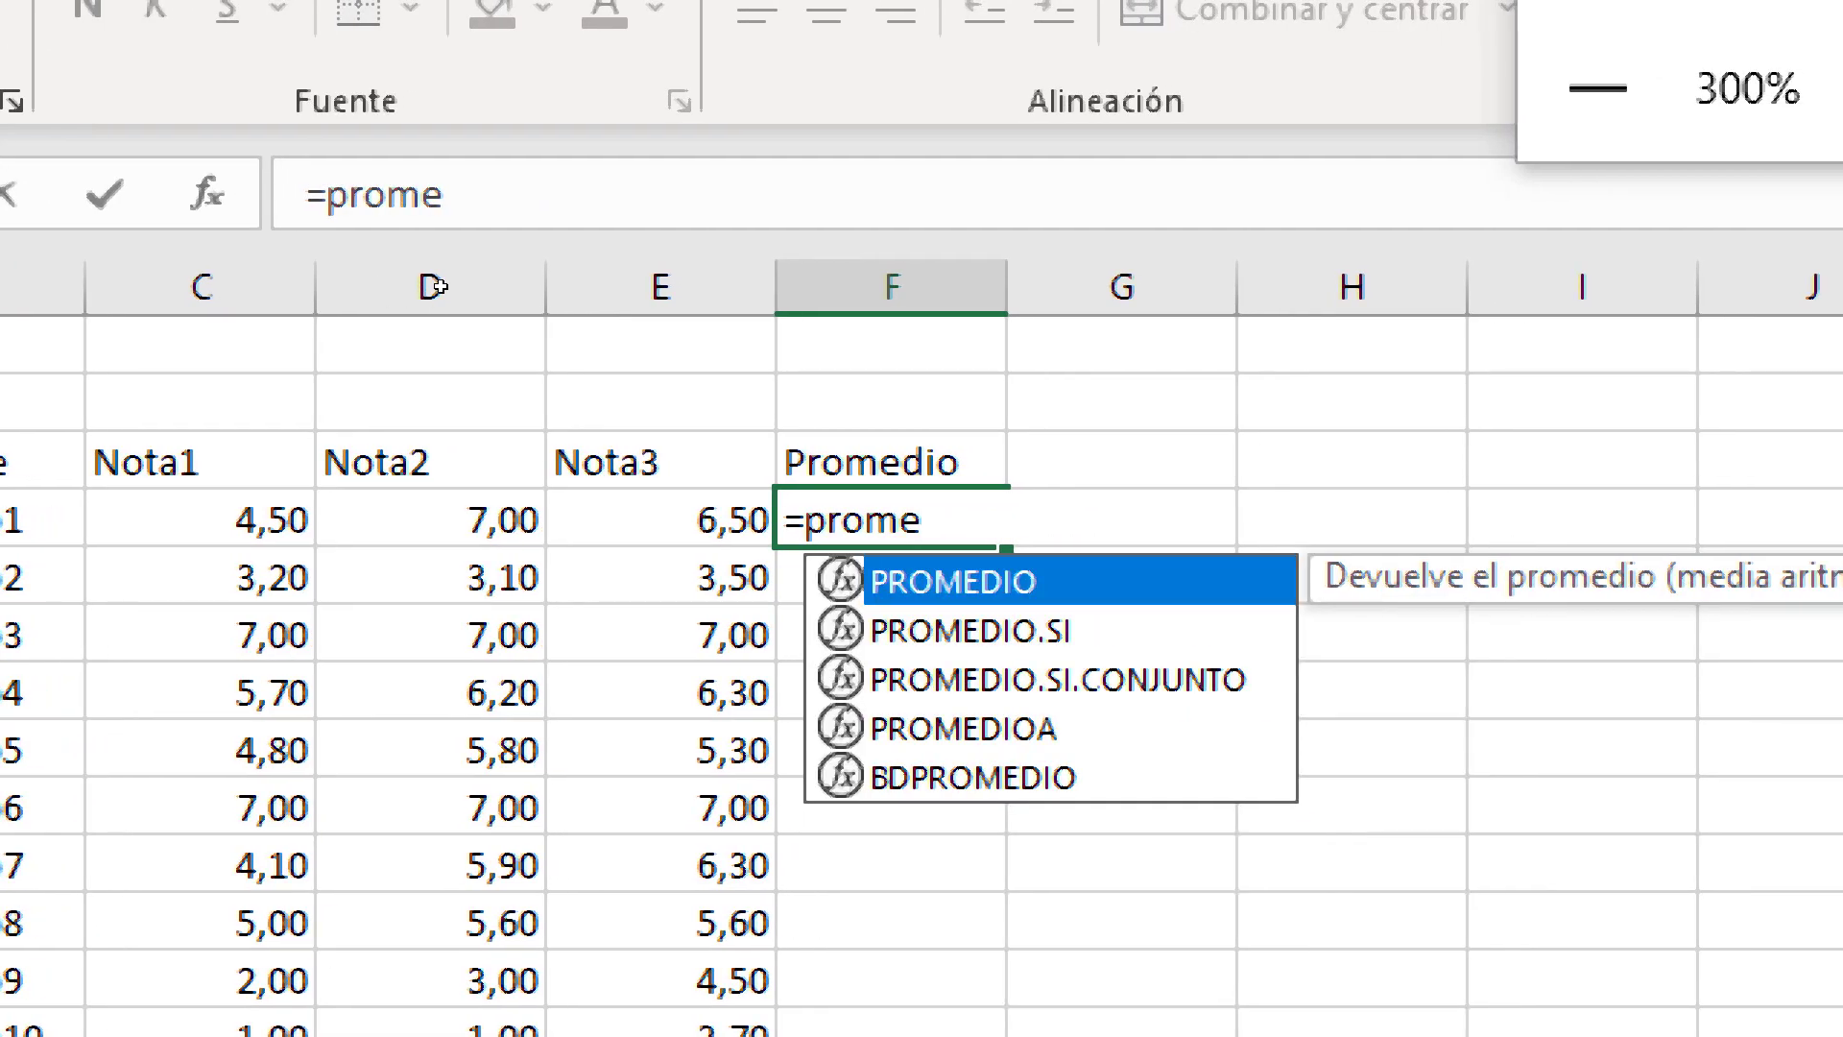
{"action": "key", "text": "Tab"}
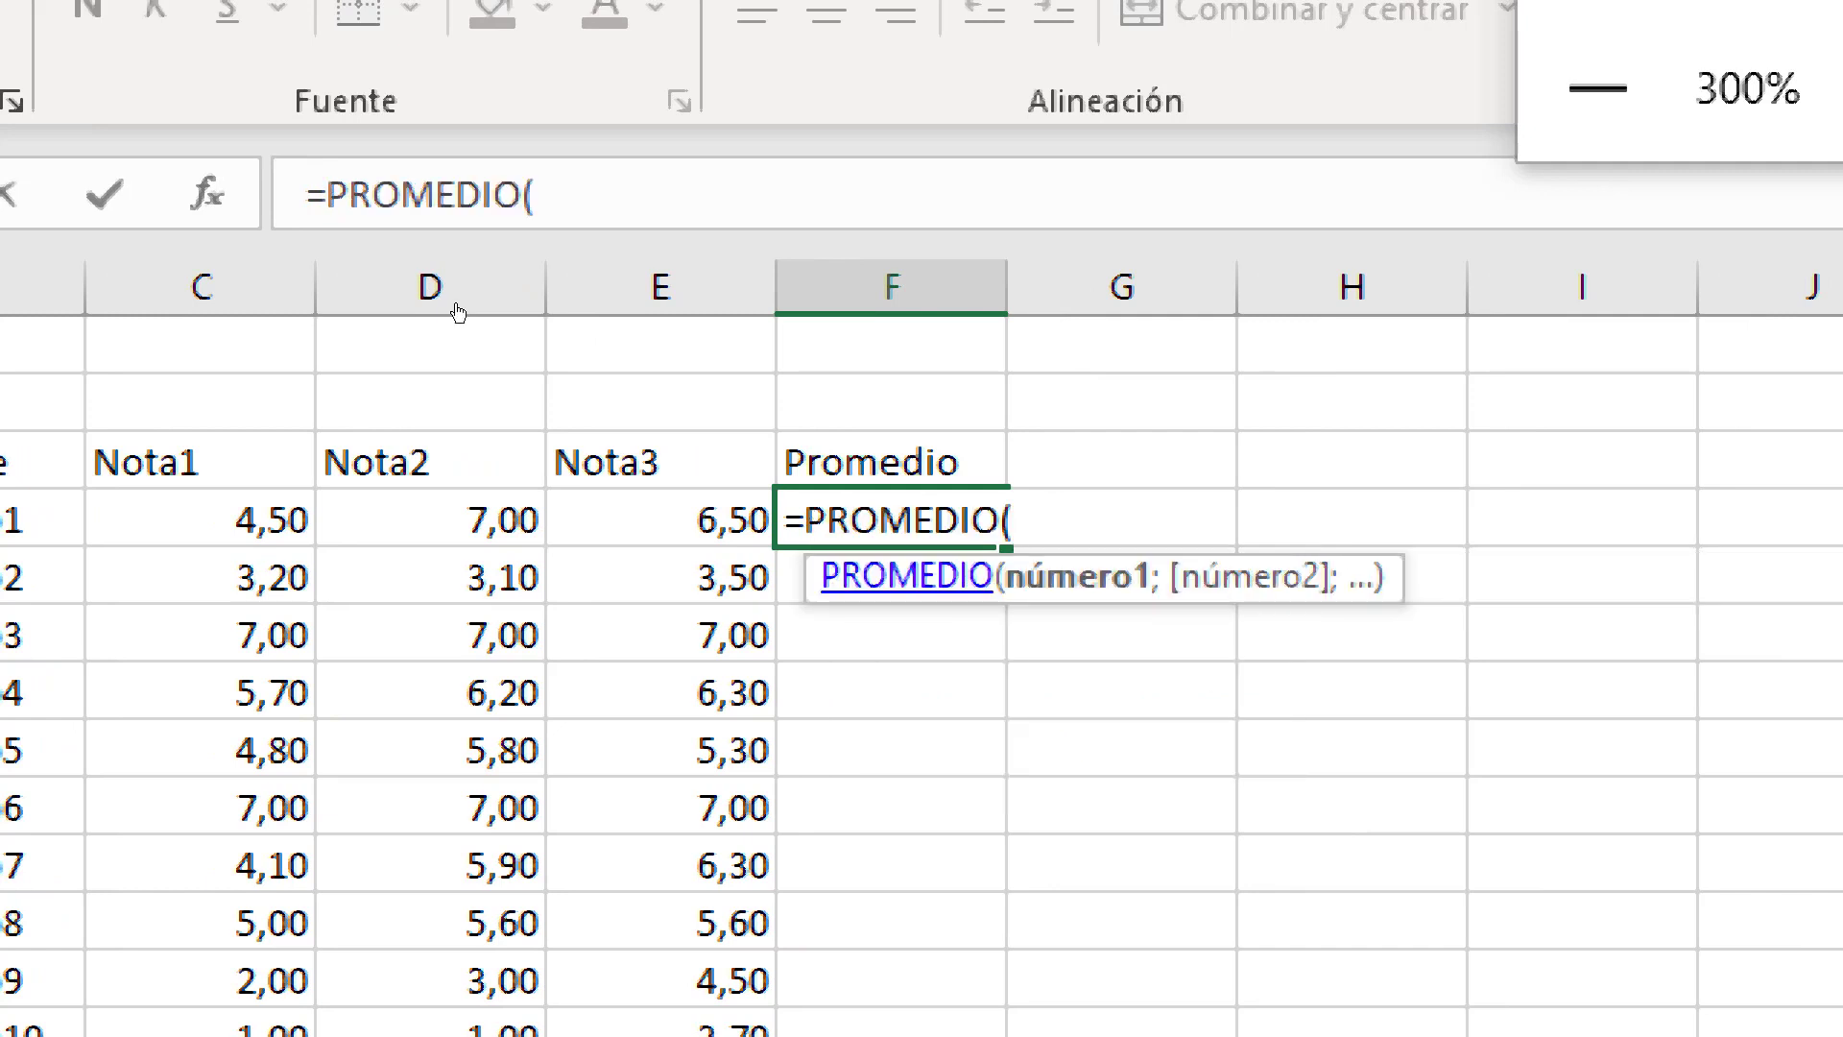
{"action": "left_click_drag", "start_coordinate": [219, 277], "coordinate": [374, 288]}
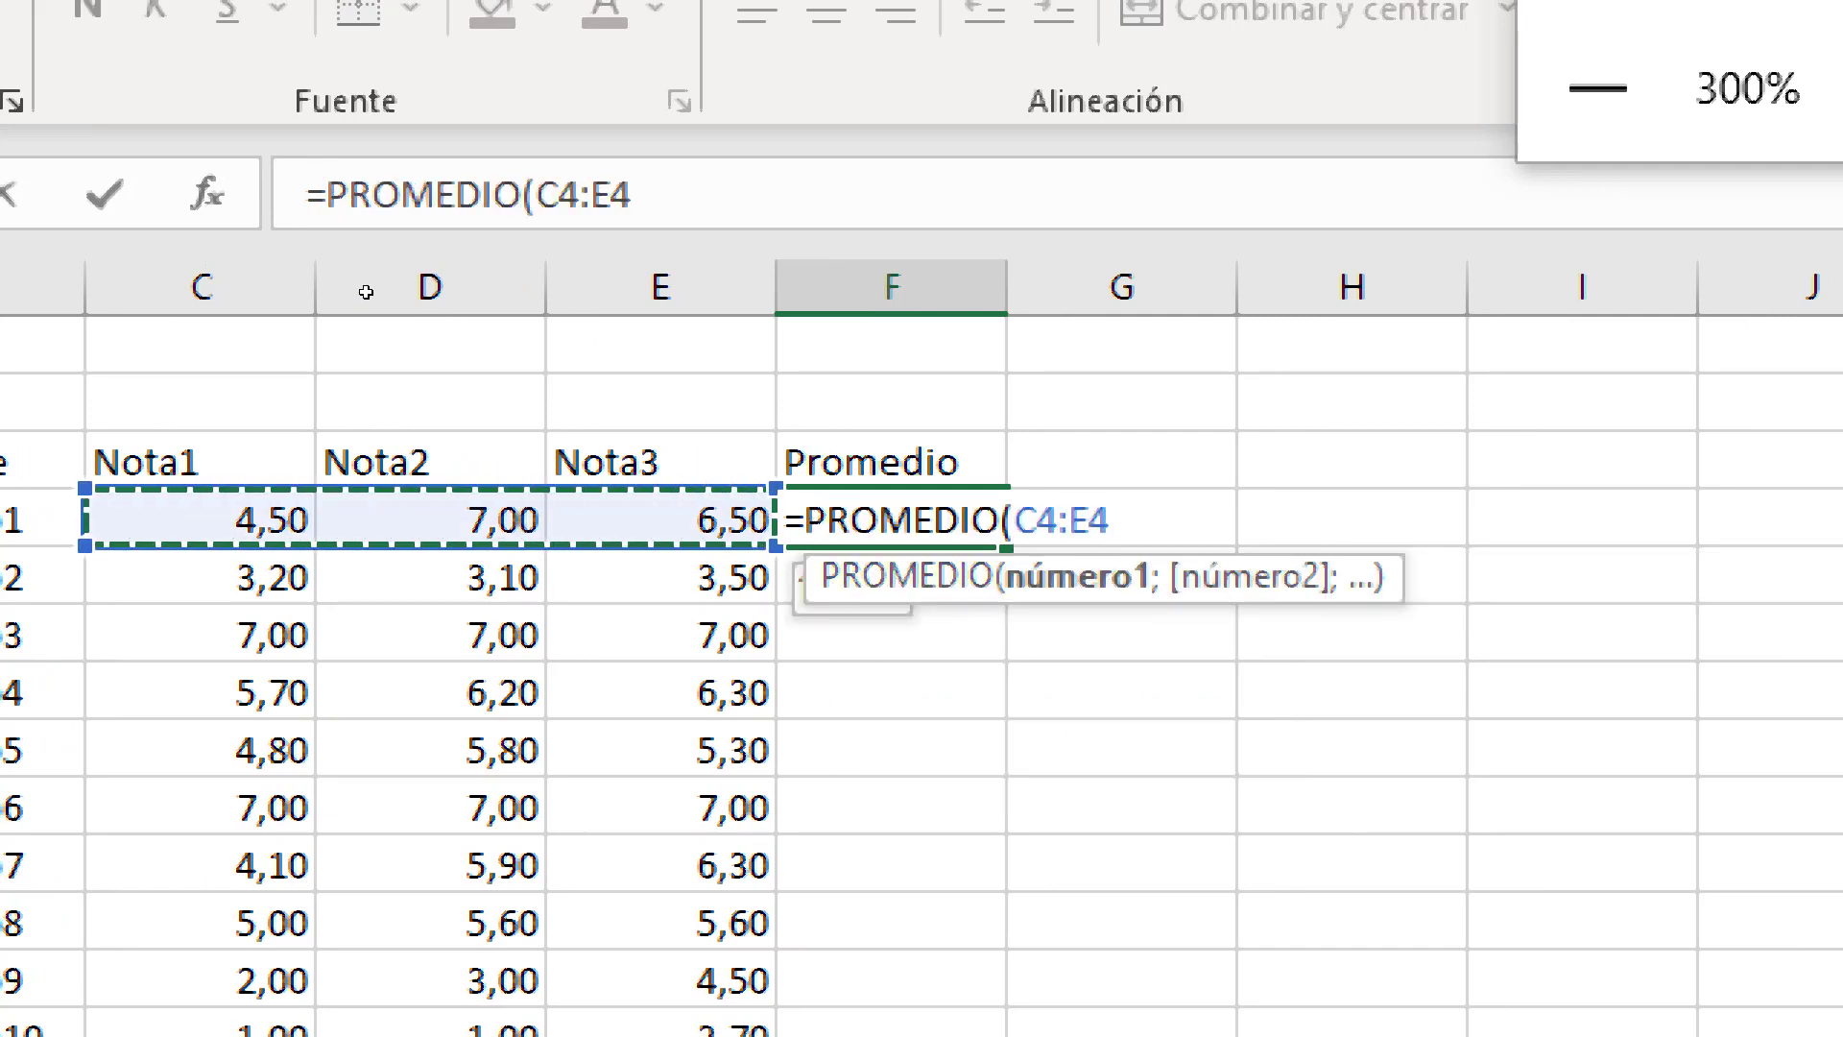
{"action": "key", "text": "Return"}
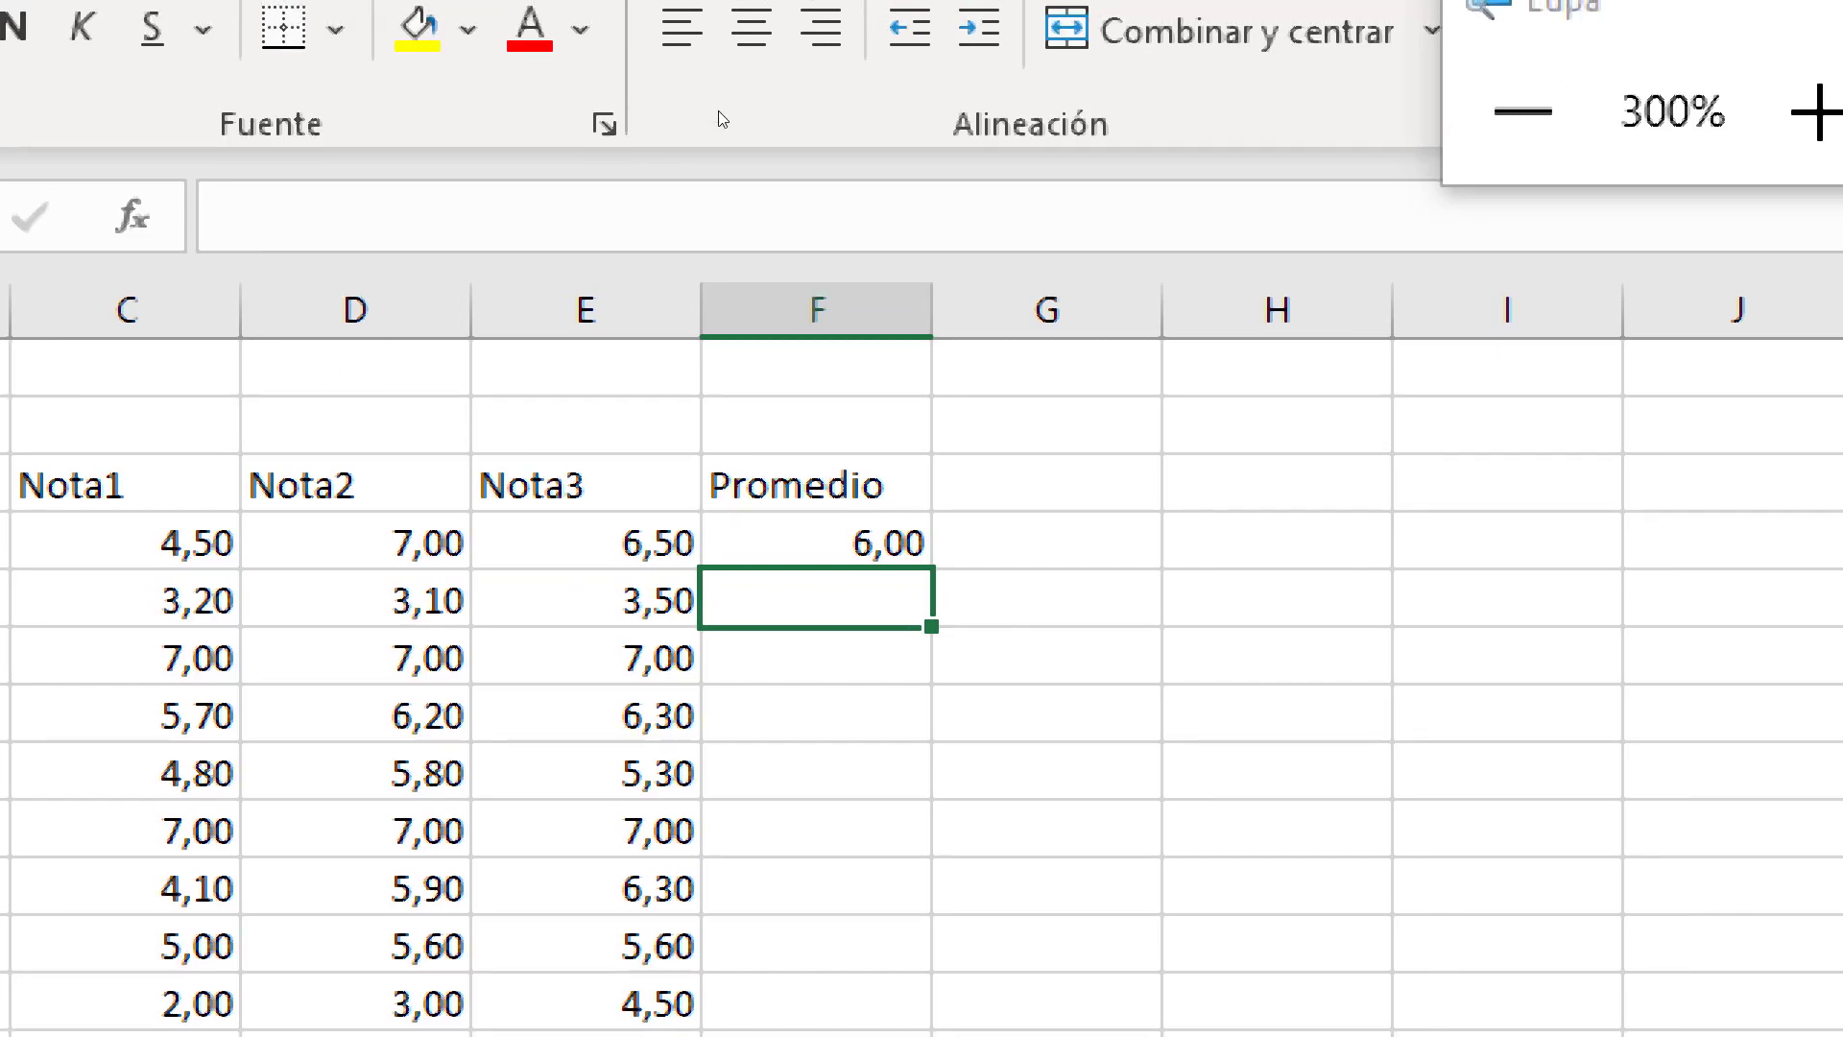
Fill the PROMEDIO formula from F4 down through F13 for all ten students
{"action": "key", "text": "super+minus"}
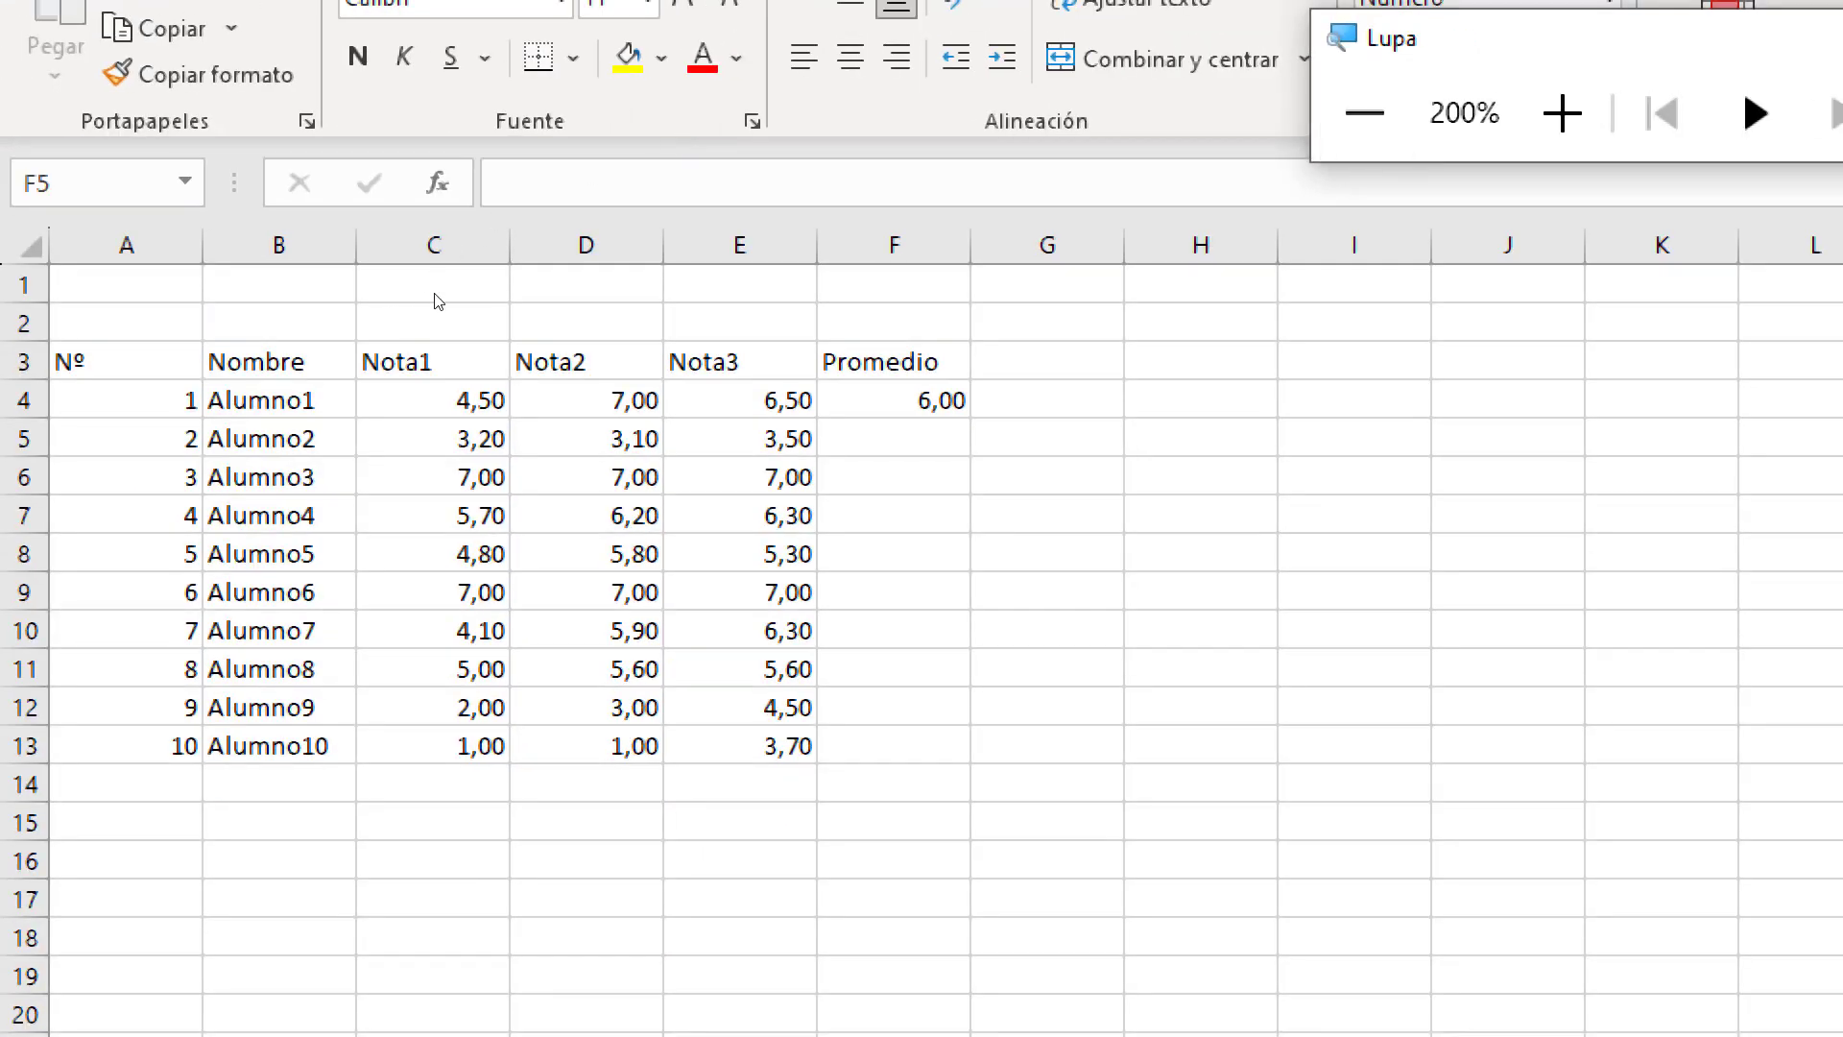
{"action": "key", "text": "Up"}
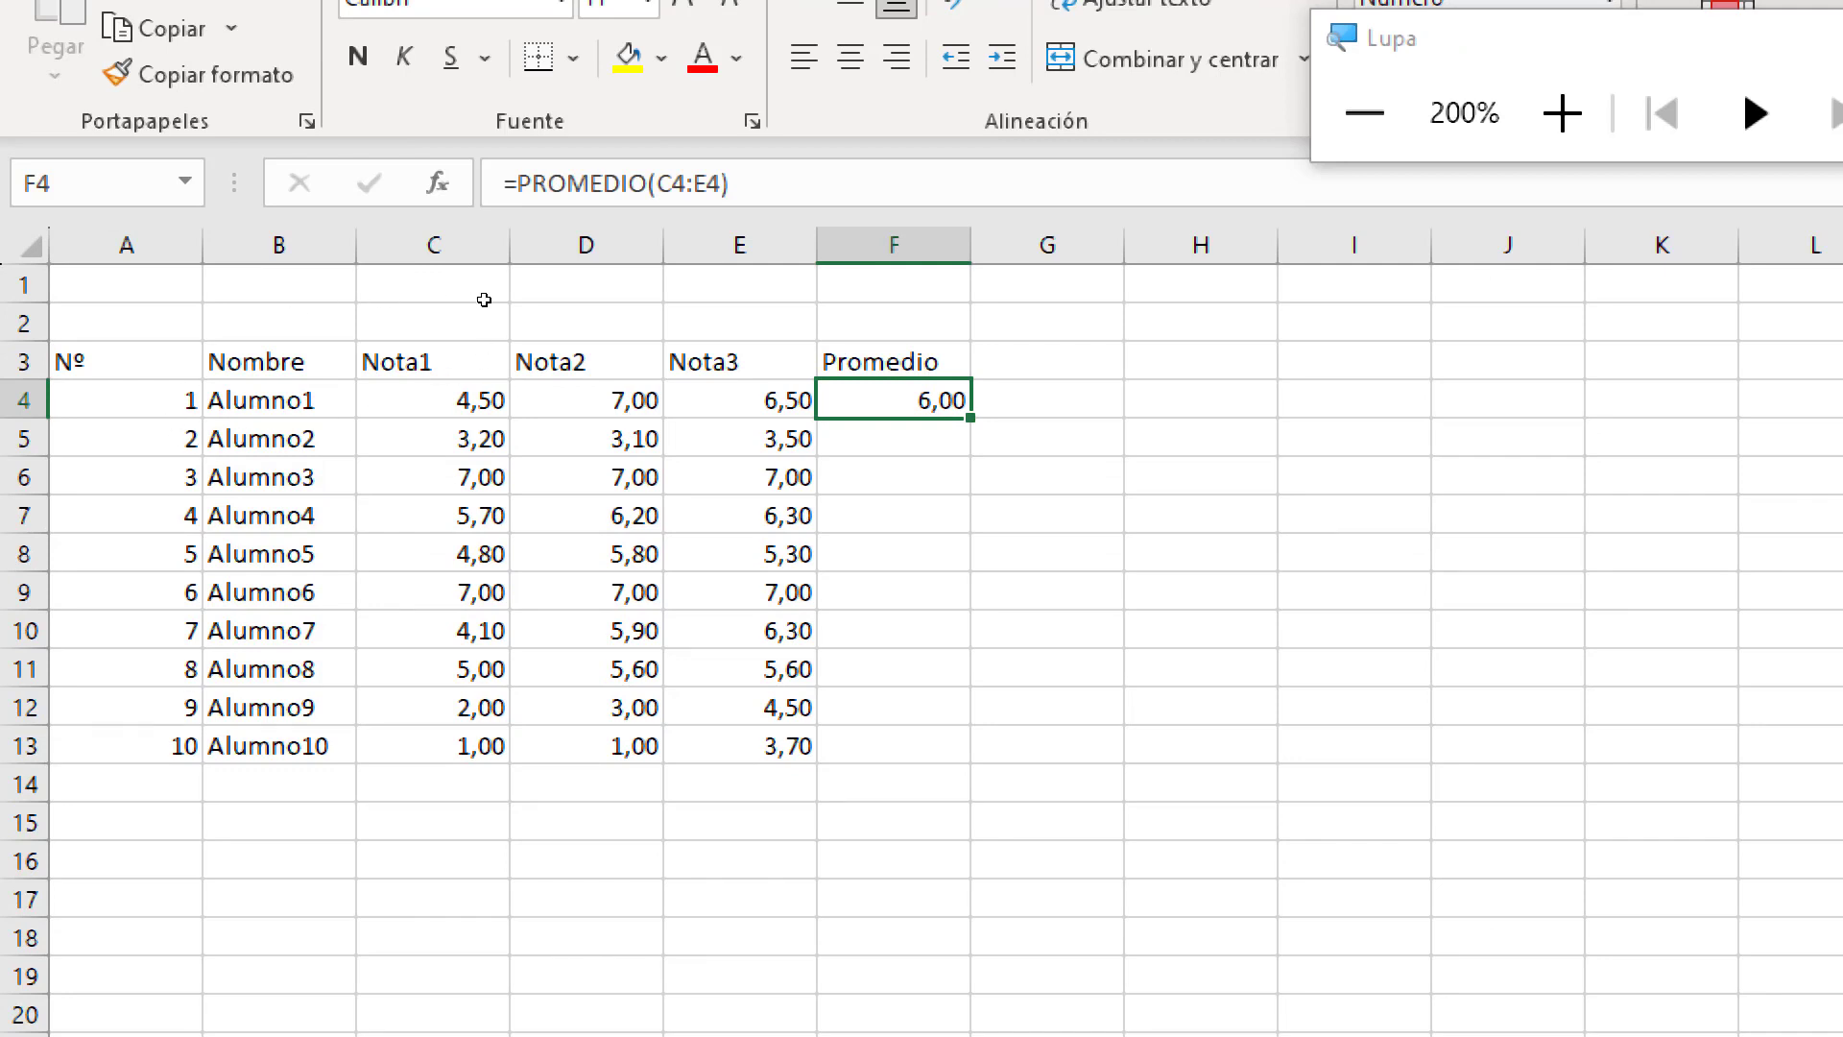
{"action": "key", "text": "shift+Down"}
{"action": "key", "text": "shift+Down"}
{"action": "key", "text": "shift+Down"}
{"action": "key", "text": "shift+Down"}
{"action": "key", "text": "shift+Down"}
{"action": "key", "text": "shift+Down"}
{"action": "key", "text": "shift+Down"}
{"action": "key", "text": "shift+Down"}
{"action": "key", "text": "shift+Down"}
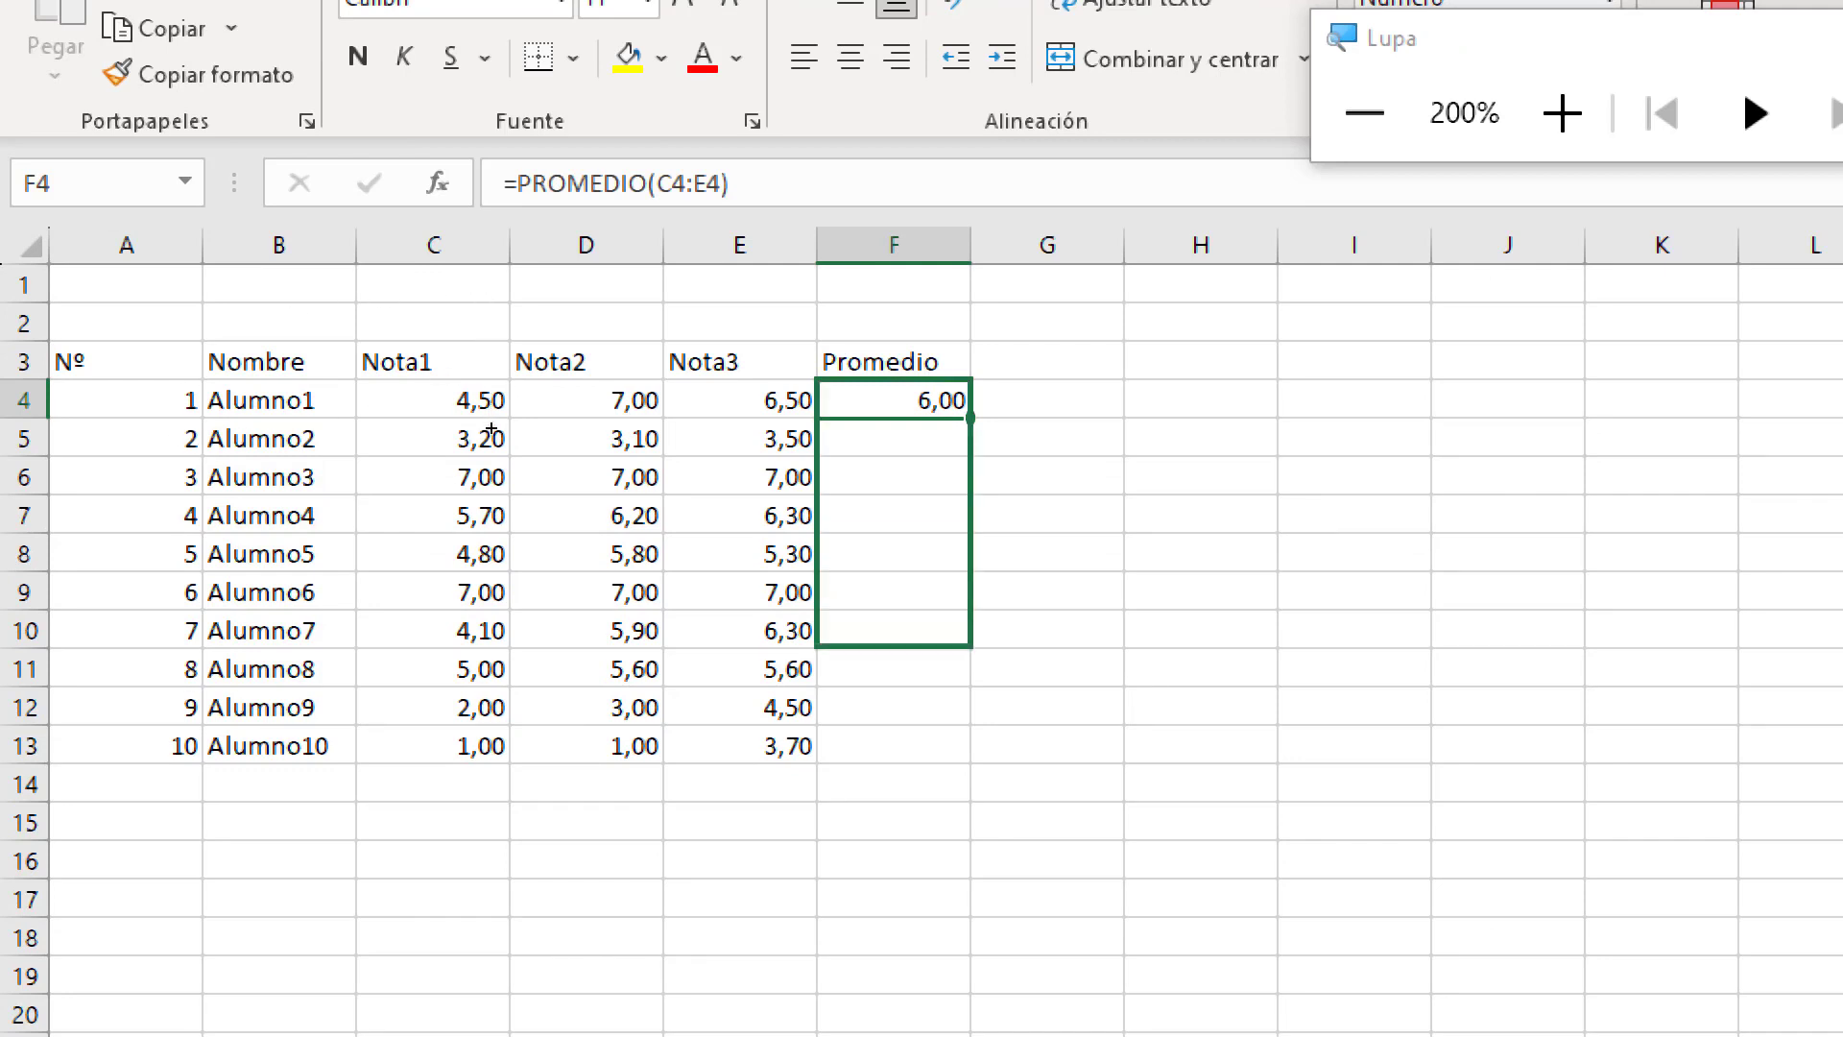
{"action": "key", "text": "ctrl+d"}
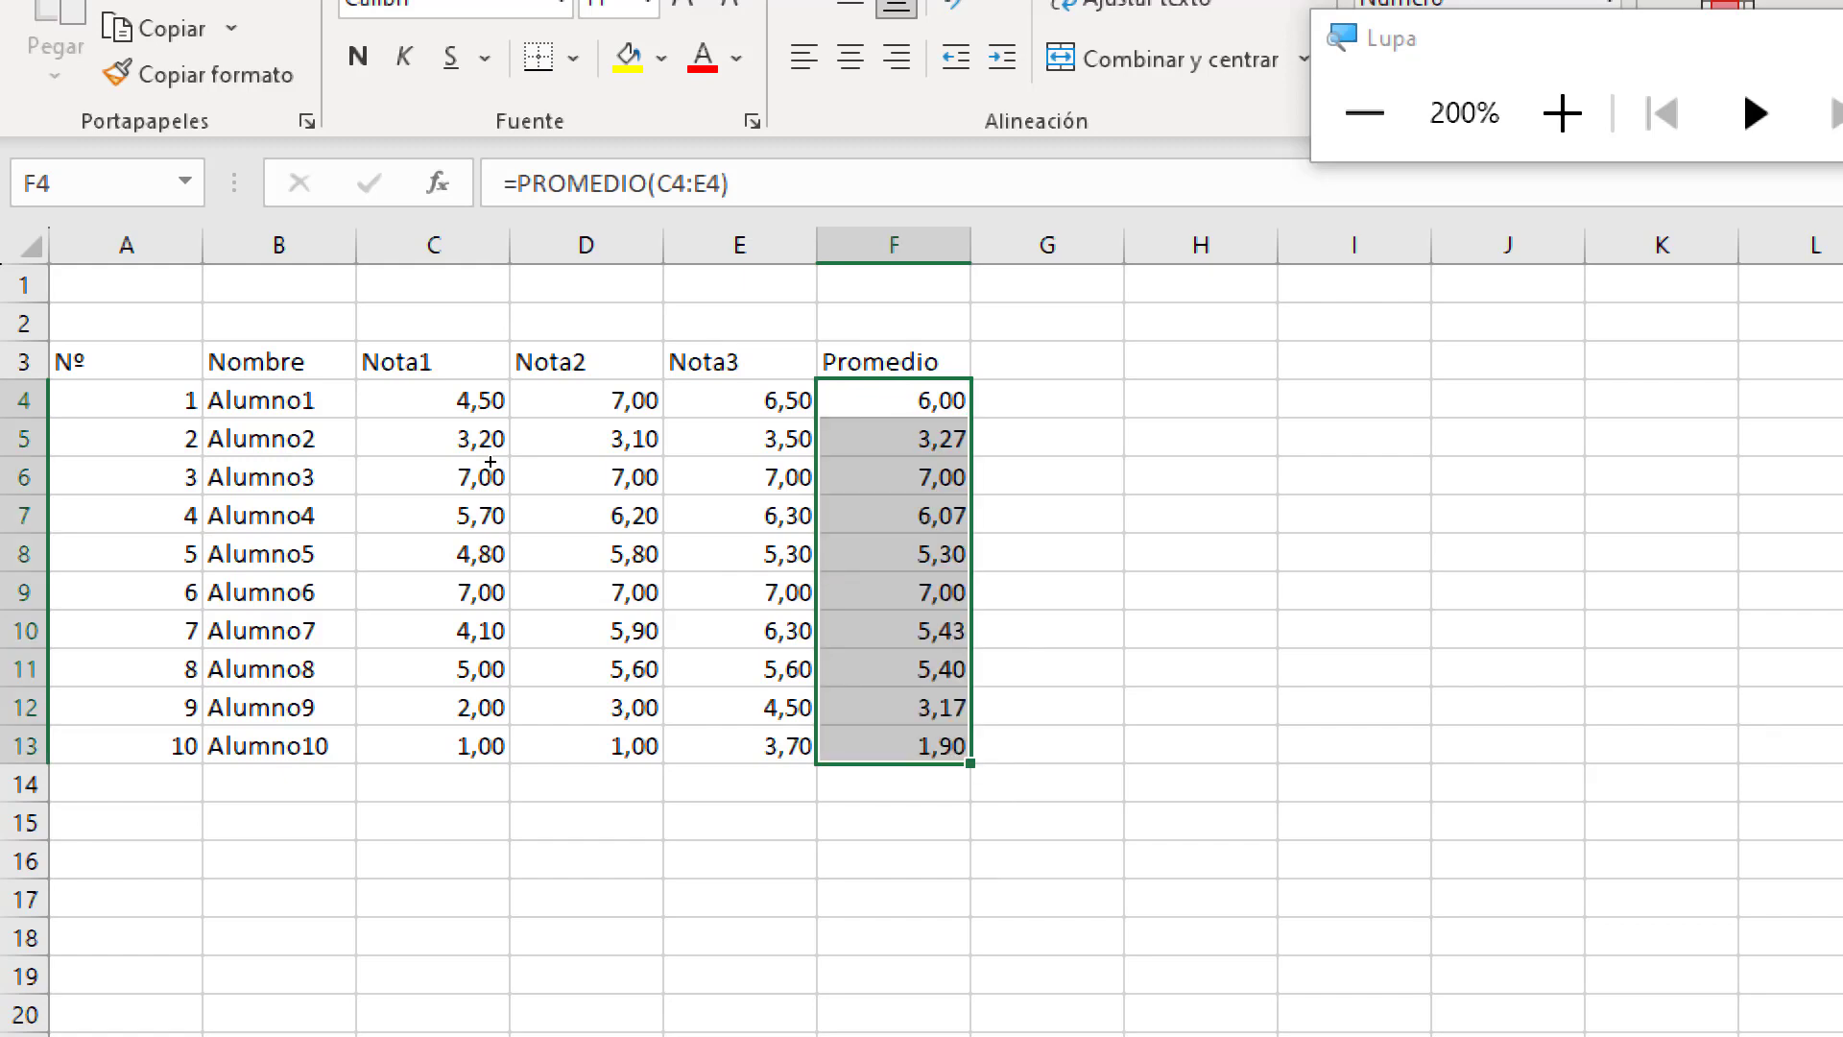
{"action": "key", "text": "ctrl+z"}
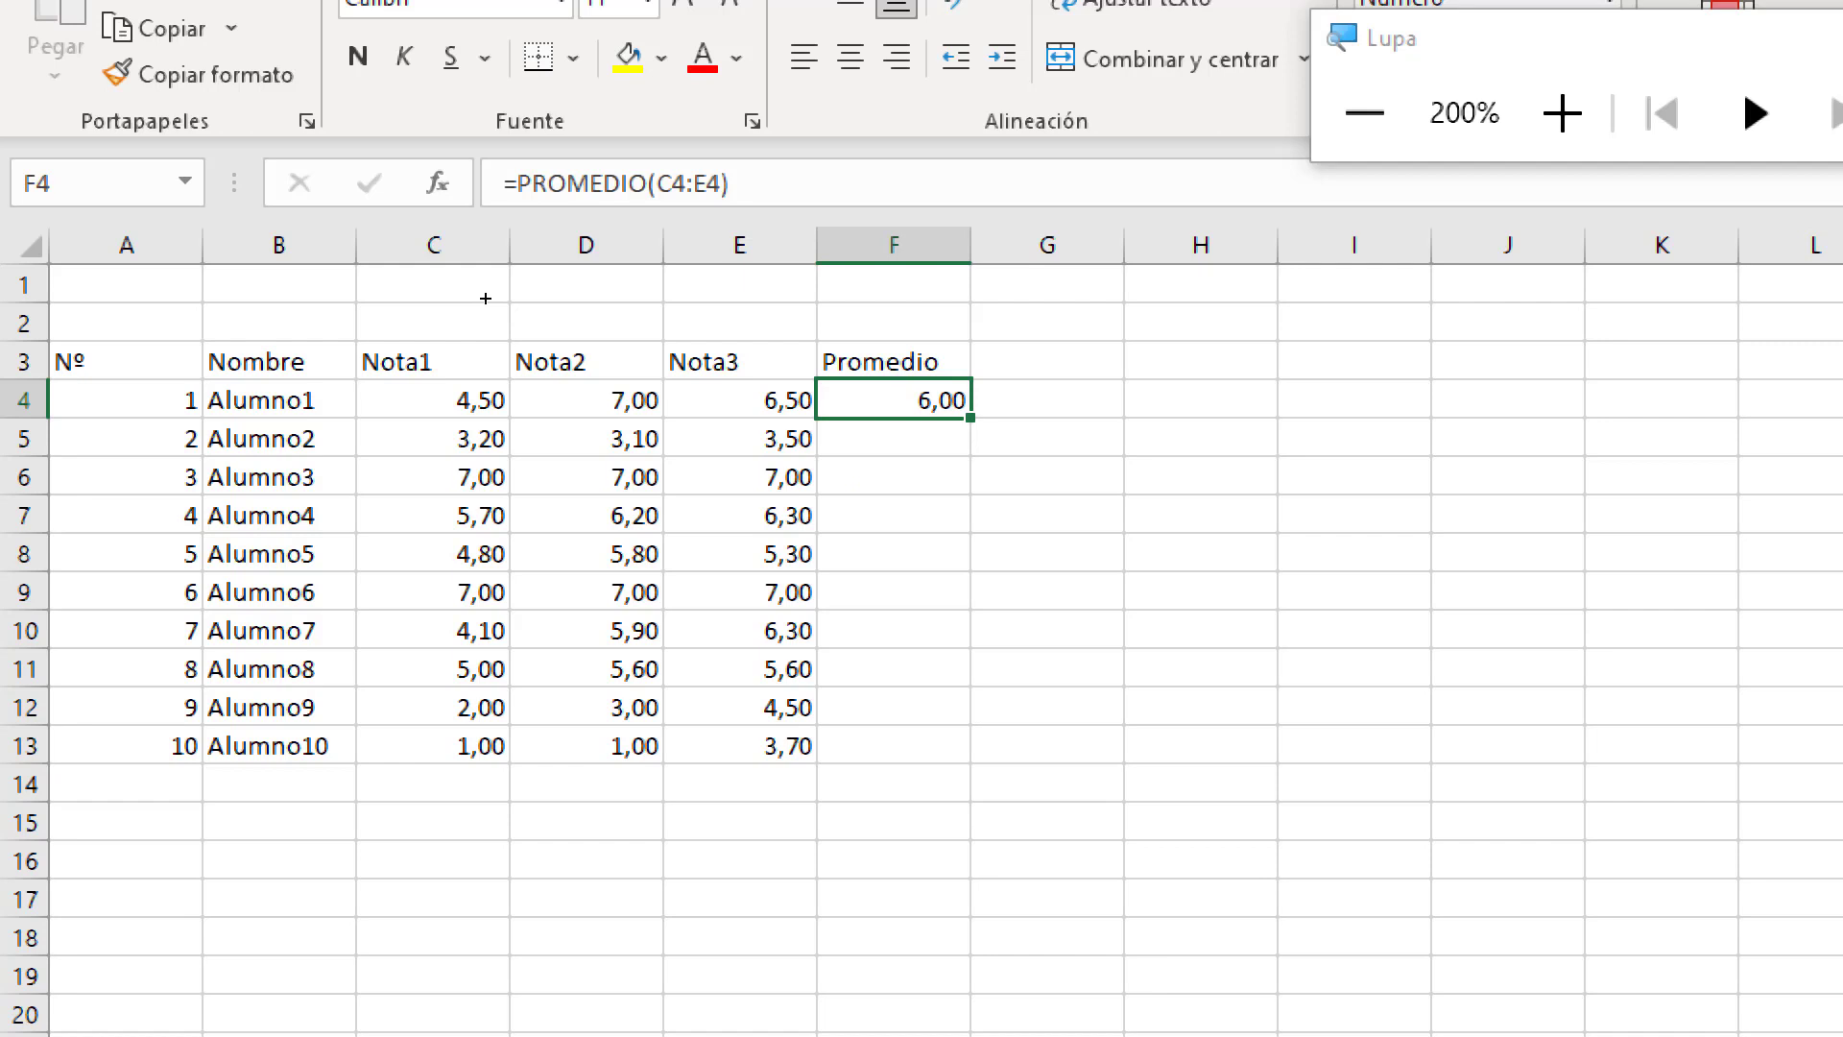
{"action": "key", "text": "ctrl+y"}
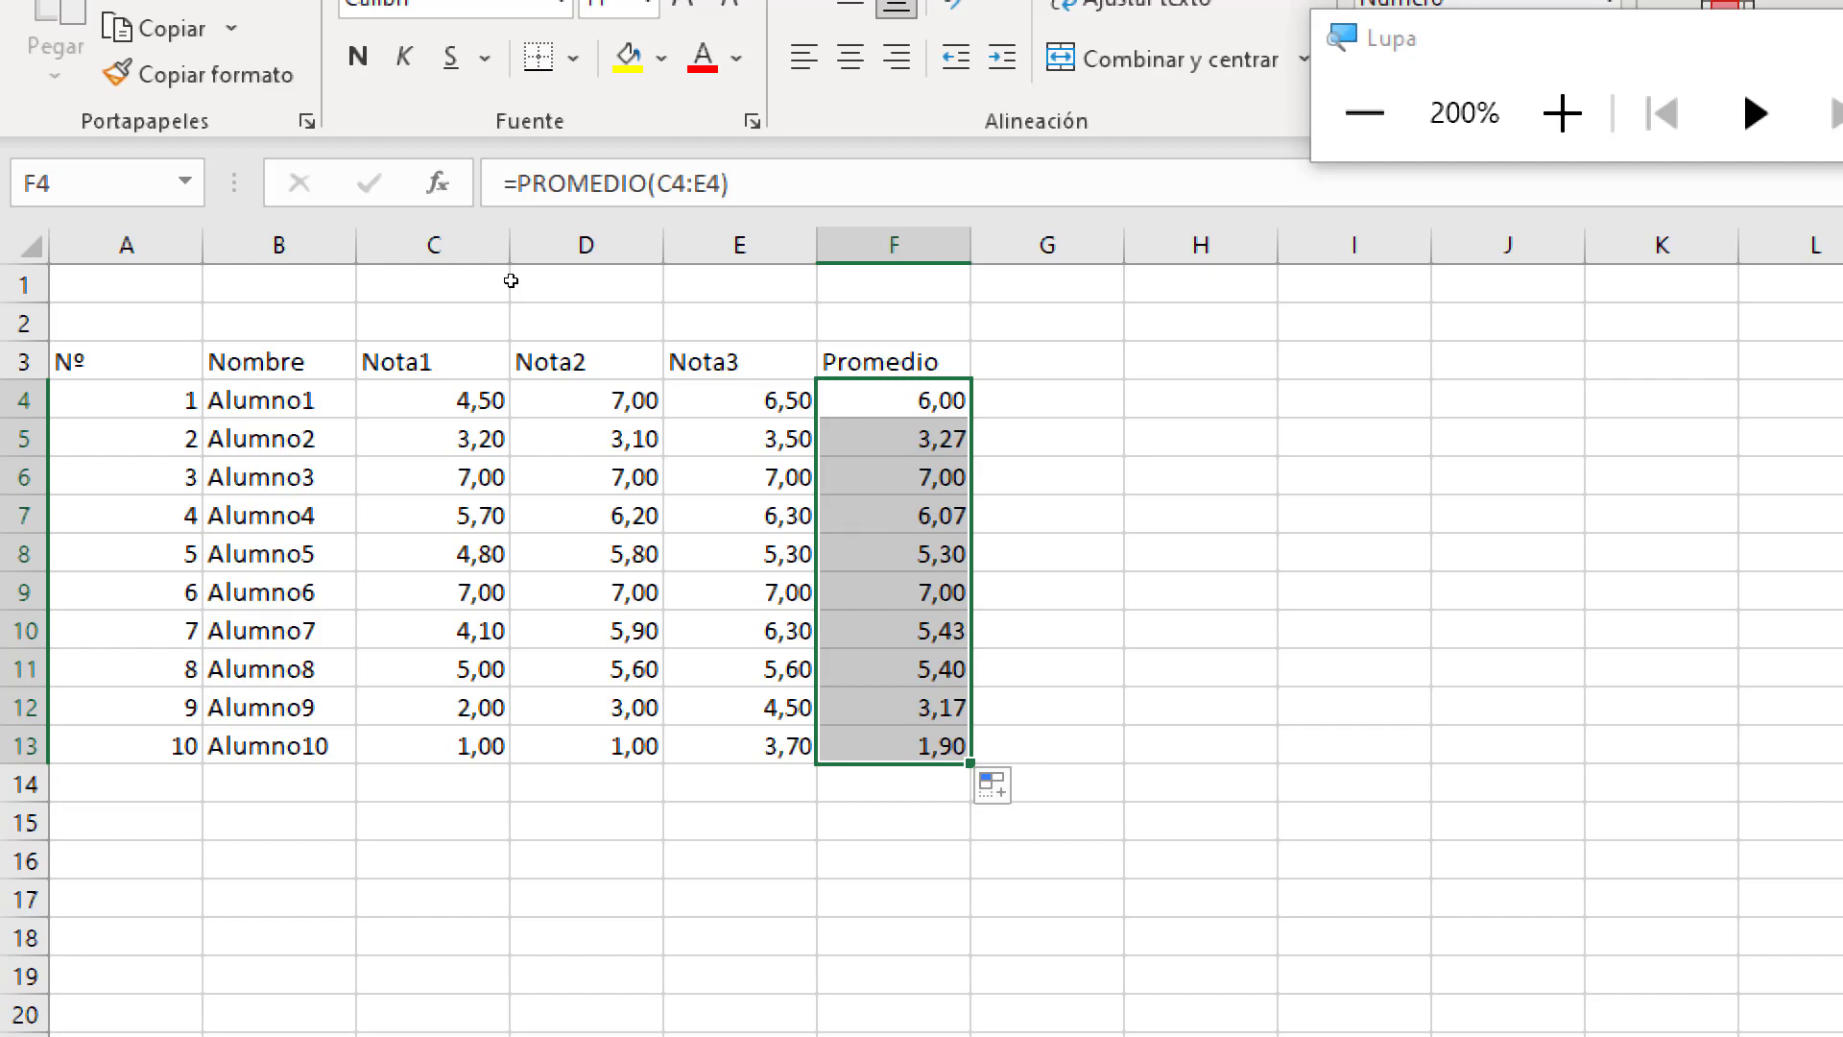
Clear the averages in F4:F13 and make F4 the active cell
{"action": "key", "text": "Delete"}
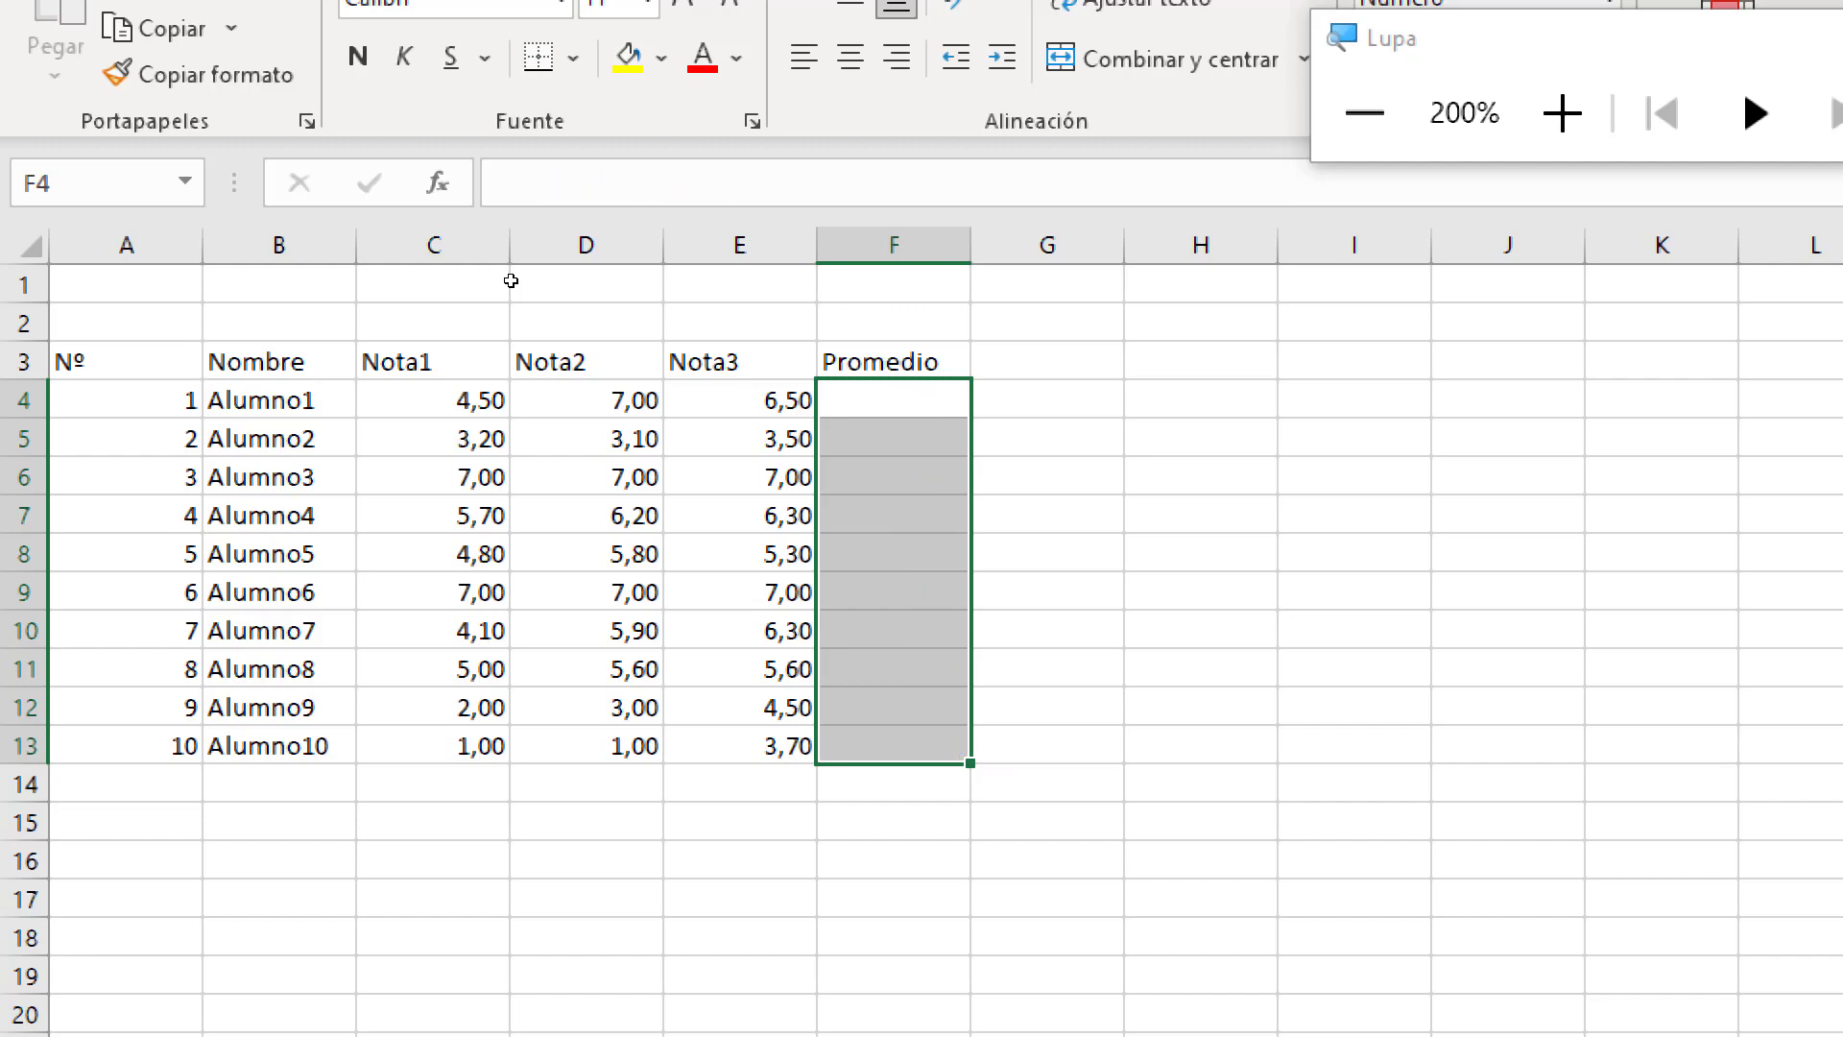
{"action": "left_click", "coordinate": [870, 398]}
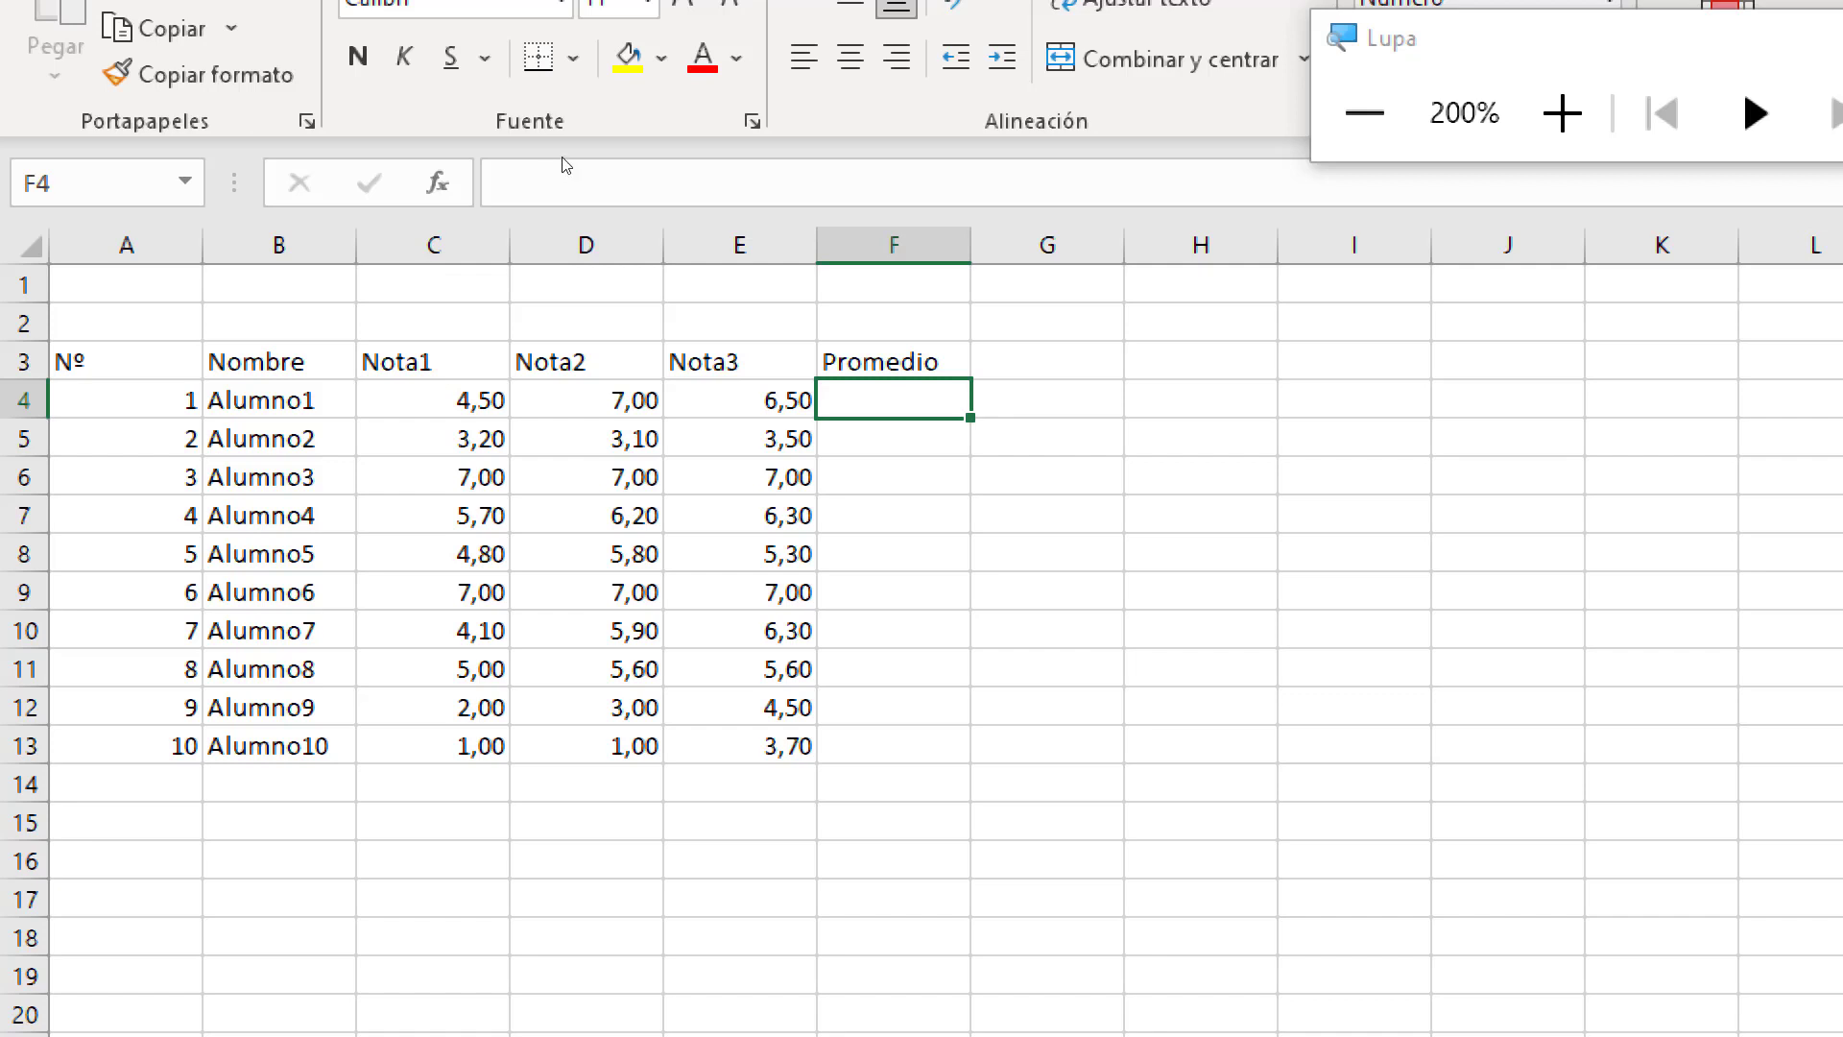
{"action": "left_click", "coordinate": [769, 141]}
{"action": "key", "text": "super+plus"}
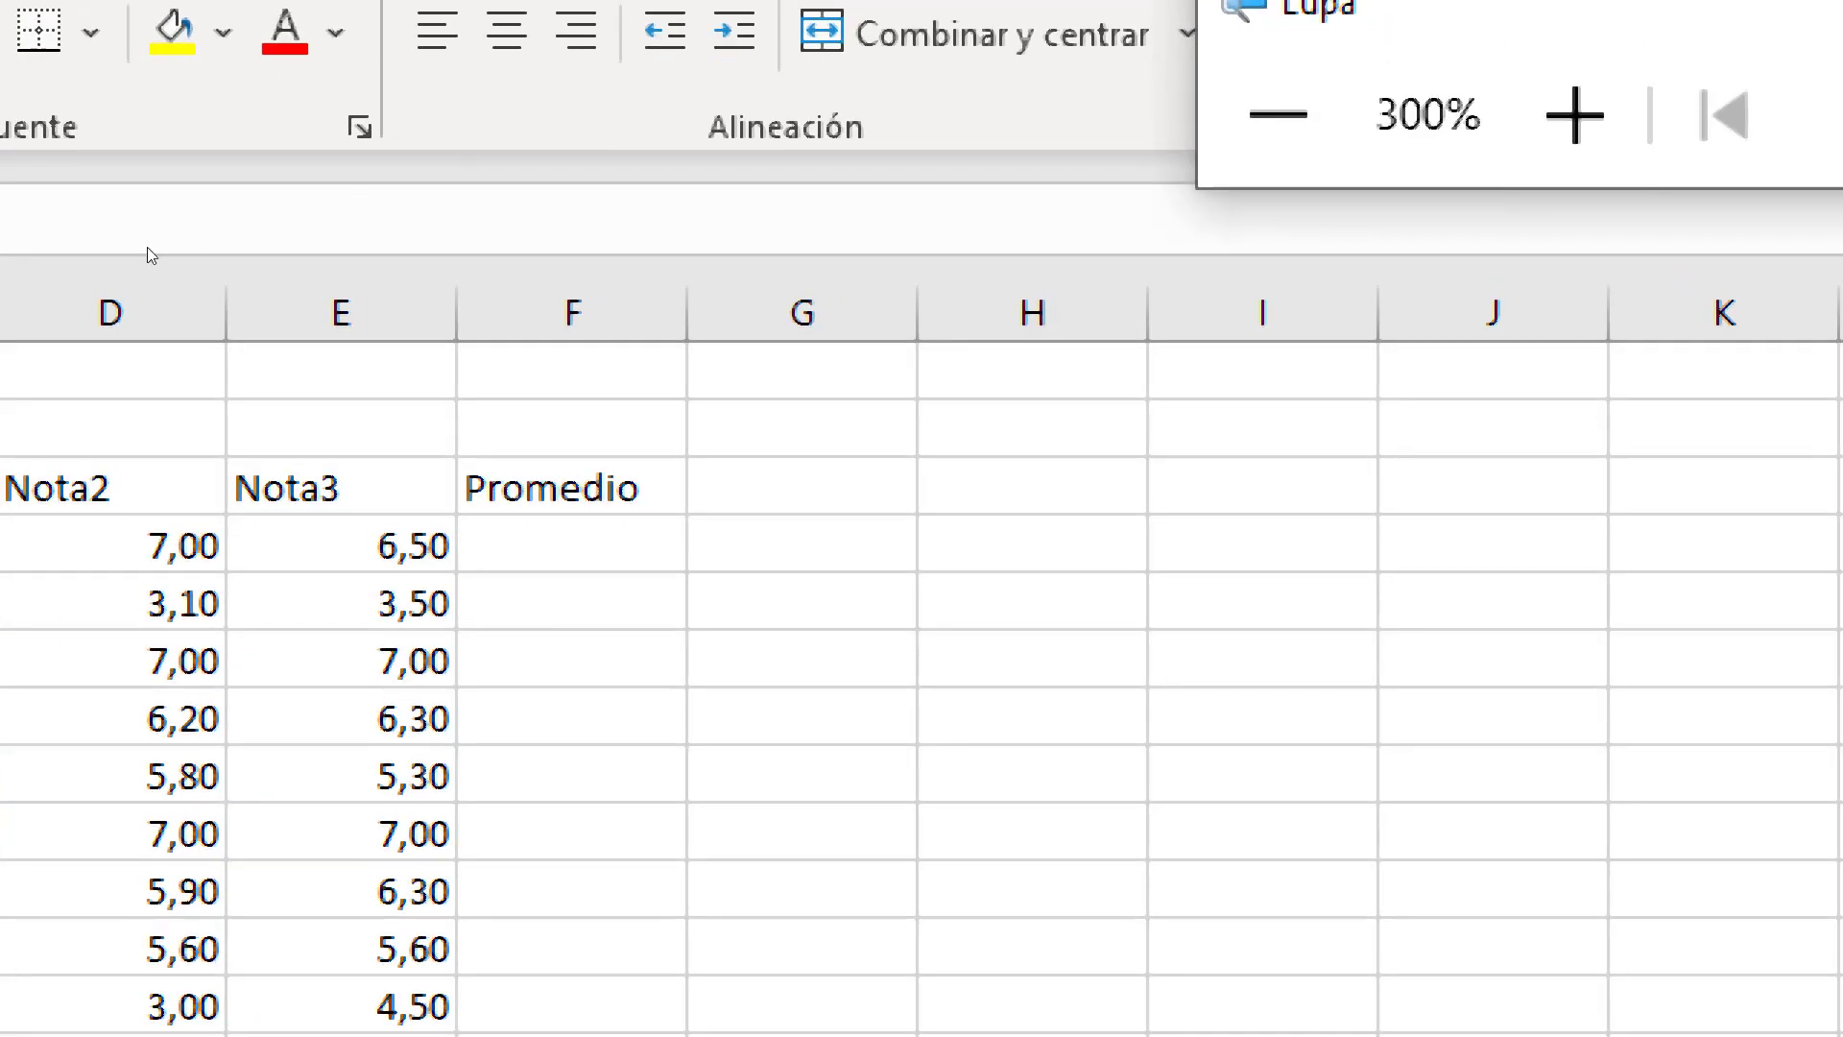
{"action": "left_click", "coordinate": [452, 280]}
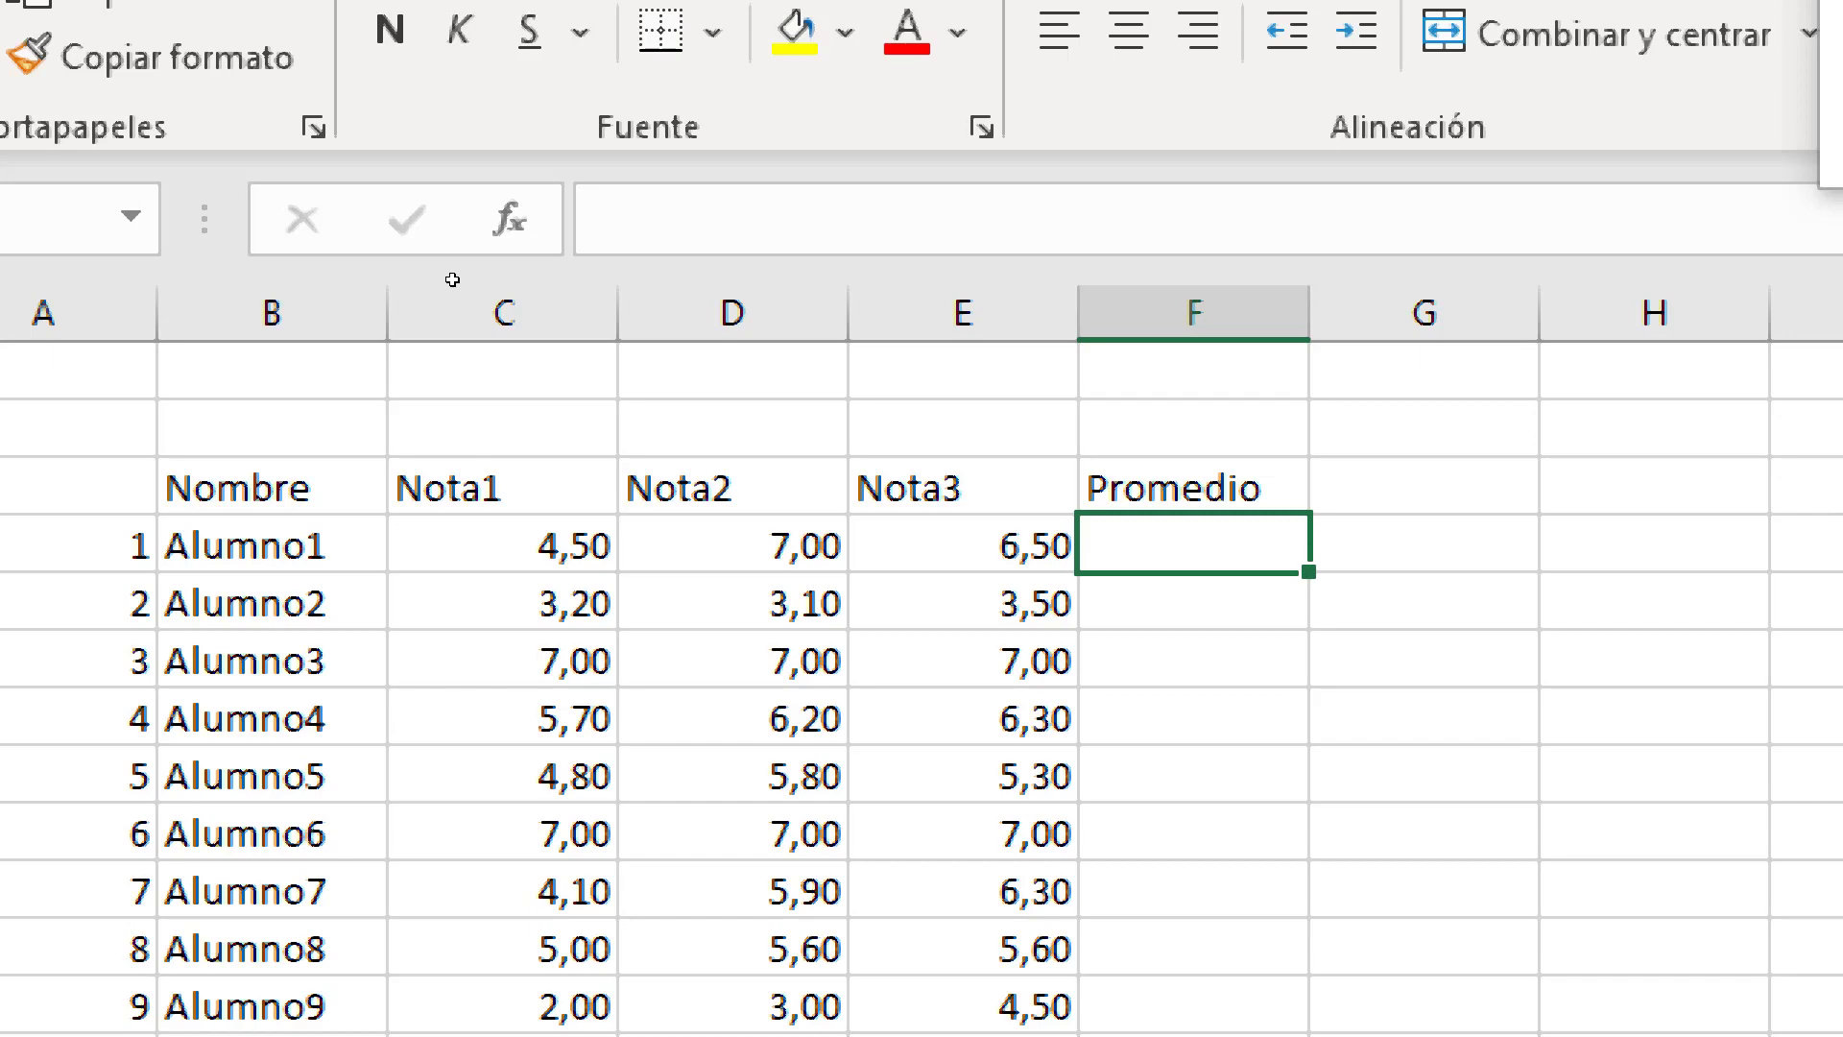
Enter the formula =PROMEDIO(c4:e4) in F4 to average Alumno1's three marks
{"action": "type", "text": "="}
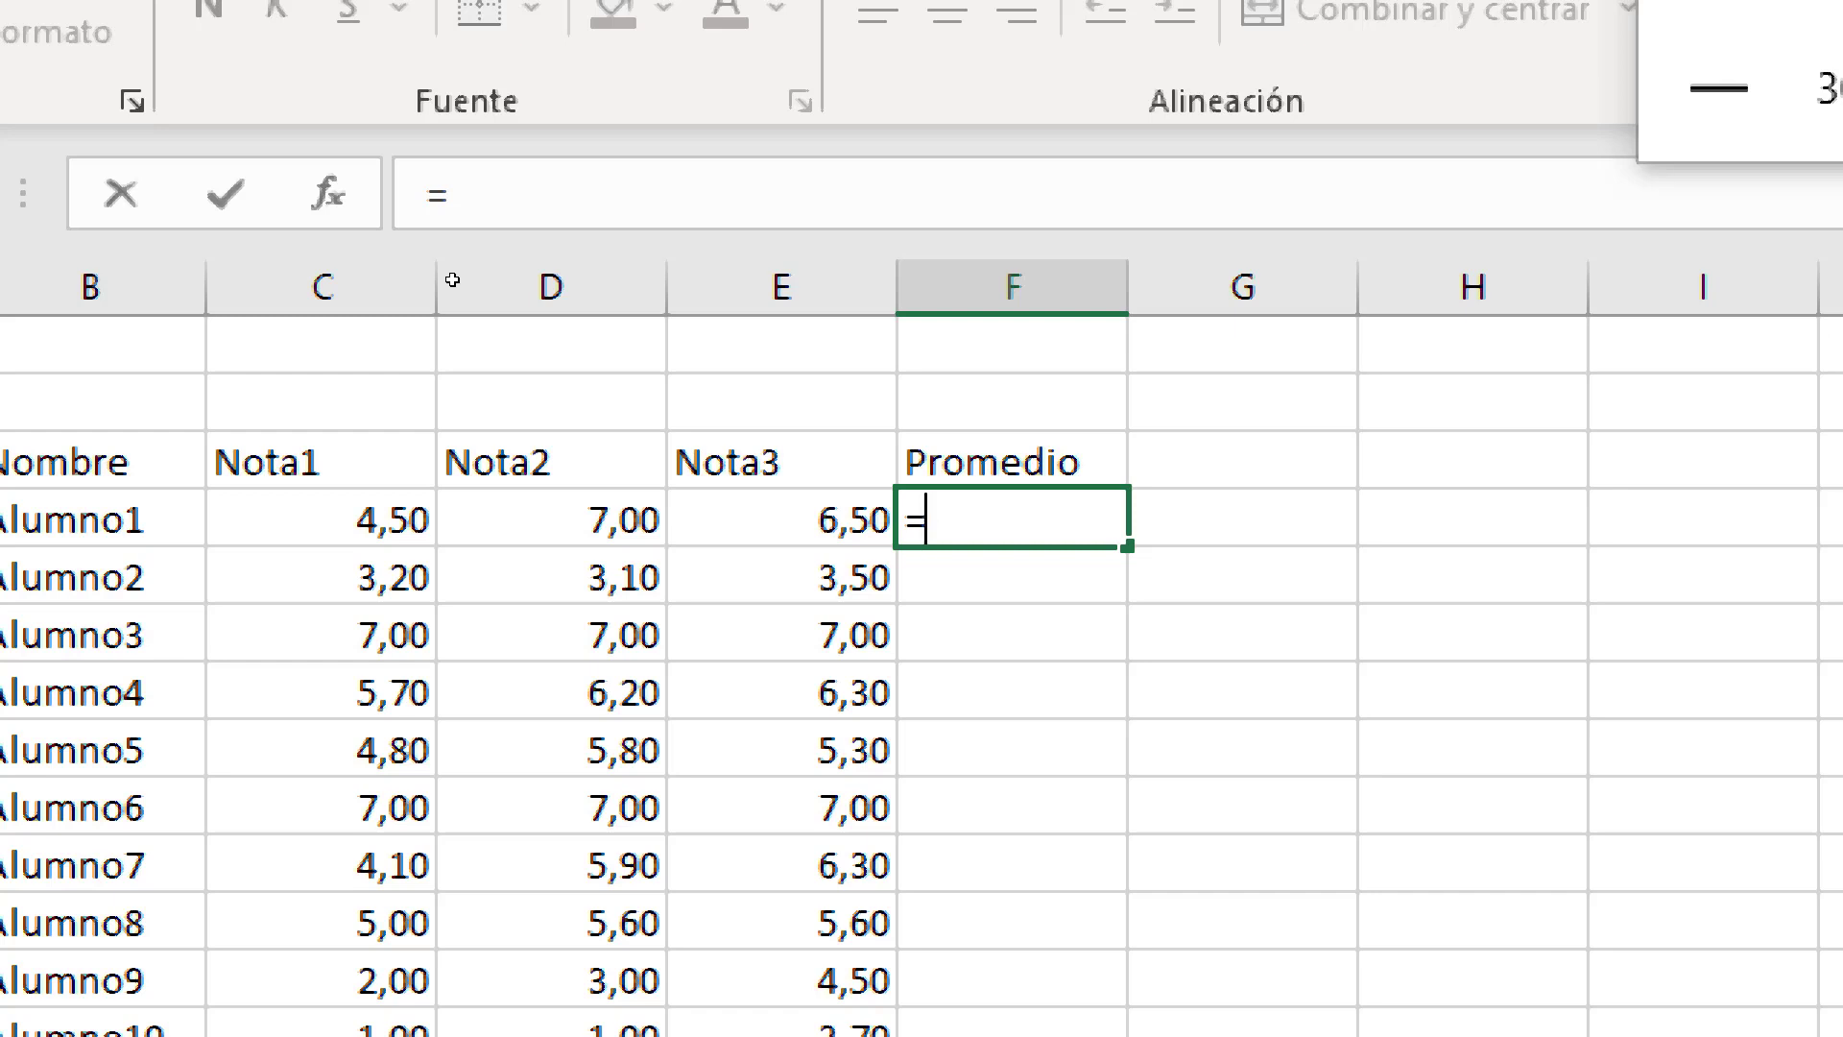
{"action": "type", "text": "prom"}
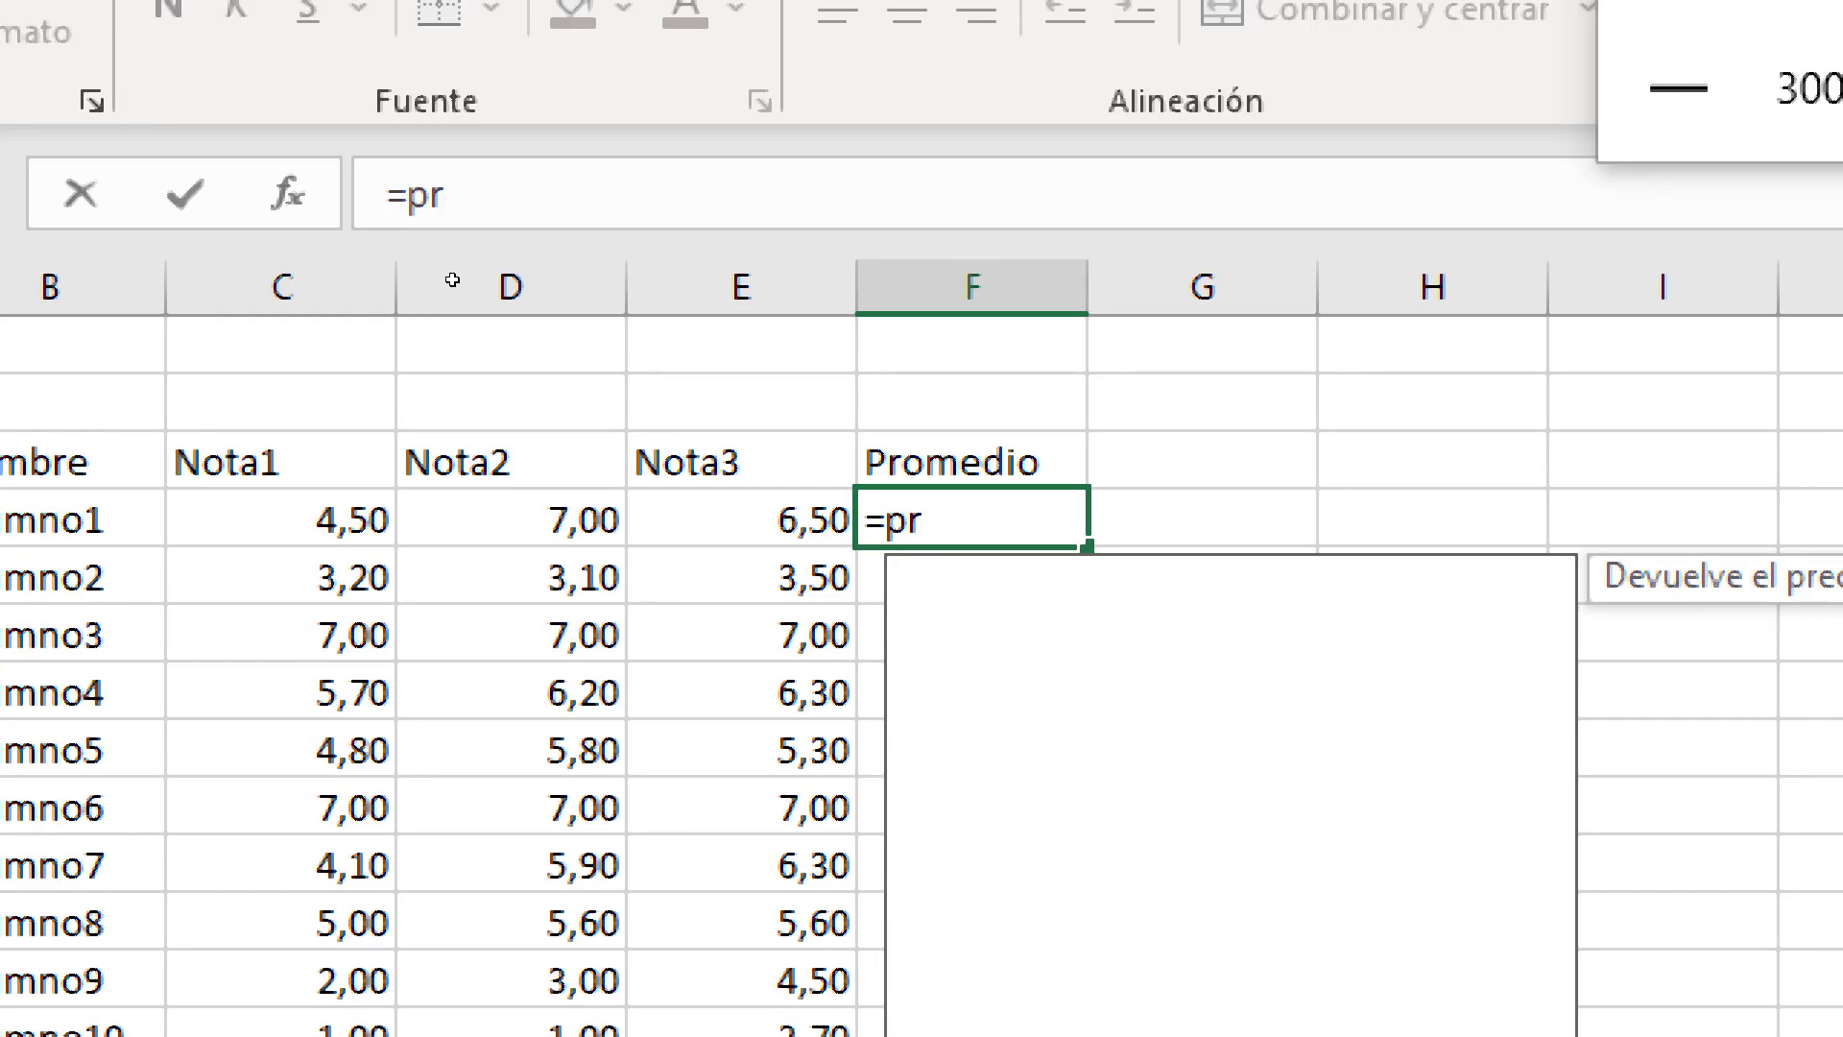
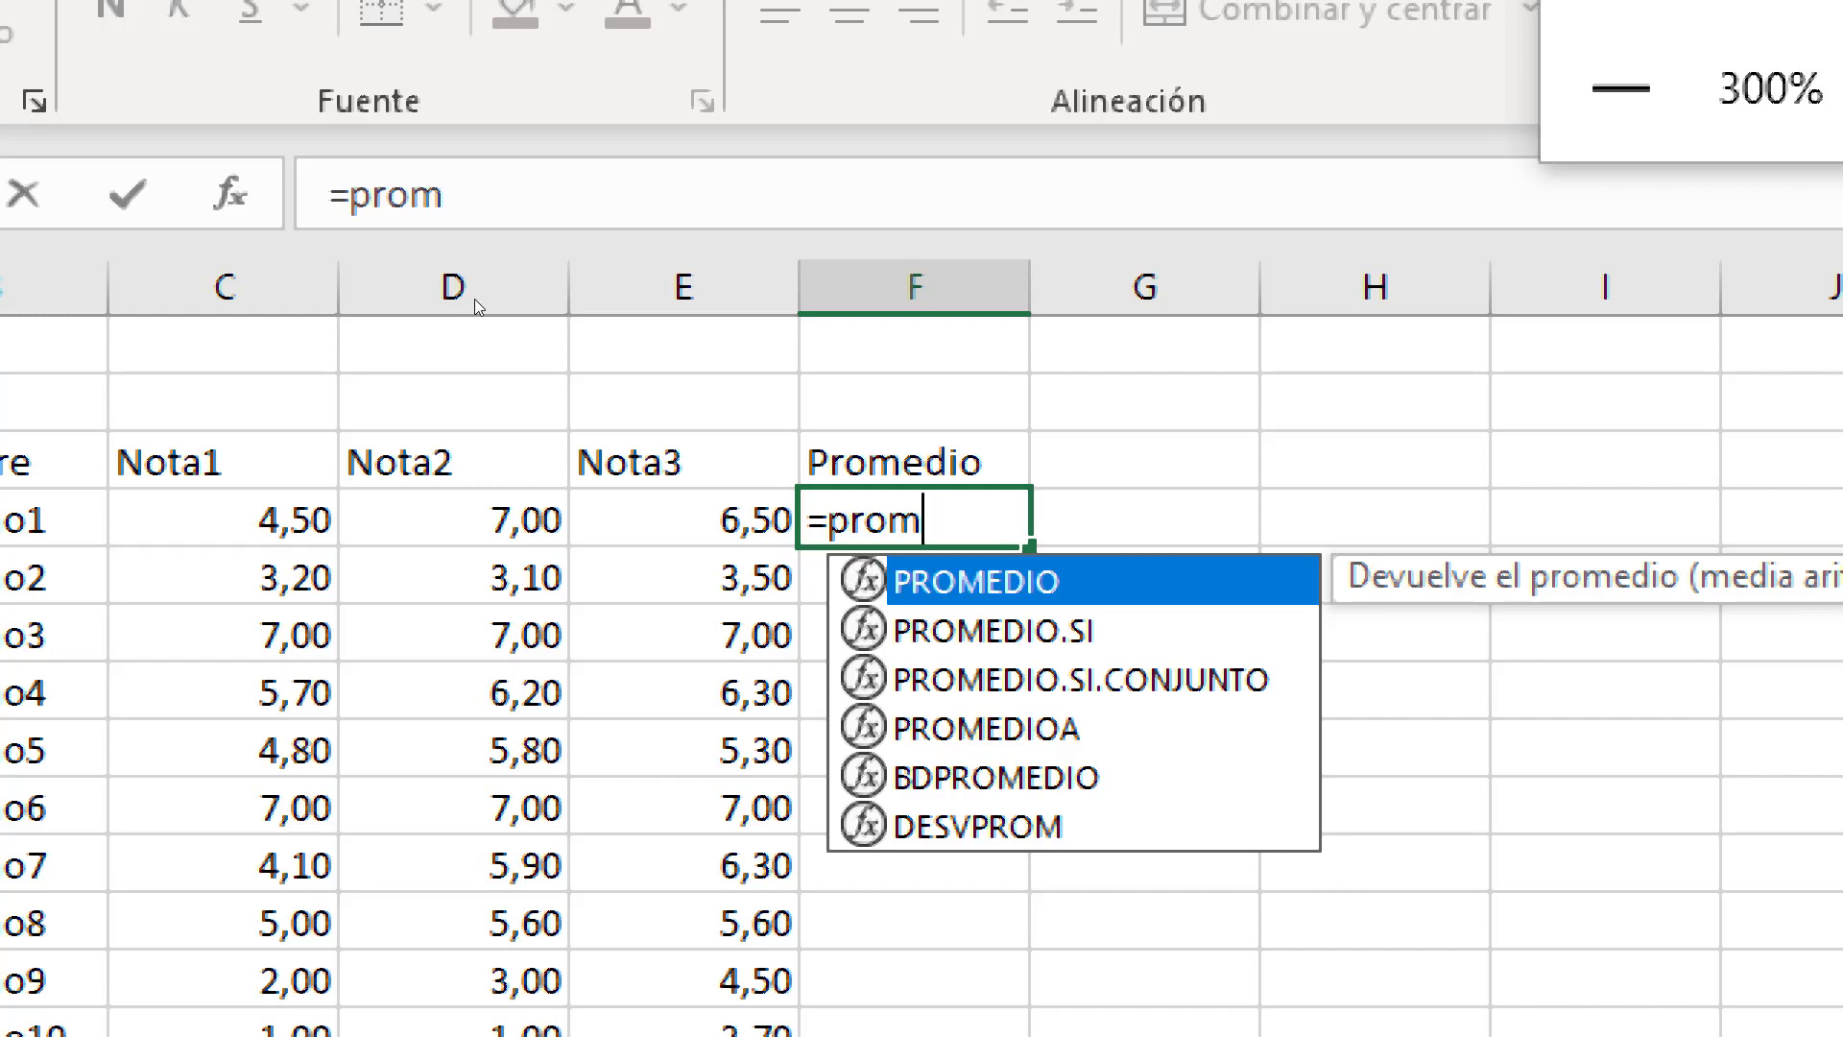
{"action": "key", "text": "Tab"}
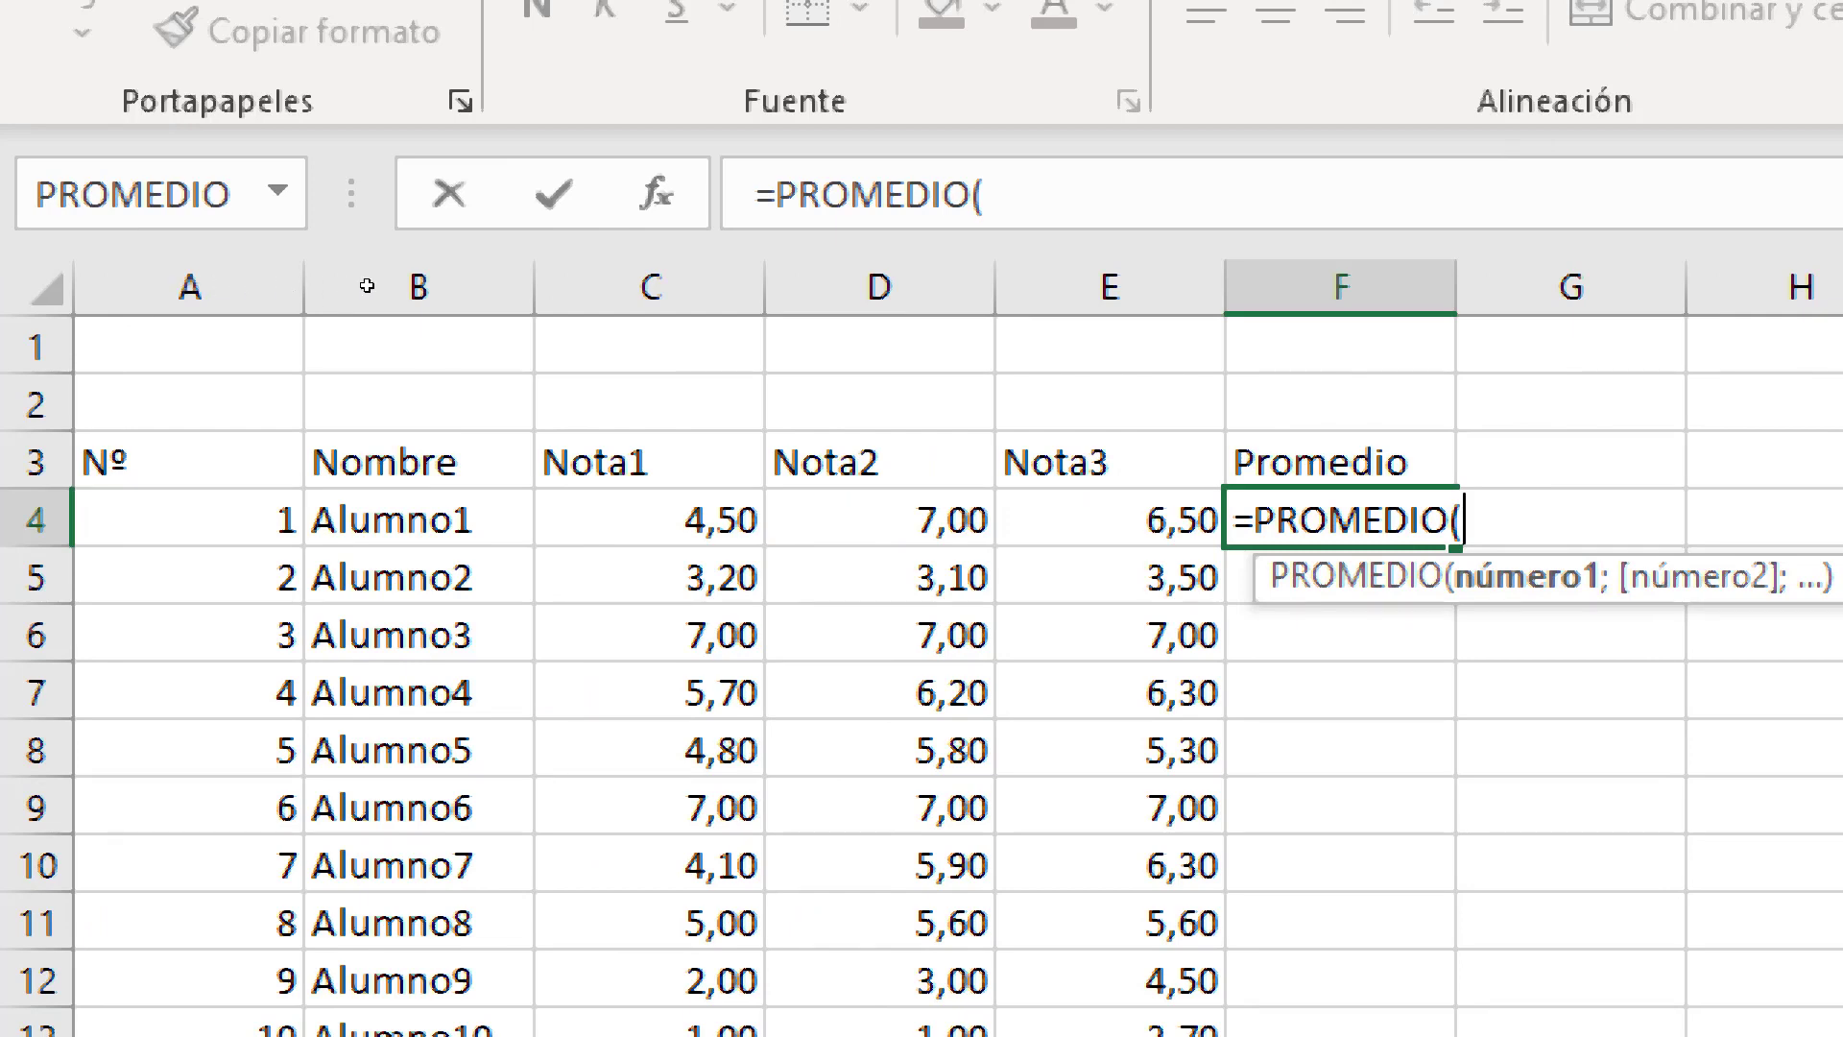
{"action": "type", "text": "c4"}
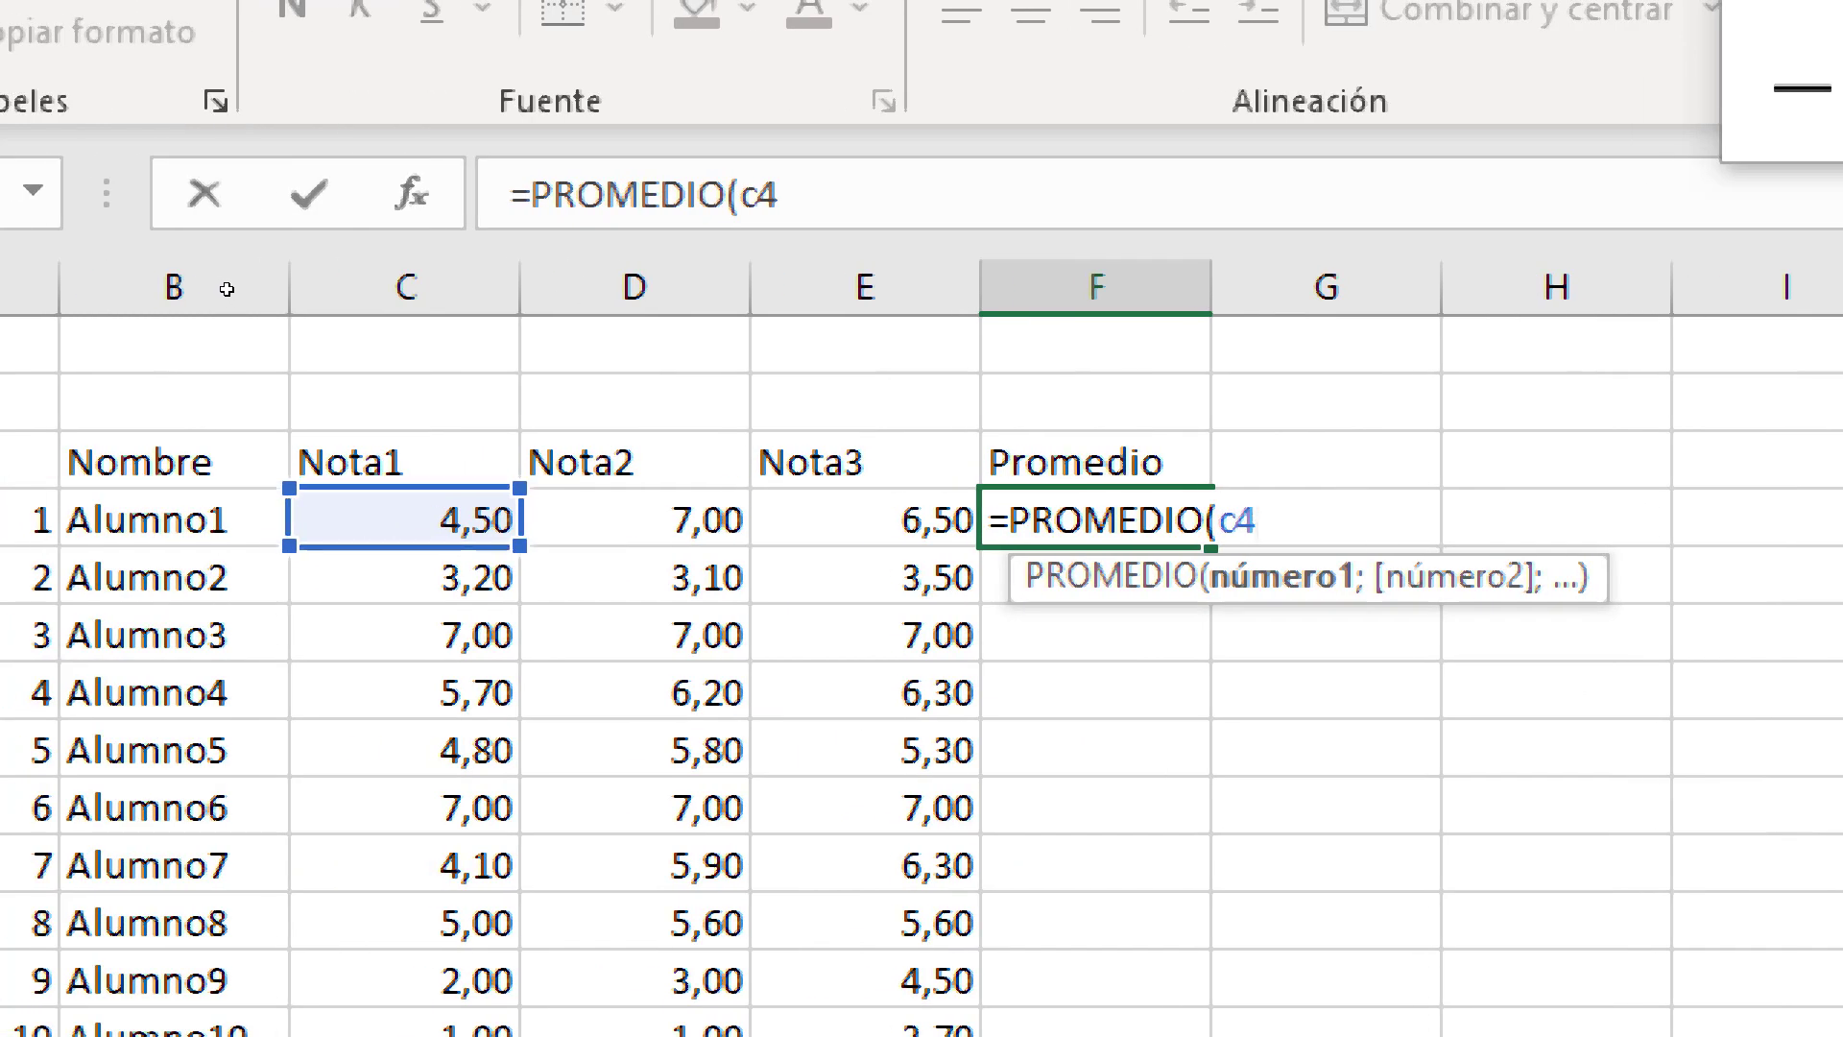
{"action": "type", "text": ":"}
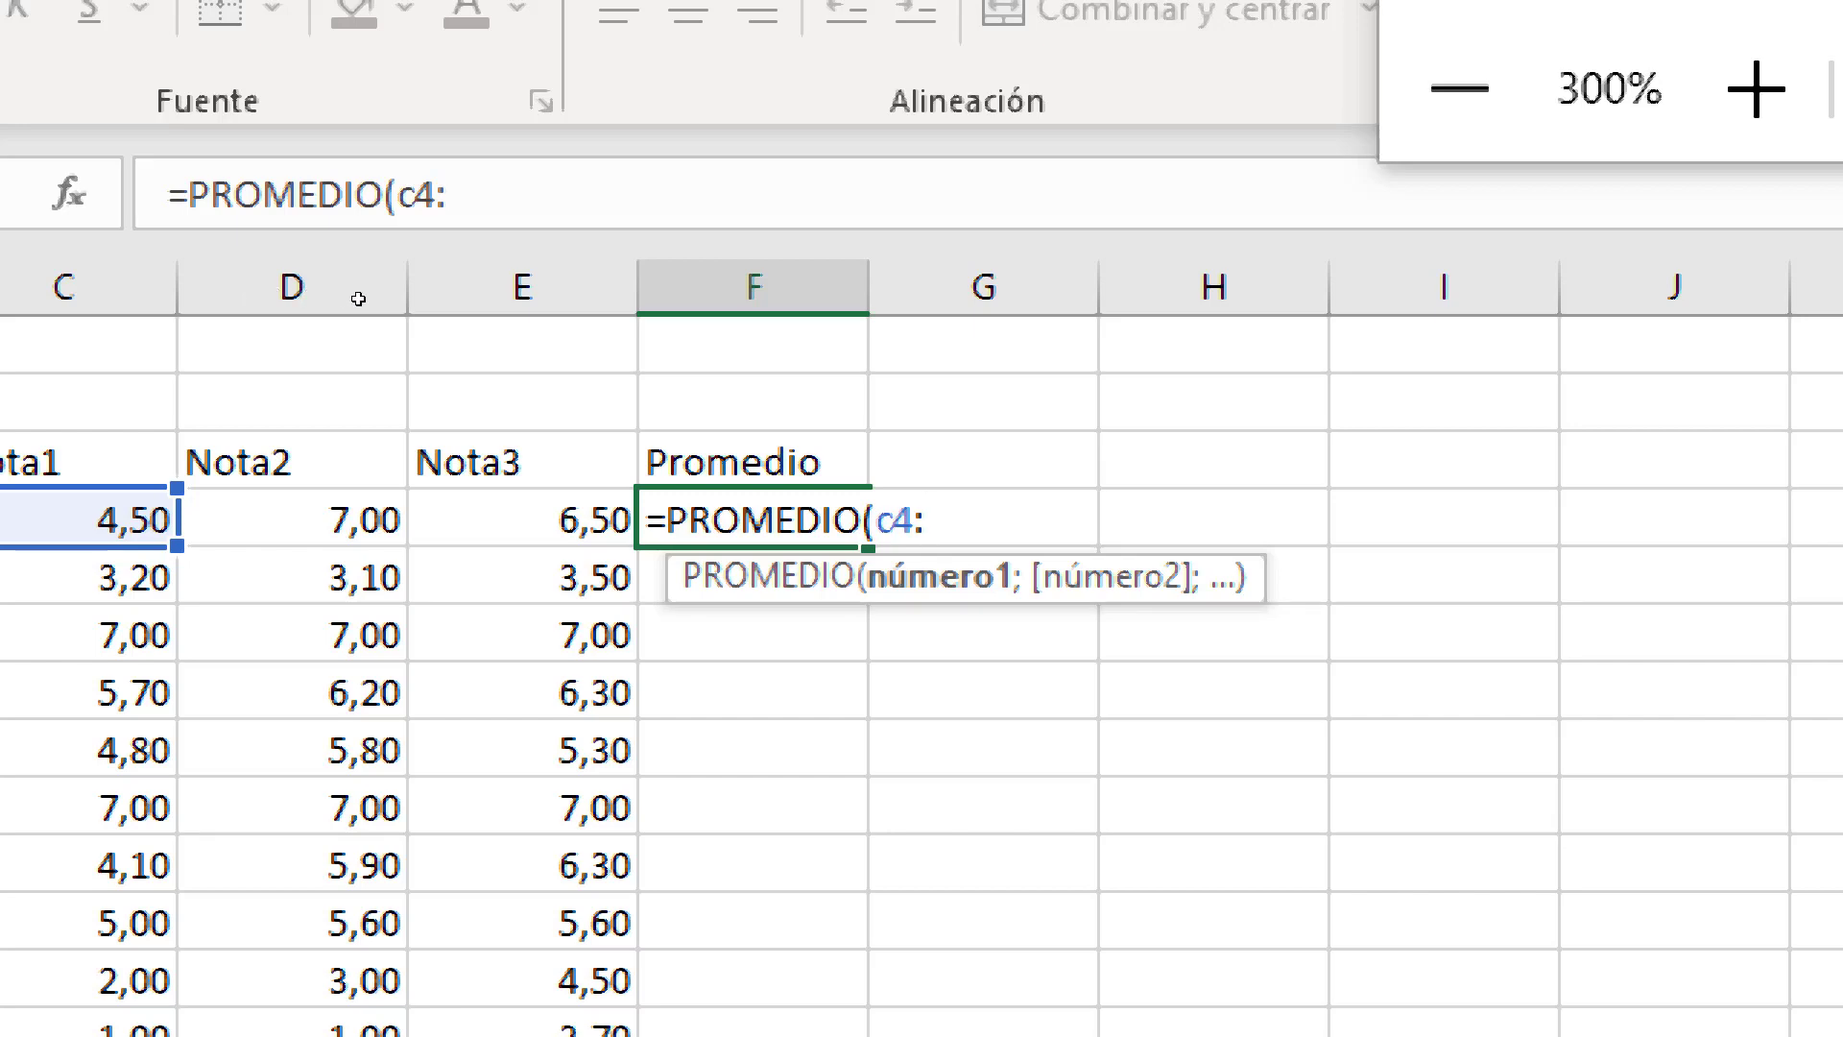
{"action": "type", "text": "e"}
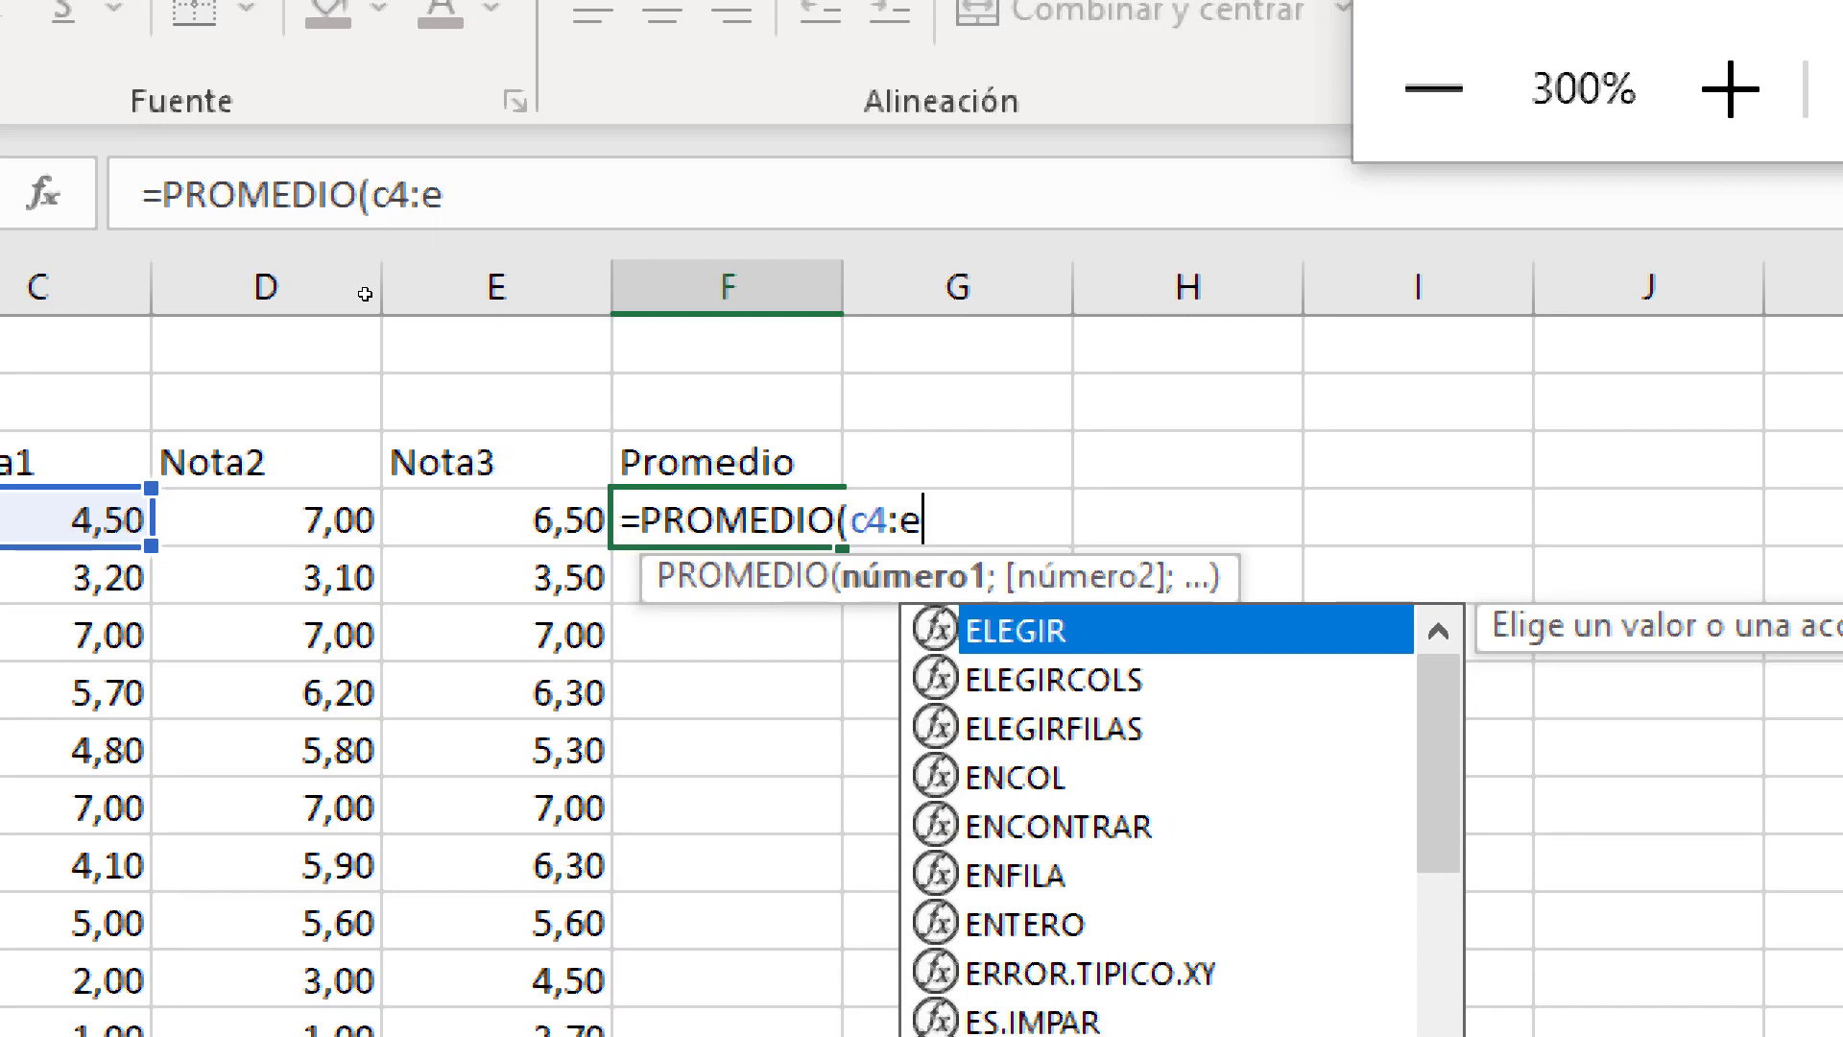
{"action": "type", "text": "4"}
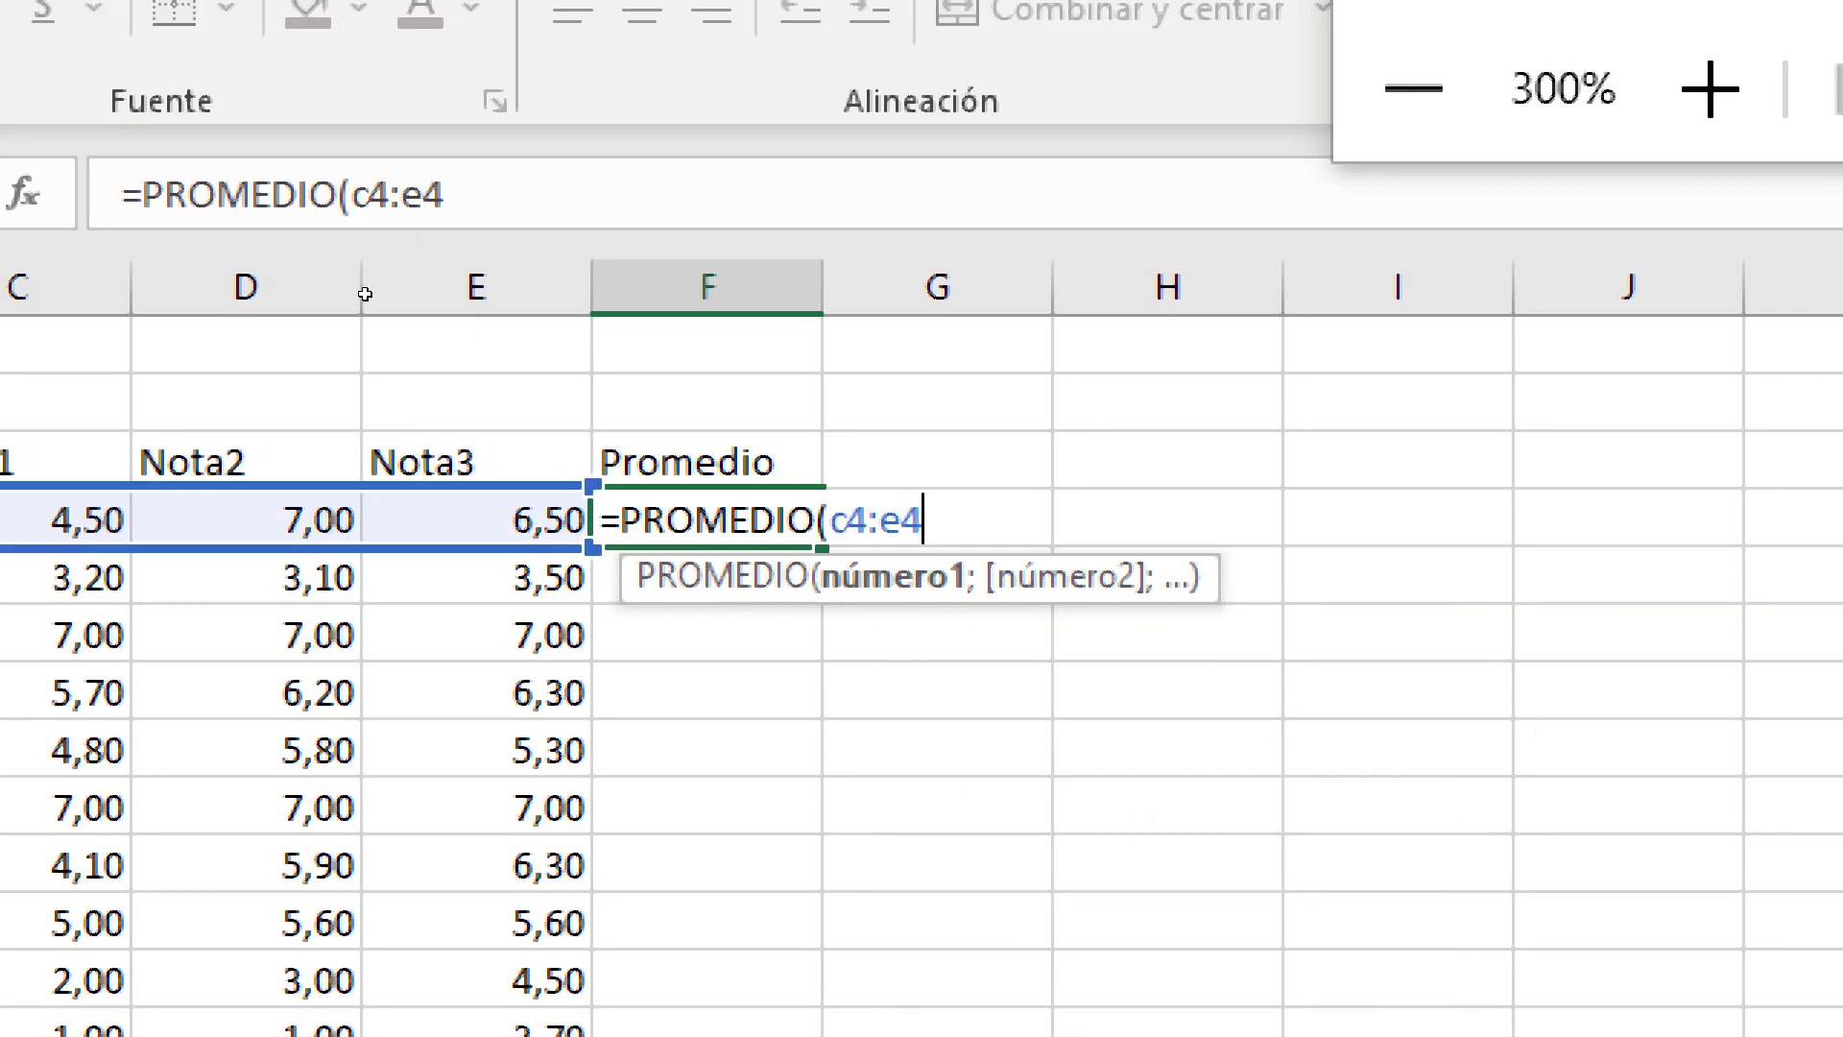
{"action": "key", "text": "Return"}
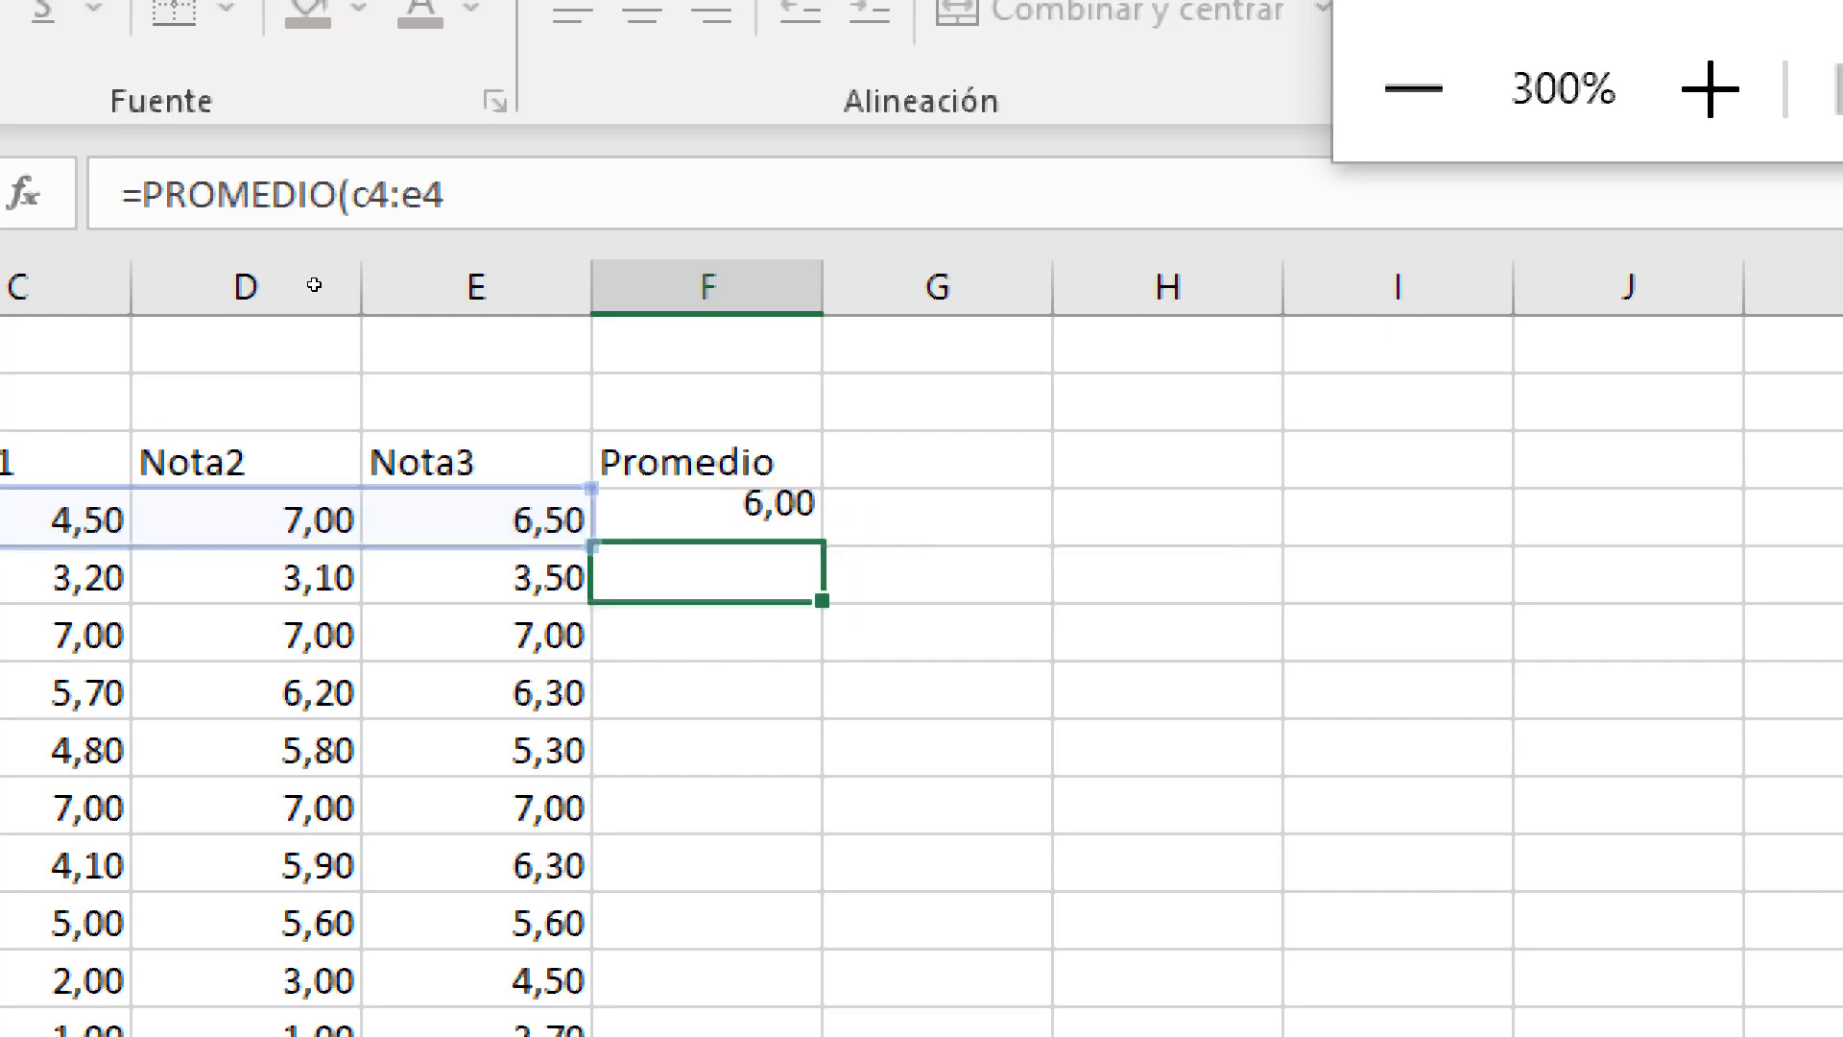
Fill the PROMEDIO formula from F4 down to F13
{"action": "key", "text": "Up"}
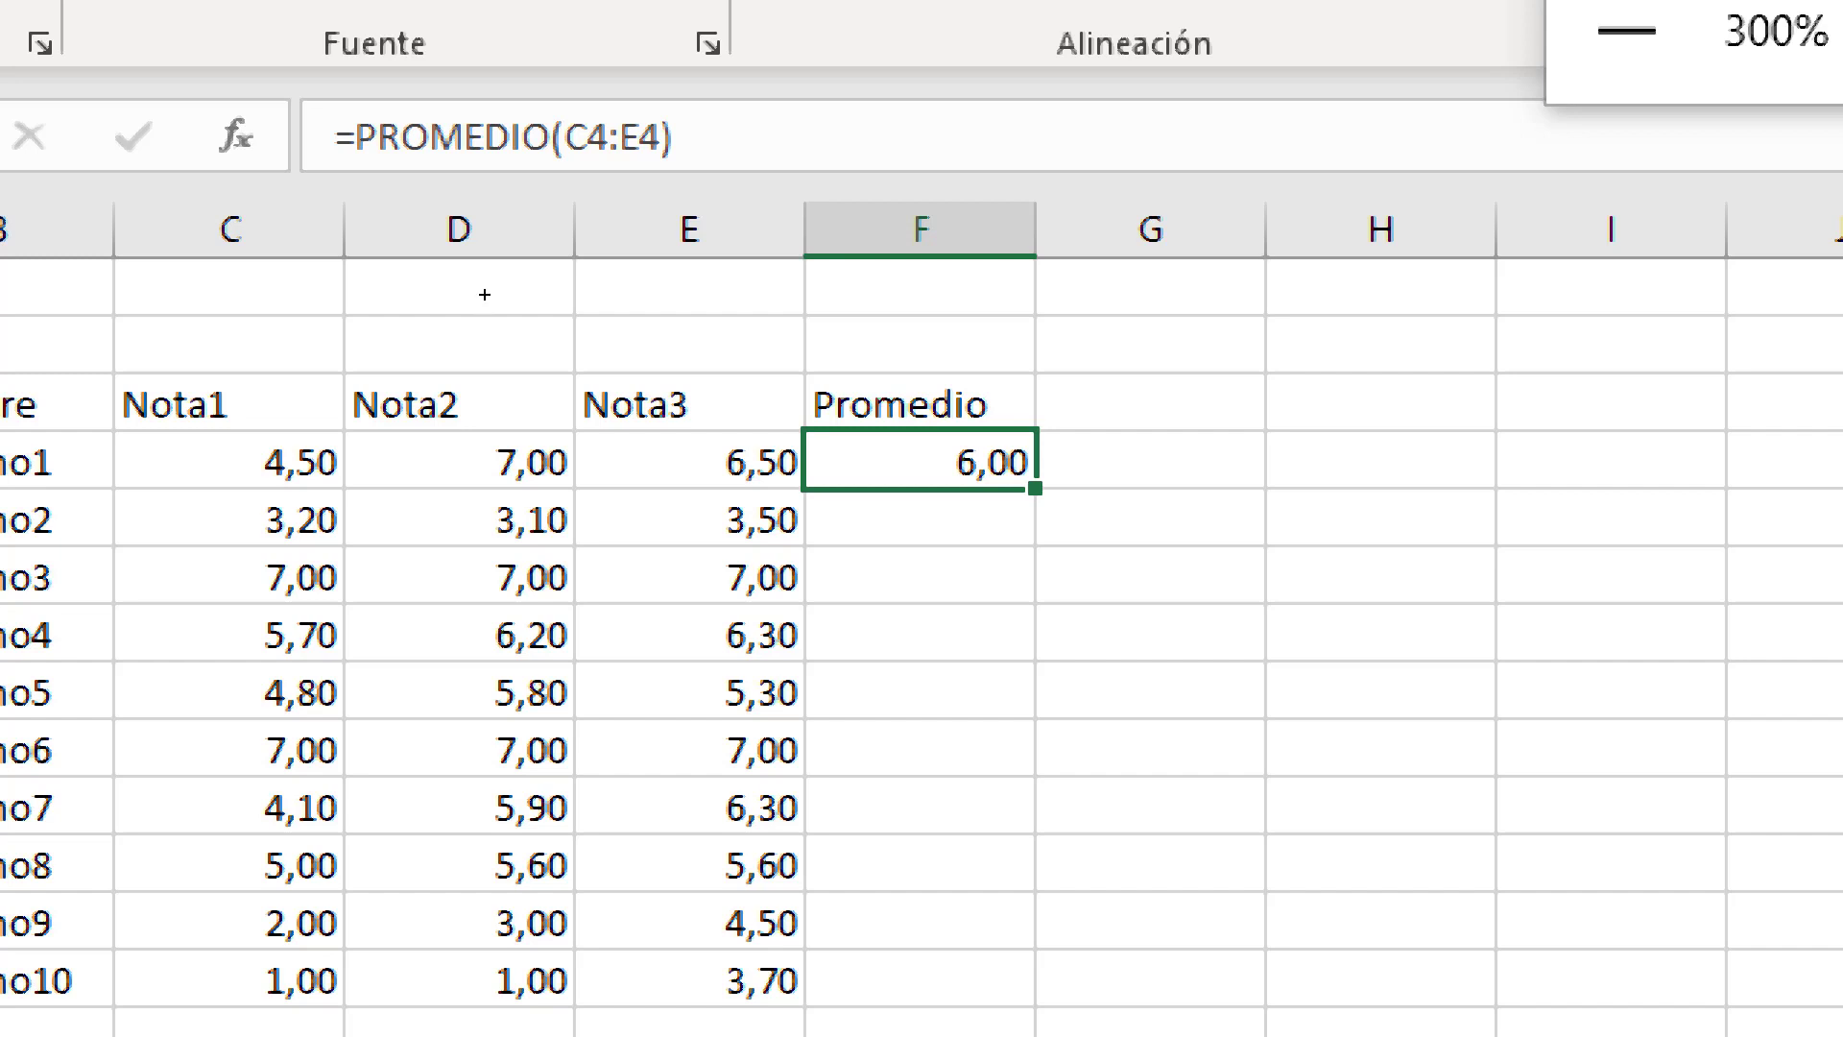
{"action": "double_click", "coordinate": [1035, 488]}
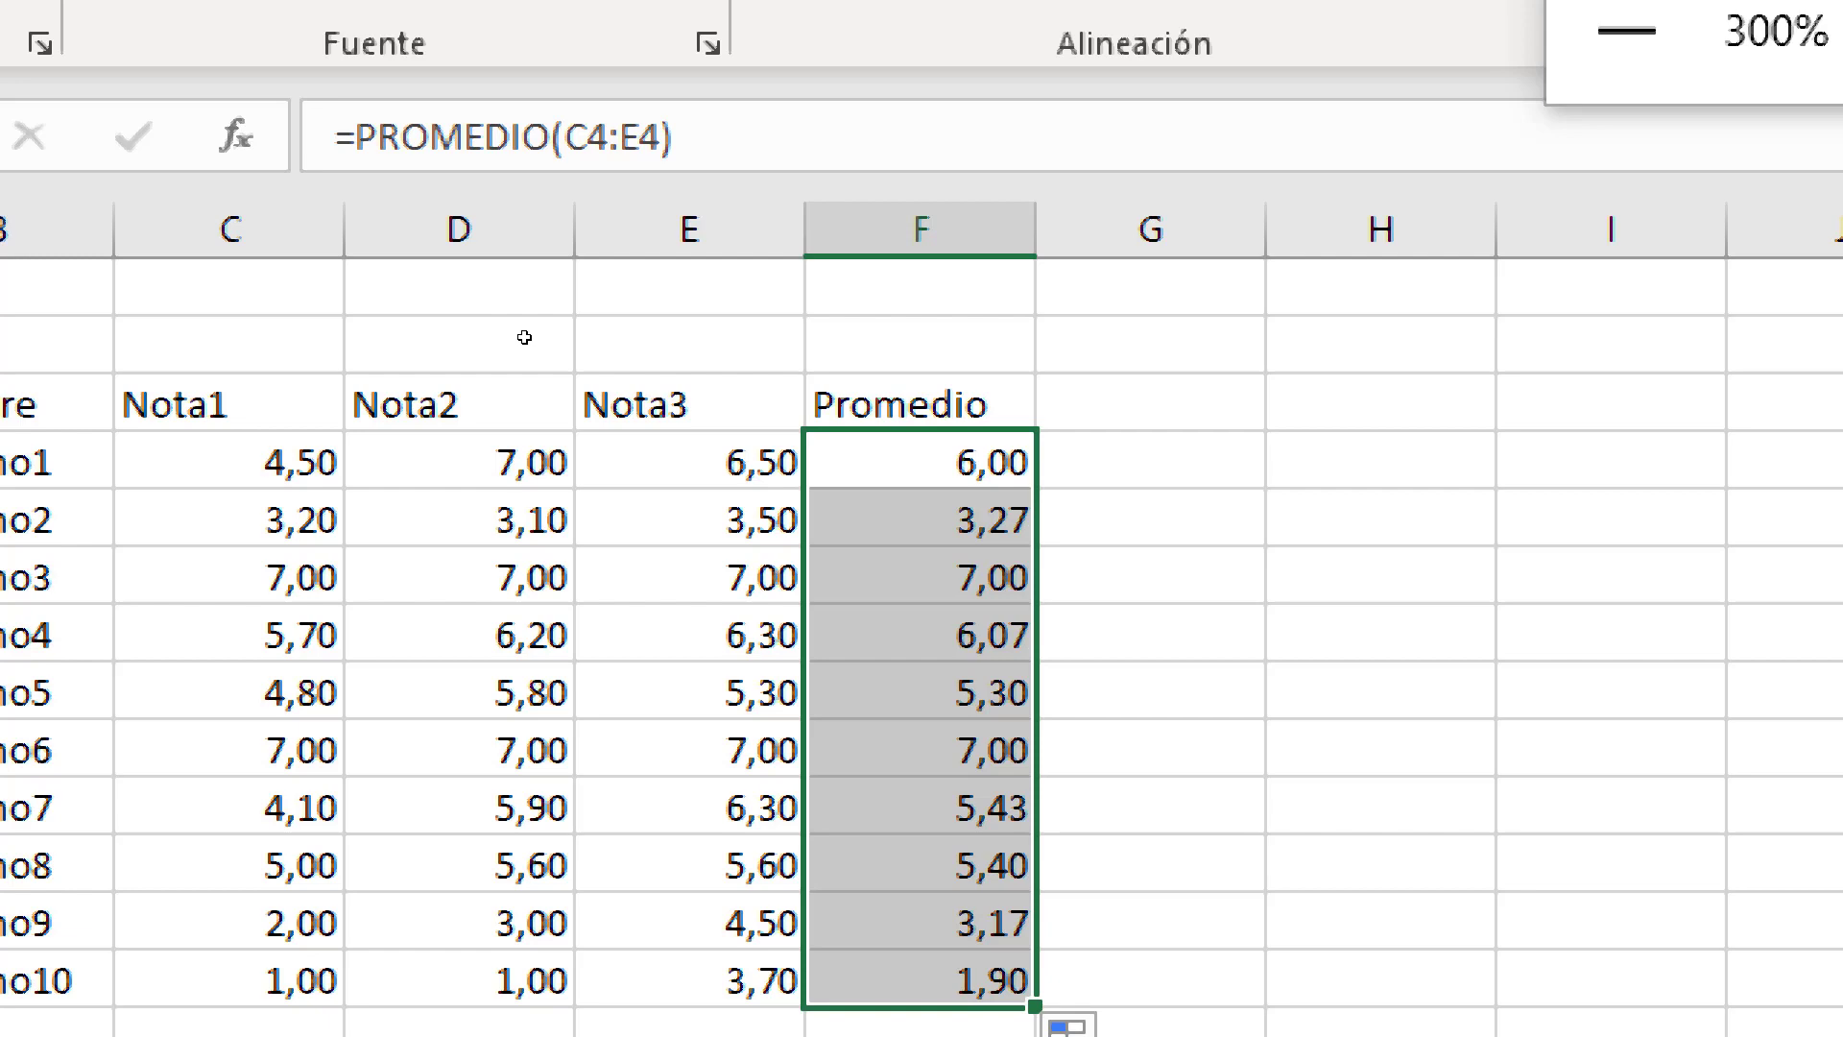
{"action": "scroll", "coordinate": [525, 337], "scroll_direction": "down", "scroll_amount": 1}
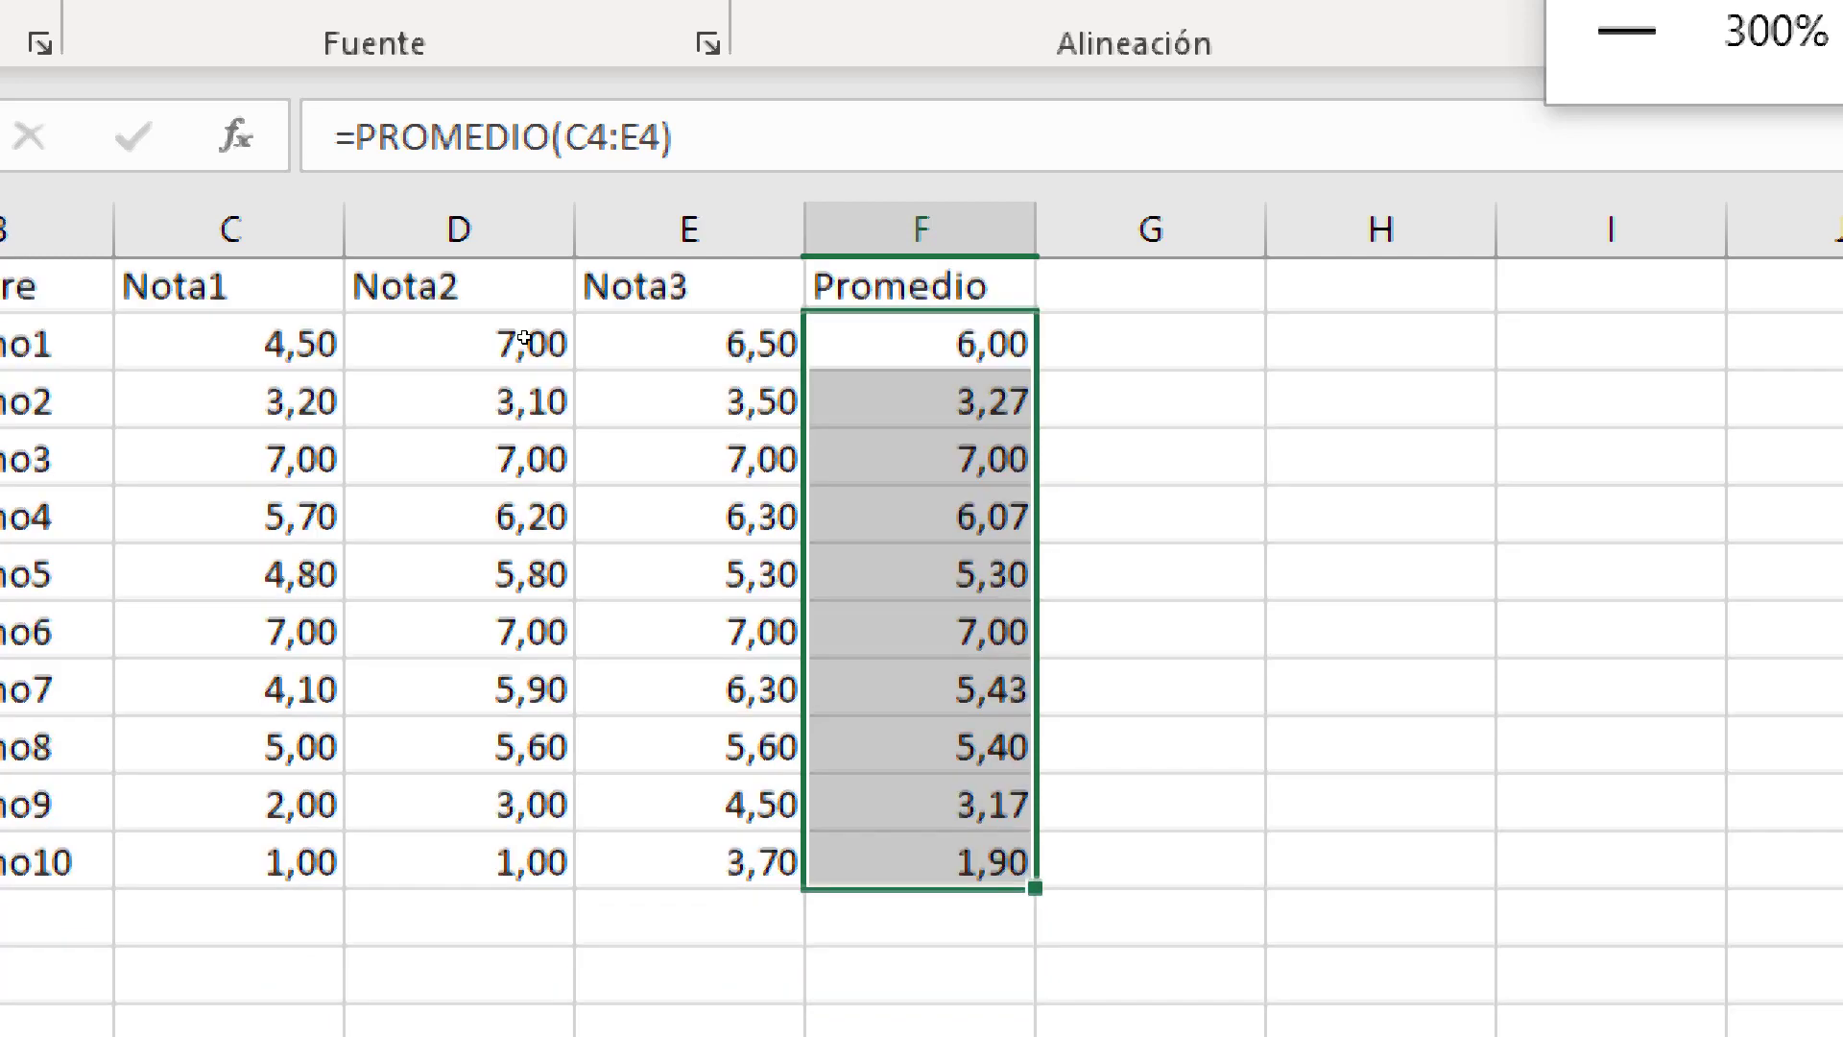
{"action": "scroll", "coordinate": [524, 333], "scroll_direction": "up", "scroll_amount": 1}
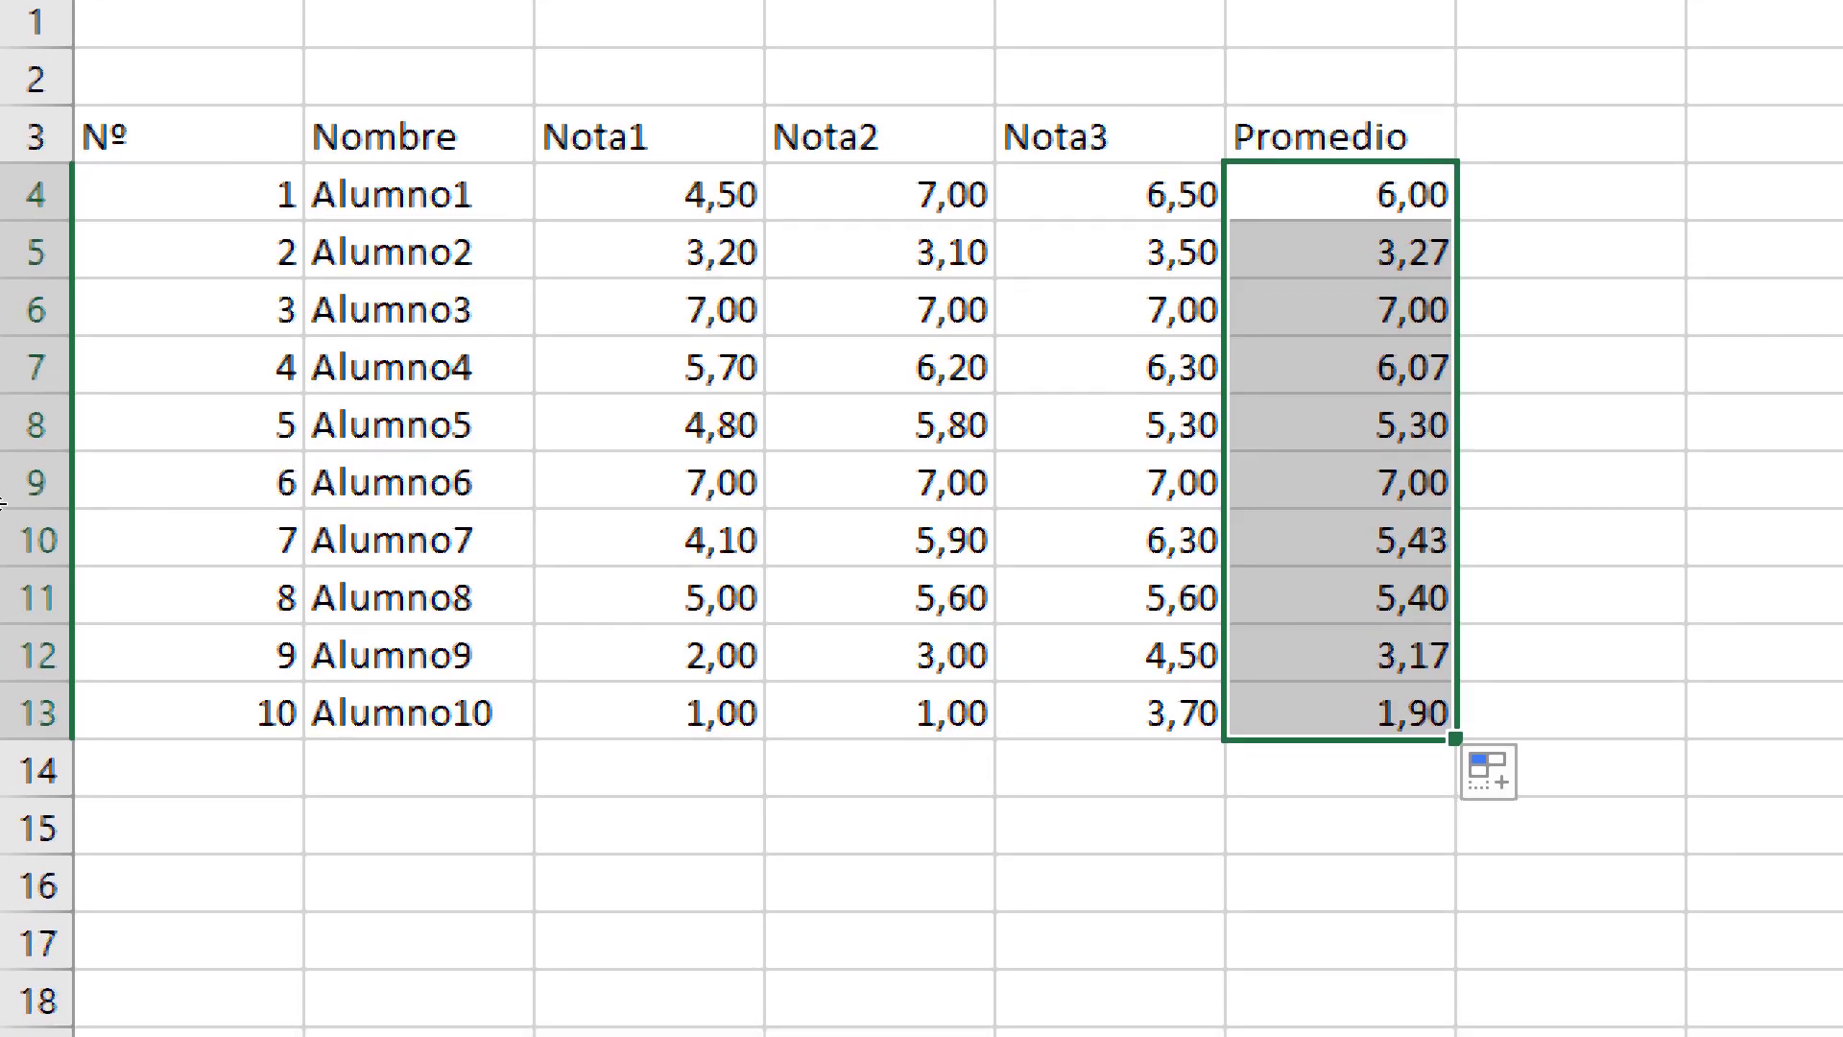
Enter the label Promedio_N in B15 and widen column B to fit it
{"action": "left_click", "coordinate": [374, 825]}
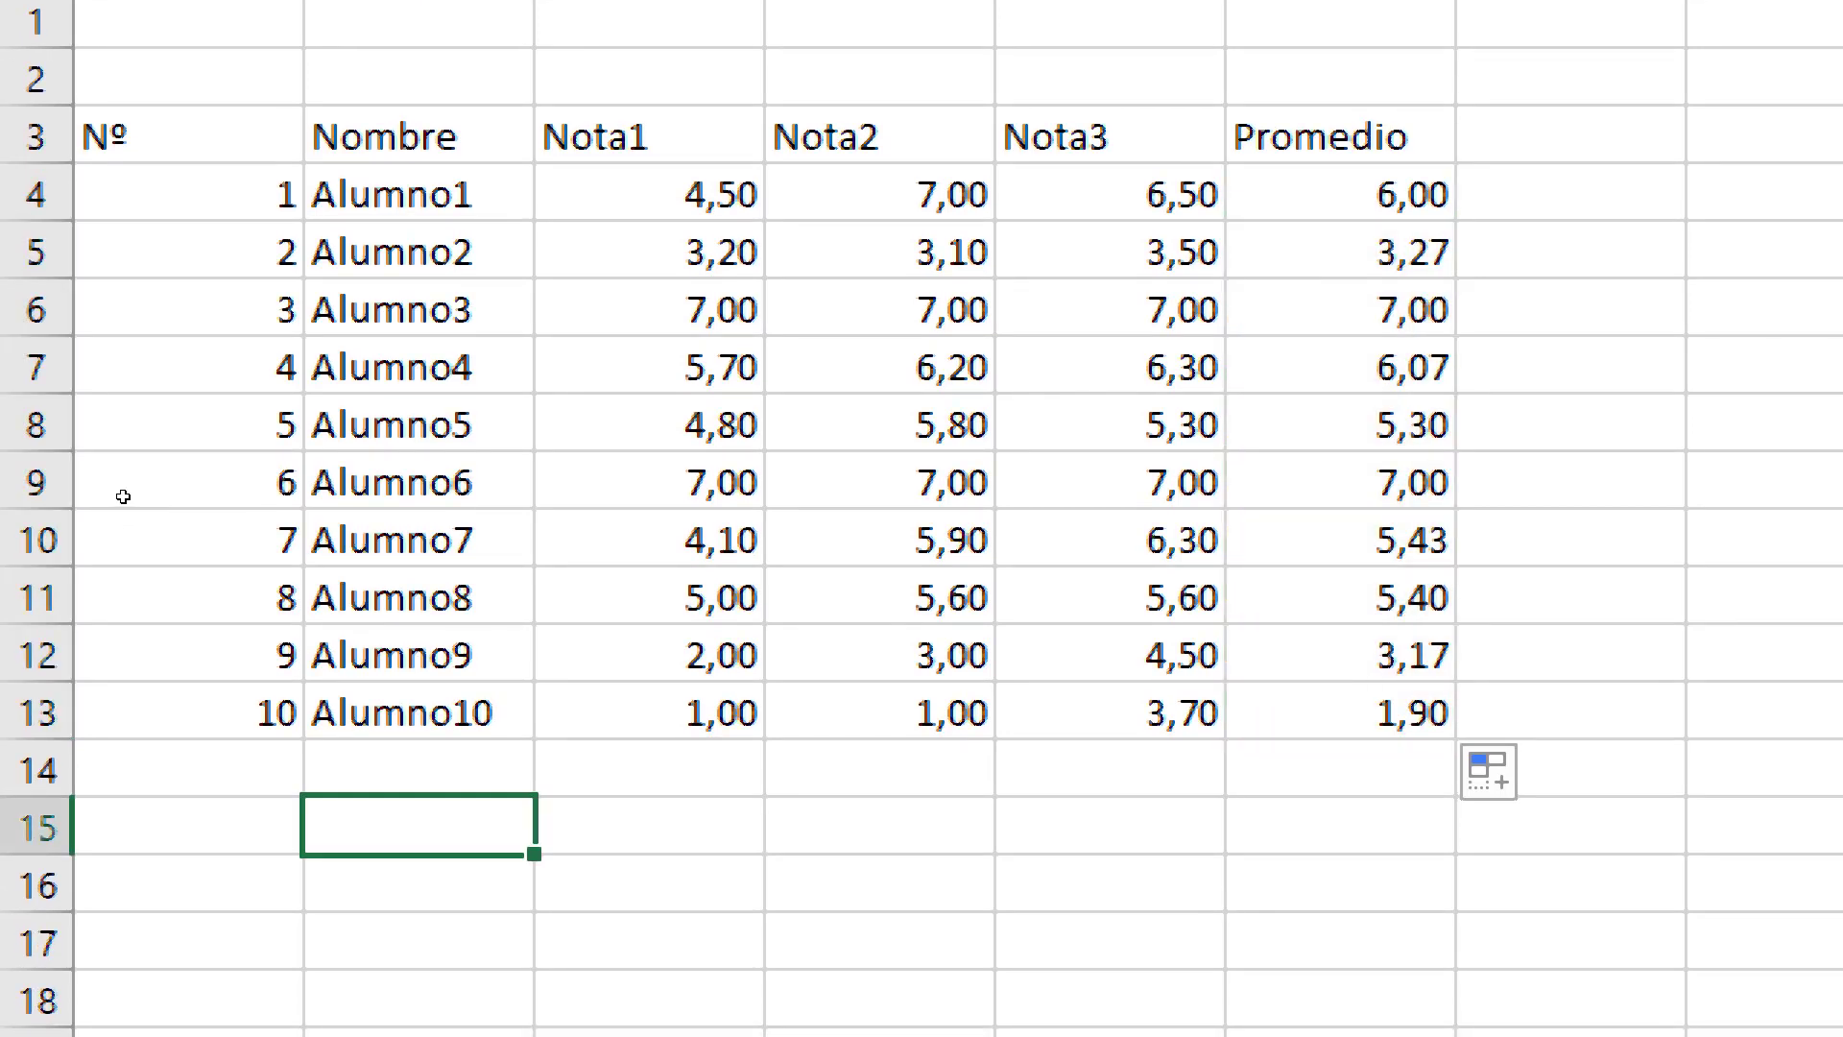
{"action": "type", "text": "Promedio"}
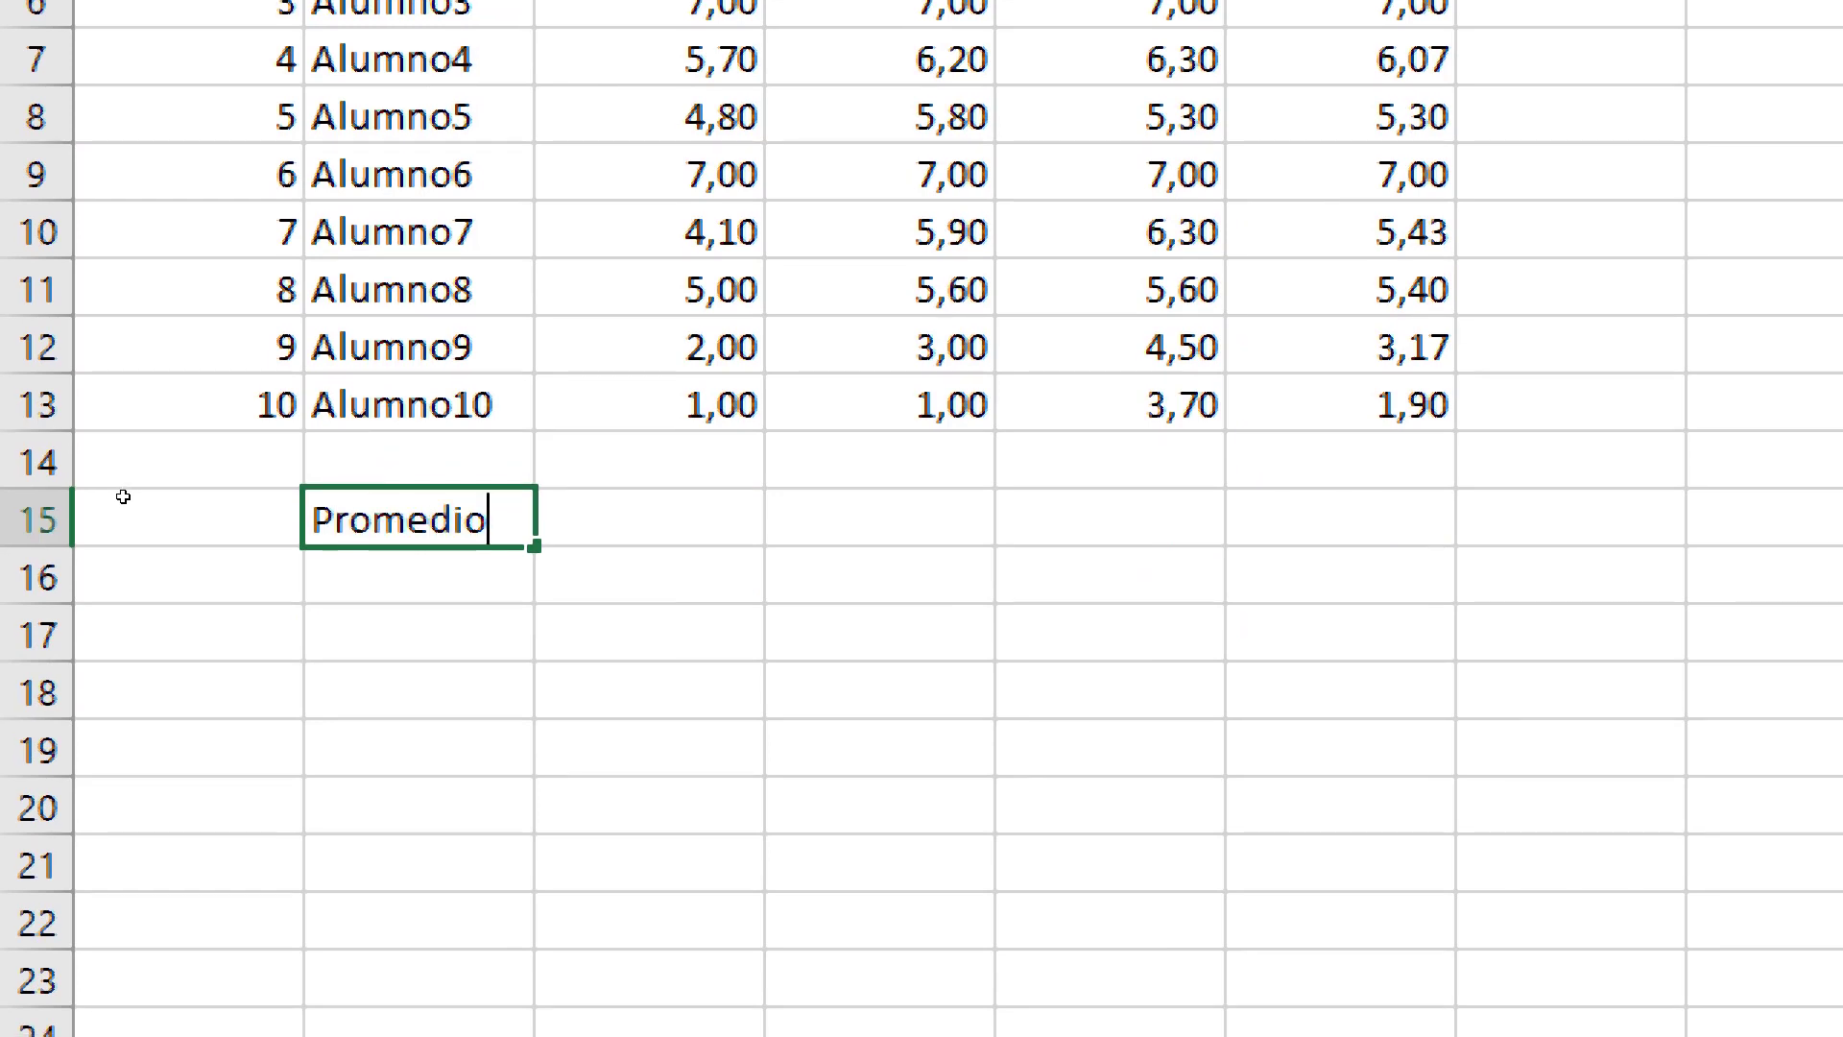
{"action": "type", "text": "_N"}
{"action": "key", "text": "Return"}
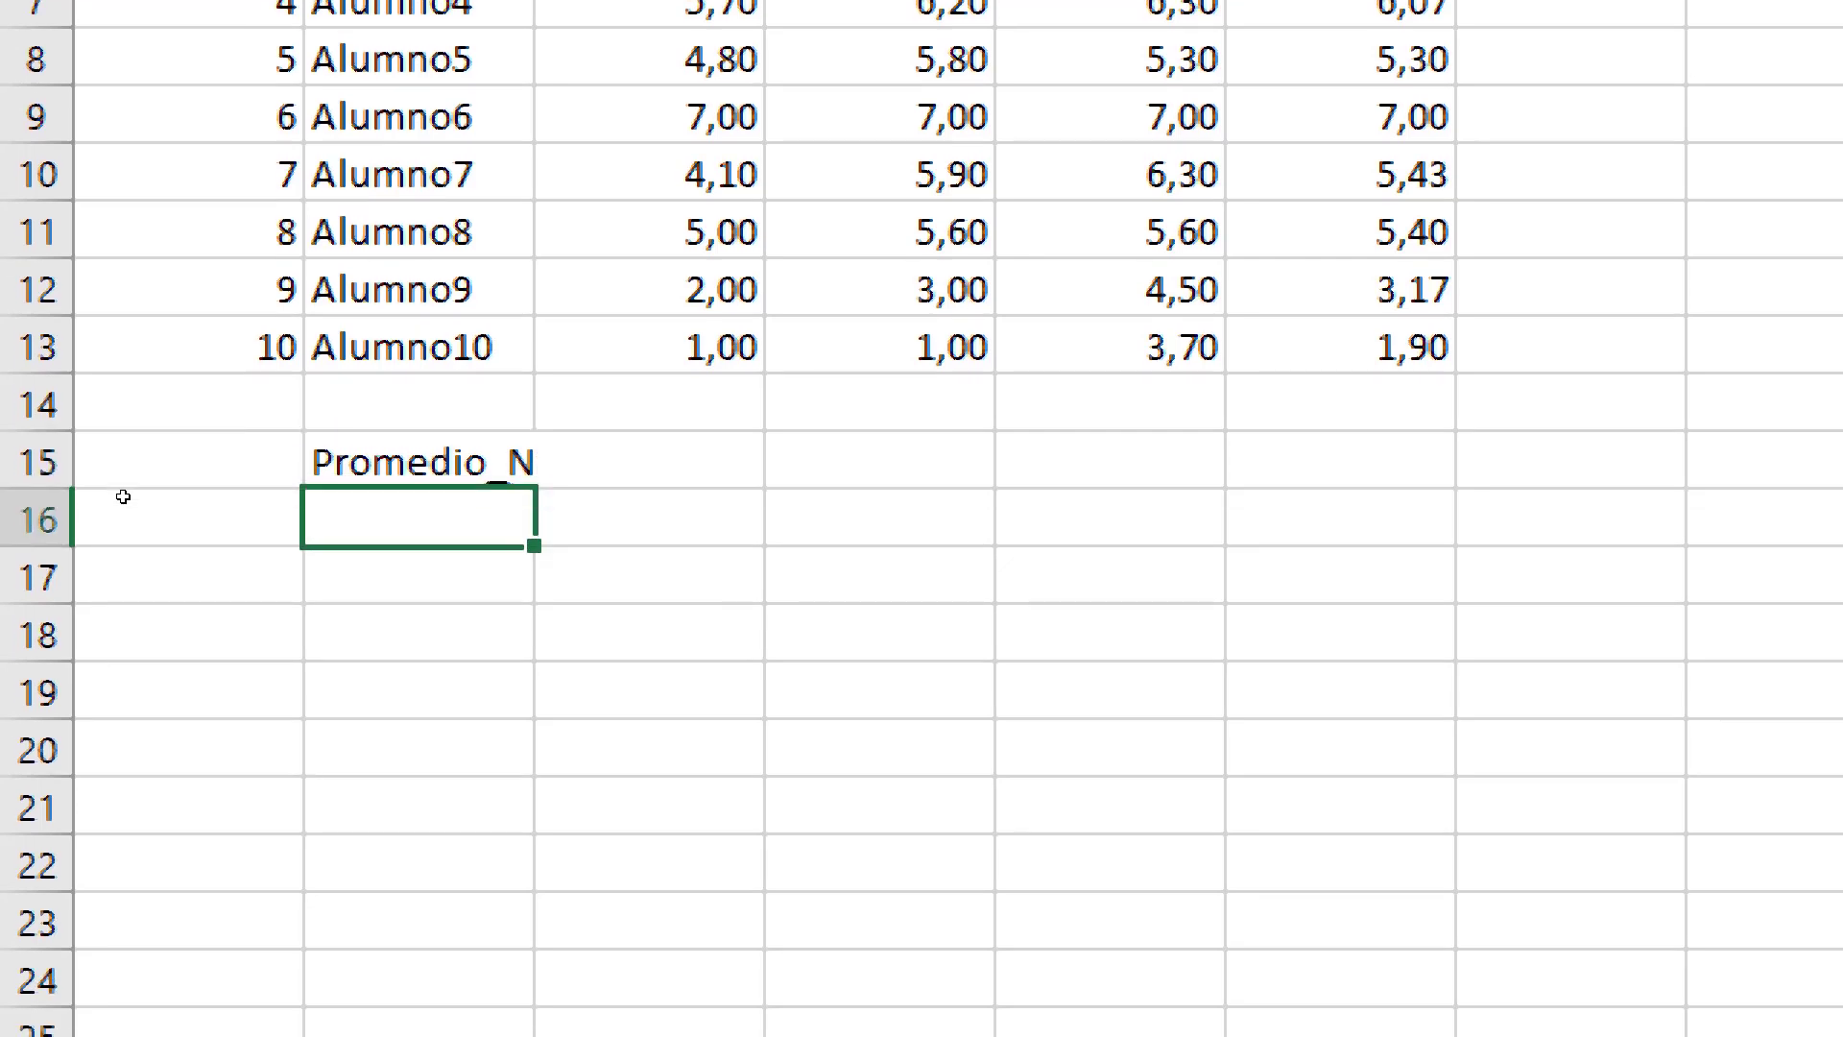
{"action": "key", "text": "Up"}
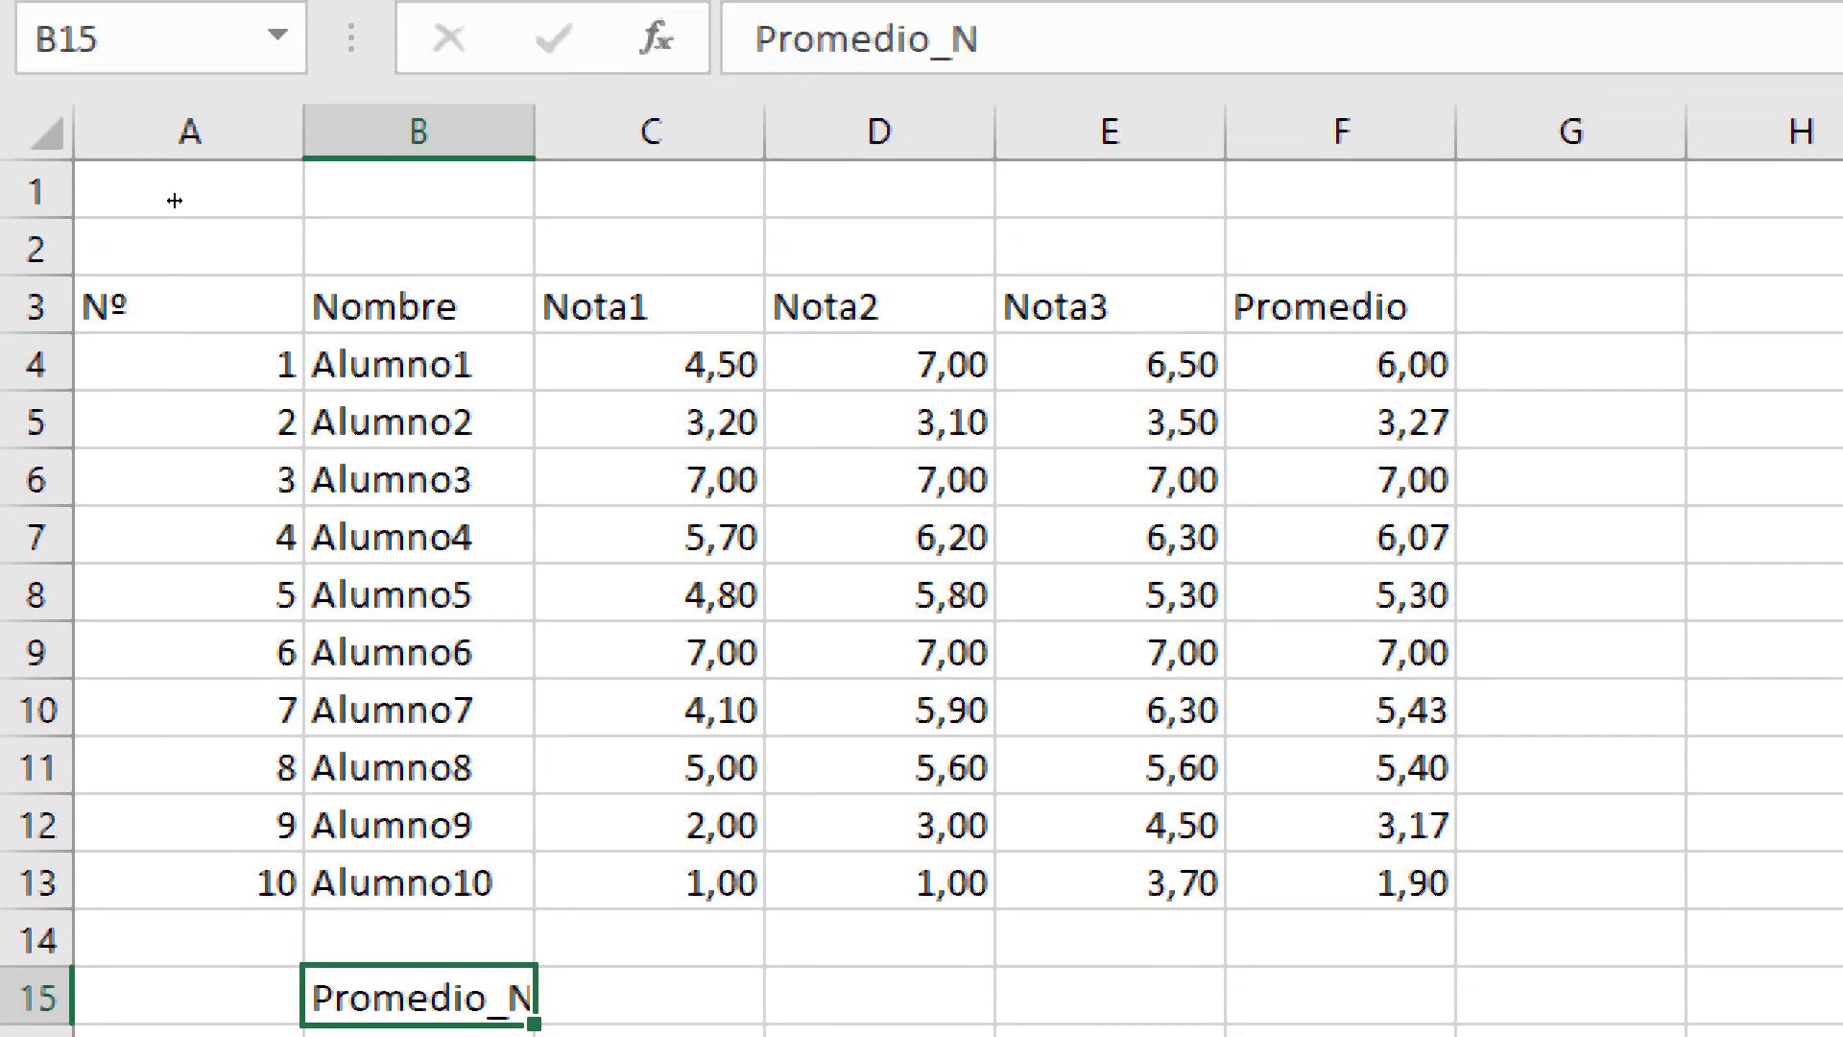
{"action": "left_click_drag", "start_coordinate": [534, 132], "coordinate": [583, 132]}
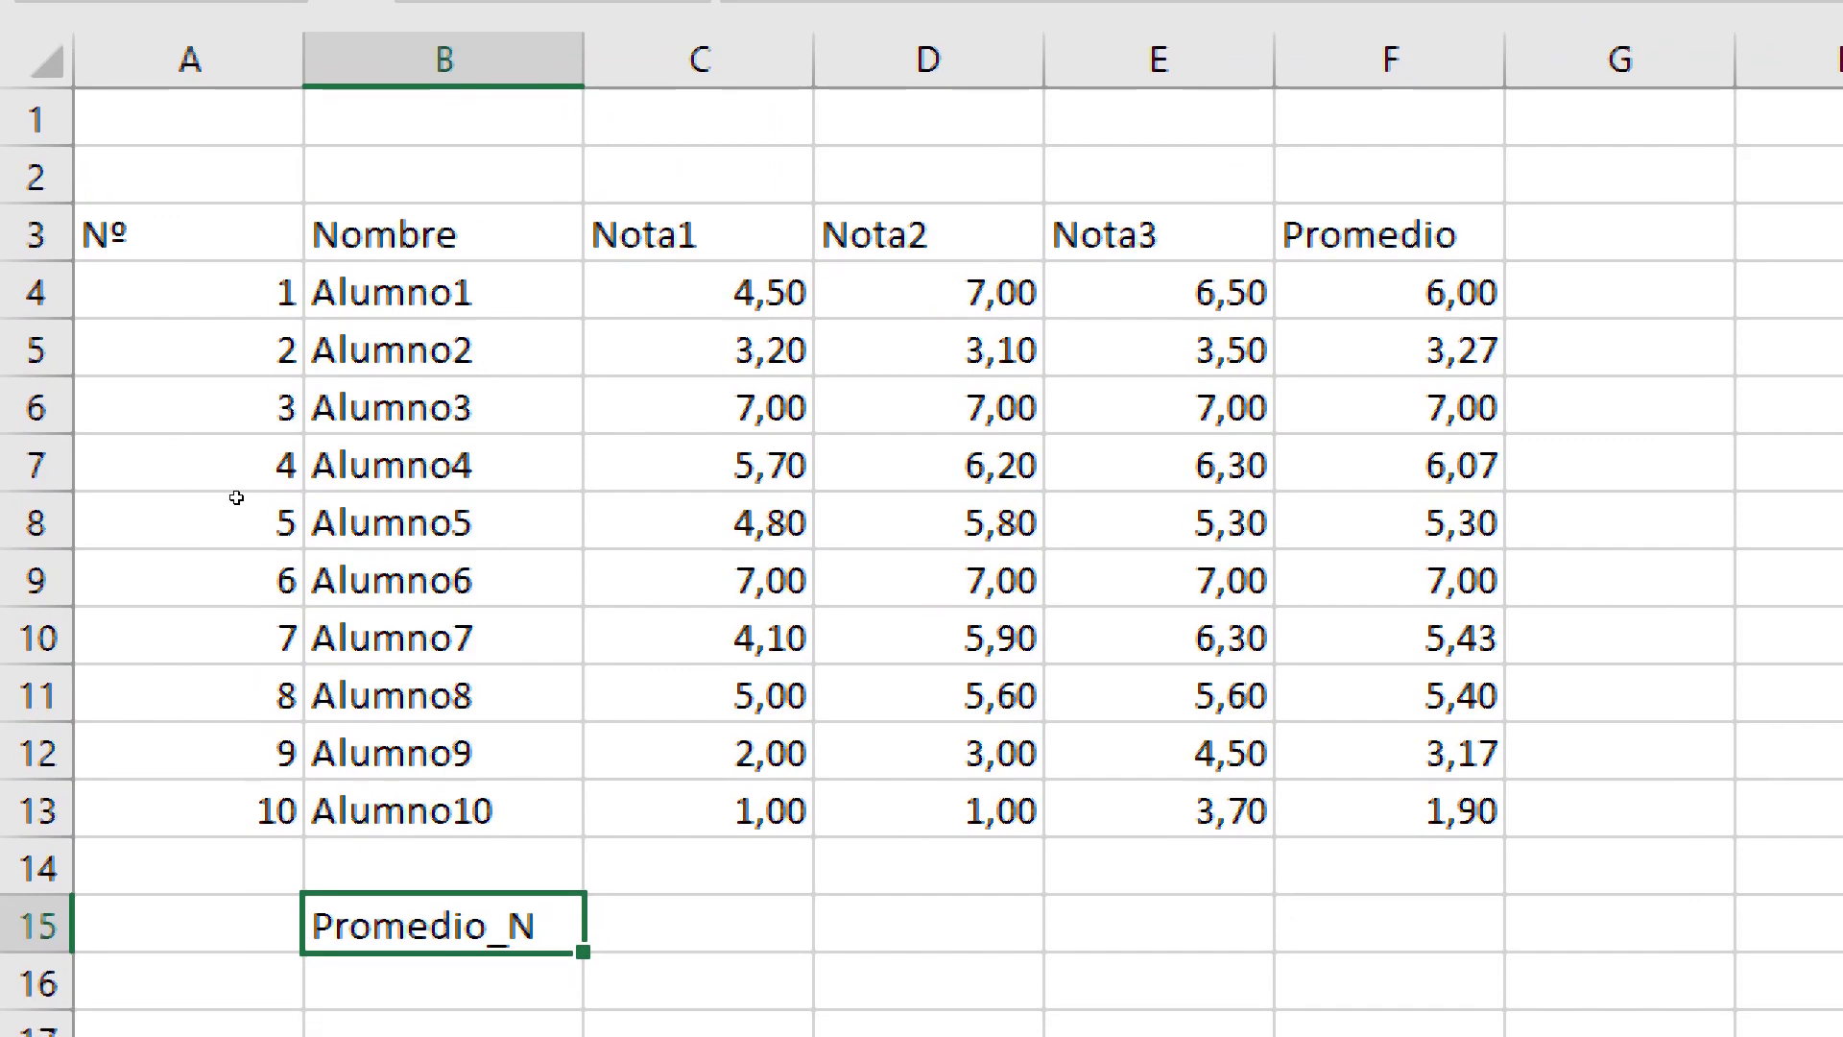
Enter a PROMEDIO formula in C15 that averages the Nota1 marks in the range c4:c13
{"action": "key", "text": "Tab"}
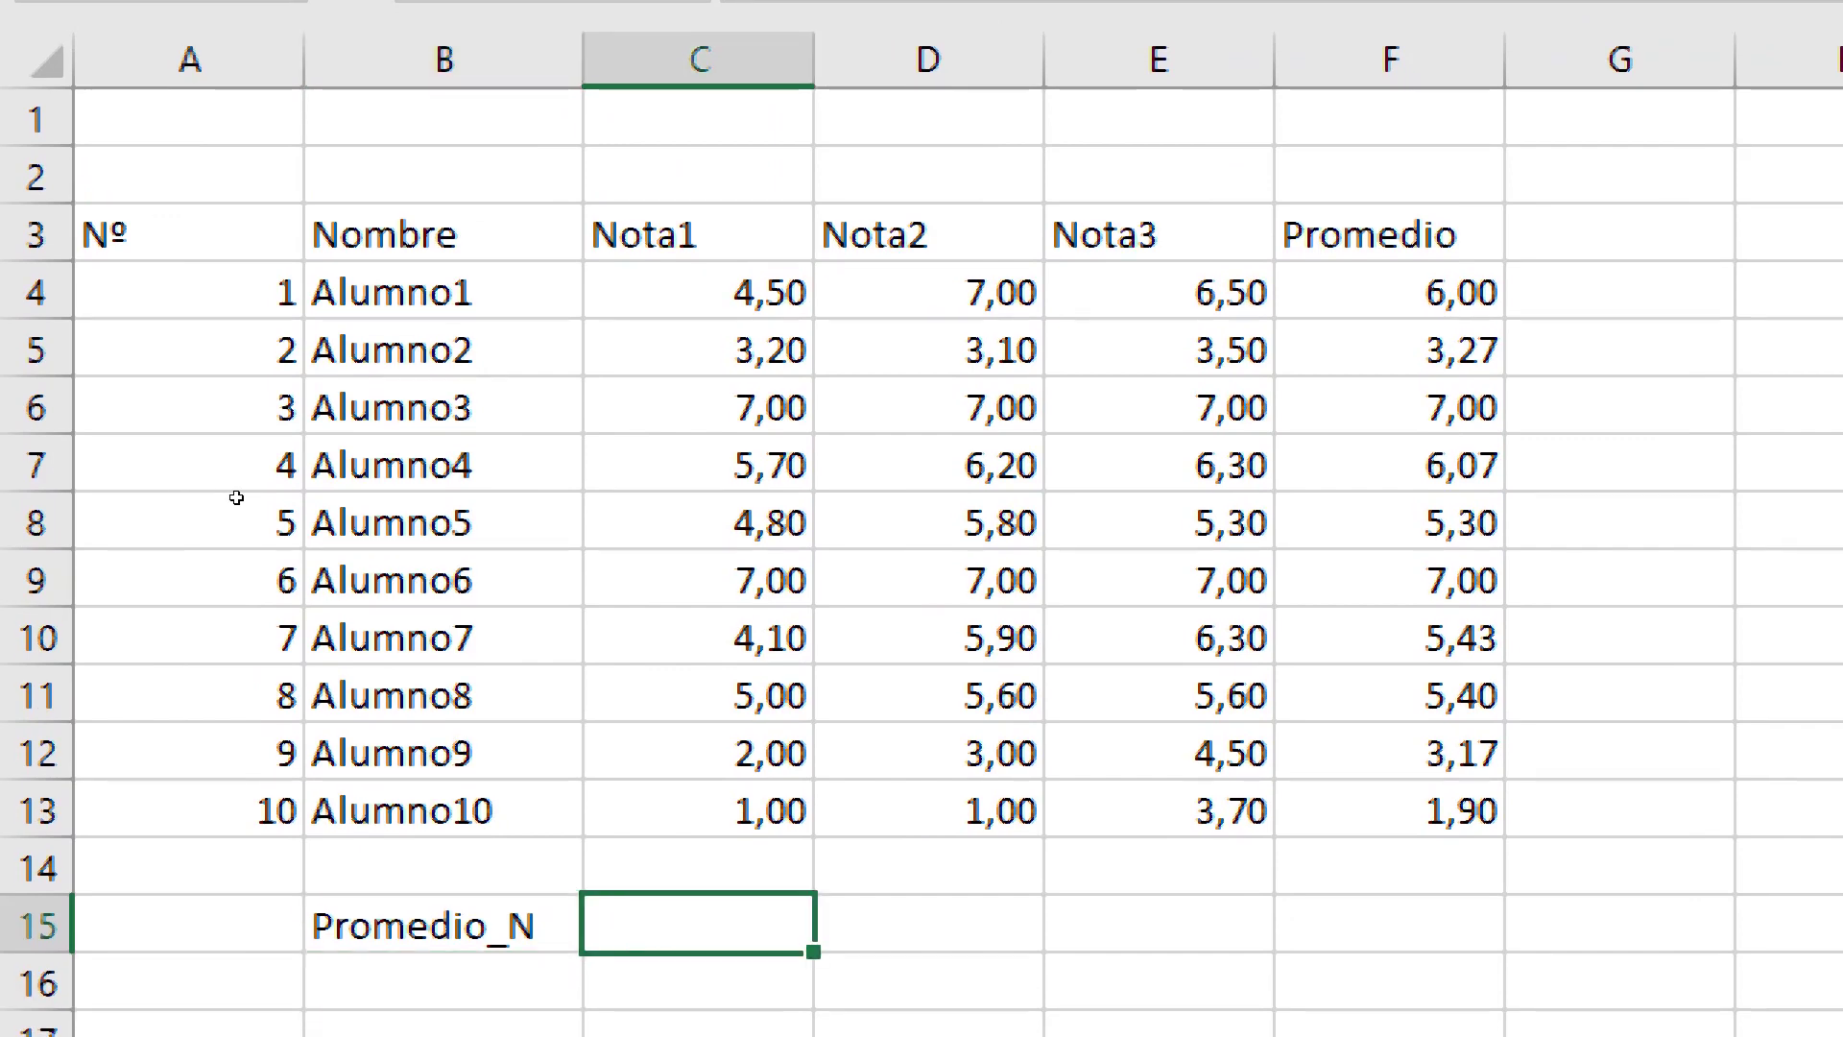
{"action": "type", "text": "="}
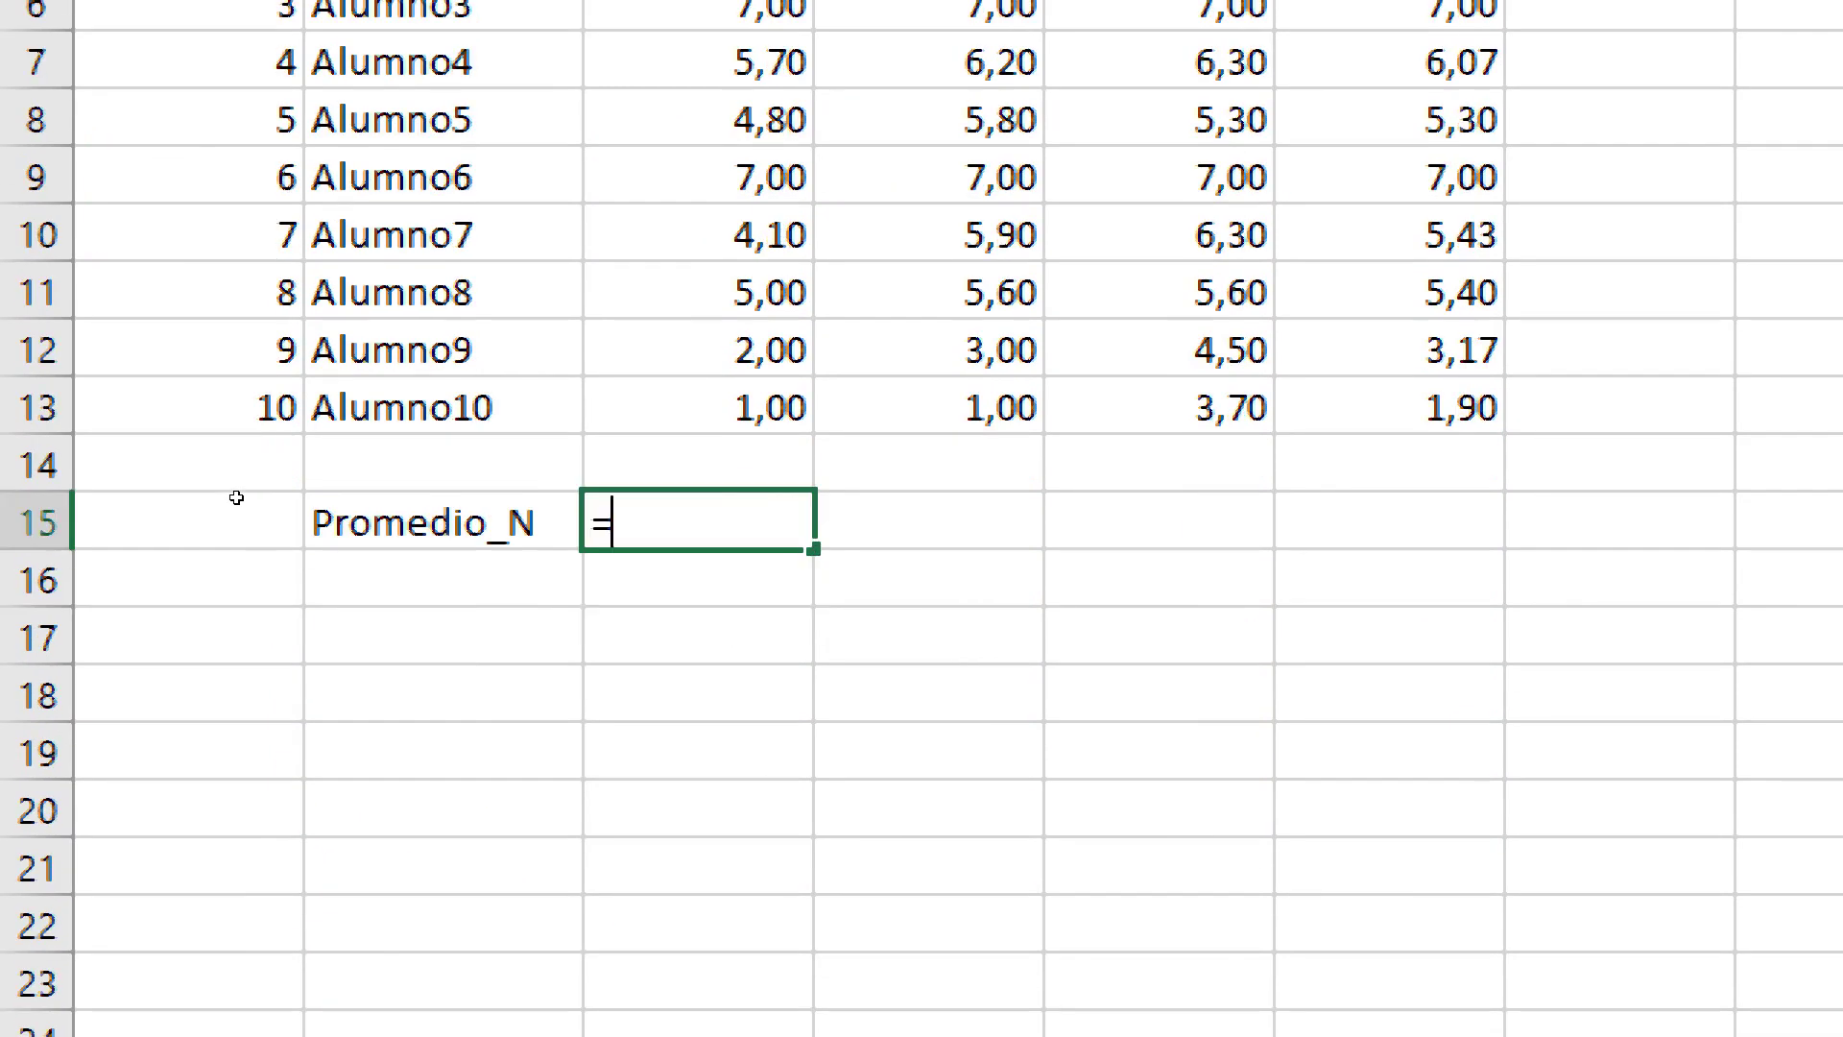
{"action": "type", "text": "prom"}
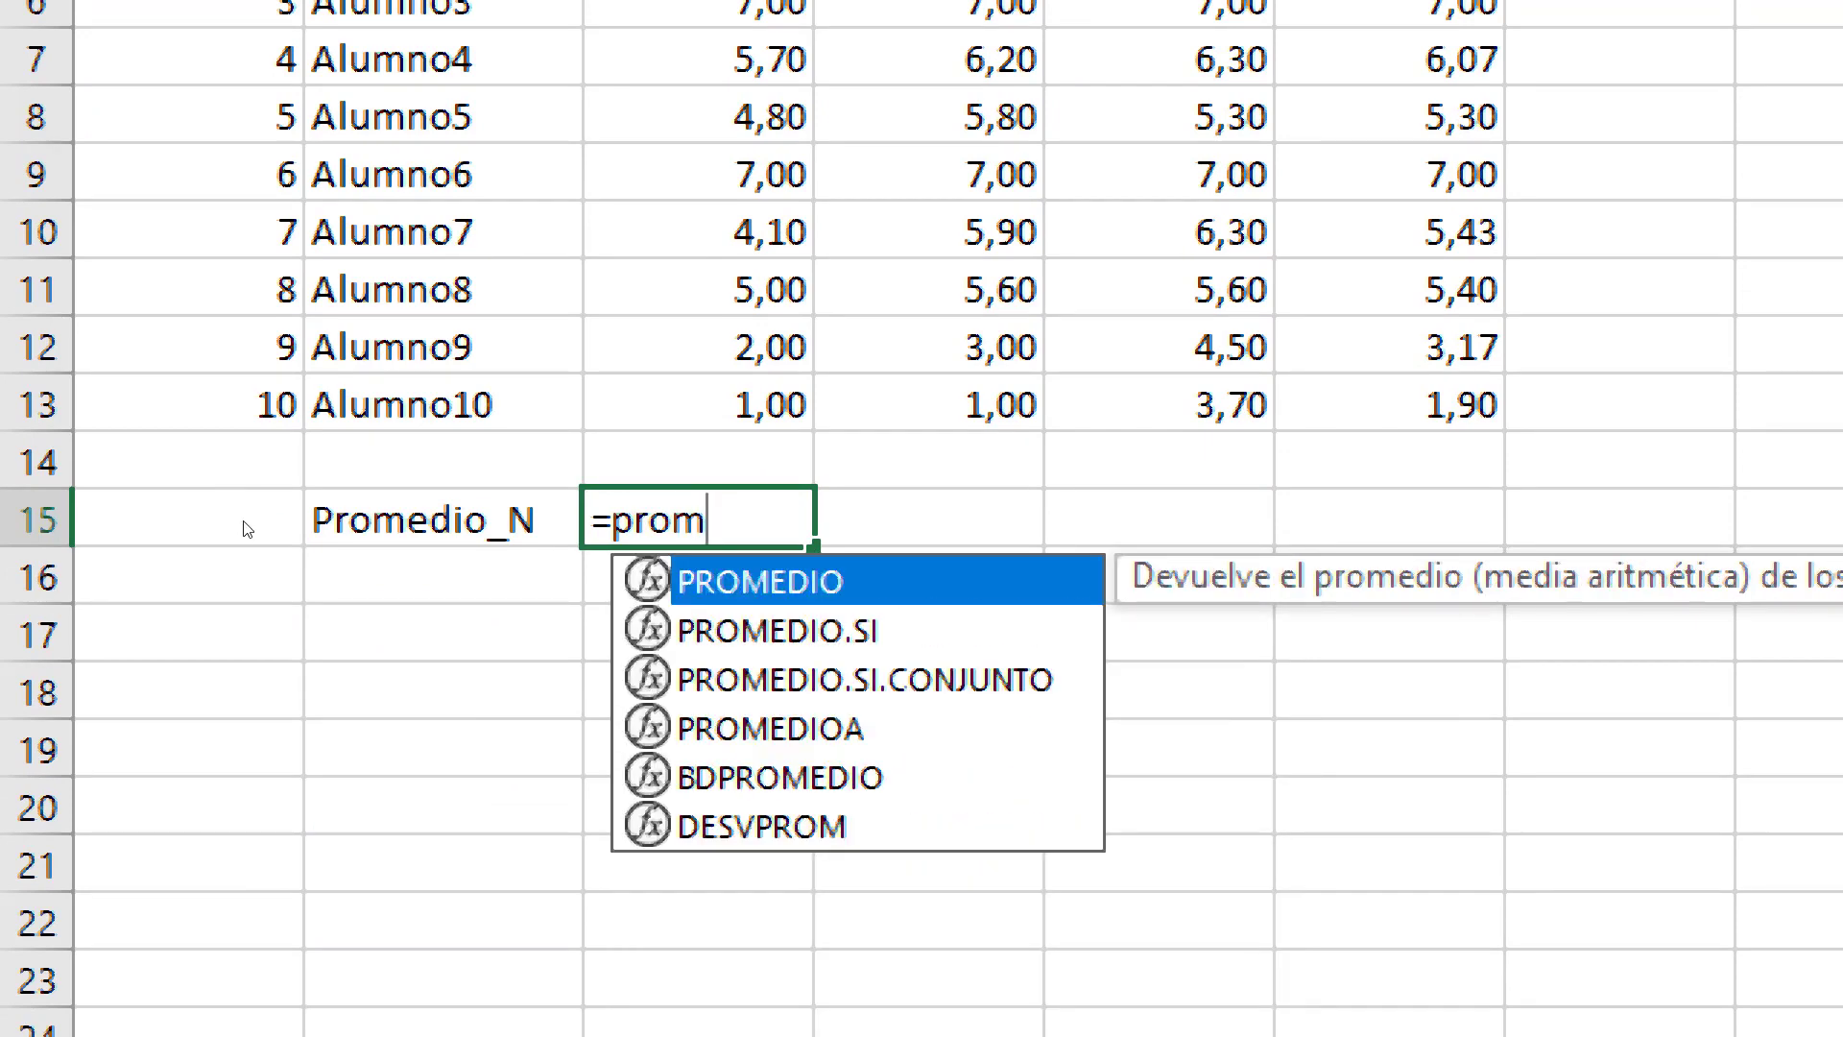
{"action": "key", "text": "Tab"}
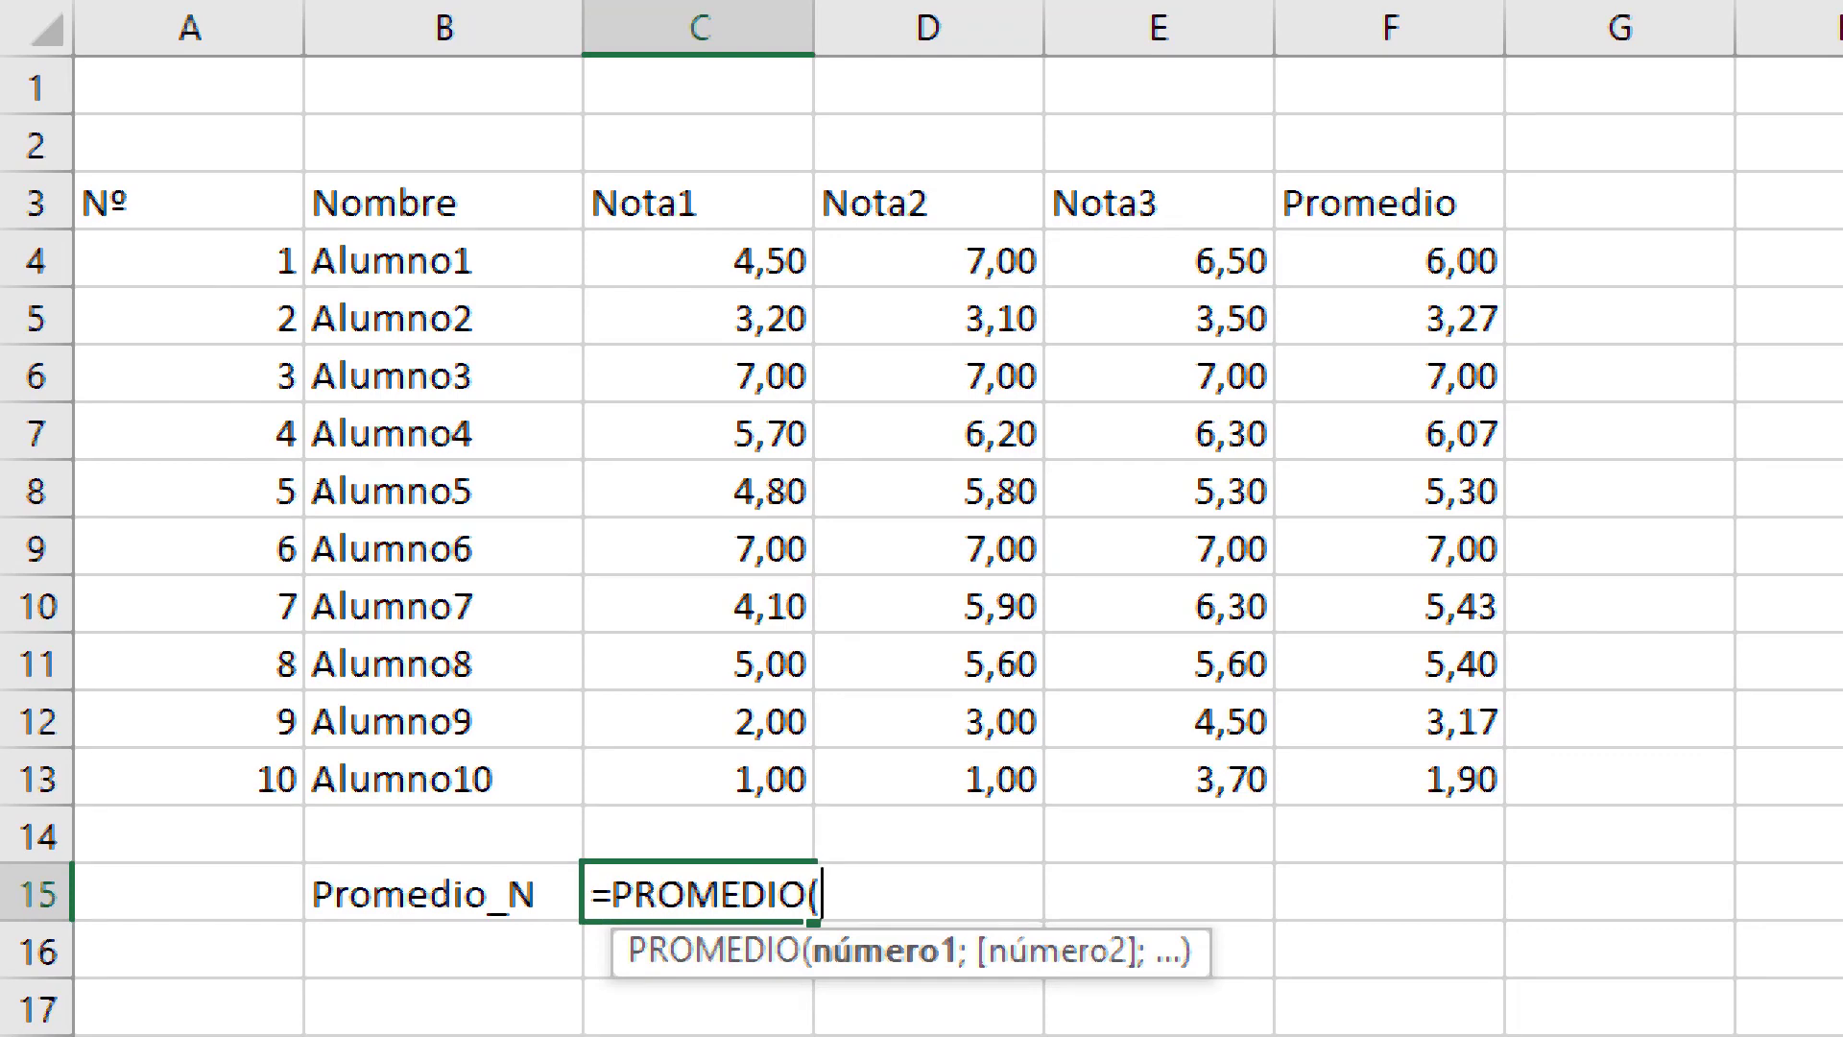
{"action": "type", "text": "c4"}
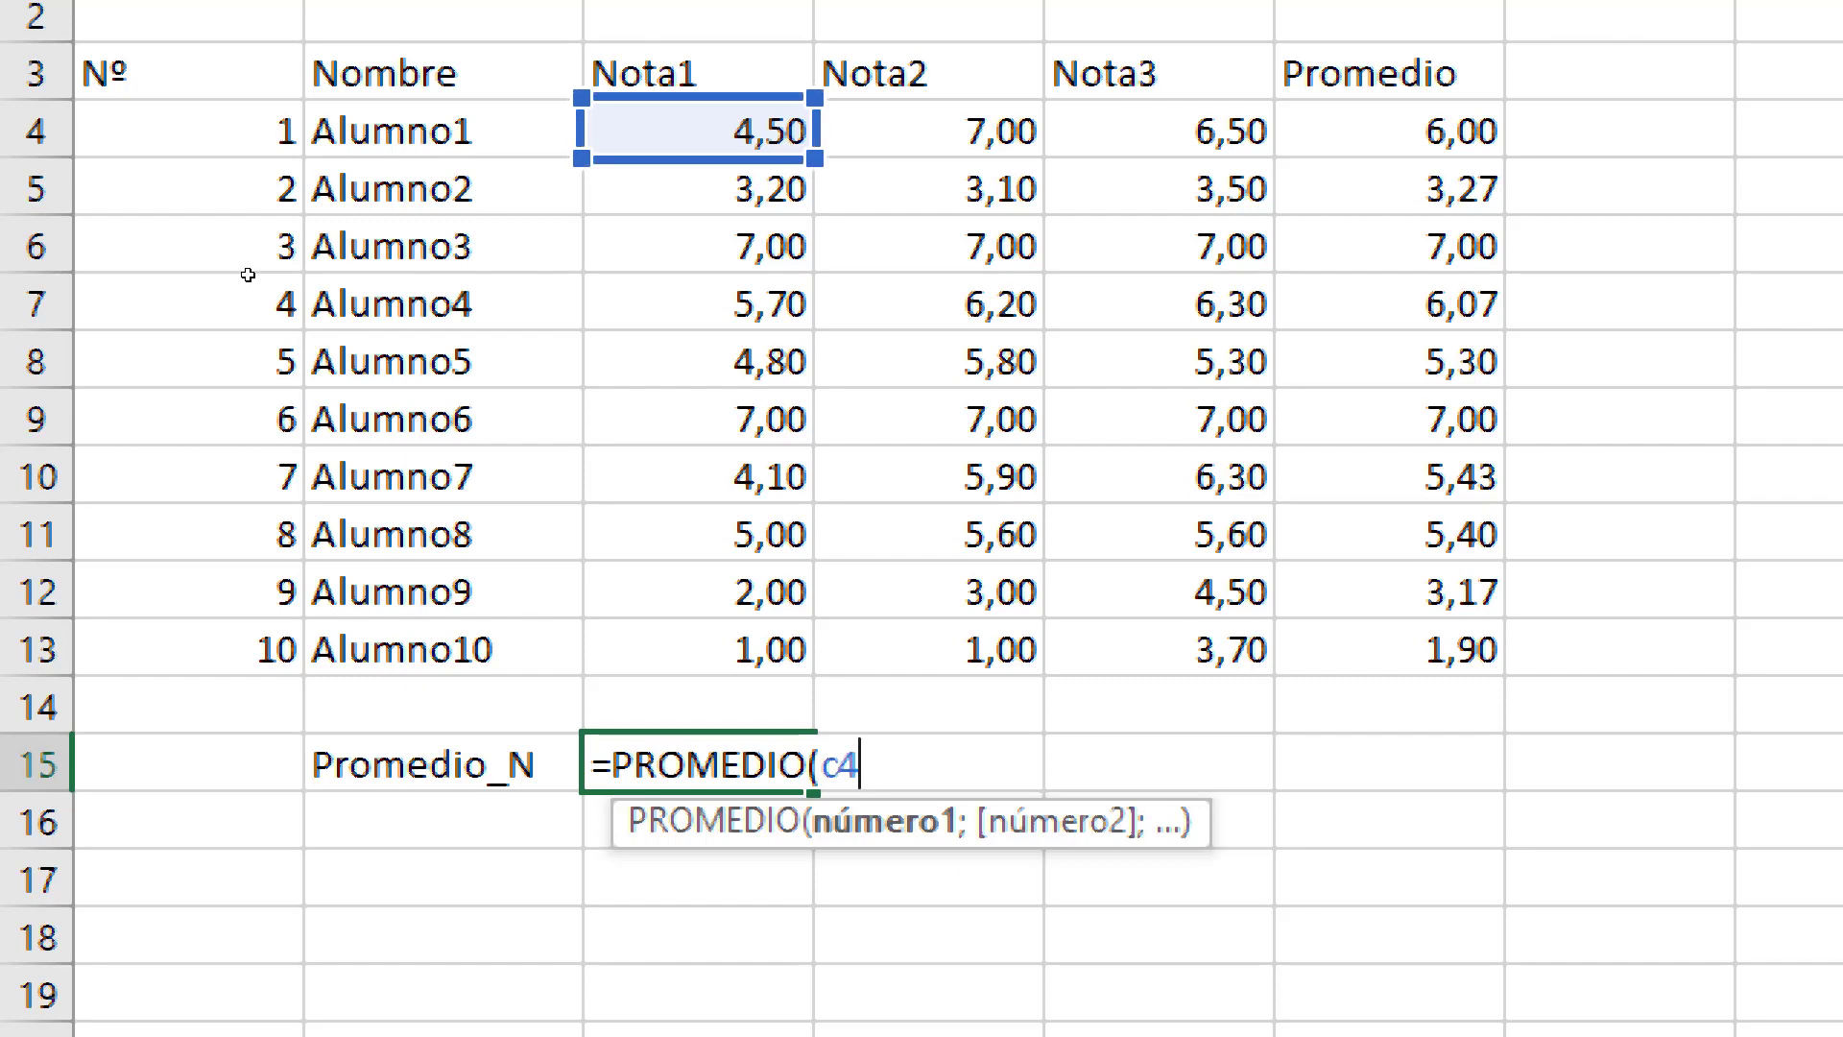
{"action": "type", "text": ":"}
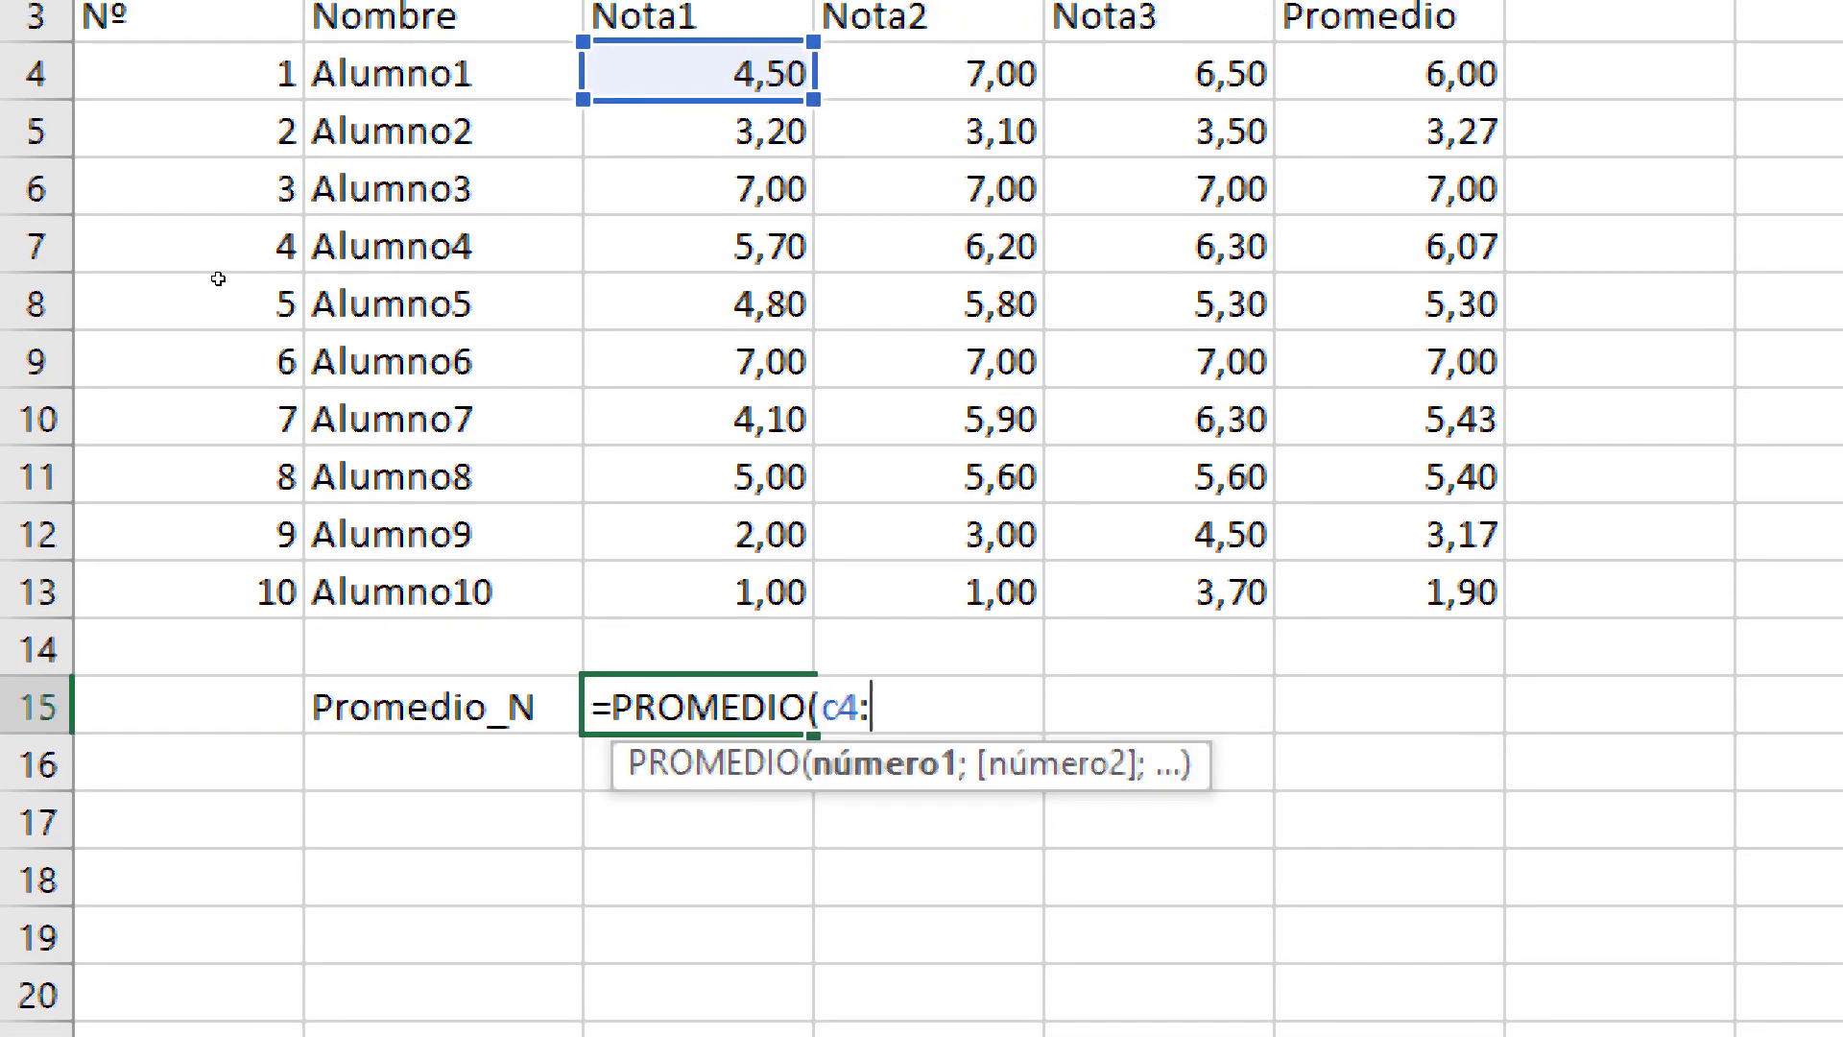
{"action": "type", "text": "c"}
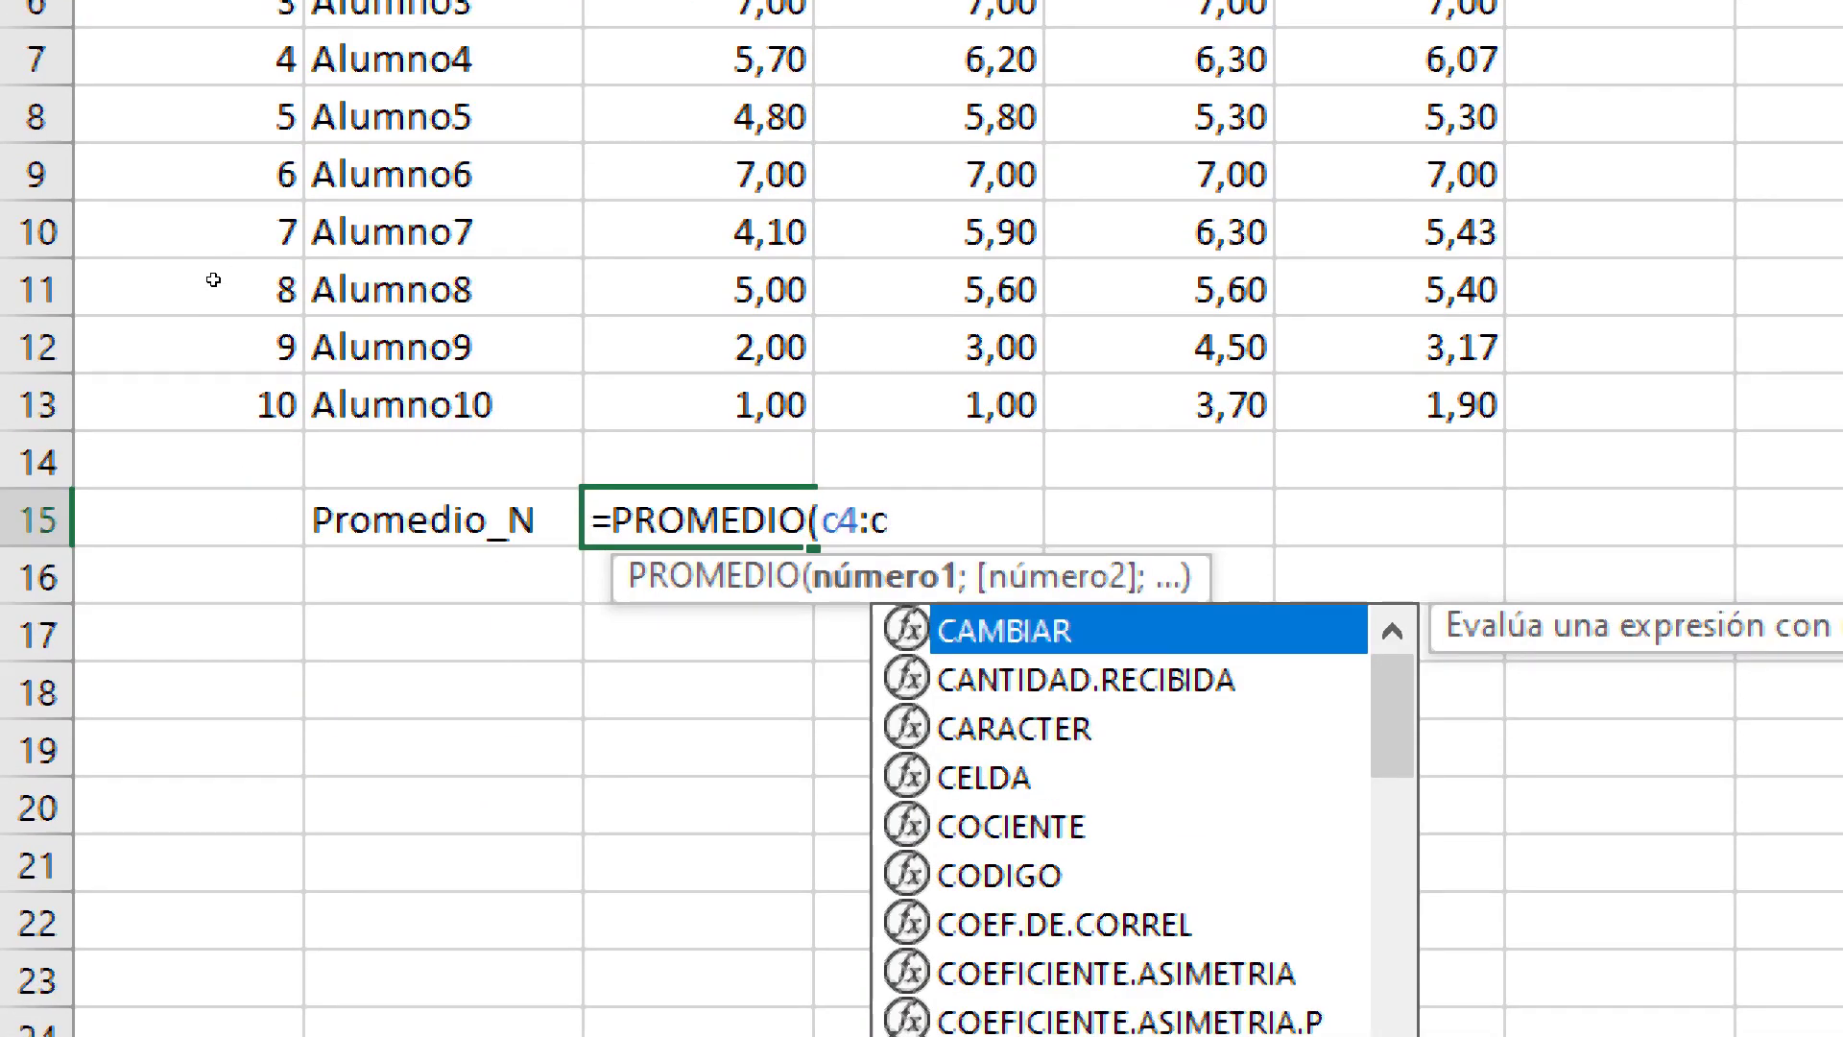
{"action": "type", "text": "3"}
{"action": "key", "text": "BackSpace"}
{"action": "type", "text": "13"}
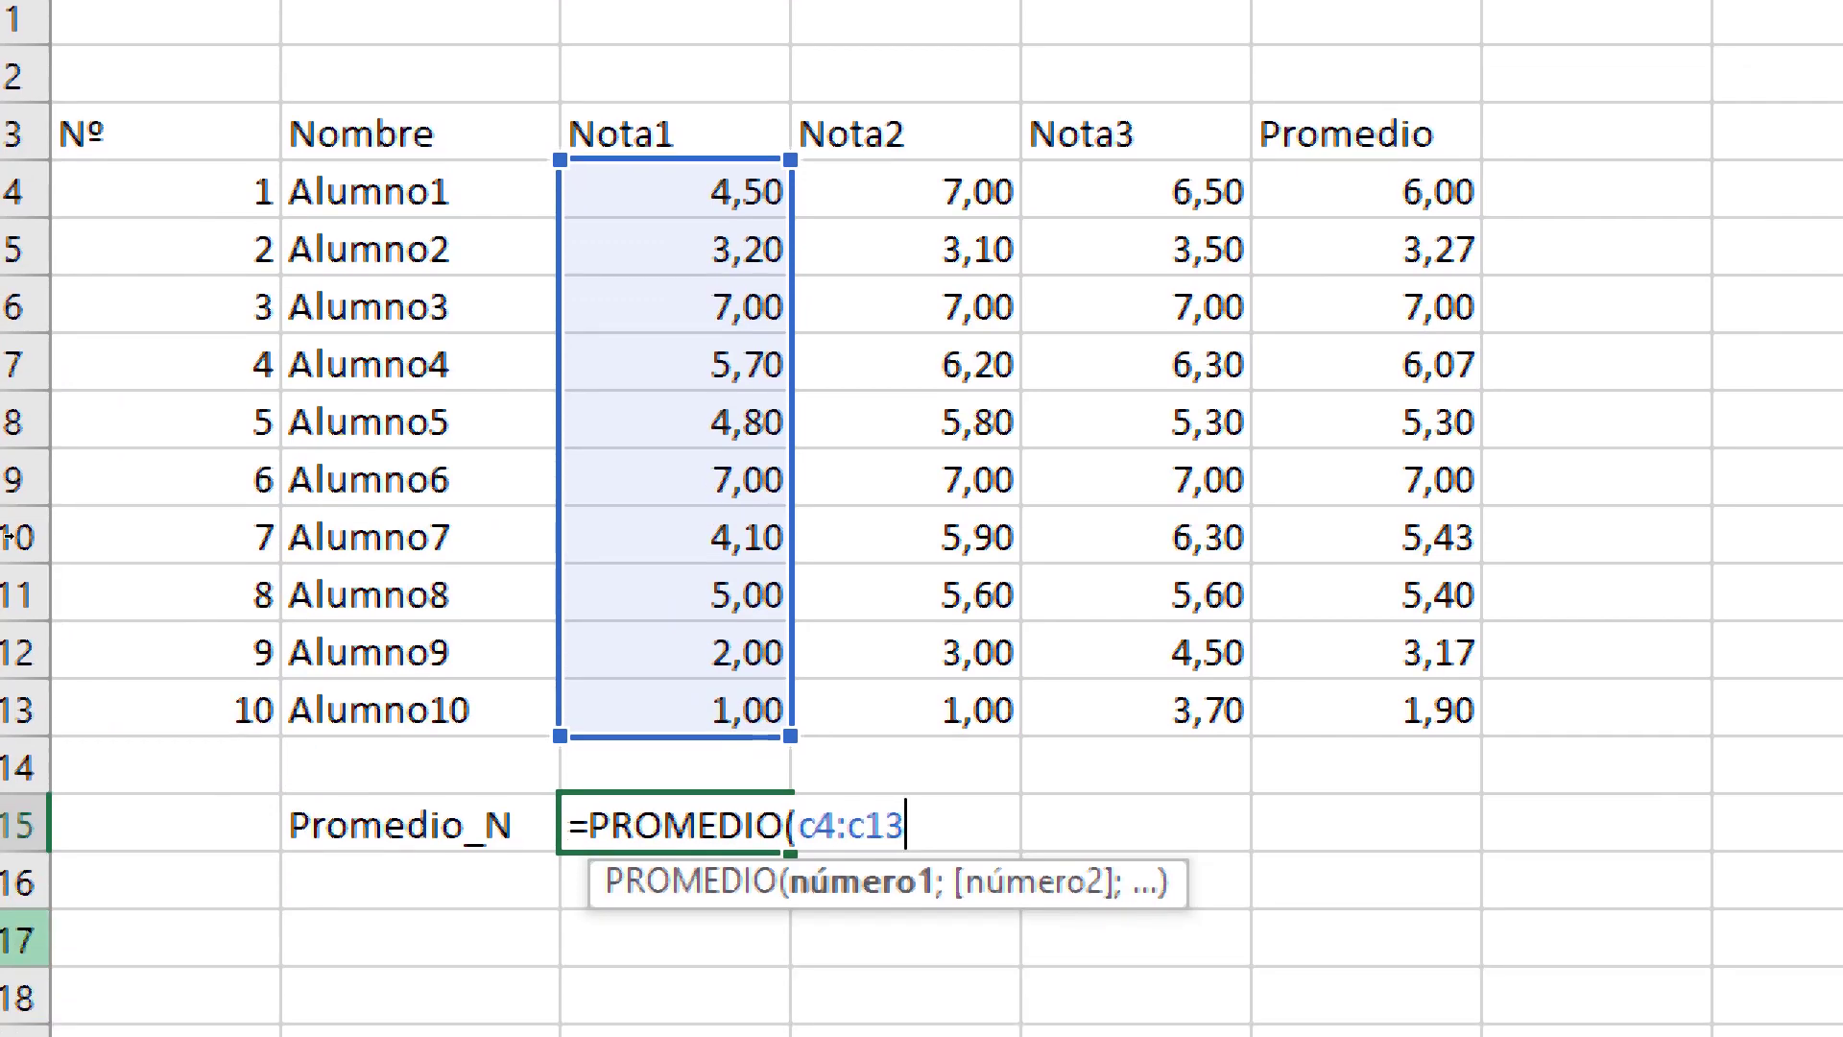
{"action": "key", "text": "Return"}
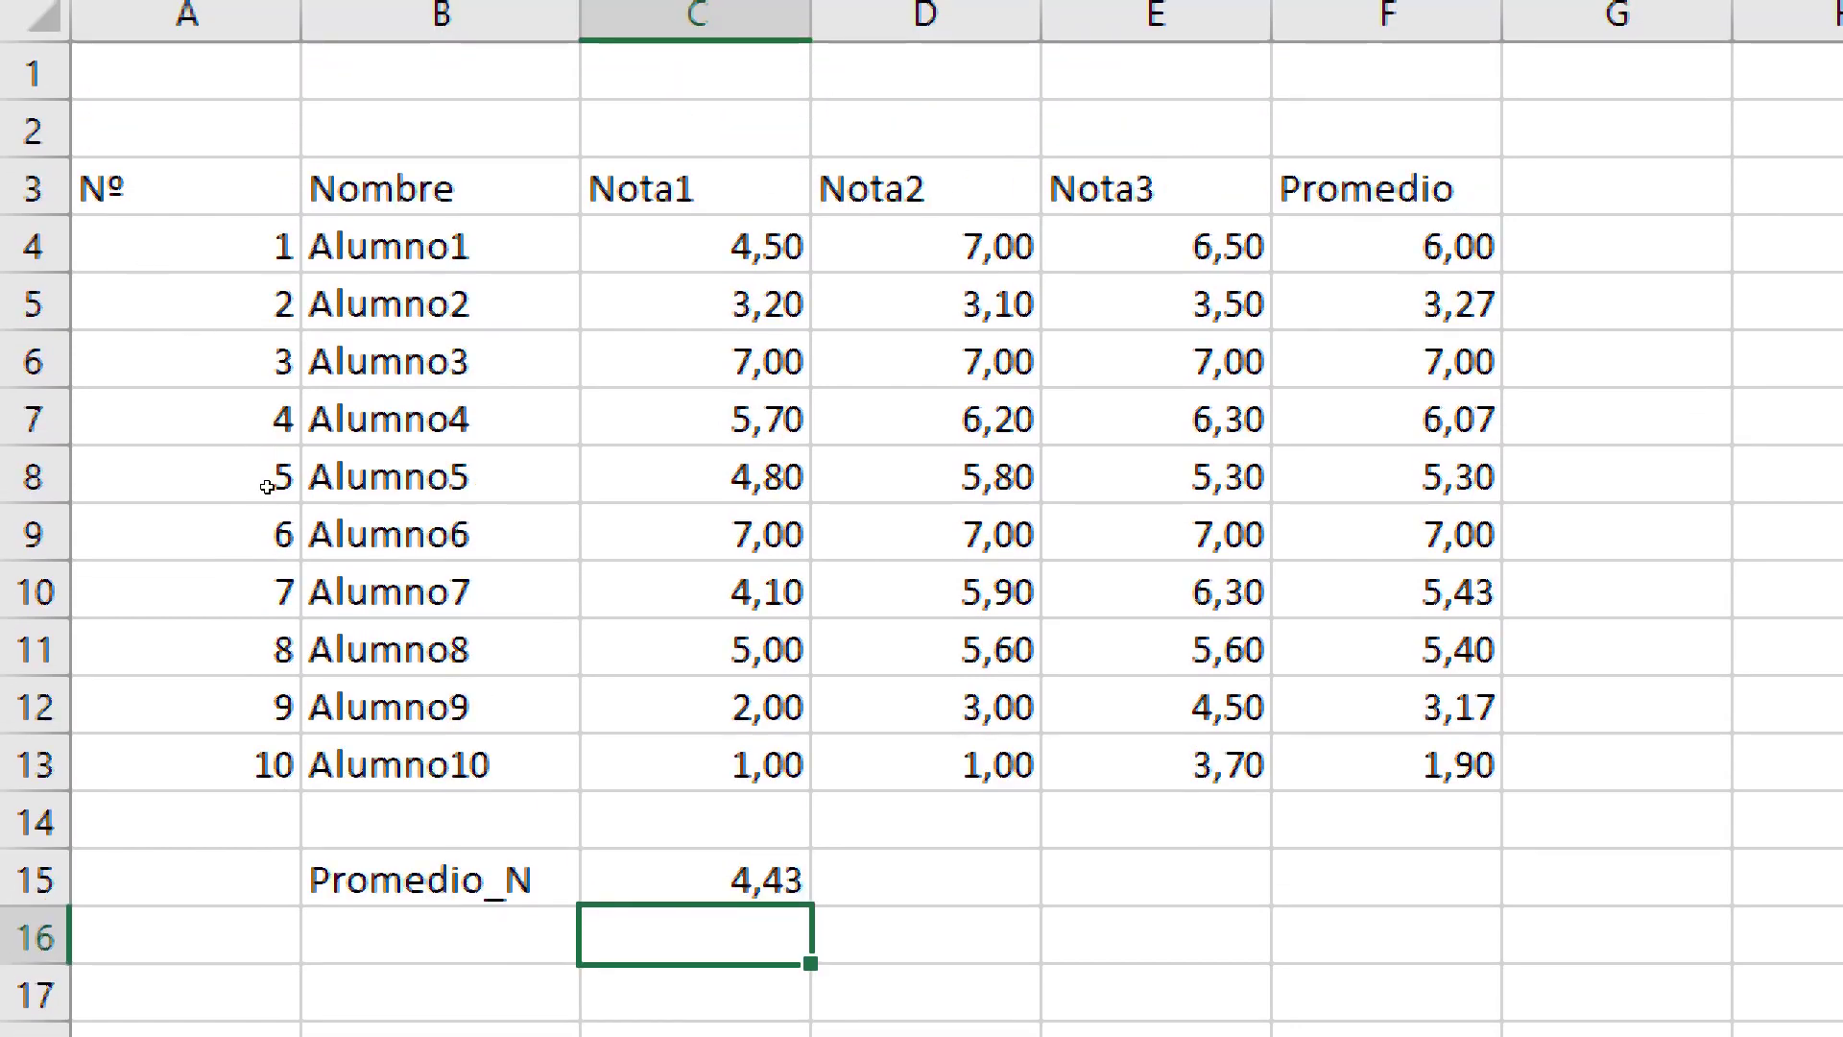
Fill the PROMEDIO formula from C15 across to E15 for the Nota2 and Nota3 columns
{"action": "key", "text": "Up"}
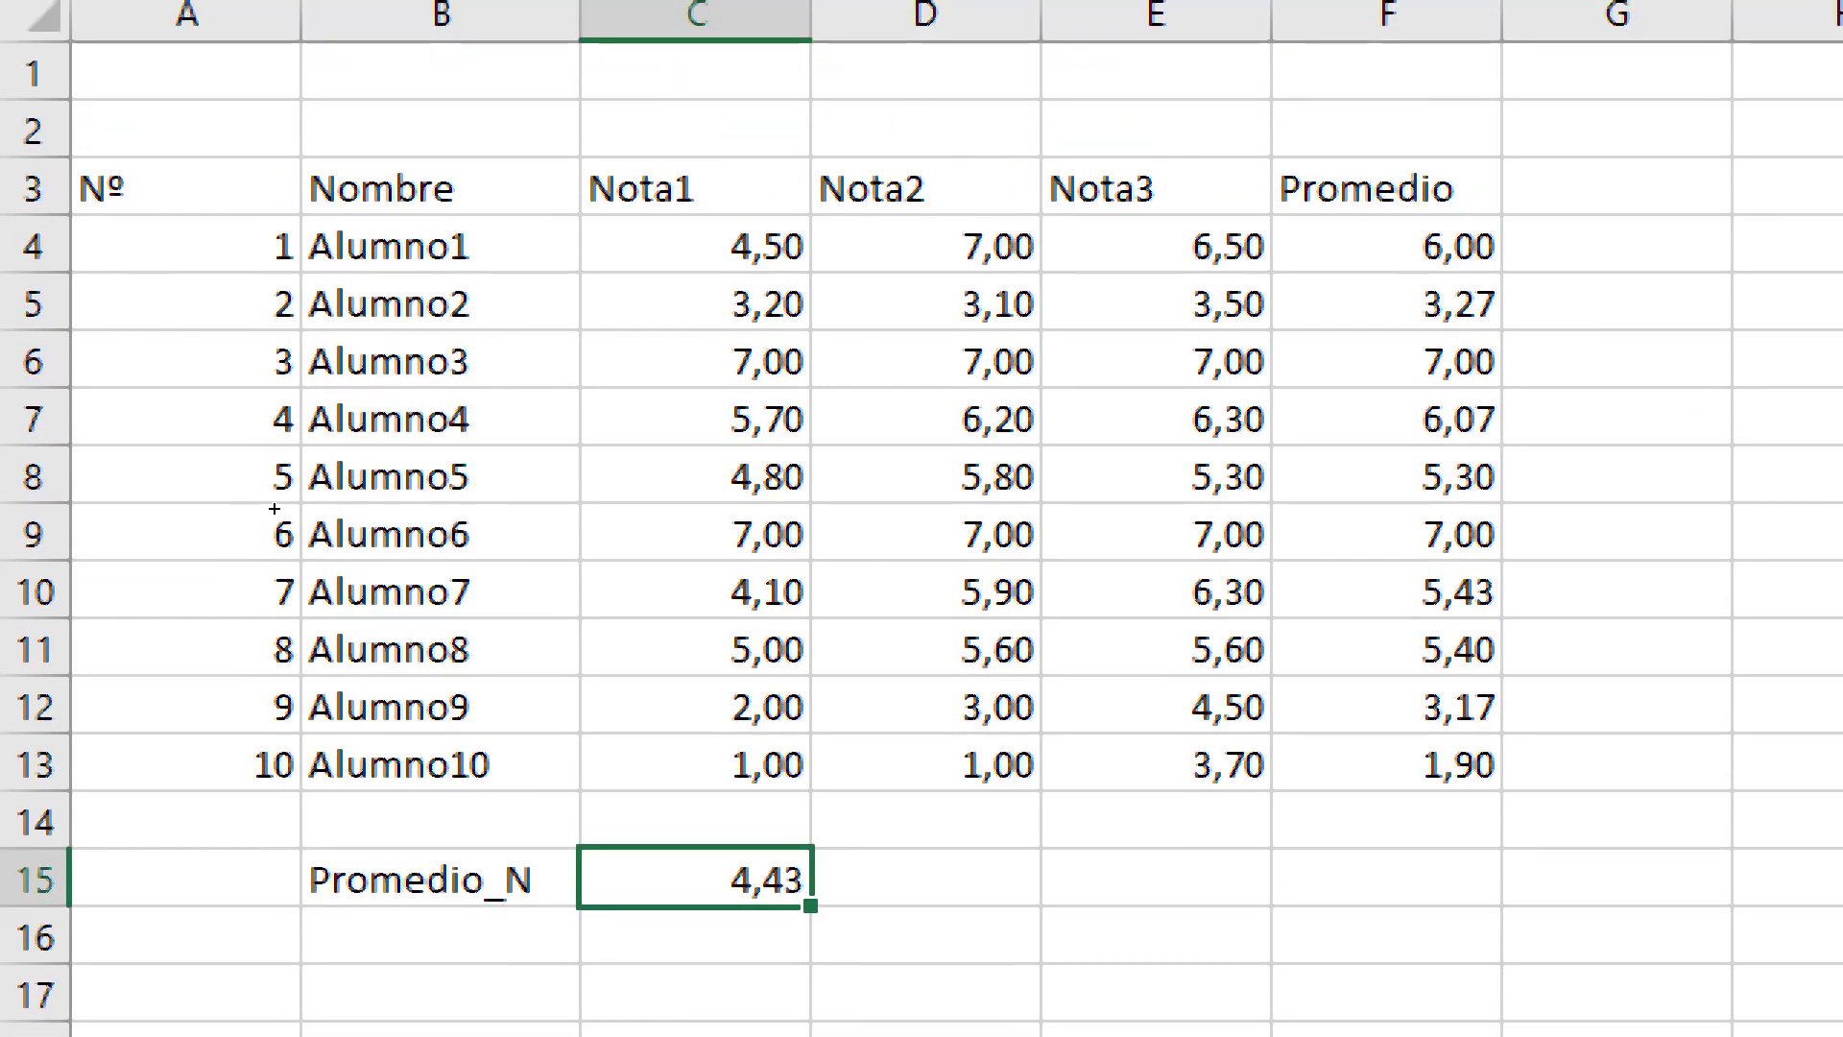
{"action": "key", "text": "shift+Right"}
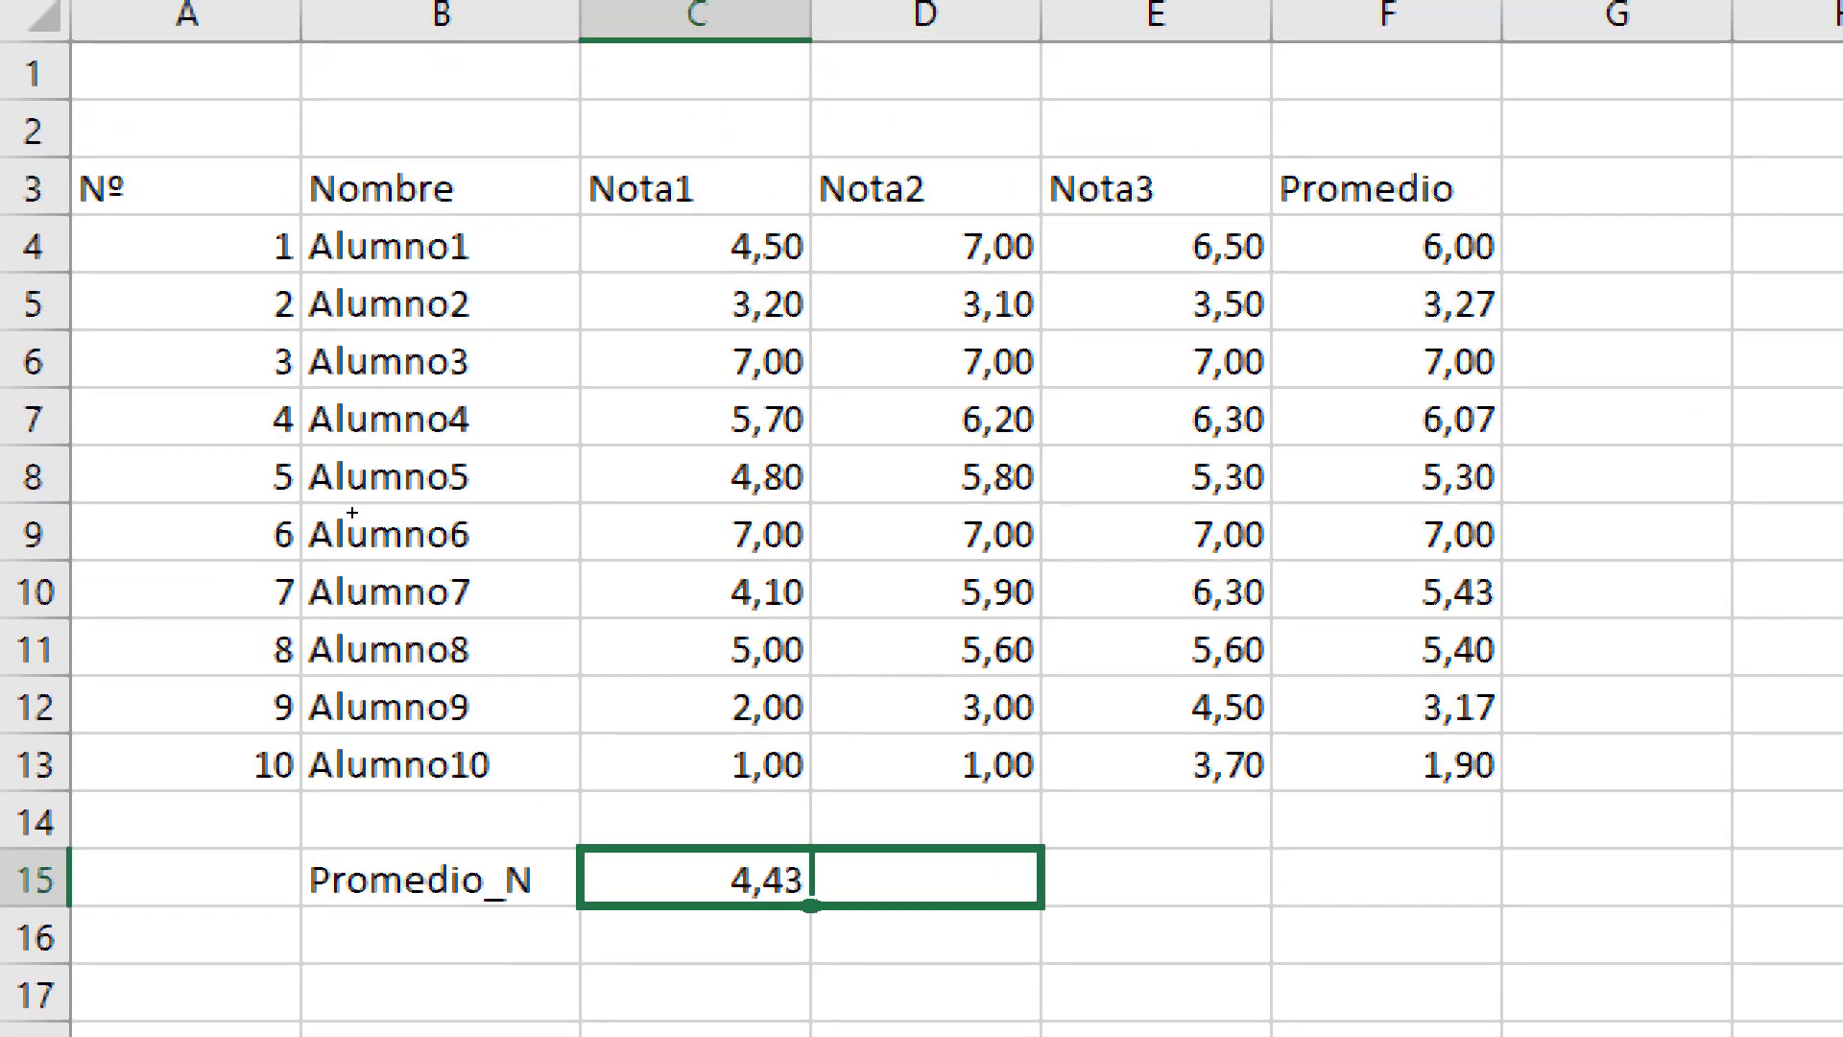
{"action": "key", "text": "shift+Right"}
{"action": "key", "text": "ctrl+r"}
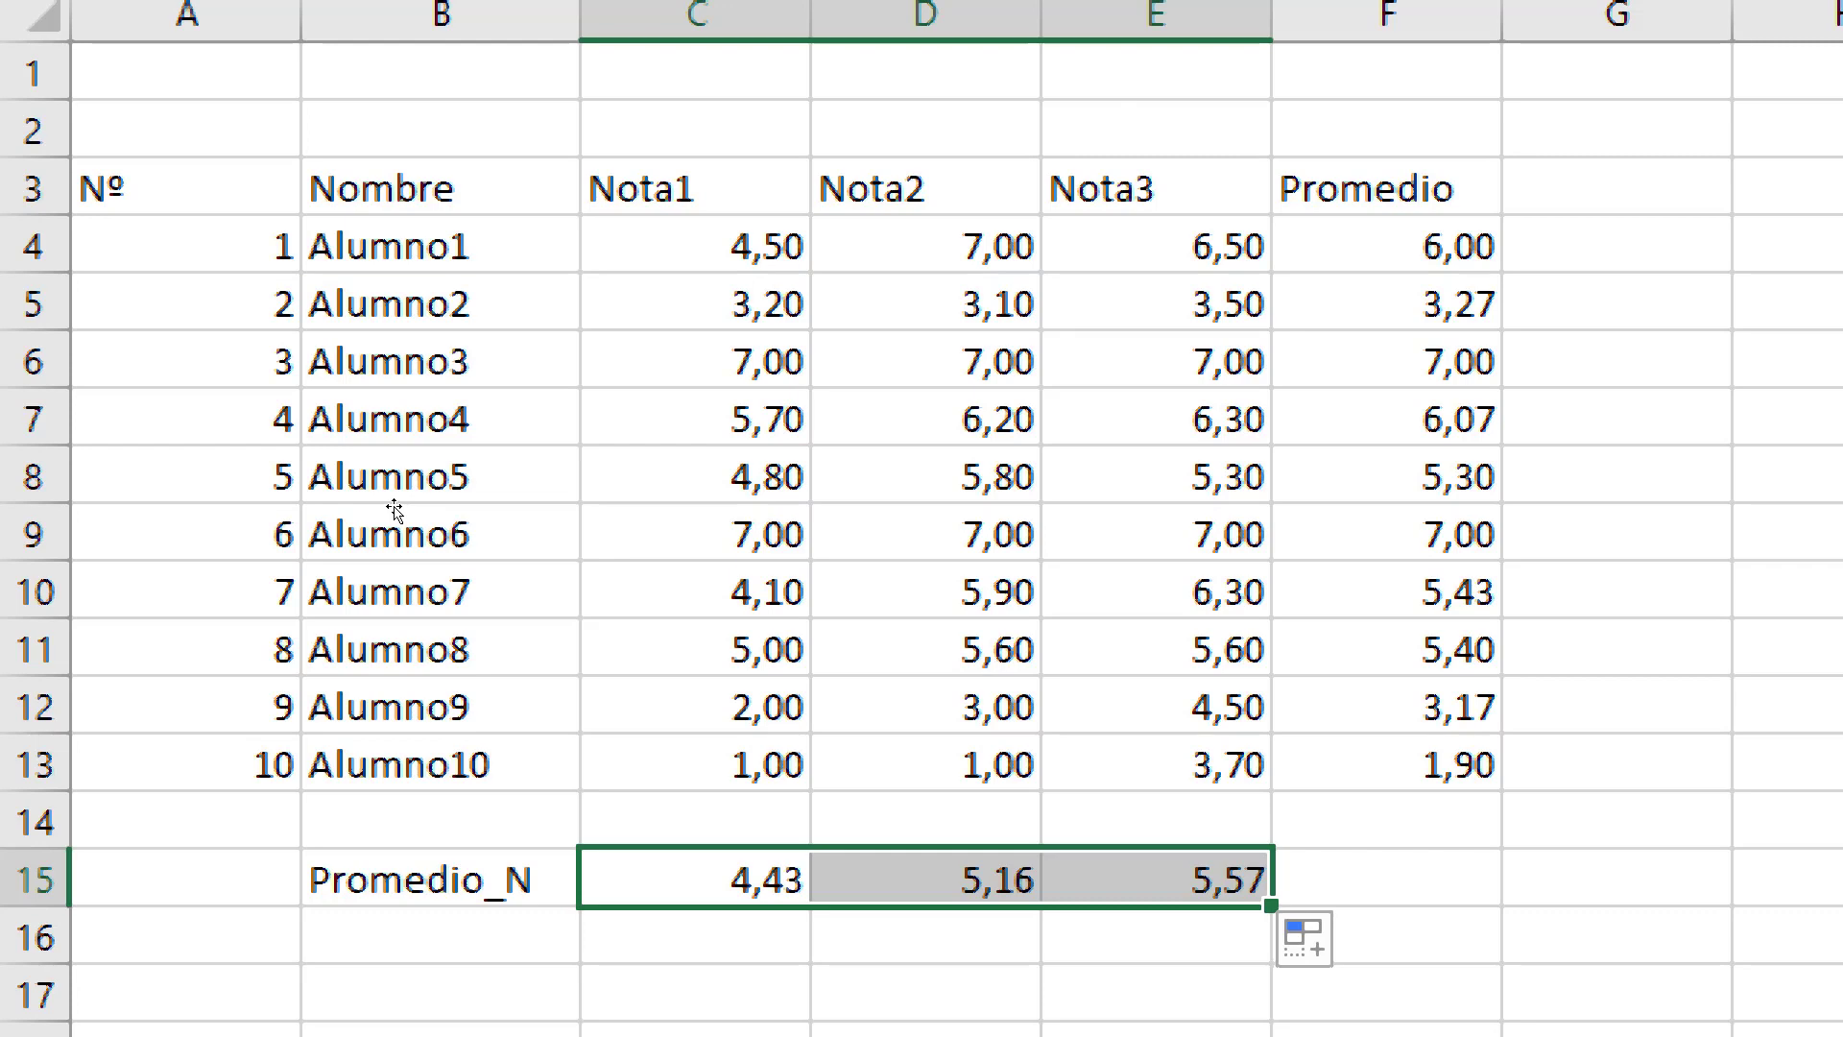
{"action": "key", "text": "Right"}
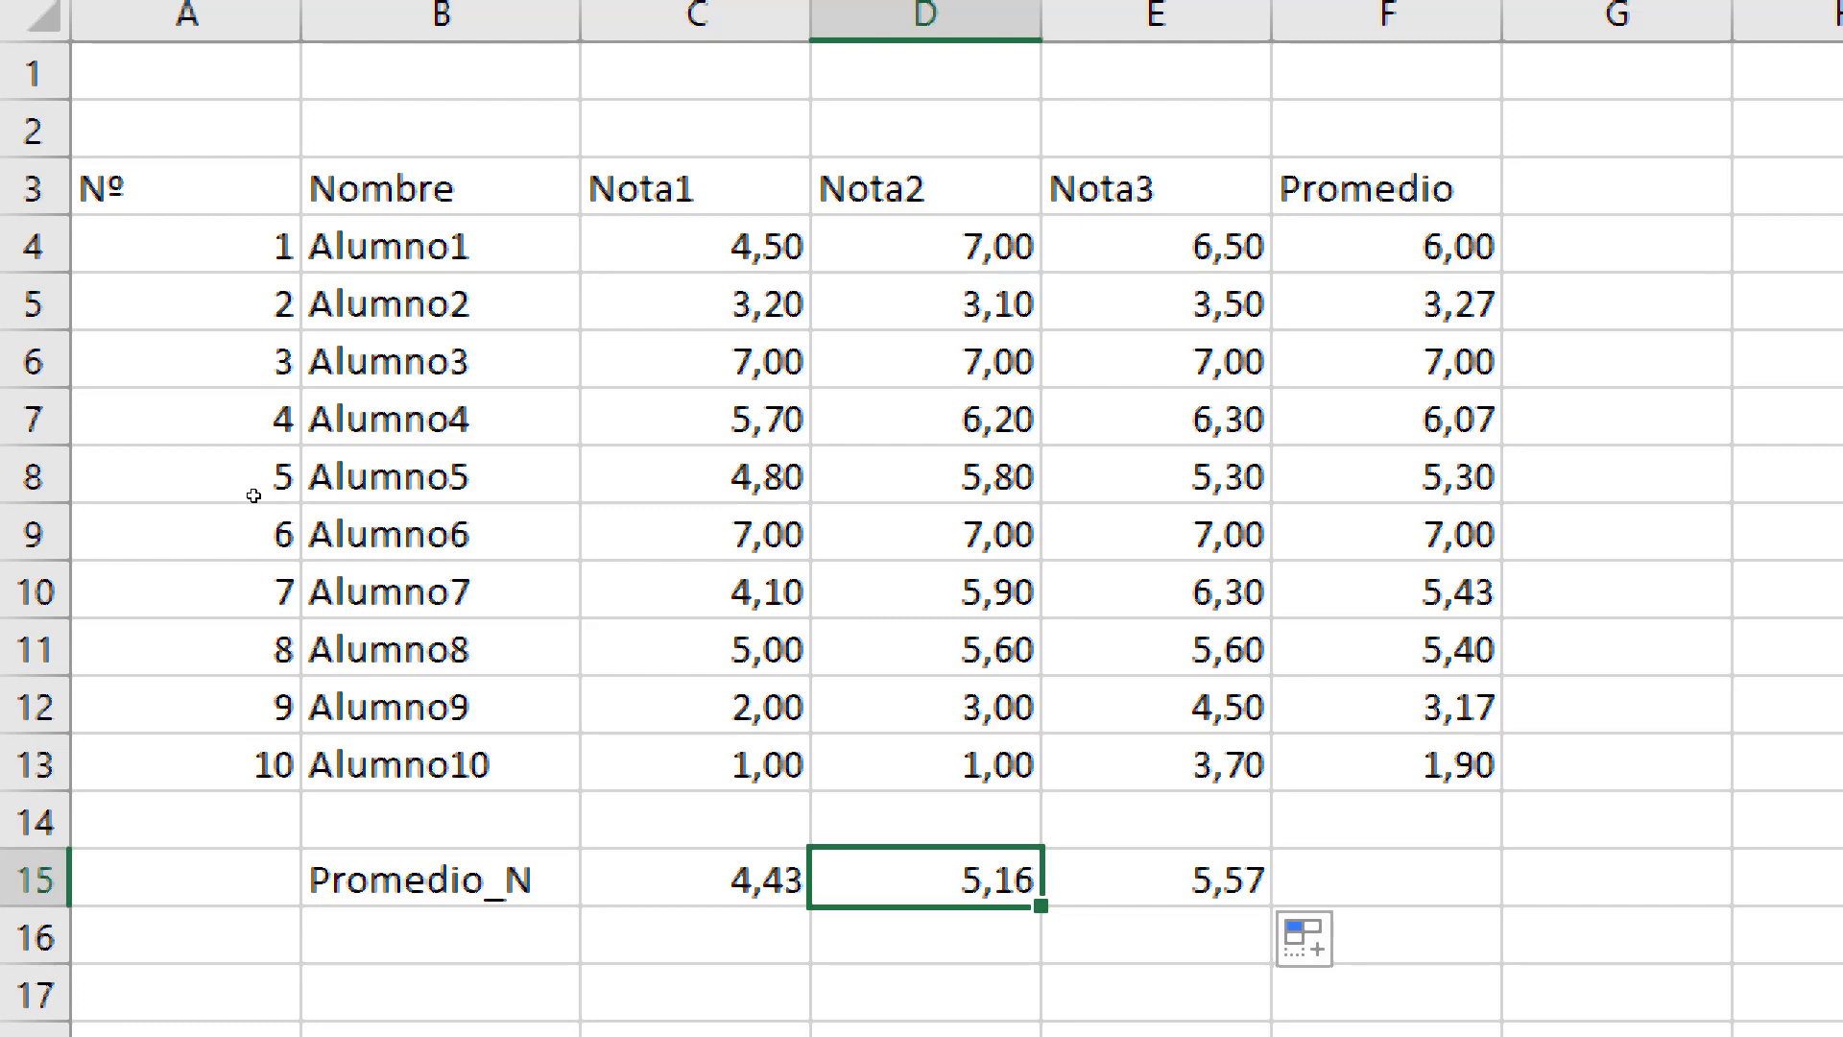
Examine the PROMEDIO formula in C15 and the cell range it refers to
{"action": "key", "text": "Left"}
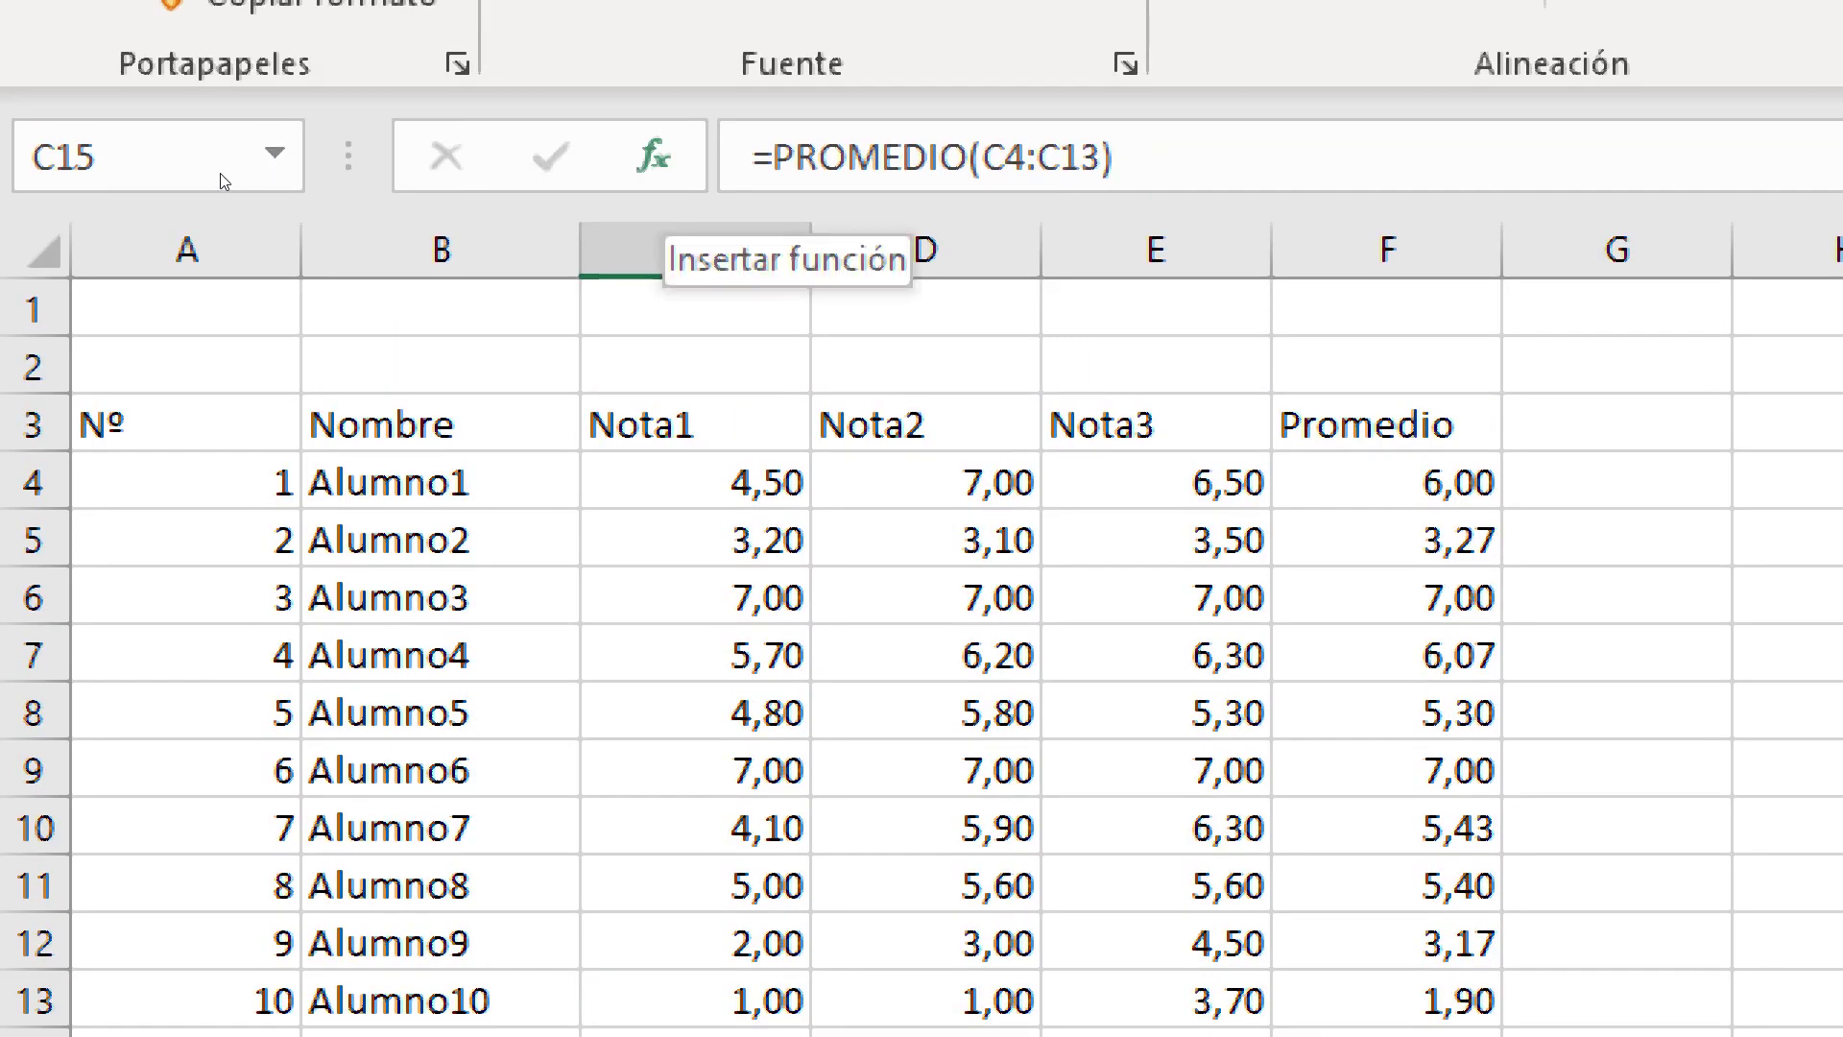
{"action": "left_click", "coordinate": [1180, 159]}
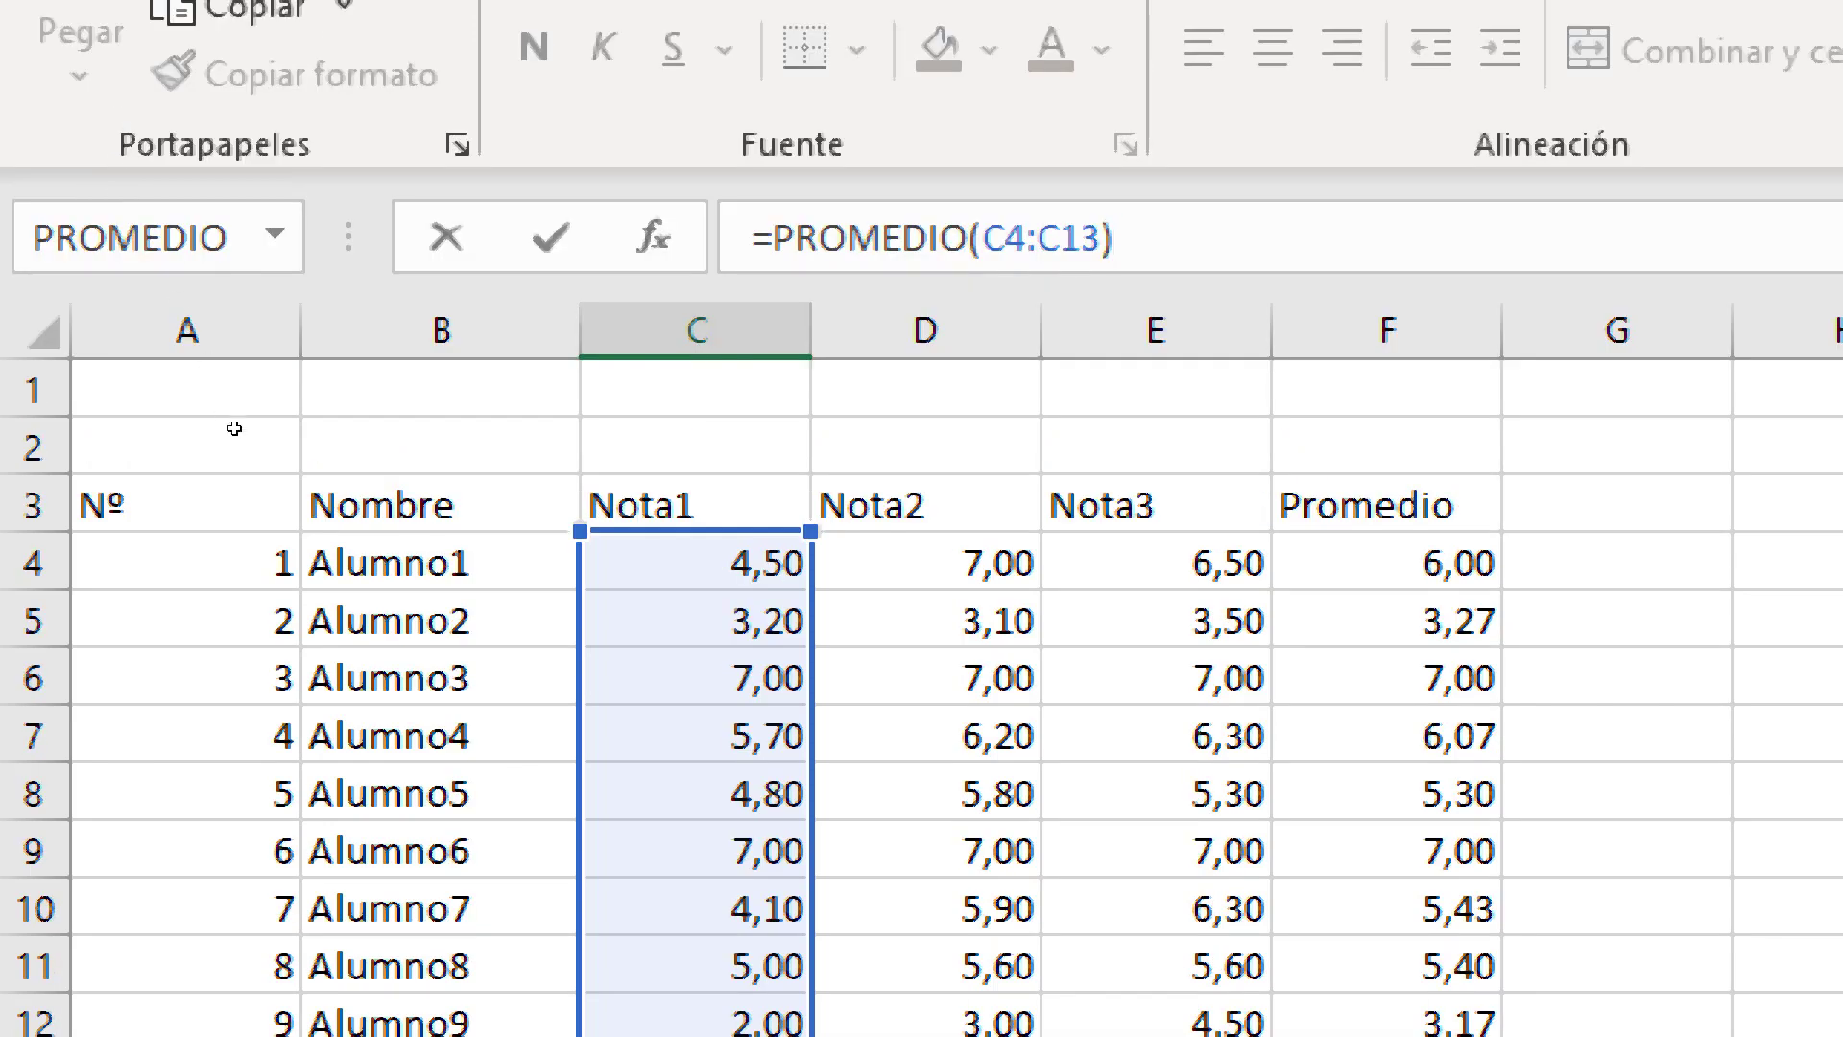
{"action": "key", "text": "Tab"}
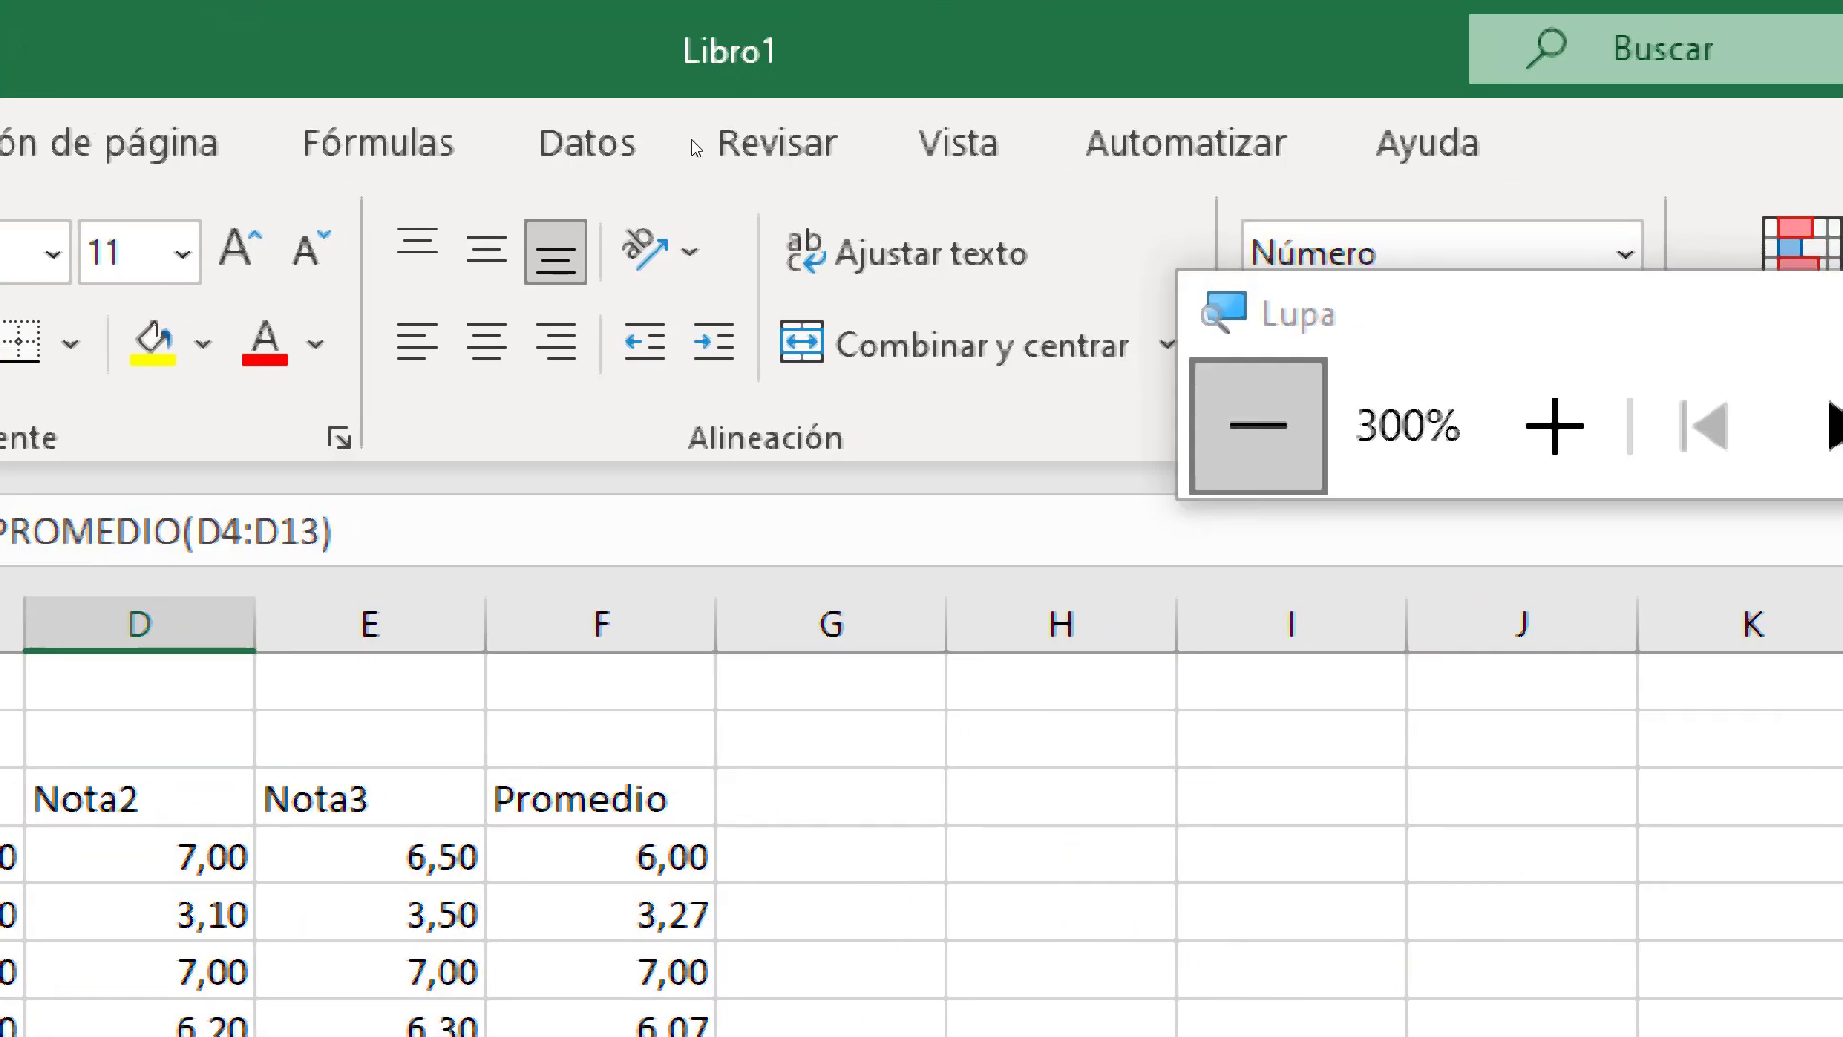
Enter the label Nota_MIN in B17, two rows below the Promedio_N label
{"action": "left_click", "coordinate": [1258, 426]}
{"action": "left_click", "coordinate": [1268, 284]}
{"action": "left_click", "coordinate": [1268, 284]}
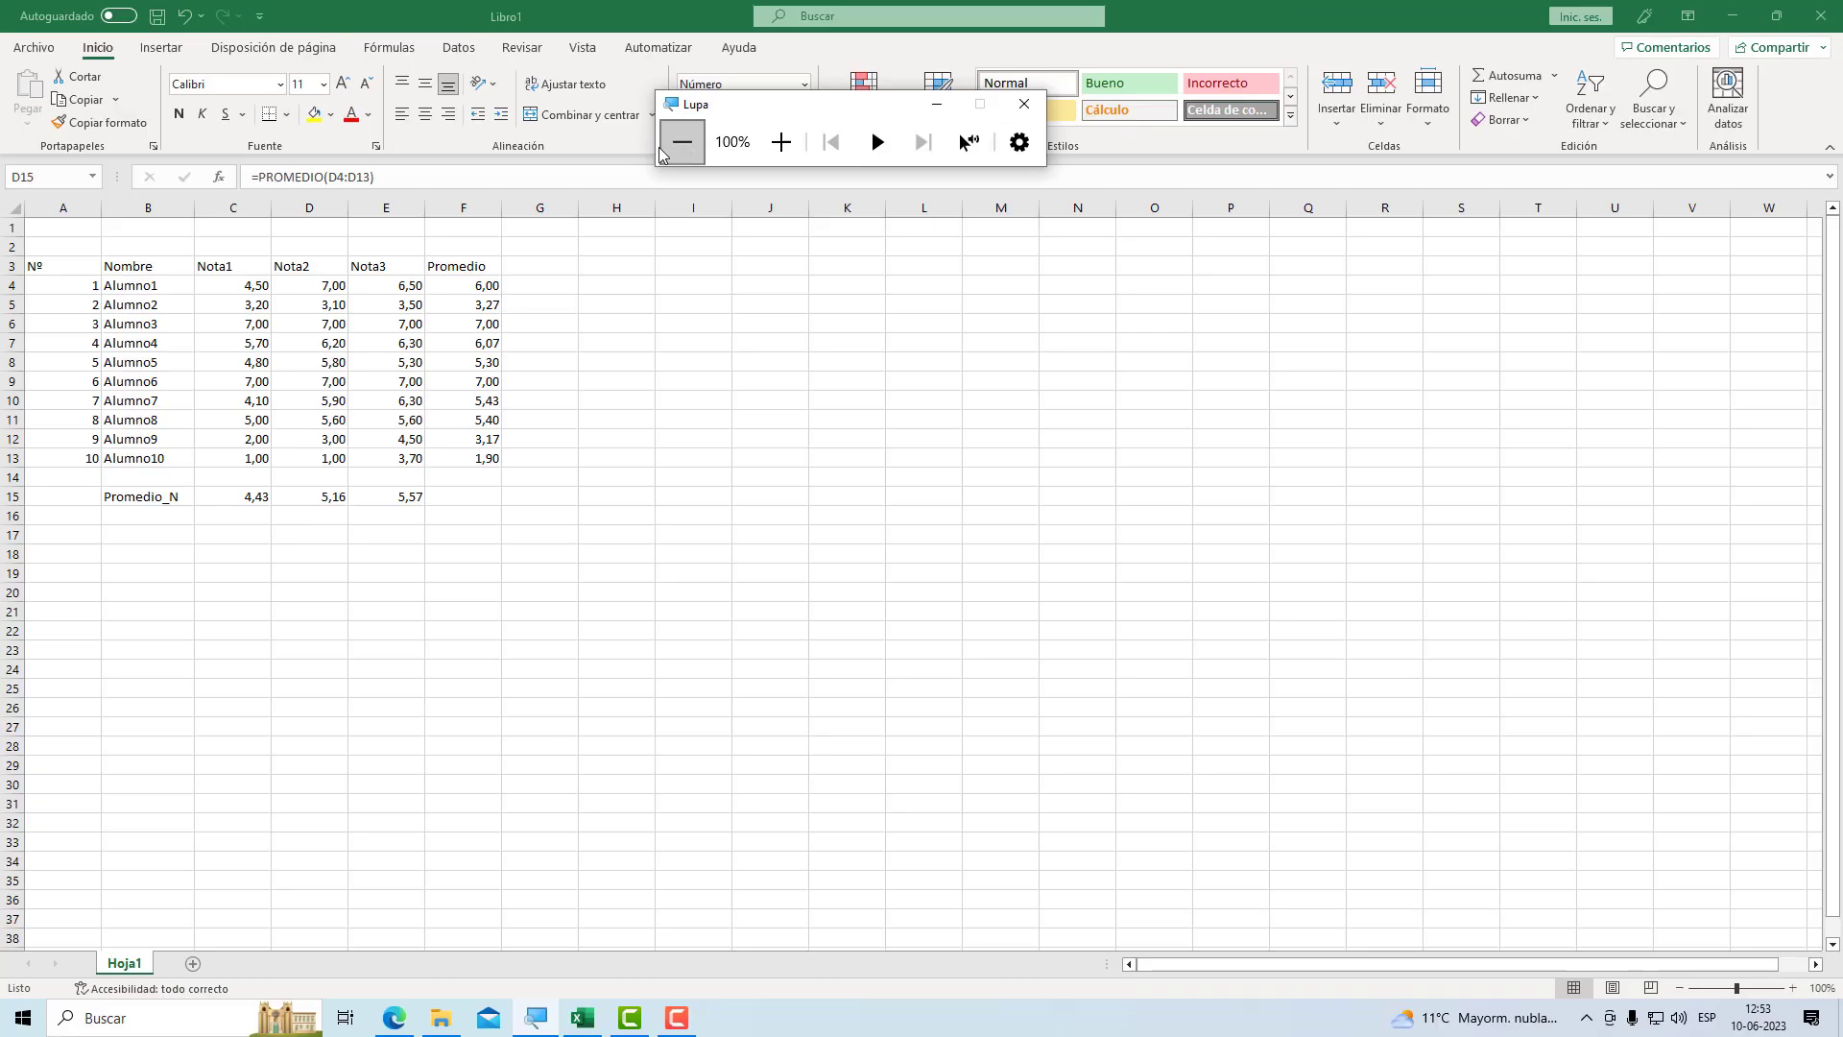
{"action": "left_click", "coordinate": [1466, 284]}
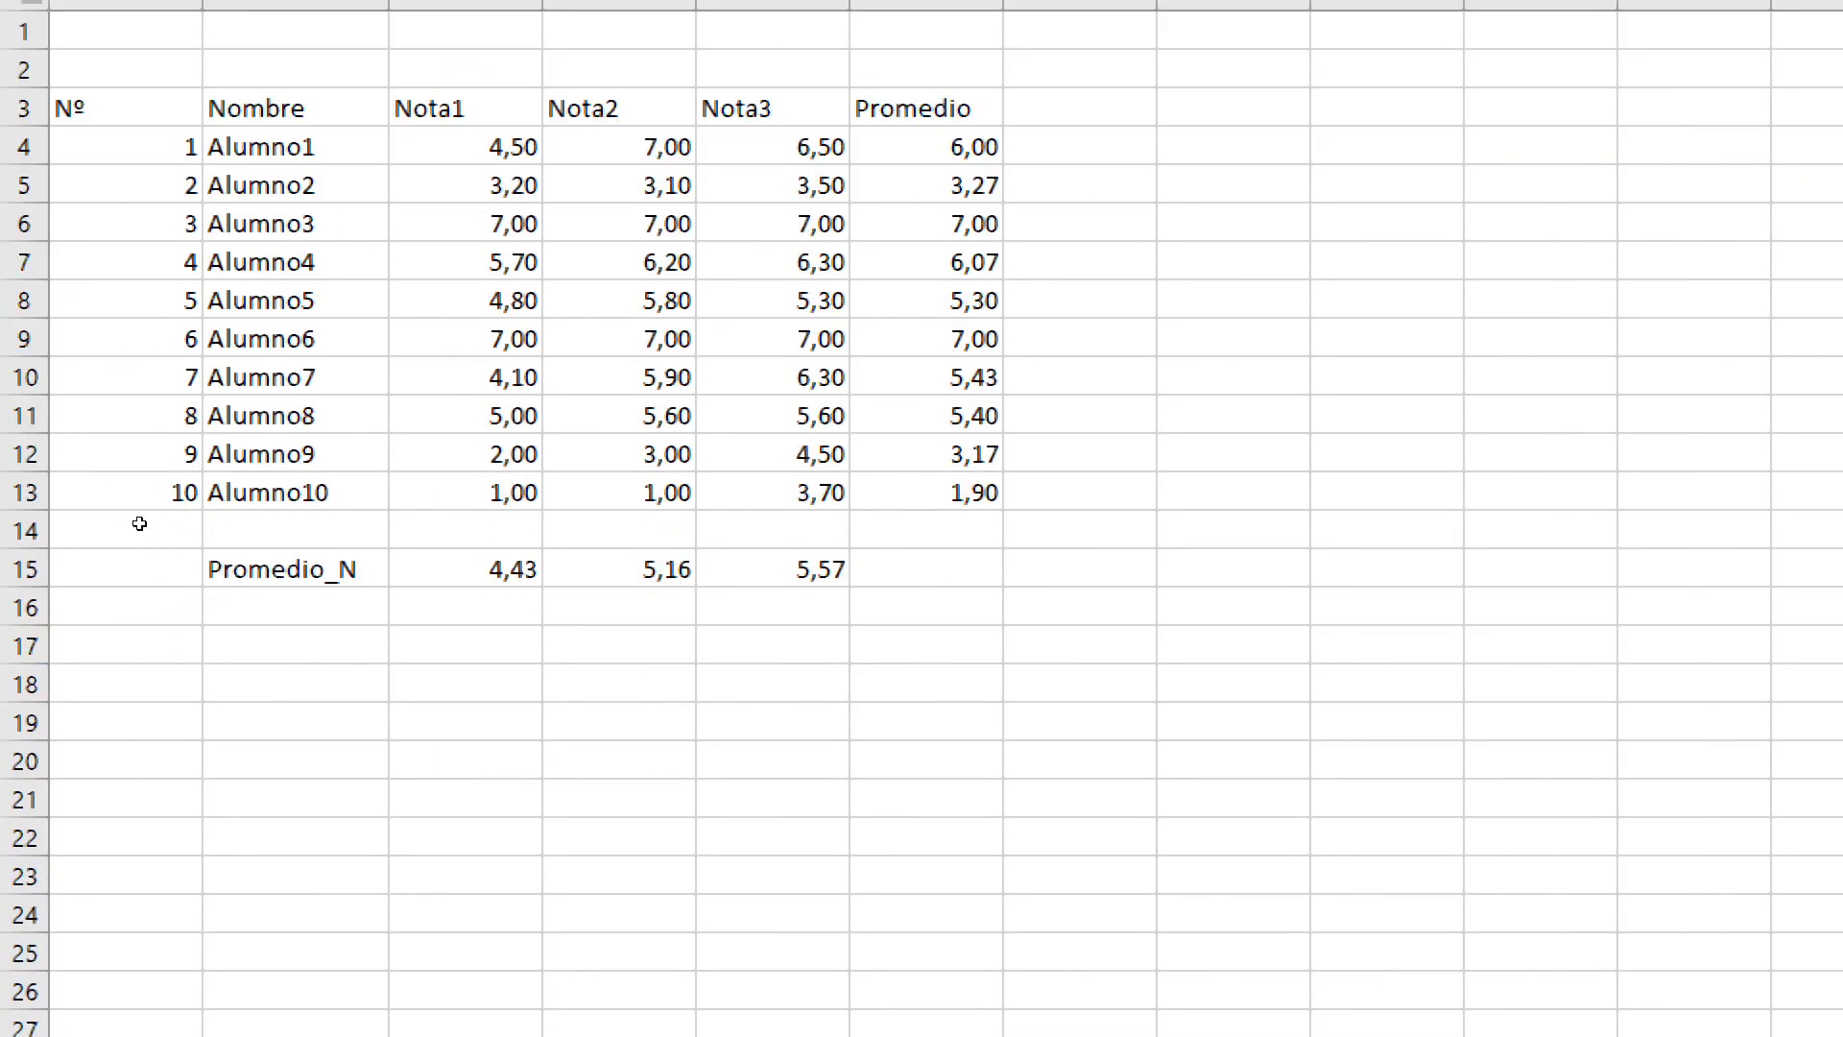
{"action": "left_click", "coordinate": [619, 568]}
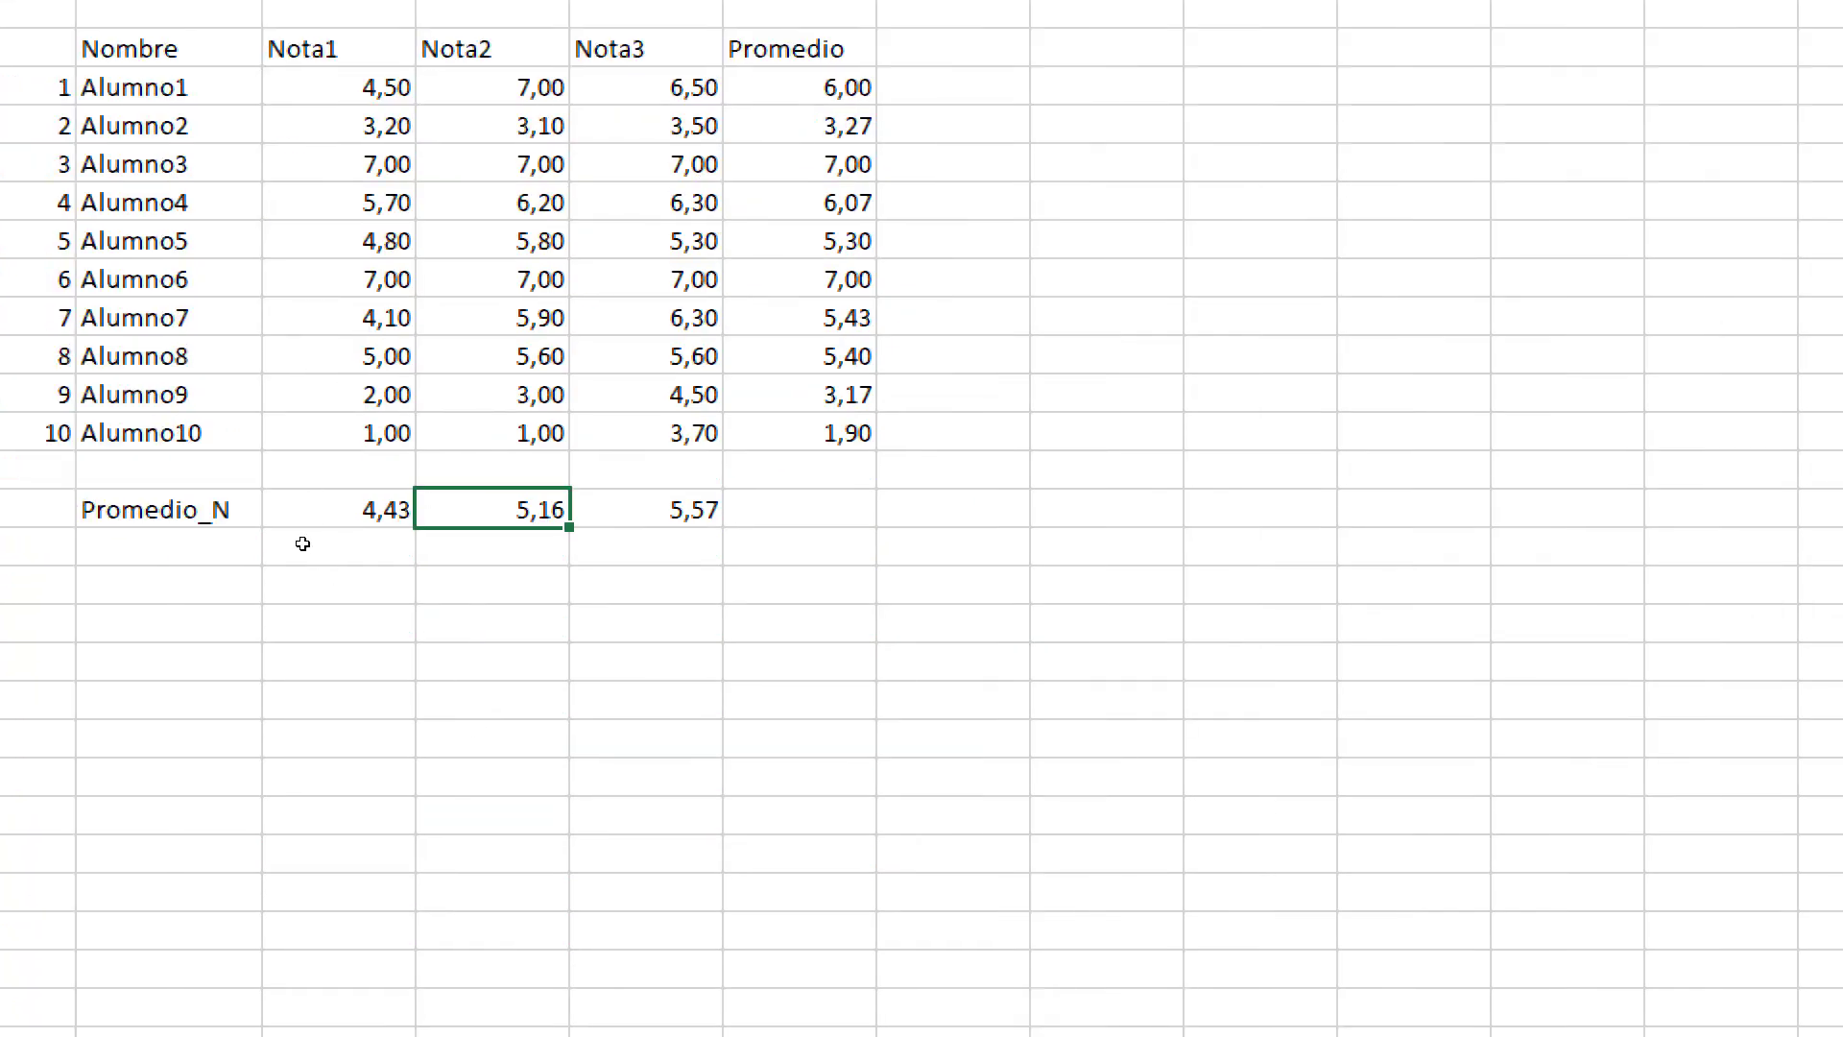
{"action": "key", "text": "Down"}
{"action": "key", "text": "Down"}
{"action": "key", "text": "Left"}
{"action": "key", "text": "Left"}
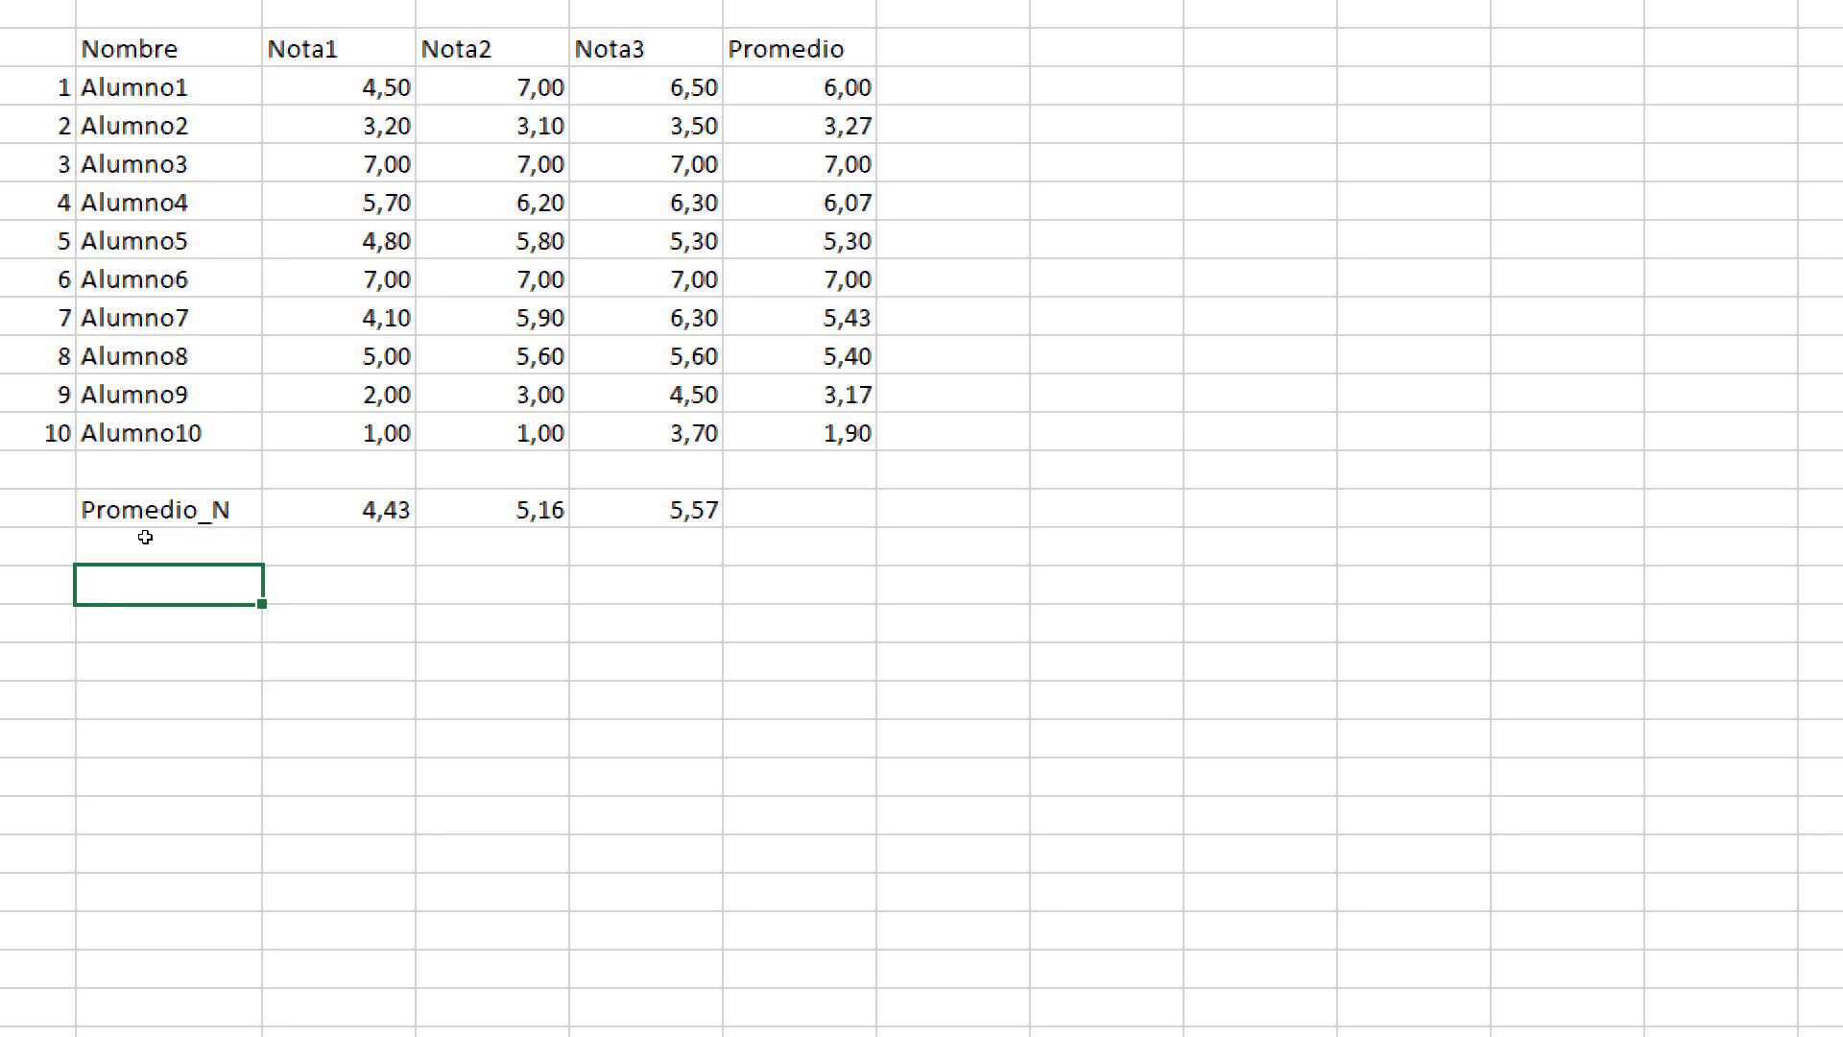
{"action": "type", "text": "No"}
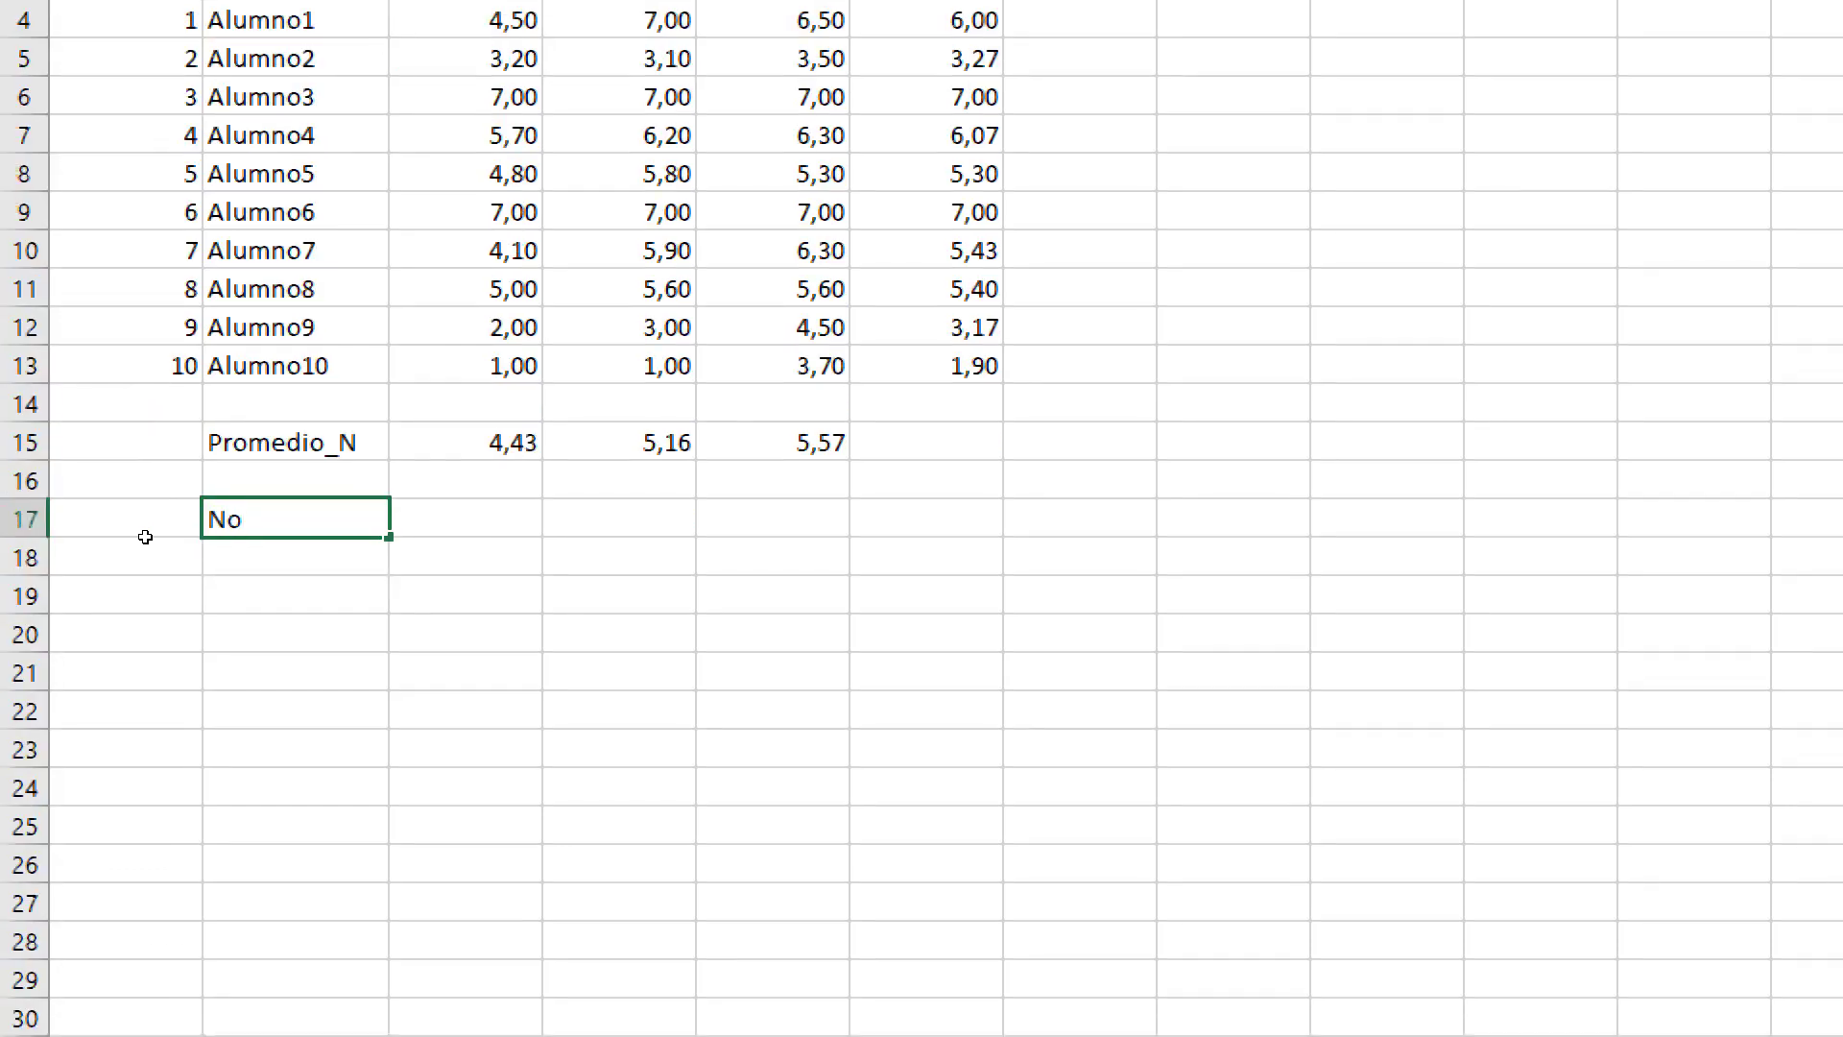
{"action": "type", "text": "ta_MIN"}
{"action": "key", "text": "Return"}
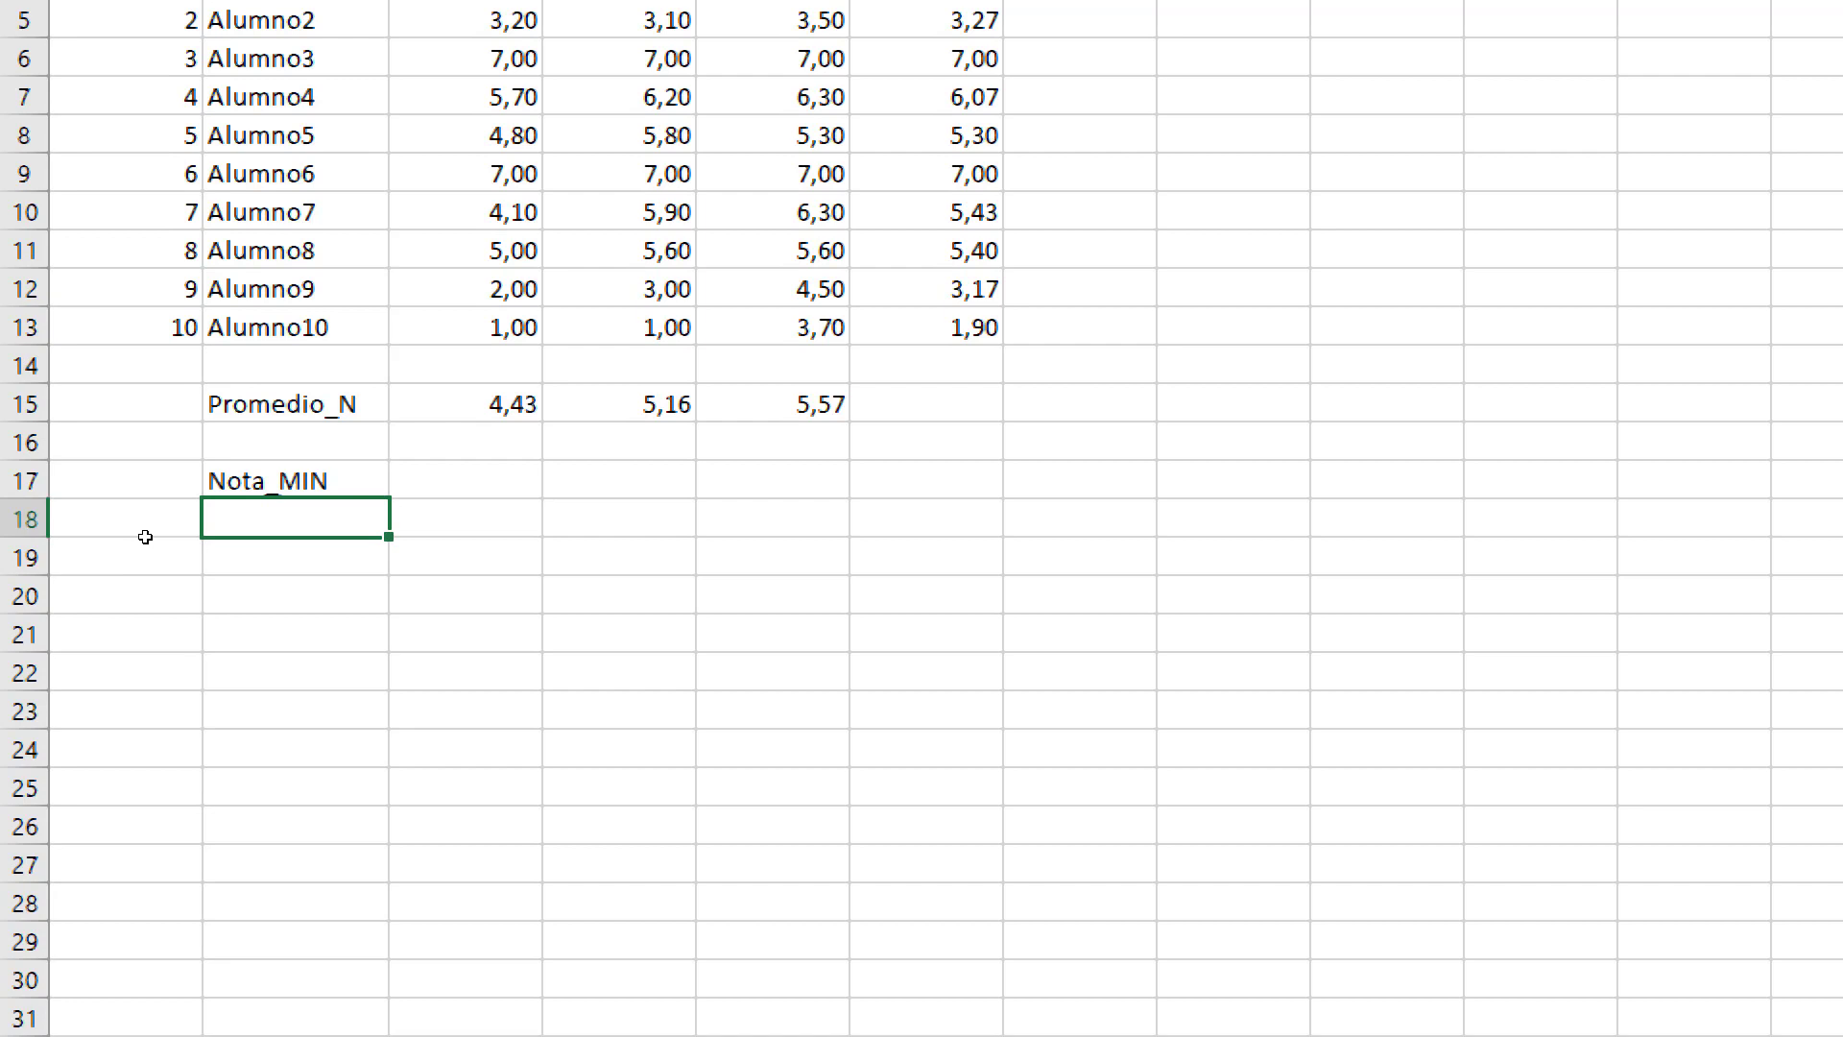
Enter the label Nota_MAX in B18, directly below Nota_MIN
{"action": "type", "text": "n"}
{"action": "key", "text": "BackSpace"}
{"action": "key", "text": "BackSpace"}
{"action": "type", "text": "NO"}
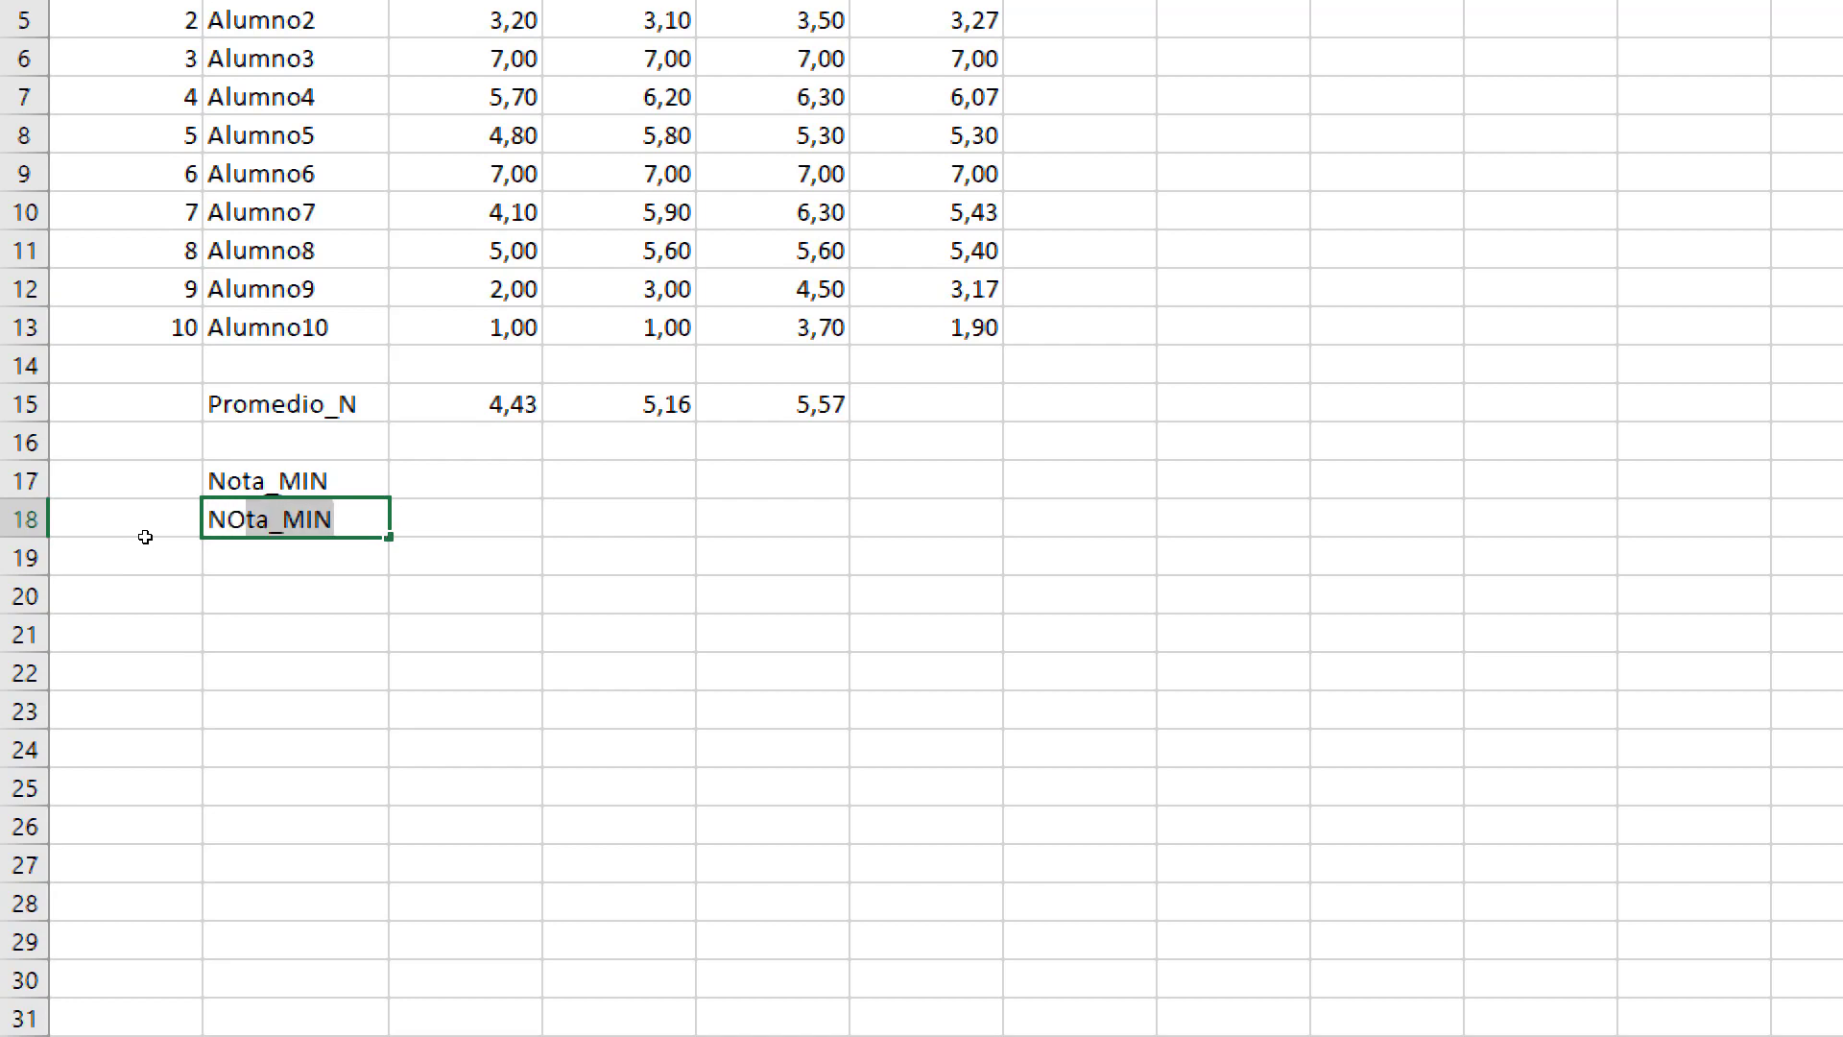
{"action": "key", "text": "BackSpace"}
{"action": "key", "text": "BackSpace"}
{"action": "type", "text": "ota"}
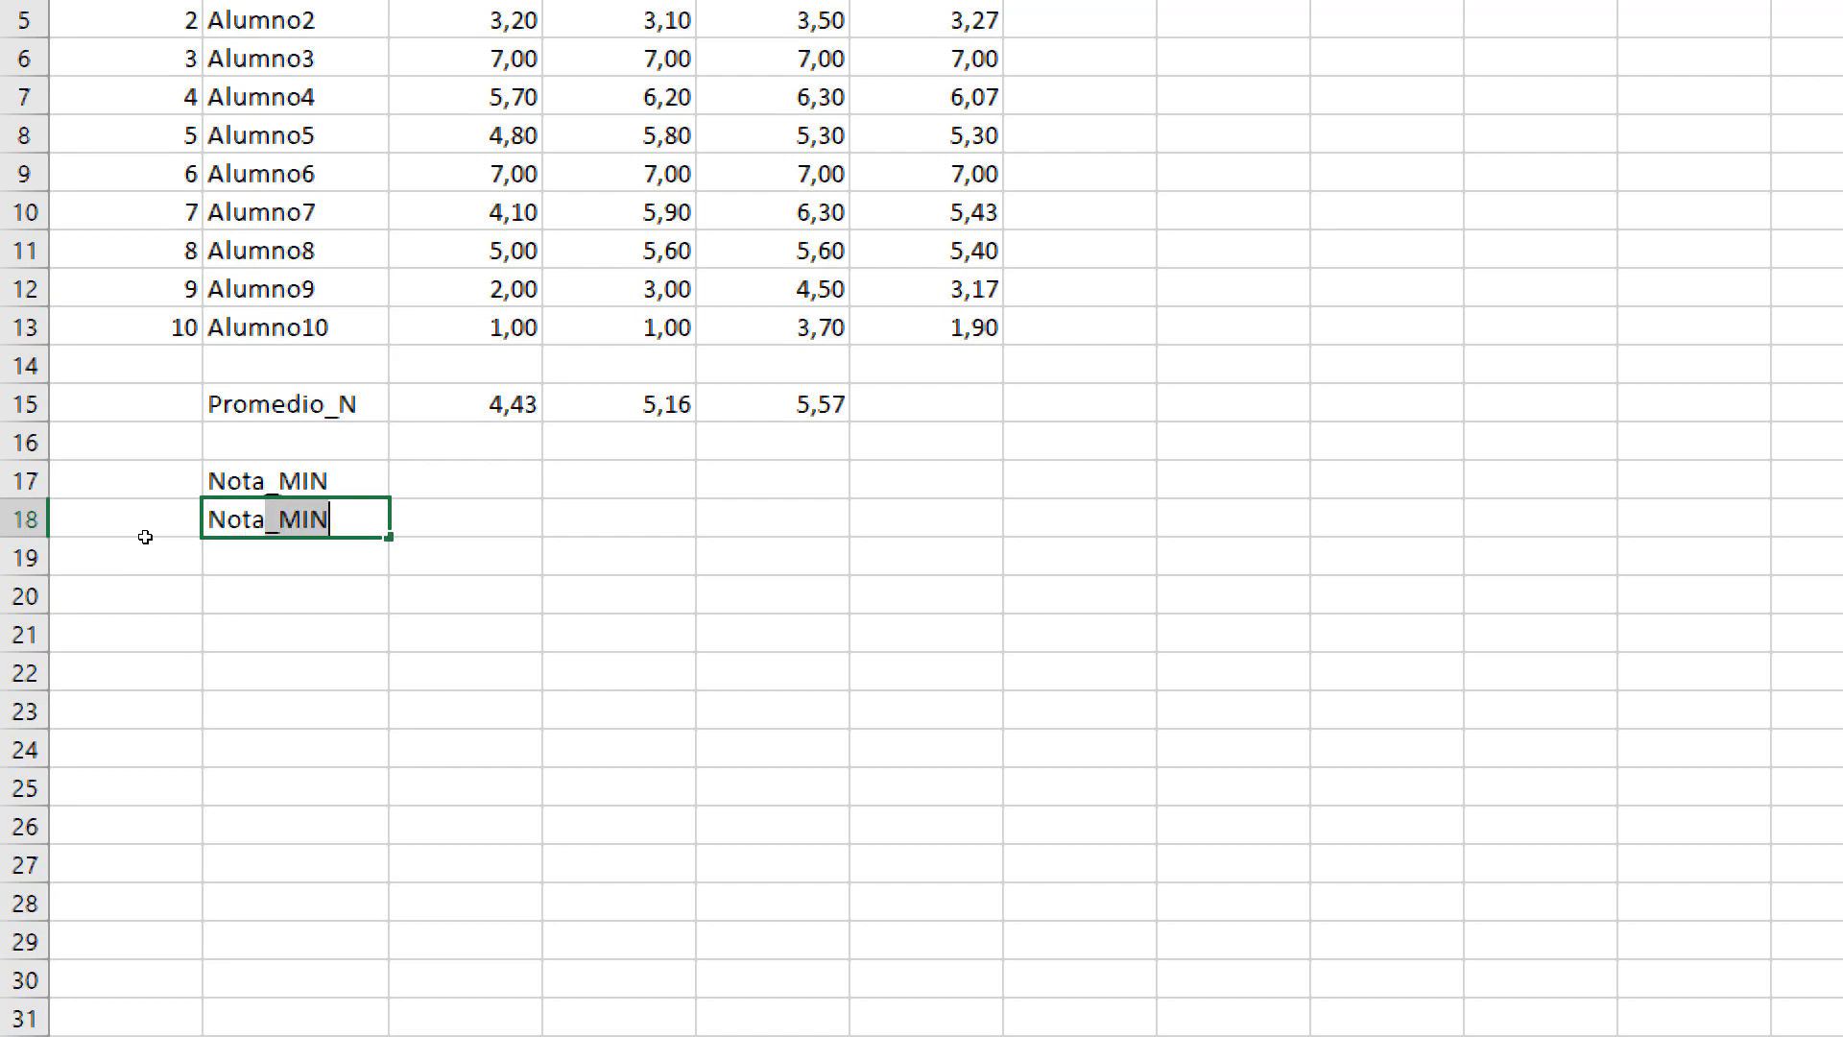
{"action": "type", "text": "_MAX"}
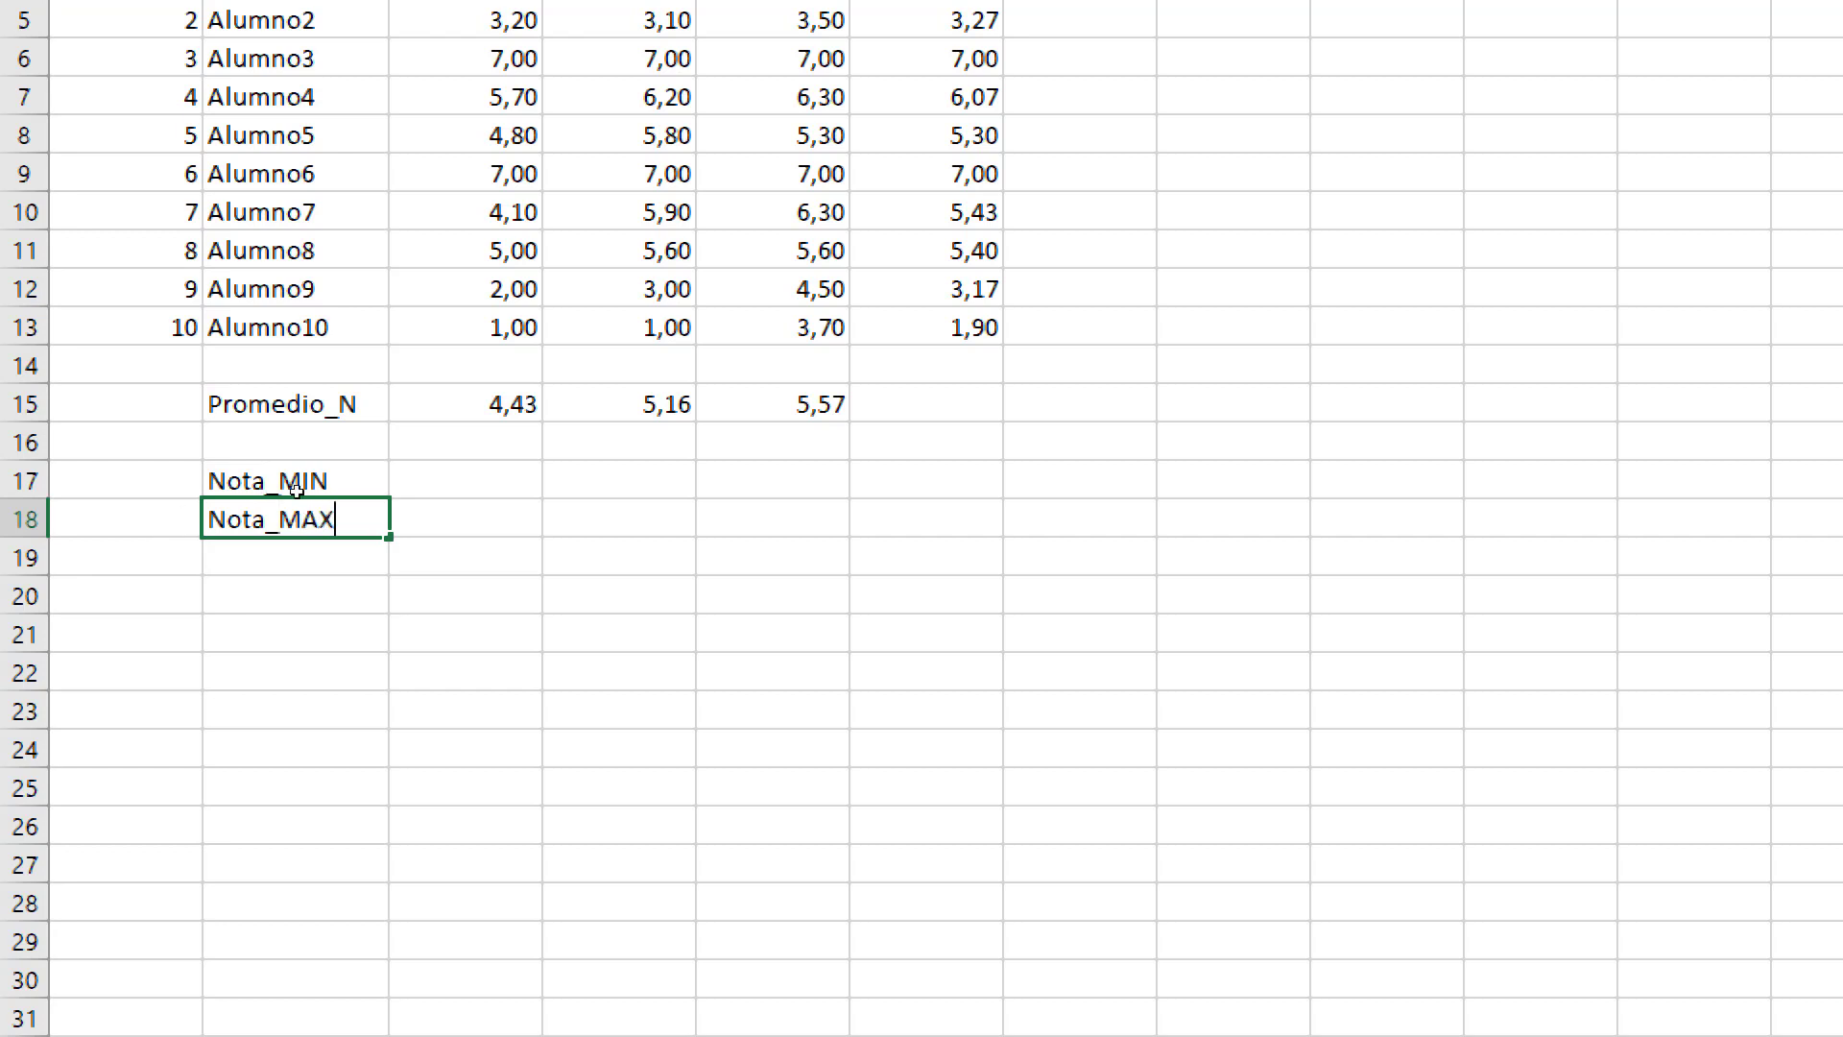
{"action": "key", "text": "Up"}
Enter a MIN formula in C17 that finds the lowest Nota1 mark in the range c4:c13
{"action": "key", "text": "Right"}
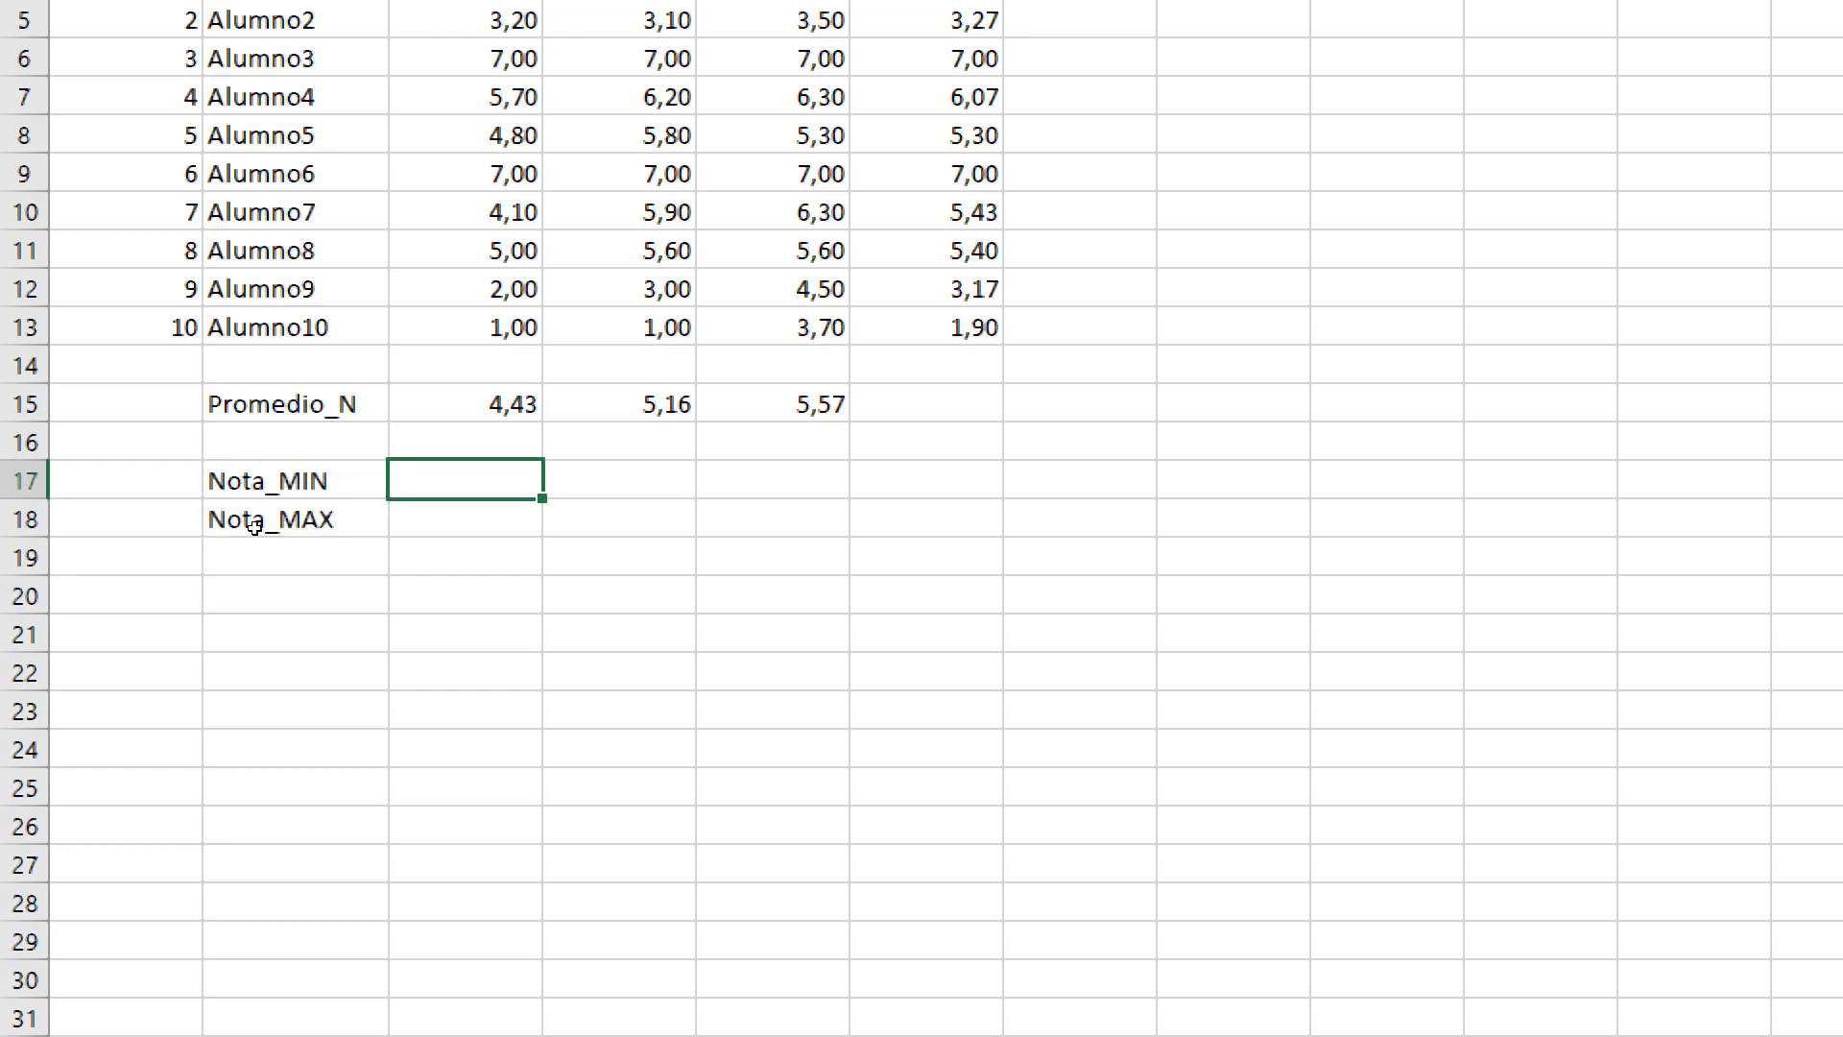
{"action": "scroll", "coordinate": [247, 526], "scroll_direction": "up", "scroll_amount": 1}
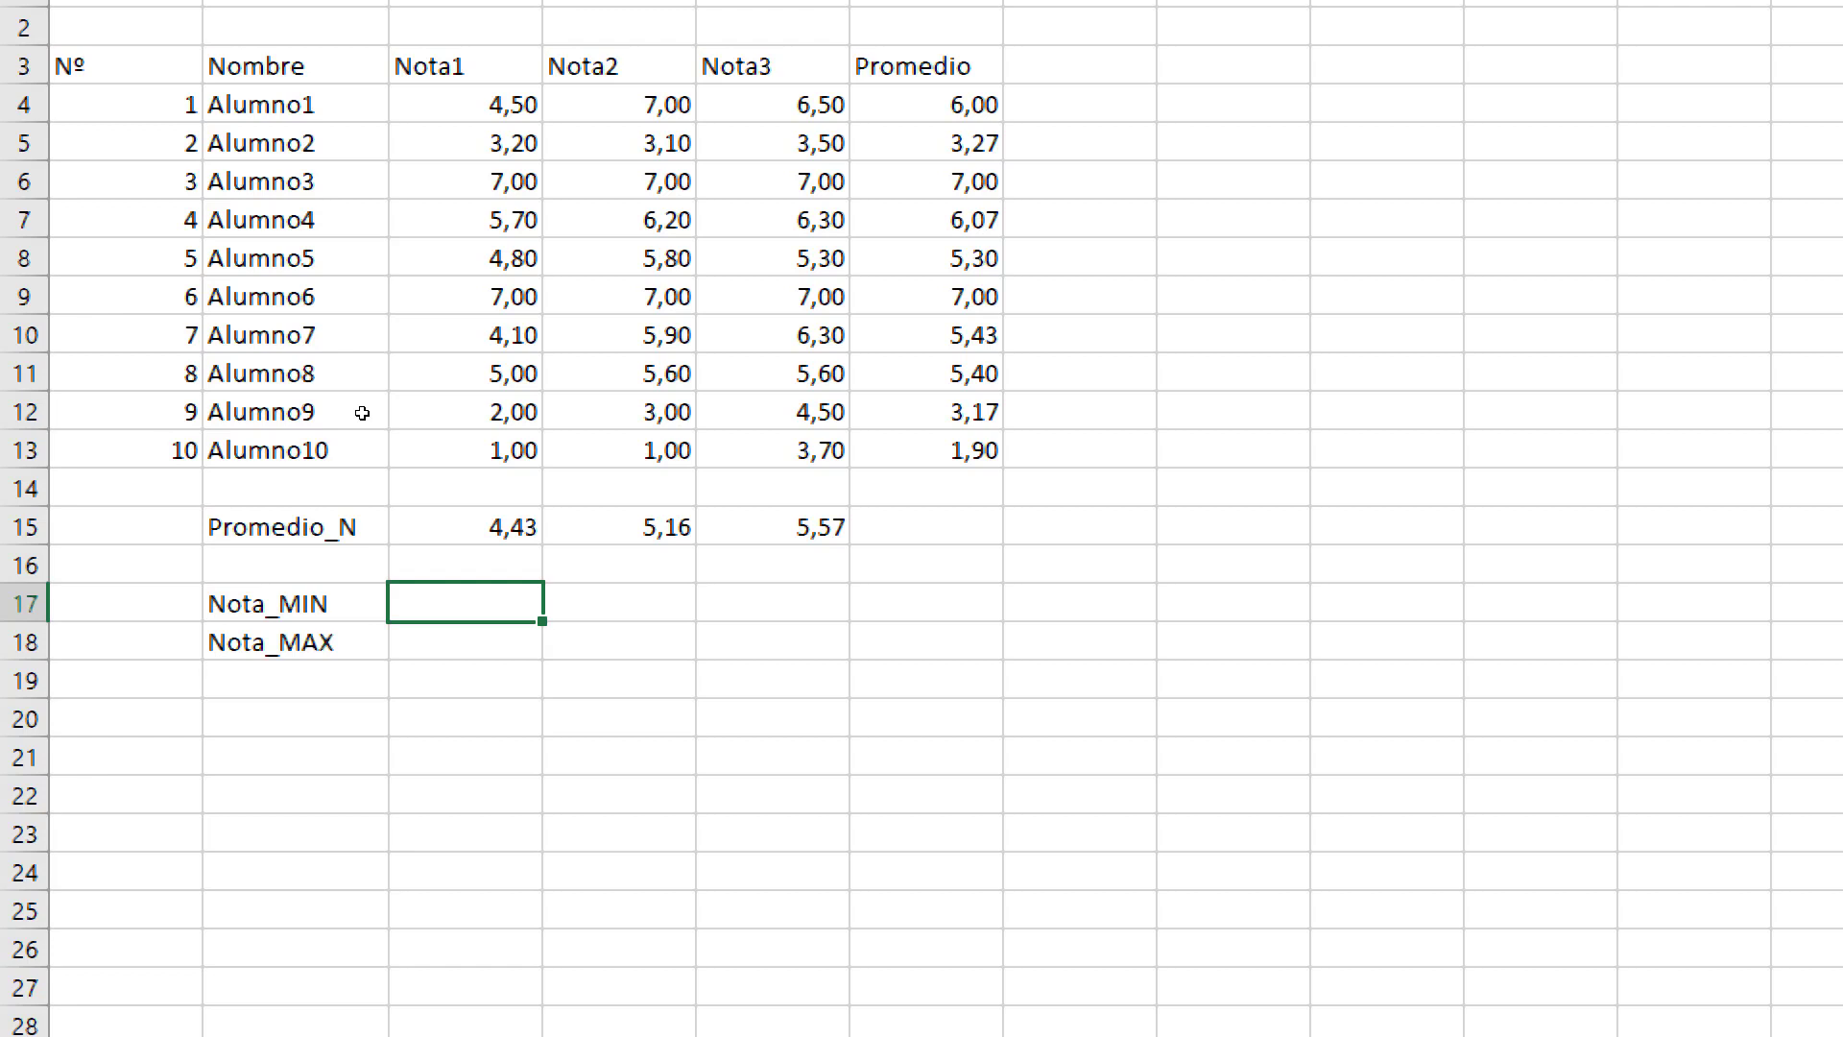
{"action": "type", "text": "=m"}
{"action": "scroll", "coordinate": [362, 412], "scroll_direction": "down", "scroll_amount": 2}
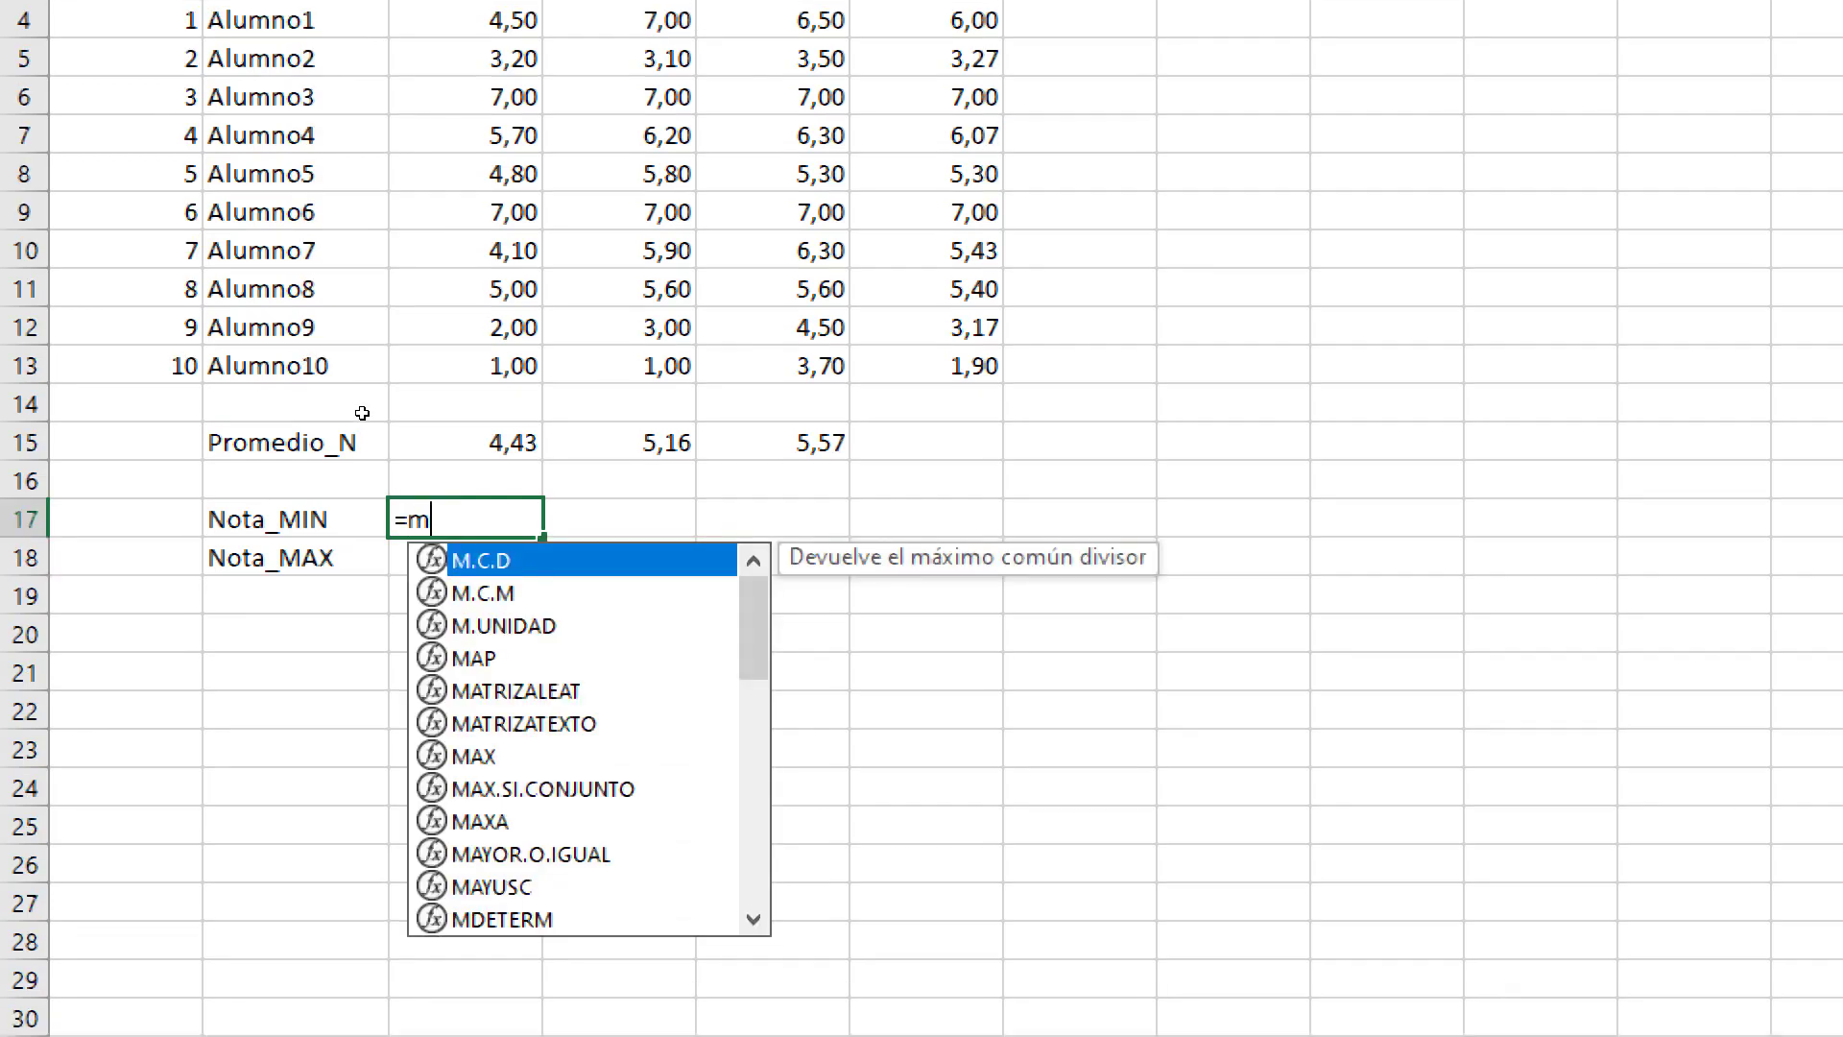
{"action": "type", "text": "in"}
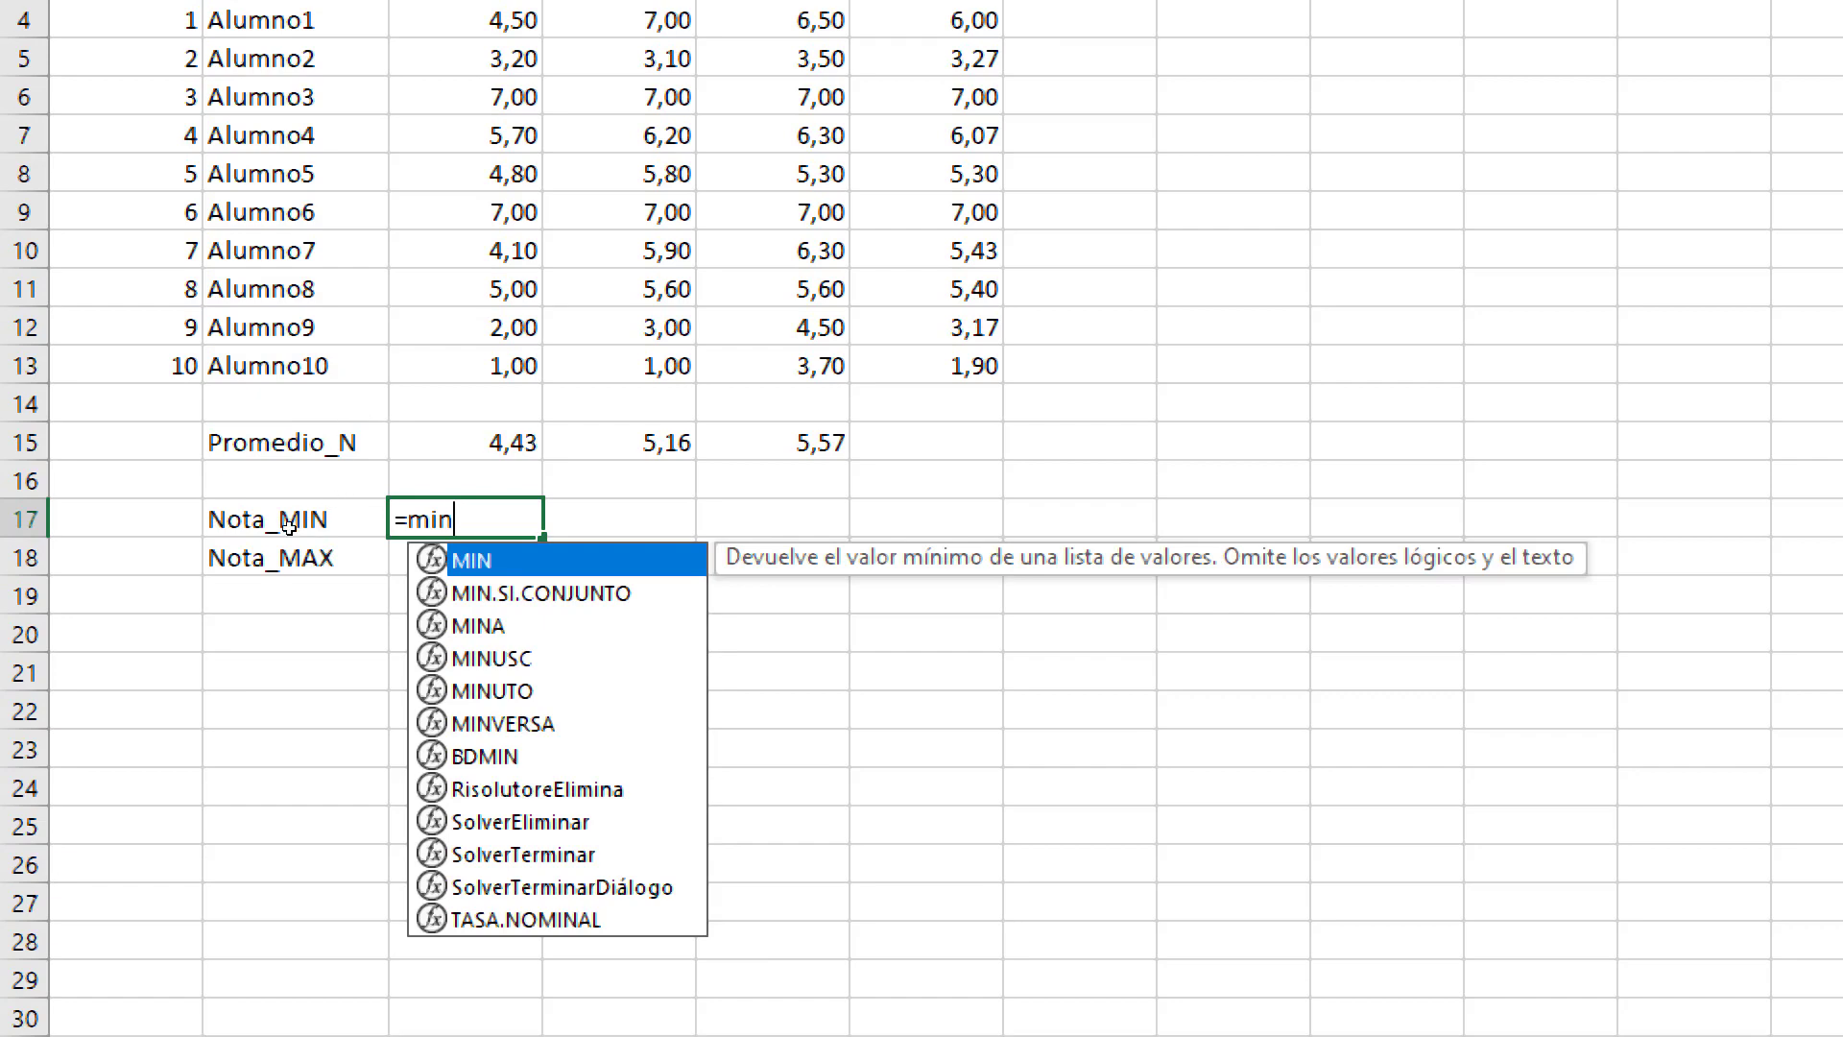
{"action": "key", "text": "Tab"}
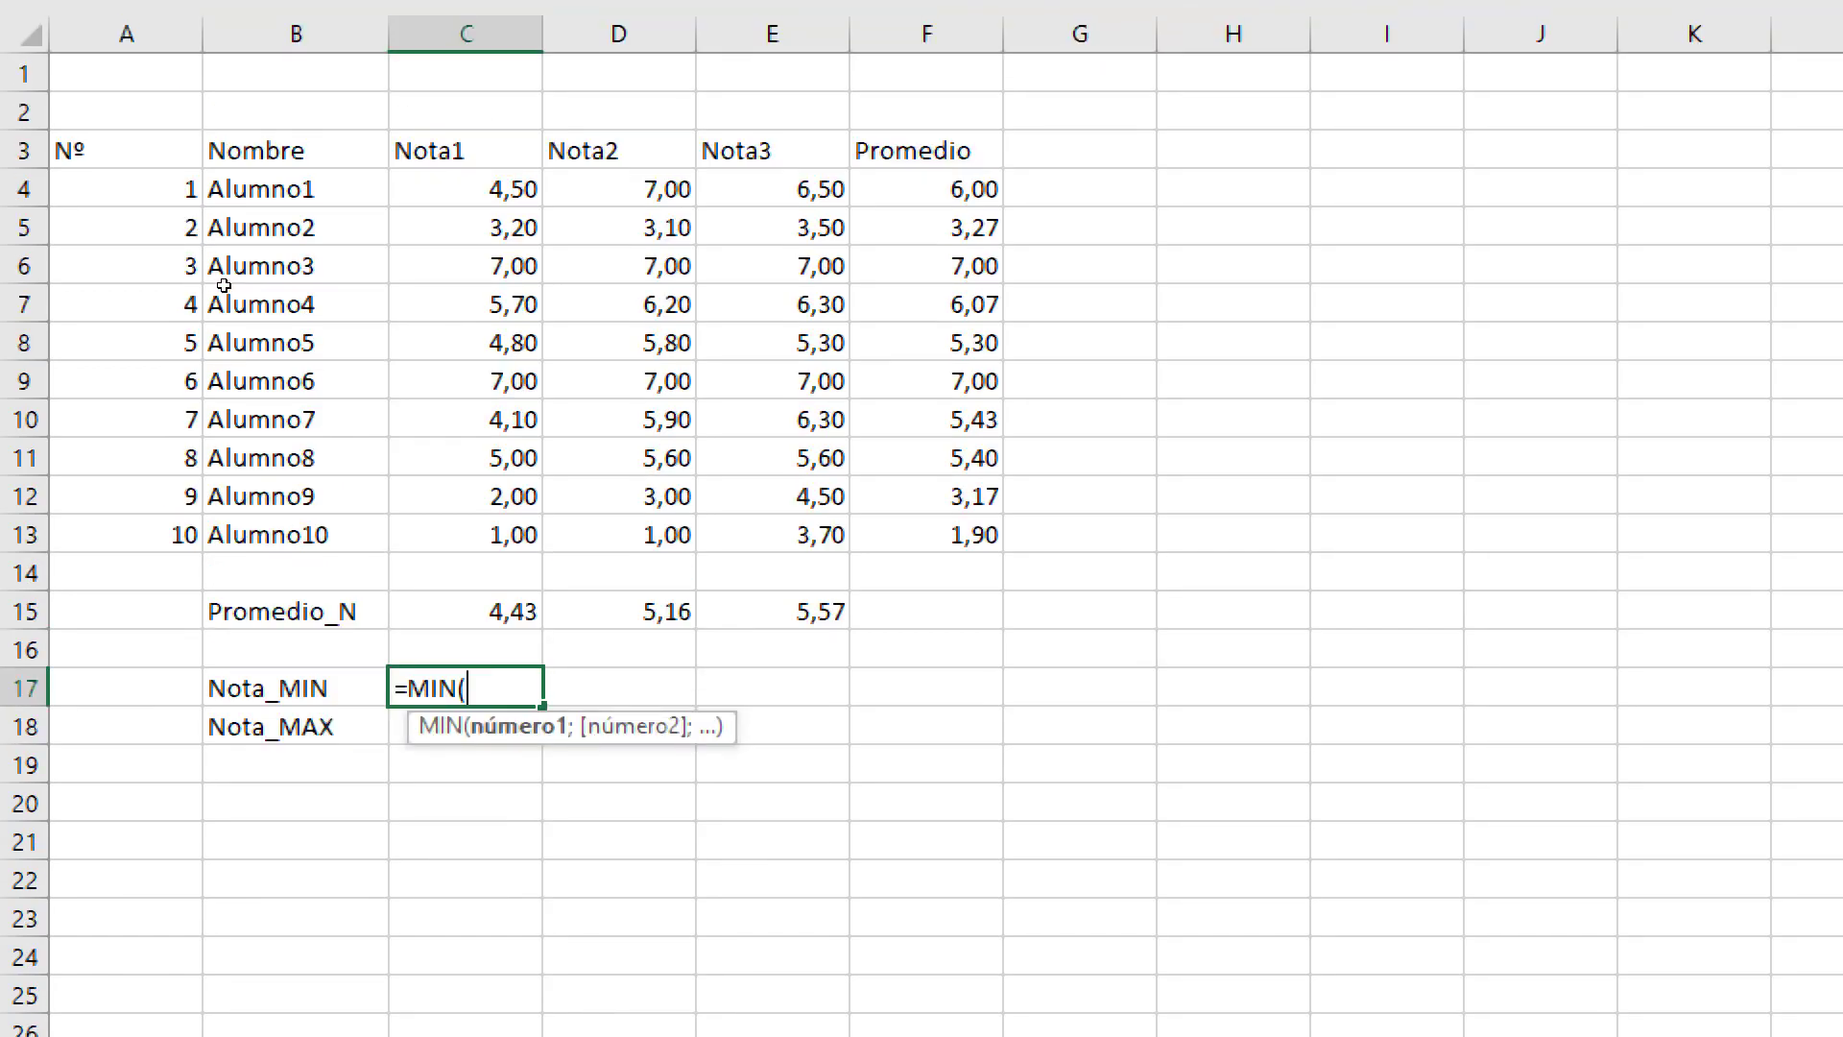
{"action": "type", "text": "c"}
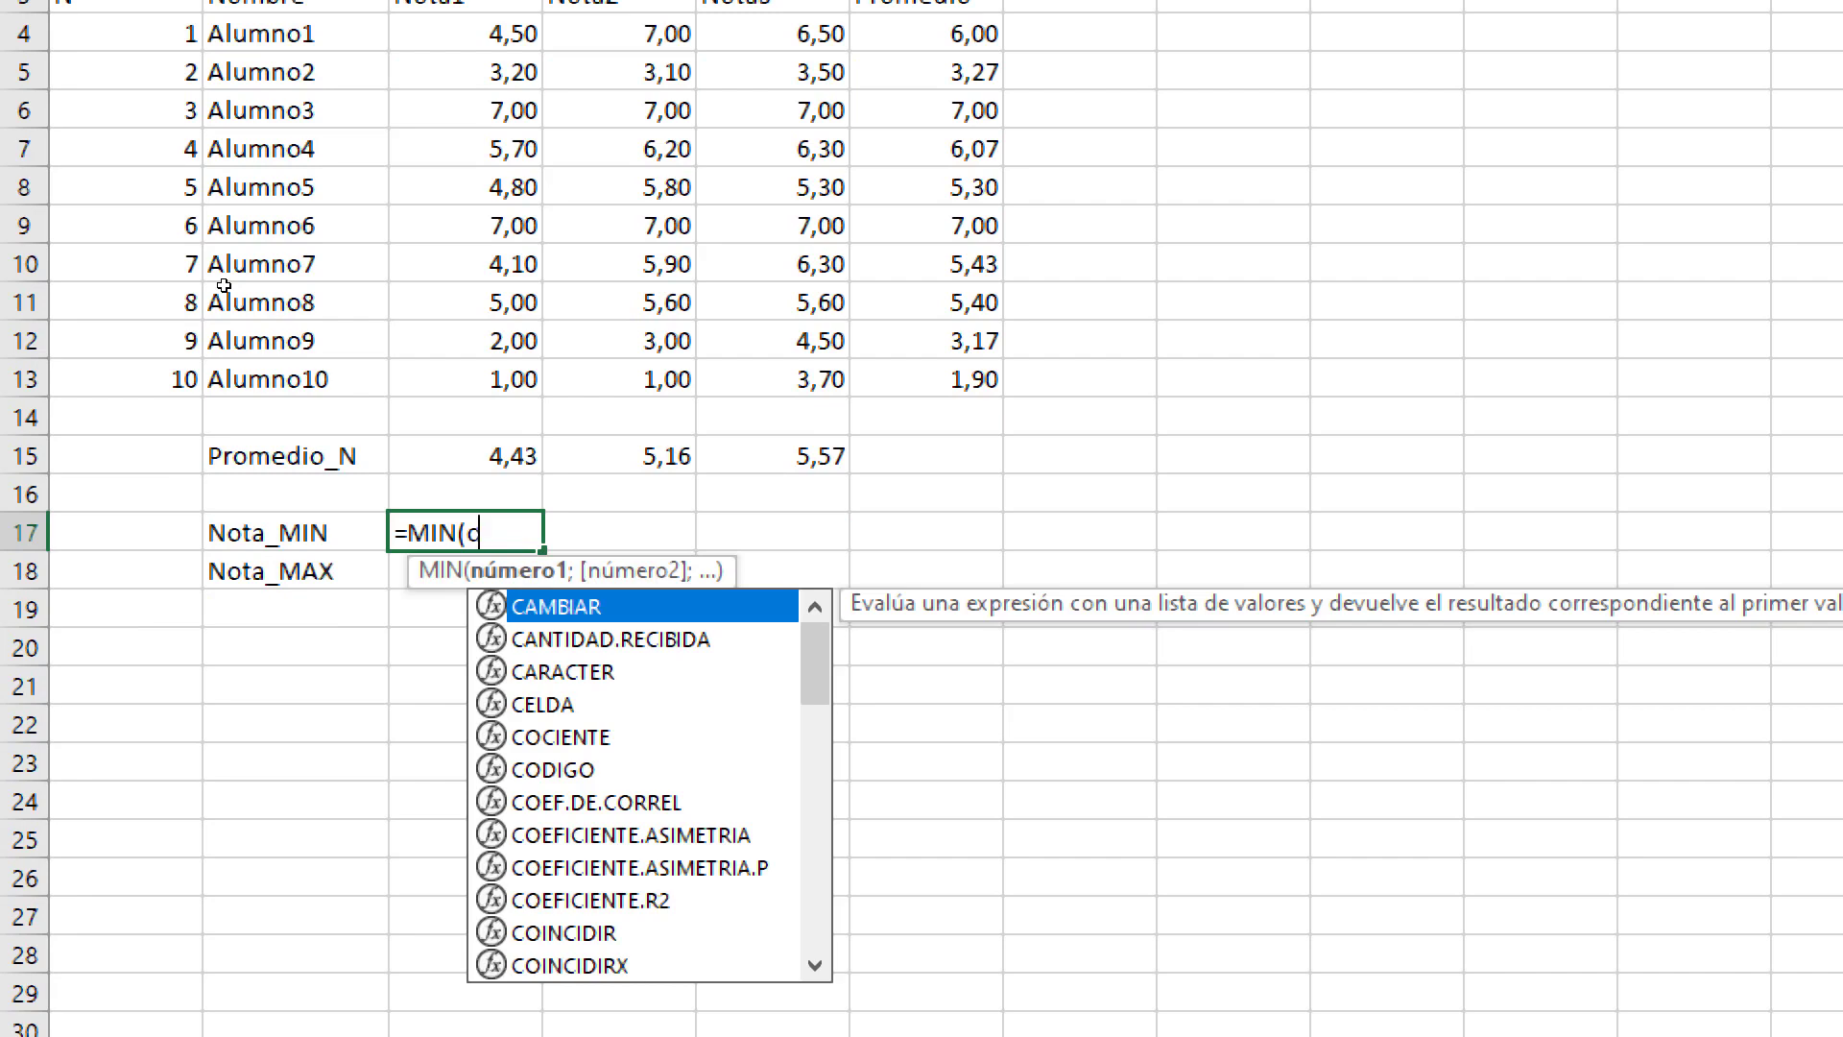
{"action": "type", "text": "4:"}
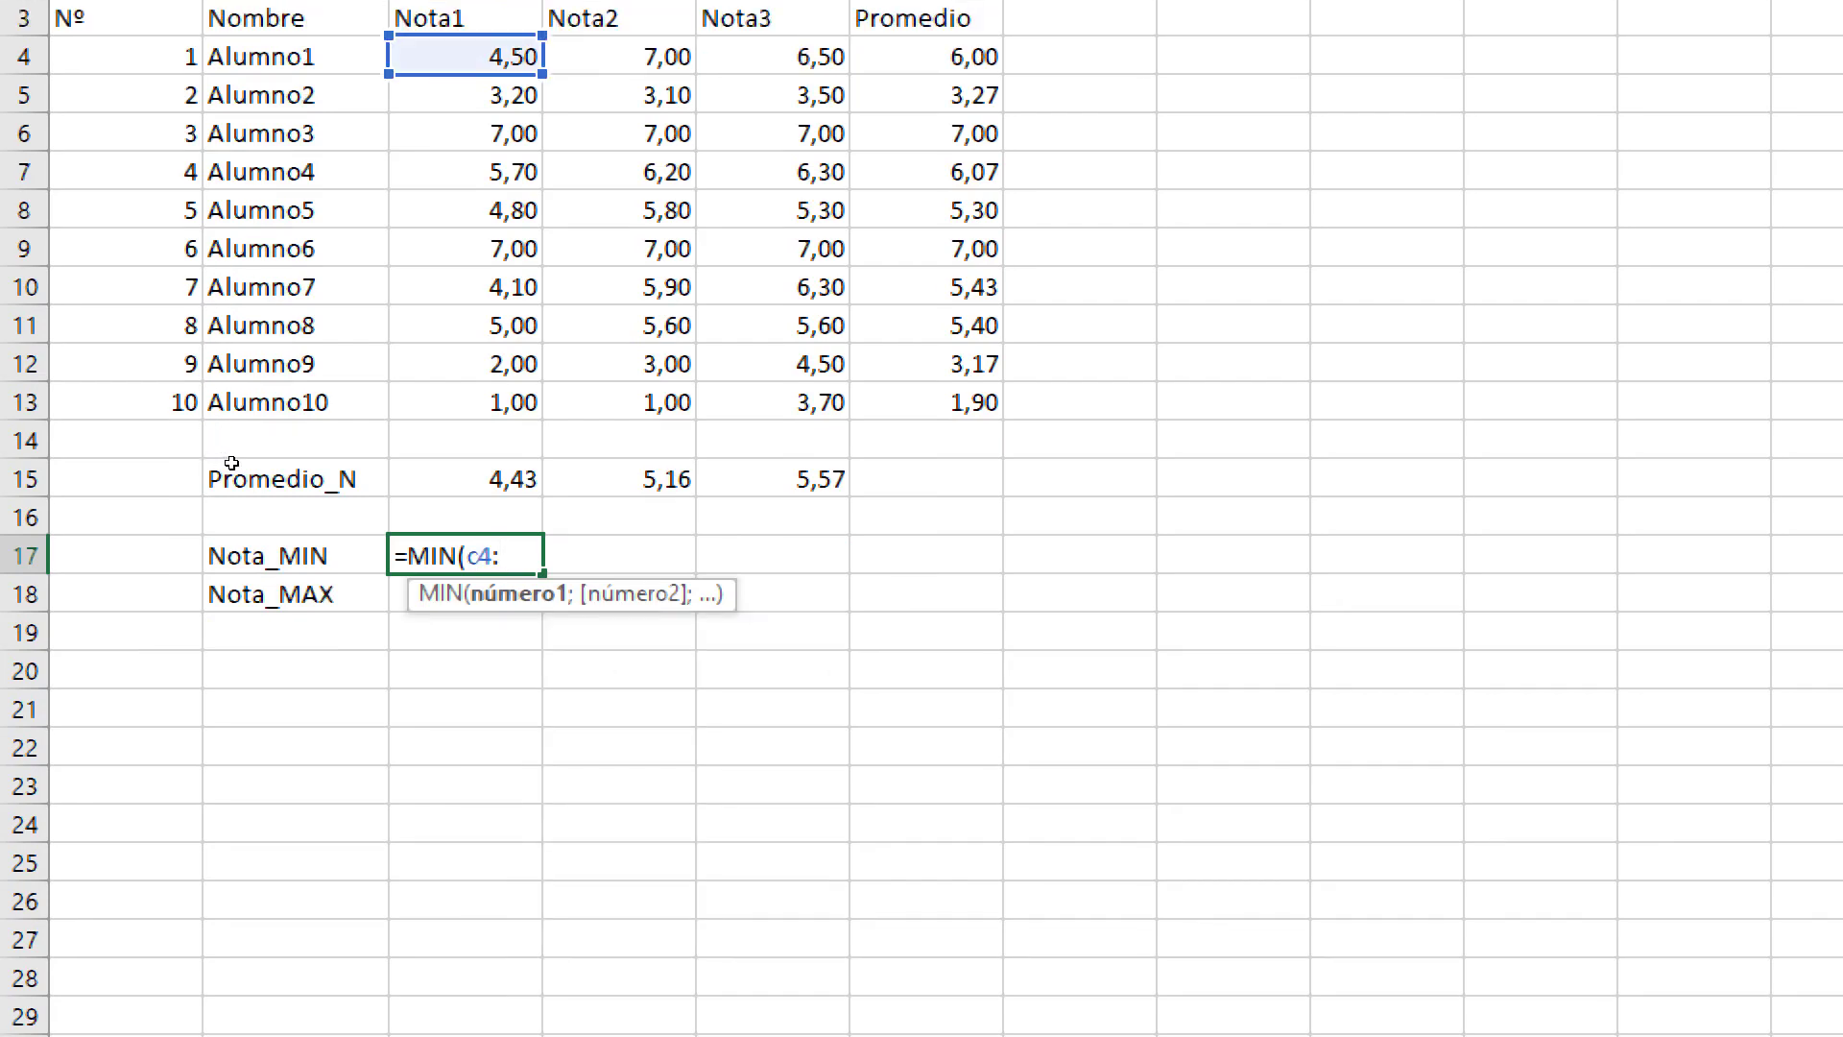
{"action": "type", "text": "c13"}
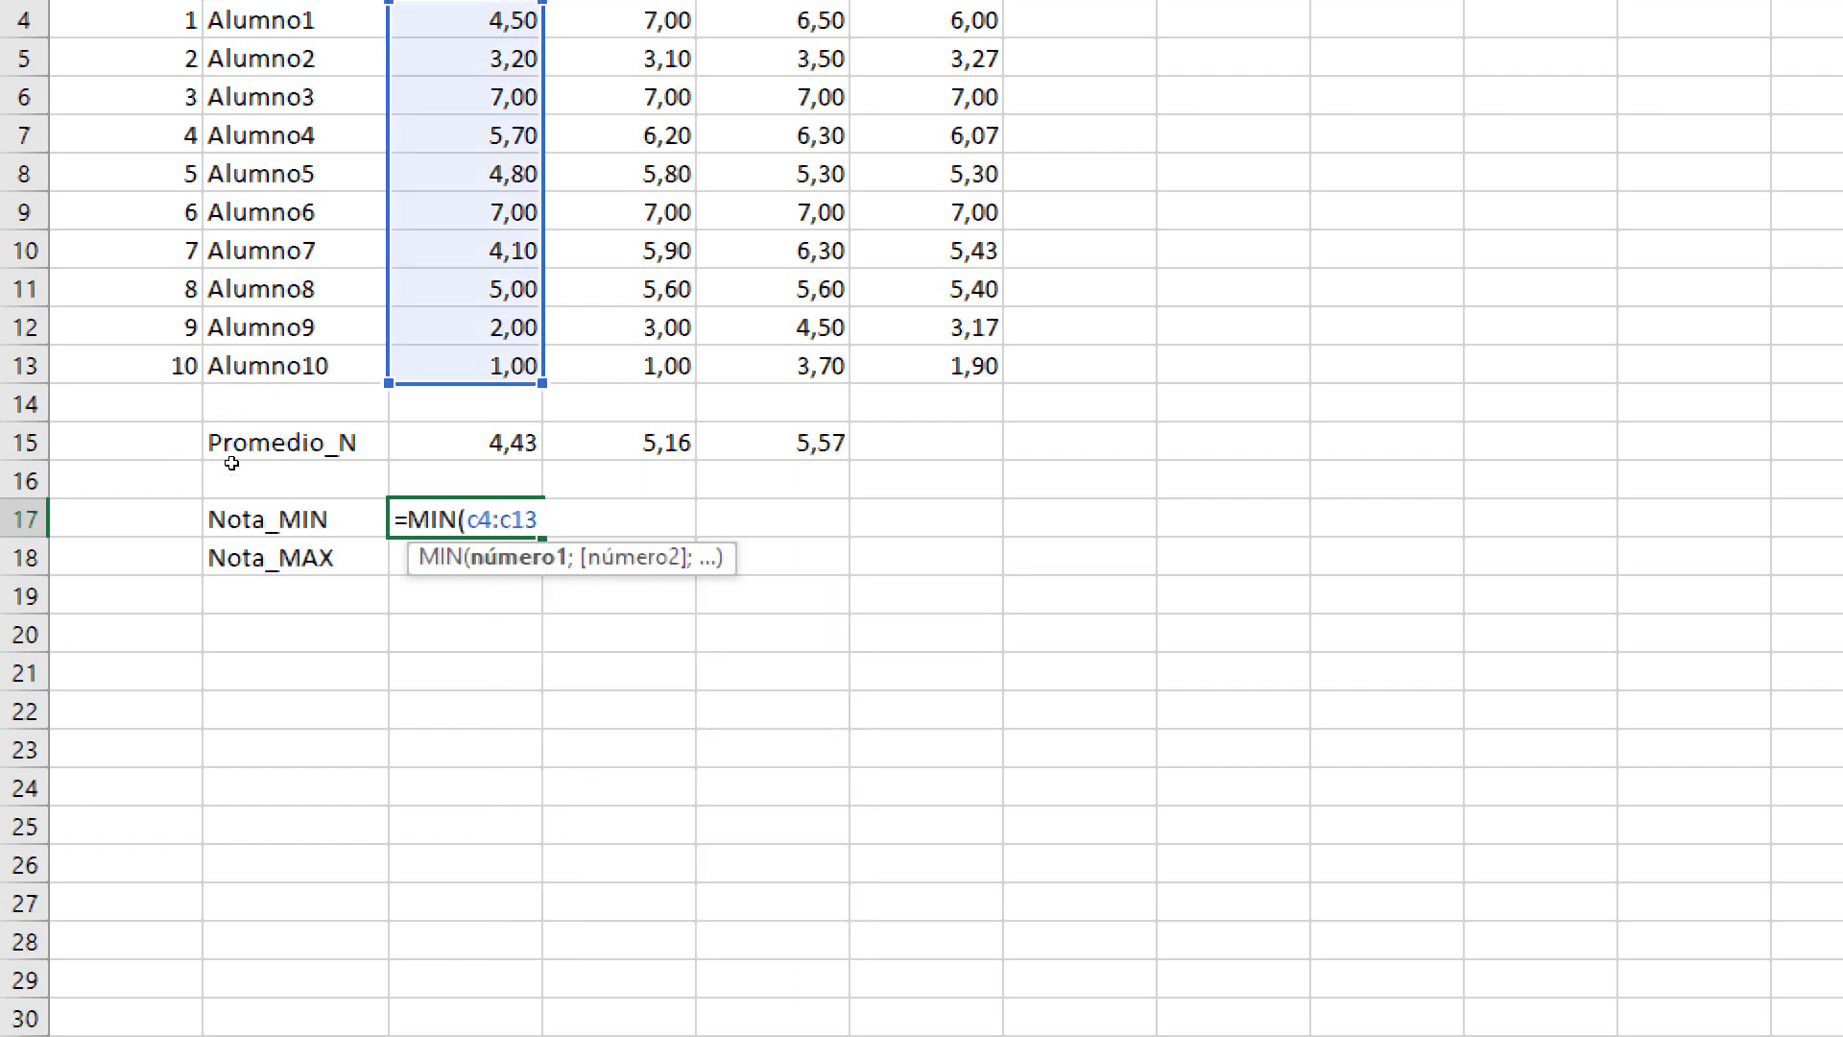
{"action": "type", "text": ")"}
{"action": "key", "text": "Return"}
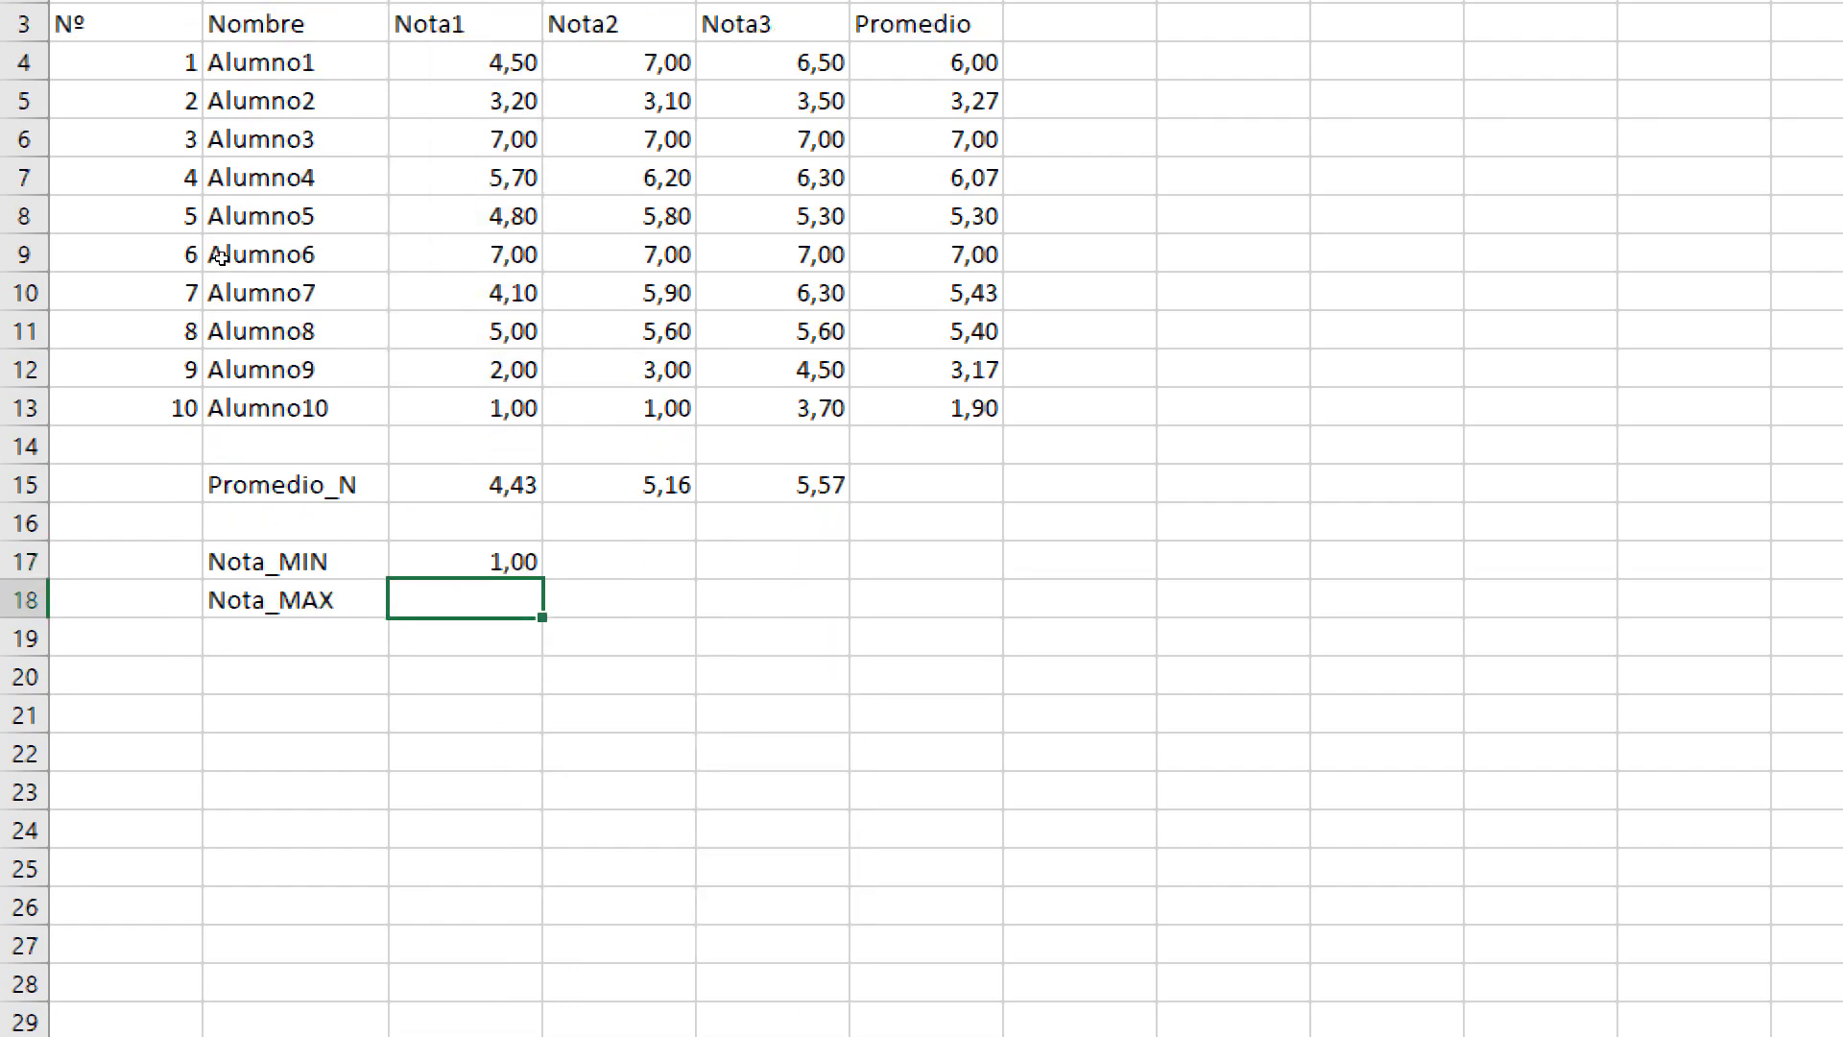
{"action": "key", "text": "Up"}
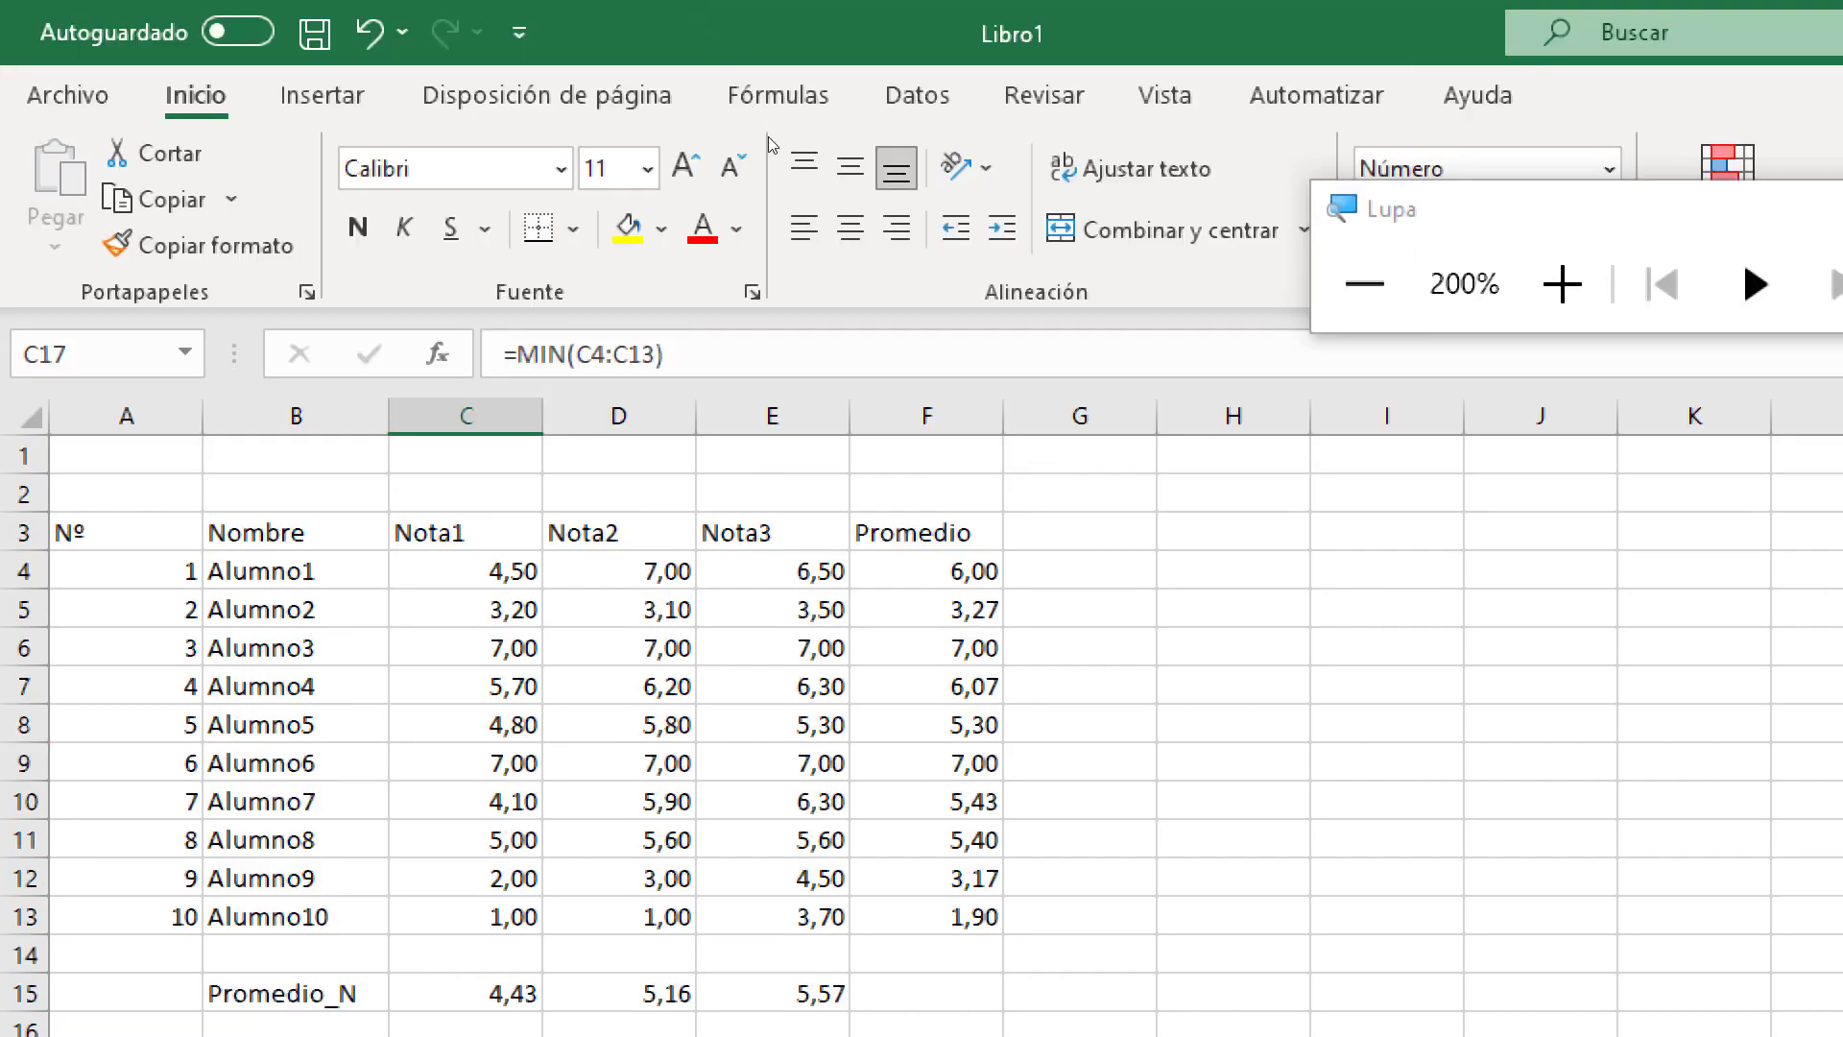
Enter a MAX formula in C18 that finds the highest Nota1 mark in the range c4:c13
{"action": "left_click", "coordinate": [1565, 284]}
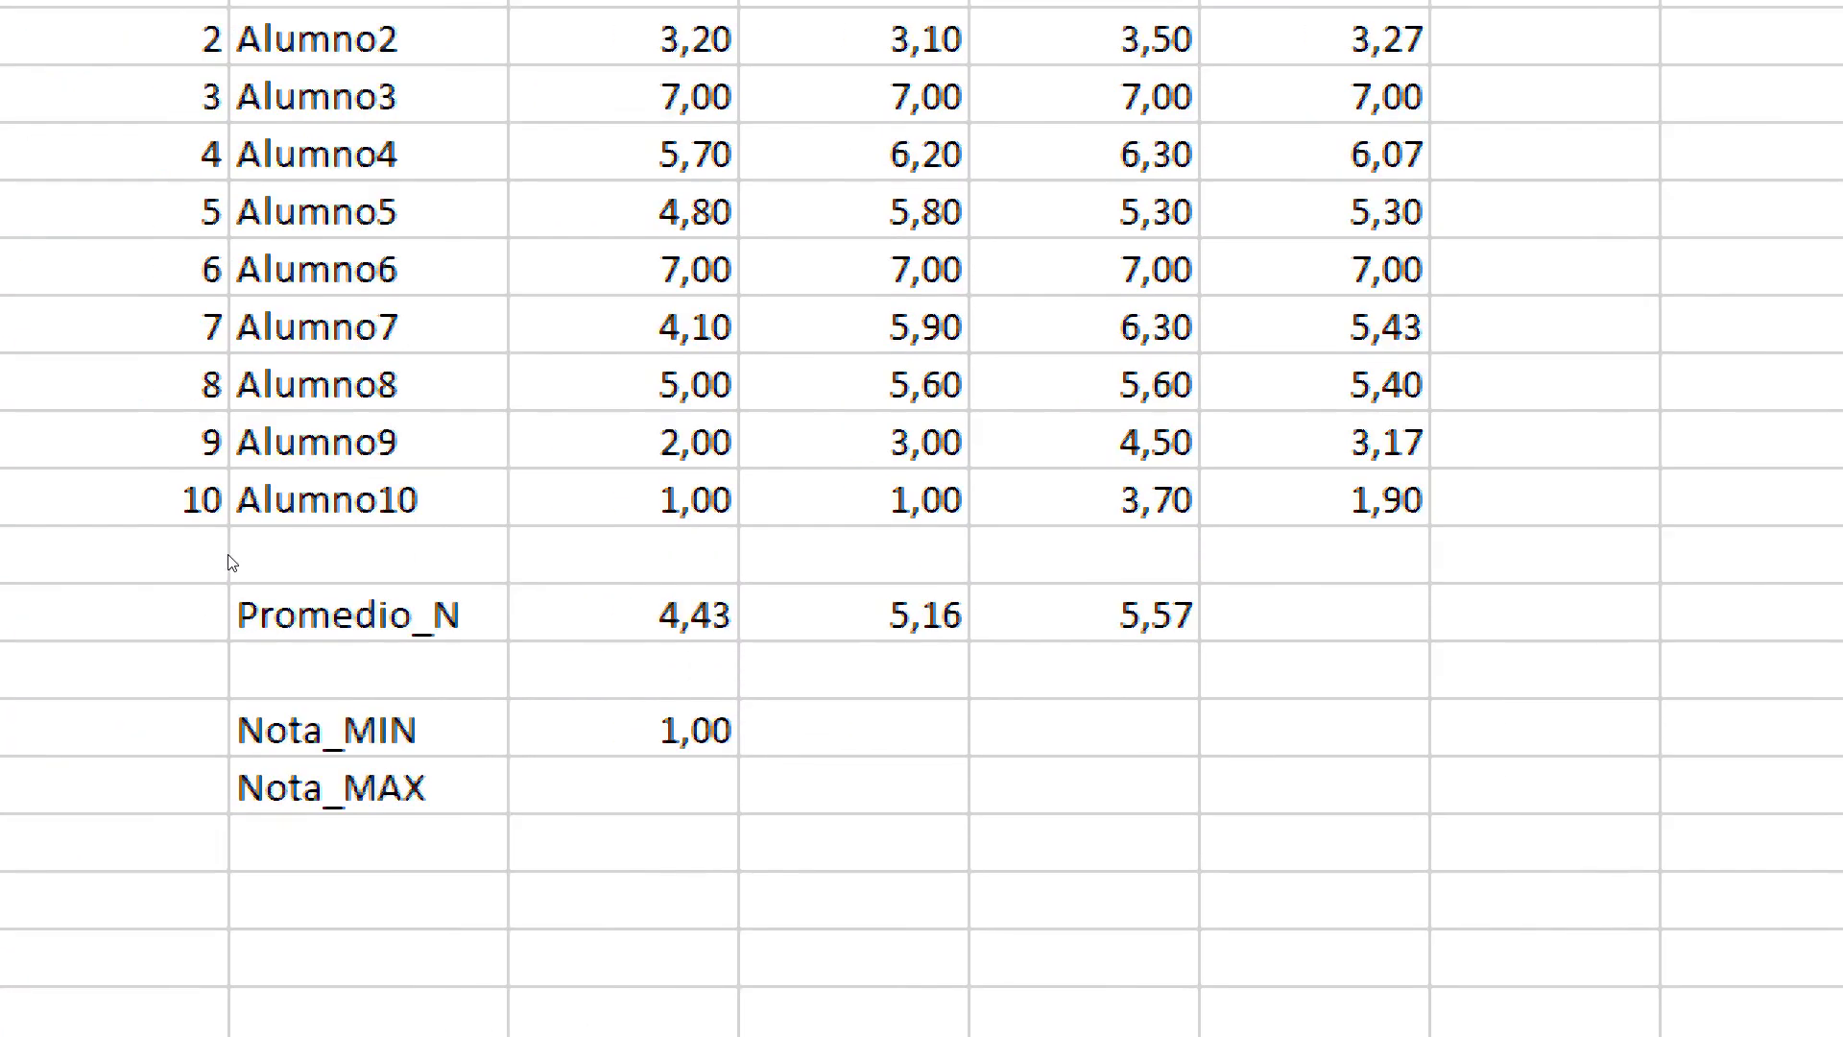
{"action": "key", "text": "Down"}
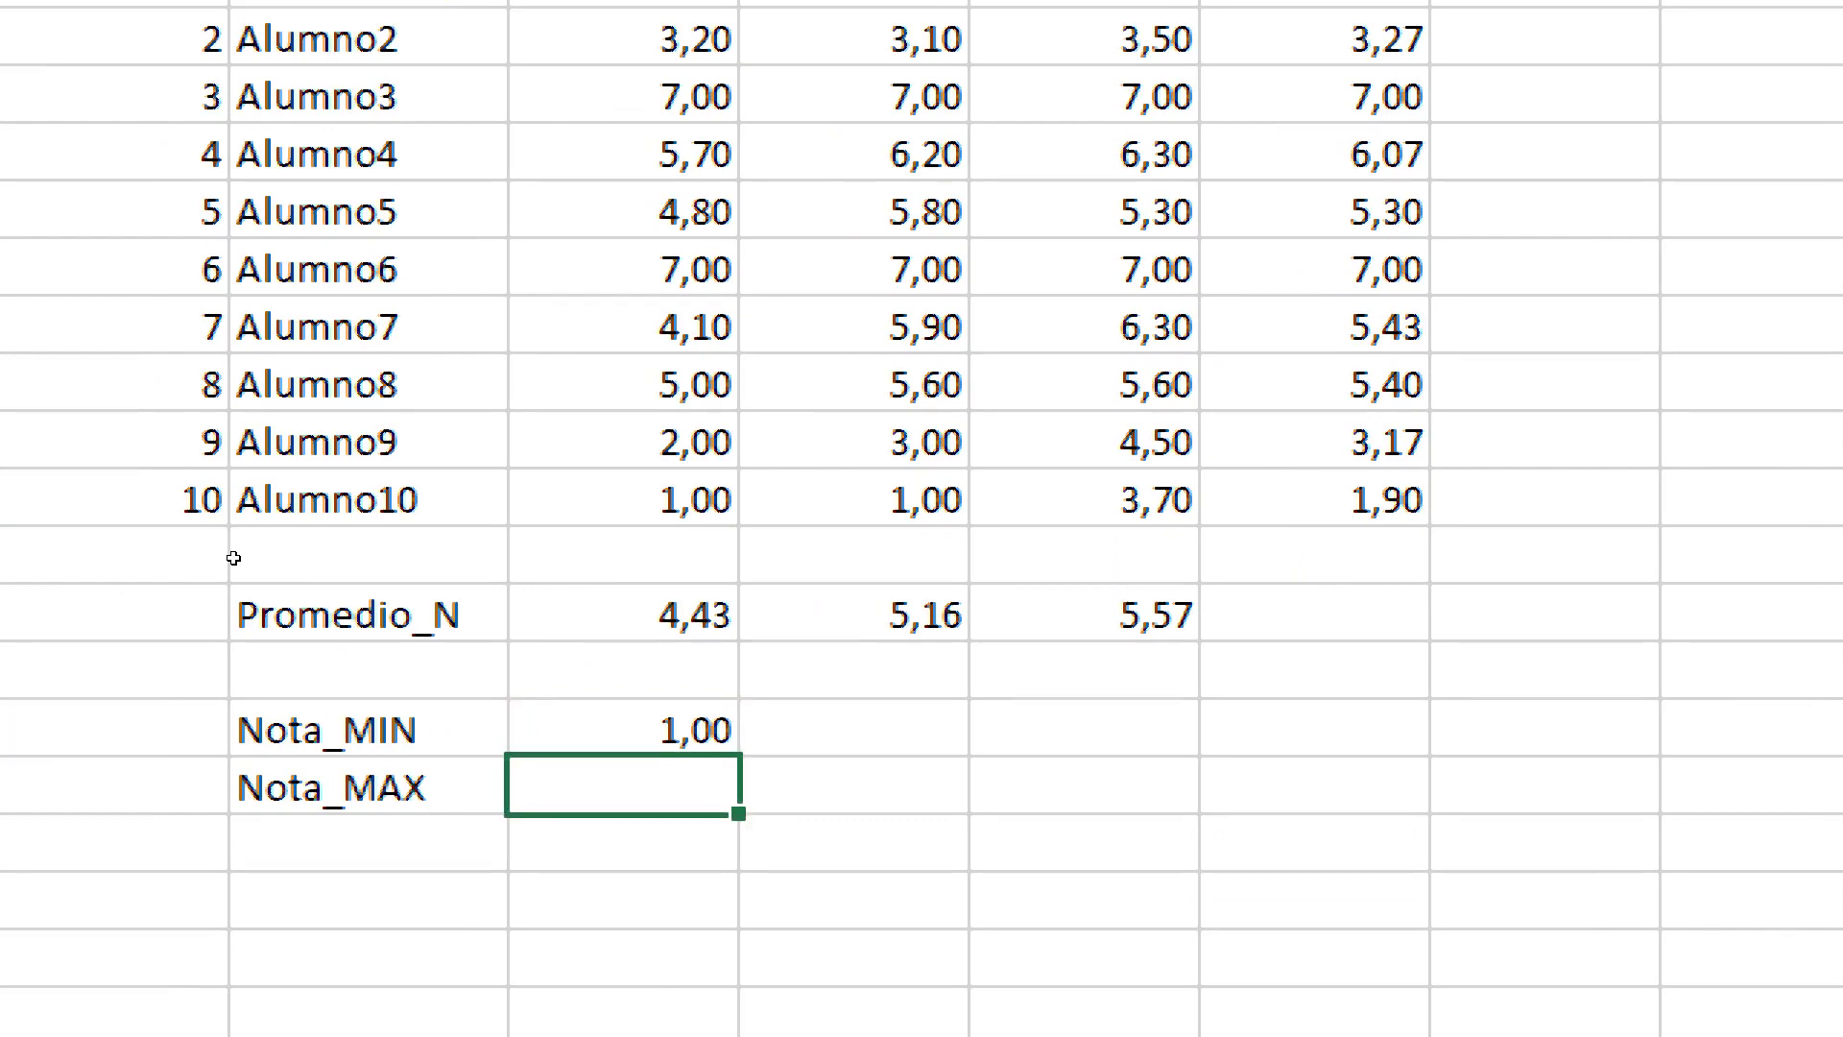
{"action": "type", "text": "="}
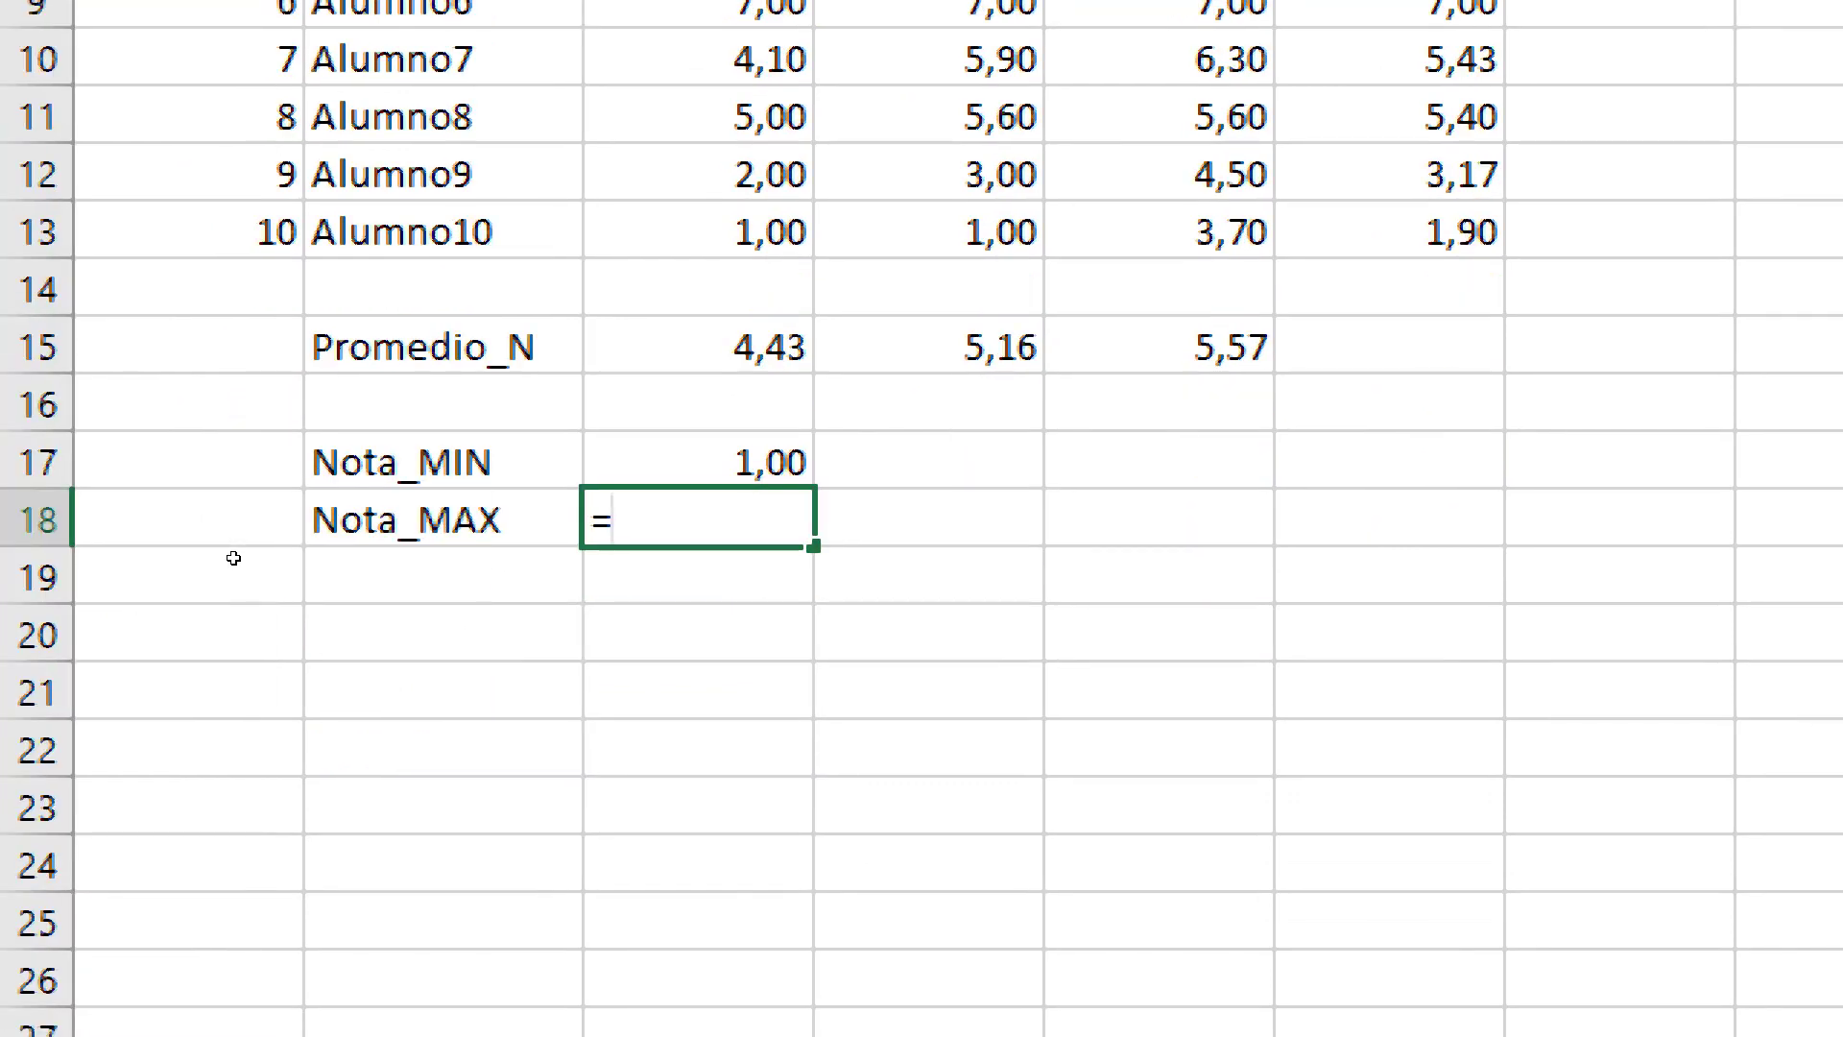
{"action": "type", "text": "m"}
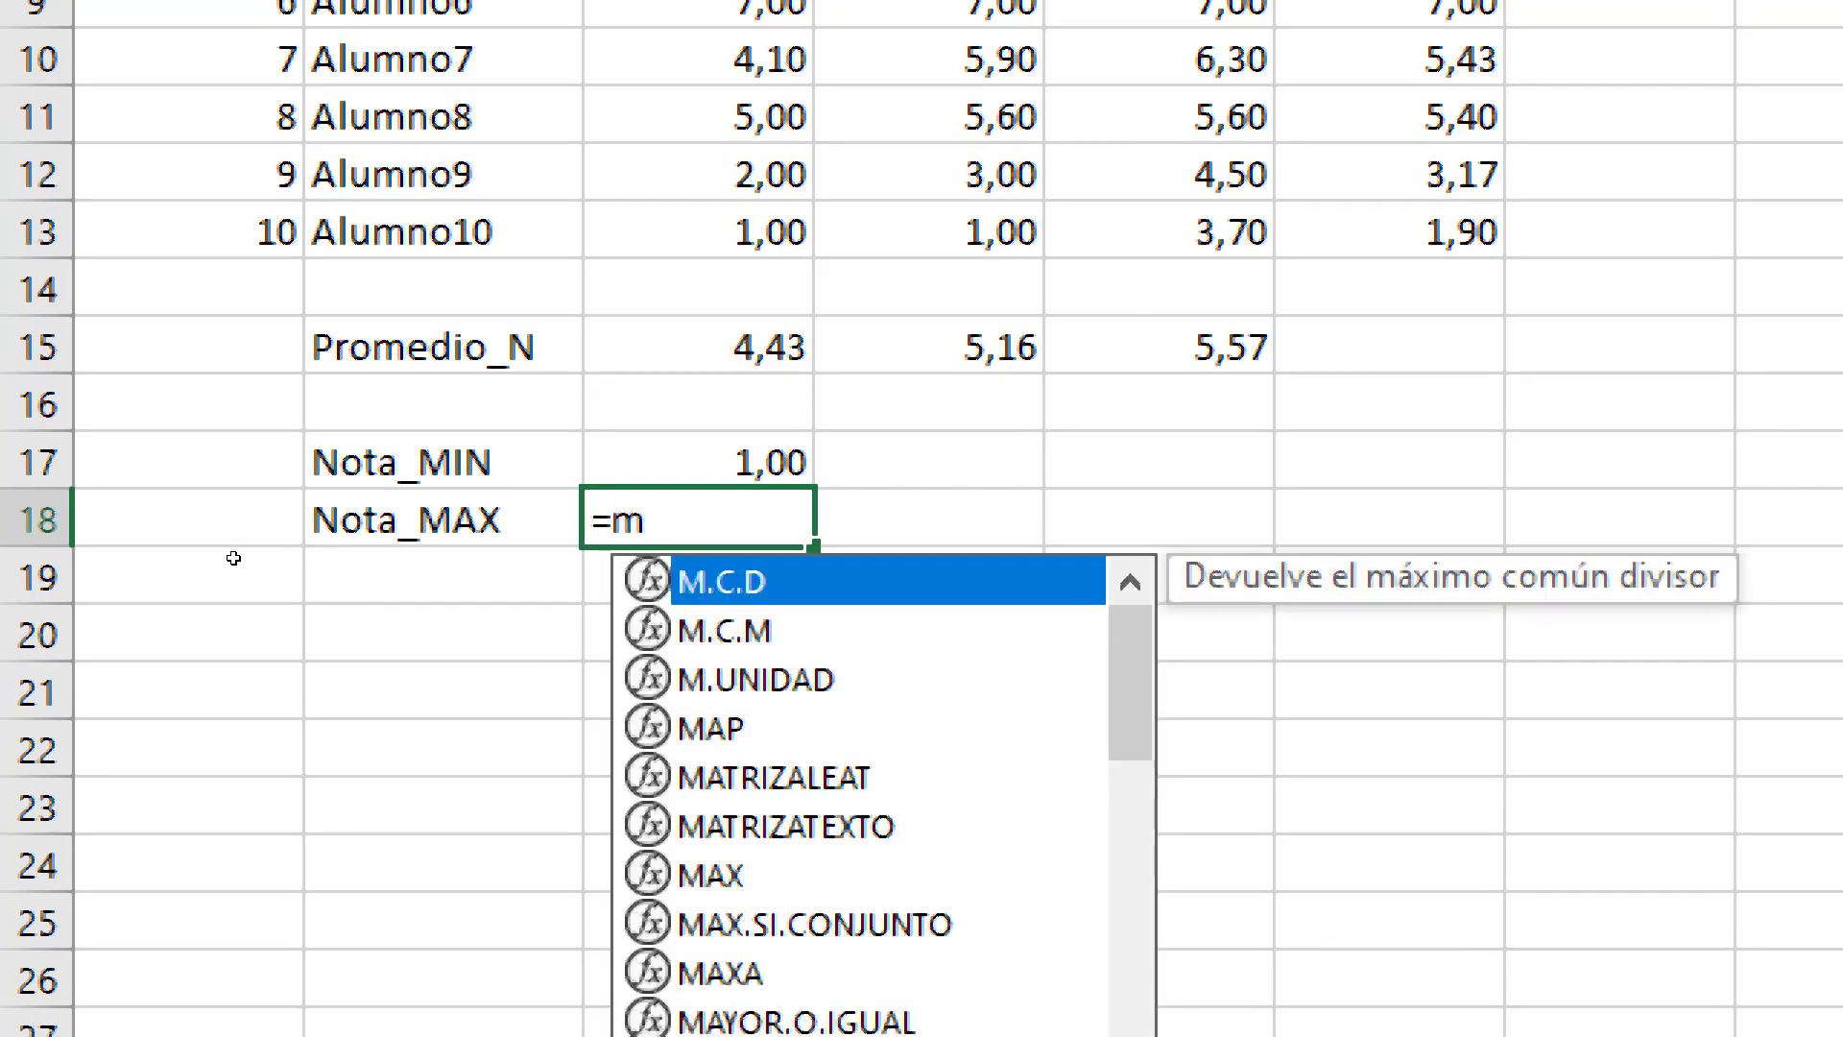
{"action": "type", "text": "ax"}
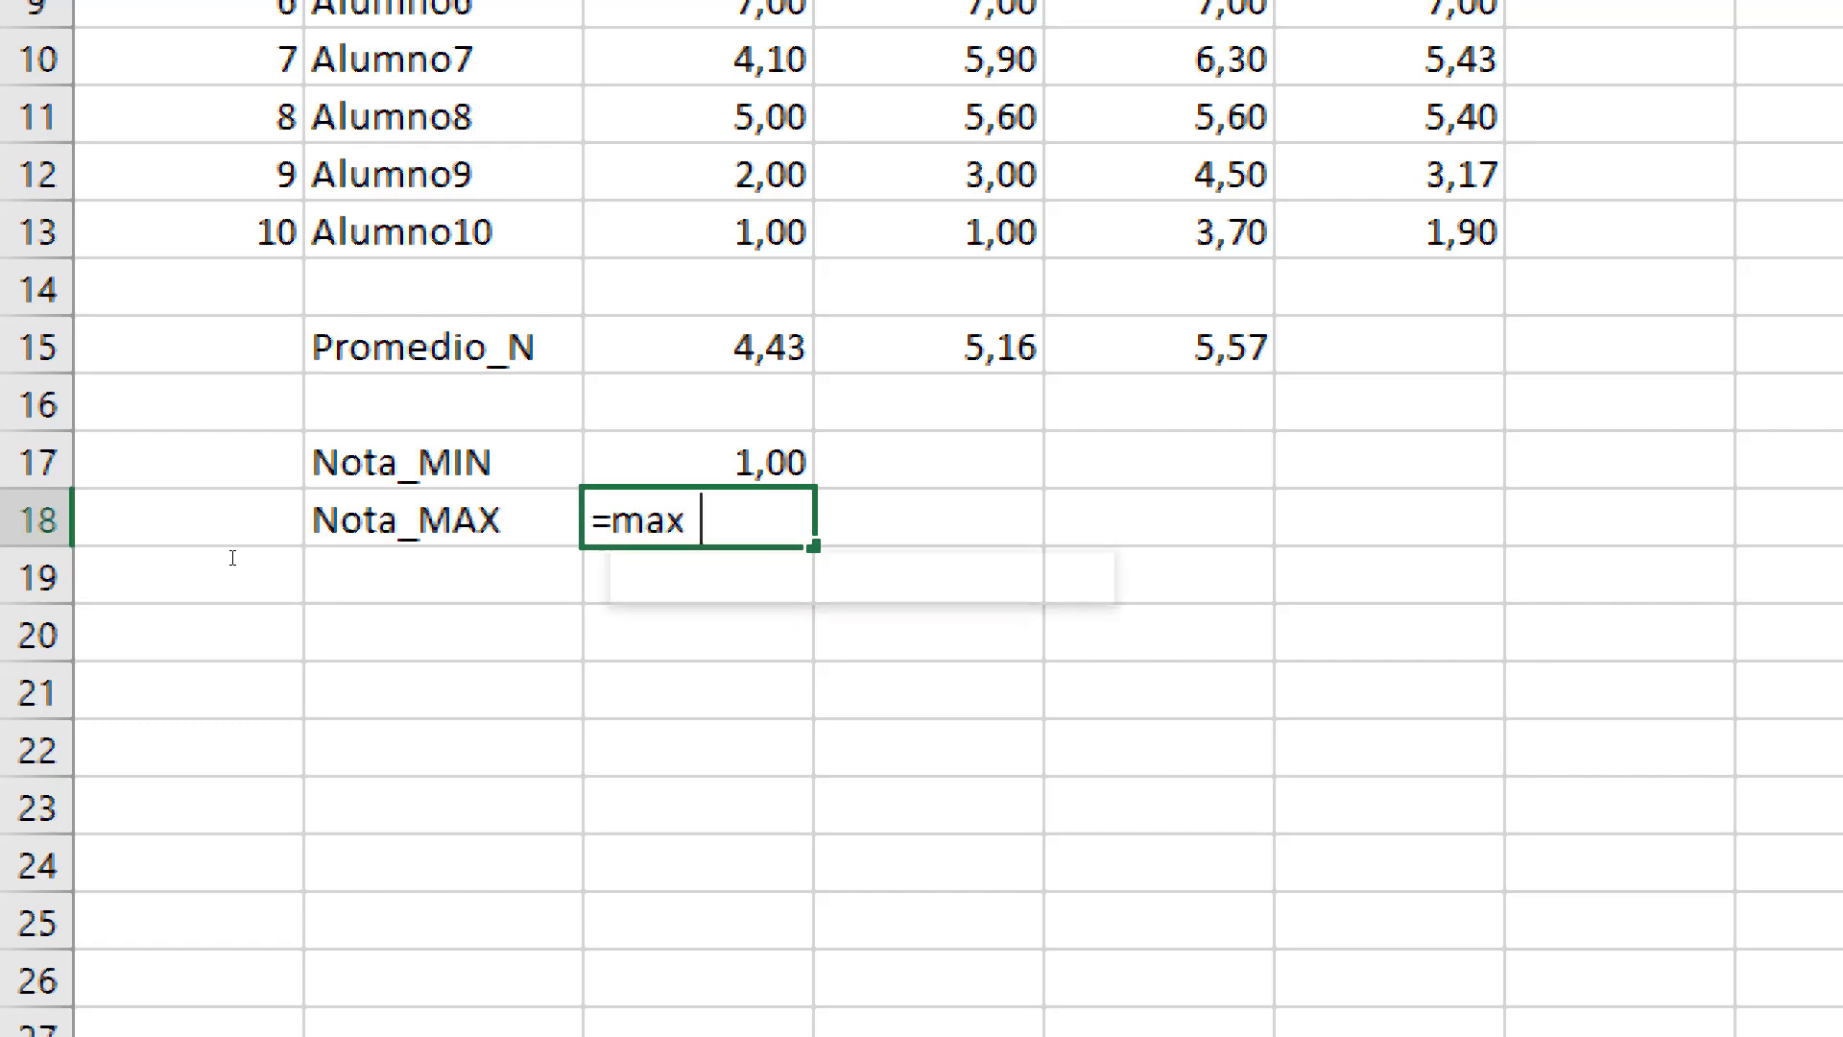
{"action": "key", "text": "BackSpace"}
{"action": "type", "text": "(c4"}
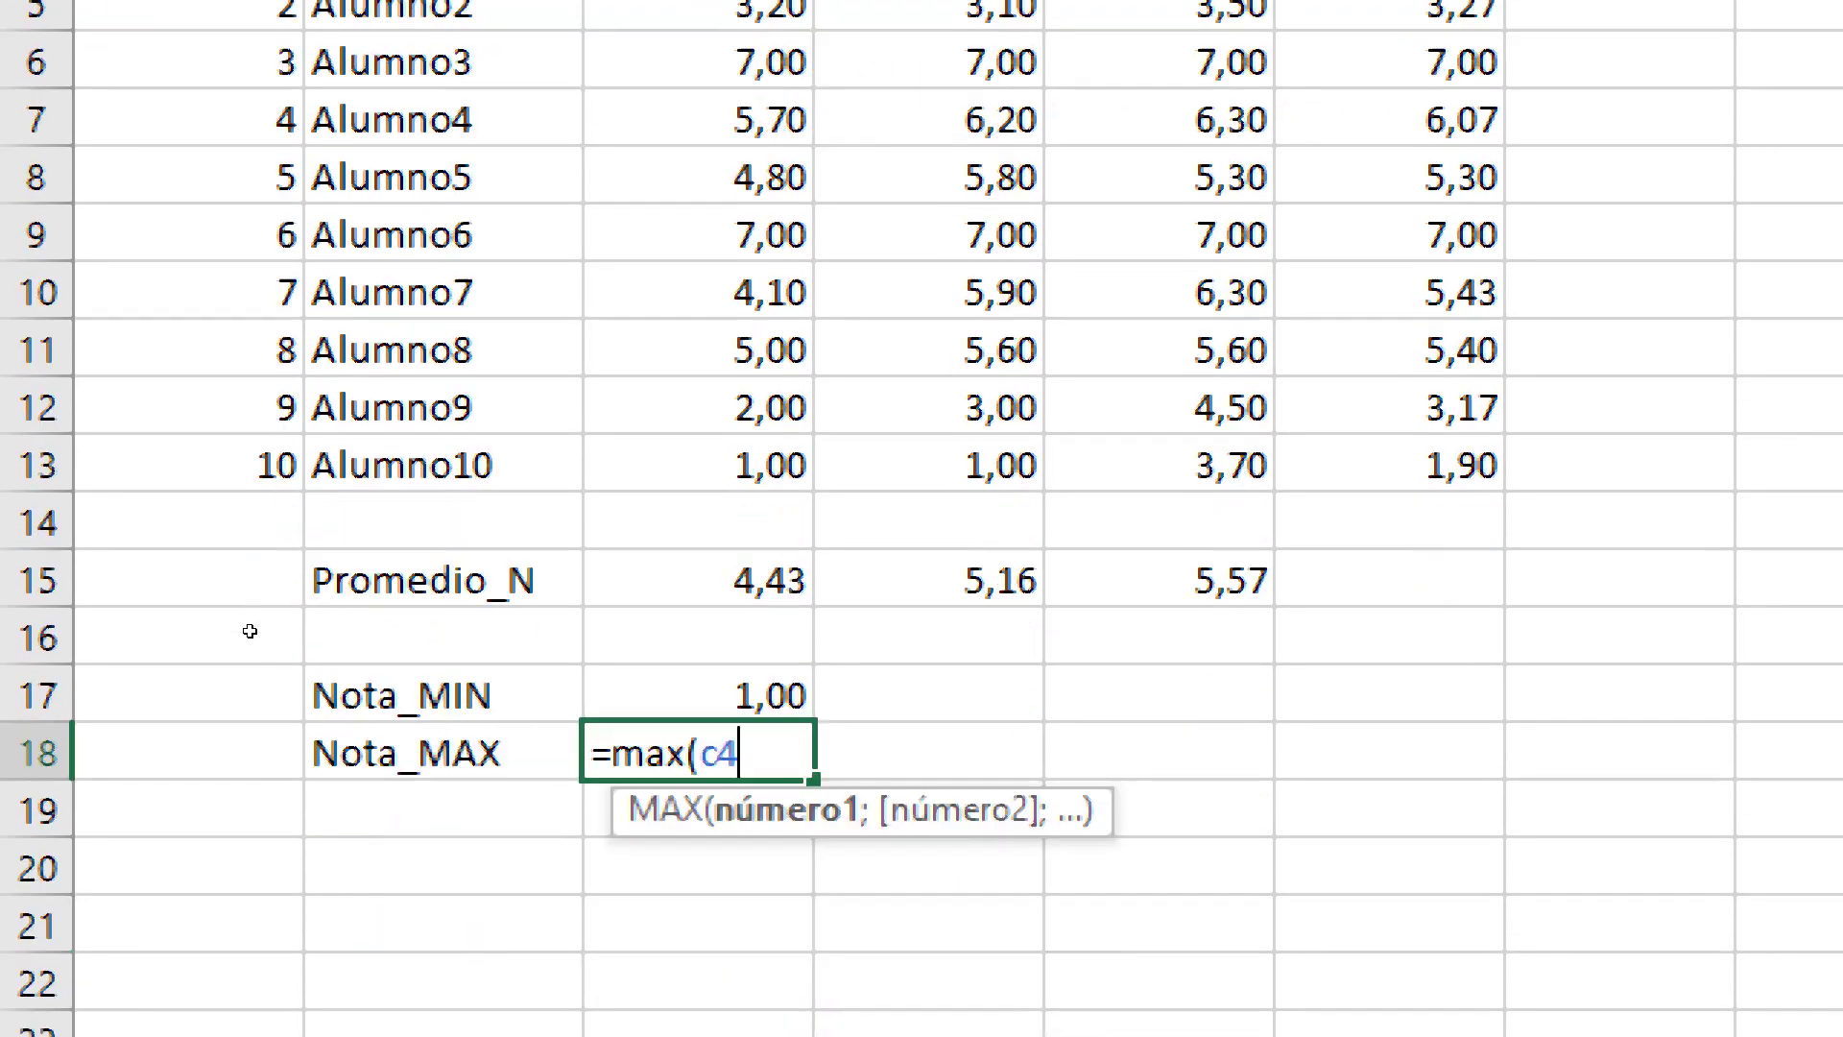
{"action": "type", "text": ":"}
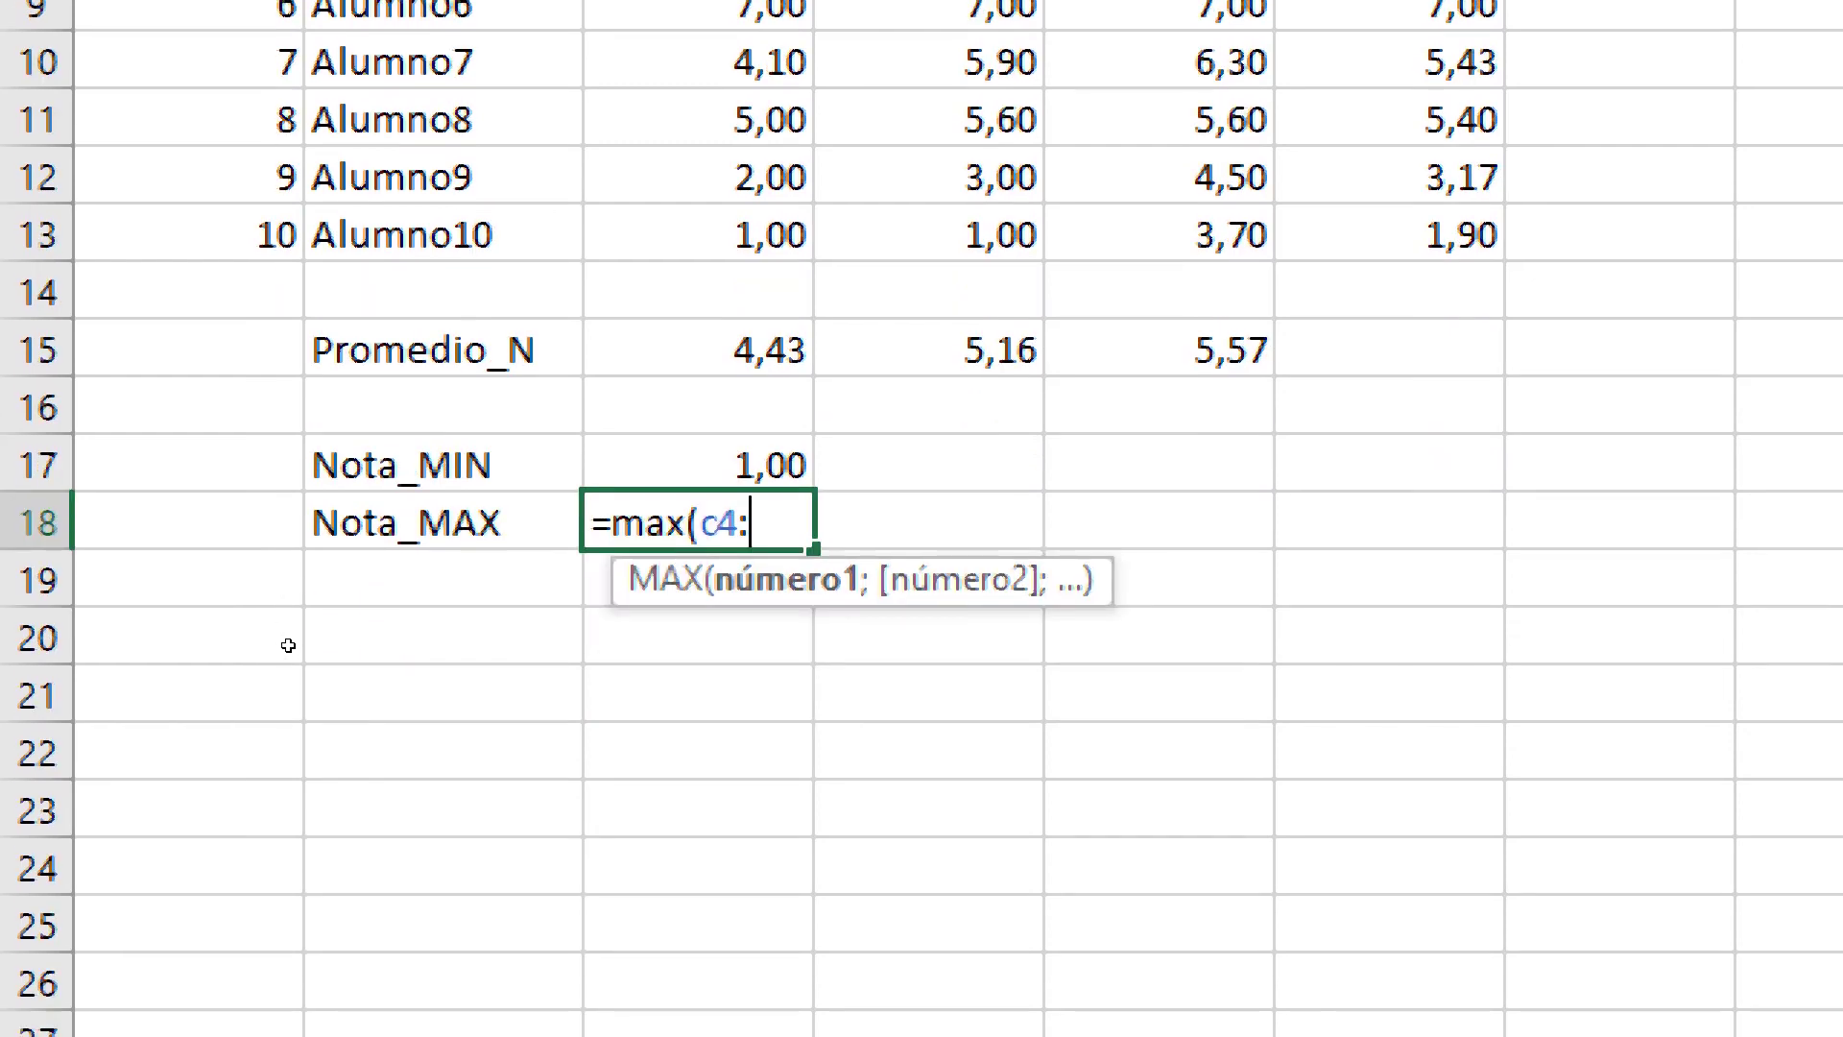
{"action": "type", "text": "c13"}
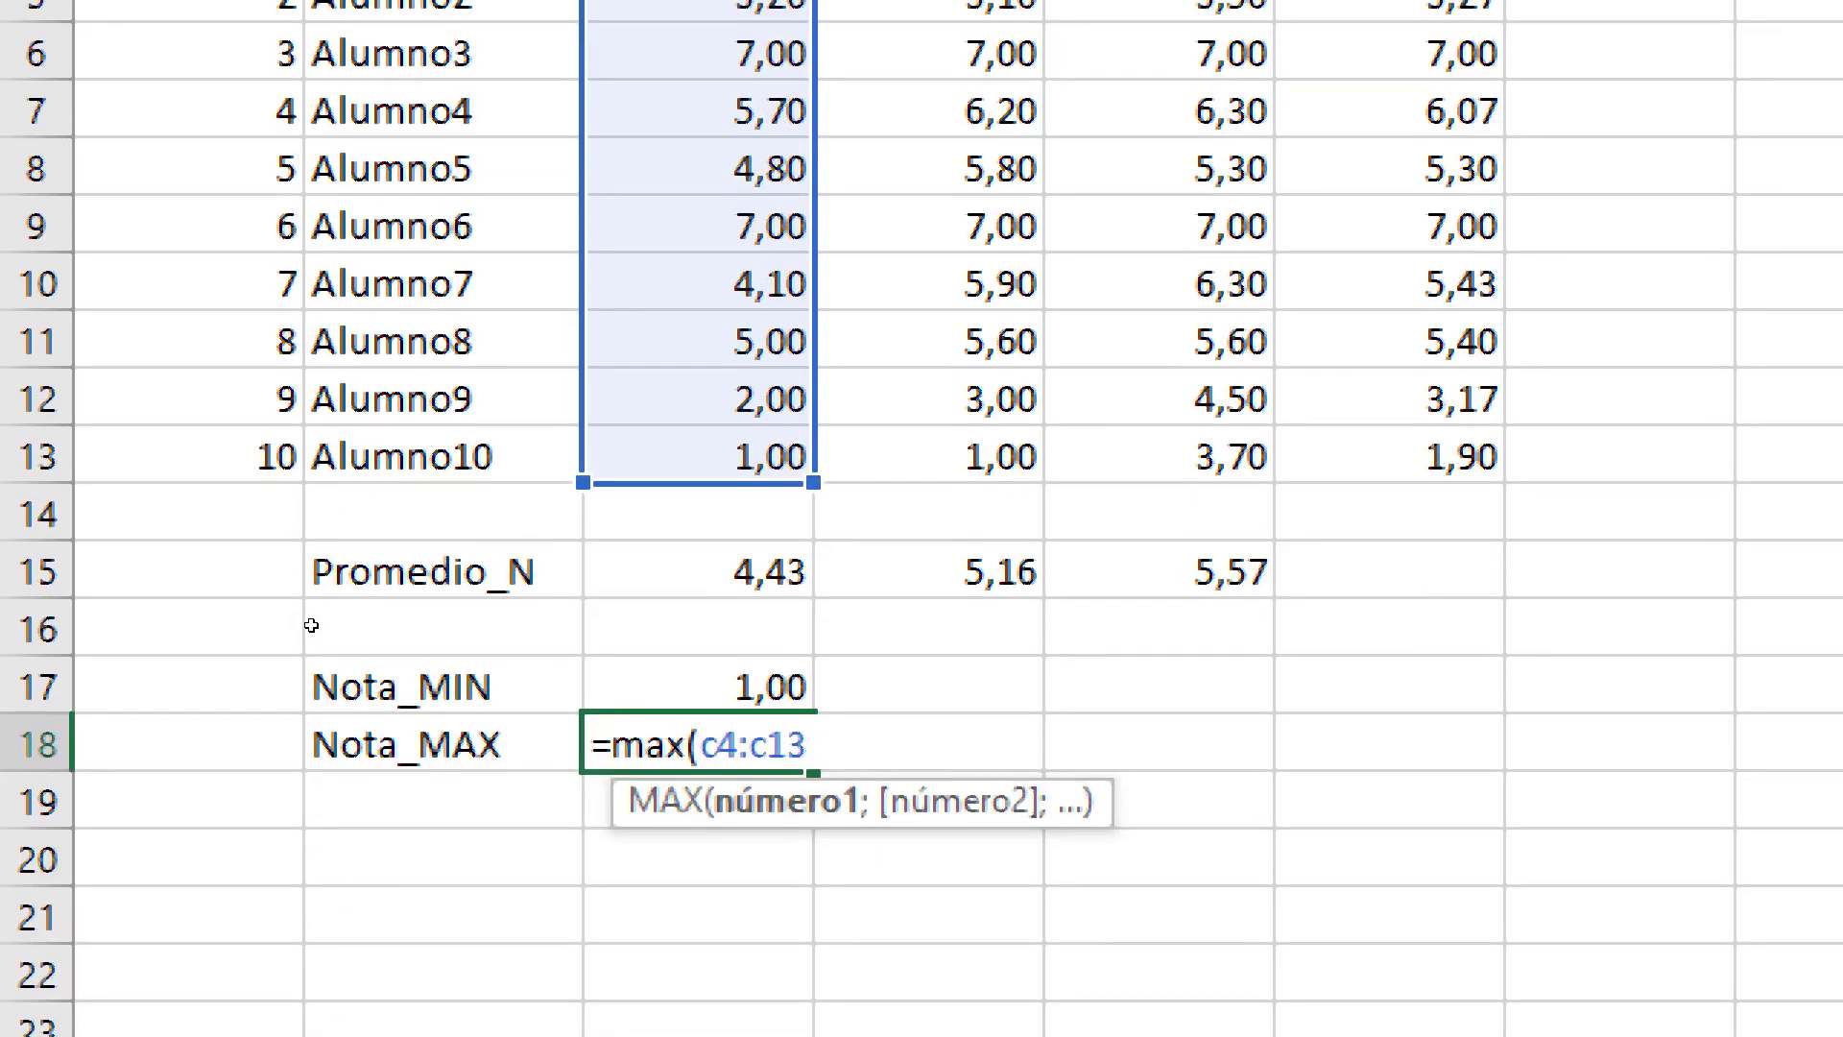
{"action": "key", "text": "Return"}
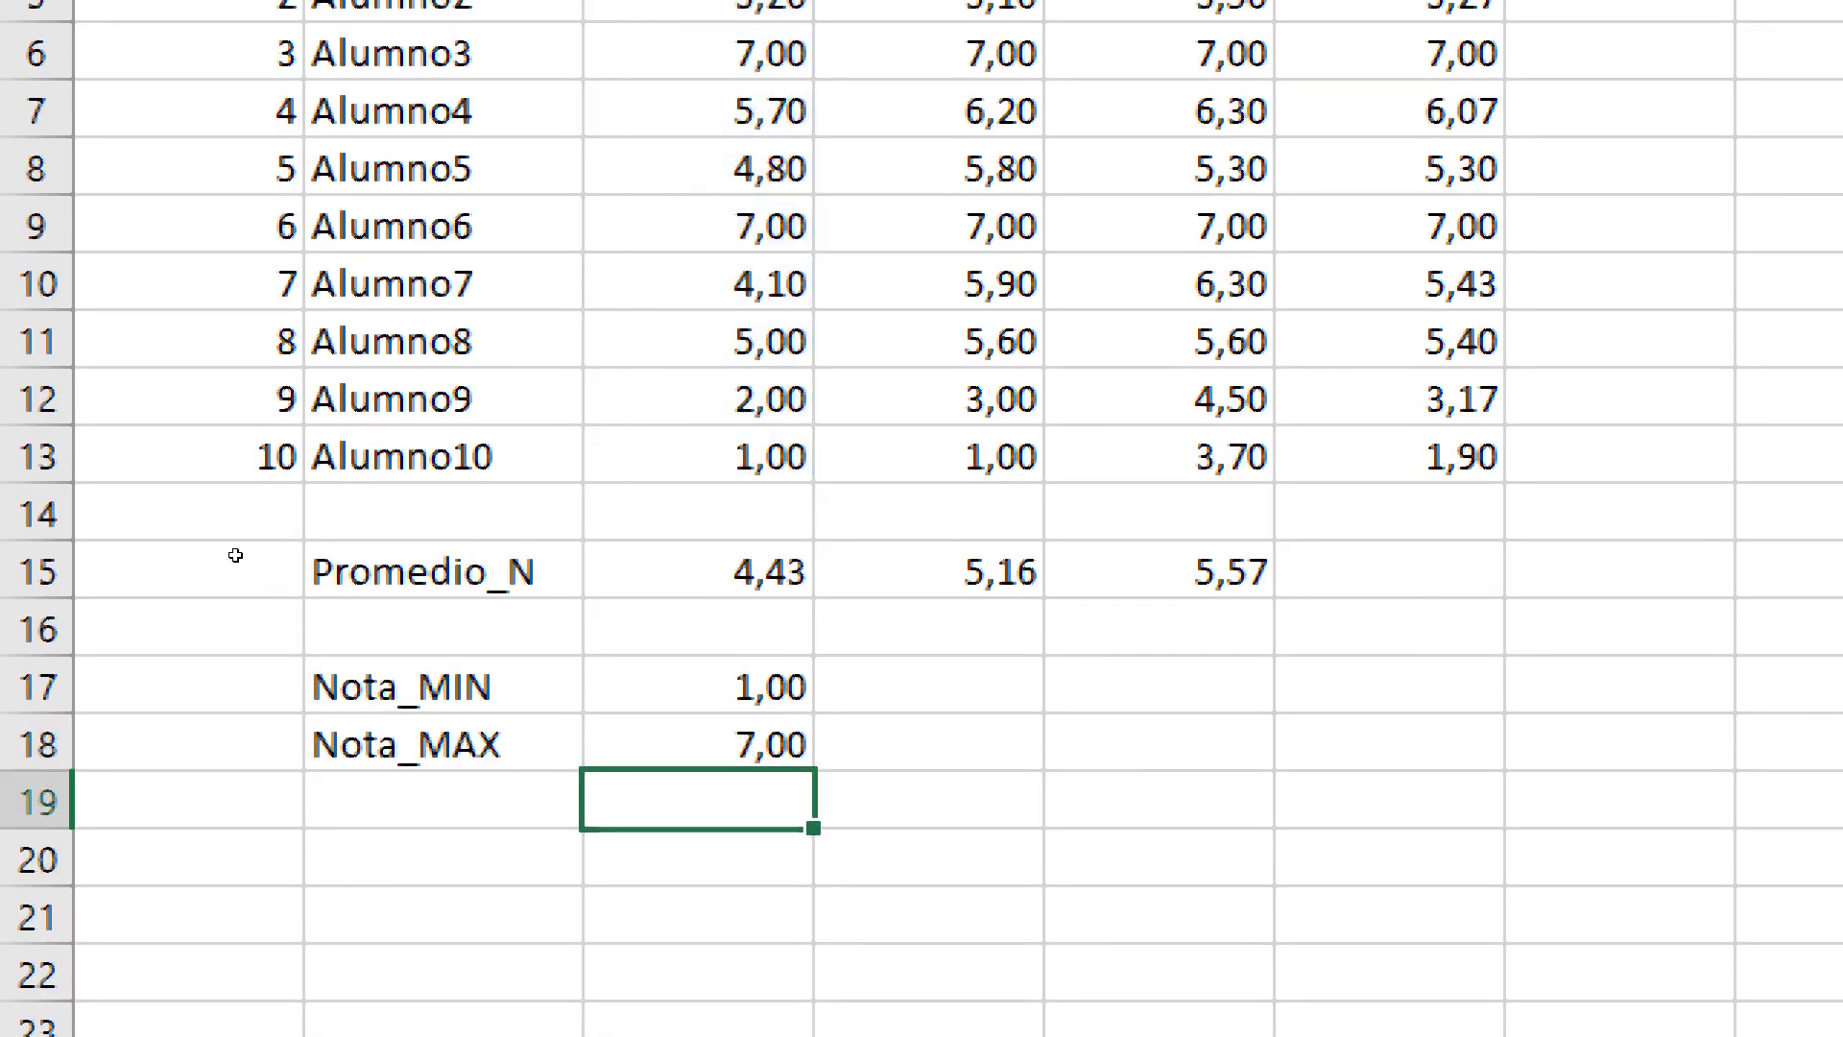
Fill the MIN and MAX formulas from C17:C18 across the Nota2 and Nota3 columns, through E18
{"action": "key", "text": "Up"}
{"action": "key", "text": "Up"}
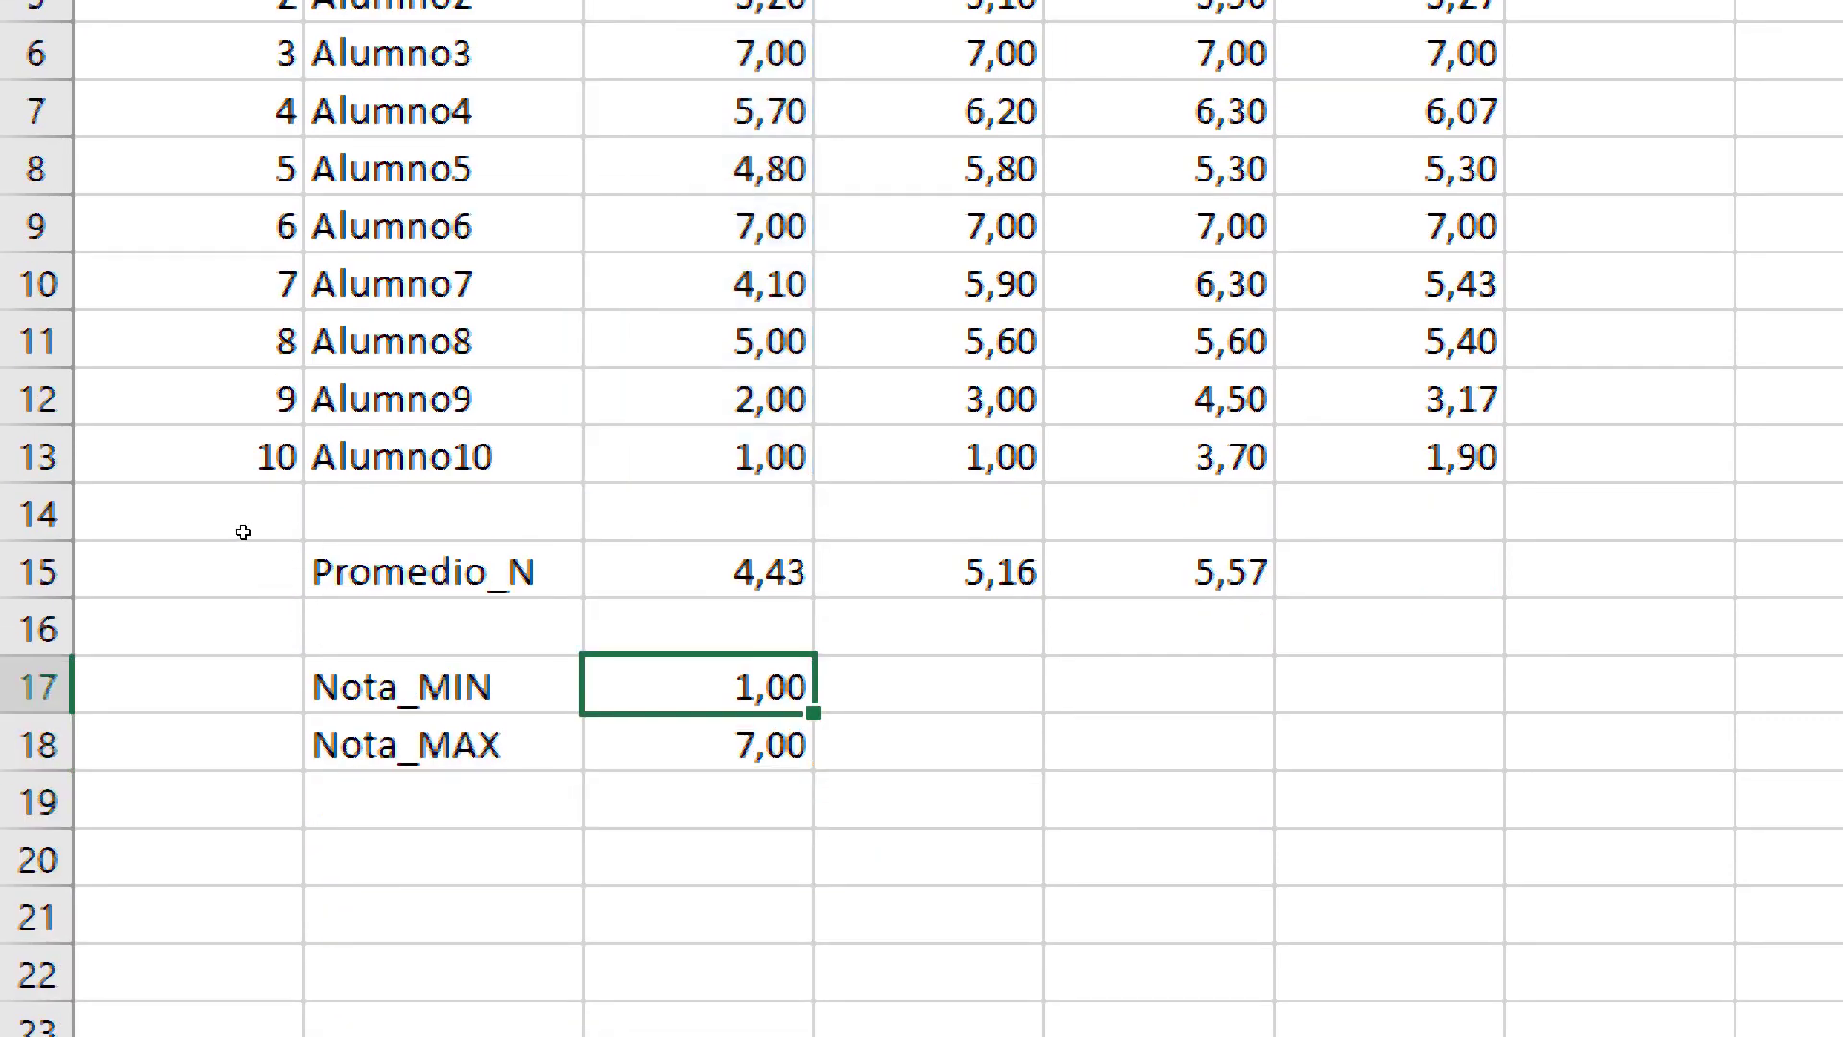
{"action": "key", "text": "shift+Down"}
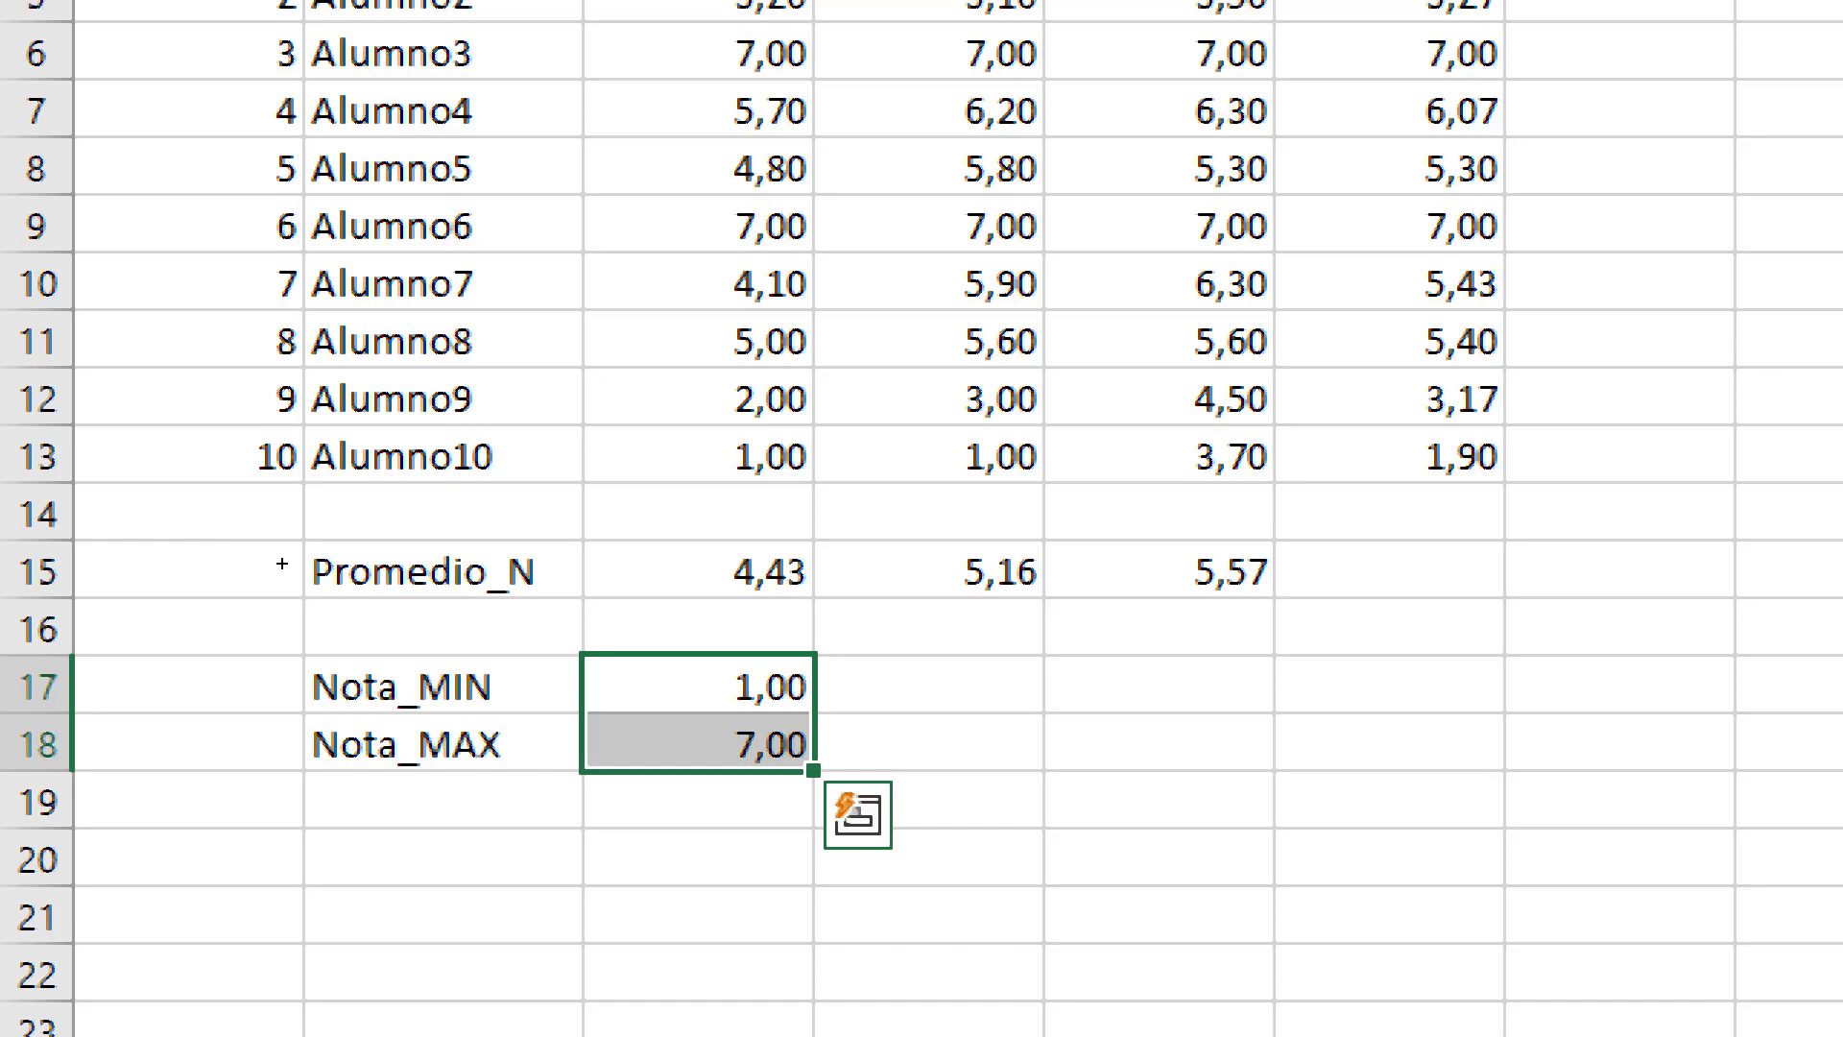
{"action": "key", "text": "shift+Right"}
{"action": "key", "text": "shift+Right"}
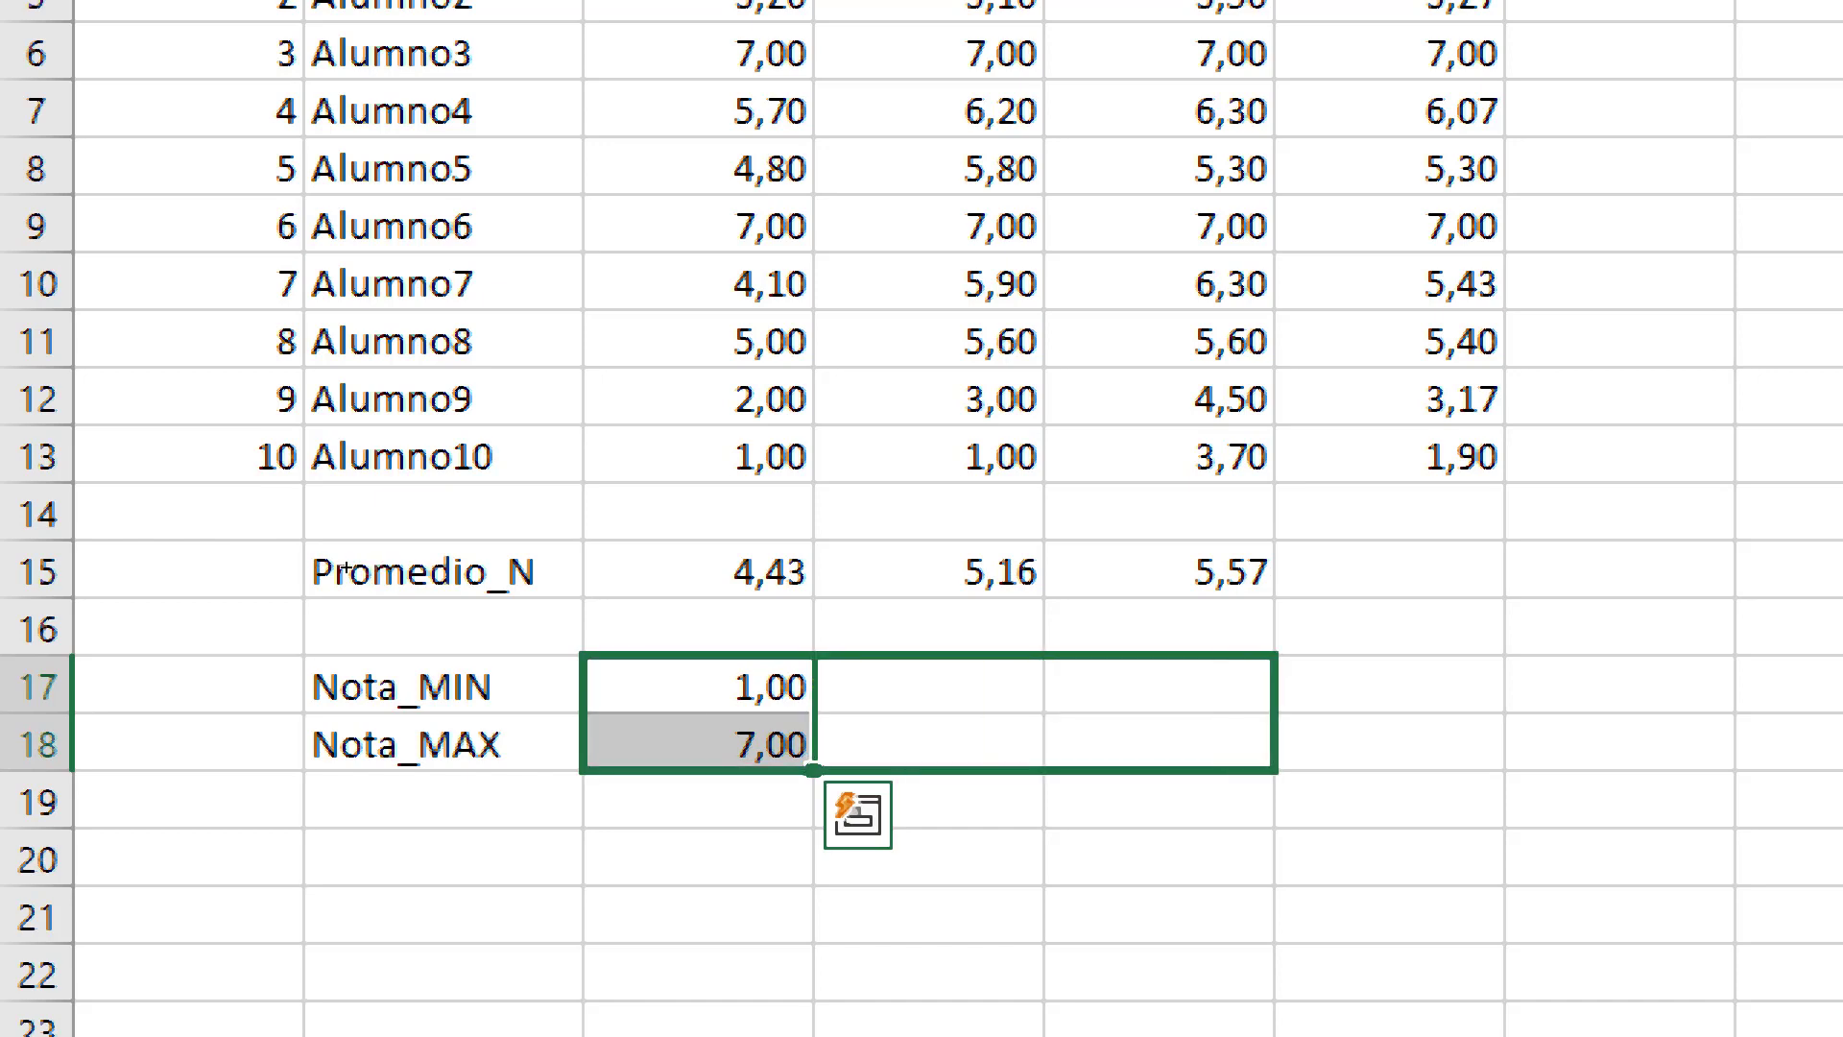
{"action": "key", "text": "shift+Left"}
{"action": "key", "text": "shift+Left"}
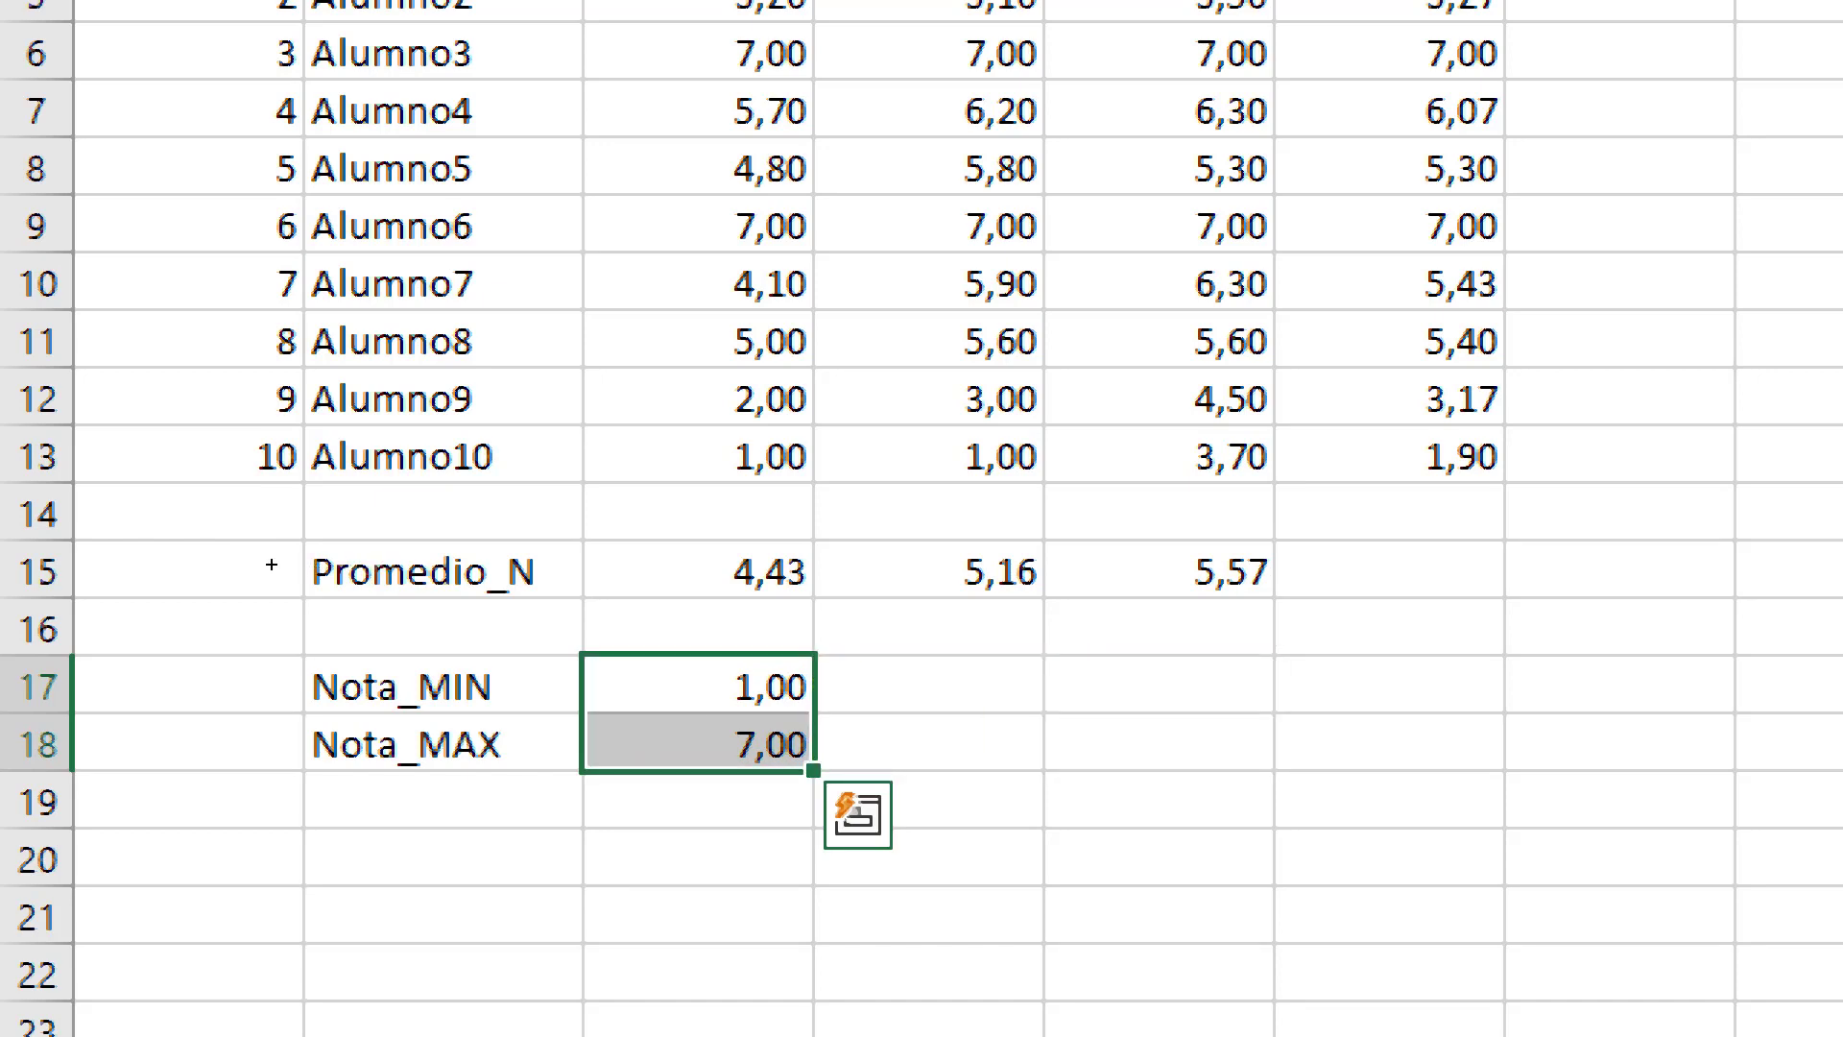
{"action": "key", "text": "shift+Right"}
{"action": "key", "text": "shift+Right"}
{"action": "key", "text": "ctrl+r"}
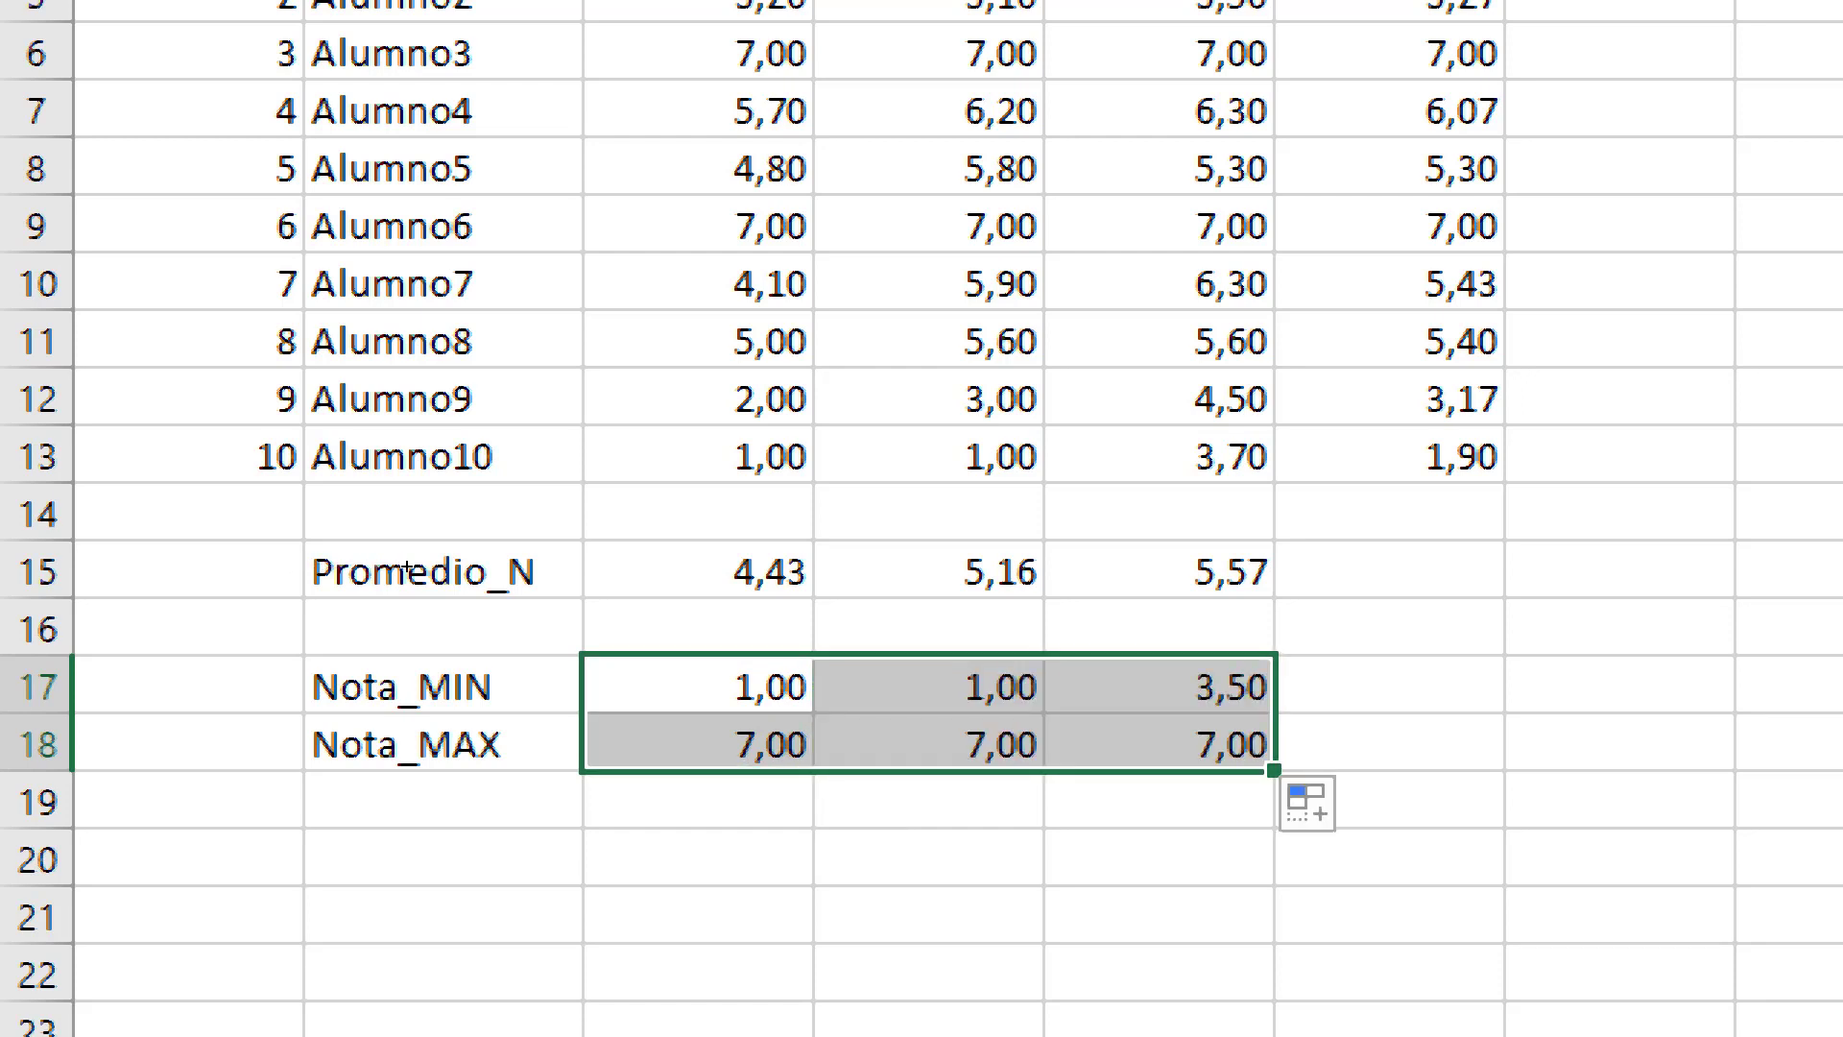
{"action": "key", "text": "ctrl+End"}
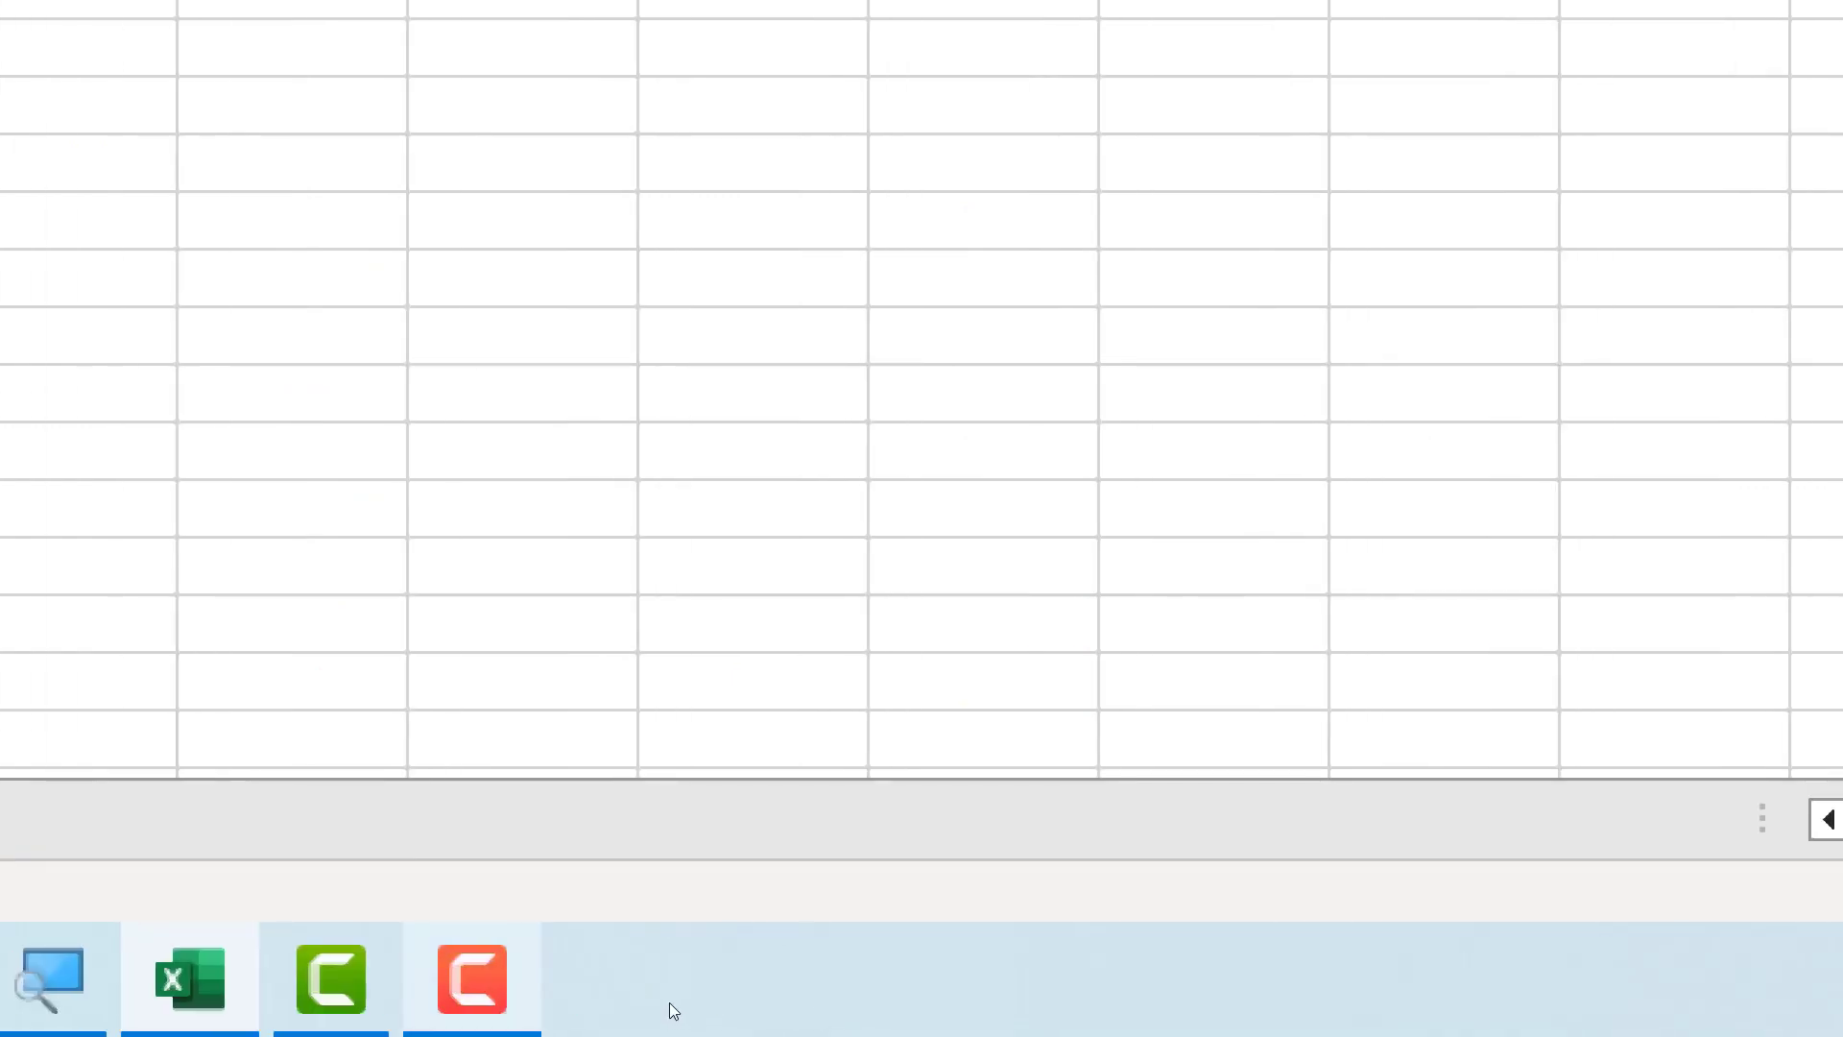
{"action": "left_click", "coordinate": [473, 979]}
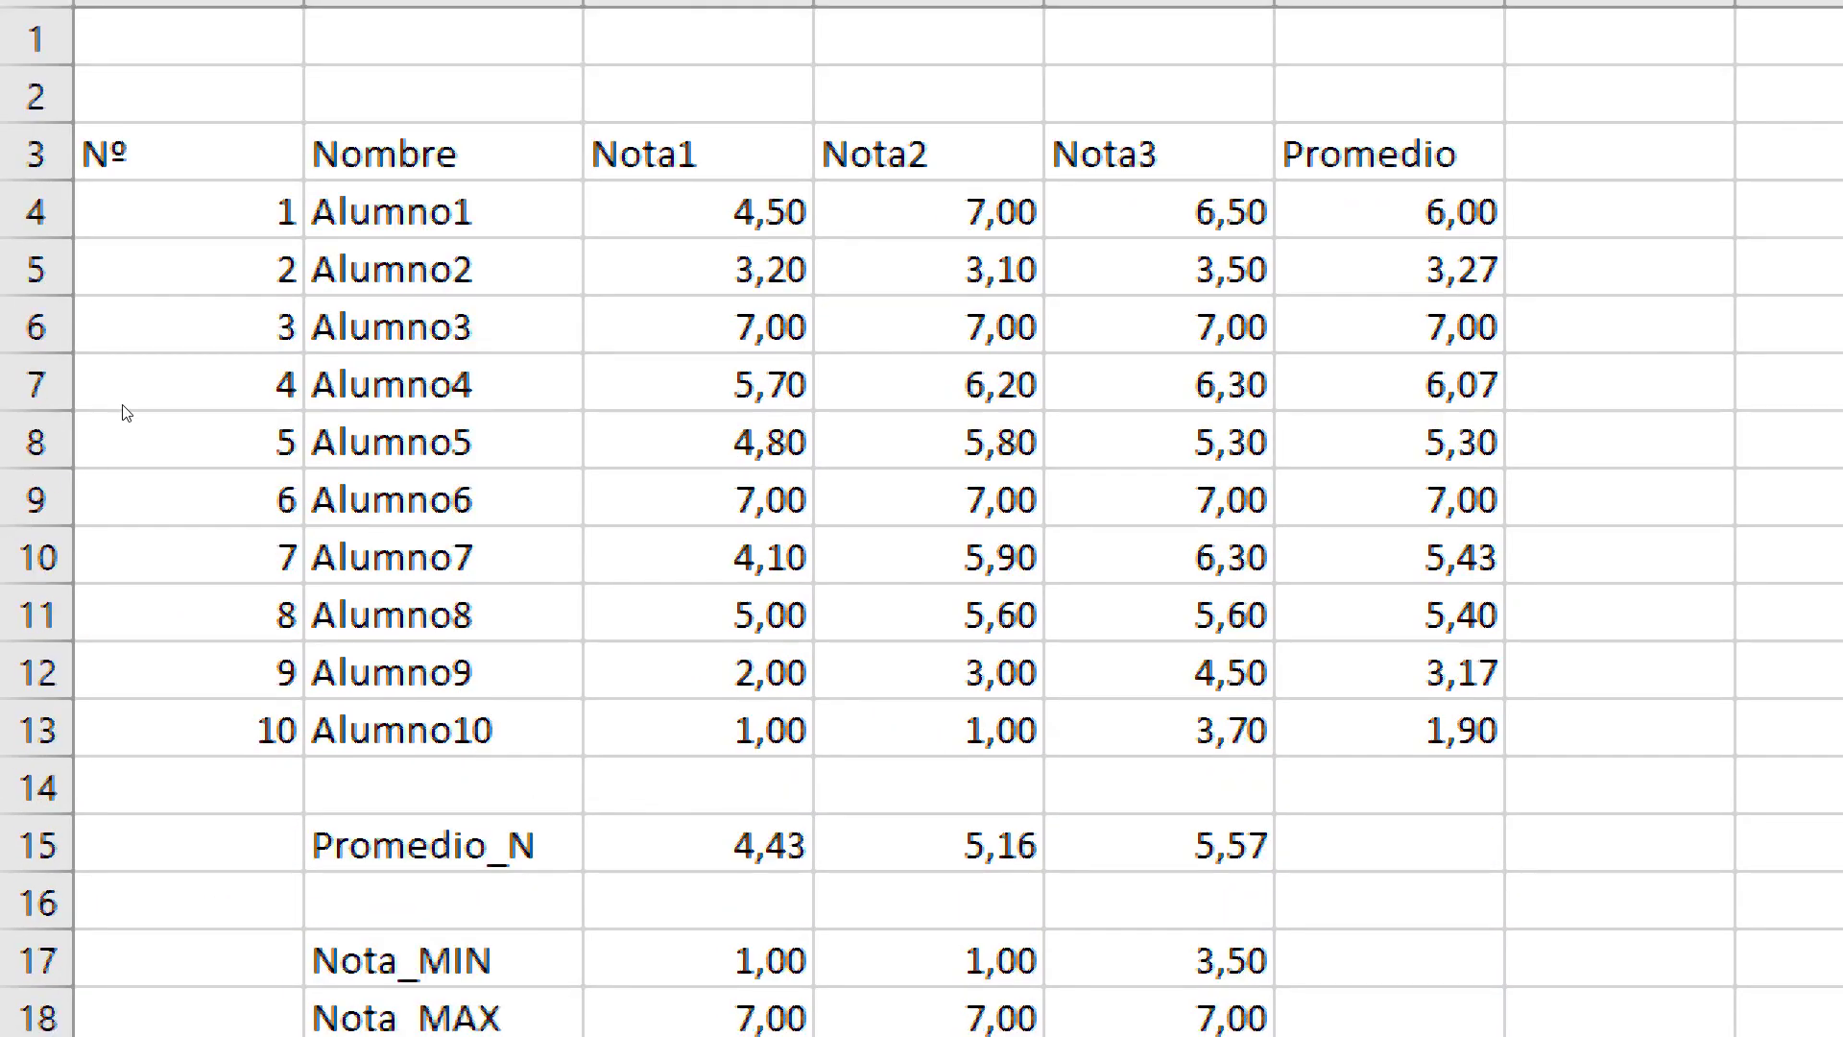
Set Alumno1's Nota1 mark in C4 to 3,5 and check the student's average in F4
{"action": "left_click", "coordinate": [239, 282]}
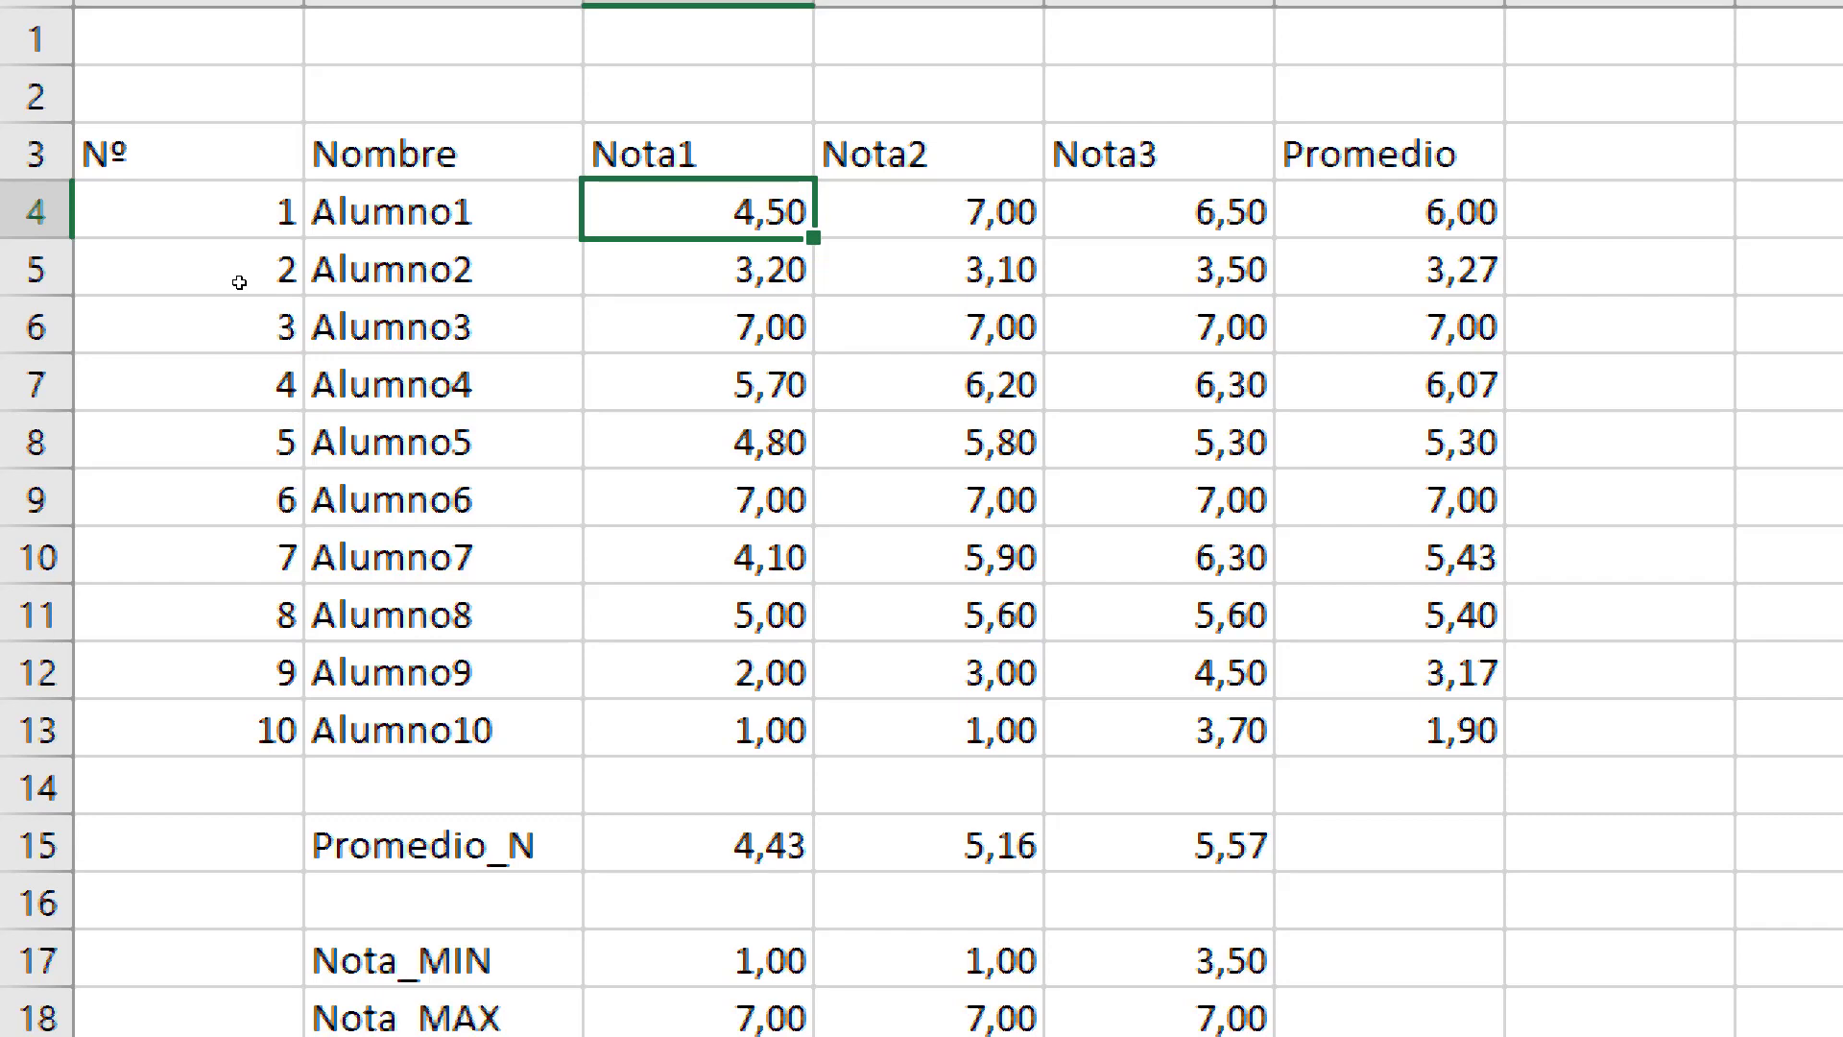
{"action": "type", "text": "3,5"}
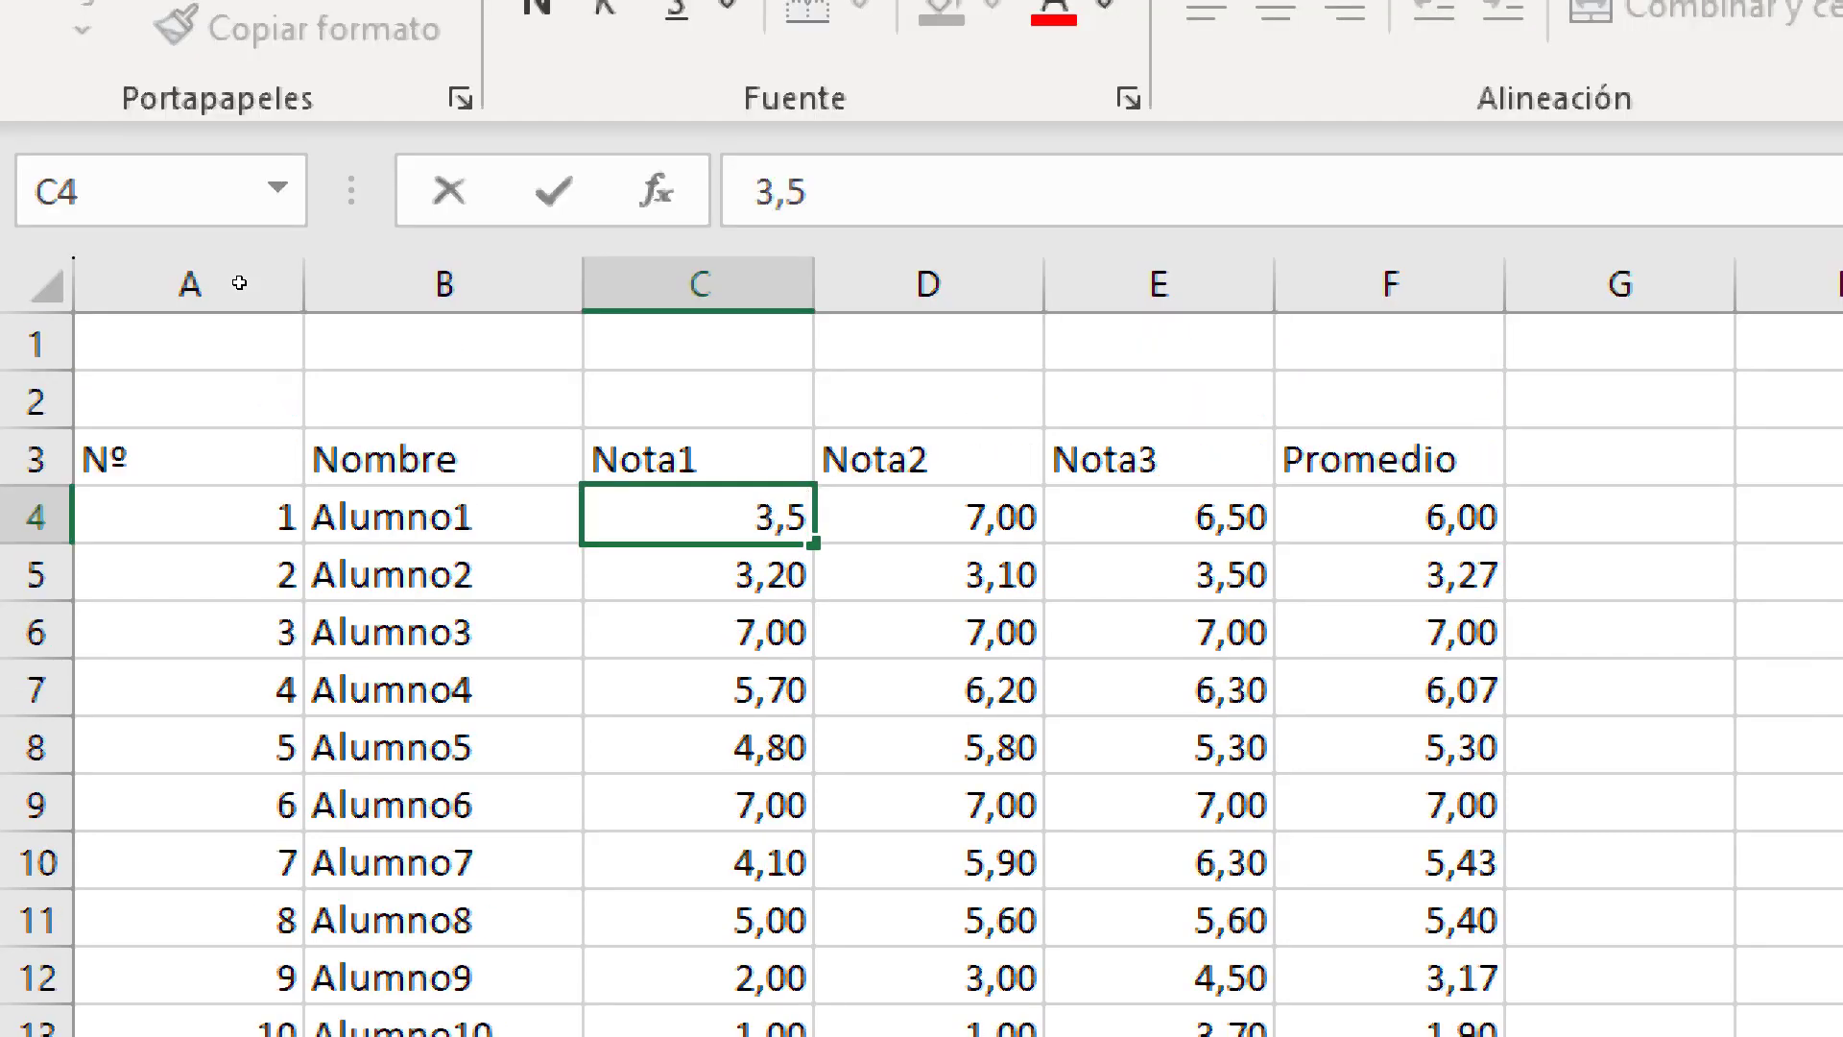
{"action": "key", "text": "Return"}
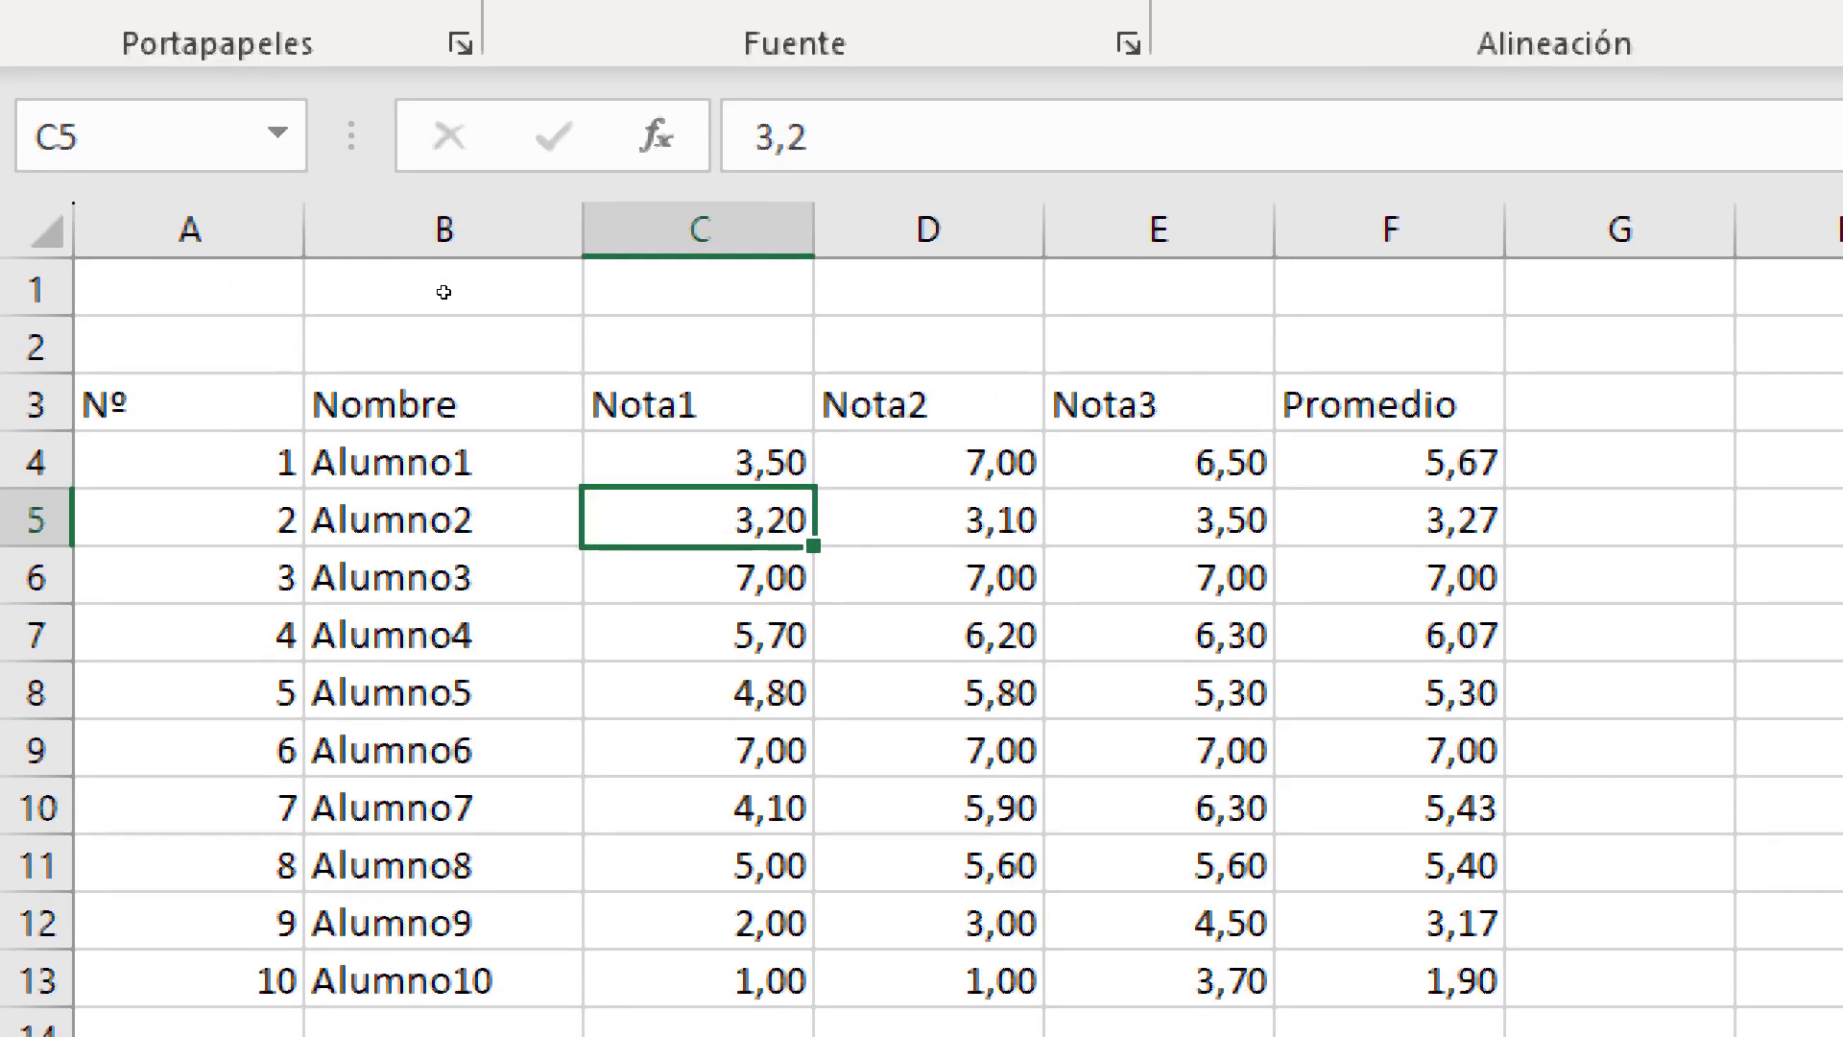
{"action": "key", "text": "Up"}
{"action": "key", "text": "Right"}
{"action": "key", "text": "Right"}
{"action": "key", "text": "Right"}
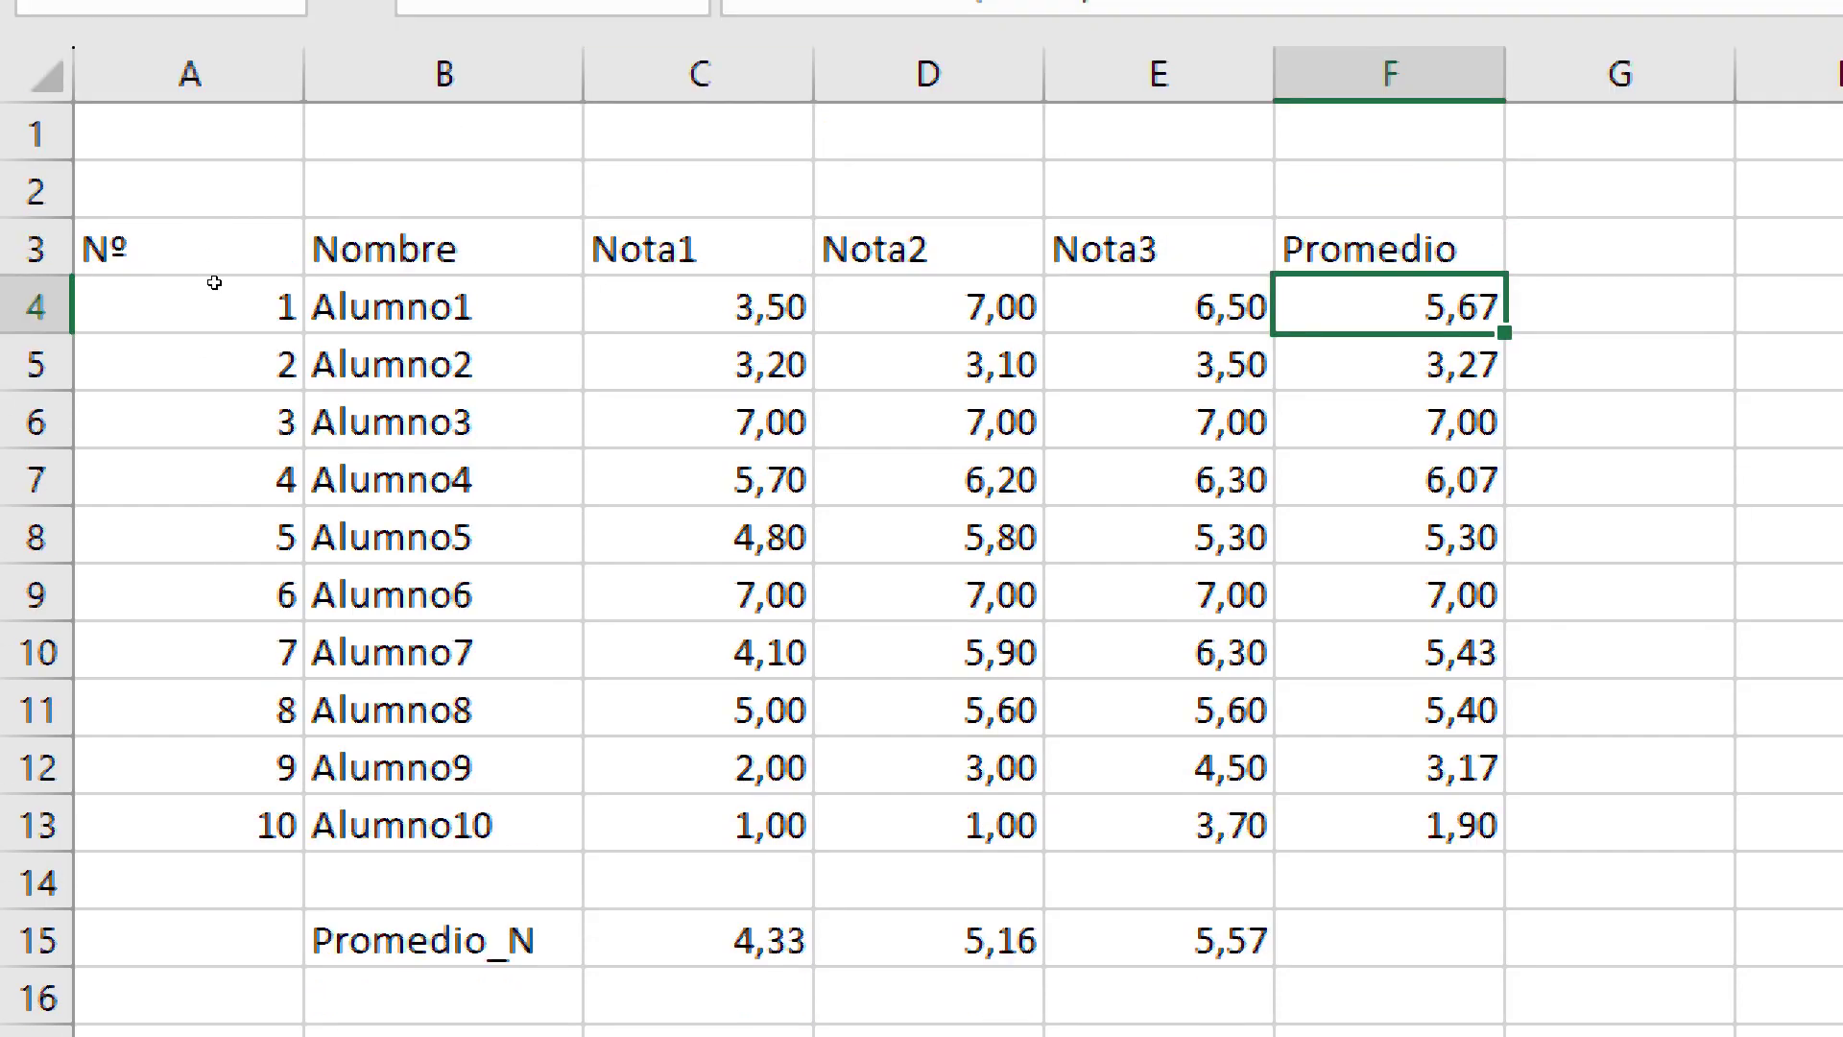
Set Alumno2's Nota1 mark in C5 to 7
{"action": "left_click", "coordinate": [645, 362]}
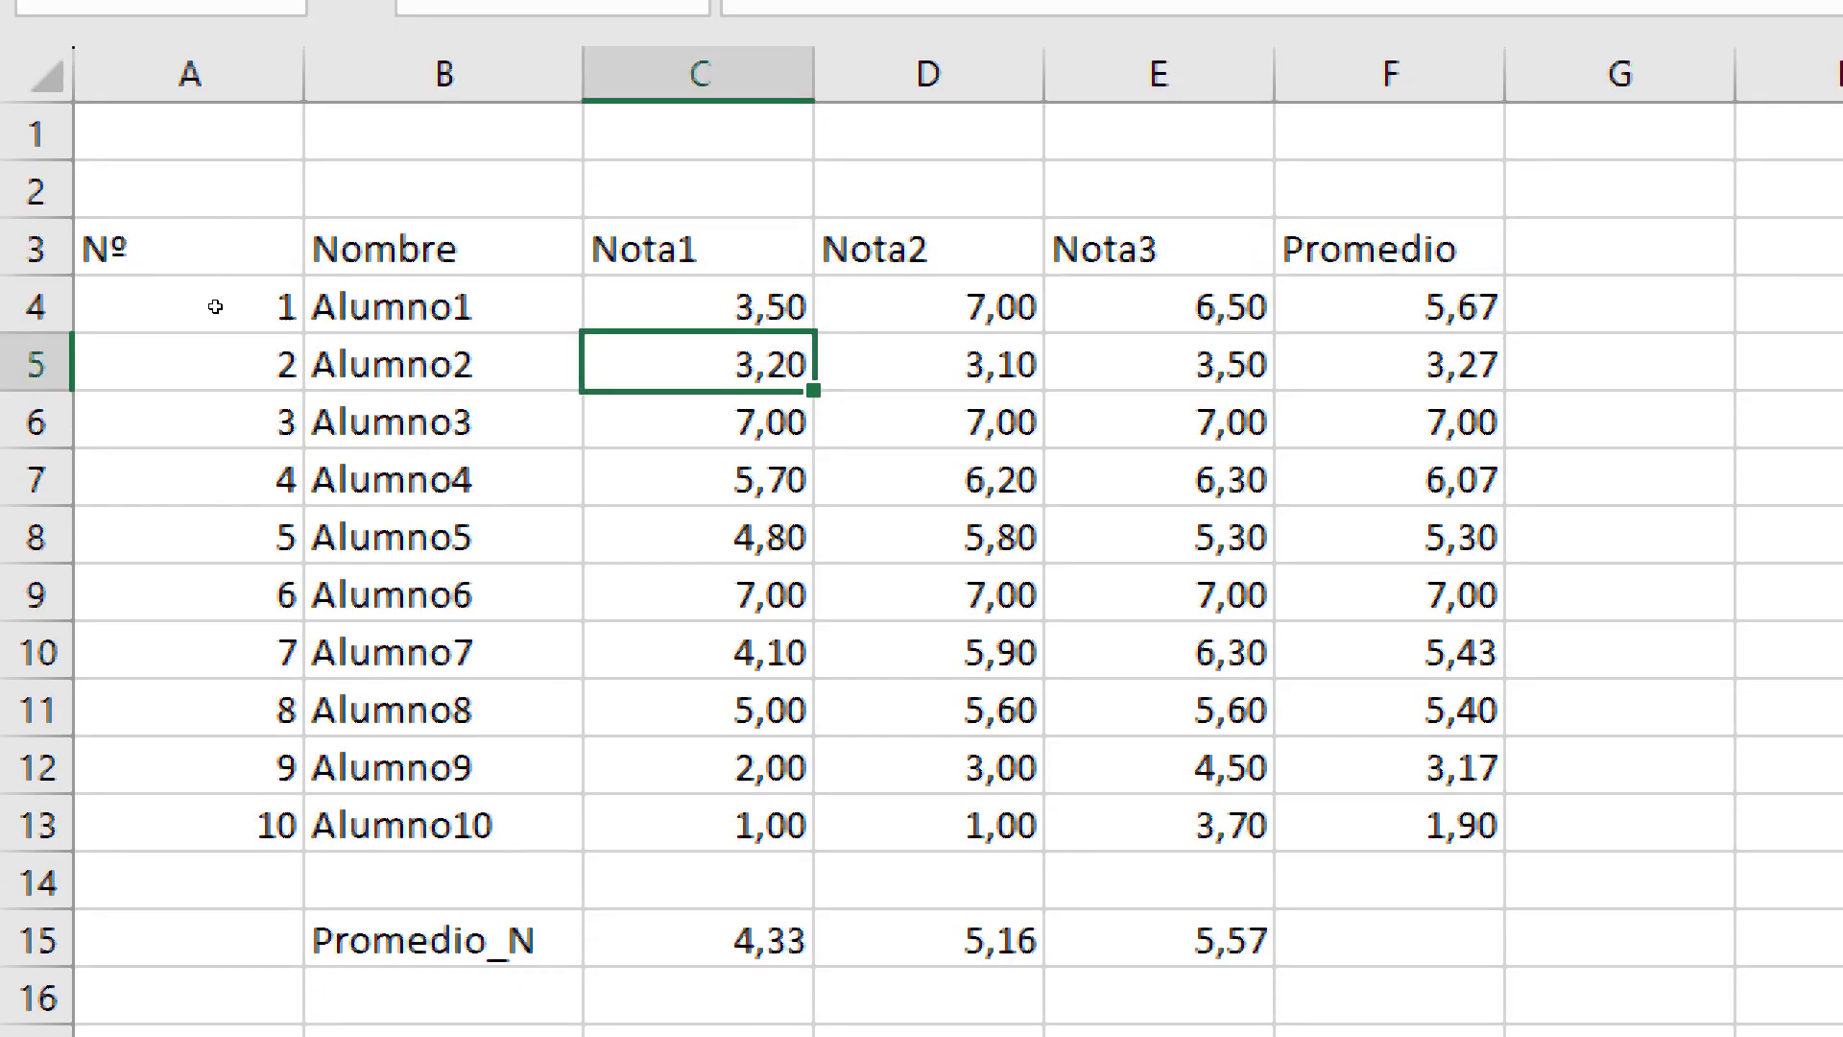
{"action": "type", "text": "7"}
{"action": "key", "text": "Return"}
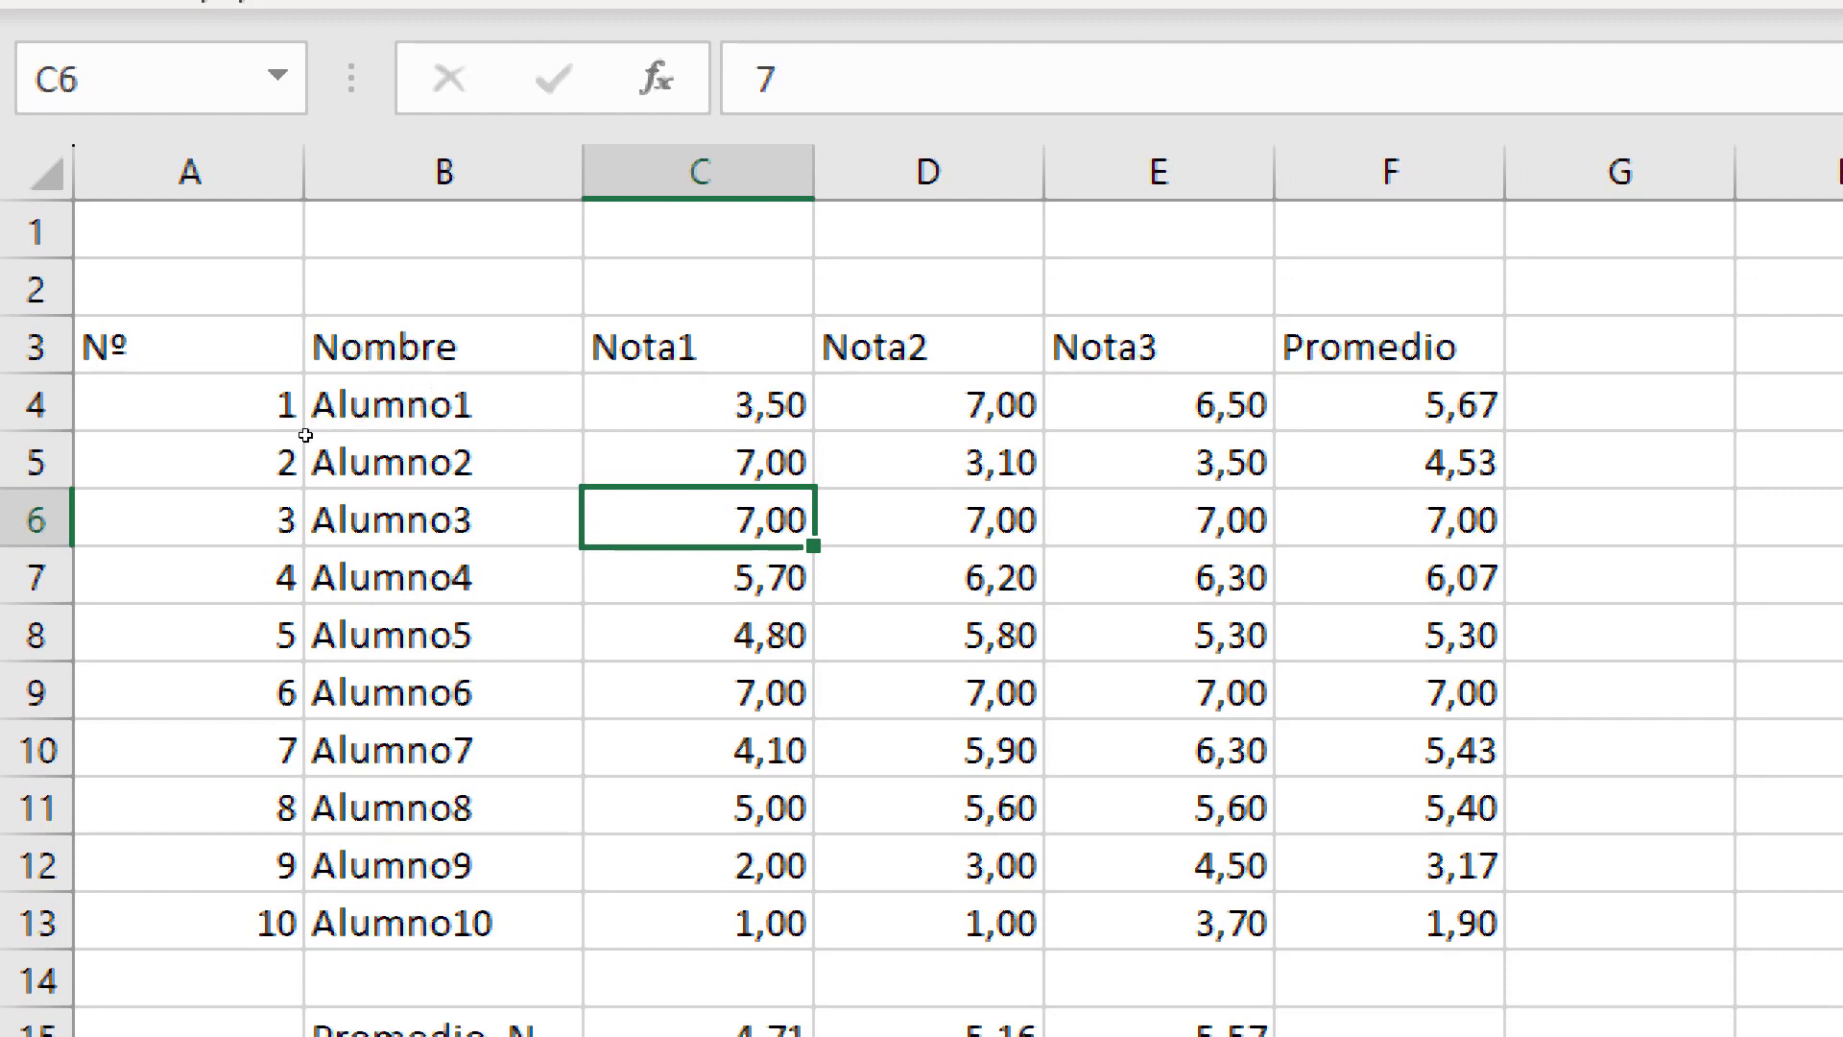
Set Alumno9's Nota1 mark in C12 to 2,5
{"action": "key", "text": "Down"}
{"action": "key", "text": "Down"}
{"action": "key", "text": "Down"}
{"action": "key", "text": "Down"}
{"action": "key", "text": "Down"}
{"action": "key", "text": "Down"}
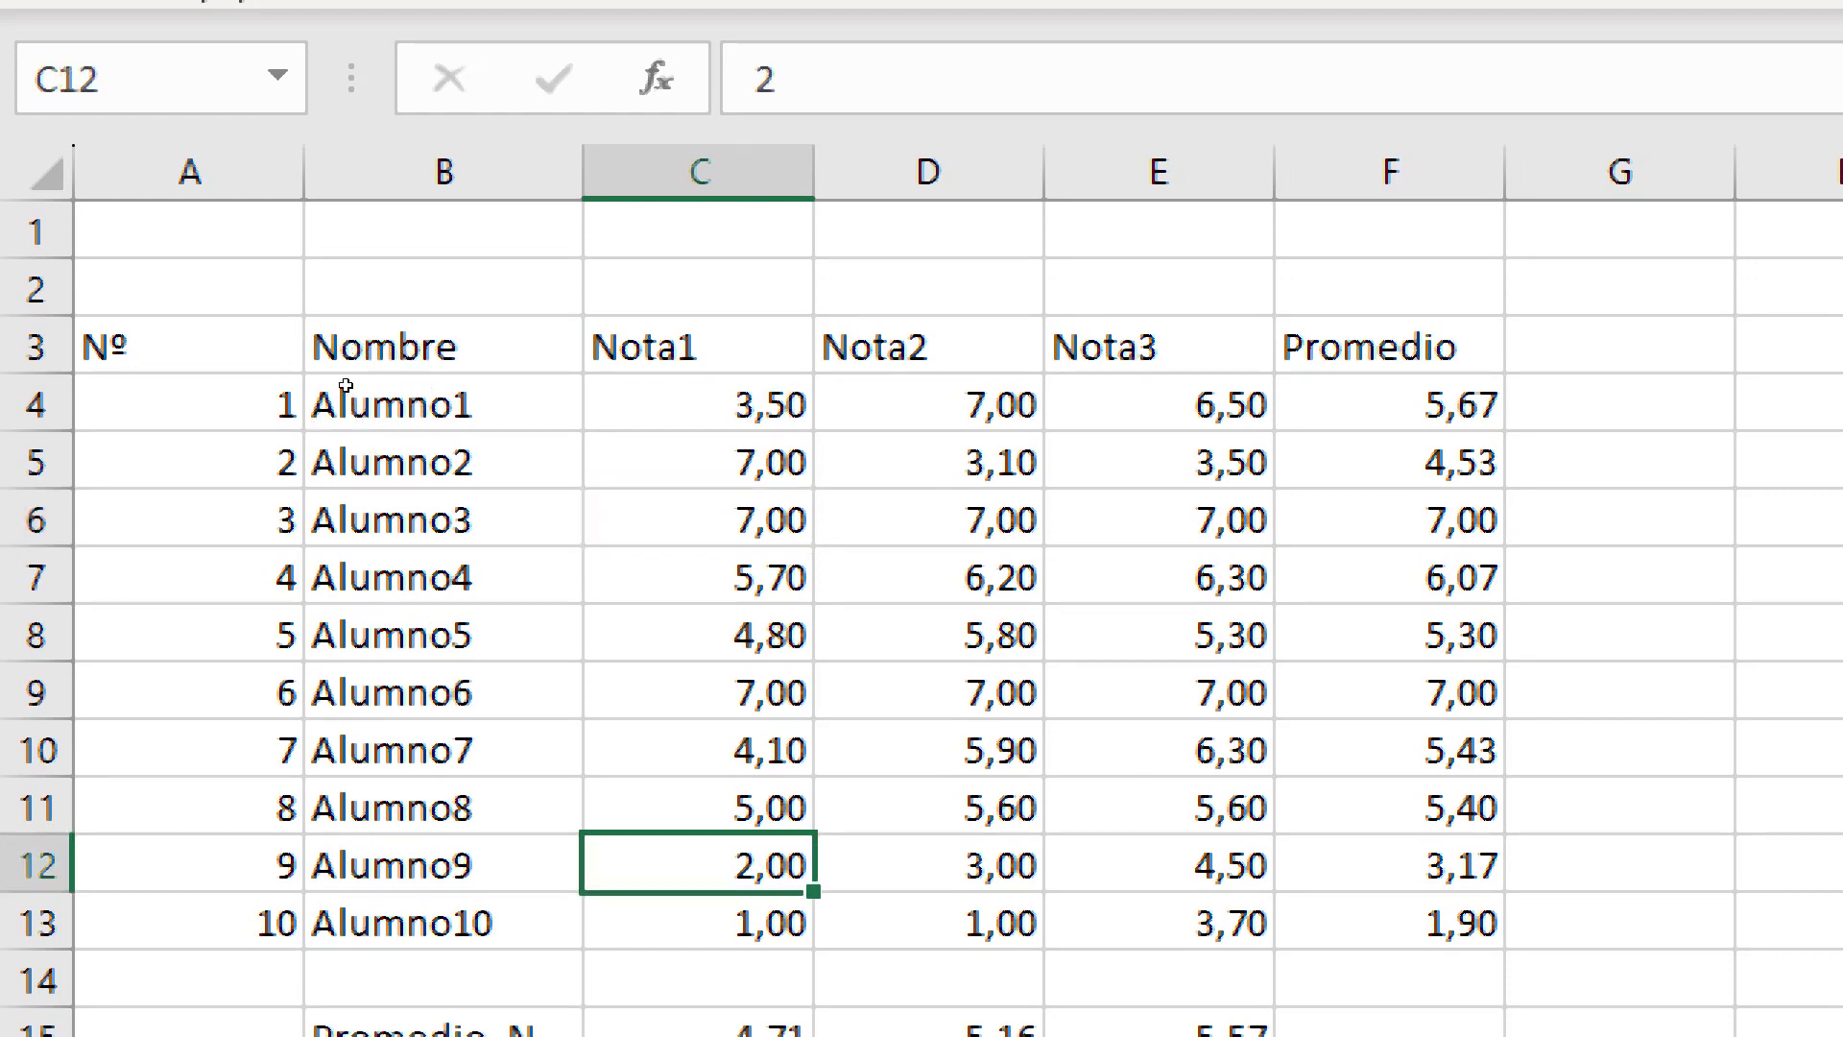
{"action": "type", "text": "2,"}
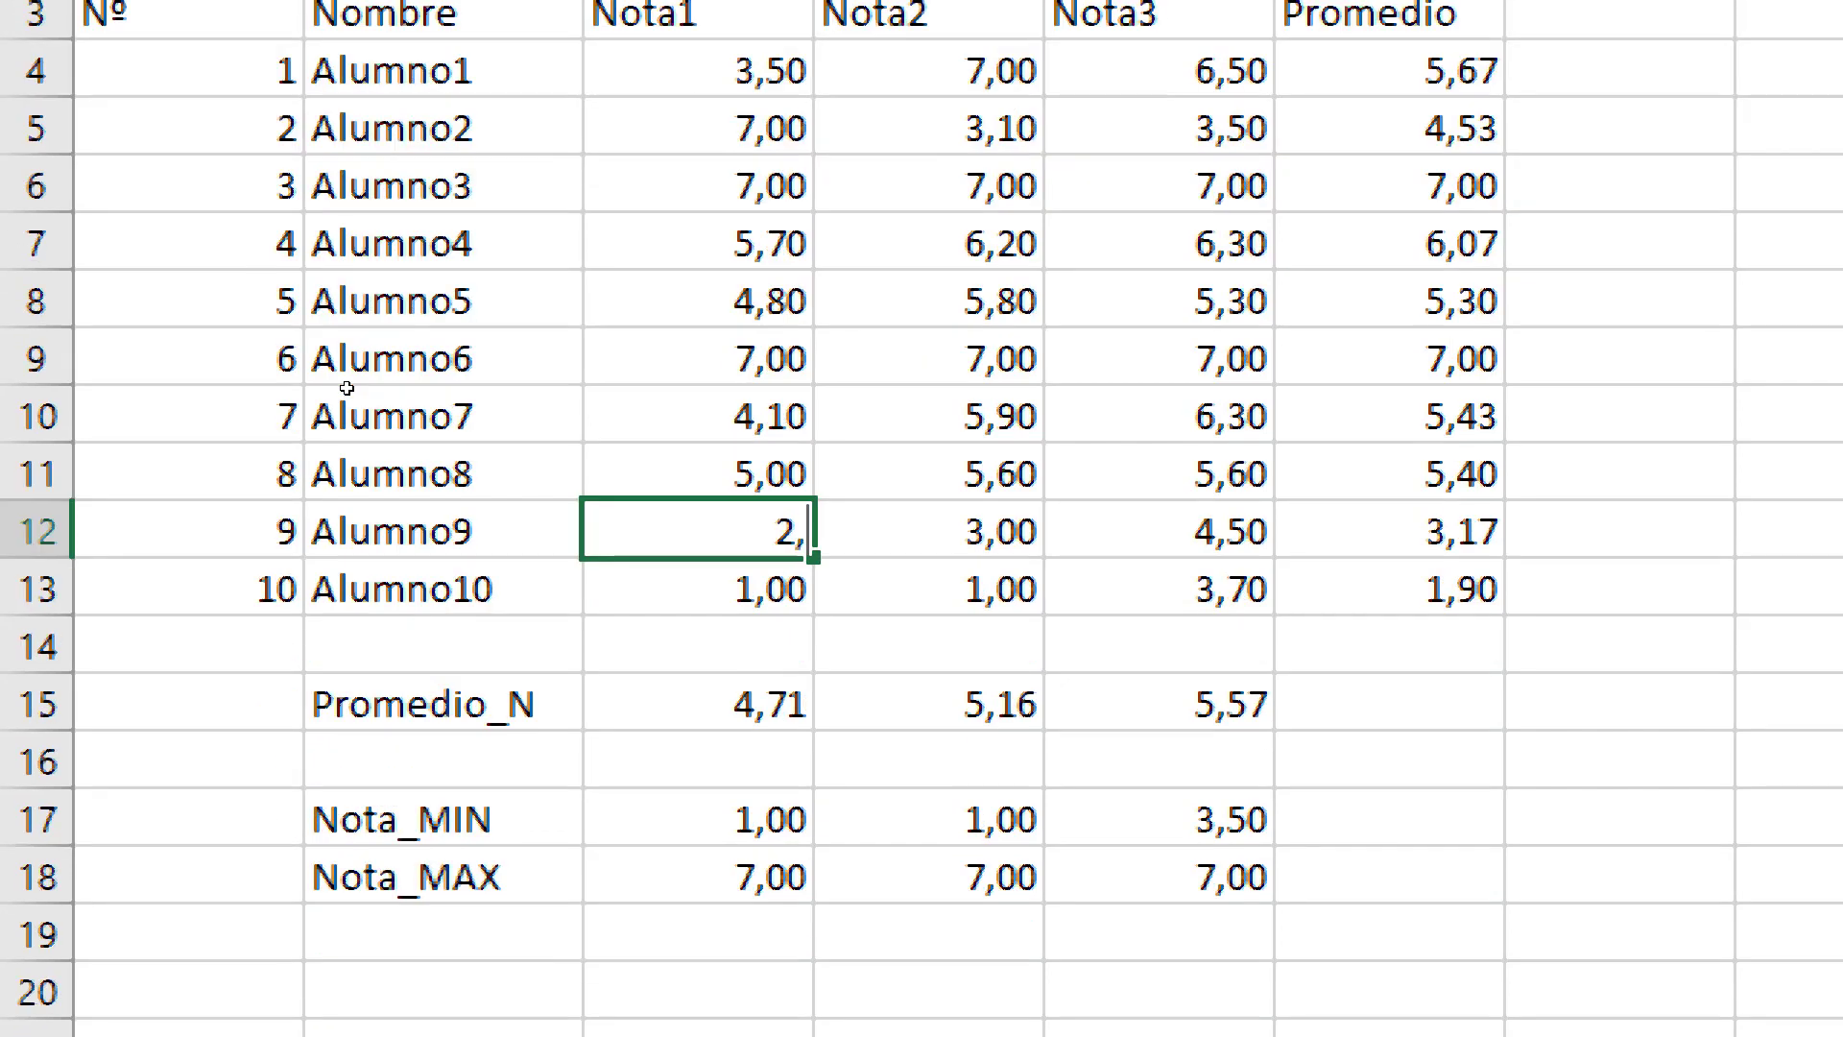
{"action": "type", "text": "5"}
{"action": "key", "text": "Return"}
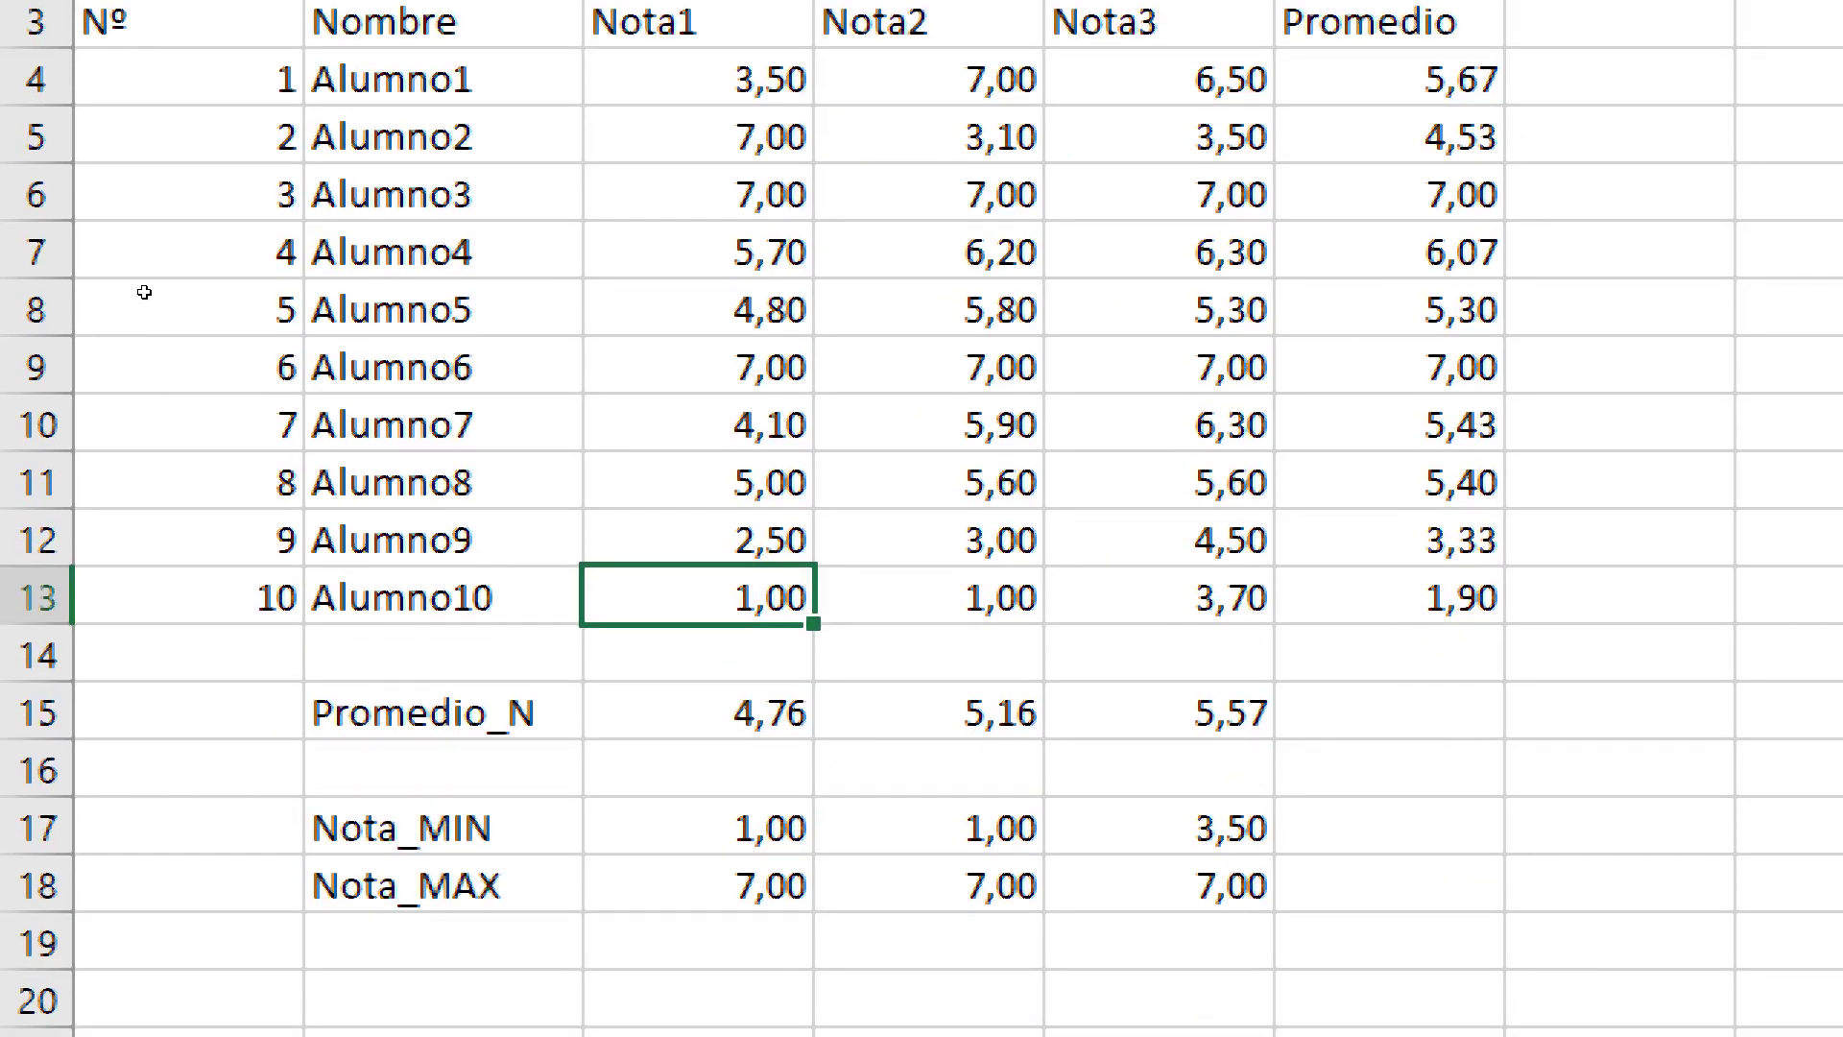
Select the block of marks and averages from Alumno1 to Alumno10, C4:F13
{"action": "key", "text": "ctrl+Up"}
{"action": "key", "text": "Down"}
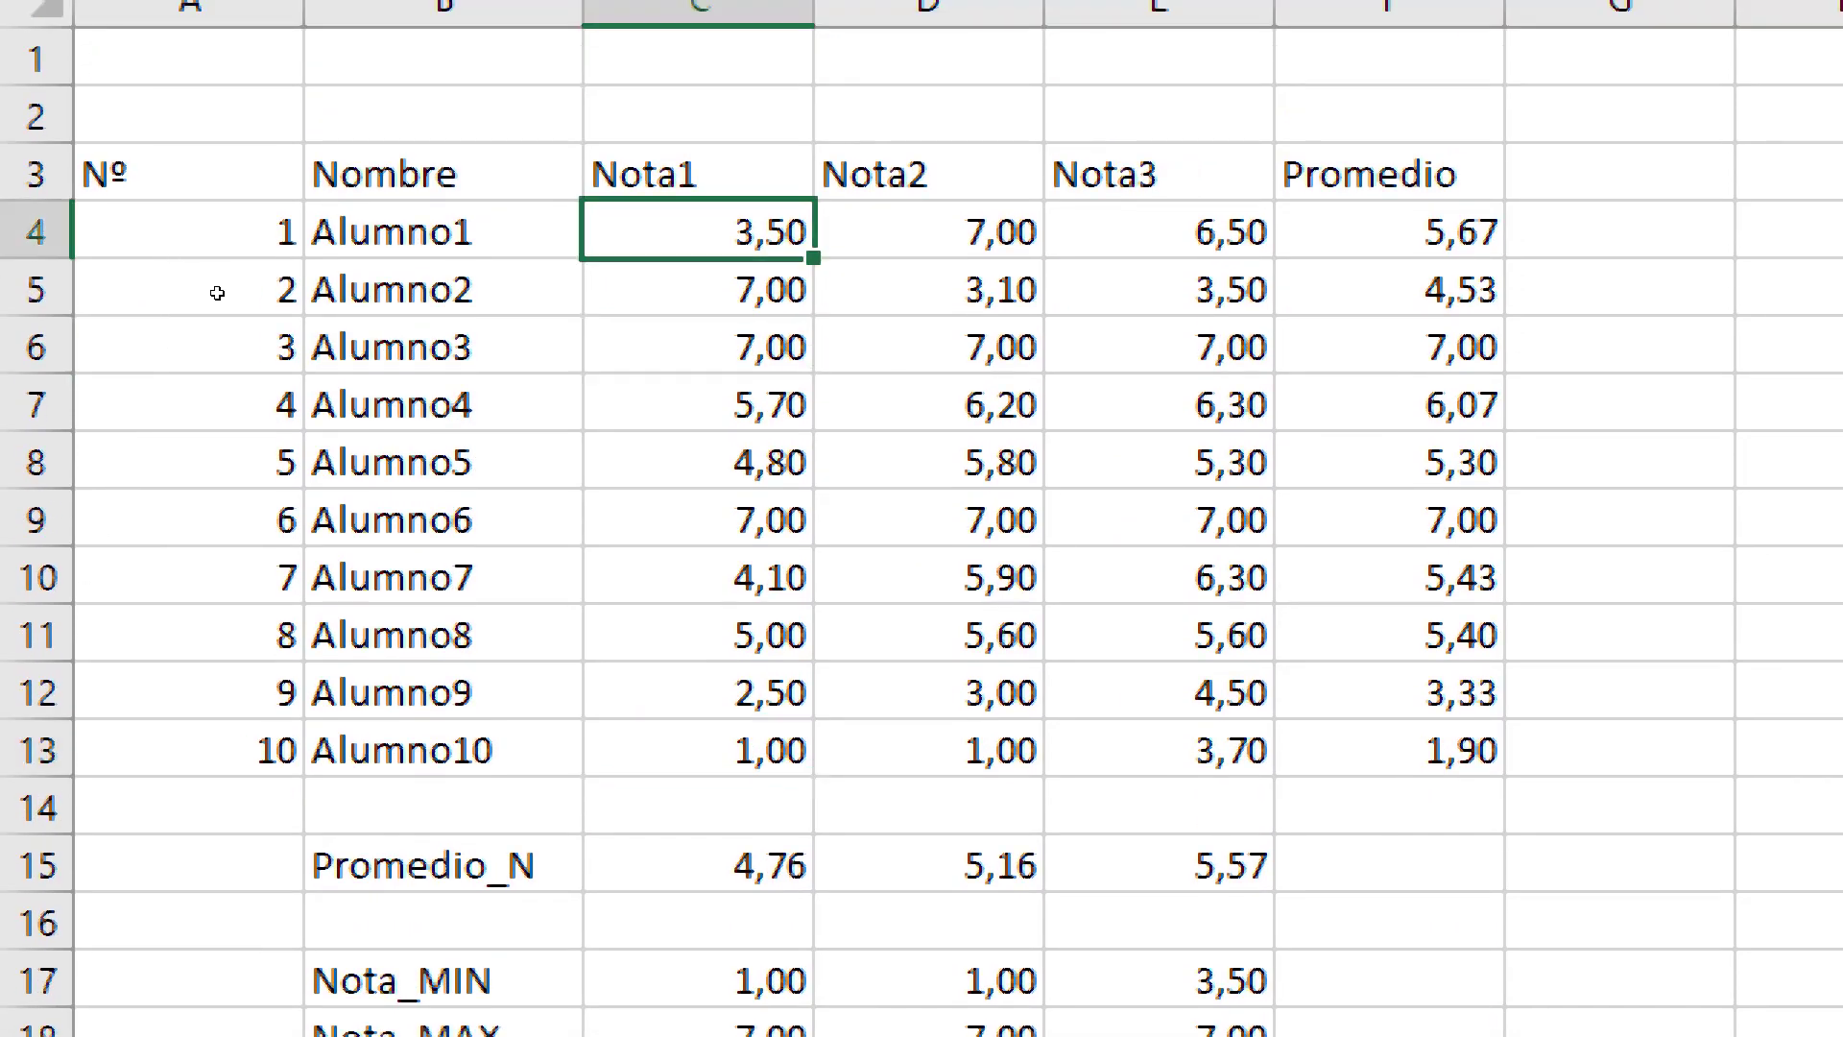
{"action": "key", "text": "shift+Down"}
{"action": "key", "text": "shift+Down"}
{"action": "key", "text": "shift+Down"}
{"action": "key", "text": "shift+Down"}
{"action": "key", "text": "shift+Down"}
{"action": "key", "text": "shift+Down"}
{"action": "key", "text": "shift+Down"}
{"action": "key", "text": "shift+Down"}
{"action": "key", "text": "shift+Down"}
{"action": "key", "text": "shift+Right"}
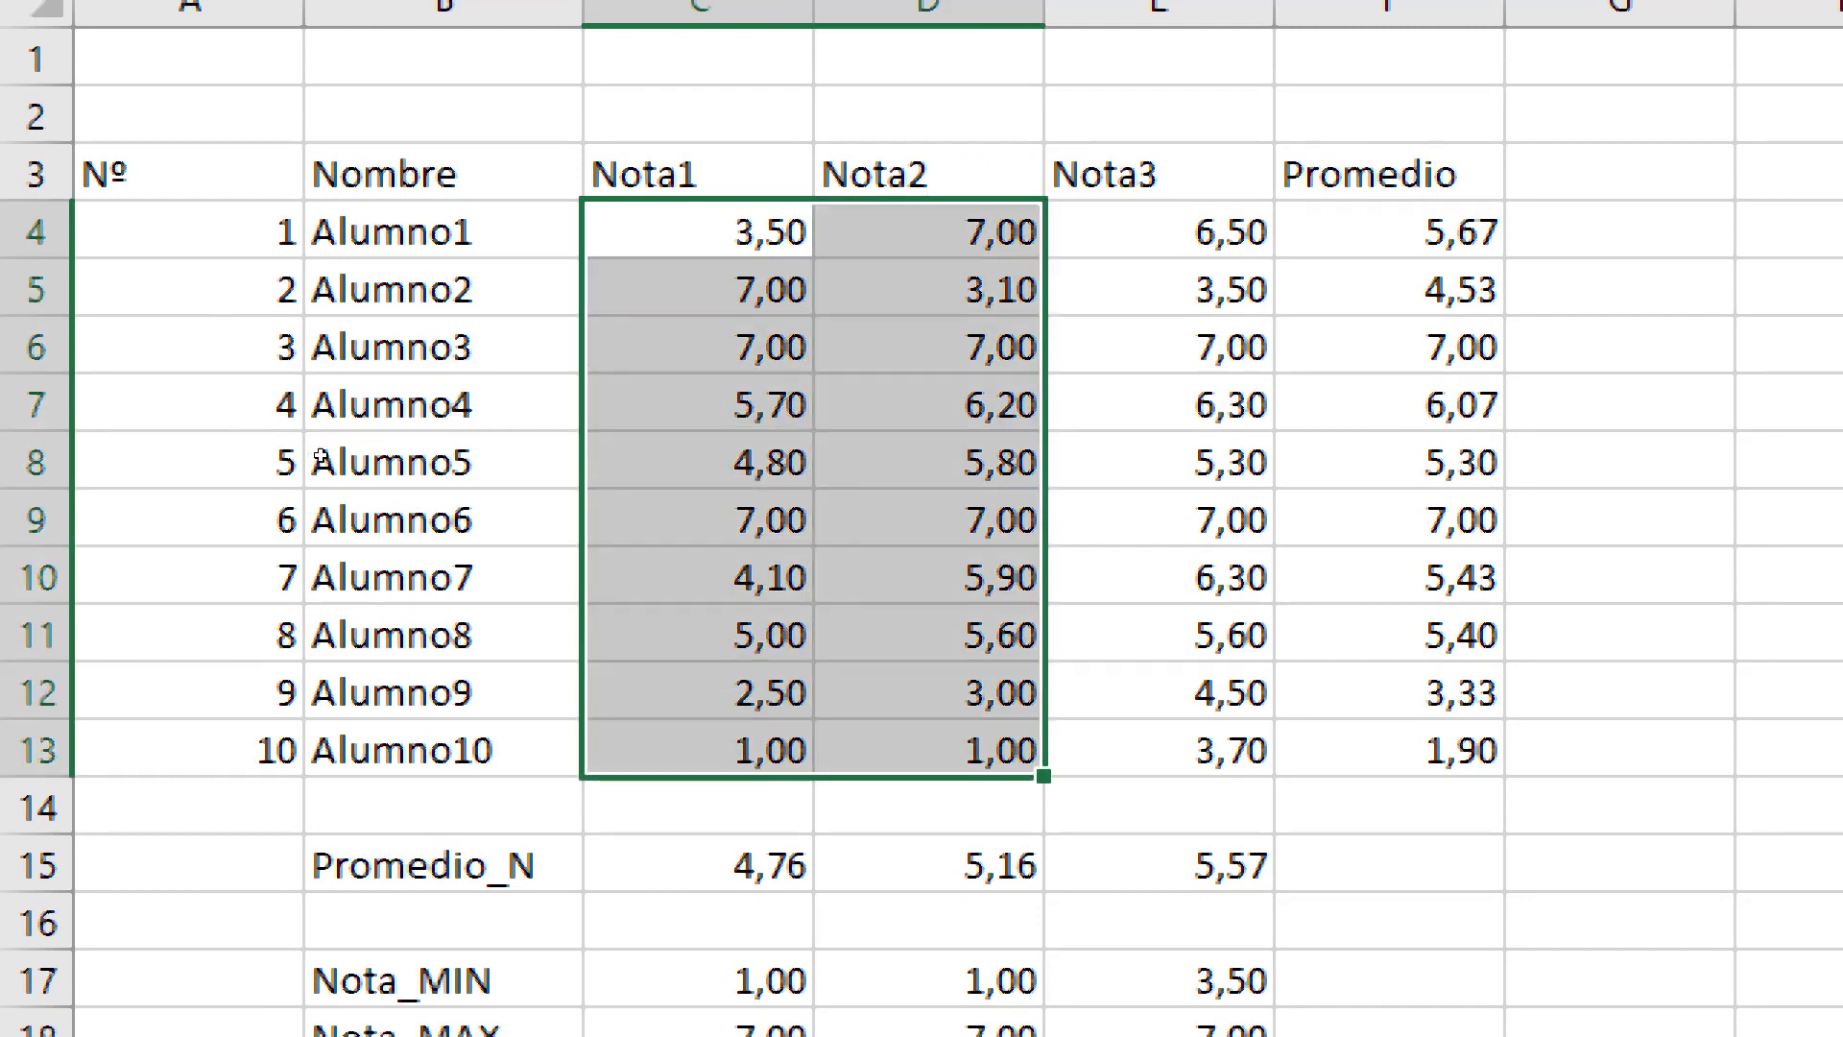
{"action": "key", "text": "shift+Right"}
{"action": "key", "text": "shift+Right"}
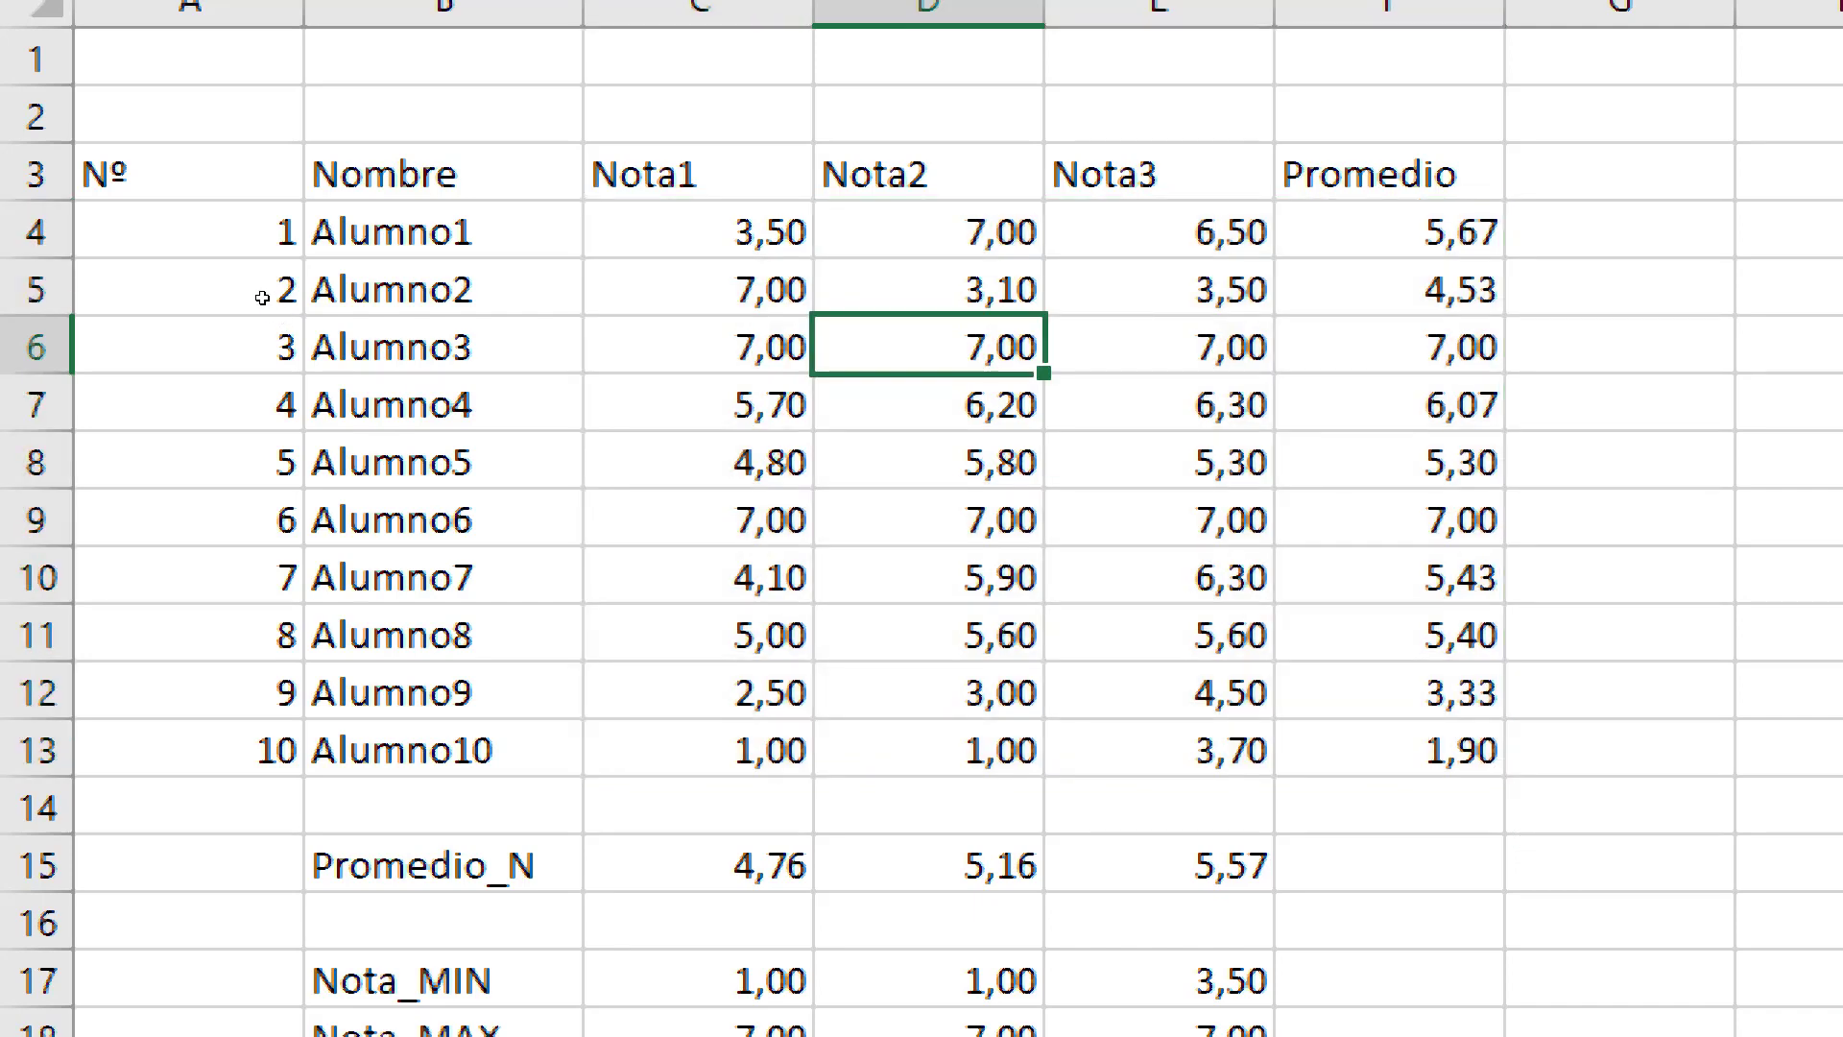
Try a red font colour on Alumno1's Nota1 mark in C4 and test it with the values 70 and 7
{"action": "left_click", "coordinate": [749, 232]}
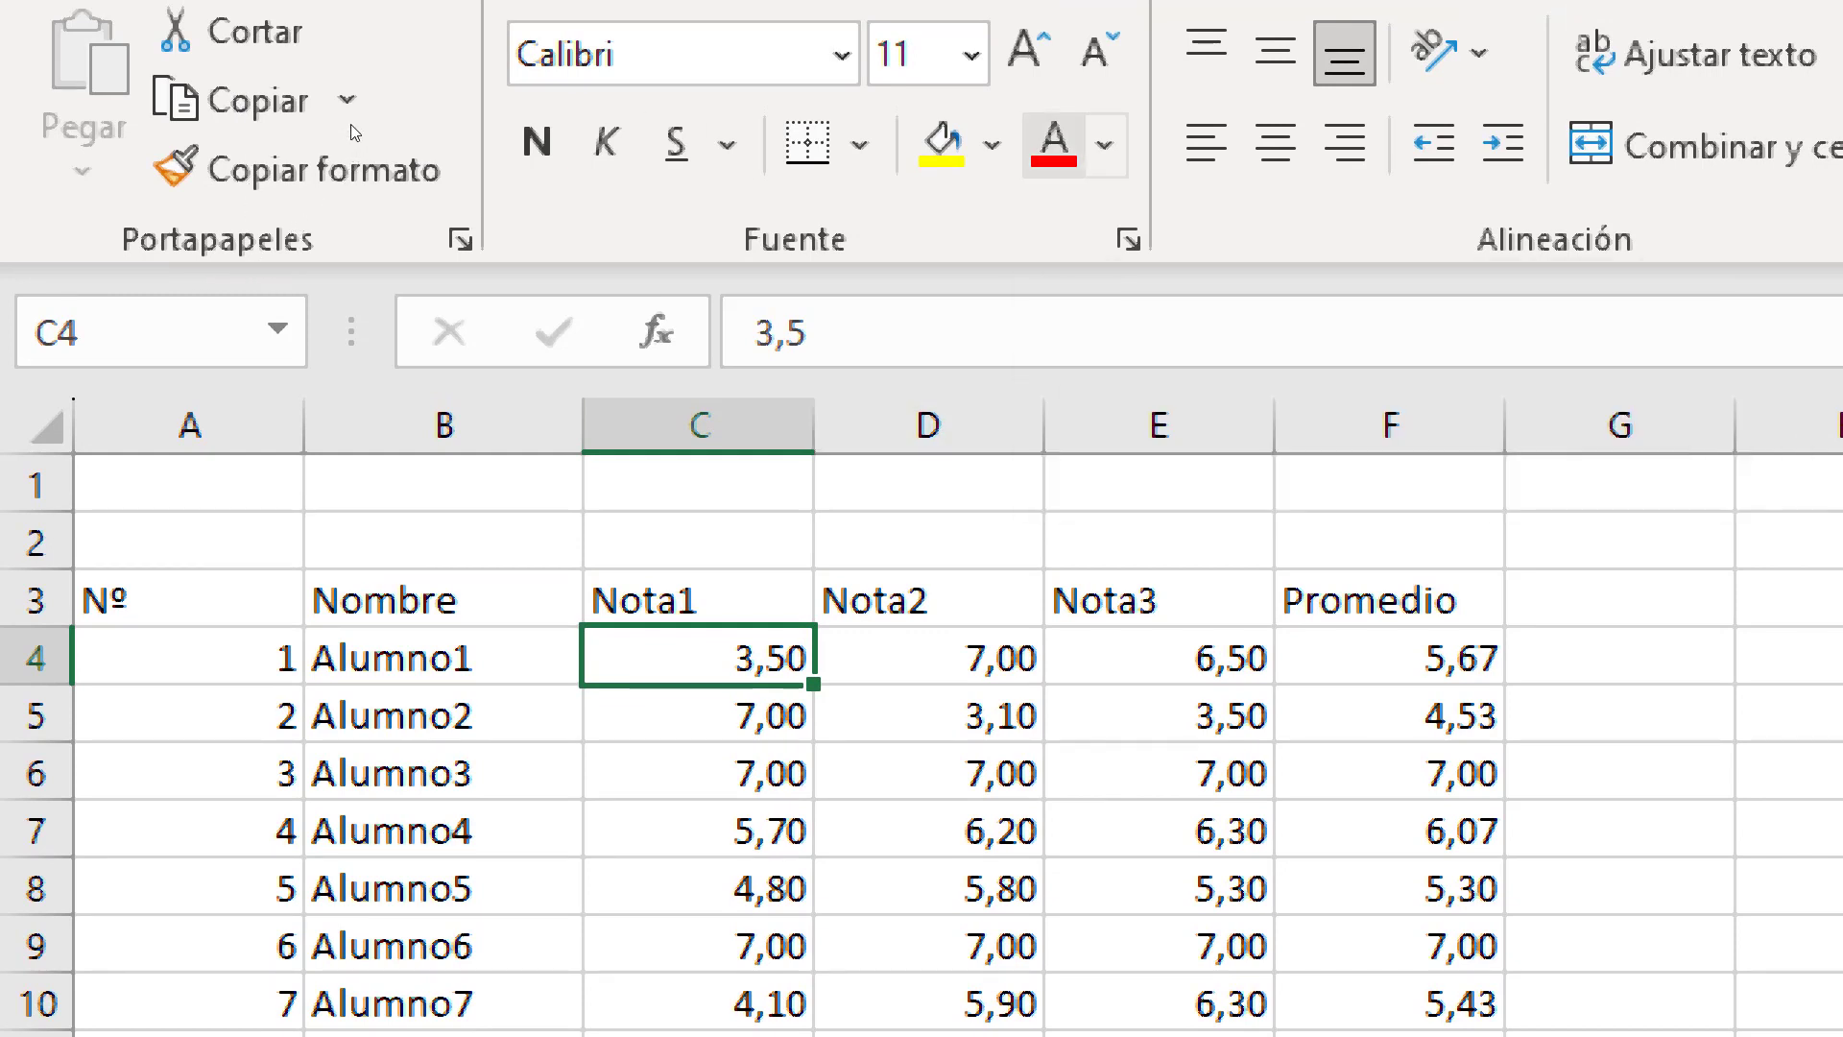
{"action": "left_click", "coordinate": [1054, 142]}
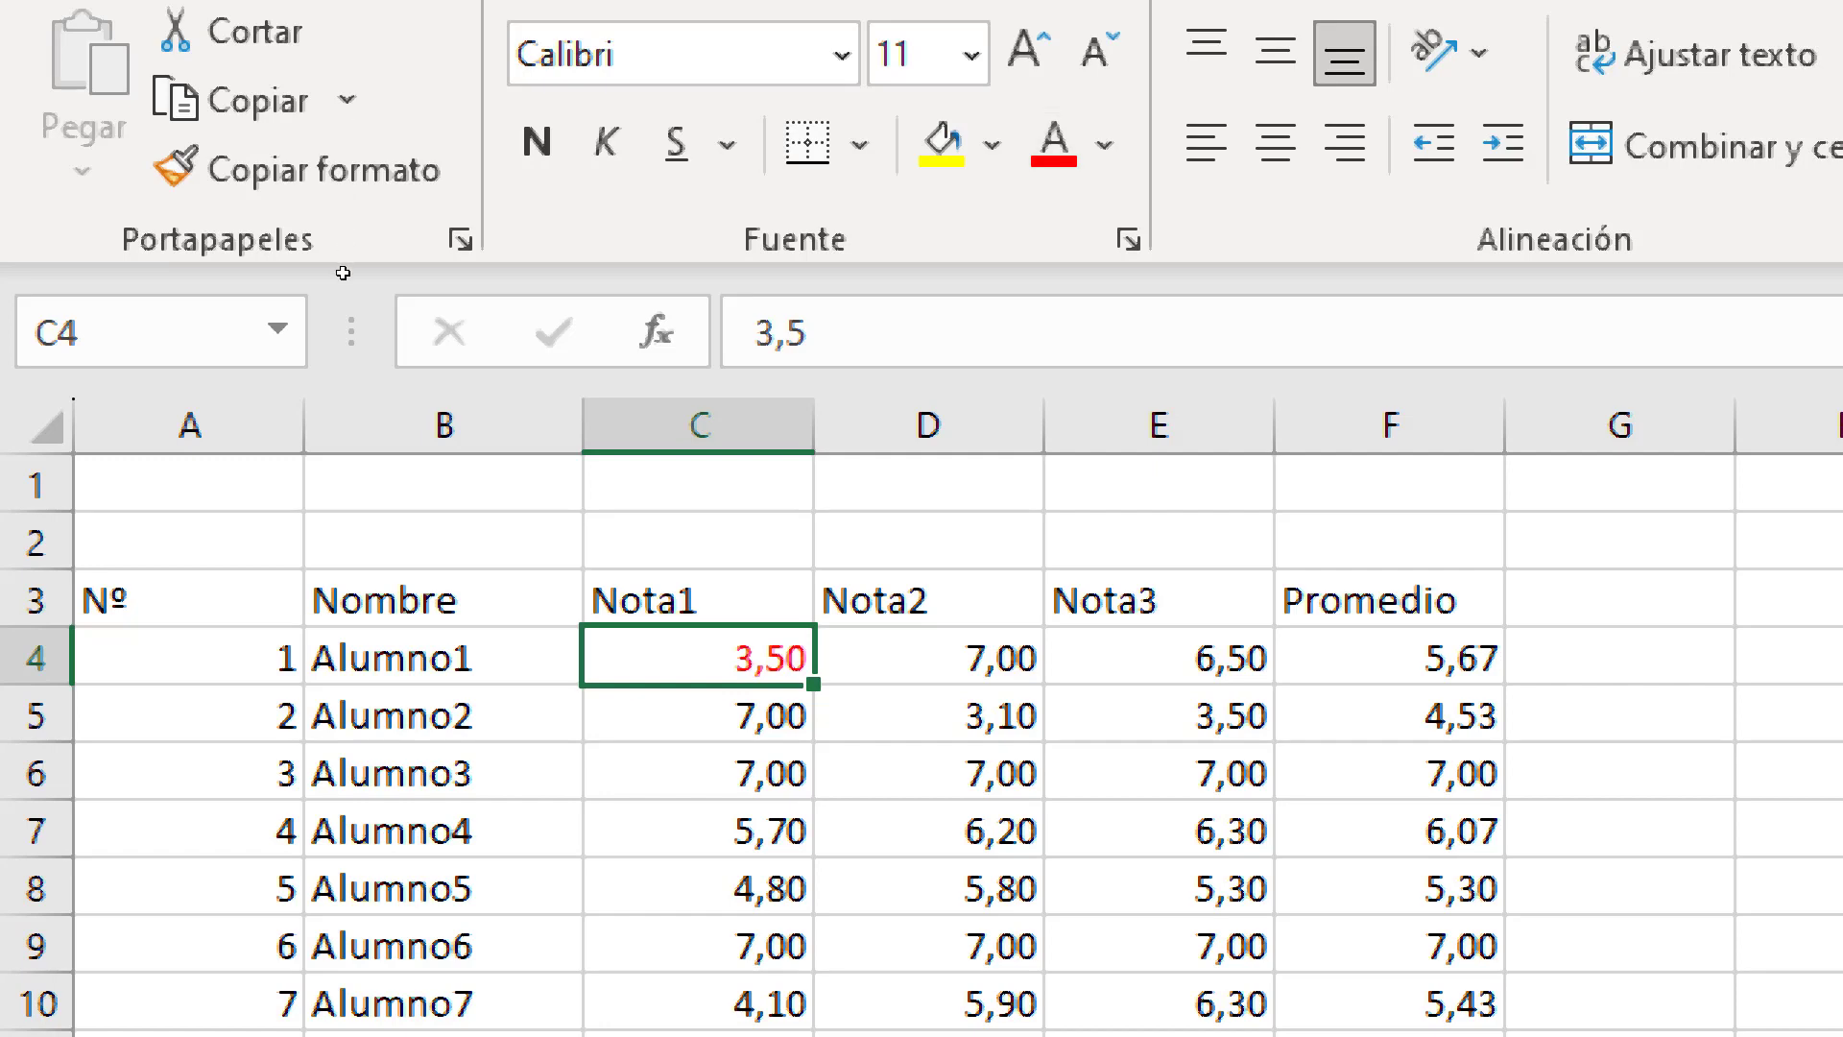
{"action": "type", "text": "70"}
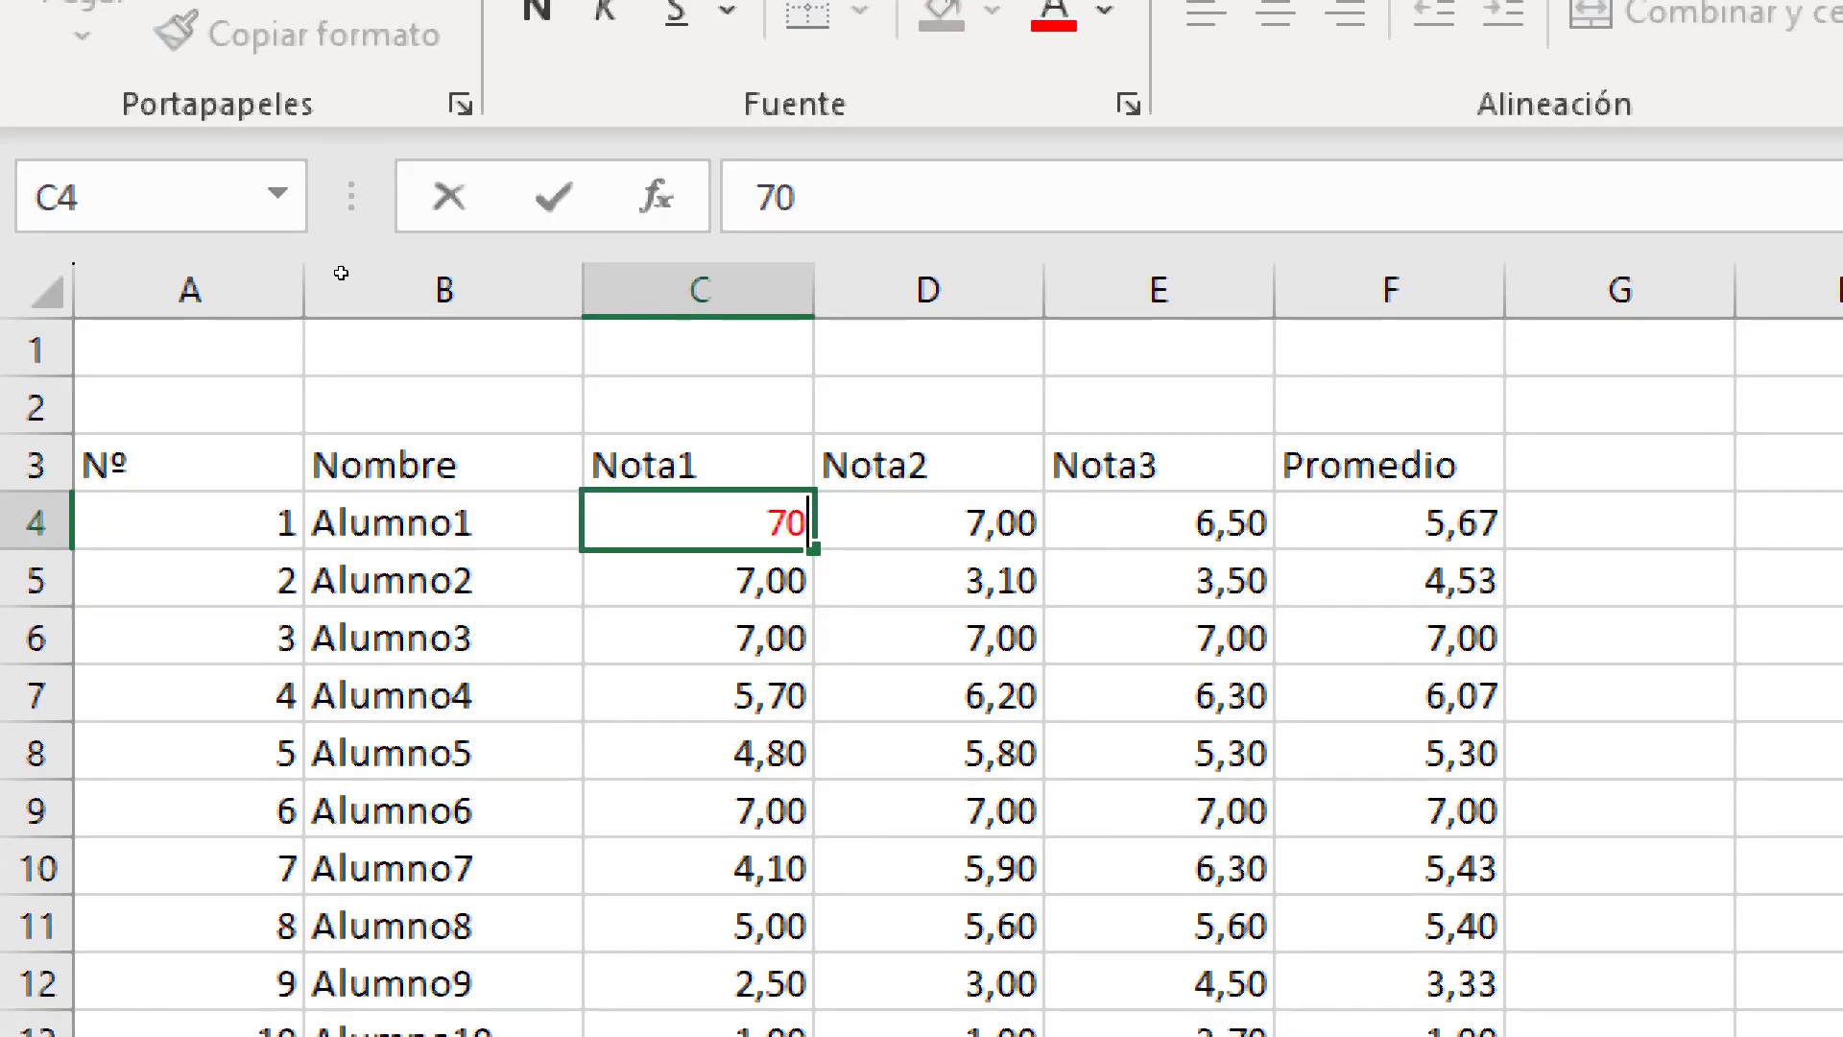
{"action": "key", "text": "Return"}
{"action": "key", "text": "Up"}
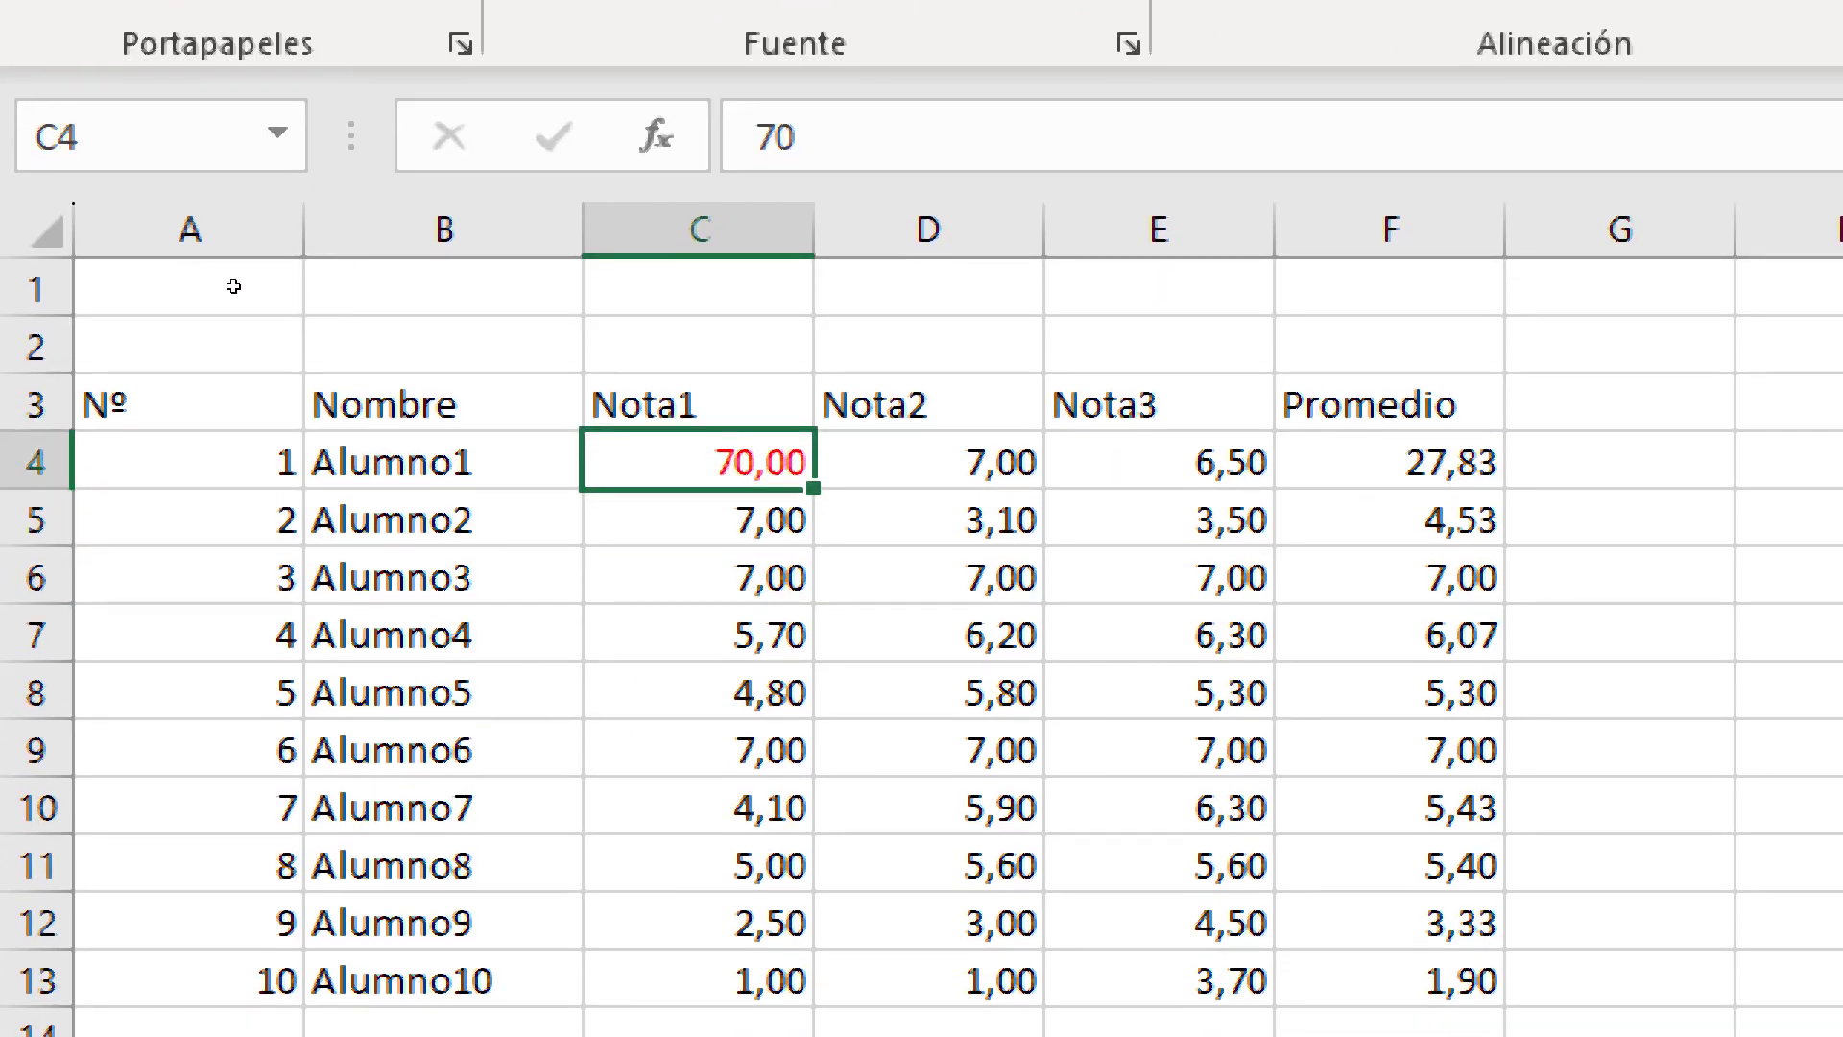
{"action": "type", "text": "7"}
{"action": "key", "text": "Return"}
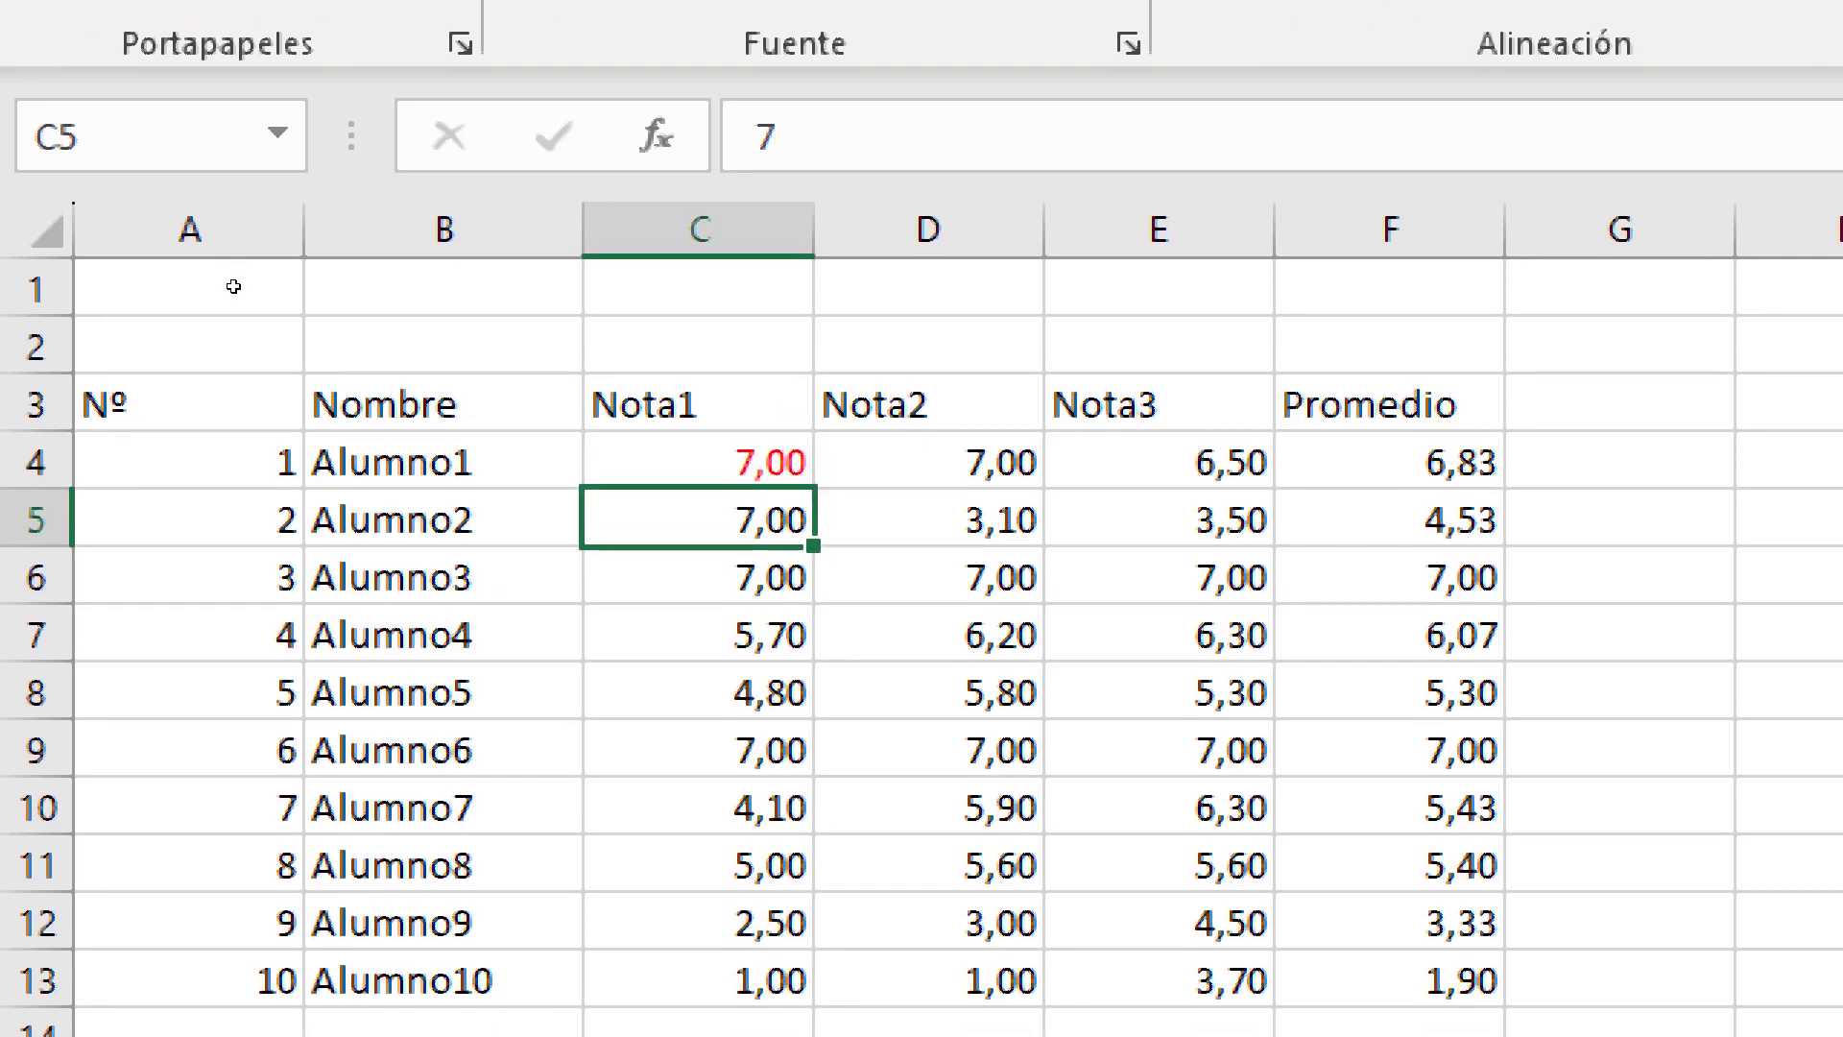
Undo the test values and the red font colour in C4
{"action": "key", "text": "ctrl+s"}
{"action": "key", "text": "ctrl+z"}
{"action": "key", "text": "ctrl+z"}
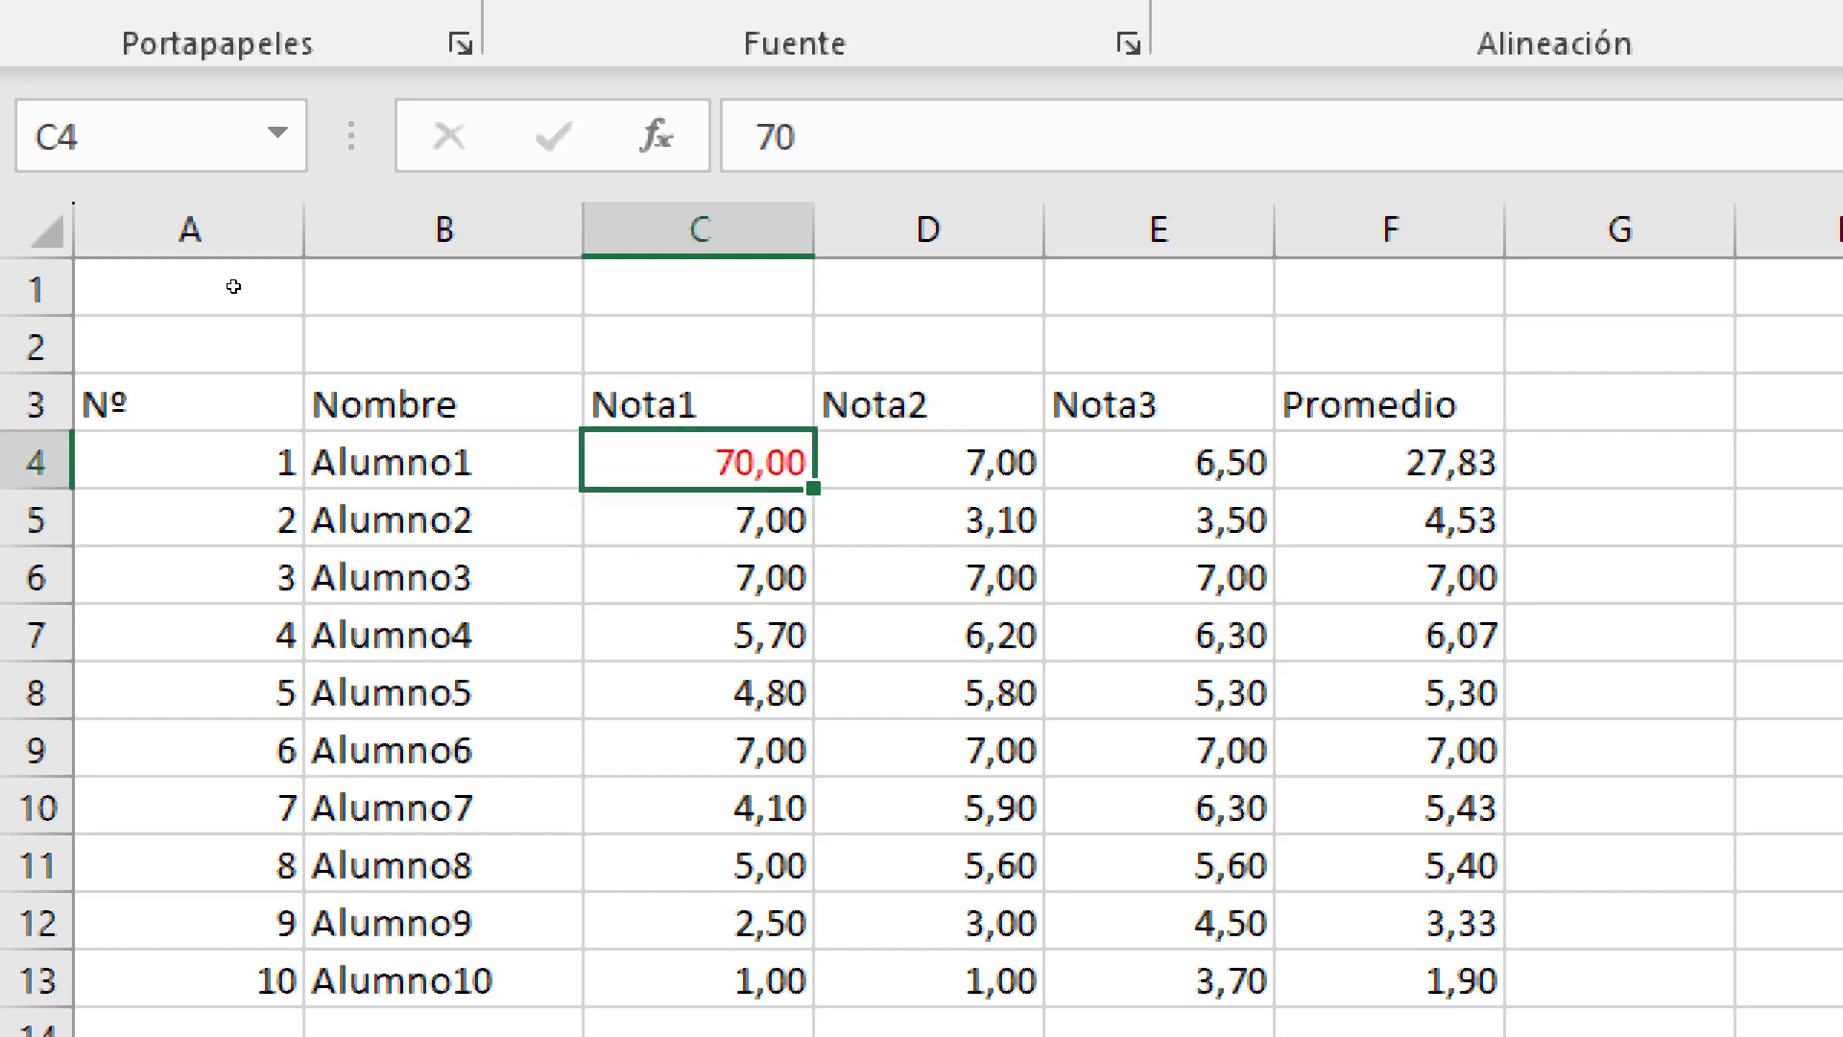
{"action": "key", "text": "ctrl+z"}
{"action": "key", "text": "ctrl+z"}
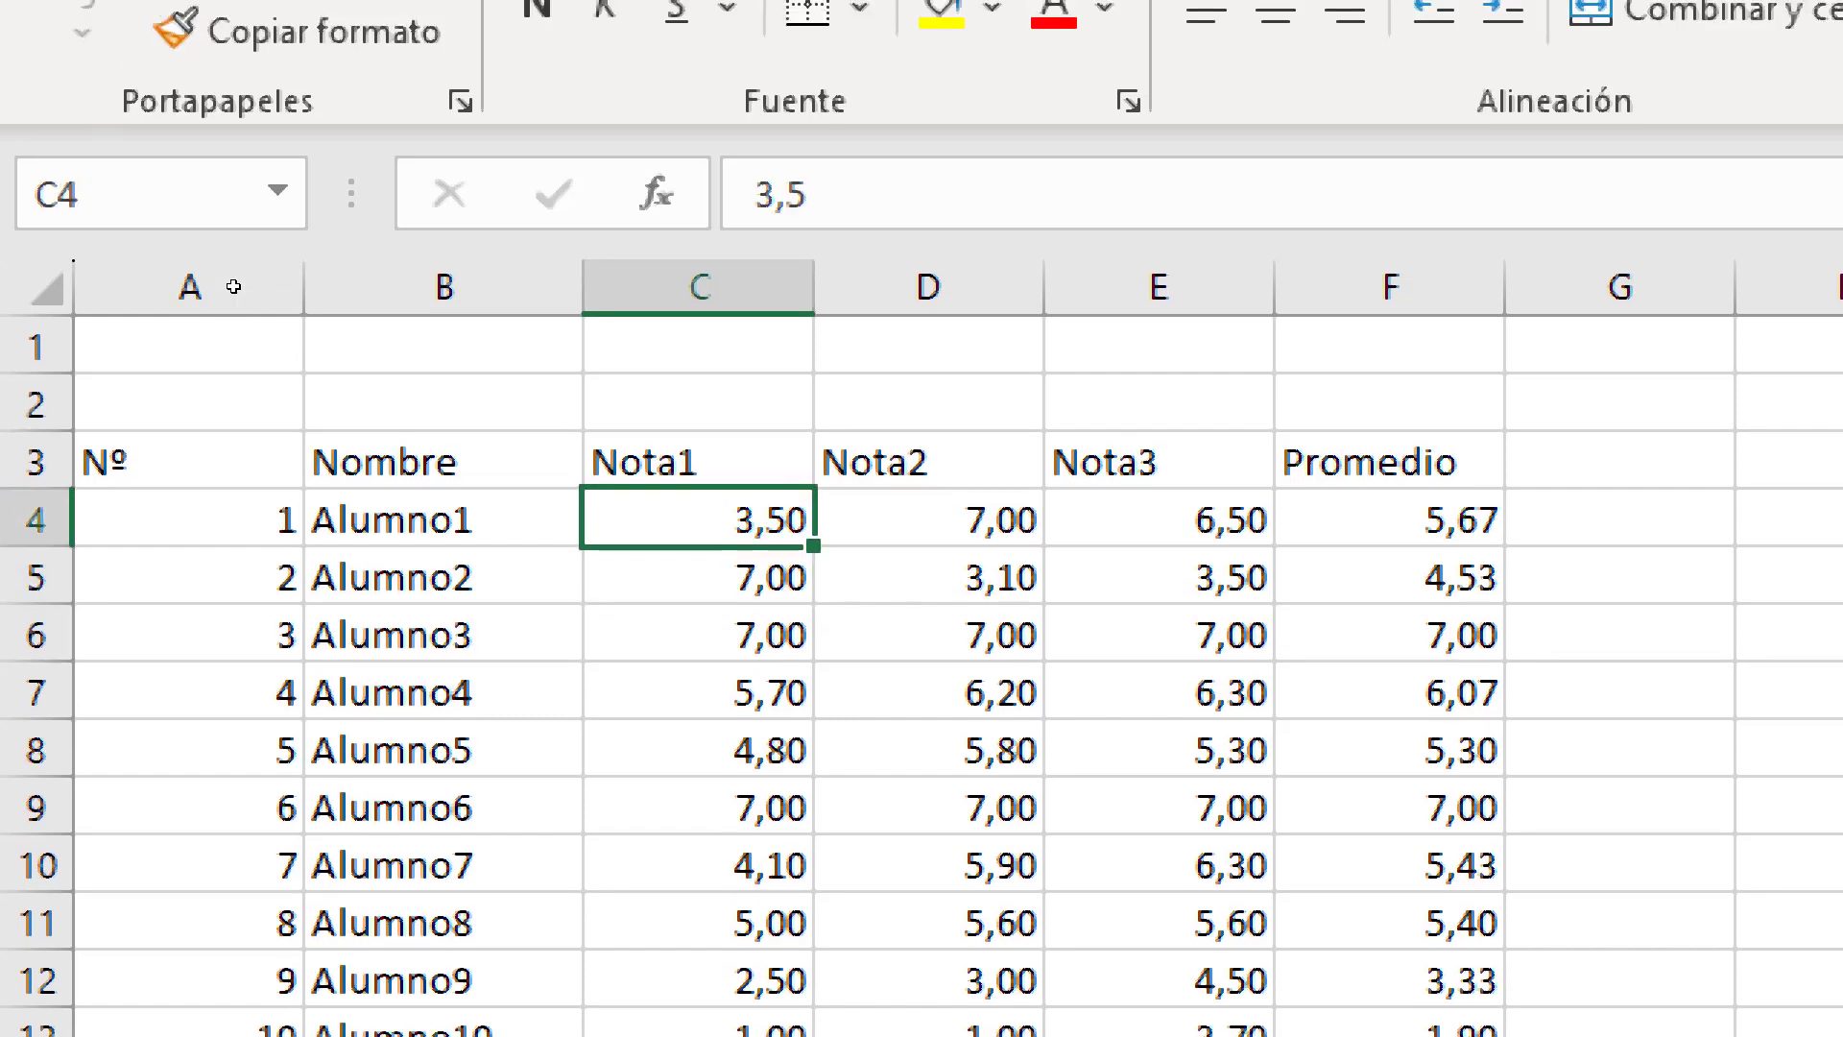
Select all student marks and averages in the range C4:F13
{"action": "key", "text": "shift+Right"}
{"action": "key", "text": "shift+Down"}
{"action": "key", "text": "shift+Down"}
{"action": "key", "text": "shift+Down"}
{"action": "key", "text": "shift+Down"}
{"action": "key", "text": "shift+Down"}
{"action": "key", "text": "shift+Down"}
{"action": "key", "text": "shift+Down"}
{"action": "key", "text": "shift+Down"}
{"action": "key", "text": "shift+Right"}
{"action": "key", "text": "shift+Right"}
{"action": "key", "text": "shift+Down"}
{"action": "key", "text": "shift+Up"}
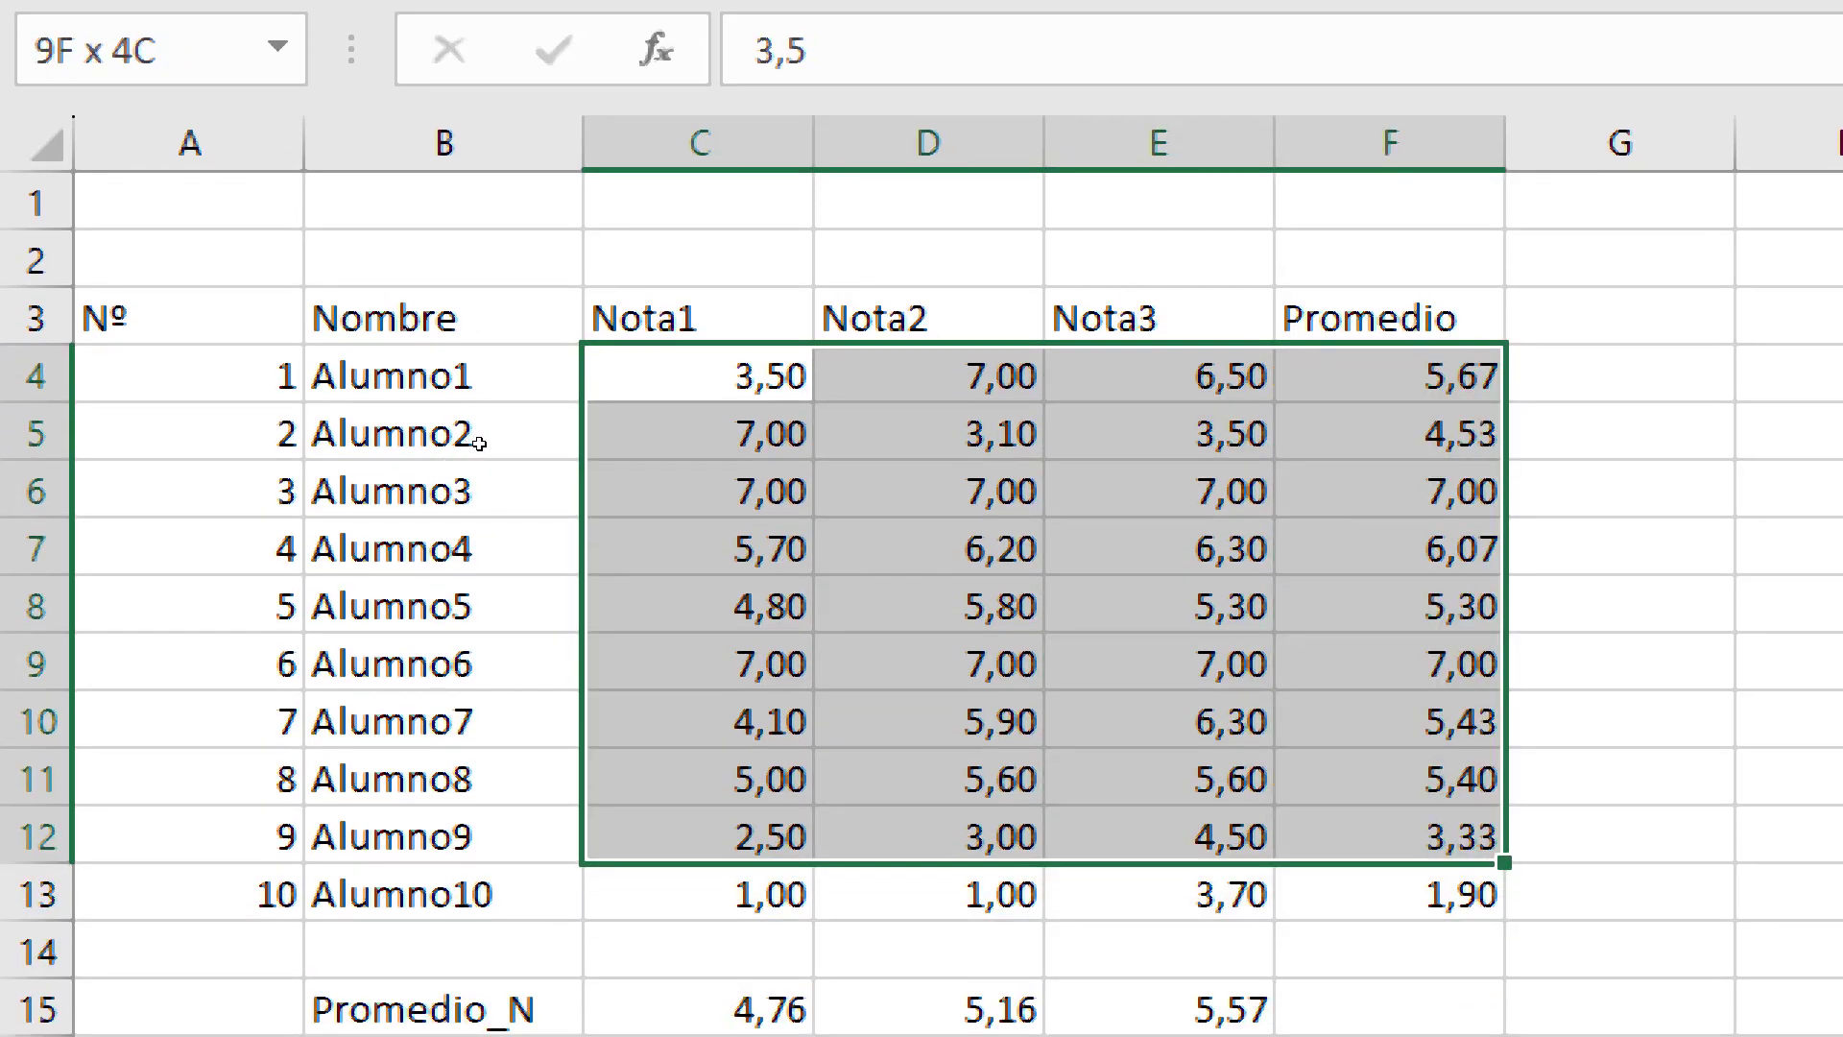
{"action": "key", "text": "shift+Down"}
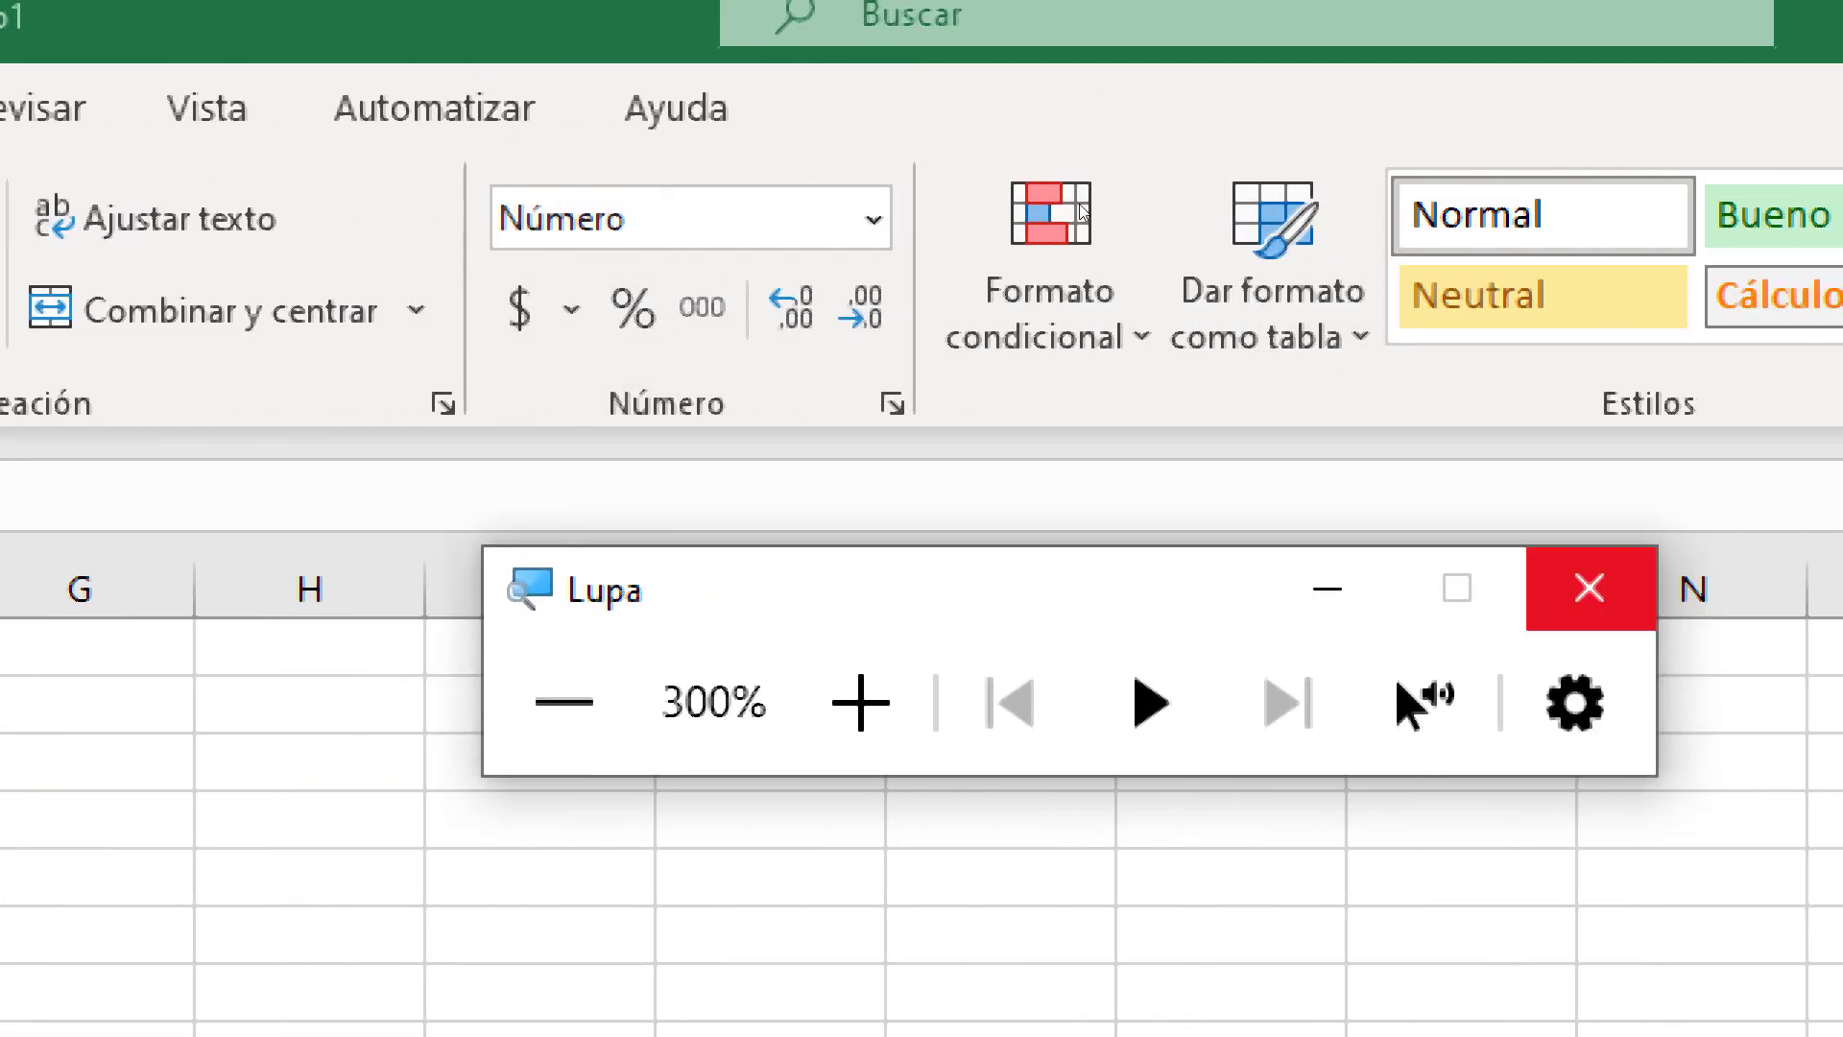
Reduce the screen magnifier to 200%, move its window aside, and open the conditional formatting options for the selected marks
{"action": "left_click", "coordinate": [893, 126]}
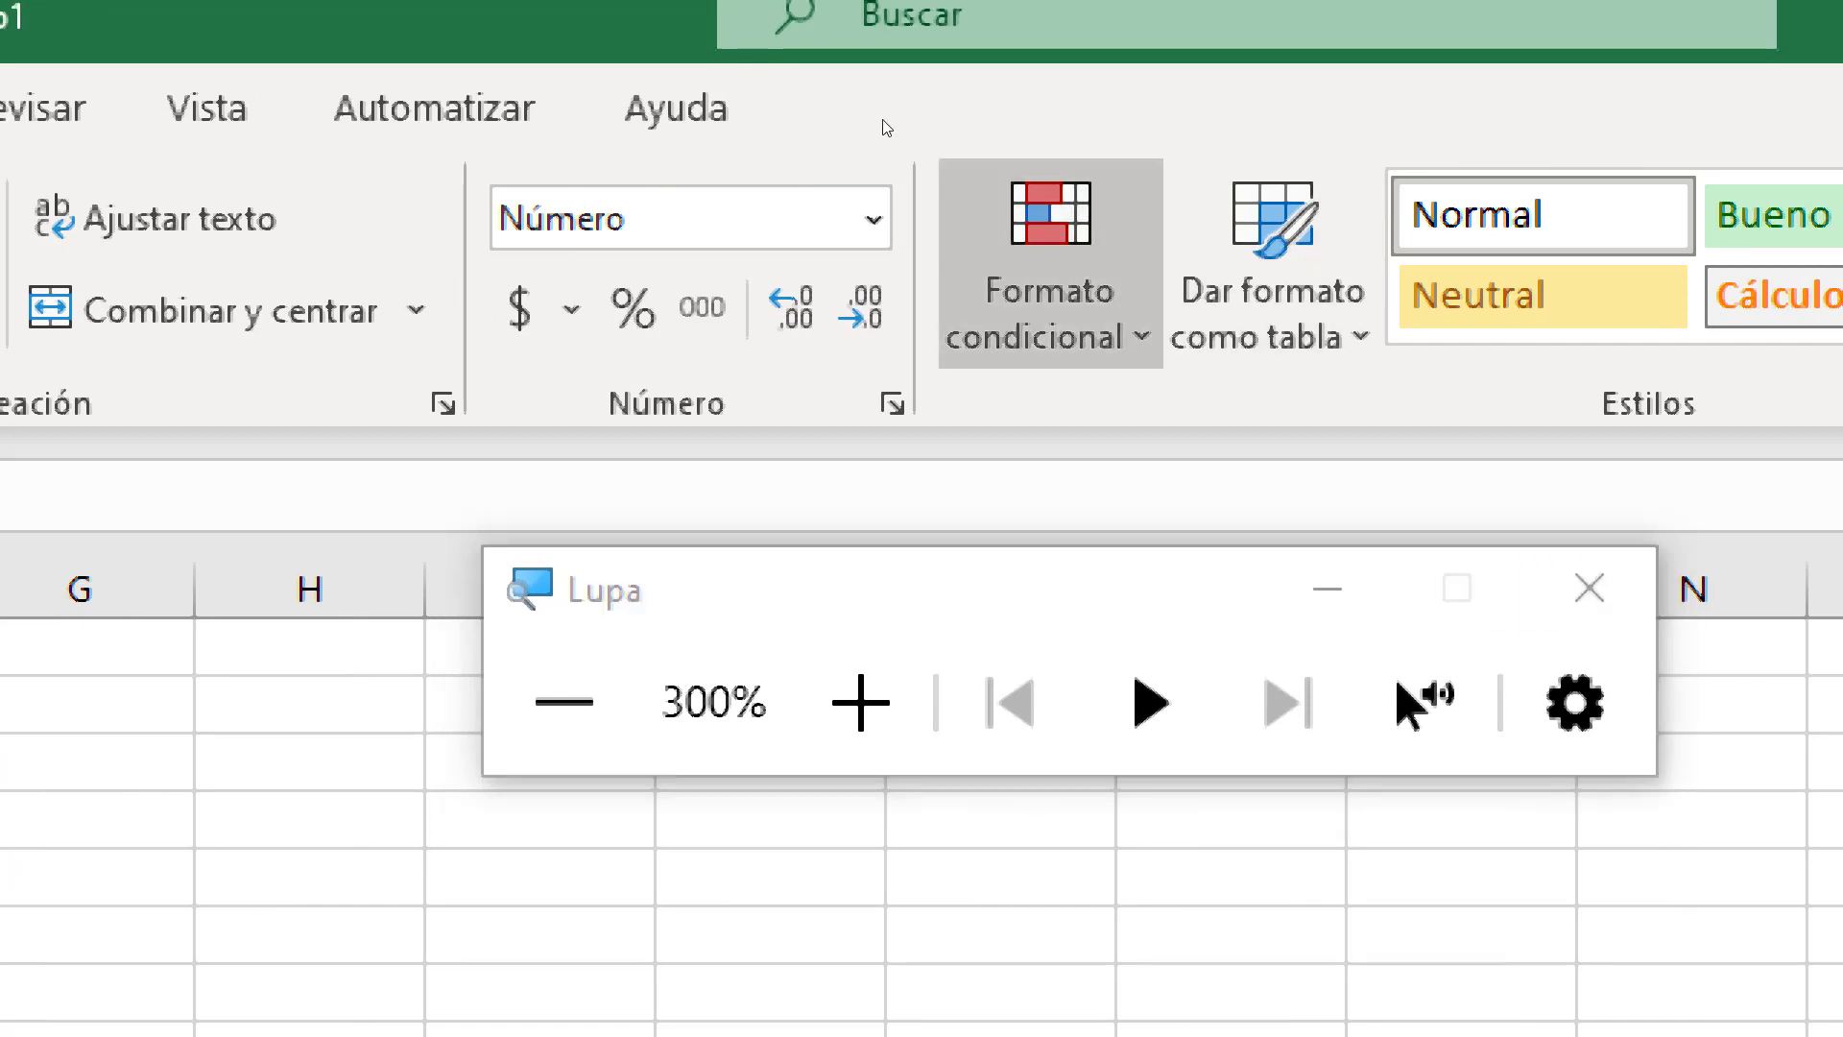
{"action": "left_click", "coordinate": [1104, 260]}
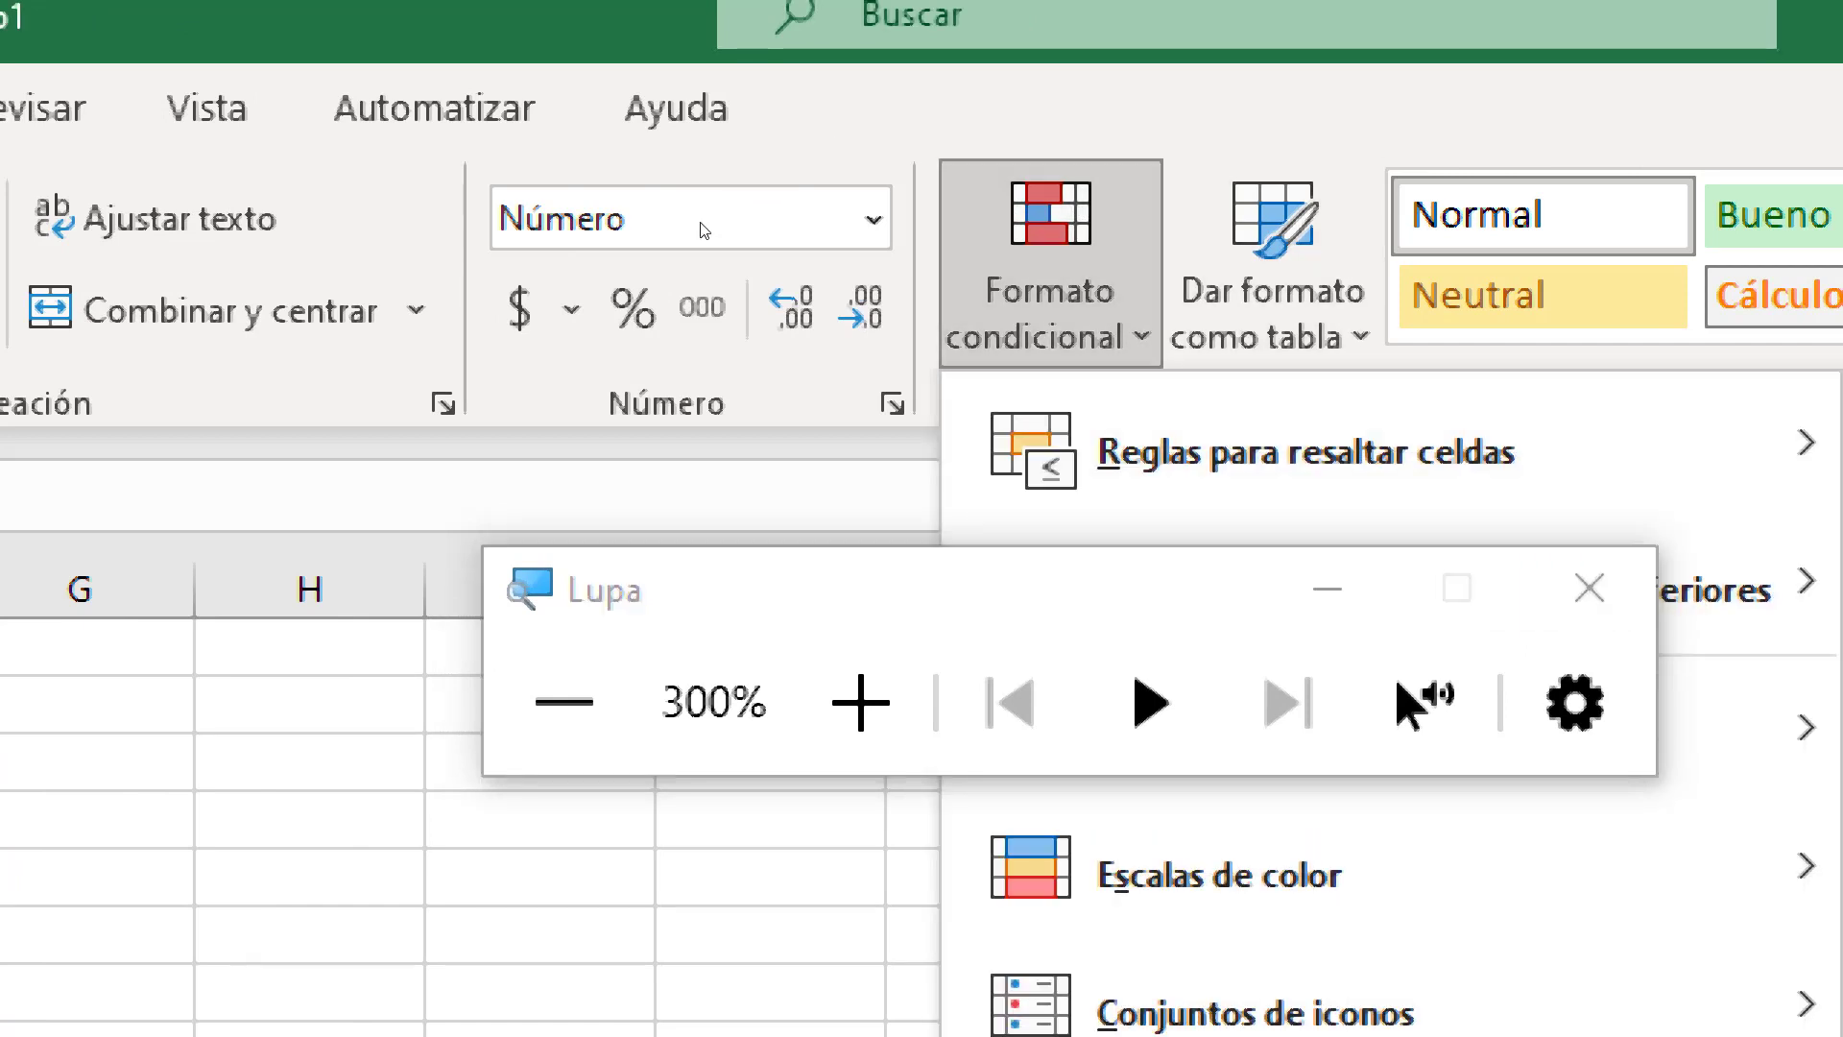
{"action": "key", "text": "super+minus"}
{"action": "left_click_drag", "start_coordinate": [740, 202], "coordinate": [1110, 198]}
{"action": "left_click", "coordinate": [851, 94]}
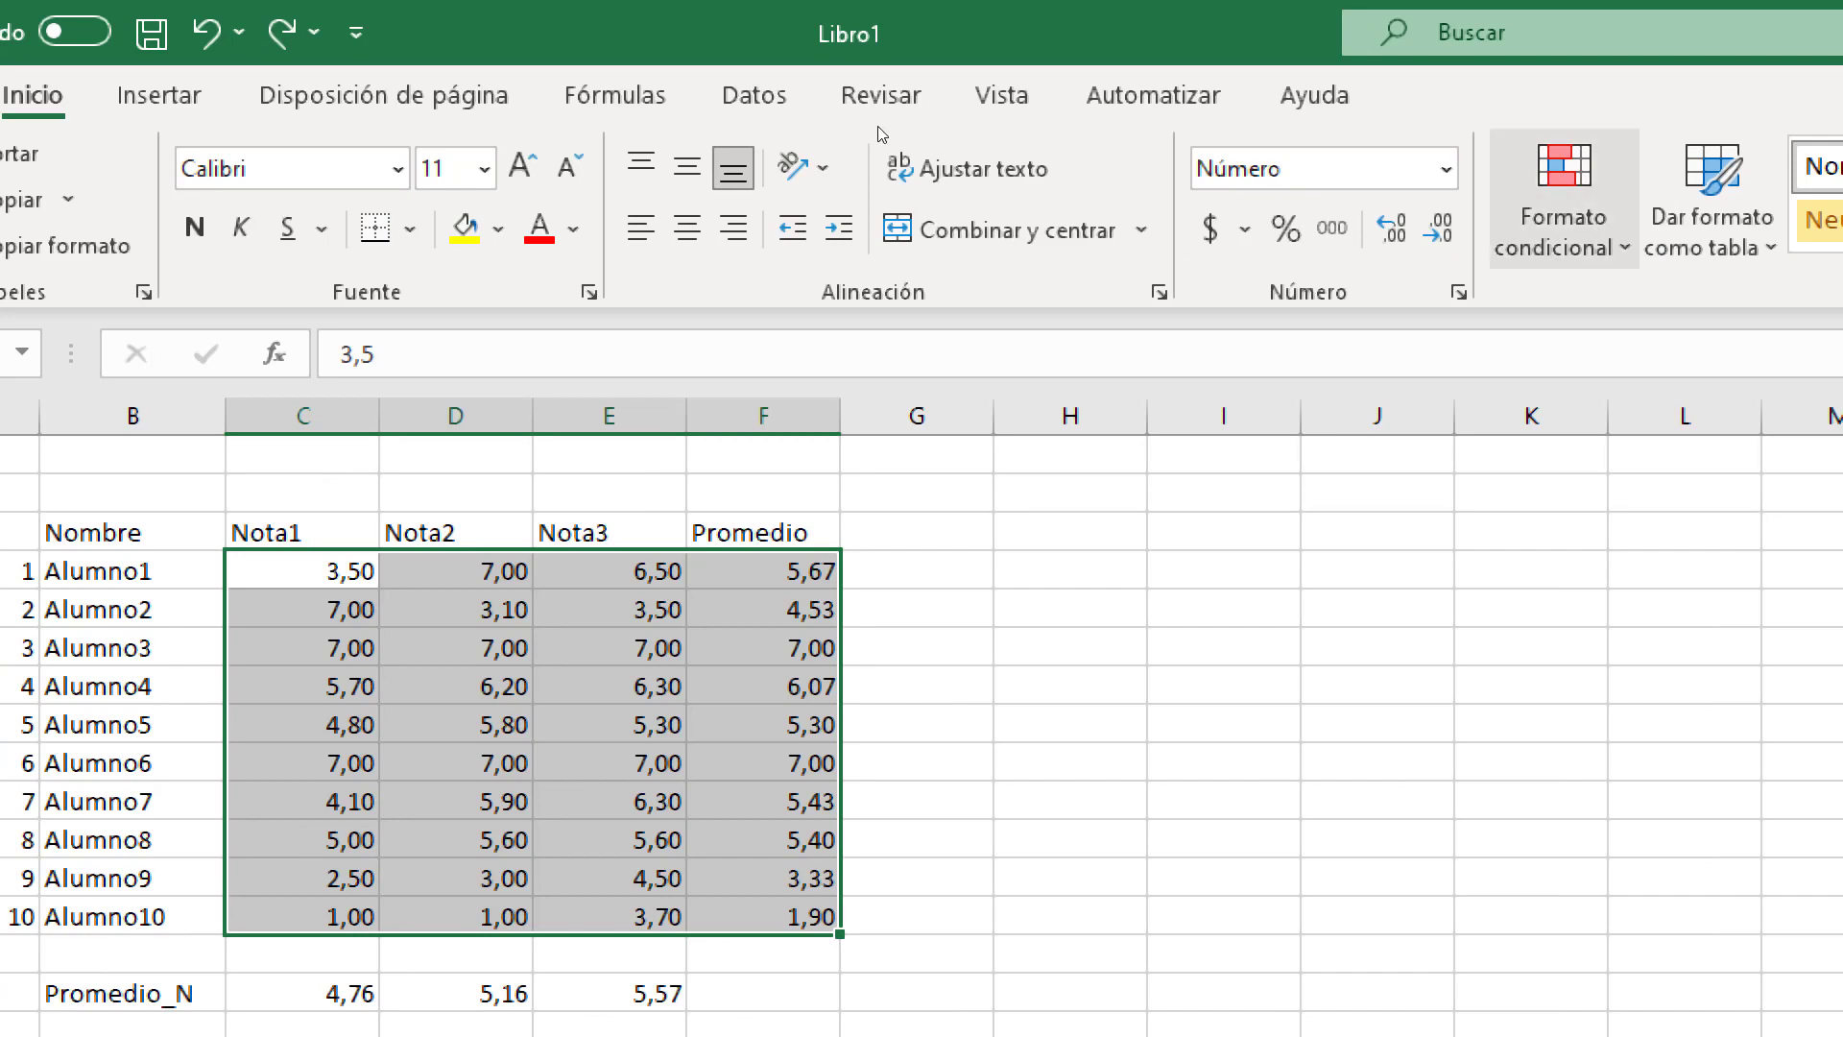
{"action": "left_click", "coordinate": [1562, 202]}
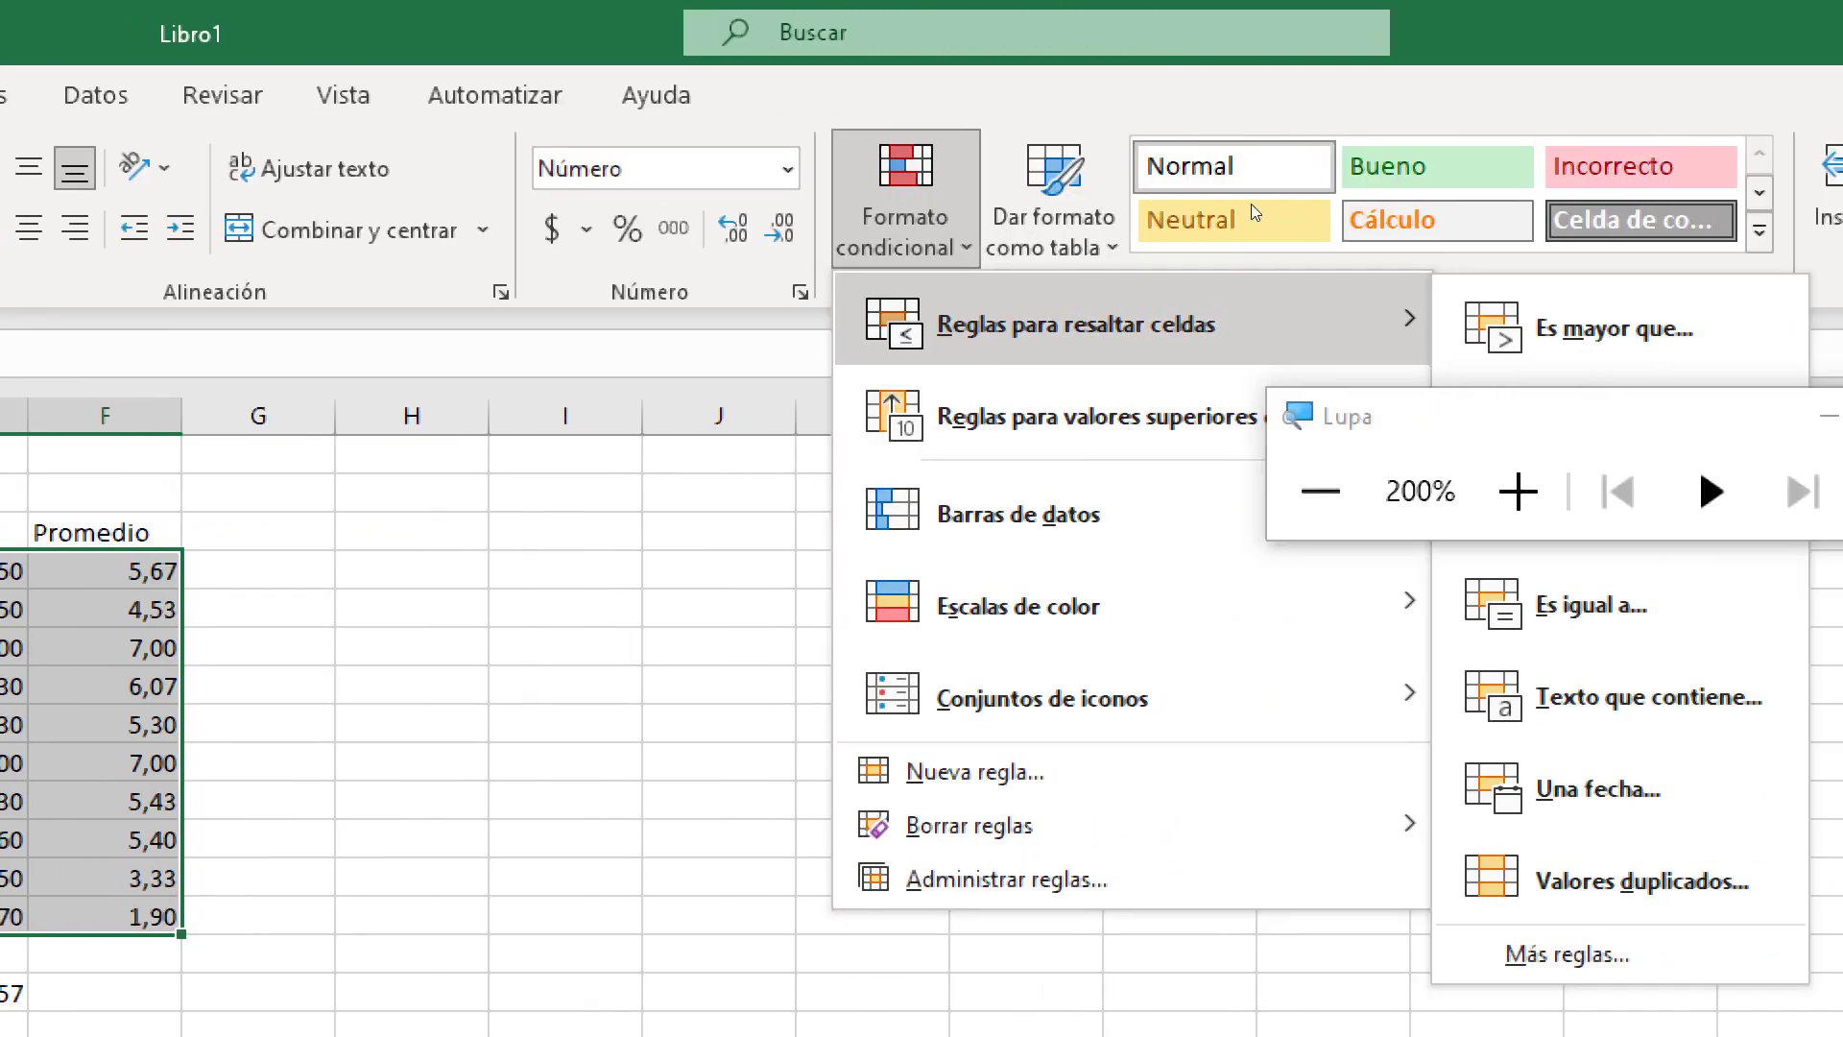
{"action": "left_click_drag", "start_coordinate": [1240, 220], "coordinate": [496, 531]}
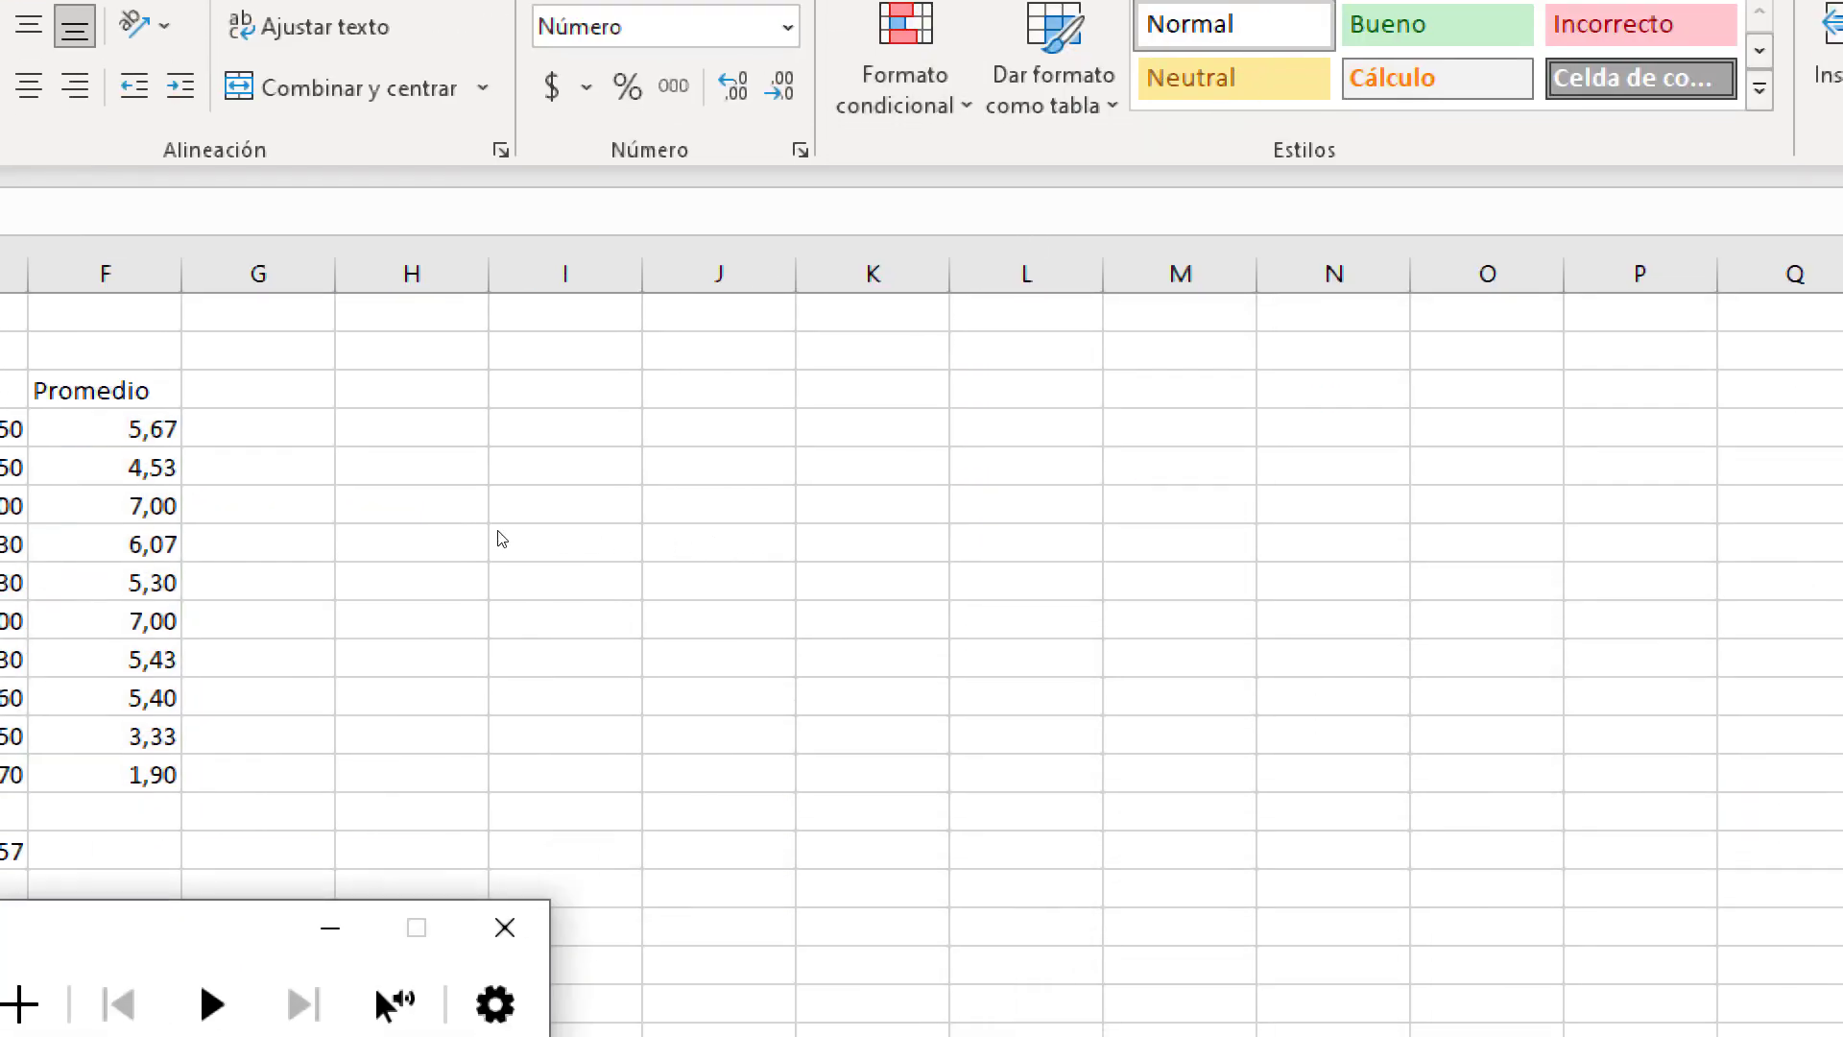
{"action": "left_click", "coordinate": [857, 132]}
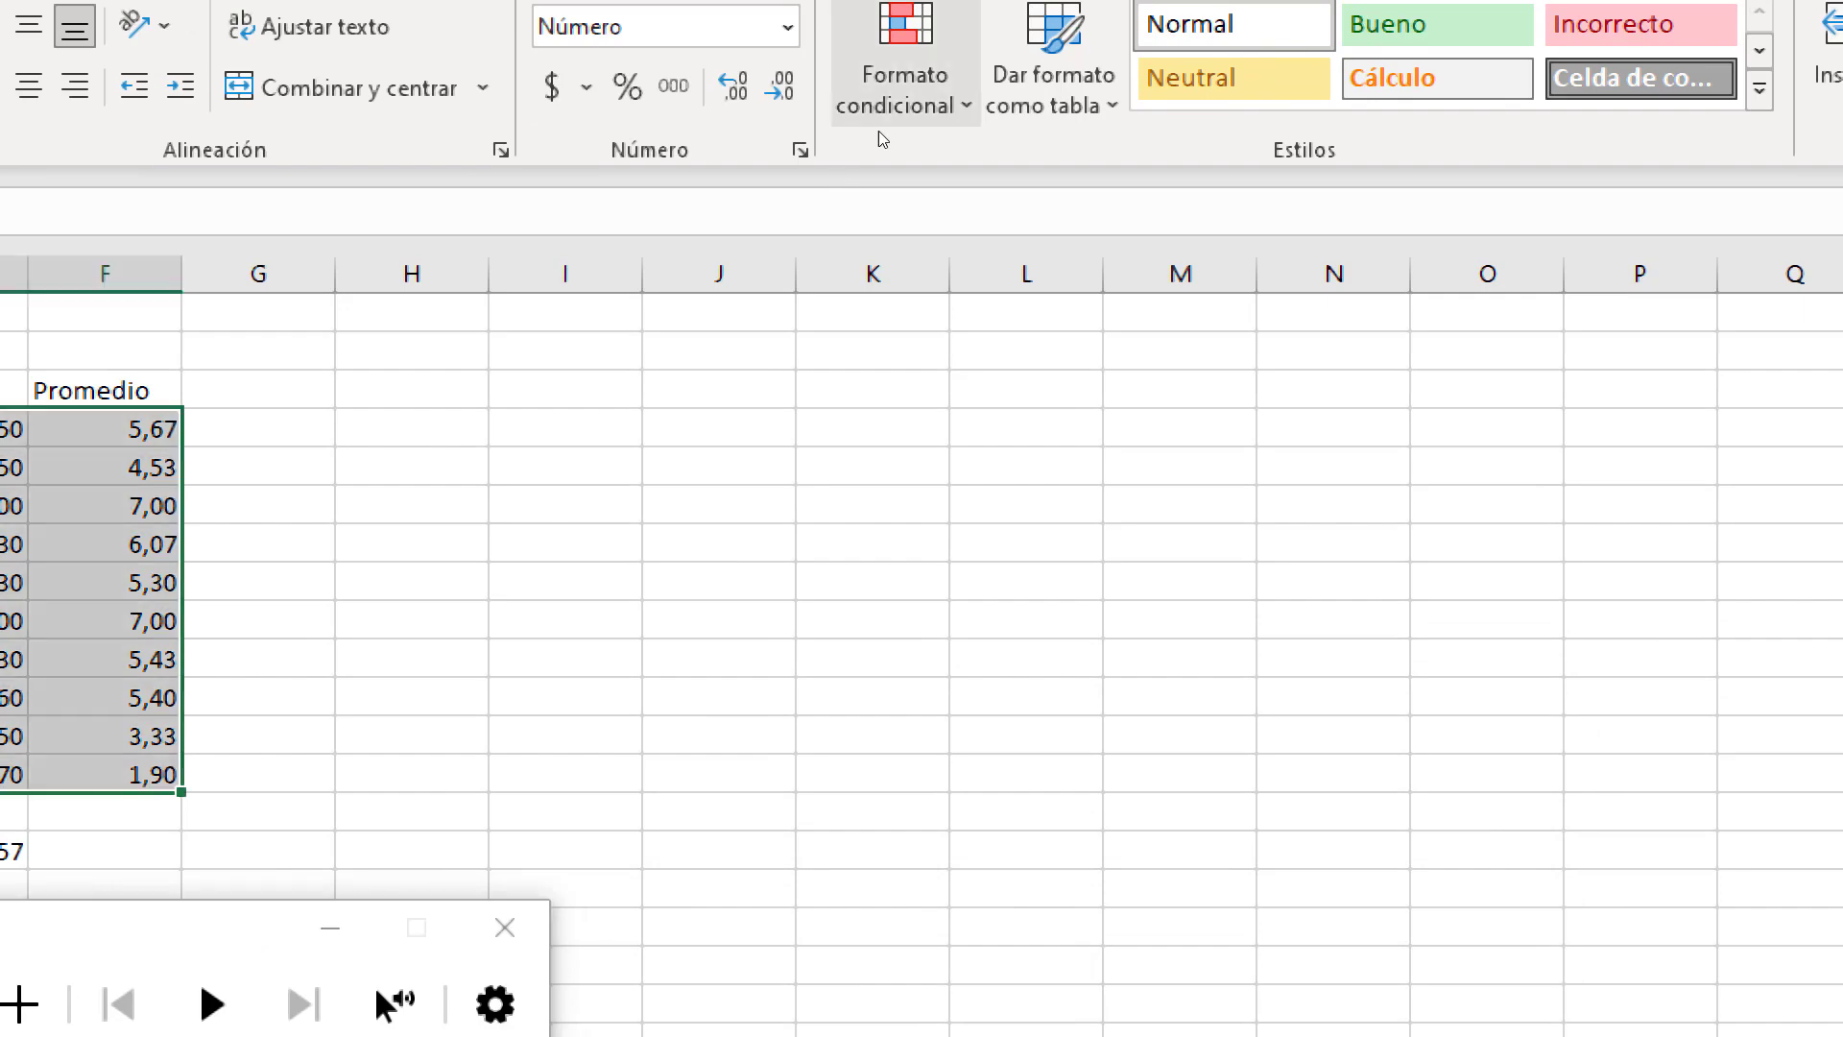
Examine the conditional formatting categories for the selected grades, from cell highlighting and top/bottom rules to data bars, color scales and icon sets
{"action": "left_click", "coordinate": [902, 123]}
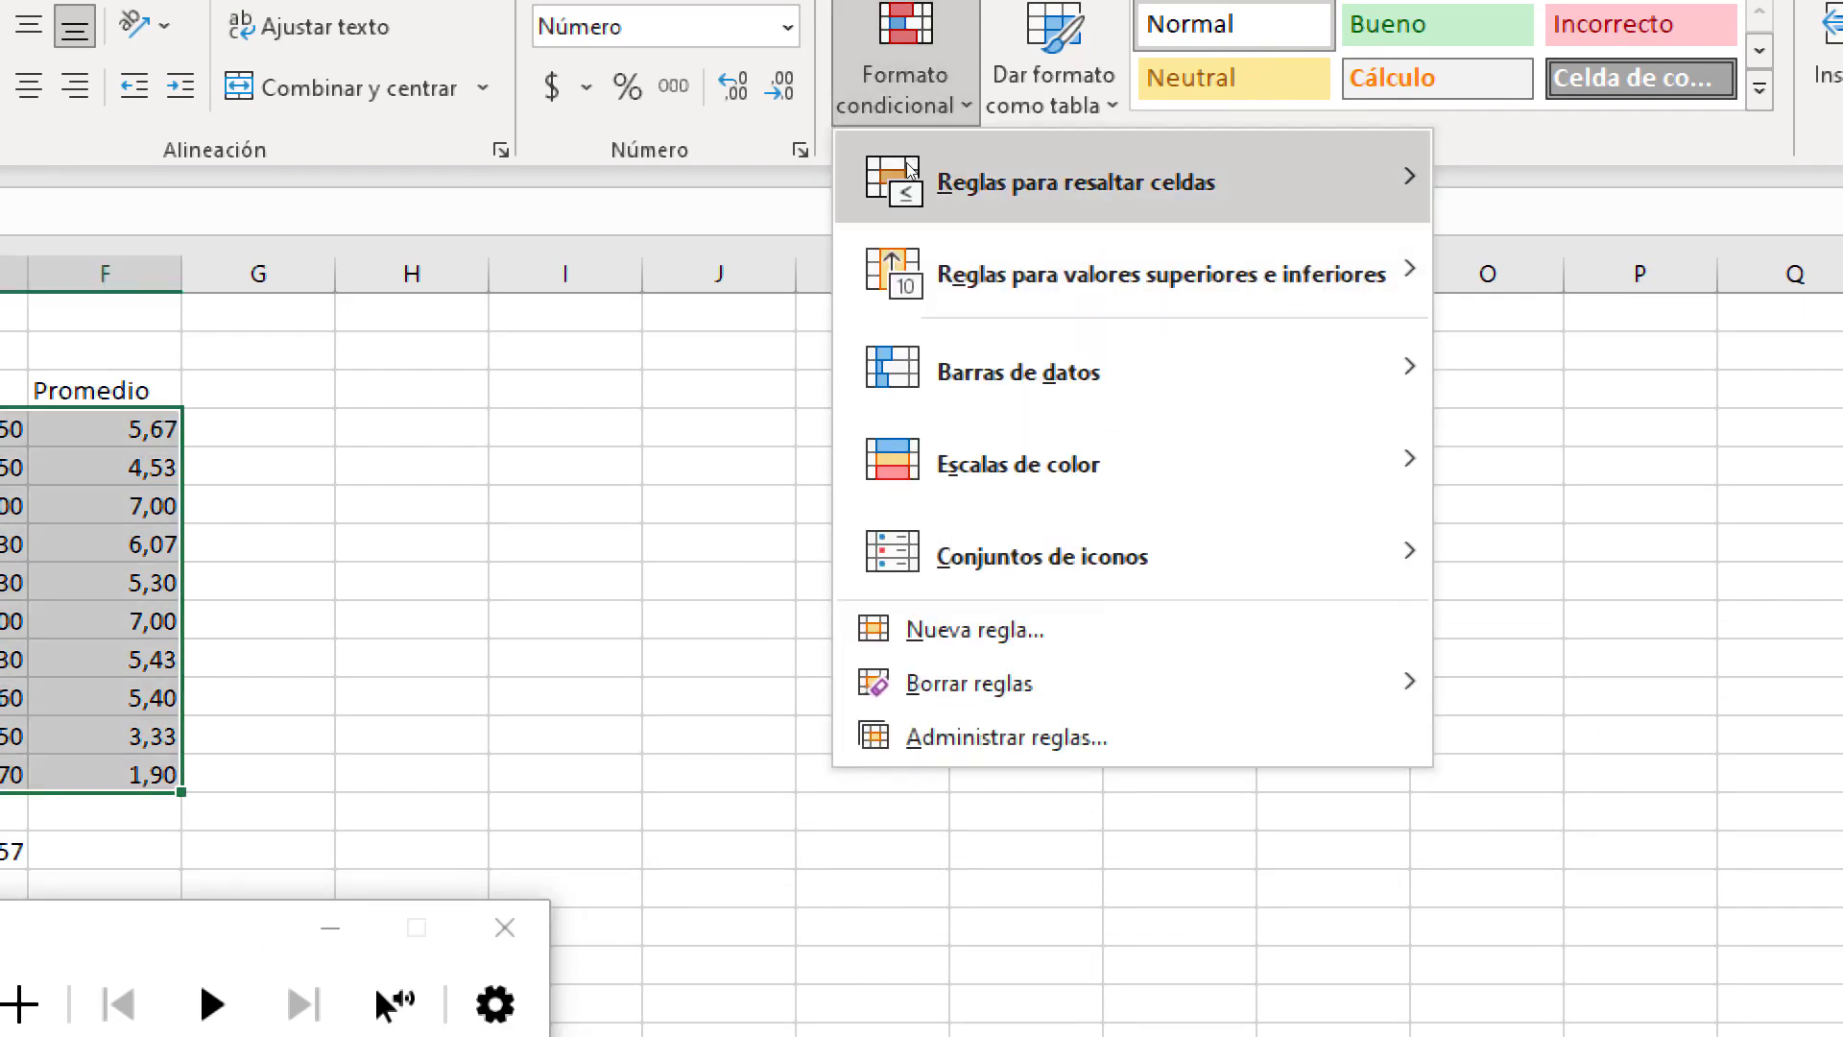
{"action": "mouse_move", "coordinate": [909, 170]}
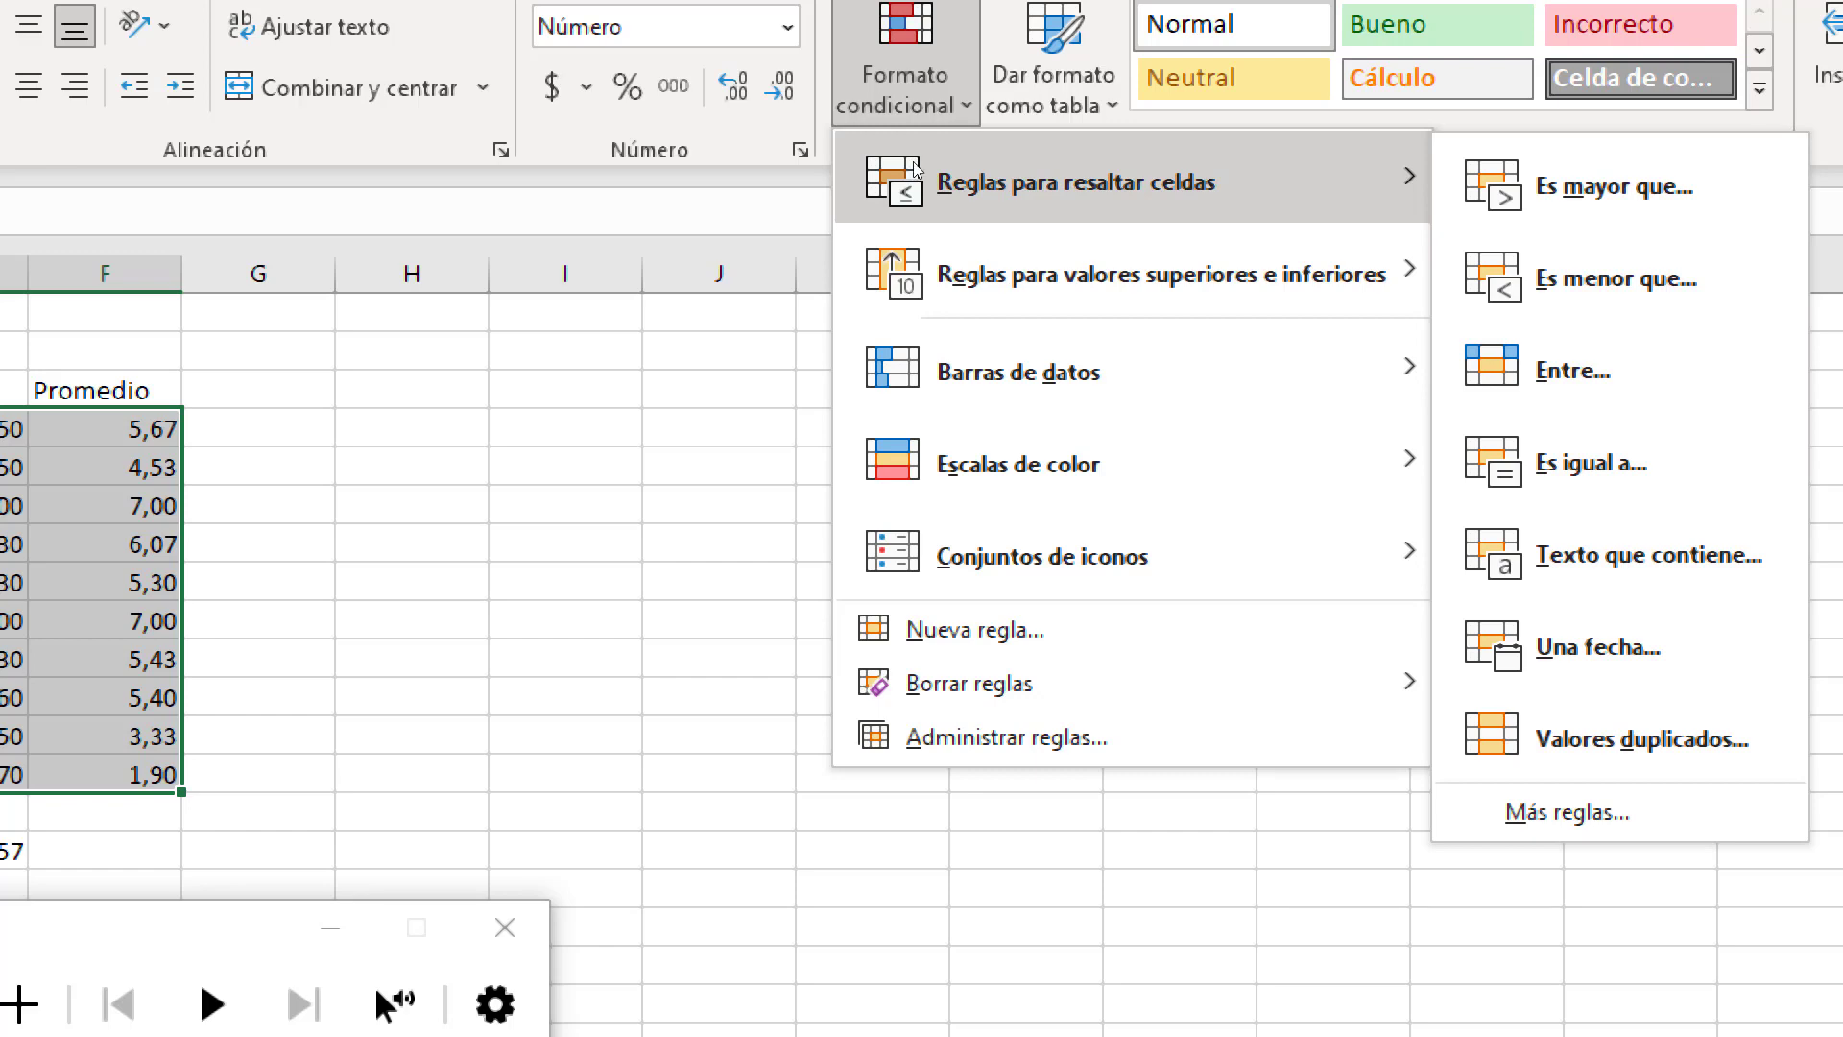
{"action": "key", "text": "Right"}
{"action": "key", "text": "Down"}
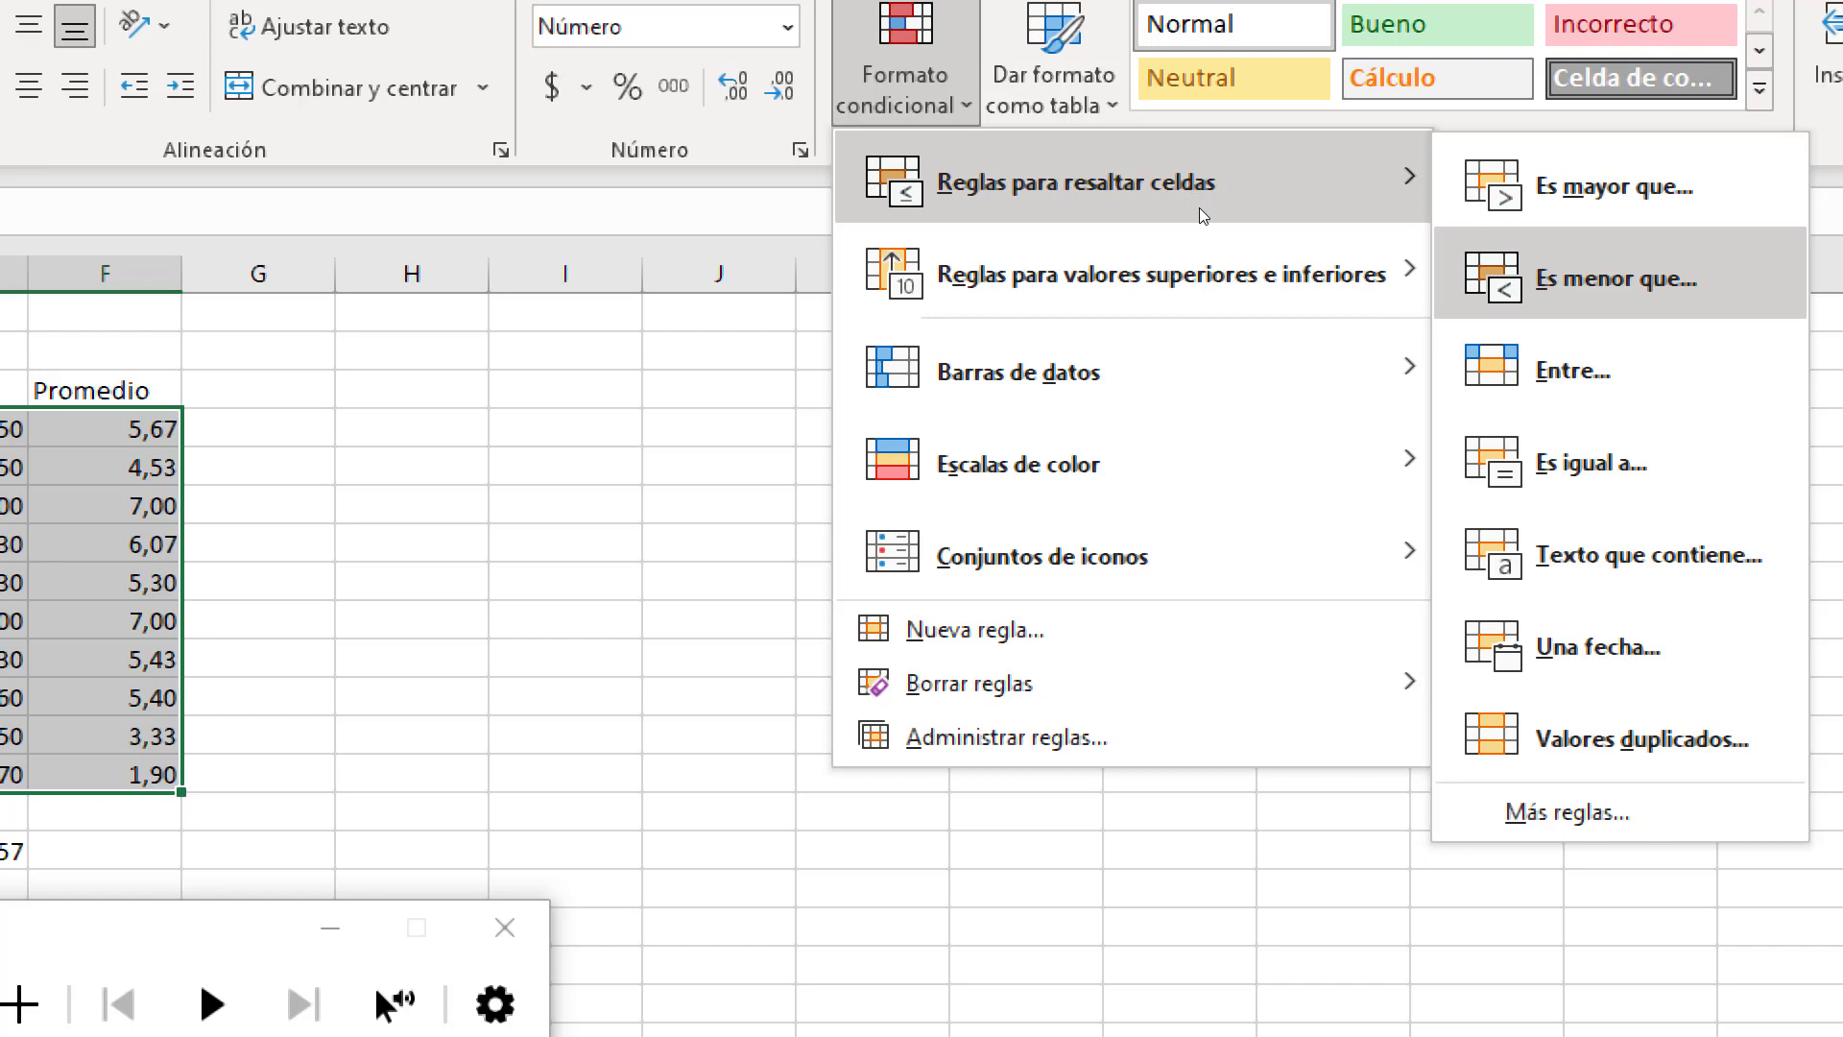
{"action": "key", "text": "Left"}
{"action": "key", "text": "Down"}
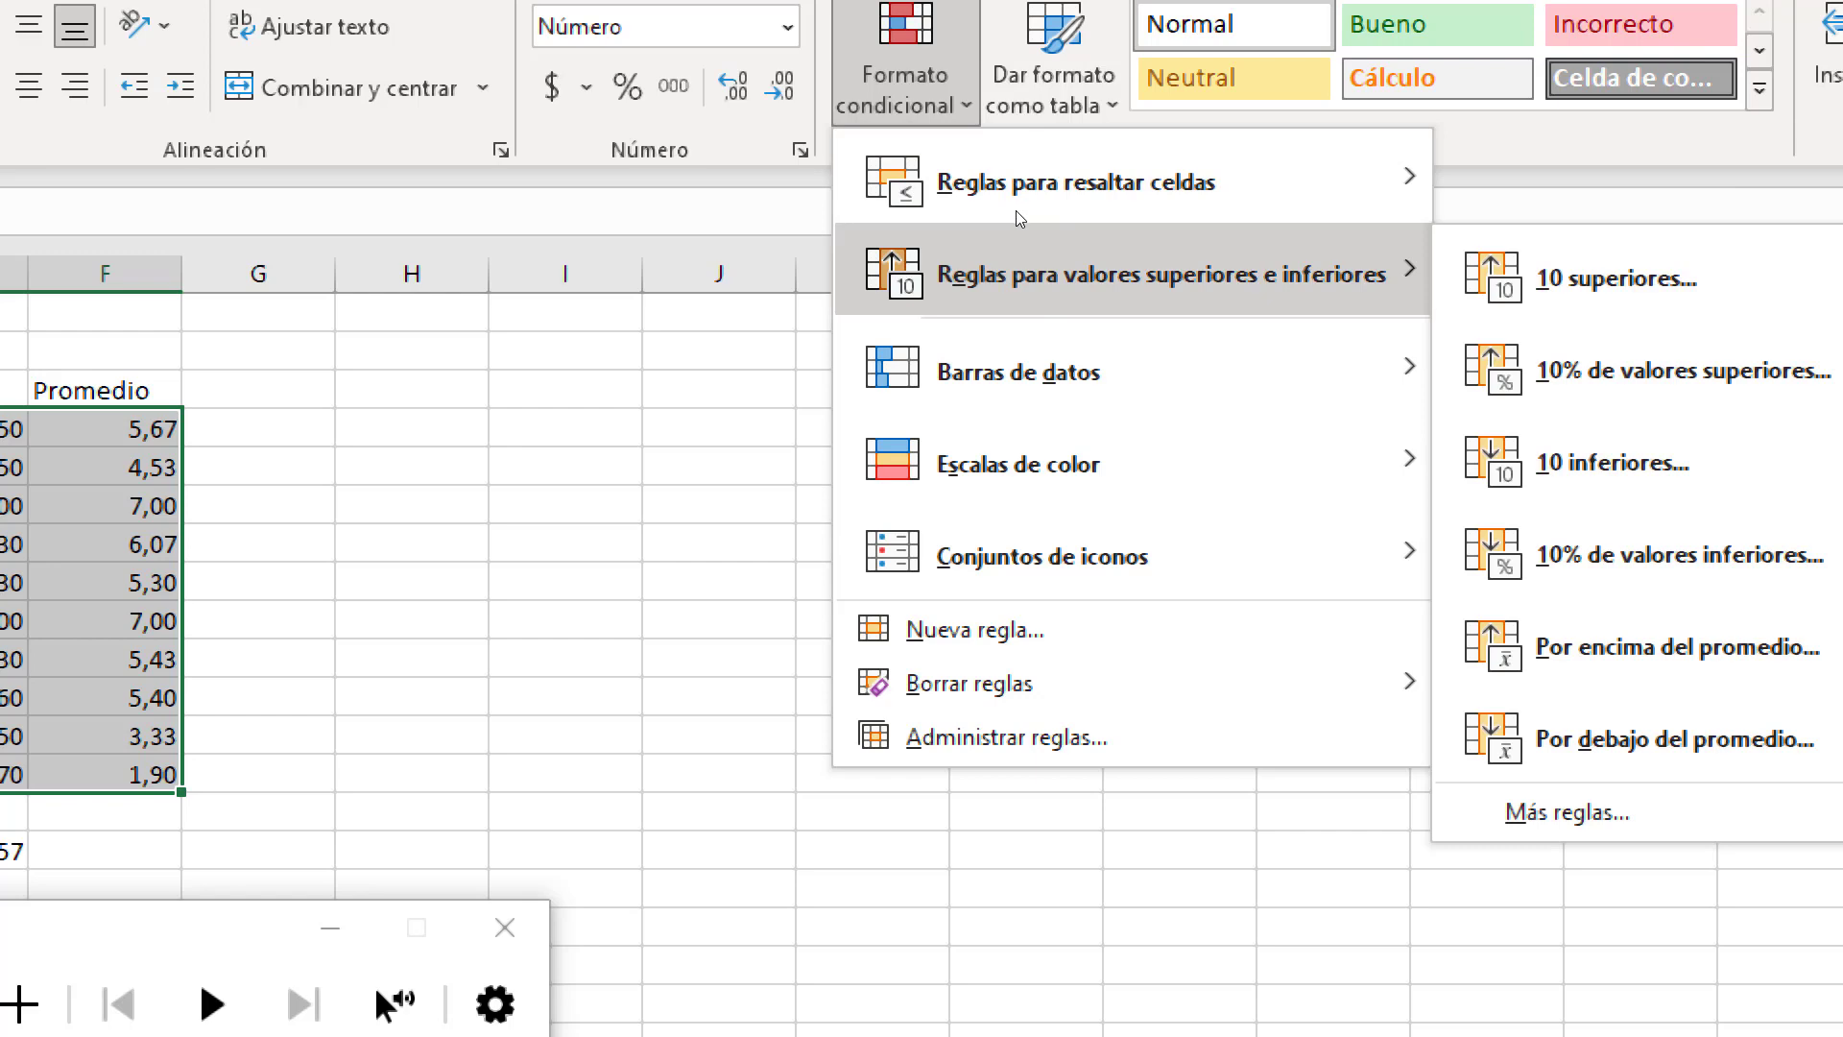
{"action": "key", "text": "Right"}
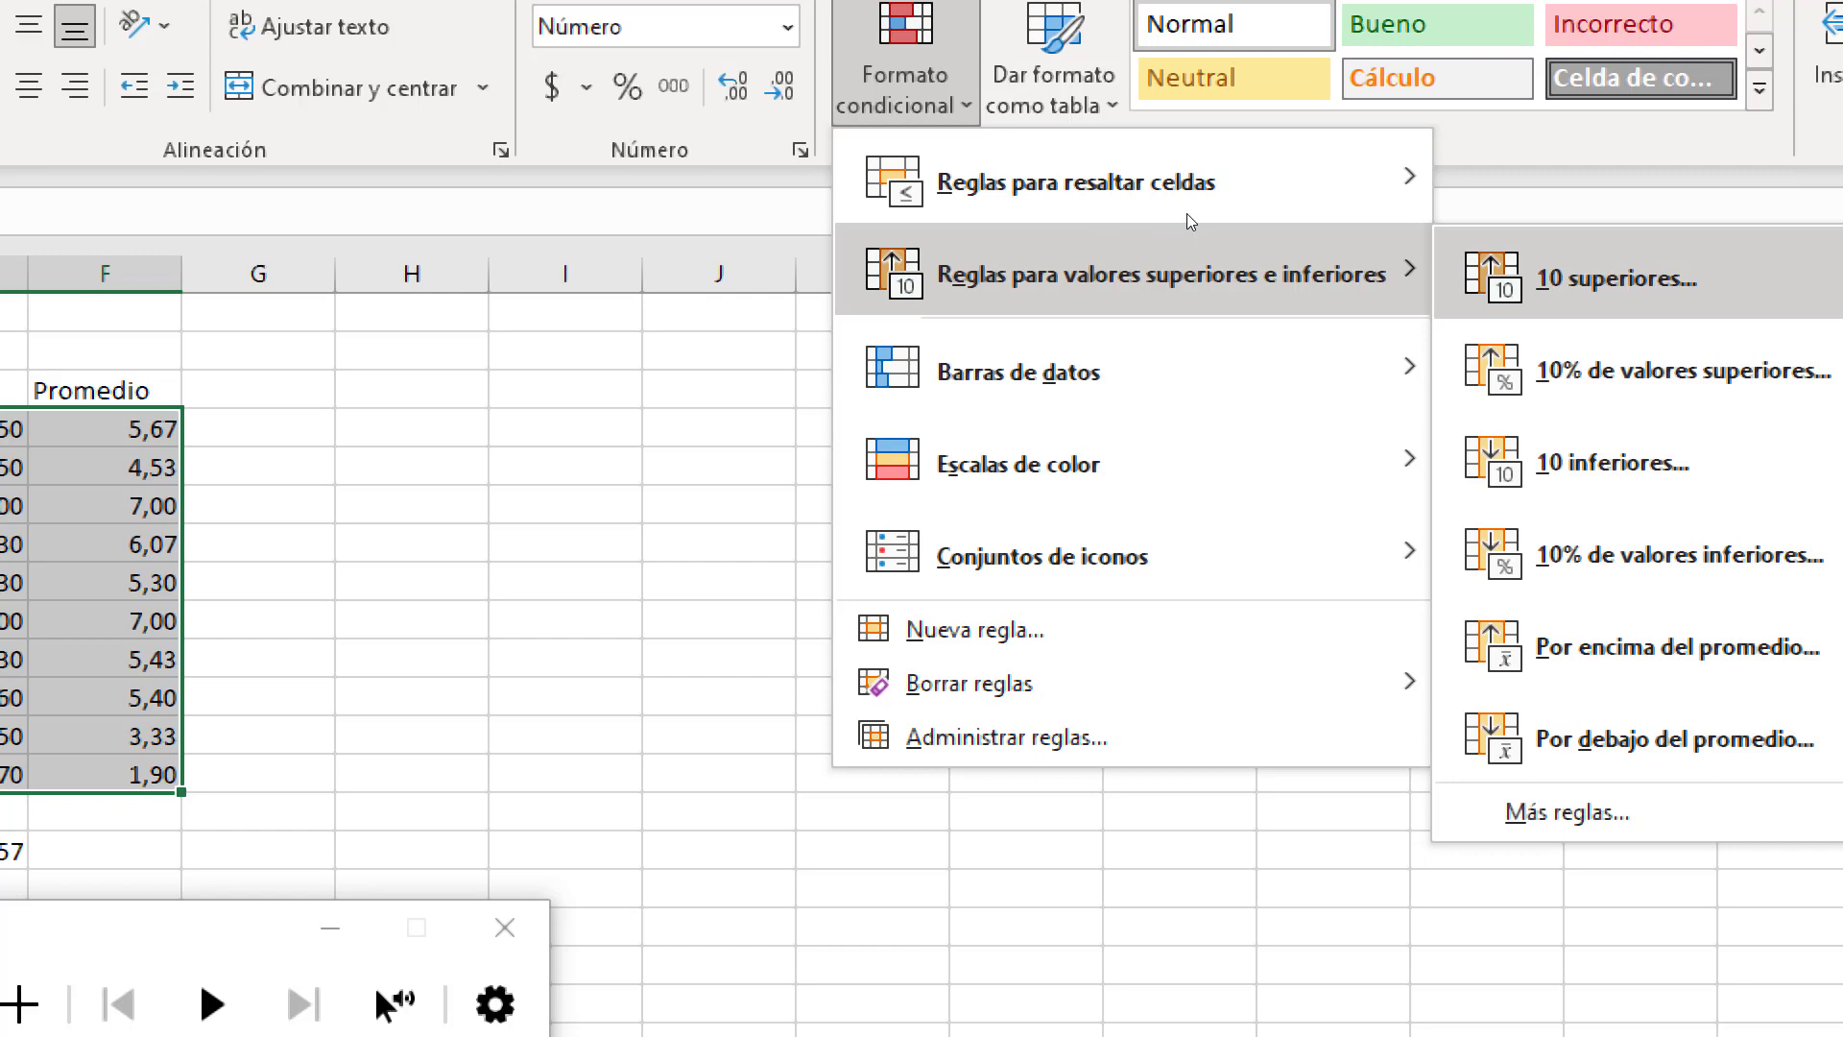
{"action": "key", "text": "Down"}
{"action": "key", "text": "Left"}
{"action": "key", "text": "Down"}
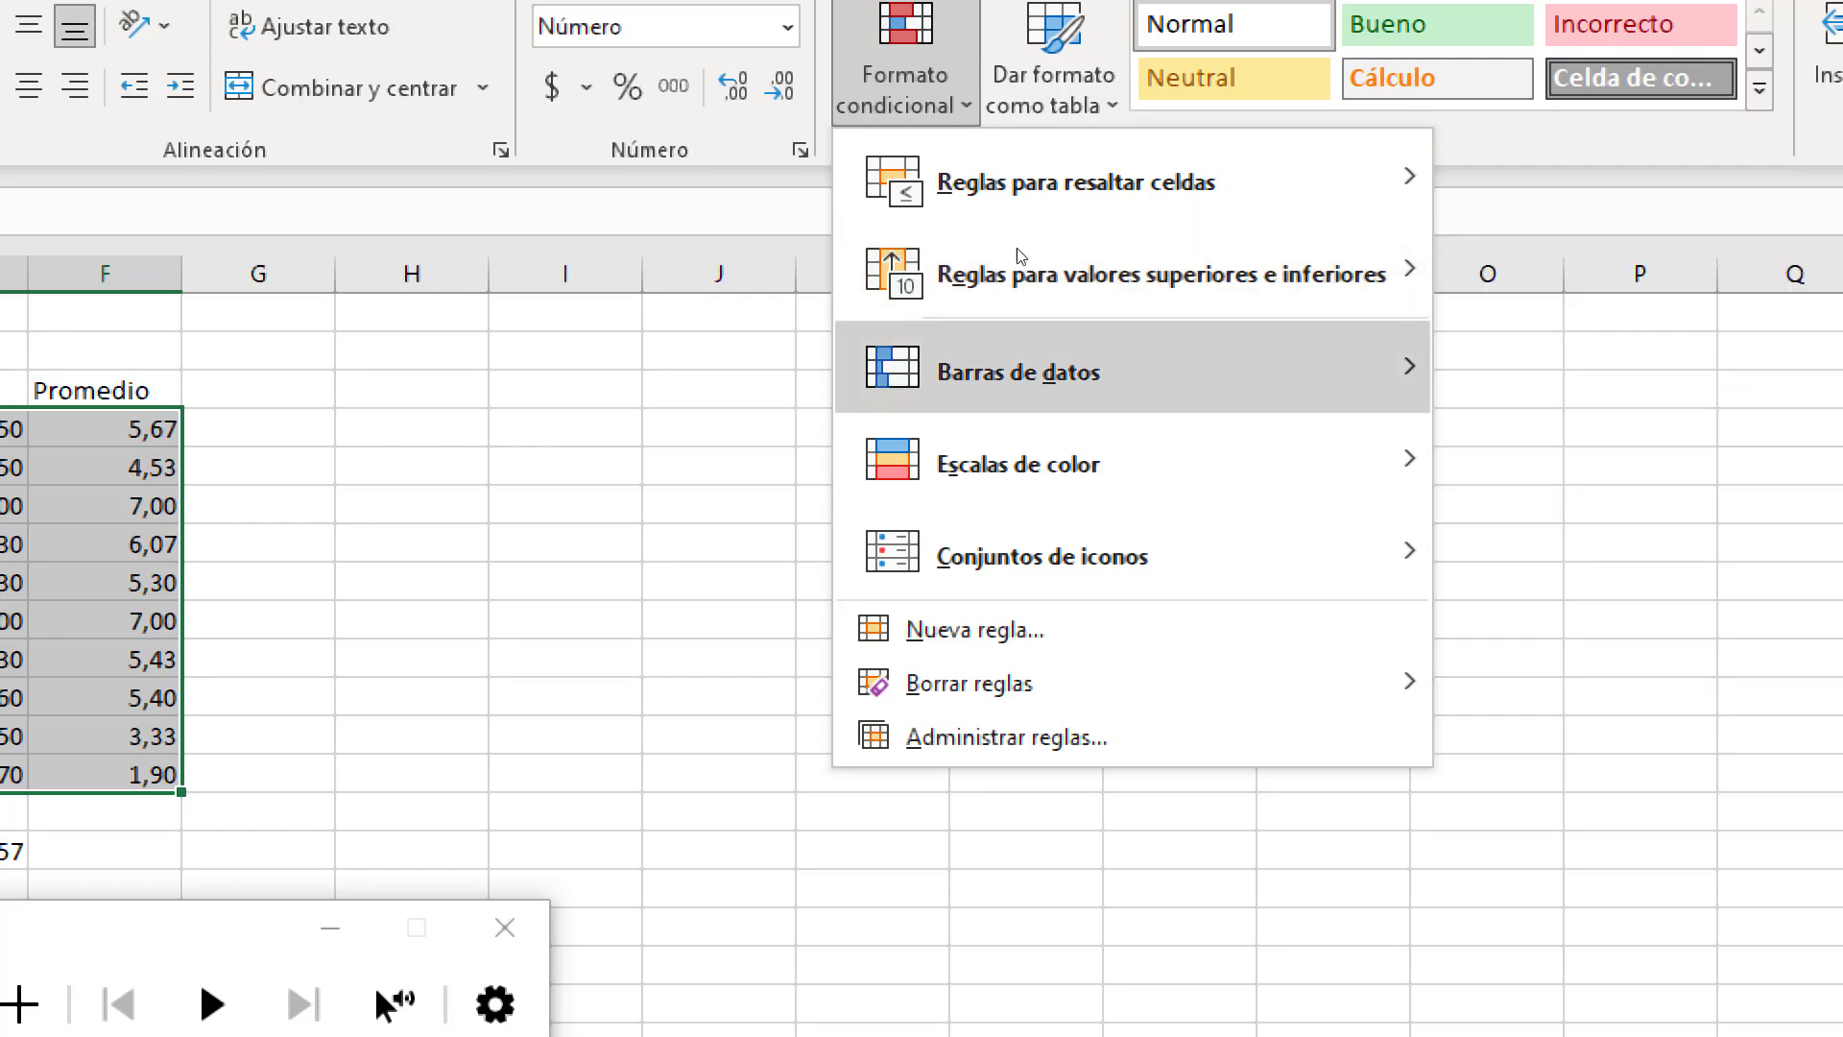
{"action": "key", "text": "Right"}
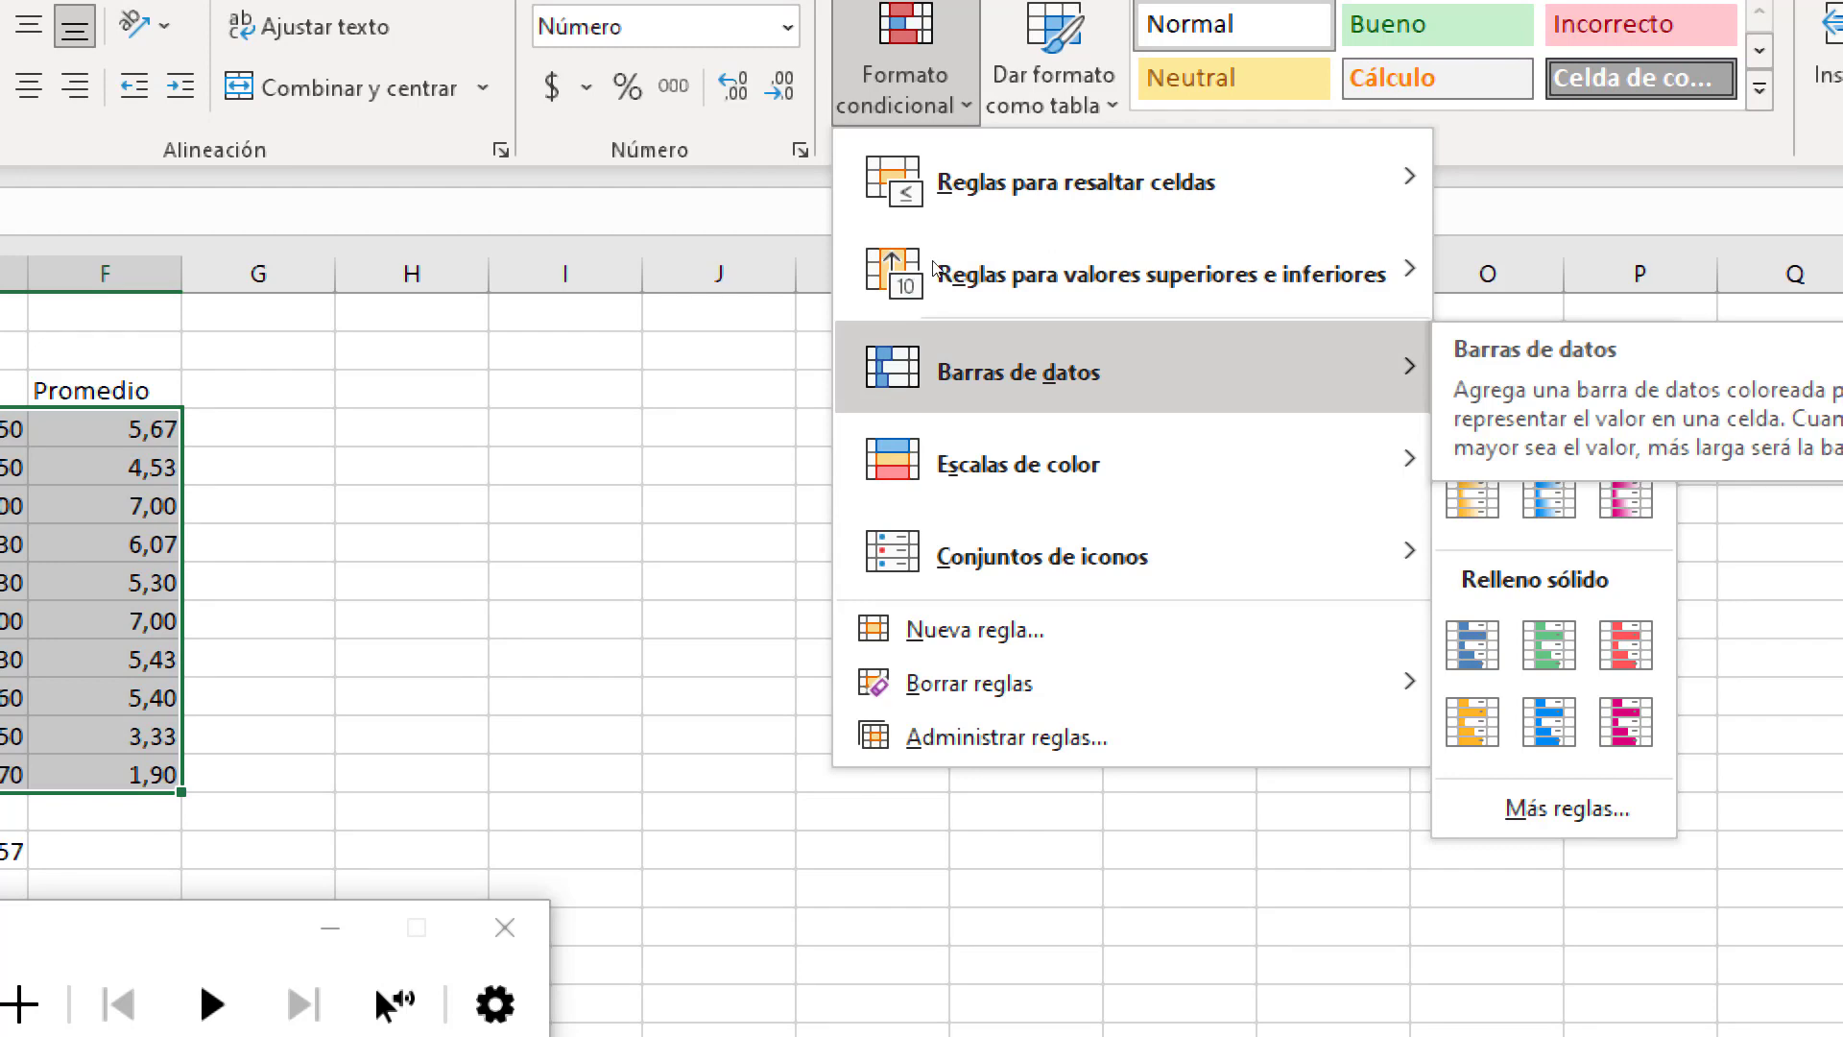
{"action": "key", "text": "Down"}
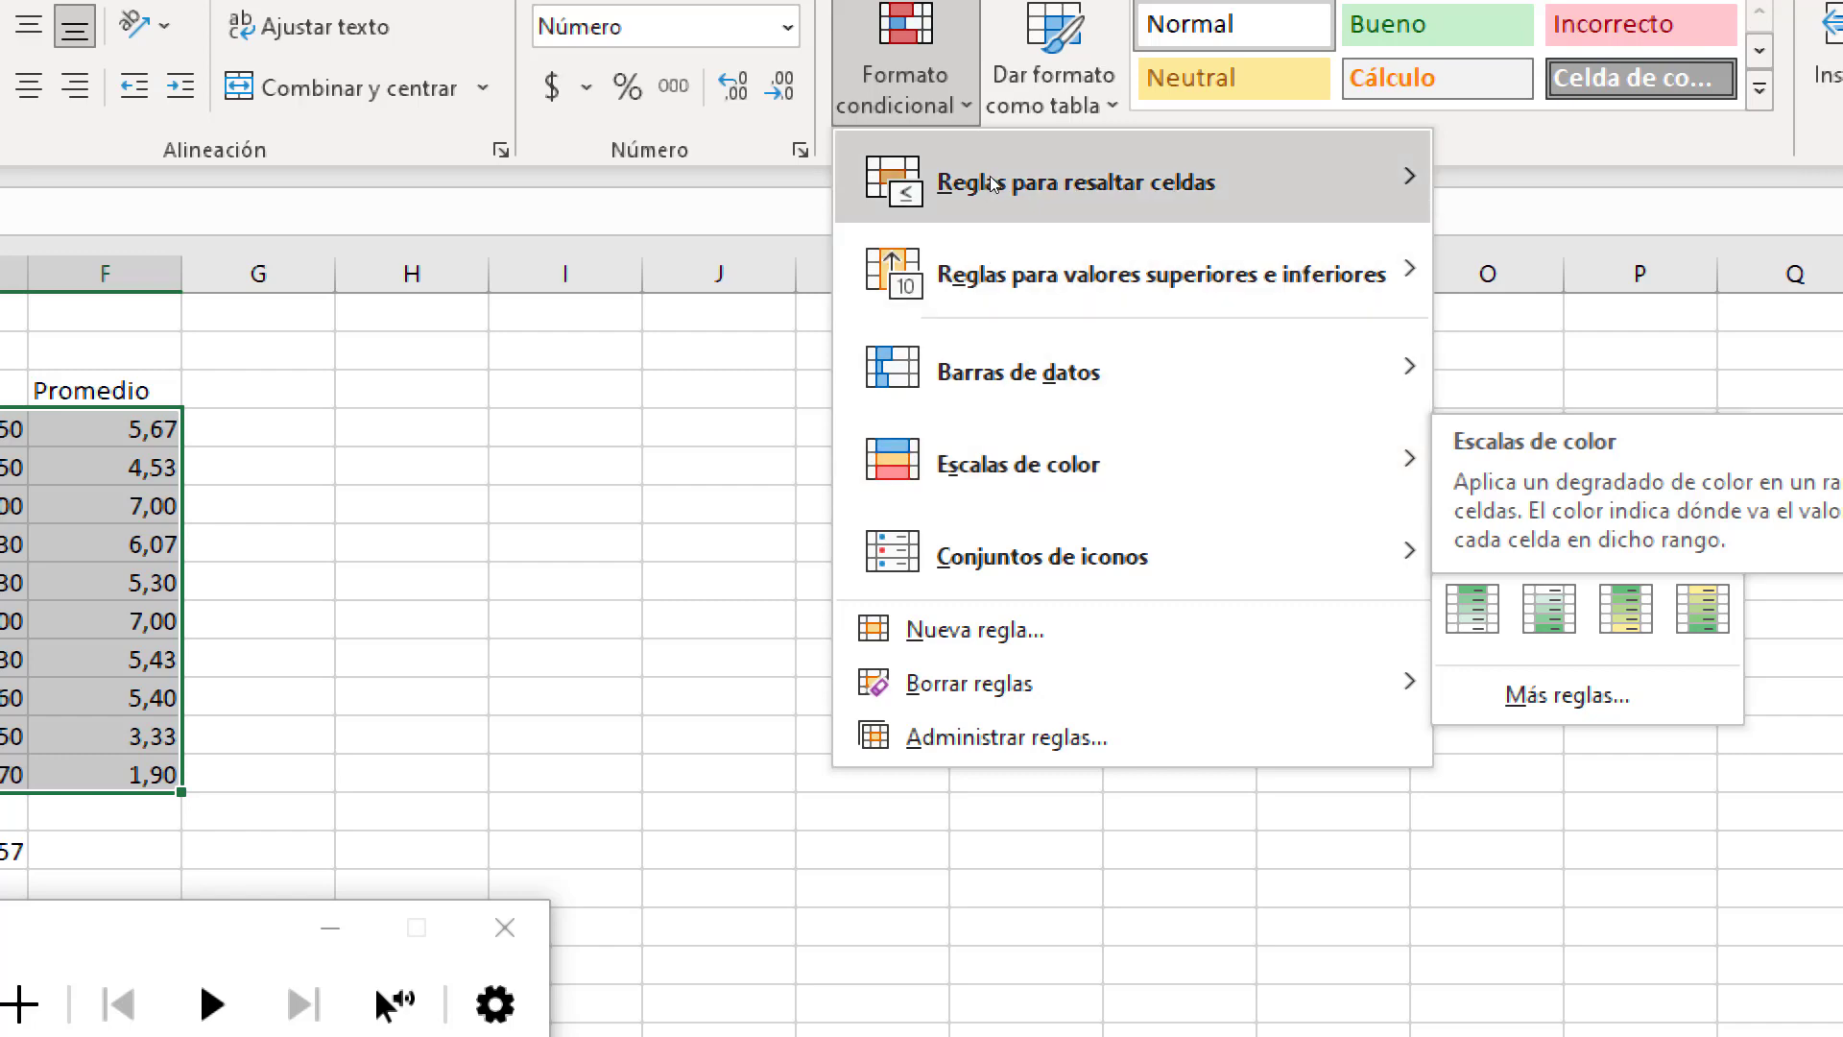
{"action": "mouse_move", "coordinate": [995, 184]}
{"action": "key", "text": "Down"}
{"action": "key", "text": "Down"}
{"action": "key", "text": "Down"}
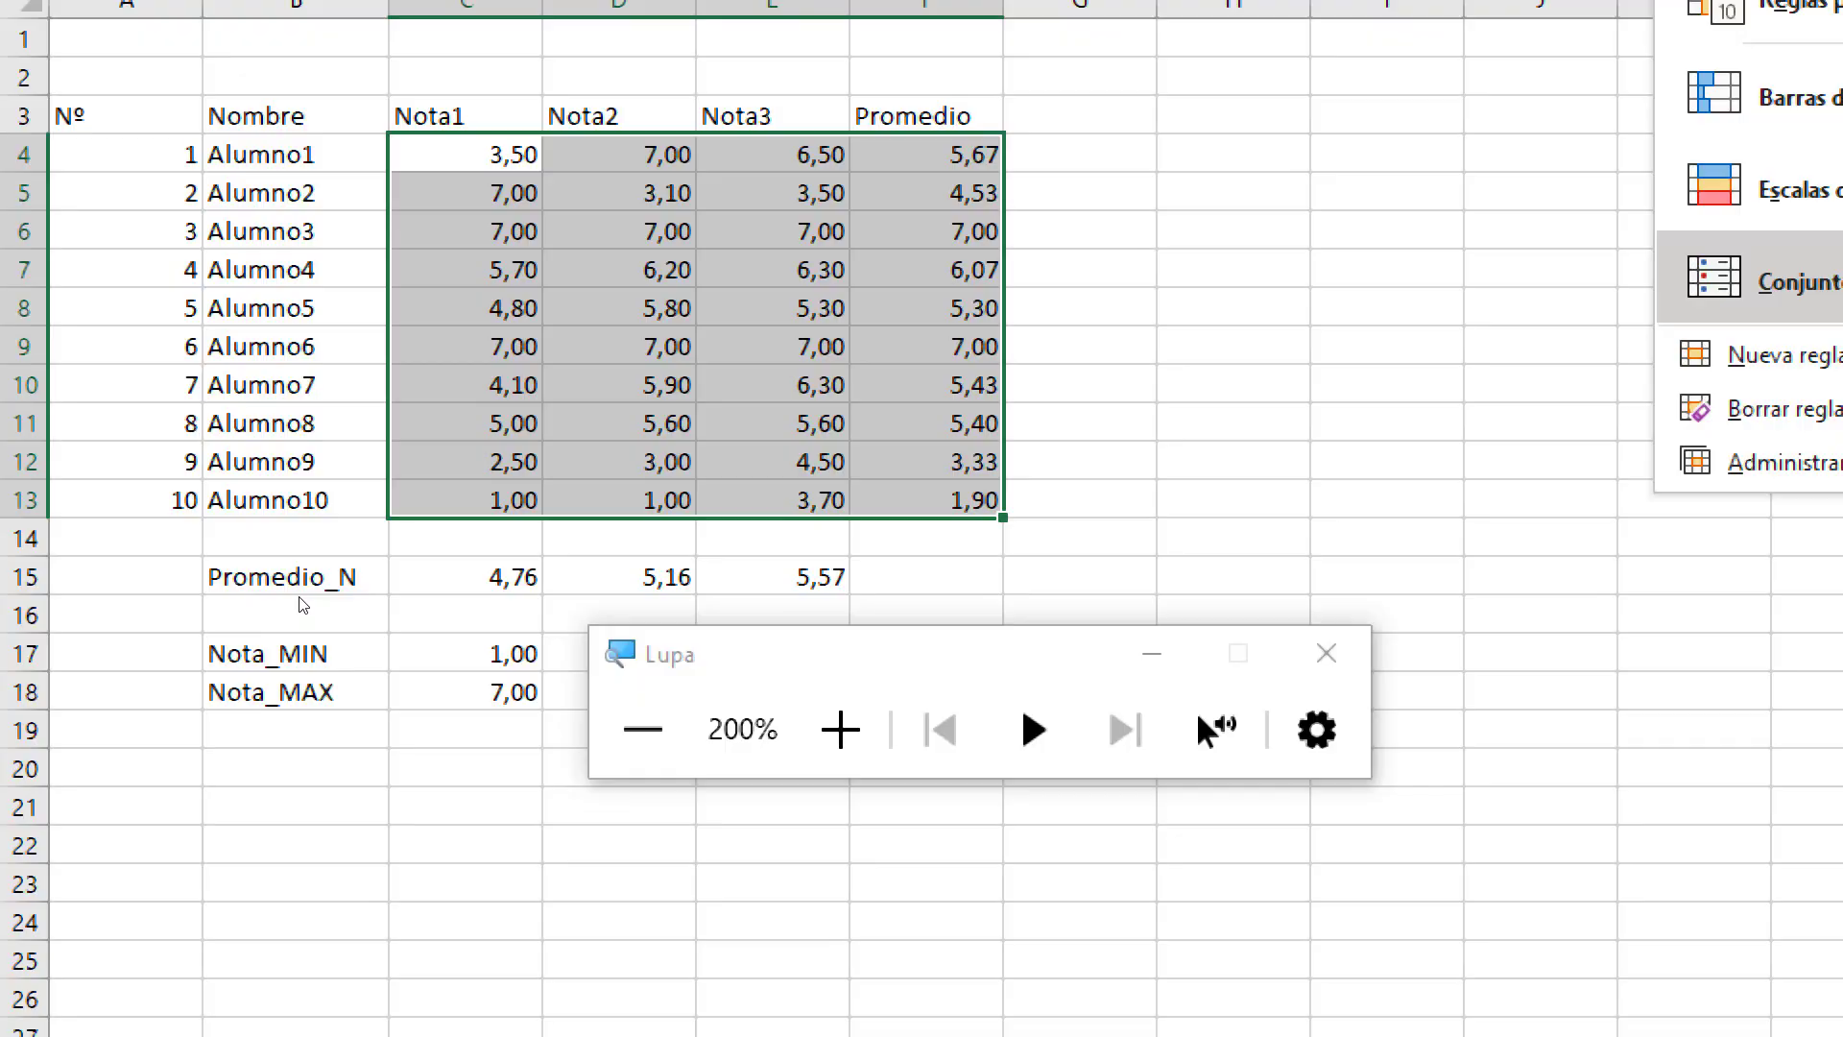
{"action": "left_click", "coordinate": [642, 730]}
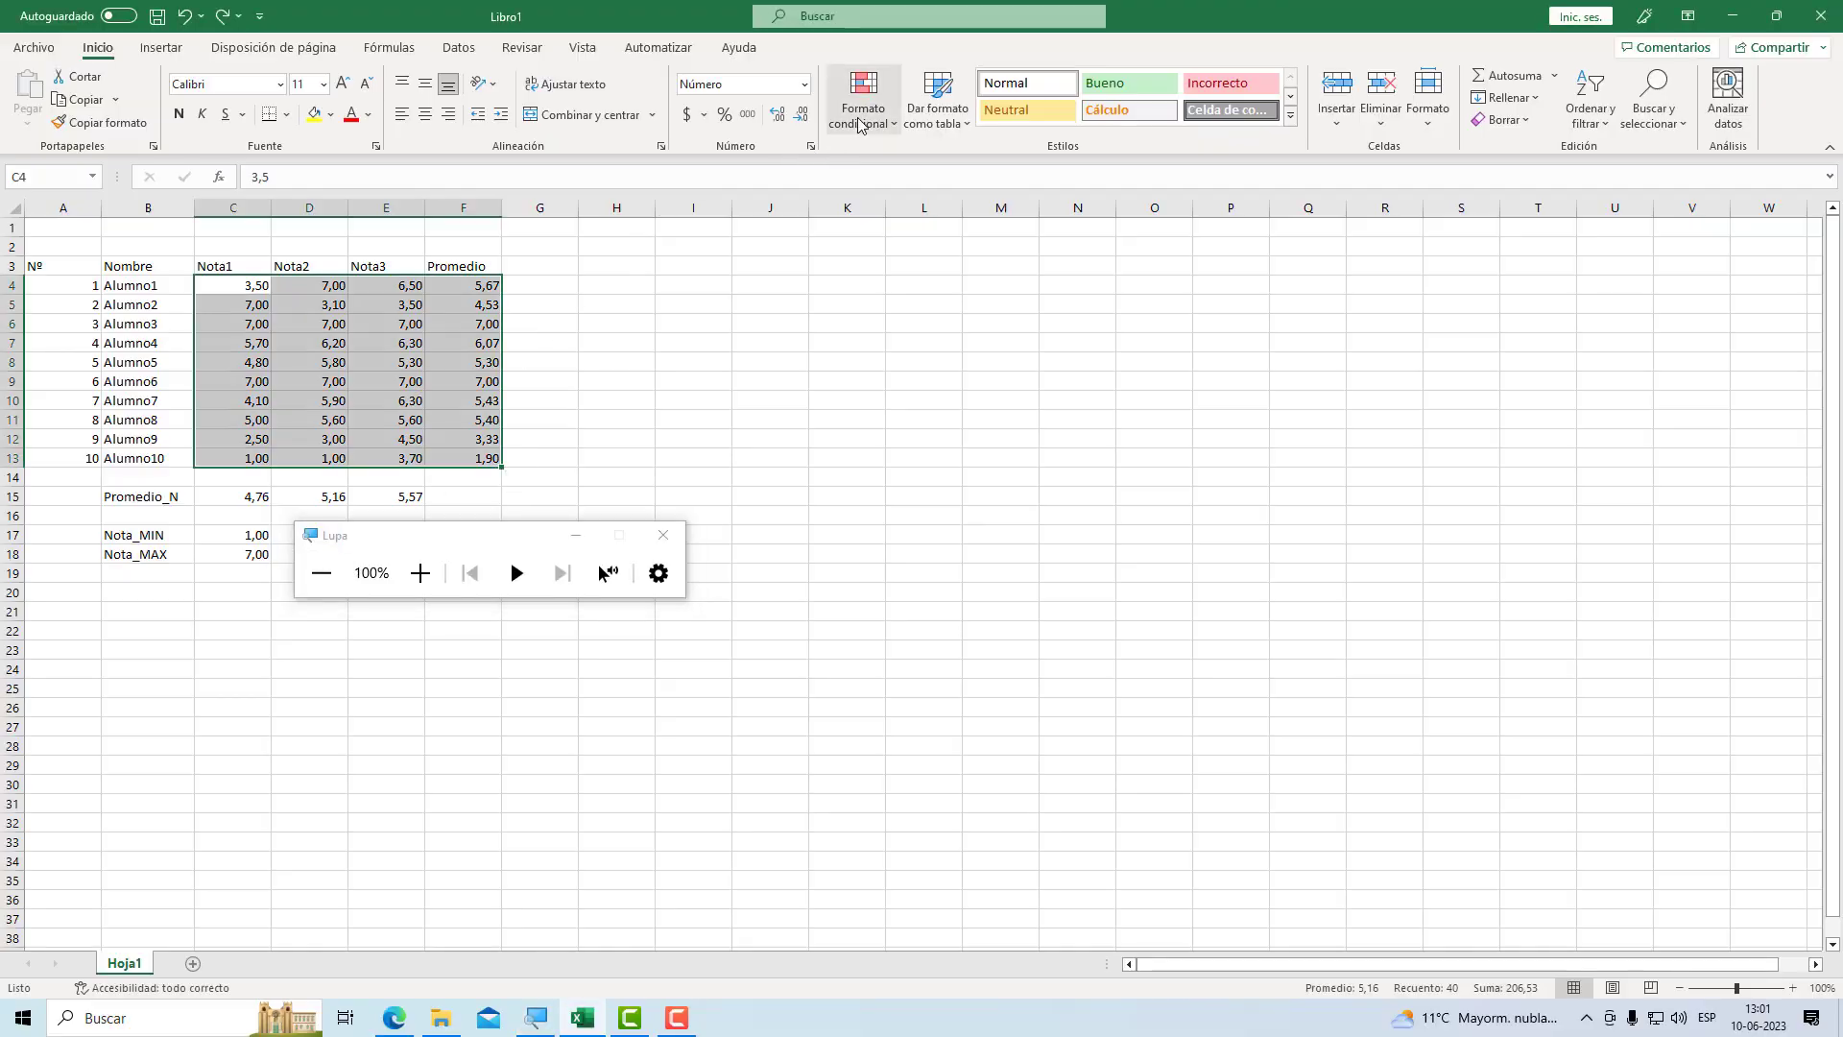
Preview the color scales, green solid data bars and icon sets on the selected grades in C4:F13
{"action": "left_click", "coordinate": [860, 123]}
{"action": "mouse_move", "coordinate": [1013, 300]}
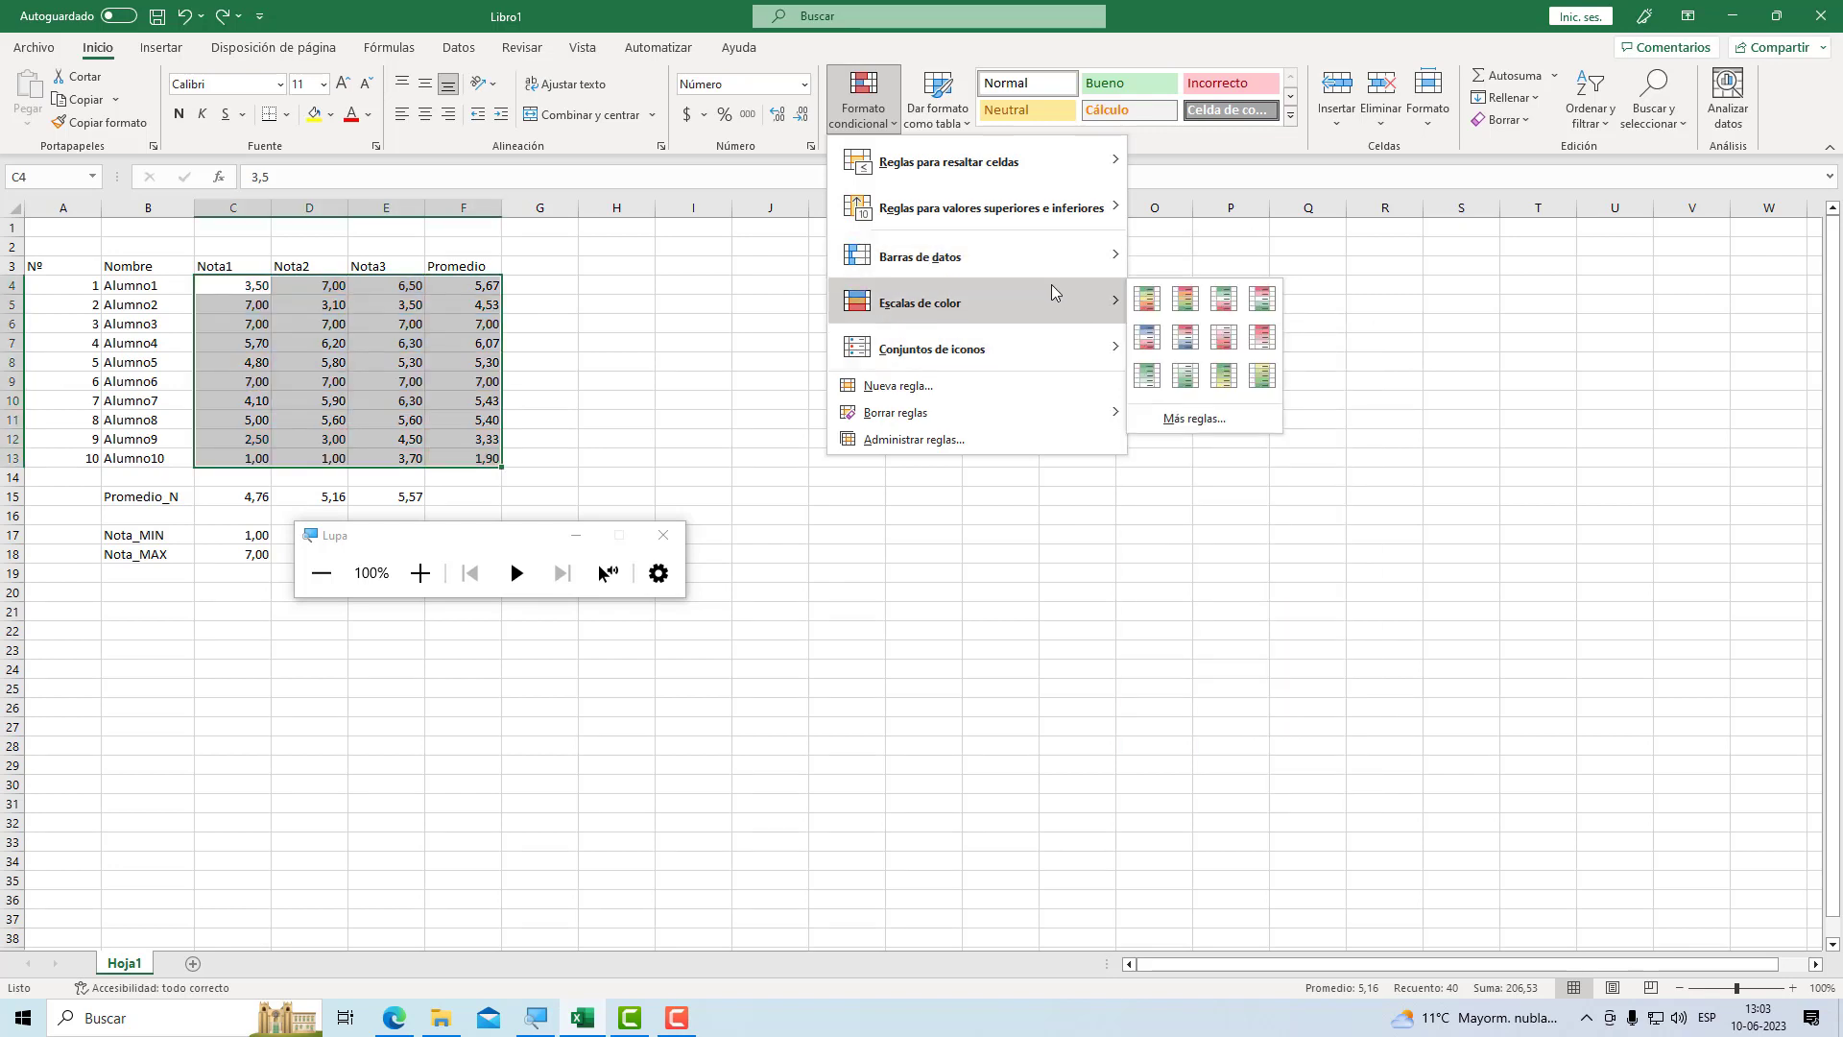
{"action": "mouse_move", "coordinate": [1032, 272]}
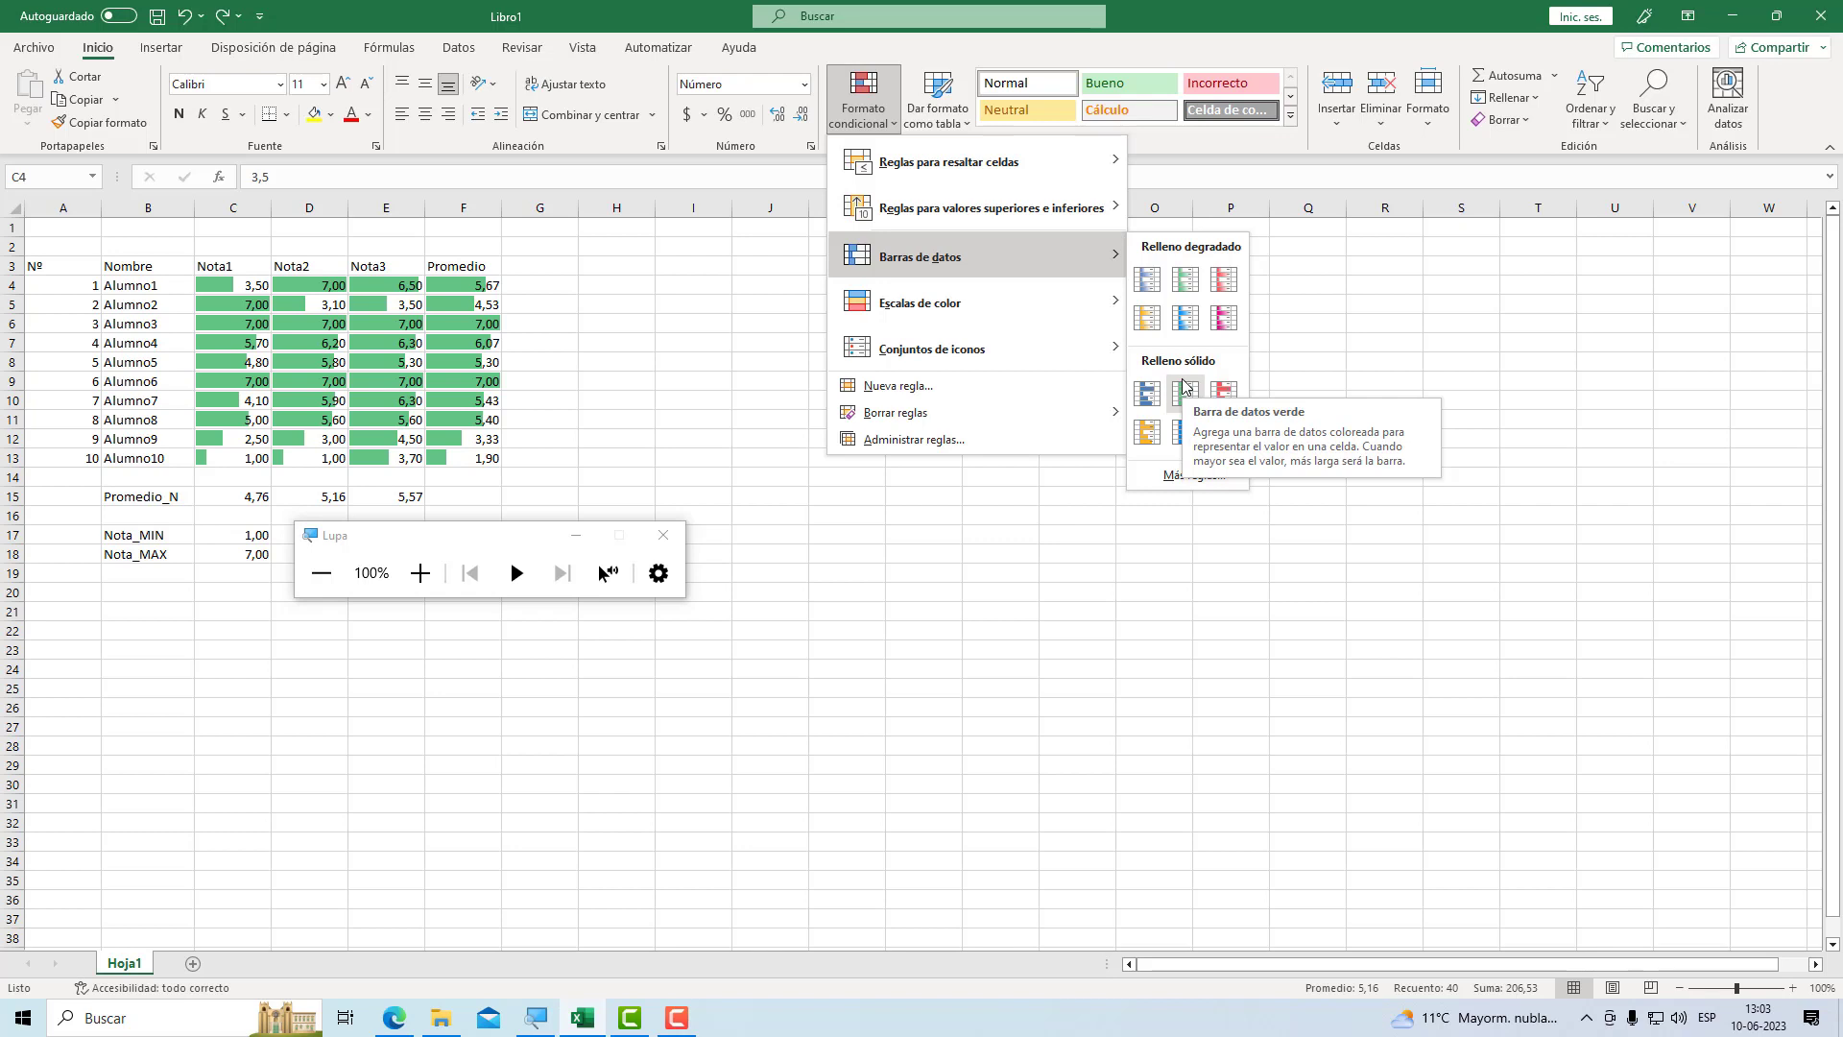
{"action": "mouse_move", "coordinate": [1048, 353]}
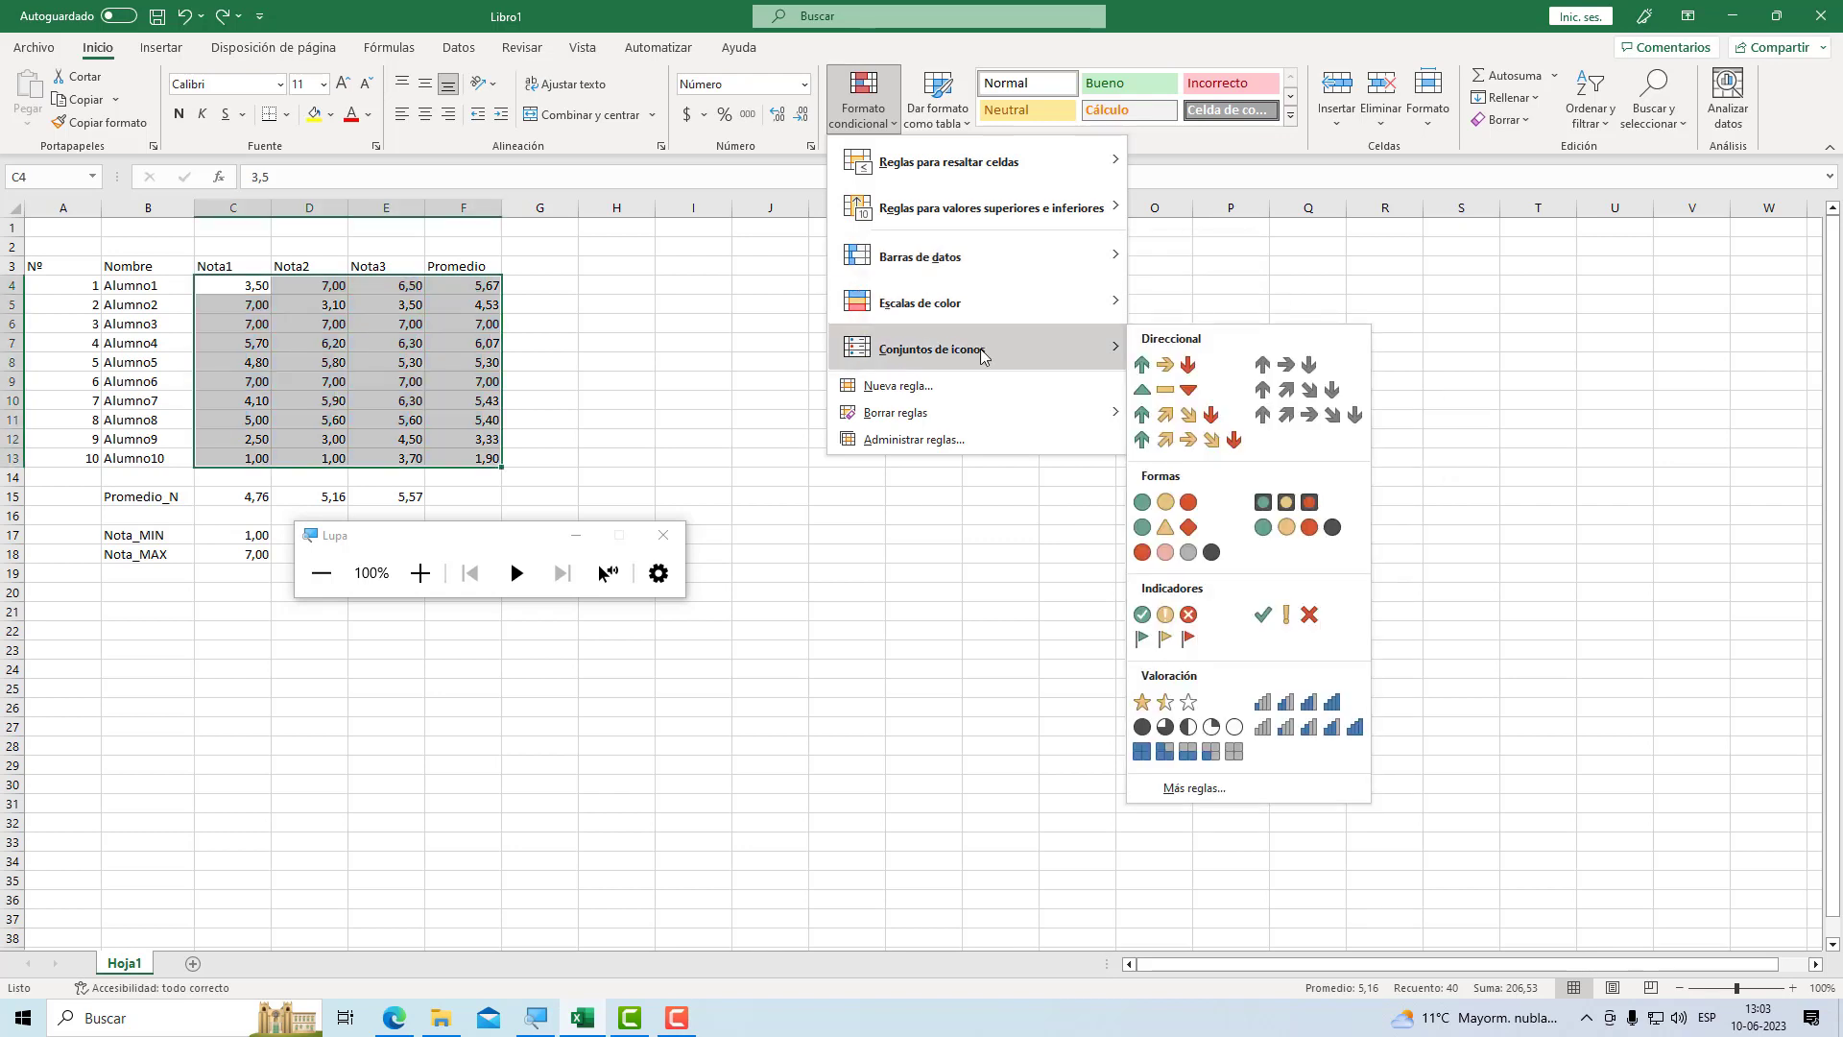
{"action": "left_click", "coordinate": [421, 573]}
{"action": "left_click", "coordinate": [421, 576]}
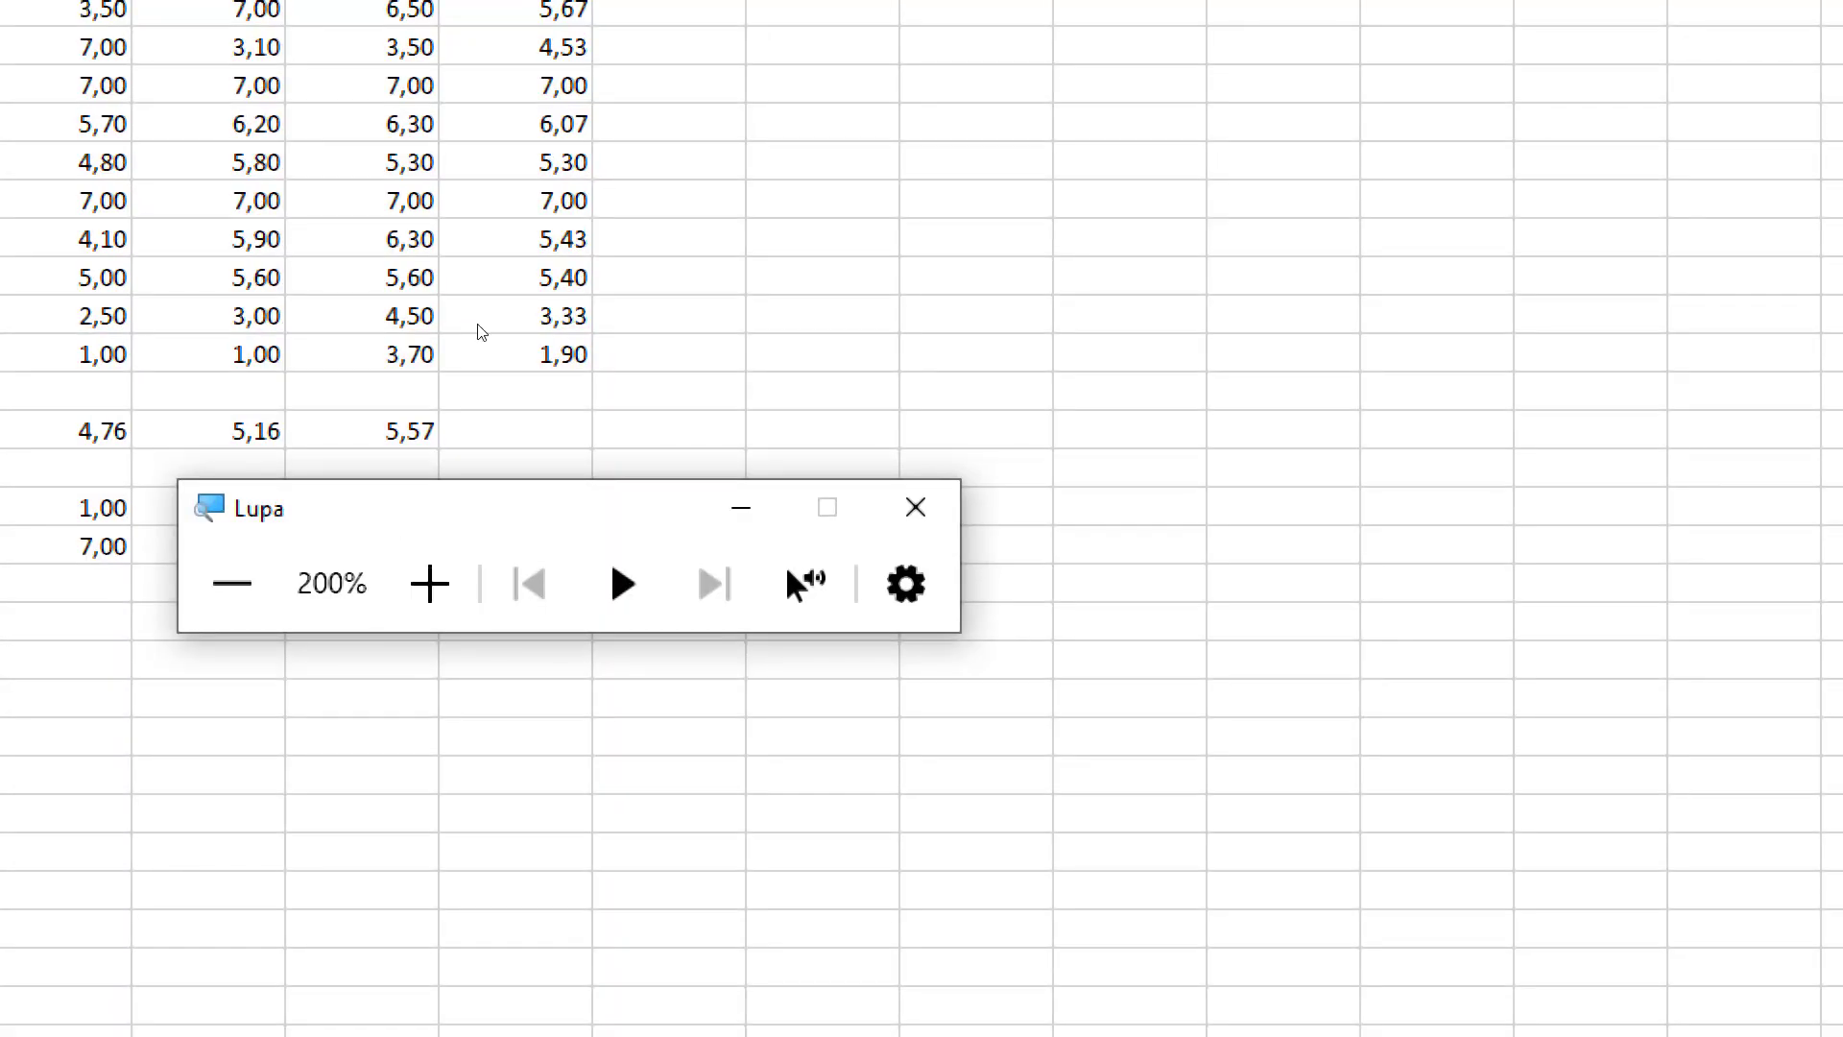
{"action": "left_click", "coordinate": [847, 115]}
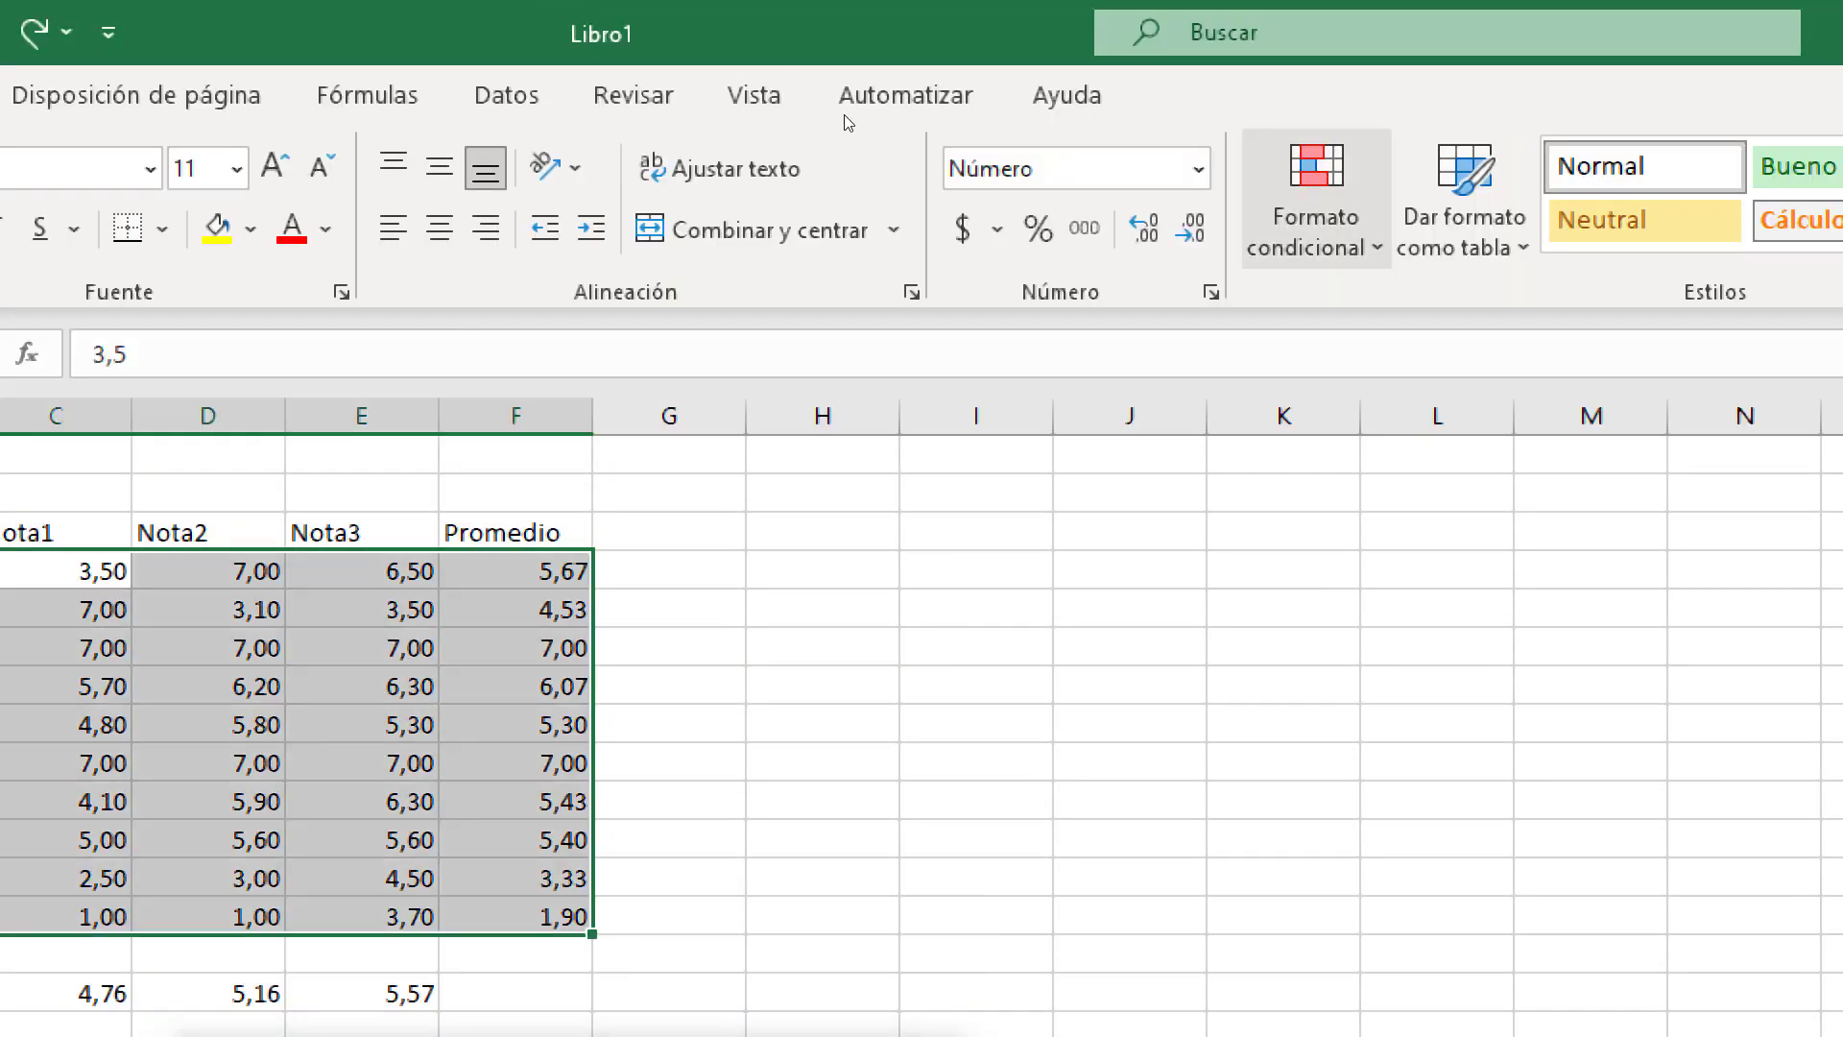
{"action": "left_click", "coordinate": [846, 116]}
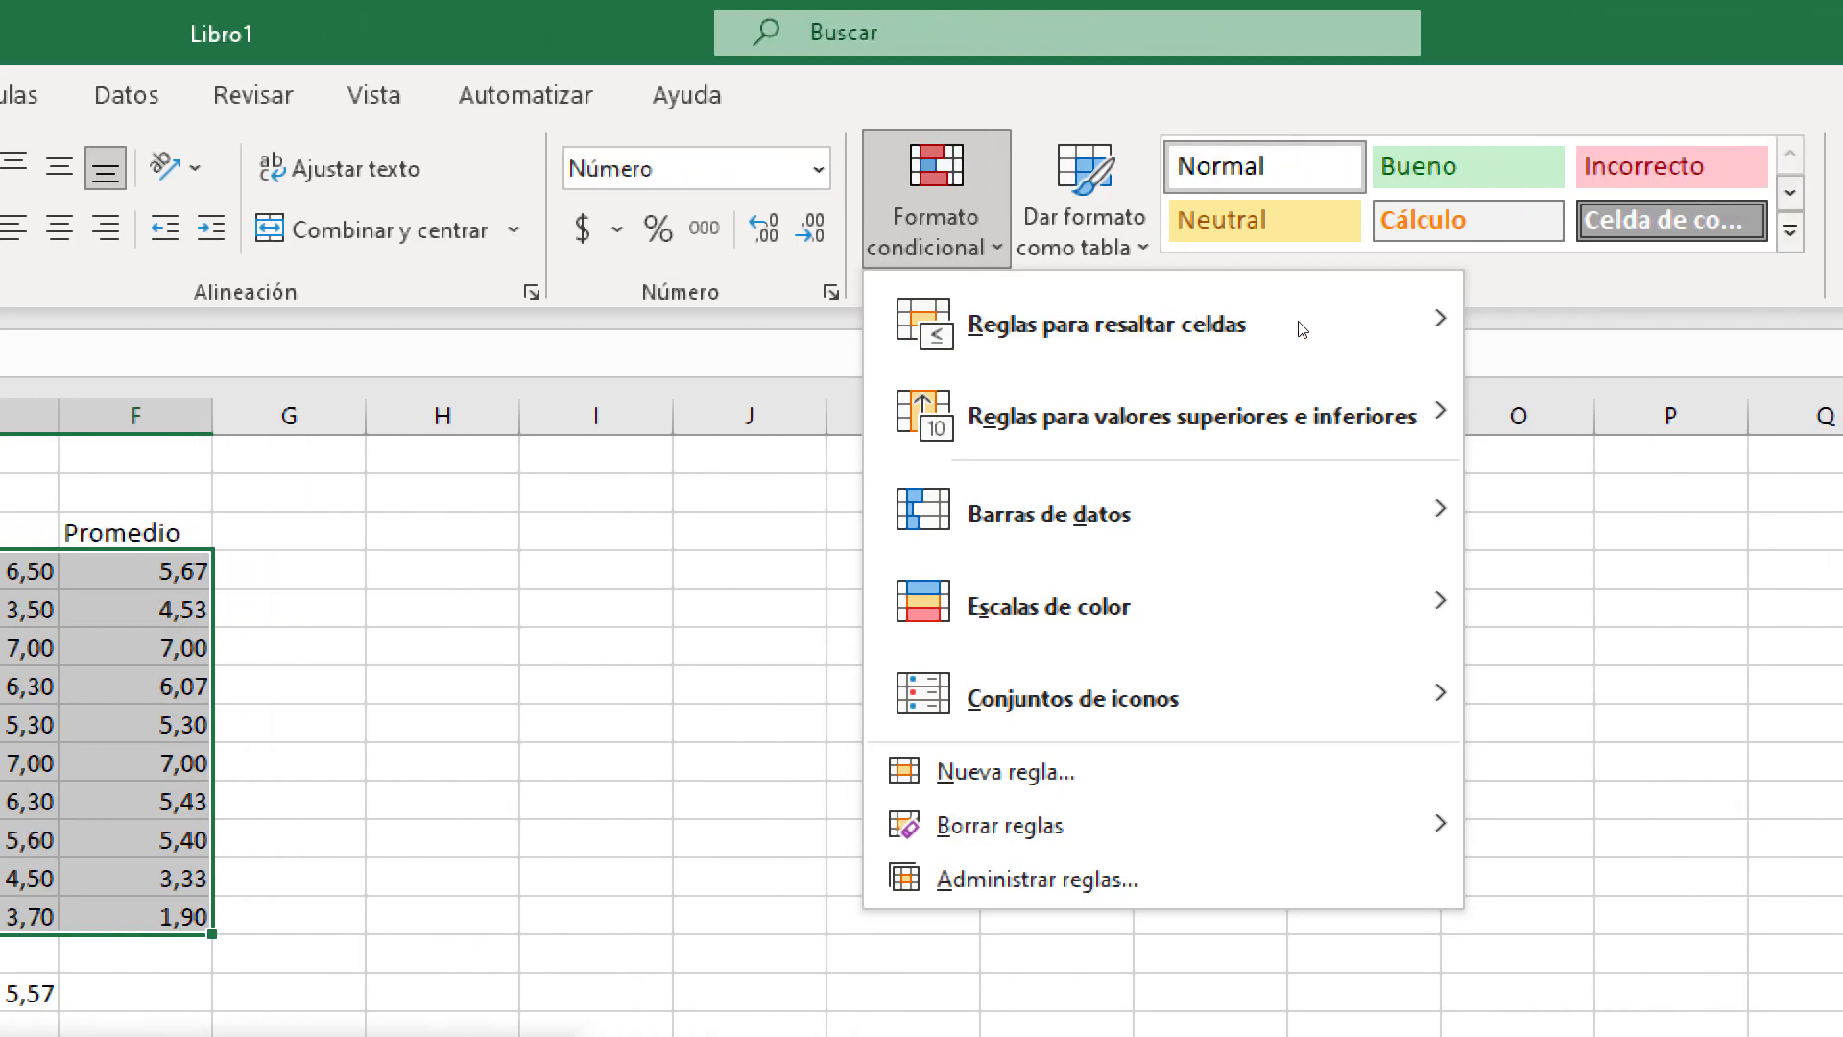
{"action": "mouse_move", "coordinate": [1074, 335]}
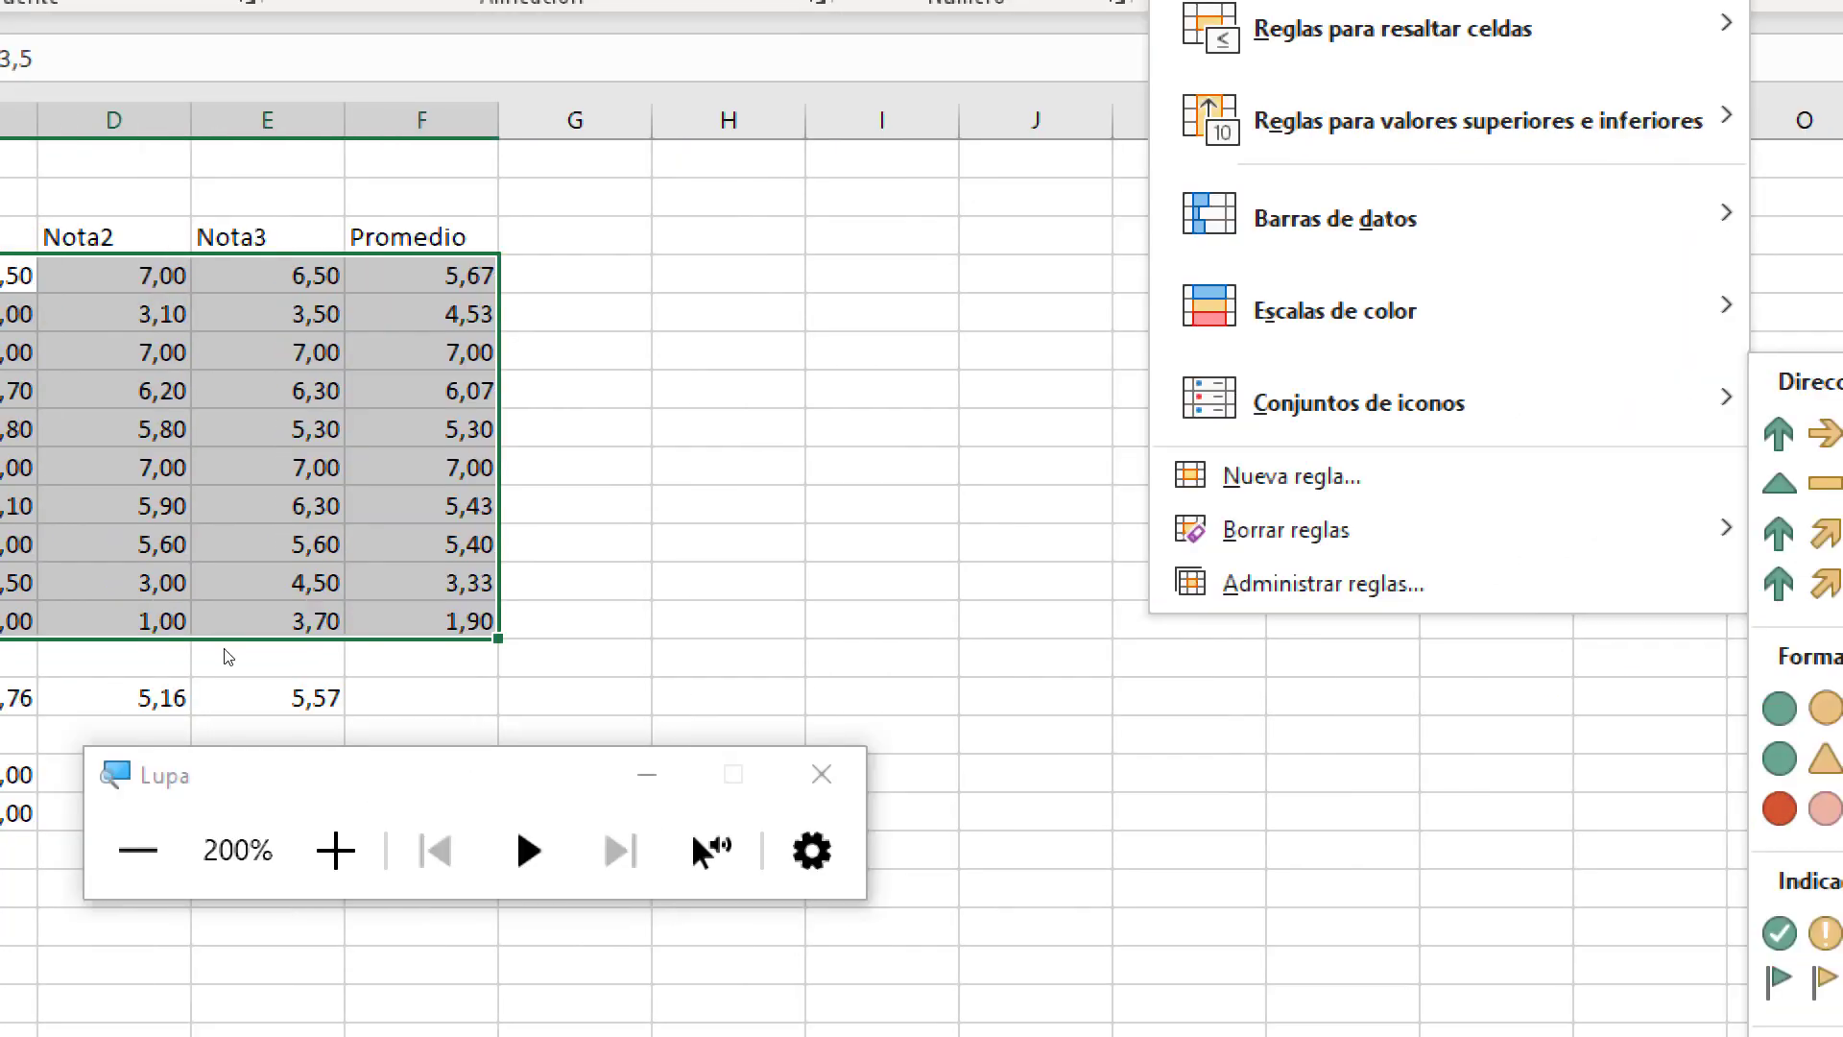
{"action": "left_click", "coordinate": [239, 812]}
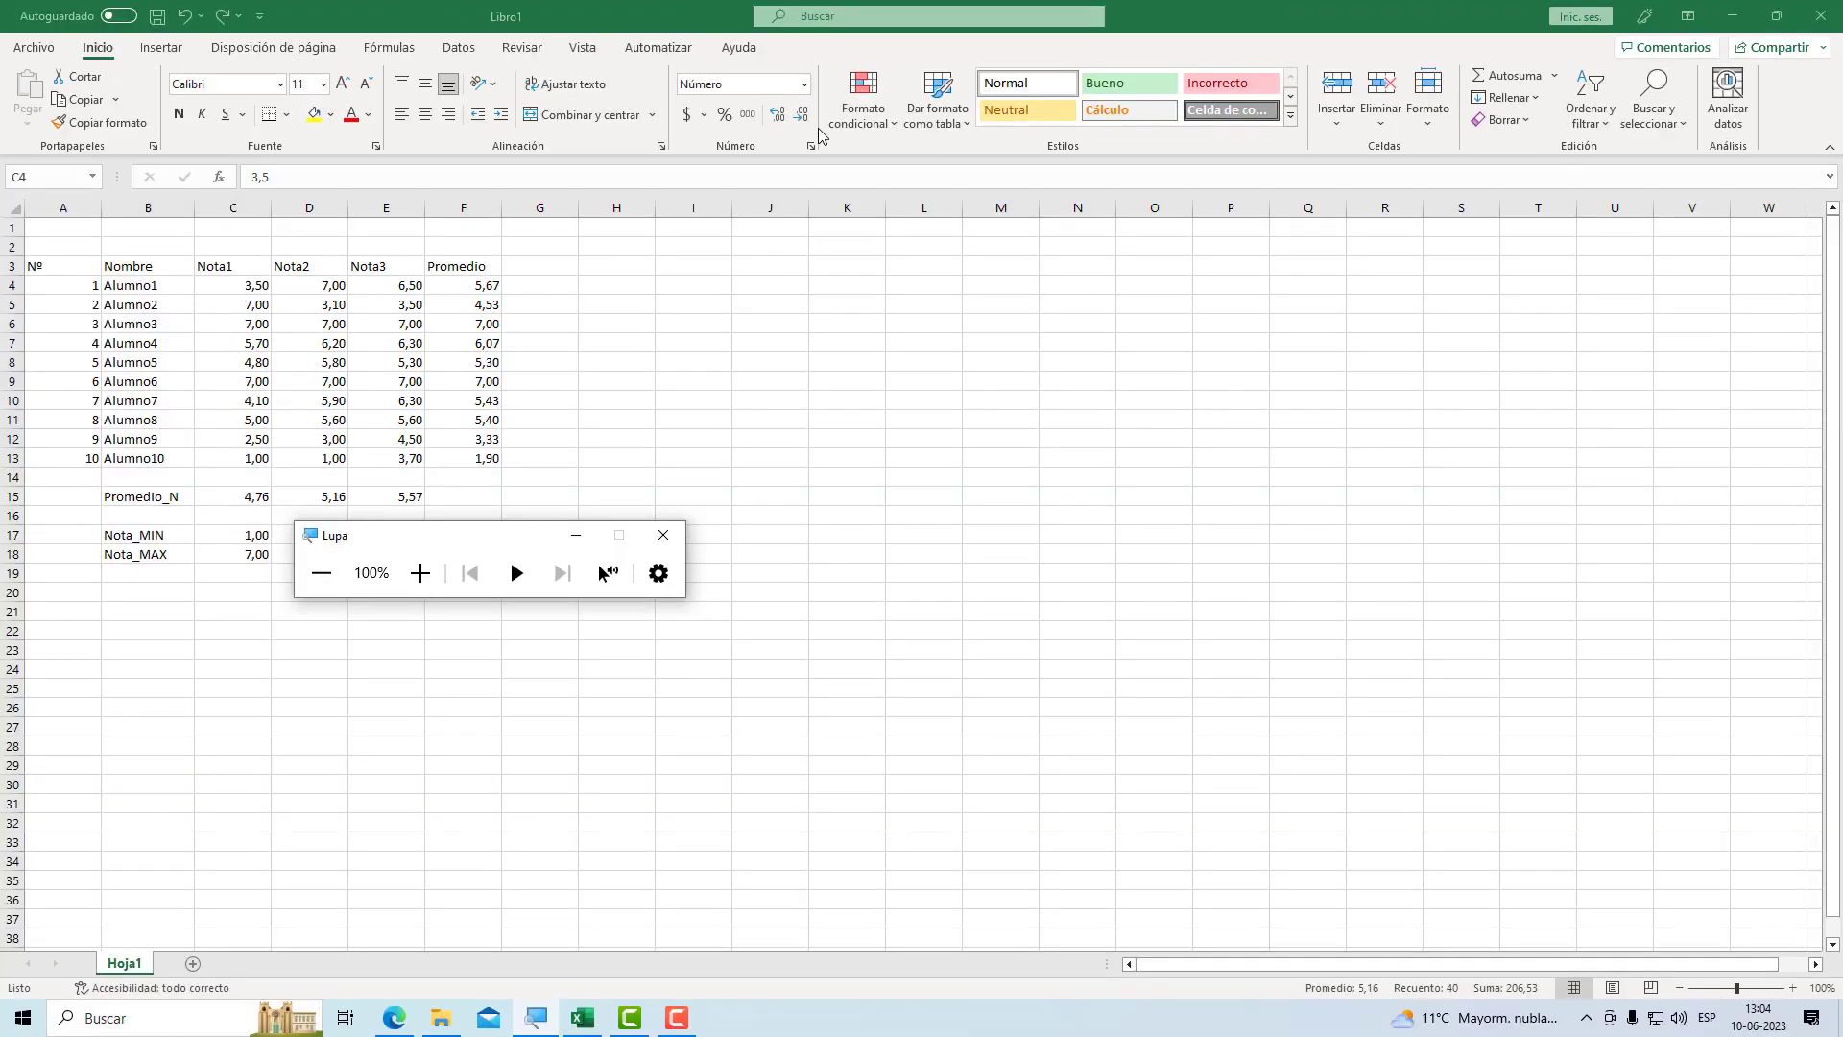
{"action": "left_click", "coordinate": [863, 107]}
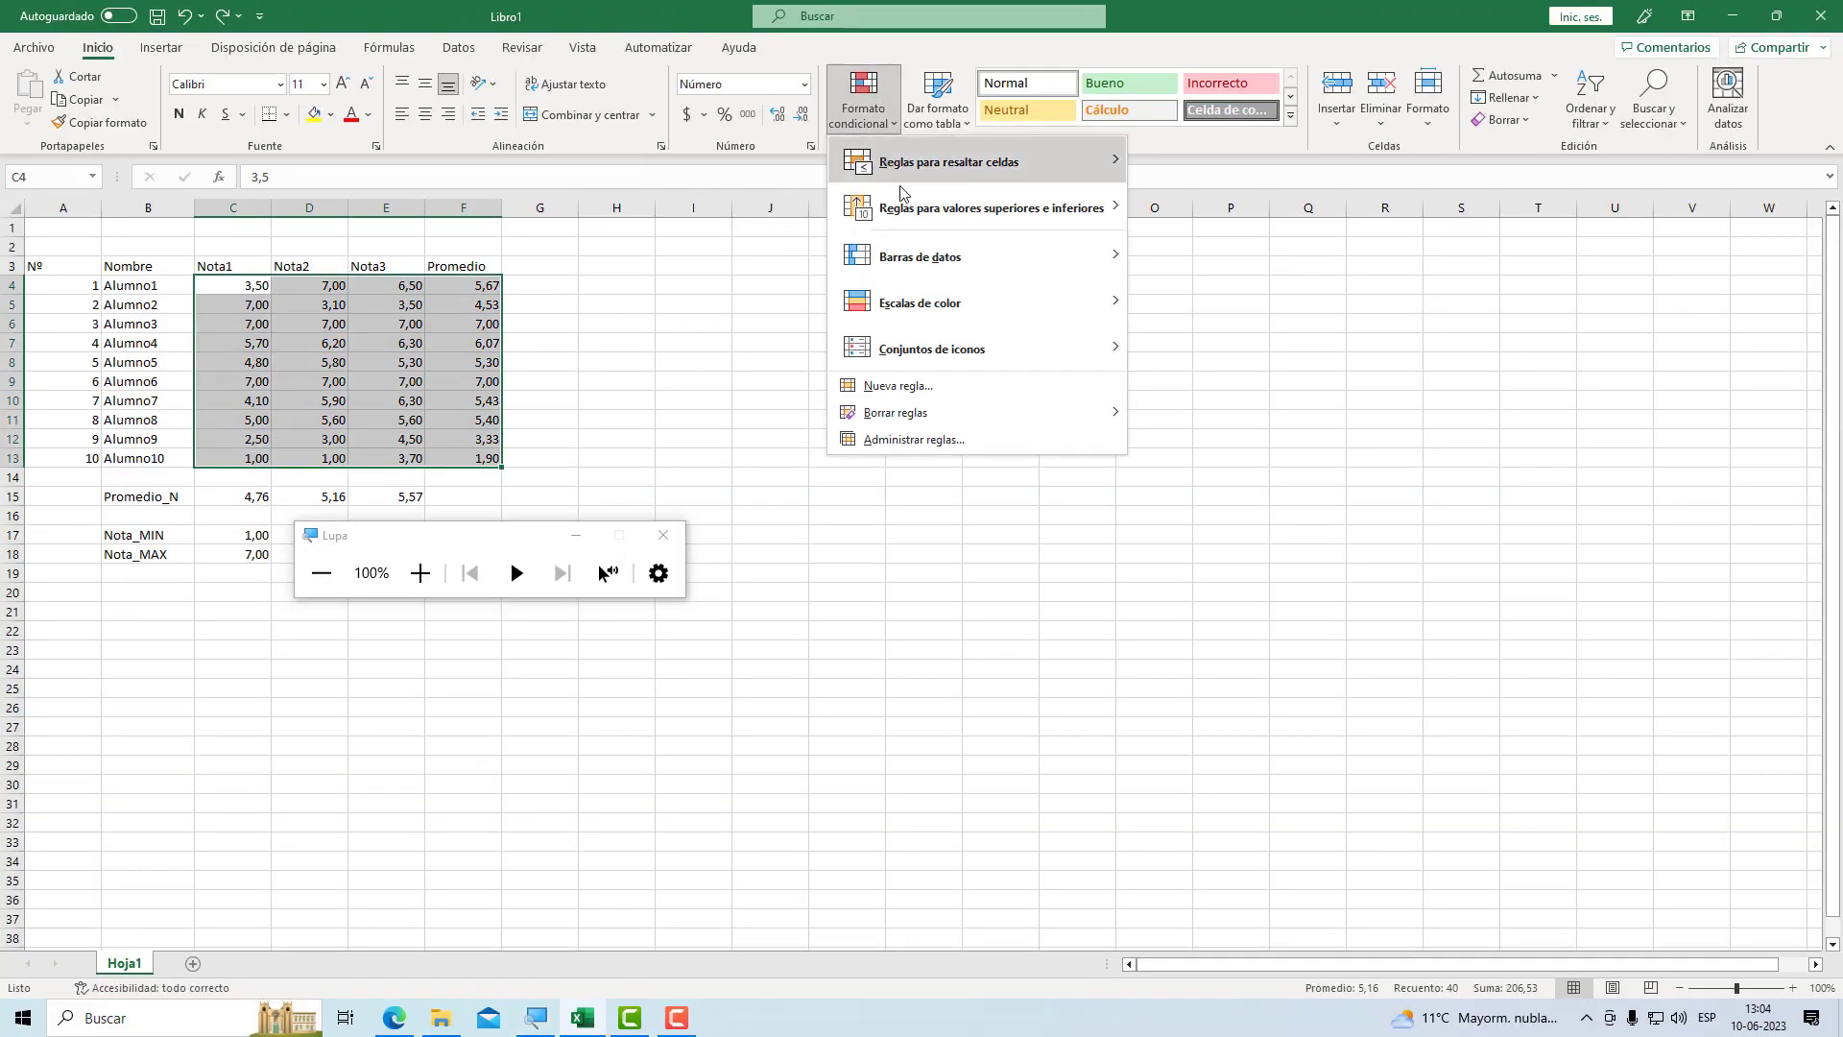
{"action": "mouse_move", "coordinate": [1061, 346]}
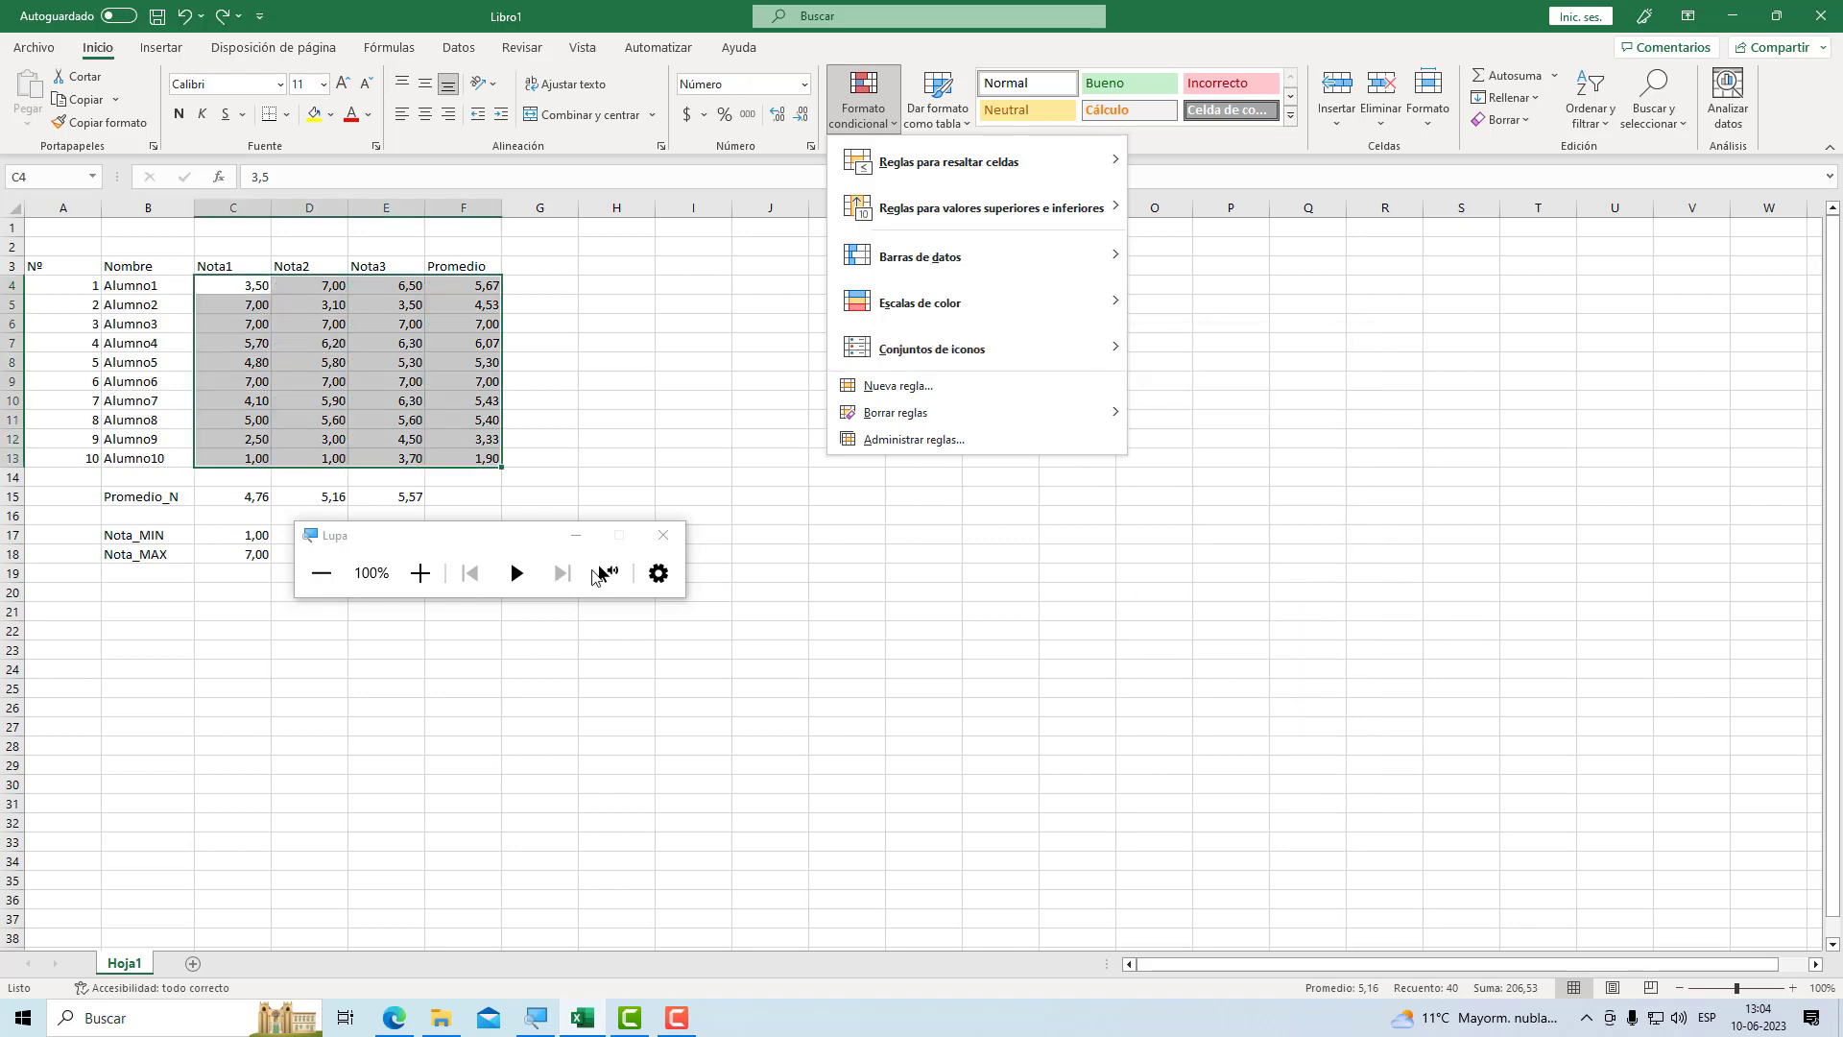
Apply the "5 flechas (de color)" conditional formatting icon set to the grades and averages in C4:F13
{"action": "left_click", "coordinate": [431, 573]}
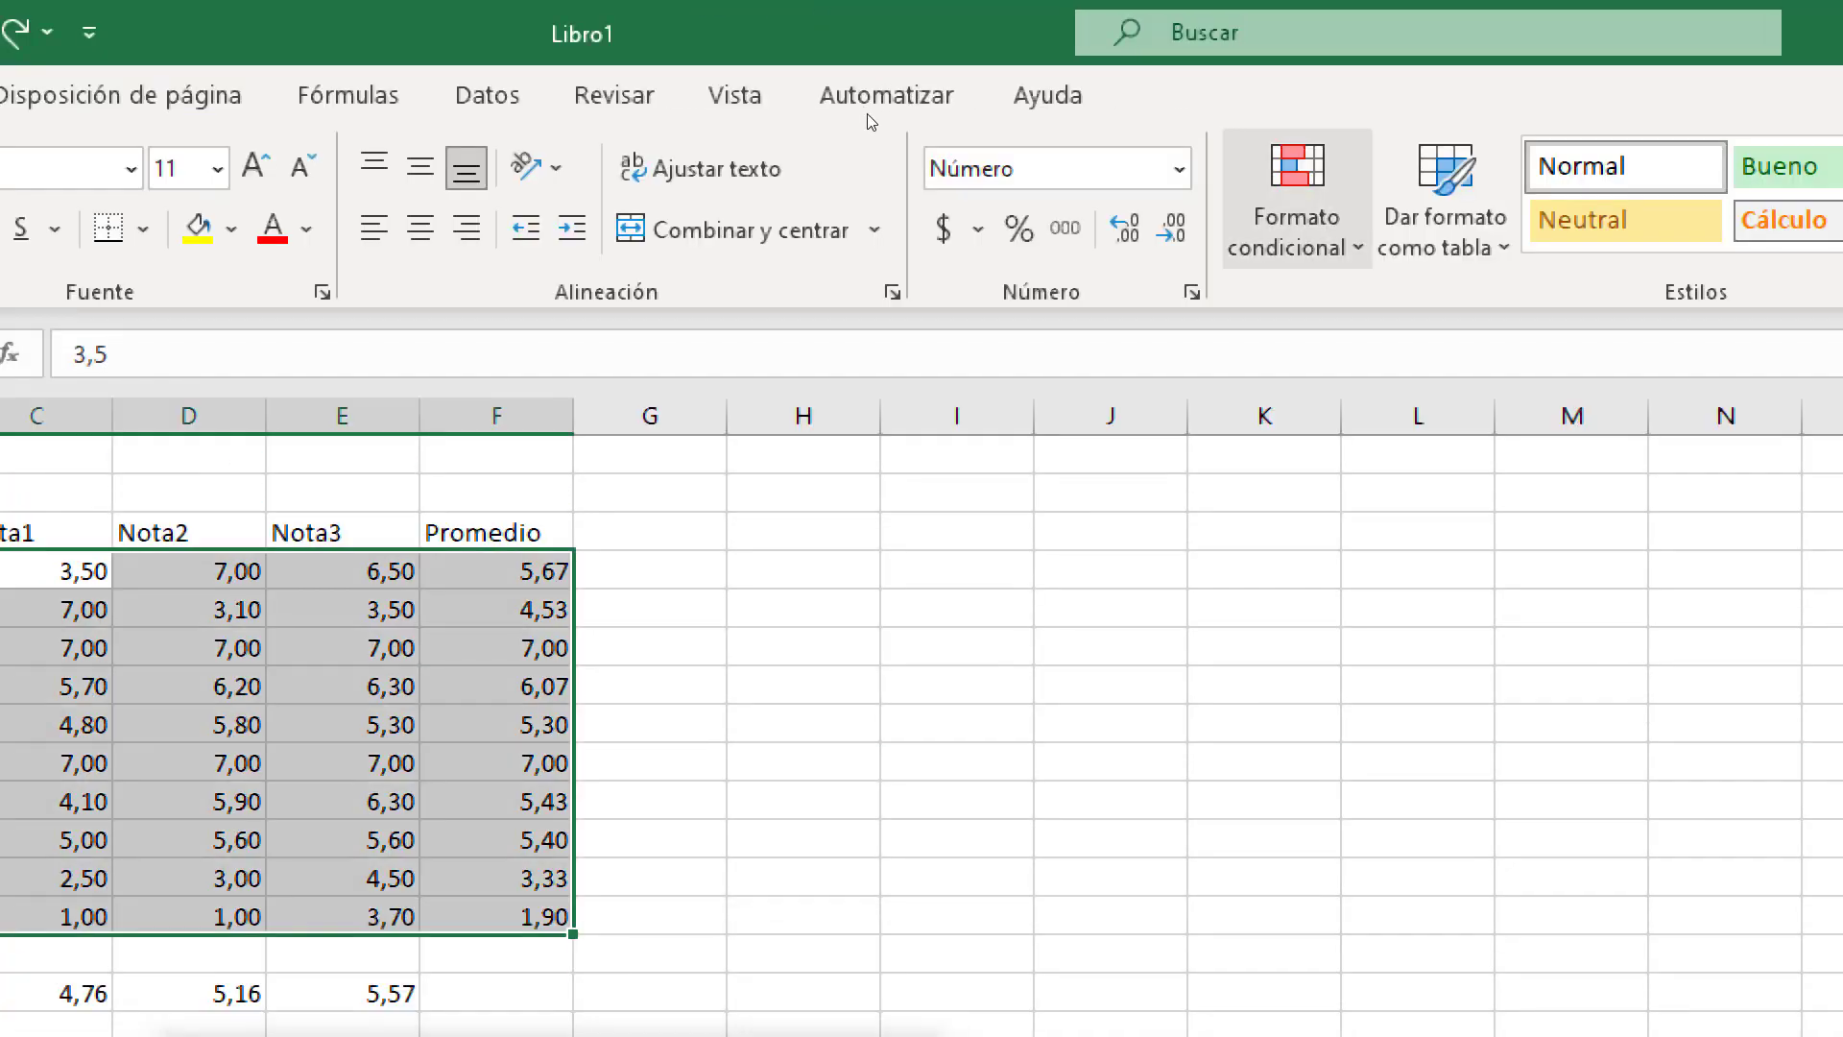
{"action": "left_click", "coordinate": [1296, 207]}
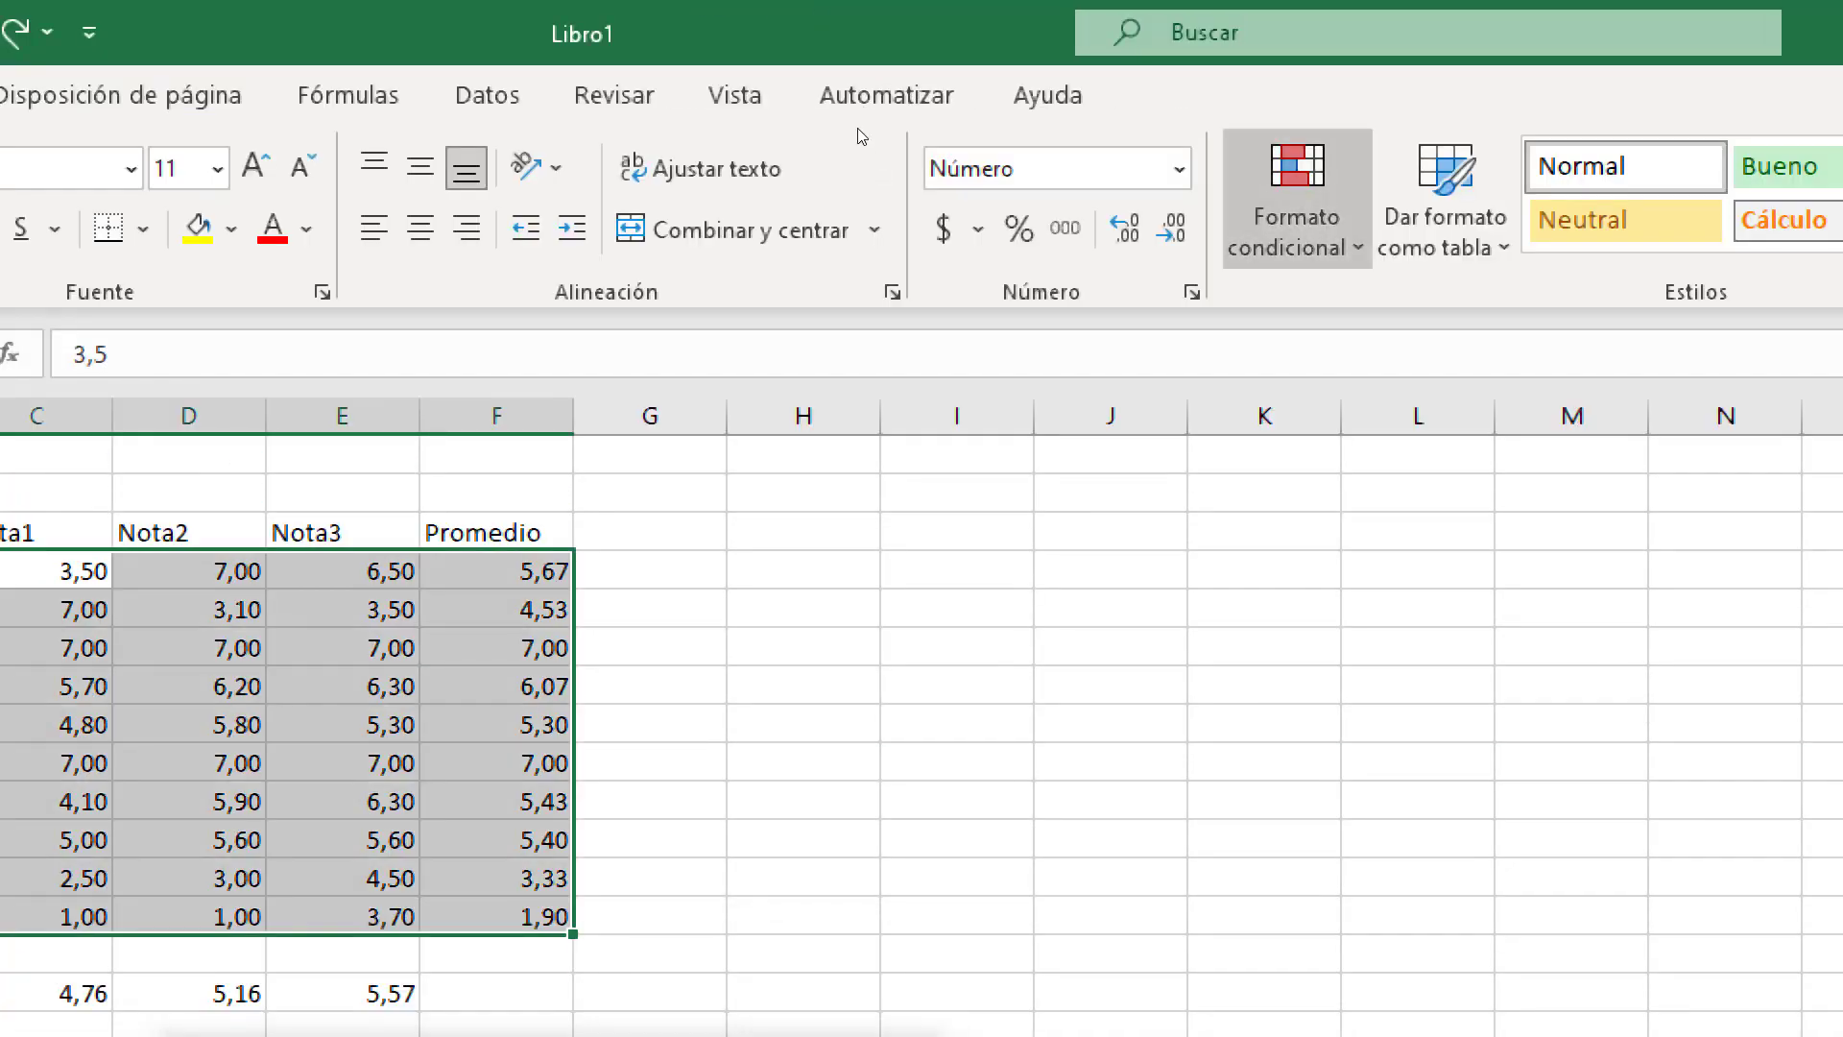
{"action": "mouse_move", "coordinate": [1310, 698]}
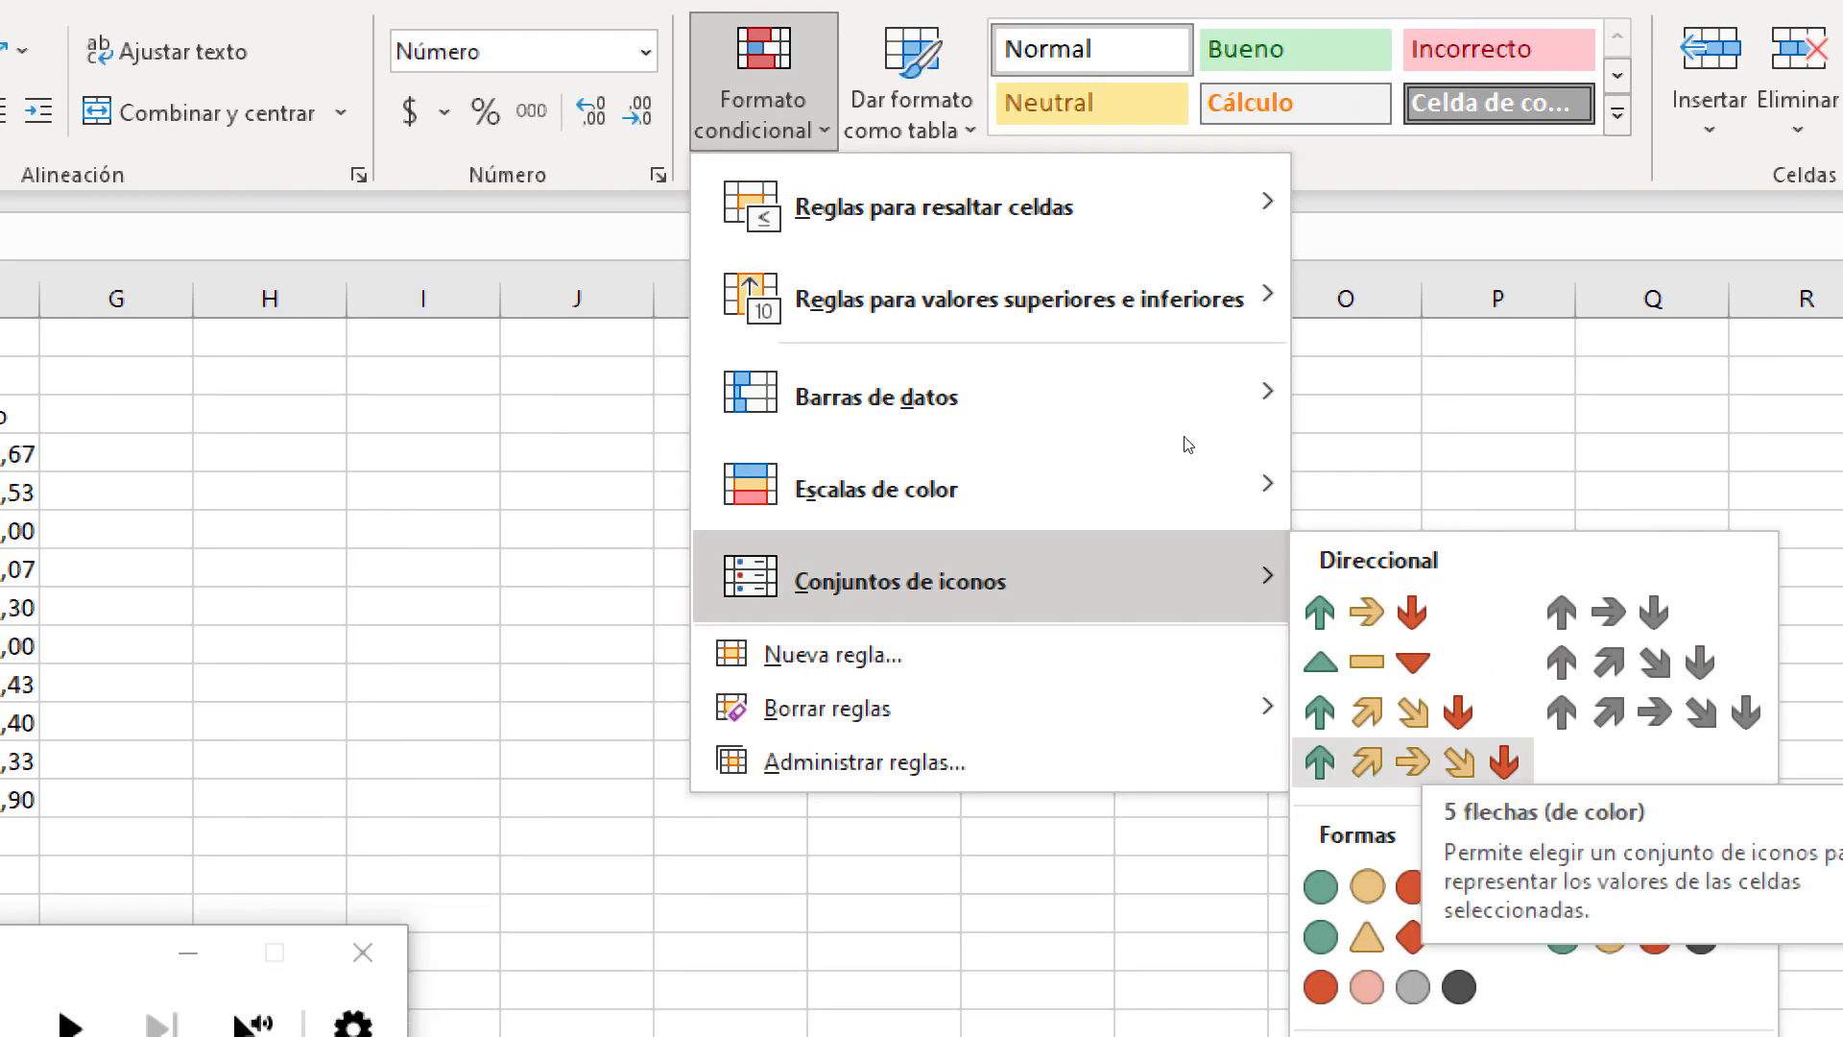
{"action": "left_click", "coordinate": [1410, 761]}
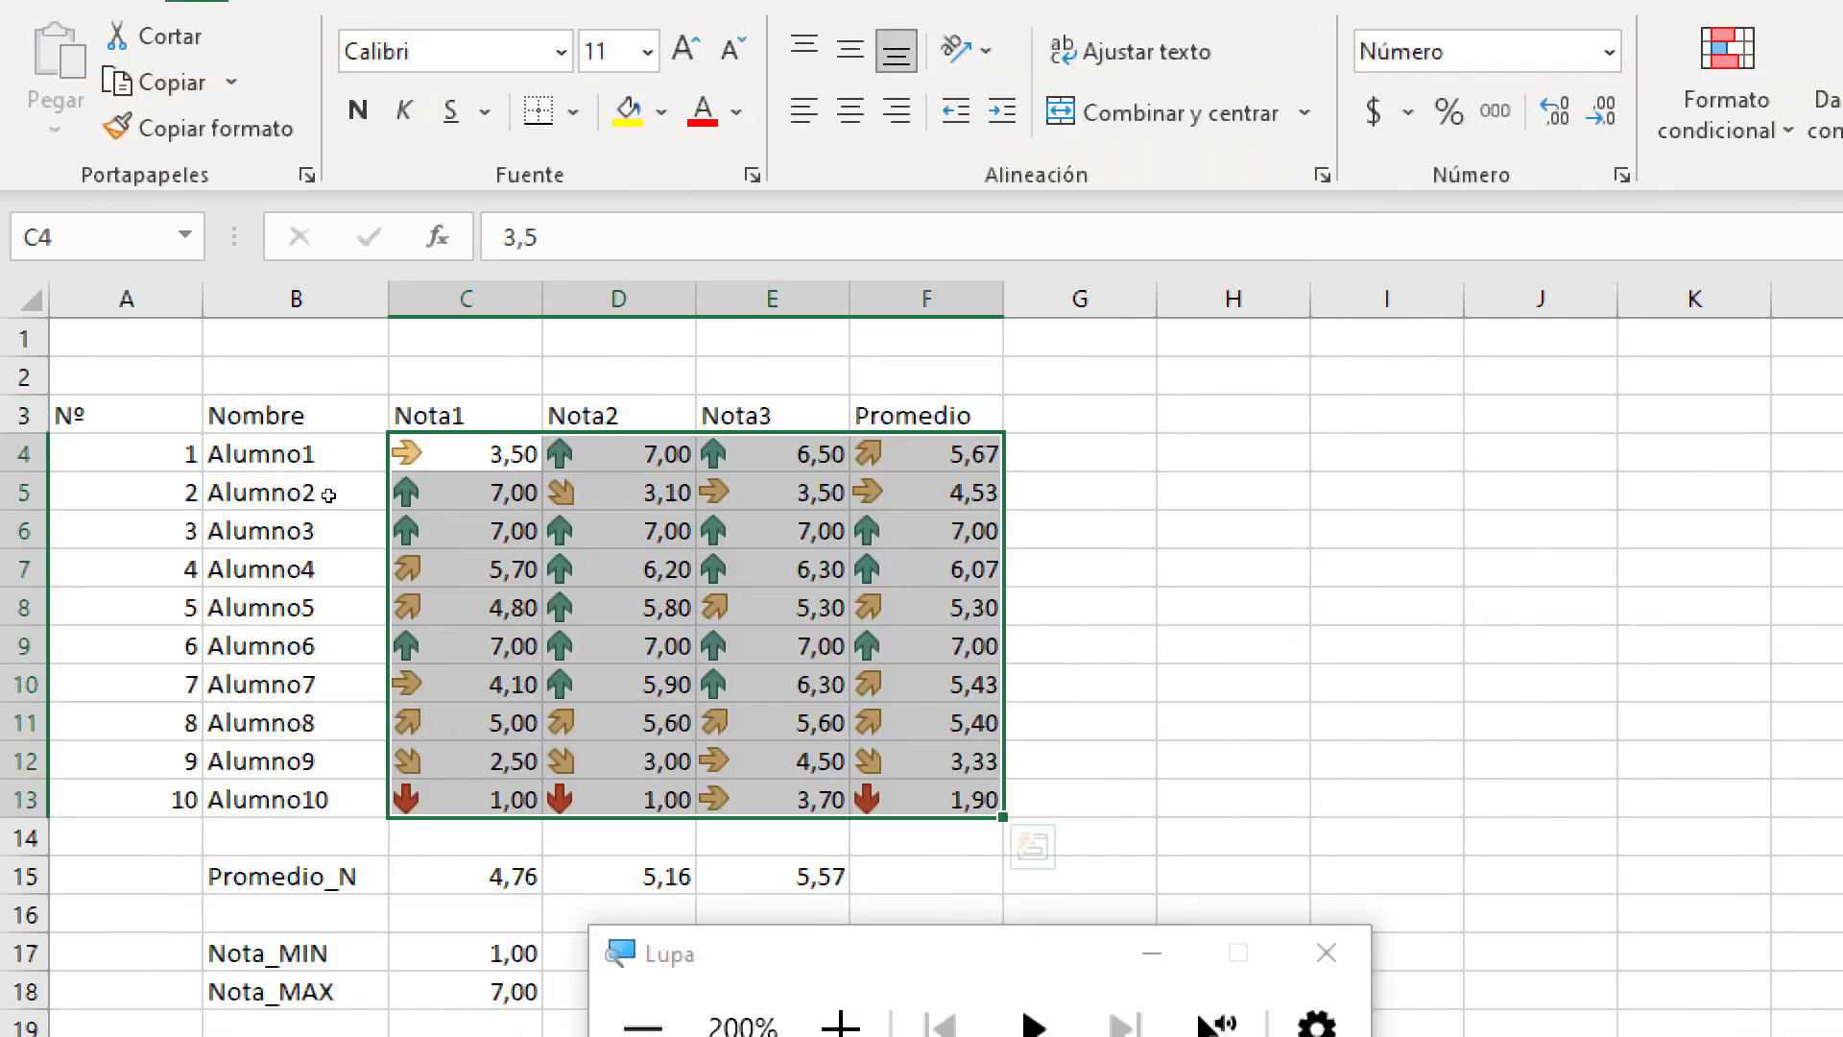
Change Alumno1's Nota1 grade in cell C4 to 6,5
{"action": "key", "text": "super+plus"}
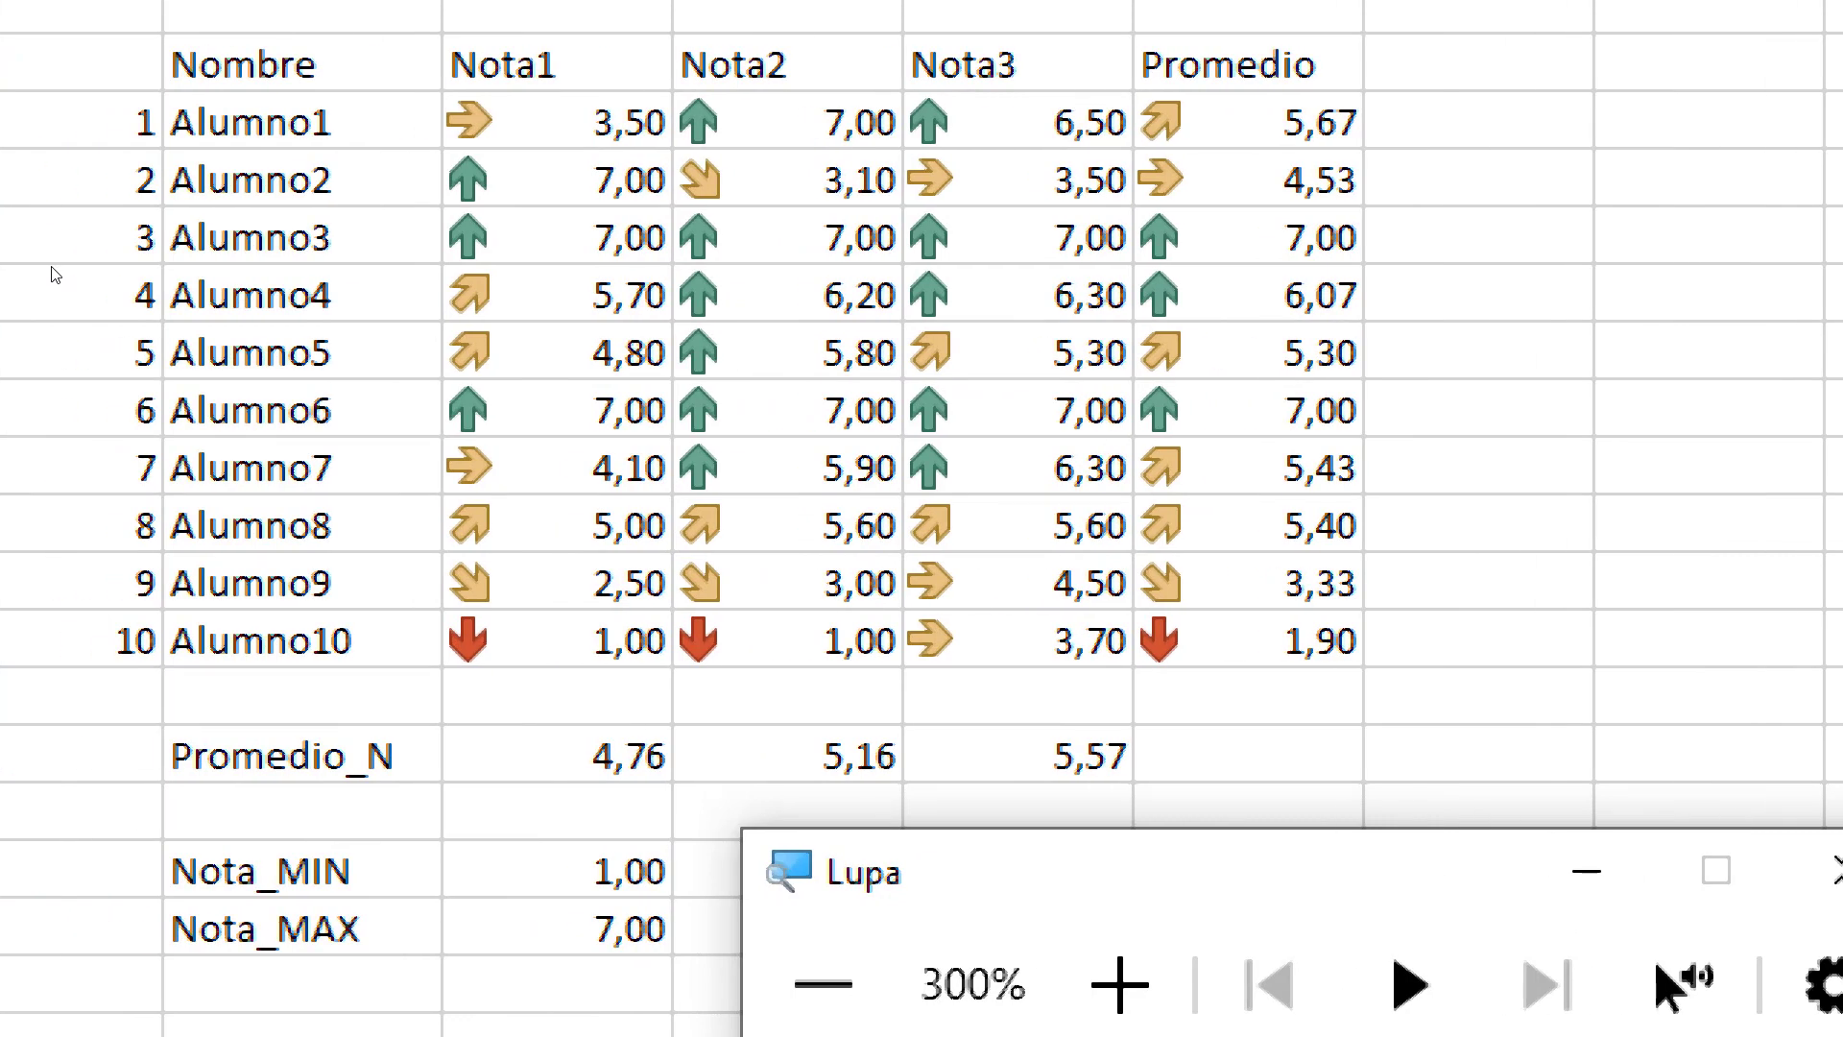
{"action": "left_click", "coordinate": [228, 292]}
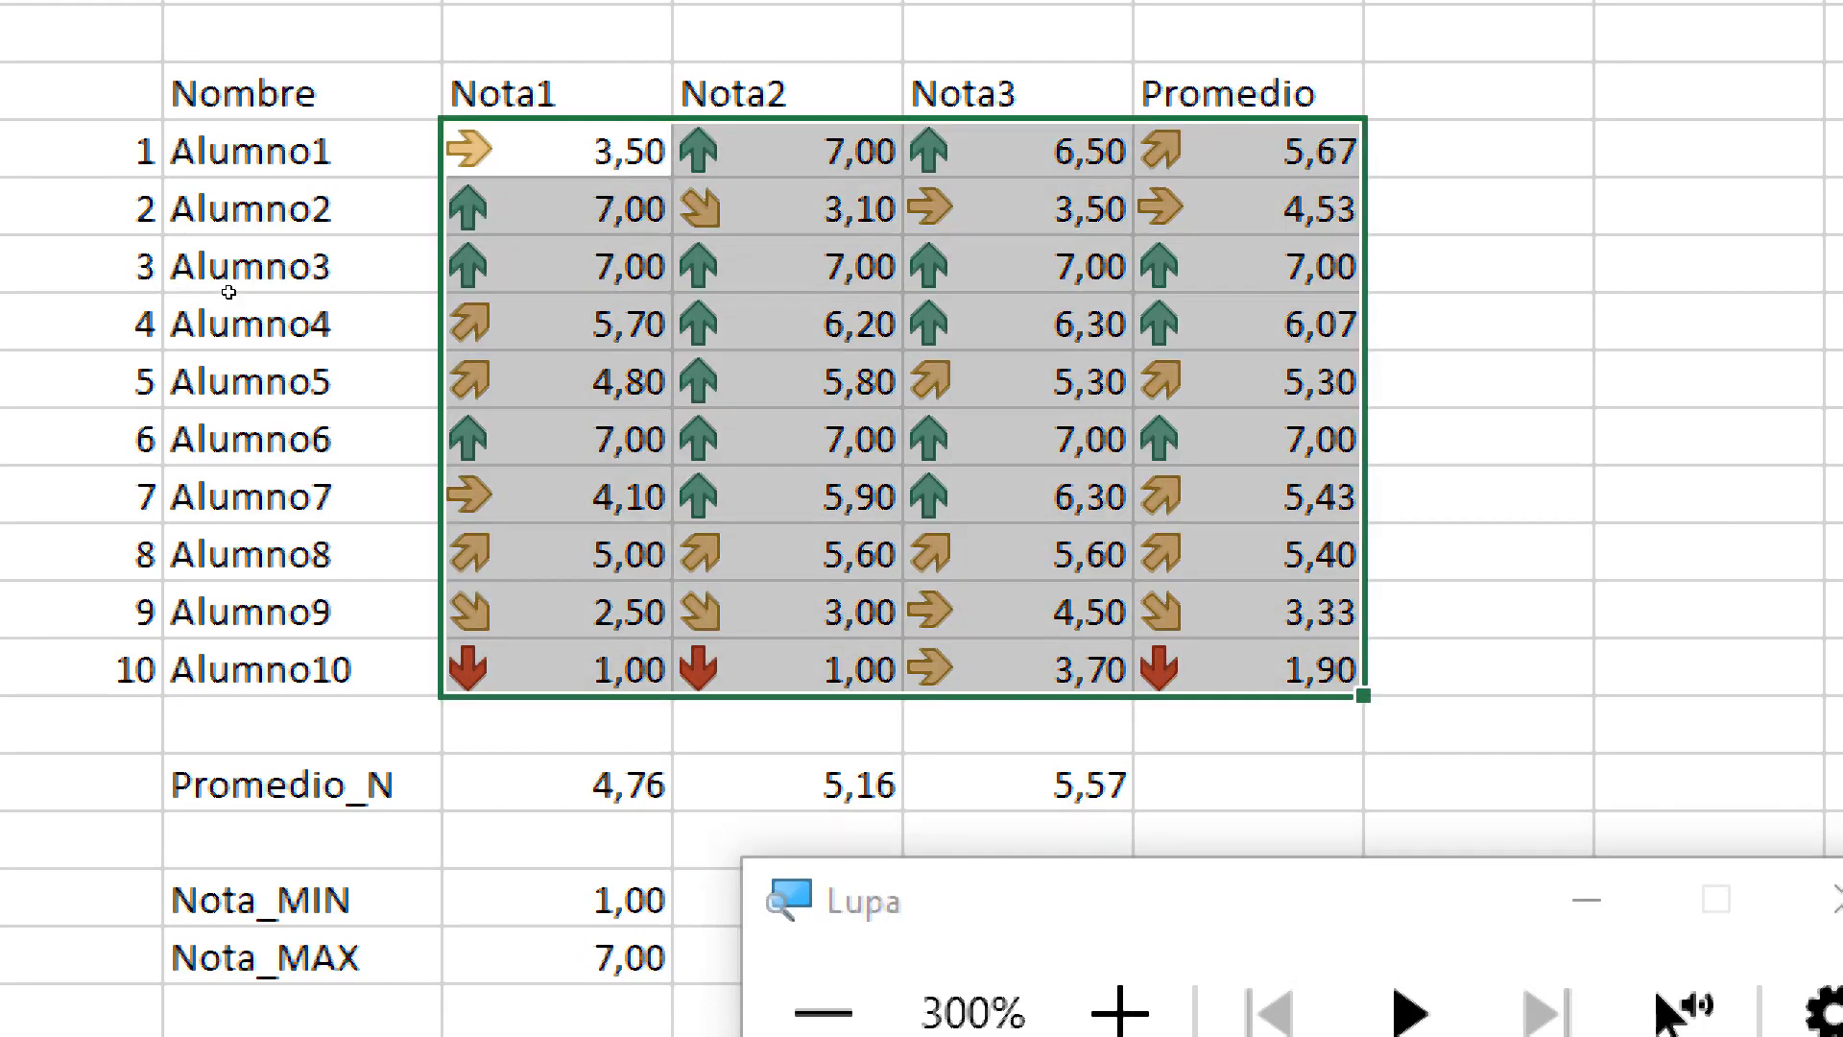
{"action": "left_click", "coordinate": [228, 292]}
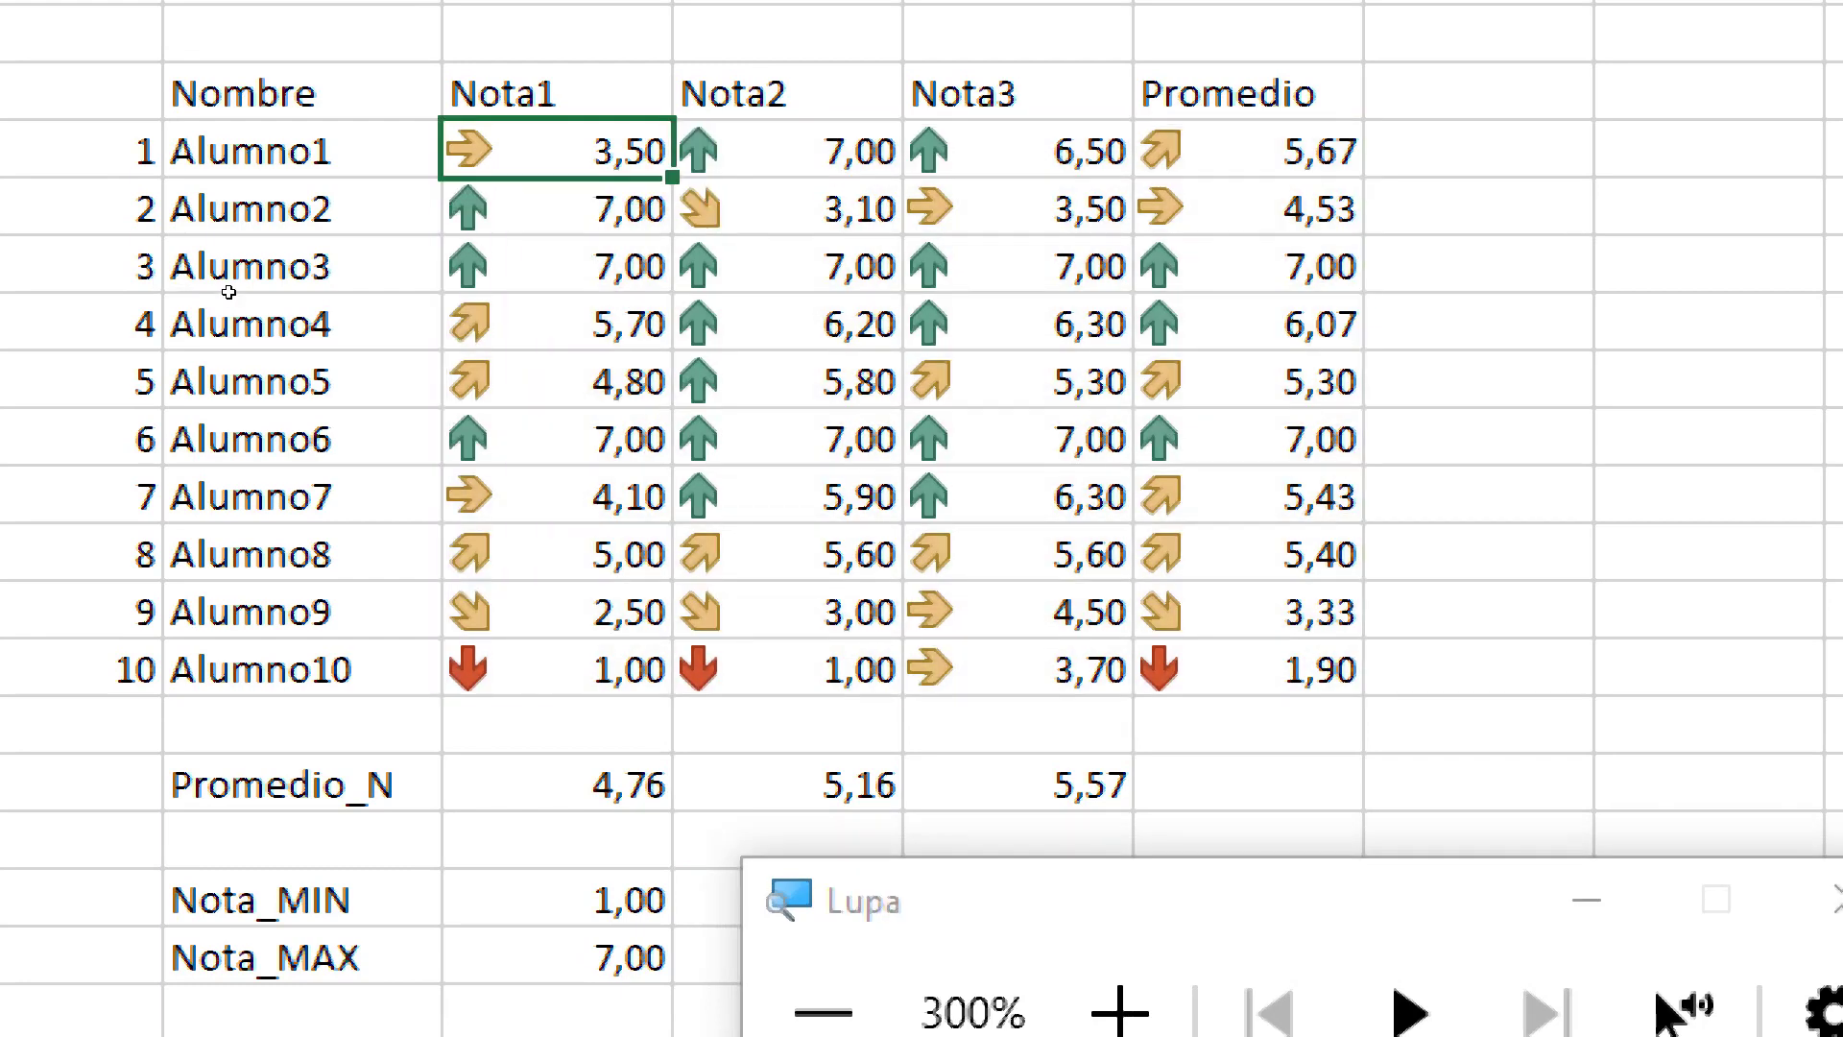
{"action": "type", "text": "65"}
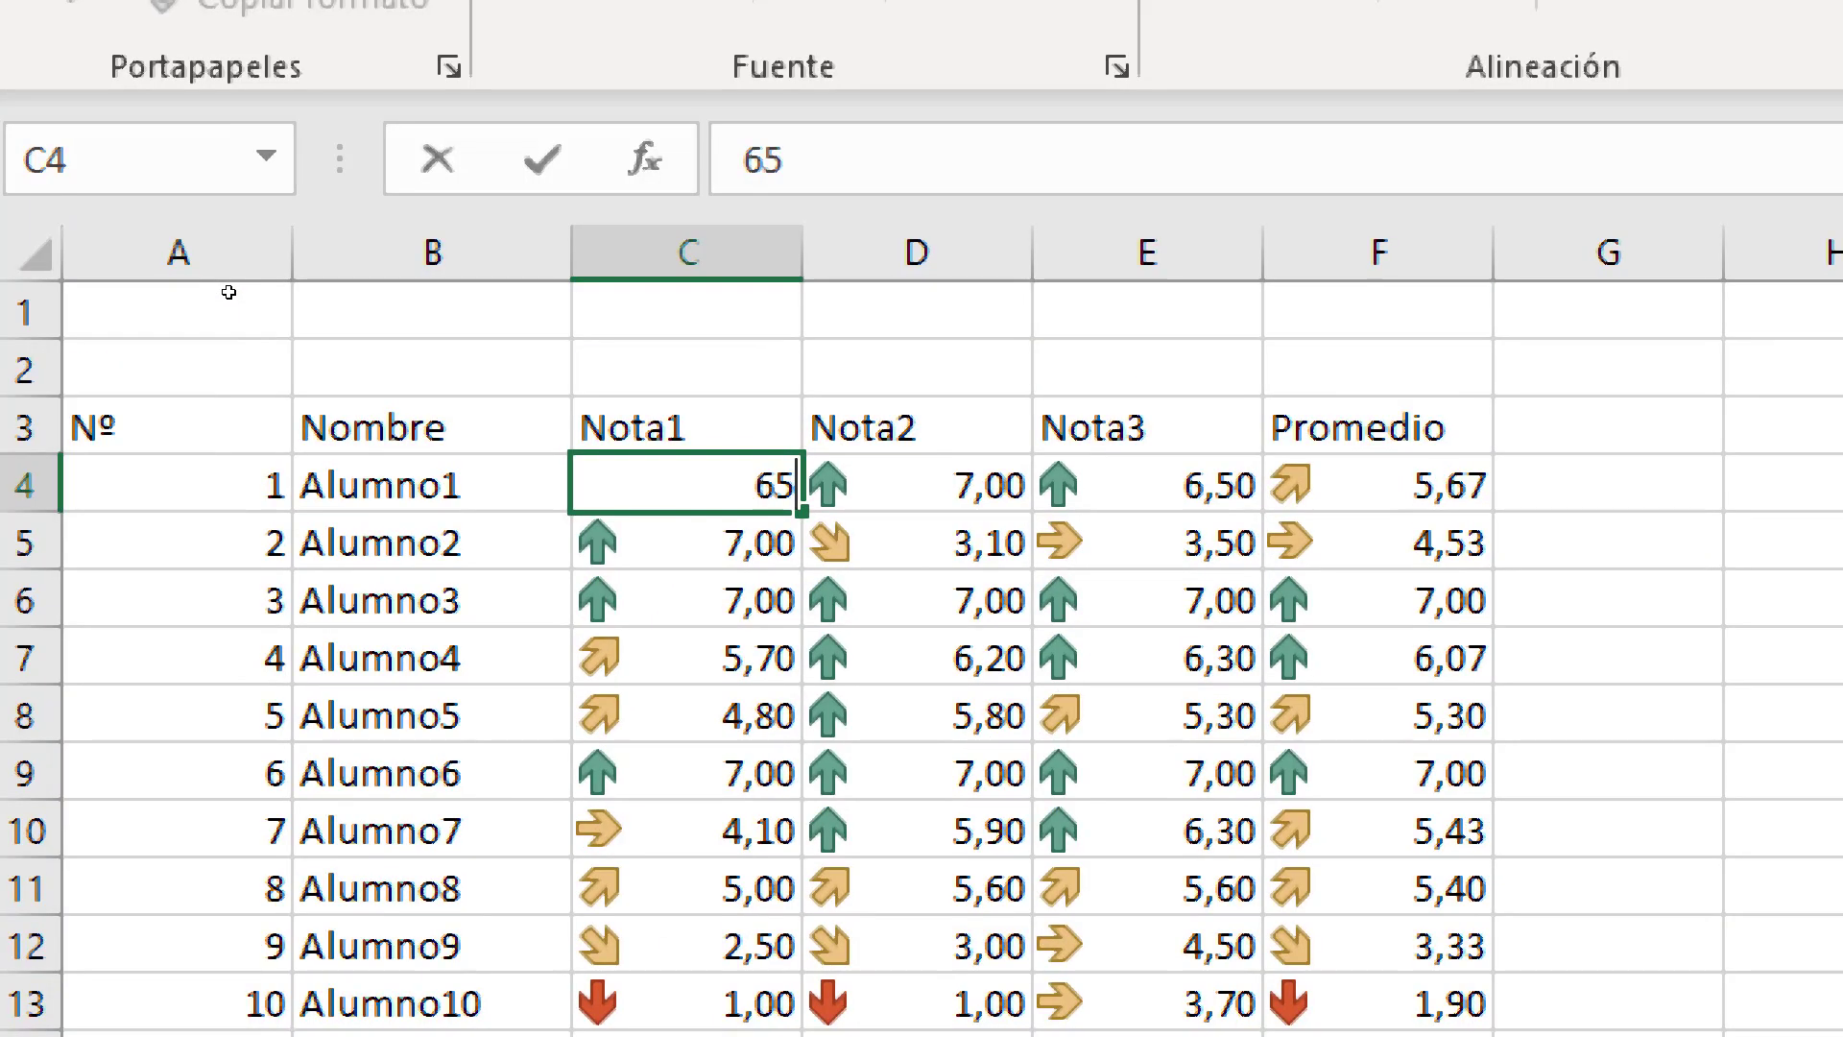
{"action": "key", "text": "BackSpace"}
{"action": "type", "text": ",5"}
{"action": "key", "text": "Return"}
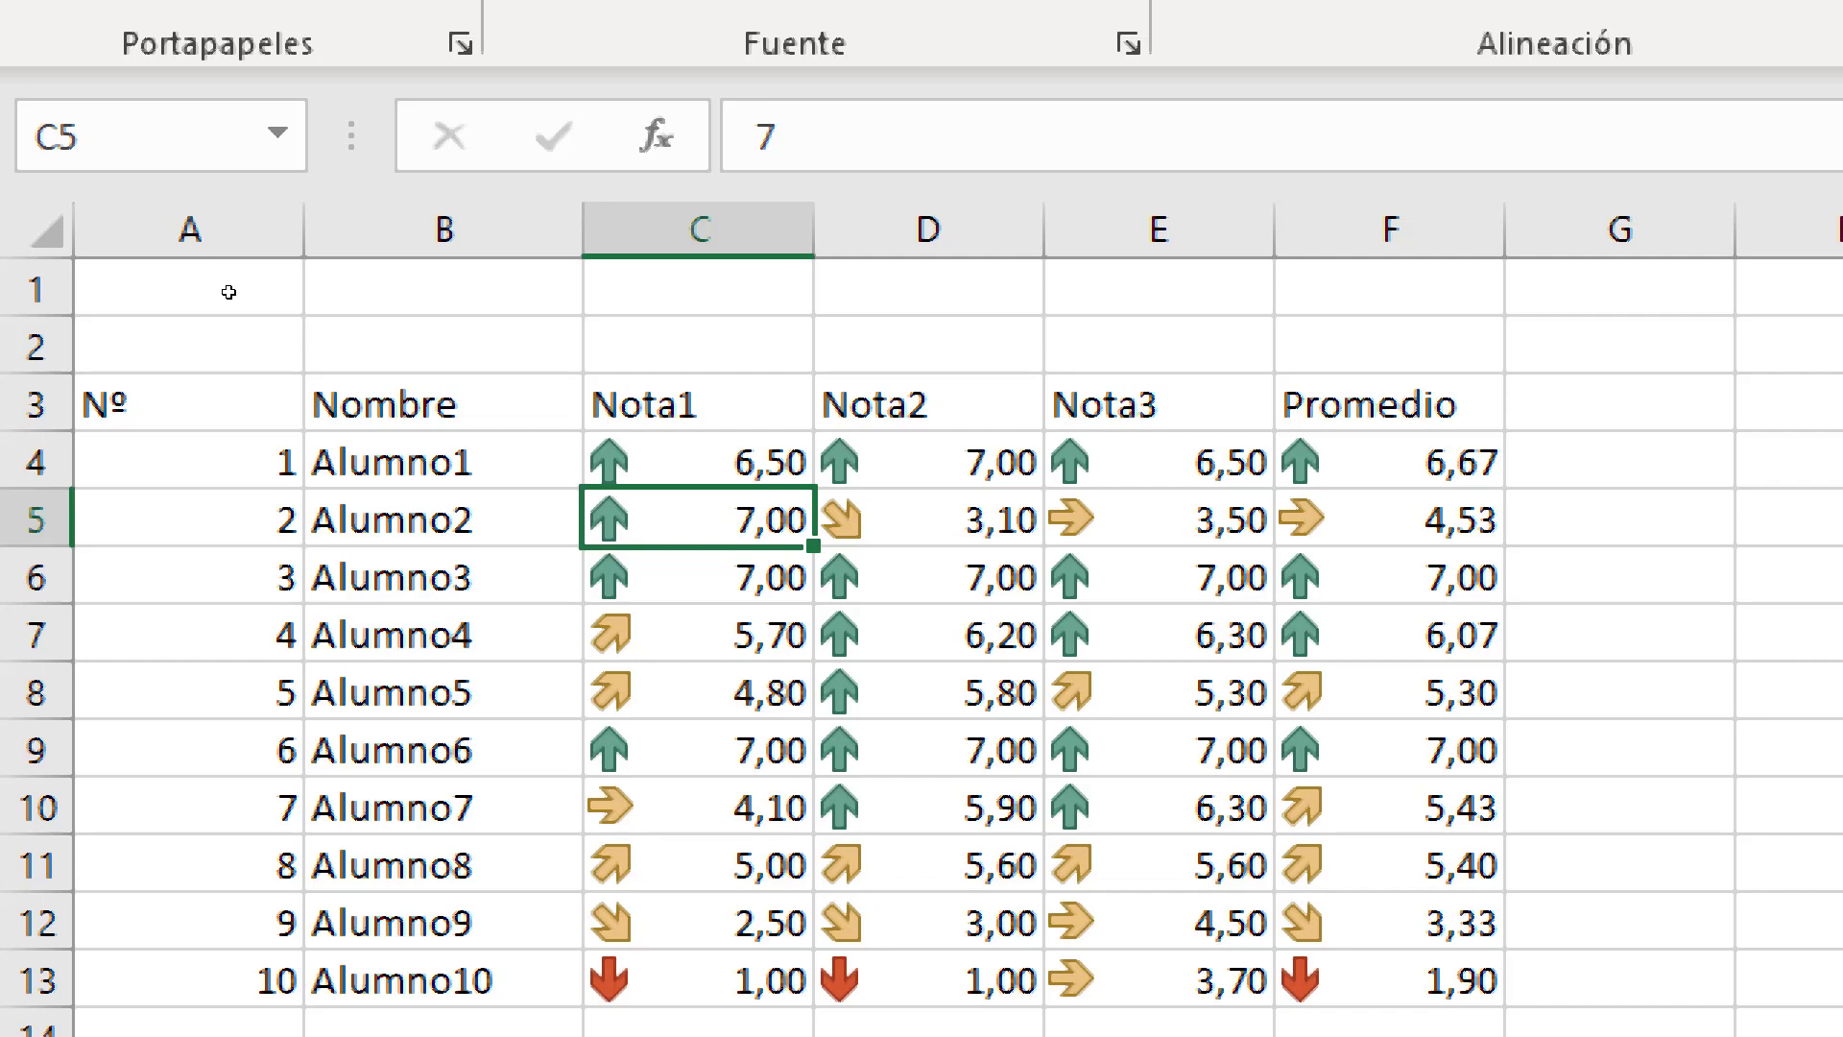
Try the values 3,2 and 2,8 as Alumno4's Nota2 grade in cell D7 to test the arrow icons
{"action": "left_click", "coordinate": [927, 634]}
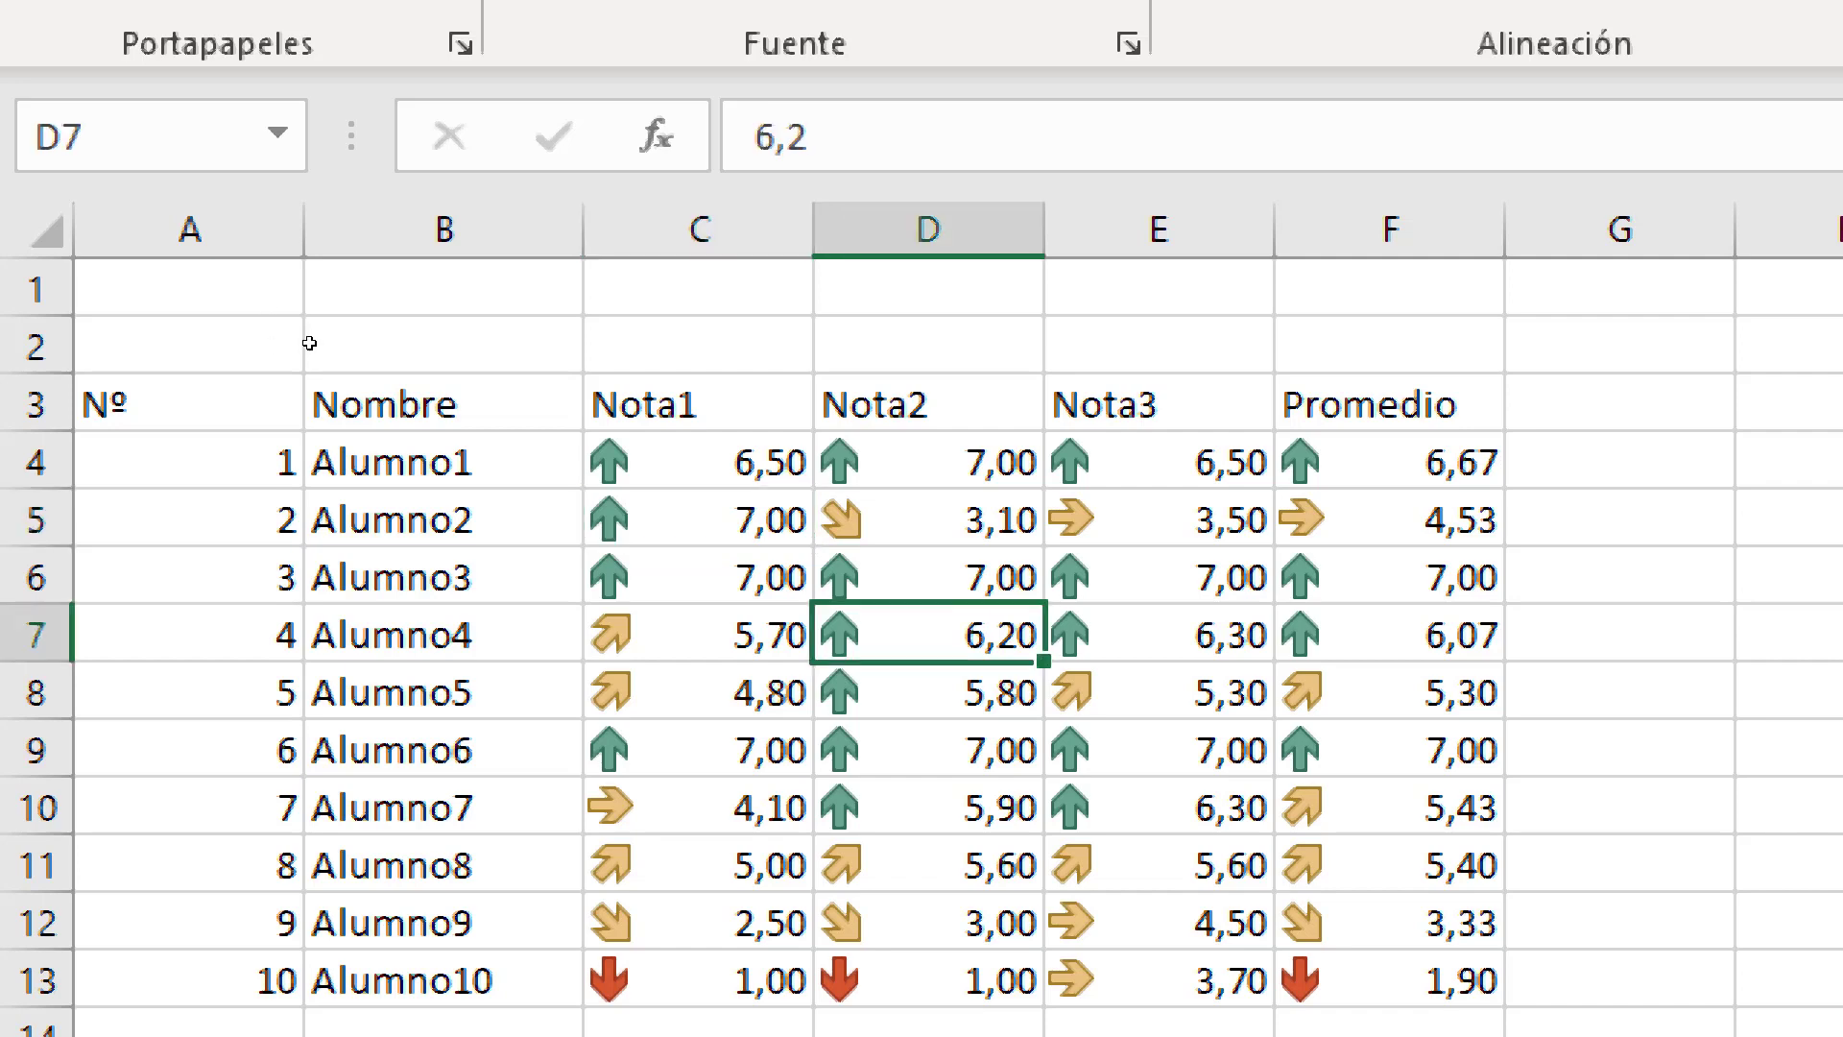
{"action": "type", "text": "3,2"}
{"action": "key", "text": "Return"}
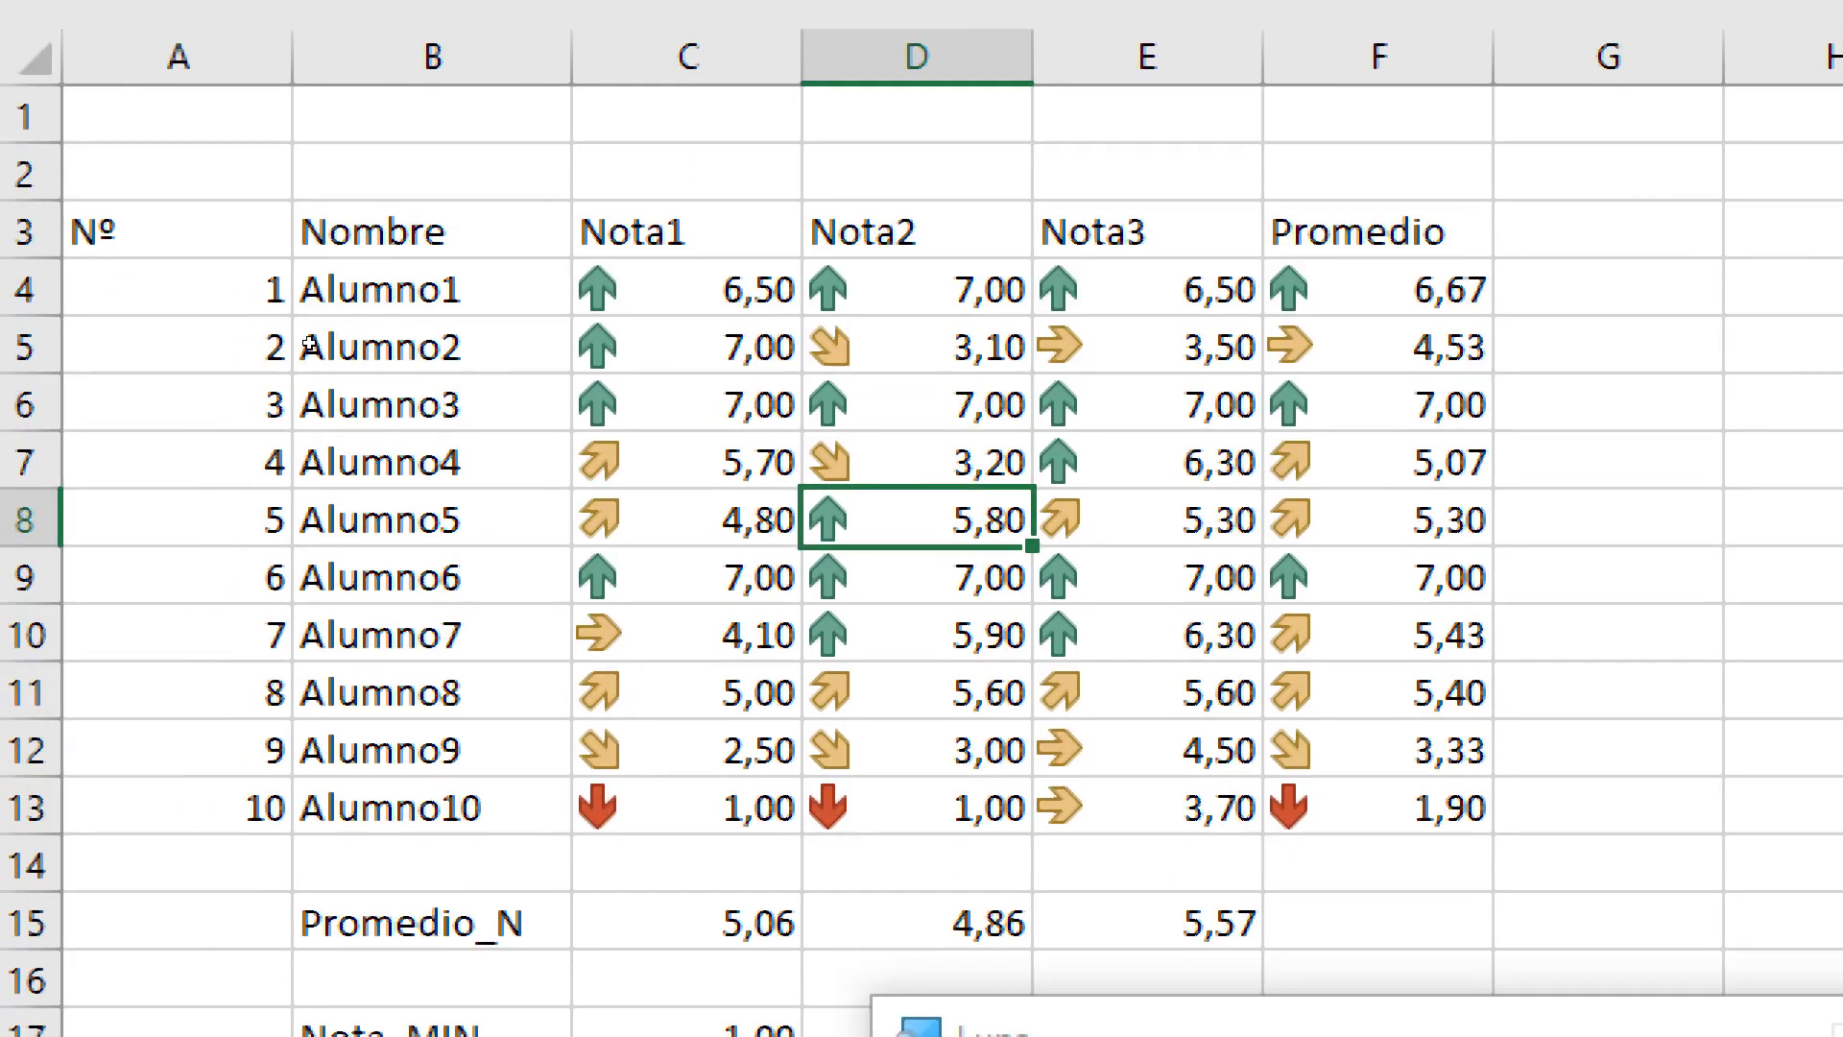
{"action": "key", "text": "Up"}
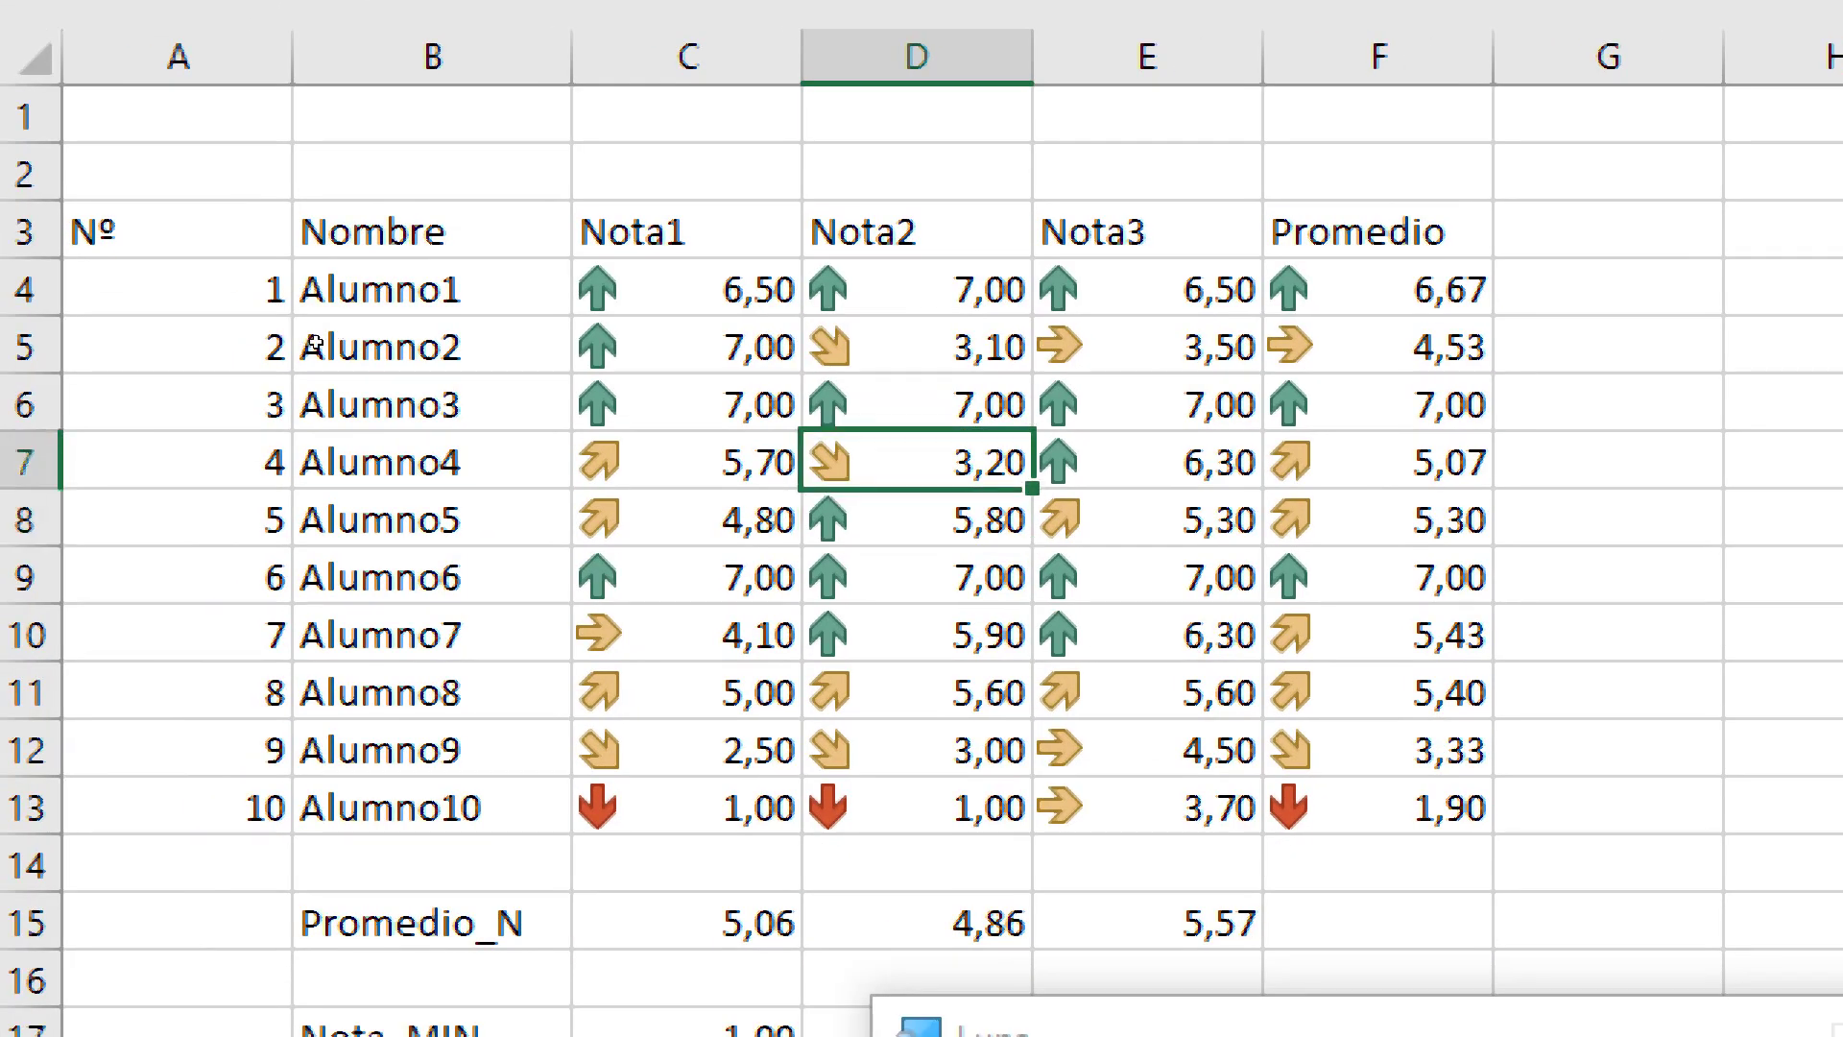
{"action": "type", "text": "2,8"}
{"action": "key", "text": "Return"}
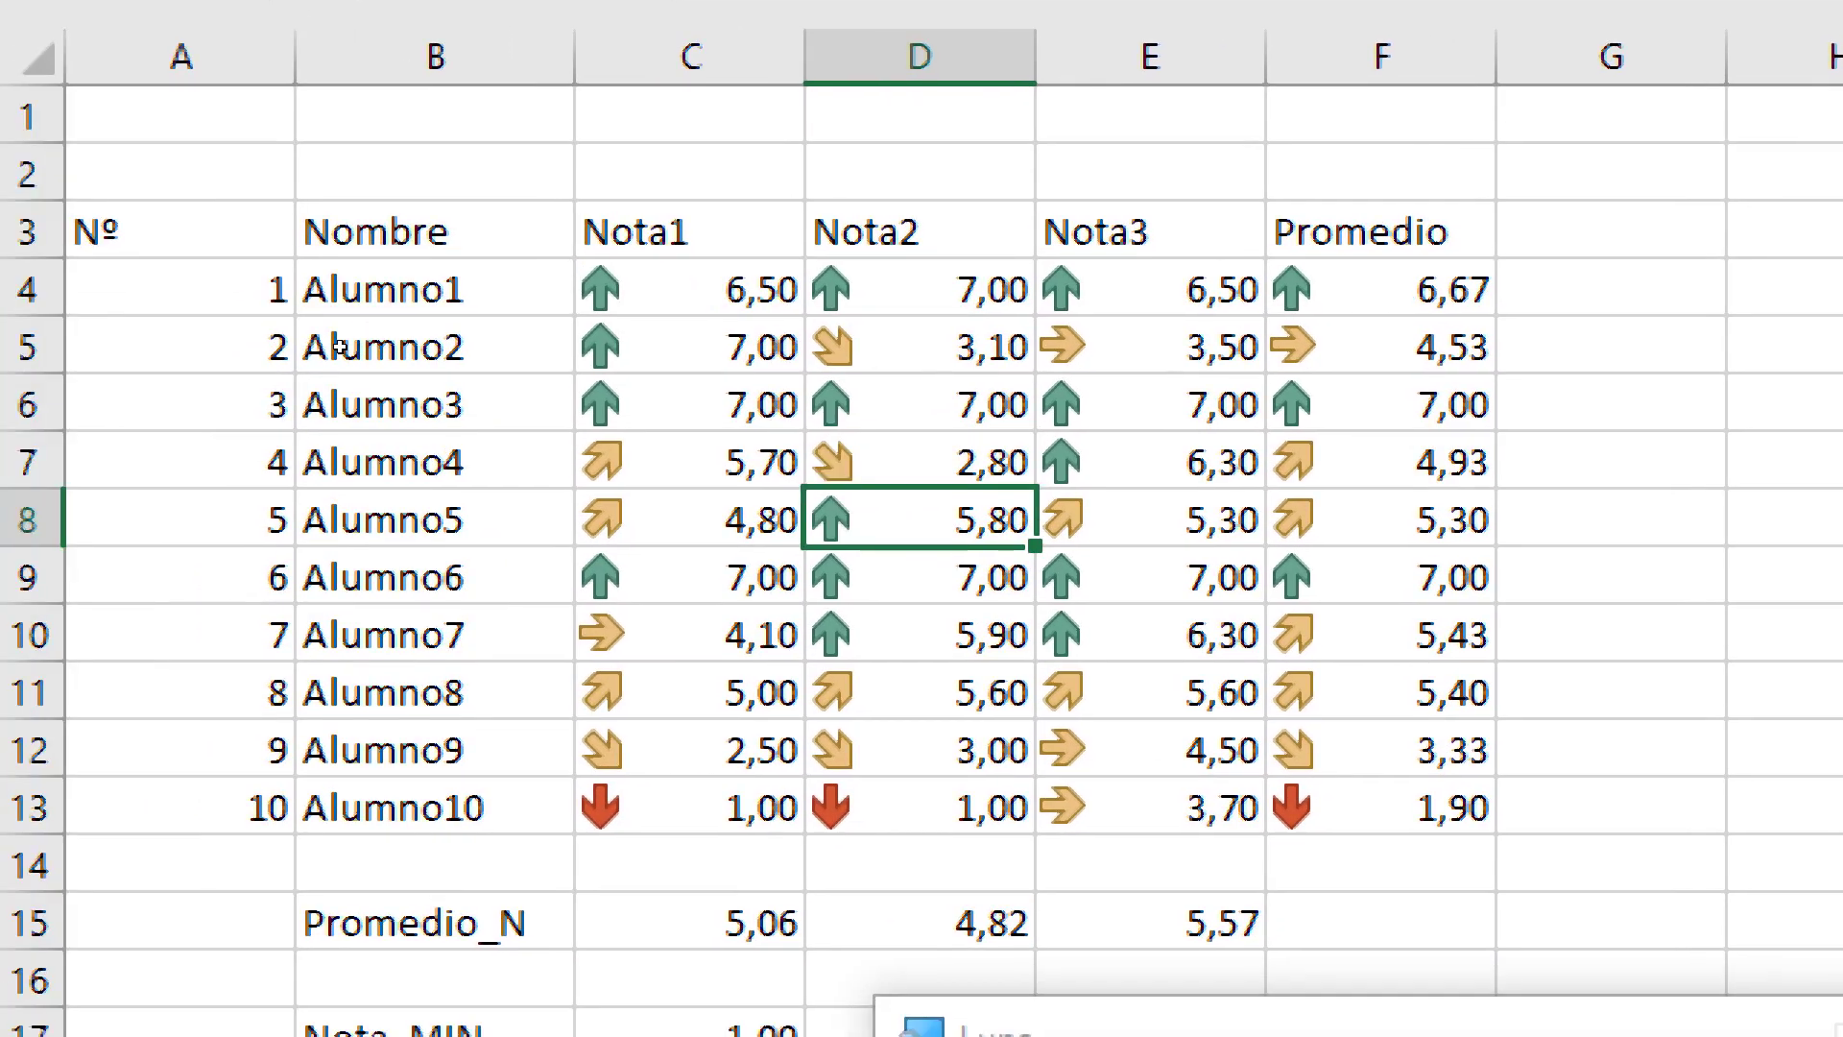
Set Alumno4's Nota2 grade in cell D7 to 2,0
{"action": "key", "text": "Up"}
{"action": "type", "text": "2,"}
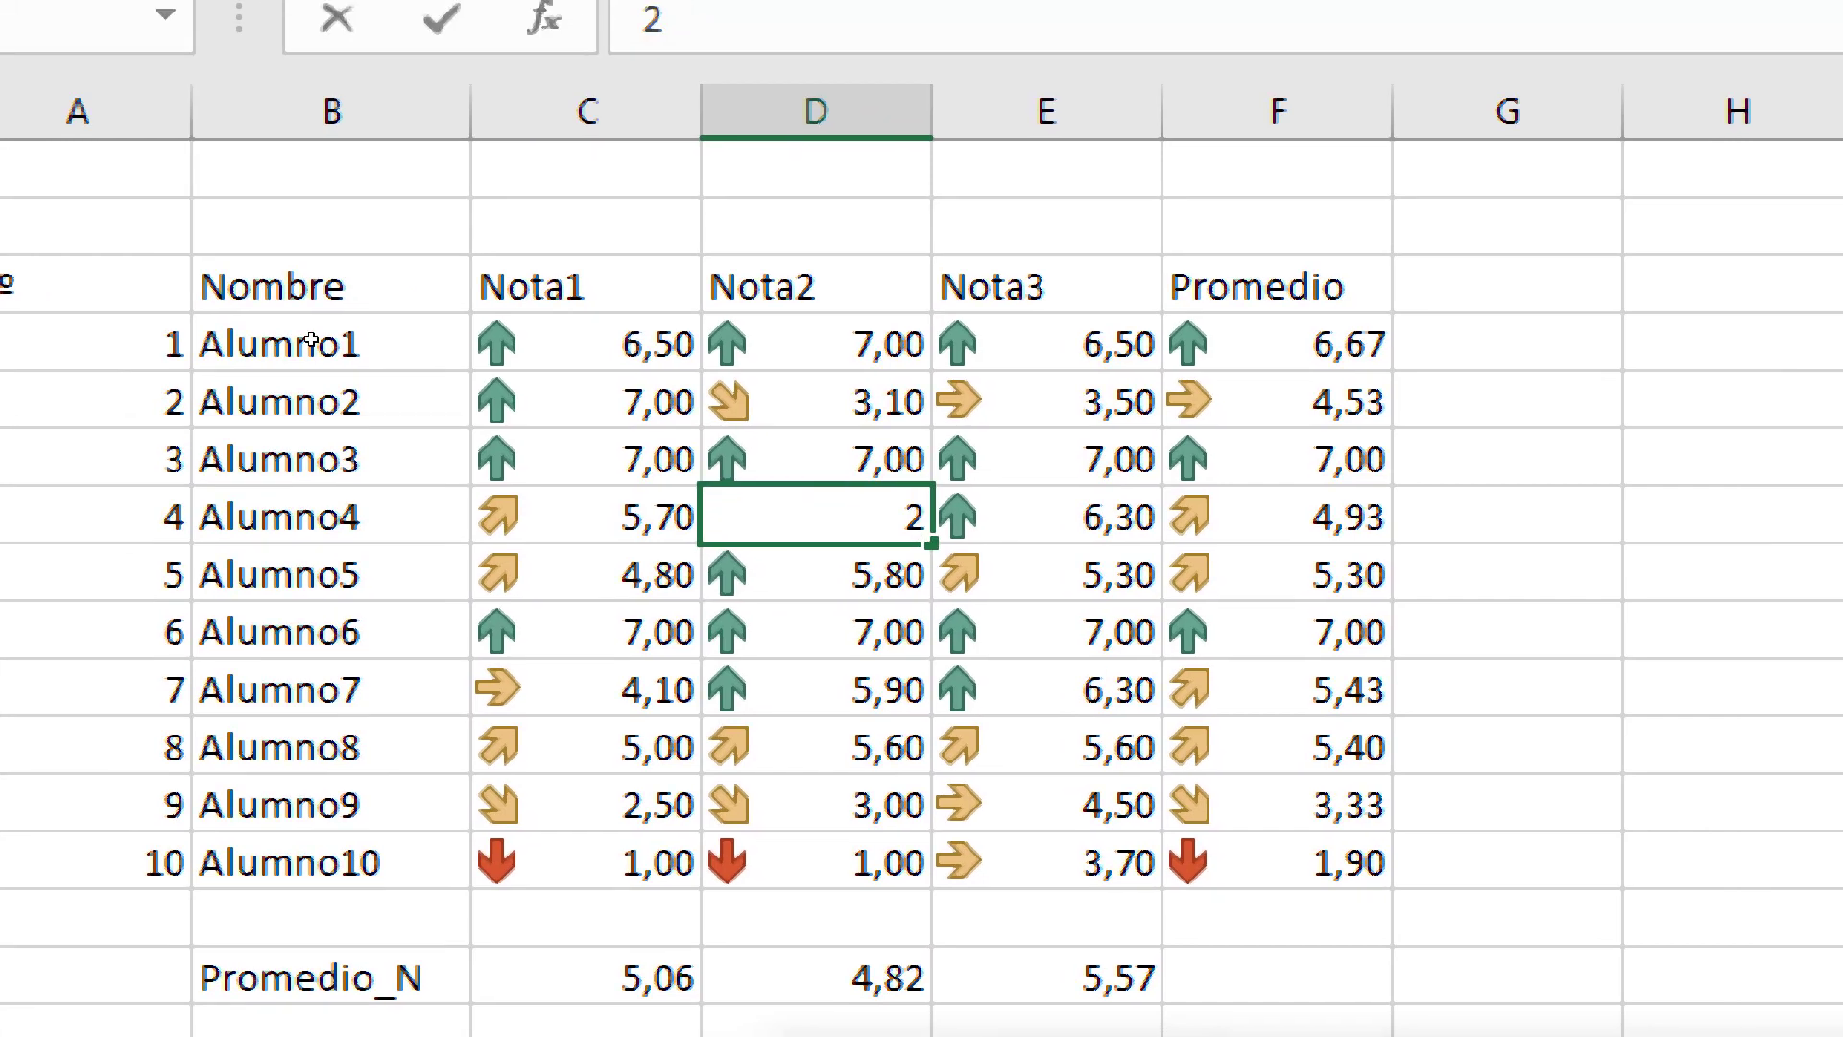
{"action": "type", "text": "0"}
{"action": "key", "text": "Return"}
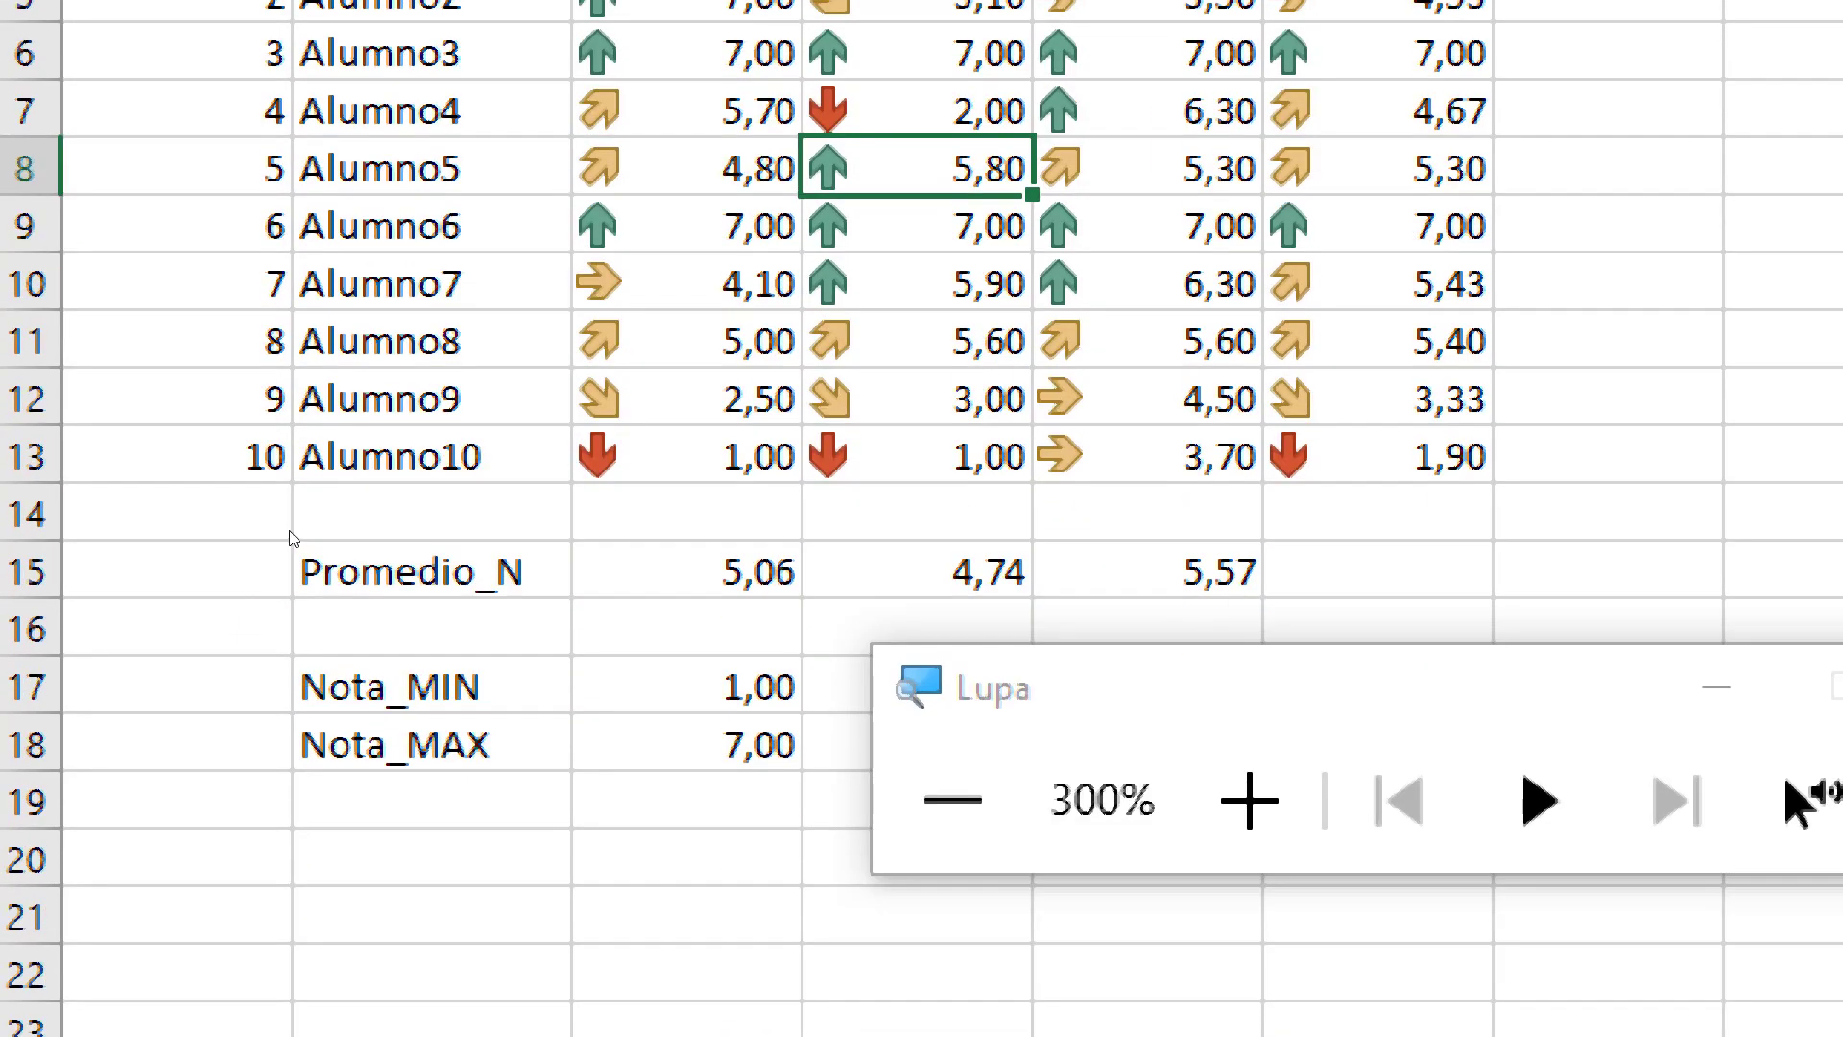
Apply the "3 flechas (de color)" conditional formatting icon set to the Nota_MIN and Nota_MAX values in C17:E18
{"action": "left_click_drag", "start_coordinate": [328, 531], "coordinate": [331, 626]}
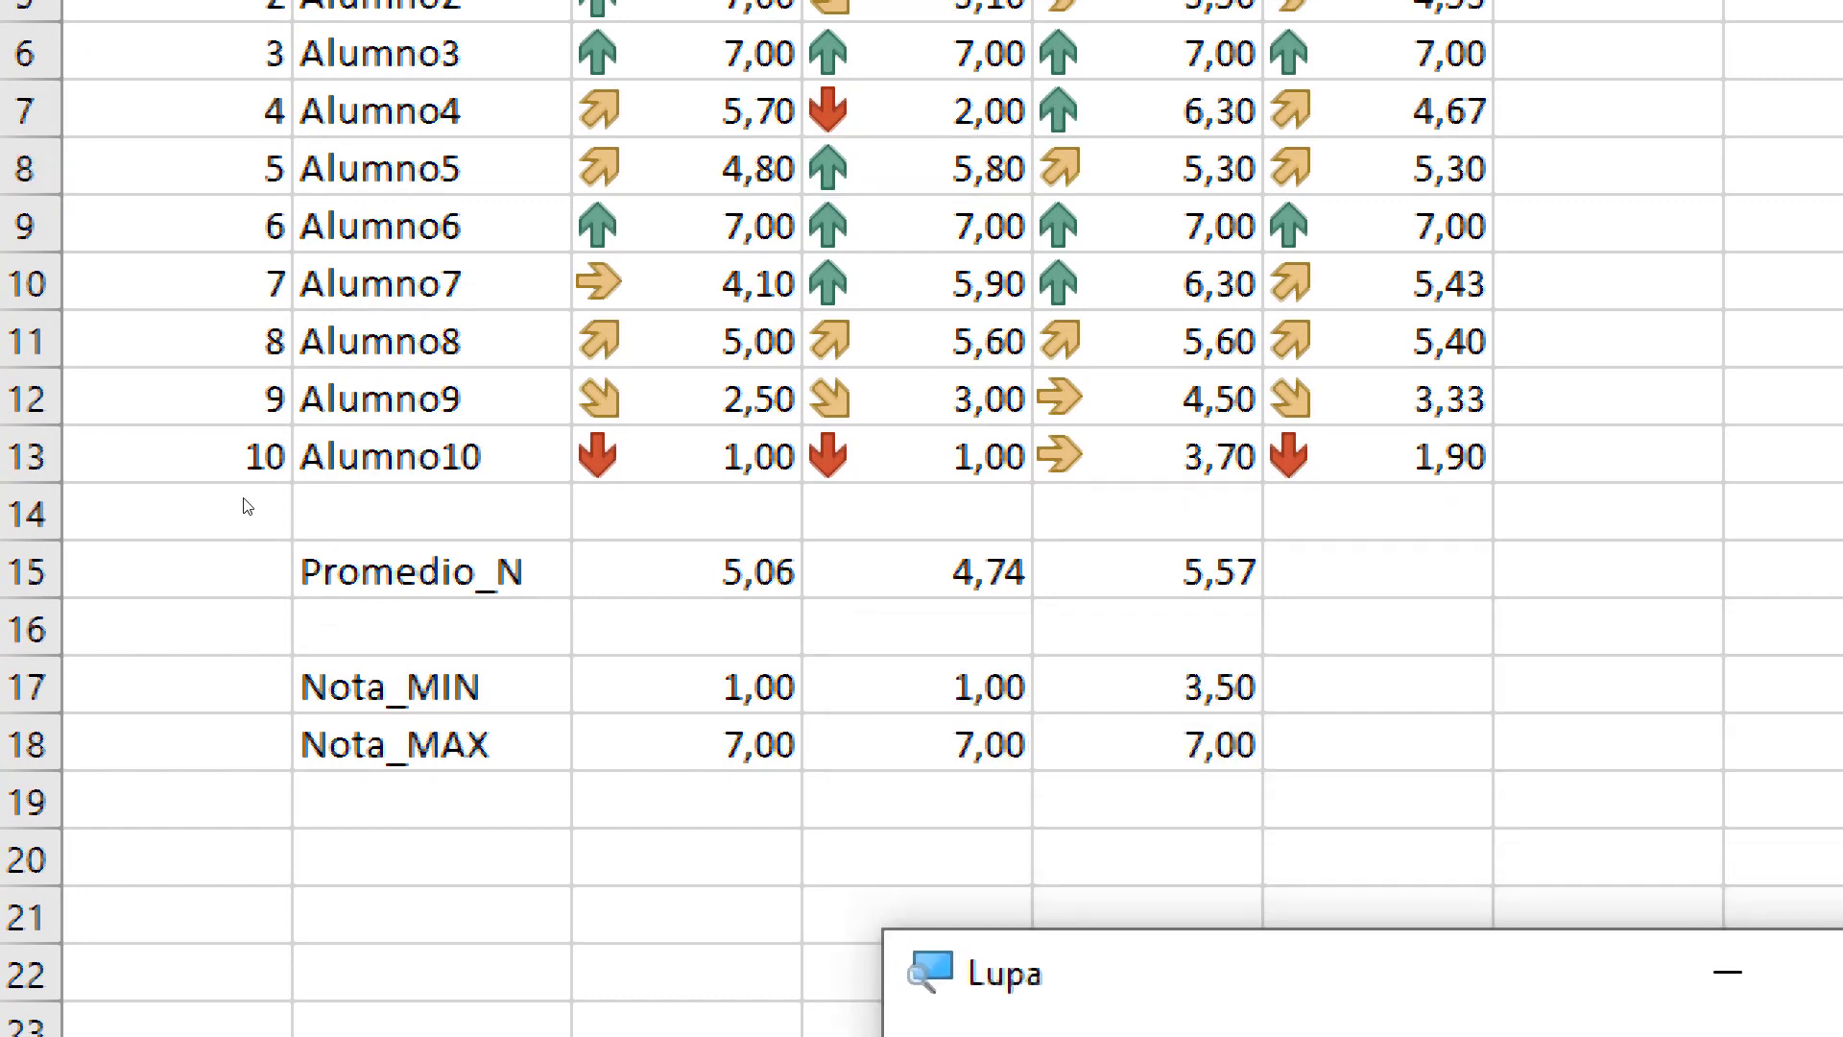
{"action": "left_click", "coordinate": [234, 533]}
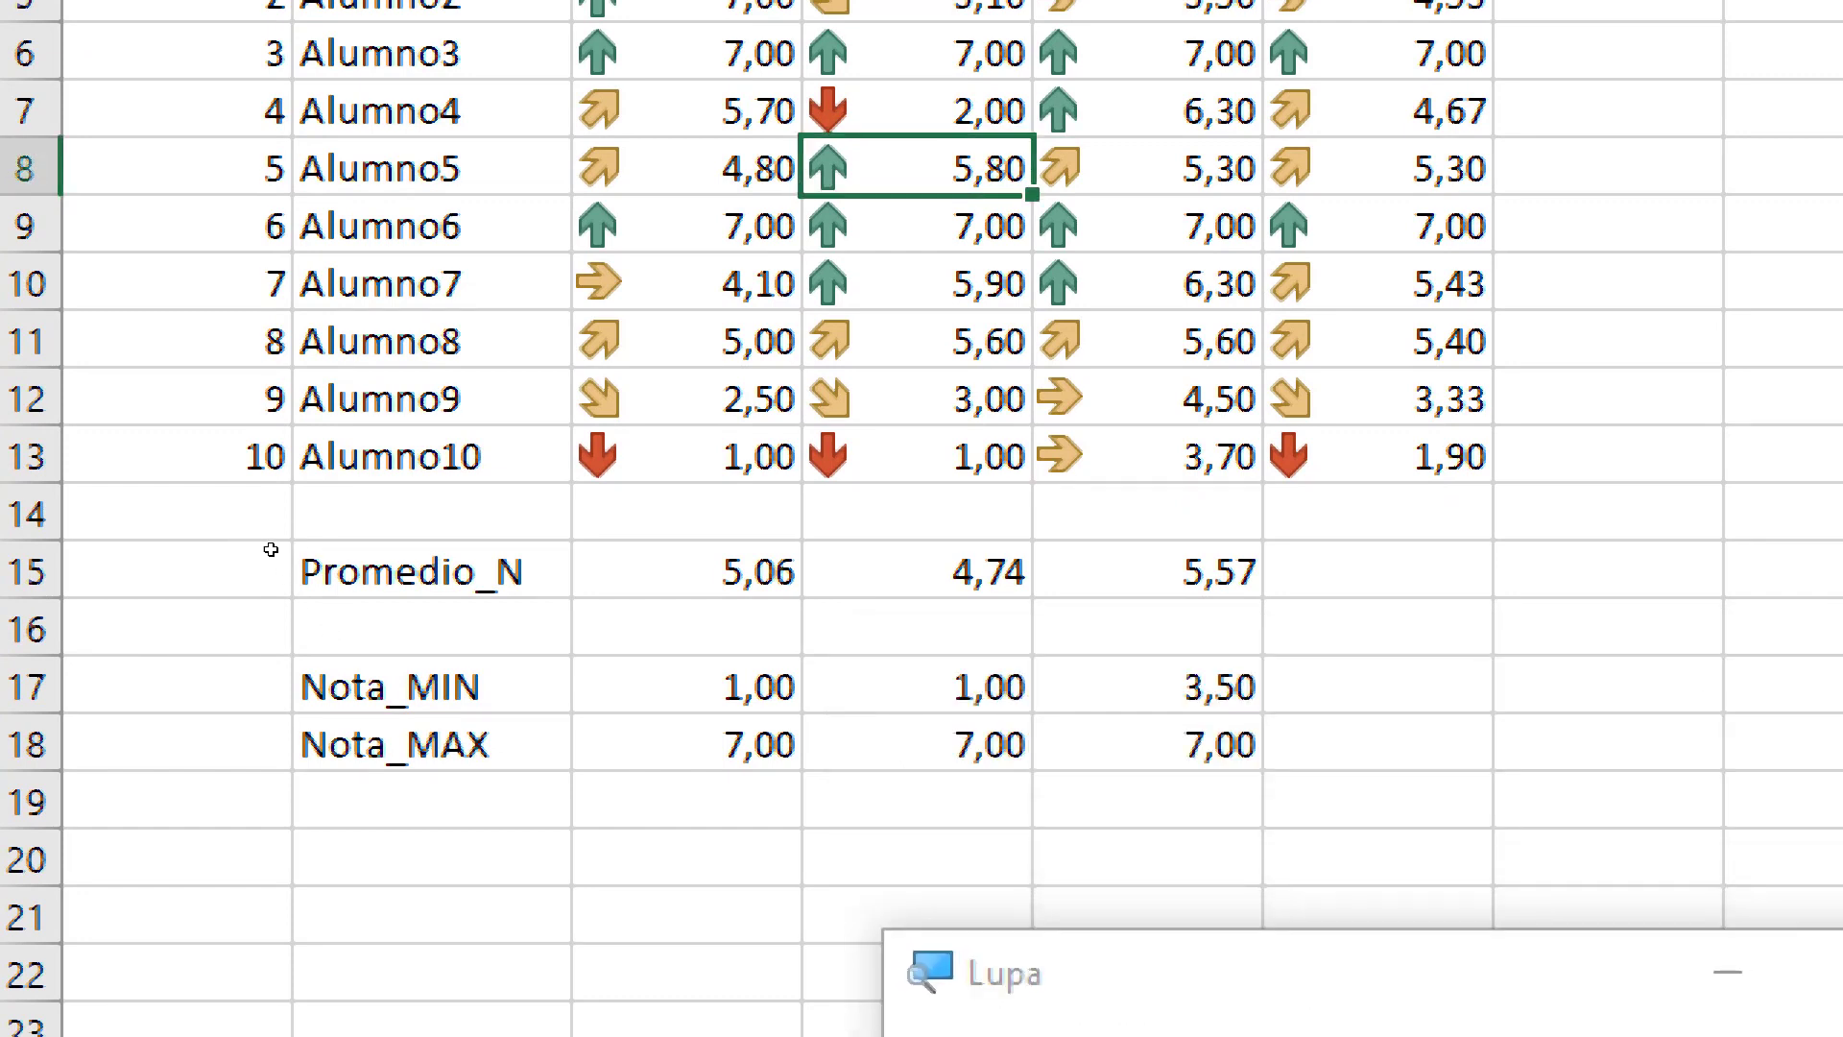
{"action": "left_click_drag", "start_coordinate": [247, 536], "coordinate": [372, 553]}
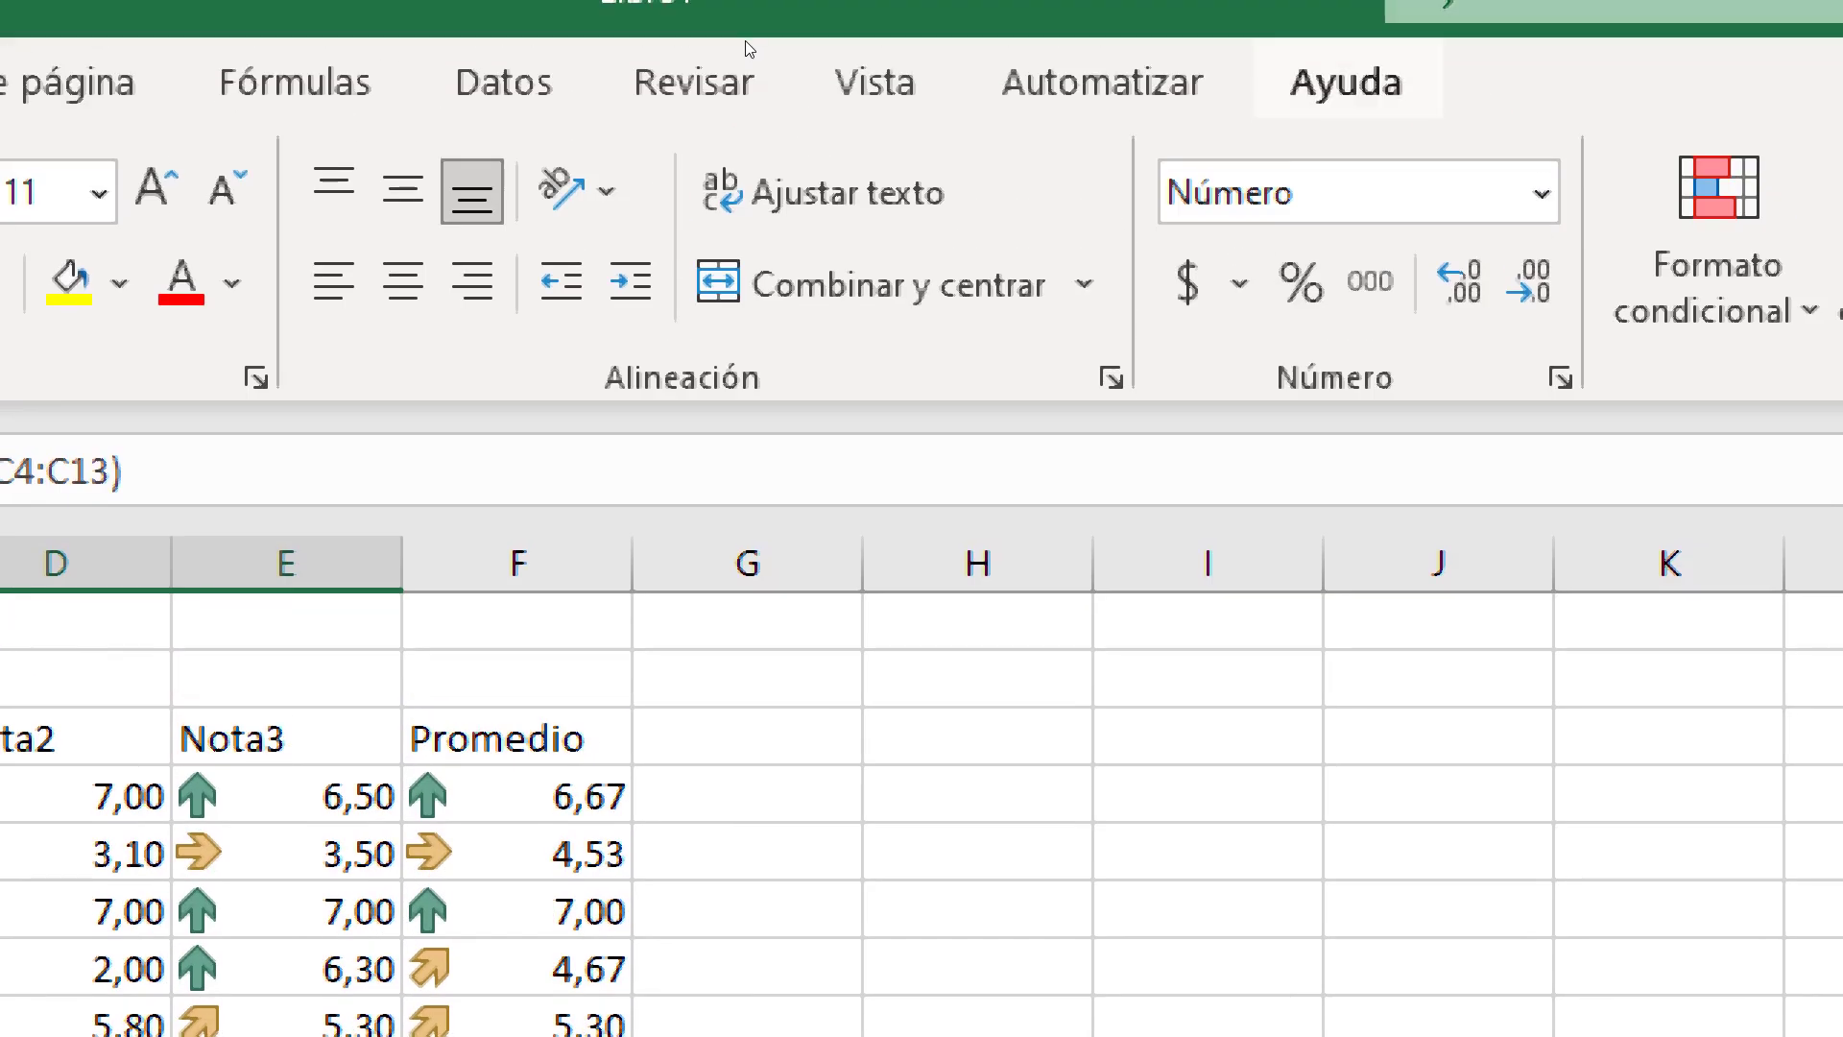
{"action": "left_click", "coordinate": [1092, 240]}
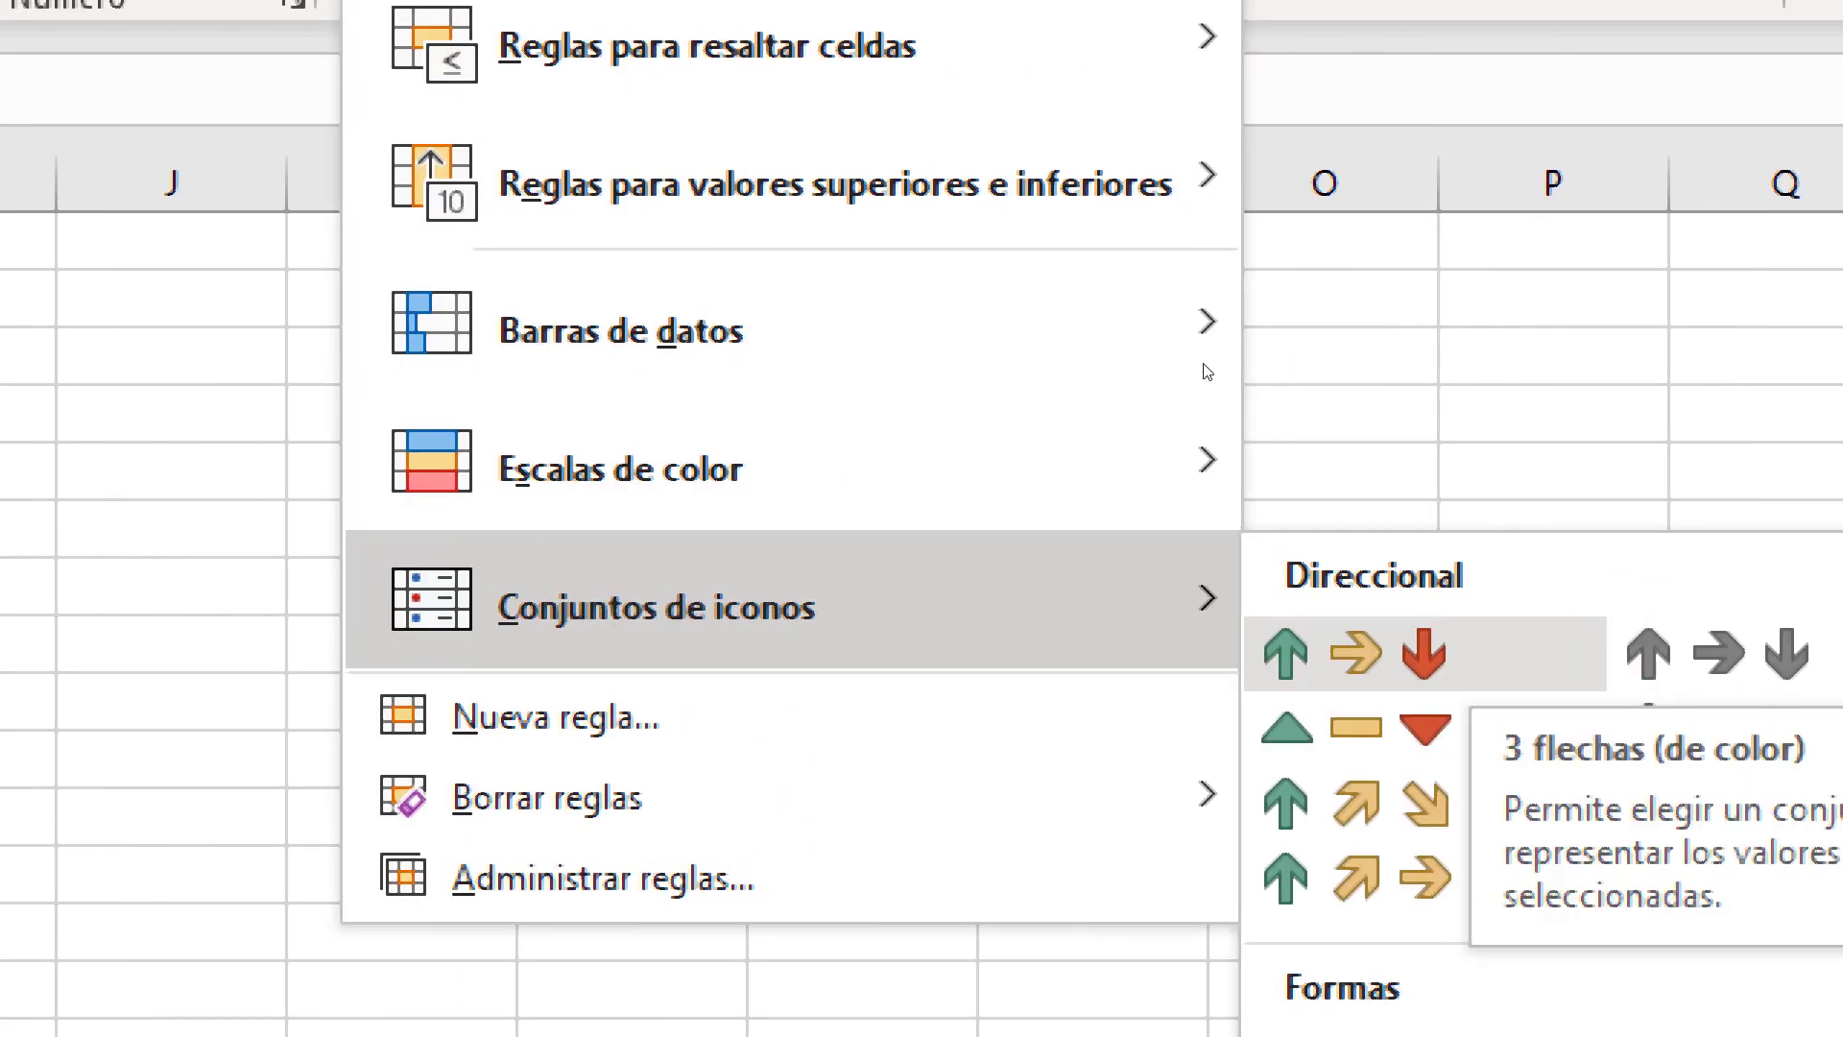
{"action": "left_click", "coordinate": [1355, 654]}
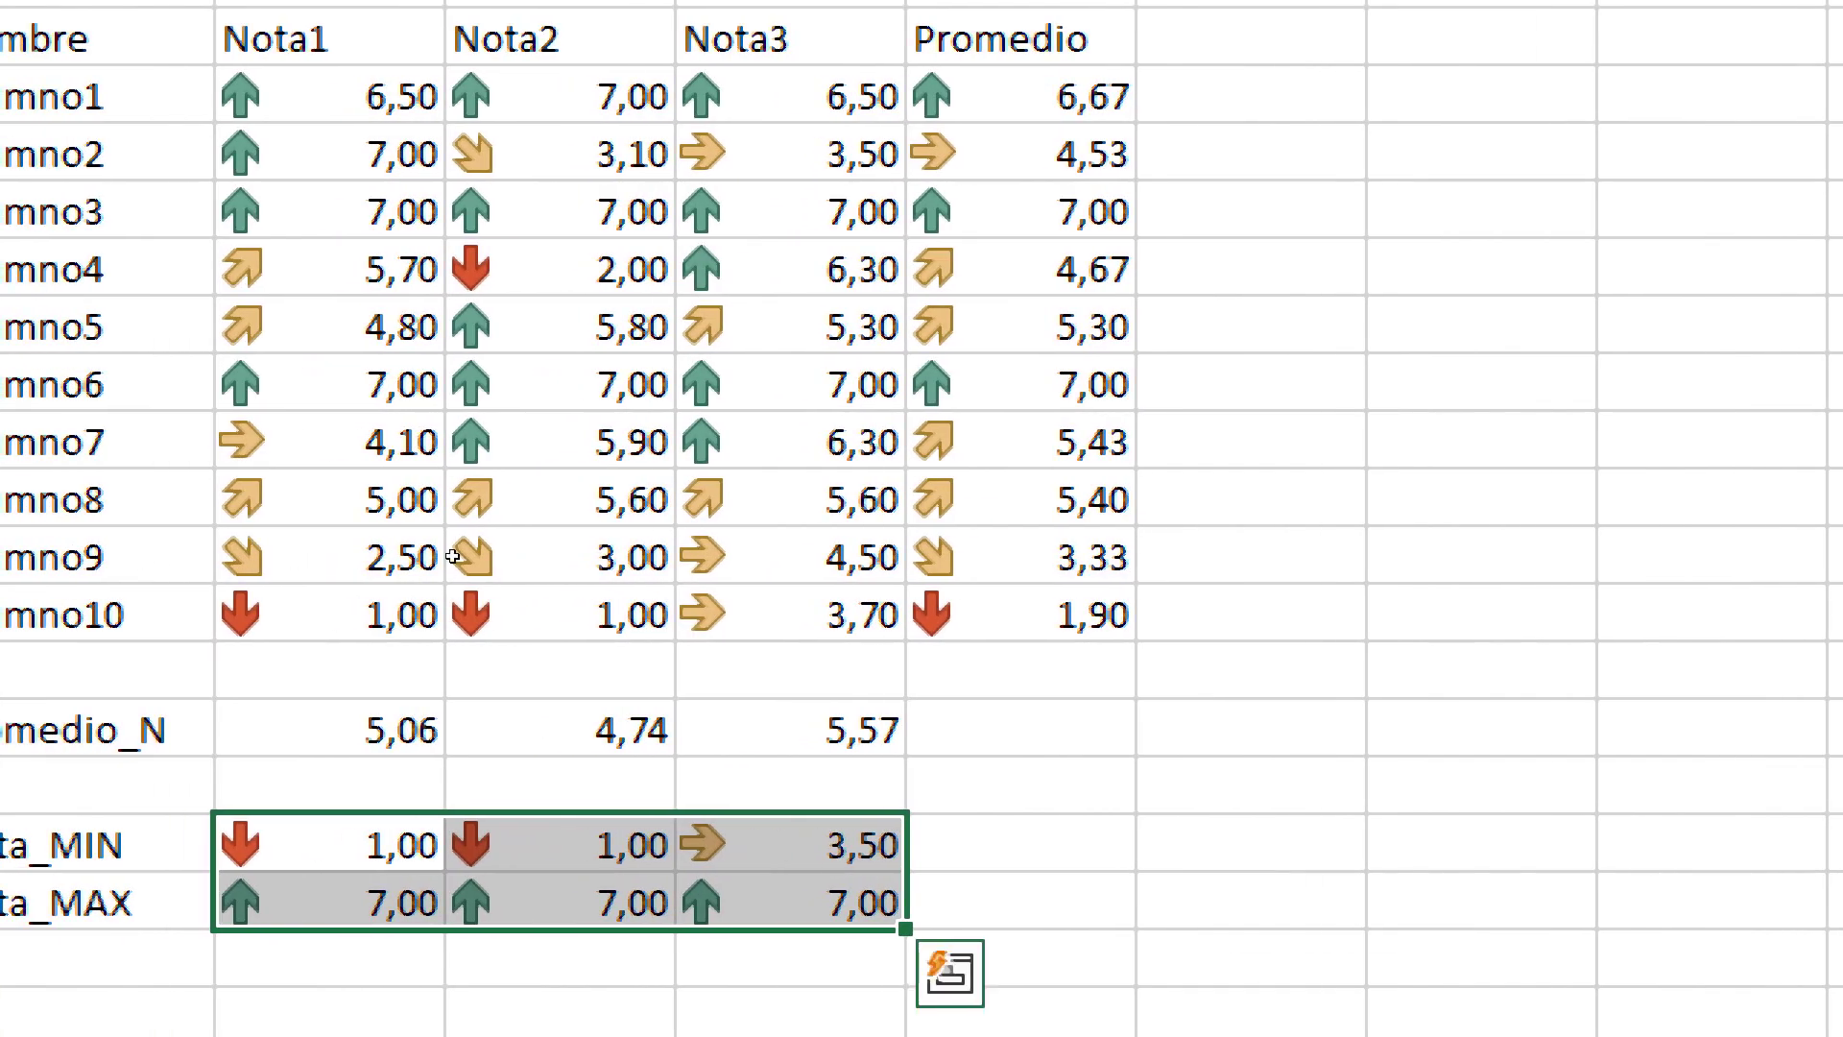
{"action": "left_click", "coordinate": [964, 844]}
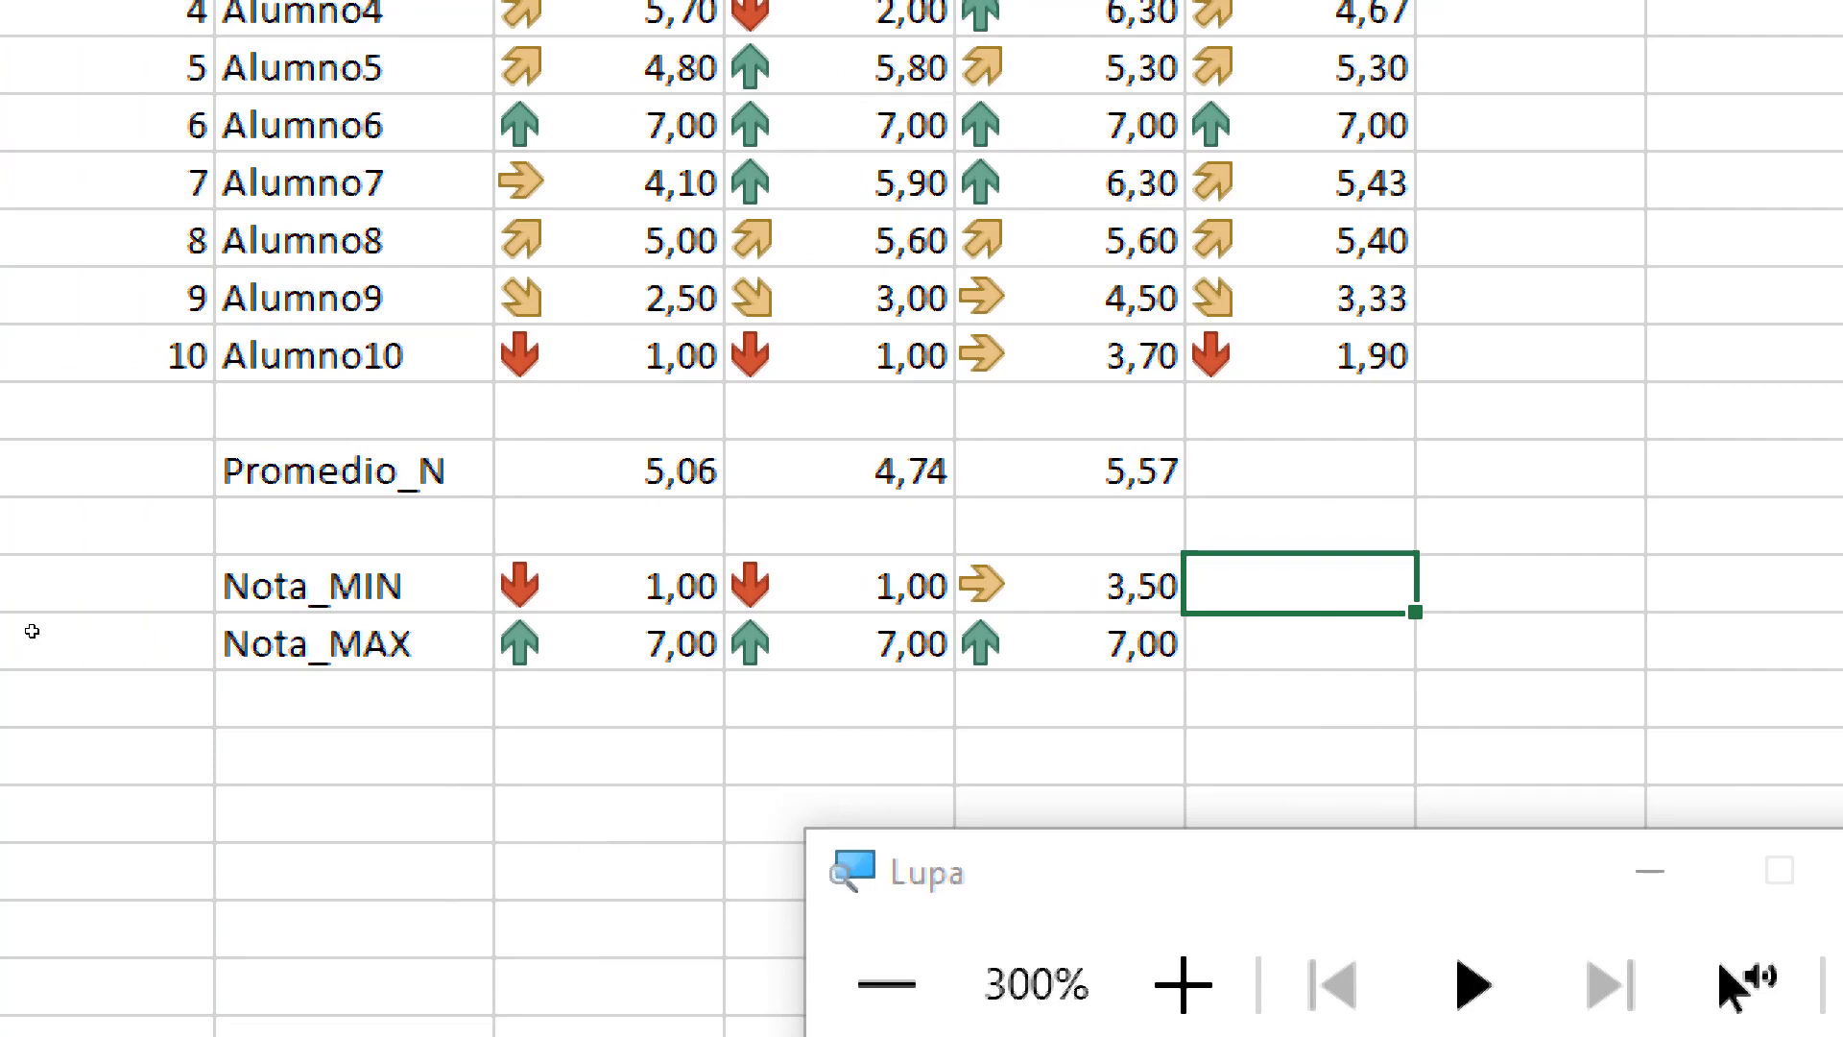
{"action": "left_click", "coordinate": [886, 984]}
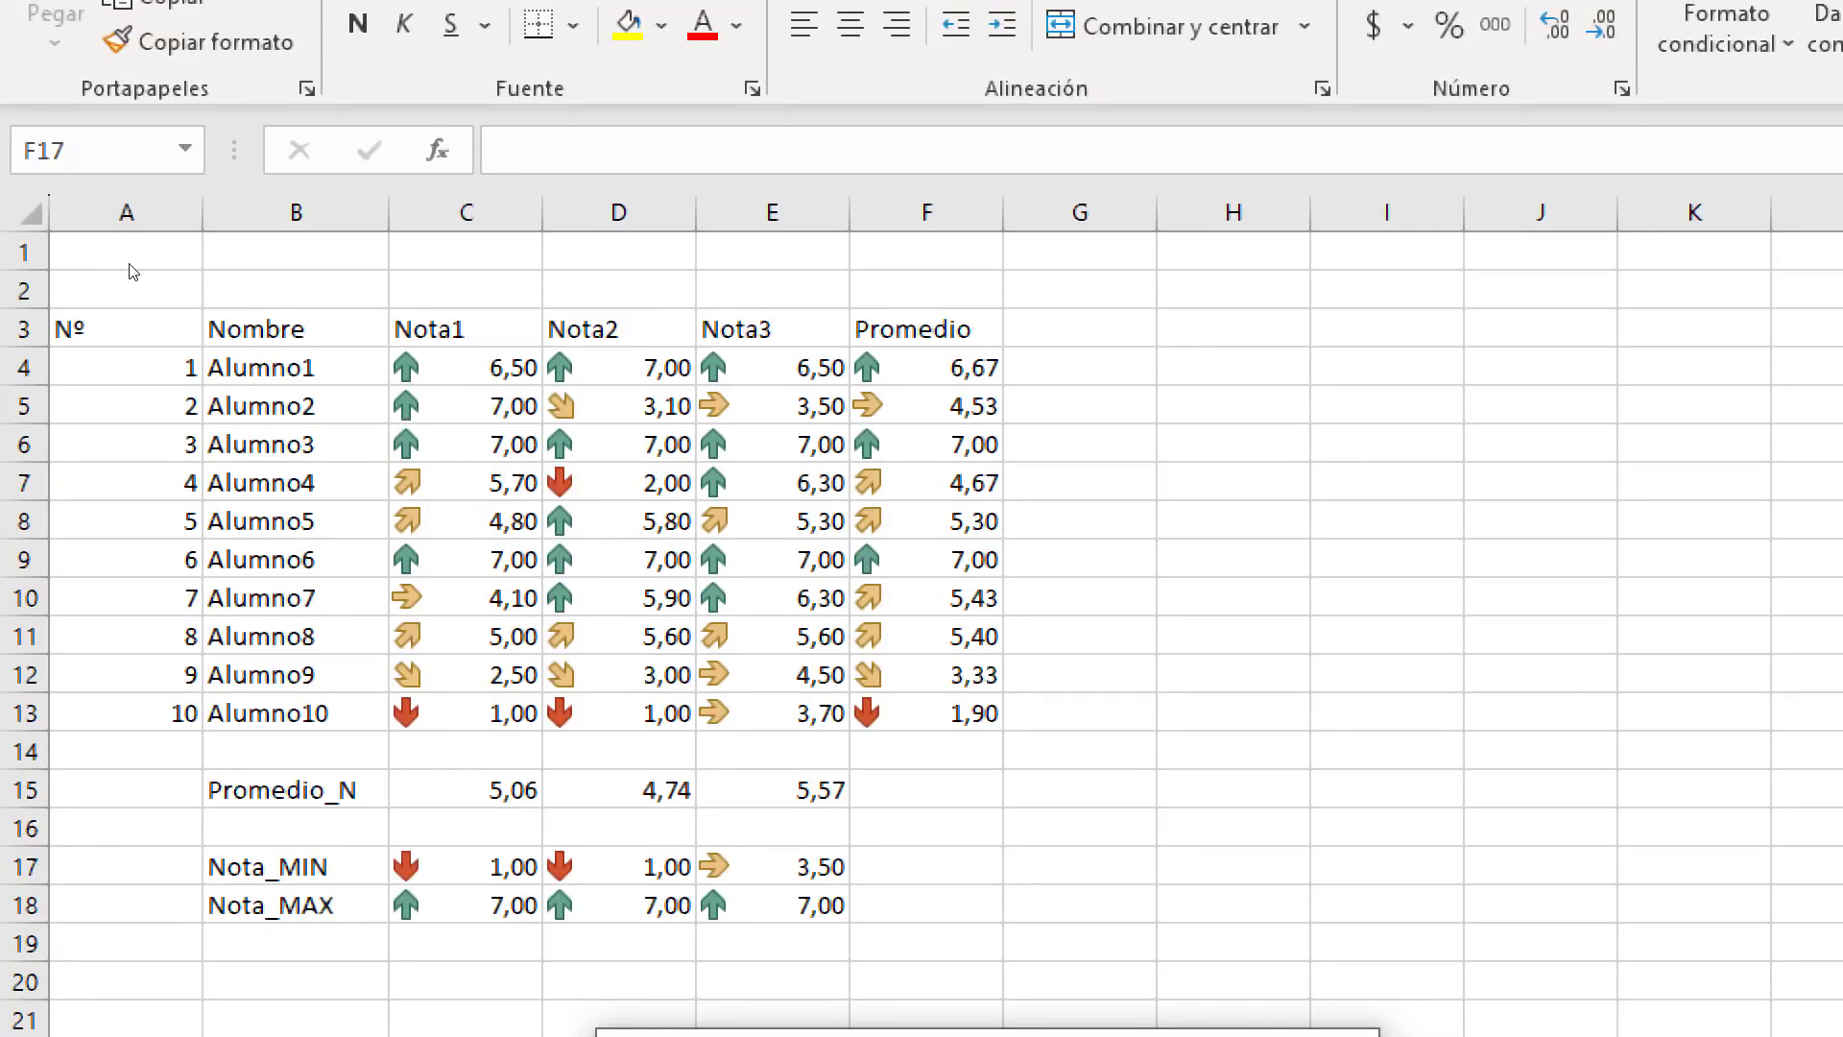
{"action": "left_click_drag", "start_coordinate": [288, 329], "coordinate": [921, 330]}
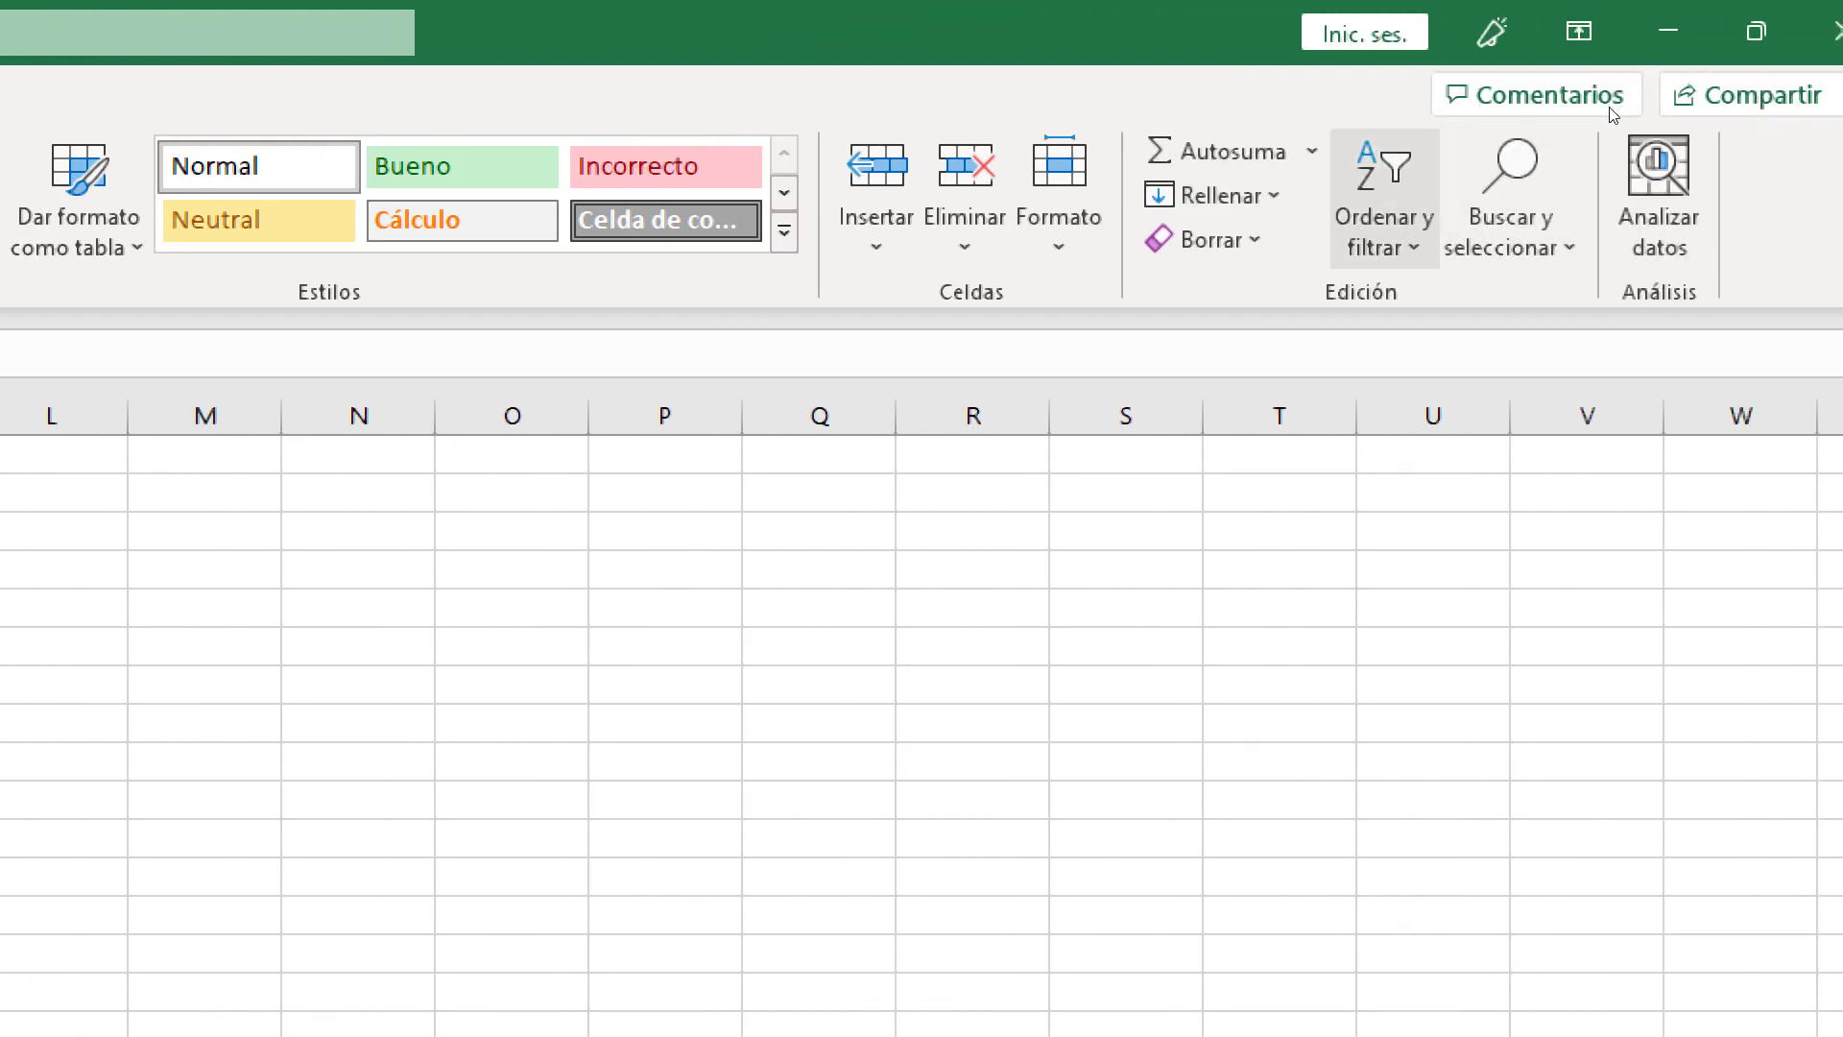
{"action": "left_click", "coordinate": [1384, 200]}
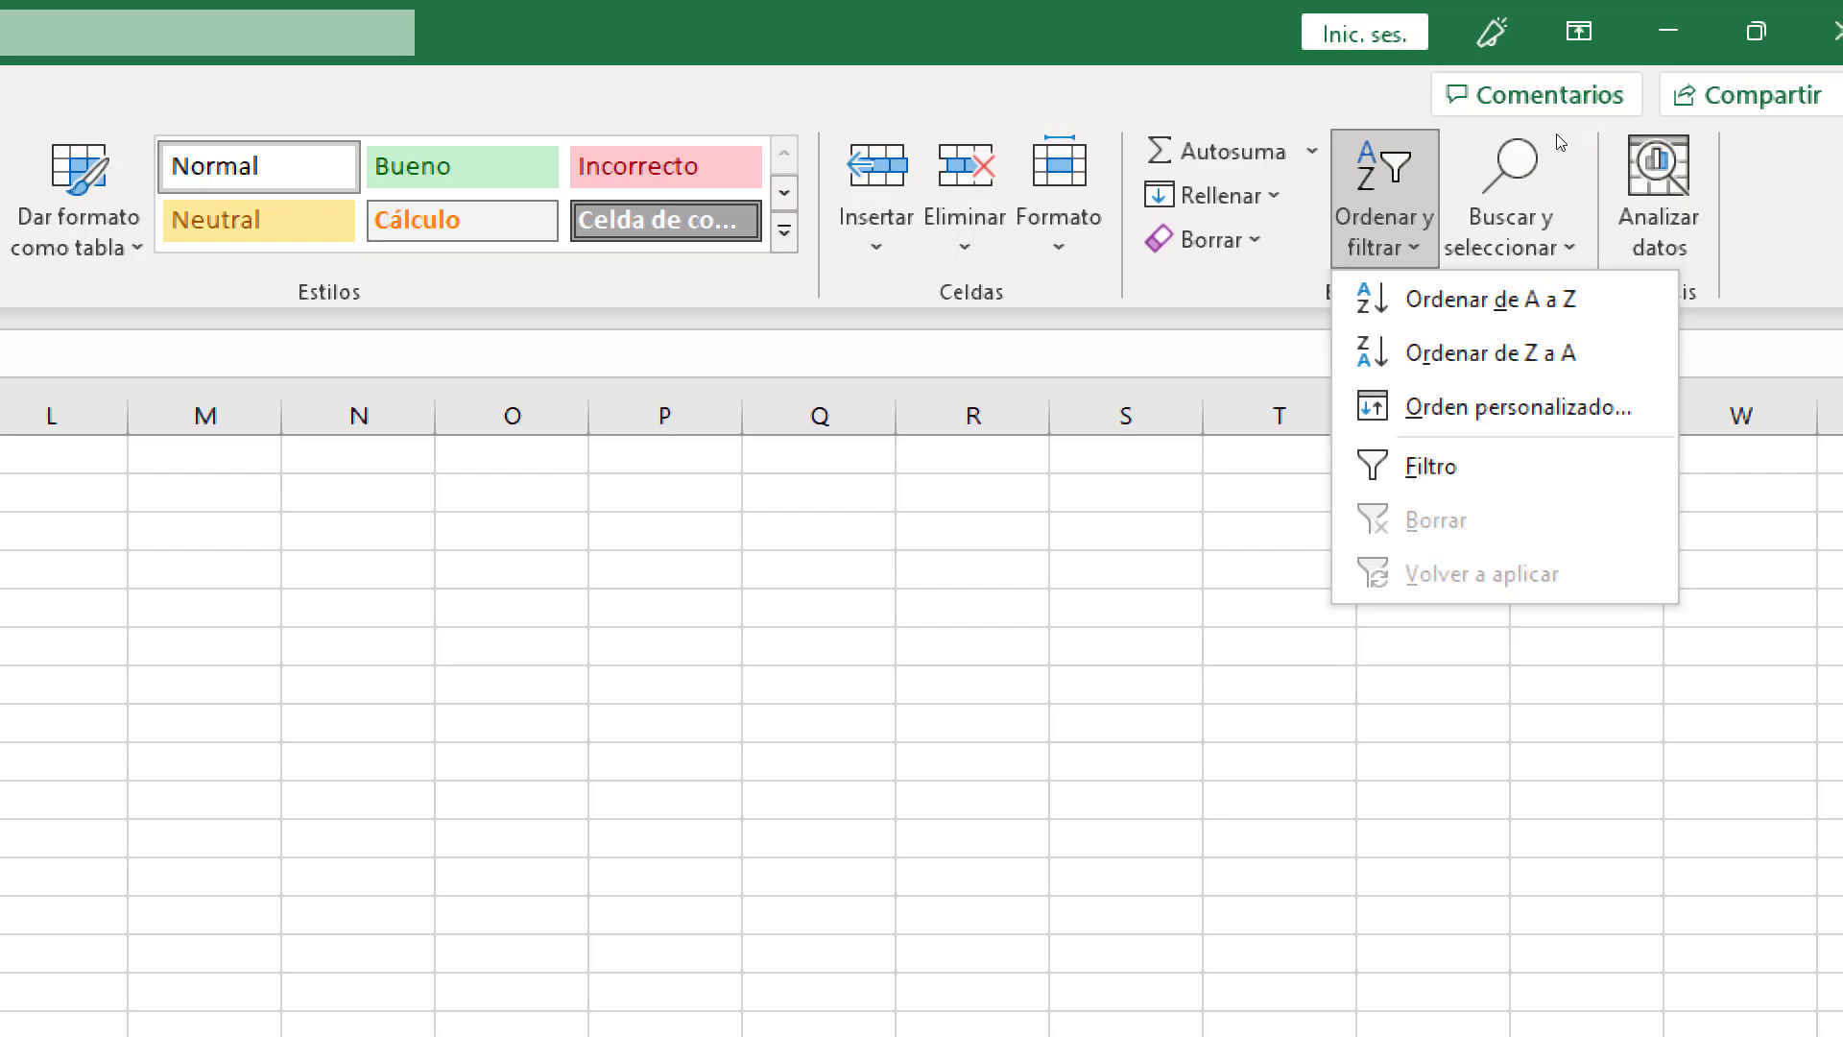
{"action": "left_click", "coordinate": [774, 530]}
{"action": "left_click", "coordinate": [774, 530]}
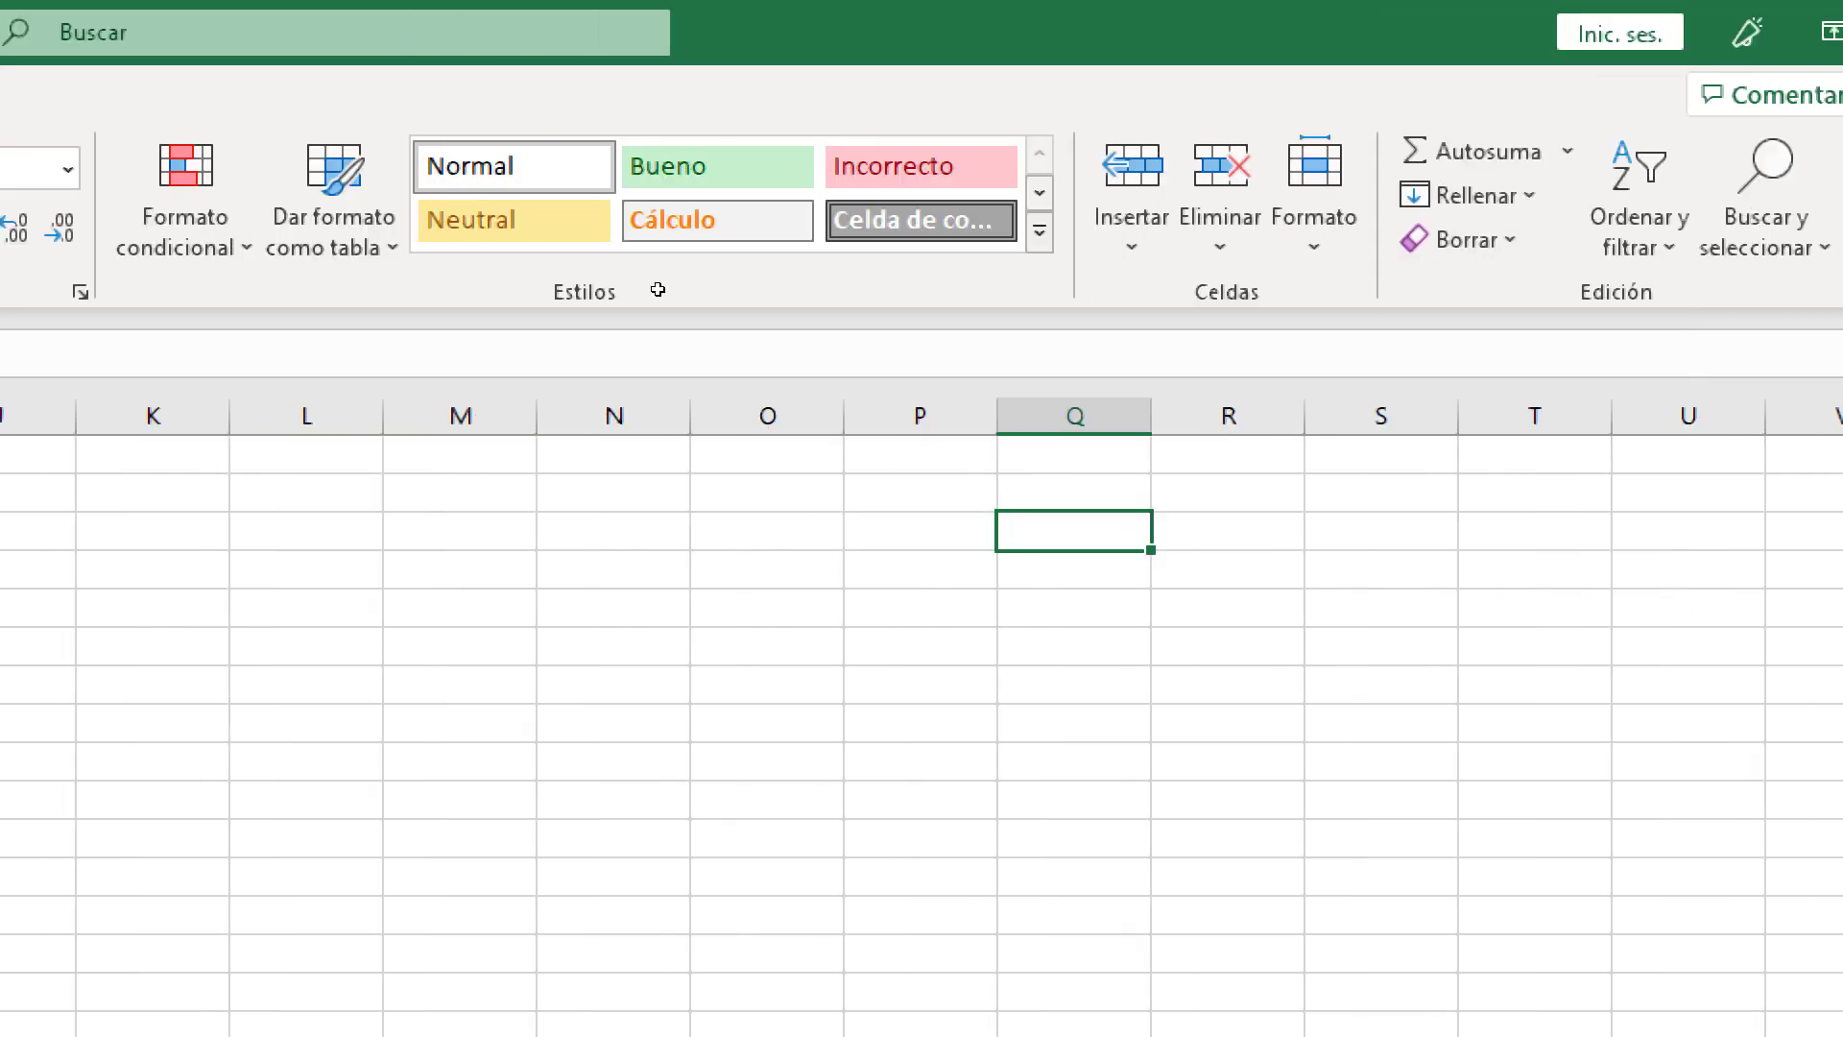
Enter the unsorted letters a, c, m, a, e, h, i, m and g down column H in cells H4:H12
{"action": "left_click", "coordinate": [1200, 565]}
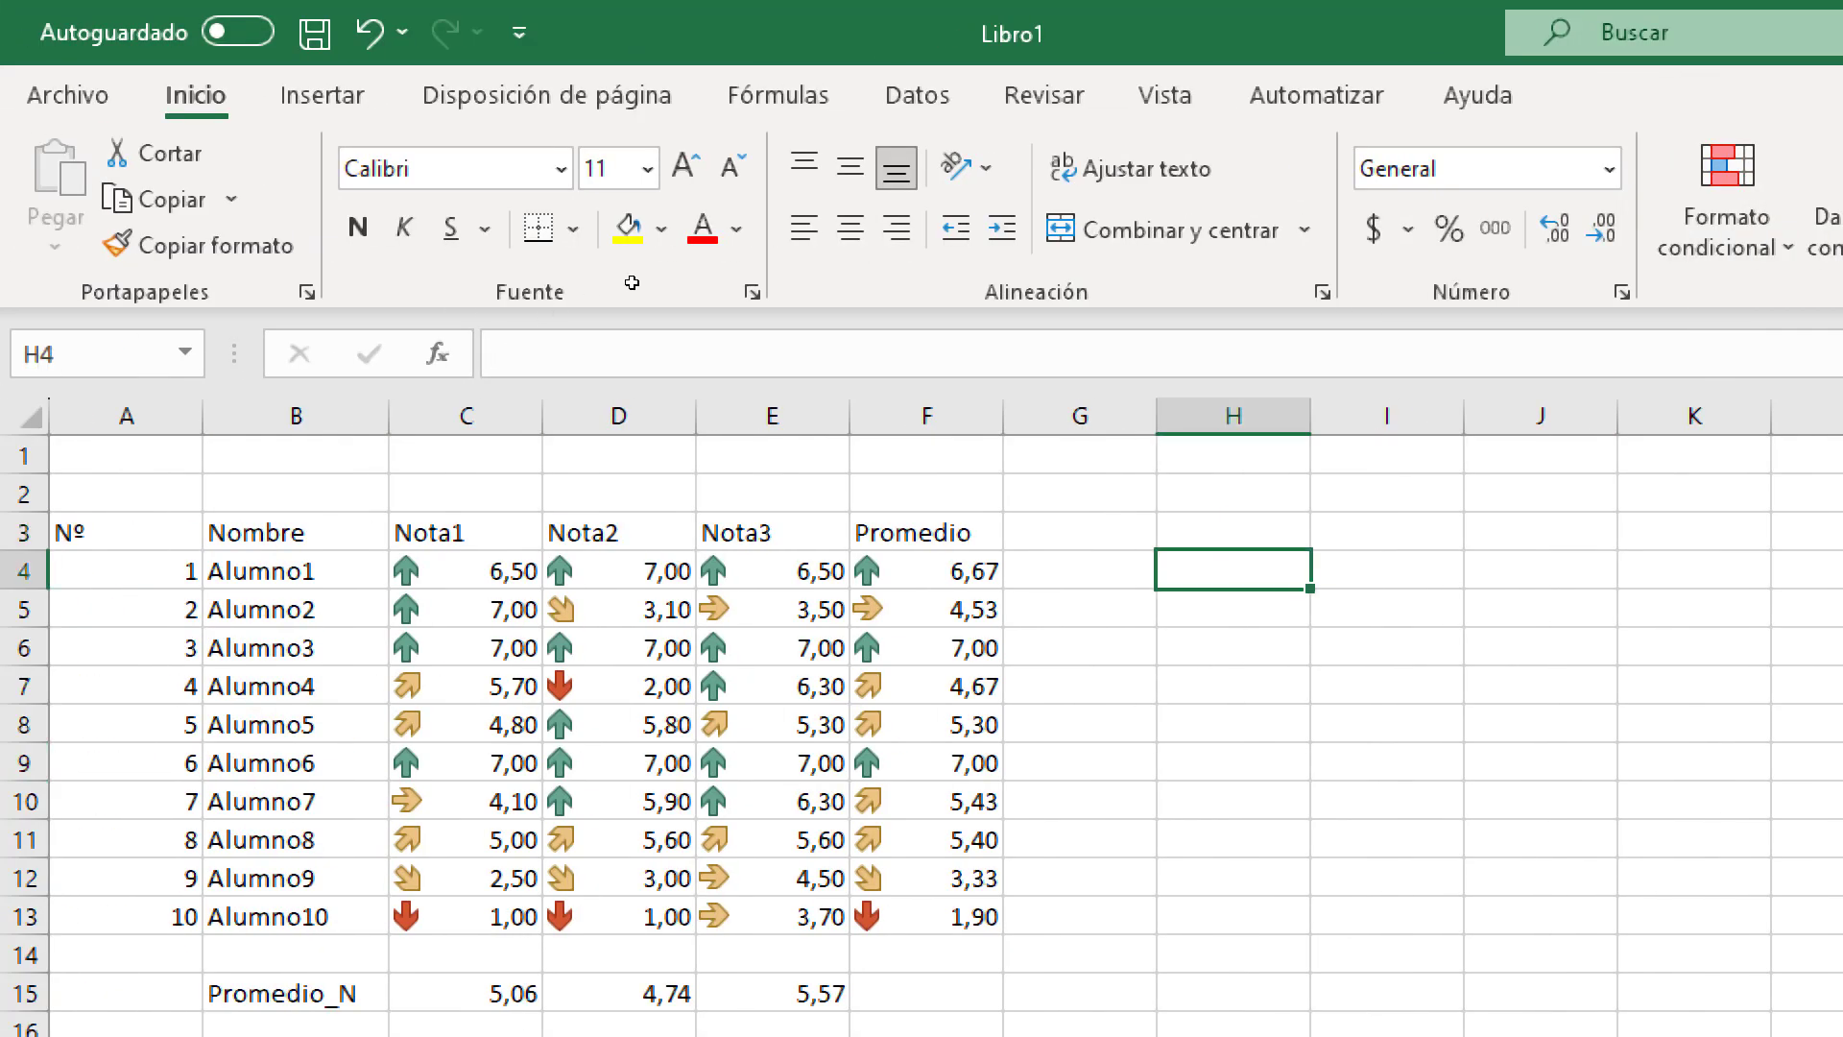
{"action": "type", "text": "a"}
{"action": "key", "text": "Return"}
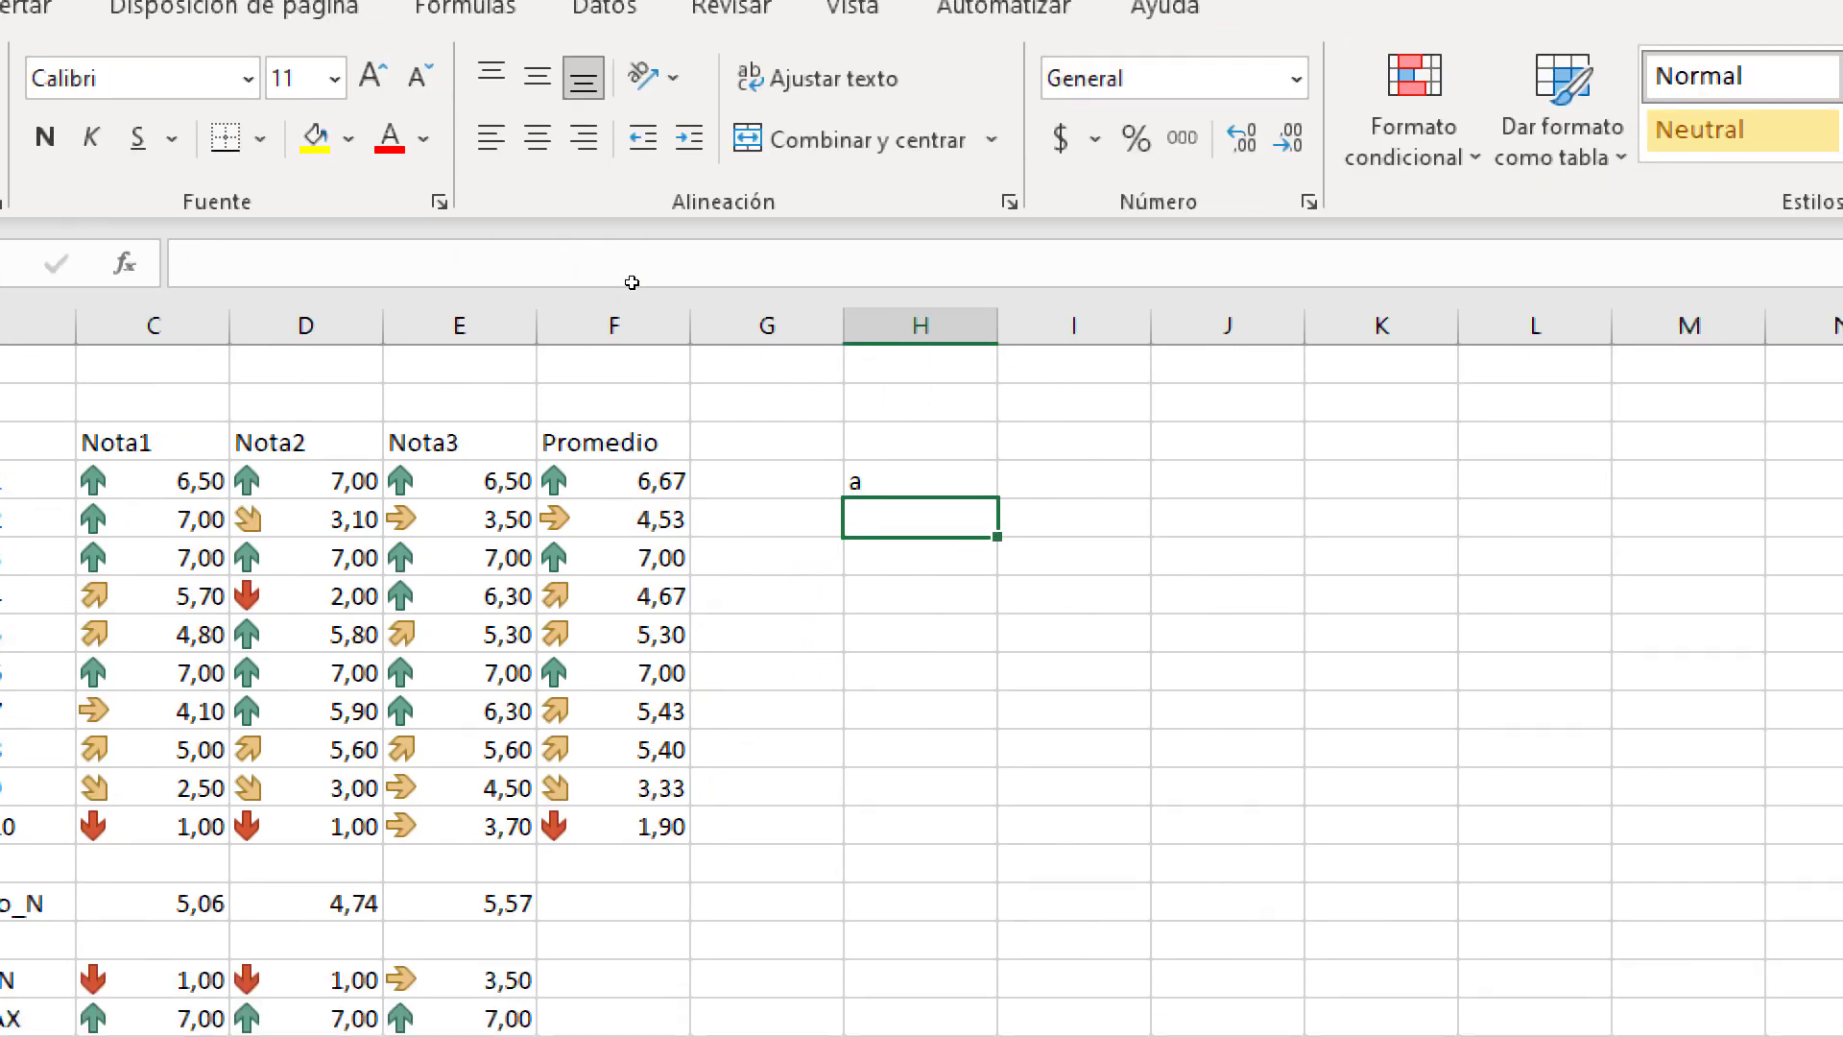
{"action": "type", "text": "c"}
{"action": "key", "text": "Return"}
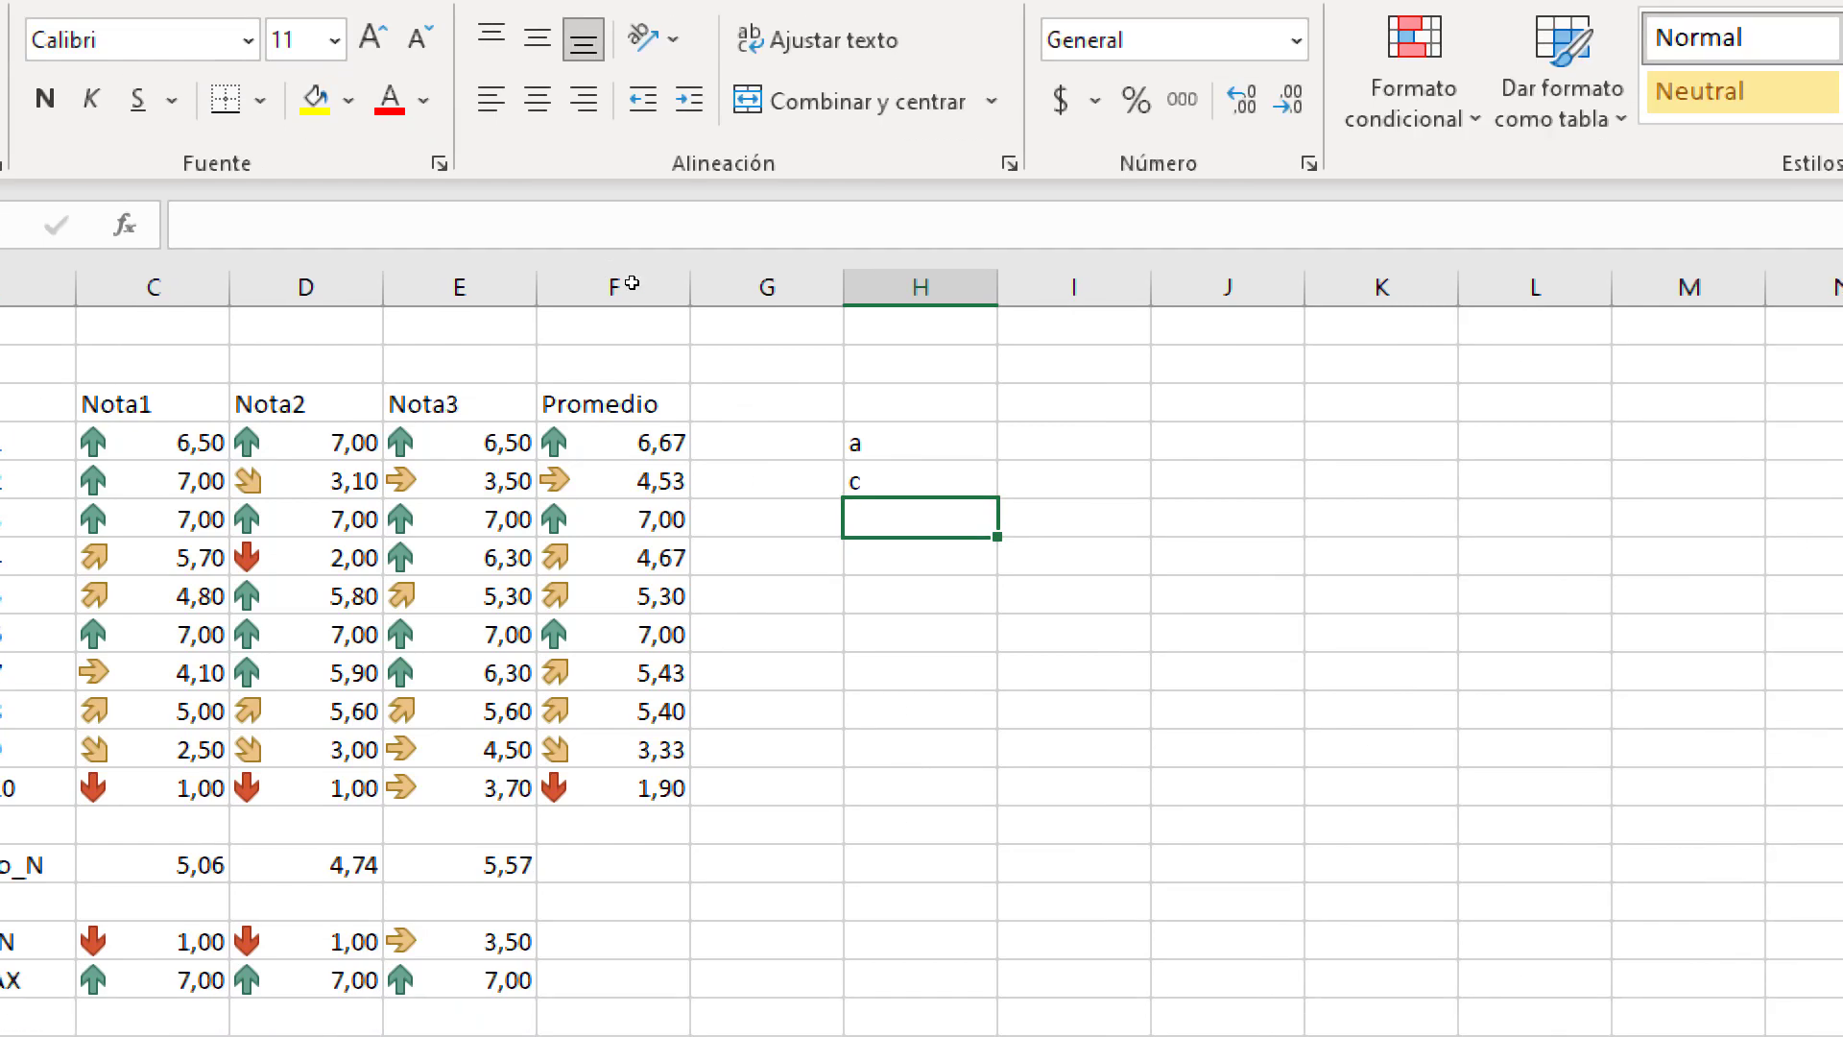
{"action": "type", "text": "m"}
{"action": "key", "text": "Return"}
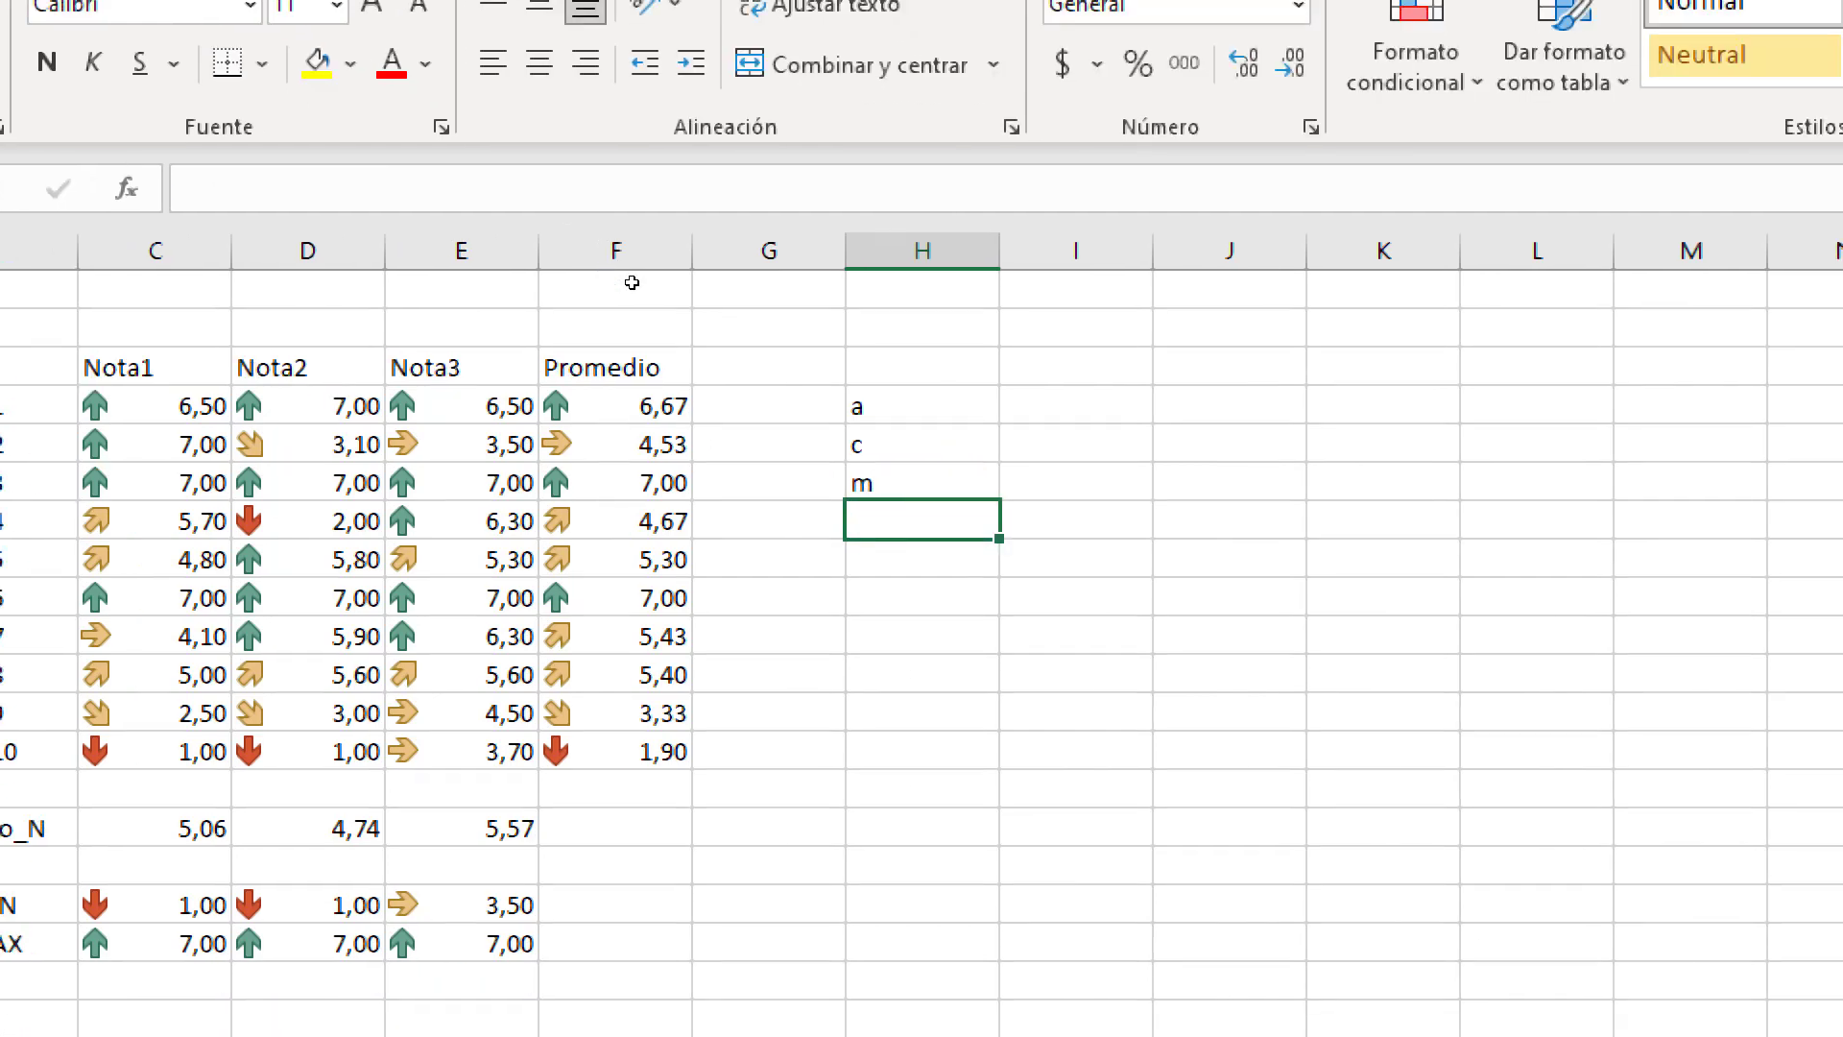
{"action": "type", "text": "a"}
{"action": "key", "text": "Return"}
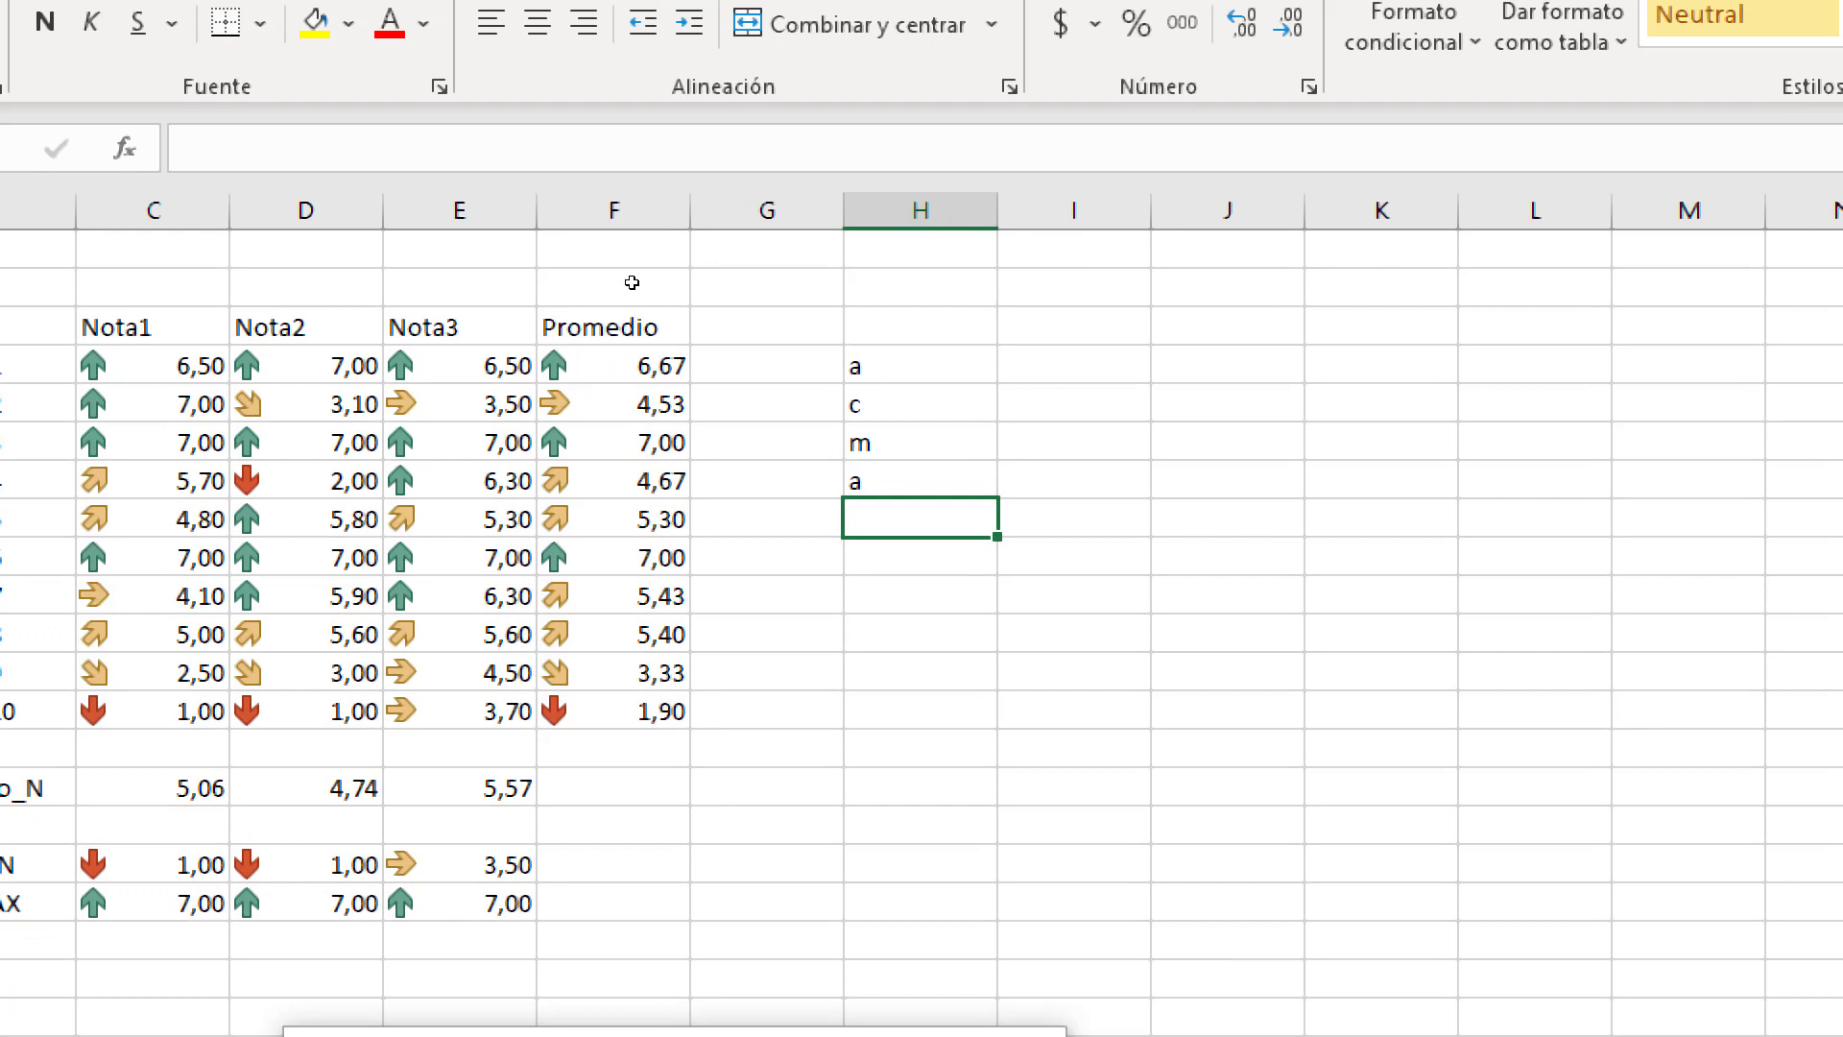
{"action": "type", "text": "e"}
{"action": "key", "text": "Return"}
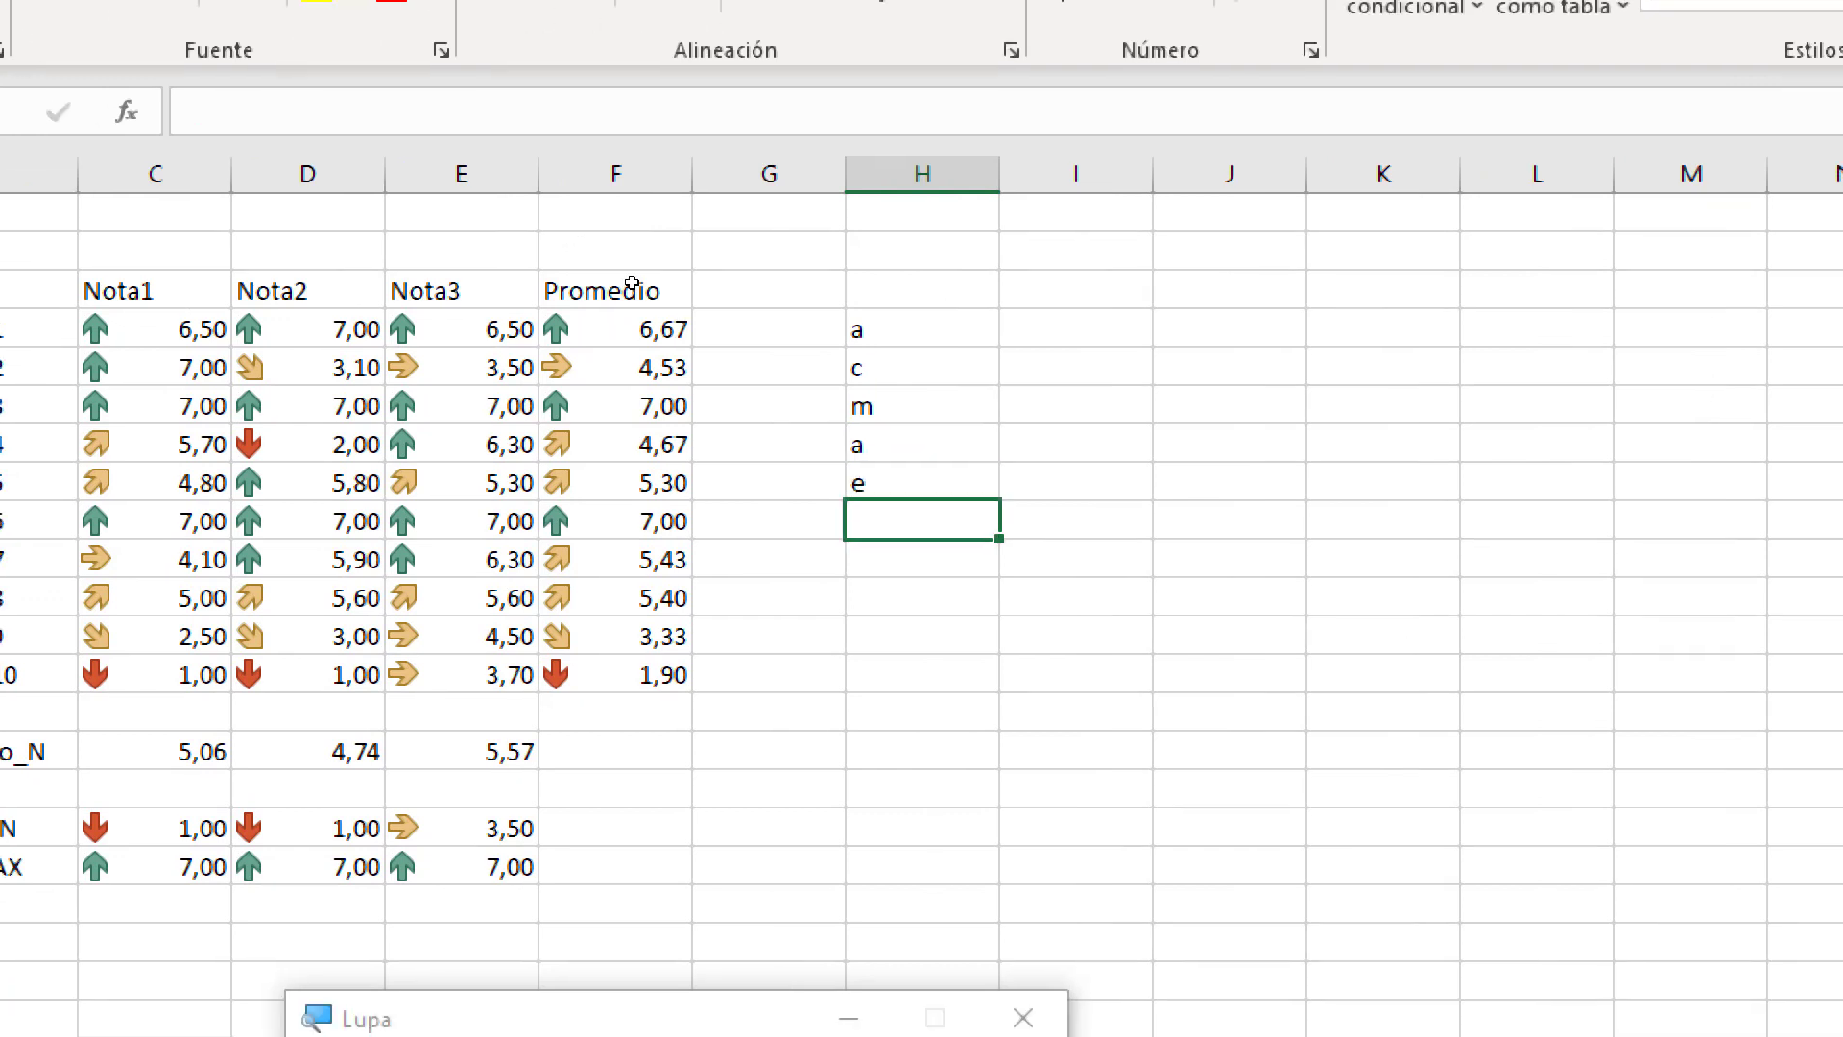
{"action": "type", "text": "h"}
{"action": "key", "text": "Return"}
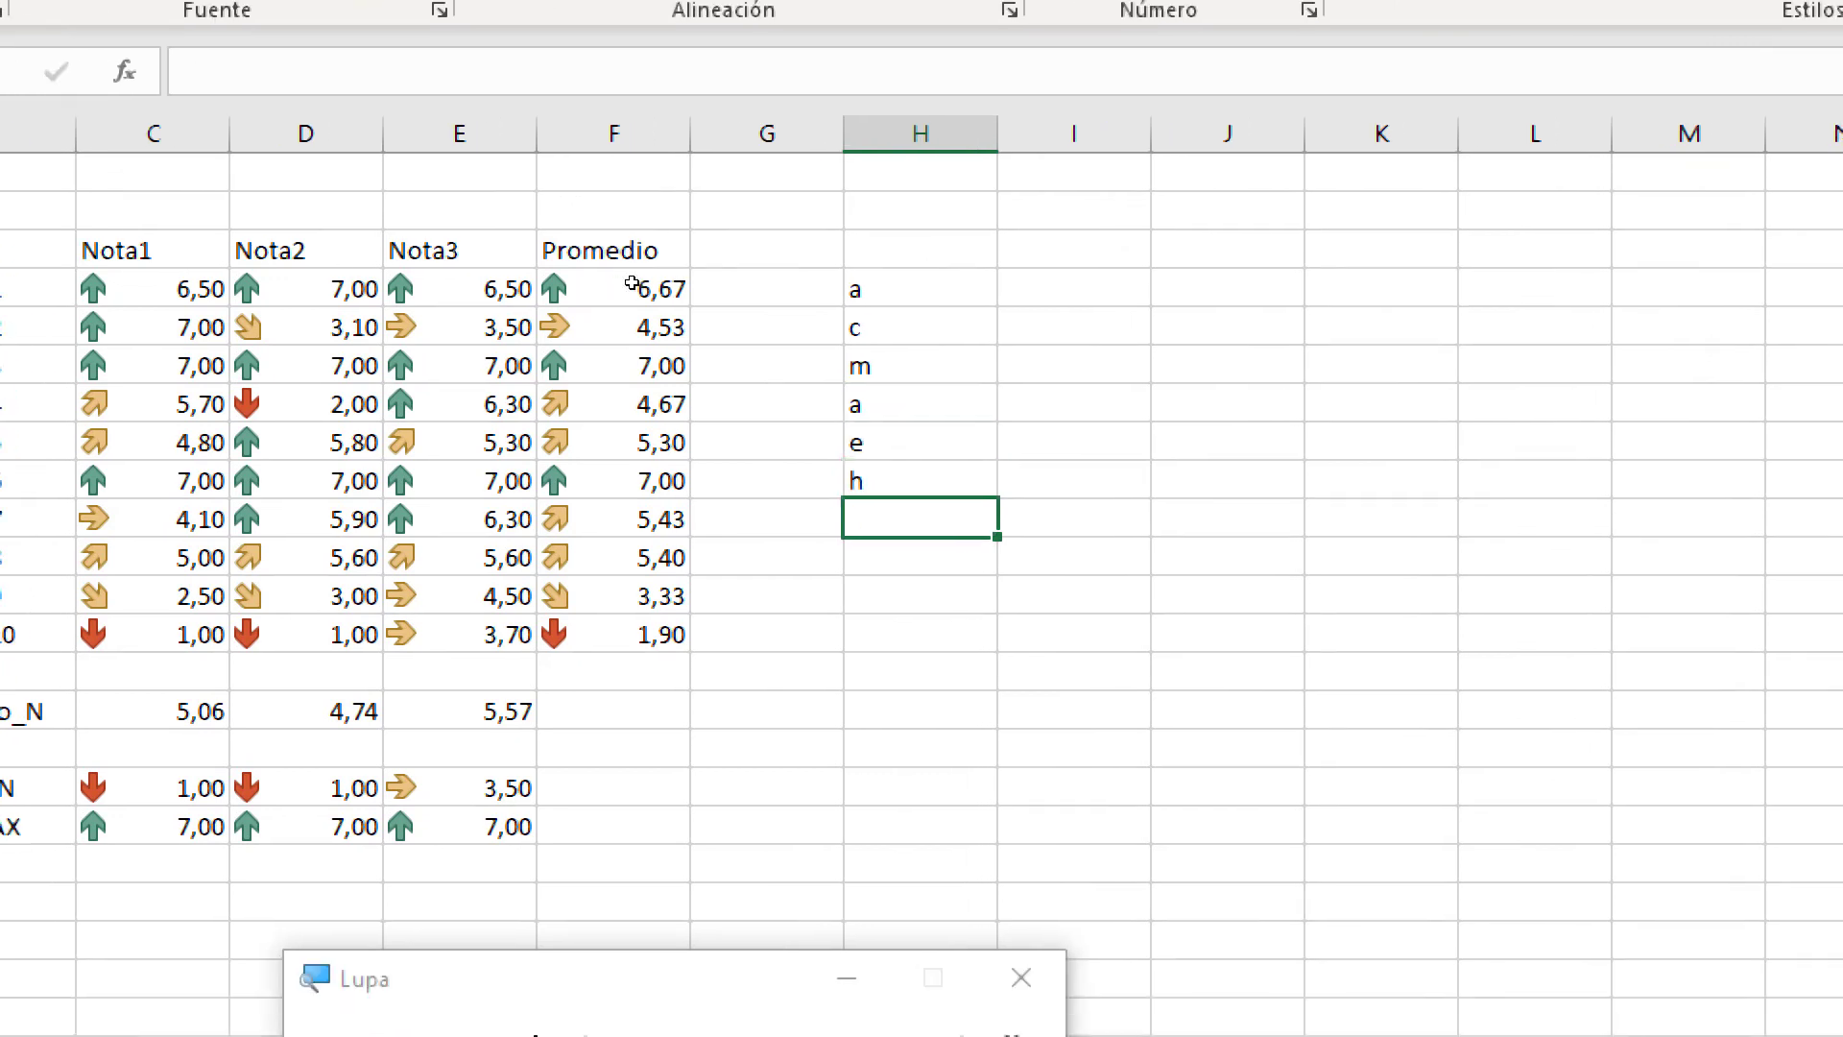
{"action": "type", "text": "i"}
{"action": "key", "text": "Return"}
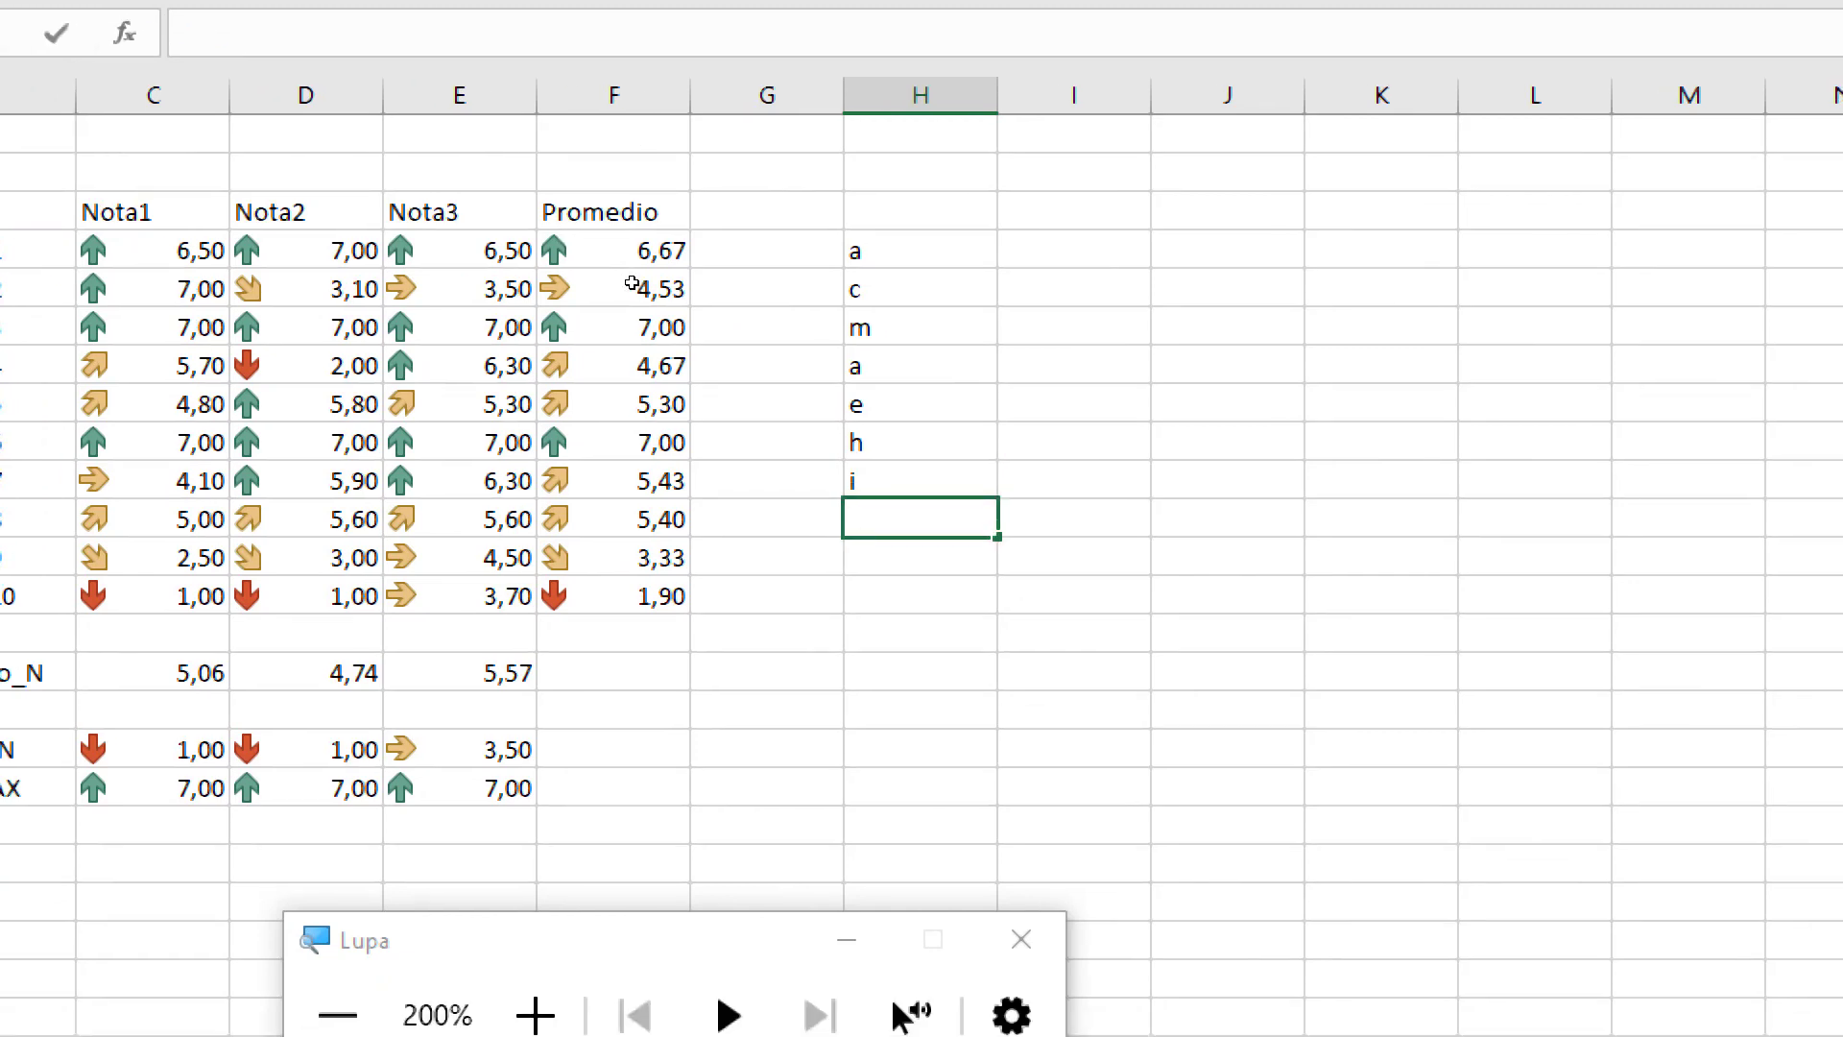
{"action": "type", "text": "m"}
{"action": "key", "text": "Return"}
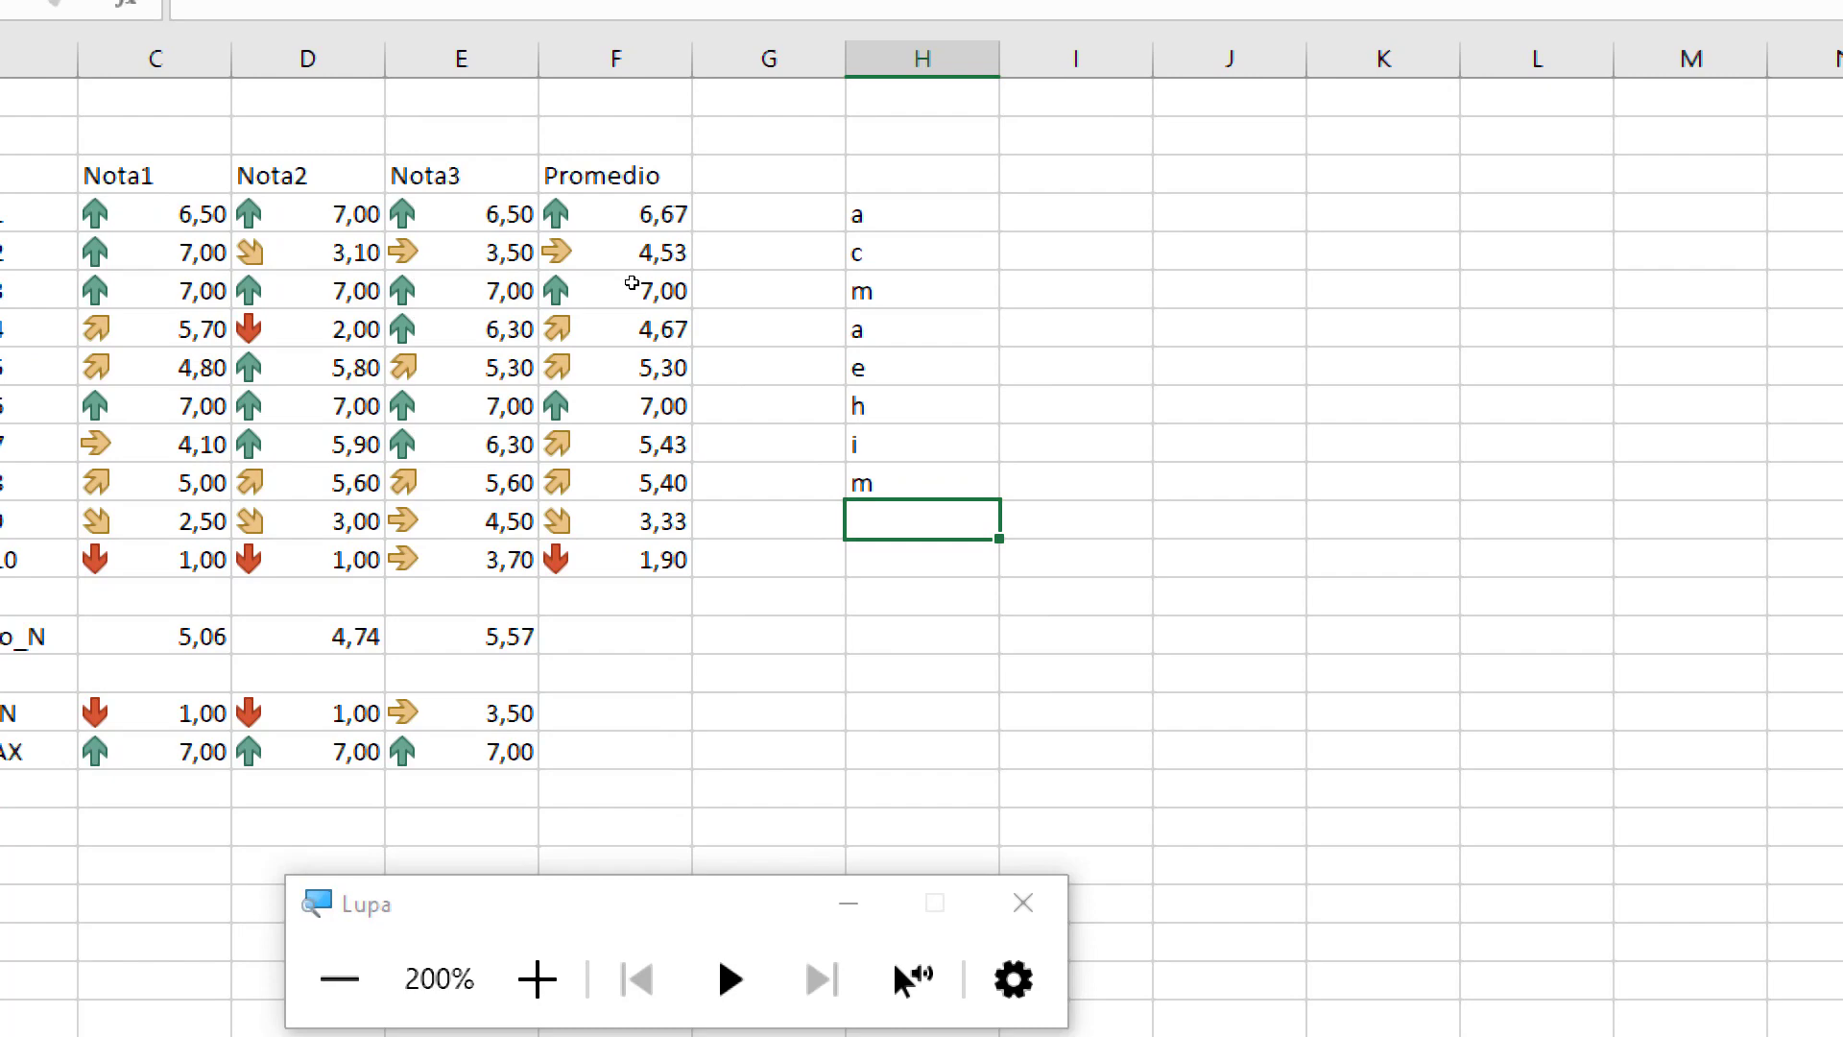
{"action": "type", "text": "g"}
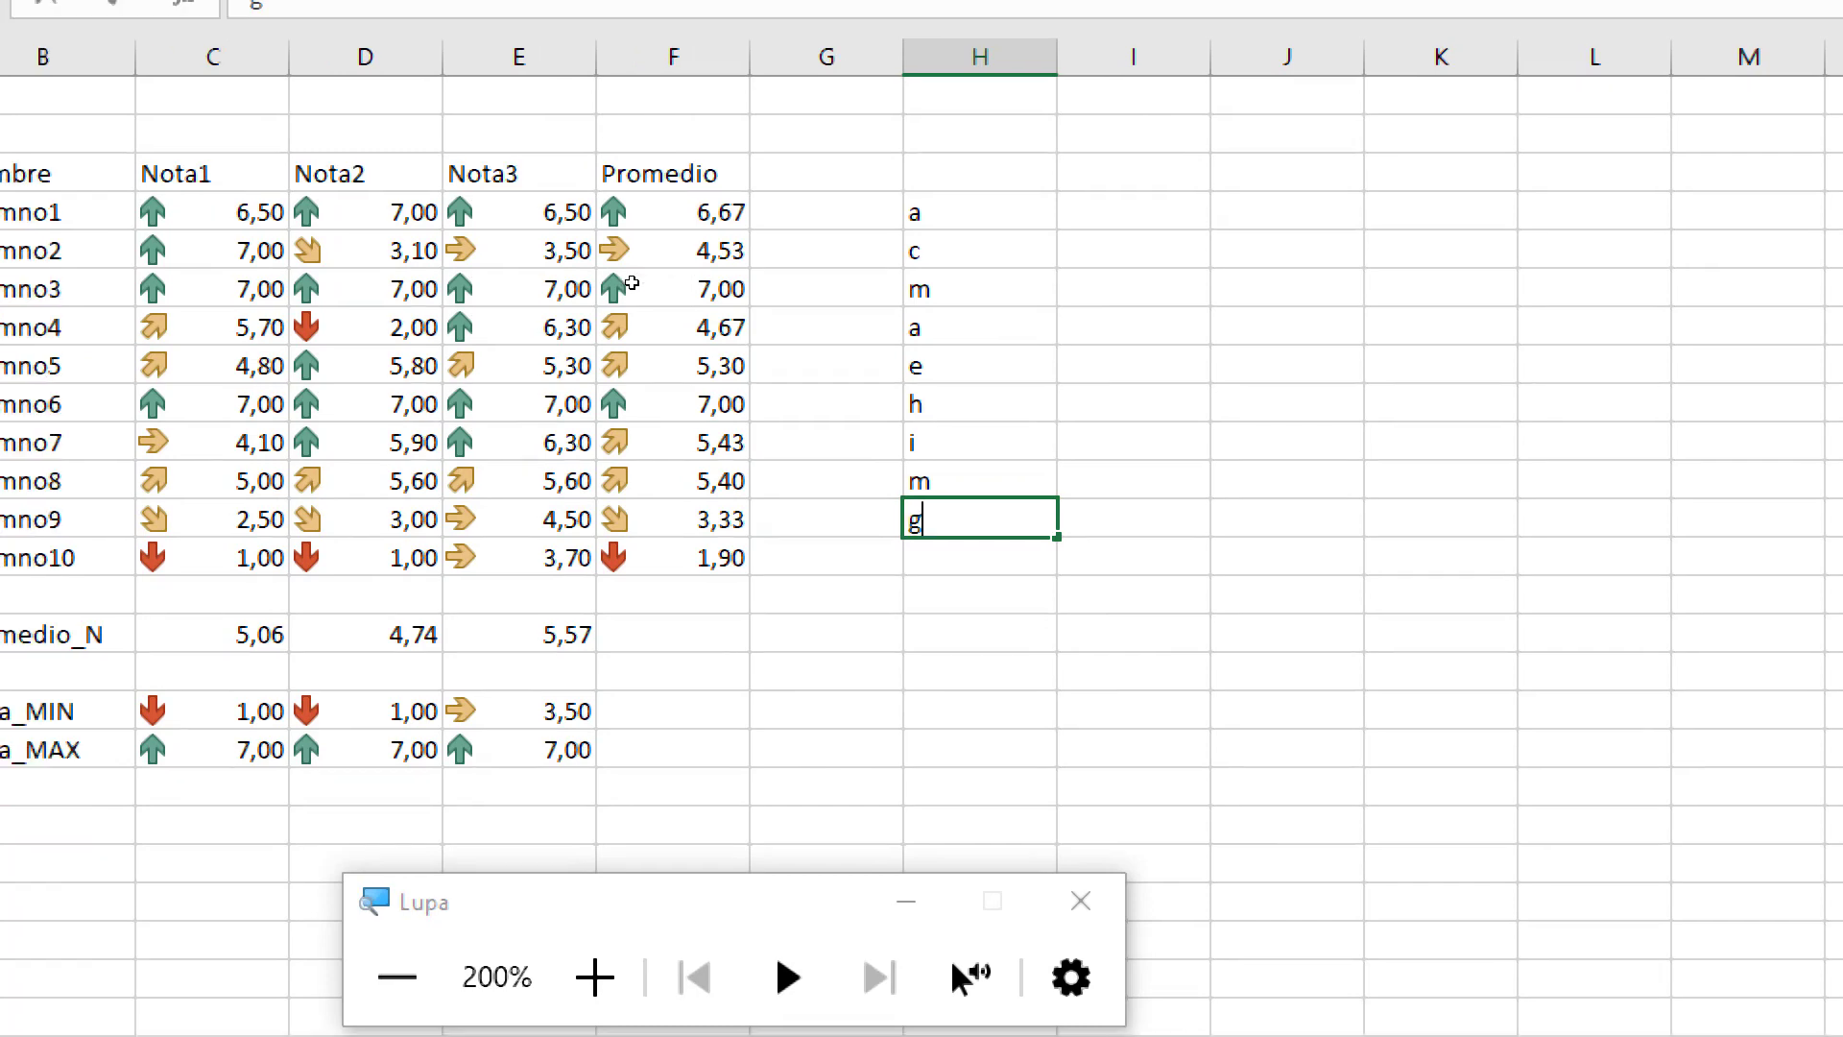
{"action": "key", "text": "Return"}
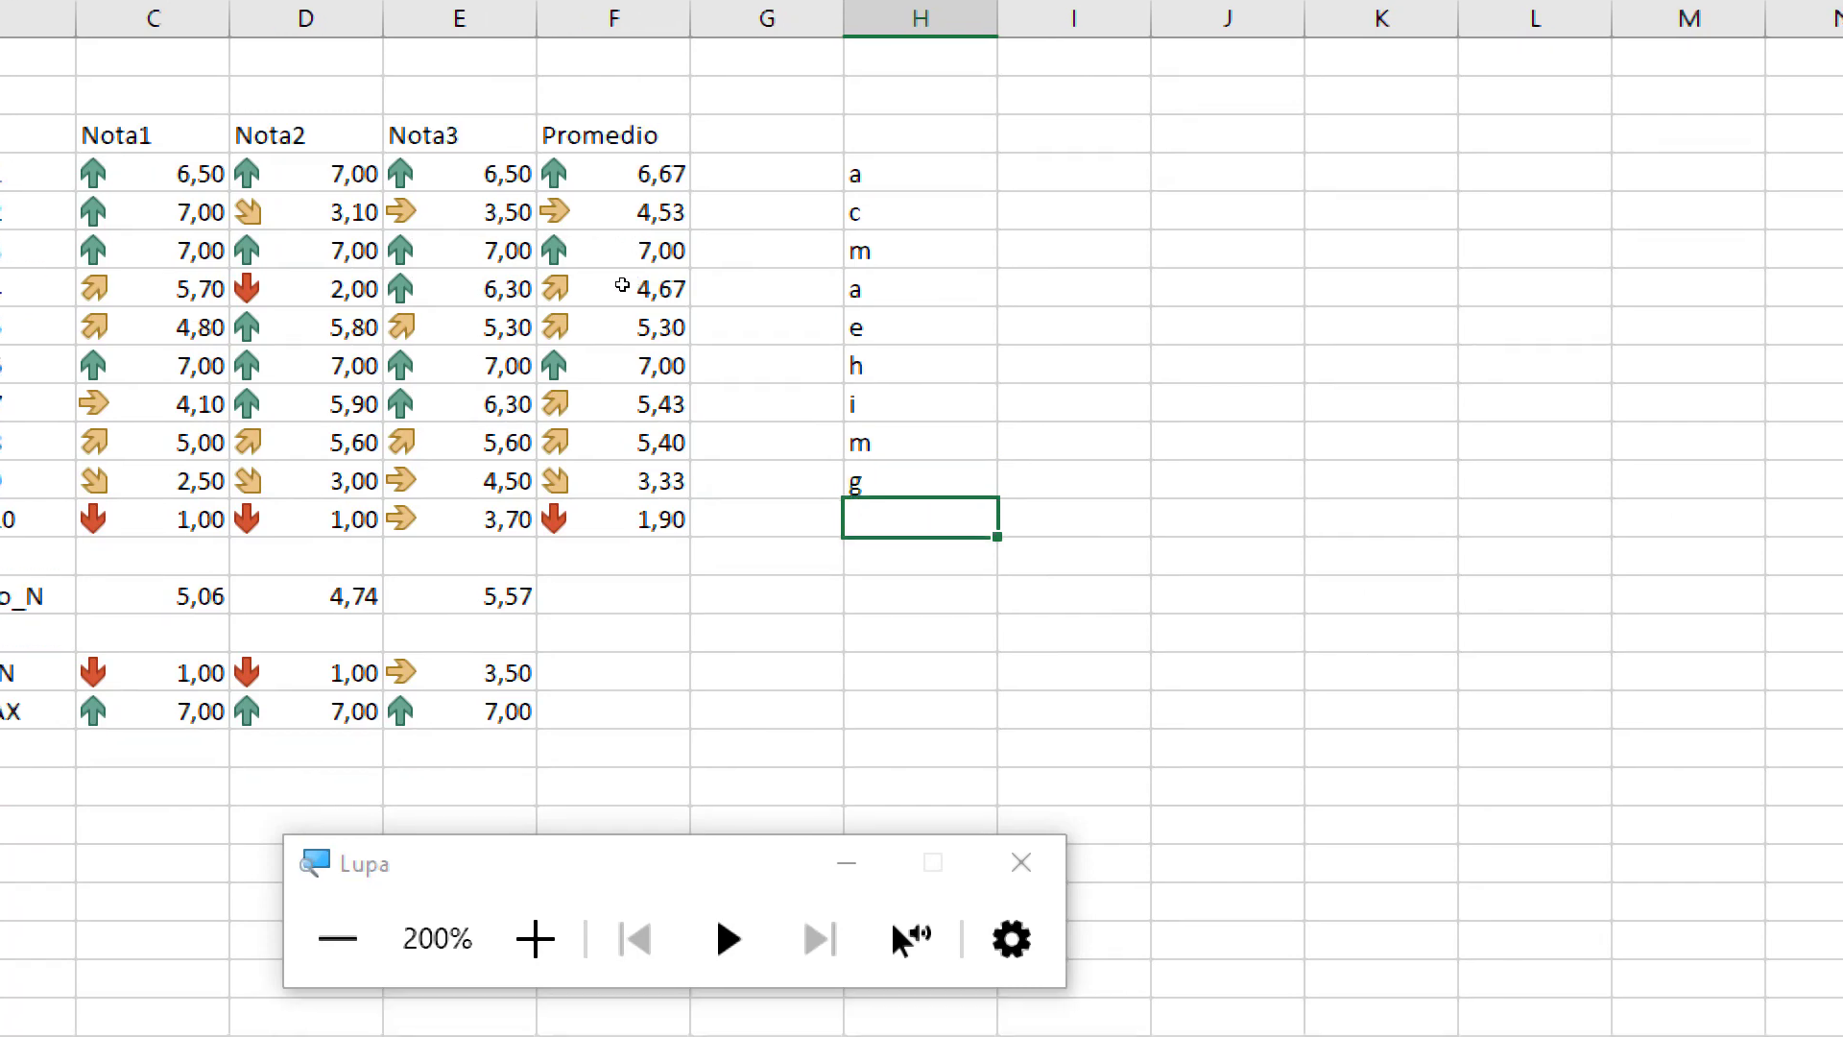
Try sorting the letters in H4:H12 alphabetically from A to Z and undo the sort
{"action": "left_click_drag", "start_coordinate": [622, 285], "coordinate": [638, 444]}
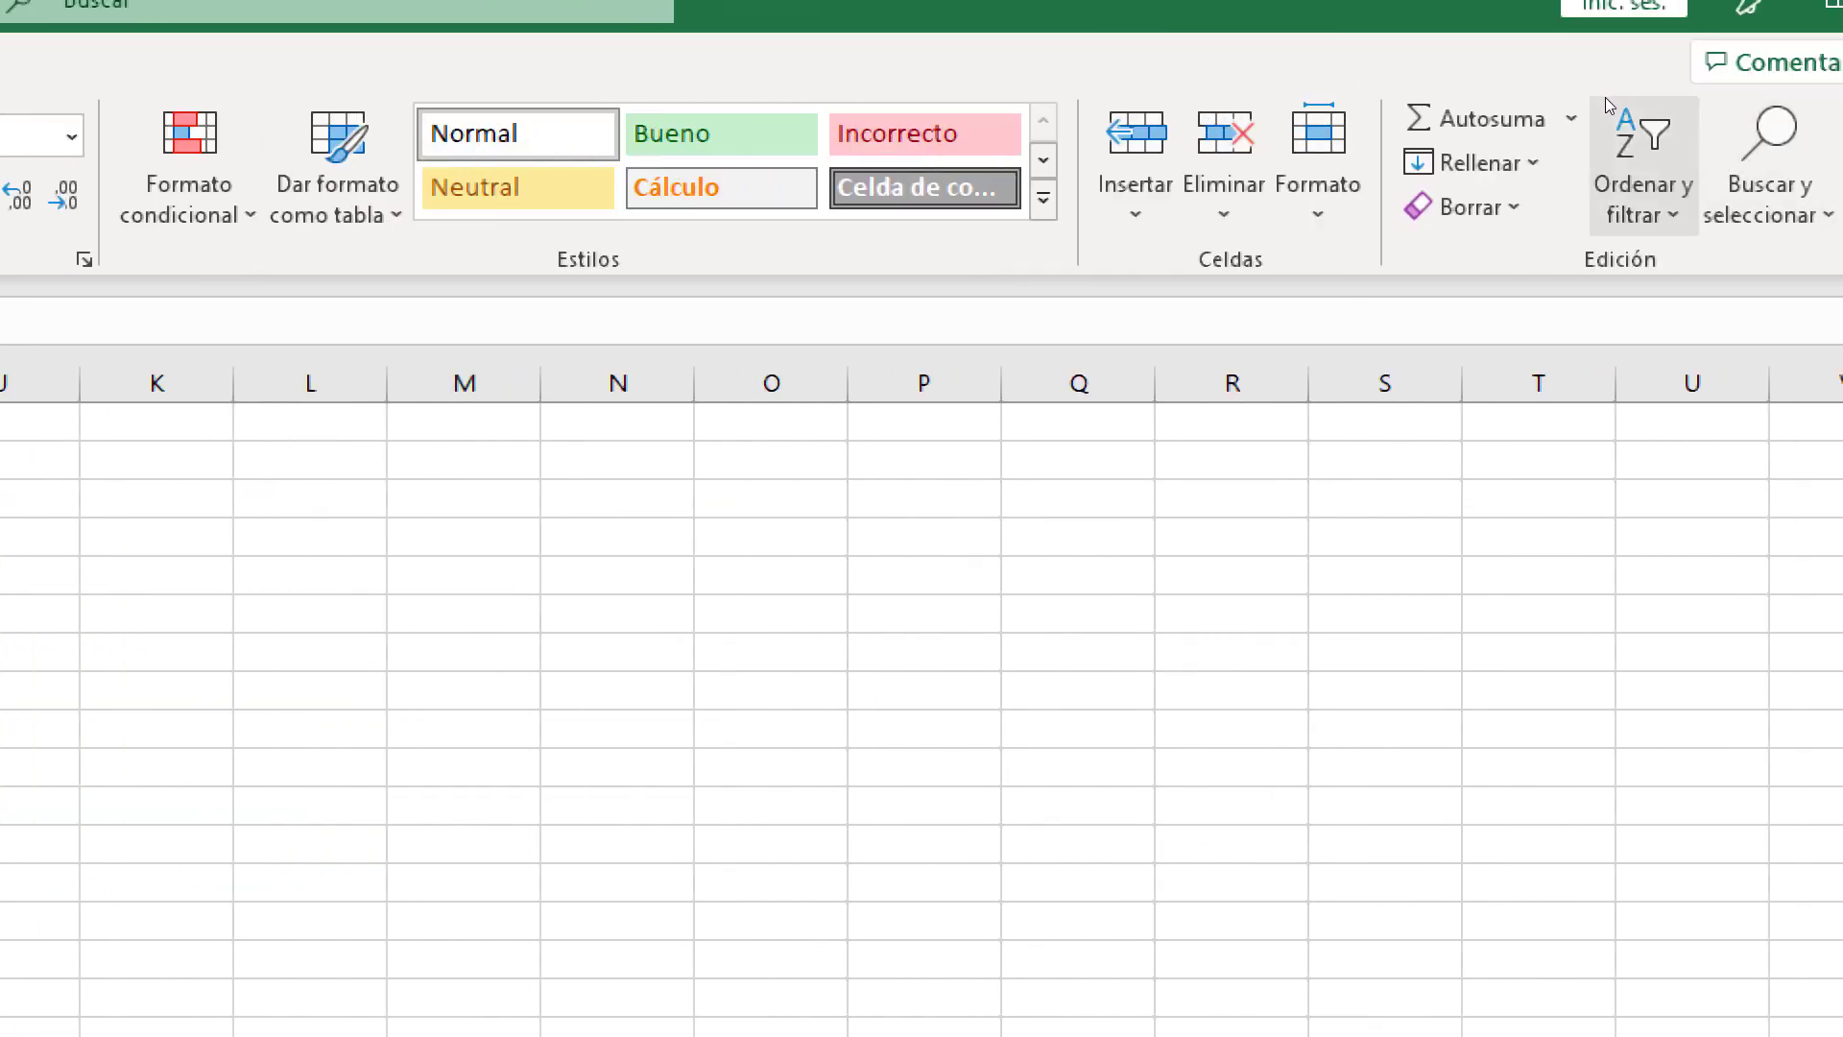
{"action": "left_click", "coordinate": [1643, 163]}
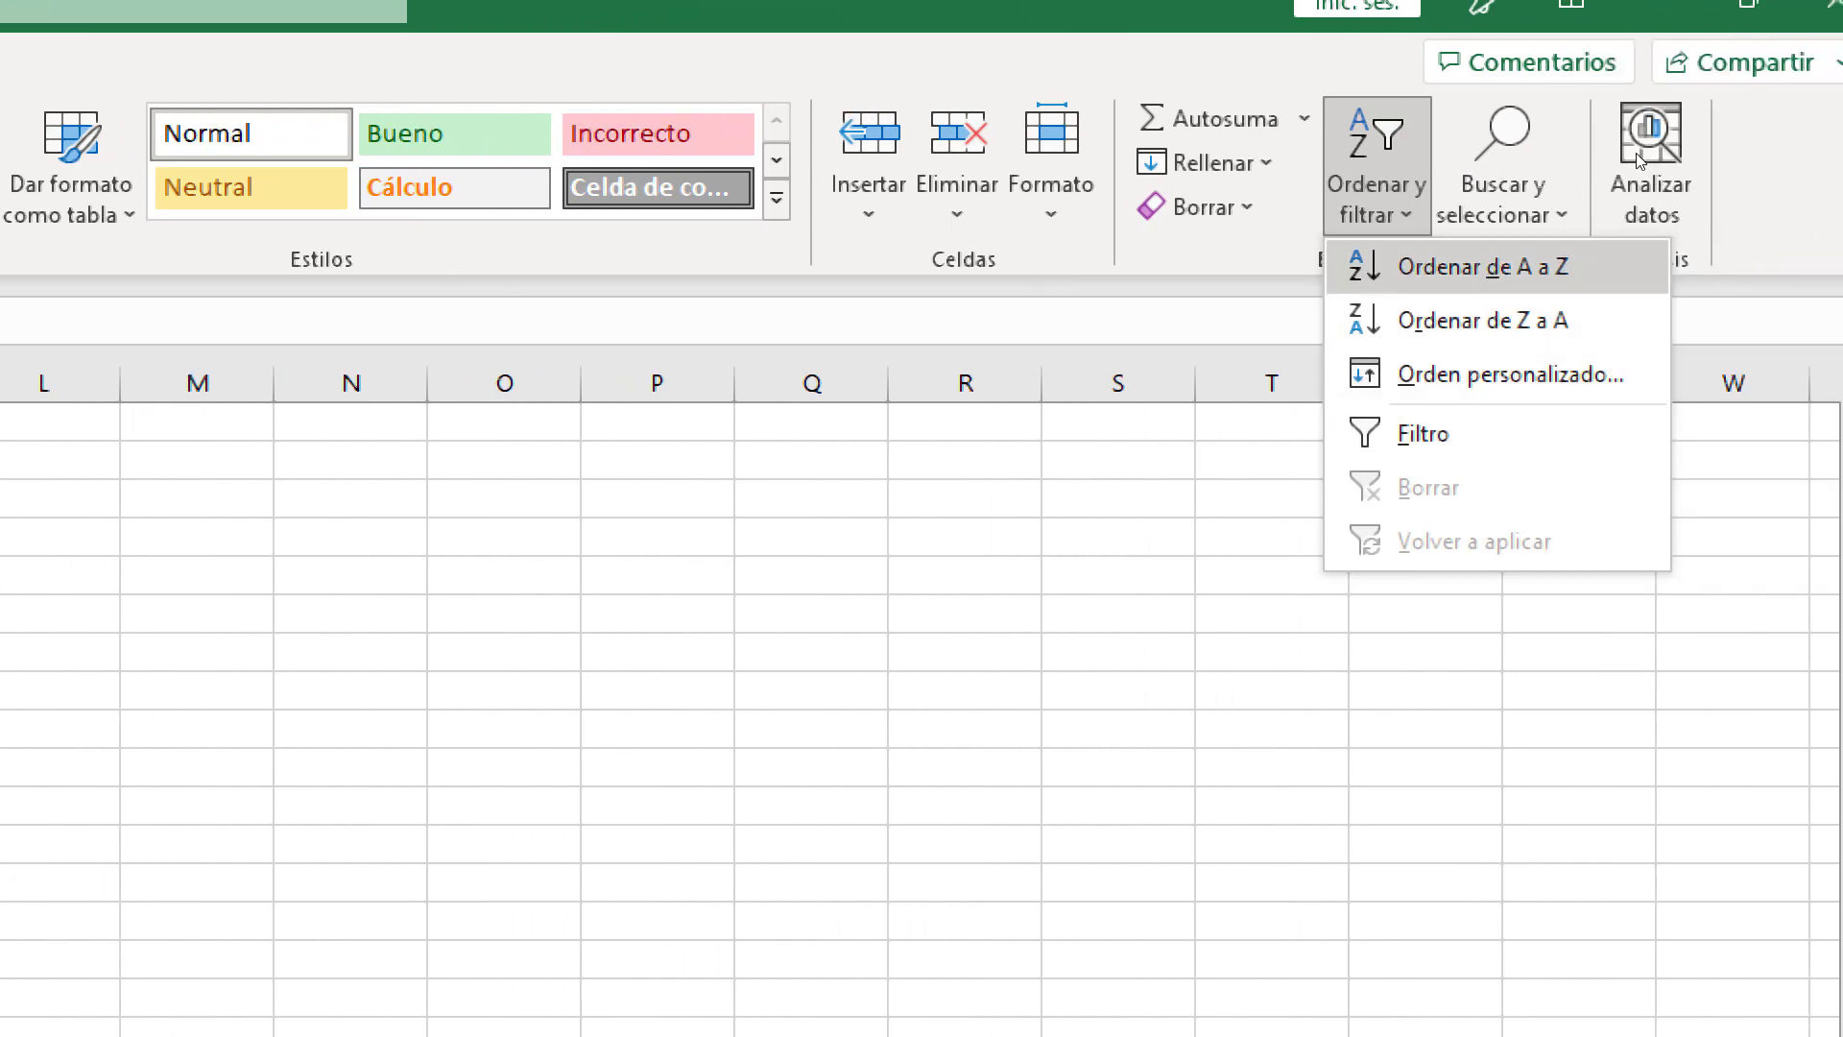
{"action": "left_click", "coordinate": [1483, 267]}
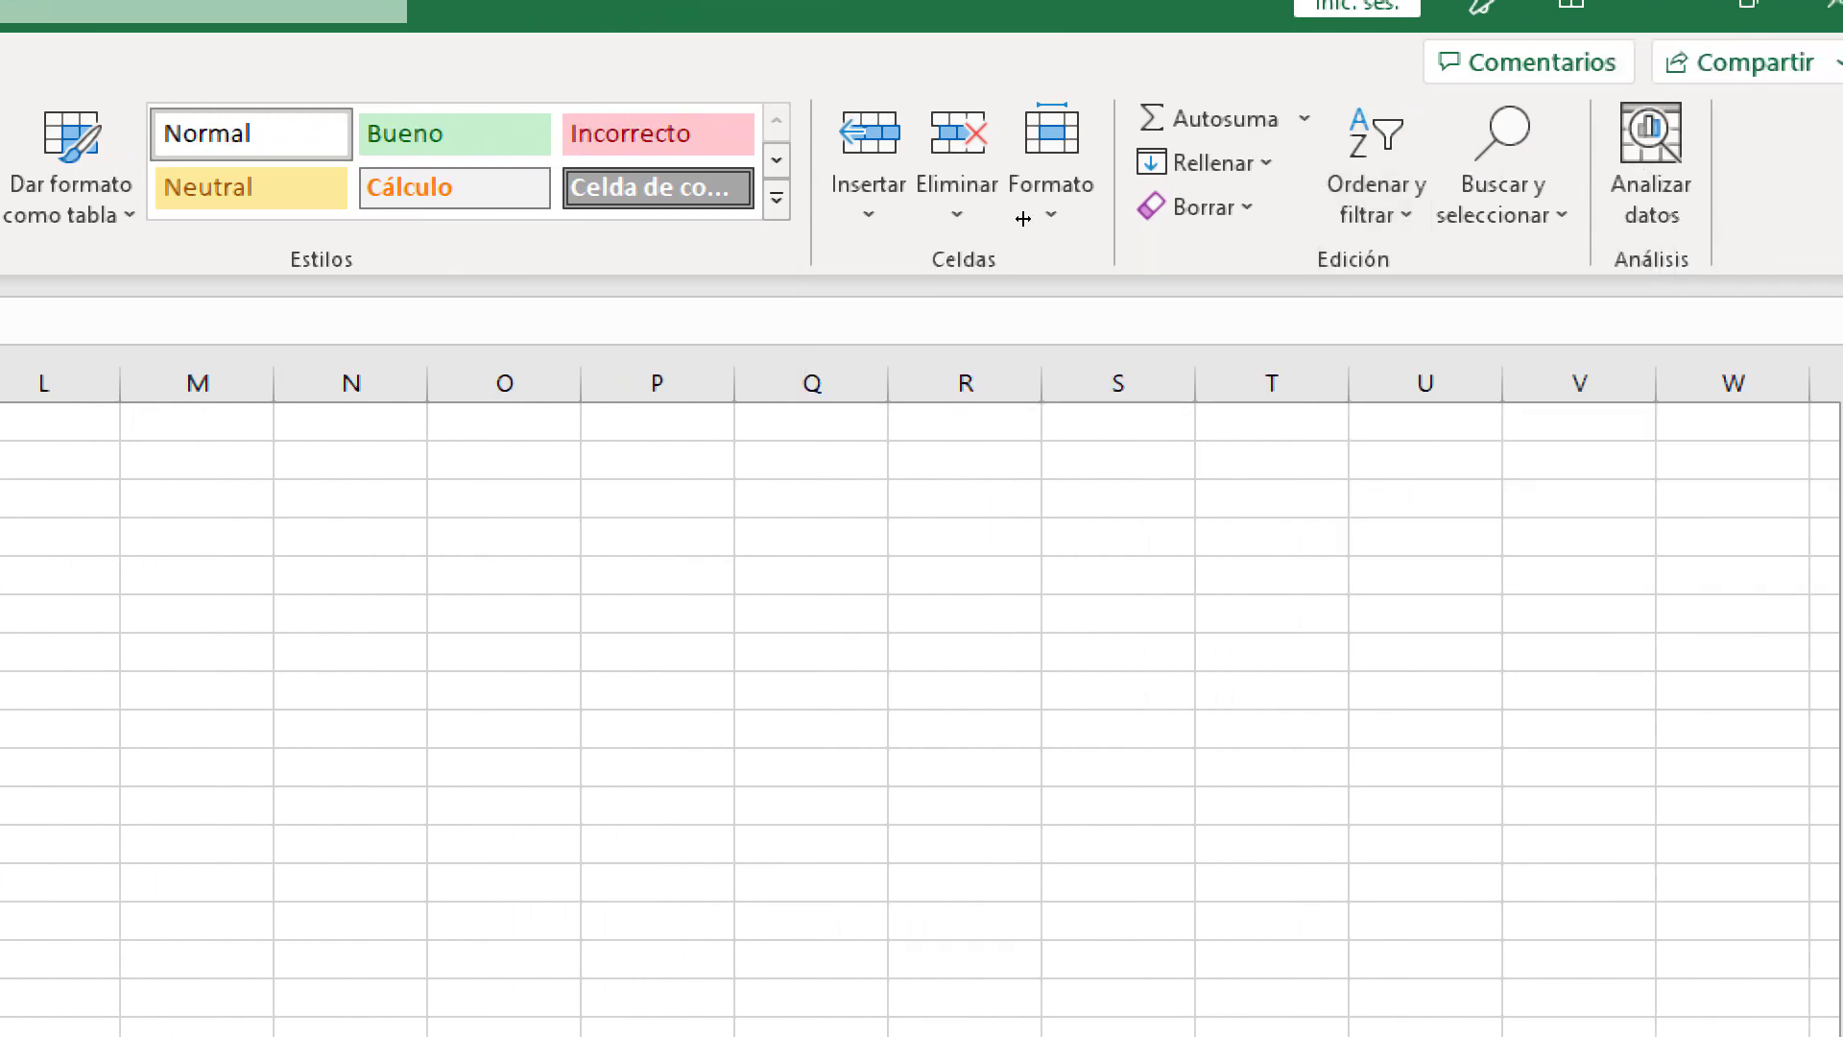
{"action": "left_click", "coordinate": [441, 578]}
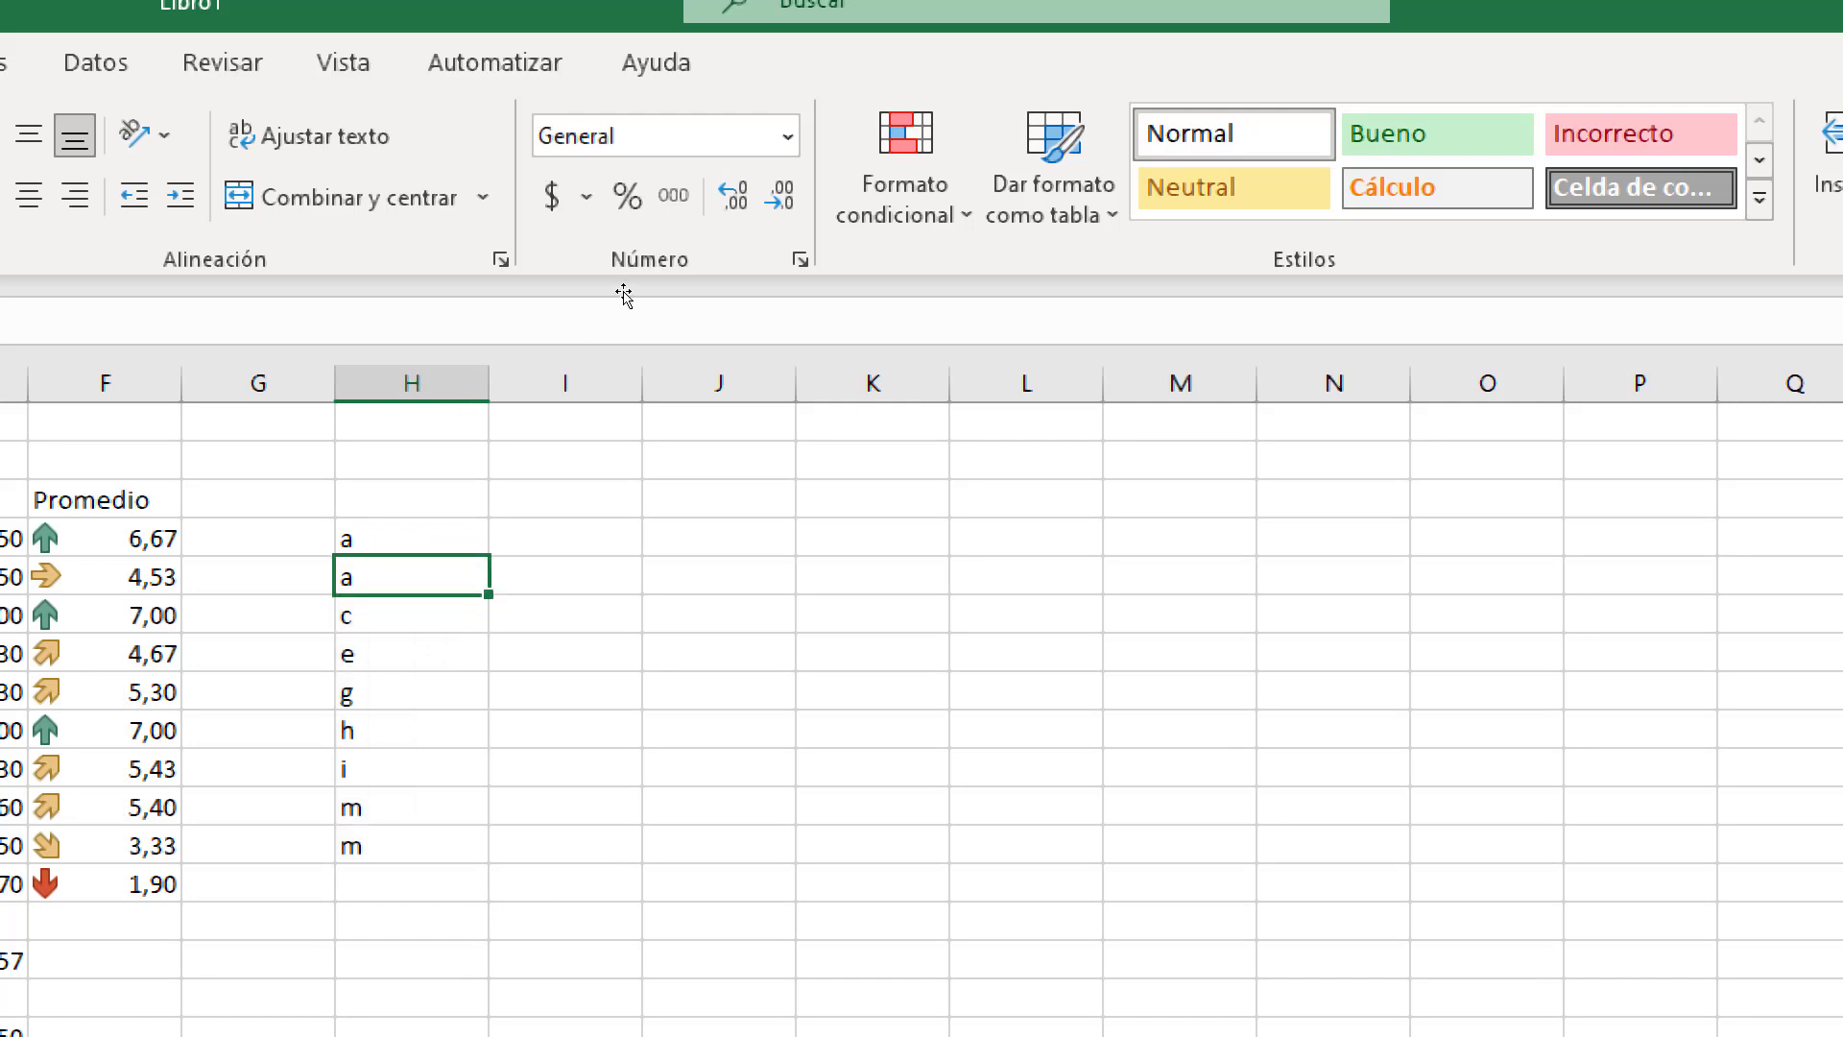
{"action": "left_click_drag", "start_coordinate": [451, 539], "coordinate": [461, 846]}
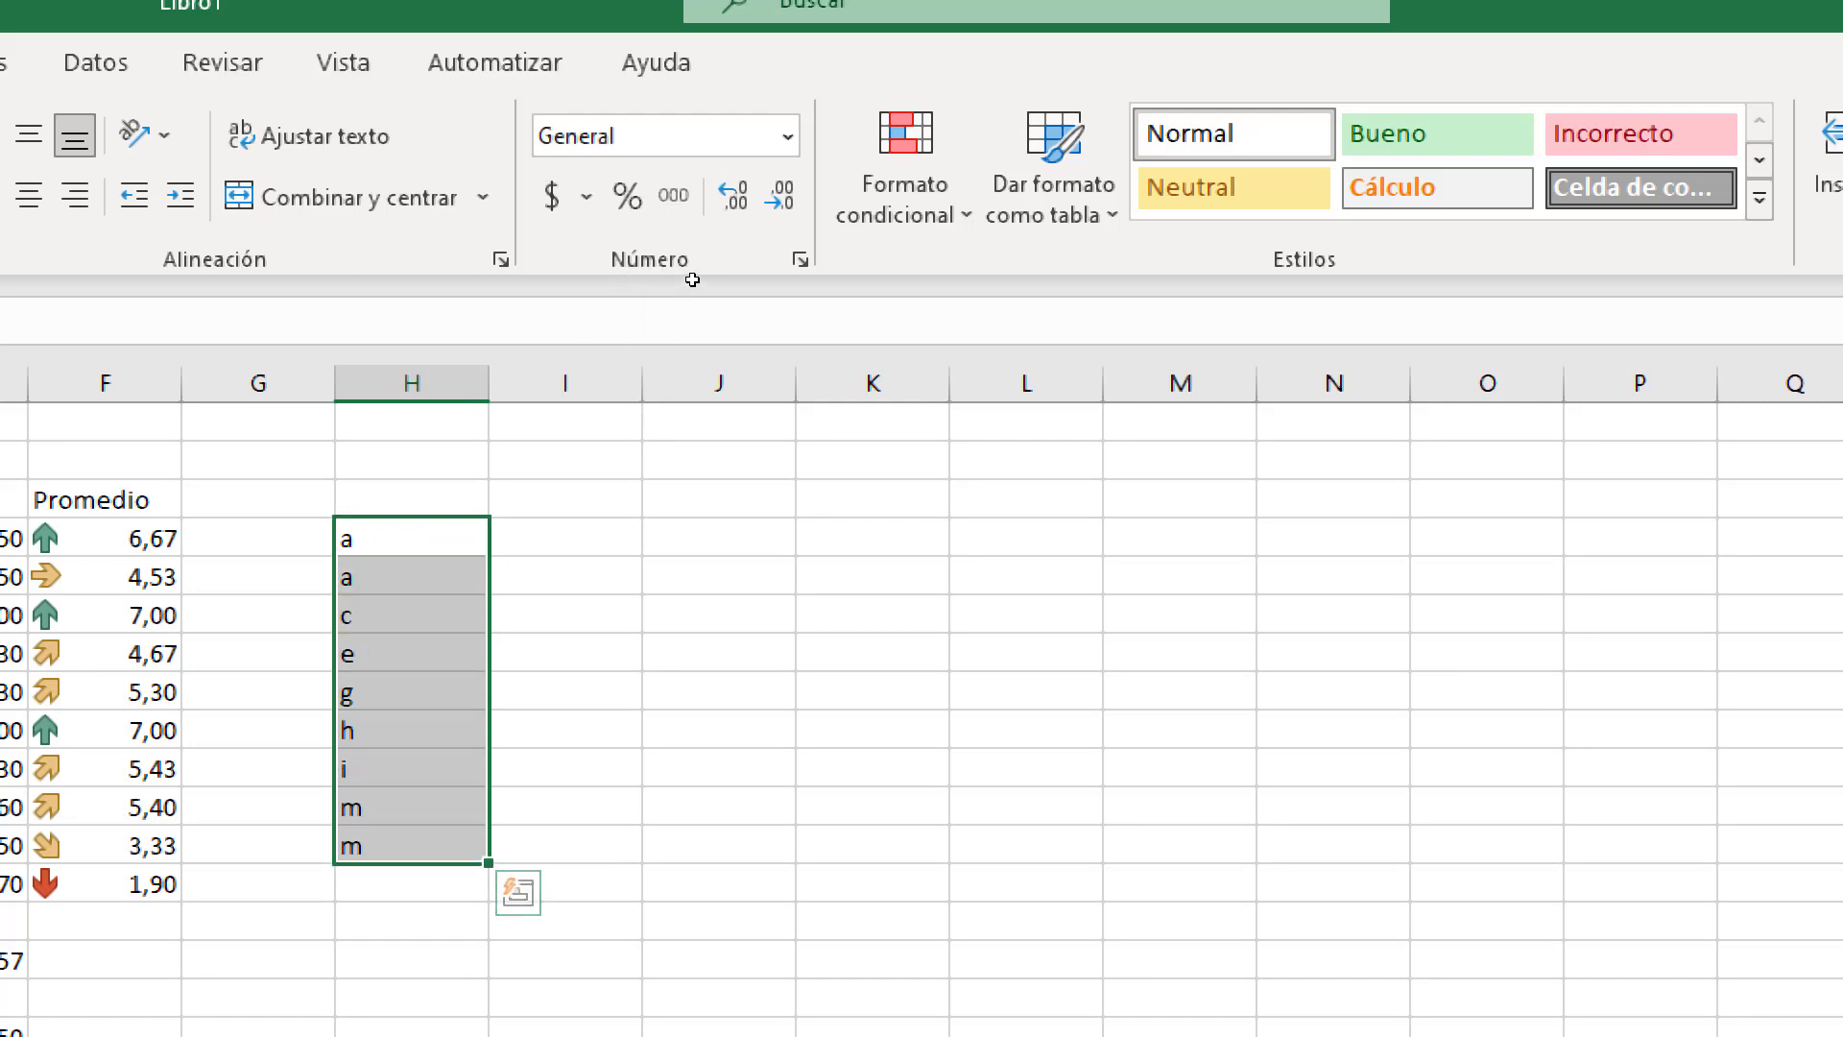
{"action": "key", "text": "ctrl+z"}
Enter the unsorted numbers 100, 500, 1000, 10, 1, 58, 56, 3 and 18 down column I in cells I4:I12
{"action": "key", "text": "Right"}
{"action": "type", "text": "100"}
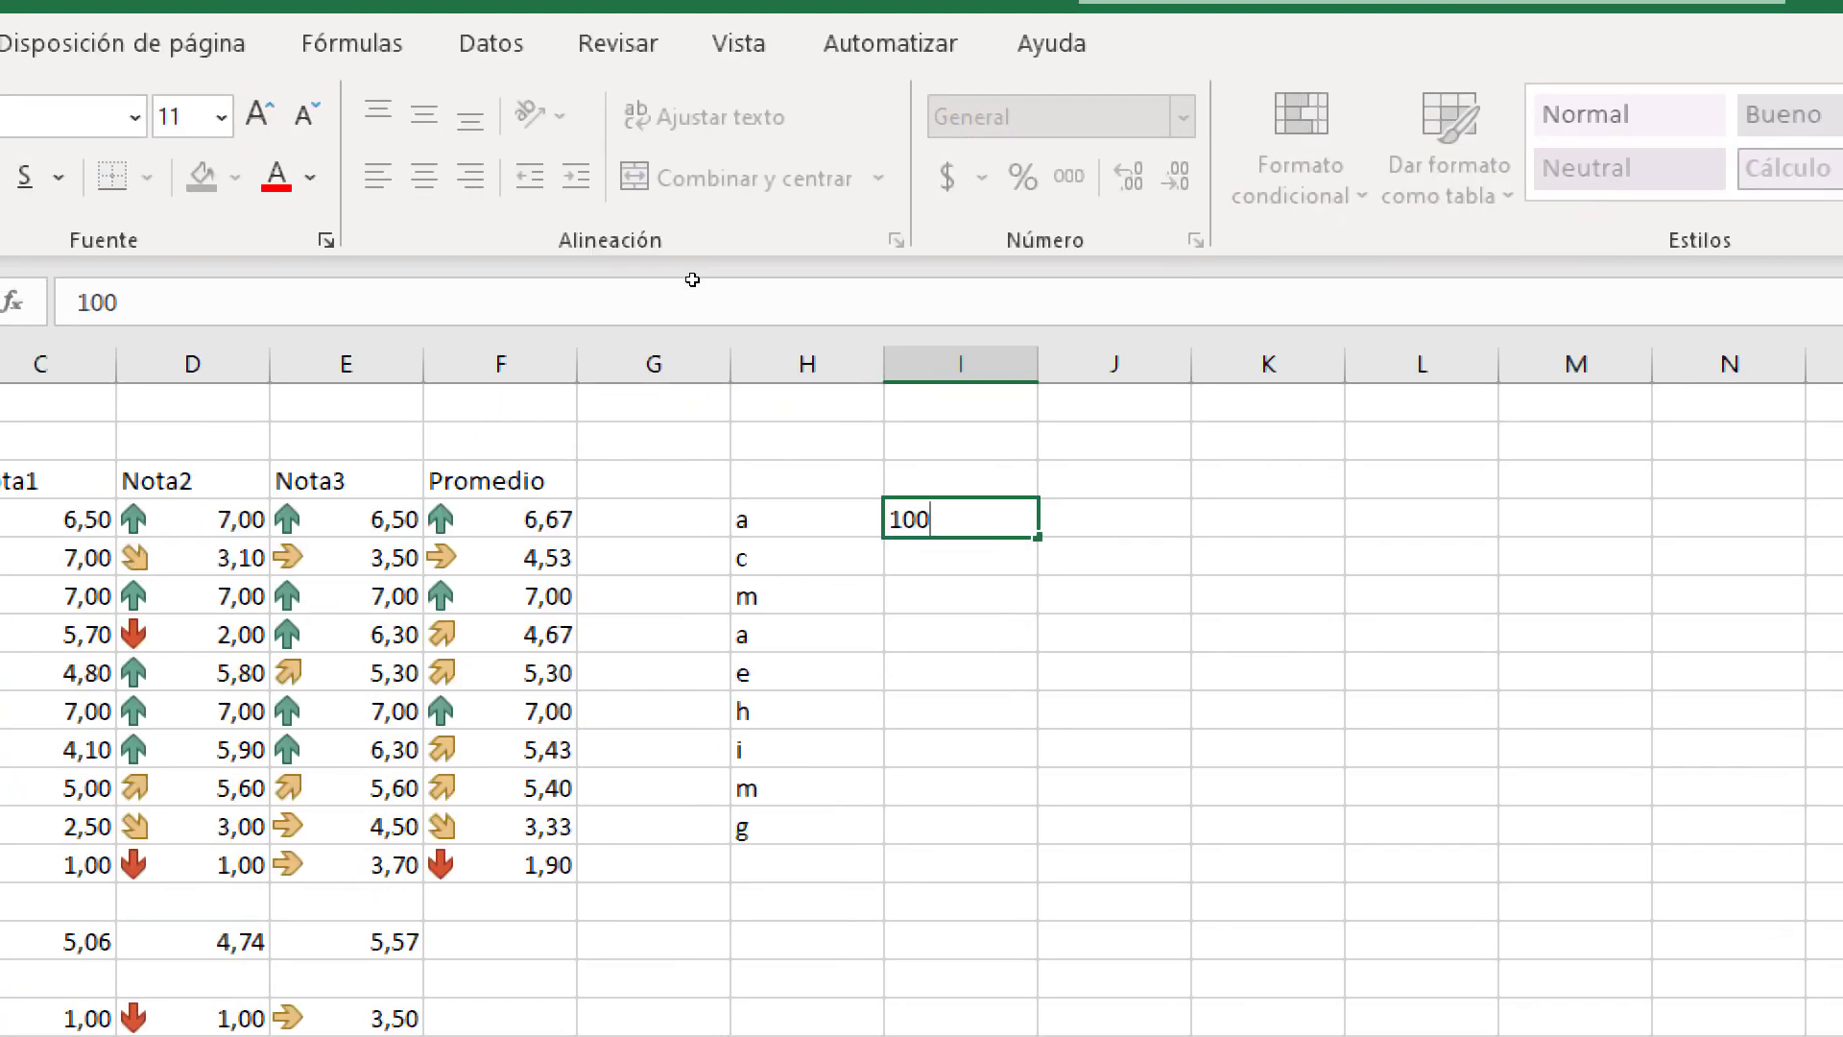
{"action": "key", "text": "Return"}
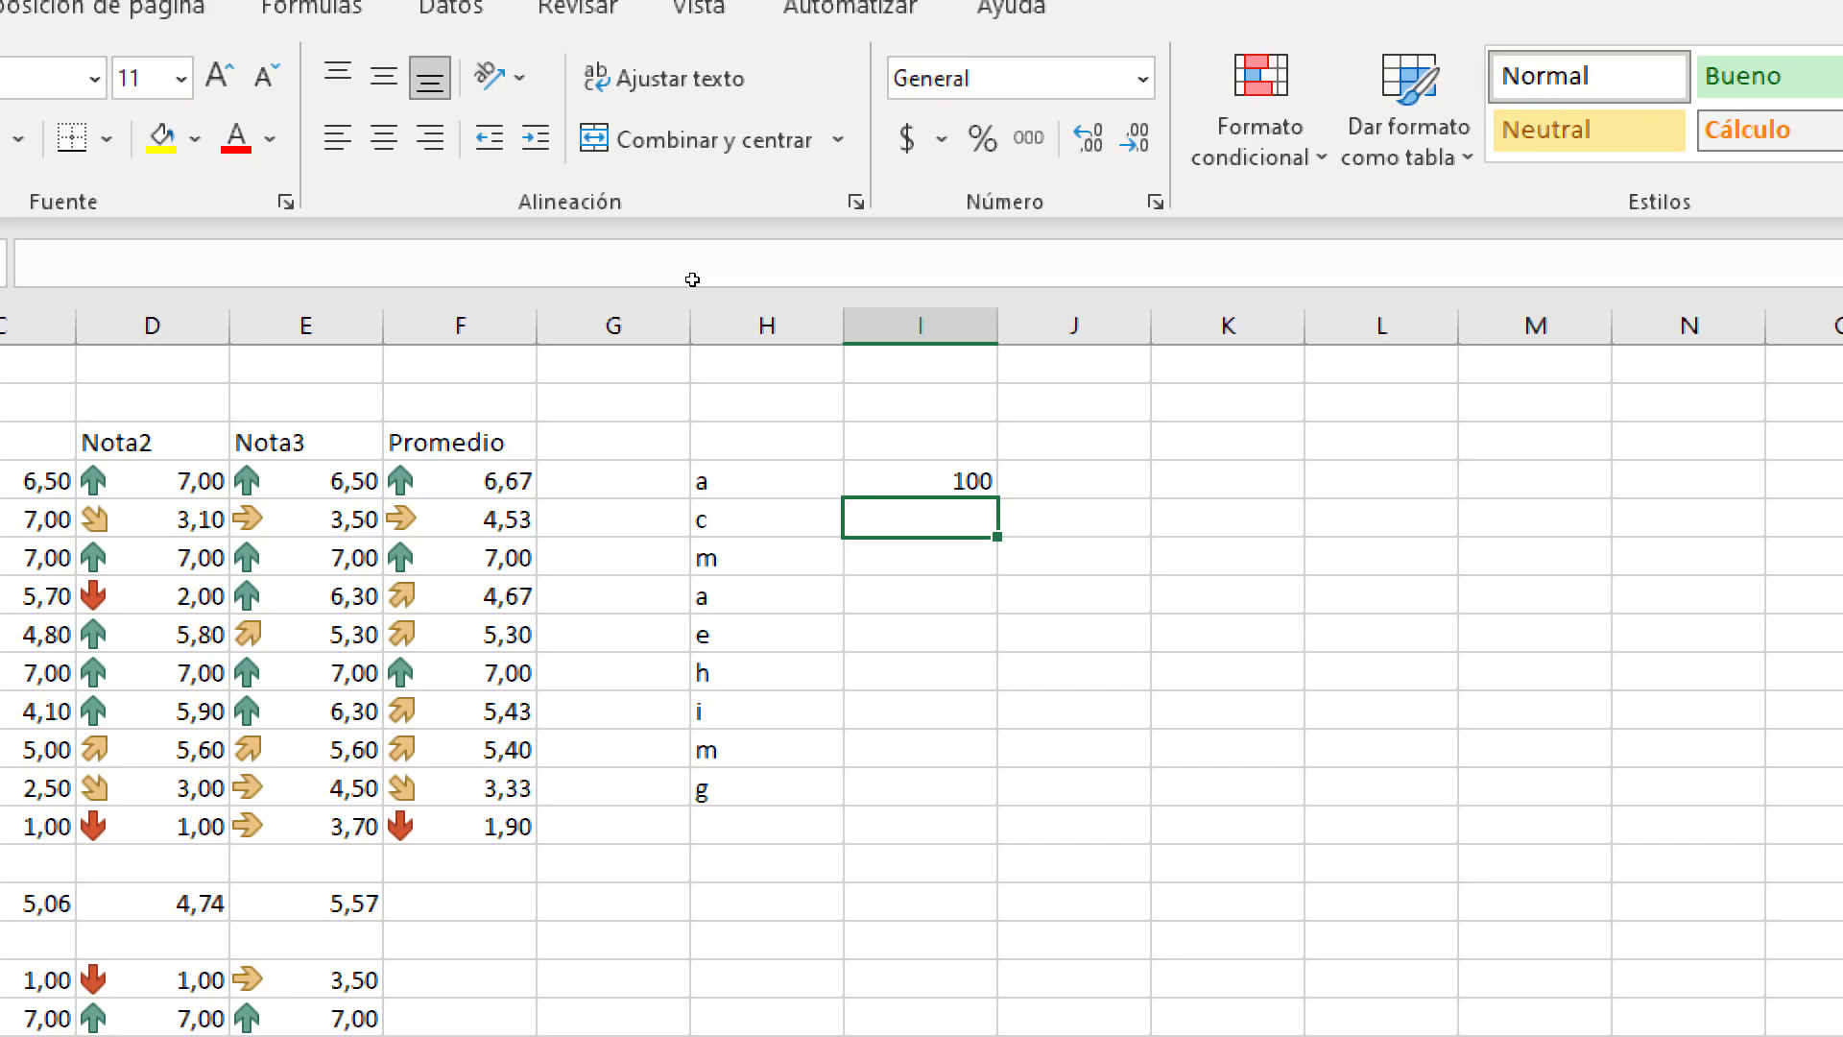
{"action": "type", "text": "500"}
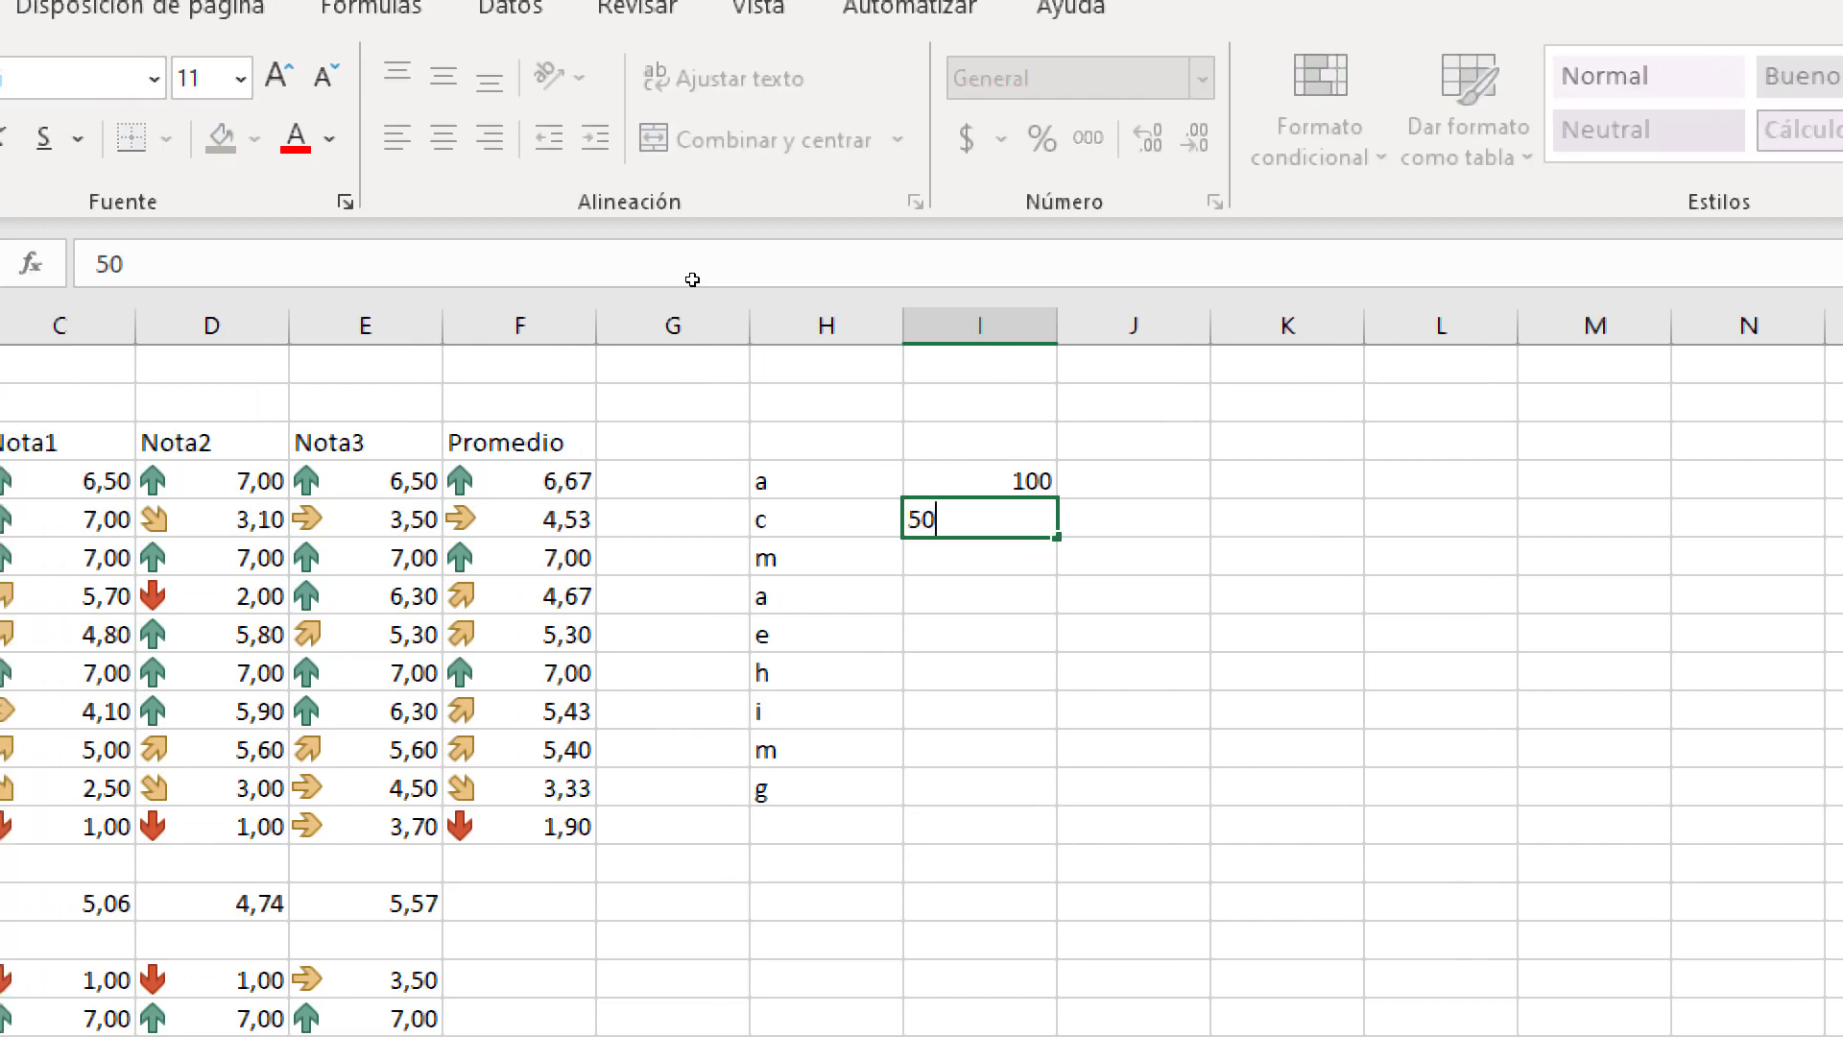
{"action": "key", "text": "Return"}
{"action": "type", "text": "1000"}
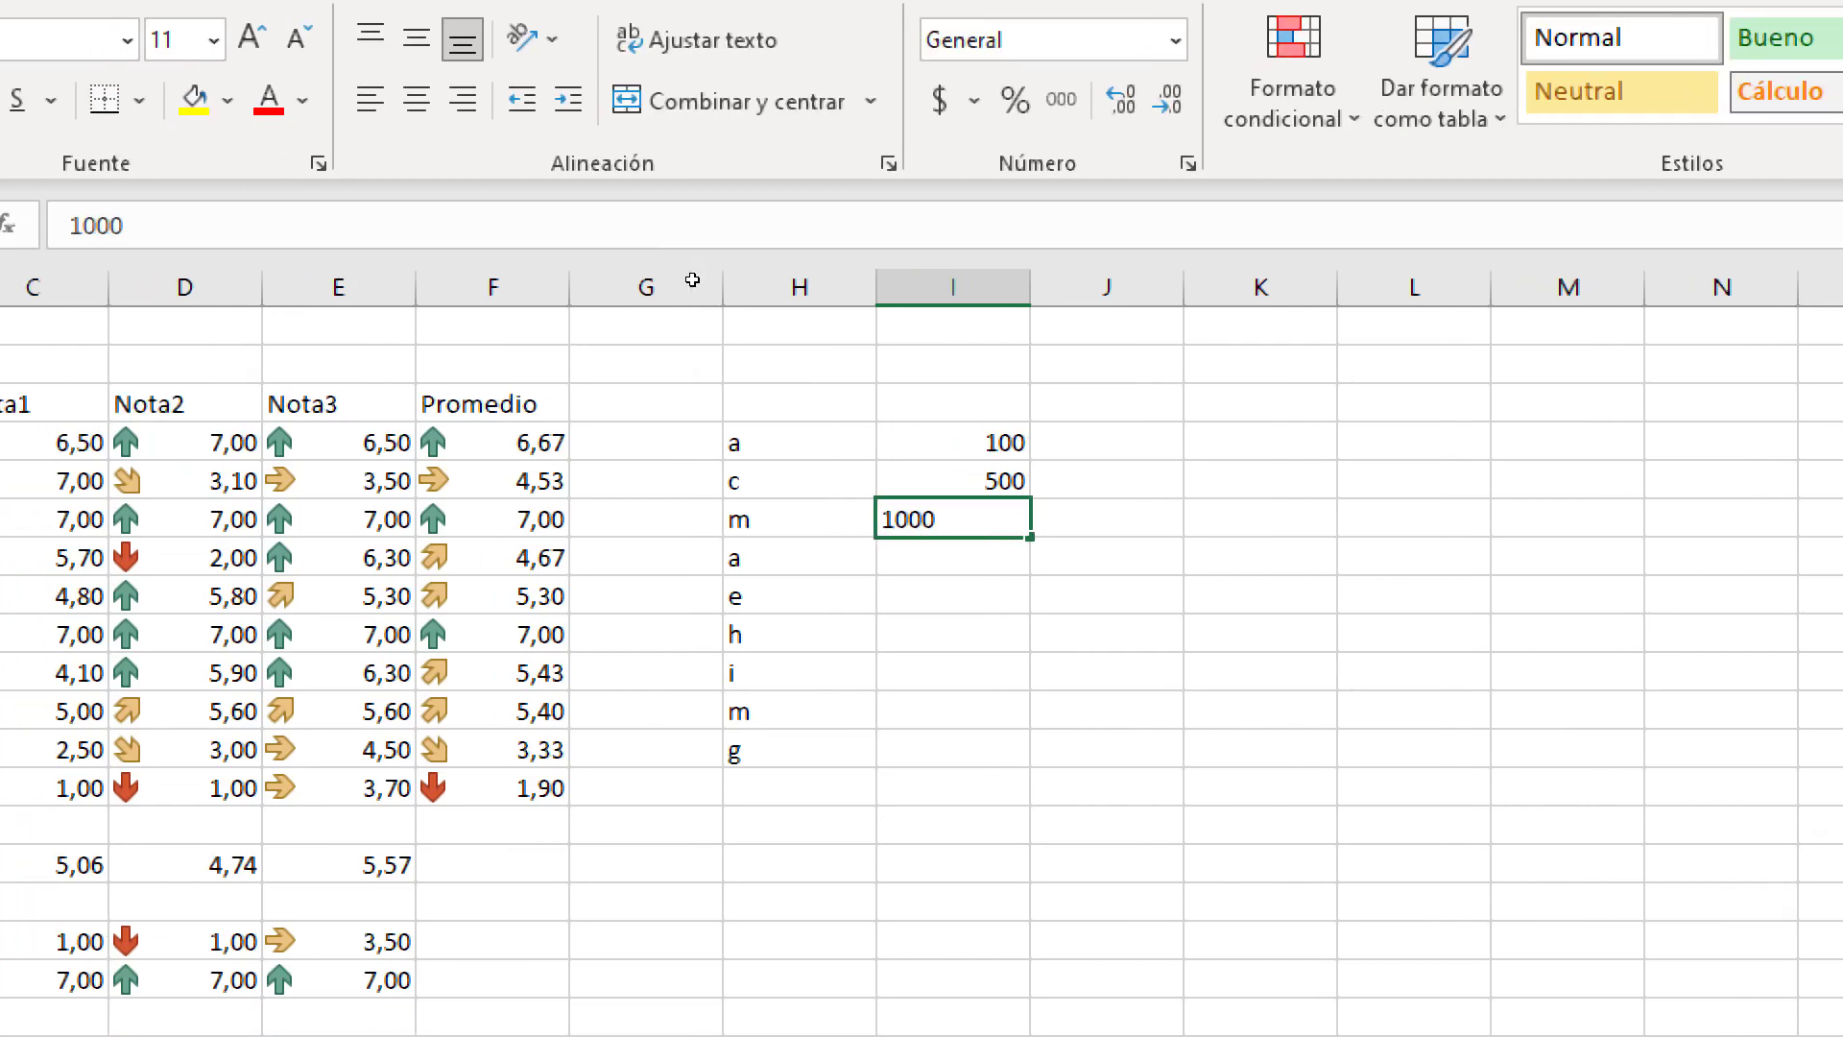
{"action": "key", "text": "Return"}
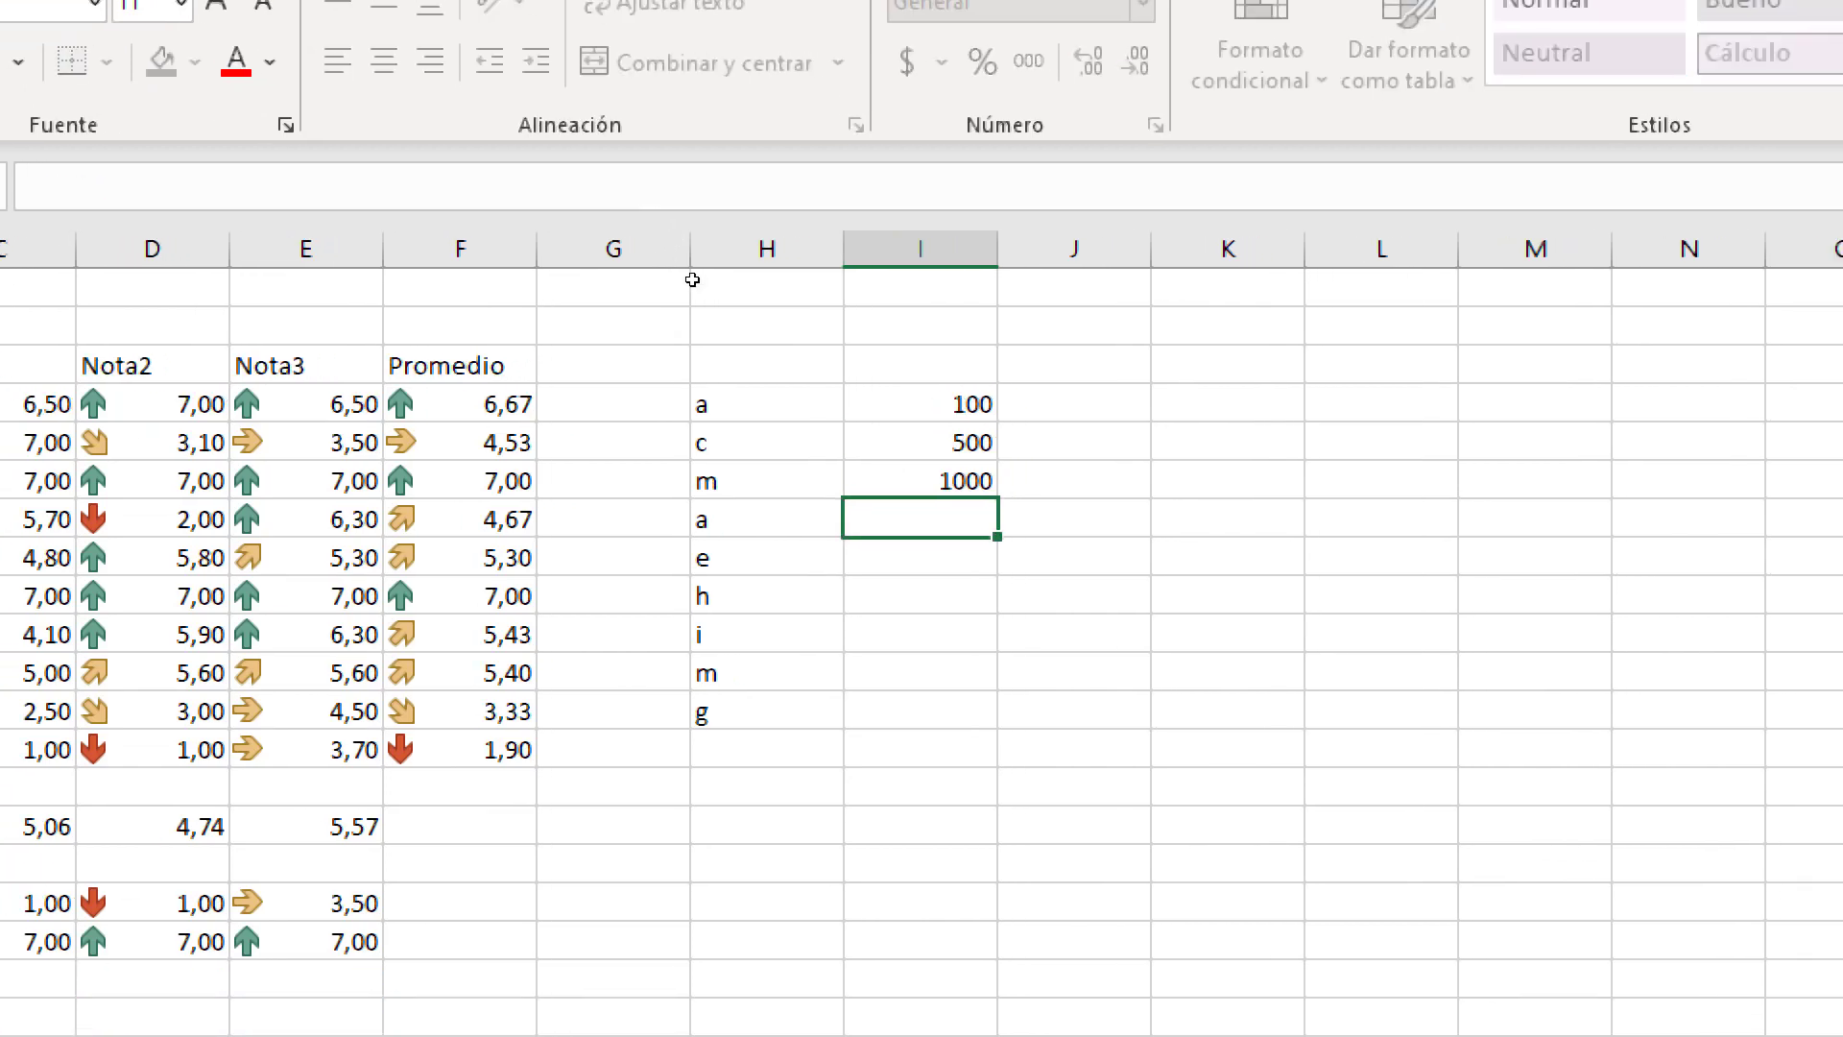
{"action": "type", "text": "10"}
{"action": "key", "text": "Return"}
{"action": "type", "text": "1"}
{"action": "key", "text": "Return"}
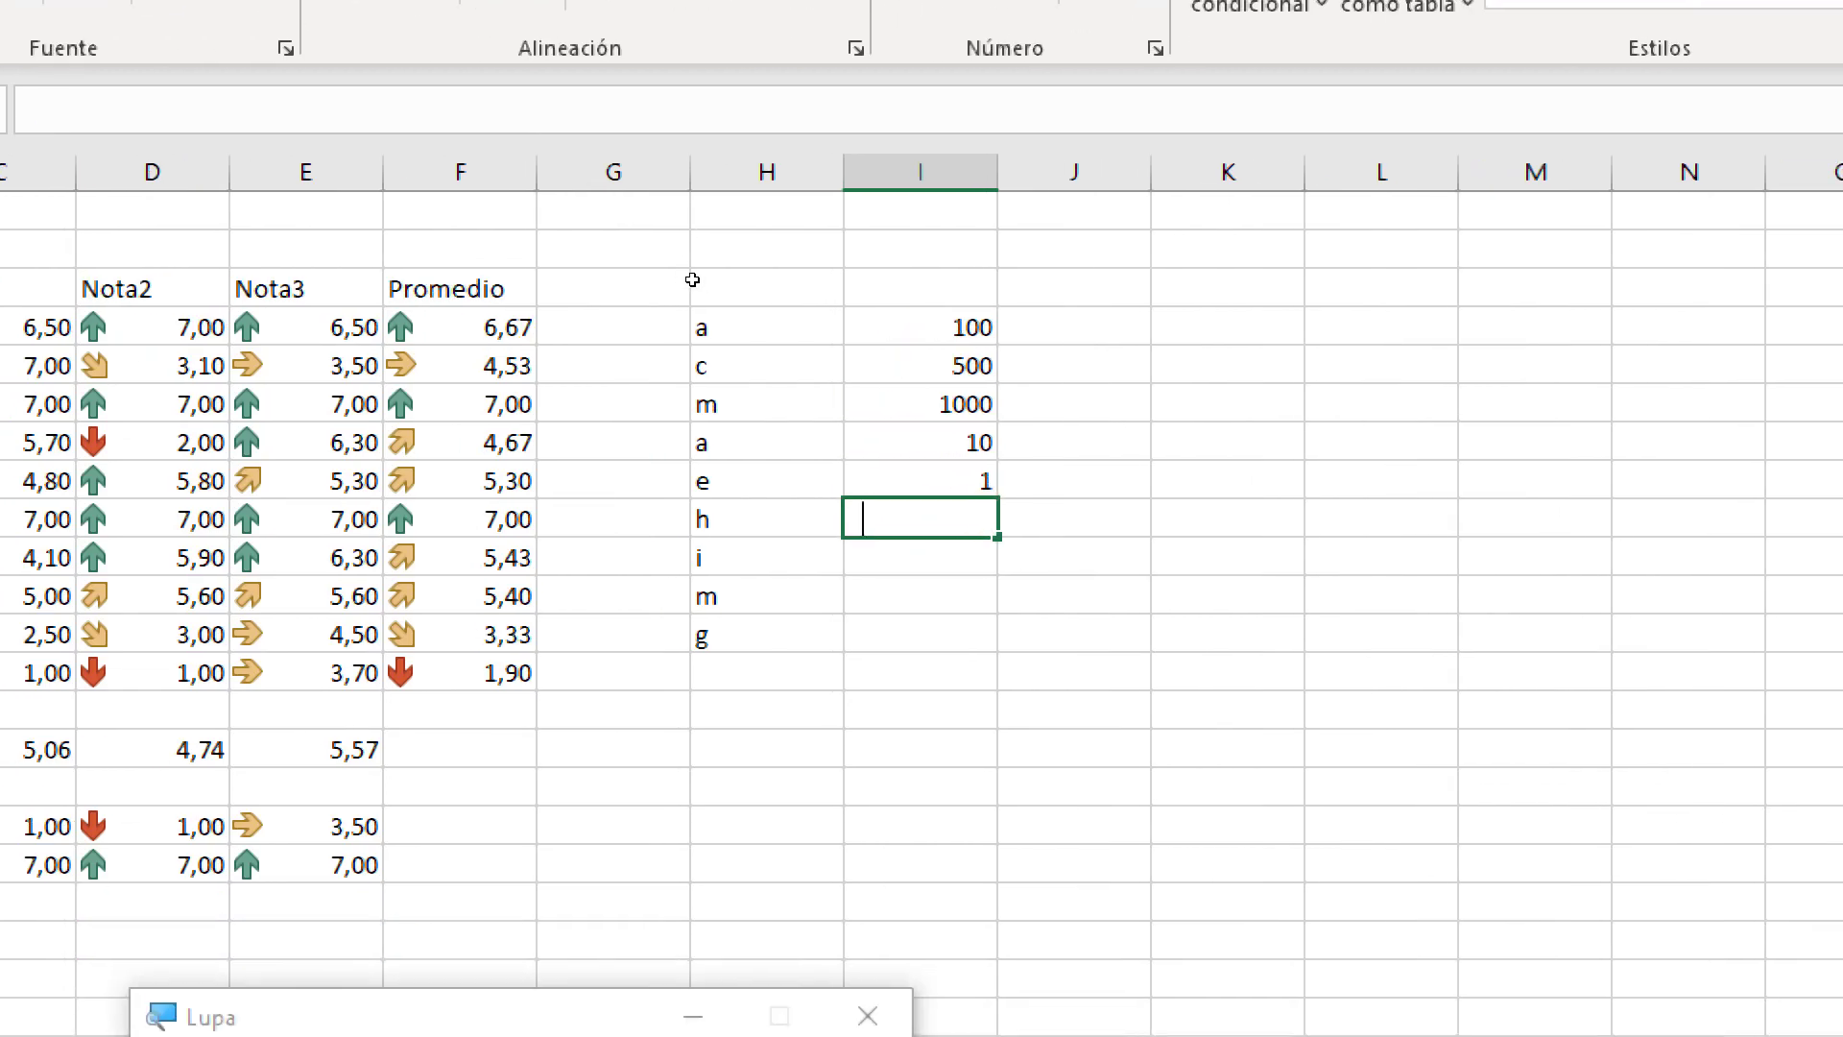
{"action": "type", "text": "58"}
{"action": "key", "text": "Return"}
{"action": "type", "text": "56"}
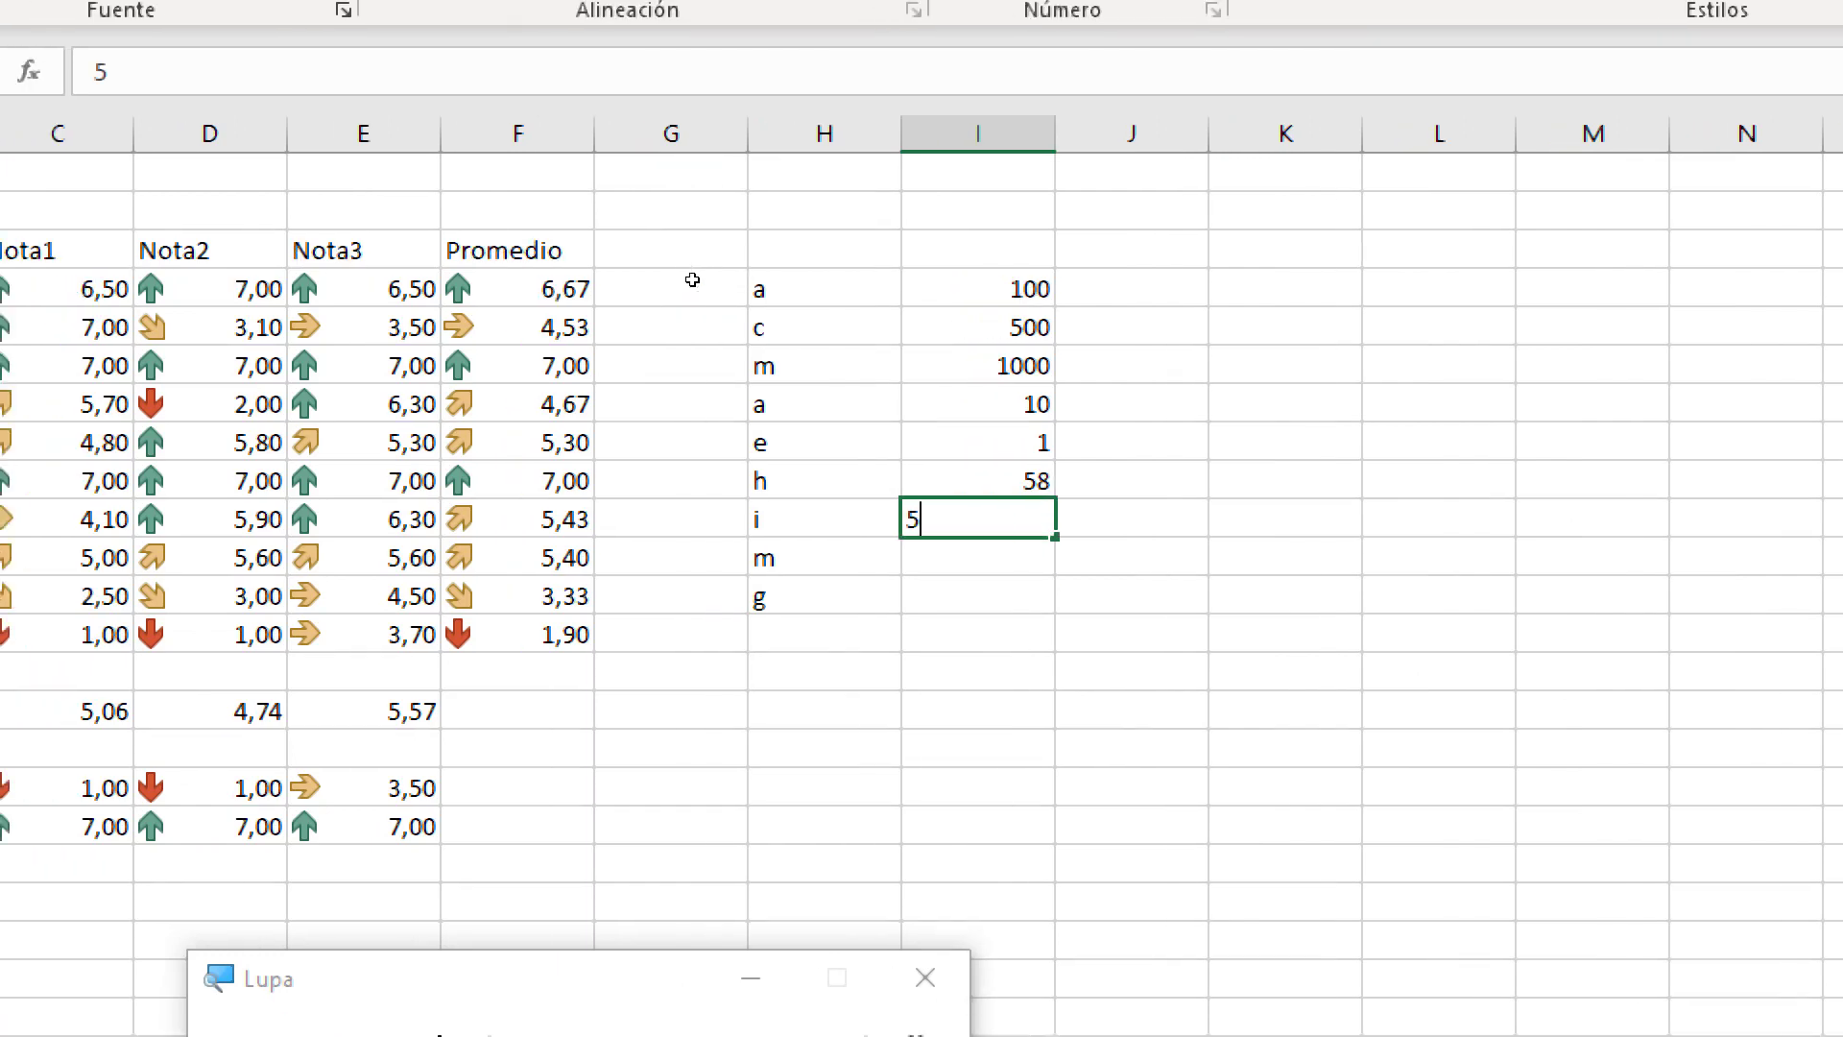
{"action": "key", "text": "Return"}
{"action": "type", "text": "3"}
{"action": "key", "text": "Return"}
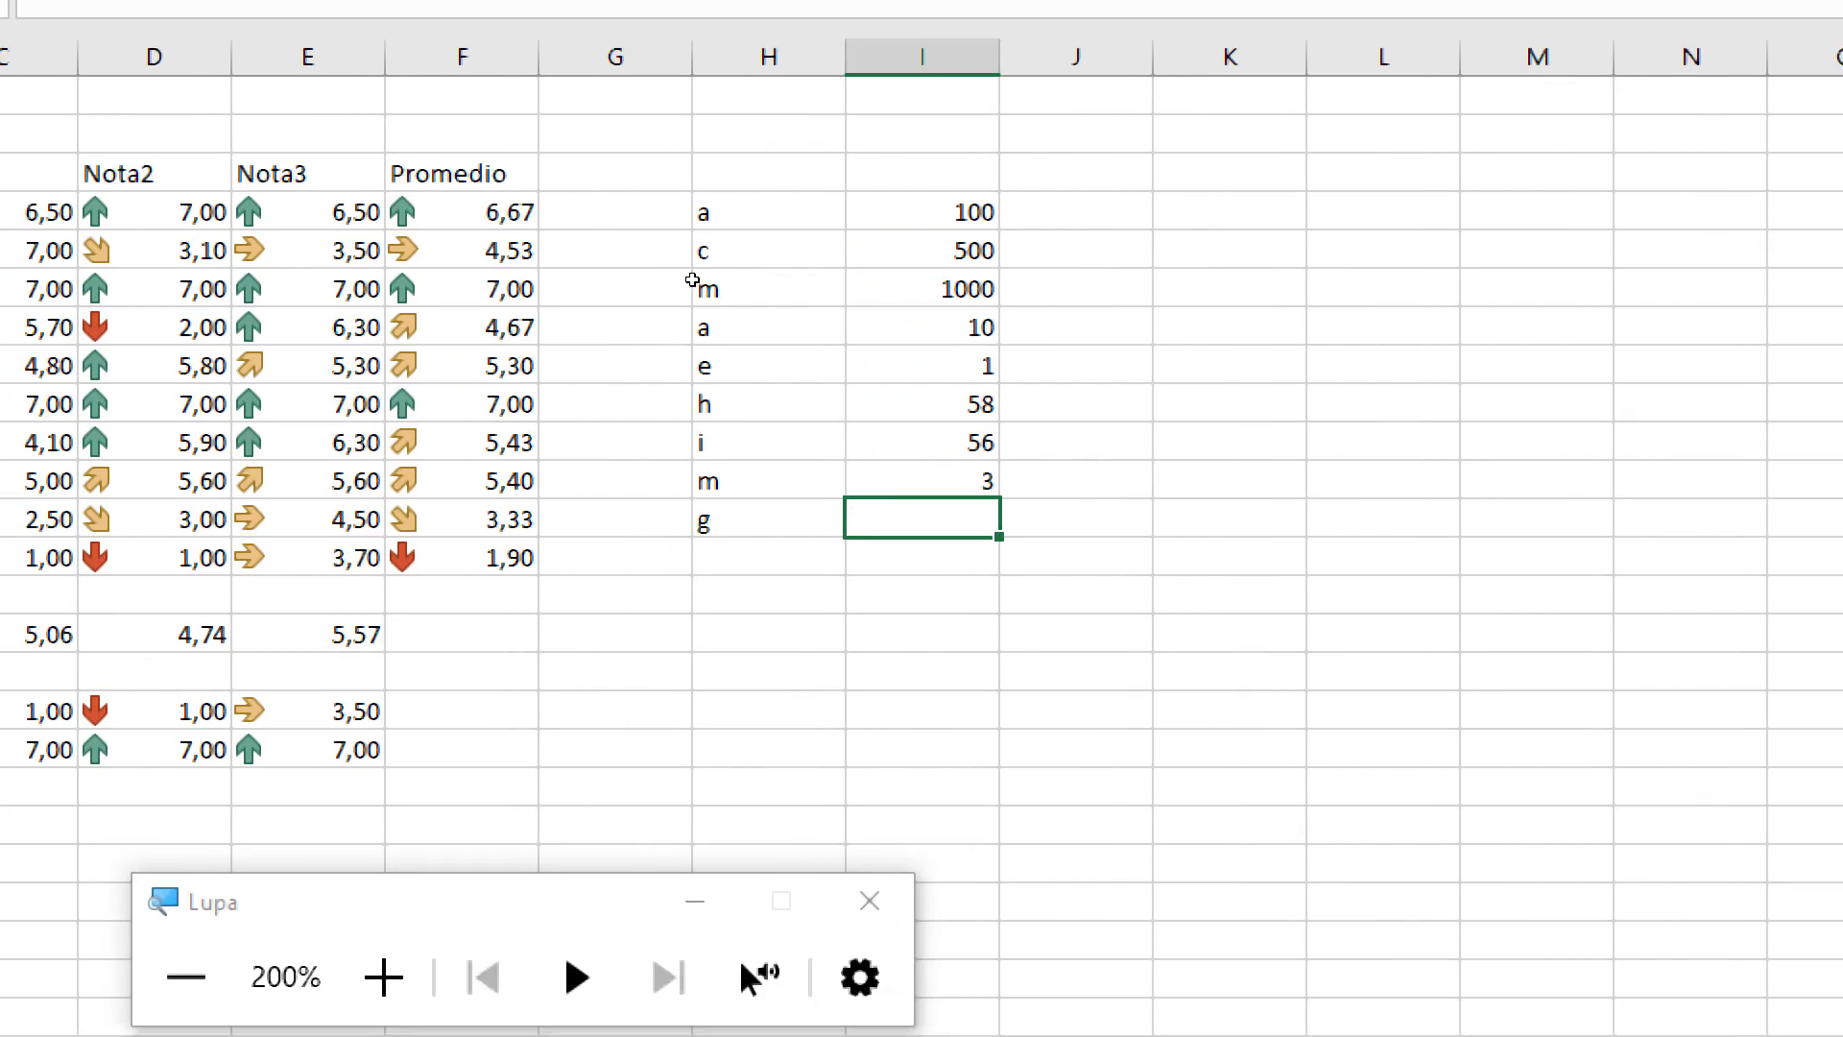
{"action": "type", "text": "1"}
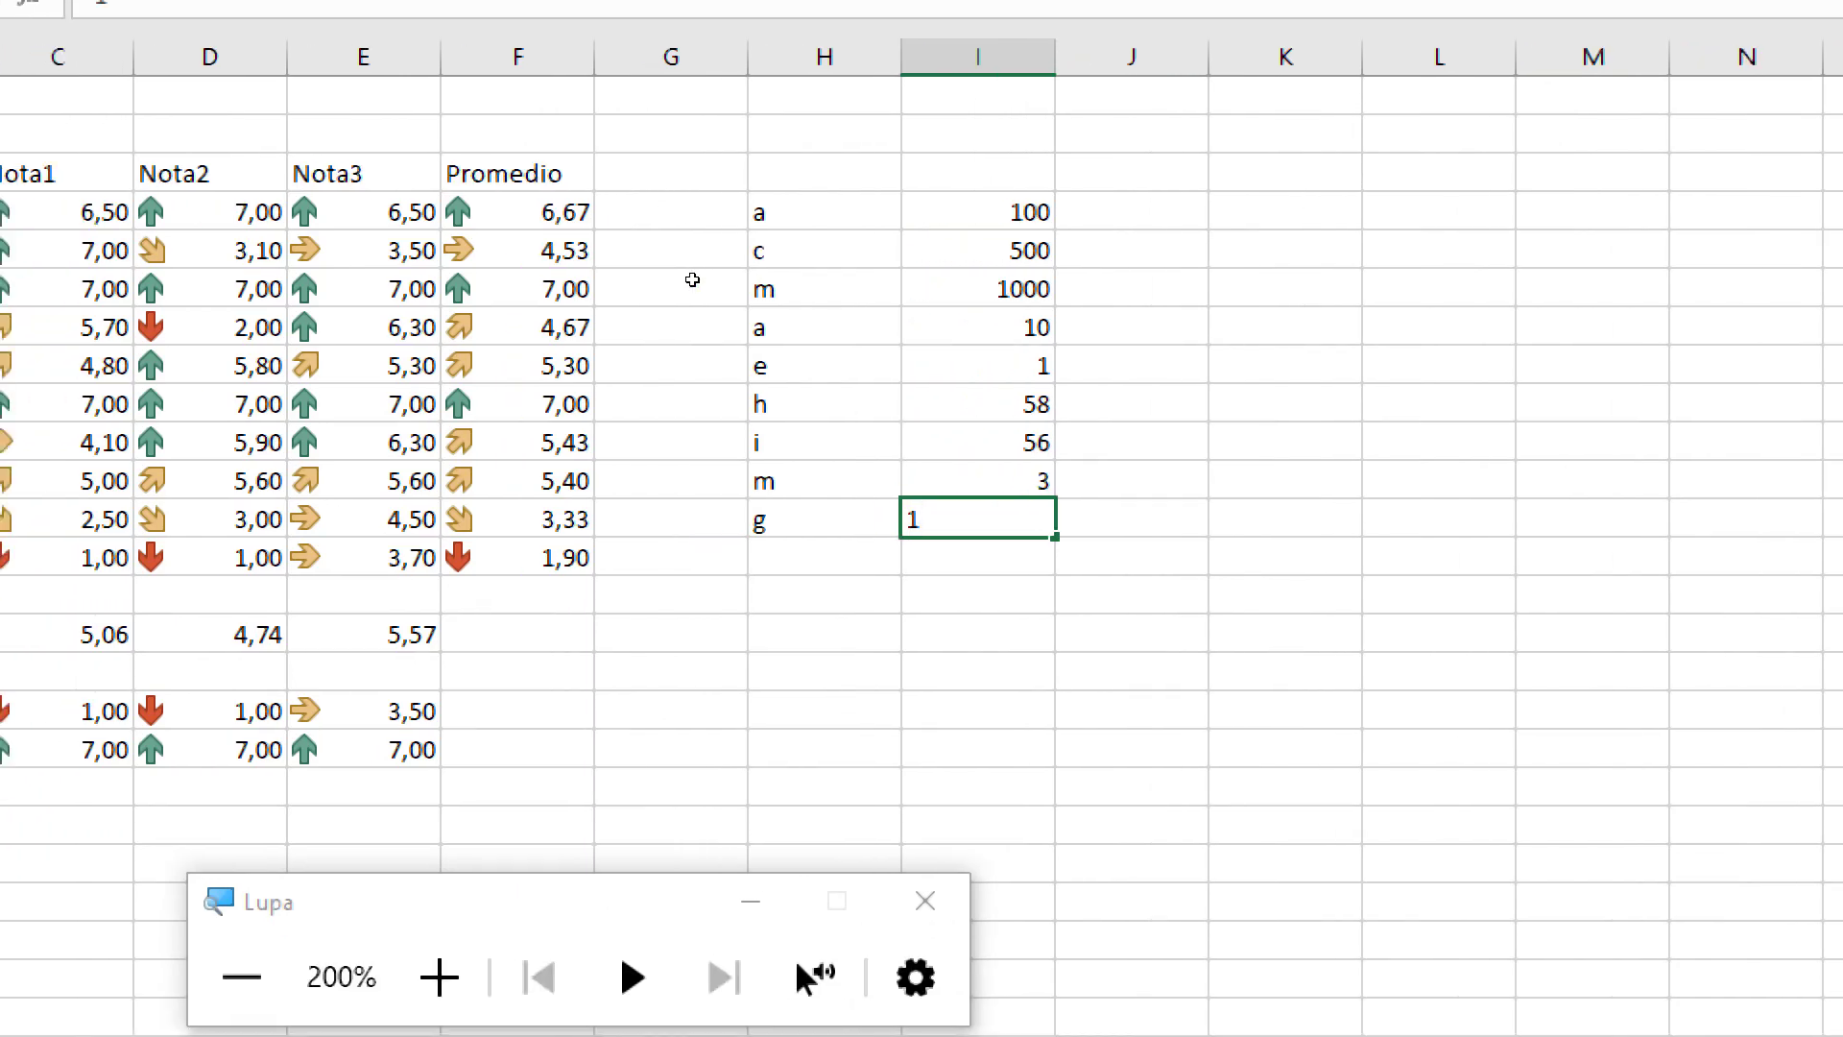
{"action": "type", "text": "8"}
{"action": "key", "text": "Return"}
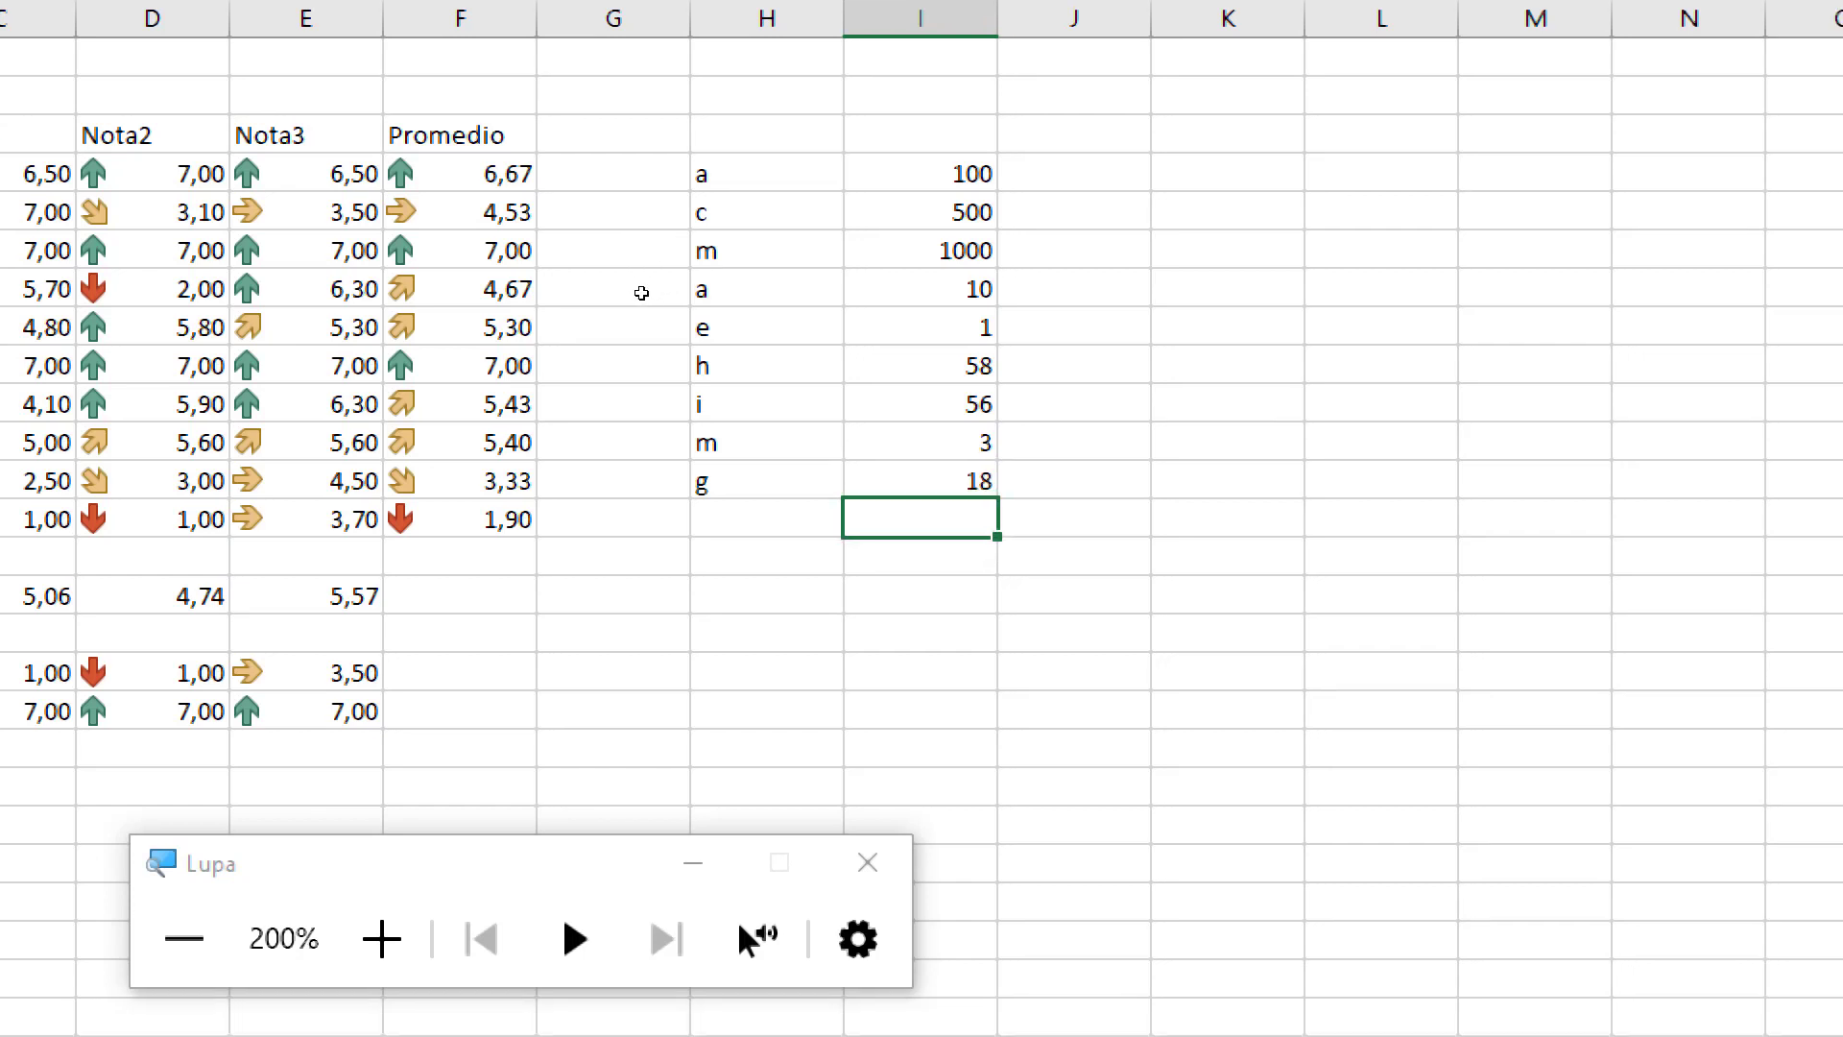
Sort the letters in H4:H12 from A to Z, expanding the selection to include the adjacent numbers in column I
{"action": "left_click_drag", "start_coordinate": [642, 292], "coordinate": [631, 422]}
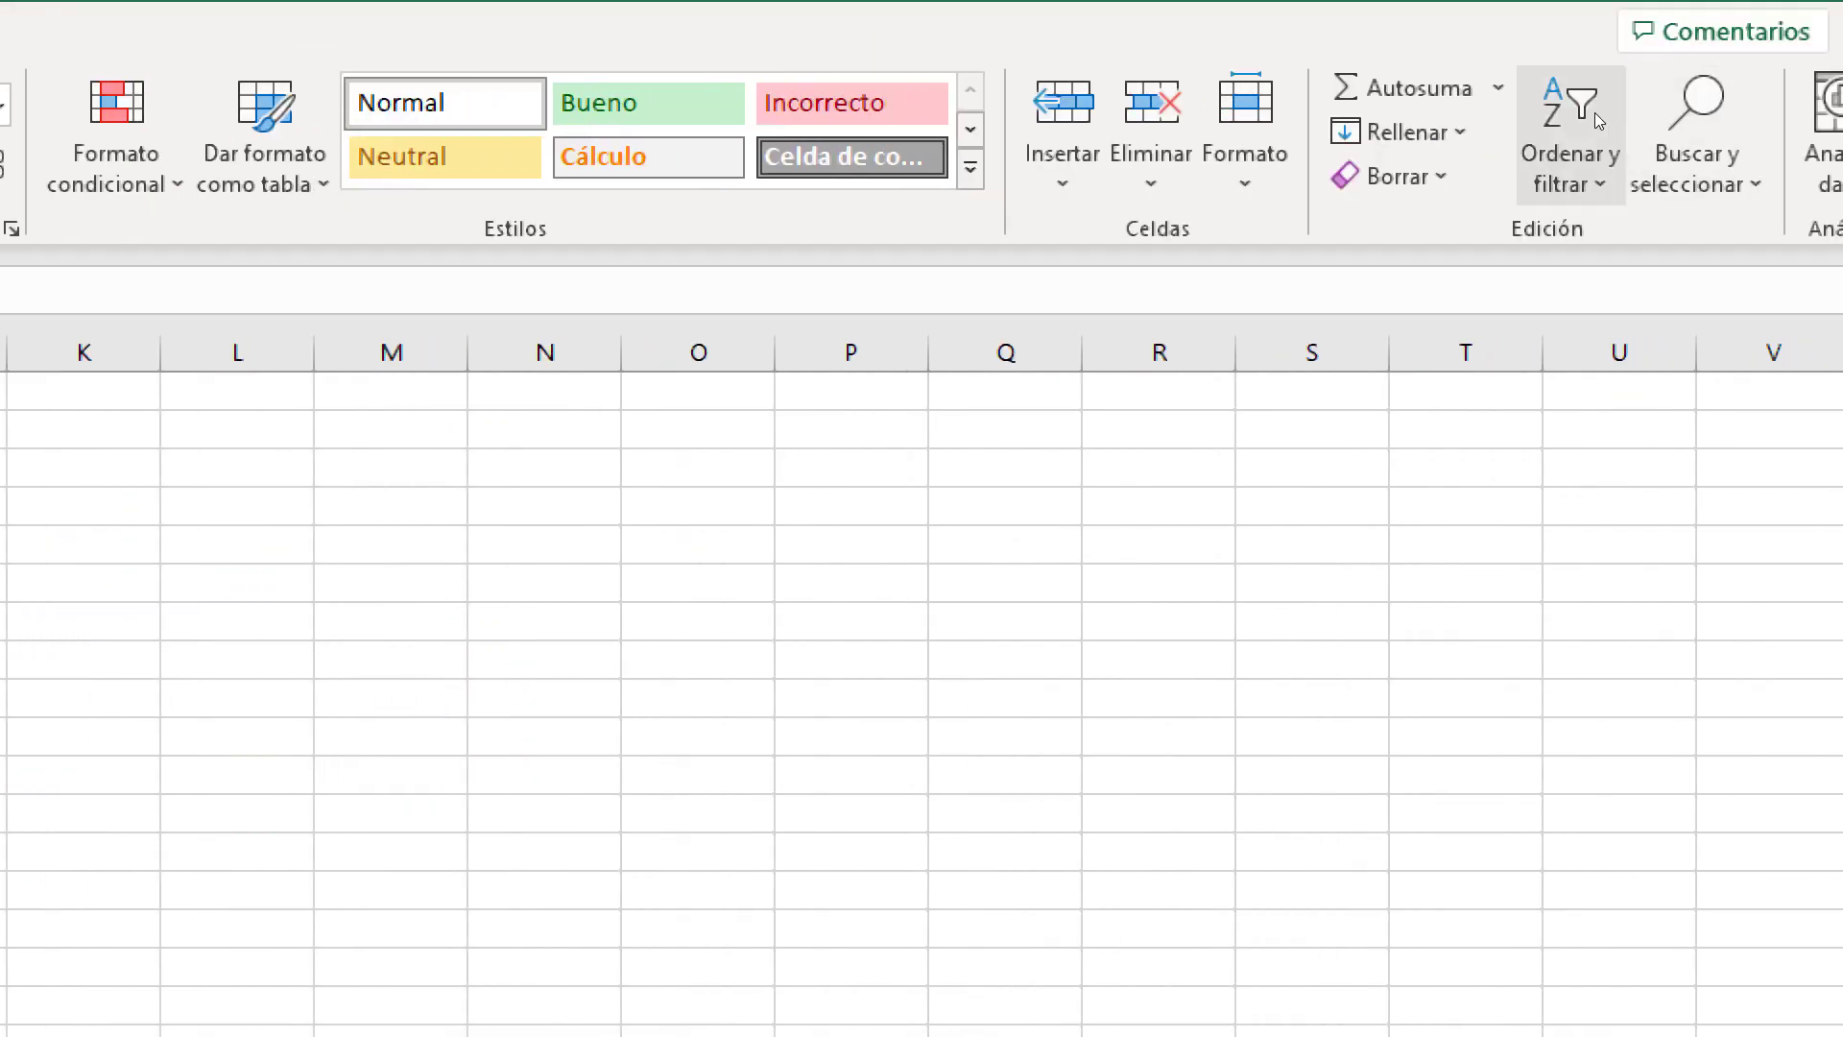
{"action": "left_click", "coordinate": [1593, 113]}
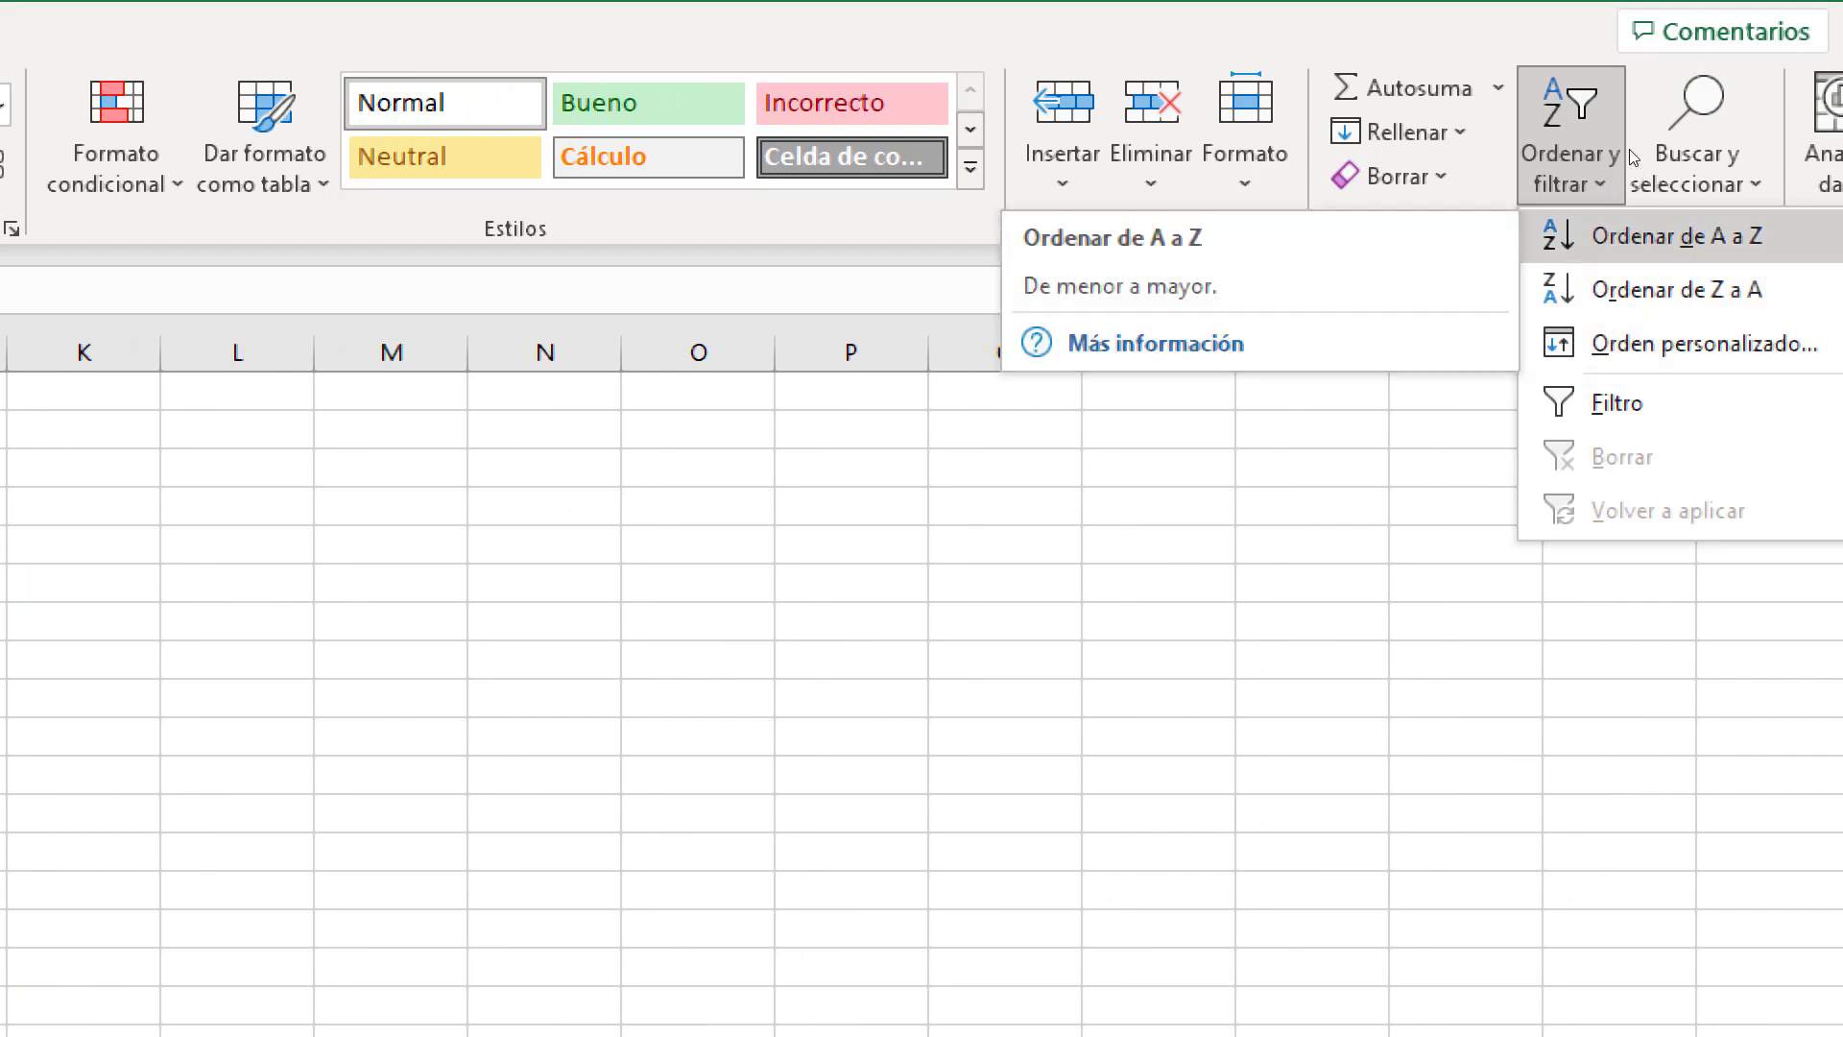
{"action": "left_click", "coordinate": [1675, 236]}
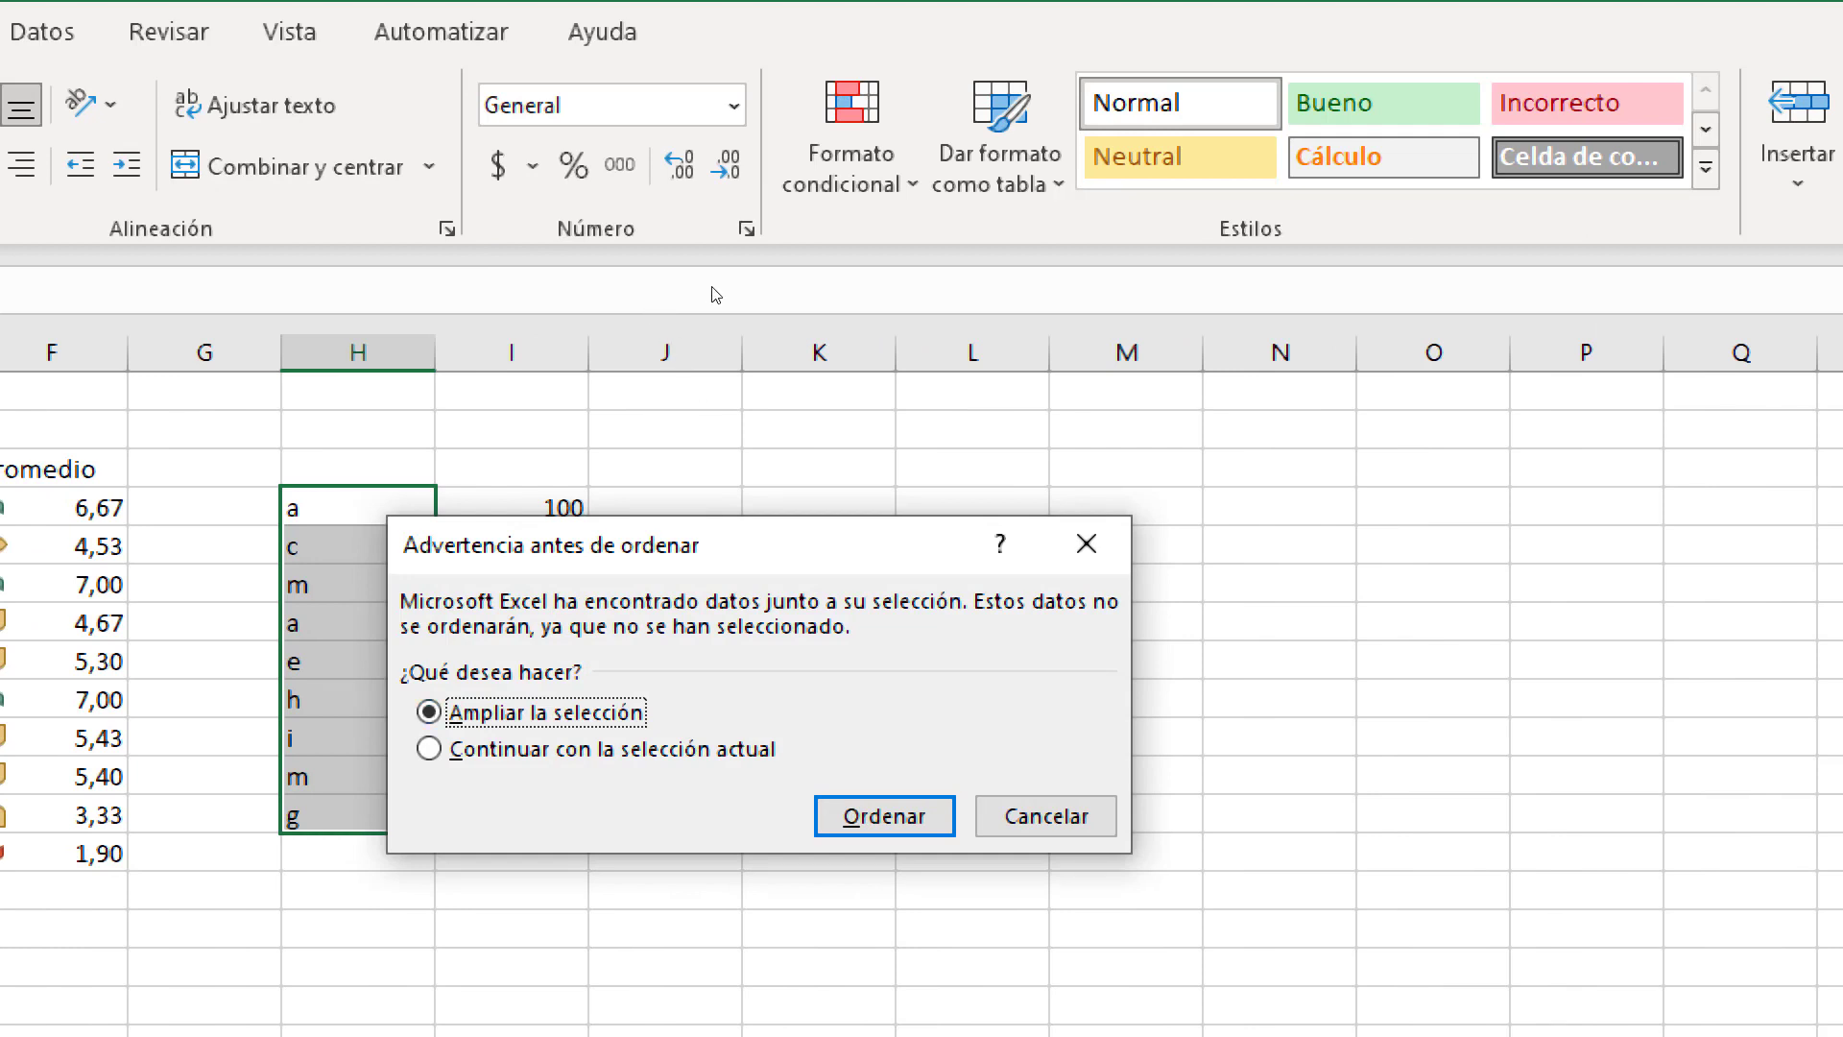
{"action": "left_click_drag", "start_coordinate": [837, 314], "coordinate": [930, 306]}
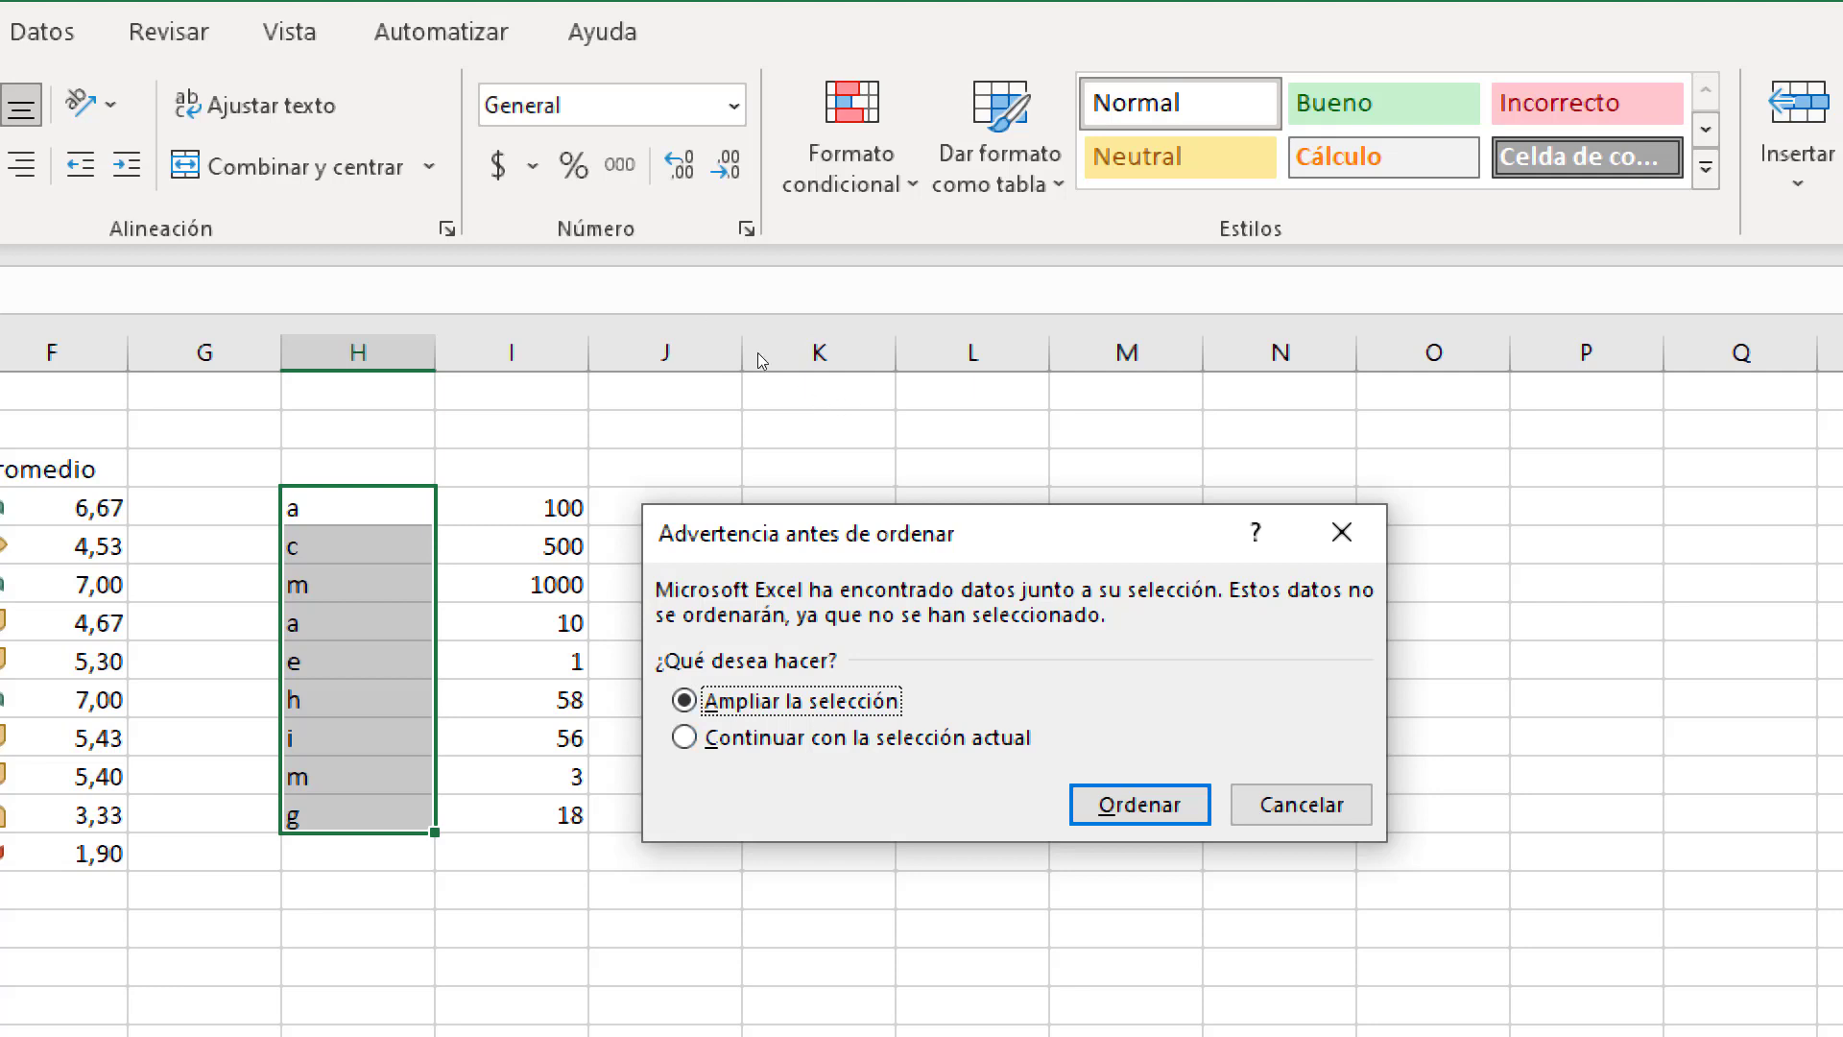
{"action": "key", "text": "Return"}
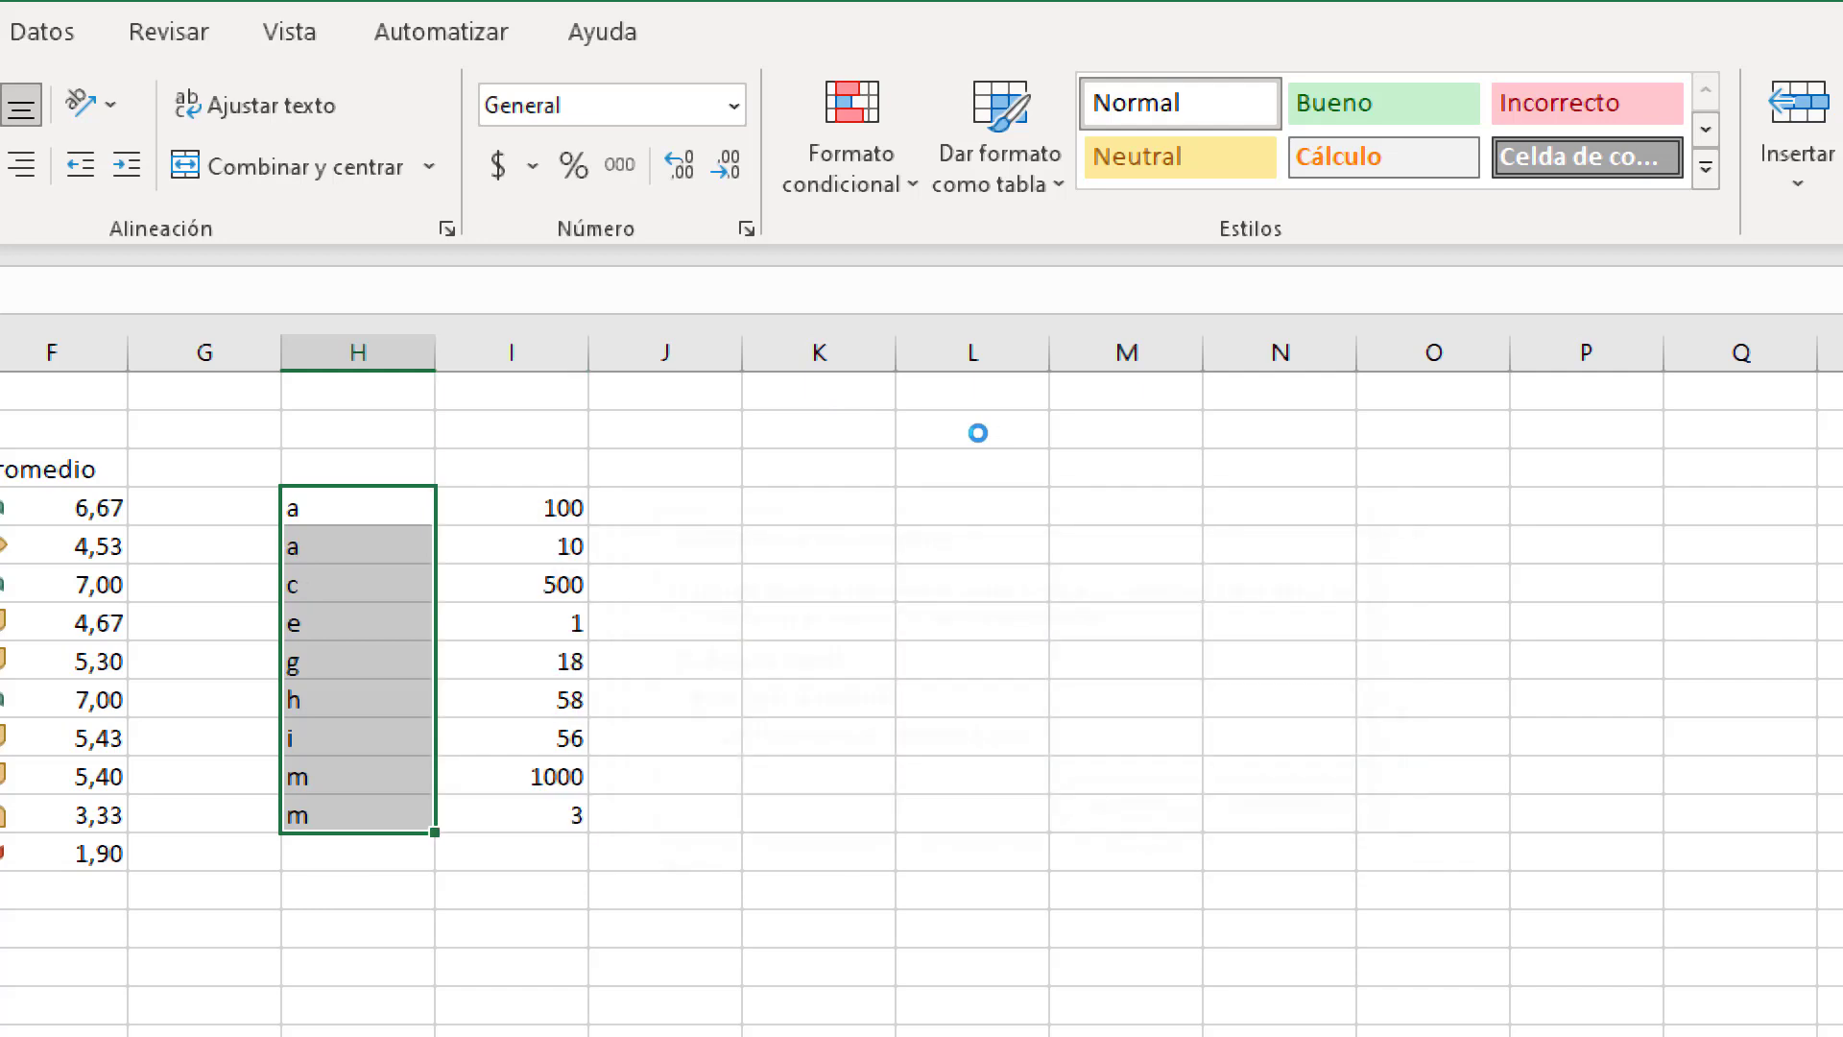
Clear the sample letters and numbers from cells H4:I12
{"action": "left_click", "coordinate": [562, 584]}
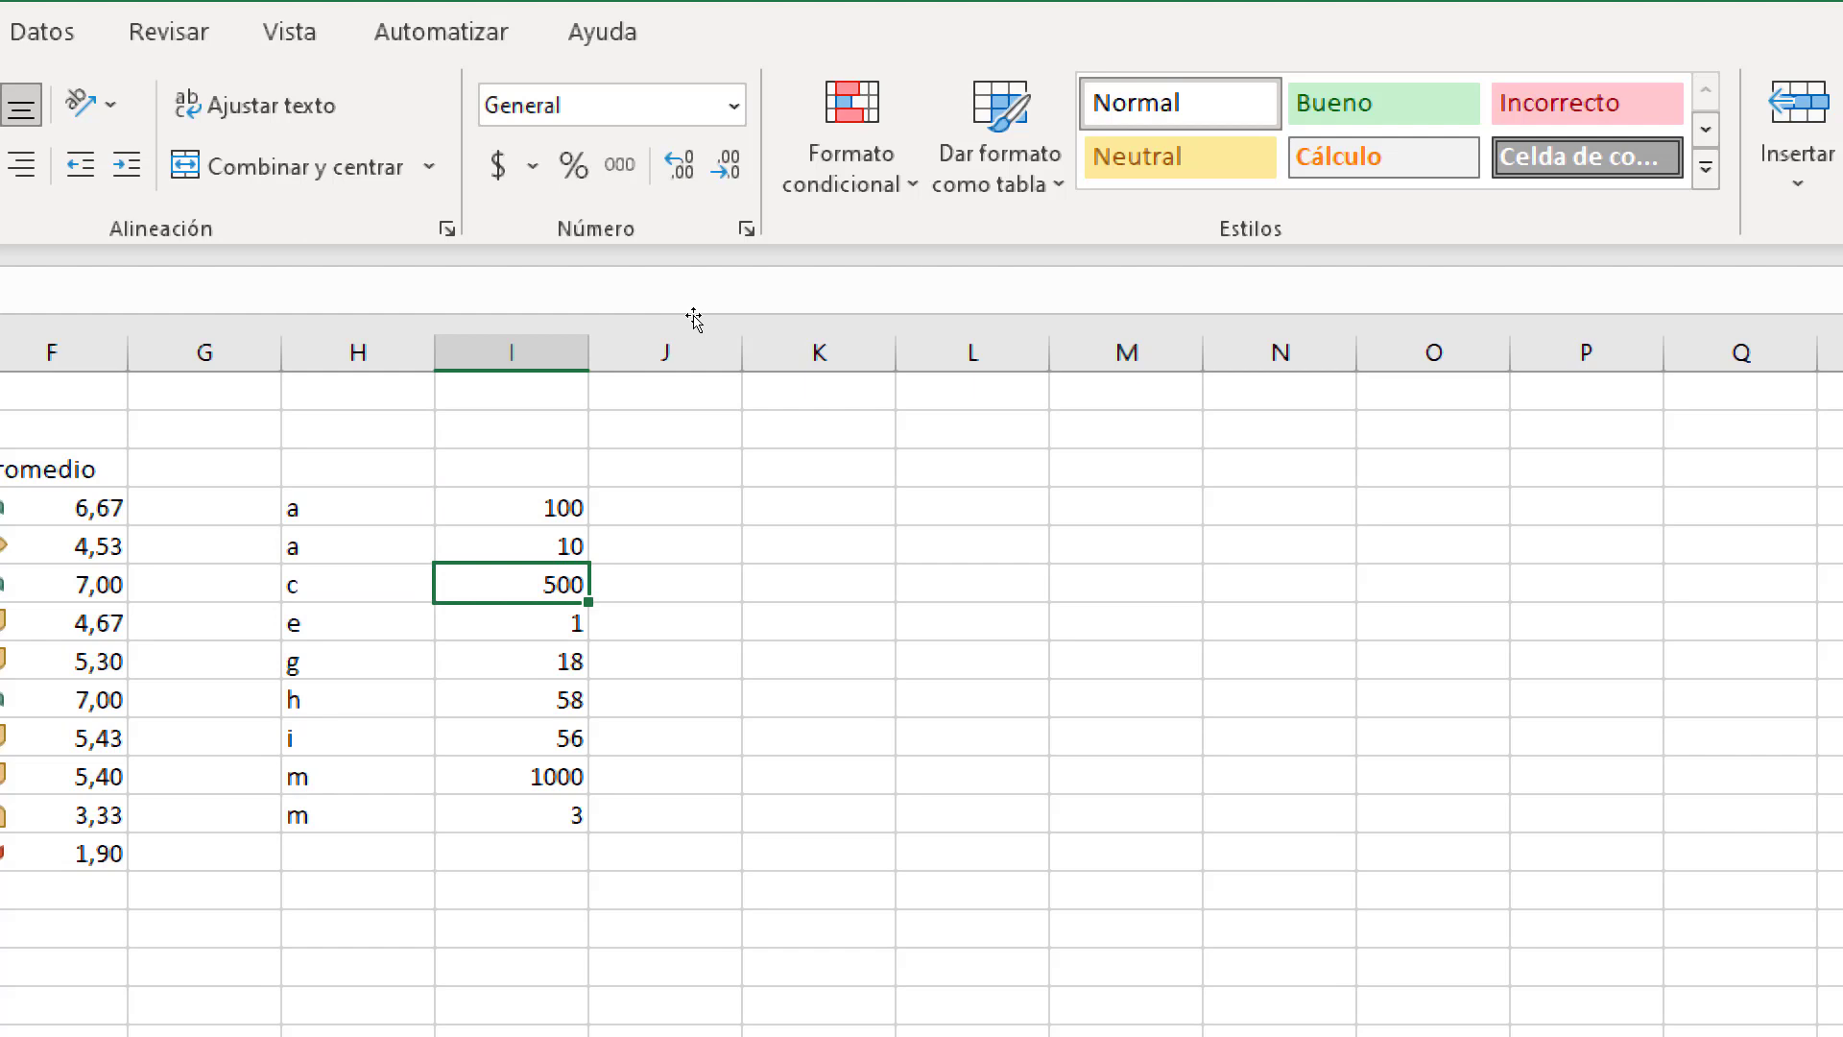
{"action": "mouse_move", "coordinate": [358, 507]}
{"action": "left_mouse_down"}
{"action": "mouse_move", "coordinate": [358, 622]}
{"action": "mouse_move", "coordinate": [512, 737]}
{"action": "mouse_move", "coordinate": [511, 814]}
{"action": "left_mouse_up"}
{"action": "key", "text": "Delete"}
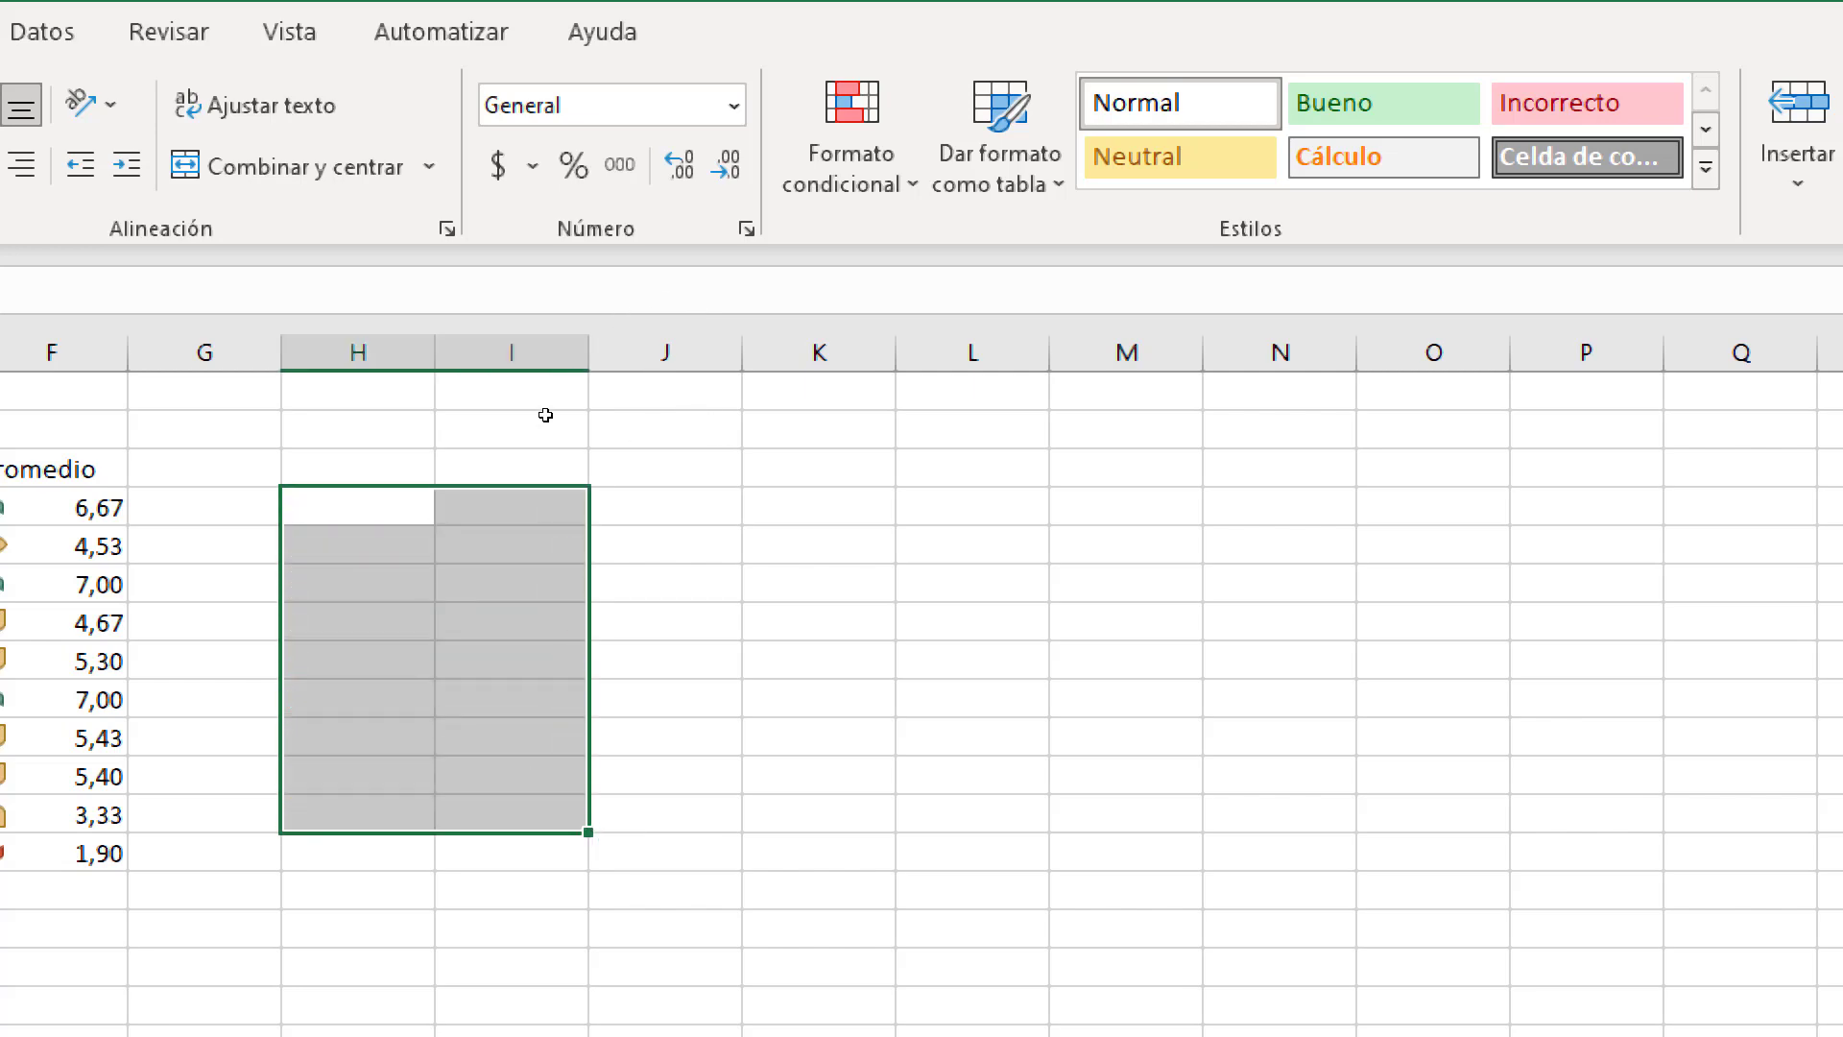
Try formatting only the header row B3:F3 as a blue table with headers and undo it
{"action": "left_click_drag", "start_coordinate": [259, 468], "coordinate": [890, 468]}
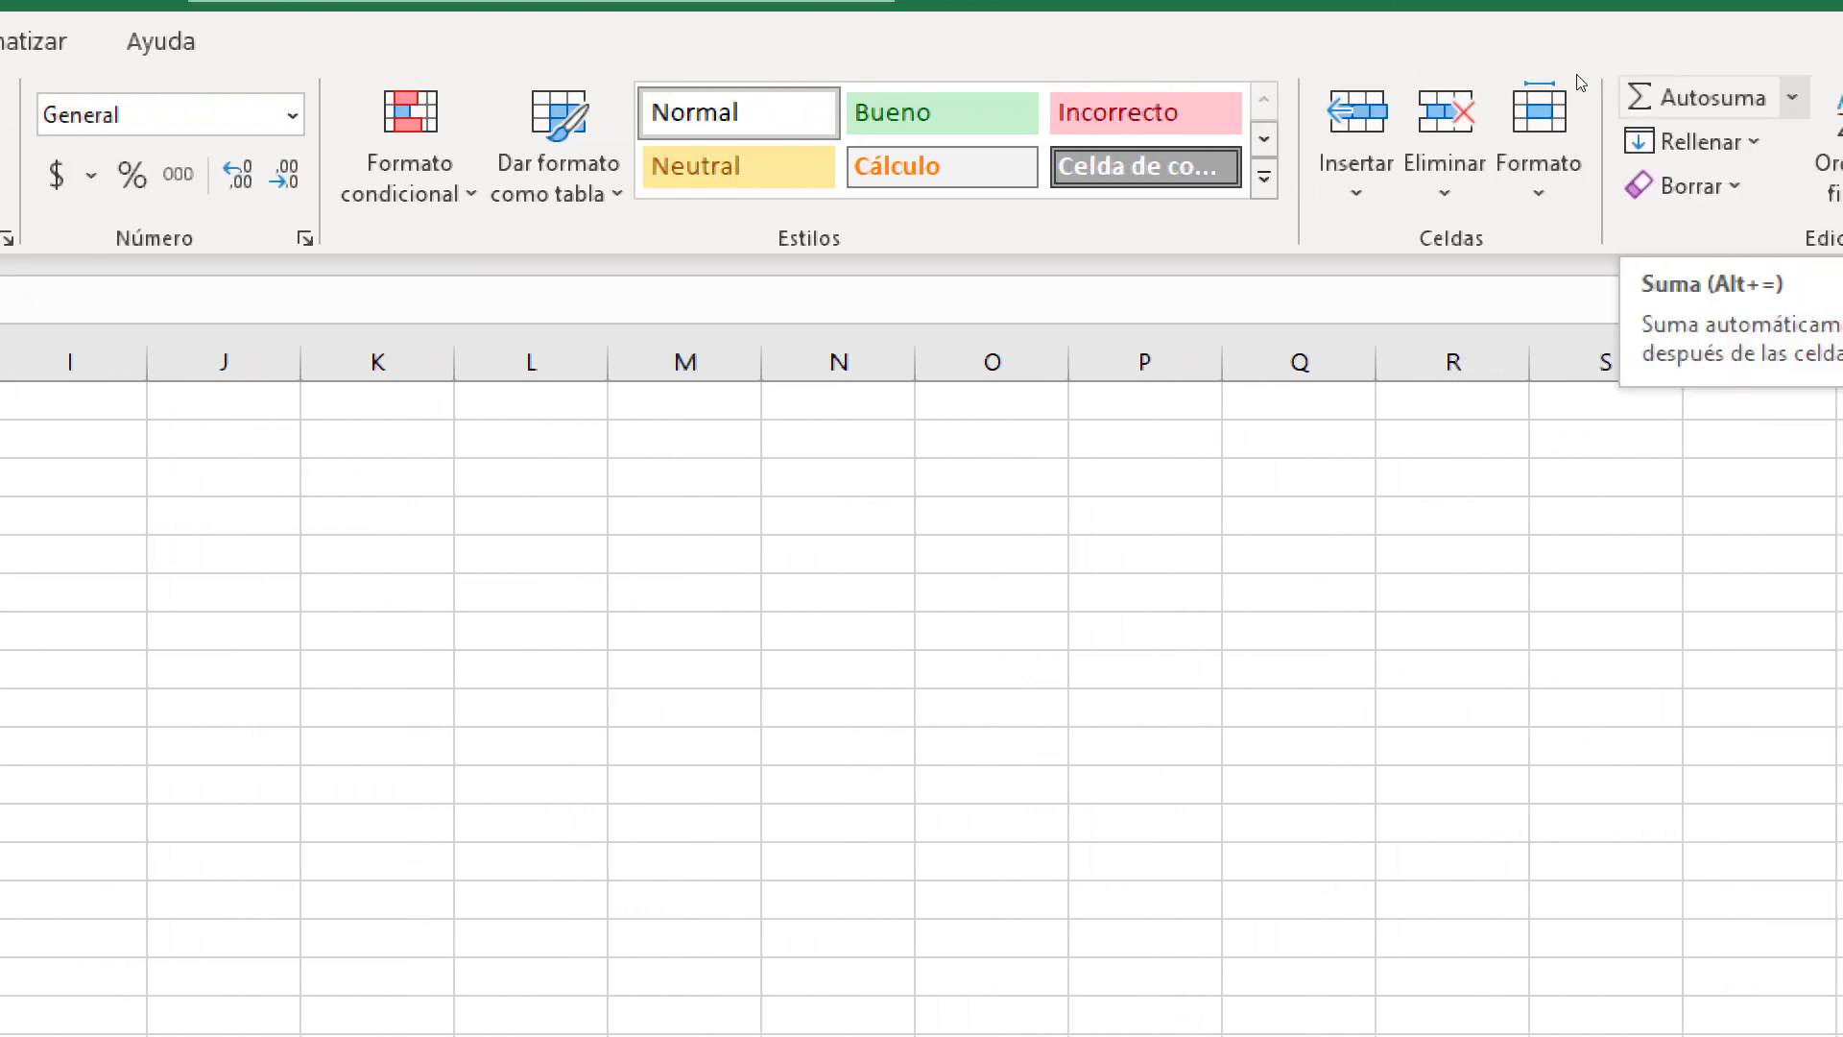
{"action": "left_click", "coordinate": [328, 145]}
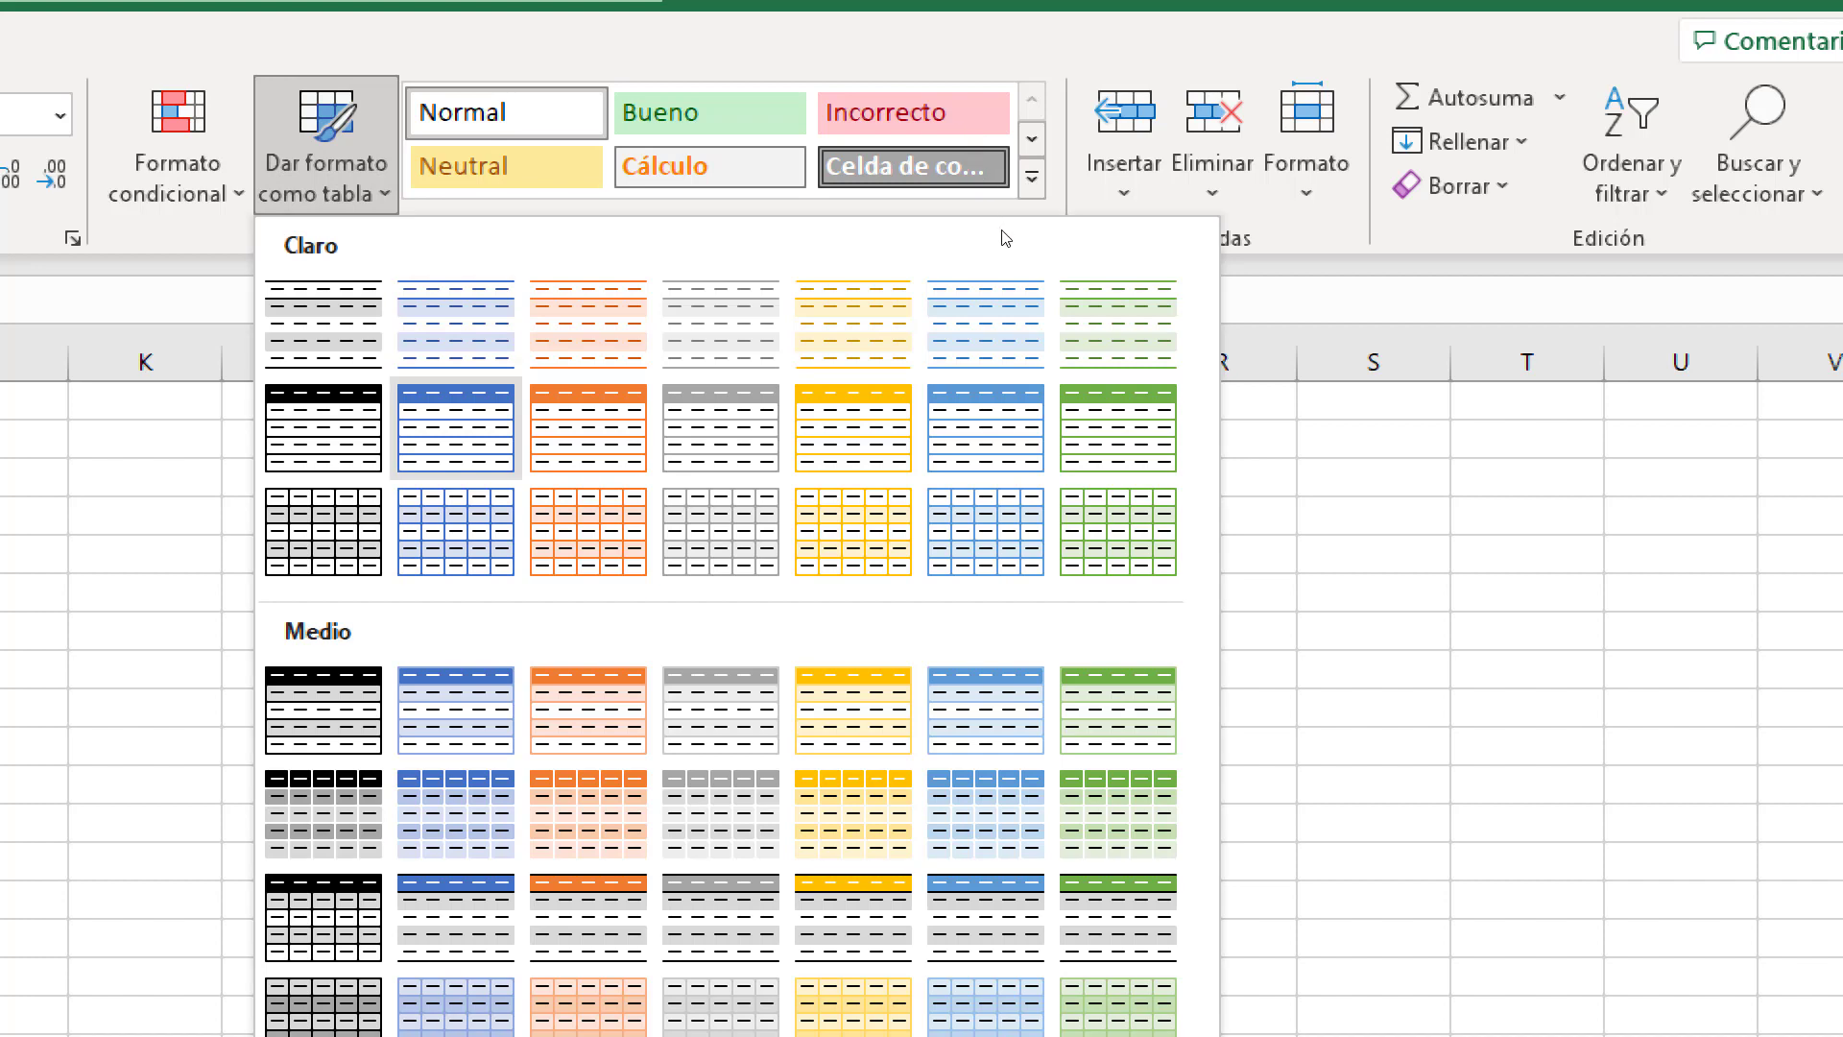
{"action": "left_click", "coordinate": [456, 428]}
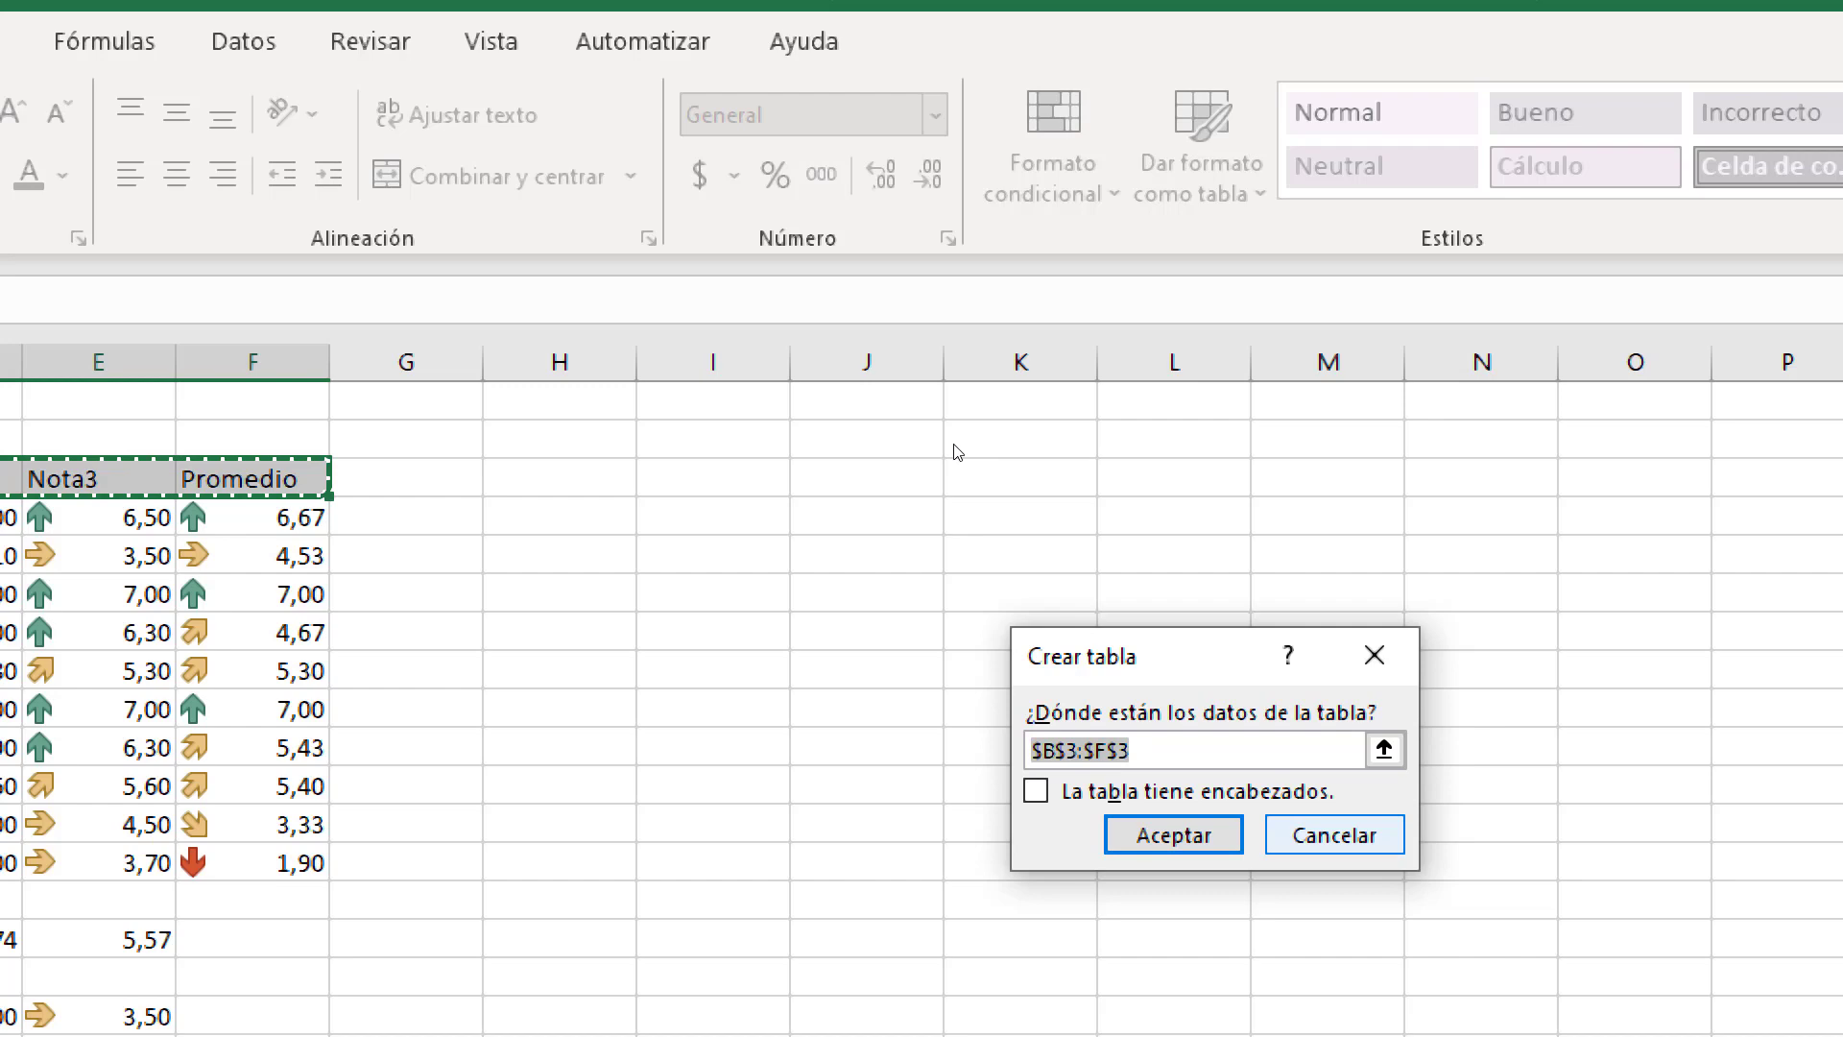
{"action": "key", "text": "alt+b"}
{"action": "key", "text": "Return"}
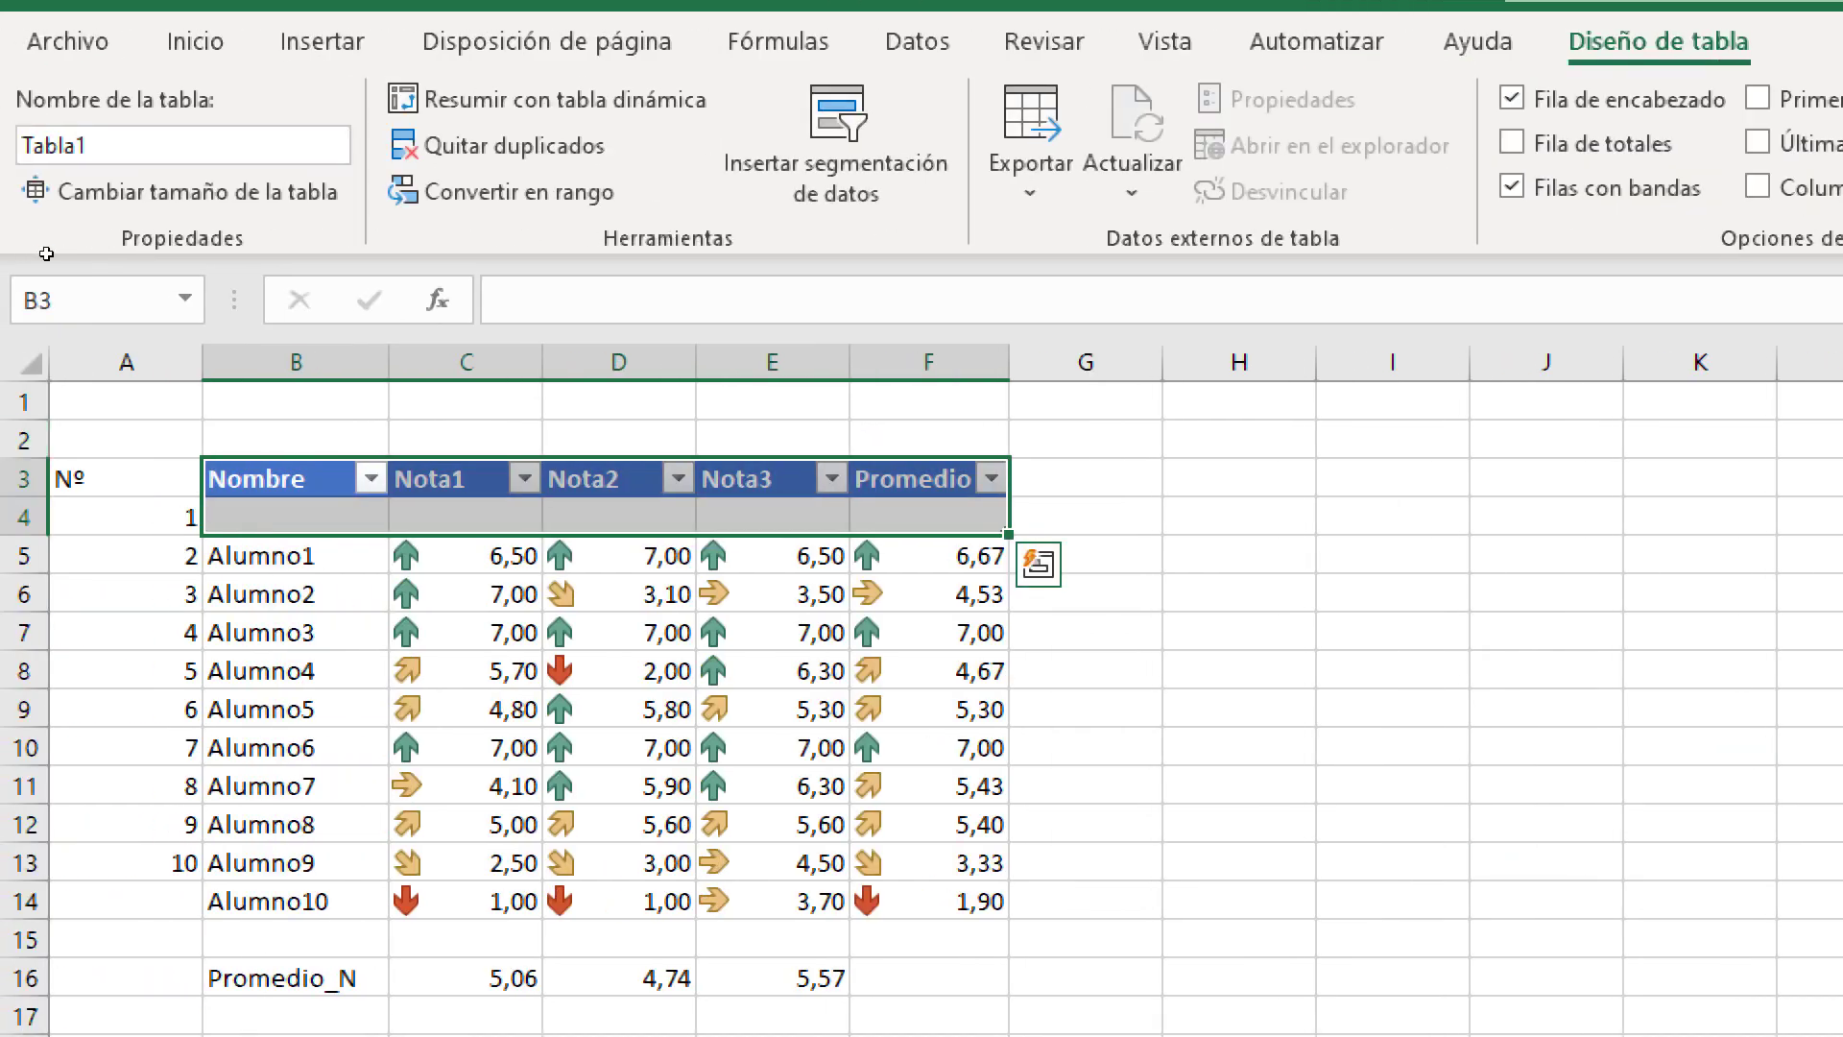
{"action": "key", "text": "ctrl+z"}
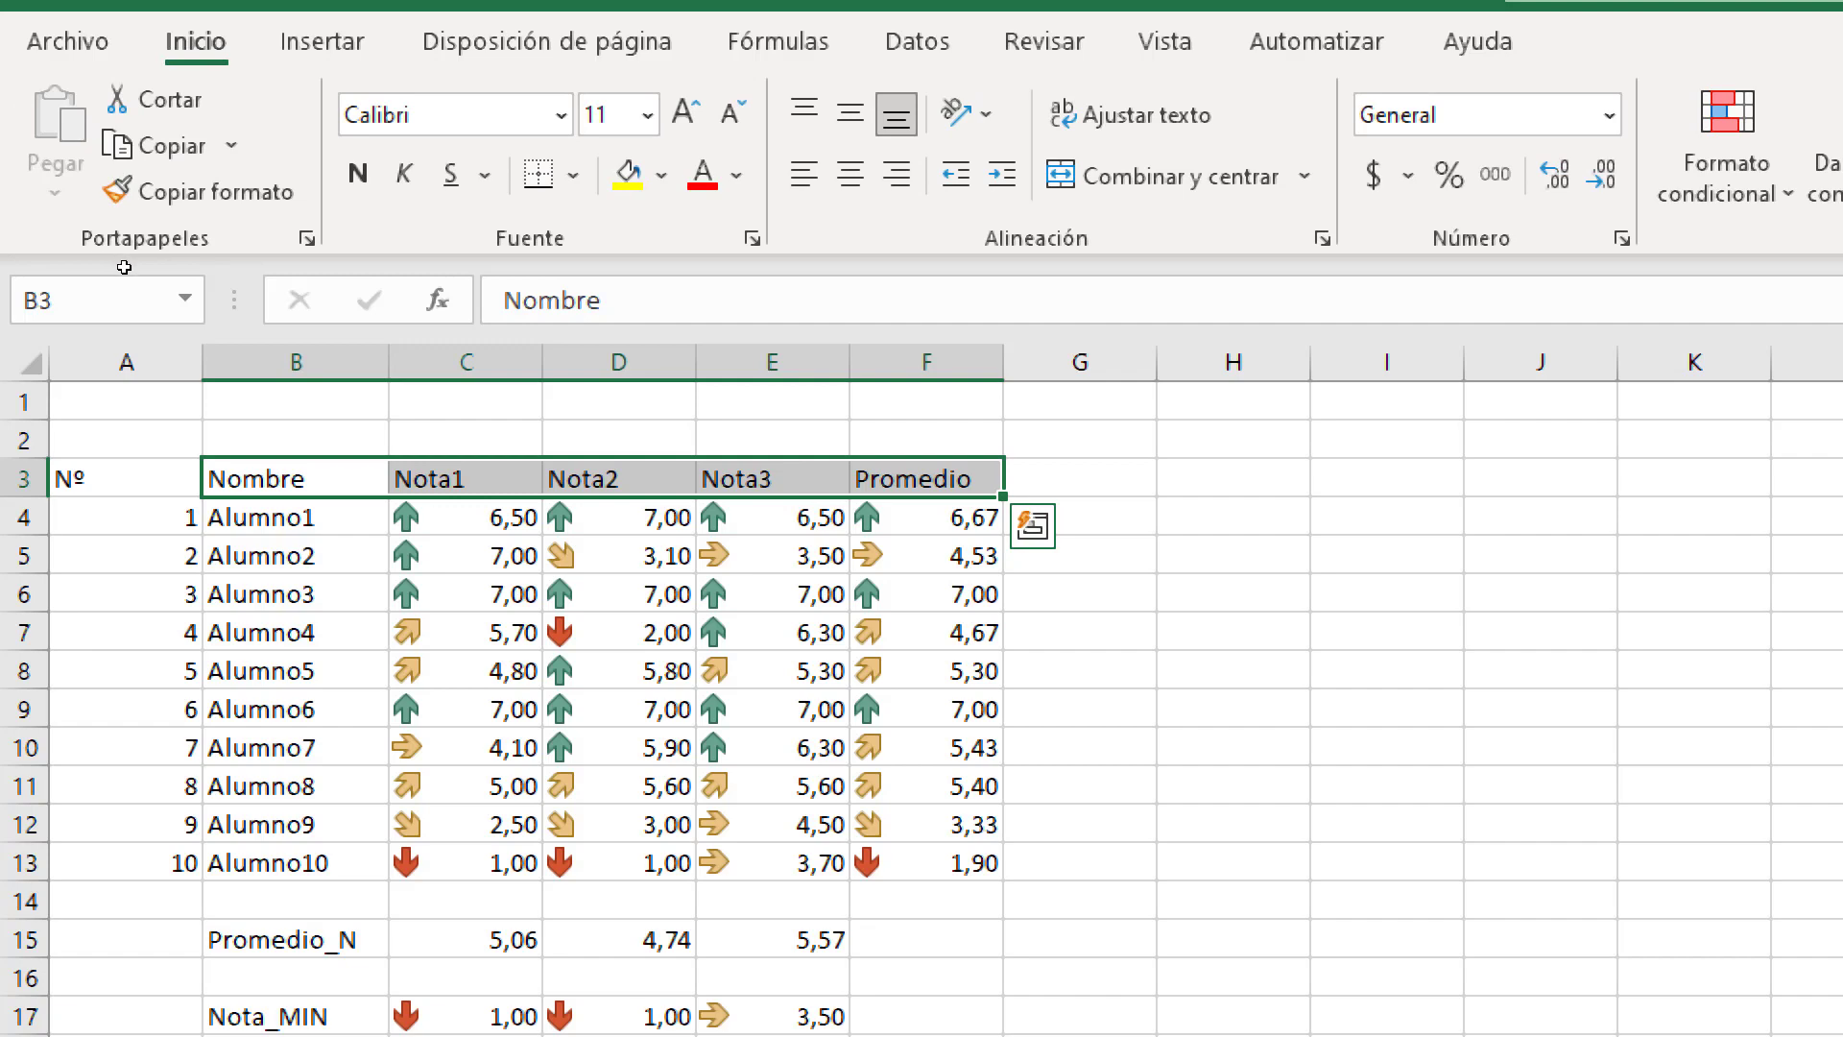
Format the student grades in B3:F13 as a table with headers, using the dark orange style with a black header
{"action": "mouse_move", "coordinate": [228, 474]}
{"action": "left_mouse_down"}
{"action": "mouse_move", "coordinate": [497, 589]}
{"action": "mouse_move", "coordinate": [960, 862]}
{"action": "left_mouse_up"}
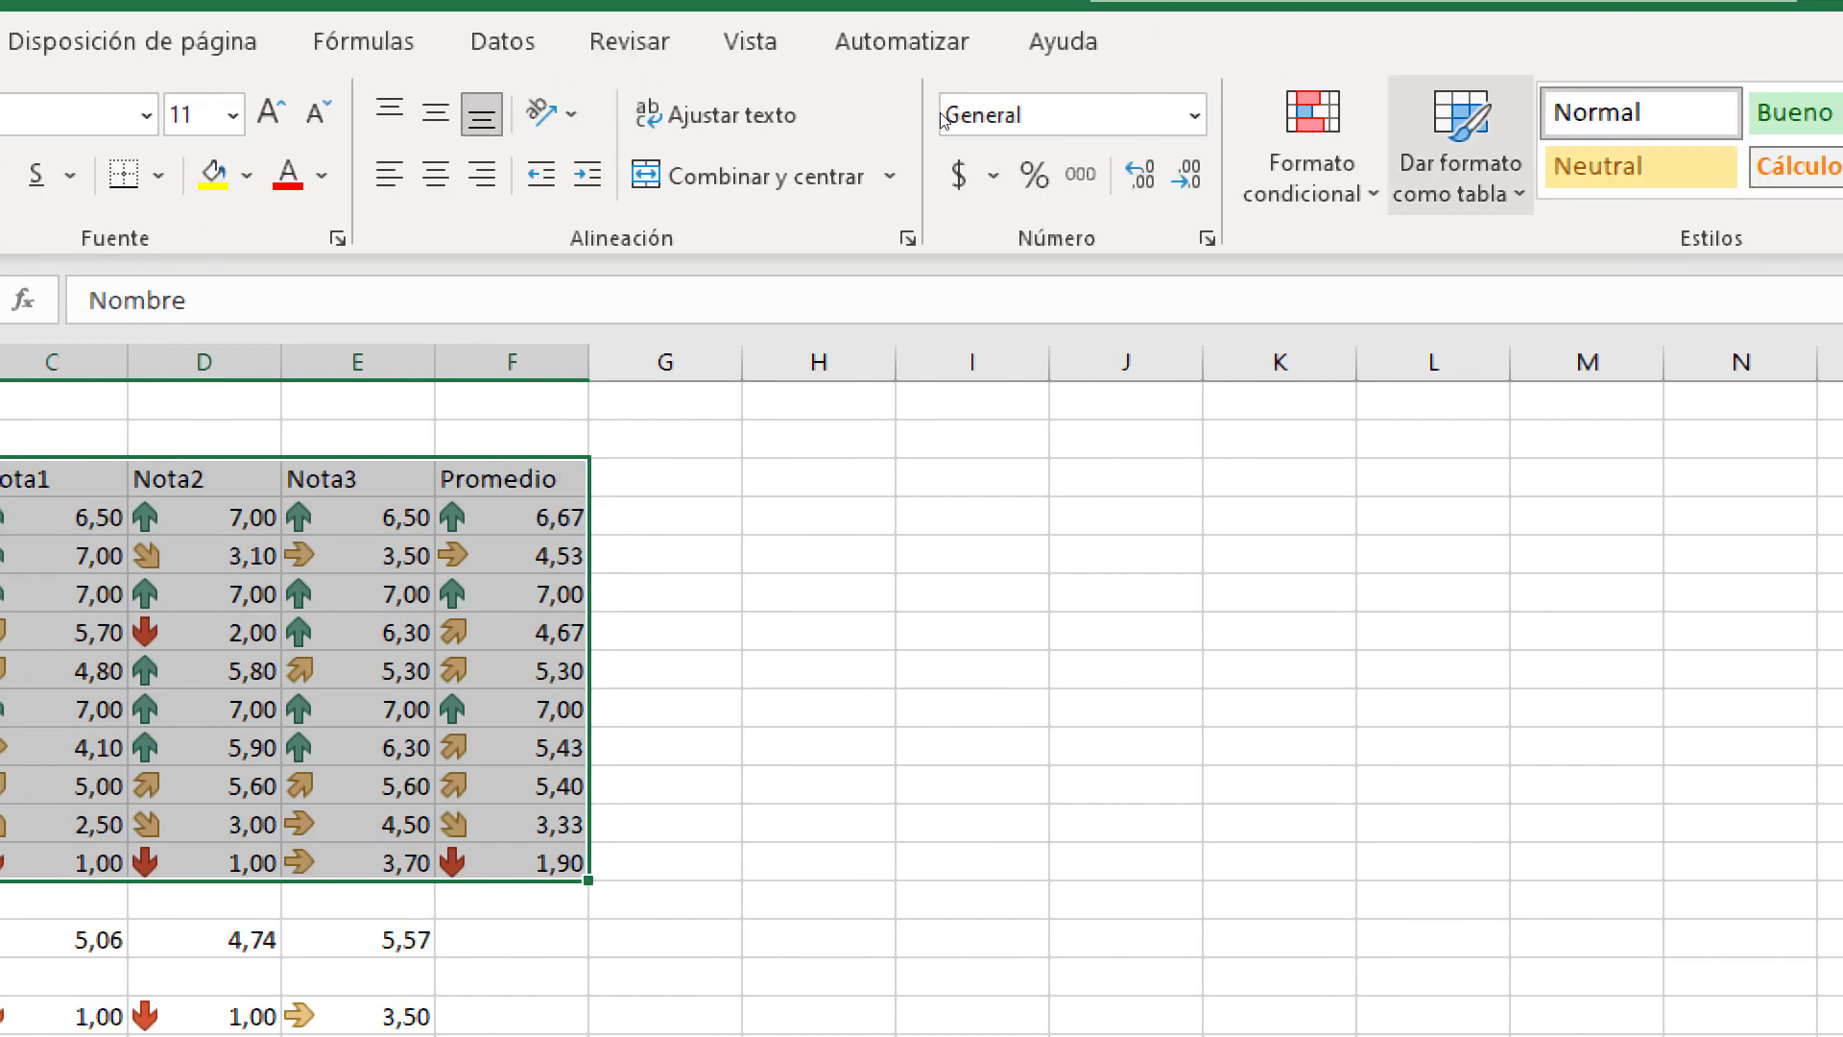
{"action": "left_click", "coordinate": [1460, 154]}
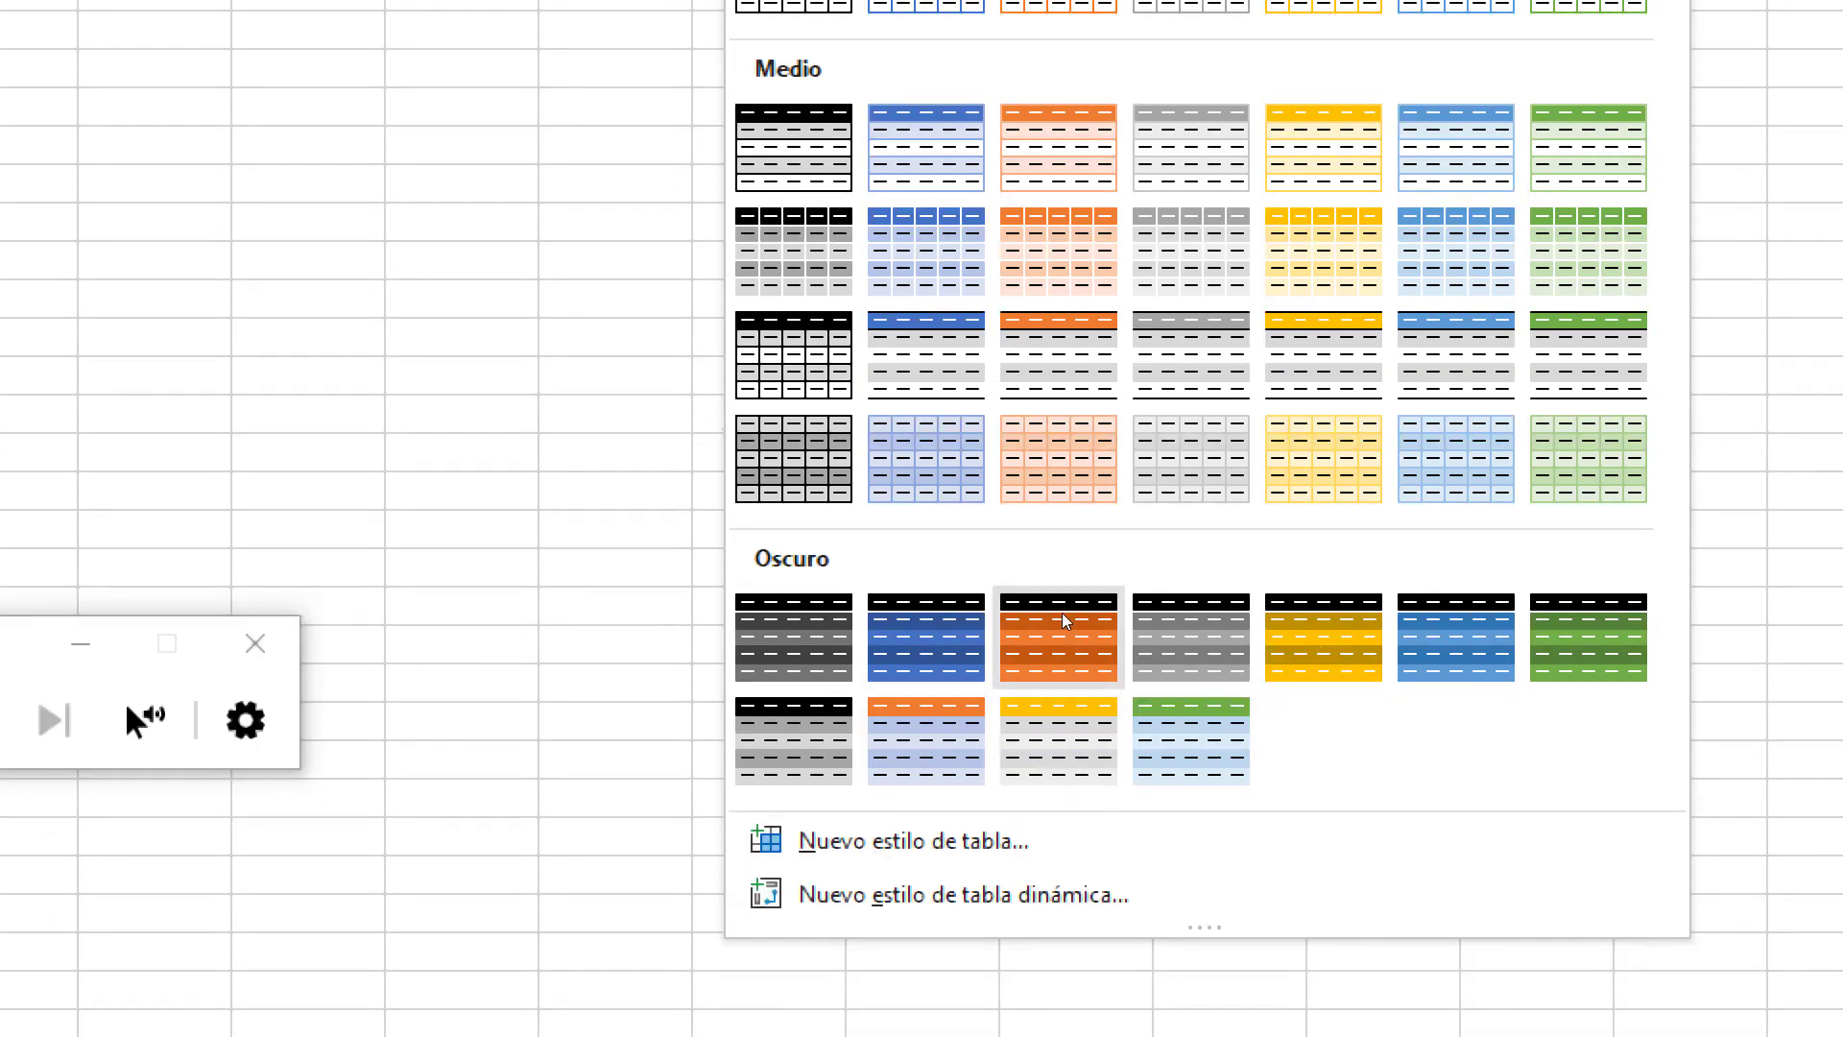
{"action": "left_click", "coordinate": [1073, 621]}
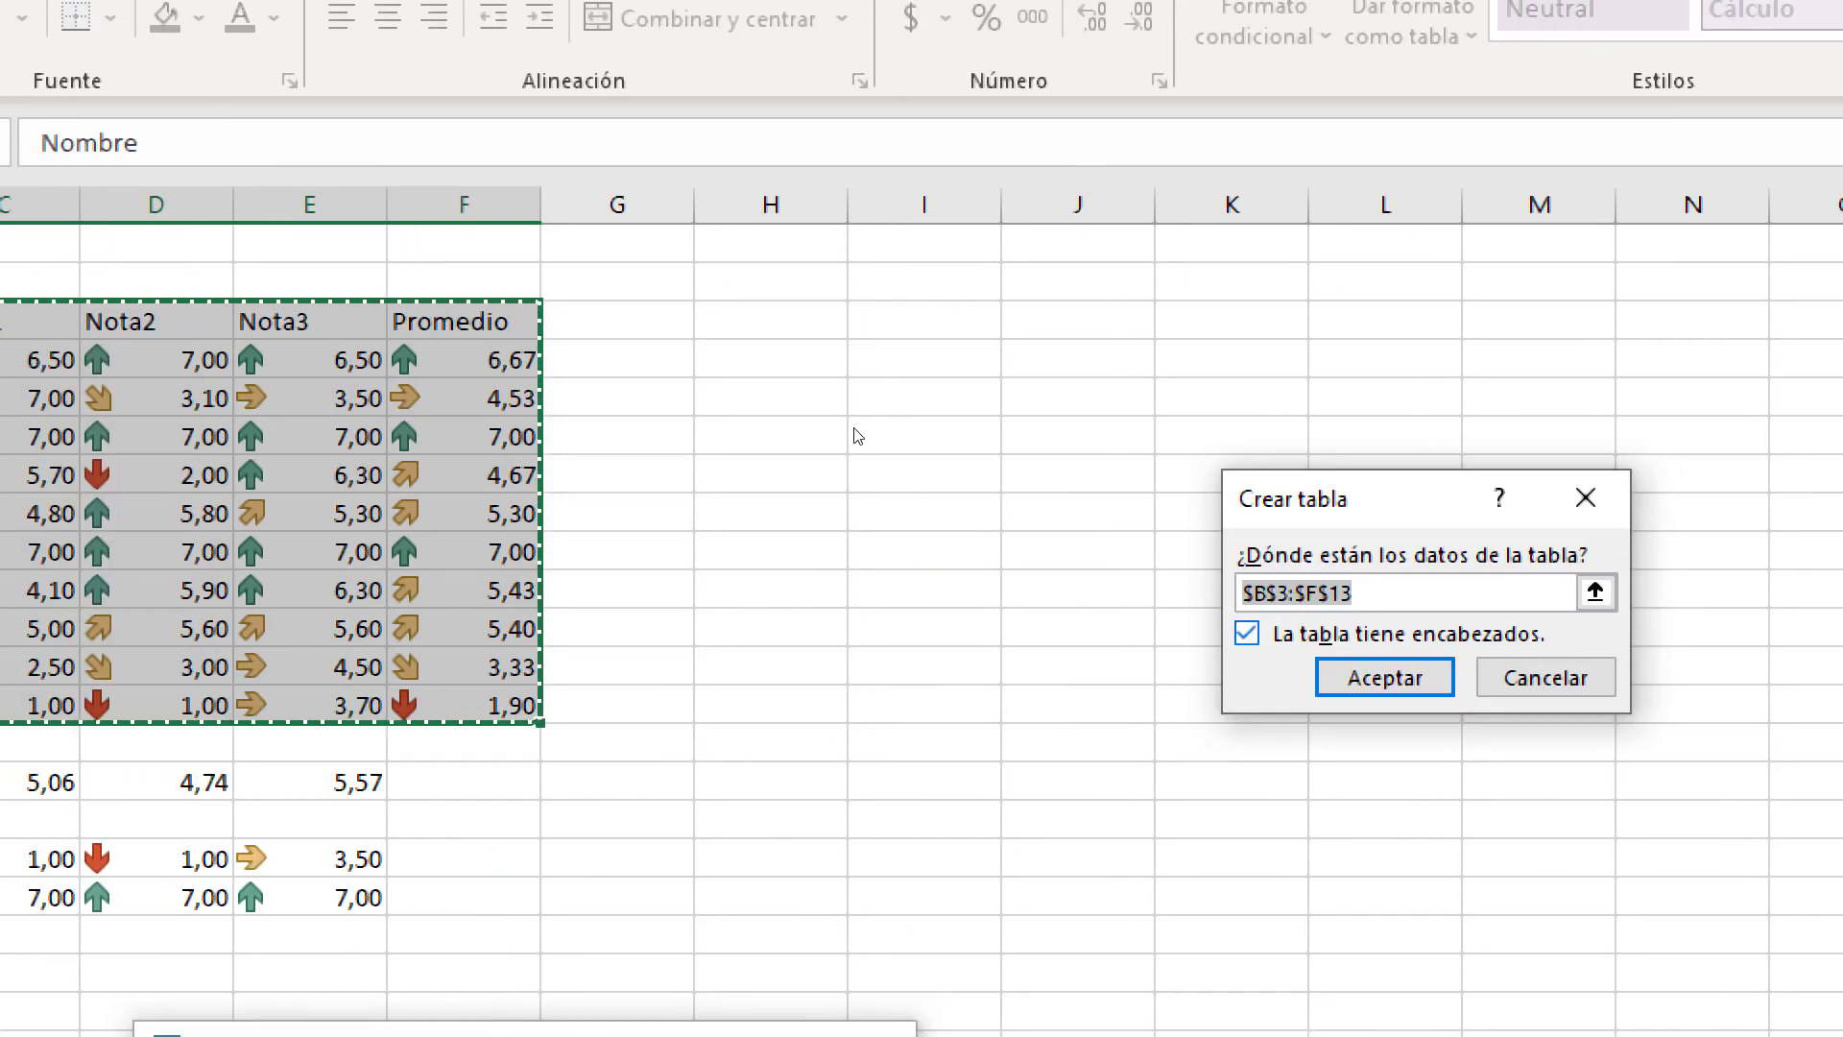
{"action": "key", "text": "alt+b"}
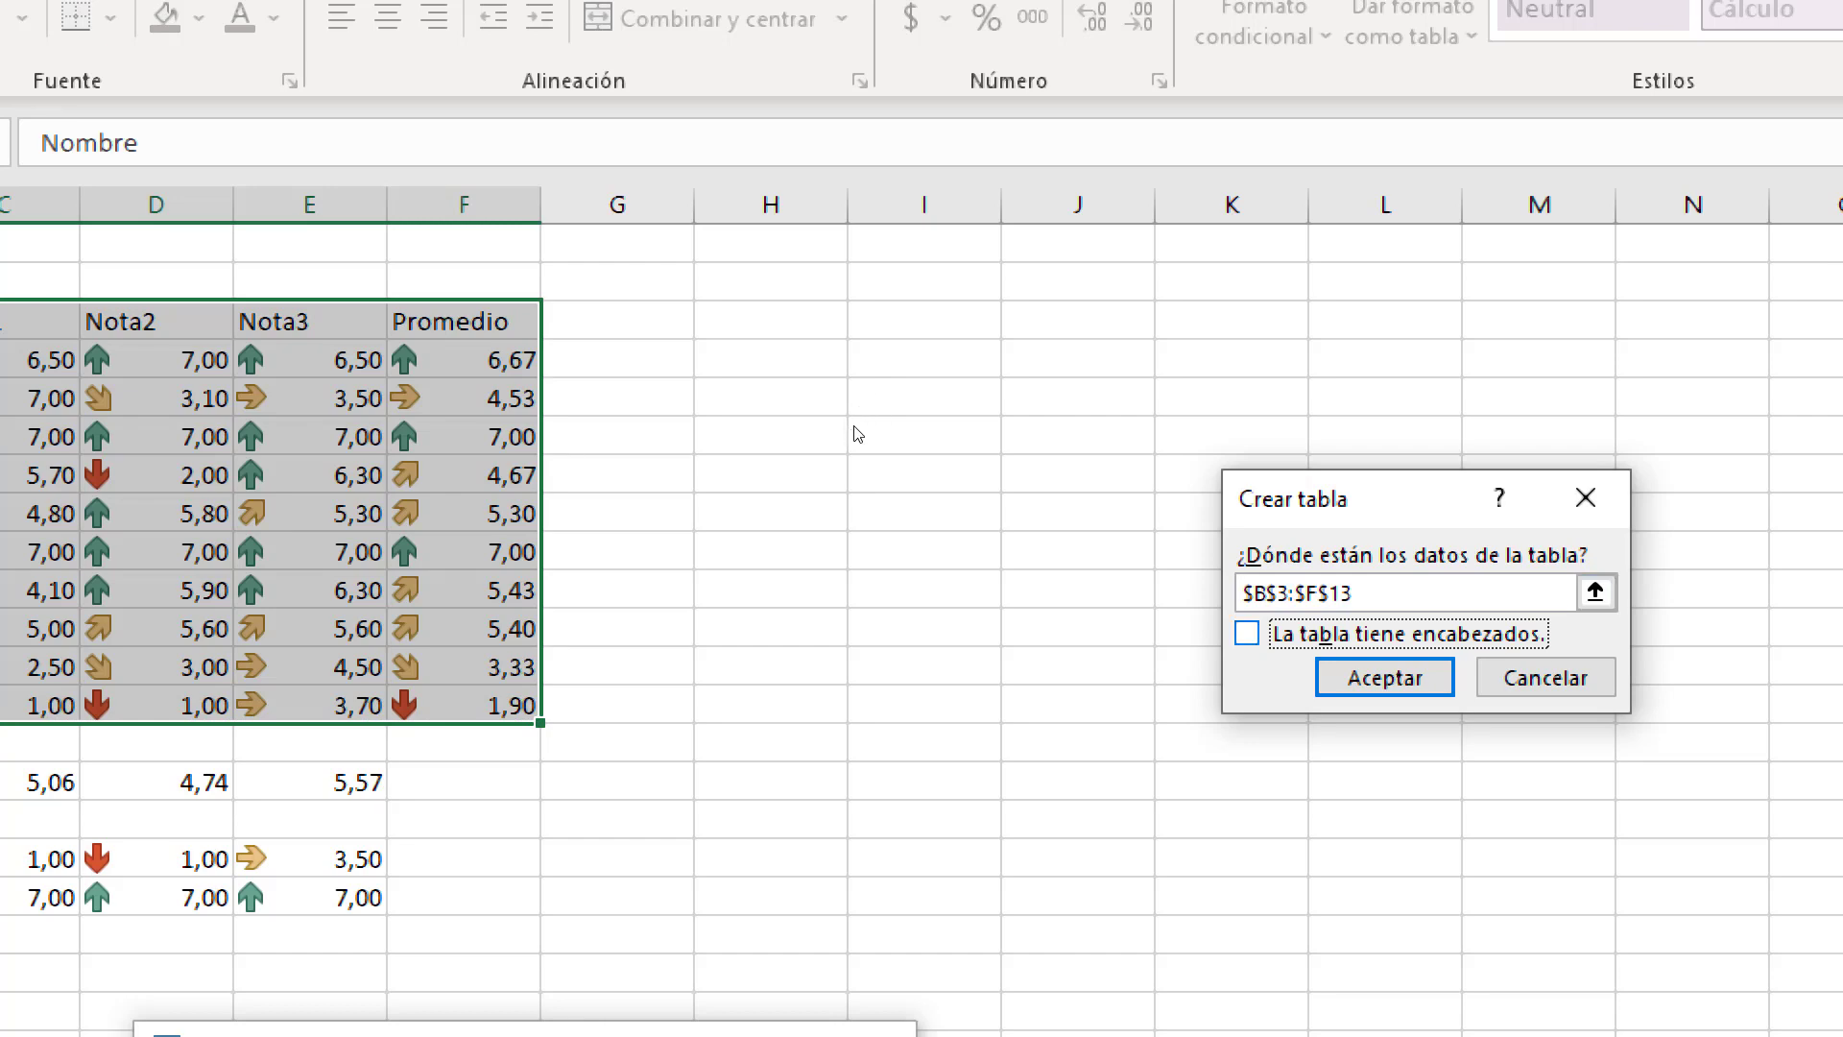
{"action": "key", "text": "alt+b"}
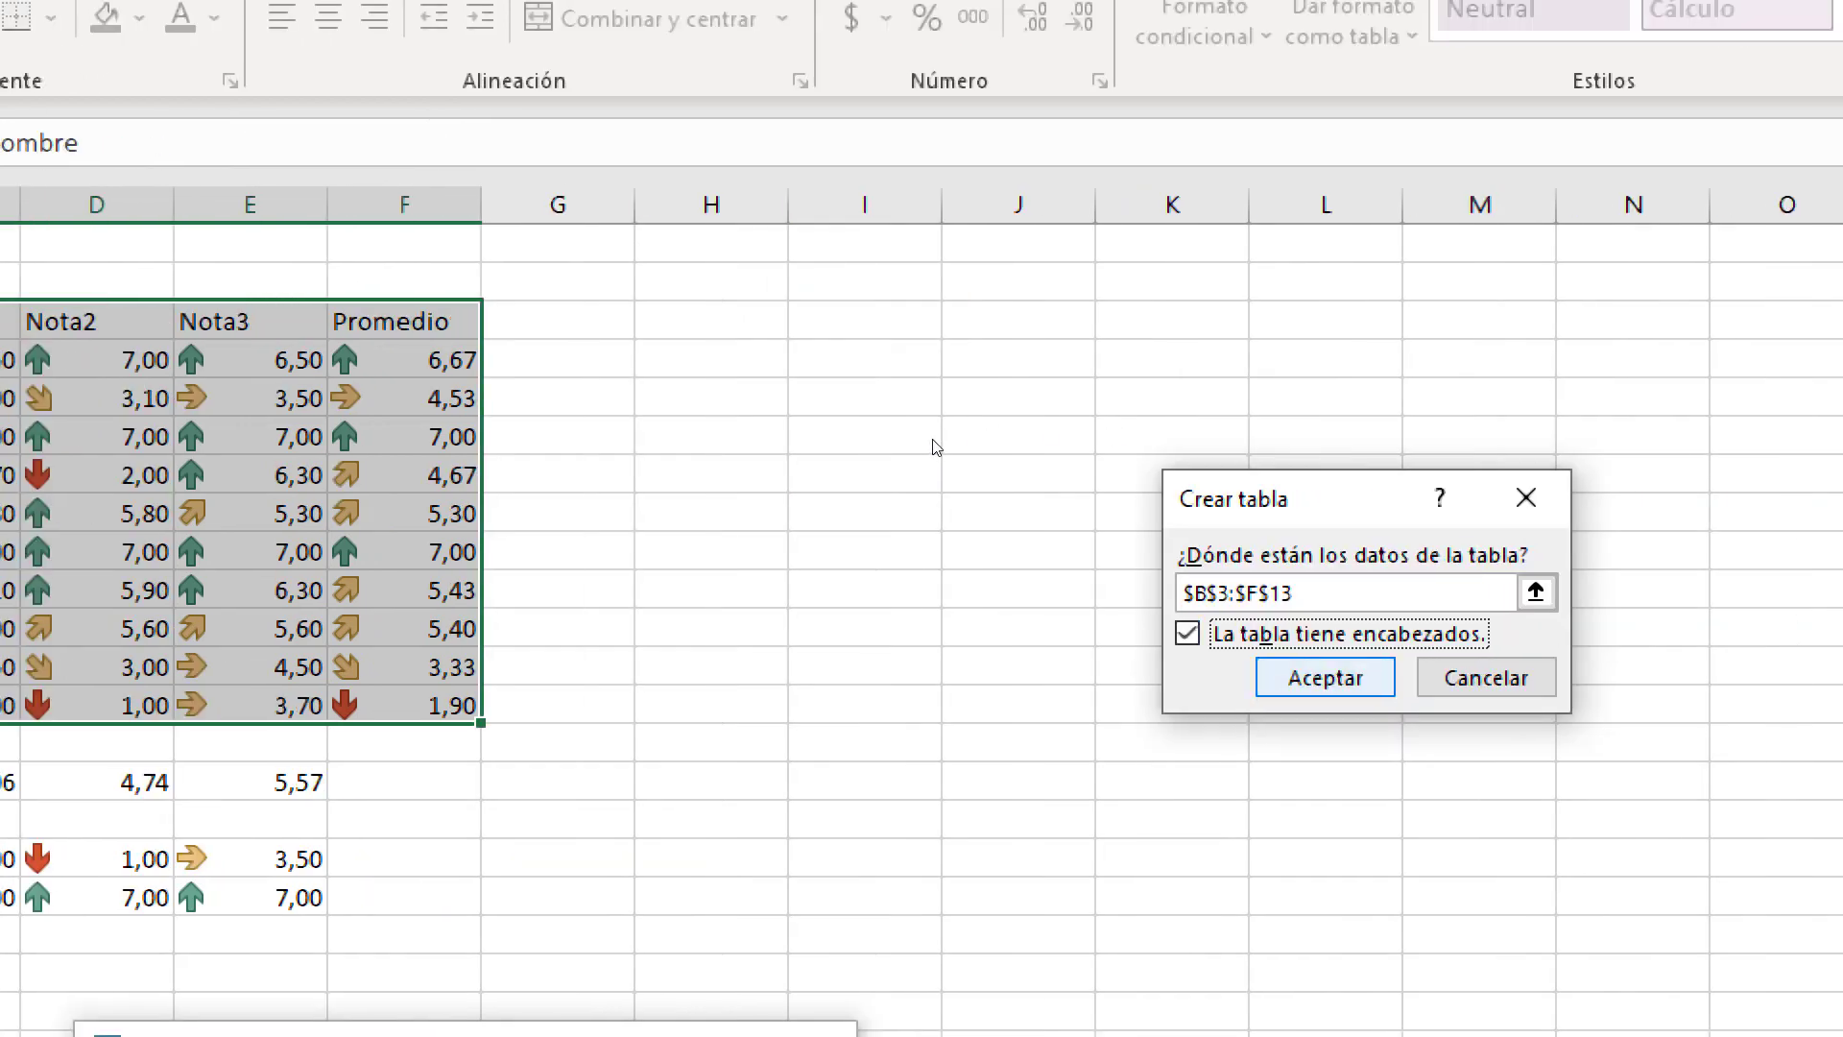
{"action": "key", "text": "Return"}
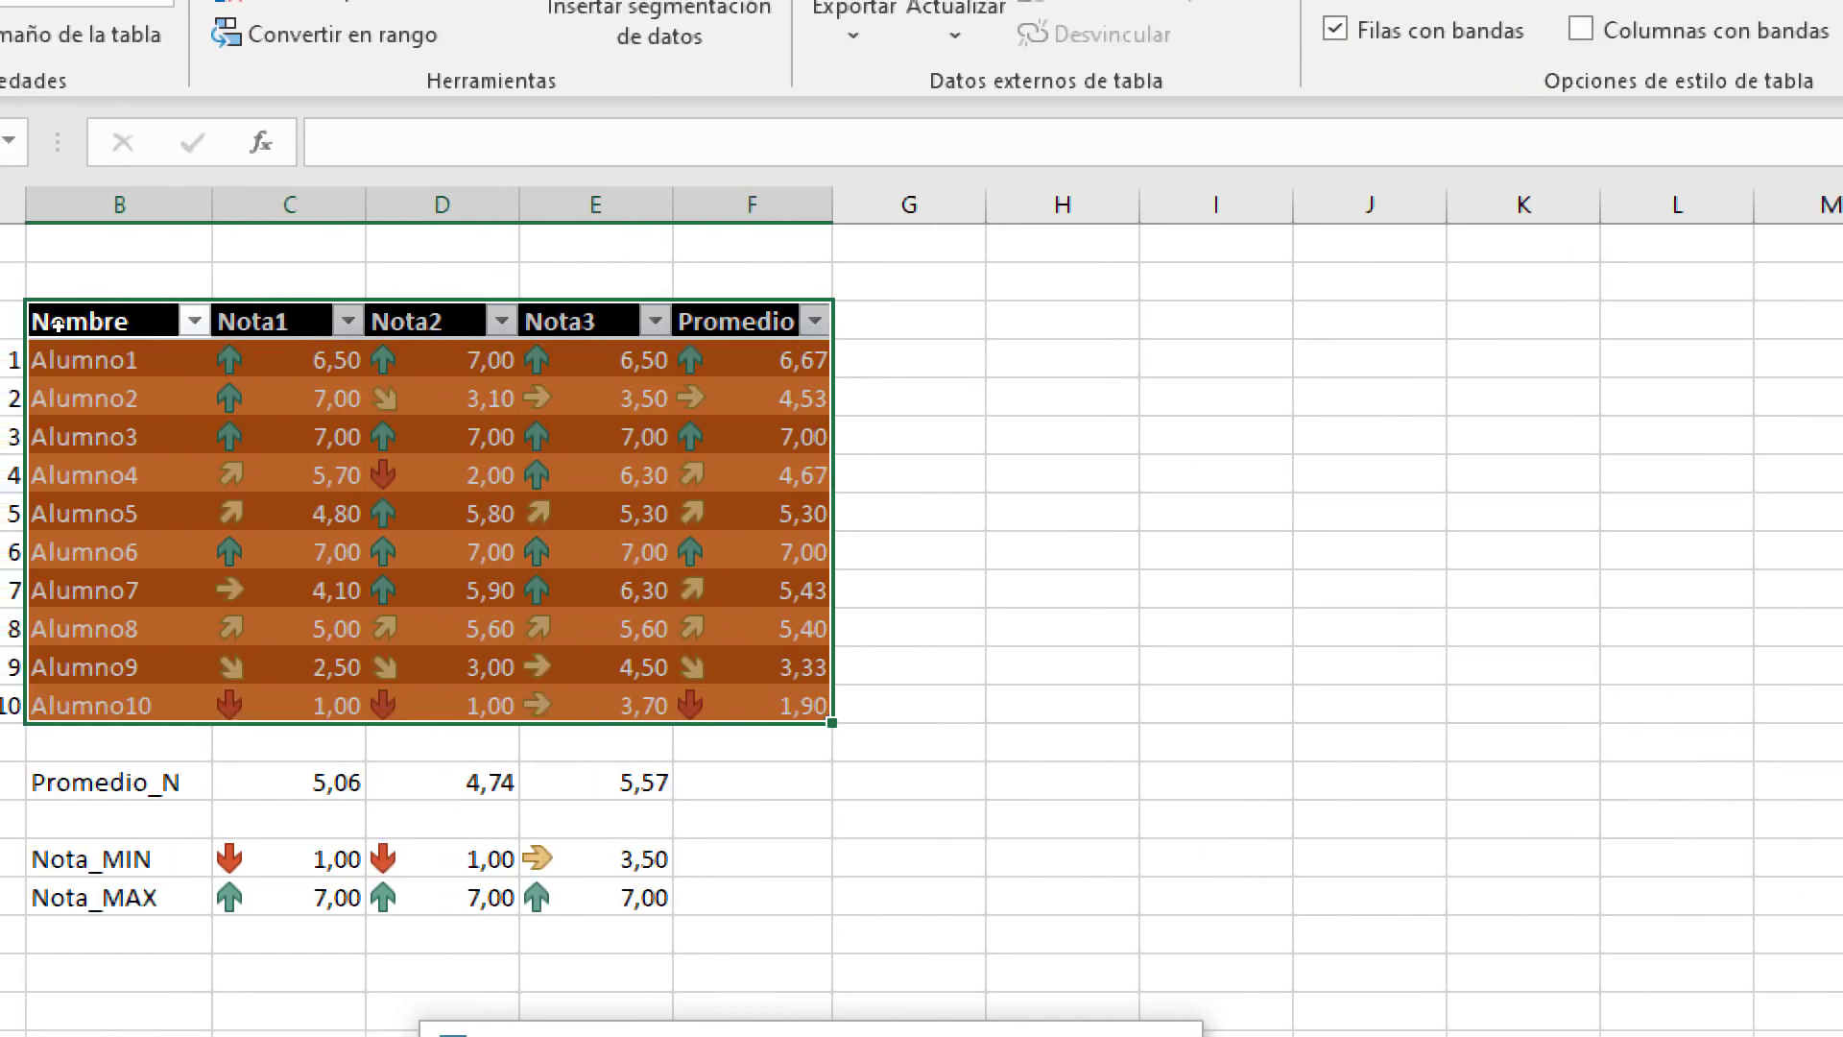
{"action": "left_click", "coordinate": [1086, 396]}
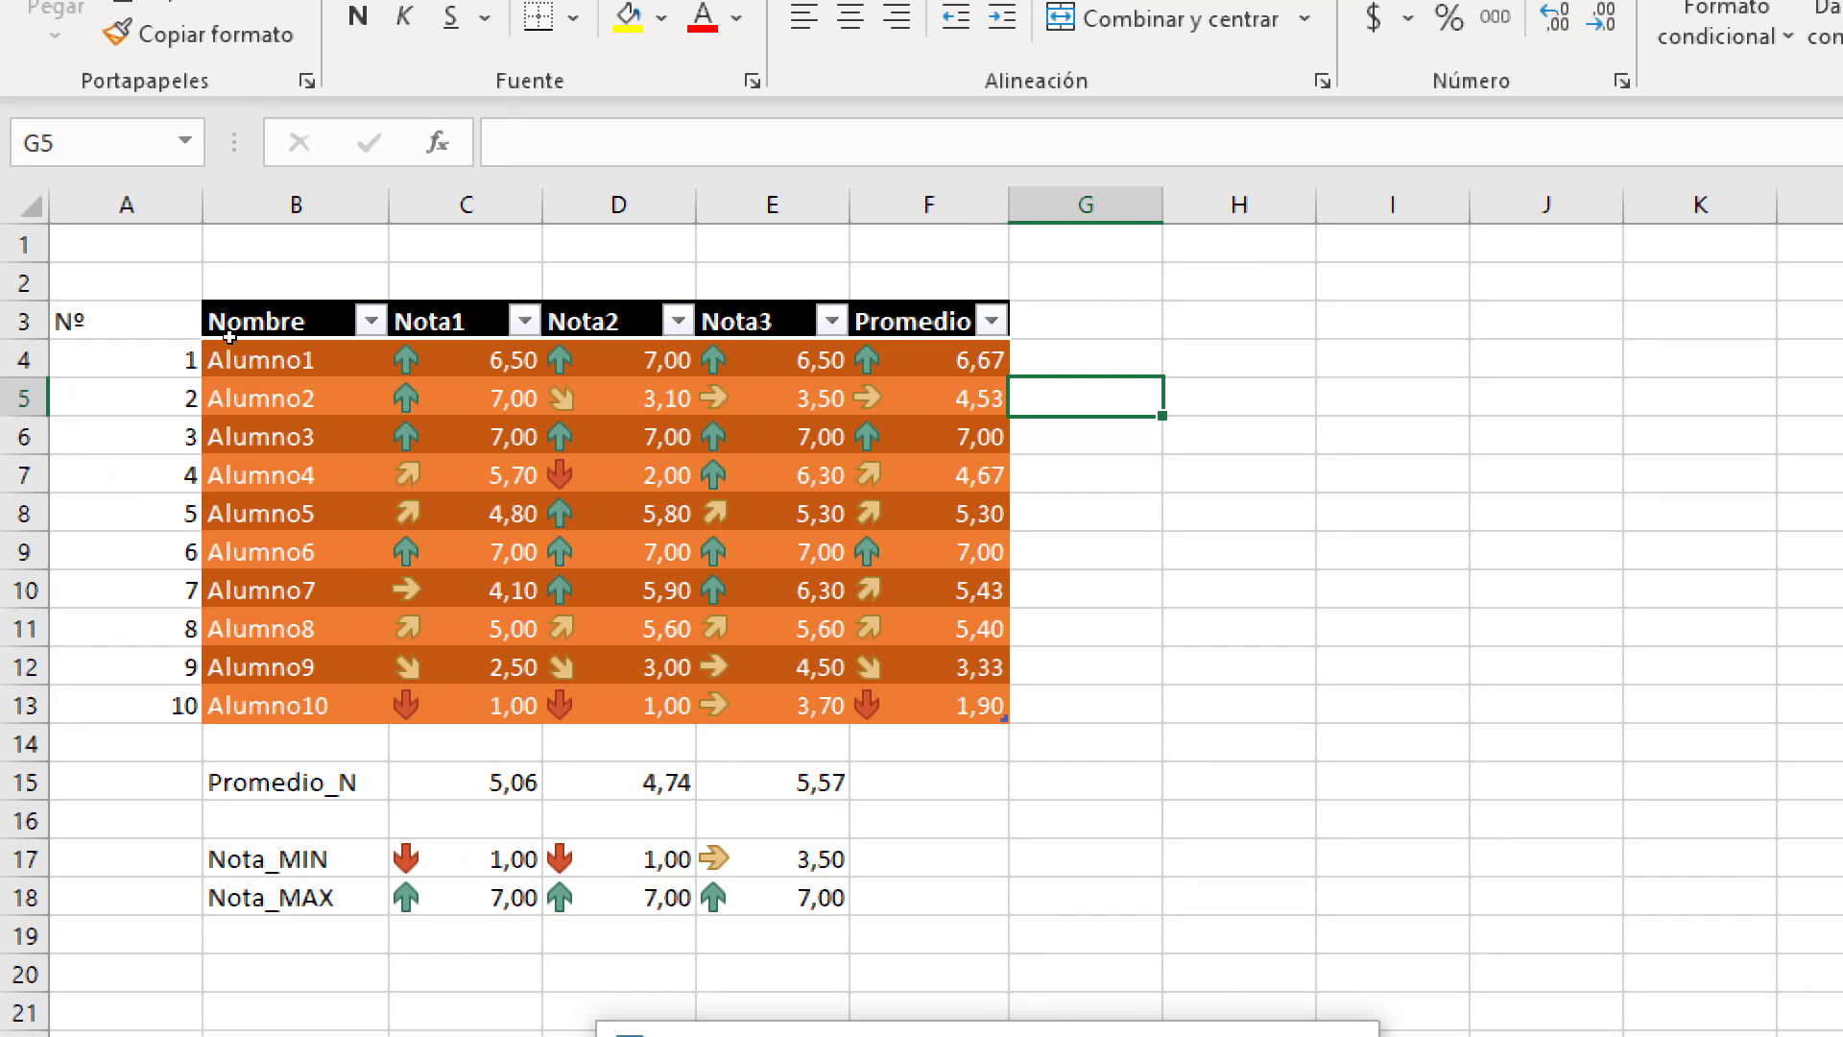
Change the grade table's style to the light one with a blue header row and white data rows
{"action": "left_click", "coordinate": [259, 302]}
{"action": "left_click_drag", "start_coordinate": [259, 306], "coordinate": [928, 305]}
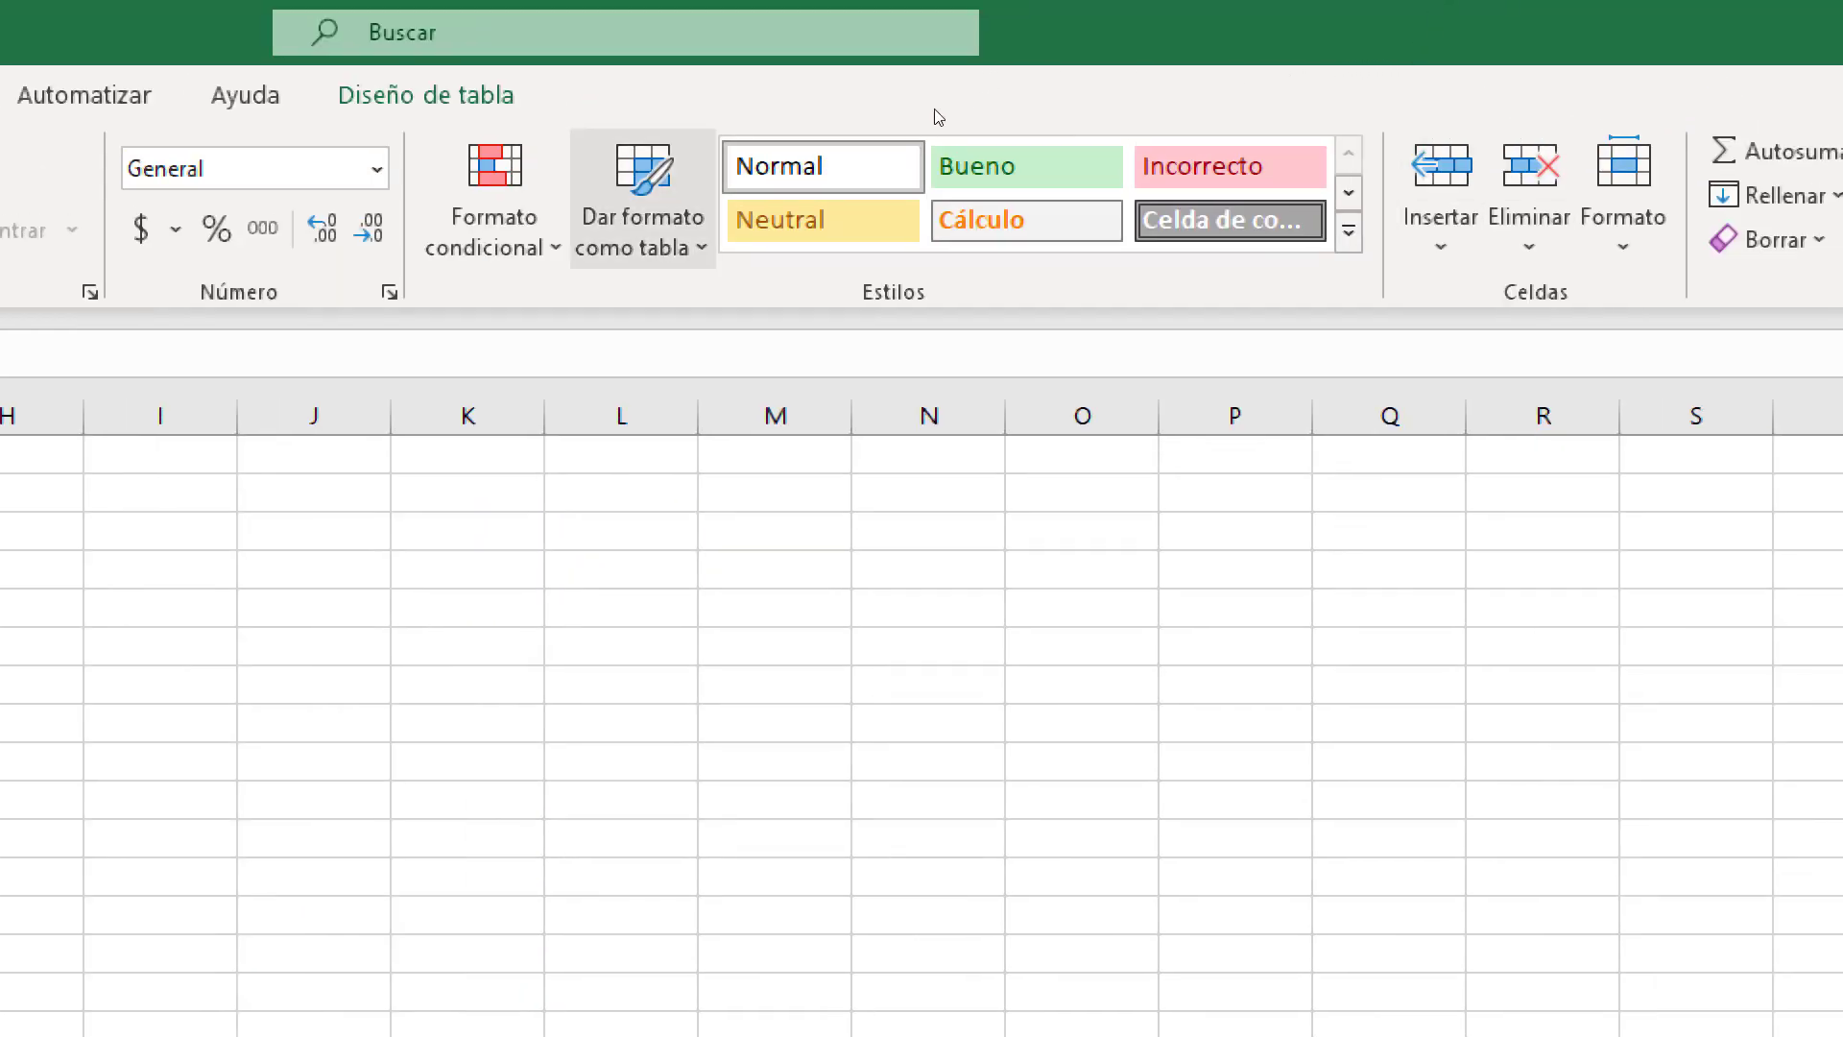
{"action": "left_click", "coordinate": [624, 231]}
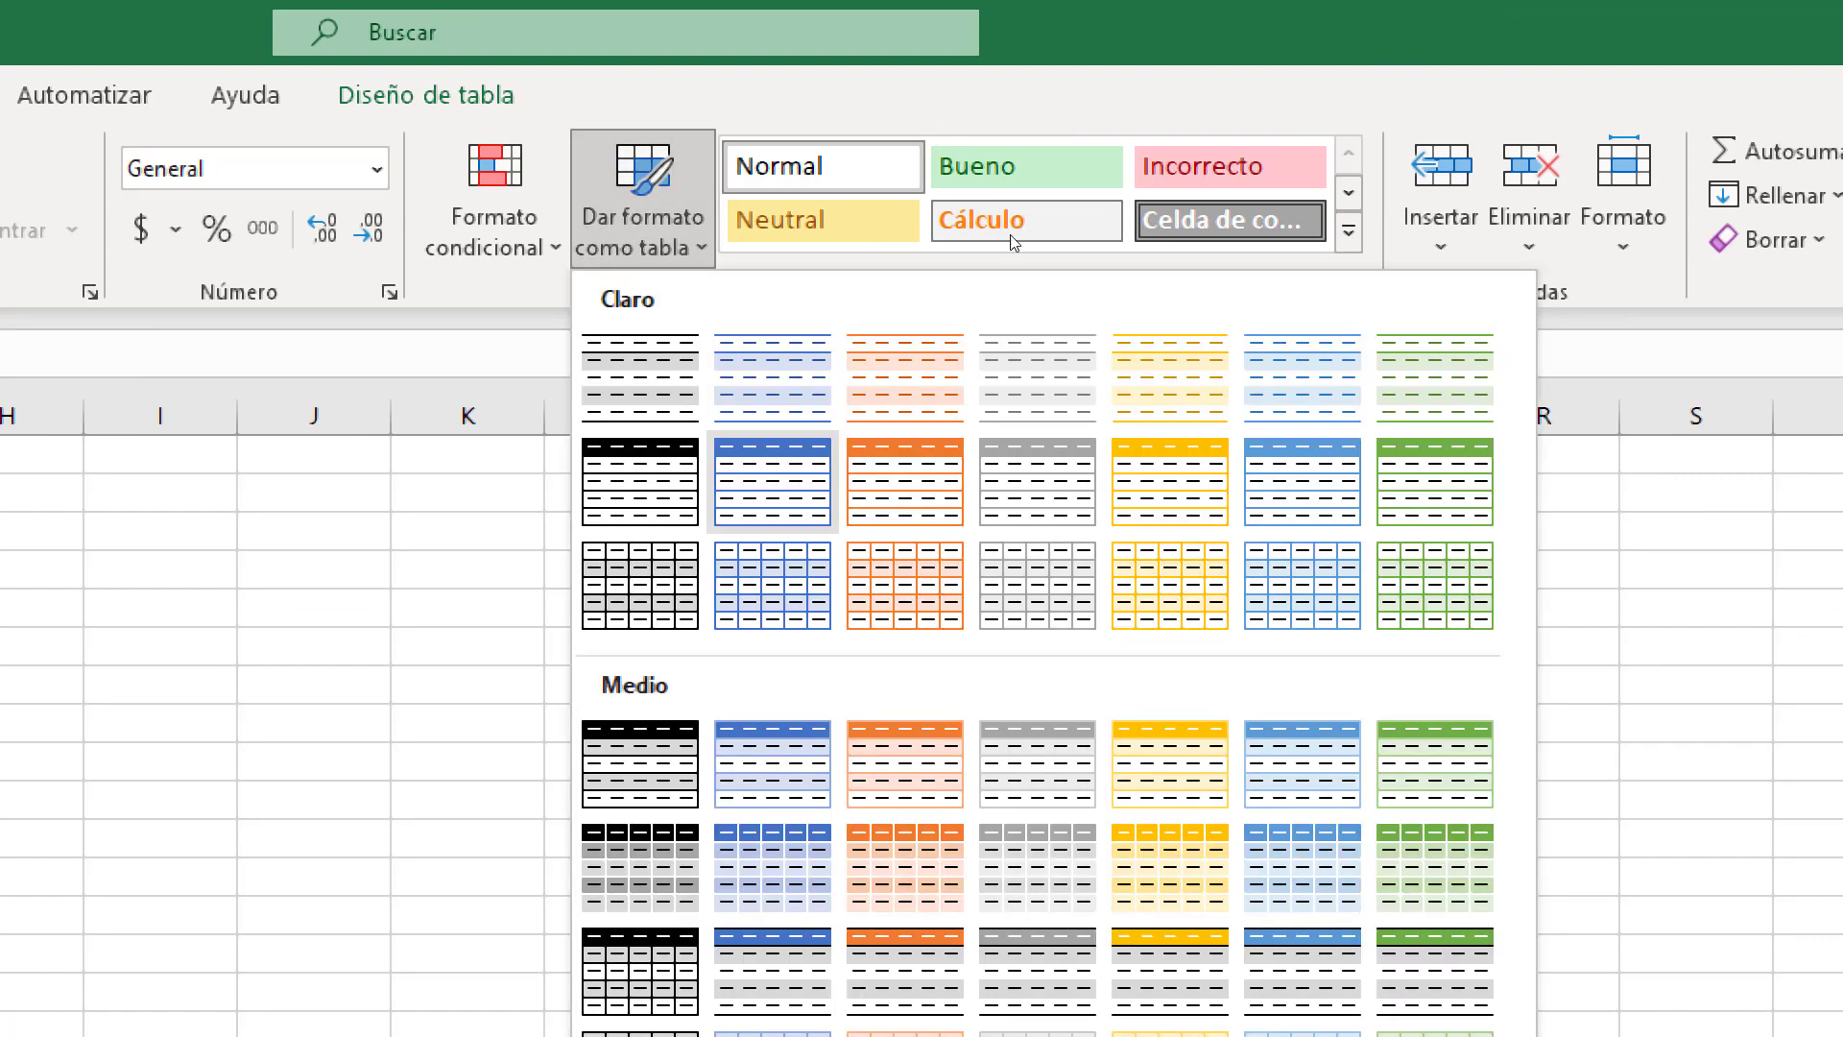
{"action": "left_click", "coordinate": [773, 480]}
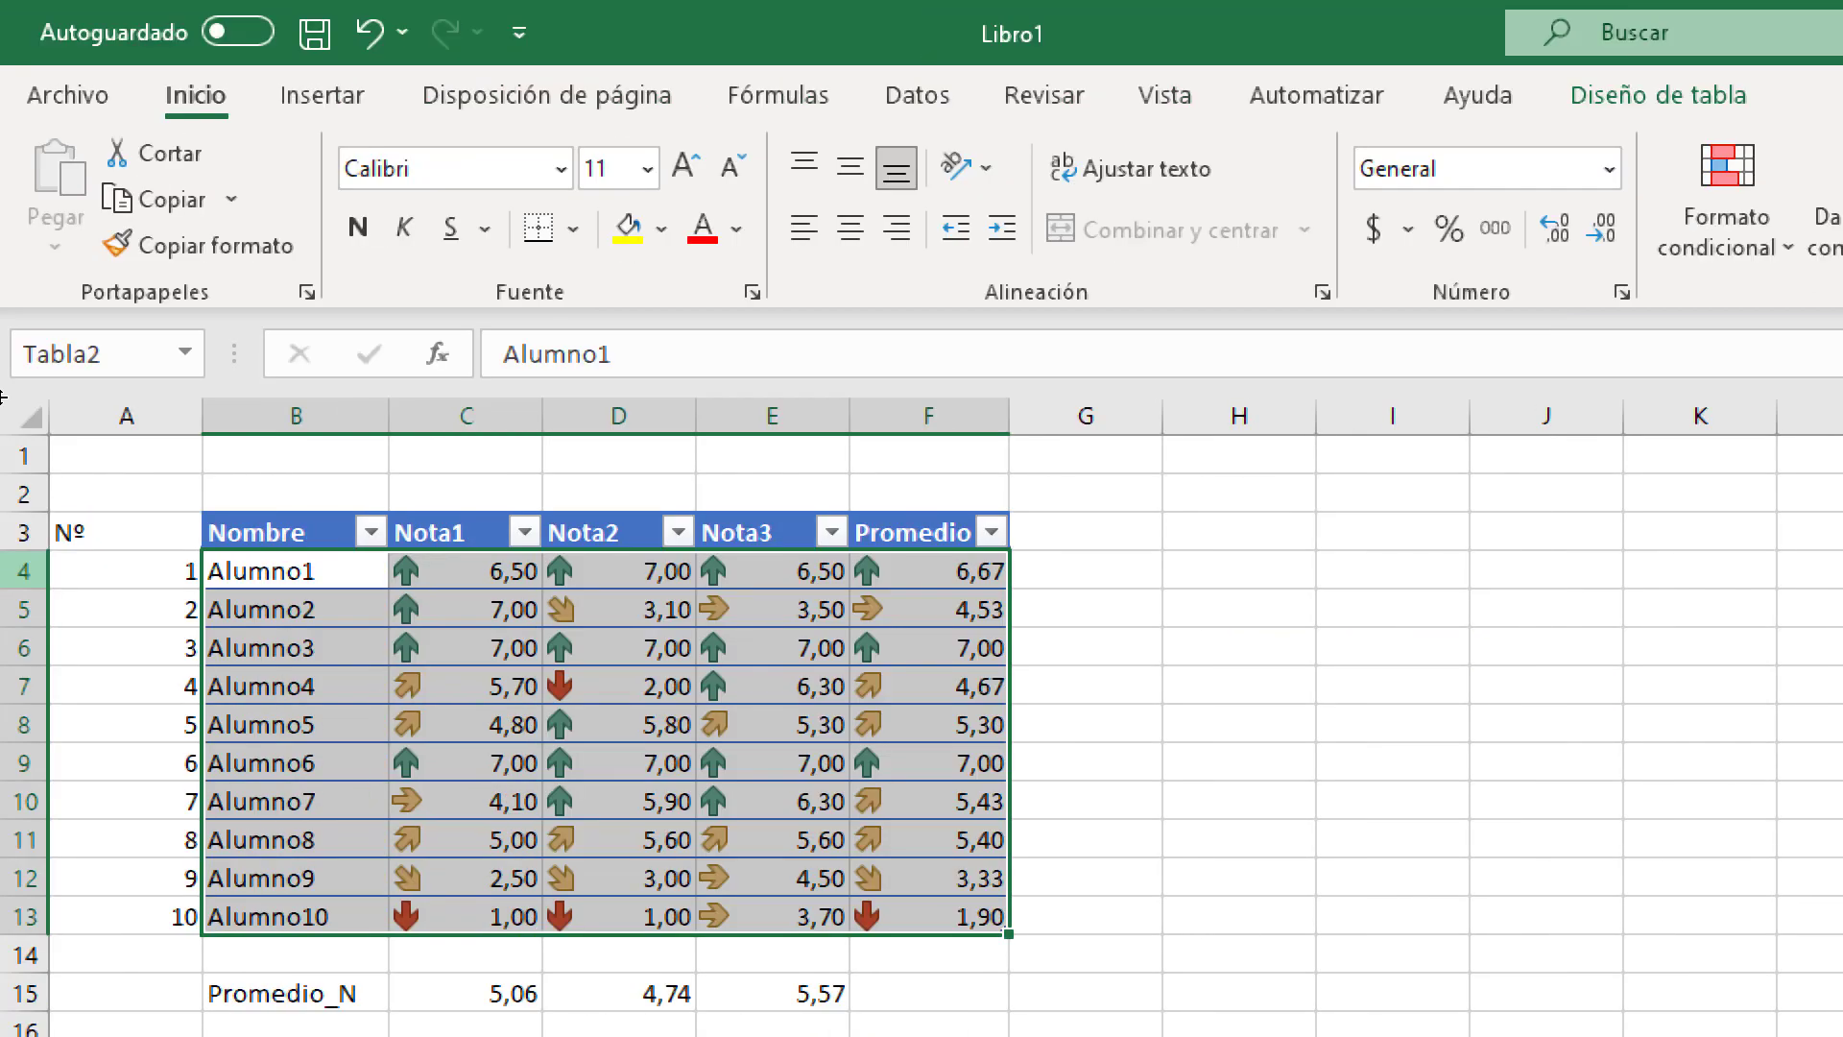
{"action": "left_click", "coordinate": [1090, 718]}
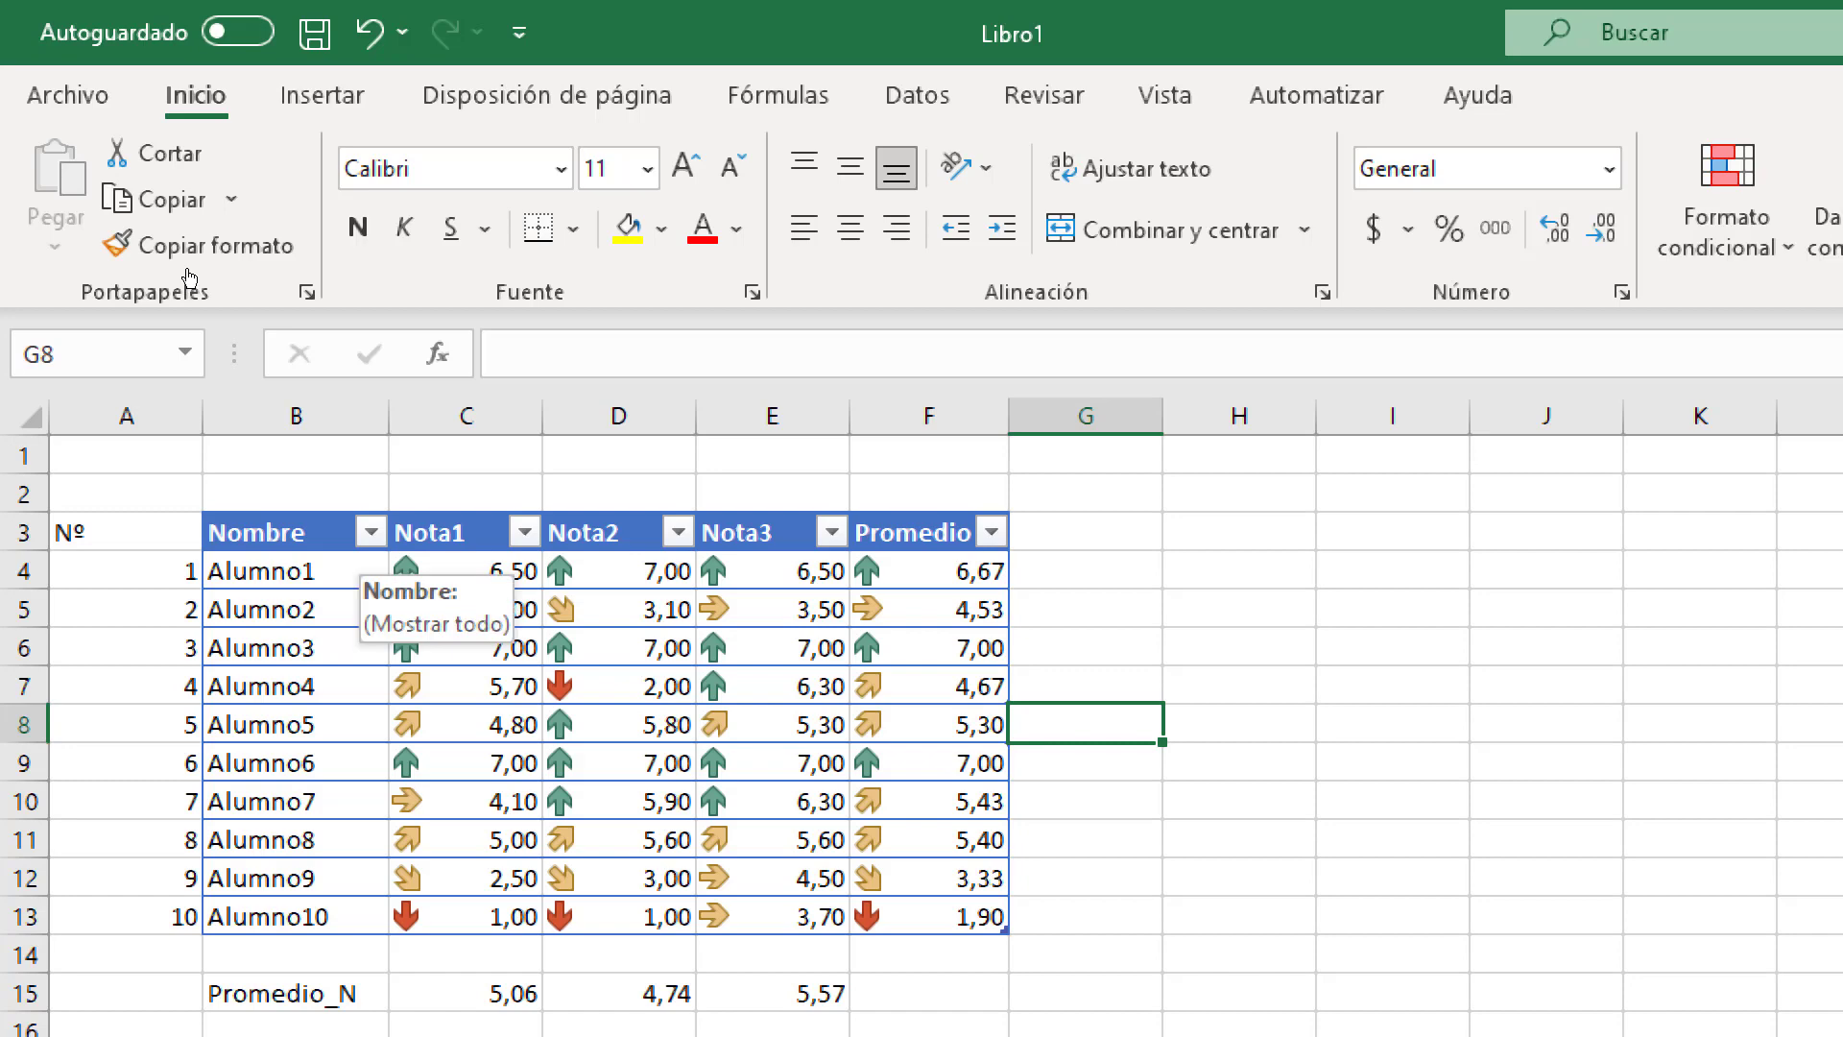
Filter the grade table's Nombre column to show only Alumno6 by searching for "Alumno6" in the filter
{"action": "left_click", "coordinate": [371, 532]}
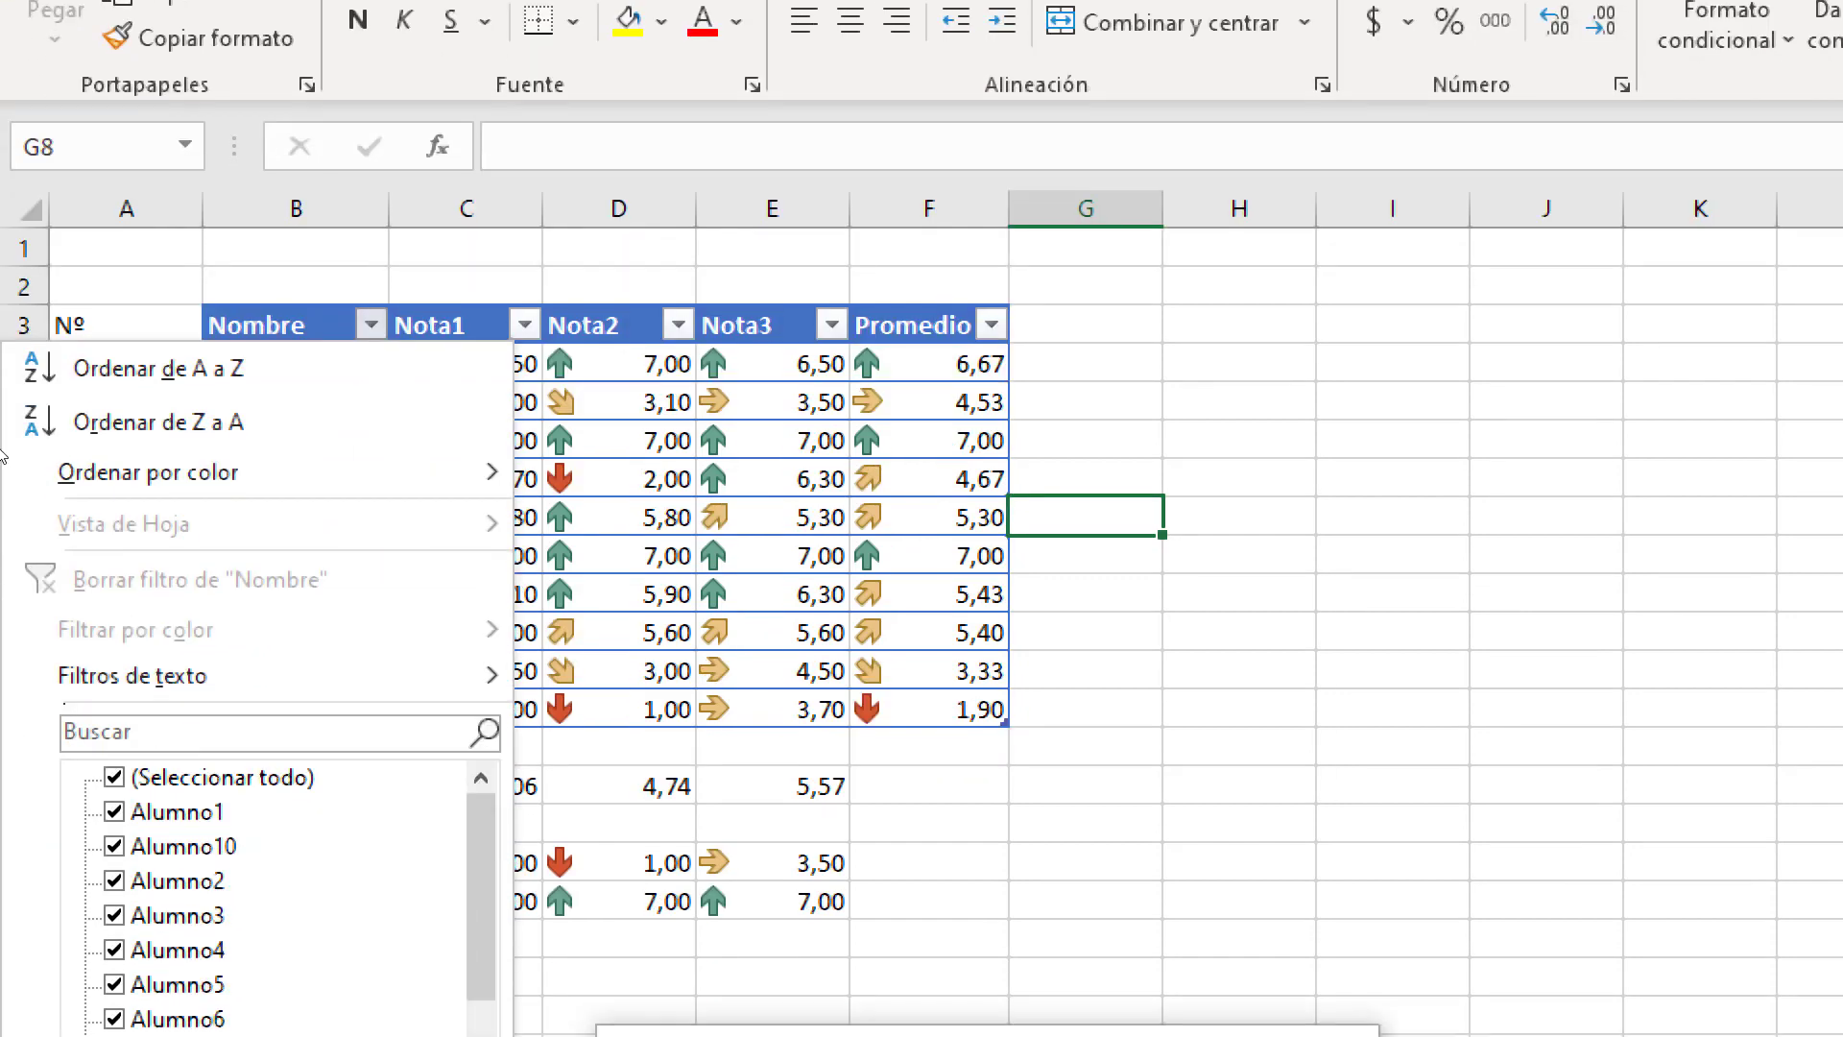
{"action": "left_click", "coordinate": [168, 254]}
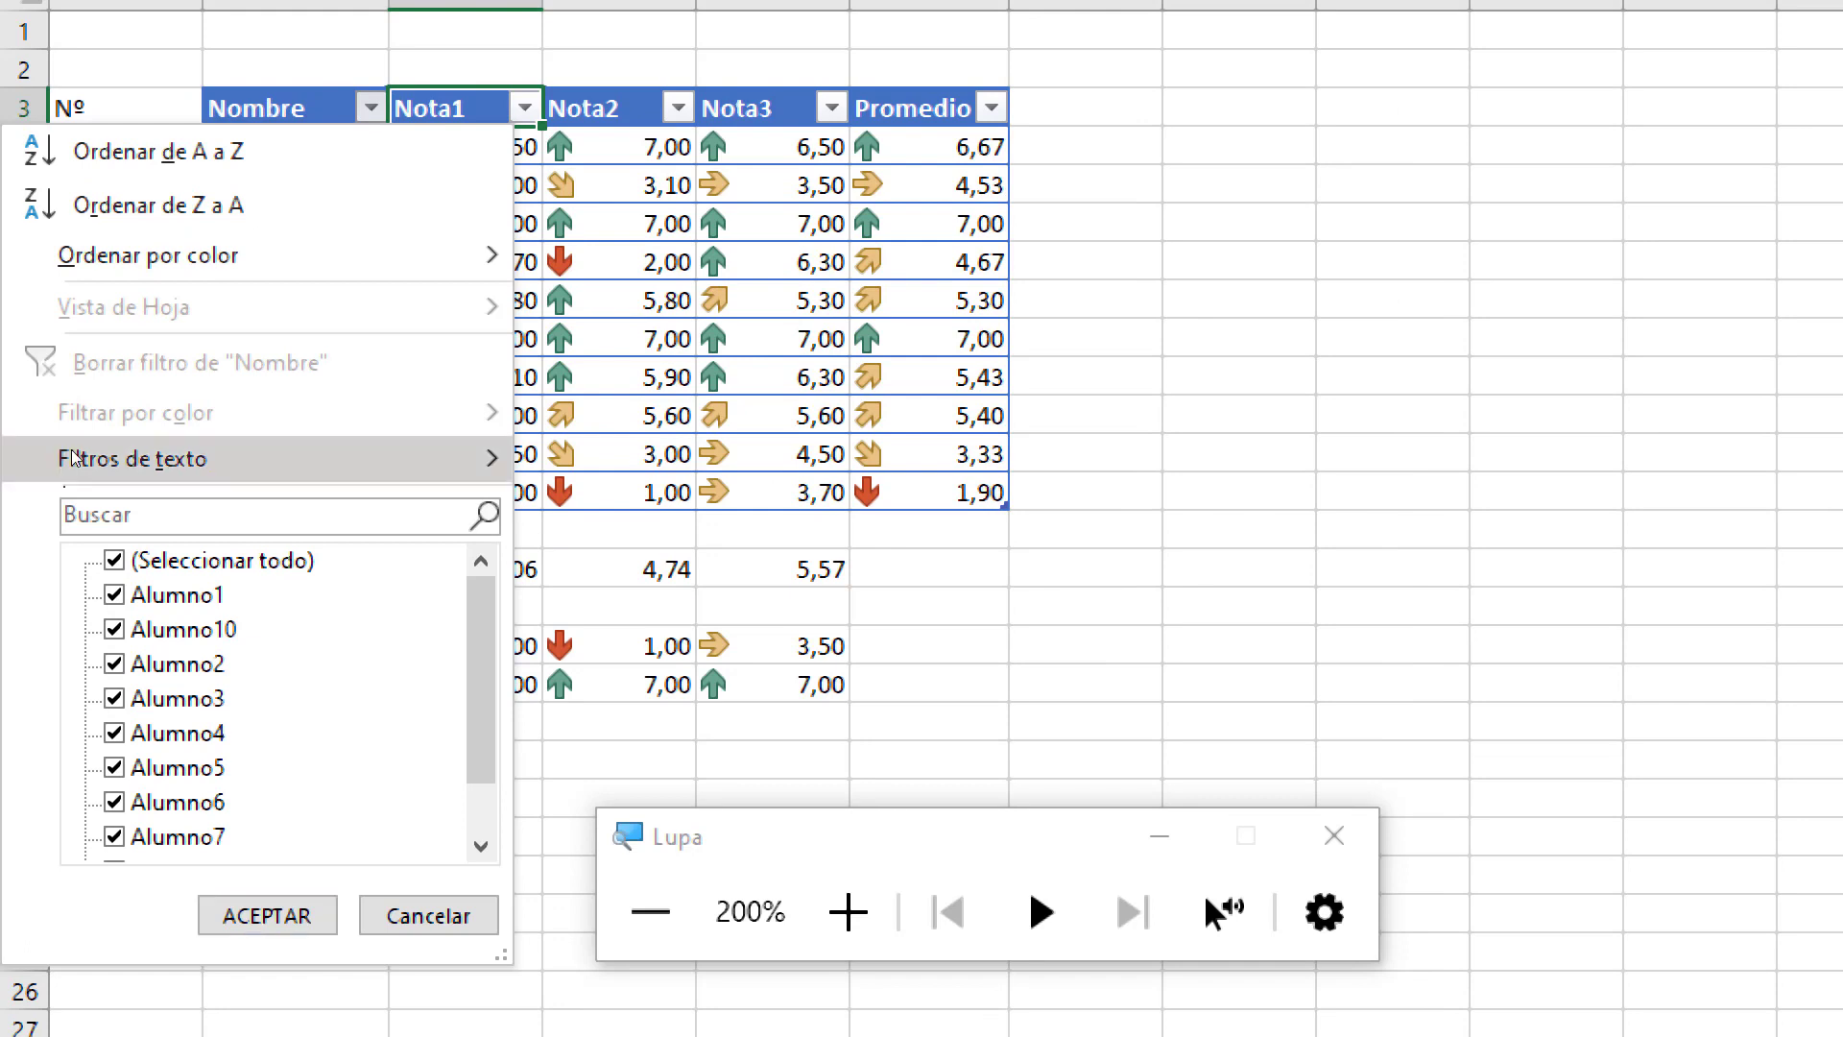
{"action": "left_click", "coordinate": [78, 477]}
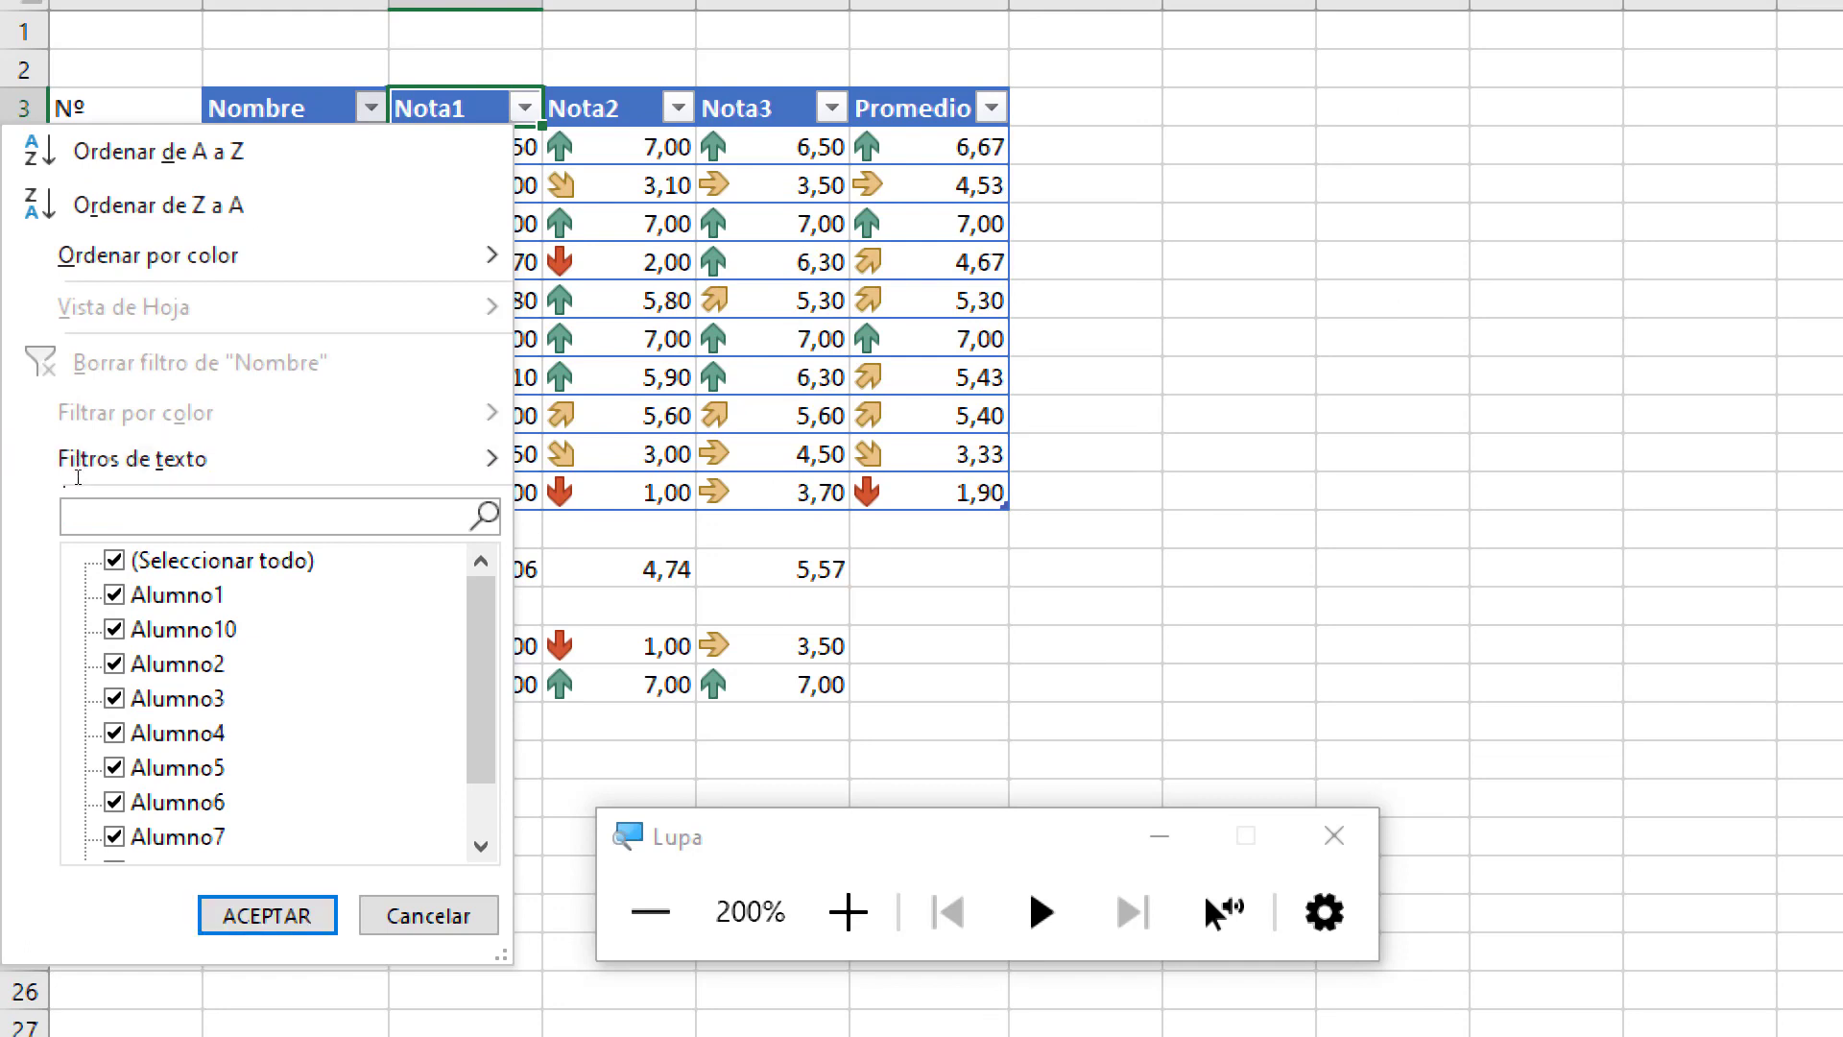
{"action": "type", "text": "al"}
{"action": "key", "text": "BackSpace"}
{"action": "key", "text": "BackSpace"}
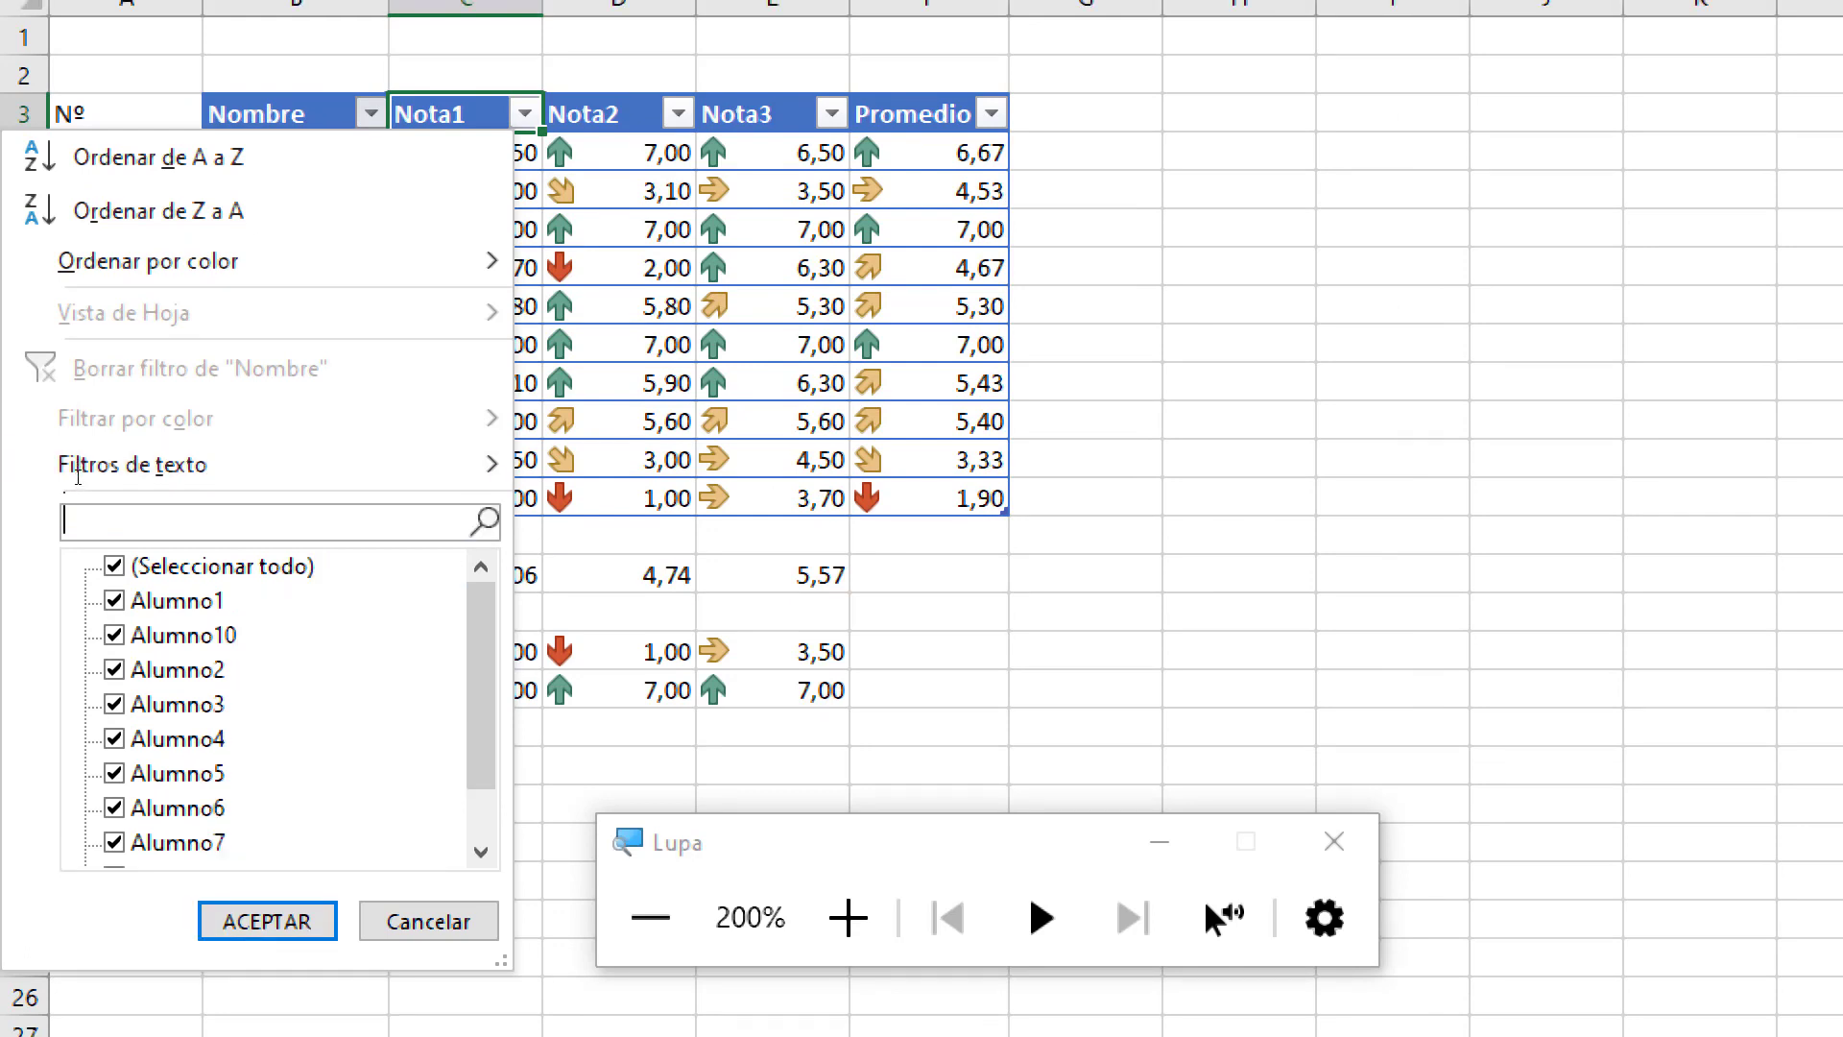
{"action": "type", "text": "Alumno"}
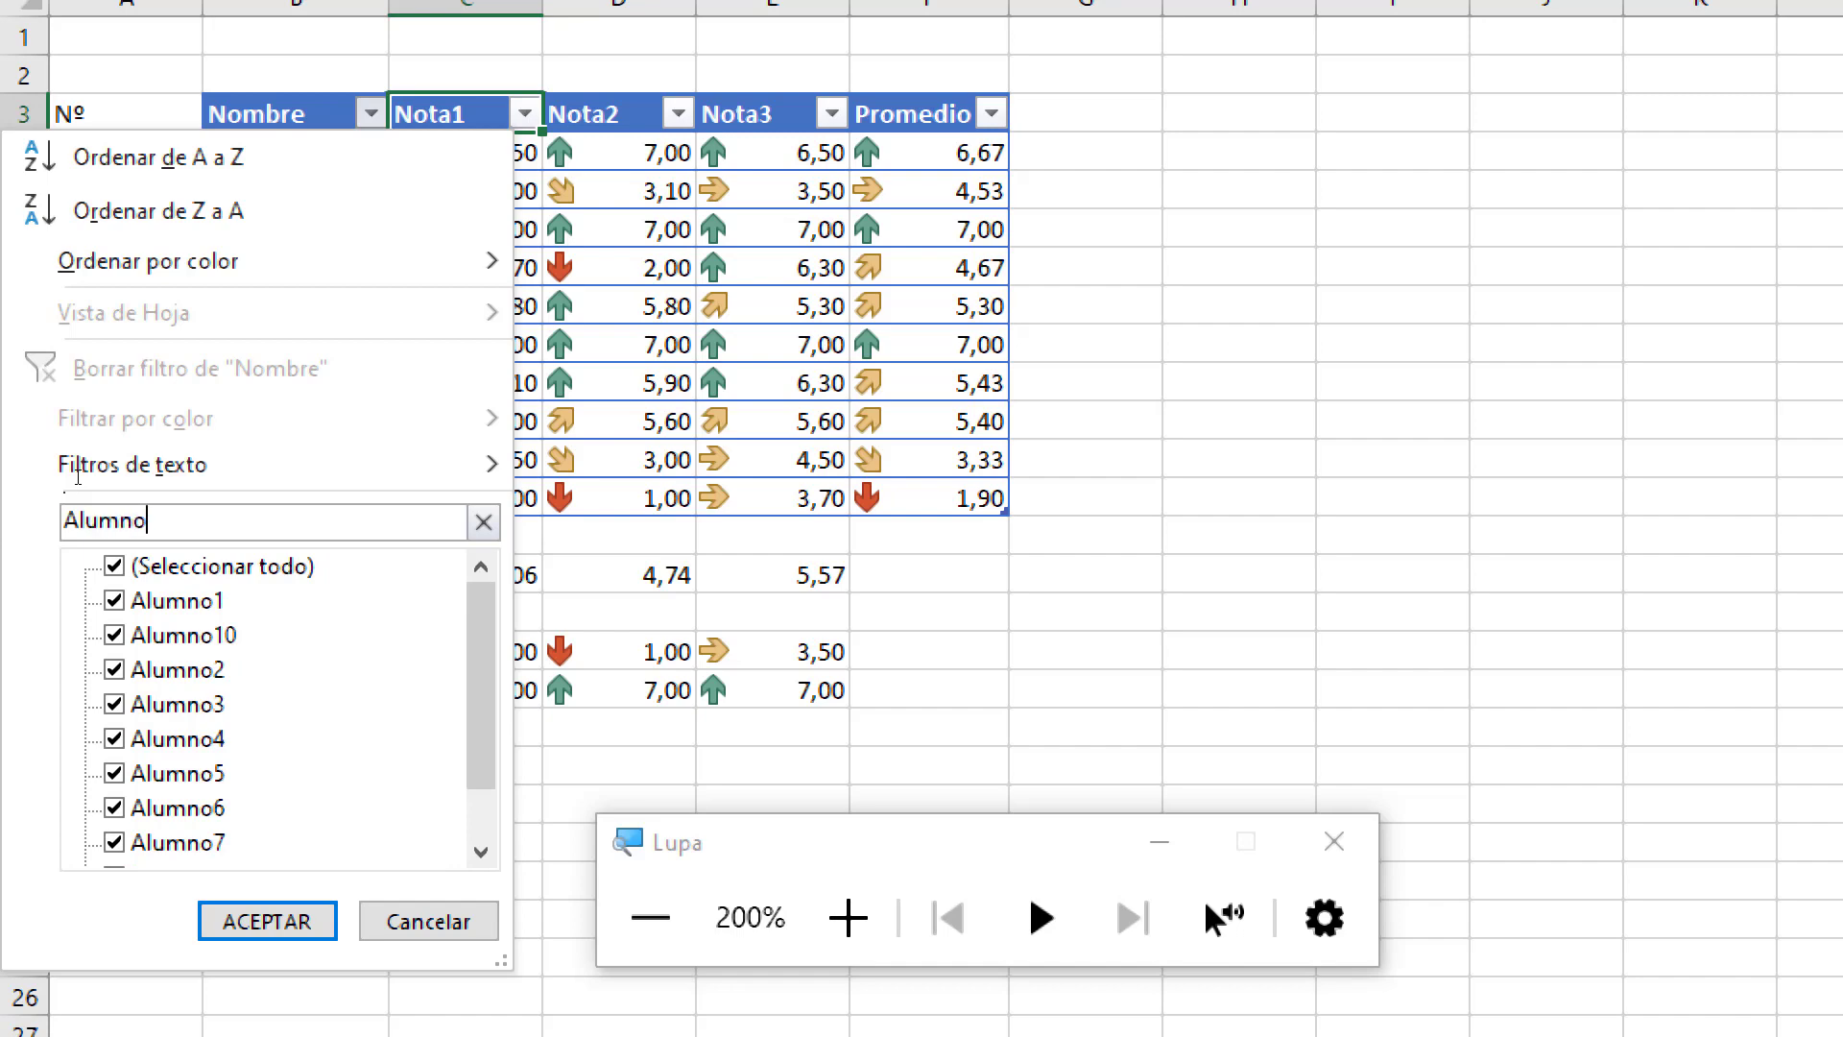
{"action": "type", "text": "6"}
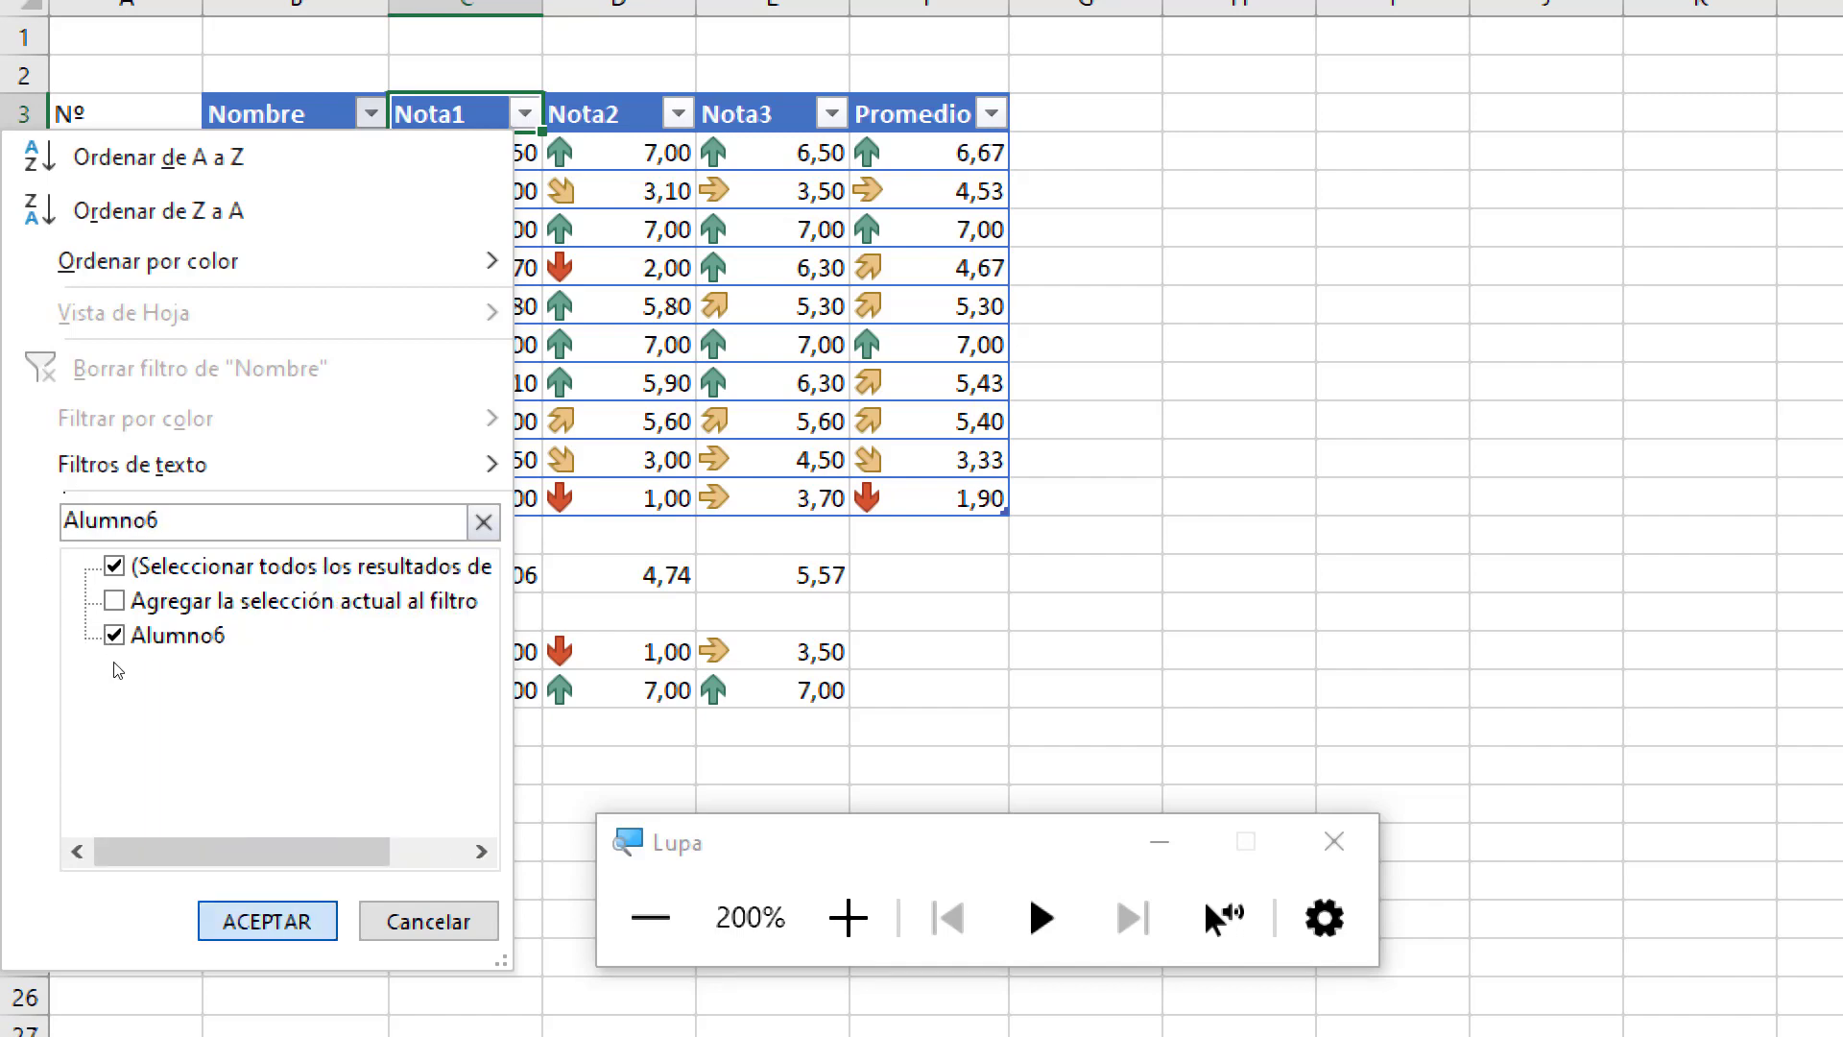
{"action": "key", "text": "Return"}
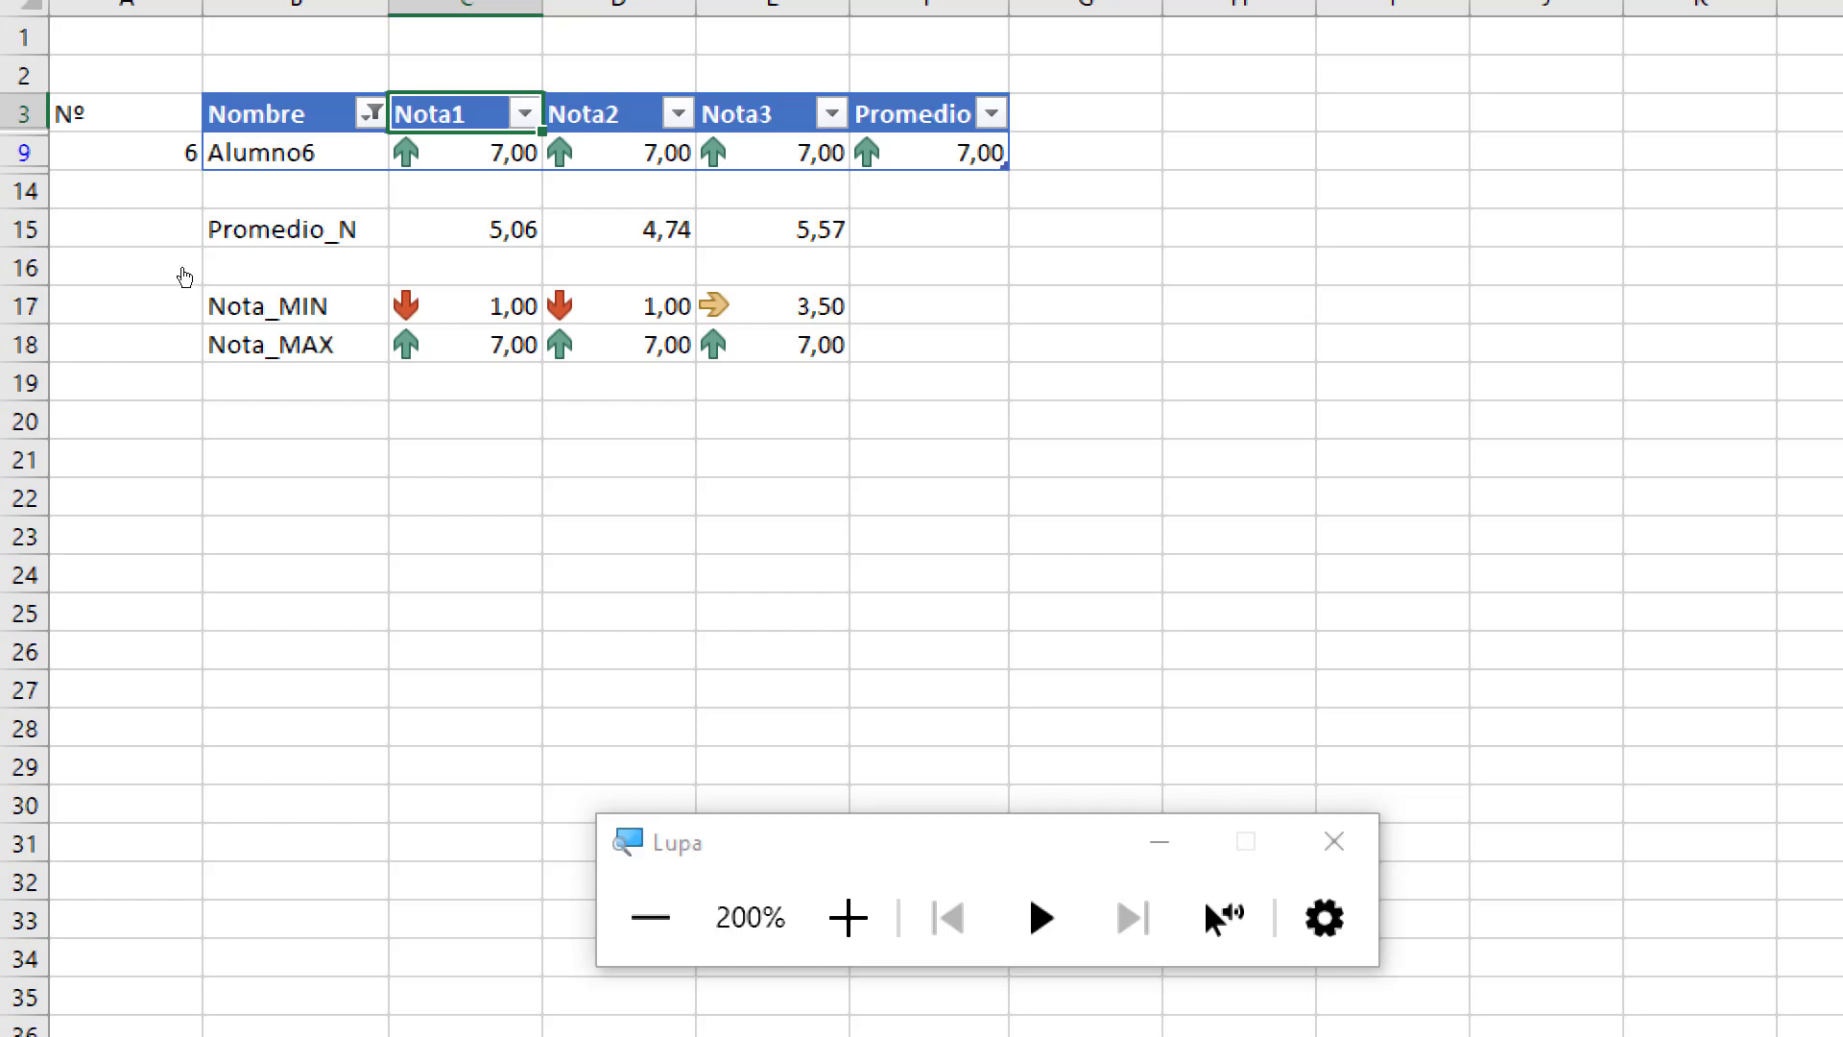
Restore all students in the Nombre filter by selecting every name
{"action": "left_click", "coordinate": [371, 113]}
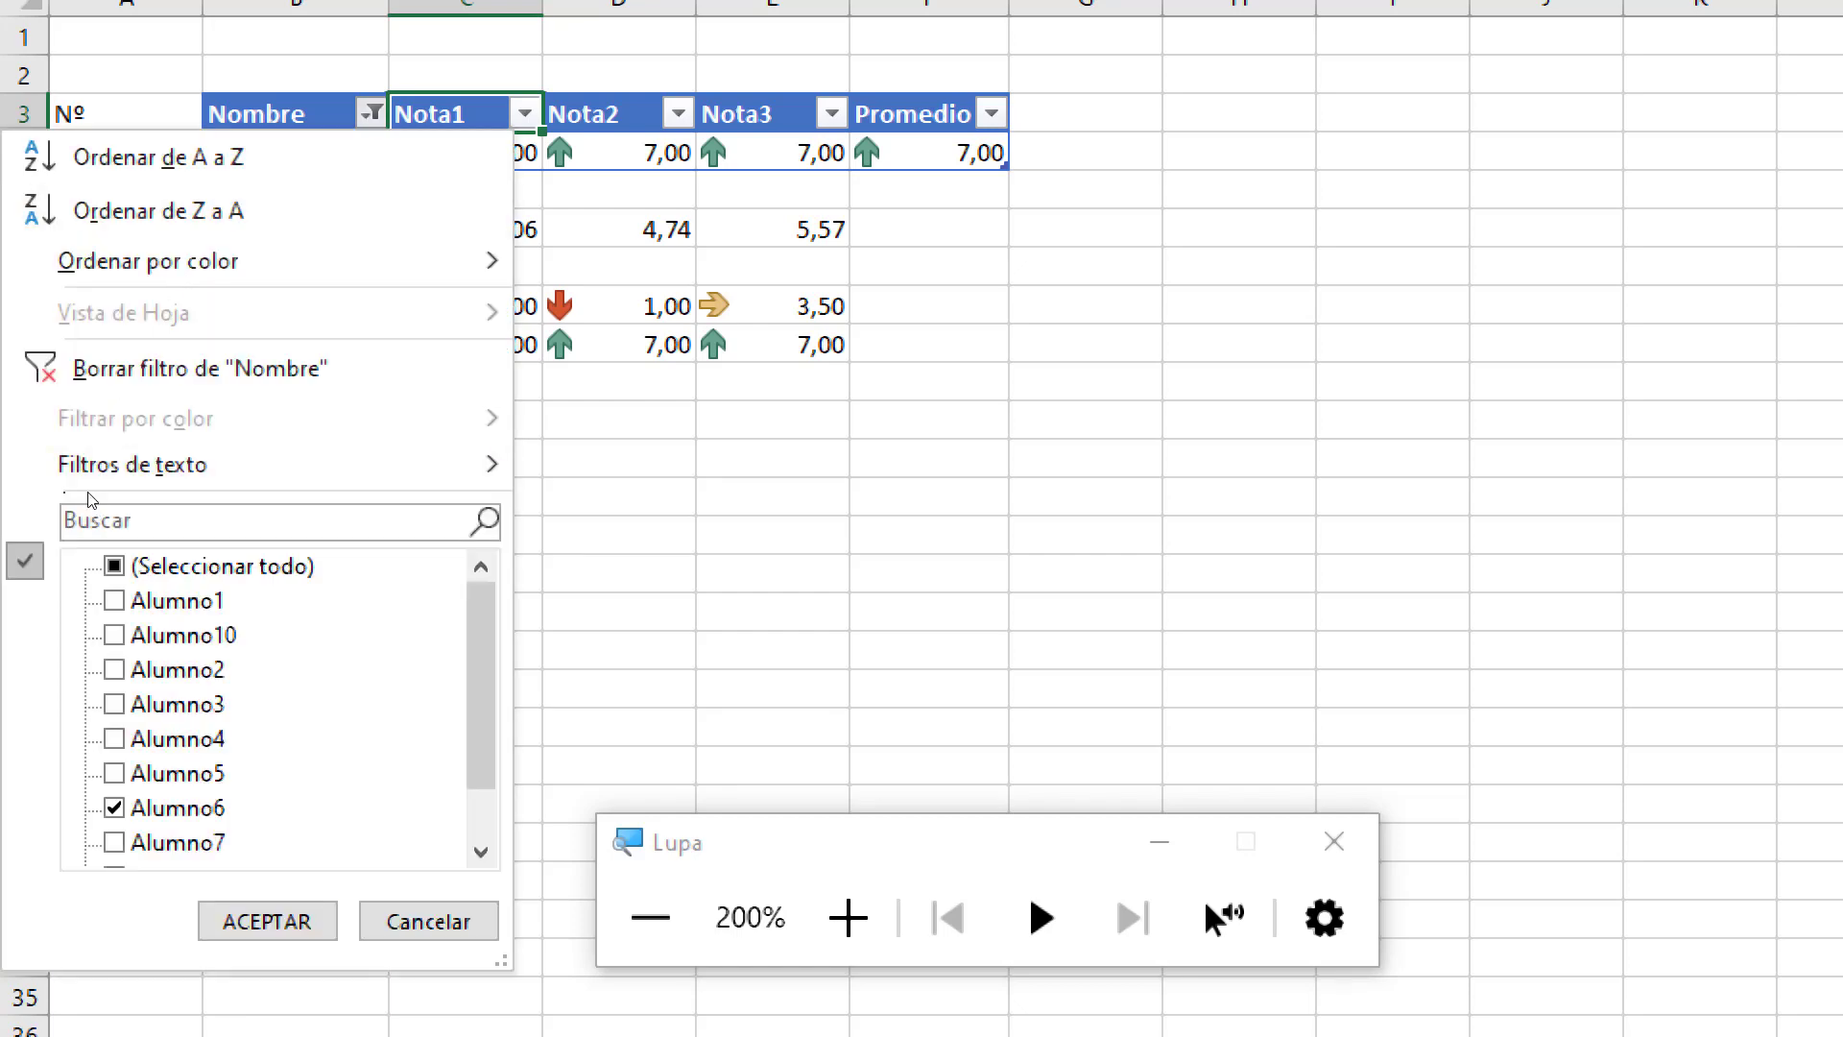
{"action": "left_click", "coordinate": [114, 565]}
{"action": "left_click", "coordinate": [267, 921]}
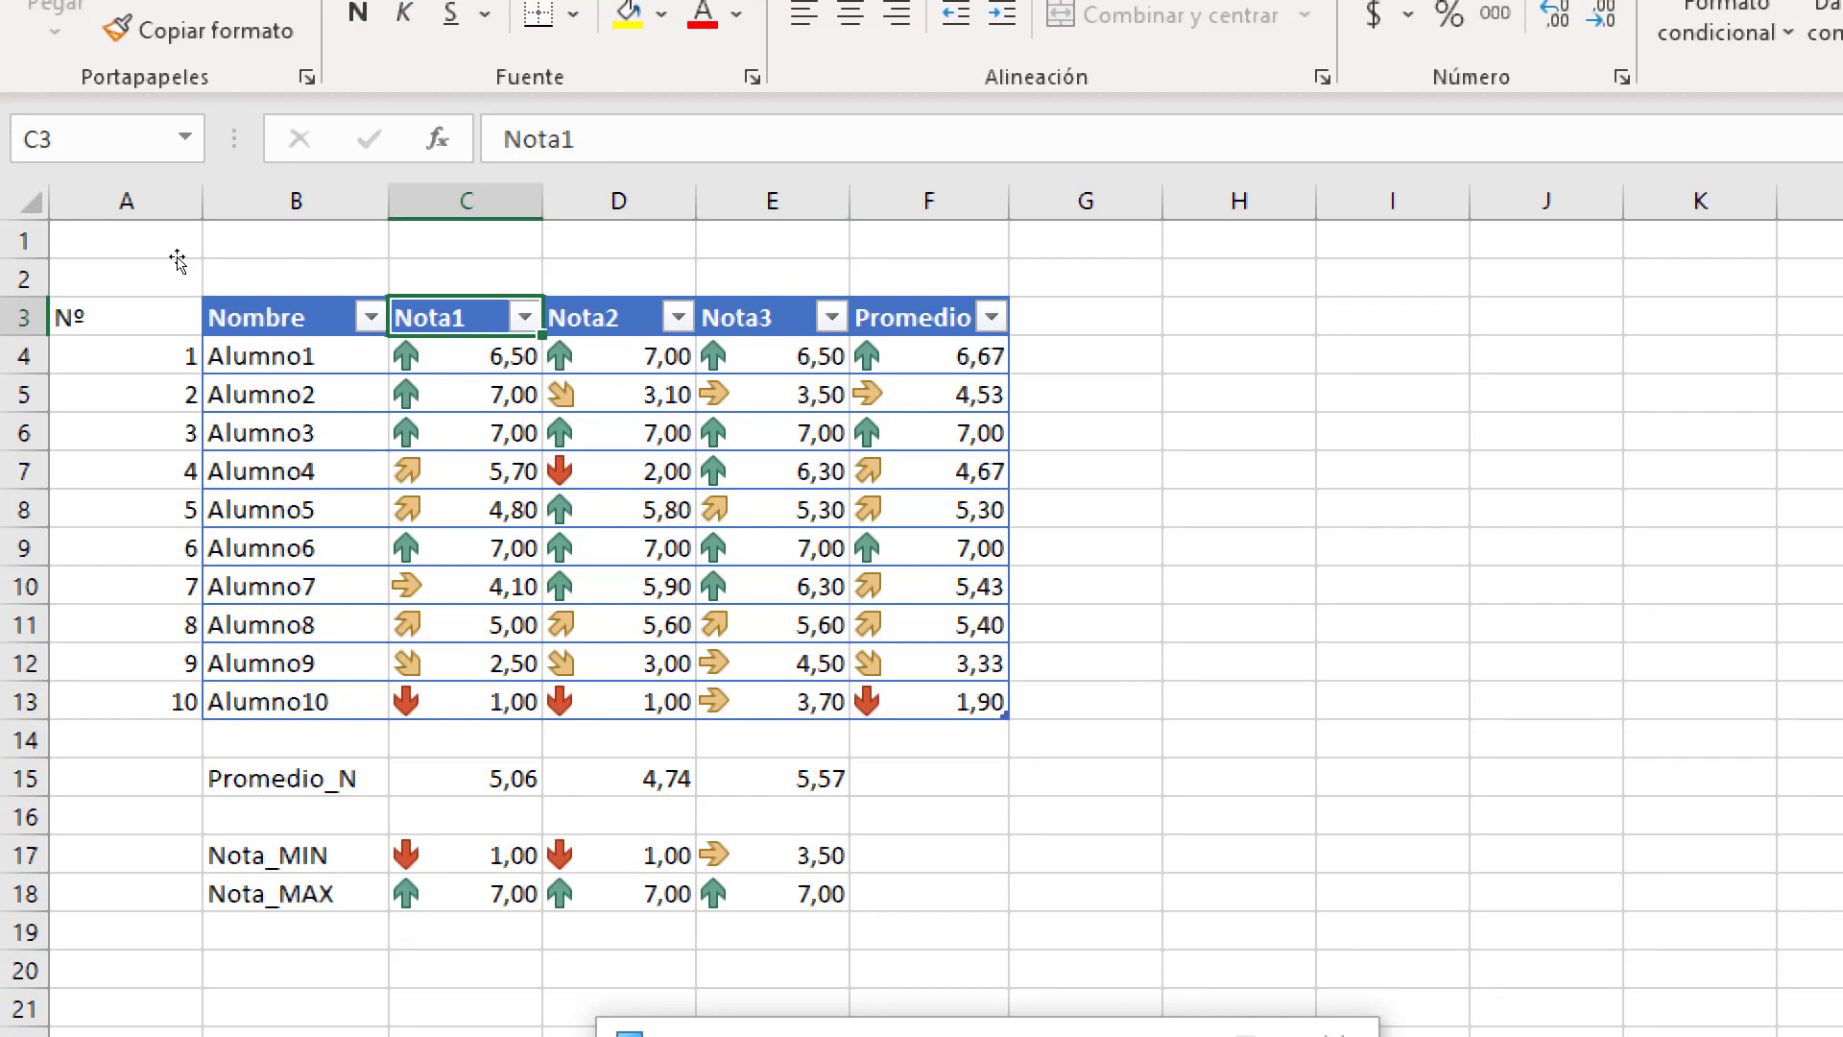
Filter the Nombre column again with the search text "alumno6" to leave only that student's row
{"action": "left_click", "coordinate": [372, 317]}
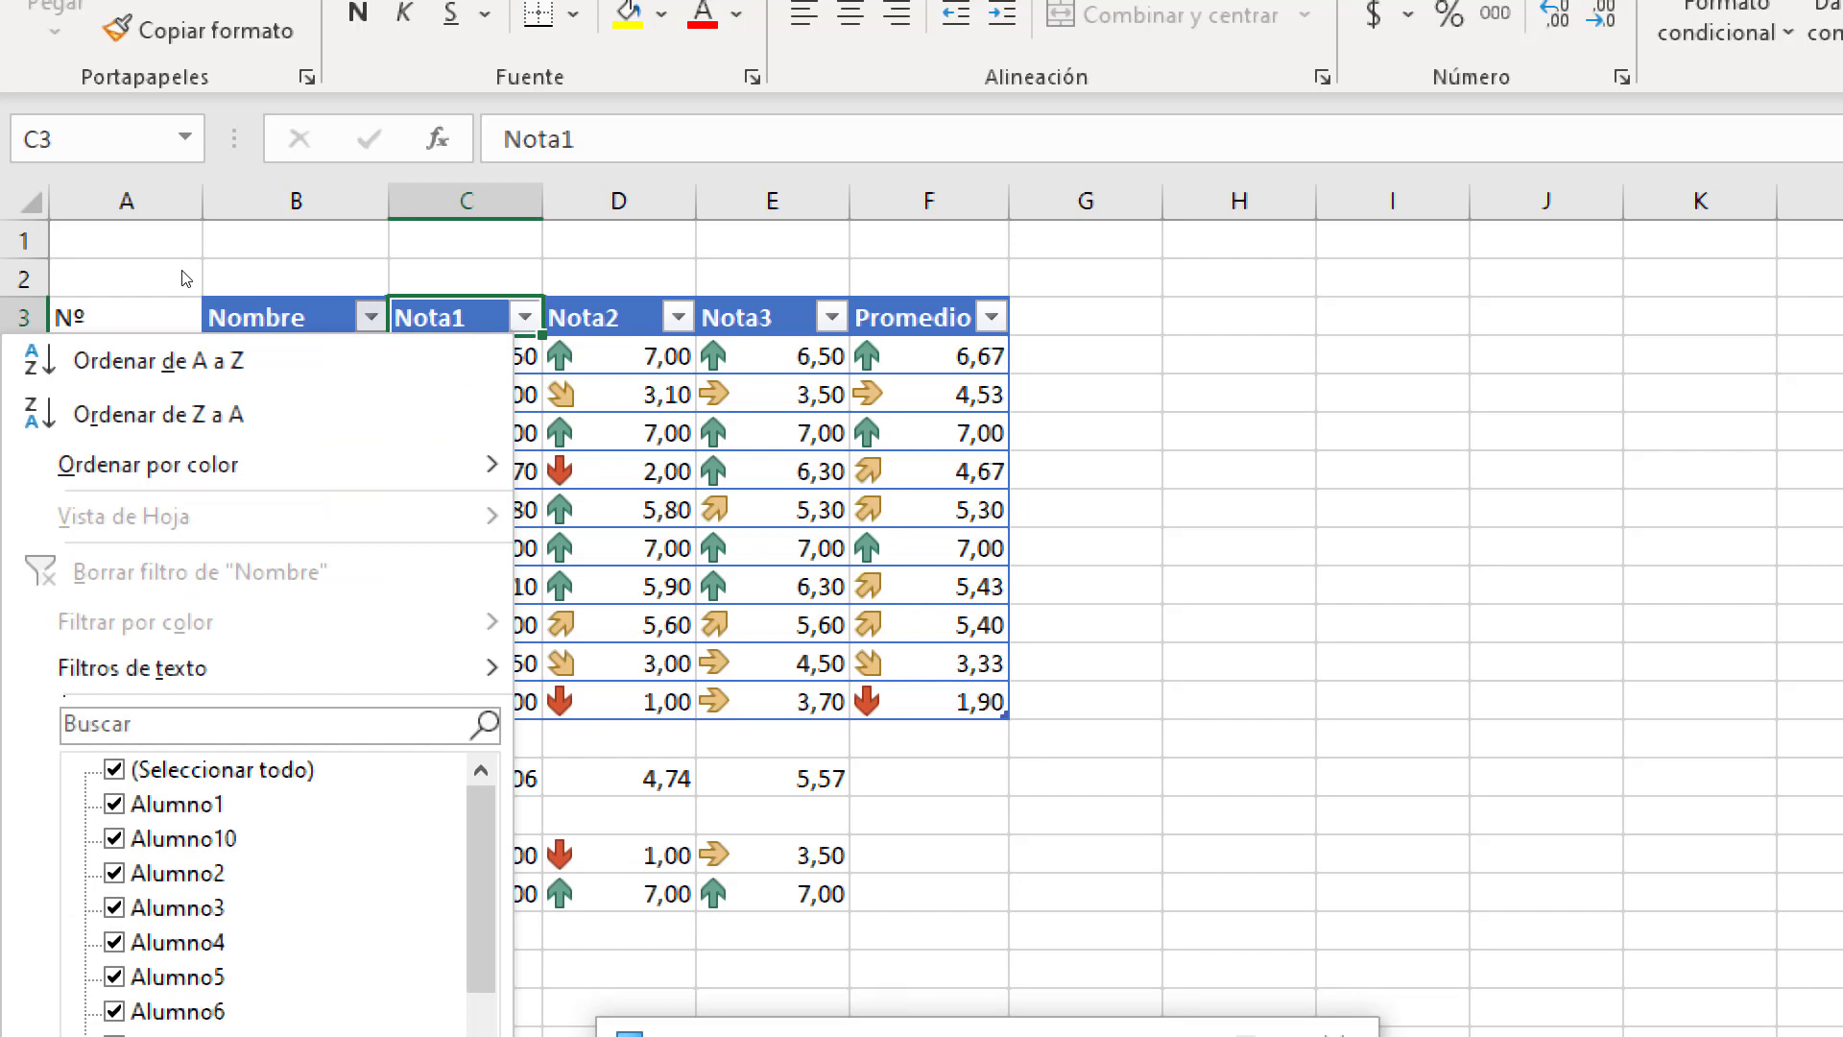
{"action": "mouse_move", "coordinate": [92, 453]}
{"action": "type", "text": "alumn"}
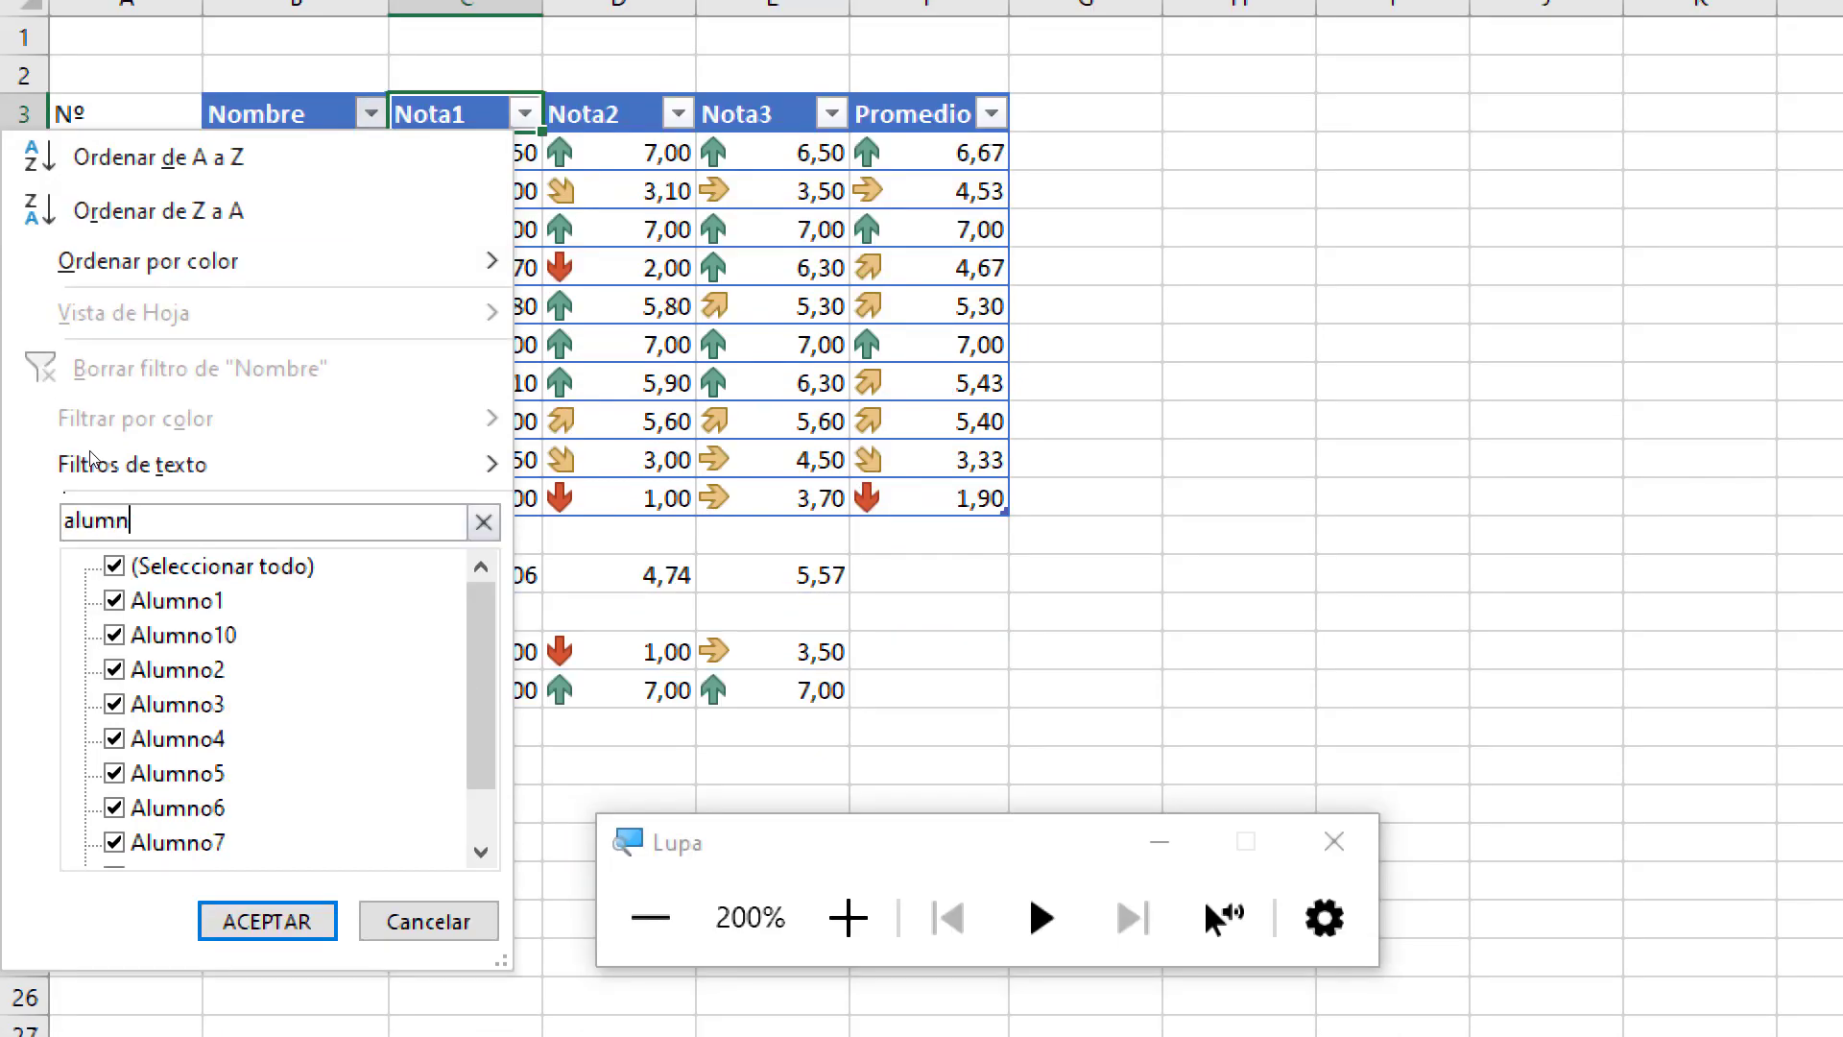
{"action": "type", "text": "o6"}
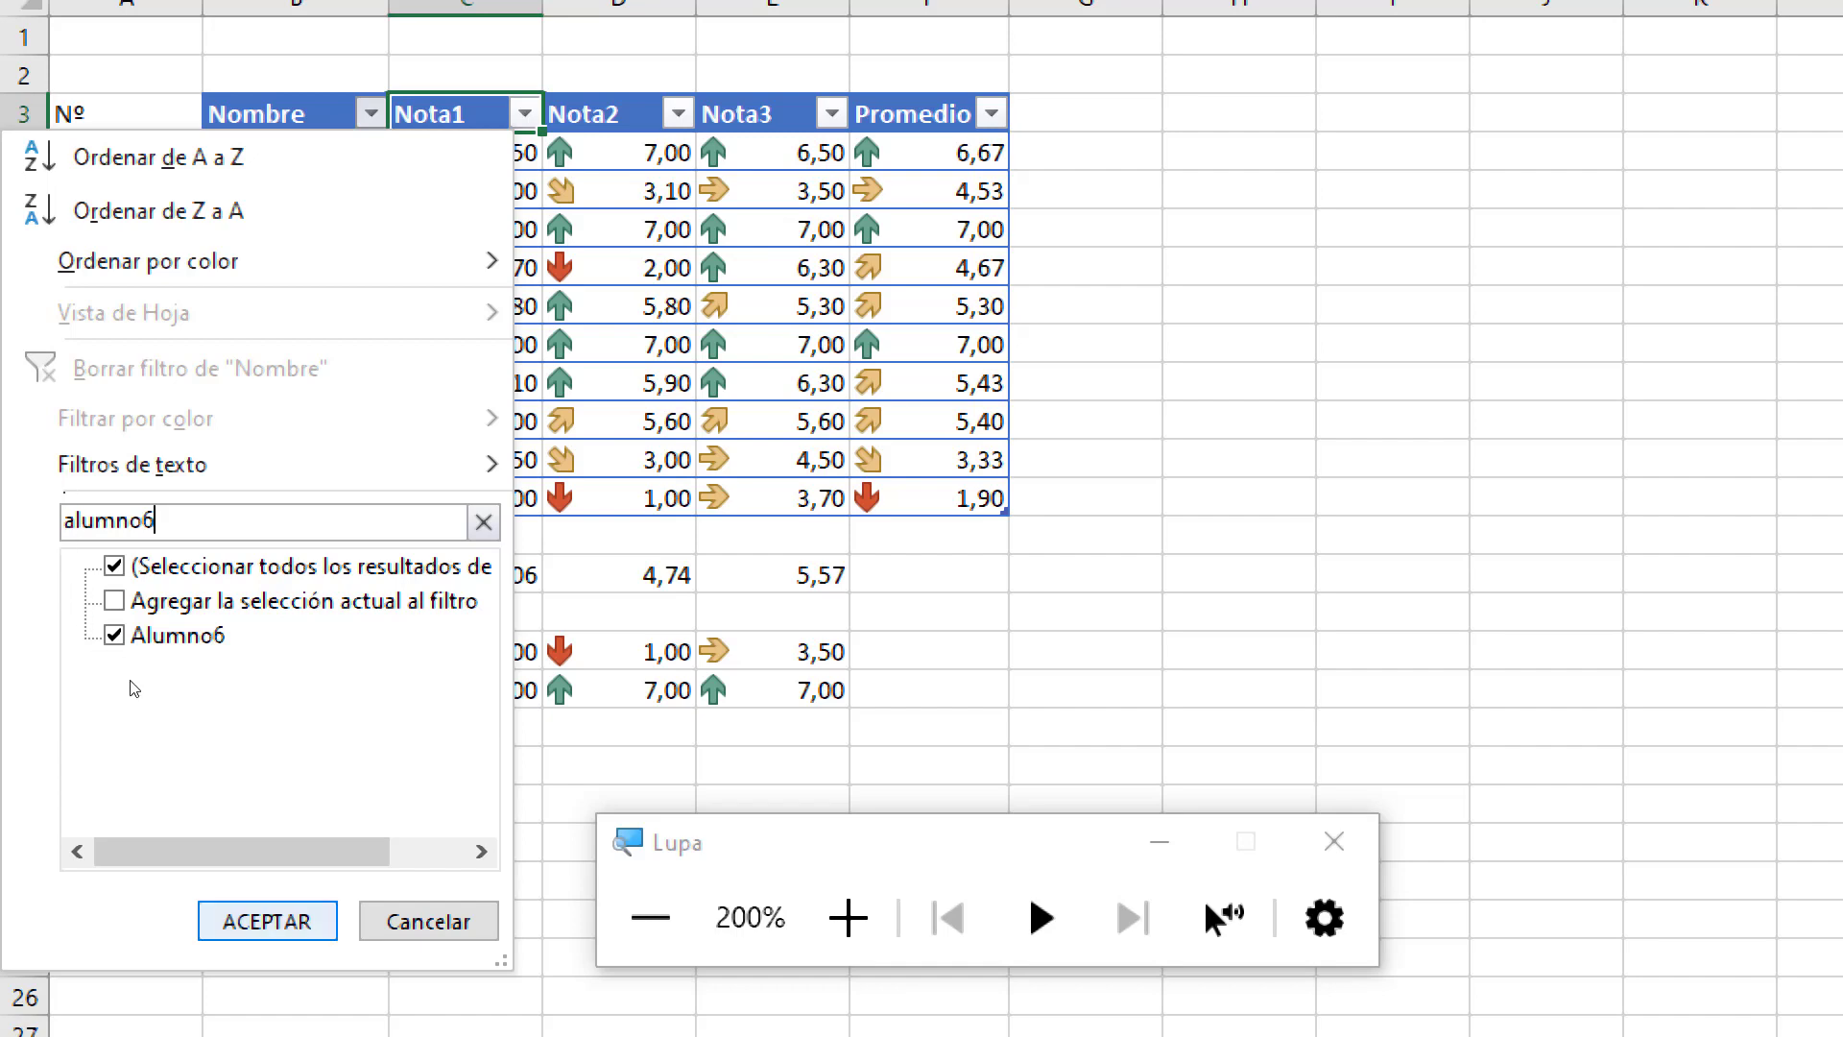
{"action": "key", "text": "Return"}
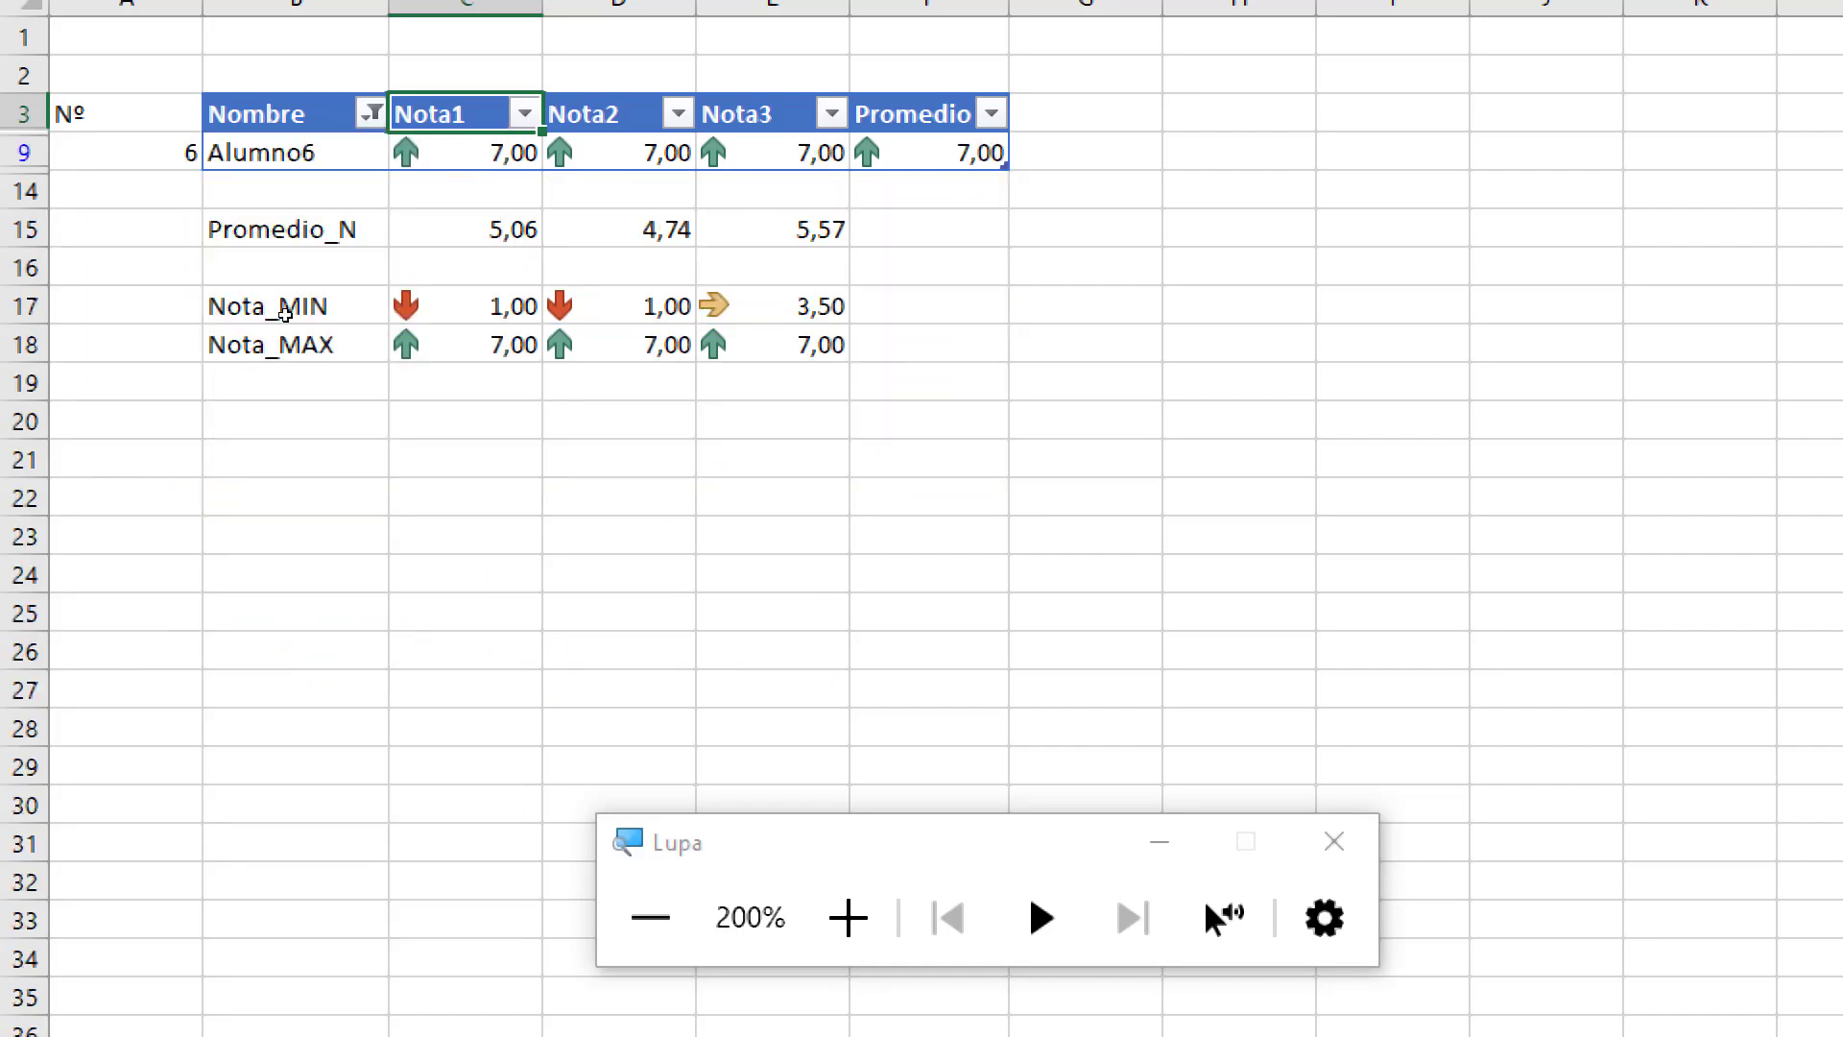
Review the filter choices of the Nota3 column while the table is filtered, and close them without filtering
{"action": "left_click", "coordinate": [832, 114]}
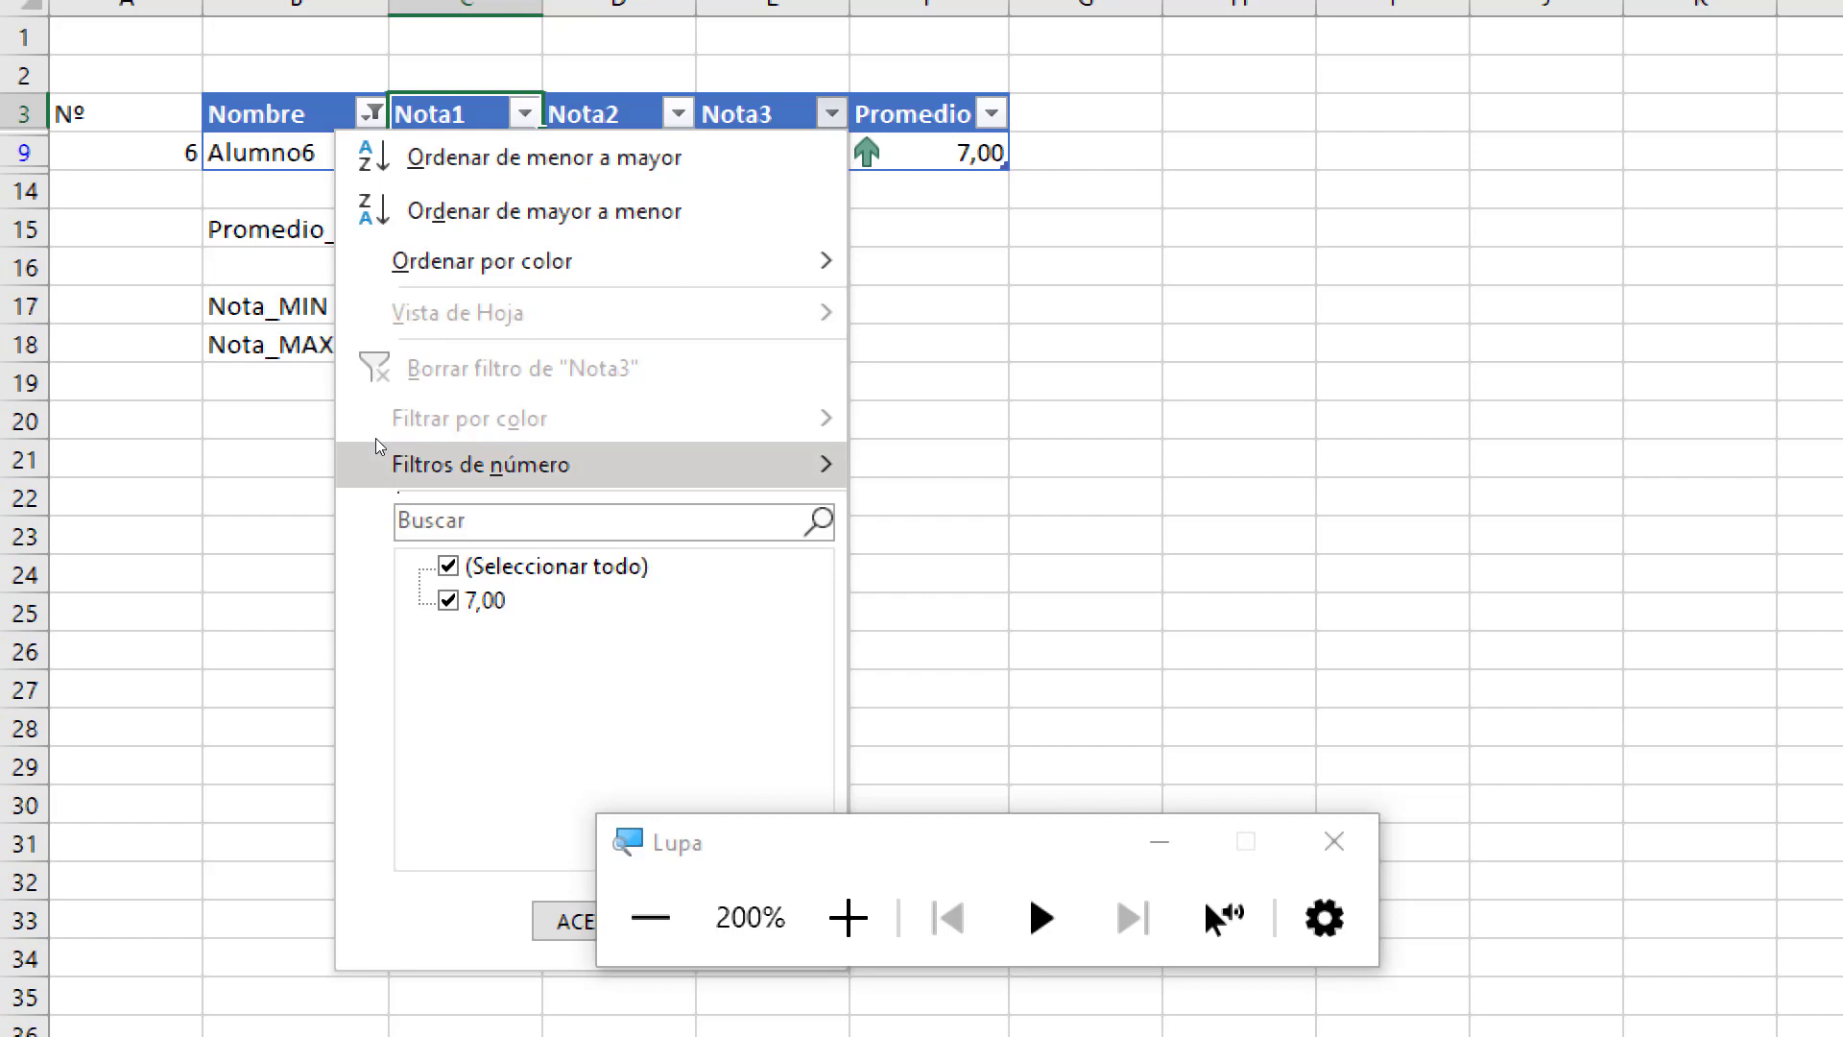
{"action": "mouse_move", "coordinate": [386, 456]}
{"action": "left_click", "coordinate": [434, 393]}
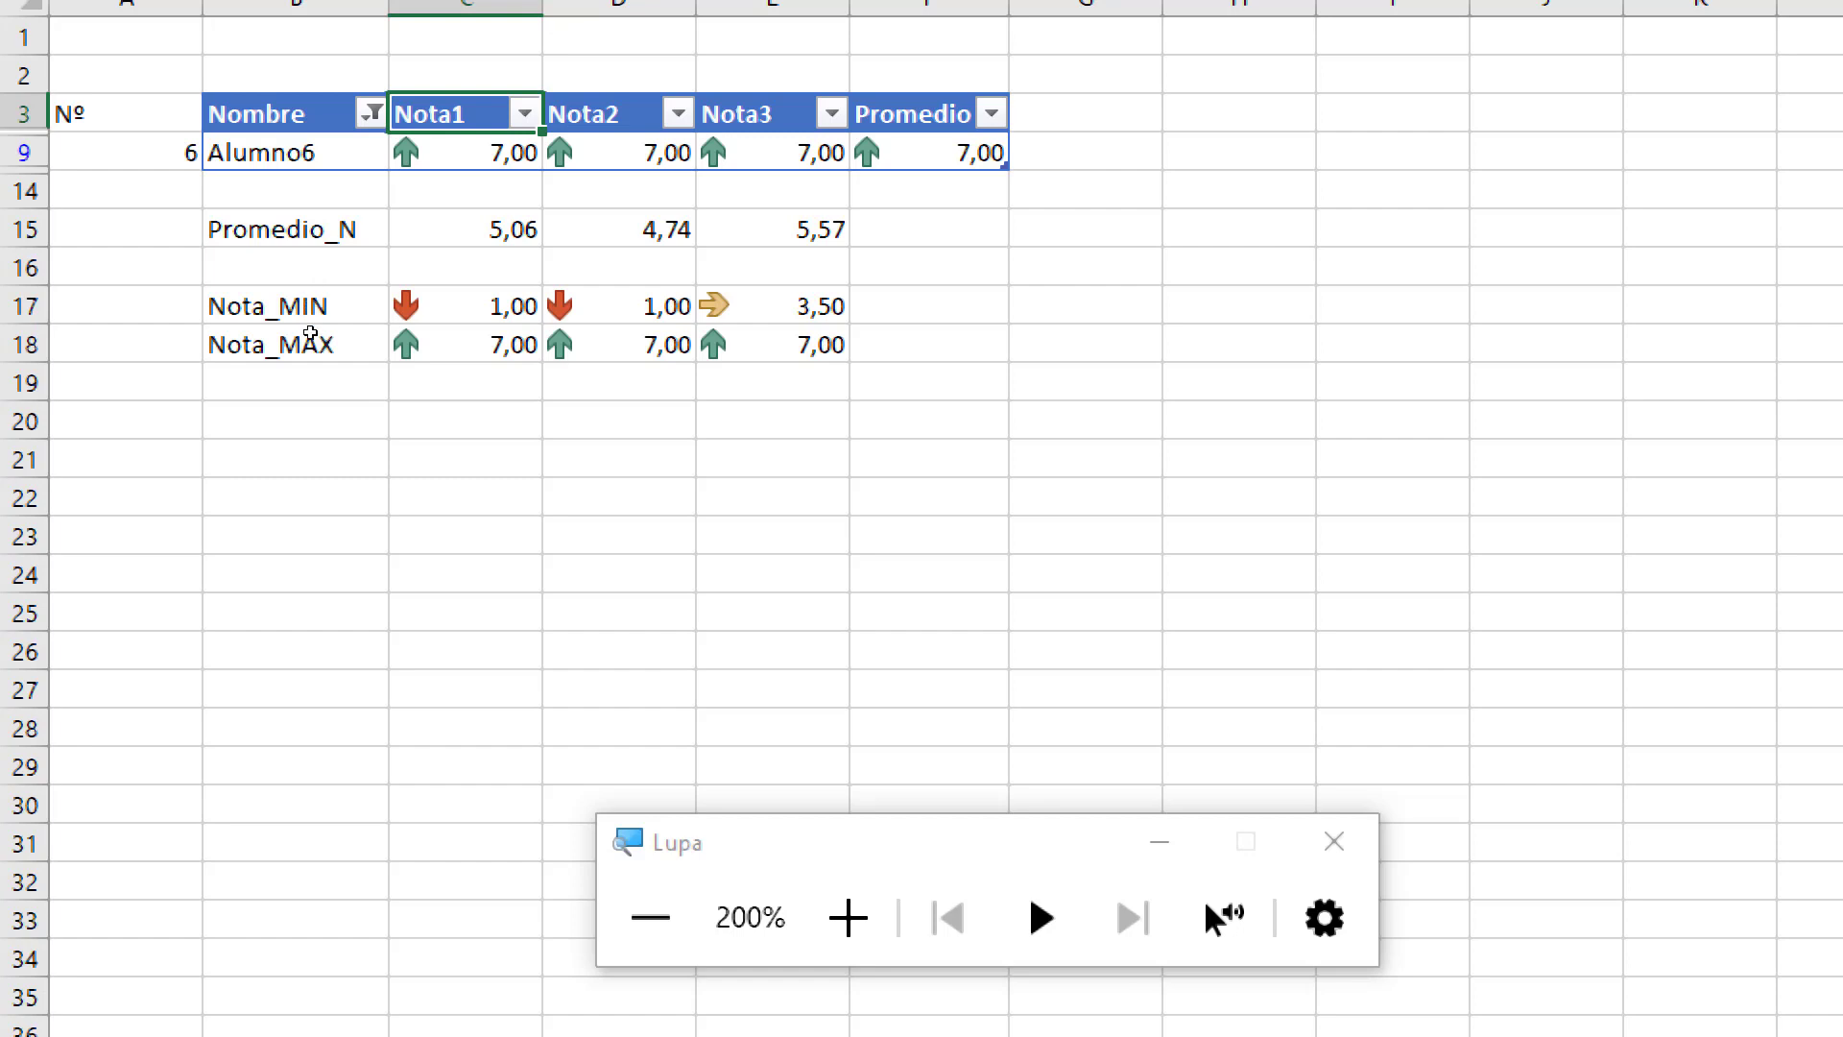
Remove the Alumno6 filter from the Nombre column by including all names again
{"action": "key", "text": "super+plus"}
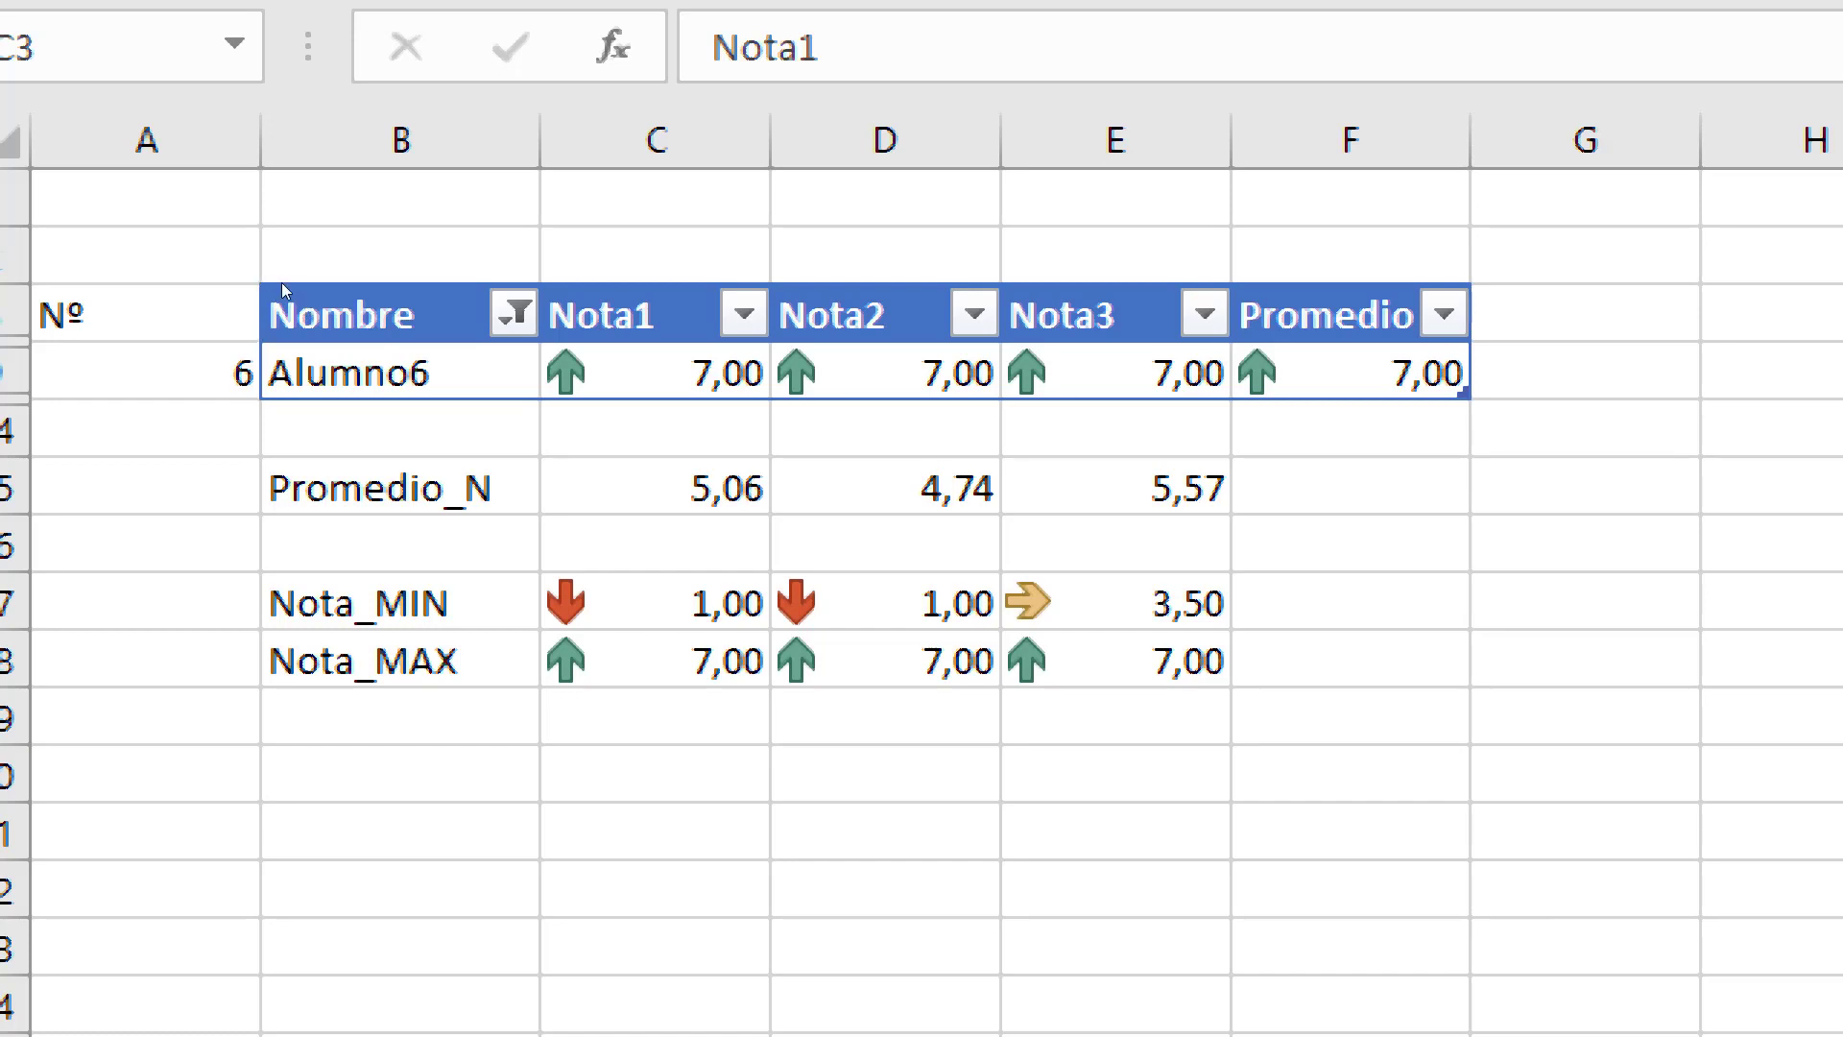
{"action": "left_click", "coordinate": [188, 261]}
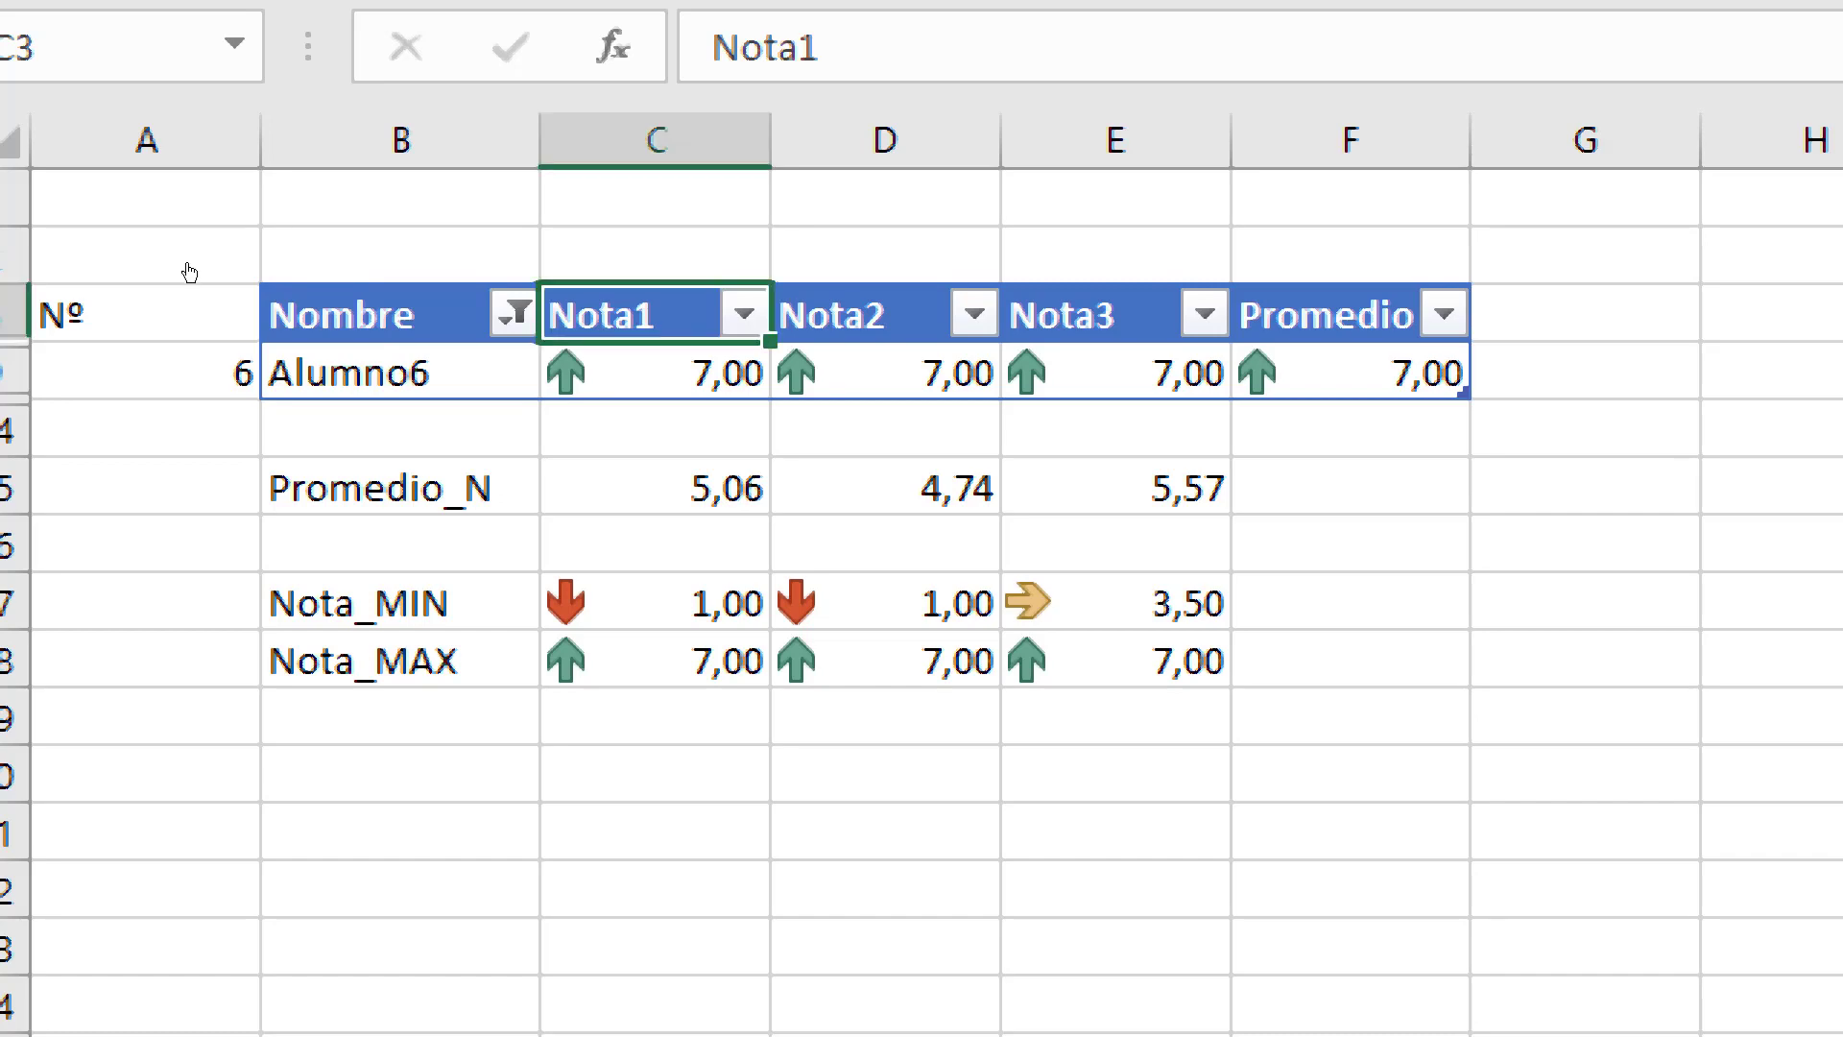
{"action": "left_click", "coordinate": [183, 272]}
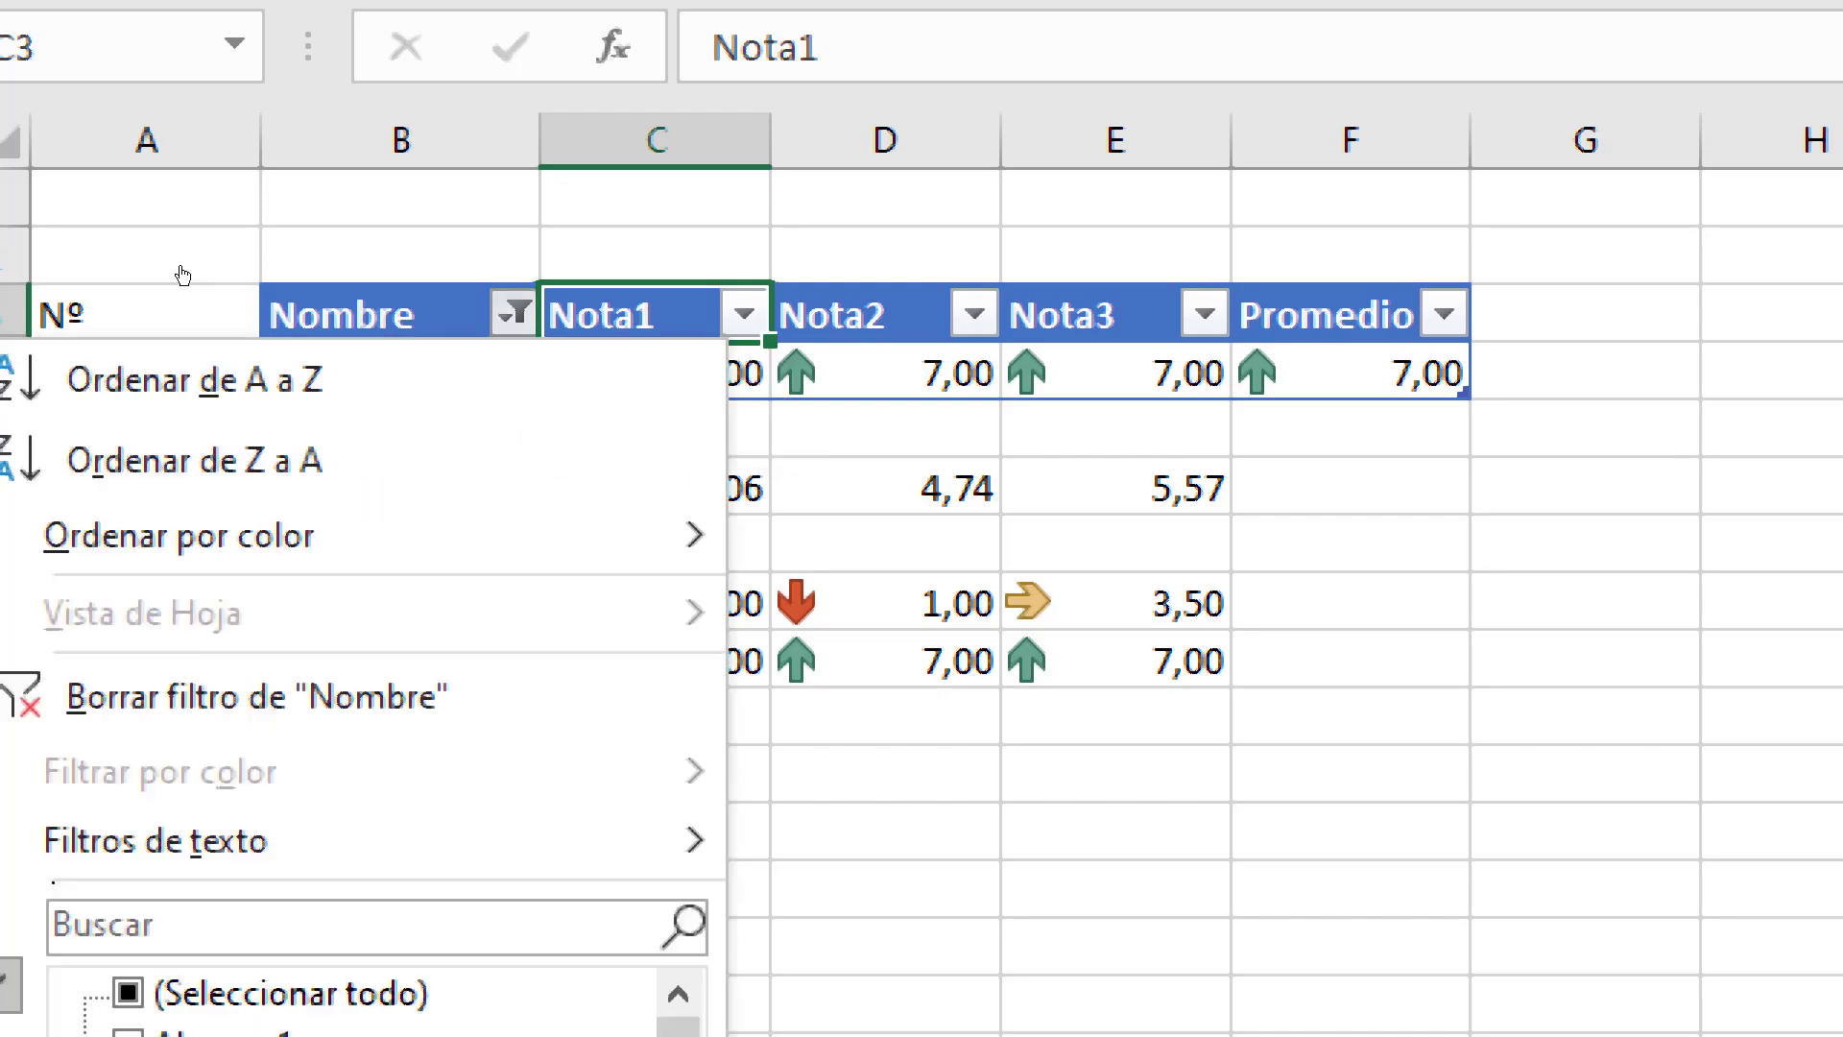
{"action": "left_click", "coordinate": [56, 496]}
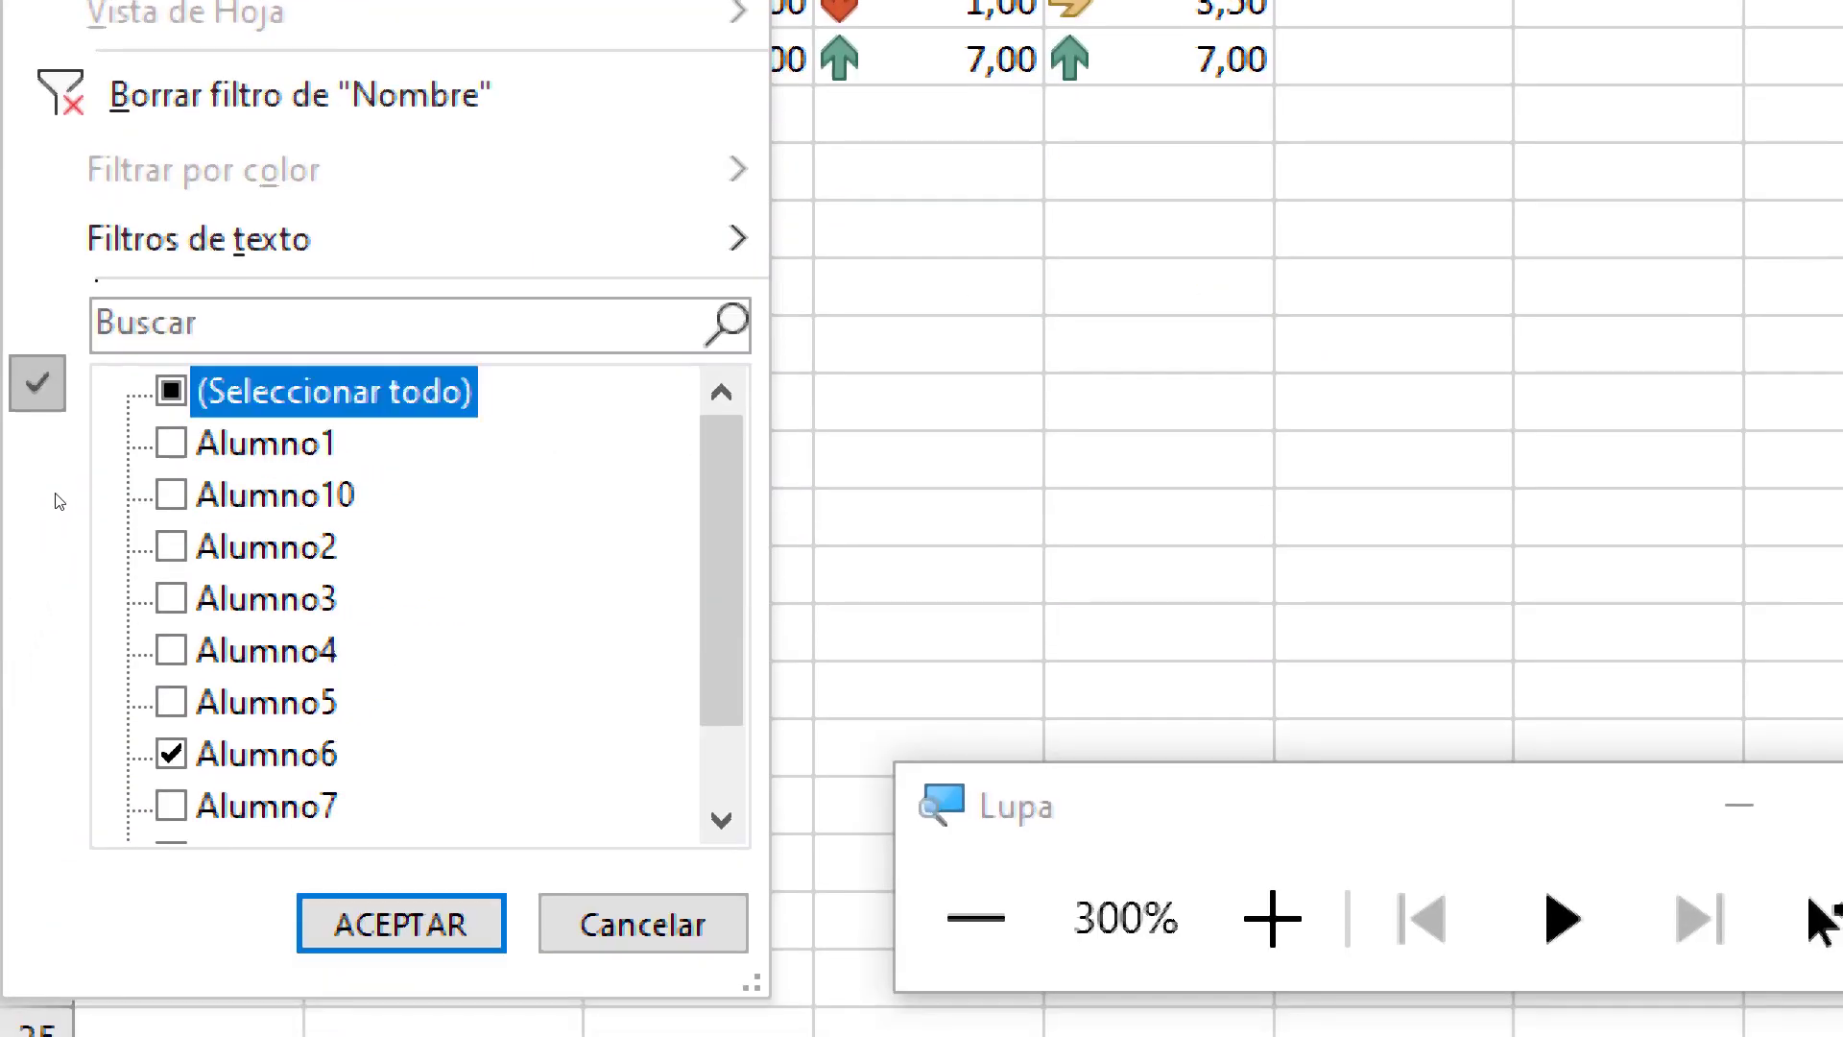
{"action": "left_click", "coordinate": [114, 670]}
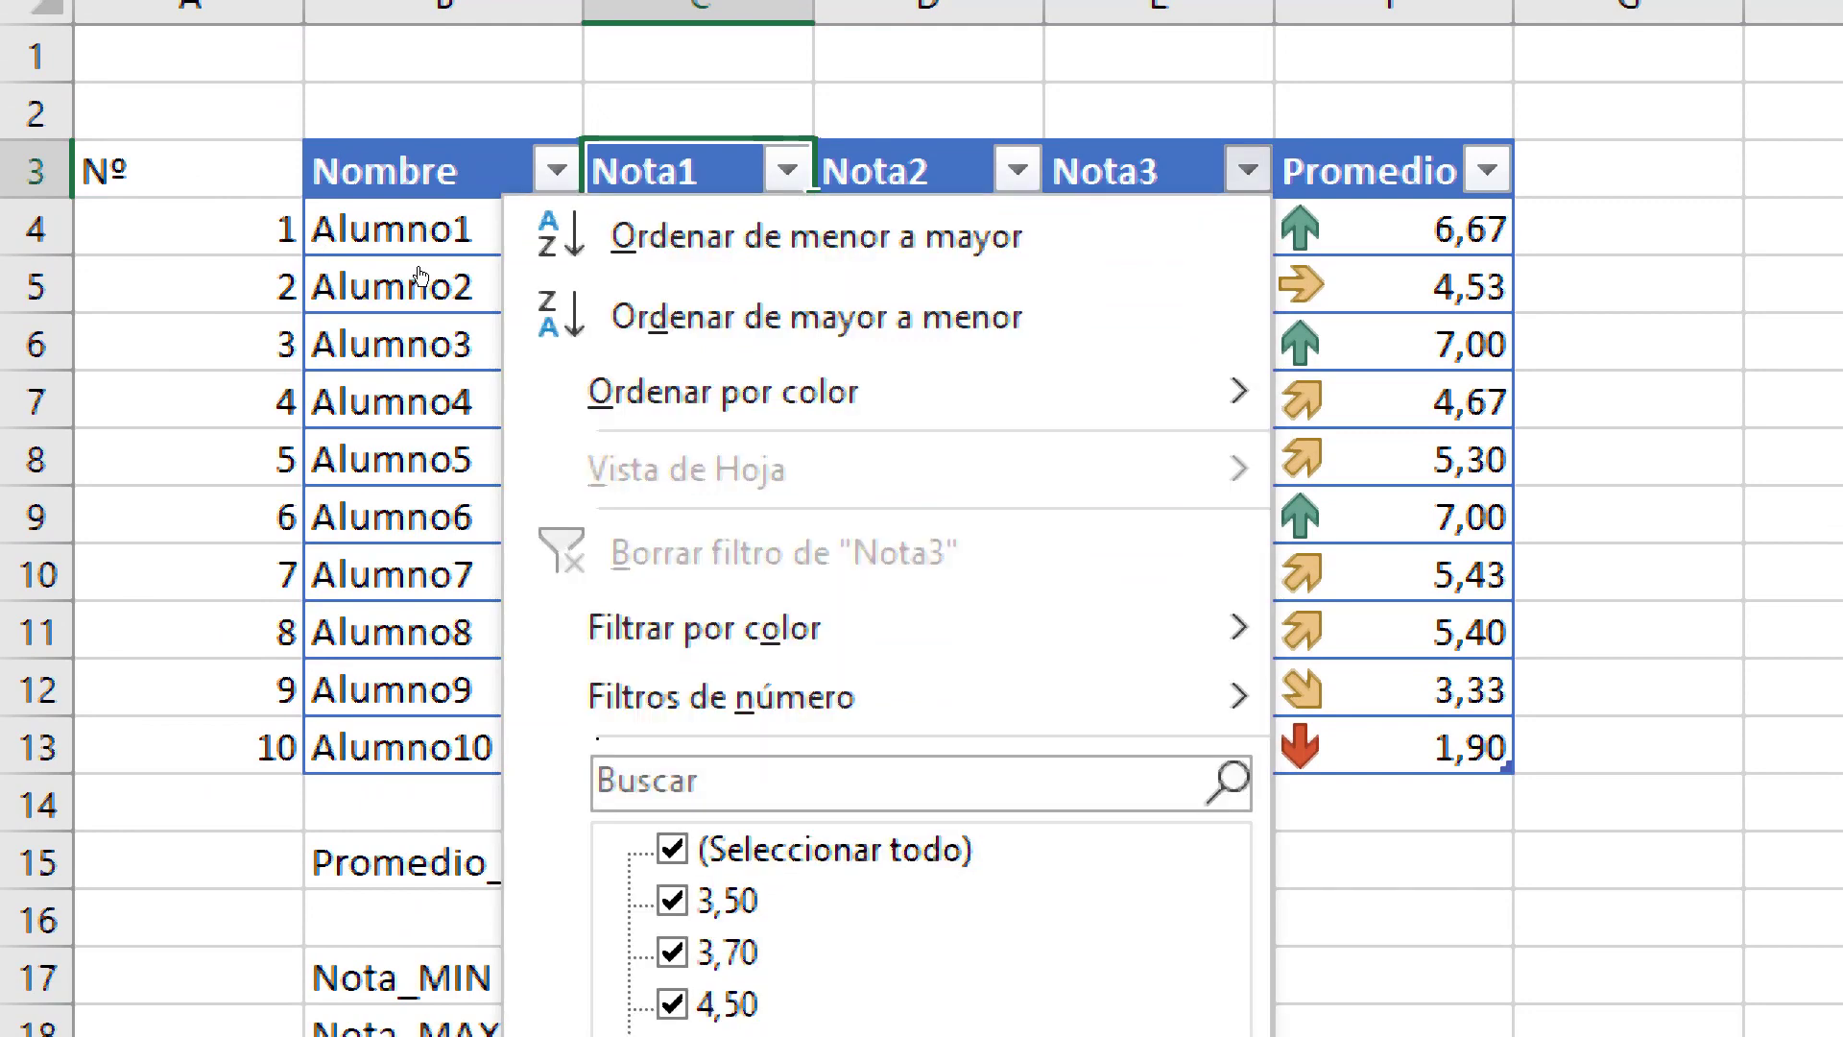
Examine the color and number filter options of the Nota3 column without applying any
{"action": "left_click", "coordinate": [411, 271]}
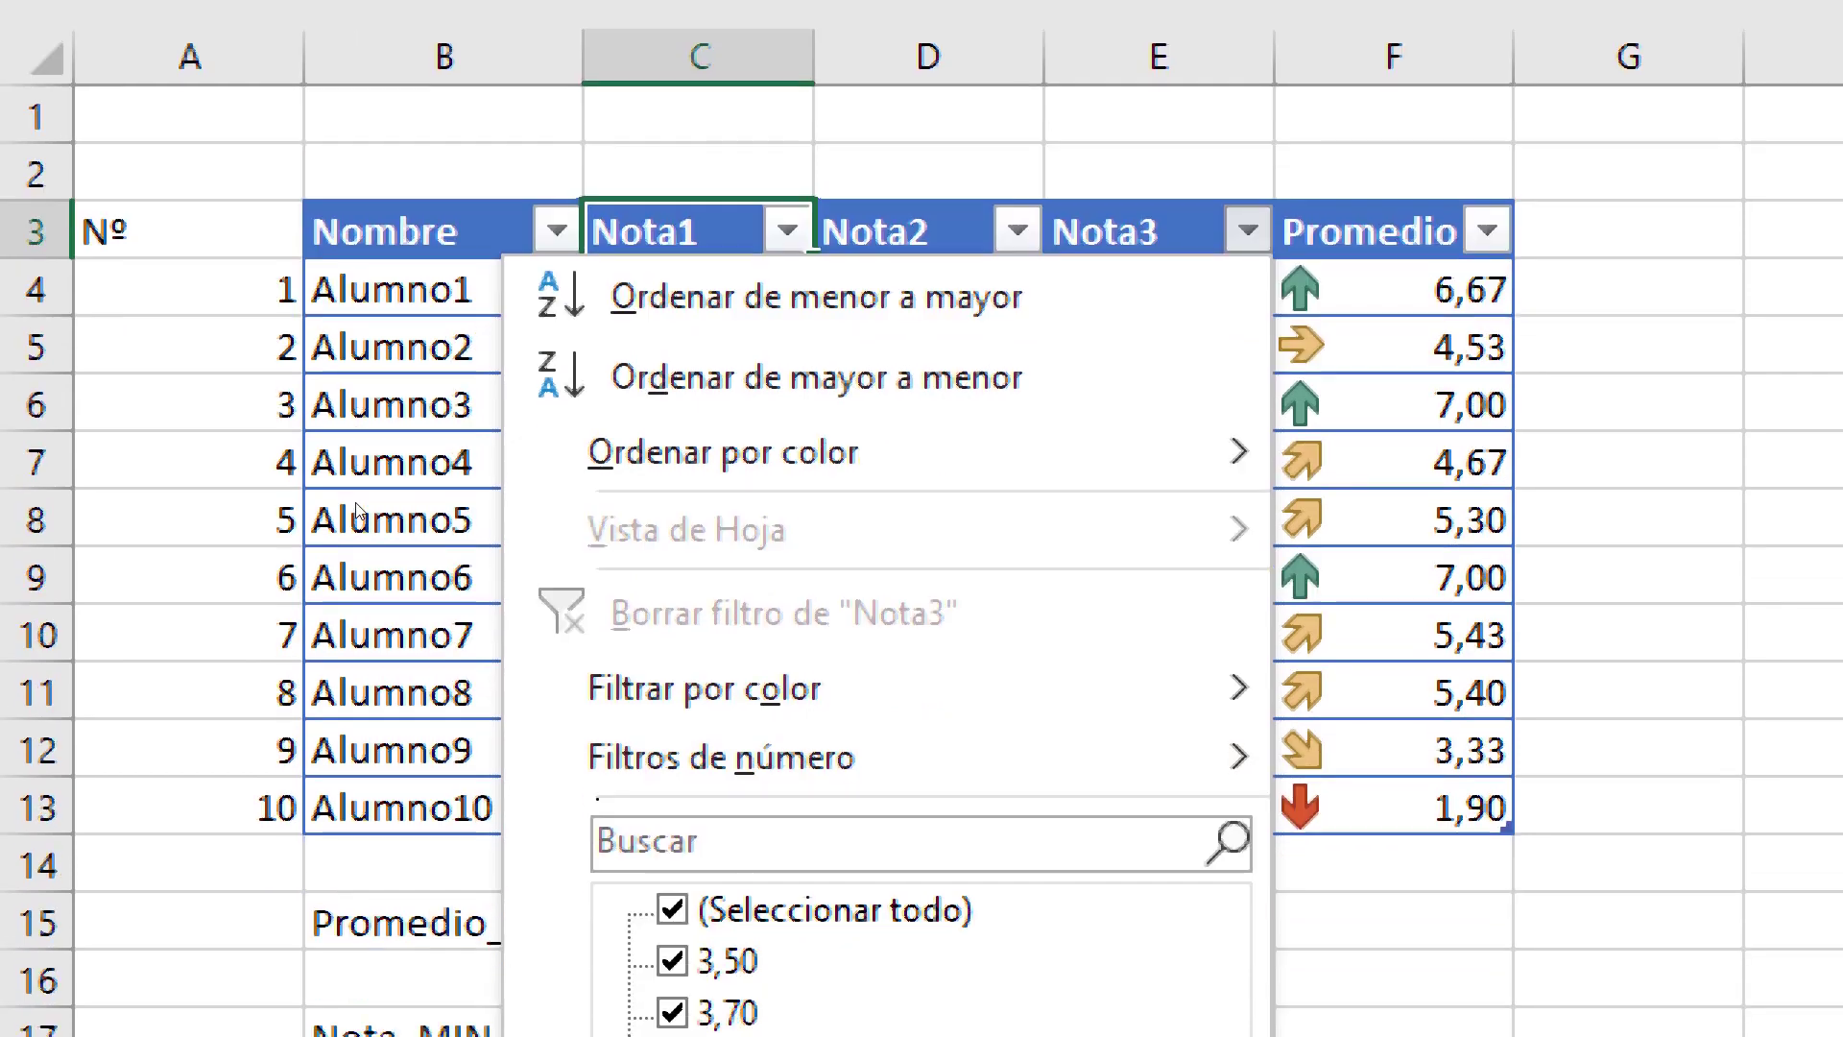
{"action": "mouse_move", "coordinate": [1014, 689]}
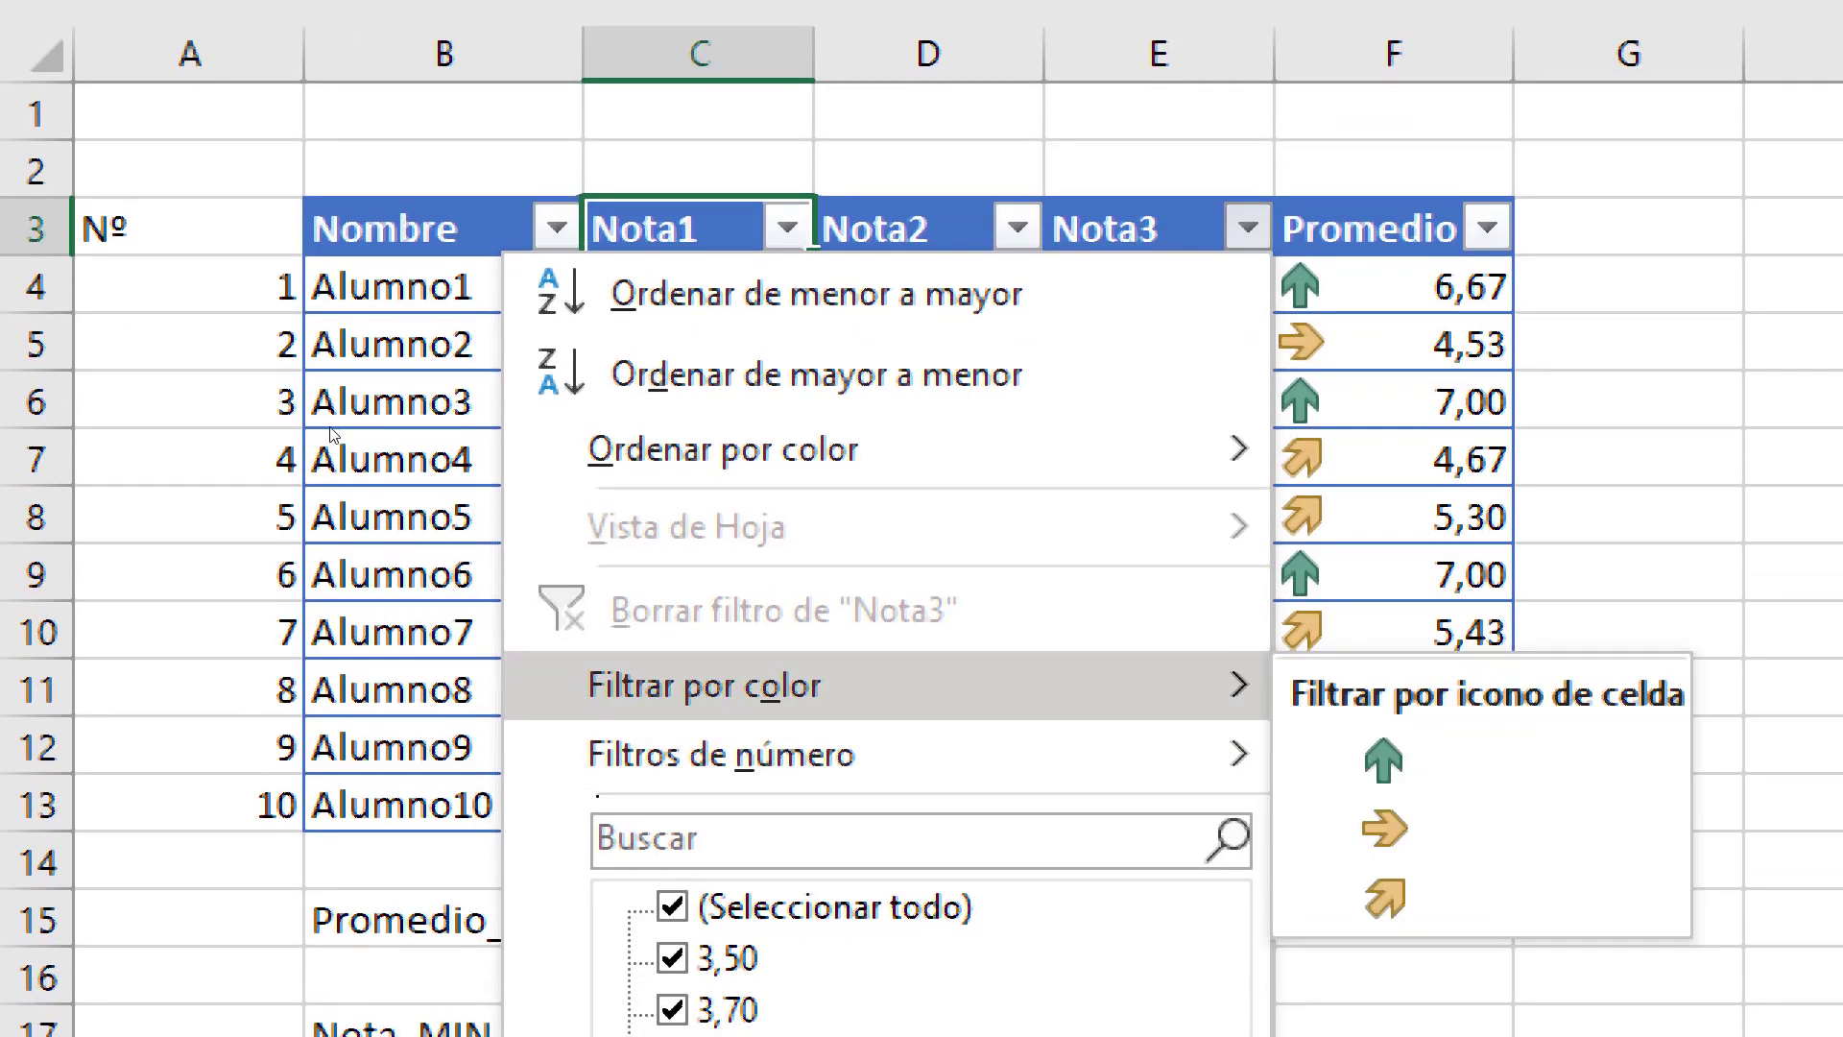
{"action": "mouse_move", "coordinate": [911, 754]}
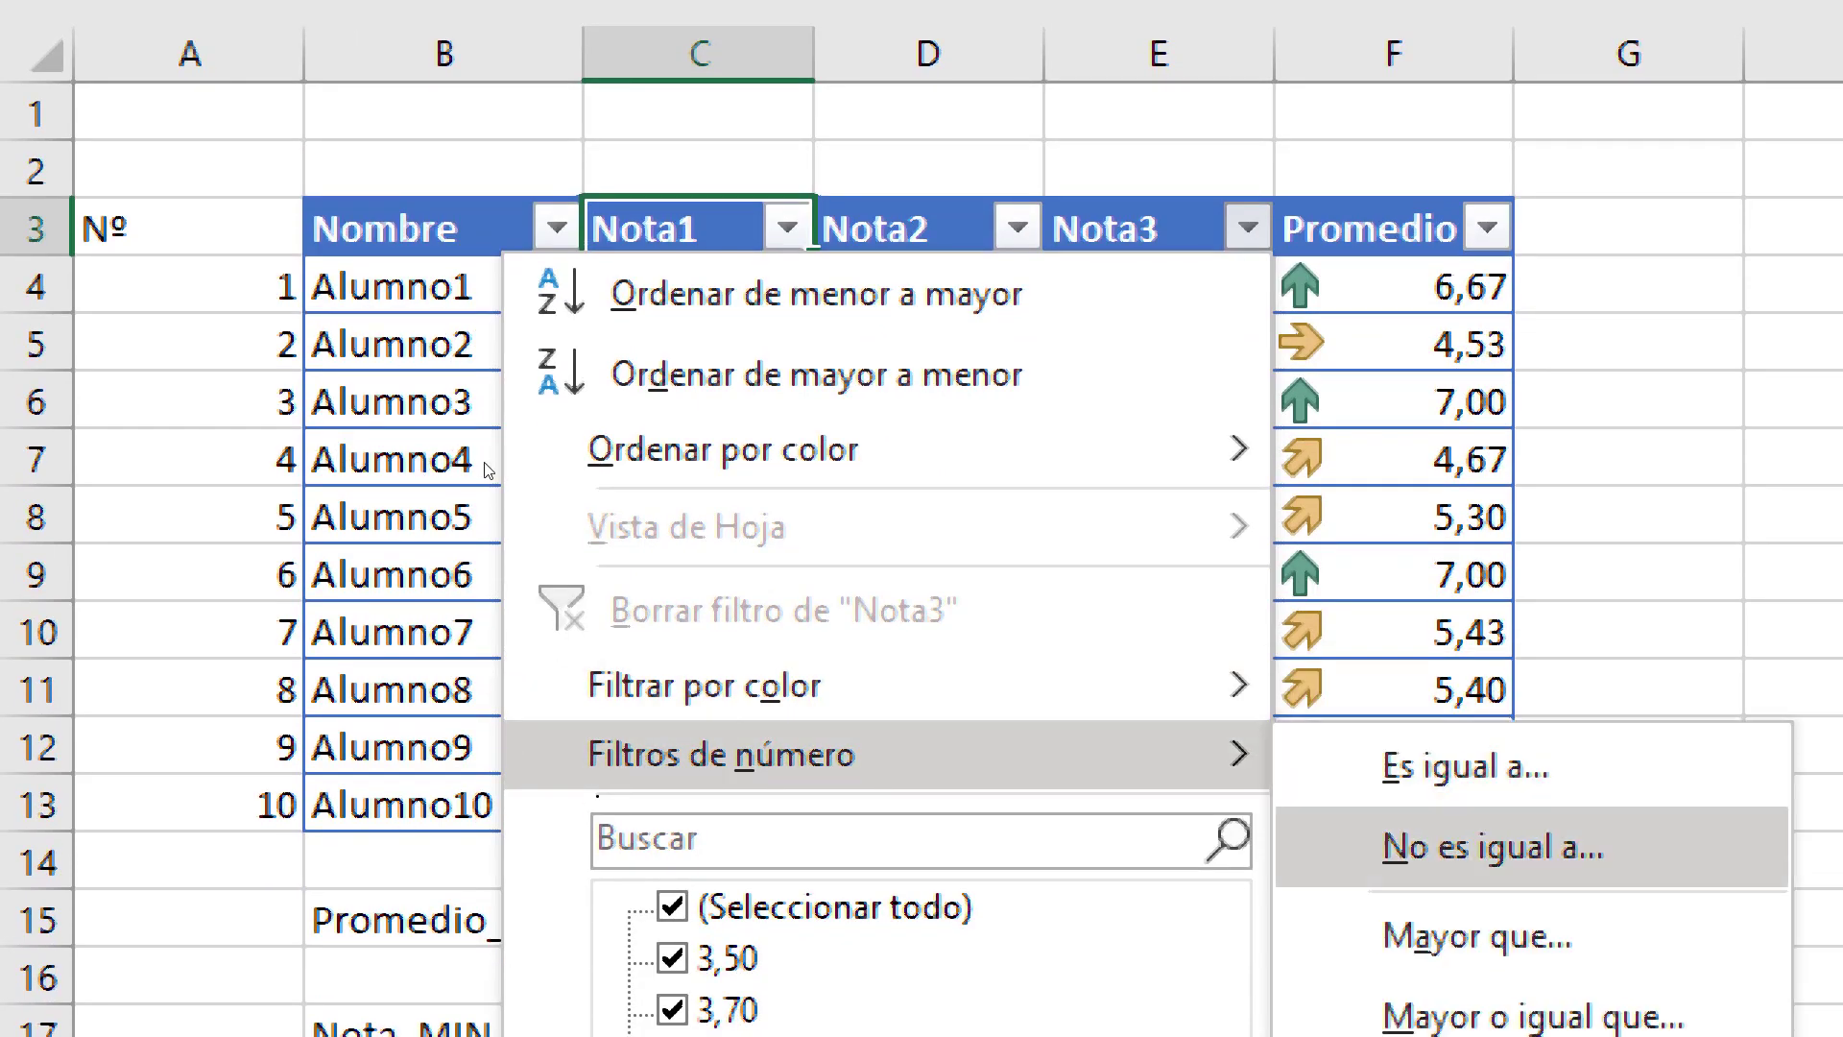
{"action": "left_click", "coordinate": [182, 275]}
Filter the Nombre column by unchecking all names and keeping only Alumno5
{"action": "left_click", "coordinate": [557, 227]}
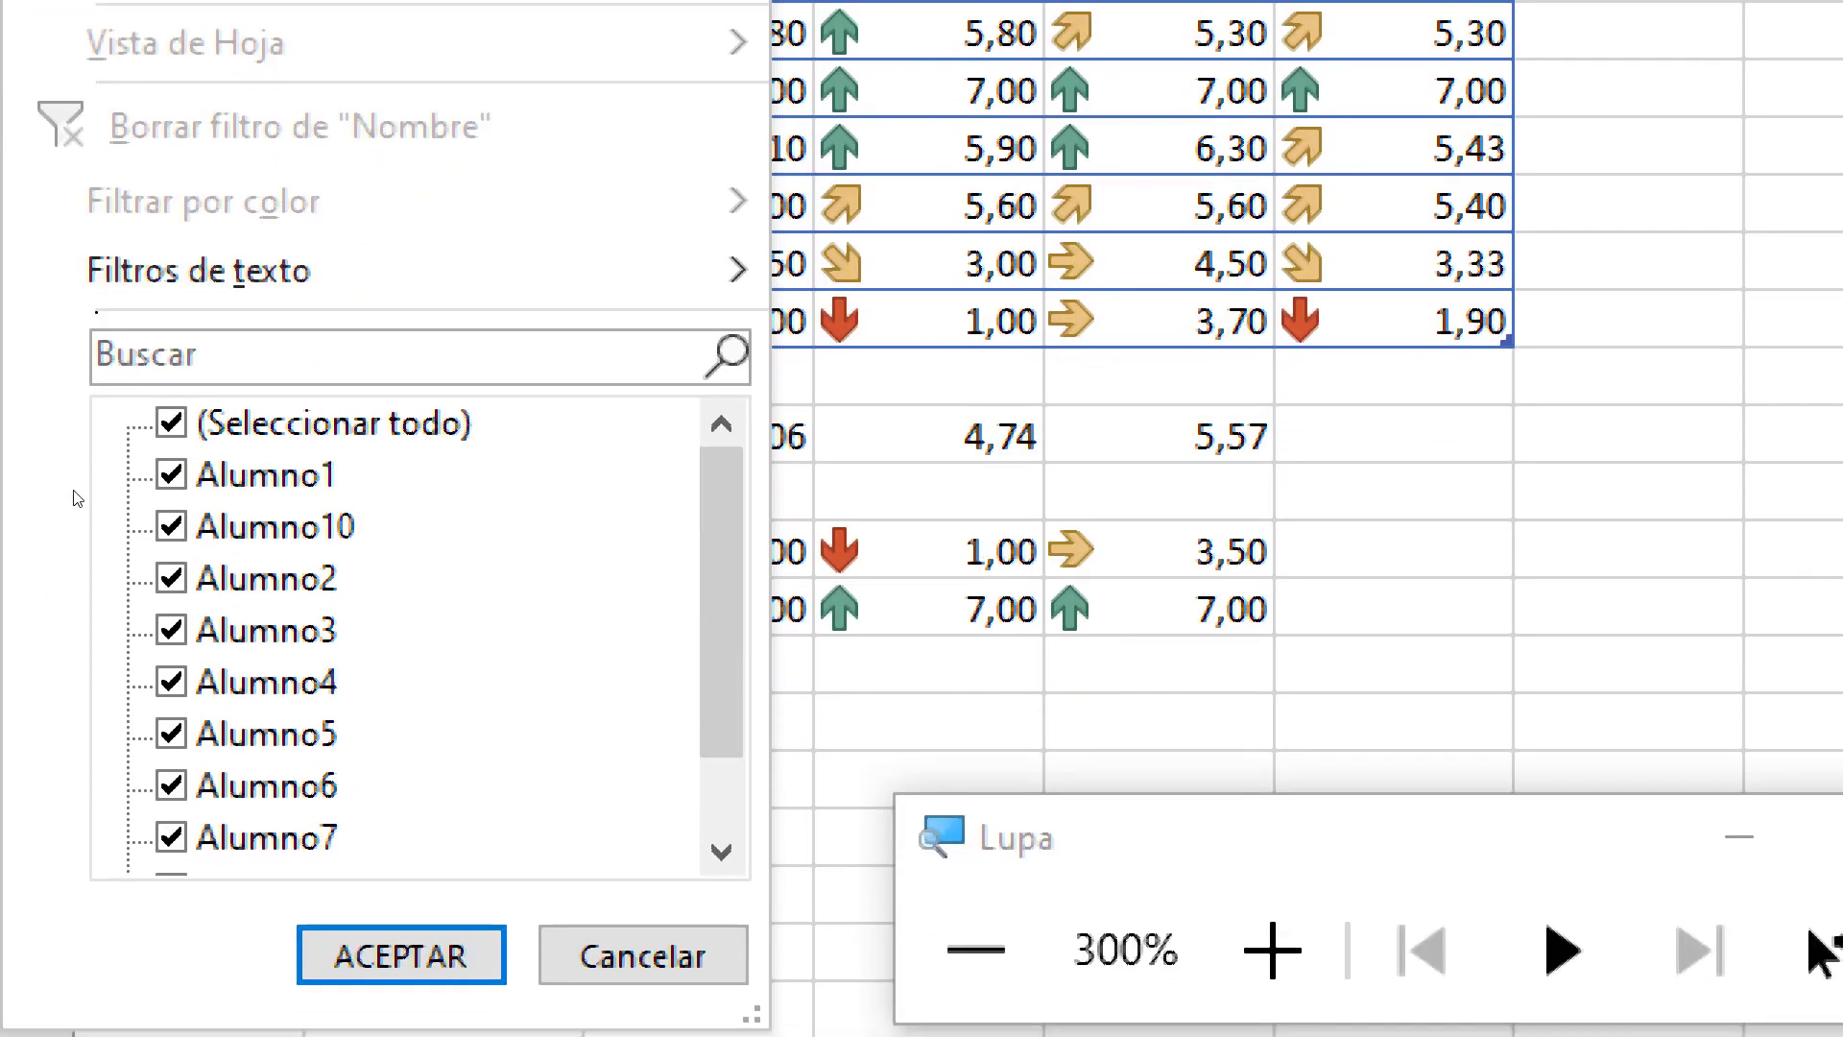
{"action": "left_click", "coordinate": [223, 423]}
{"action": "left_click", "coordinate": [173, 735]}
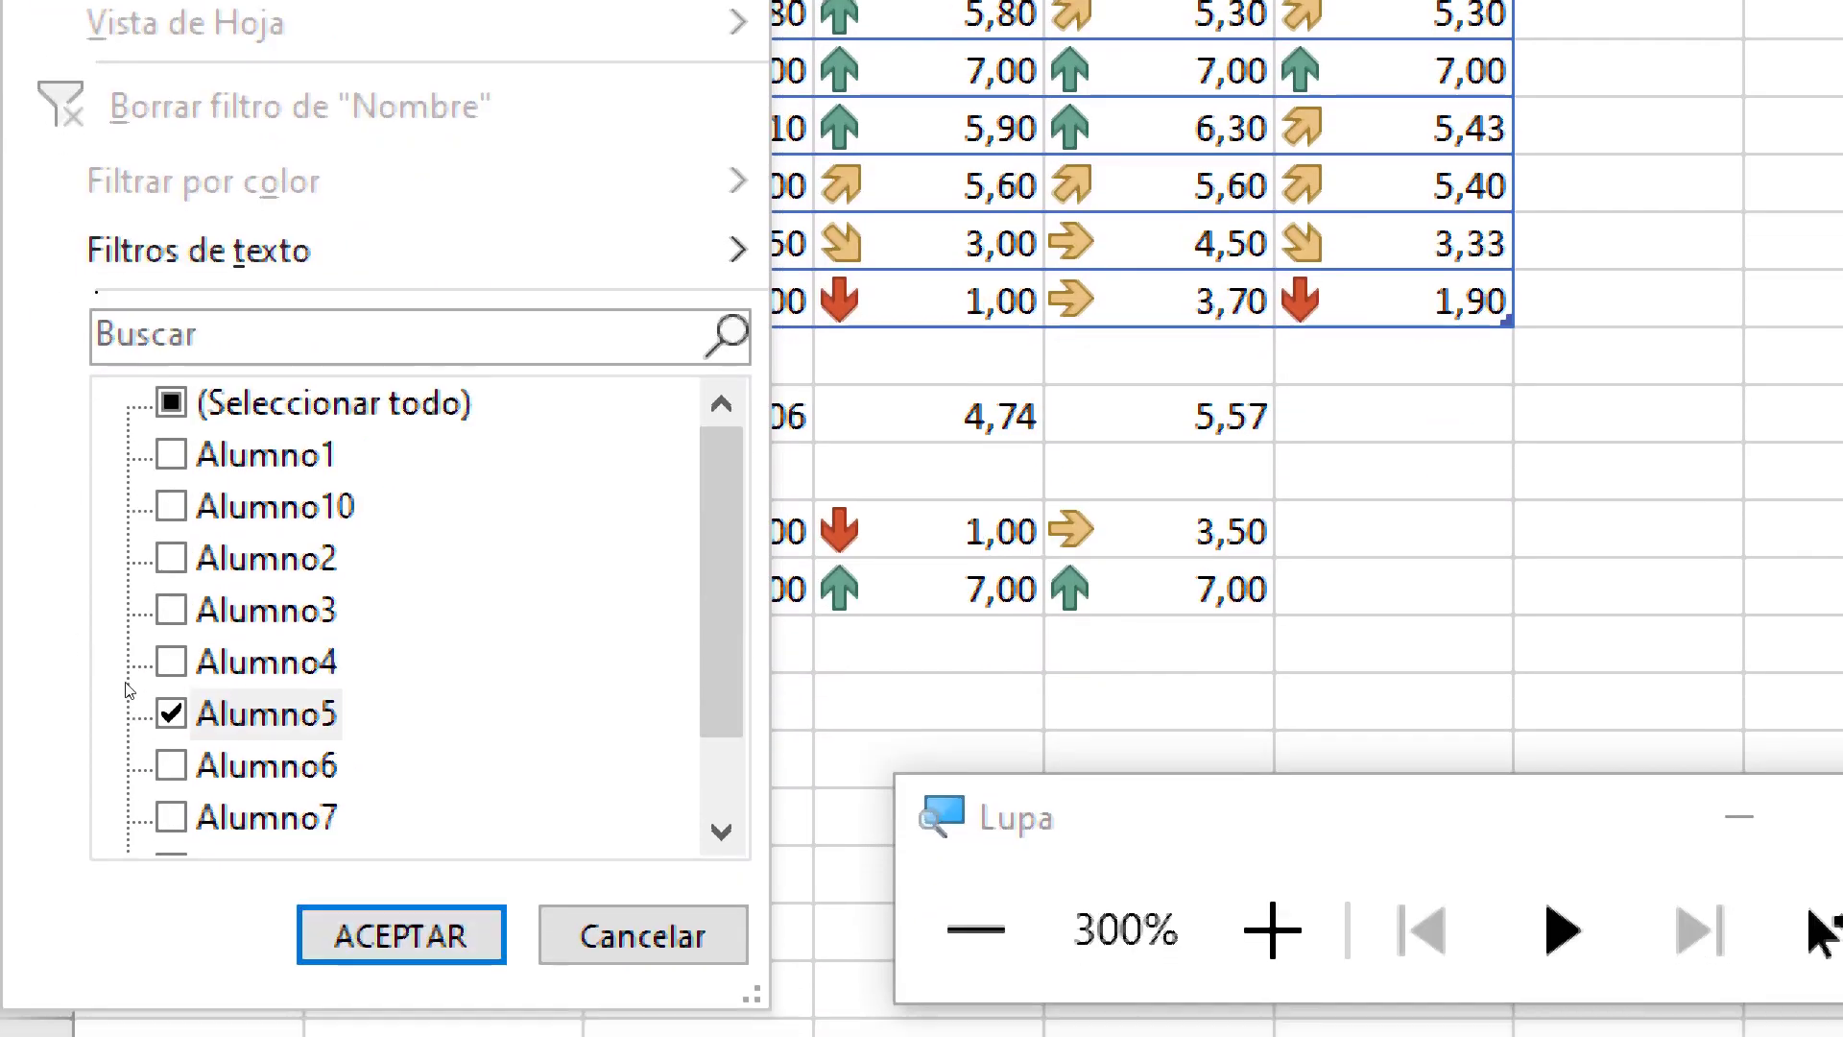
{"action": "left_click", "coordinate": [401, 955]}
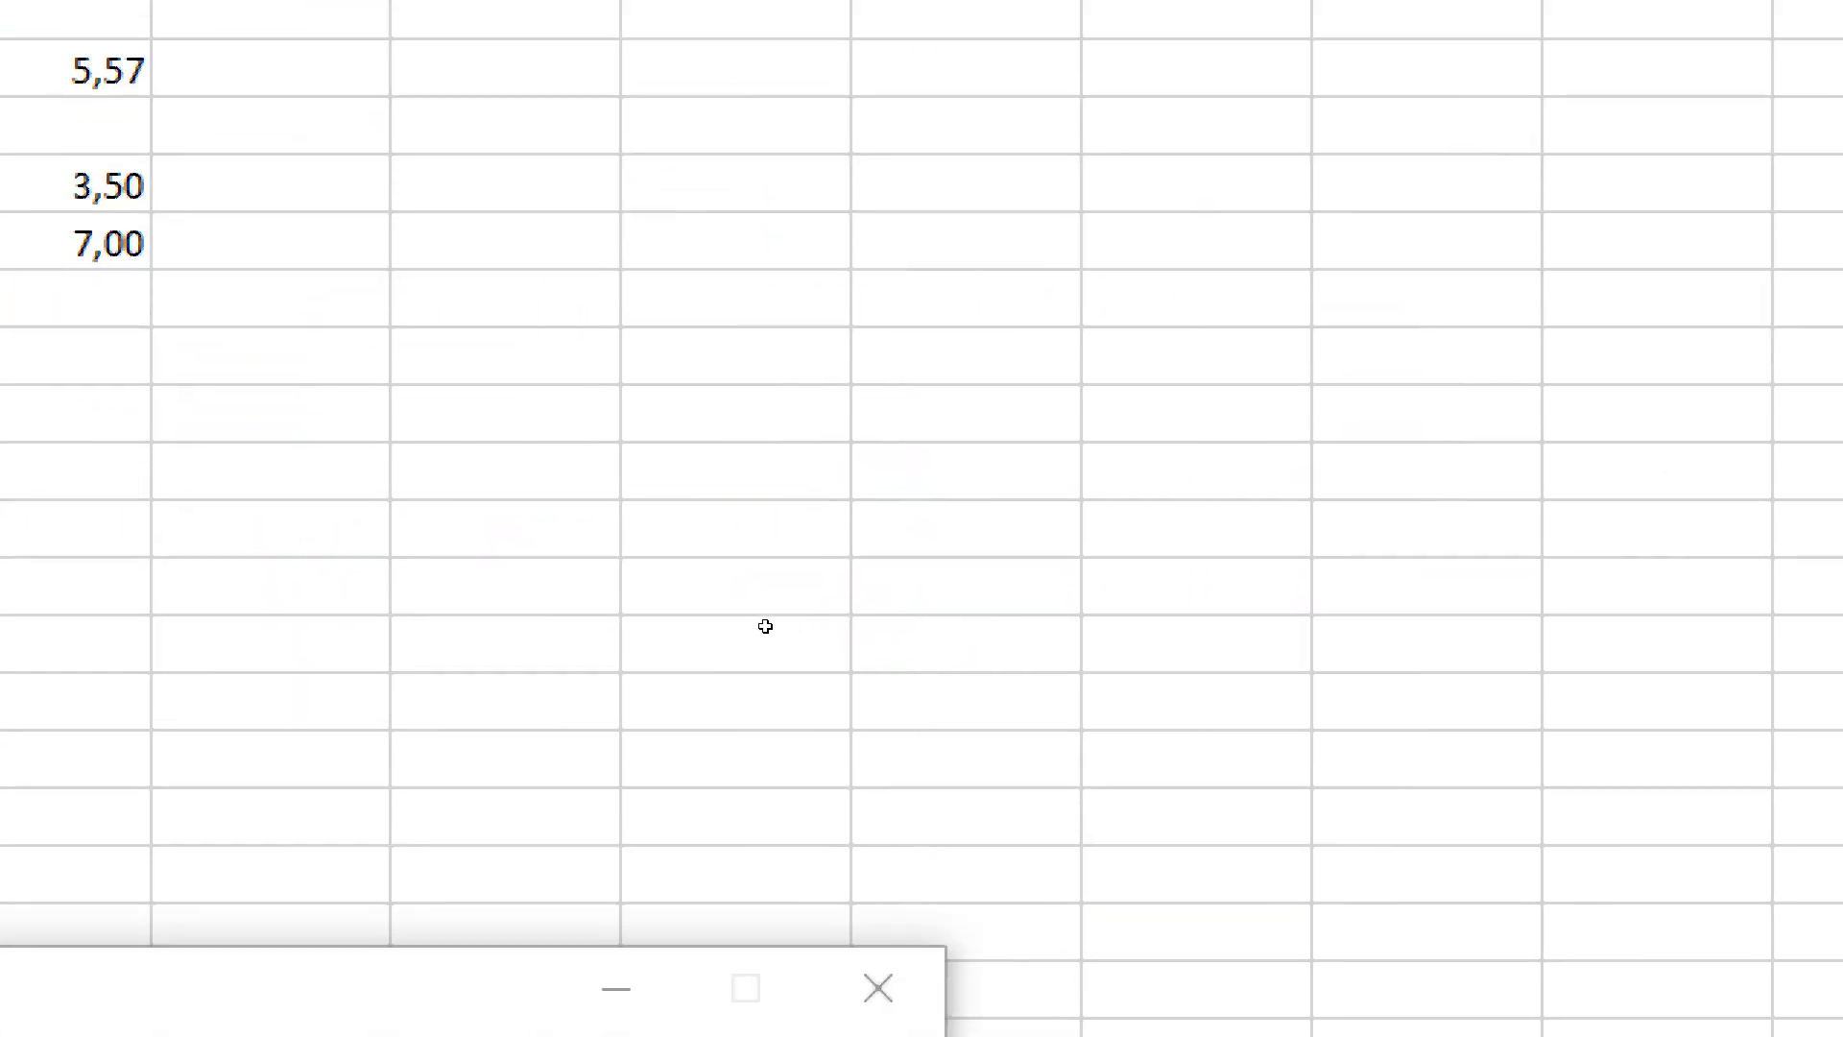
Show all student rows again by selecting every name in place of the Alumno5 filter
{"action": "key", "text": "super+minus"}
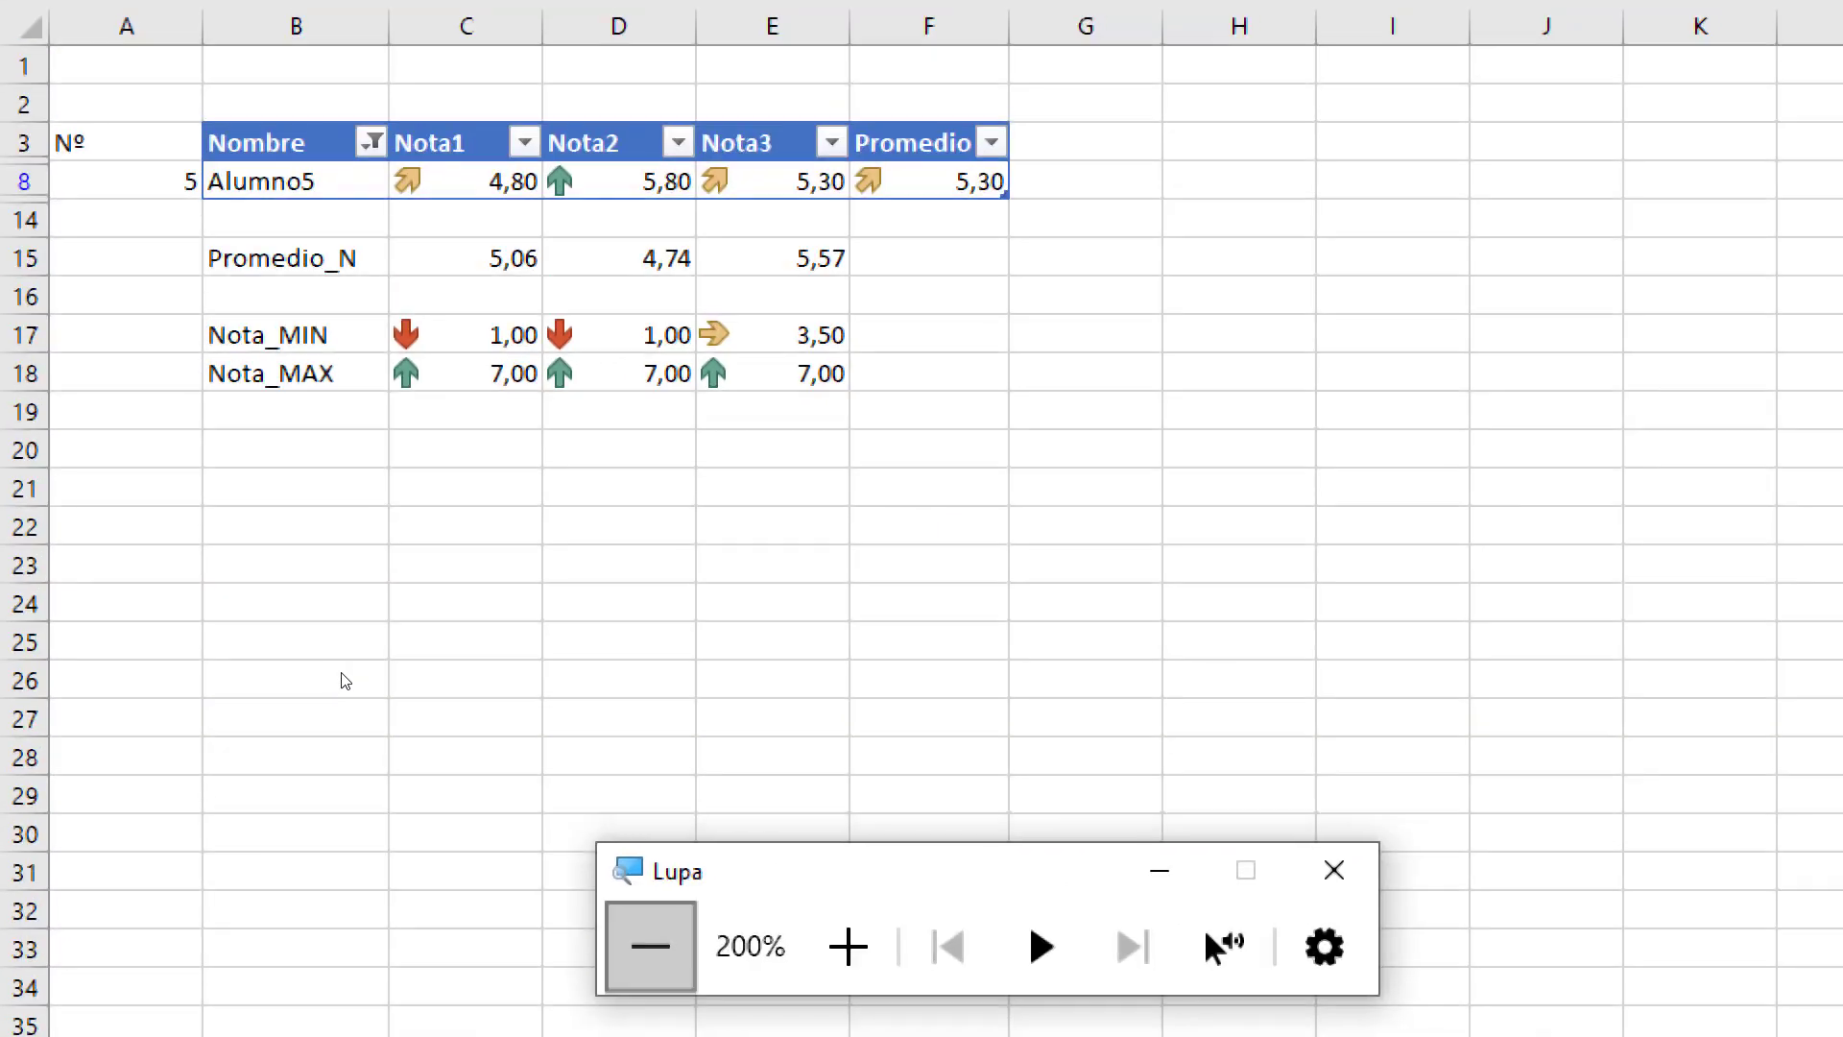
{"action": "key", "text": "super+minus"}
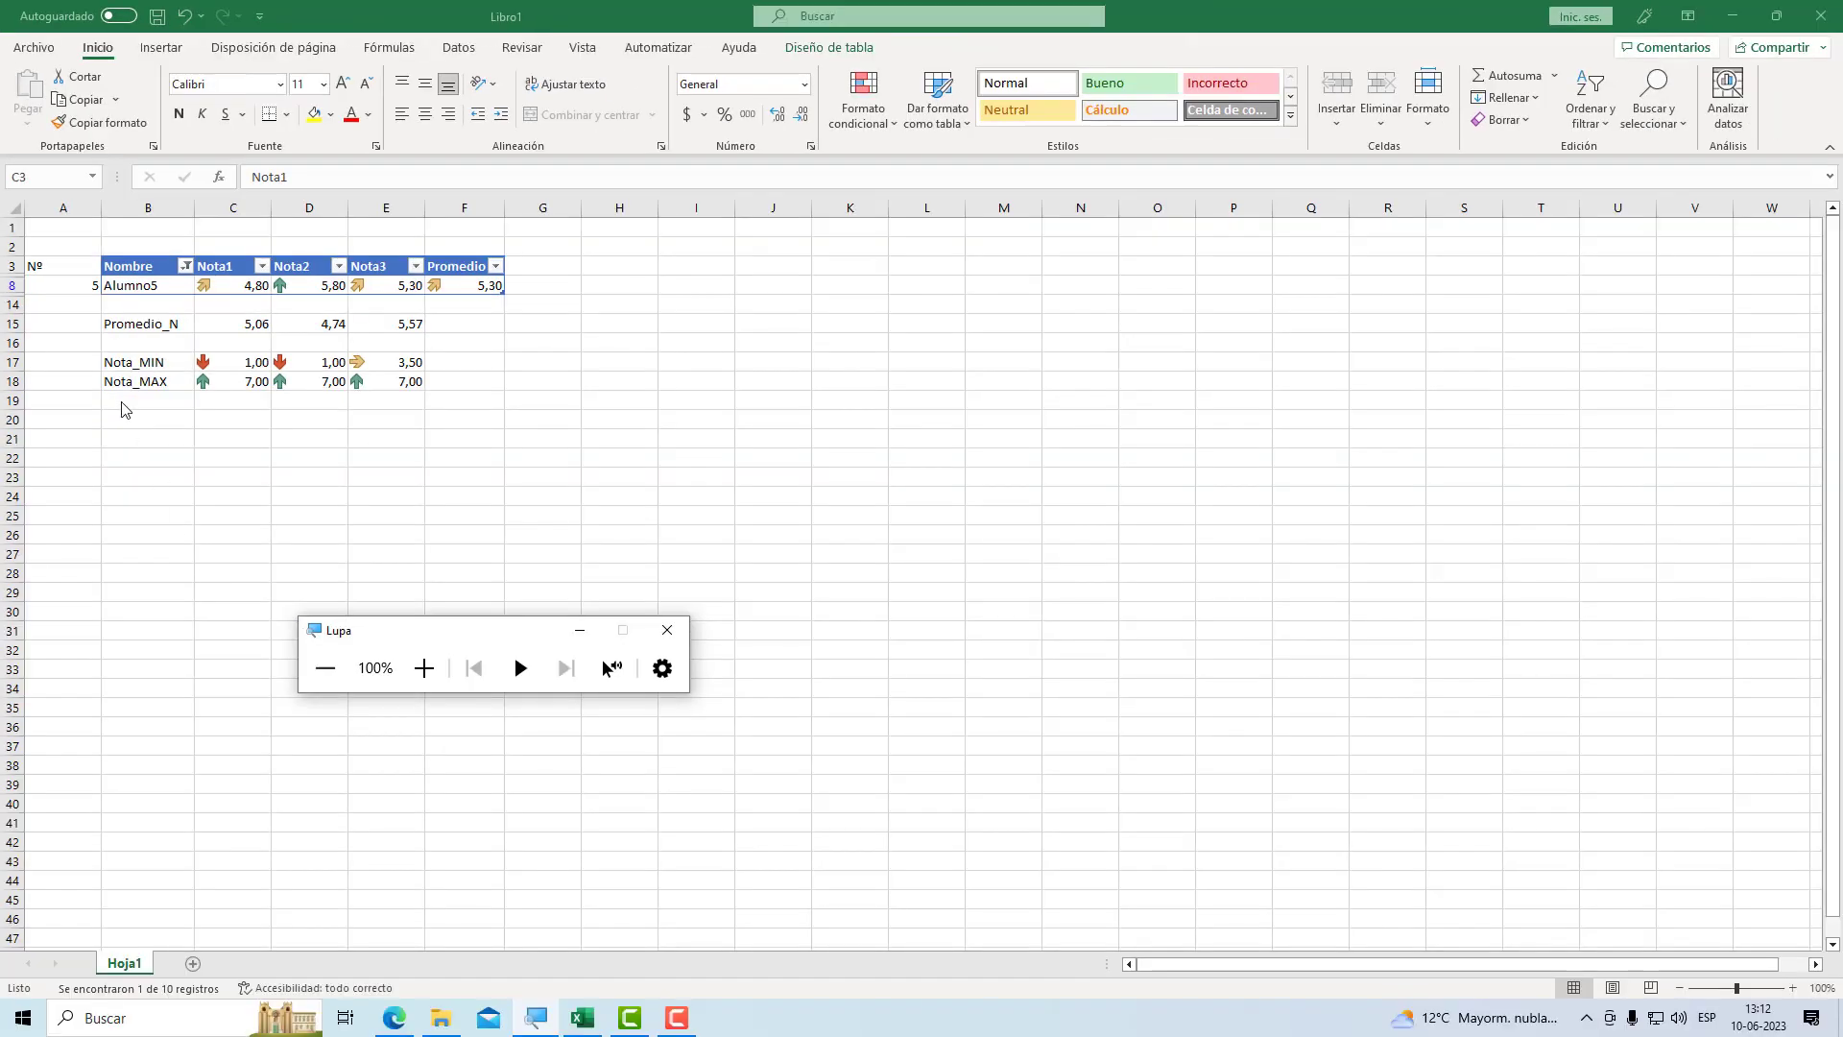
{"action": "left_click", "coordinate": [185, 267]}
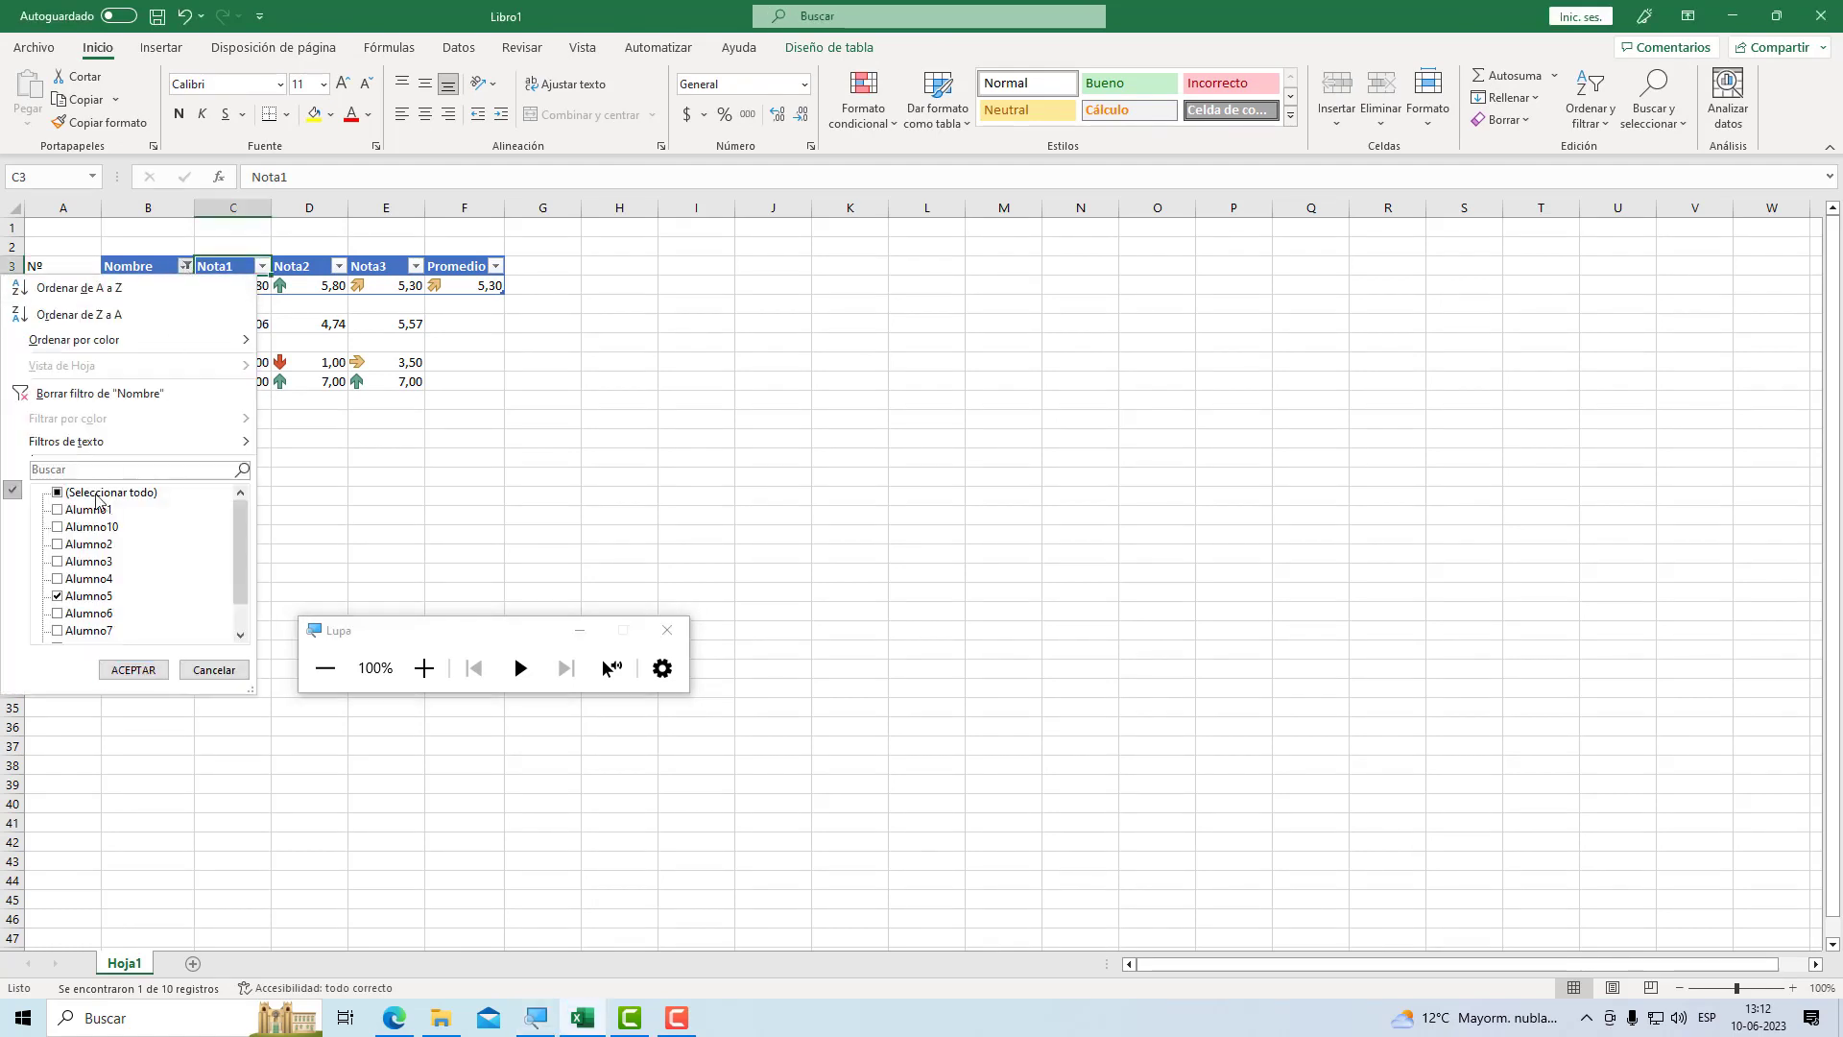
{"action": "left_click", "coordinate": [96, 499]}
{"action": "left_click", "coordinate": [134, 669]}
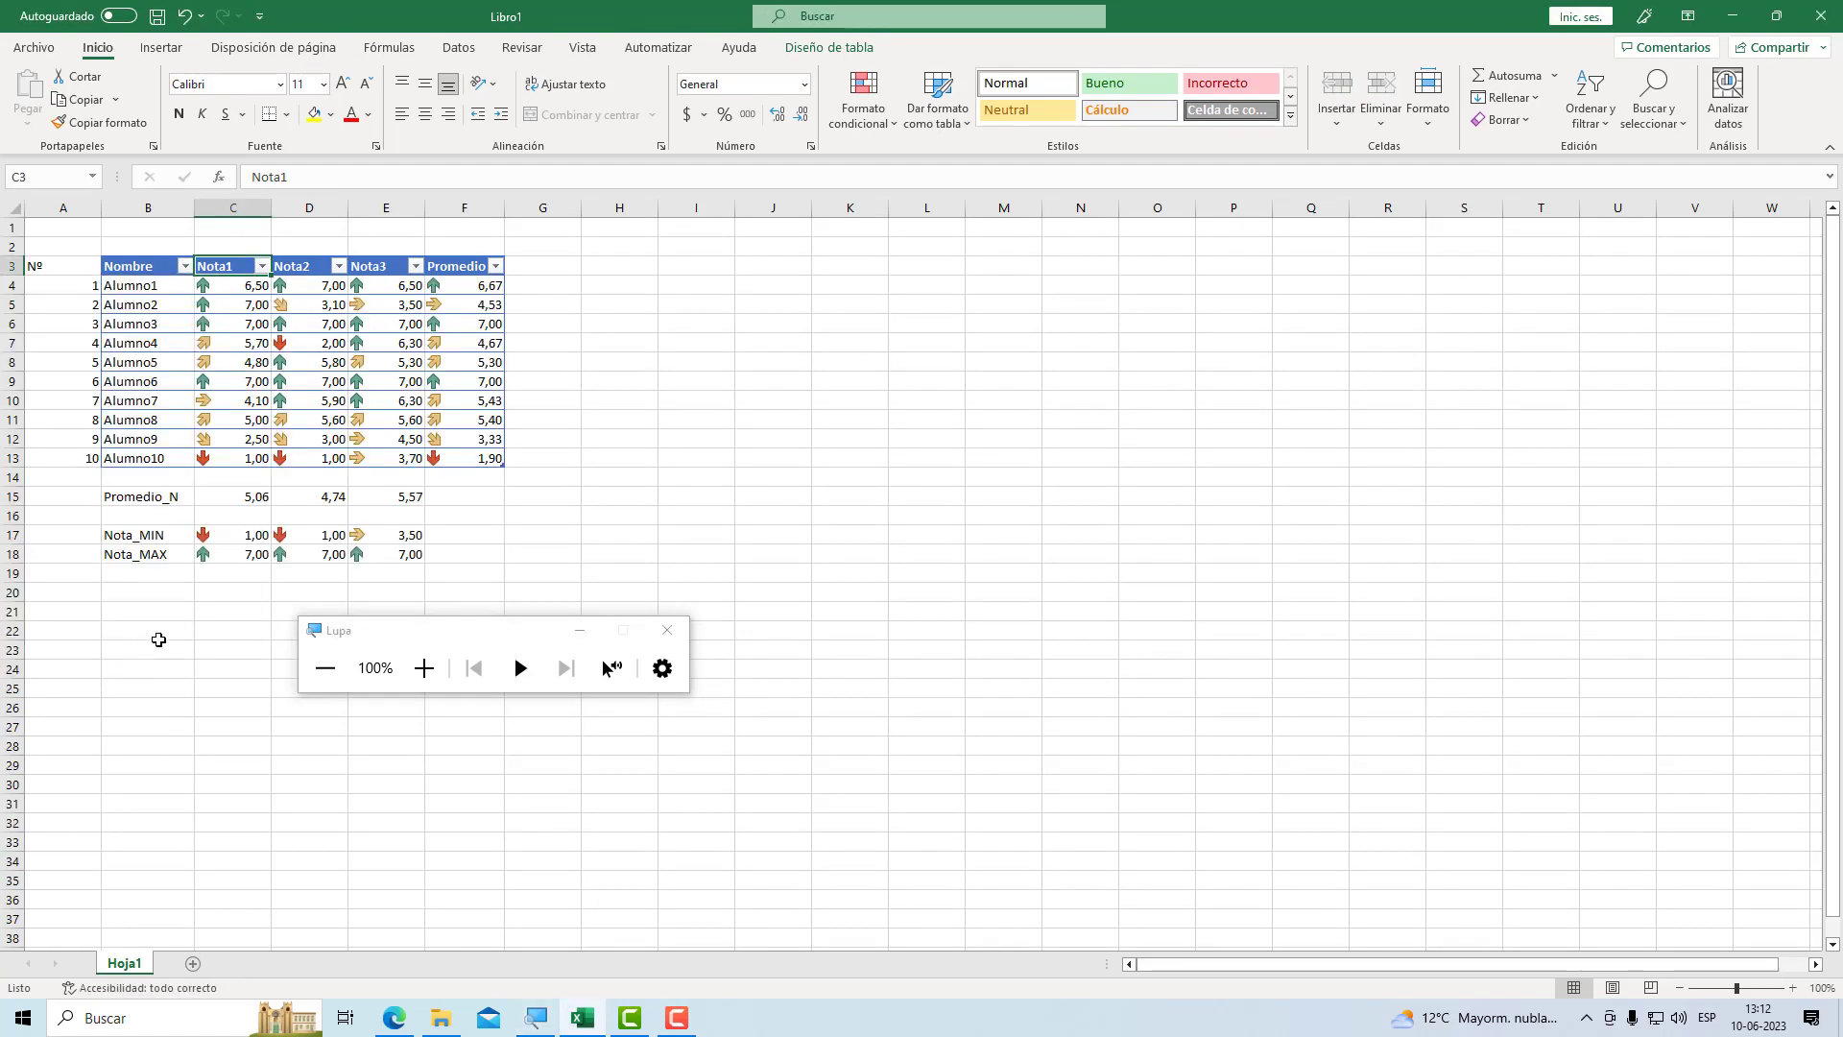
Rename the sheet Hoja1 as plan_notas
{"action": "left_click_drag", "start_coordinate": [364, 635], "coordinate": [738, 324]}
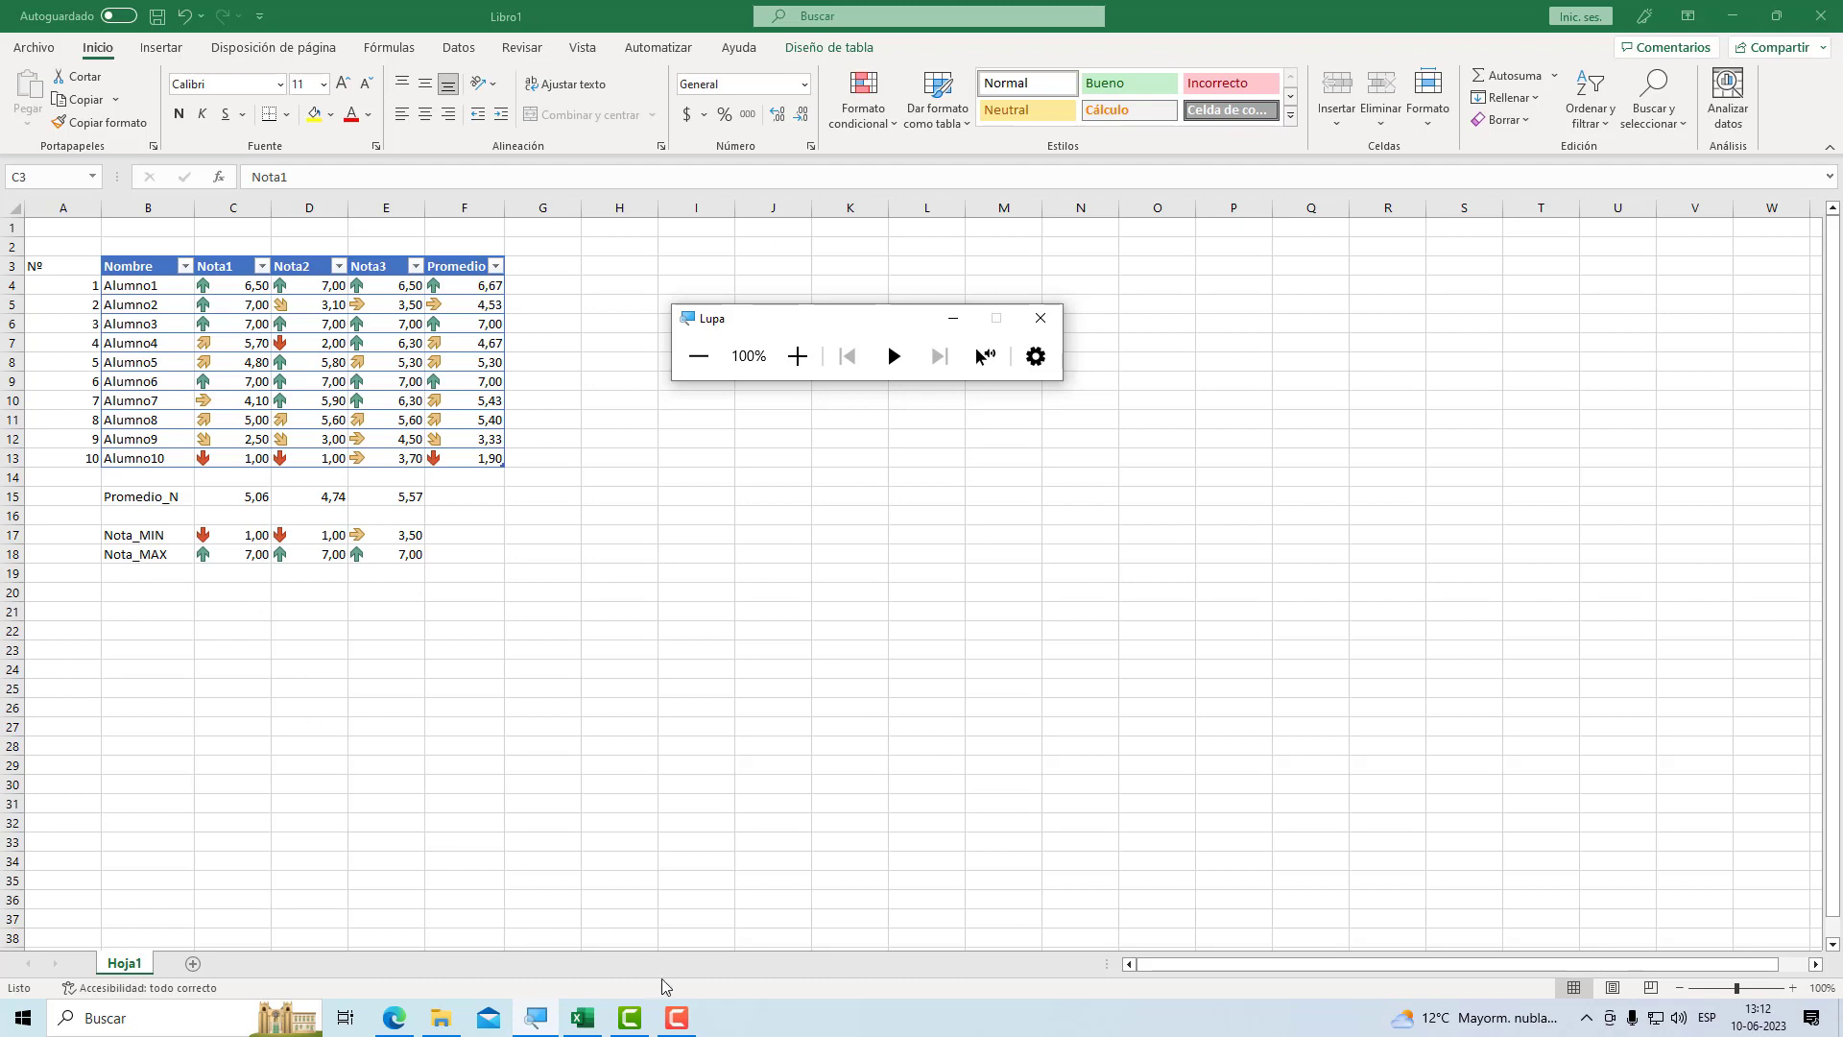
{"action": "mouse_move", "coordinate": [677, 1017]}
{"action": "left_click", "coordinate": [672, 950]}
{"action": "left_click", "coordinate": [798, 356]}
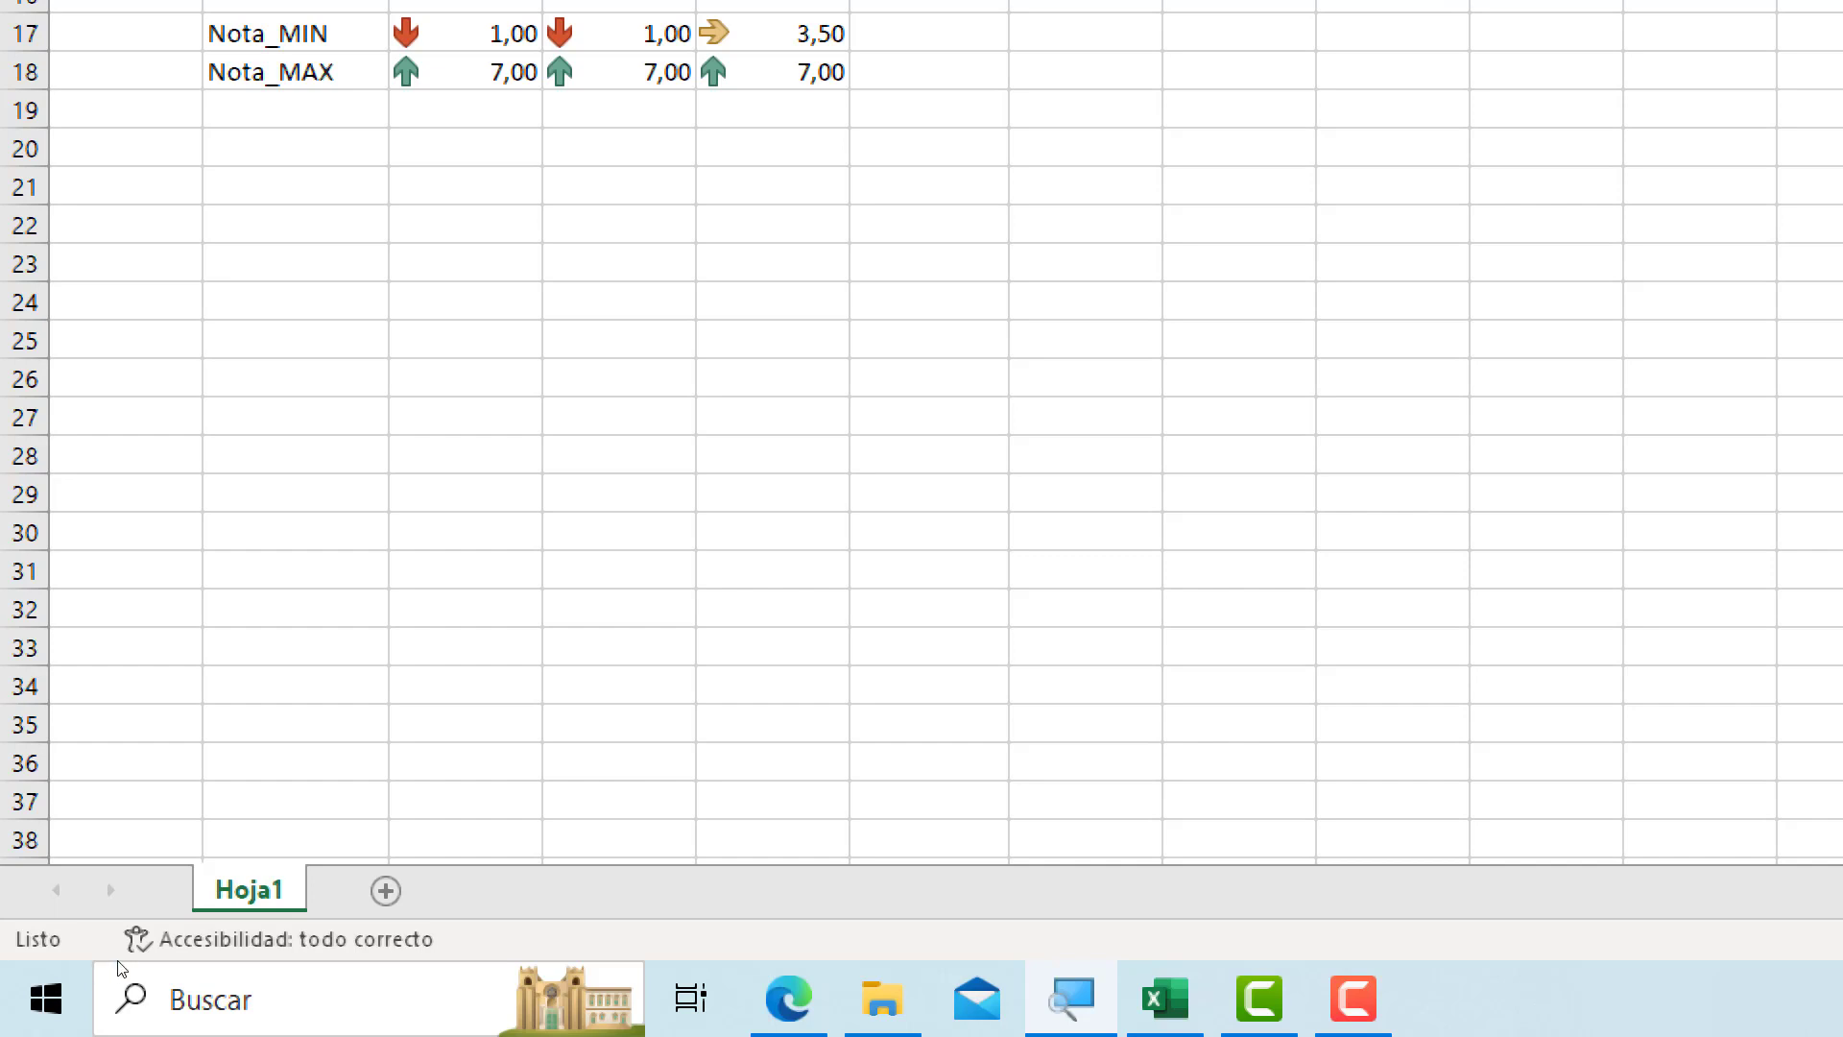
{"action": "double_click", "coordinate": [119, 963]}
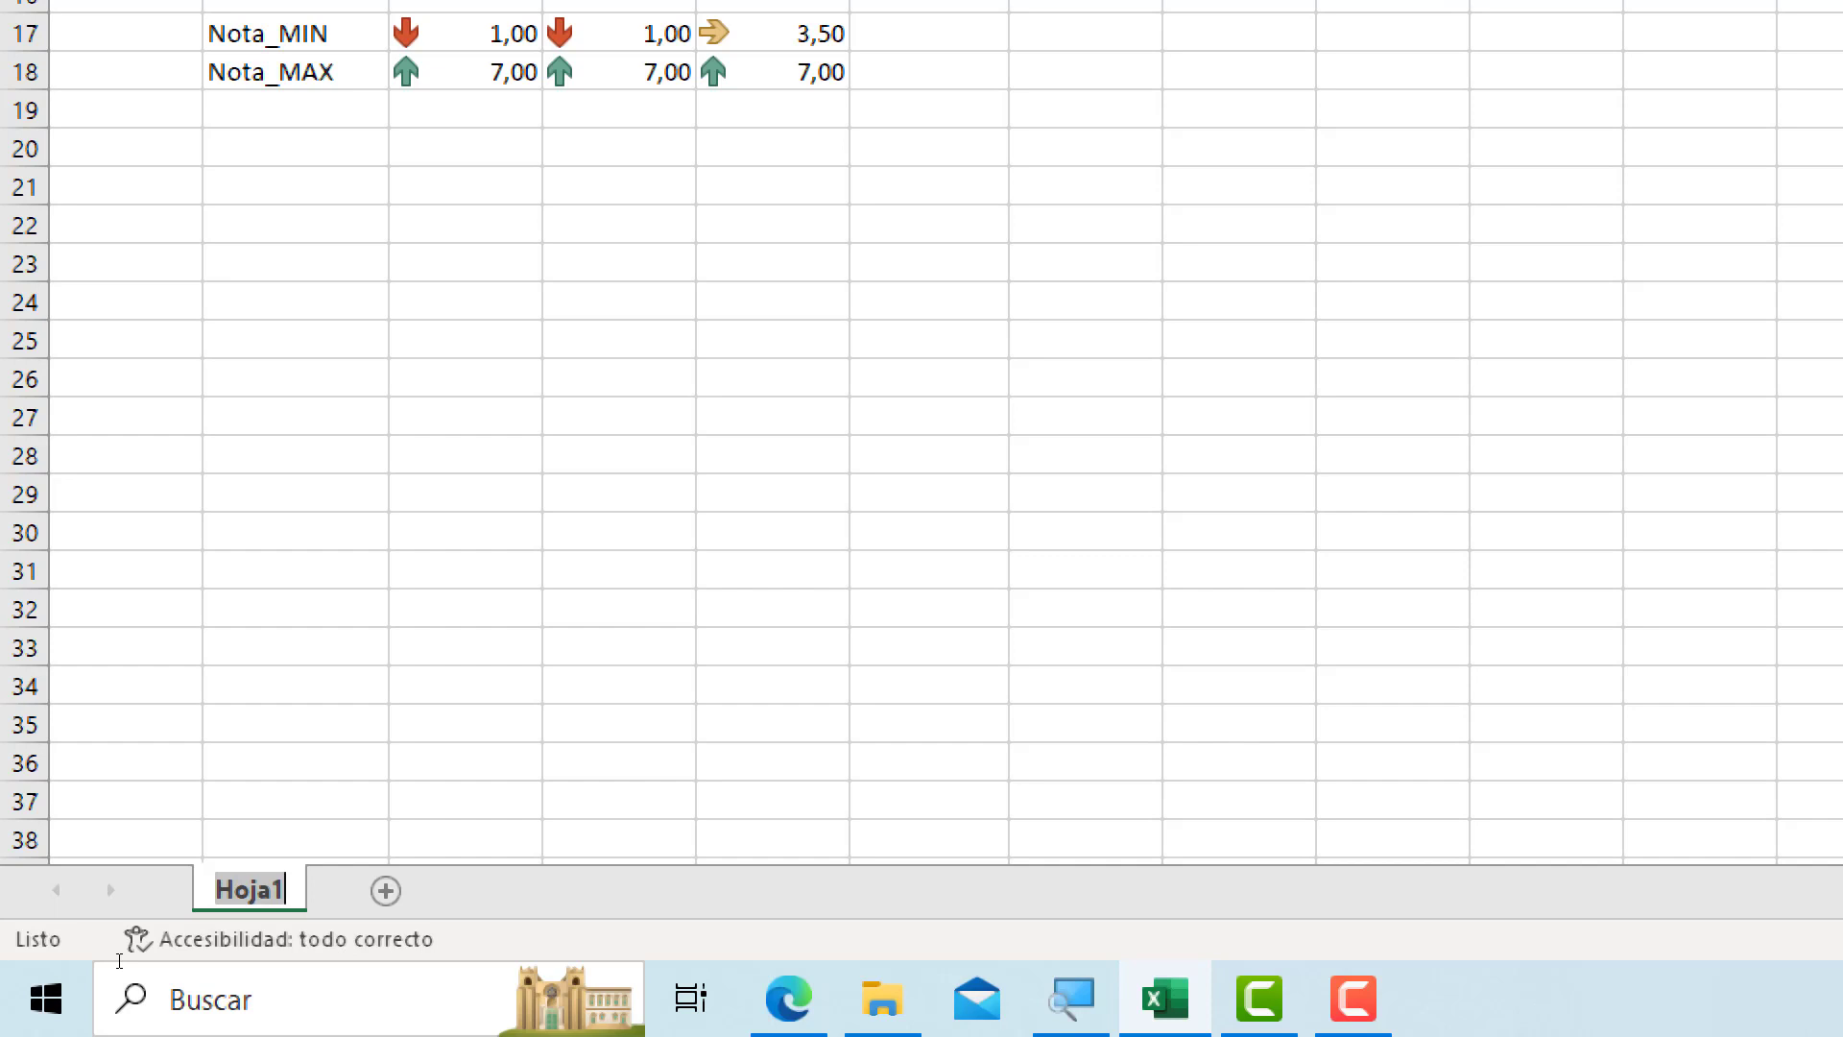
{"action": "type", "text": "plan"}
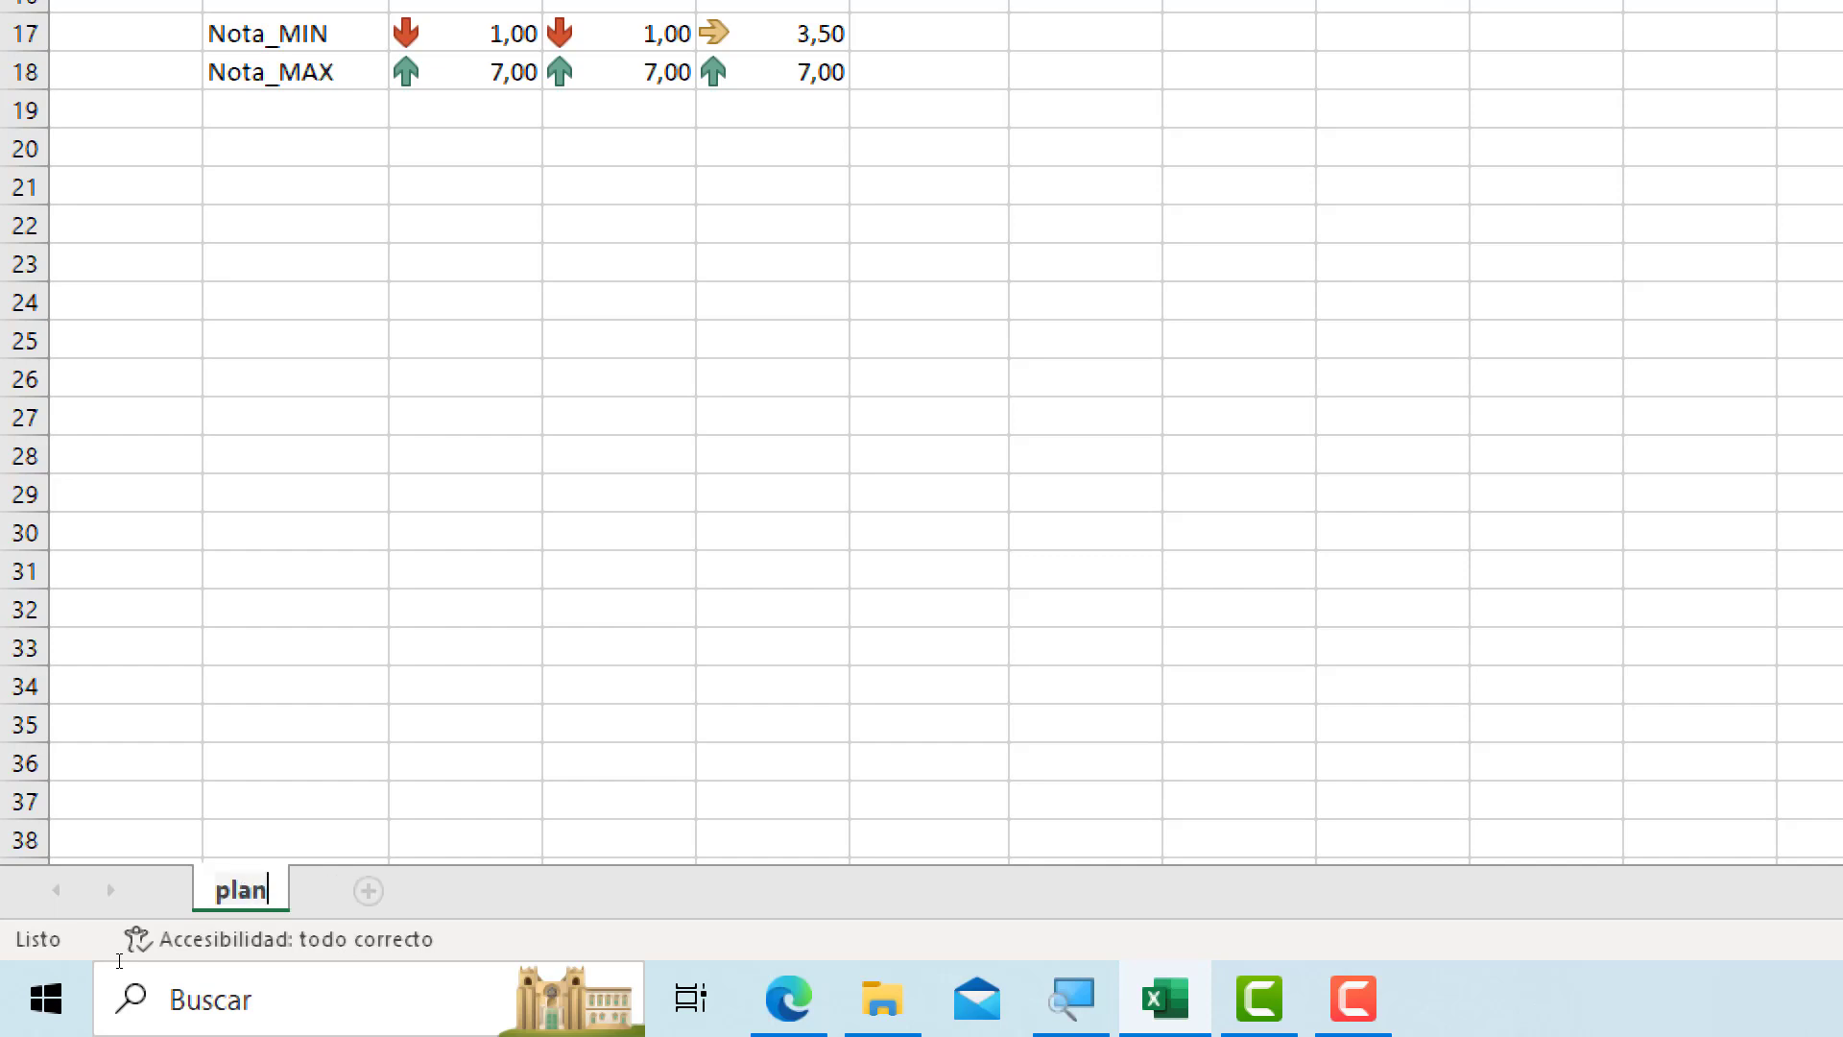
{"action": "type", "text": "_notas"}
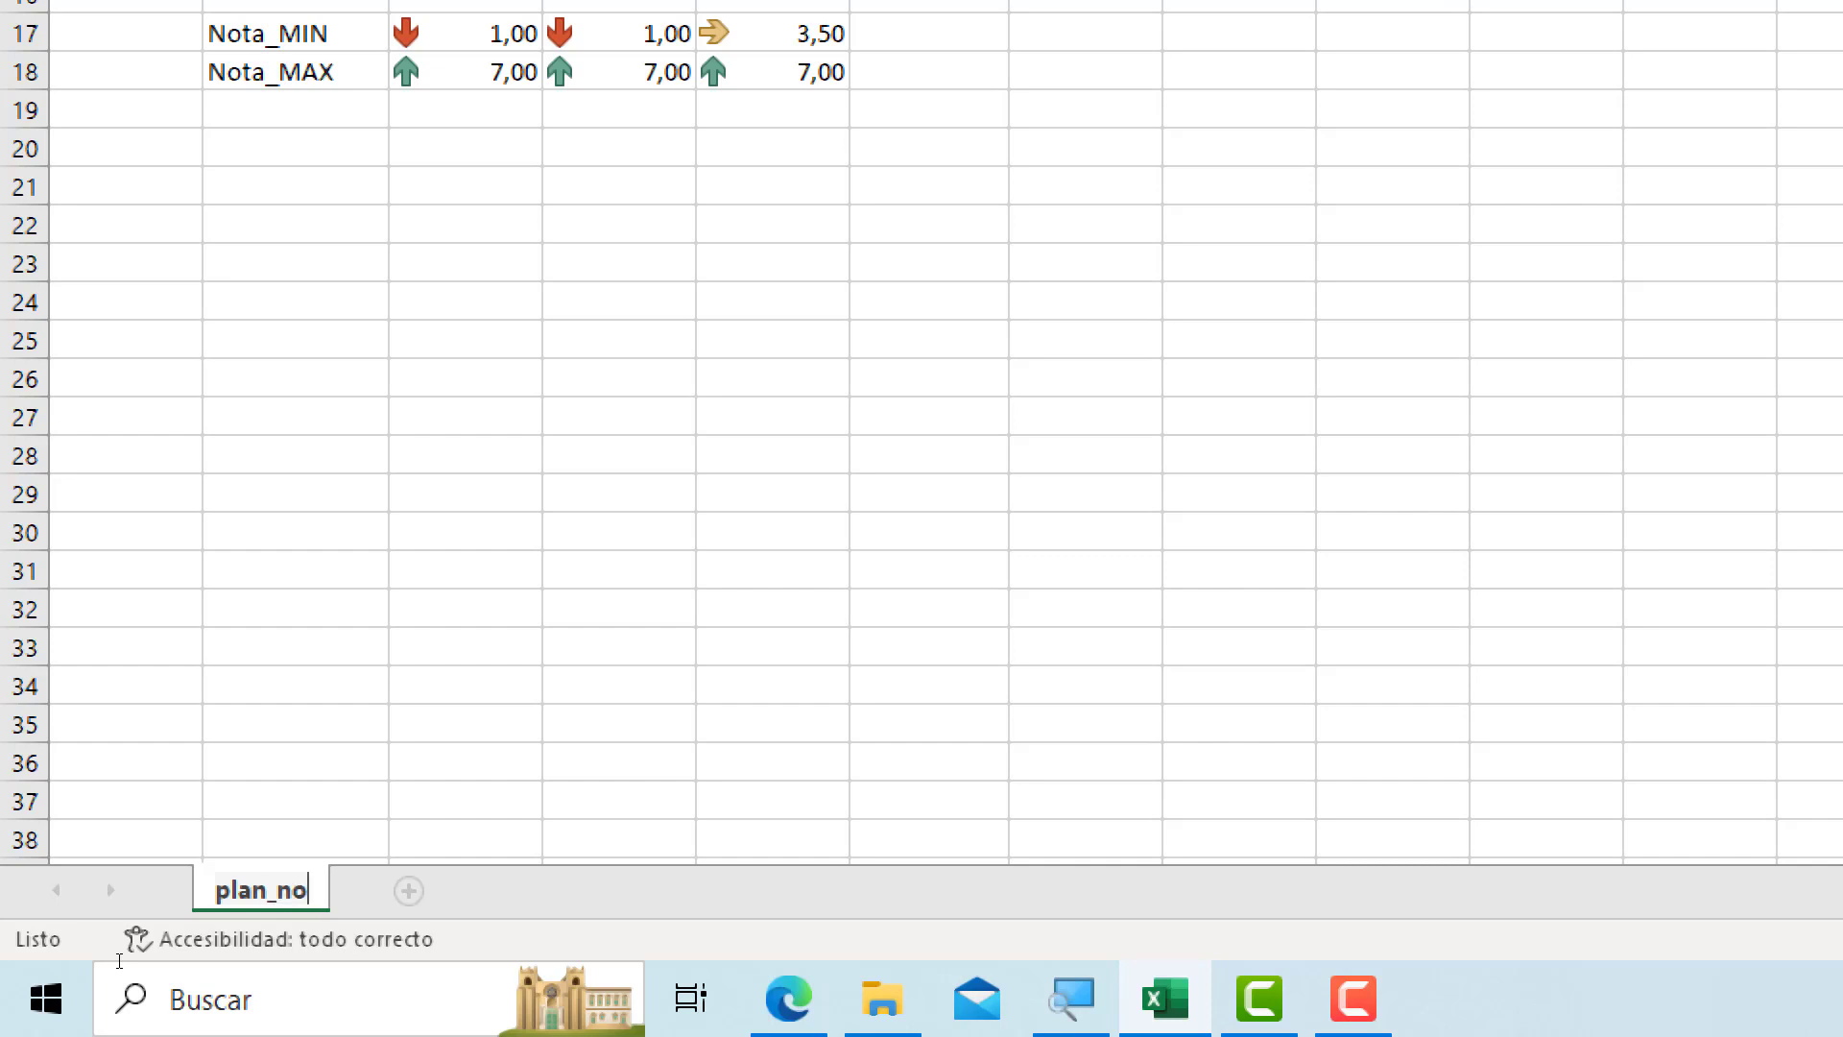
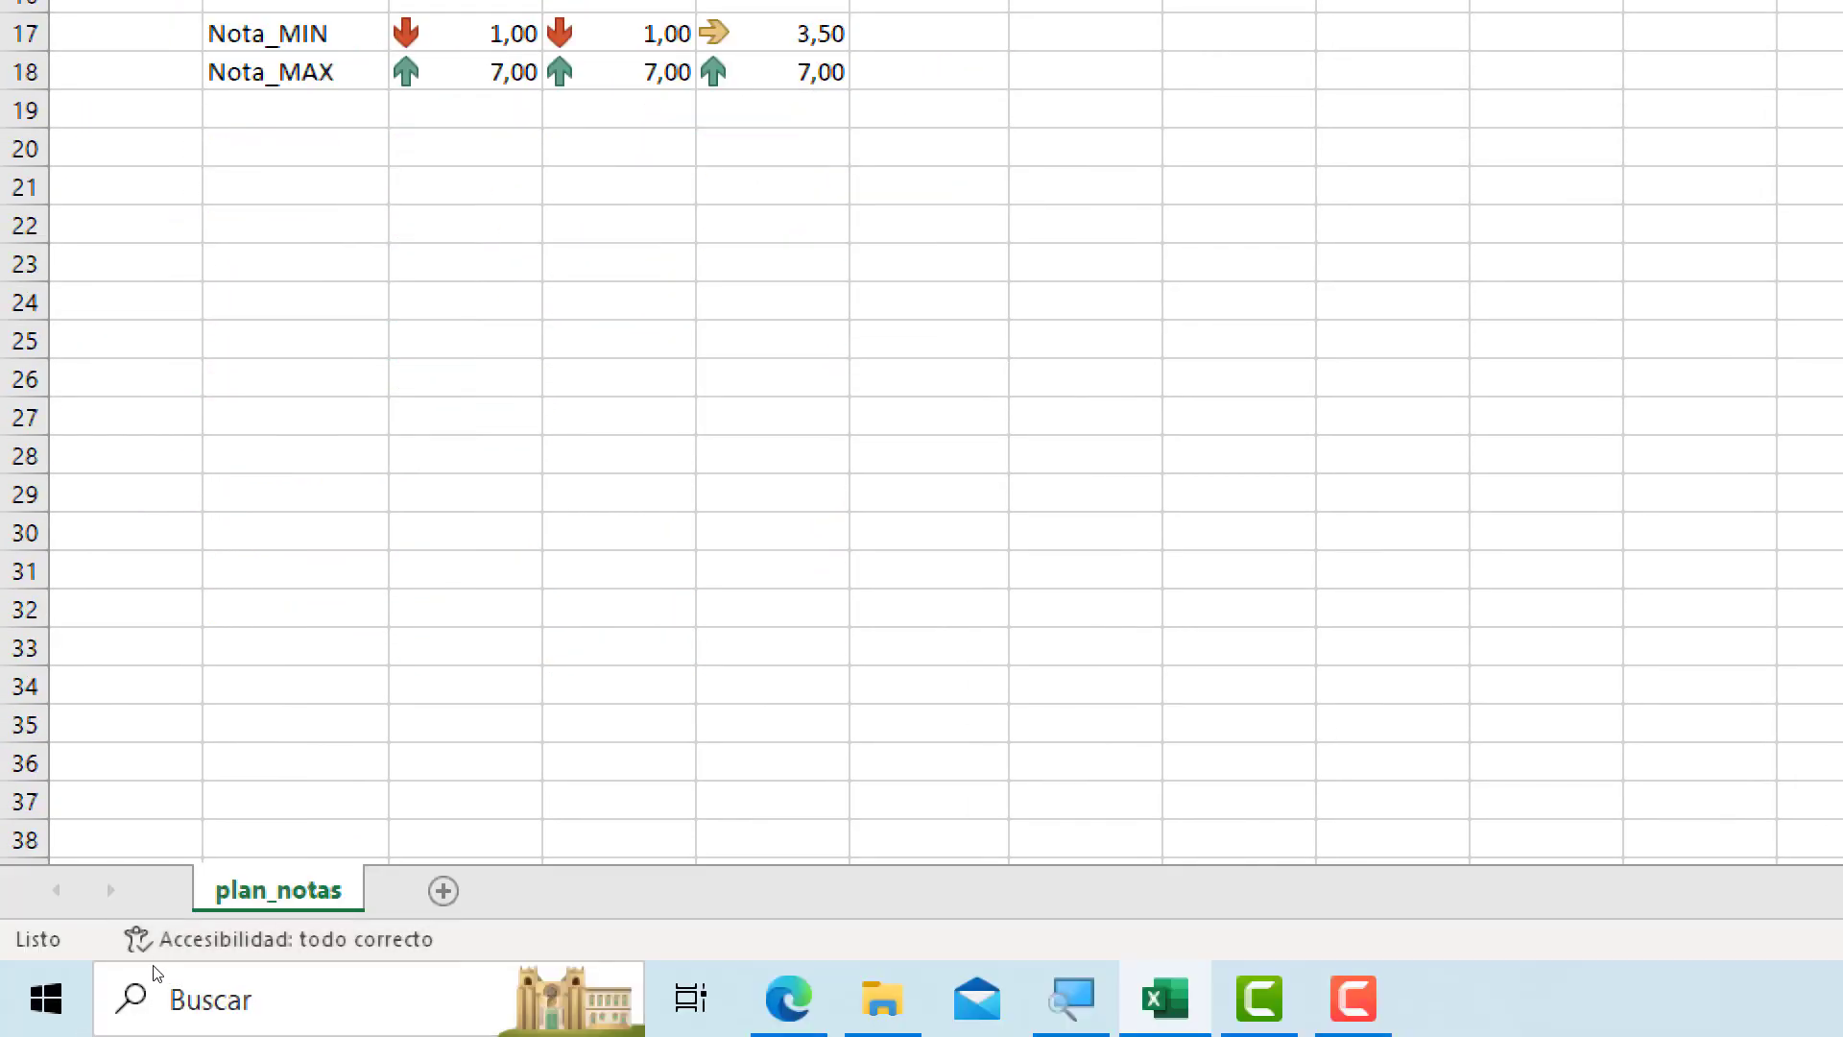
Set the tab colour of the plan_notas sheet to a dark blue theme colour
{"action": "right_click", "coordinate": [255, 885]}
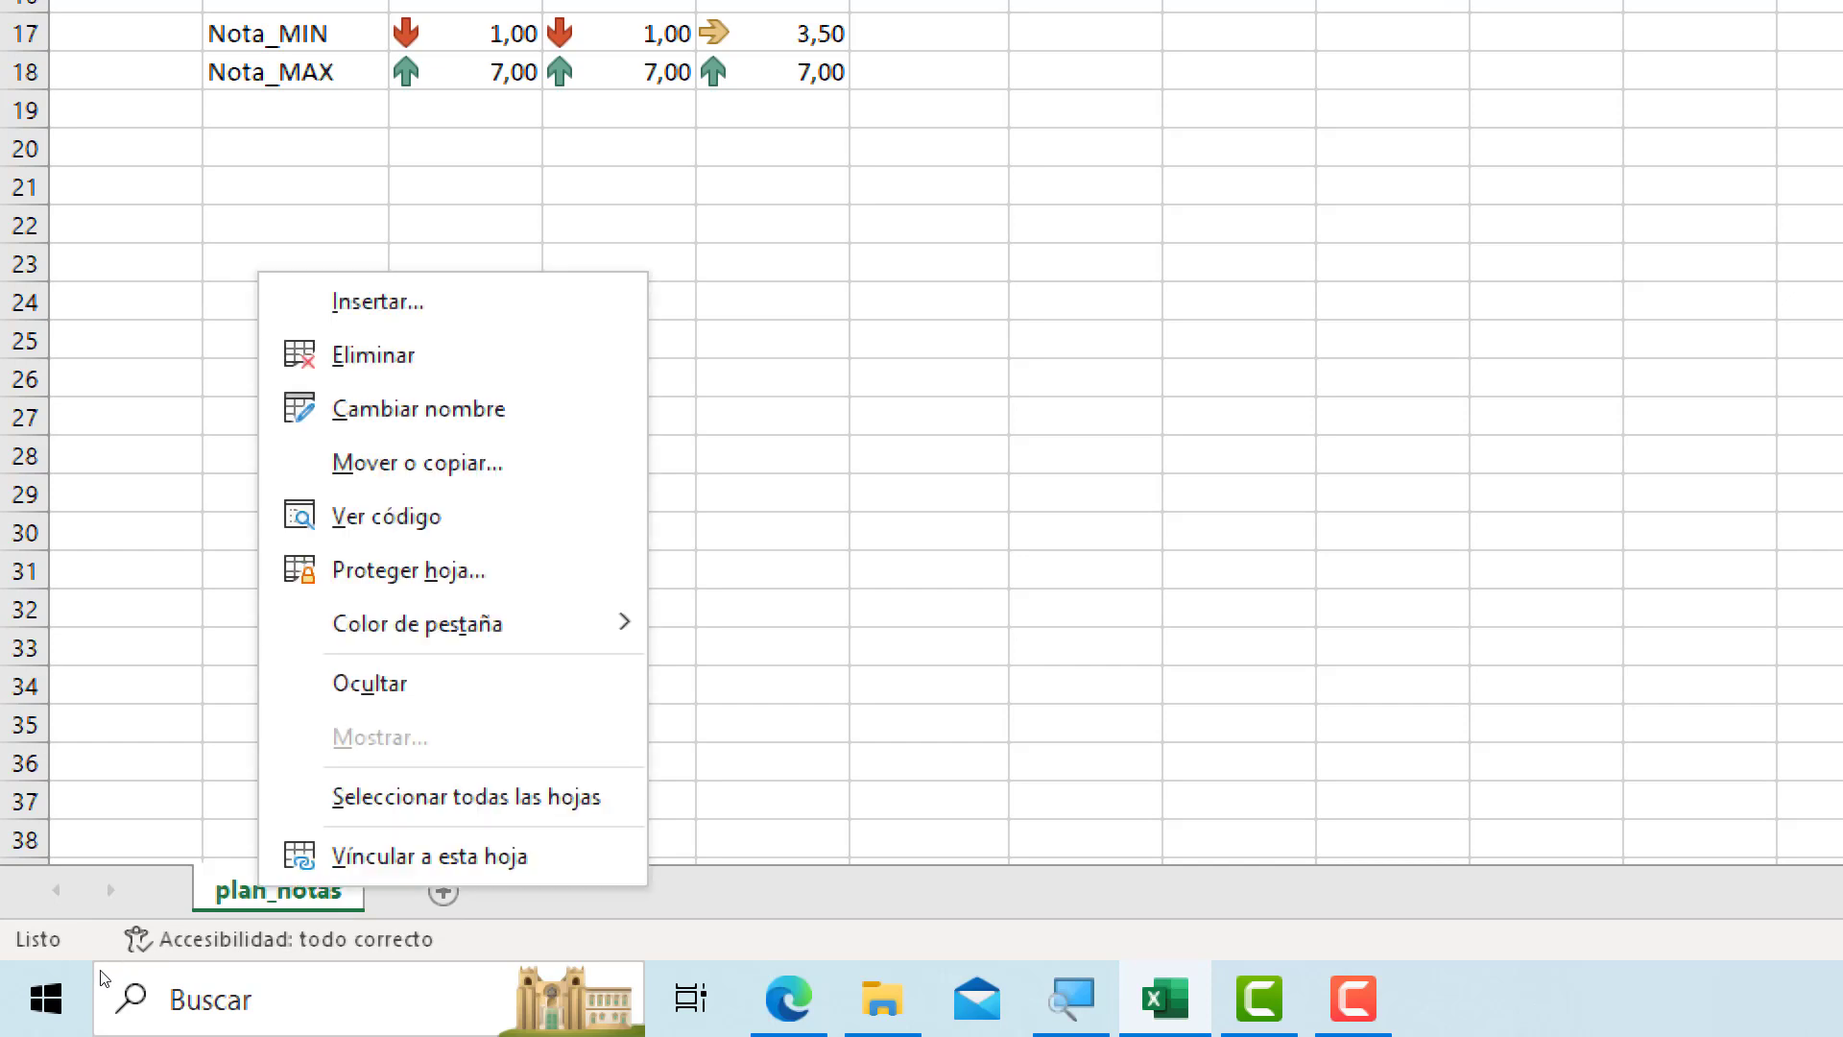
{"action": "right_click", "coordinate": [220, 883]}
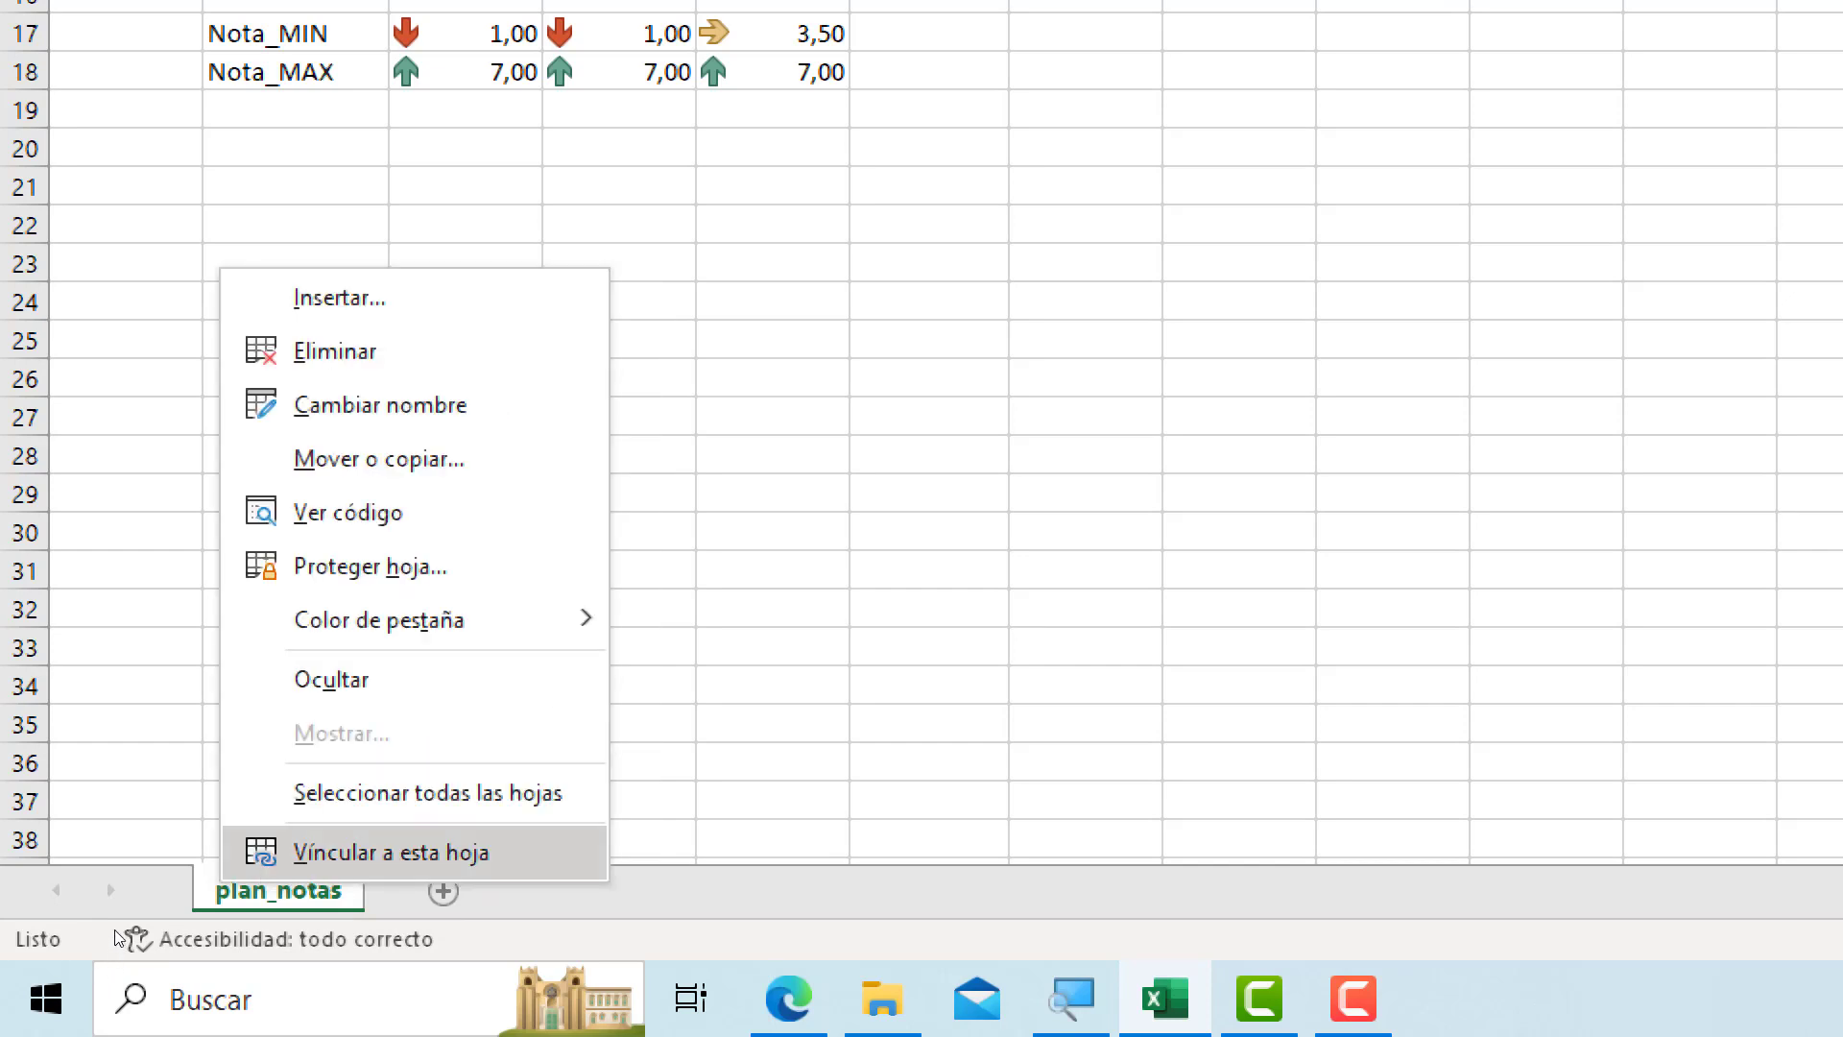
{"action": "mouse_move", "coordinate": [384, 620]}
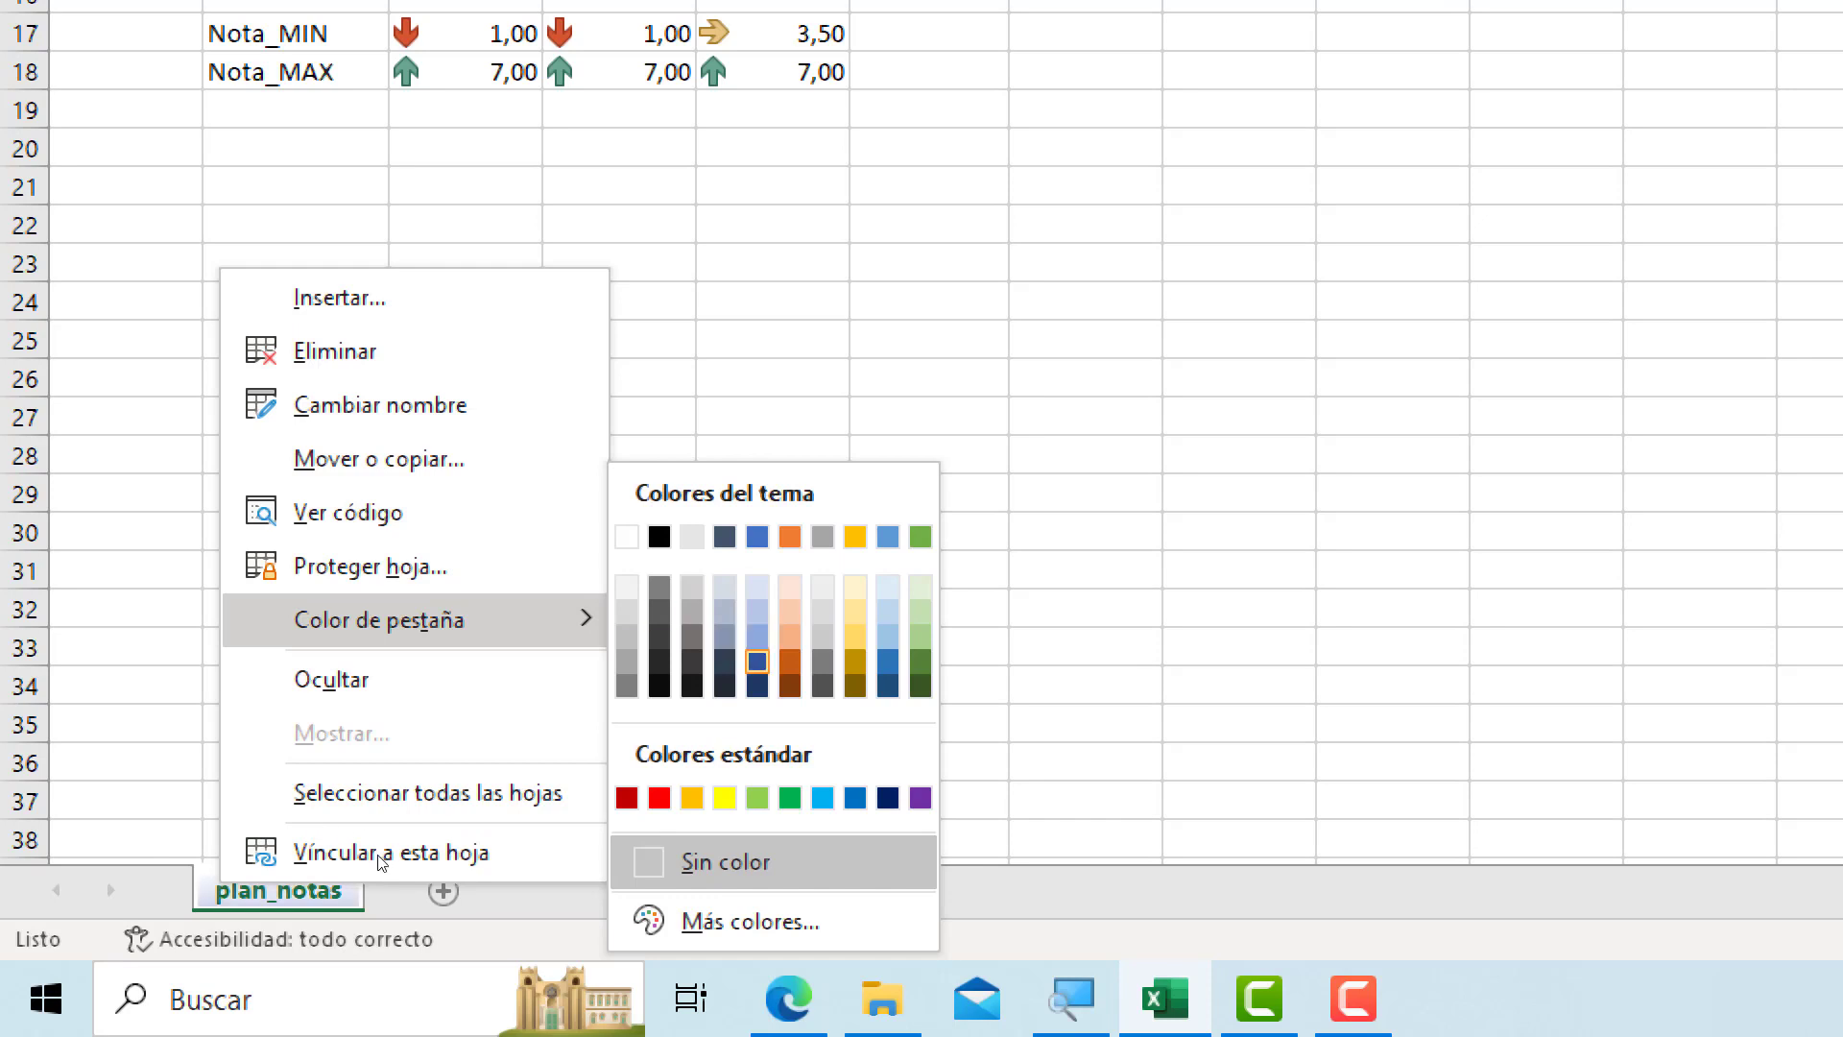
{"action": "left_click", "coordinate": [757, 685]}
{"action": "left_click", "coordinate": [707, 691]}
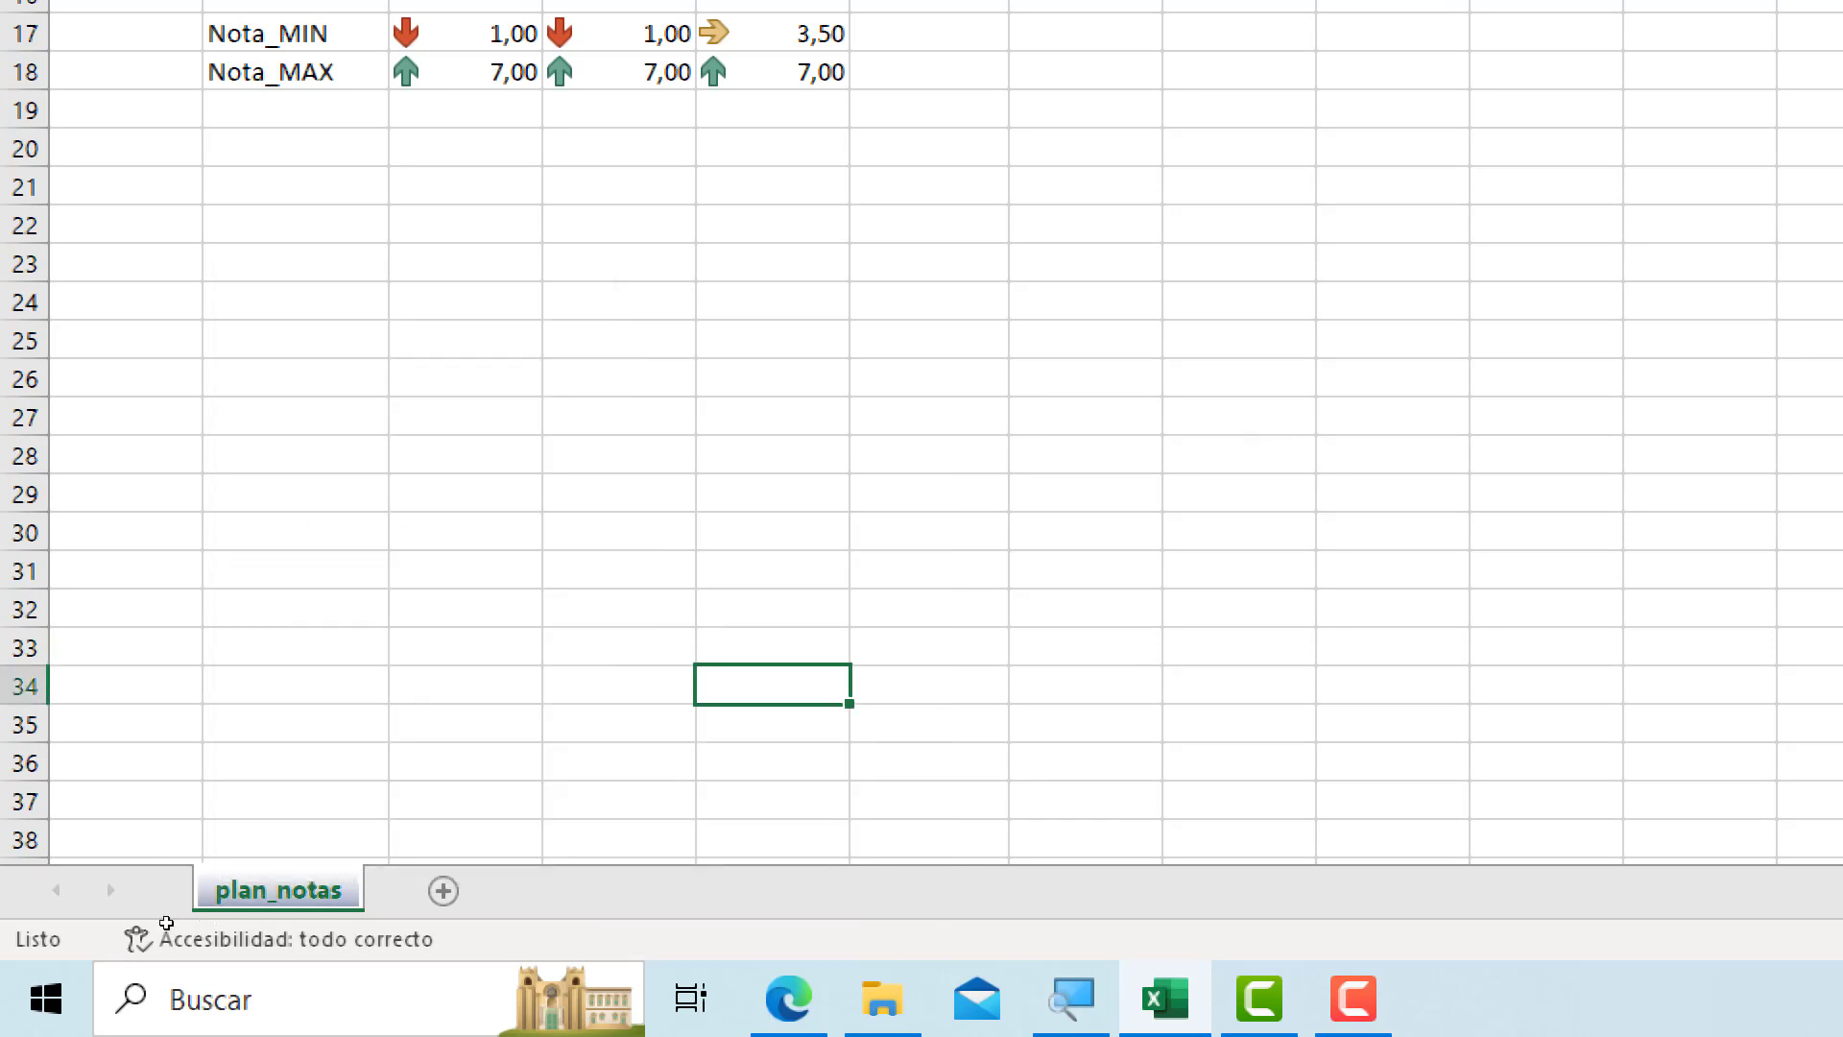
{"action": "left_click", "coordinate": [221, 801]}
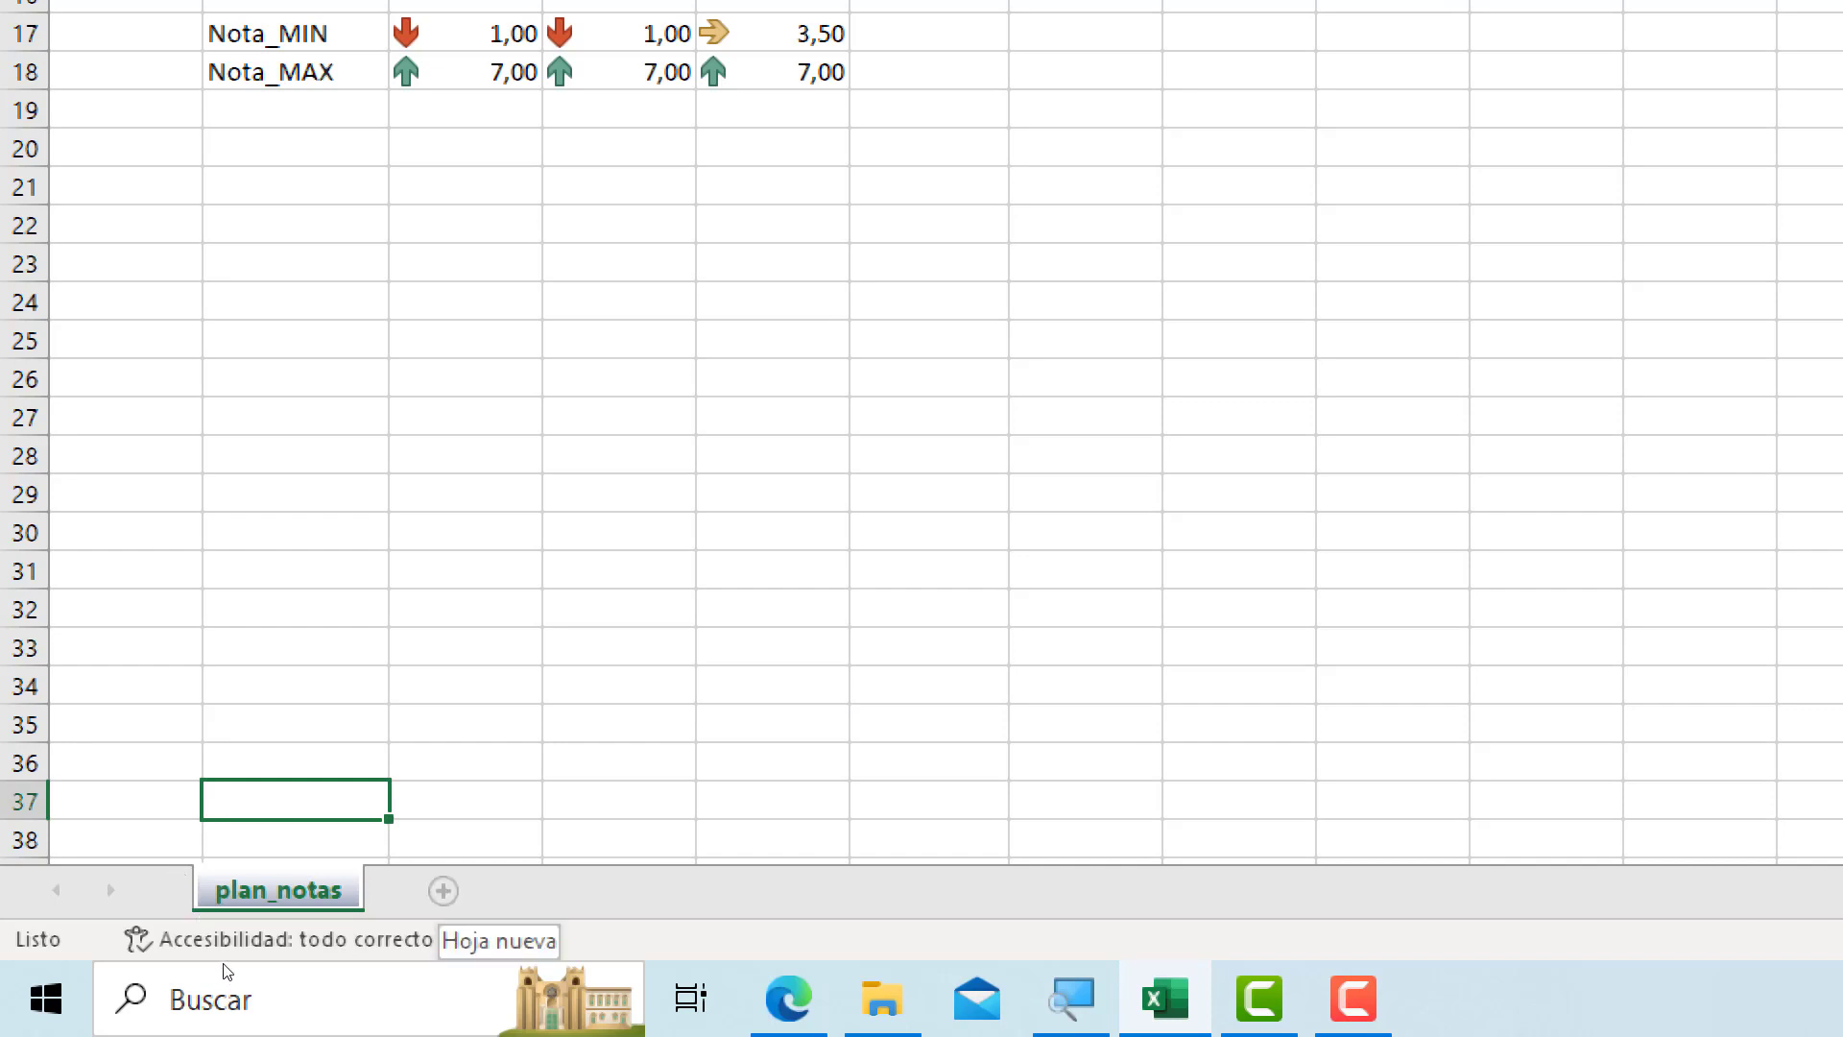
Add a new sheet and enter Mes, Marzo, Abril and Mayo down cells B3 to B6
{"action": "left_click", "coordinate": [444, 891]}
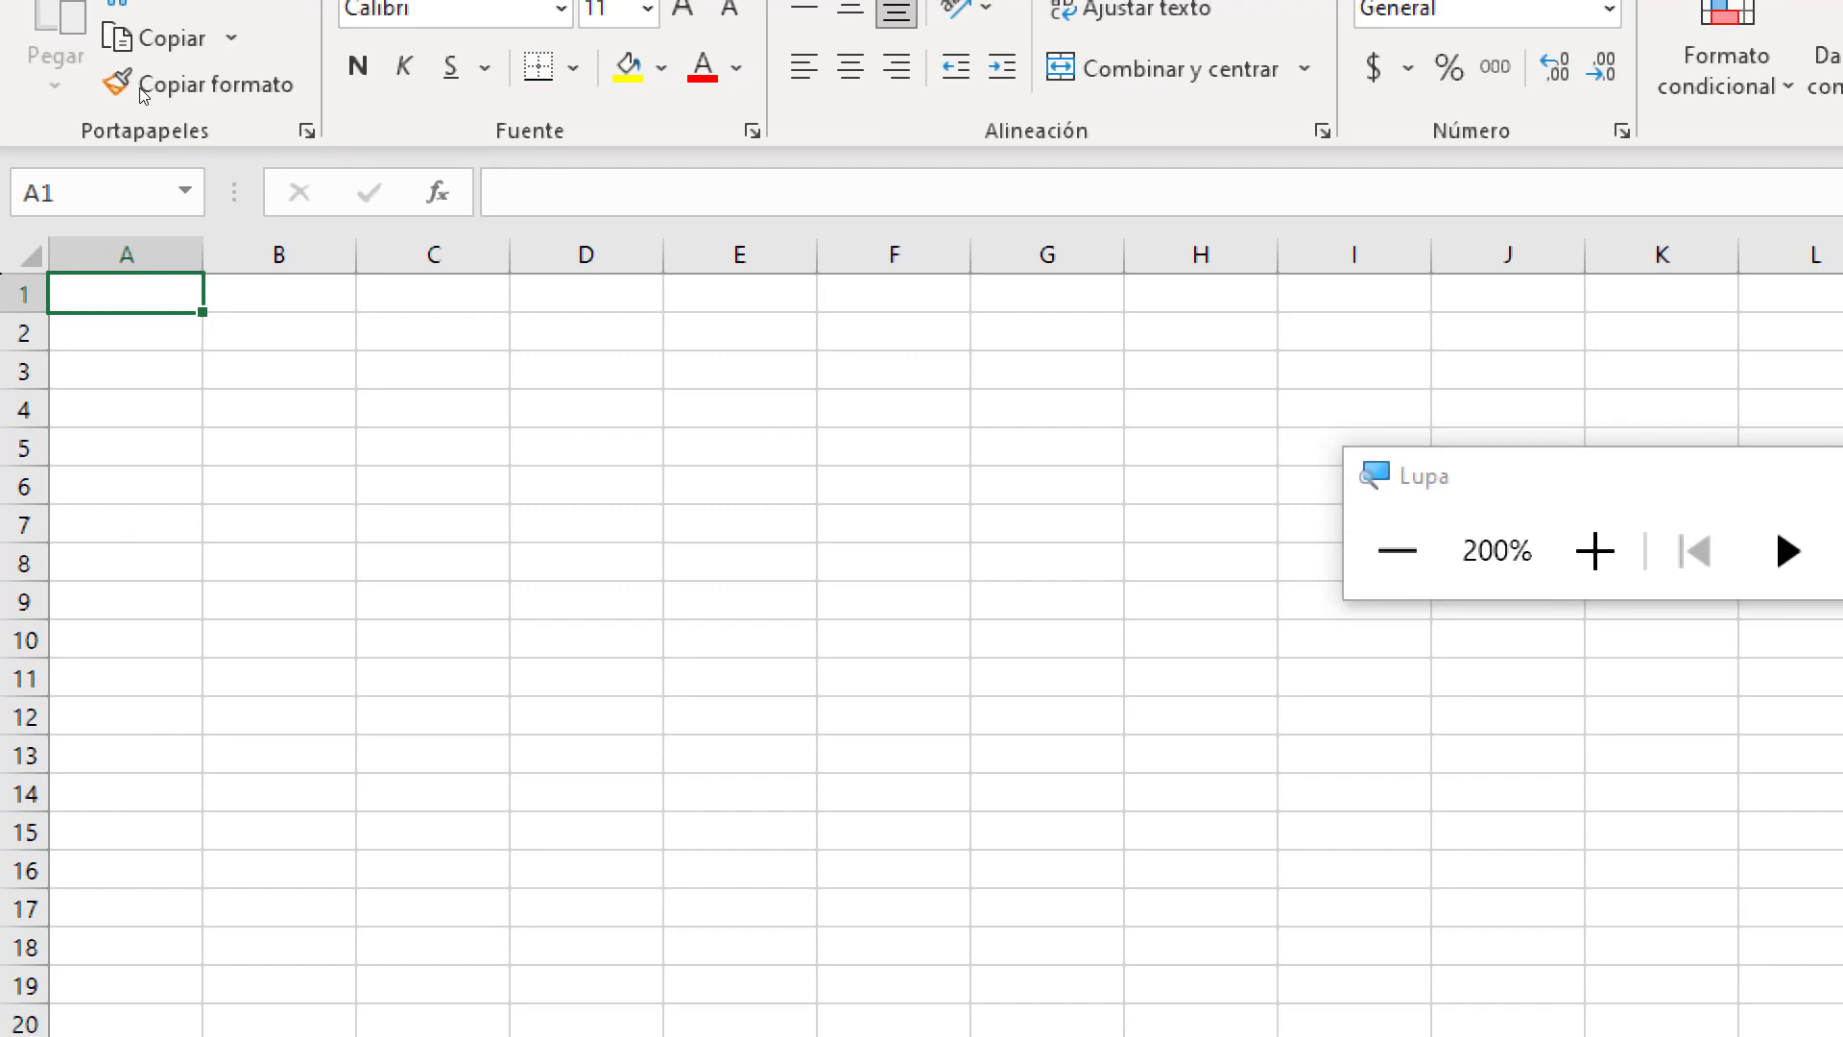
{"action": "left_click", "coordinate": [279, 370]}
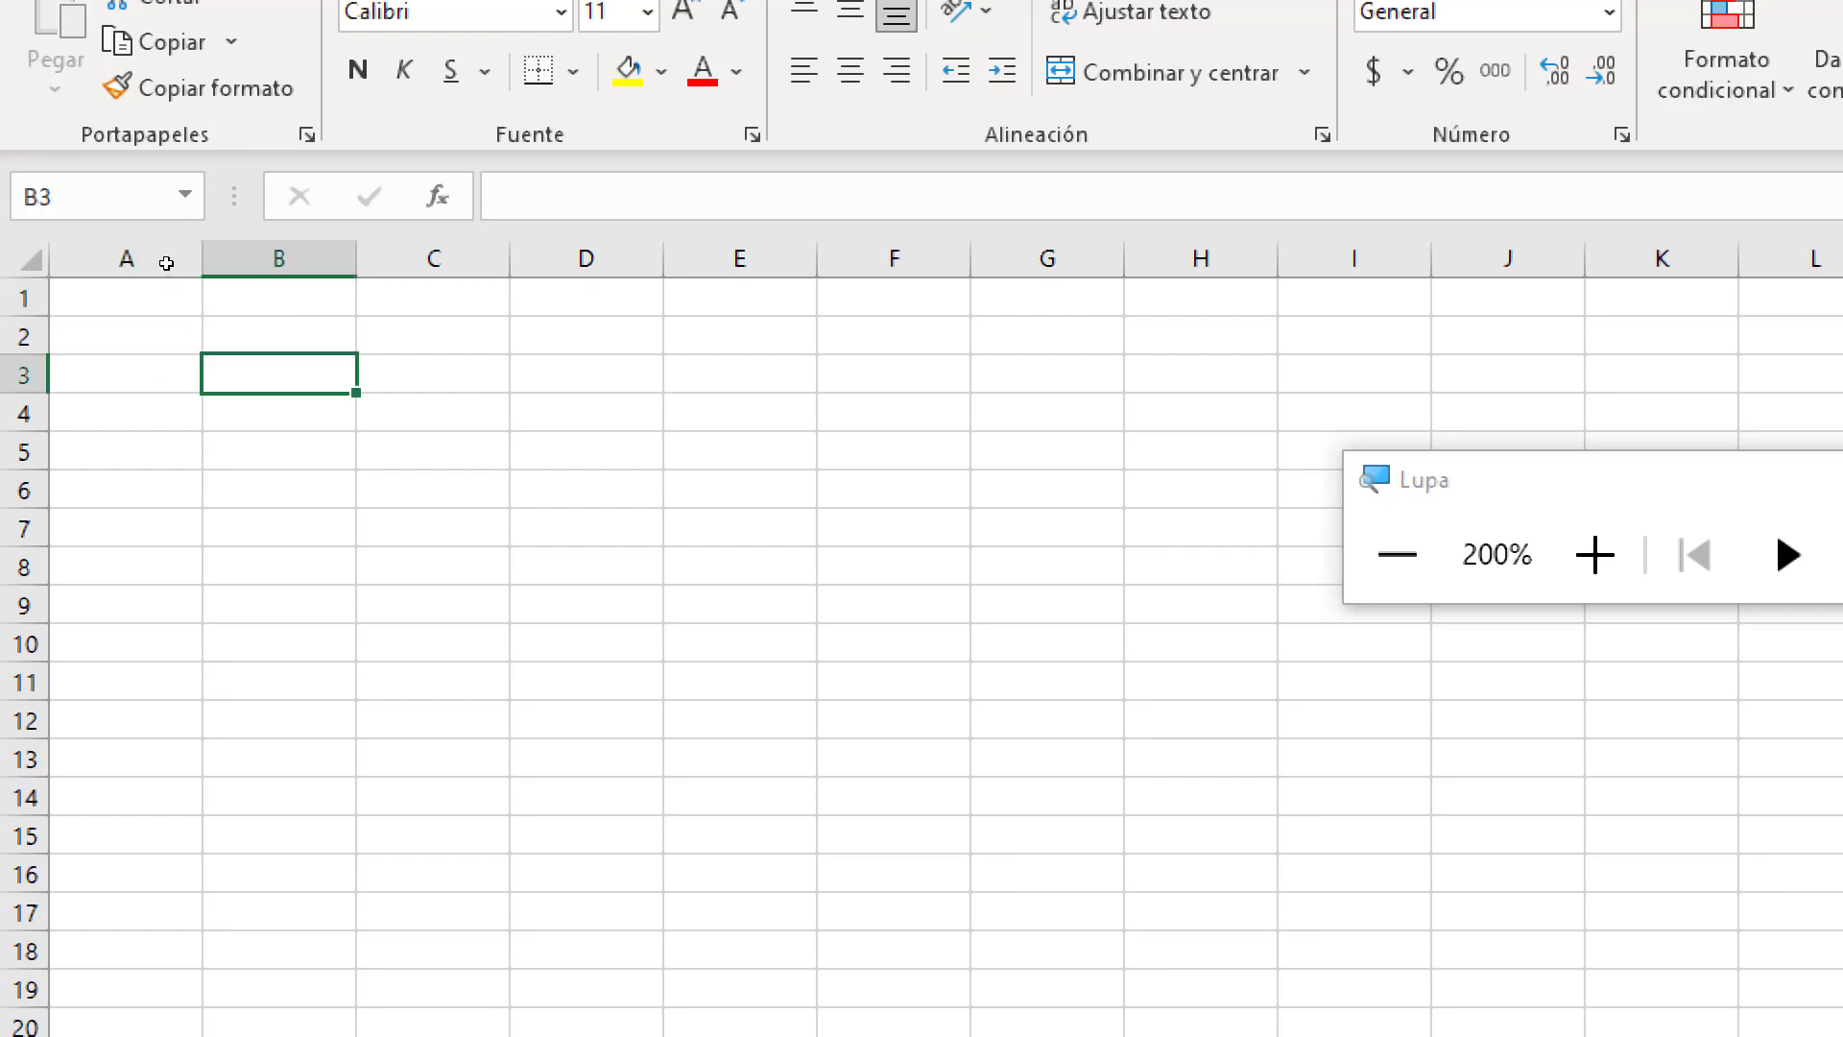
{"action": "type", "text": "Mes"}
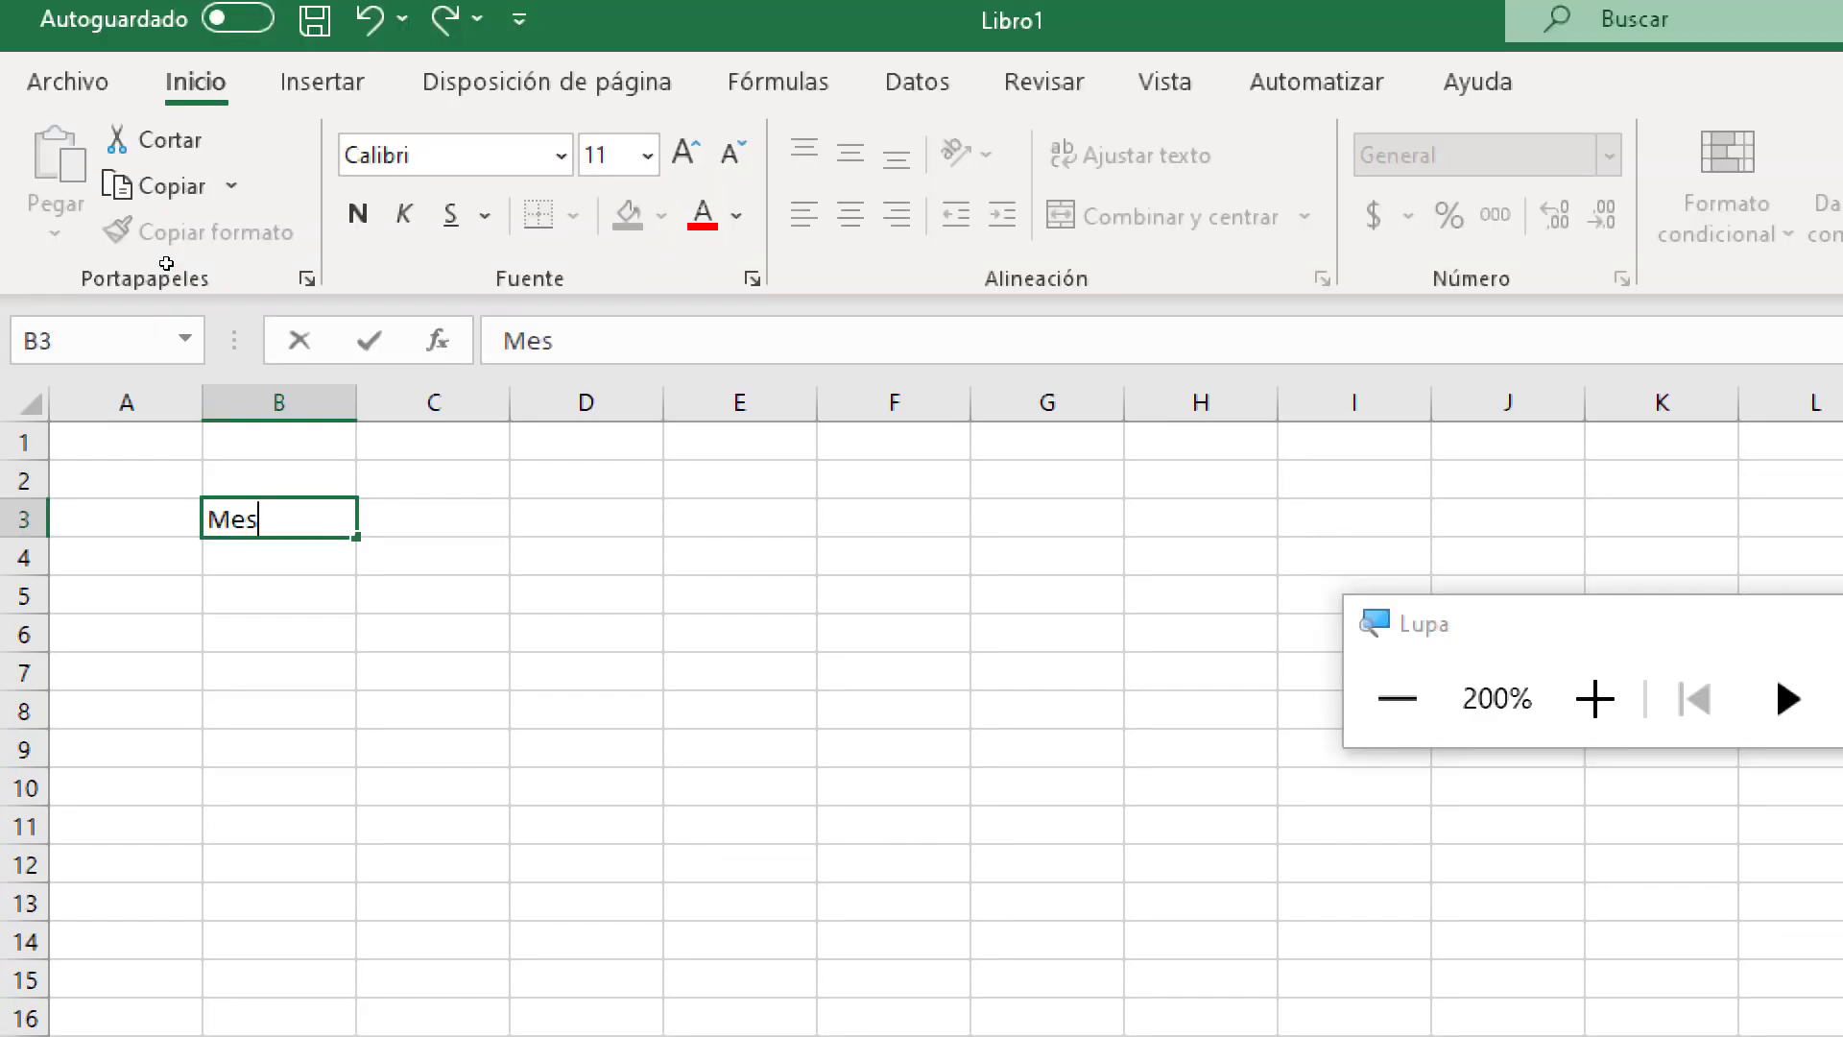
{"action": "key", "text": "Return"}
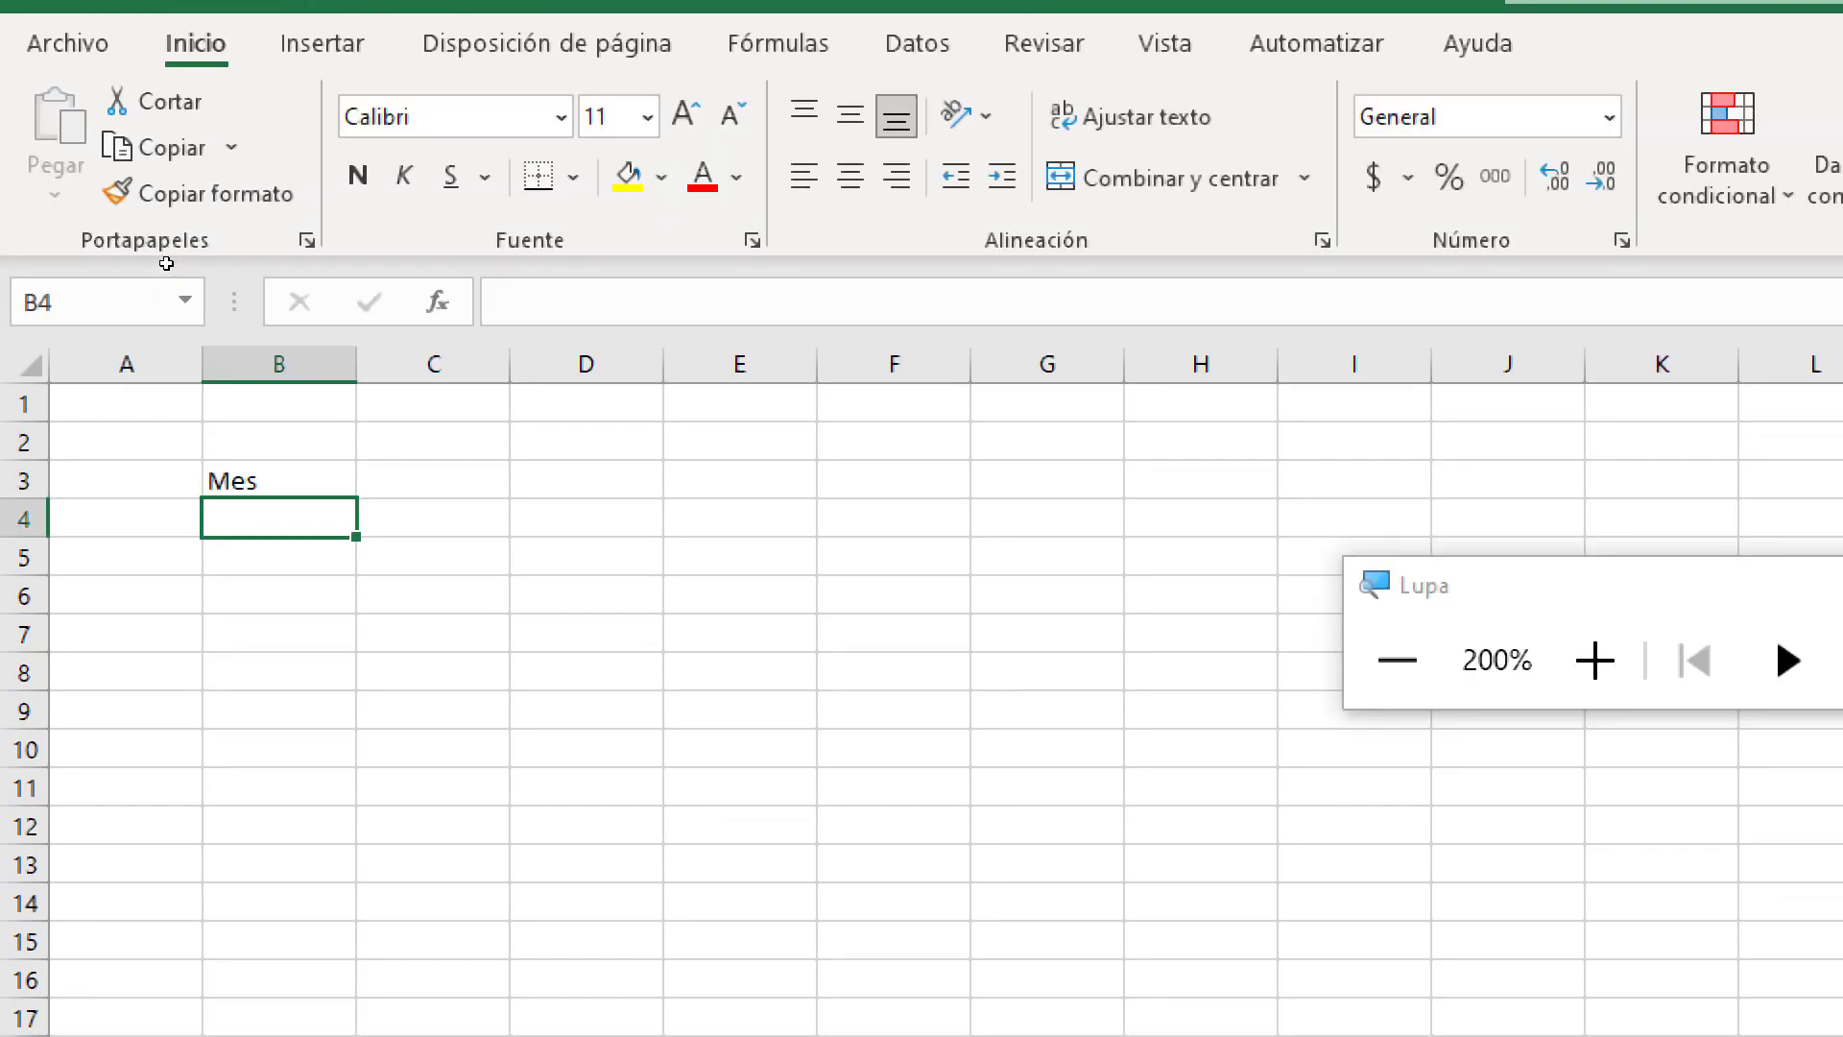
{"action": "type", "text": "Marzo"}
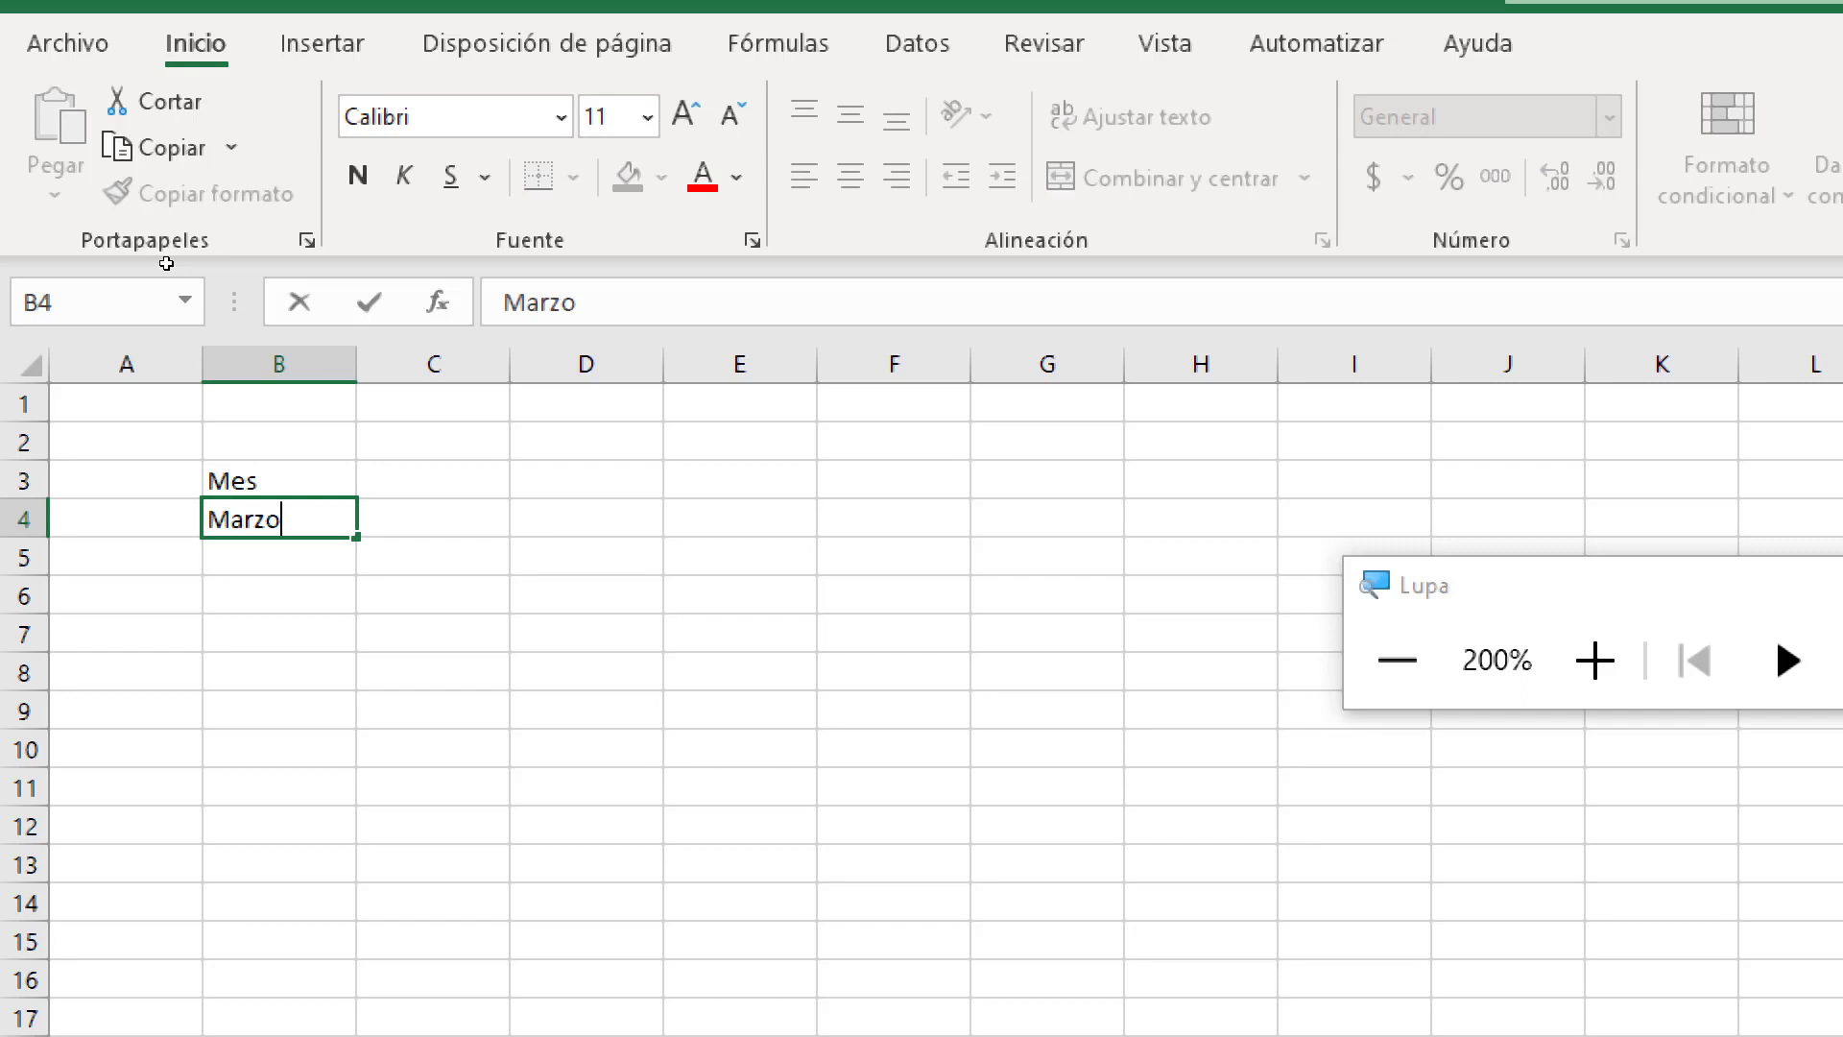
{"action": "key", "text": "Return"}
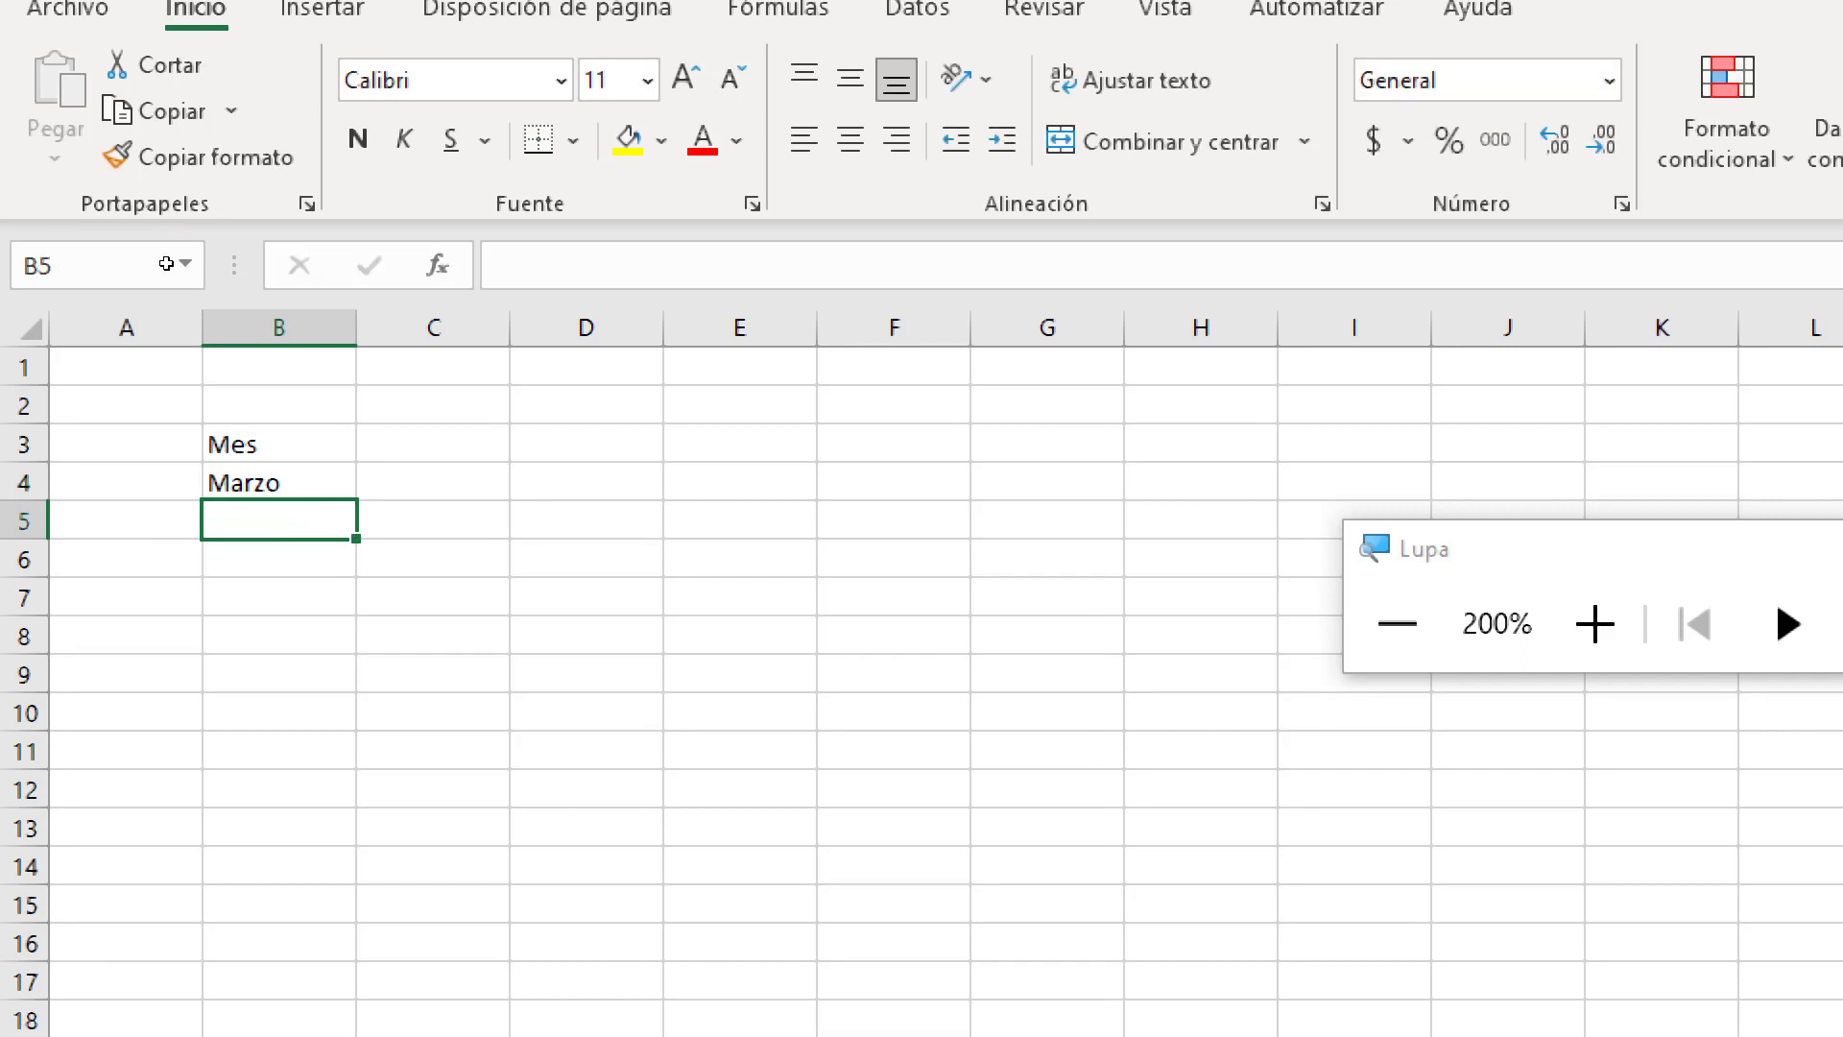
{"action": "type", "text": "Abril"}
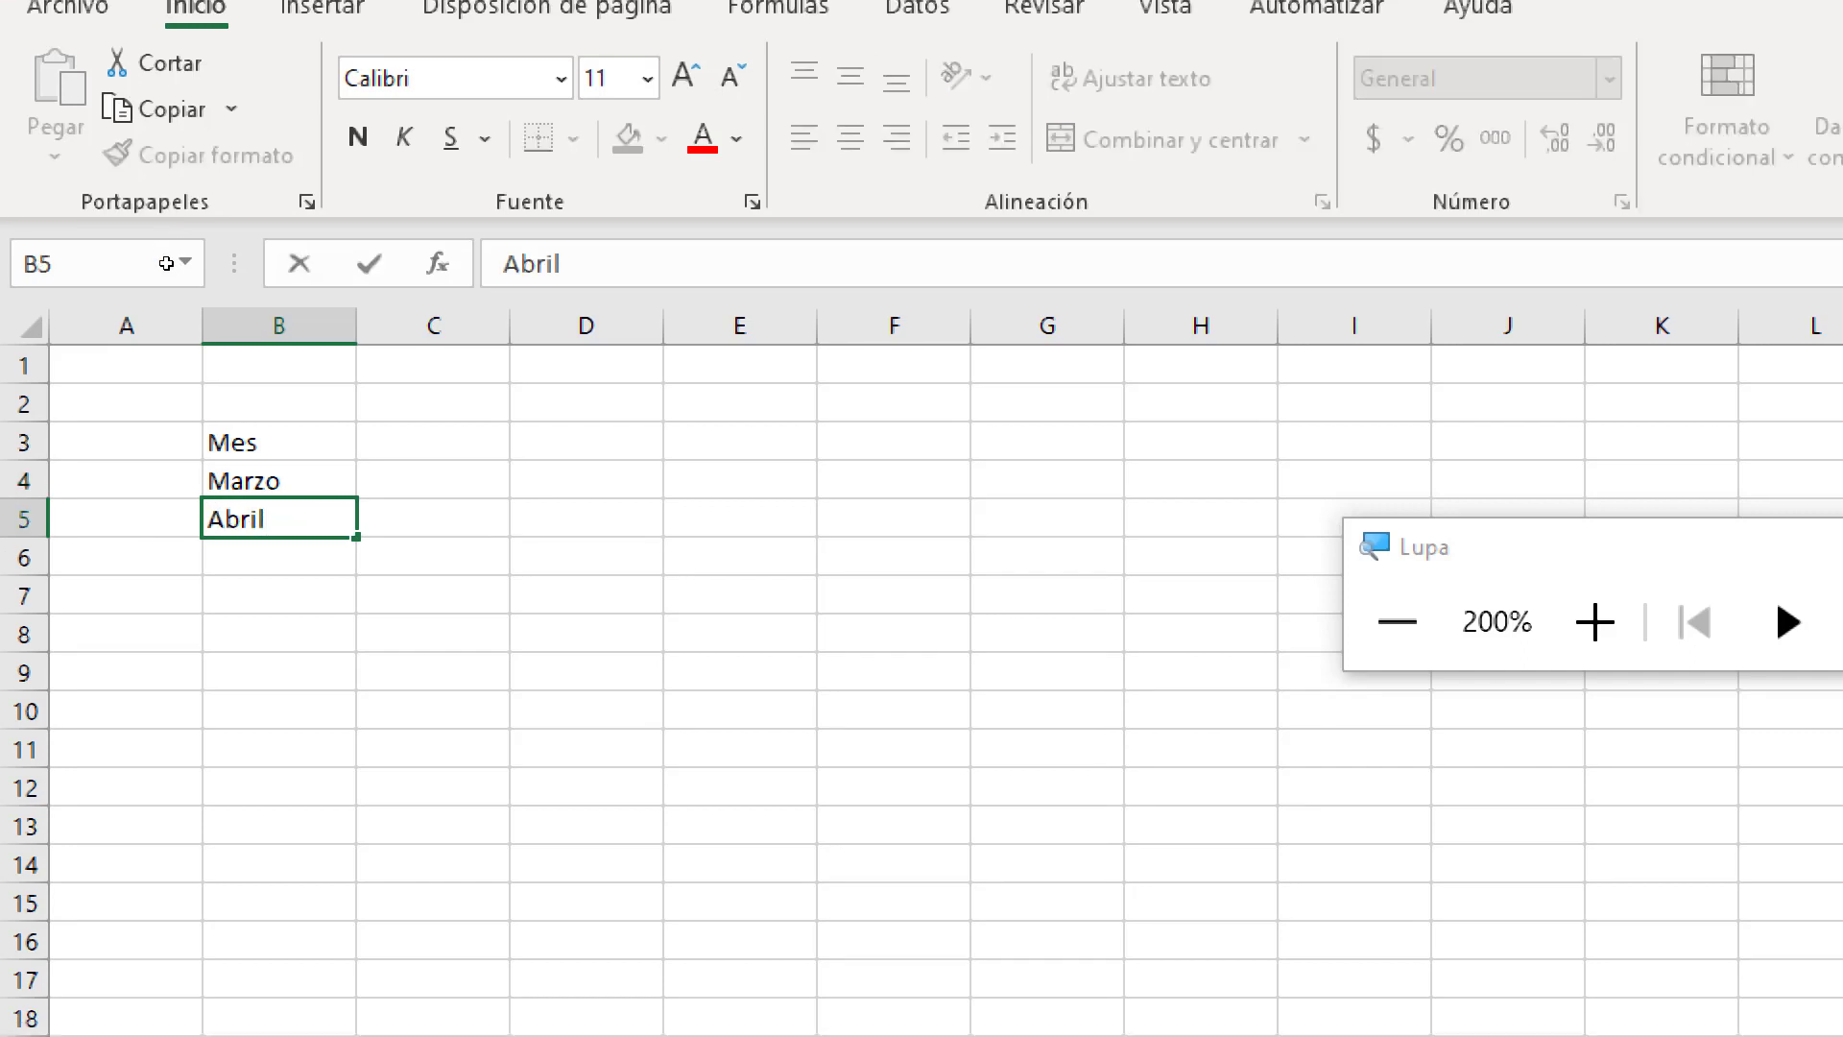
{"action": "key", "text": "Return"}
{"action": "type", "text": "Mayo"}
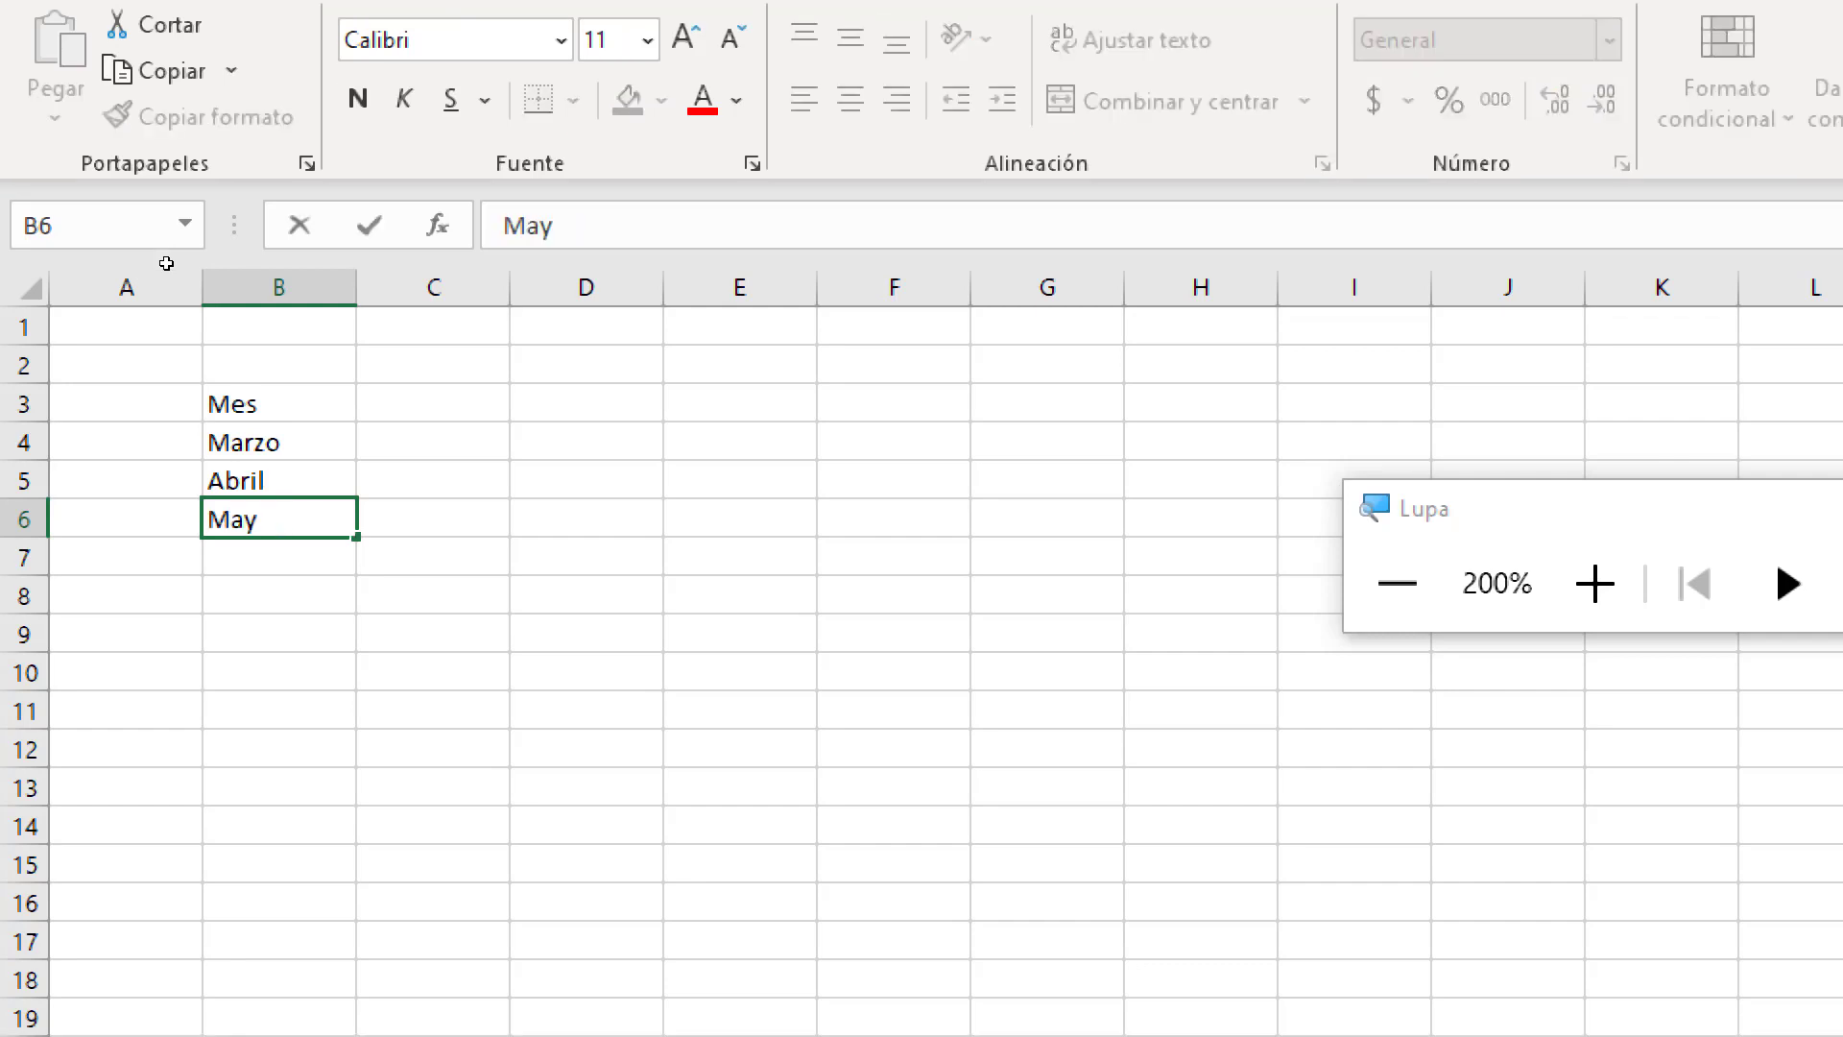
Enter the column heading AGUA in cell C3, next to Mes
{"action": "left_click", "coordinate": [214, 269]}
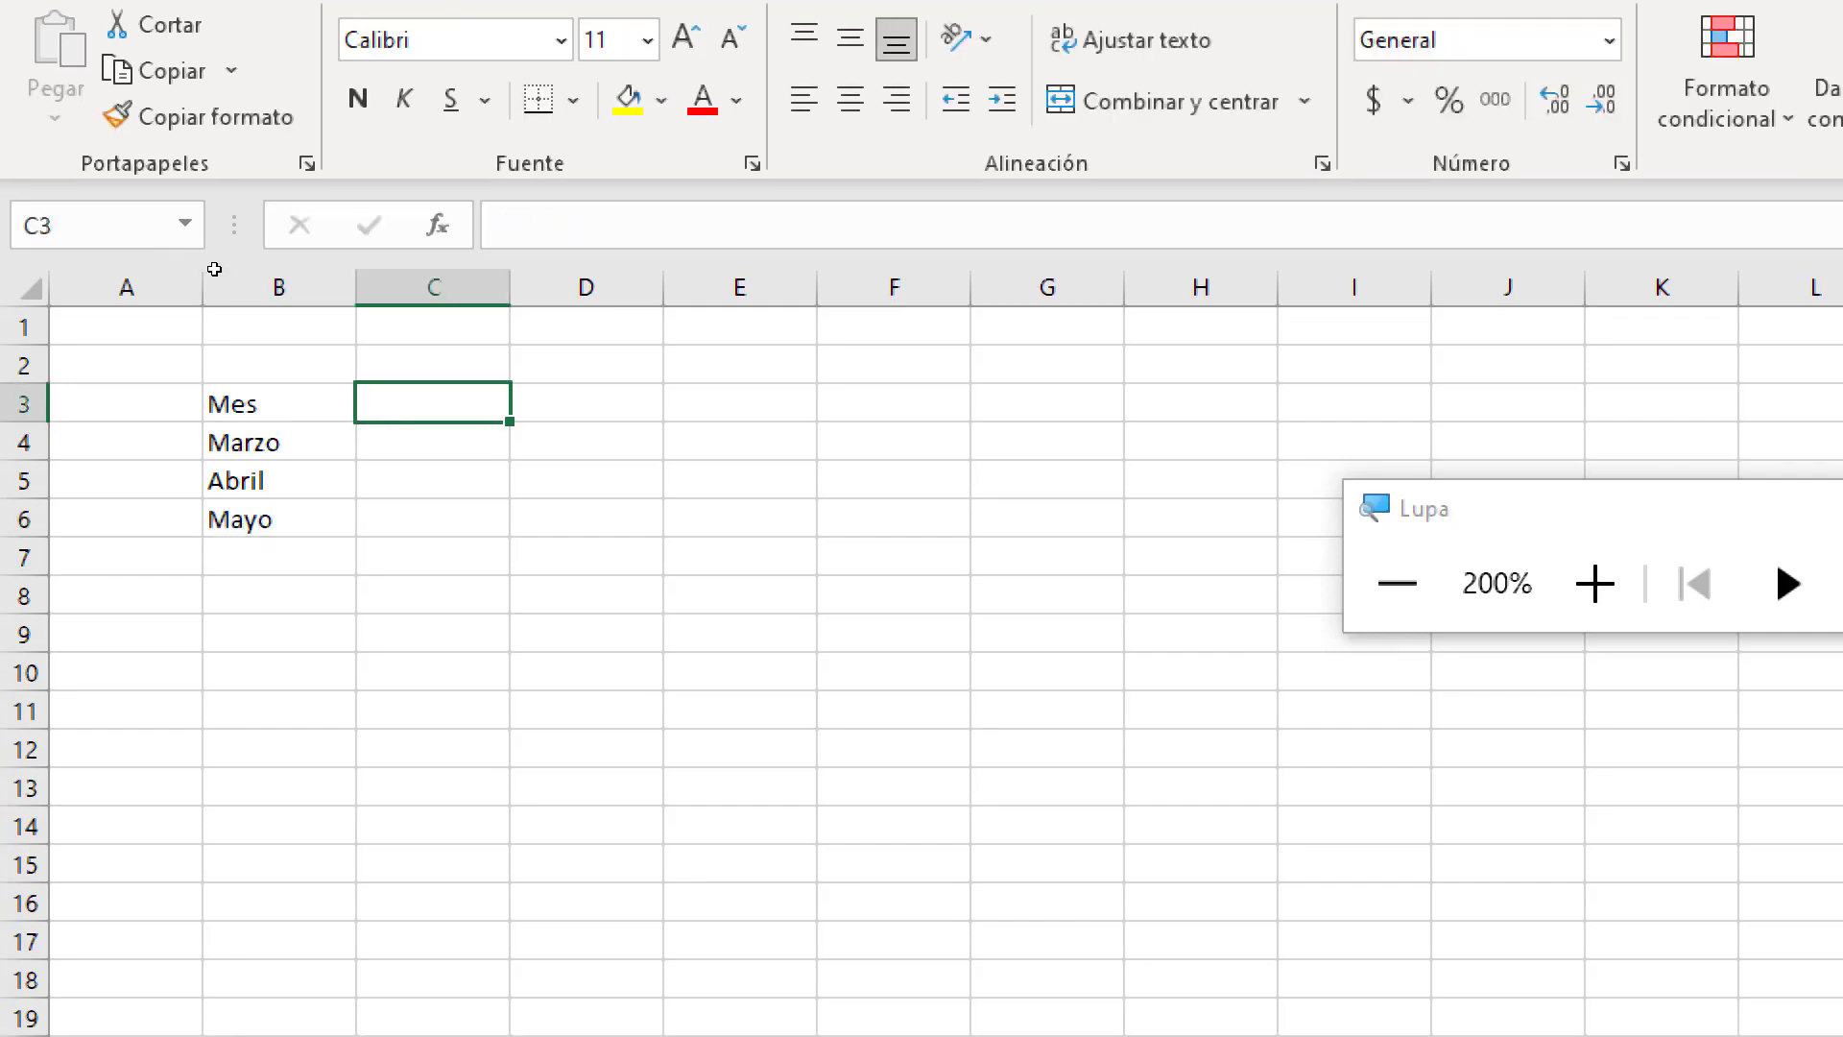
{"action": "type", "text": "Agu"}
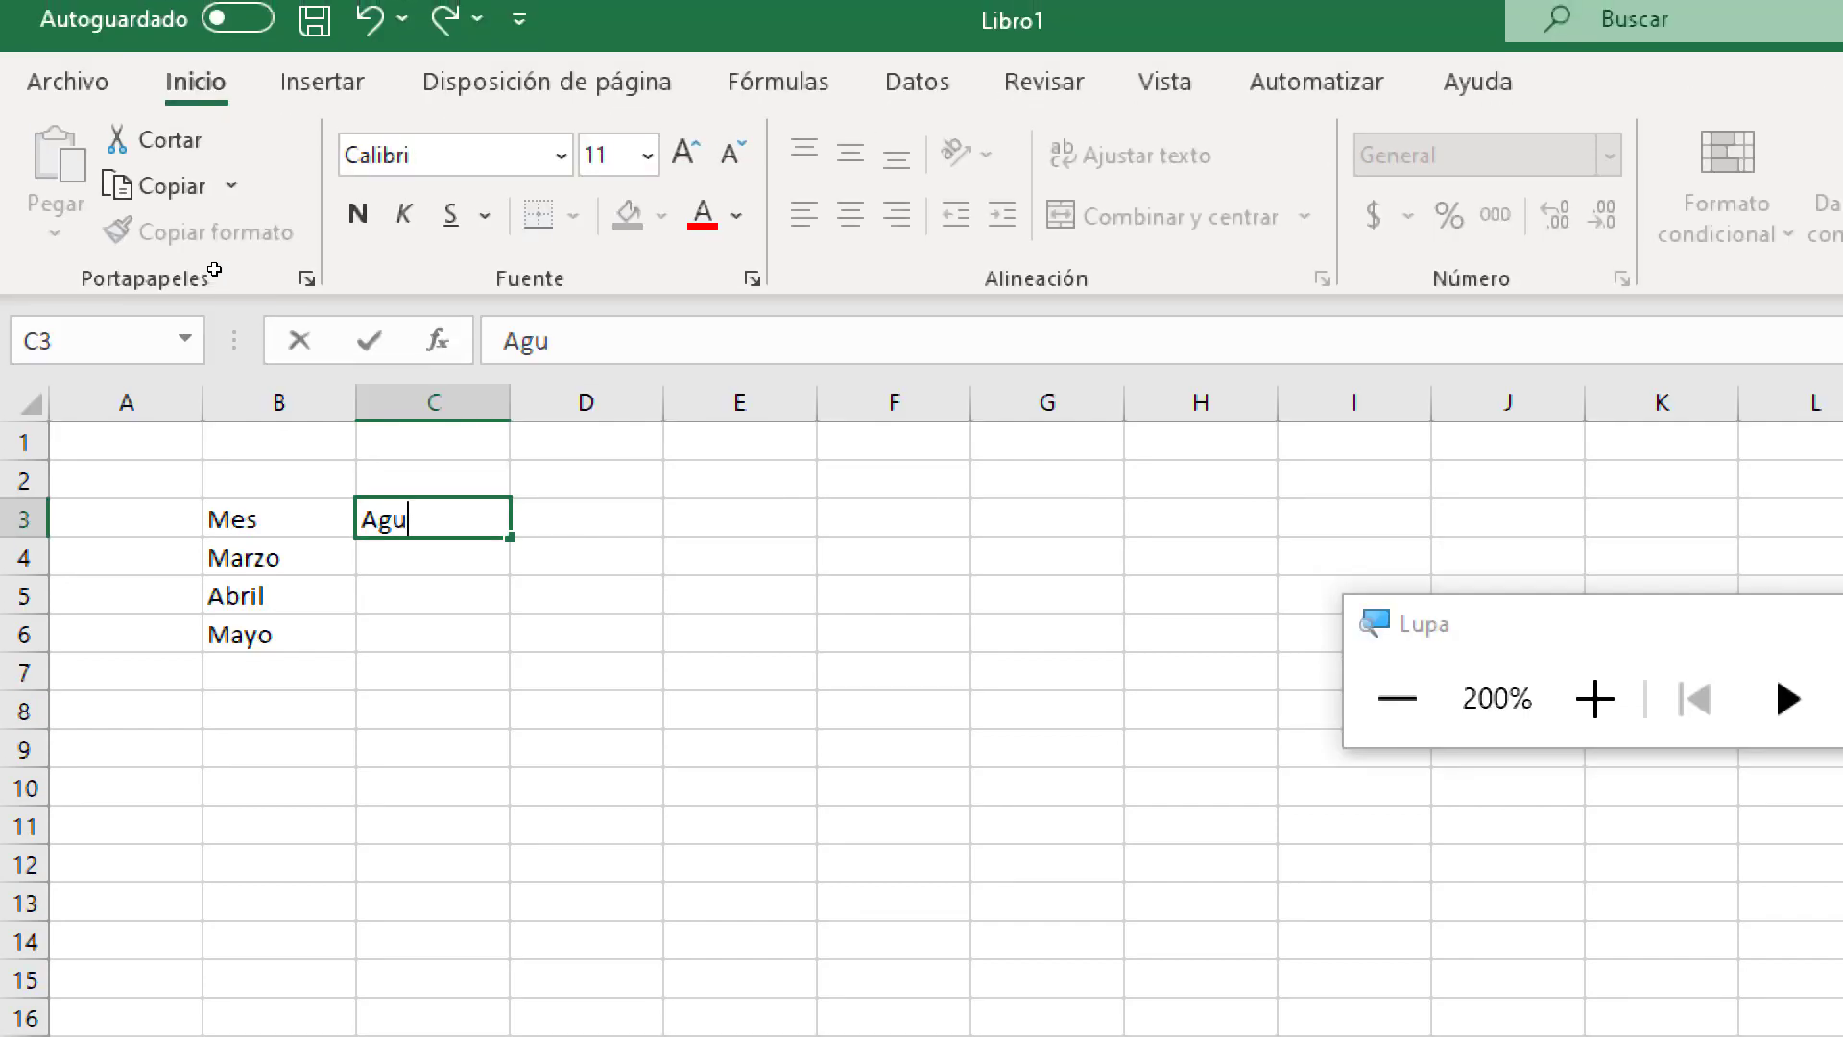
{"action": "key", "text": "Tab"}
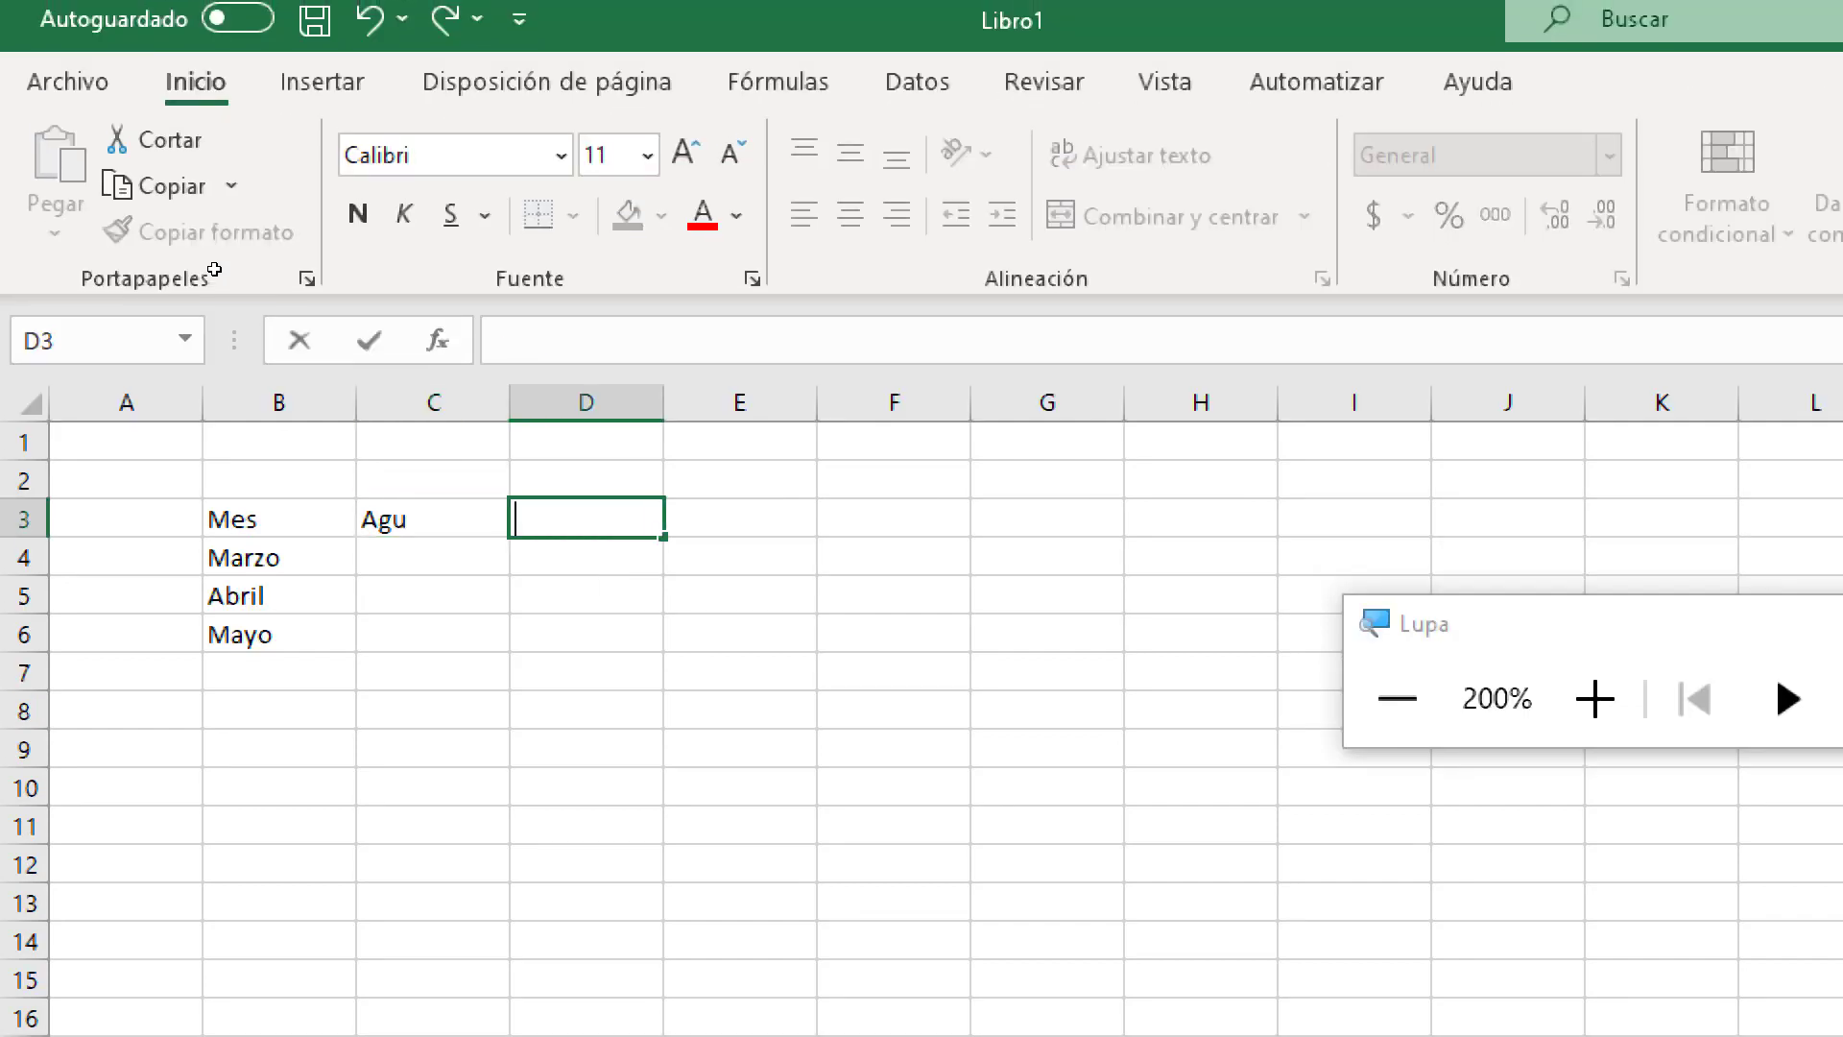
{"action": "key", "text": "Left"}
{"action": "type", "text": "AGua"}
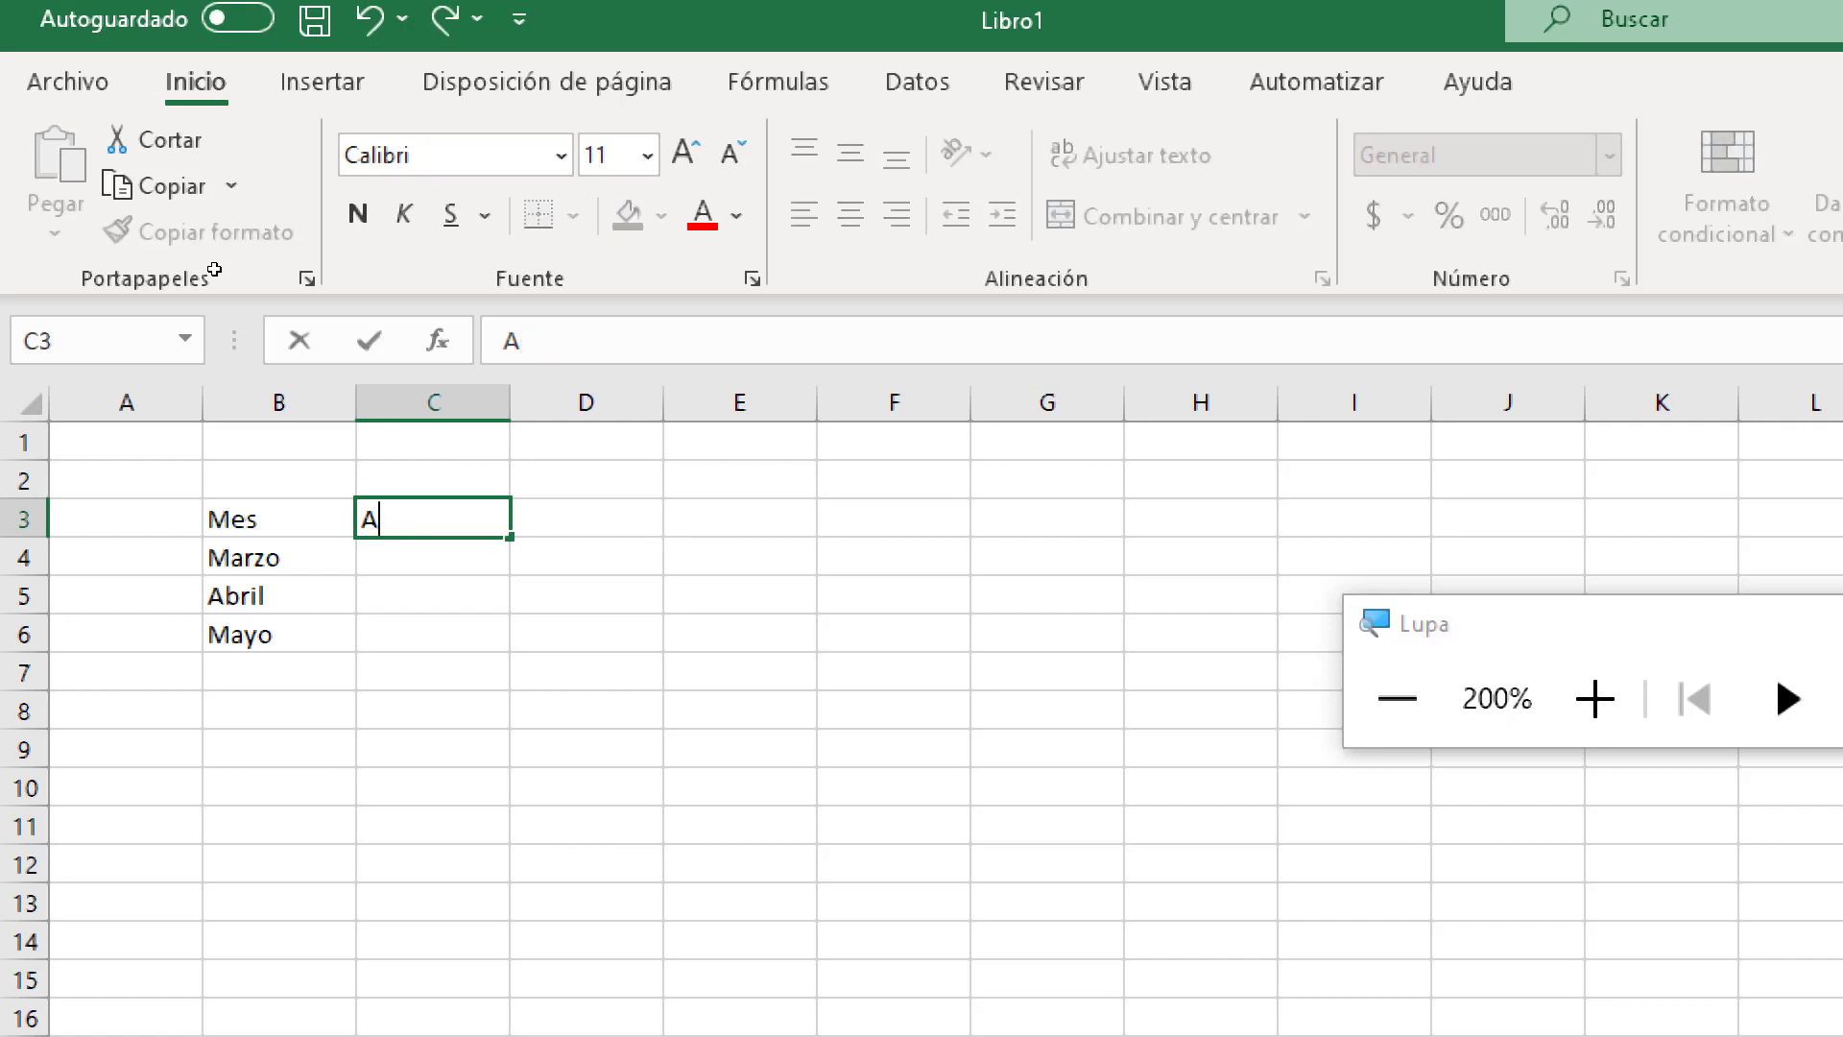
{"action": "key", "text": "BackSpace"}
{"action": "key", "text": "BackSpace"}
{"action": "key", "text": "BackSpace"}
{"action": "type", "text": "GUA"}
Enter the column headings LUZ, GAS and HIPOTECA in cells D3, E3 and F3
{"action": "key", "text": "Right"}
{"action": "type", "text": "LUZ"}
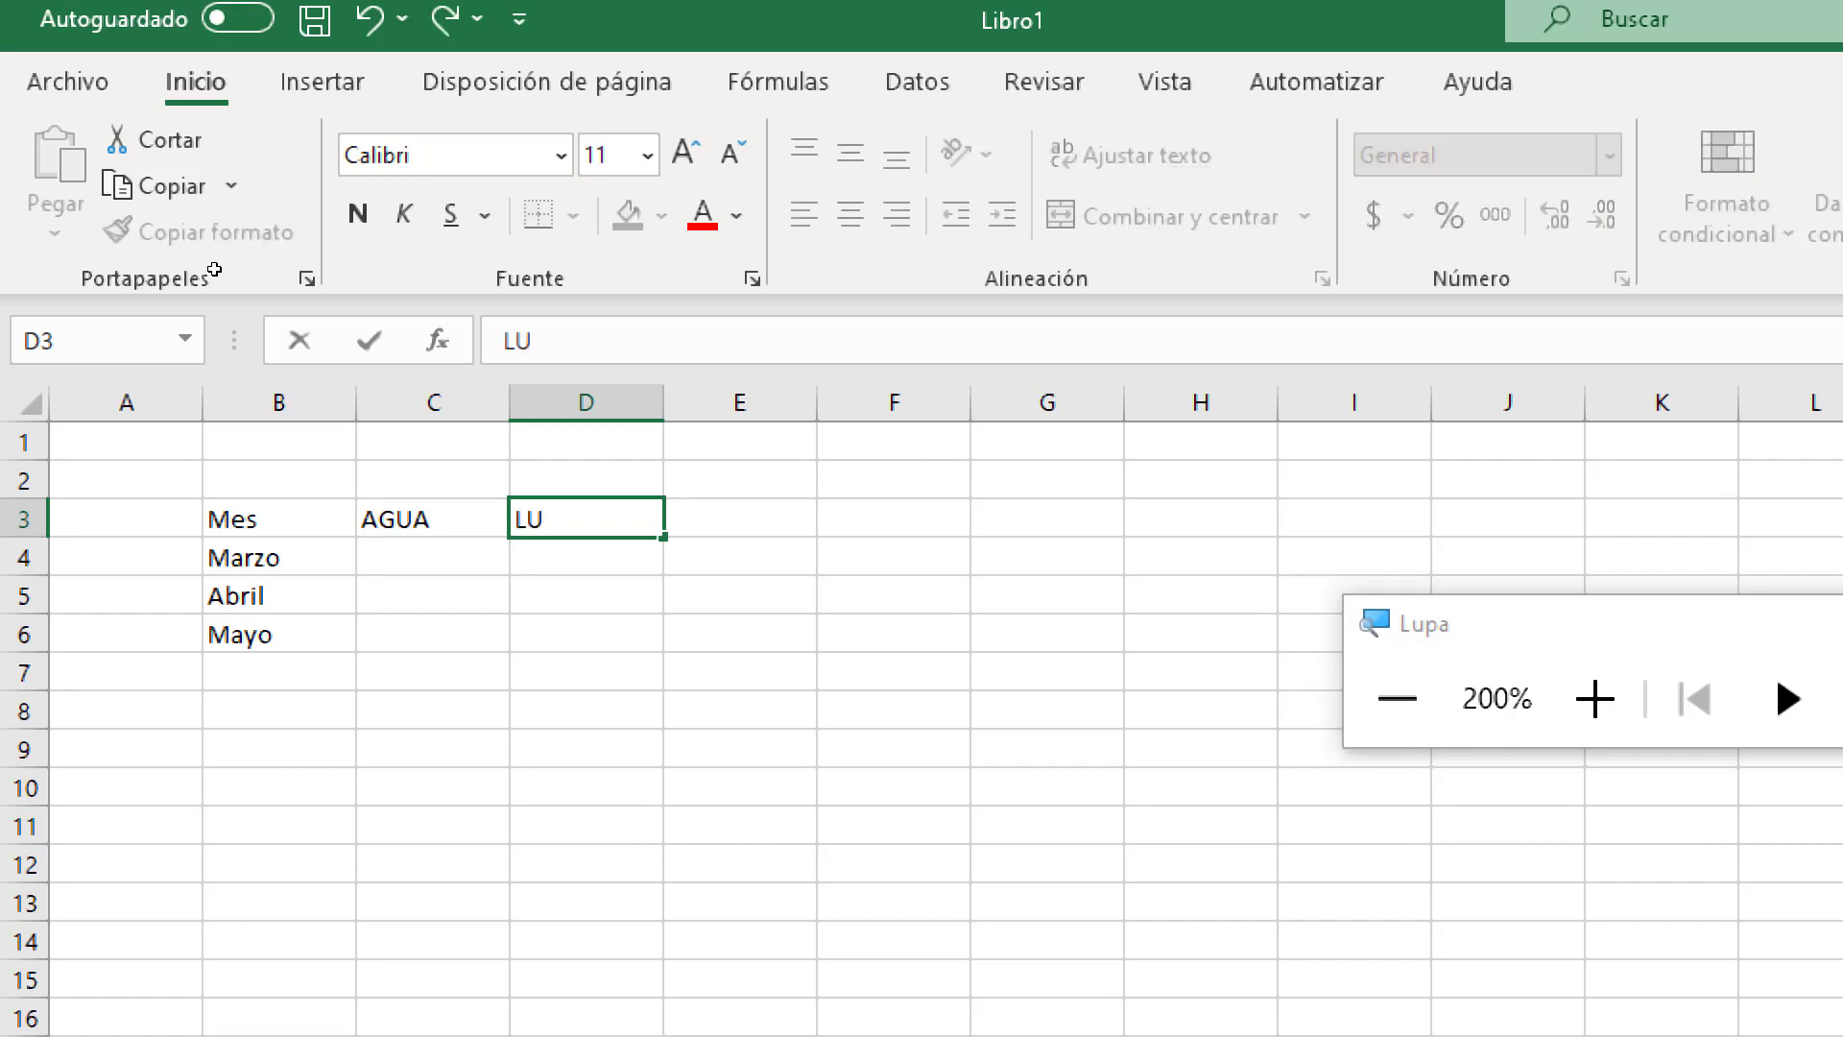
{"action": "key", "text": "Right"}
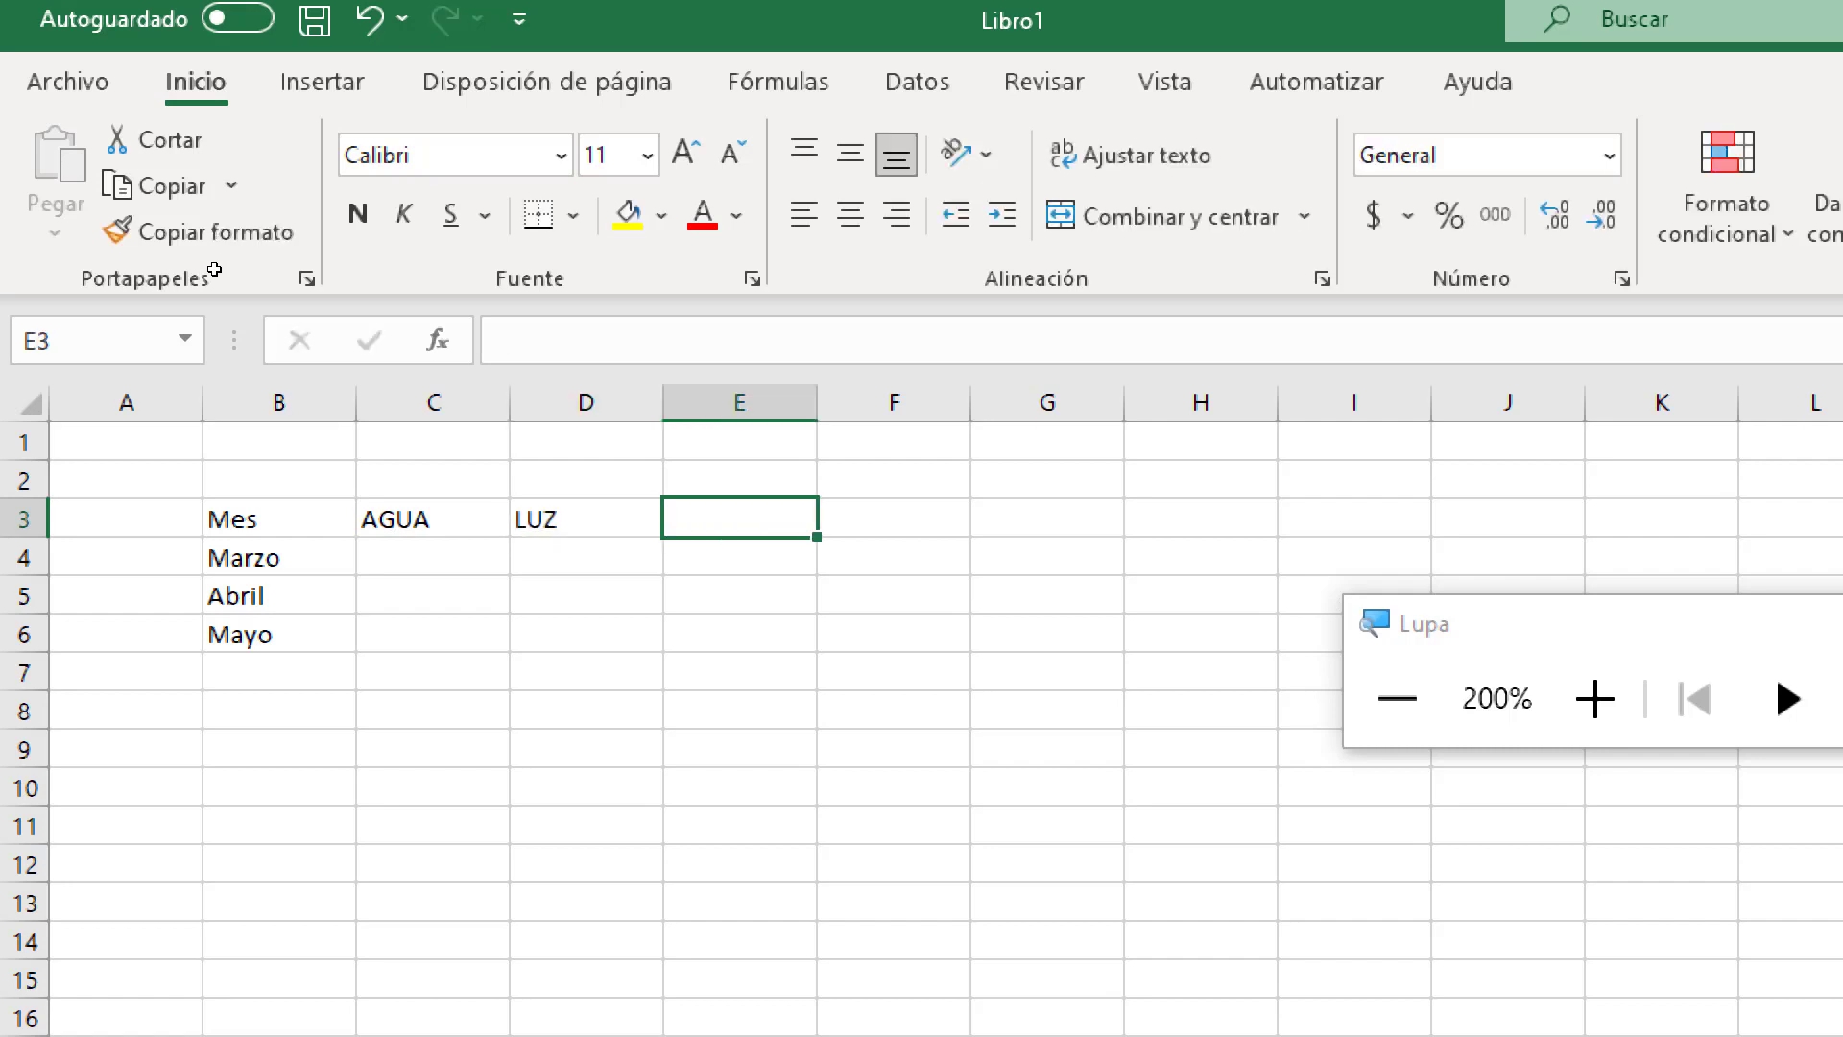
{"action": "type", "text": "GAS"}
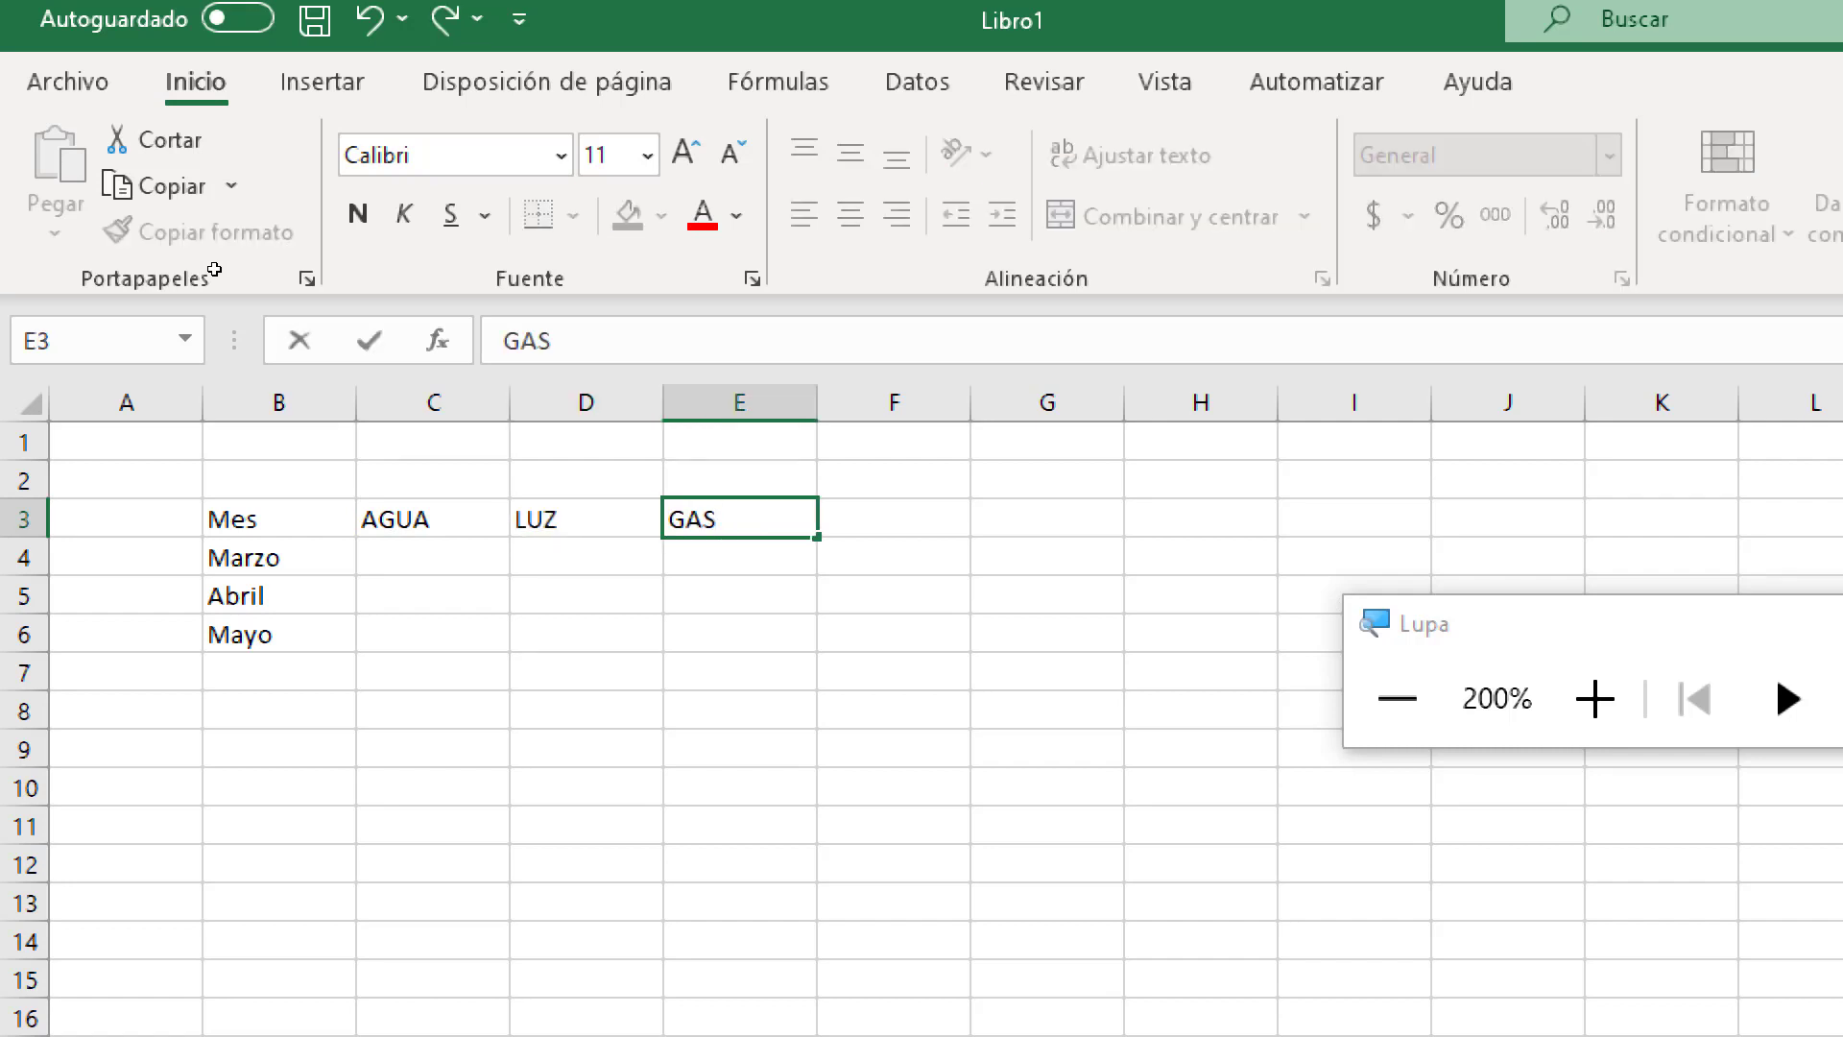
{"action": "key", "text": "Right"}
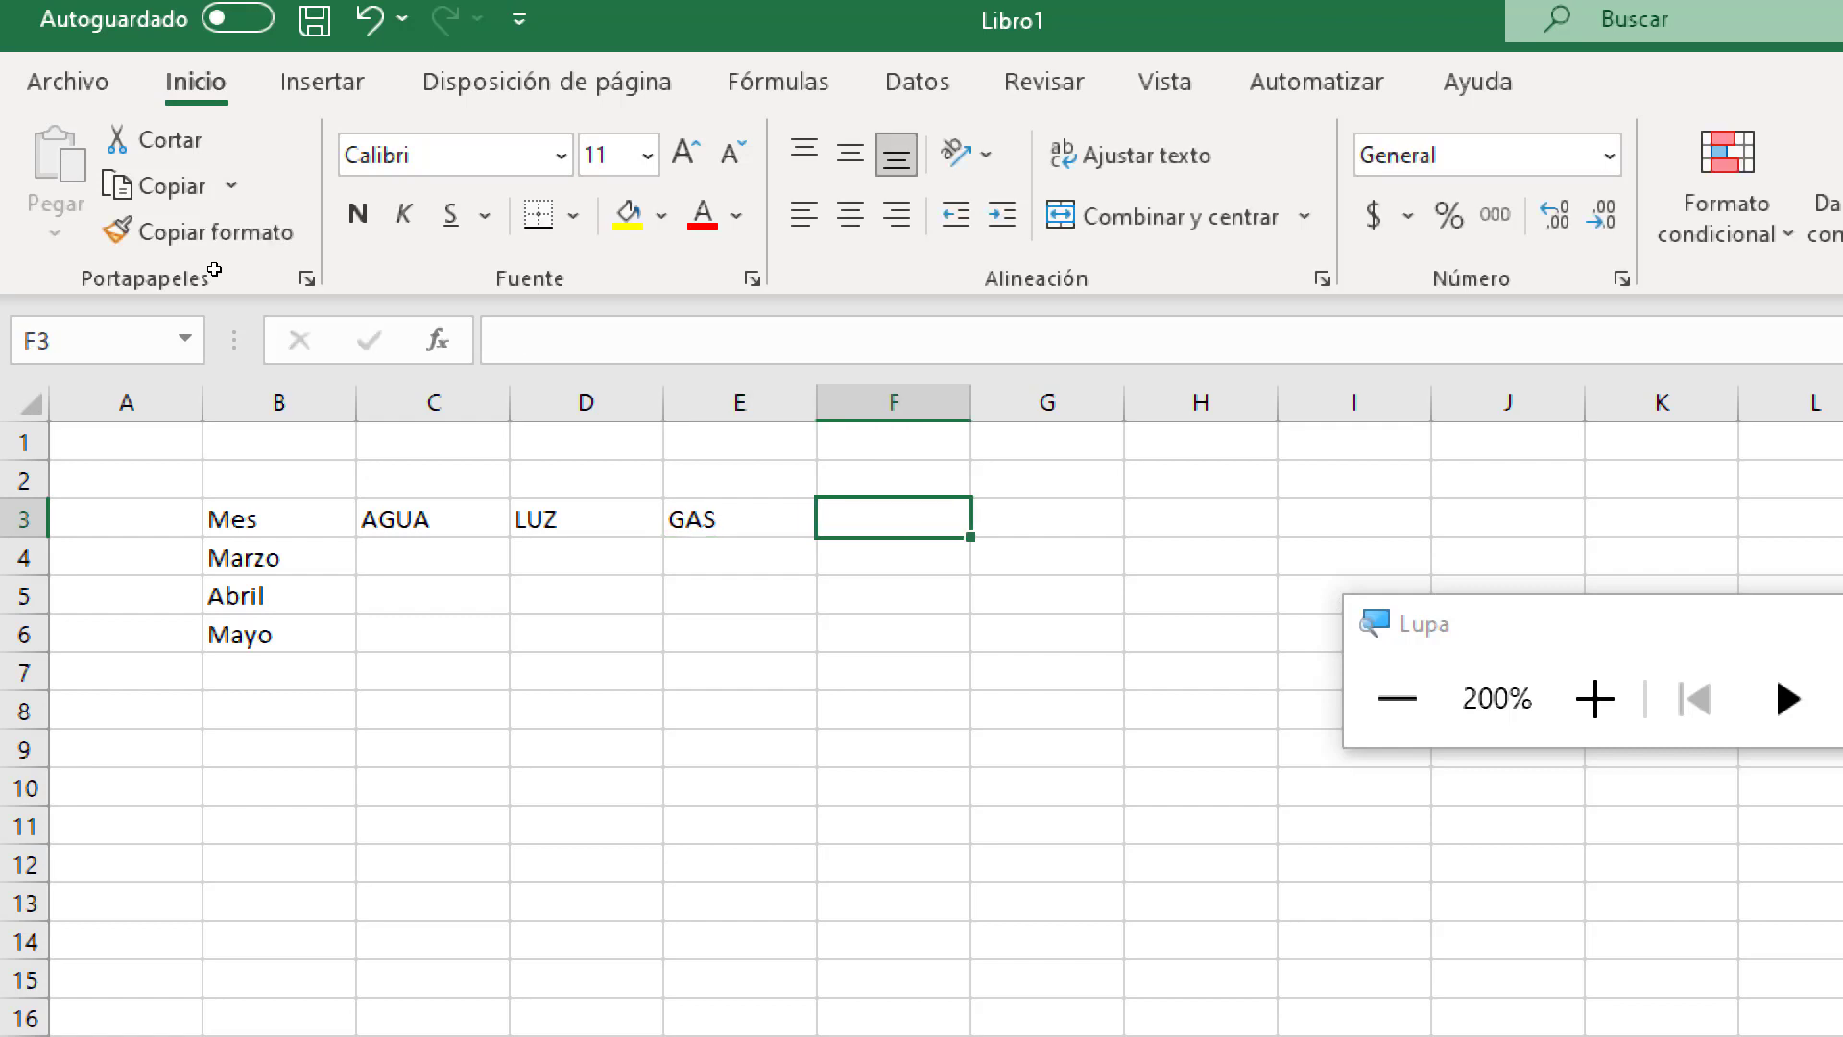
{"action": "type", "text": "HIPOTEC"}
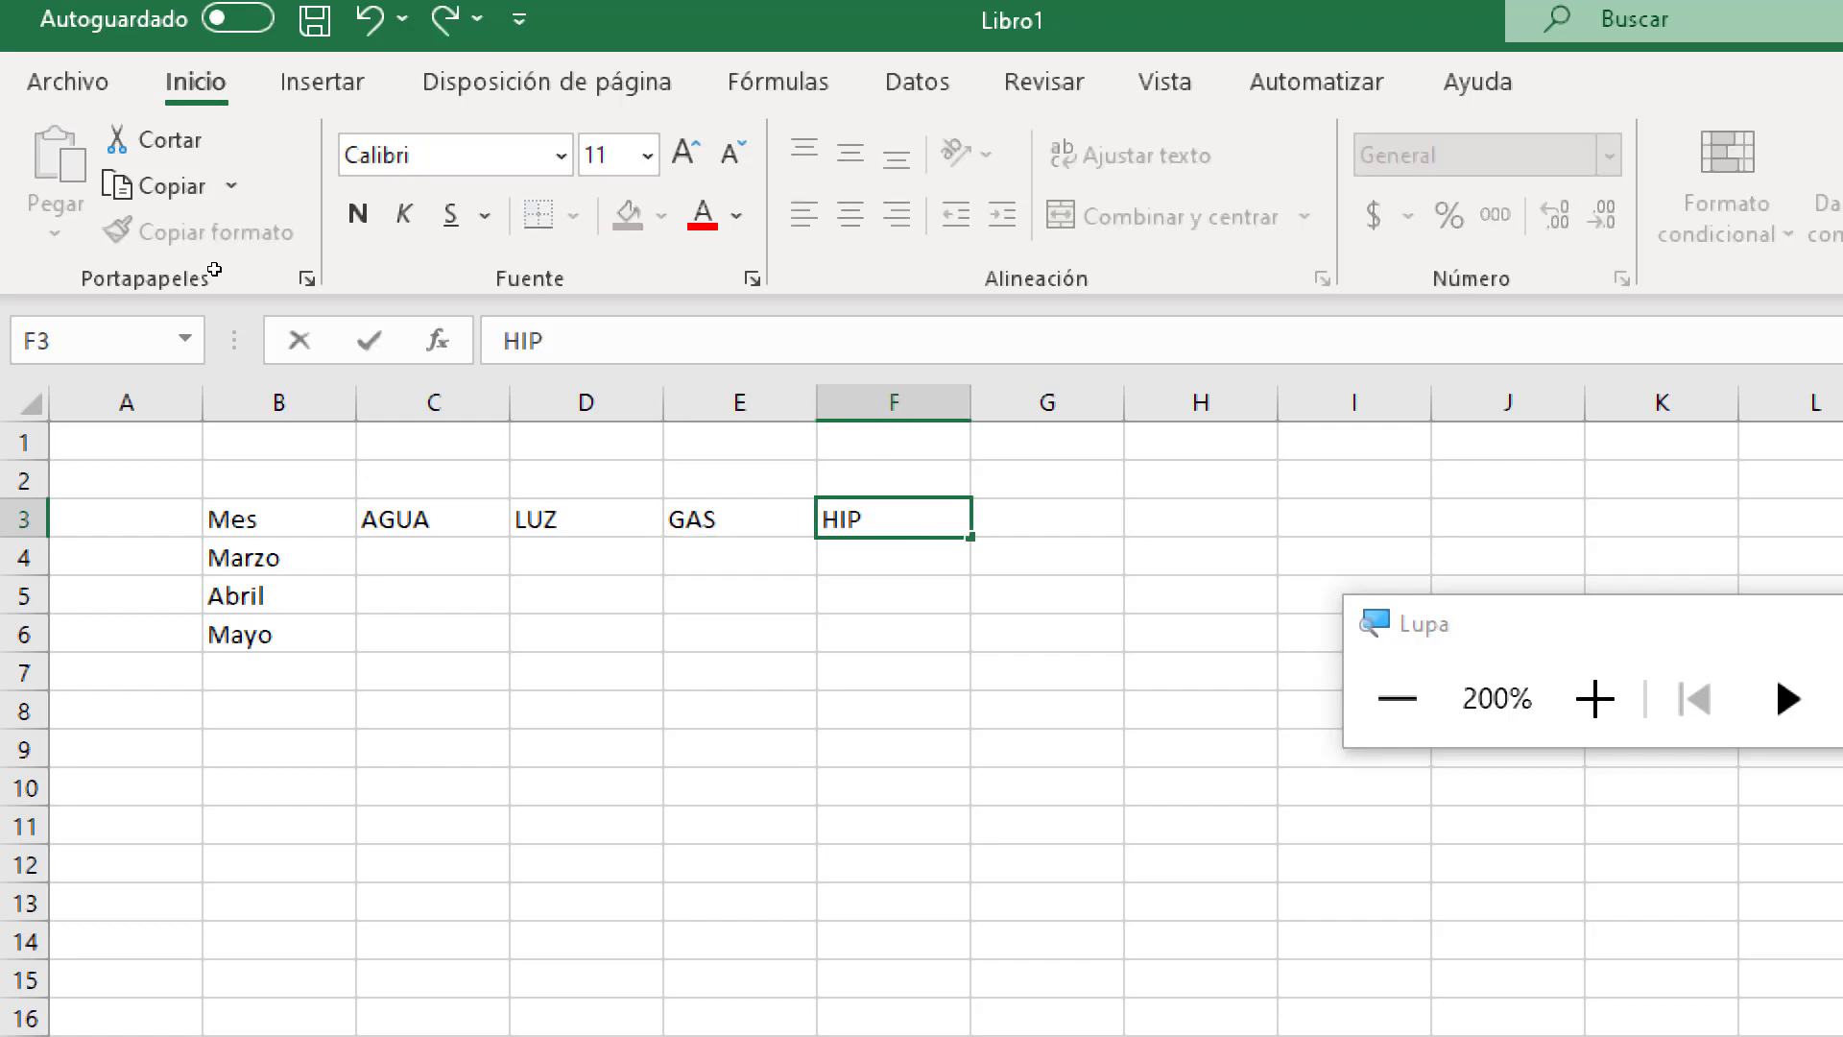
{"action": "type", "text": "A"}
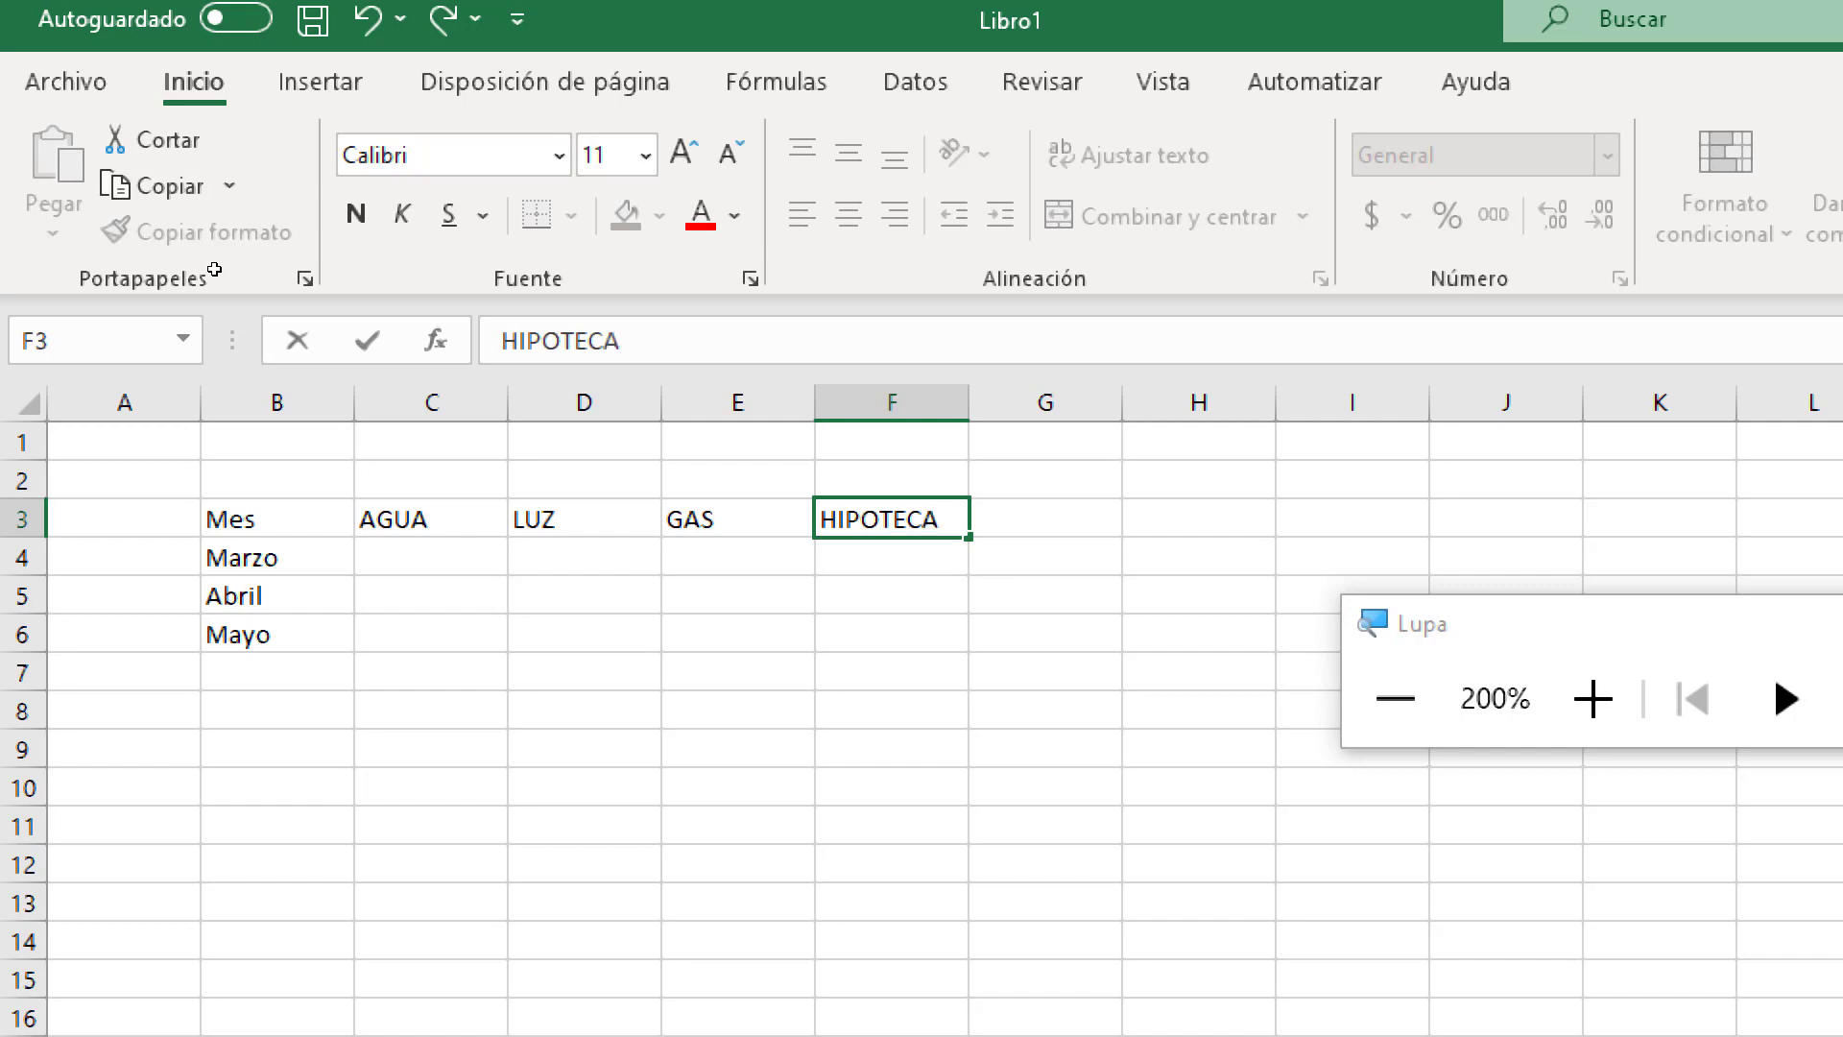
Enter the column heading TRANSPORTE in capitals in cell G3, after HIPOTECA
{"action": "key", "text": "Right"}
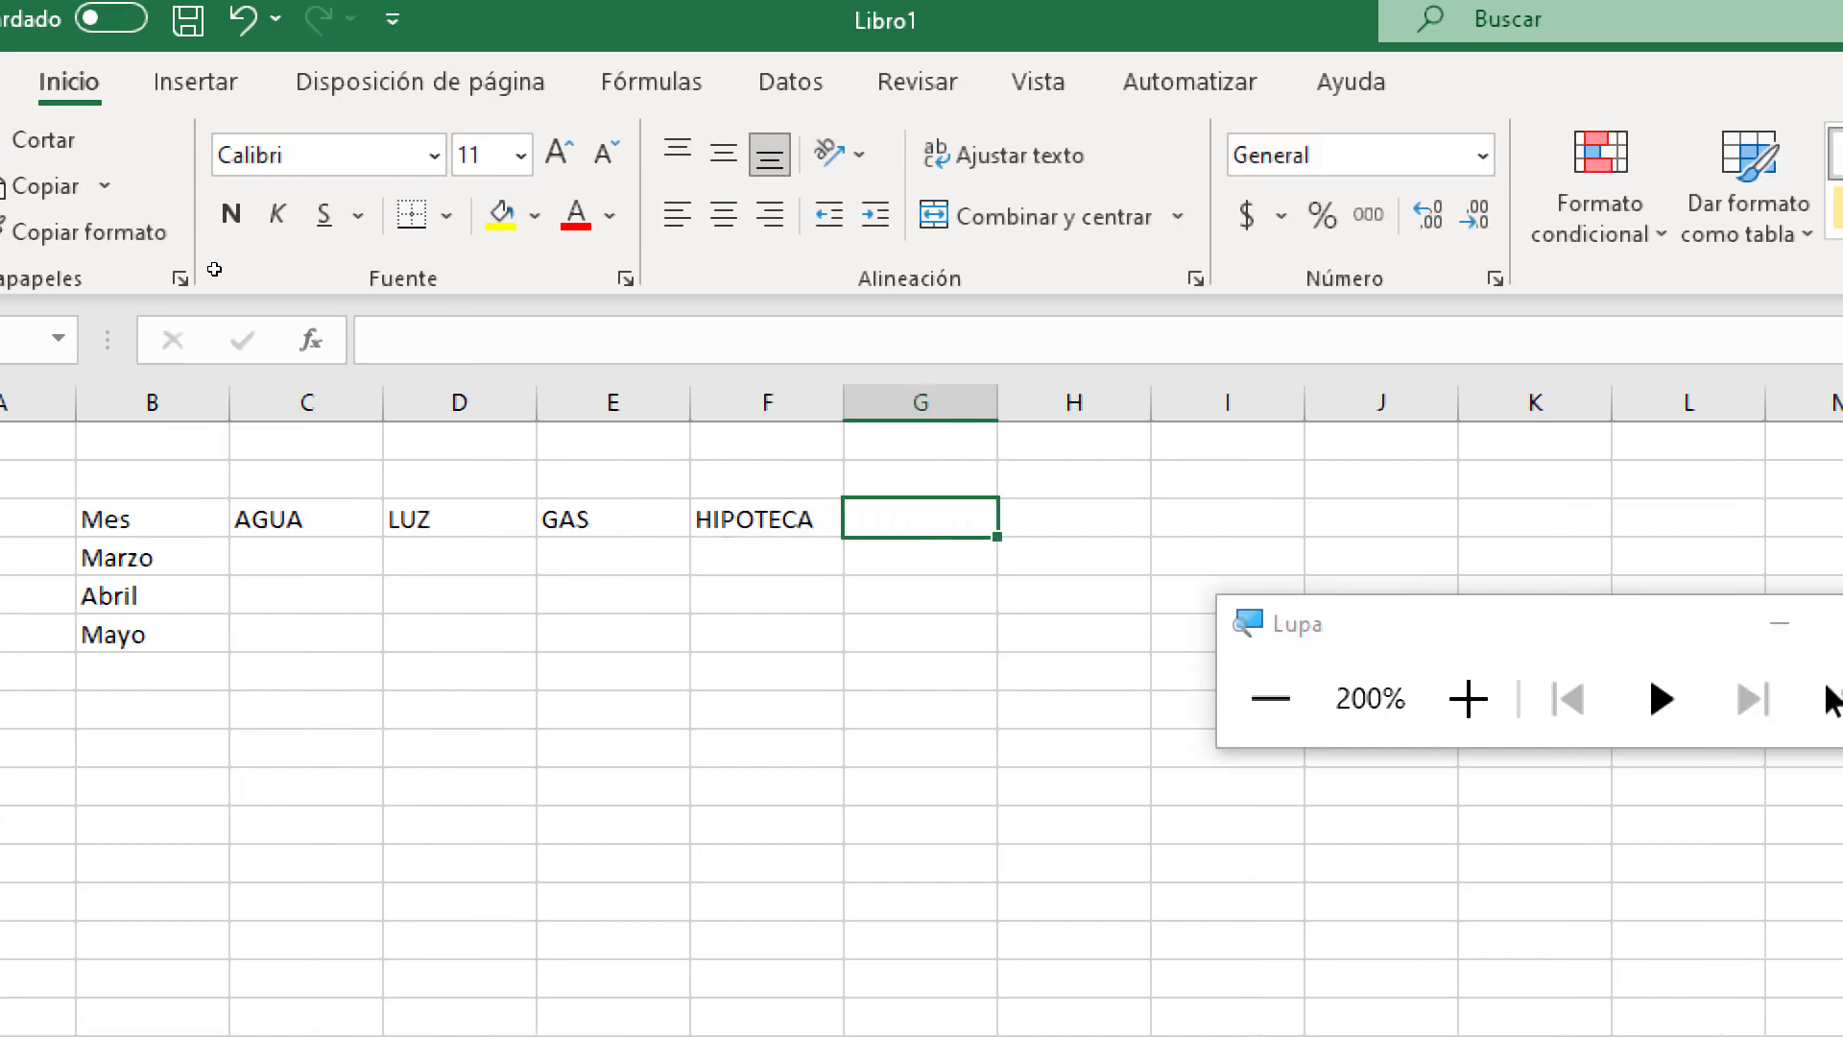
{"action": "type", "text": "Tran"}
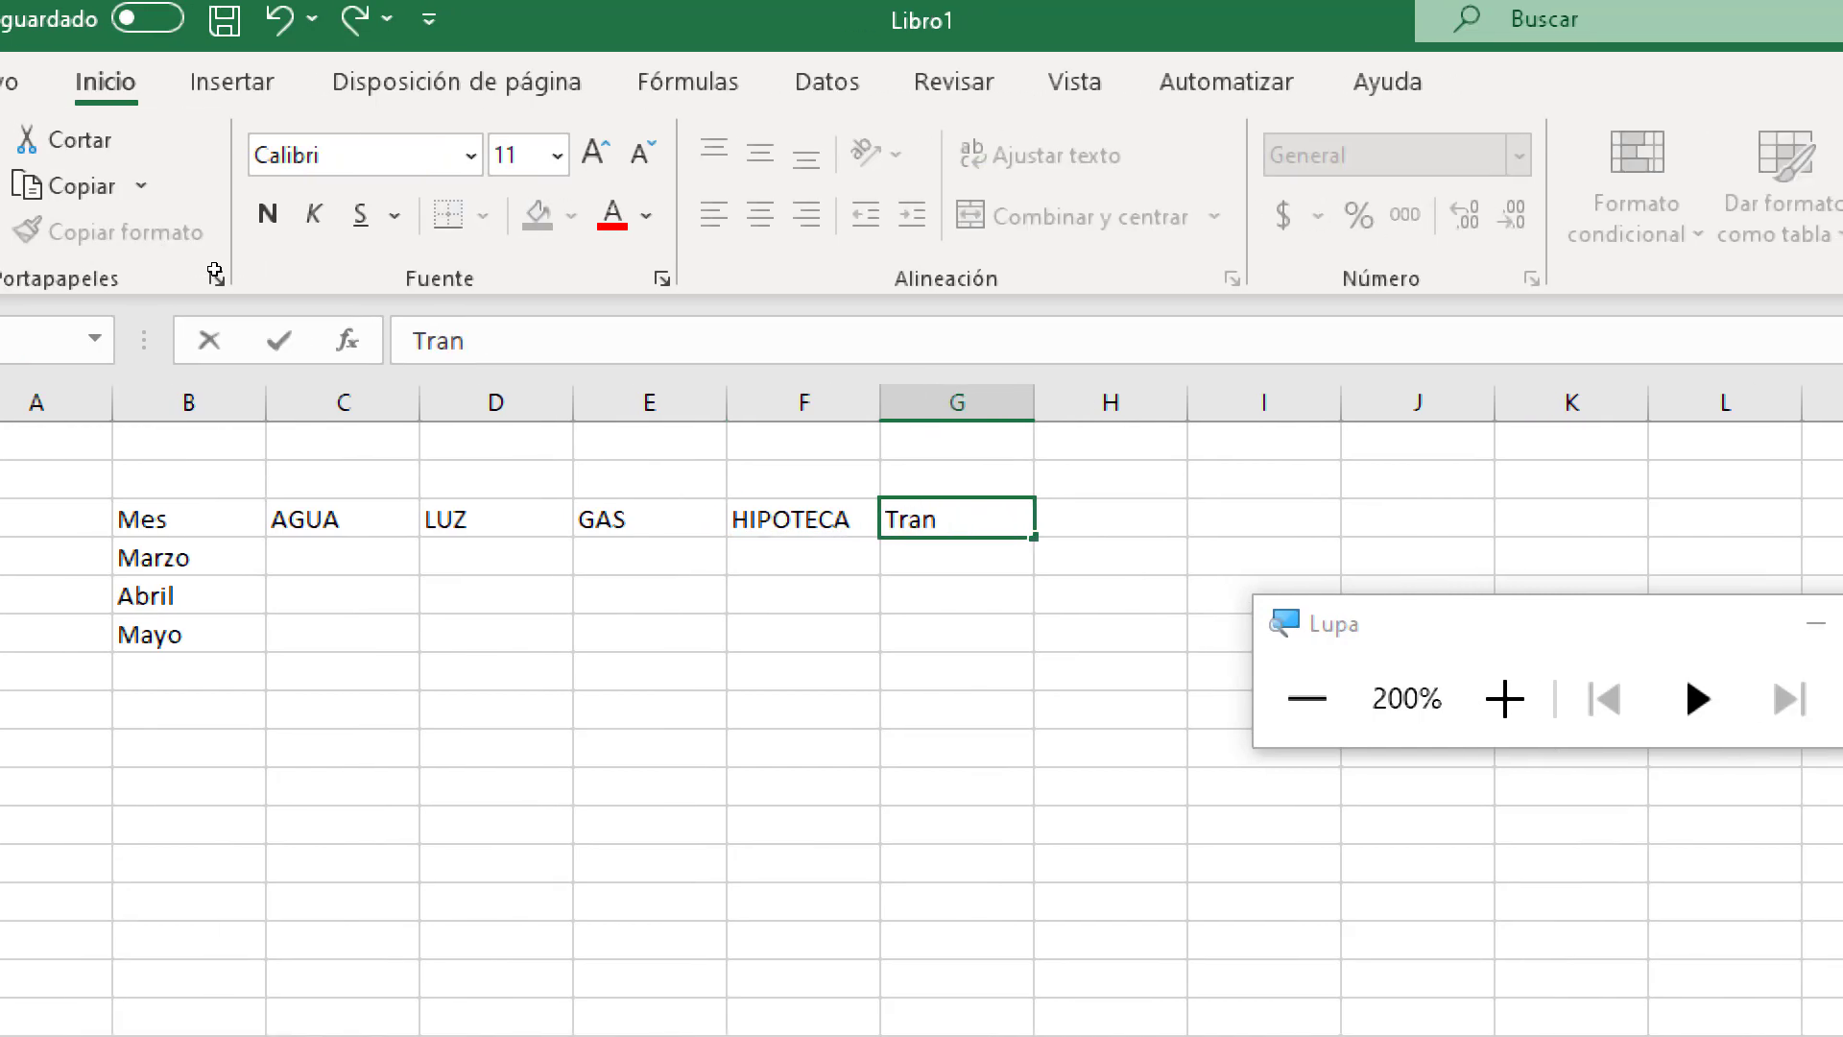
{"action": "key", "text": "BackSpace"}
{"action": "key", "text": "BackSpace"}
{"action": "key", "text": "BackSpace"}
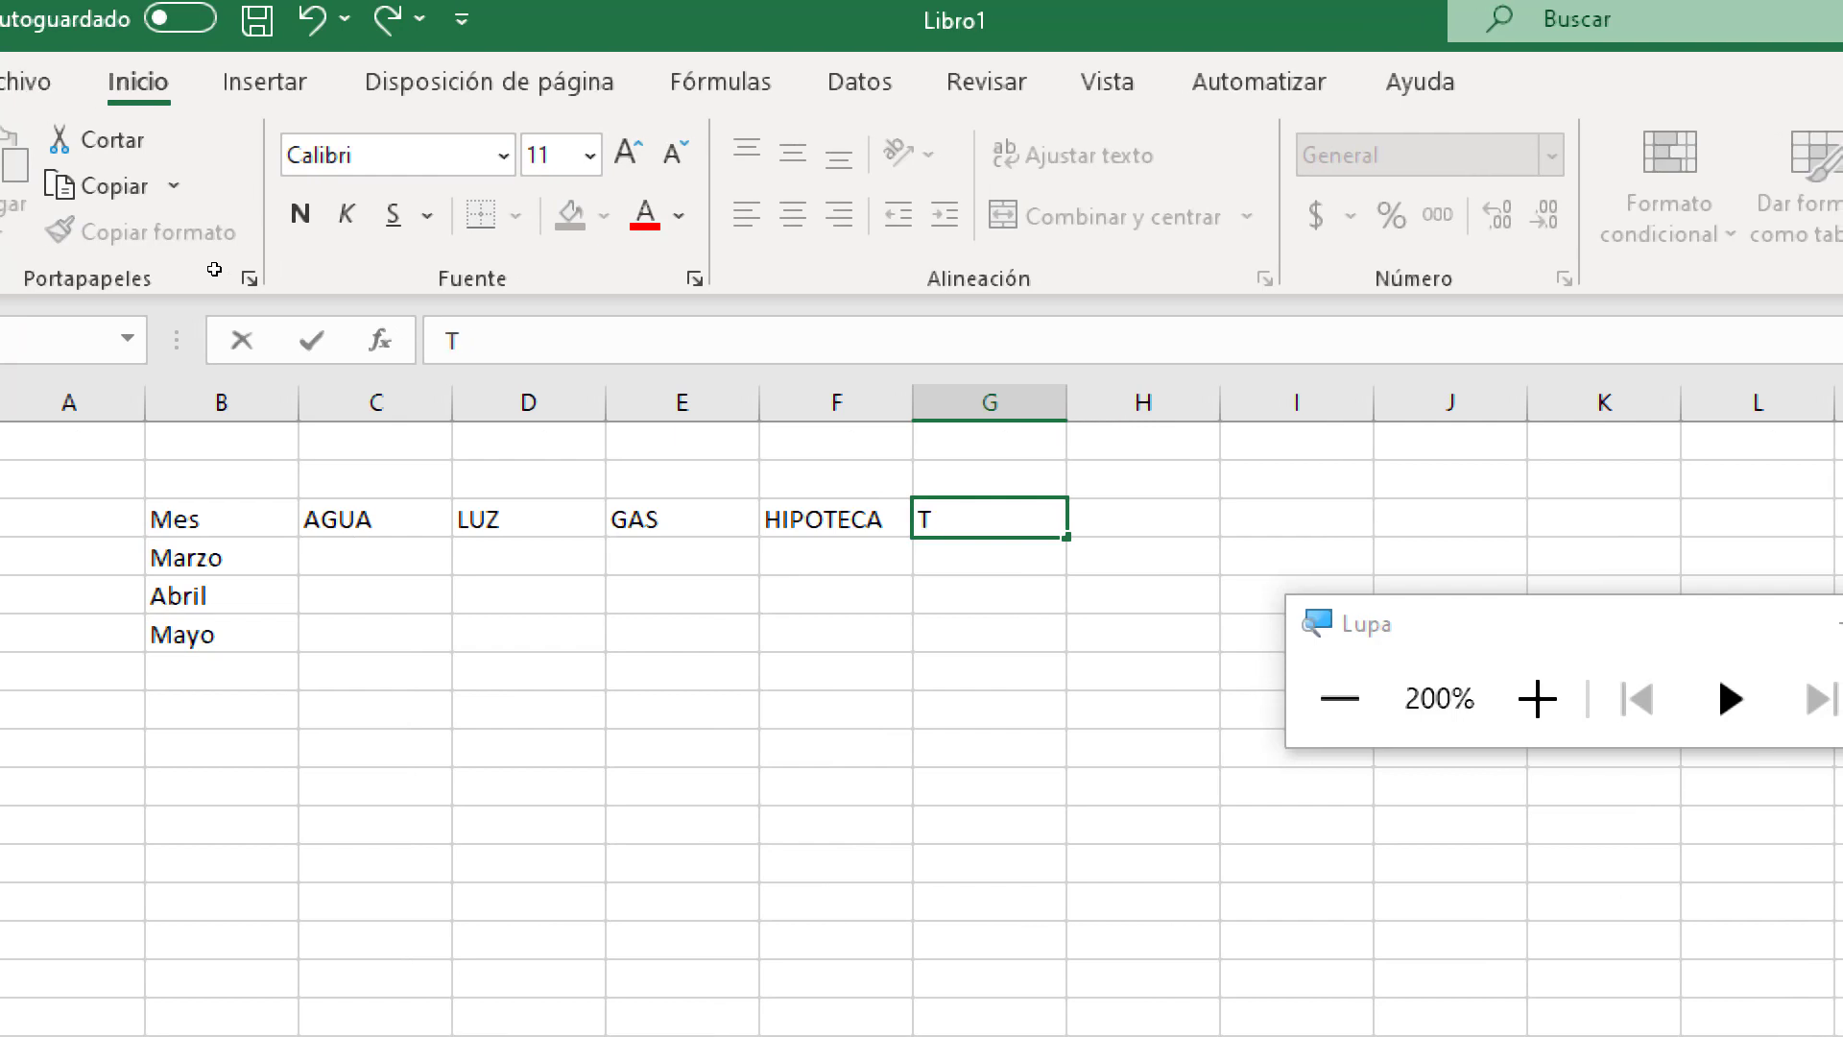
{"action": "type", "text": "ra"}
{"action": "key", "text": "BackSpace"}
{"action": "key", "text": "BackSpace"}
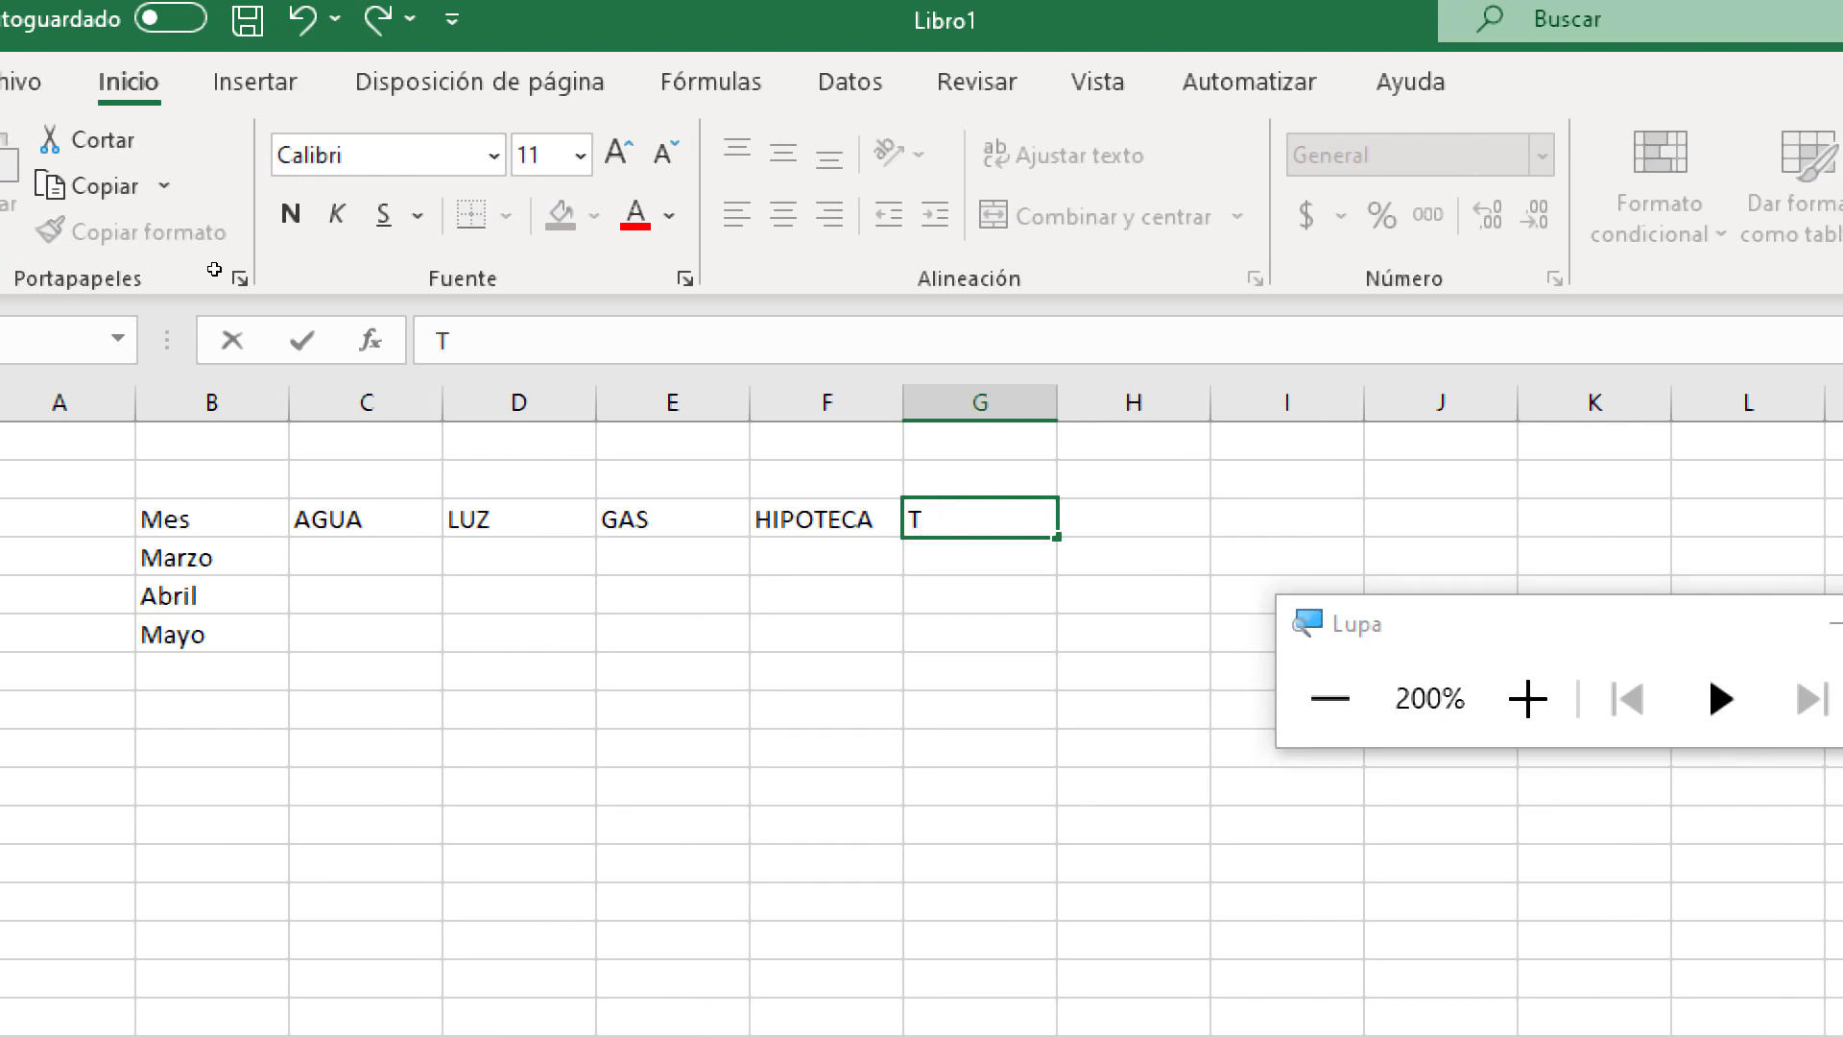
{"action": "type", "text": "RANSPO"}
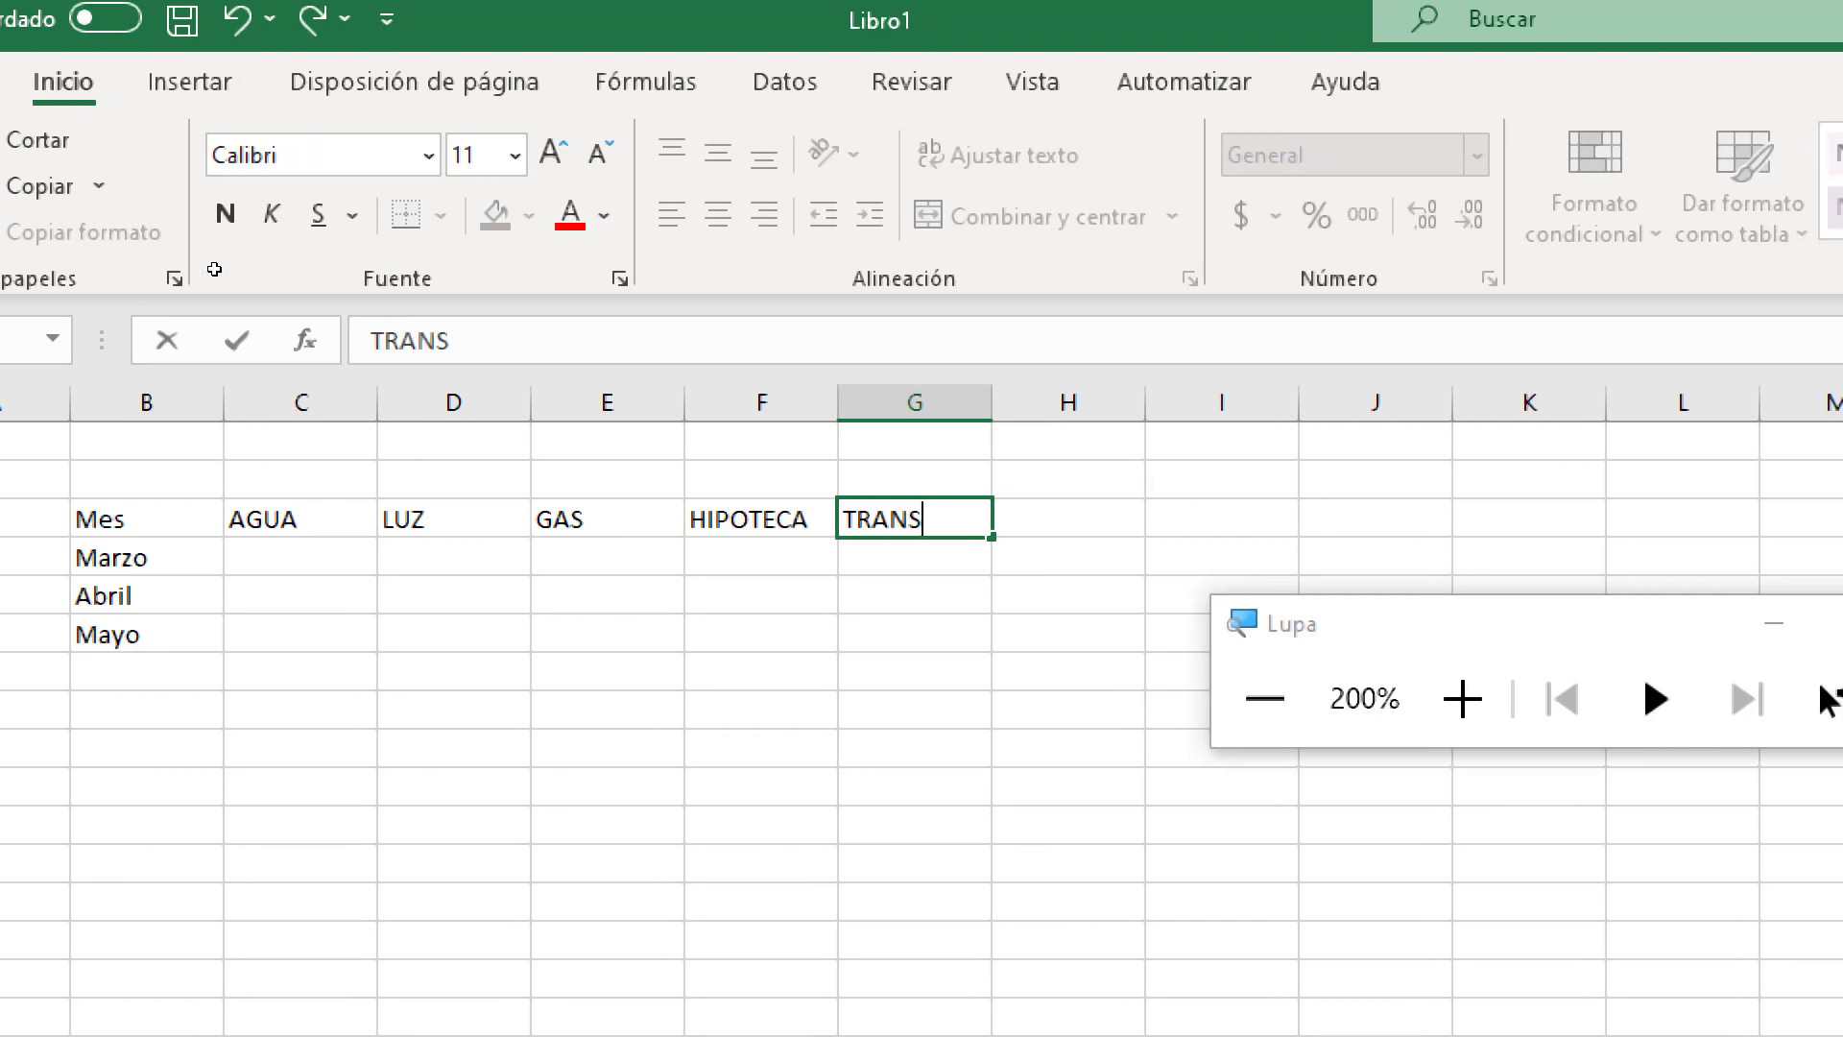
{"action": "type", "text": "RTE"}
{"action": "key", "text": "Return"}
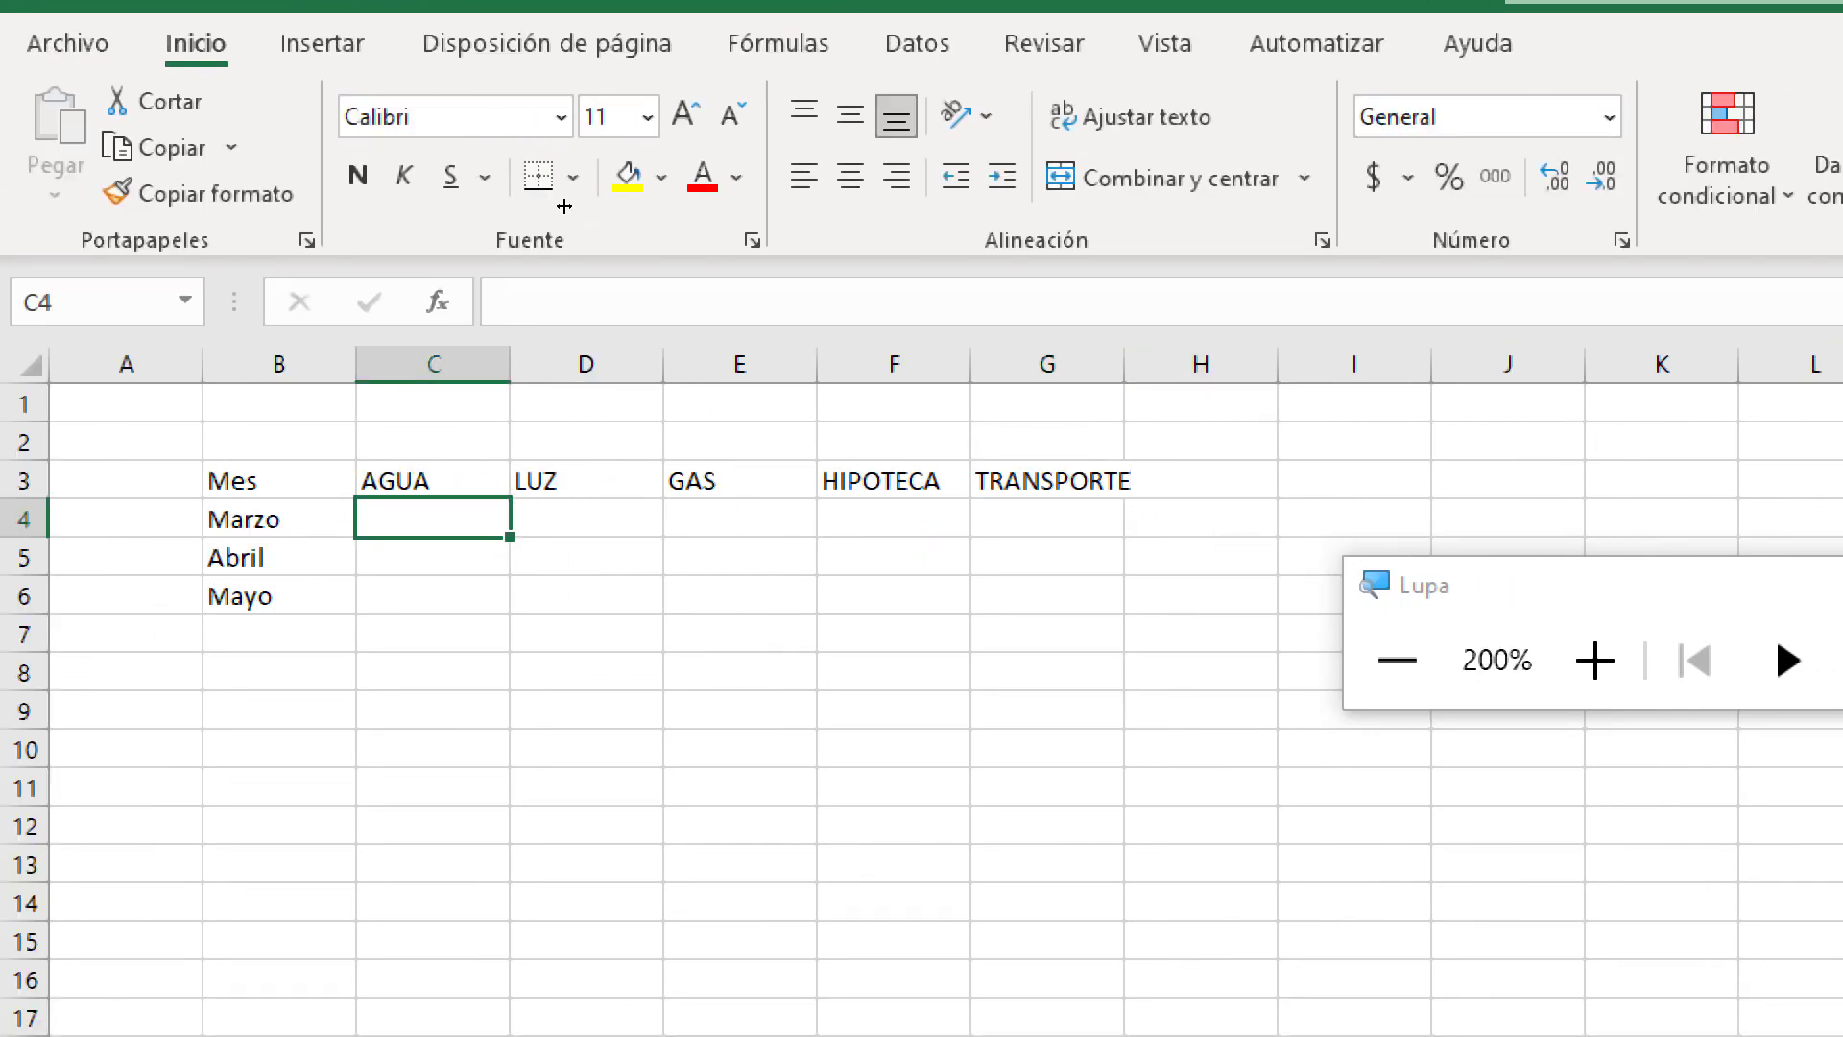
Widen column G so that the heading TRANSPORTE fits inside it
{"action": "left_click_drag", "start_coordinate": [576, 202], "coordinate": [586, 207]}
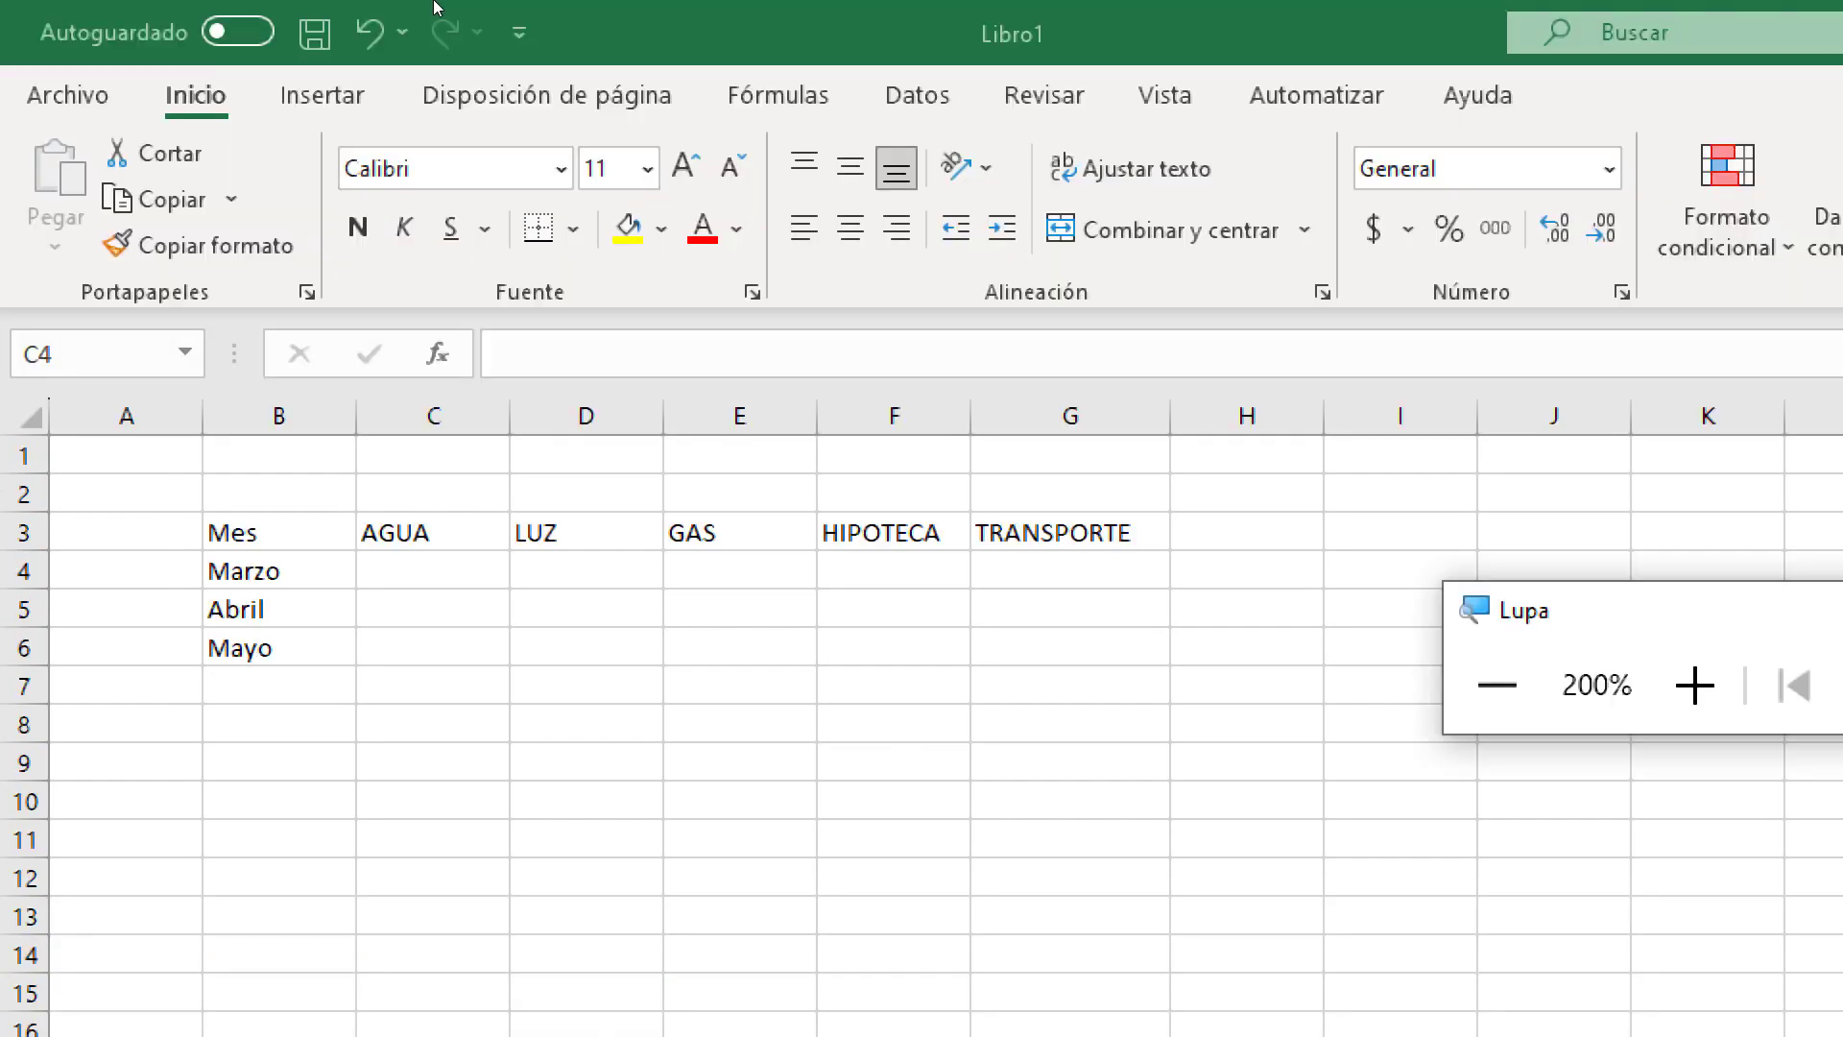
{"action": "left_click", "coordinate": [199, 286]}
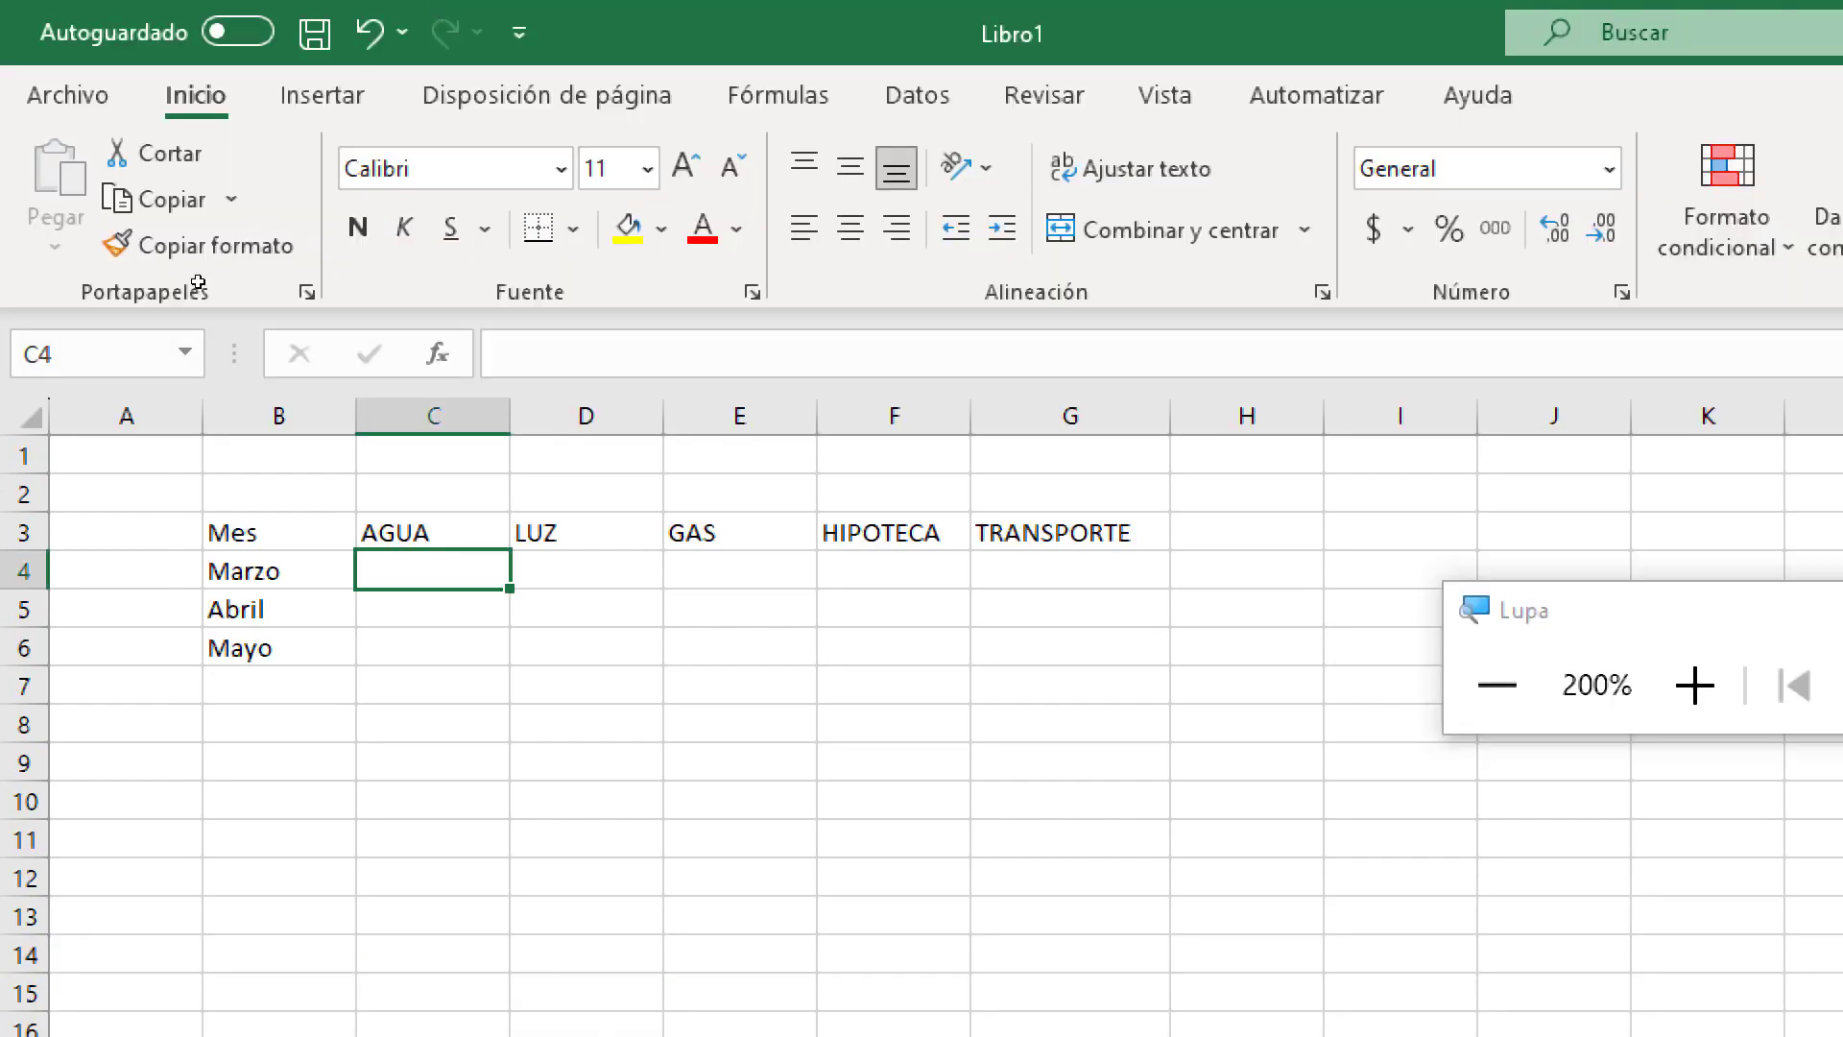
Merge and centre cells C1 to F1 above the expense headings
{"action": "key", "text": "Up"}
{"action": "key", "text": "Up"}
{"action": "key", "text": "Up"}
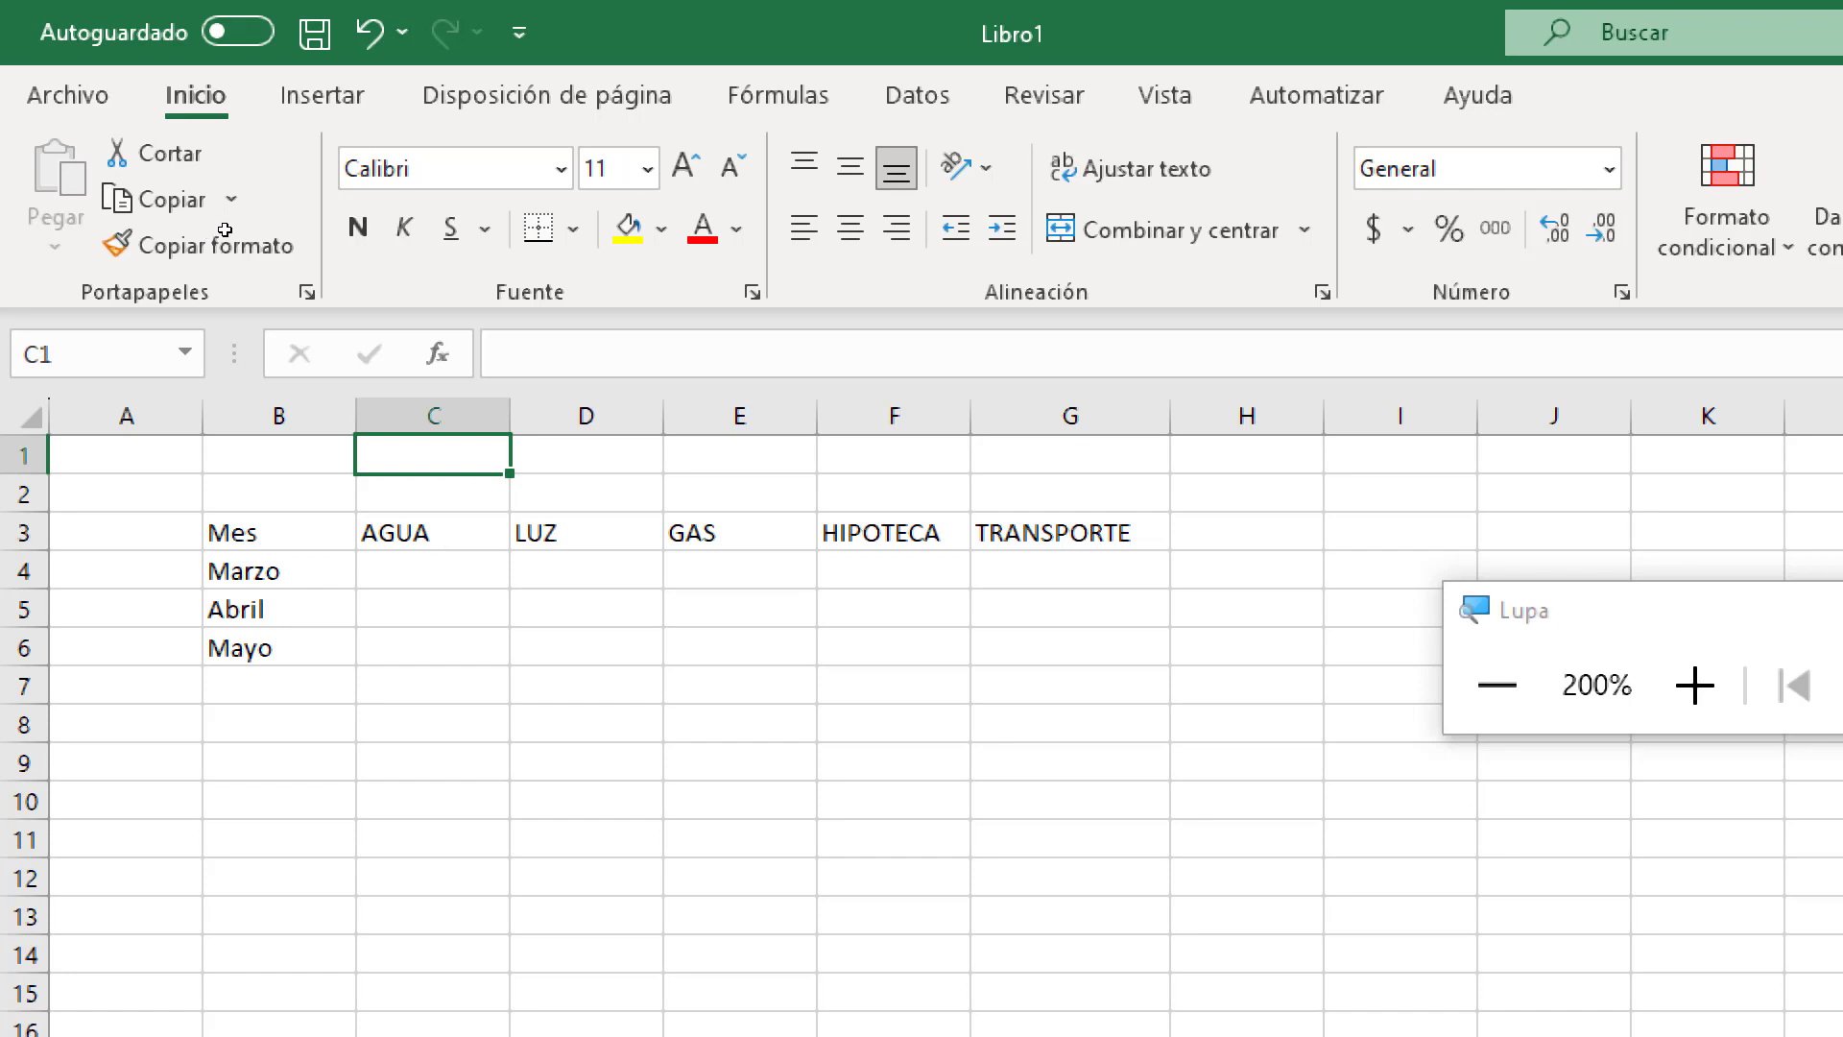
{"action": "key", "text": "shift+Right"}
{"action": "key", "text": "shift+Right"}
{"action": "key", "text": "shift+Right"}
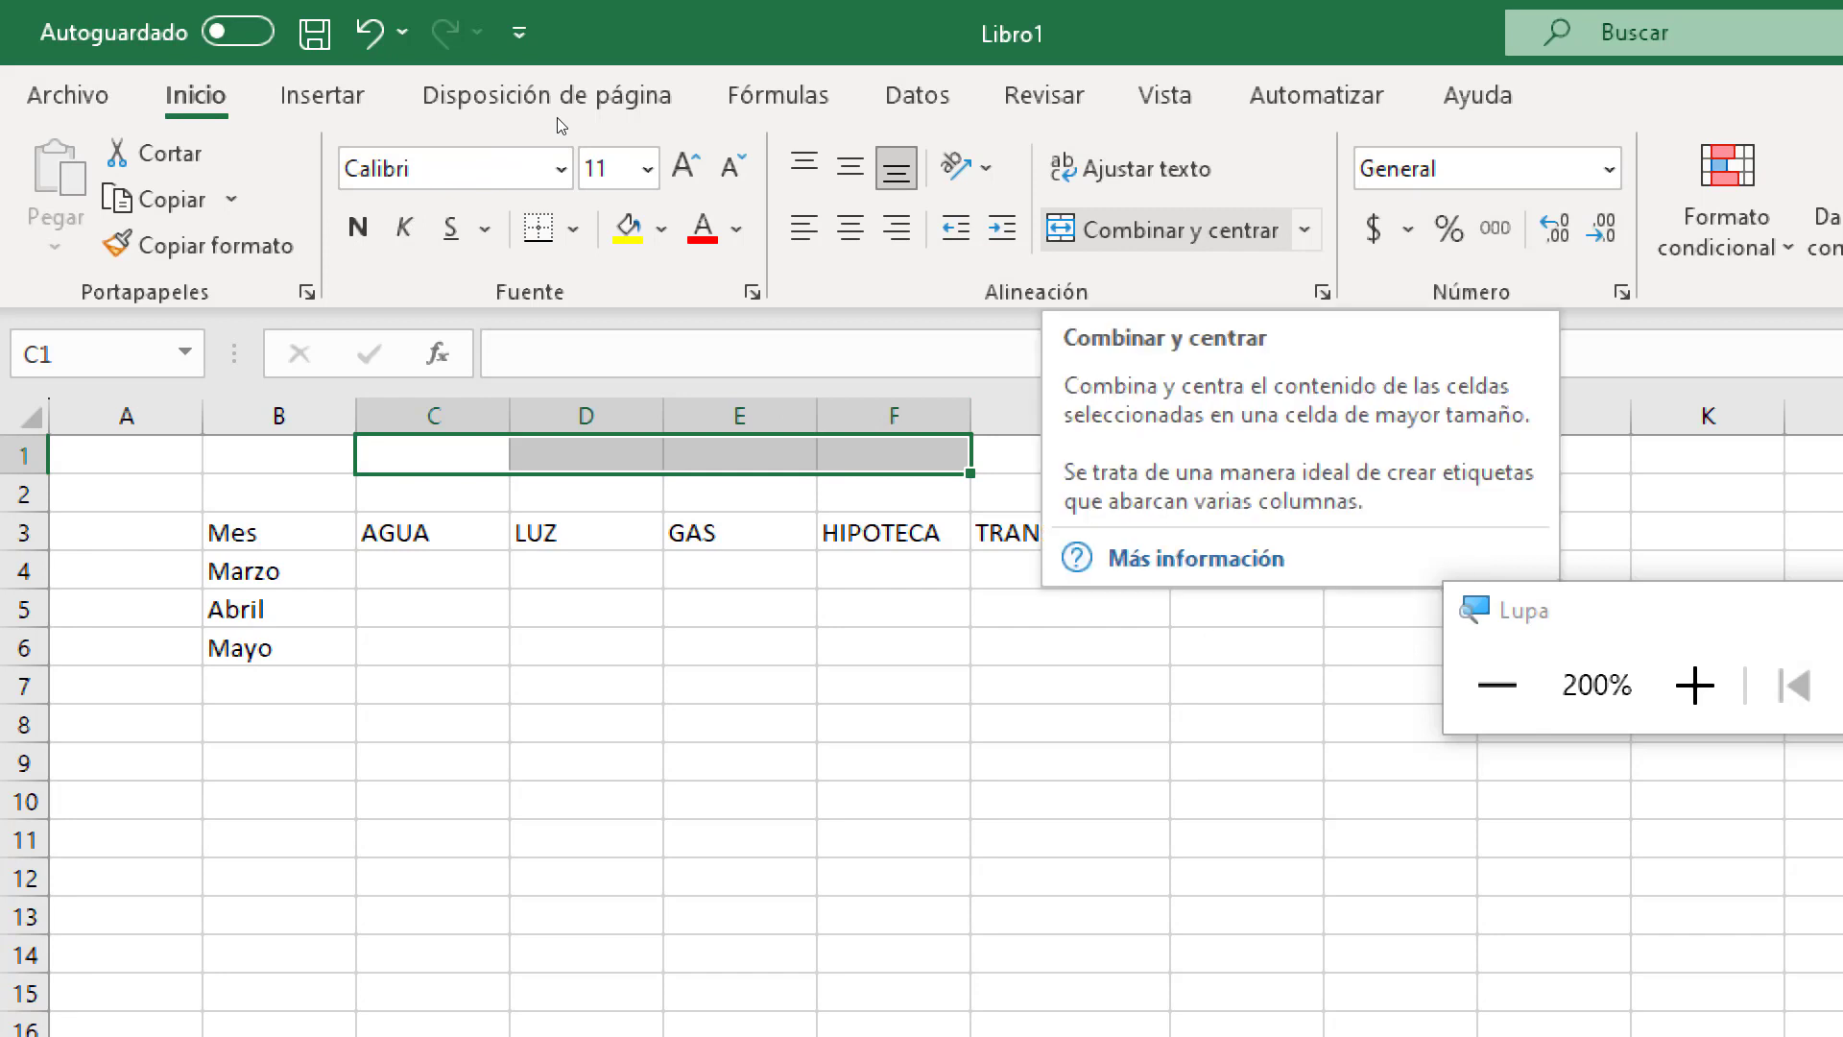
{"action": "key", "text": "Right"}
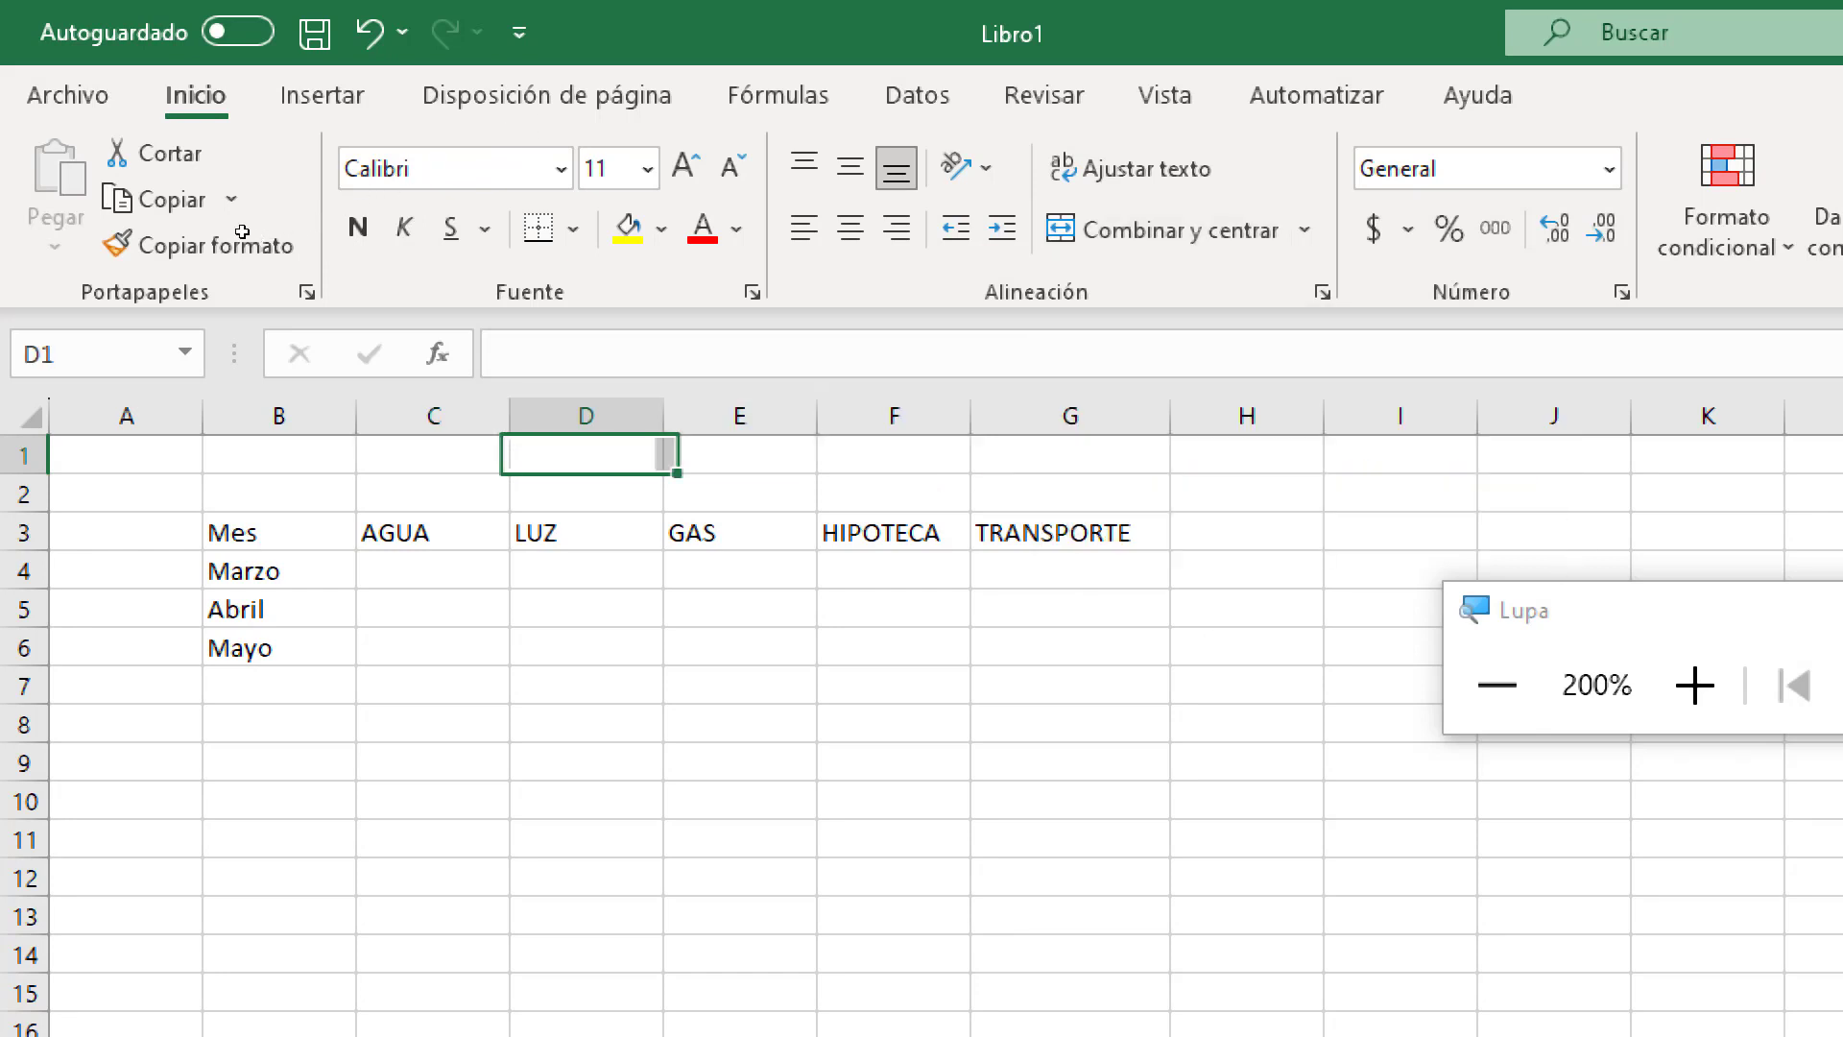
{"action": "key", "text": "Left"}
{"action": "key", "text": "shift+Right"}
{"action": "key", "text": "shift+Right"}
{"action": "key", "text": "shift+Right"}
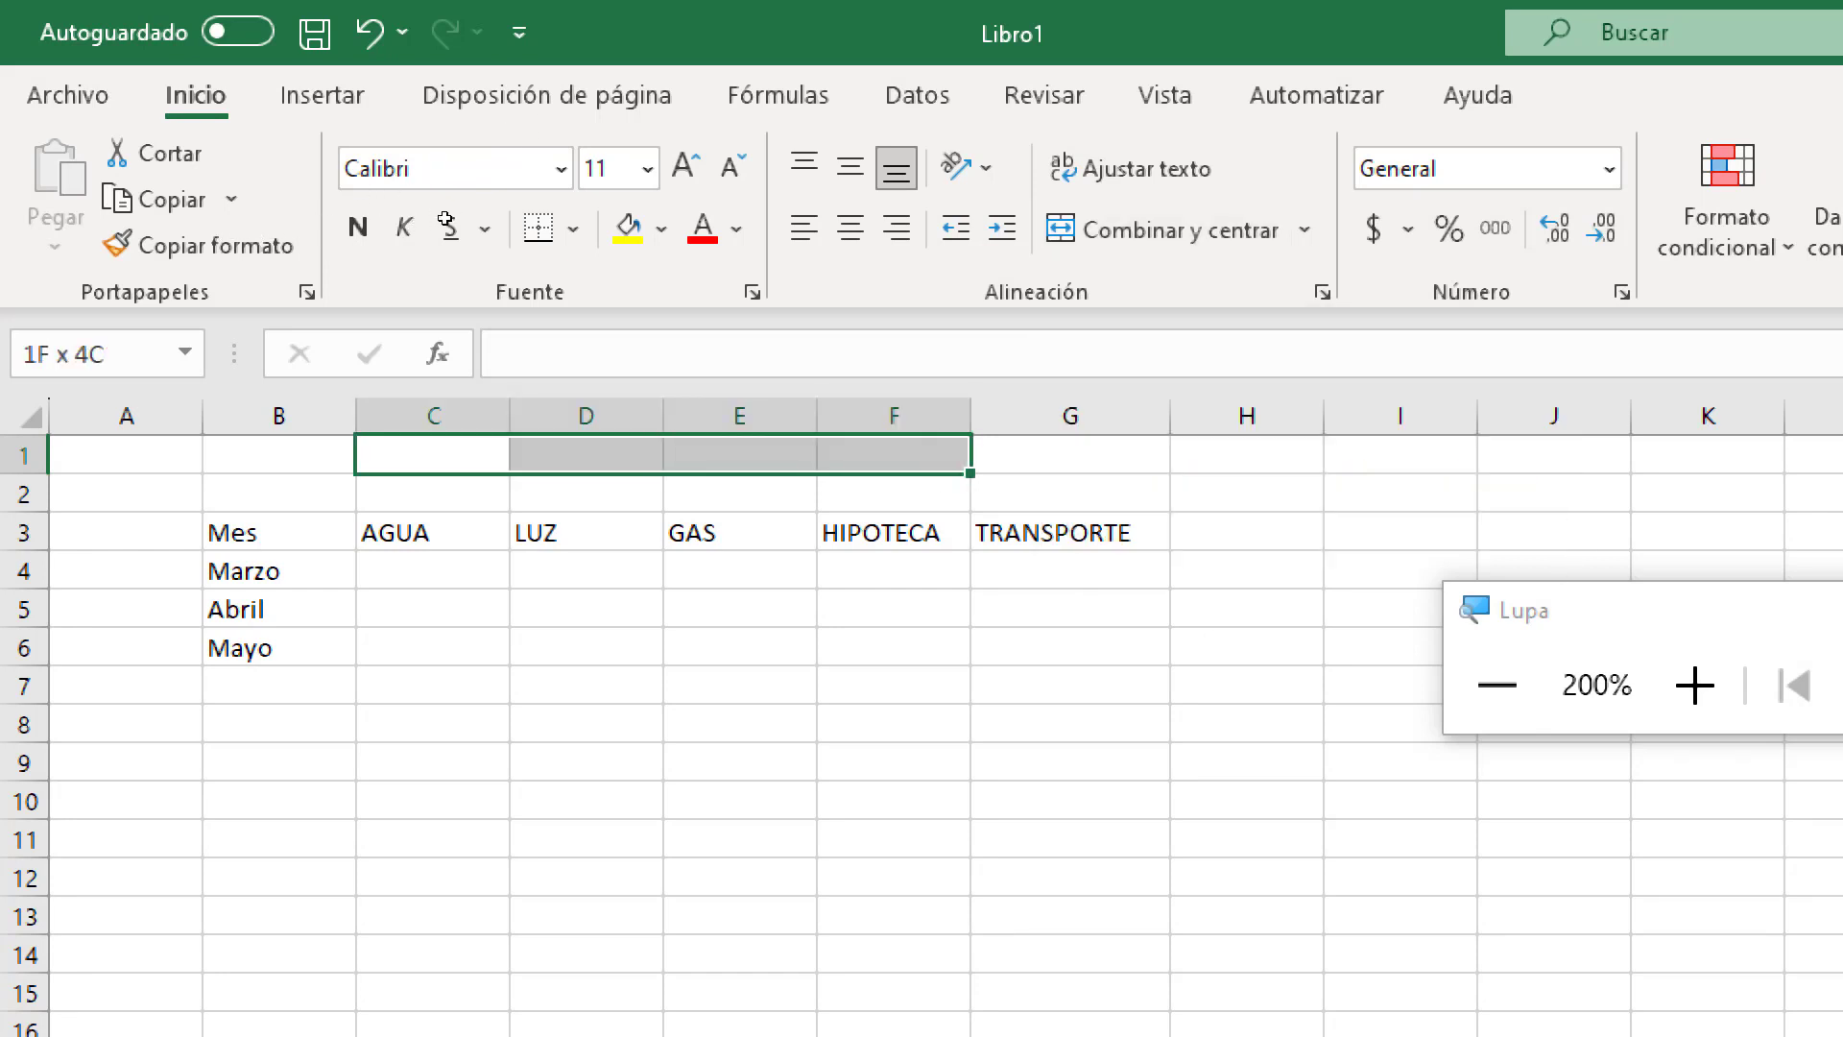
{"action": "left_click", "coordinate": [1110, 244]}
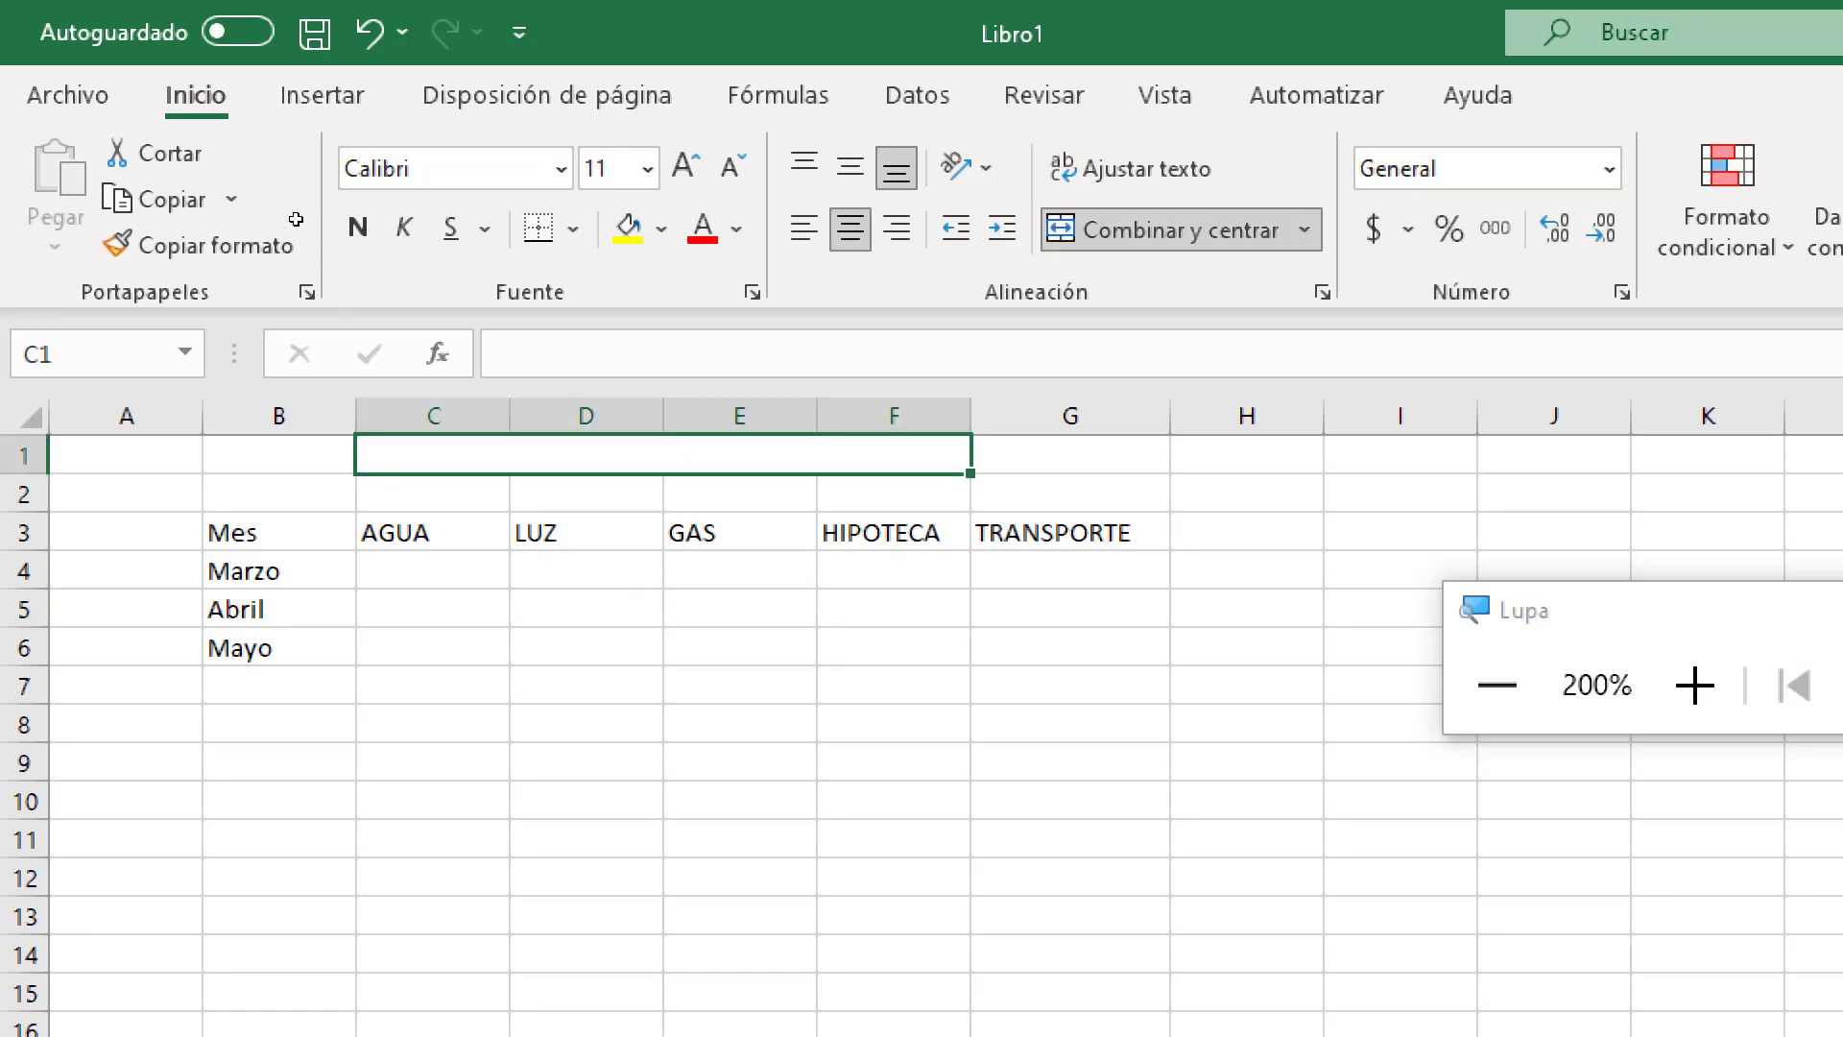
Enter the title GASTOS in capitals in the merged cell above the table
{"action": "type", "text": "GASTI"}
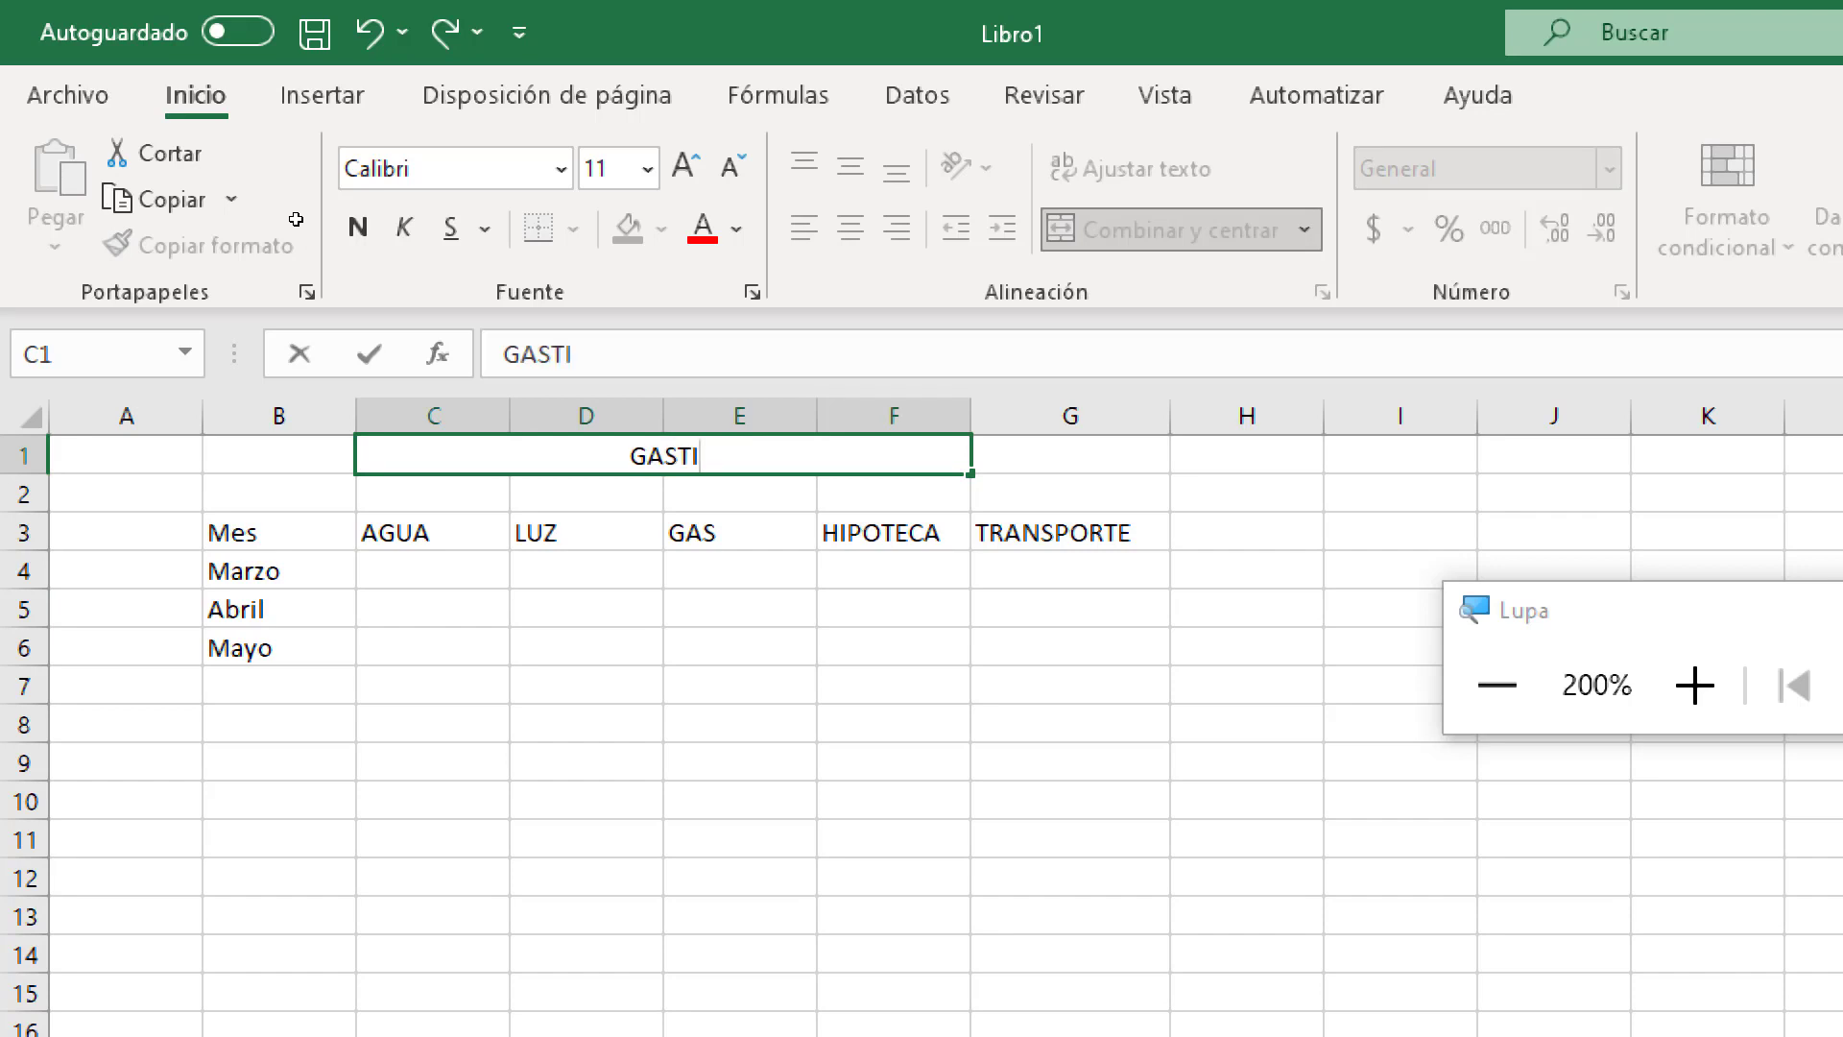
{"action": "key", "text": "BackSpace"}
{"action": "type", "text": "OS"}
{"action": "key", "text": "Return"}
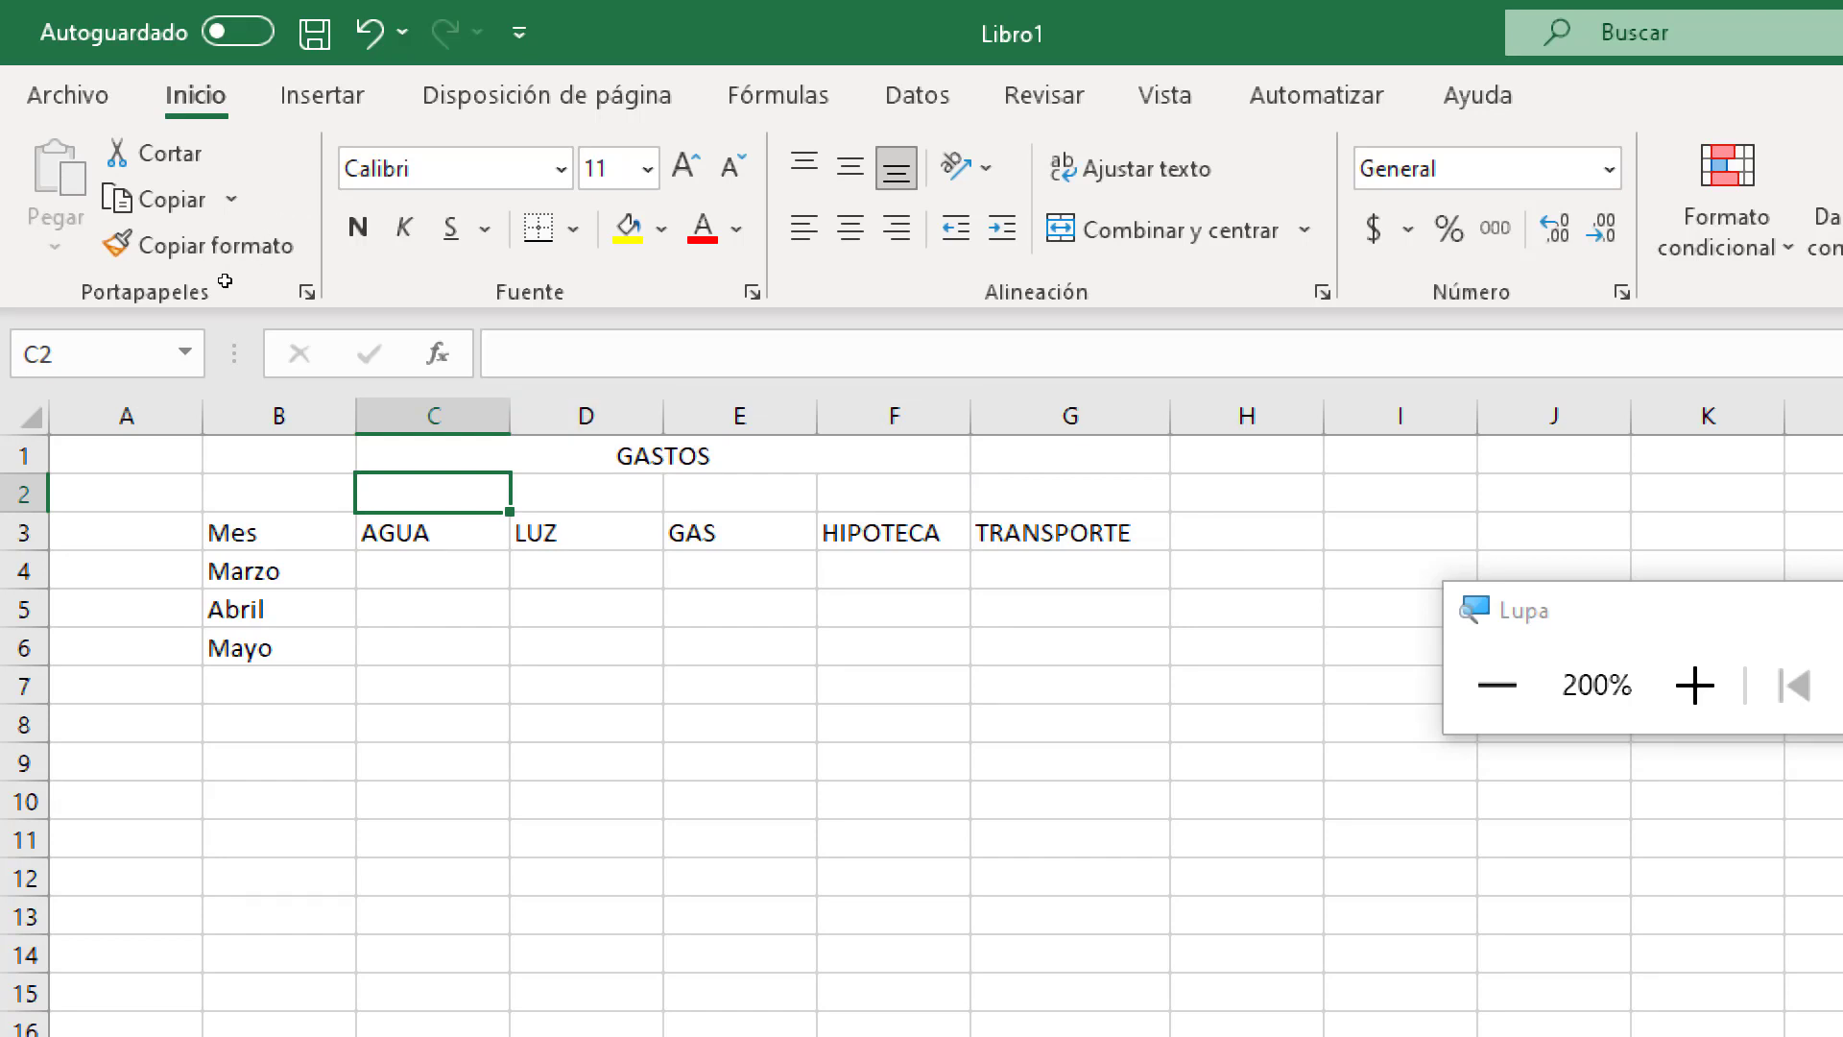
{"action": "key", "text": "Down"}
{"action": "key", "text": "Down"}
{"action": "key", "text": "shift+Down"}
{"action": "key", "text": "shift+Down"}
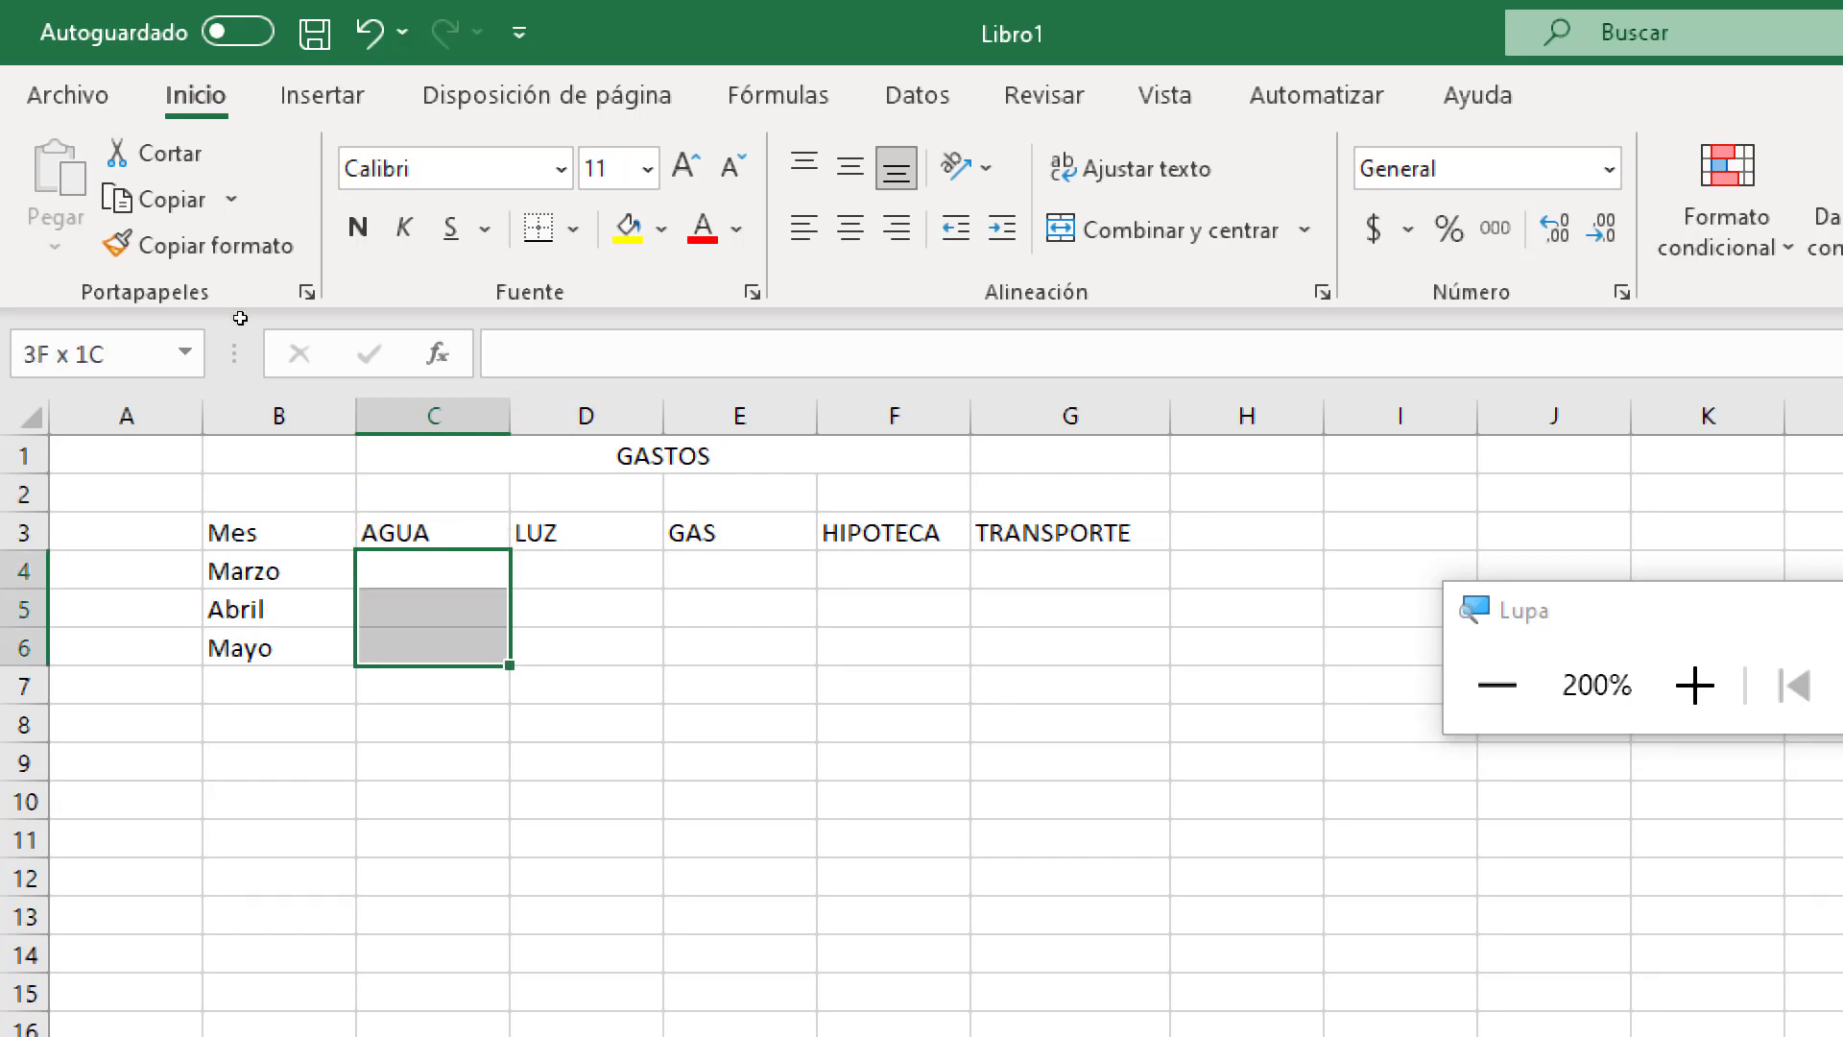
{"action": "left_click", "coordinate": [1695, 685]}
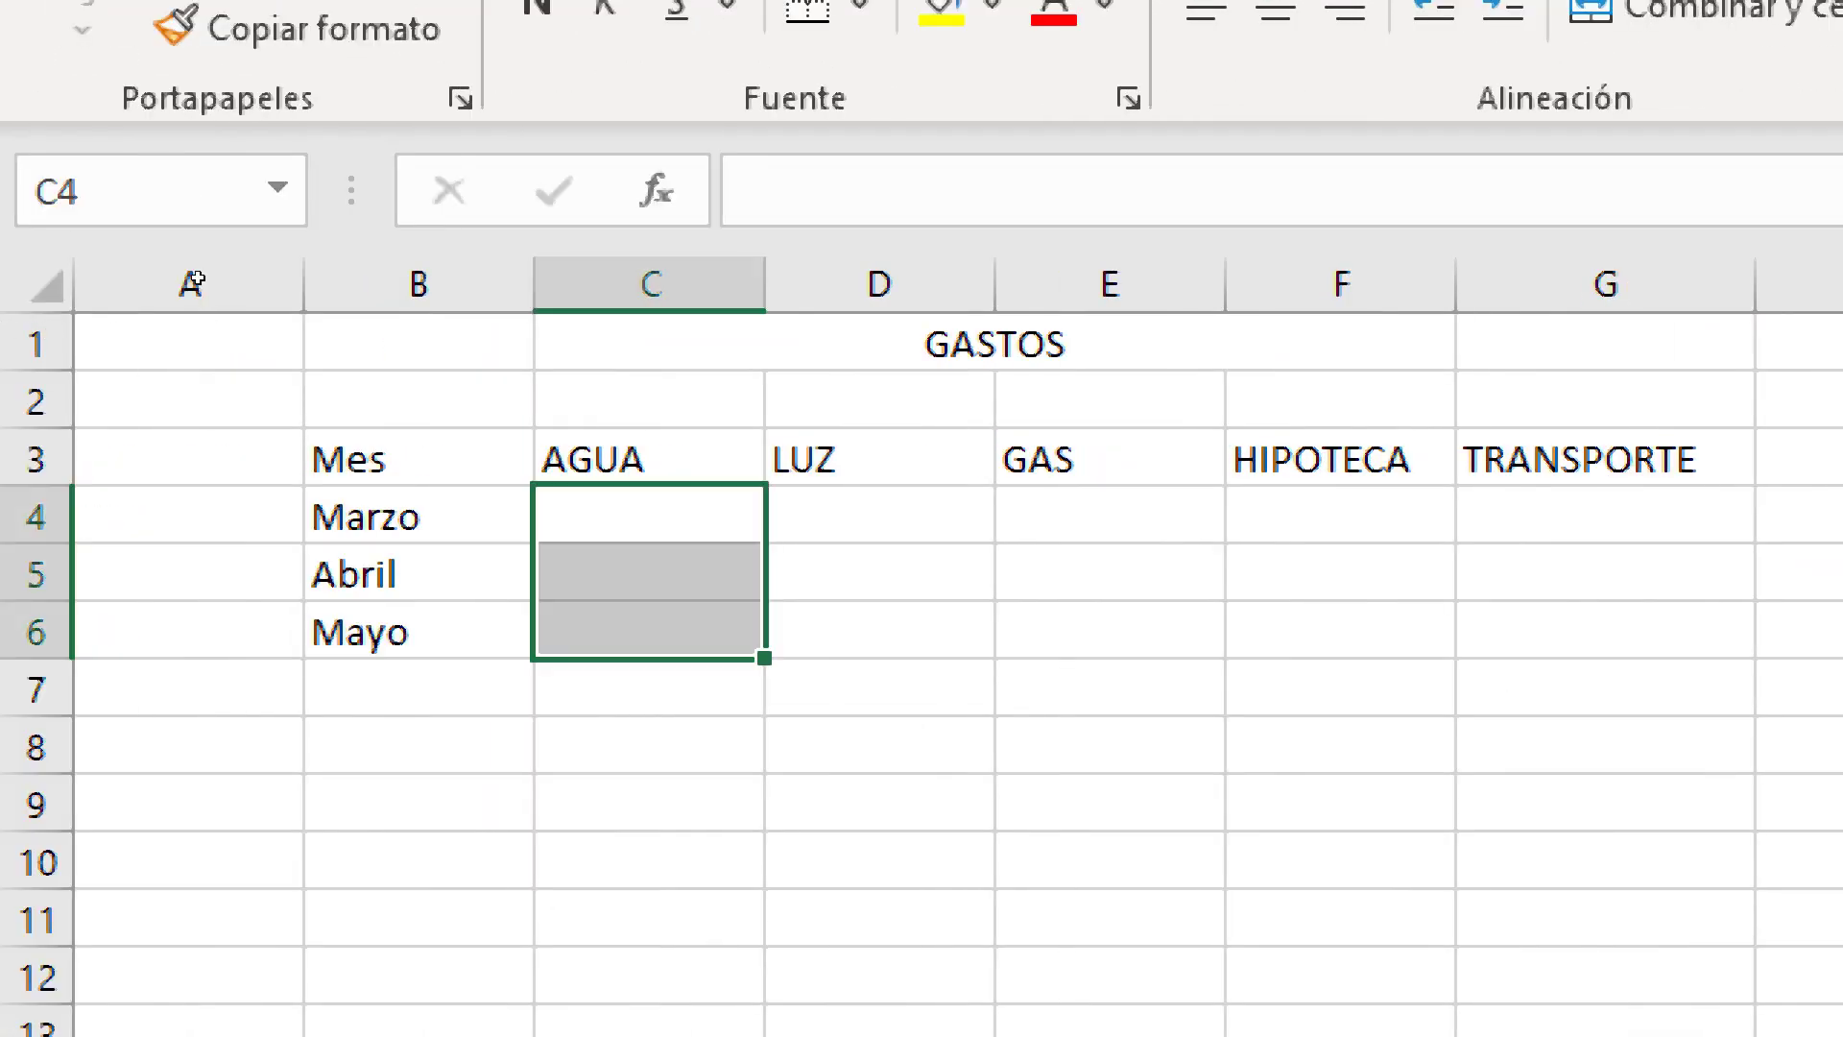
{"action": "key", "text": "Down"}
{"action": "key", "text": "Down"}
{"action": "key", "text": "Right"}
{"action": "key", "text": "Right"}
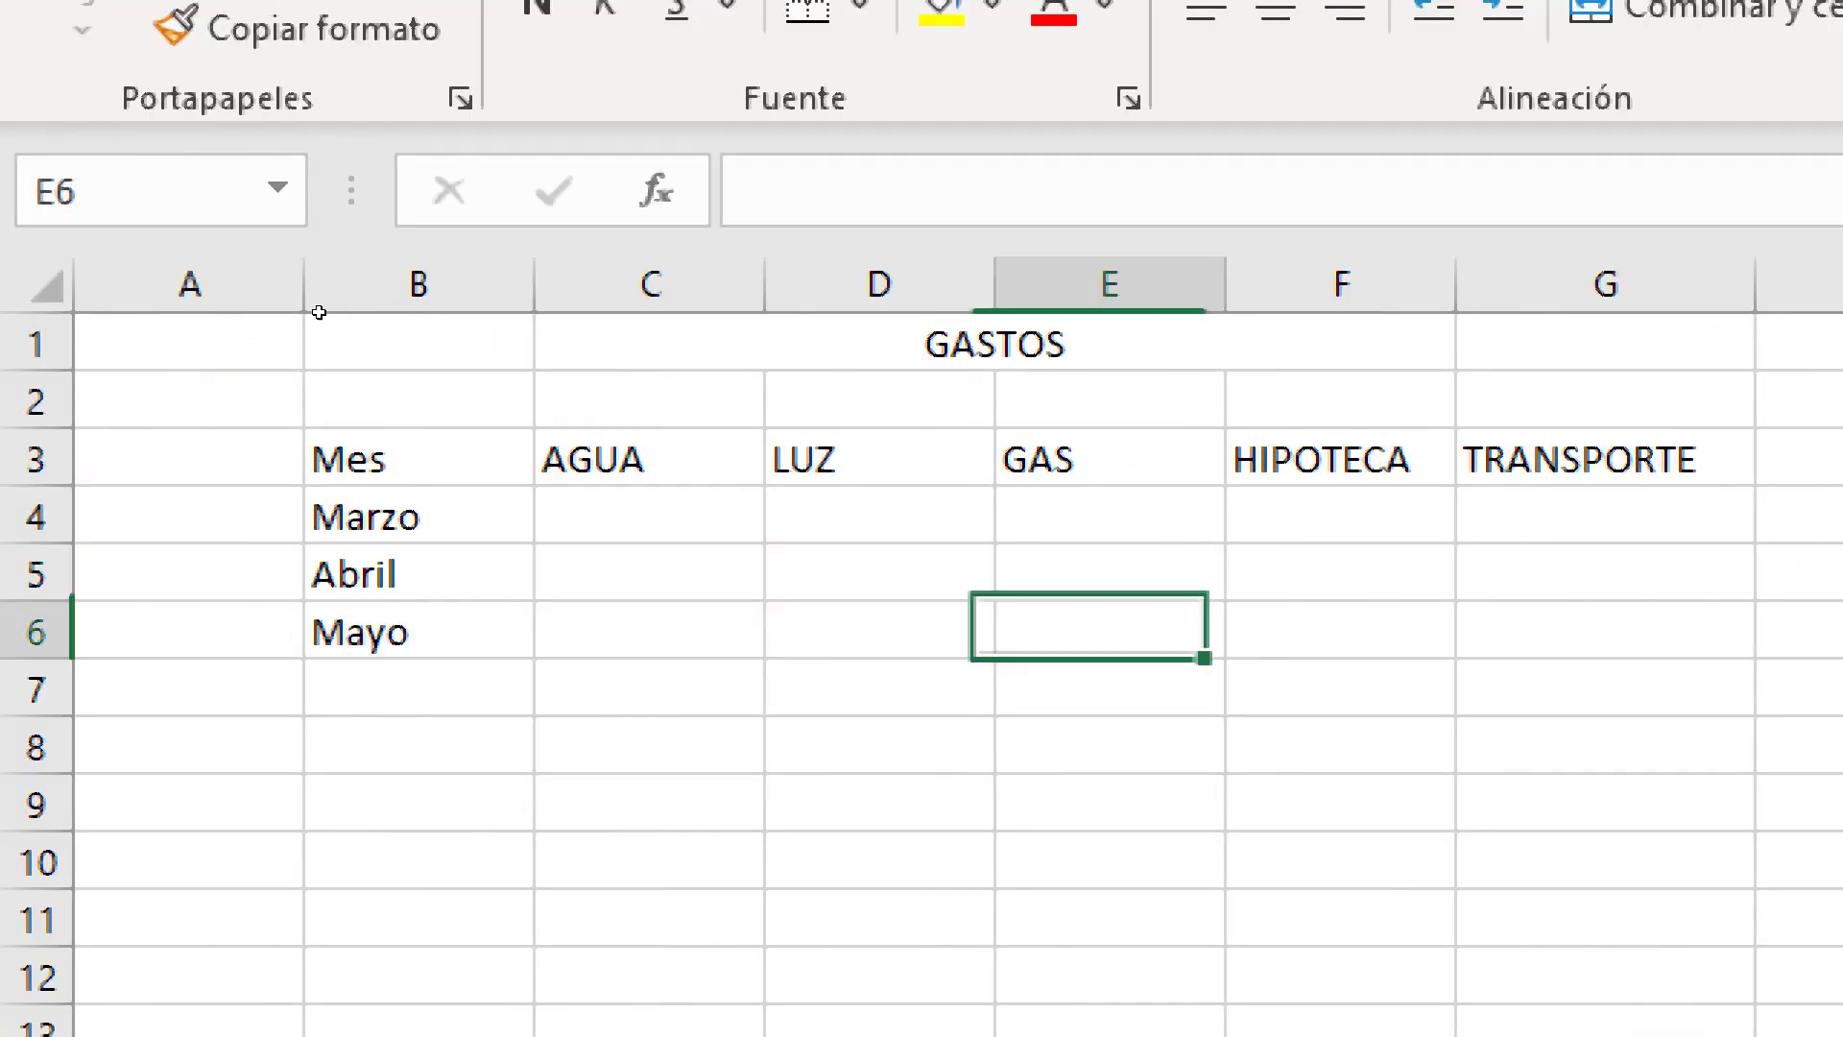
{"action": "left_click_drag", "start_coordinate": [217, 290], "coordinate": [496, 317]}
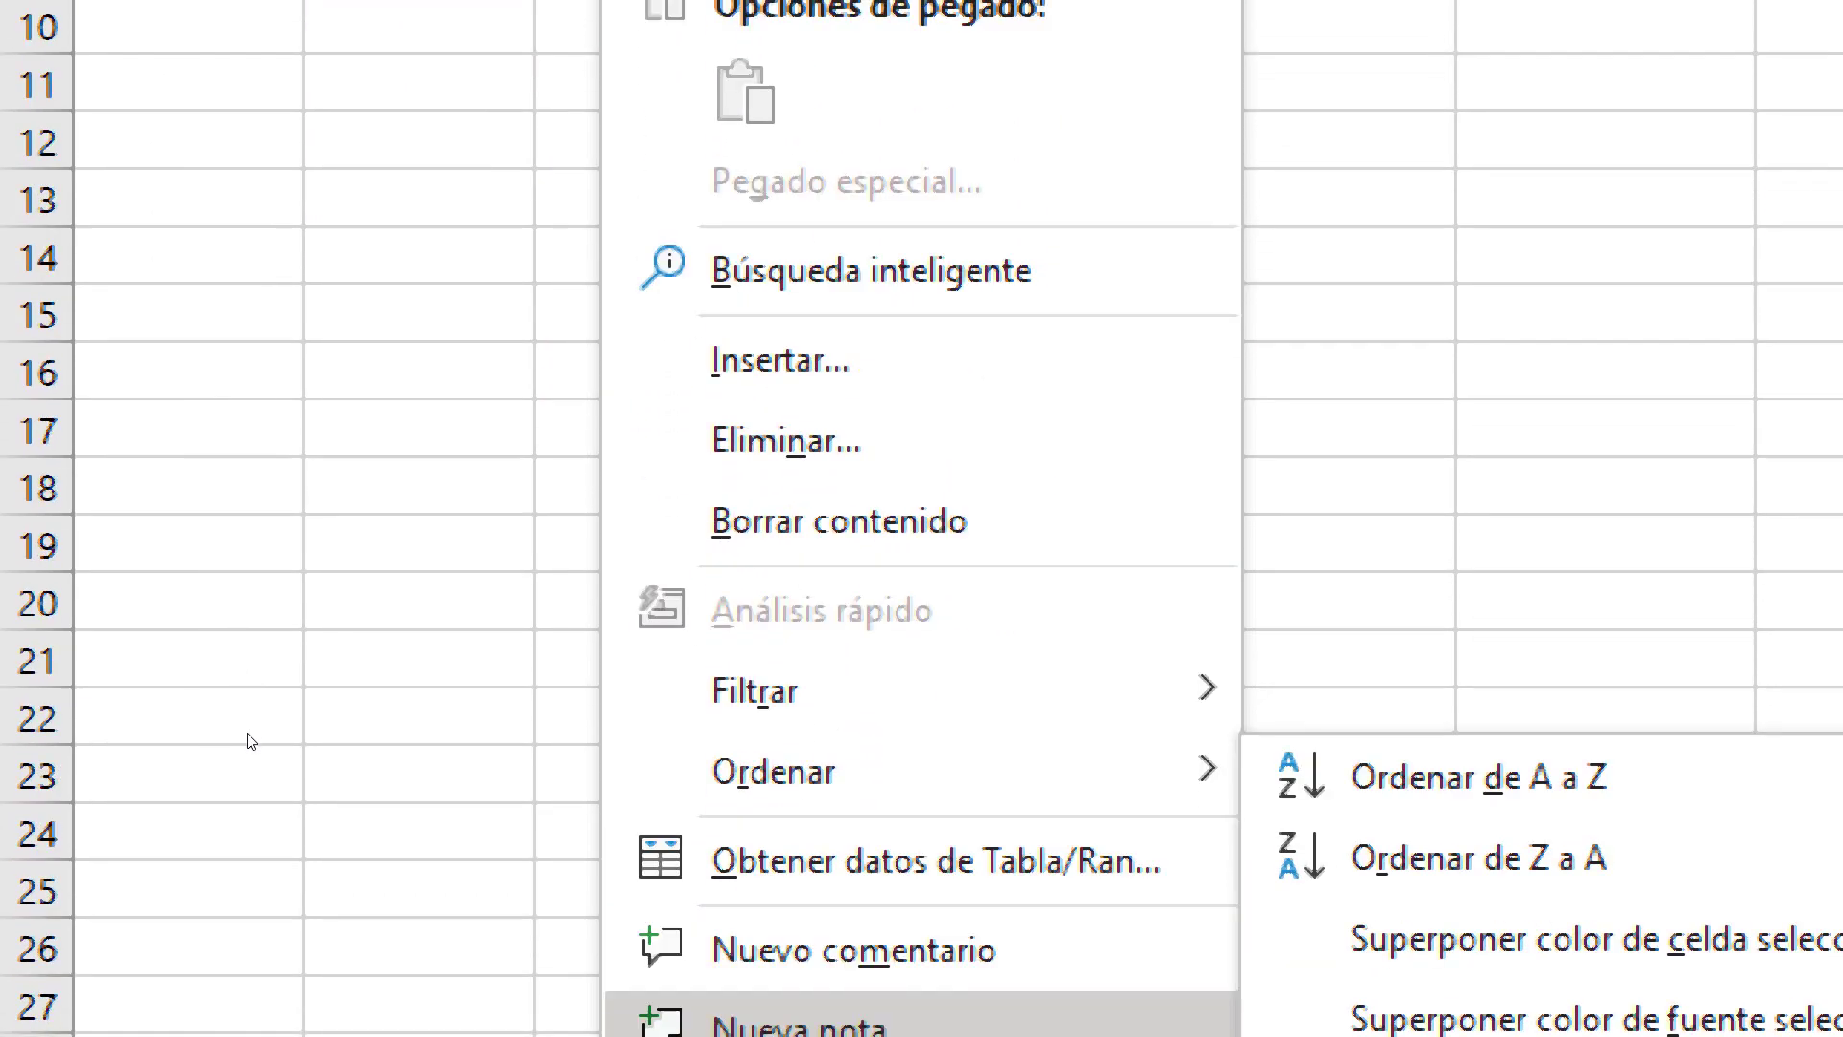
{"action": "key", "text": "Down"}
{"action": "key", "text": "Down"}
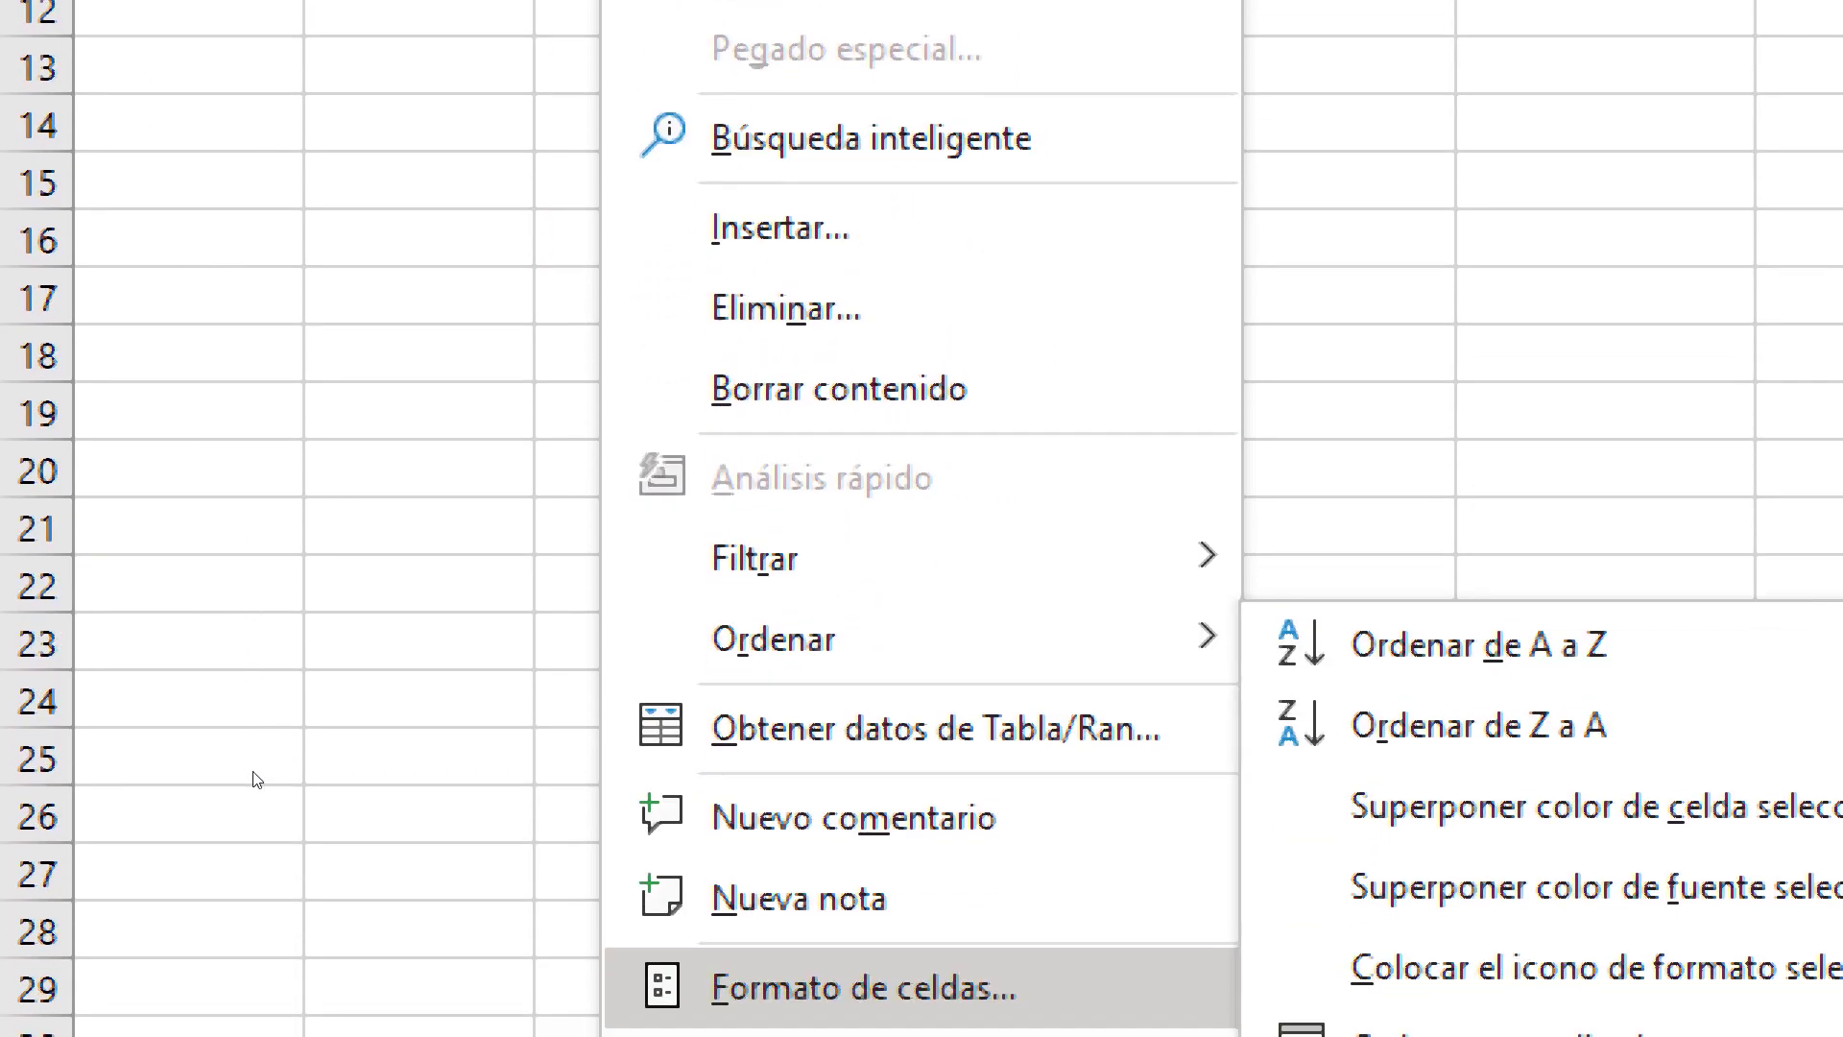
{"action": "key", "text": "Up"}
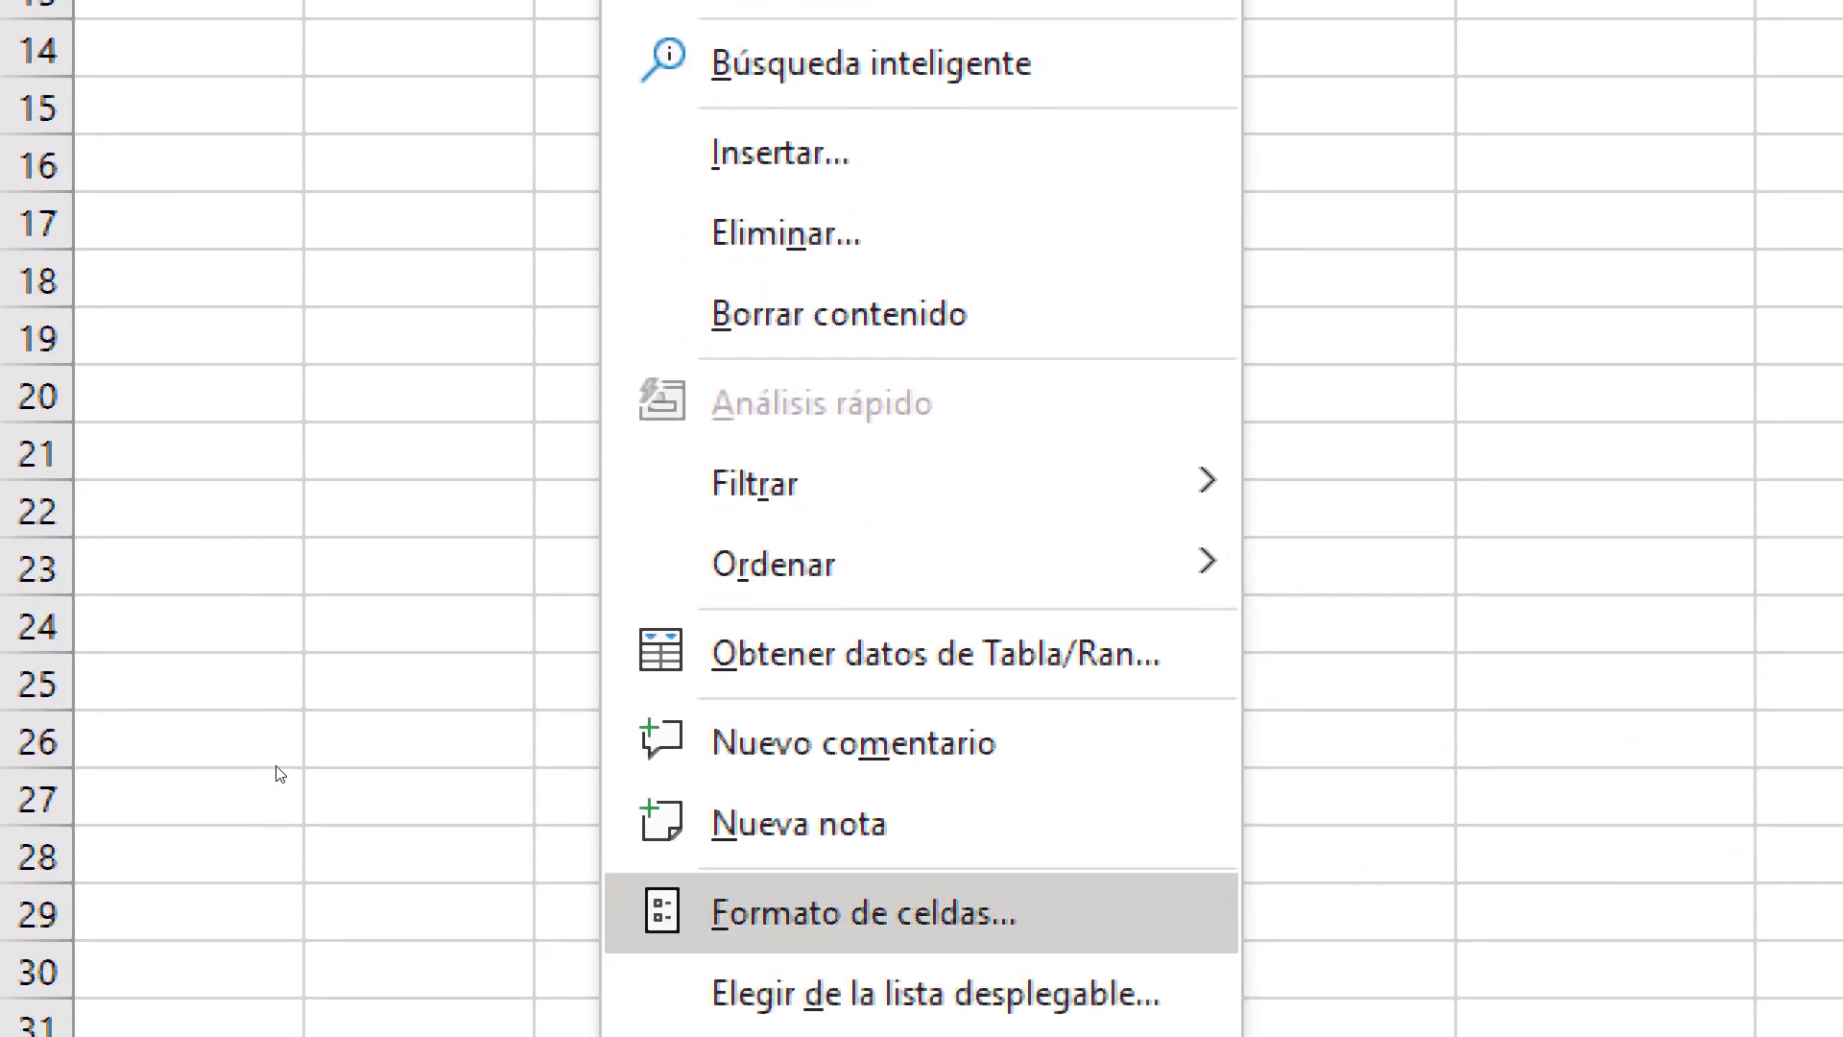
{"action": "key", "text": "Return"}
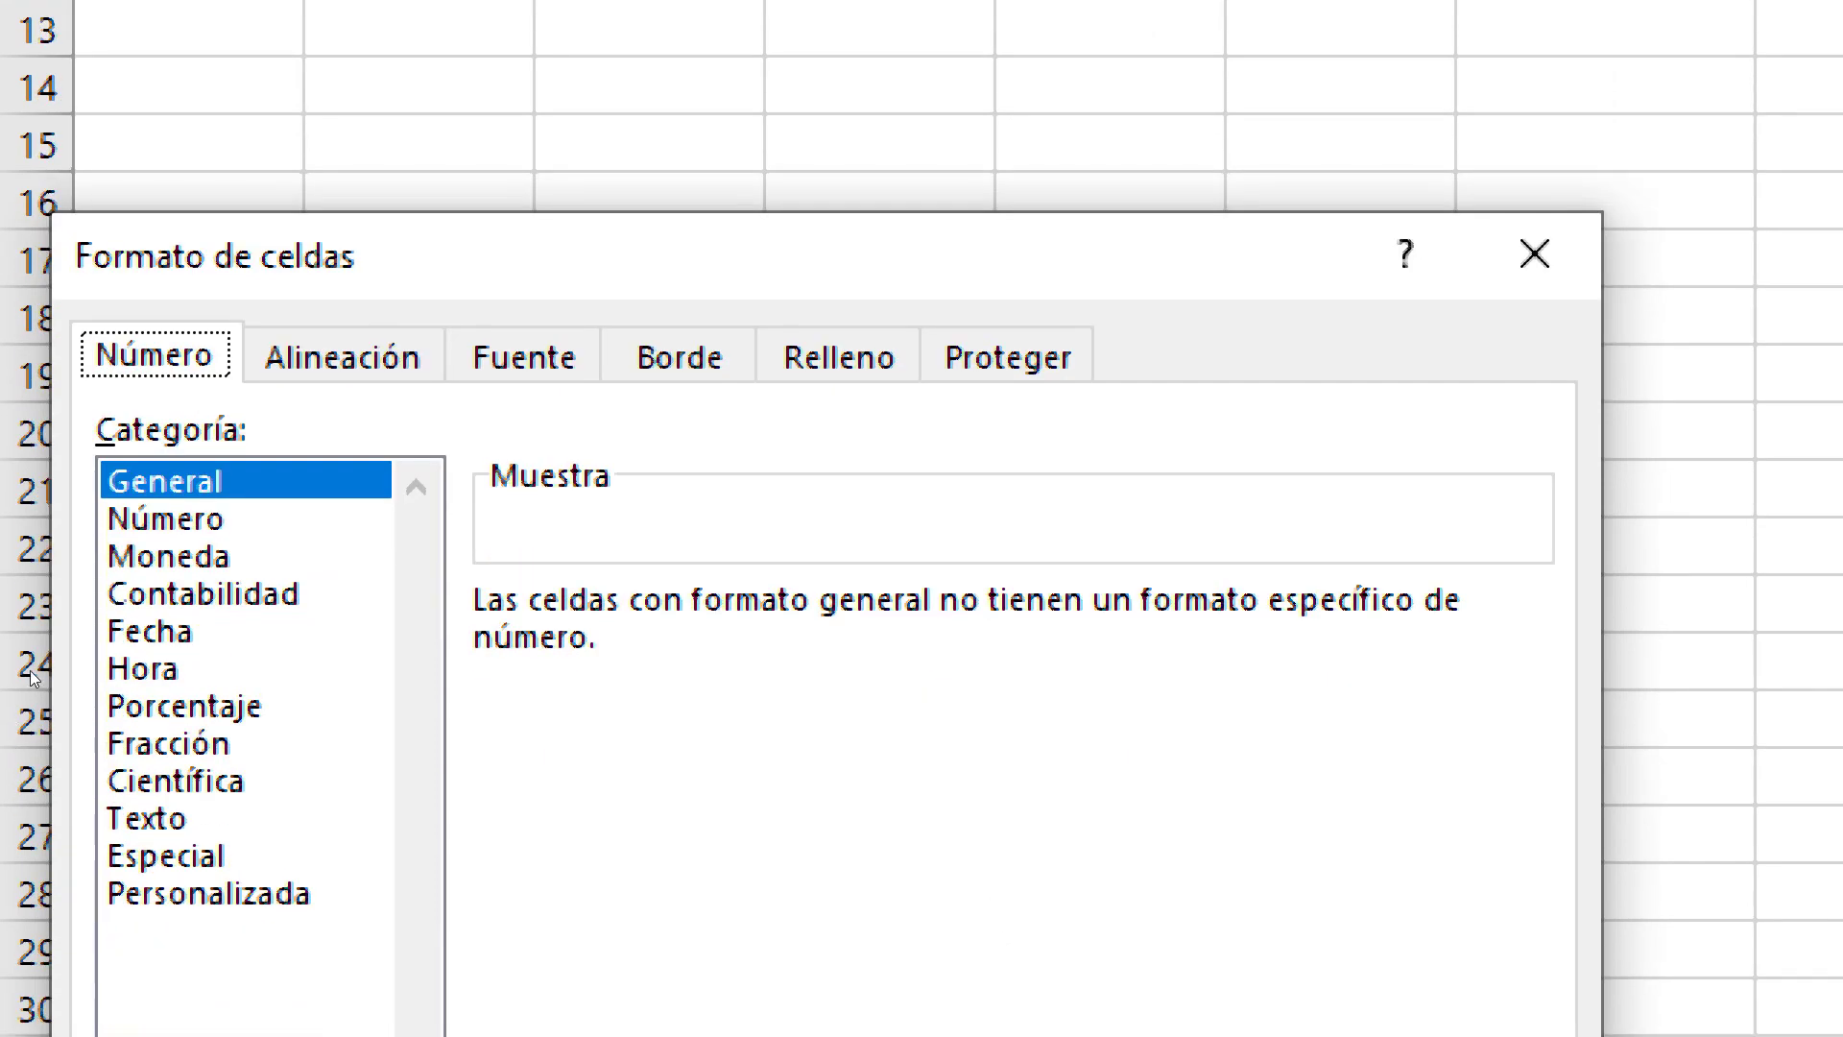
{"action": "key", "text": "Tab"}
{"action": "key", "text": "Down"}
{"action": "key", "text": "Down"}
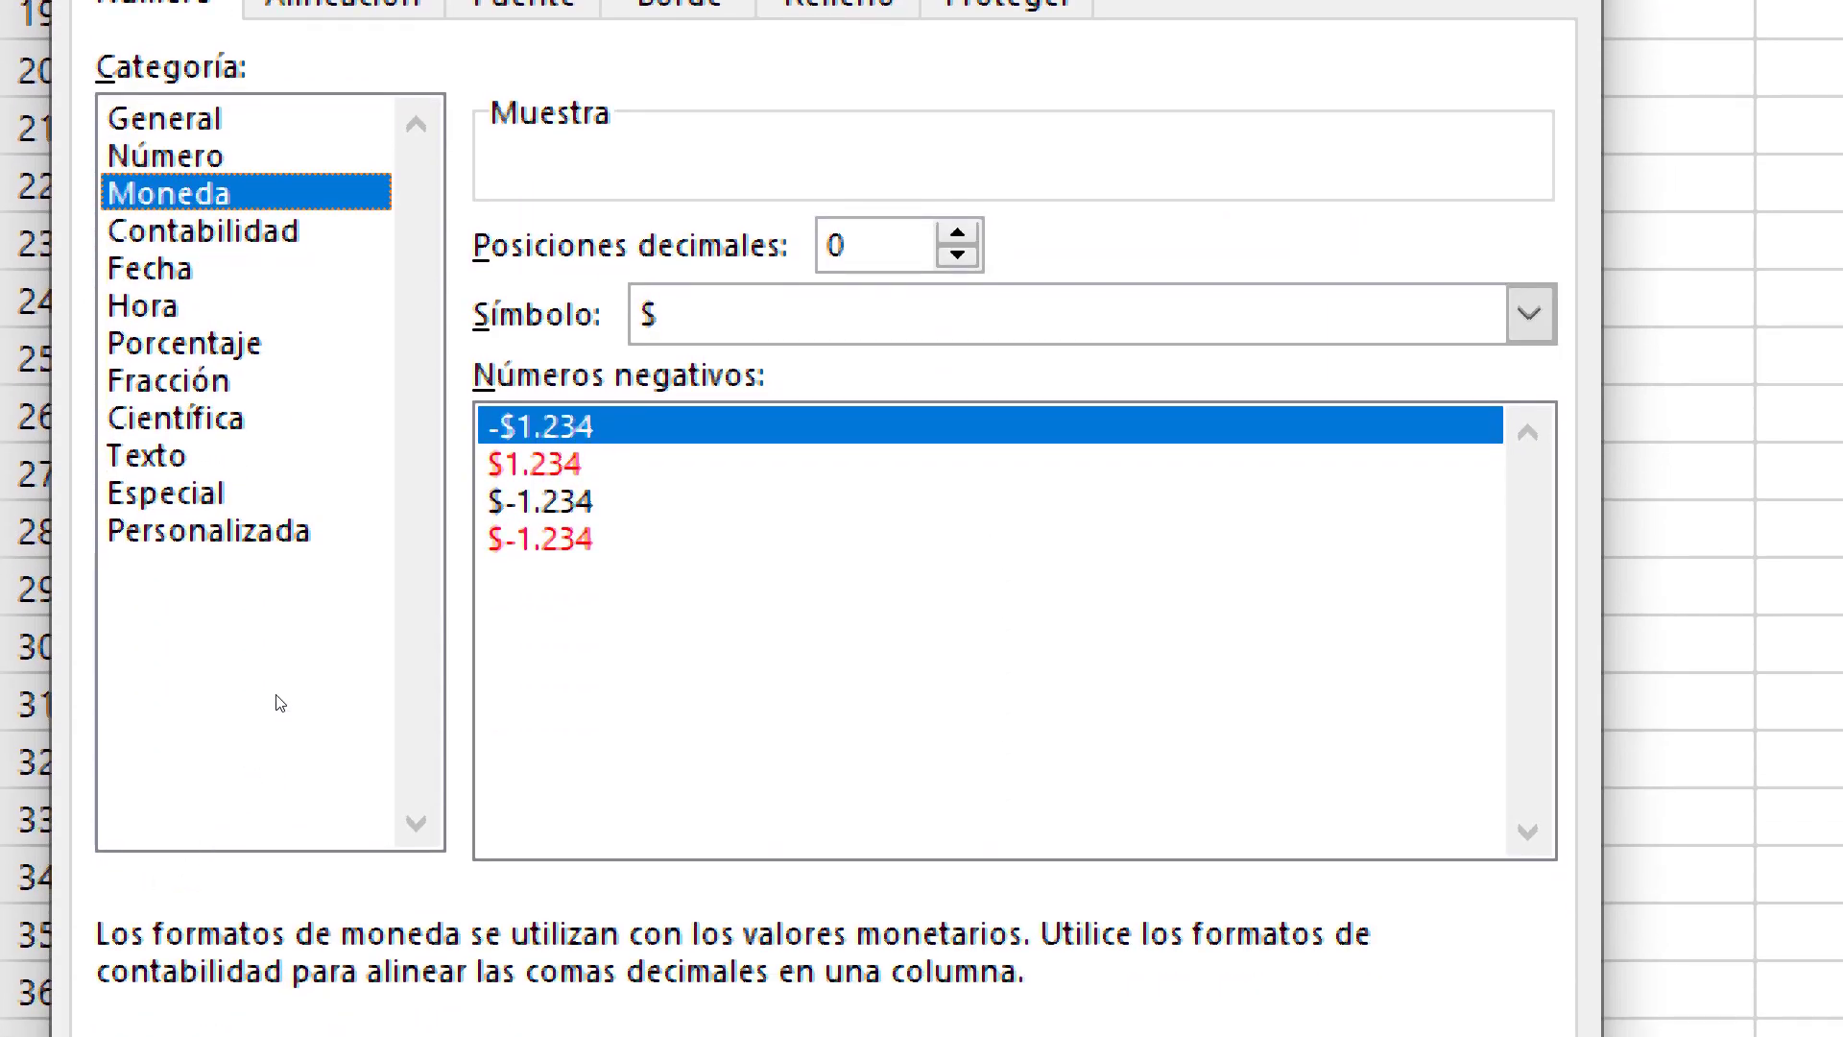
{"action": "left_click", "coordinate": [1530, 368]}
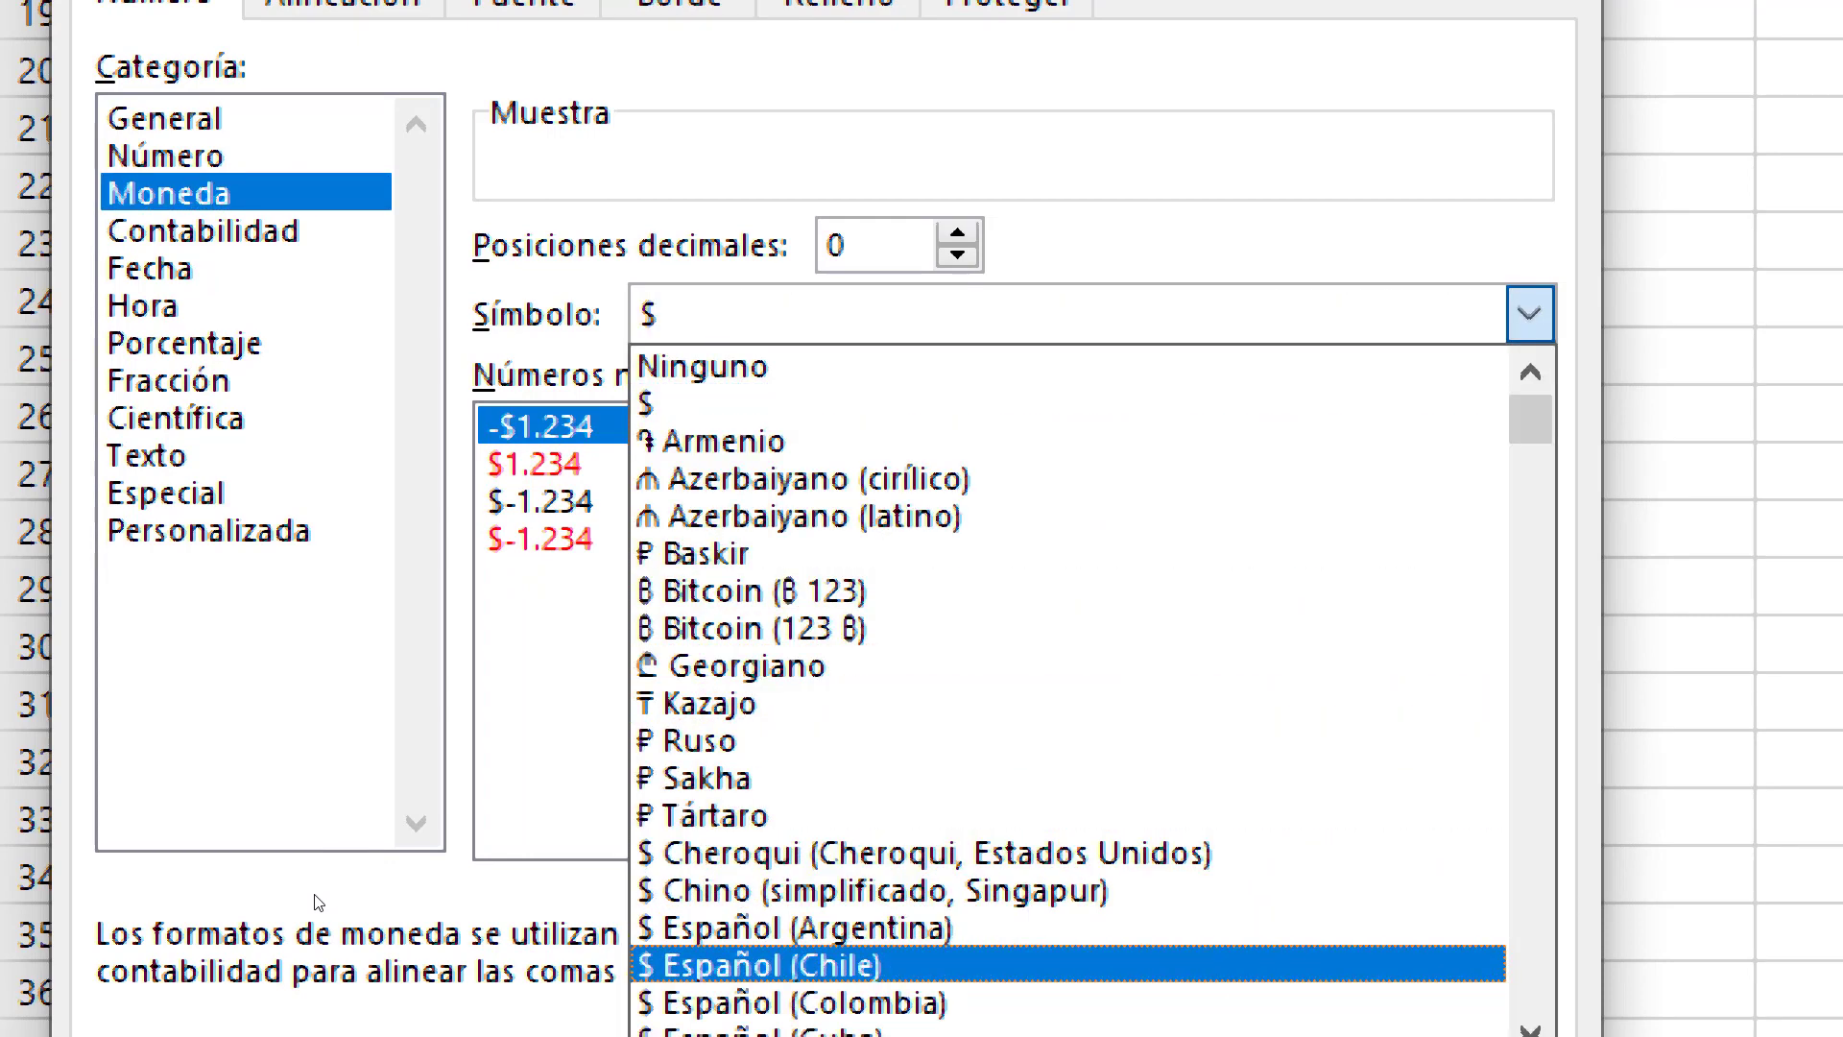
{"action": "key", "text": "Return"}
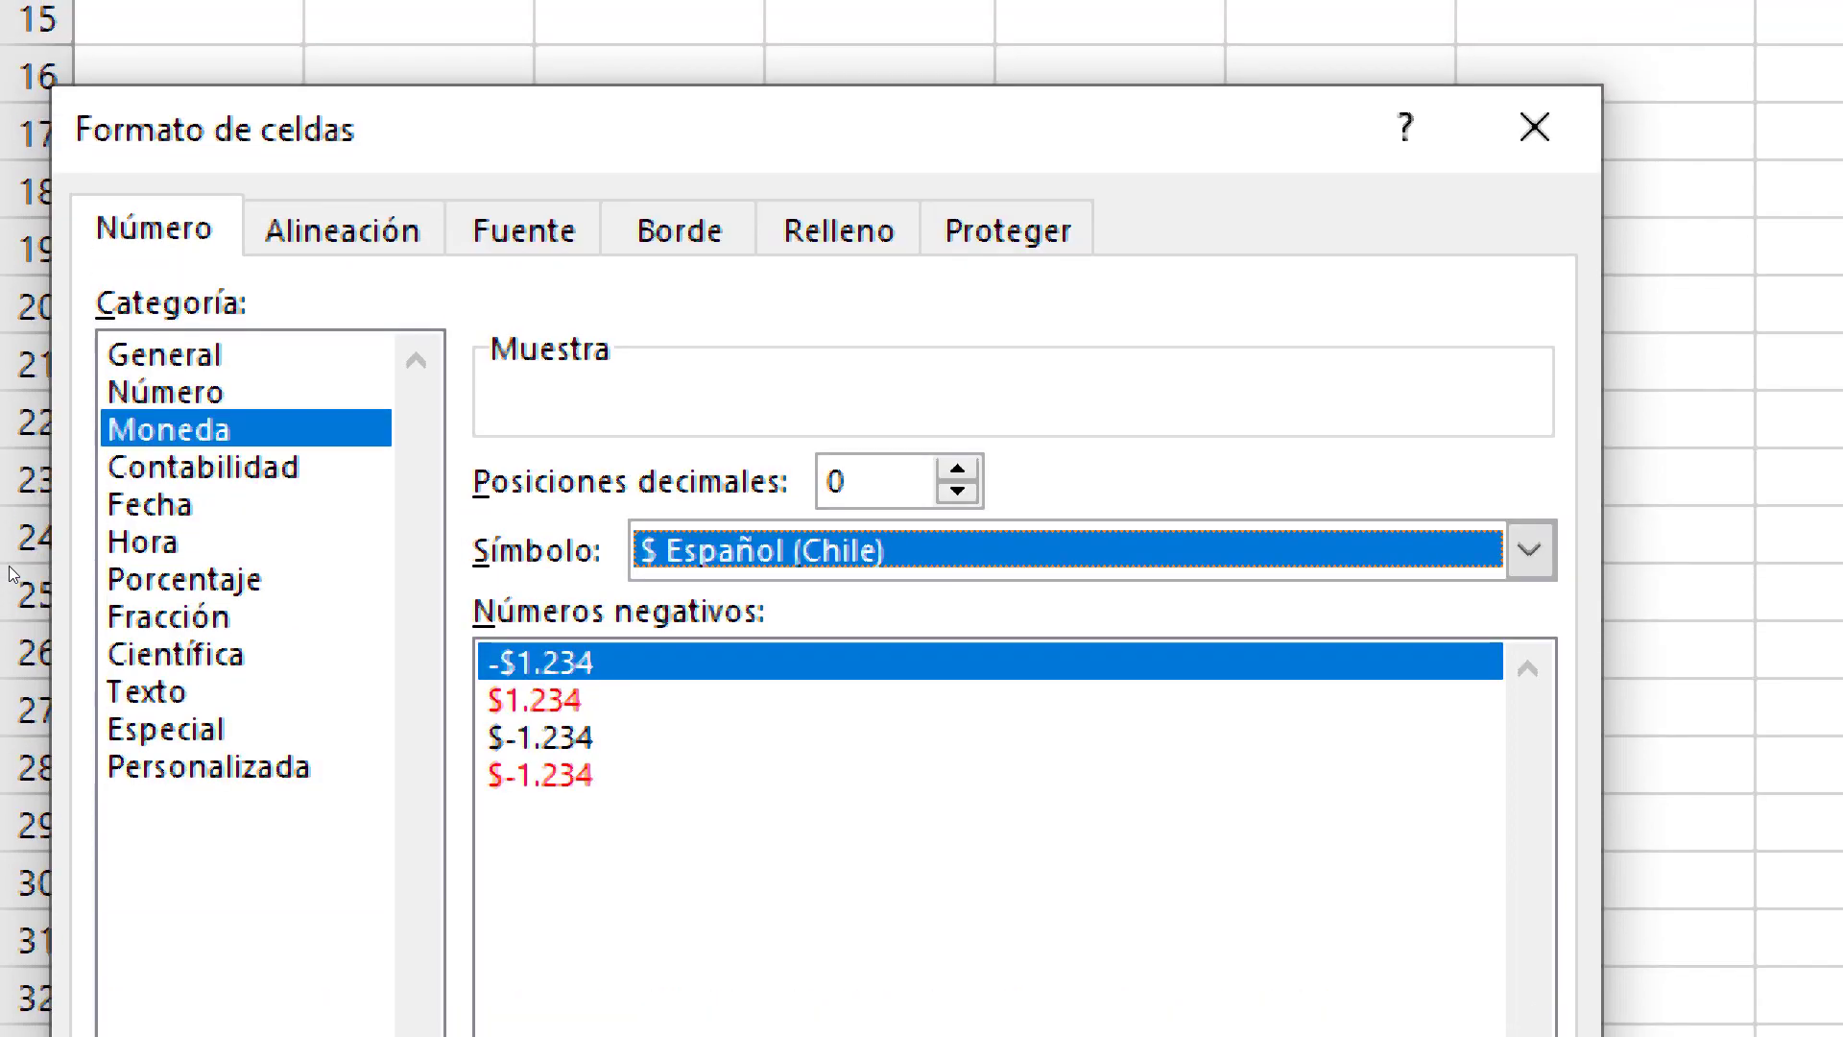
{"action": "left_click", "coordinate": [1406, 126]}
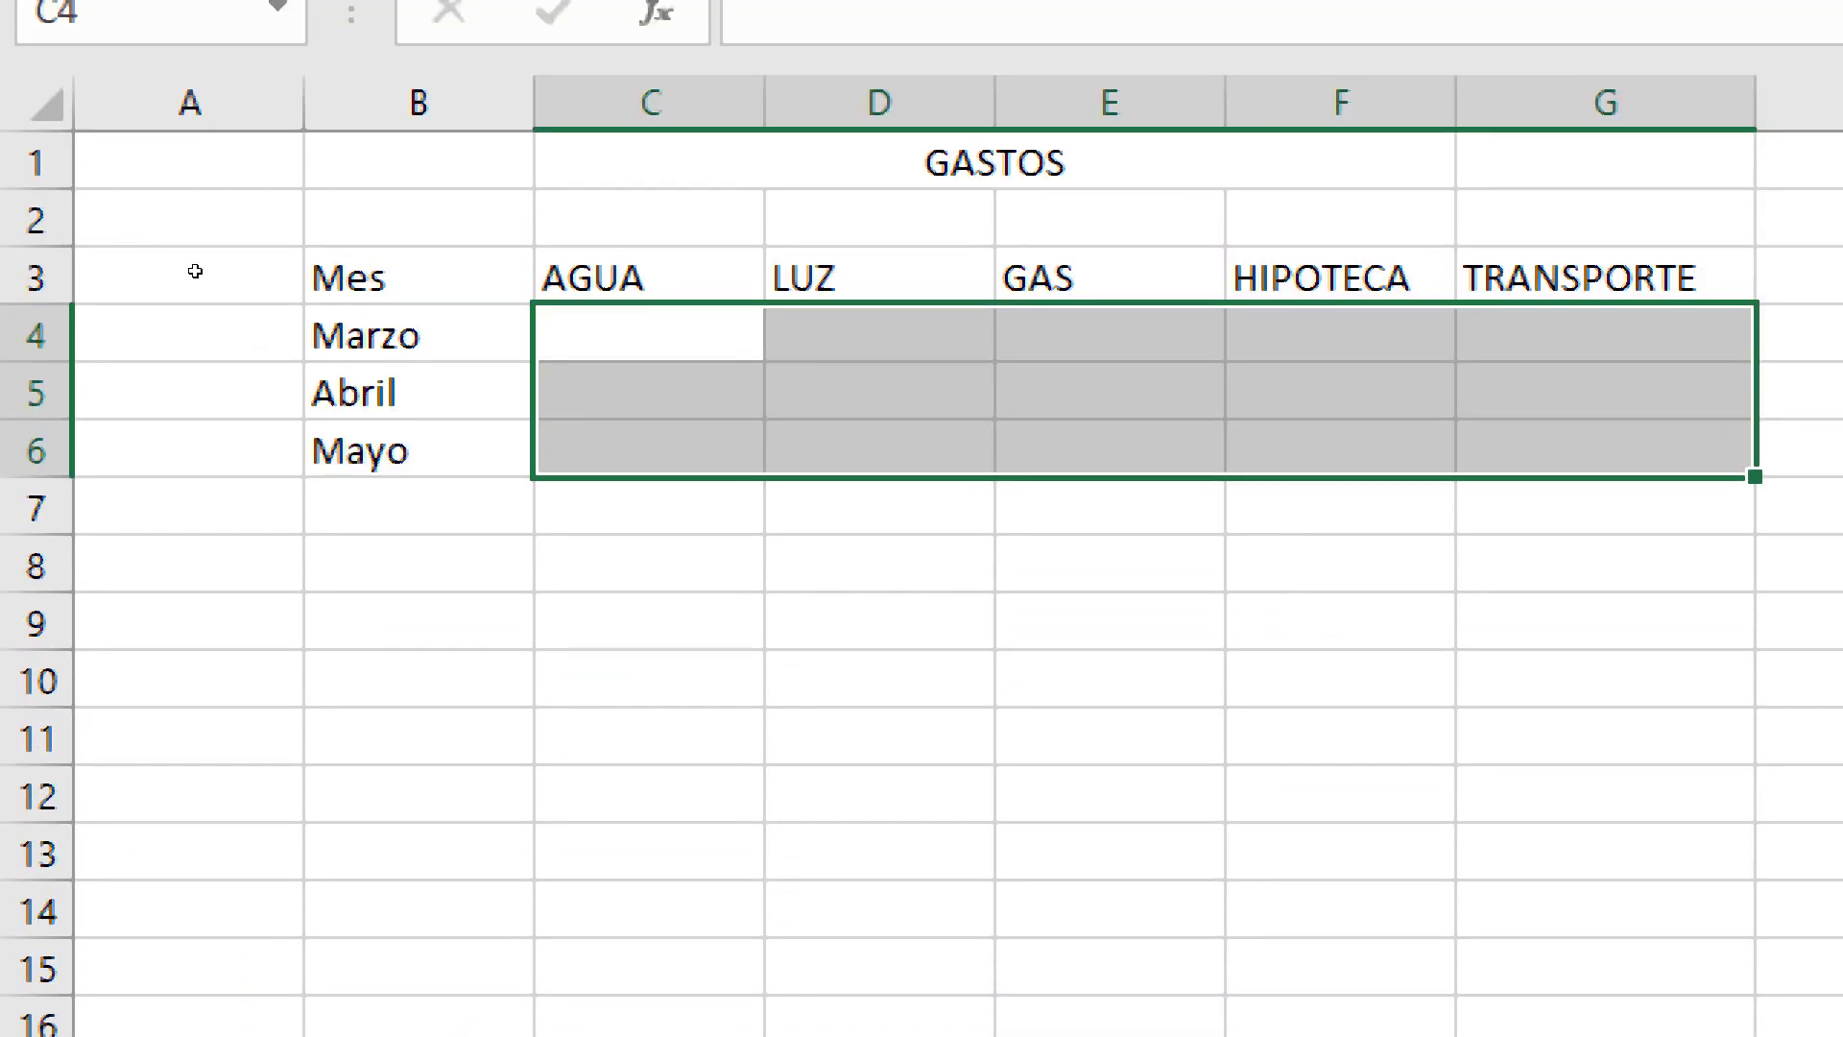
Format the expense cells C4 to G6 as Moneda with the symbol $ Español (Chile)
{"action": "left_click_drag", "start_coordinate": [686, 332], "coordinate": [1665, 446]}
{"action": "right_click", "coordinate": [1159, 414]}
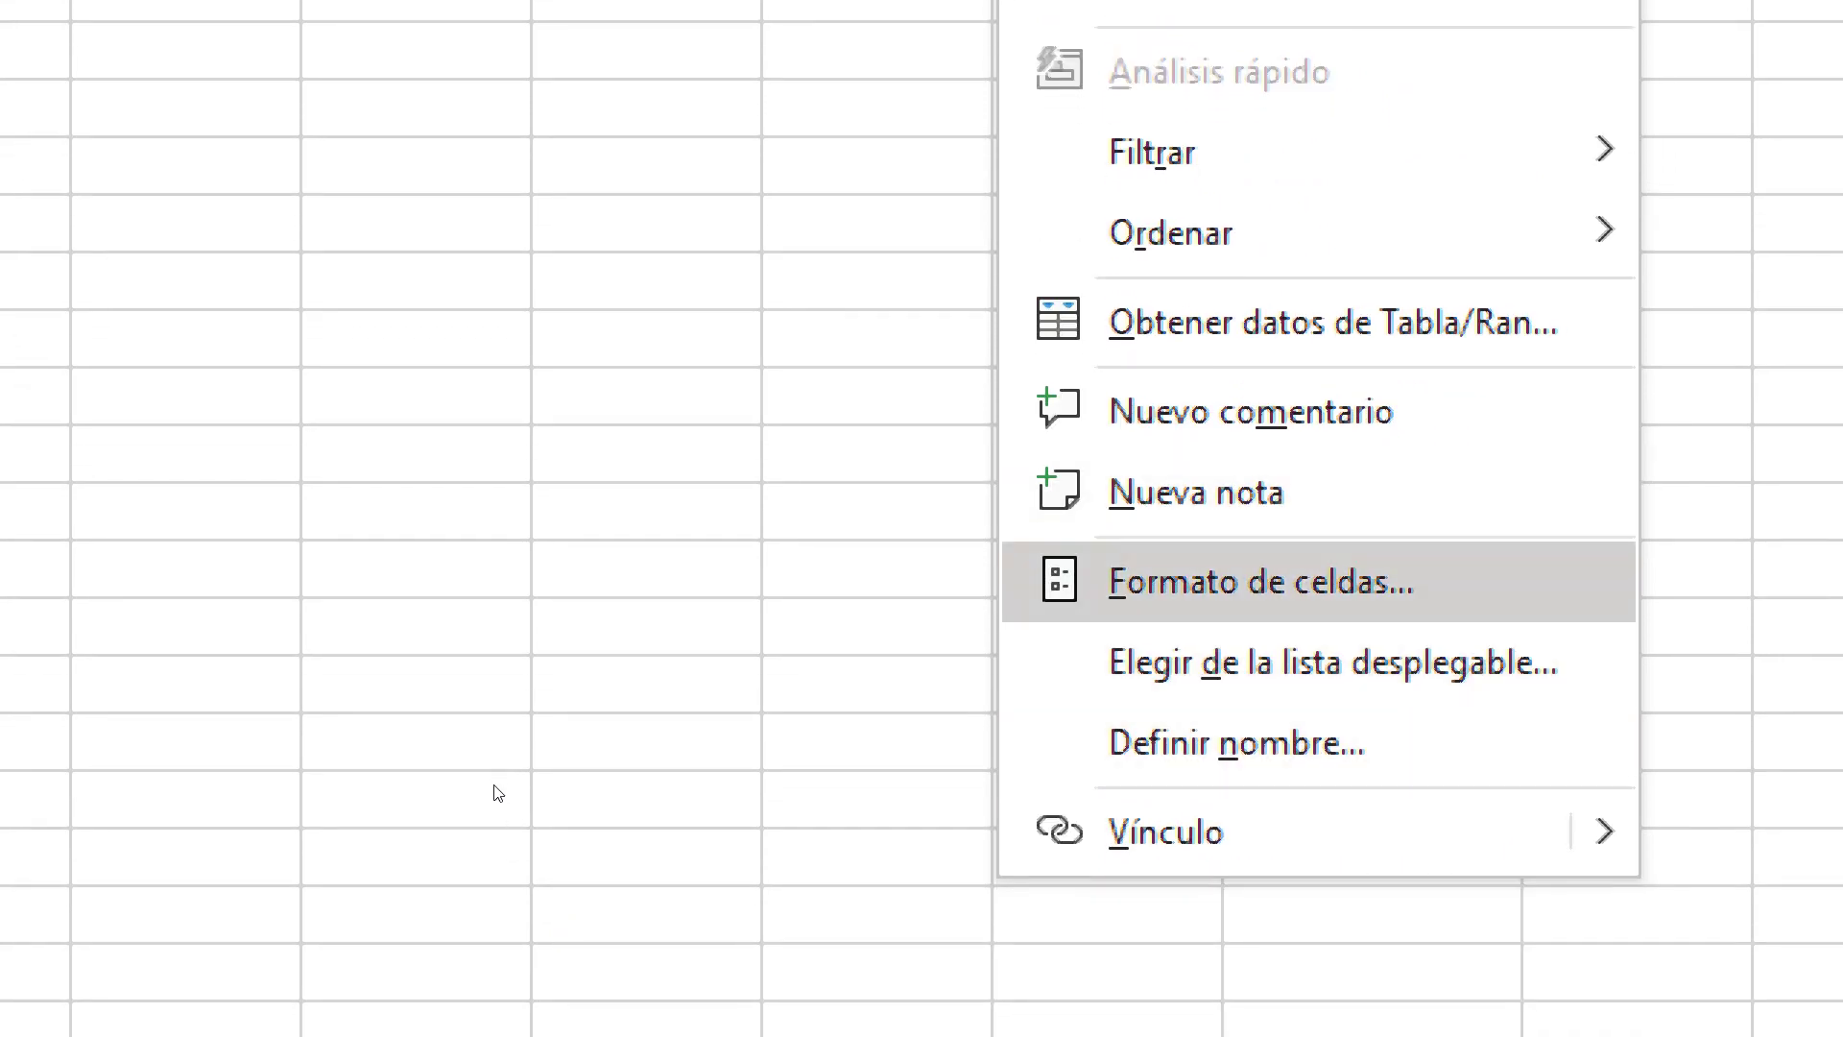
{"action": "left_click", "coordinate": [1260, 582]}
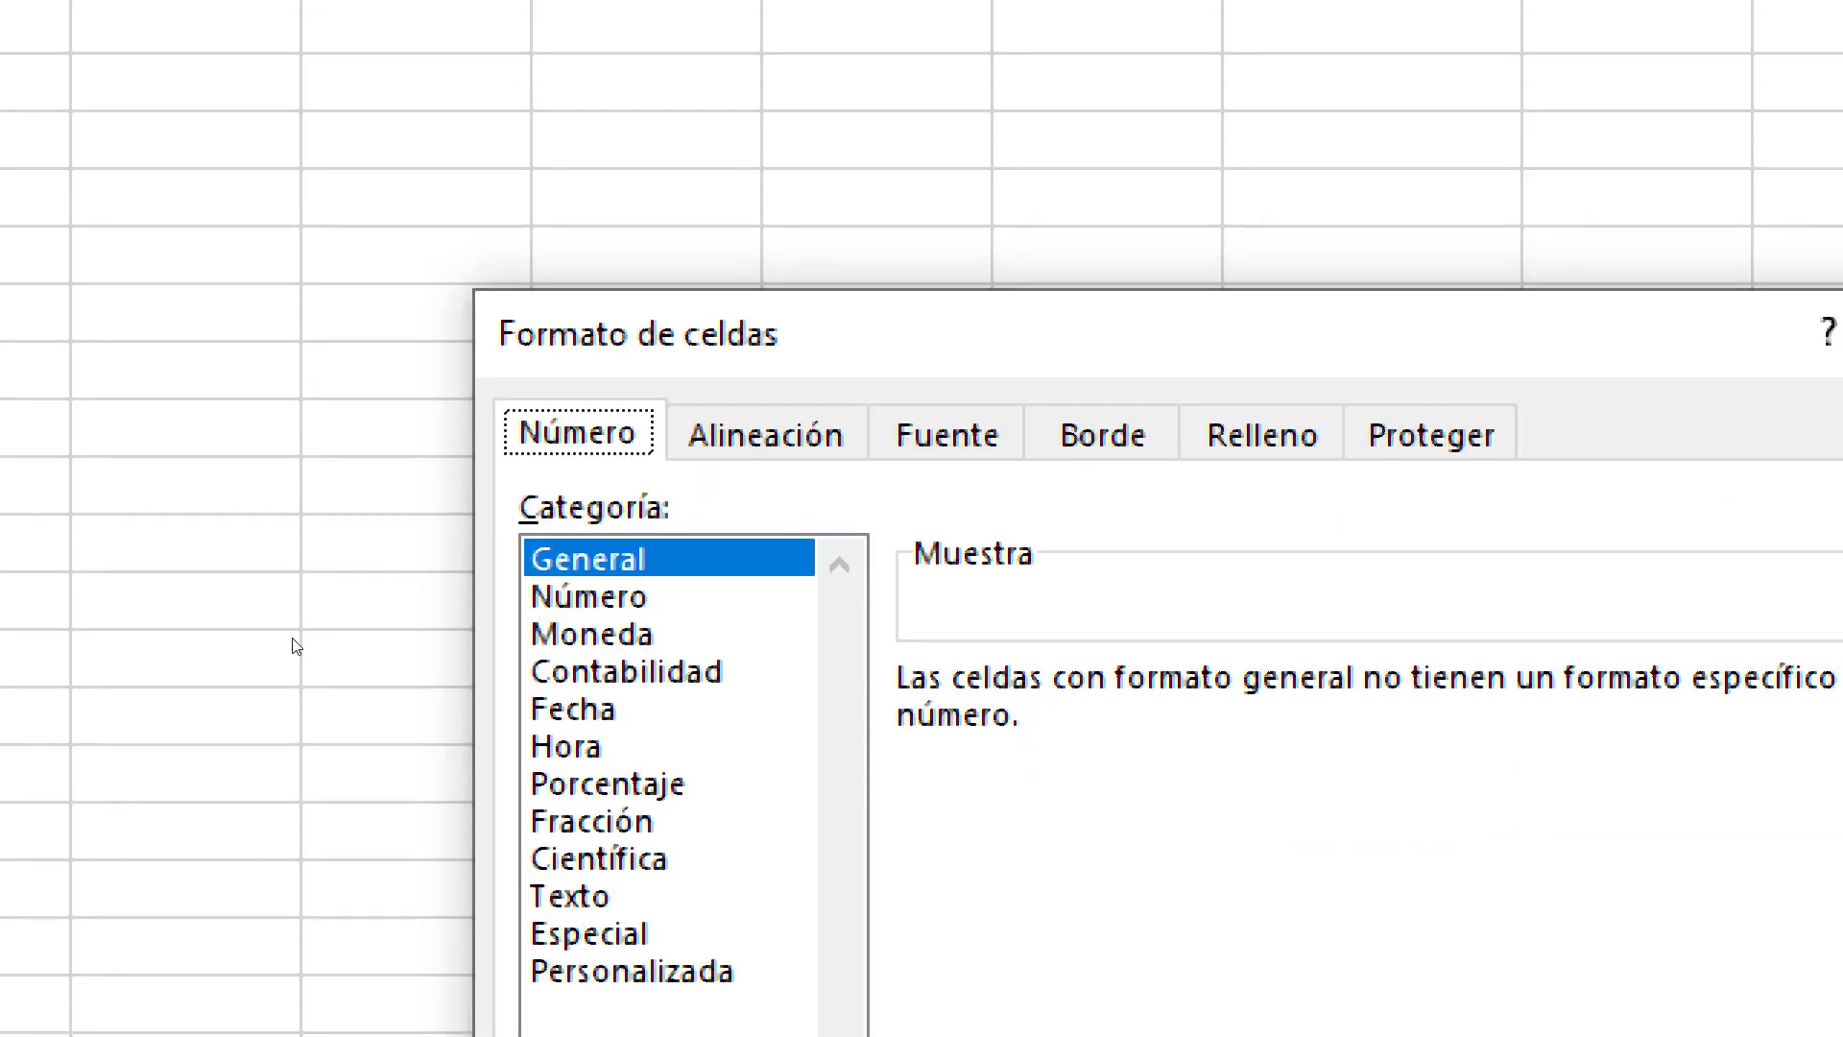
{"action": "left_click", "coordinate": [593, 634]}
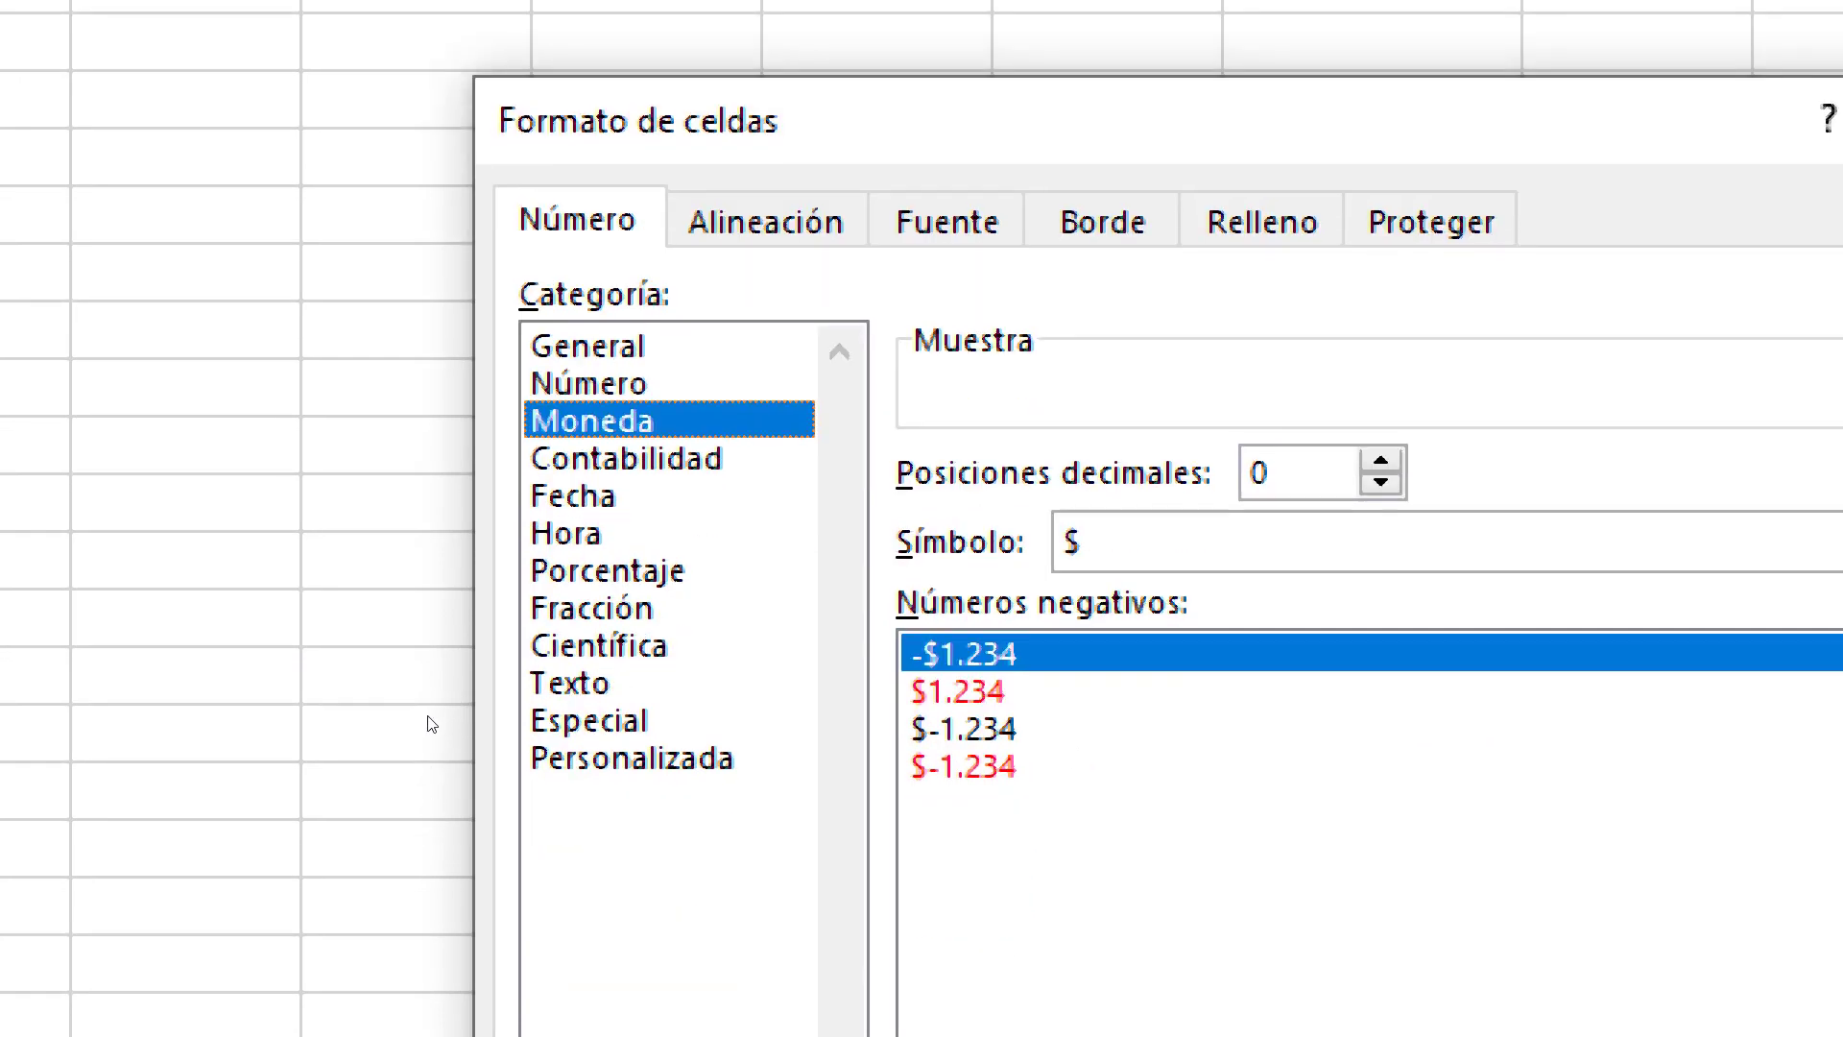
{"action": "left_click", "coordinate": [1224, 542]}
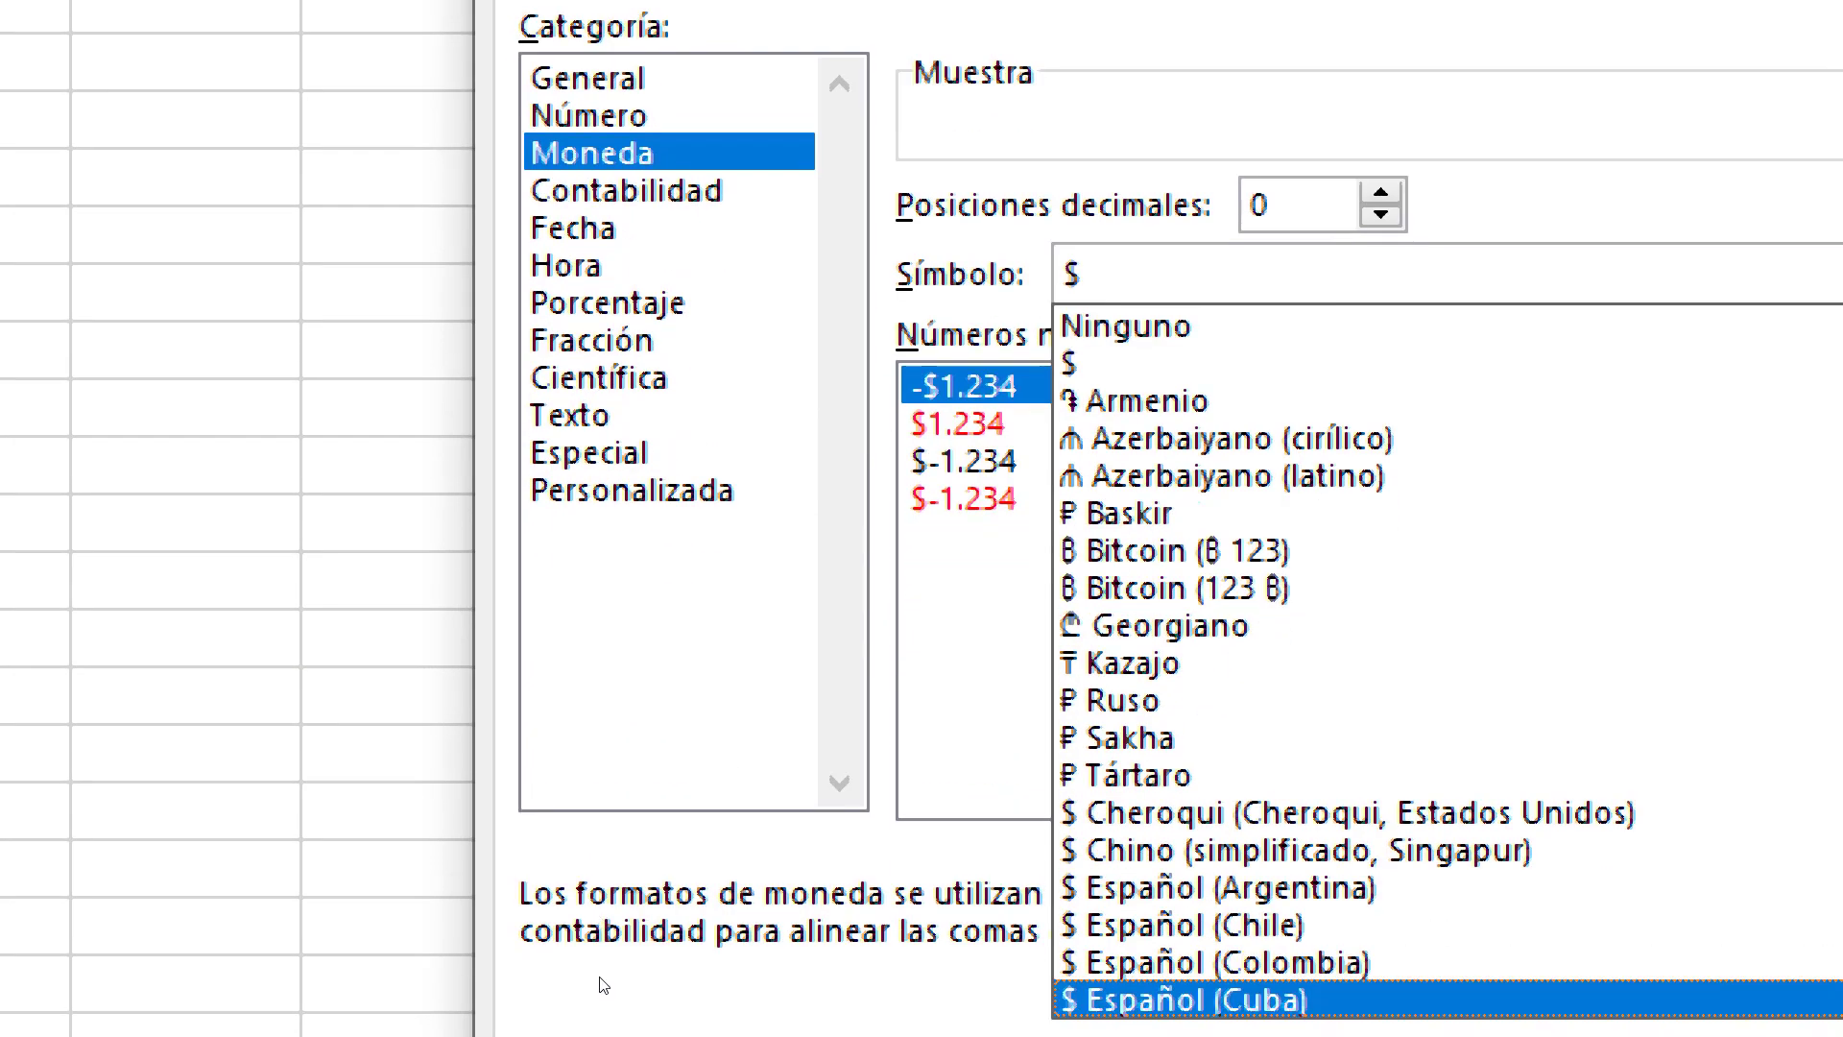
{"action": "key", "text": "Down"}
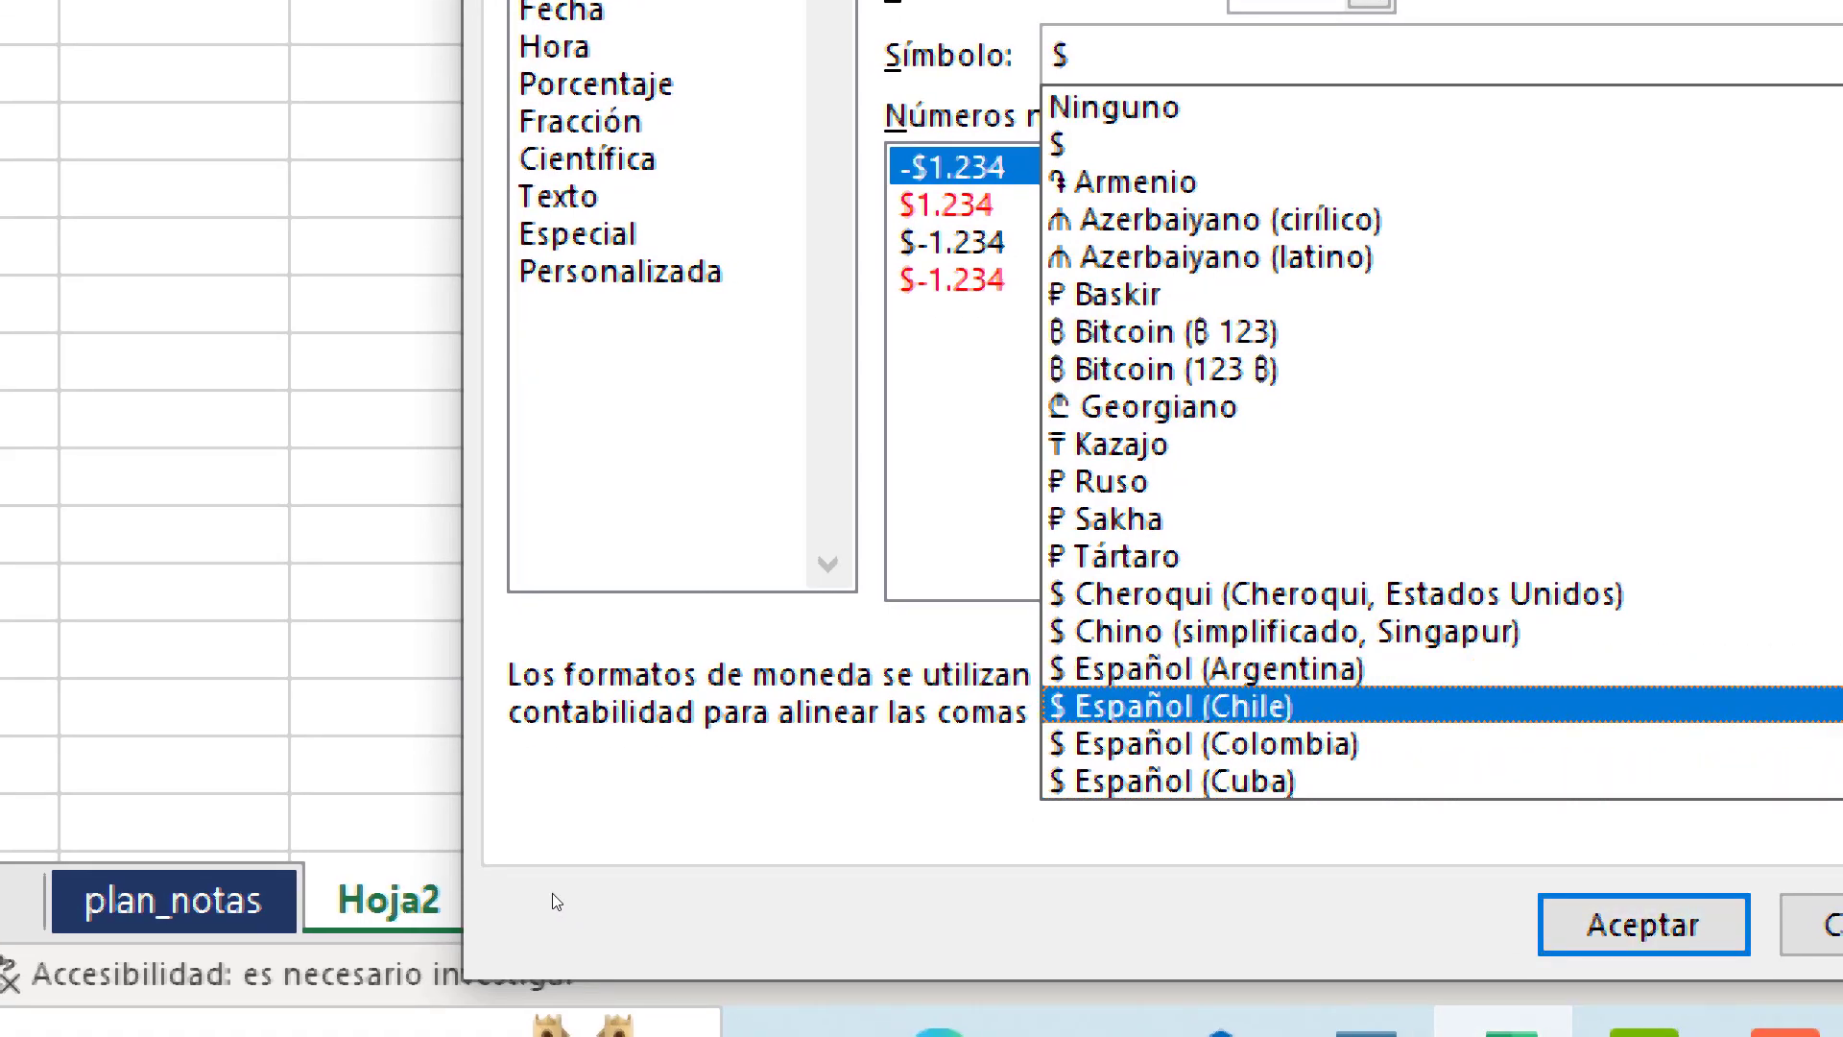
{"action": "key", "text": "Return"}
{"action": "key", "text": "Return"}
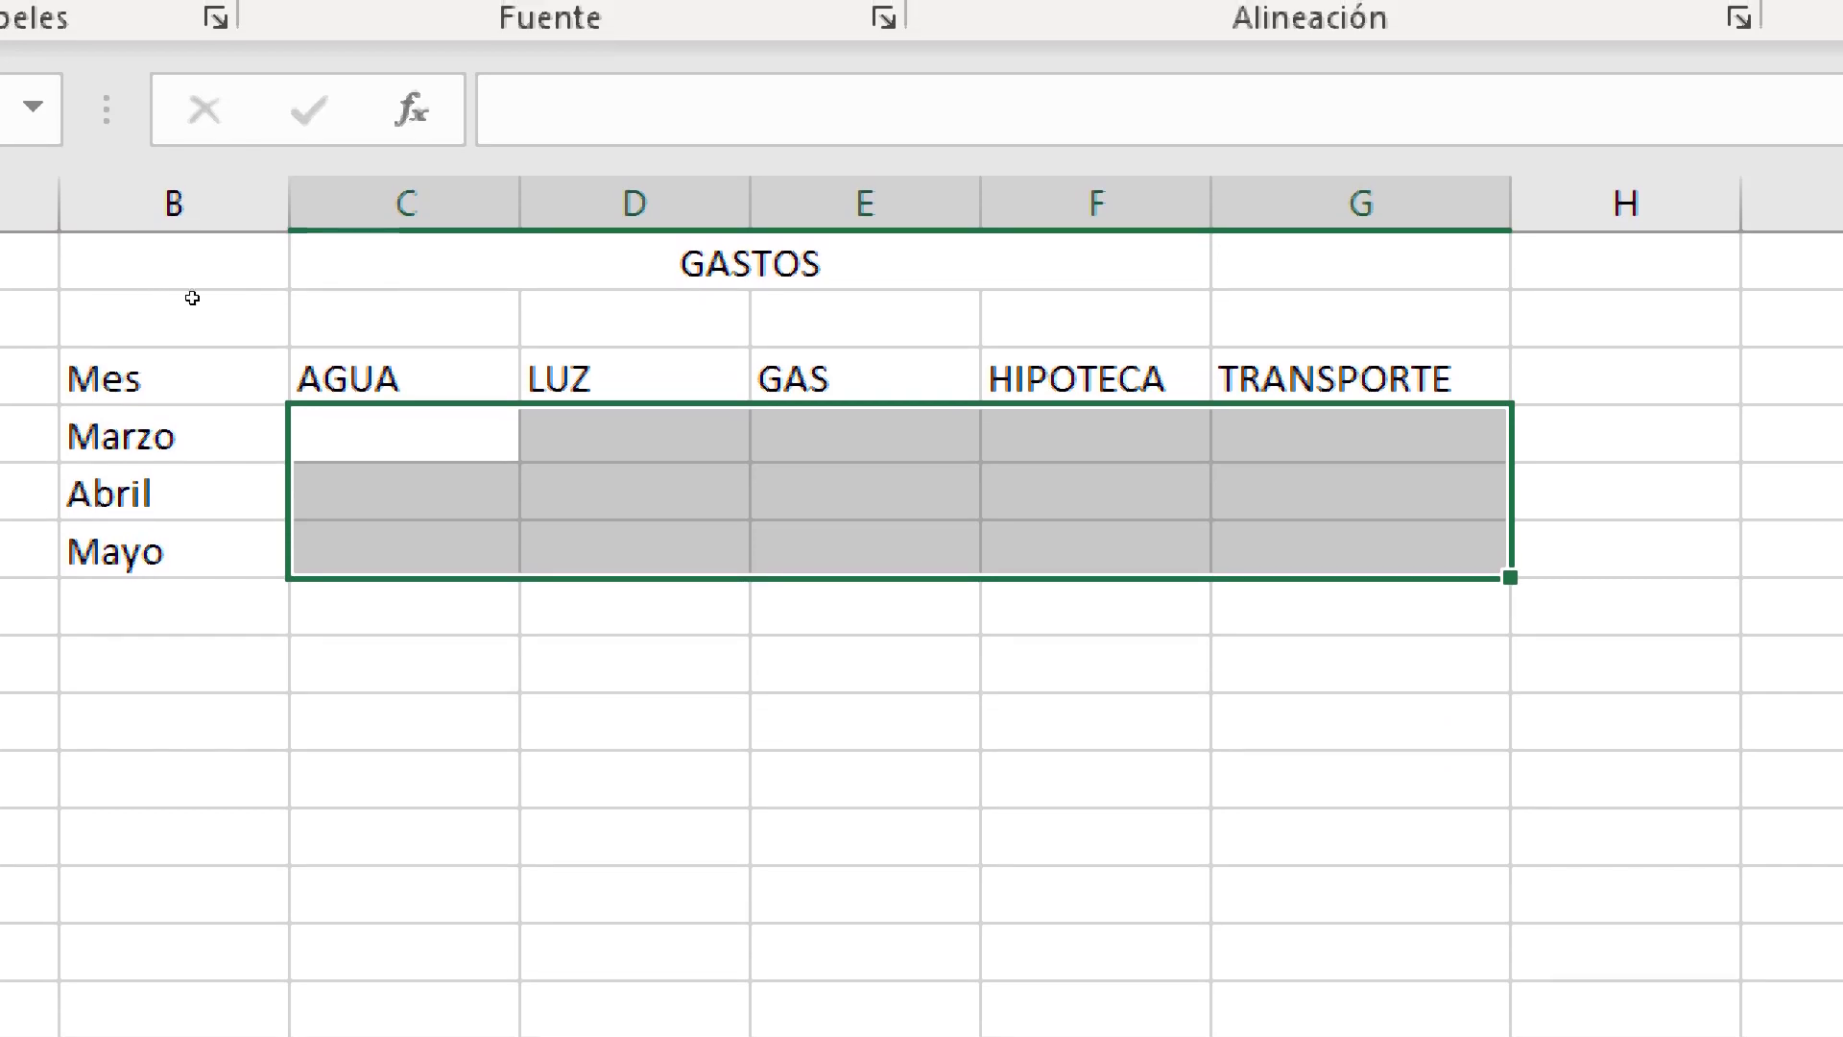
Enter 27000 as the AGUA expense for Marzo in cell C4
{"action": "key", "text": "shift+BackSpace"}
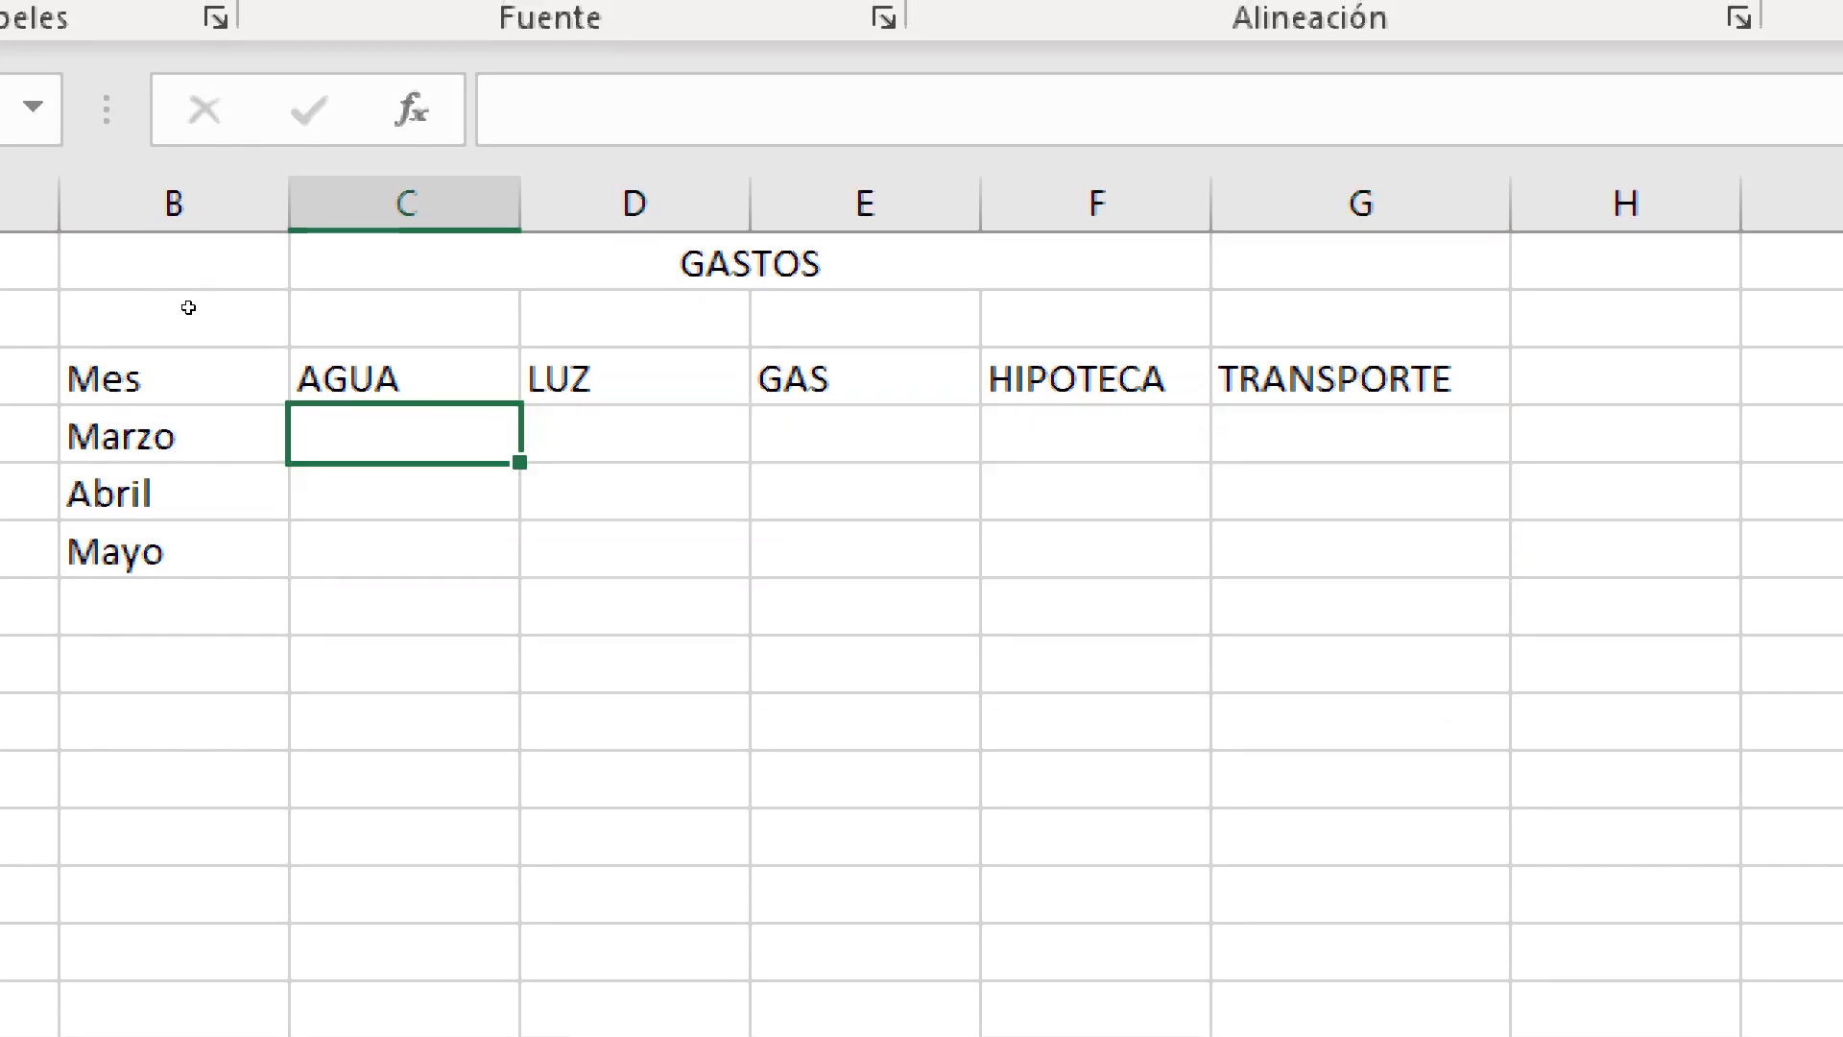
{"action": "type", "text": "27"}
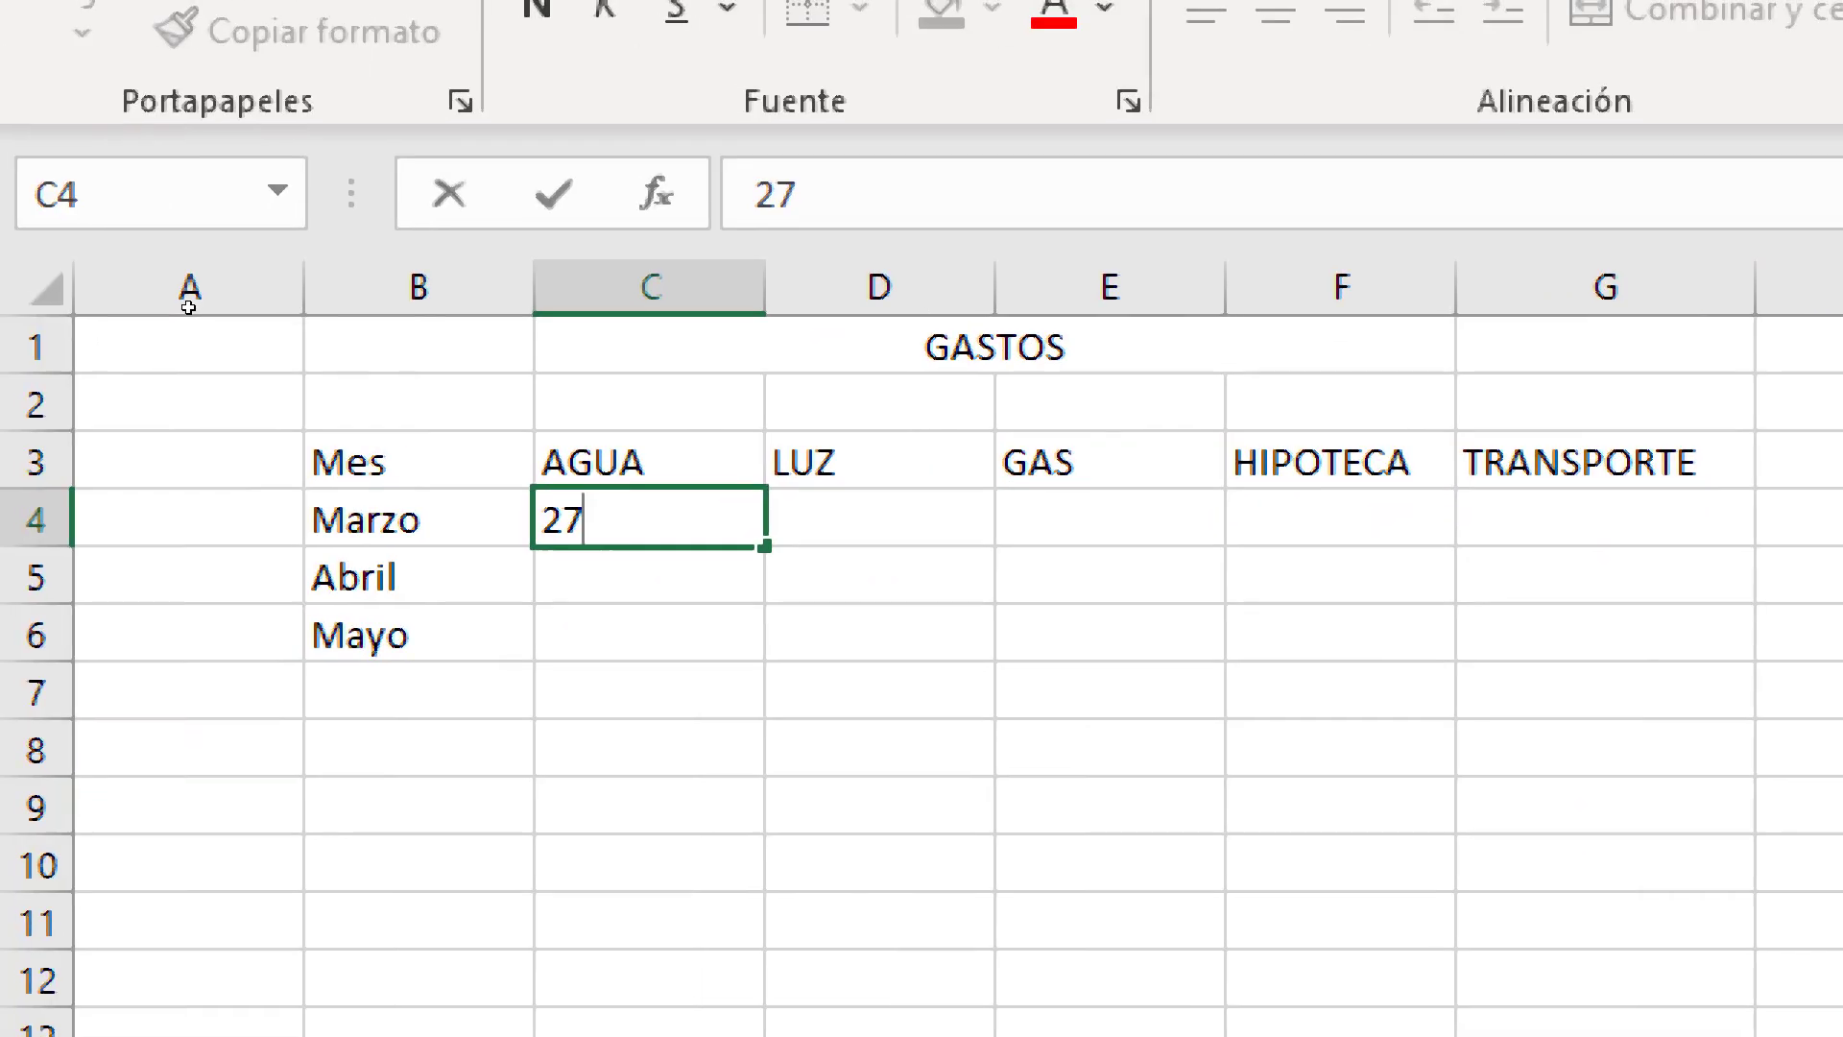
{"action": "type", "text": "000"}
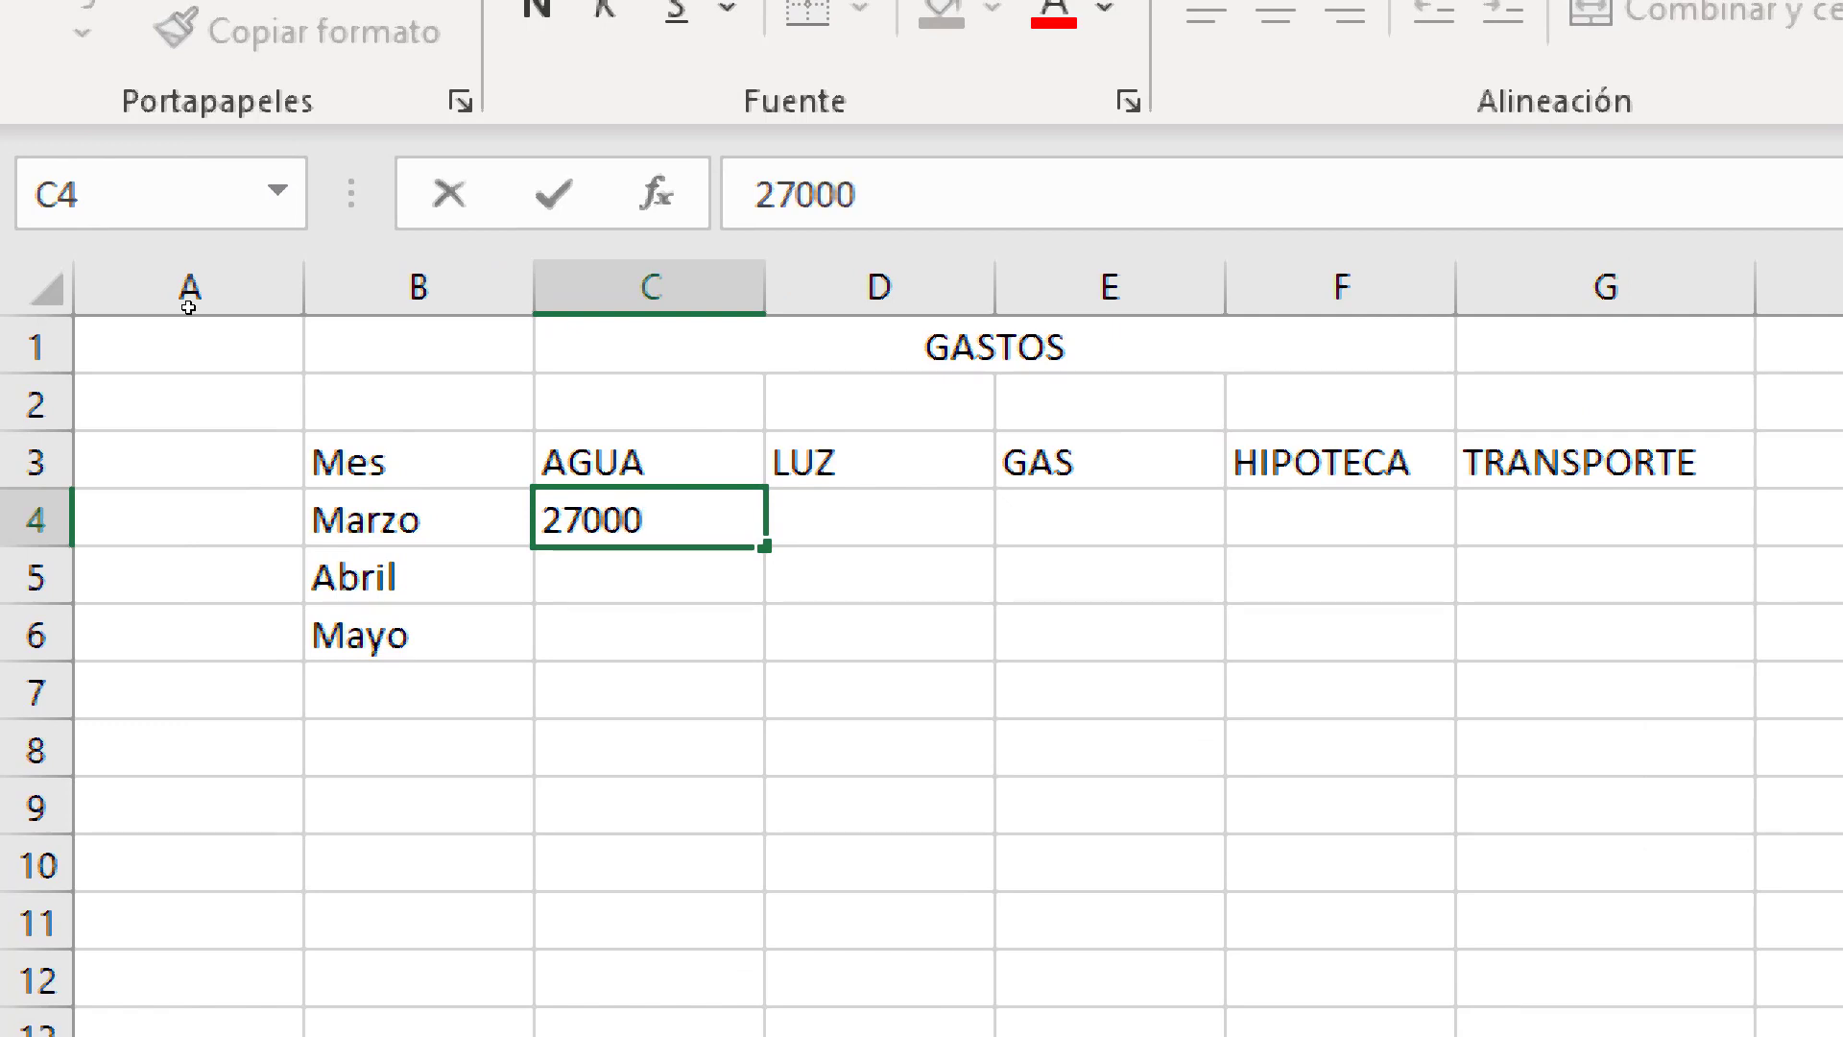
{"action": "key", "text": "Return"}
{"action": "key", "text": "Up"}
{"action": "key", "text": "Right"}
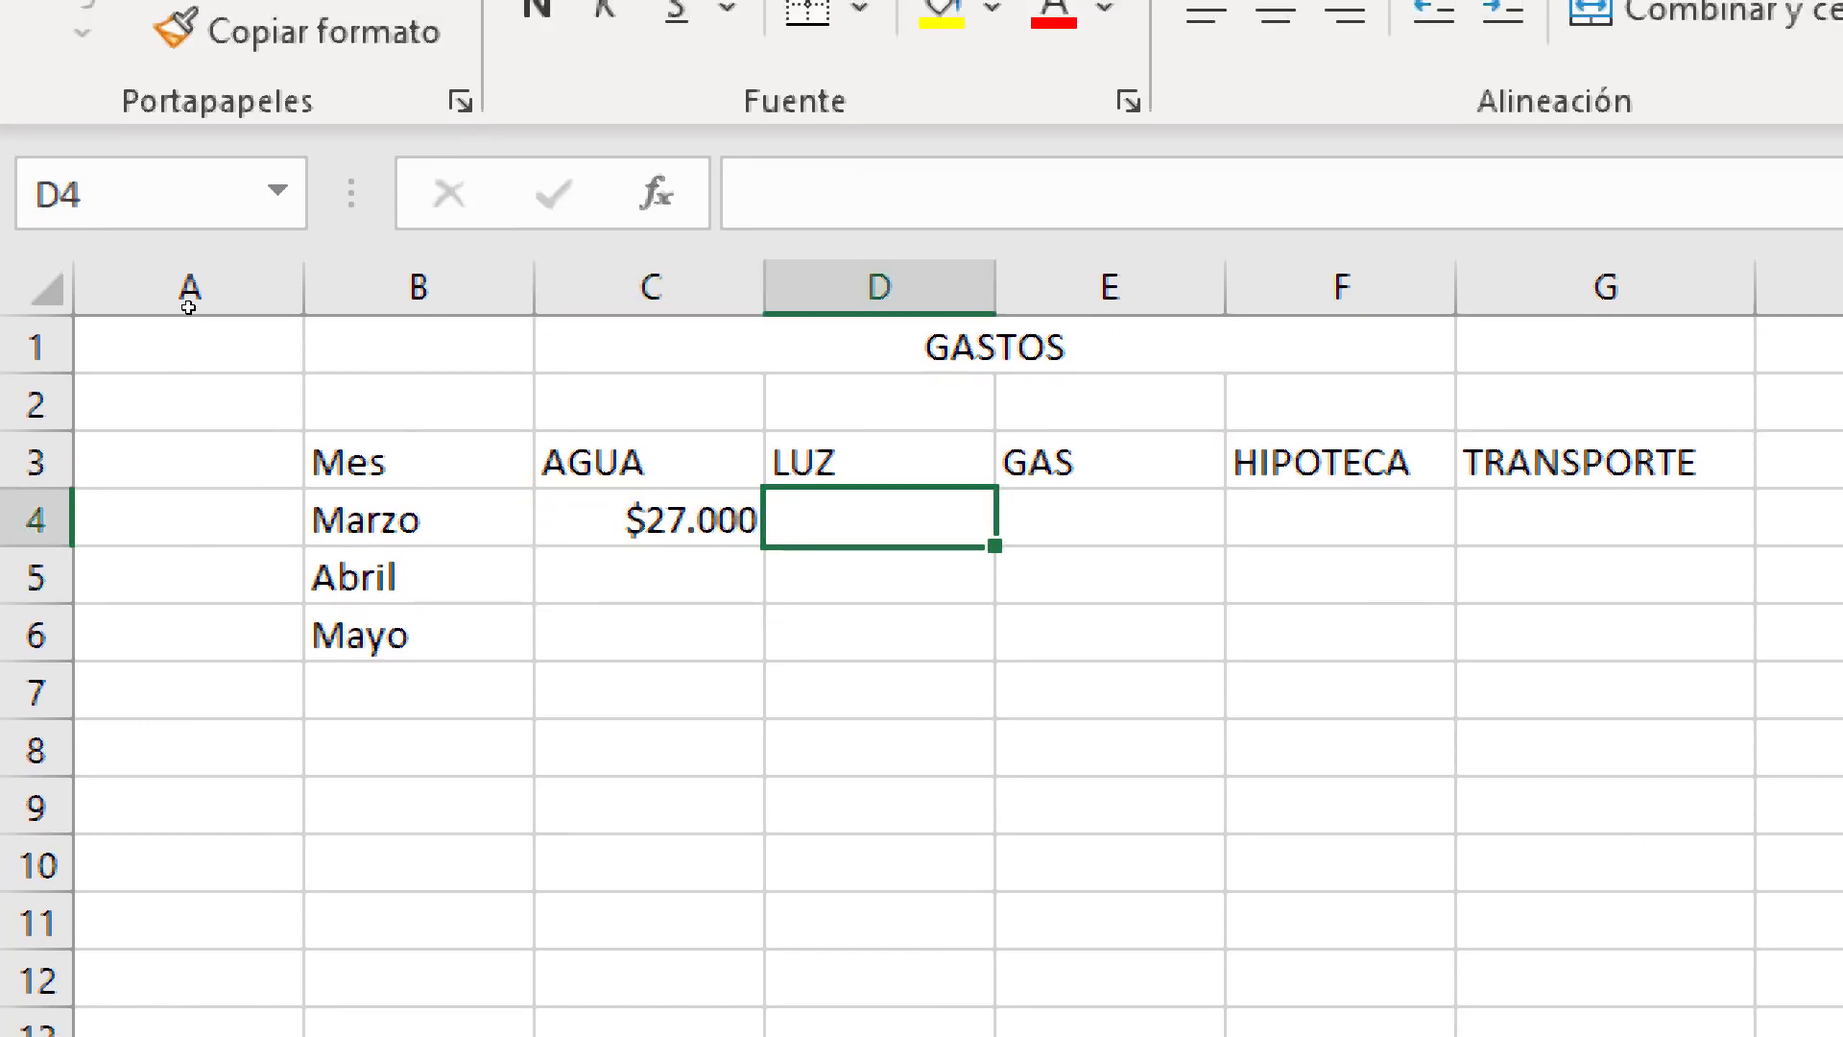
Enter the Marzo expenses 52000 for LUZ in D4 and 18000 for GAS in E4
{"action": "type", "text": "52"}
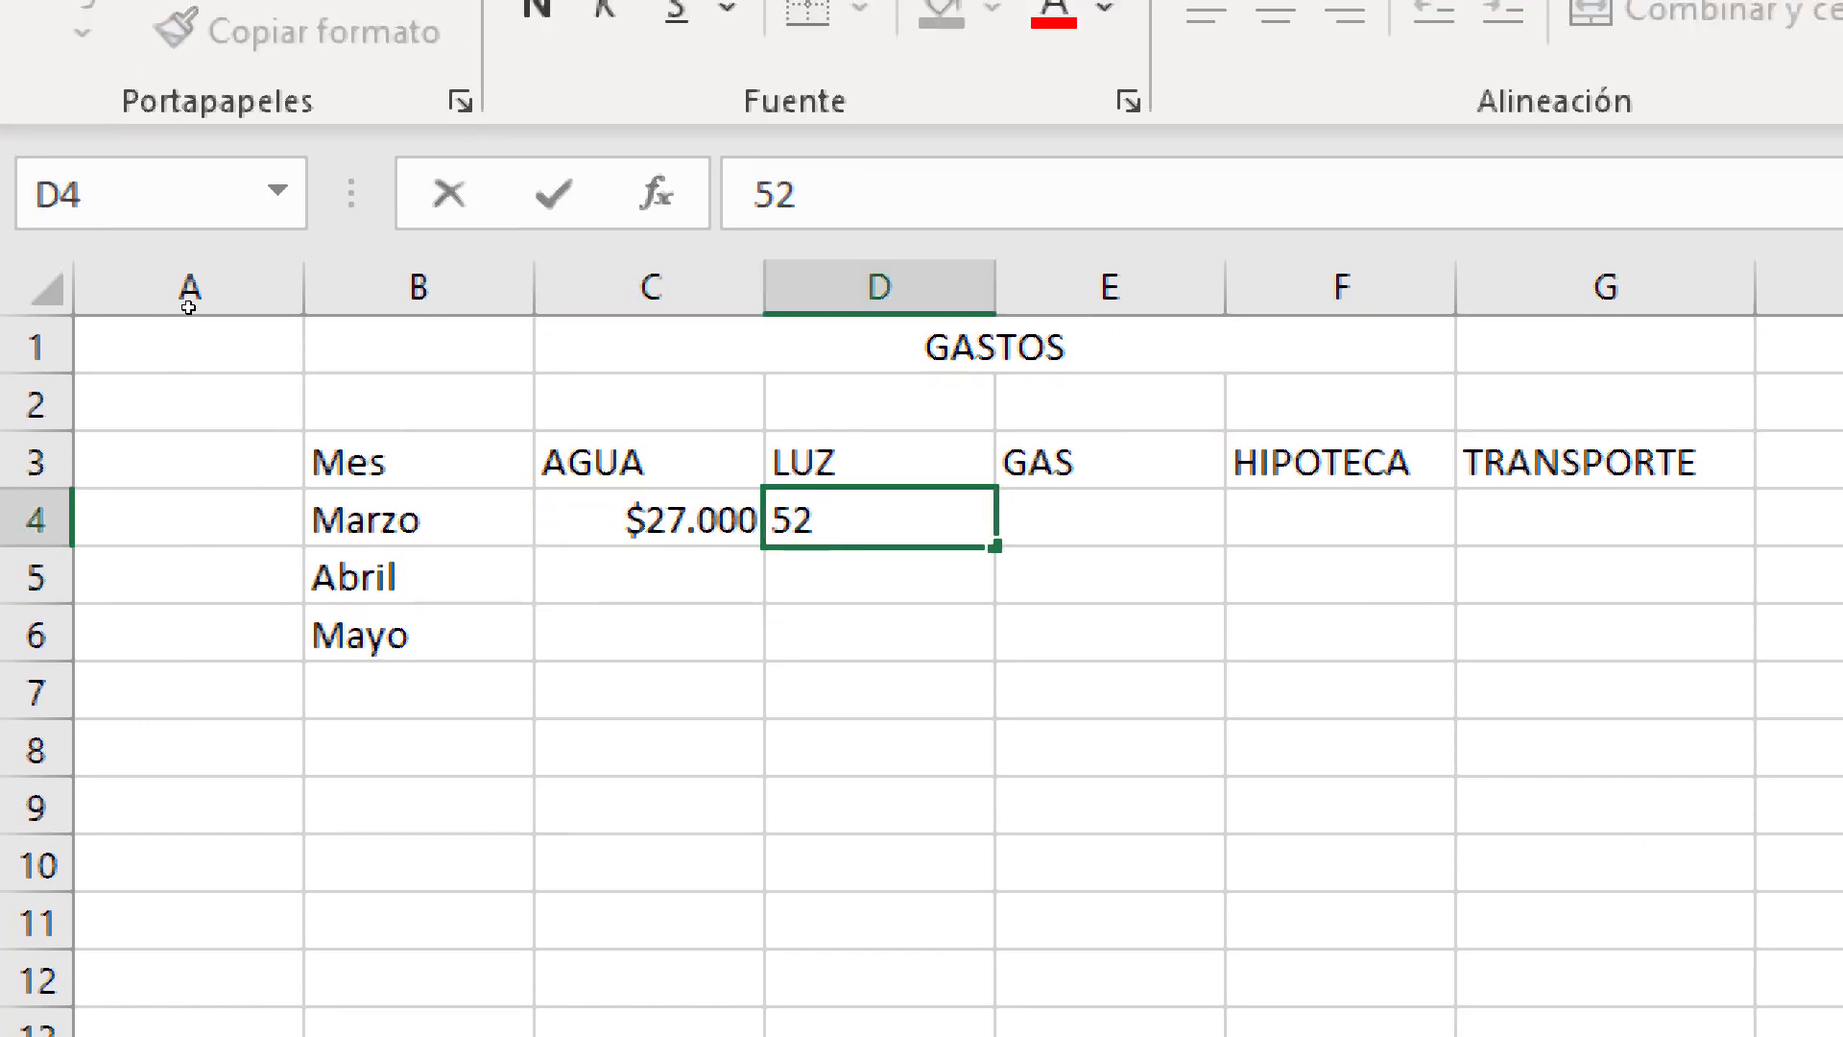
{"action": "type", "text": "000"}
{"action": "key", "text": "Right"}
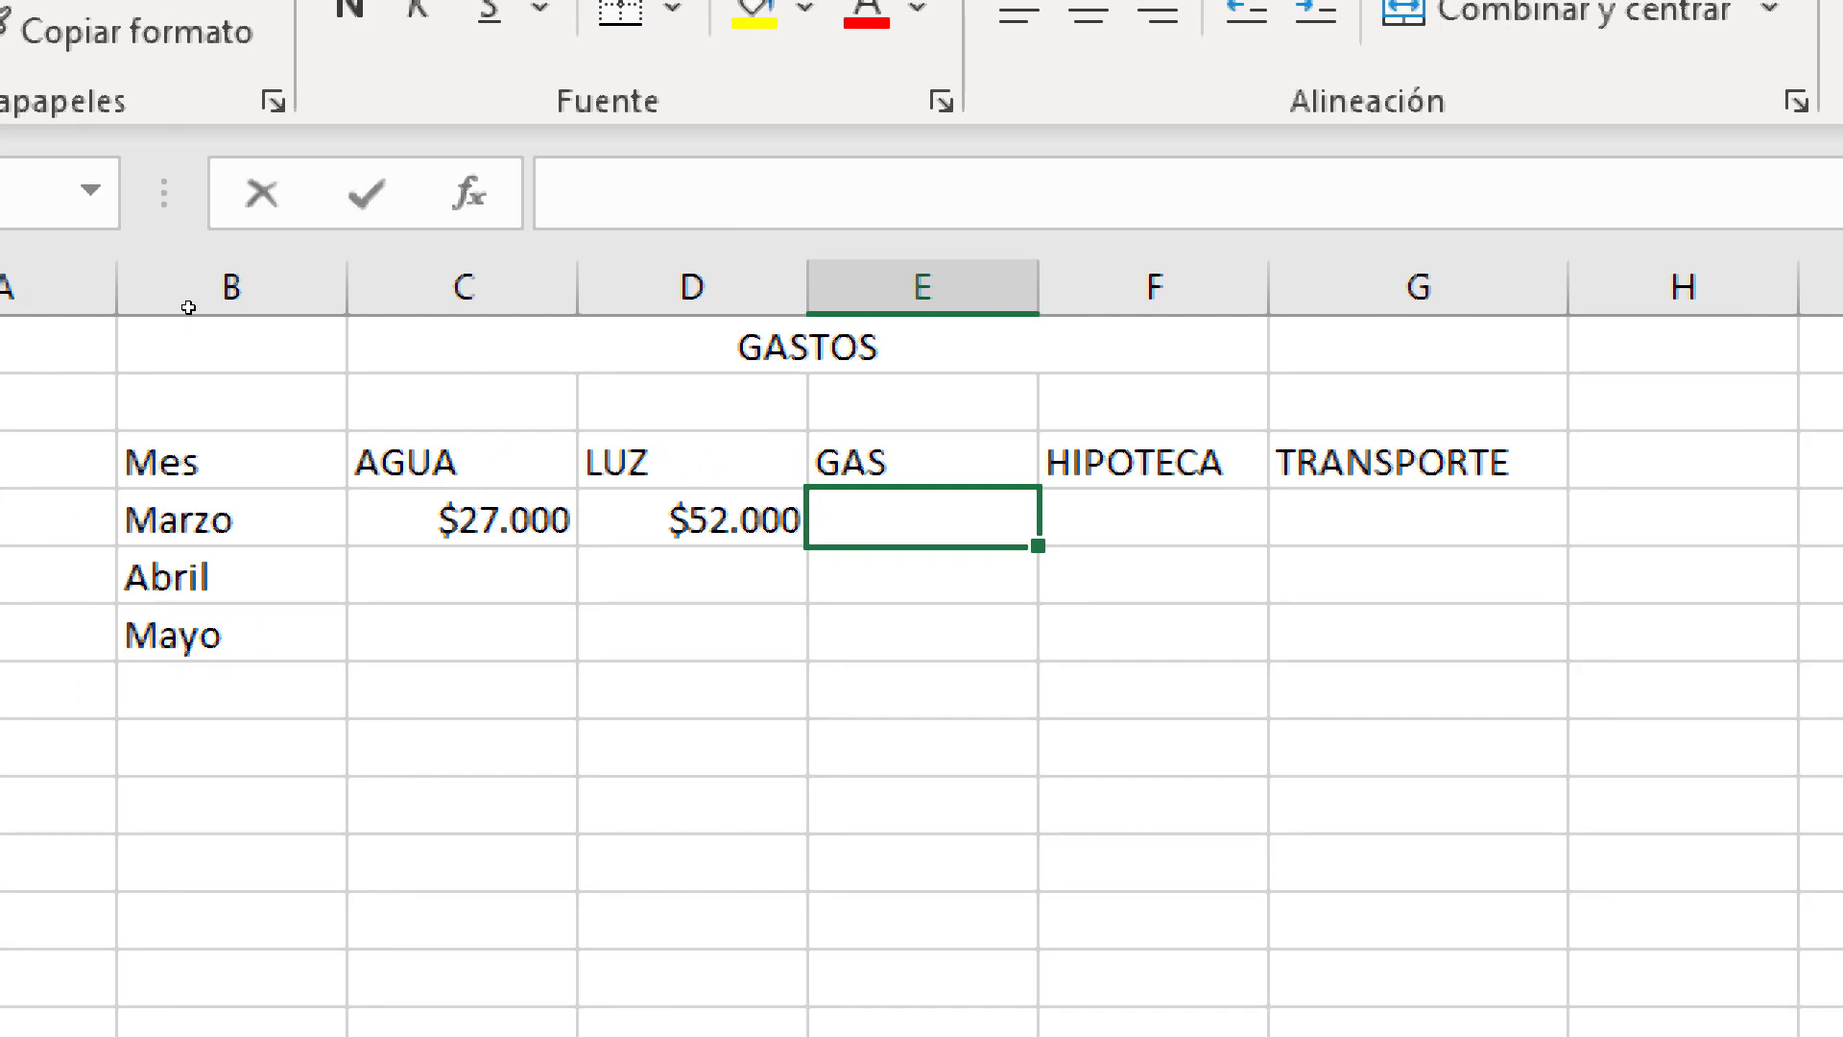
{"action": "type", "text": "18000"}
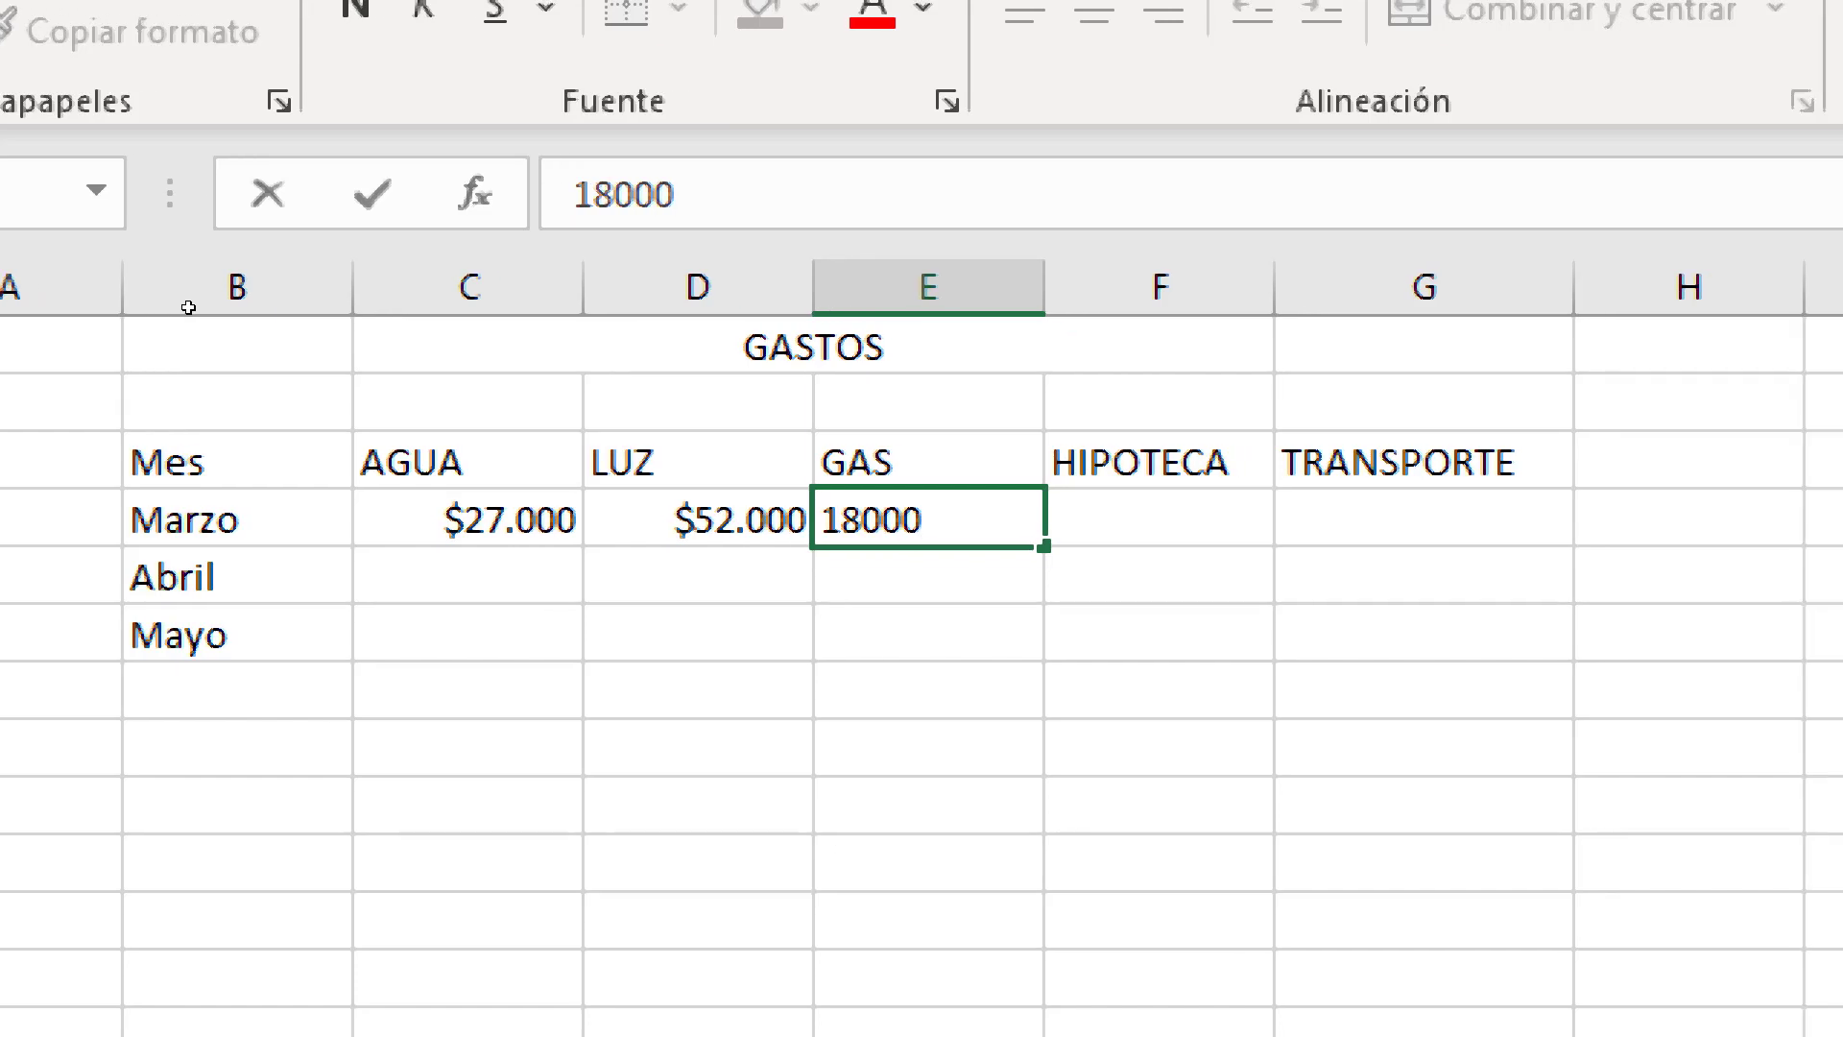
{"action": "key", "text": "Tab"}
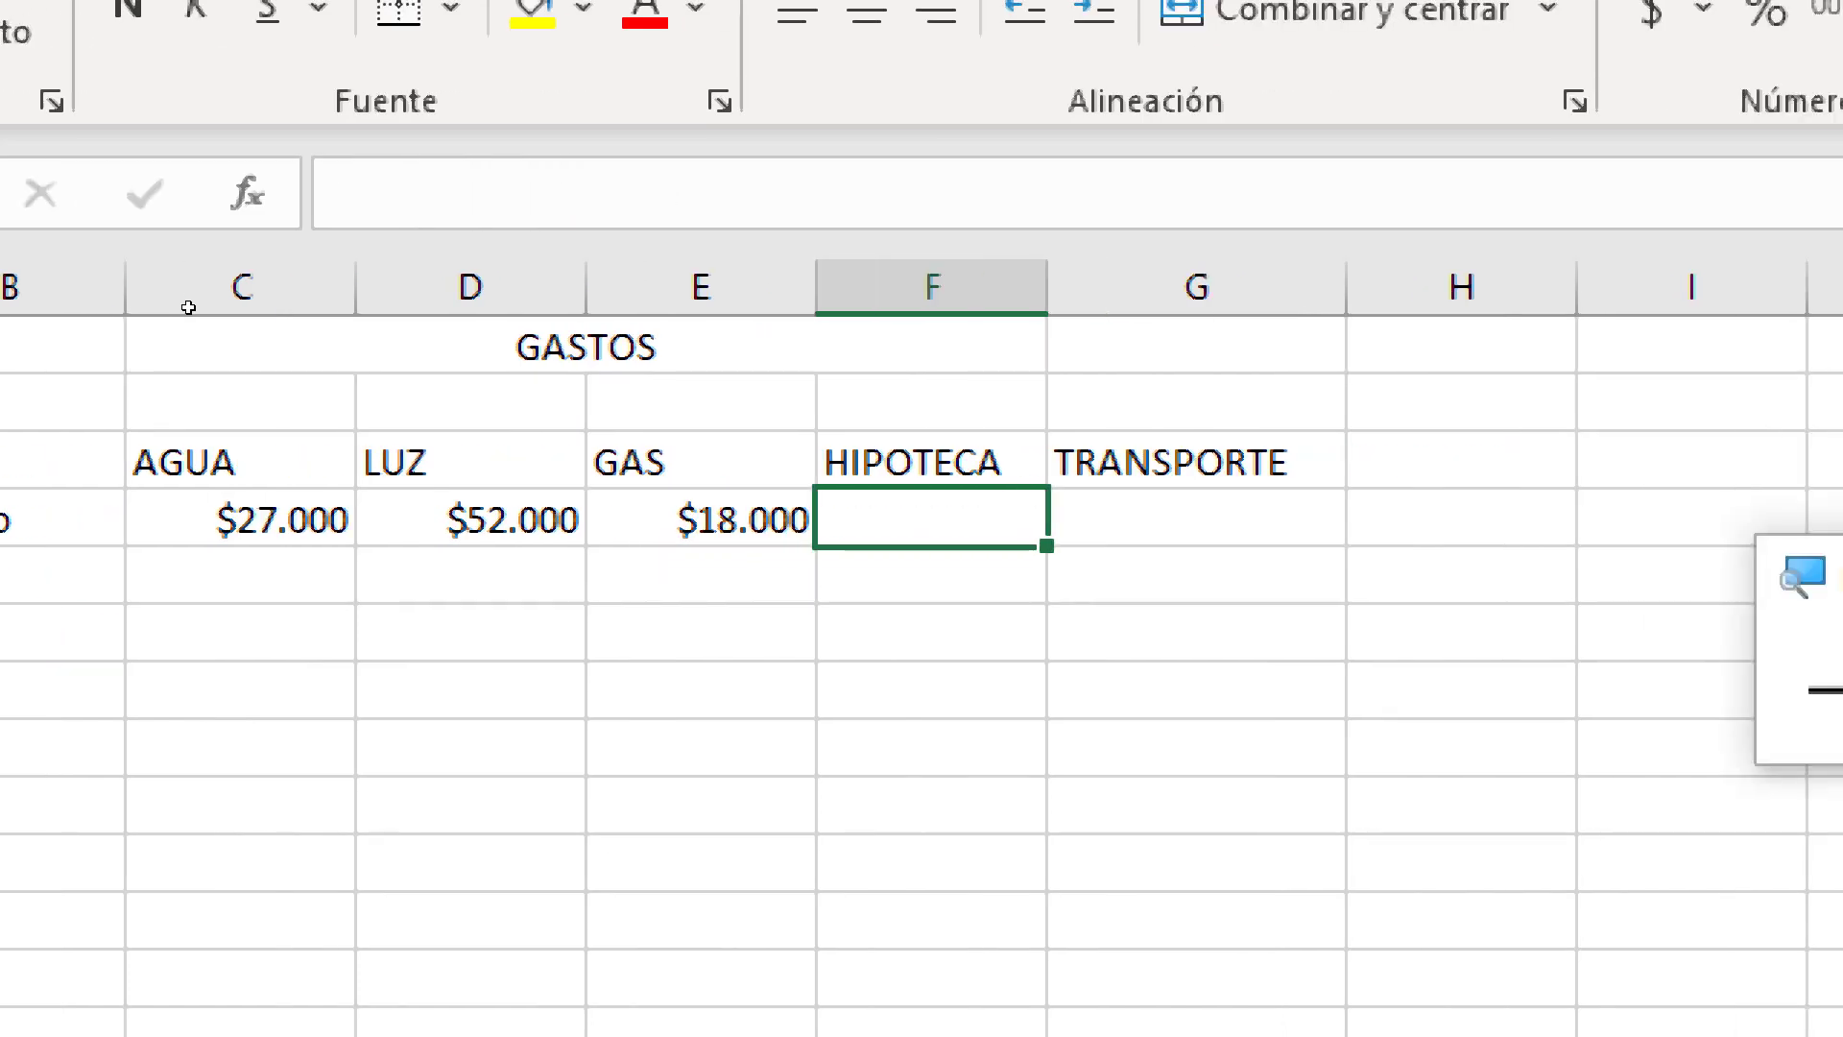
Enter the Marzo expenses 50000 for HIPOTECA in F4 and 80000 for TRANSPORTE in G4
{"action": "type", "text": "5"}
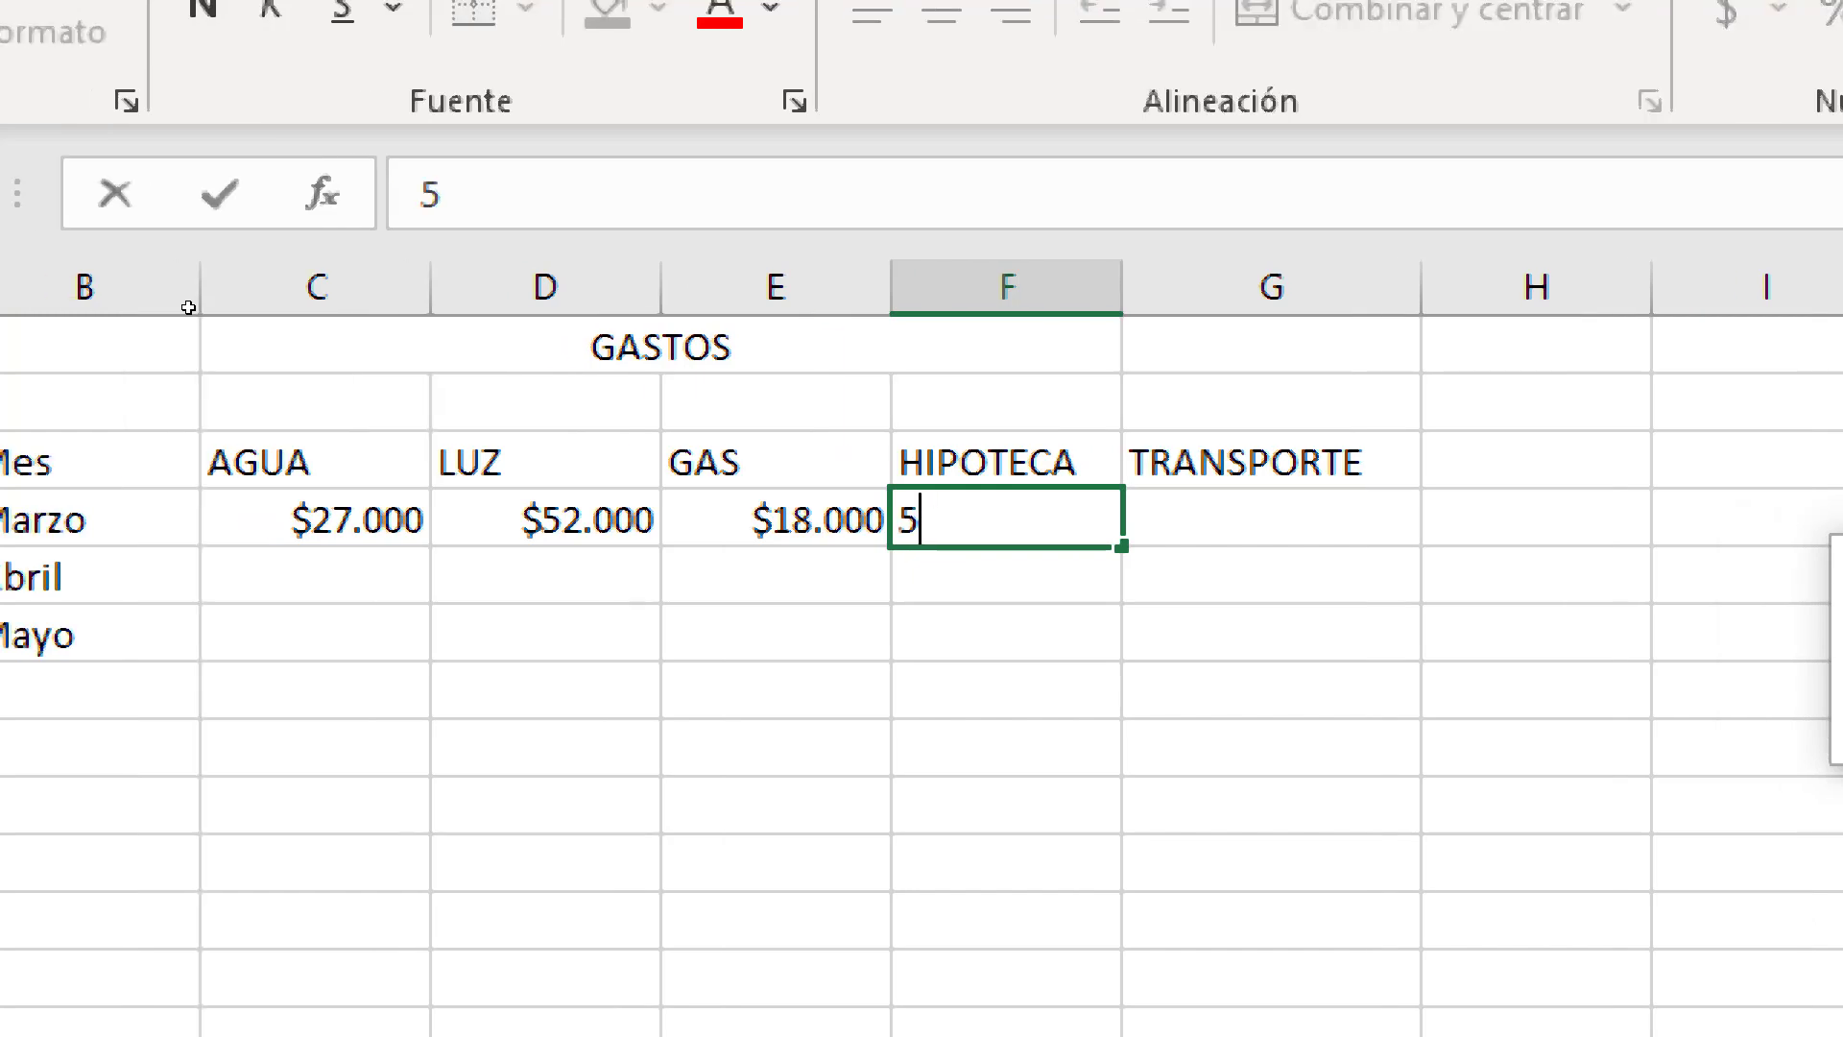
{"action": "type", "text": "0.0"}
{"action": "type", "text": "0000"}
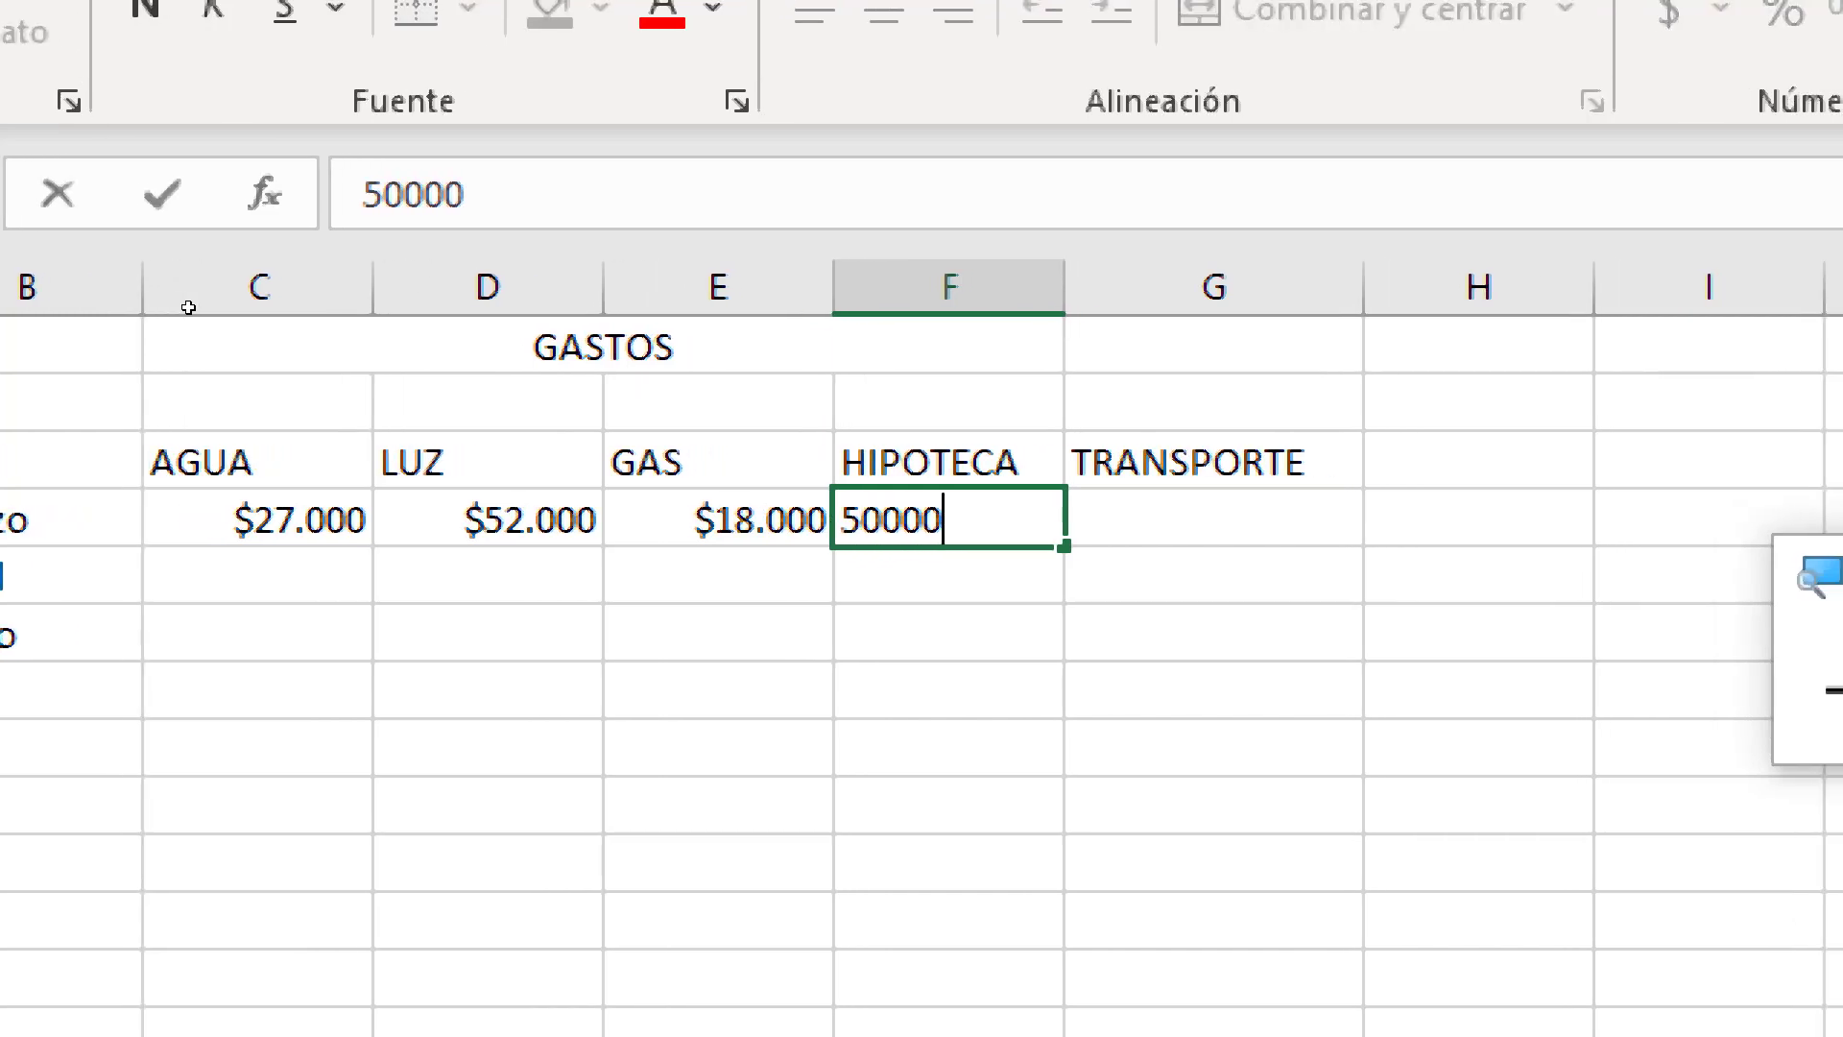
{"action": "key", "text": "Tab"}
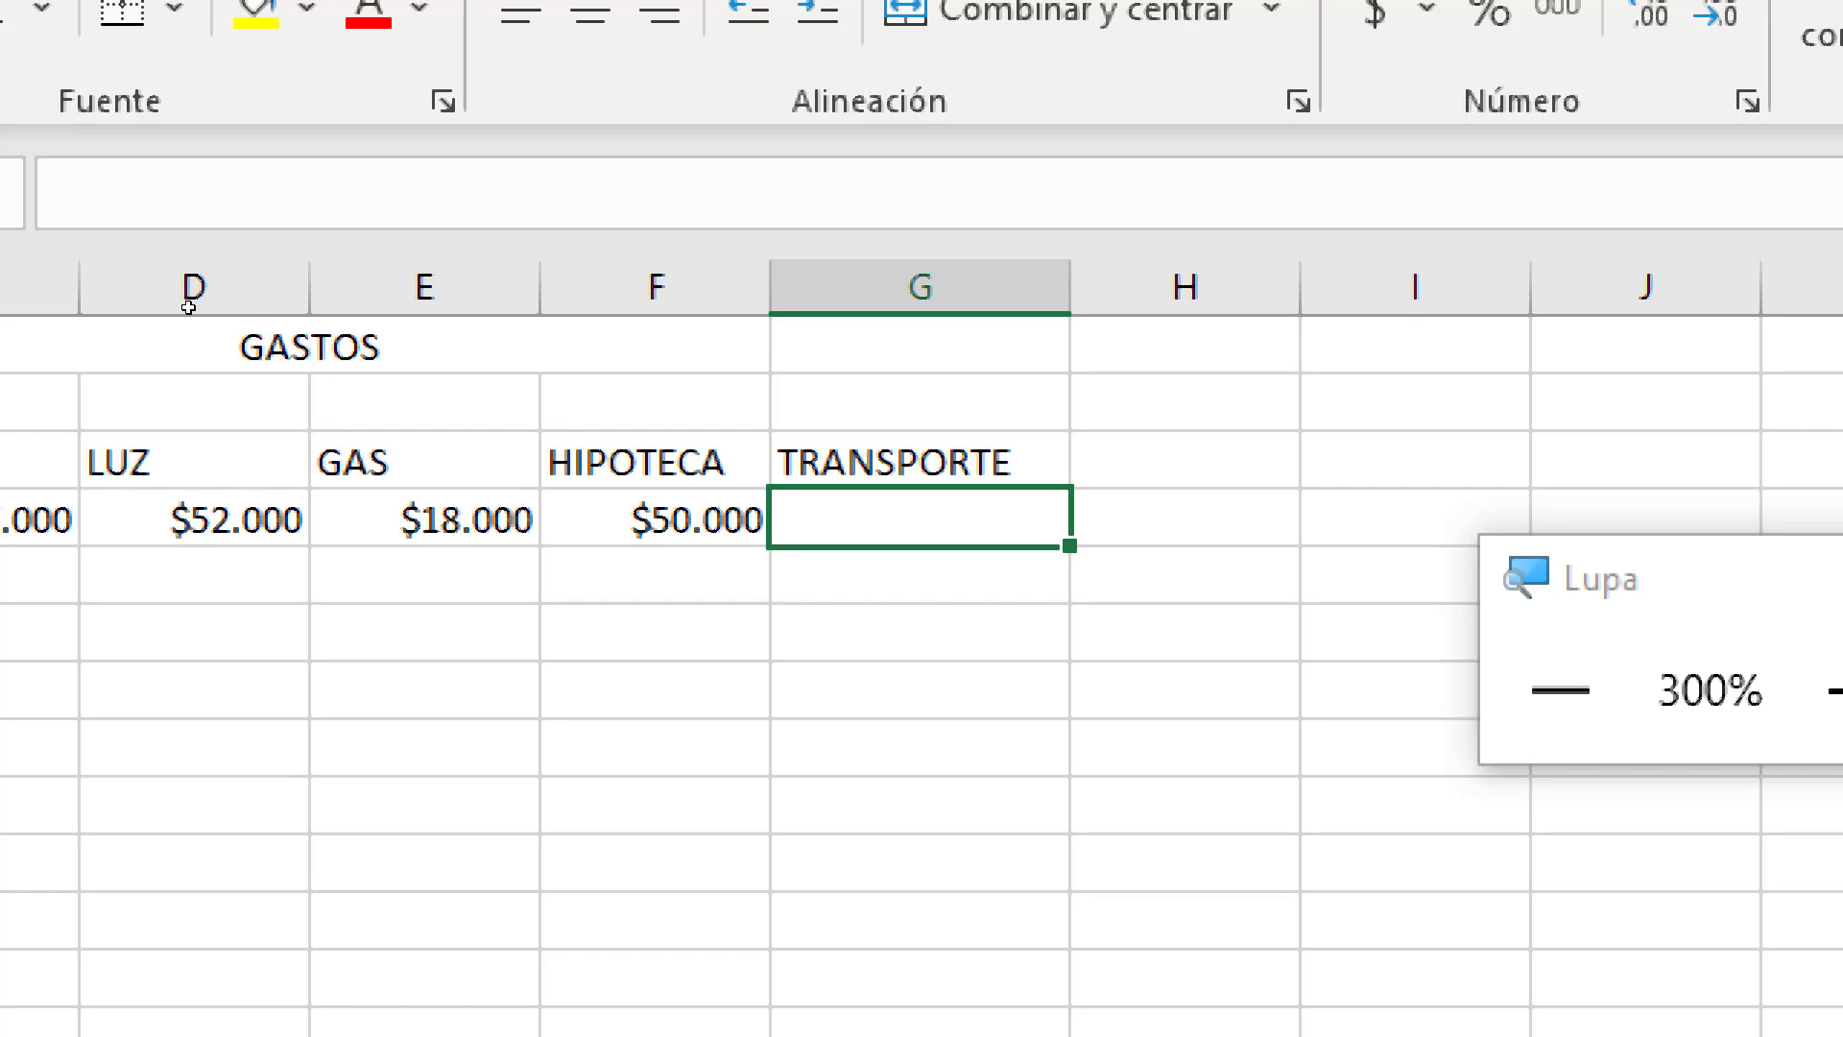
{"action": "type", "text": "80."}
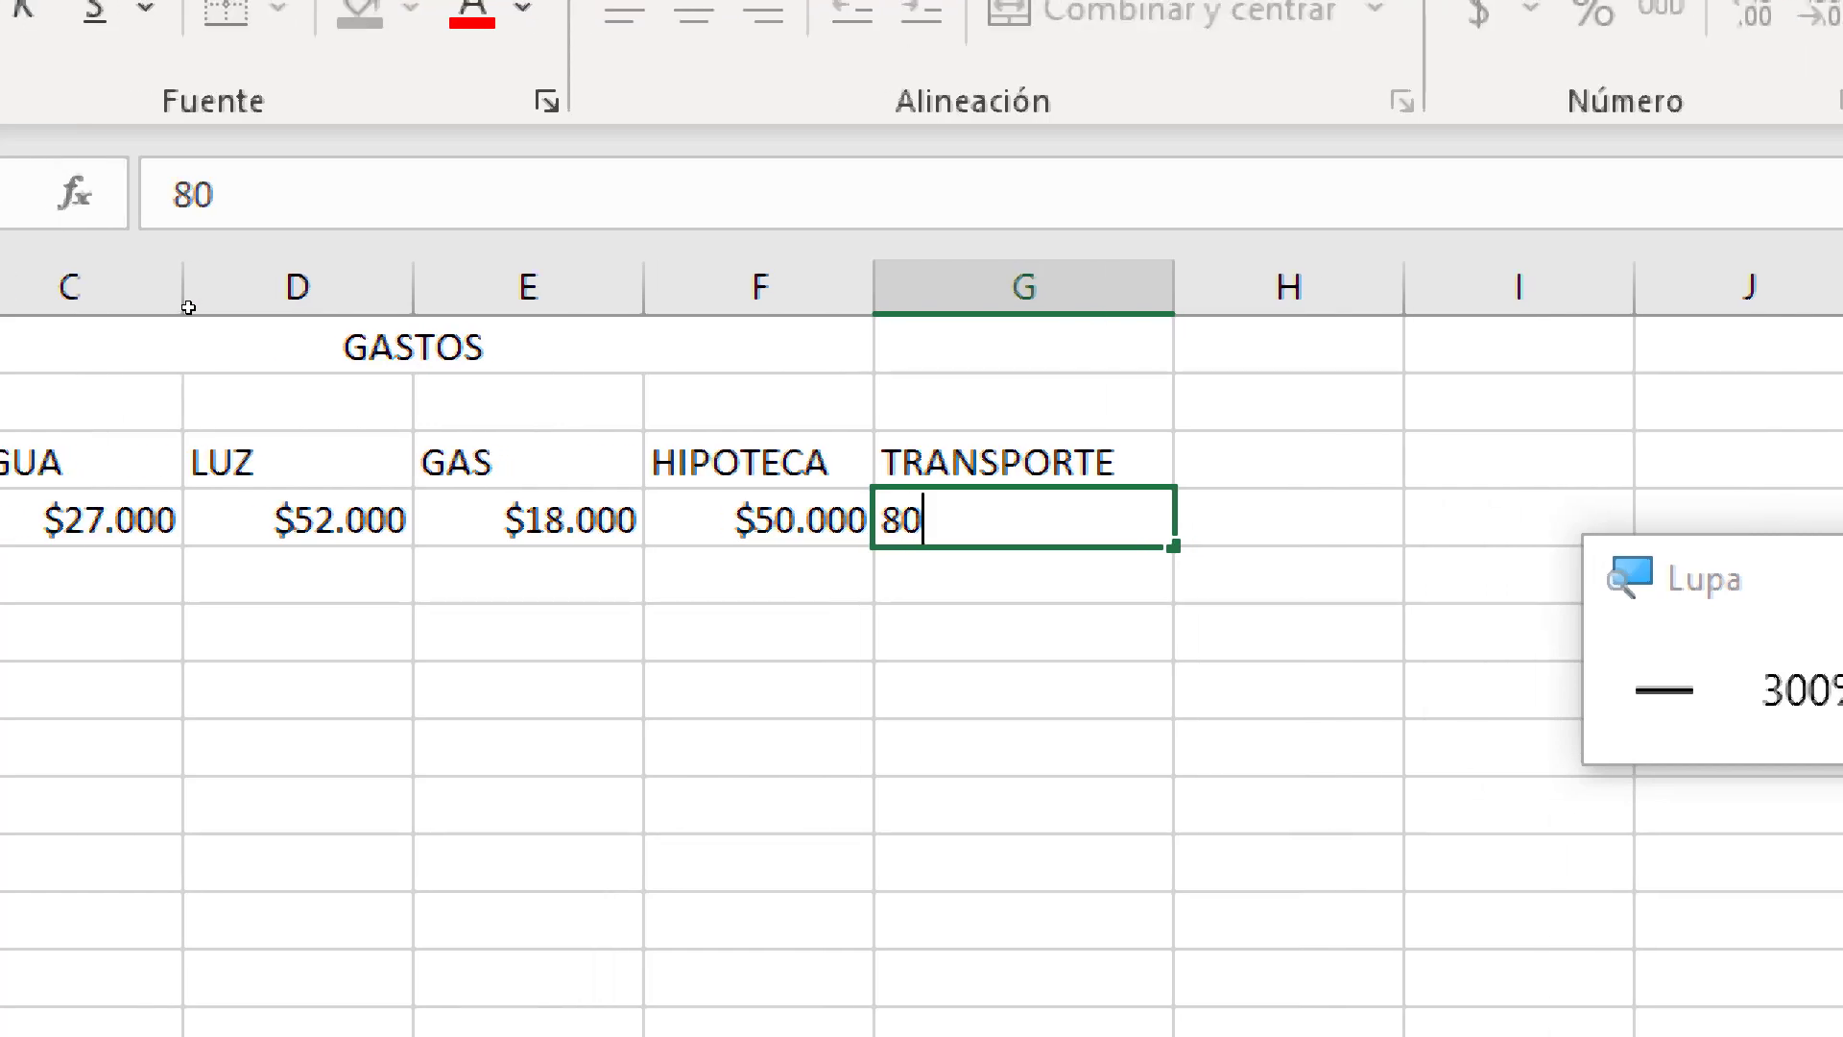
{"action": "type", "text": "000"}
{"action": "key", "text": "Return"}
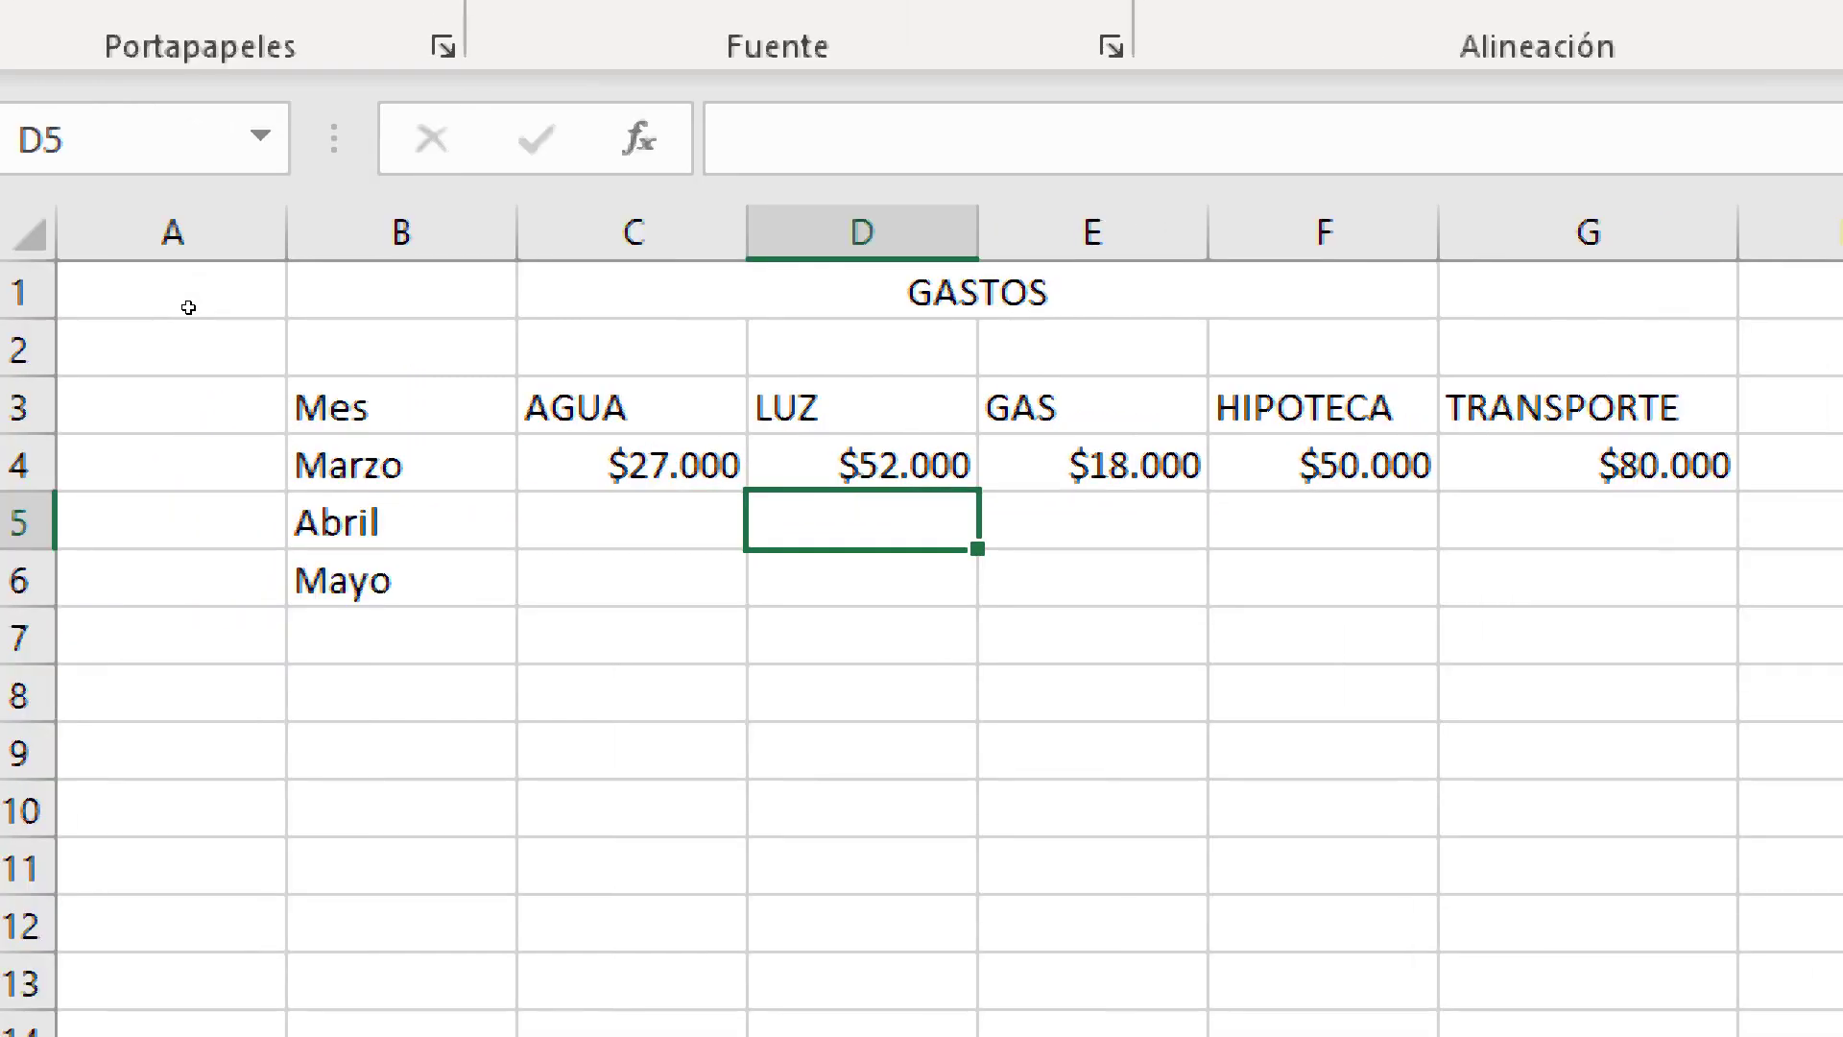
Enter the Abril expenses 32000 for AGUA in C5 and 86000 for LUZ in D5
{"action": "key", "text": "Up"}
{"action": "key", "text": "Left"}
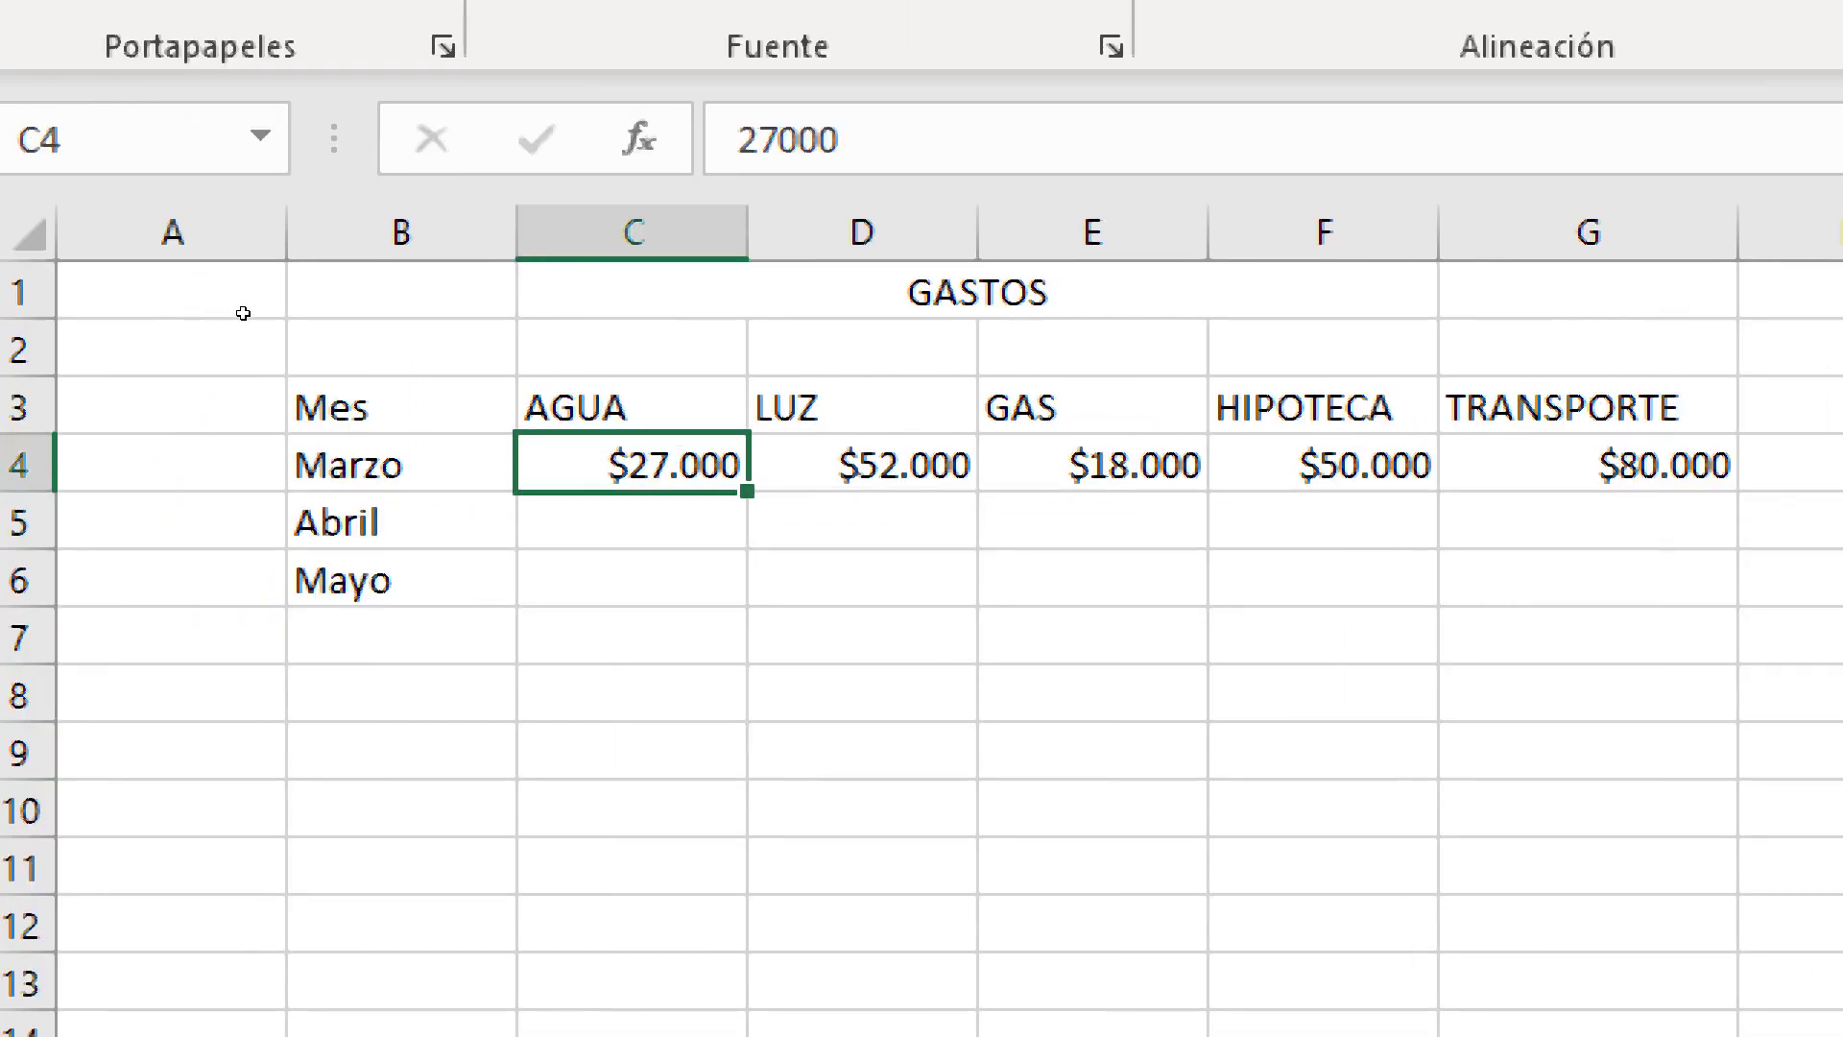
{"action": "key", "text": "Down"}
{"action": "type", "text": "3"}
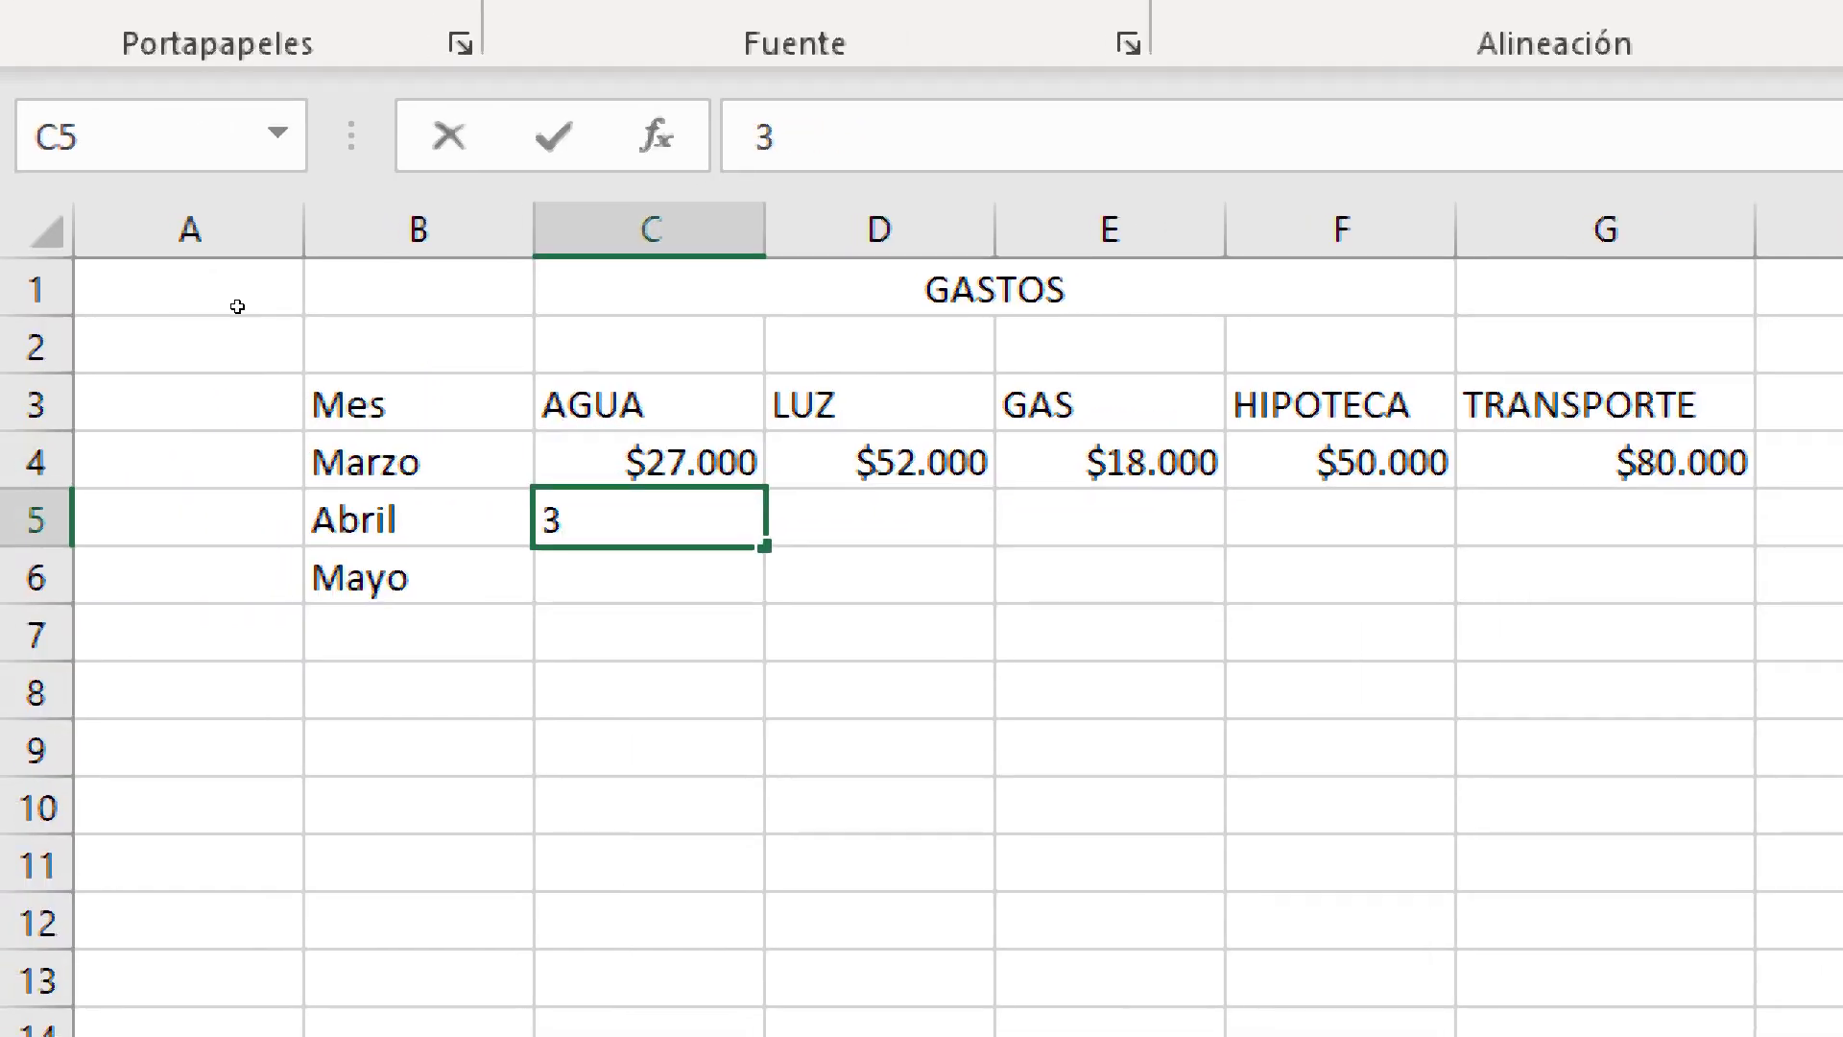
{"action": "type", "text": "2000"}
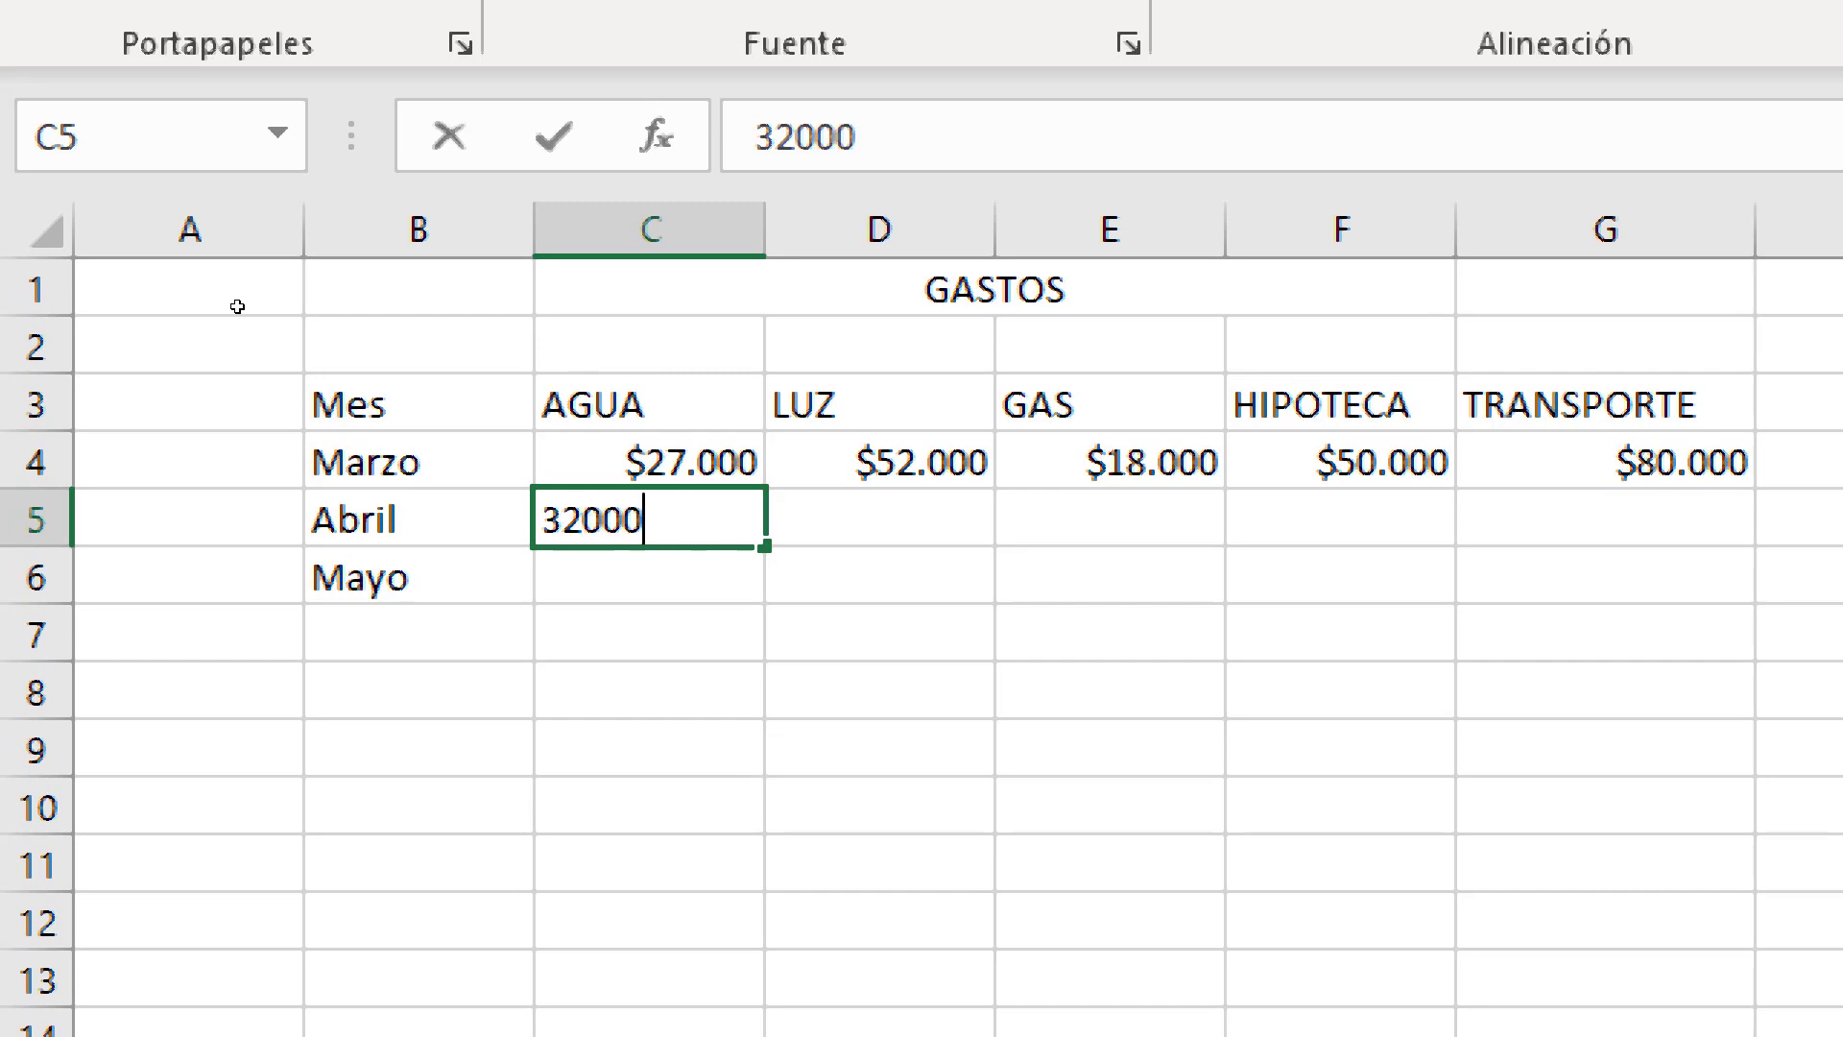
{"action": "key", "text": "Tab"}
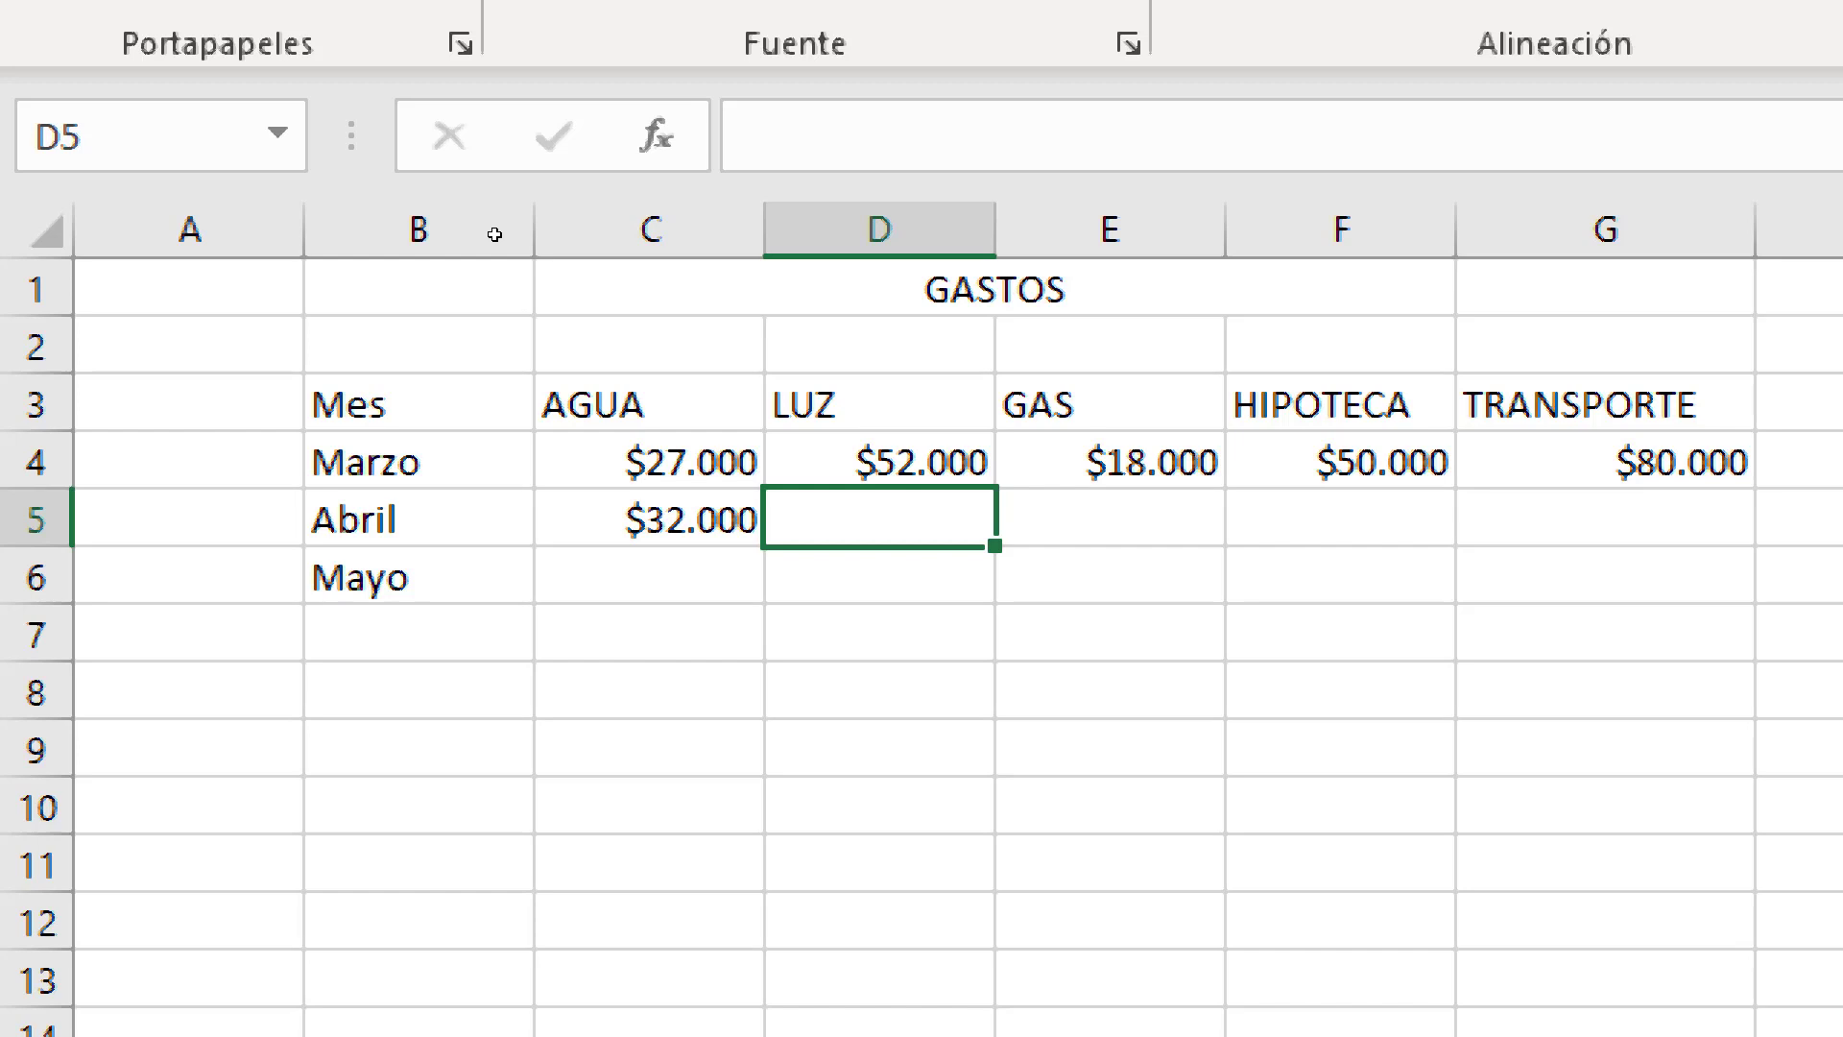
{"action": "type", "text": "86"}
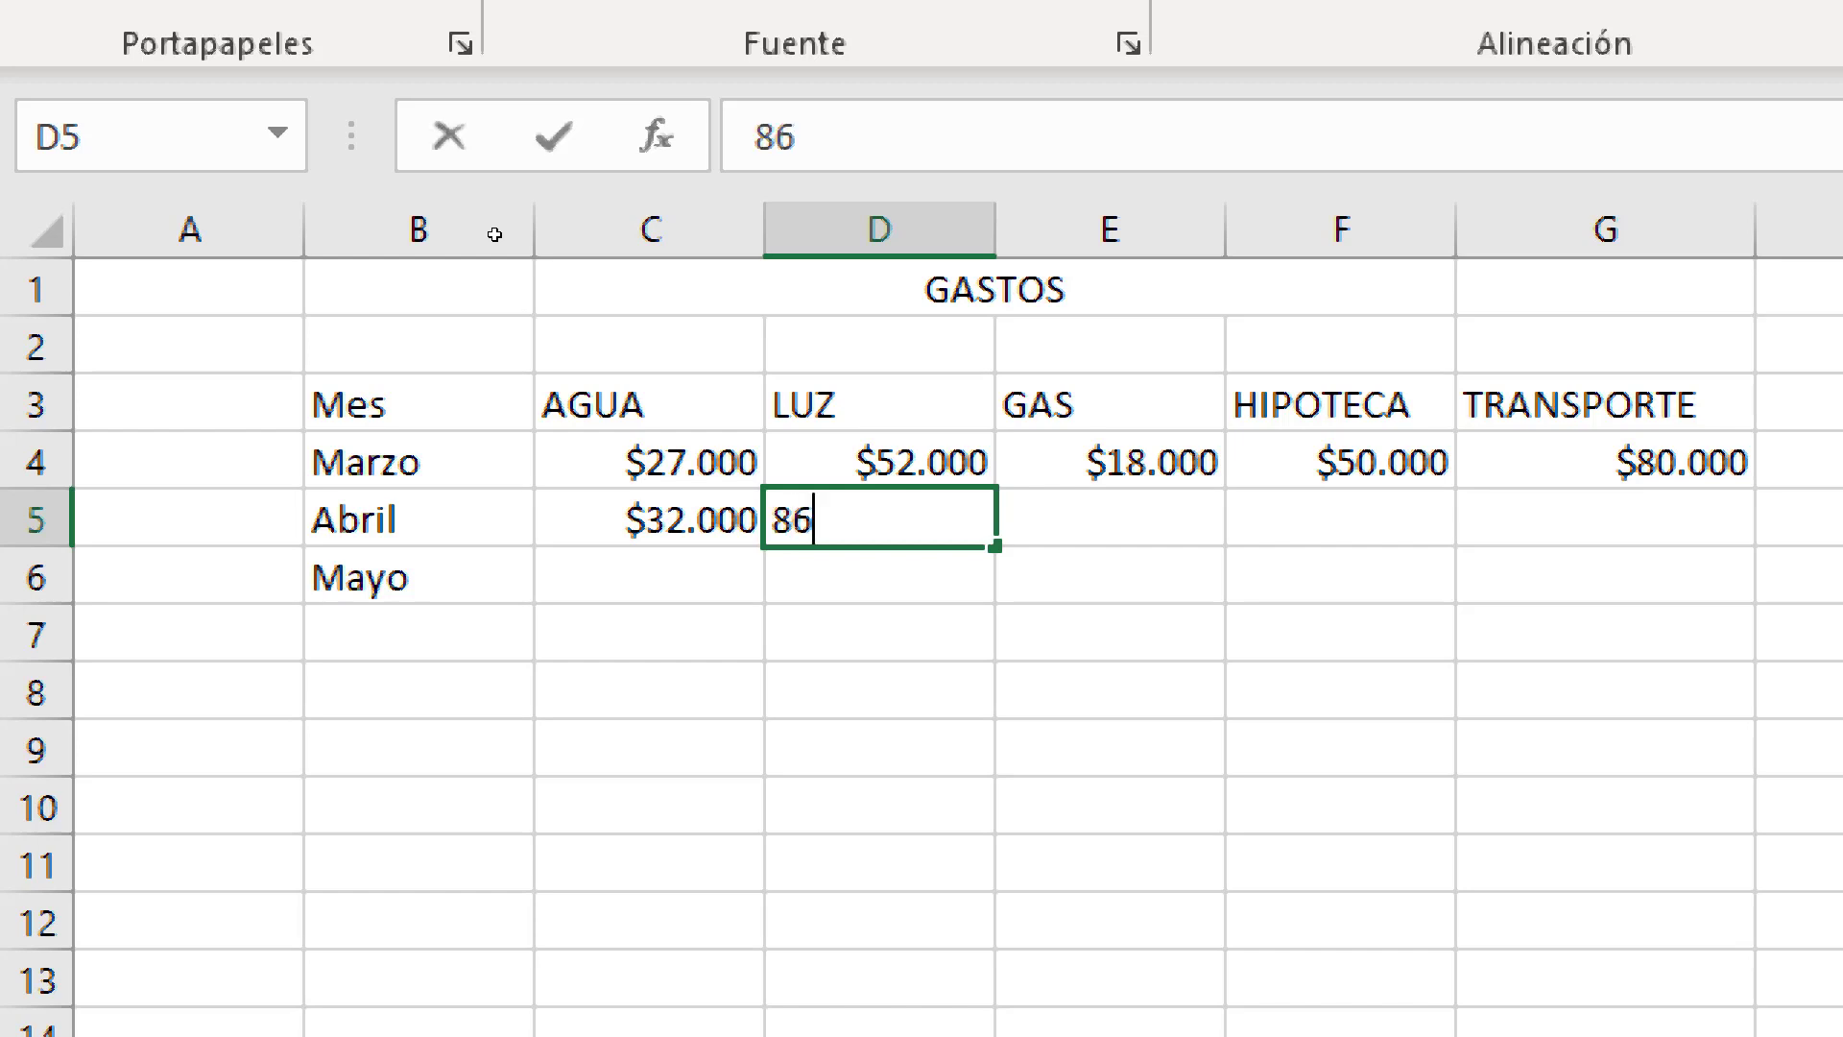
{"action": "type", "text": "00"}
{"action": "key", "text": "Tab"}
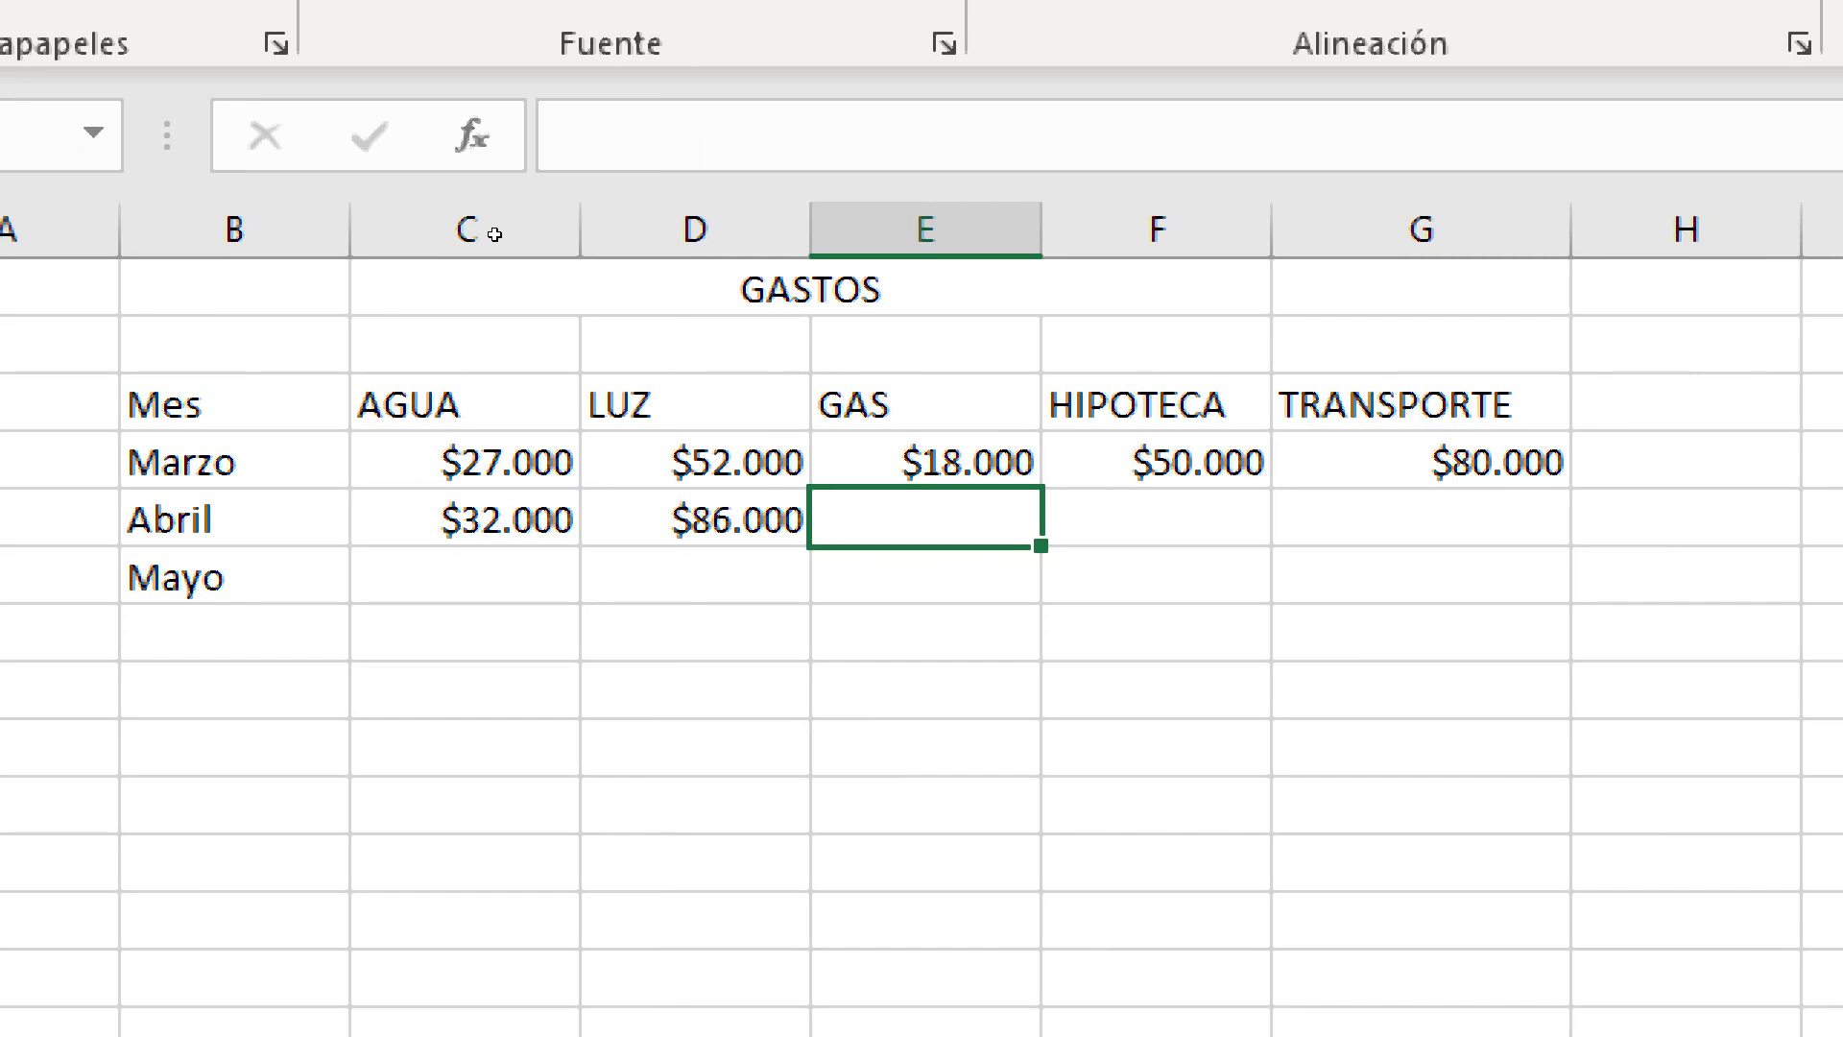
Complete the Abril row with 36000 for GAS, 50000 for HIPOTECA and 85000 for TRANSPORTE in E5 to G5
{"action": "type", "text": "36000"}
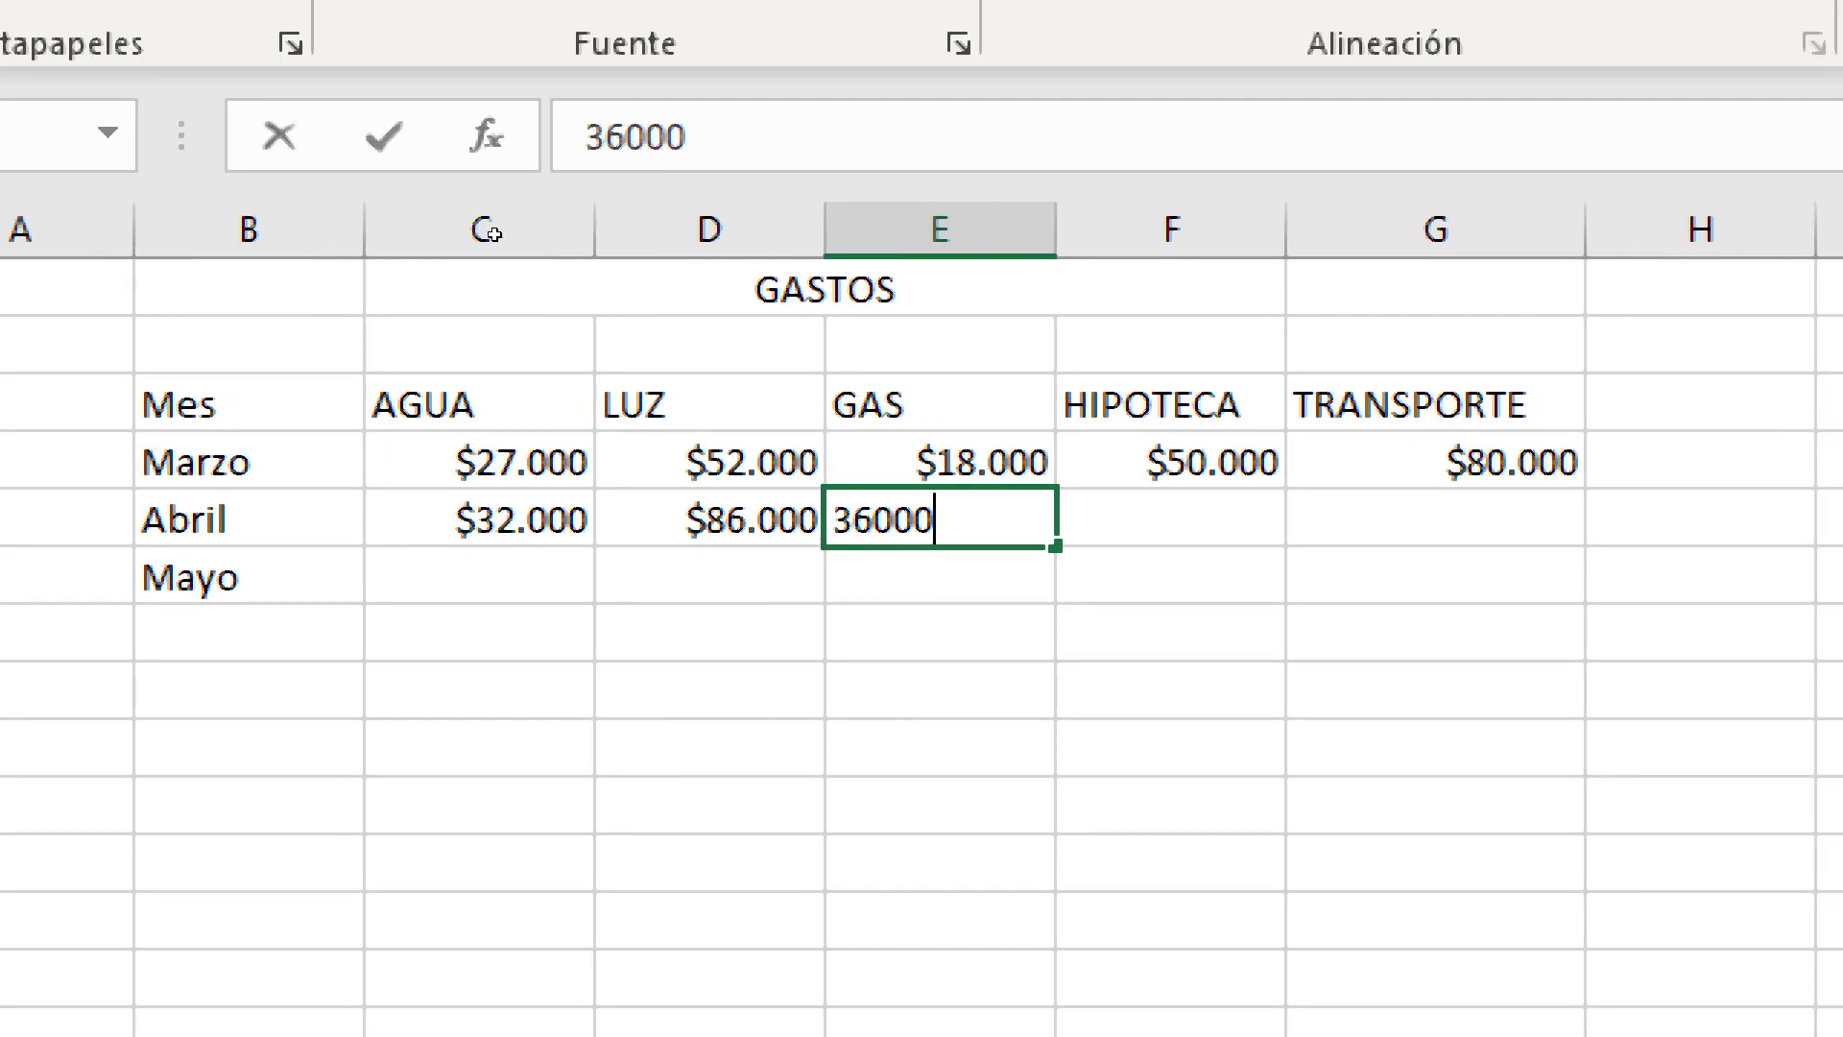
{"action": "key", "text": "Tab"}
{"action": "type", "text": "50."}
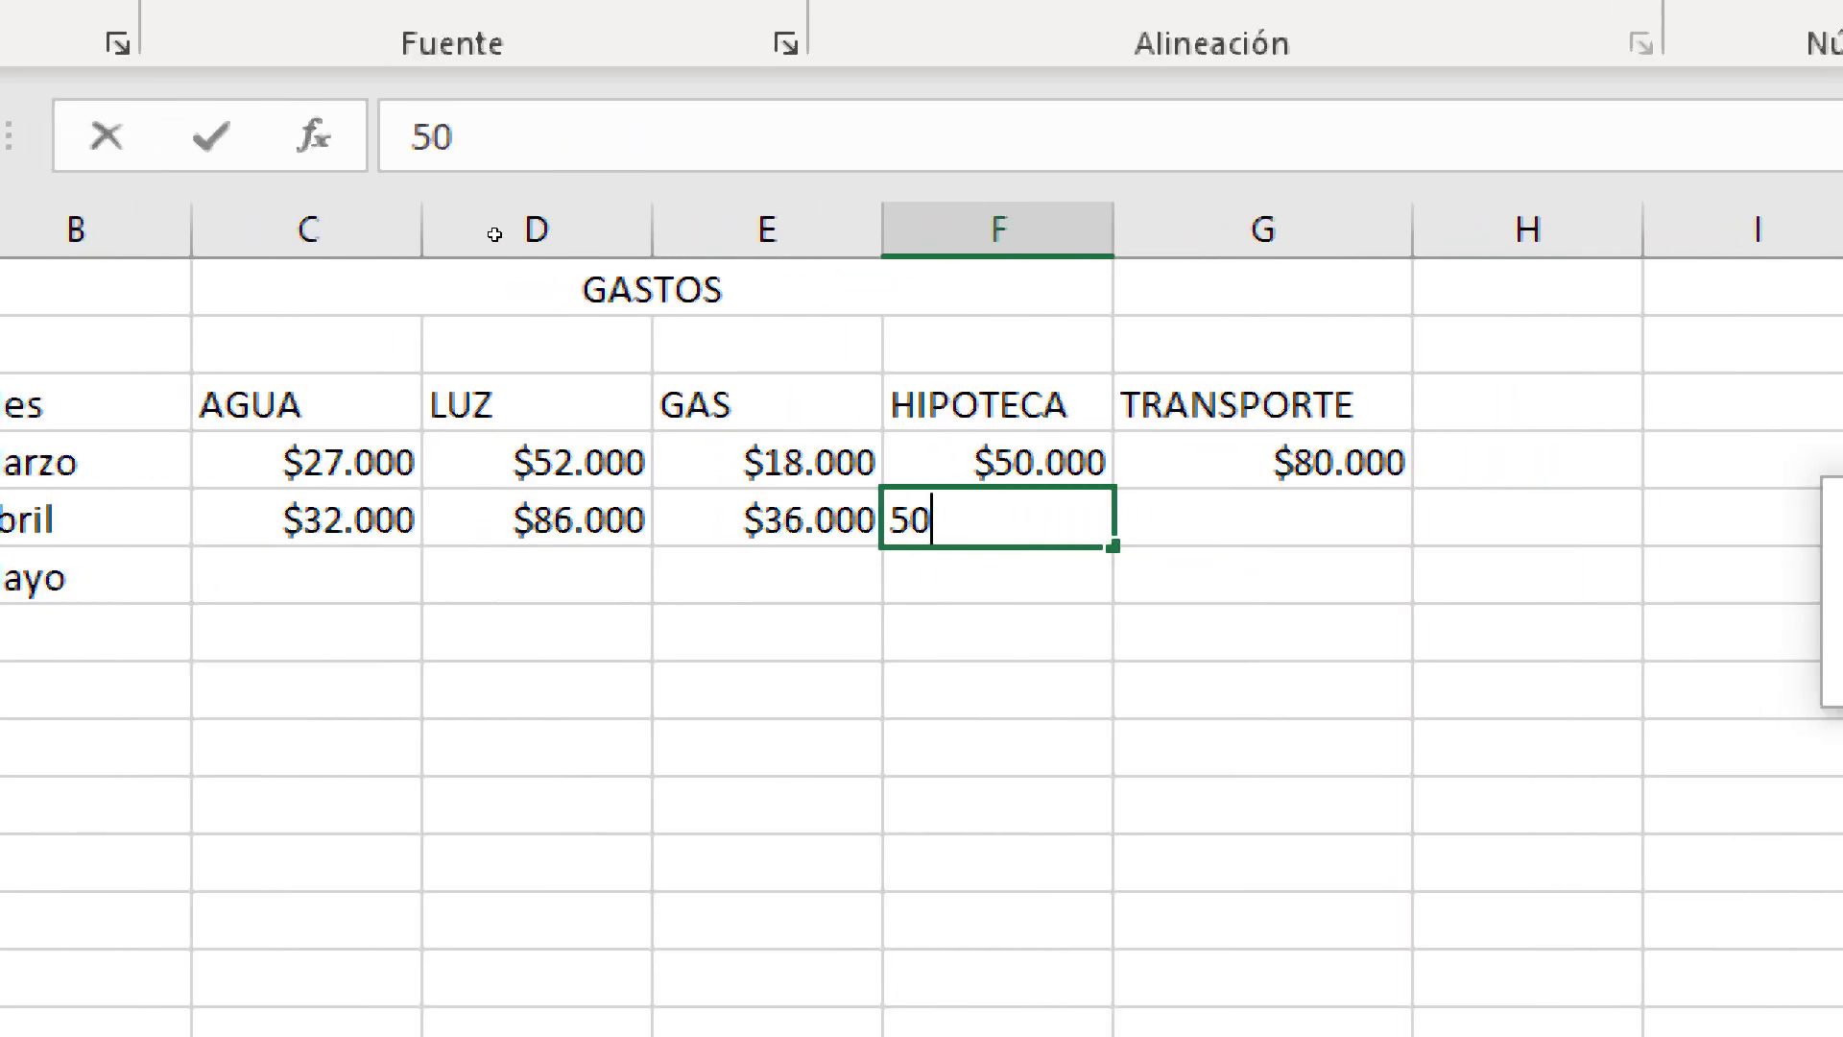
{"action": "type", "text": "000"}
{"action": "key", "text": "Tab"}
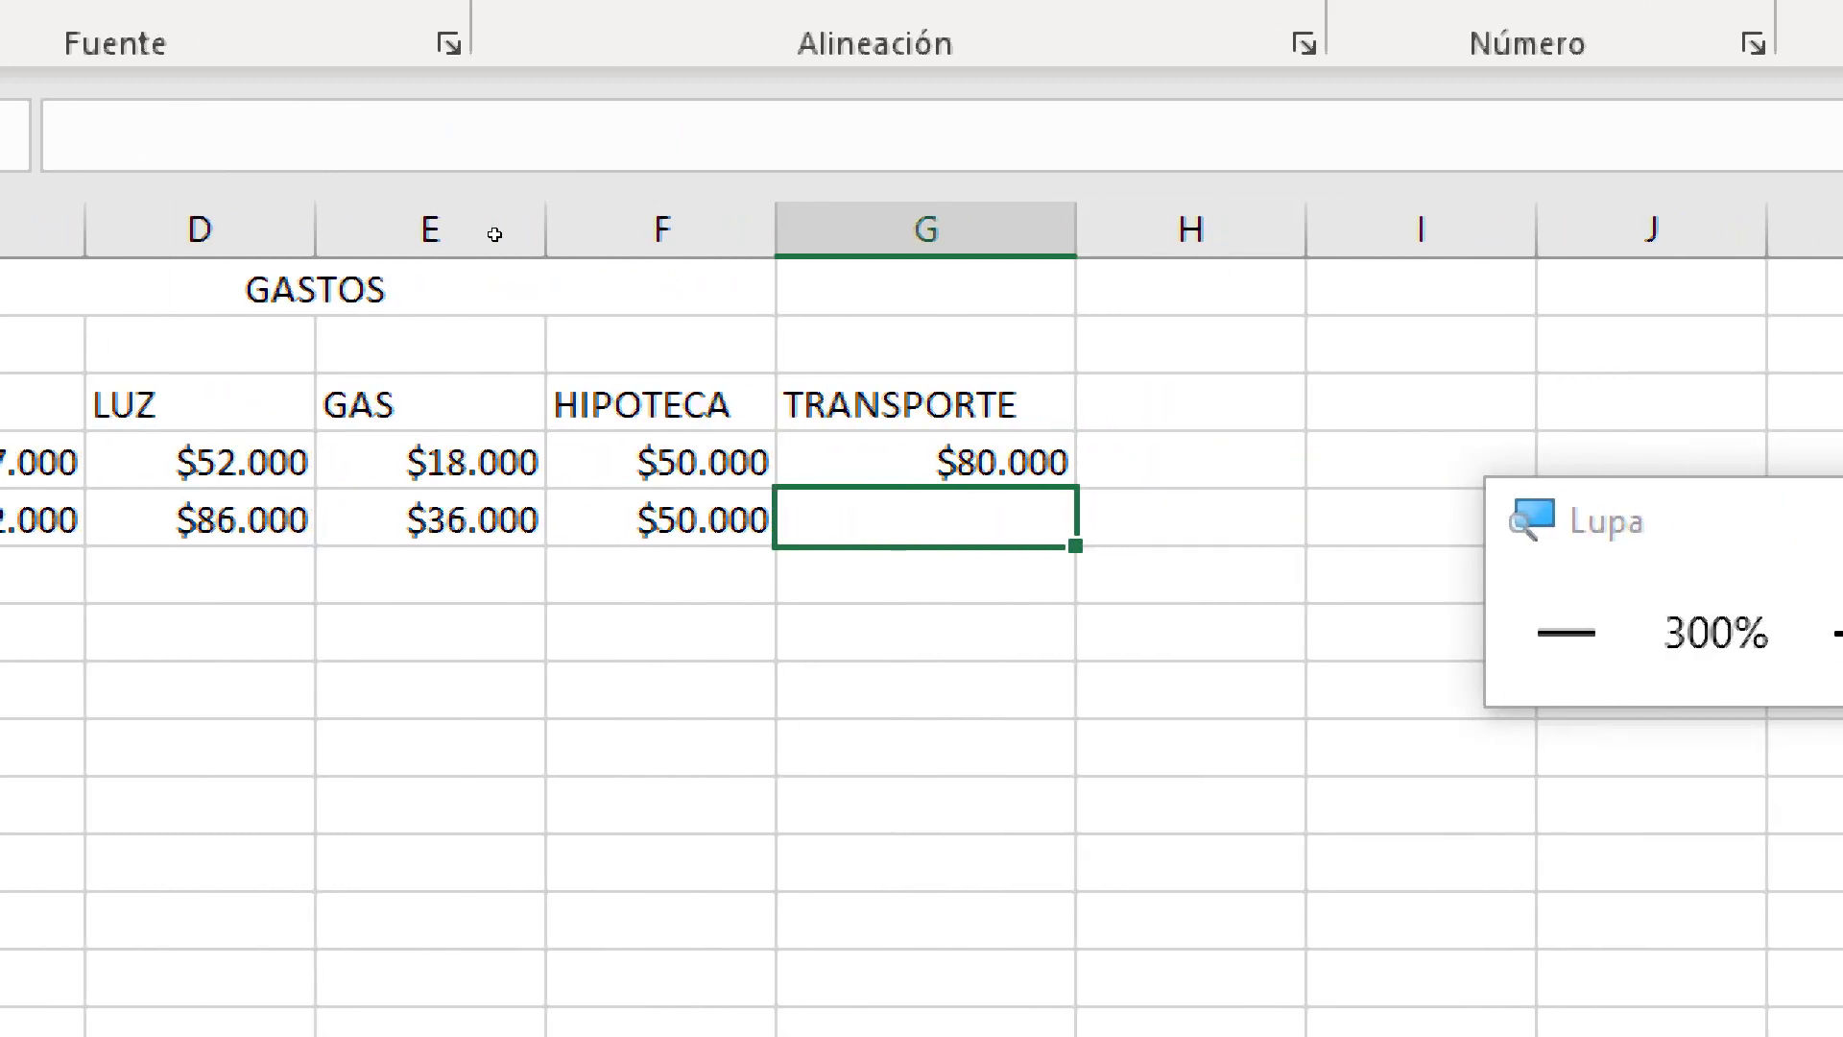
{"action": "type", "text": "85.00"}
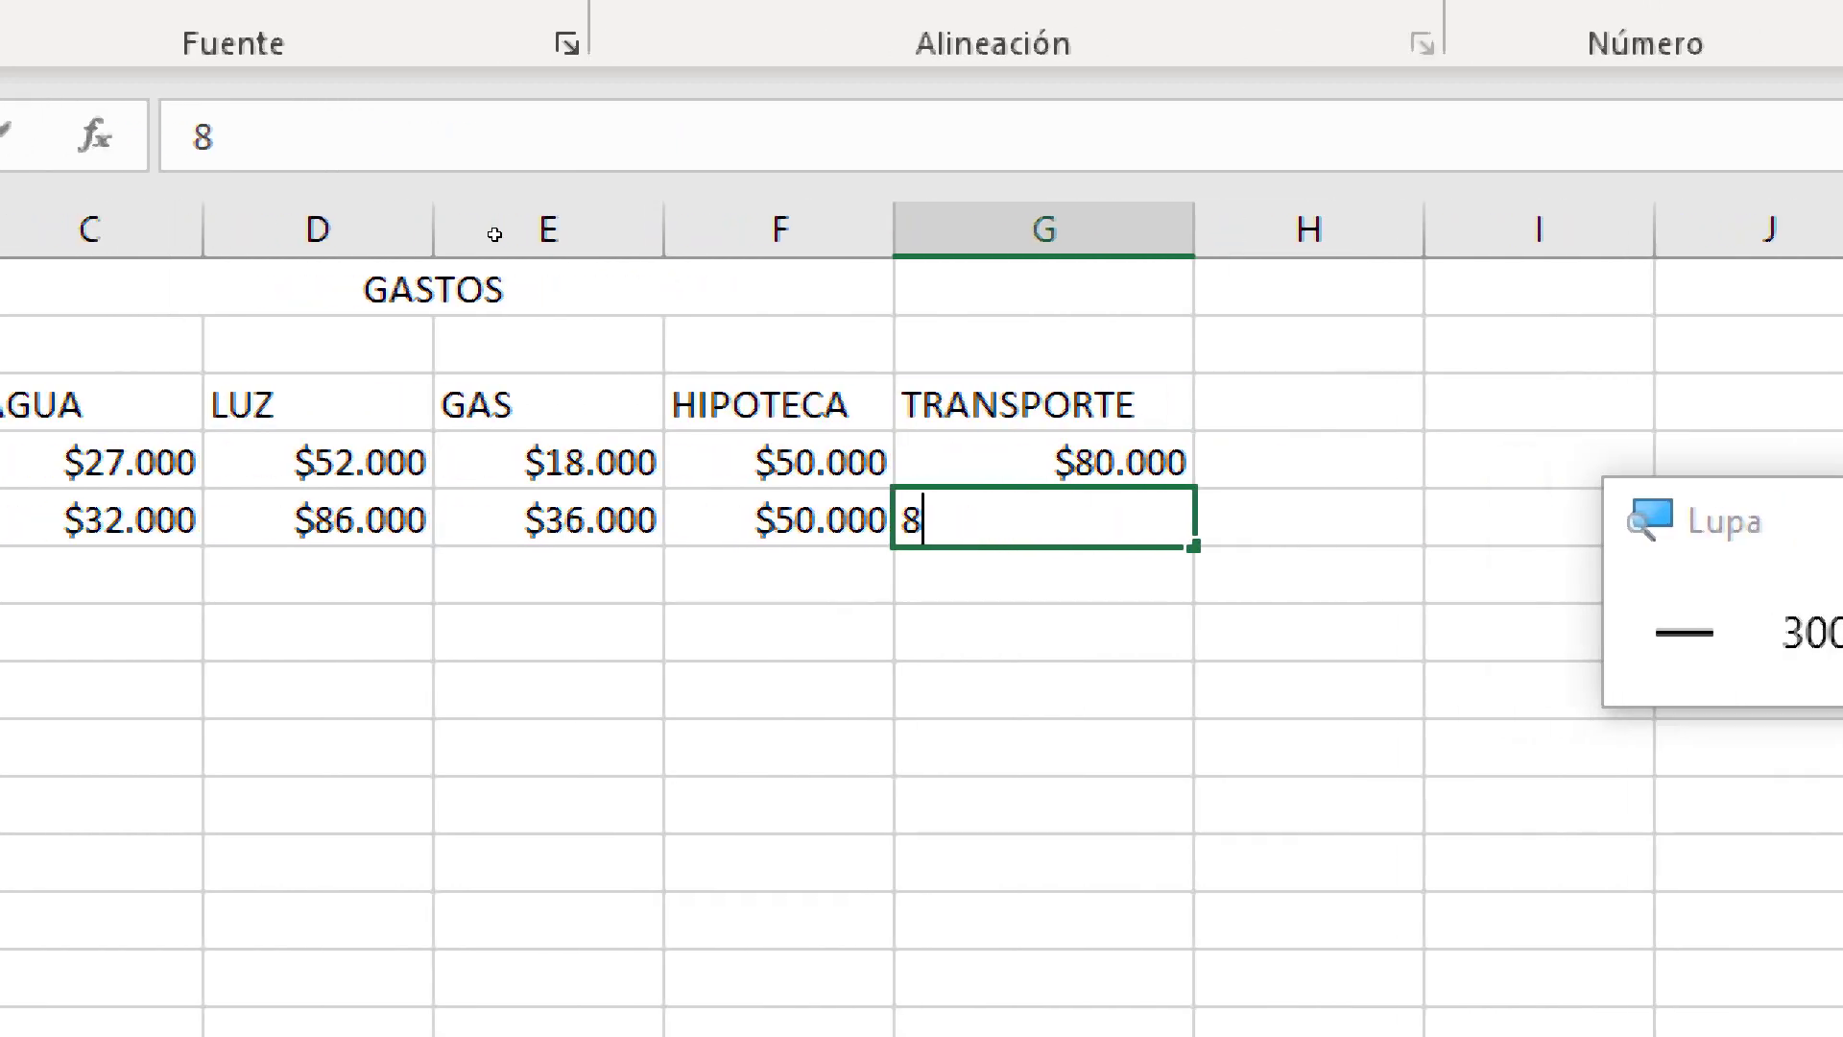
{"action": "type", "text": "000"}
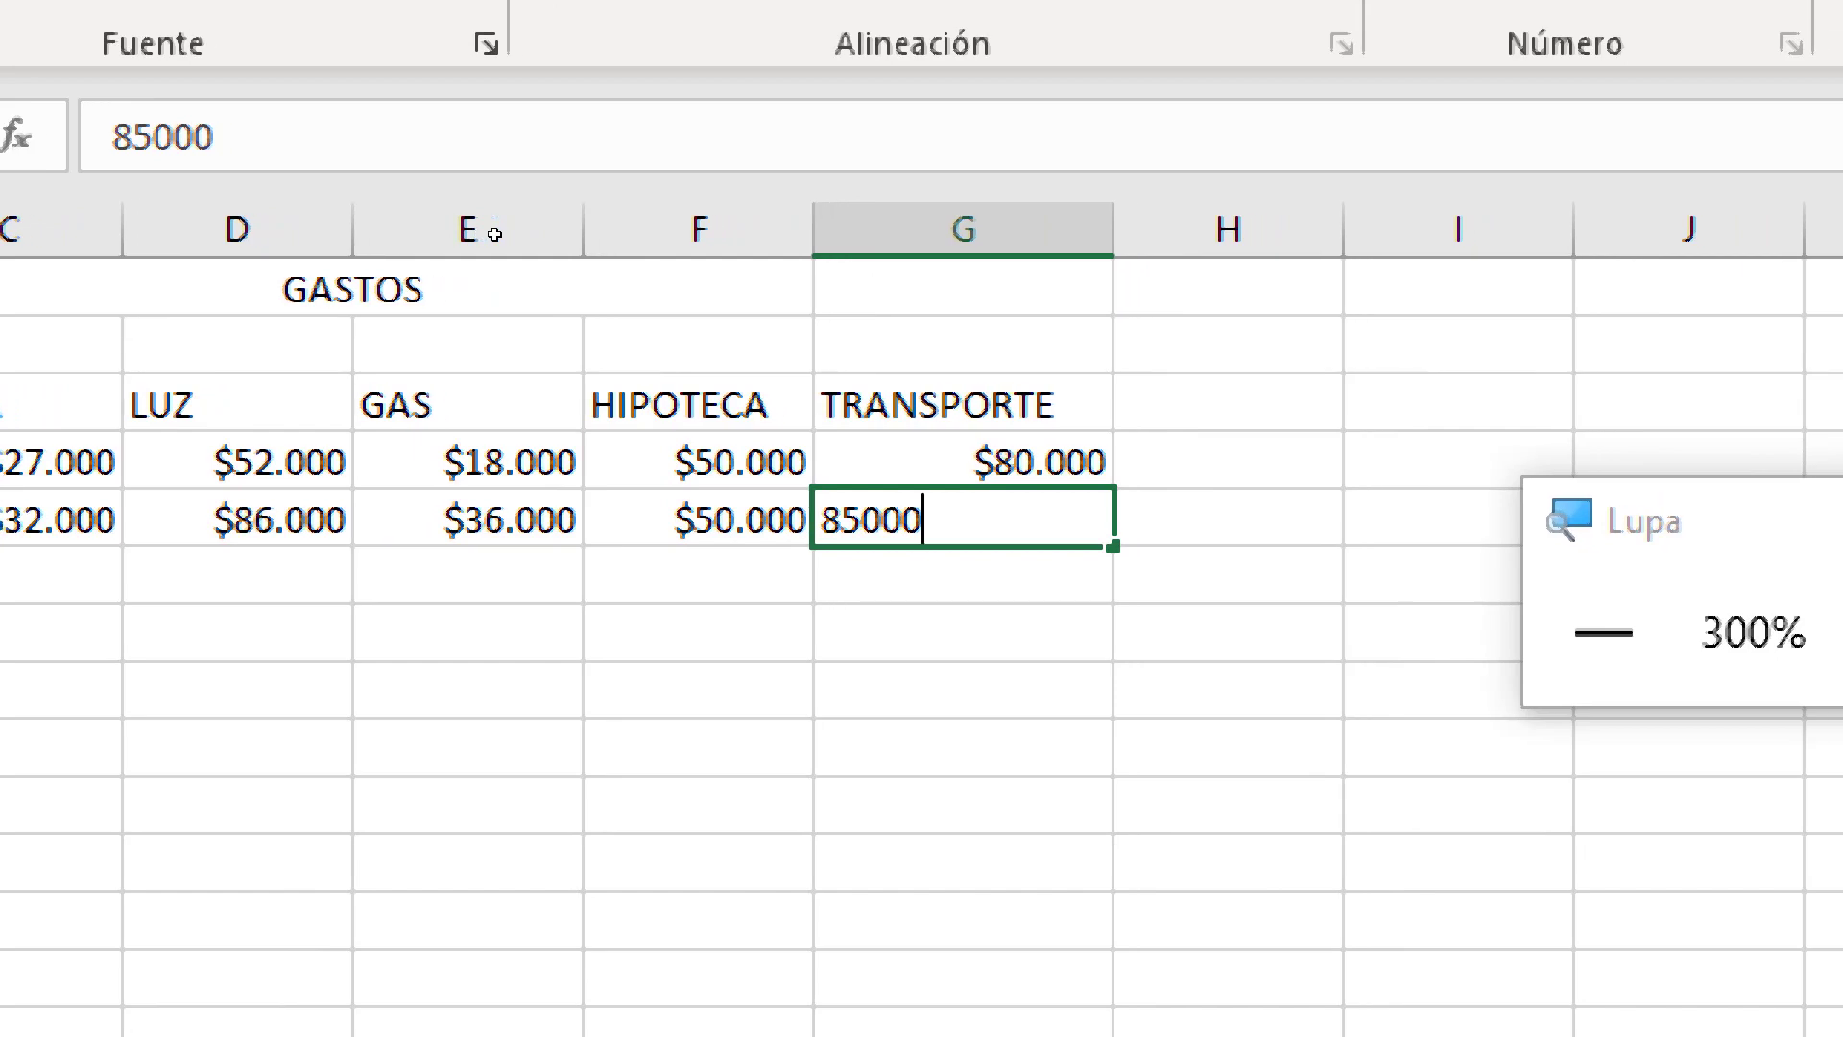
{"action": "key", "text": "Return"}
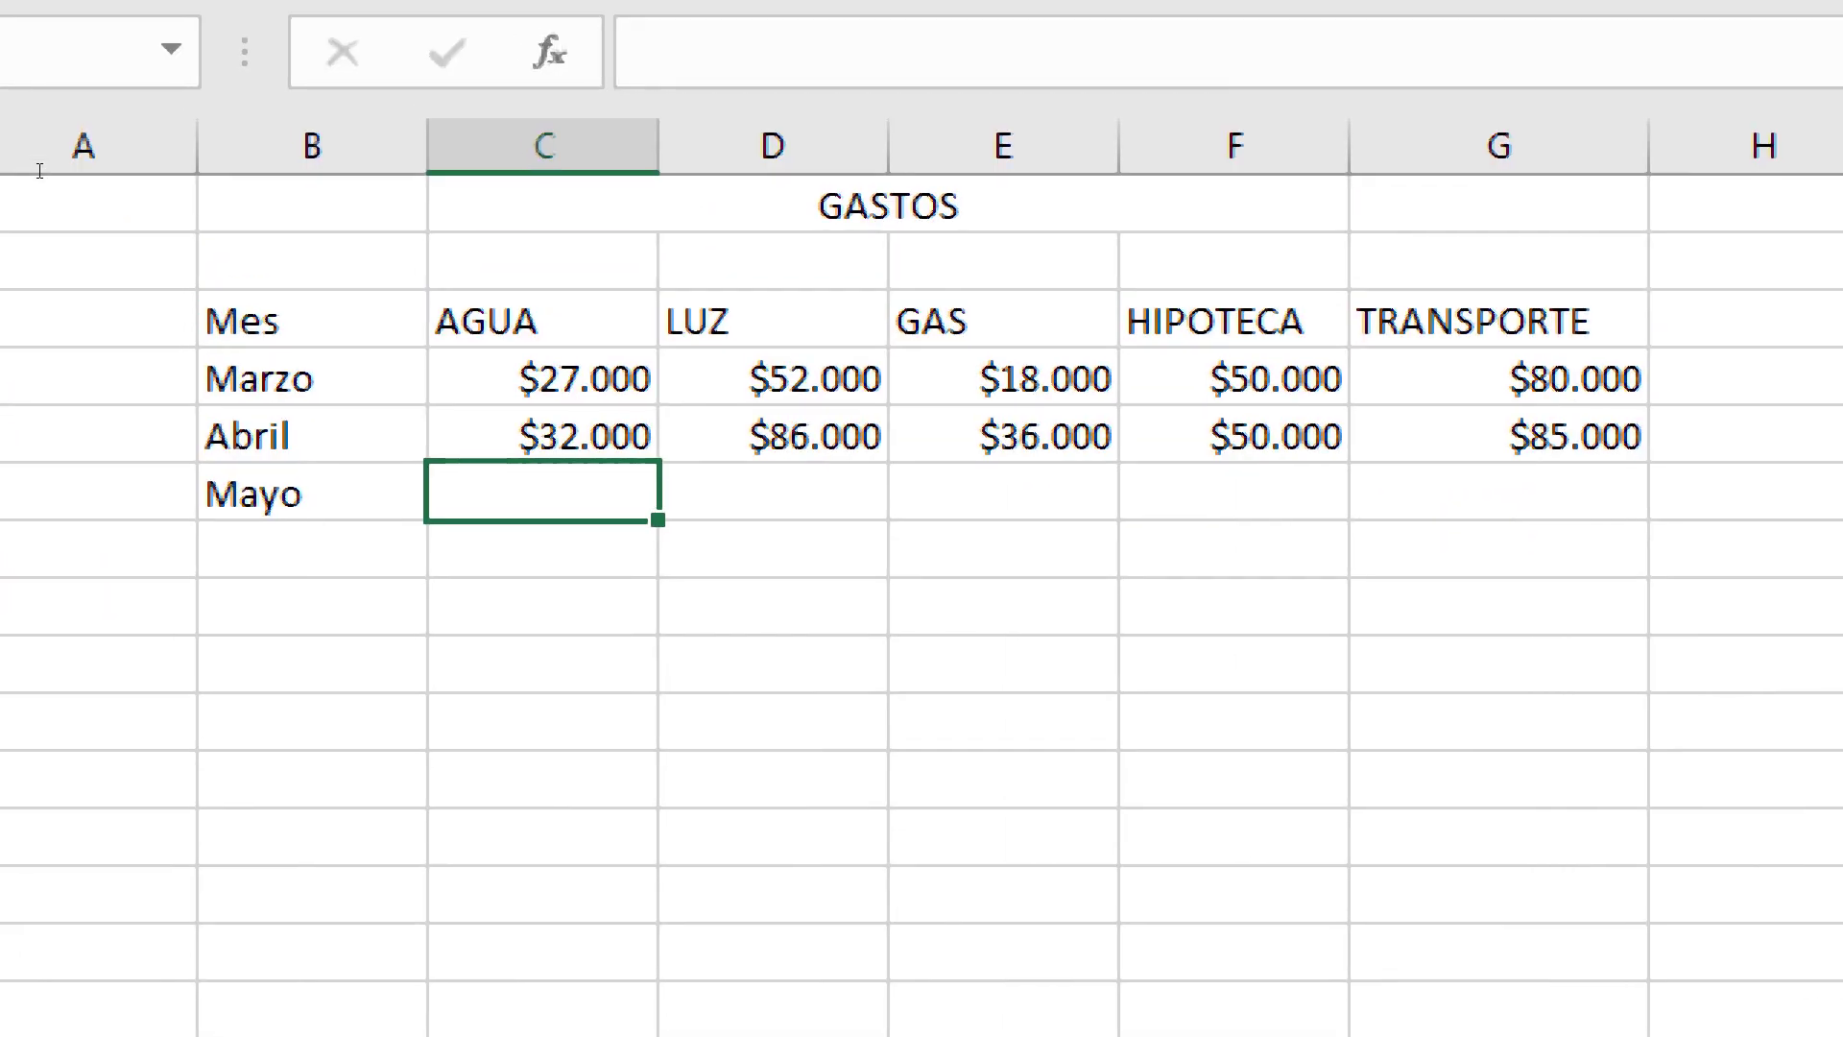
Enter the Mayo expenses 28000 for AGUA in C6 and 28500 for LUZ in D6
{"action": "type", "text": "28."}
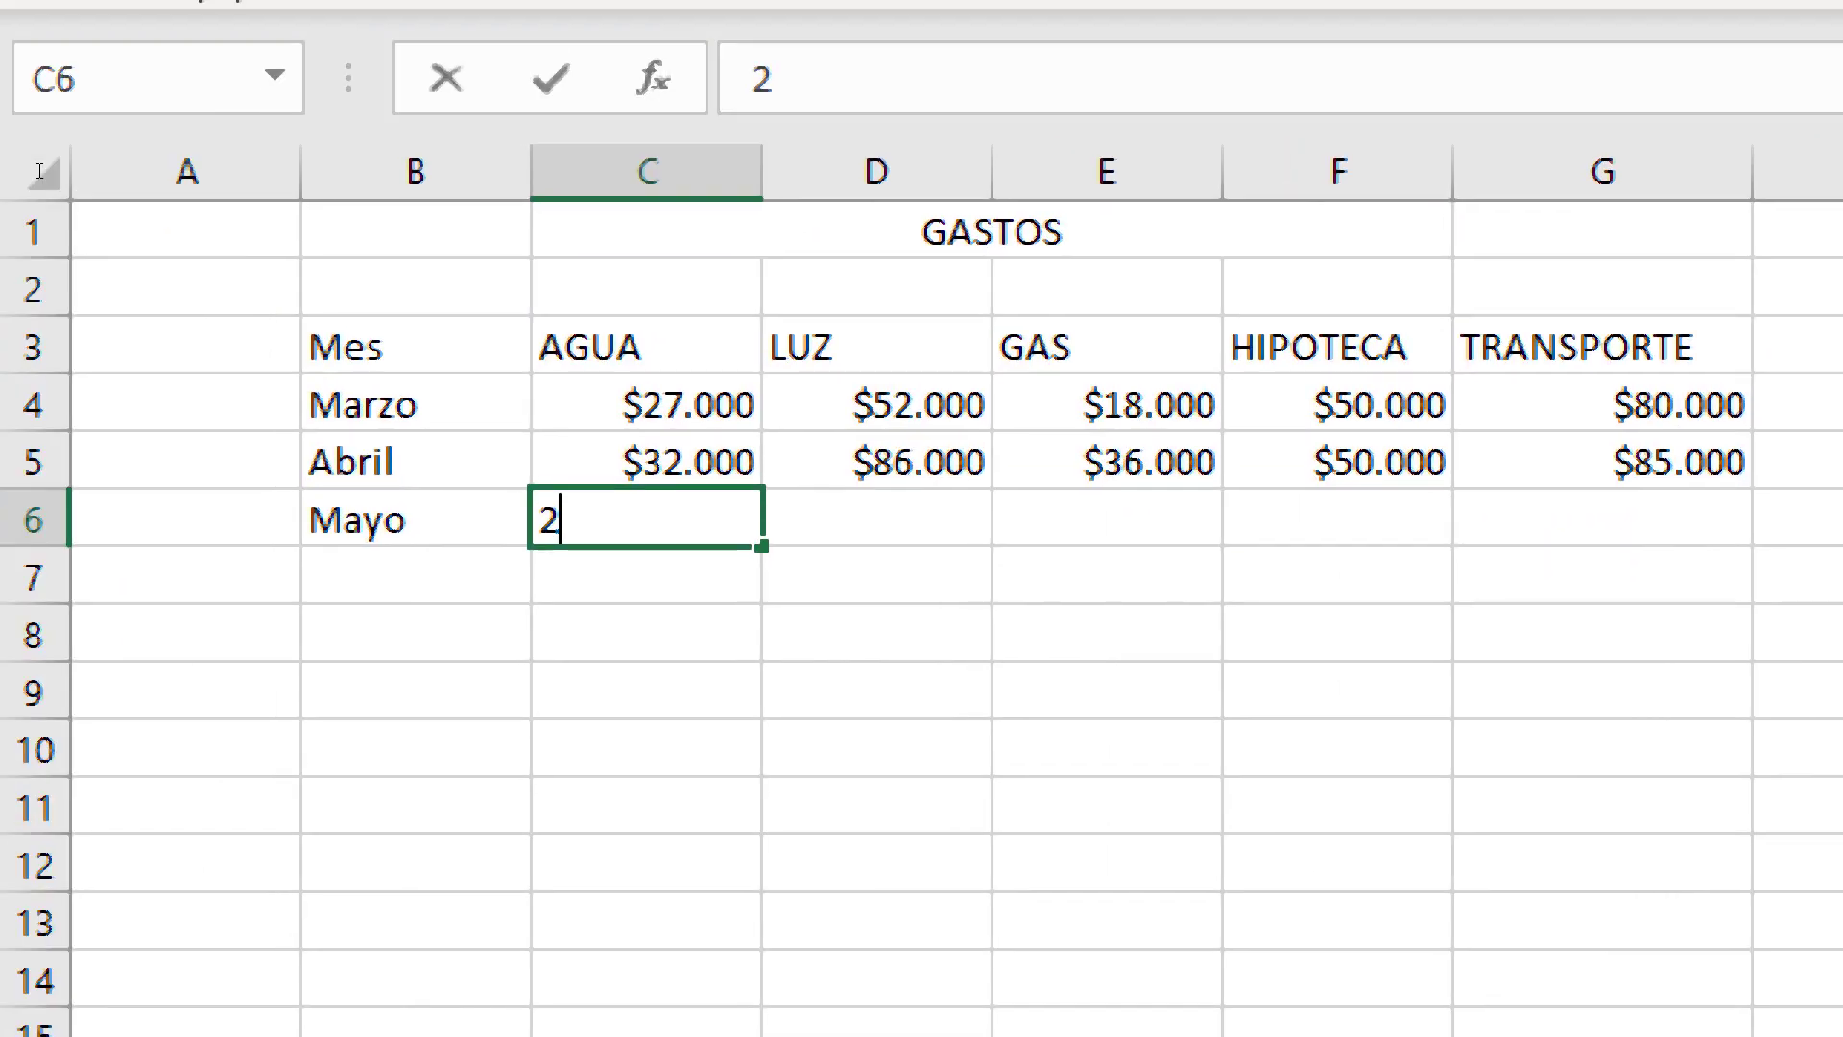
{"action": "type", "text": "000"}
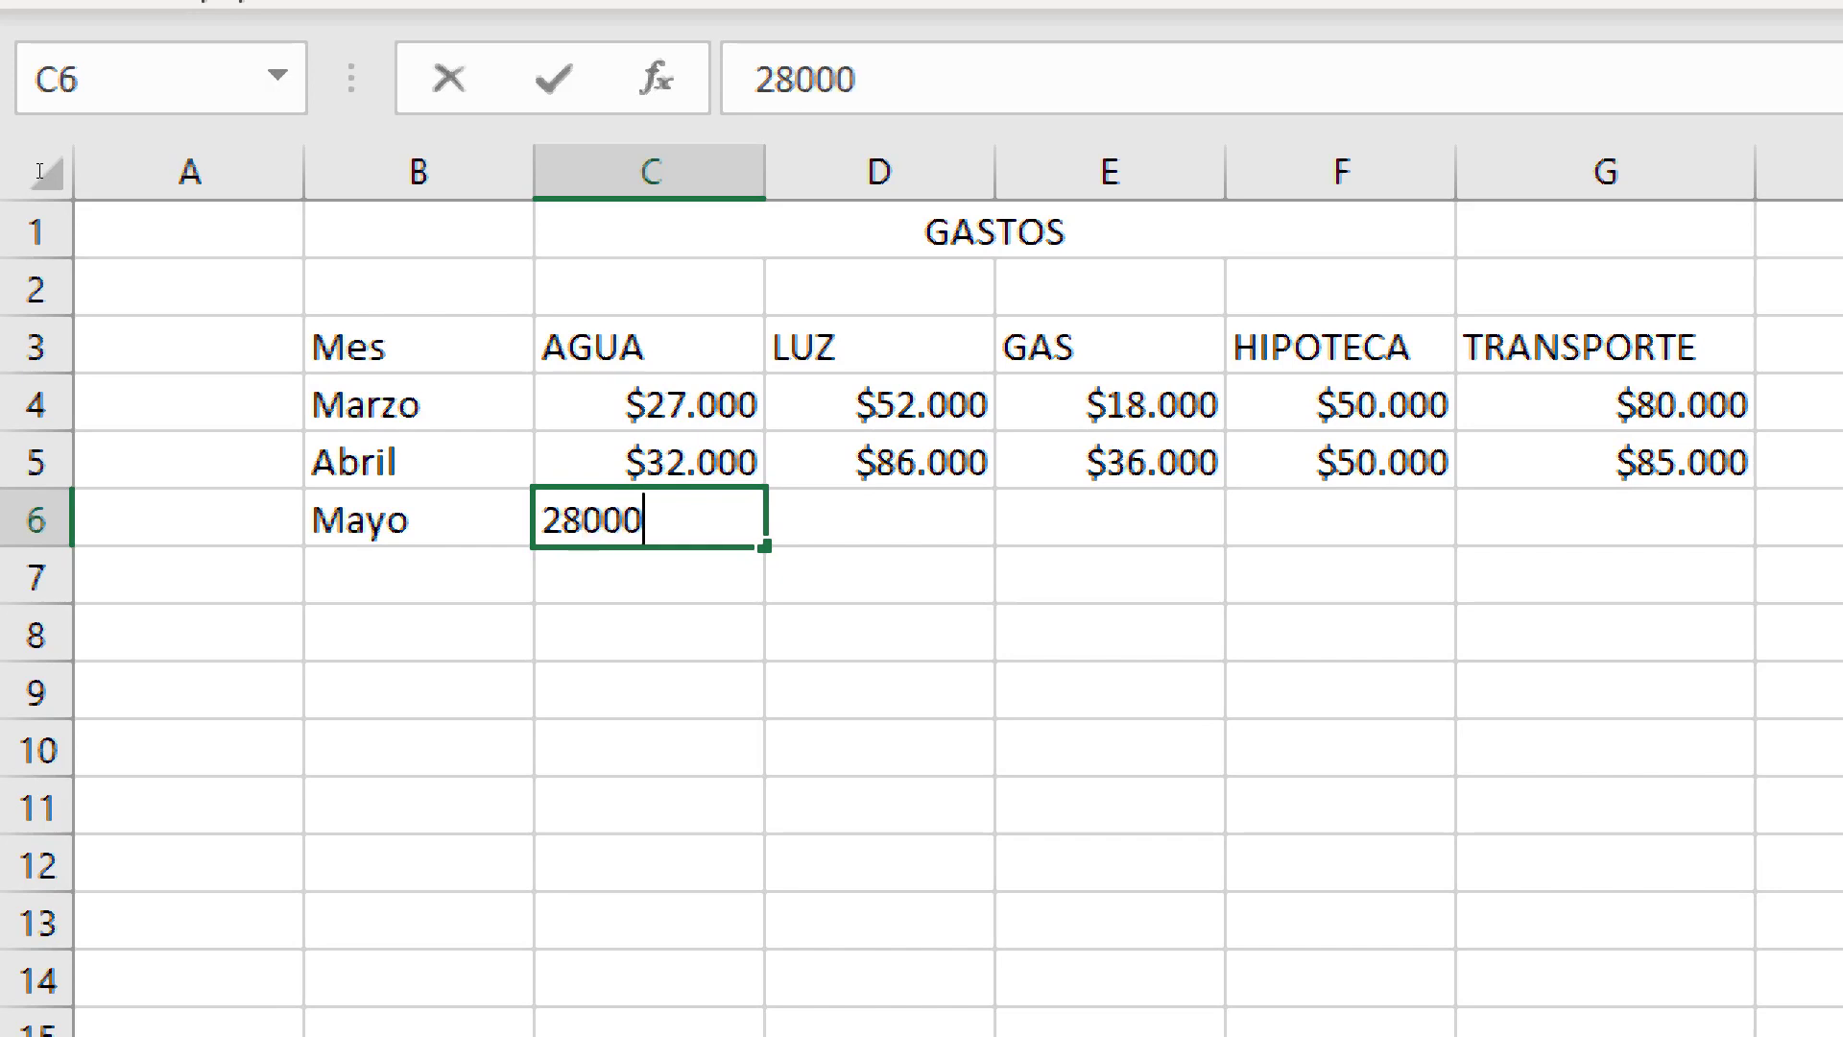
{"action": "key", "text": "Tab"}
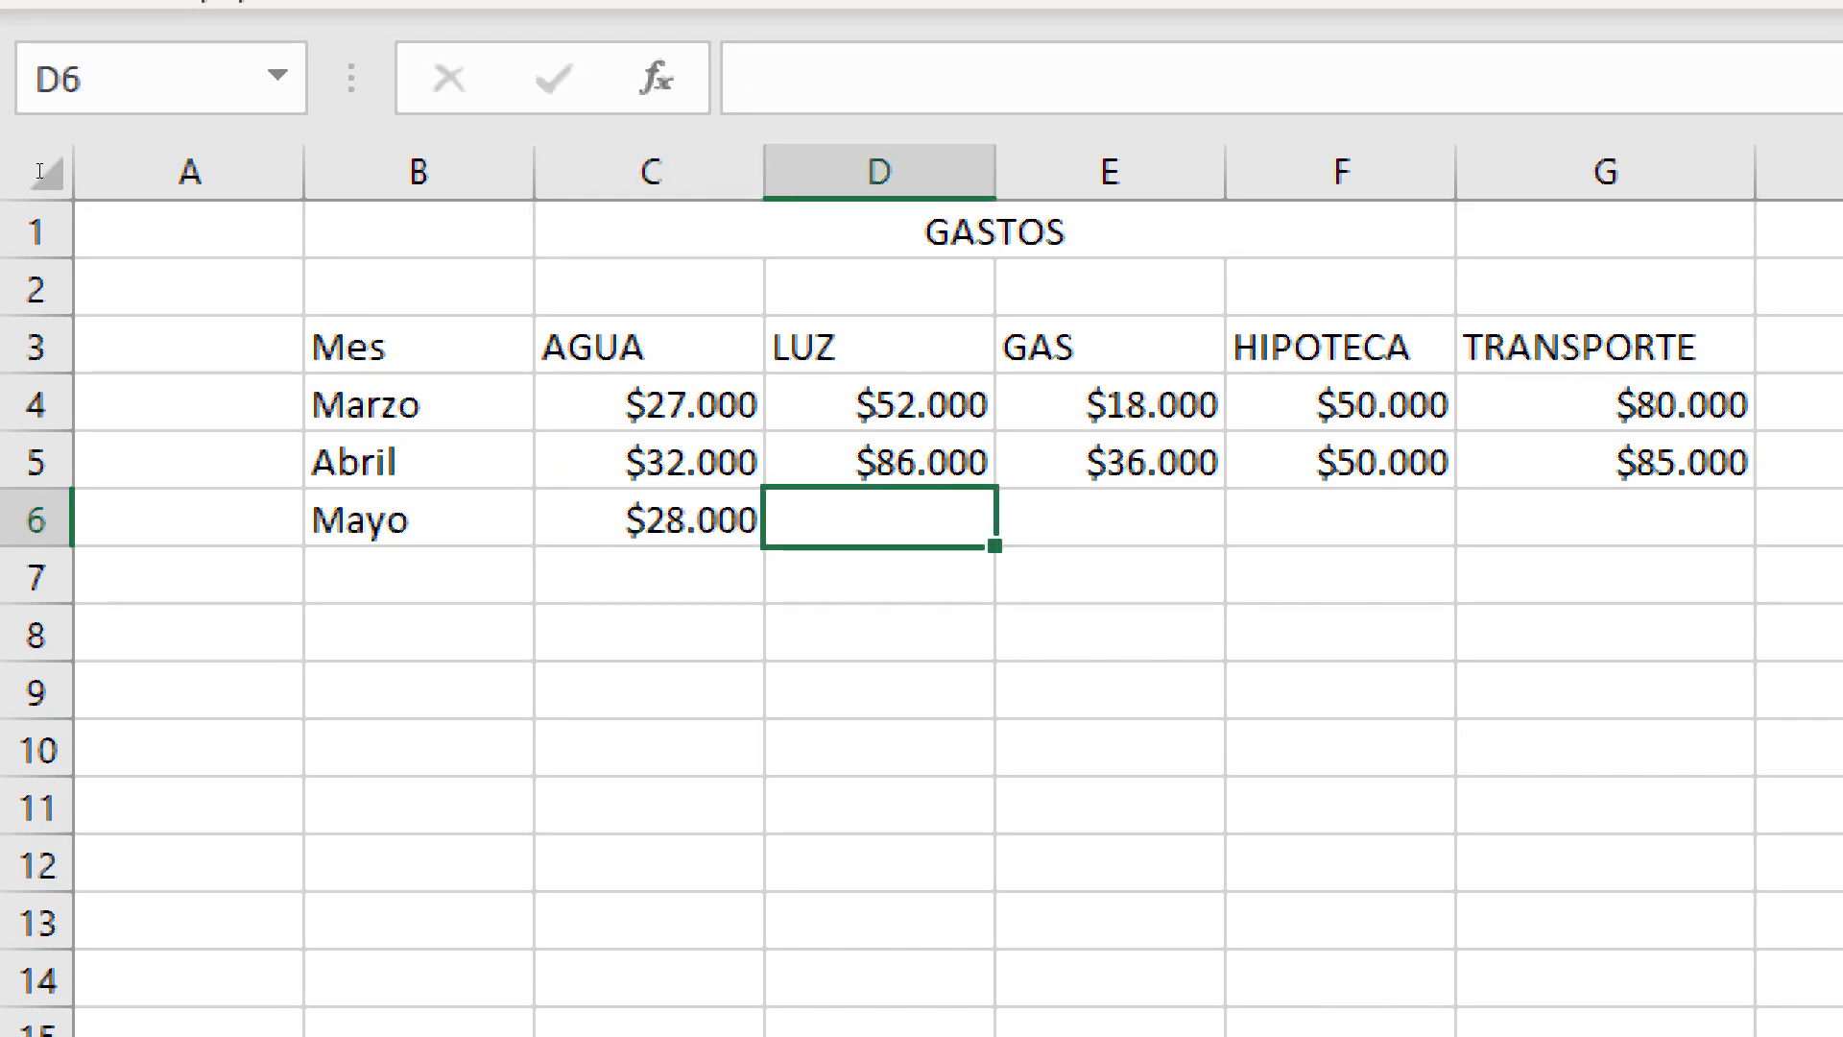
{"action": "type", "text": "28."}
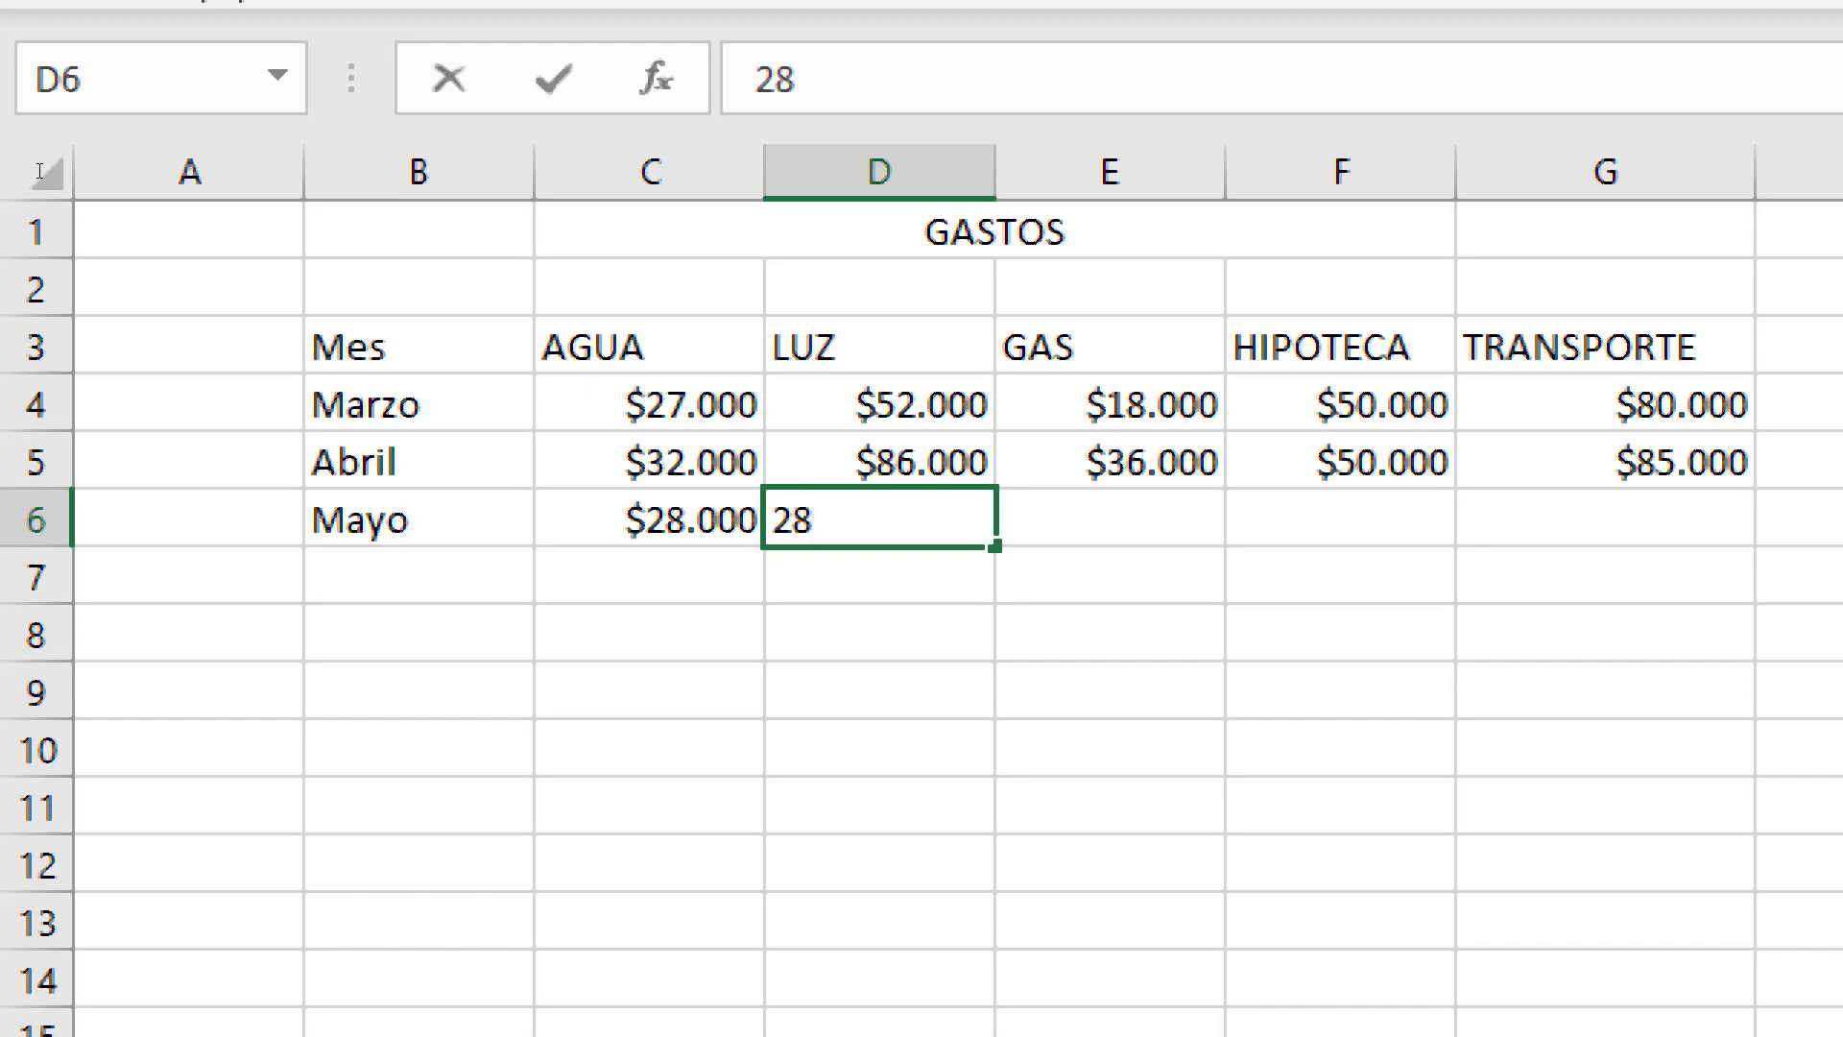
{"action": "type", "text": "500"}
{"action": "key", "text": "Tab"}
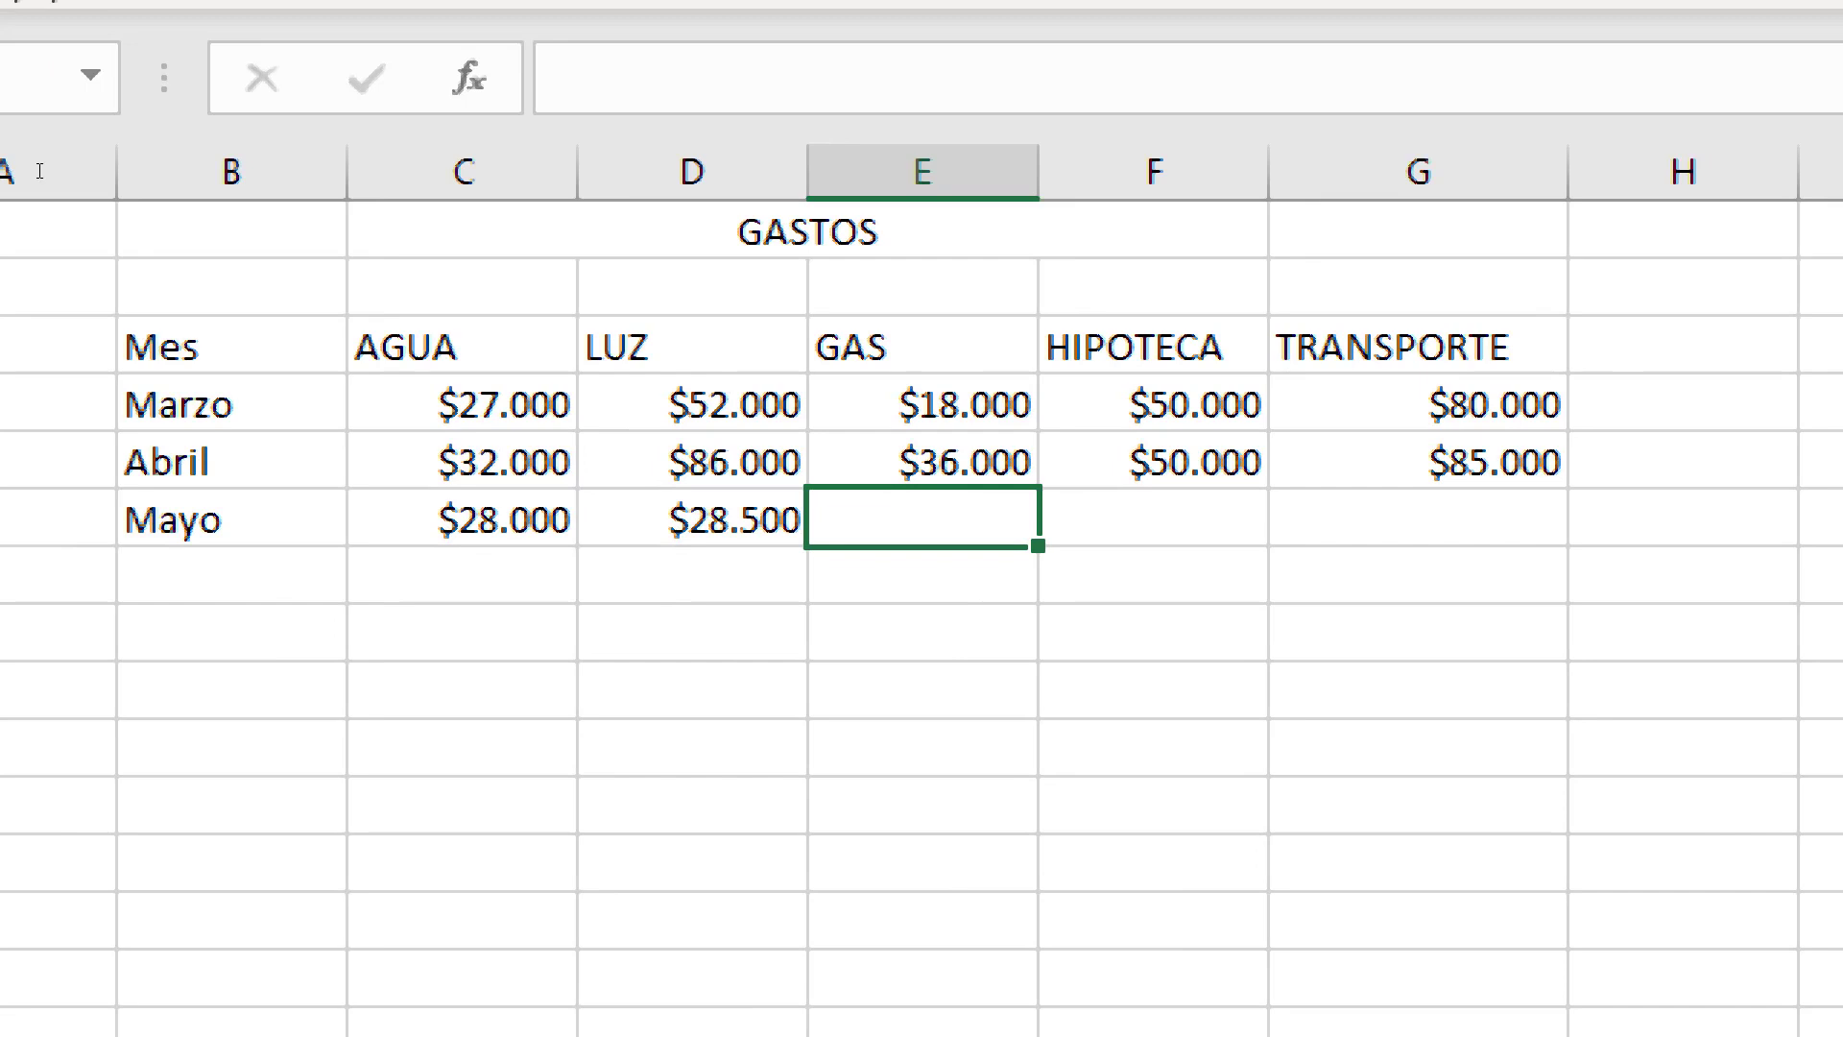
Complete the Mayo row with 18000 for GAS, 50000 for HIPOTECA and 45000 for TRANSPORTE in E6 to G6
{"action": "type", "text": "18.00"}
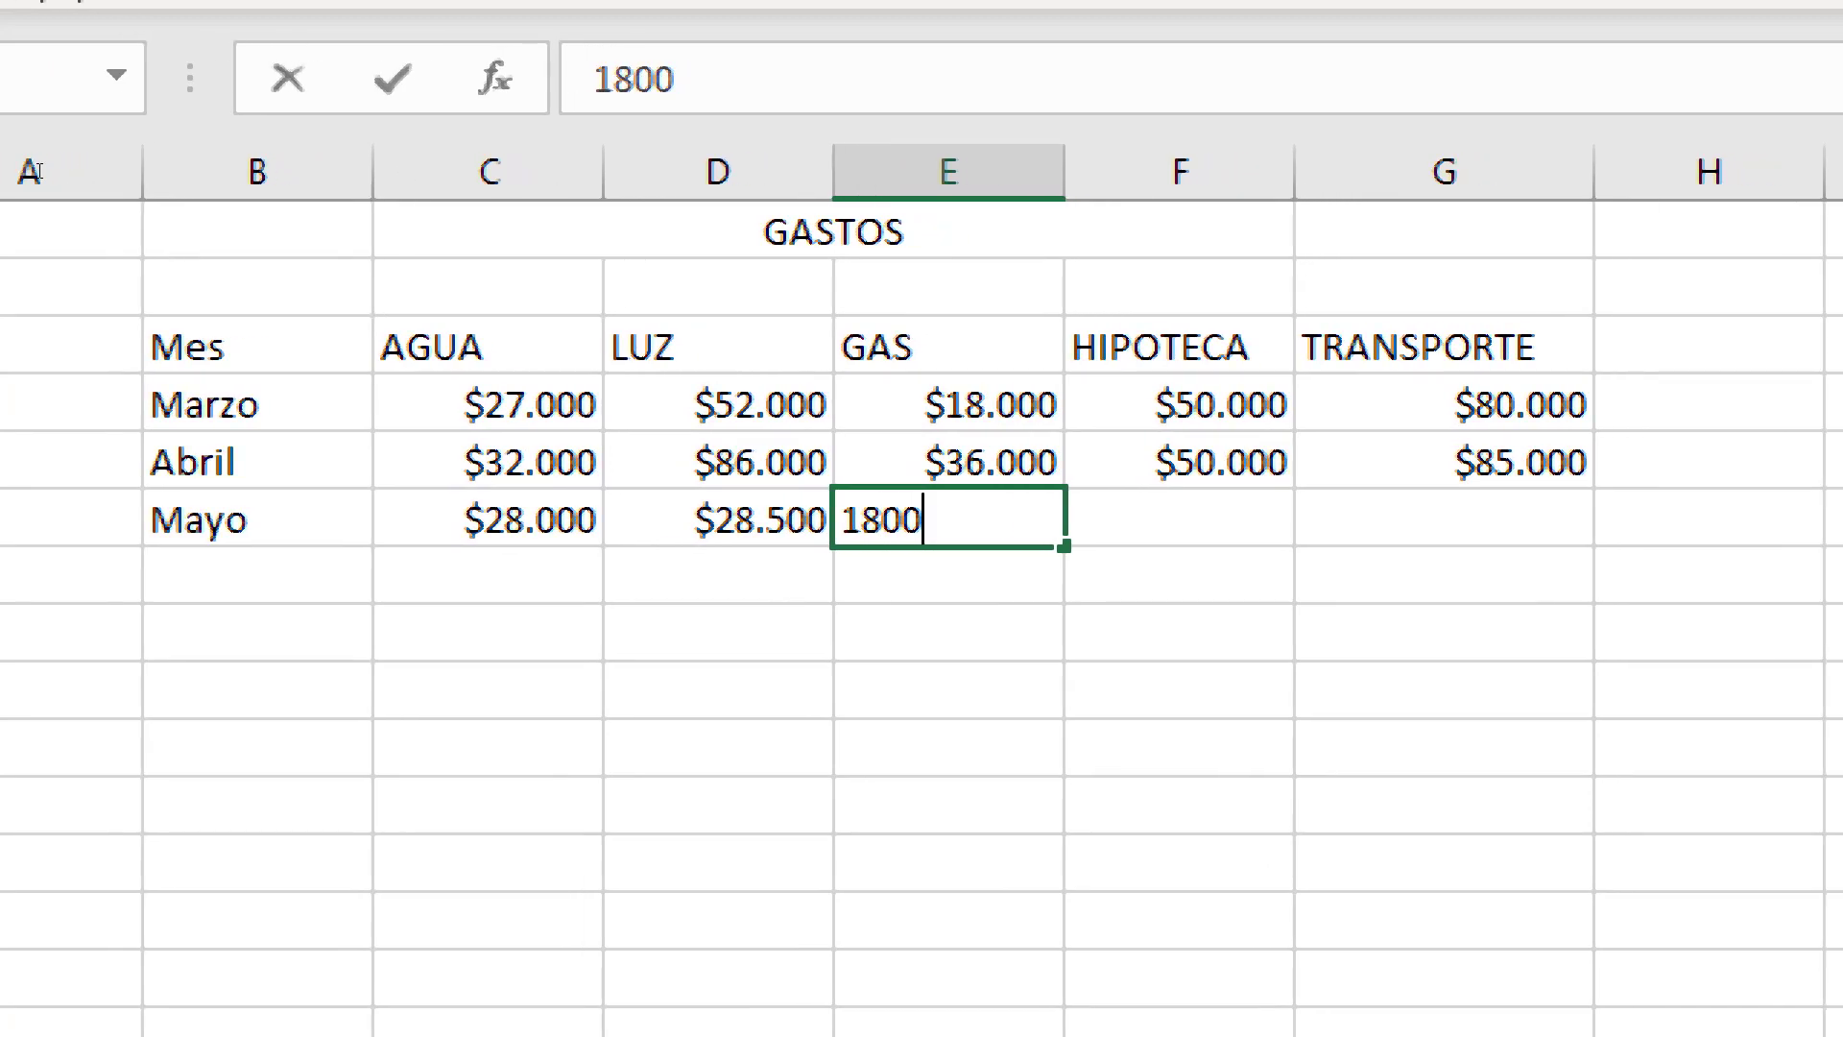
{"action": "type", "text": "0"}
{"action": "key", "text": "Tab"}
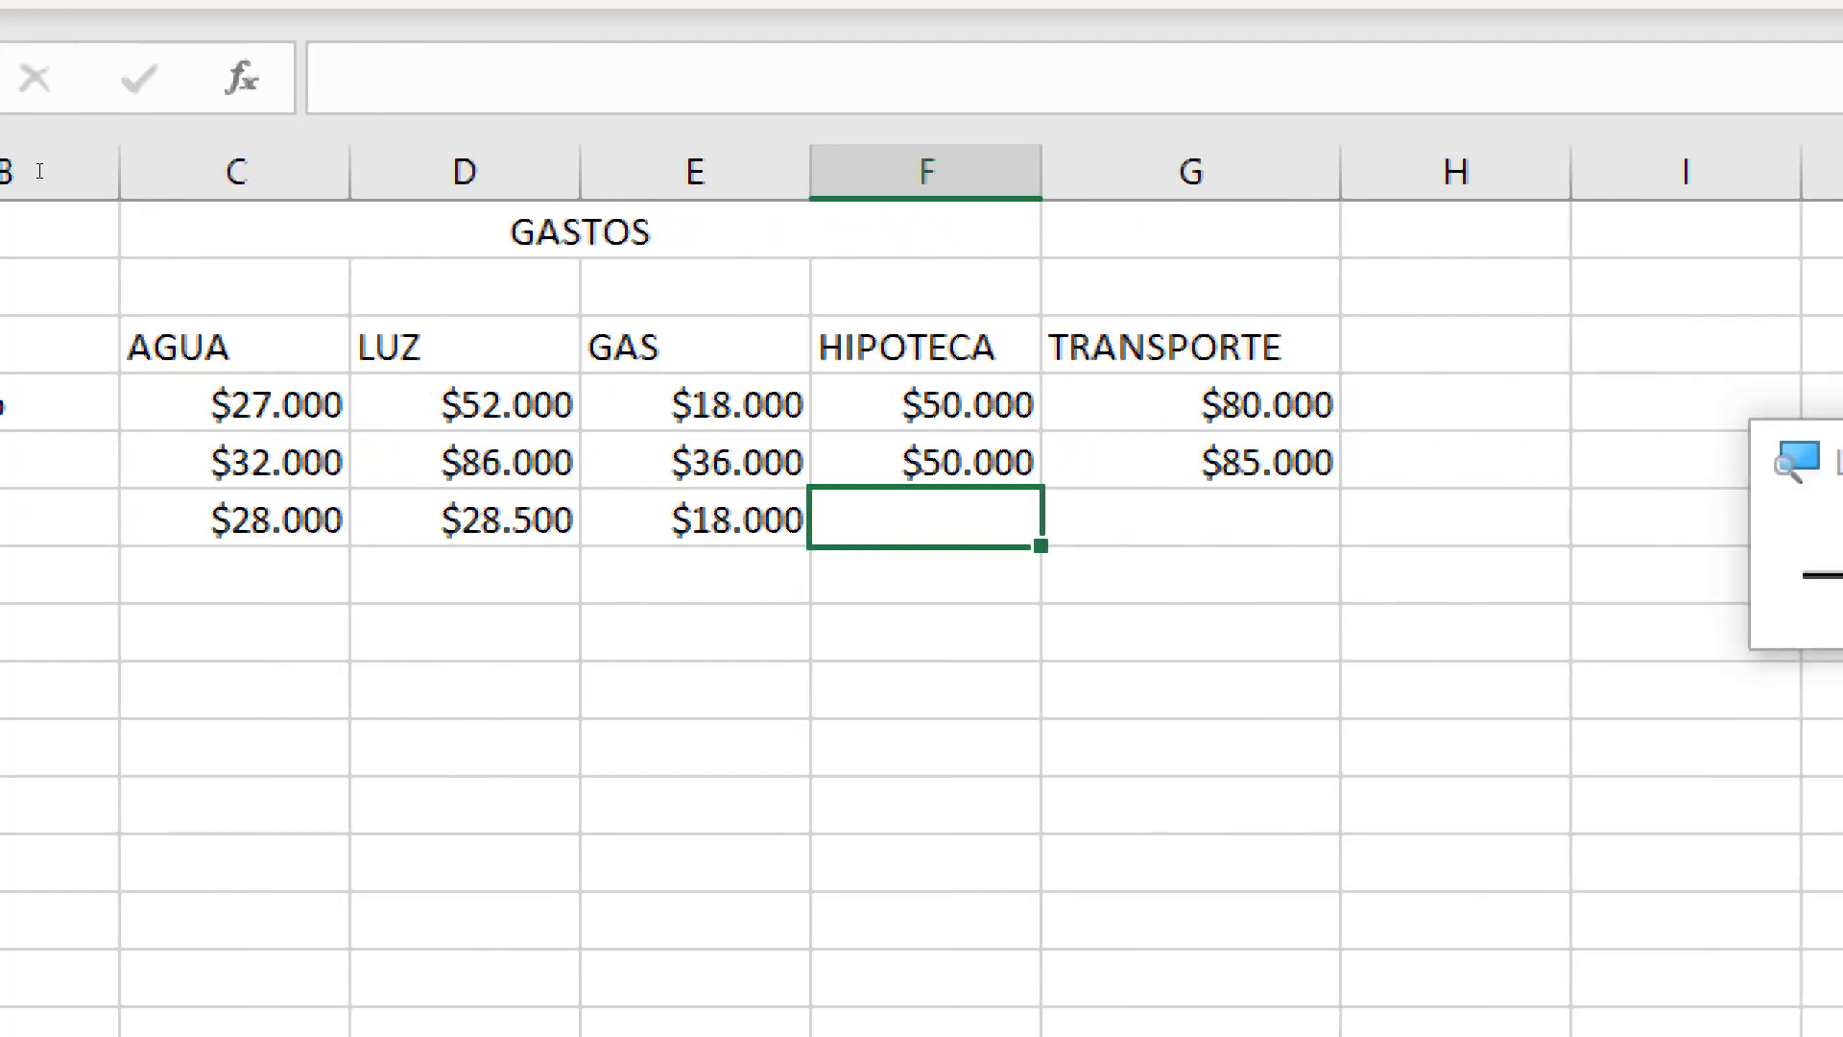
{"action": "type", "text": "50.00"}
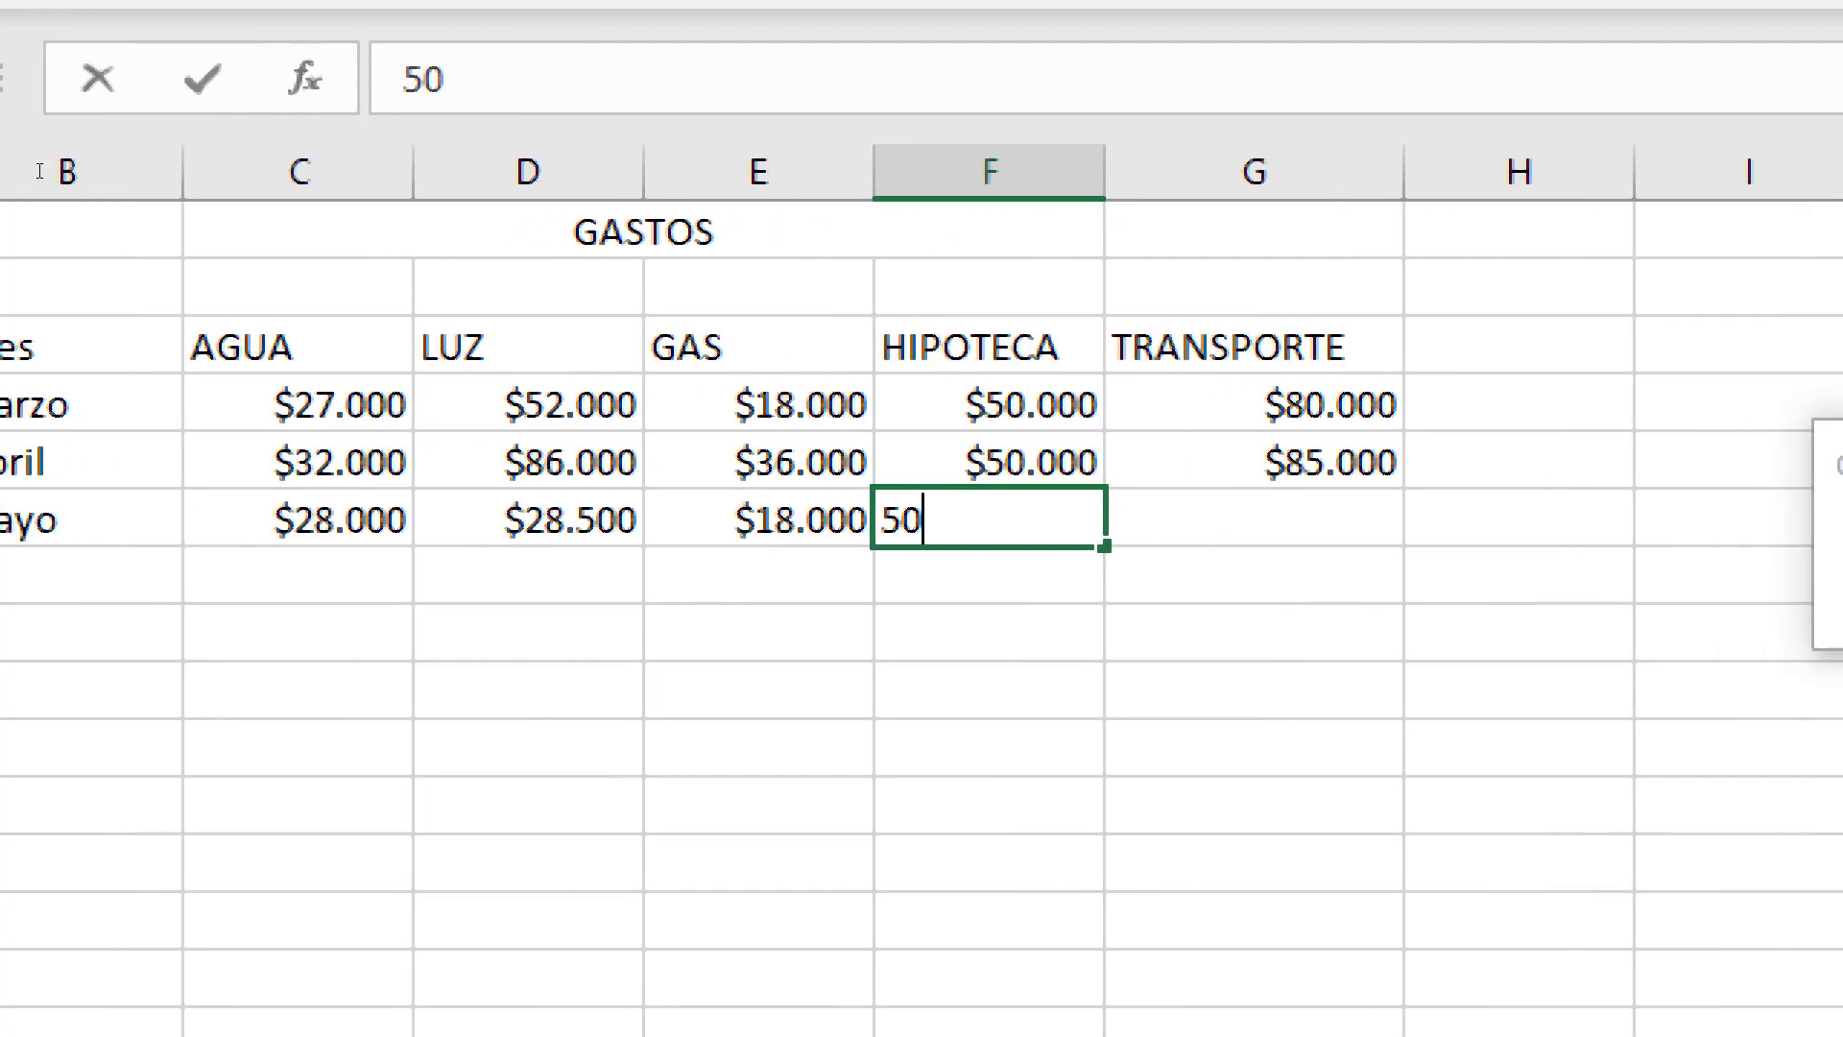
{"action": "type", "text": "000"}
{"action": "key", "text": "Tab"}
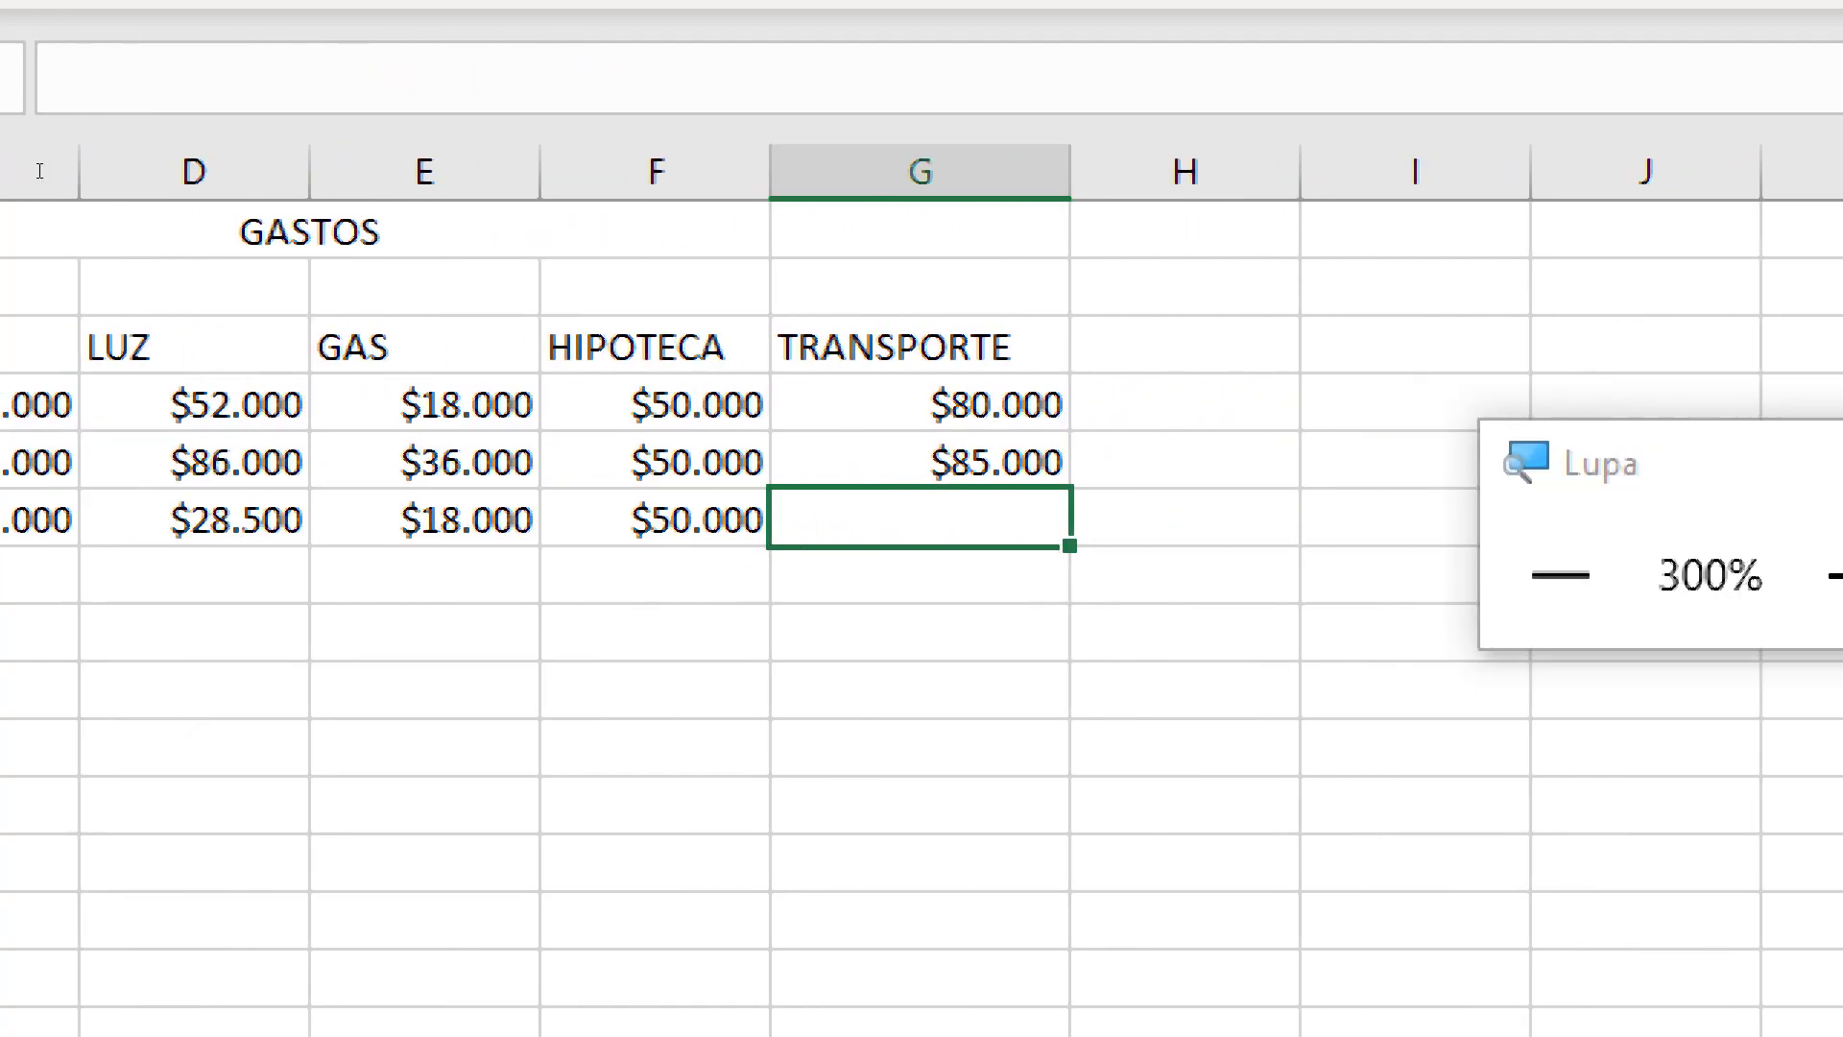
{"action": "type", "text": "45000"}
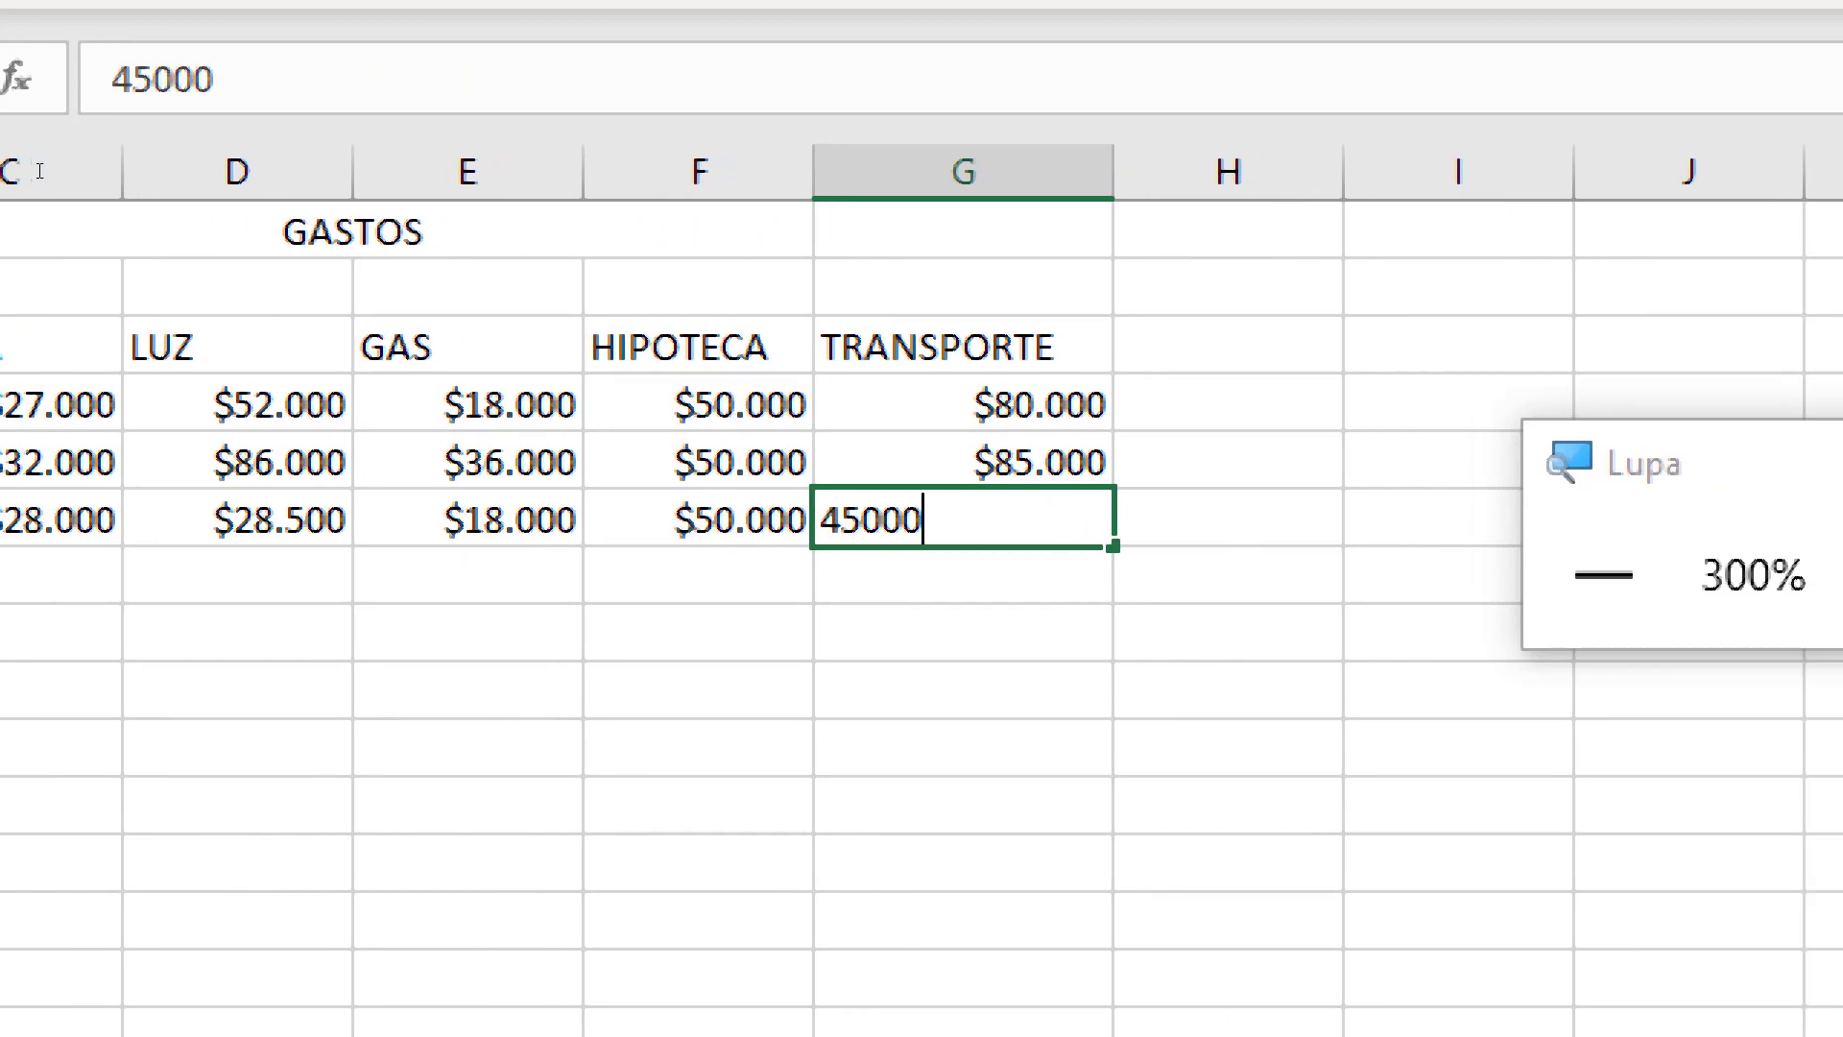
{"action": "key", "text": "Return"}
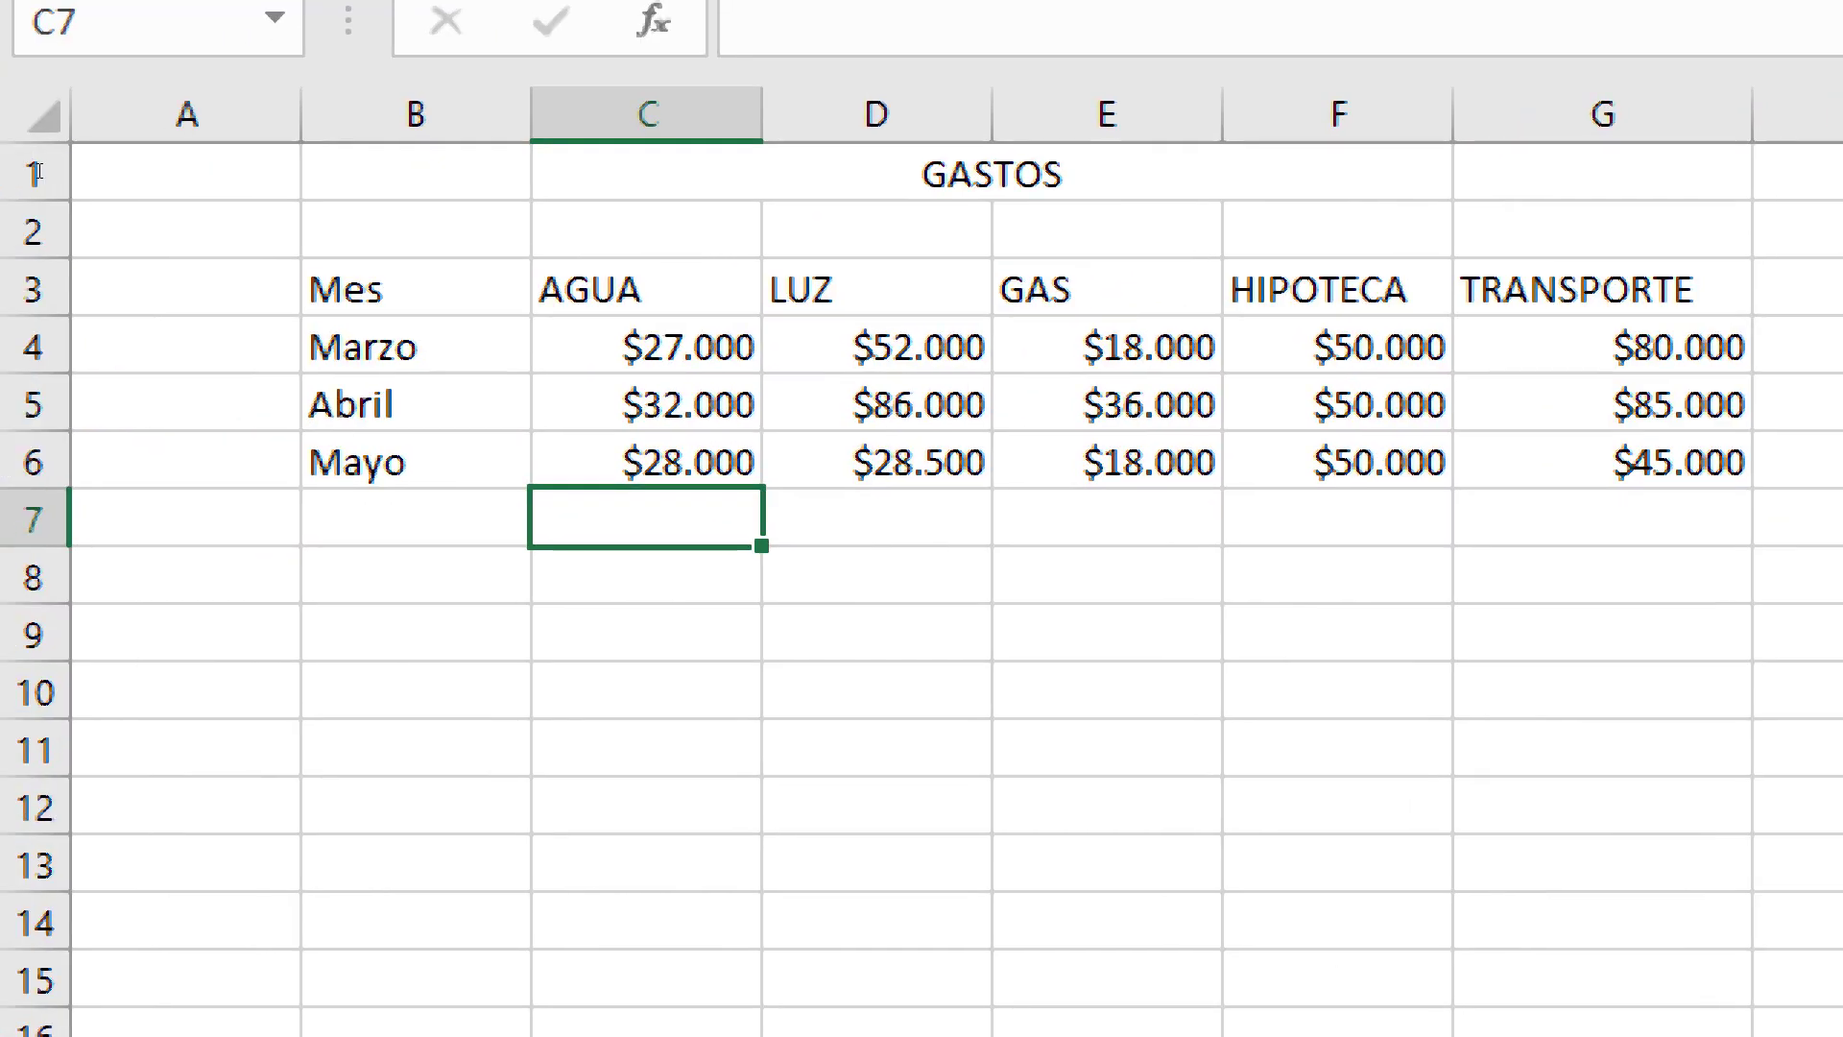
Examine the cell format settings of the expense amounts in C4 to G6, leaving them as they are
{"action": "left_click", "coordinate": [1645, 551]}
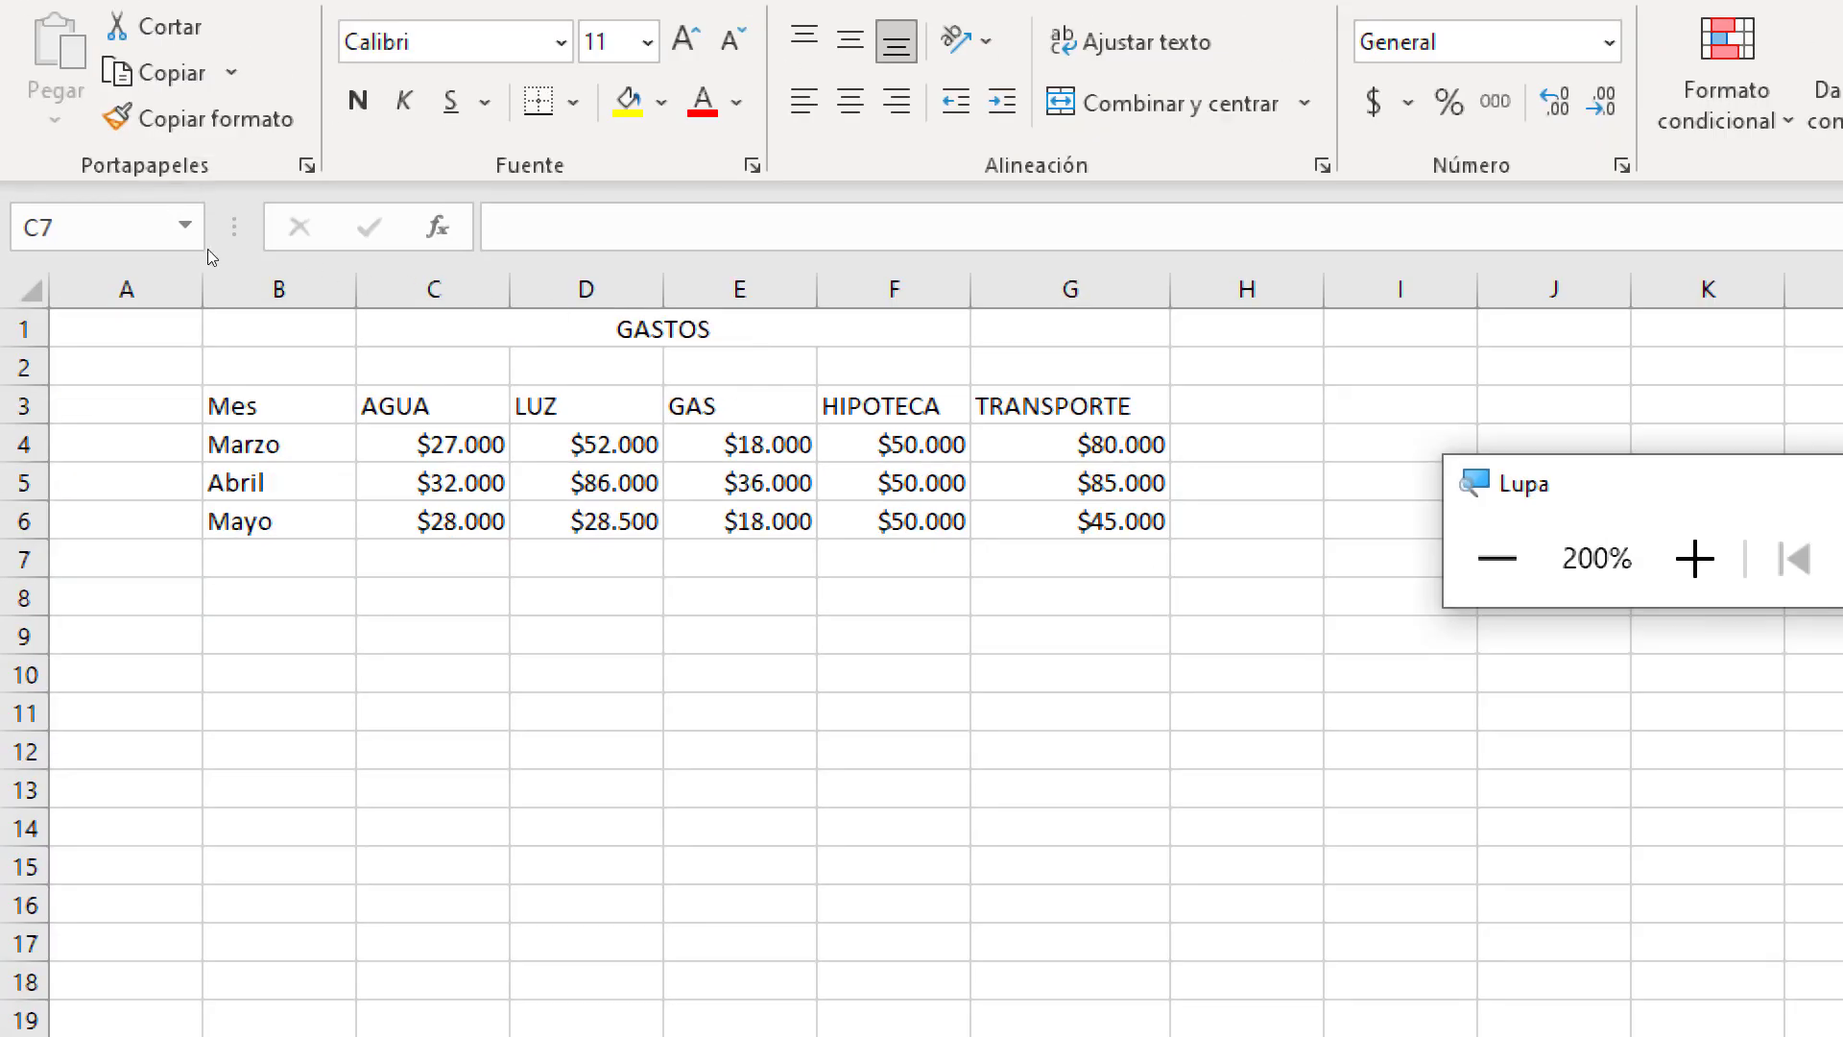
{"action": "left_click_drag", "start_coordinate": [432, 443], "coordinate": [1070, 520]}
{"action": "right_click", "coordinate": [986, 457]}
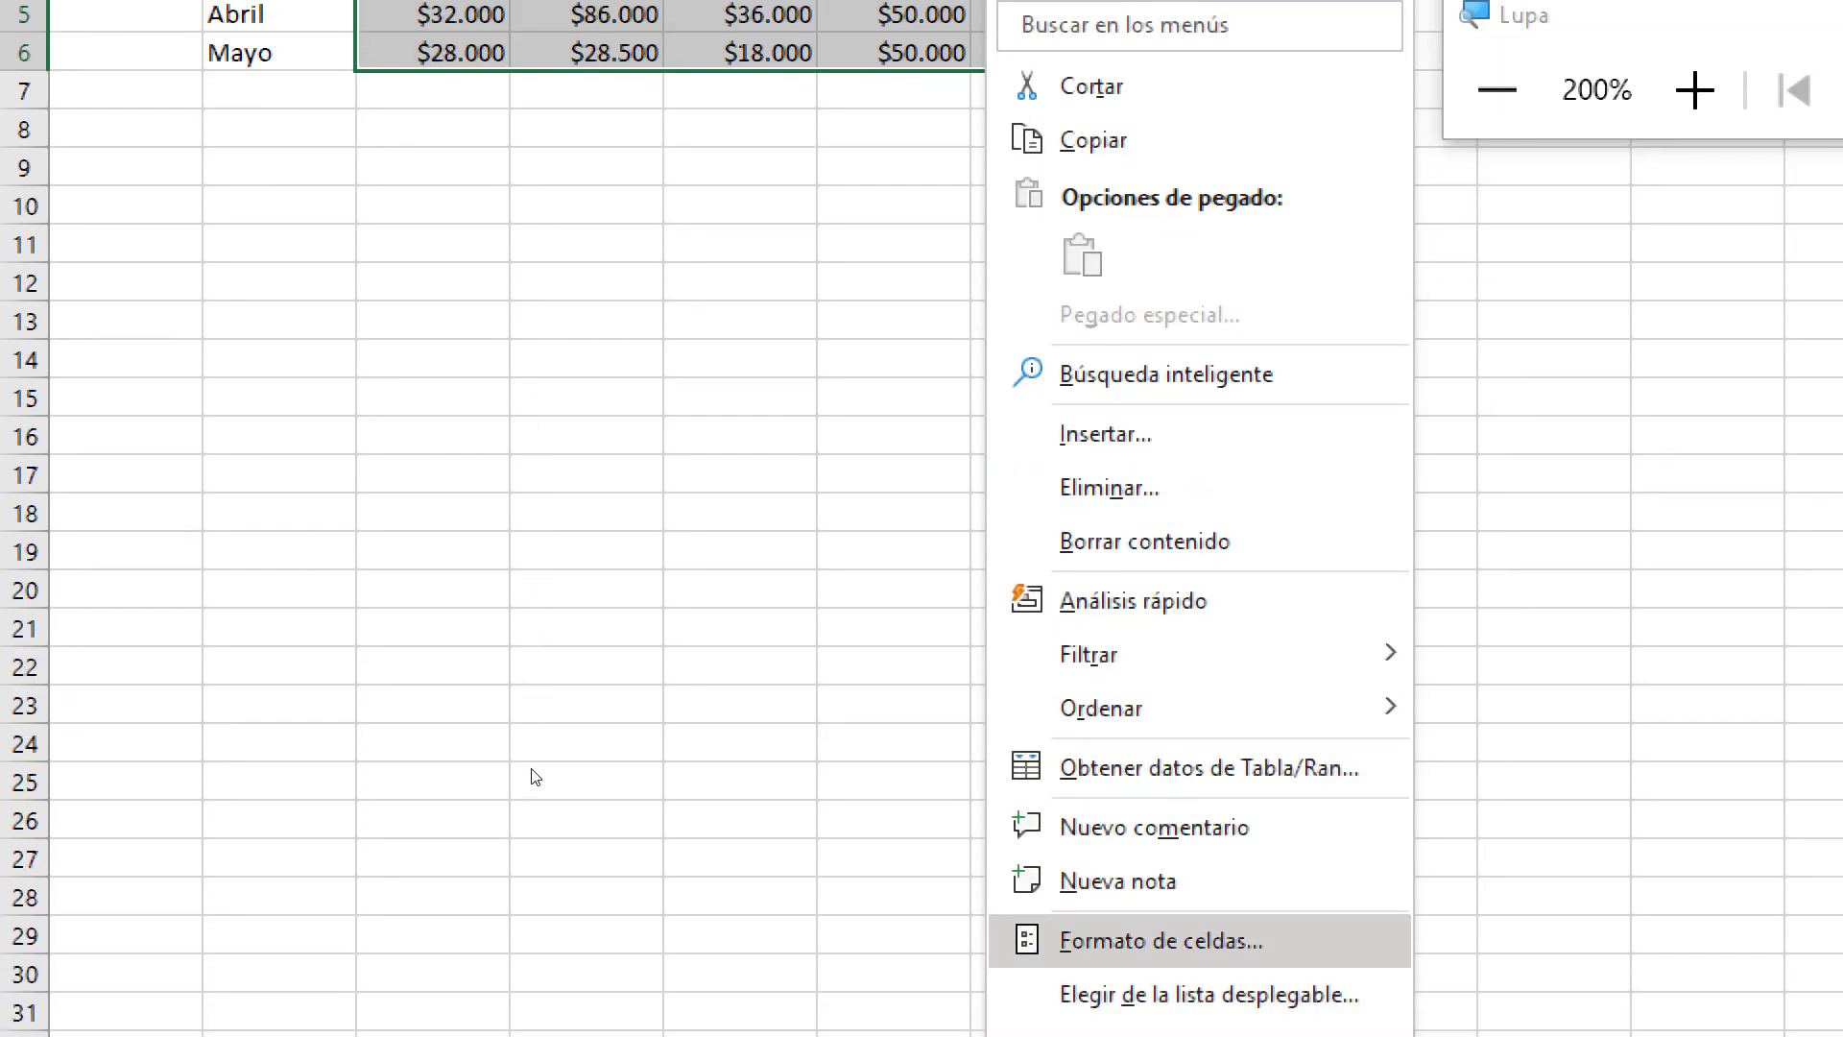
{"action": "left_click", "coordinate": [1063, 941]}
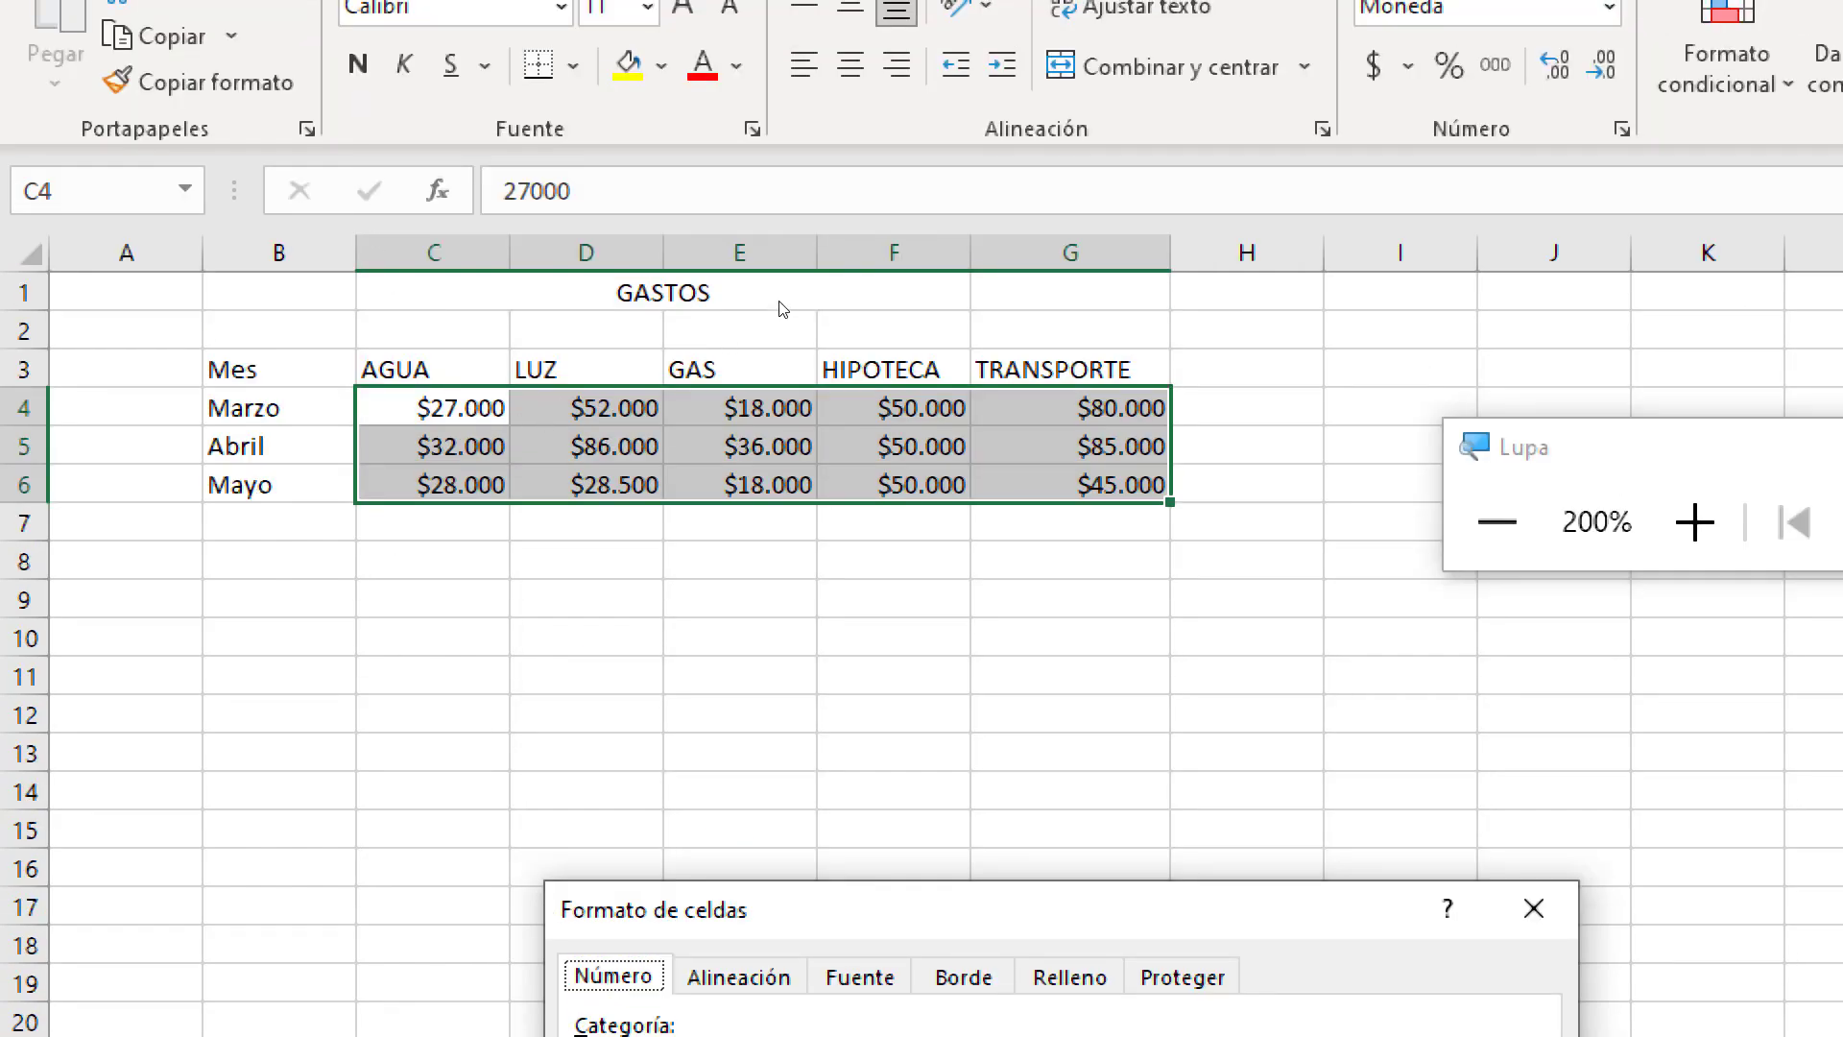
{"action": "left_click_drag", "start_coordinate": [1547, 443], "coordinate": [426, 782]}
{"action": "left_click", "coordinate": [399, 580]}
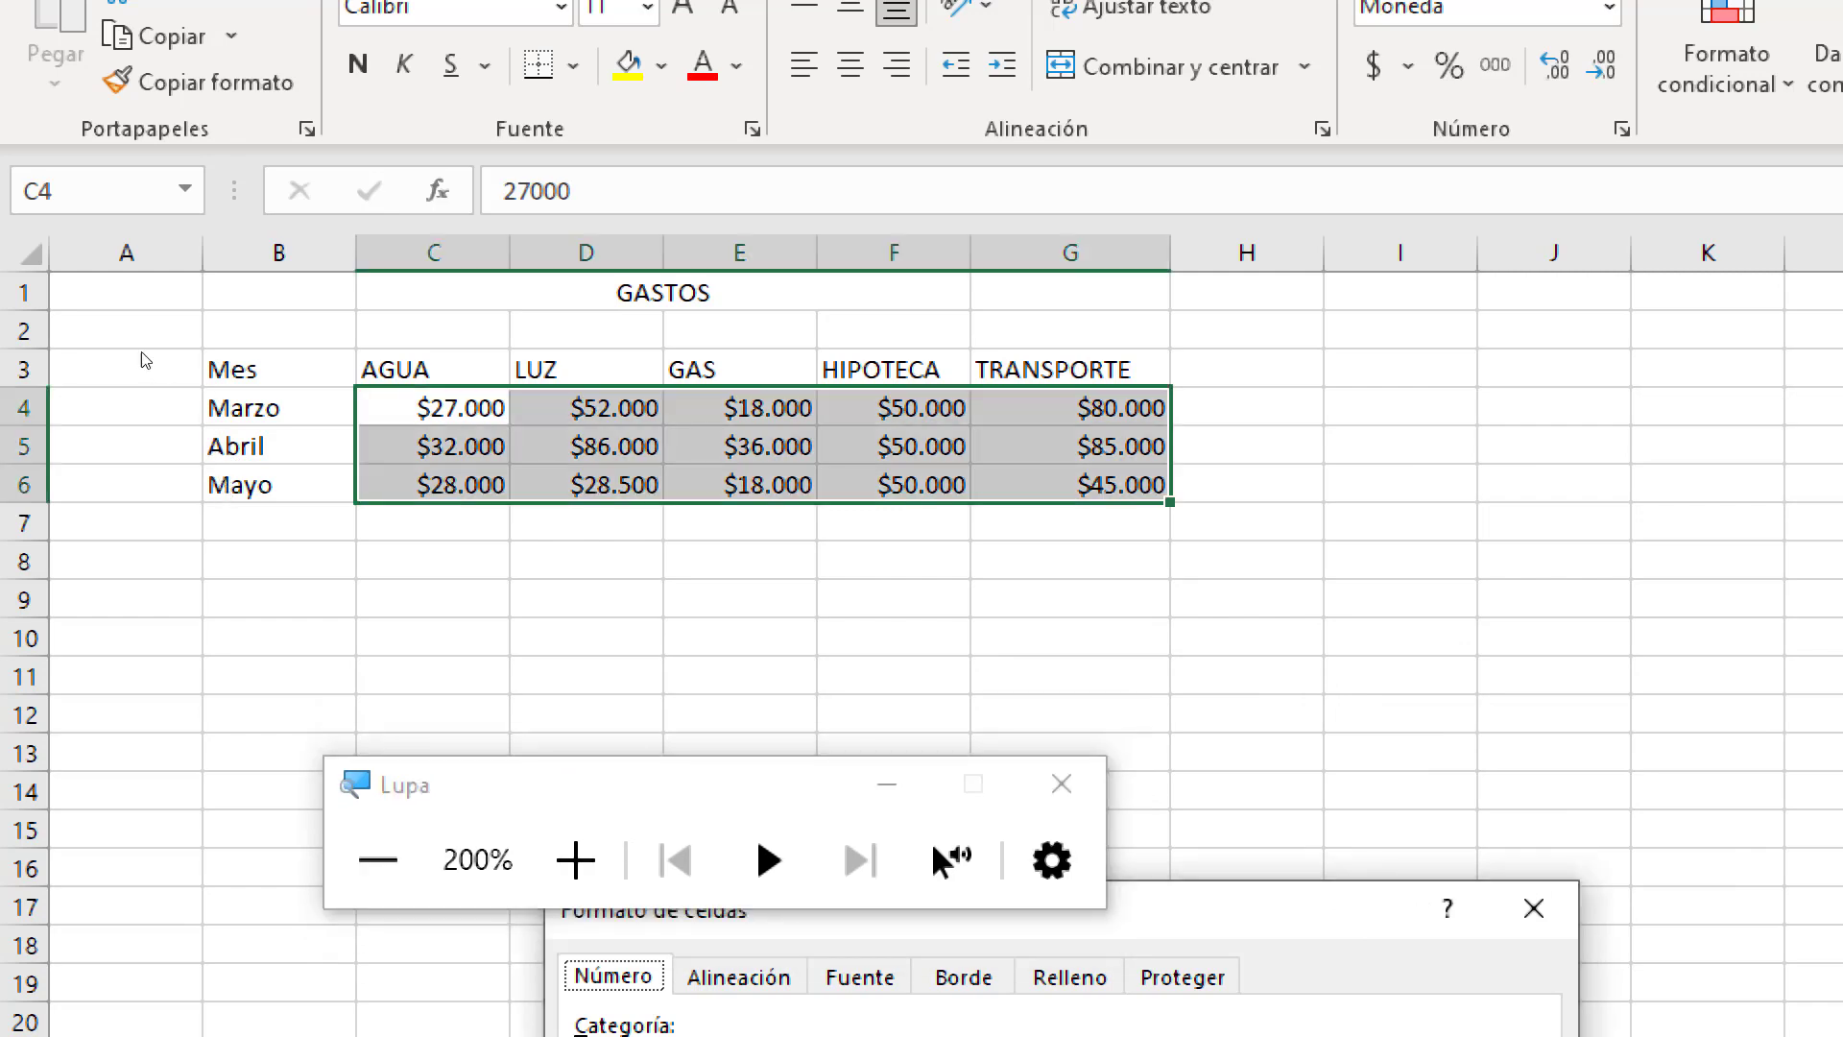
{"action": "left_click", "coordinate": [1534, 908]}
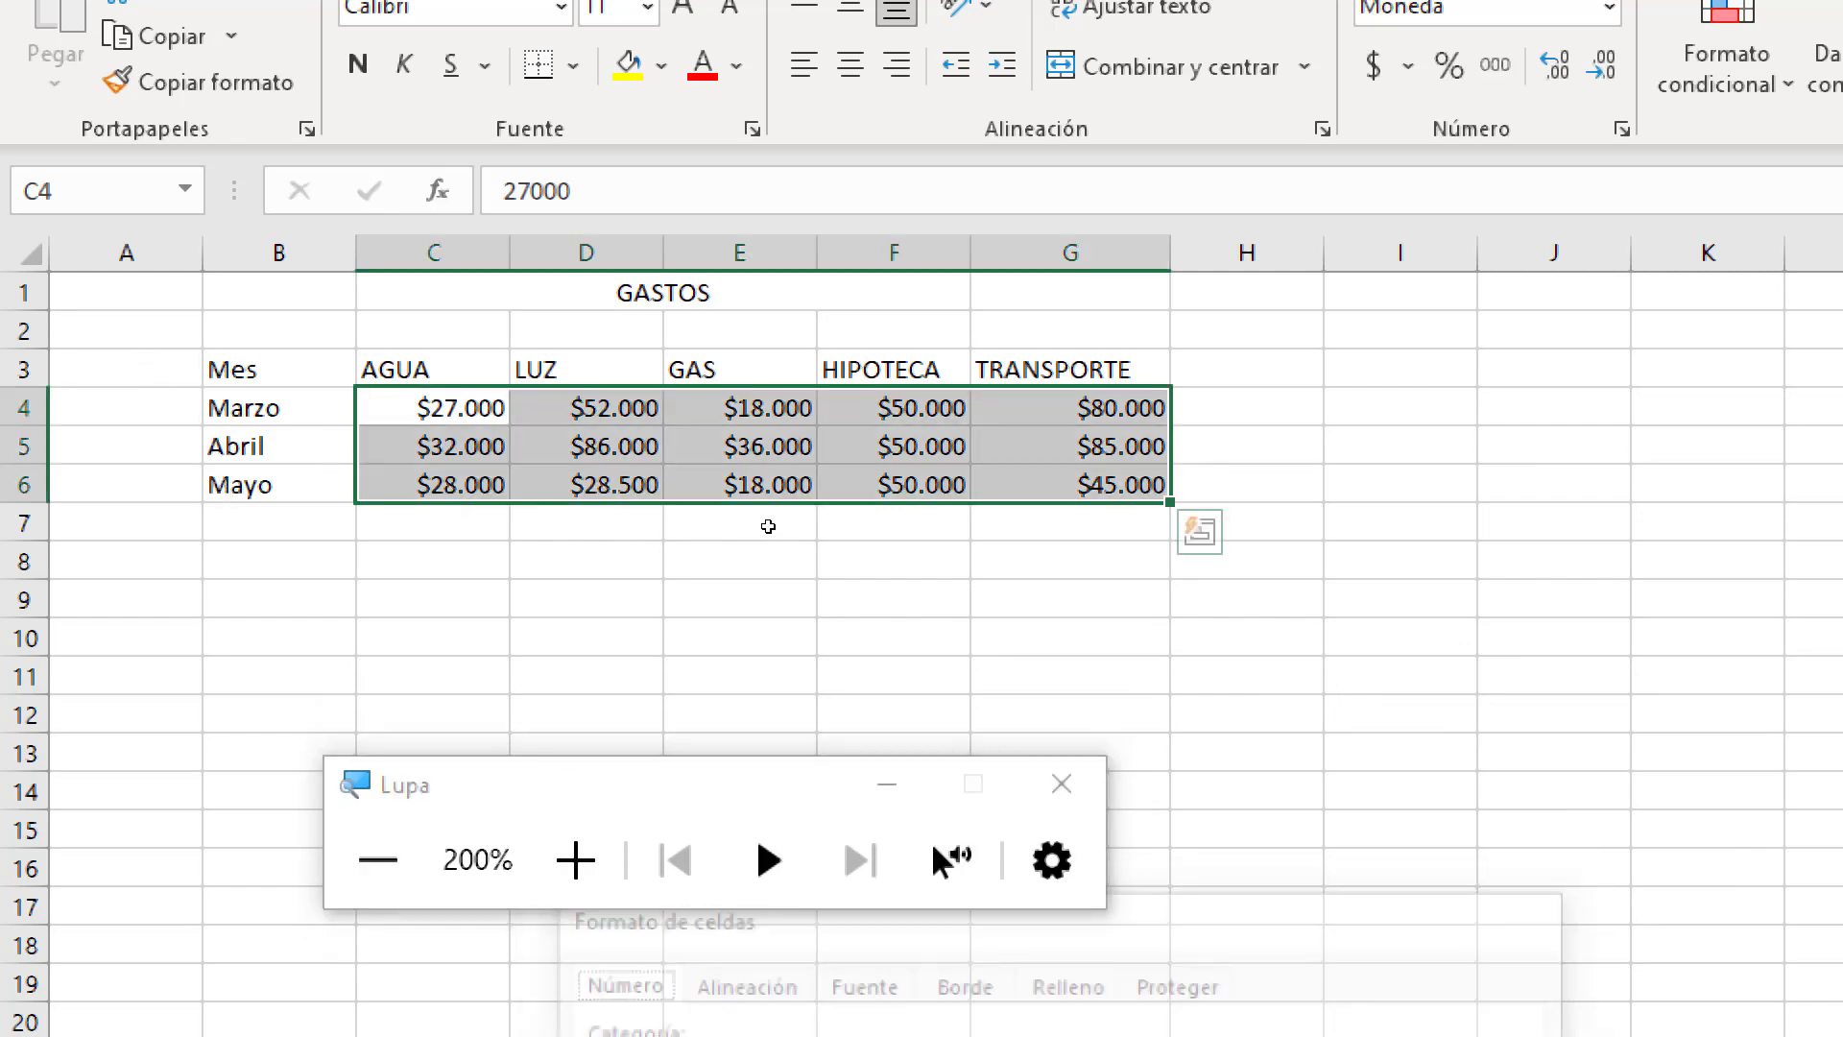
Add the column header Total in cell H3, beside TRANSPORTE
{"action": "left_click", "coordinate": [739, 597]}
{"action": "left_click", "coordinate": [1238, 372]}
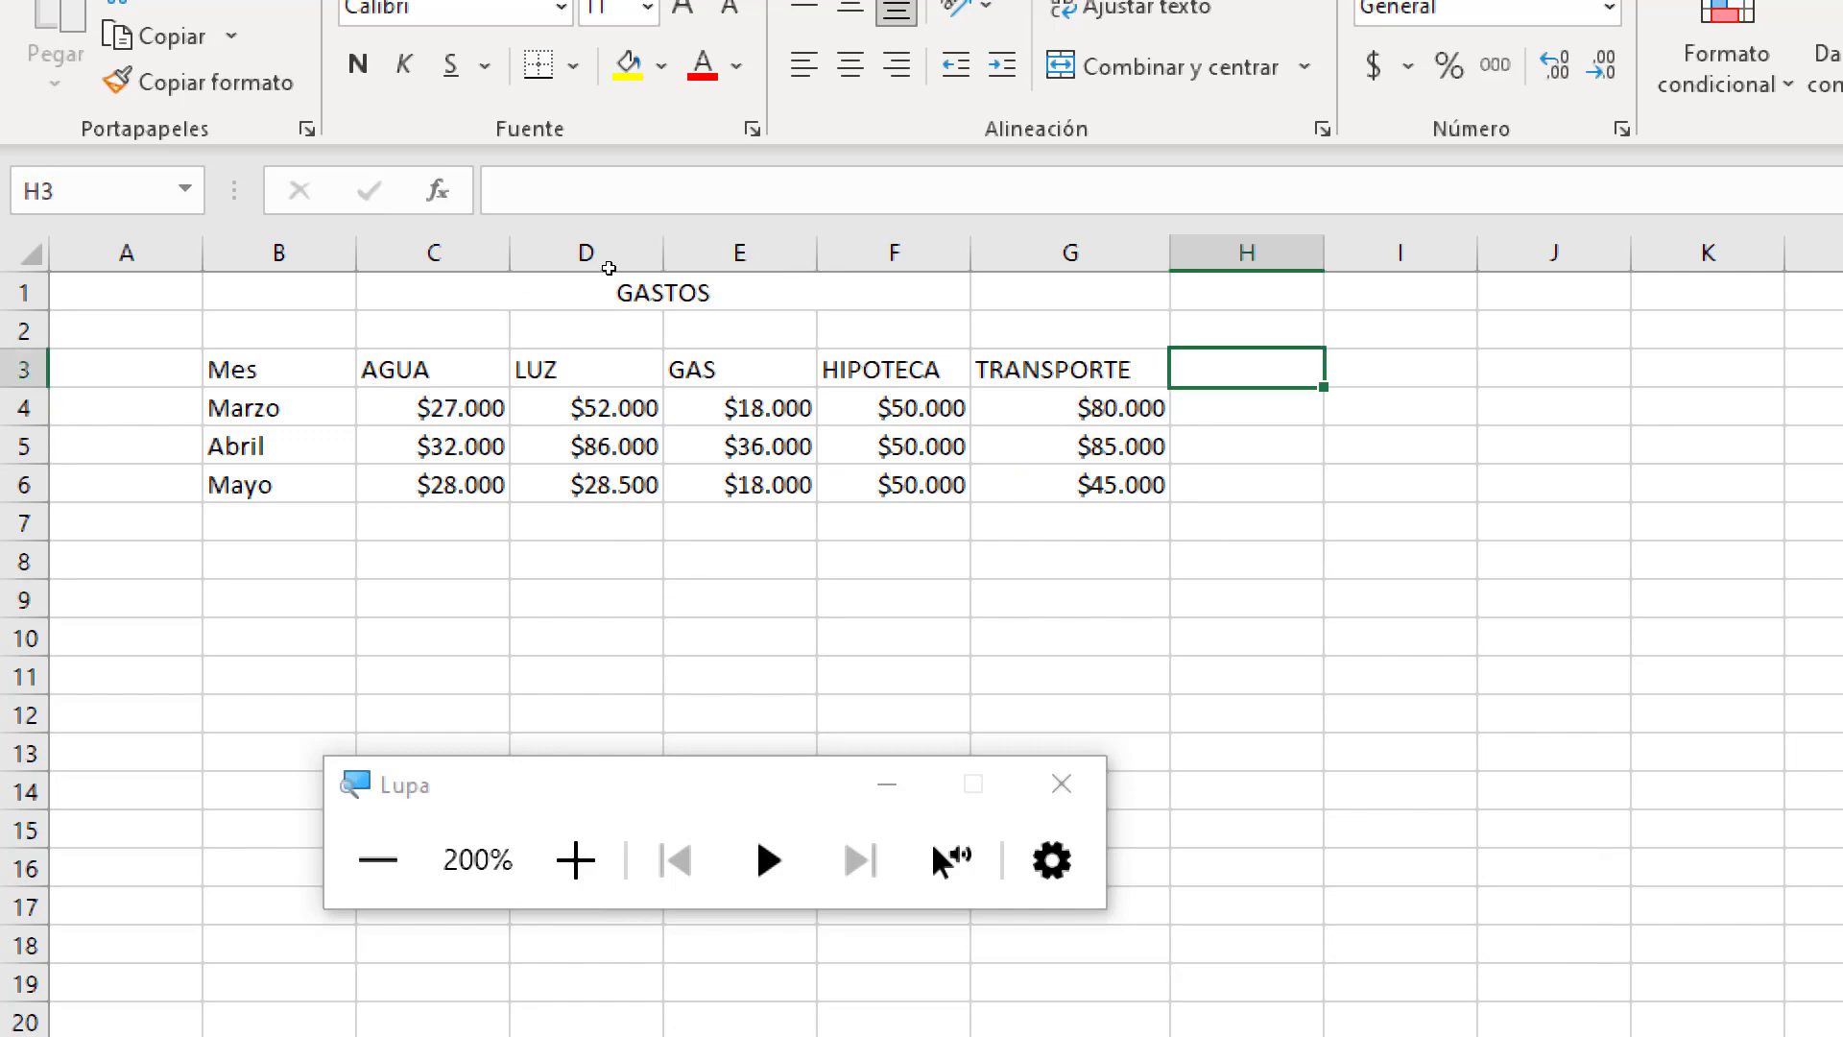
{"action": "type", "text": "Total"}
{"action": "key", "text": "Return"}
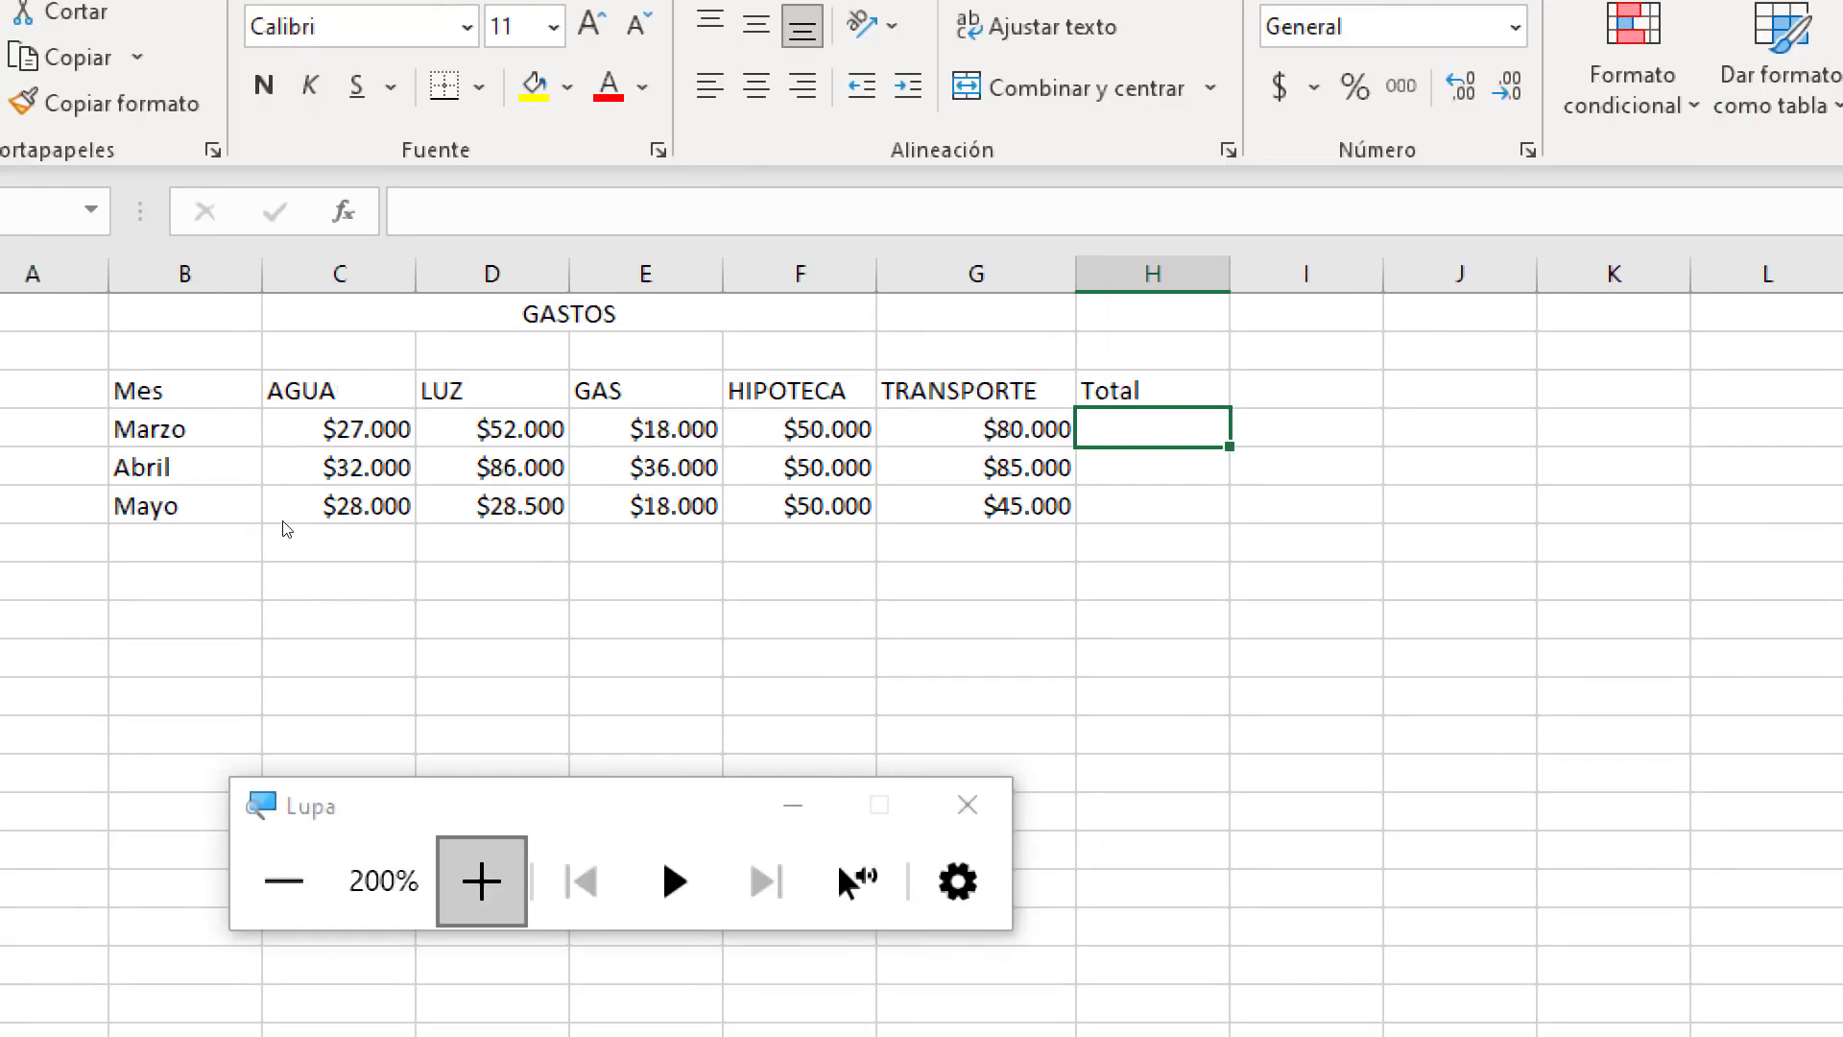
Add the column header Sueldo in cell I3, beside Total
{"action": "key", "text": "super+plus"}
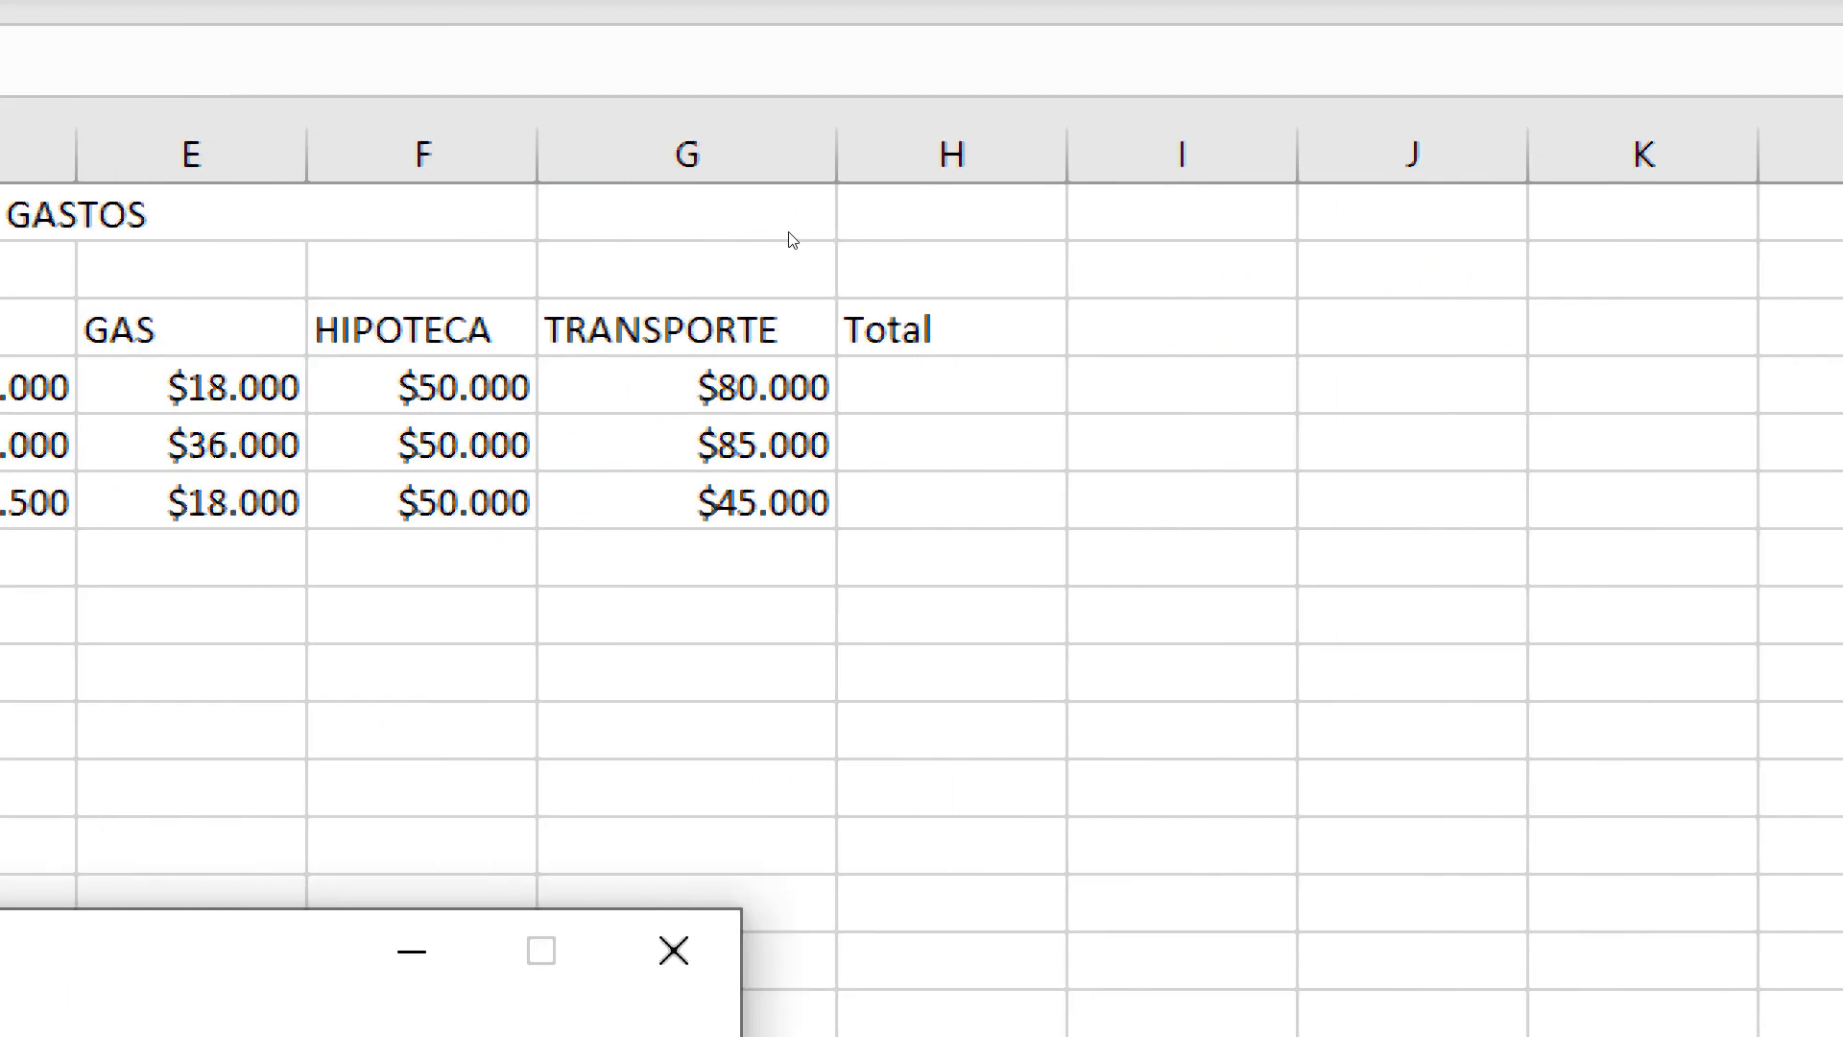
{"action": "left_click", "coordinate": [675, 263]}
{"action": "key", "text": "Up"}
{"action": "key", "text": "Right"}
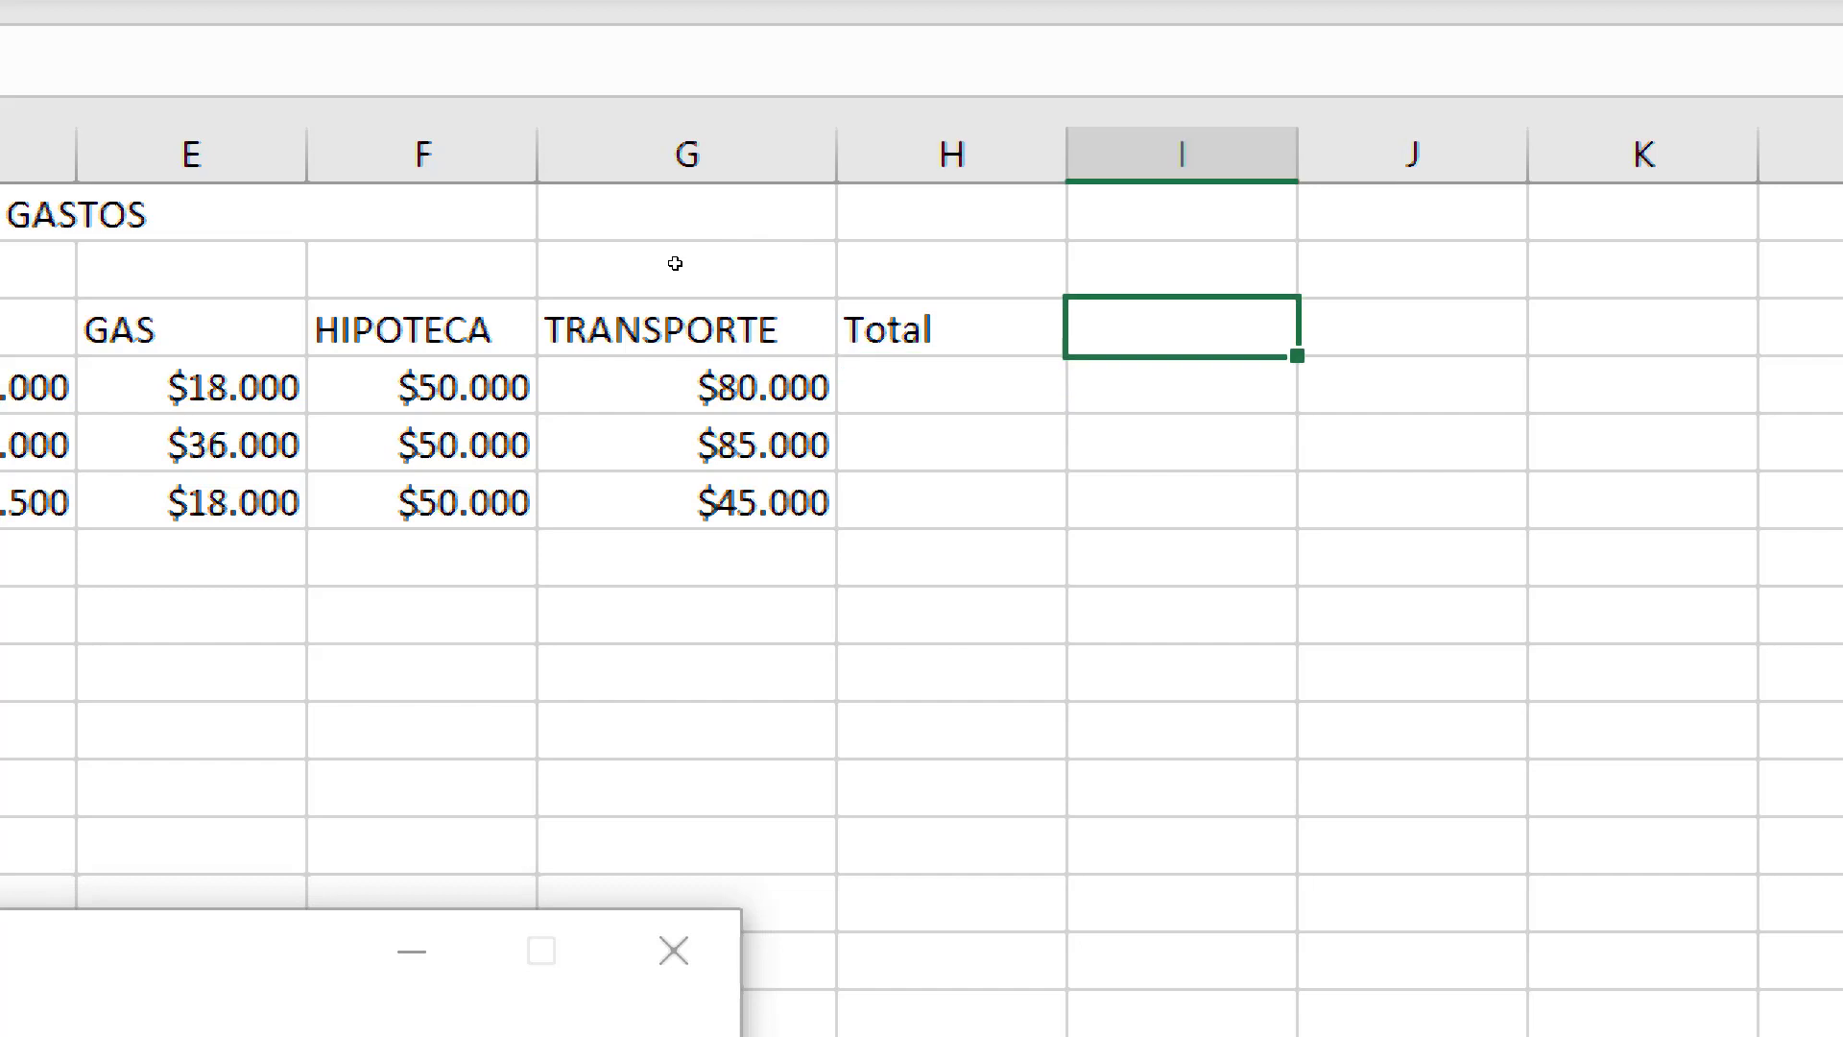
{"action": "type", "text": "Su"}
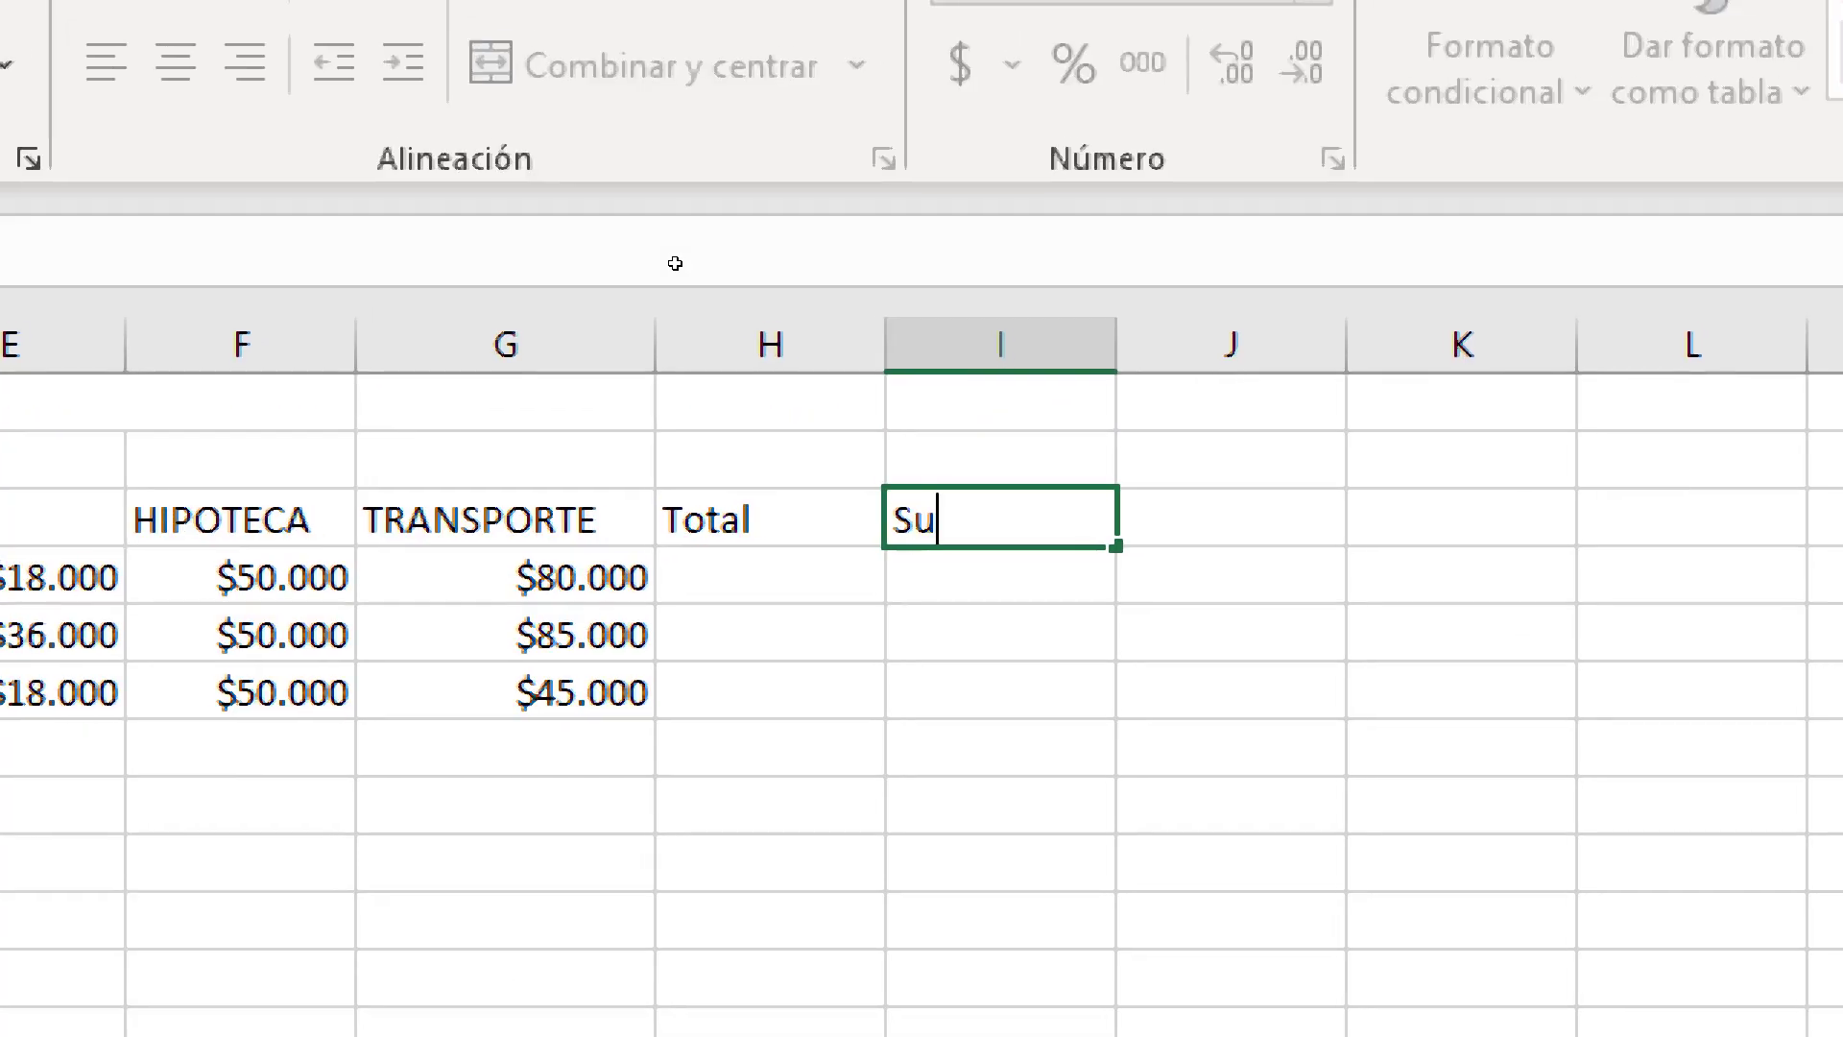
{"action": "type", "text": "eldo"}
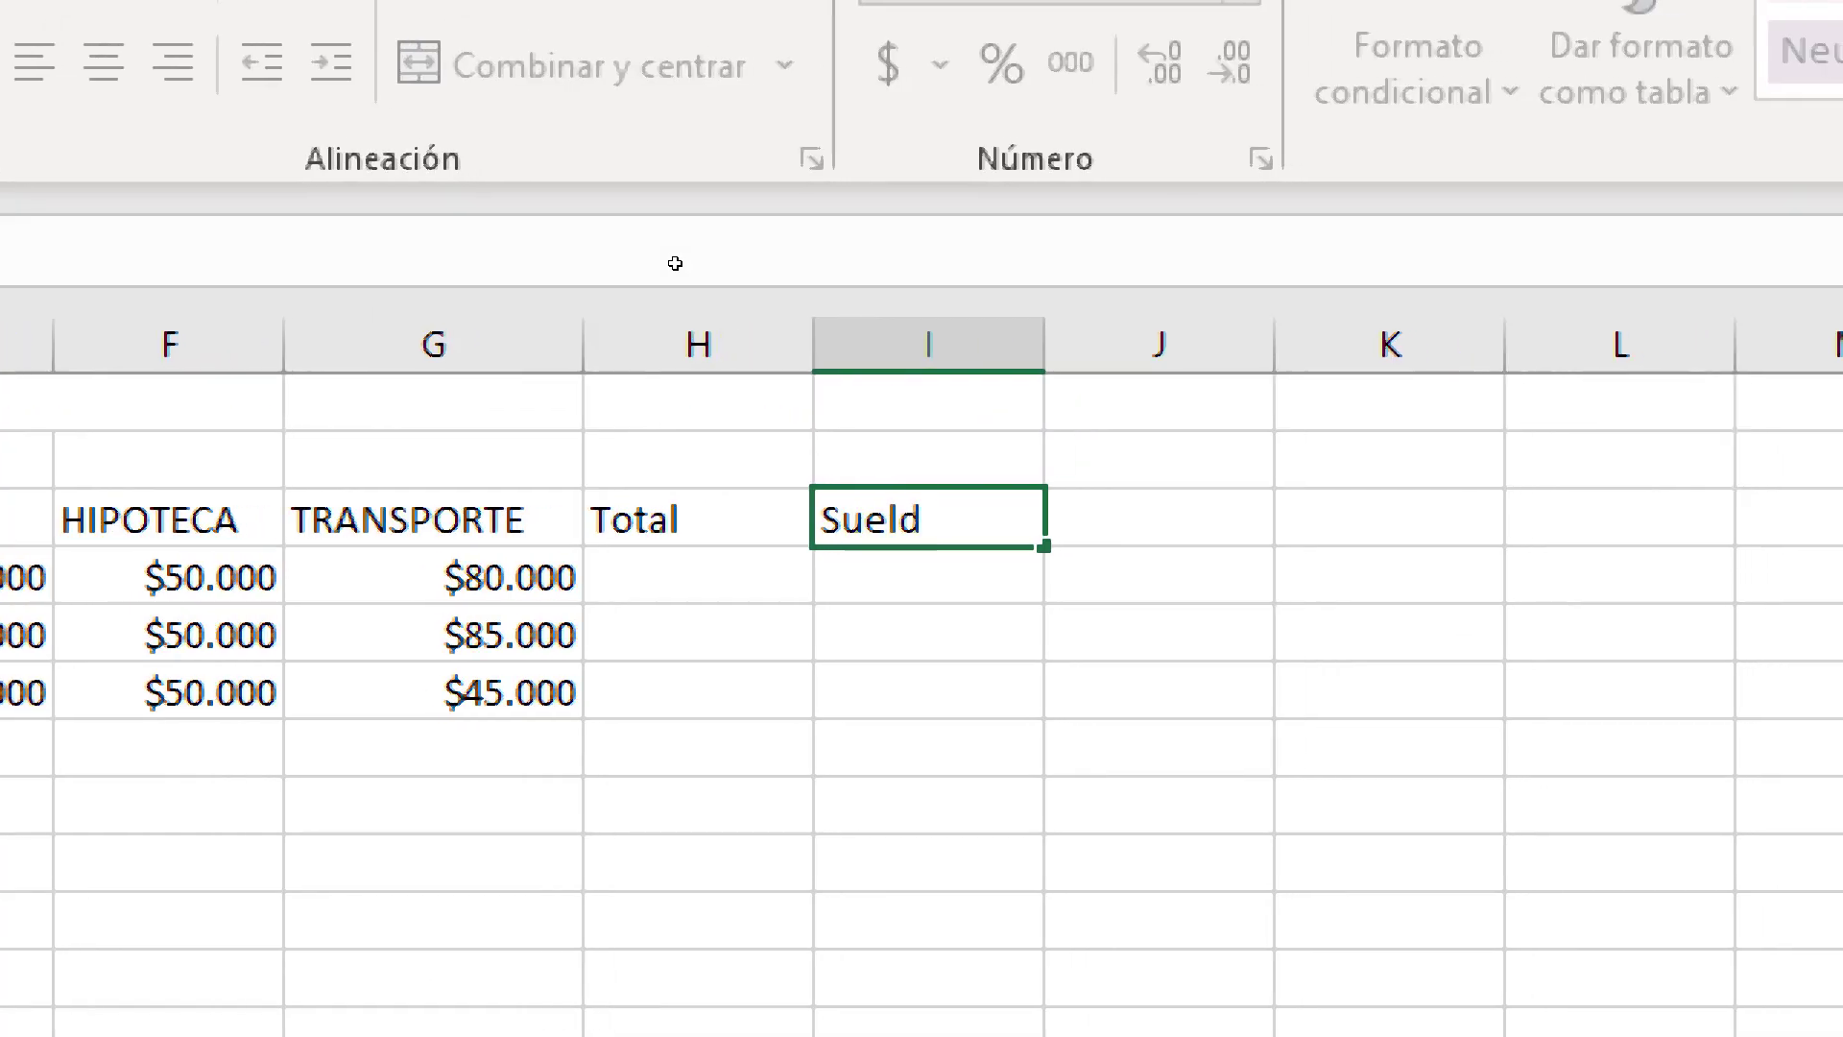
{"action": "key", "text": "Tab"}
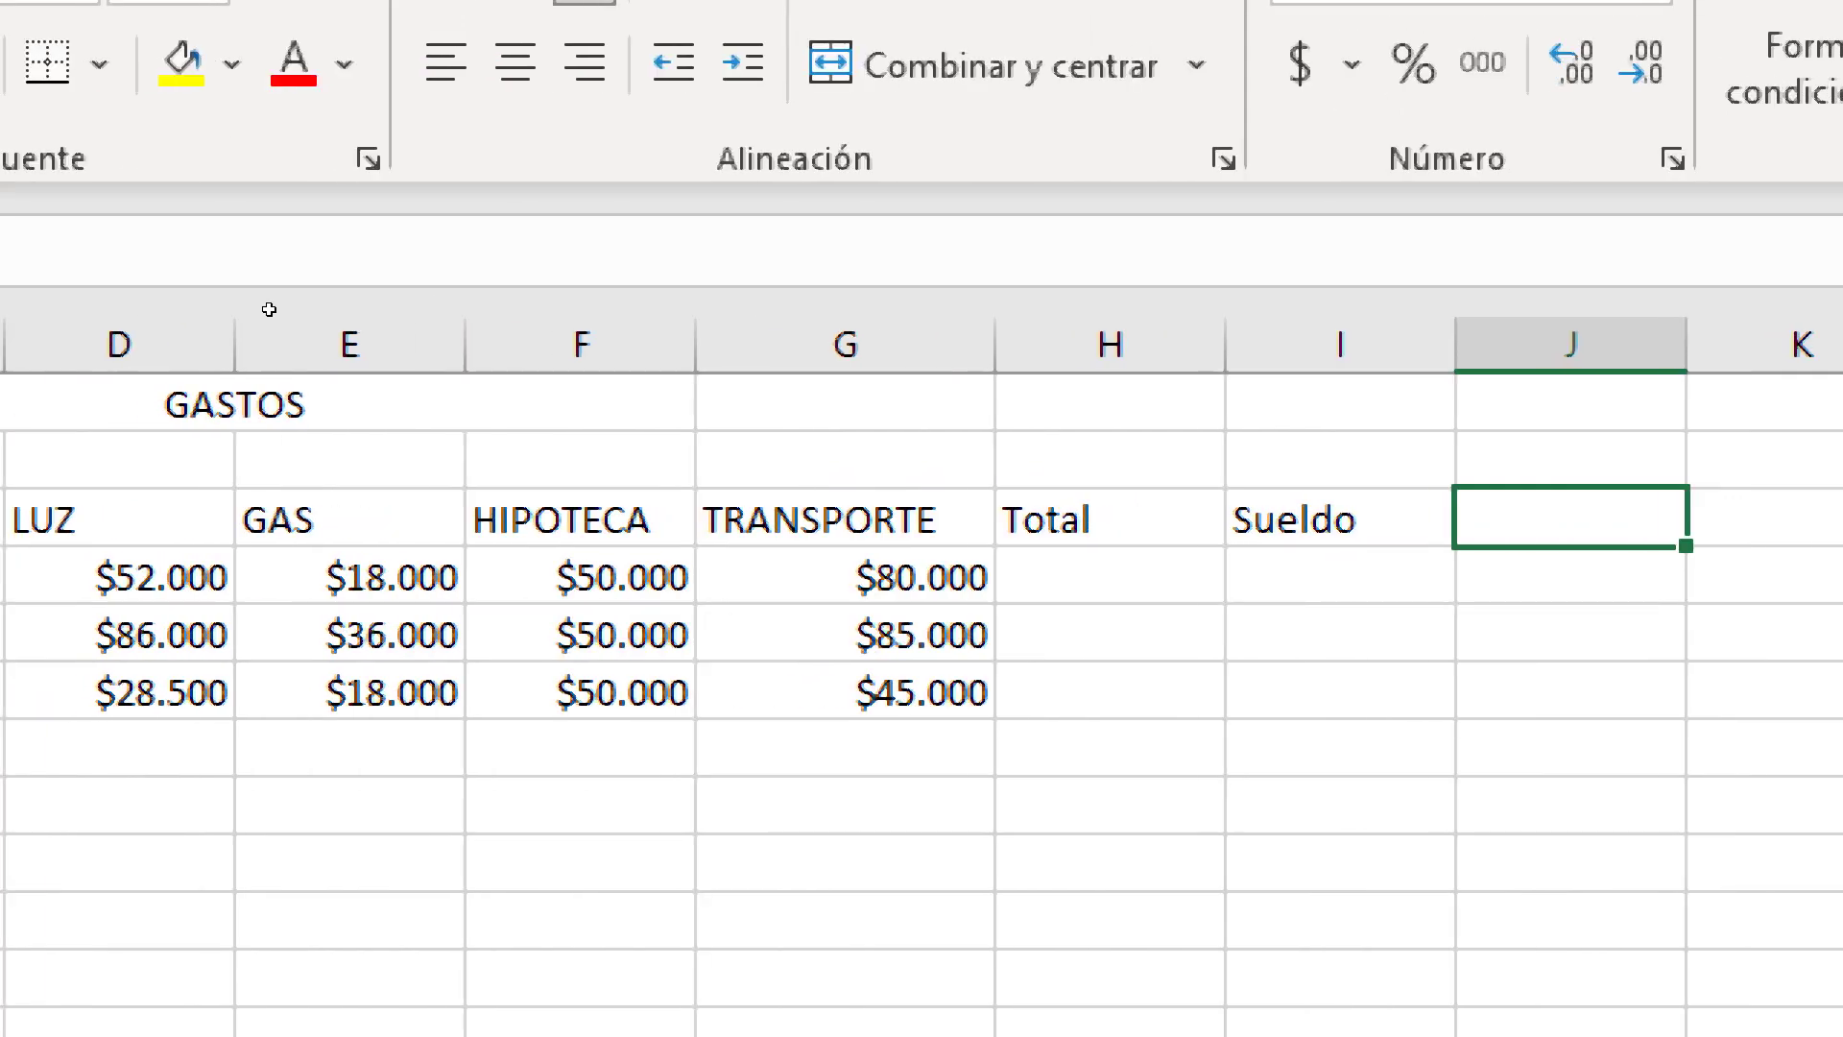
Add the column header A Favor o En contra in cell J3, beside Sueldo
{"action": "type", "text": "A"}
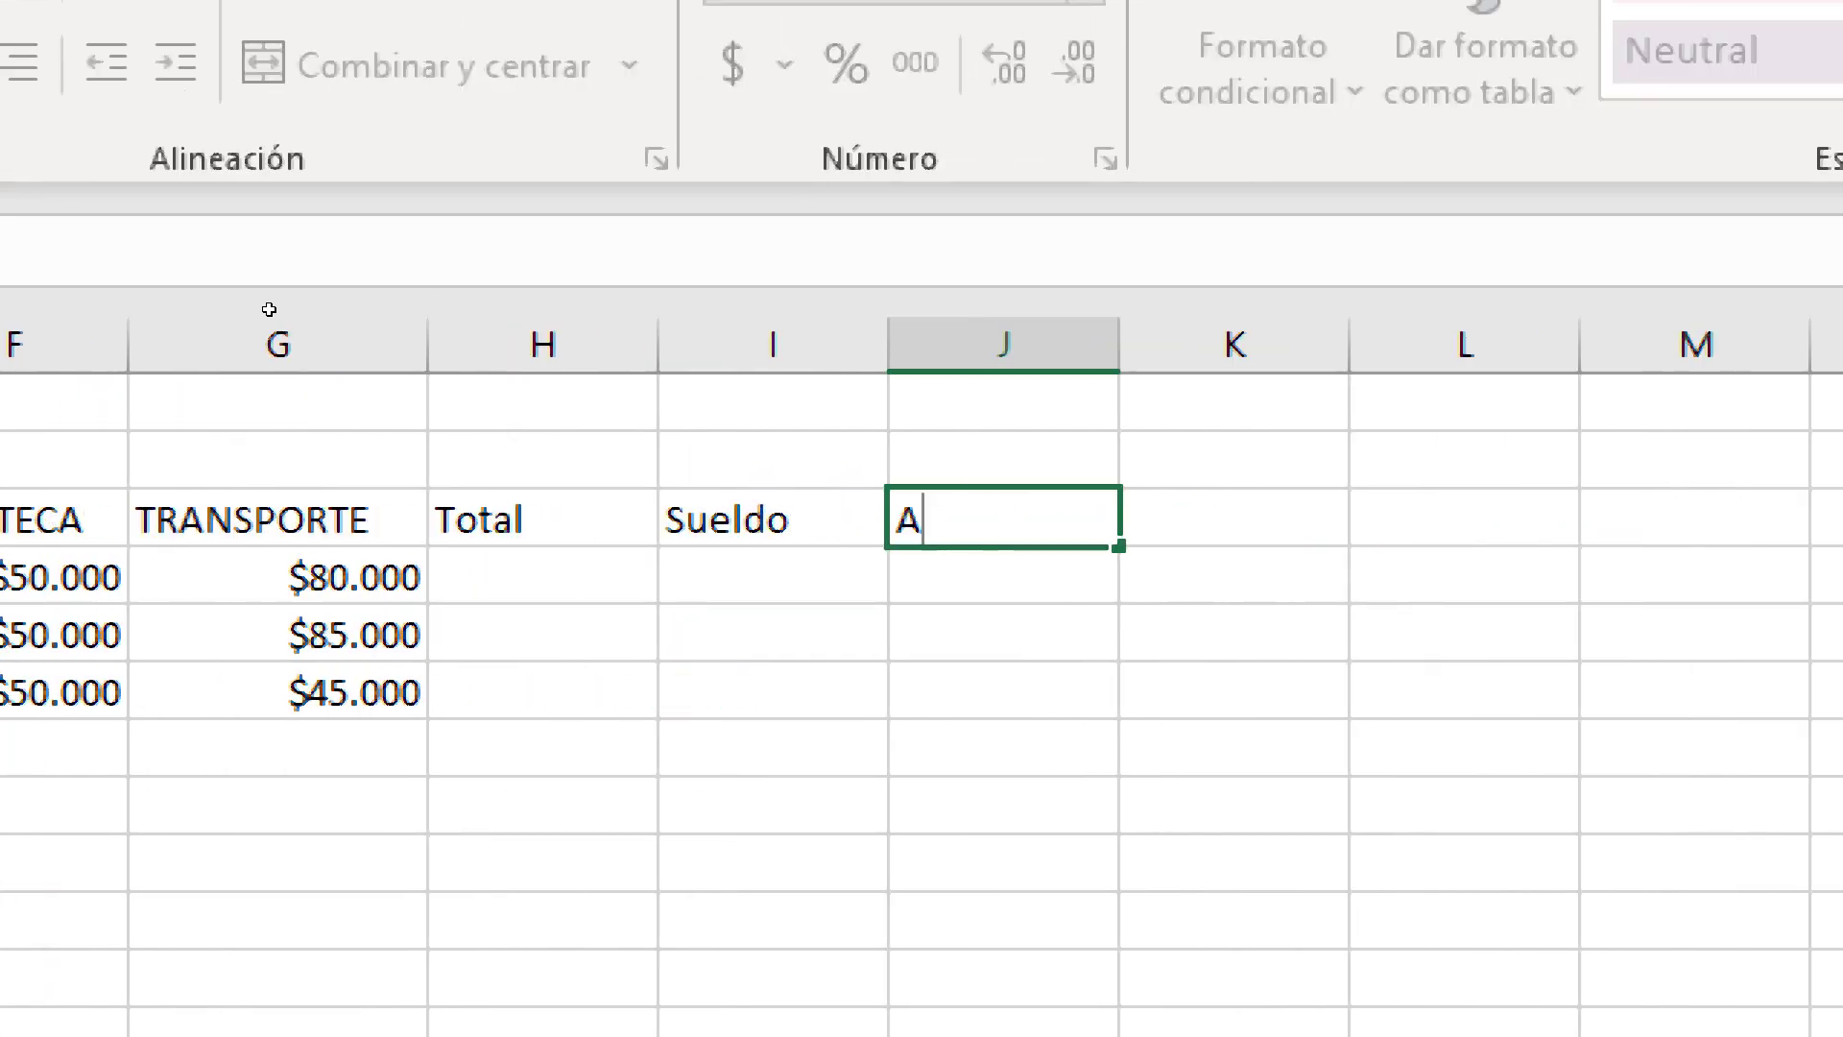
{"action": "type", "text": " F"}
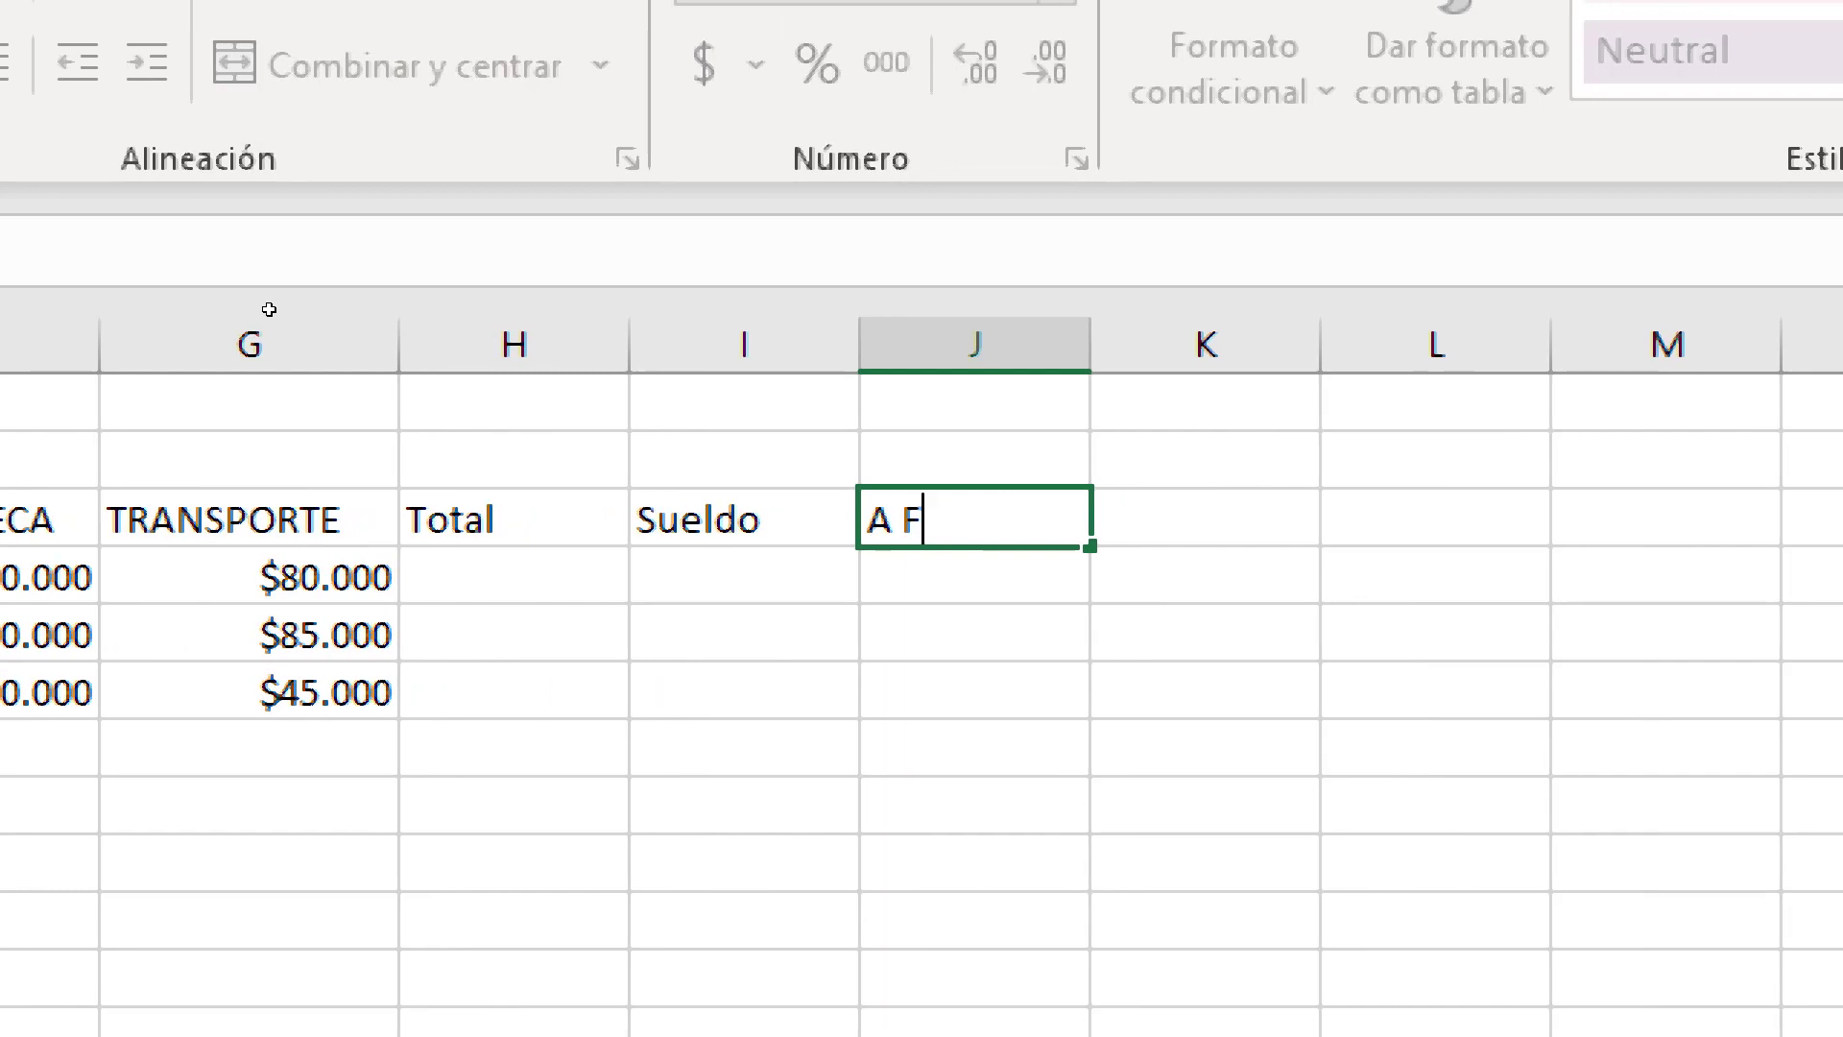
{"action": "type", "text": "avr"}
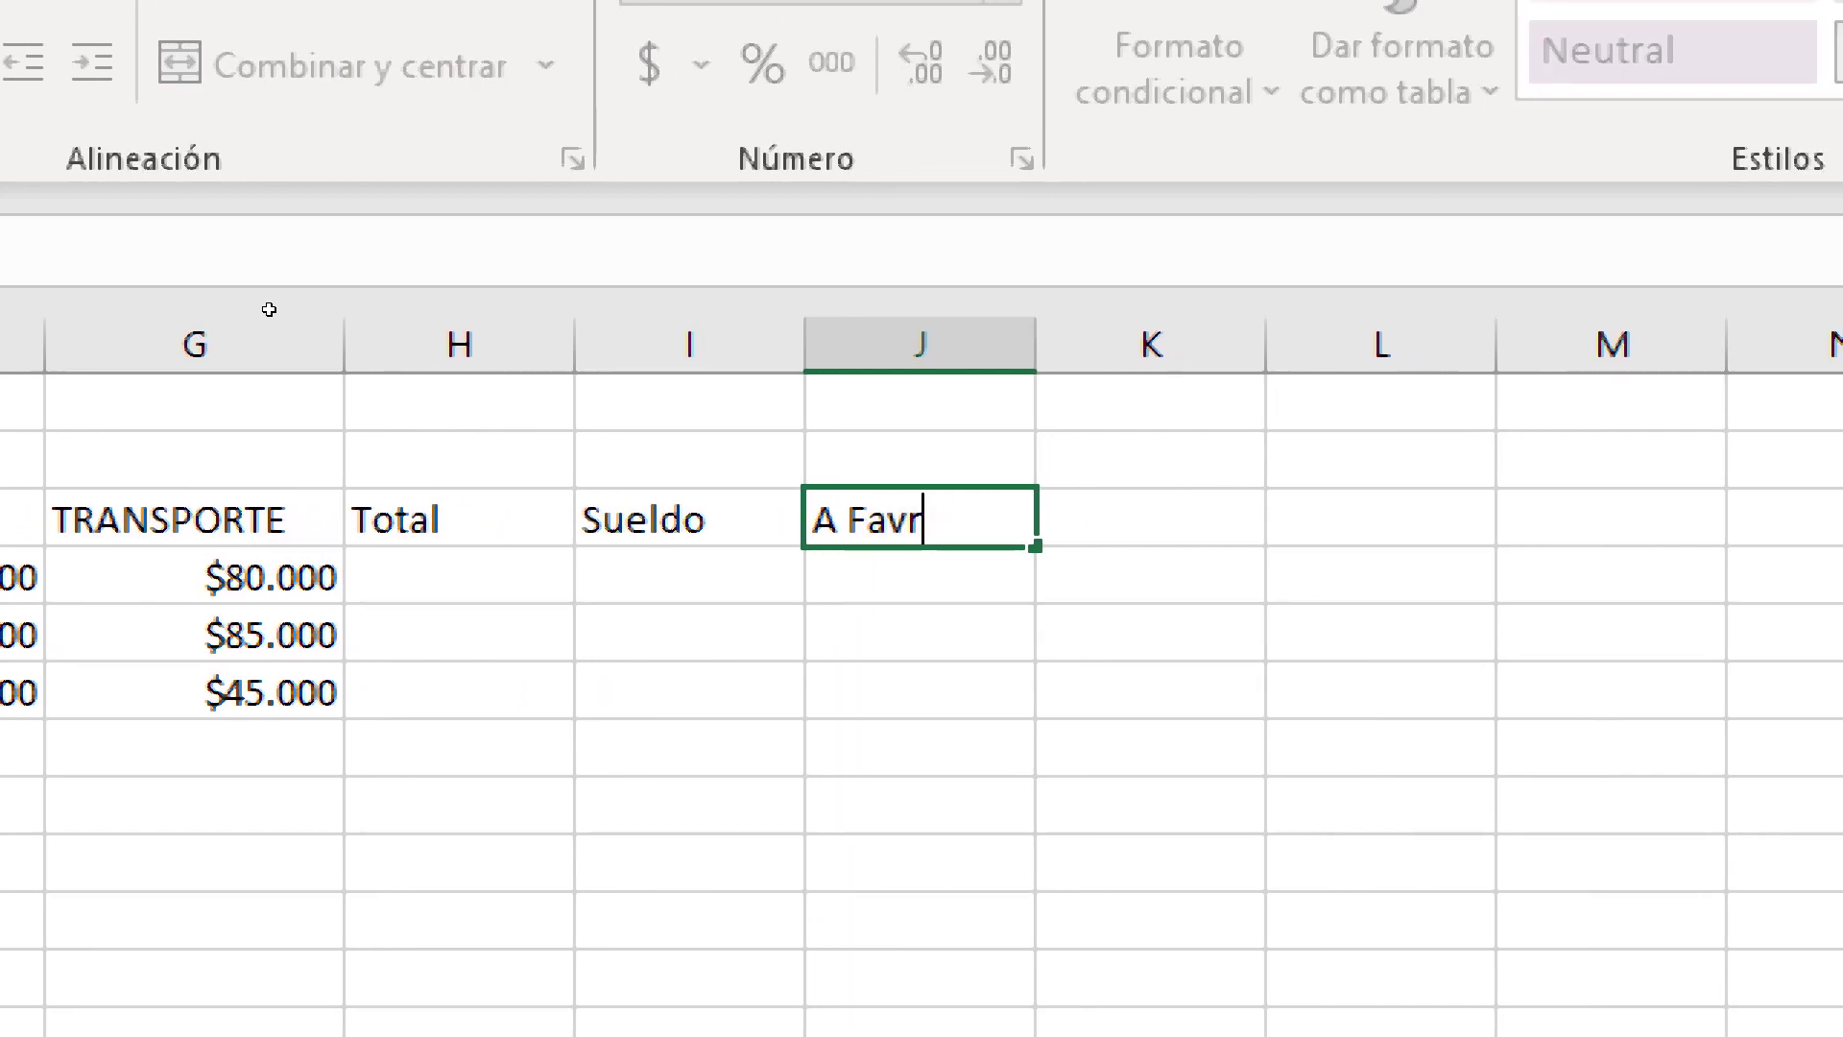
{"action": "key", "text": "BackSpace"}
{"action": "type", "text": "or"}
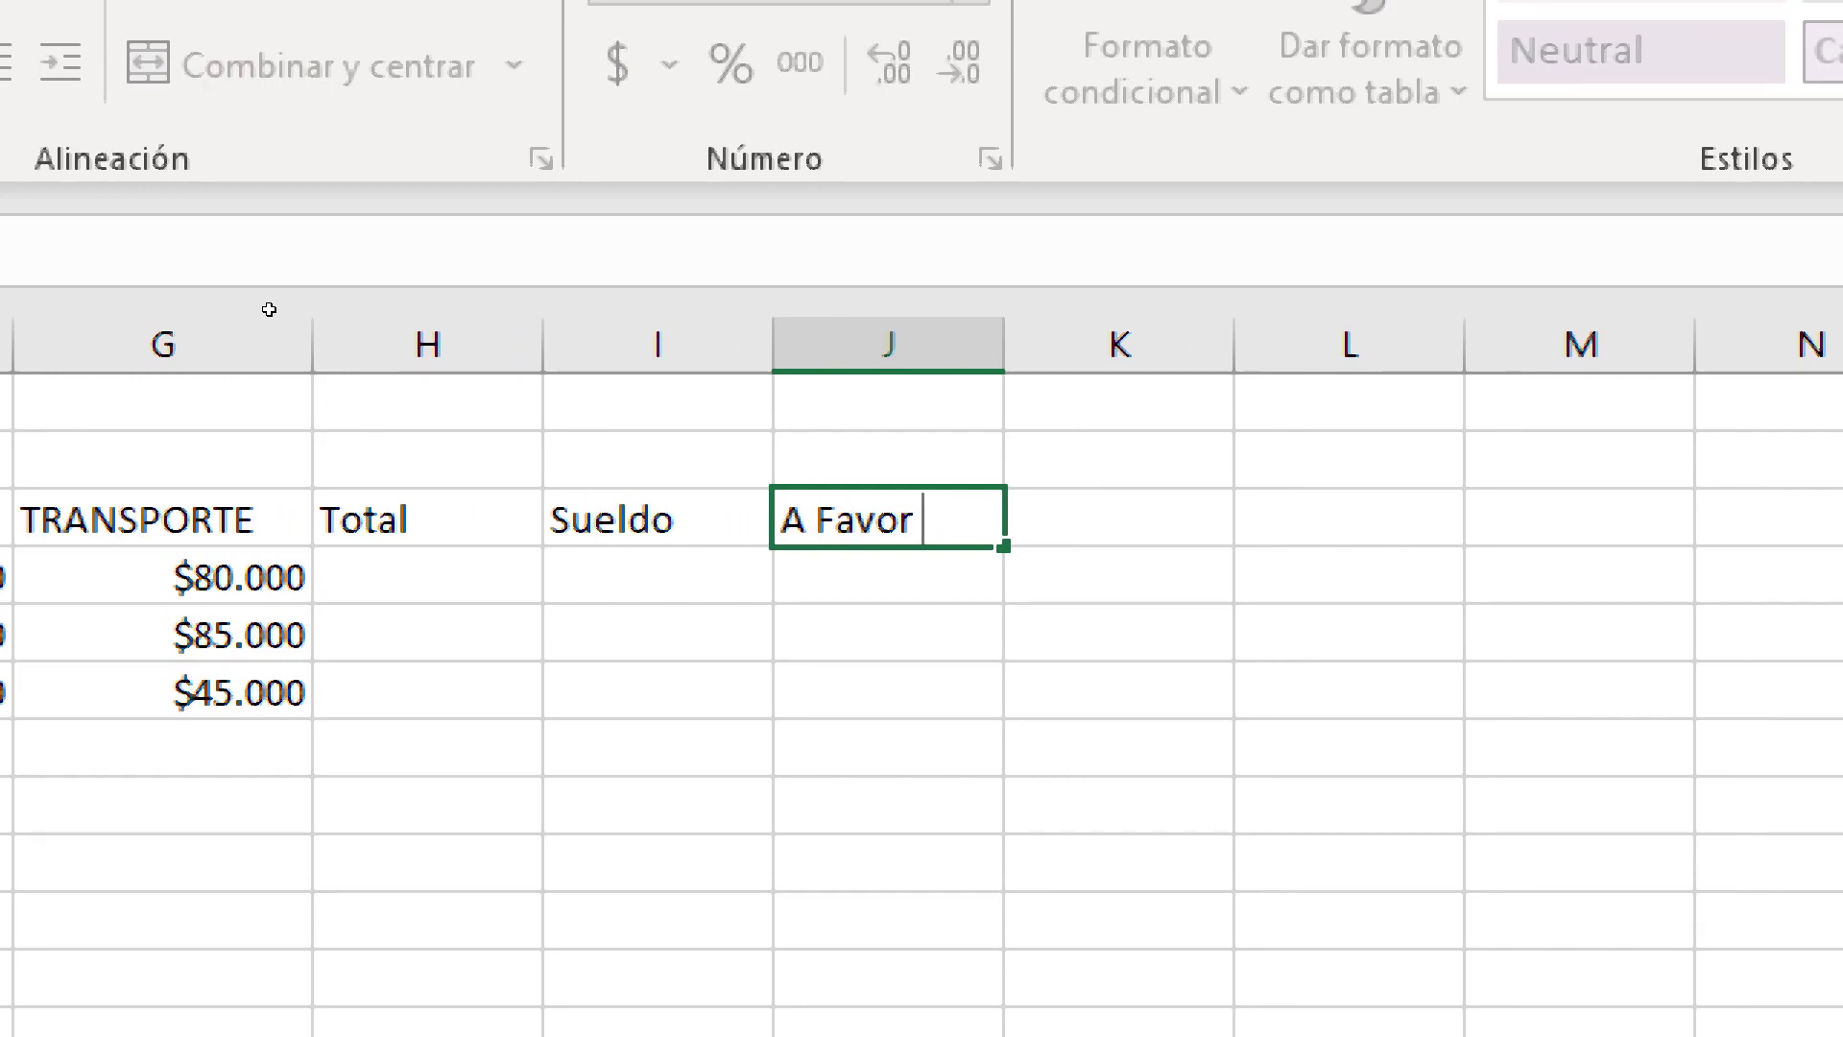
{"action": "type", "text": " o En con"}
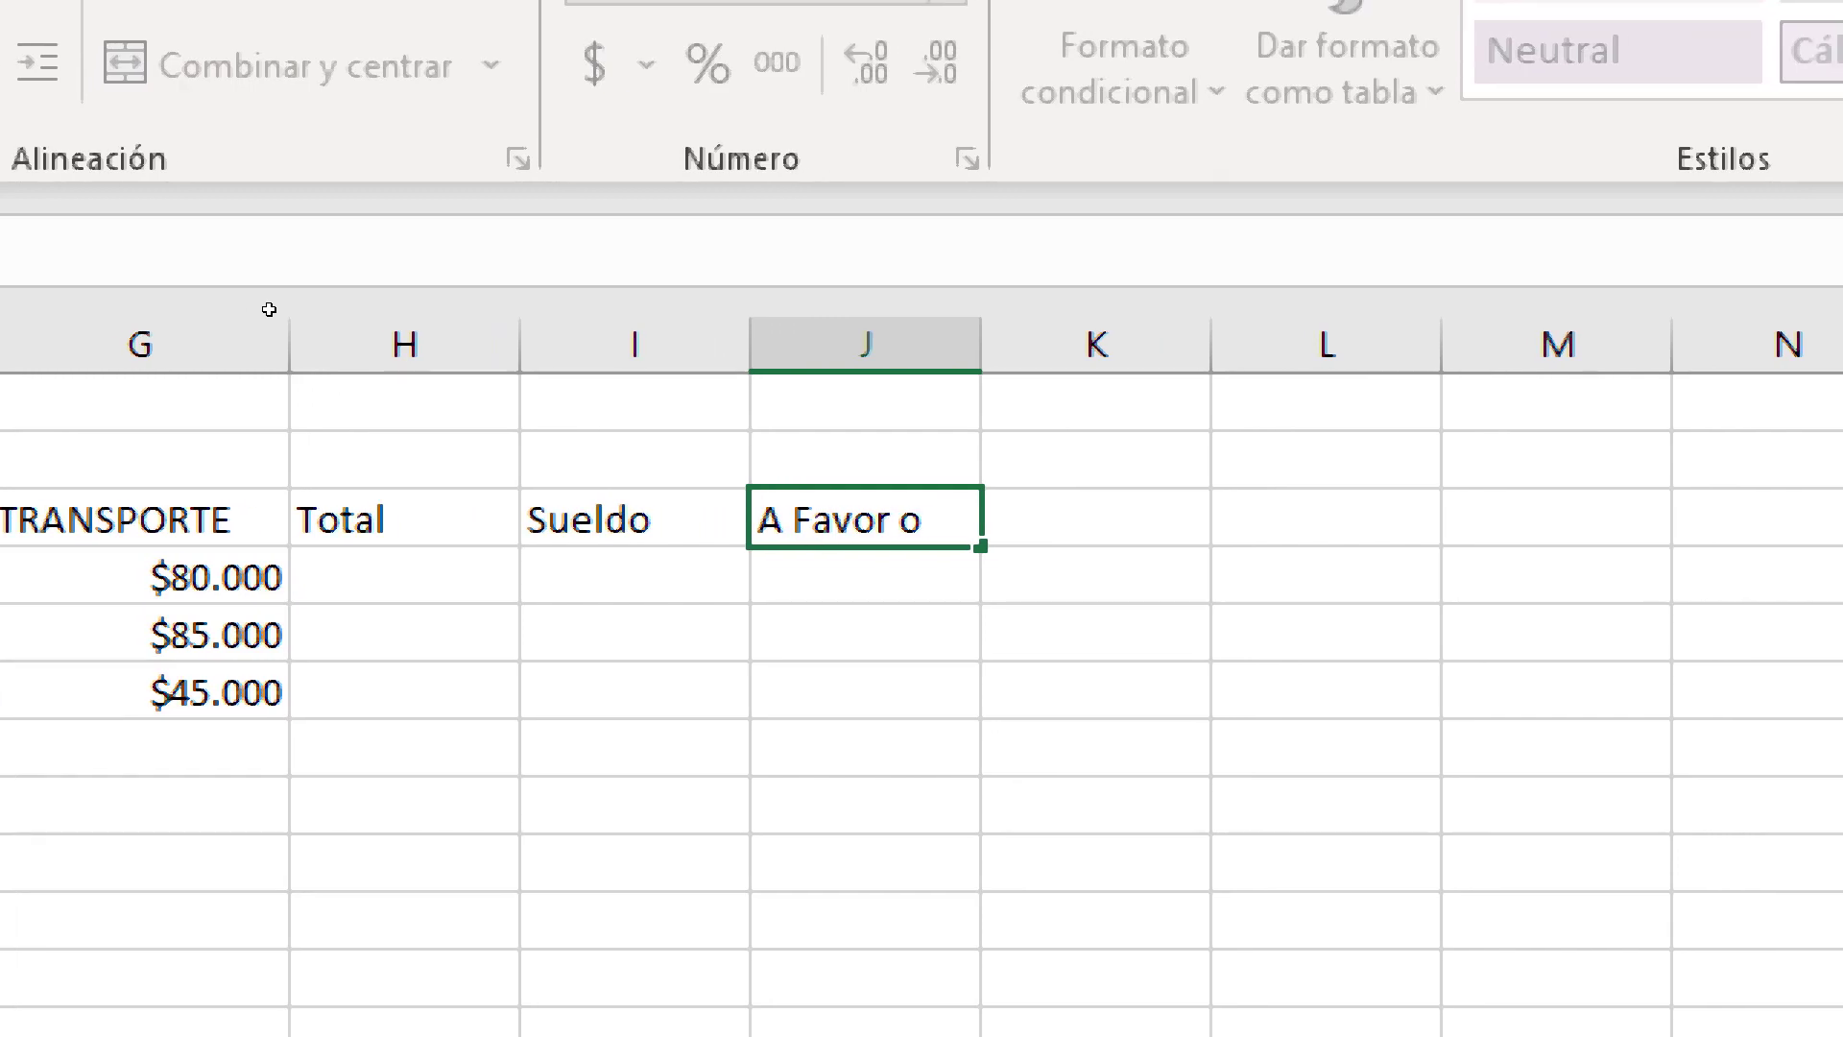
{"action": "type", "text": "tra"}
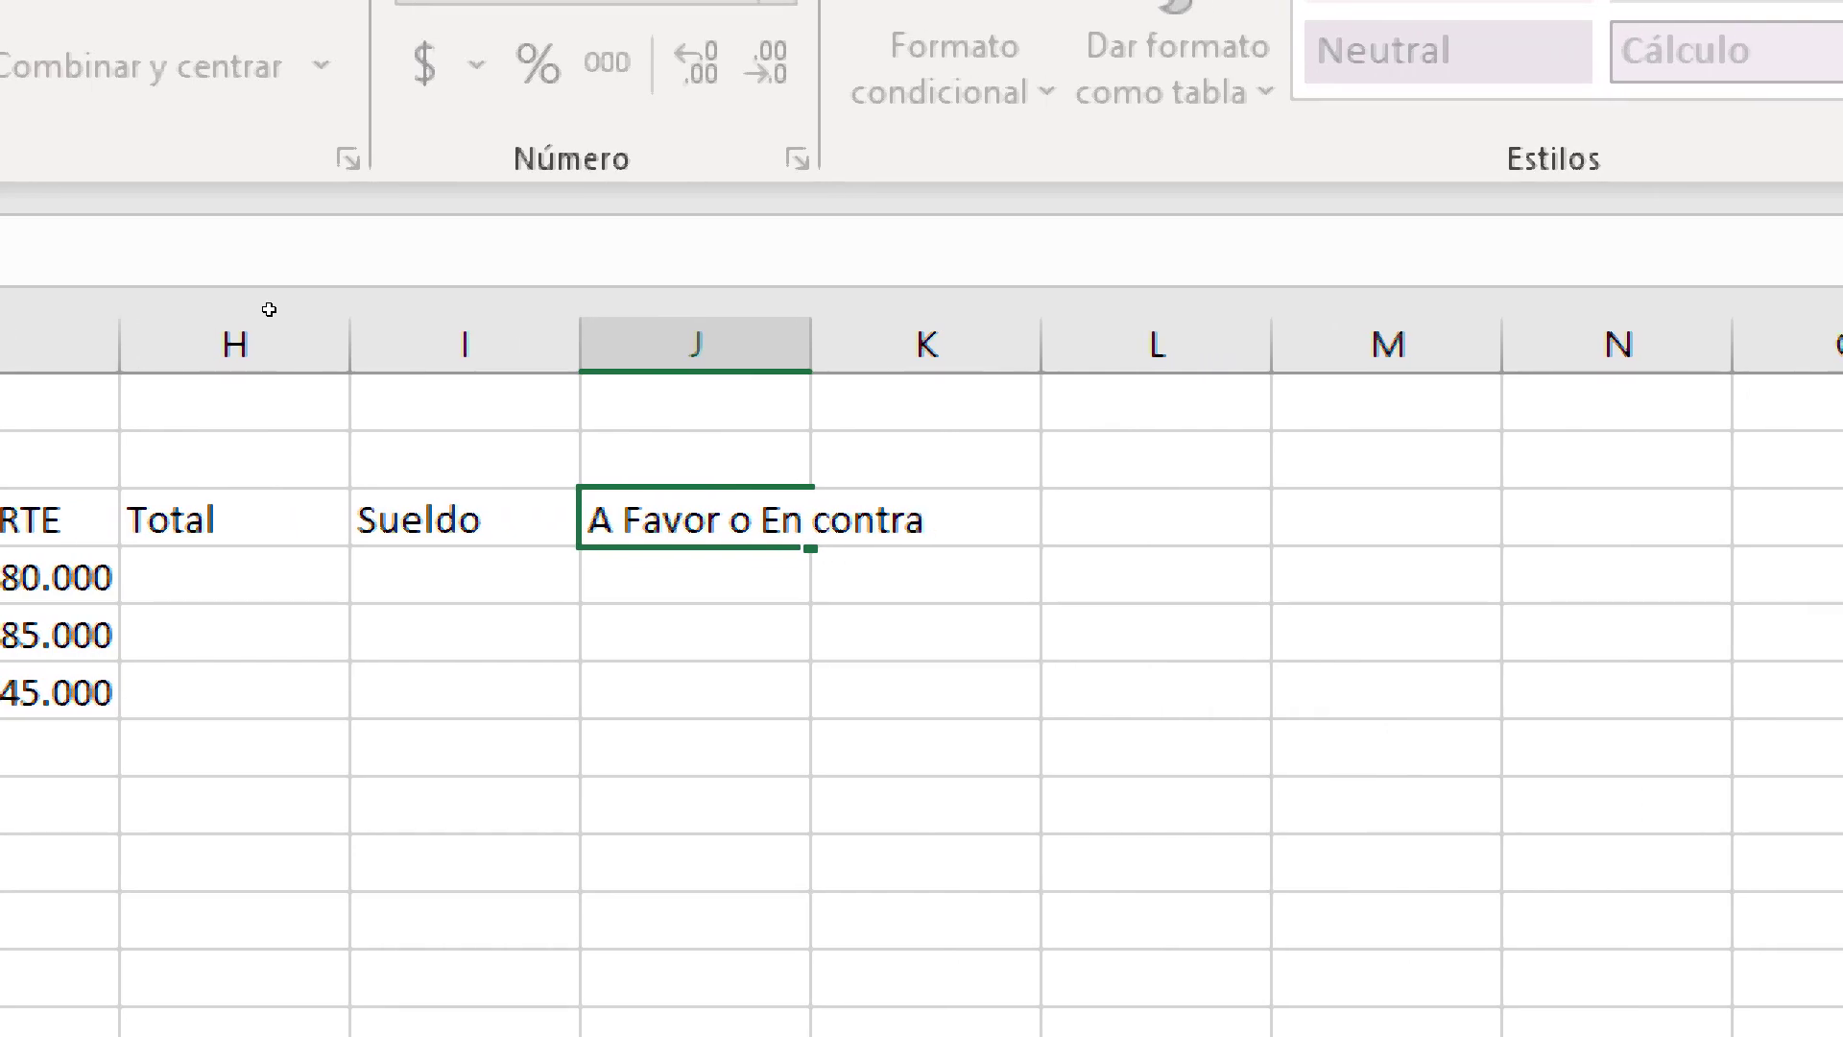
{"action": "key", "text": "Left"}
{"action": "key", "text": "Left"}
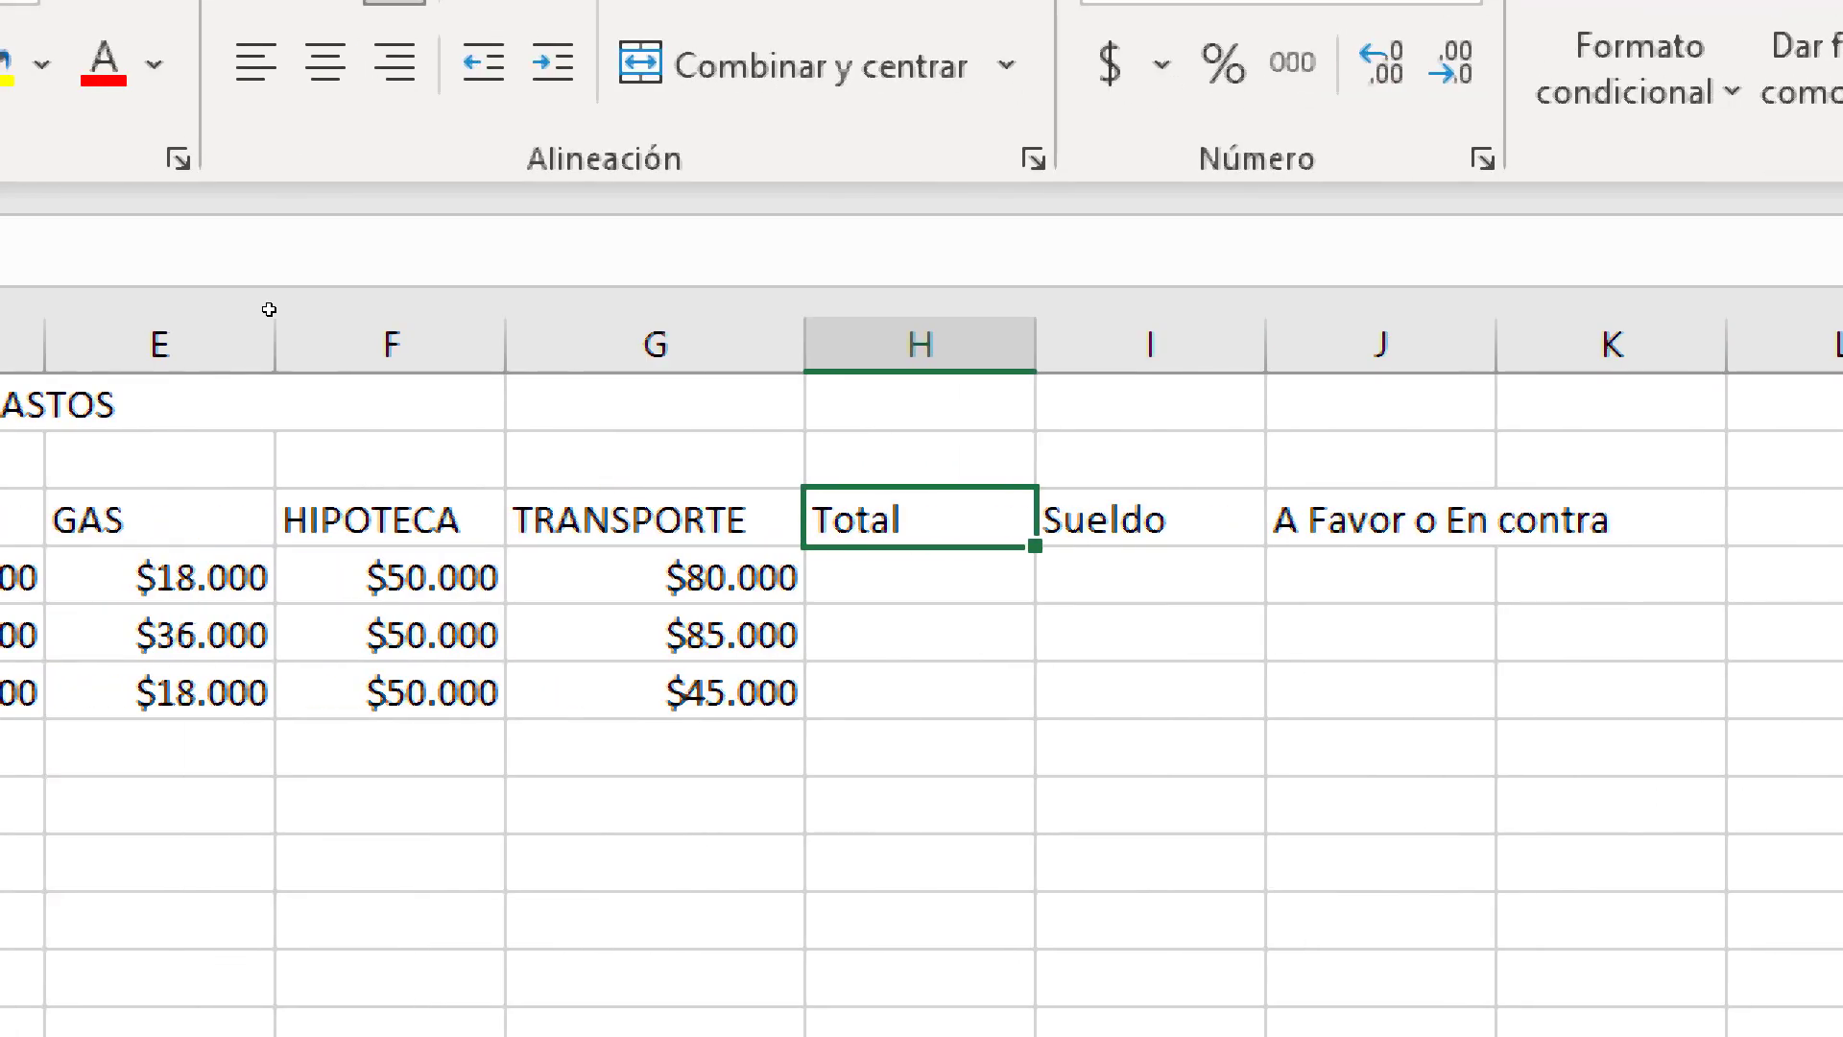
Correct the J3 header to A Favor o en contra and widen column J to fit the text
{"action": "key", "text": "Right"}
{"action": "key", "text": "Right"}
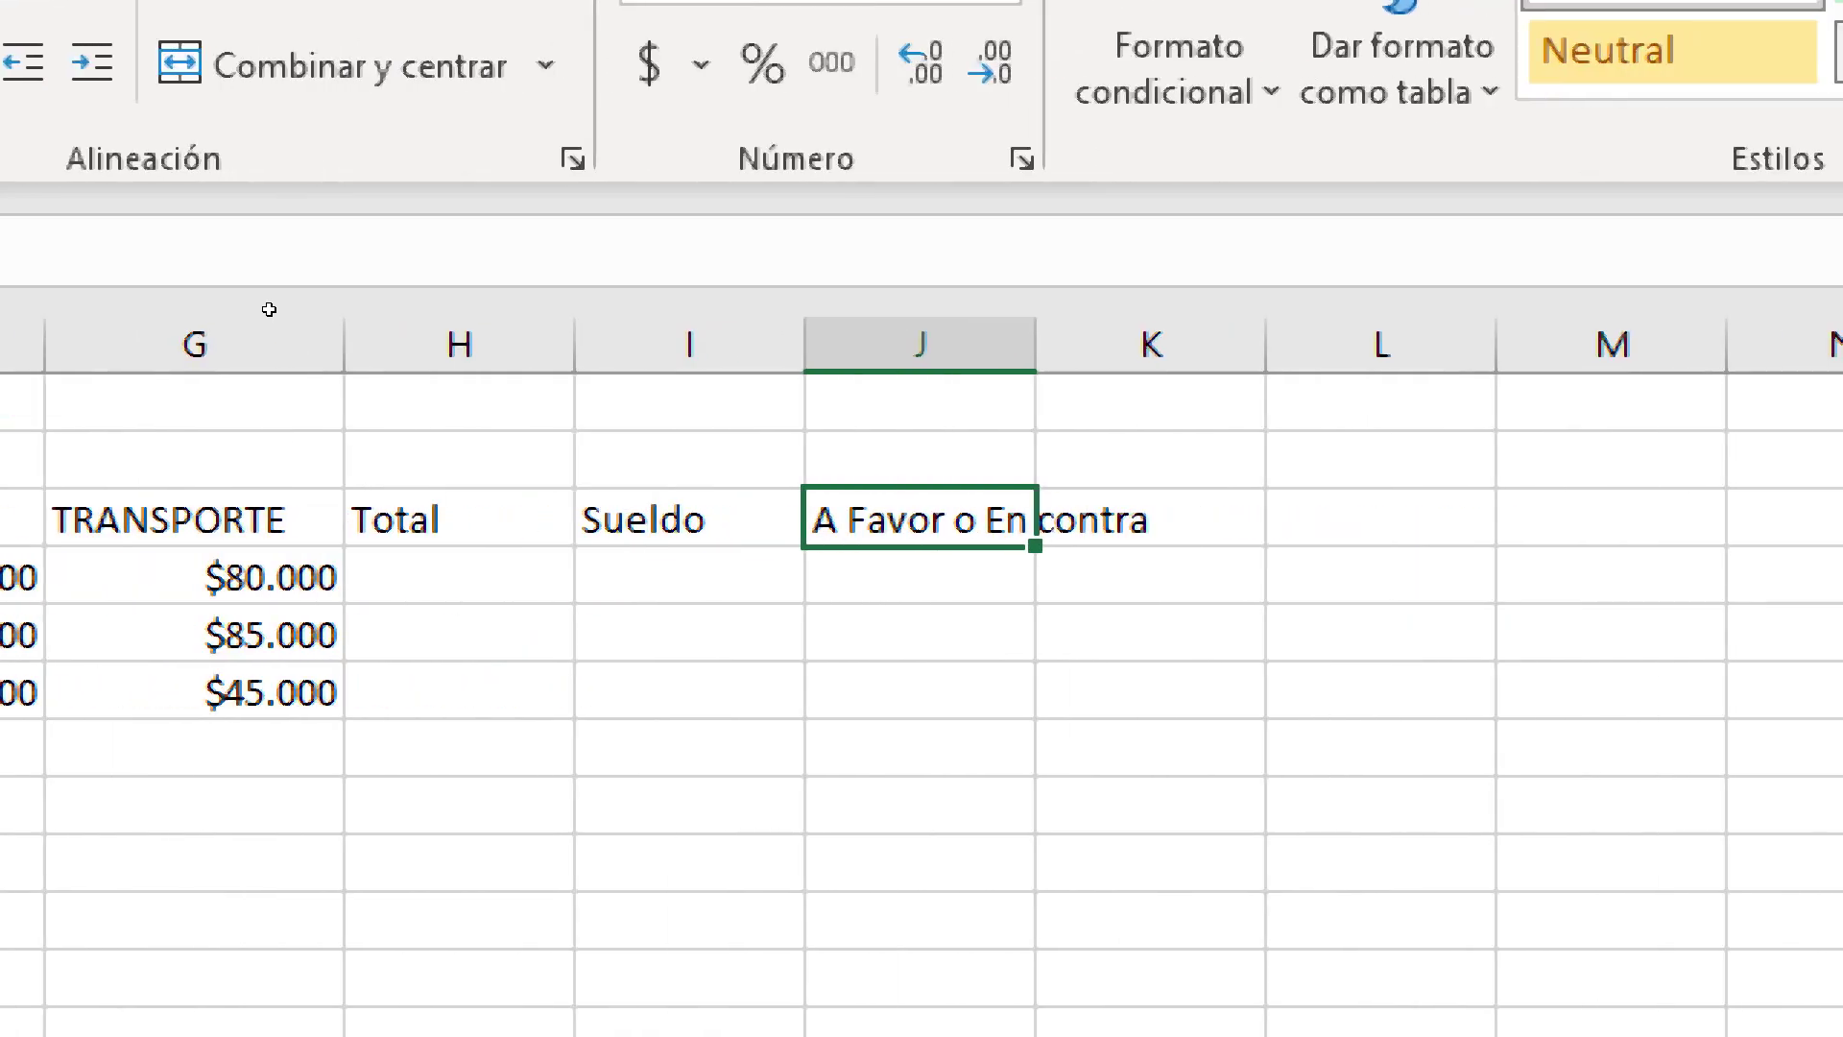
{"action": "left_click", "coordinate": [805, 264]}
{"action": "key", "text": "BackSpace"}
{"action": "type", "text": "e"}
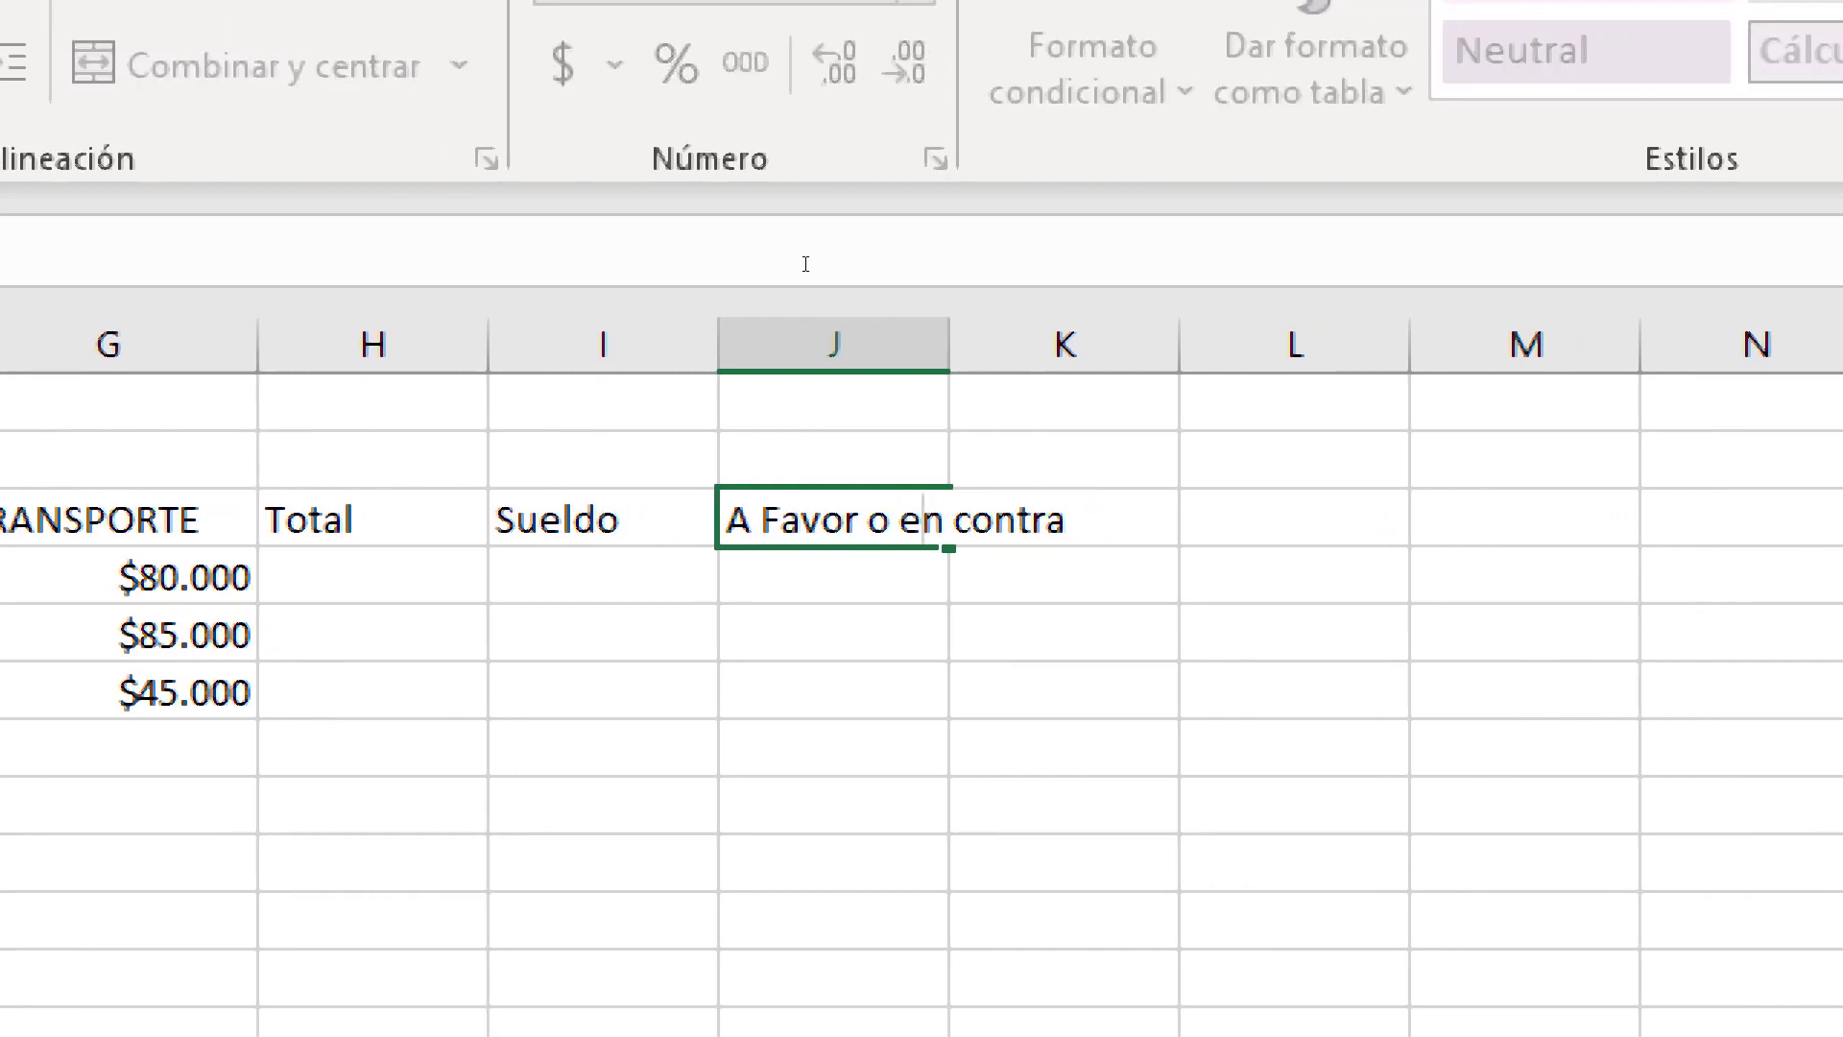
{"action": "key", "text": "Return"}
{"action": "left_click_drag", "start_coordinate": [810, 205], "coordinate": [854, 221]}
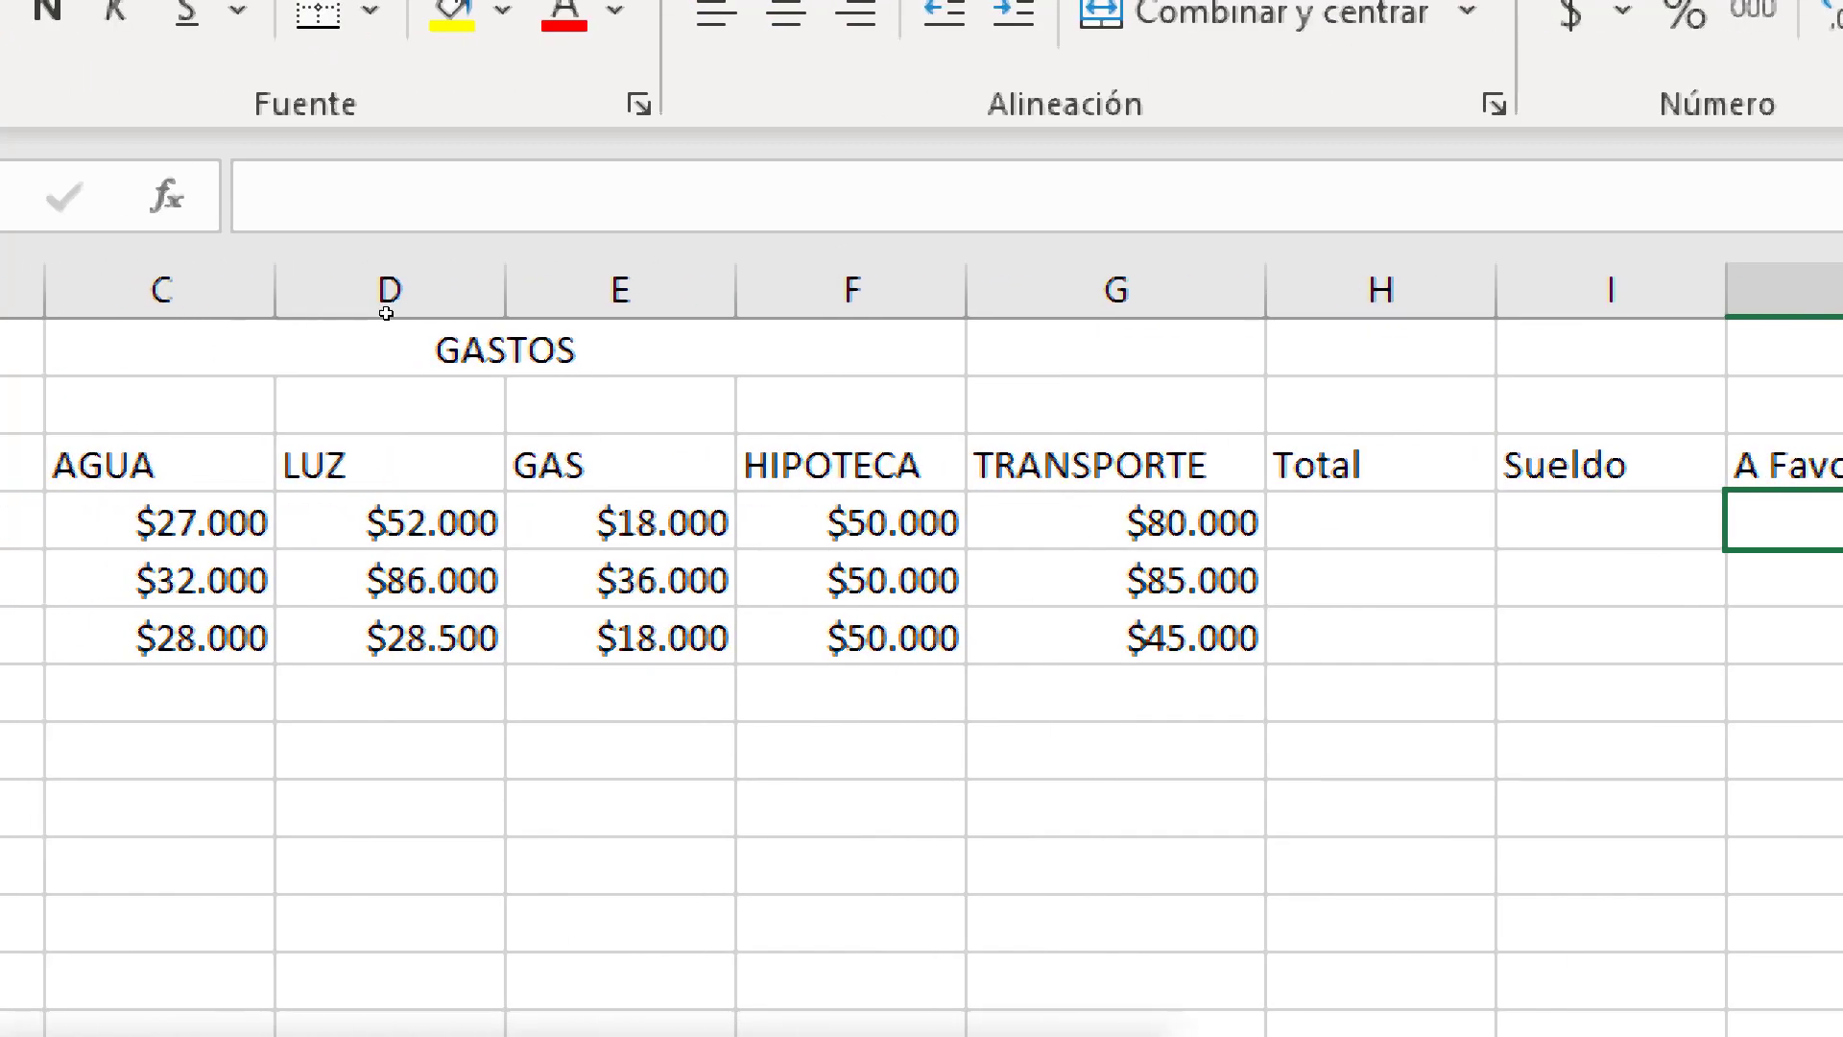
Format cells H4 to J6 as Moneda with 0 decimal places and the $ Español (Chile) symbol
{"action": "key", "text": "Left"}
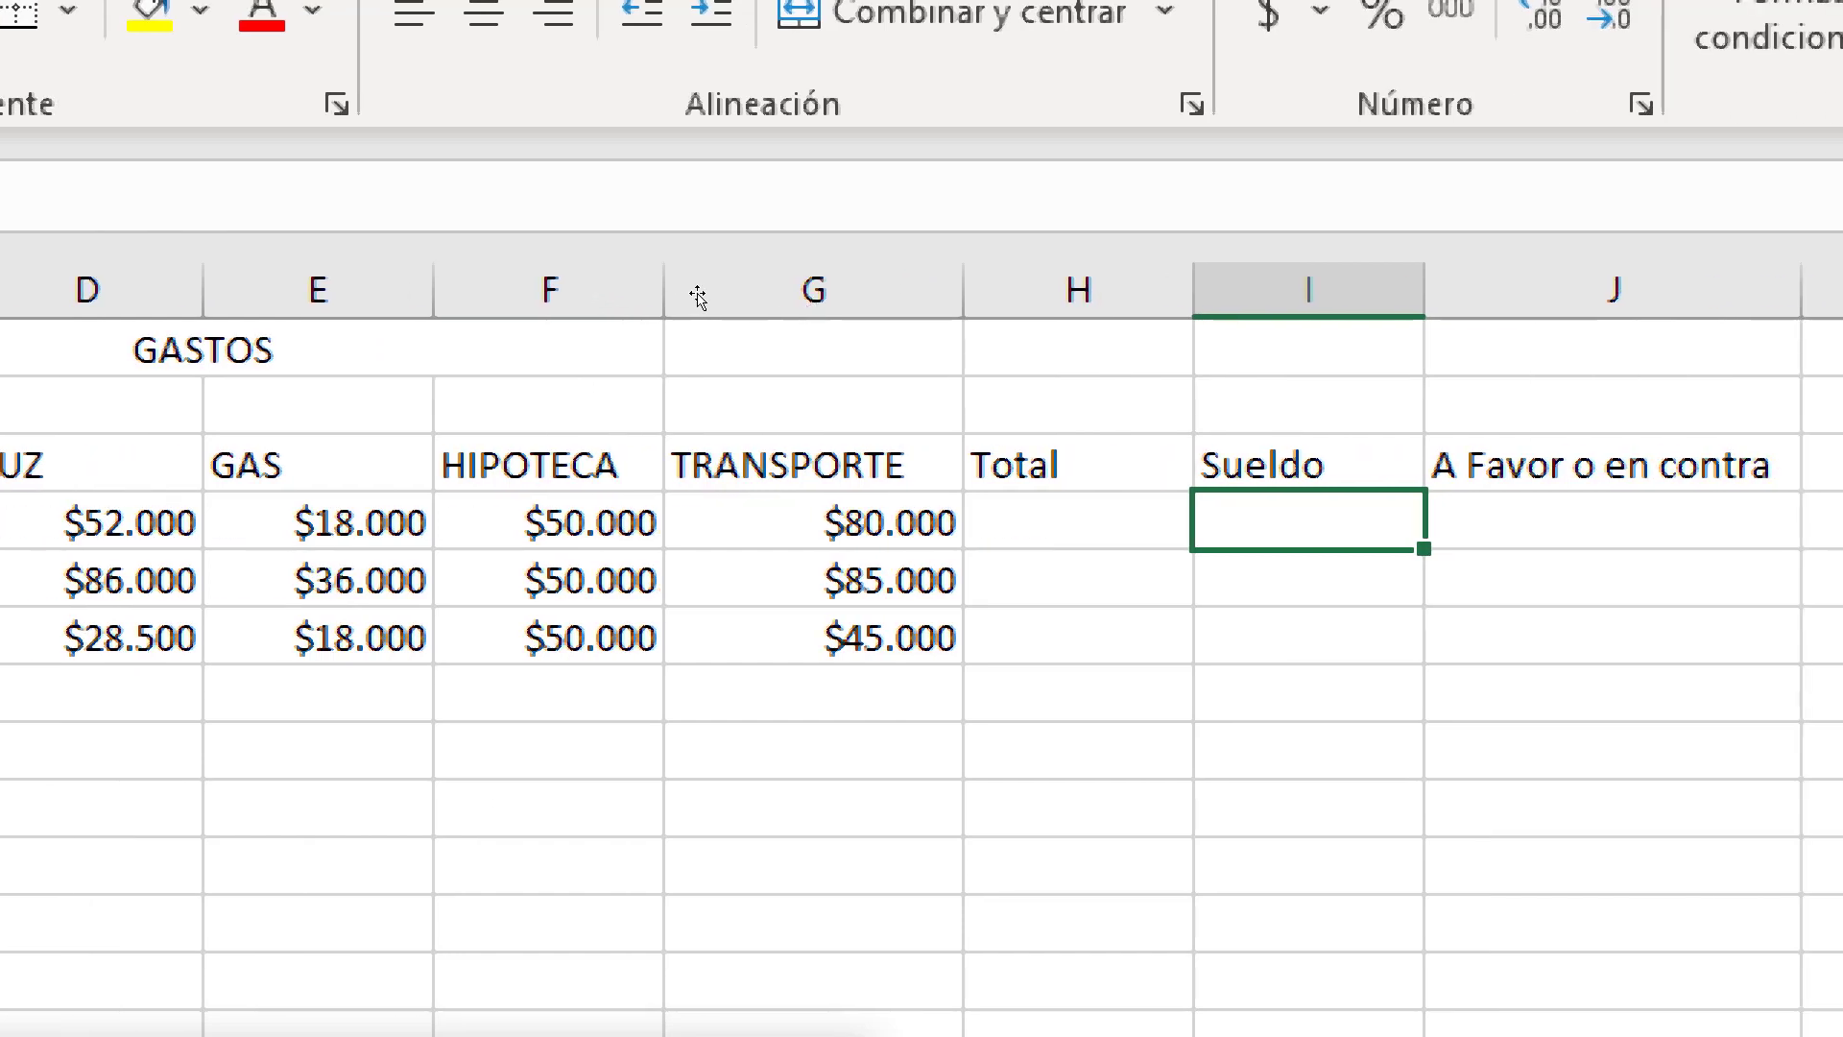
{"action": "key", "text": "Left"}
{"action": "key", "text": "shift+Right"}
{"action": "key", "text": "shift+Down"}
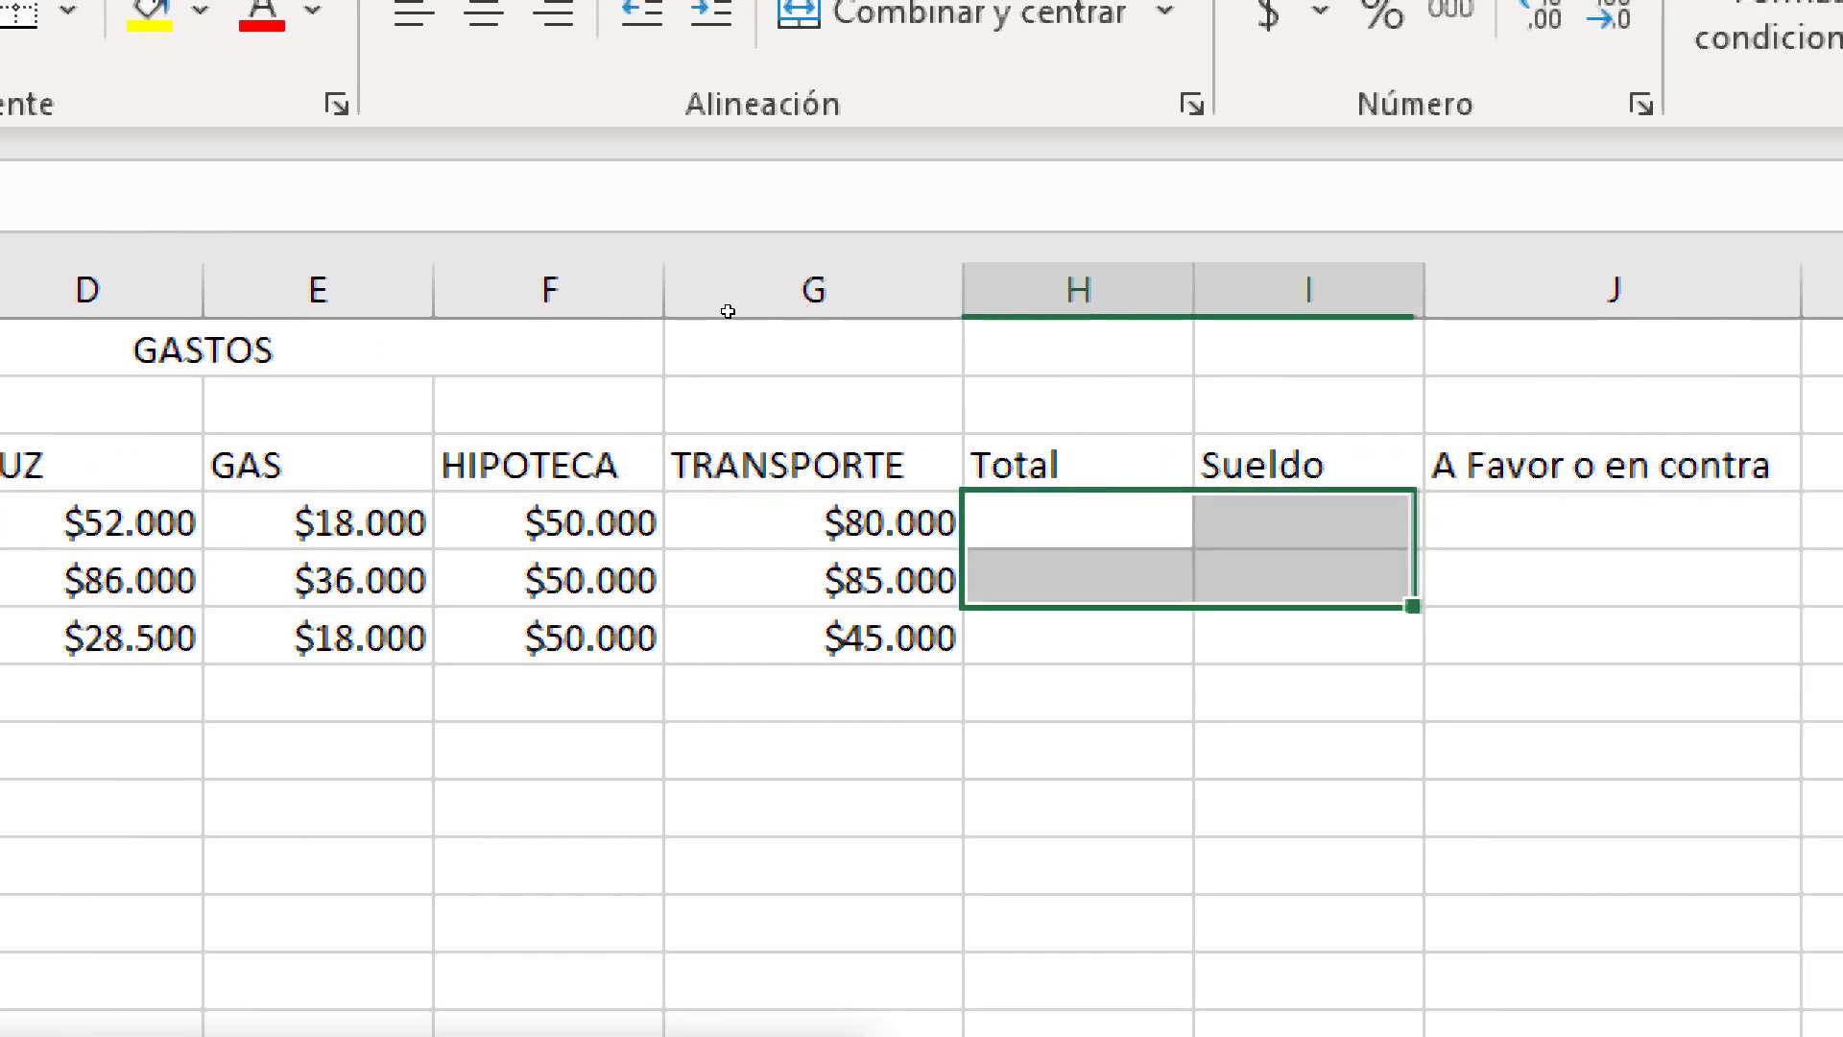
{"action": "key", "text": "shift+Right"}
{"action": "key", "text": "shift+Down"}
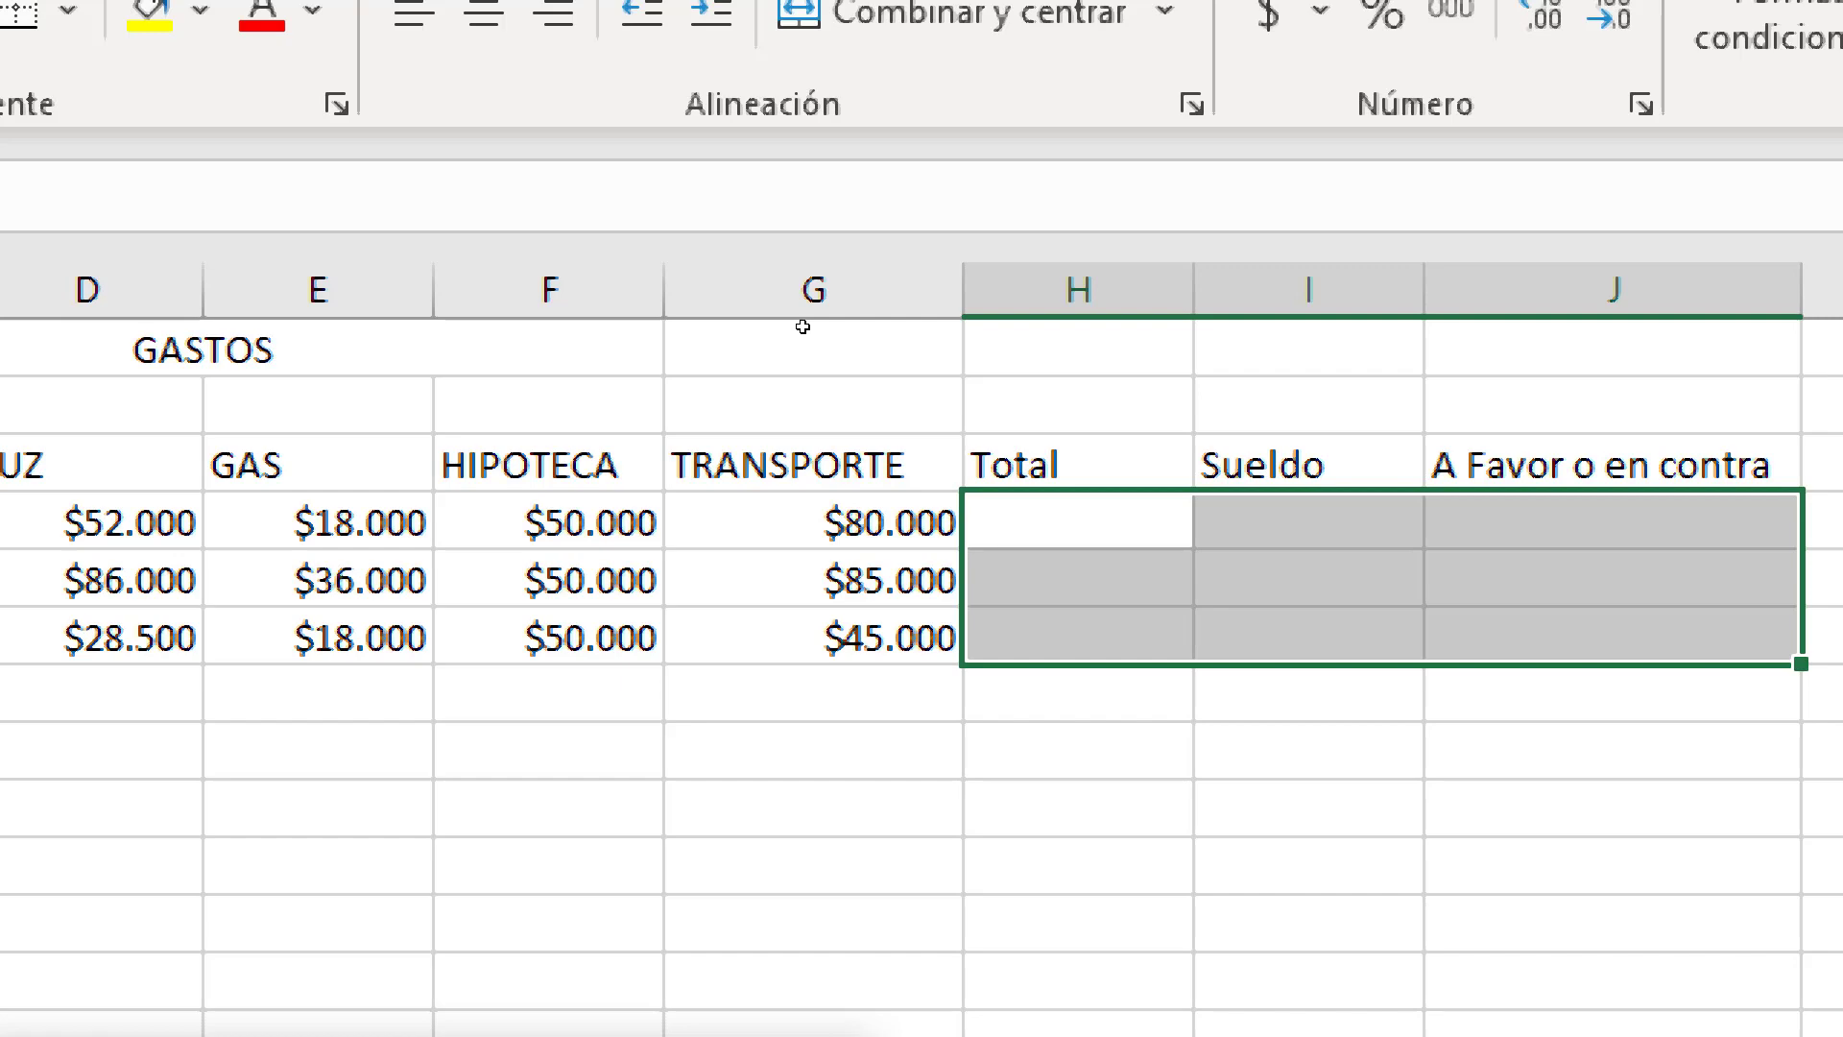
{"action": "key", "text": "shift+F10"}
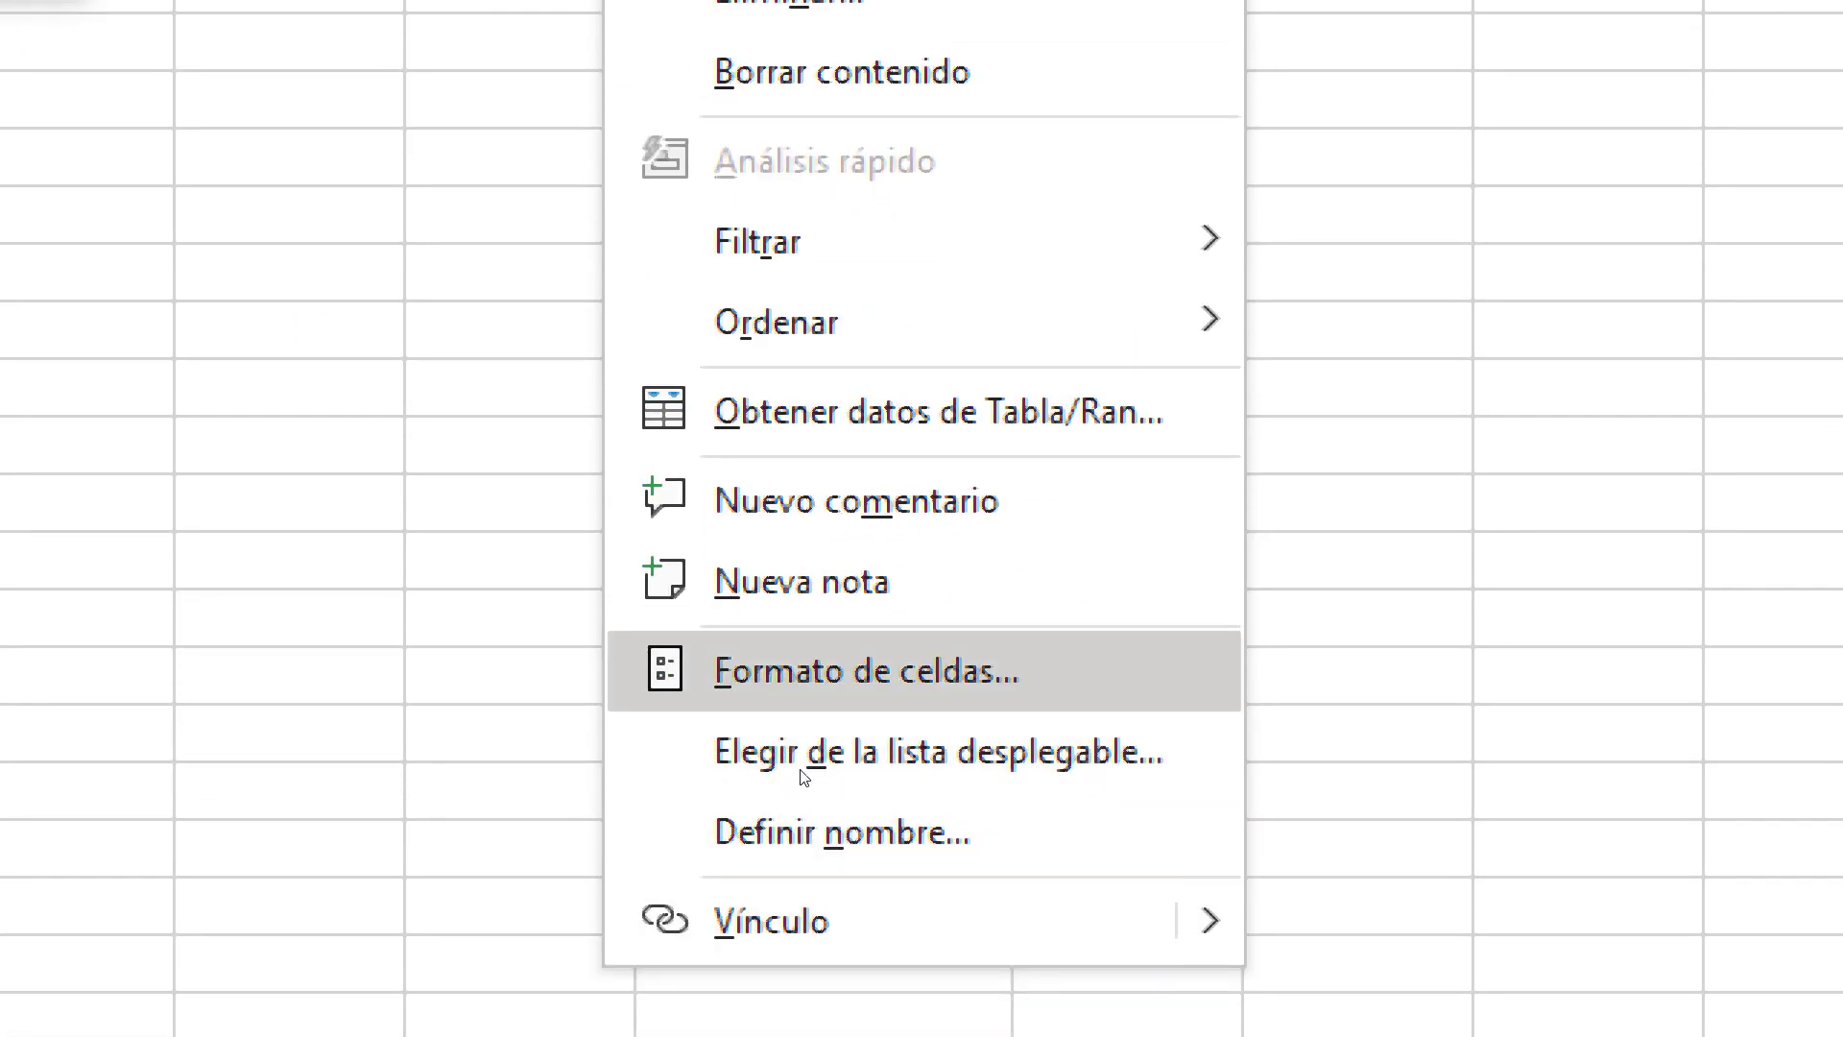
{"action": "key", "text": "Return"}
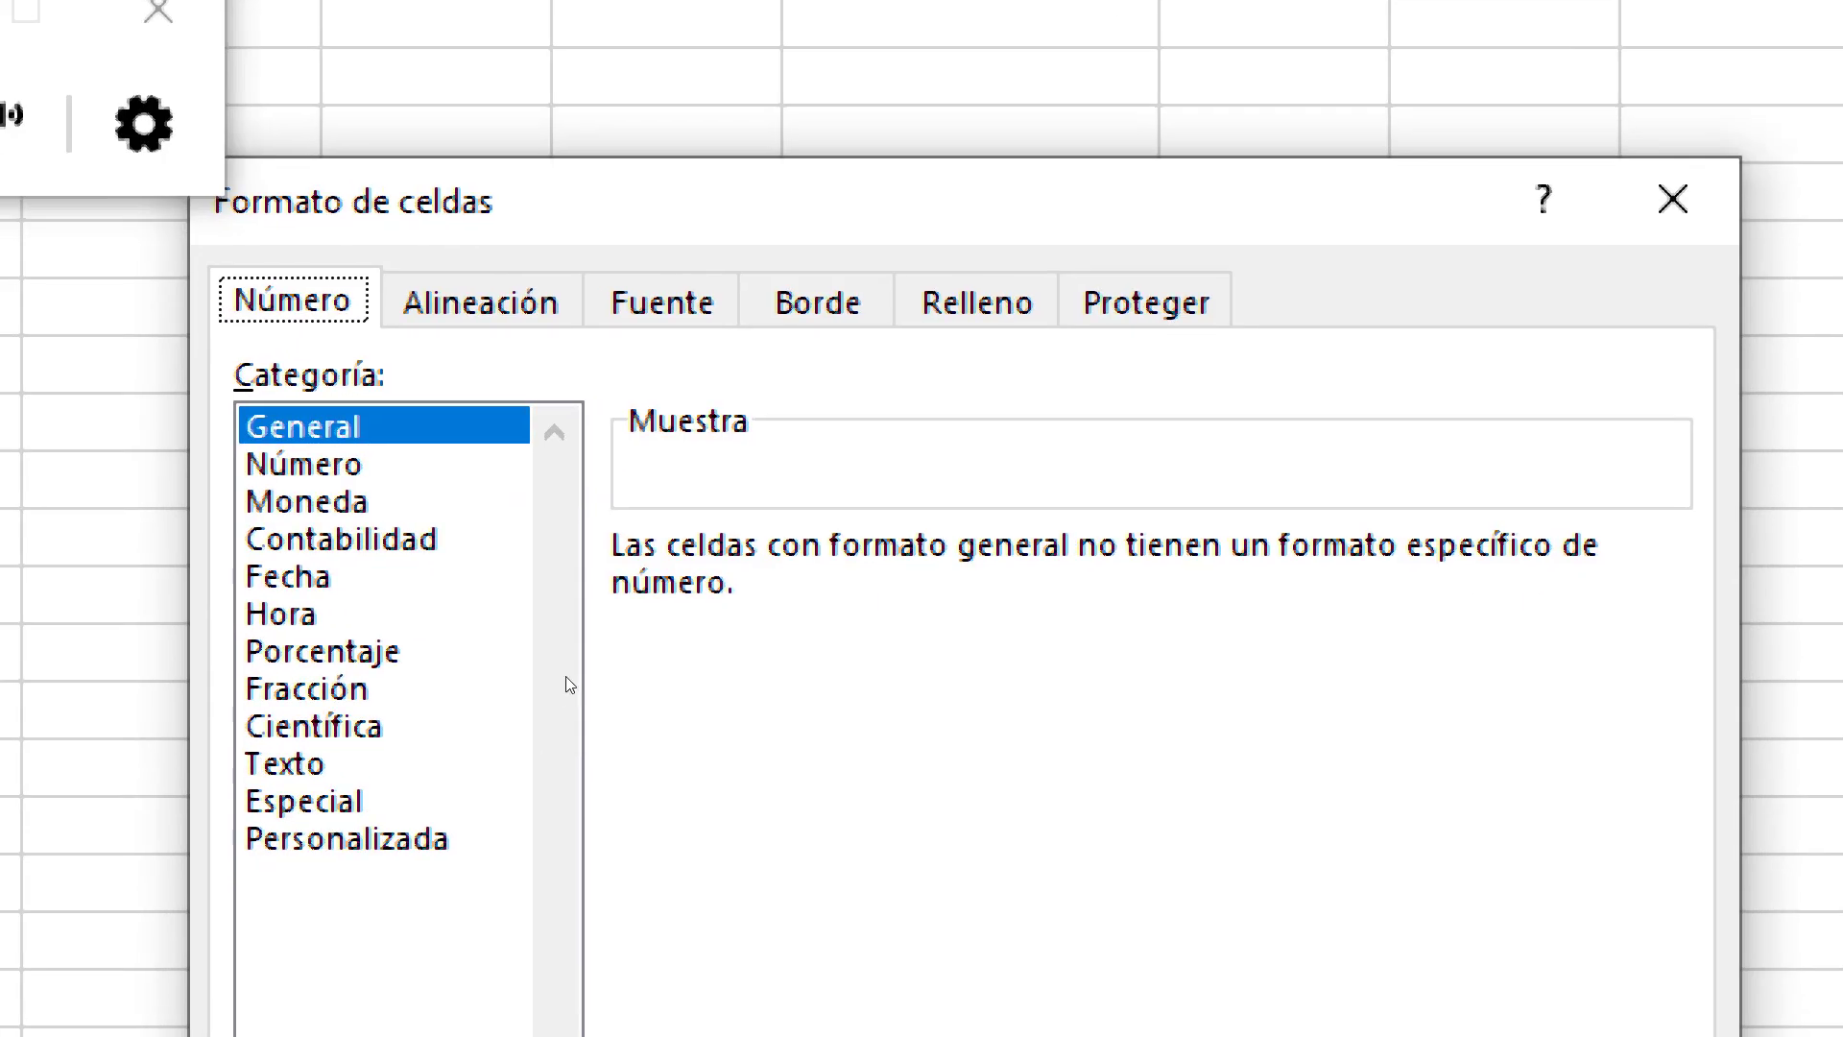
{"action": "left_click", "coordinate": [365, 501]}
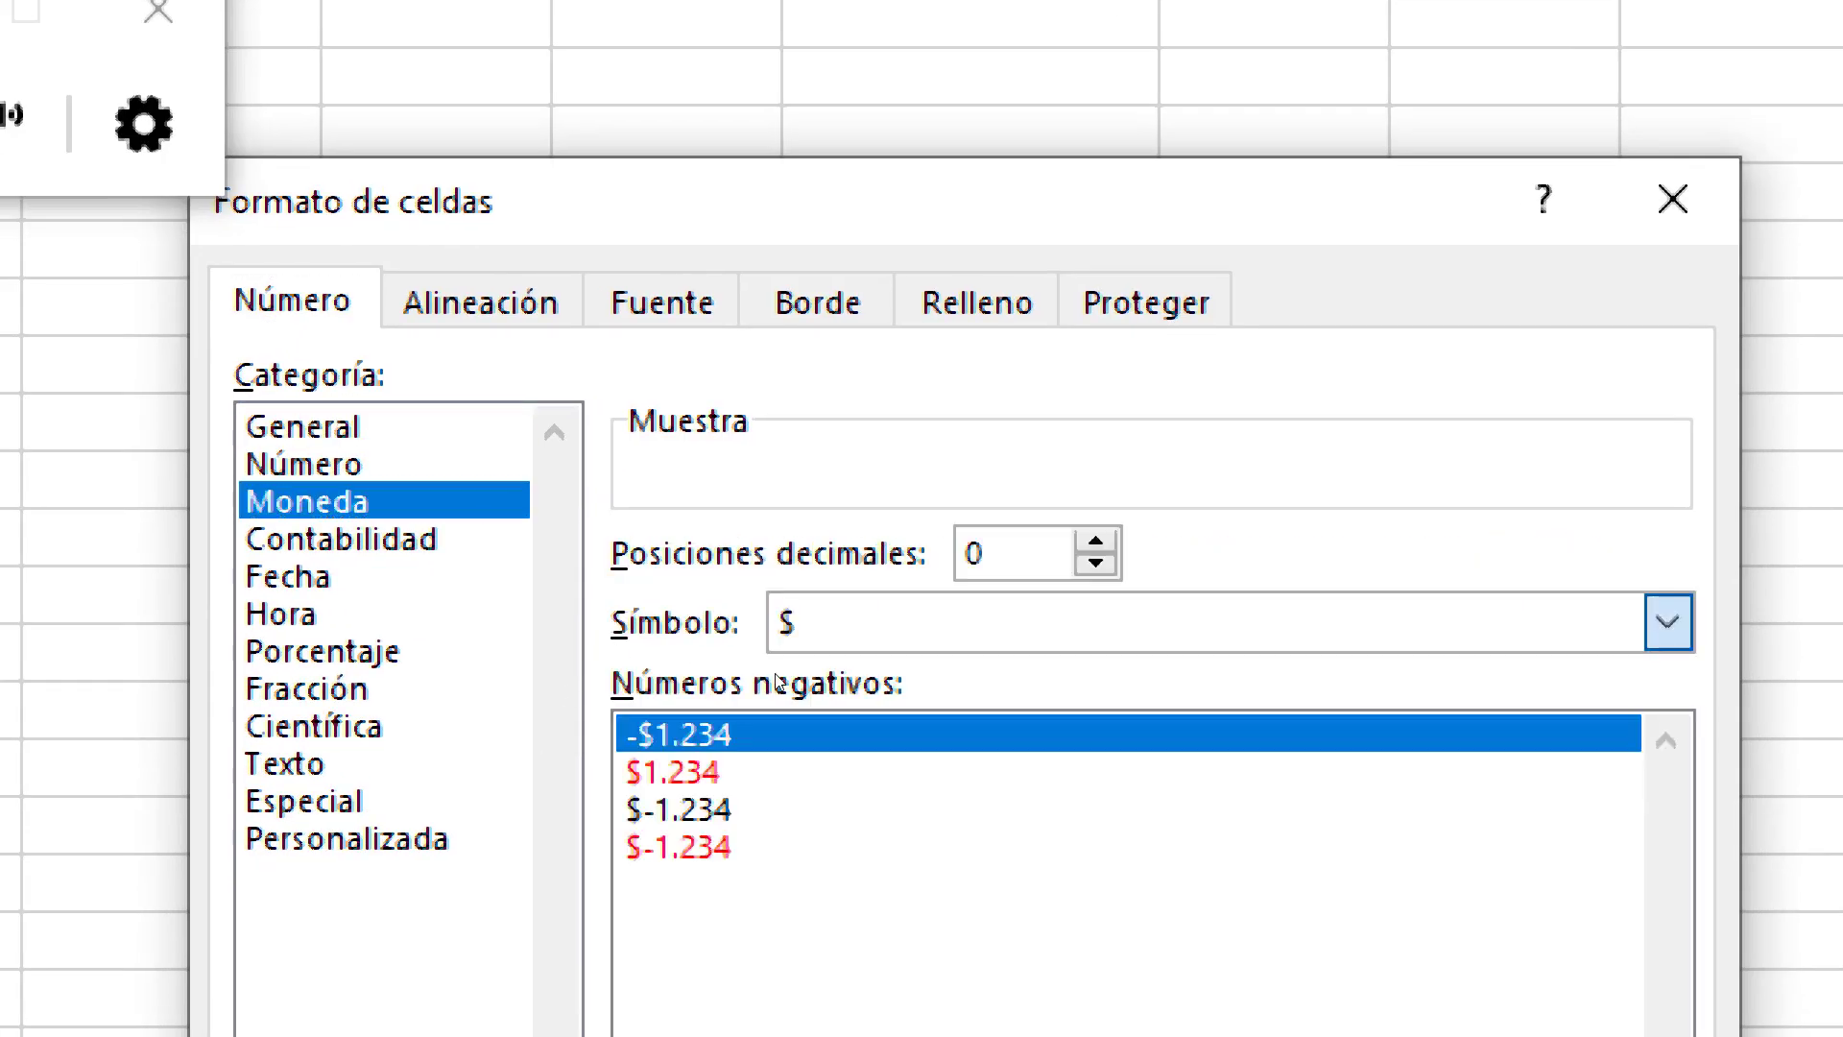
{"action": "left_click", "coordinate": [787, 624]}
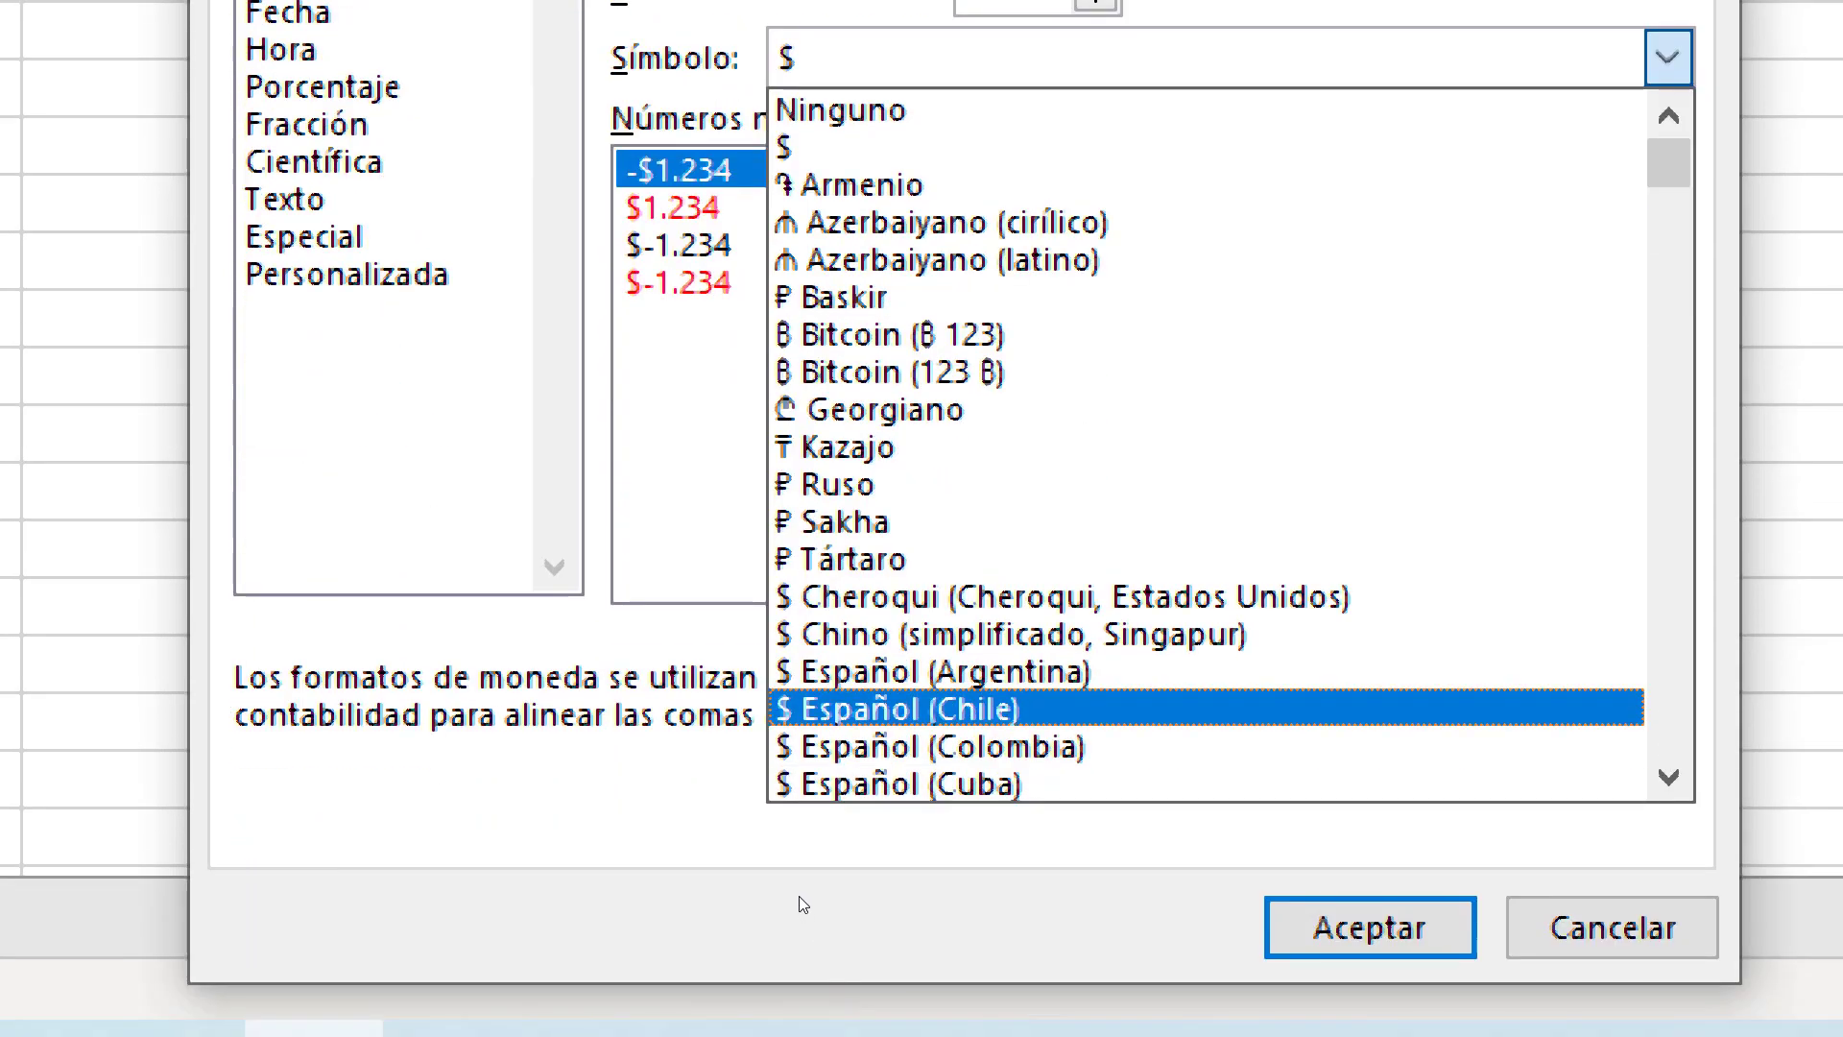
{"action": "left_click", "coordinate": [970, 709]}
{"action": "left_click", "coordinate": [1368, 925]}
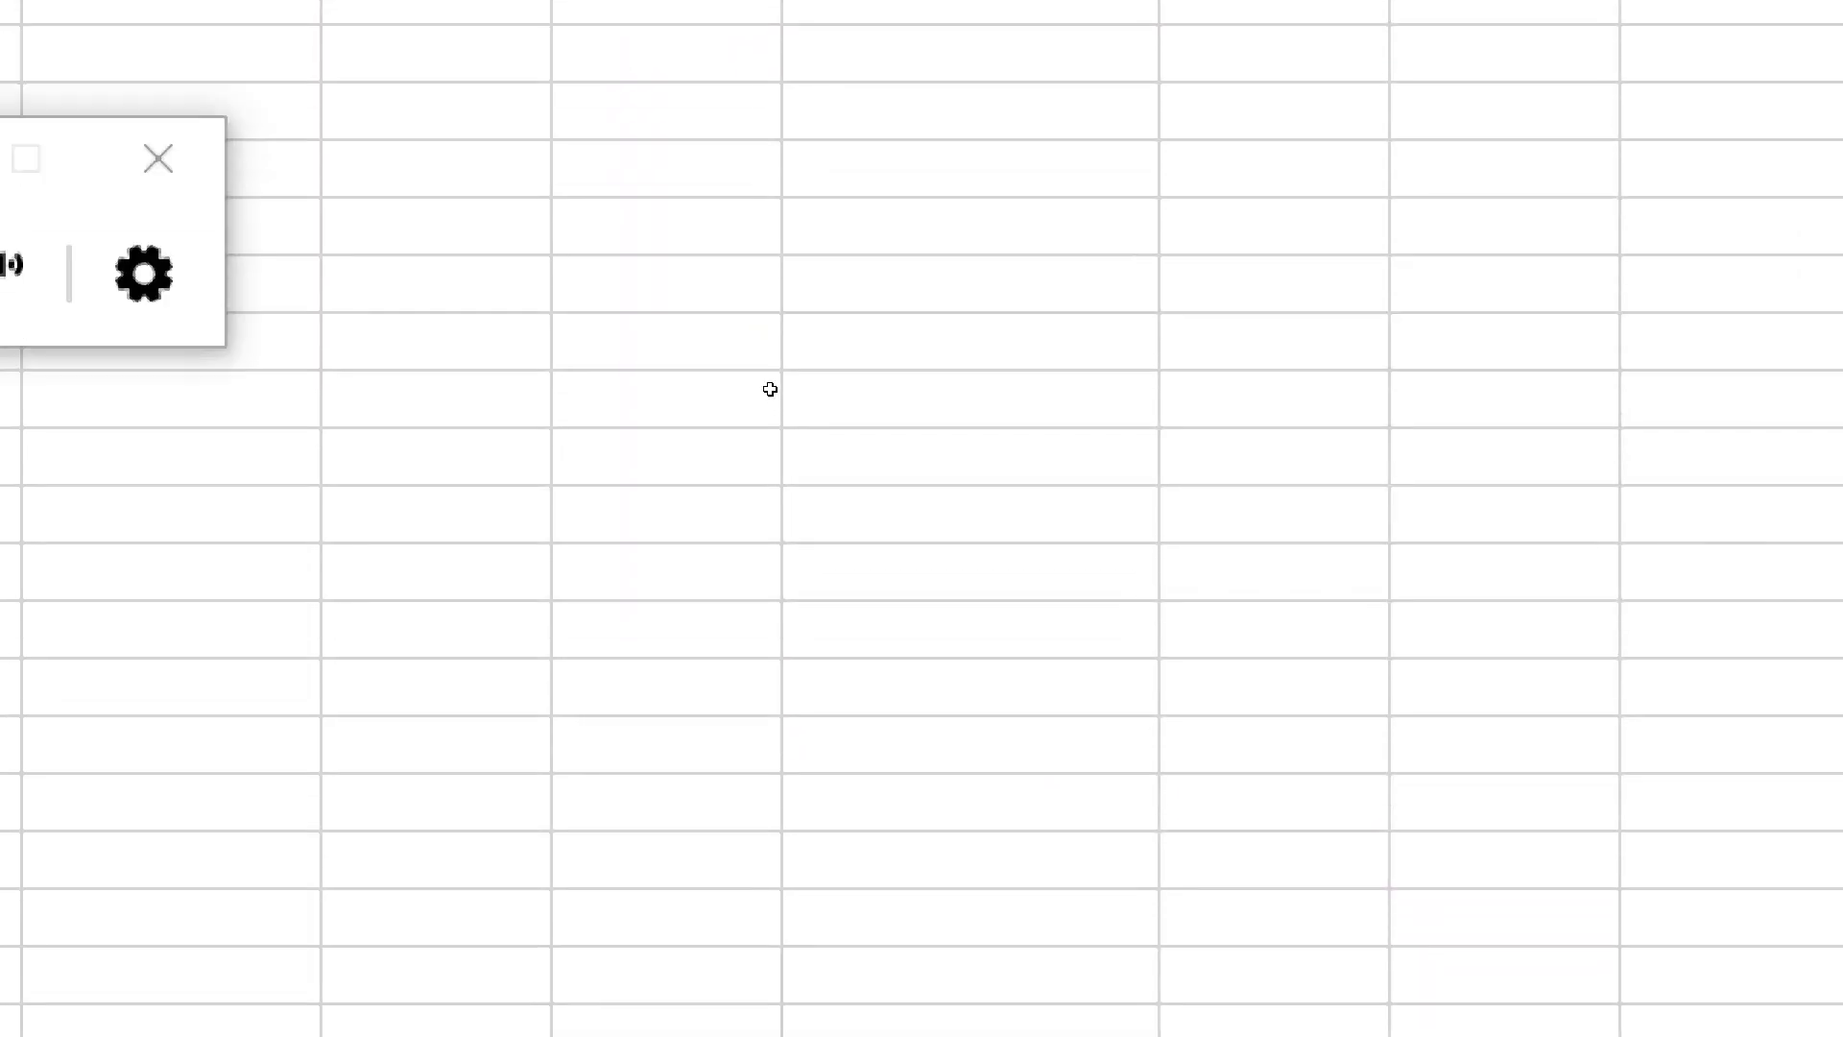
Enter 600000 as the Marzo salary in cell I4 of the Sueldo column
{"action": "key", "text": "Right"}
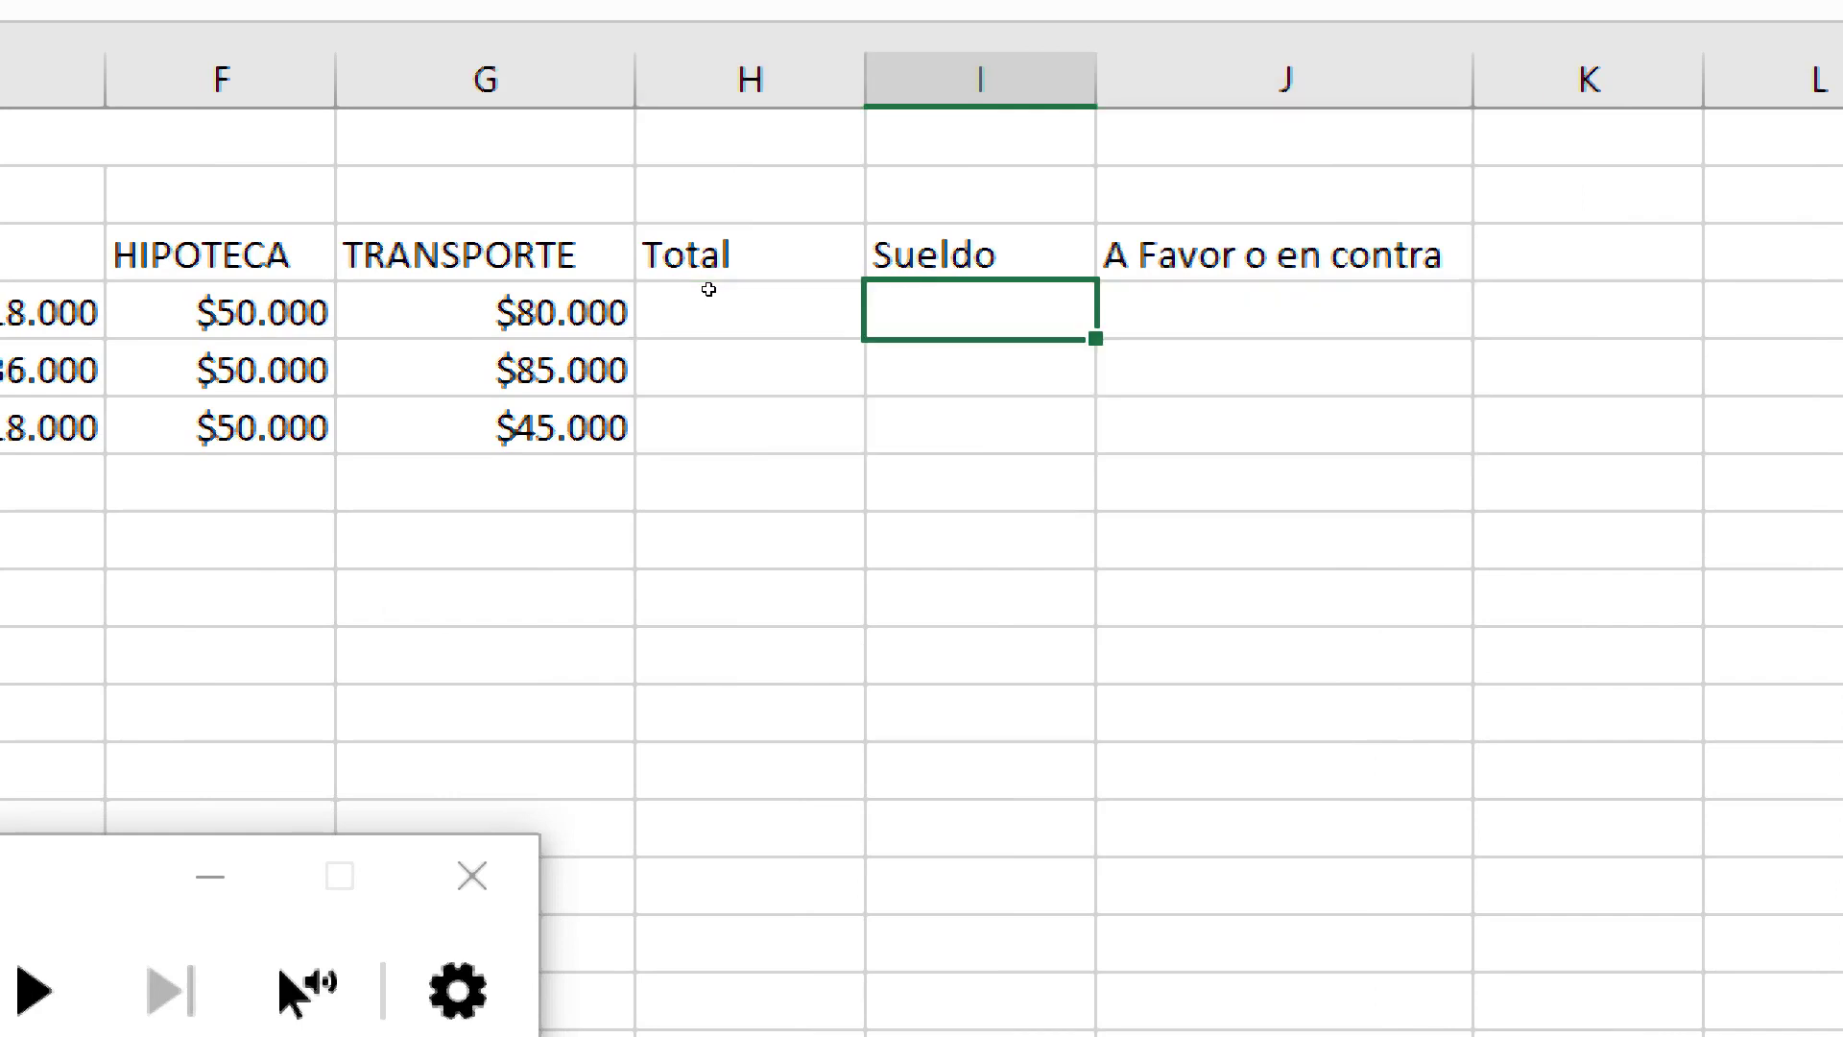
{"action": "type", "text": "5"}
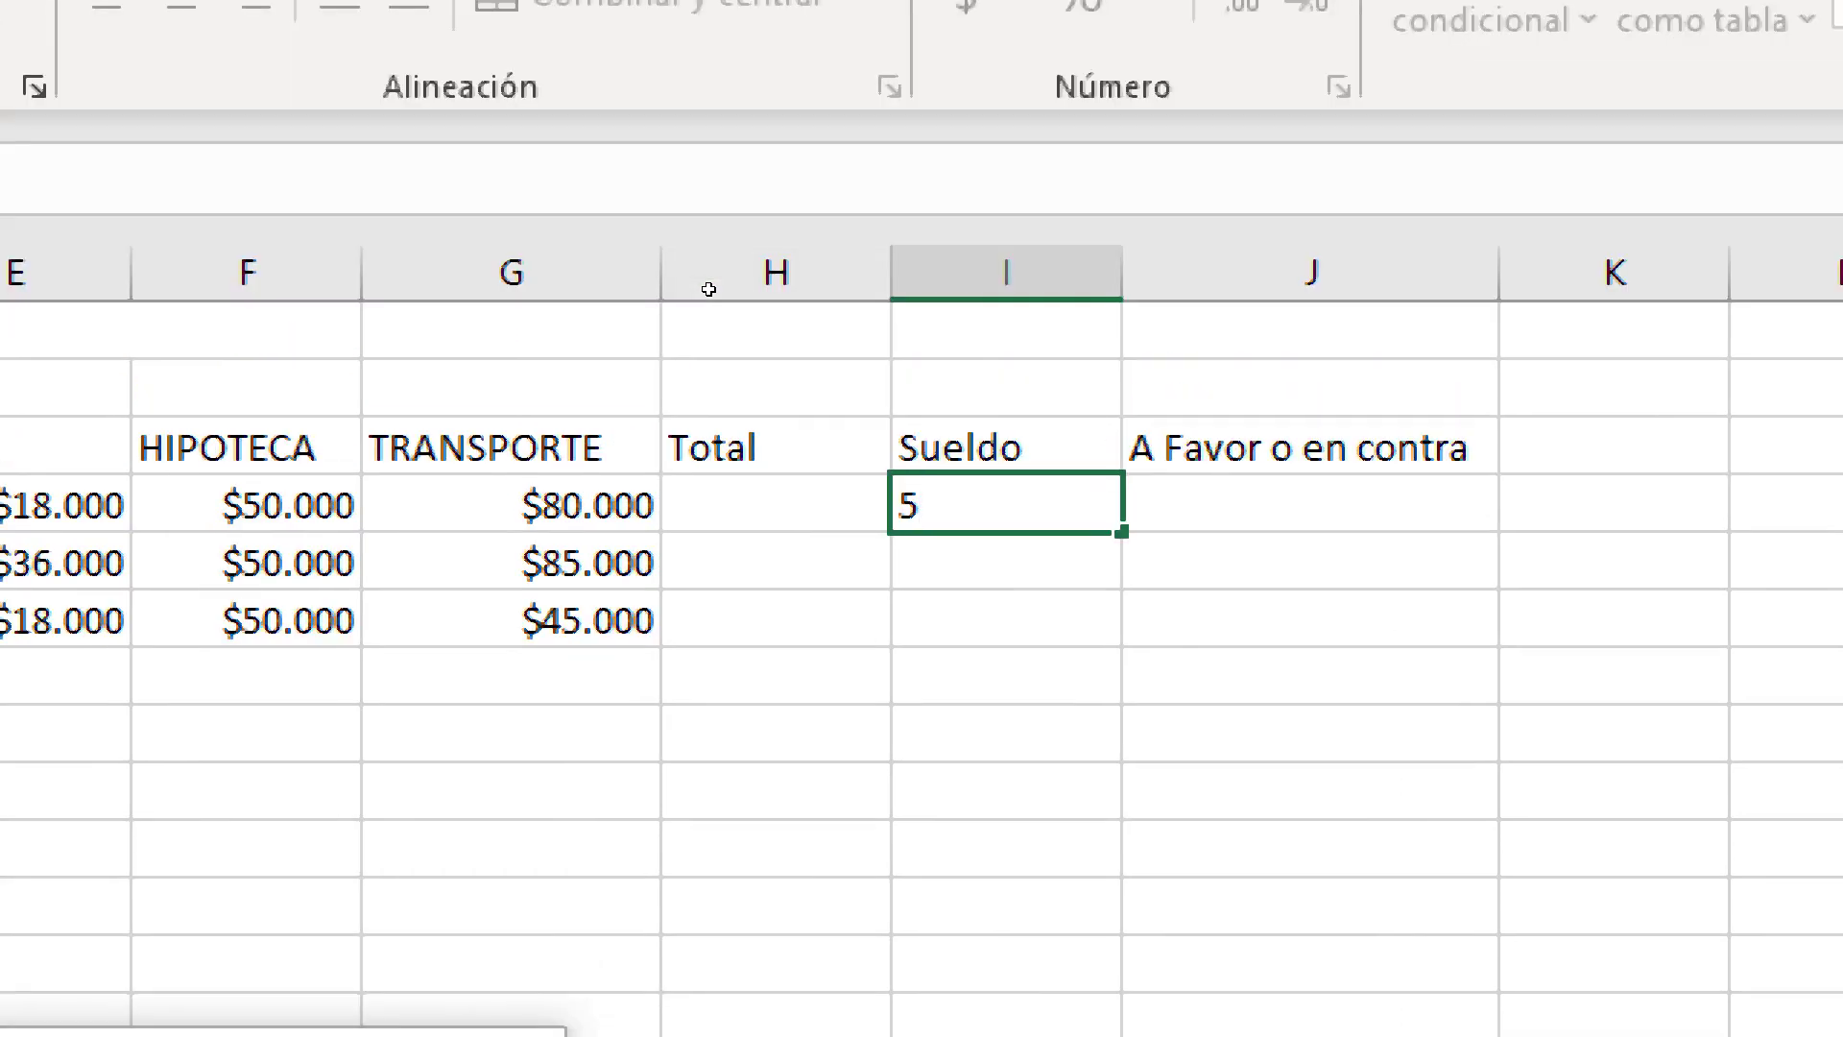
{"action": "type", "text": "0"}
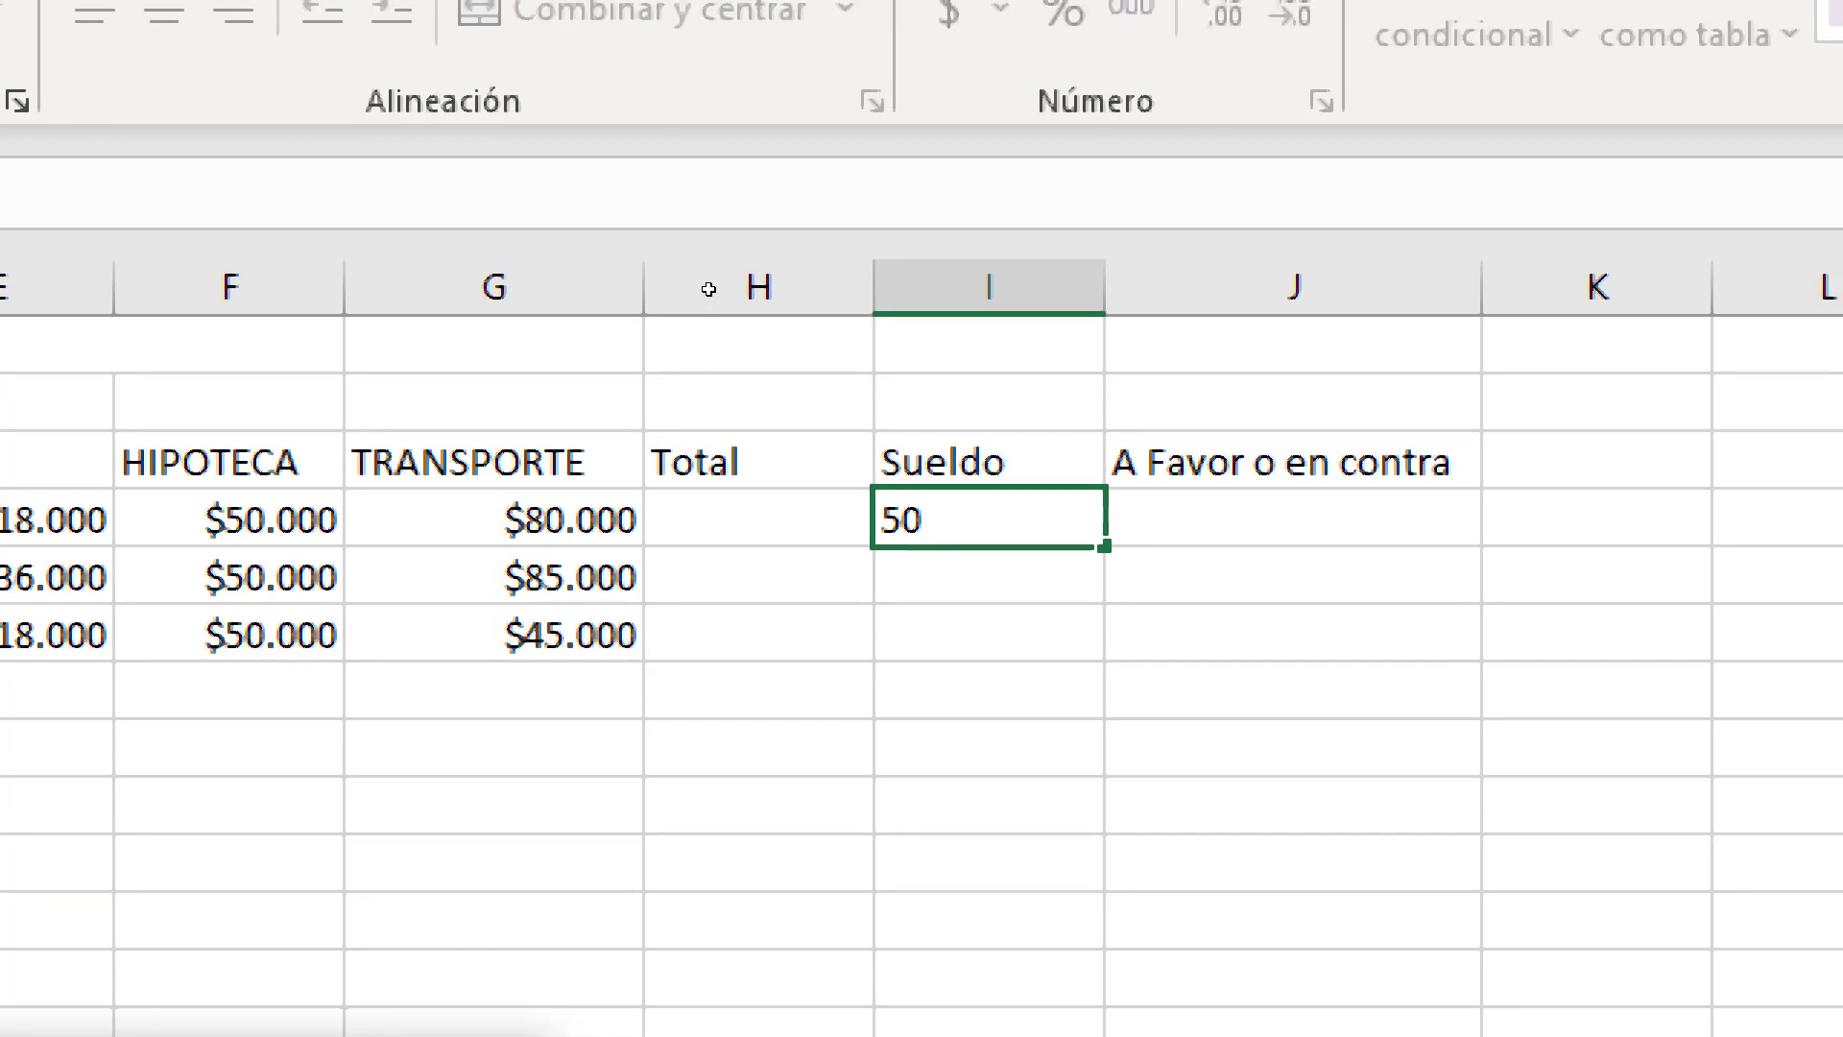
{"action": "type", "text": "0"}
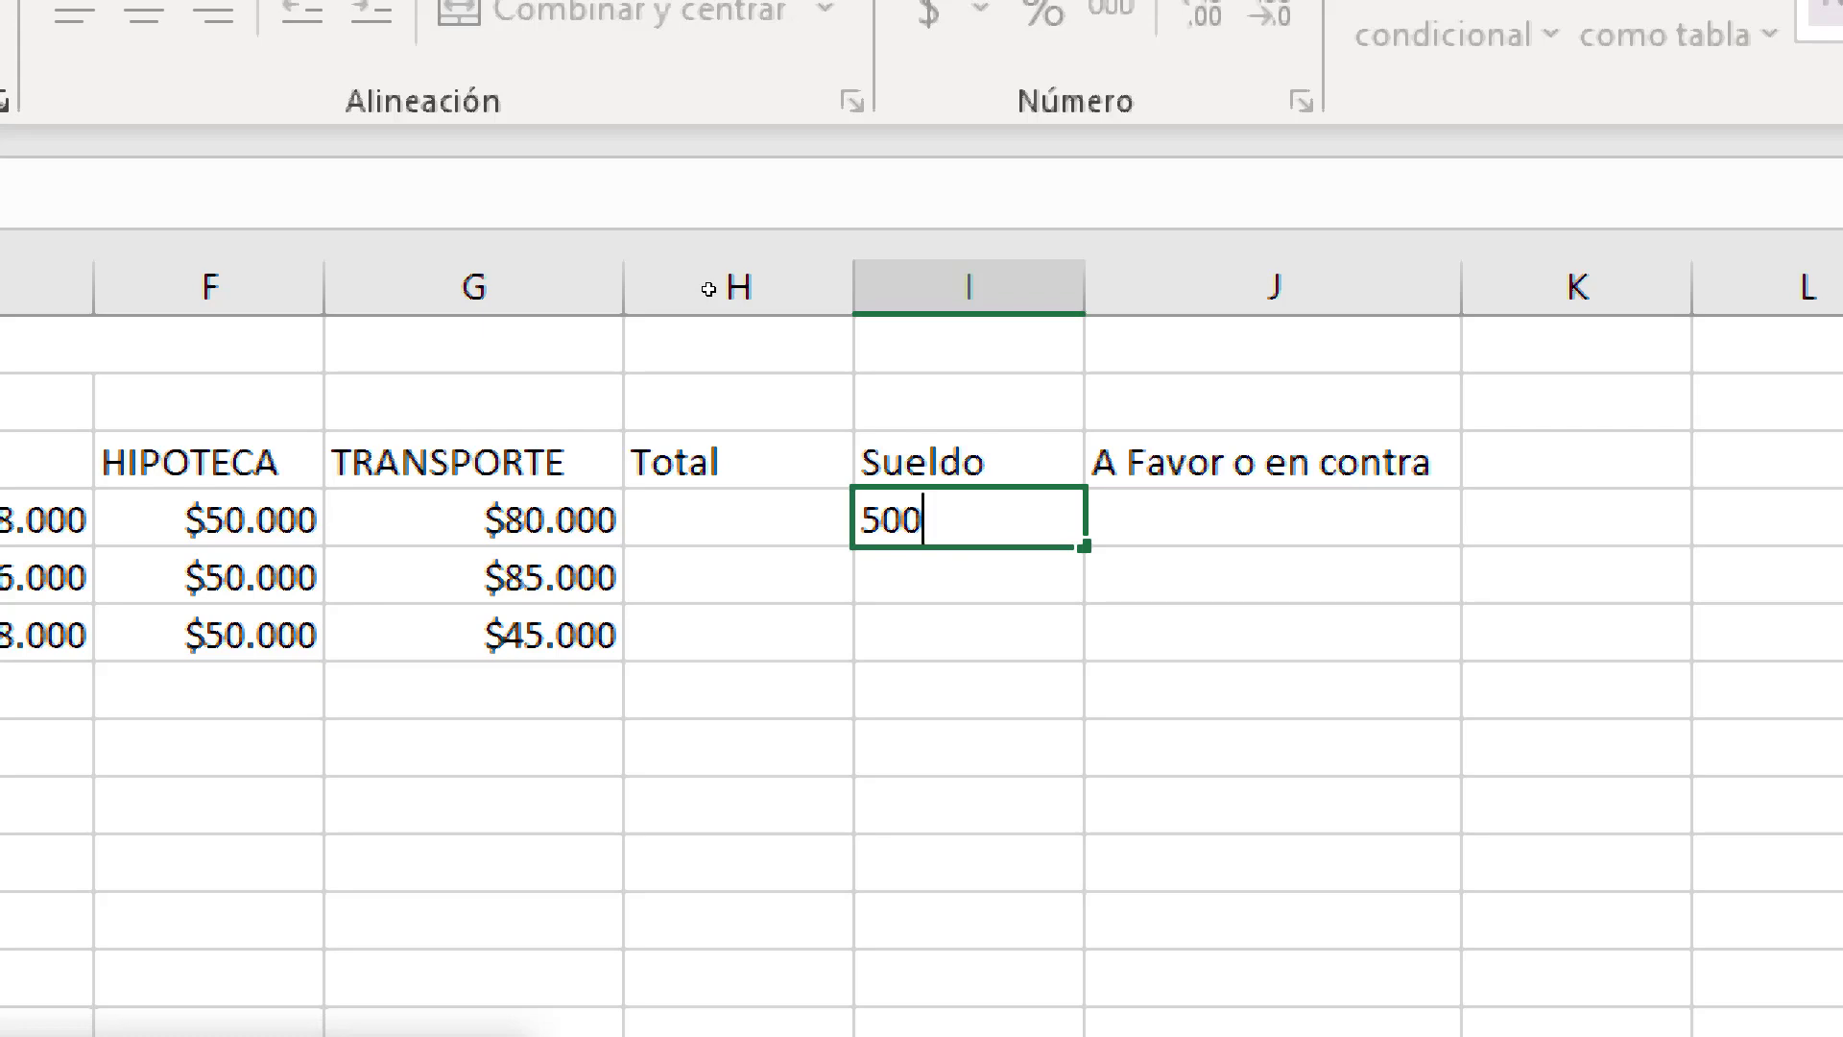
{"action": "key", "text": "BackSpace"}
{"action": "key", "text": "BackSpace"}
{"action": "key", "text": "BackSpace"}
{"action": "type", "text": "6"}
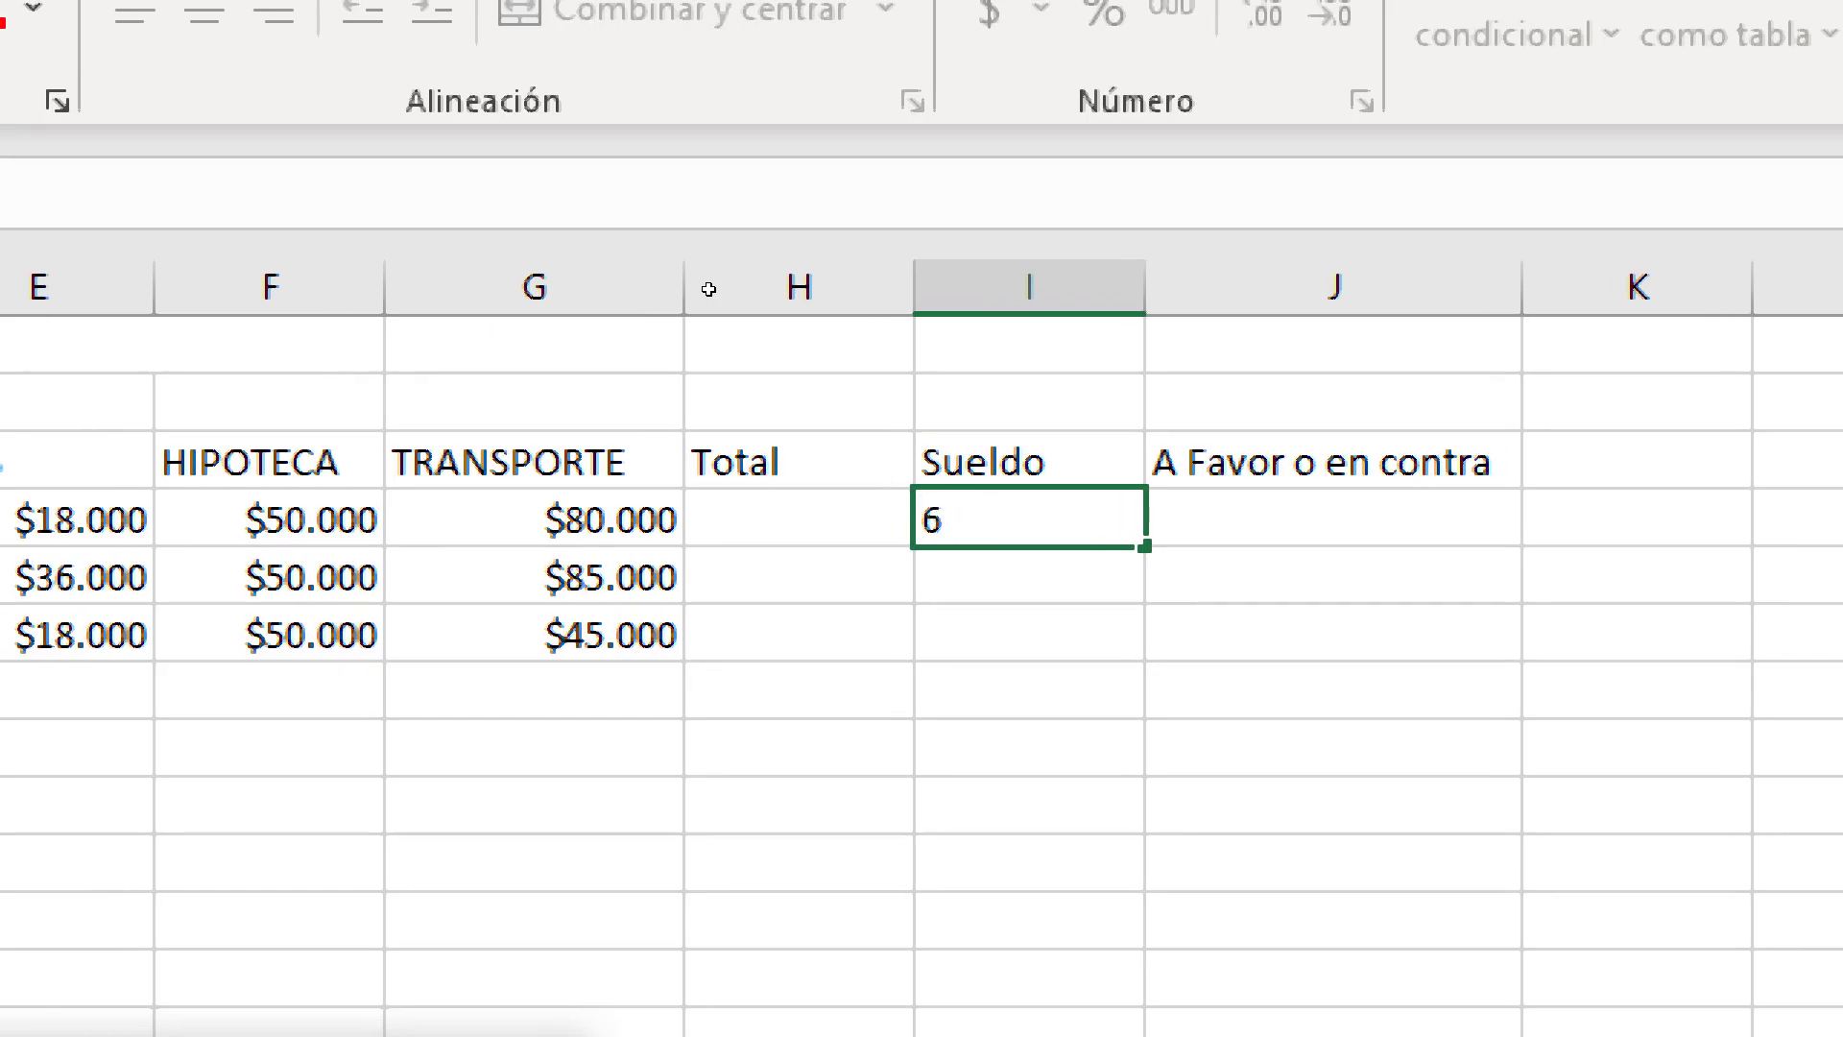
{"action": "type", "text": "00000"}
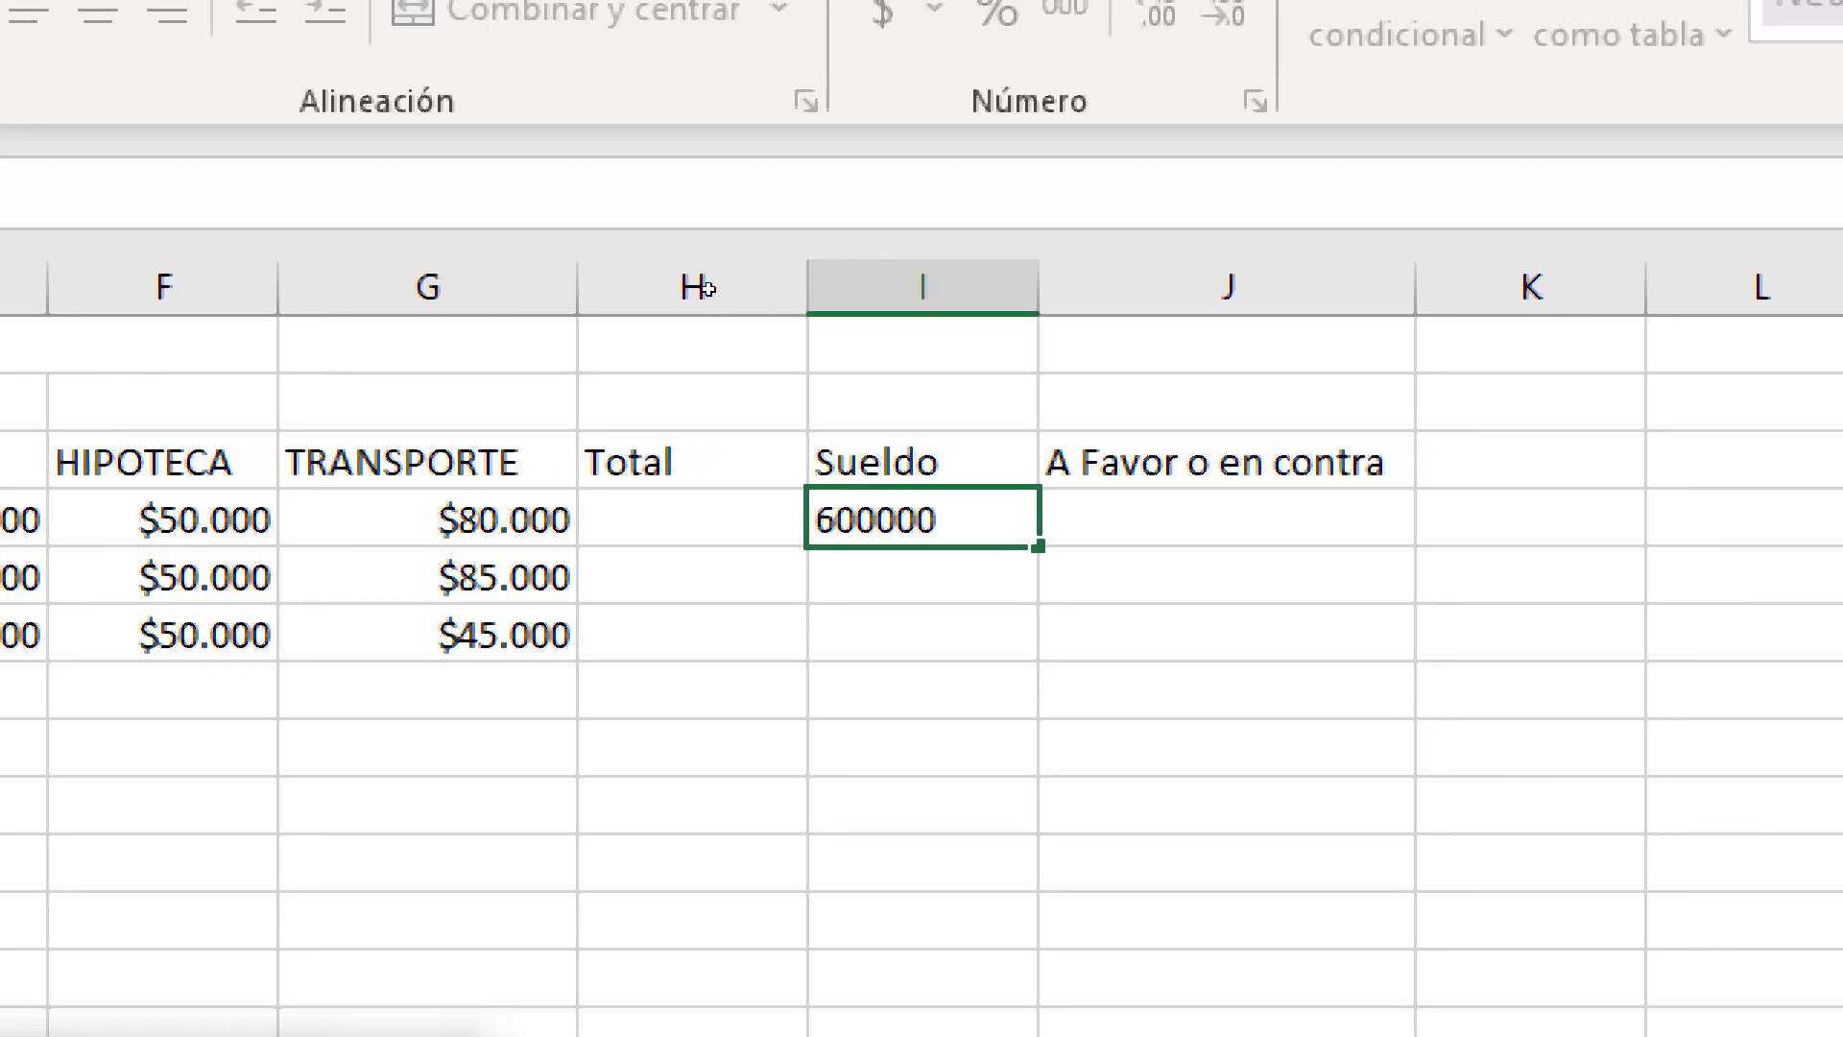
{"action": "key", "text": "Return"}
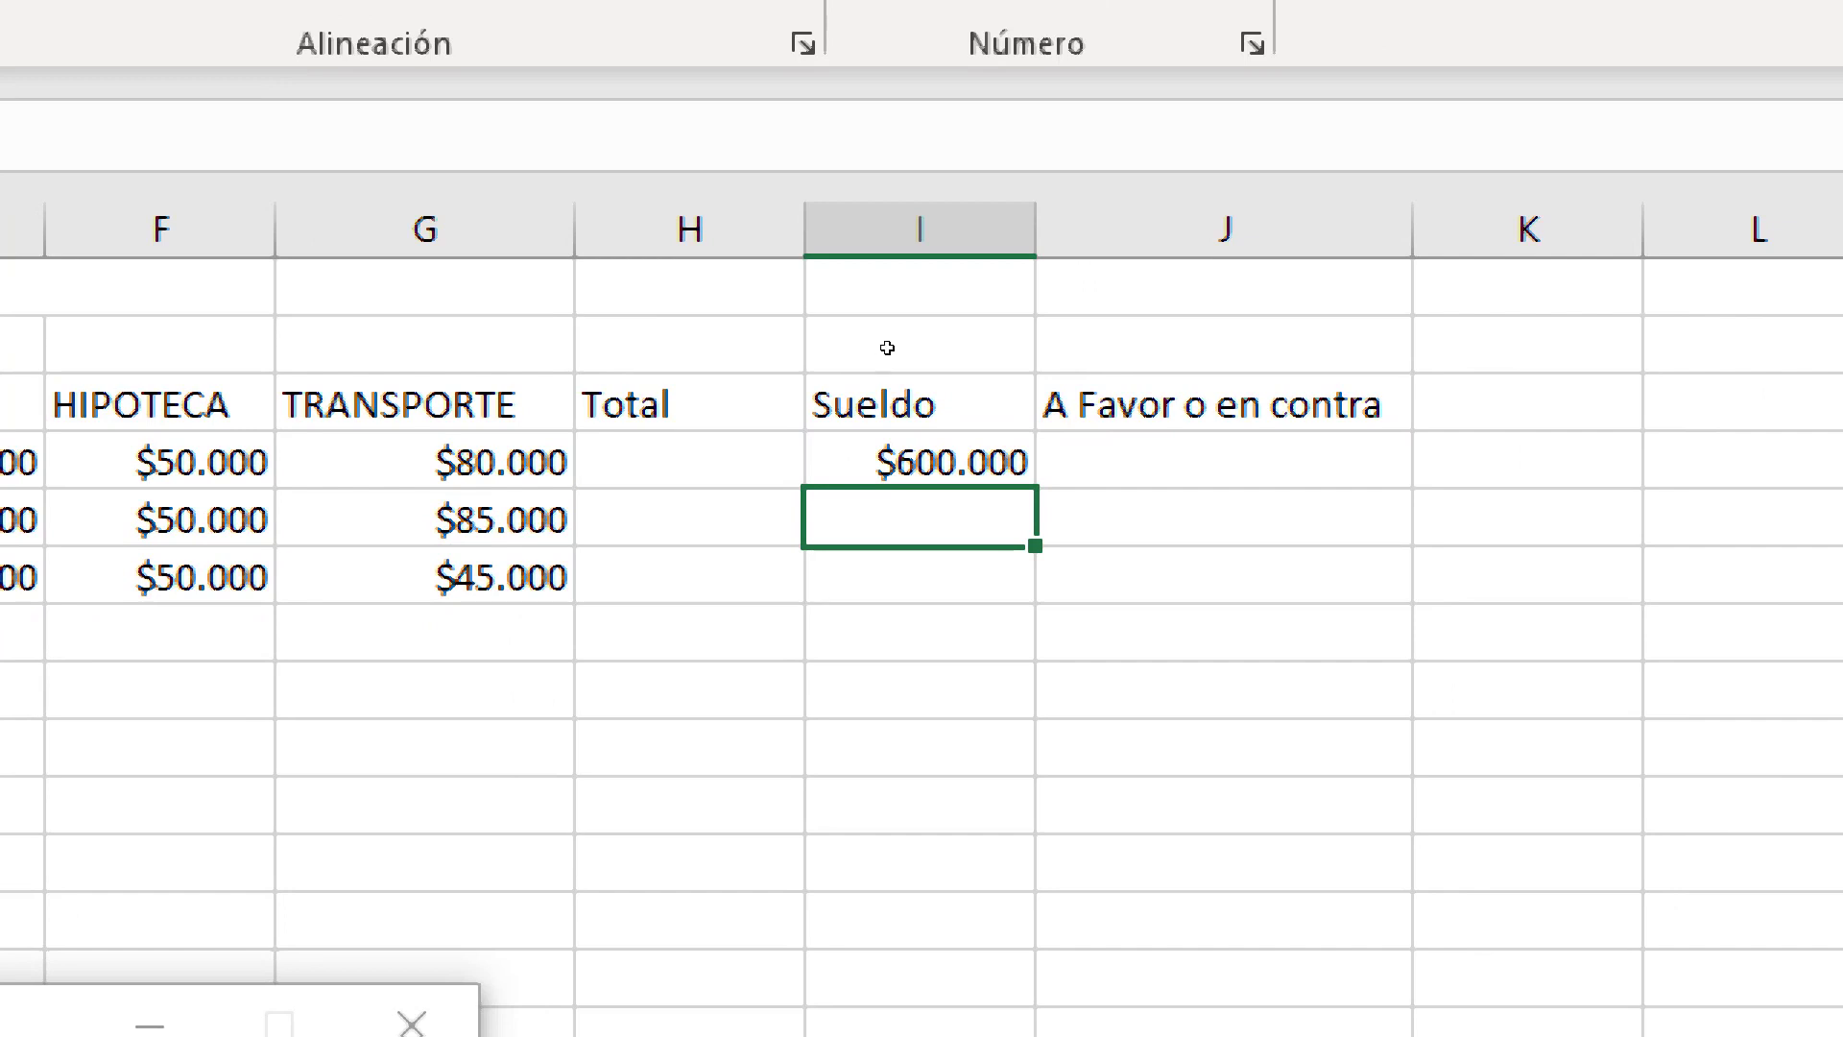
Enter 600000 as the Abril salary in cell I5
{"action": "type", "text": "600."}
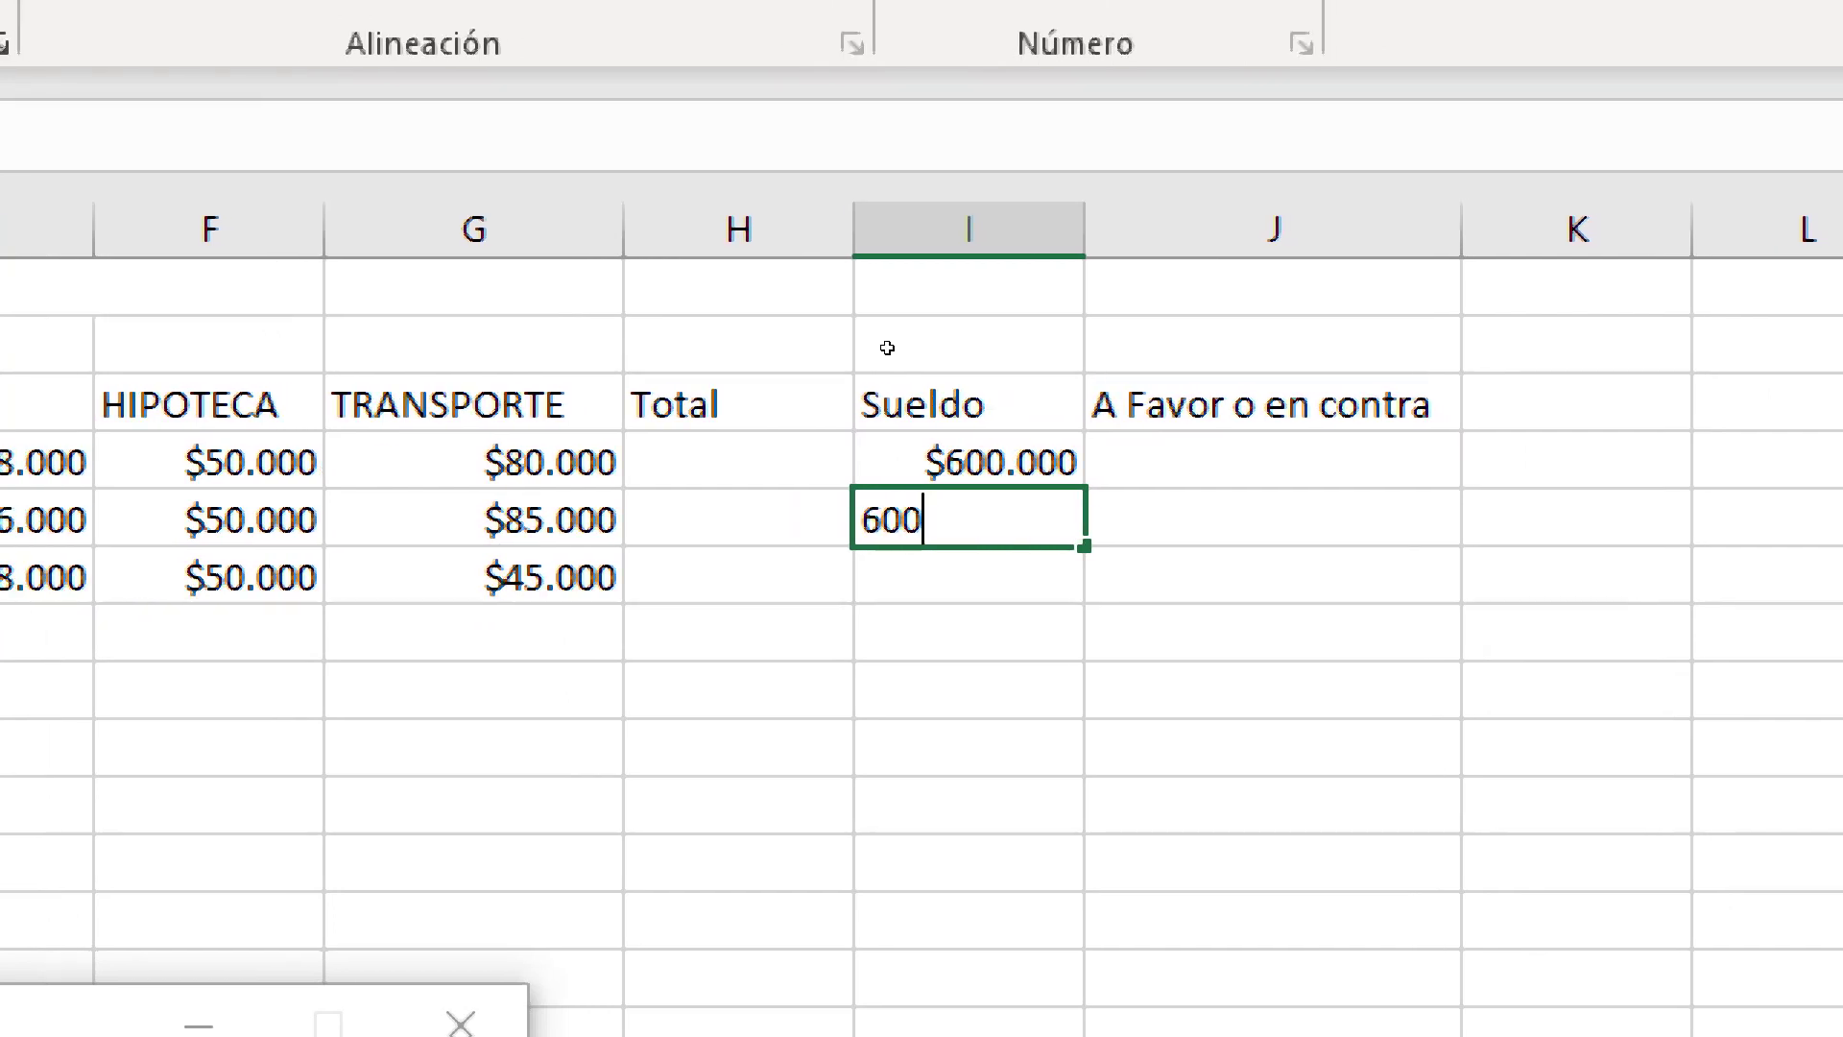
{"action": "type", "text": "0000"}
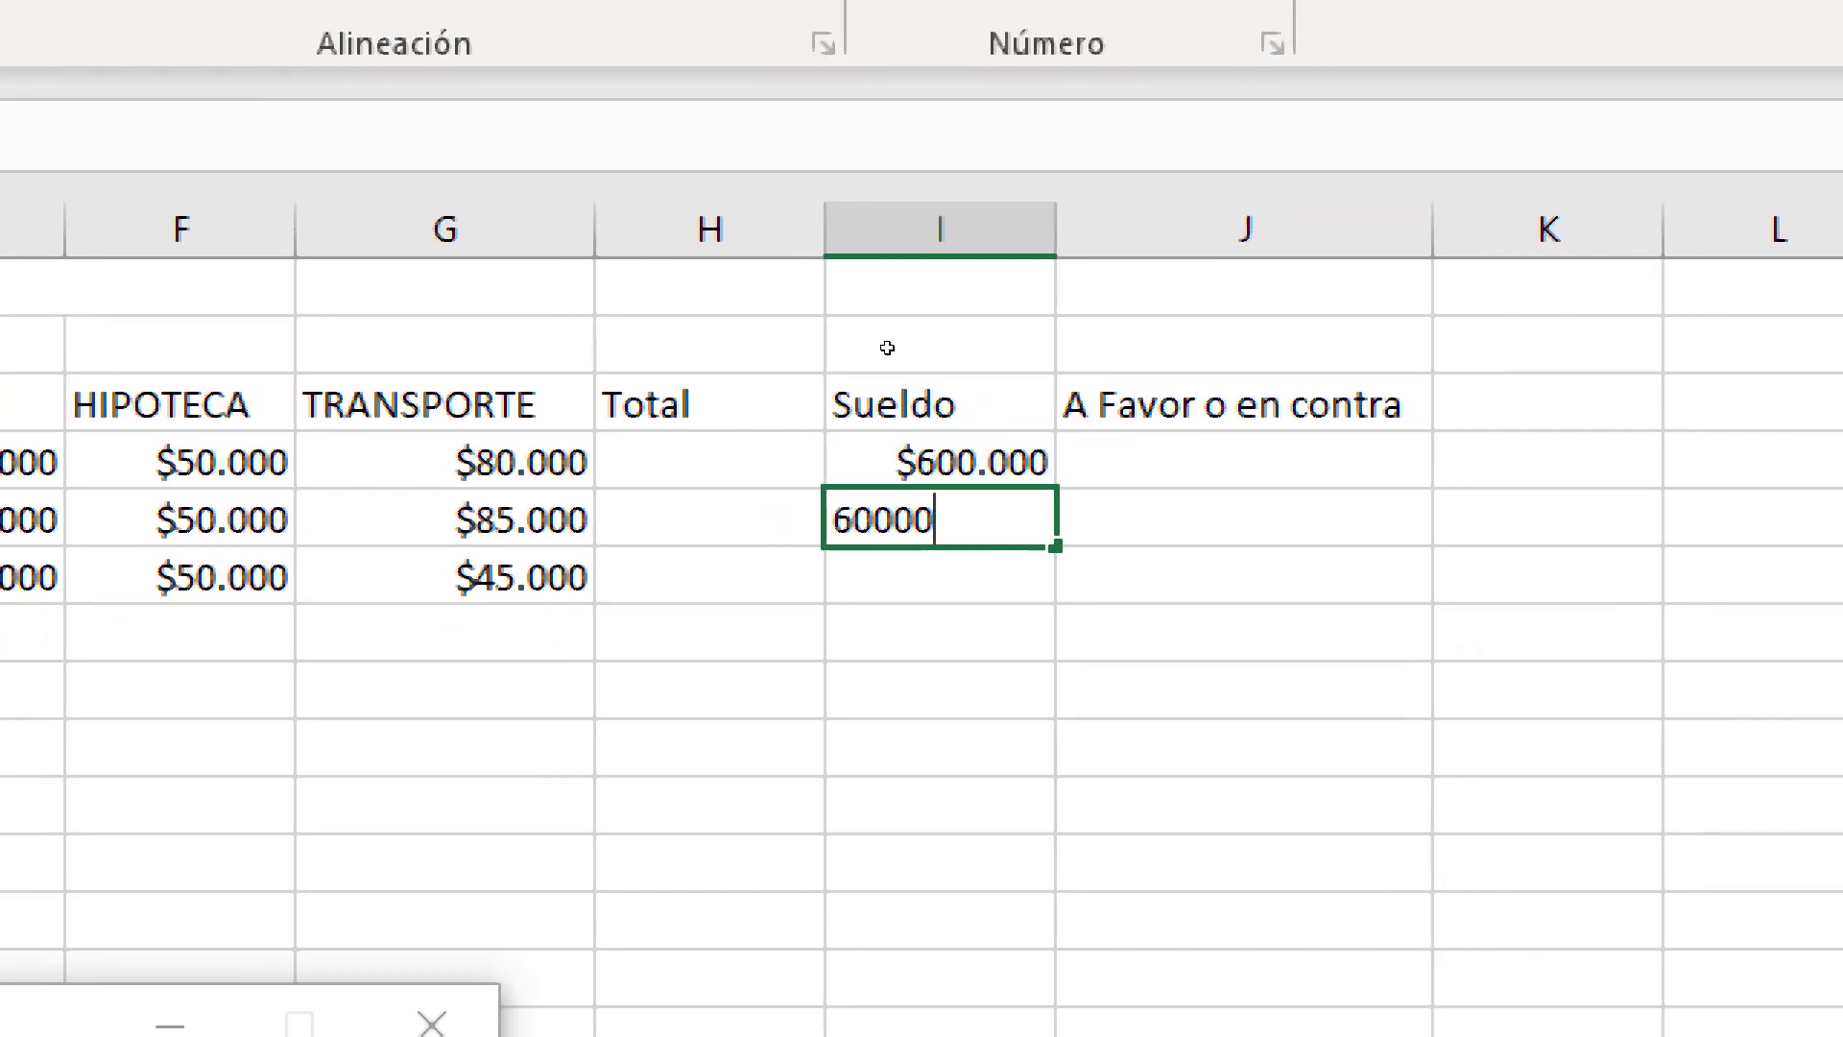
{"action": "key", "text": "Return"}
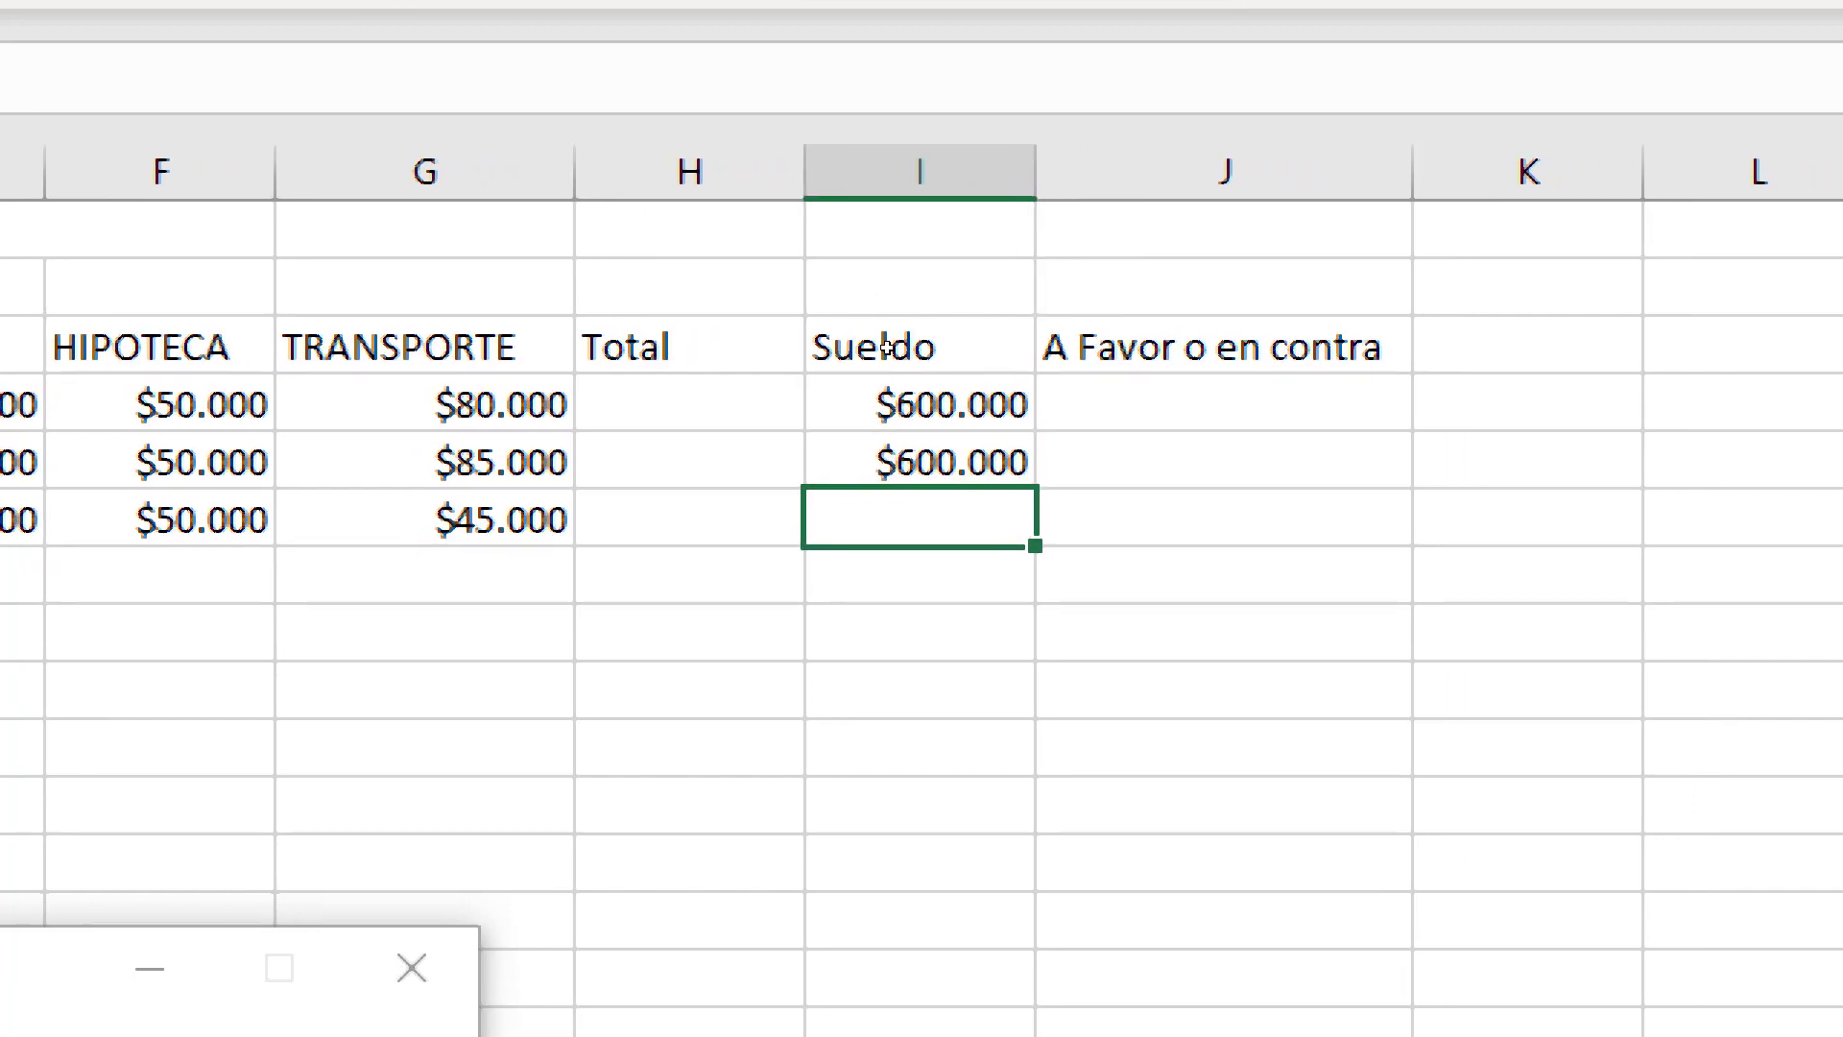
Enter 540000 as the Mayo salary in cell I6 of the Sueldo column
{"action": "type", "text": "5"}
{"action": "key", "text": "BackSpace"}
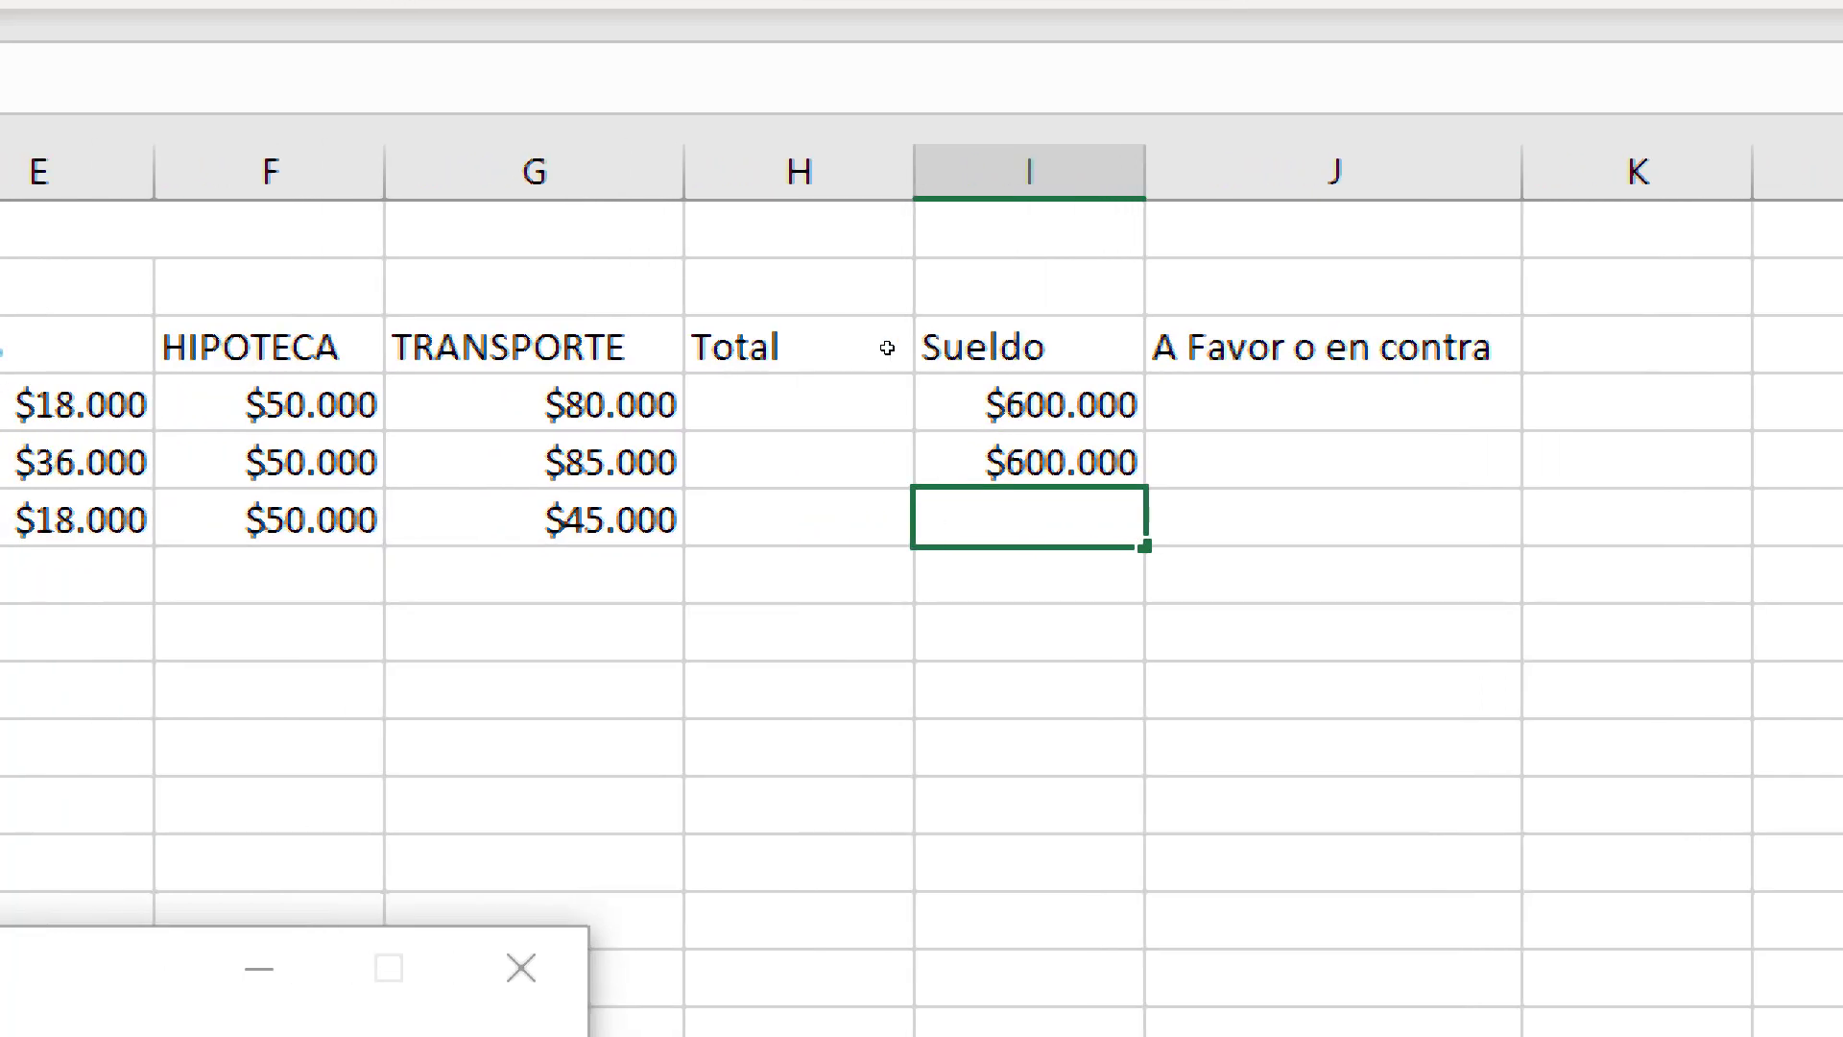
{"action": "type", "text": "540."}
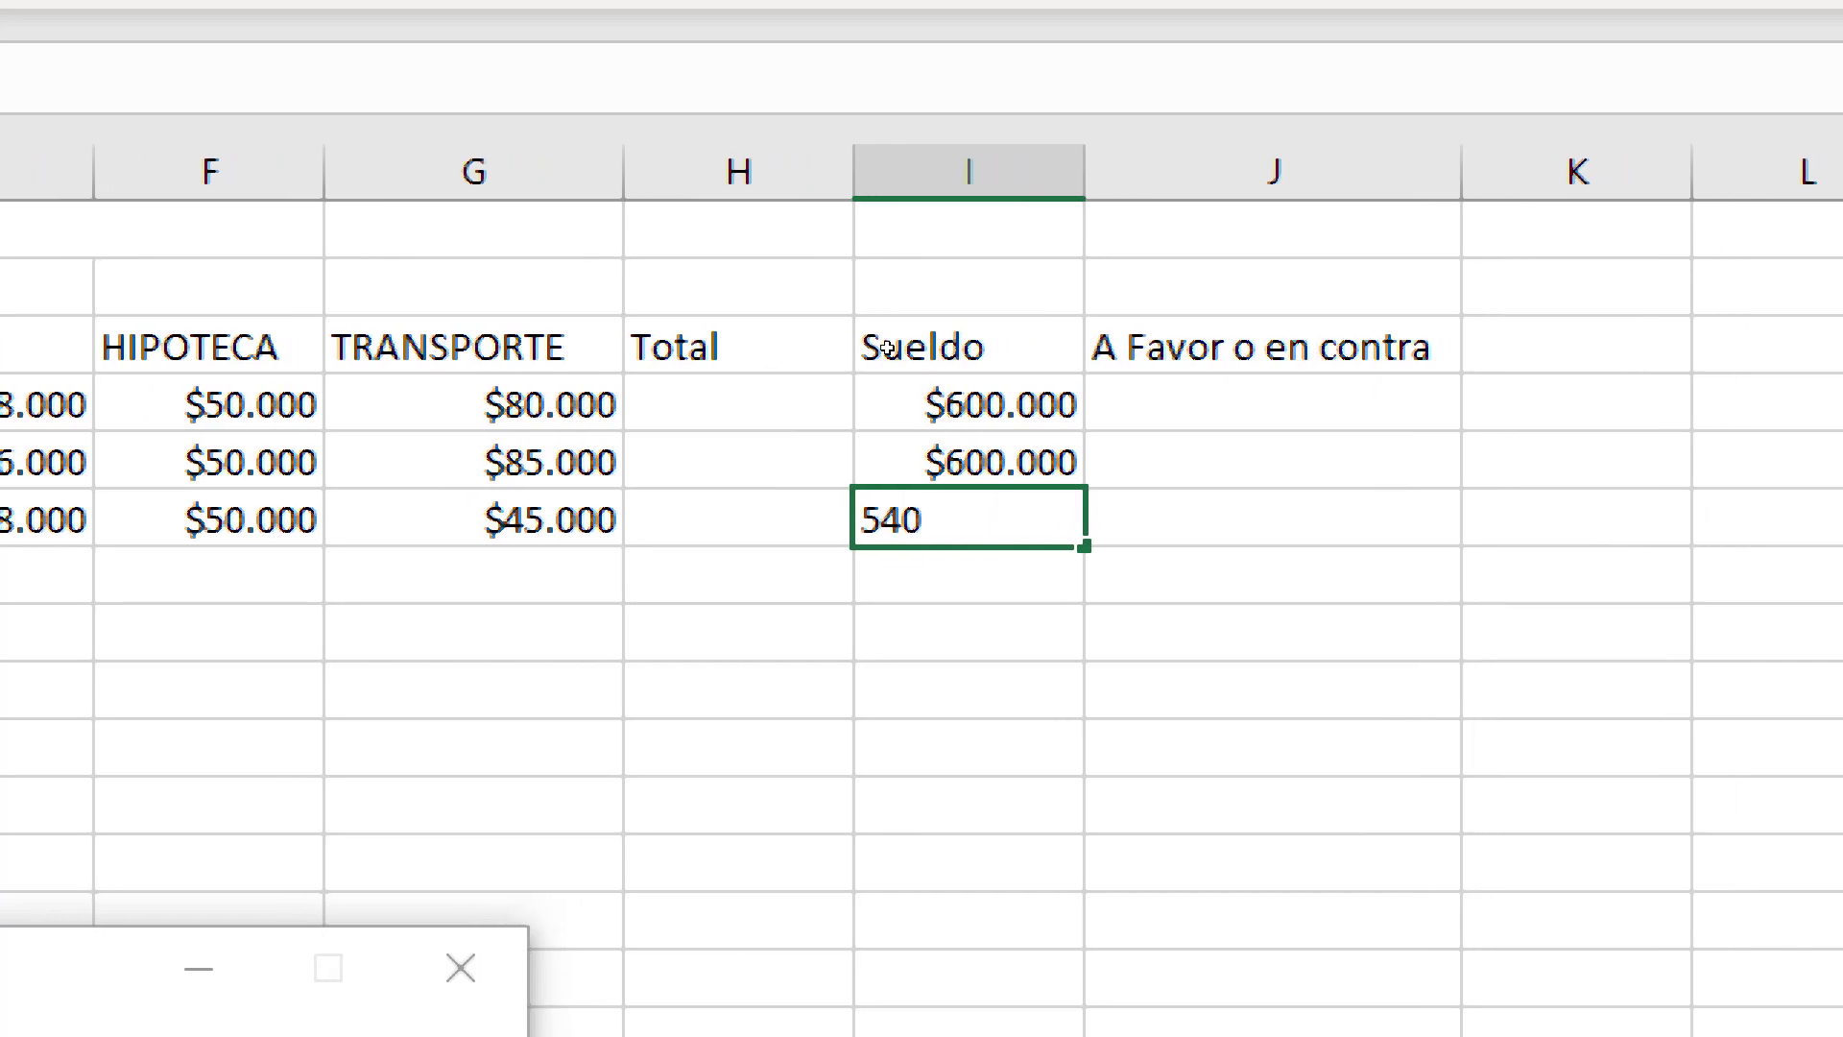
{"action": "type", "text": "000"}
{"action": "key", "text": "Return"}
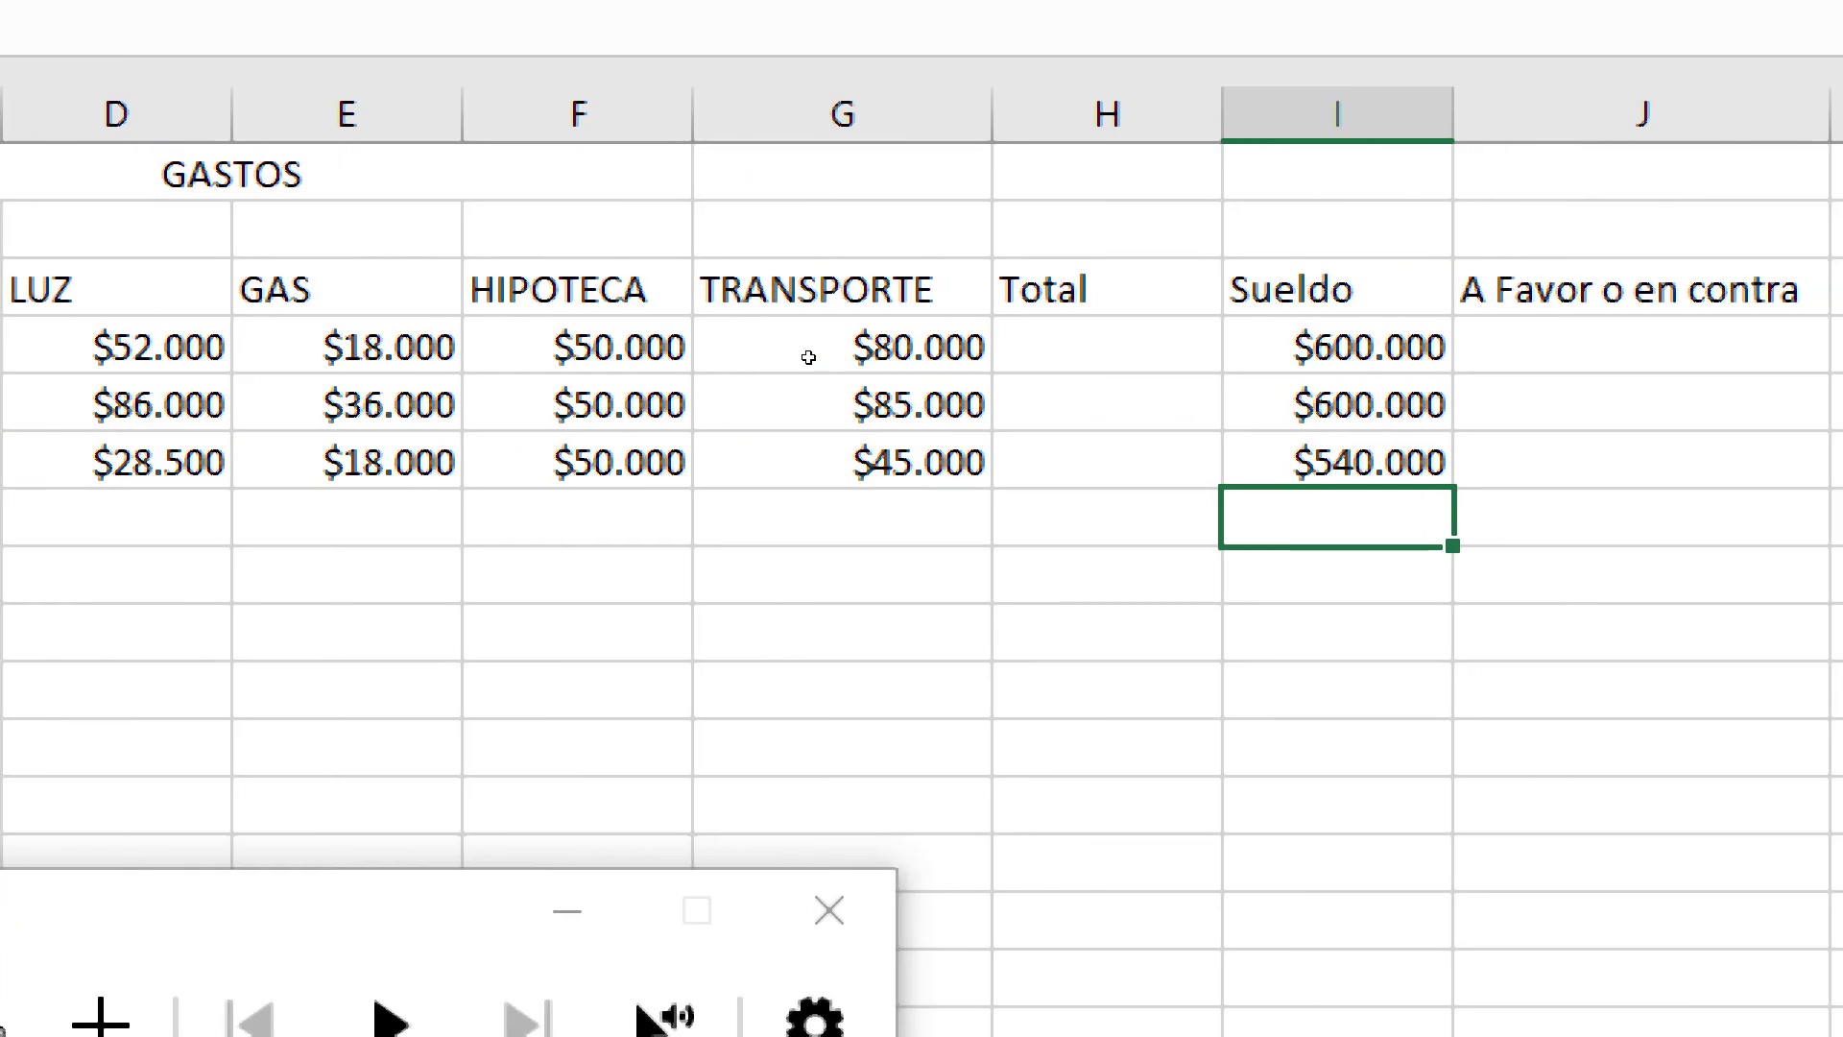
Total the Marzo expenses in cell H4 with SUMA over C4:G4
{"action": "left_click", "coordinate": [1092, 345]}
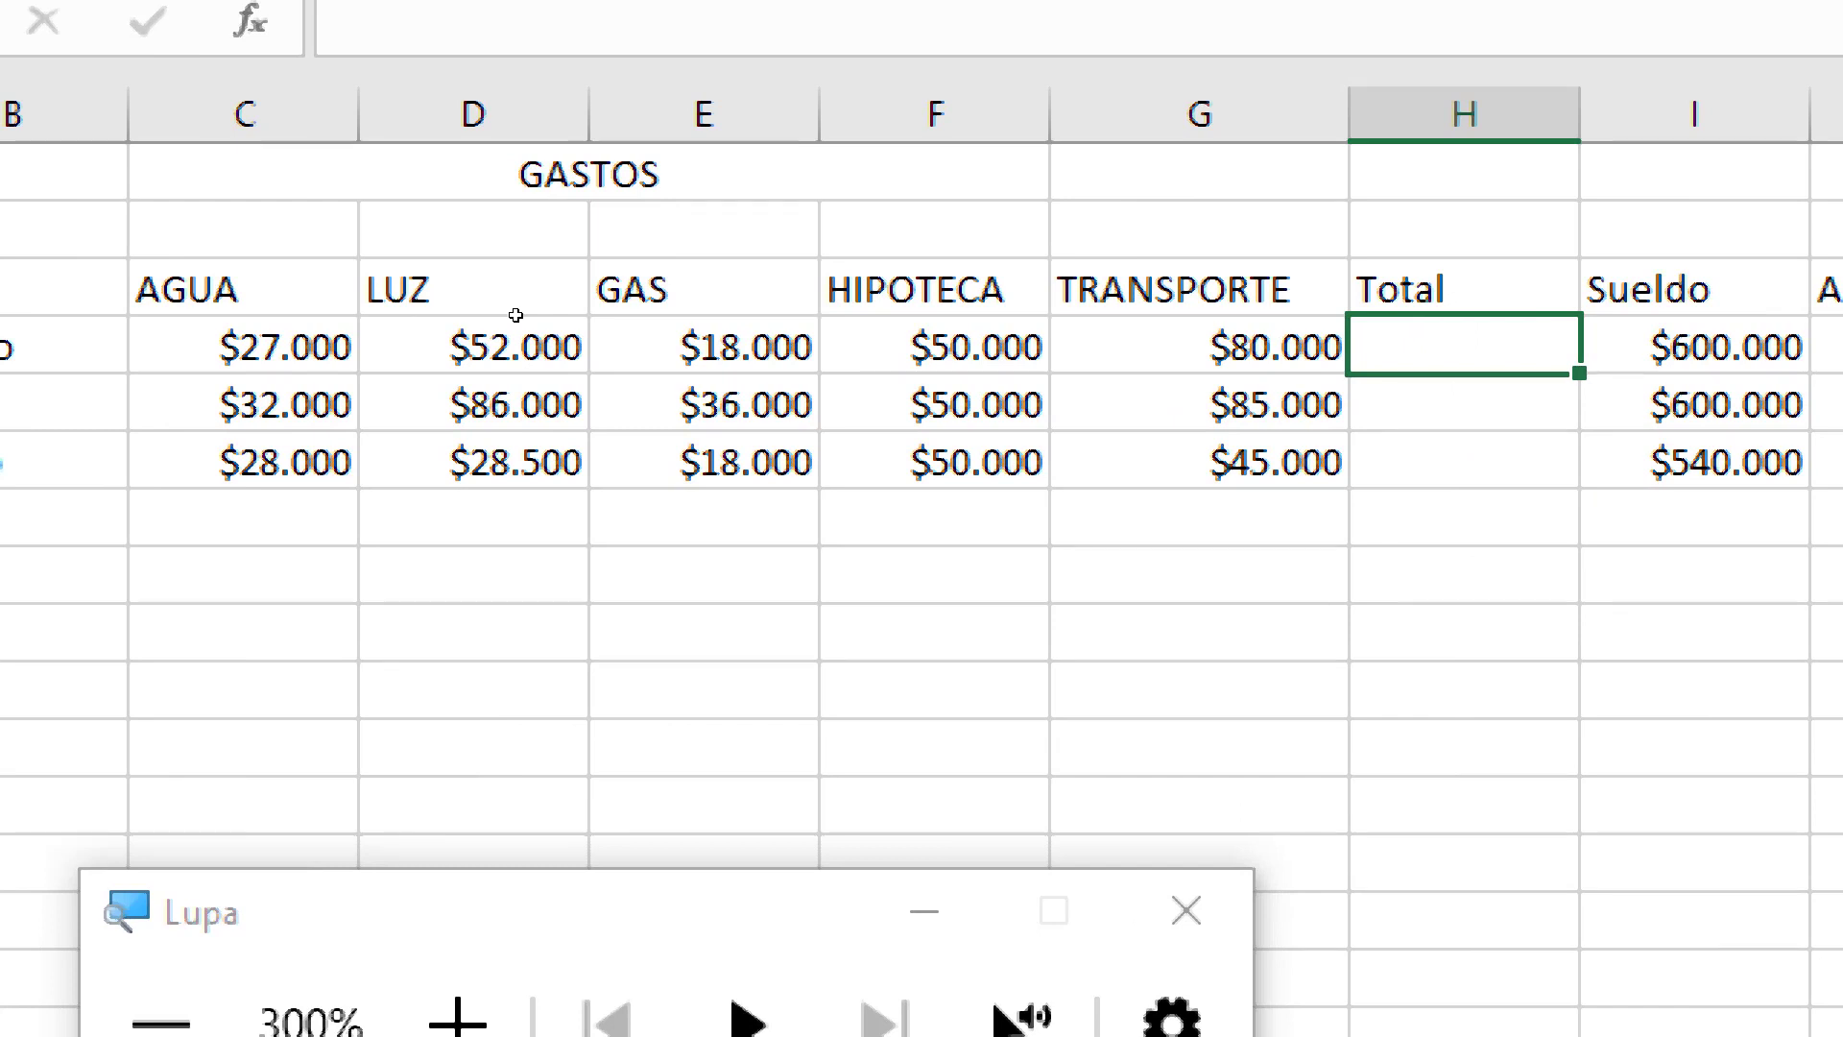
{"action": "type", "text": "="}
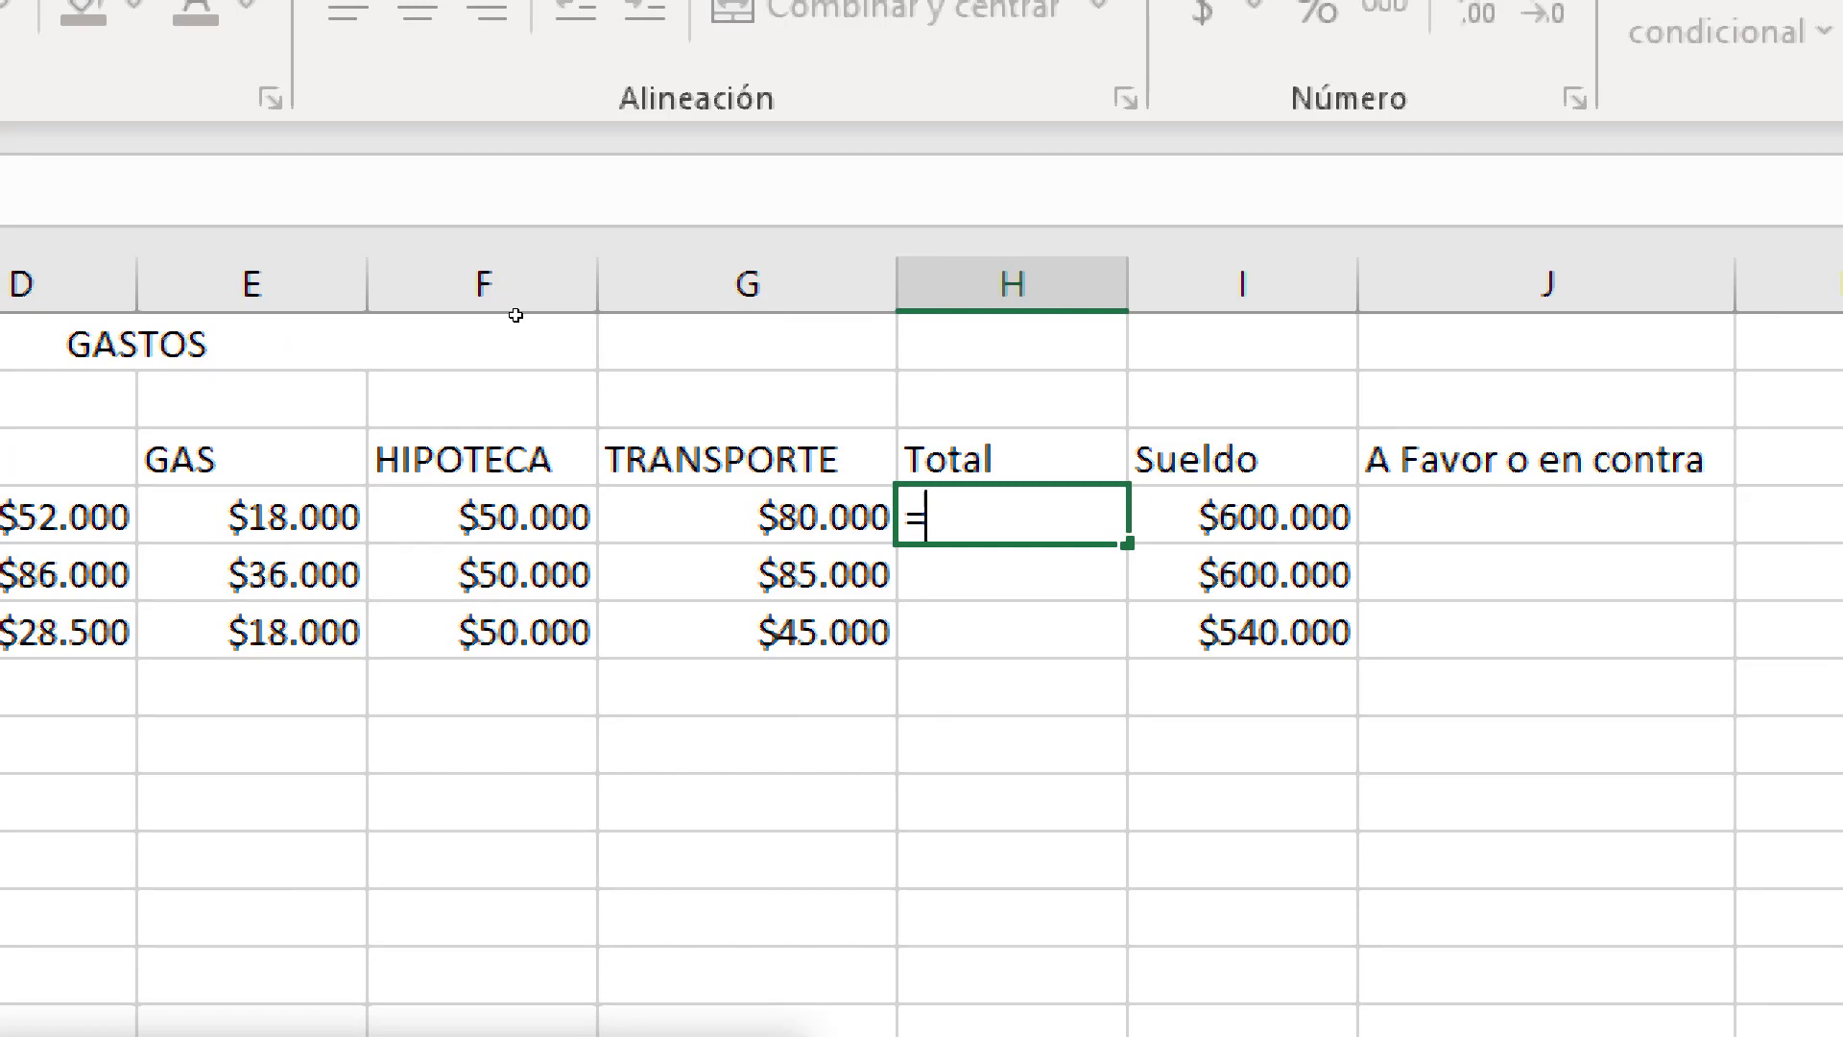
{"action": "type", "text": "sun"}
{"action": "key", "text": "BackSpace"}
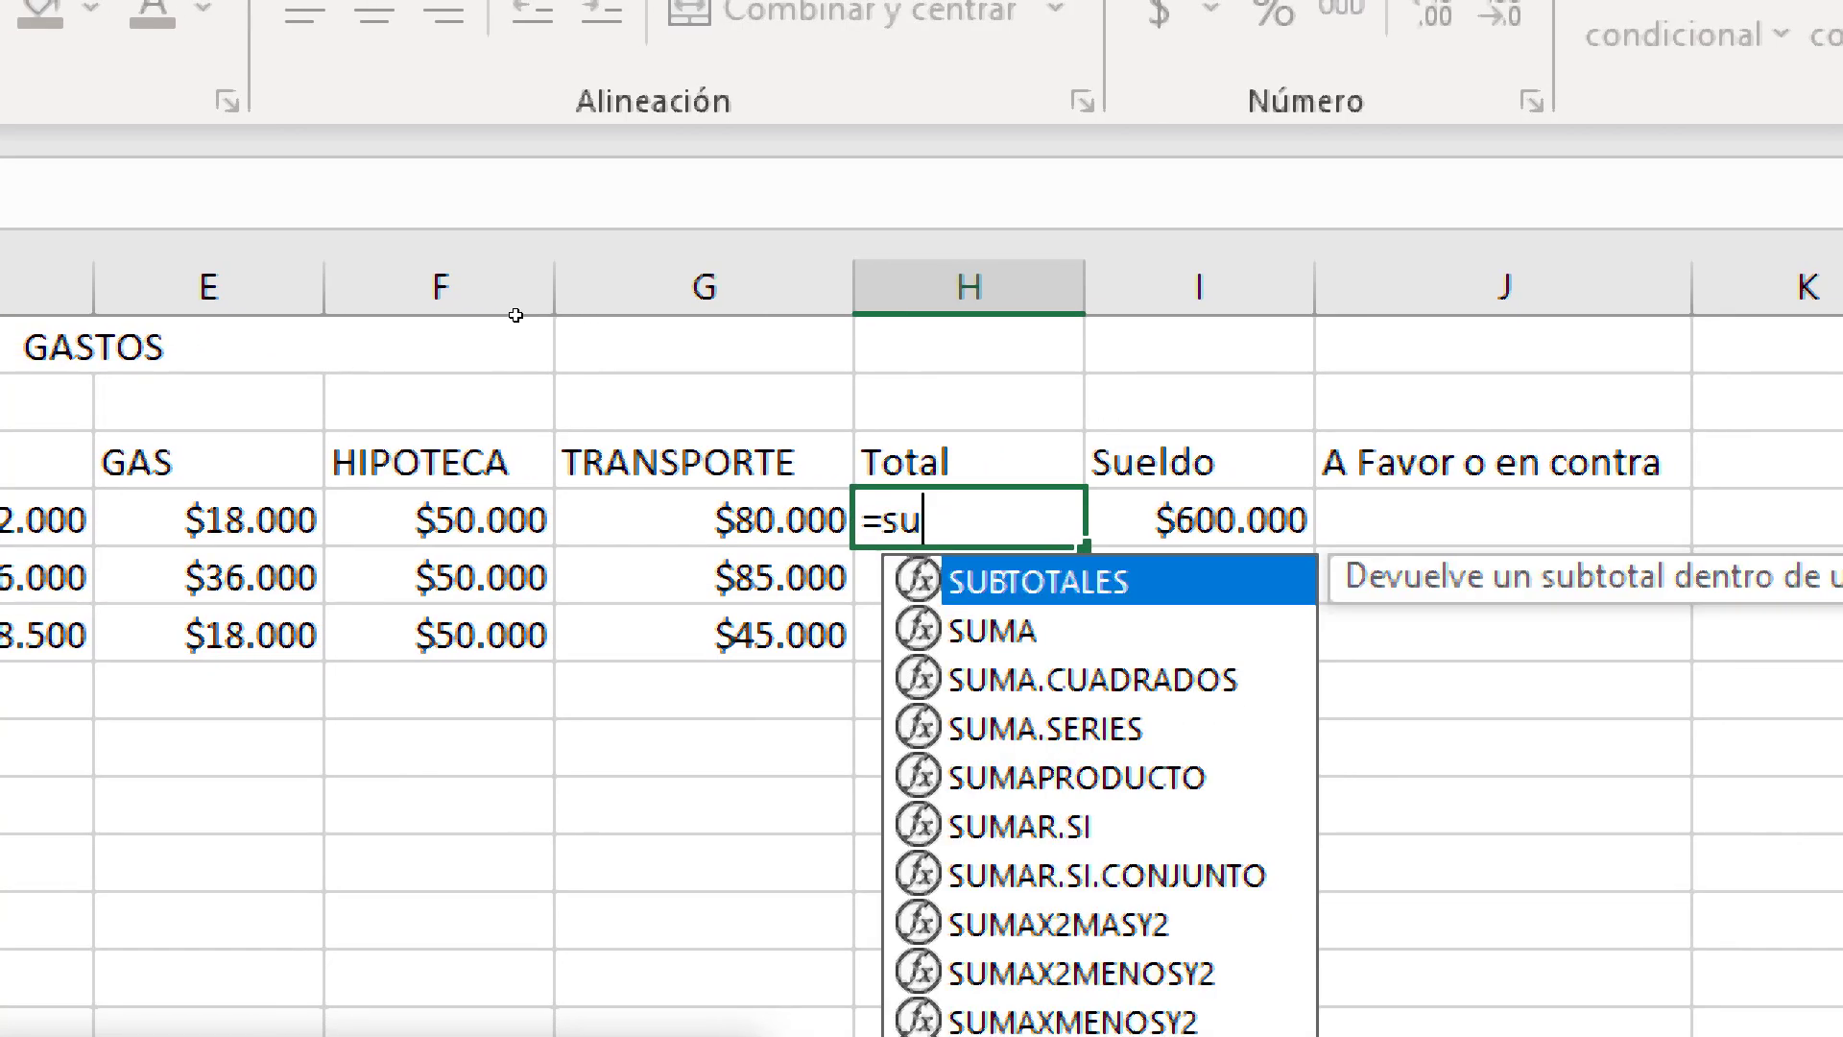
{"action": "type", "text": "m"}
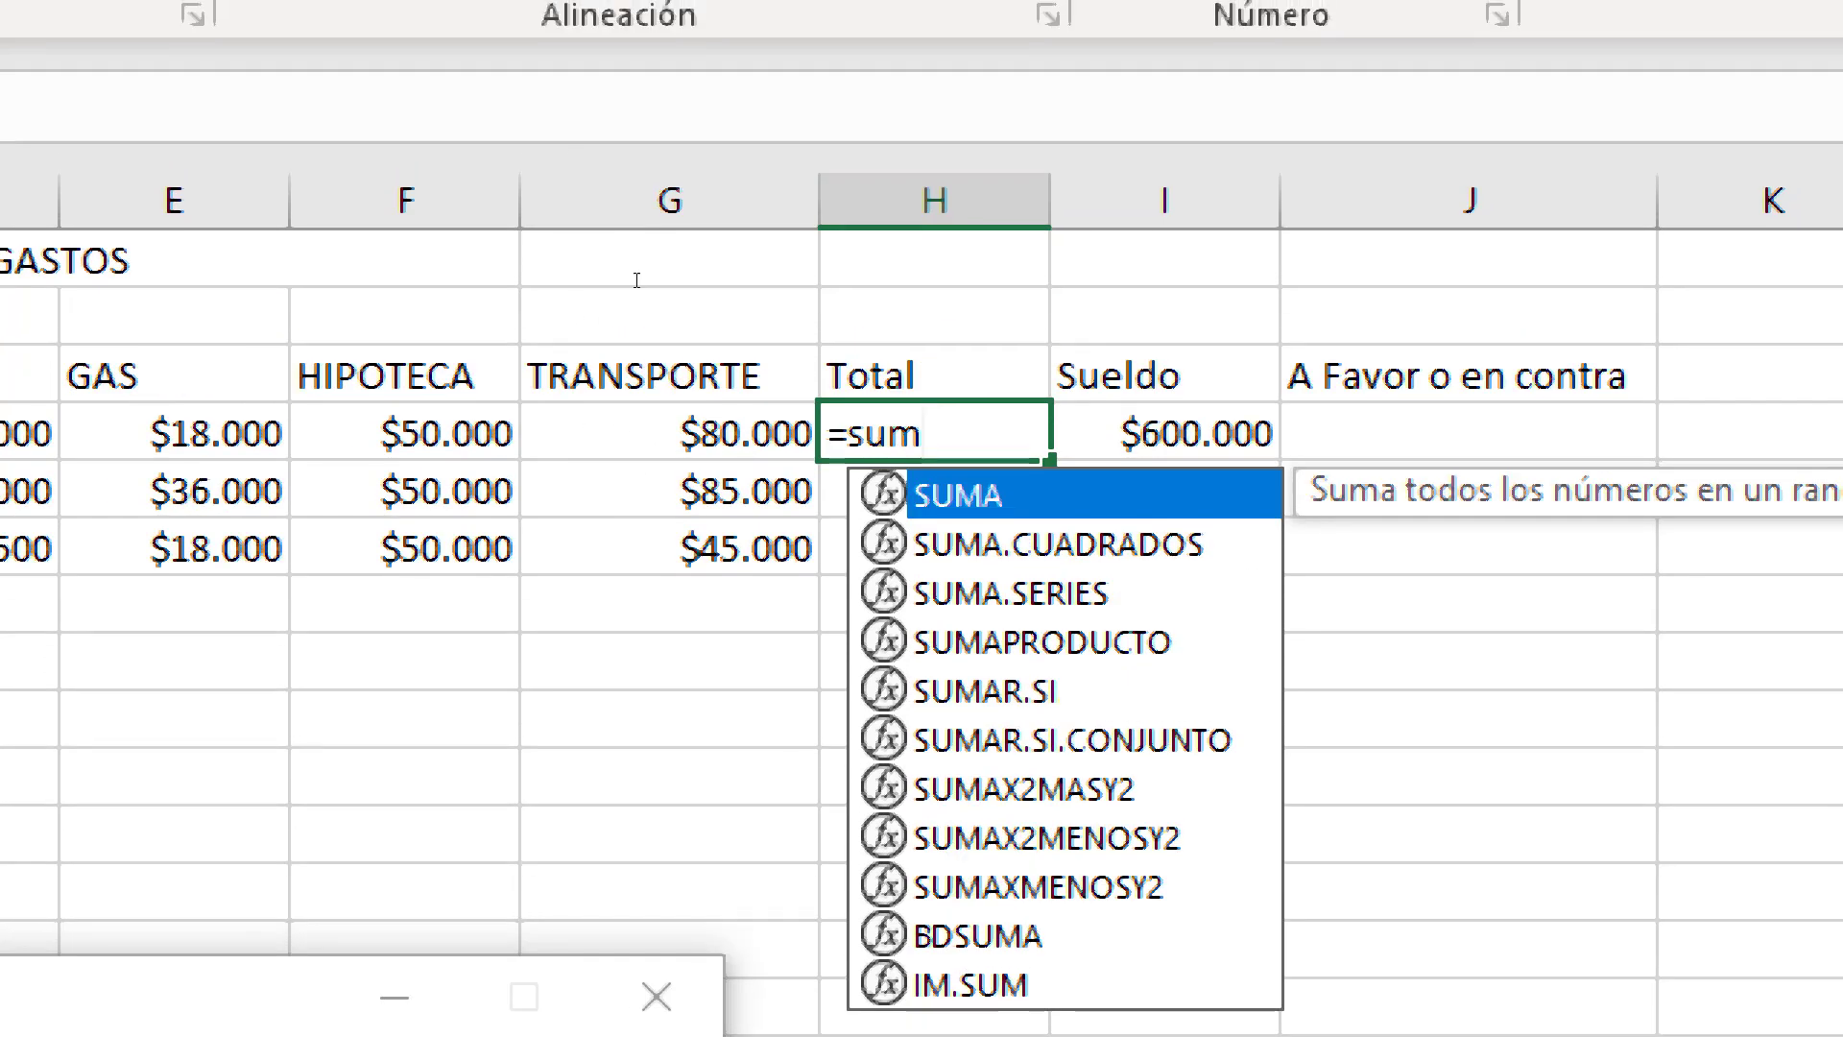
{"action": "key", "text": "Tab"}
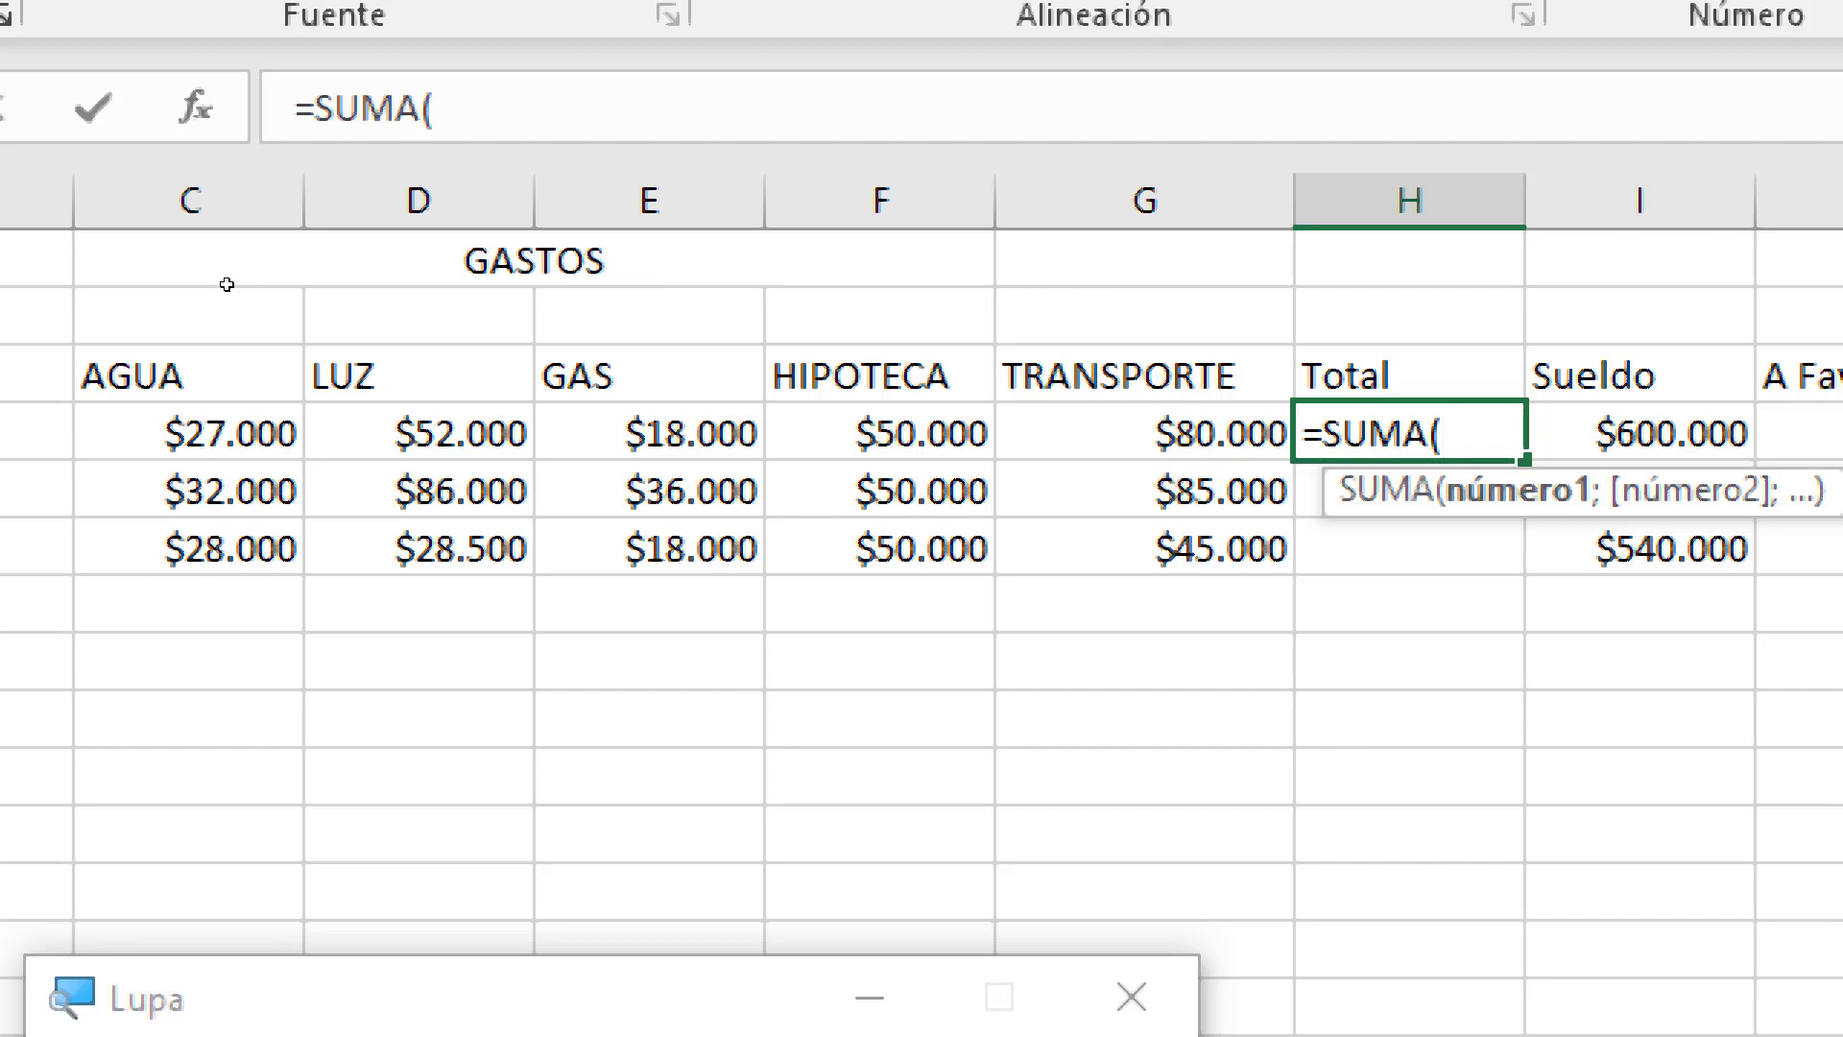
{"action": "left_click_drag", "start_coordinate": [226, 285], "coordinate": [511, 288]}
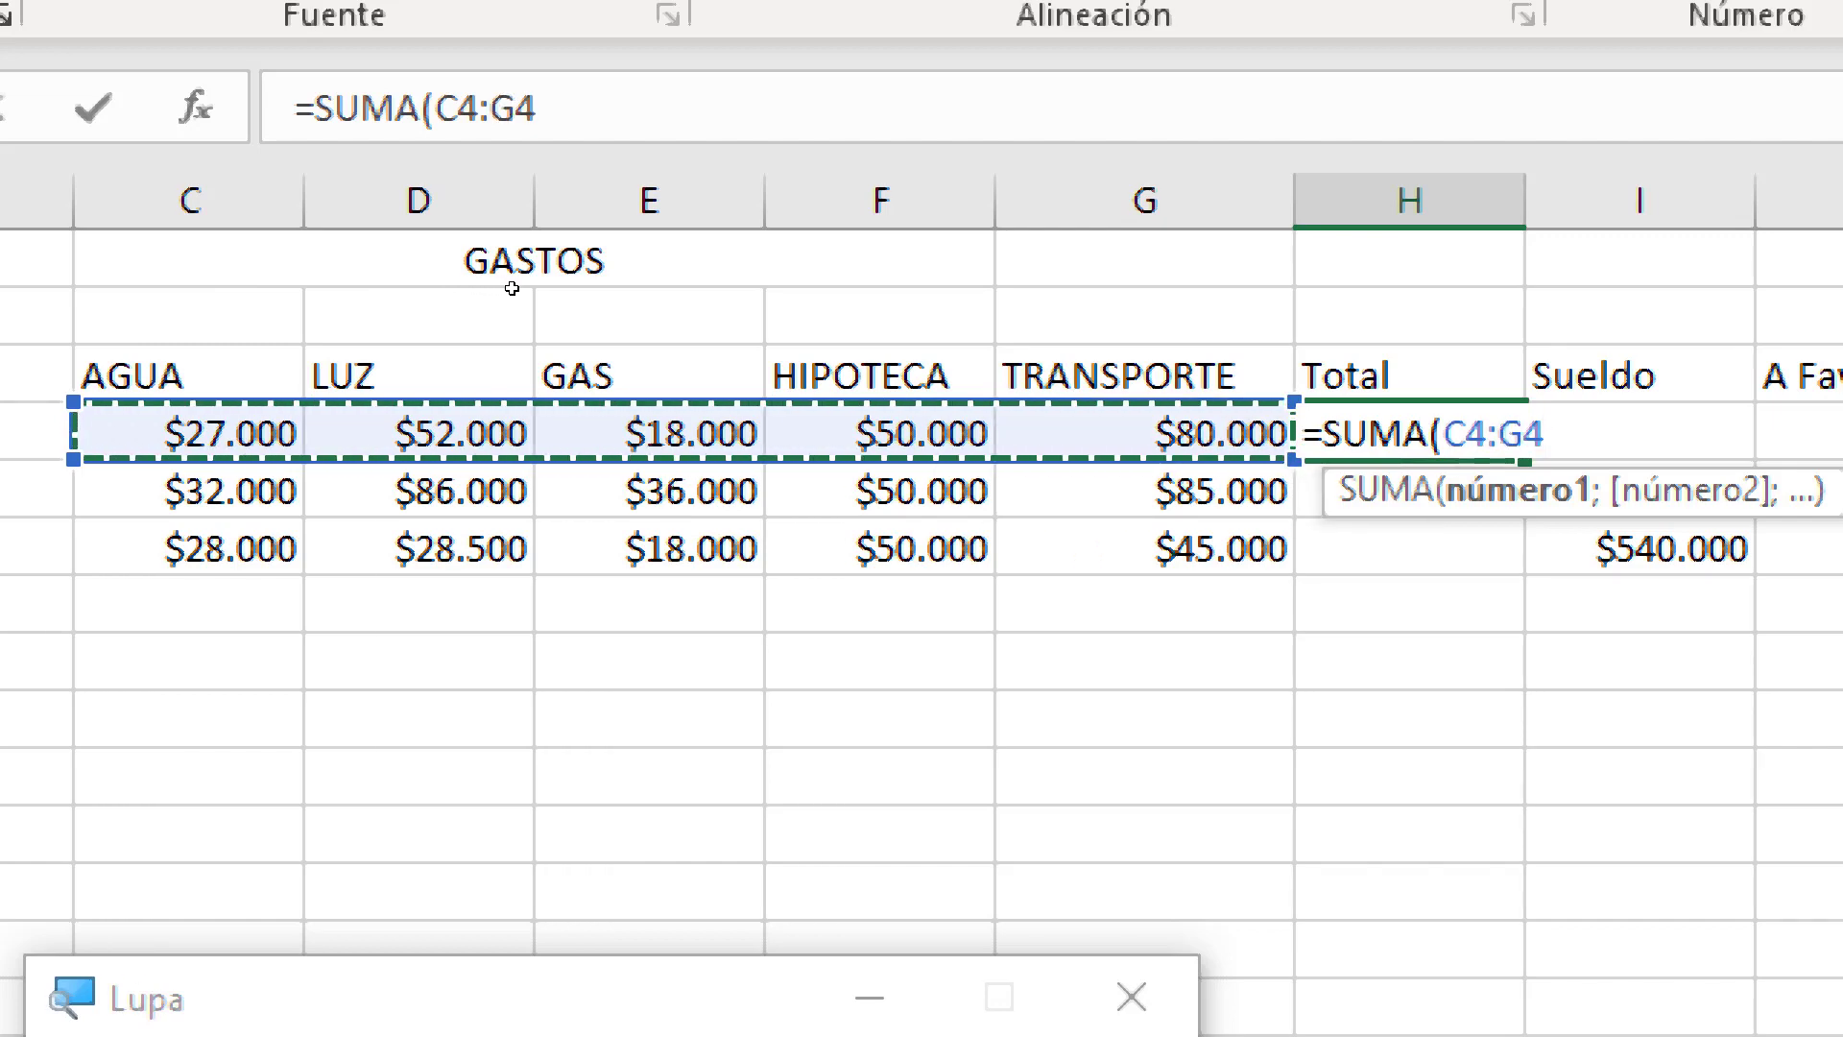
{"action": "key", "text": "Return"}
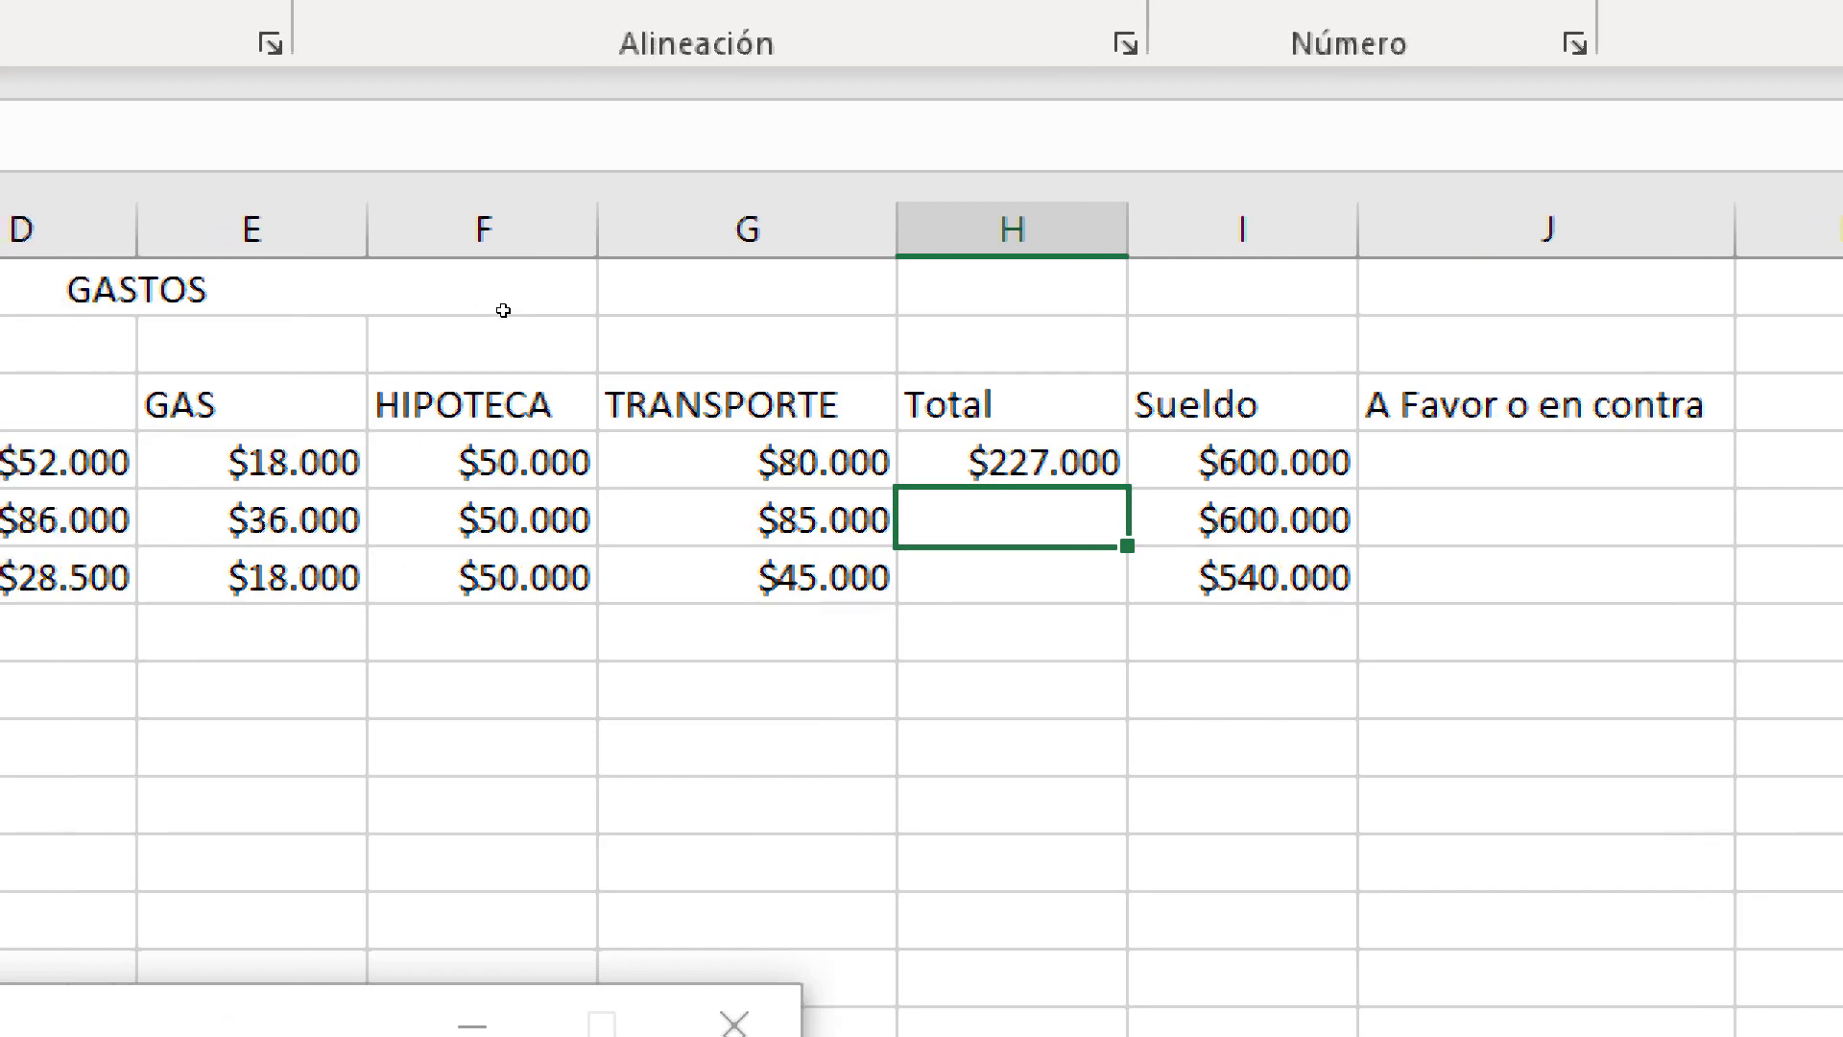
Fill the H4 sum formula down to H6 and check the copied formula in H5
{"action": "key", "text": "Up"}
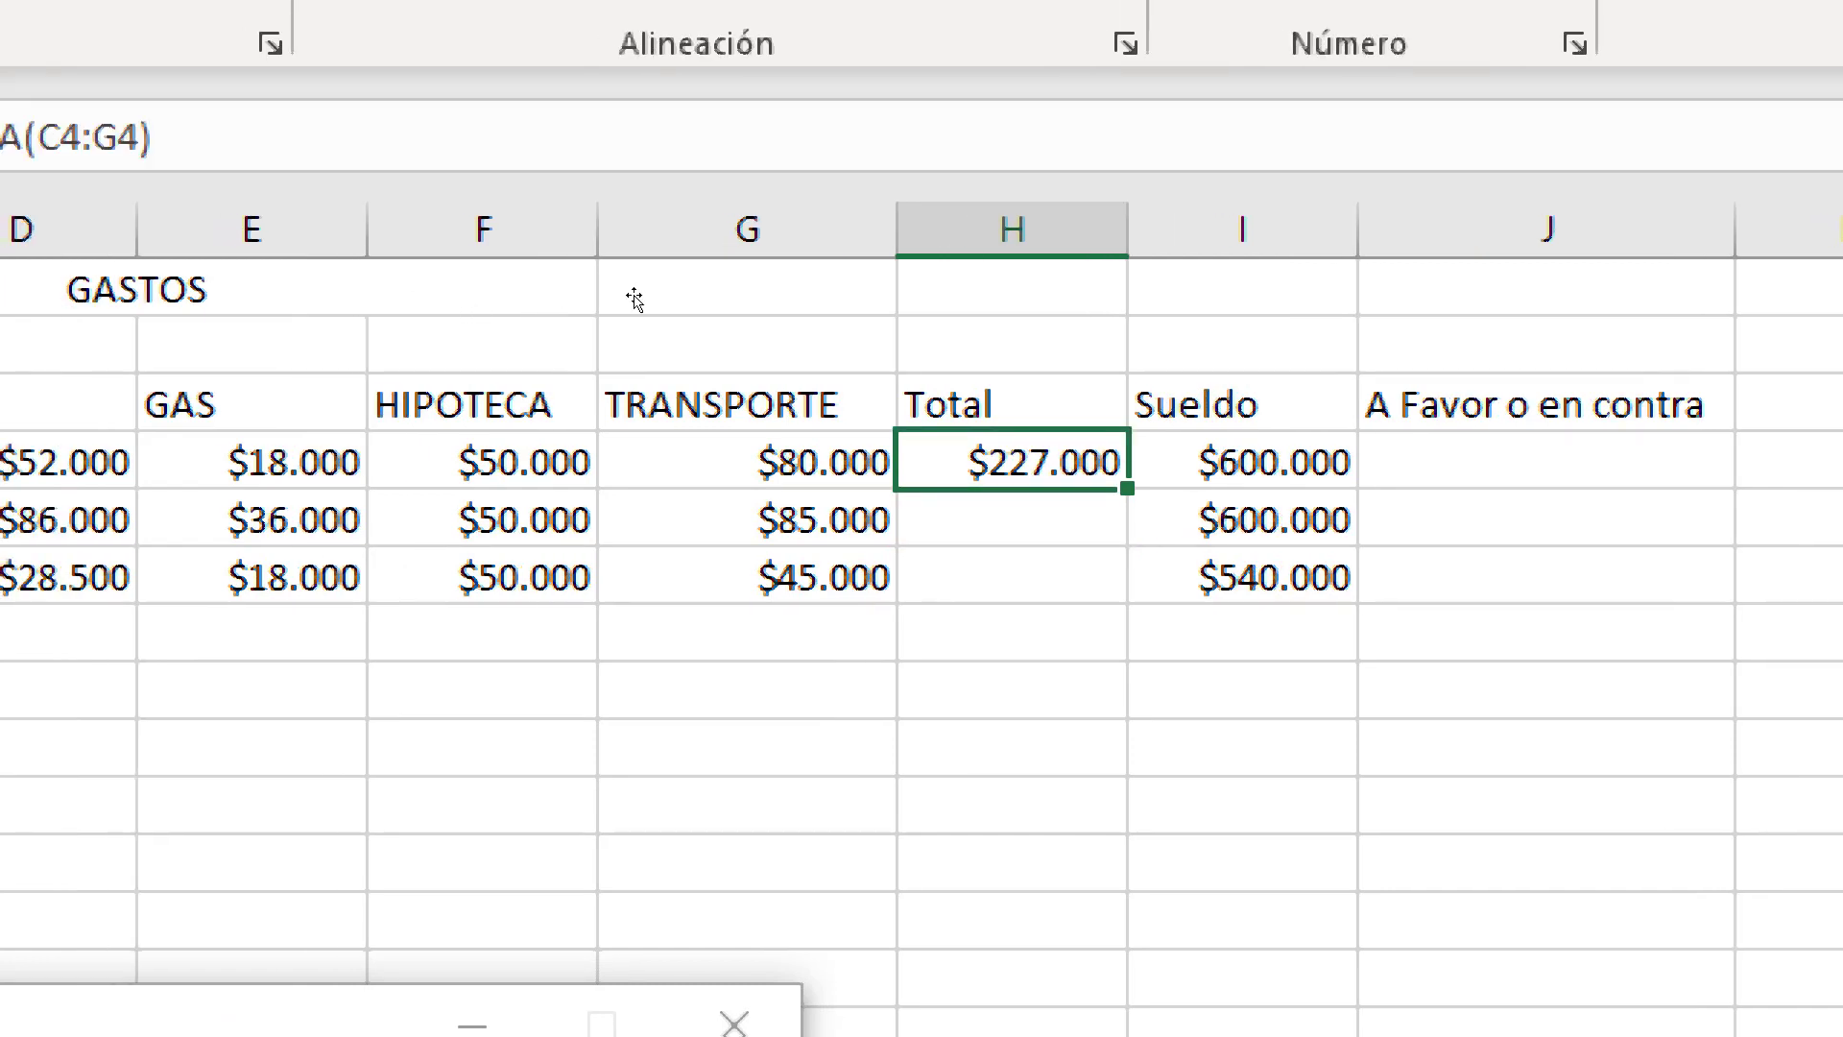
{"action": "left_click_drag", "start_coordinate": [1127, 488], "coordinate": [1127, 603]}
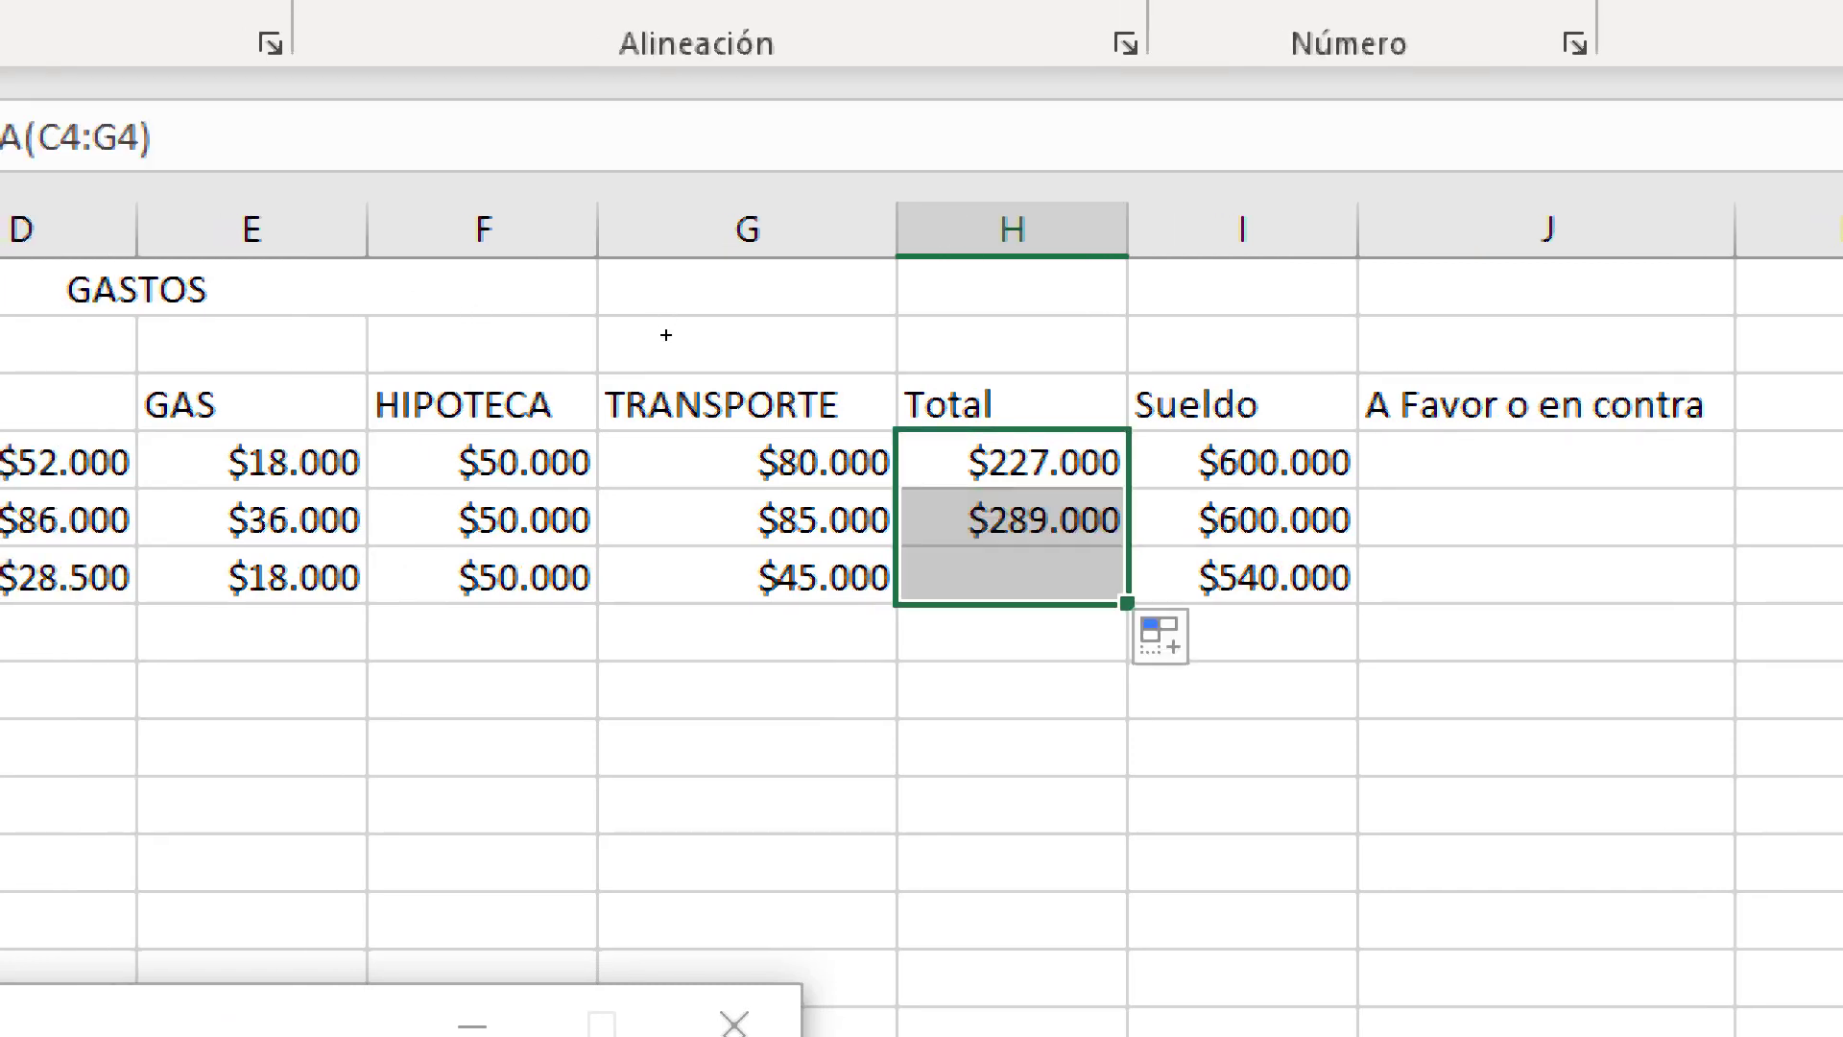
{"action": "key", "text": "Down"}
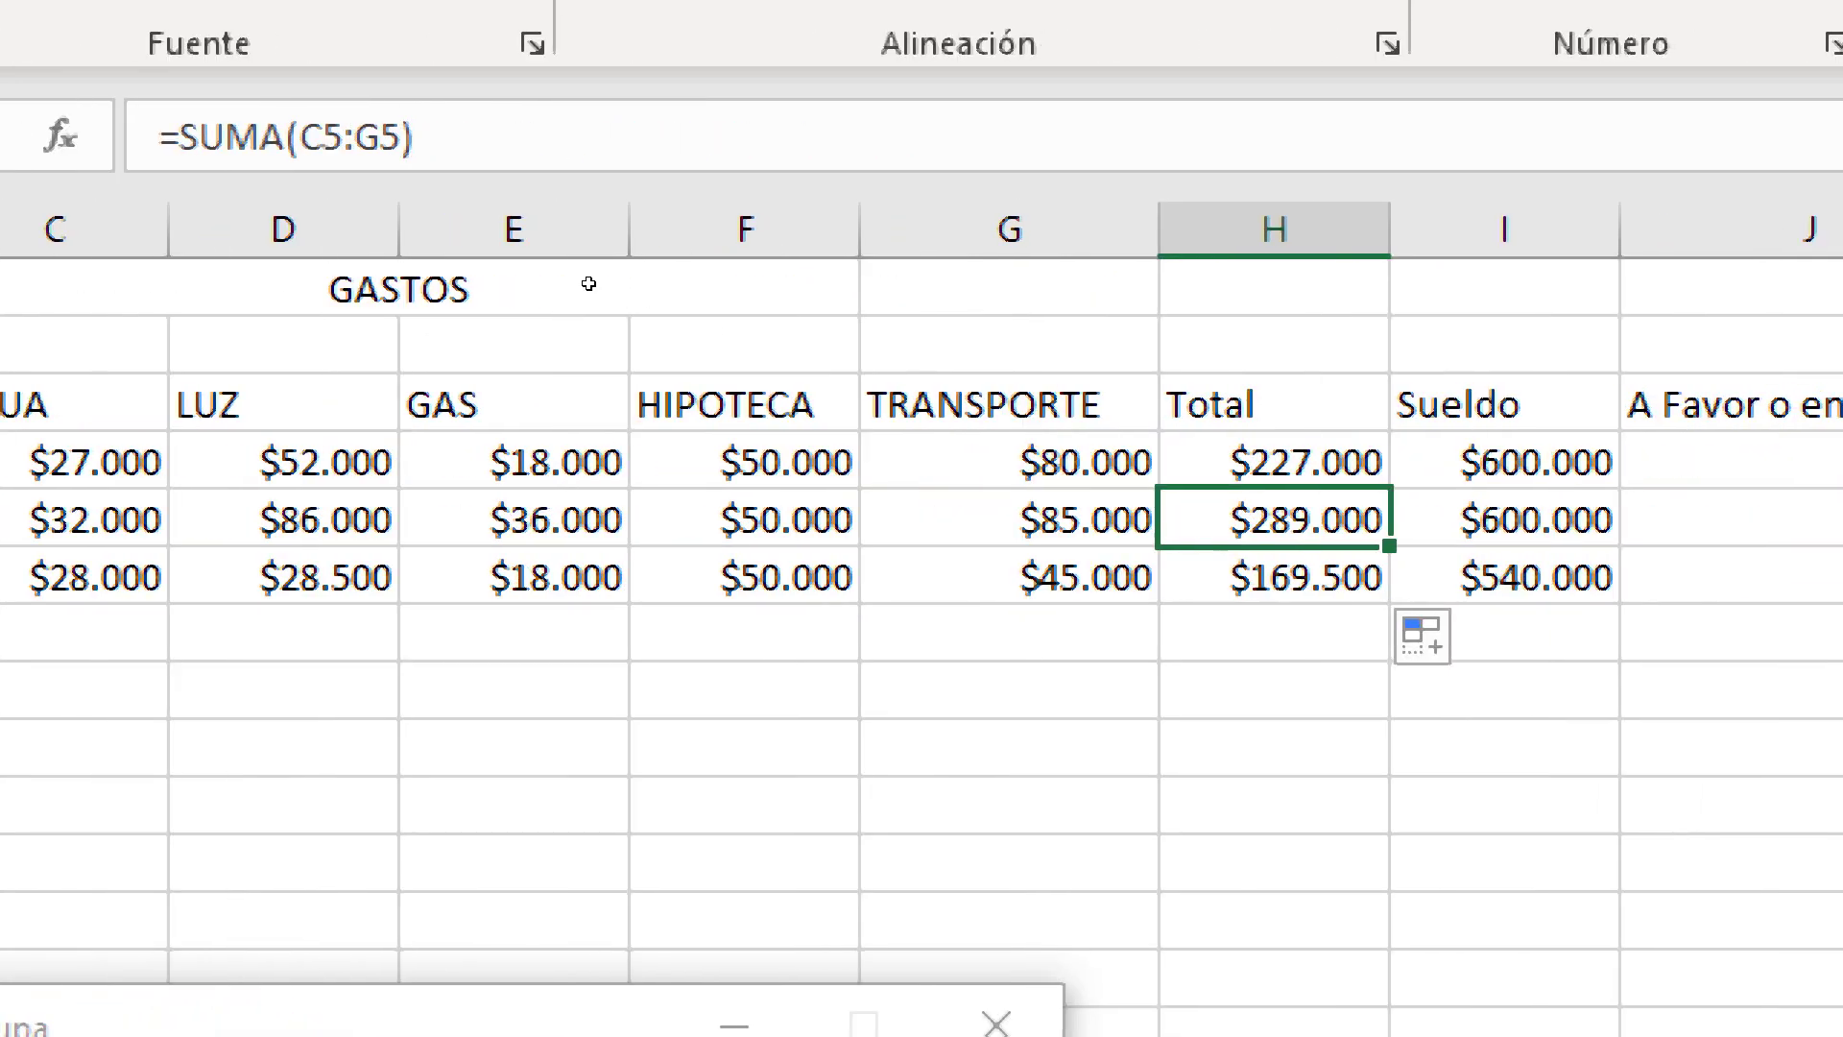
Clear the sum formulas from cells H4 to H6 in the Total column
{"action": "key", "text": "Up"}
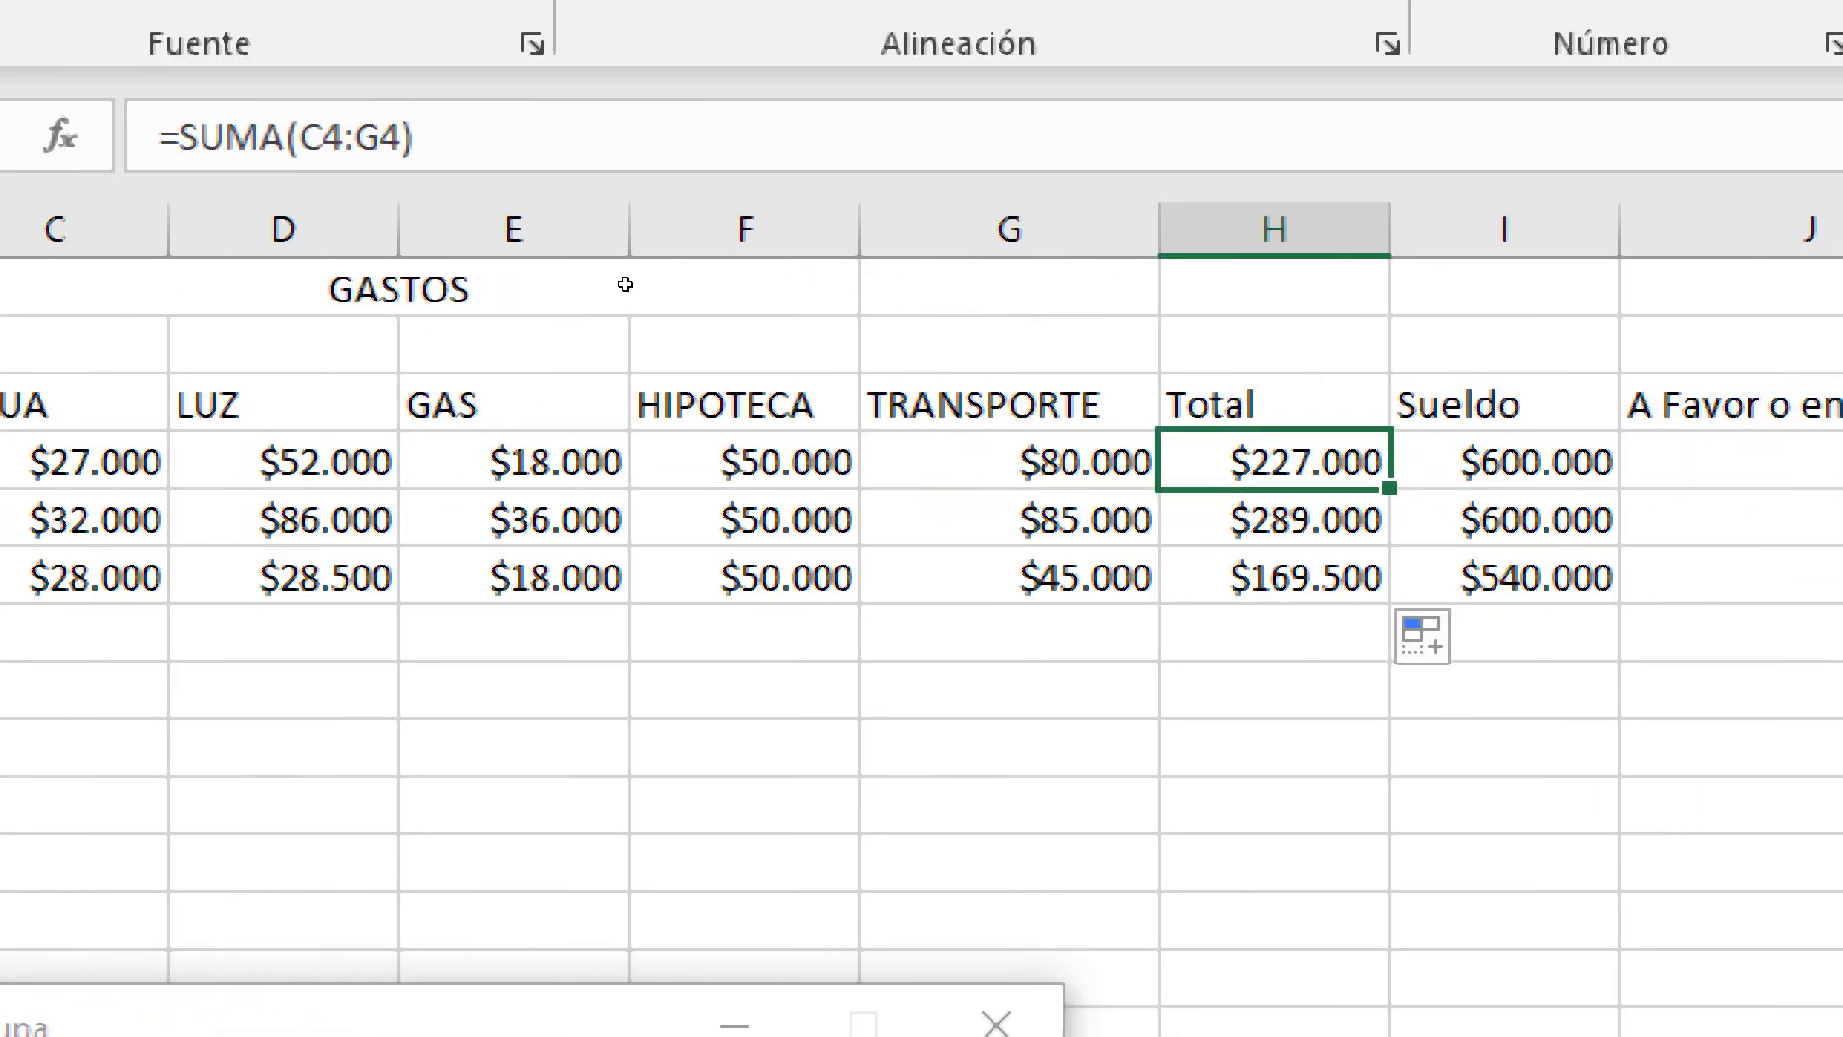
{"action": "key", "text": "shift+Down"}
{"action": "key", "text": "shift+Down"}
{"action": "key", "text": "Delete"}
{"action": "key", "text": "shift+Up"}
{"action": "key", "text": "shift+Up"}
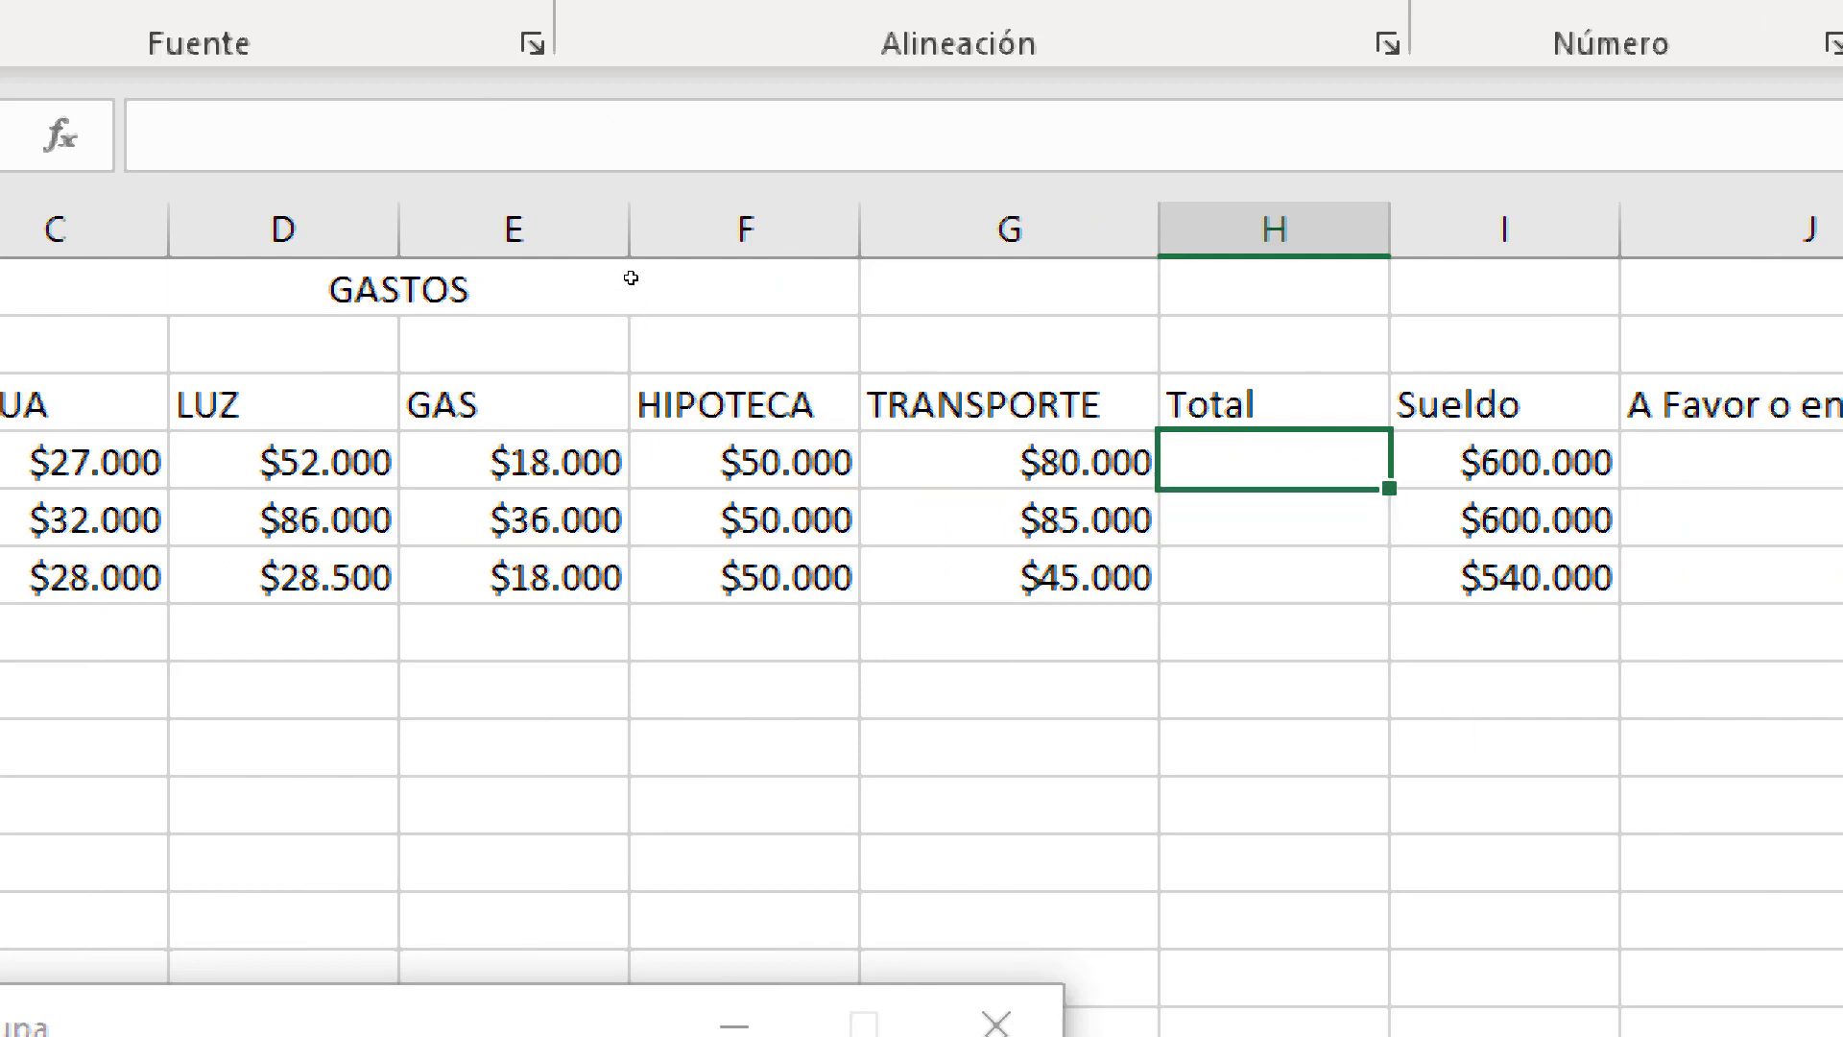
Enter the SUMA formula in H4 again, adding the Marzo expenses from C4 to G4
{"action": "type", "text": "="}
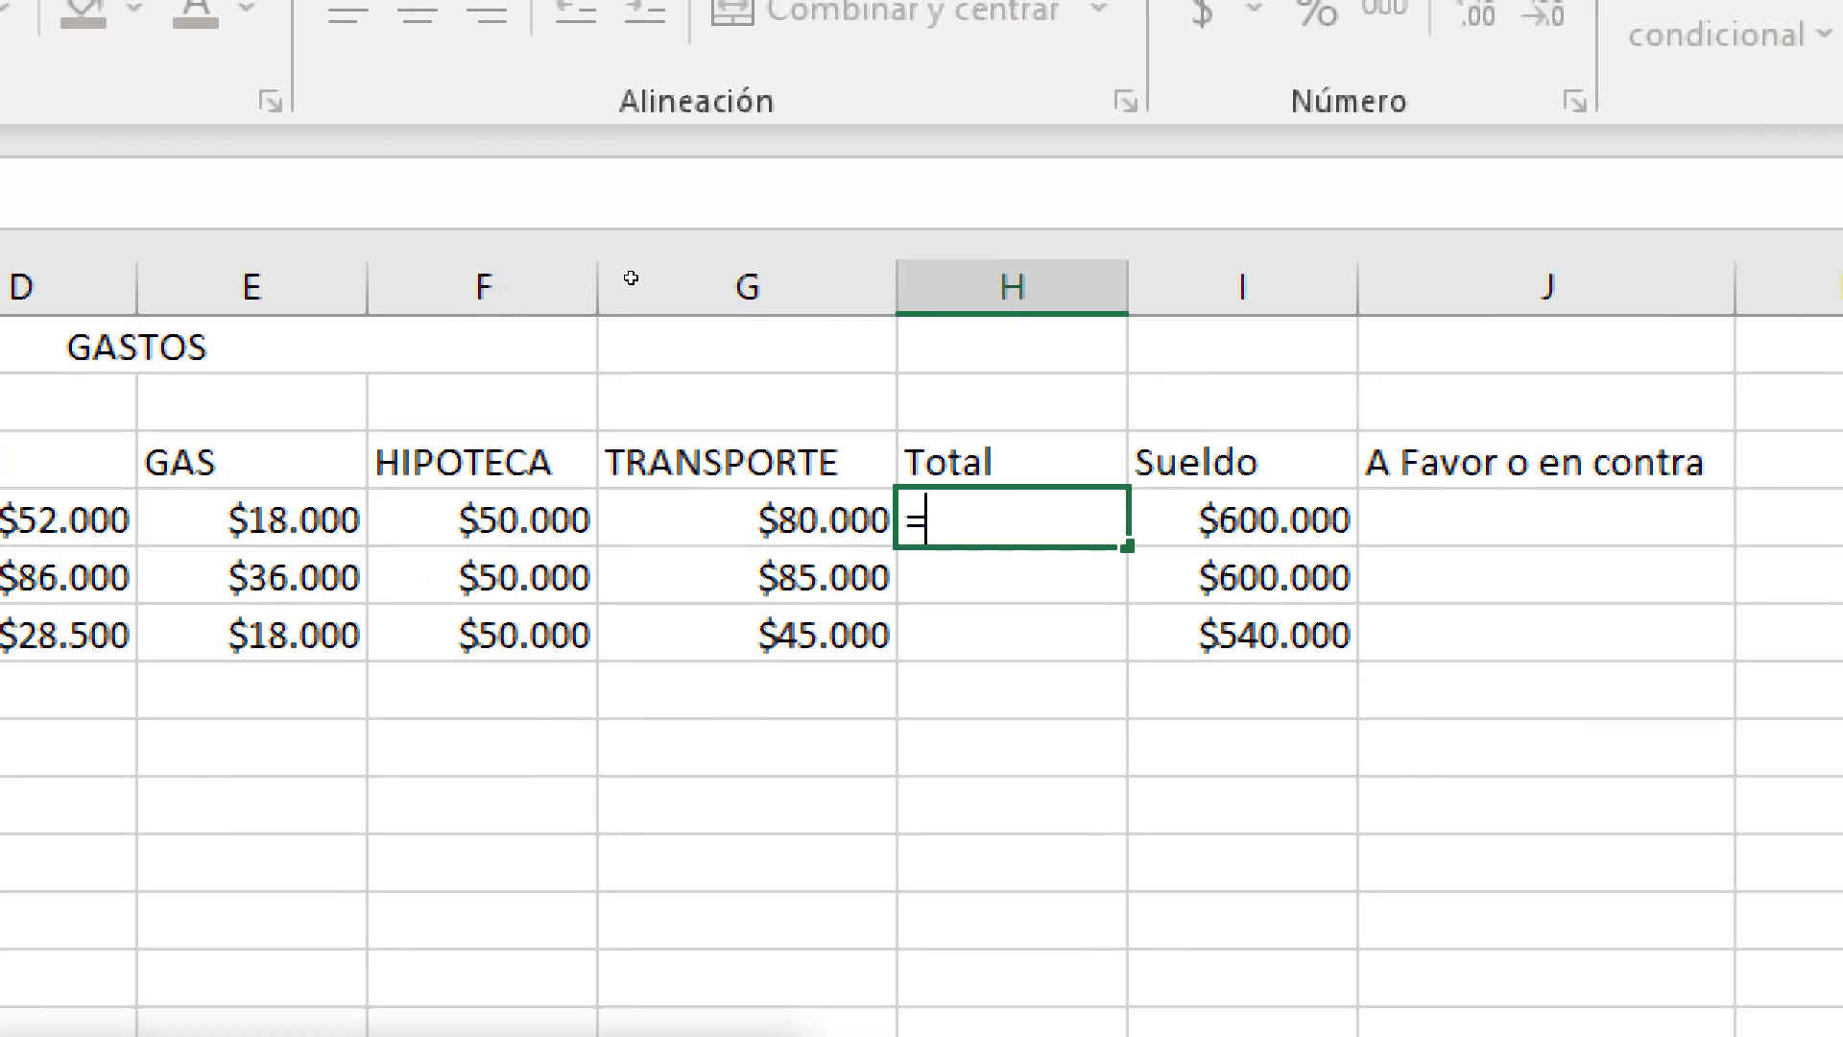
{"action": "type", "text": "sun"}
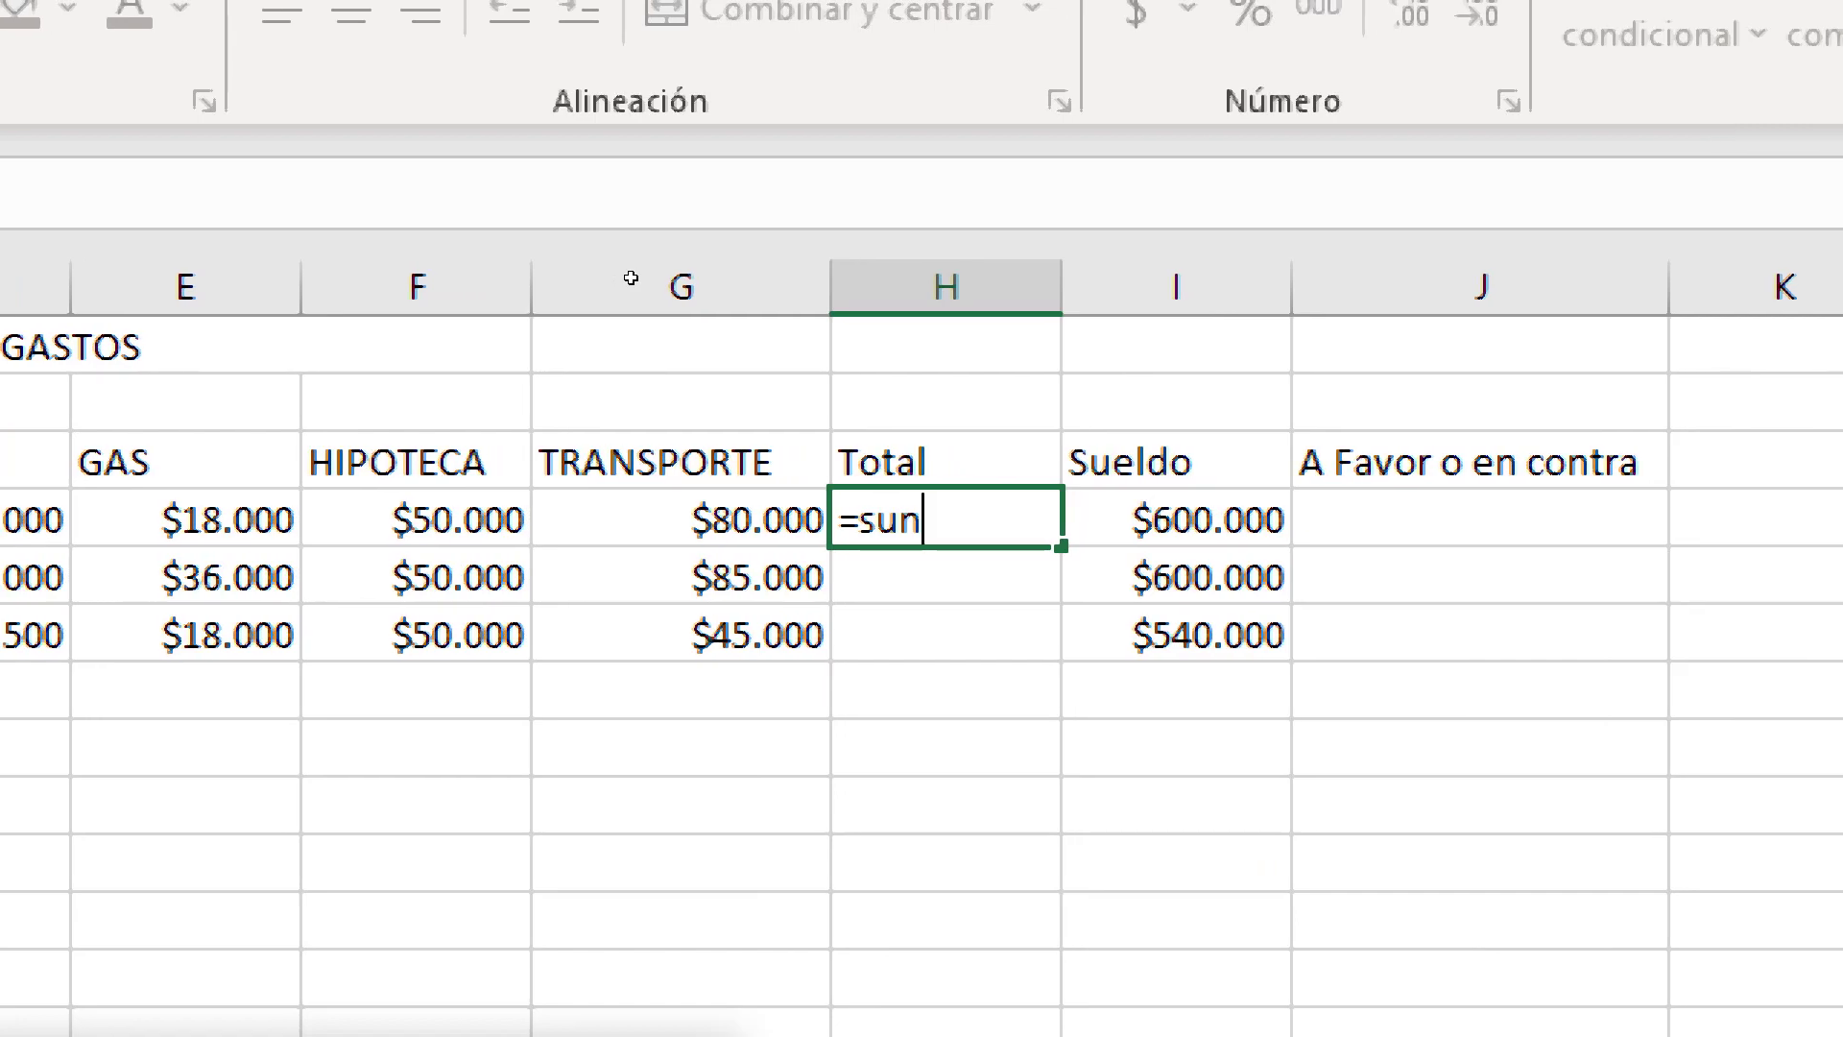
{"action": "key", "text": "BackSpace"}
{"action": "type", "text": "m"}
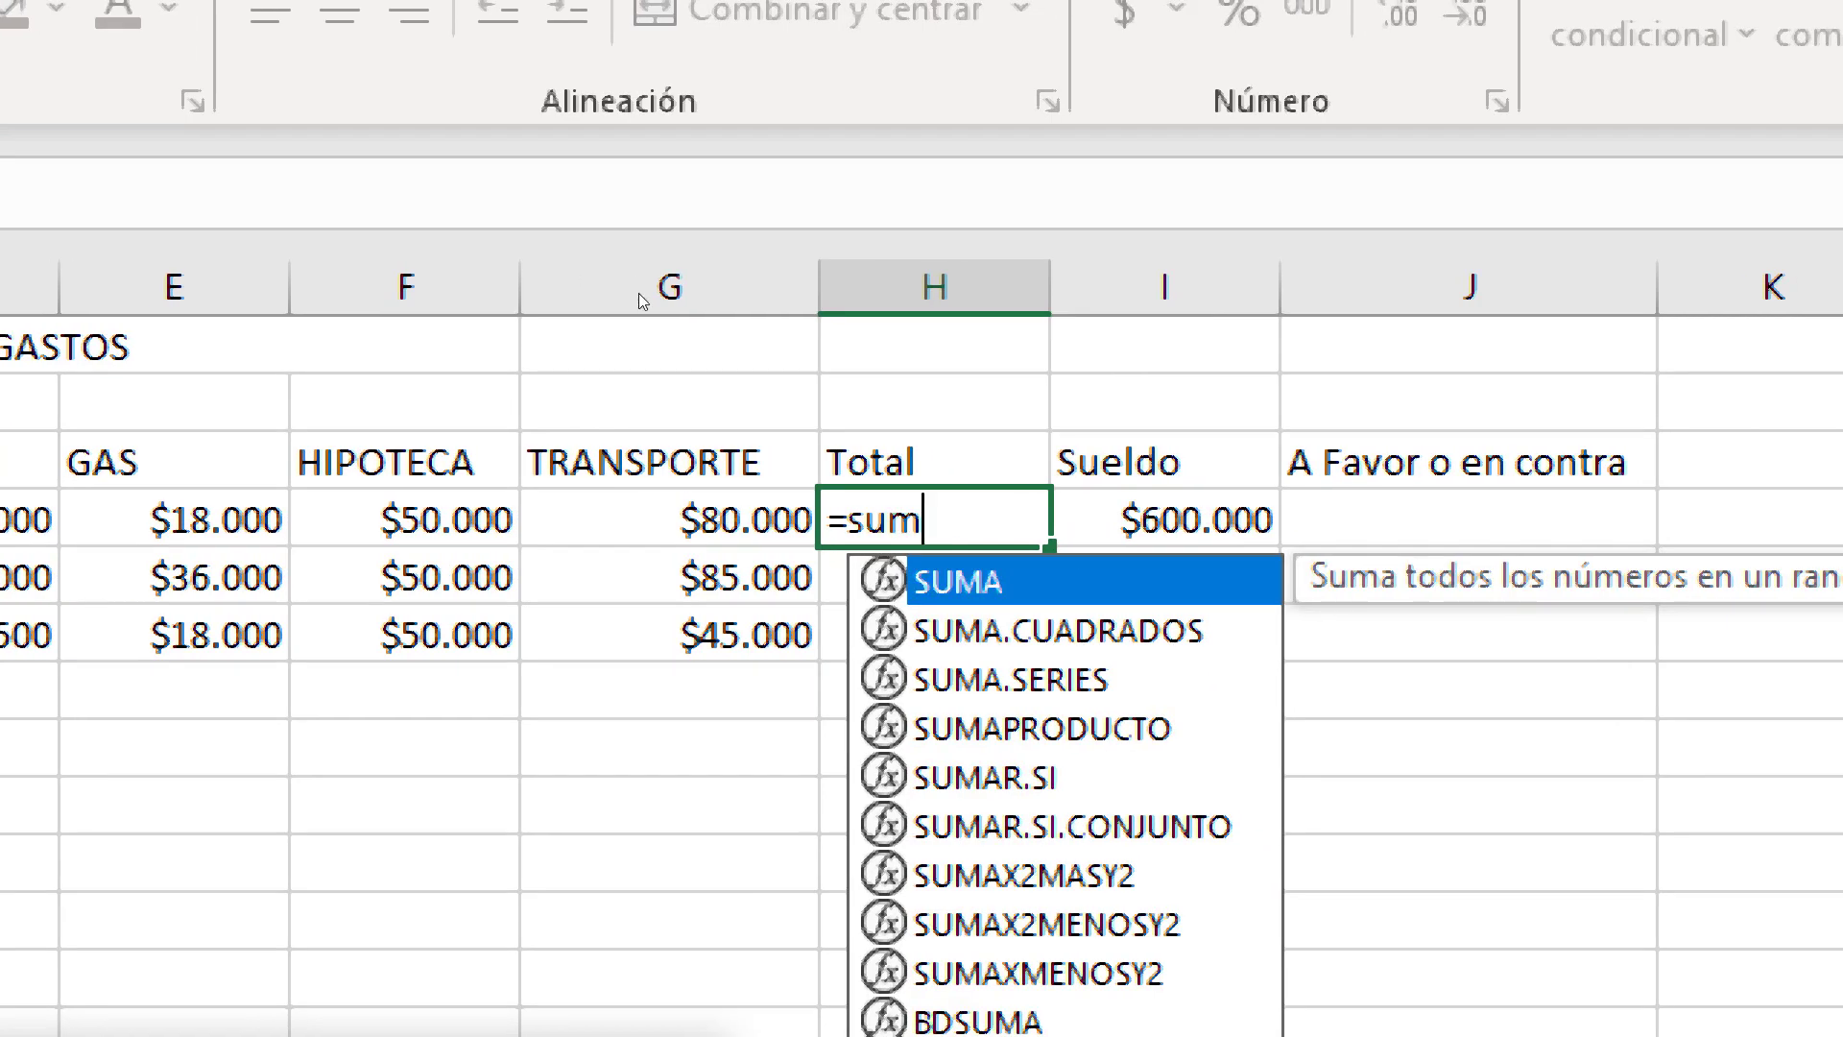
{"action": "key", "text": "Tab"}
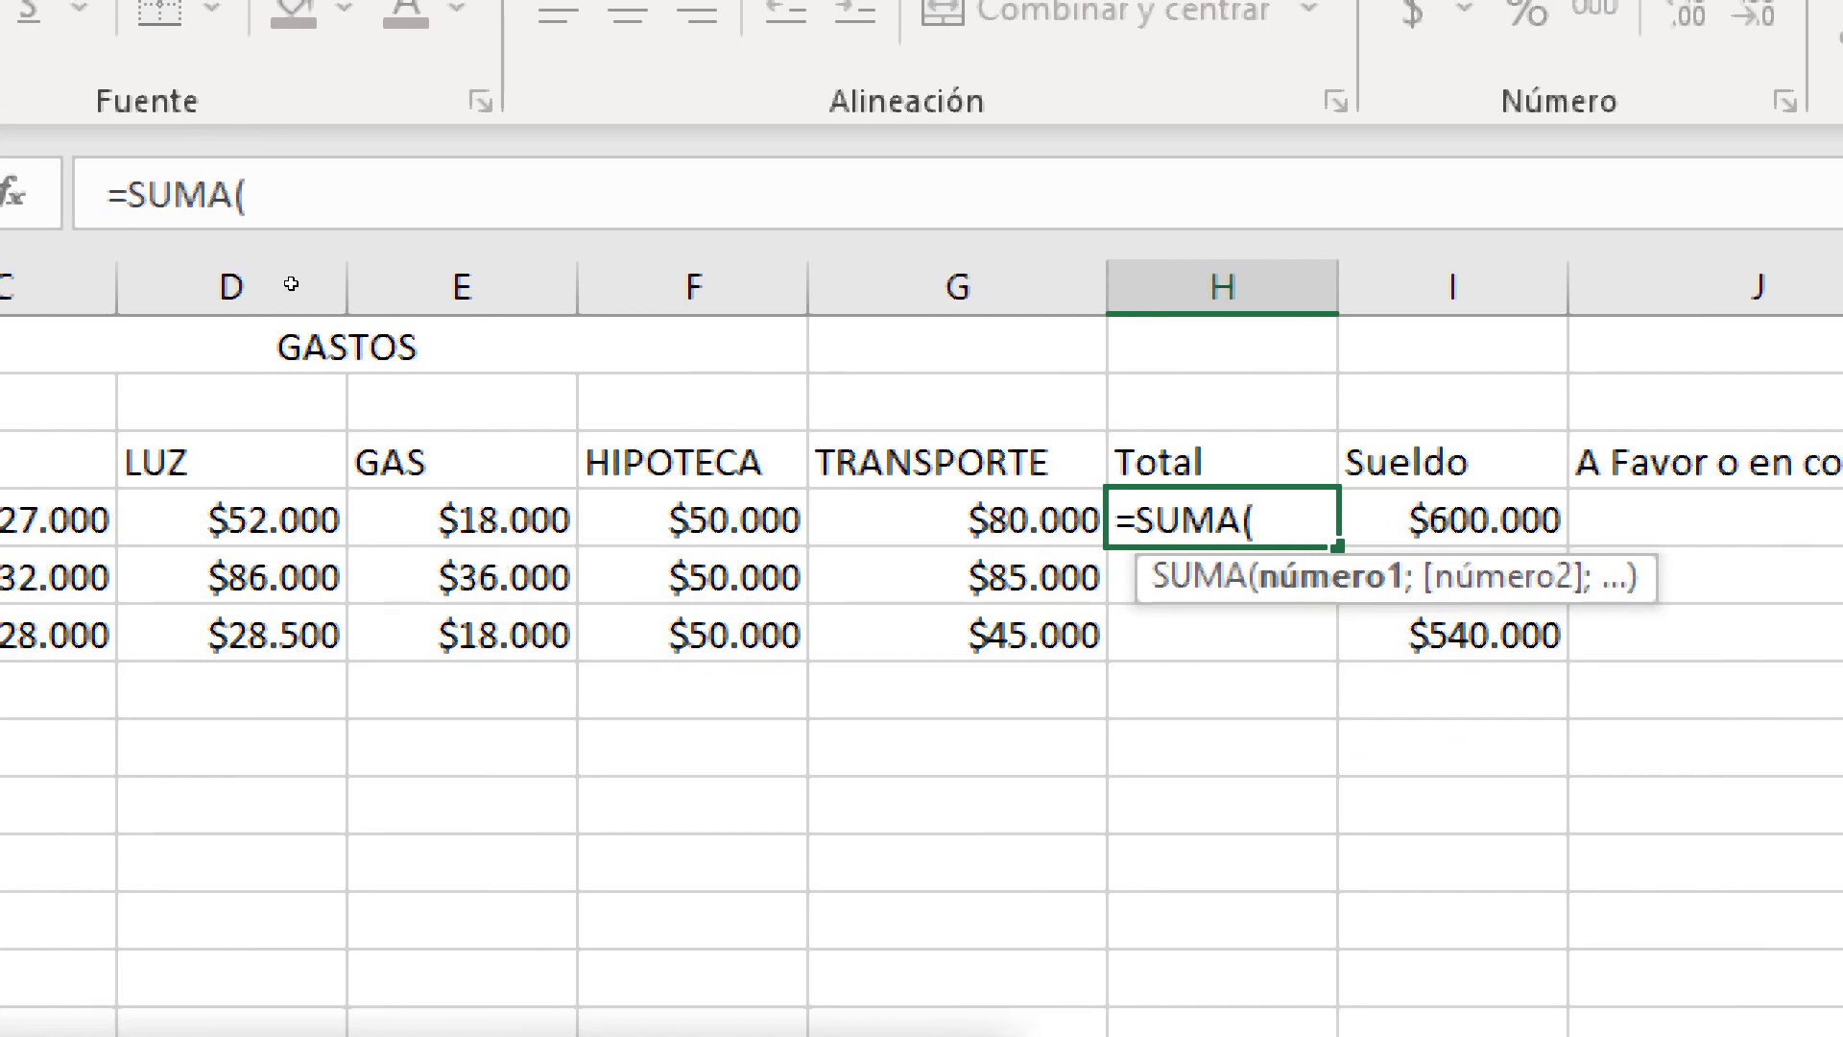
{"action": "left_click_drag", "start_coordinate": [269, 519], "coordinate": [1223, 519]}
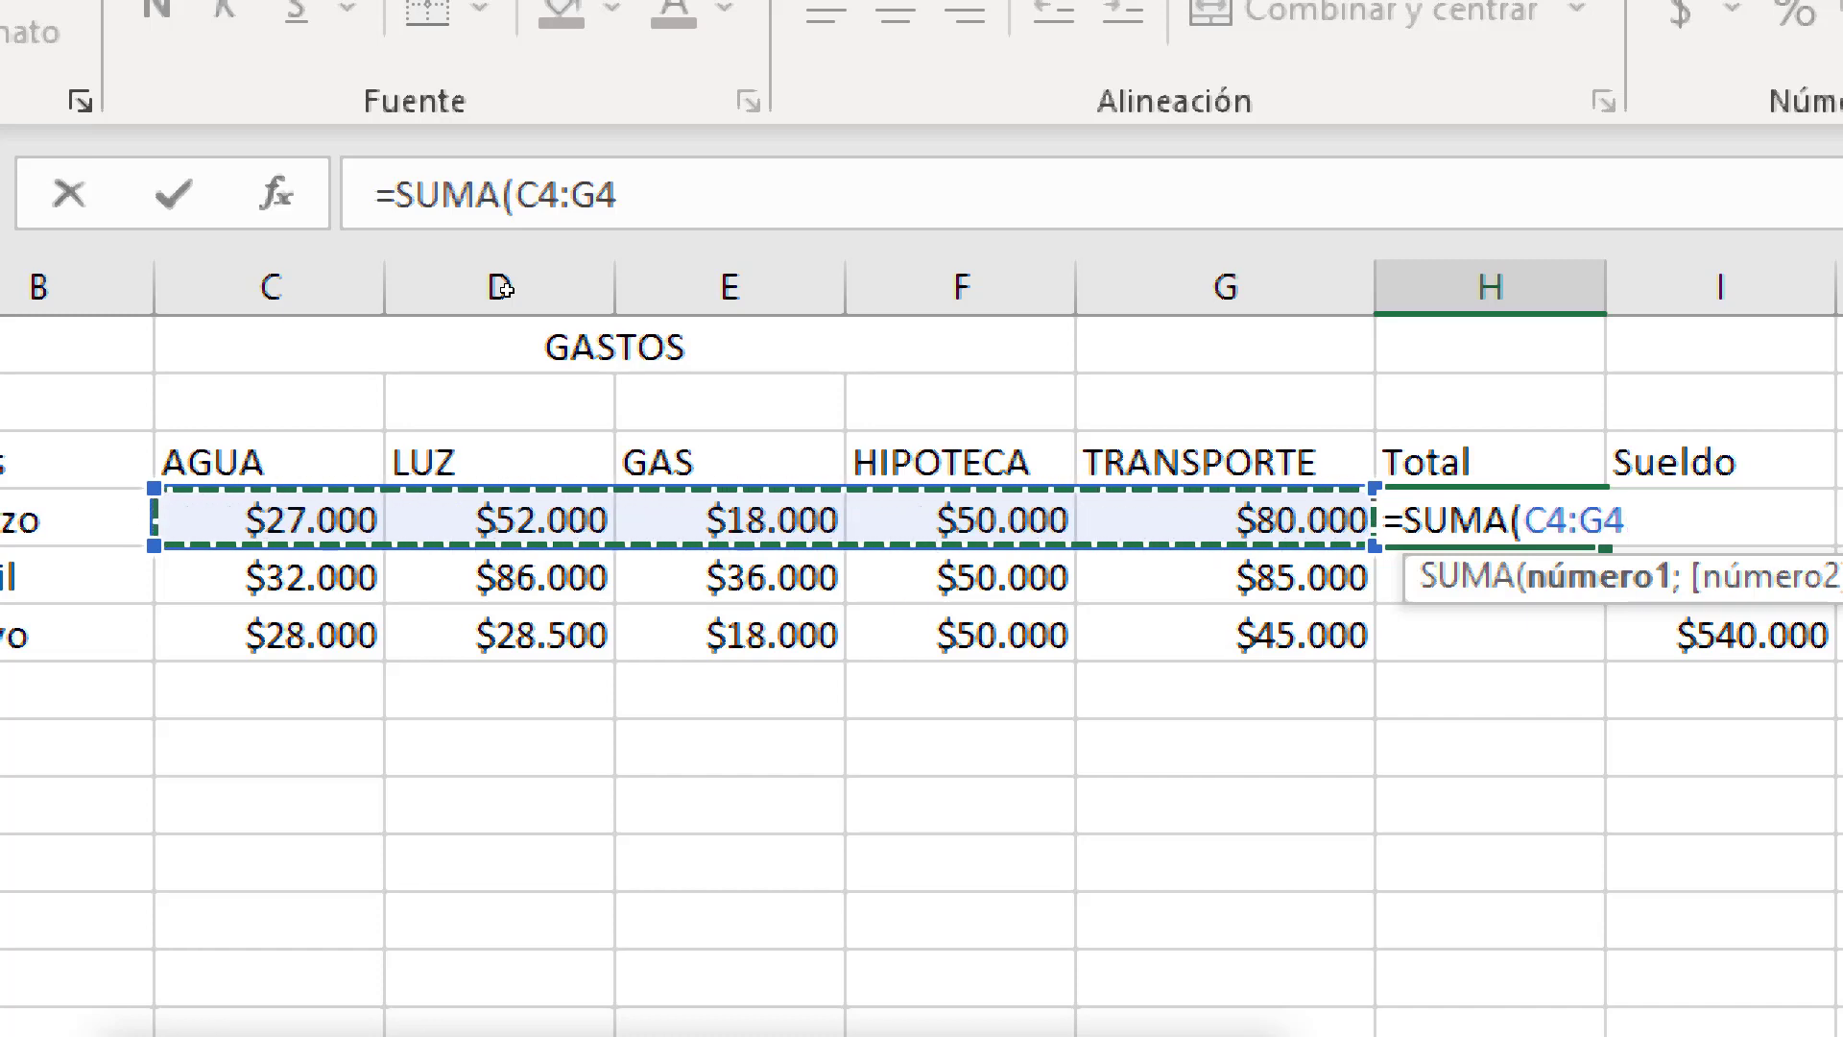
{"action": "key", "text": "Return"}
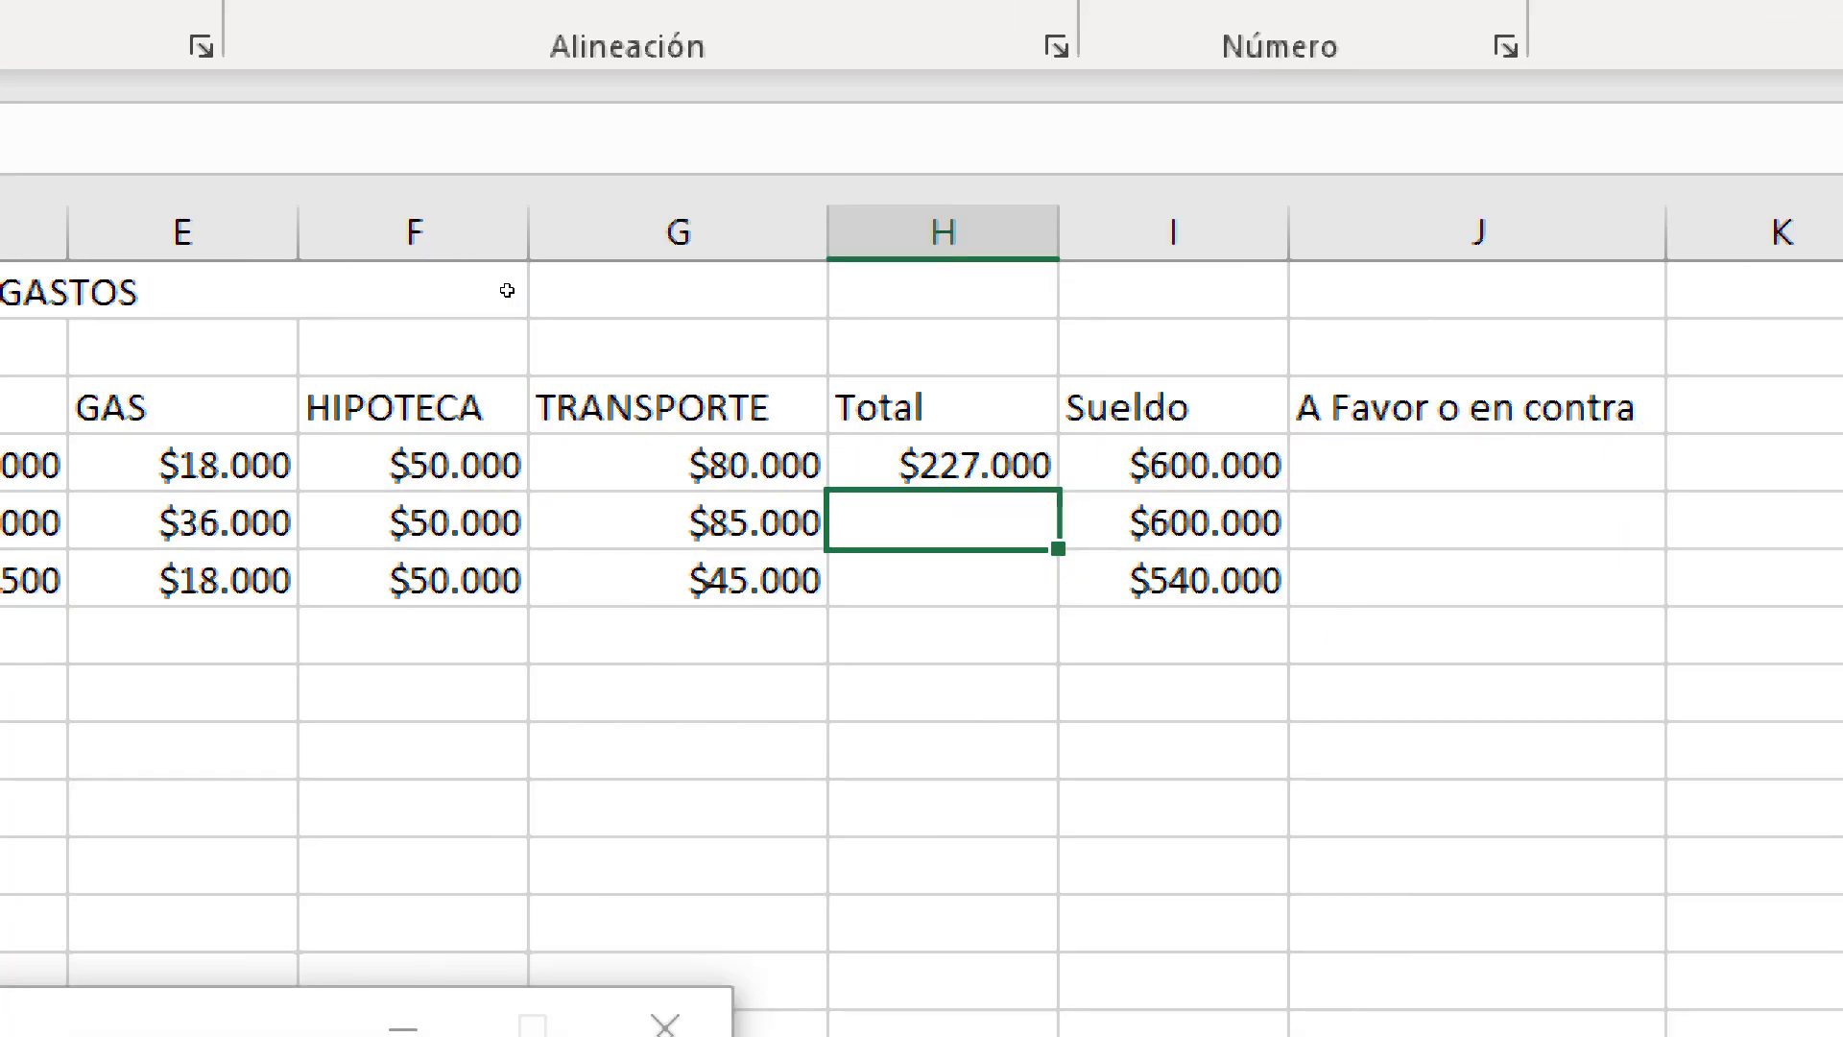
Copy the H4 total formula down to the Abril and Mayo rows, H5 and H6
{"action": "key", "text": "Up"}
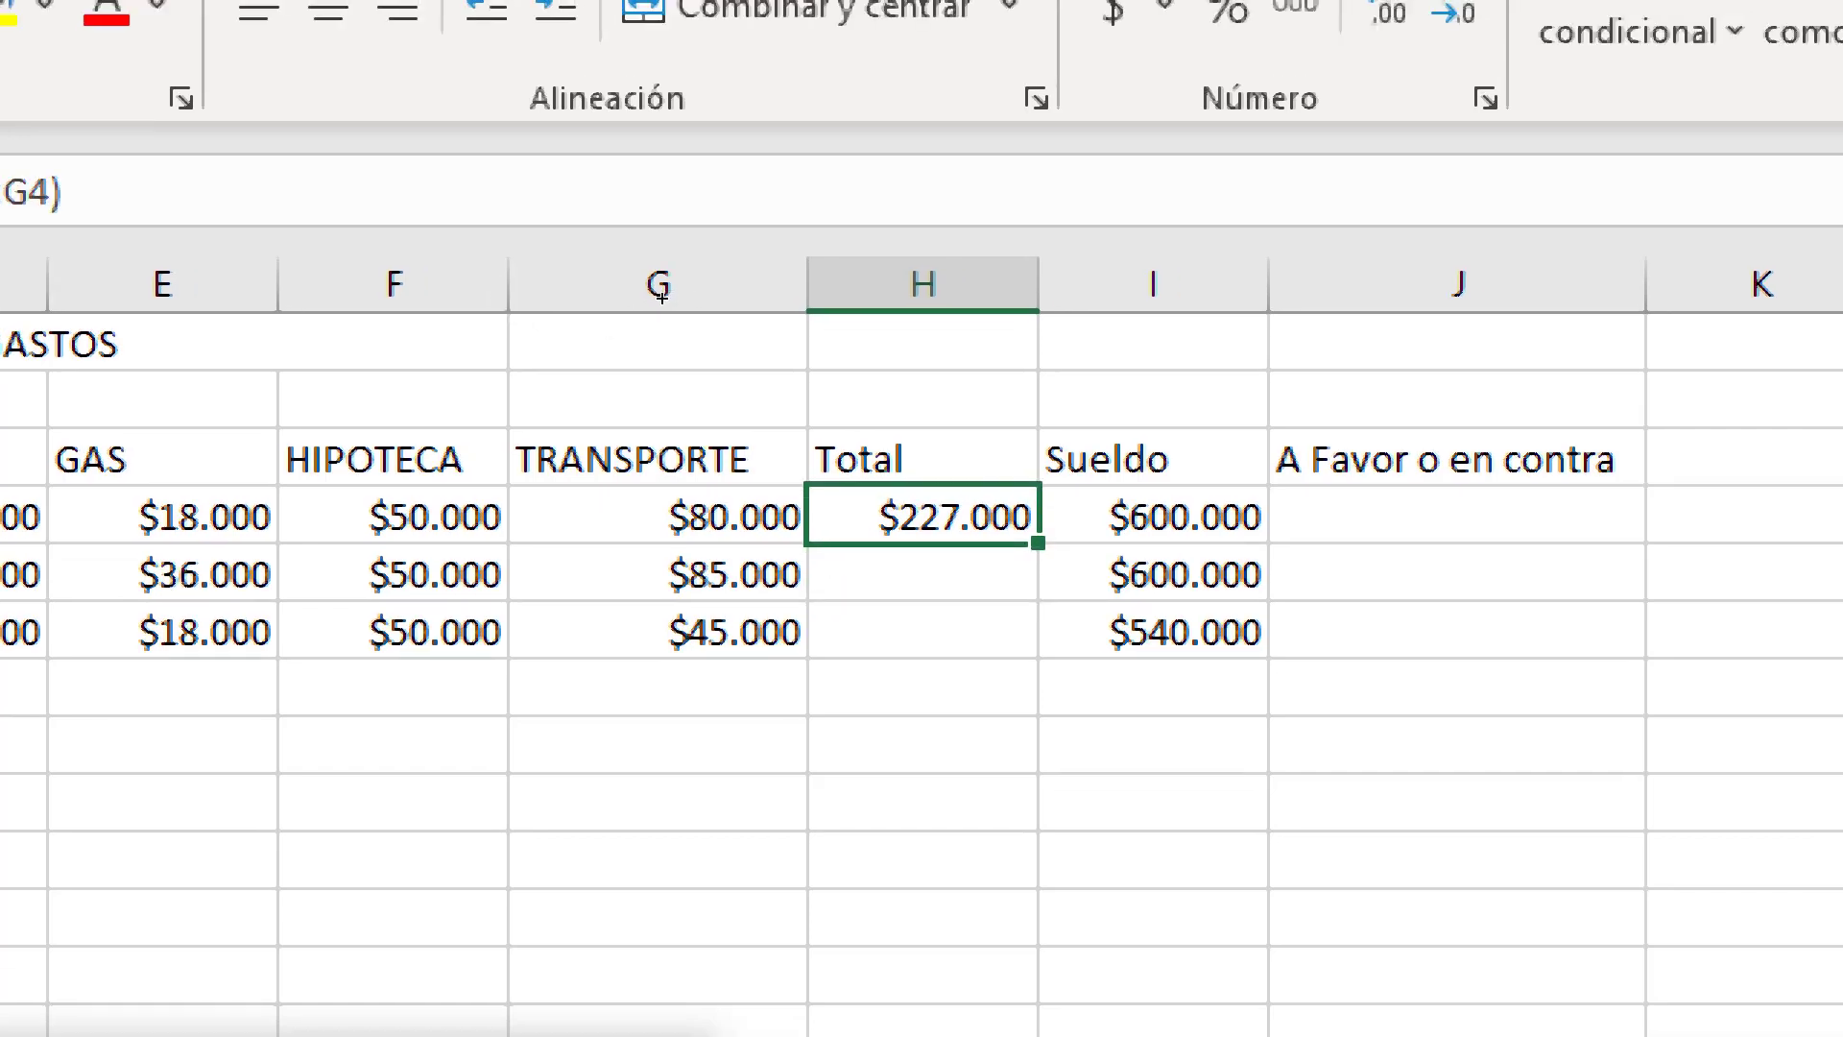
{"action": "key", "text": "shift+Down"}
{"action": "key", "text": "shift+Down"}
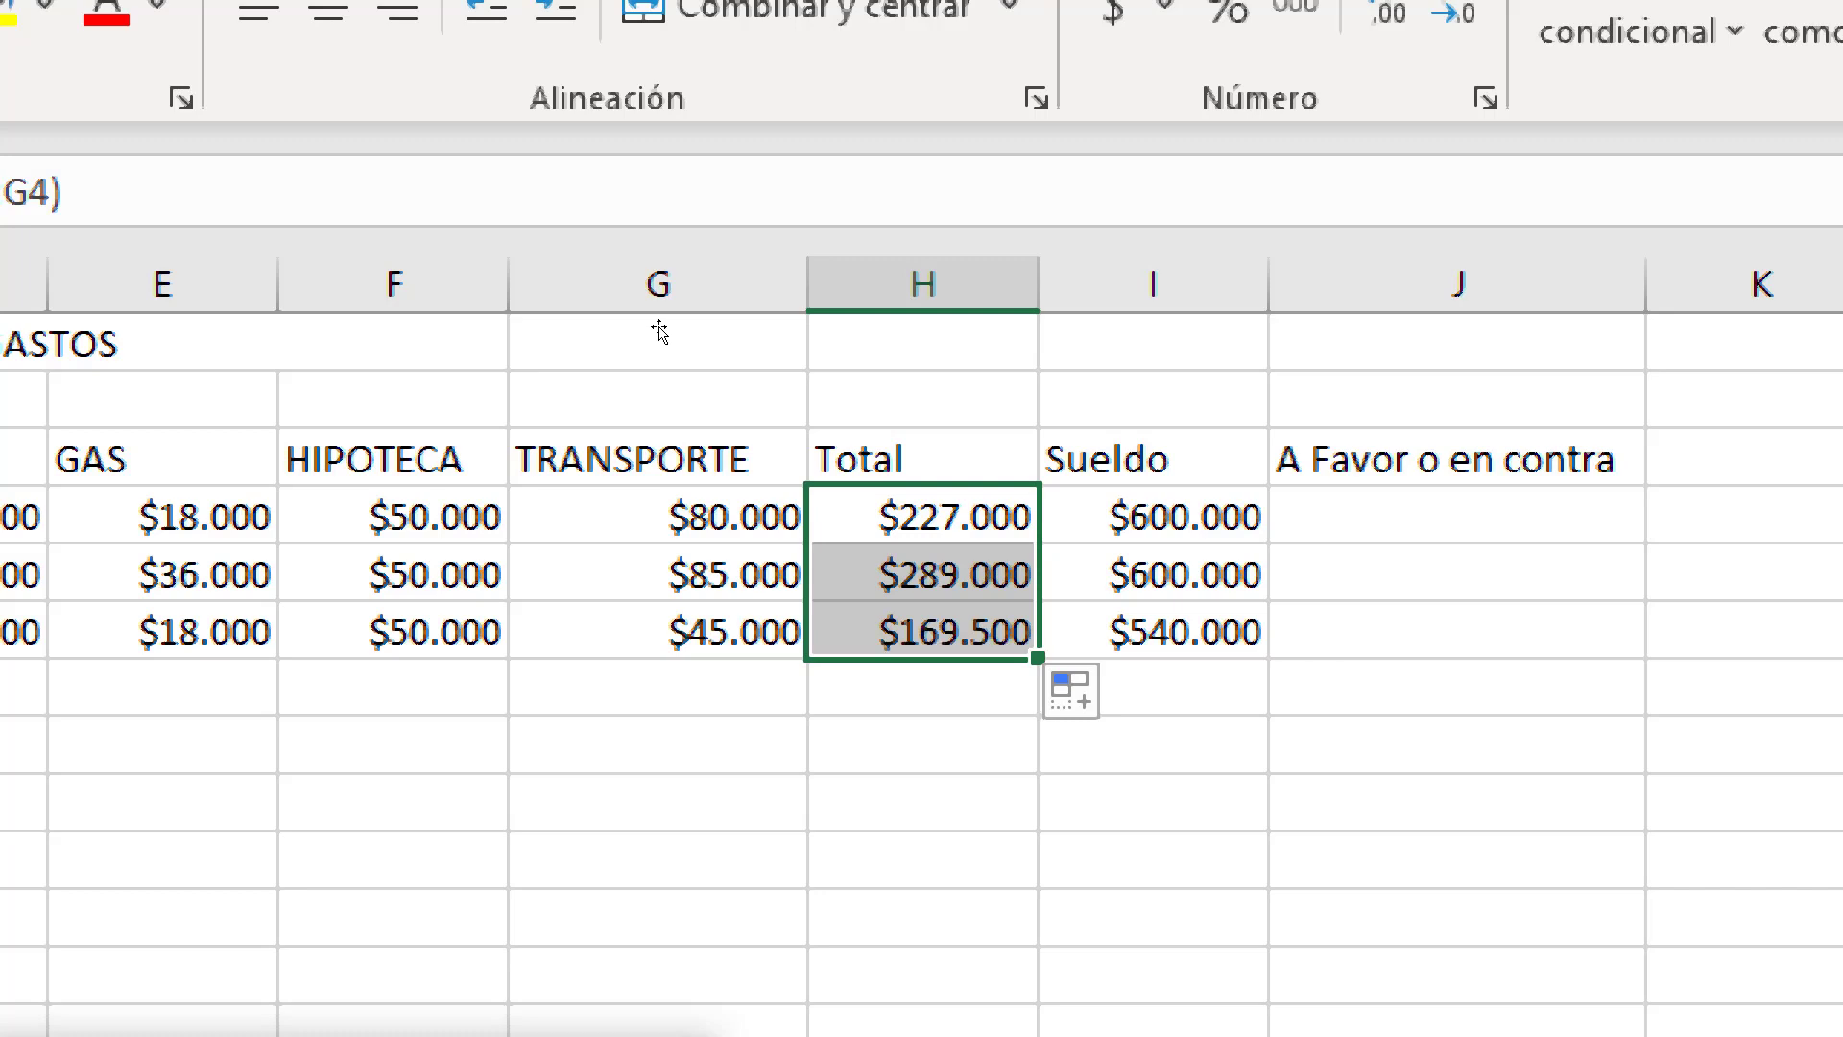
{"action": "key", "text": "Down"}
{"action": "key", "text": "Down"}
{"action": "key", "text": "Down"}
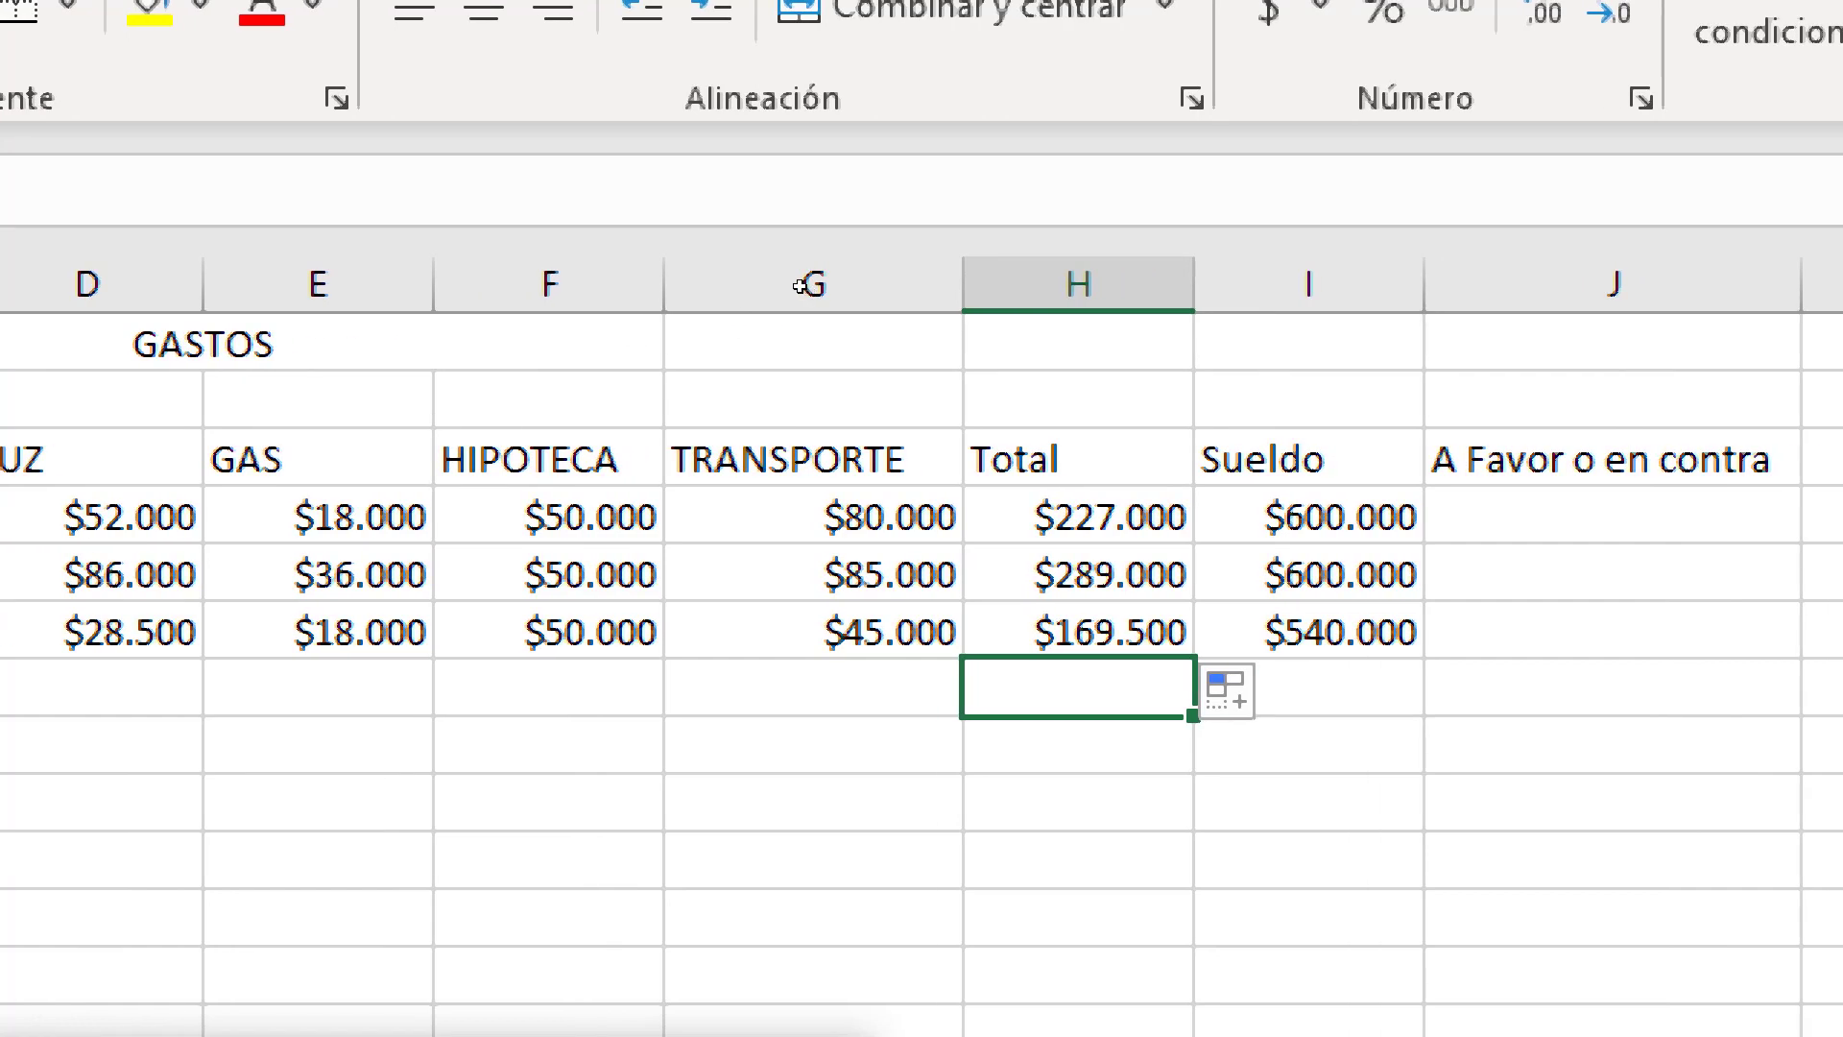
{"action": "left_click", "coordinate": [1606, 515]}
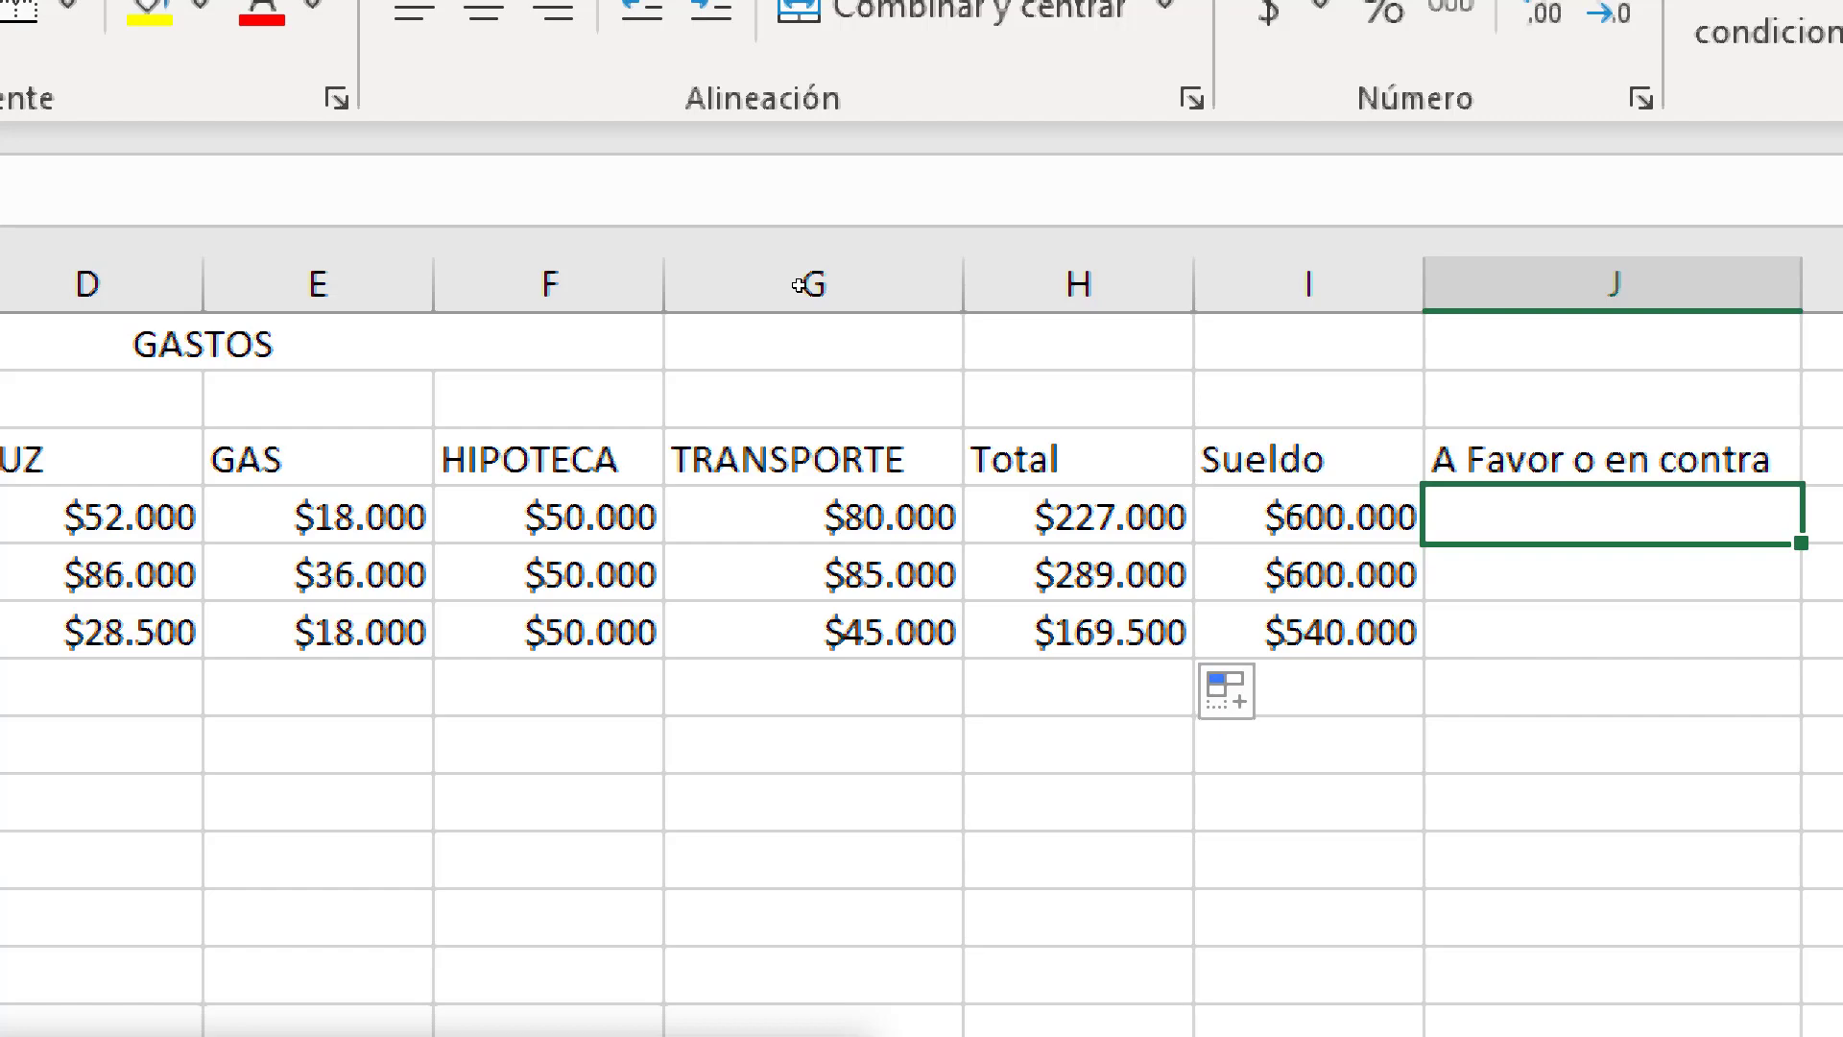
{"action": "type", "text": "="}
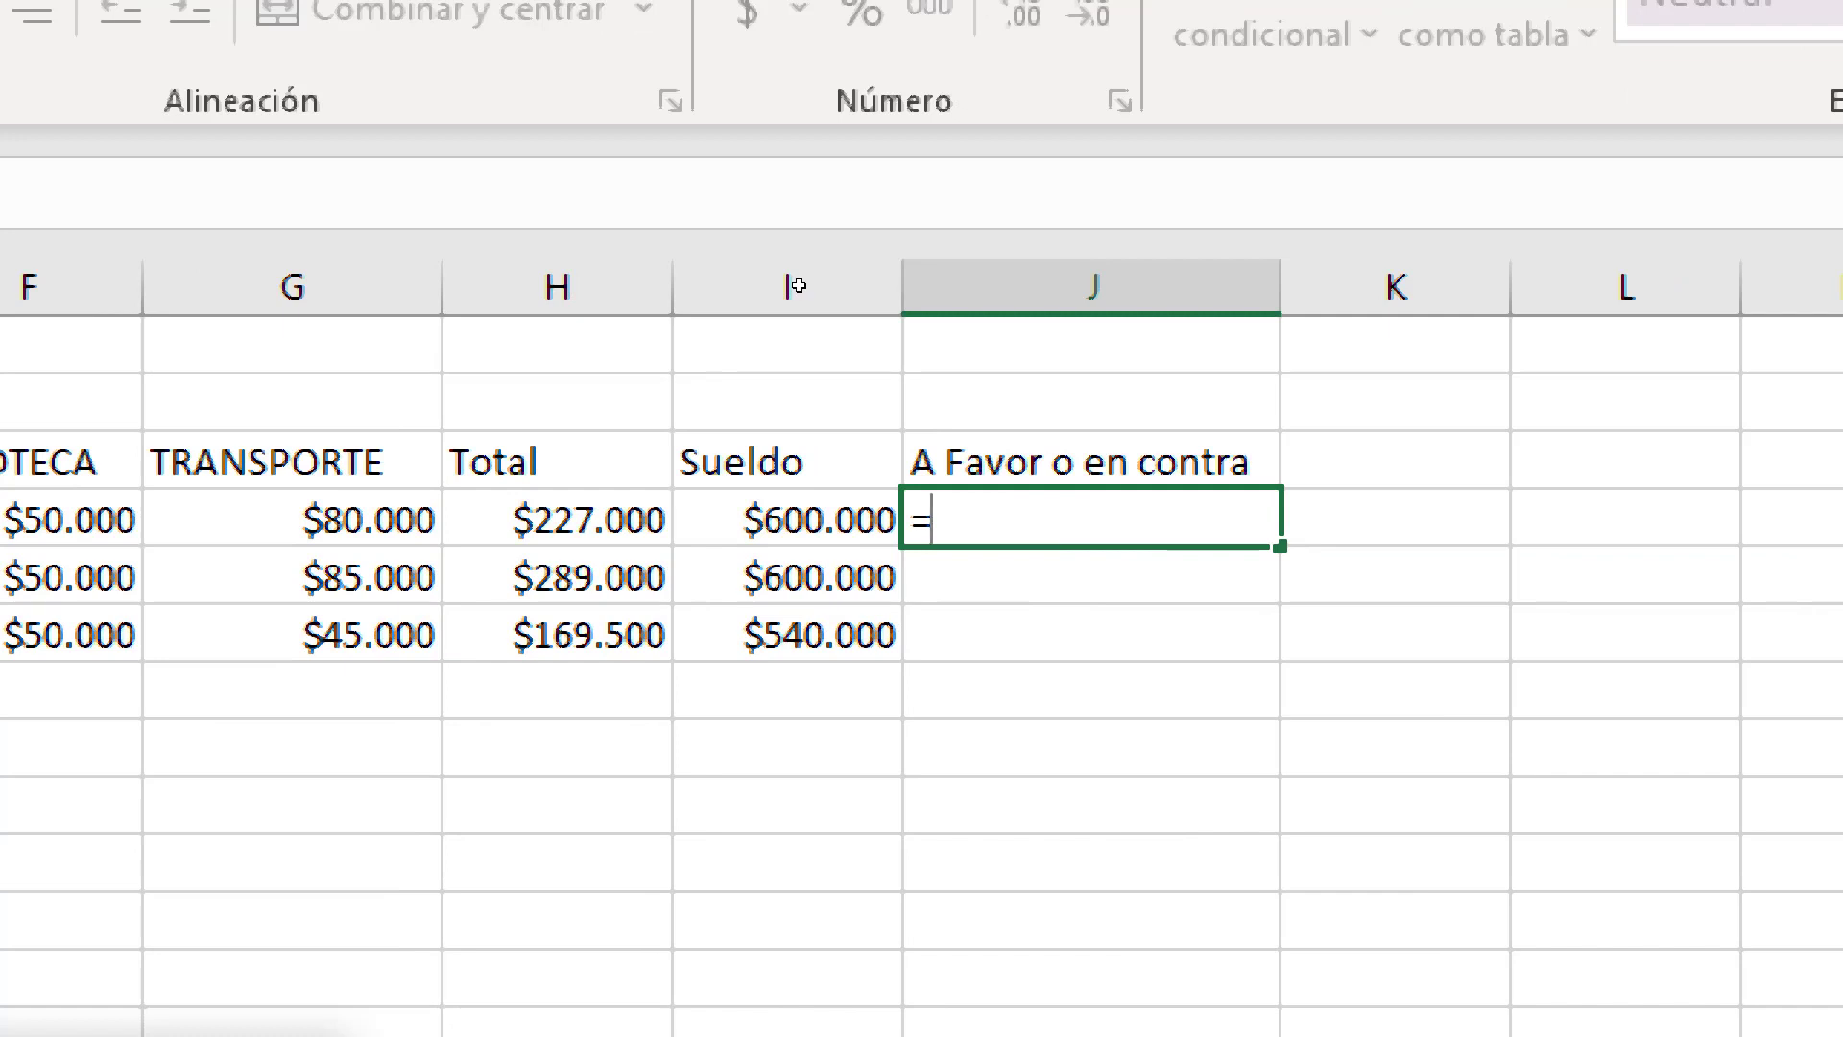
{"action": "left_click", "coordinate": [787, 519]}
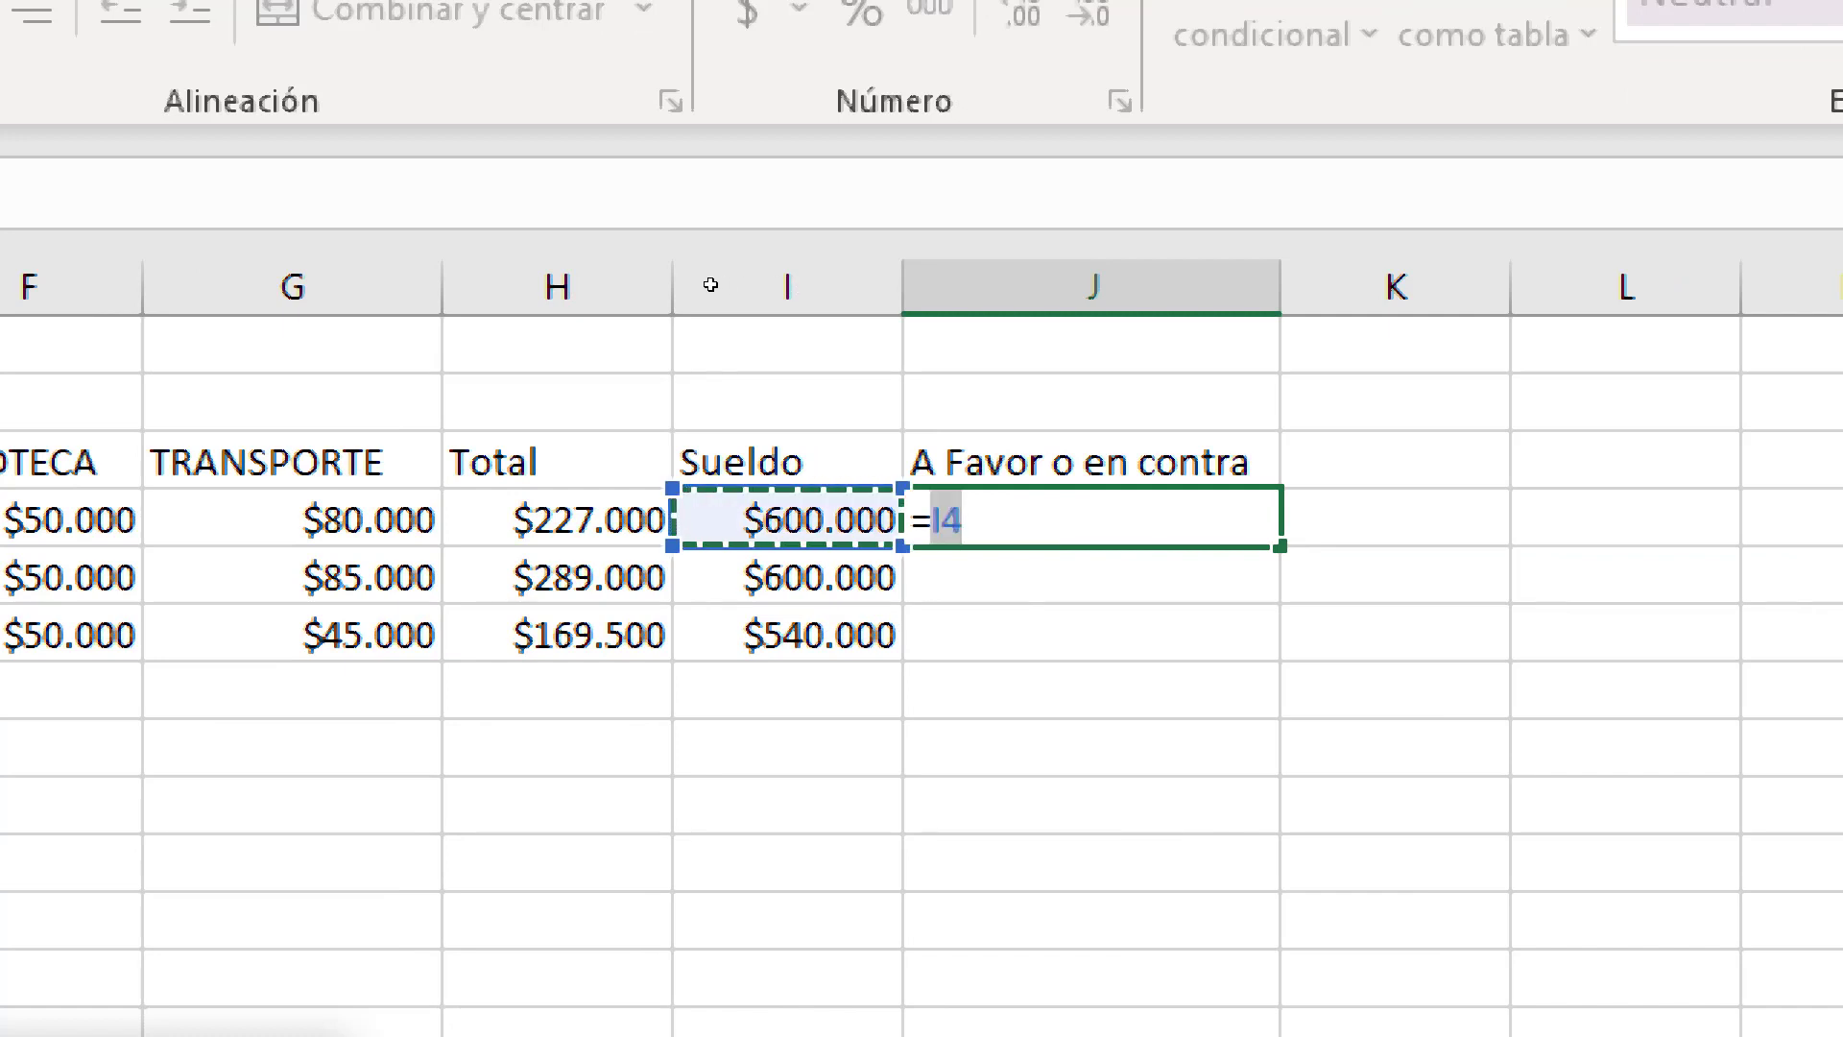
{"action": "type", "text": "-"}
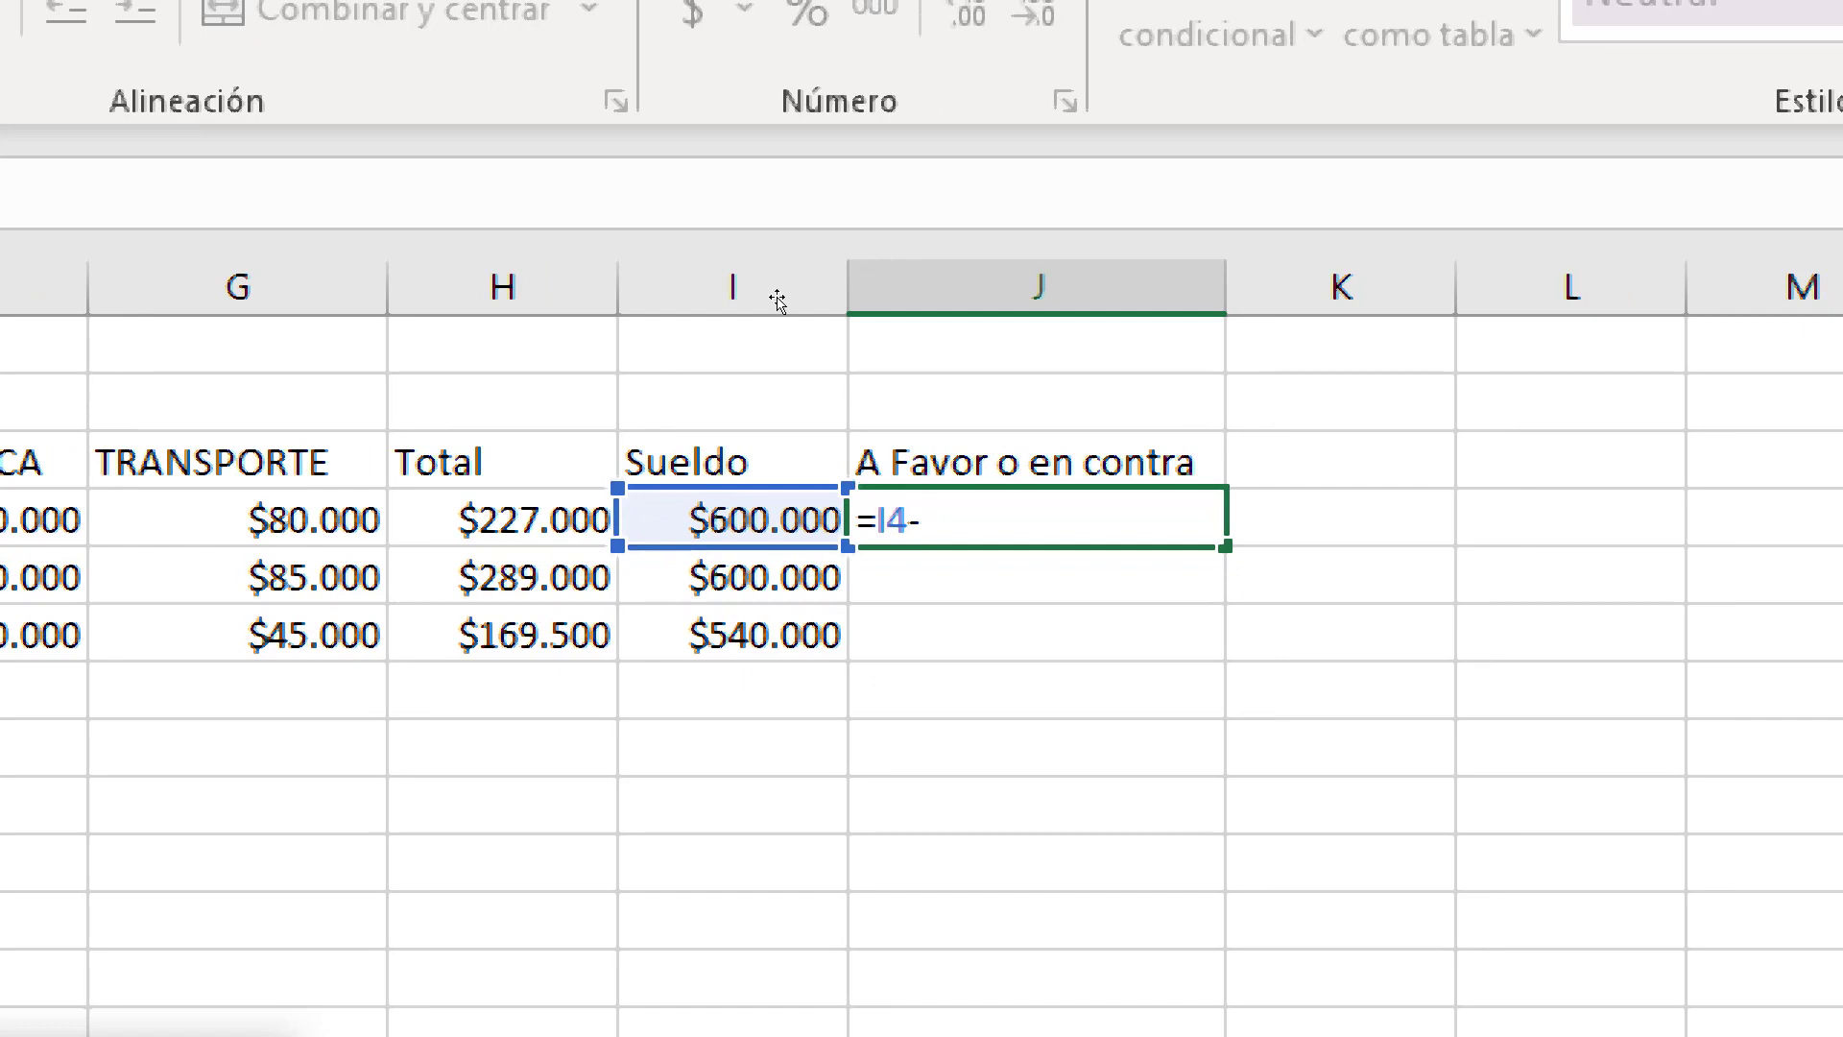
{"action": "key", "text": "BackSpace"}
{"action": "key", "text": "BackSpace"}
{"action": "key", "text": "BackSpace"}
{"action": "key", "text": "BackSpace"}
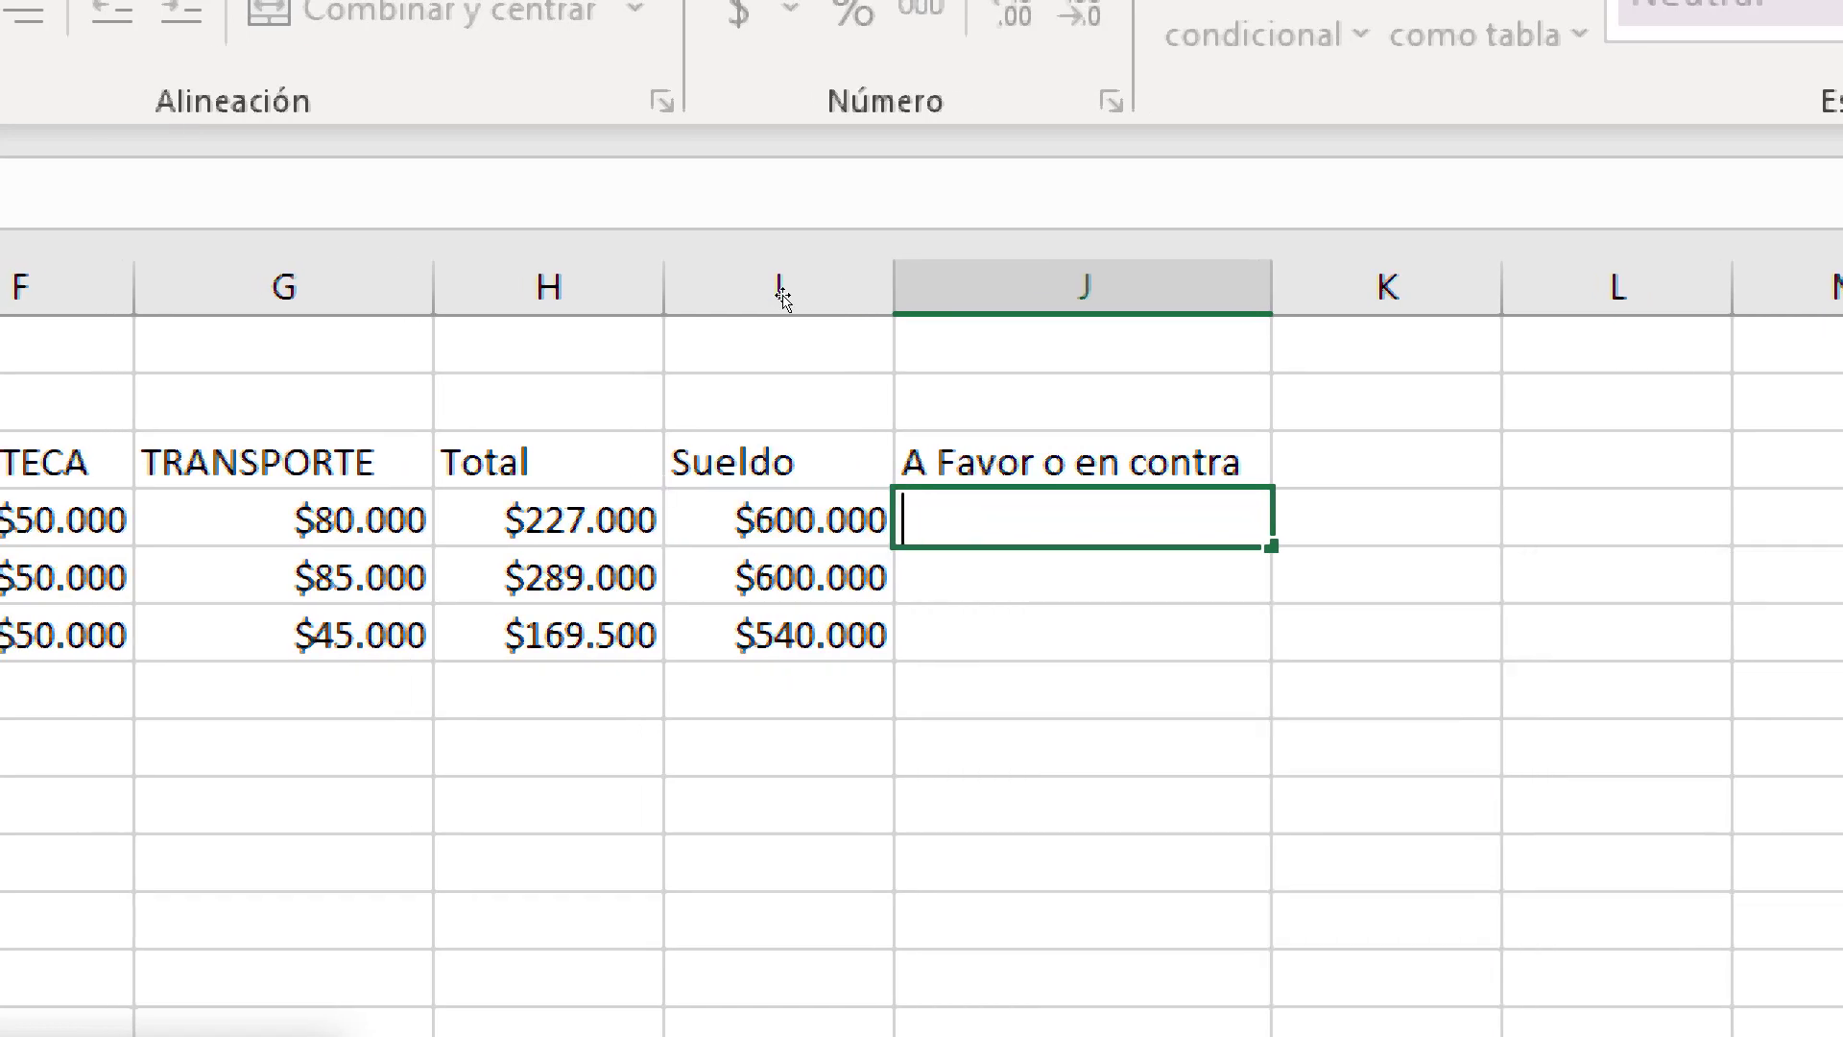
Enter the formula =I4-H4 in J4 to subtract the Marzo expense total from the salary
{"action": "type", "text": "="}
{"action": "key", "text": "Left"}
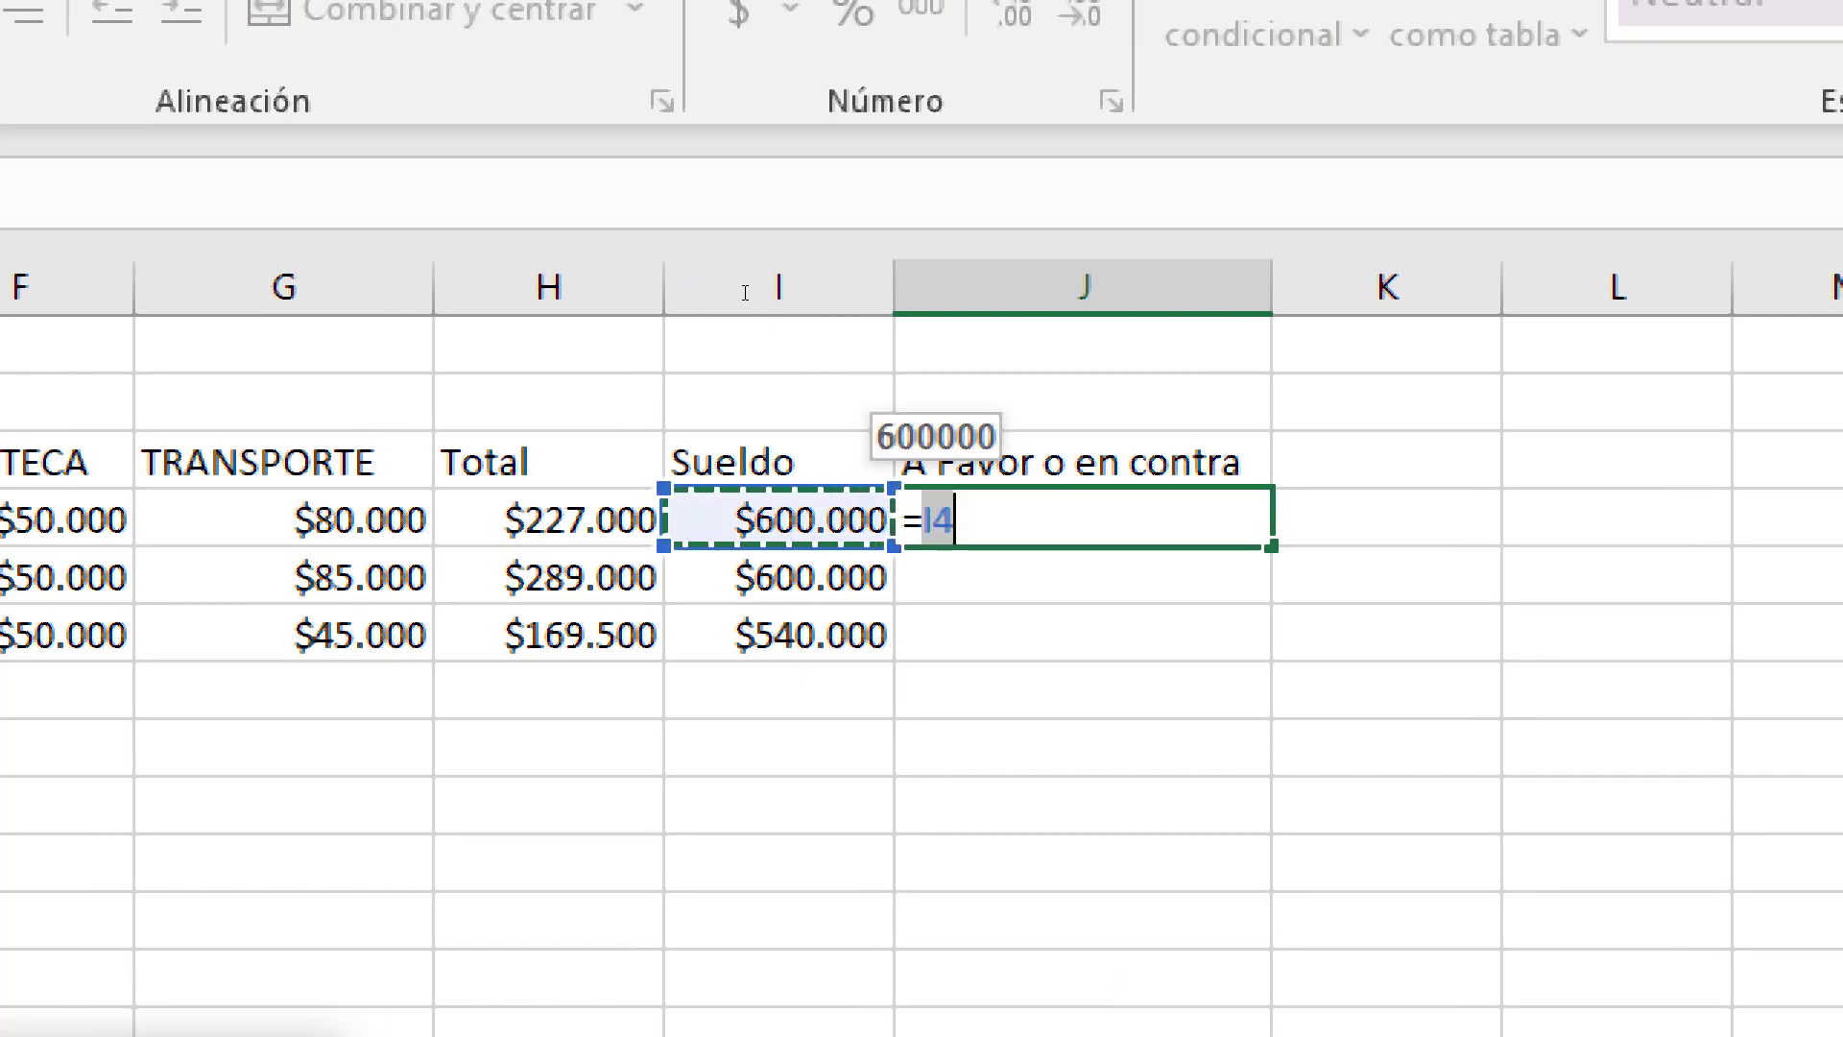
{"action": "key", "text": "F2"}
{"action": "type", "text": "-"}
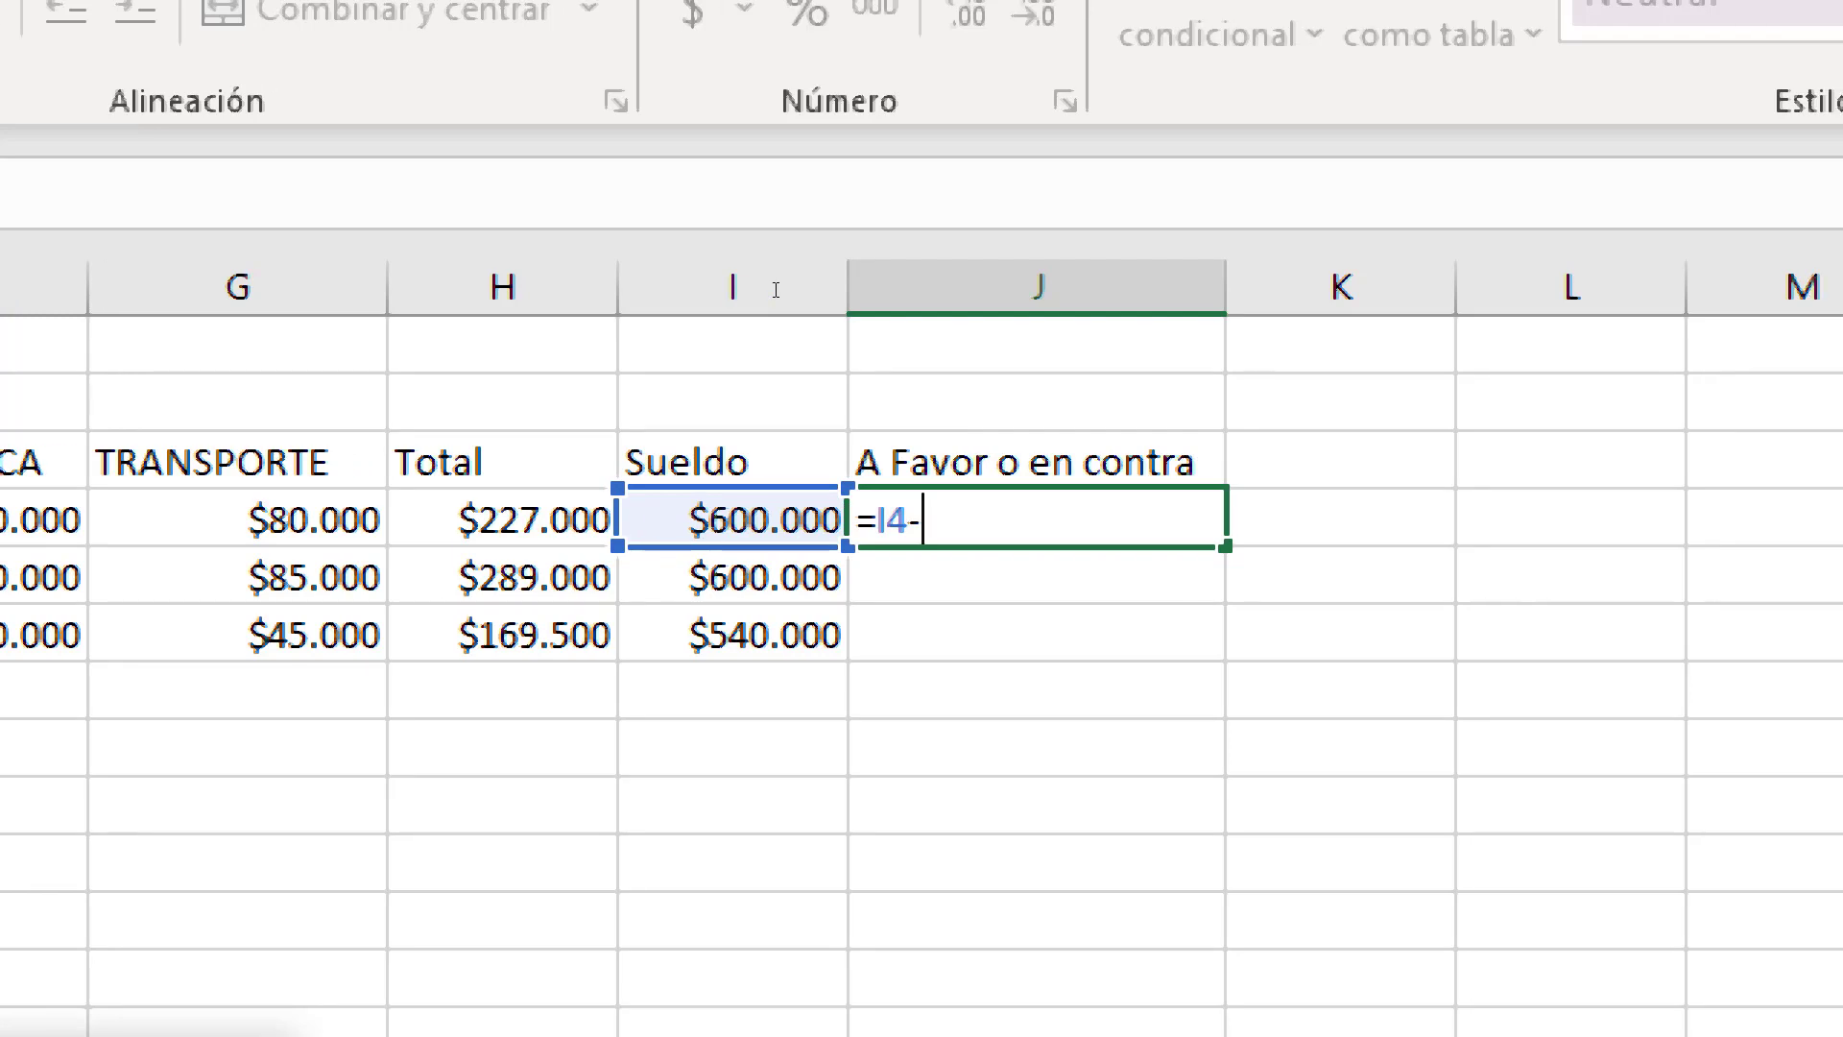
{"action": "key", "text": "Left"}
{"action": "key", "text": "Left"}
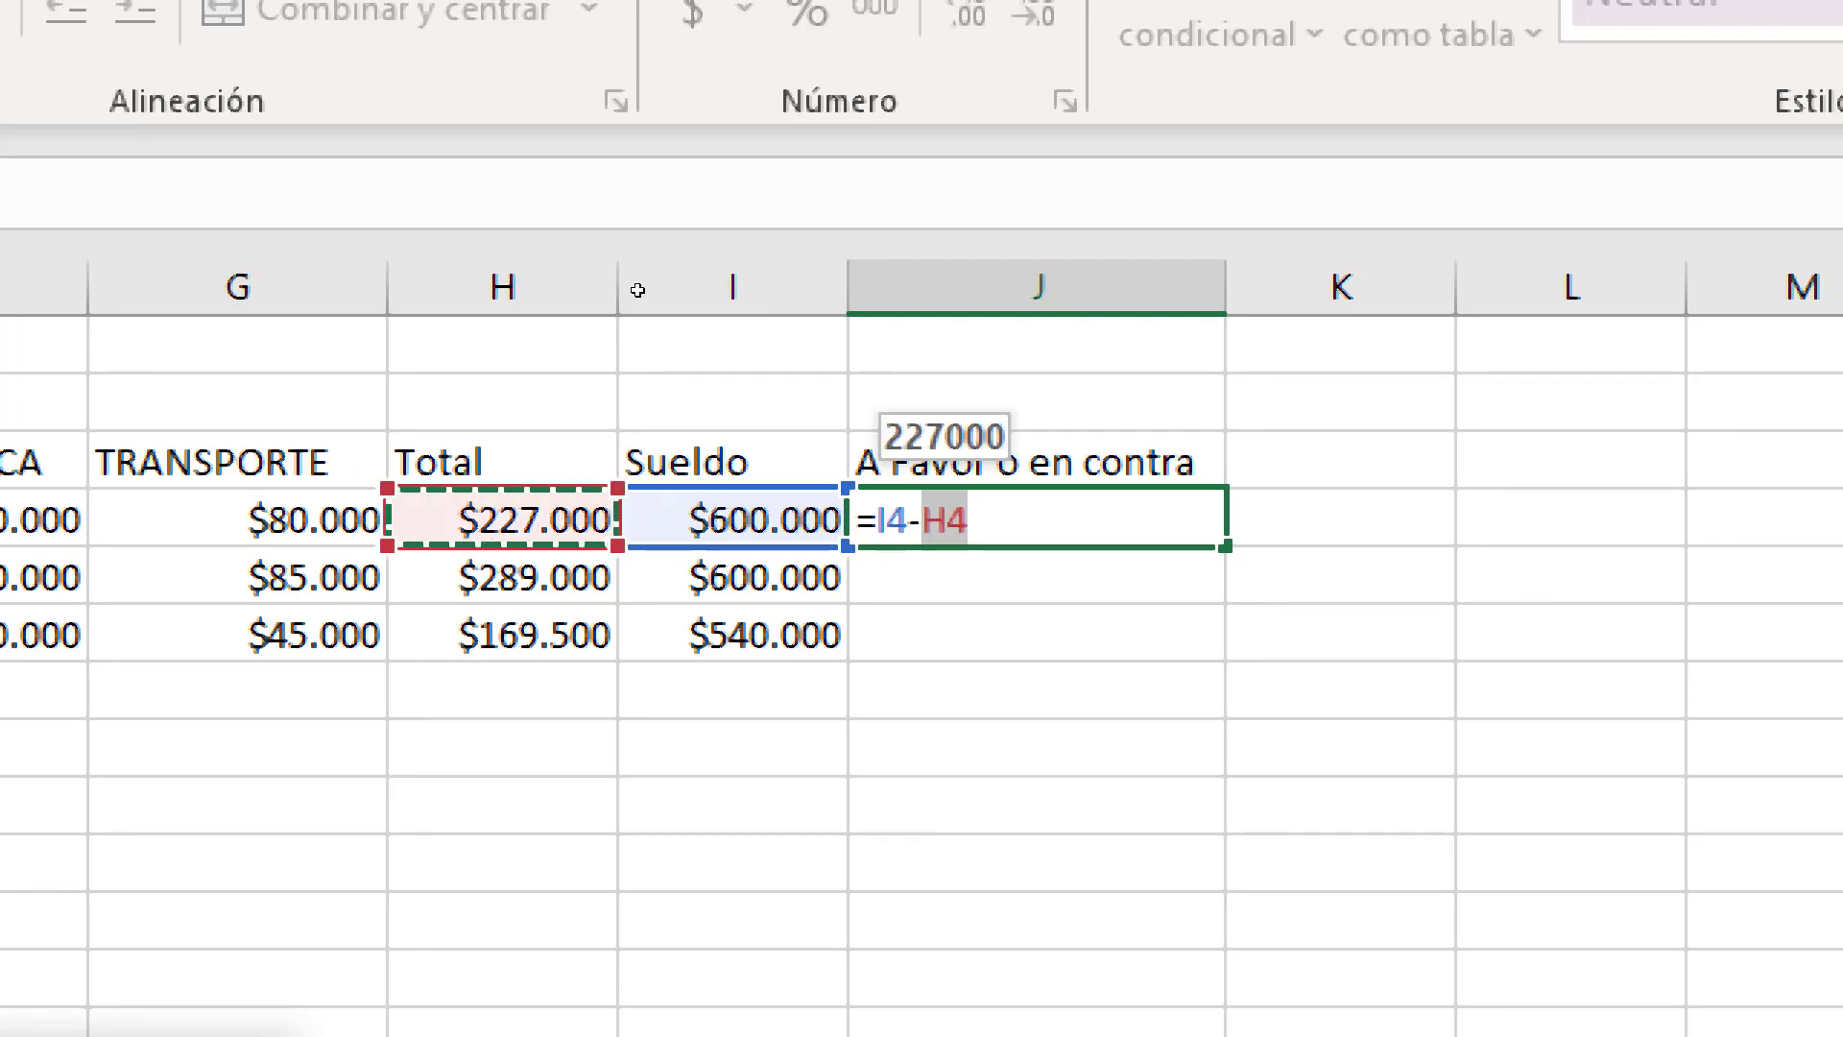
{"action": "key", "text": "Return"}
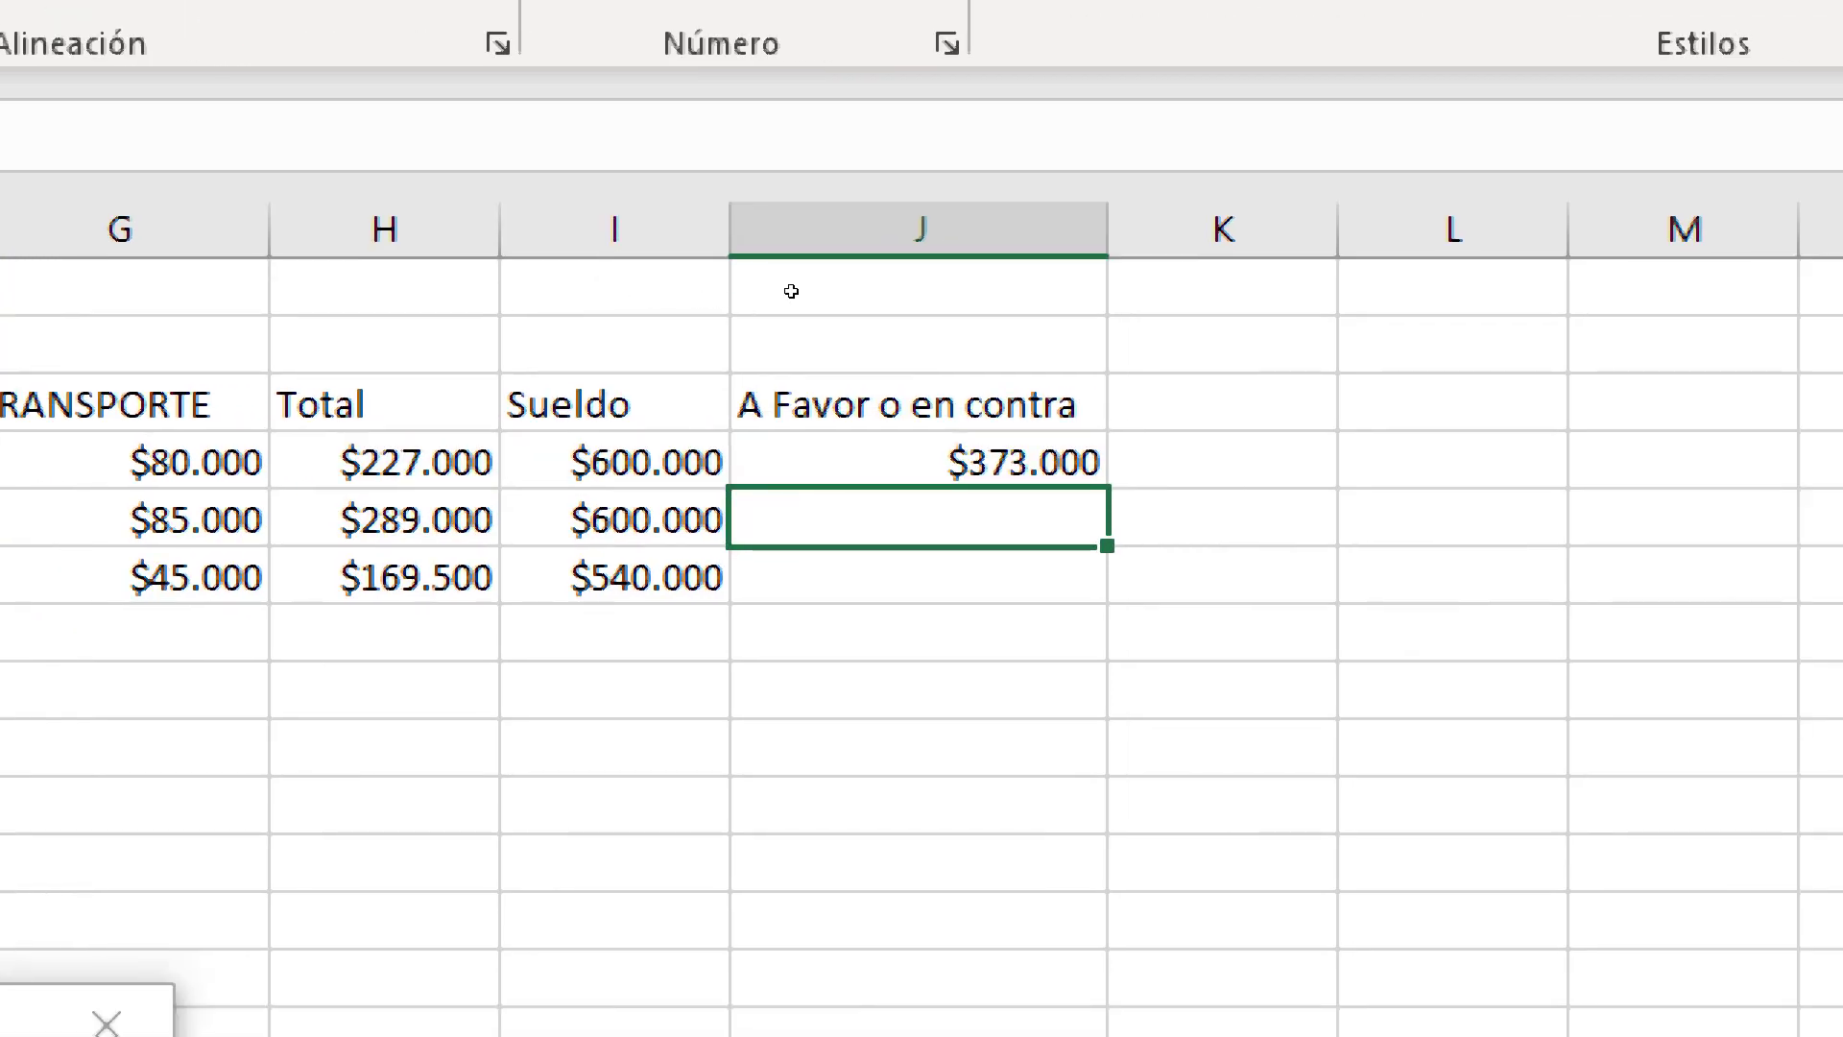
{"action": "key", "text": "Up"}
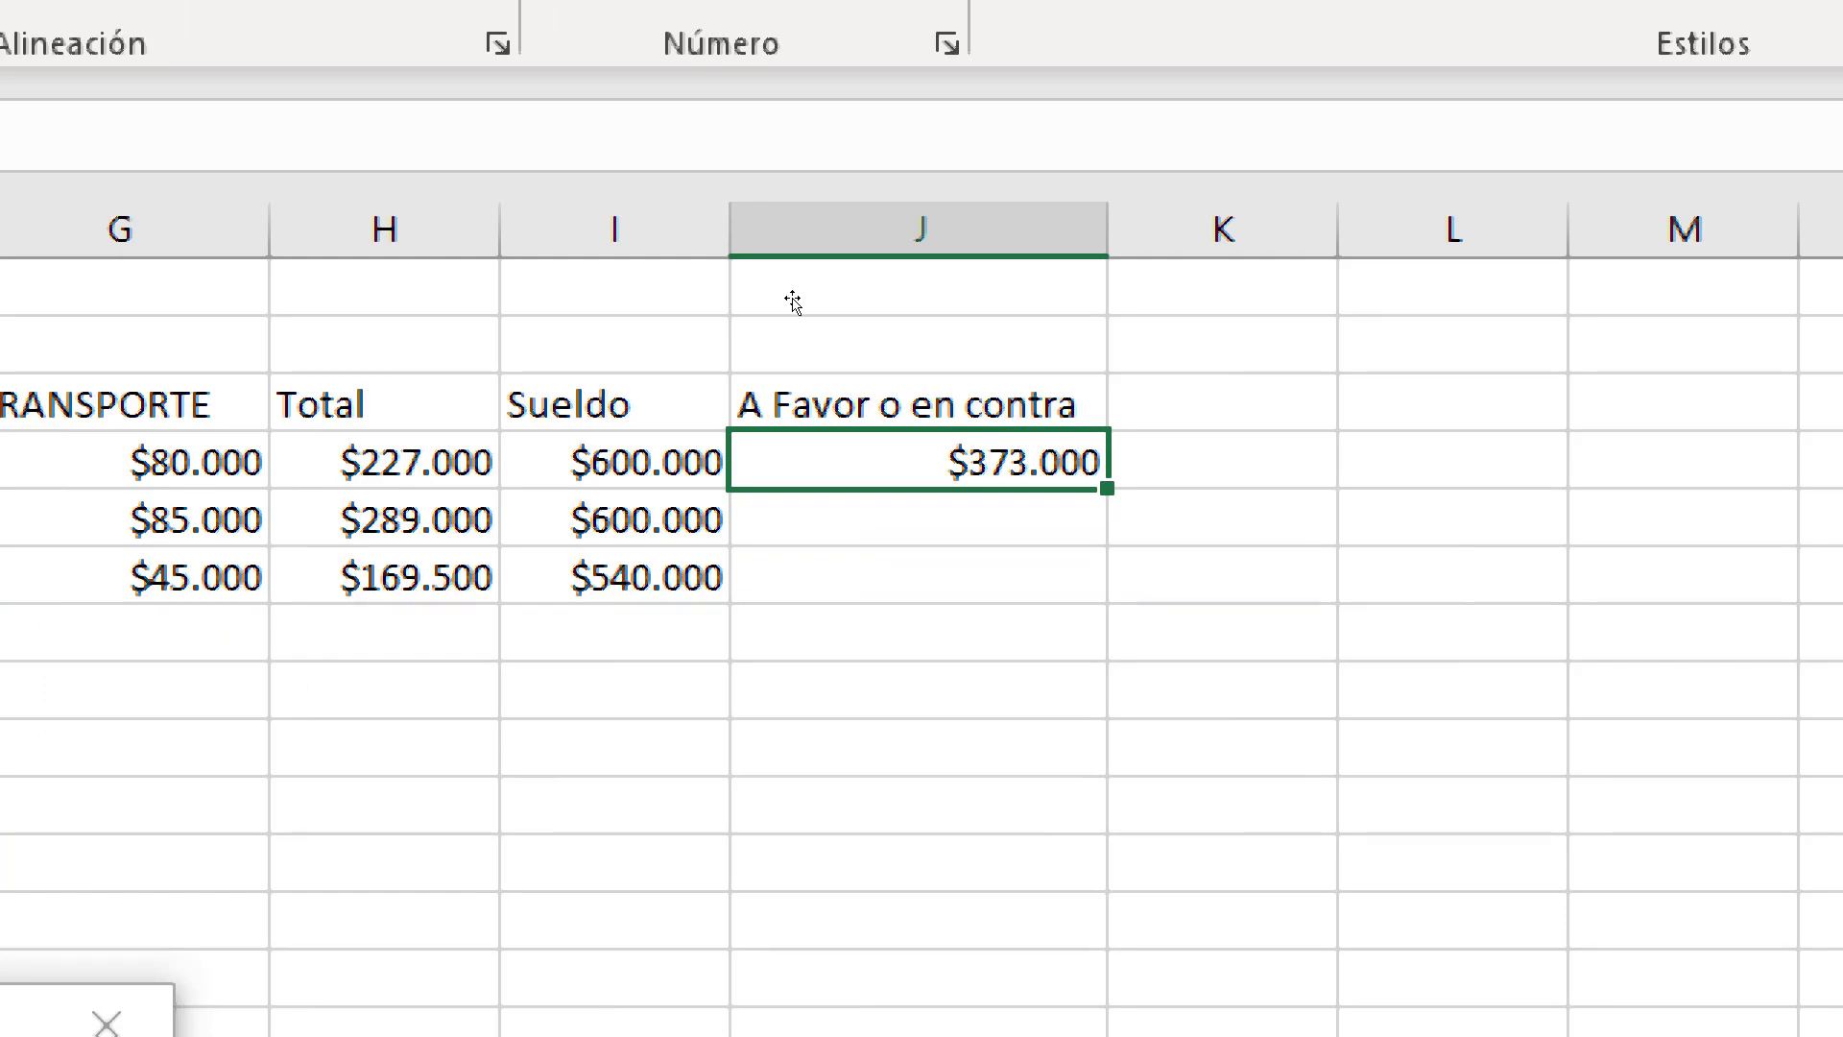
{"action": "key", "text": "Down"}
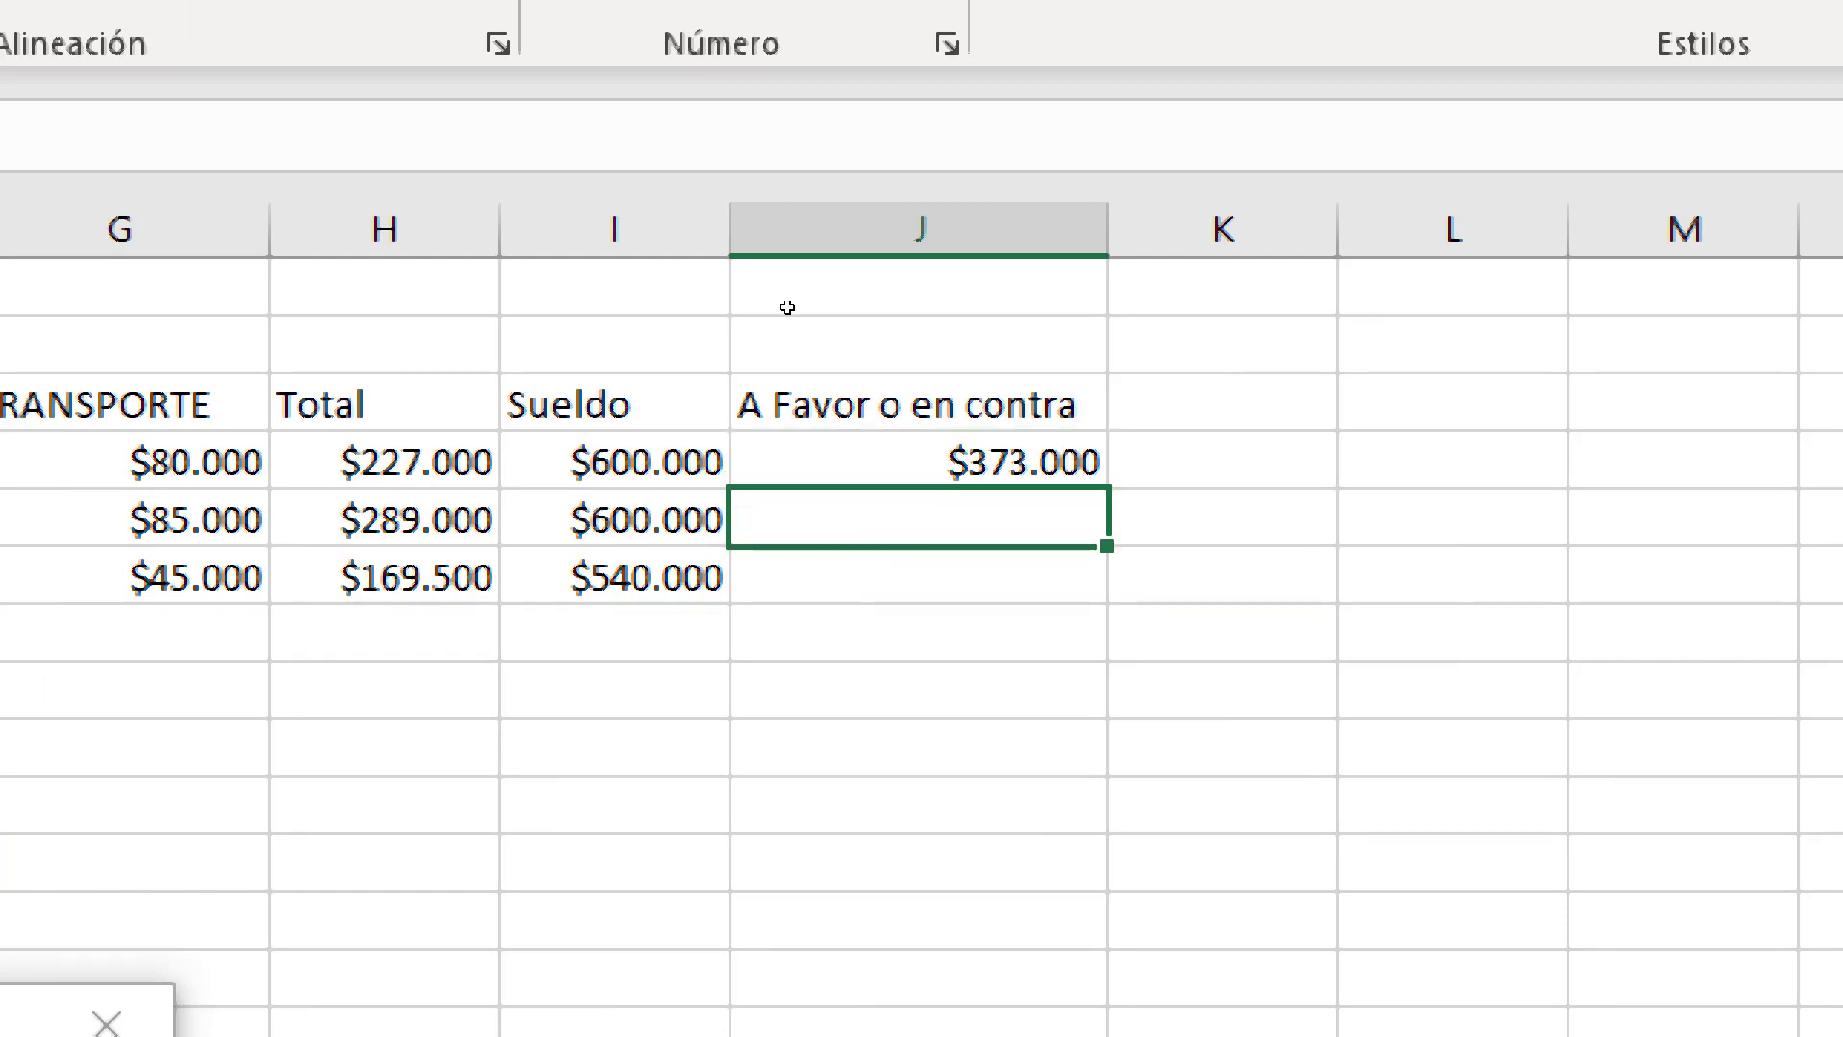
Enter the formula =I5-H5 in J5 to subtract the Abril expense total from the salary
{"action": "type", "text": "="}
{"action": "key", "text": "Left"}
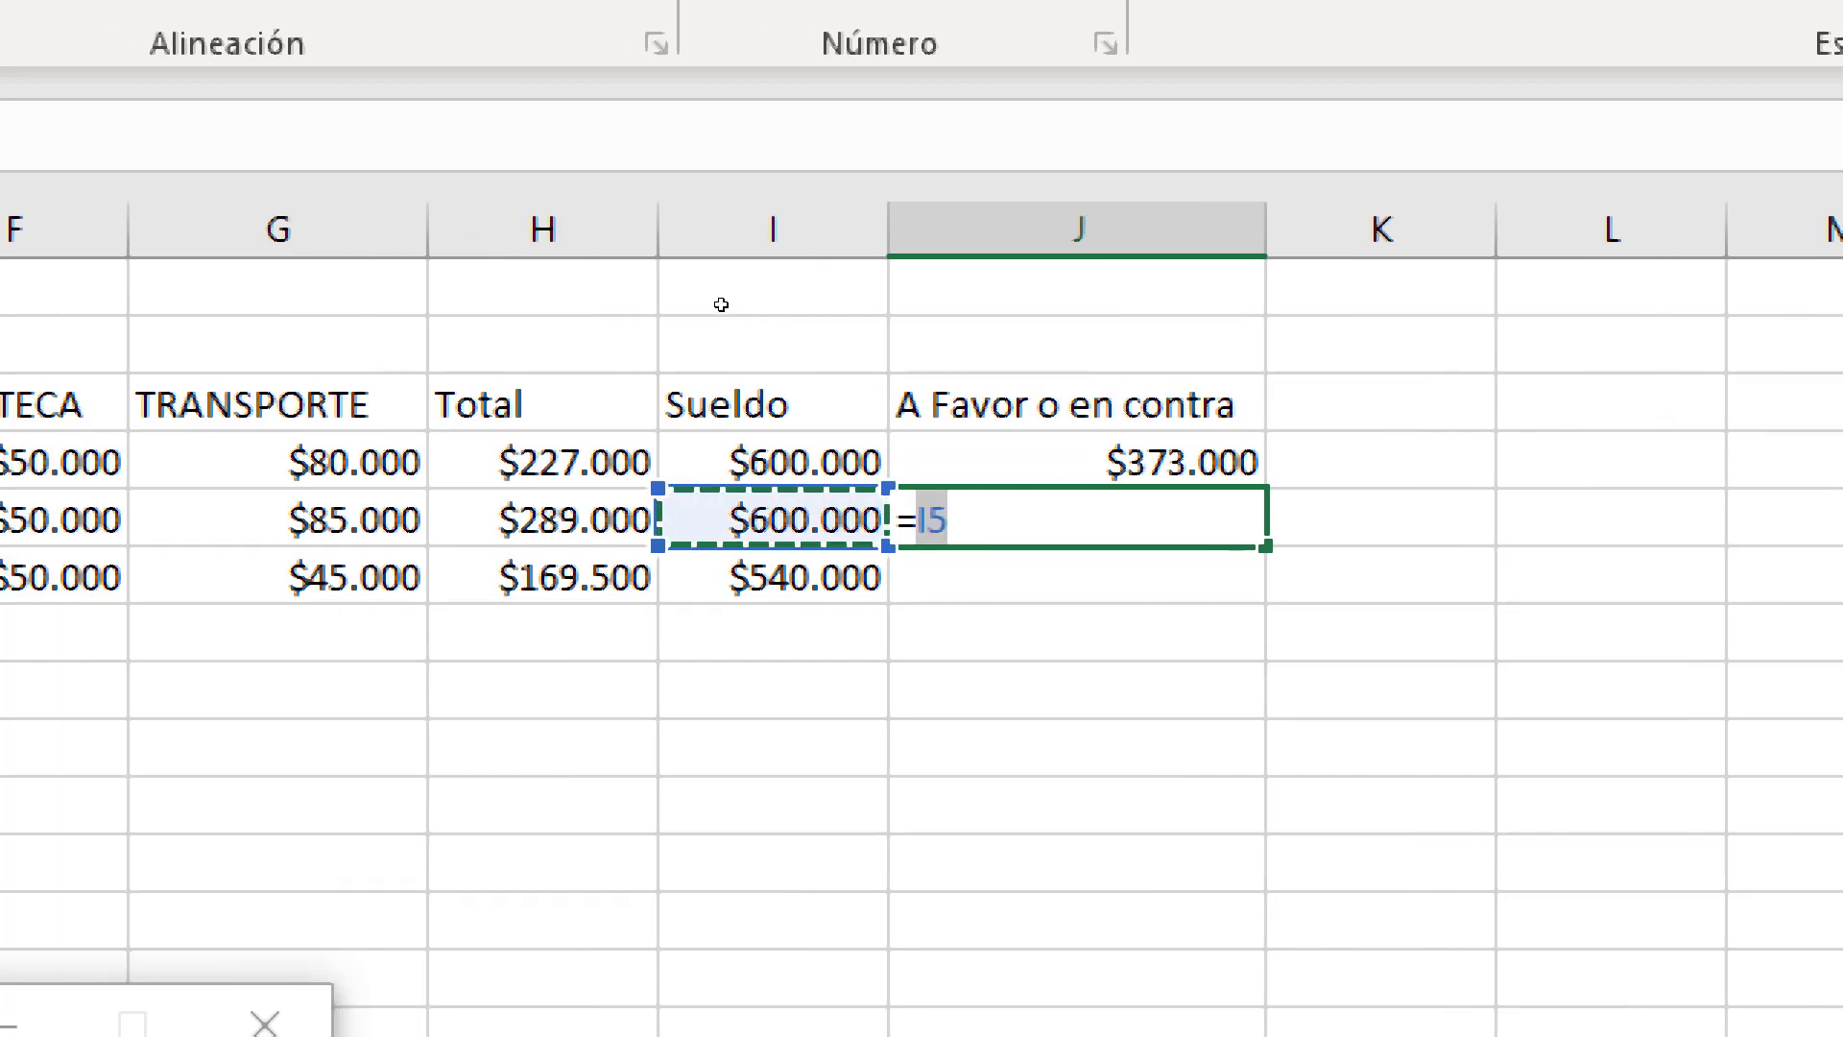
{"action": "type", "text": "-"}
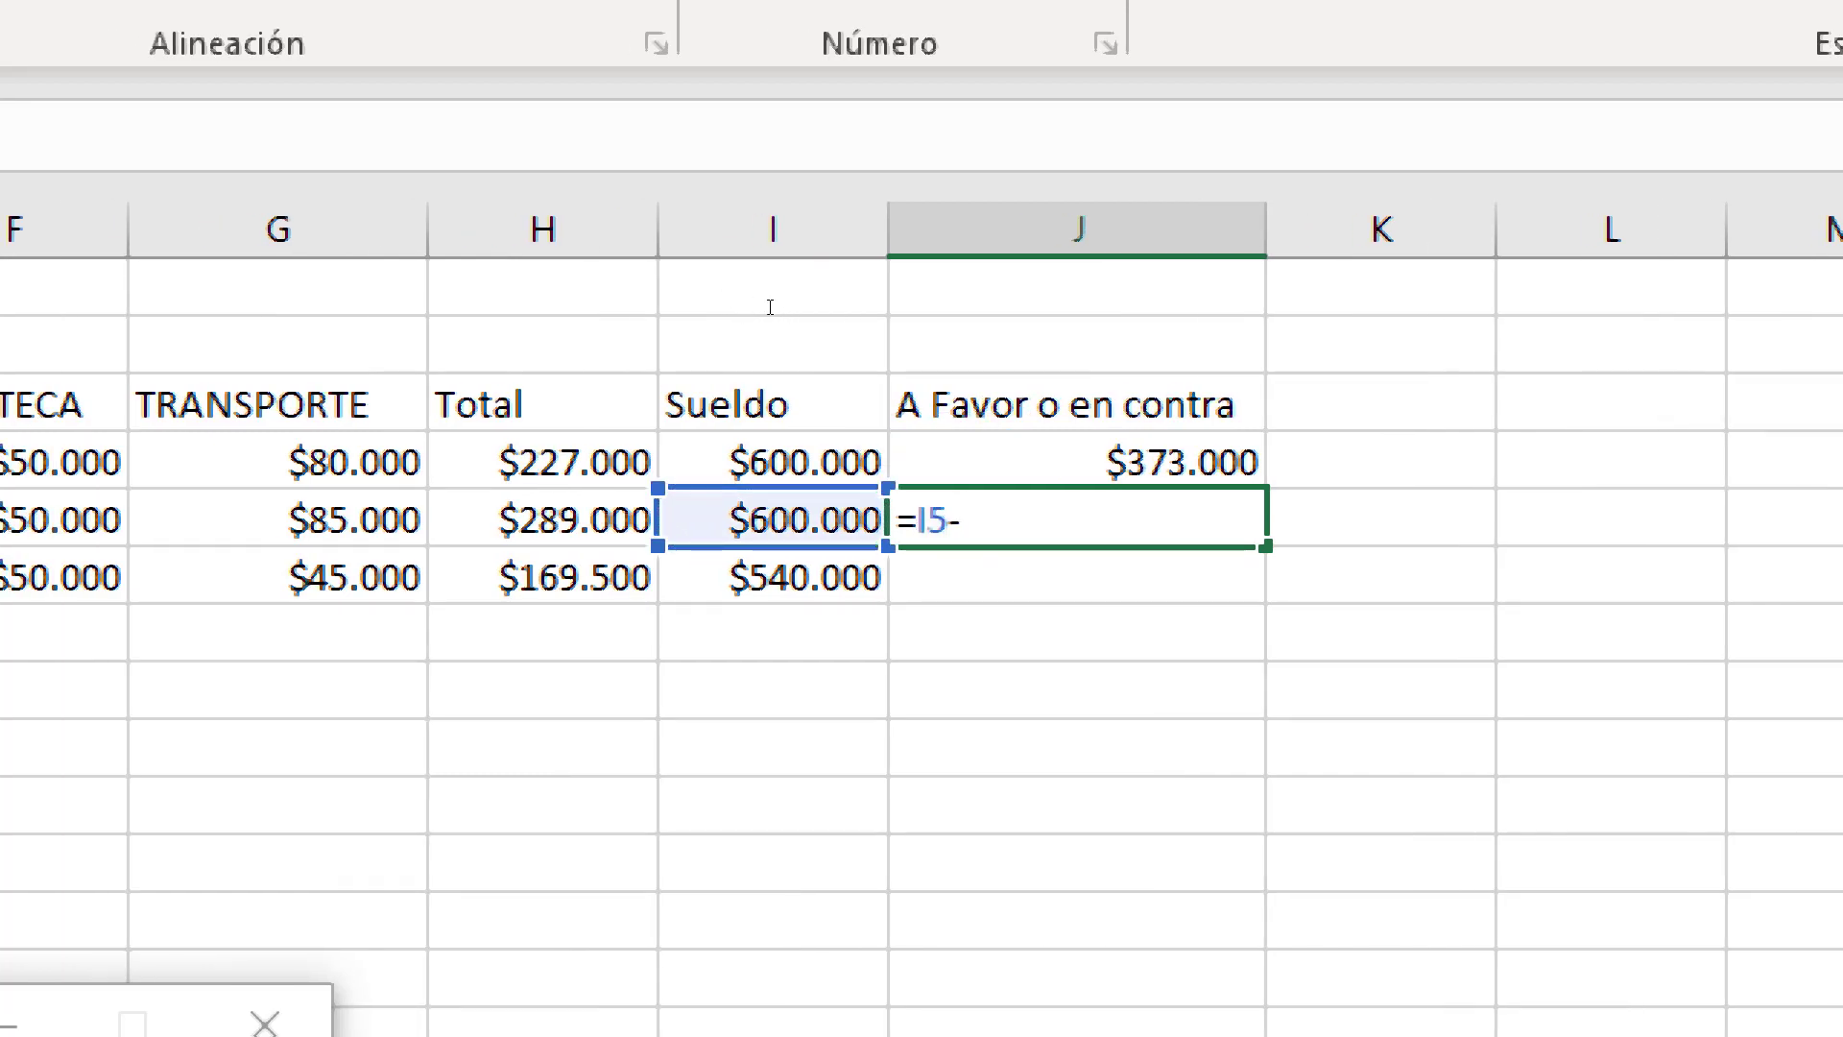
{"action": "key", "text": "Left"}
{"action": "key", "text": "Left"}
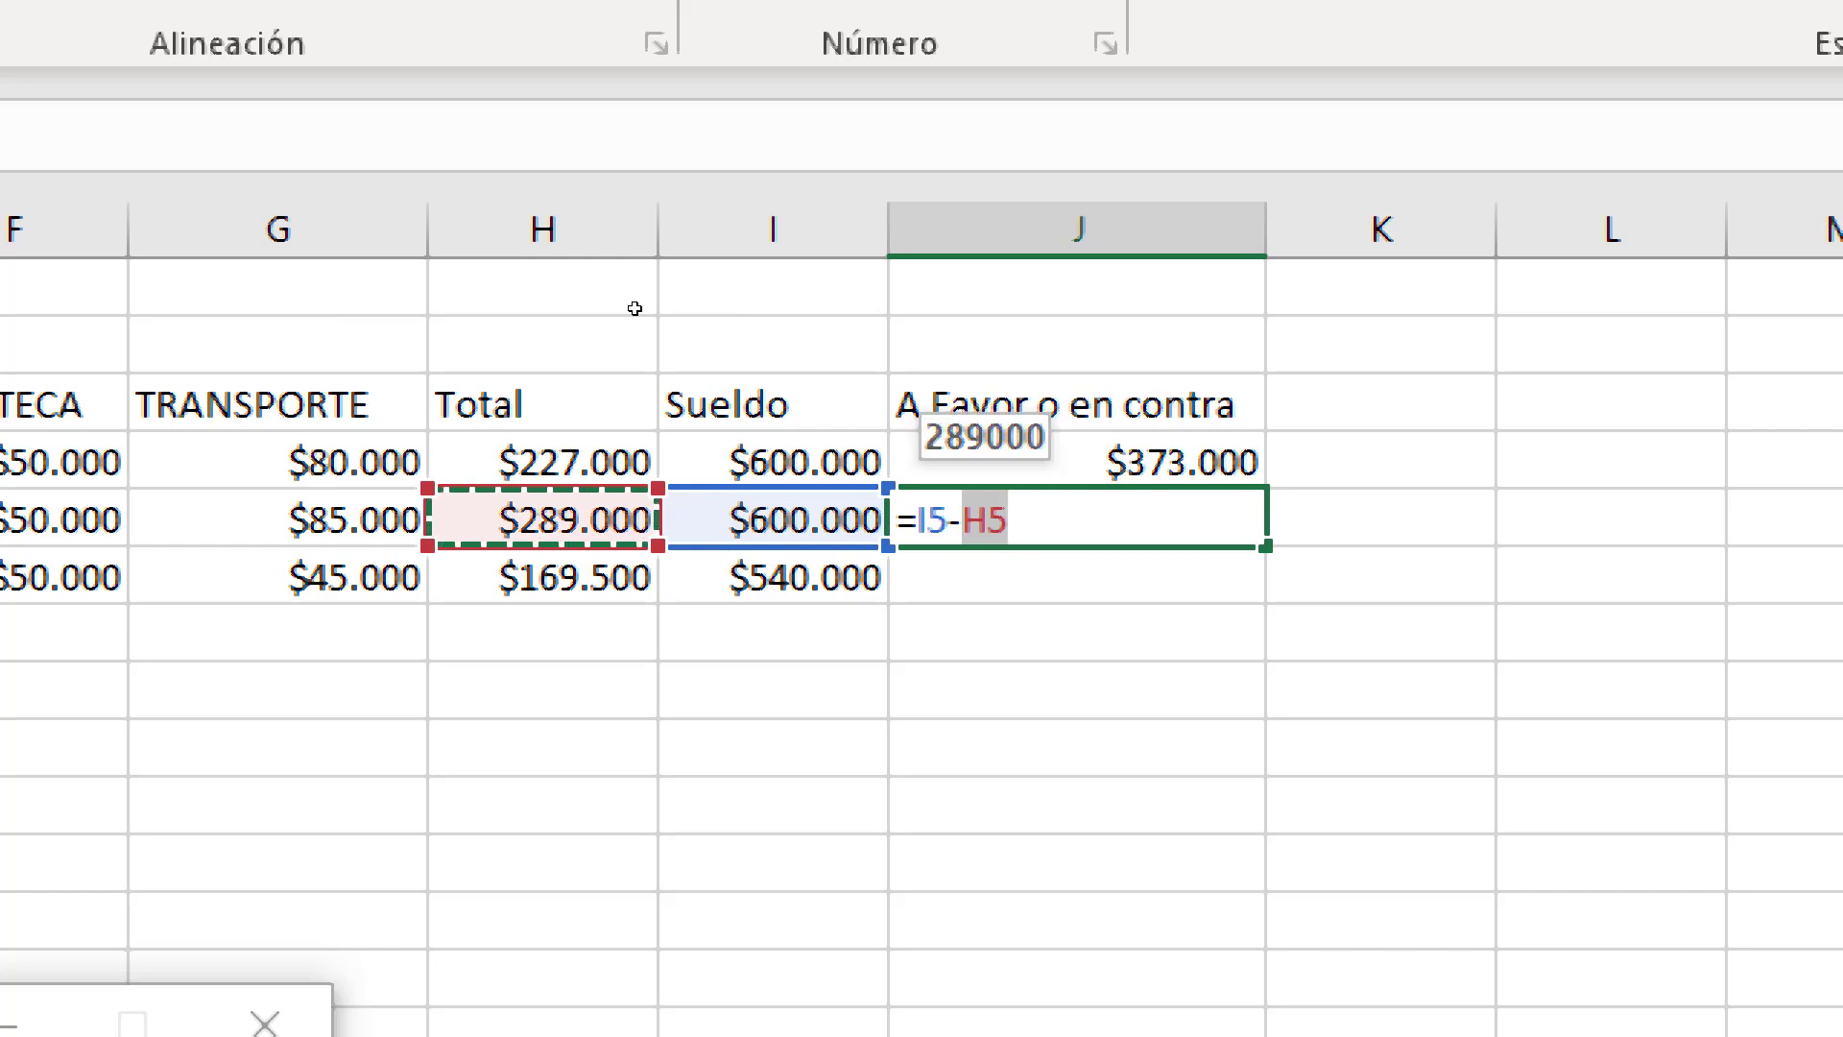
{"action": "key", "text": "Return"}
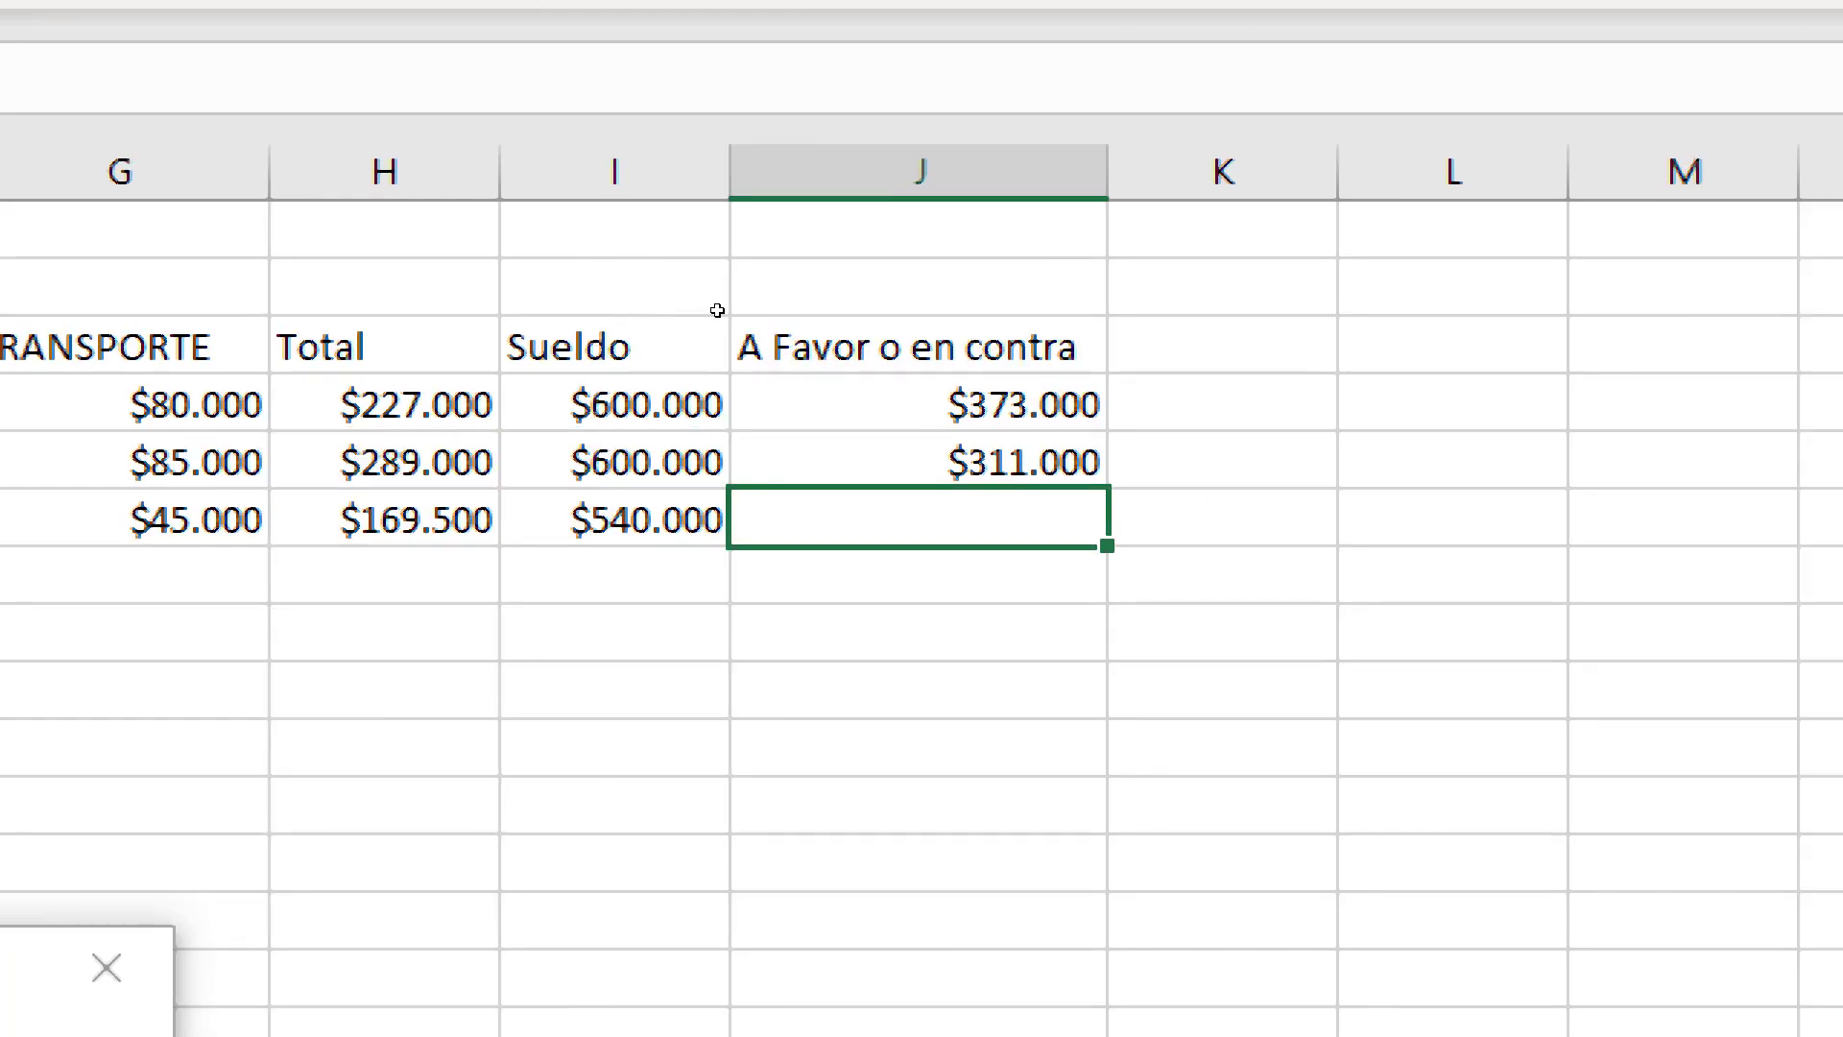
Enter the formula =I6-H6 in J6 to subtract the Mayo expense total from the salary
{"action": "type", "text": "="}
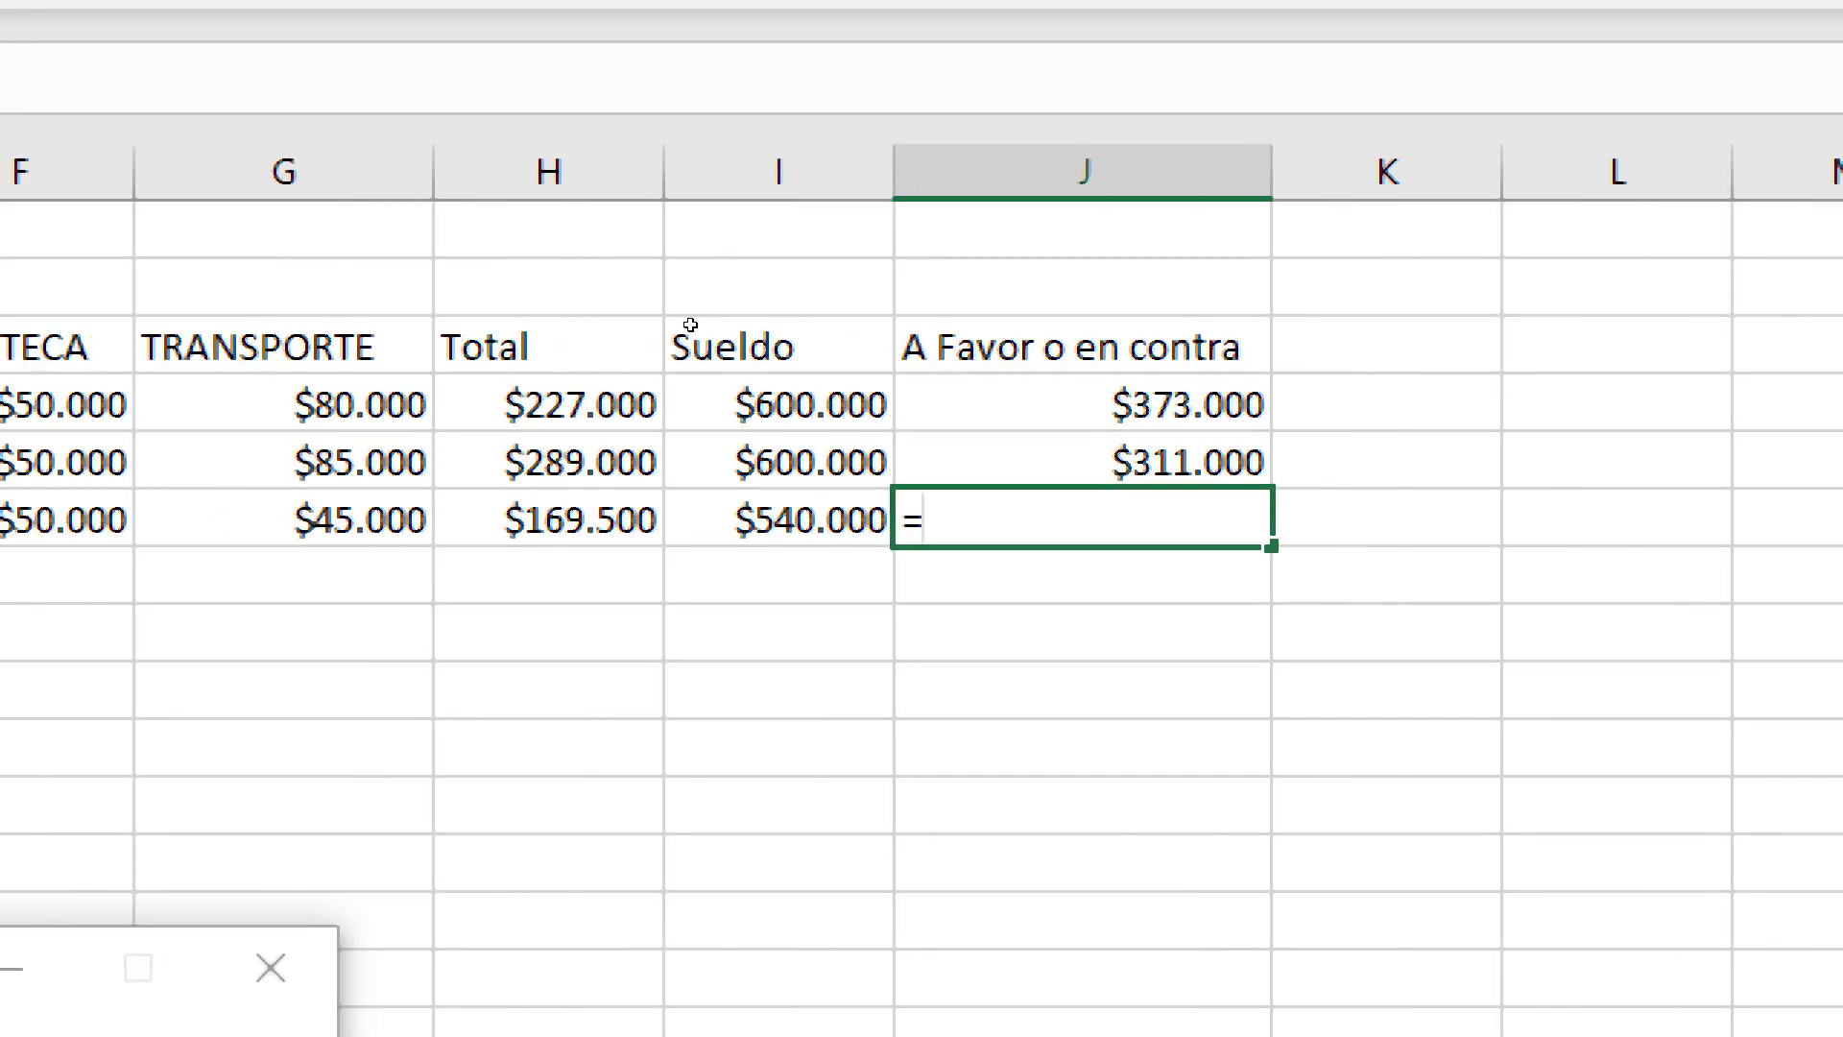
{"action": "key", "text": "Left"}
{"action": "type", "text": "-"}
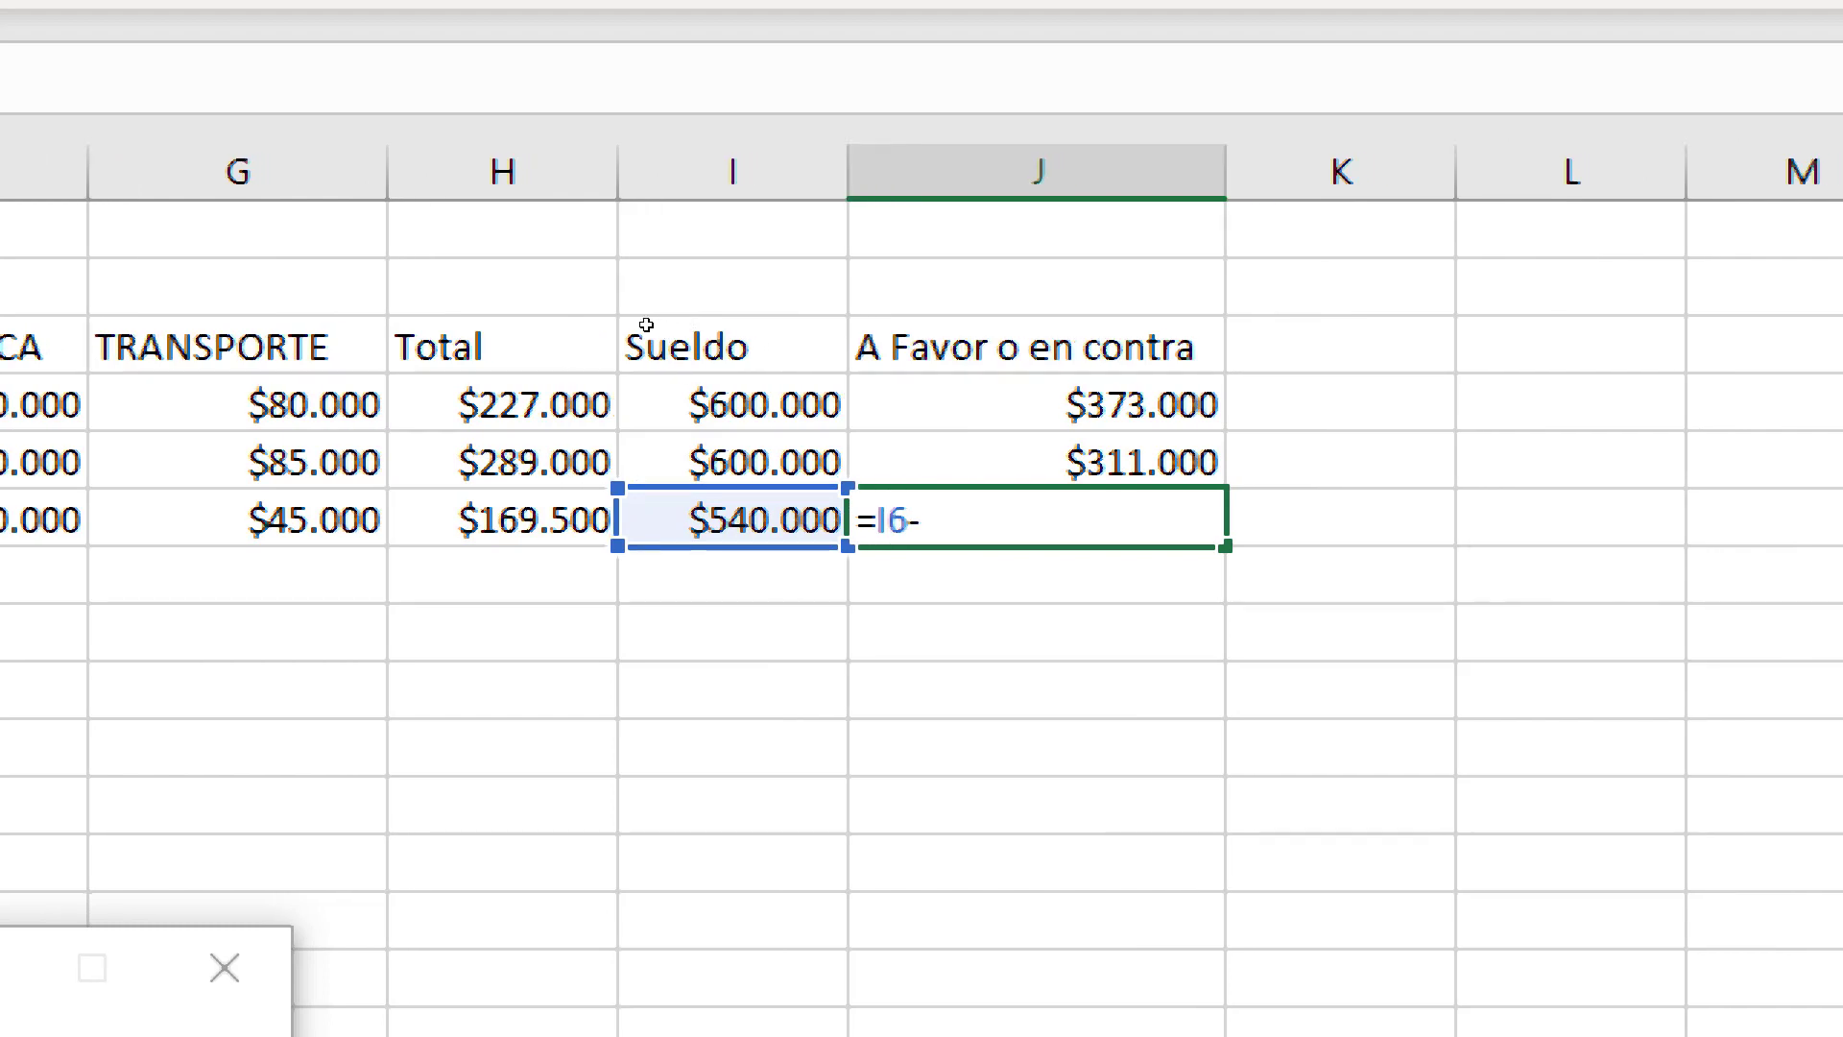
{"action": "key", "text": "Left"}
{"action": "key", "text": "Left"}
{"action": "key", "text": "Return"}
{"action": "key", "text": "Up"}
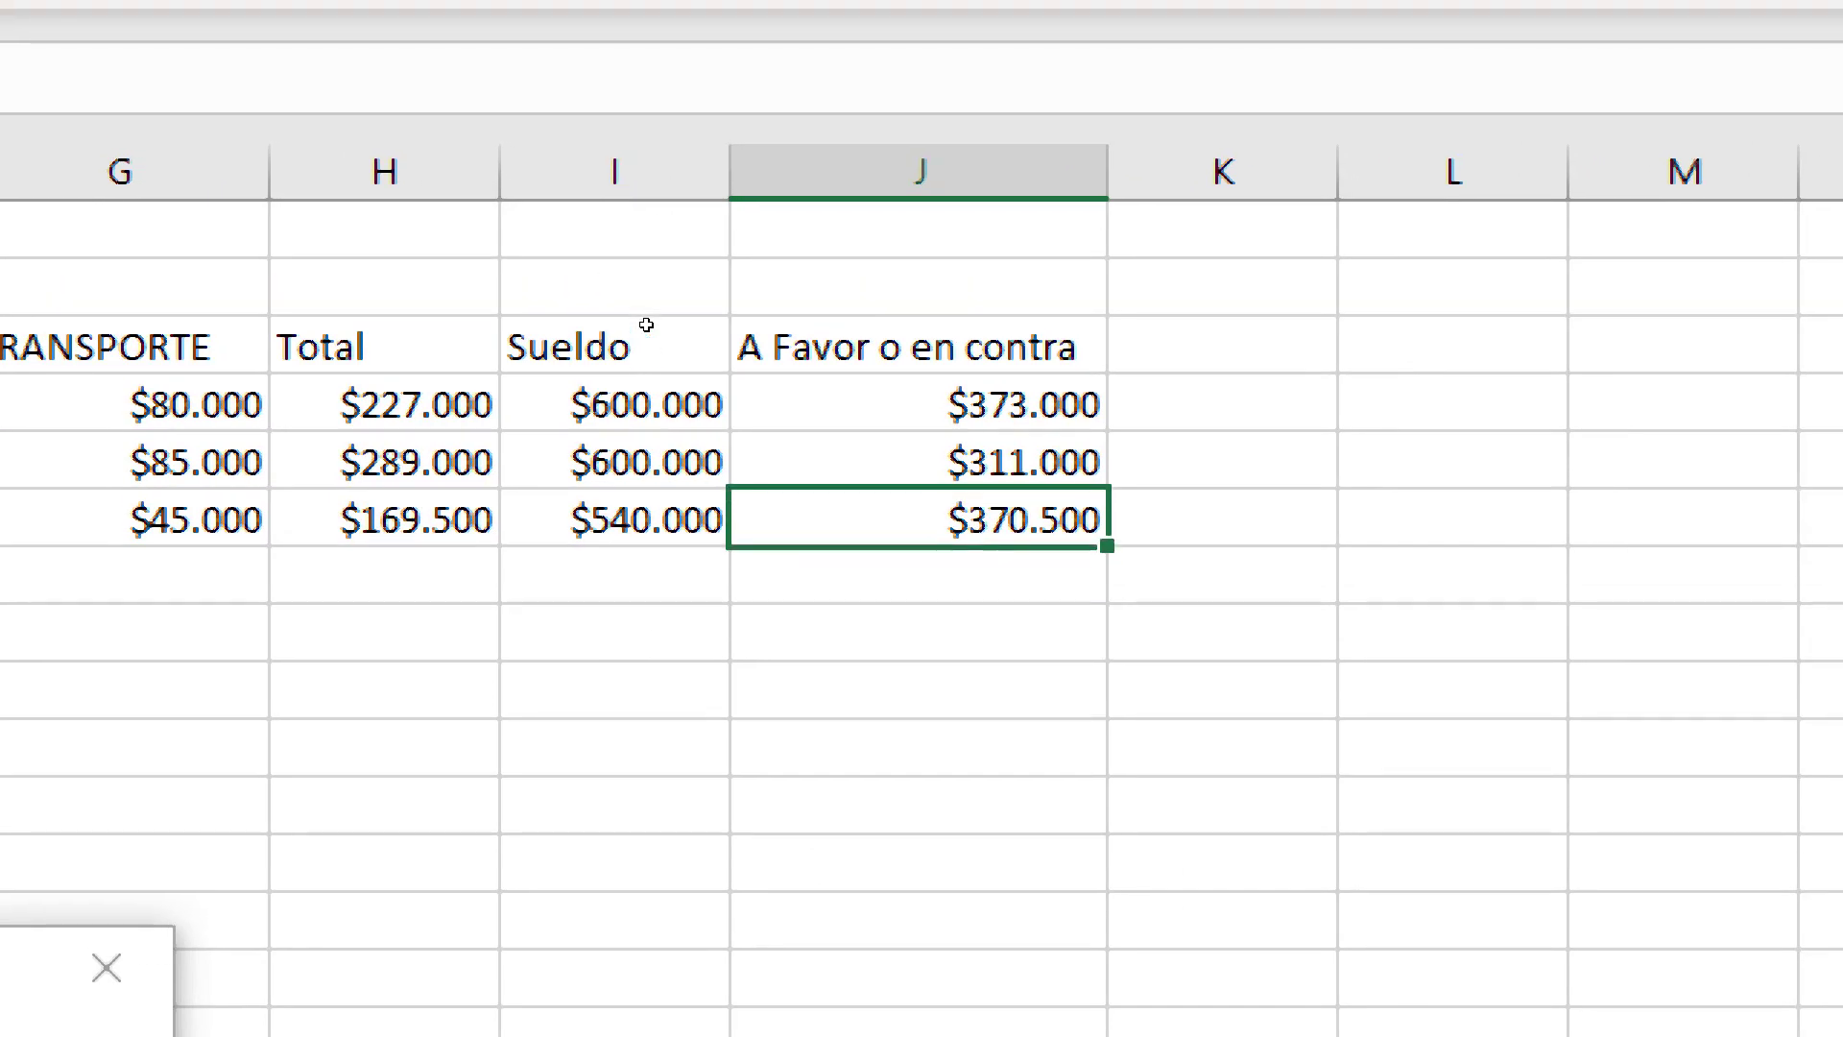
{"action": "key", "text": "Left"}
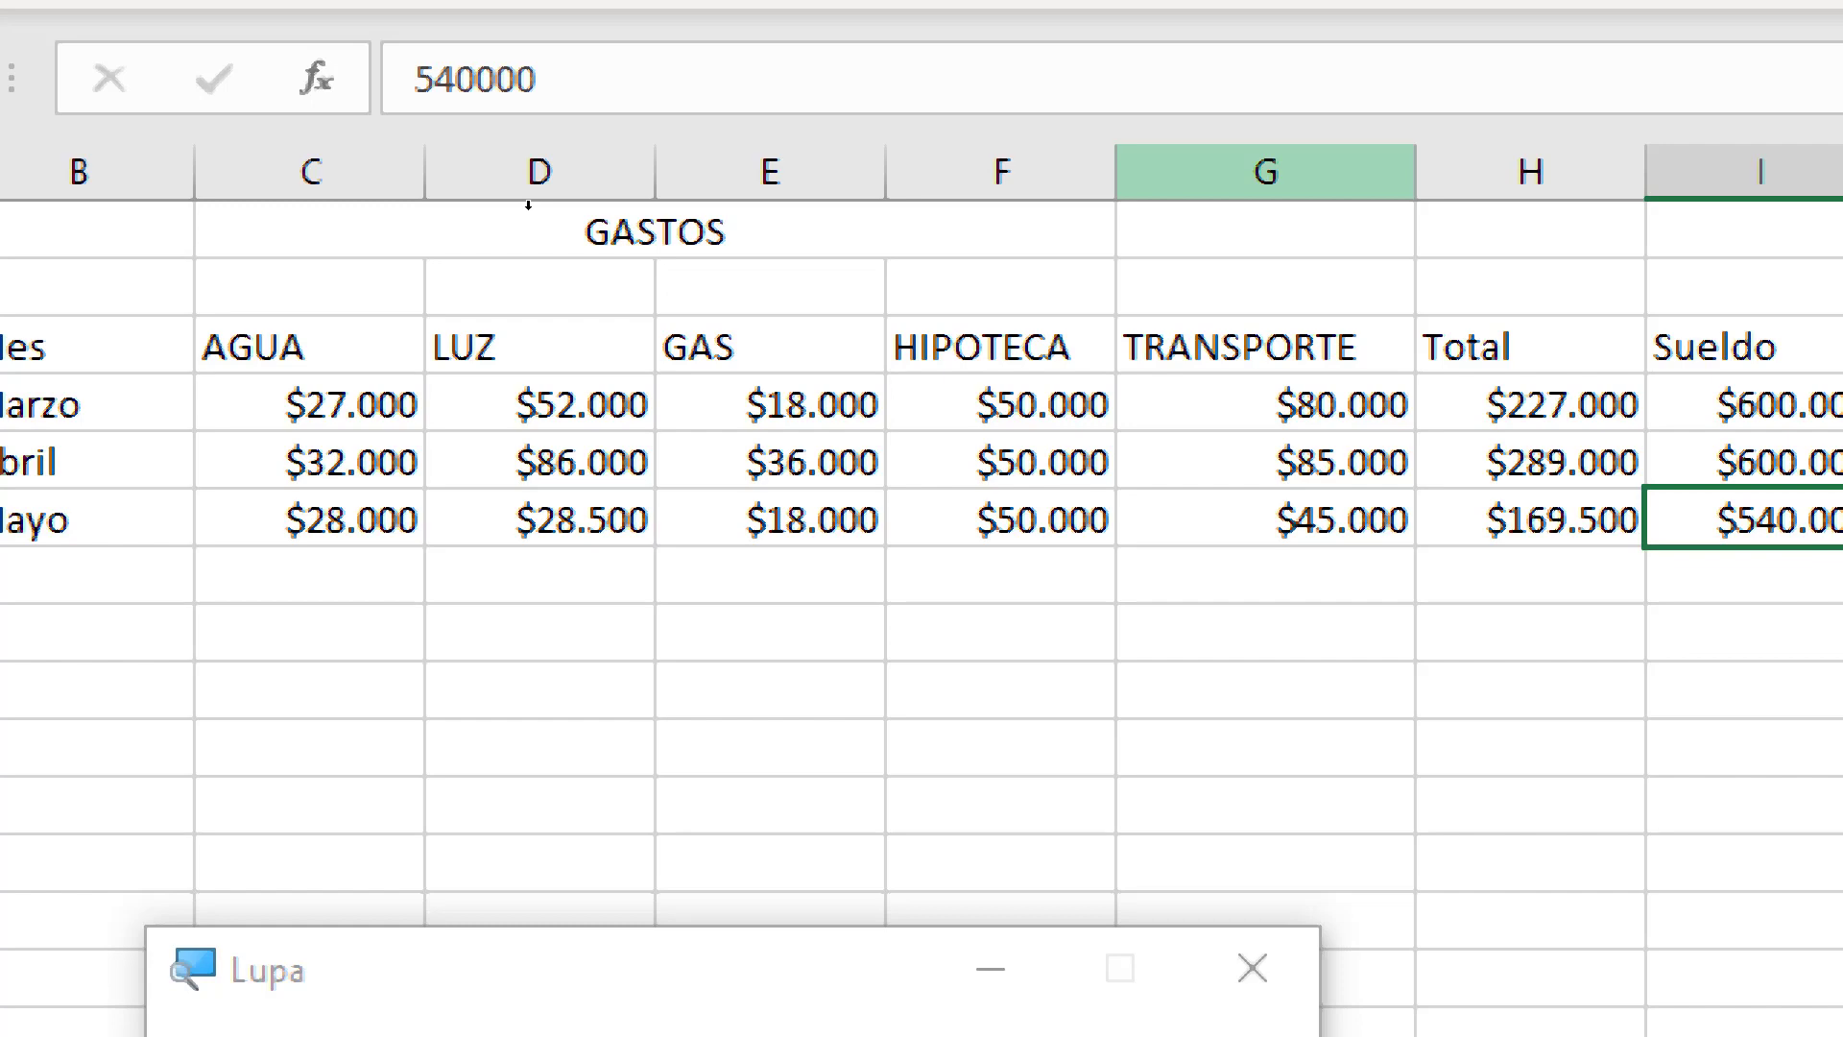
{"action": "right_click", "coordinate": [1247, 176]}
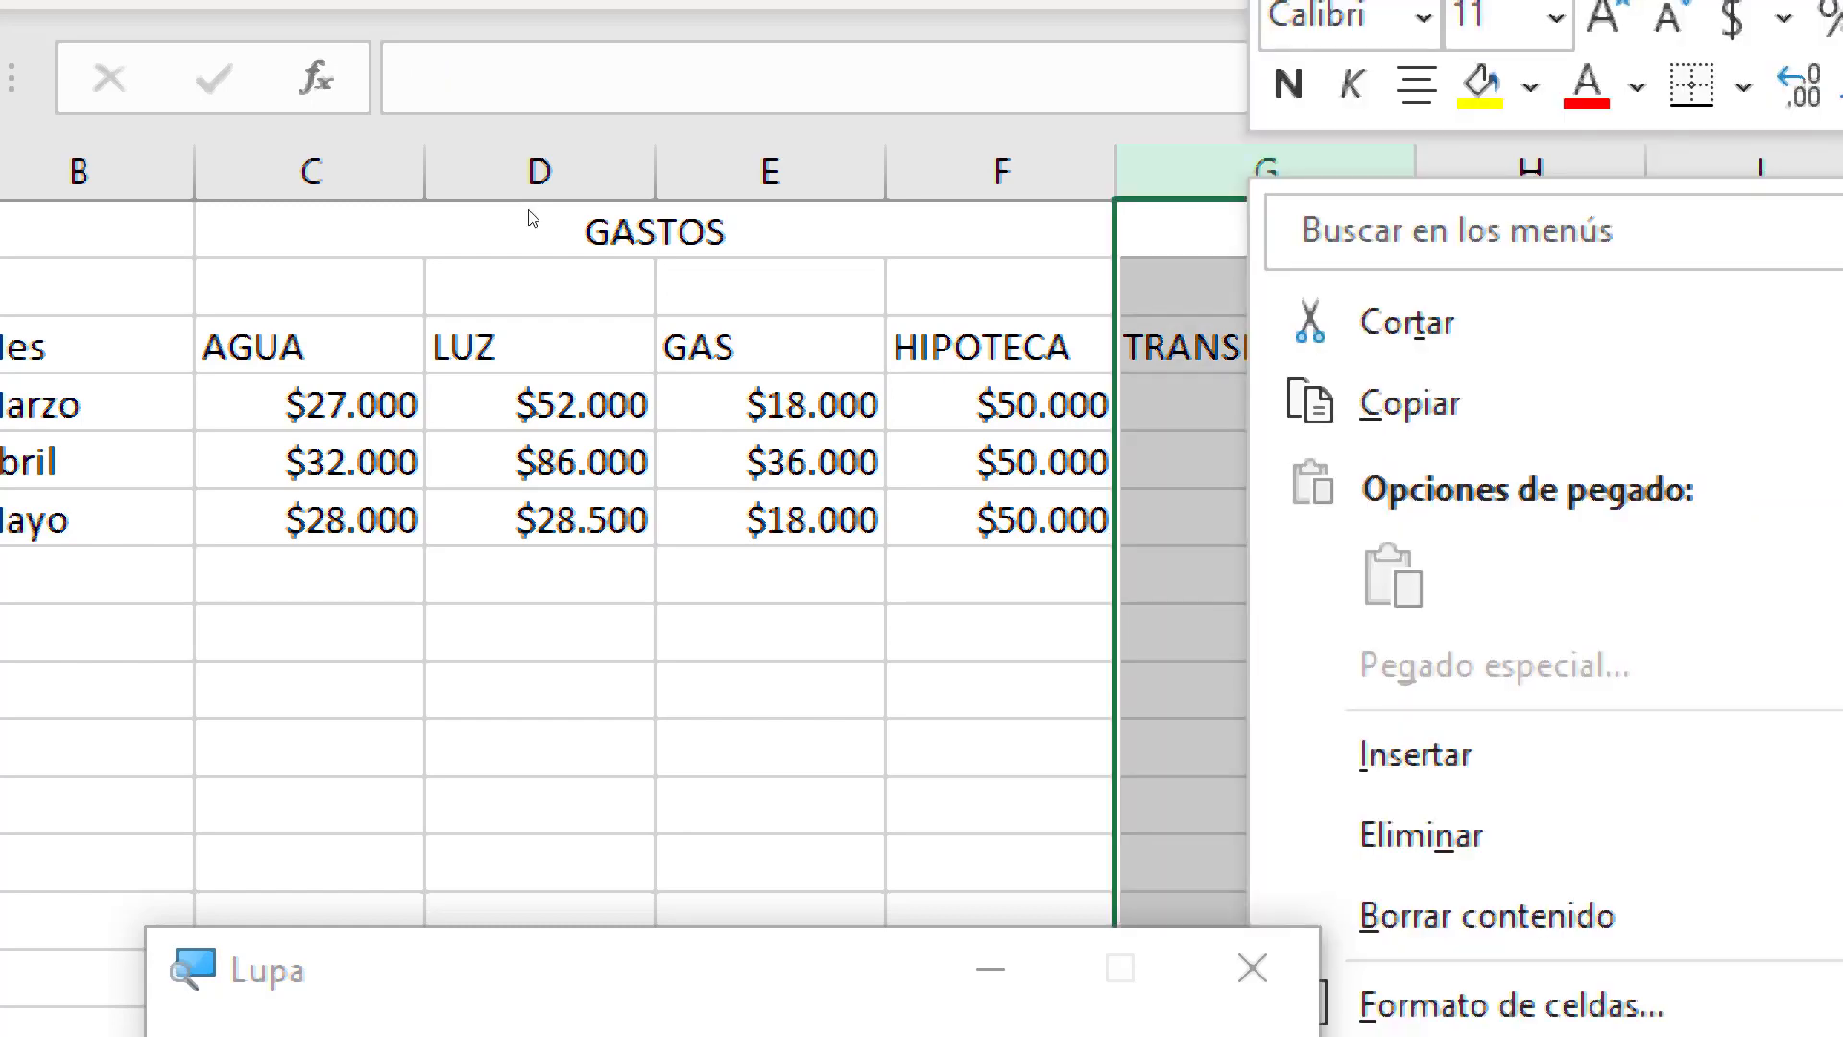
{"action": "key", "text": "Escape"}
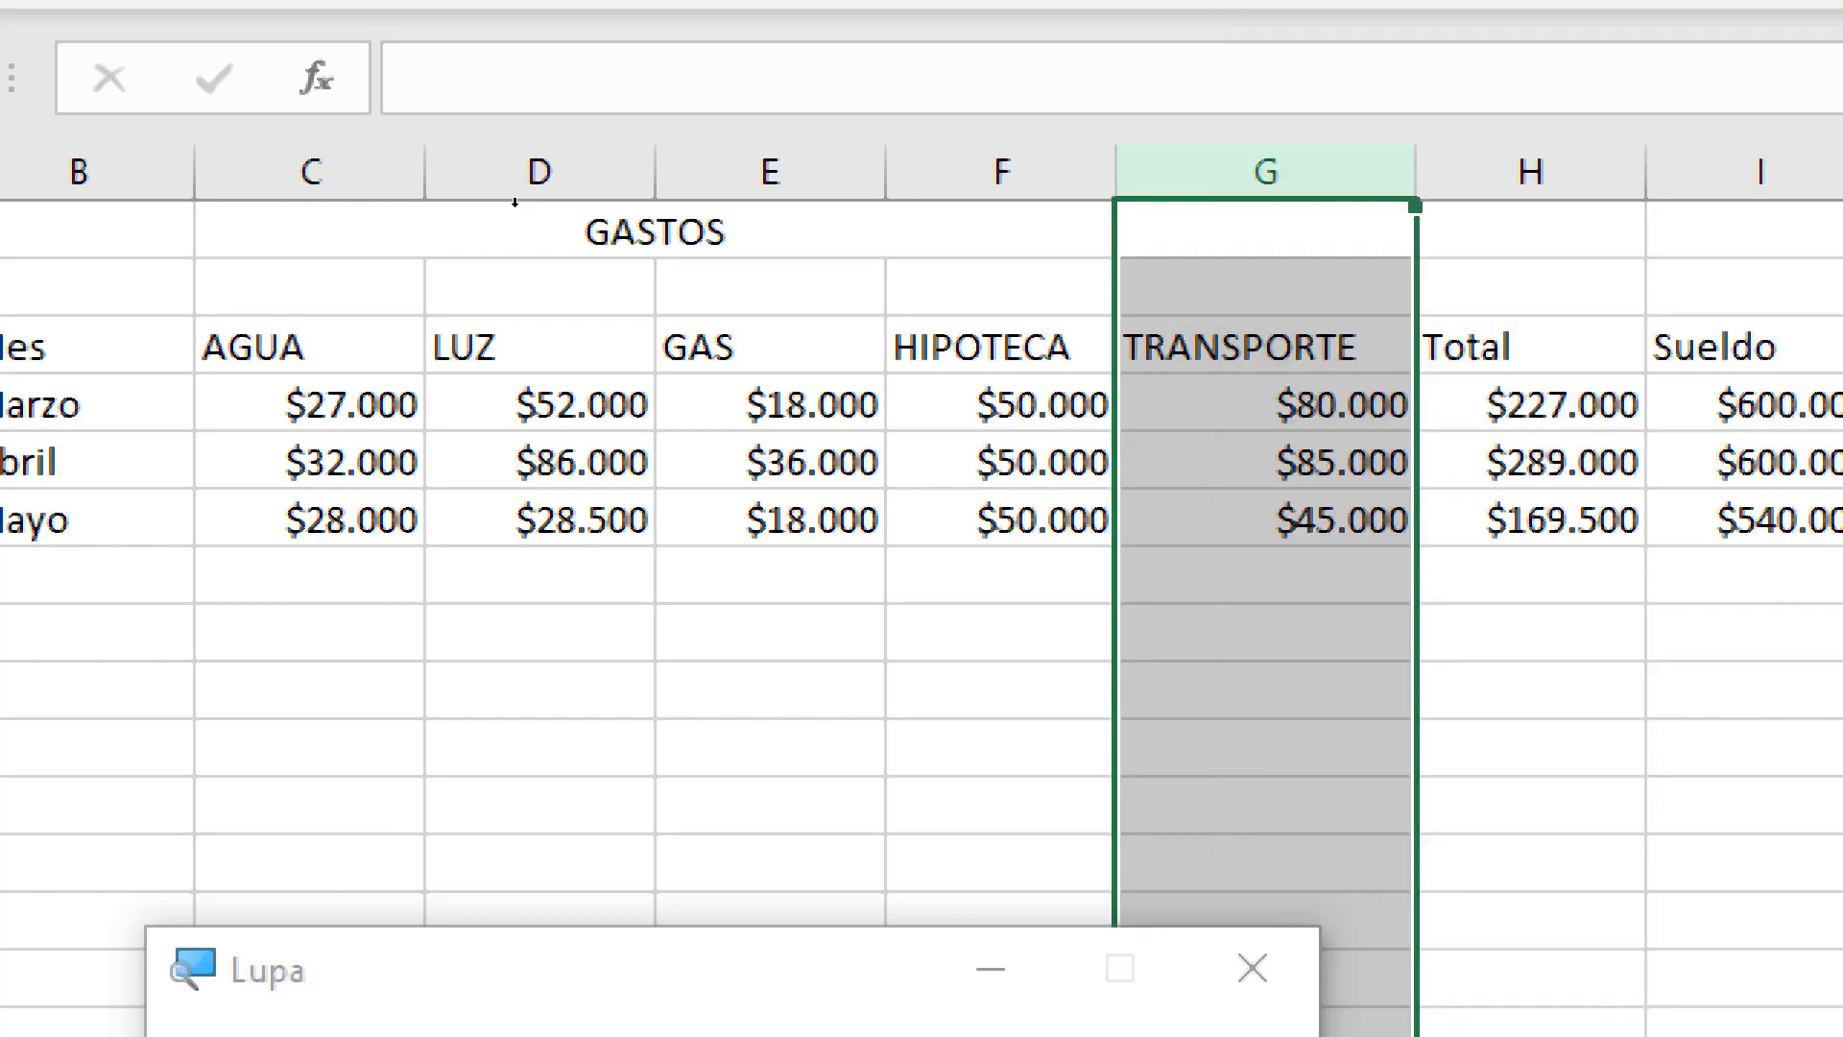
{"action": "left_click", "coordinate": [1211, 233]}
{"action": "right_click", "coordinate": [1211, 235]}
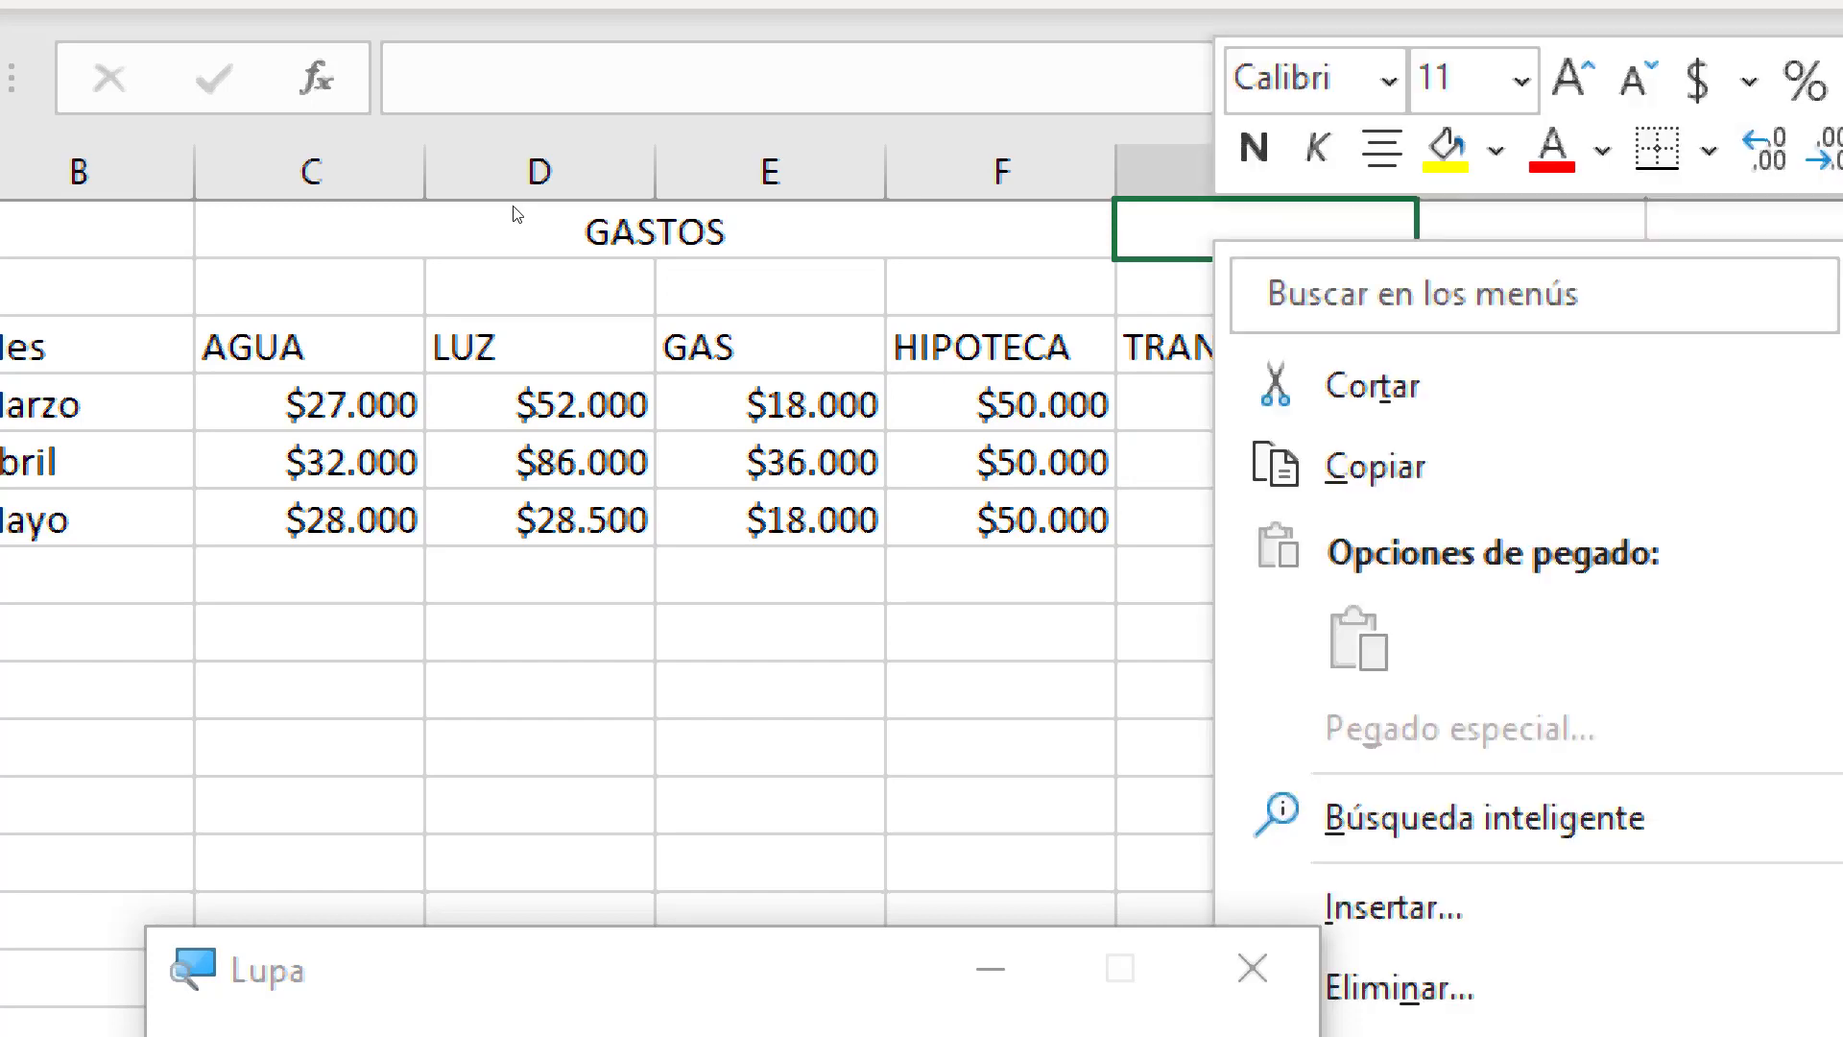
{"action": "left_click", "coordinate": [1207, 198]}
{"action": "left_click", "coordinate": [1266, 404]}
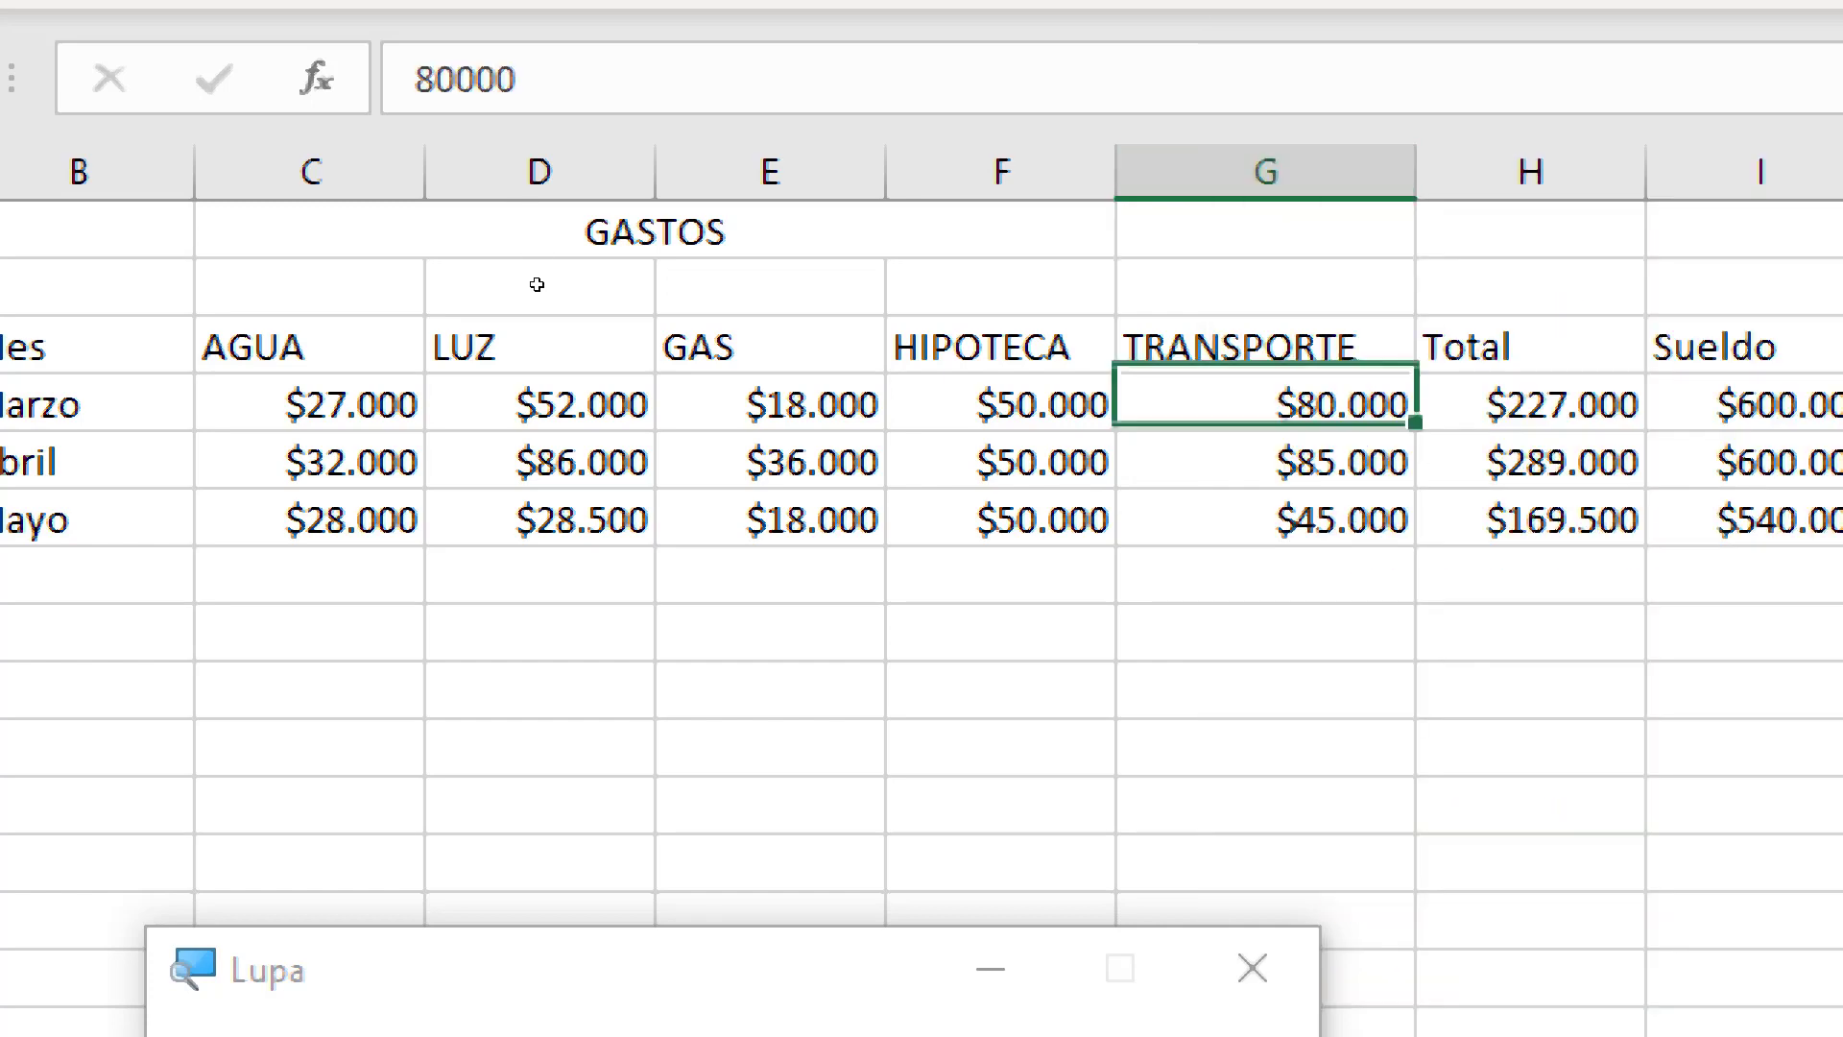
{"action": "right_click", "coordinate": [1272, 401]}
{"action": "key", "text": "Escape"}
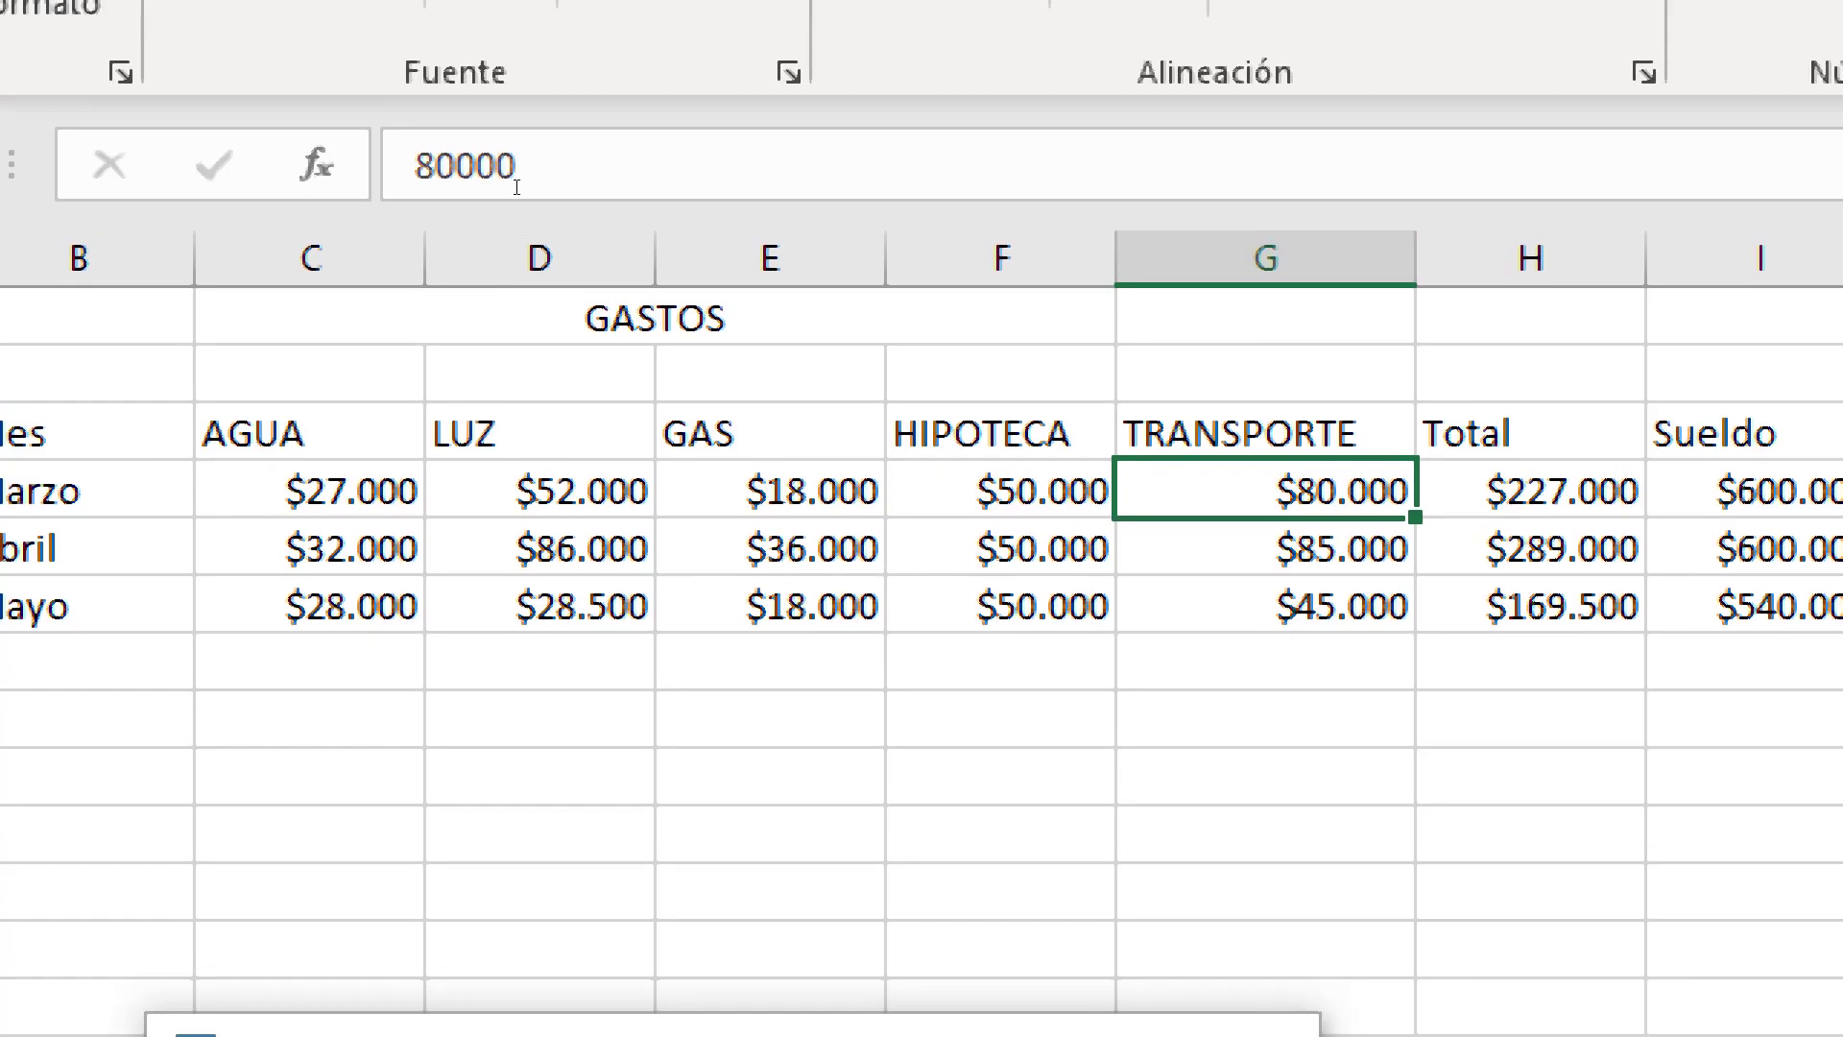
Insert a blank column between the HIPOTECA and TRANSPORTE columns
{"action": "right_click", "coordinate": [1252, 177]}
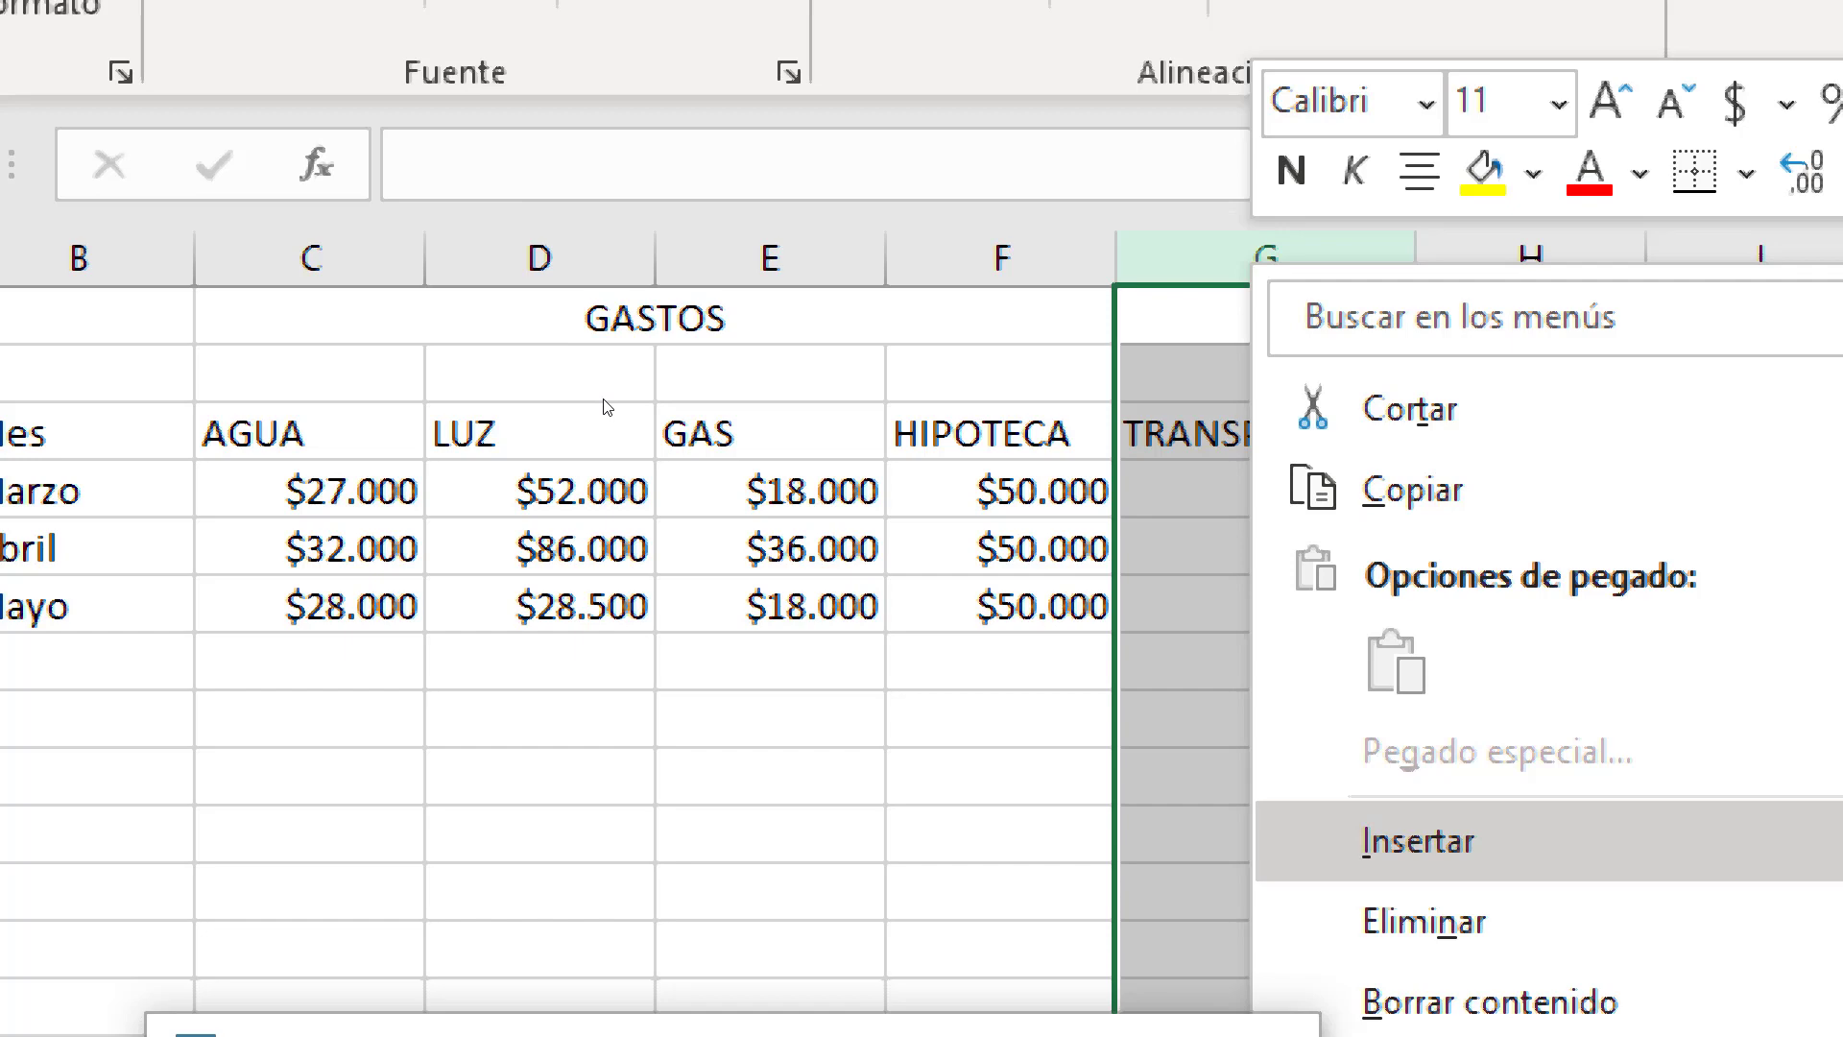
{"action": "key", "text": "Return"}
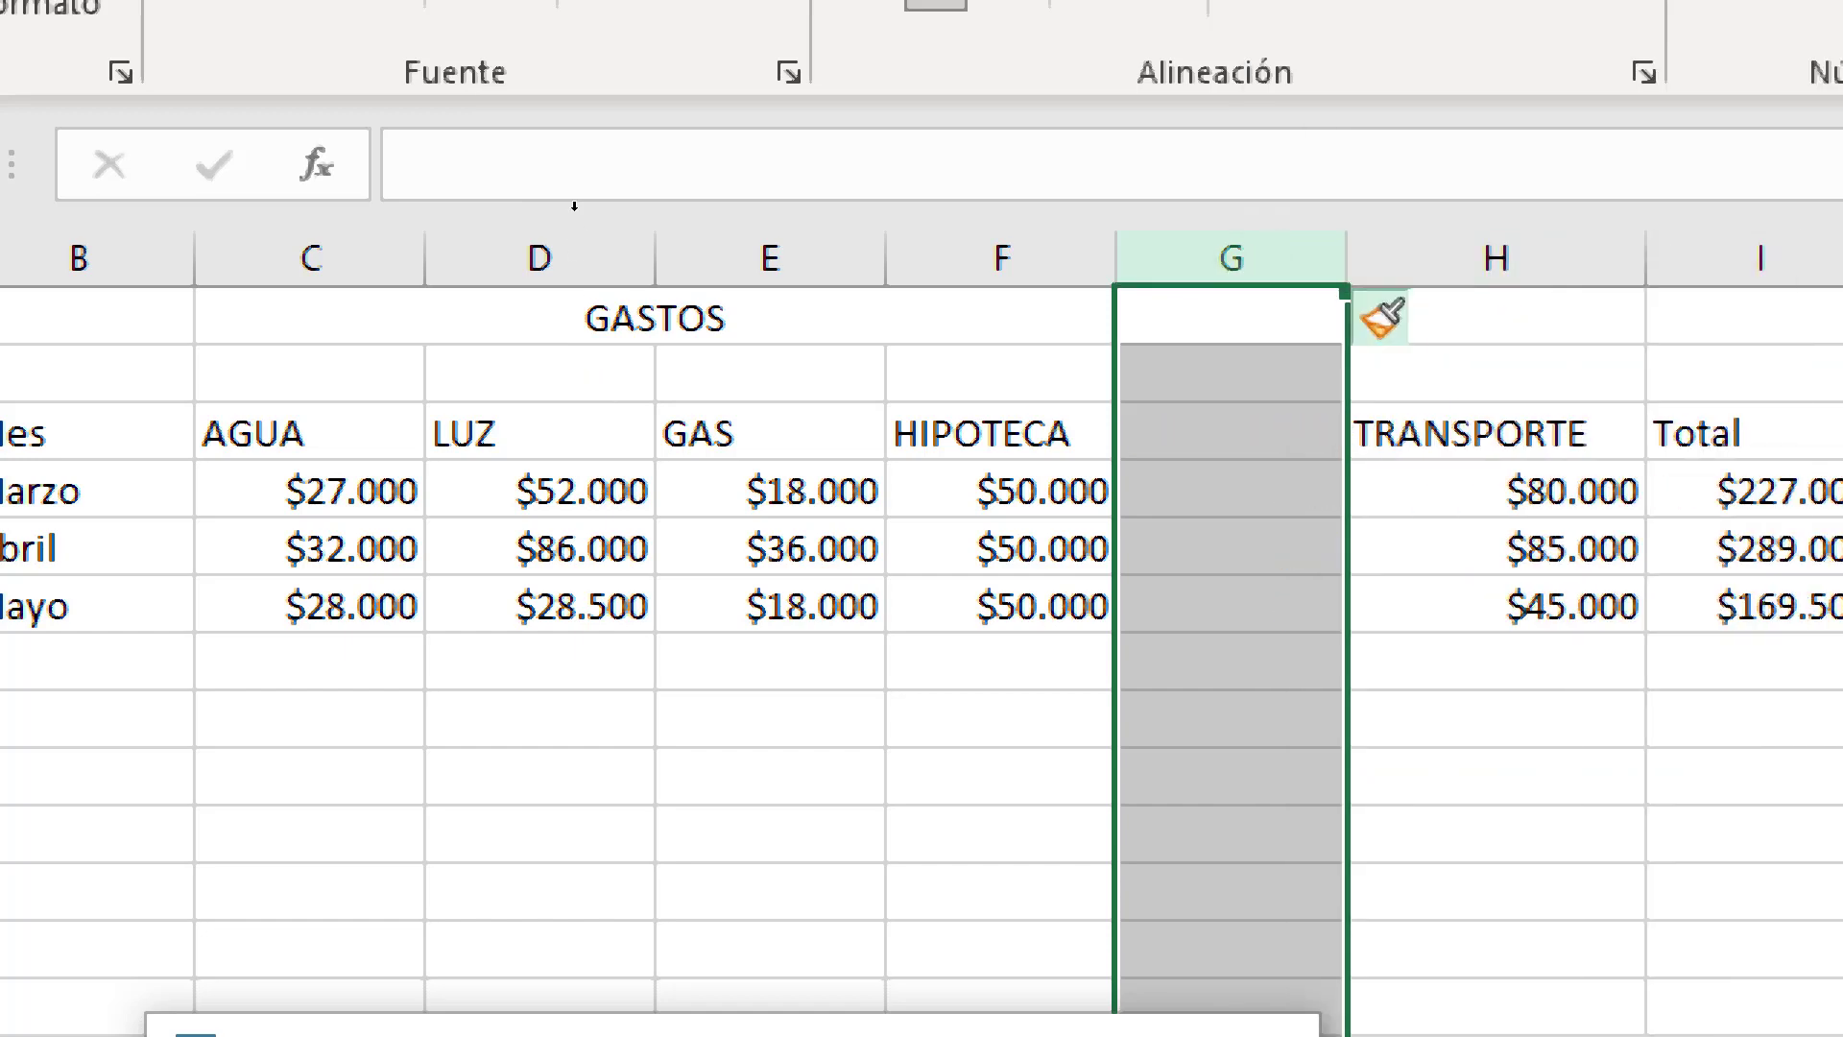
Enter the header ALIMENTACION in G3 of the blank column and widen column G to fit it
{"action": "left_click", "coordinate": [1232, 432]}
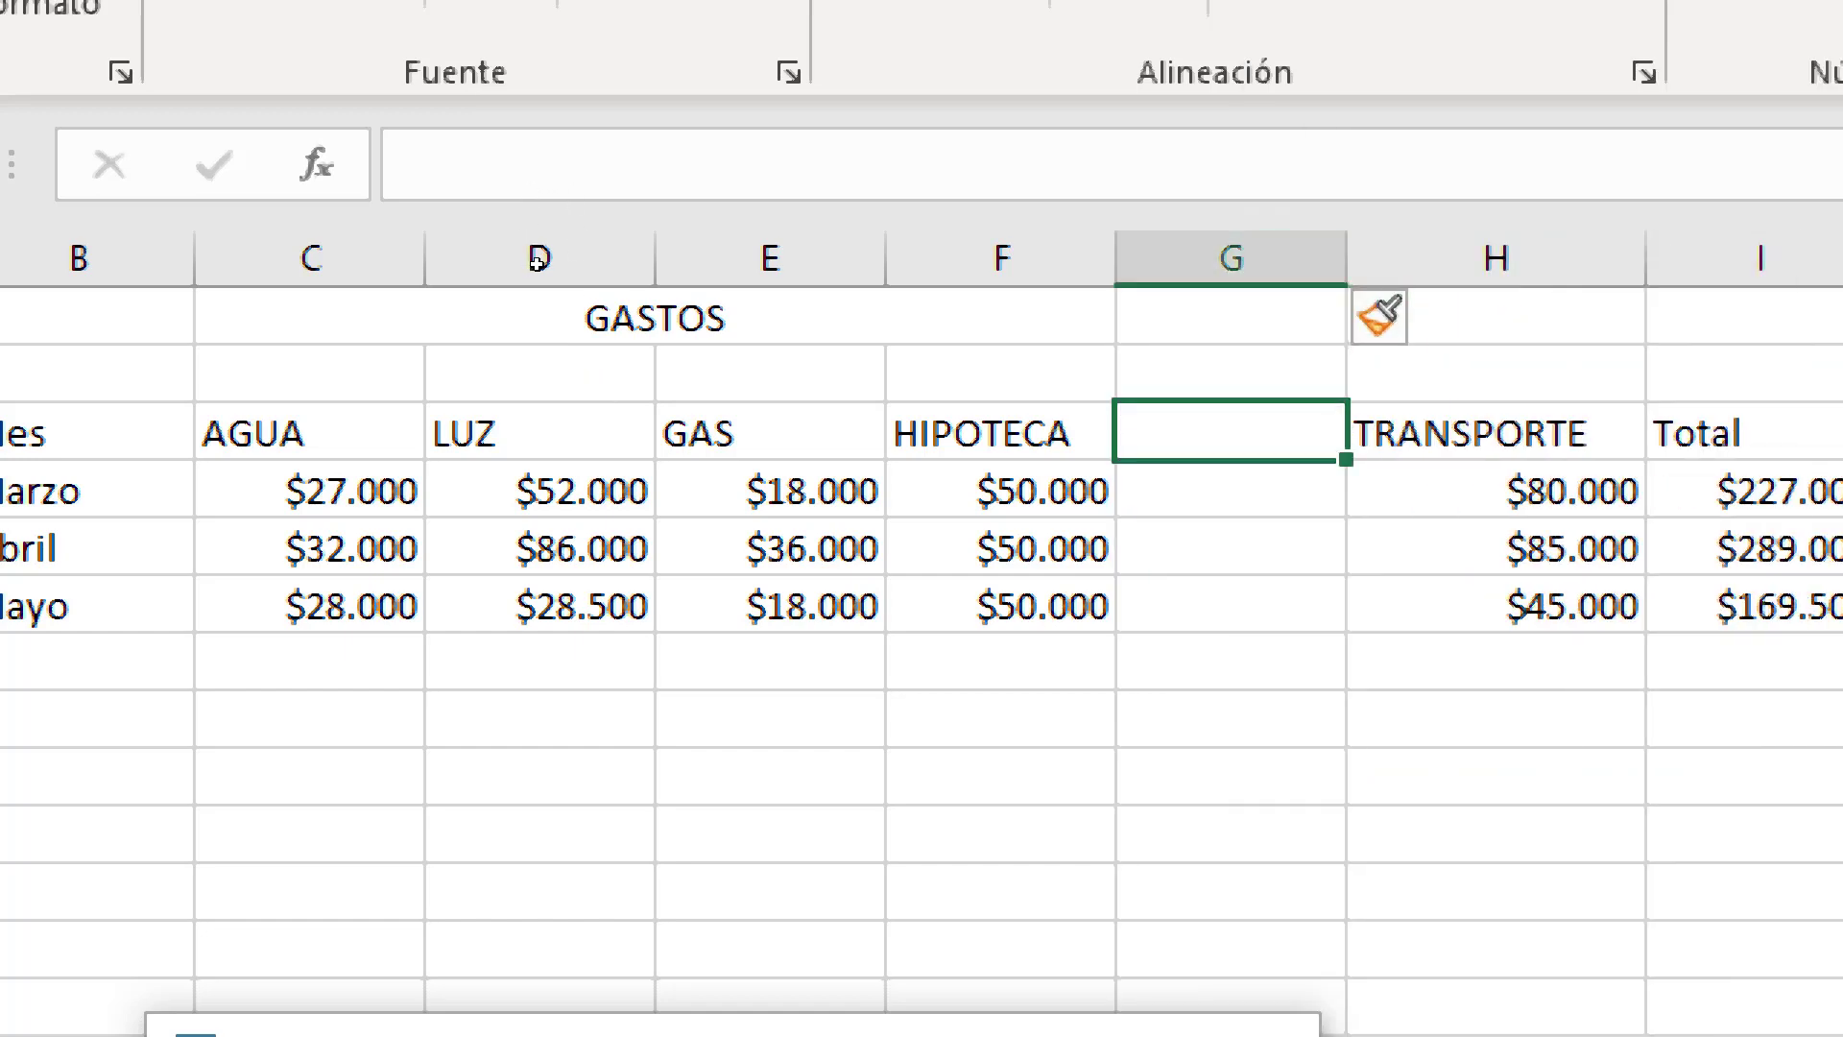
{"action": "type", "text": "Ali"}
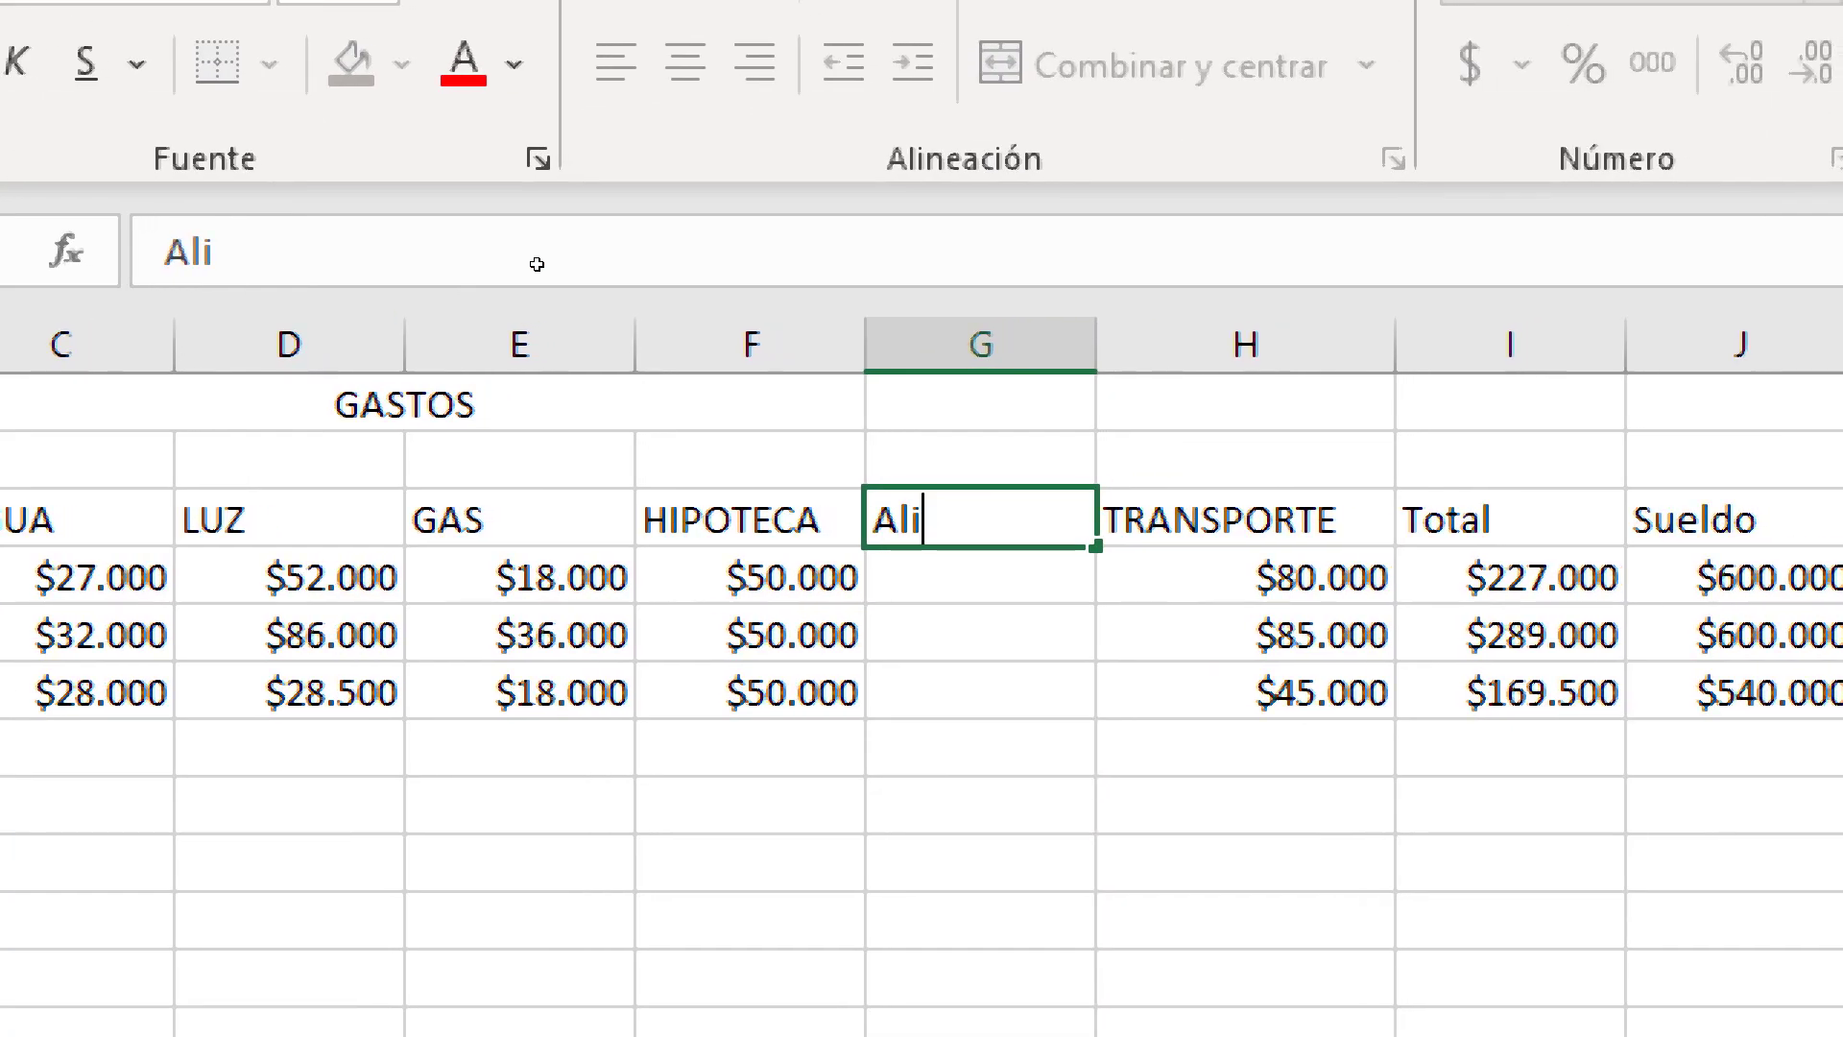
{"action": "key", "text": "BackSpace"}
{"action": "key", "text": "BackSpace"}
{"action": "type", "text": "LIM"}
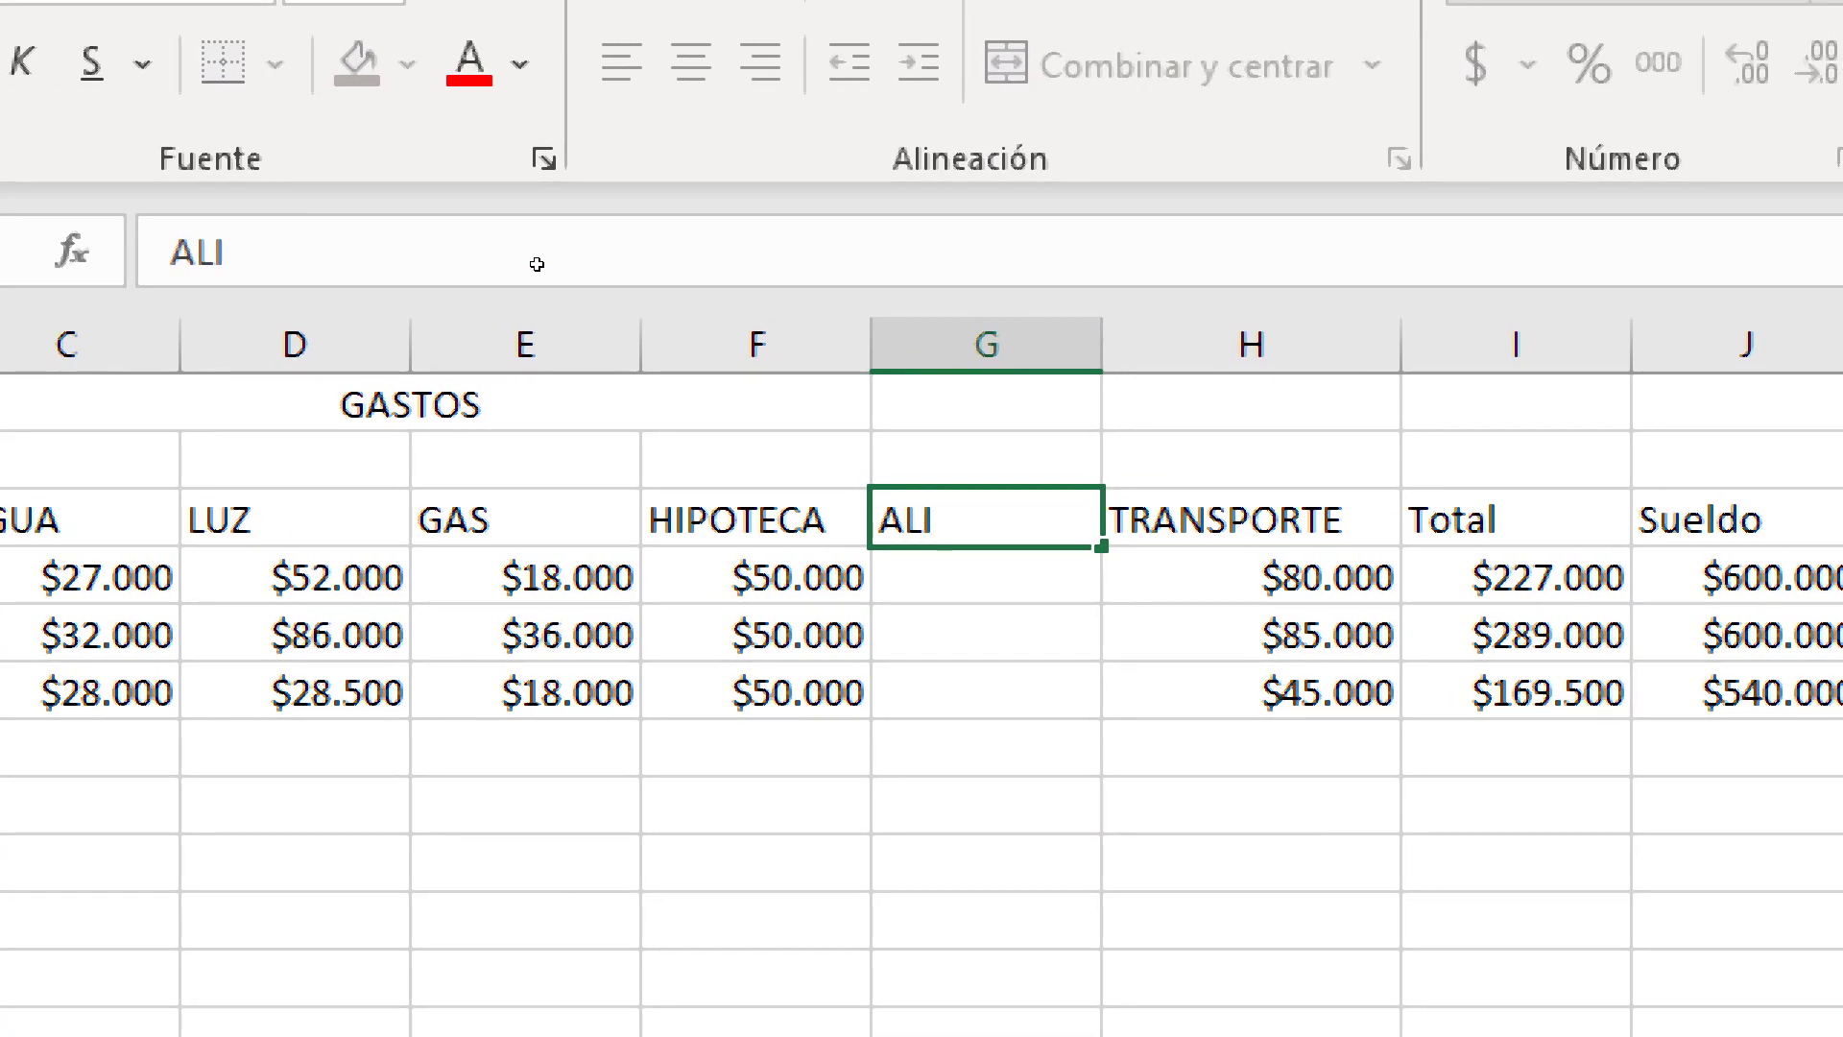
{"action": "type", "text": "ENTAI"}
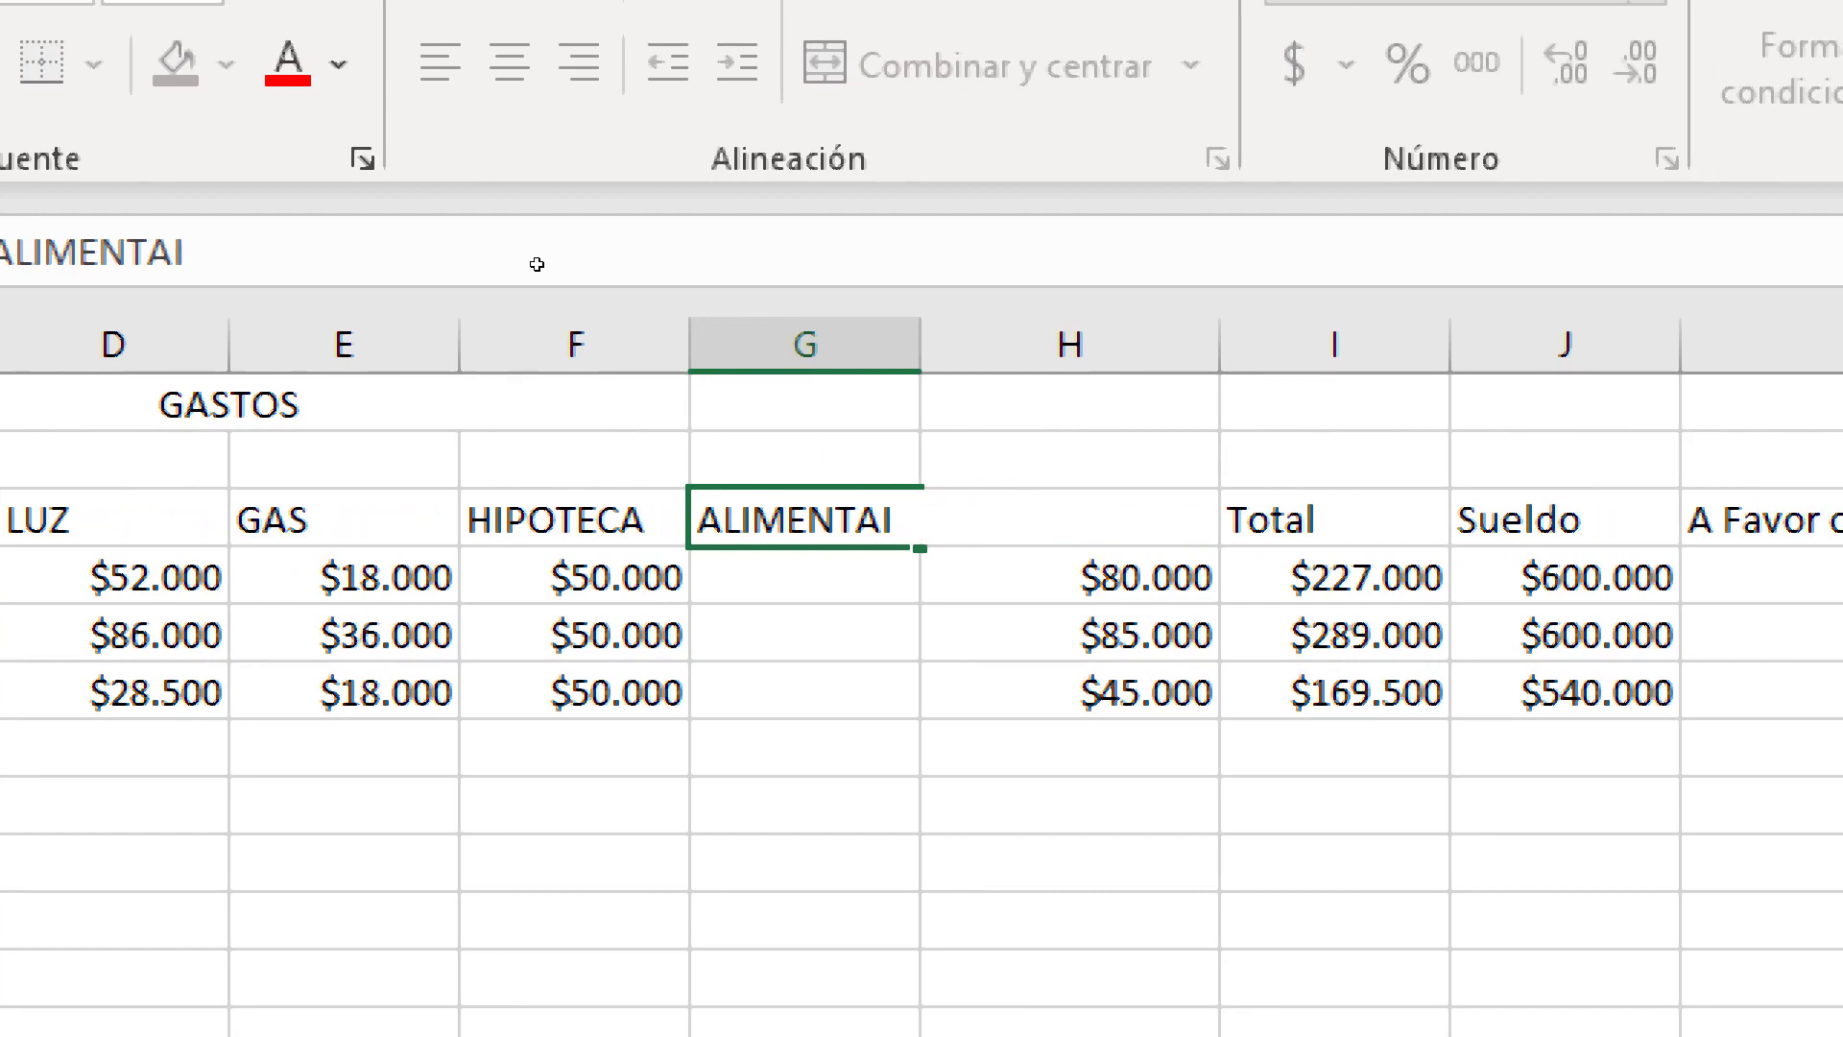
{"action": "key", "text": "BackSpace"}
{"action": "type", "text": "C"}
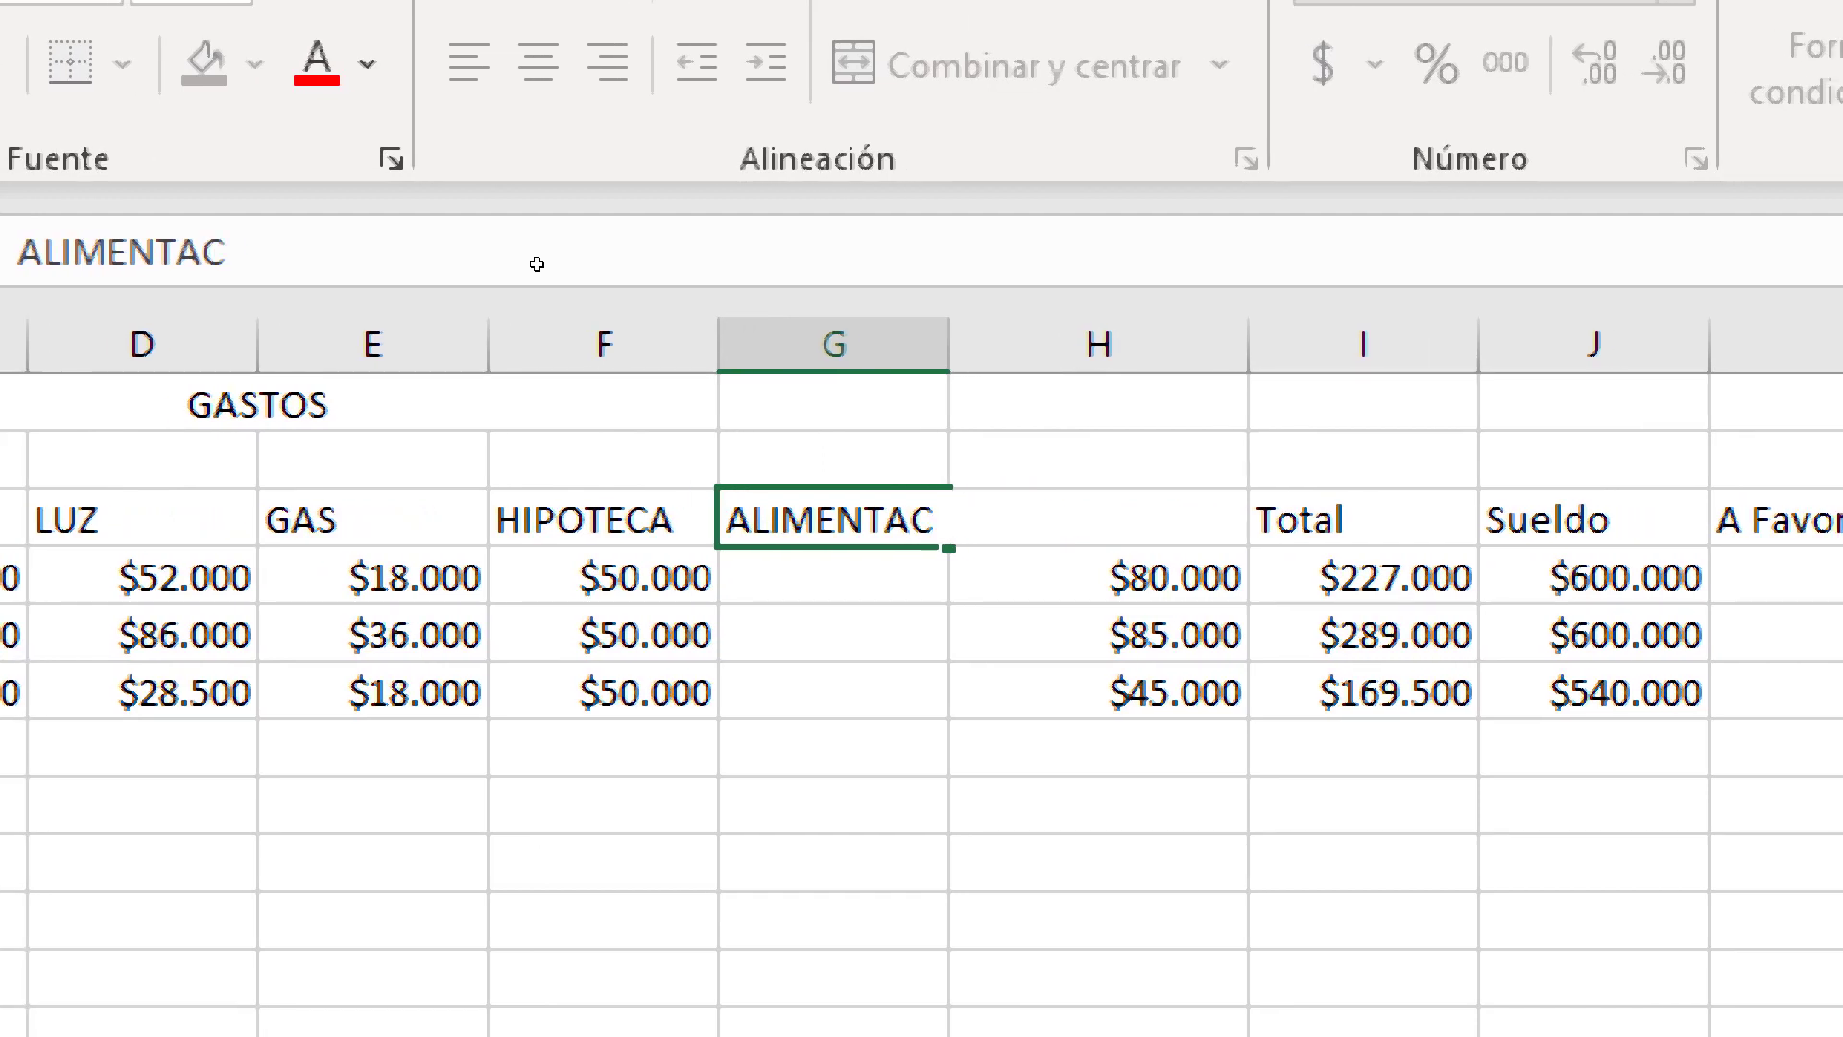
{"action": "type", "text": "ION"}
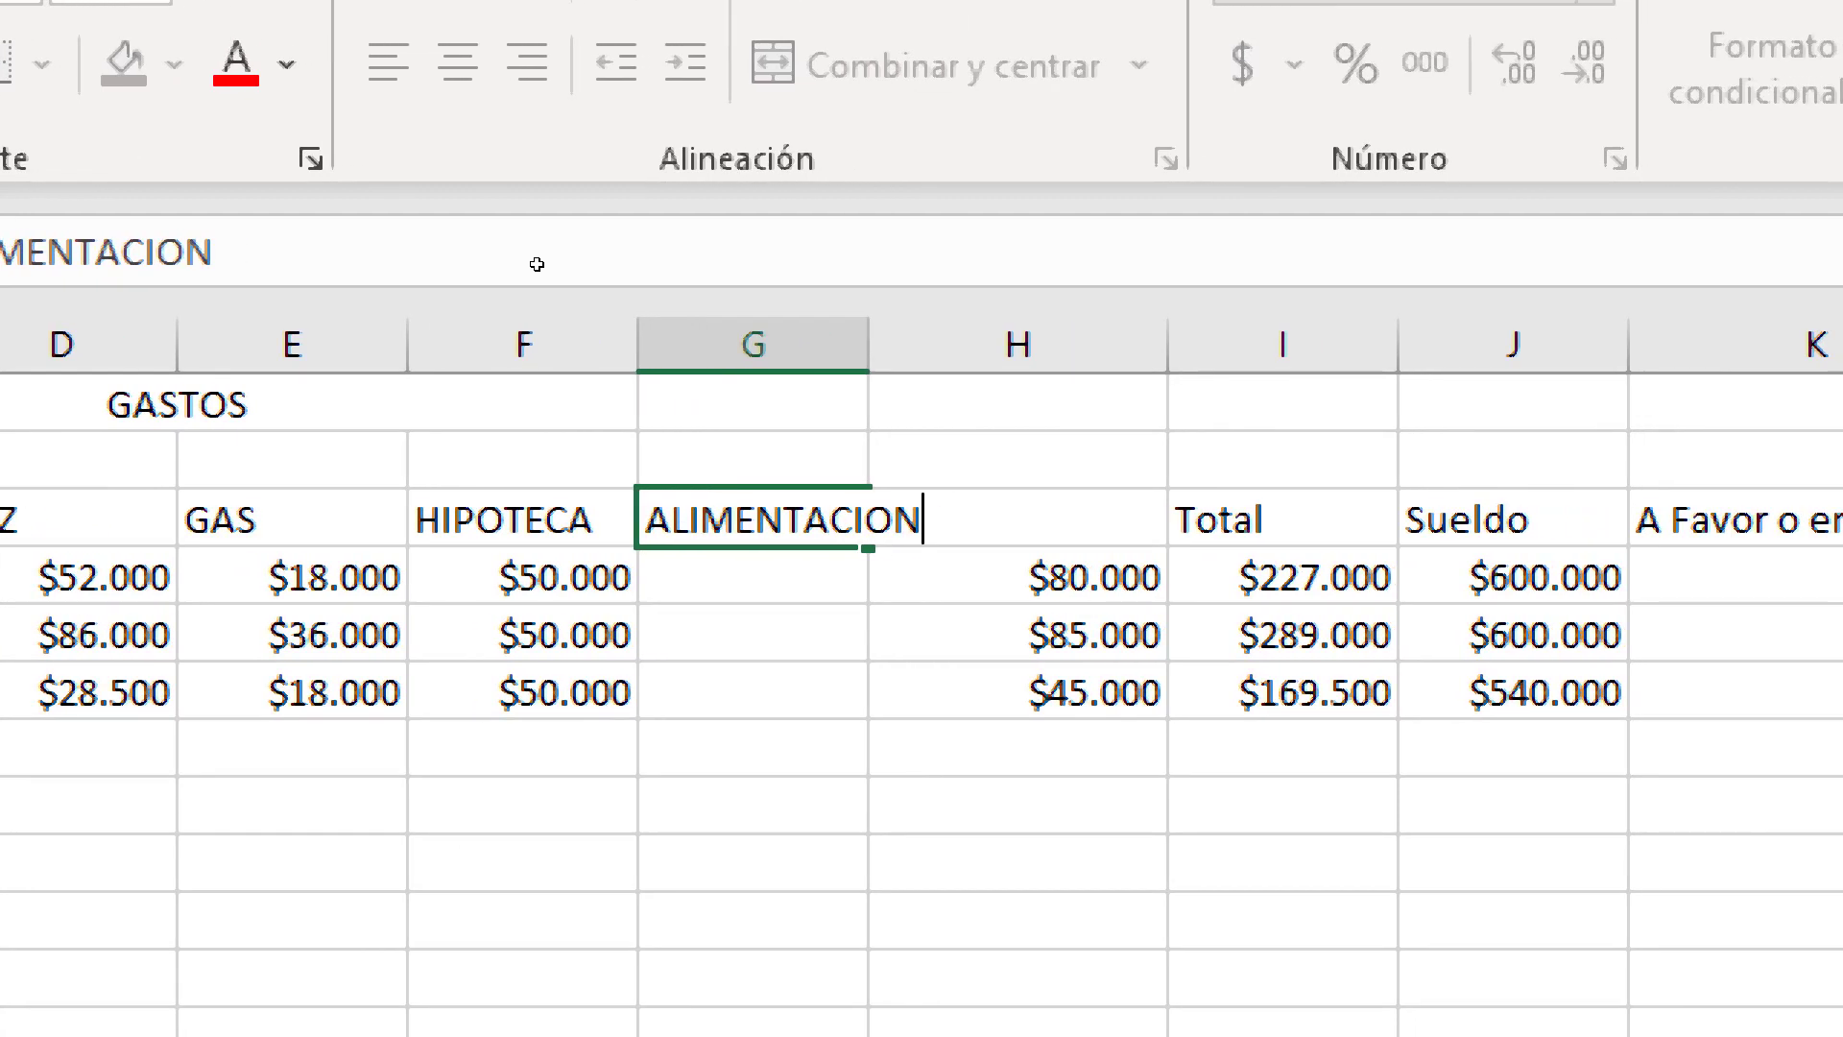
{"action": "key", "text": "Return"}
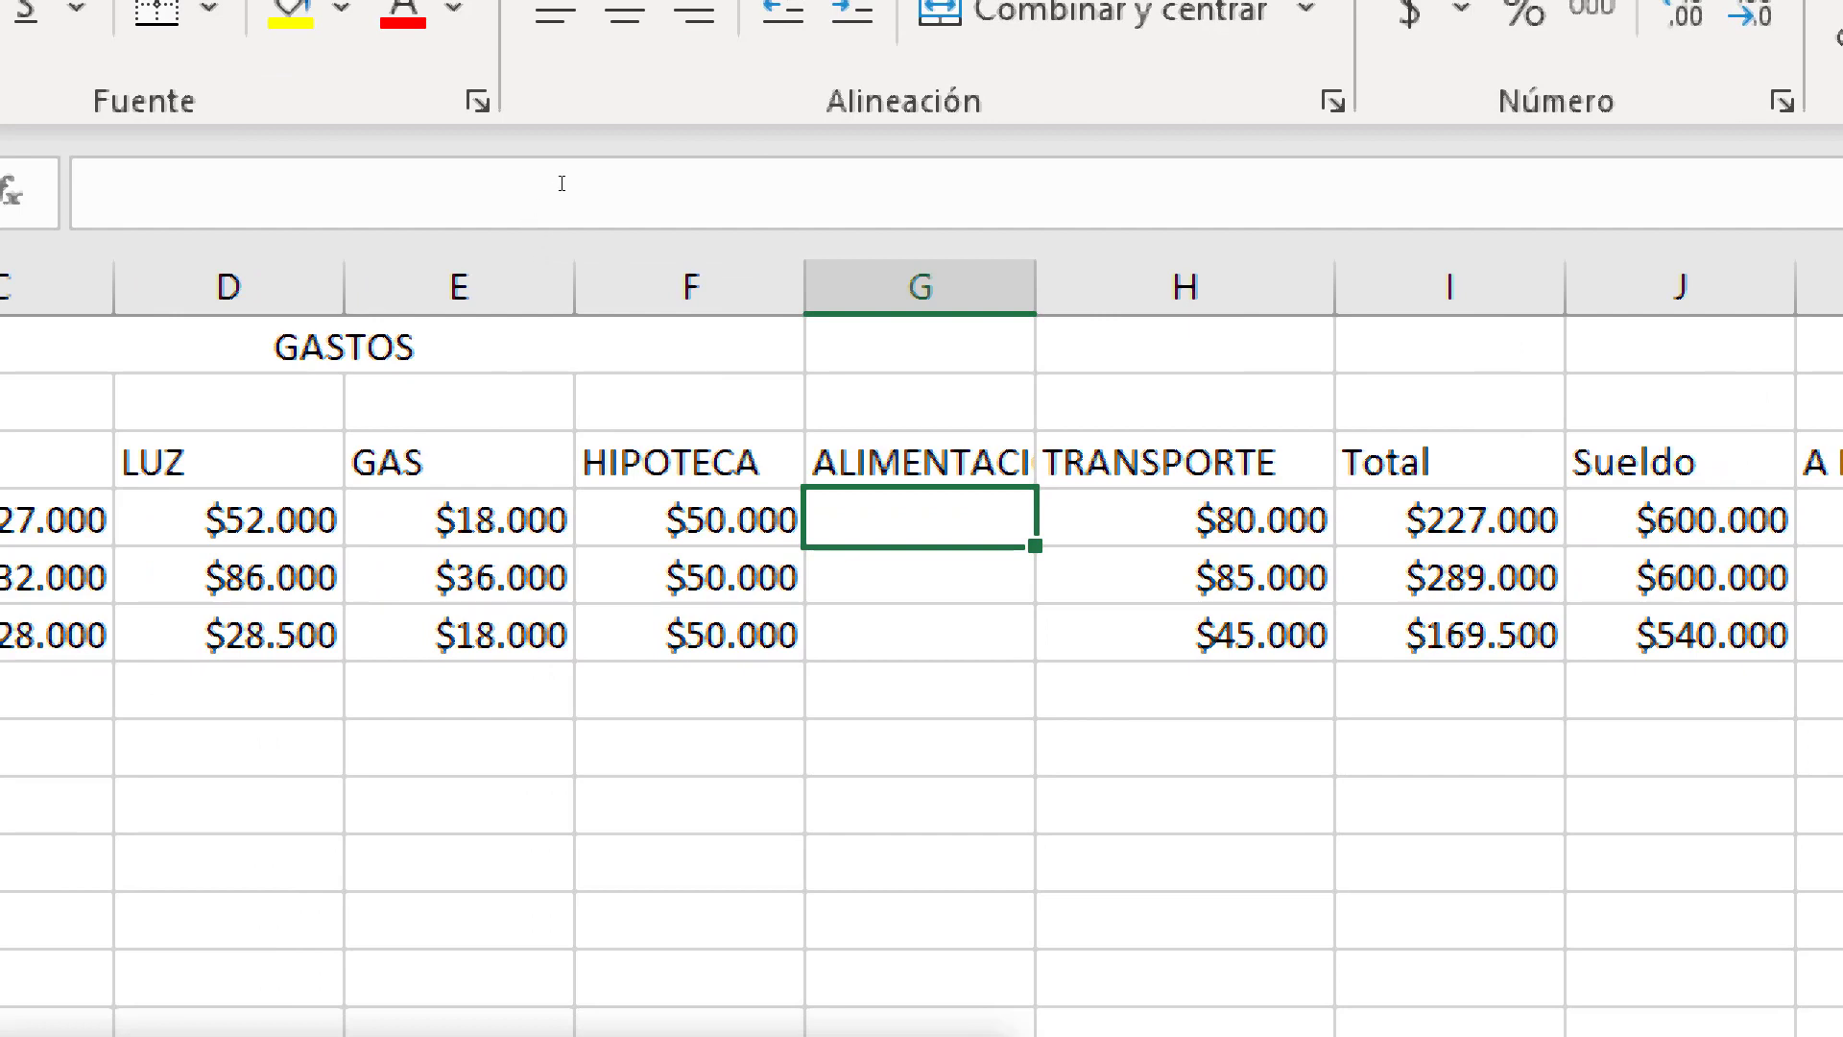
{"action": "left_click_drag", "start_coordinate": [562, 196], "coordinate": [593, 207]}
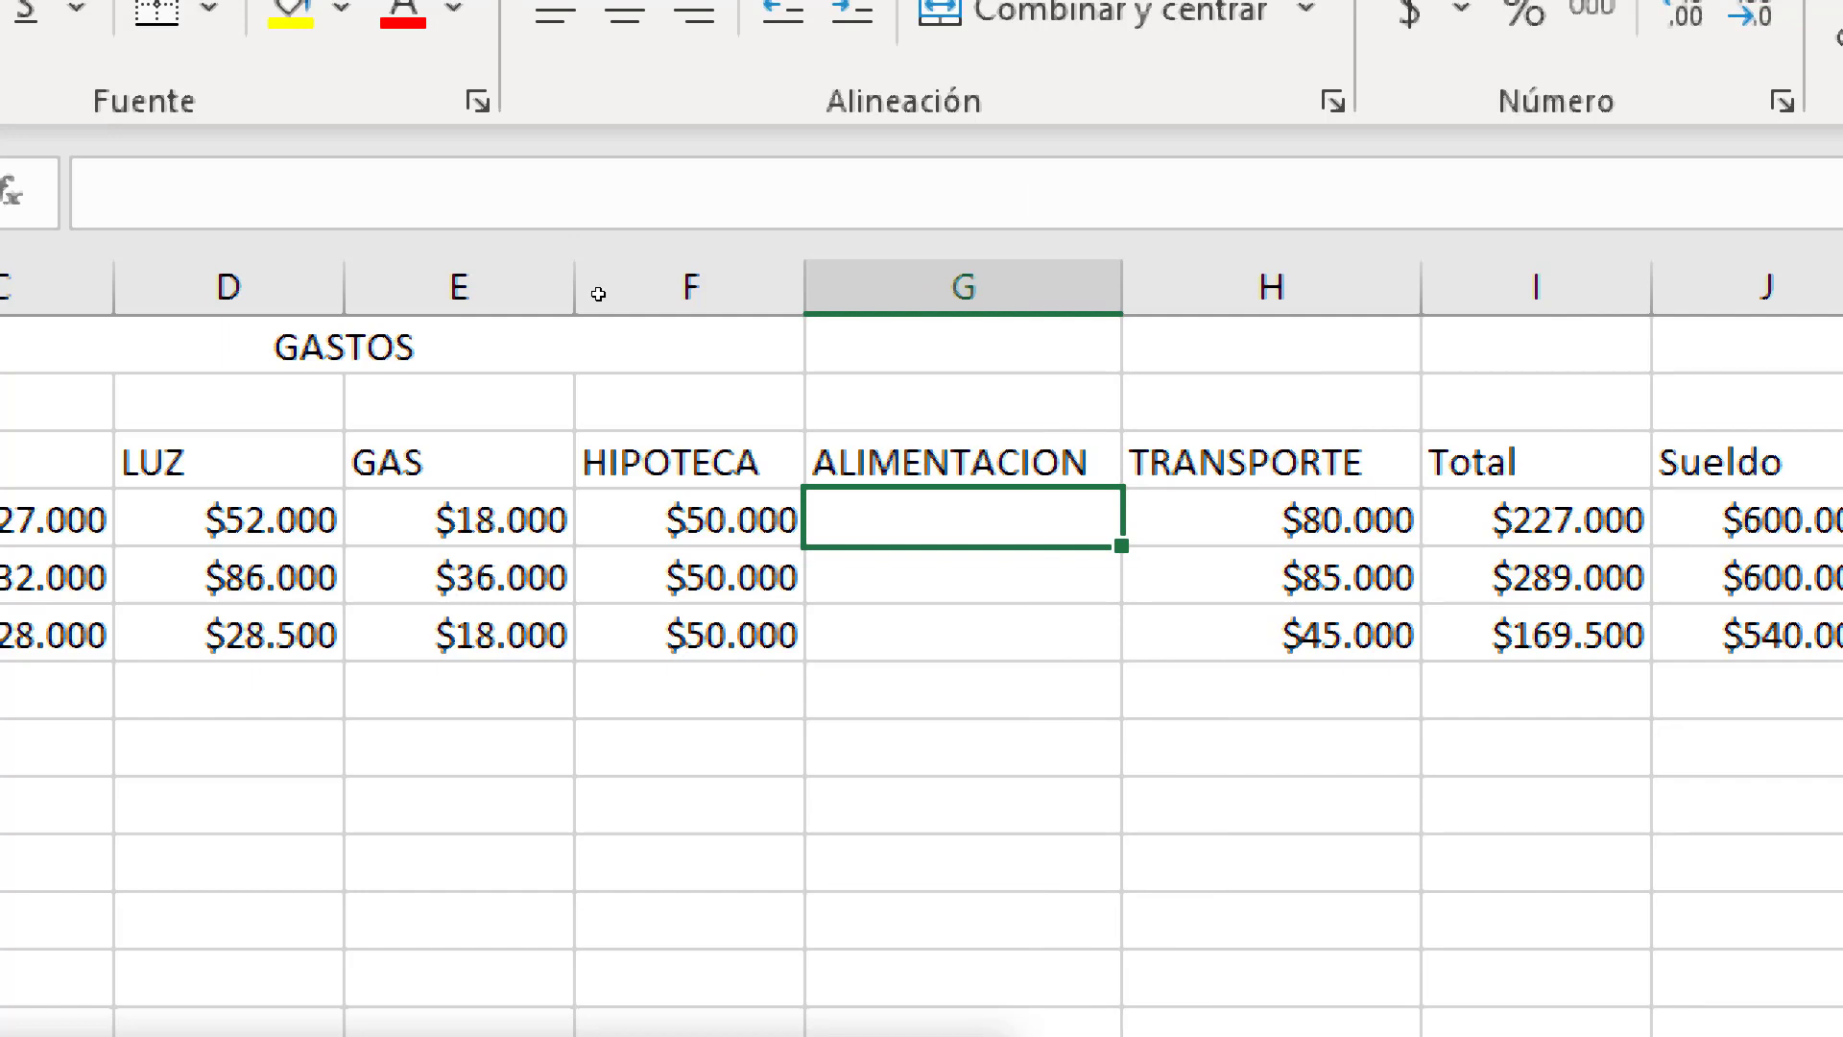
Fill in the ALIMENTACION expenses with 235000 for Marzo, 310000 for Abril and 365000 for Mayo
{"action": "key", "text": "F2"}
{"action": "type", "text": "235000"}
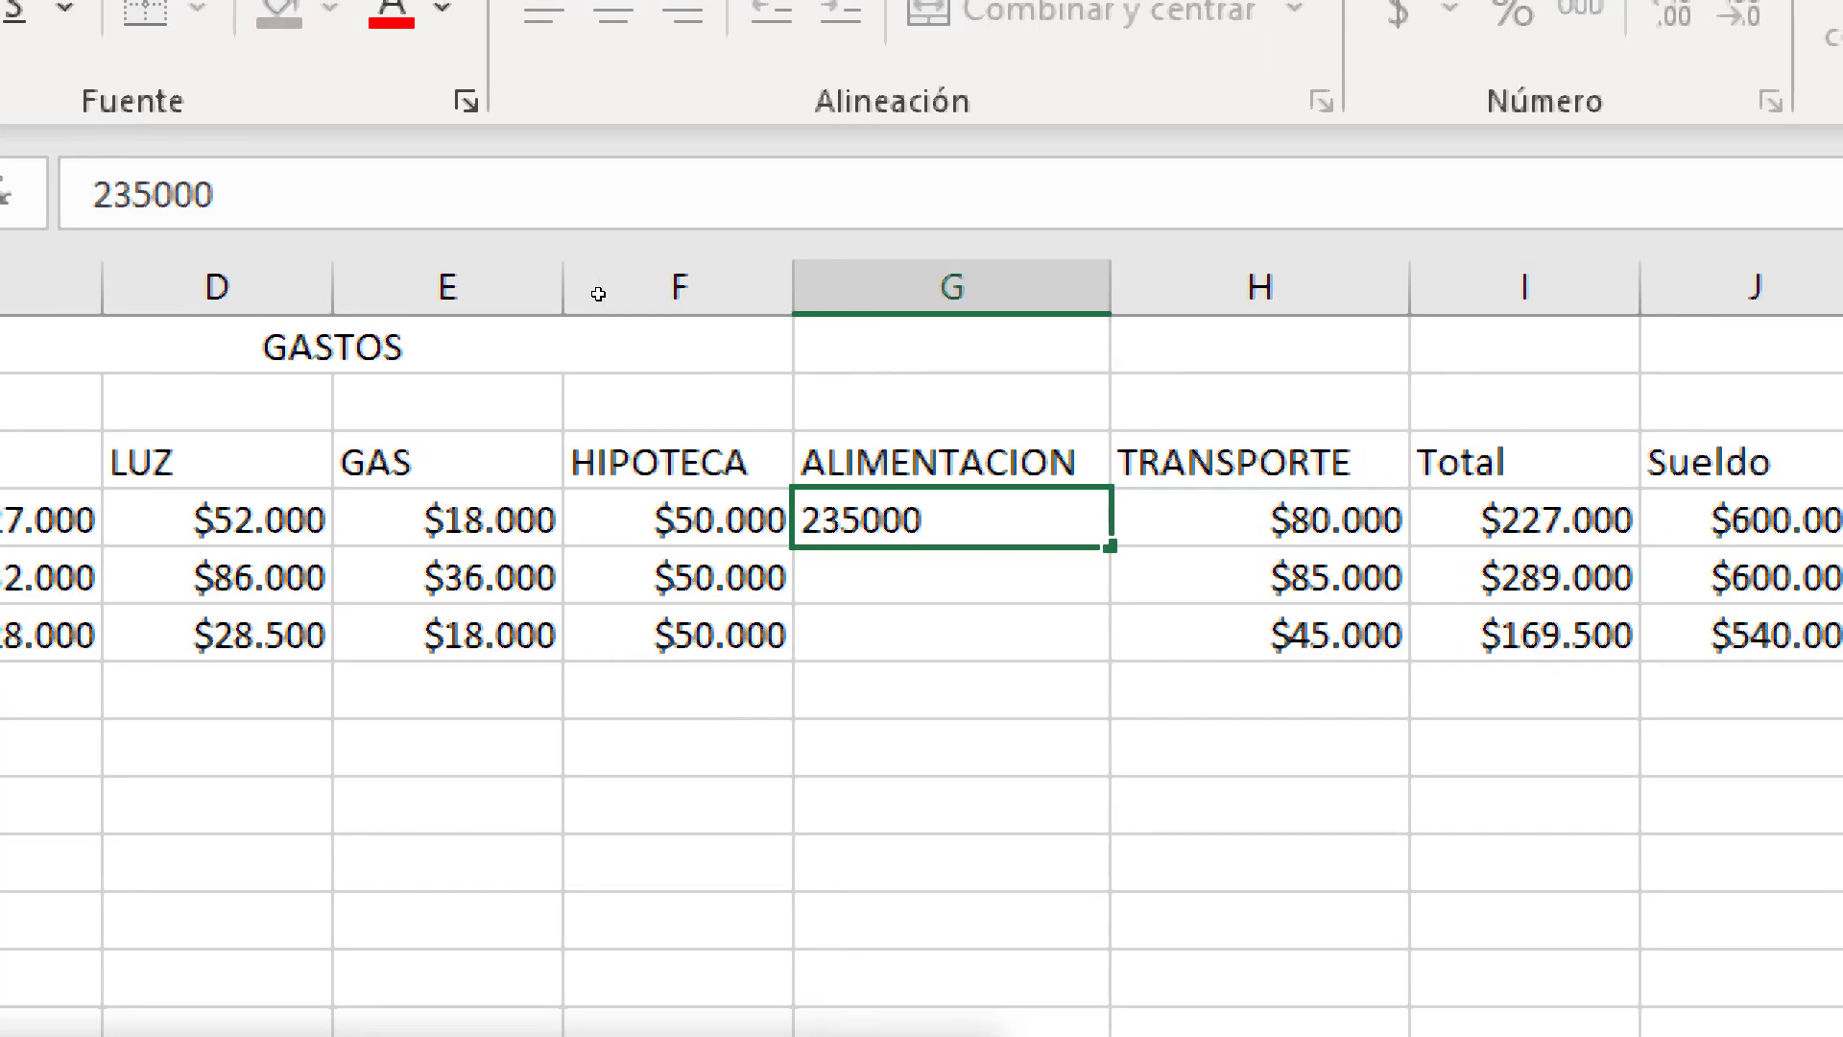
{"action": "key", "text": "Return"}
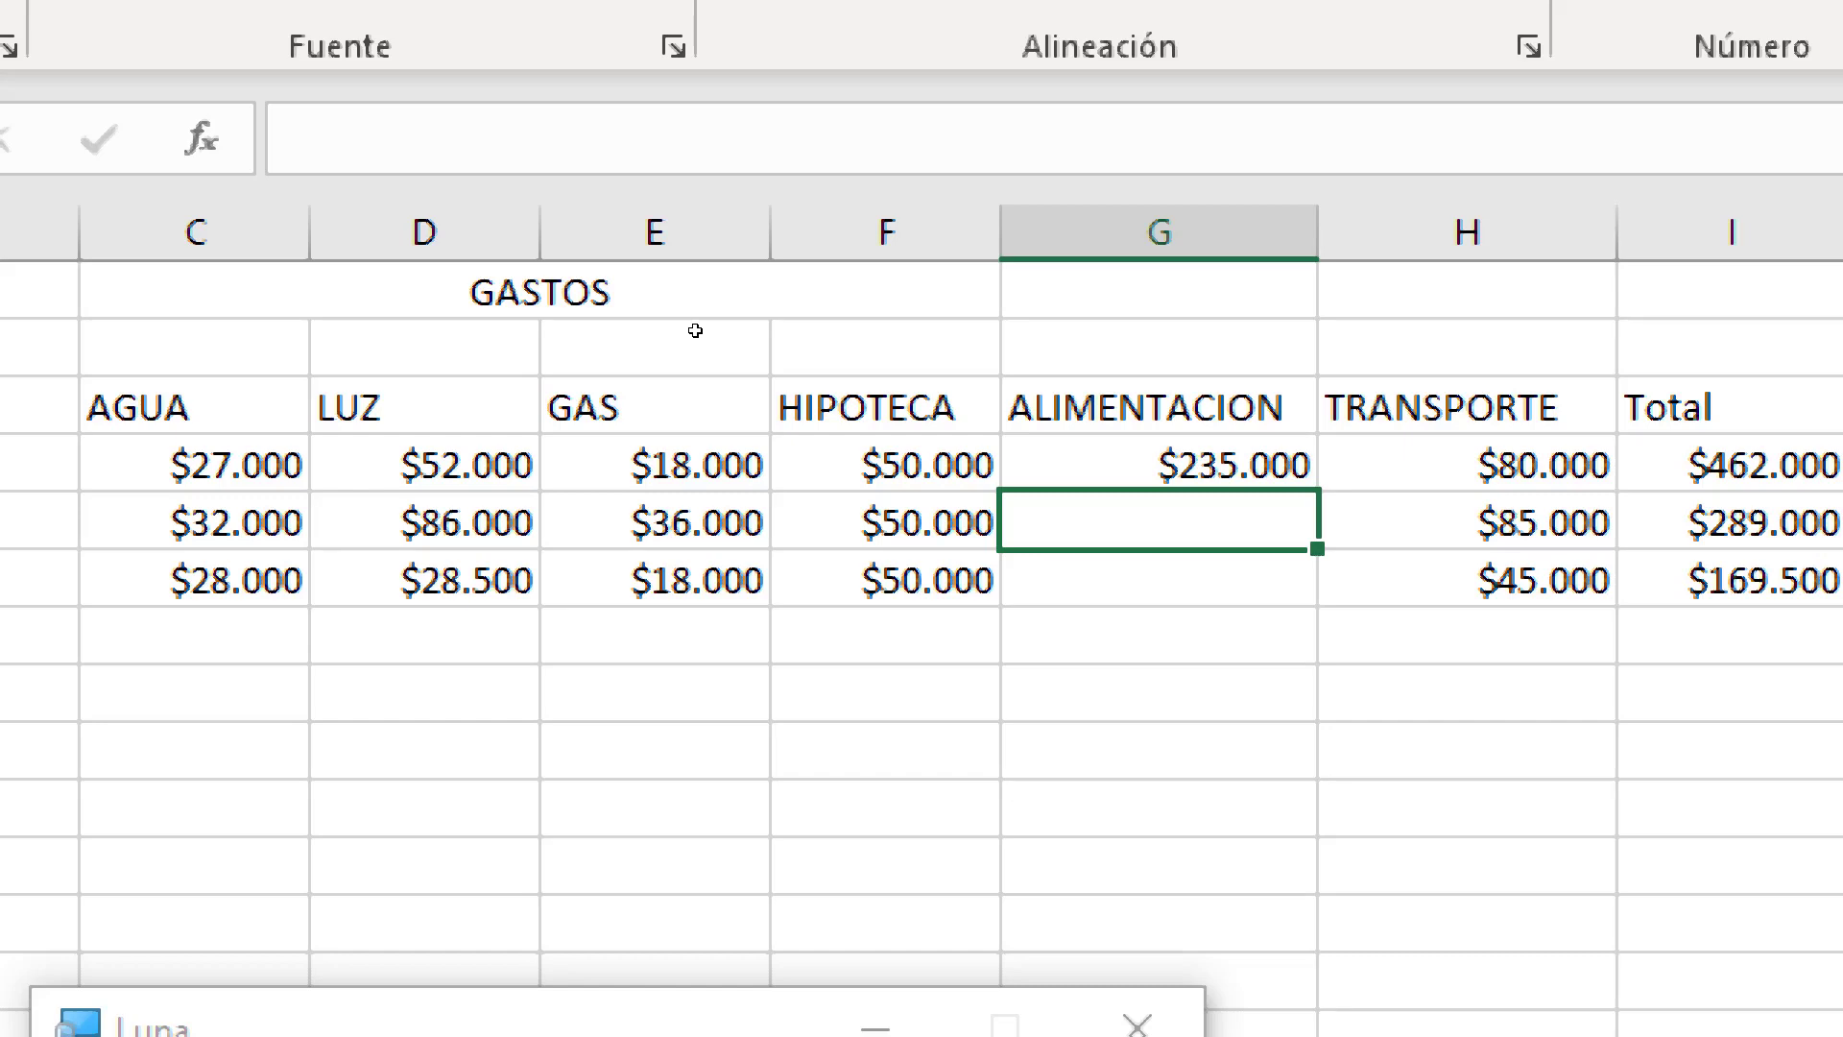
{"action": "type", "text": "310."}
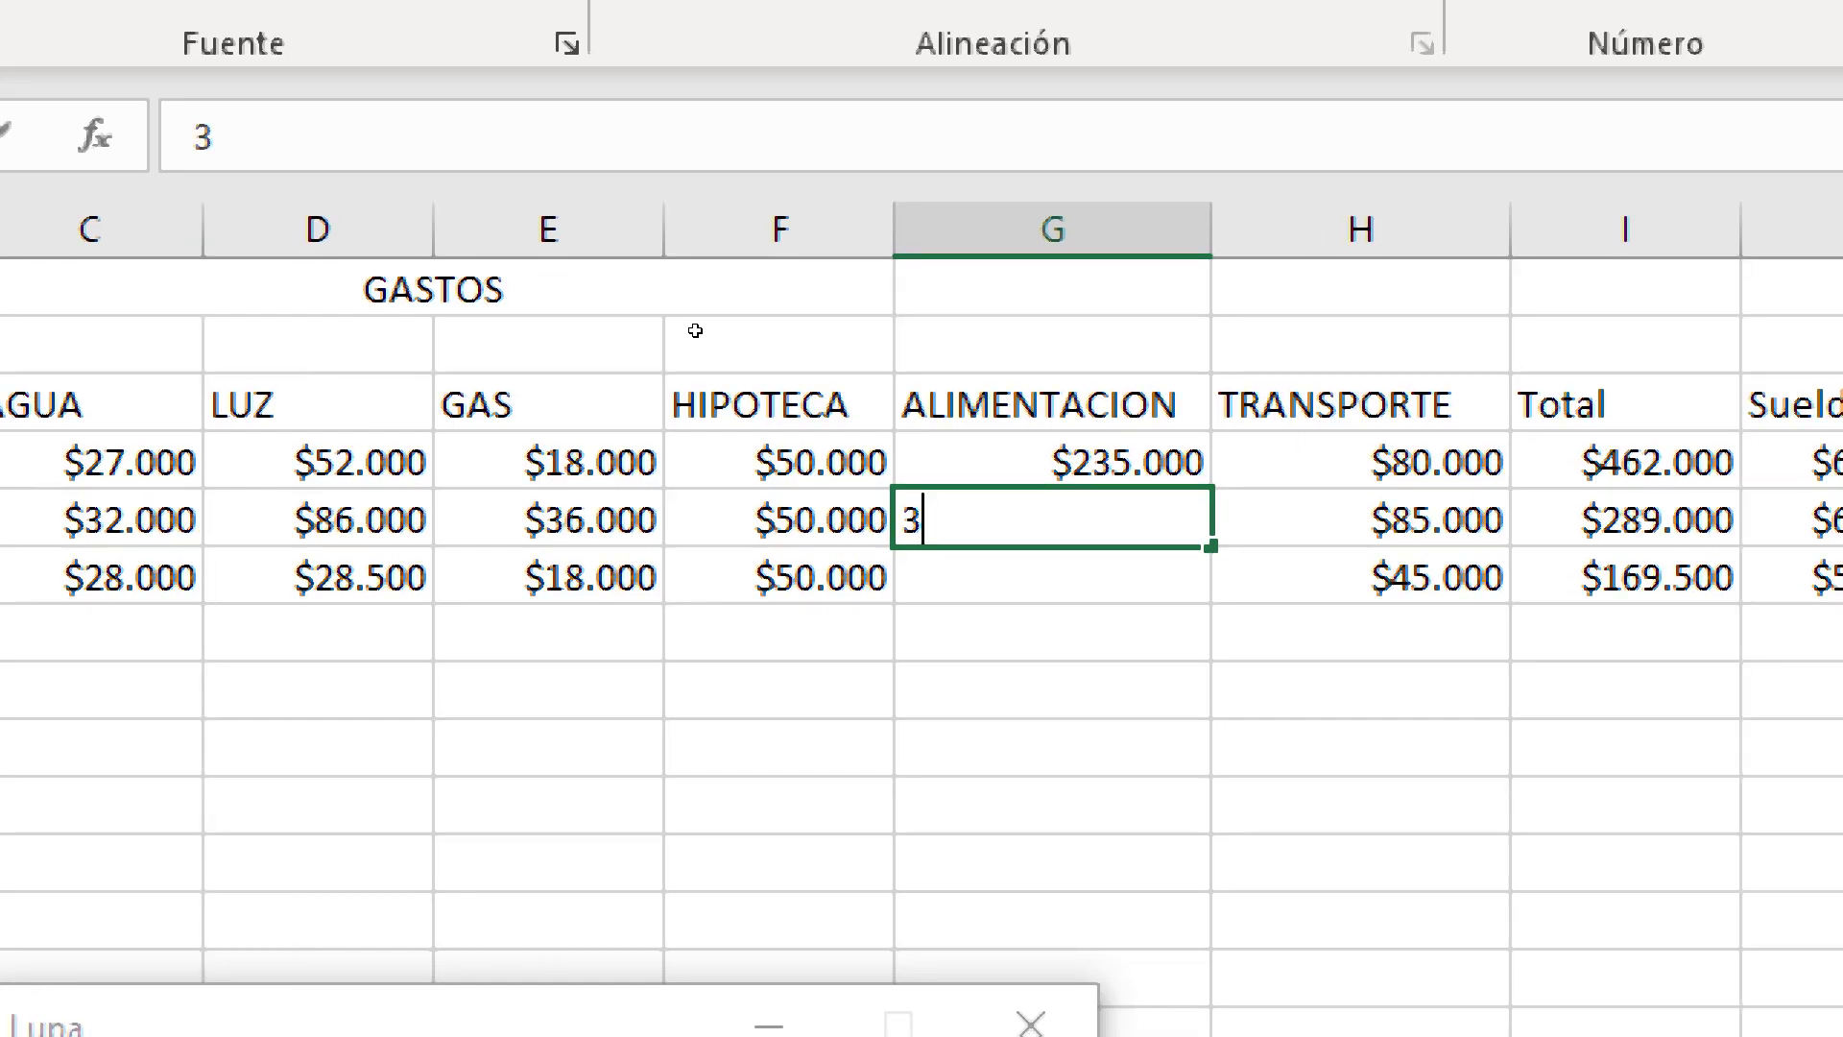
{"action": "type", "text": "0000"}
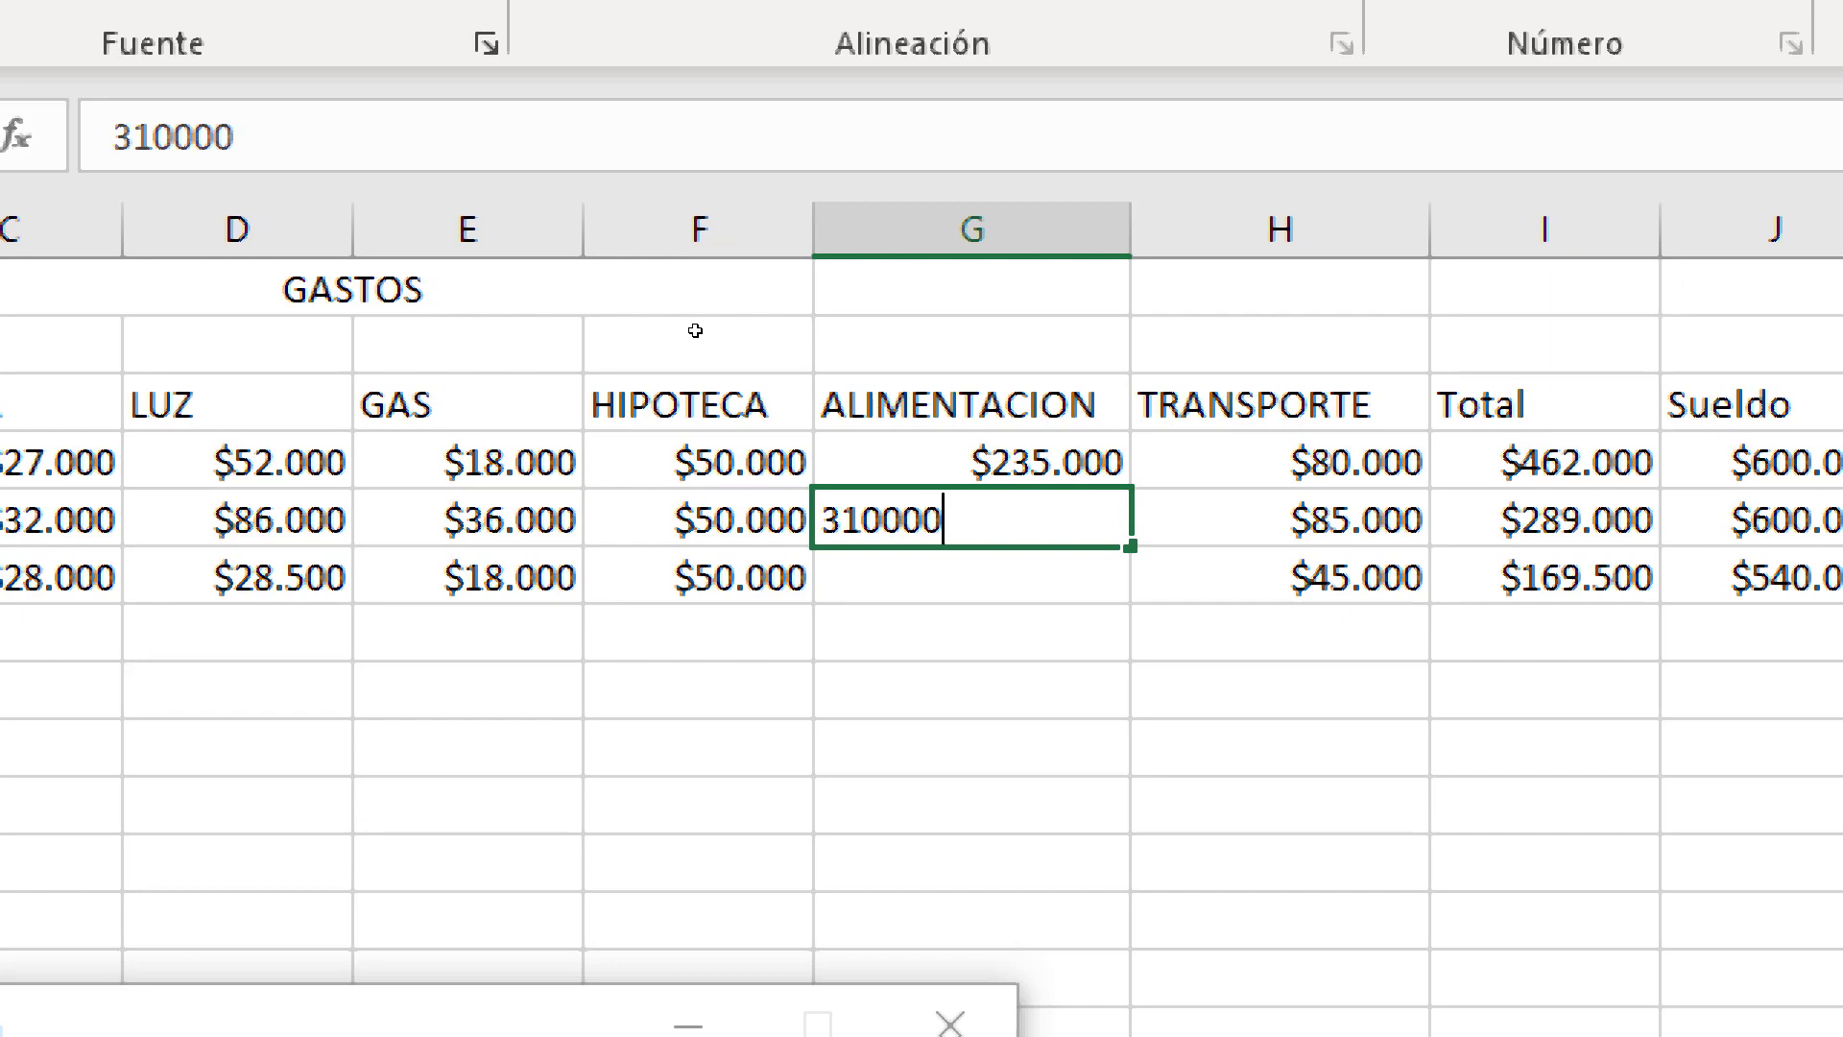
{"action": "key", "text": "Return"}
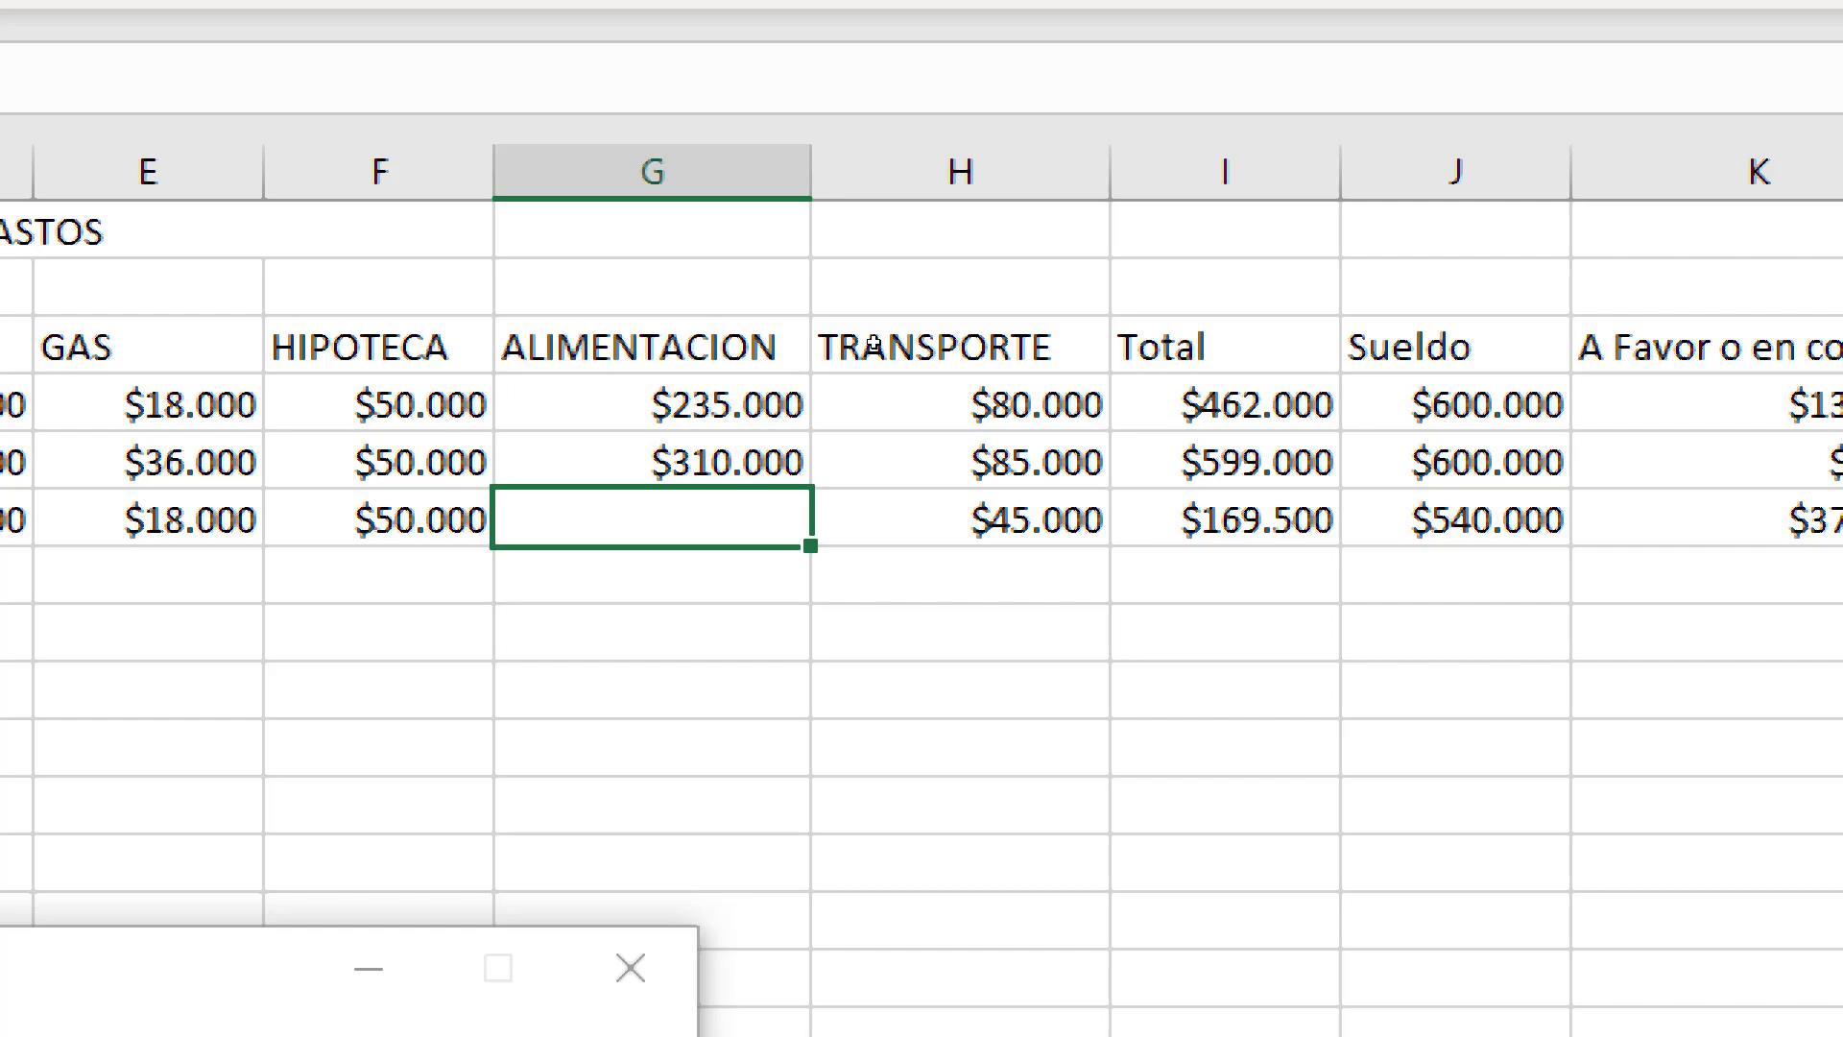
{"action": "type", "text": "4"}
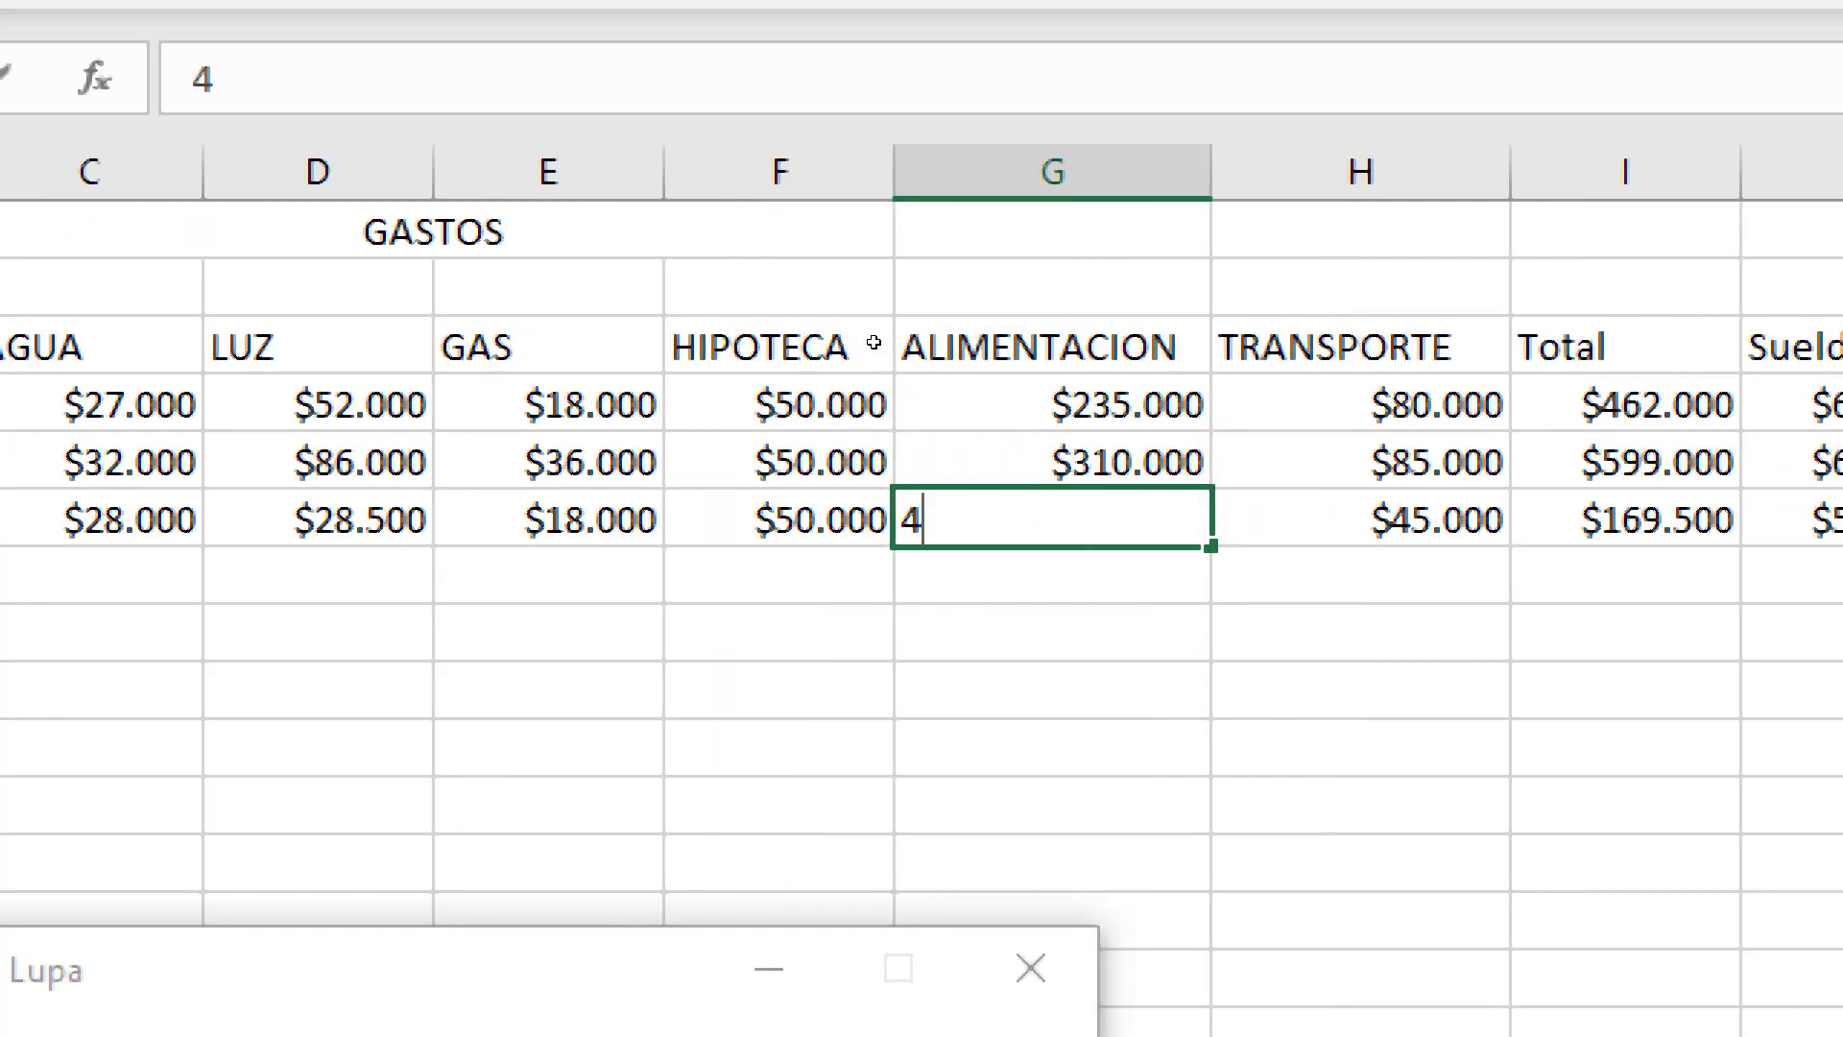
{"action": "key", "text": "BackSpace"}
{"action": "type", "text": "365000"}
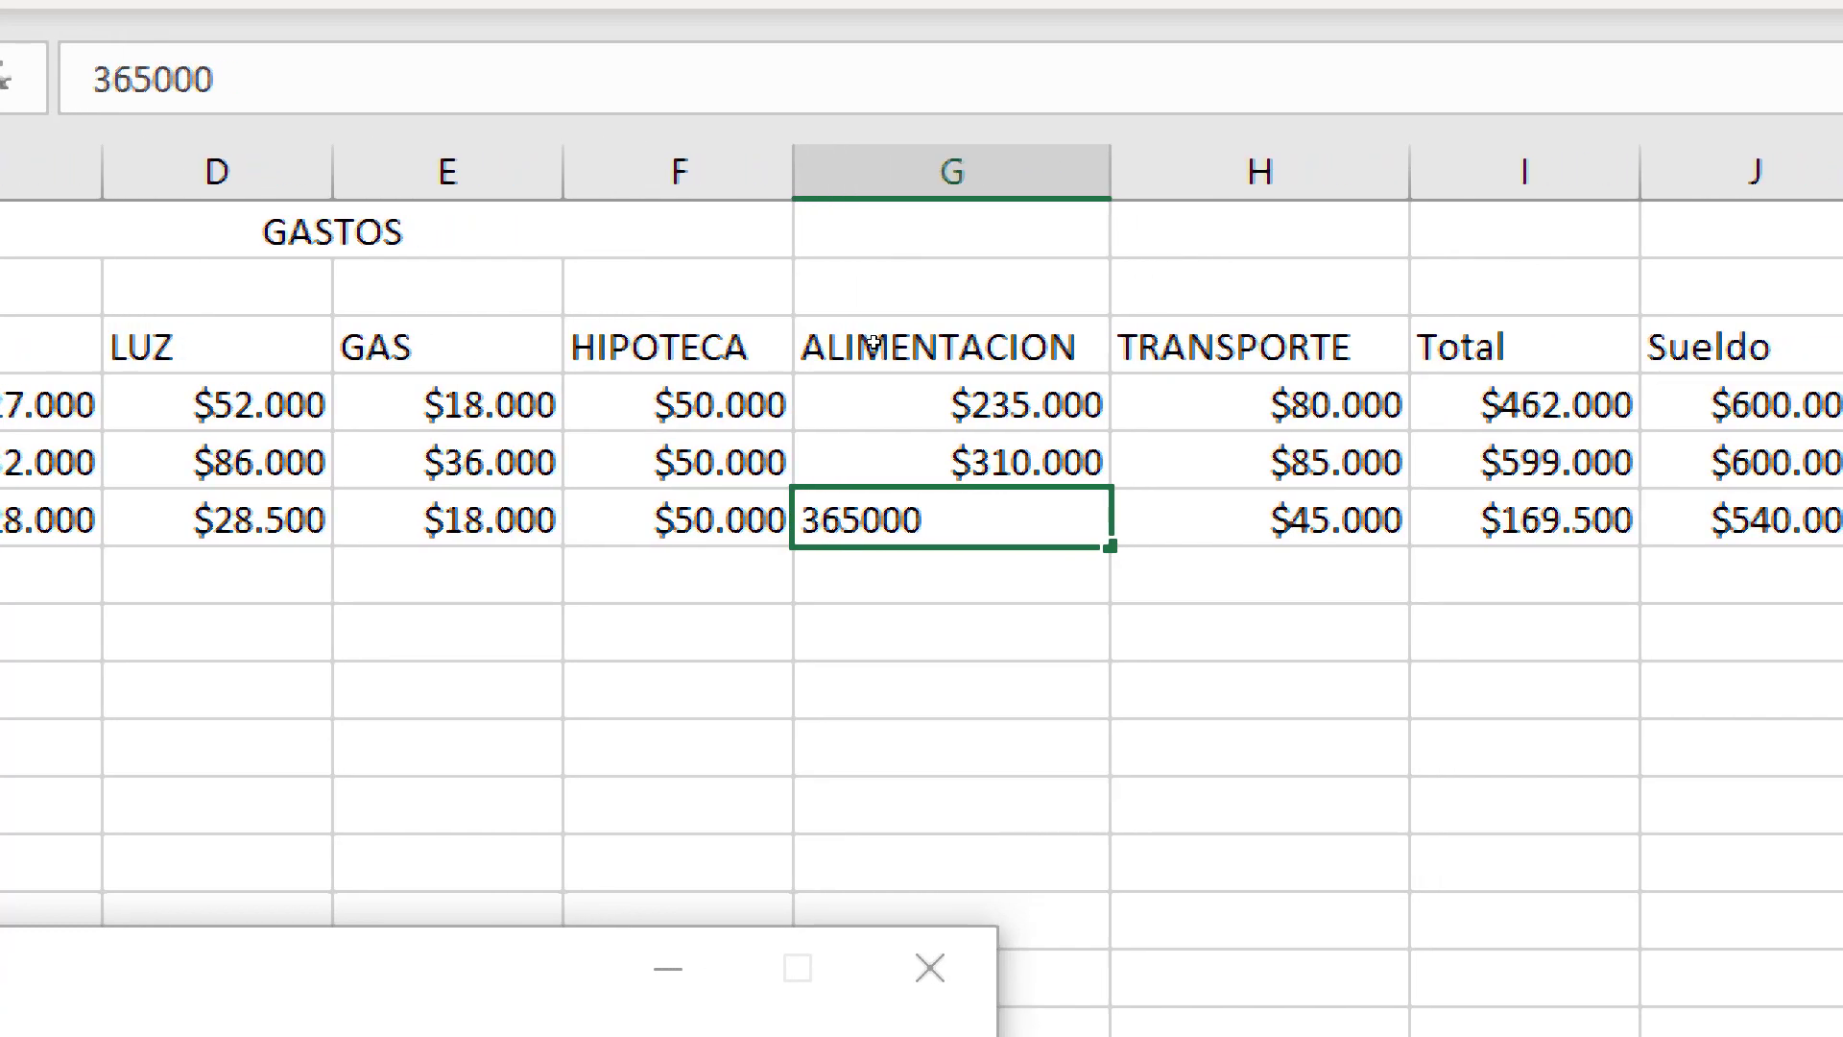
{"action": "key", "text": "Return"}
Review the Total, Sueldo and A Favor o en contra figures in the Mayo row
{"action": "key", "text": "Up"}
{"action": "key", "text": "Right"}
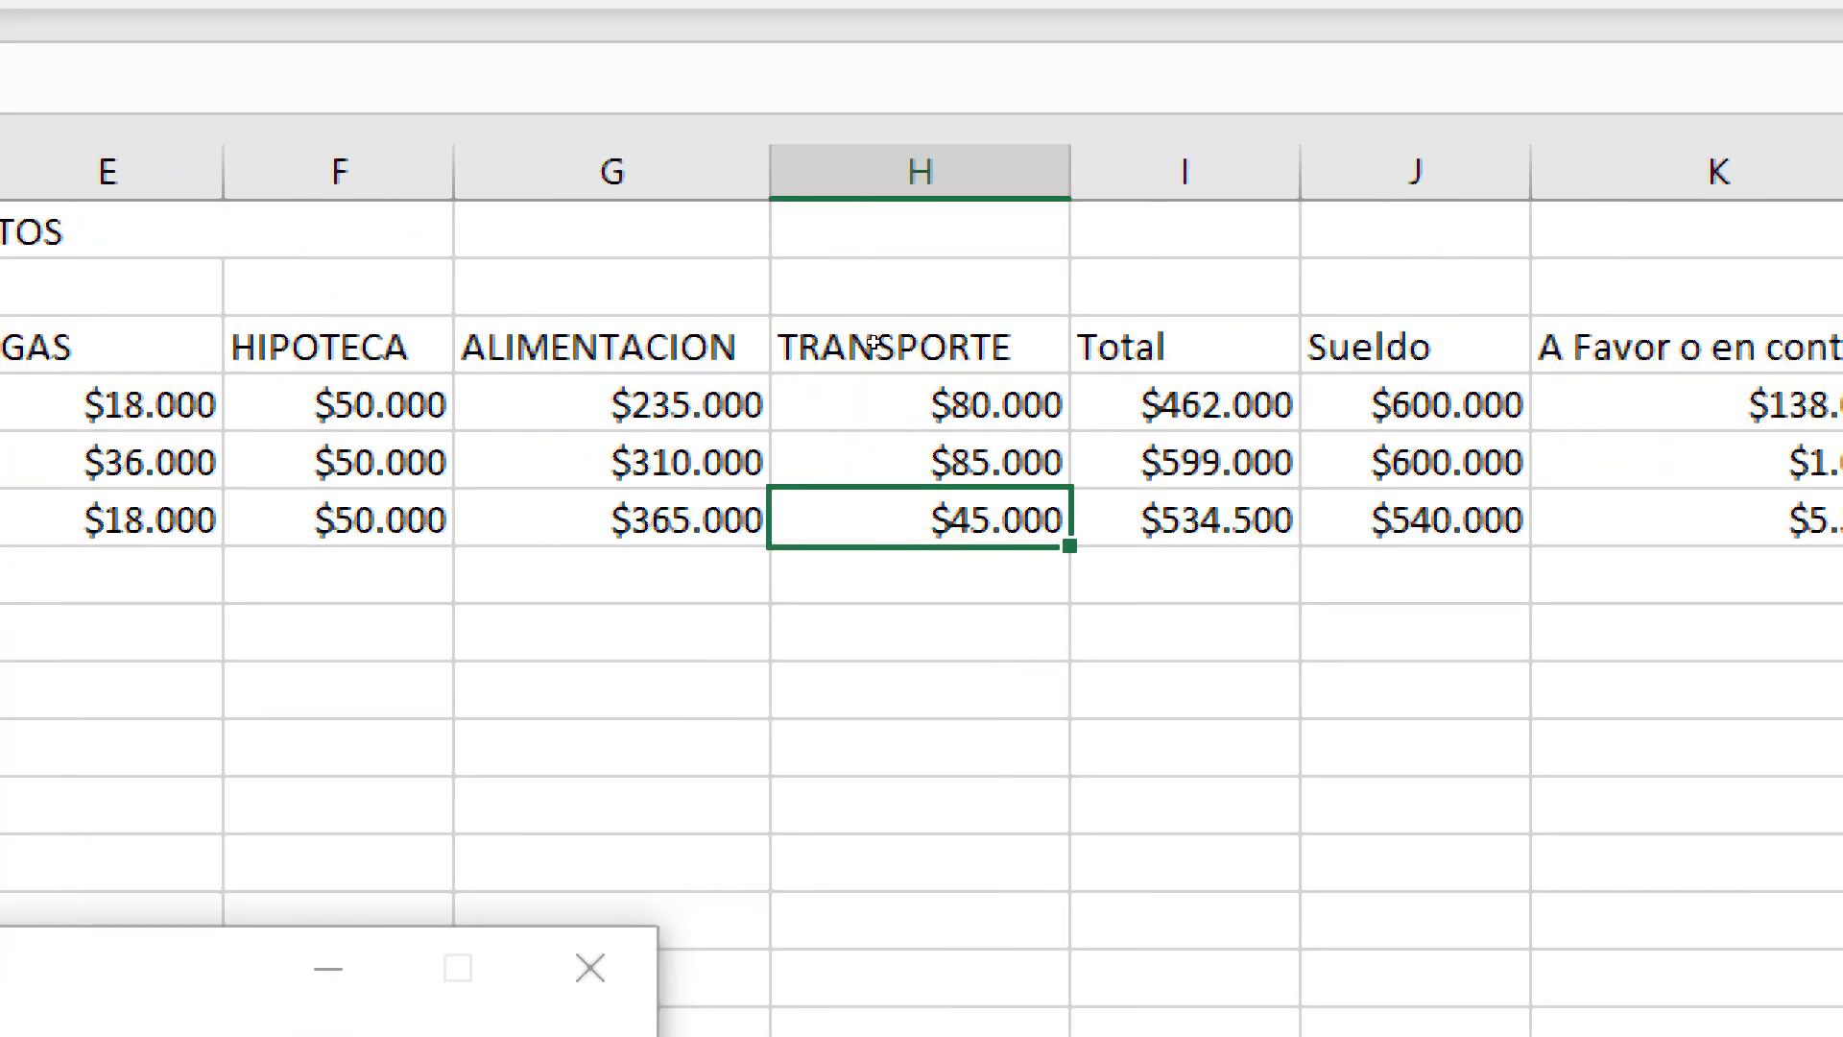
{"action": "key", "text": "Right"}
{"action": "key", "text": "Right"}
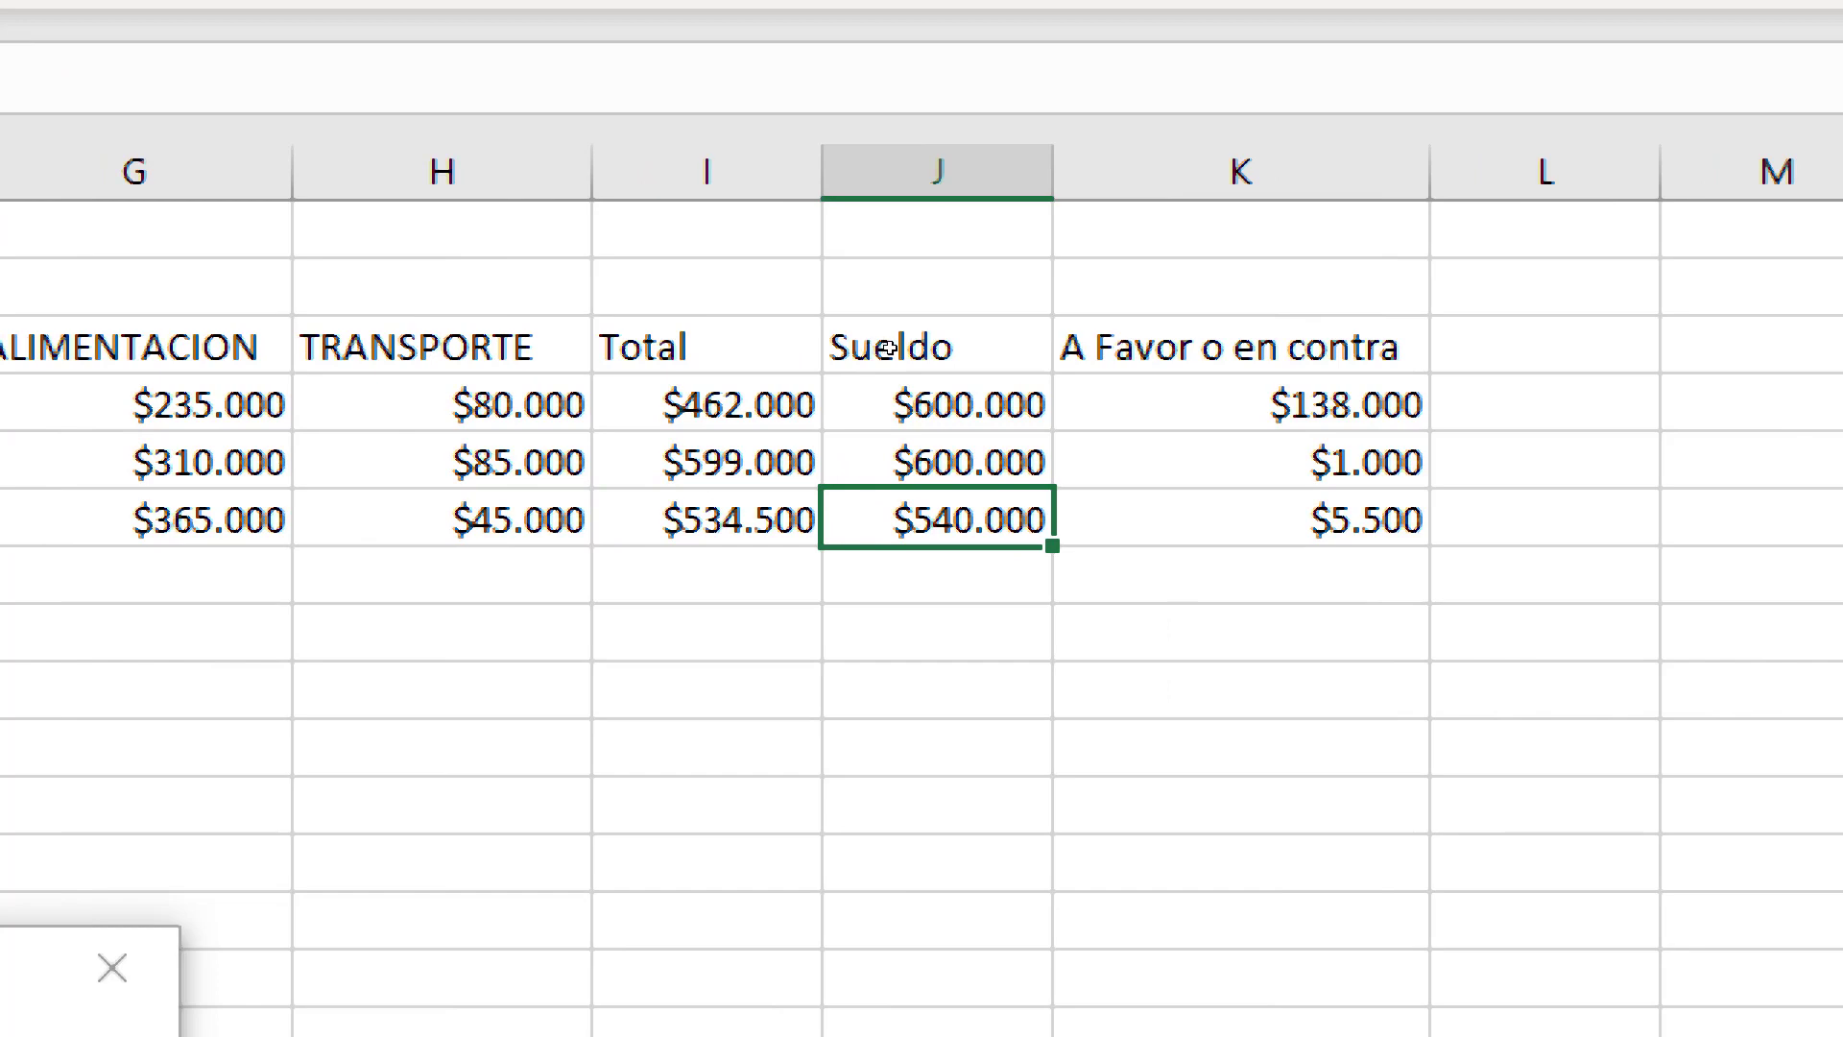
{"action": "key", "text": "Left"}
{"action": "key", "text": "Left"}
{"action": "key", "text": "Left"}
{"action": "key", "text": "Left"}
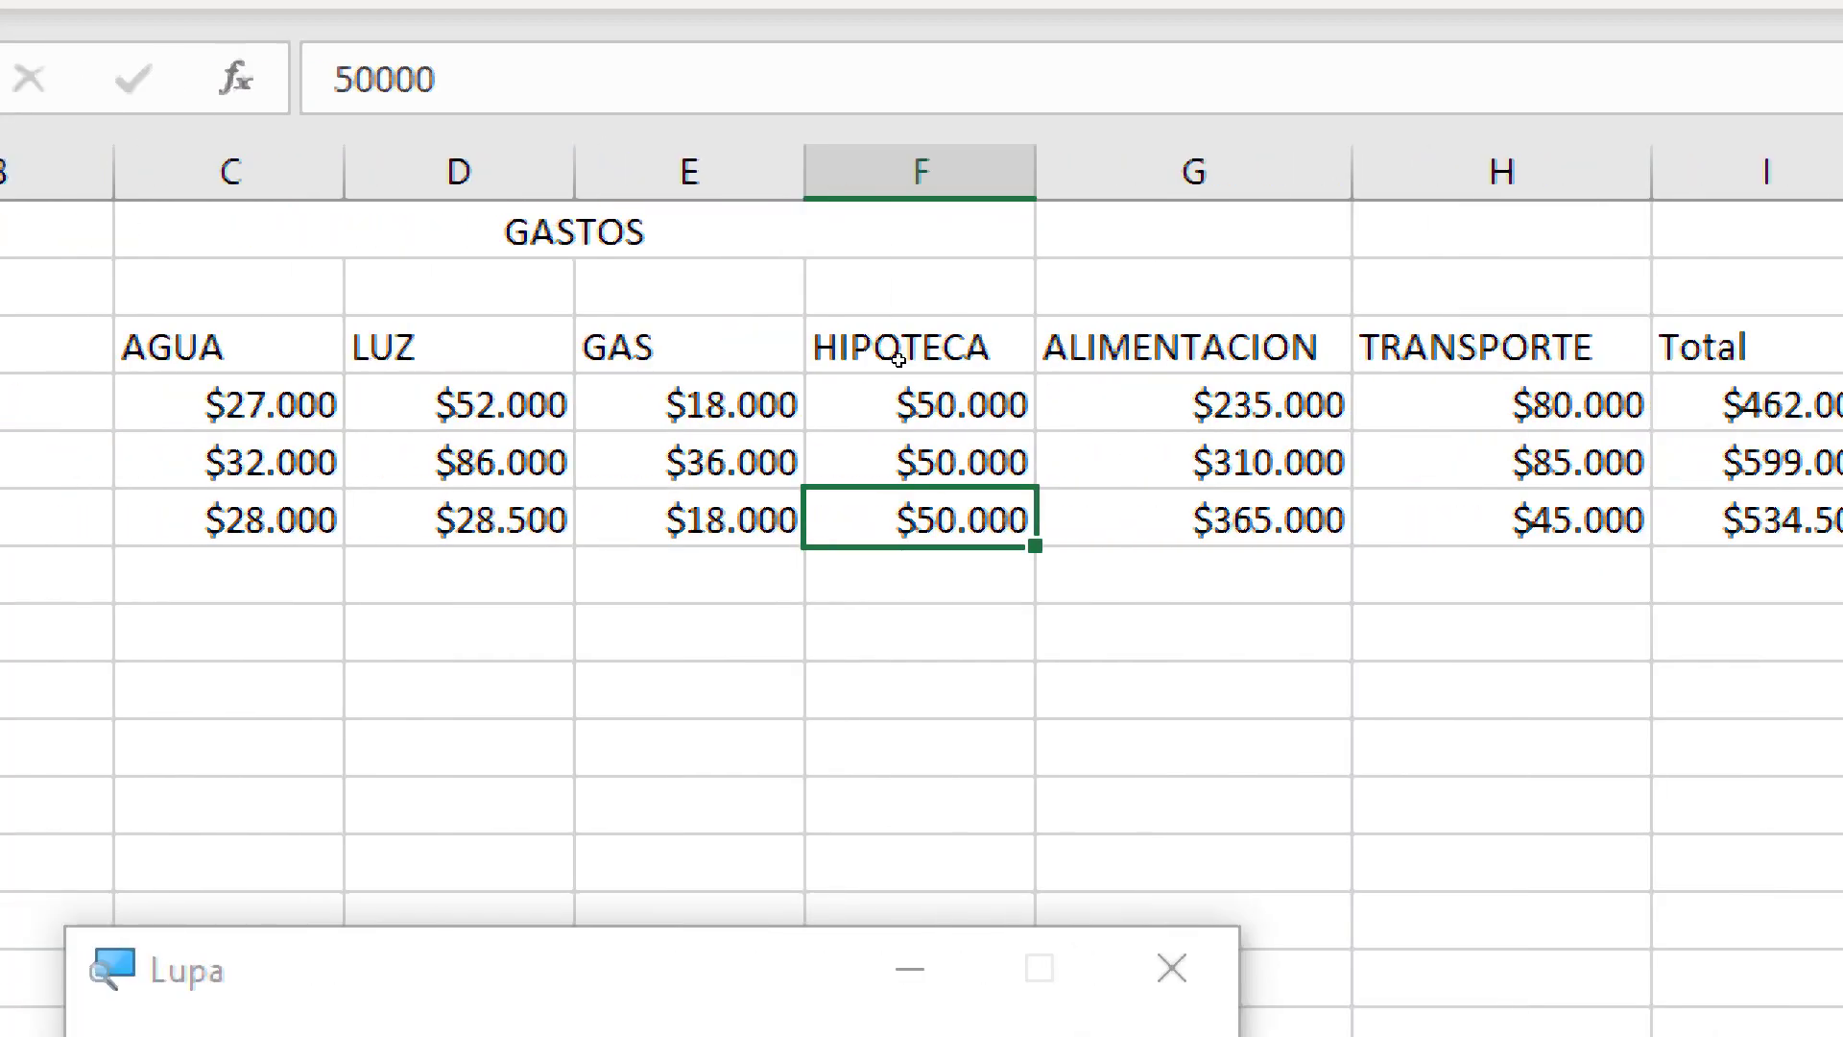
Set Mayo's ALIMENTACION expense in G6 to 480000 and check the month's resulting balance
{"action": "key", "text": "Right"}
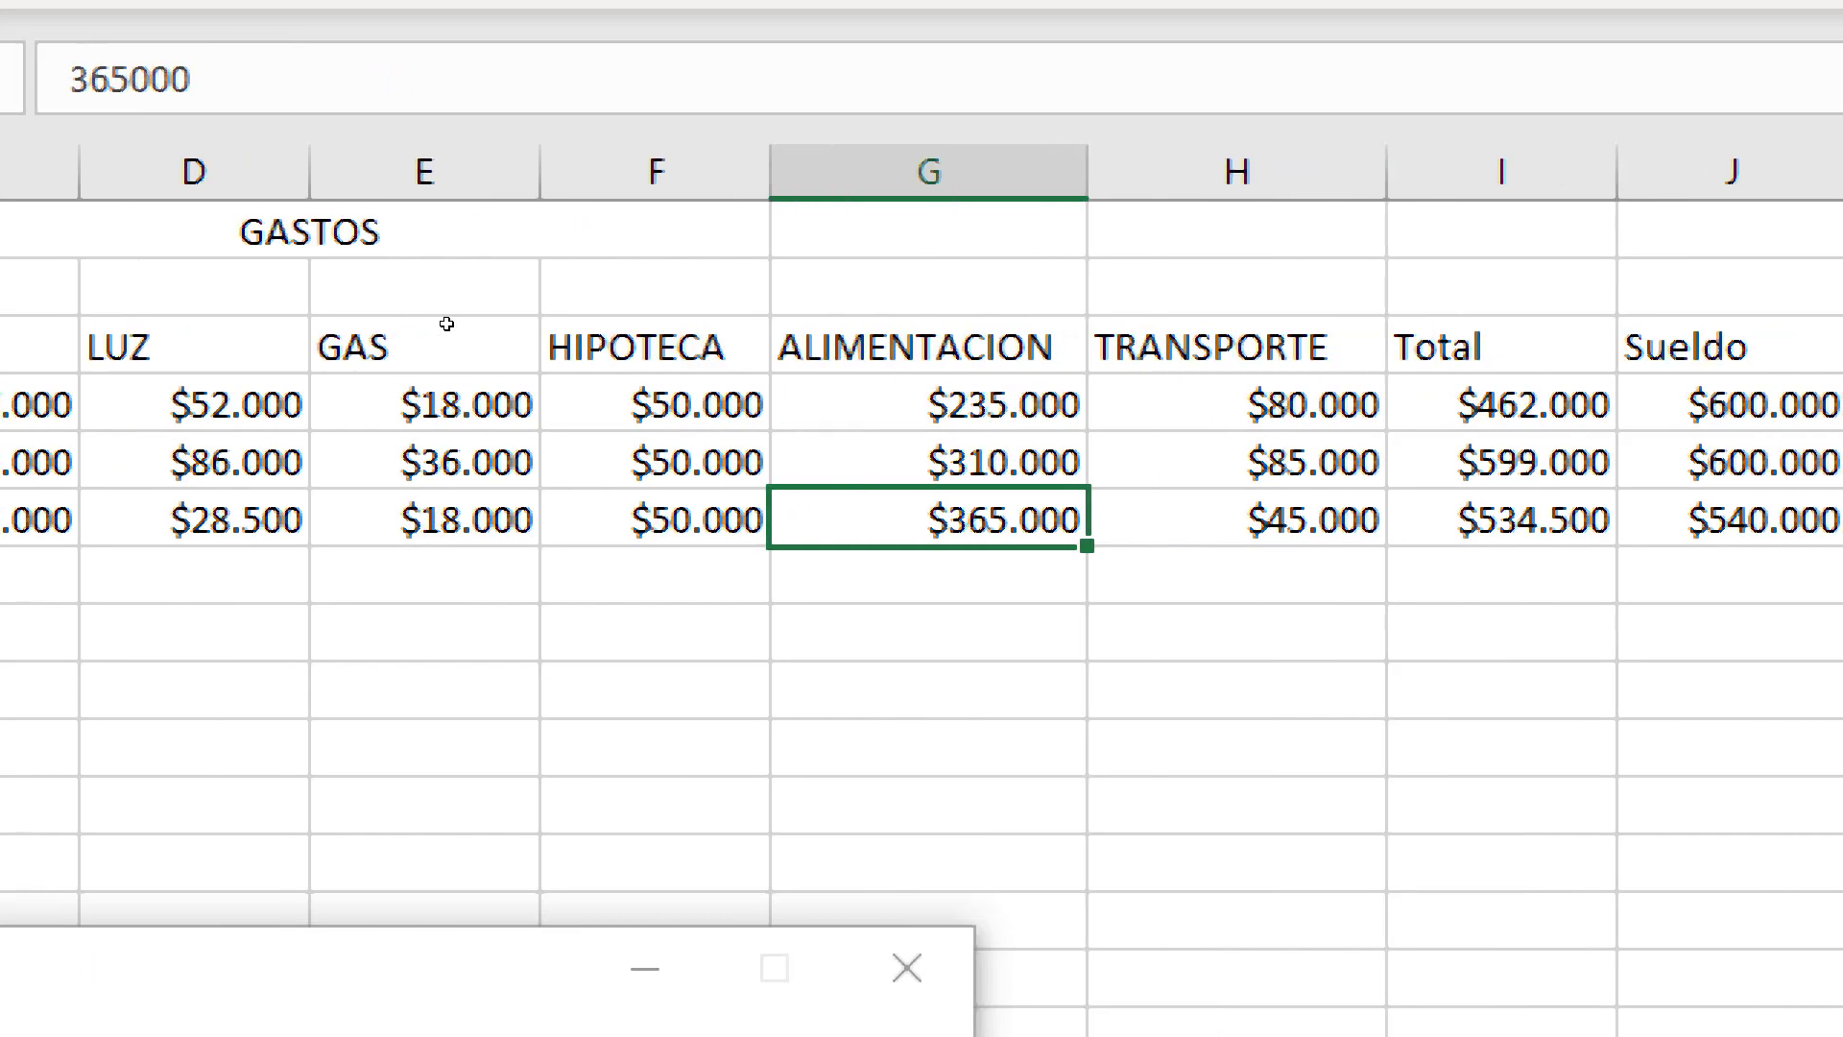
{"action": "type", "text": "48"}
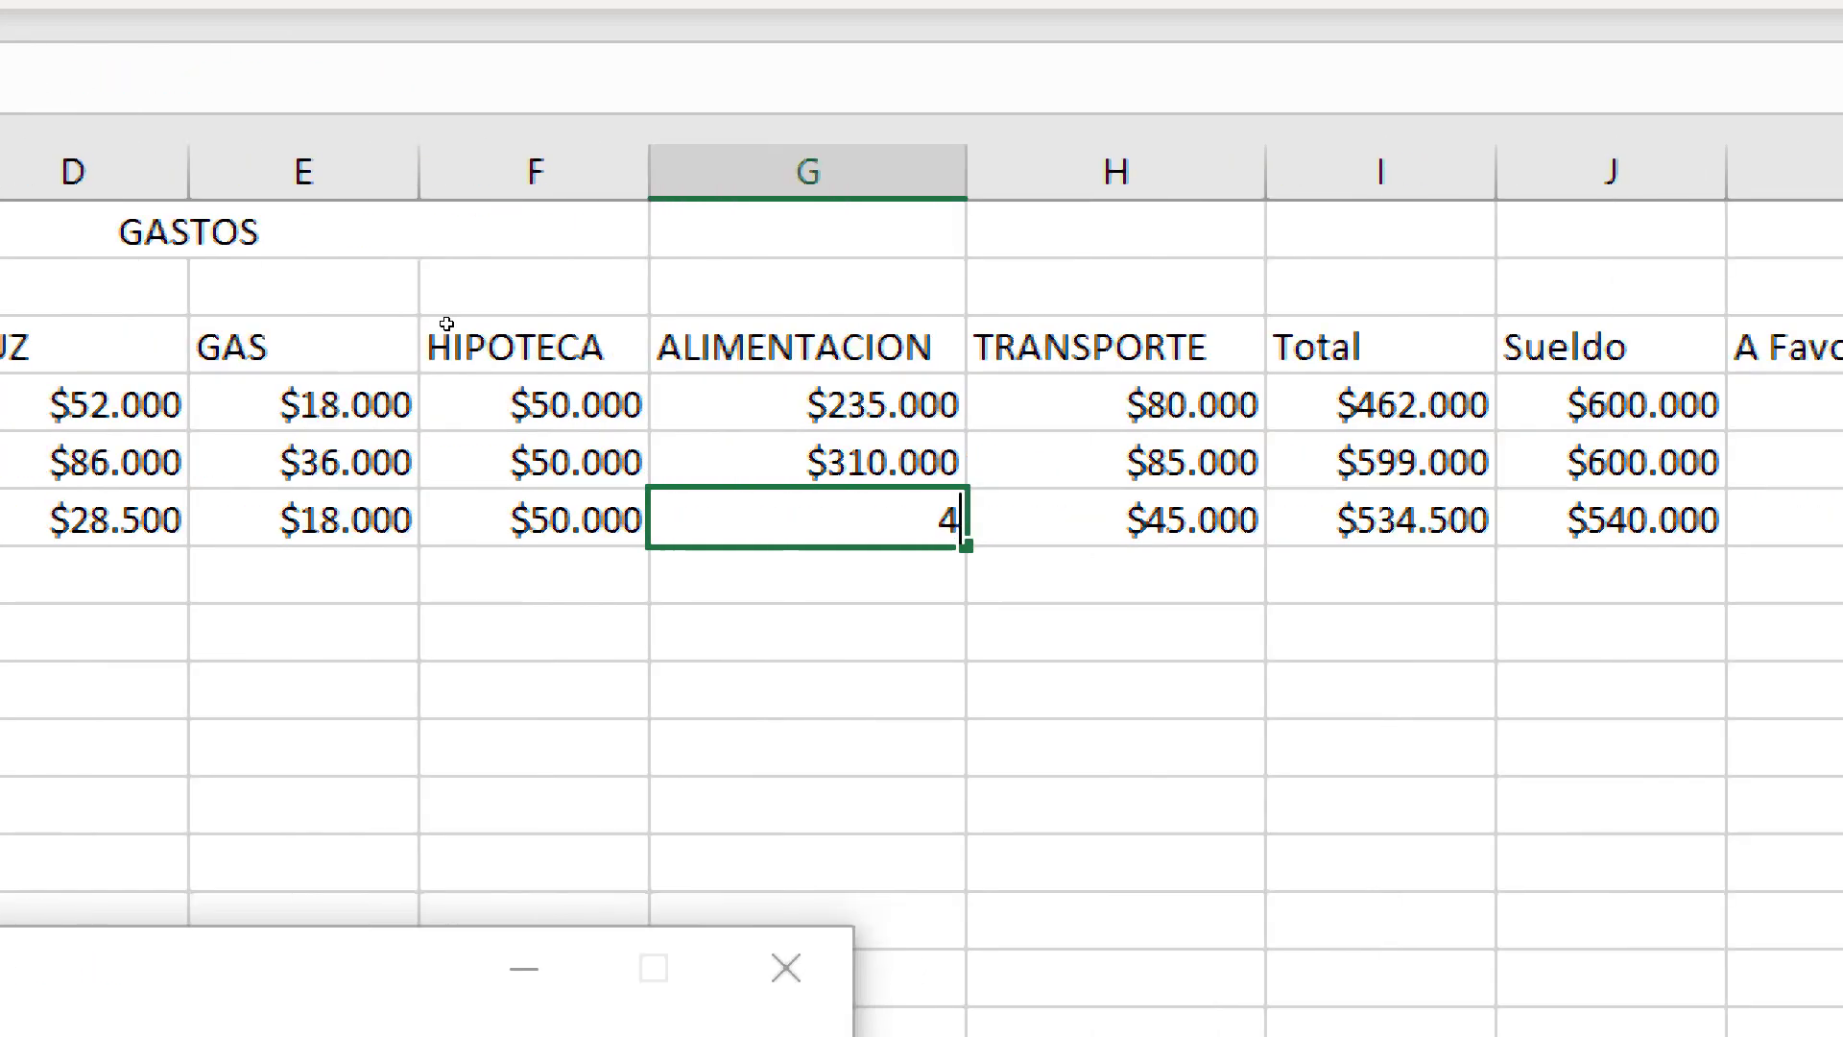
{"action": "type", "text": "0"}
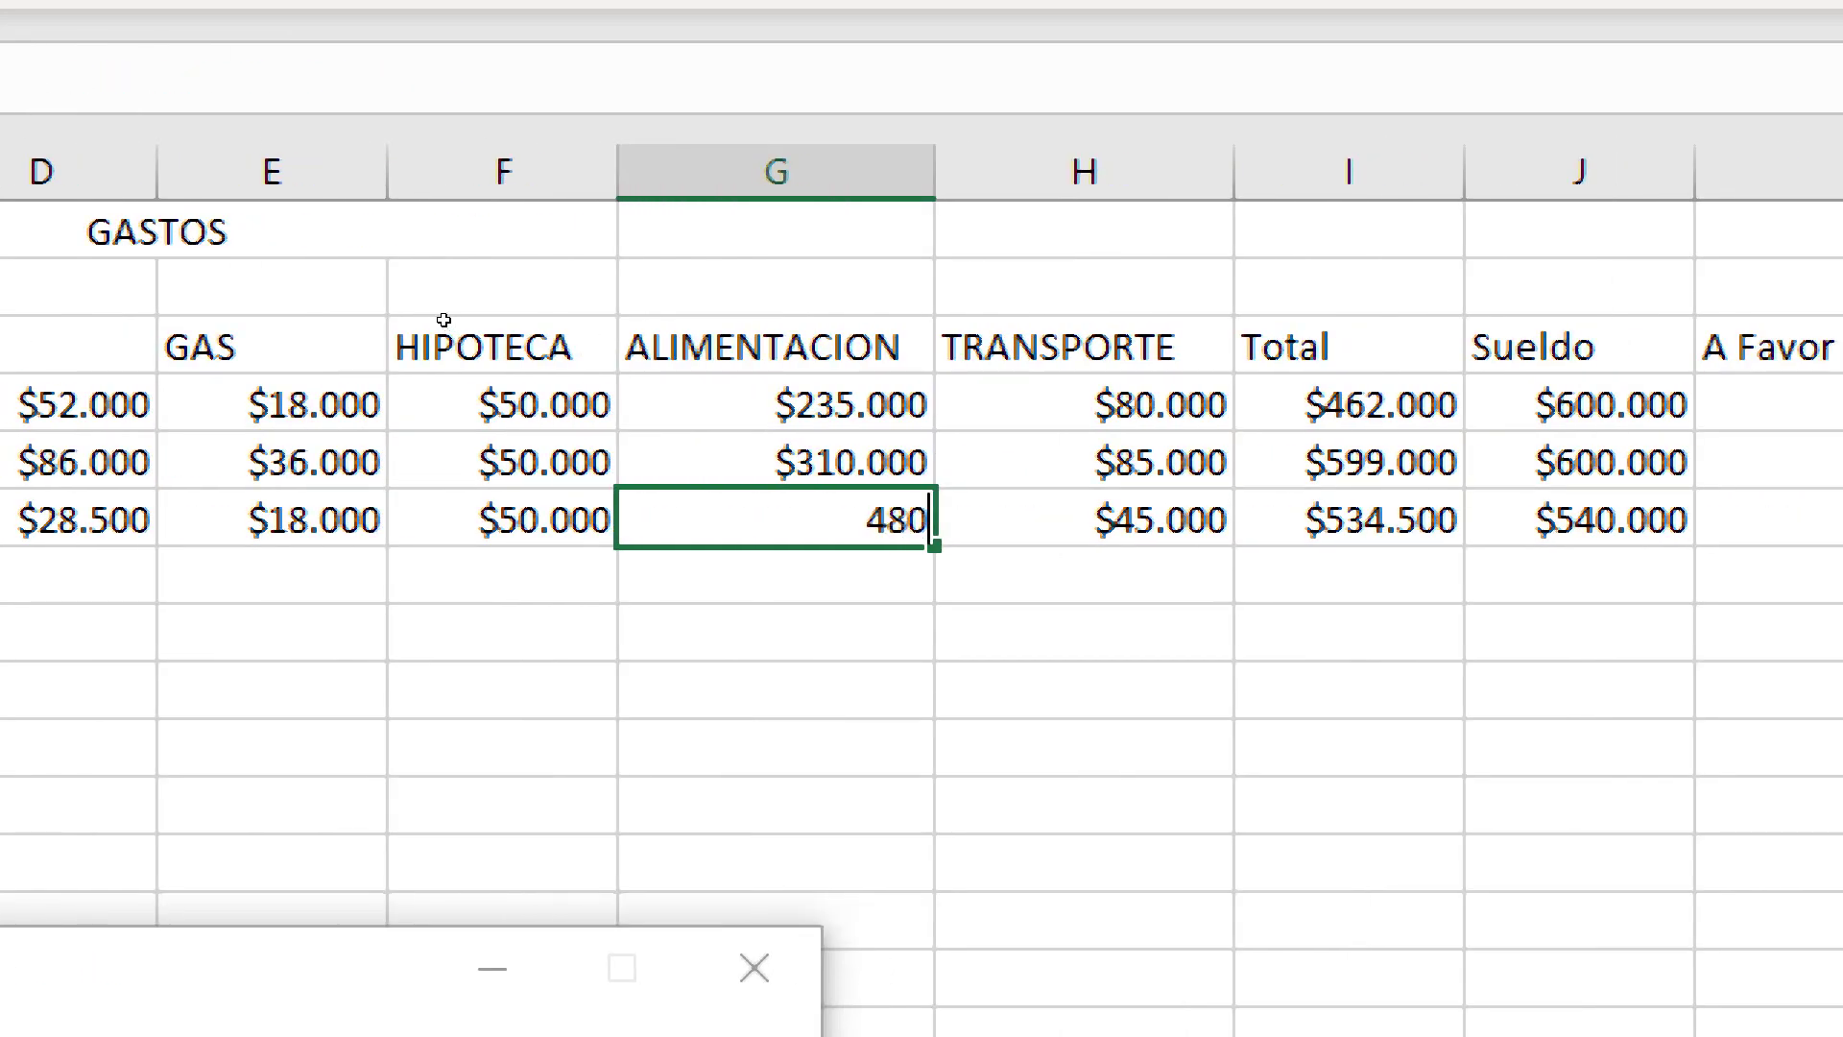
{"action": "type", "text": "000"}
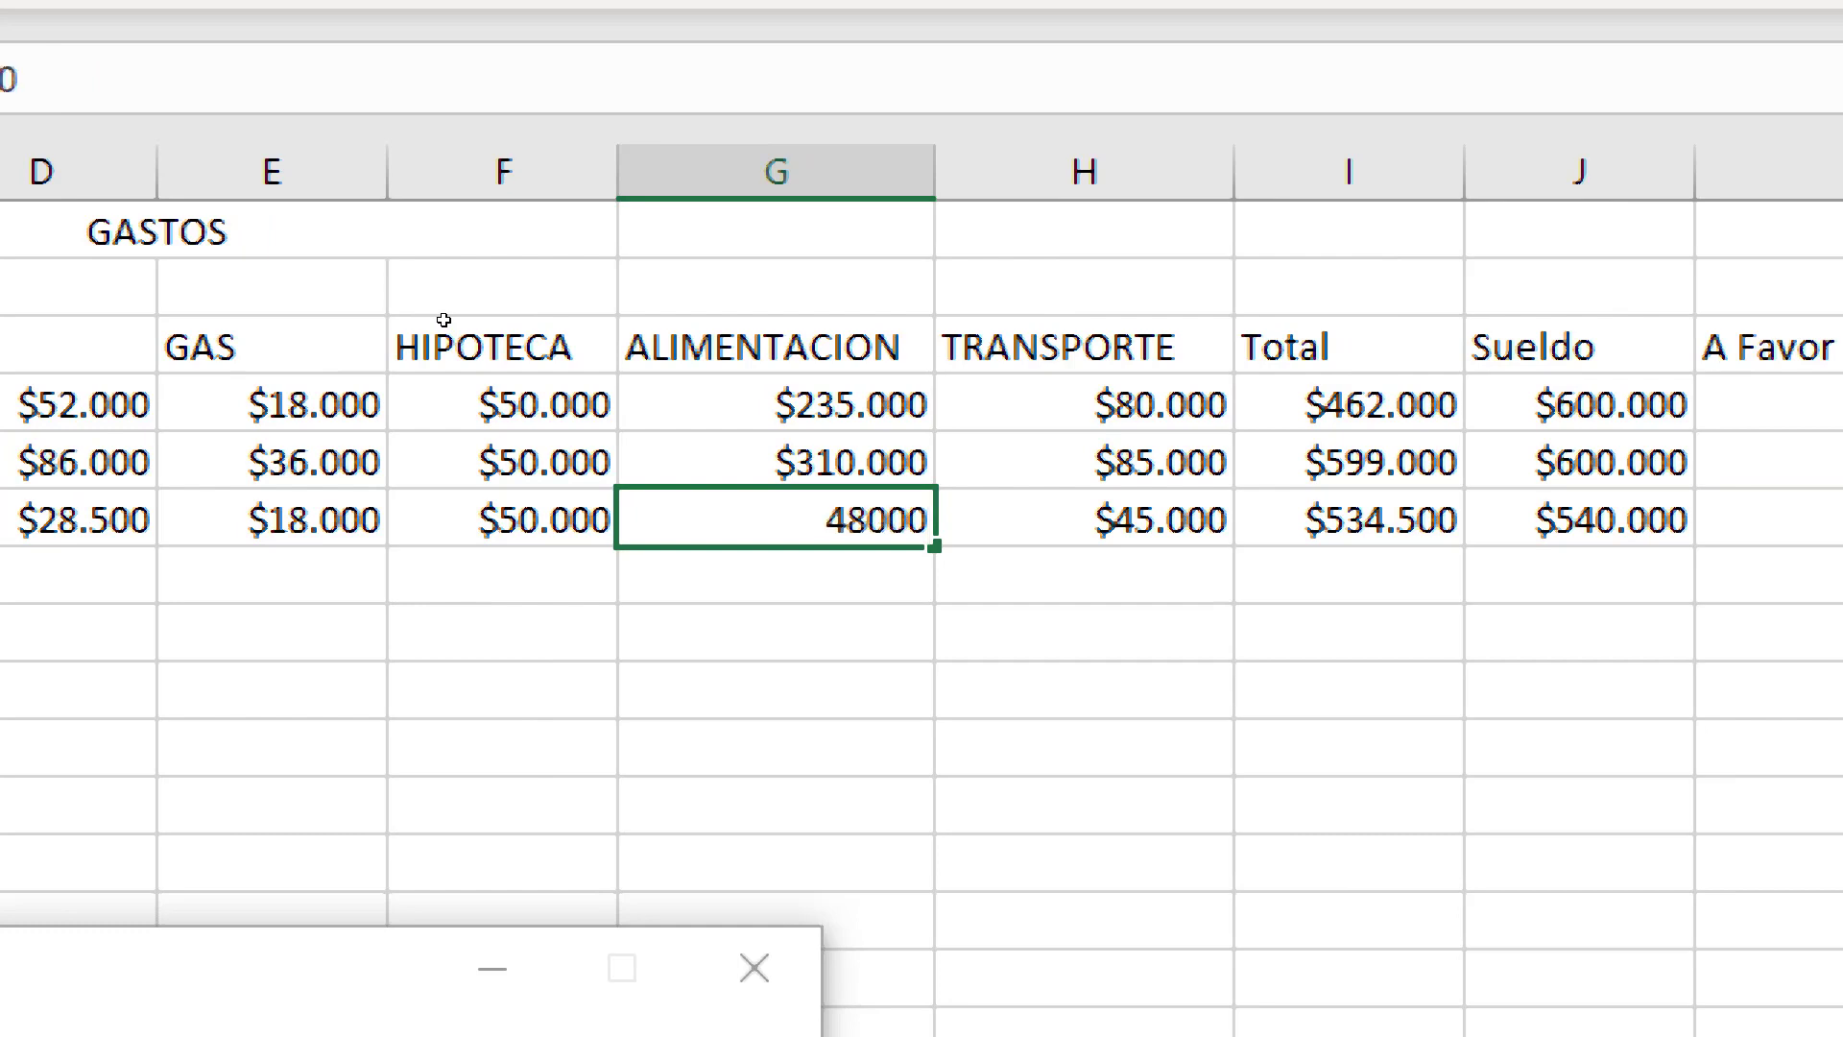
{"action": "key", "text": "Return"}
{"action": "key", "text": "Up"}
{"action": "key", "text": "Right"}
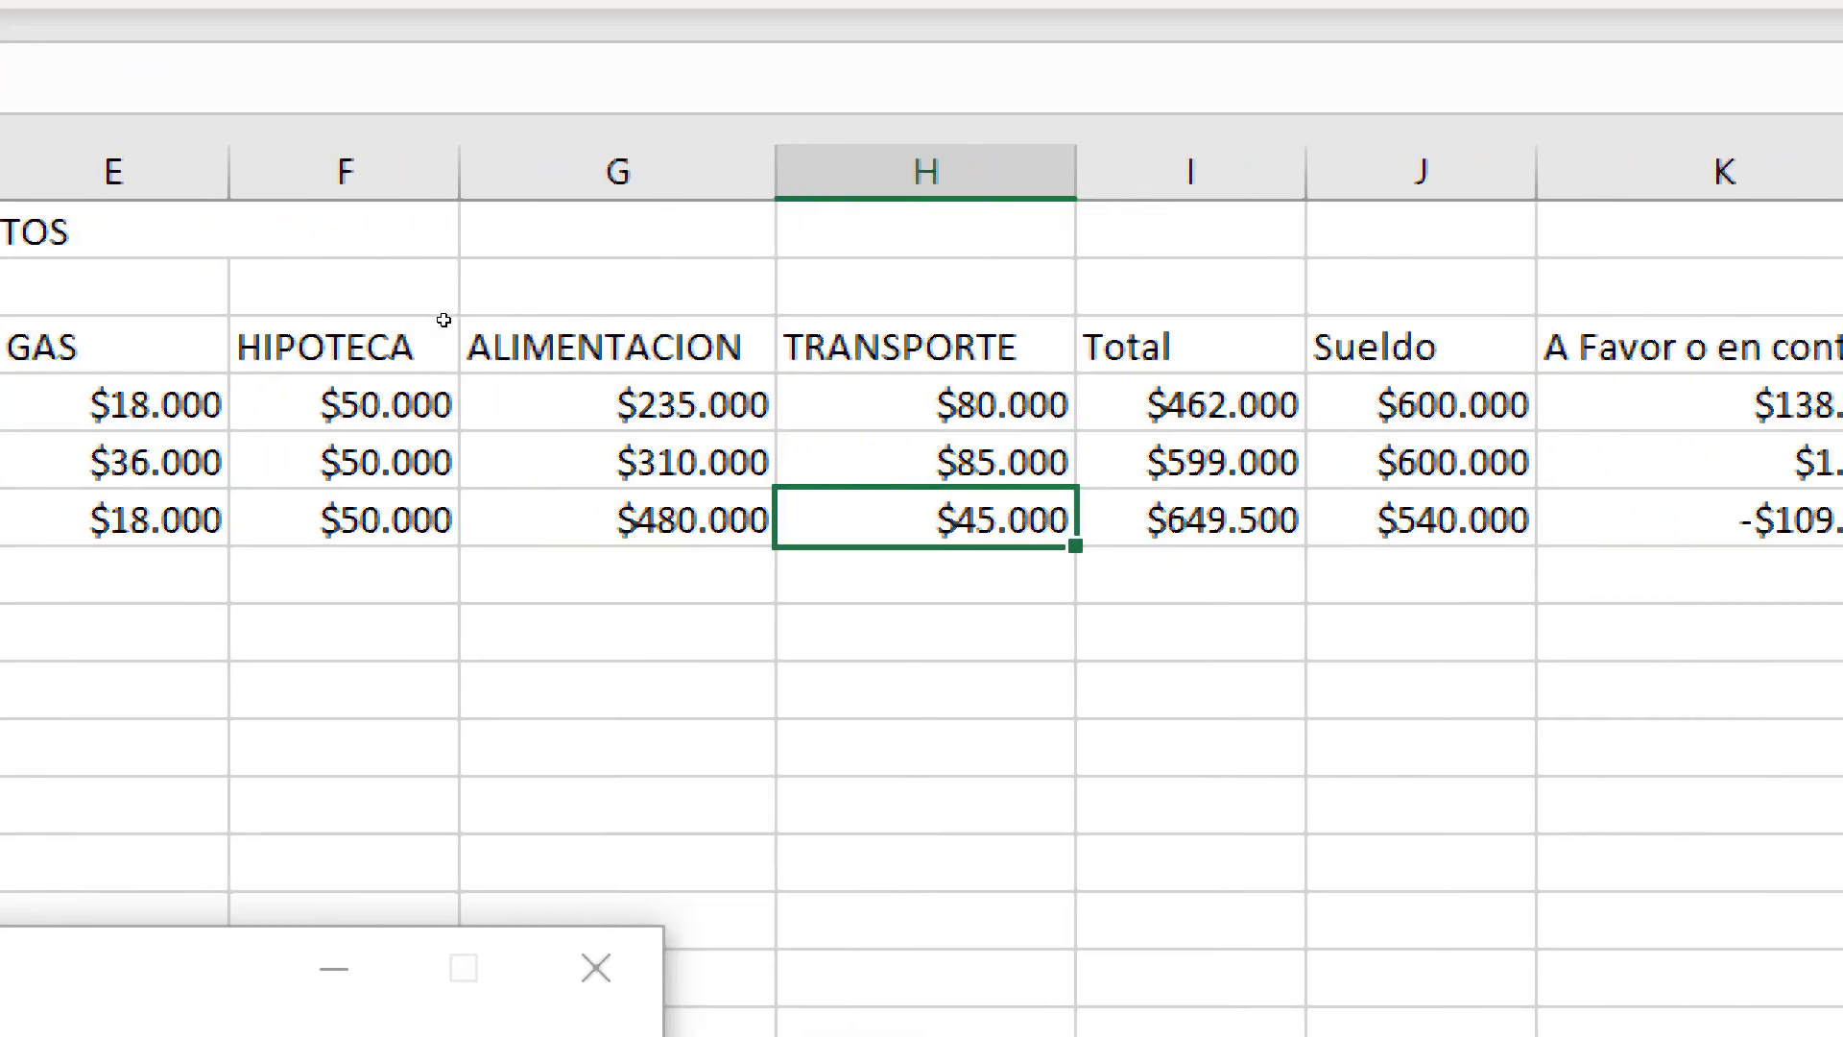
{"action": "key", "text": "Right"}
{"action": "key", "text": "Right"}
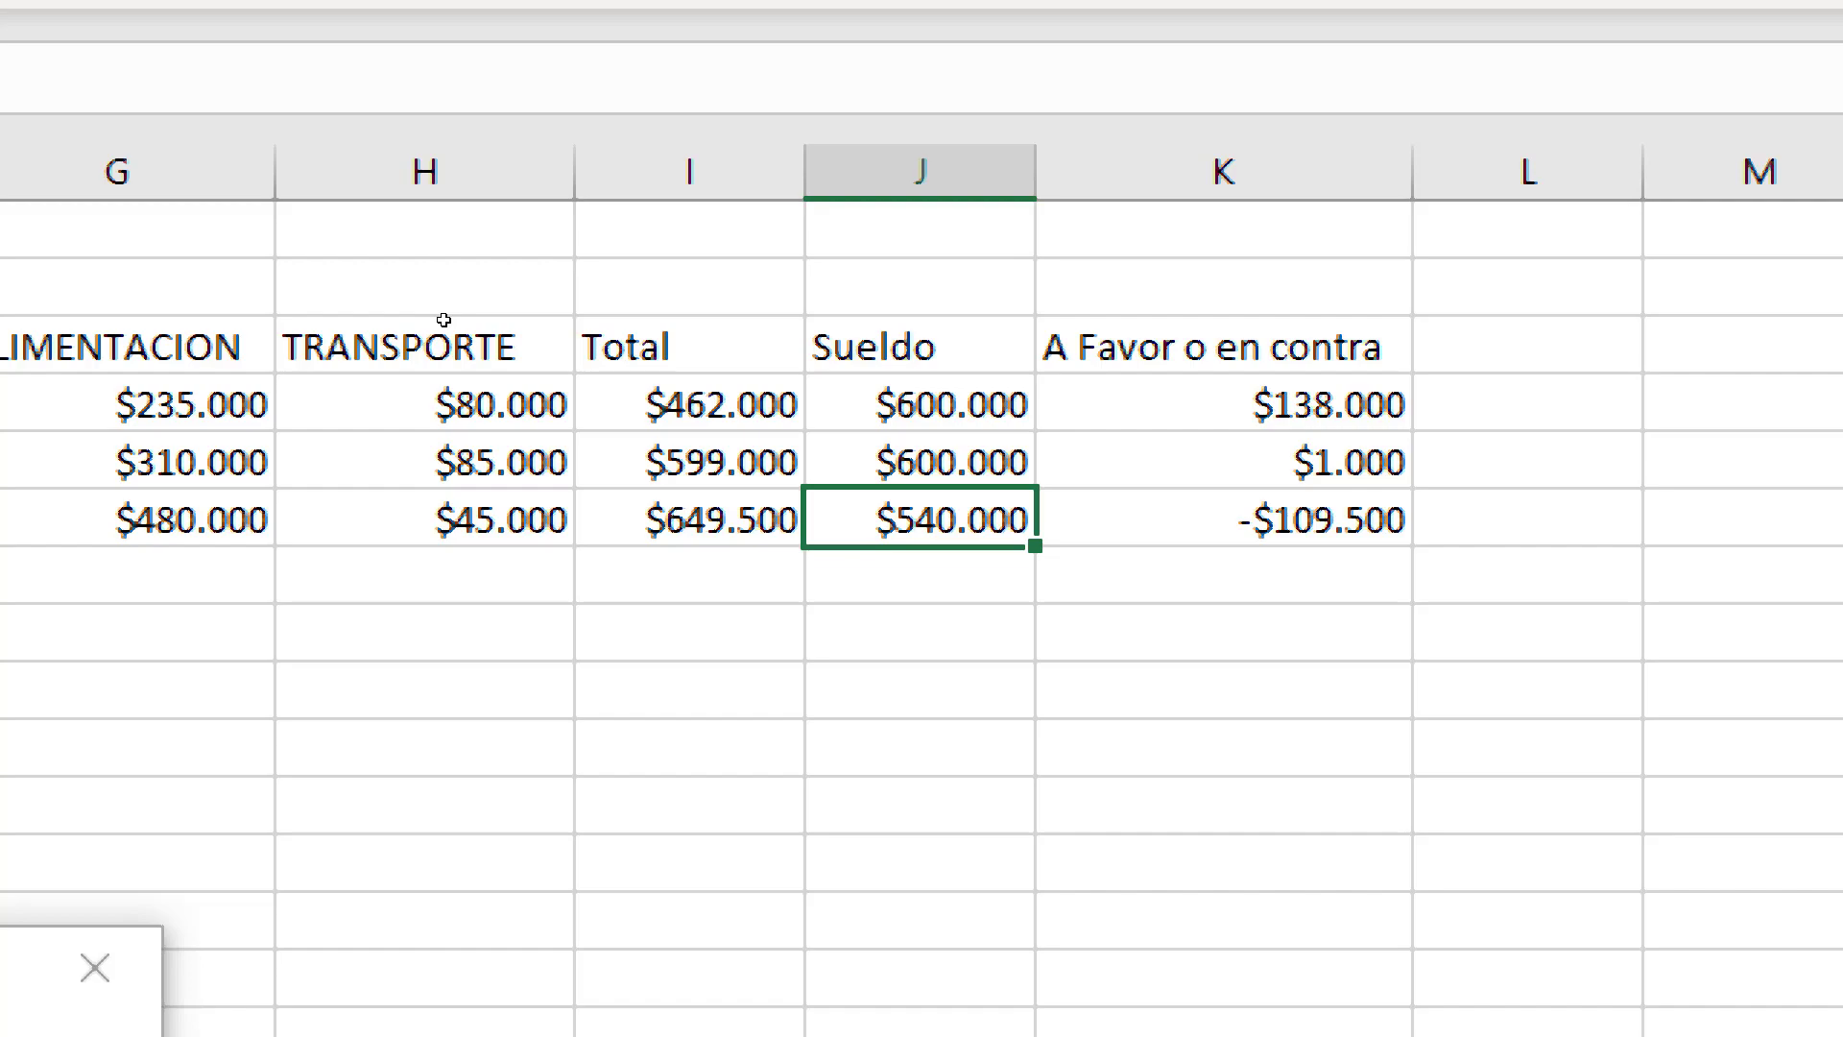
{"action": "key", "text": "Left"}
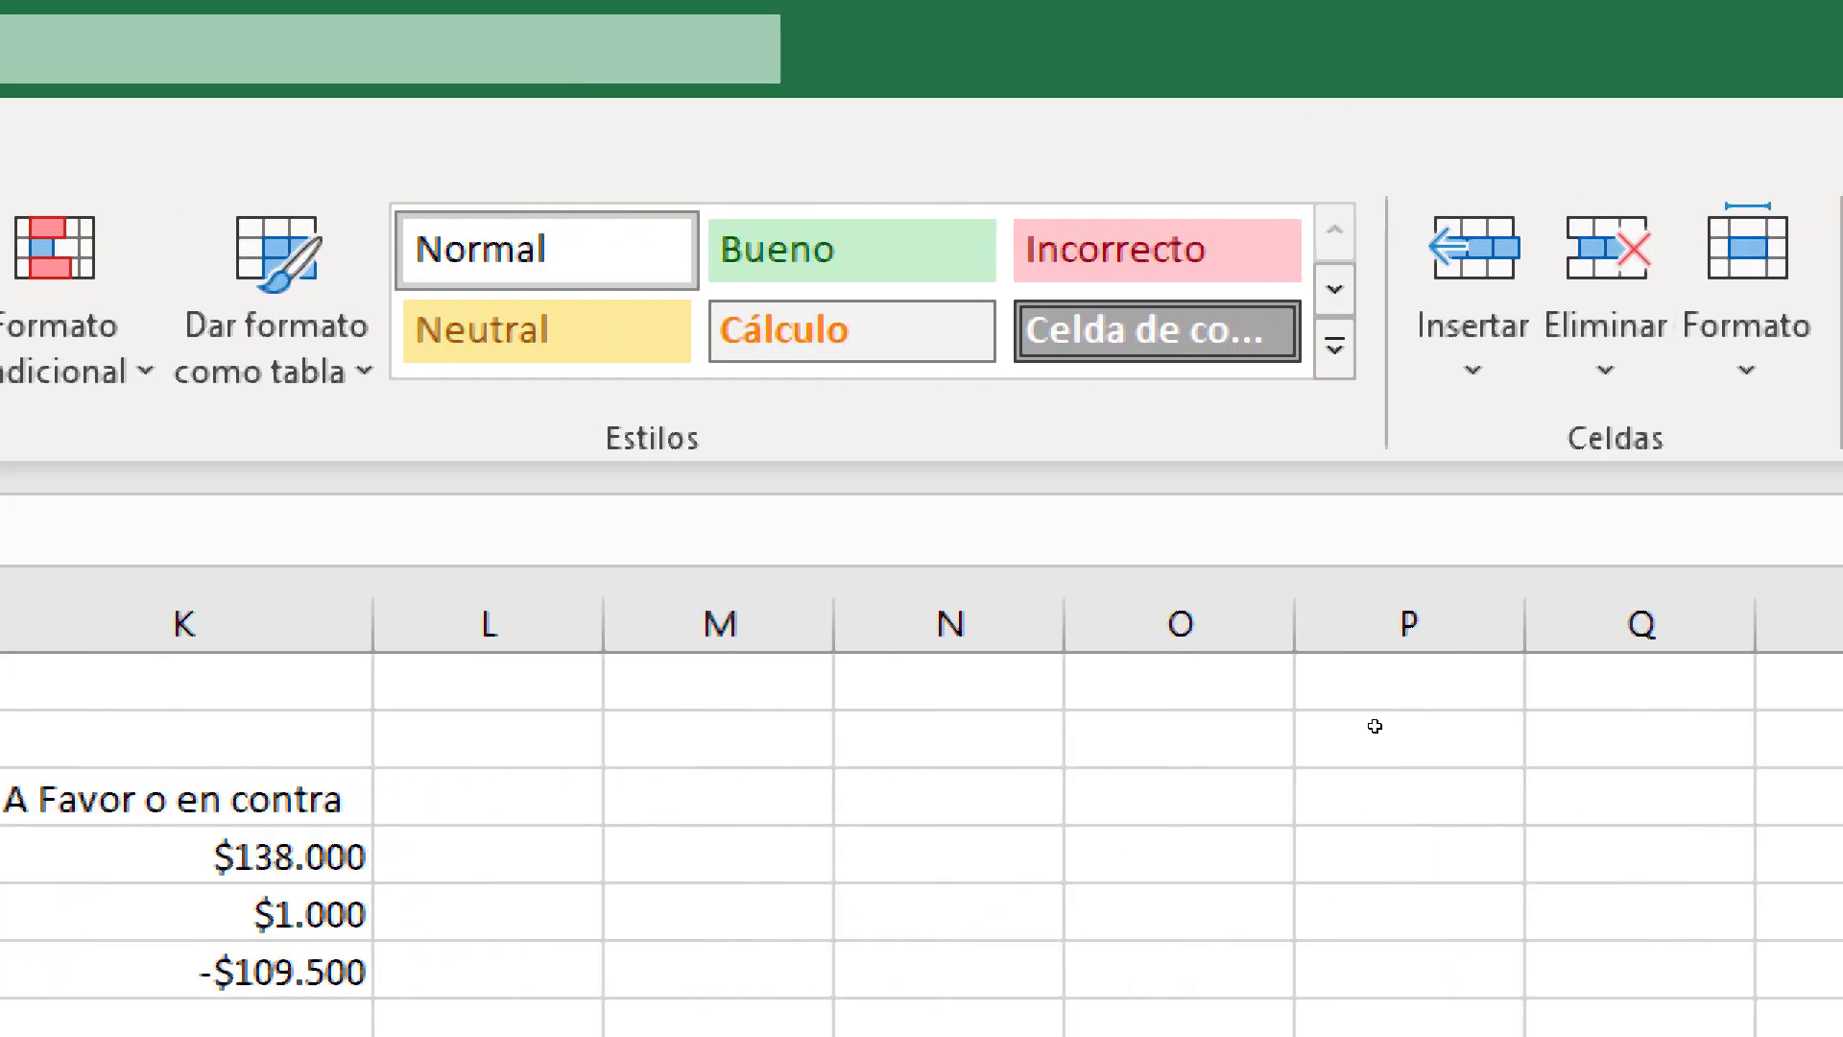
Try the coloured three-arrow directional icon set on the amounts in C4:K6, and undo it
{"action": "key", "text": "super+minus"}
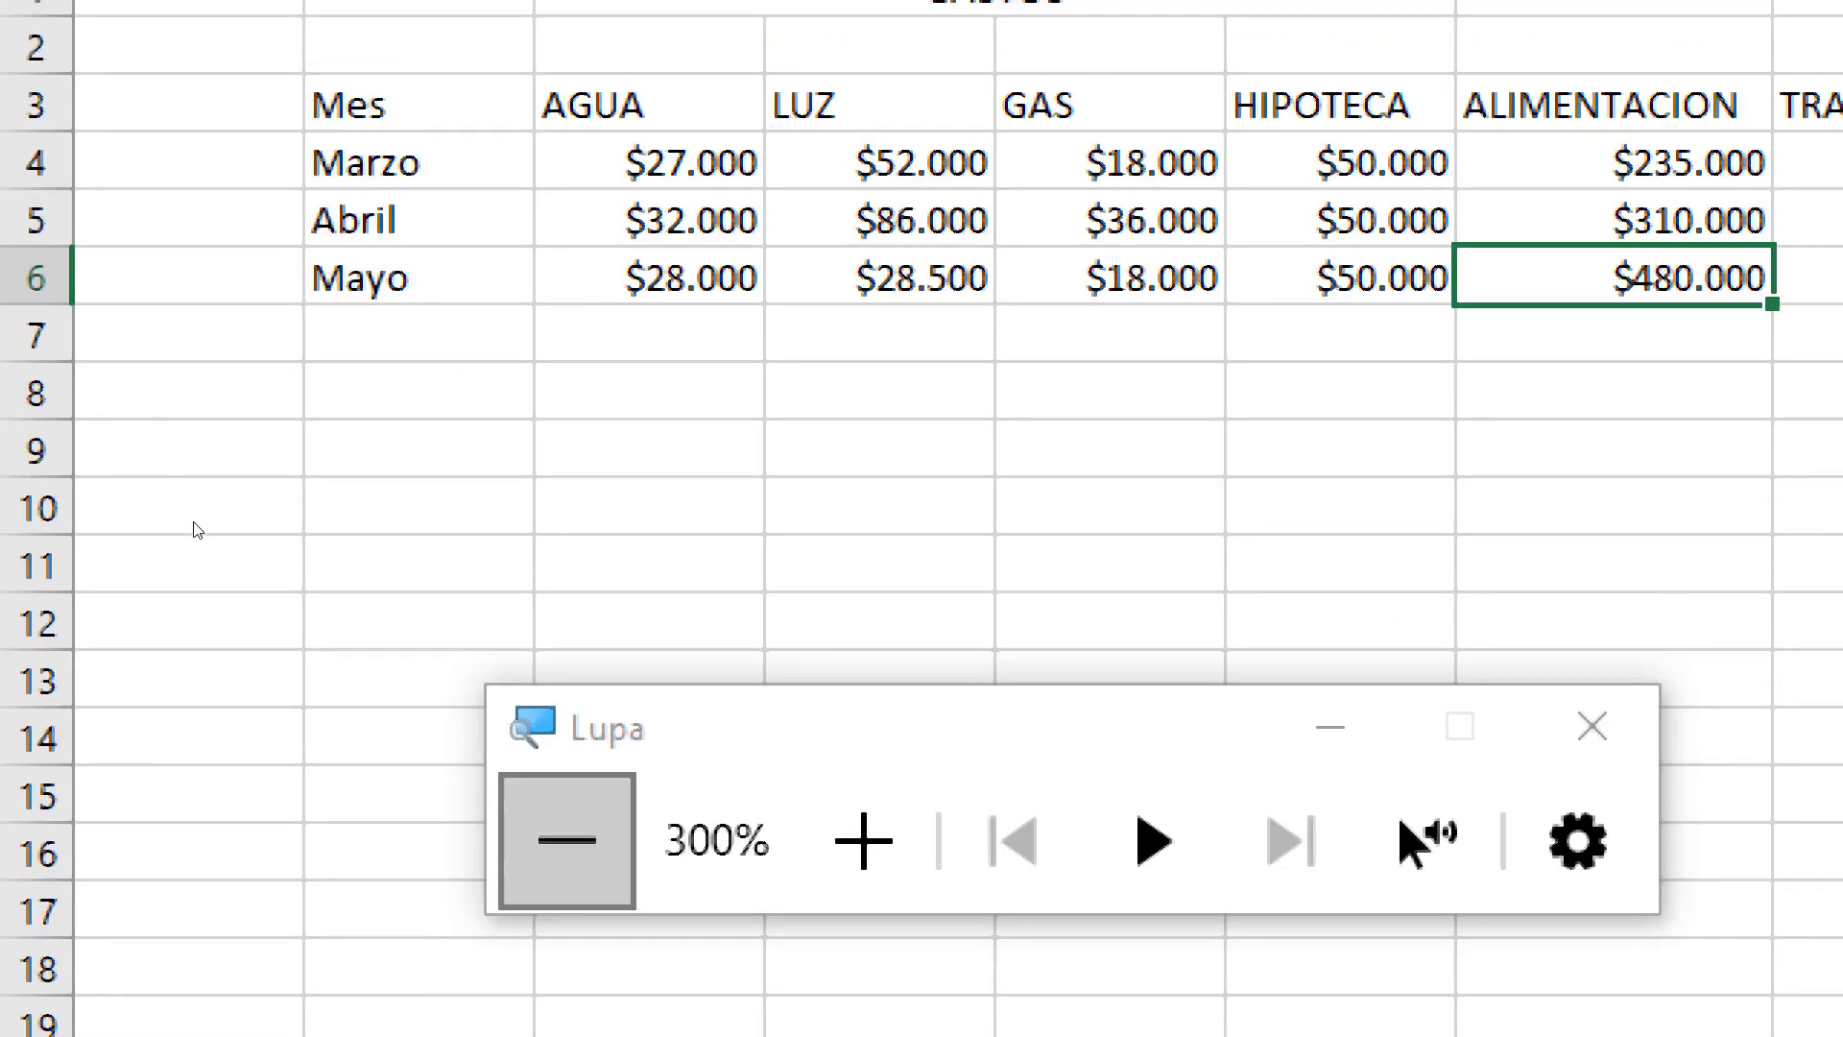
{"action": "key", "text": "super+minus"}
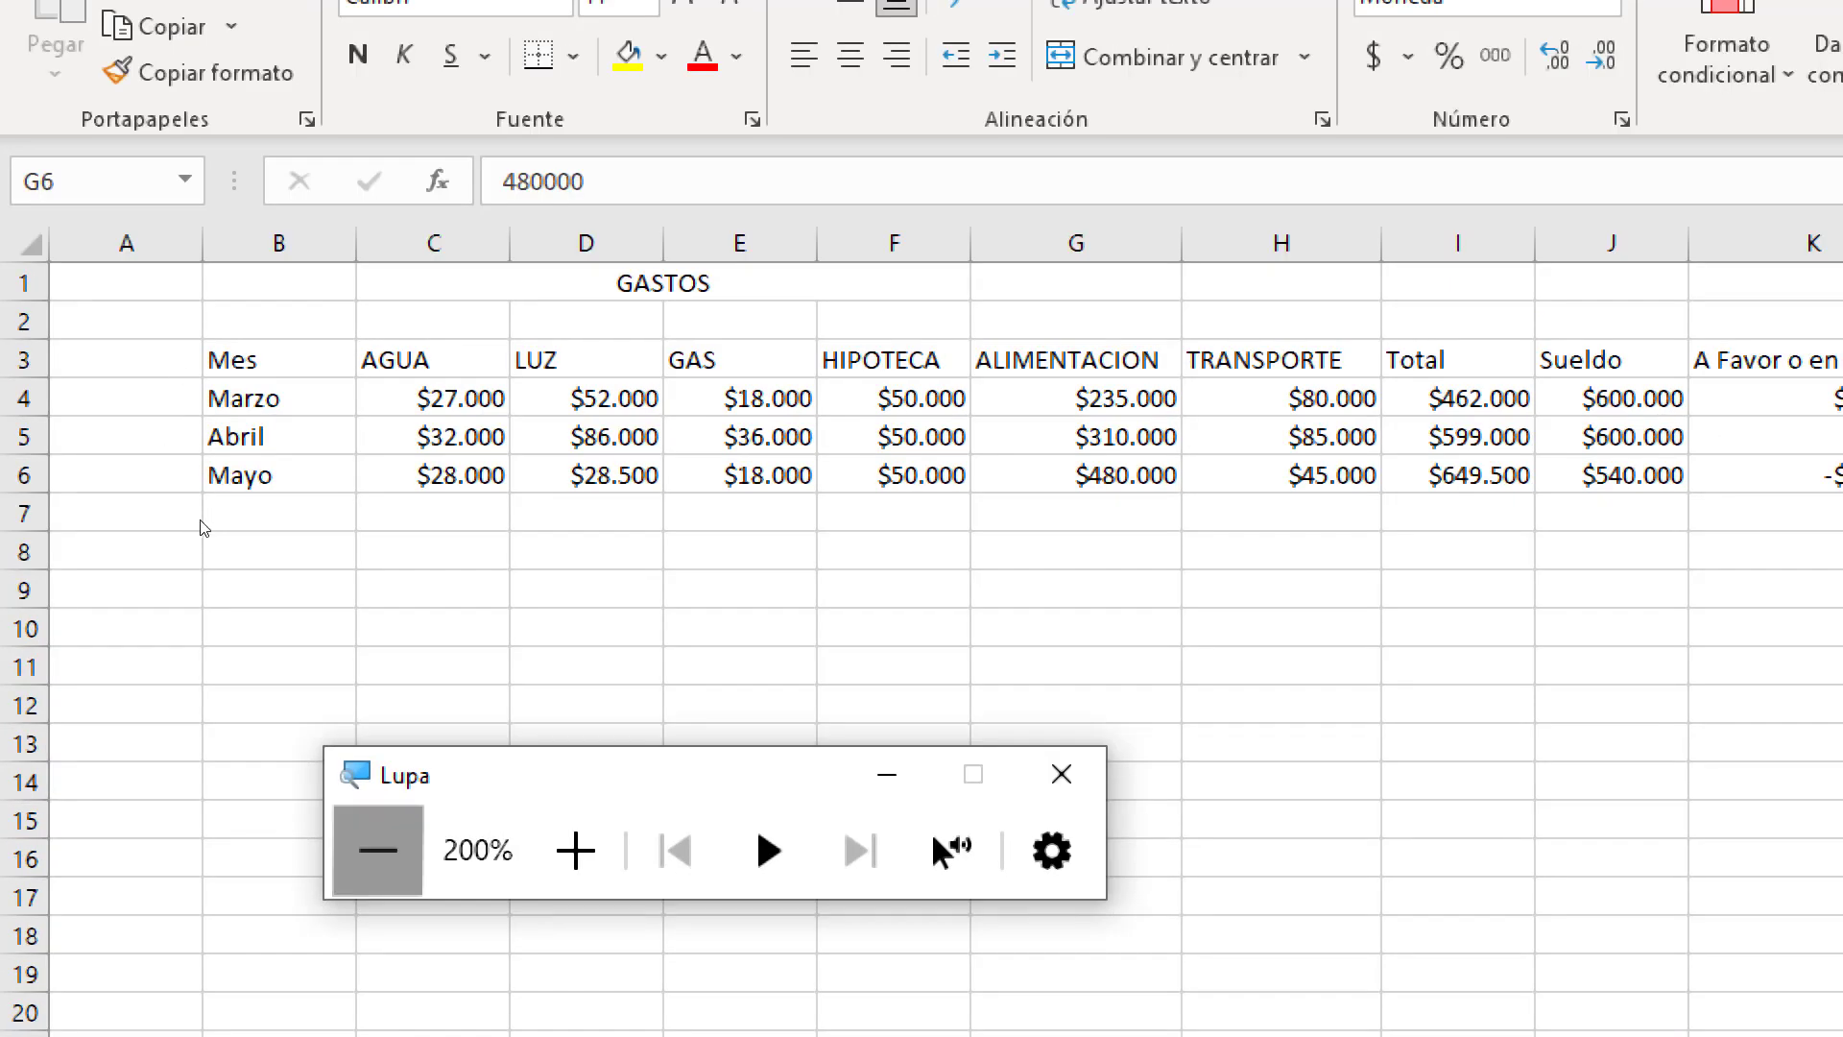
{"action": "left_click", "coordinate": [287, 511]}
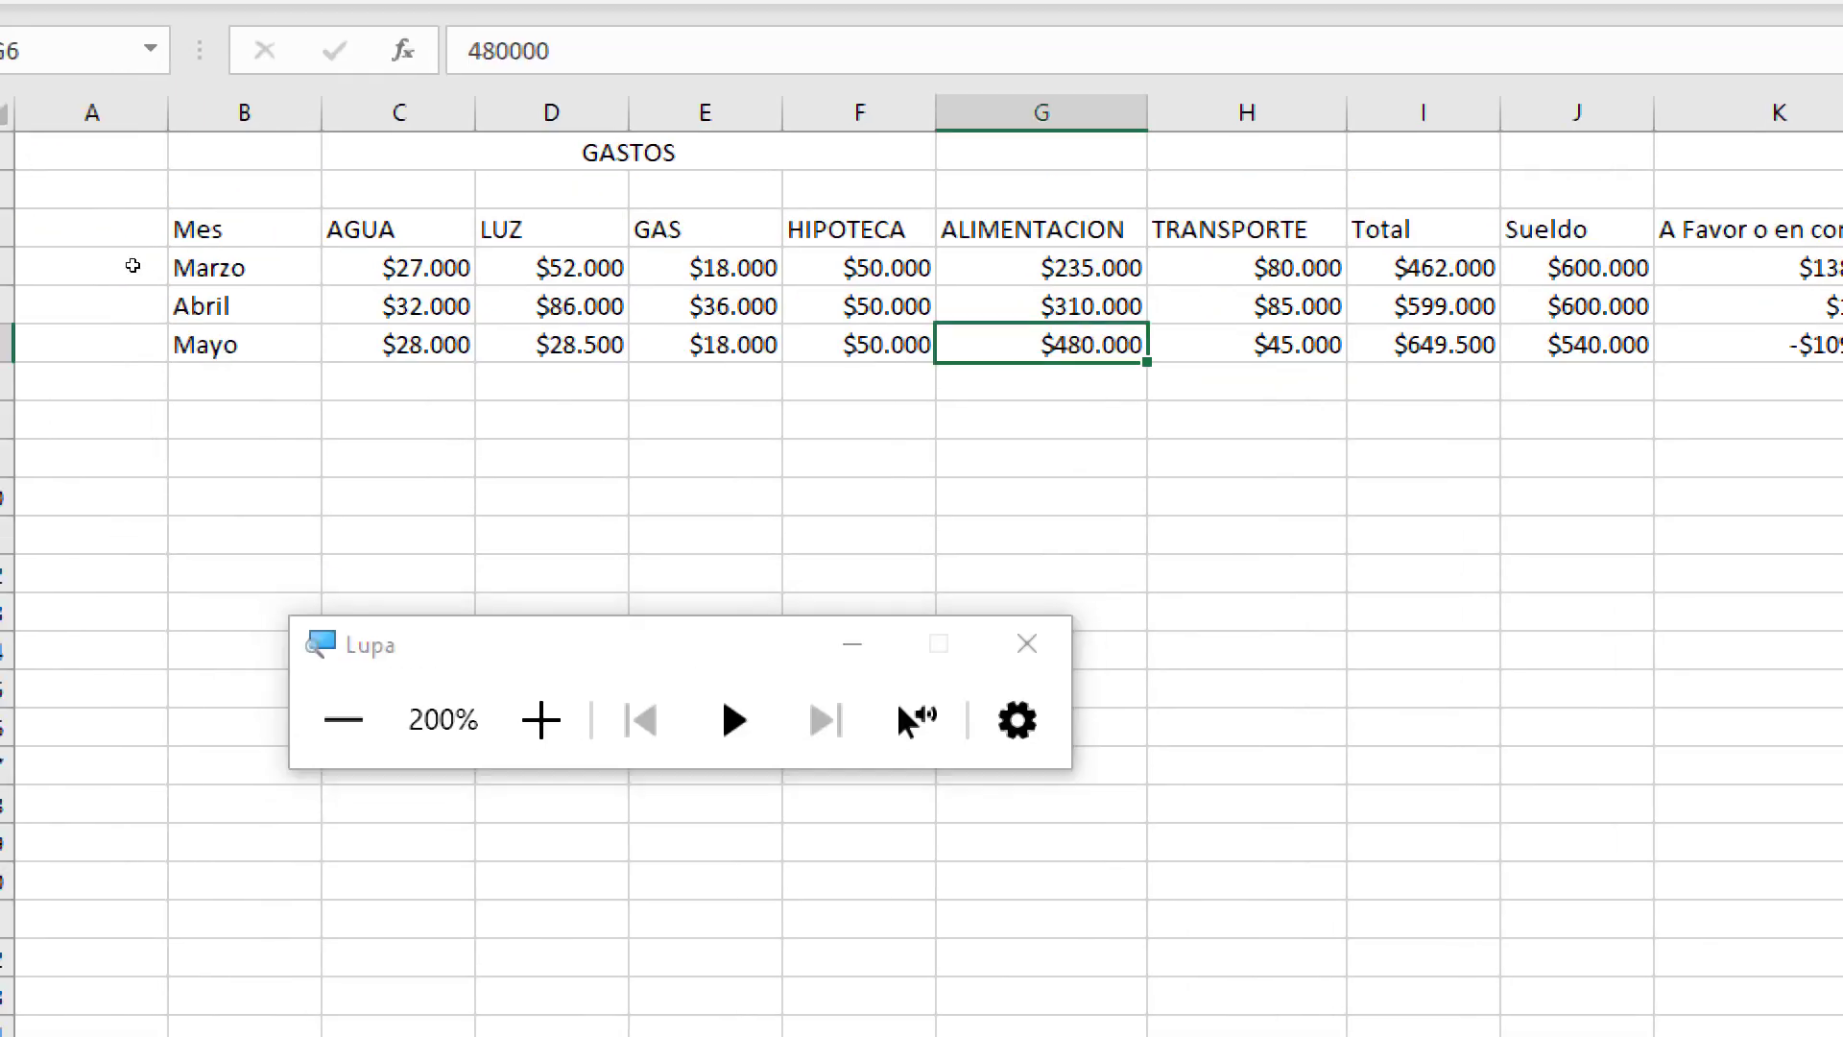
{"action": "left_click_drag", "start_coordinate": [132, 266], "coordinate": [654, 329]}
{"action": "left_click", "coordinate": [451, 330]}
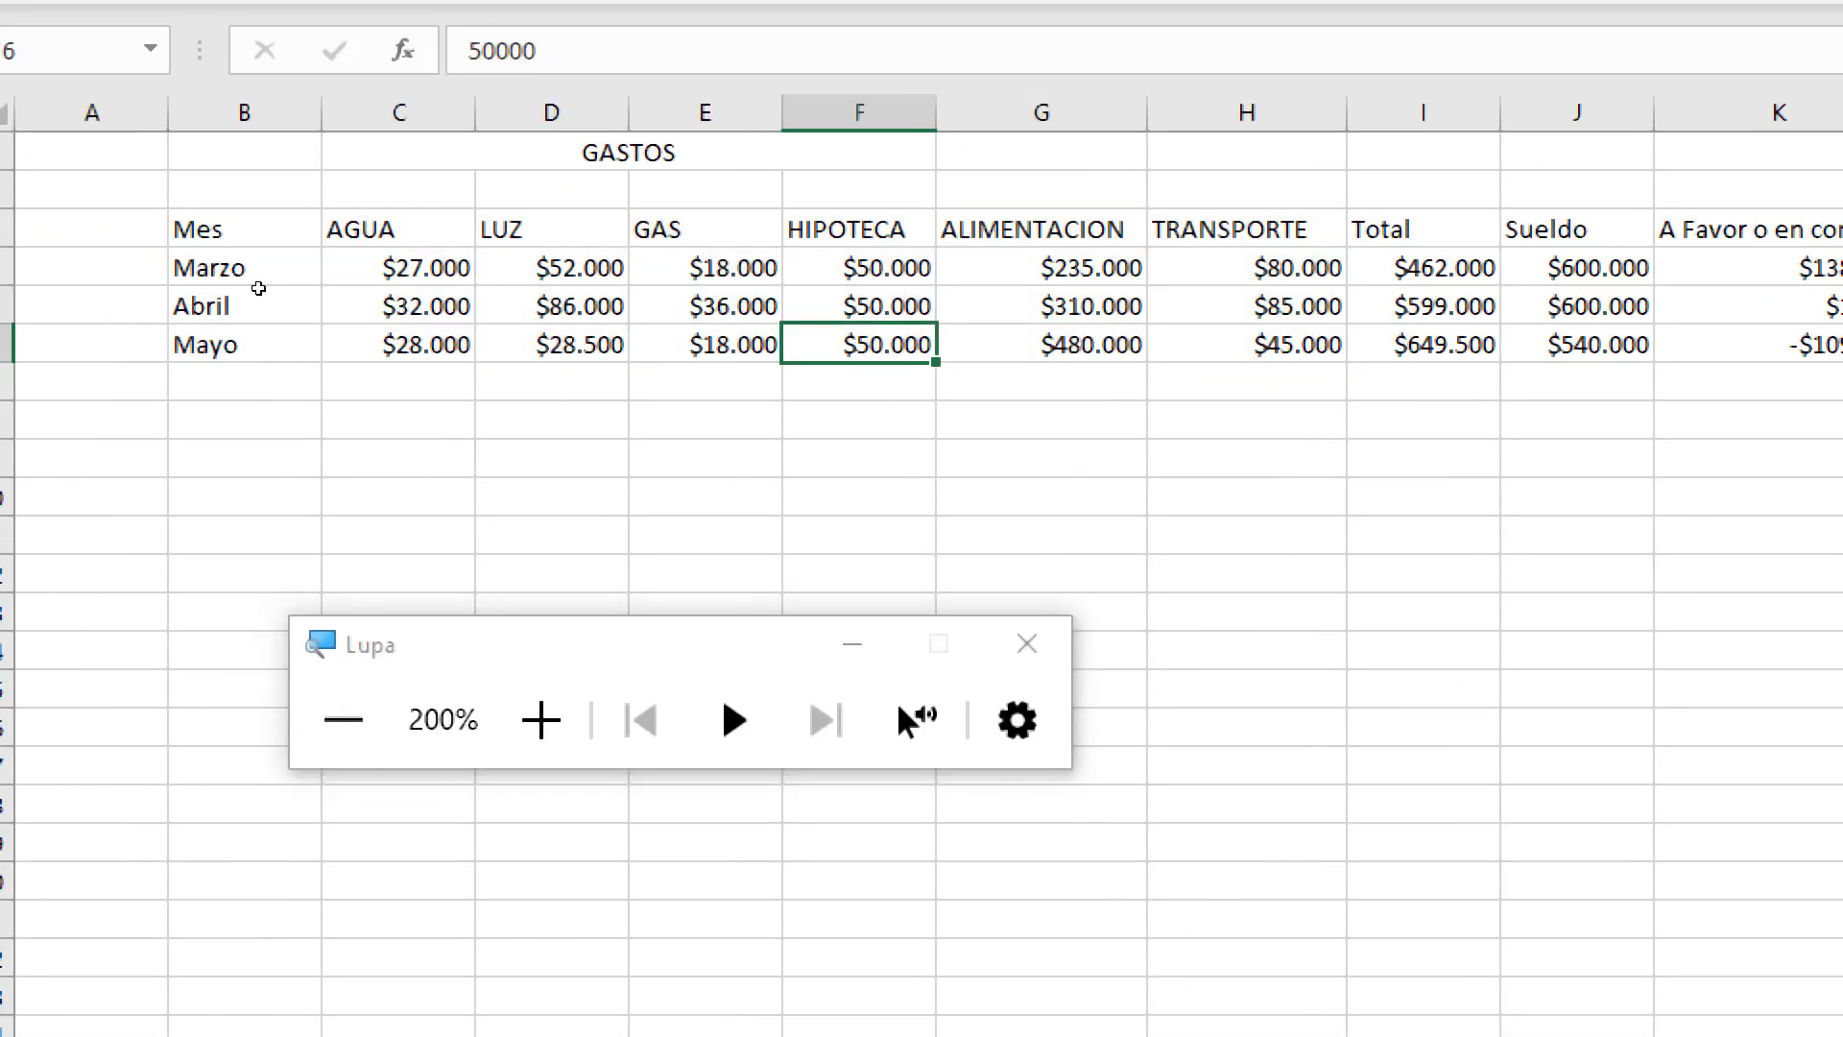
{"action": "left_click_drag", "start_coordinate": [232, 287], "coordinate": [932, 325]}
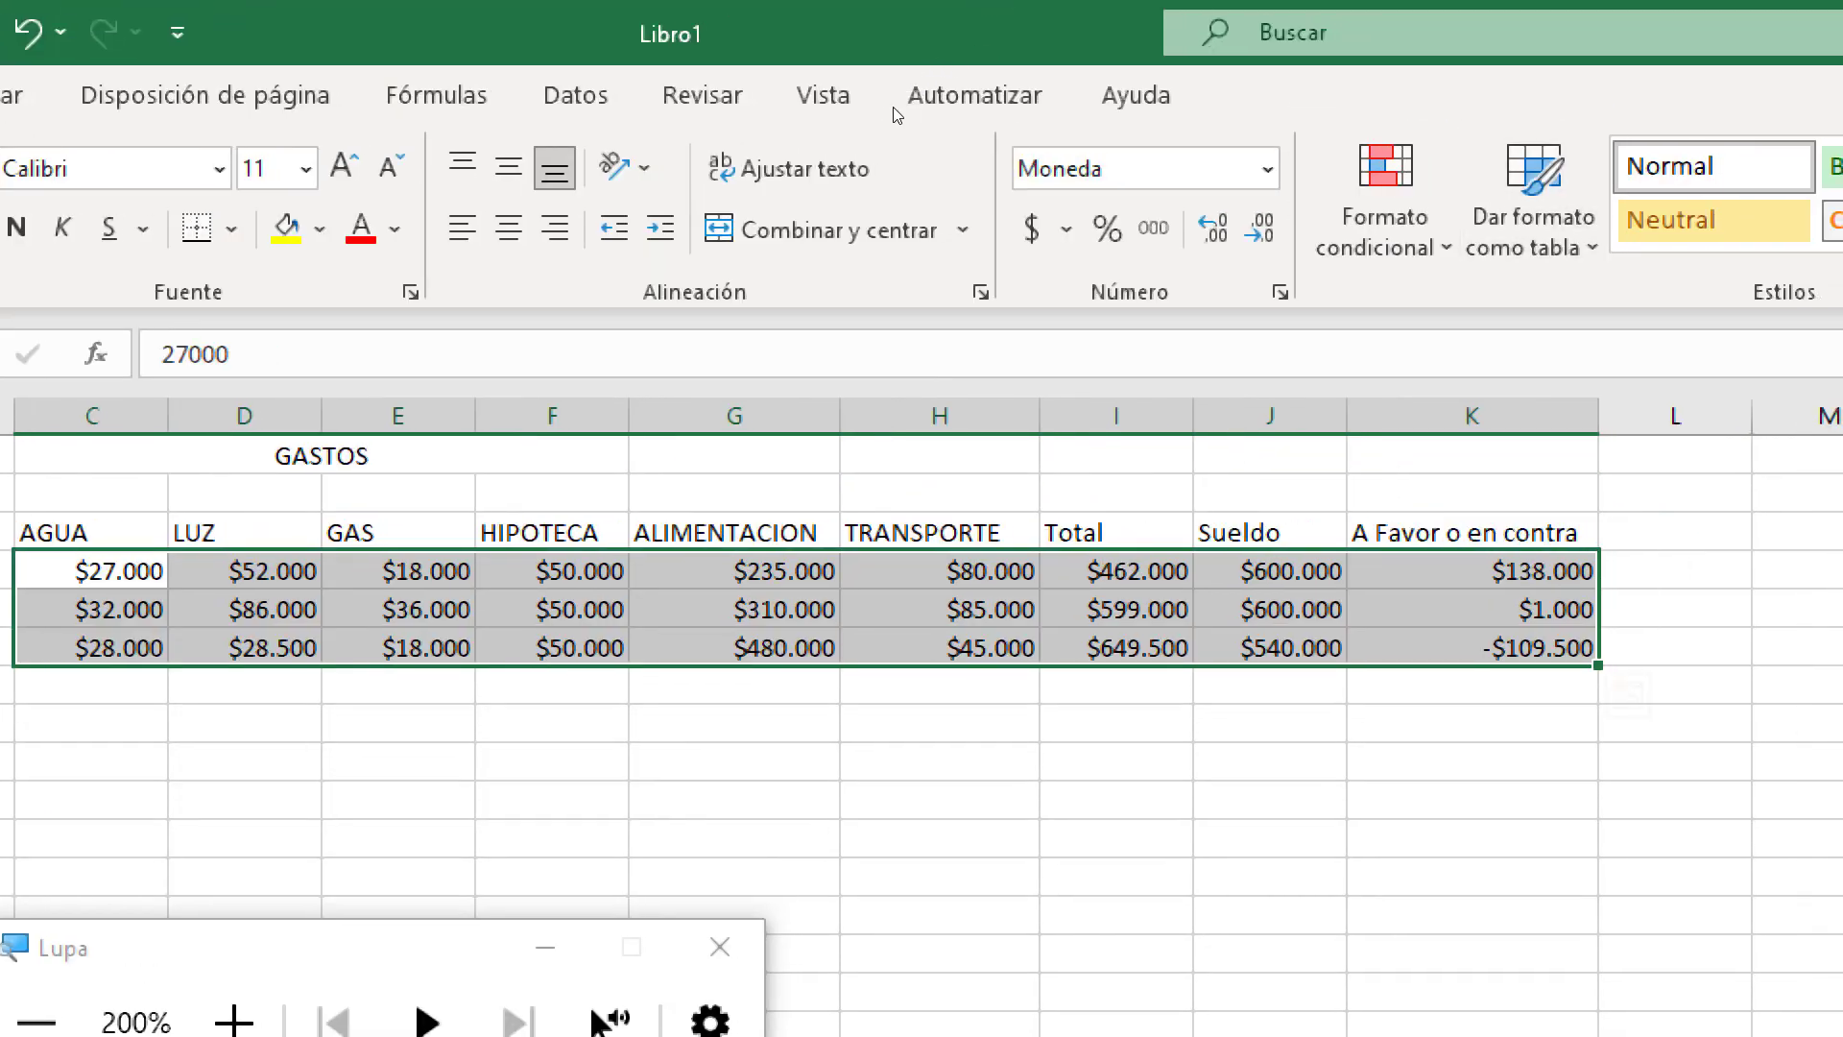
{"action": "left_click", "coordinate": [1385, 202]}
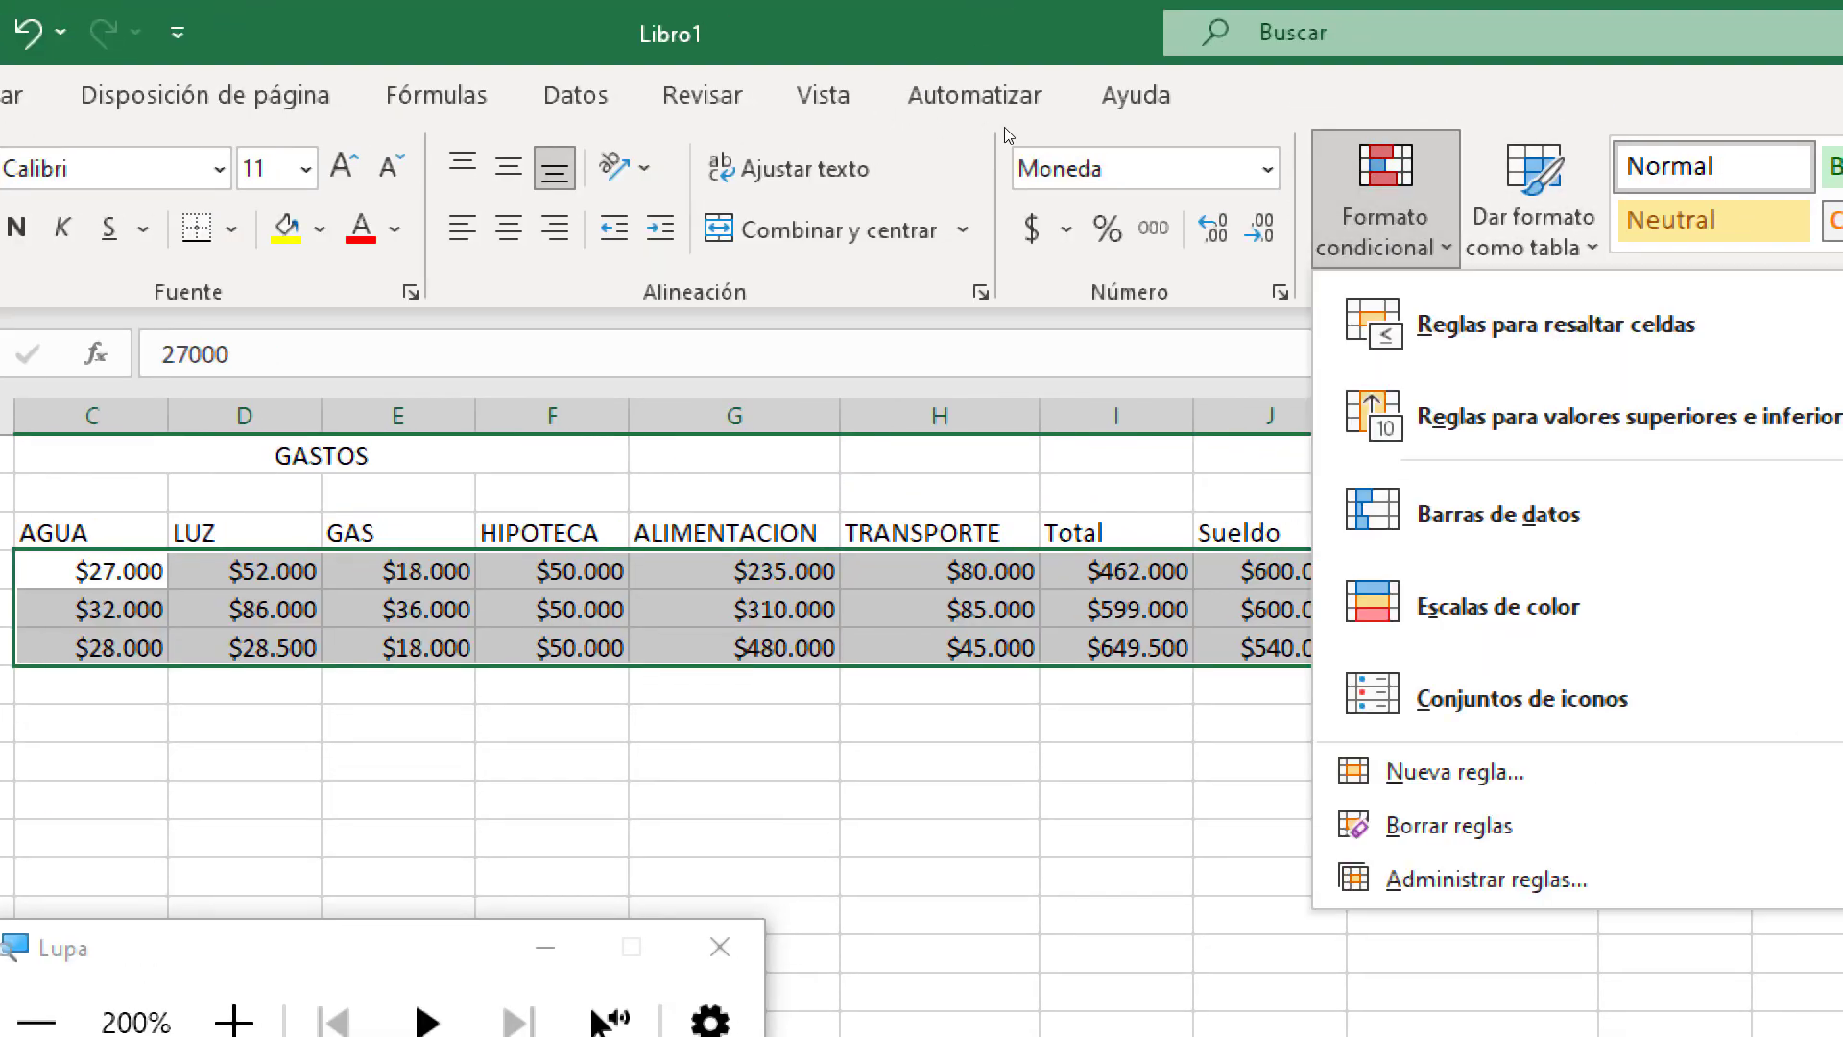
{"action": "mouse_move", "coordinate": [1556, 325]}
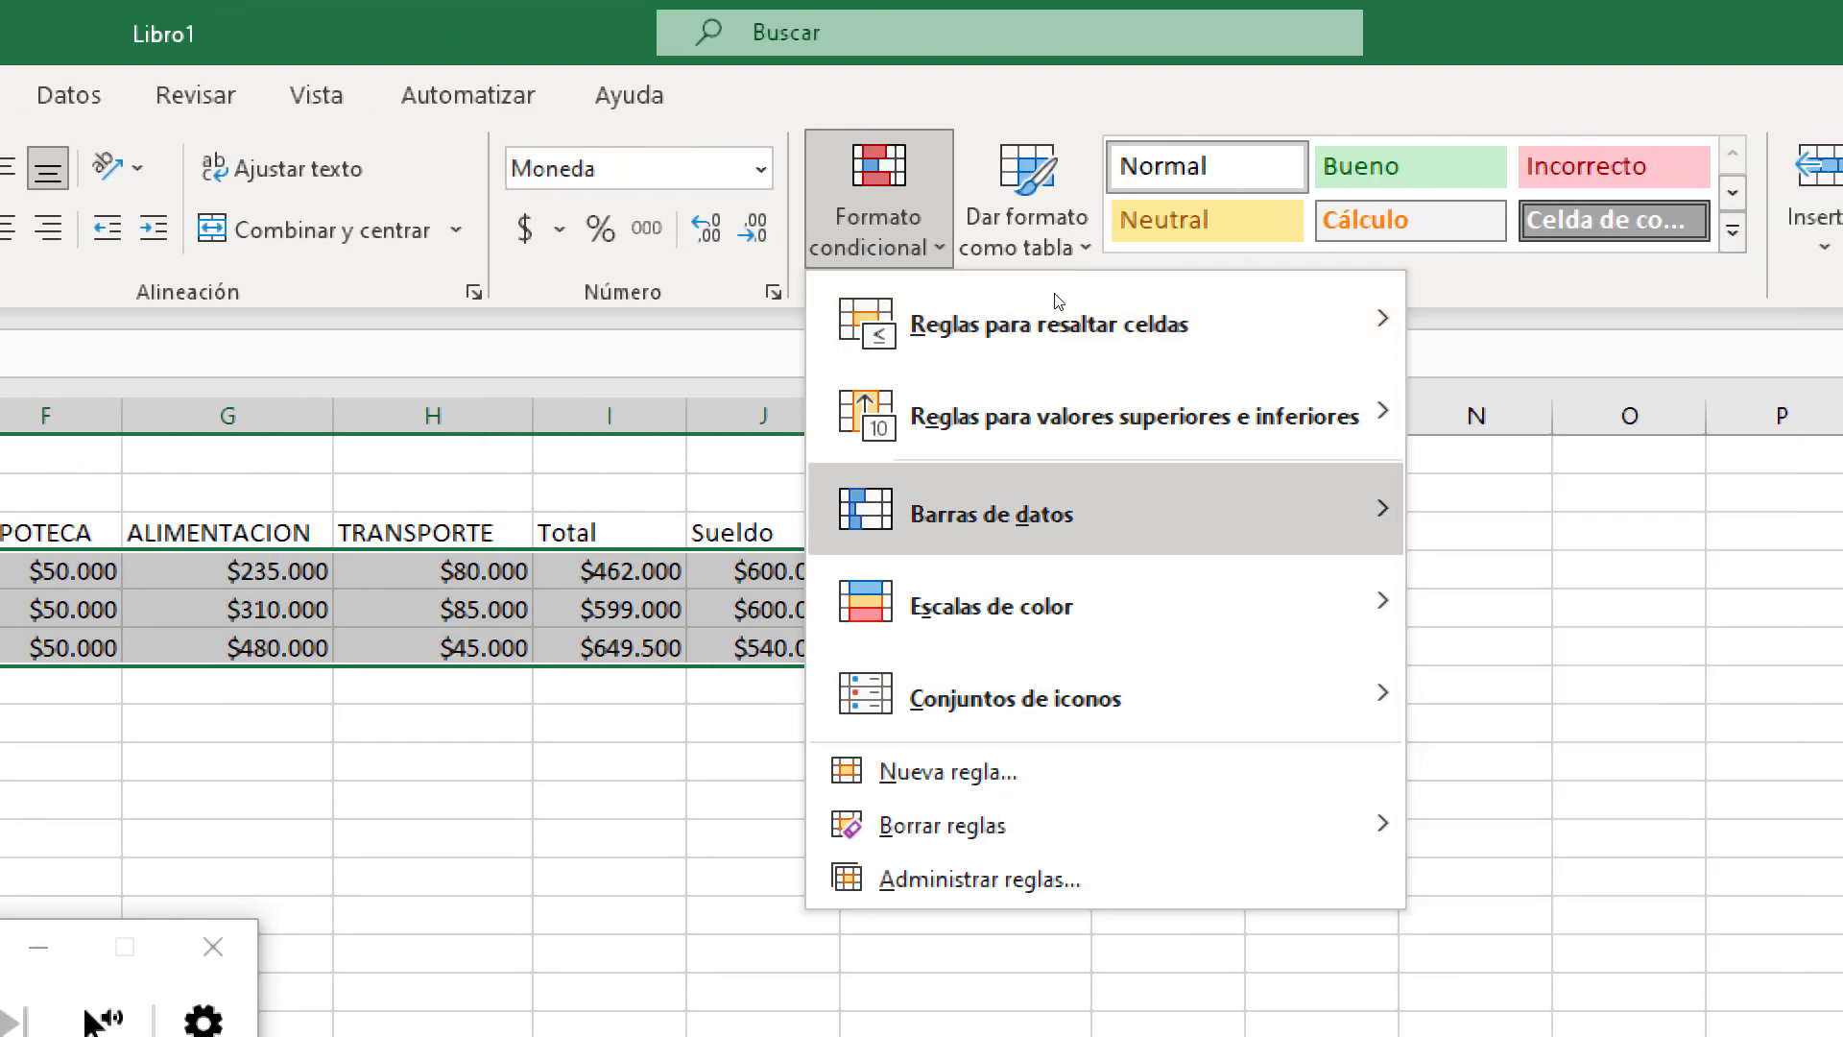
{"action": "mouse_move", "coordinate": [1140, 689]}
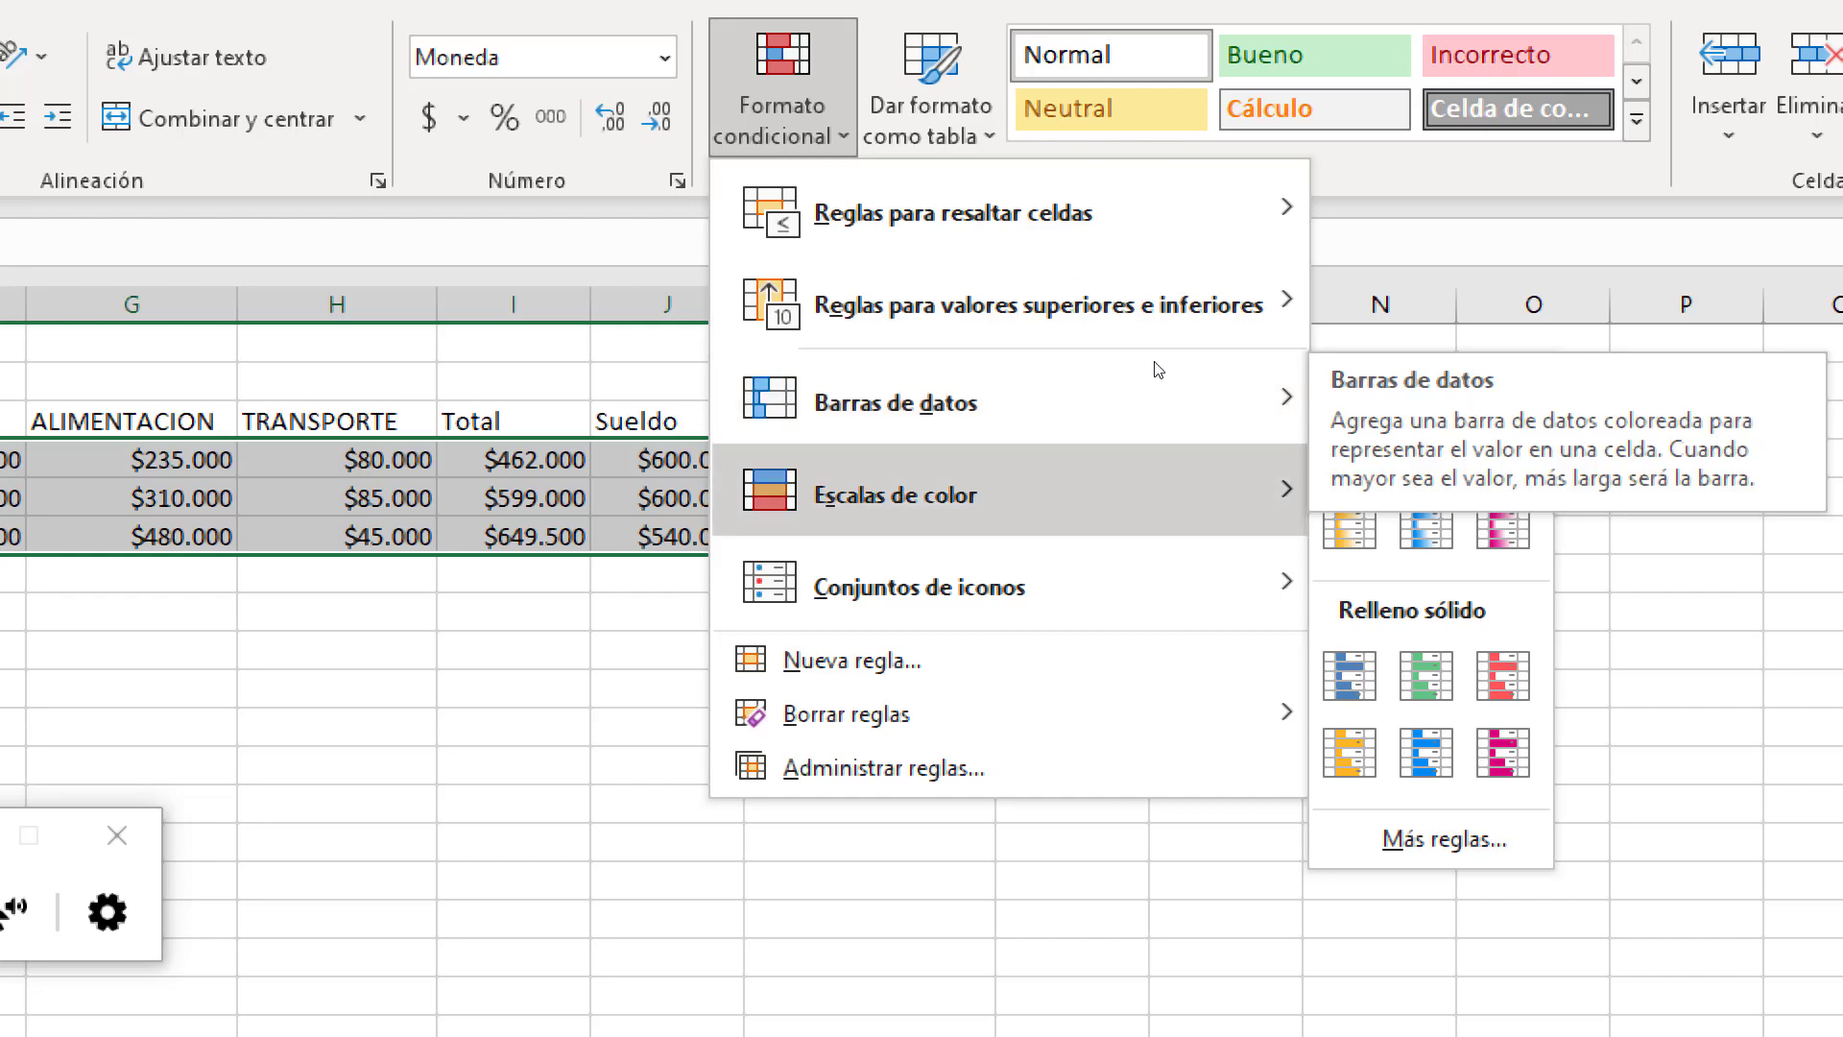
{"action": "mouse_move", "coordinate": [1120, 585]}
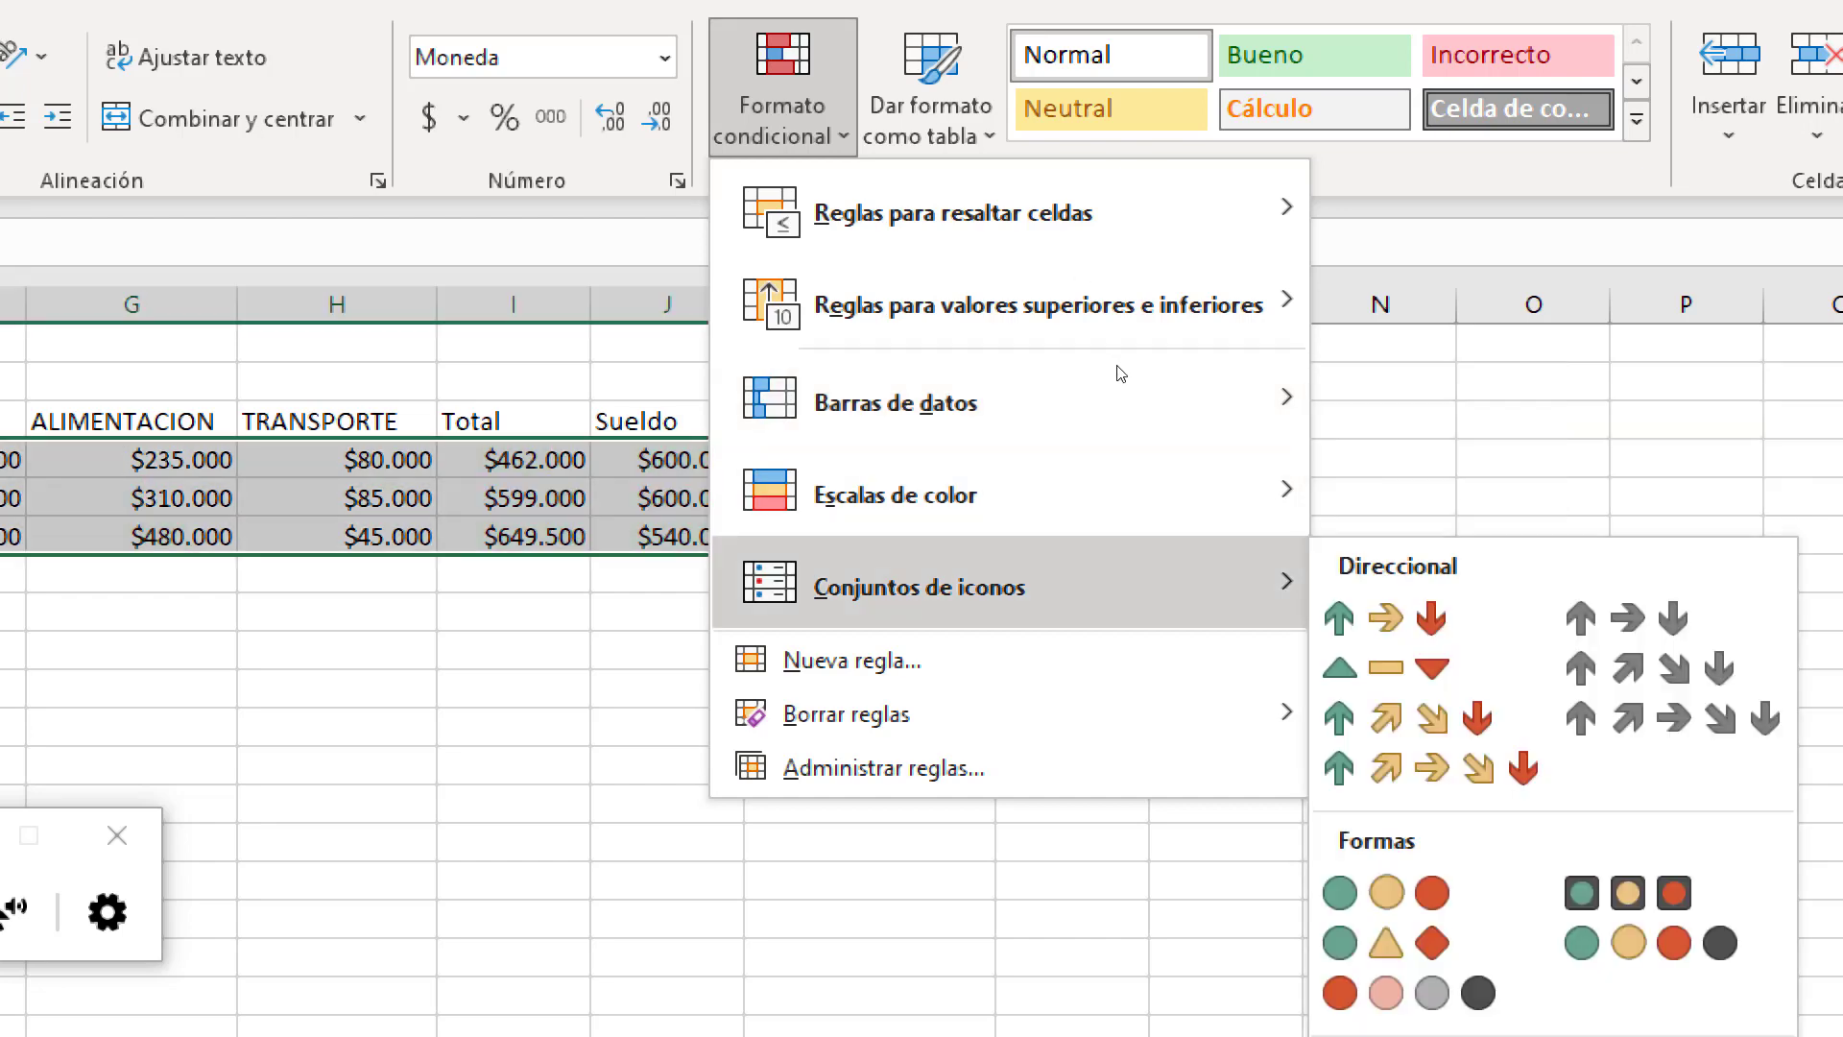
{"action": "left_click", "coordinate": [1394, 618]}
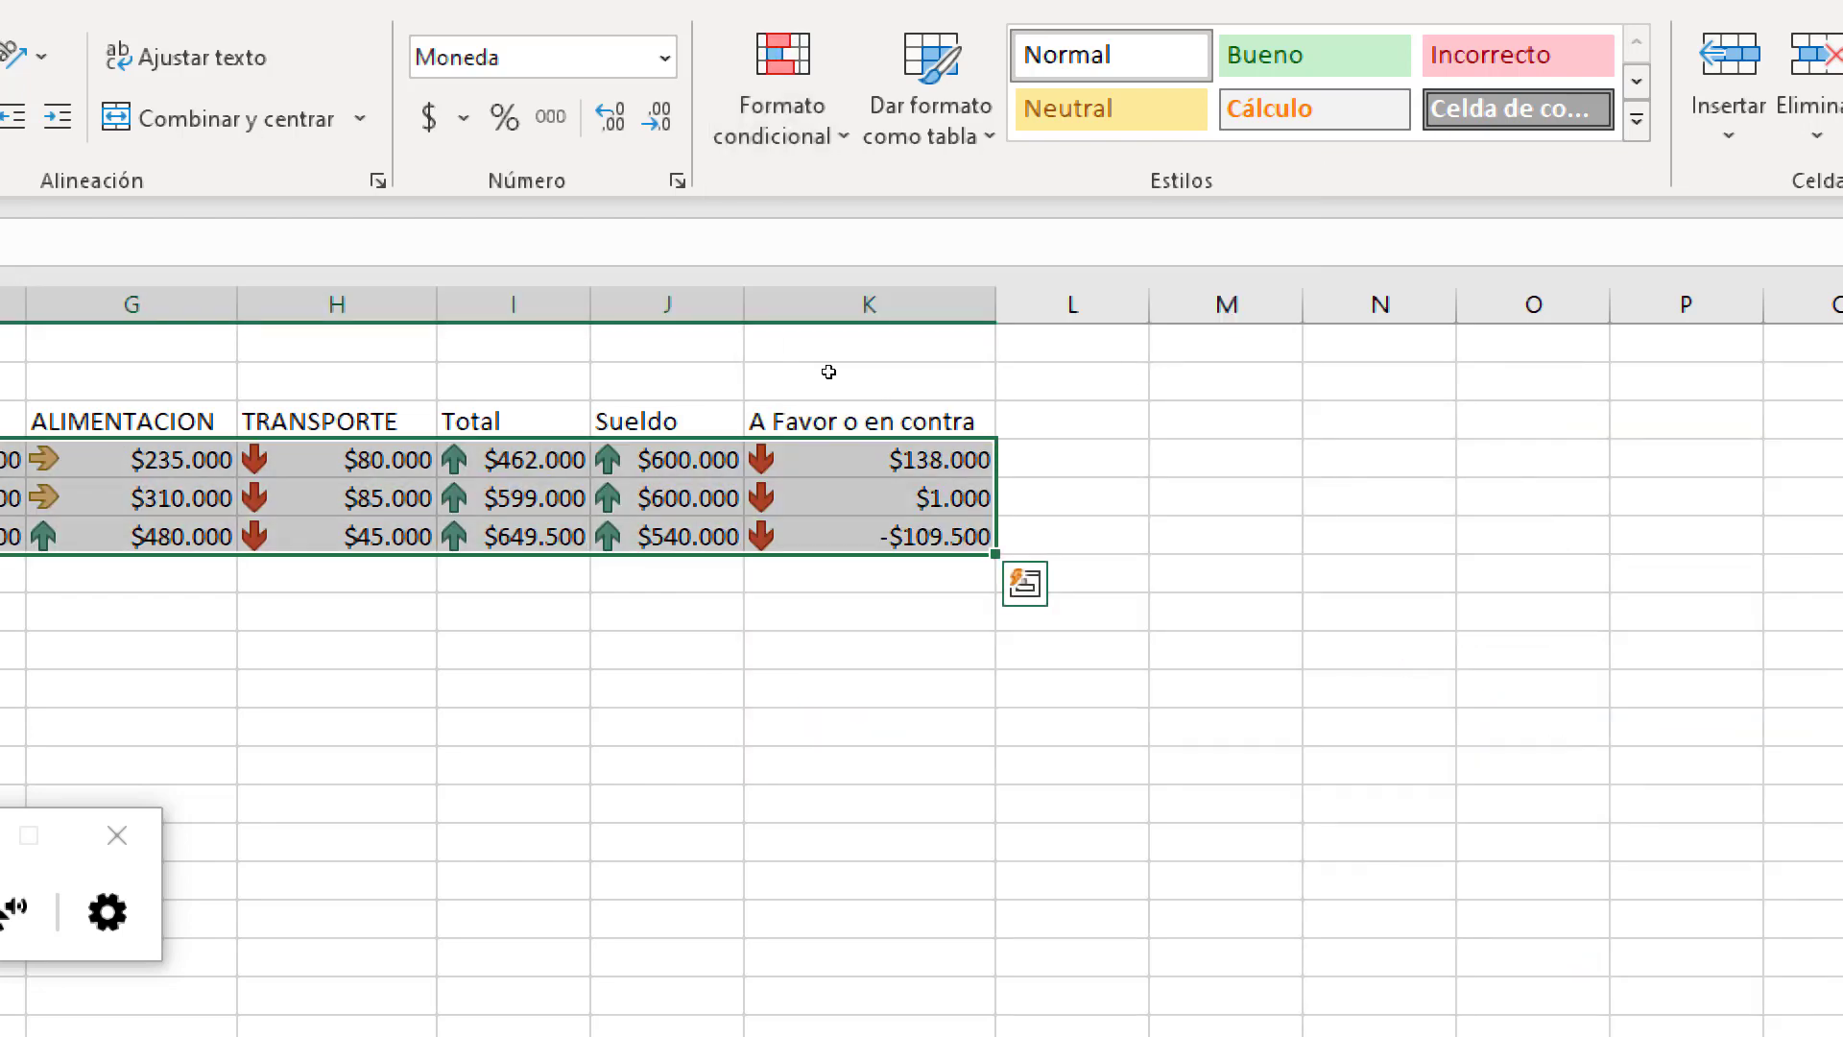
{"action": "left_click", "coordinate": [666, 649]}
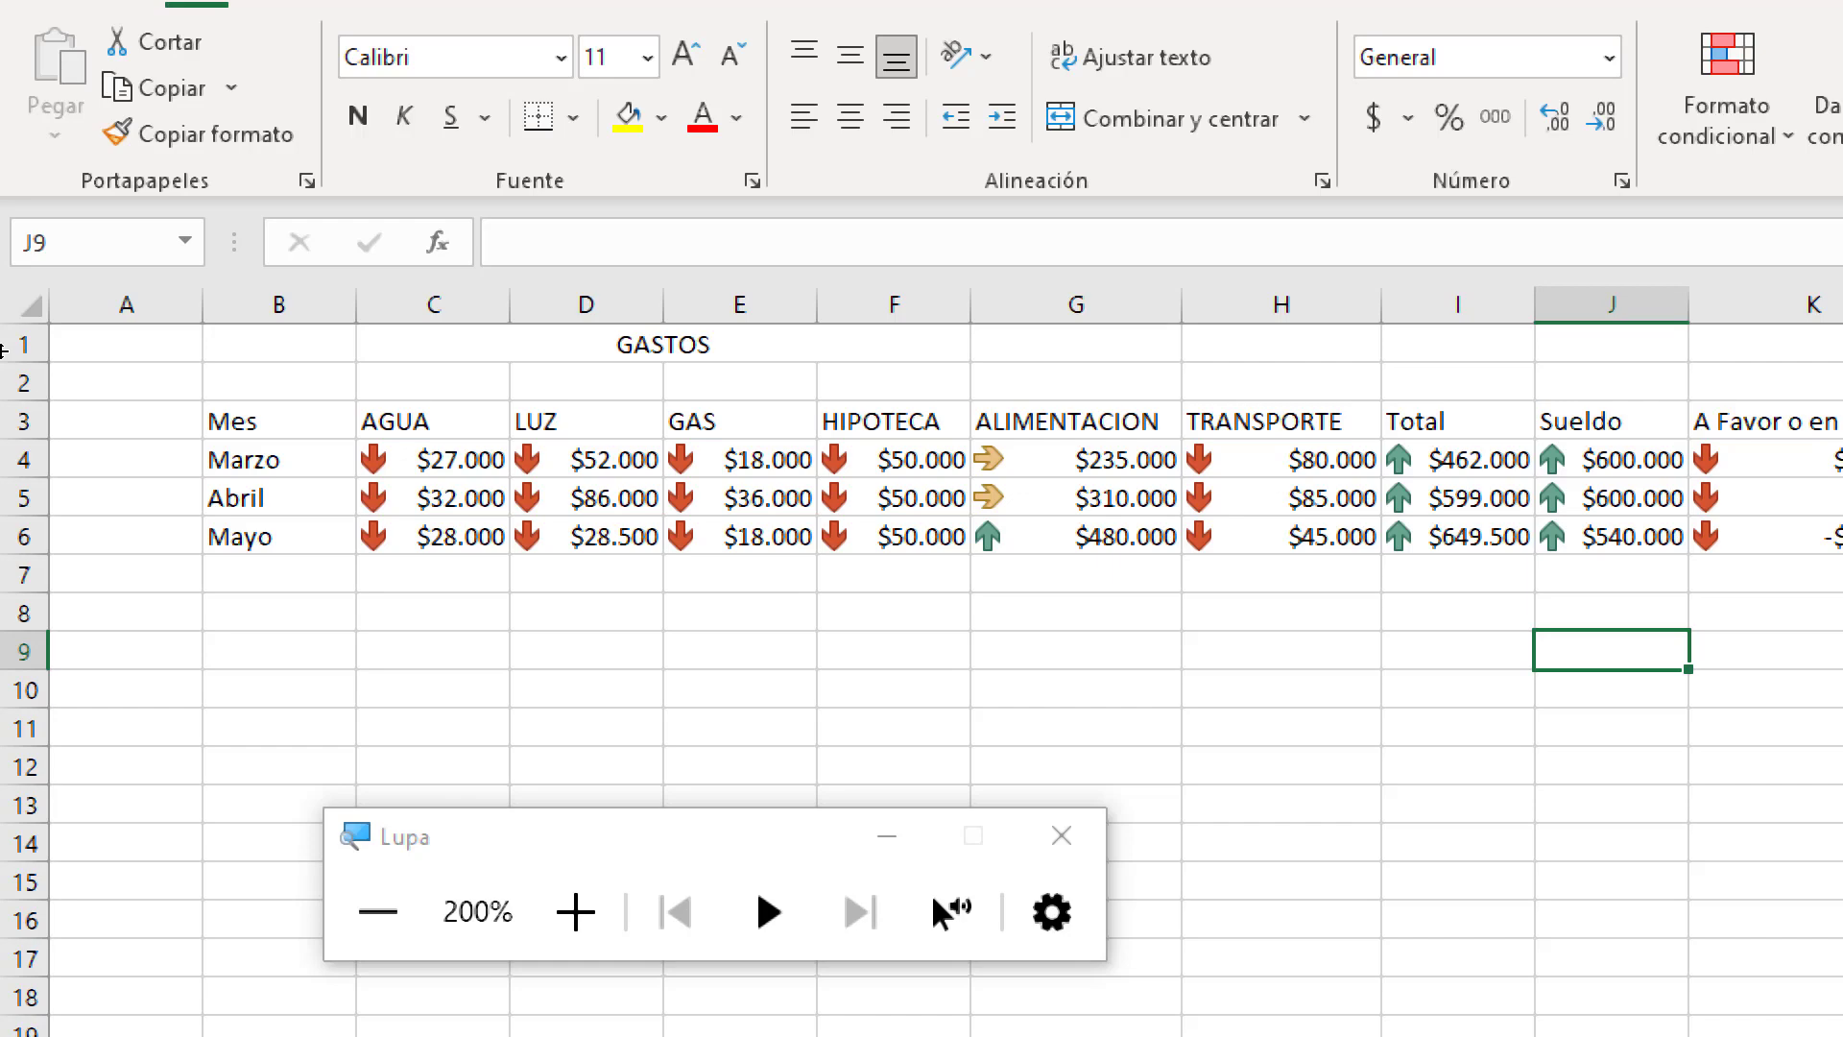
{"action": "key", "text": "ctrl+z"}
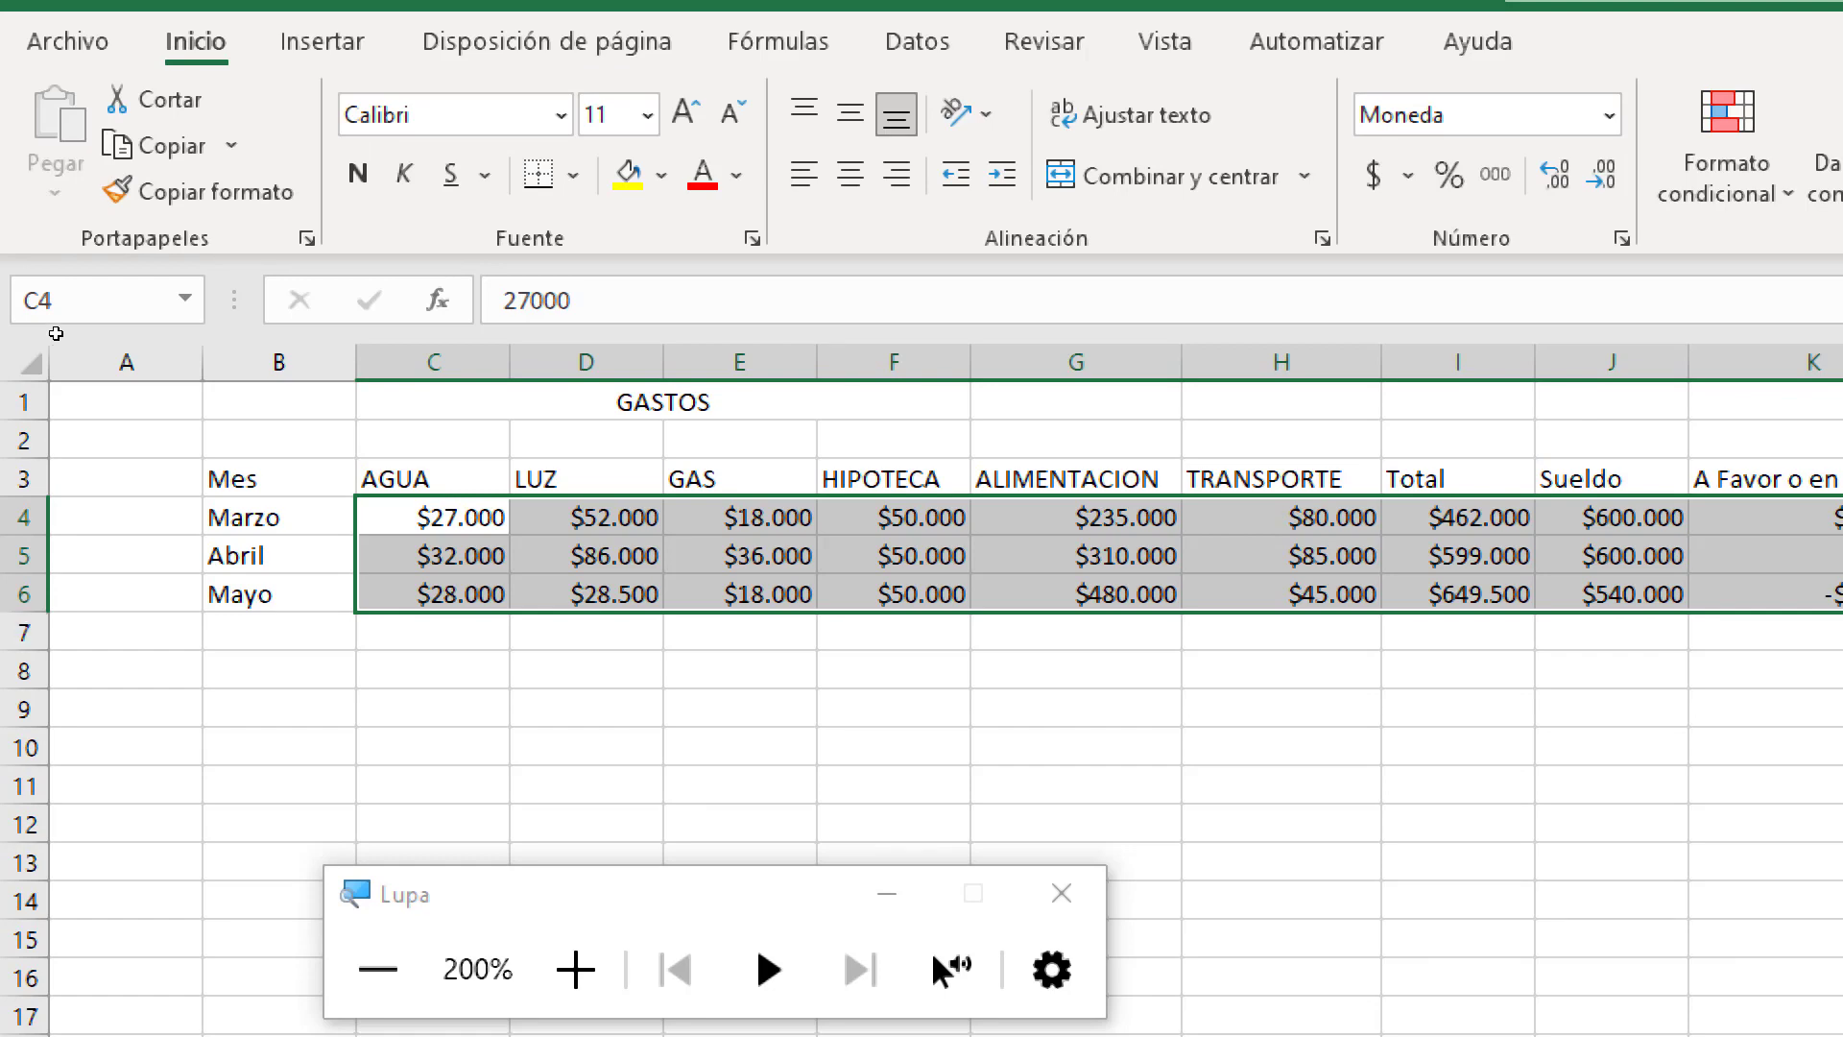
Try formatting only the header row B3:K3 as a light blue table with headers, and undo it
{"action": "left_click", "coordinate": [260, 478]}
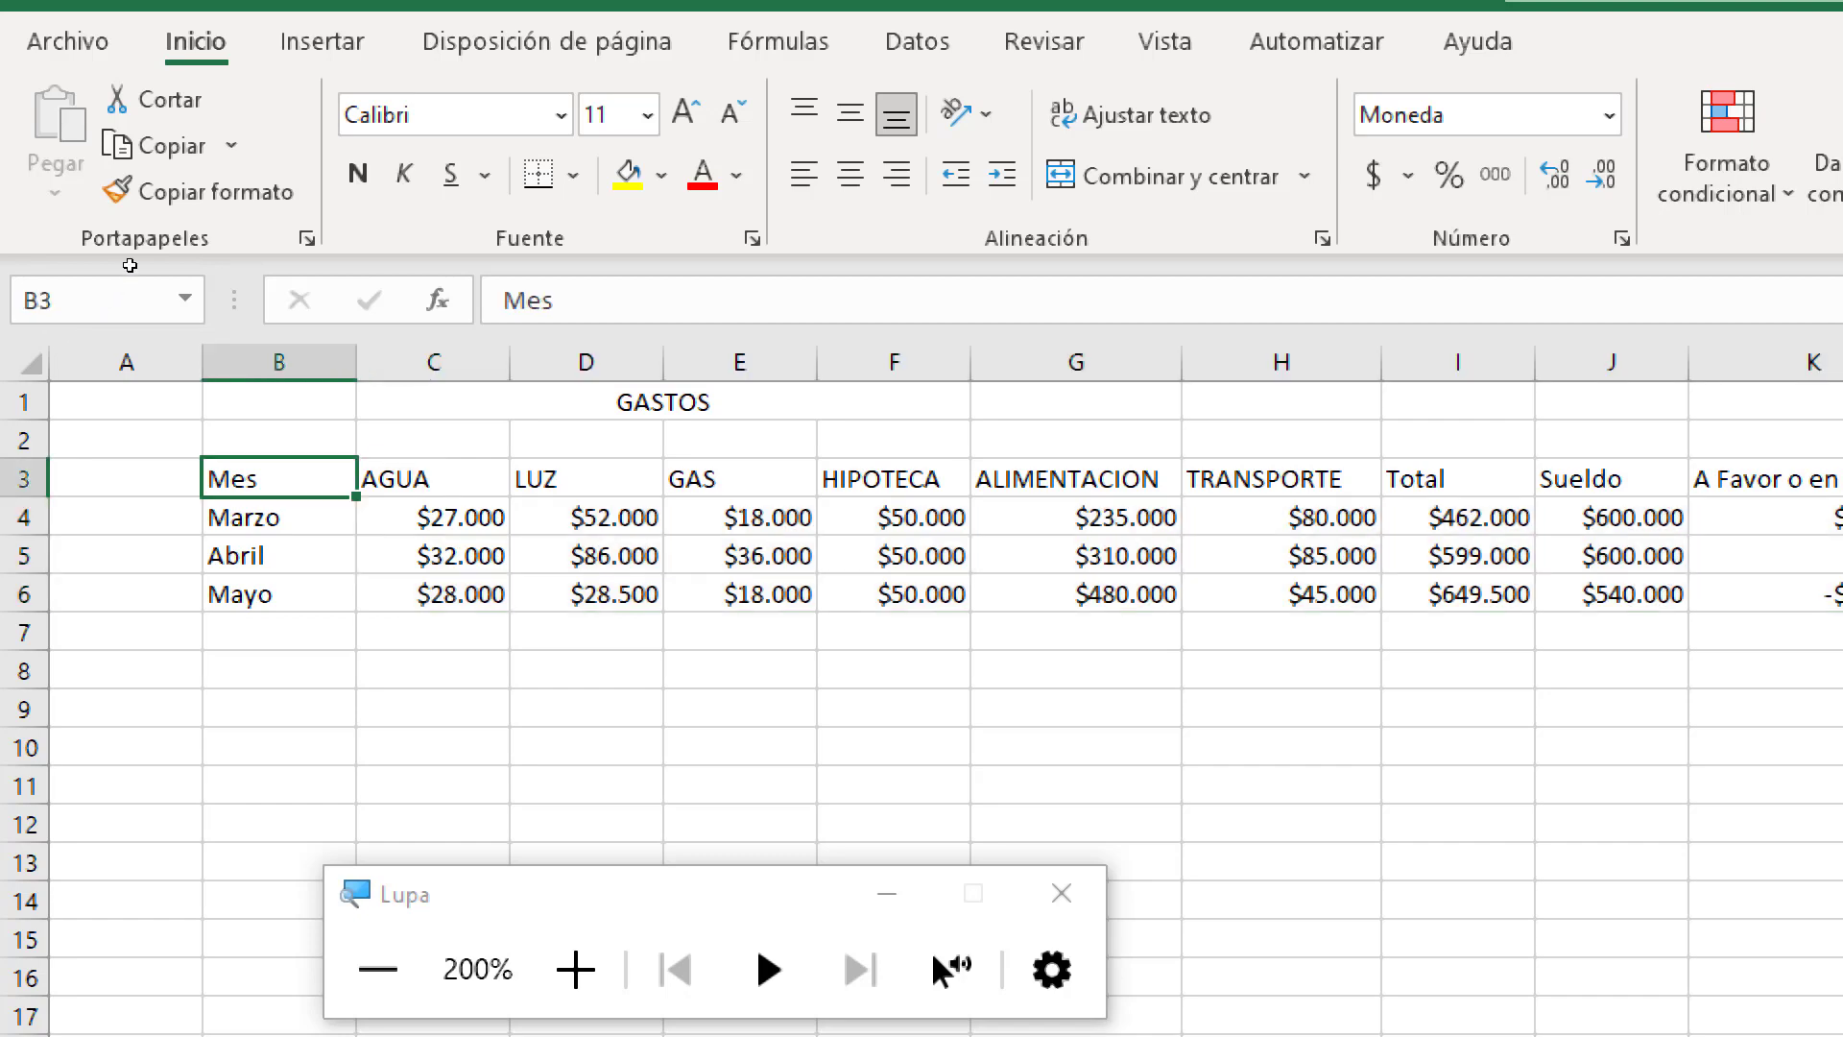
{"action": "left_click_drag", "start_coordinate": [259, 478], "coordinate": [1813, 478]}
{"action": "left_click_drag", "start_coordinate": [1631, 478], "coordinate": [1584, 478]}
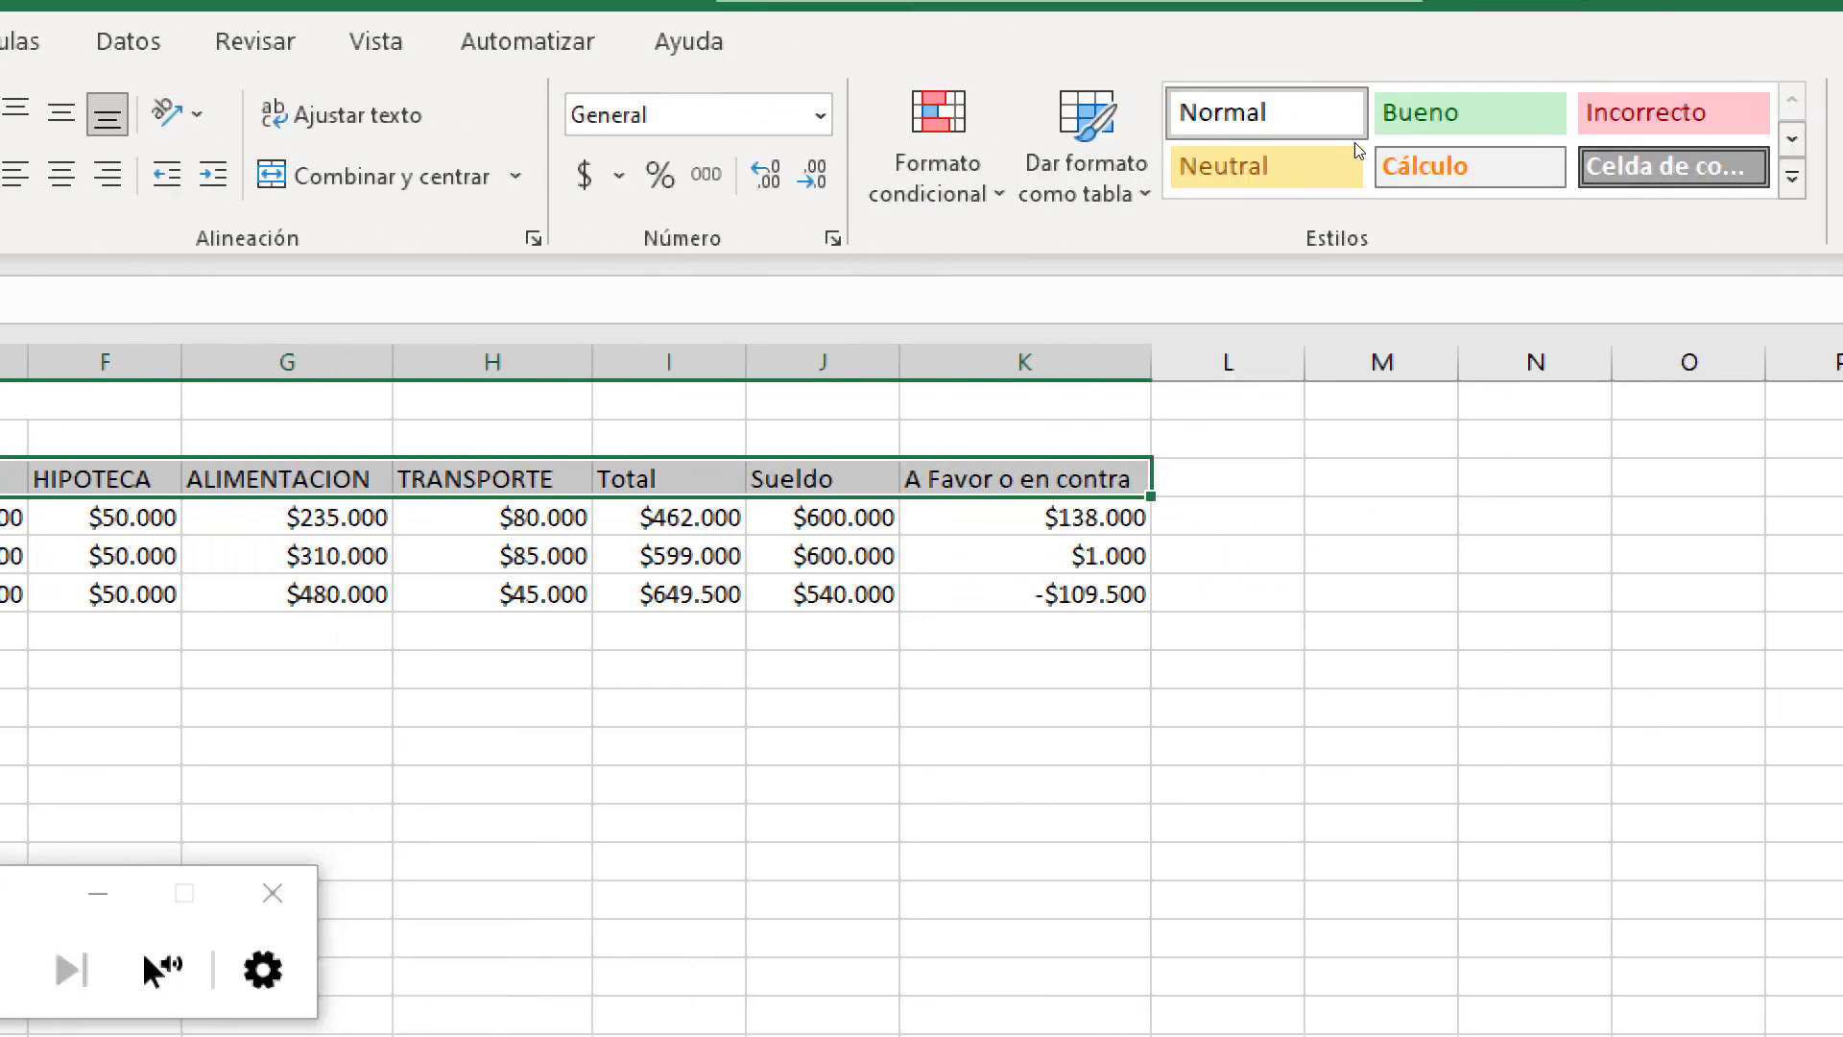
{"action": "left_click", "coordinate": [931, 113]}
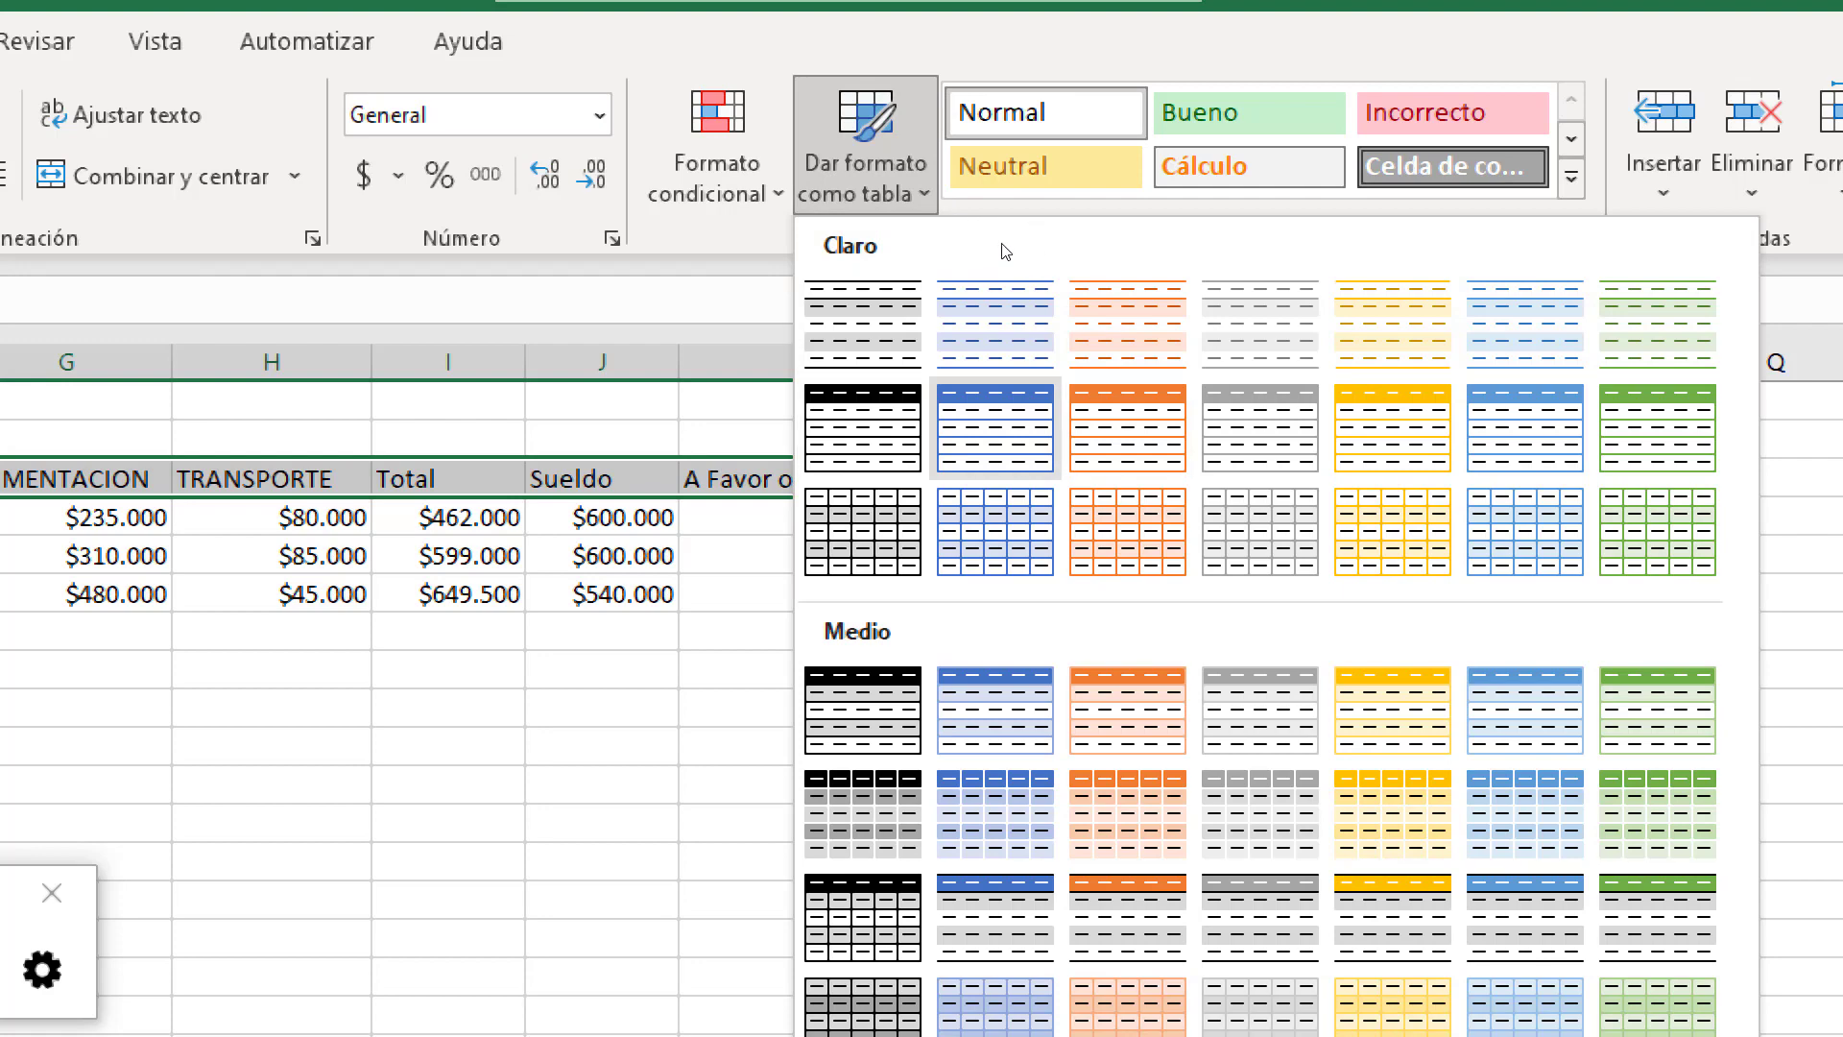
{"action": "left_click", "coordinate": [996, 428]}
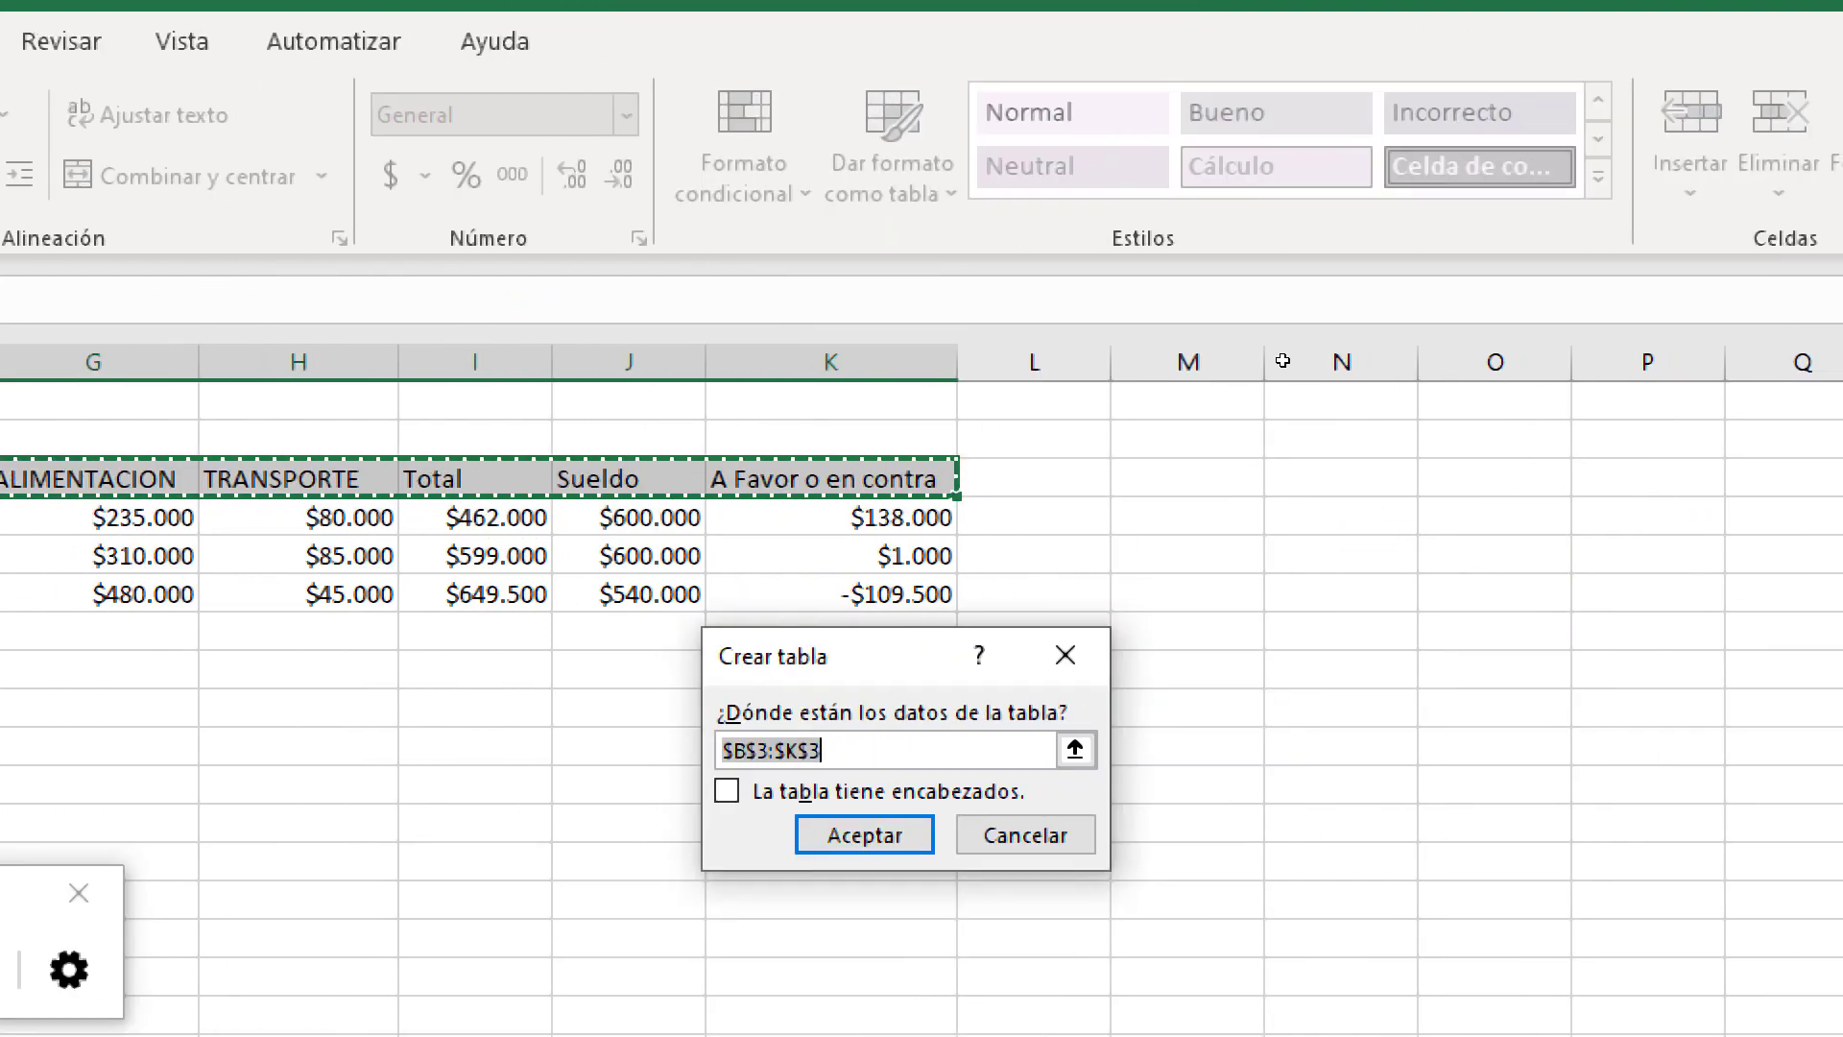
{"action": "key", "text": "alt+b"}
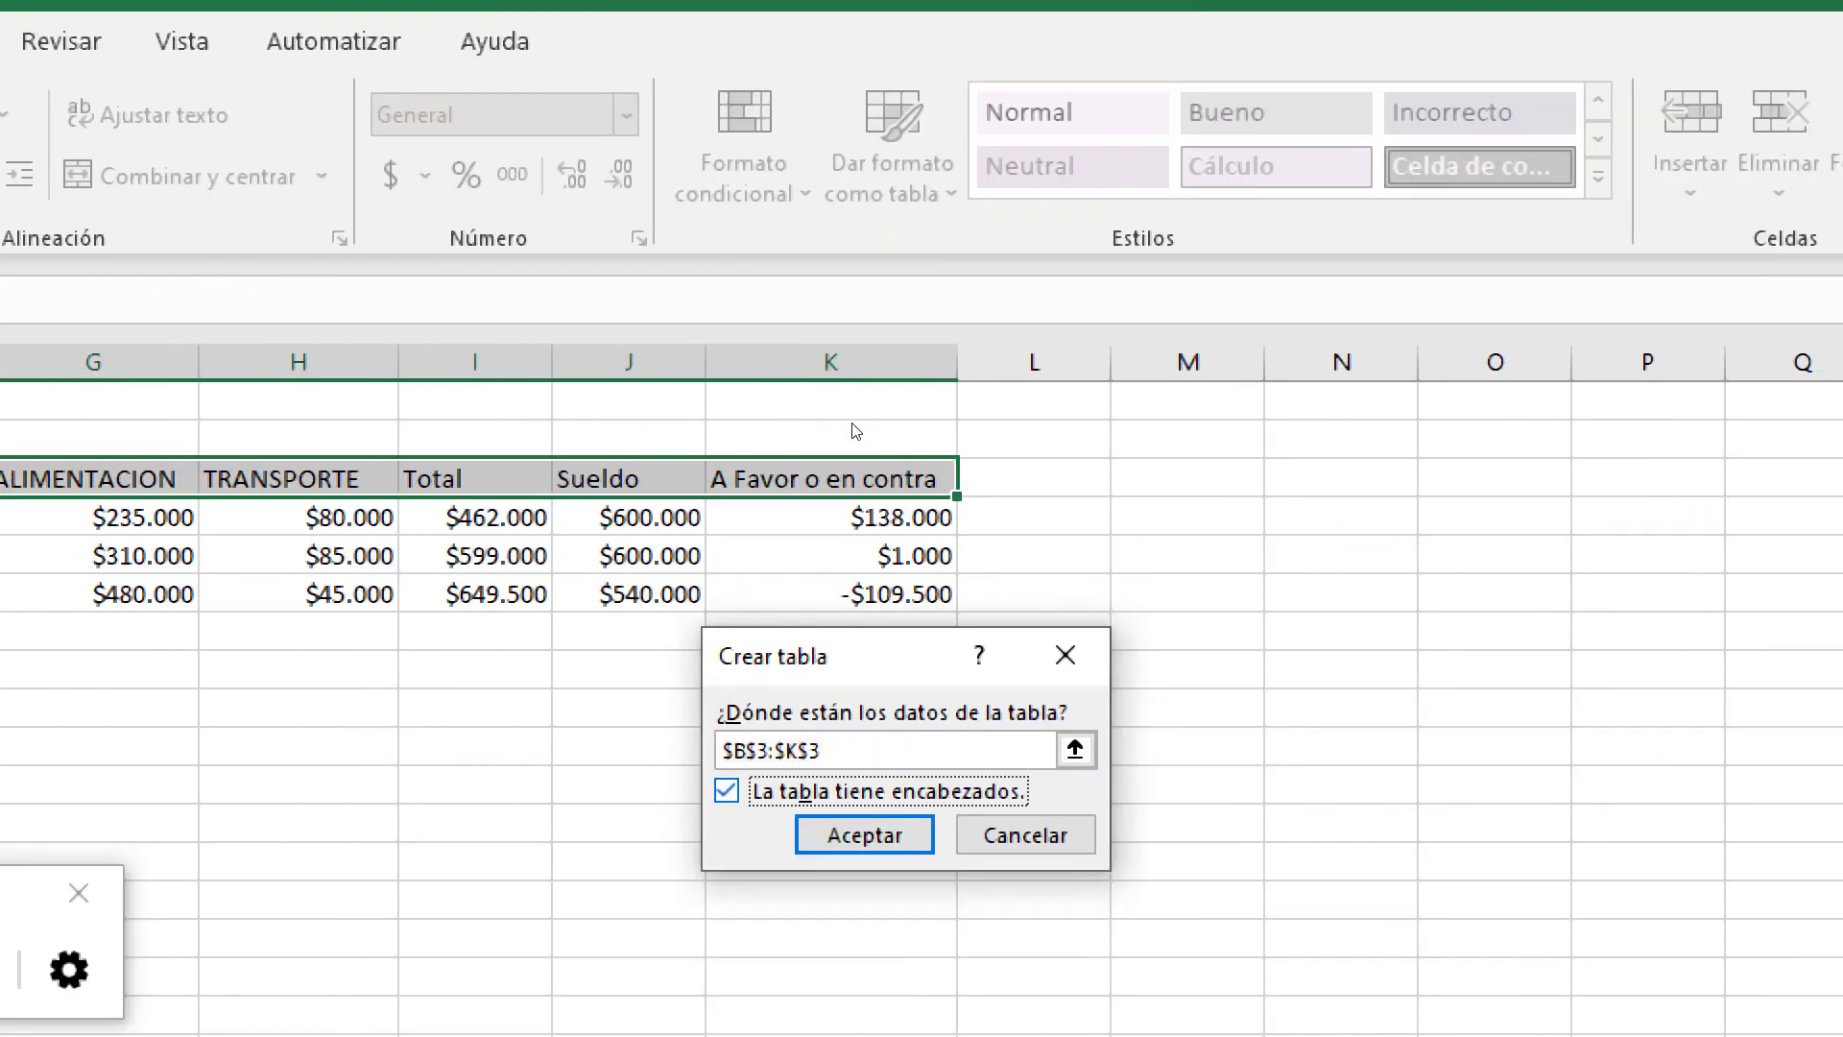
{"action": "key", "text": "Return"}
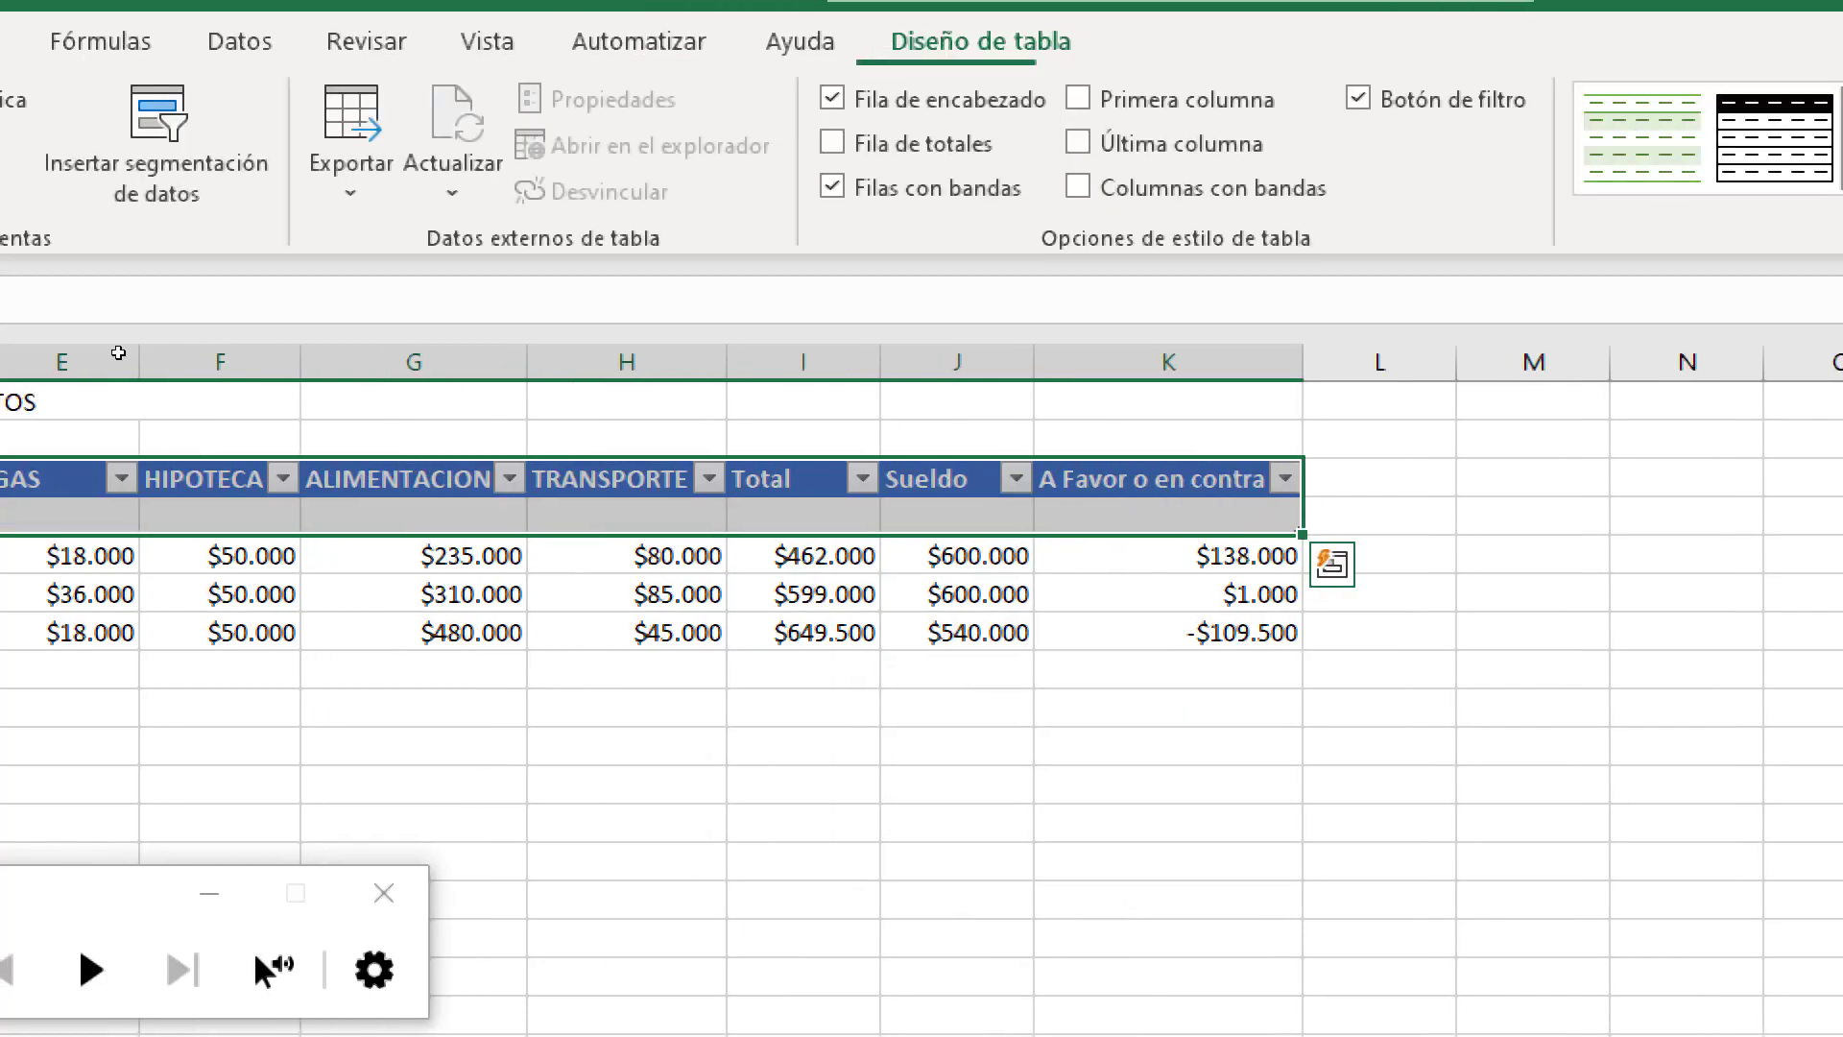
{"action": "key", "text": "ctrl+z"}
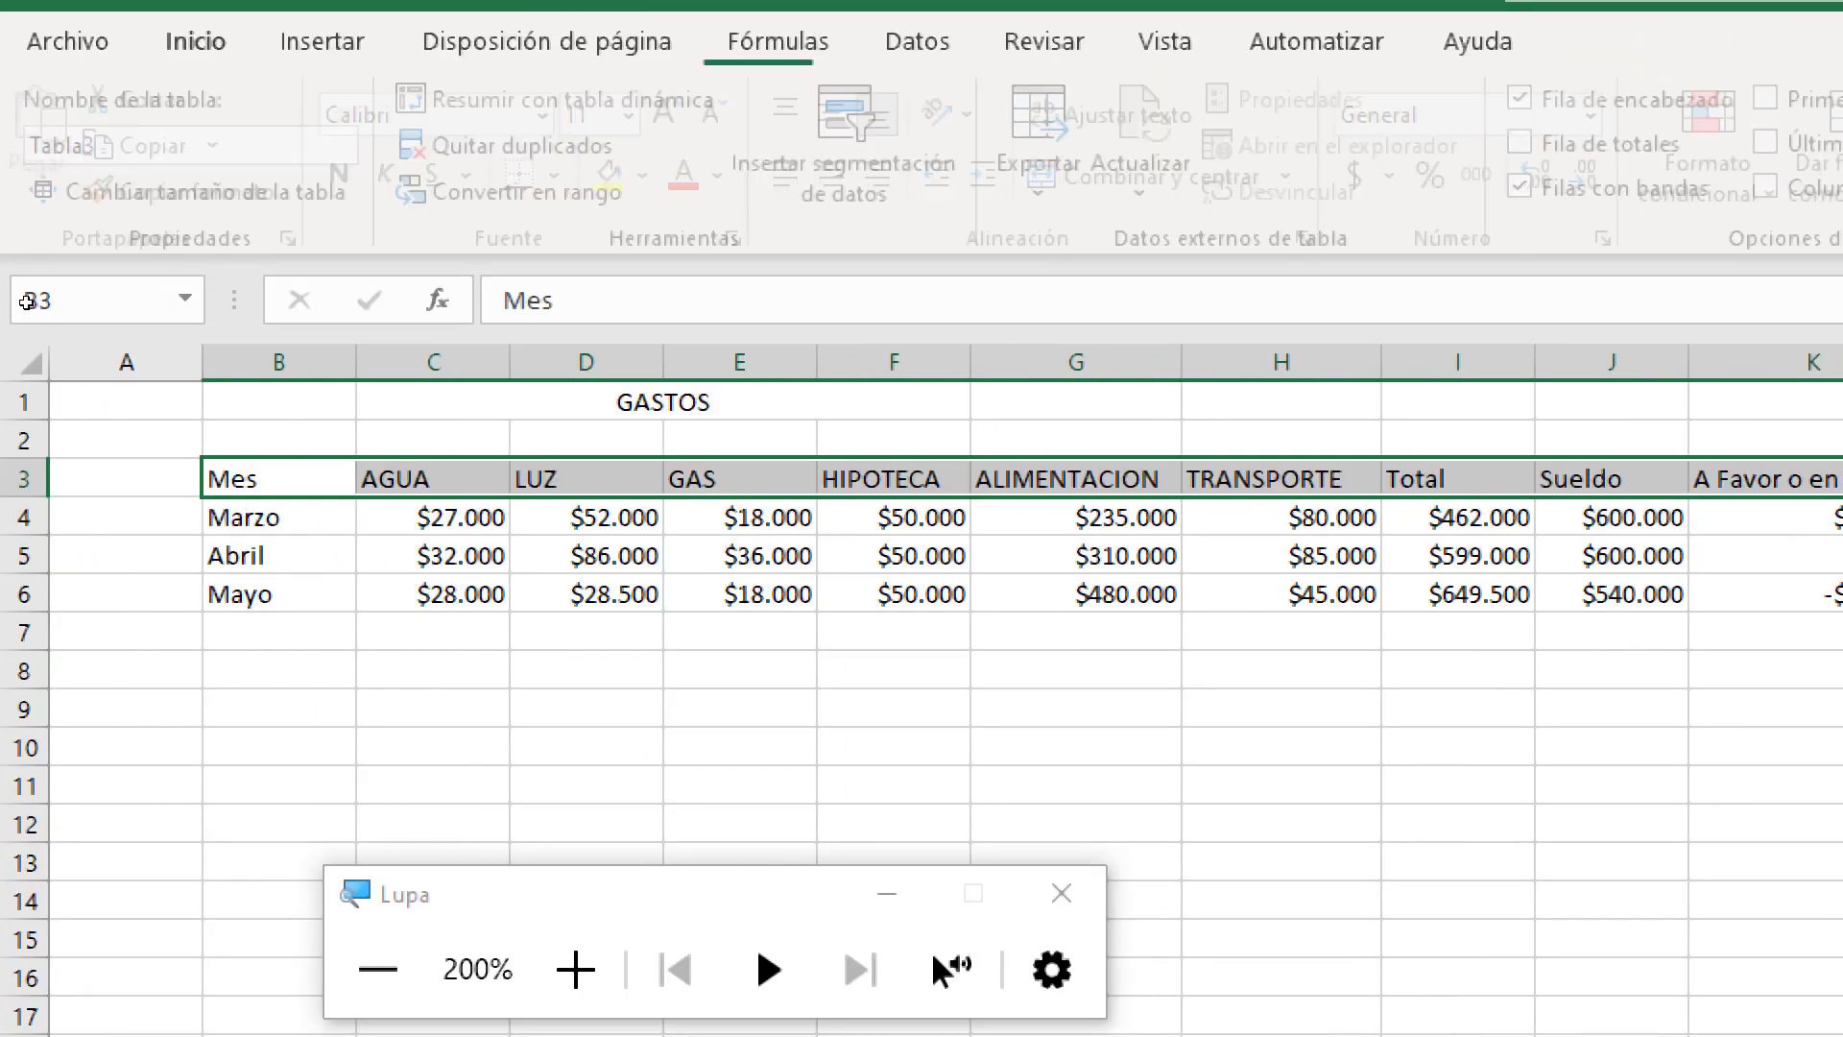
Format the whole range B3:K6 as a table with headers, using the light blue style with a solid header row
{"action": "left_click_drag", "start_coordinate": [140, 283], "coordinate": [937, 325]}
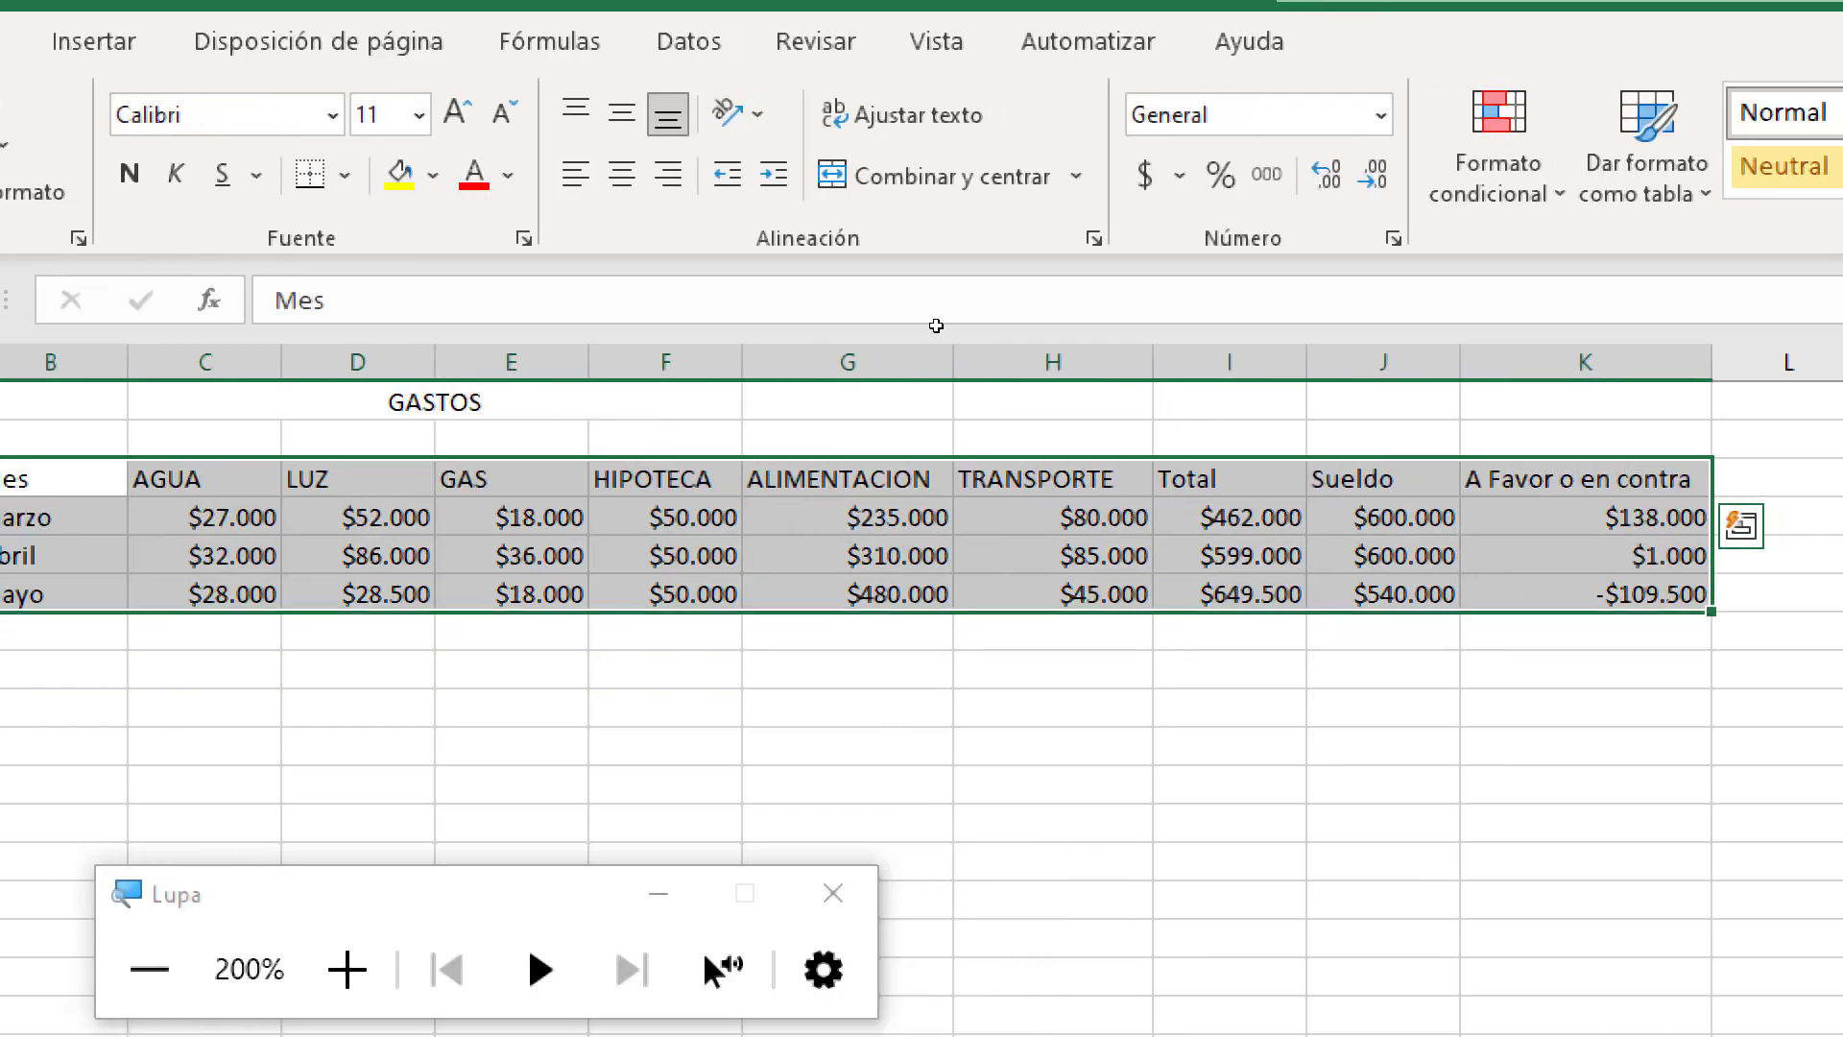
{"action": "left_click", "coordinate": [931, 135]}
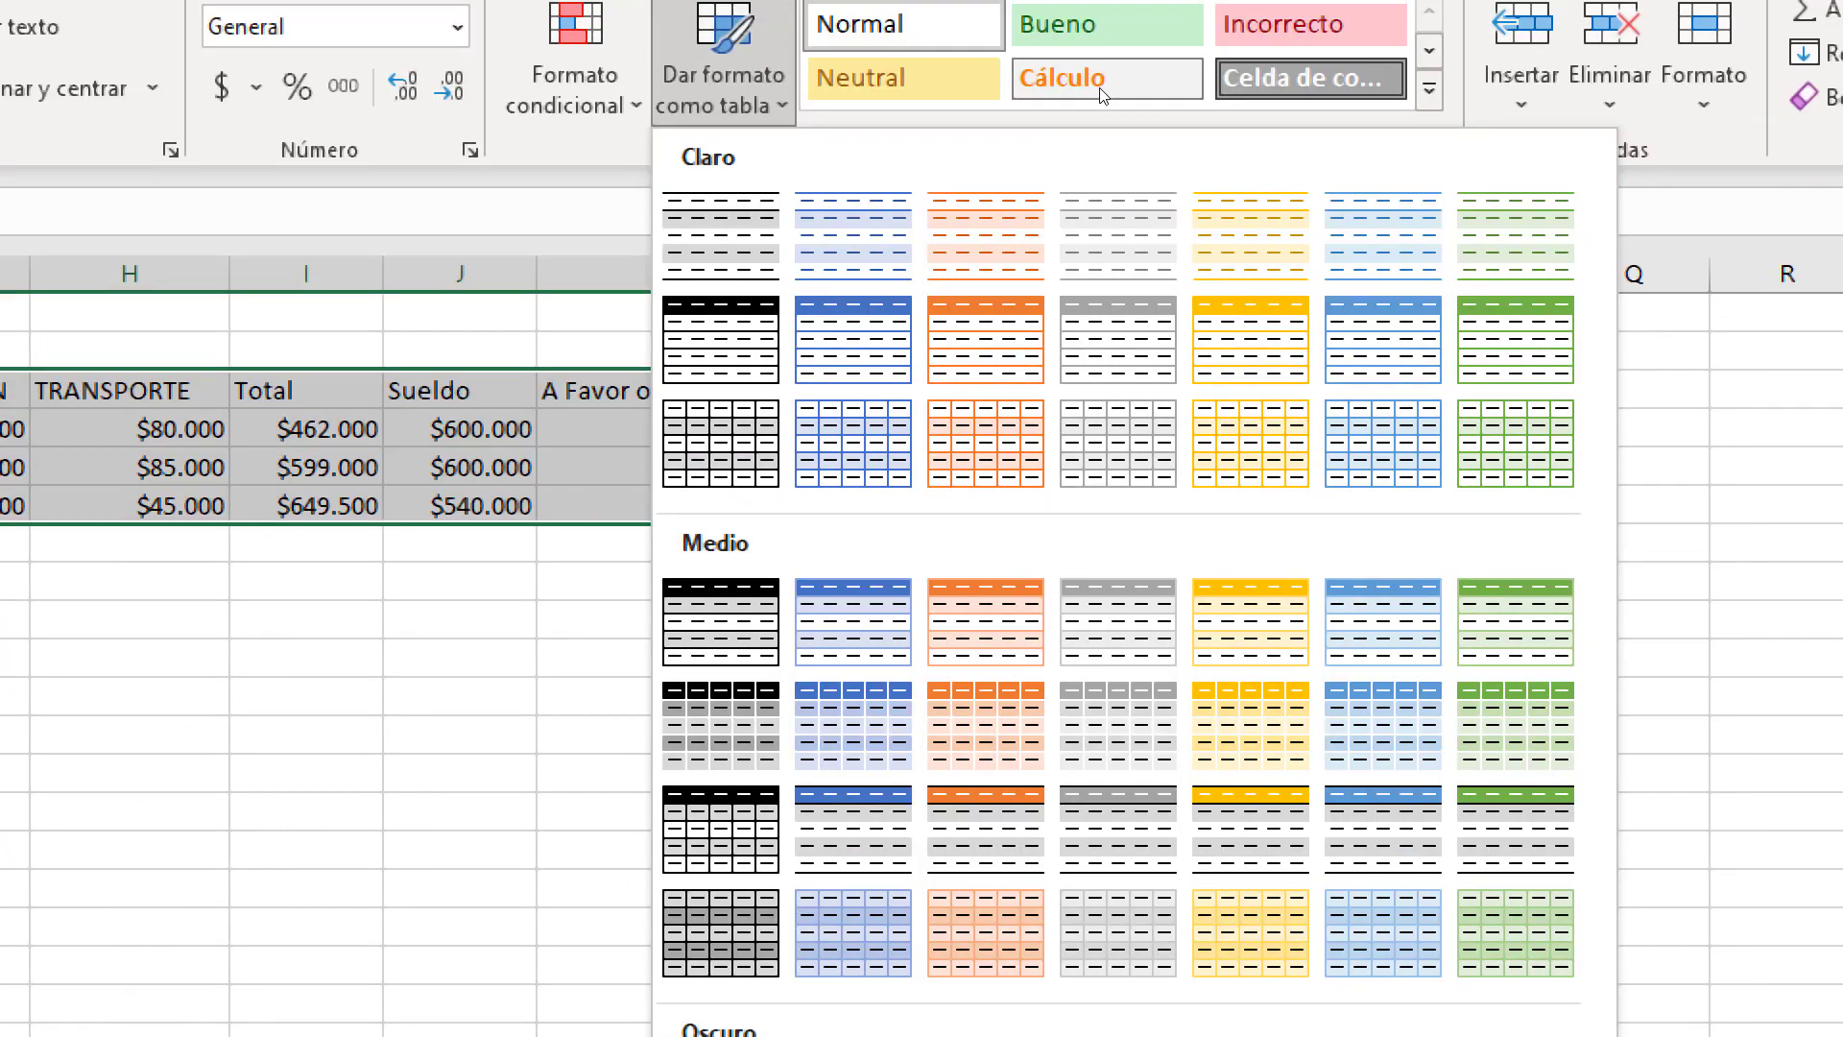
{"action": "left_click", "coordinate": [1010, 242]}
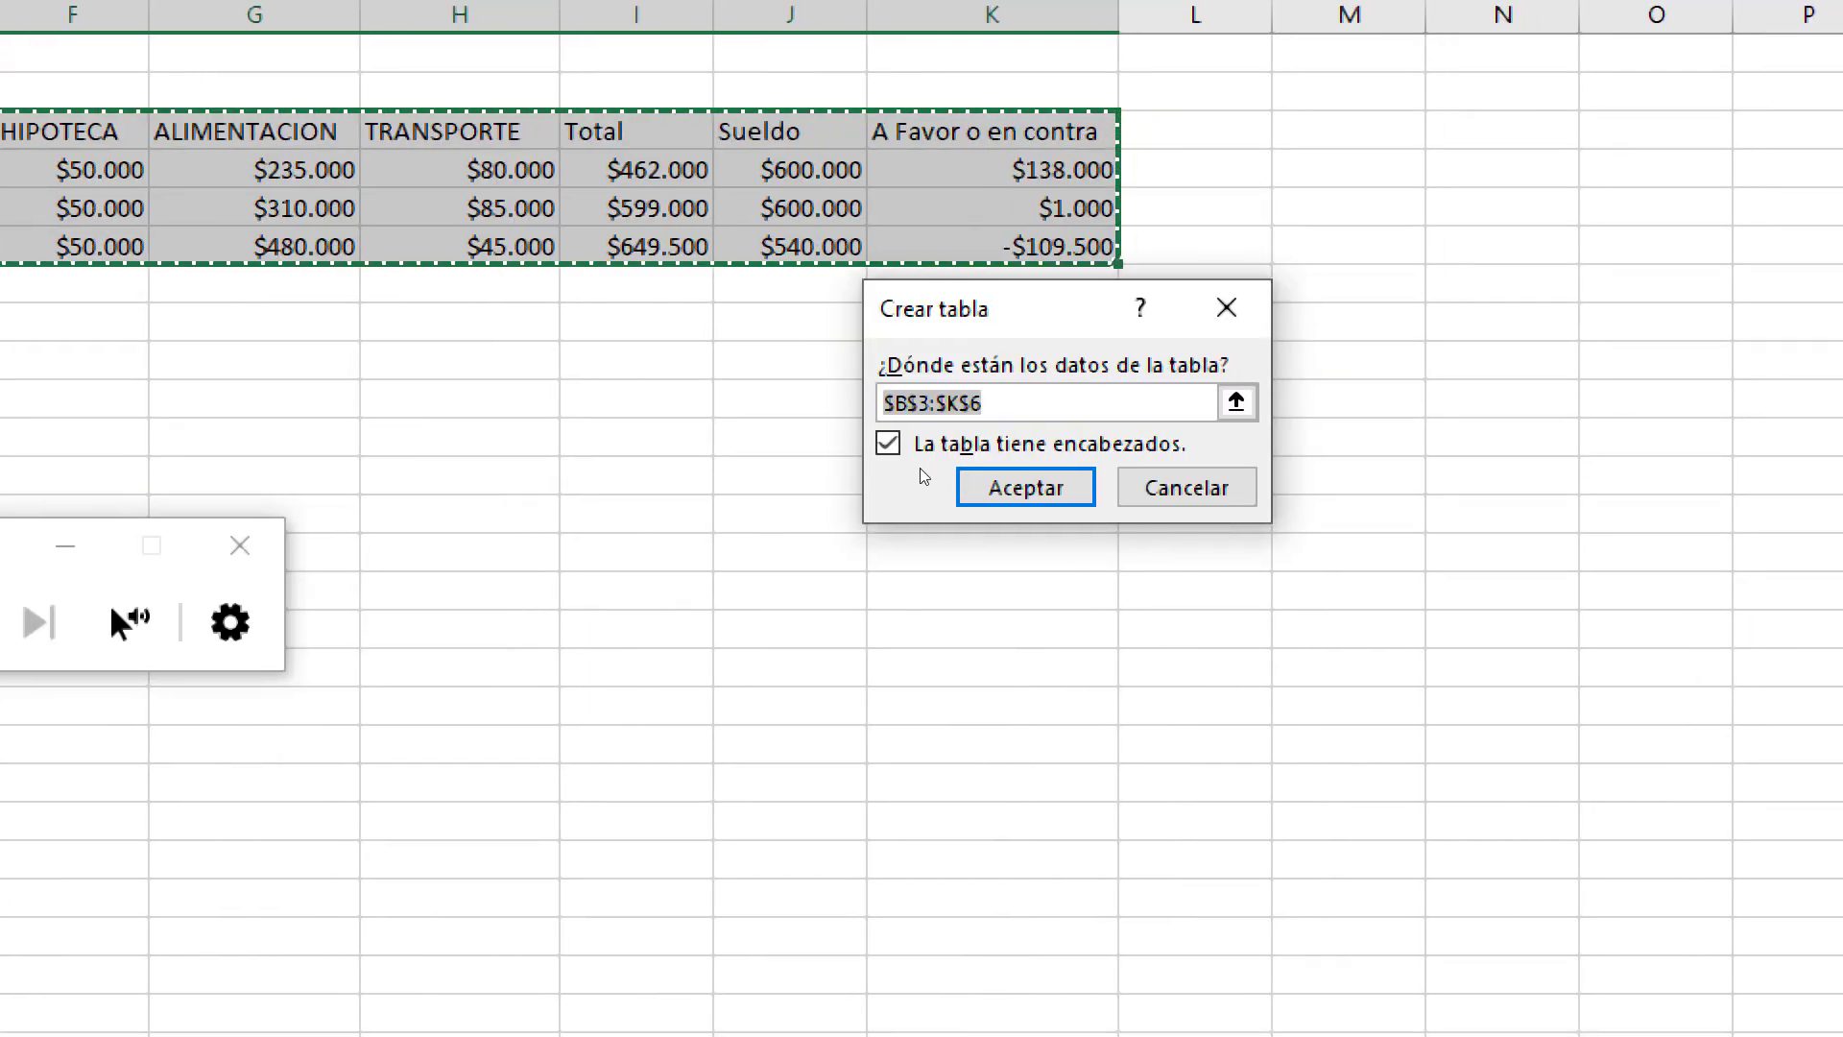
{"action": "key", "text": "Return"}
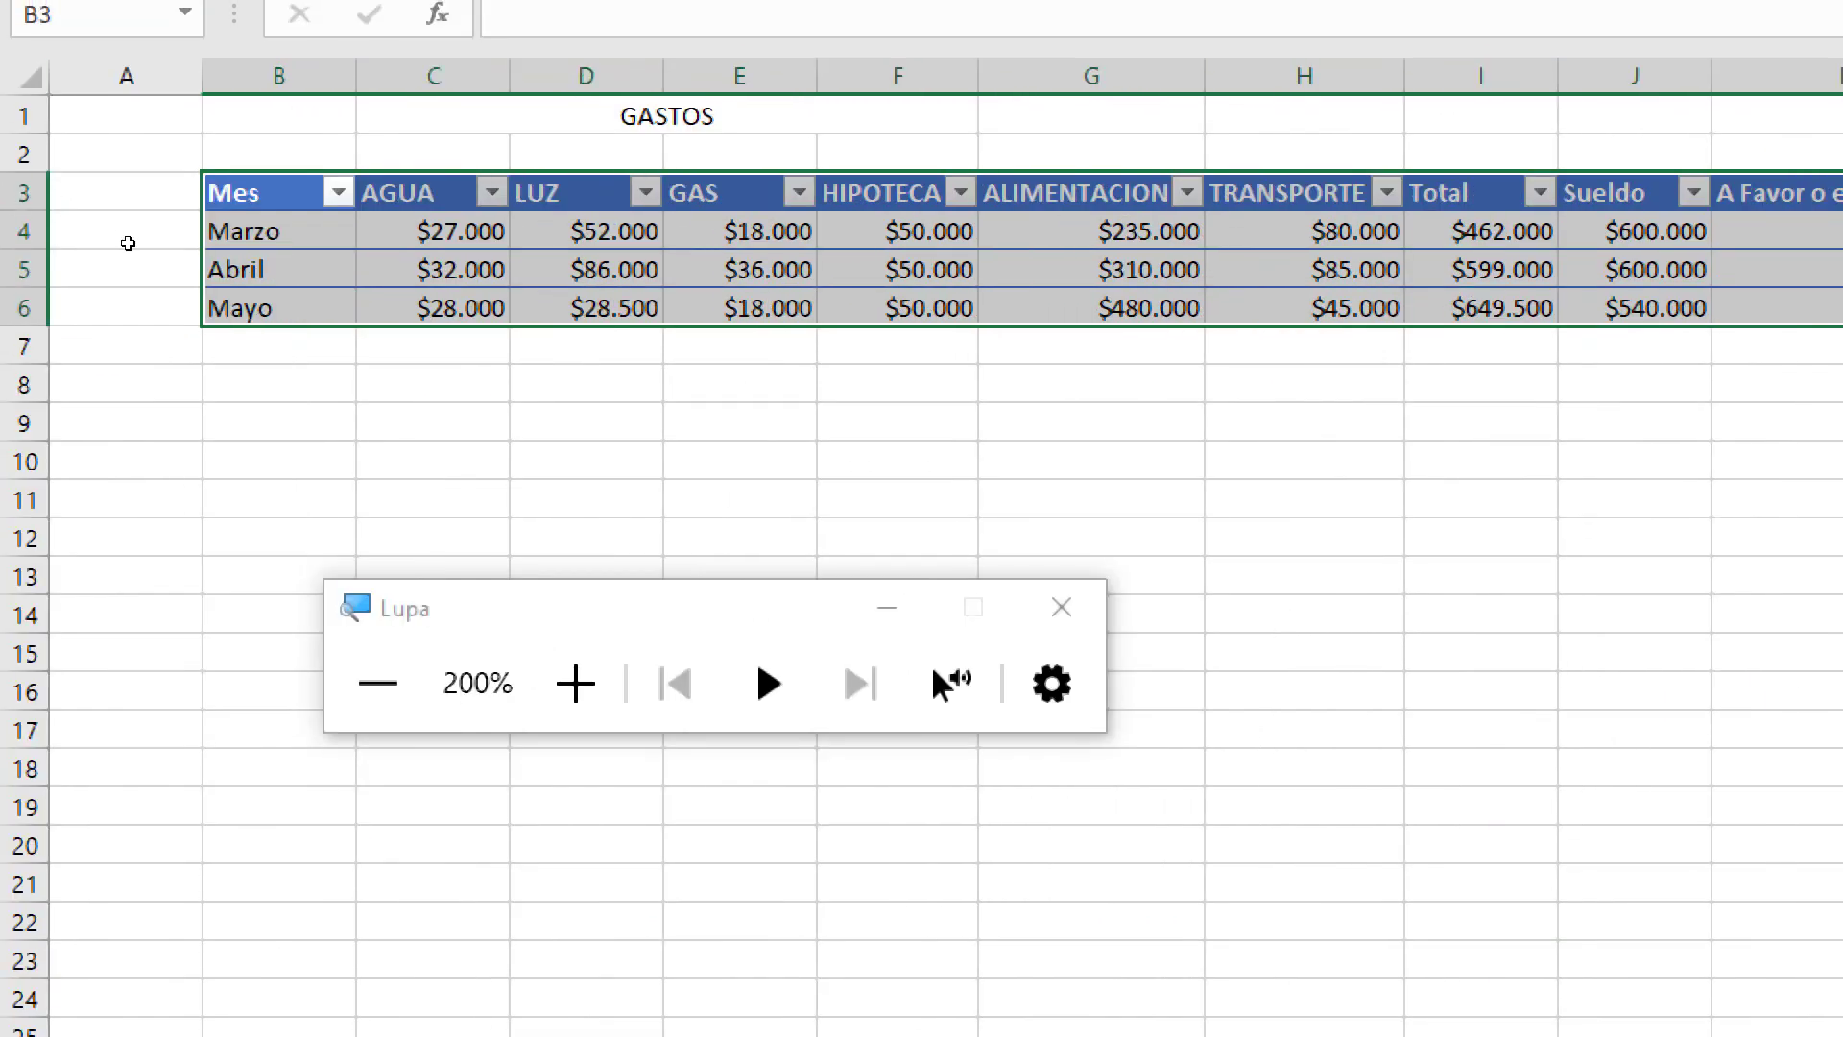
{"action": "left_click_drag", "start_coordinate": [538, 608], "coordinate": [630, 742]}
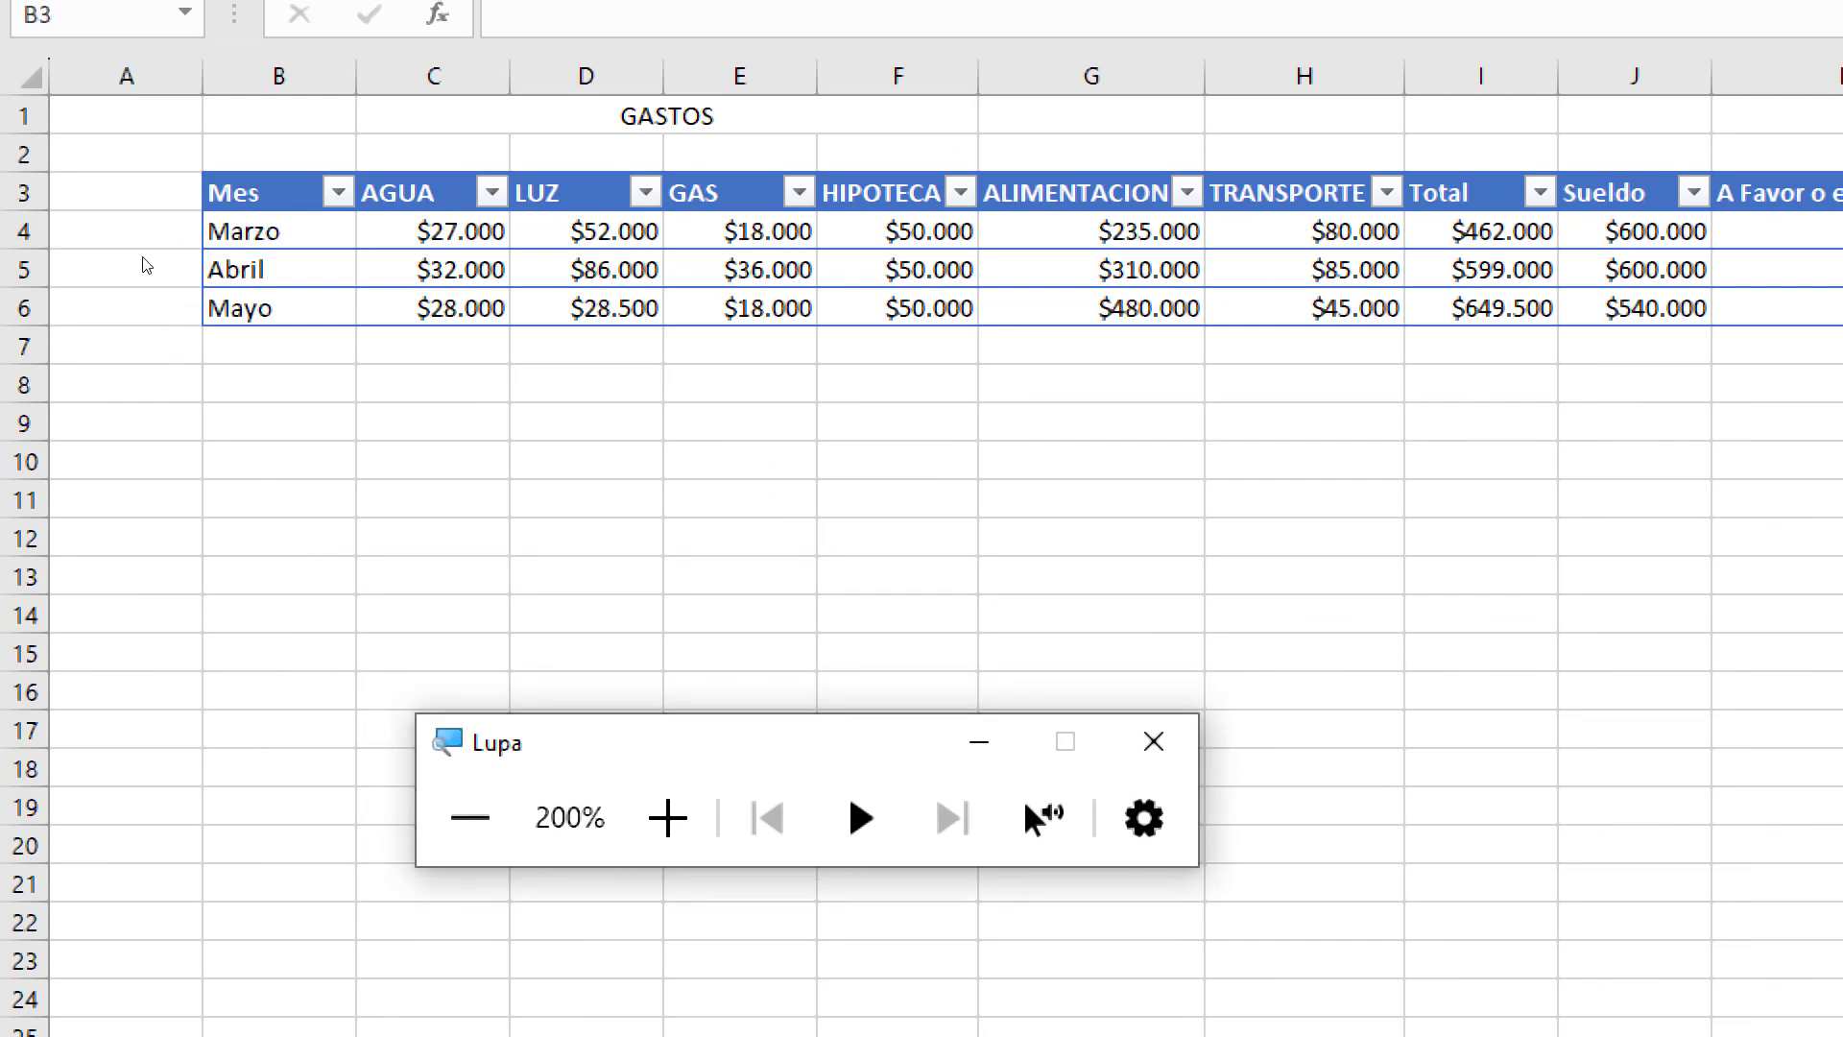
Filter the Mes column to show only Mayo
{"action": "left_click", "coordinate": [315, 192]}
{"action": "left_click", "coordinate": [339, 192]}
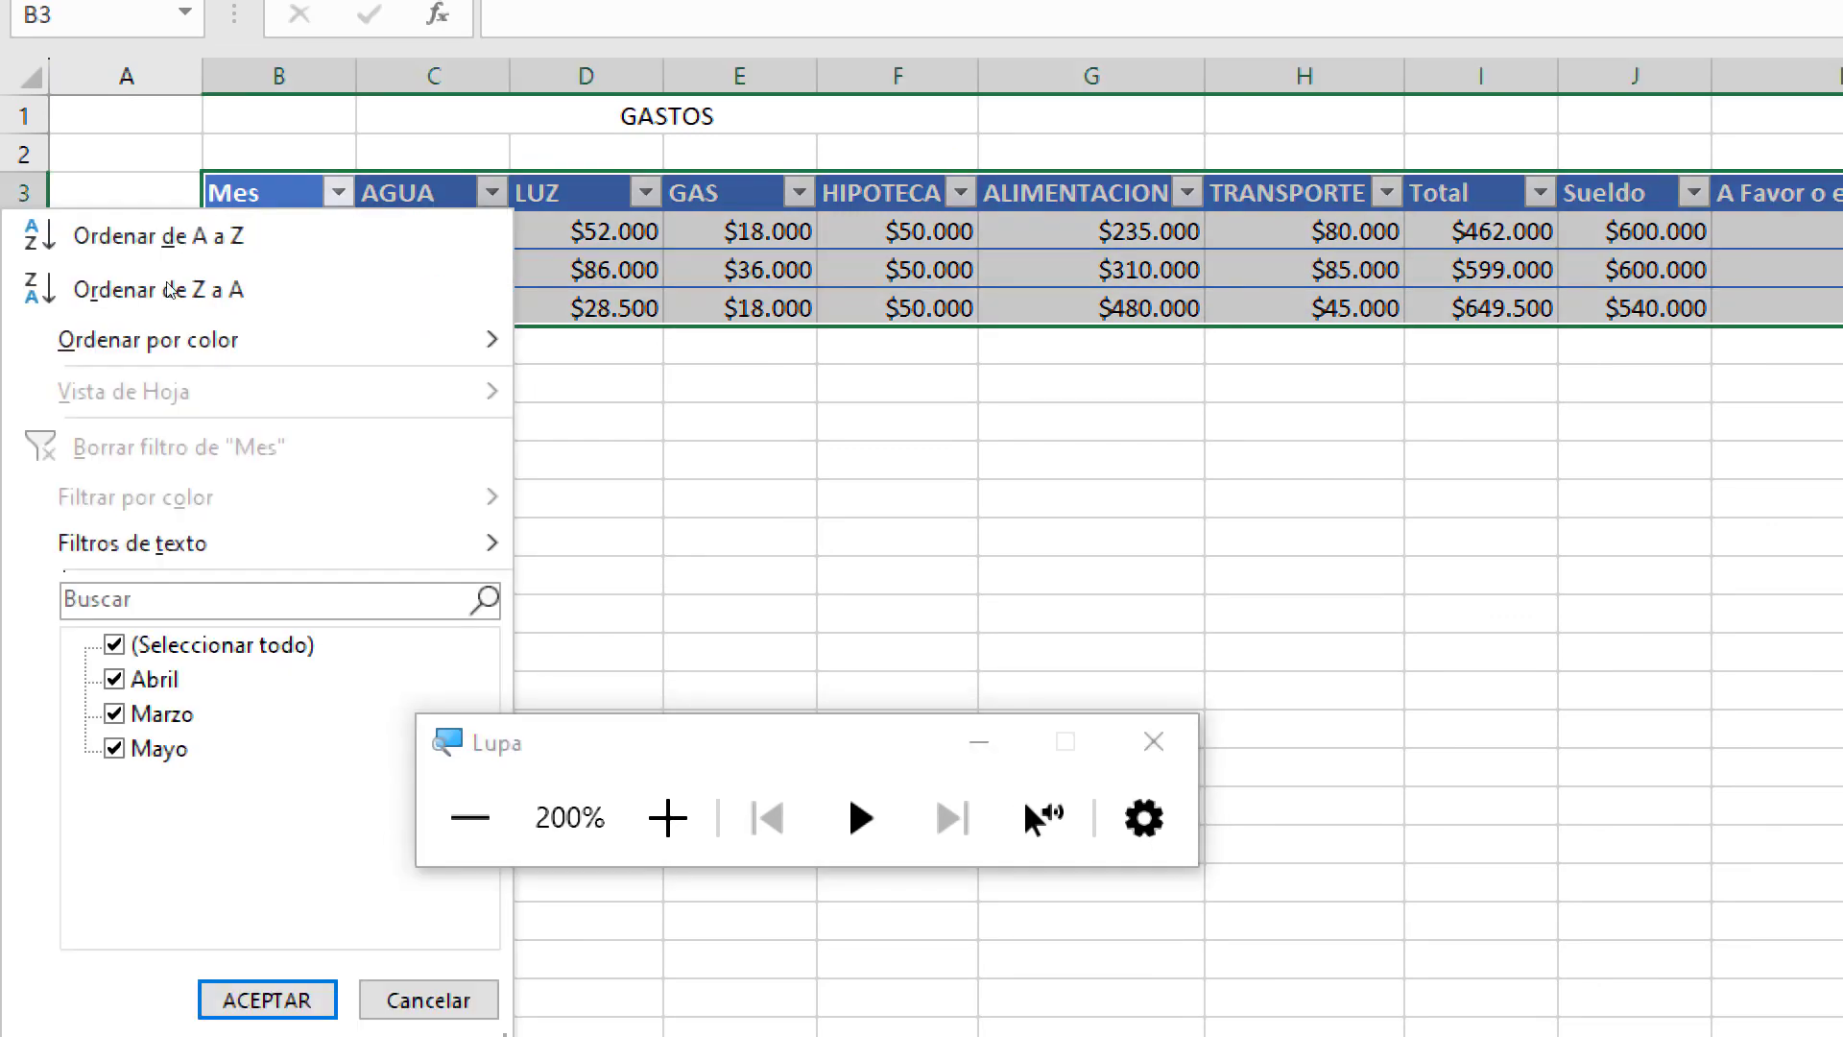
{"action": "left_click", "coordinate": [115, 645]}
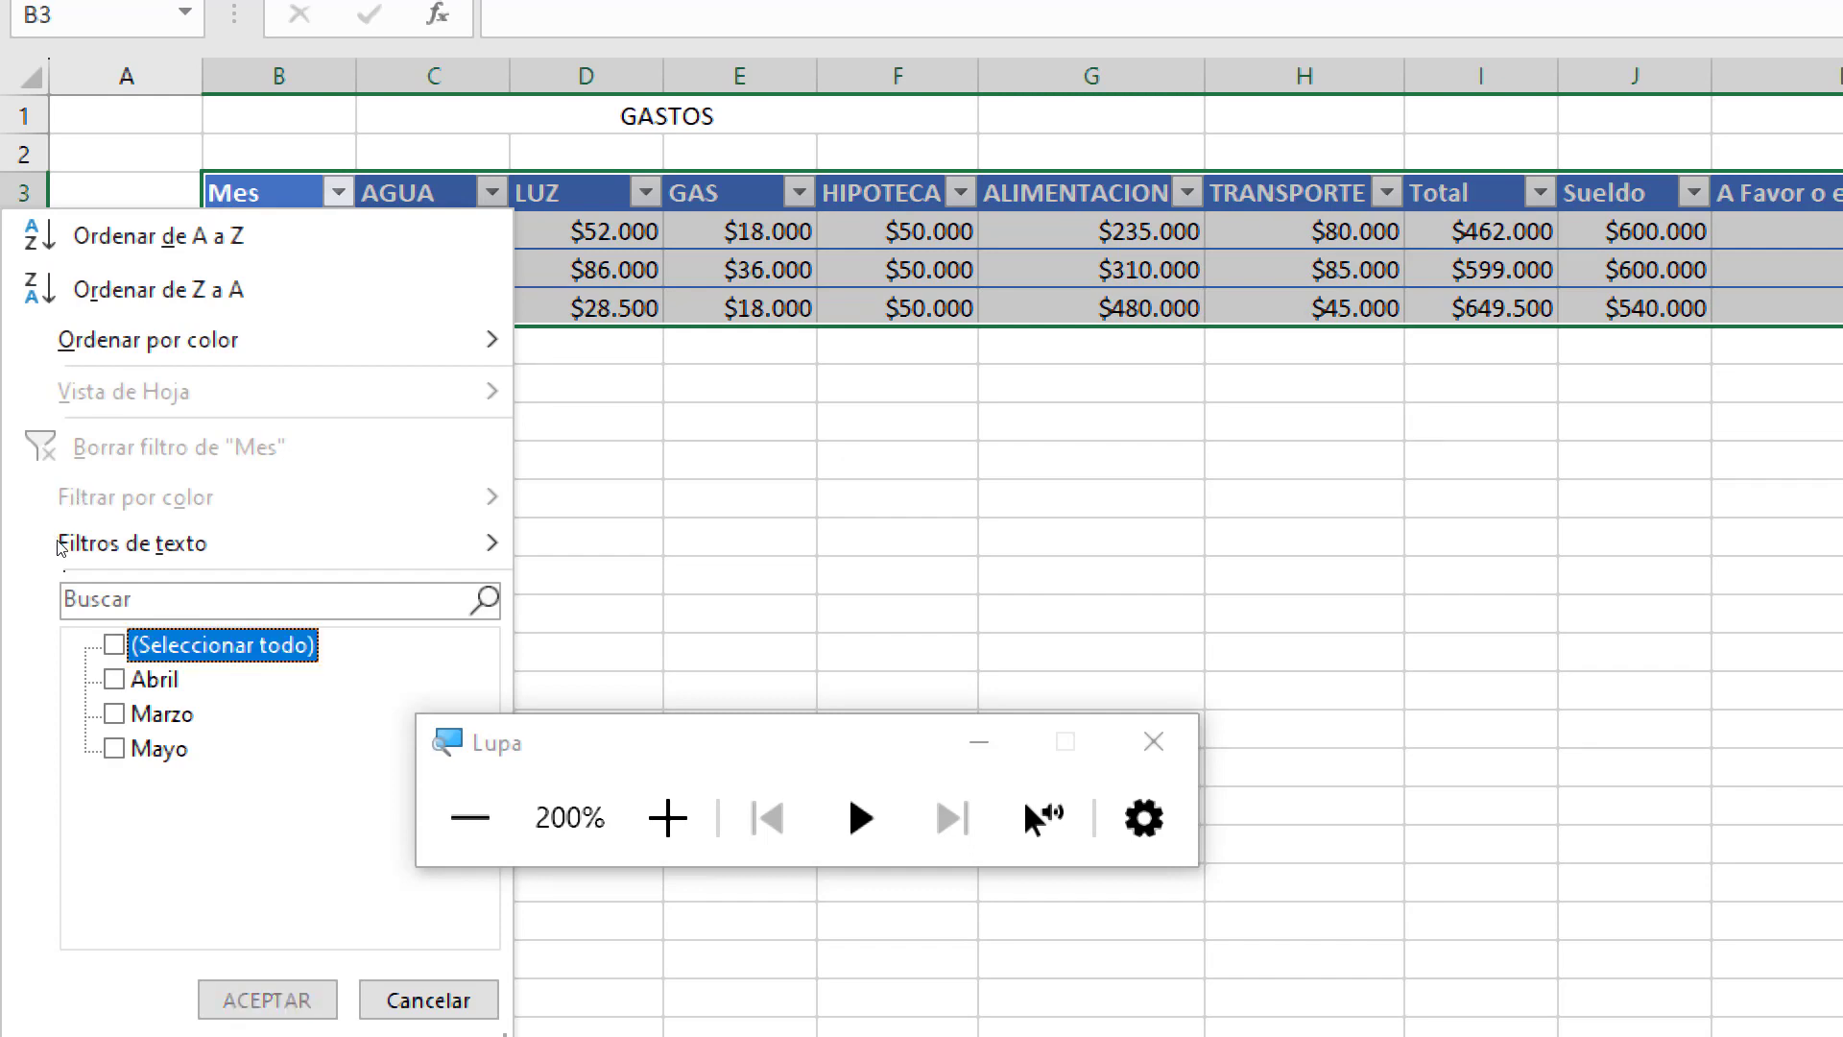
{"action": "left_click", "coordinate": [114, 749]}
{"action": "left_click", "coordinate": [267, 999]}
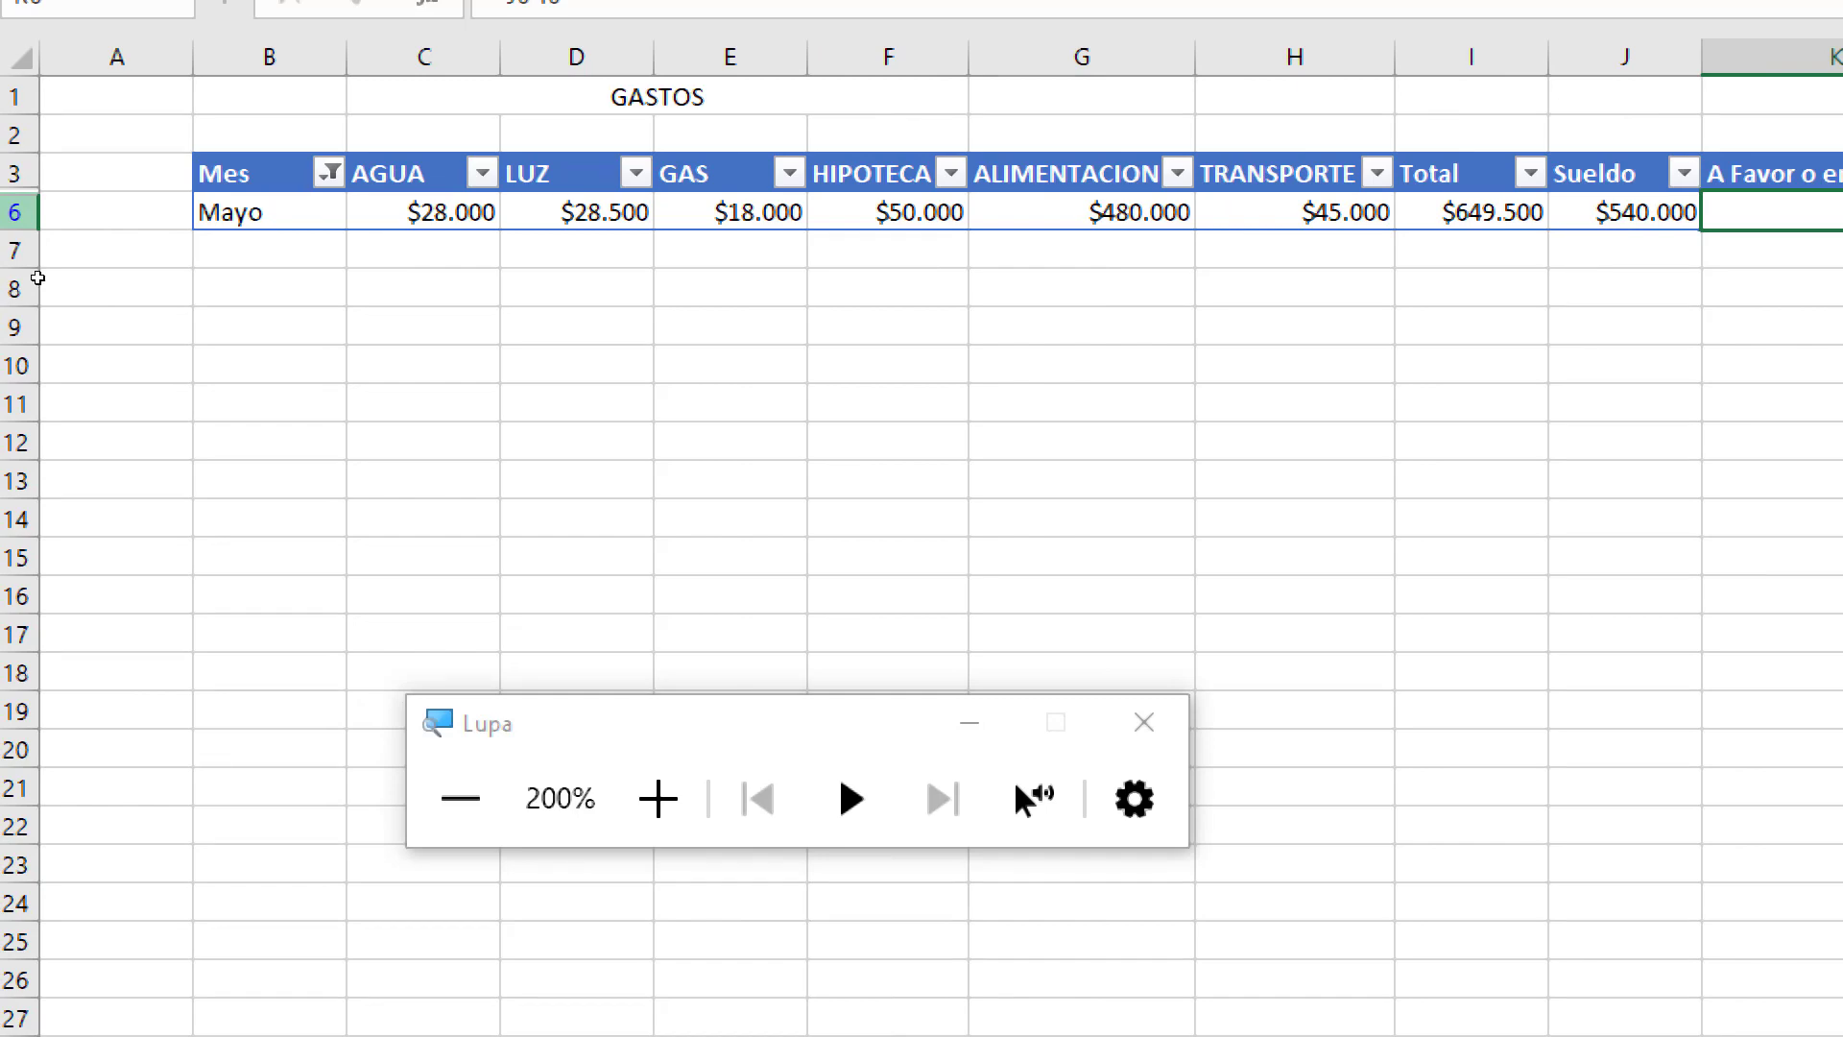
{"action": "left_click", "coordinate": [461, 798]}
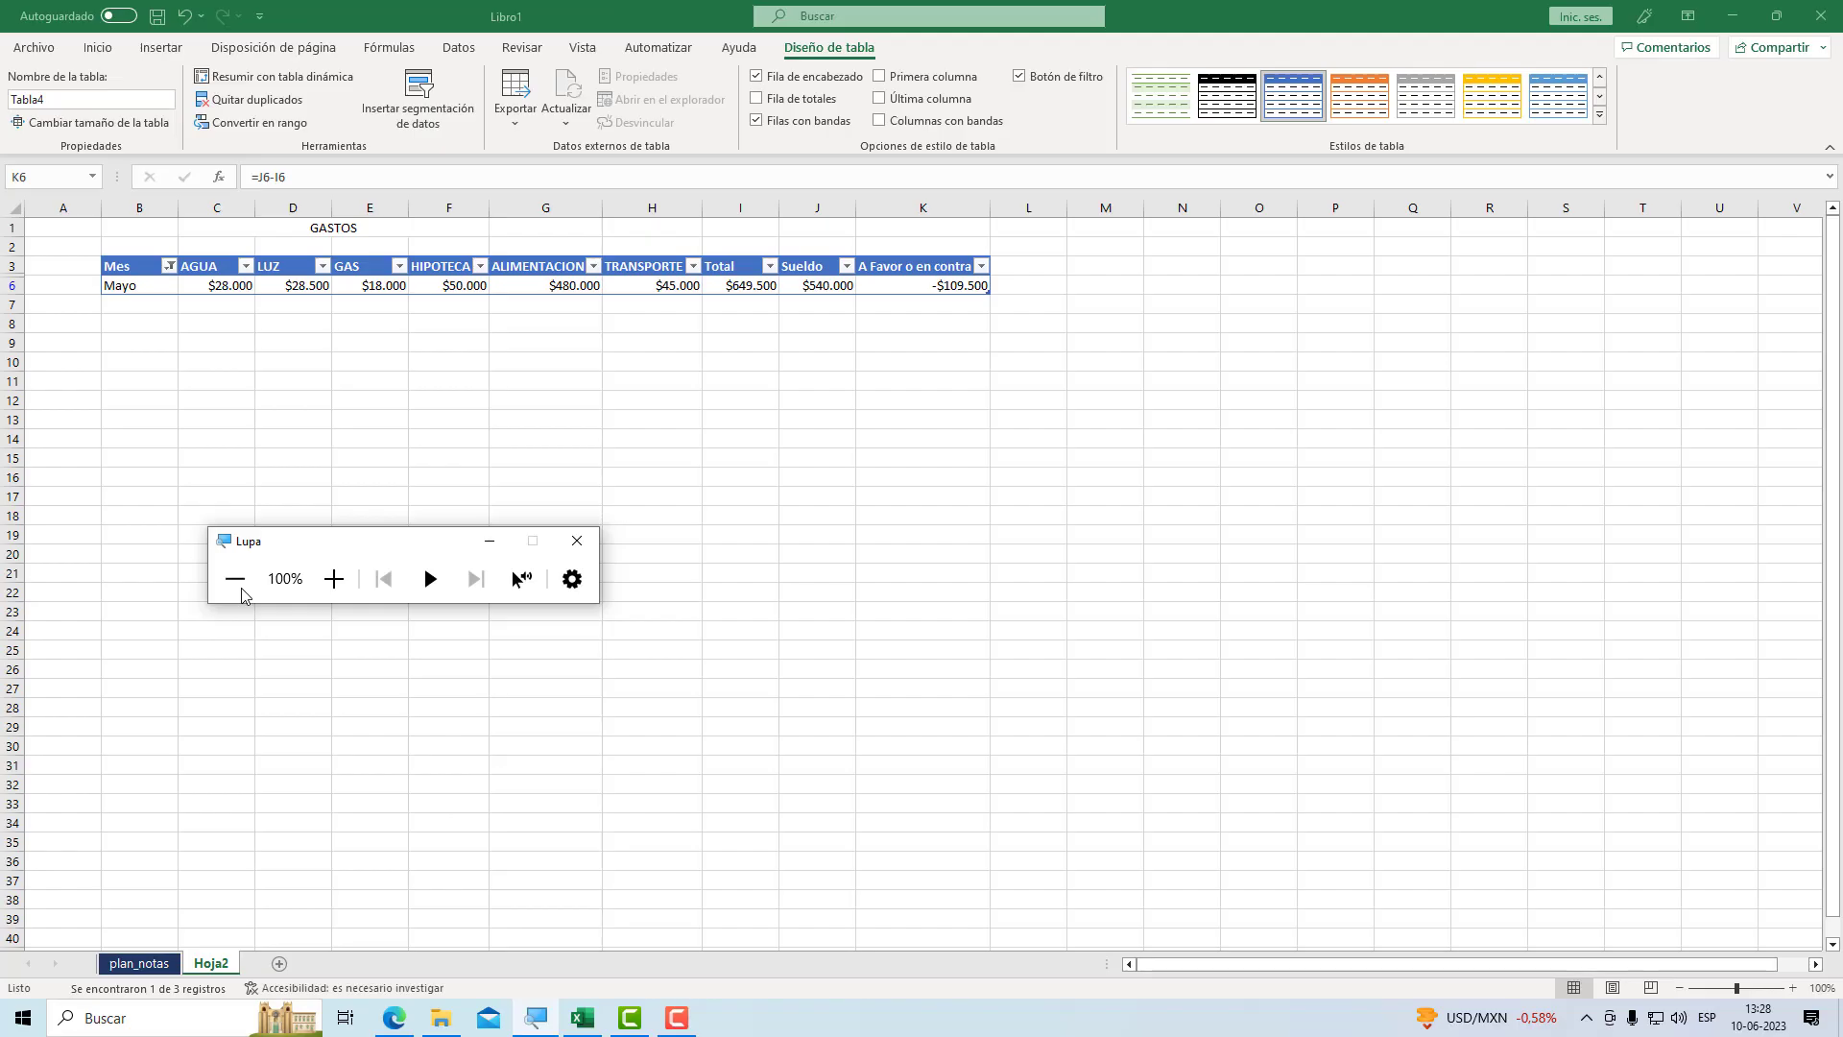
{"action": "left_click", "coordinate": [676, 1018]}
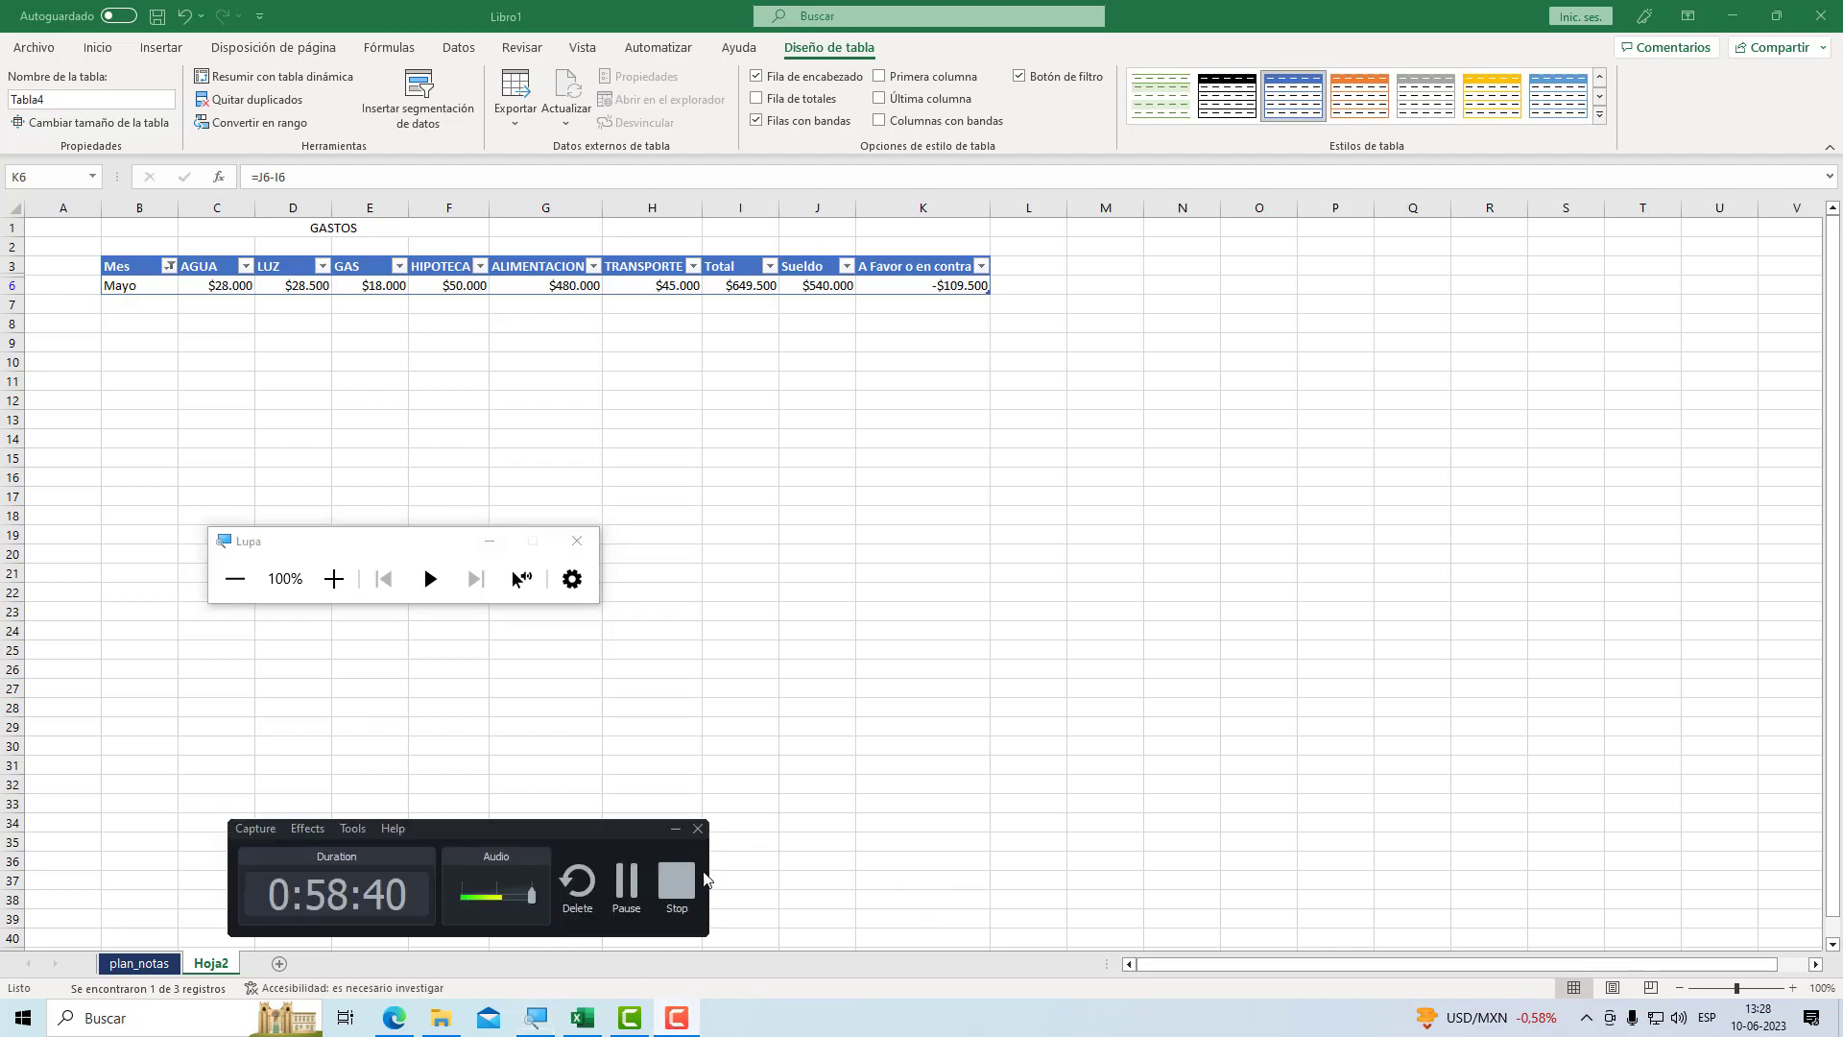